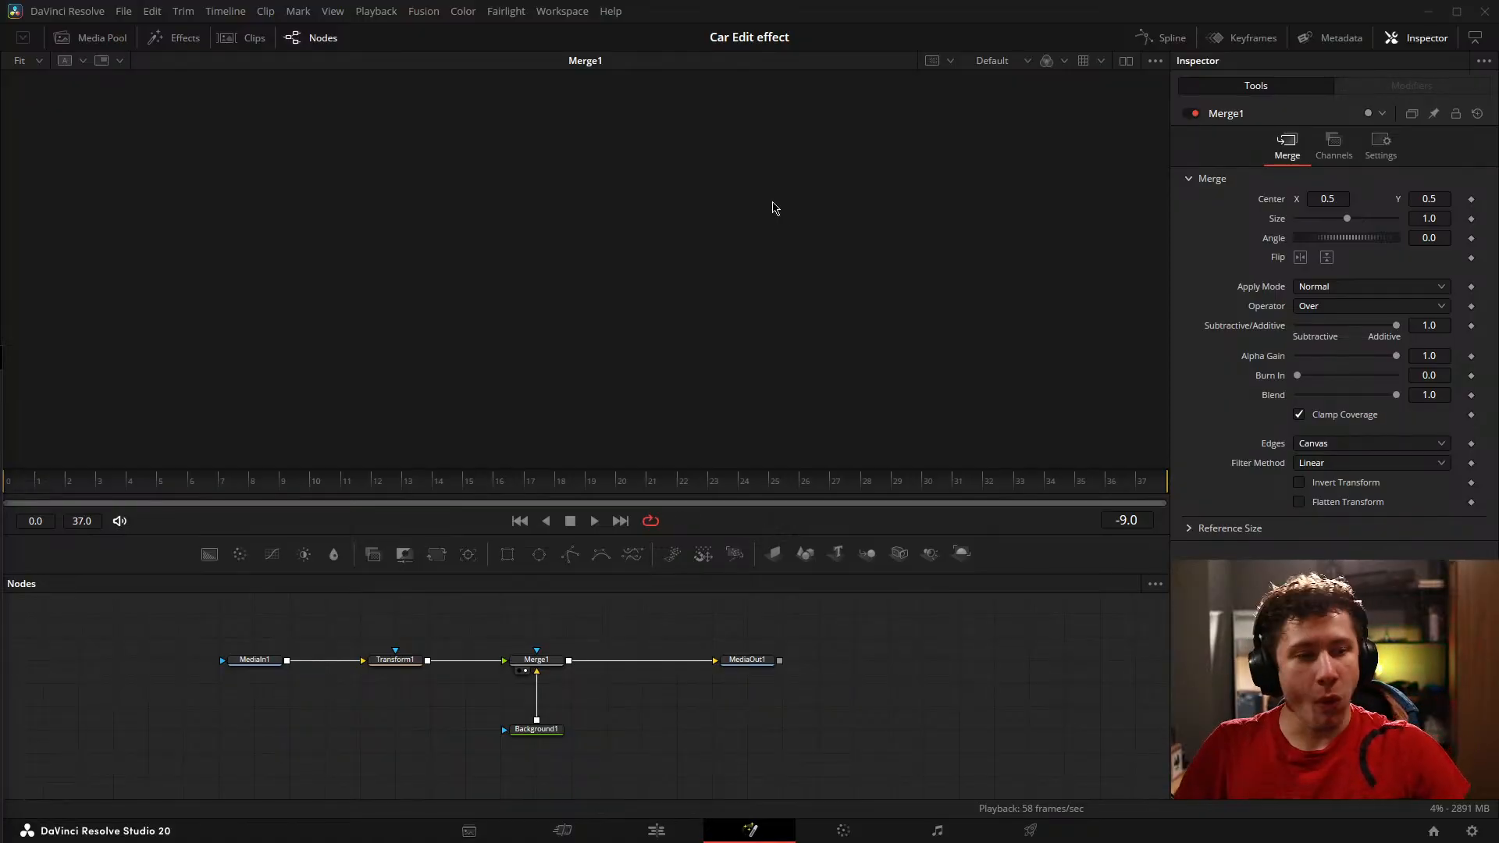
Step: Examine the MediaIn1 source and the Merge1 result in the viewer while scrubbing through the Car Edit effect composition
left_click(893, 664)
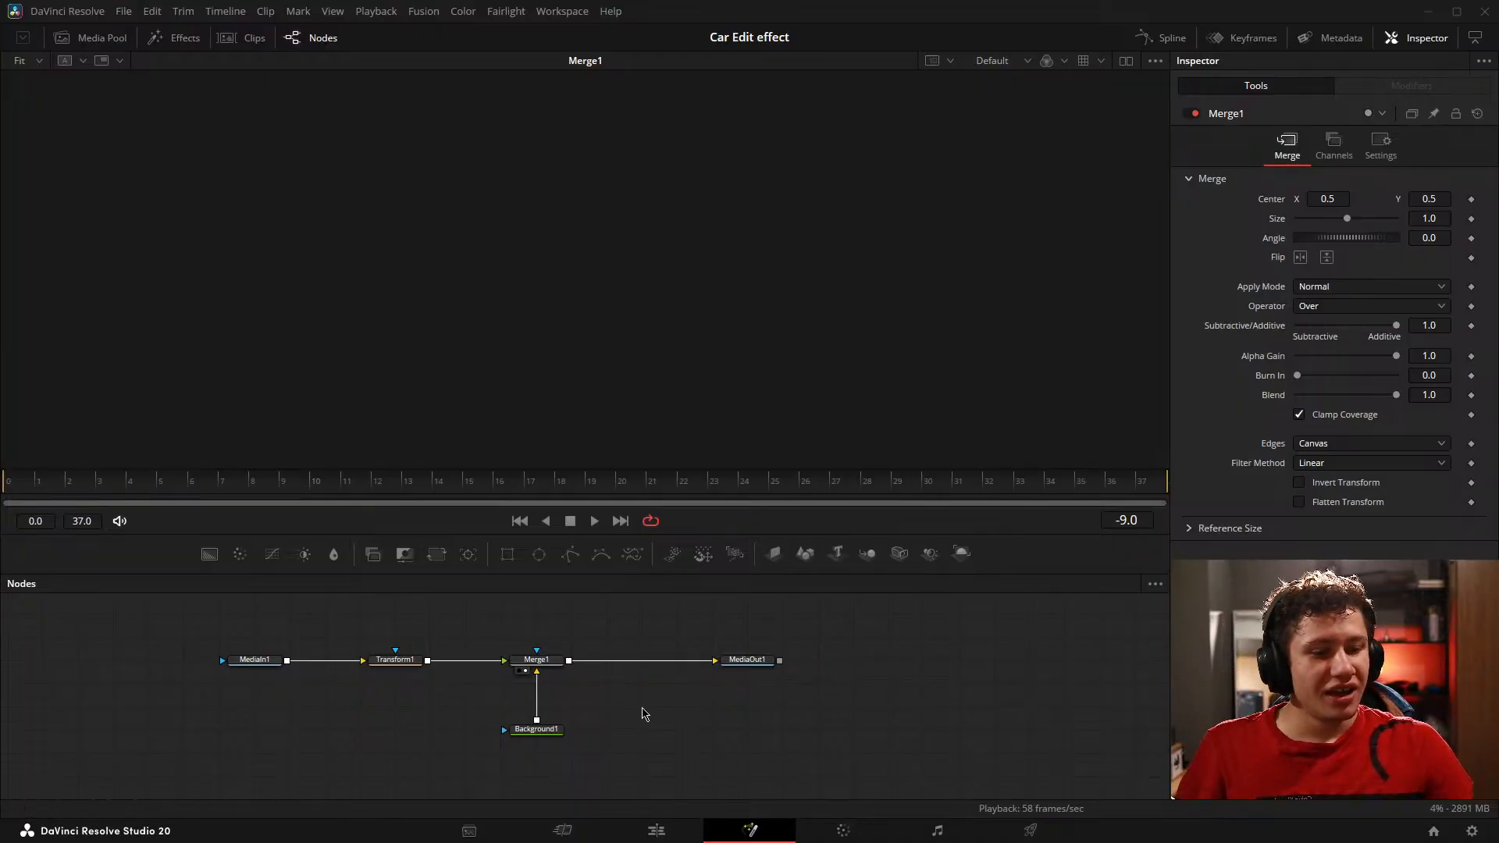
left_click_drag(705, 725, 715, 722)
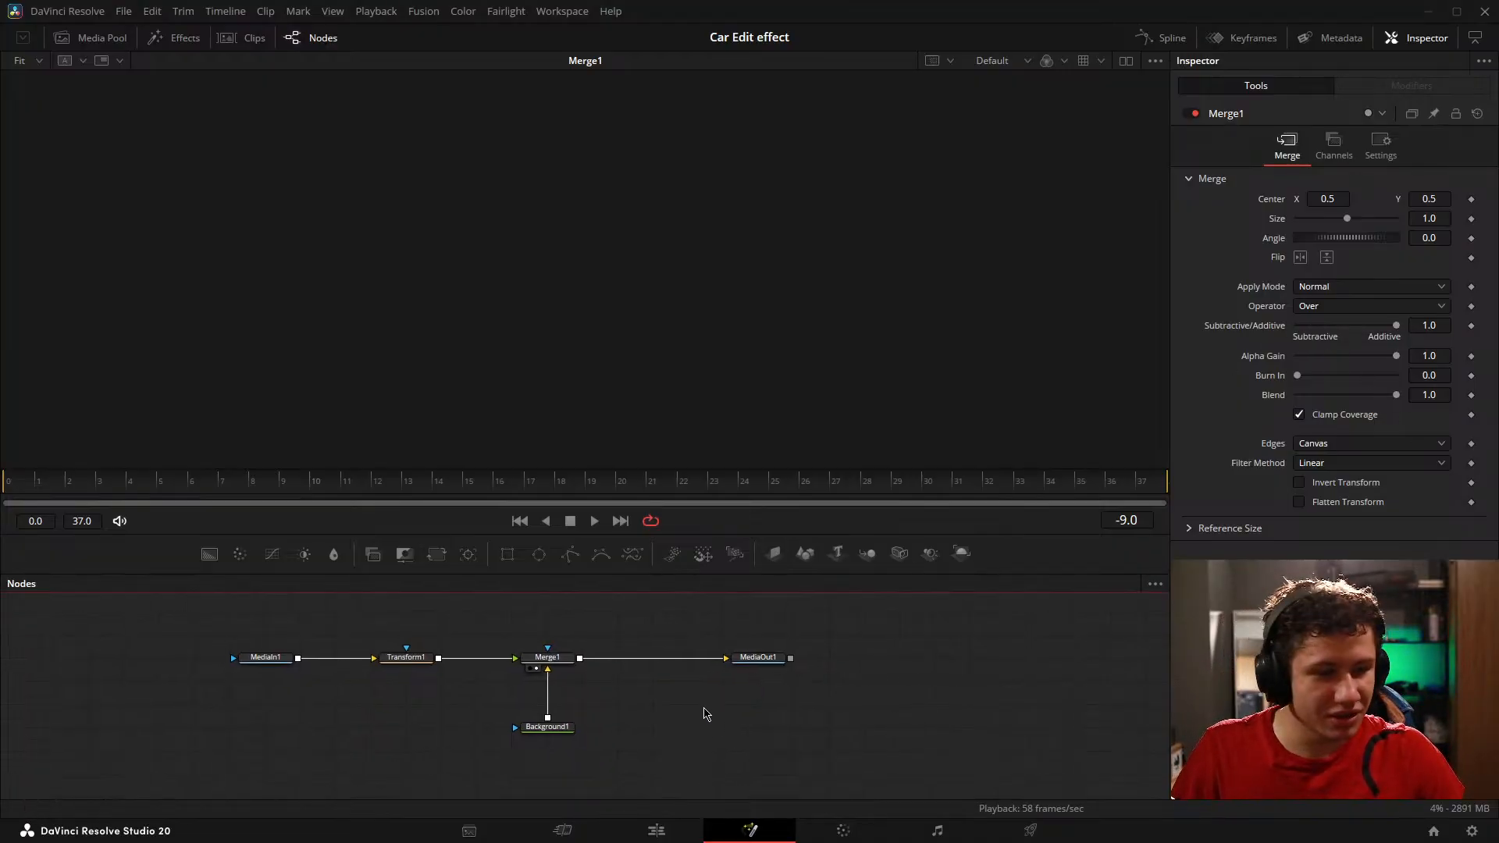
left_click(254, 669)
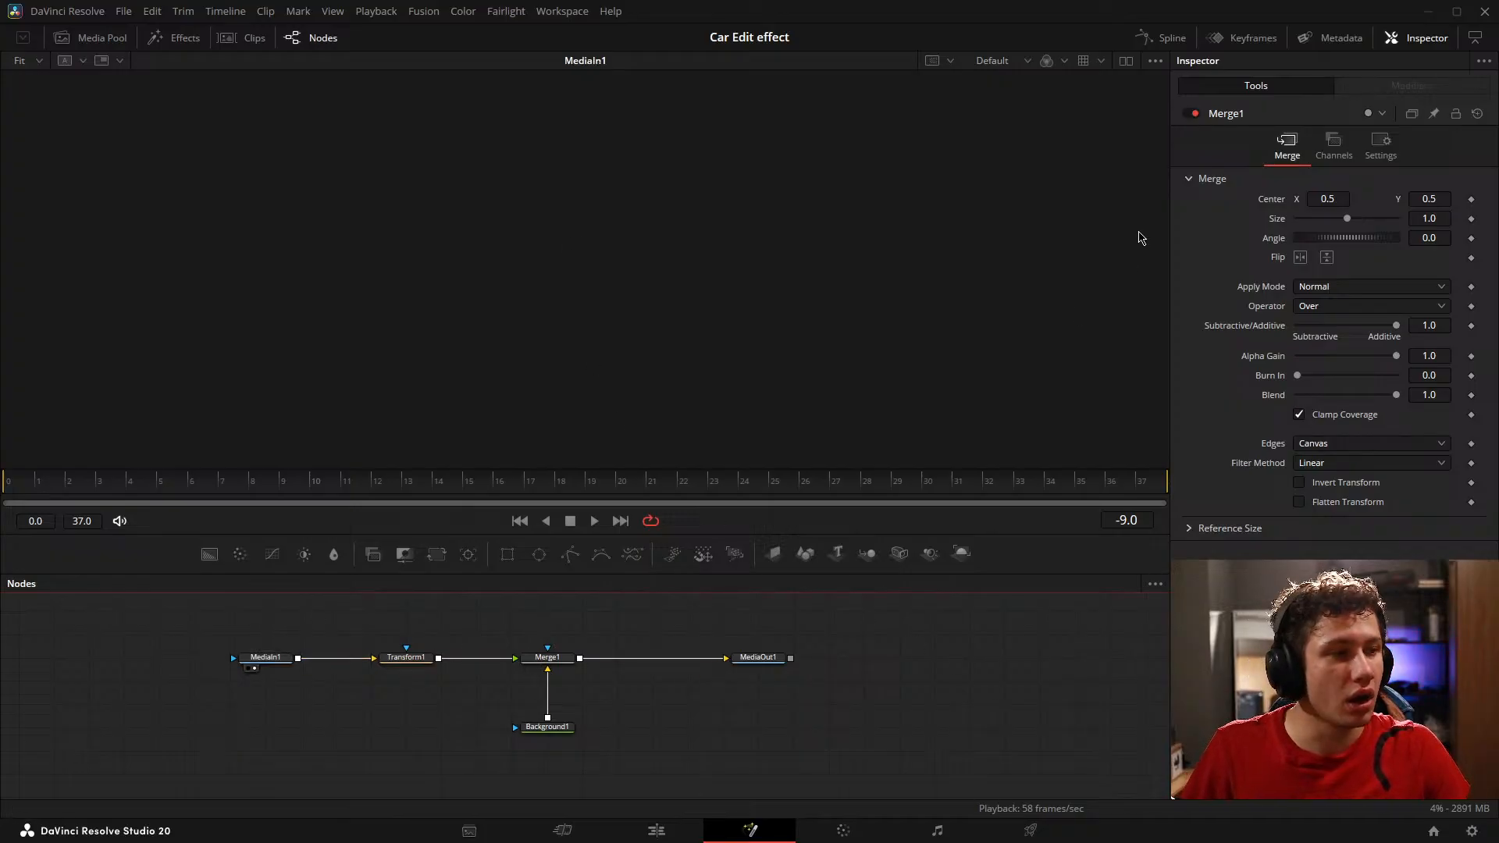
left_click(31, 482)
left_click_drag(32, 482, 526, 487)
left_click(537, 670)
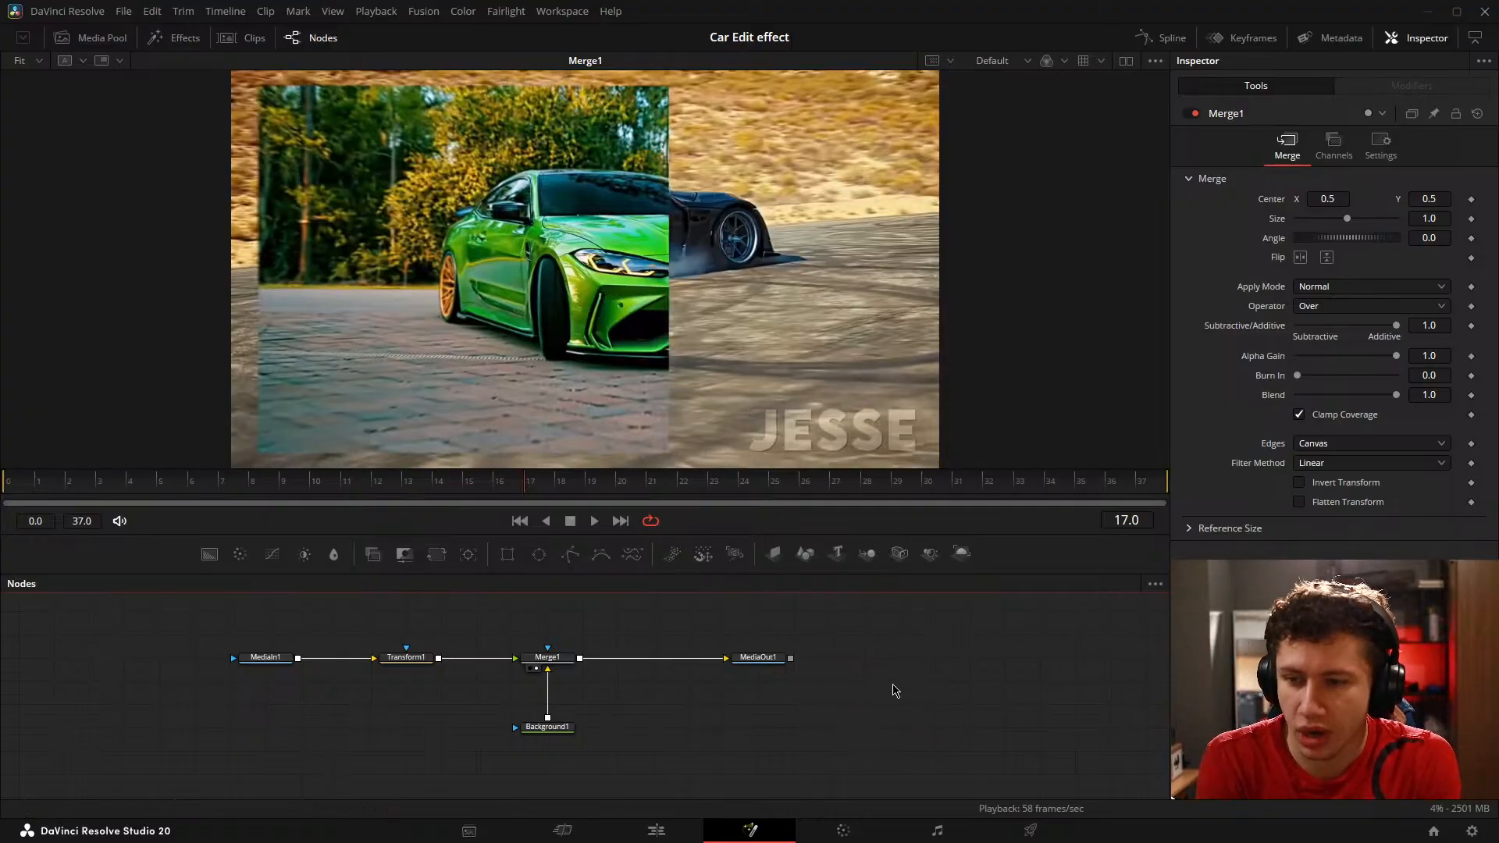
left_click_drag(41, 484, 1000, 485)
Step: Switch from the Car Edit effect project to the Skate Text project
left_click(1433, 831)
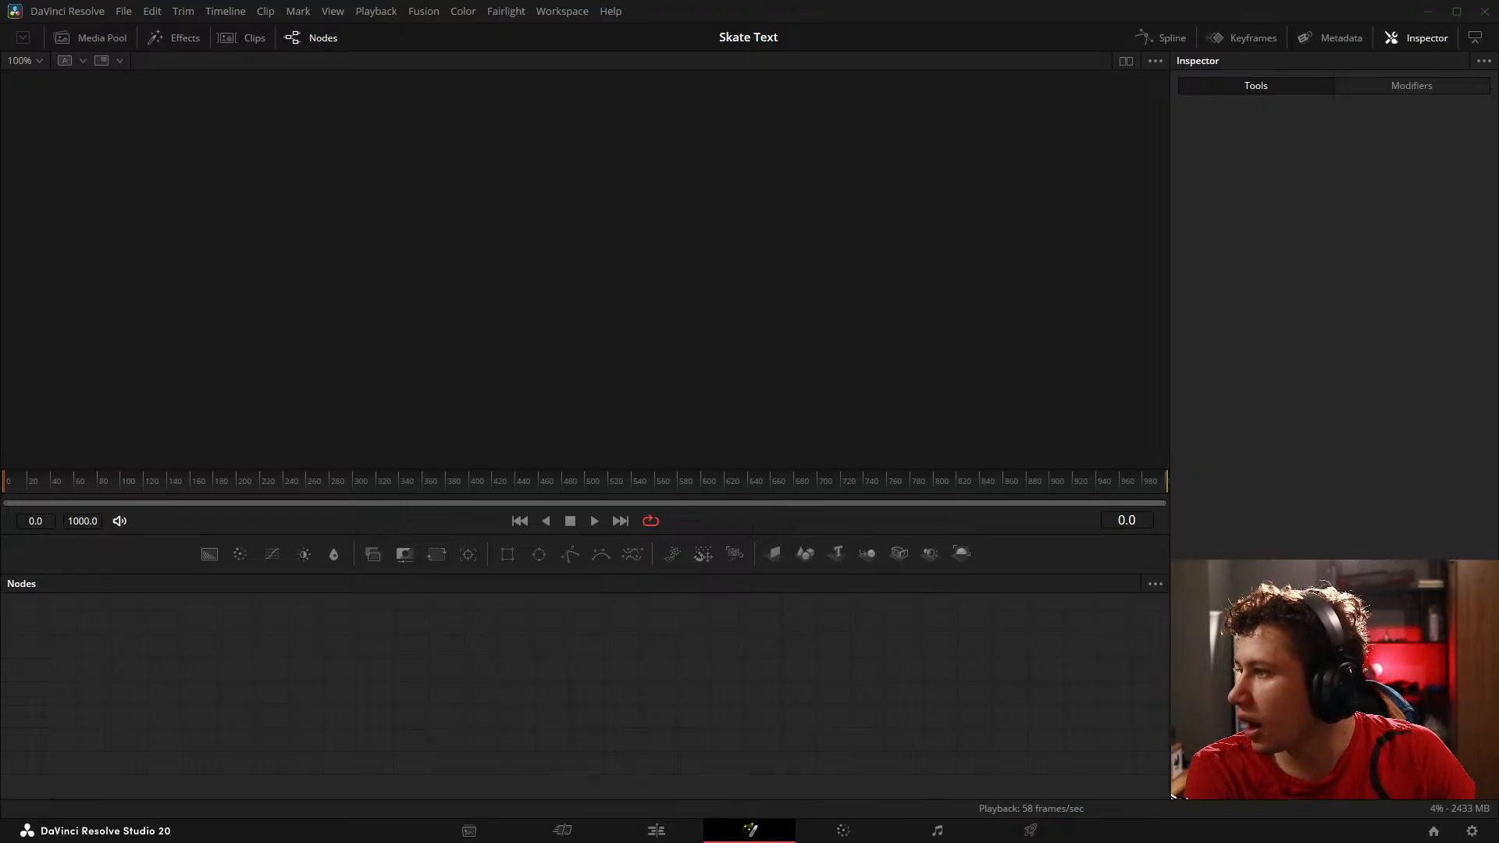
Step: Add videoplayback (3).mp4 to the empty composition without changing the project frame rate, and check the project settings
left_click_drag(203, 500, 426, 703)
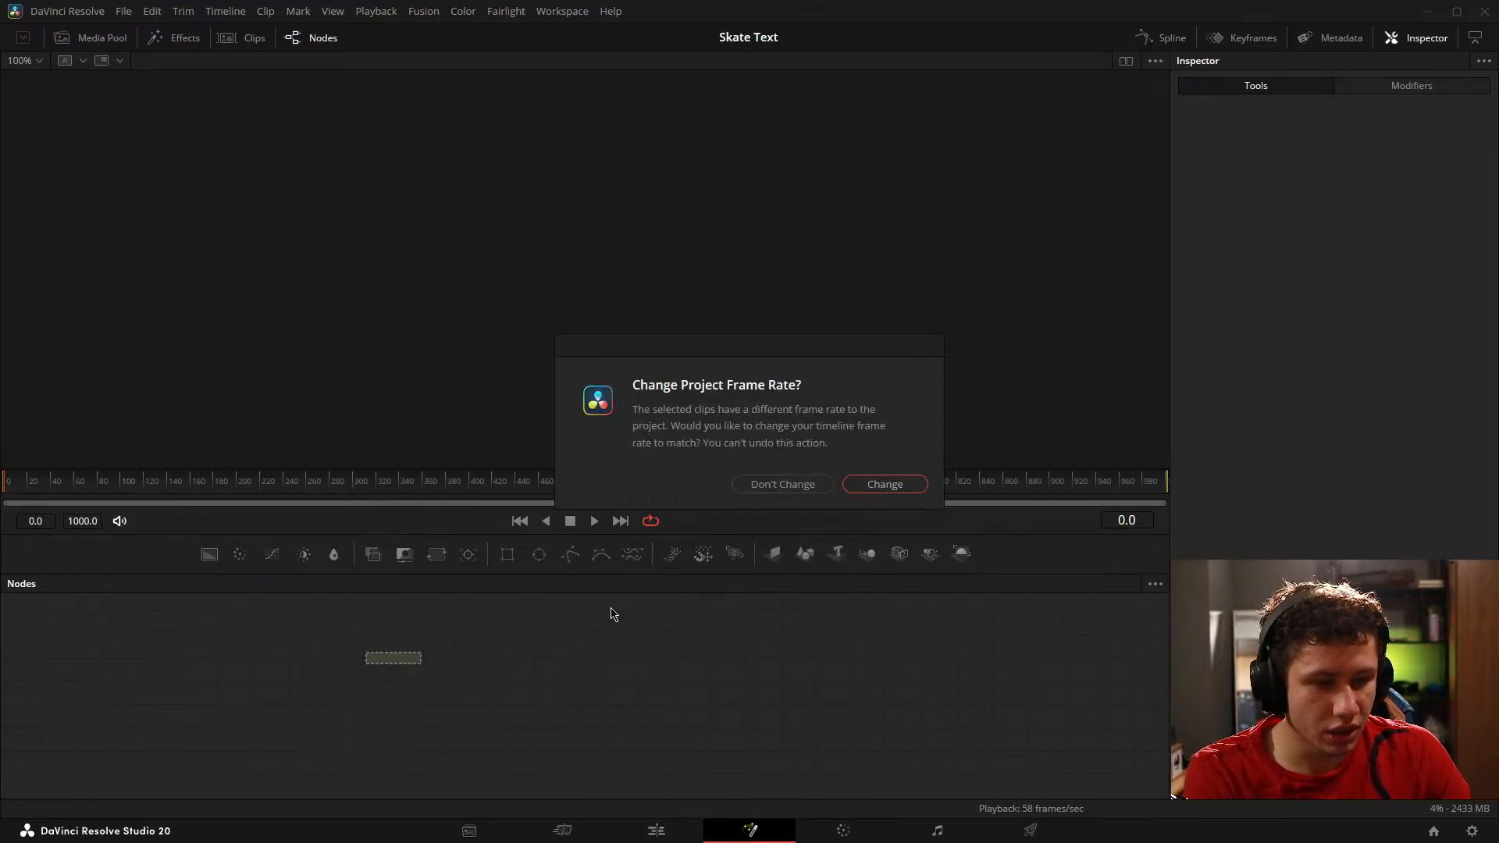
left_click(769, 490)
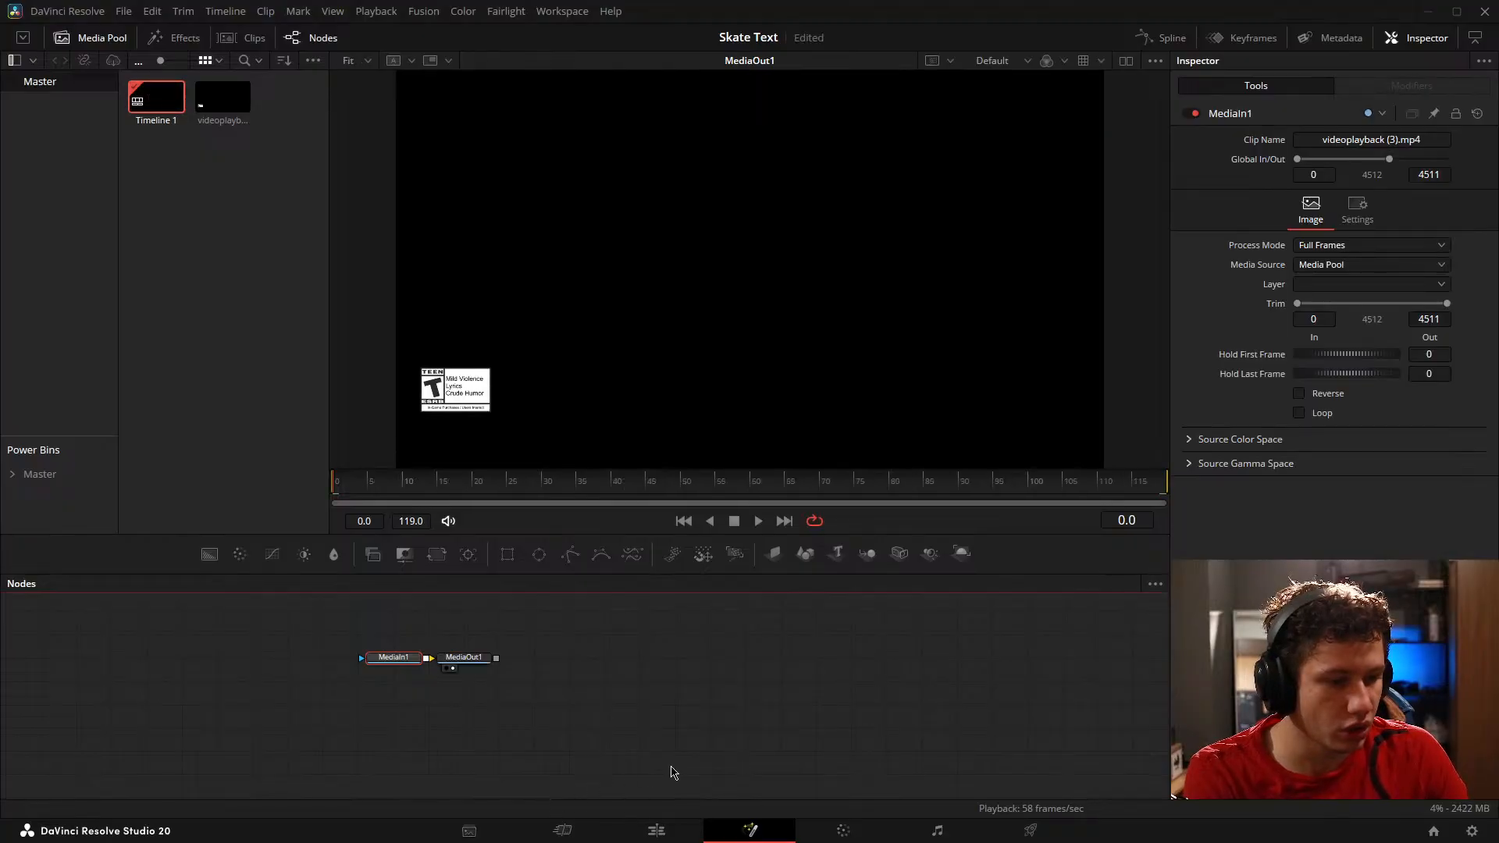
key("shift+4")
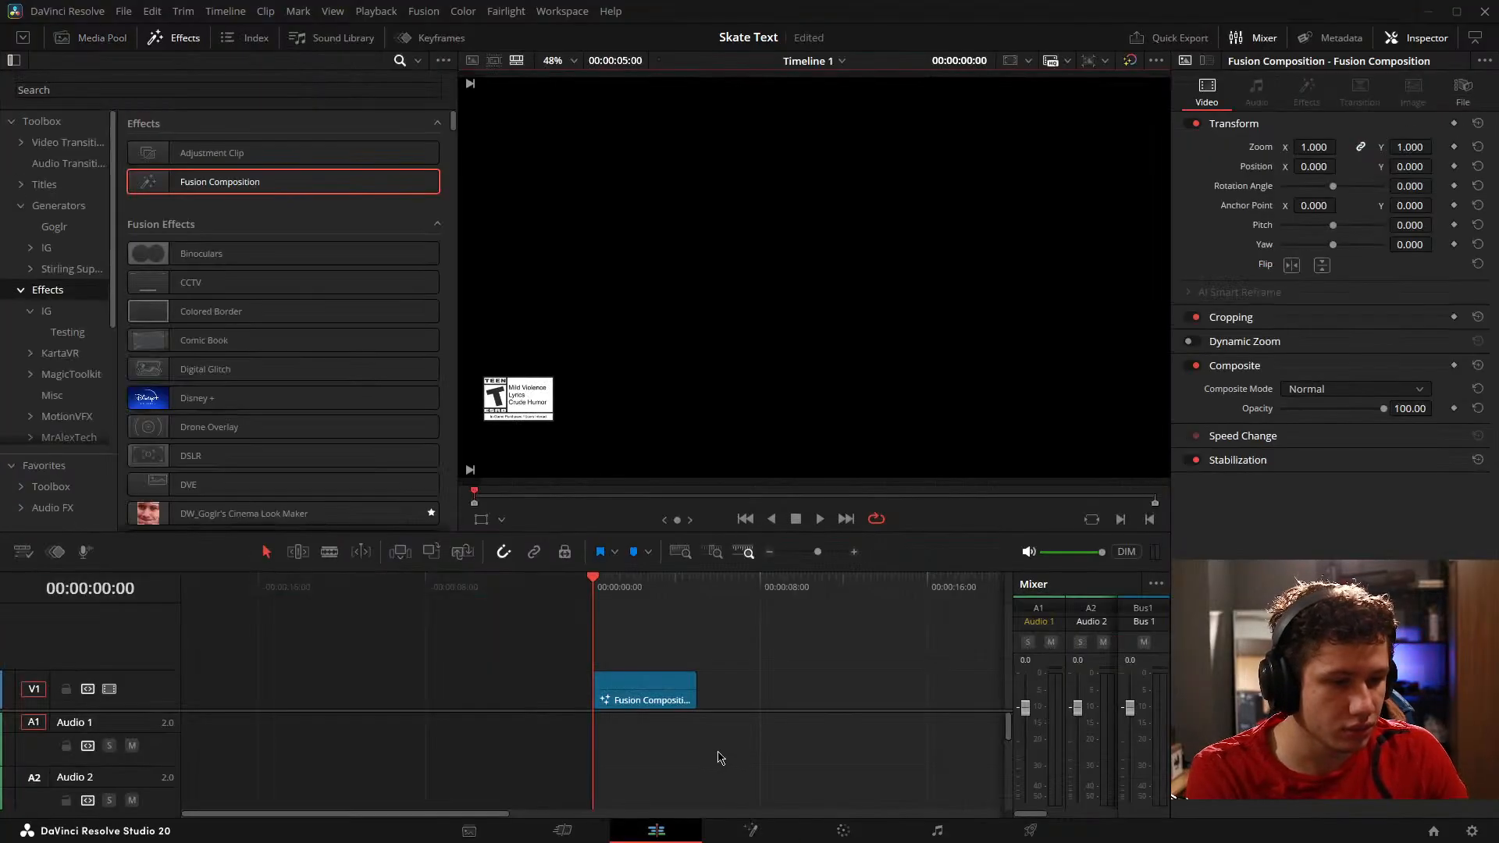
left_click(1468, 830)
left_click(991, 713)
Step: Delete the Fusion composition from the timeline and remove Timeline 1 and the video clip from the media pool
left_click(652, 684)
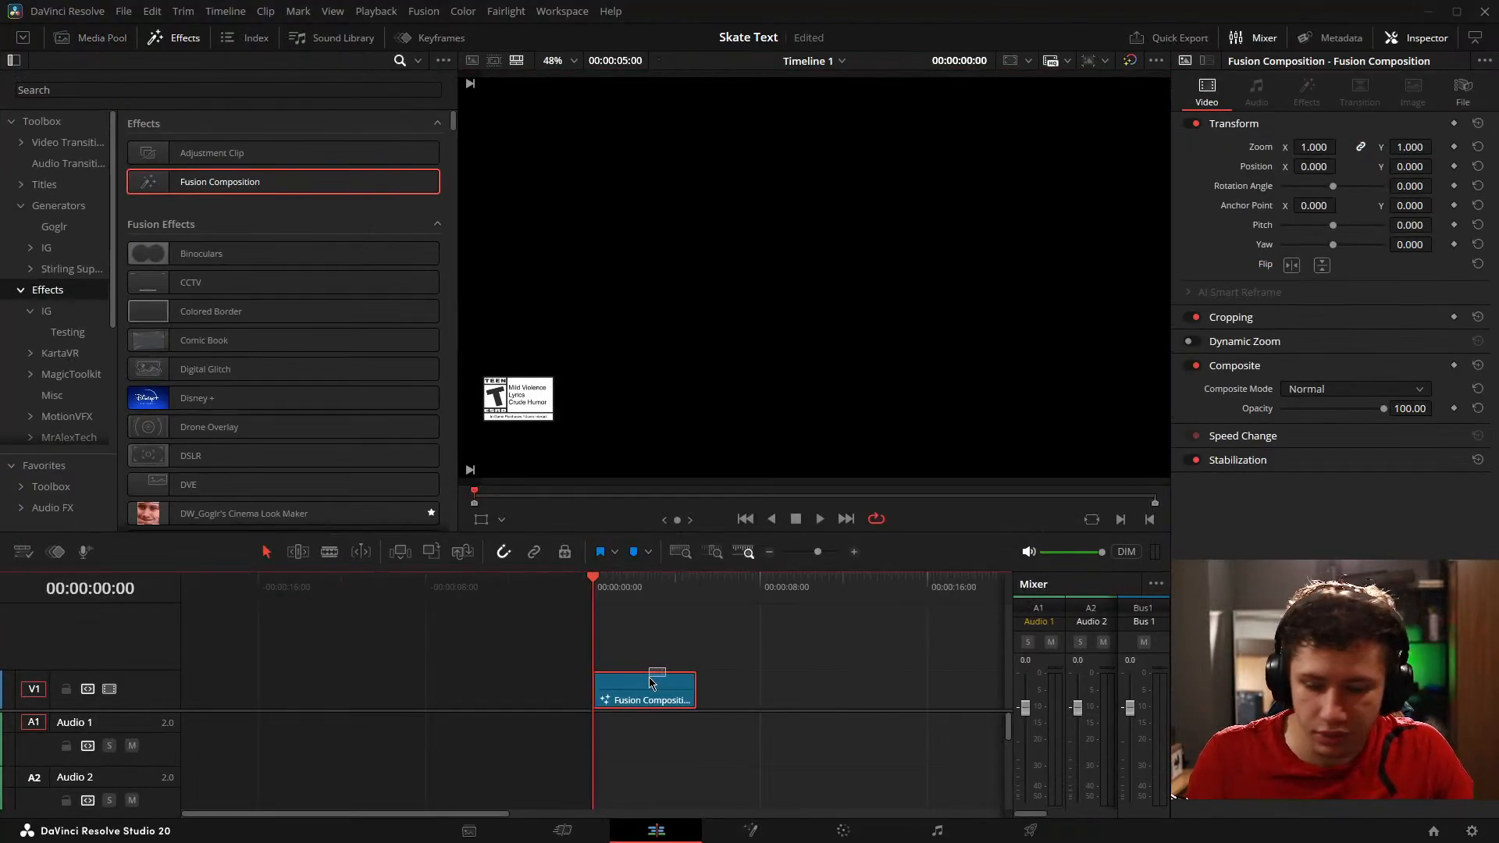
key("Delete")
left_click(86, 39)
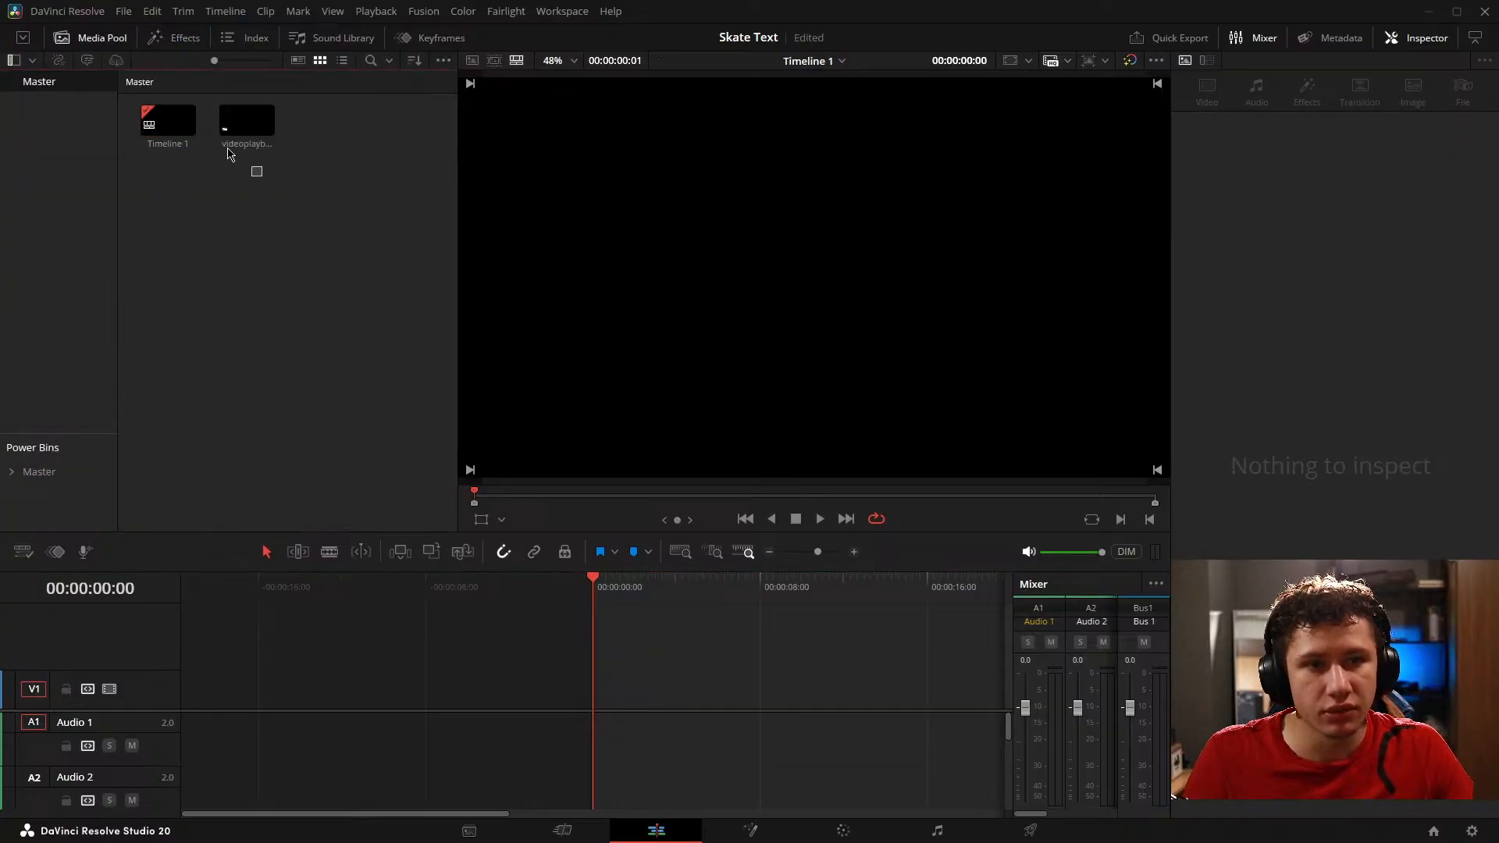
left_click_drag(230, 154, 115, 94)
key("Delete")
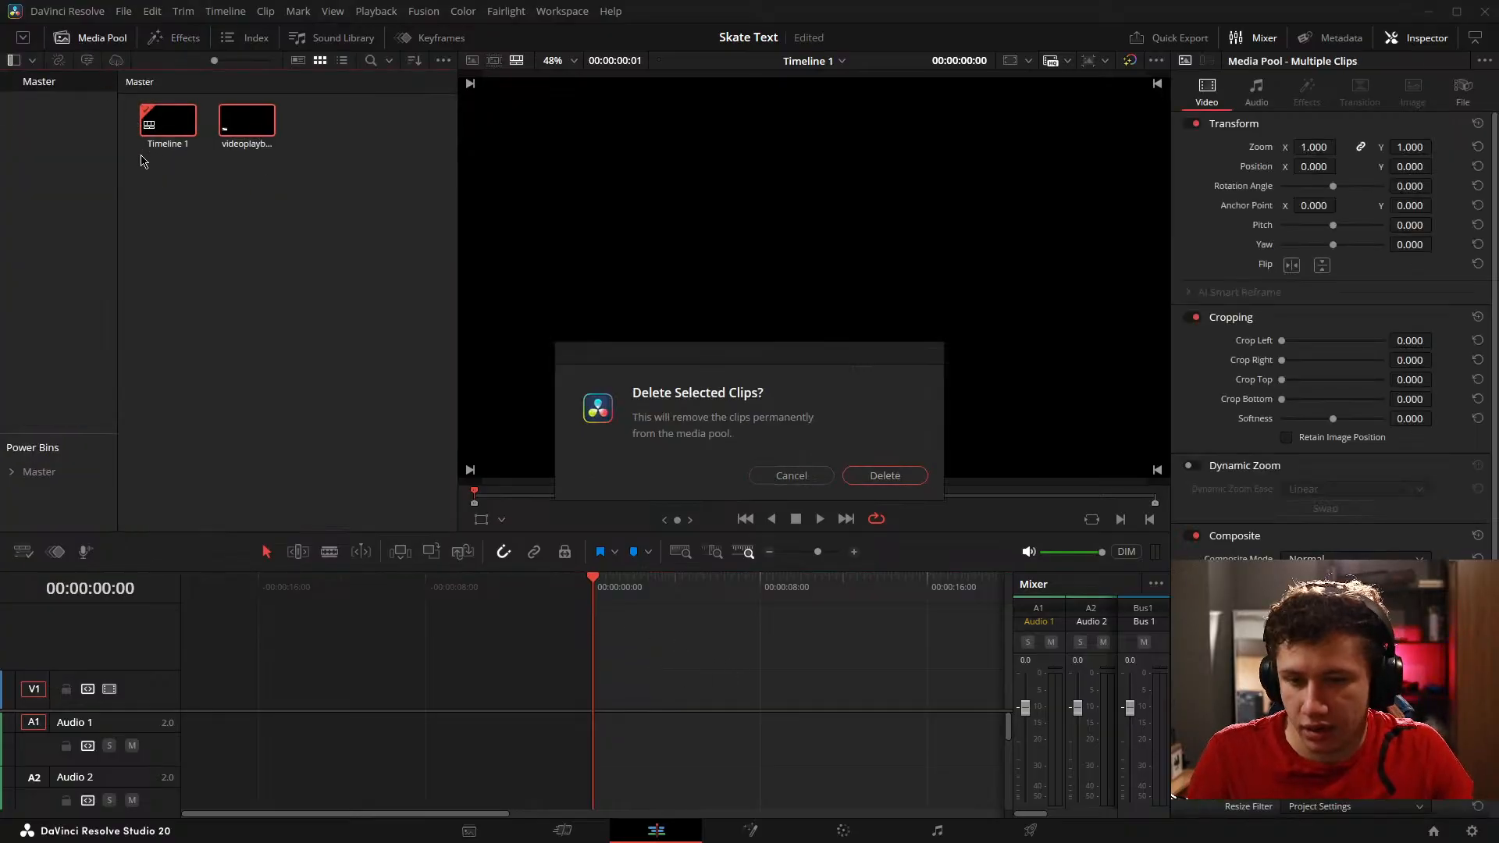
left_click(895, 475)
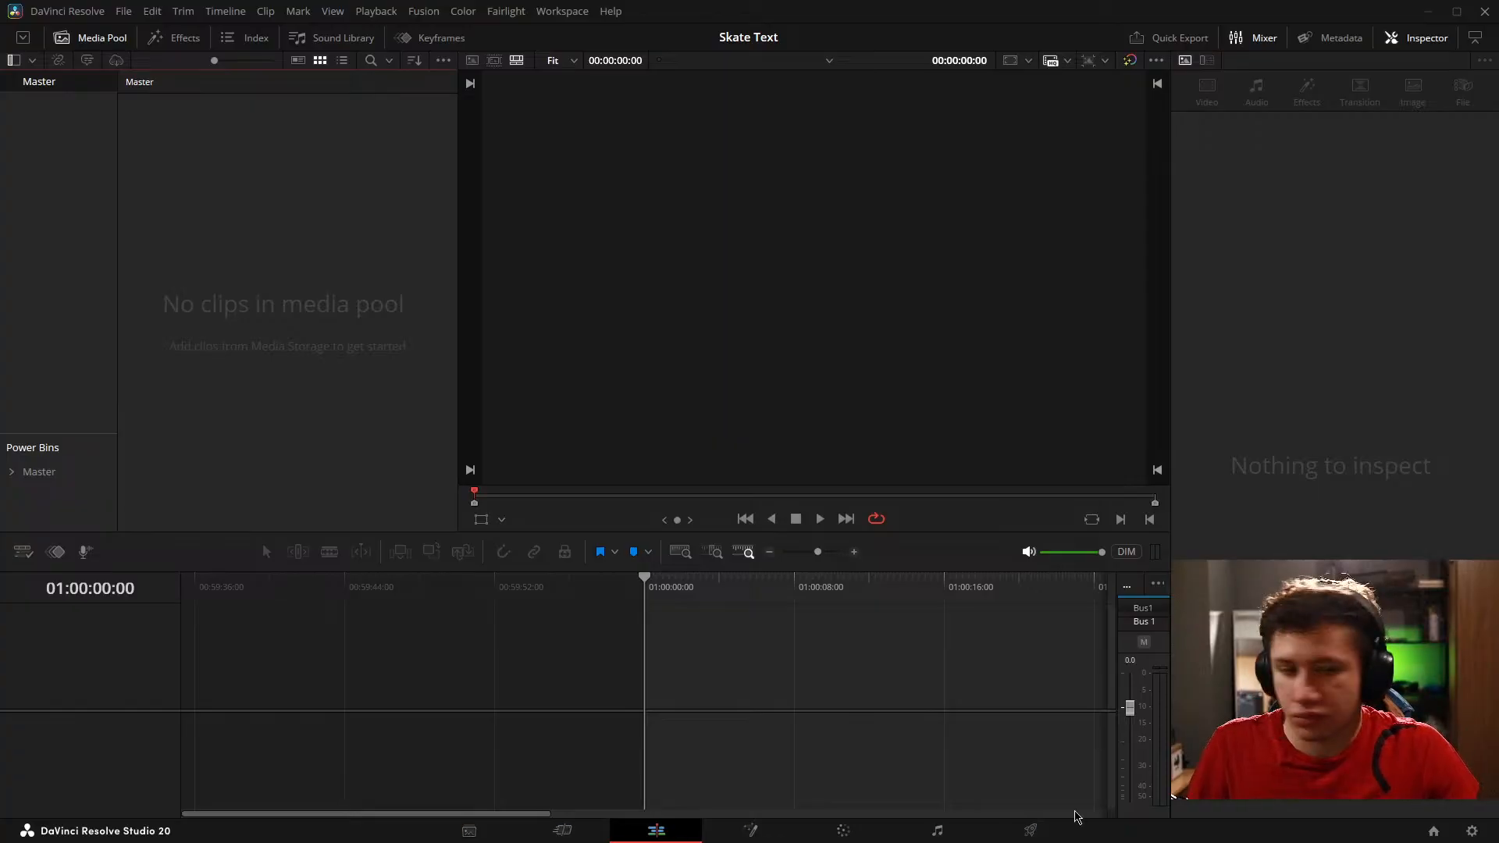
Step: Set the project's timeline frame rate to 60 frames per second
left_click(1472, 831)
left_click(740, 336)
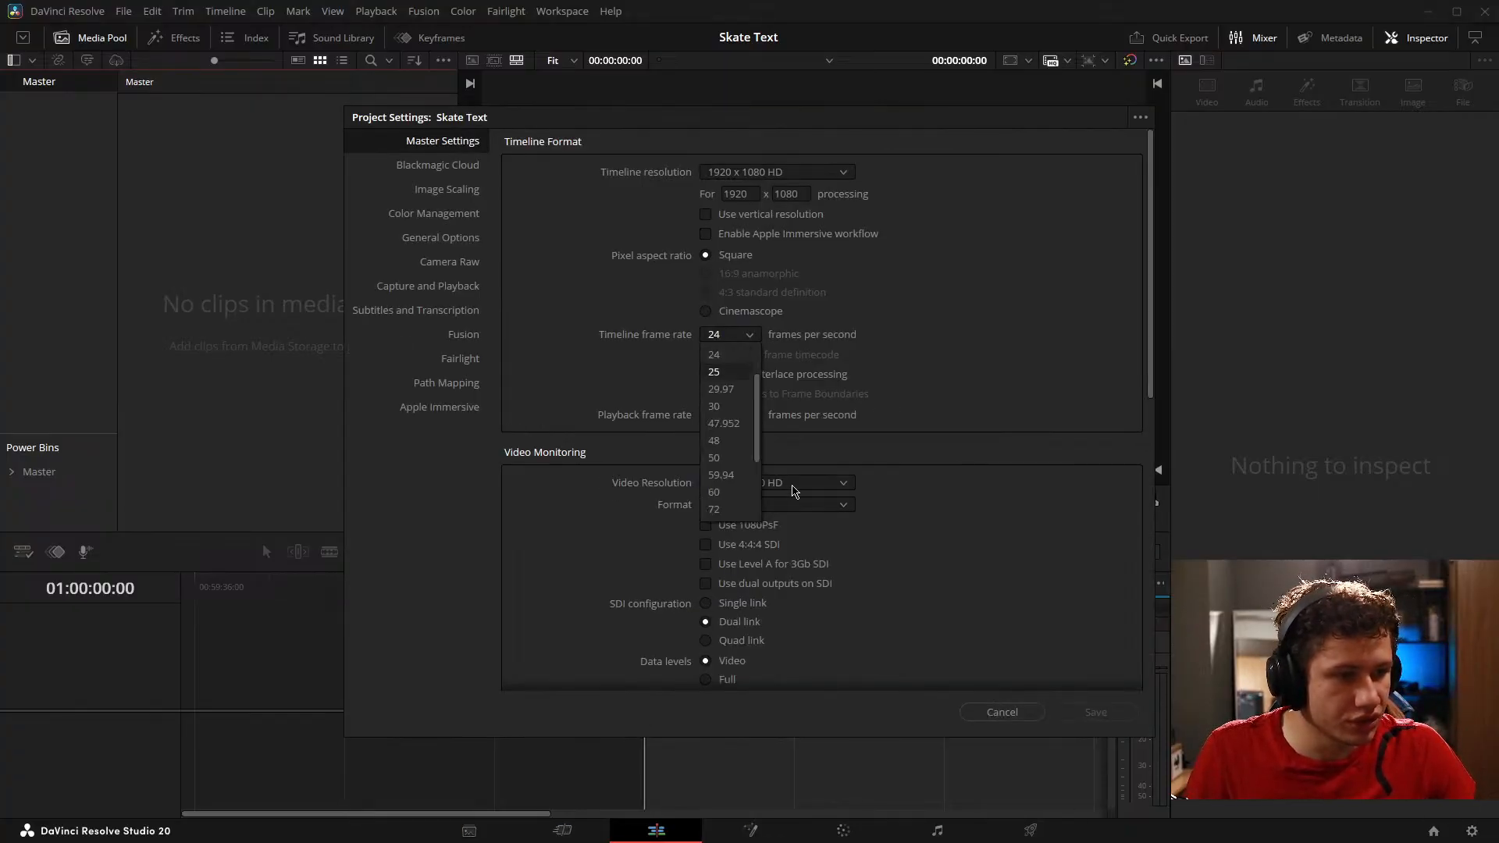
left_click(716, 492)
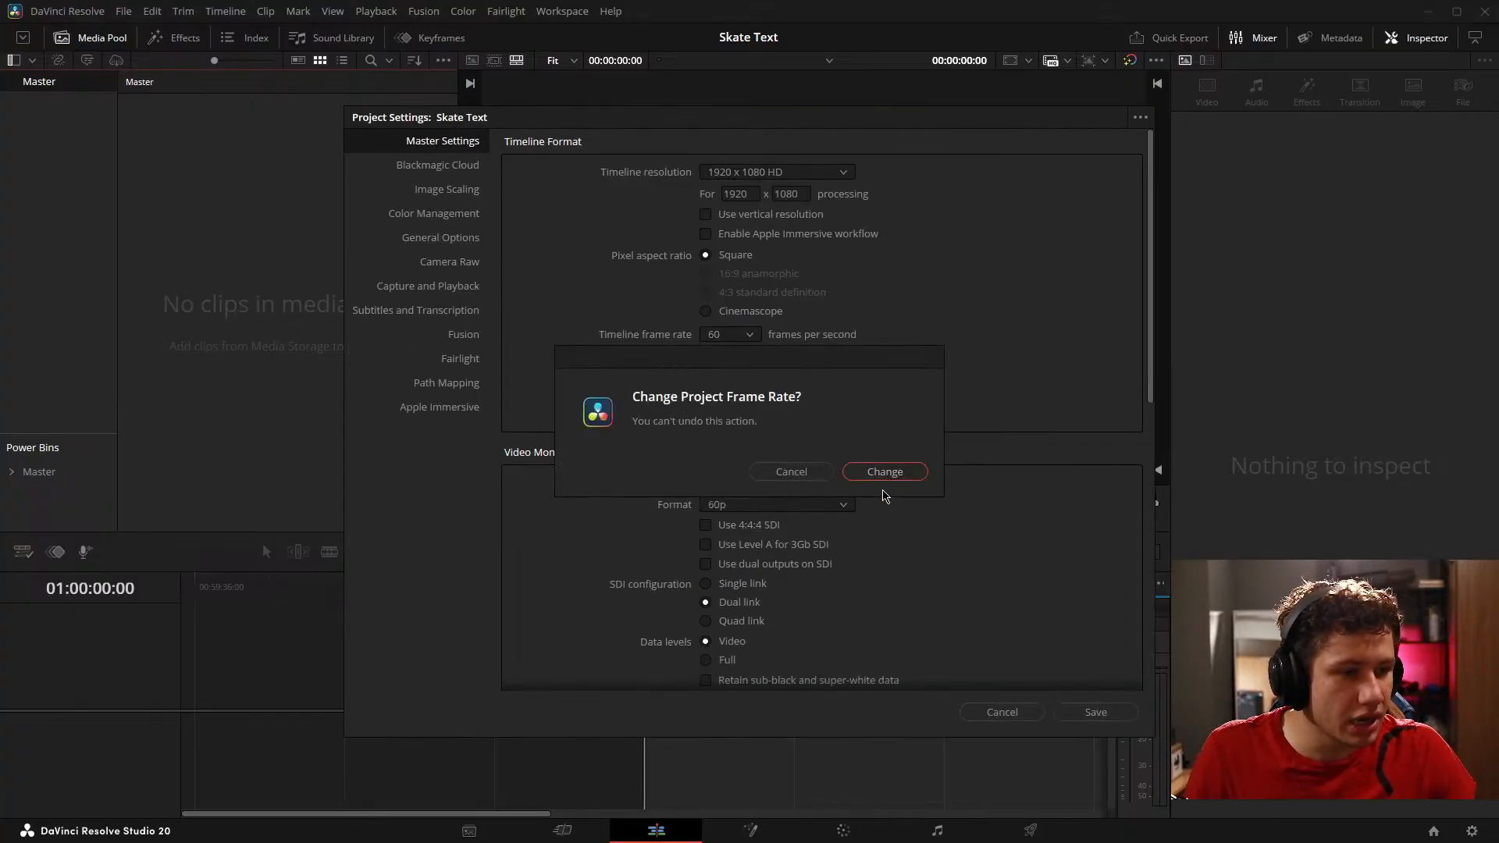
left_click(885, 473)
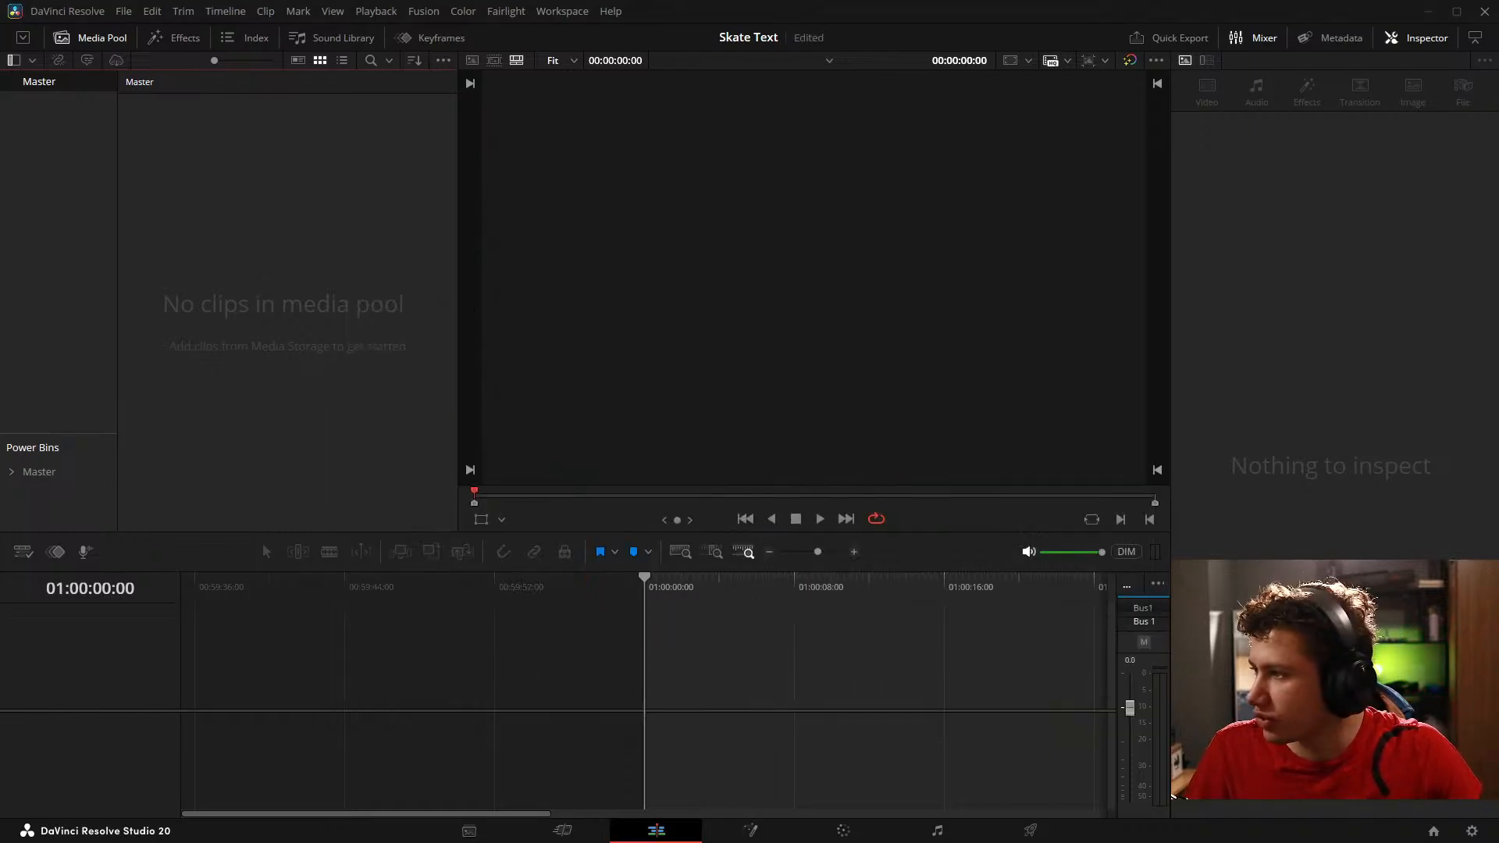
Step: Import videoplayback (3).mp4 onto a new timeline and check the project settings
left_click_drag(68, 649, 657, 691)
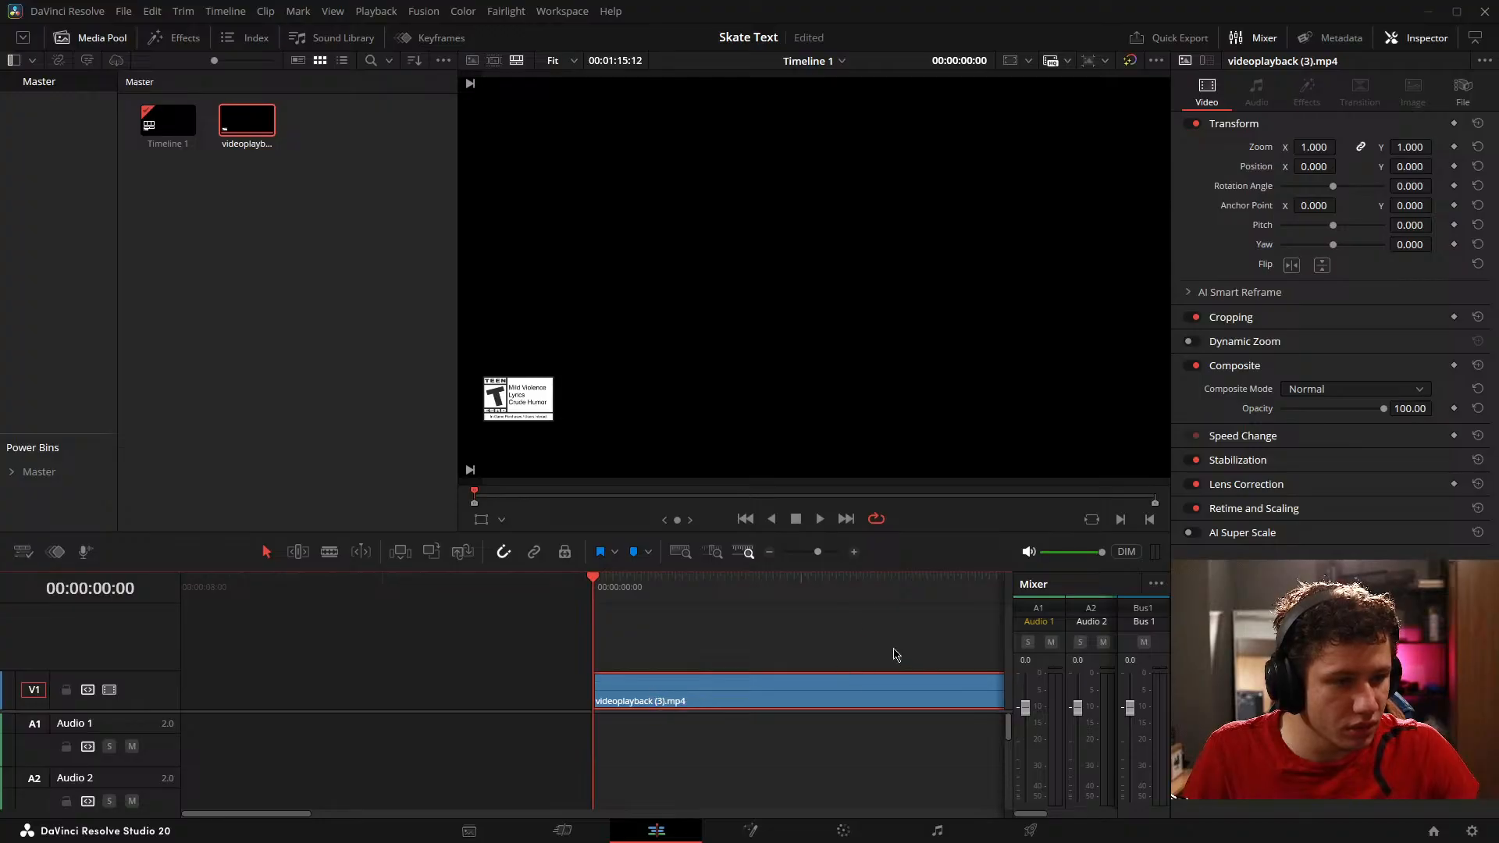
left_click(1472, 831)
left_click(994, 713)
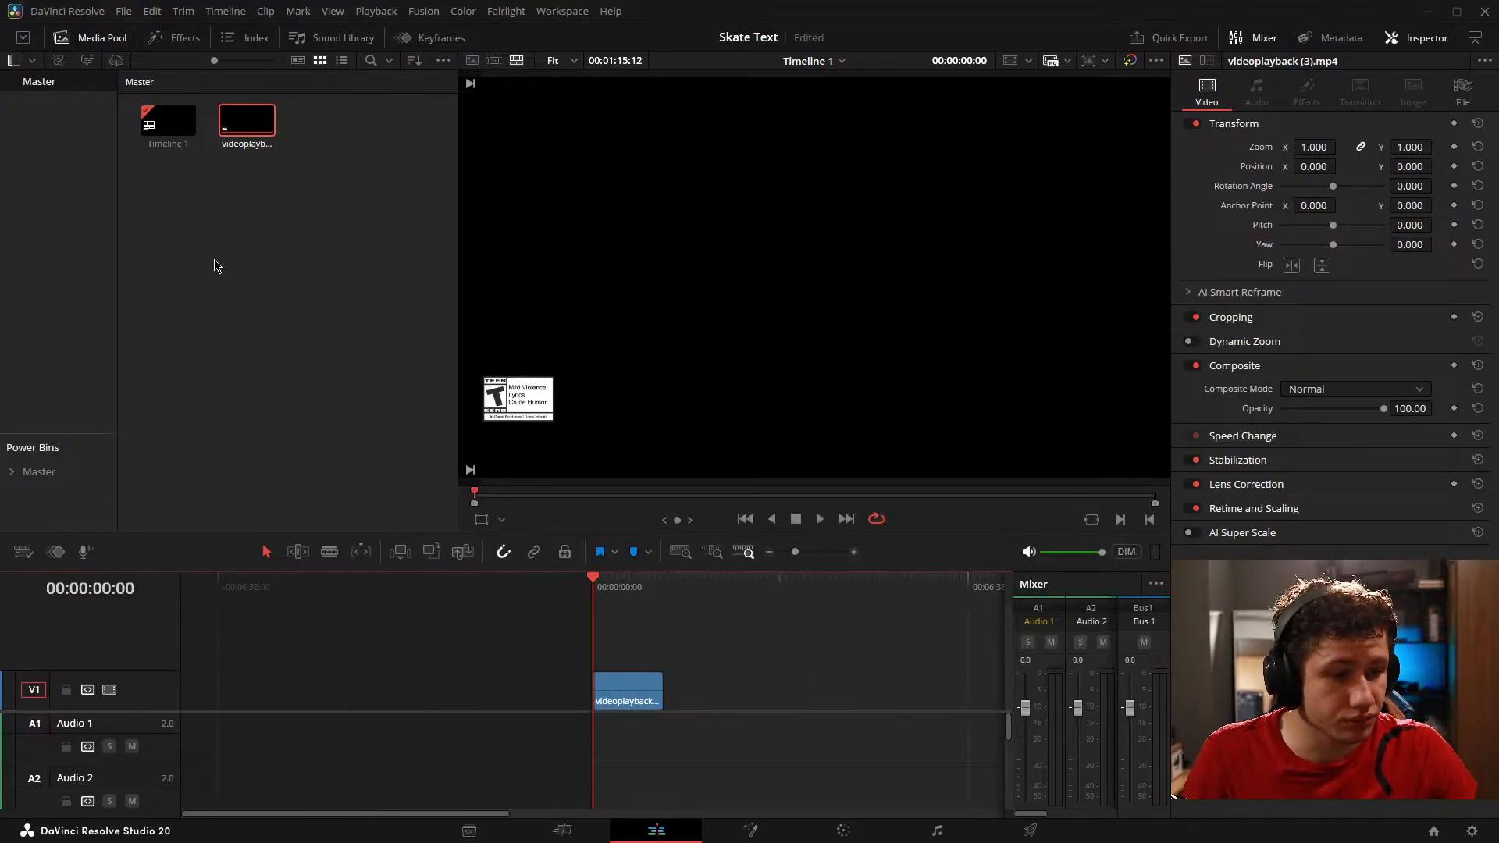
Step: Add a Fusion Composition directly after the video clip on V1 and open it on the Fusion page
left_click(179, 38)
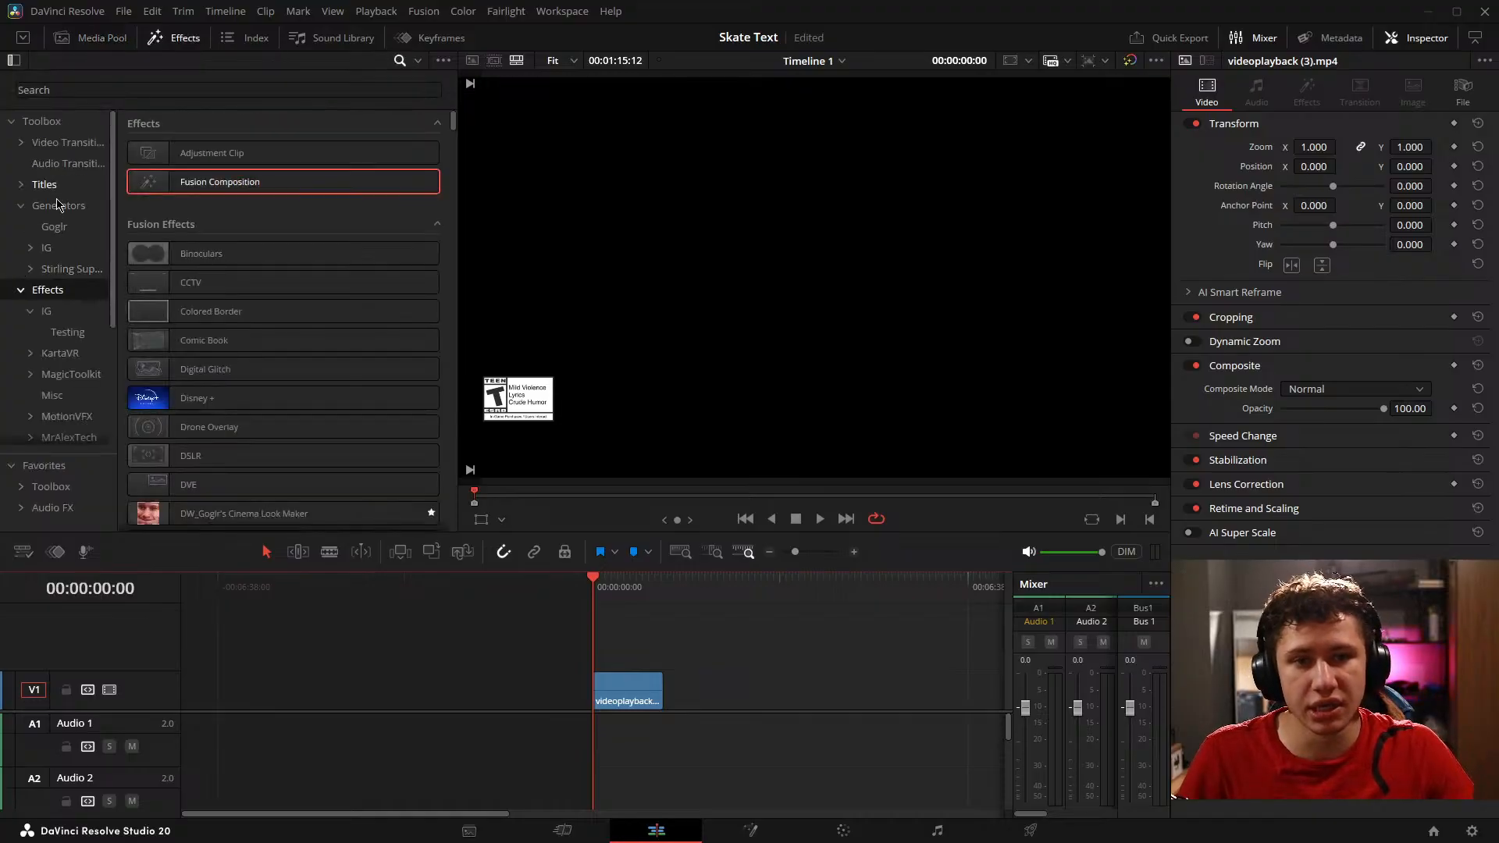
left_click_drag(235, 181, 680, 699)
scroll(756, 648, "up", 3)
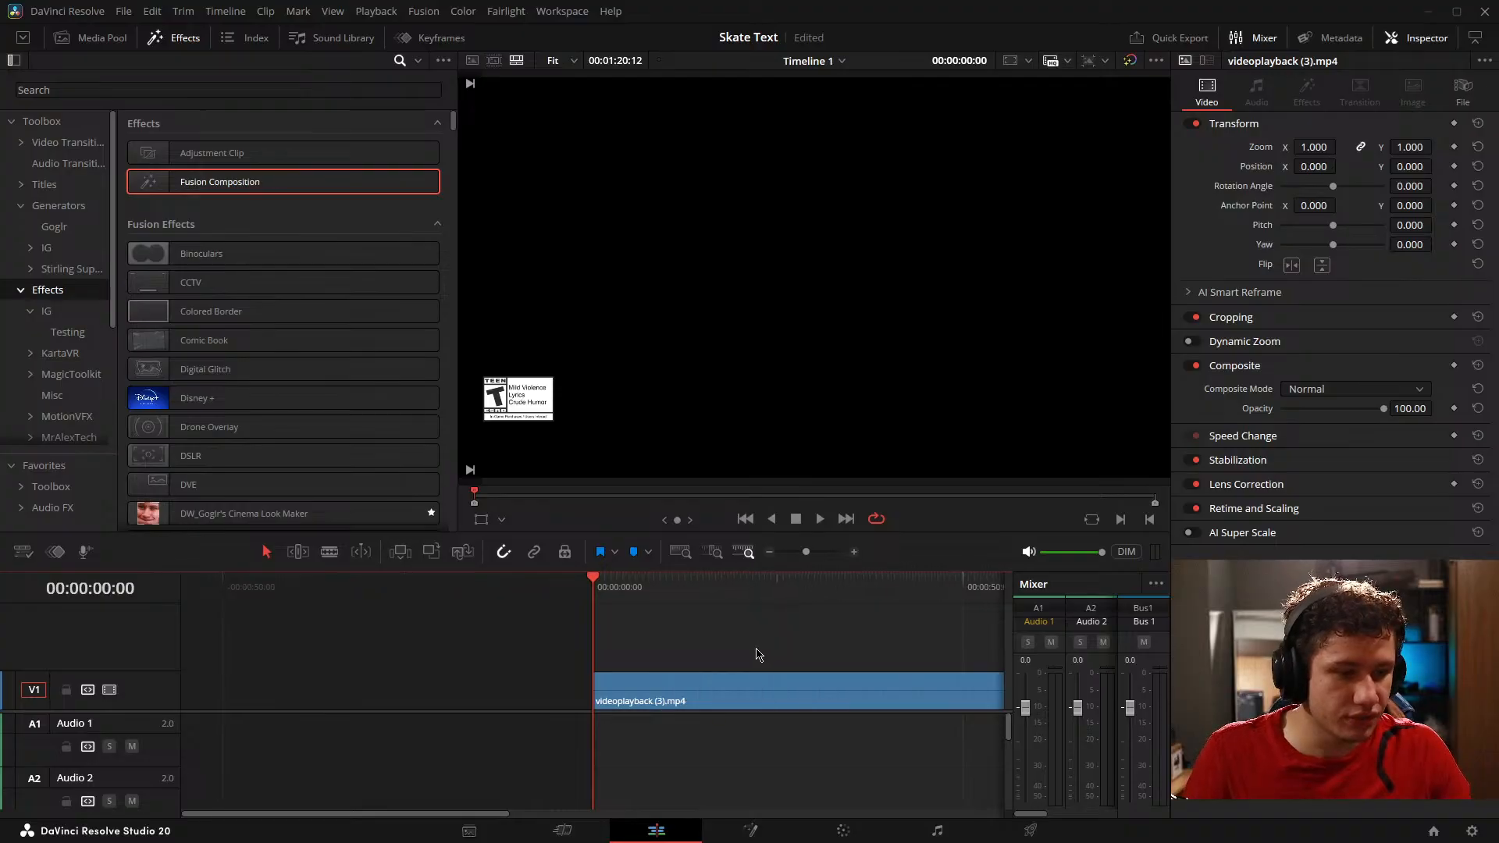
scroll(856, 660, "down", 2)
left_click_drag(830, 650, 709, 660)
scroll(642, 665, "up", 4)
left_click(748, 829)
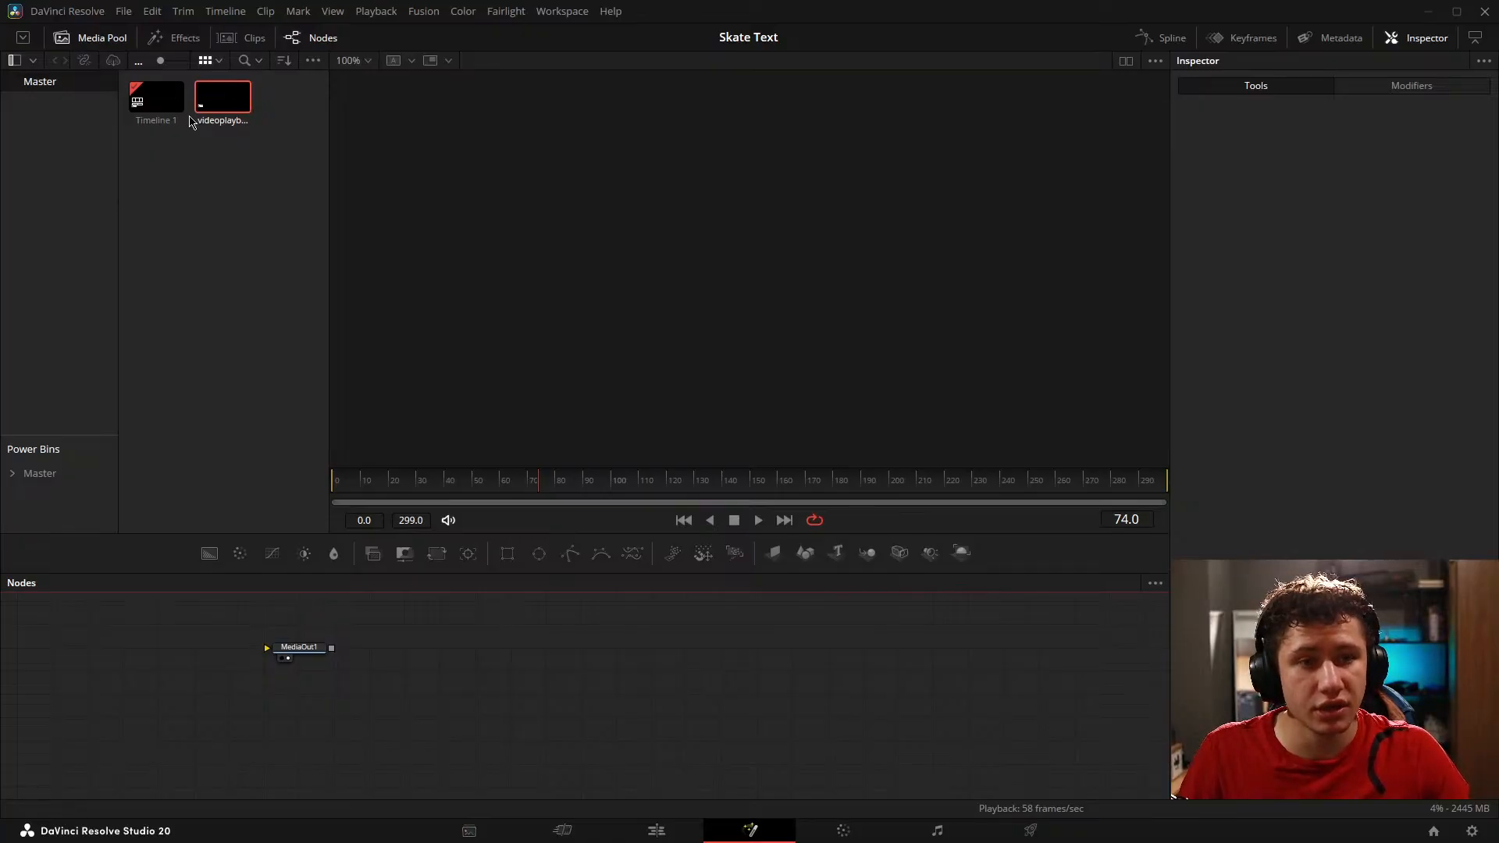
Step: Bring videoplayback (3).mp4 into the composition as a media input node and line it up with MediaOut1
left_click_drag(222, 96, 86, 652)
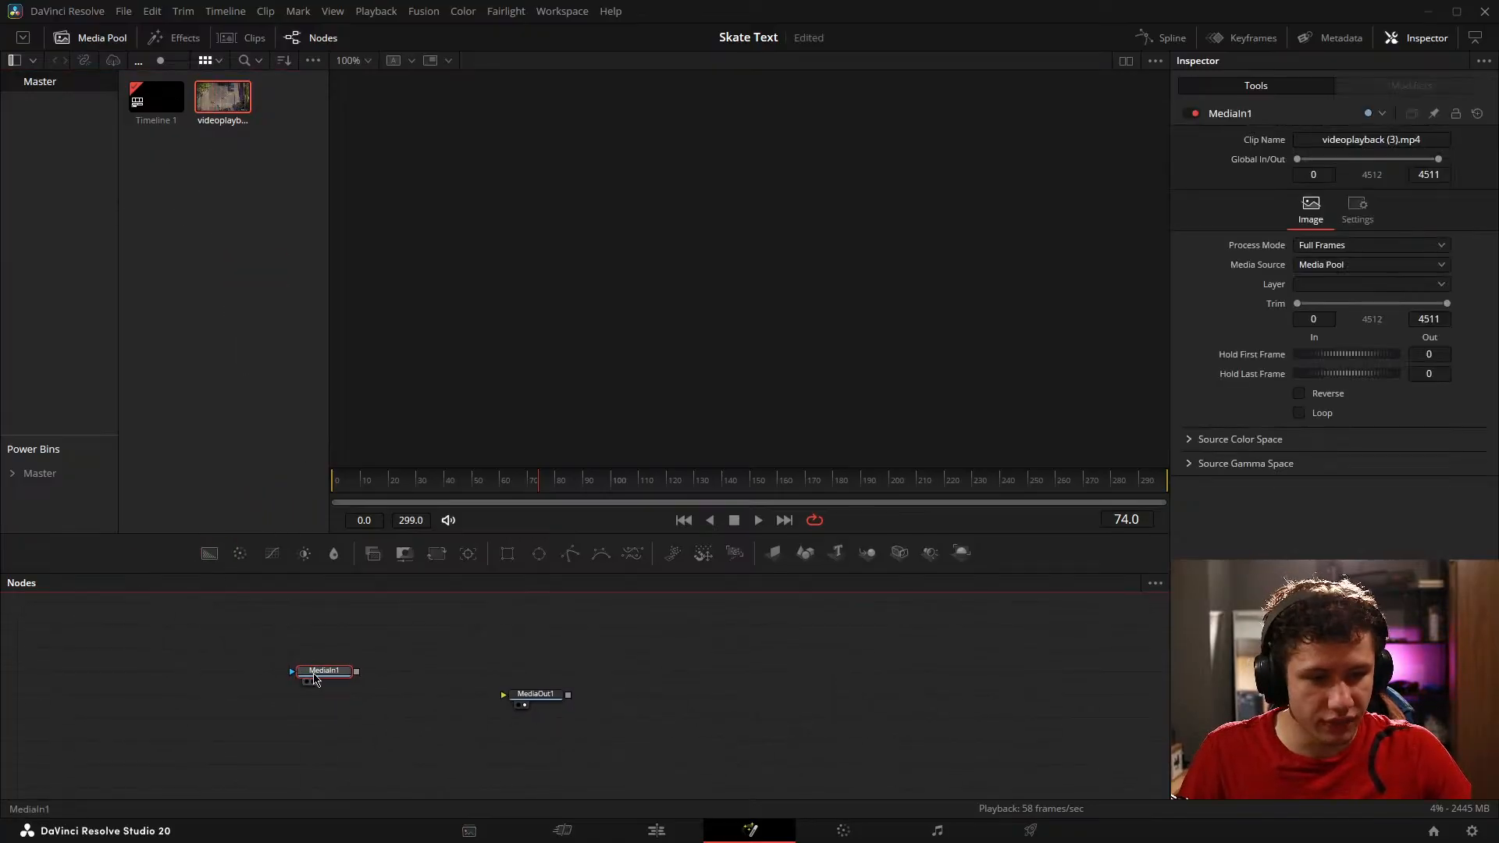
left_click_drag(323, 675, 289, 697)
left_click_drag(572, 680, 606, 653)
key("ctrl+s")
scroll(601, 691, "up", 2)
left_click_drag(490, 680, 663, 692)
left_click(569, 695)
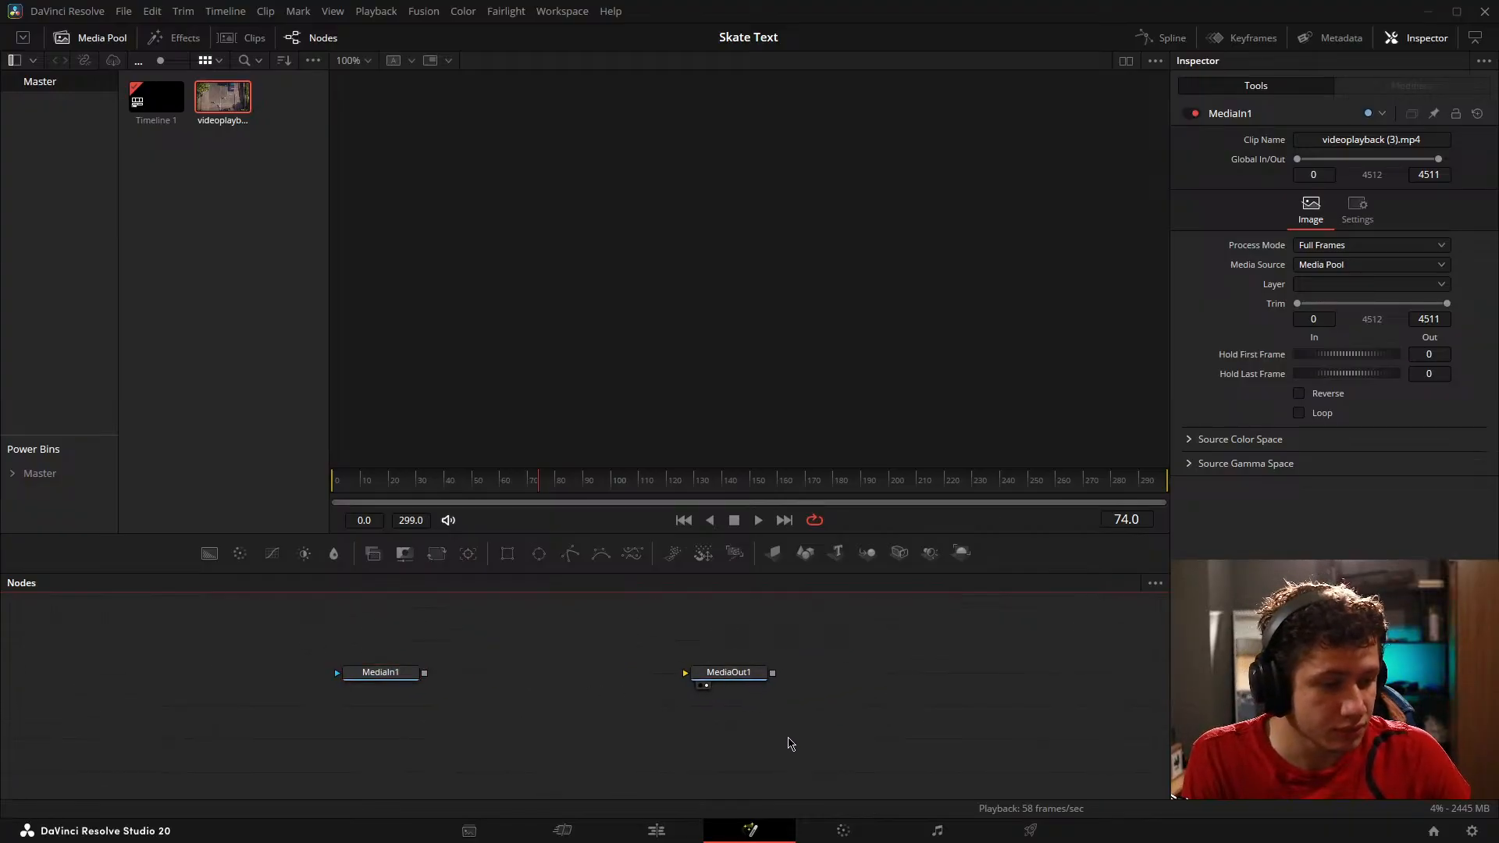
Step: Connect MediaIn1's output to MediaOut1 and spread the two nodes farther apart
left_click_drag(660, 762, 892, 740)
left_click_drag(729, 672, 731, 662)
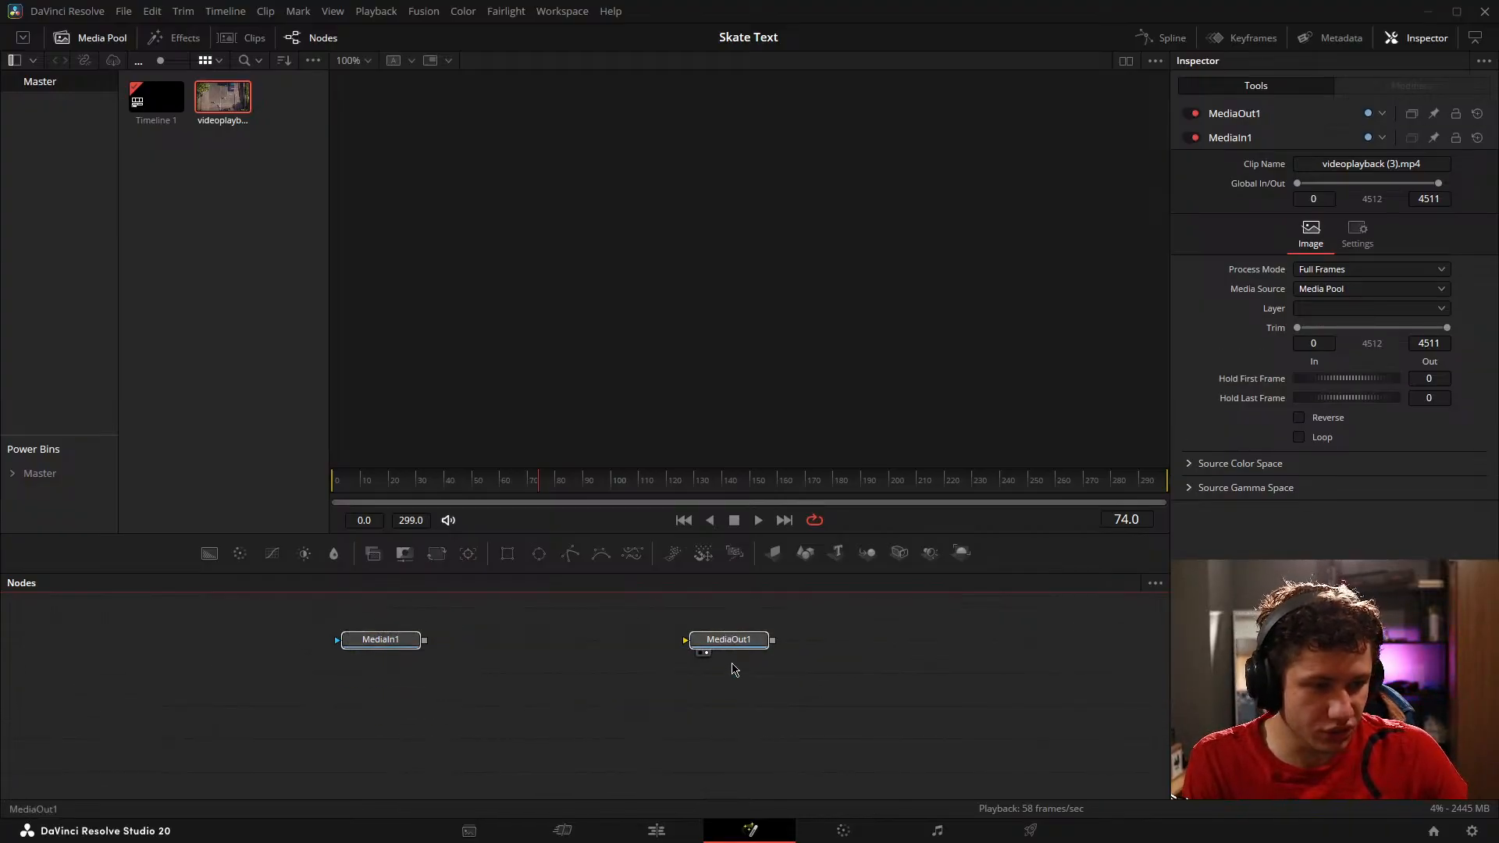
left_click(818, 715)
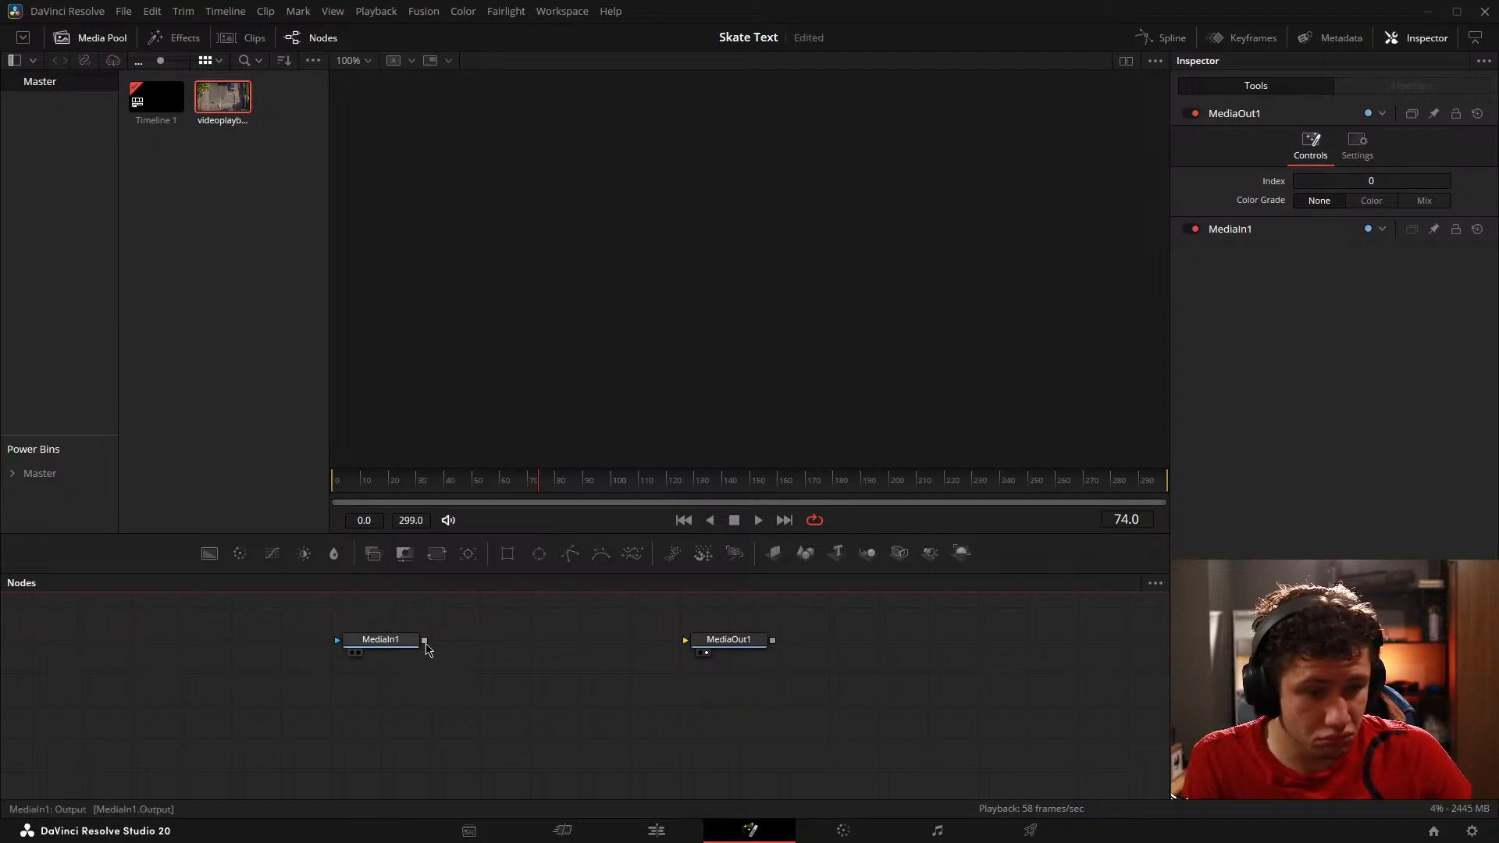
left_click_drag(424, 640, 789, 645)
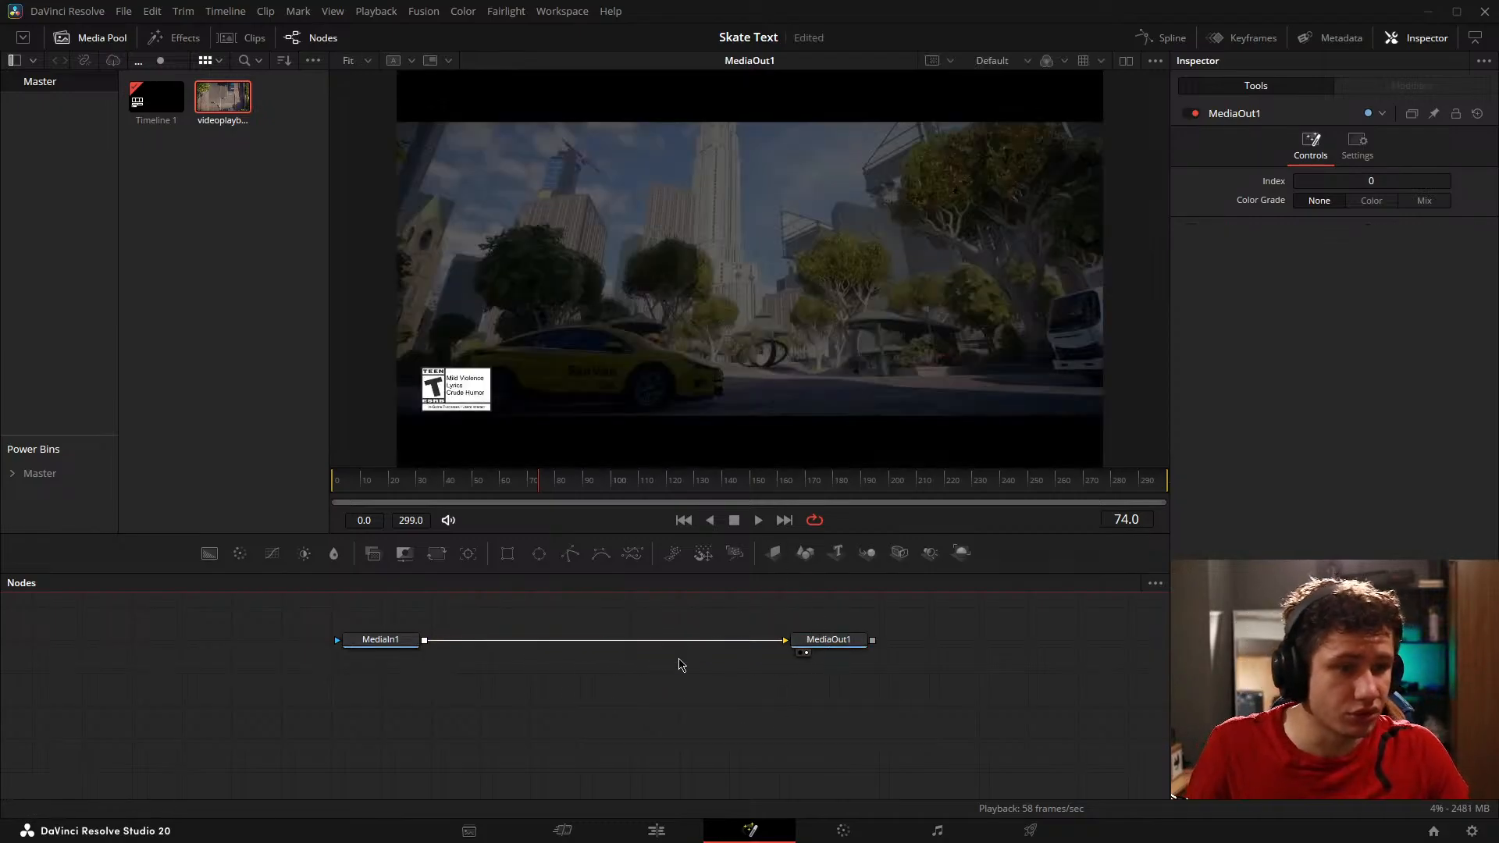
left_click_drag(349, 654, 299, 654)
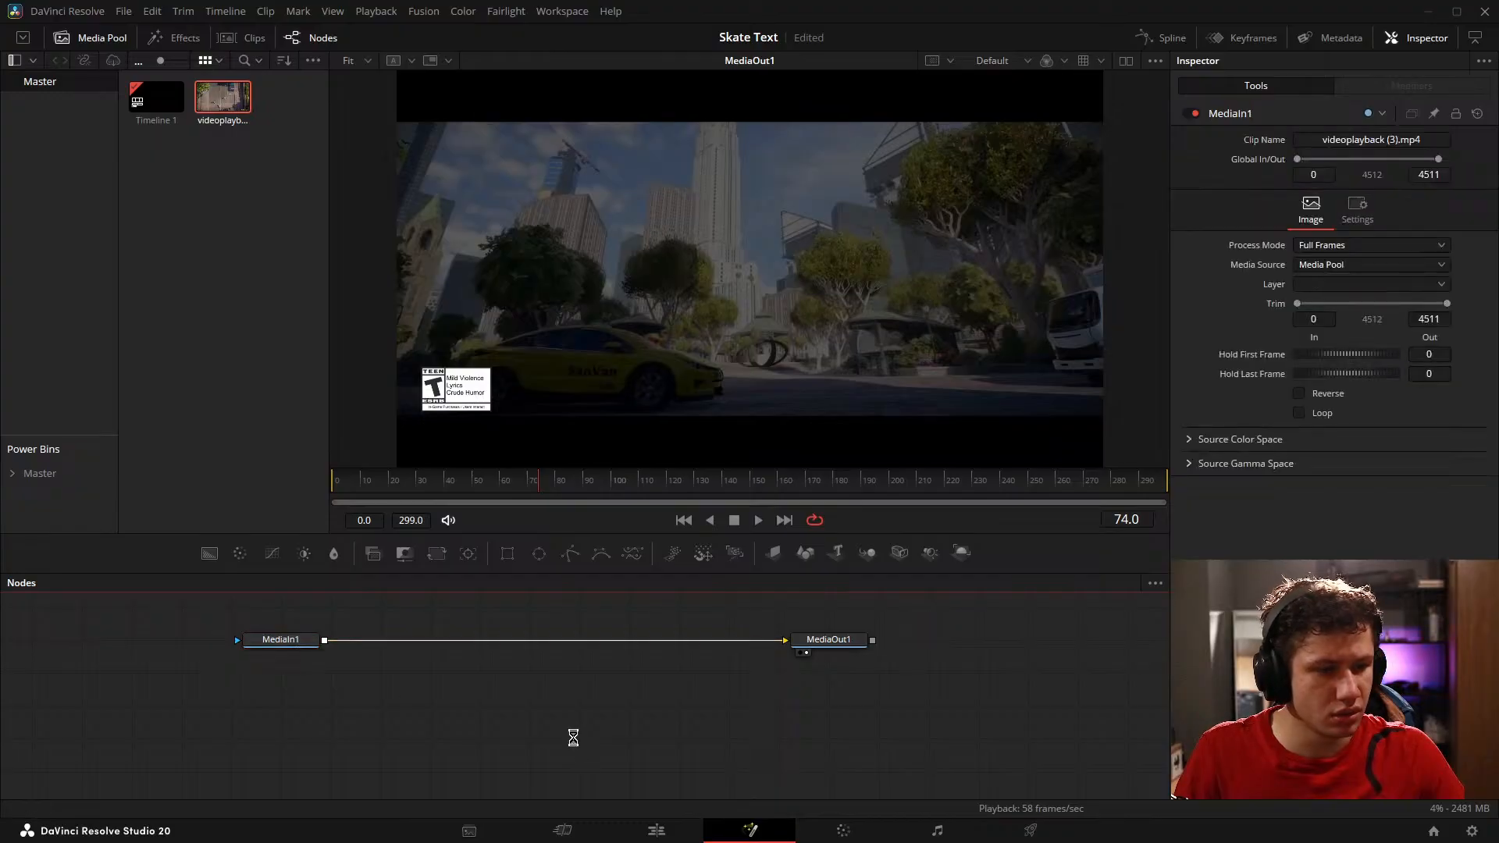
Step: On the Edit page, move the Fusion Composition to the timeline start on V2 and extend it to the video clip's end
left_click(672, 837)
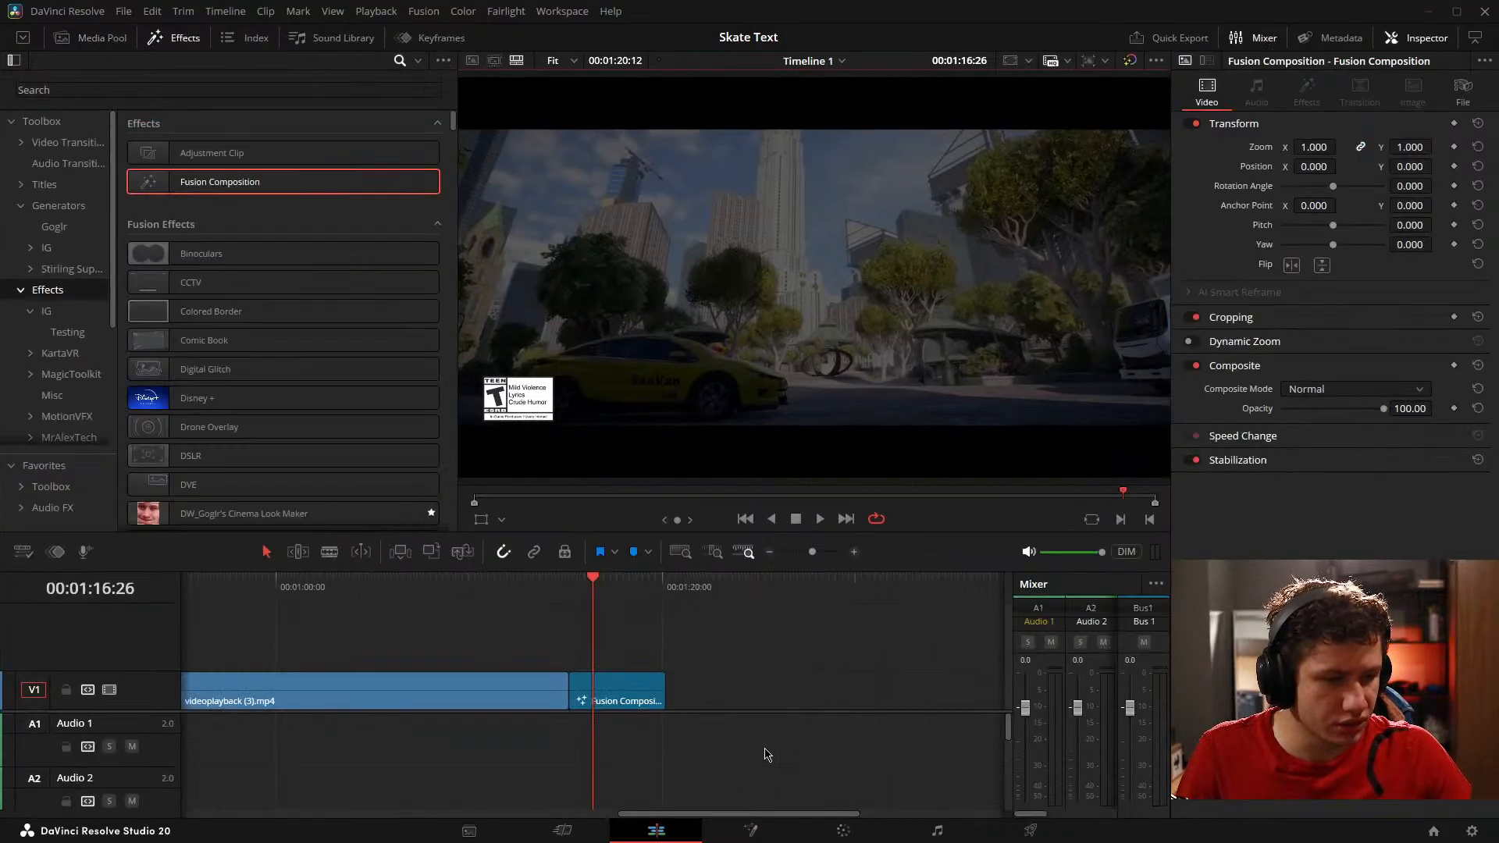
scroll(650, 694, "down", 3)
left_click_drag(608, 692, 180, 645)
scroll(531, 651, "down", 2)
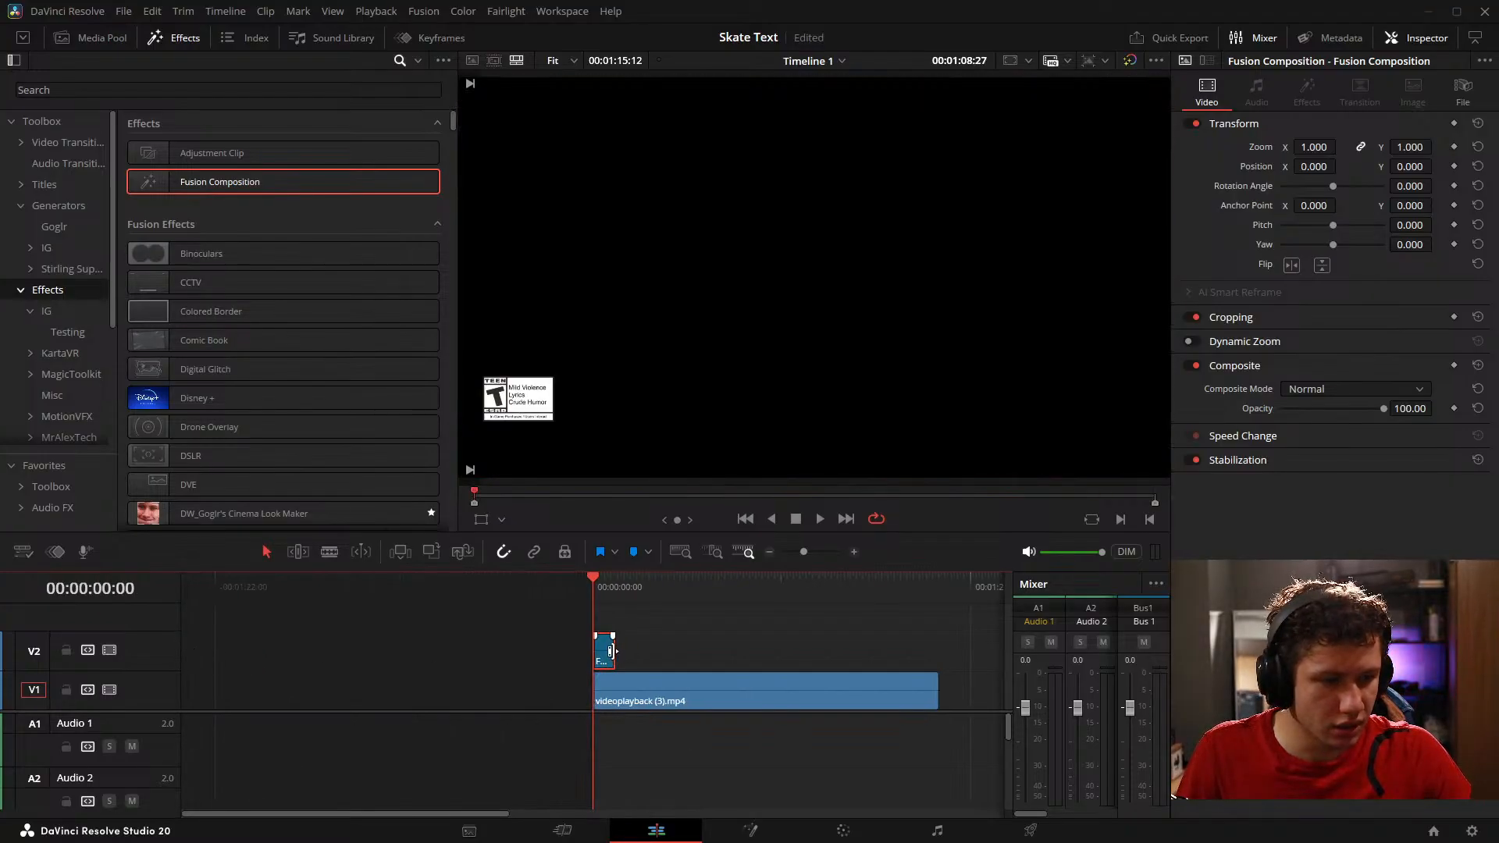
left_click_drag(613, 651, 941, 666)
key("Down")
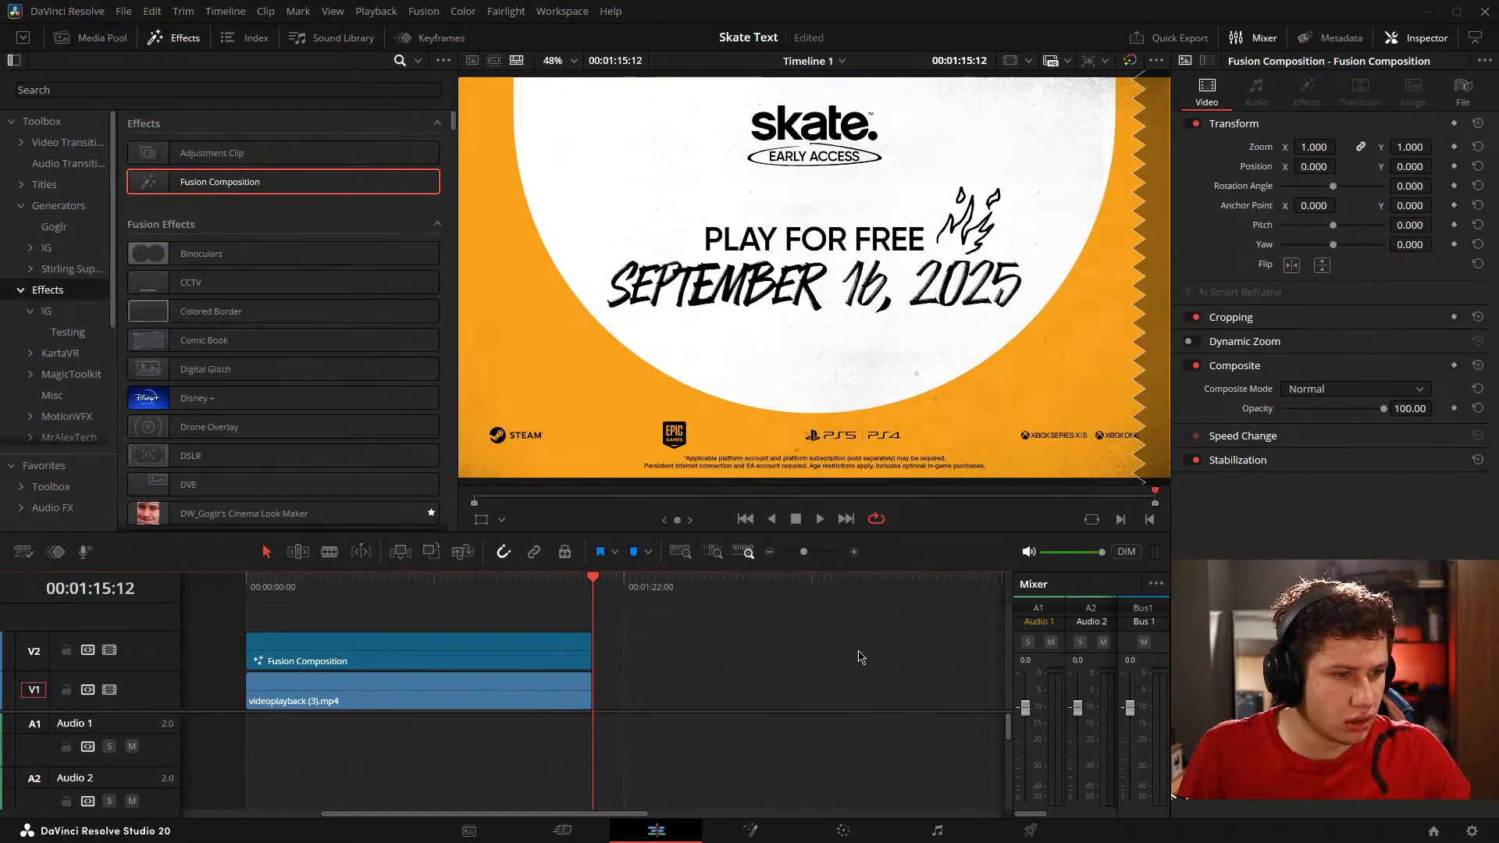
Step: Delete the original video clip from V1 and move the Fusion Composition down onto V1
left_click(860, 658)
left_click_drag(488, 699, 768, 699)
scroll(787, 775, "down", 3)
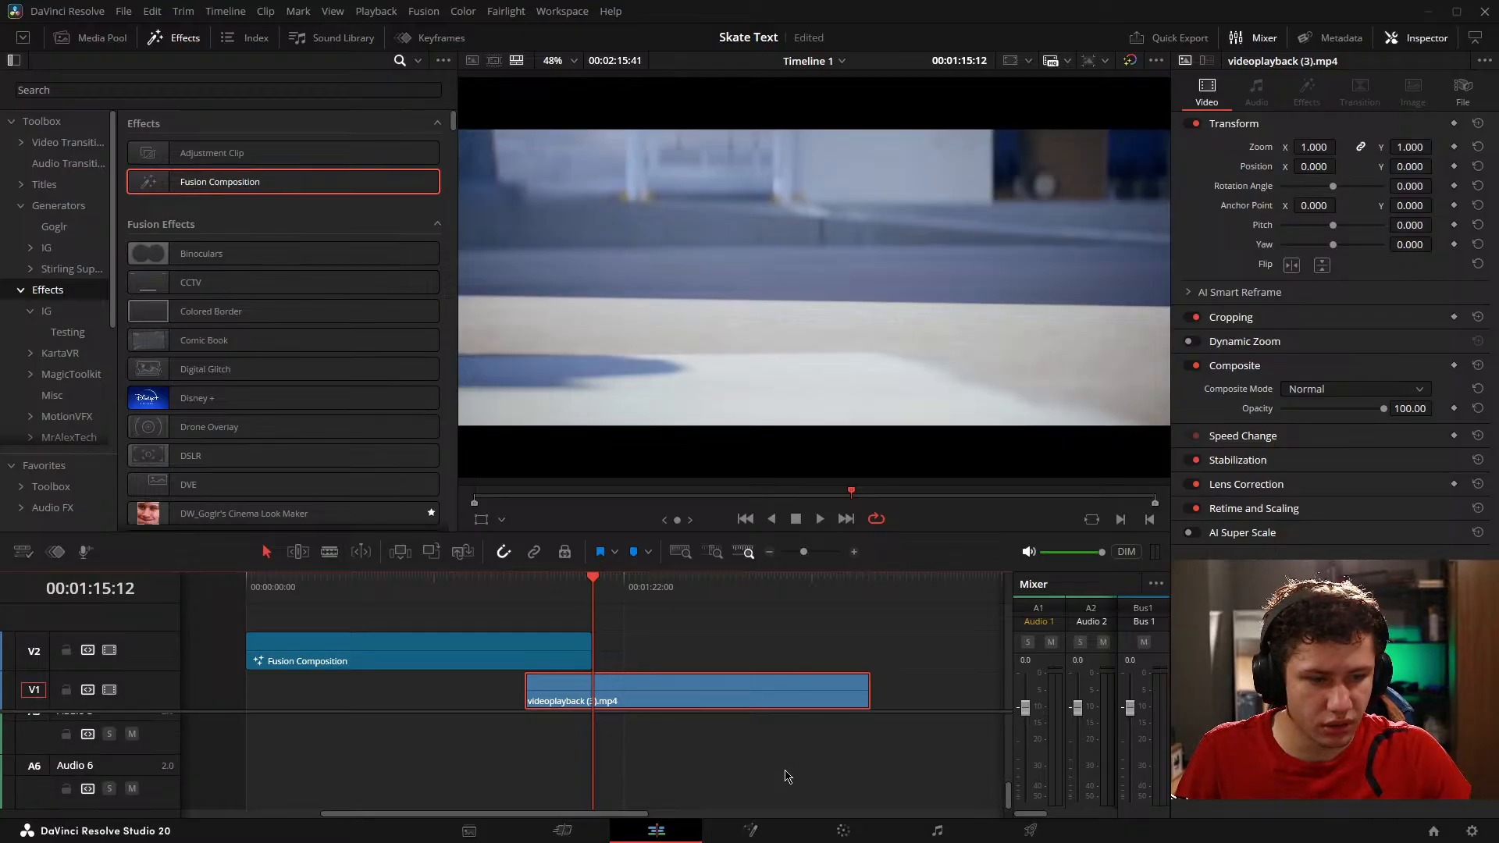
scroll(787, 776, "up", 3)
key("Delete")
scroll(742, 687, "left", 1)
left_click_drag(552, 647, 550, 685)
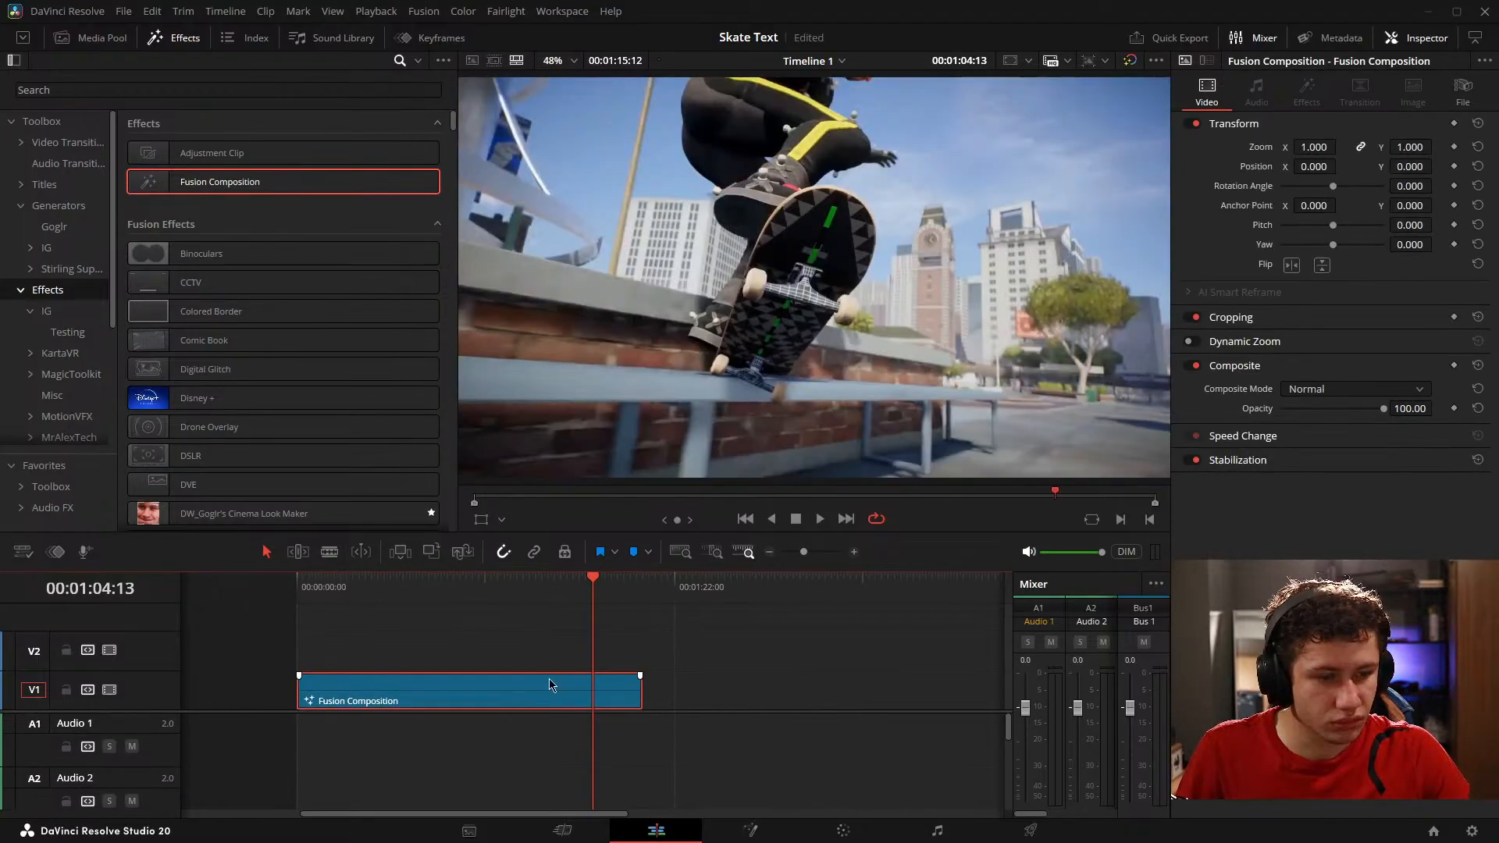
Step: Reopen the composition on the Fusion page and play back the skate logo animation from about frame 4220 to 4301
left_click(751, 831)
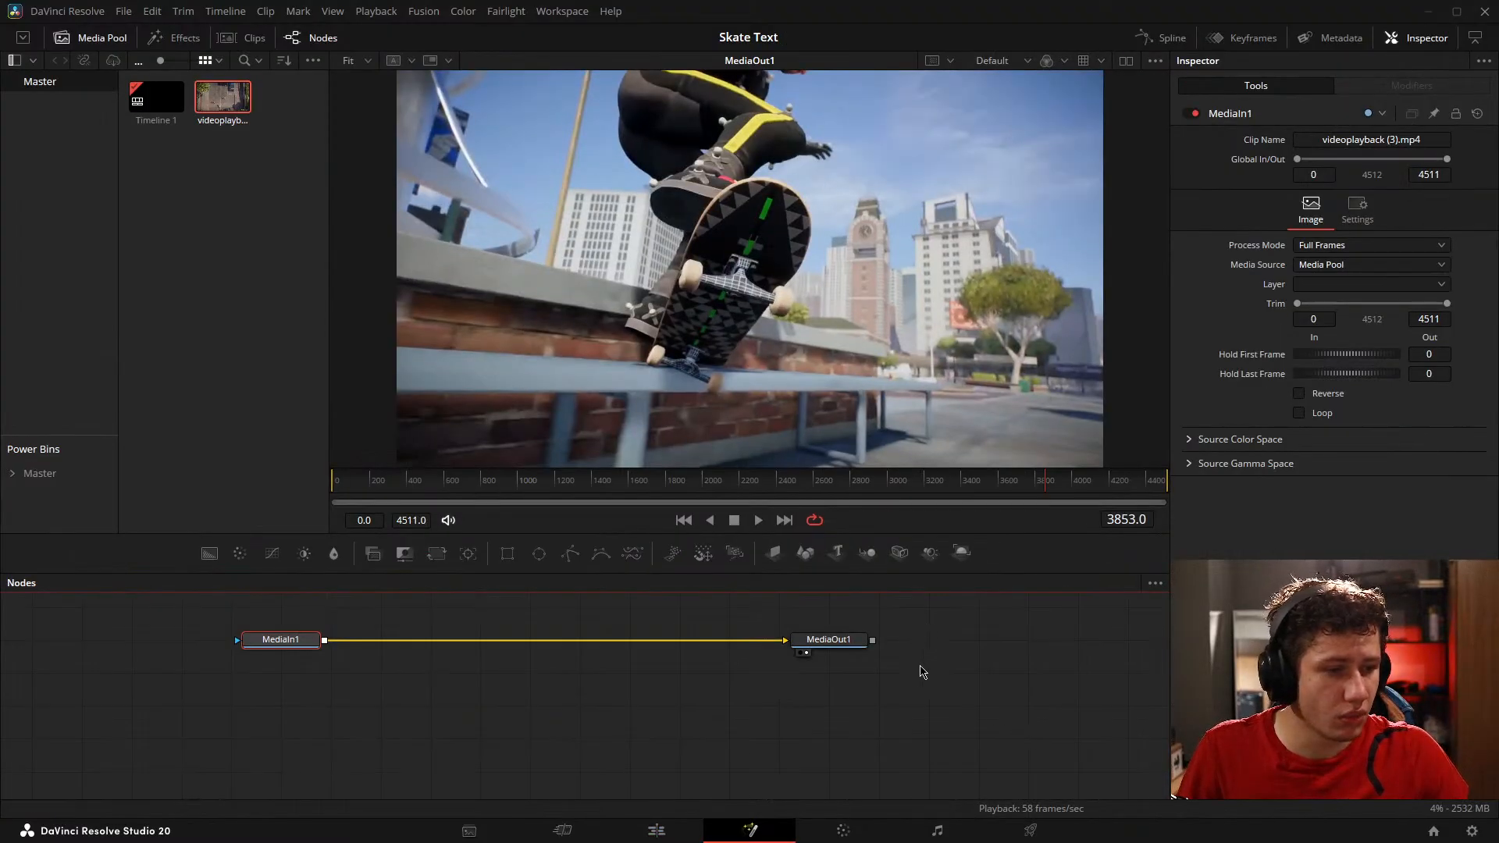
mouse_move(1085, 483)
left_mouse_down()
mouse_move(1138, 488)
mouse_move(1108, 488)
left_mouse_up()
left_click(960, 663)
key("space")
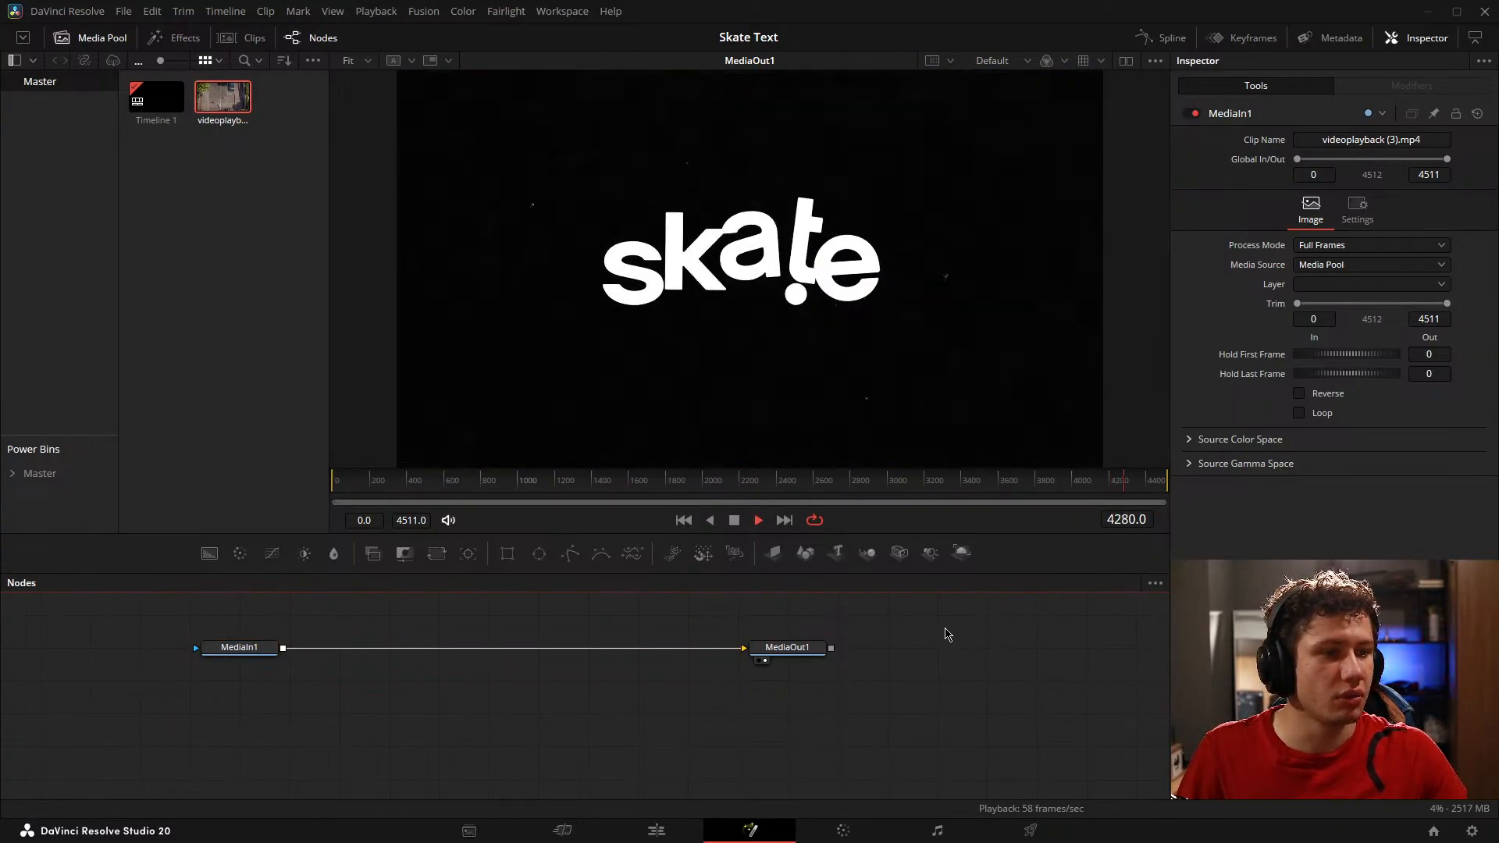
key("space")
left_click(1109, 488)
key("space")
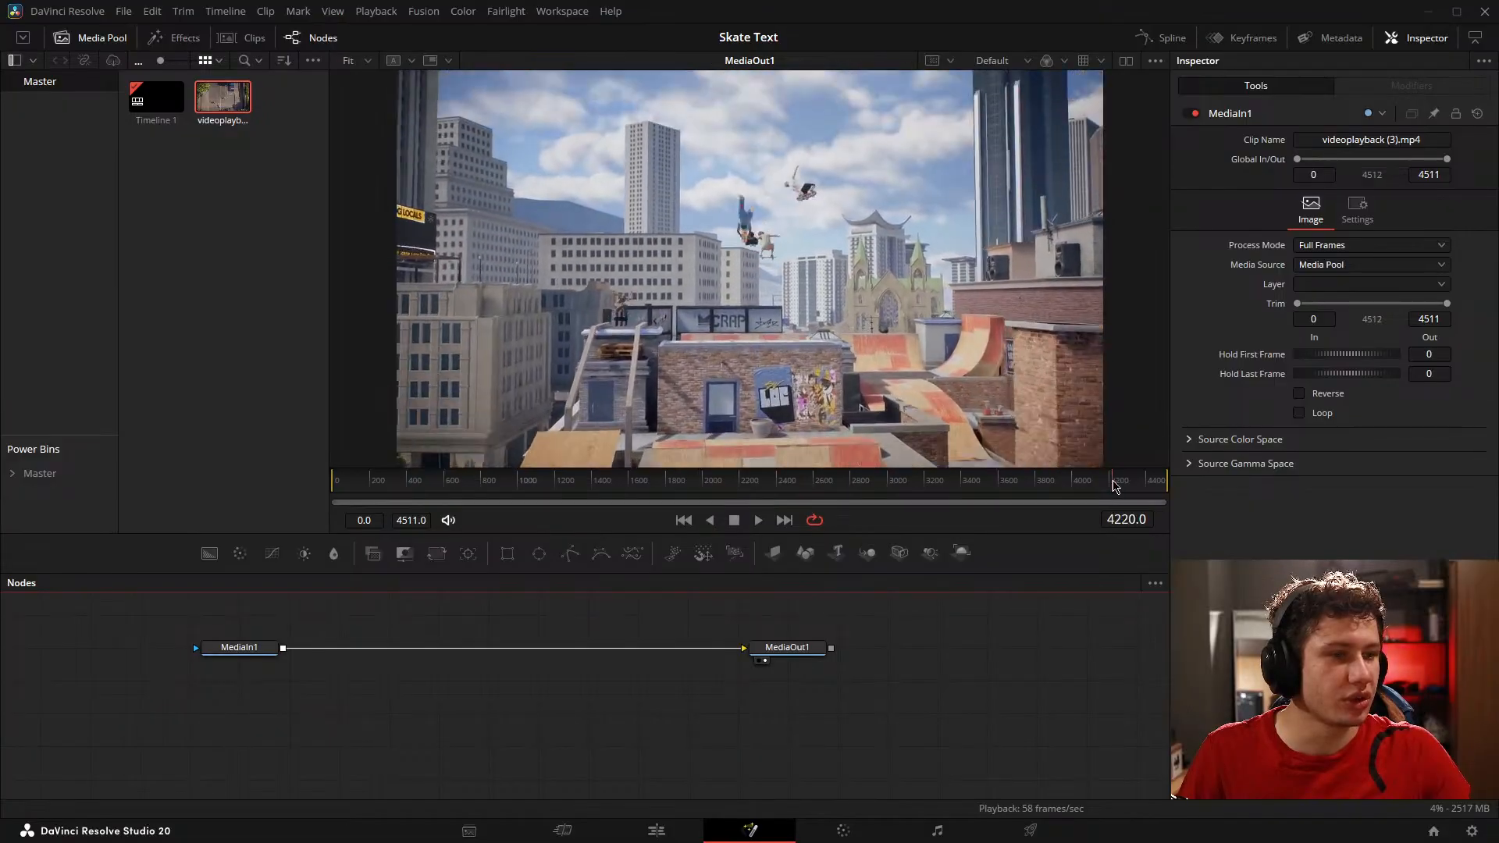
key("space")
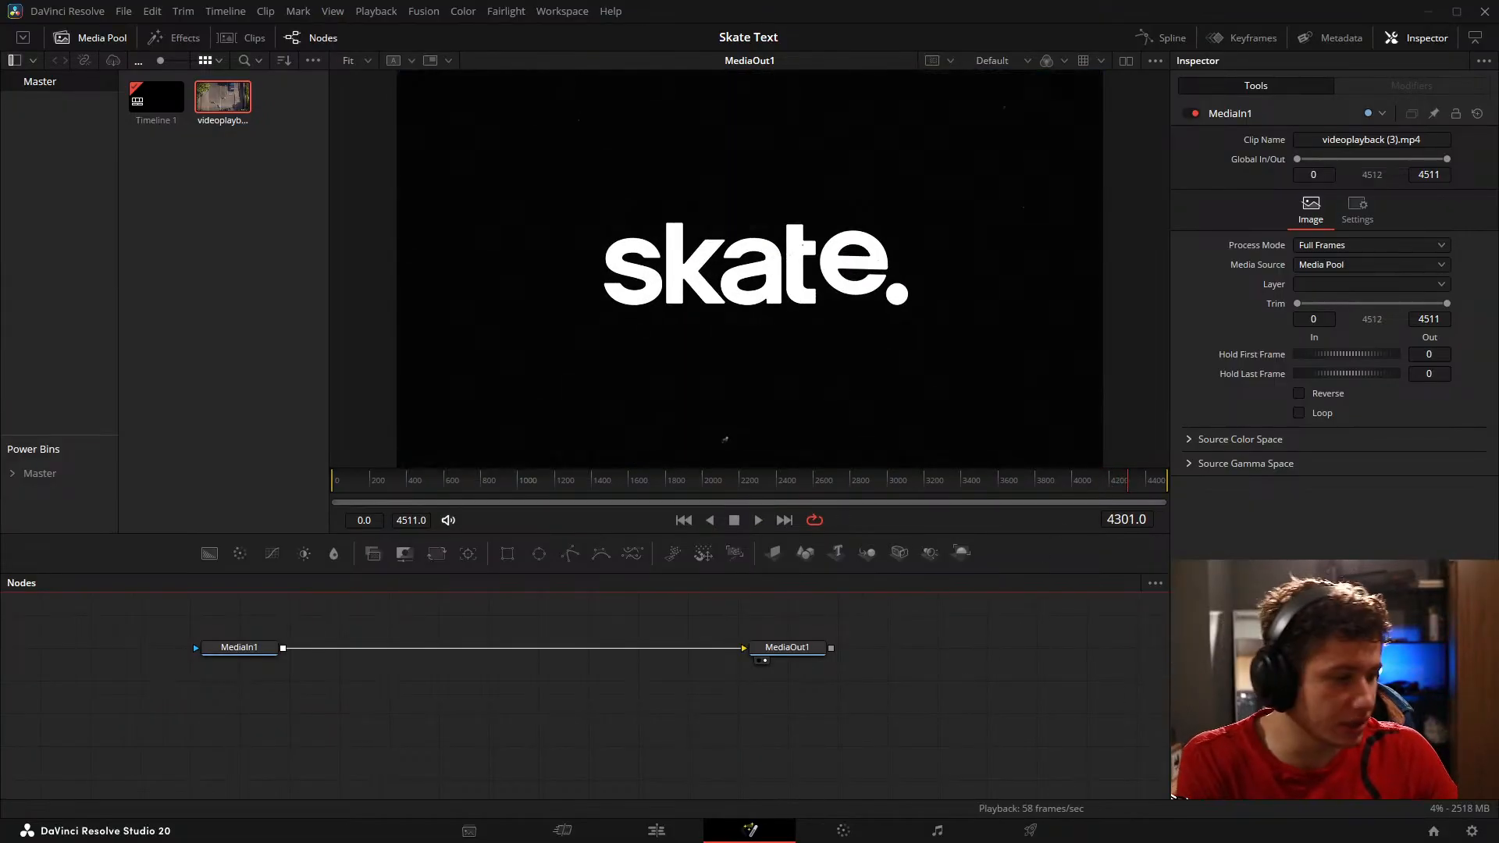
Step: Replay the end of the skate logo animation, and open the Car Edit effect project in place of Skate Text
left_click_drag(1128, 488, 1122, 490)
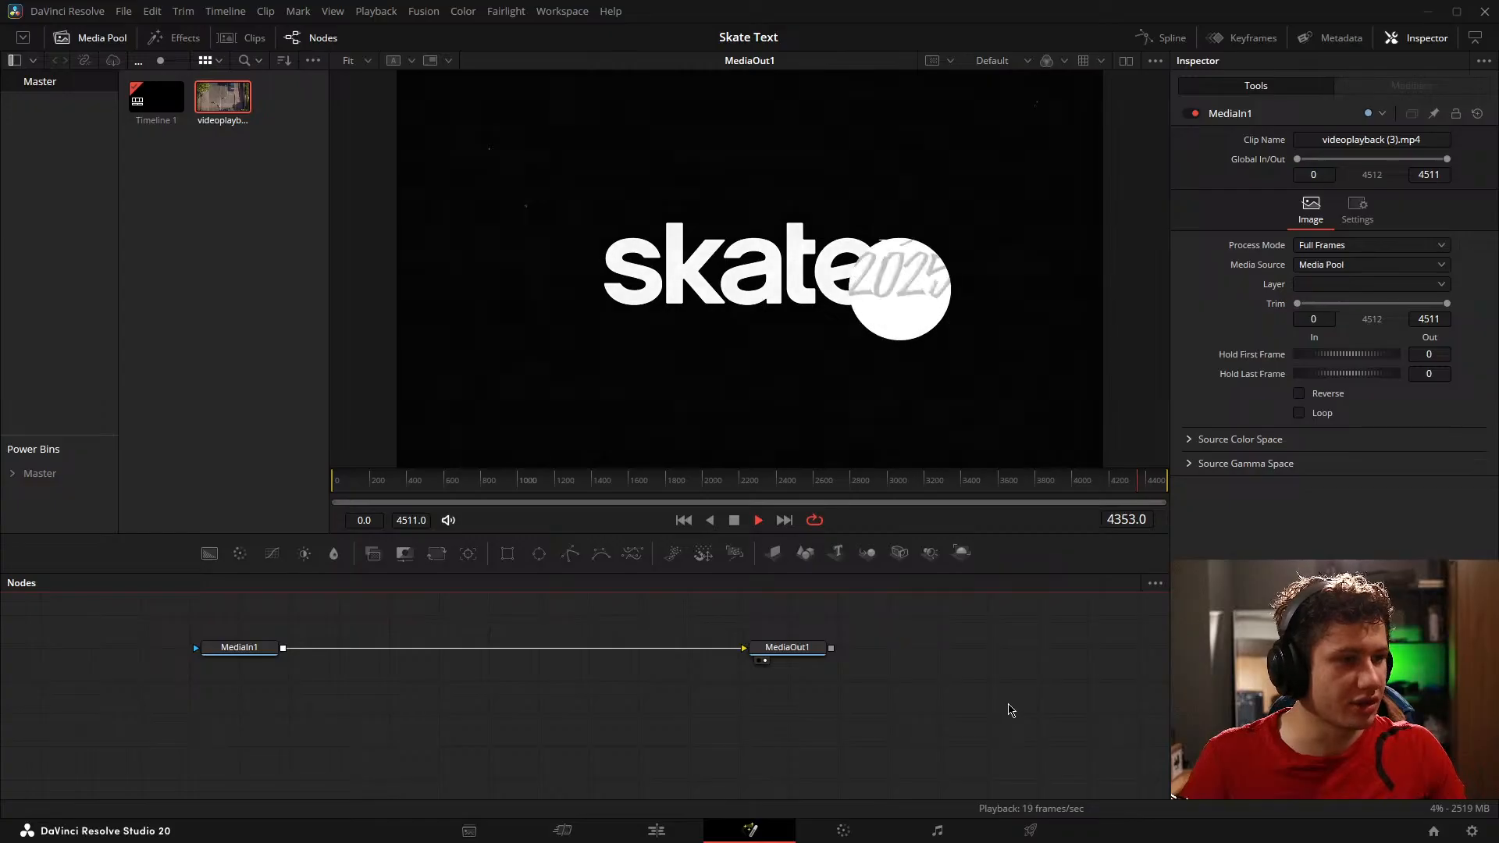
left_click(1433, 830)
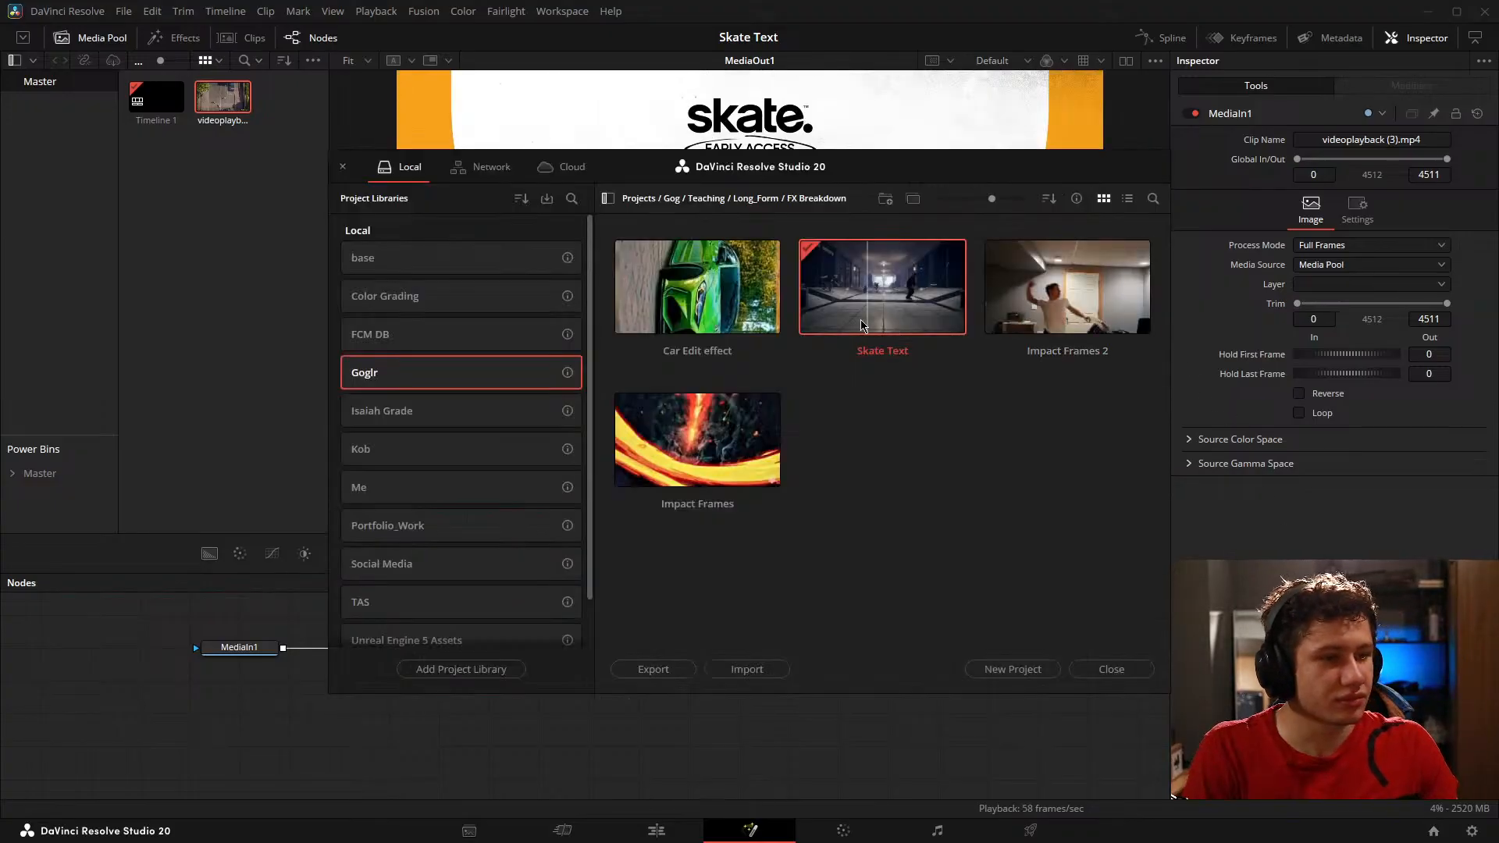
double_click(695, 313)
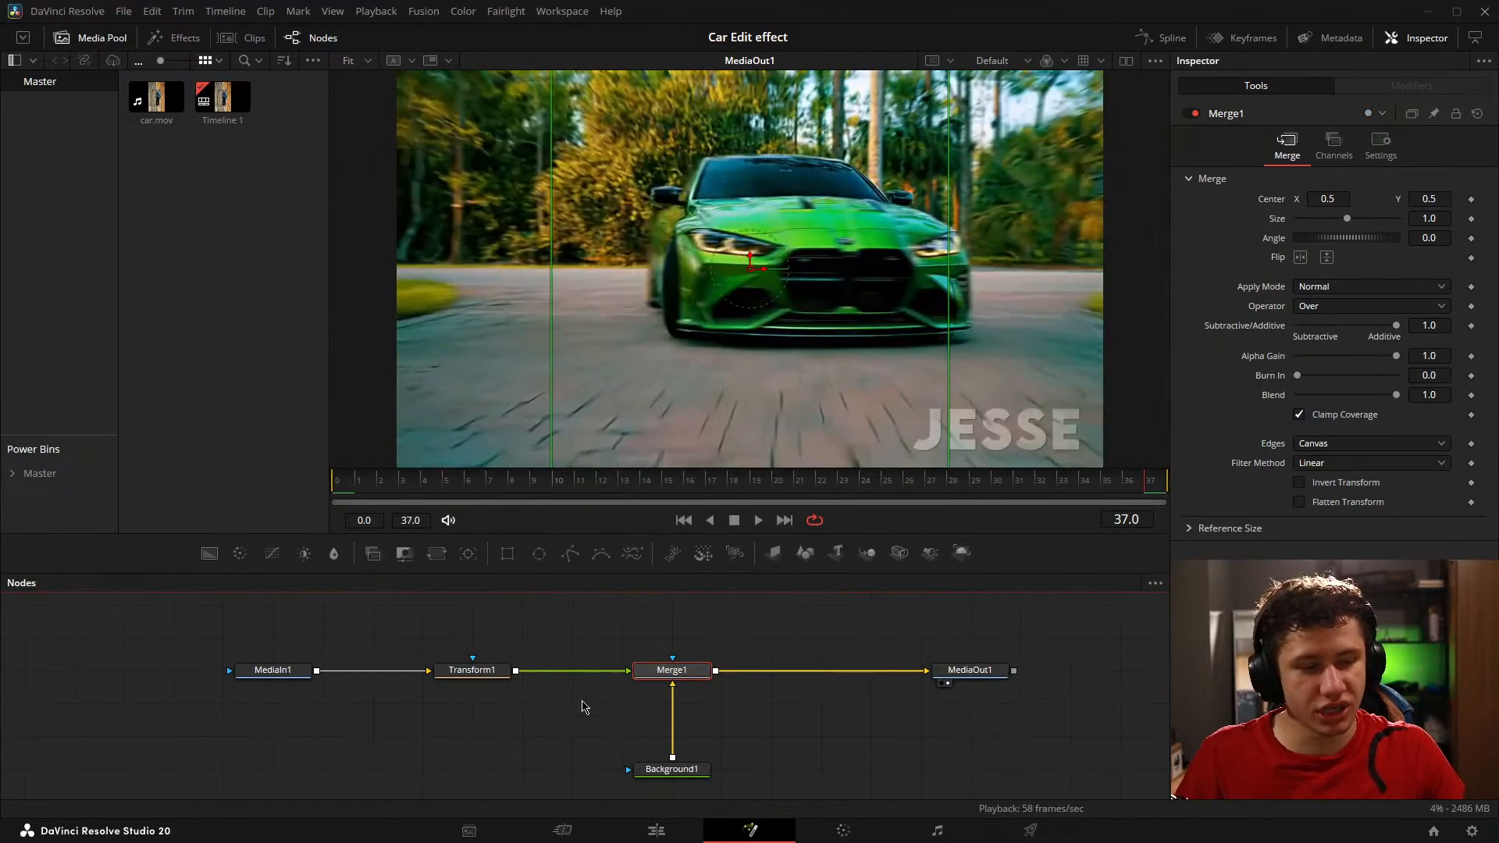
Step: Move the Background1 node up closer beneath Merge1
left_click(522, 698)
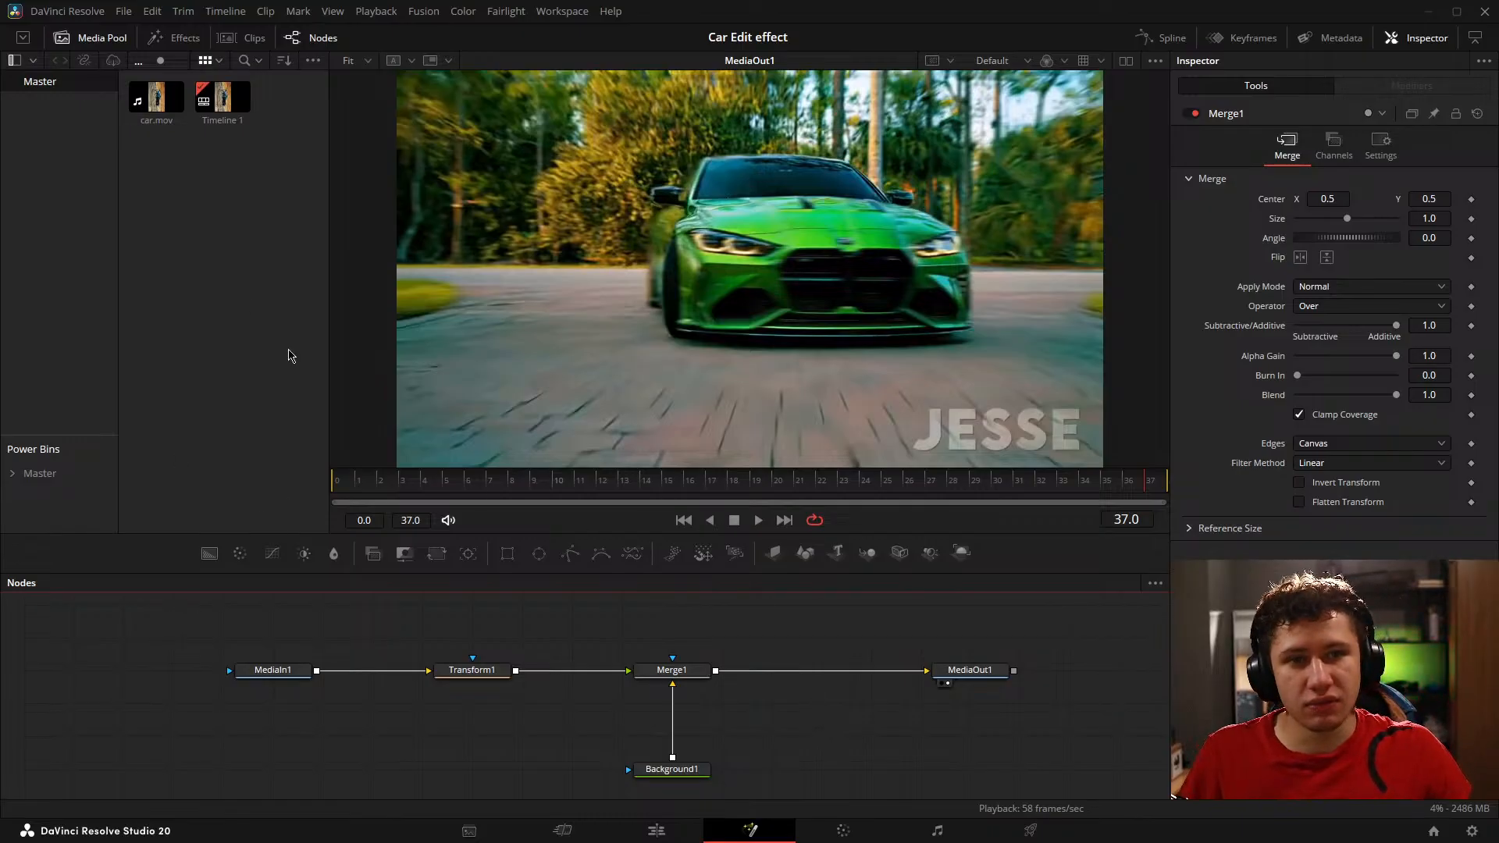
left_click_drag(595, 647, 530, 637)
left_click_drag(606, 754, 606, 720)
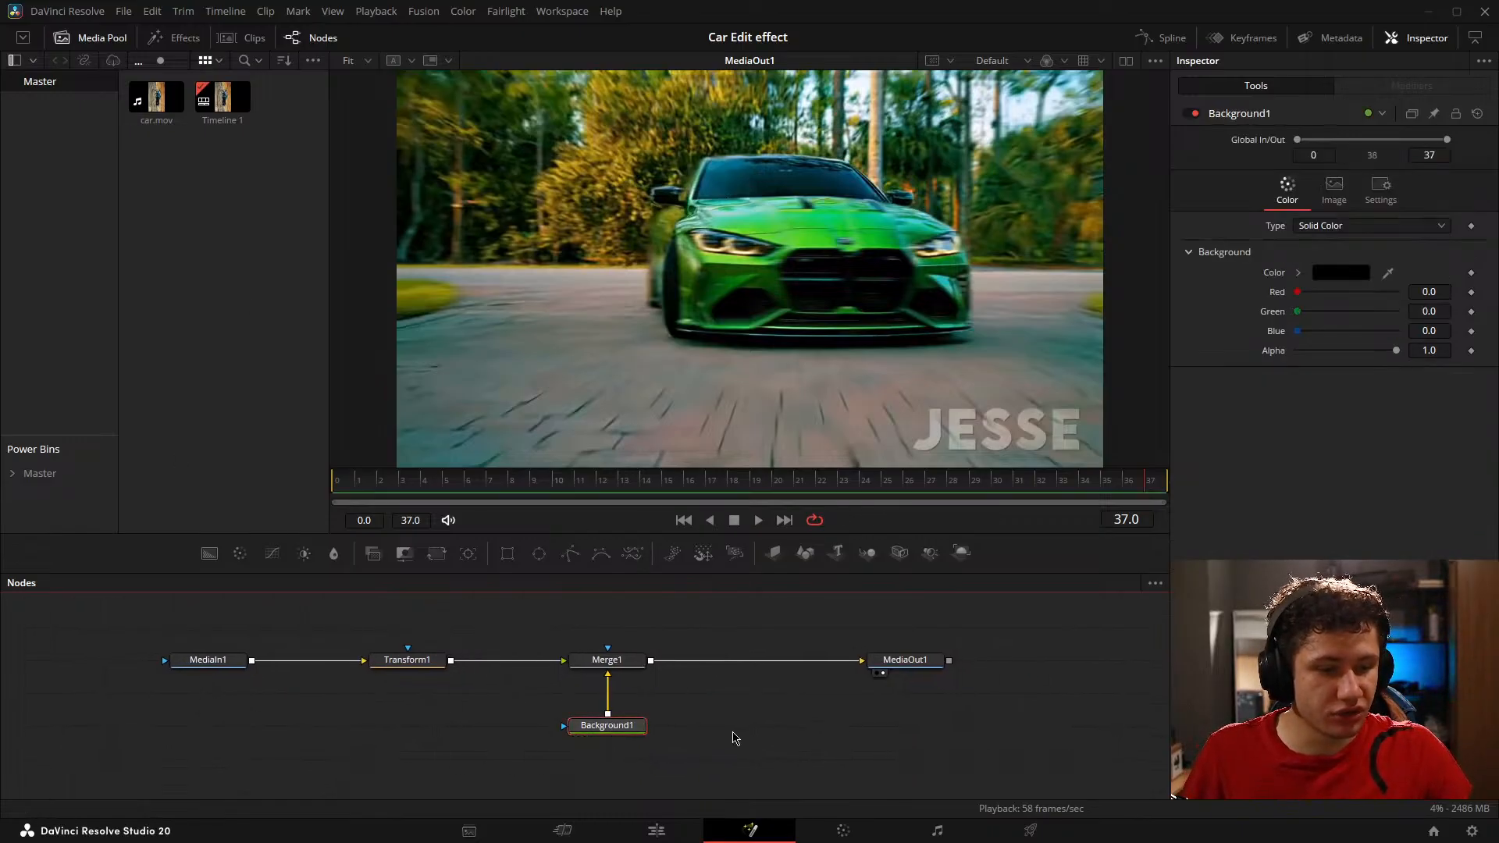
Step: Play the car composition from frame 0 and scrub back and forth through its strip transition, ending on frame 11
left_click_drag(449, 481, 334, 471)
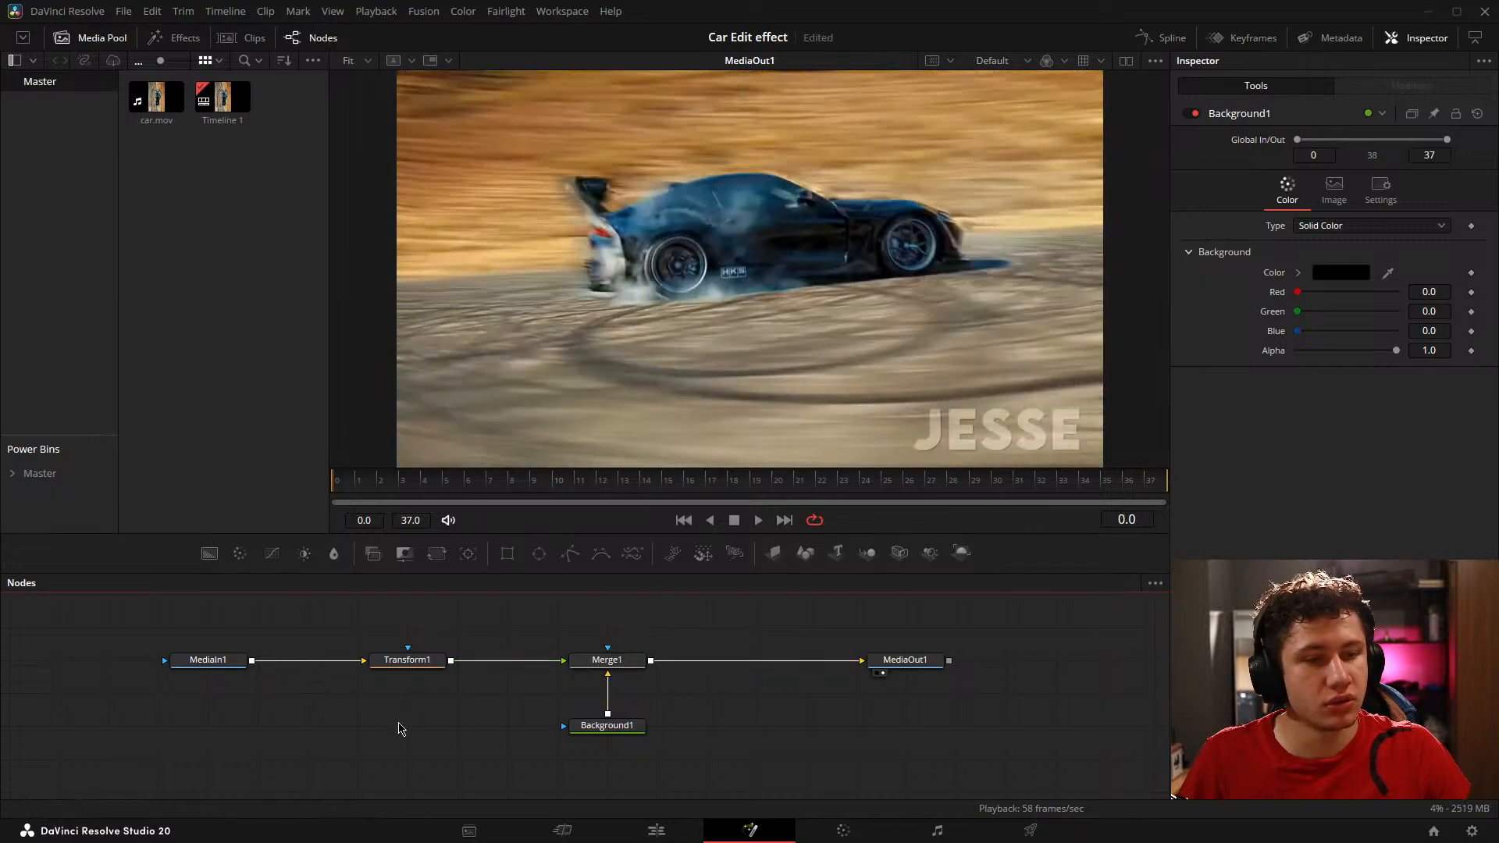
key("space")
key("space")
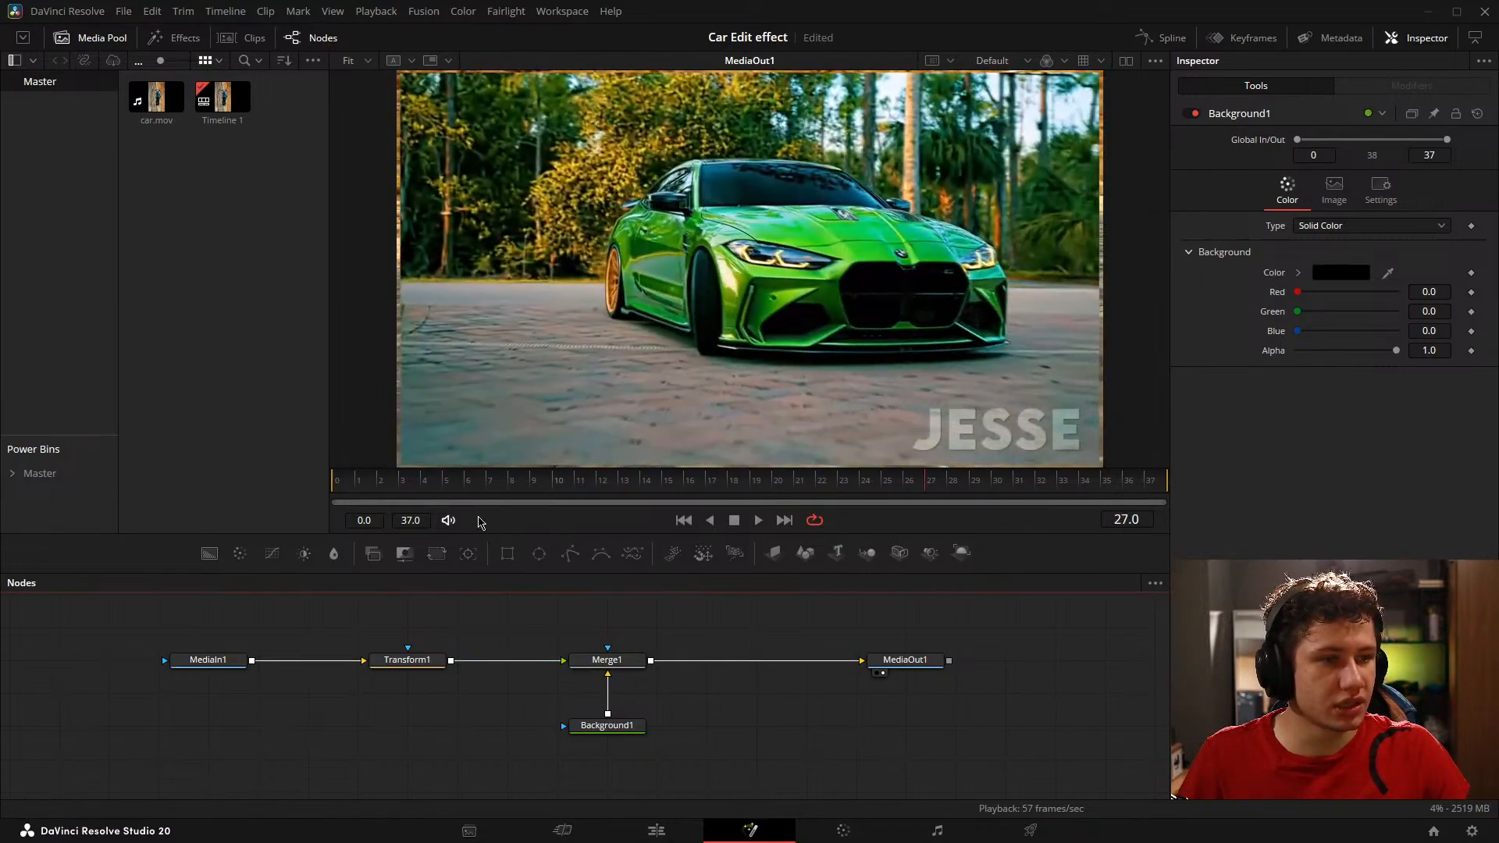
left_click_drag(362, 482, 791, 426)
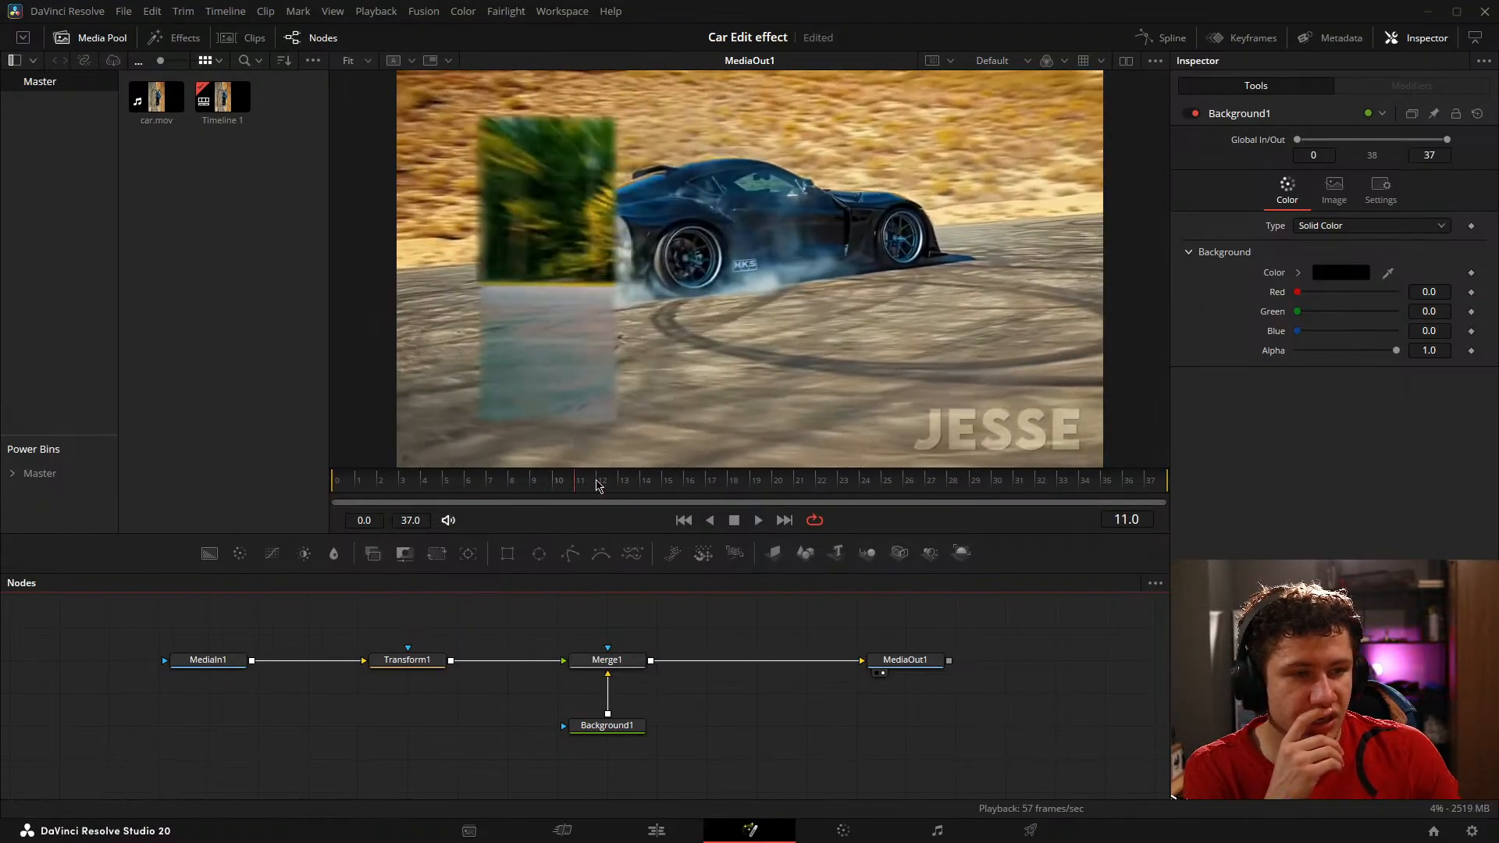
left_click(752, 486)
left_click(750, 485)
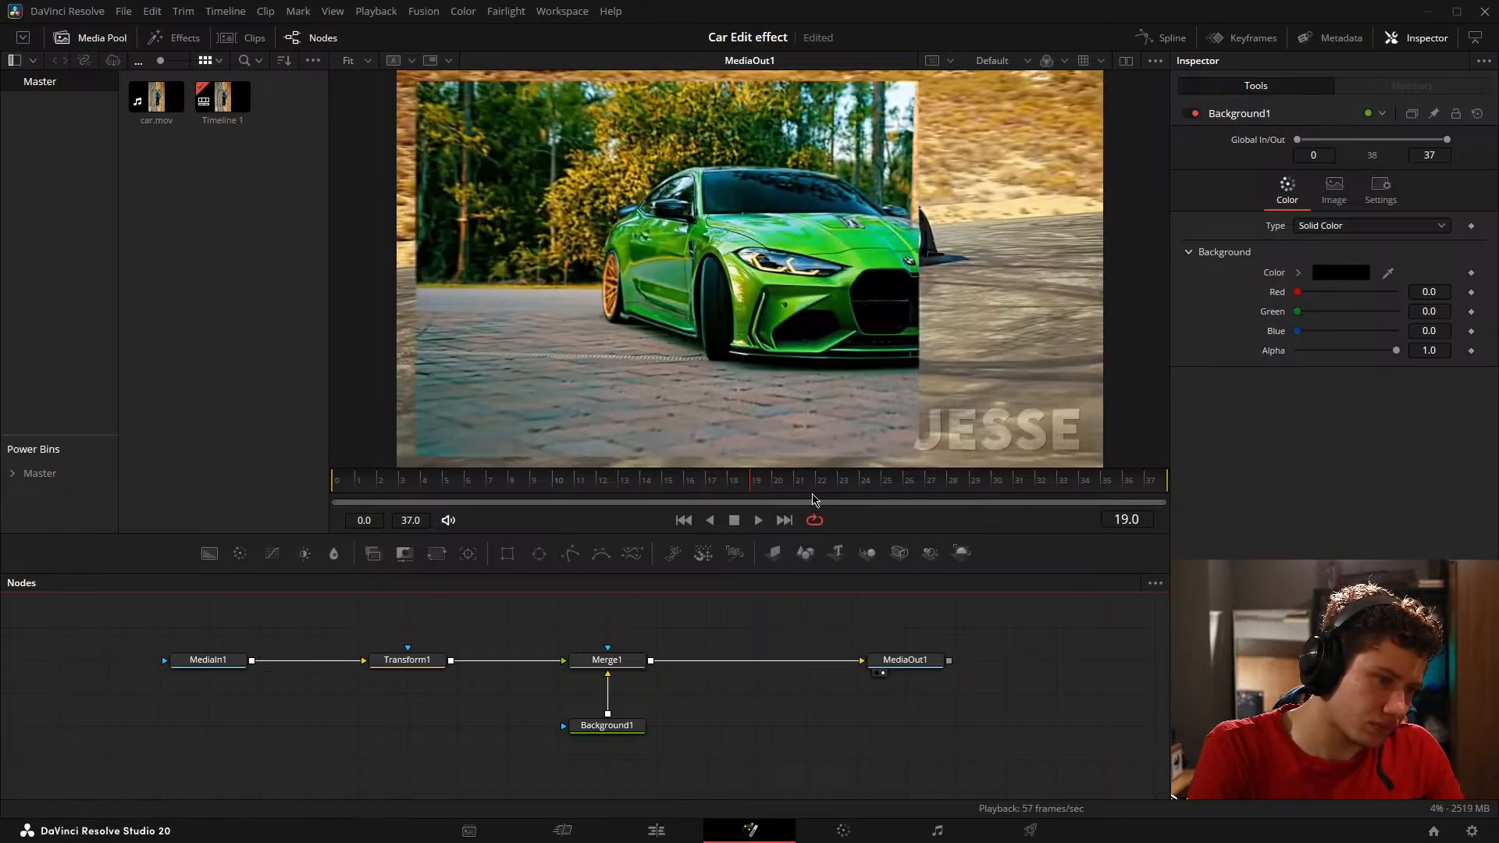
left_click_drag(941, 492, 582, 493)
Step: Switch to the dual-viewer layout and hide the Media Pool
left_click_drag(817, 701, 499, 707)
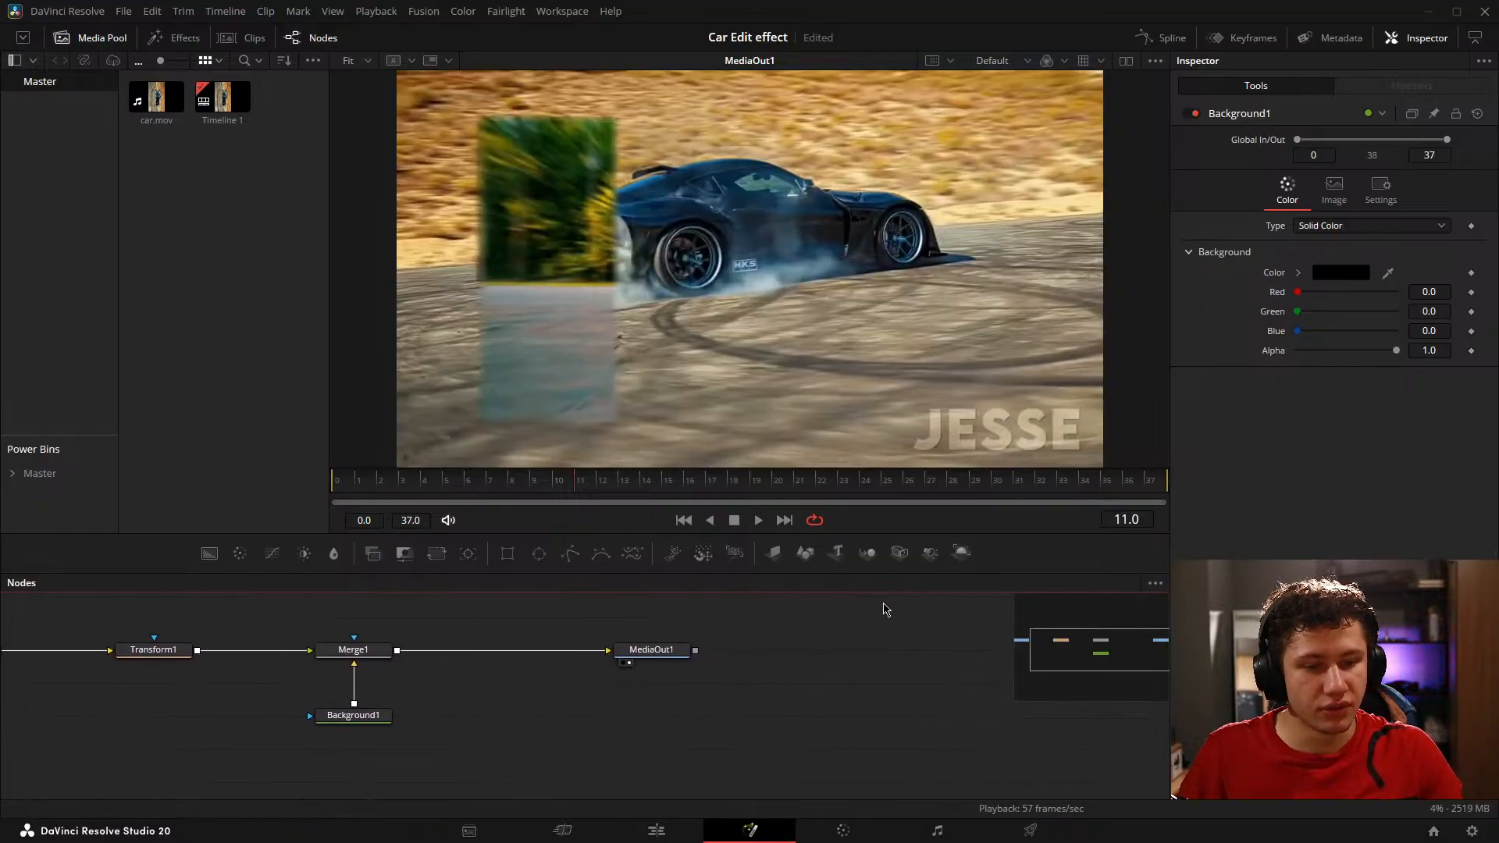
left_click_drag(578, 663, 867, 703)
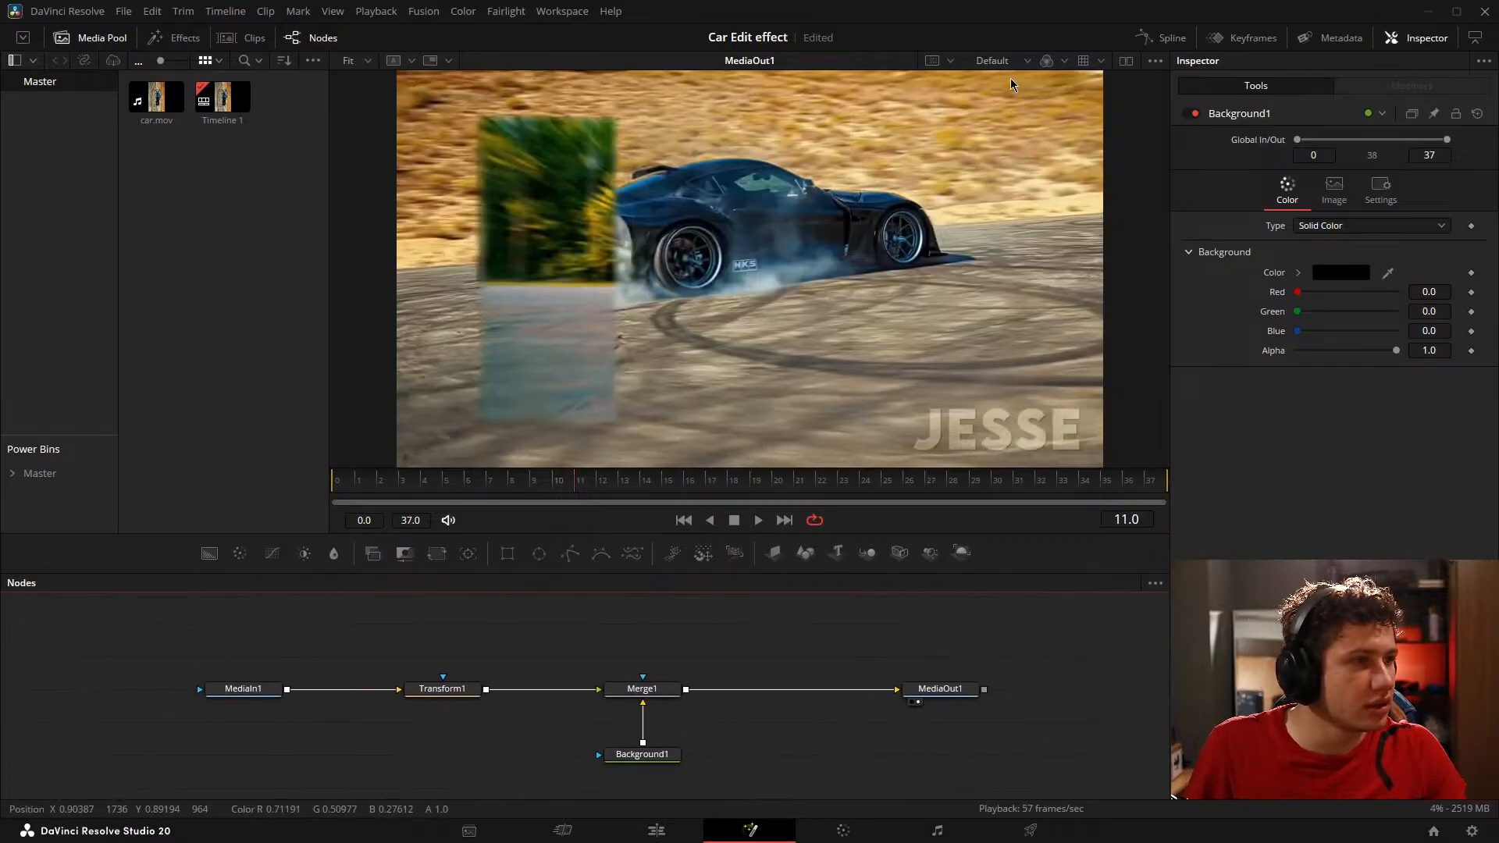
left_click(1125, 62)
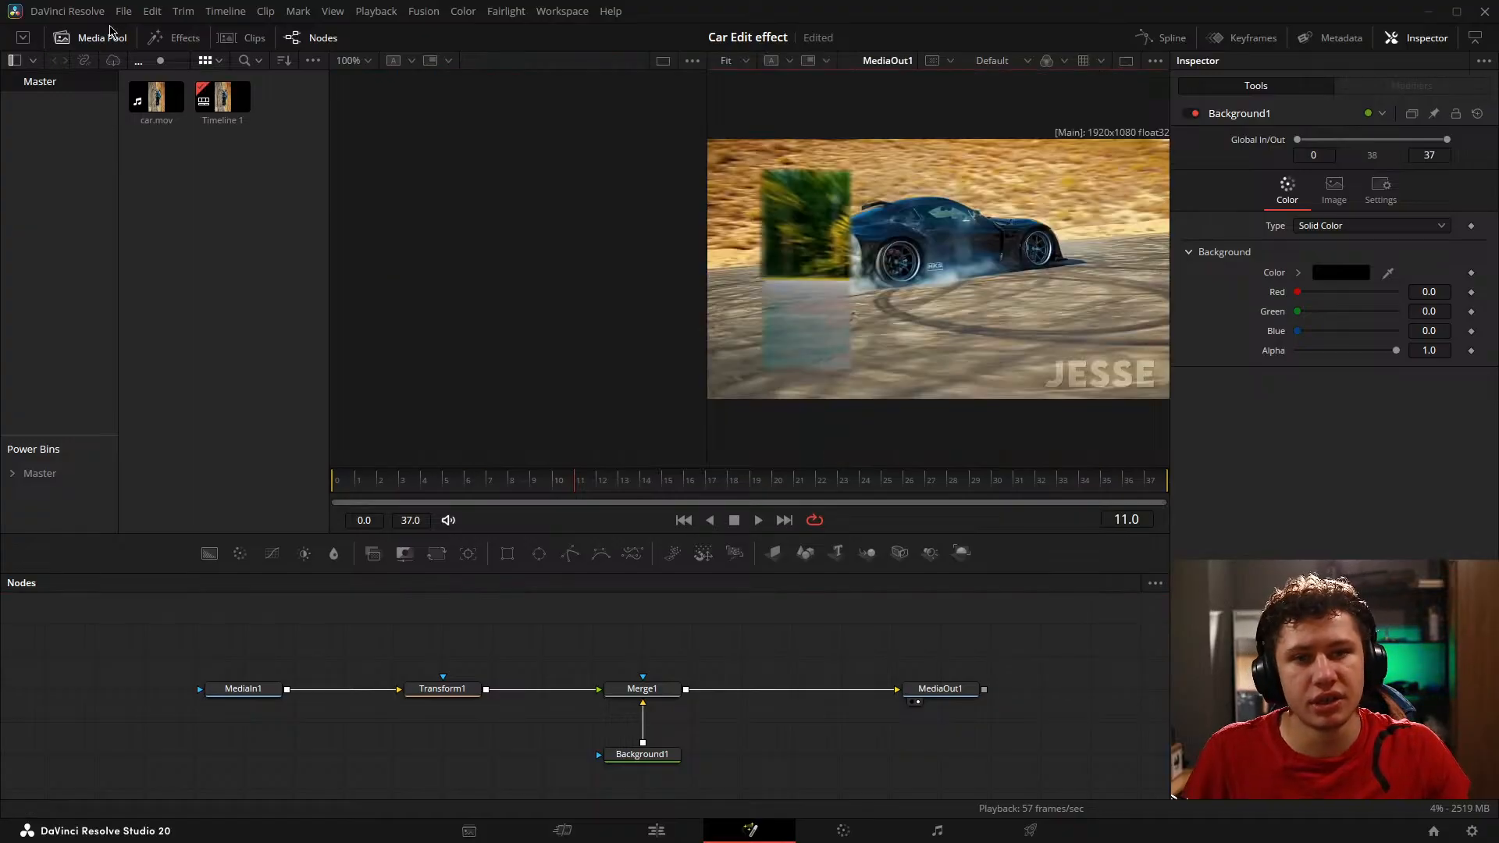
left_click(92, 39)
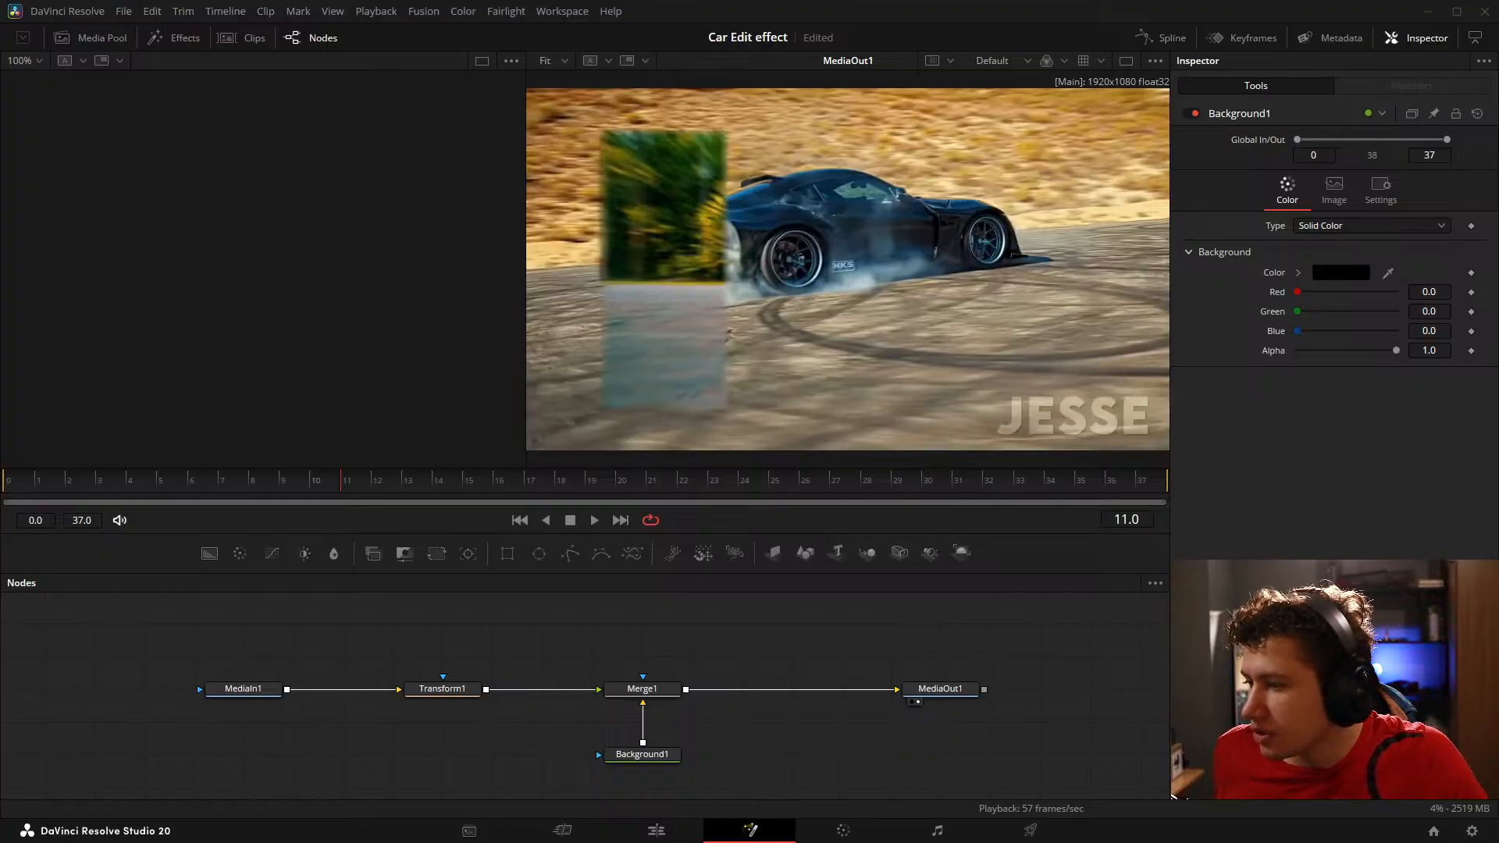
Step: Add the Counter-Strike 2 and Sker Ritual images to the node graph above MediaIn1, showing each in the first viewer
left_click_drag(81, 840, 250, 633)
key("1")
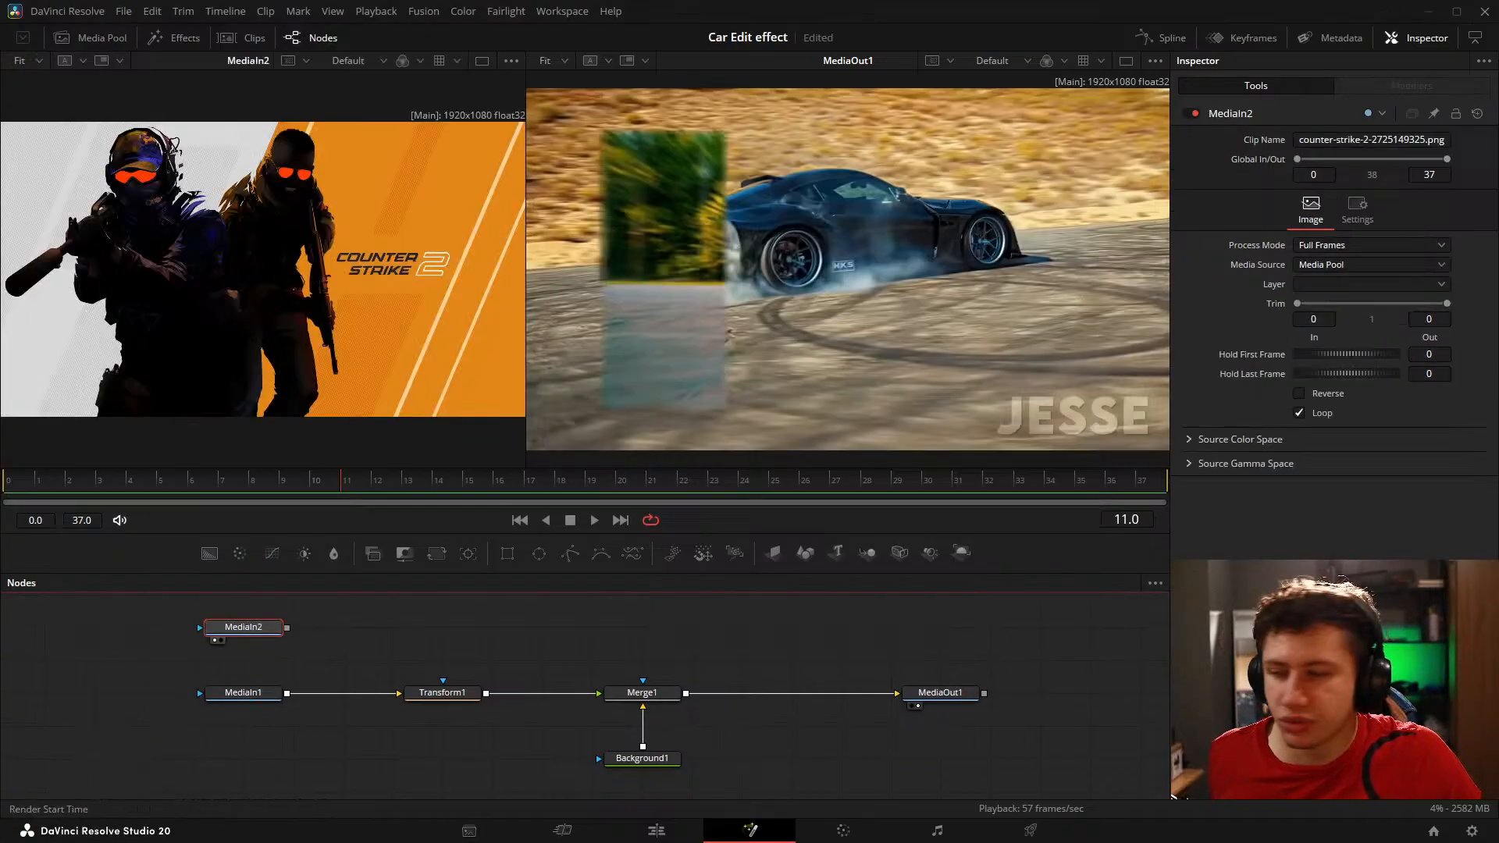
left_click_drag(547, 842, 342, 634)
key("1")
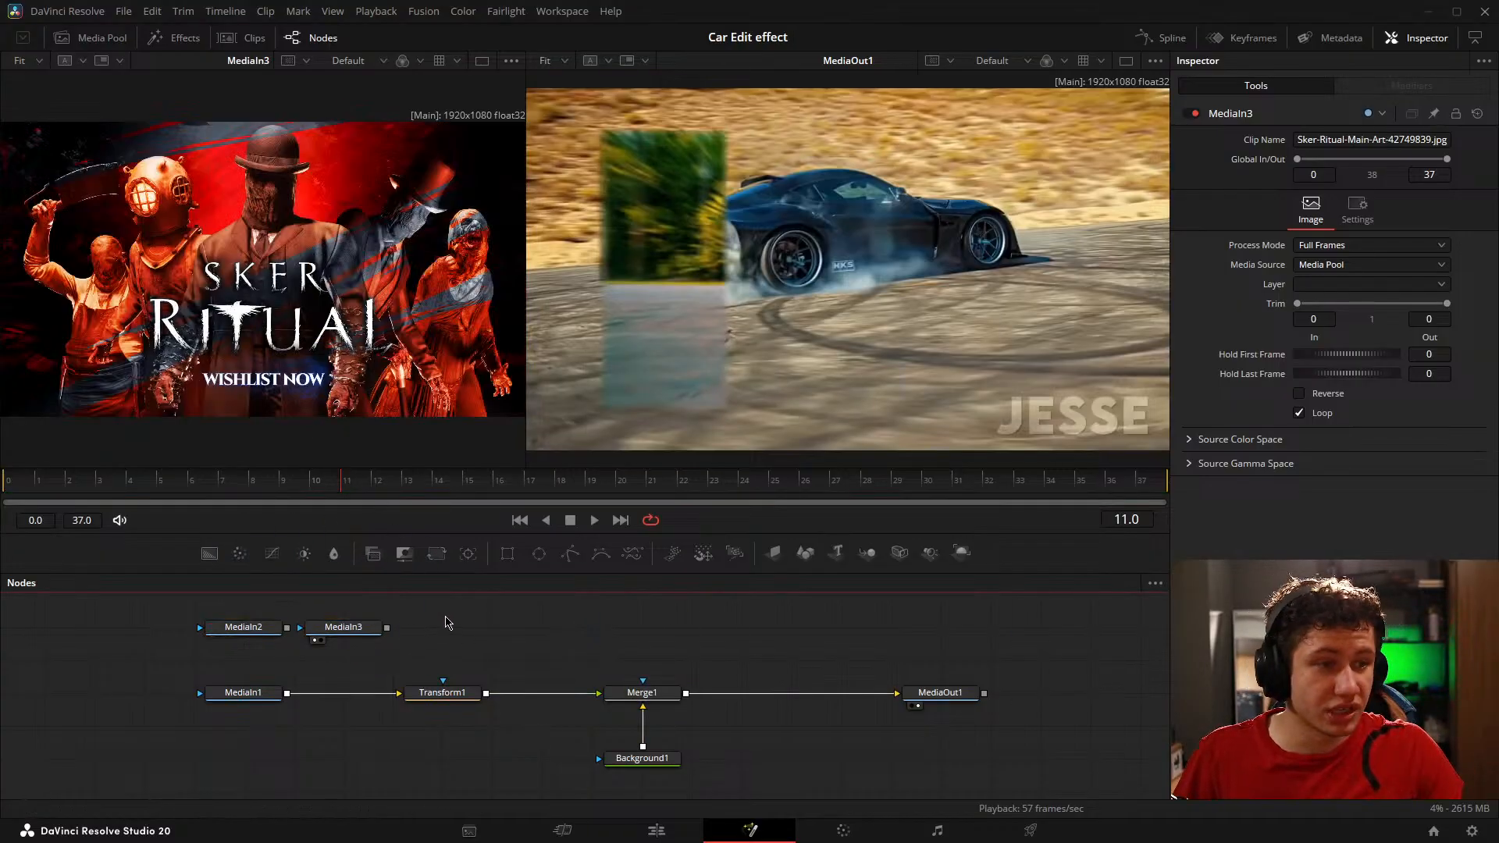
Step: Try the view indicators of MediaIn2 and MediaIn3 for the first viewer, and refit the MediaOut1 image in the other viewer
scroll(916, 252, "down", 1)
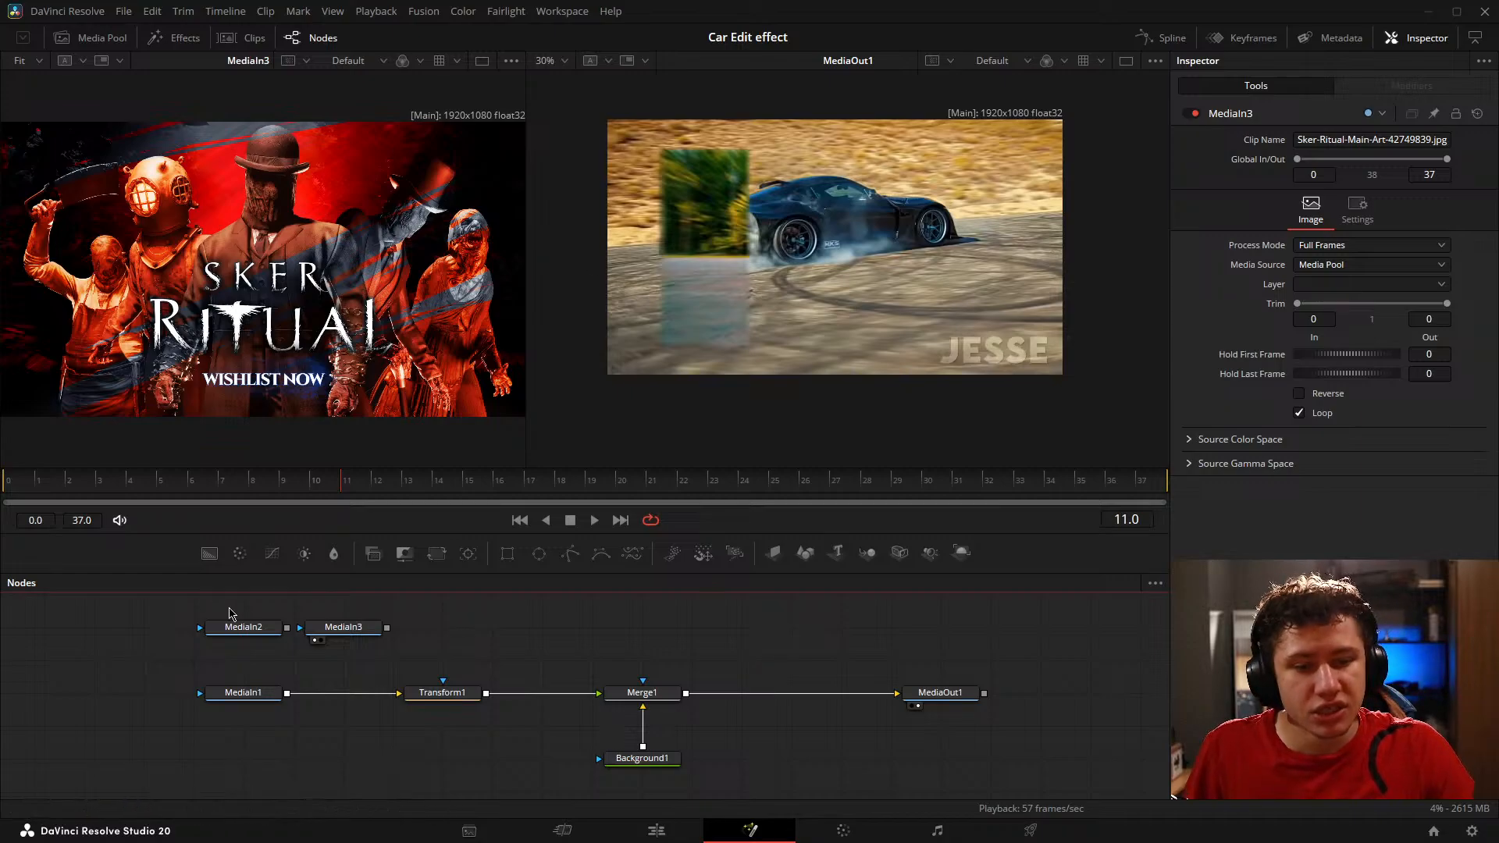
left_click(210, 641)
left_click(317, 640)
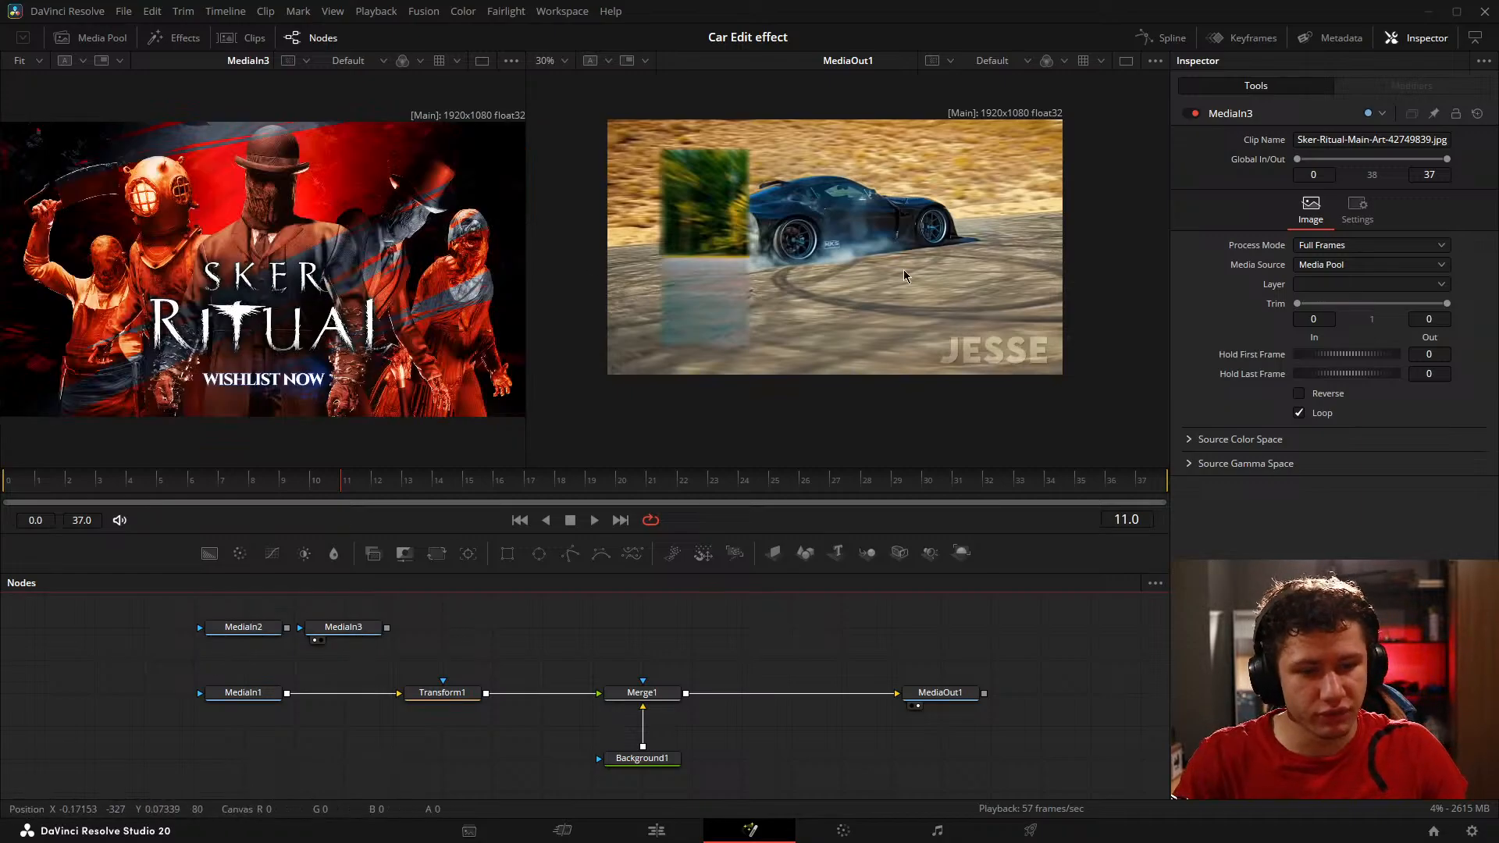
key("ctrl+f")
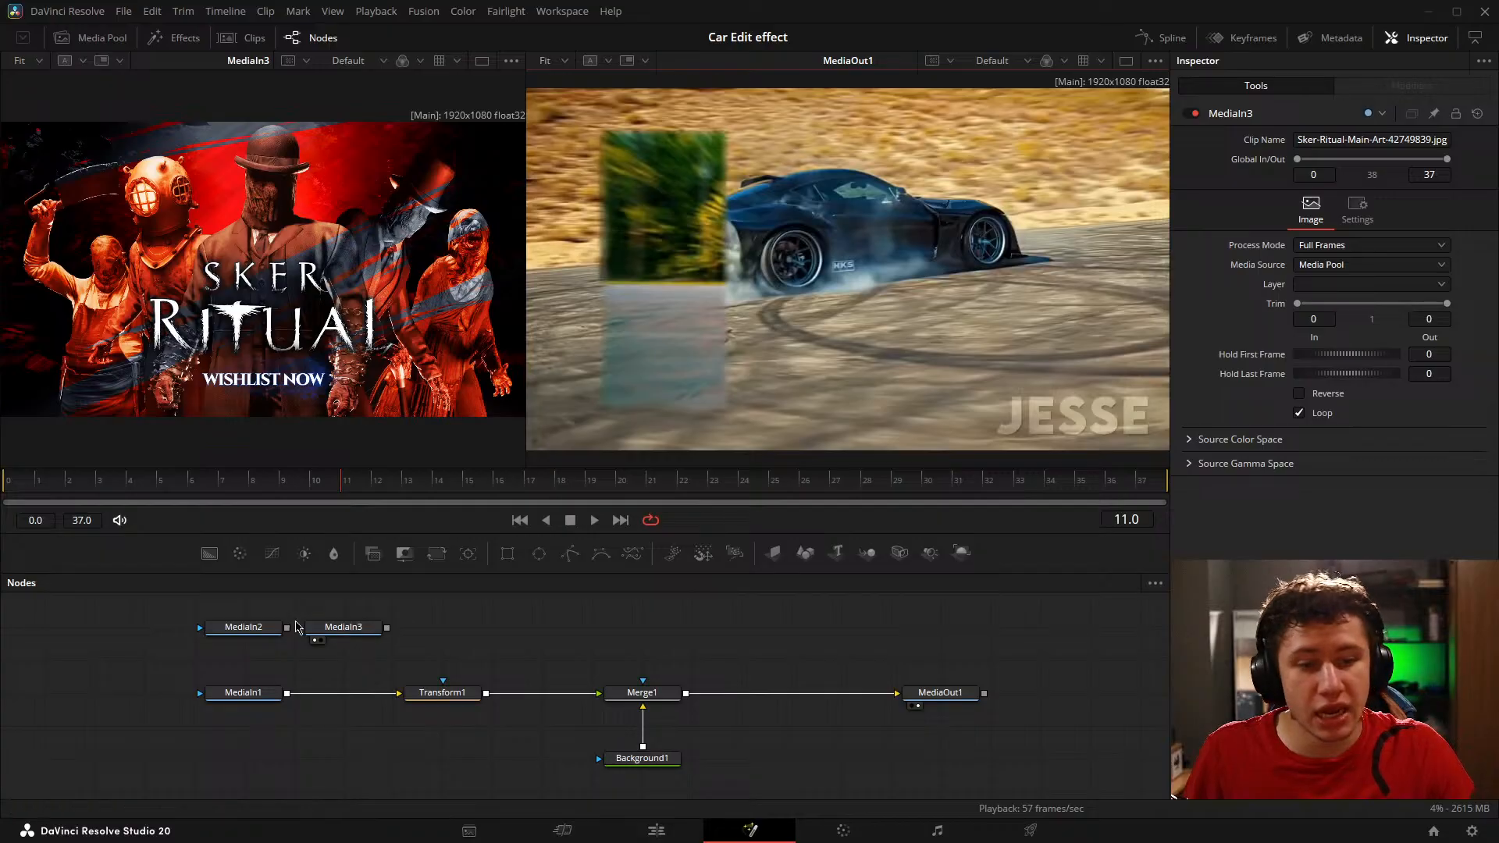
left_click(216, 640)
key("1")
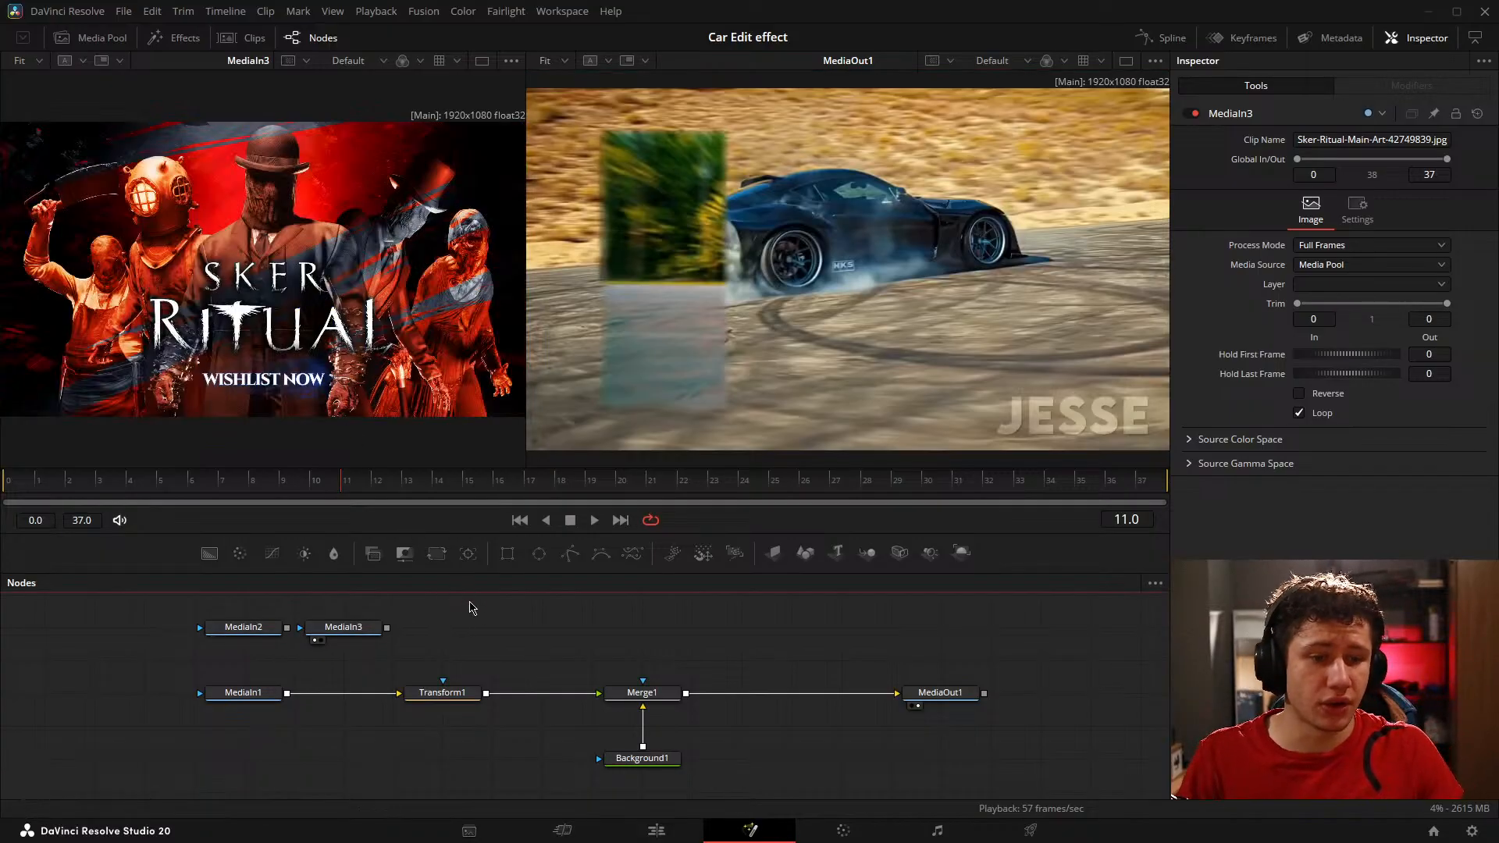
Step: Move MediaOut1 closer to Merge1 and Background1 directly beneath Merge1
left_click_drag(400, 624, 483, 654)
left_click_drag(709, 699, 519, 638)
left_click_drag(861, 664, 713, 664)
left_click_drag(354, 682, 503, 692)
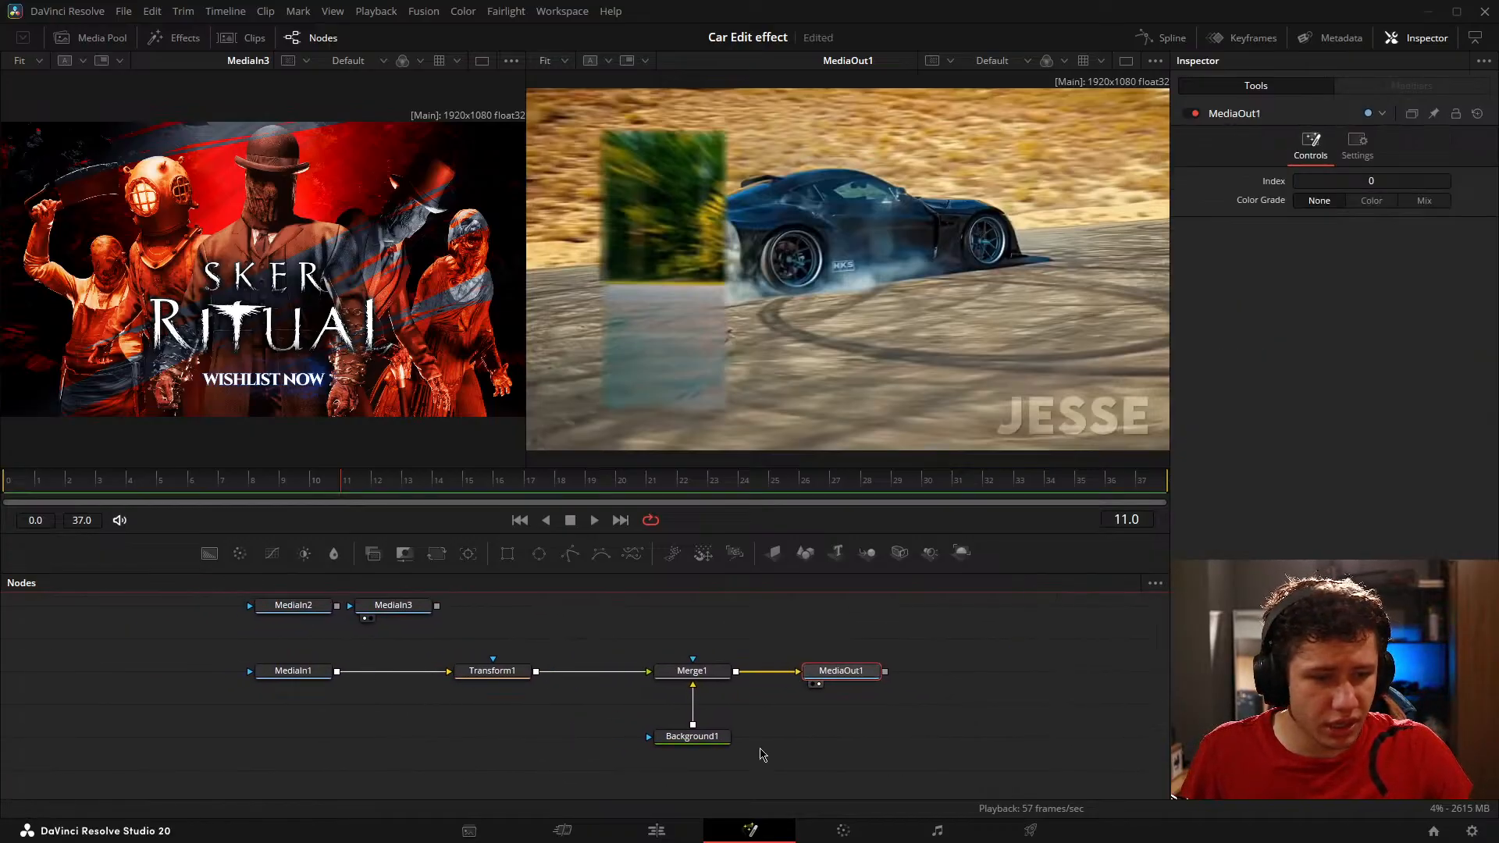
left_click_drag(724, 741, 728, 717)
left_click_drag(574, 696, 443, 722)
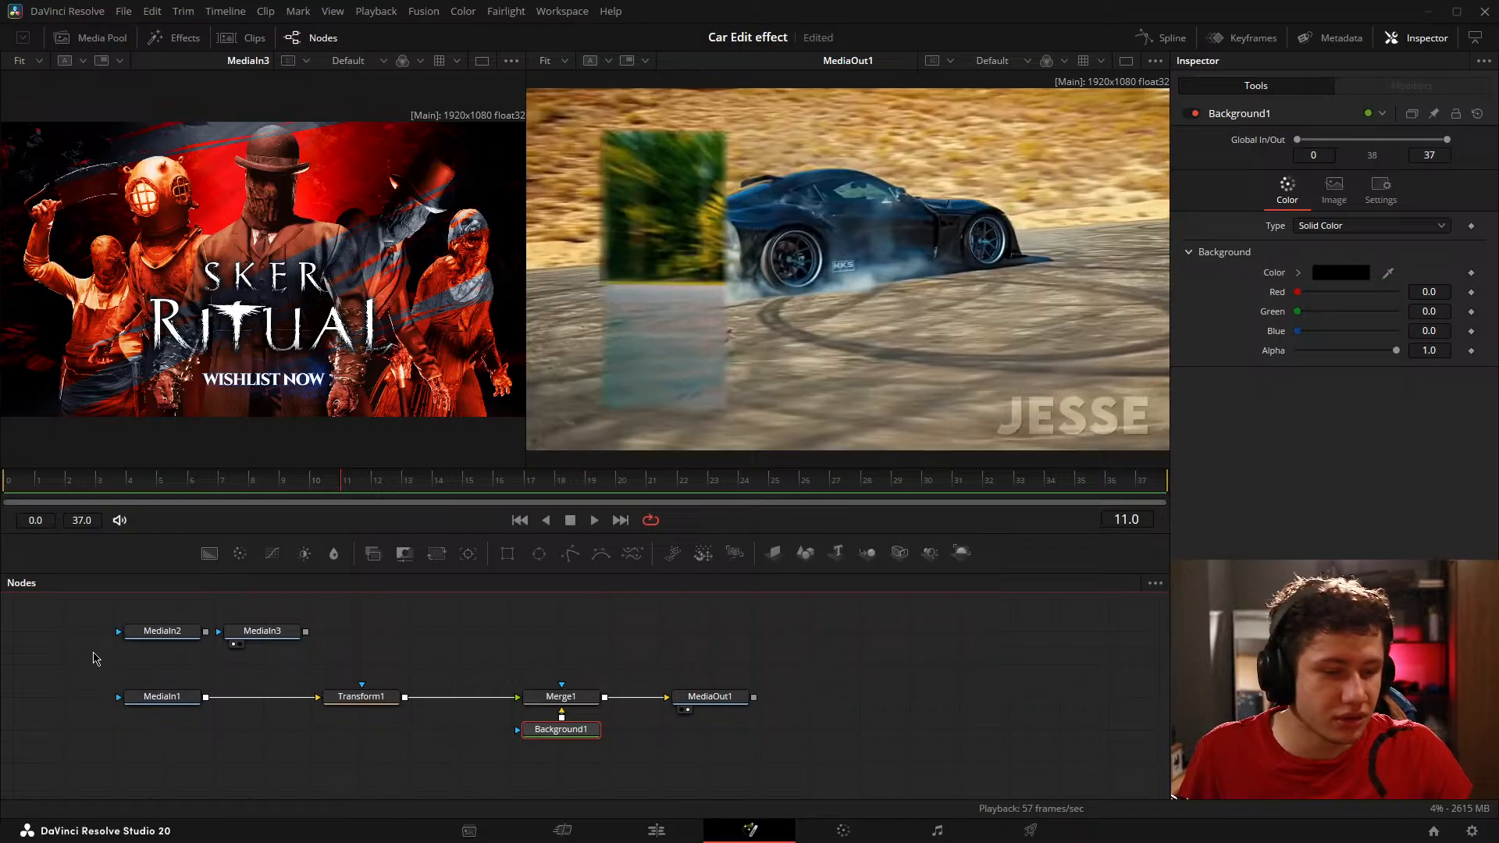
Step: Shift the main node chain down and stack MediaIn3 directly above MediaIn2 over MediaIn1
left_click_drag(93, 652, 746, 758)
left_click_drag(719, 702, 717, 735)
left_click(663, 679)
left_click_drag(462, 669, 560, 672)
left_click_drag(266, 634, 265, 667)
left_click_drag(387, 636, 287, 637)
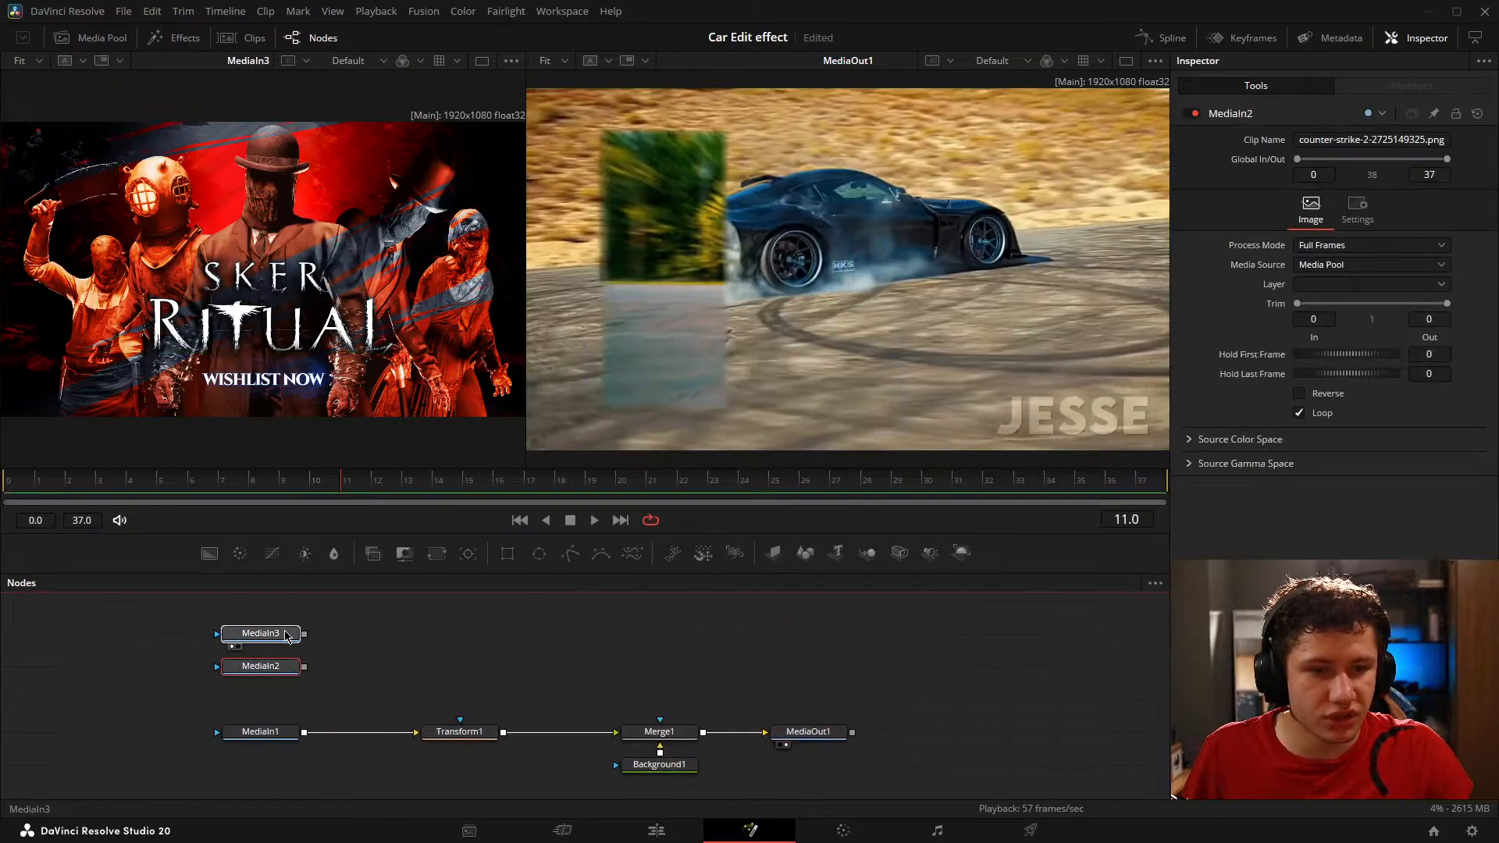
left_click(286, 636)
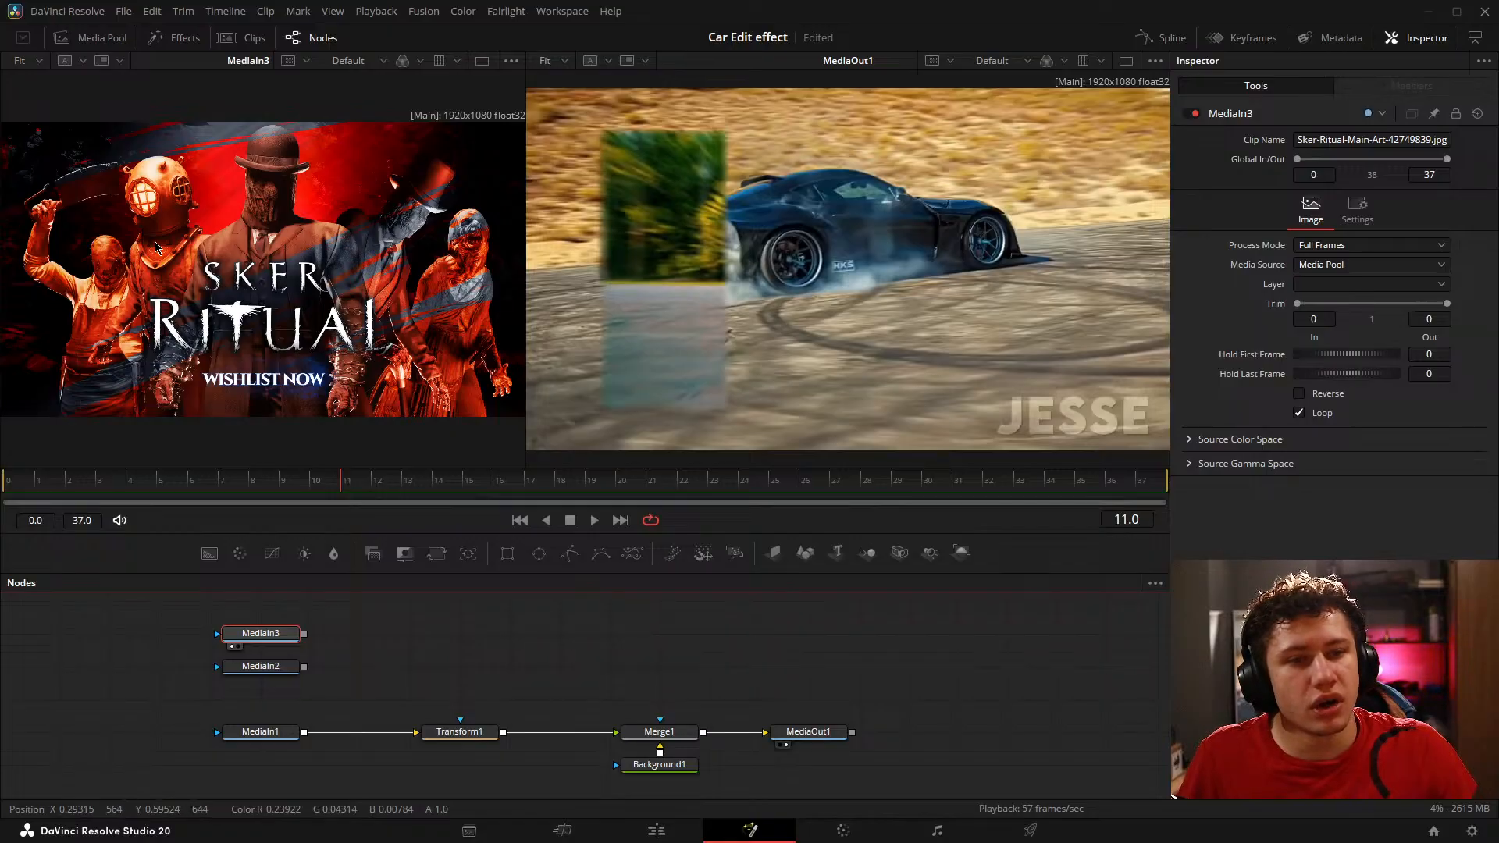
Step: Relocate MediaIn3 diagonally above MediaIn2, showing MediaIn2 and MediaIn3 in turn in the first viewer
left_click_drag(281, 635, 381, 701)
left_click_drag(265, 667, 281, 370)
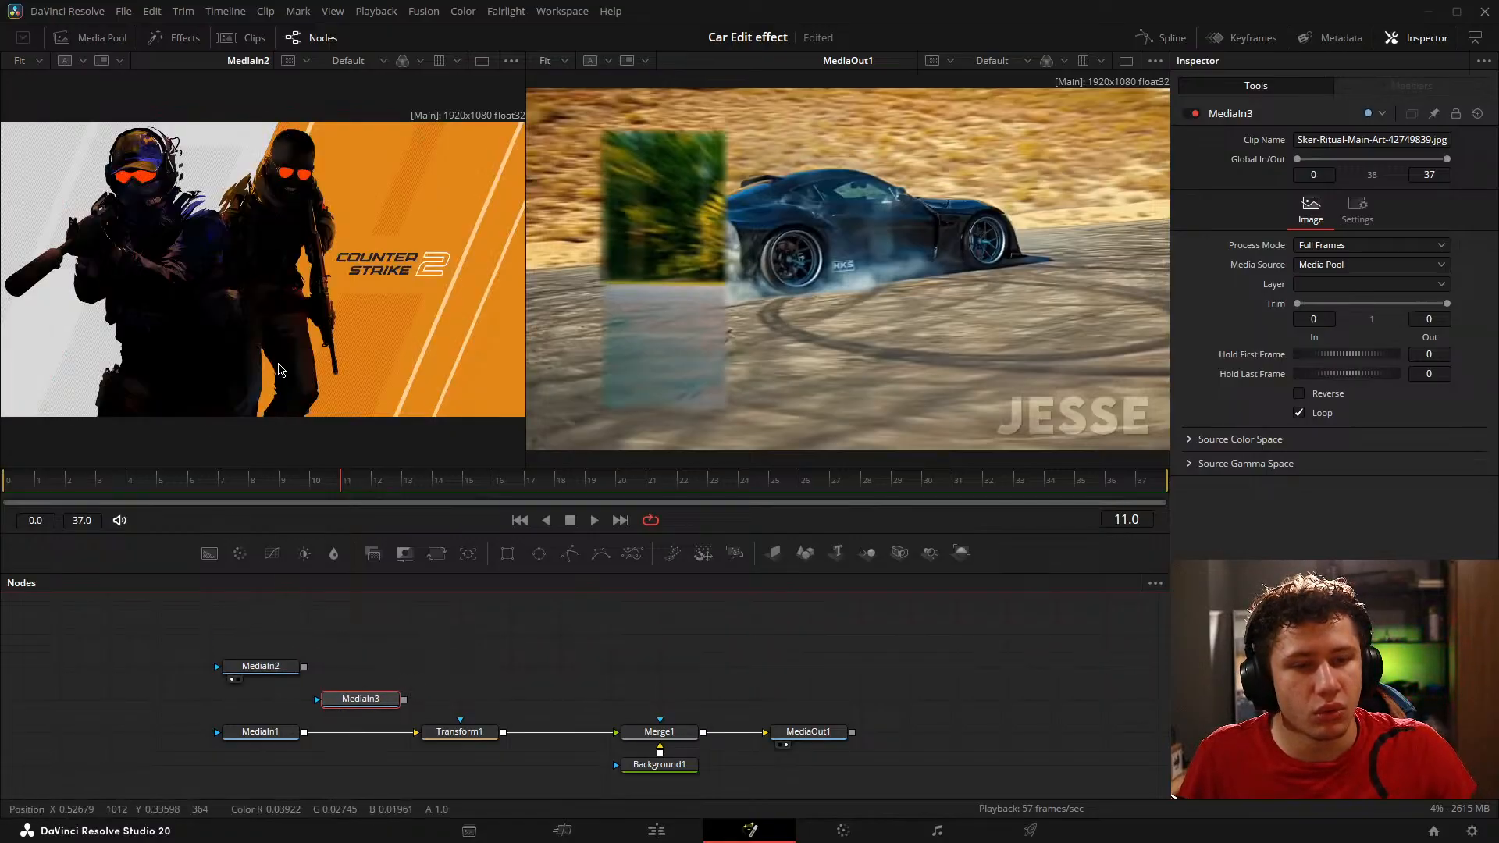
left_click_drag(366, 700, 367, 617)
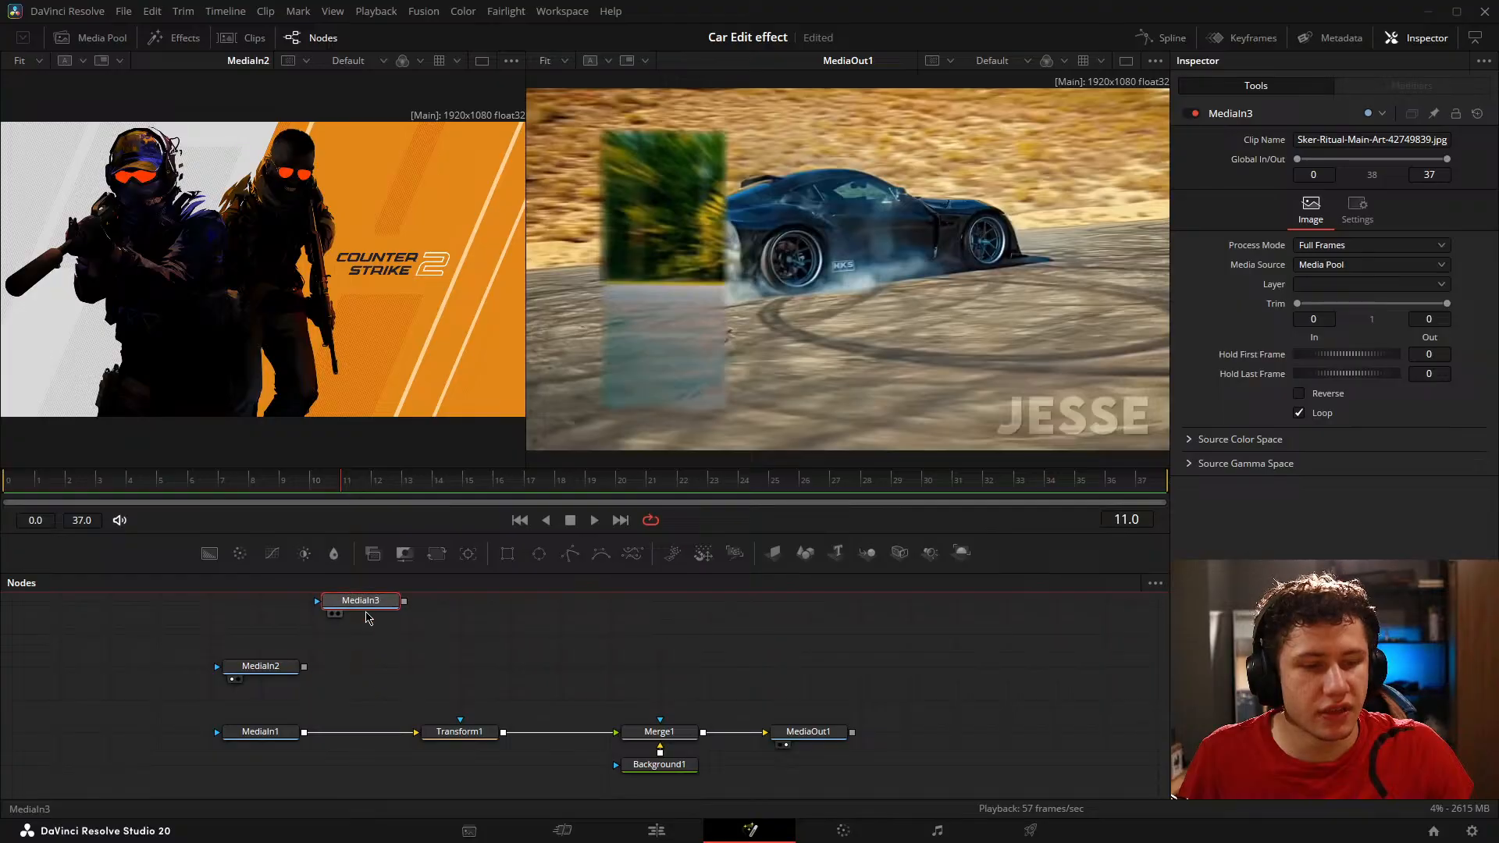
key("1")
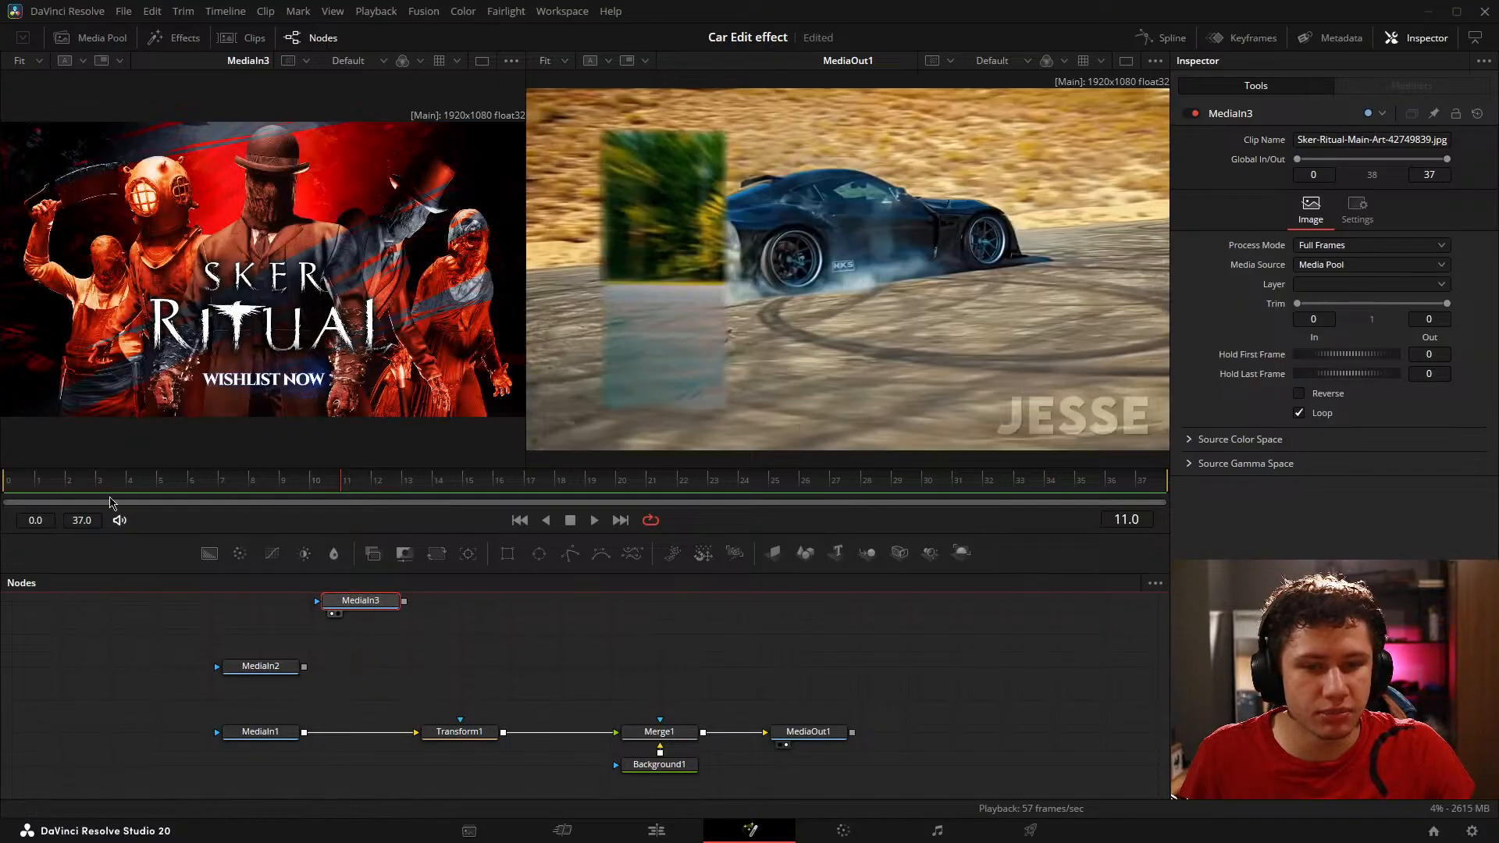
Step: Alternate the first viewer between MediaIn2 and MediaIn3 while scrubbing MediaOut1 to frame 0 and on to frame 32
left_click_drag(261, 671, 231, 377)
left_click_drag(93, 479, 10, 464)
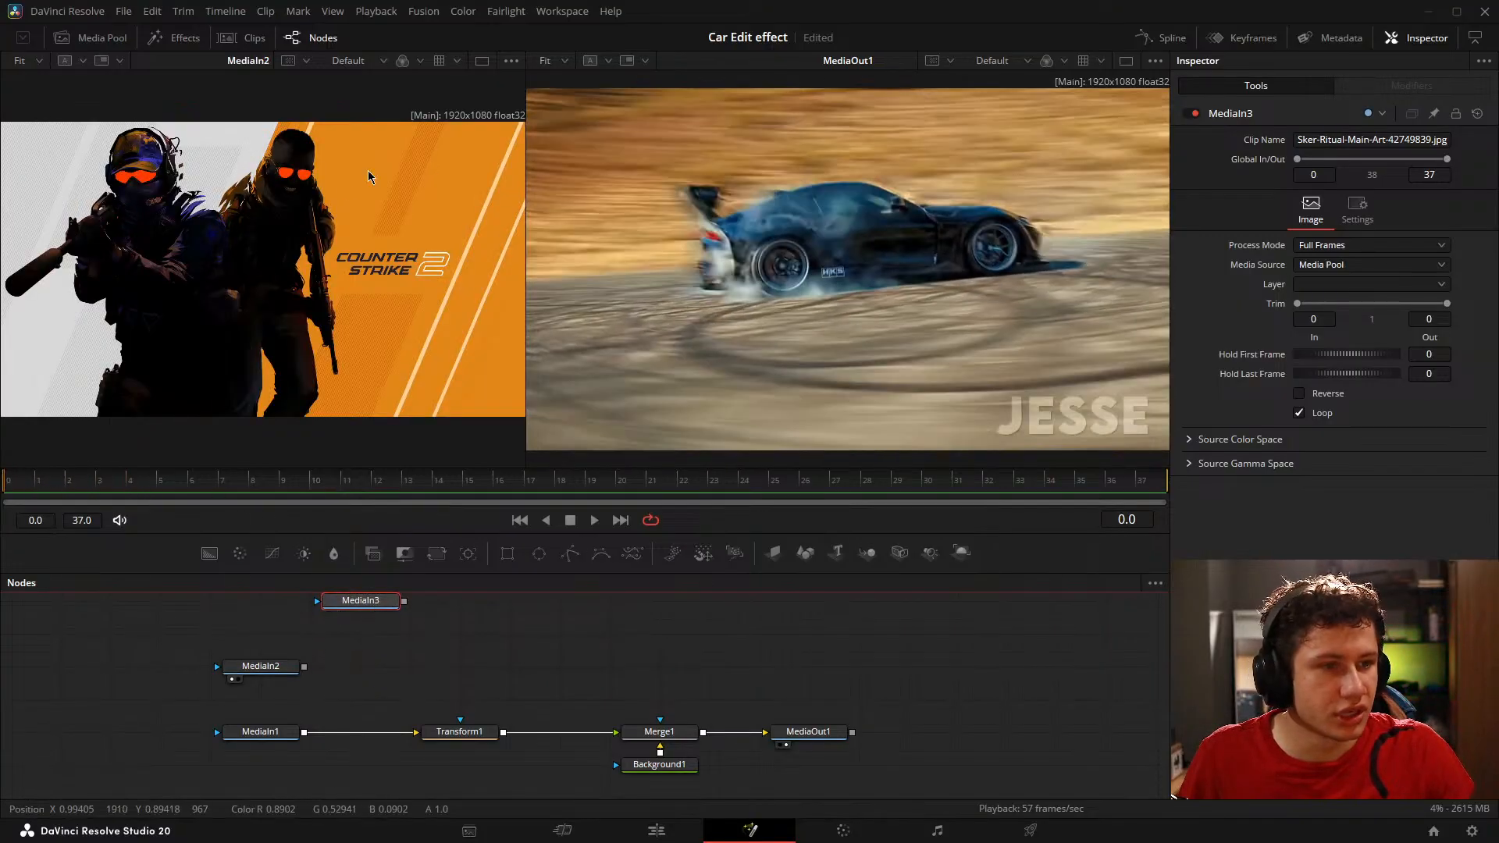
left_click_drag(380, 598, 363, 391)
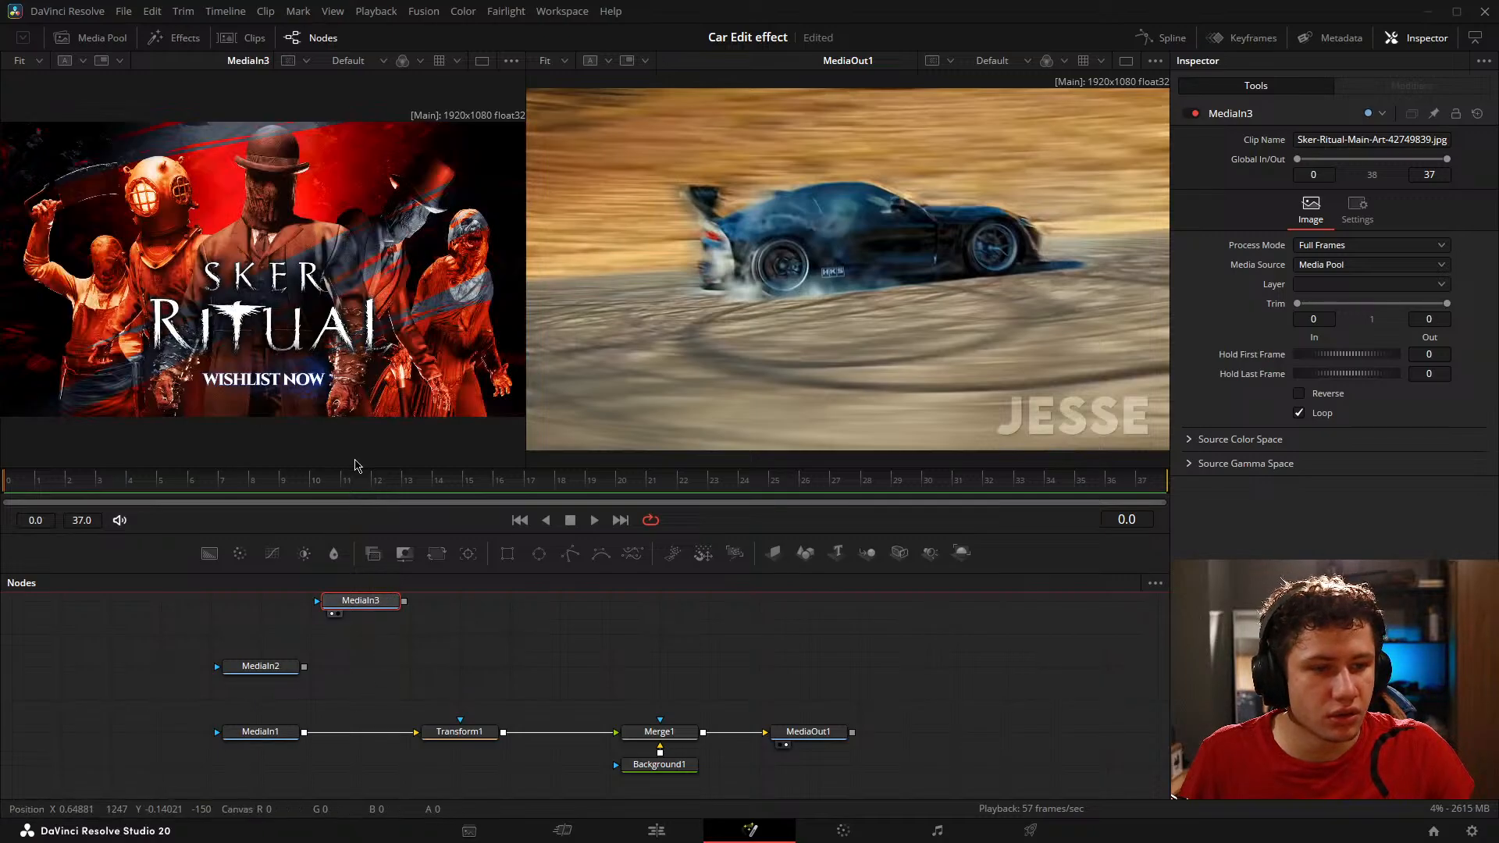
left_click_drag(374, 479, 982, 514)
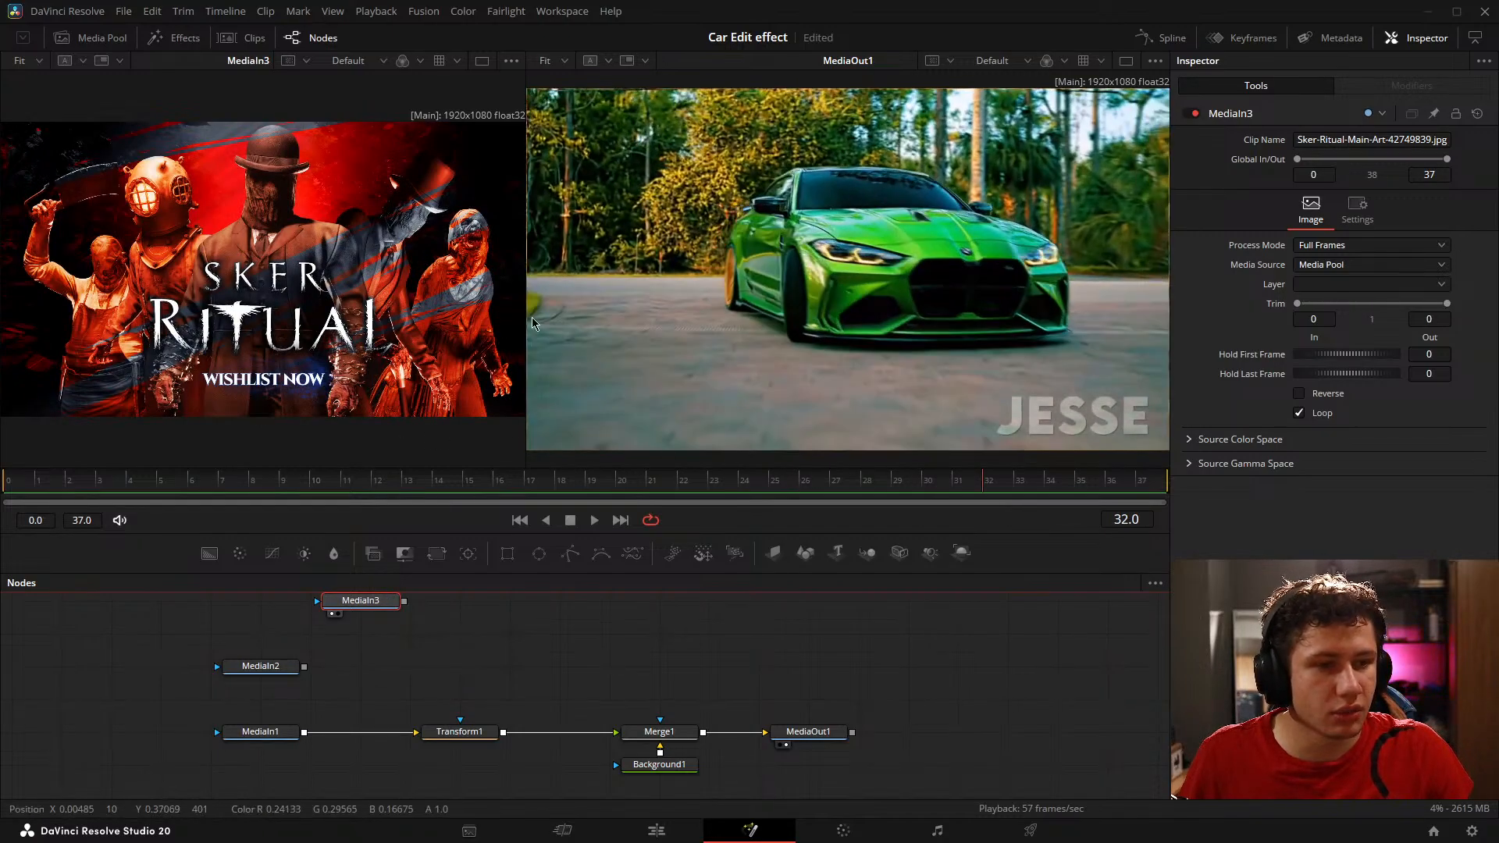
Step: Widen the first viewer and show MediaIn2 in it
left_click_drag(527, 318, 635, 326)
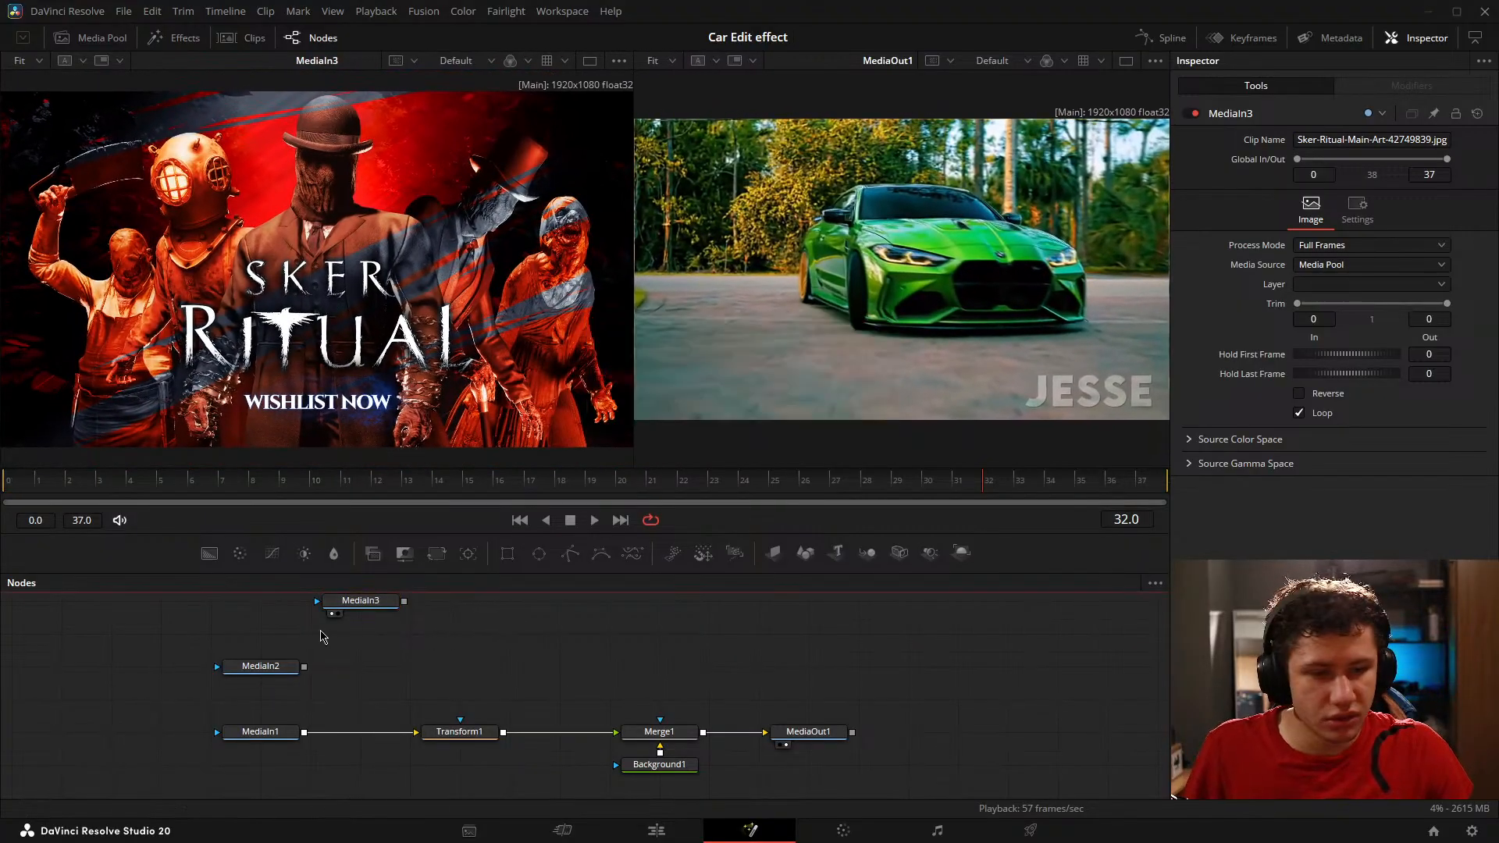
left_click(359, 602)
left_click(232, 679)
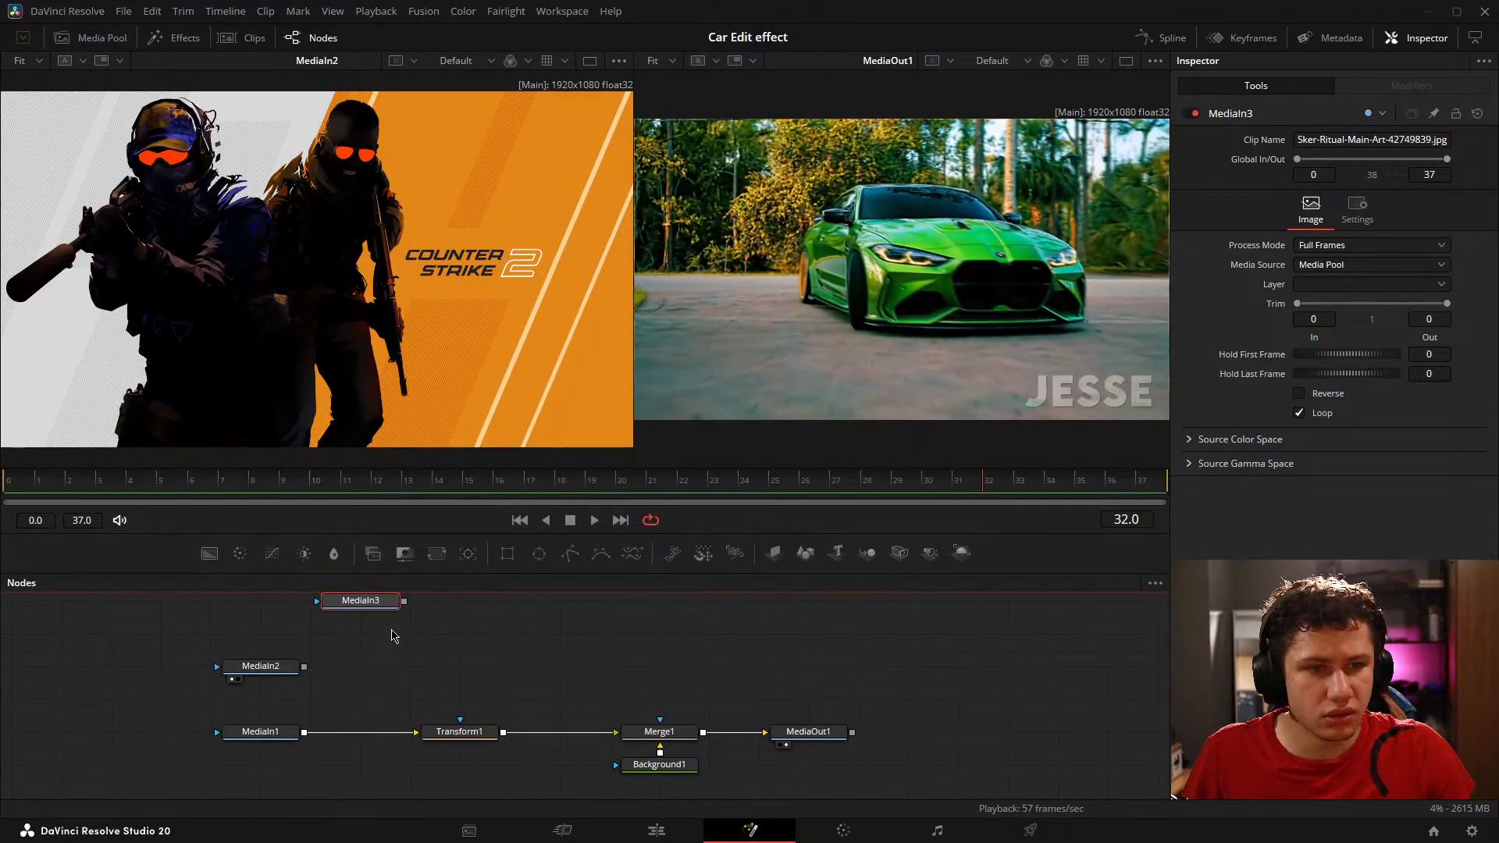
Step: Merge MediaIn3 over MediaIn2, and position the Merge node with MediaIn3 straight above it, farther from MediaIn2
left_click_drag(403, 602, 304, 667)
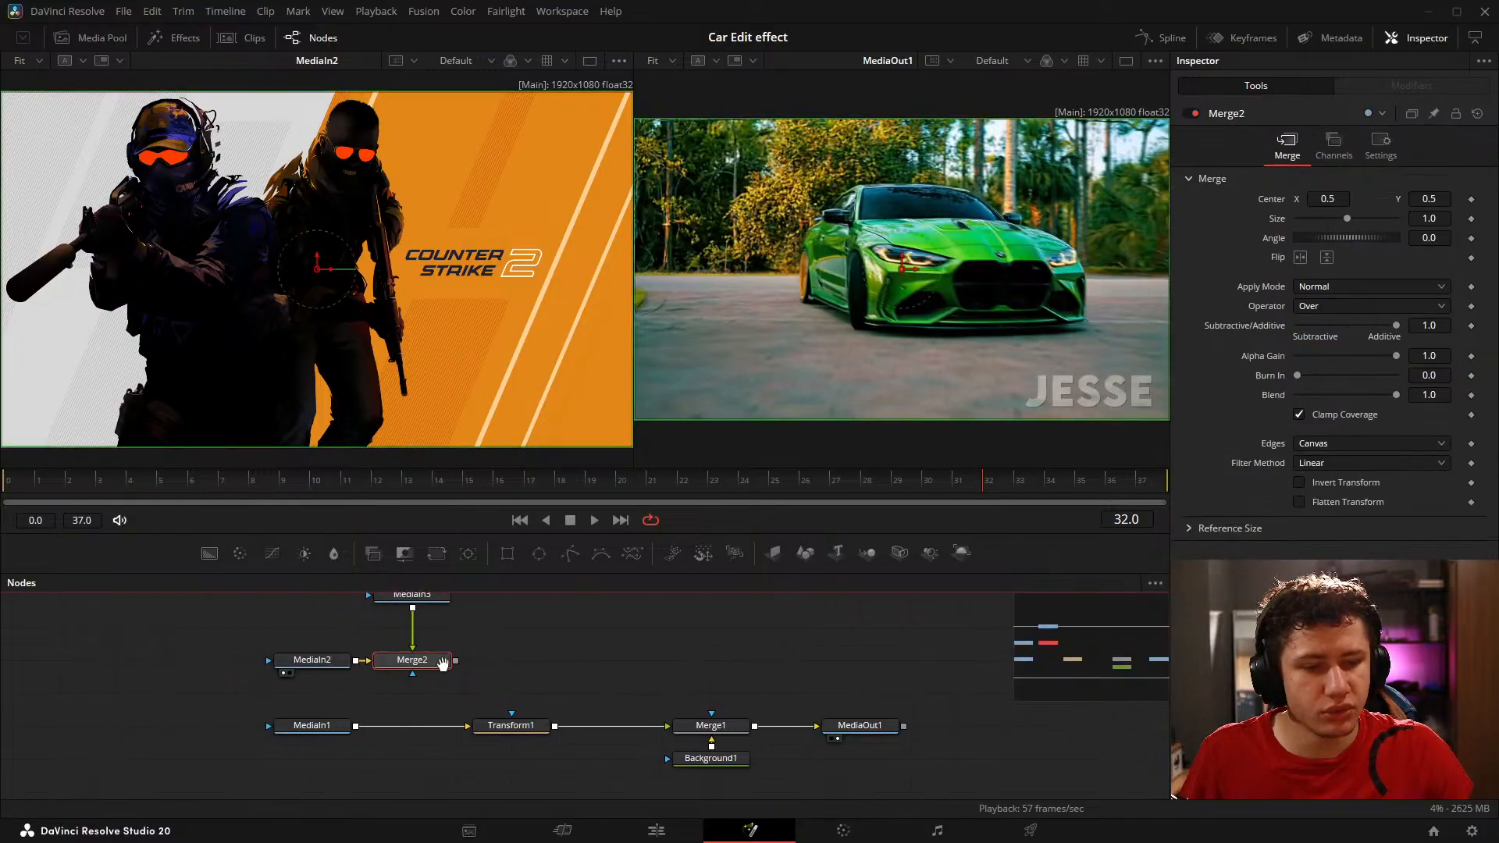
left_click_drag(568, 664, 552, 669)
left_click_drag(402, 701, 362, 689)
left_click_drag(775, 681, 499, 682)
left_click_drag(351, 613, 78, 709)
left_click_drag(249, 701, 299, 700)
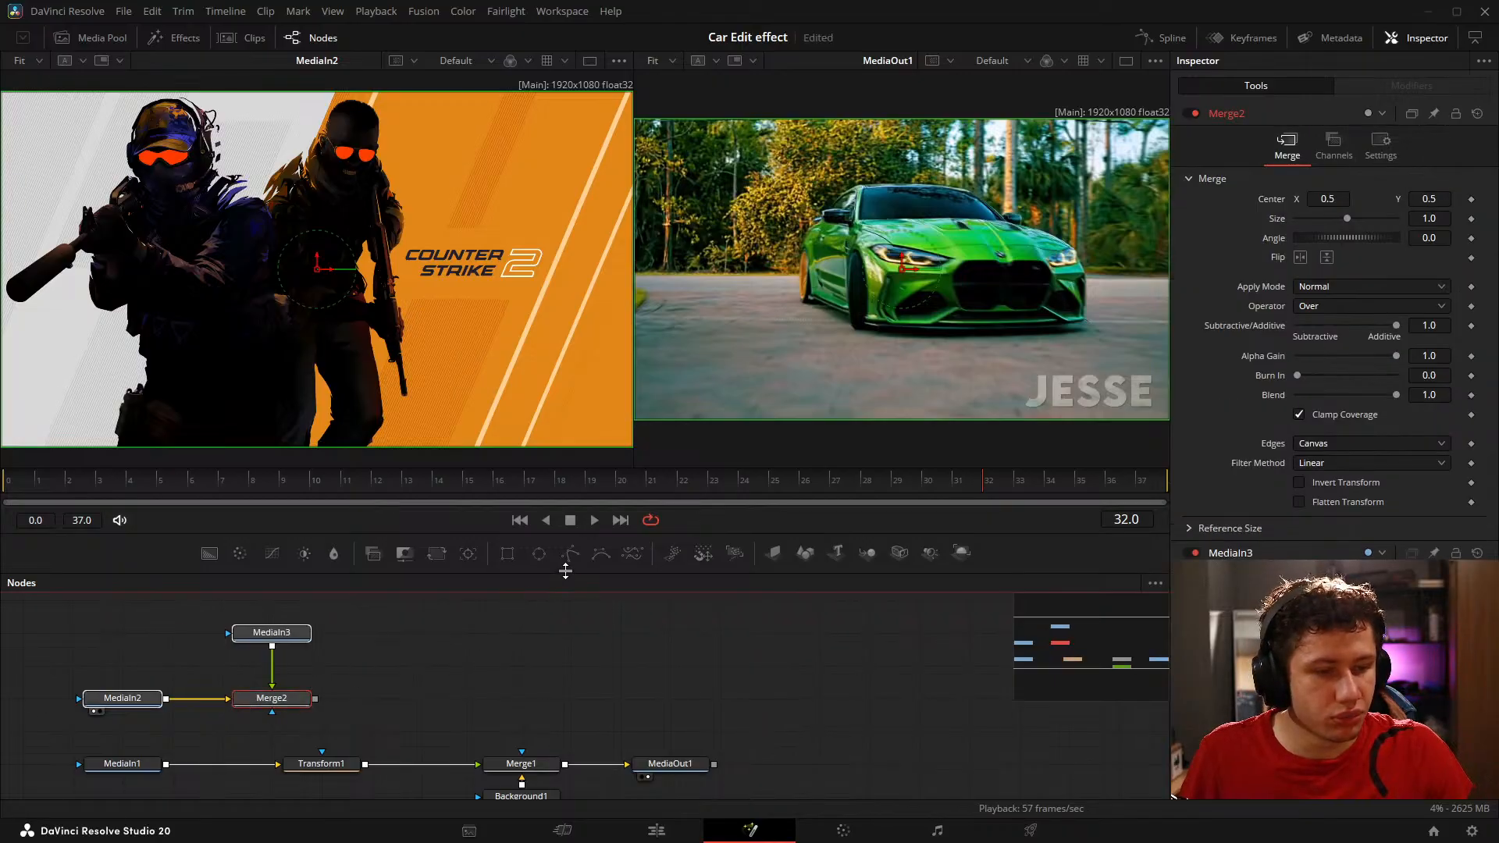
left_click_drag(565, 572, 565, 547)
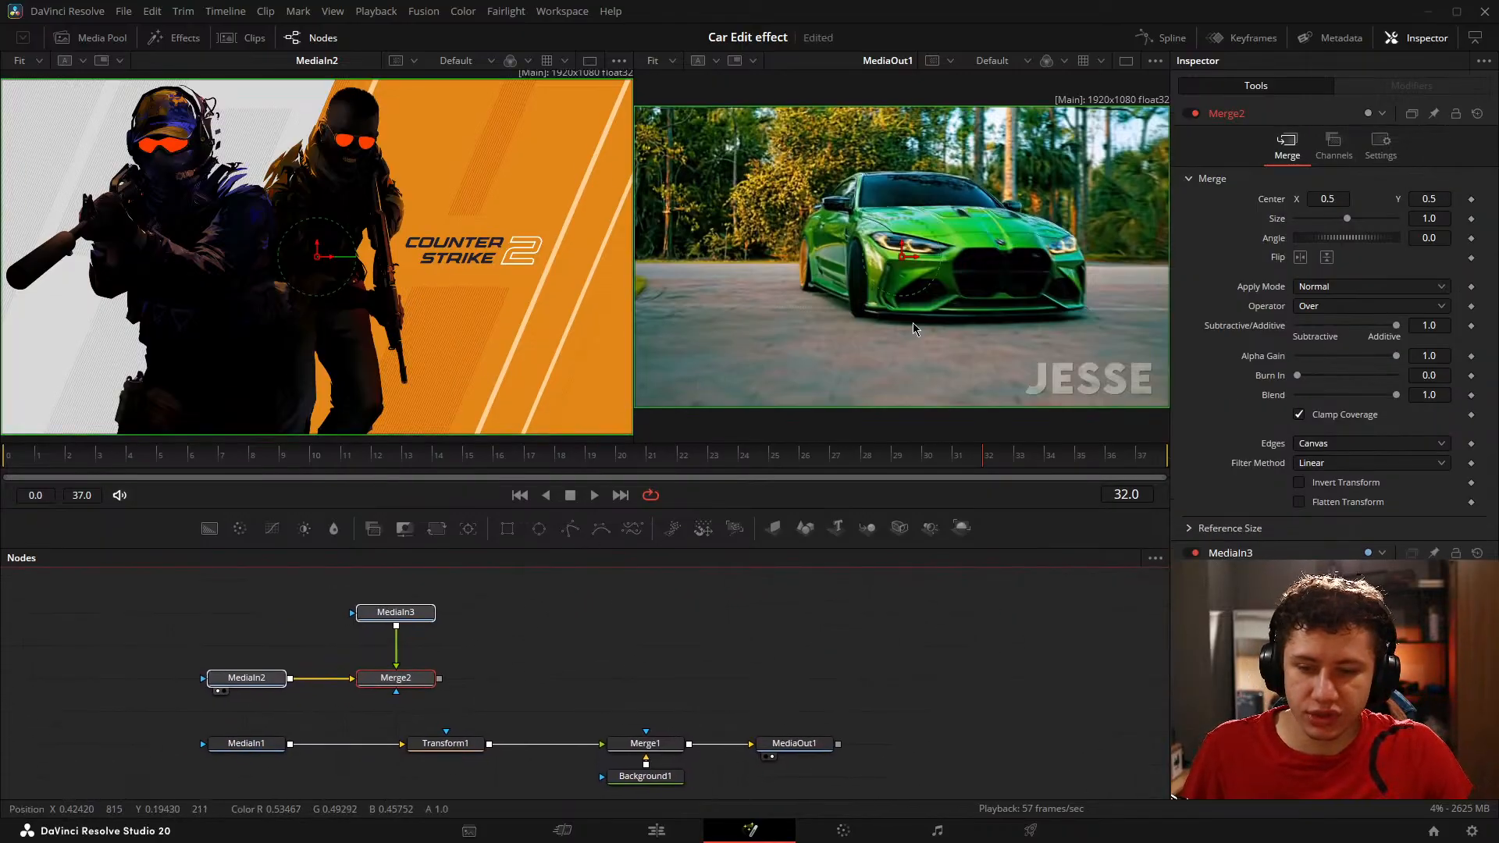
left_click(648, 635)
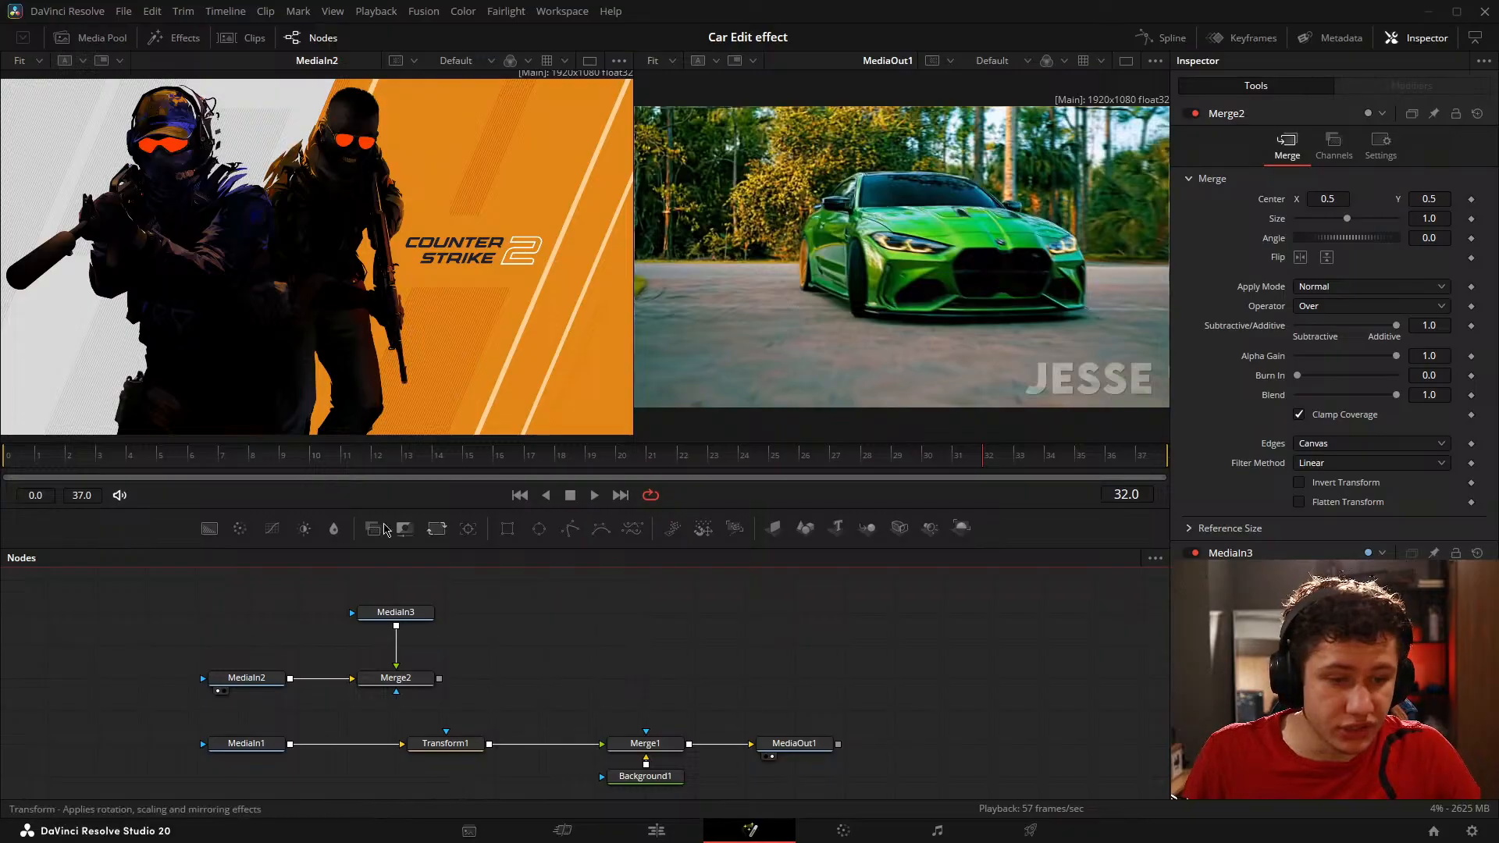
left_click_drag(640, 637, 539, 613)
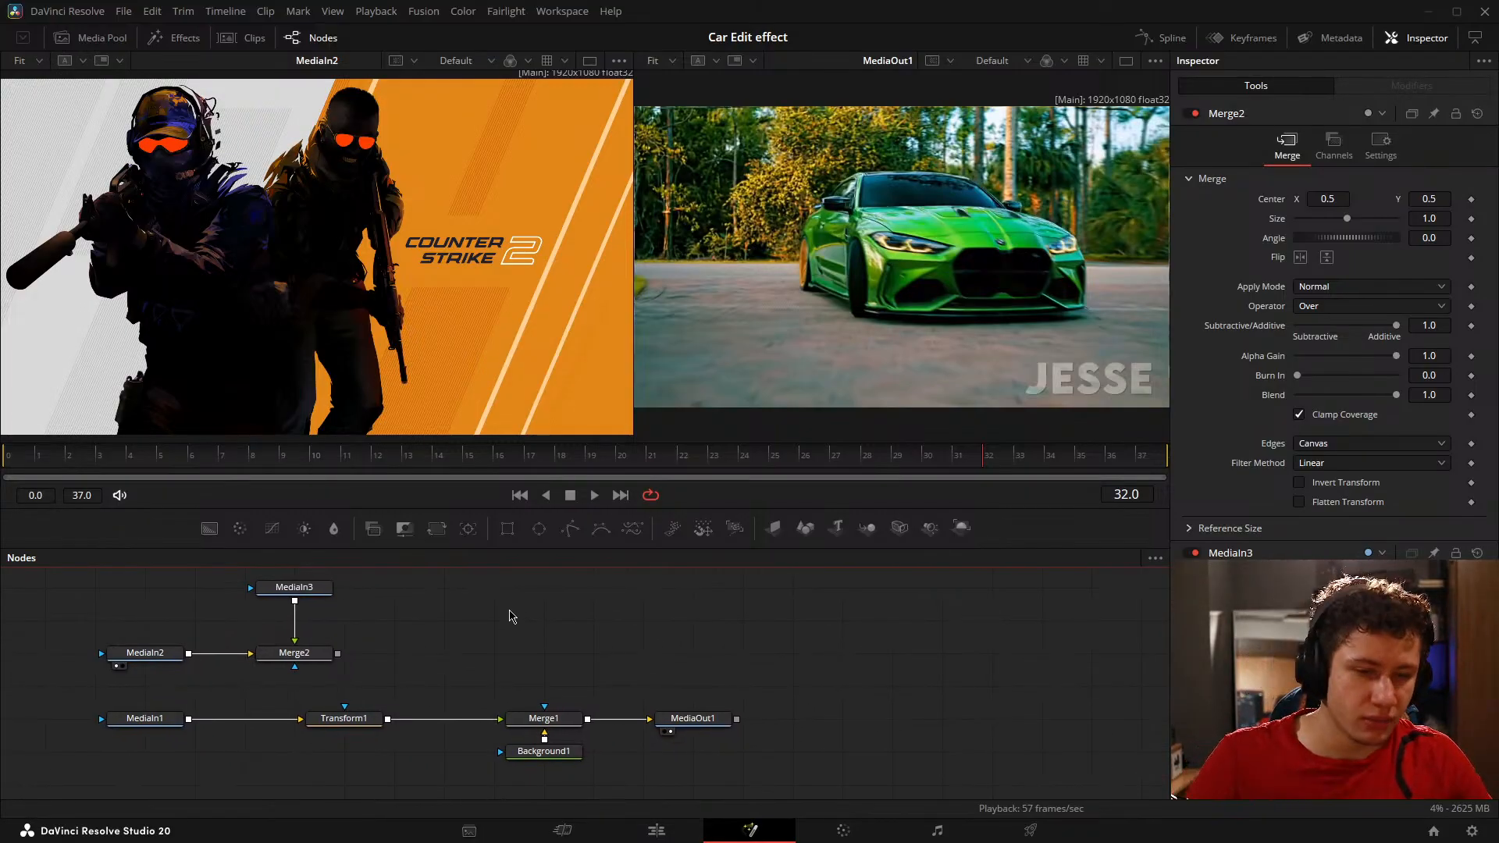
left_click_drag(472, 650, 459, 652)
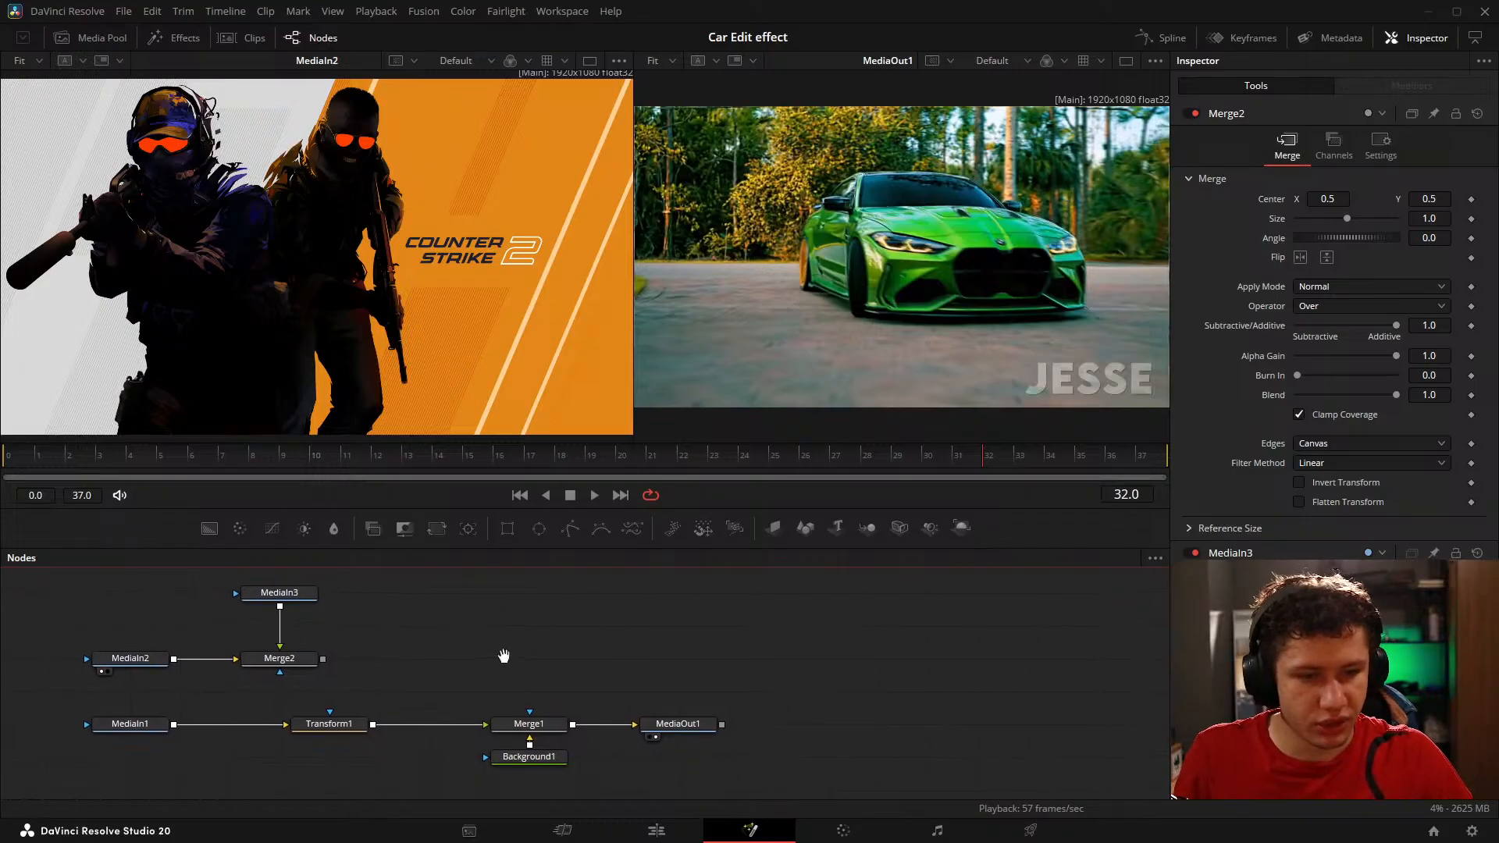
left_click_drag(502, 656, 482, 656)
left_click_drag(309, 592, 377, 622)
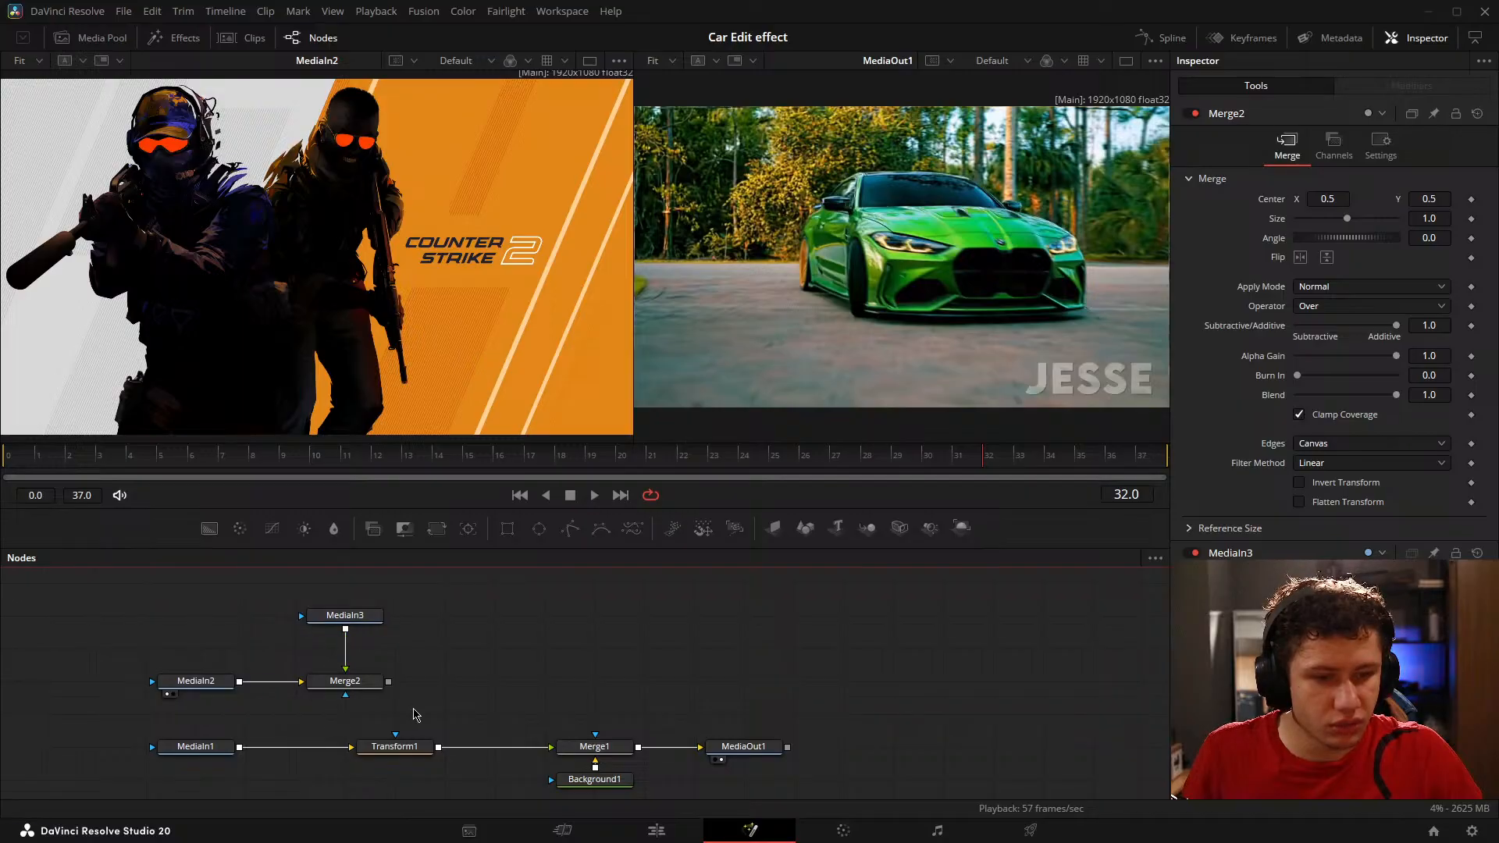
left_click_drag(311, 680, 454, 678)
left_click_drag(821, 727, 598, 641)
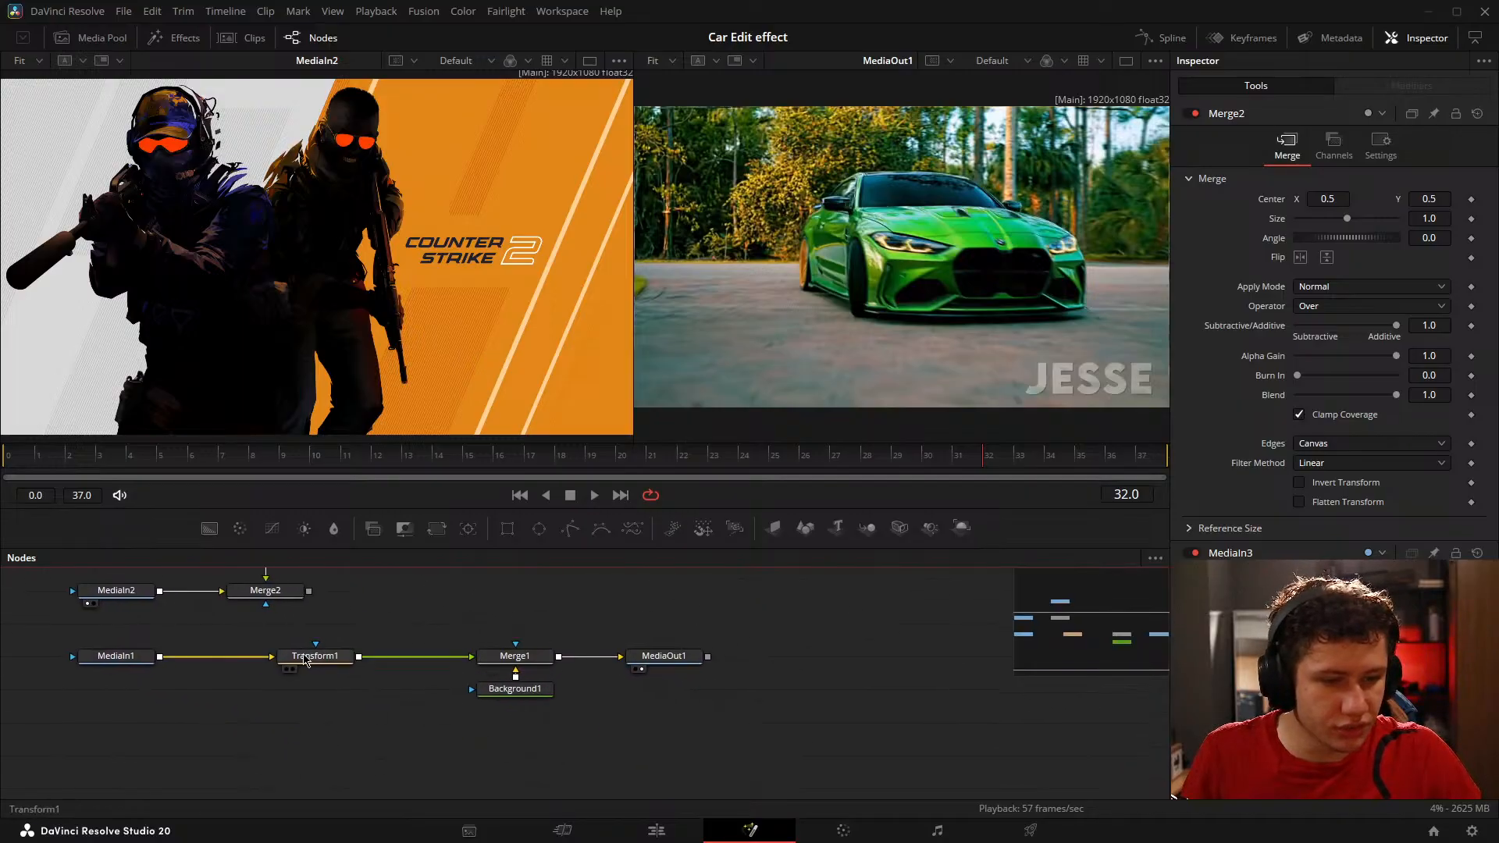
Step: Rearrange the car nodes into a vertical column of MediaIn1, Transform1, Merge1 and MediaOut1, with Background1 beside Merge1
left_click_drag(319, 660, 418, 660)
left_click_drag(552, 692, 543, 820)
left_click_drag(401, 790, 523, 564)
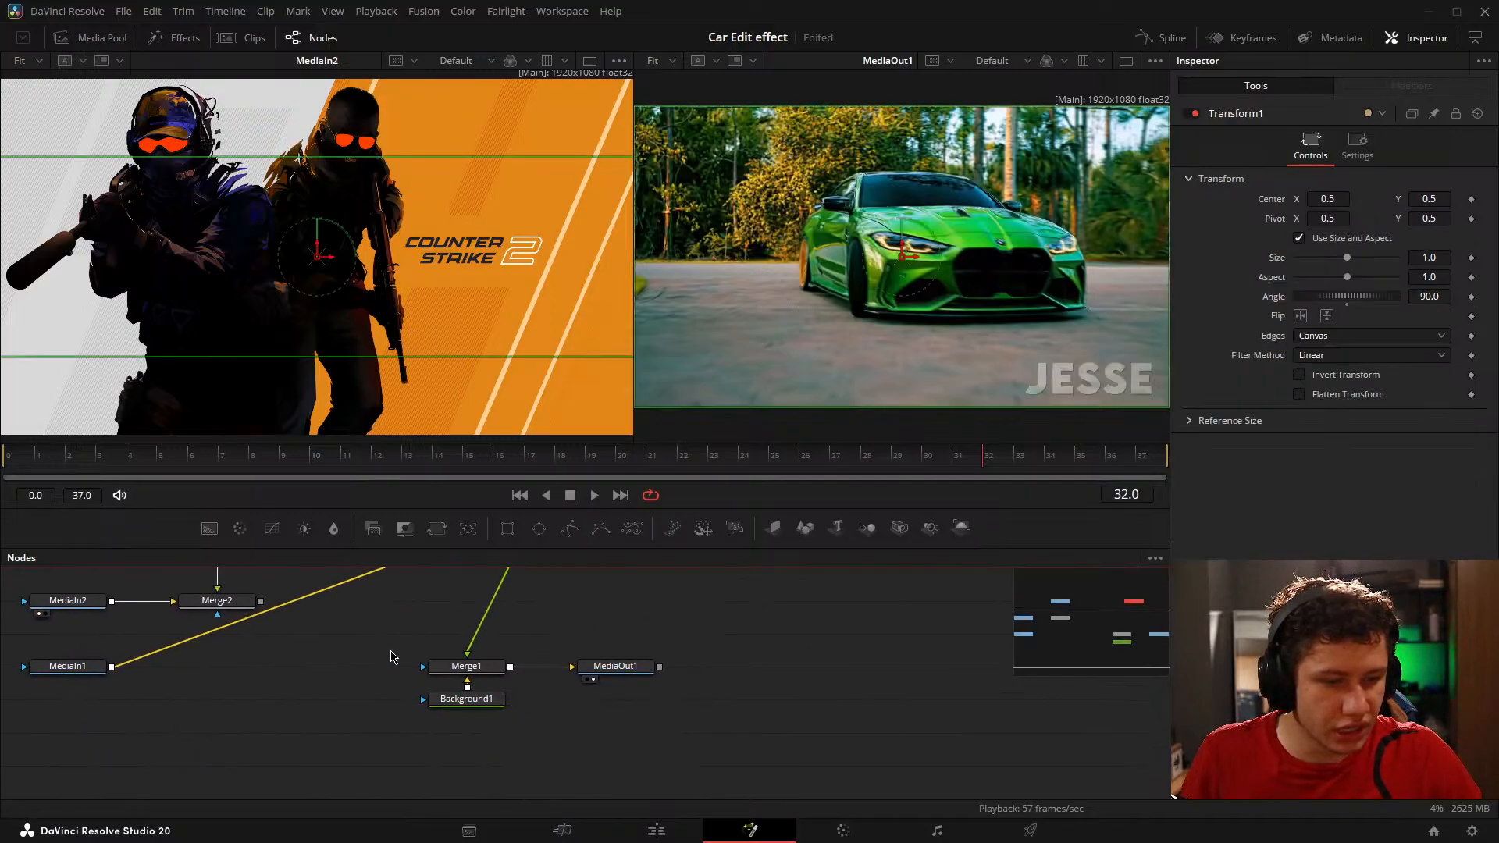
left_click_drag(366, 651, 534, 734)
left_click_drag(467, 681, 654, 605)
left_click_drag(510, 698, 486, 672)
left_click_drag(484, 671, 634, 610)
left_click_drag(745, 658, 615, 732)
left_click_drag(466, 713, 560, 683)
left_click_drag(527, 681, 828, 638)
left_click_drag(254, 692, 602, 650)
left_click_drag(718, 578, 594, 705)
left_click_drag(453, 760, 469, 682)
left_click_drag(399, 725, 617, 661)
left_click(863, 705)
left_click_drag(863, 704, 881, 655)
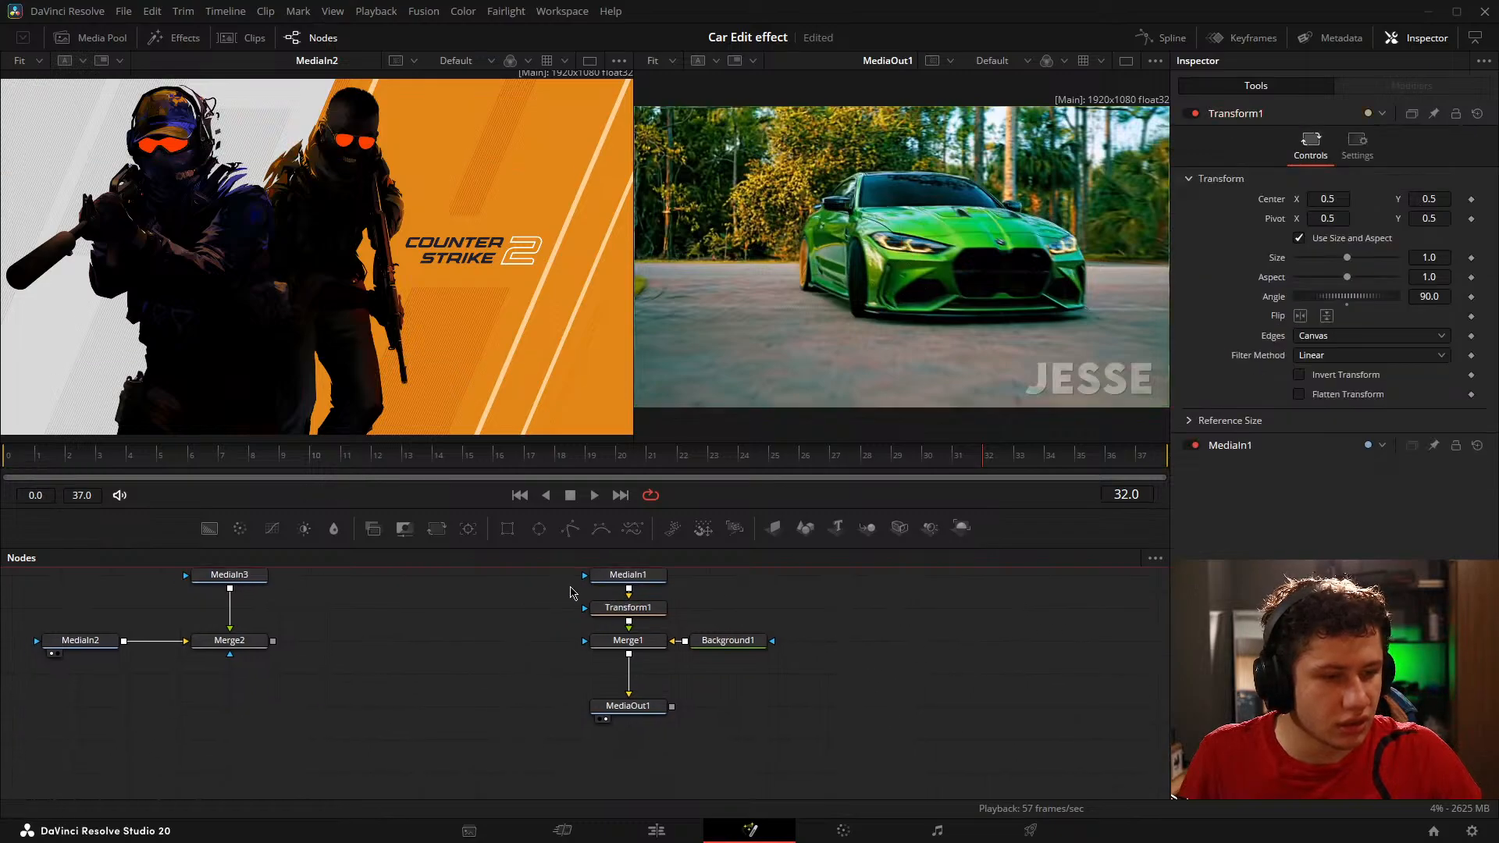
Step: Move the whole car node column far to the right, and shift the MediaIn2, MediaIn3 and Merge2 group slightly right and down
left_click_drag(547, 572, 750, 760)
left_click_drag(645, 709, 994, 755)
mouse_move(476, 690)
left_mouse_down()
mouse_move(694, 699)
mouse_move(498, 693)
left_mouse_up()
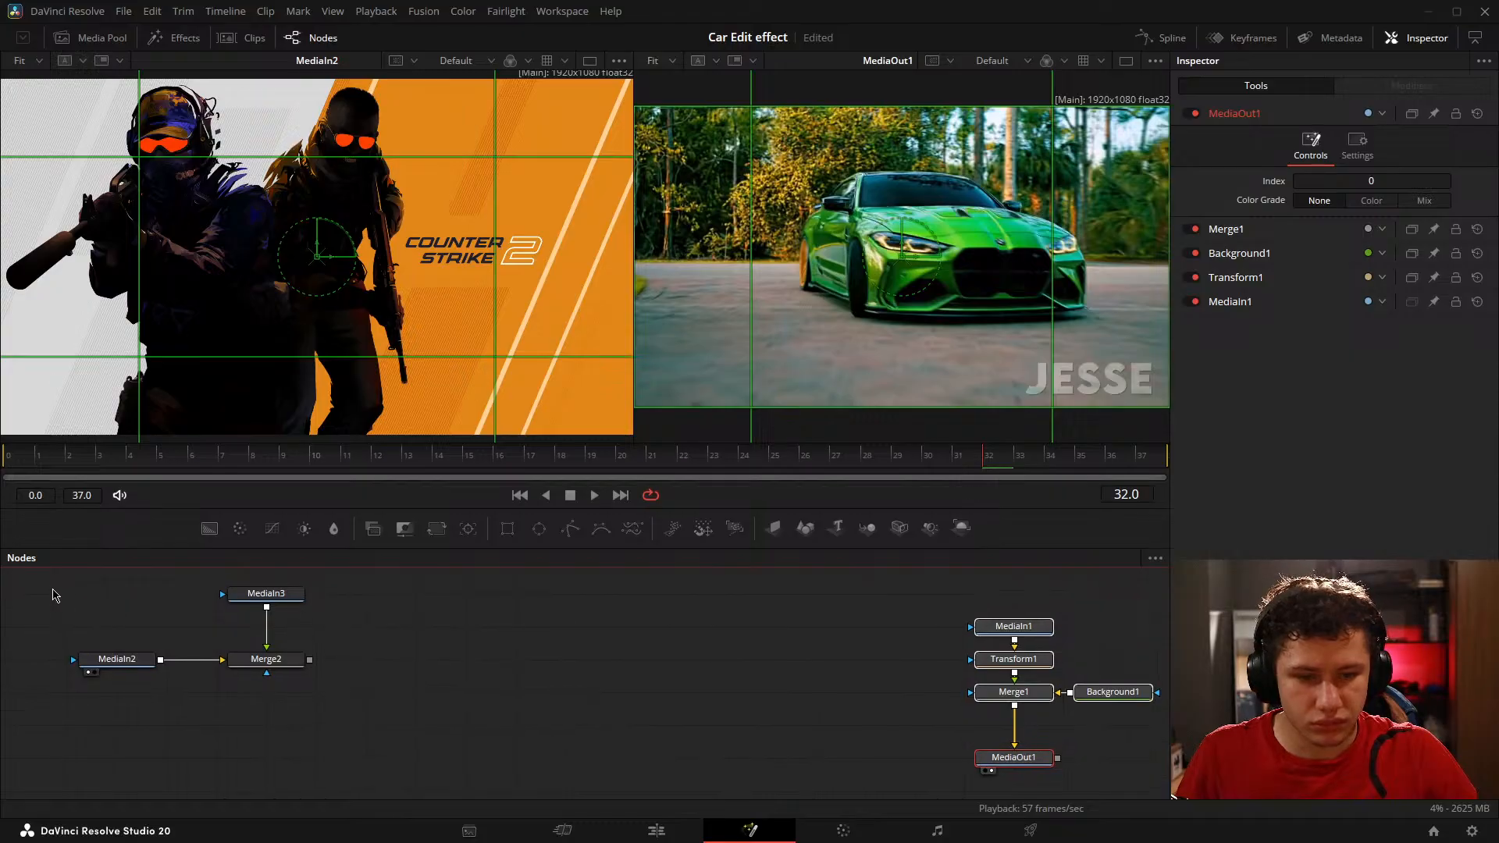
left_click_drag(54, 589, 302, 669)
left_click_drag(269, 662, 433, 707)
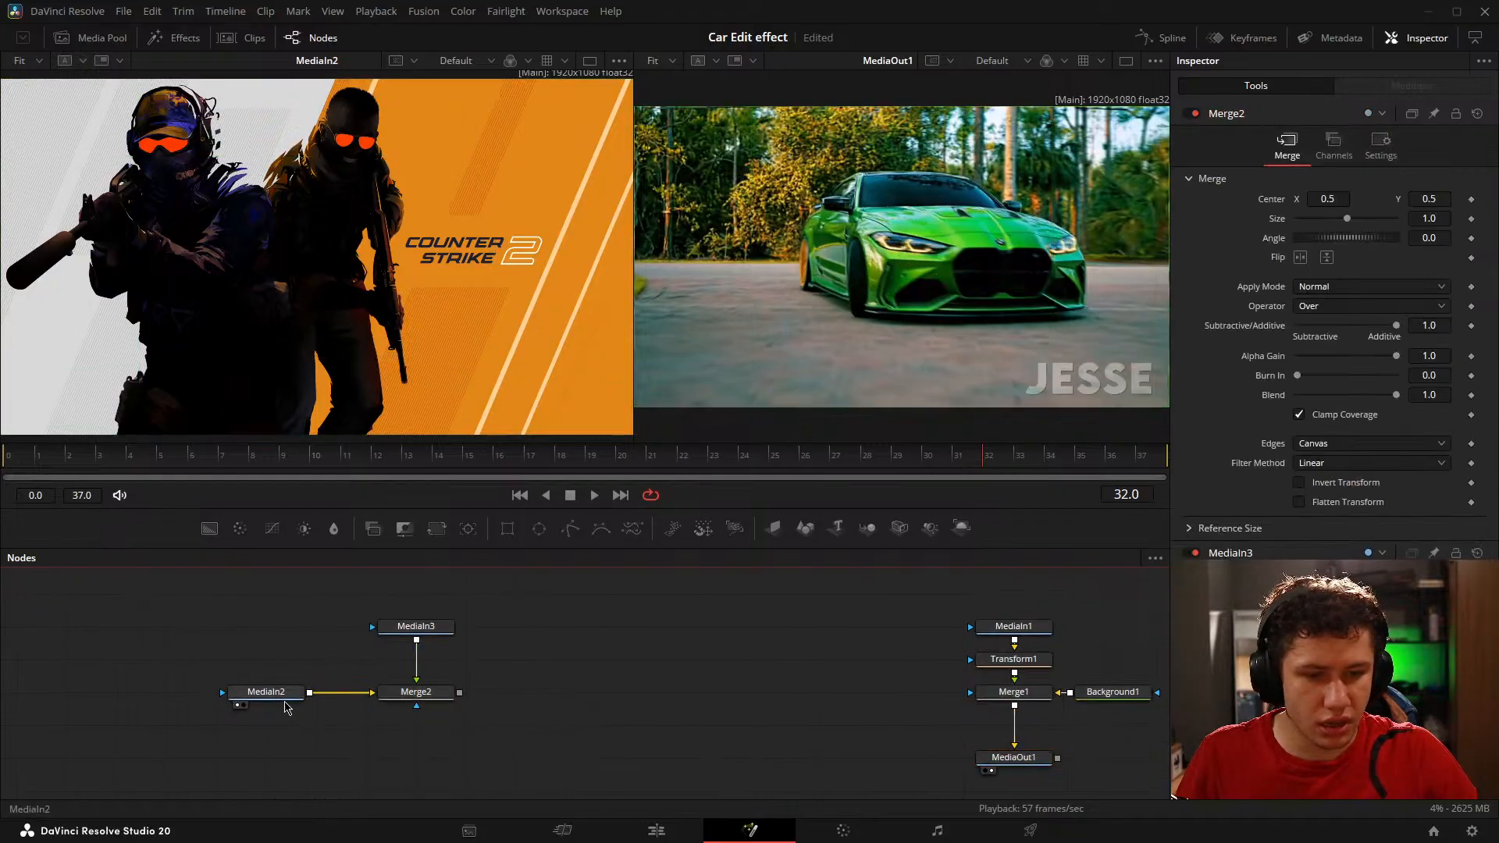
Step: Place MediaIn2 close beside Merge2, with MediaIn3 straight above Merge2 at a greater distance
left_click_drag(273, 694, 124, 693)
left_click_drag(421, 693, 222, 693)
left_click_drag(416, 627, 205, 649)
left_click_drag(298, 696, 238, 692)
mouse_move(275, 683)
left_mouse_down()
mouse_move(335, 688)
mouse_move(252, 692)
left_mouse_up()
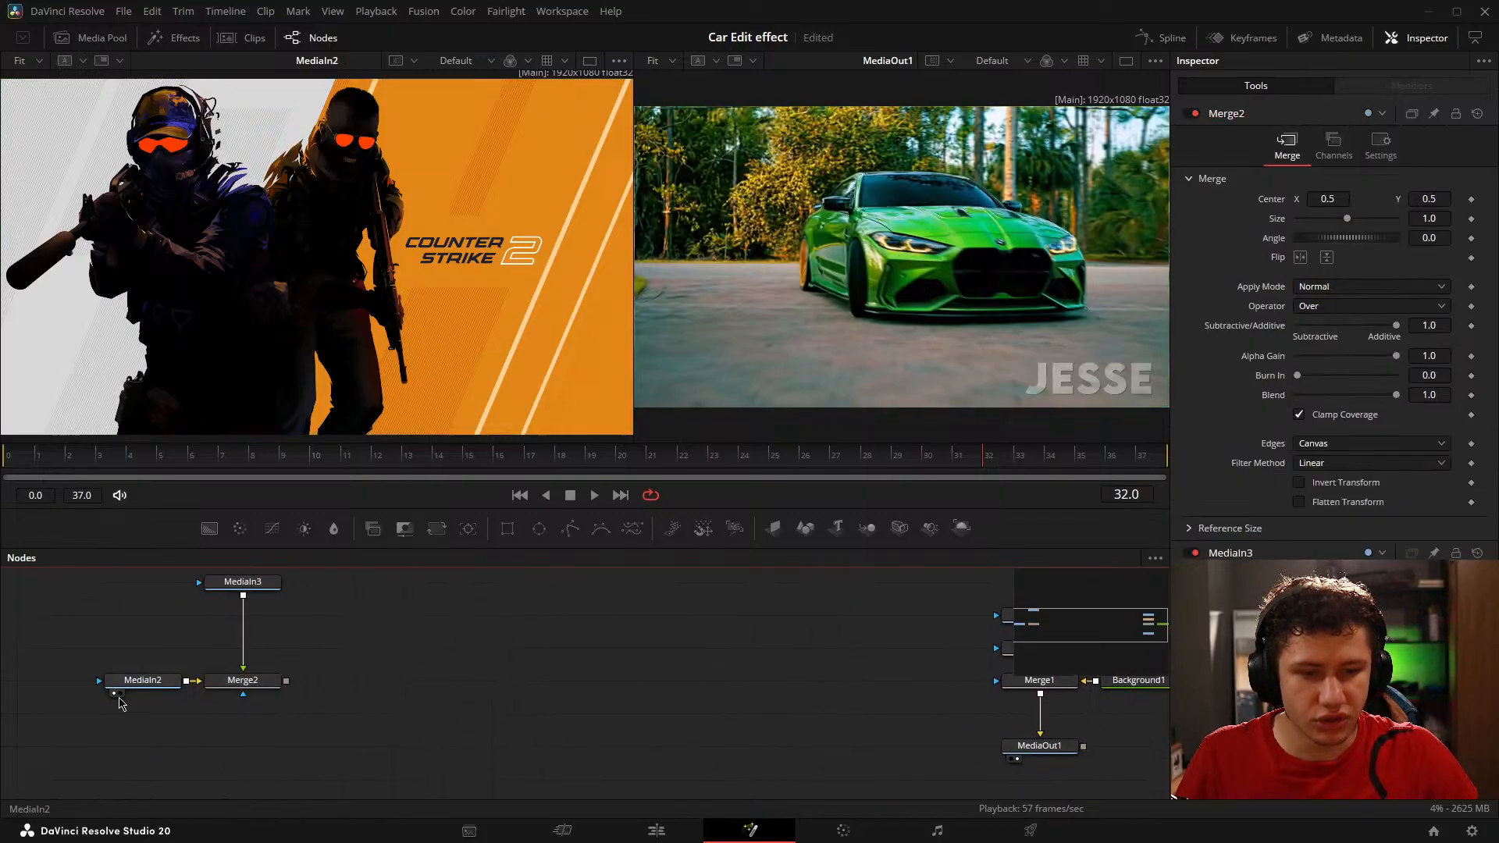
Step: Spread MediaIn2 far left in line with Merge2, place MediaIn3 well above Merge2, and save the project
left_click_drag(135, 690, 89, 692)
left_click_drag(306, 670, 331, 687)
left_click_drag(293, 606, 837, 646)
left_click_drag(327, 755, 328, 678)
left_click_drag(285, 623, 504, 714)
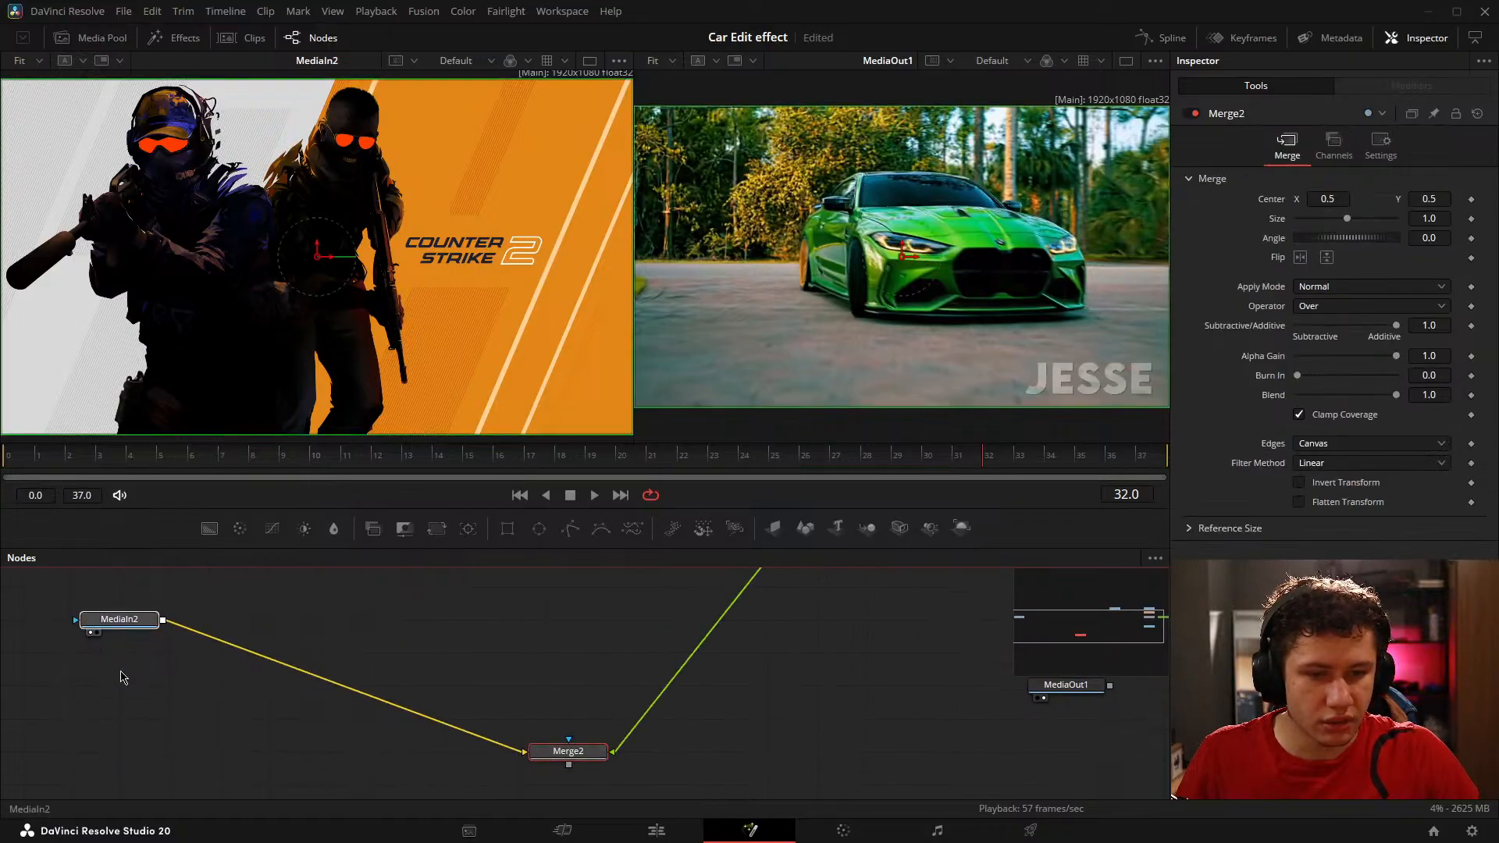
left_click_drag(118, 621, 117, 755)
left_click_drag(564, 673, 488, 728)
left_click_drag(722, 613, 486, 669)
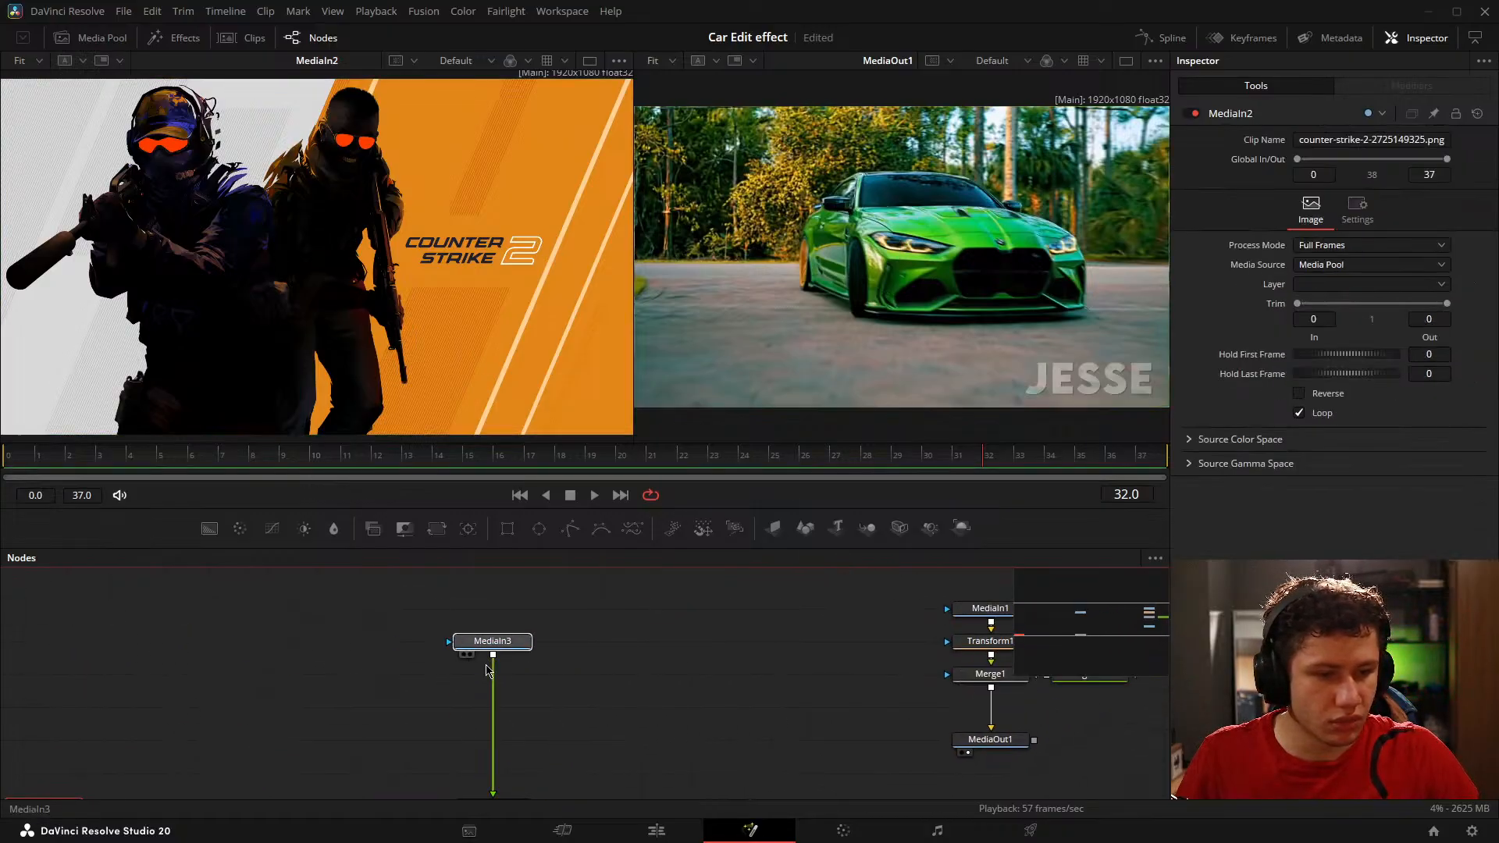
left_click_drag(603, 738, 651, 688)
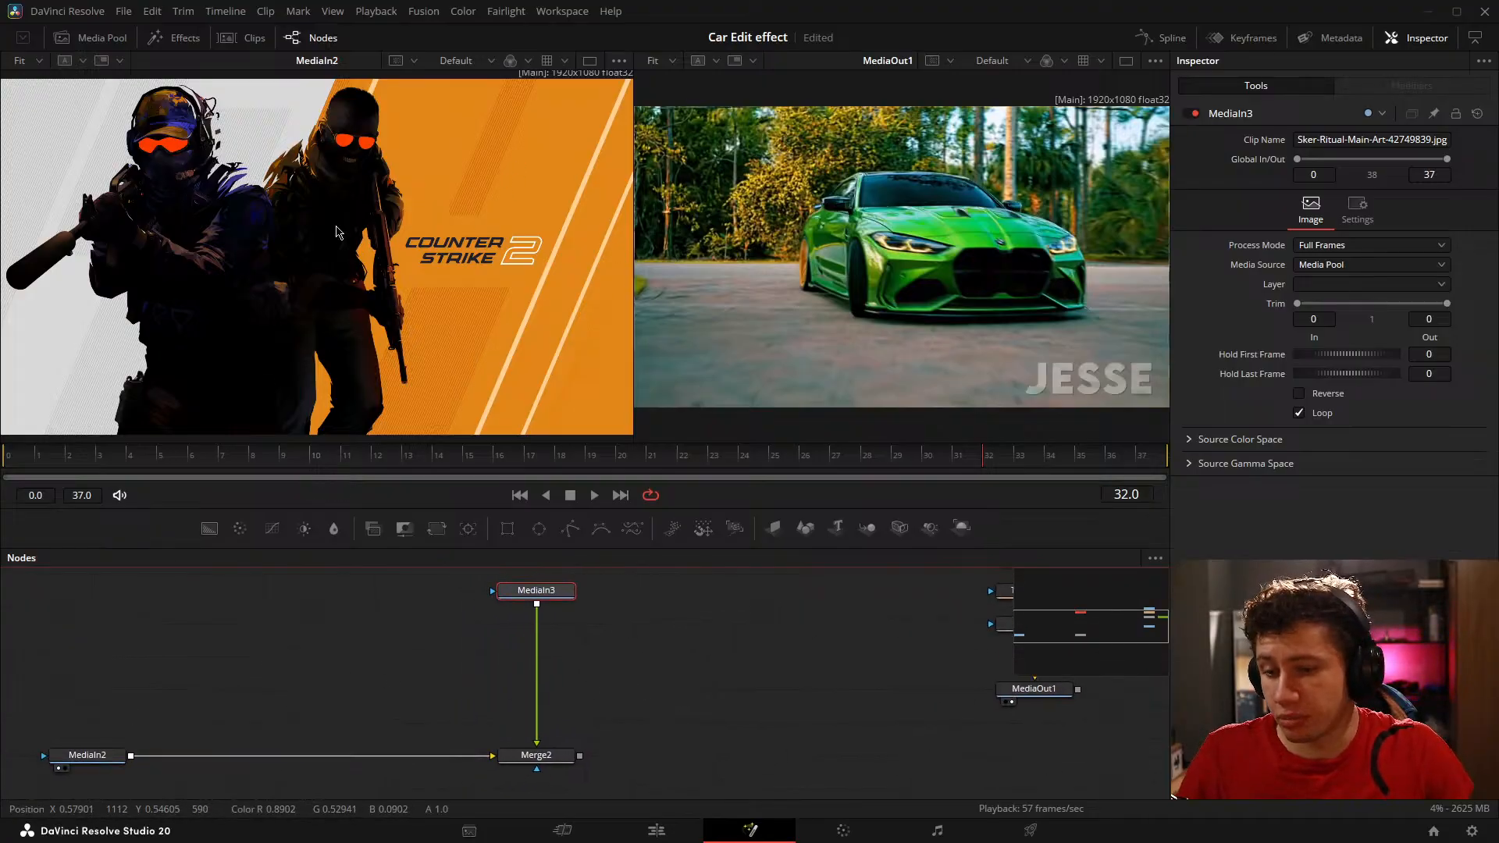
left_click_drag(825, 727, 705, 720)
left_click(633, 712)
key("ctrl+s")
Step: Add a Background node left of MediaIn3, mask it with a Rectangle, and show the background in the first viewer
left_click_drag(265, 572, 330, 584)
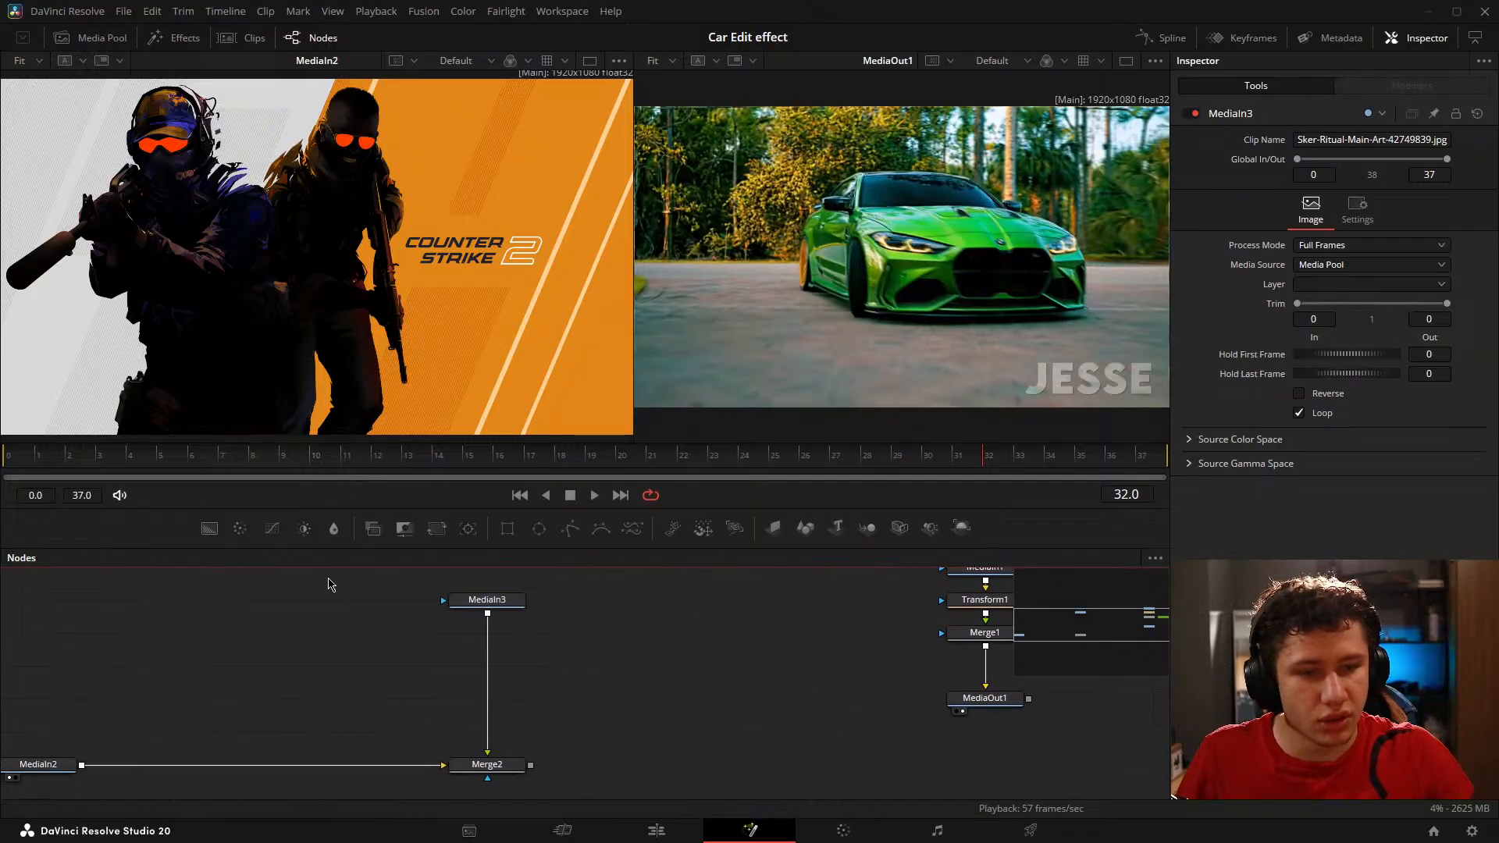
left_click_drag(210, 528, 337, 633)
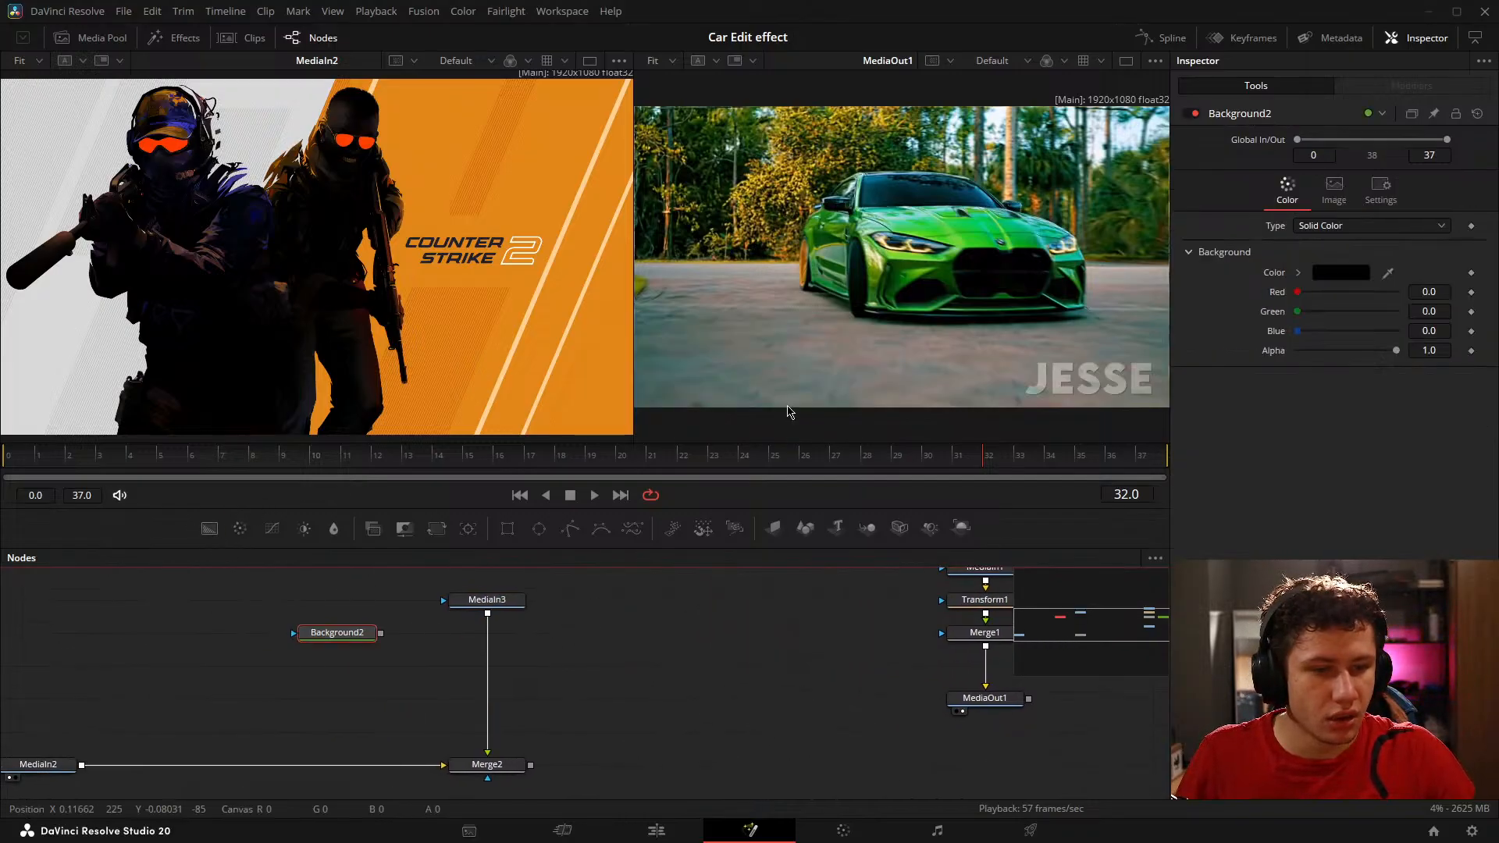
left_click_drag(234, 459, 495, 459)
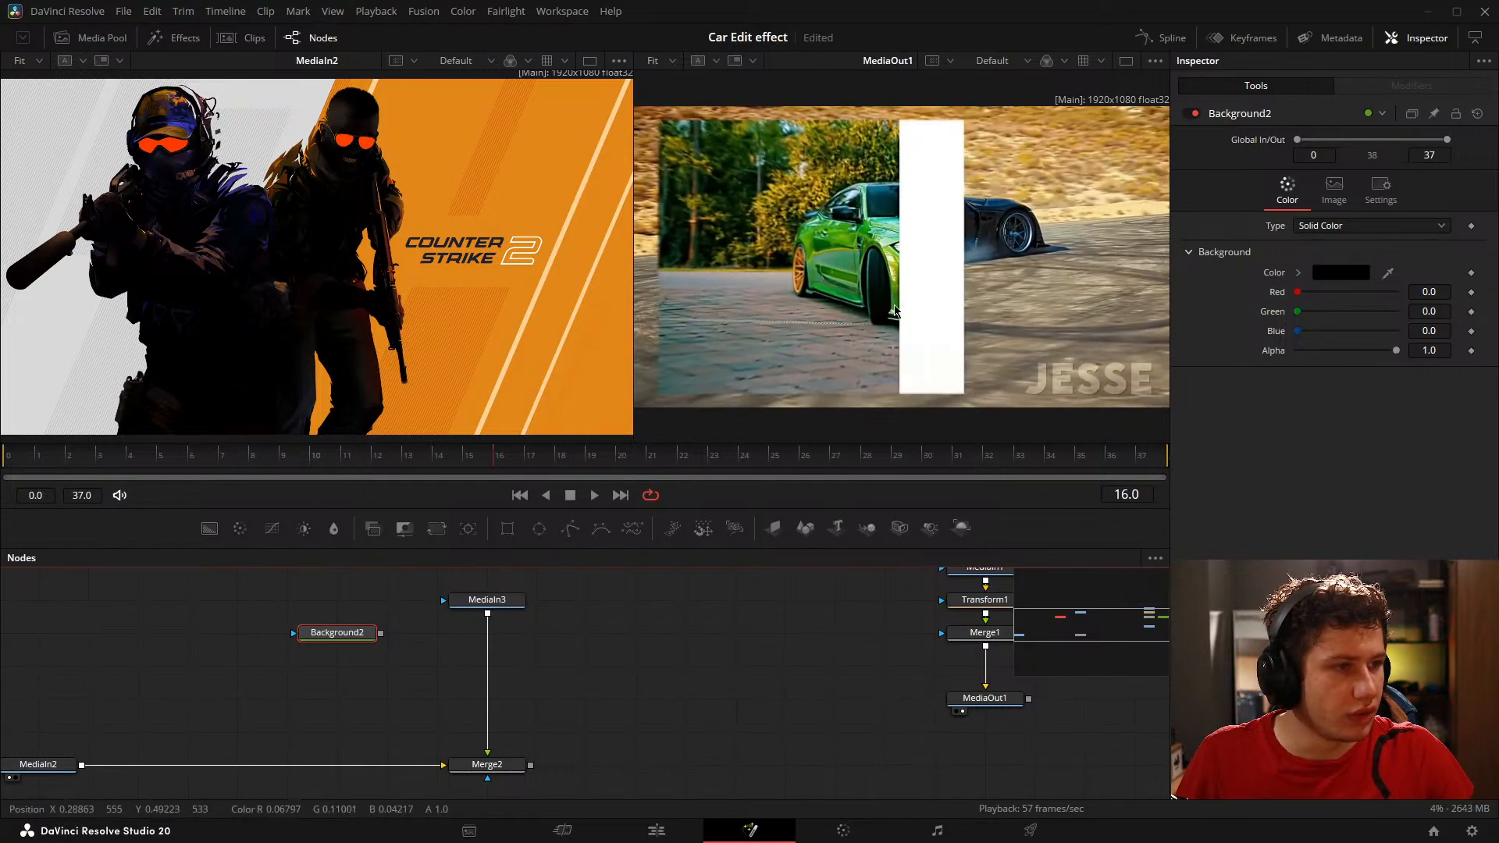
left_click_drag(507, 529, 401, 684)
left_click(365, 653)
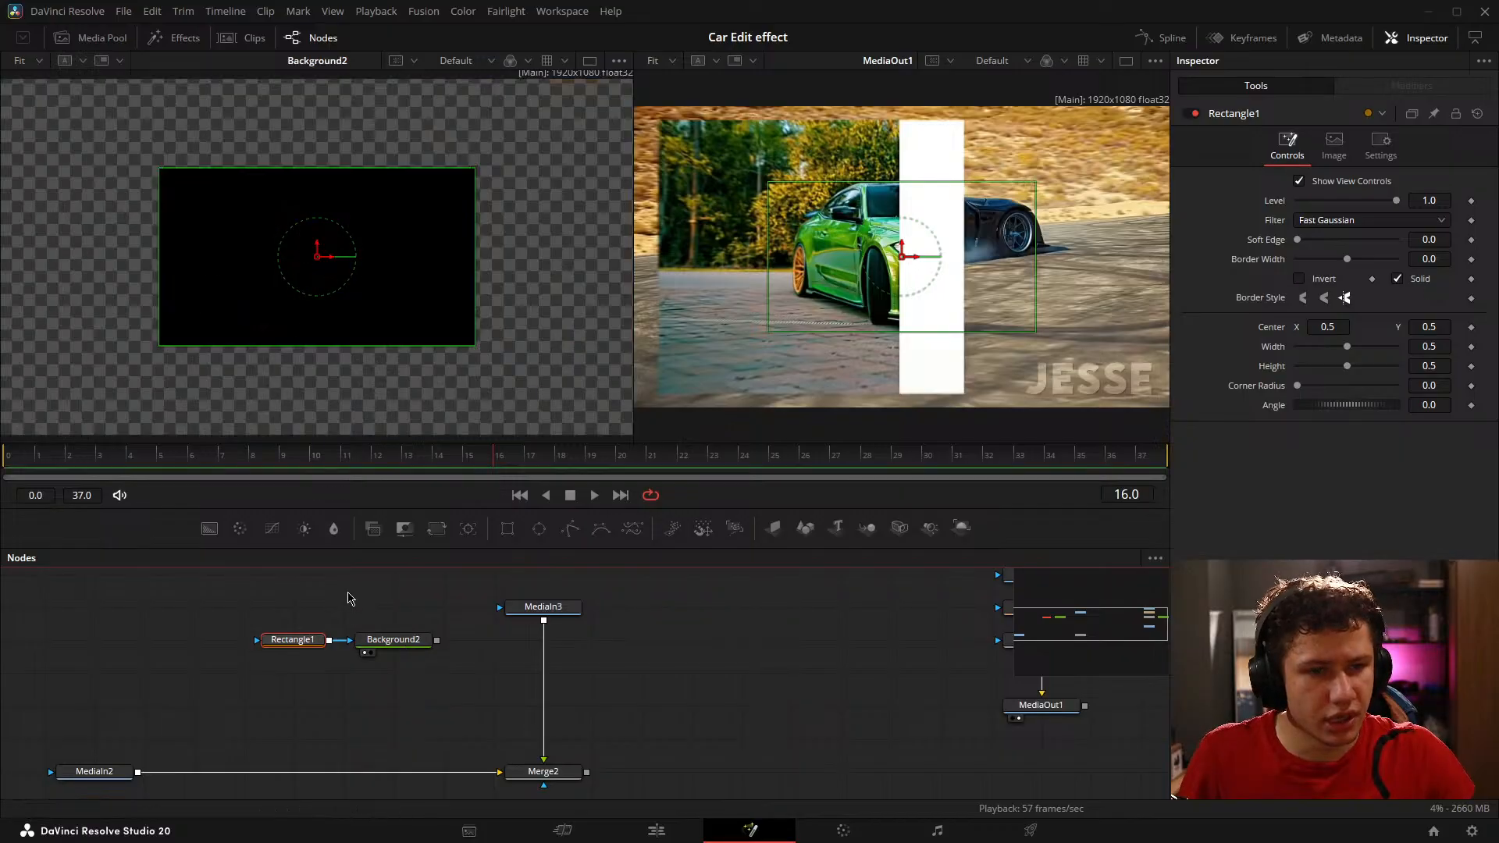
Step: Set the Background2 node's solid color to pure white
left_click(397, 641)
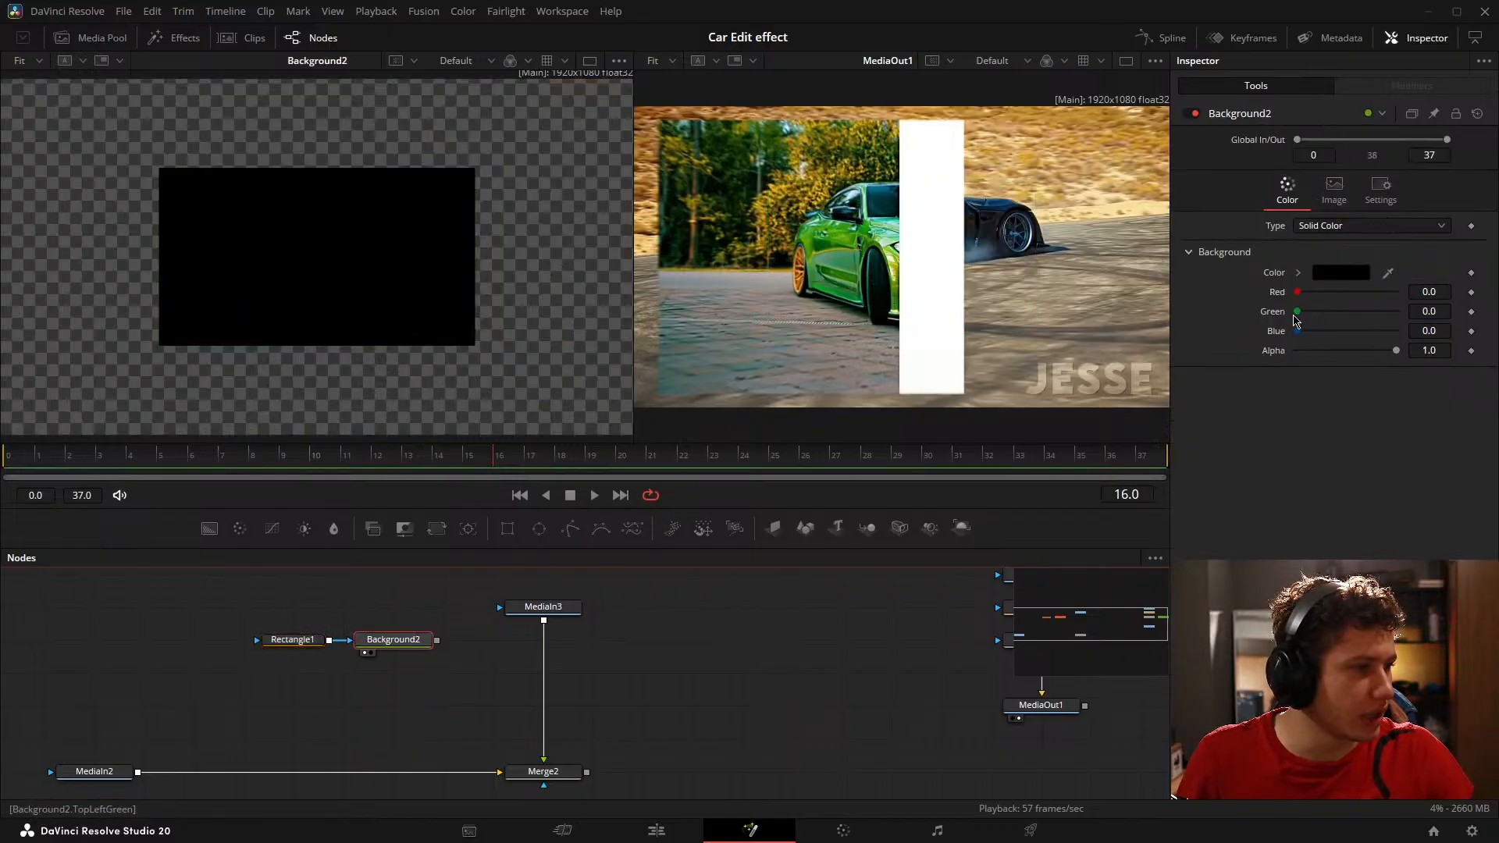
left_click(1322, 275)
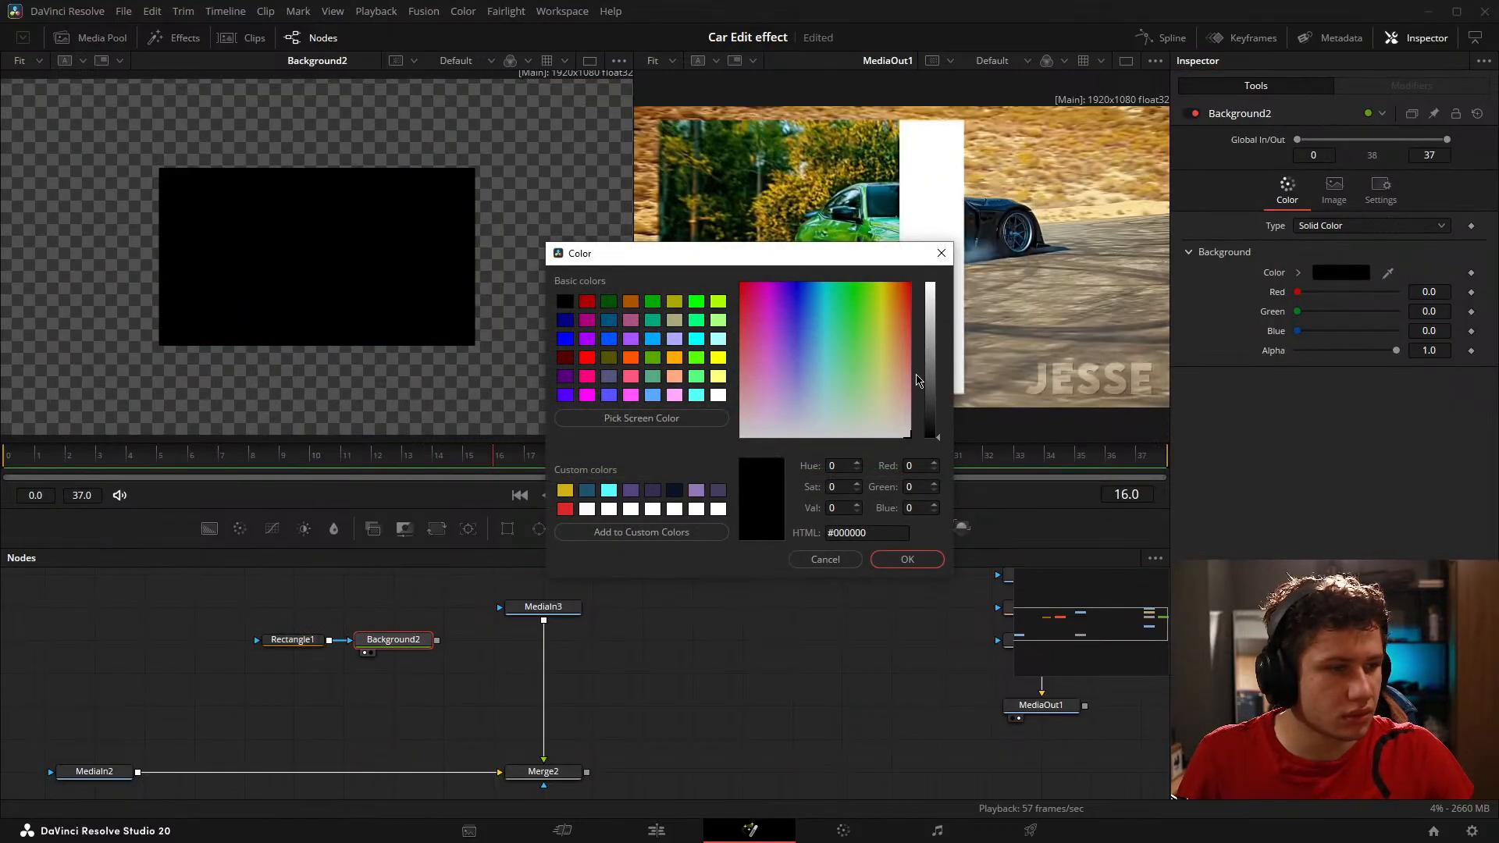
left_click_drag(935, 363, 936, 284)
left_click(907, 559)
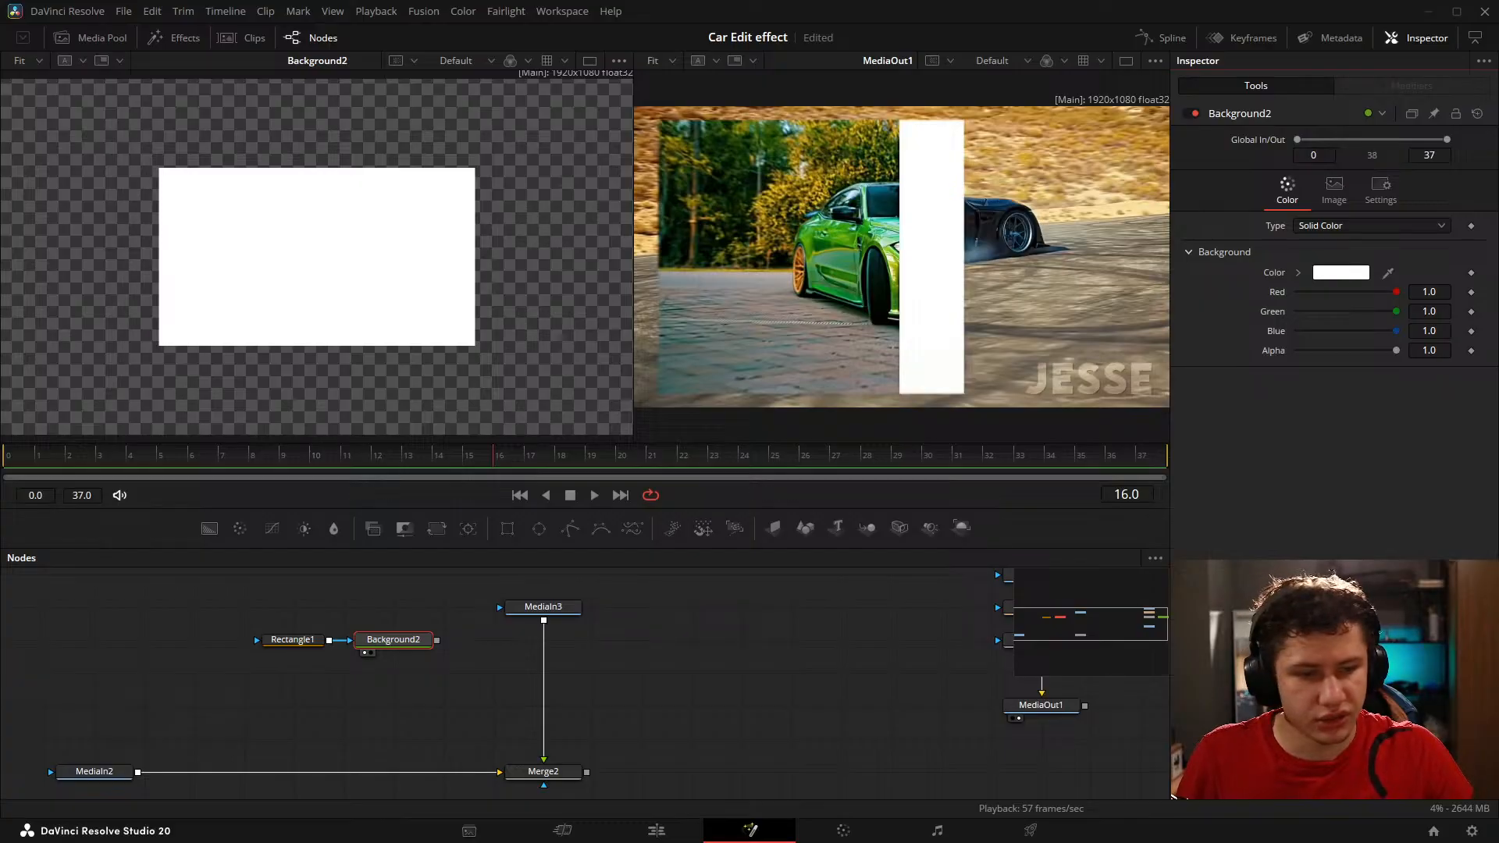
Step: Set the Rectangle1 mask's width and height to 1.0
left_click(292, 640)
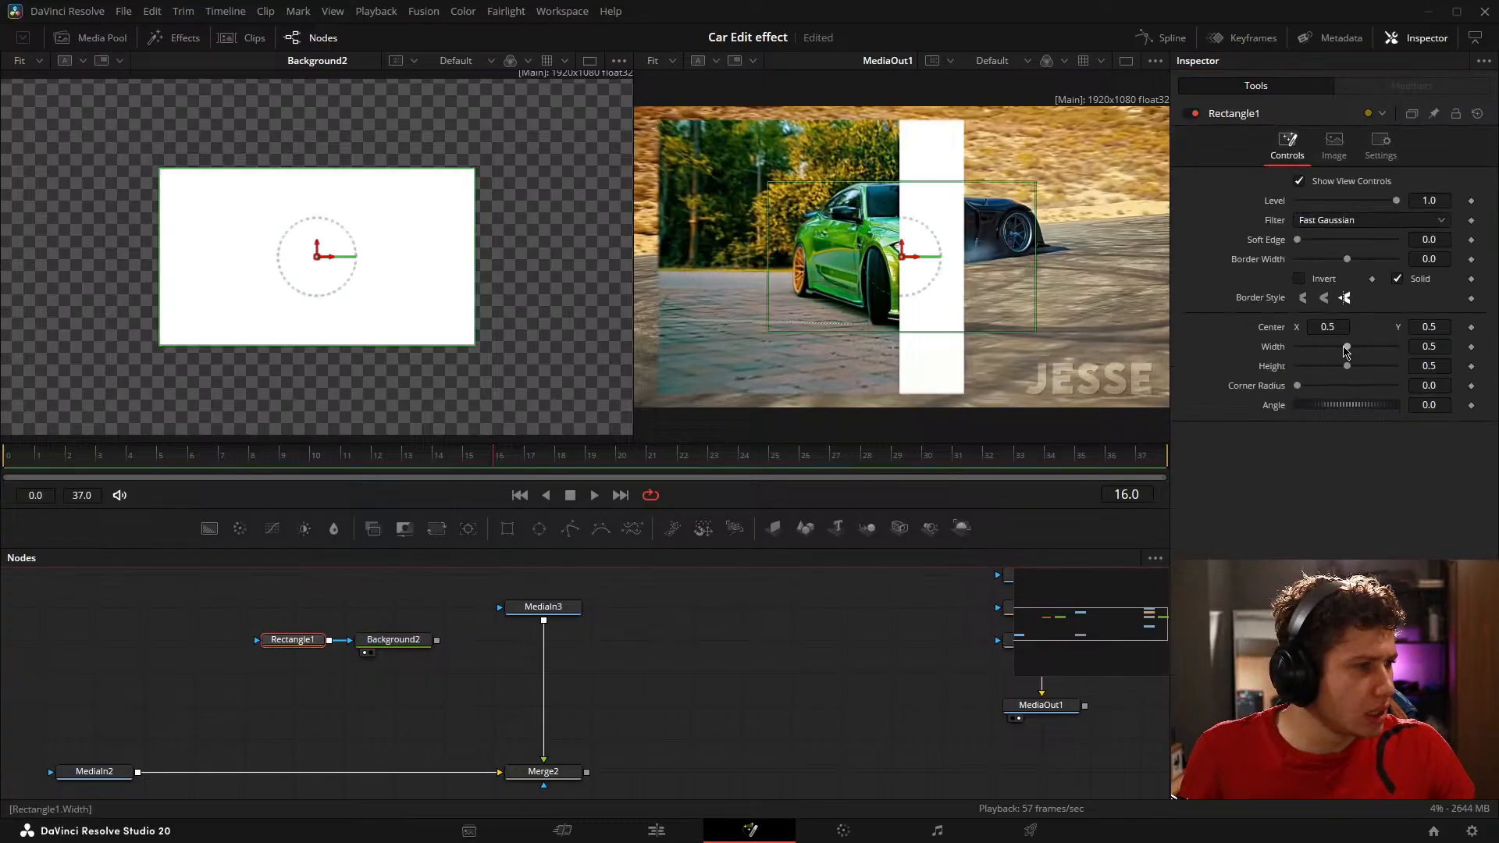
left_click_drag(1355, 368, 1402, 368)
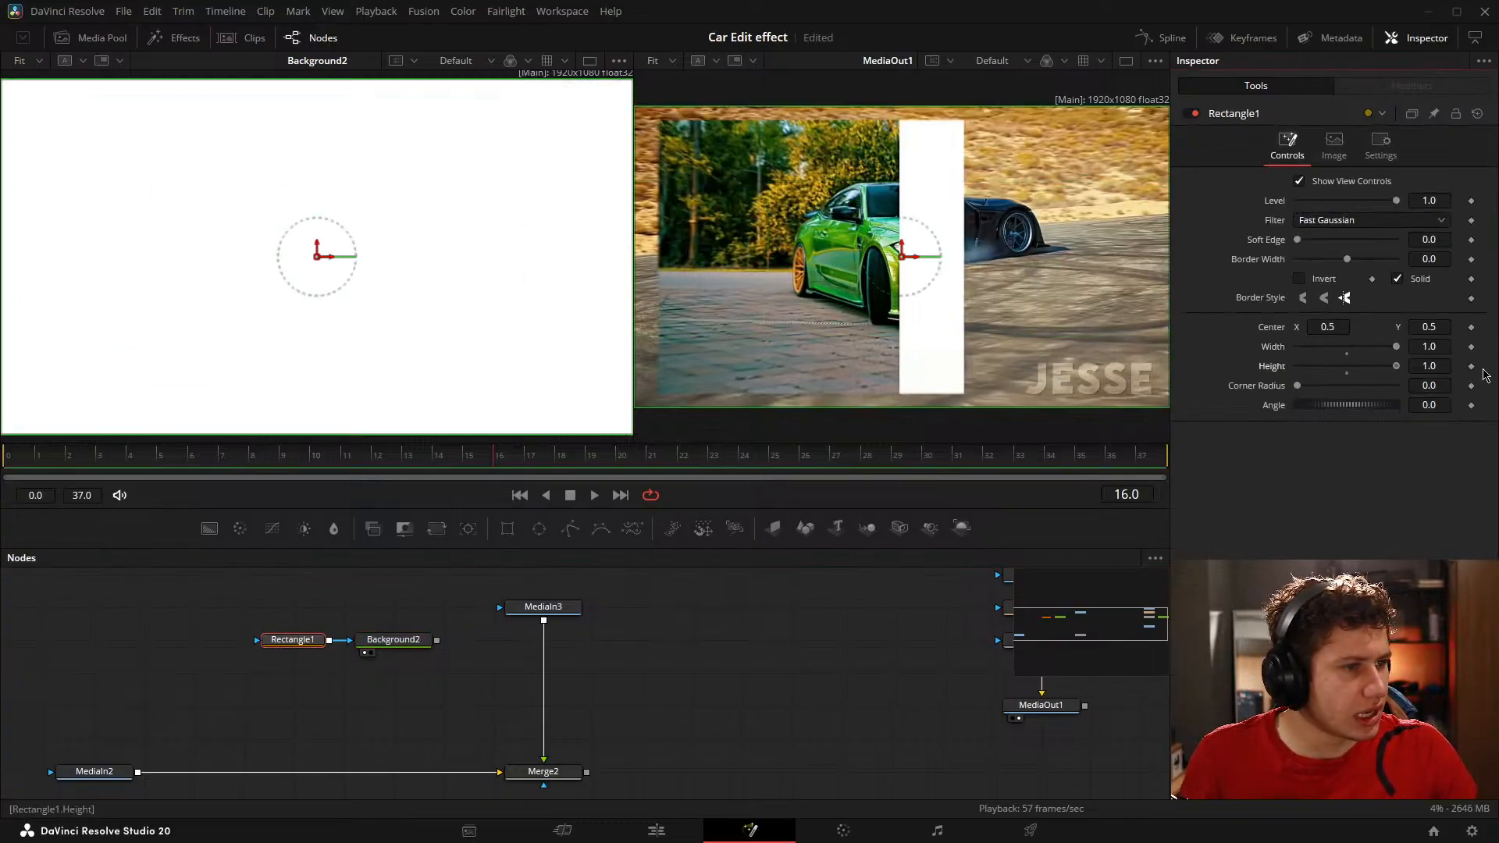
left_click(740, 707)
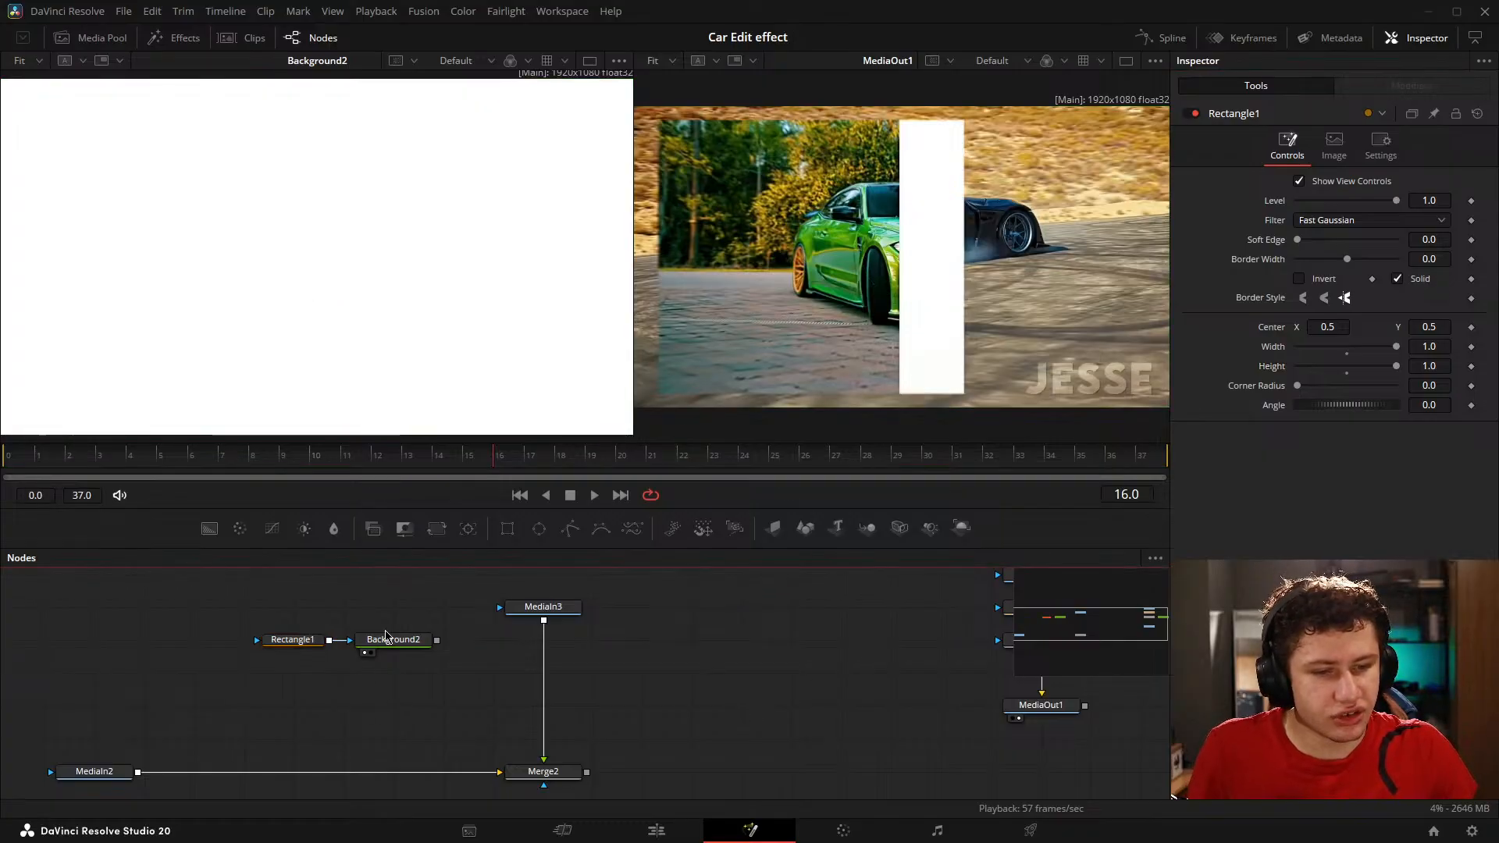
Step: Show MediaIn3 in the first viewer and scrub the car animation from frame 10 to frame 14
left_click_drag(387, 634, 455, 646)
scroll(383, 238, "down", 1)
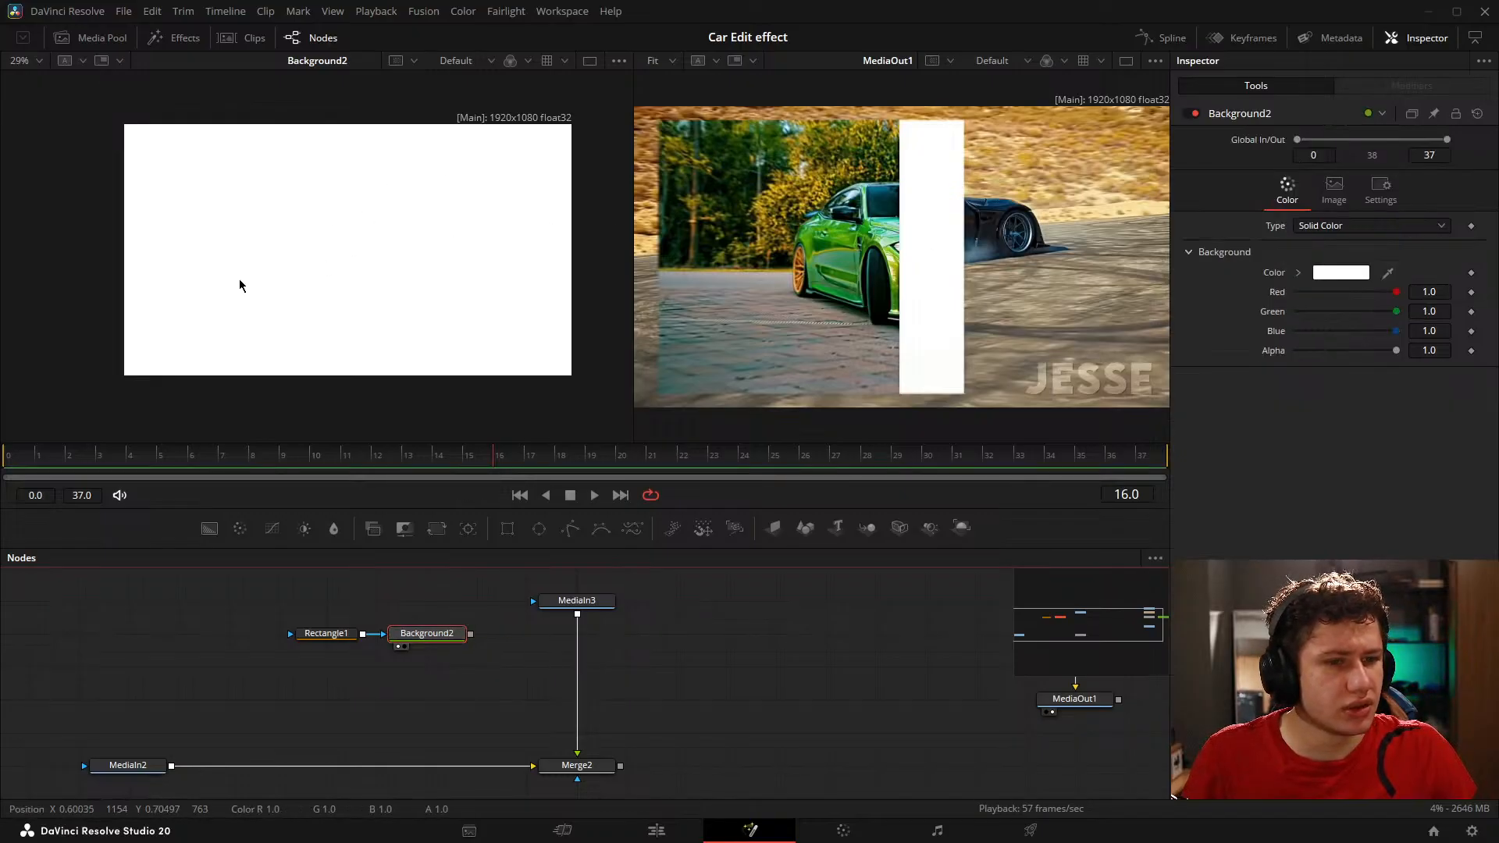
left_click(551, 614)
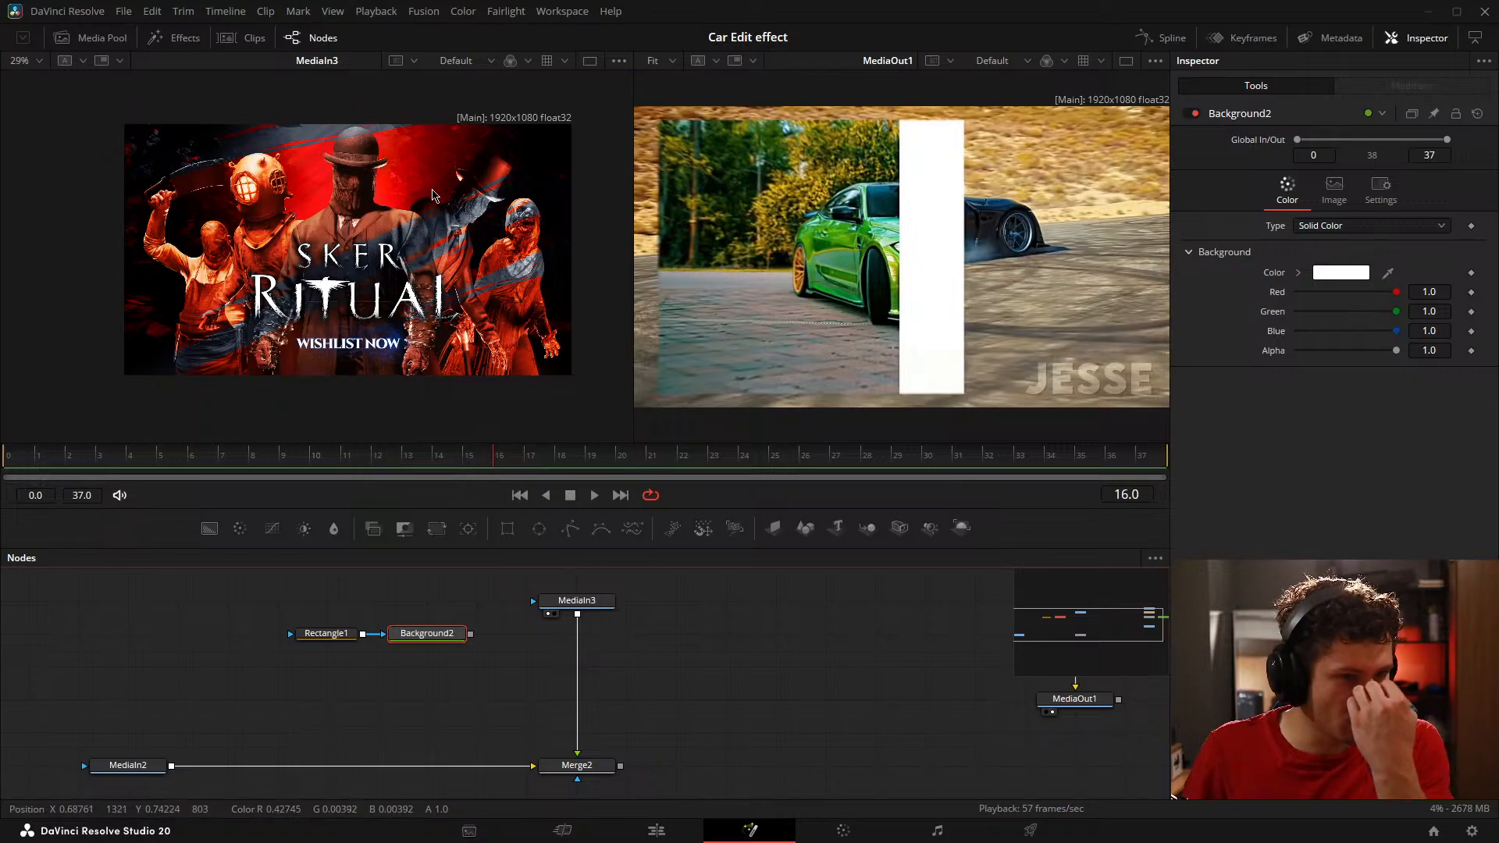
left_click(324, 462)
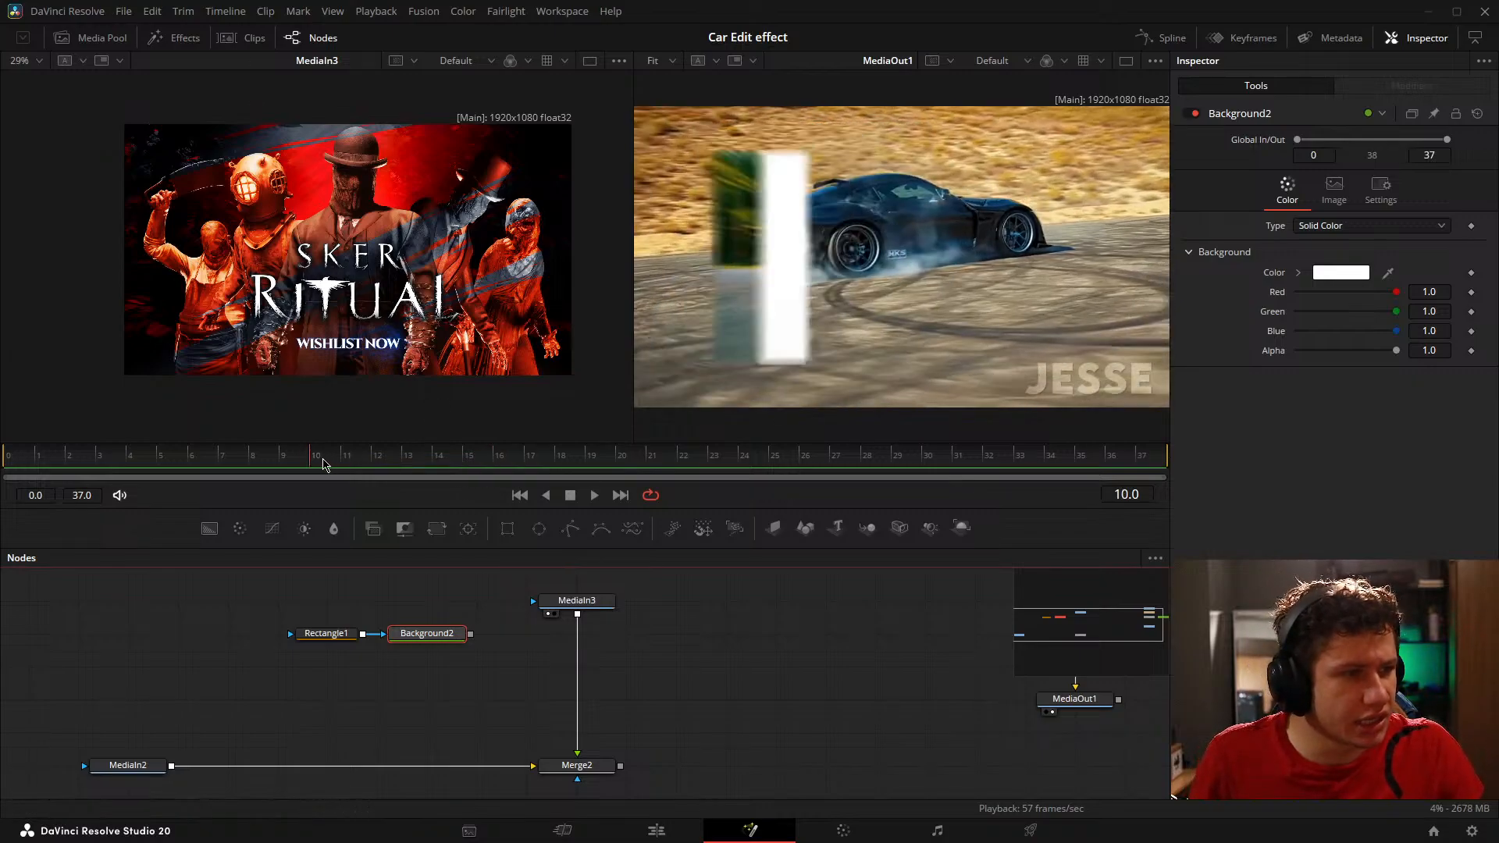
left_click_drag(323, 462, 431, 460)
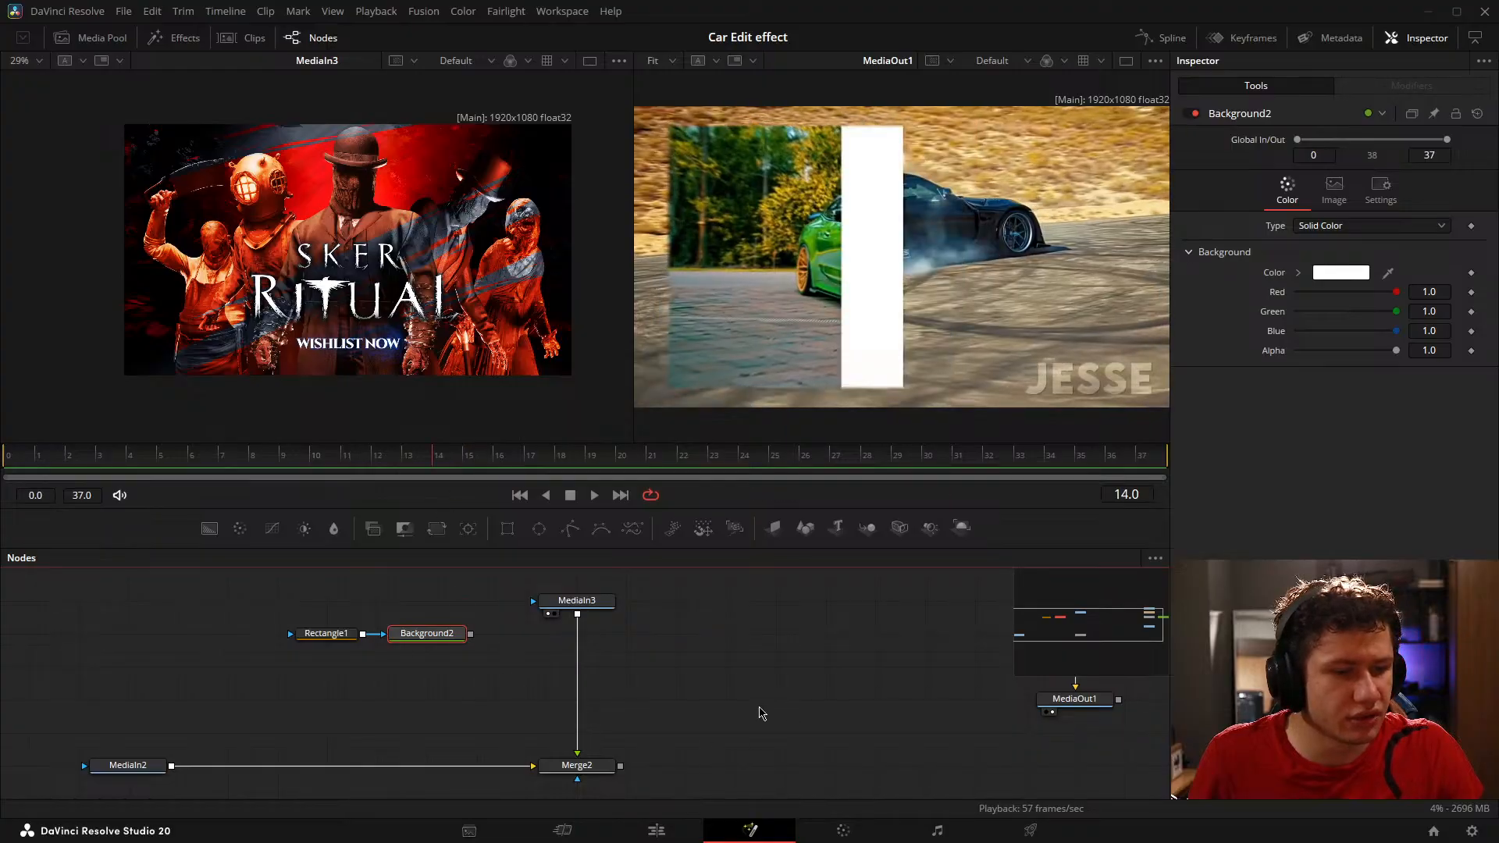
Step: Add a Zoom Blur node, insert it between MediaIn3 and Merge2, and show it in the first viewer
key("shift+space")
type("zoo")
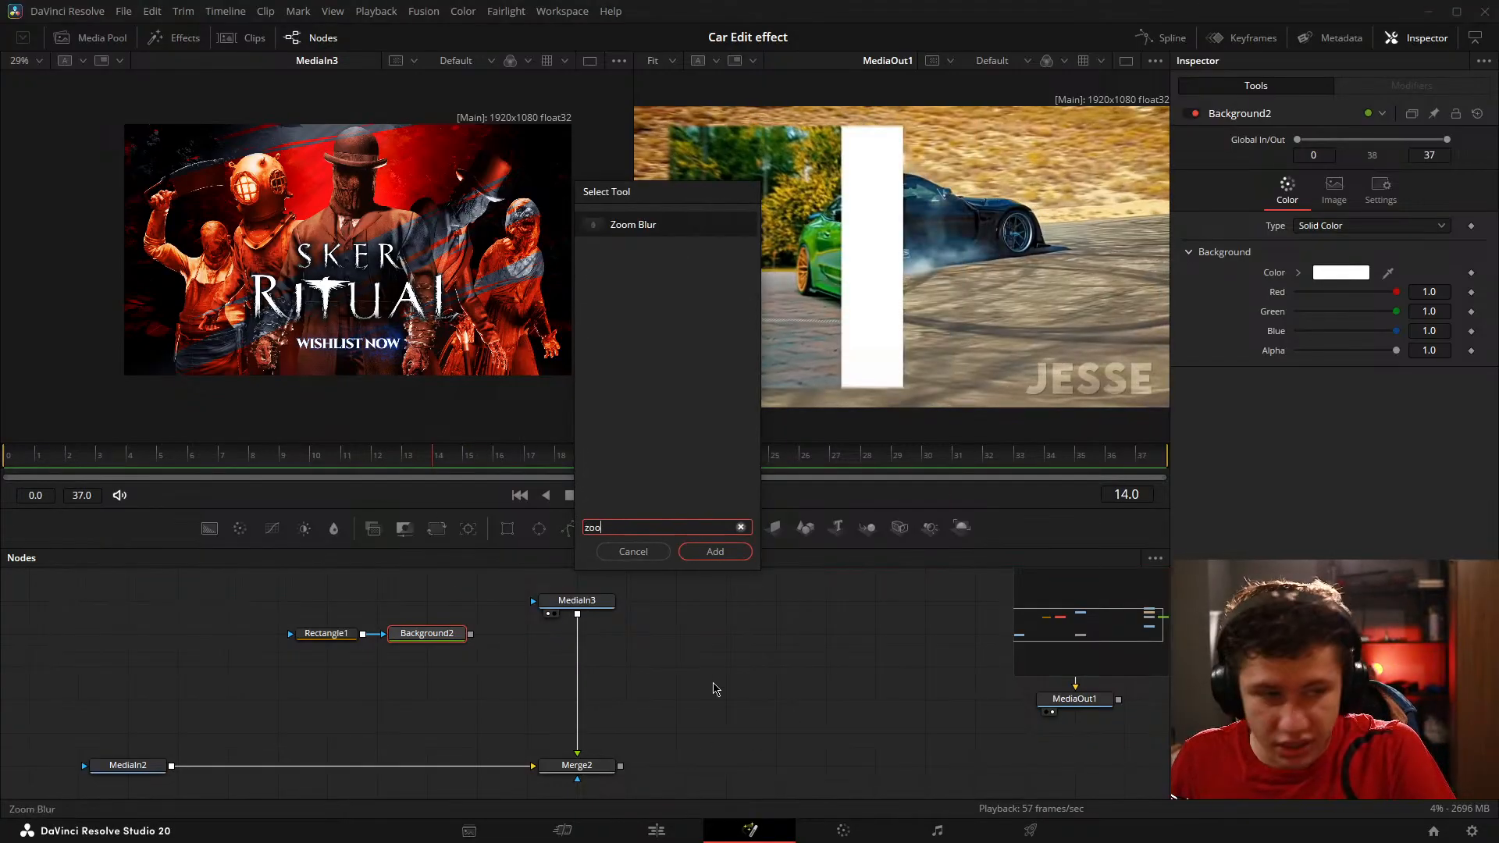
type("m")
key("Return")
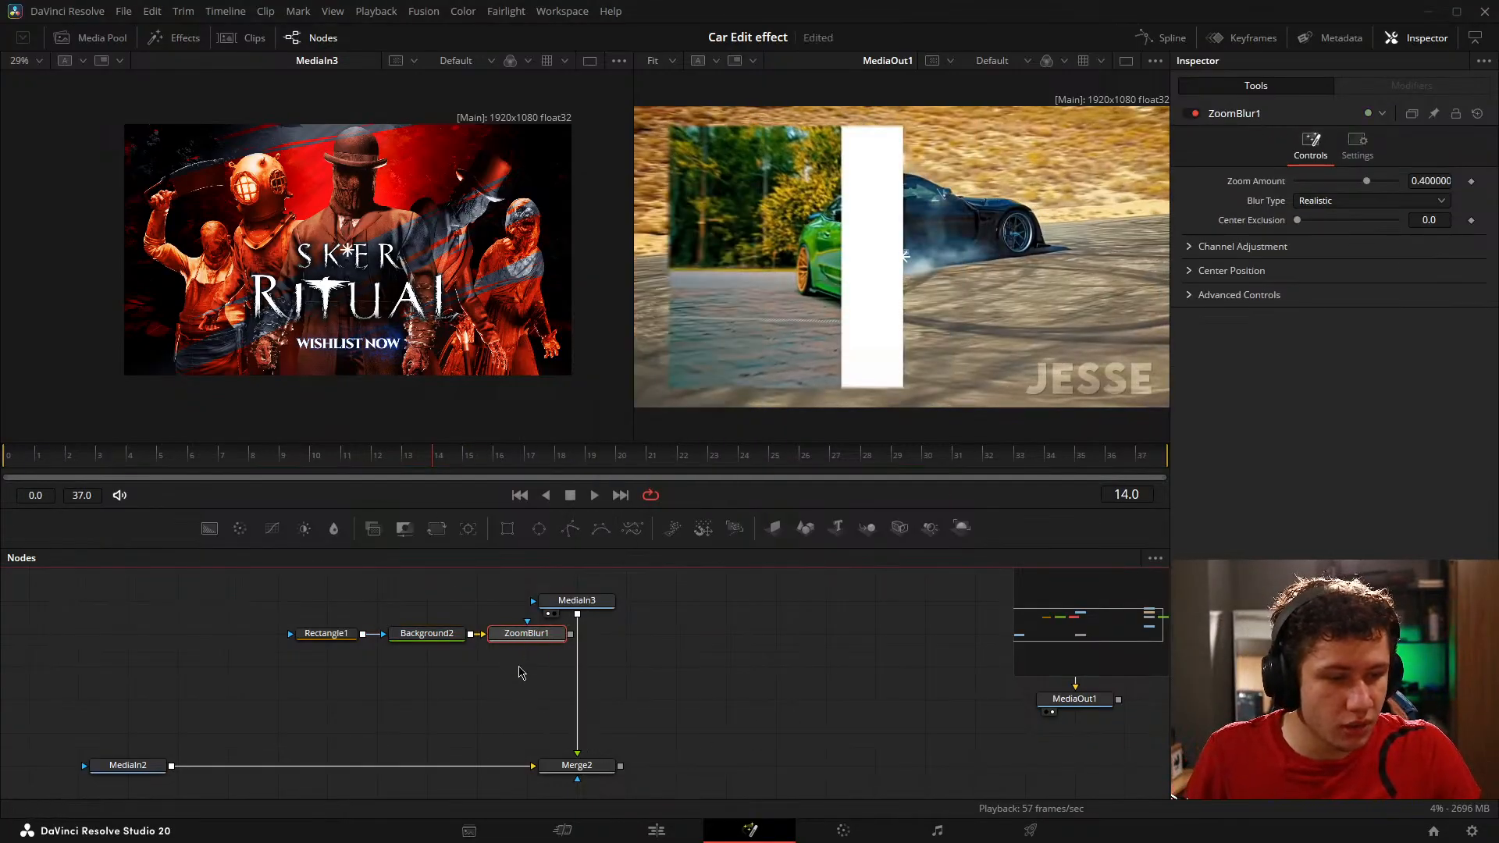
left_click_drag(528, 636, 348, 196)
left_click(702, 701)
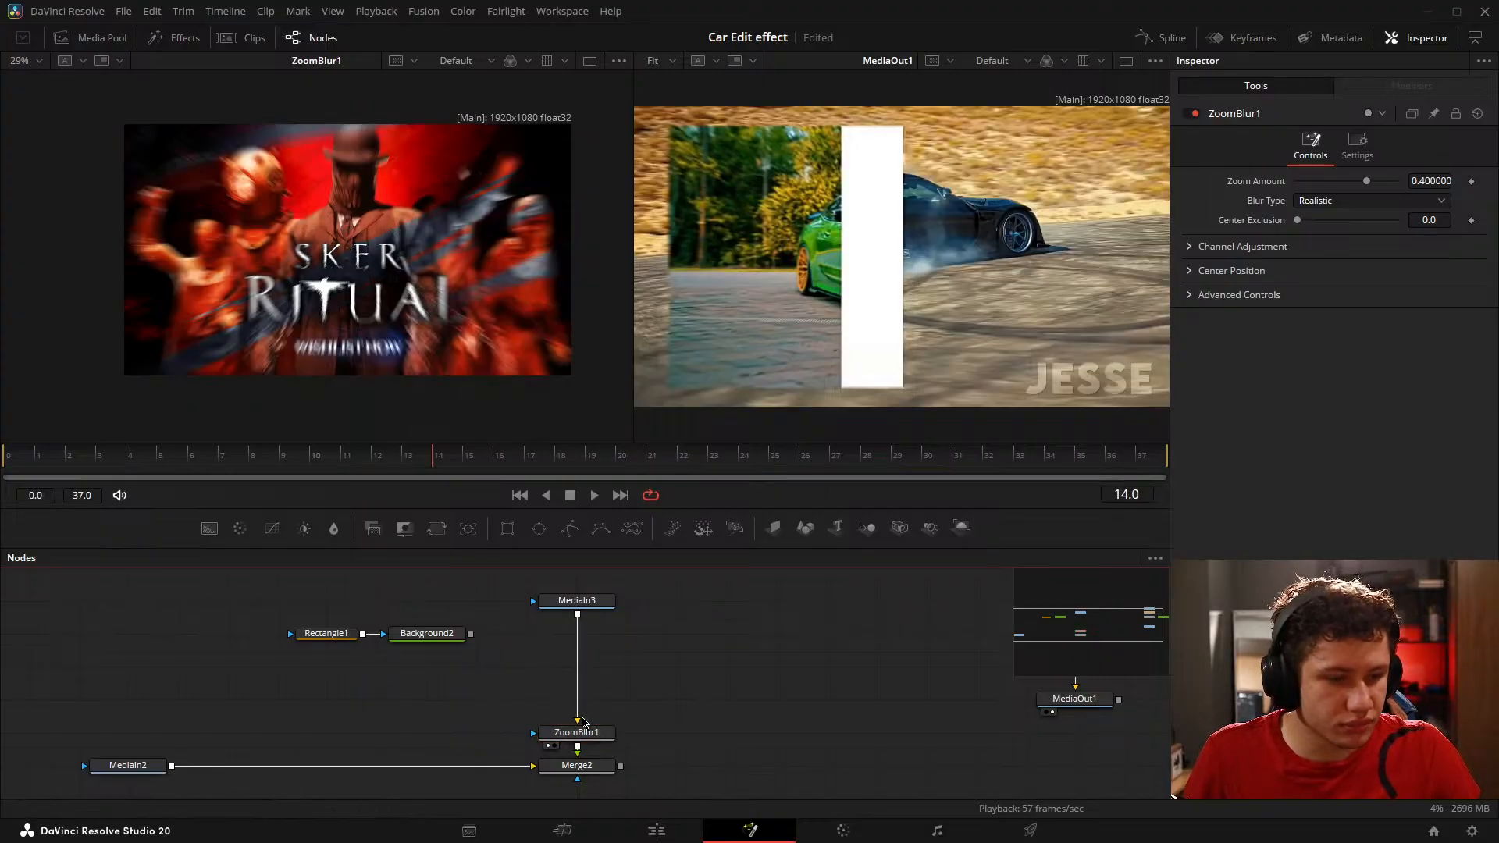
Step: Try ZoomBlur1's Zoom Amount at -1.0 and 0.67 while scrubbing to frames 5 and 9, and return it to 0.4
left_click(580, 730)
left_click_drag(1366, 181, 1297, 182)
left_click(180, 457)
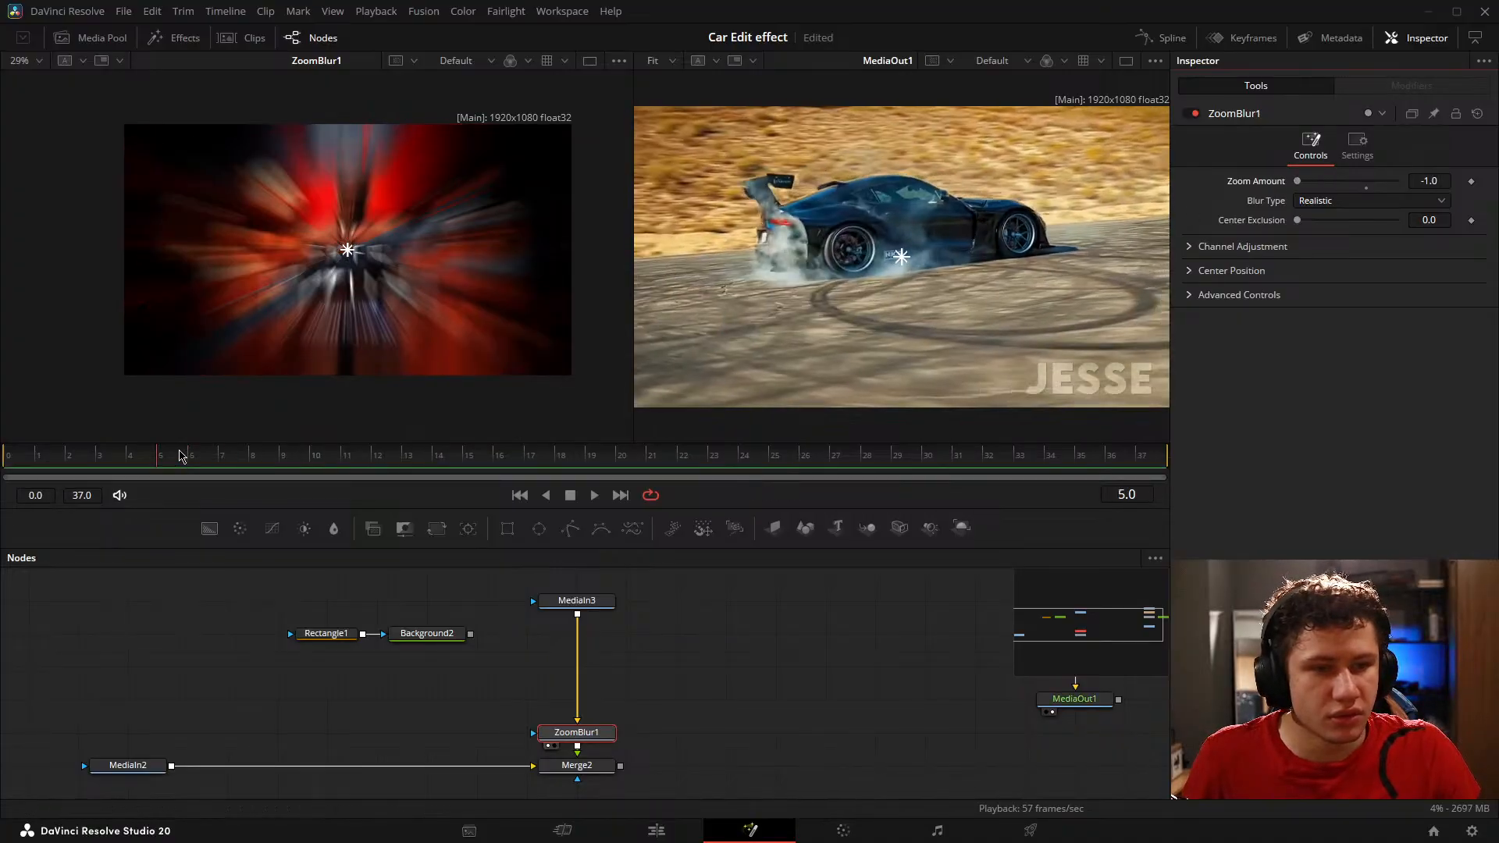
left_click_drag(179, 452, 308, 447)
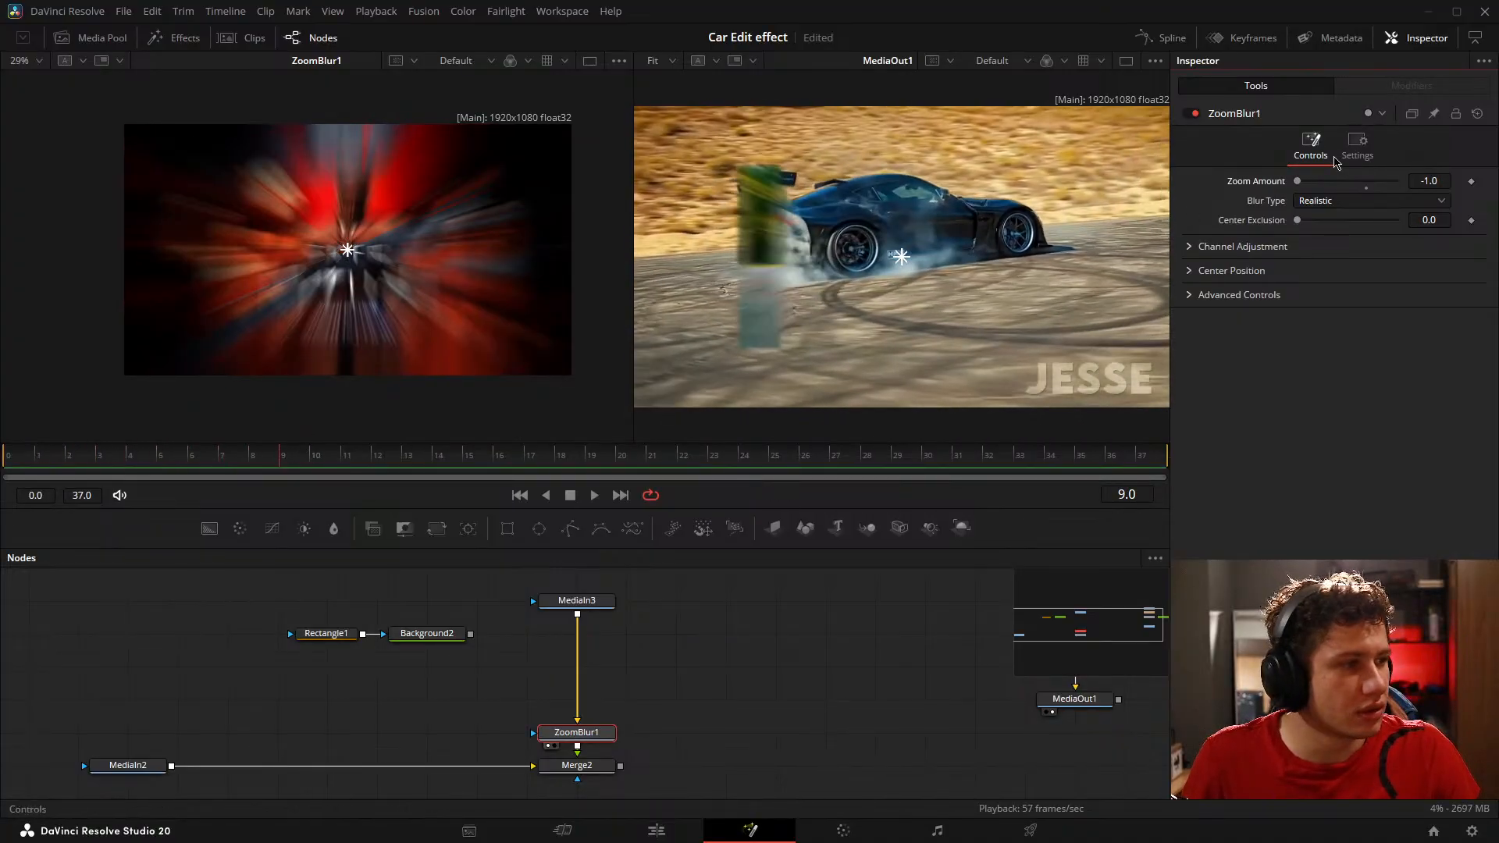
left_click_drag(1297, 181, 1366, 198)
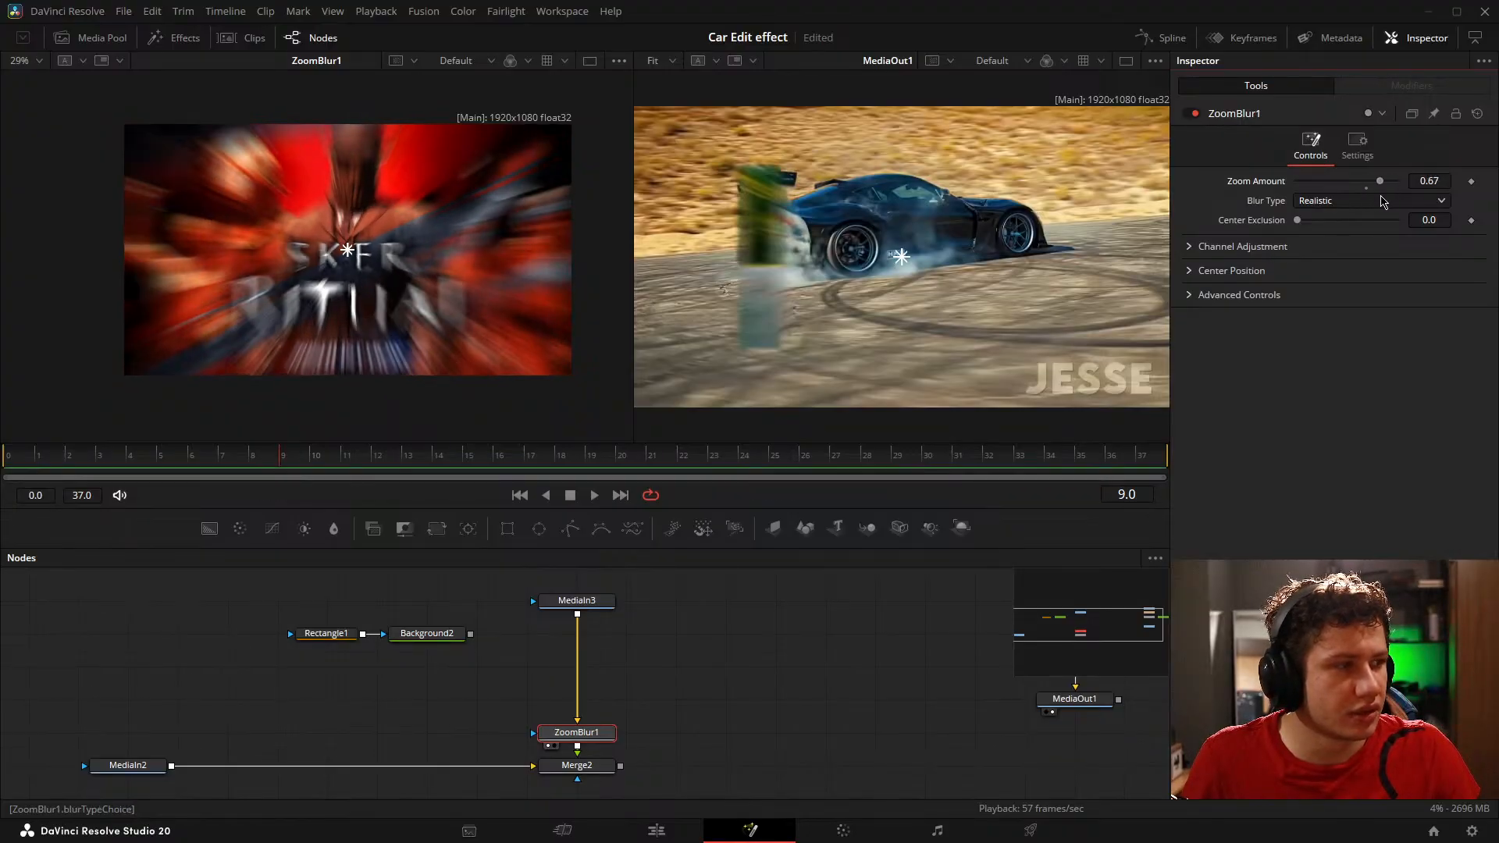
left_click(554, 707)
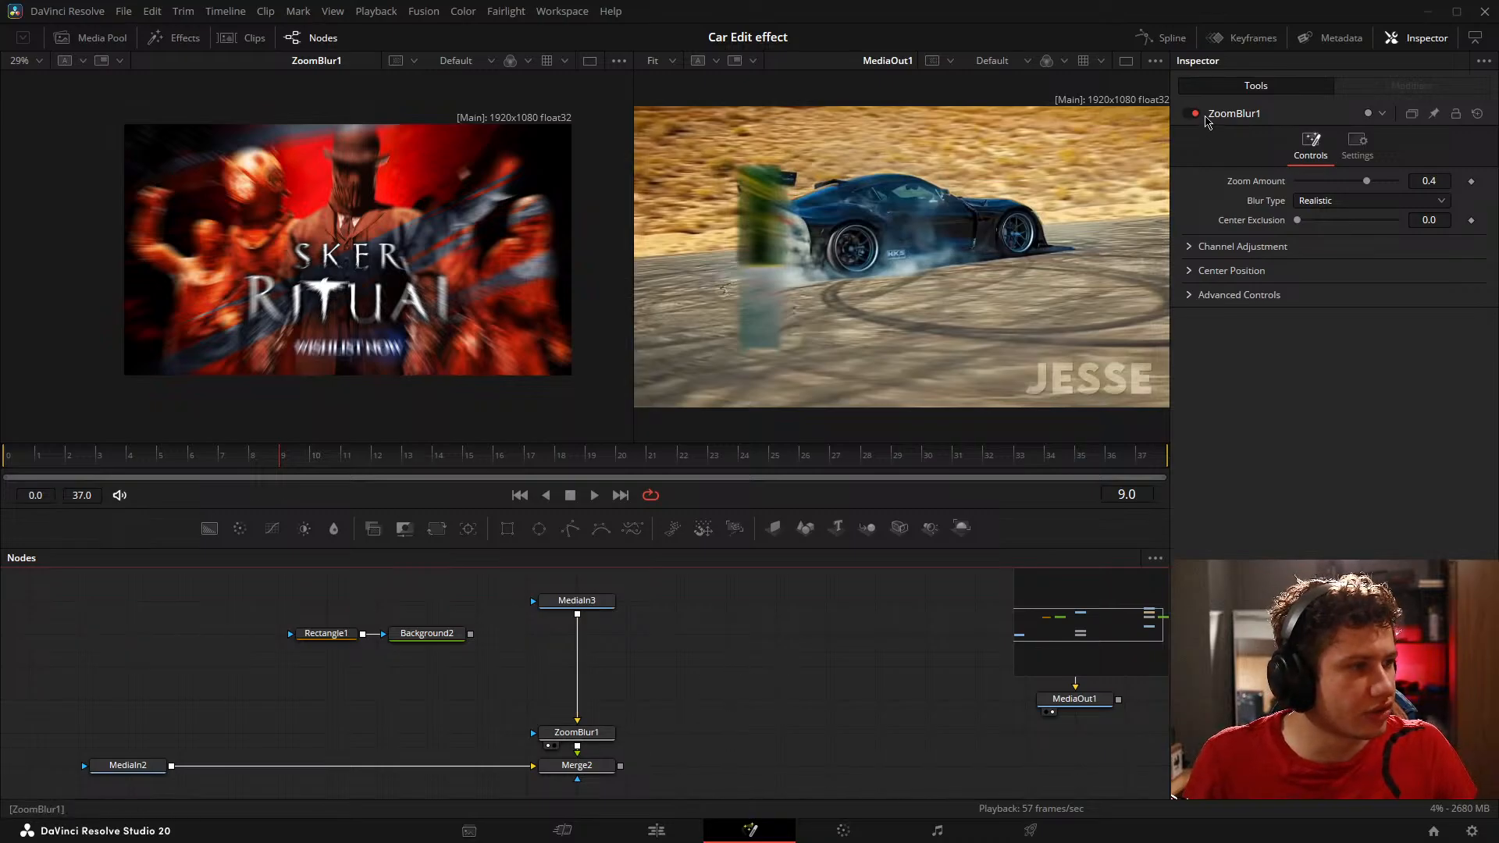
Step: Disable the ZoomBlur1 node and insert a Transform node between MediaIn3 and ZoomBlur1
left_click(1194, 113)
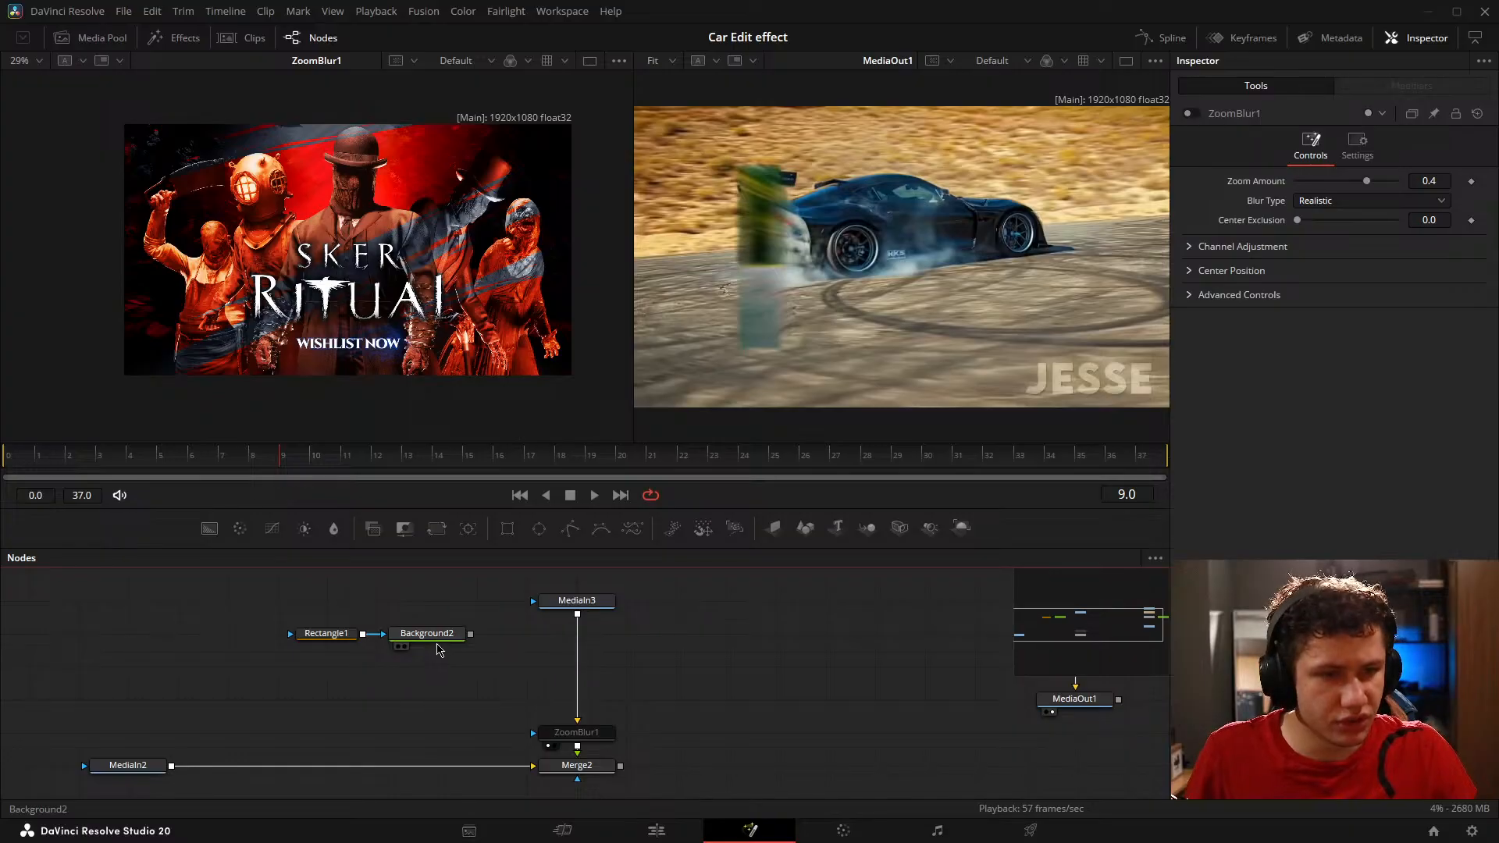
left_click(436, 638)
left_click_drag(435, 541, 579, 712)
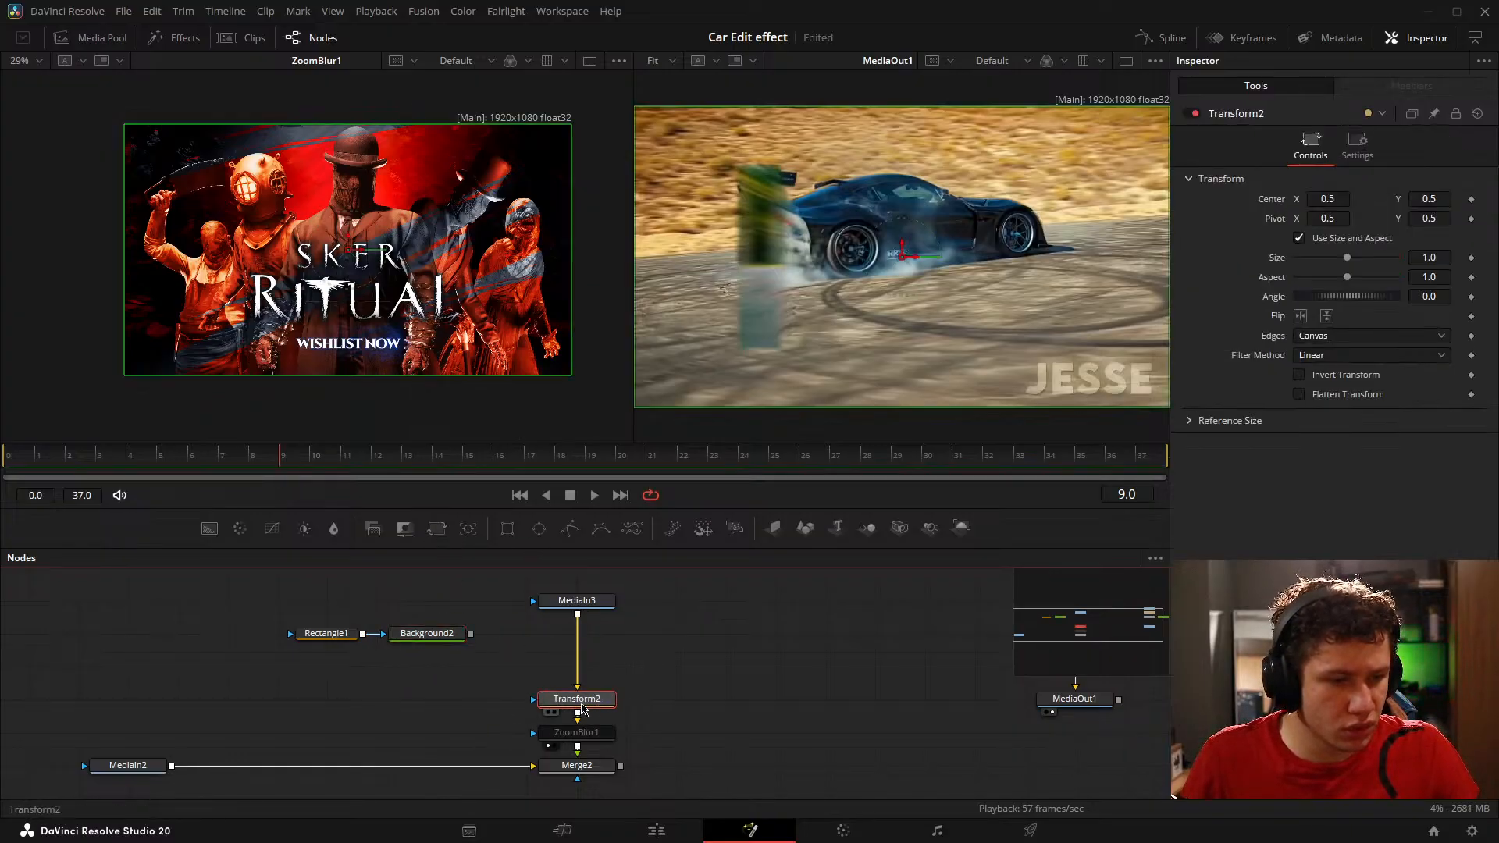
Step: Try Transform2's Size at 0.928 and return it to 1.0
left_click(601, 702)
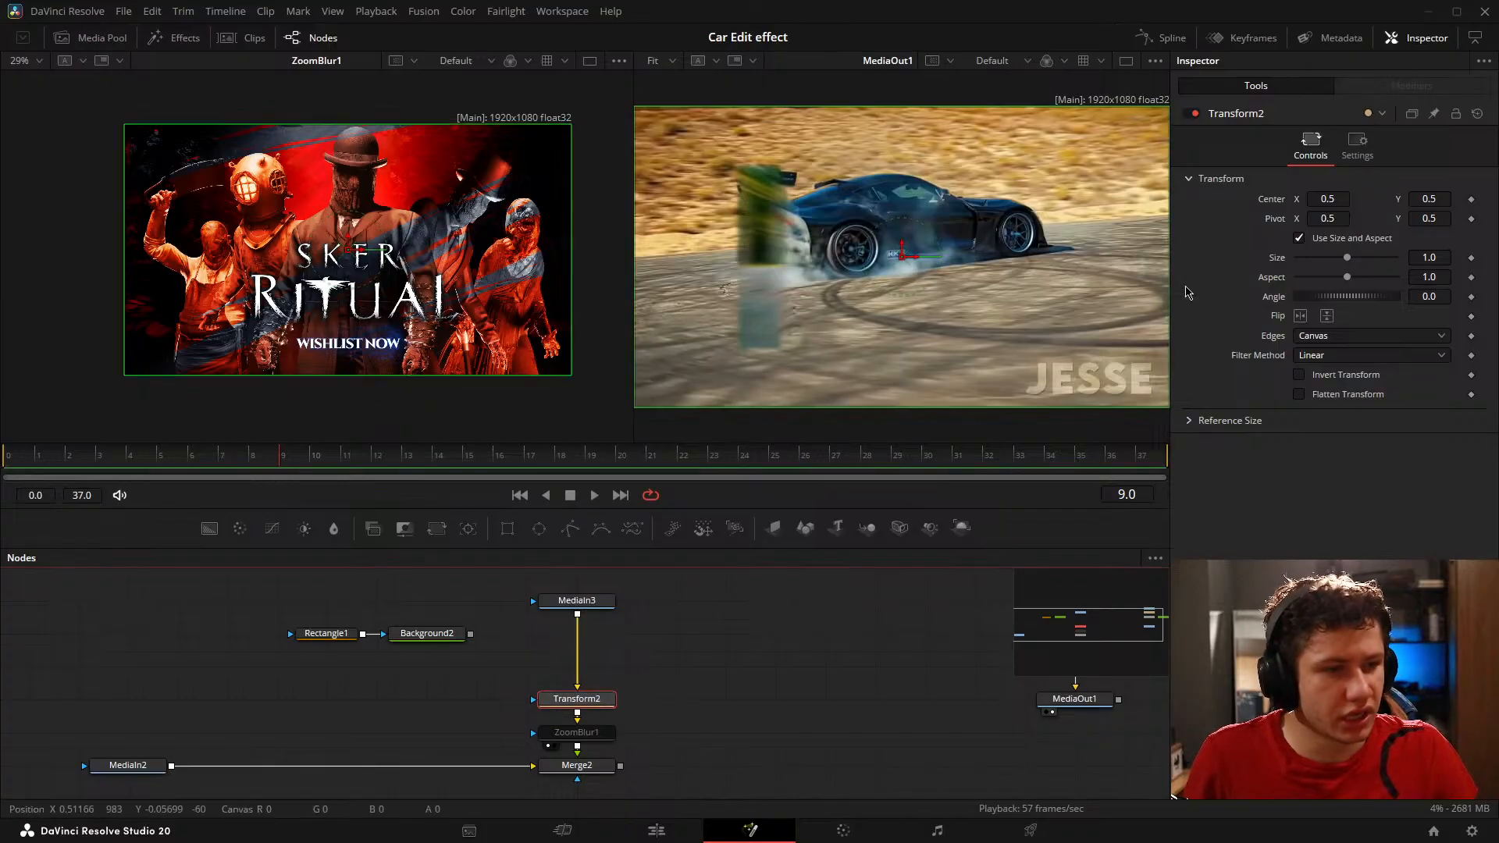
left_click_drag(1432, 256, 1396, 256)
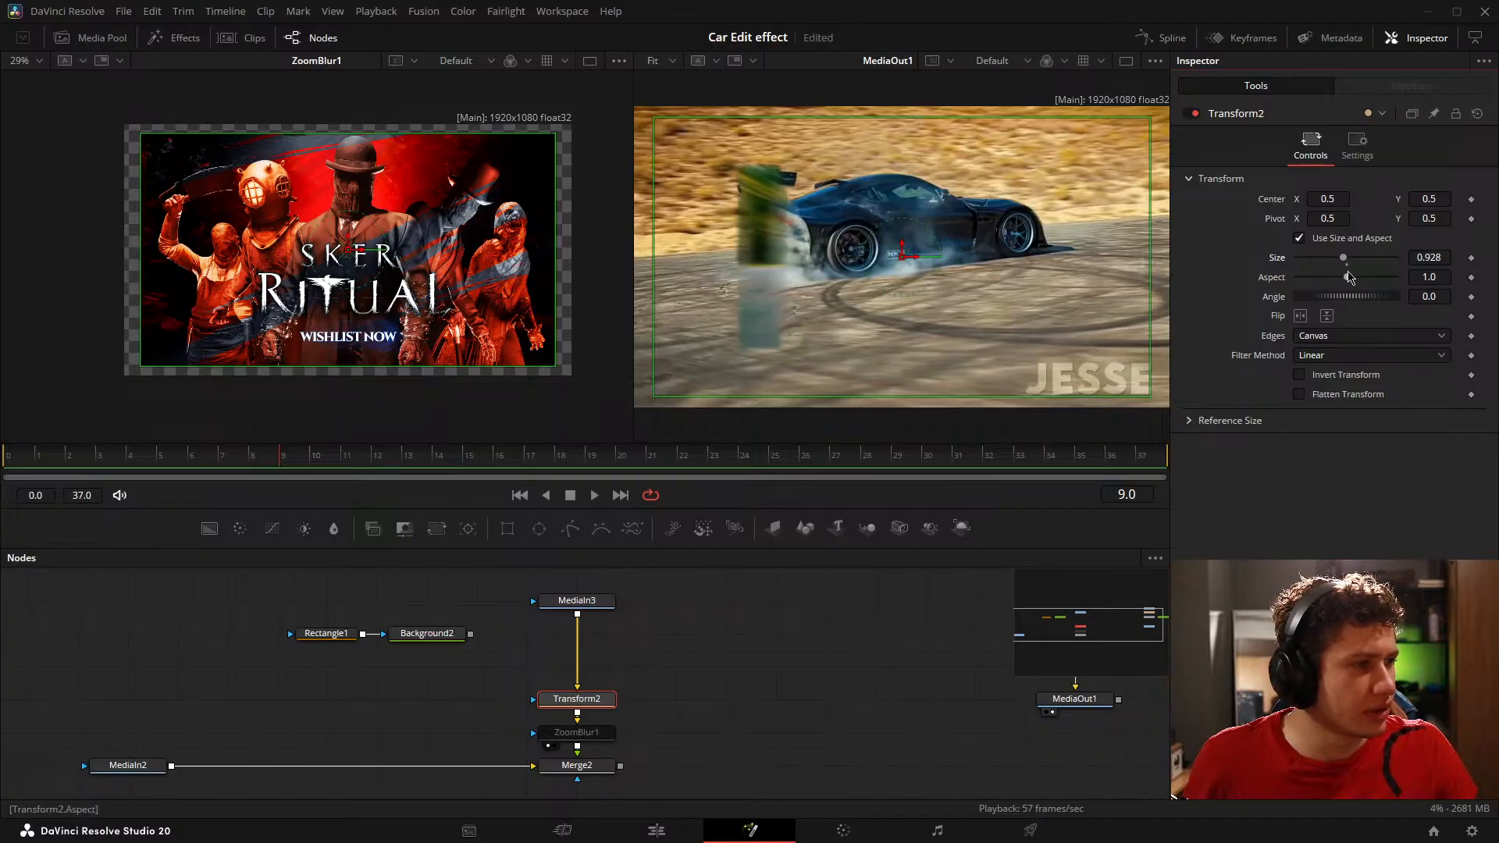
left_click(1347, 265)
left_click(735, 676)
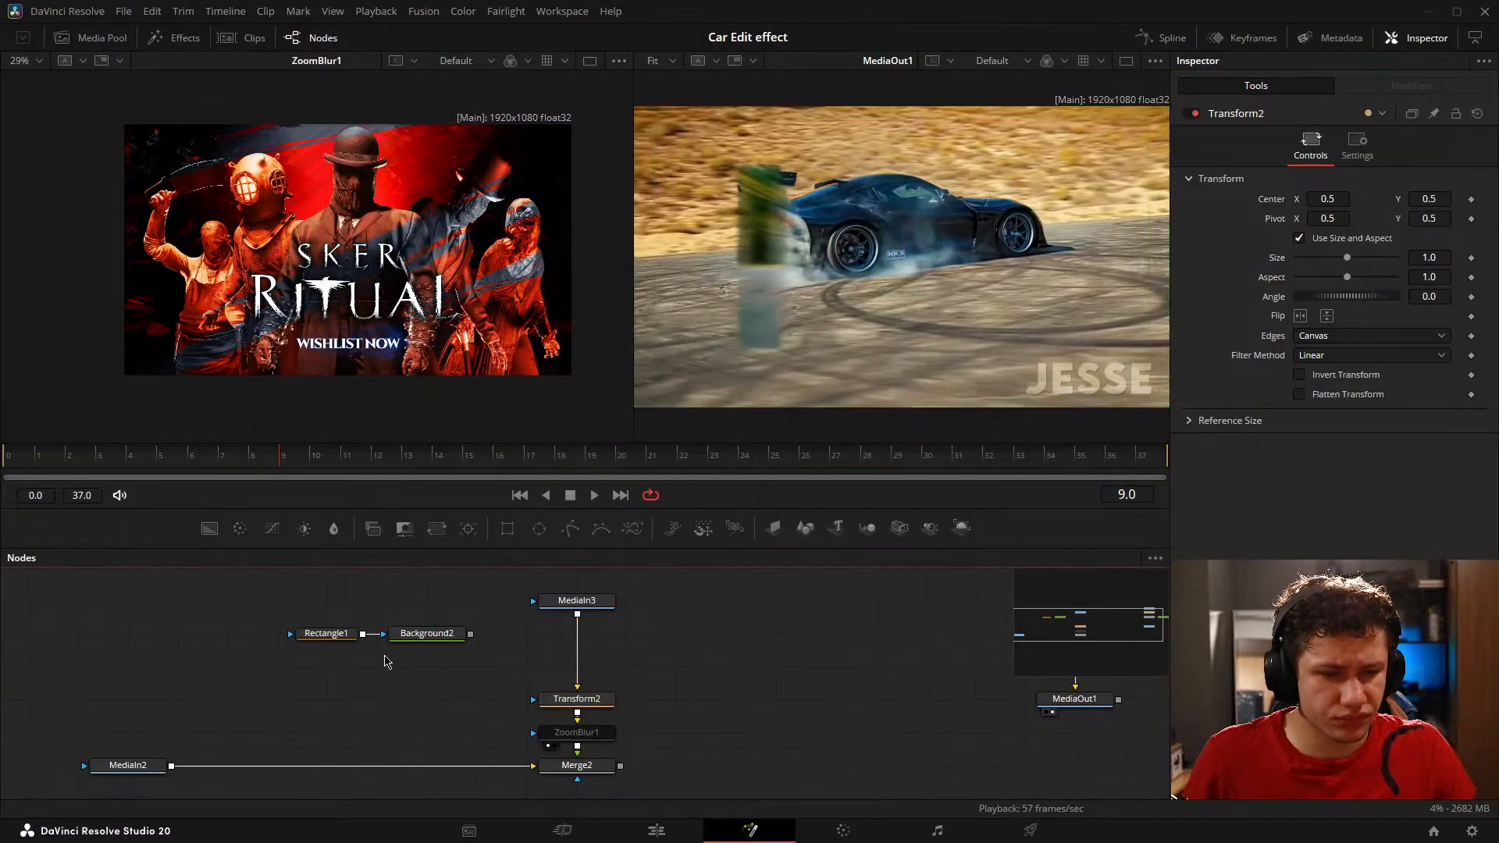
Step: Merge the Background2 node over MediaIn3 with a new Merge node placed between MediaIn3 and Transform2
mouse_move(295, 596)
left_mouse_down()
mouse_move(394, 592)
mouse_move(508, 670)
mouse_move(443, 630)
mouse_move(676, 613)
mouse_move(634, 614)
mouse_move(621, 687)
mouse_move(634, 690)
mouse_move(656, 687)
mouse_move(678, 625)
left_mouse_up()
left_click(537, 722)
left_click(488, 629)
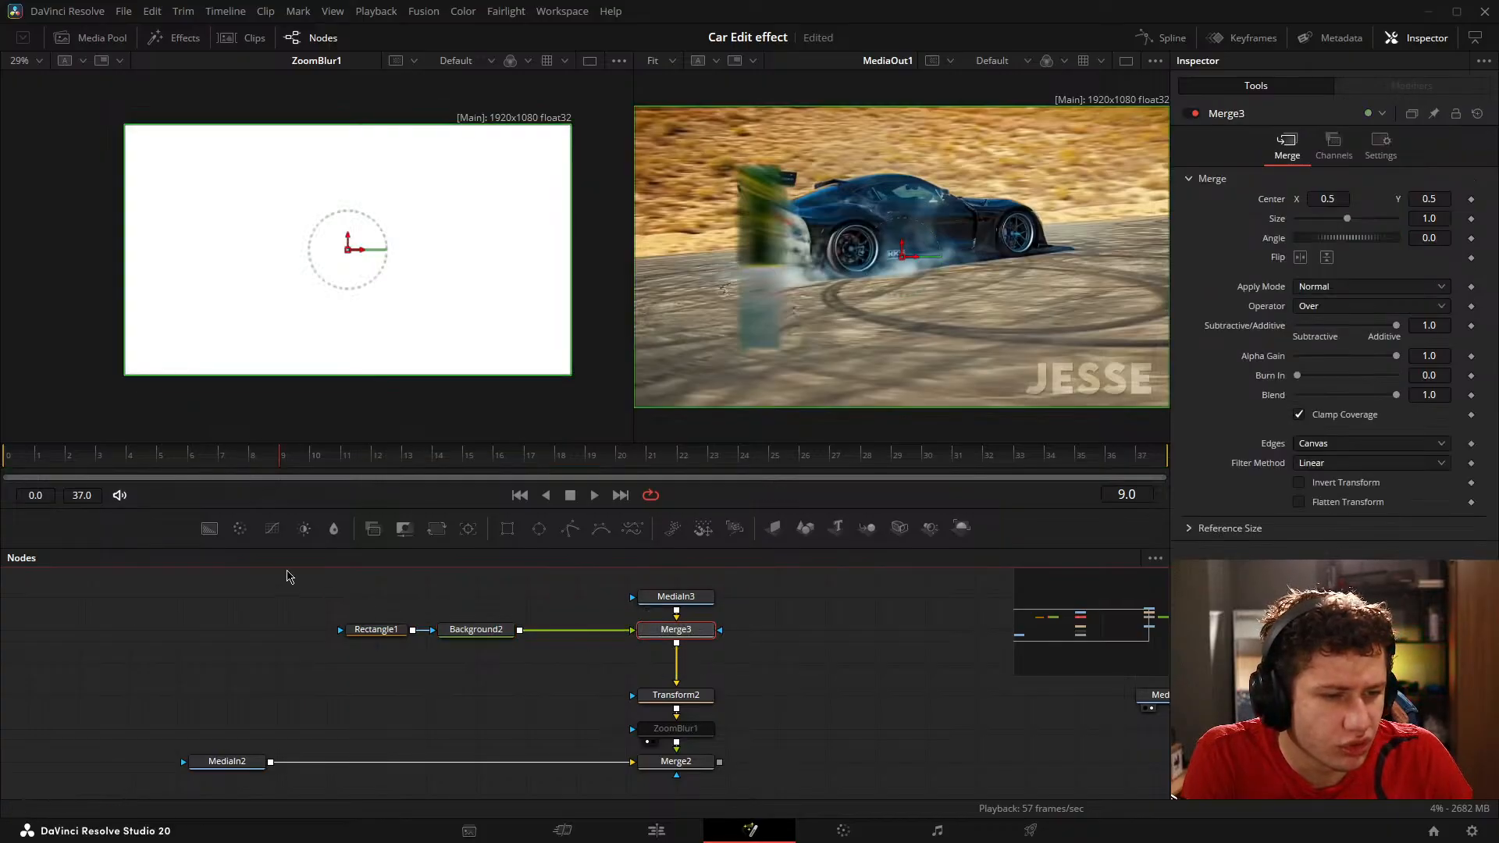
Step: Select Rectangle1 and Background2 together and show Rectangle1's mask controls
left_click_drag(288, 571, 719, 638)
left_click_drag(293, 600, 514, 669)
left_click(1234, 137)
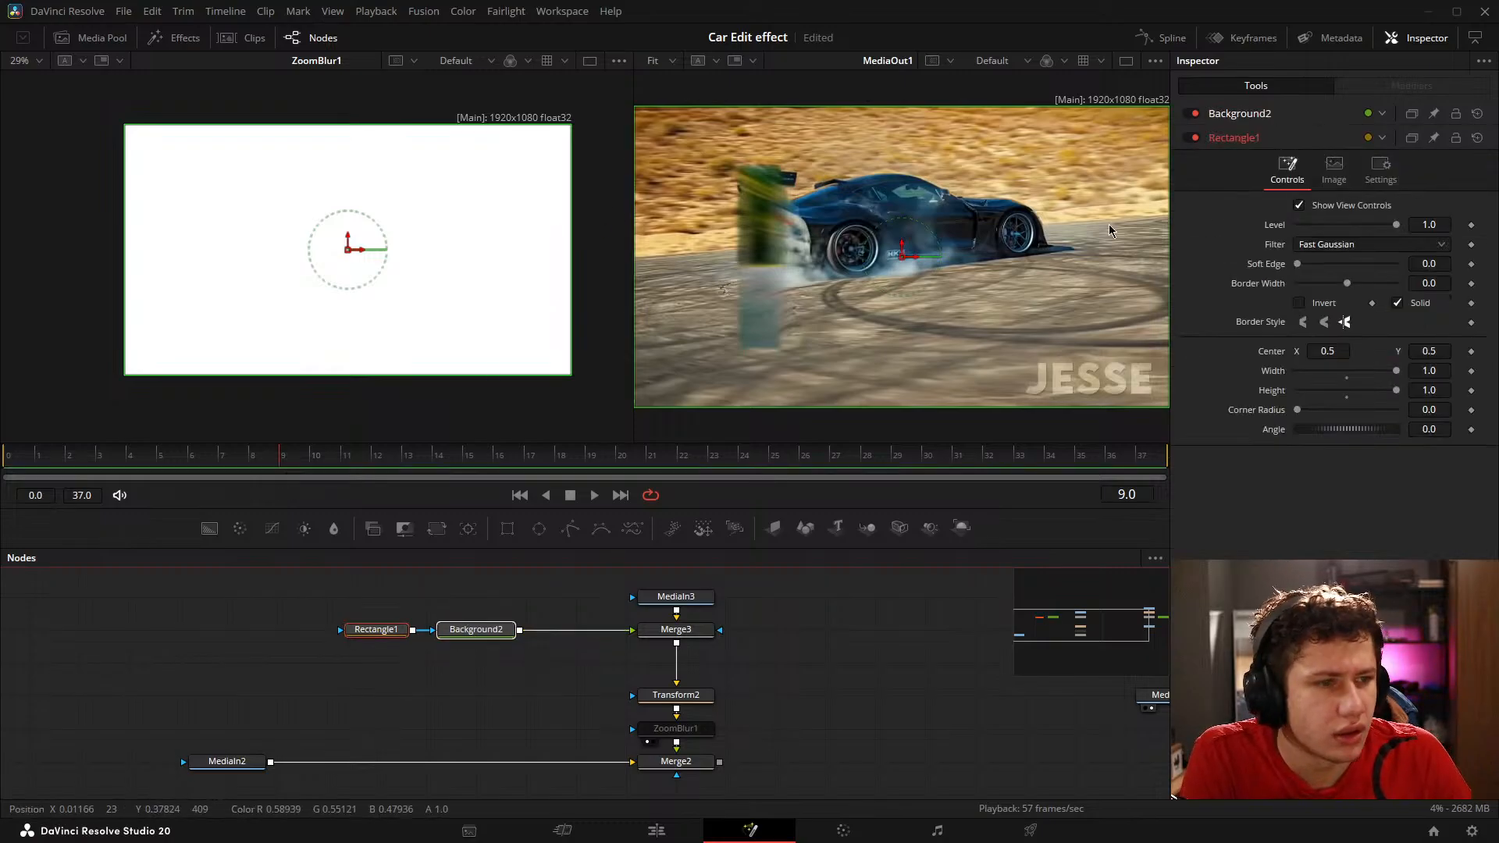
Step: Scrub and play the car animation from frame 0, stopping at frame 6
left_click(13, 476)
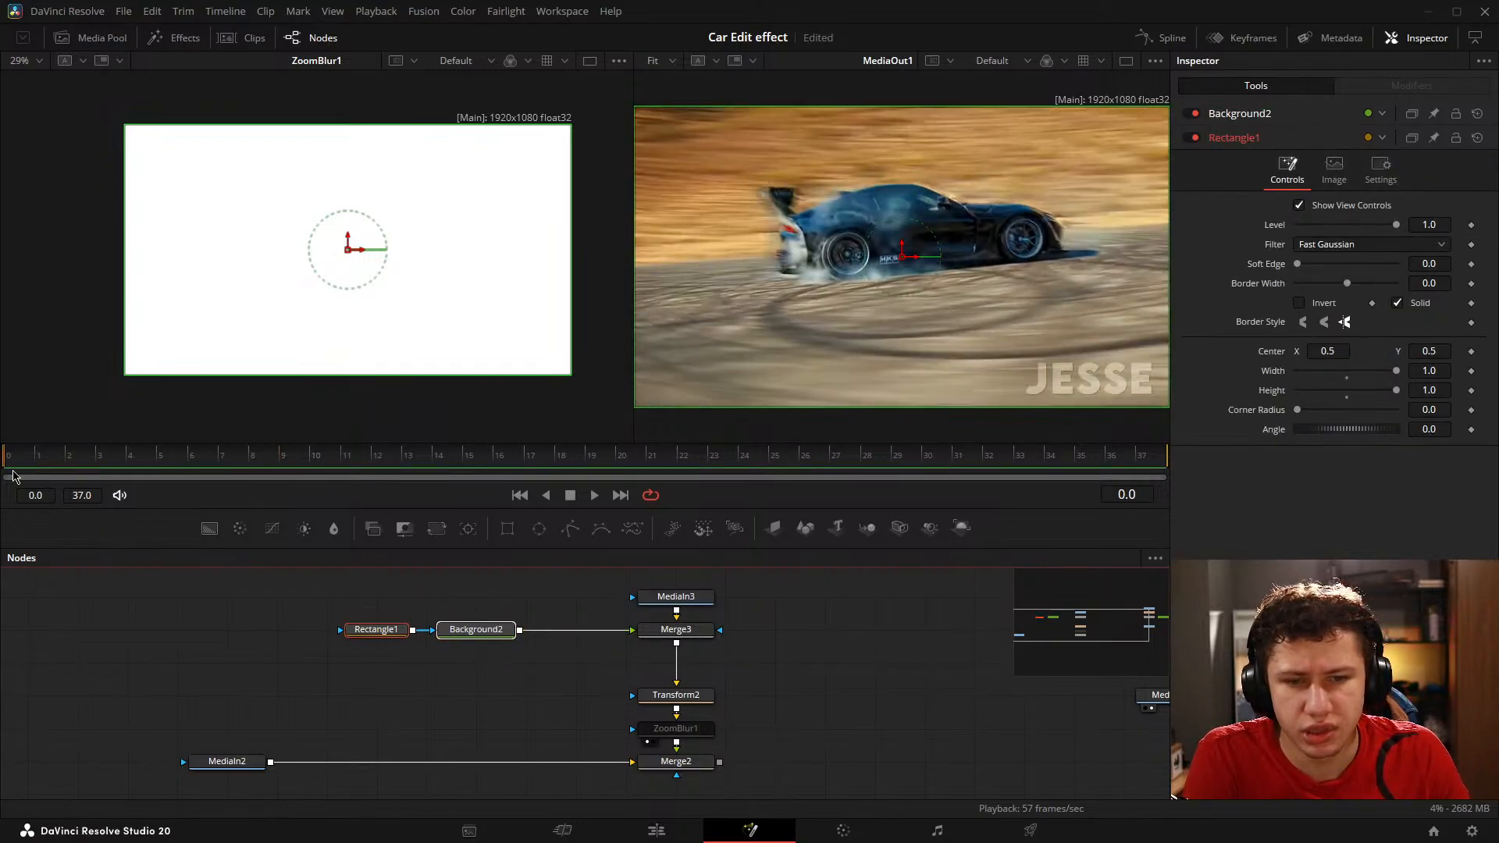
left_click_drag(13, 476, 493, 496)
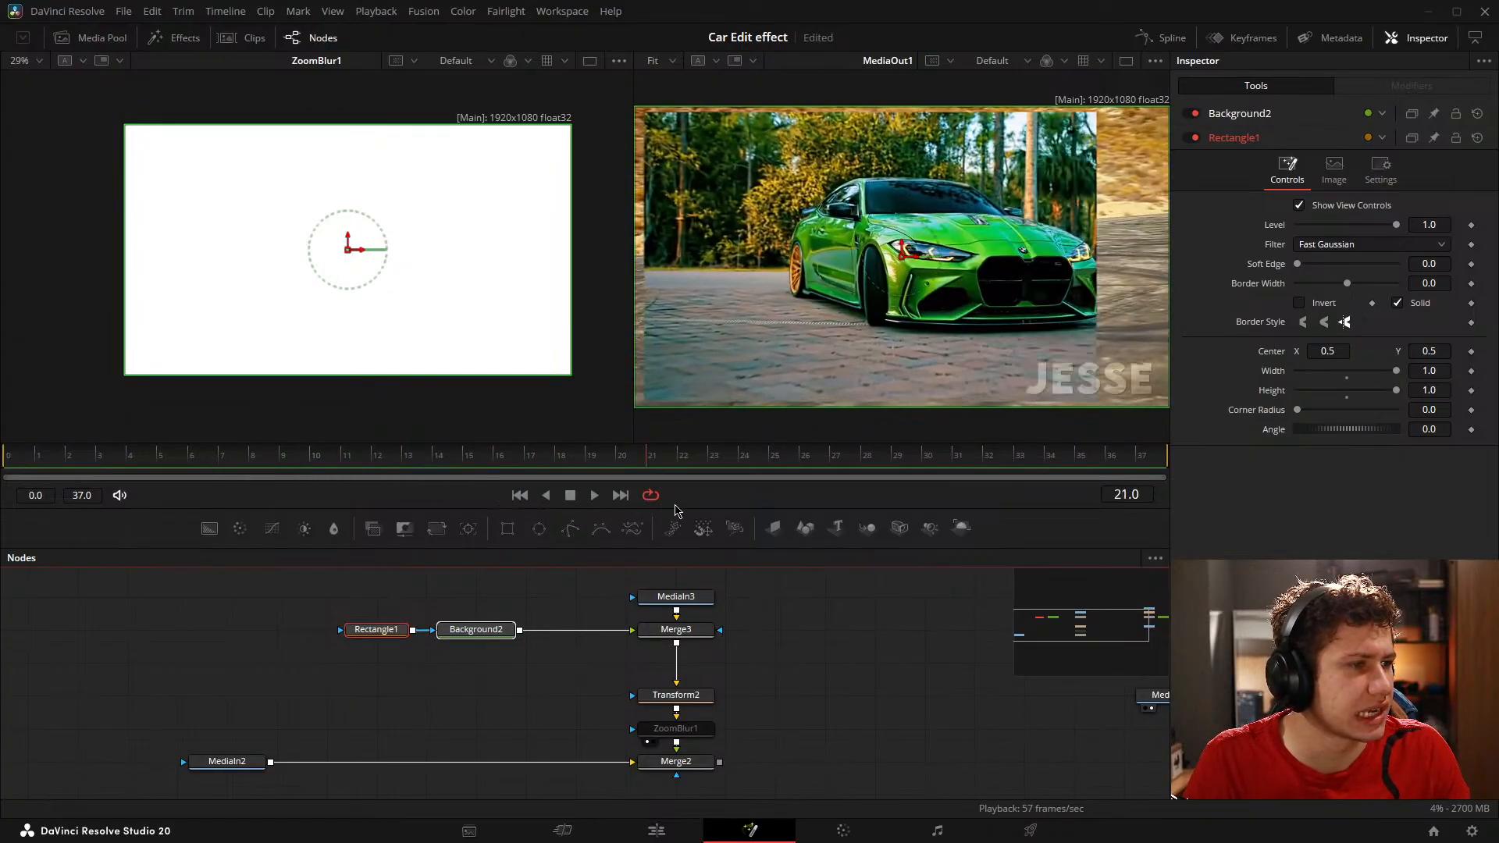
left_click_drag(769, 519, 715, 496)
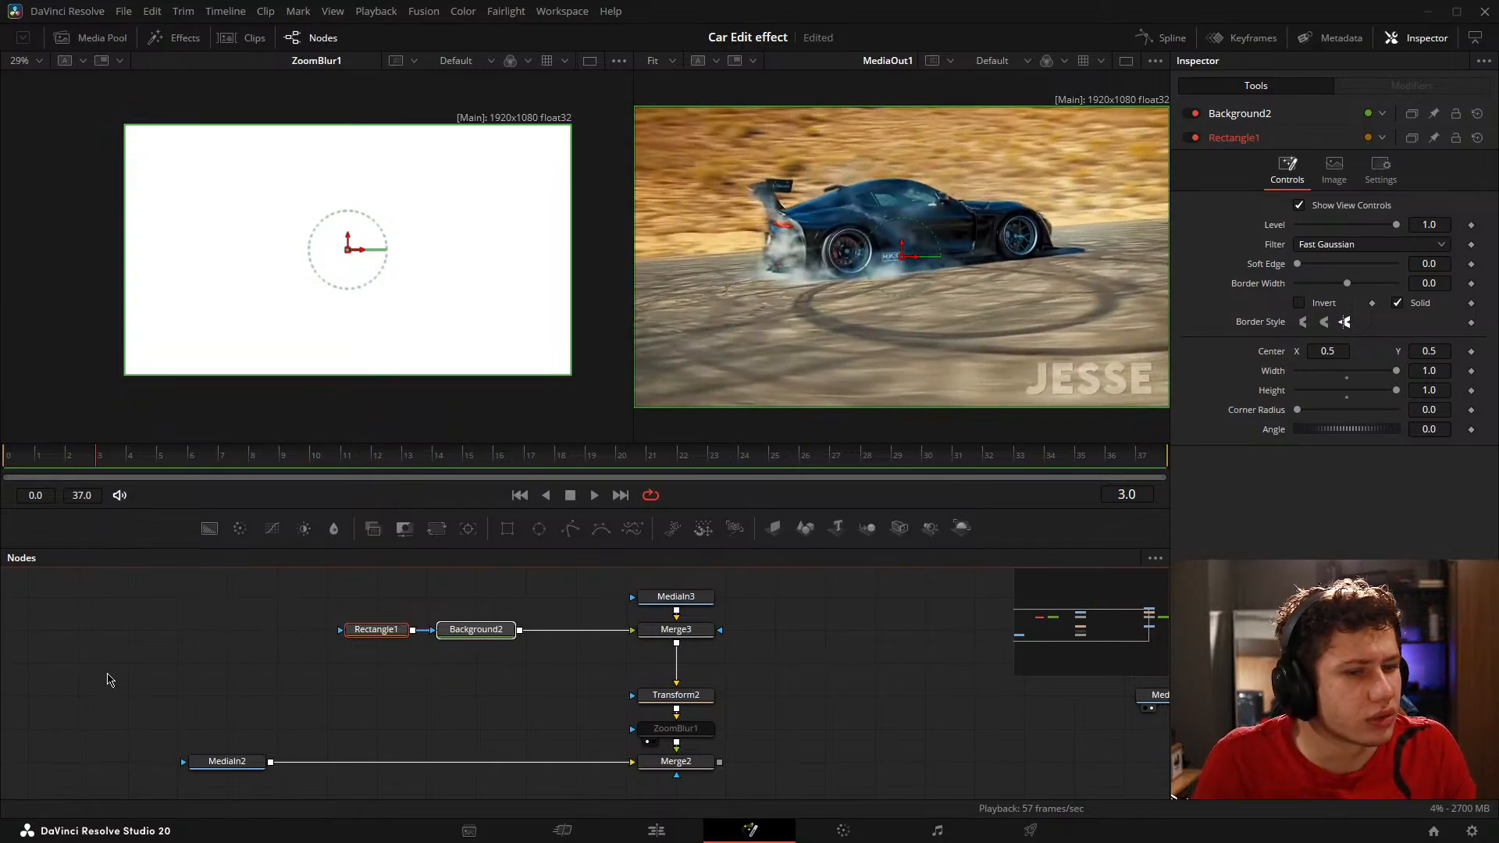
left_click(202, 674)
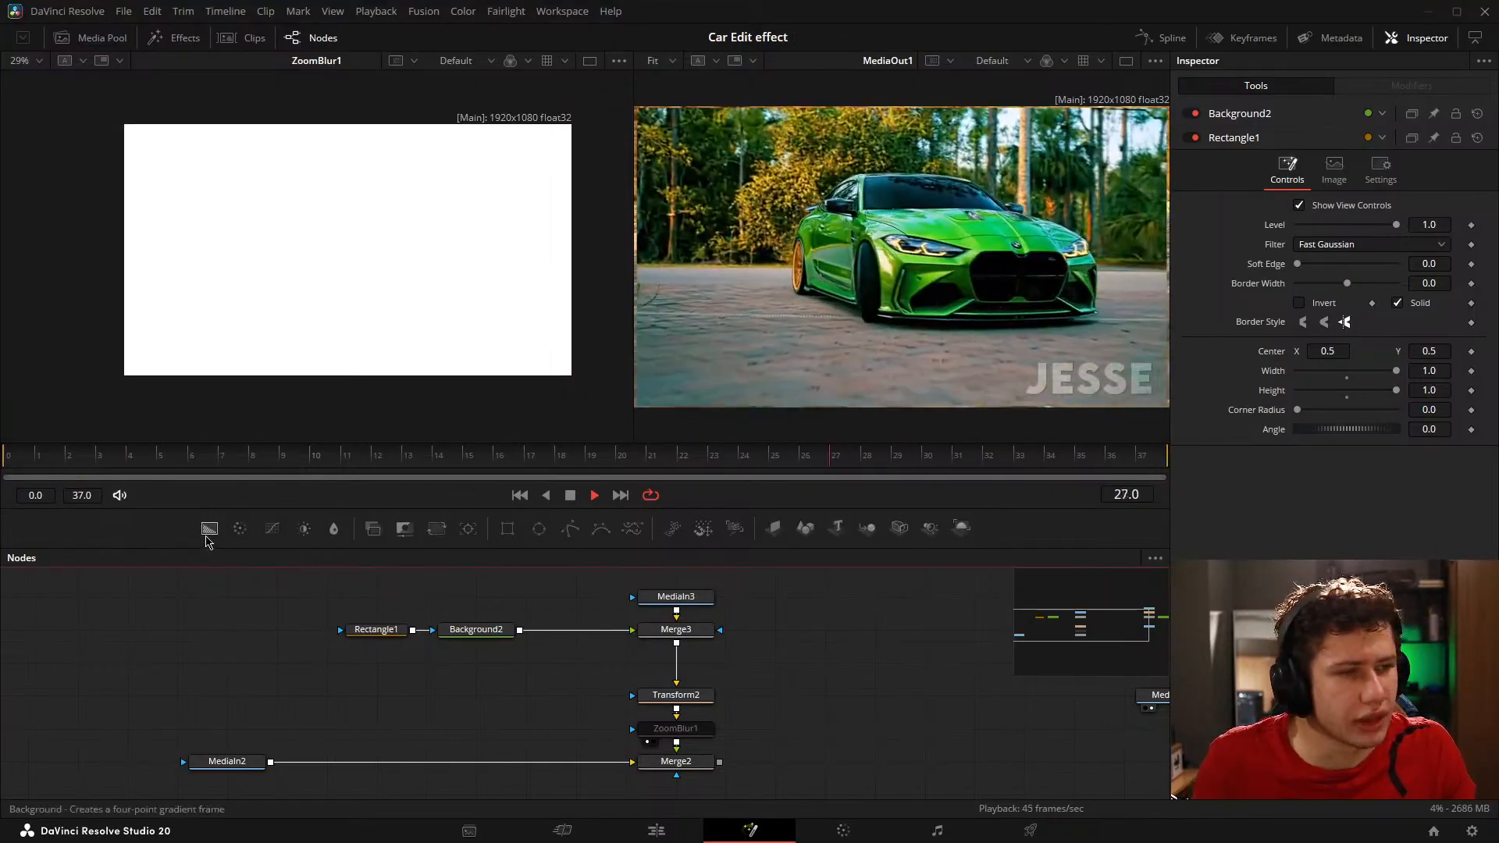
left_click(191, 456)
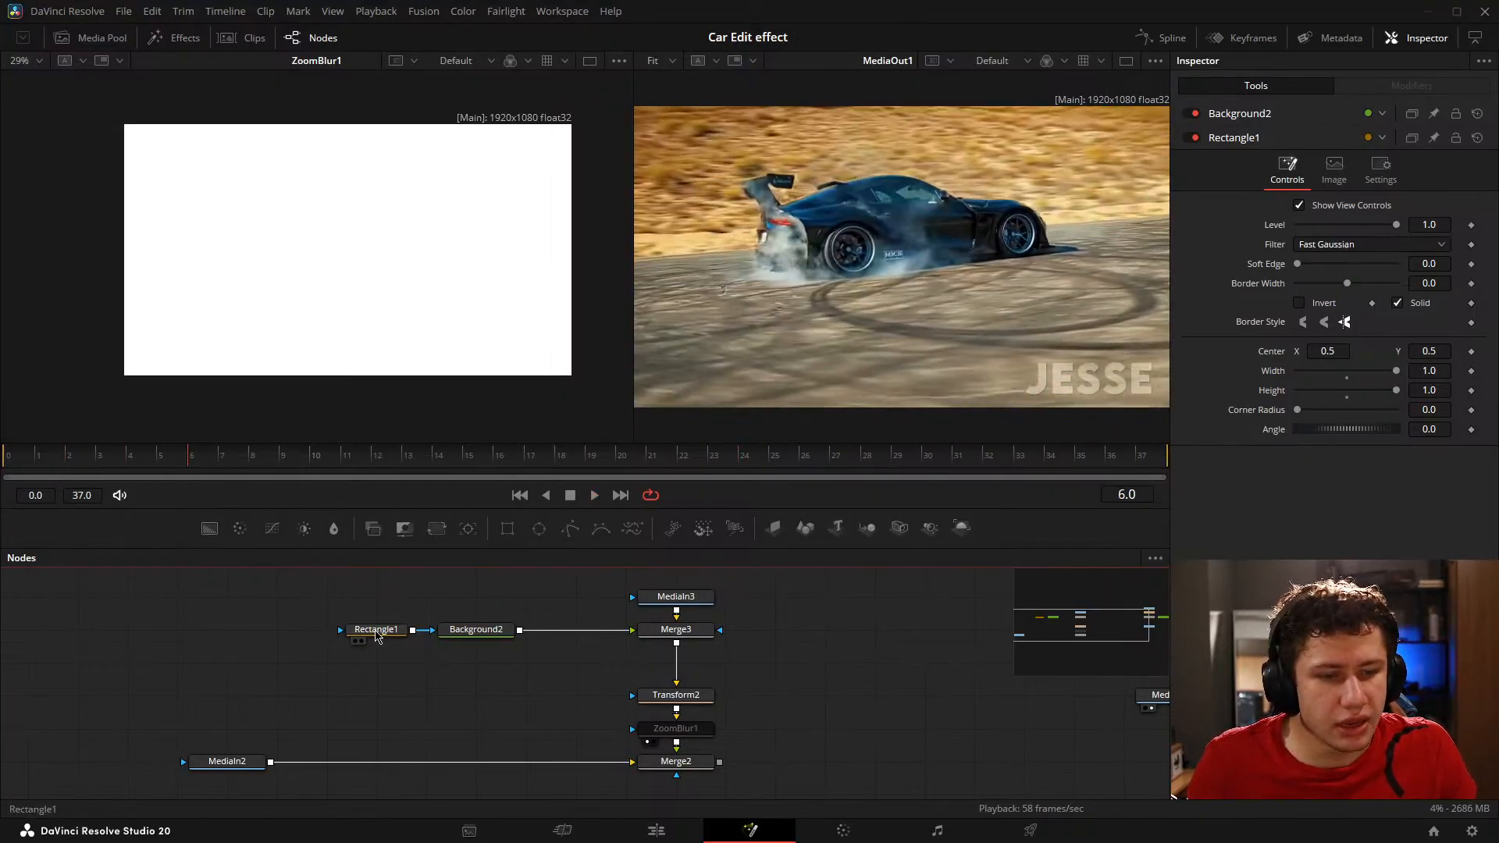
Step: Set the Rectangle1 mask's Width to 0.125
left_click(375, 631)
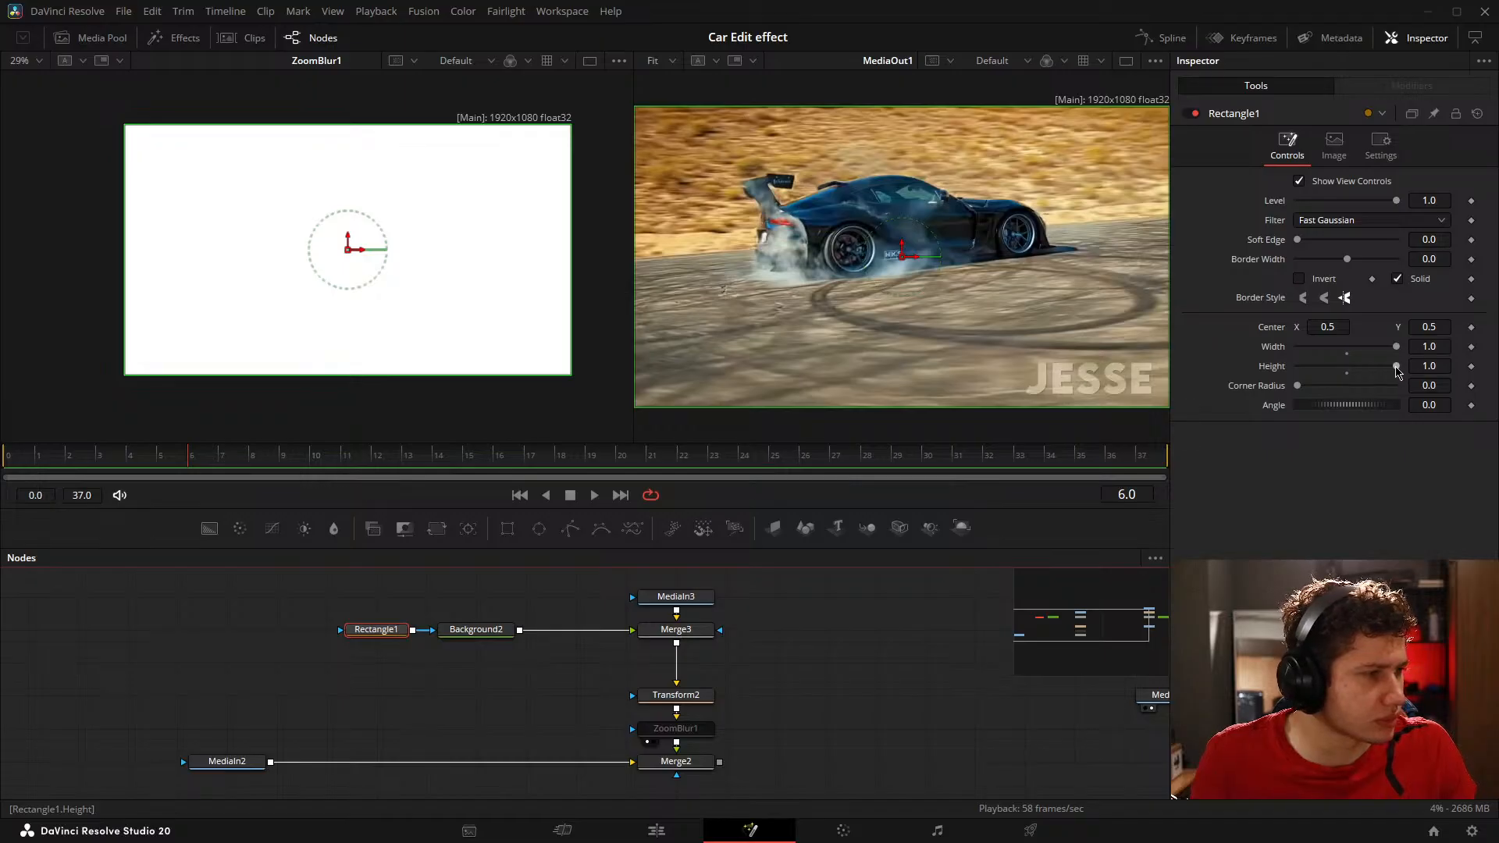
mouse_move(1397, 370)
left_mouse_down()
mouse_move(1349, 364)
mouse_move(1397, 366)
mouse_move(1393, 346)
mouse_move(1312, 348)
mouse_move(1397, 348)
left_mouse_up()
left_click(775, 670)
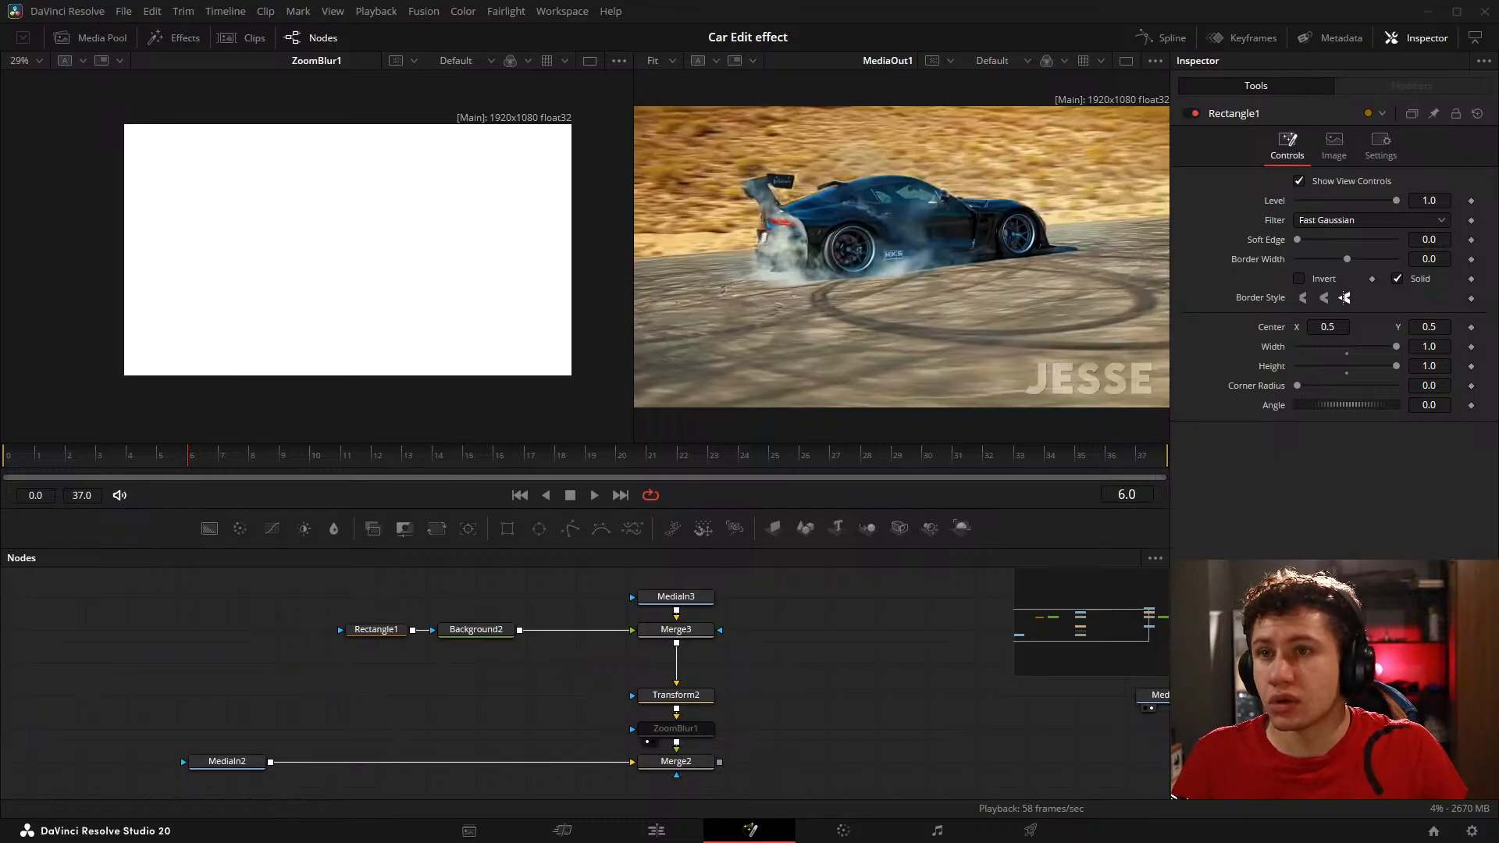
left_click(376, 629)
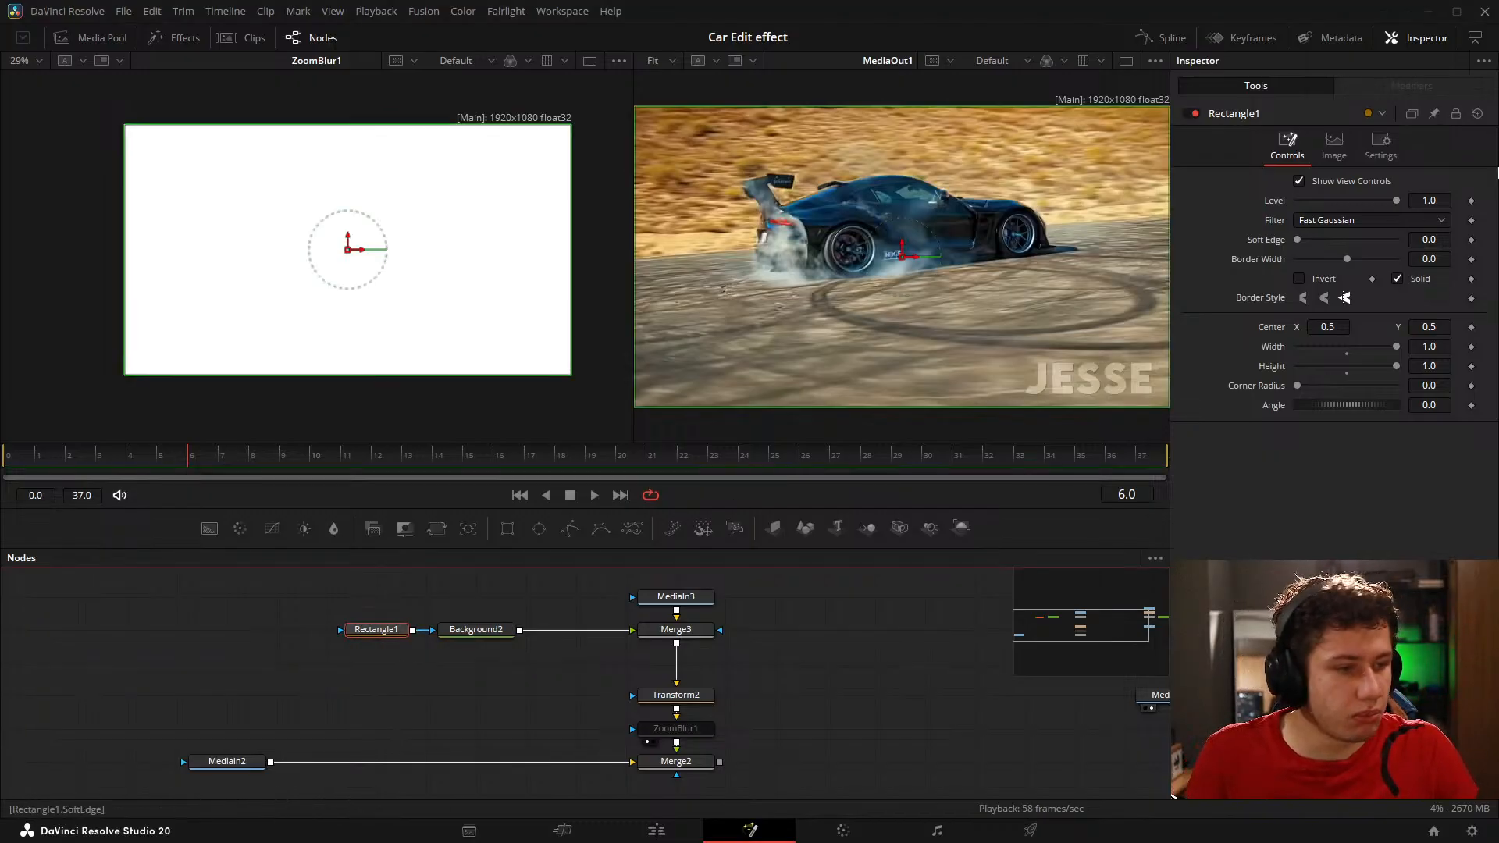
left_click(1442, 343)
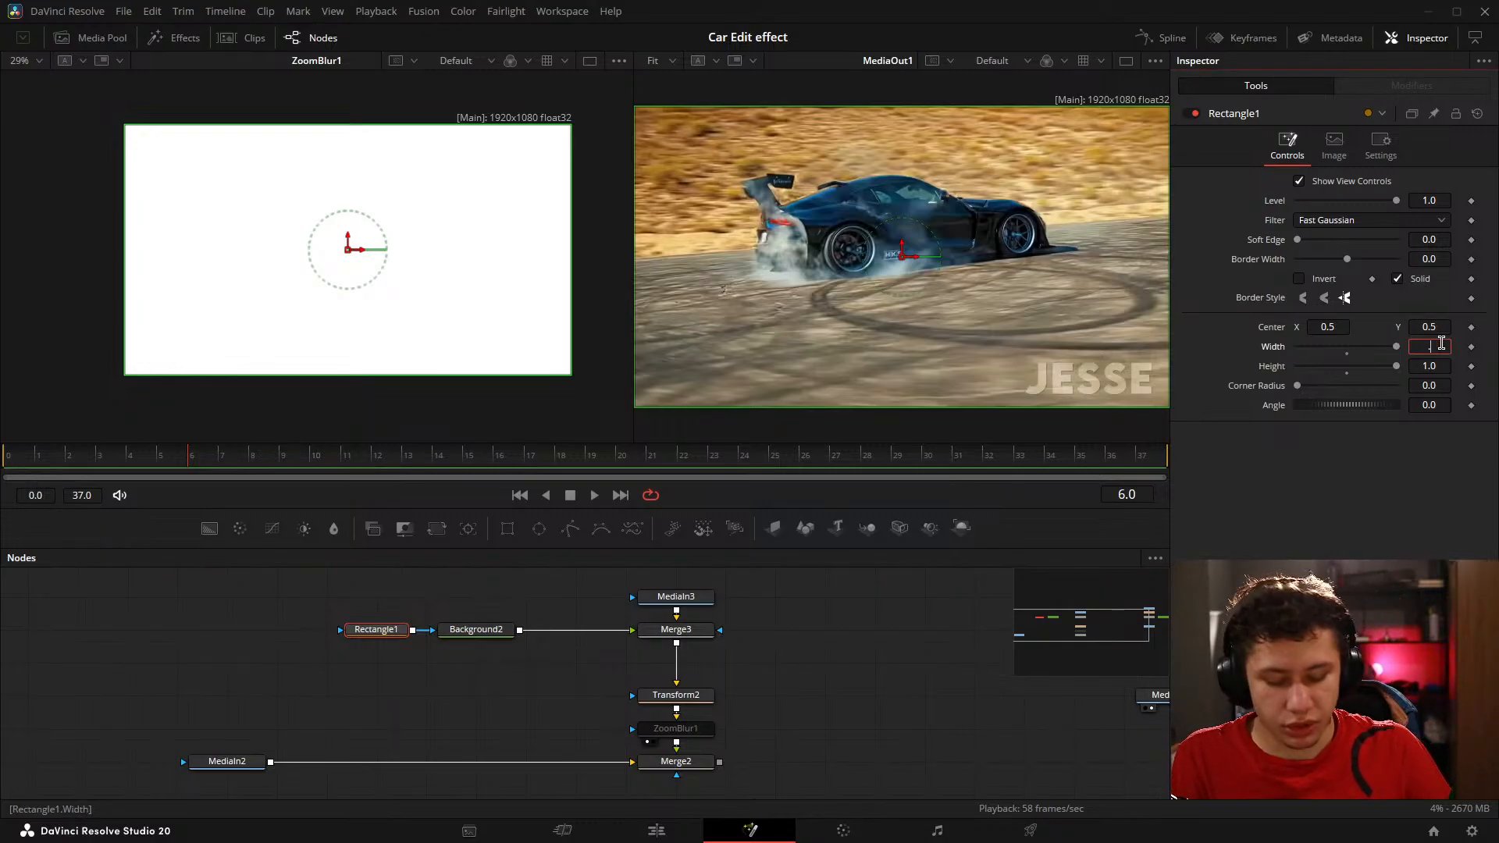
type(".125")
key("Return")
left_click(241, 696)
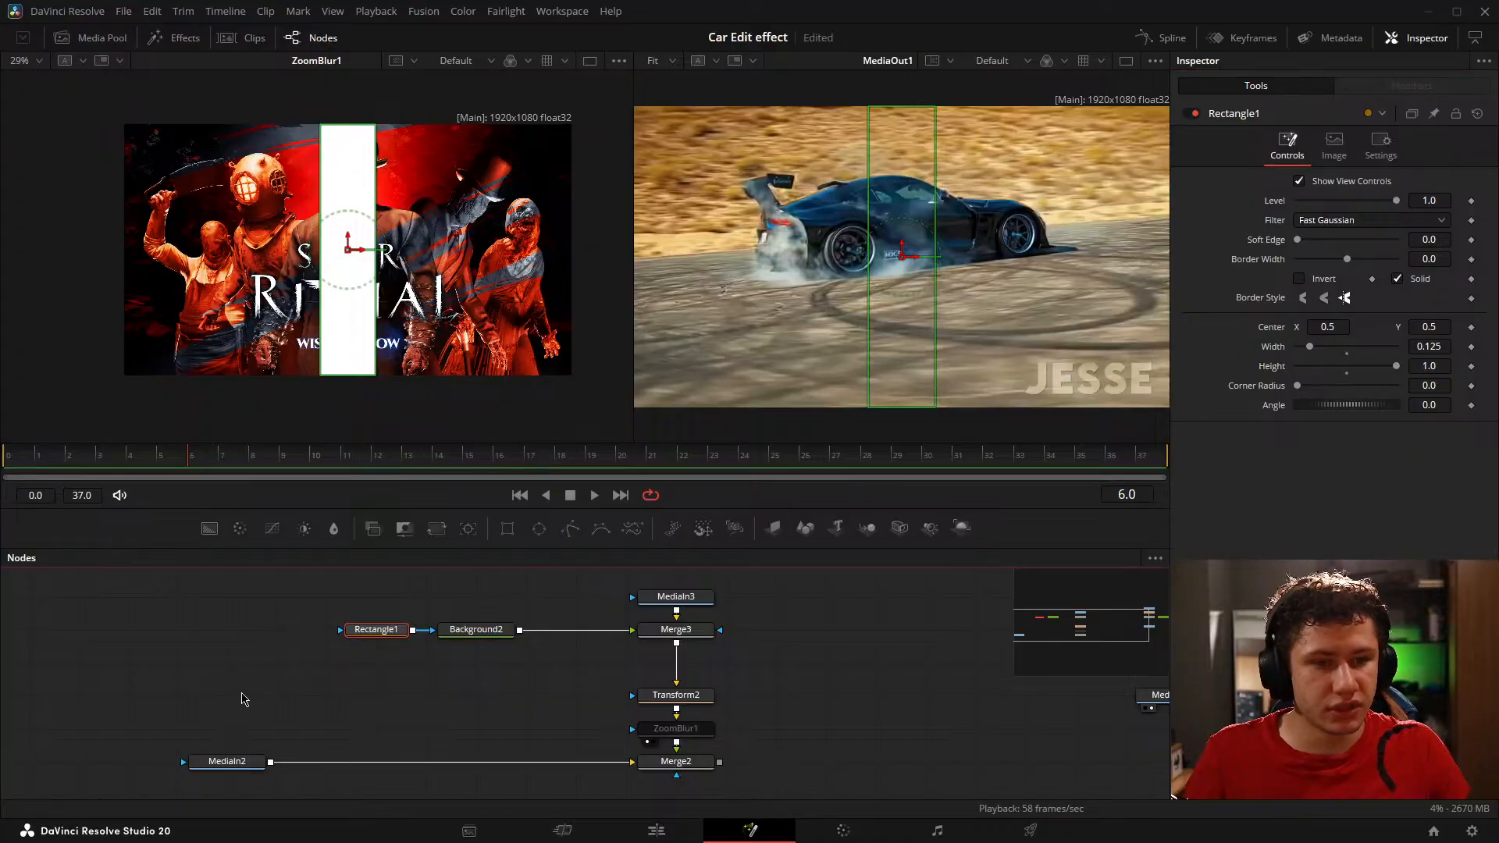
Step: Try moving the Rectangle1 mask to the image's left edge at Center X about 0.064, and undo the move
left_click(377, 629)
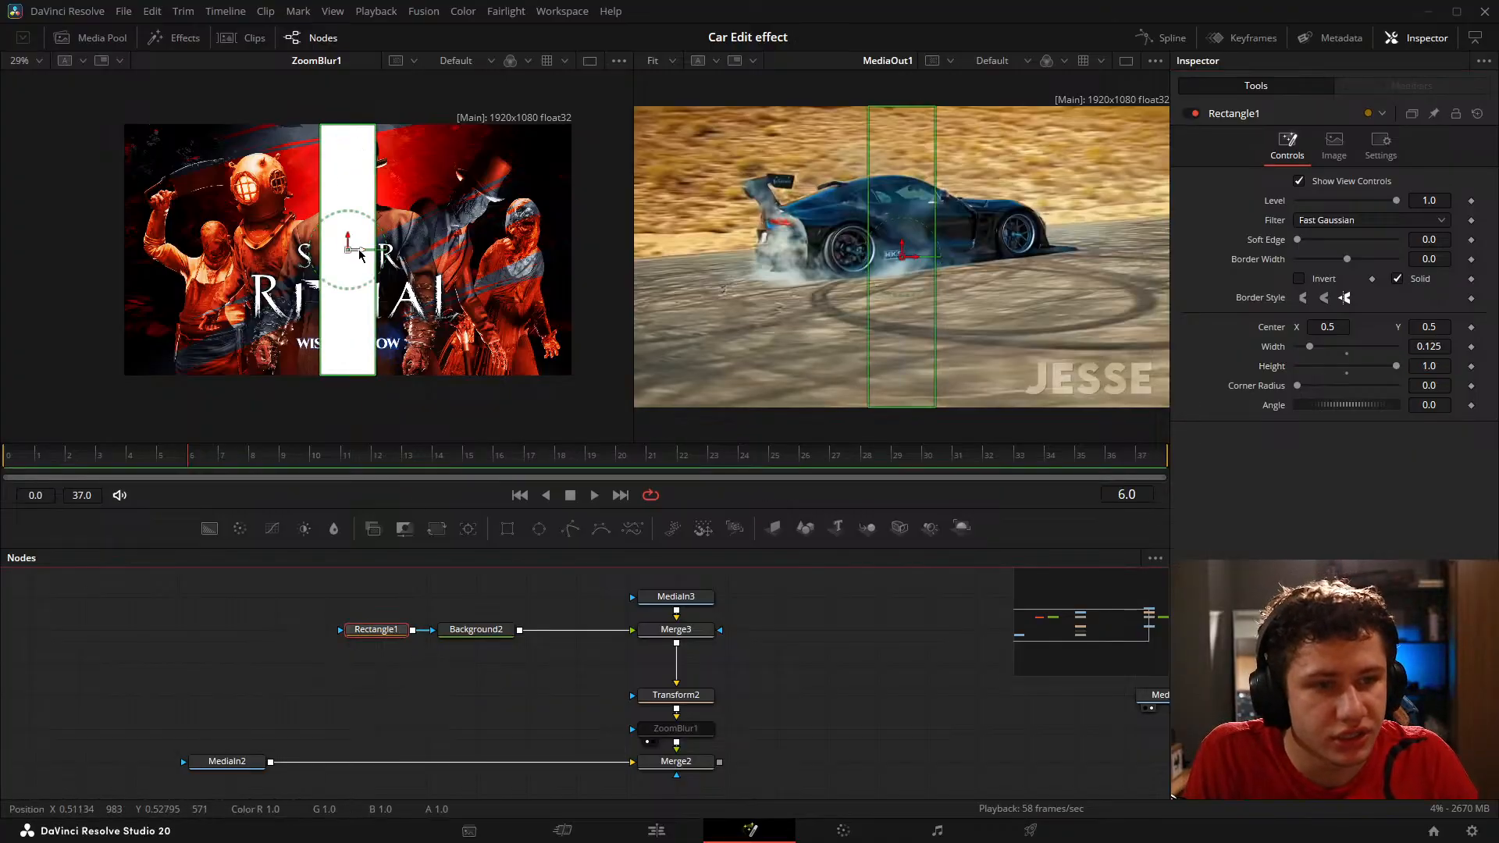
left_click_drag(349, 250, 164, 275)
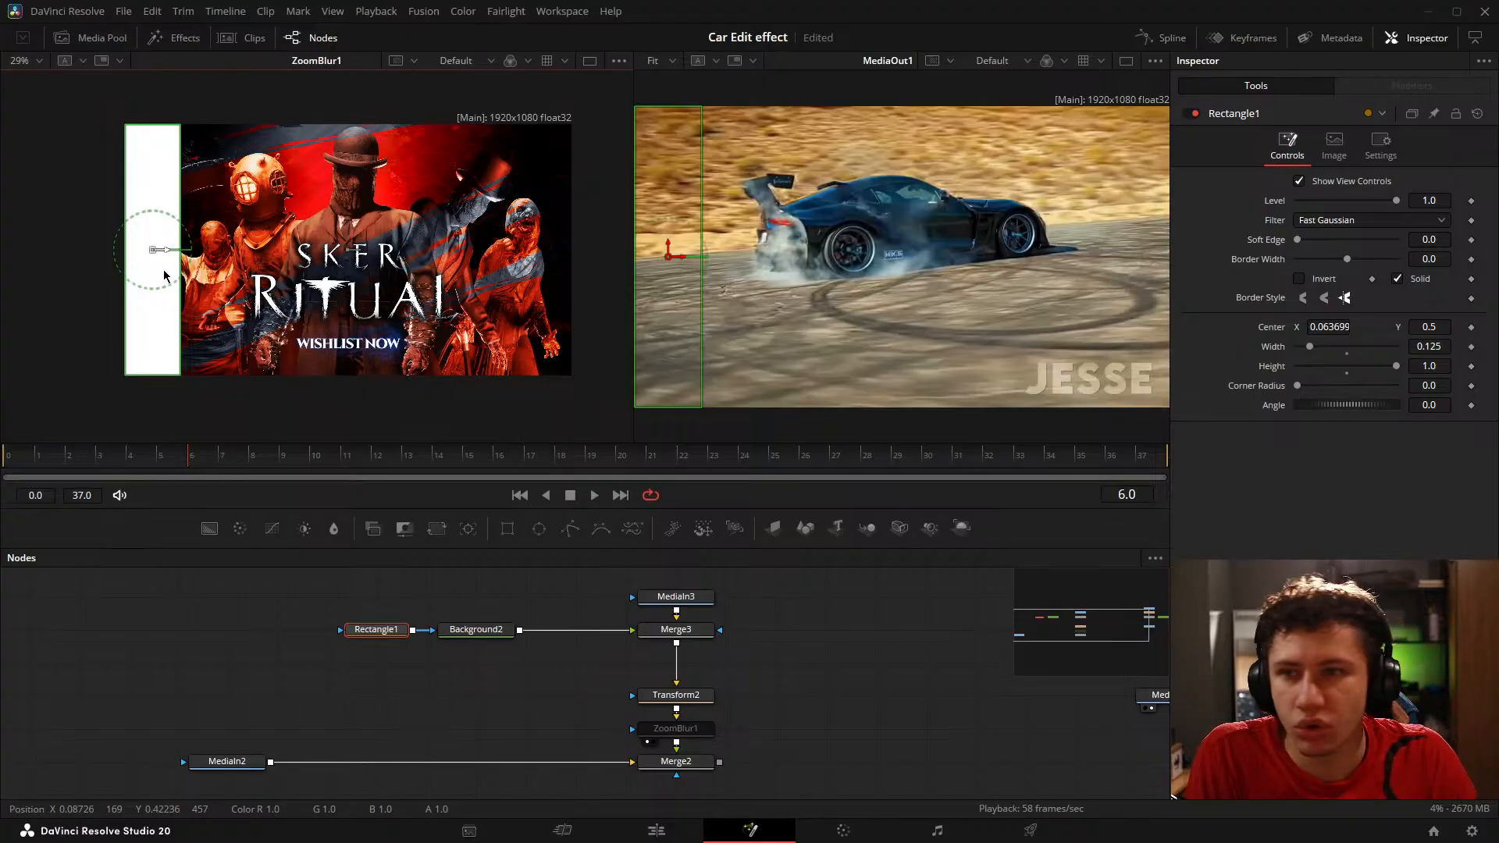
key("ctrl+z")
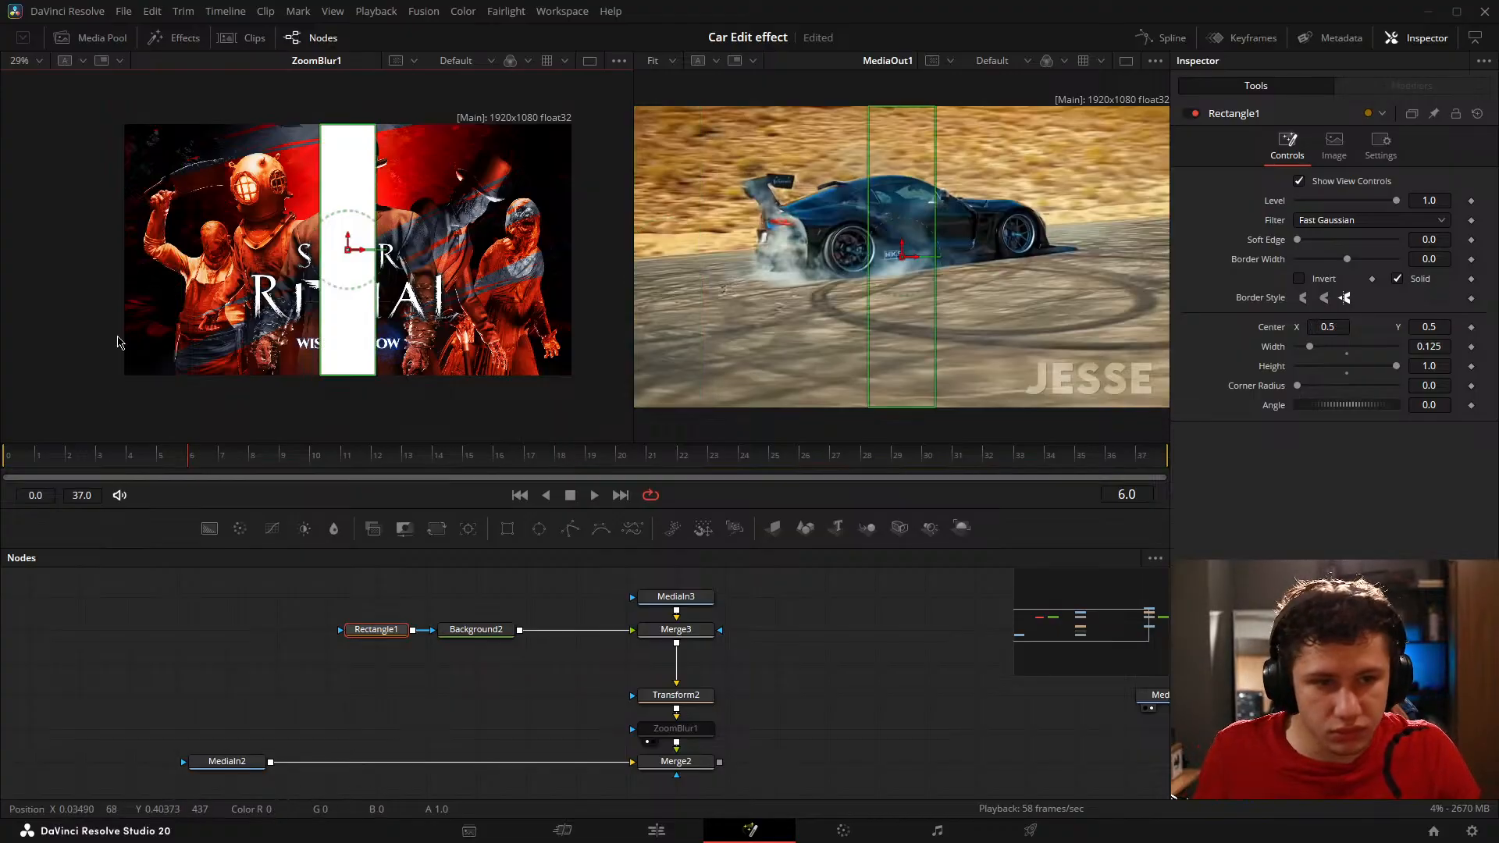
left_click(217, 676)
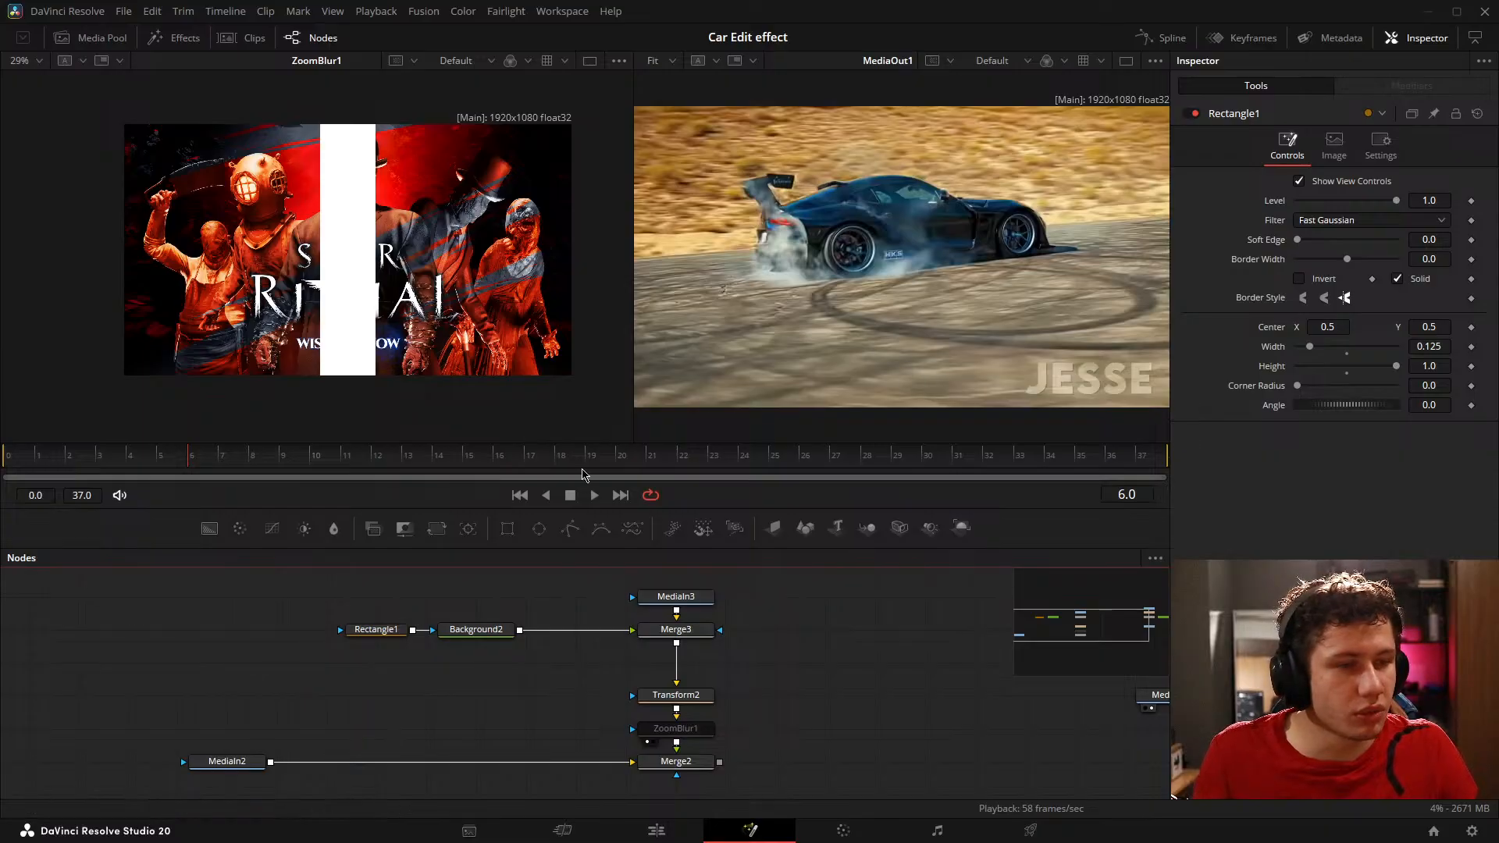
Step: Move the Rectangle1 mask horizontally toward the image's left side, to Center X about 0.134
left_click_drag(582, 610, 575, 605)
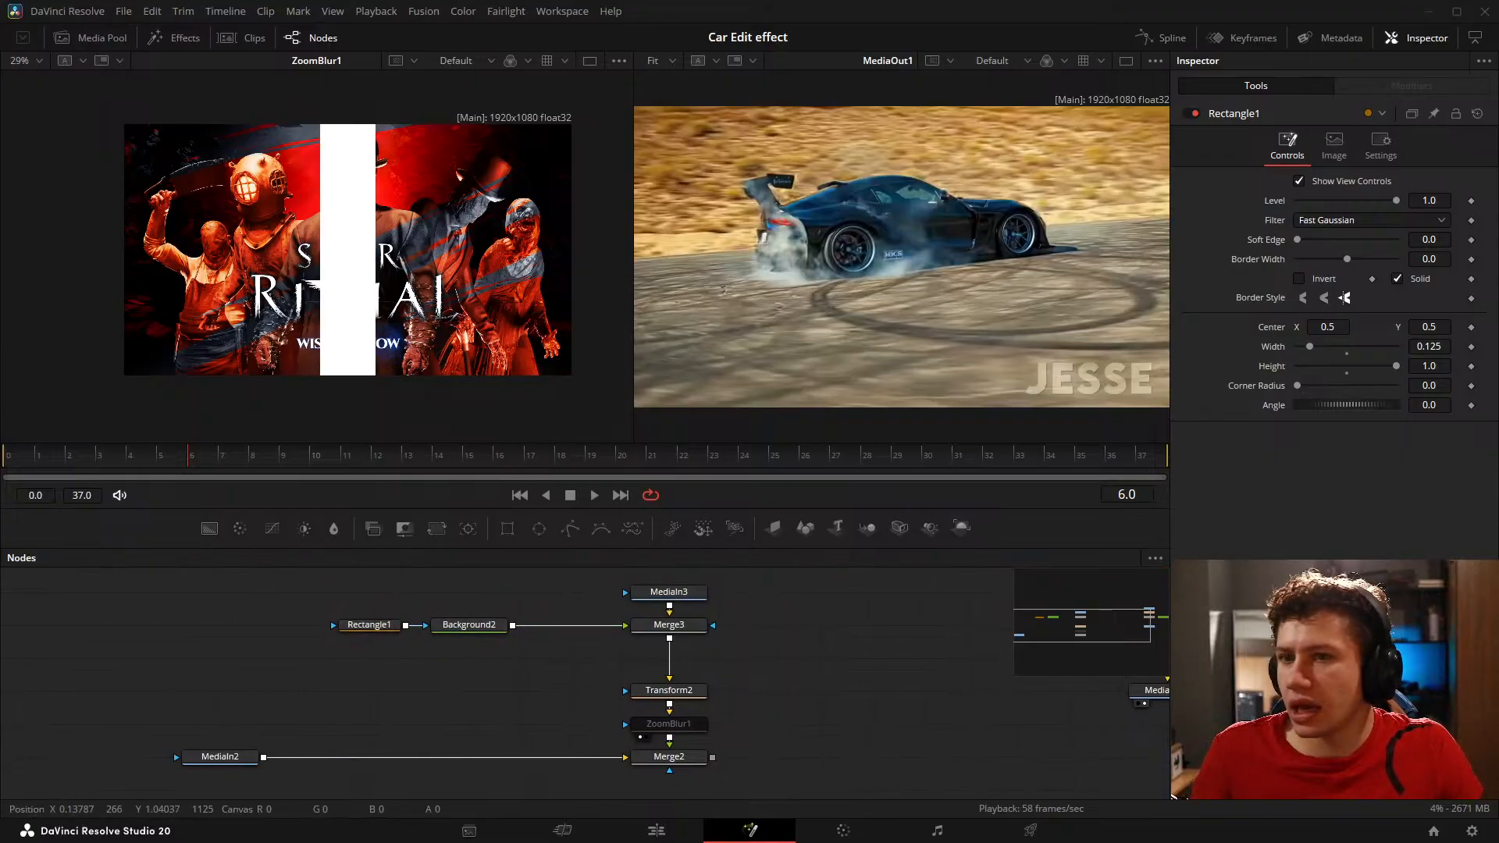
left_click(378, 631)
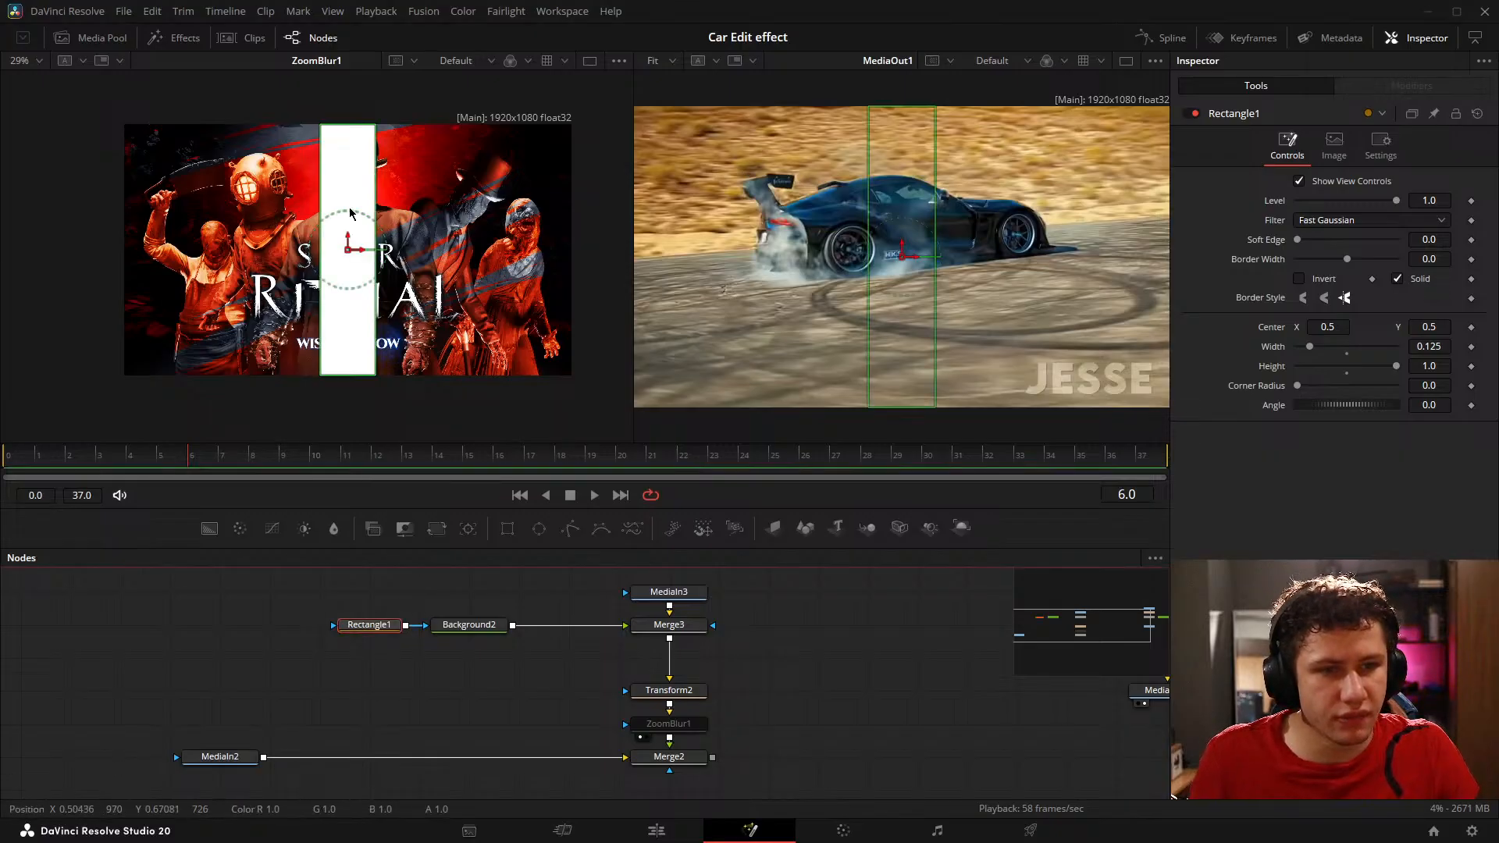
left_click_drag(357, 254, 199, 250)
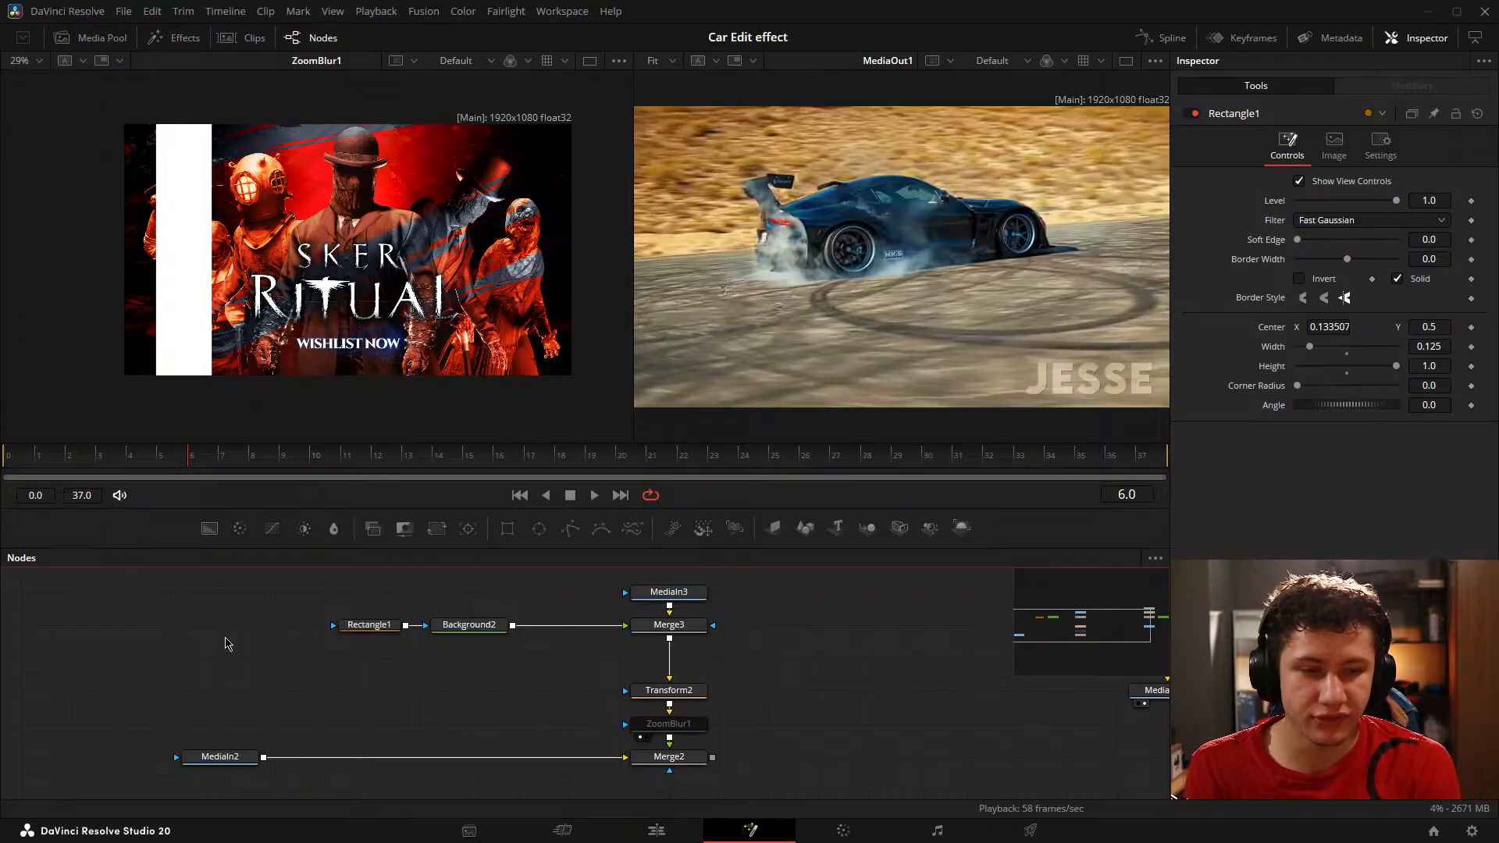
left_click_drag(429, 683, 374, 689)
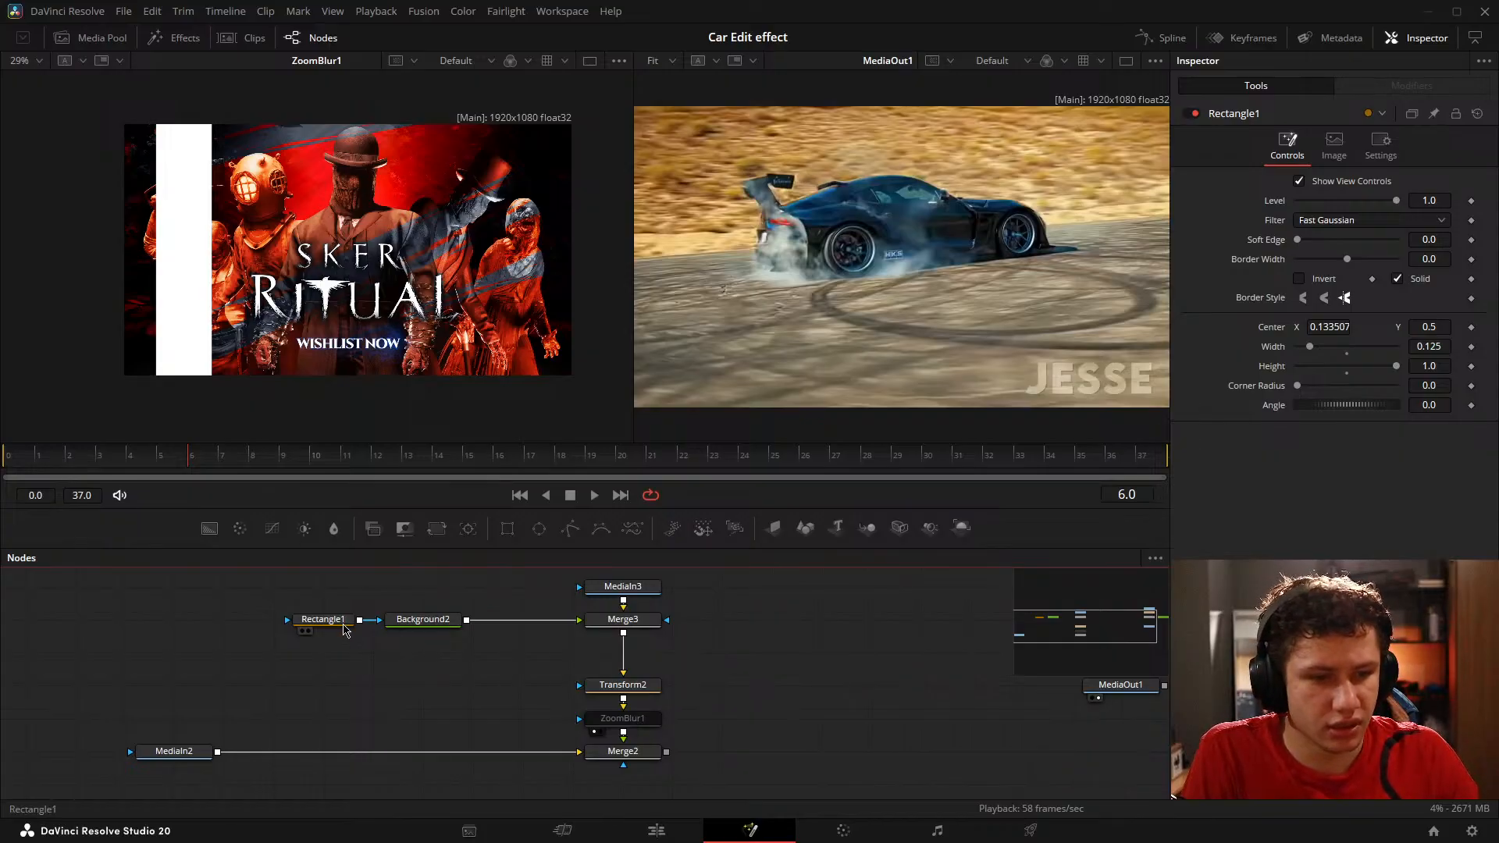
left_click_drag(600, 654, 608, 667)
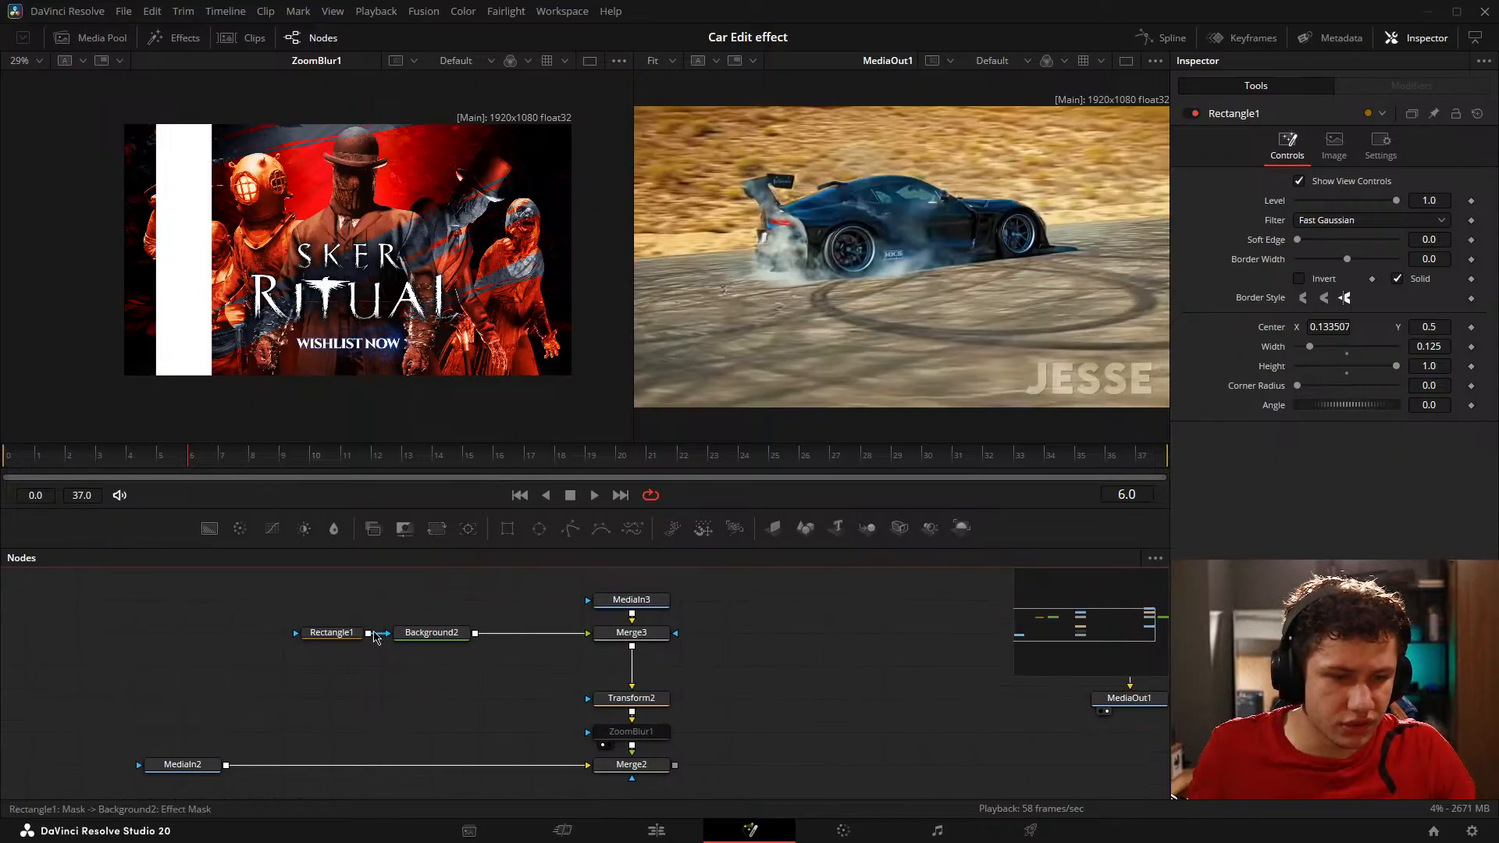
Step: Try connecting Rectangle1 to MediaIn3's effect mask as well, then disconnect it and place Rectangle1 back beside Background2
left_click_drag(374, 637, 589, 602)
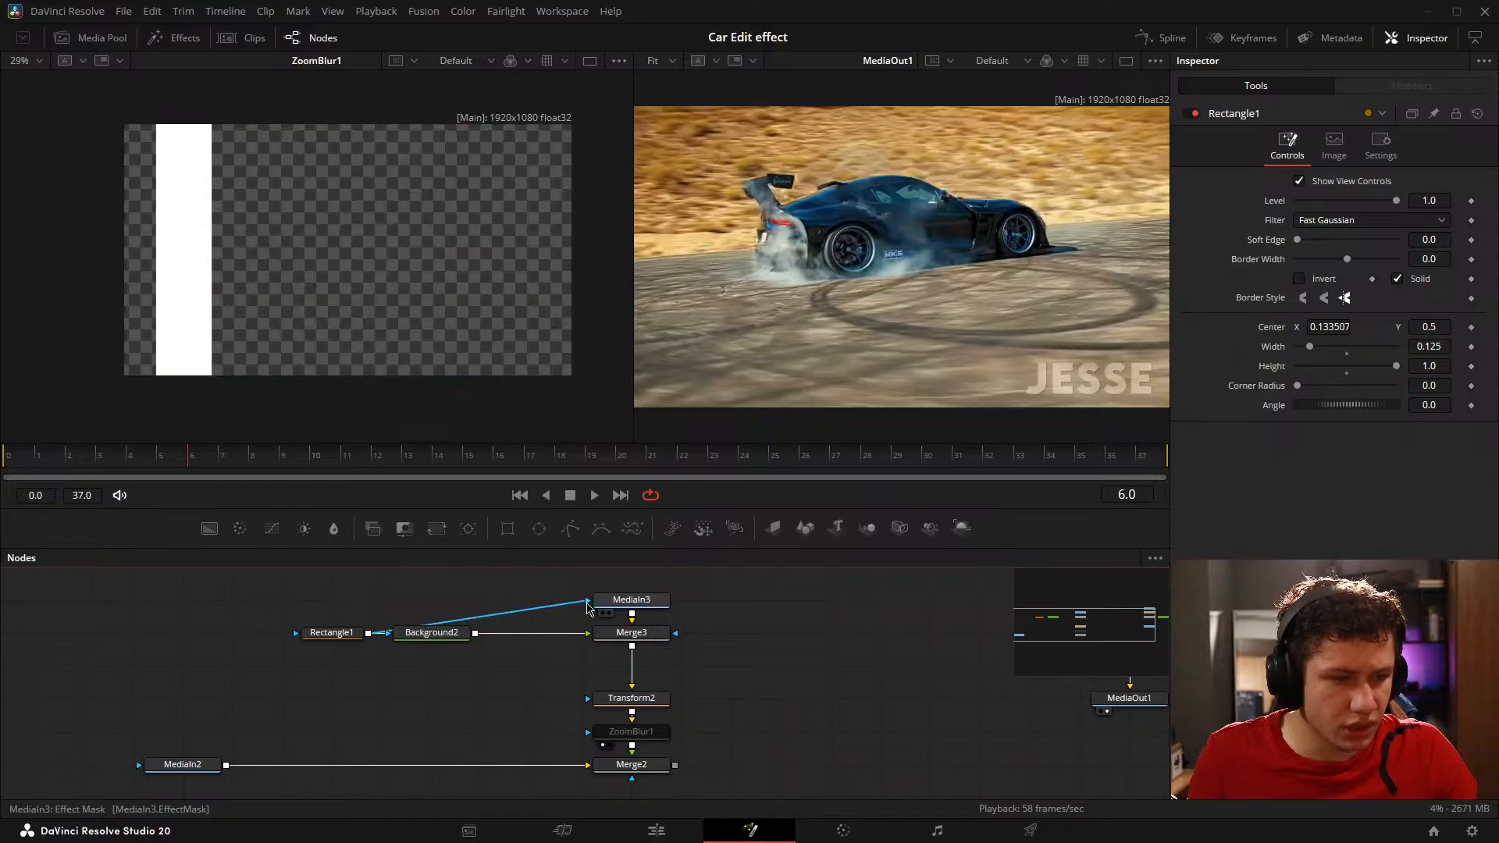
left_click_drag(334, 633, 432, 600)
left_click(438, 634)
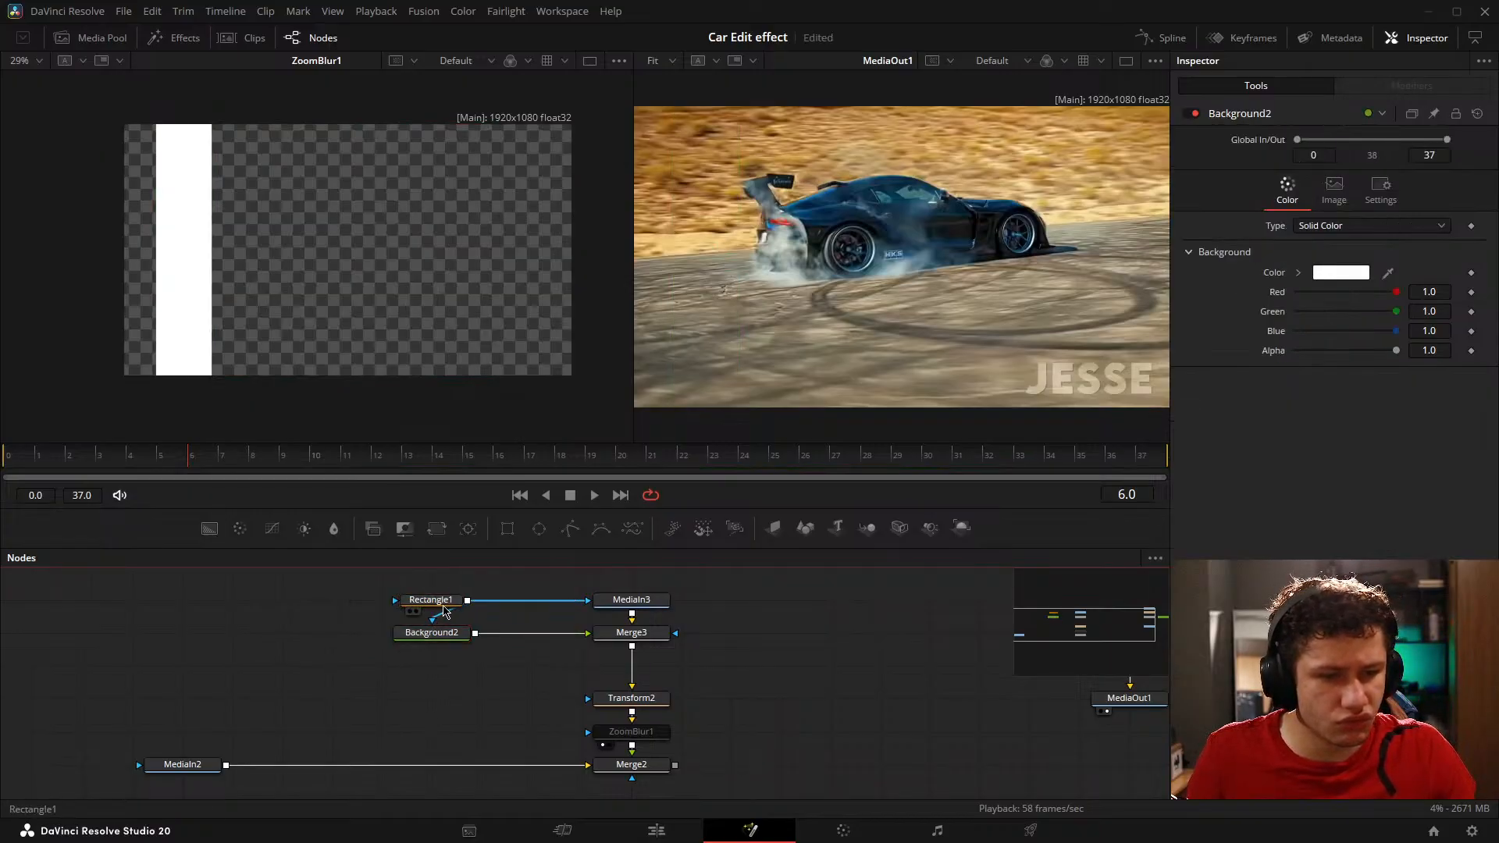
left_click(442, 603)
left_click_drag(442, 603, 293, 636)
left_click_drag(571, 611, 294, 655)
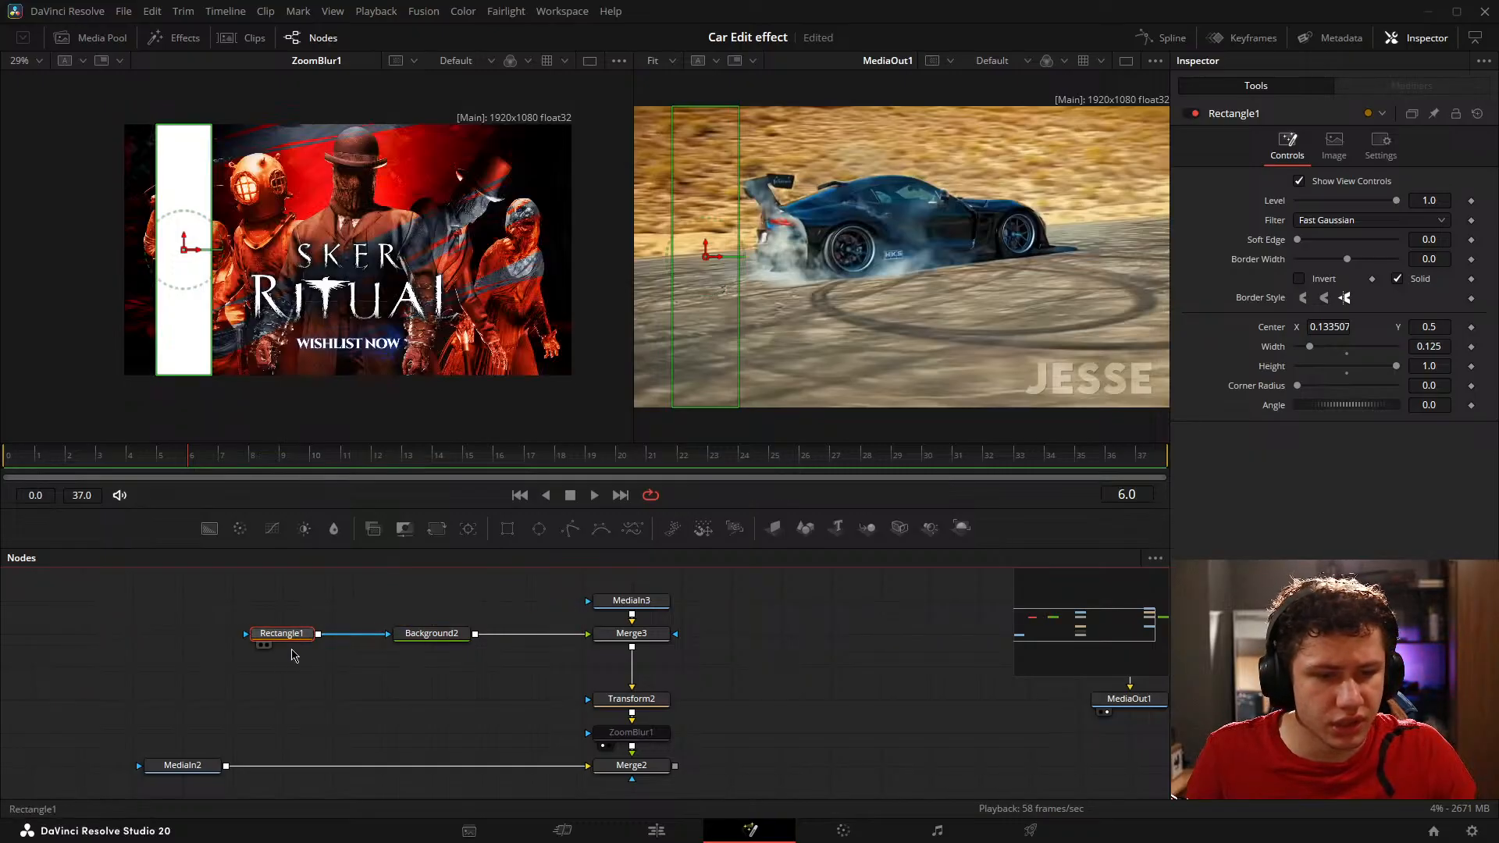
Step: Paste an instance of Rectangle1 above Background2 and connect it to MediaIn3's effect mask
left_click(456, 622)
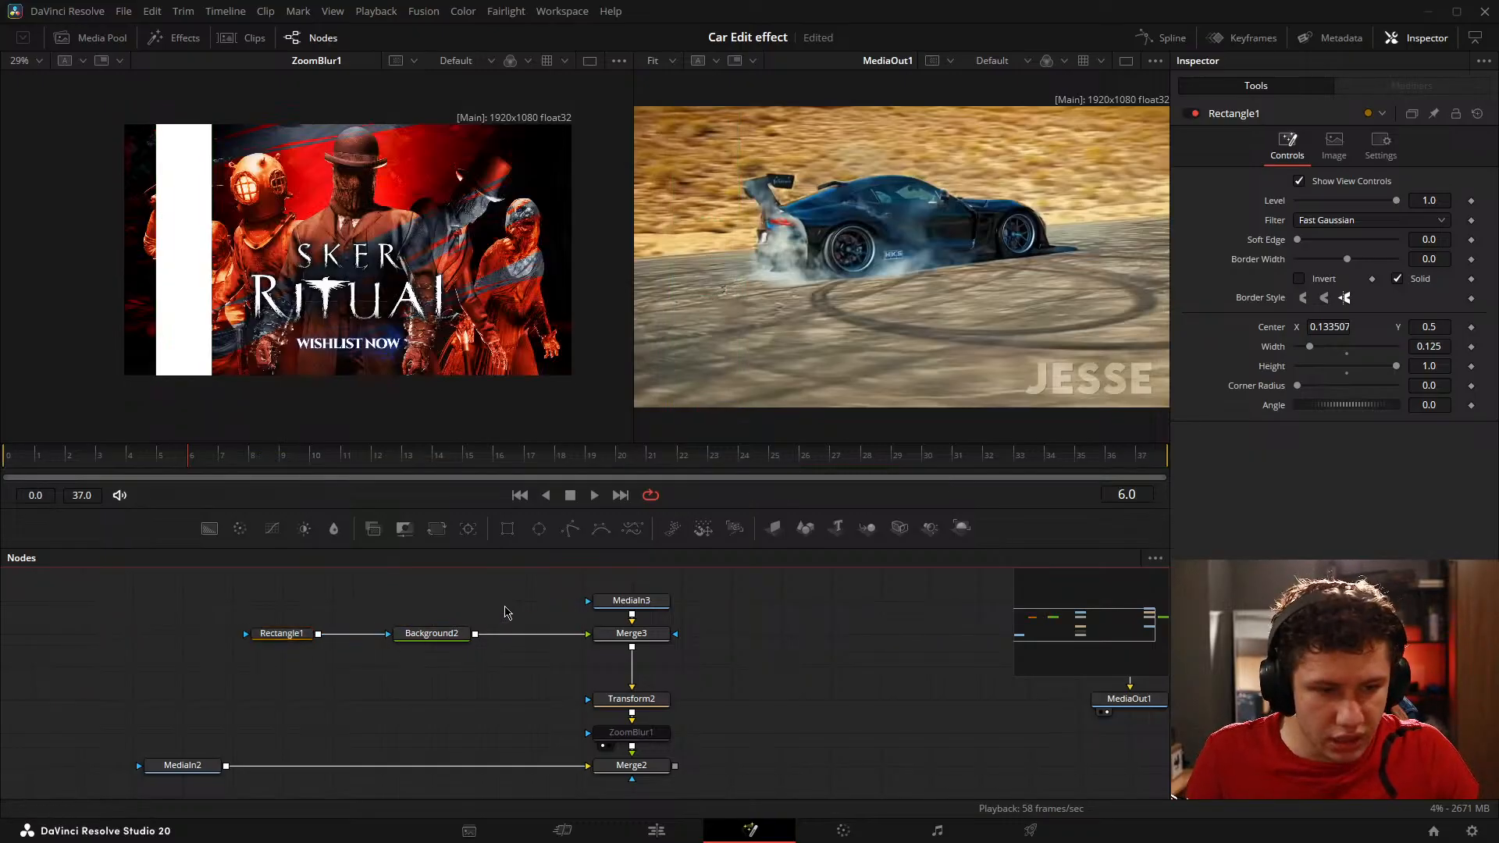
key("ctrl+shift+v")
left_click_drag(429, 639, 463, 599)
left_click_drag(534, 637, 587, 600)
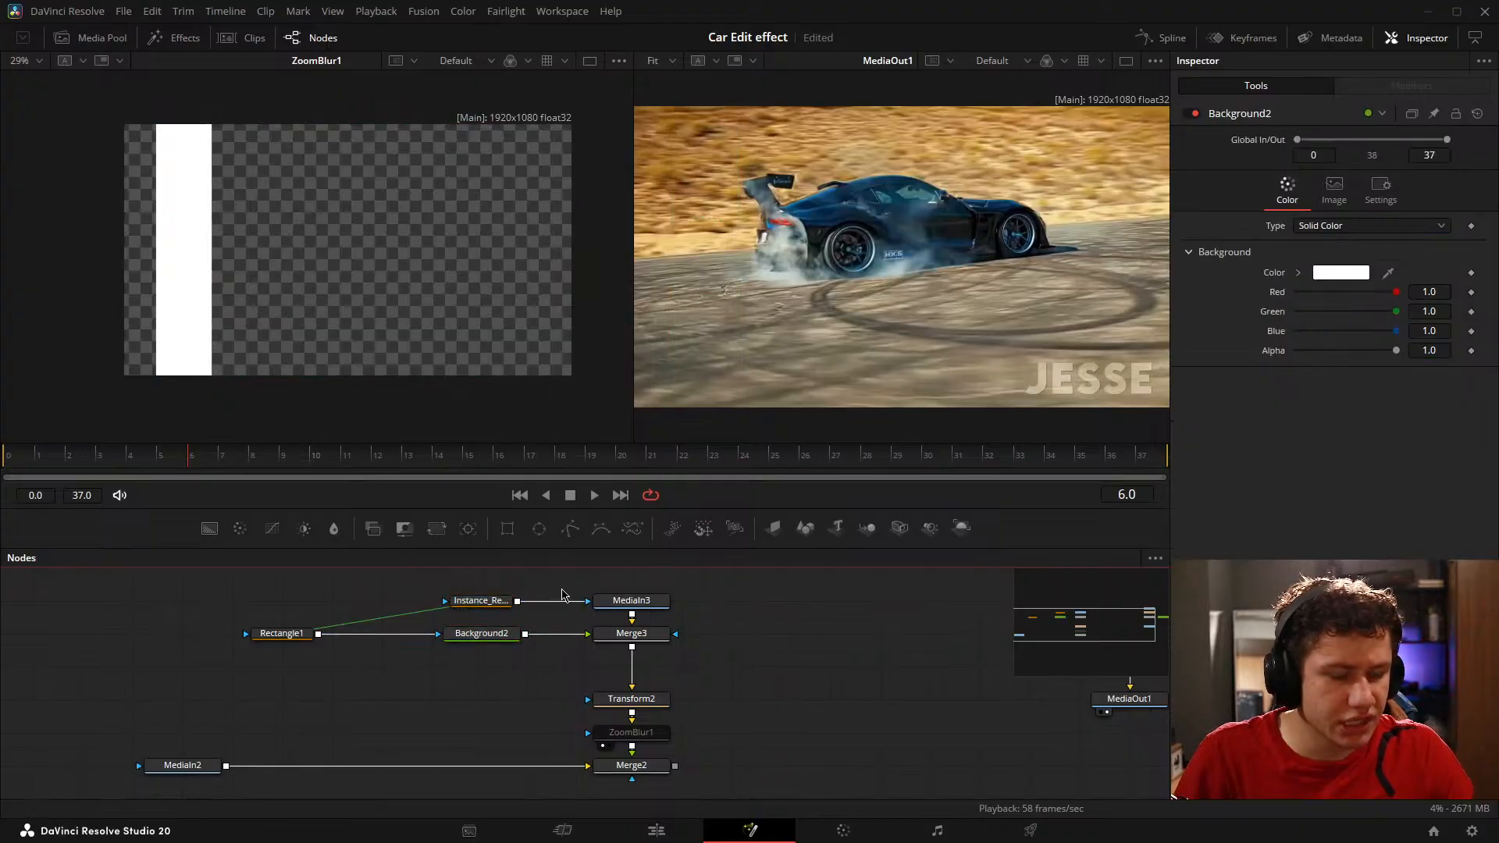
Step: Compare the controls of the Rectangle1 instance with Rectangle1, and show MediaIn3's settings
left_click(478, 600)
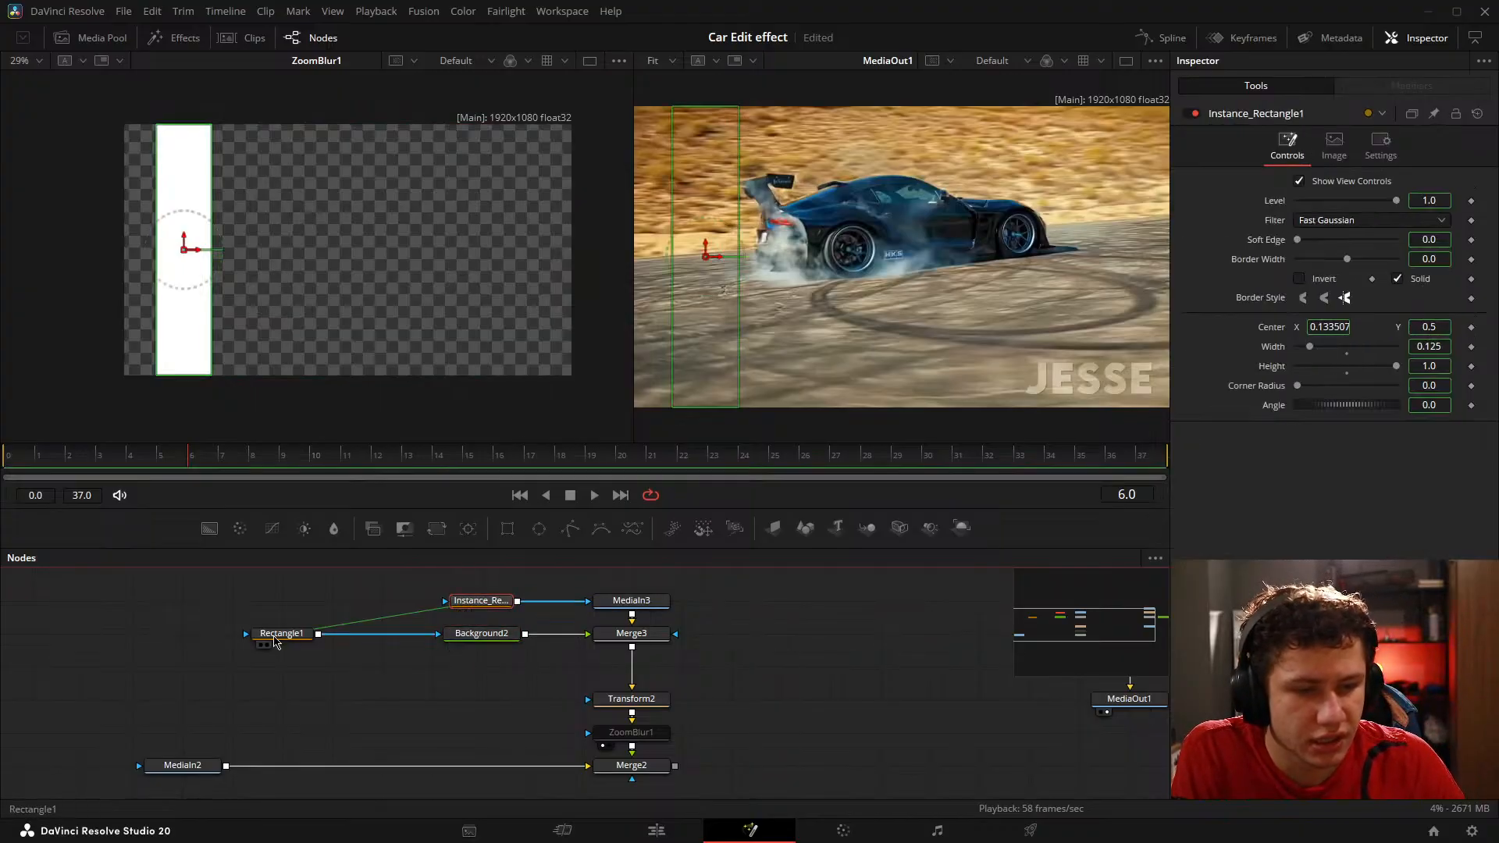
left_click(283, 636)
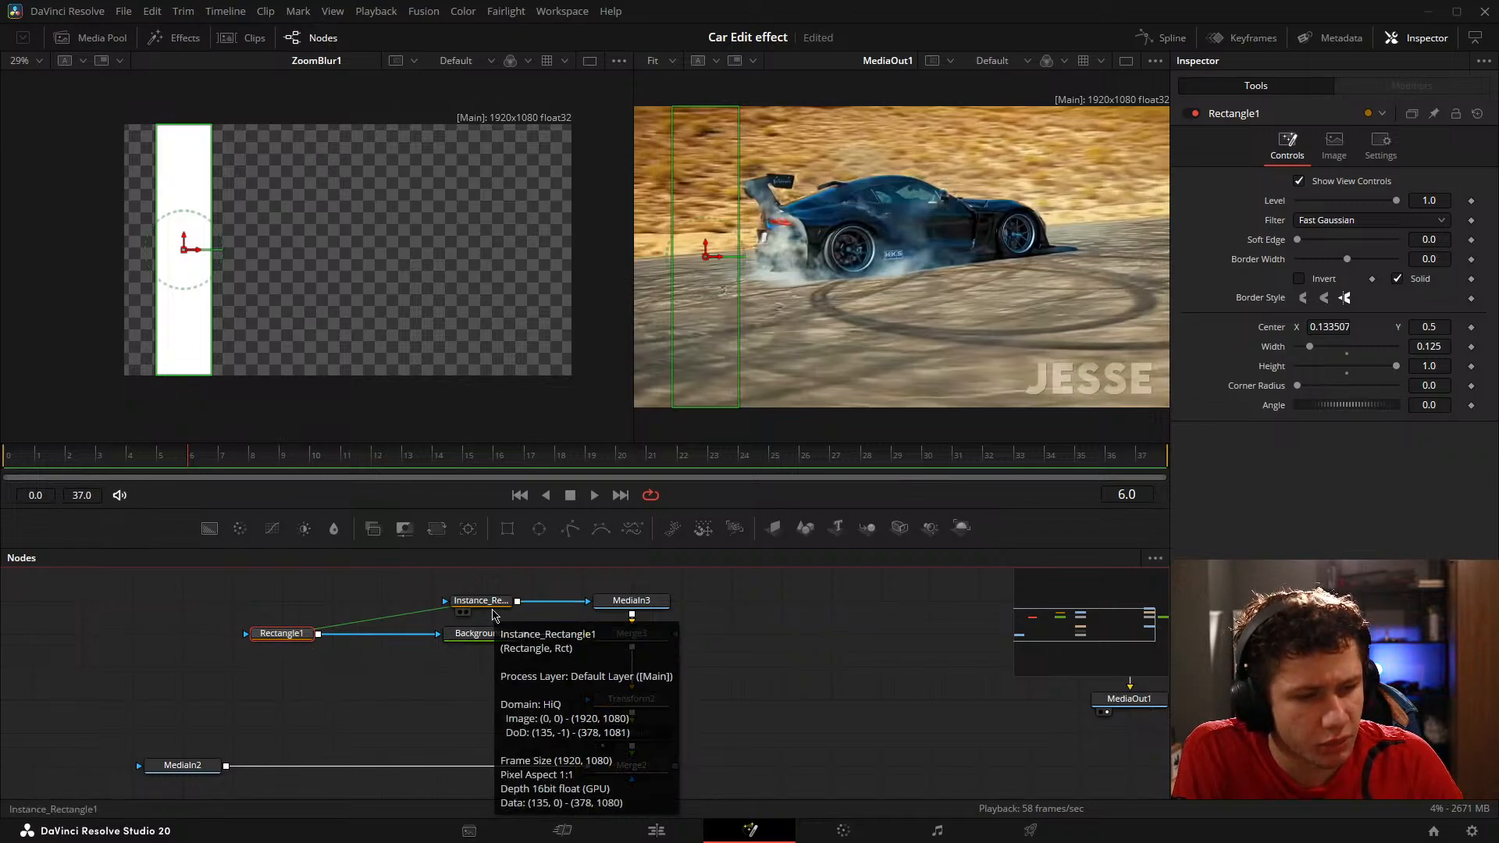
left_click(480, 601)
left_click(631, 606)
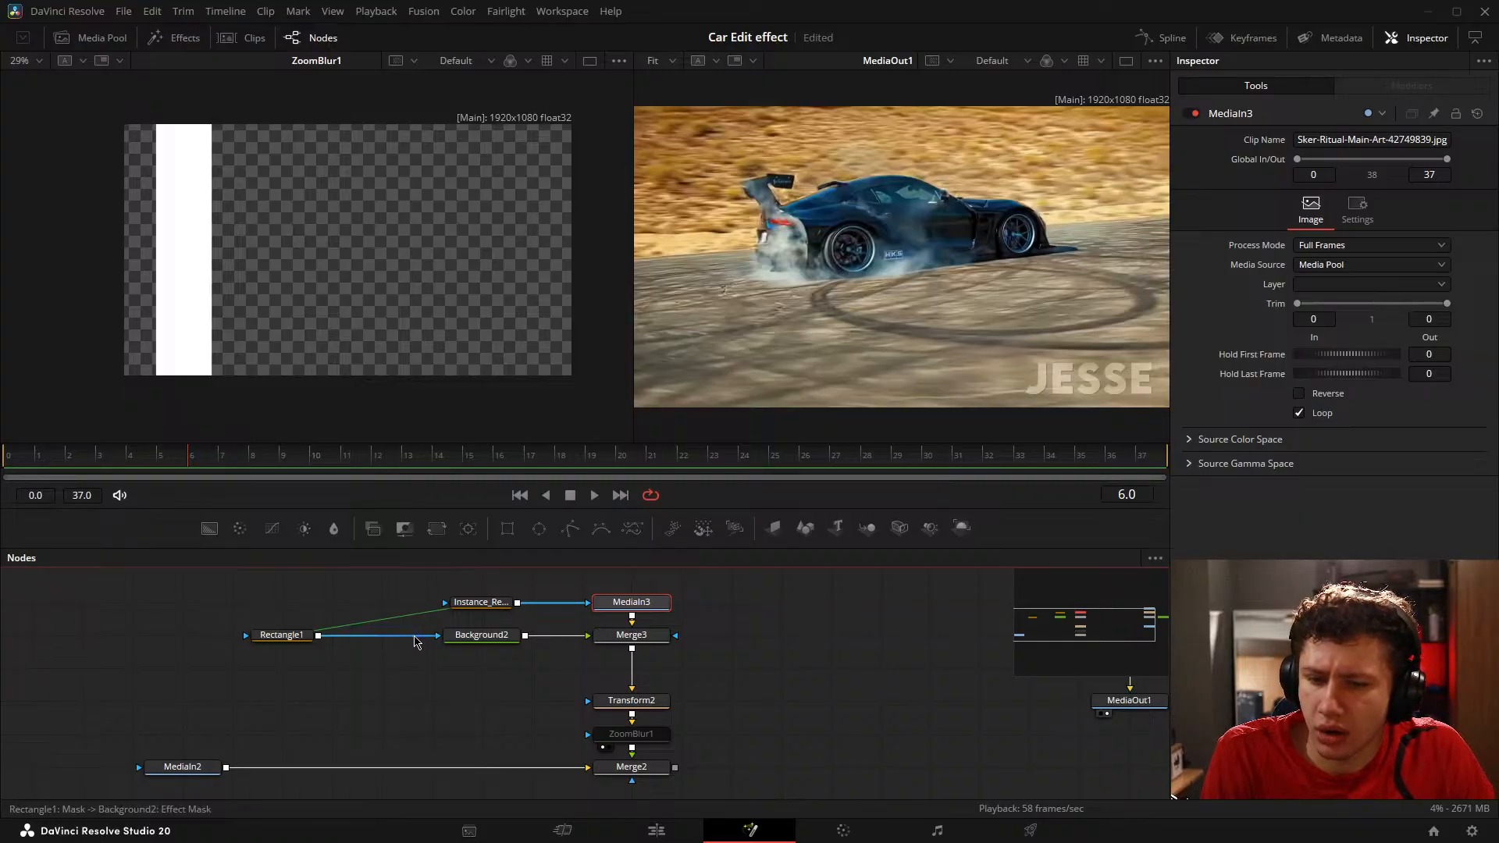
Step: Disconnect Rectangle1 from Background2 and scrub the car animation to frame 23
left_click(415, 637)
left_click_drag(677, 748, 660, 747)
left_click_drag(937, 648, 793, 650)
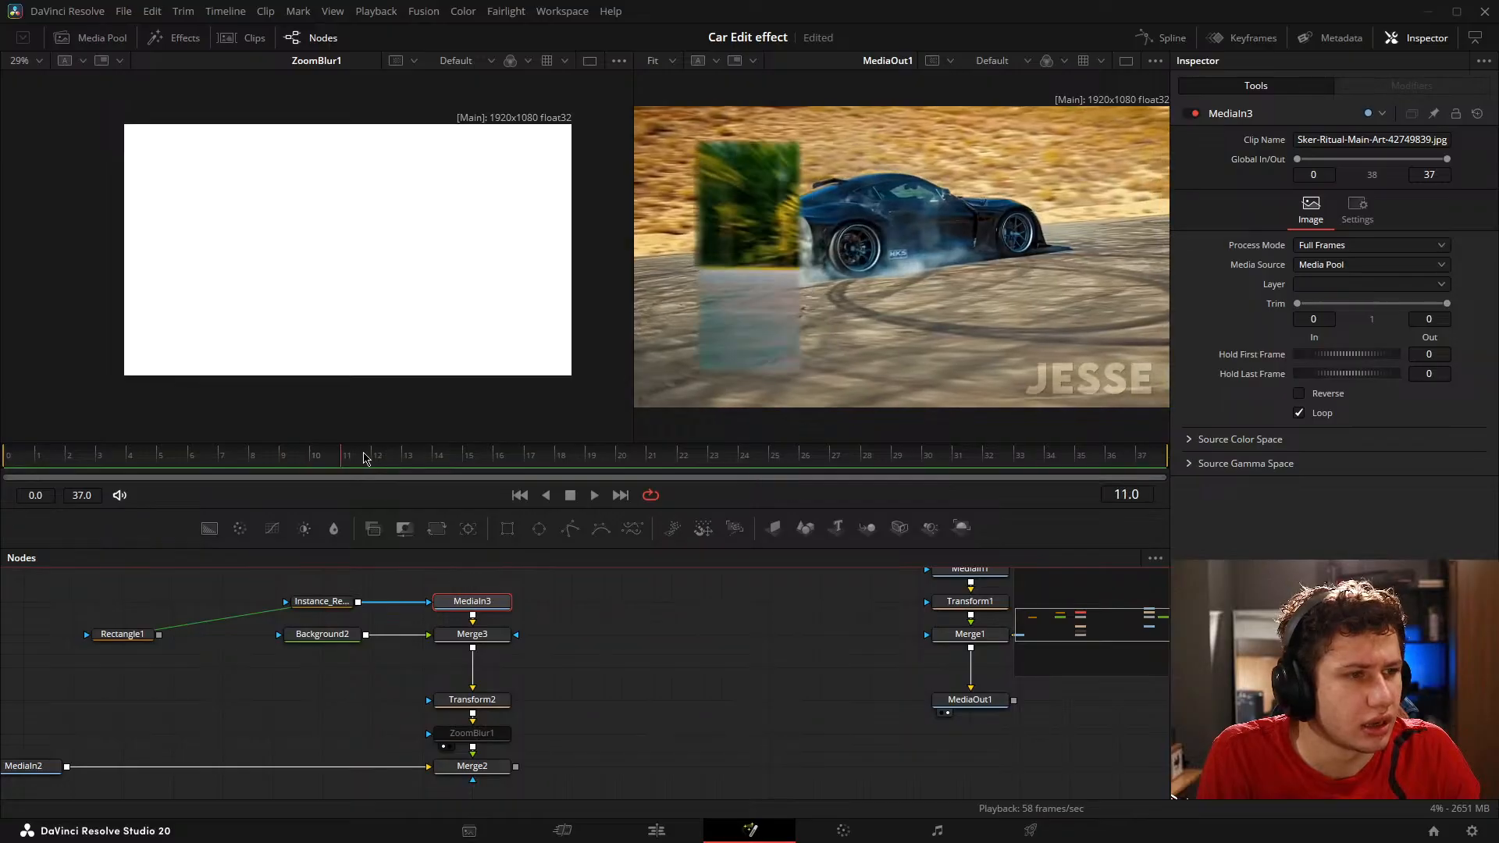
left_click_drag(218, 456, 734, 407)
Step: Reconnect Rectangle1 to Background2's effect mask and return the playhead to frame 0
left_click_drag(429, 617, 547, 620)
left_click_drag(287, 641, 335, 645)
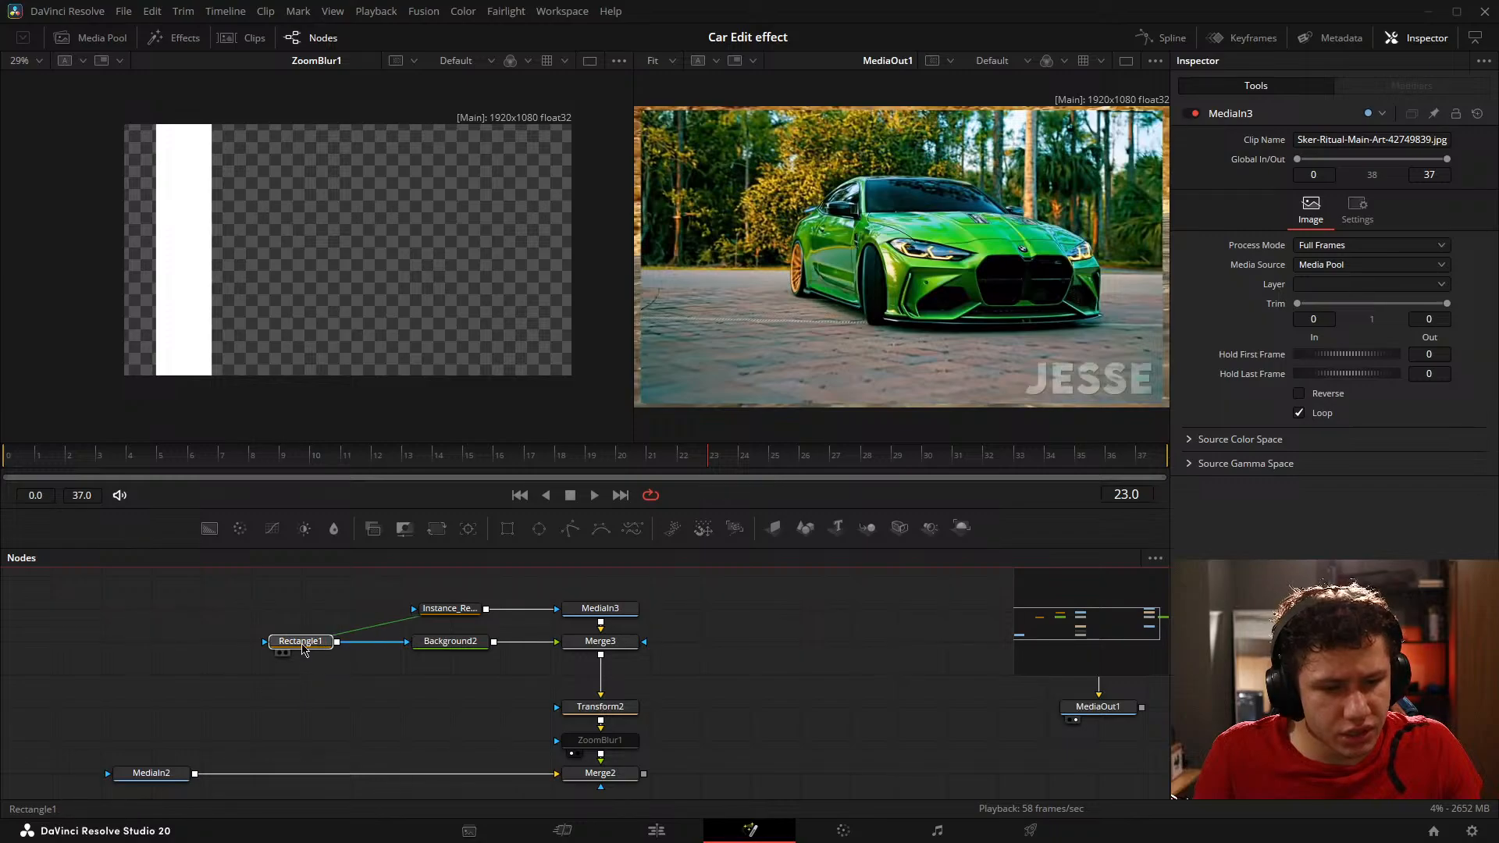
left_click(388, 718)
left_click(35, 469)
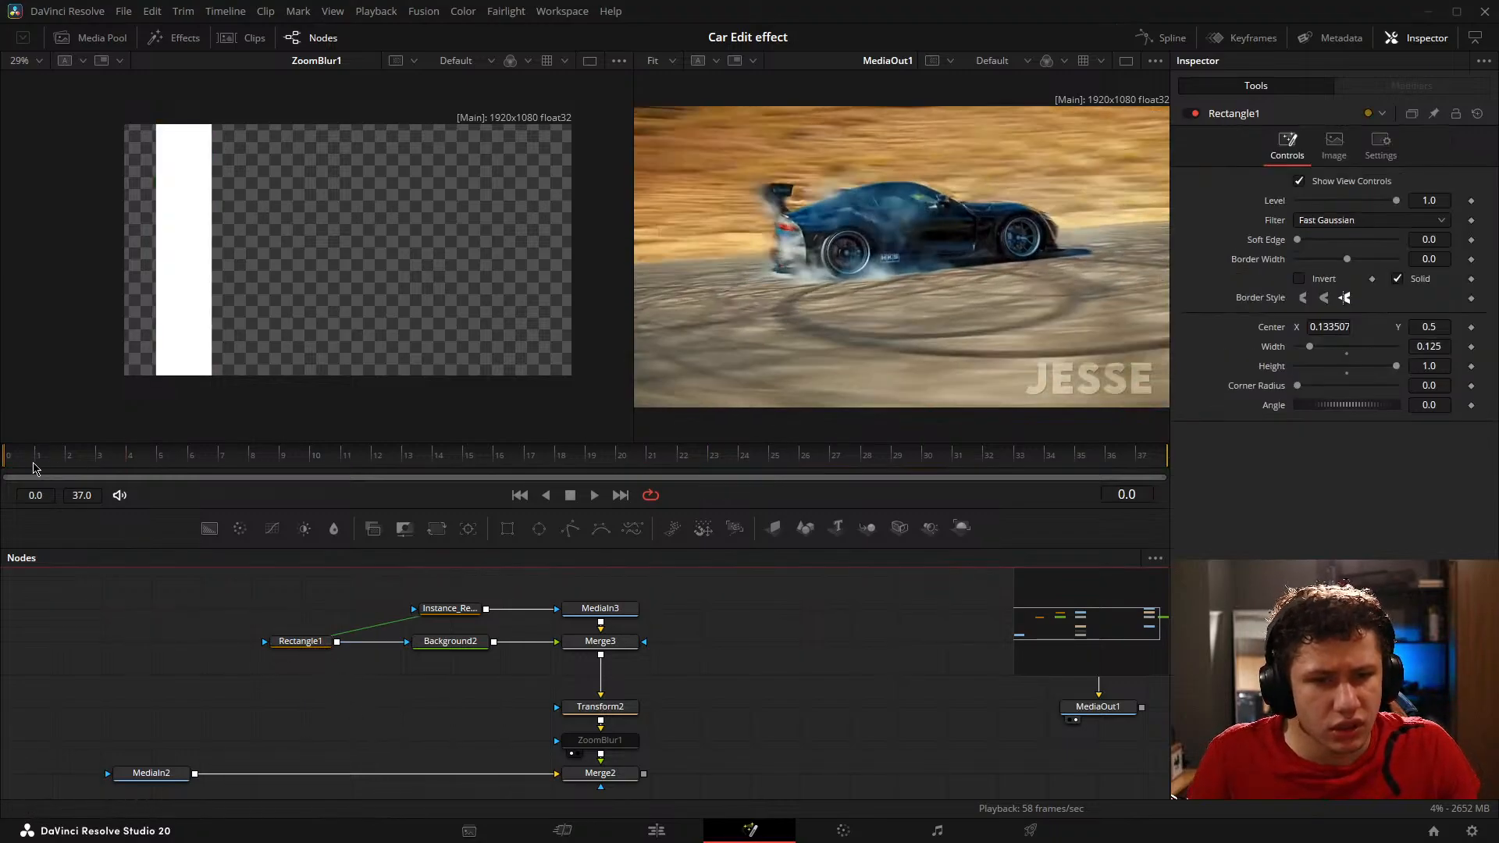
Step: Scrub the car transition forward to frame 15 and return the playhead to frame 7
left_click_drag(34, 469, 266, 463)
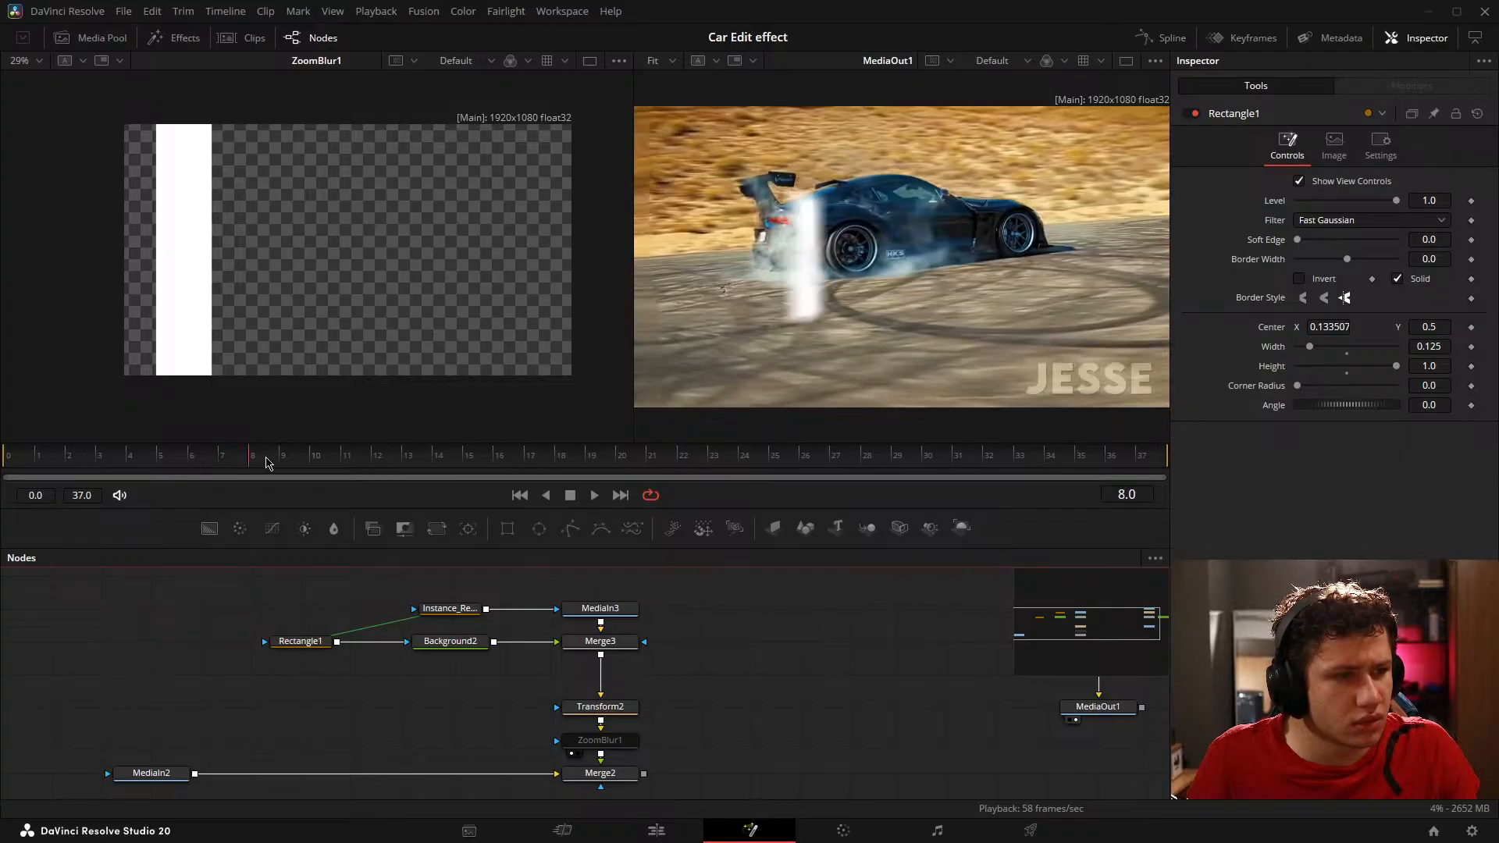
left_click_drag(709, 603, 742, 602)
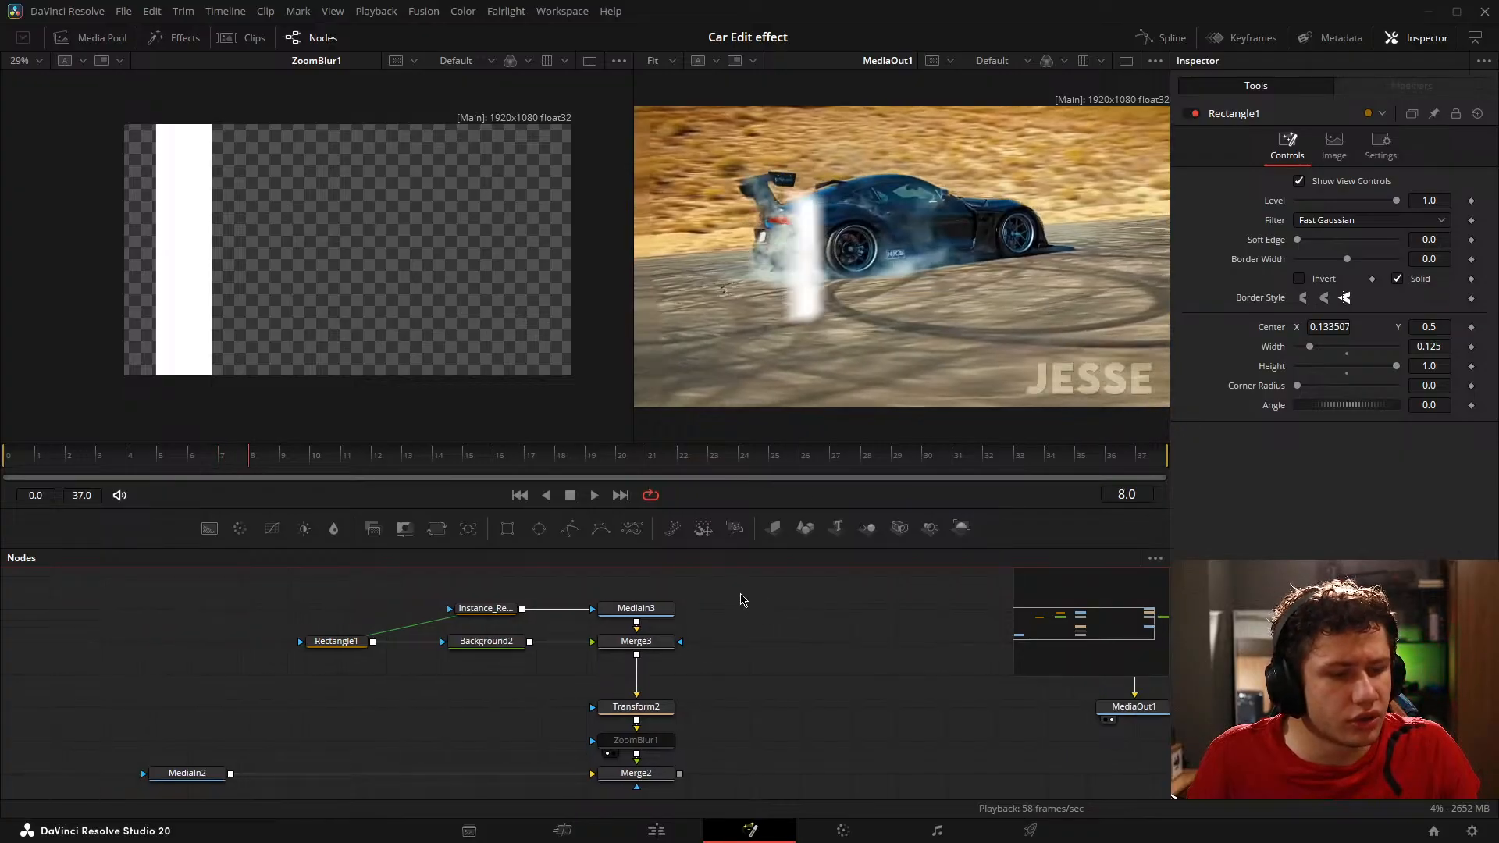
left_click_drag(733, 703, 709, 670)
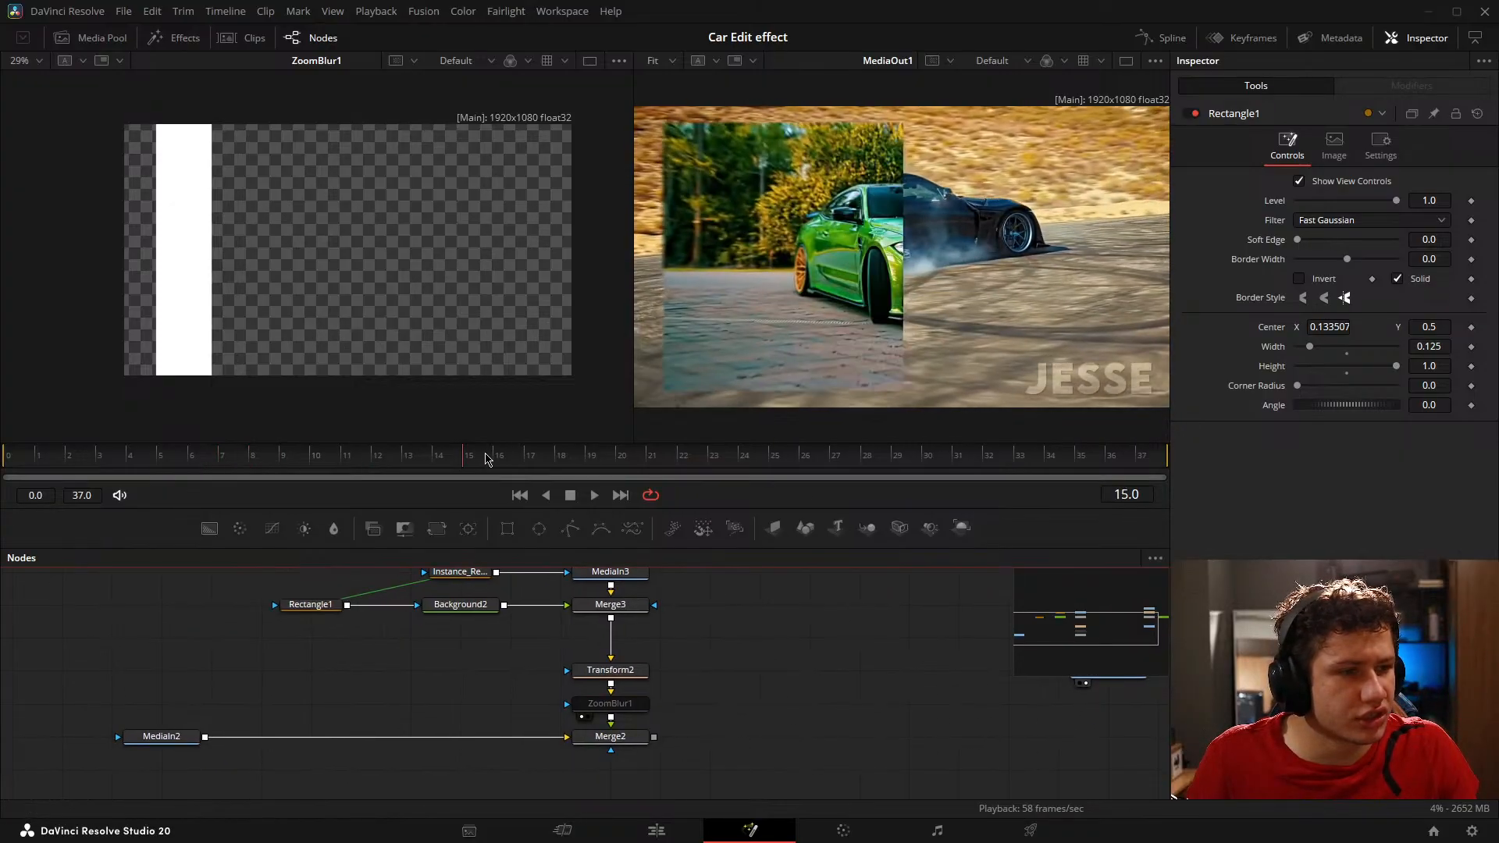
left_click_drag(485, 459, 218, 467)
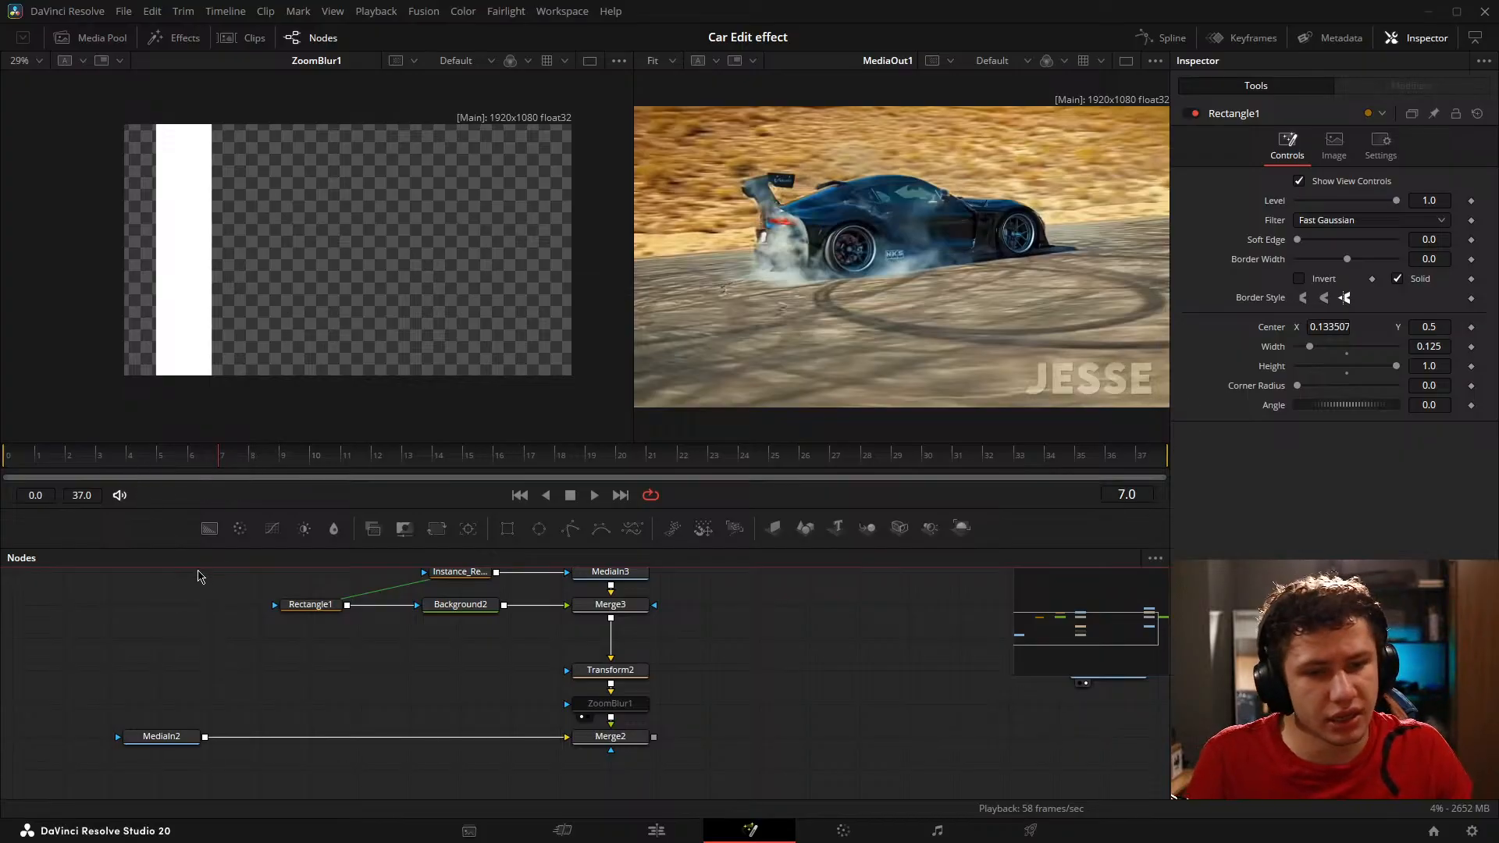
Step: Delete the instanced rectangle node feeding MediaIn3's mask and select the original Rectangle1
left_click_drag(327, 647, 385, 676)
left_click(360, 634)
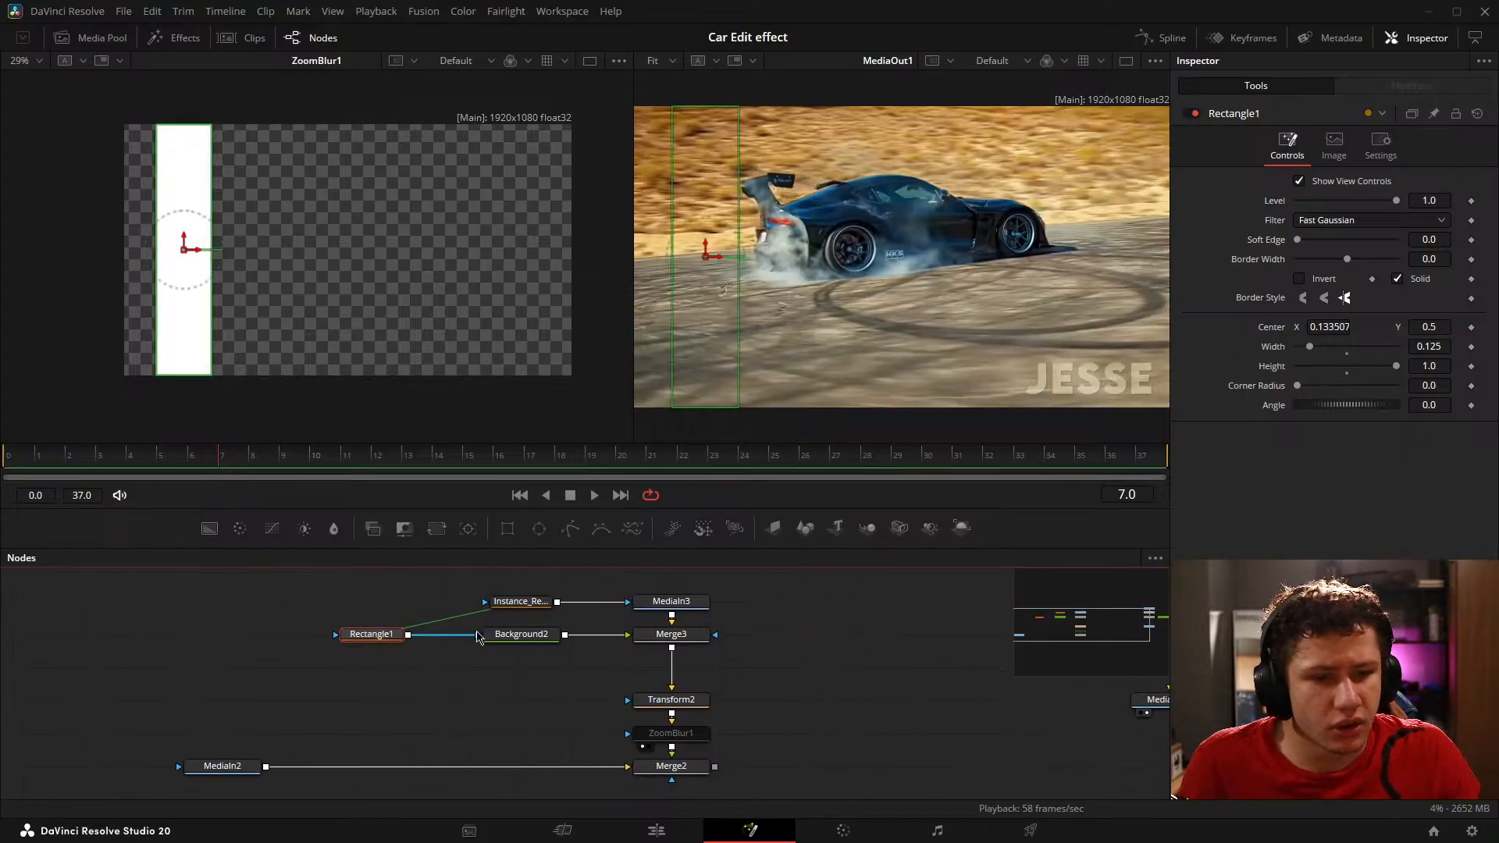
left_click_drag(537, 609, 389, 609)
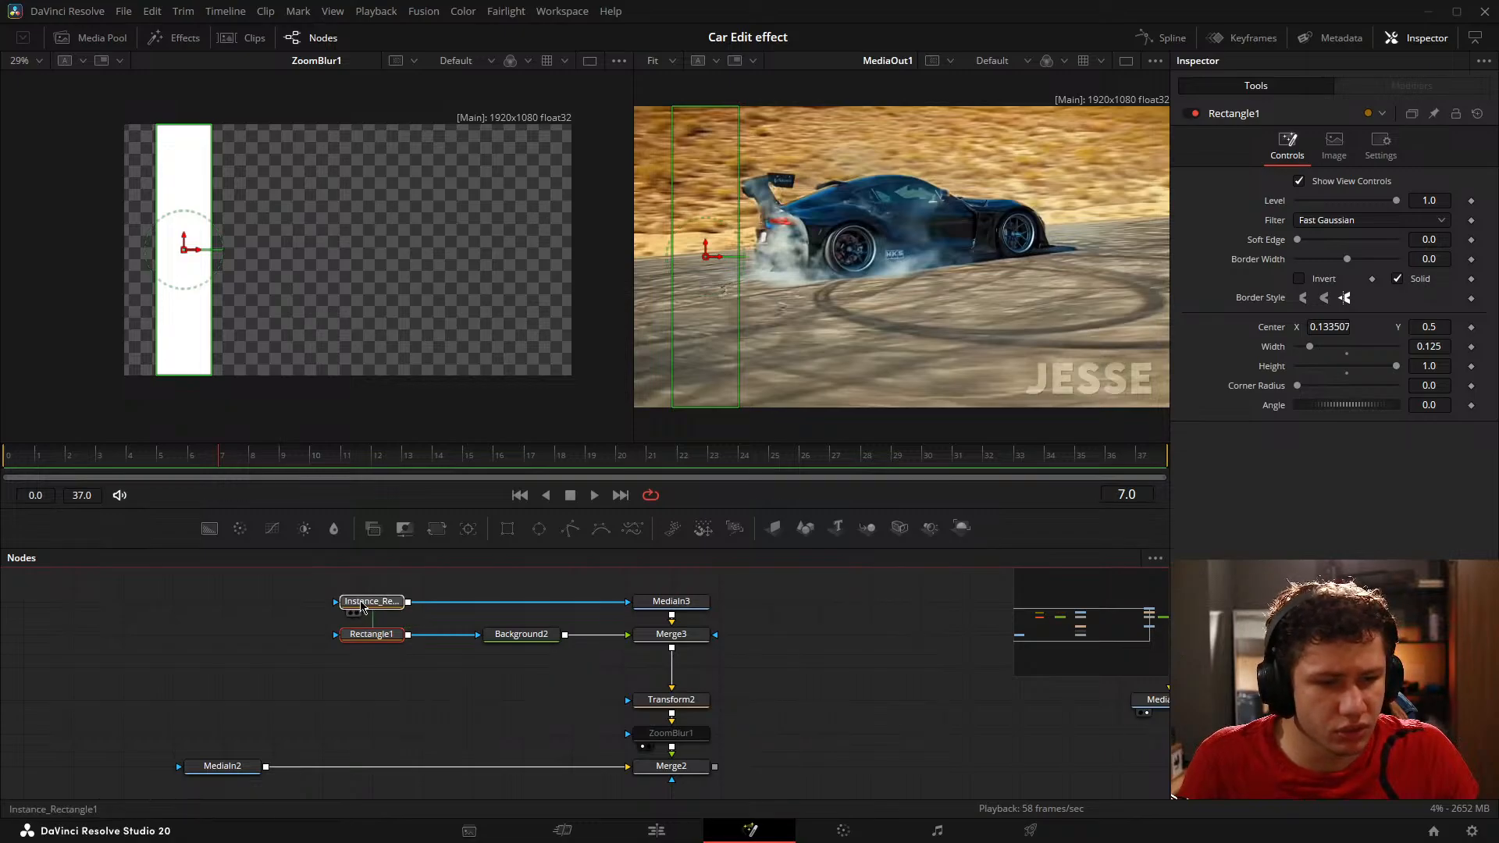
key("Delete")
left_click(373, 635)
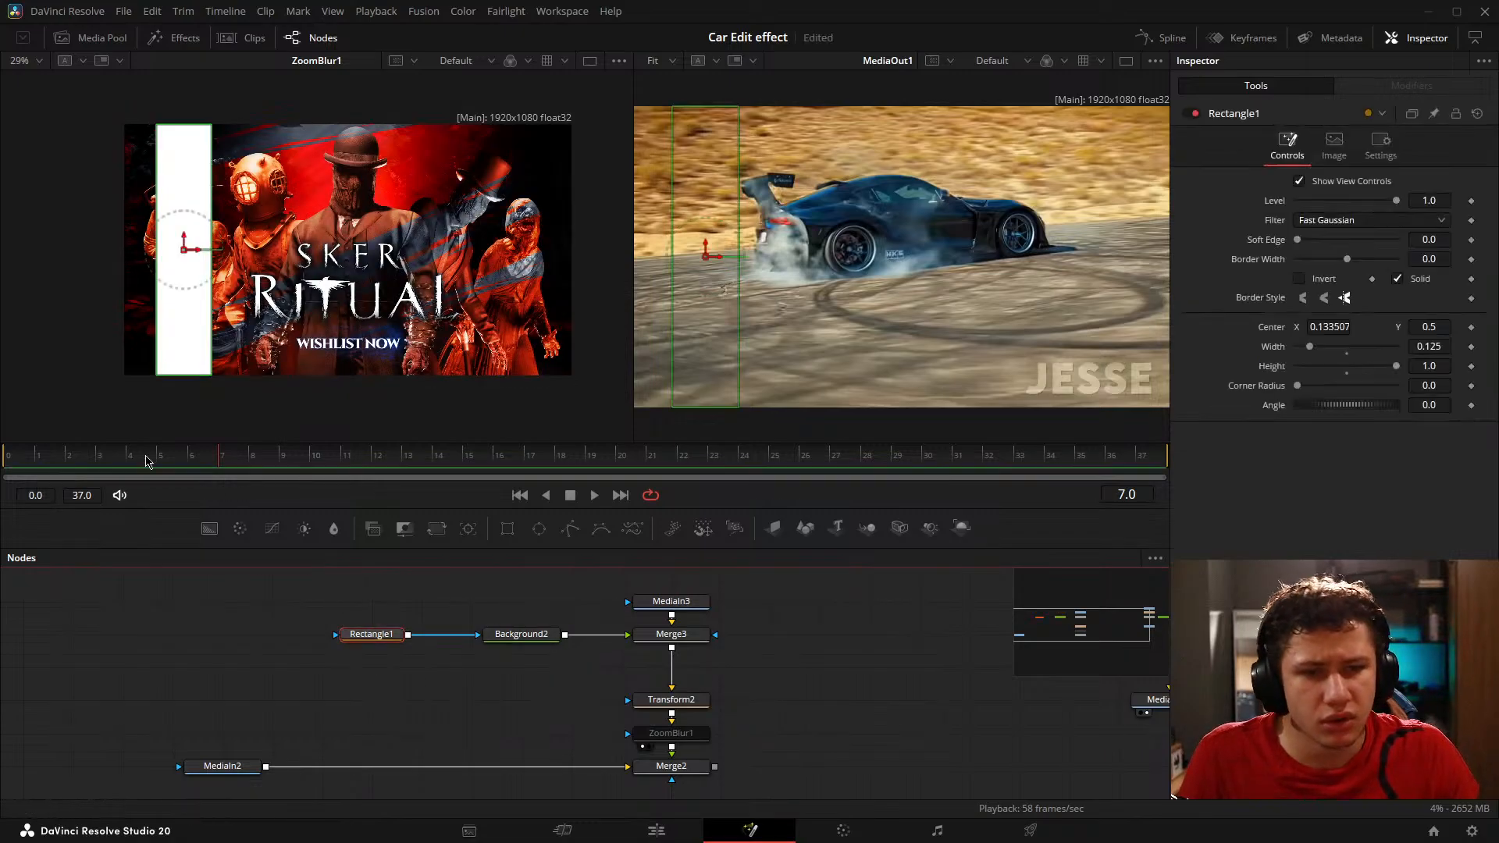
Step: Scrub through the opening frames and park the playhead on frame 7, just before the white bar enters
left_click(36, 460)
left_click_drag(51, 470, 257, 474)
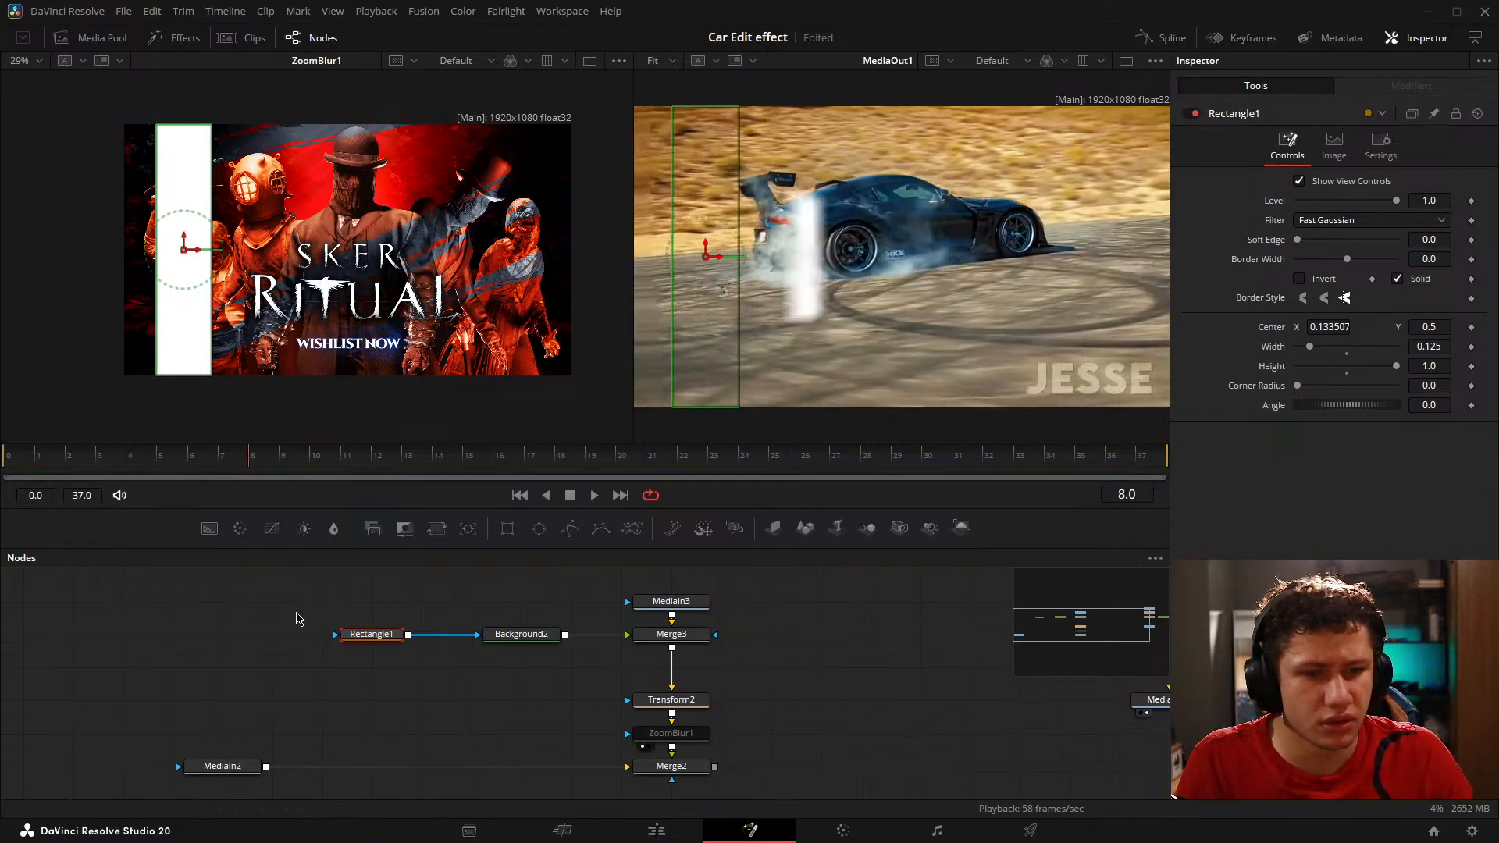
key("Left")
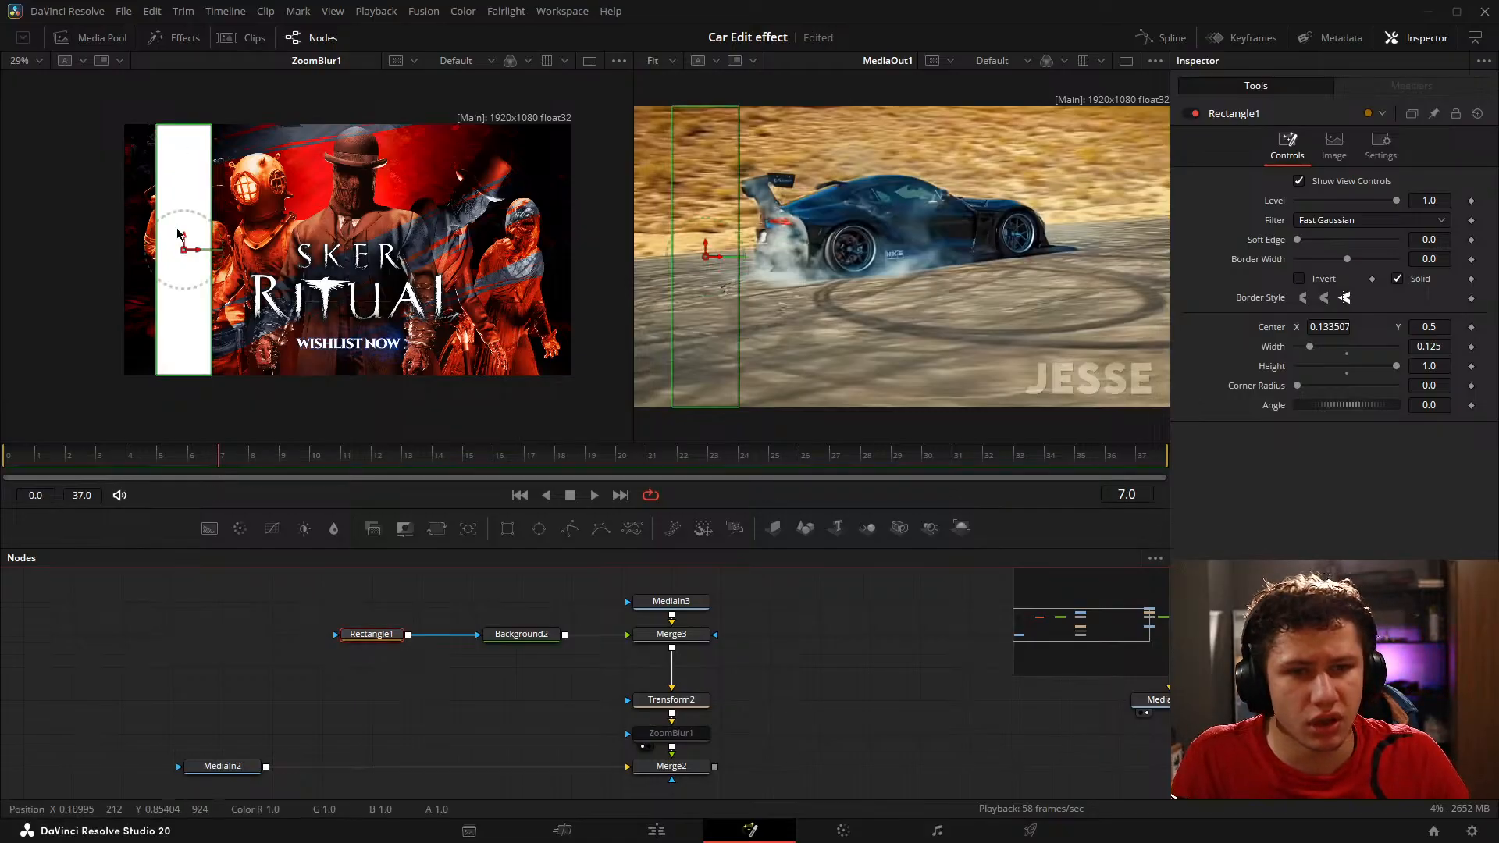
Step: Move the Rectangle1 mask to the image's left edge and set its Center X to 0.062
mouse_move(179, 233)
left_mouse_down()
mouse_move(150, 230)
mouse_move(180, 221)
left_mouse_up()
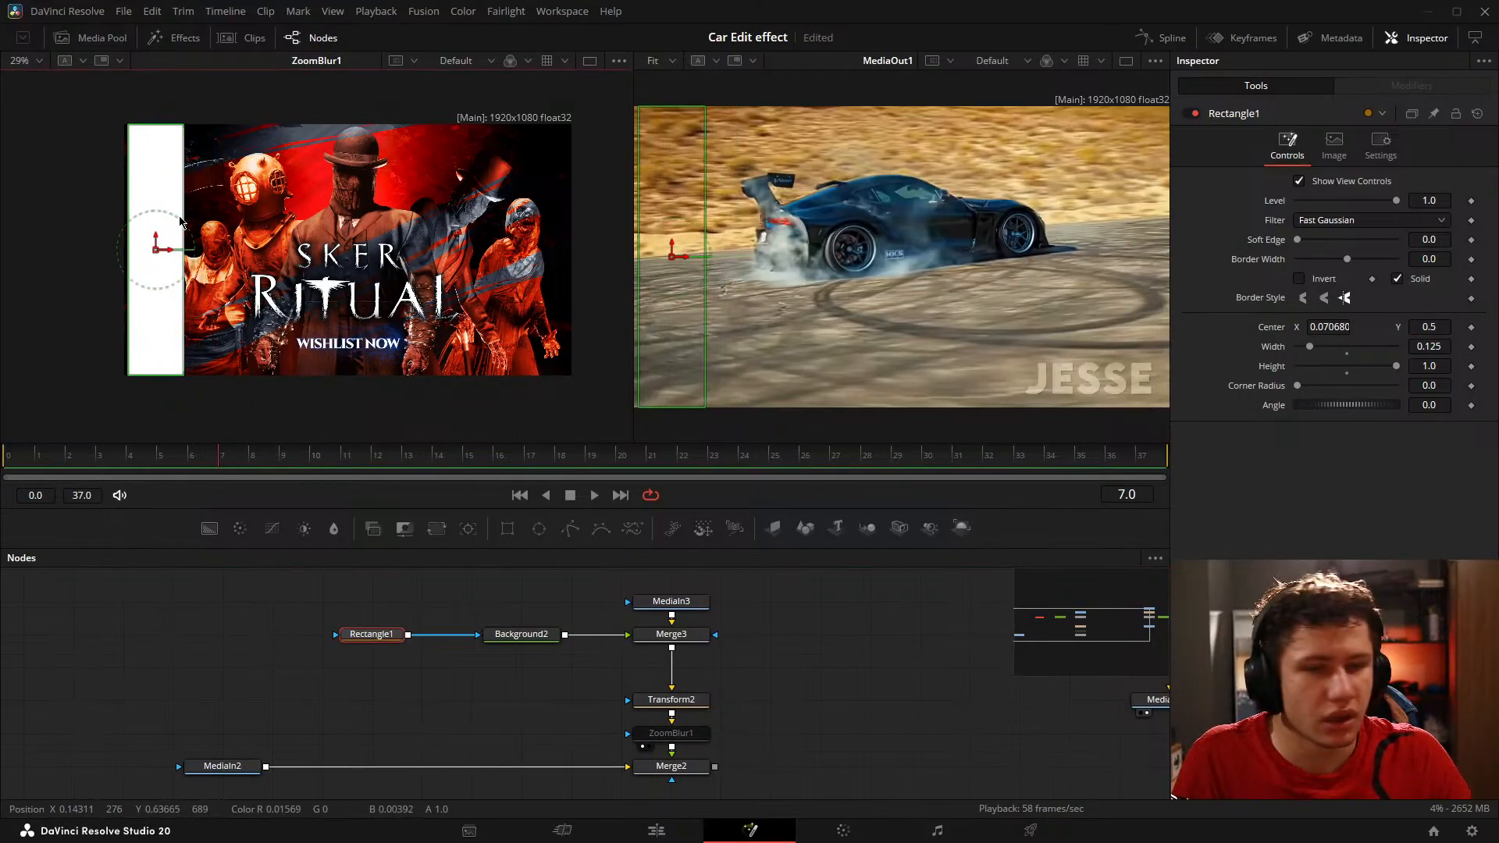
scroll(117, 228, "up", 6)
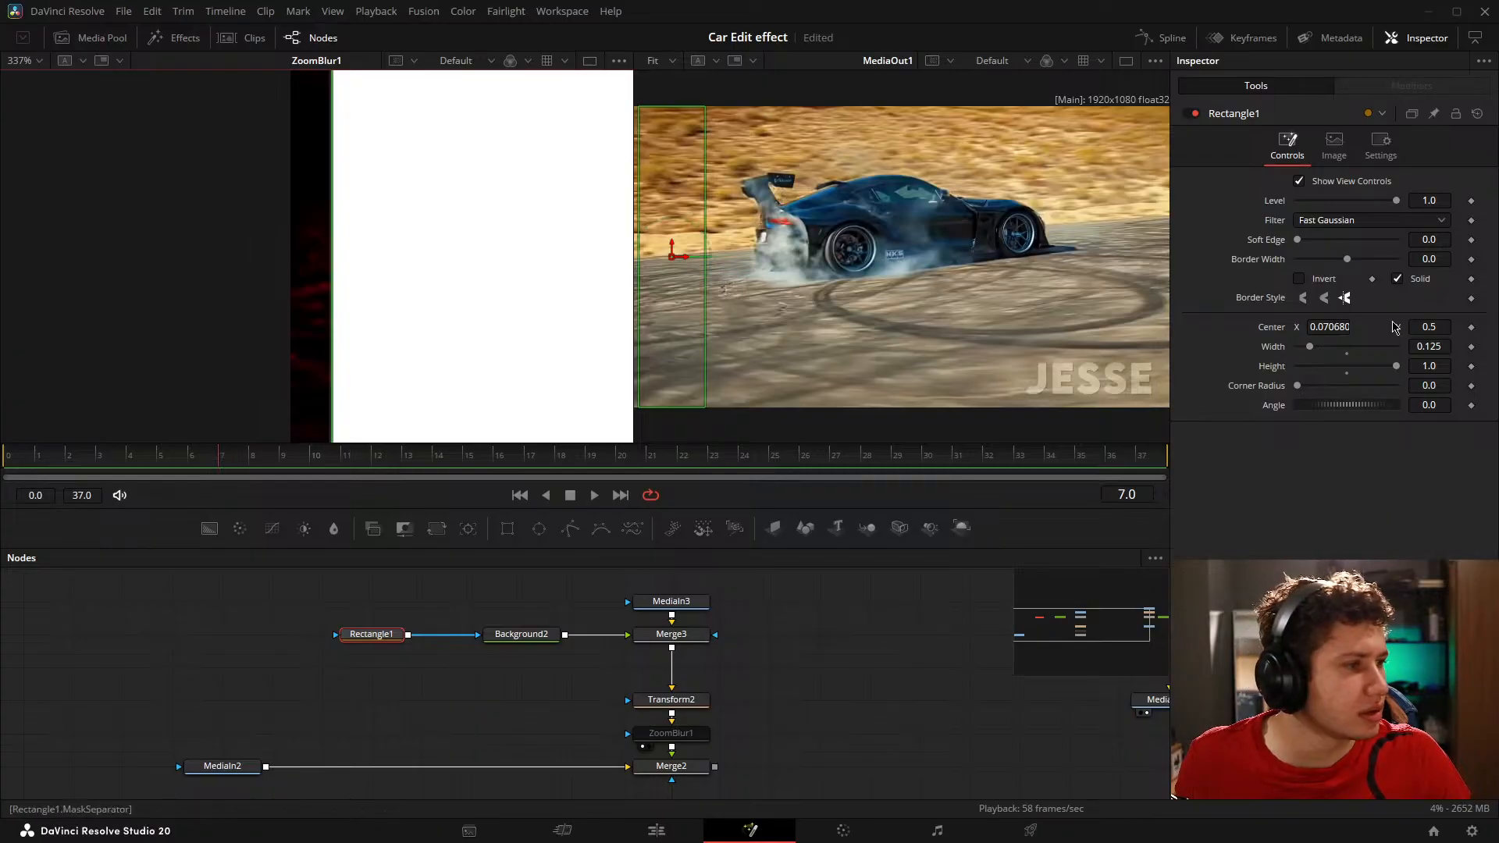
left_click_drag(1325, 327, 1345, 298)
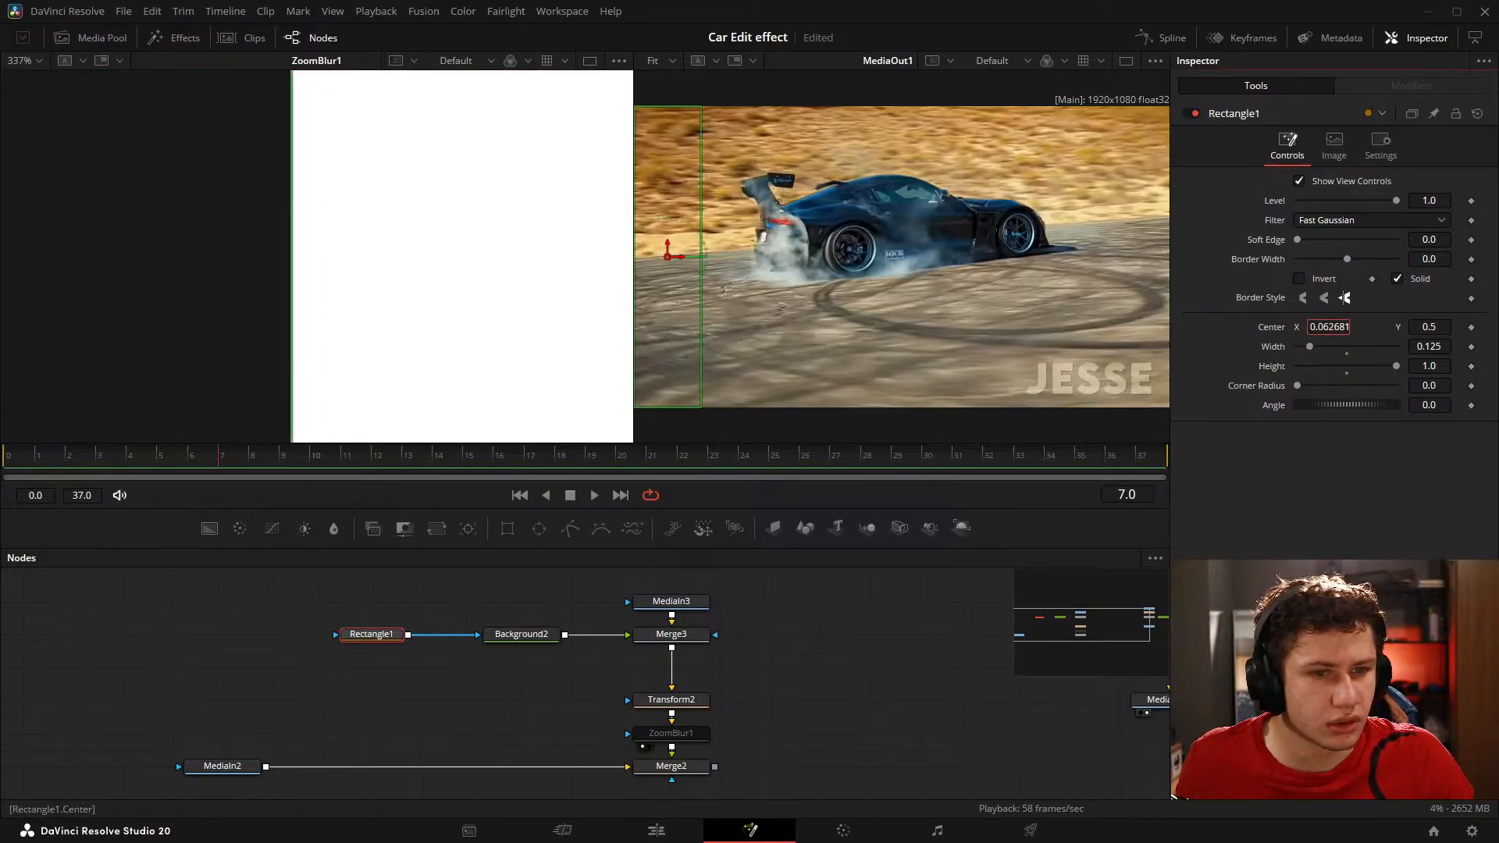
left_click(1348, 328)
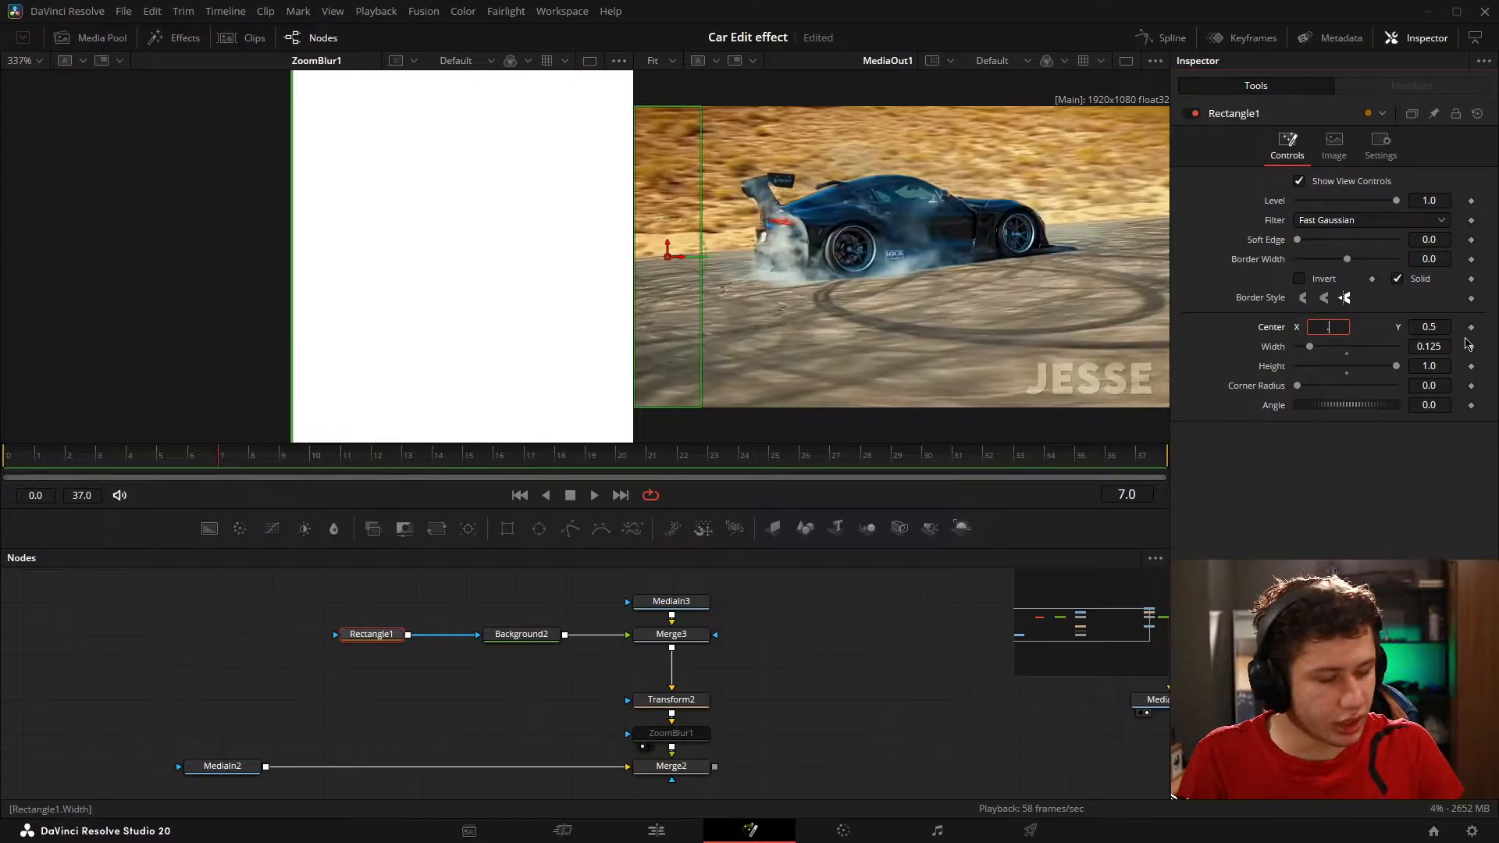
type(".062")
key("Return")
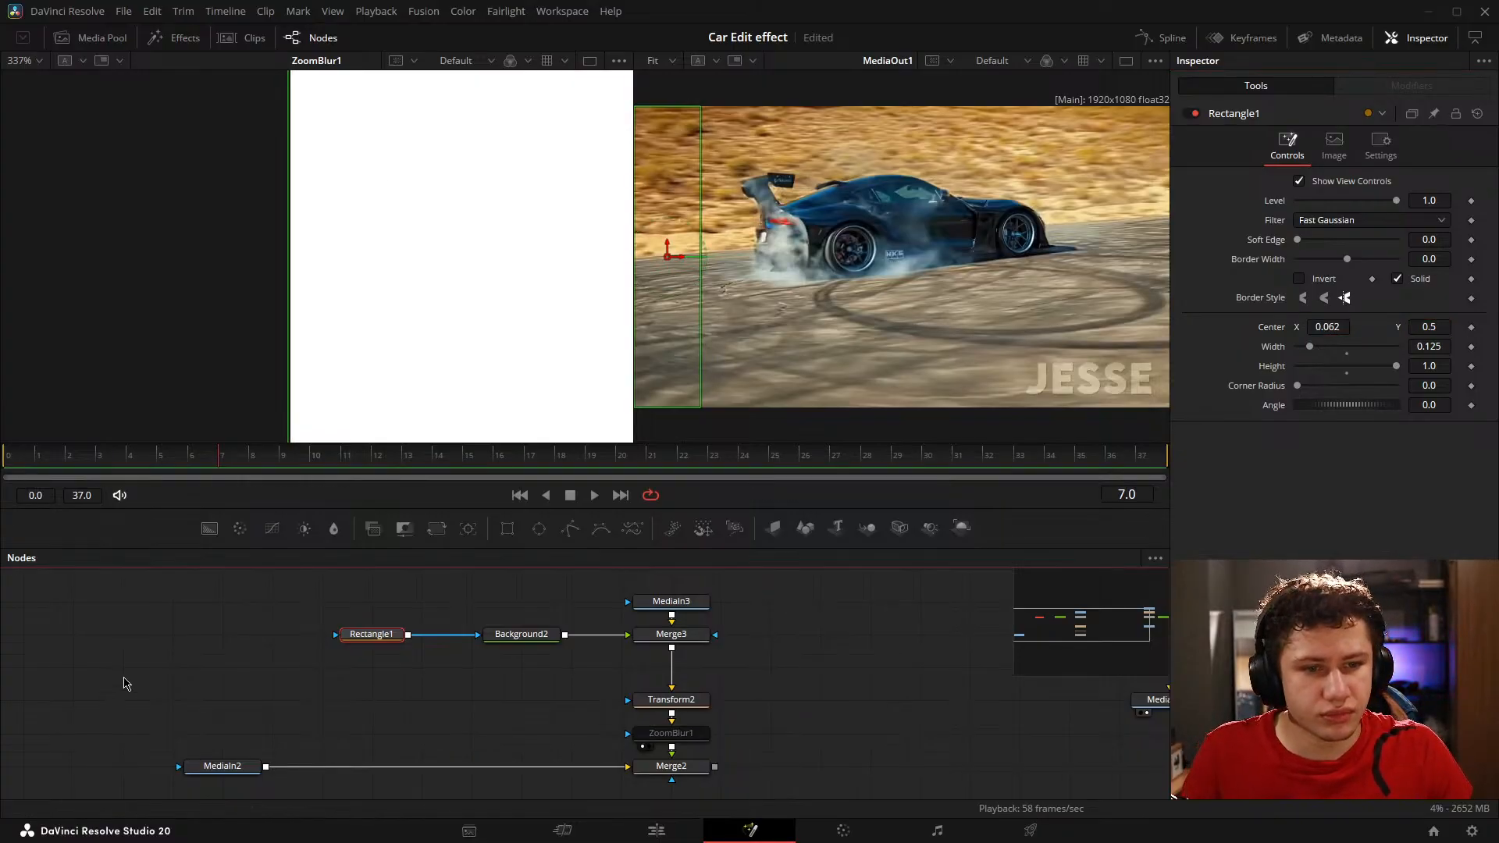
scroll(457, 208, "down", 10)
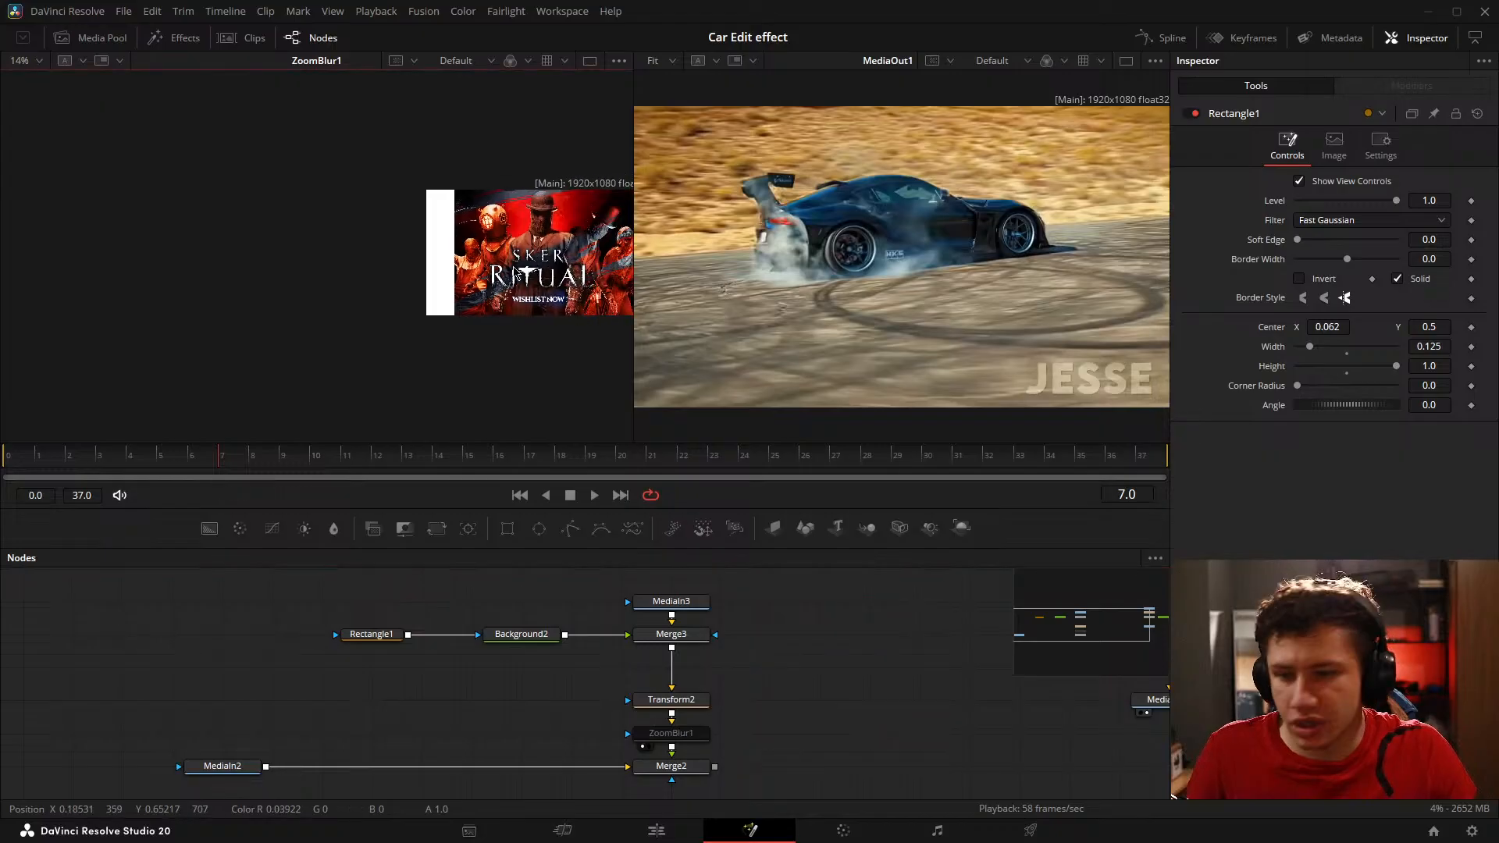
key("ctrl+f")
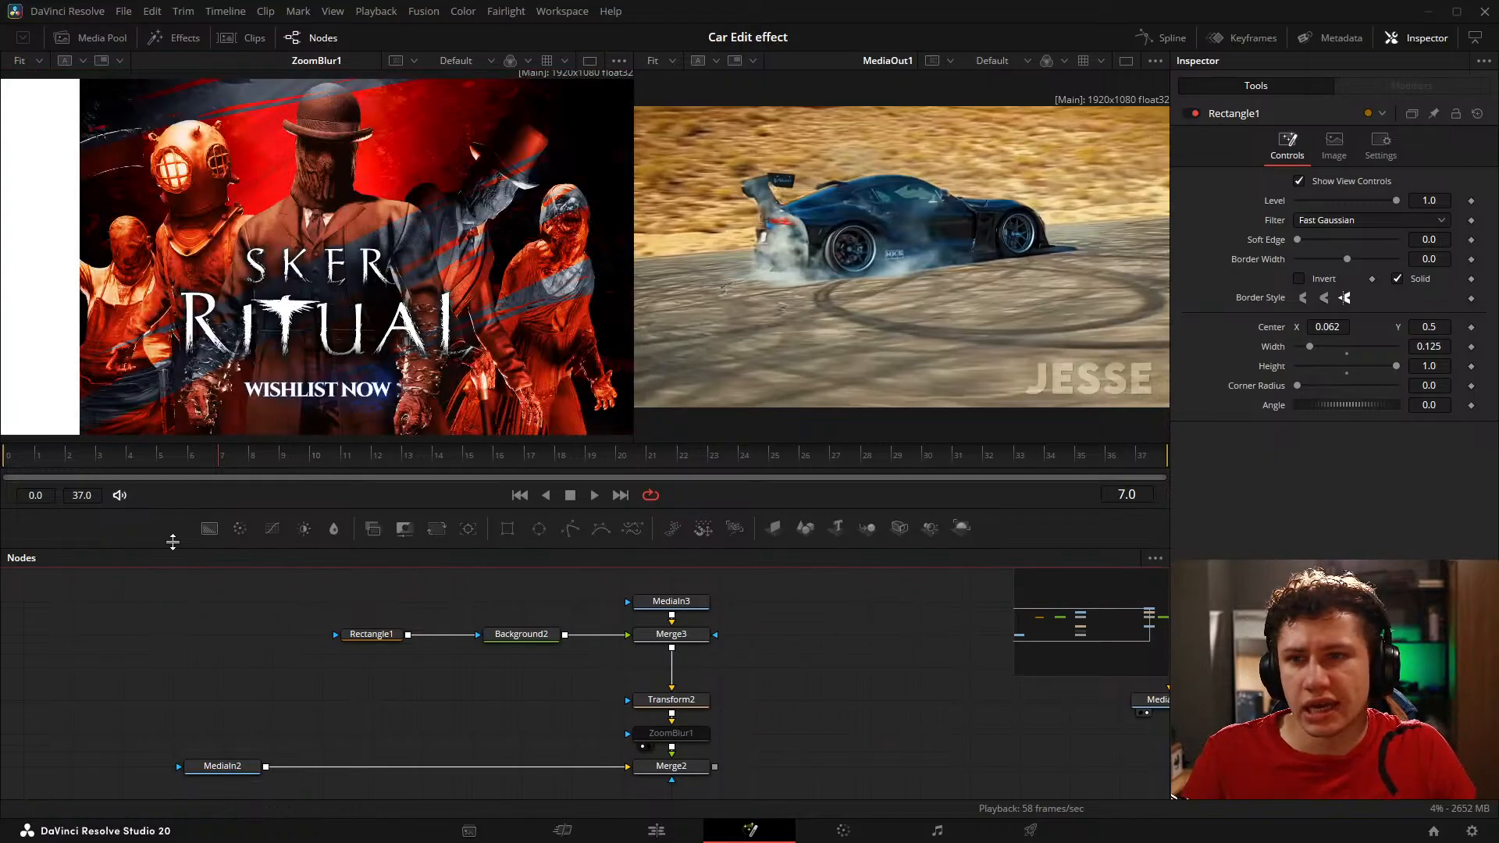
scroll(181, 303, "down", 3)
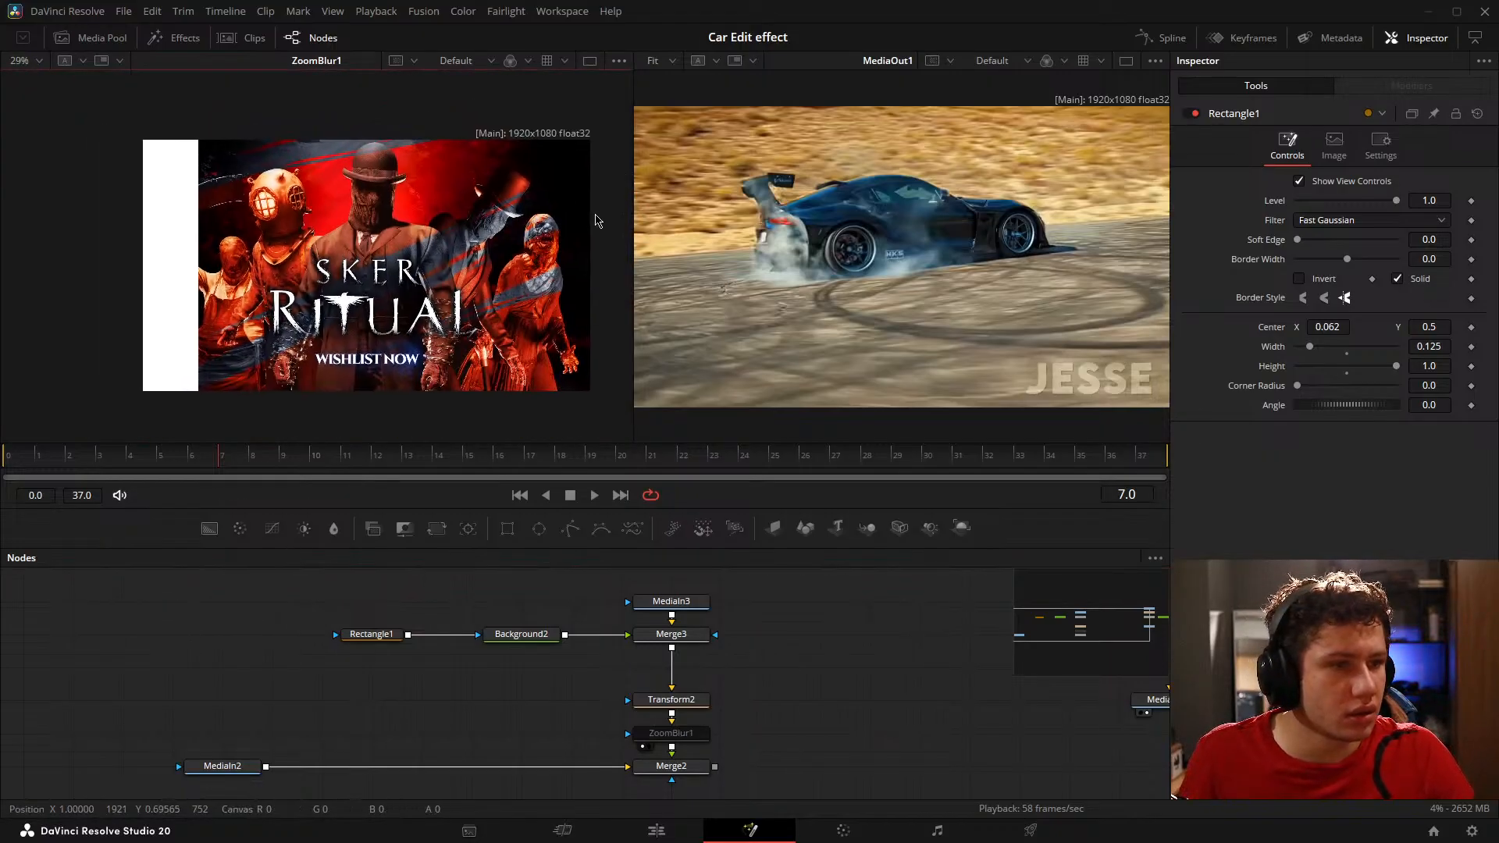
Step: Move Rectangle1 closer to Background2 and add vertical space between MediaIn3 and Merge3 in the node graph
left_click(372, 634)
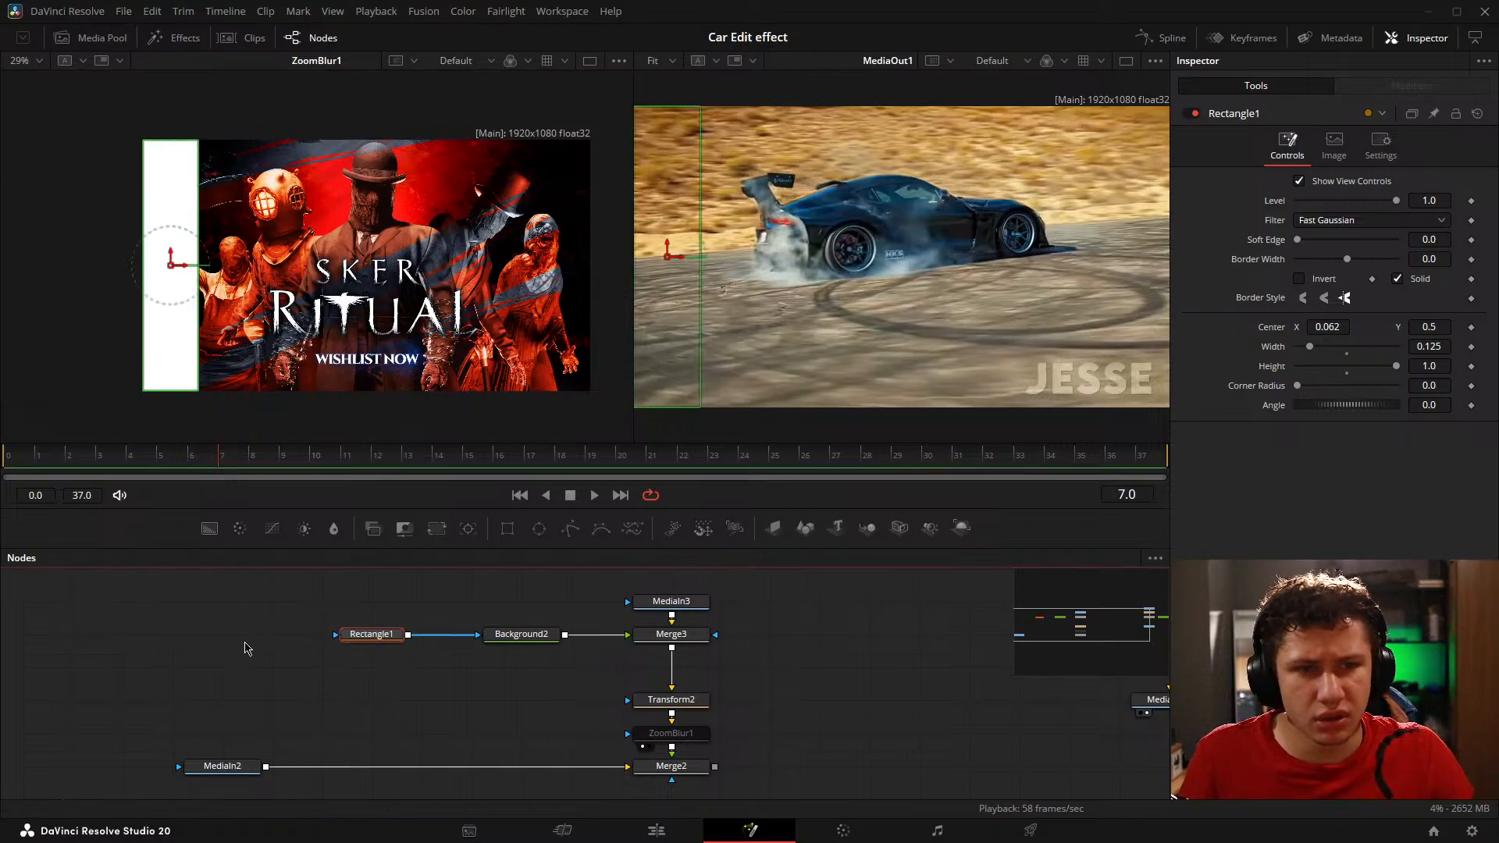
left_click_drag(287, 617, 598, 699)
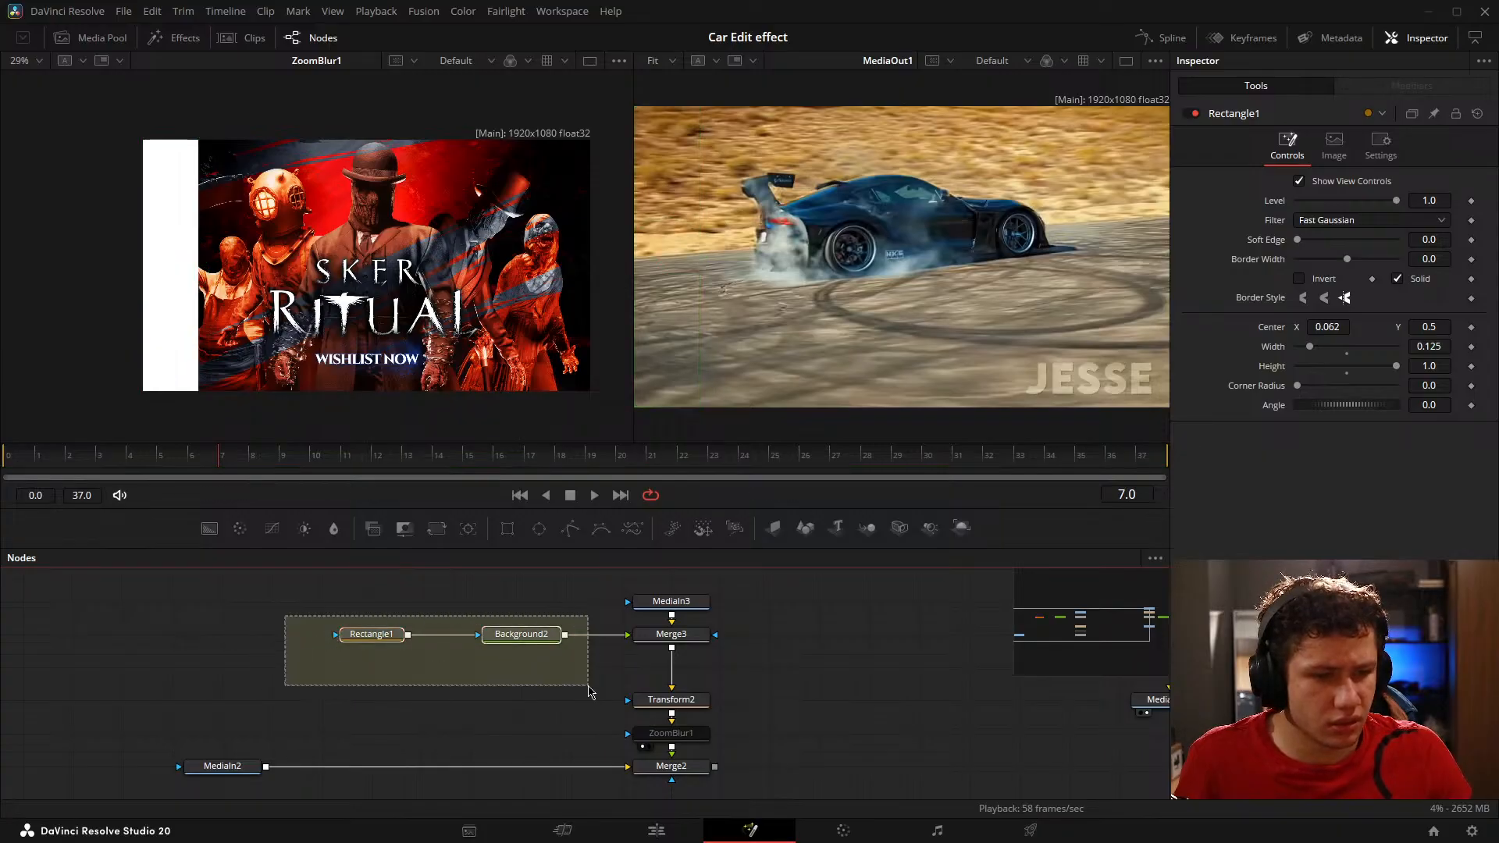
left_click(543, 639)
left_click(512, 678)
left_click_drag(390, 640, 439, 641)
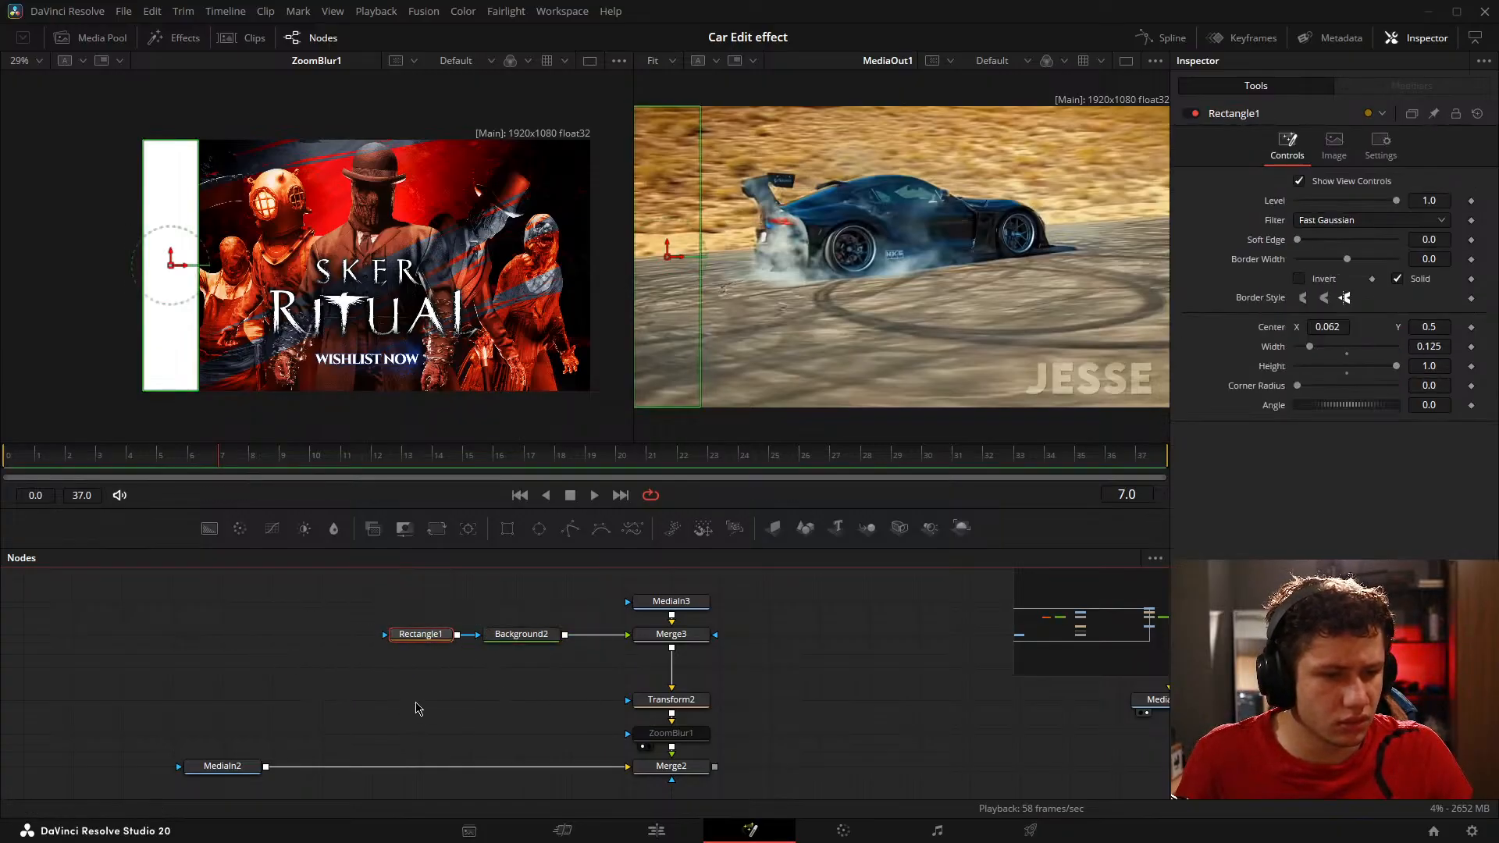
left_click(422, 705)
left_click_drag(625, 686, 485, 713)
left_click_drag(559, 633, 559, 601)
left_click(737, 627)
left_click_drag(736, 619, 913, 616)
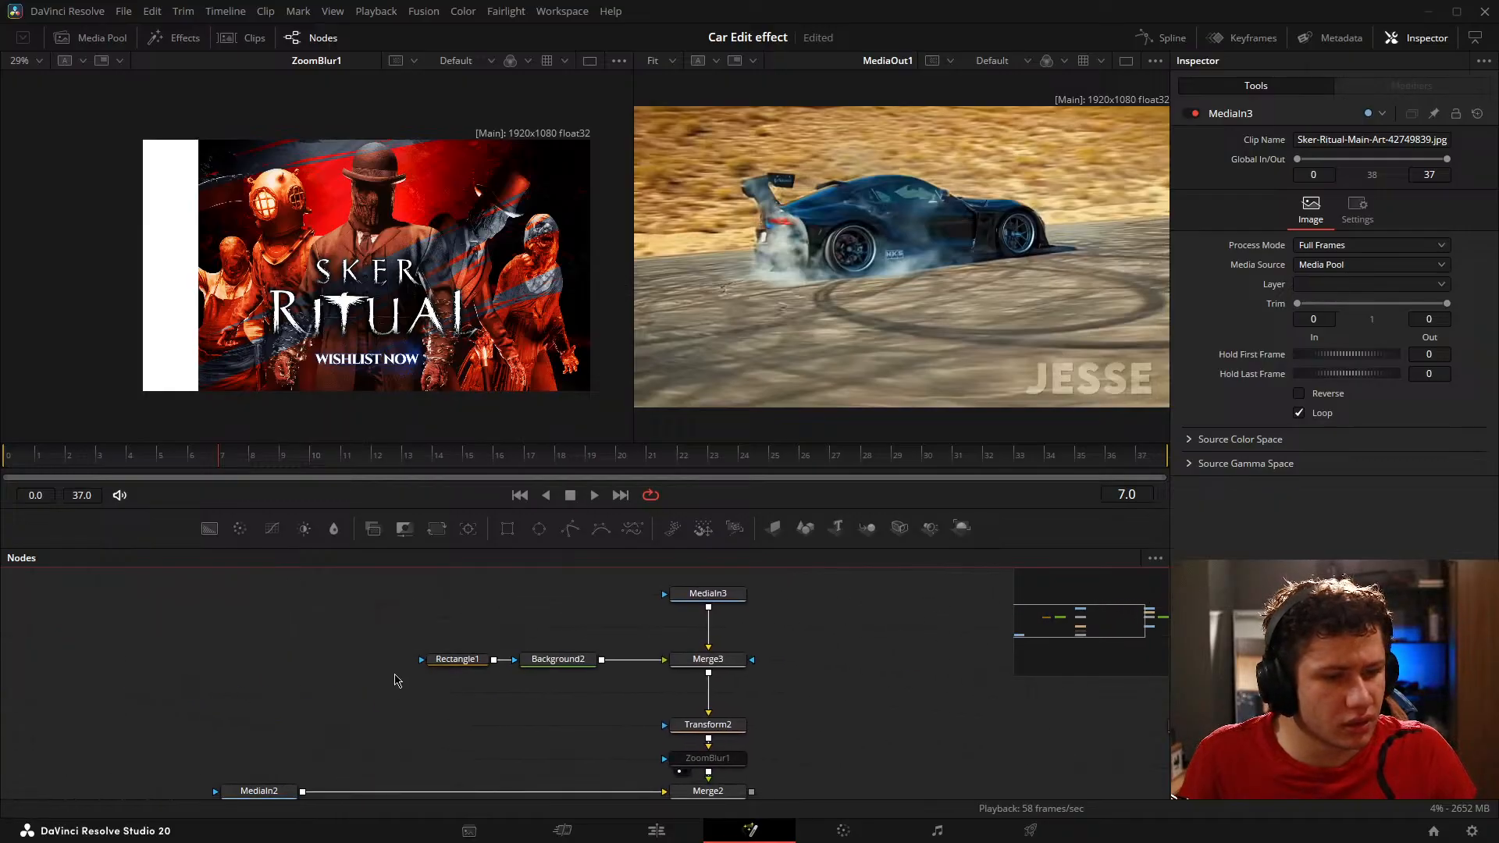
Step: Select Merge3, try out its Blend slider leaving it at 1.0, and save the project
left_click(487, 661)
left_click(558, 660)
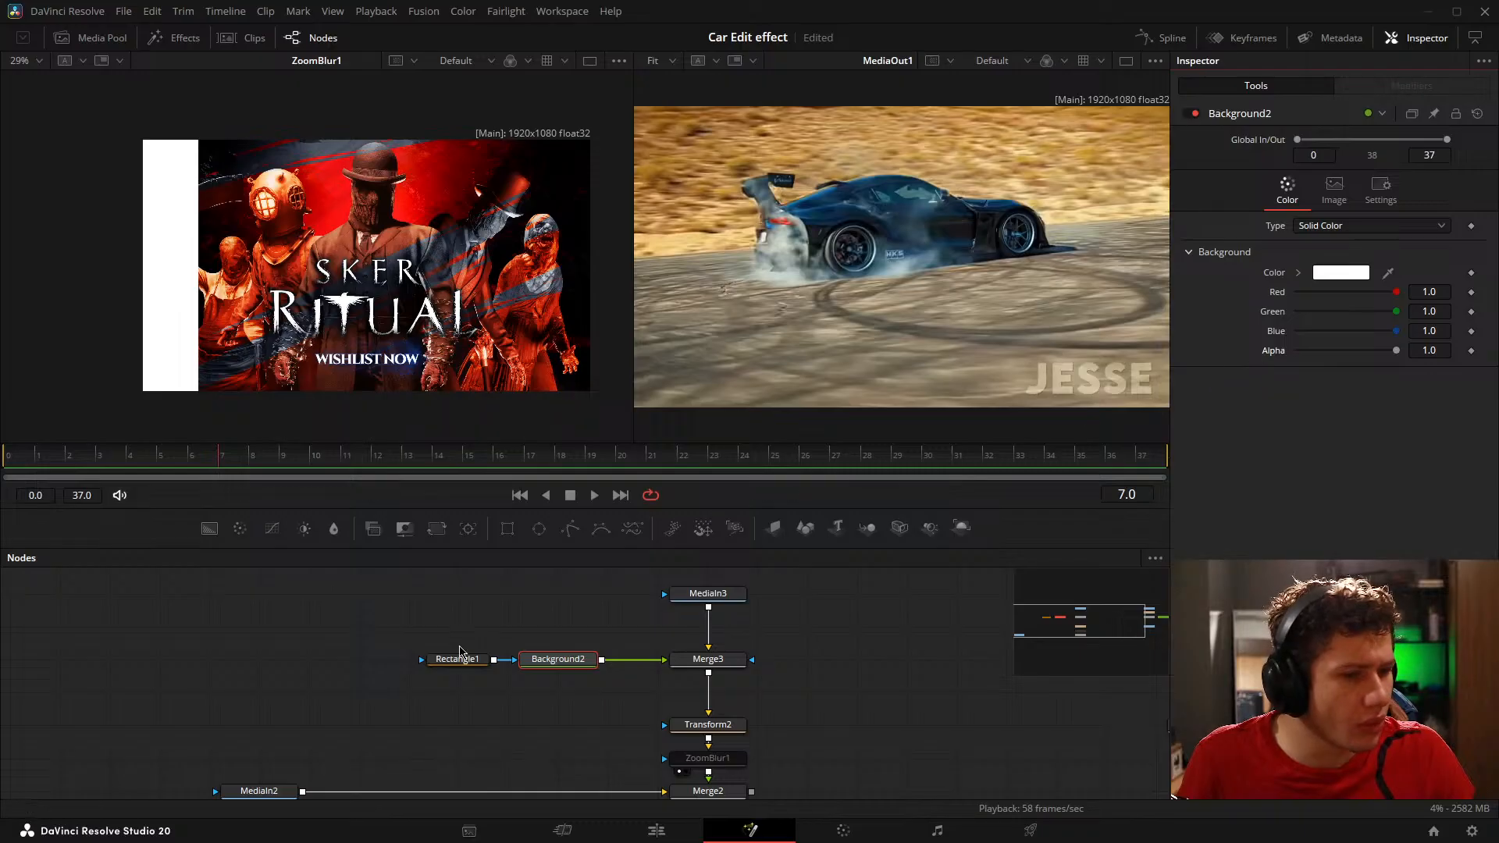
left_click(706, 651)
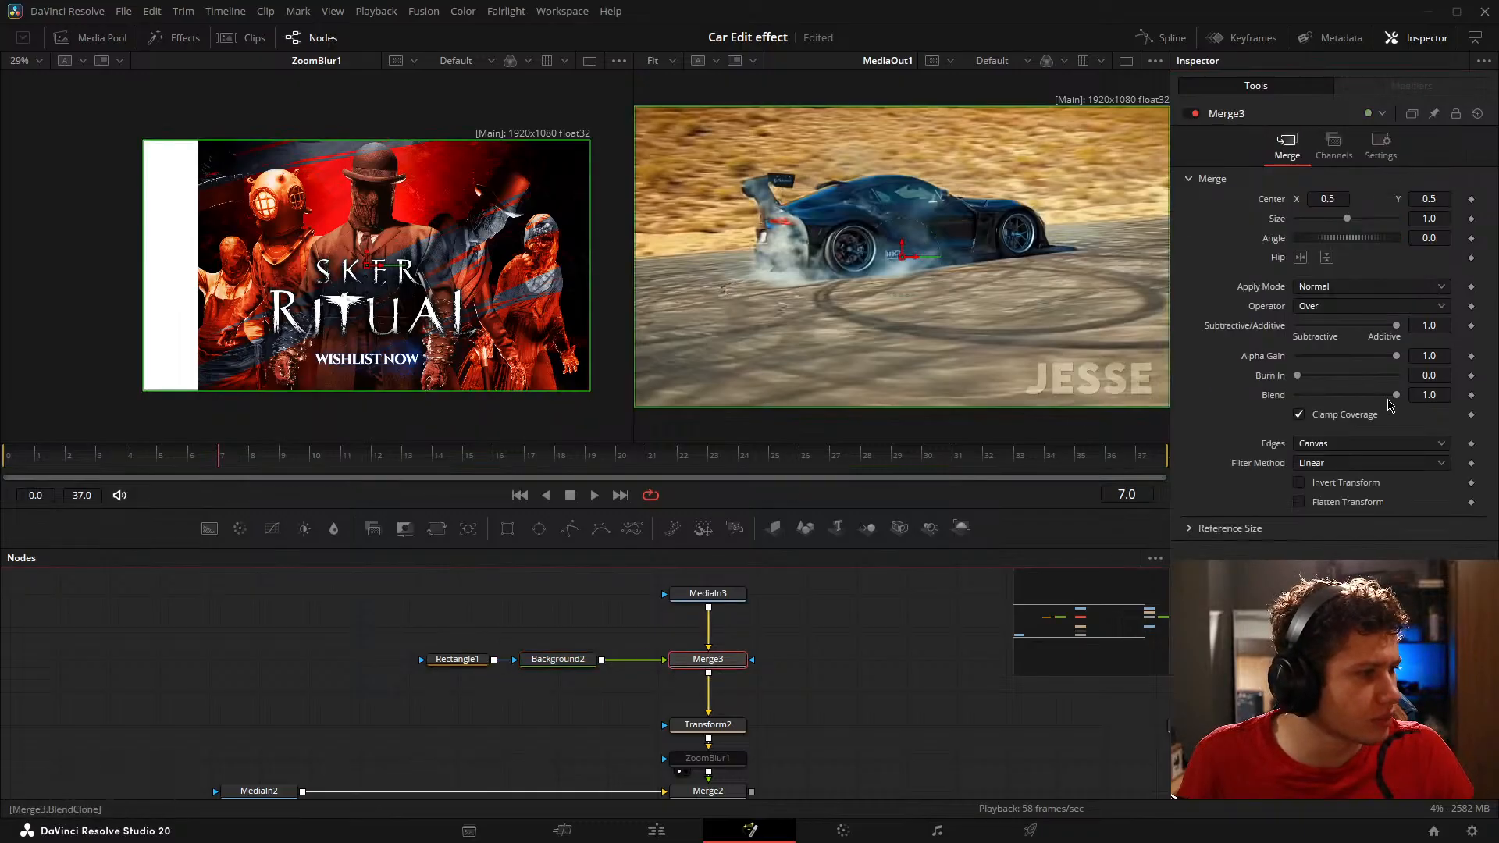
left_click_drag(1394, 397, 1497, 383)
key("ctrl+s")
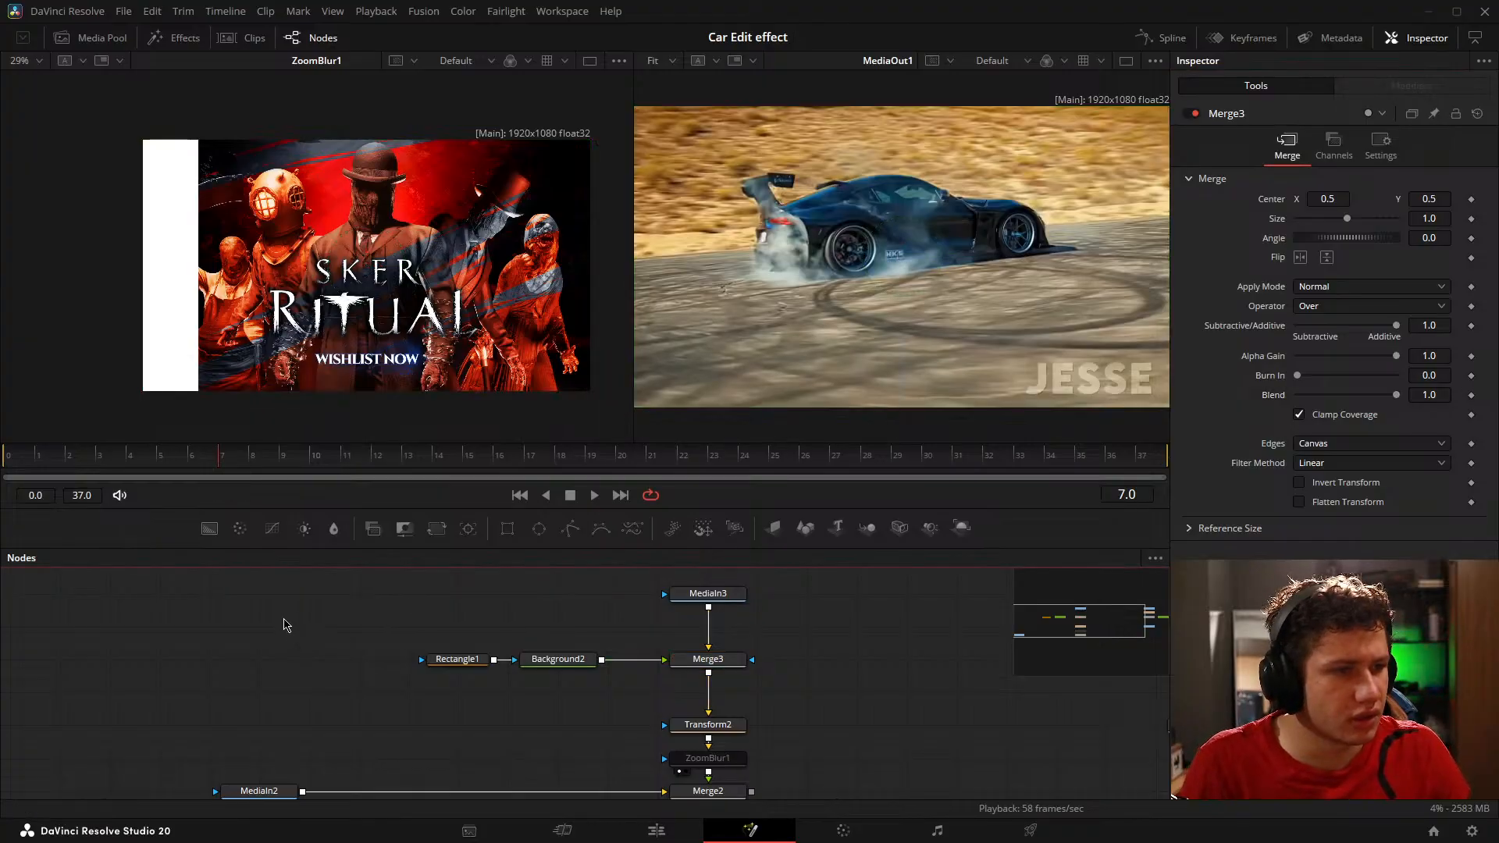
Step: Keyframe Merge3's Blend at 1.0 on frames 7 and 8, and show Merge3 in the first viewer
left_click(1471, 395)
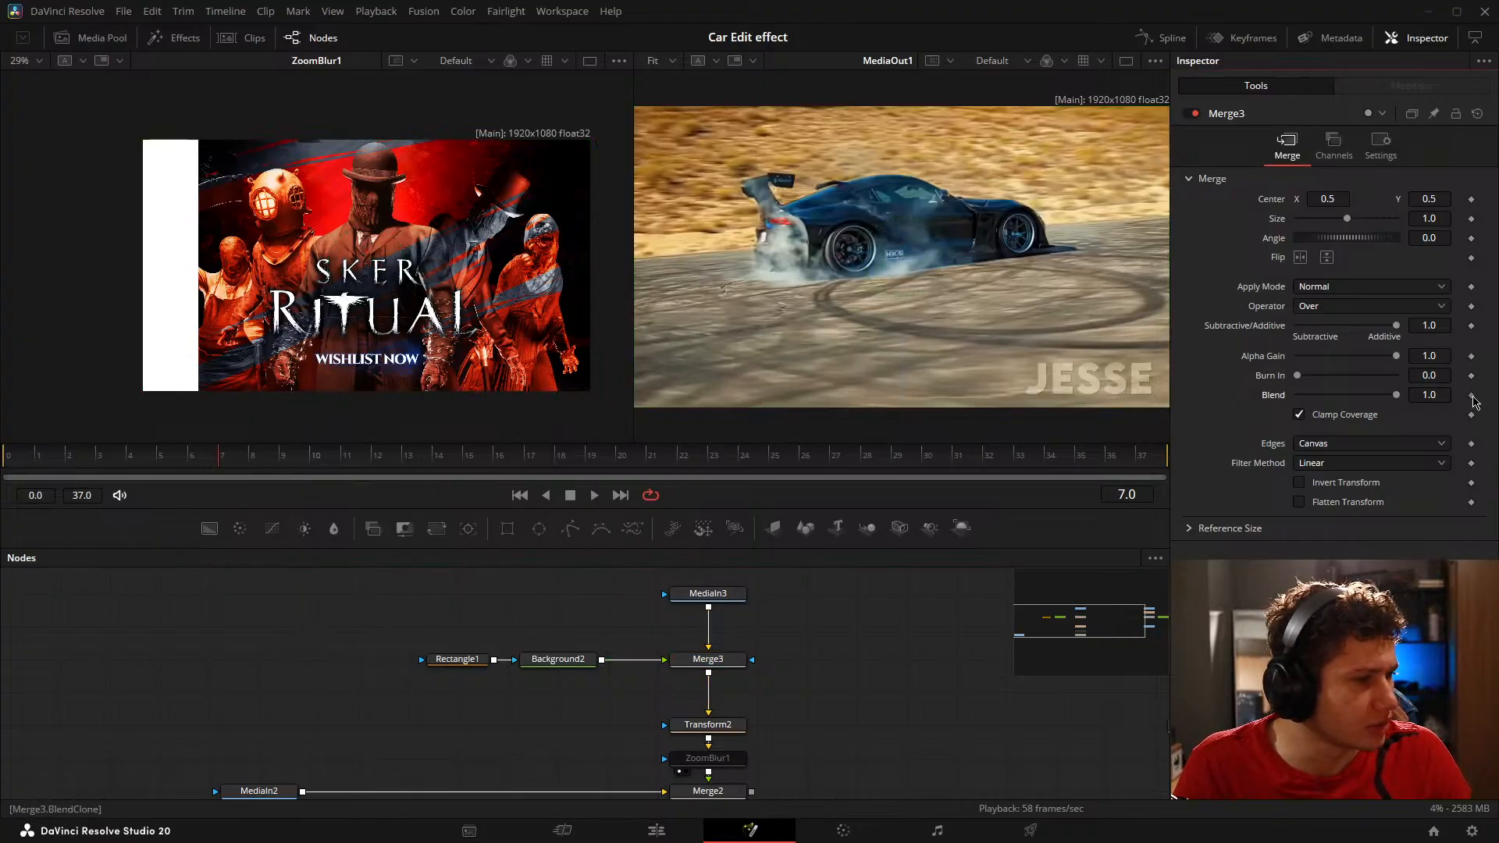
left_click(727, 663)
key("Right")
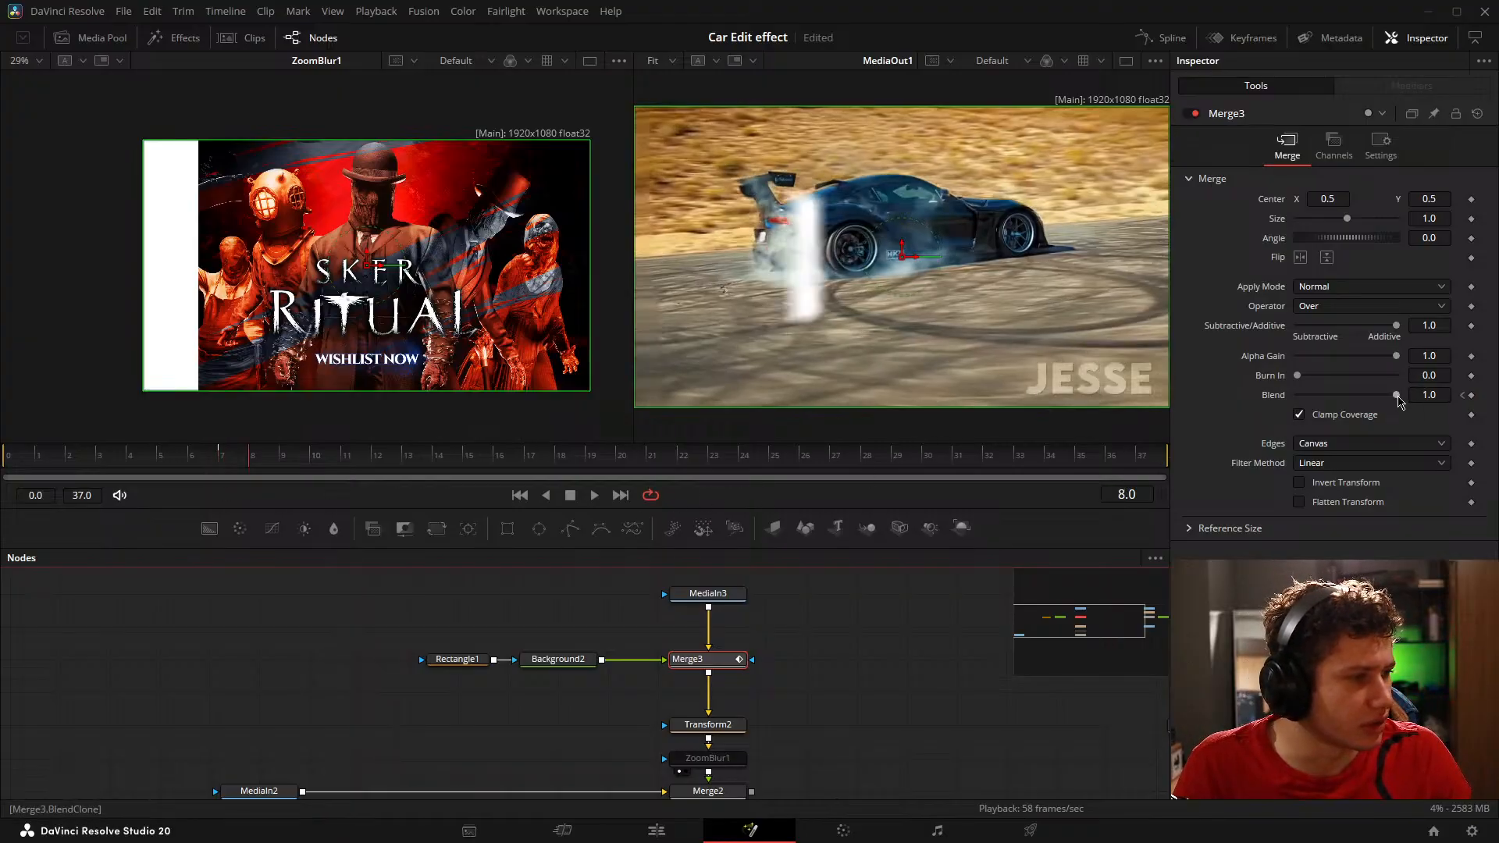
left_click(1471, 395)
left_click(1464, 396)
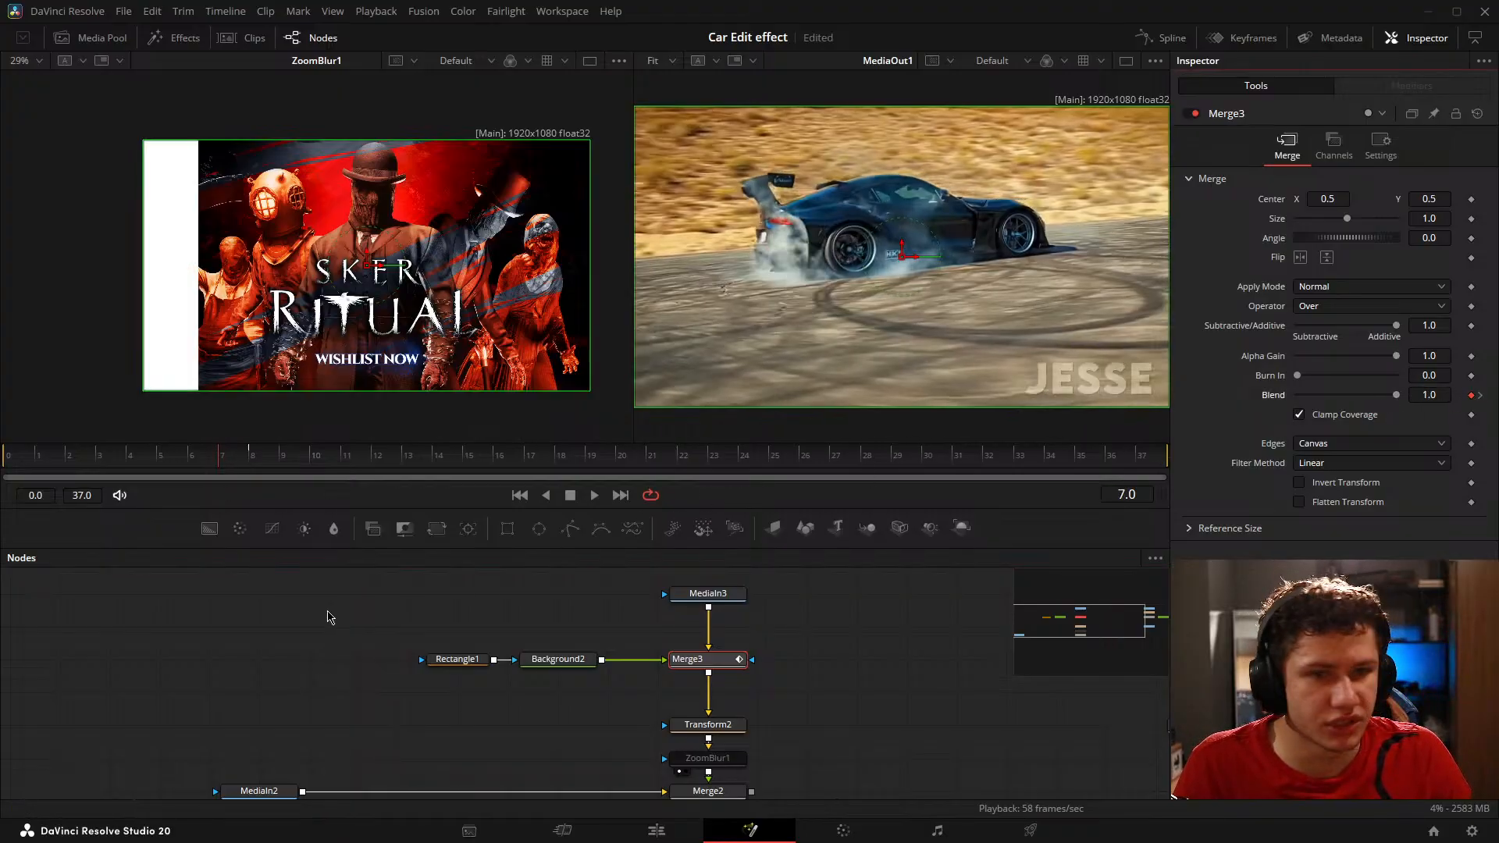
key("Right")
left_click(702, 660)
key("1")
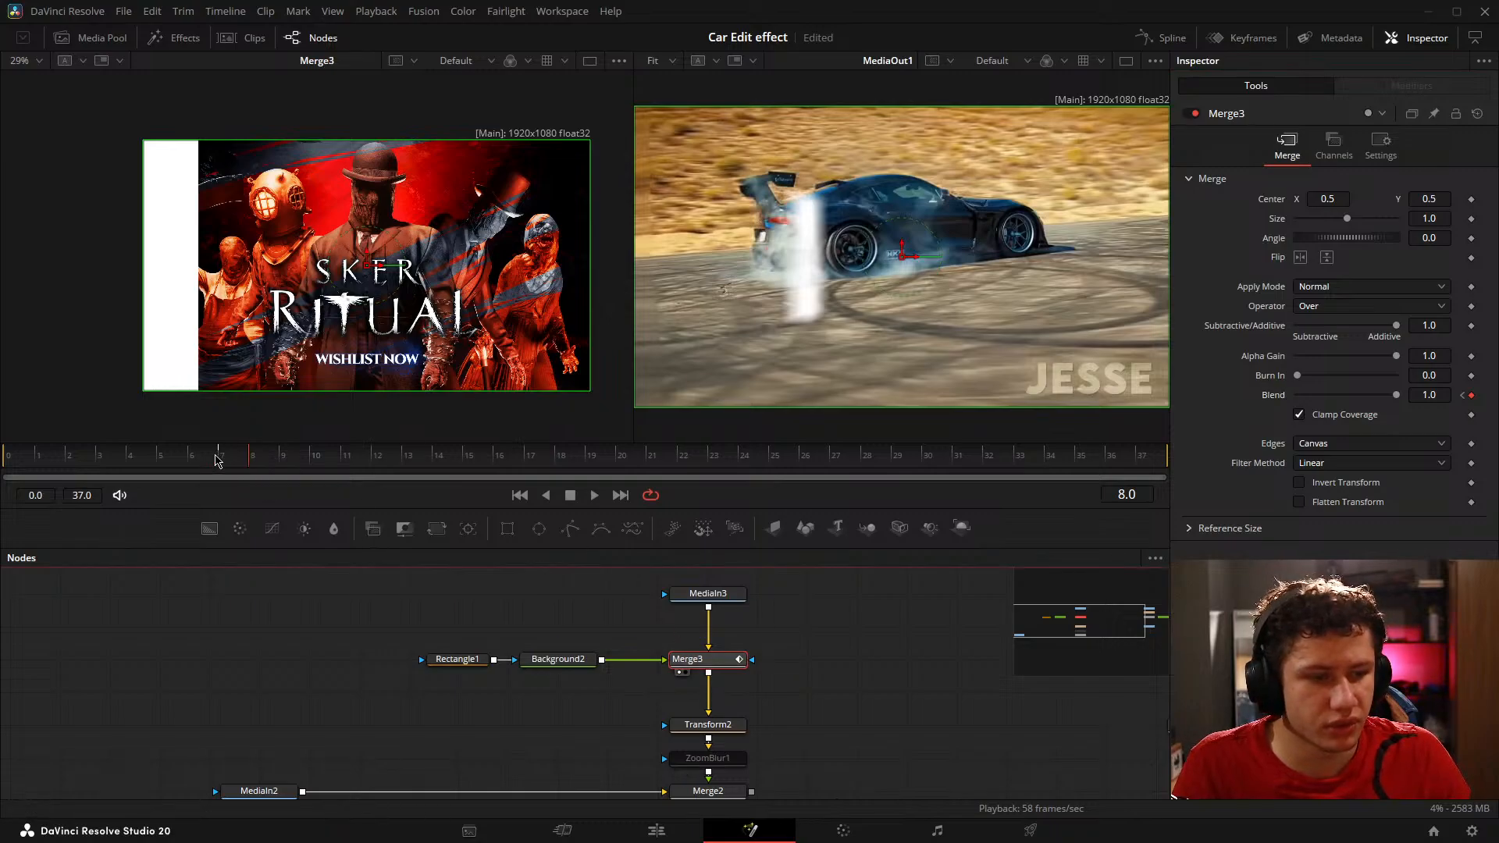
Step: Set Merge3's Blend to 0.0 on frames 7 and 9 so the white bar flashes only on frame 8
left_click(217, 459)
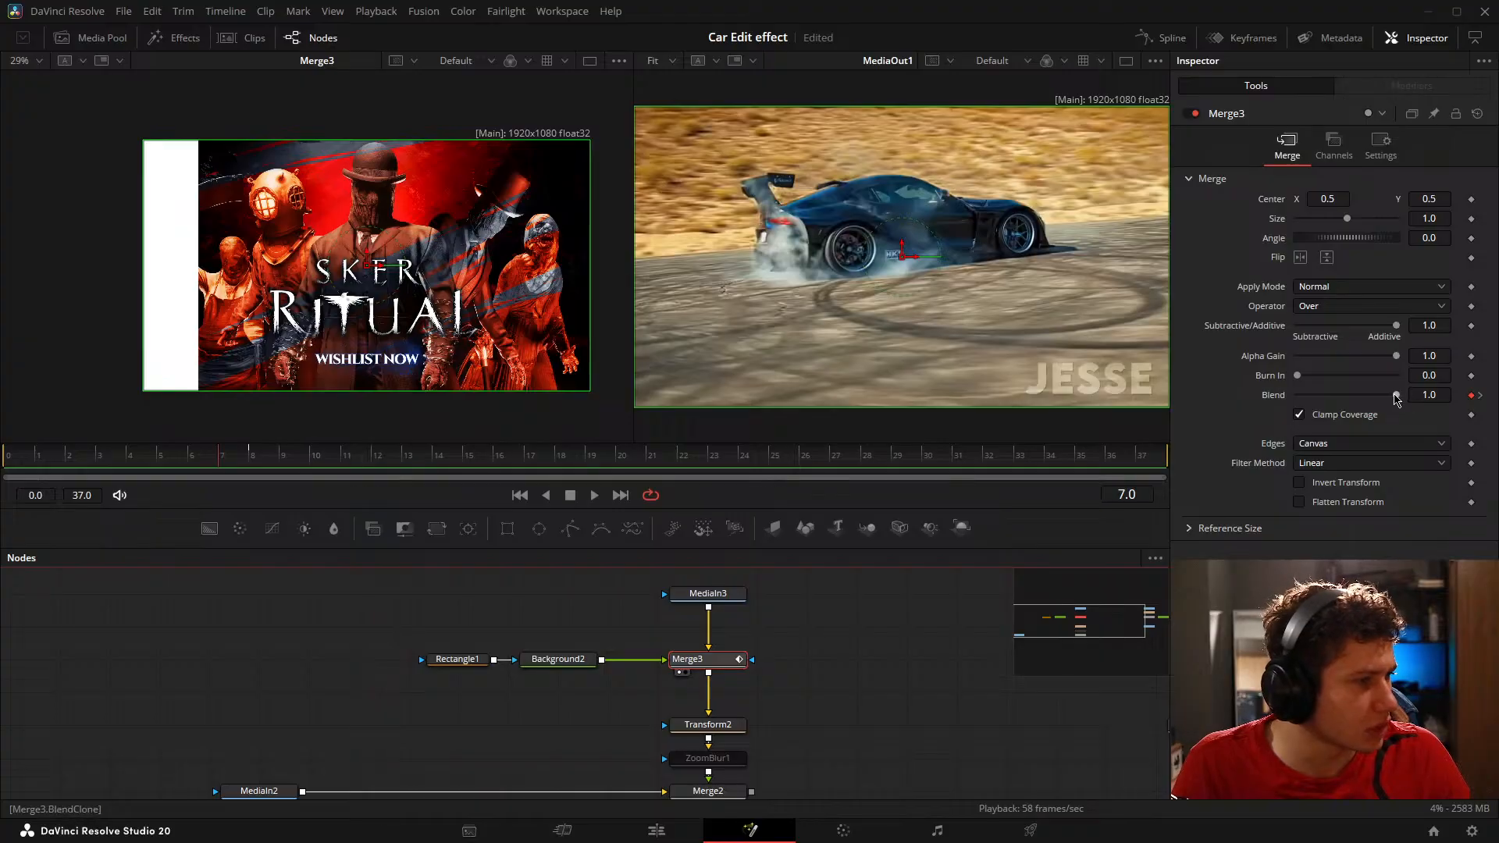
left_click_drag(1397, 395, 1228, 402)
key("Right")
key("Right")
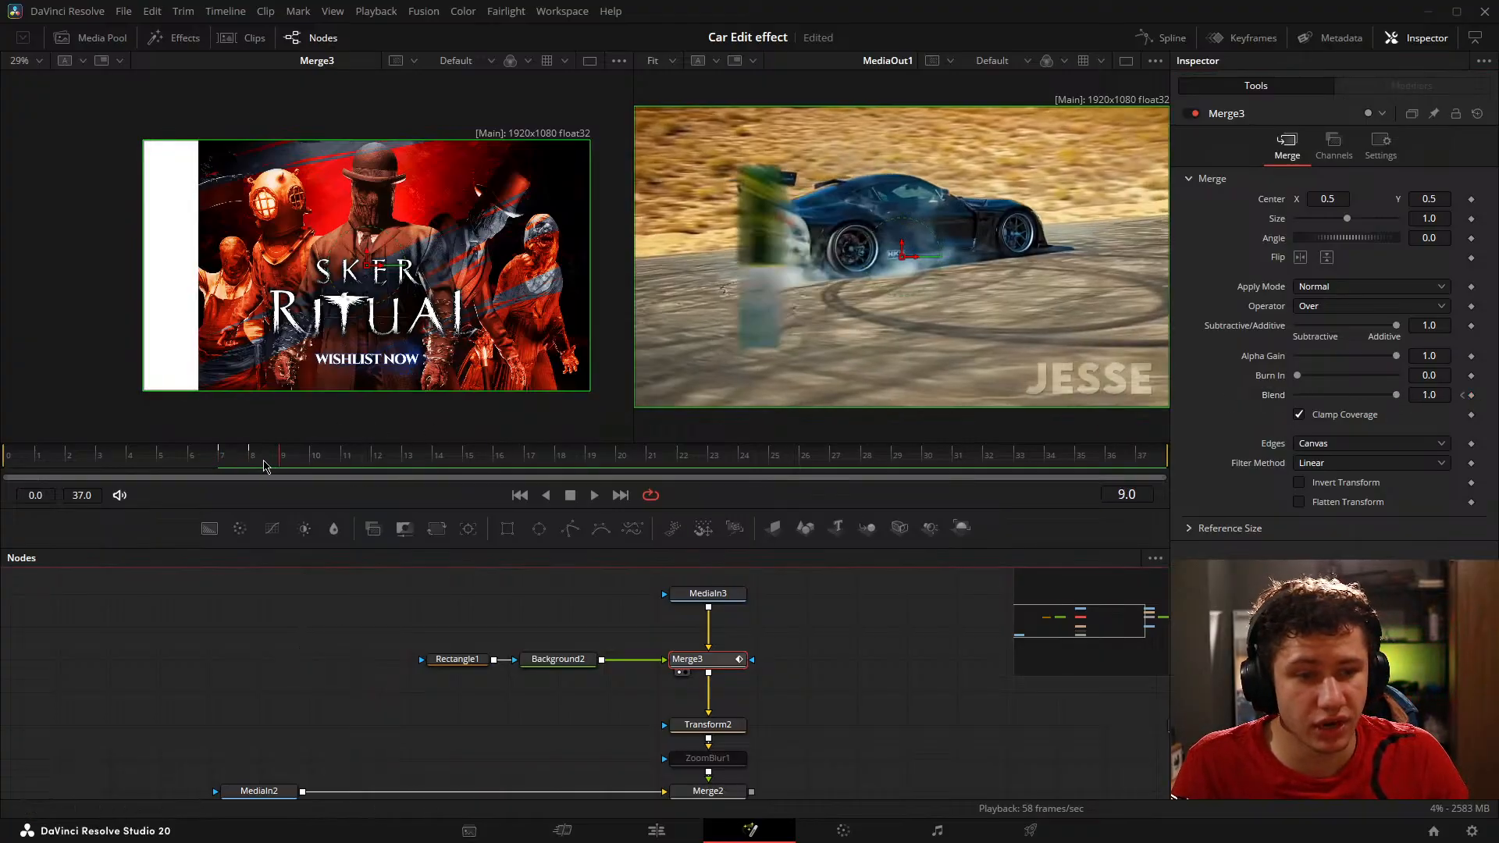
double_click(1429, 394)
type("0")
key("Return")
key("Right")
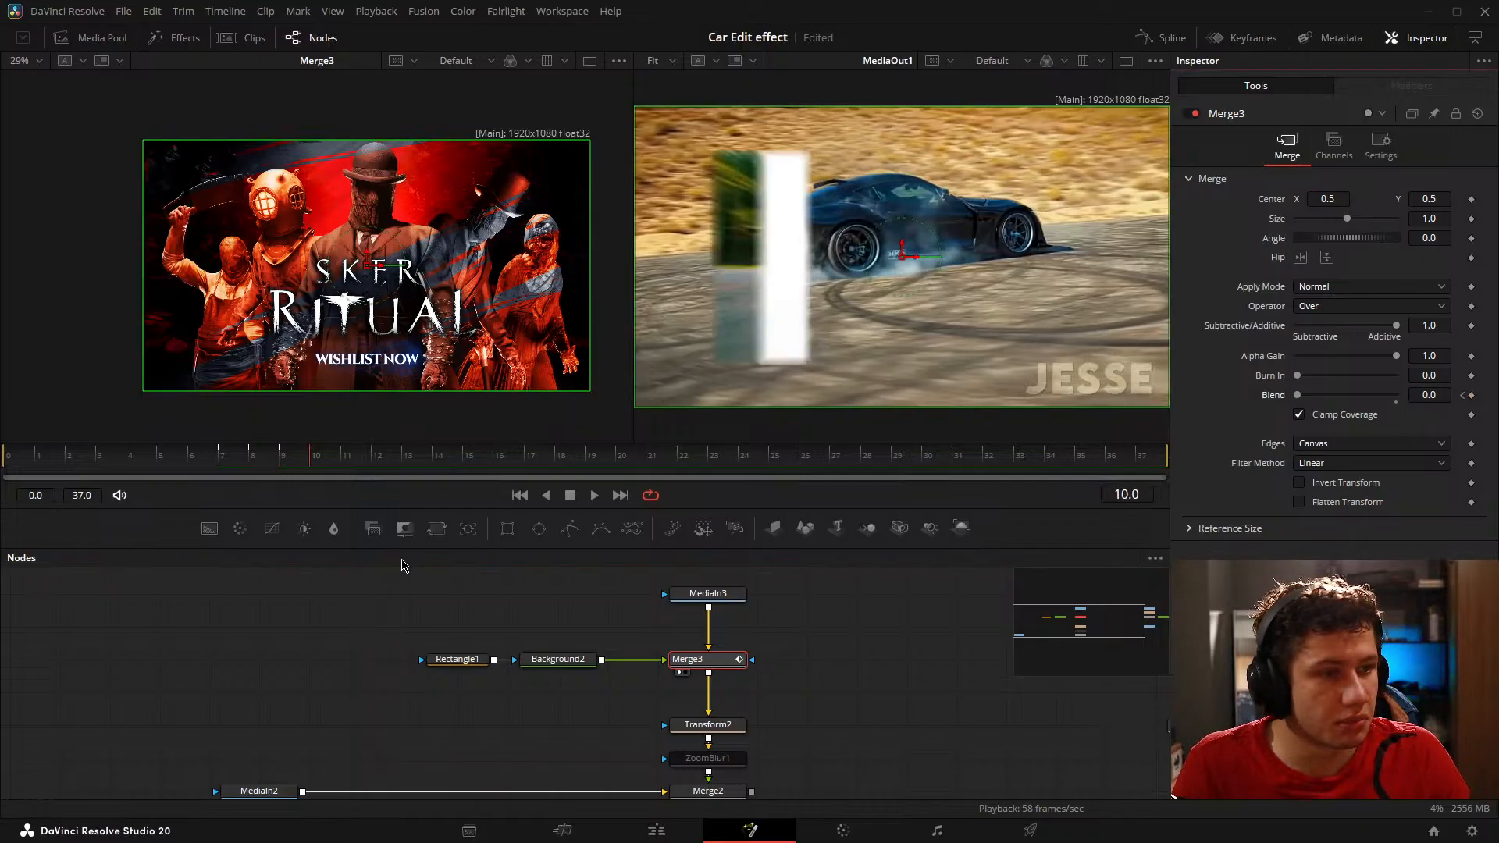
Step: Step through the transition from frame 9 to frame 19 and return the playhead to frame 7
key("Left")
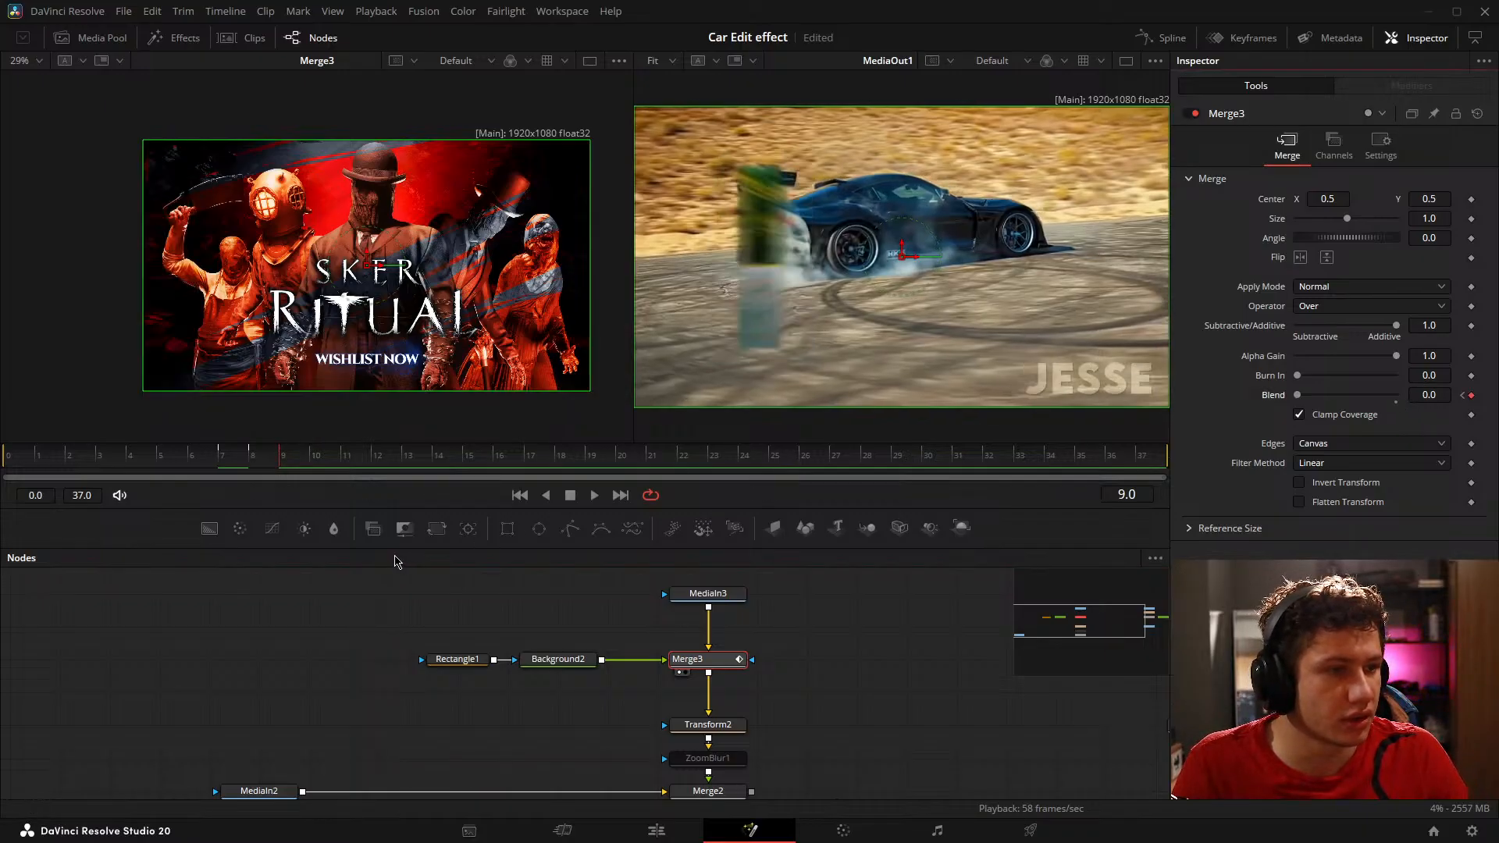
key("Right")
key("Right")
key("Right")
key("Right")
key("Right")
key("Right")
key("Right")
key("Right")
key("Right")
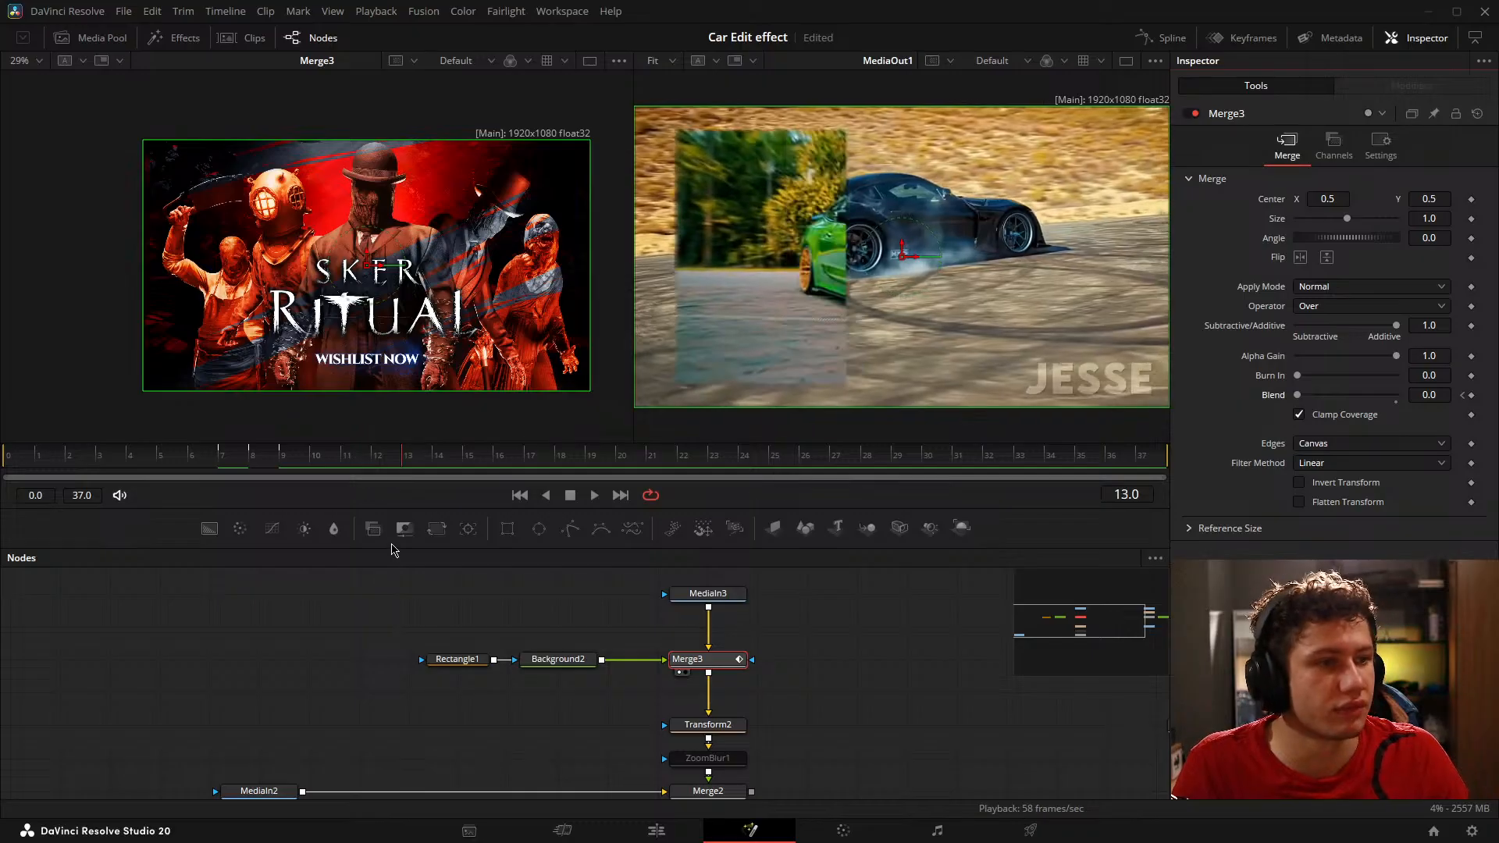
key("Right")
key("Right")
key("Right")
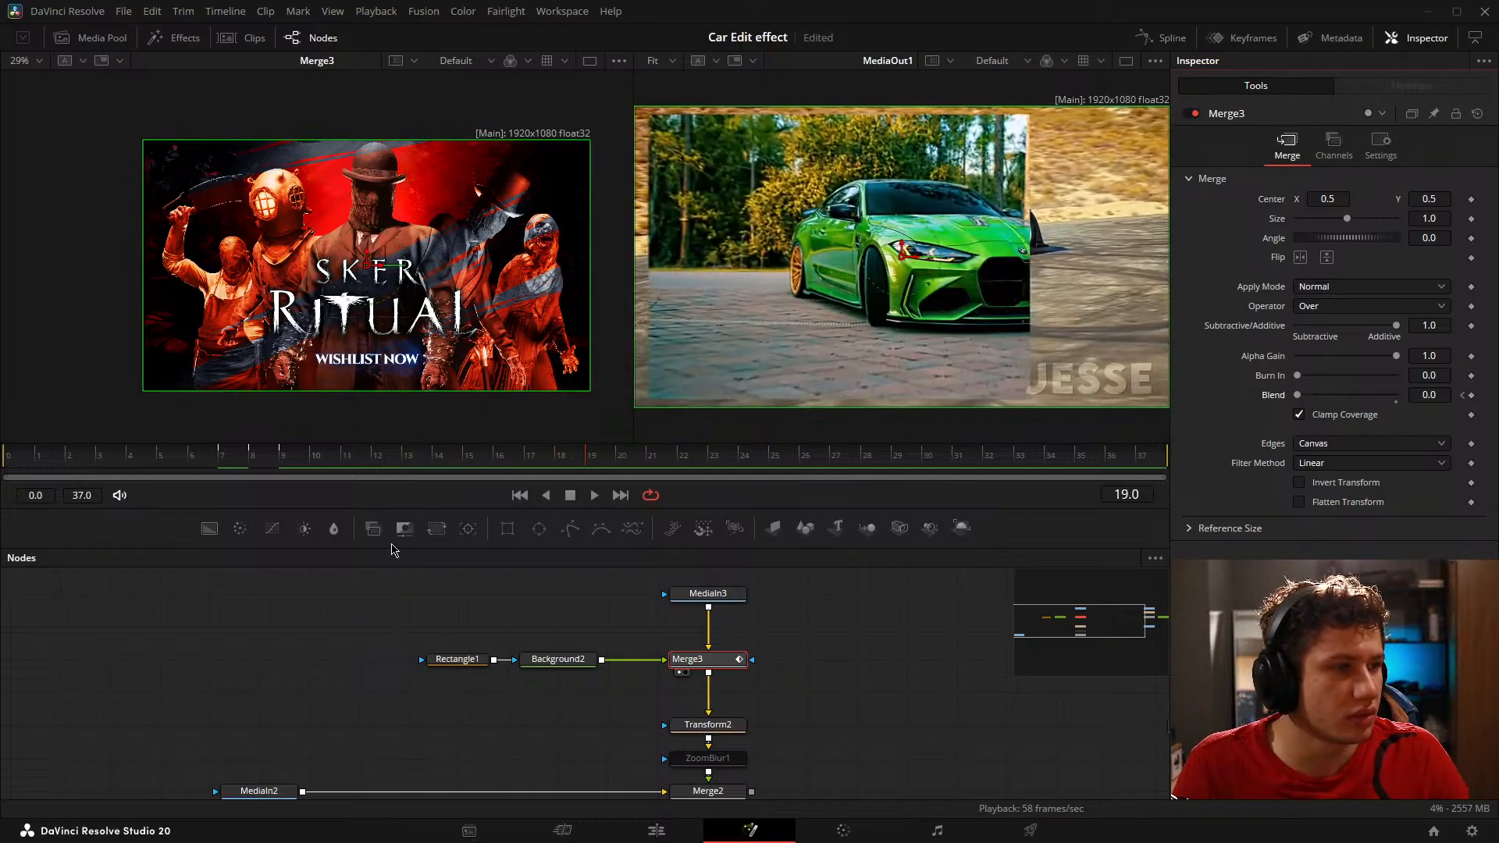
key("Left")
key("Left")
key("Left")
left_click(230, 462)
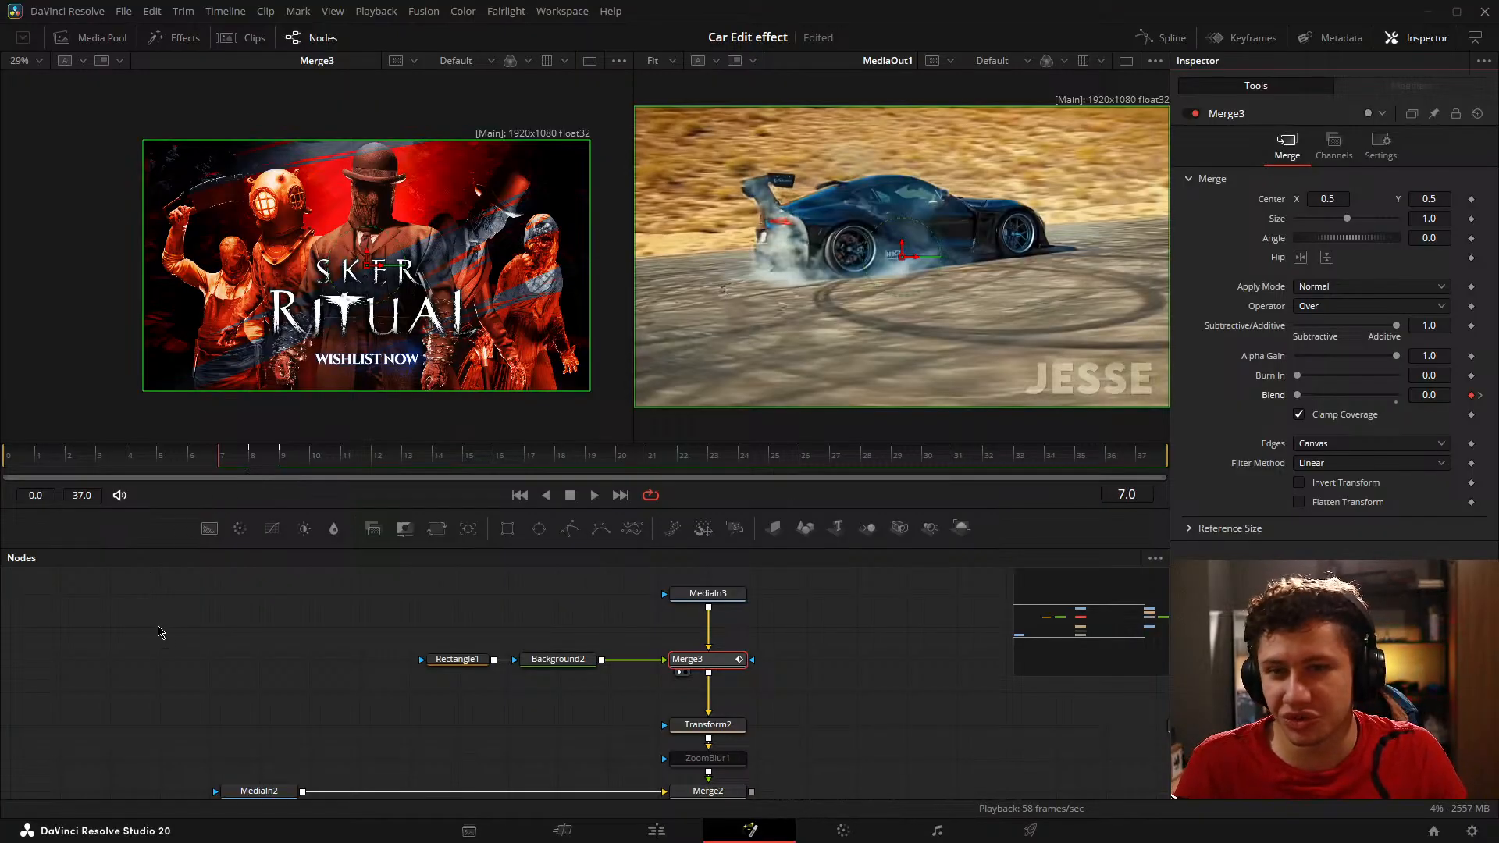
Step: Recheck the flash between frames 7 and 9, and keyframe Merge3's Blend at 1.0 on frames 10 and 12 and 0.0 on frame 11
key("Right")
key("Right")
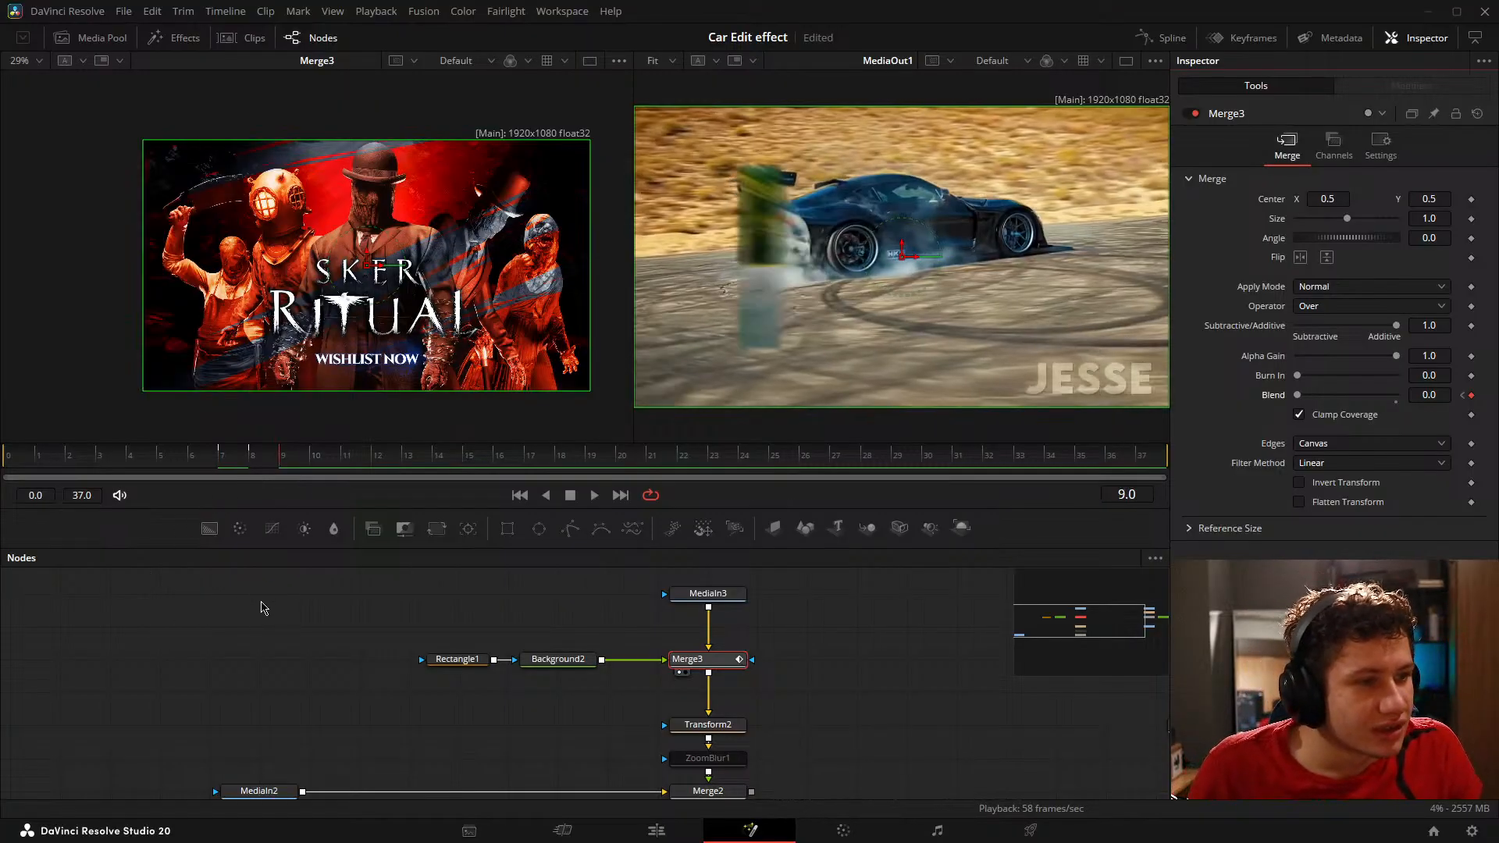
key("Left")
key("Left")
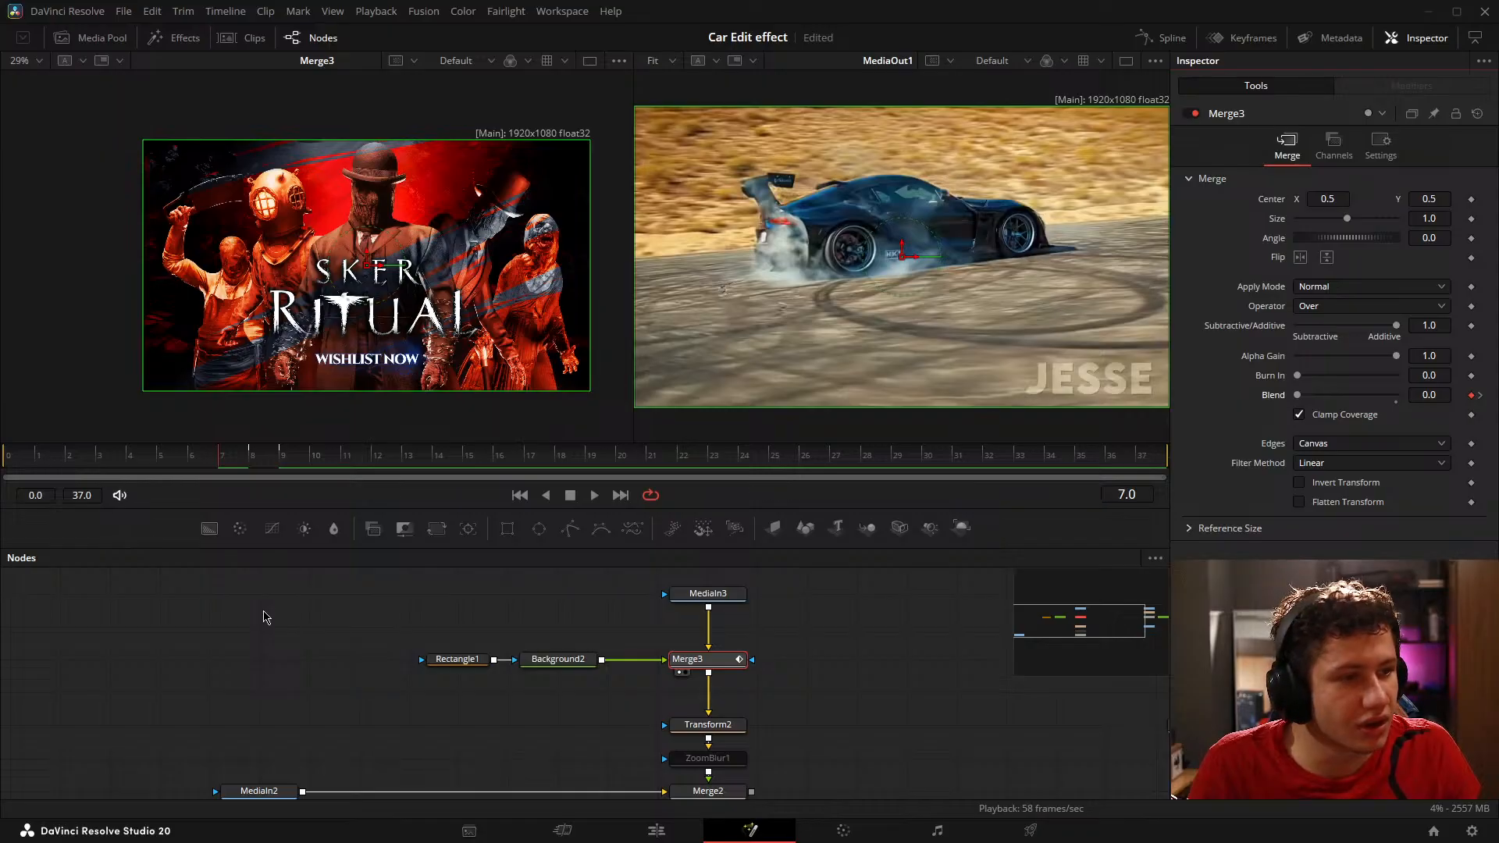
key("Right")
key("Right")
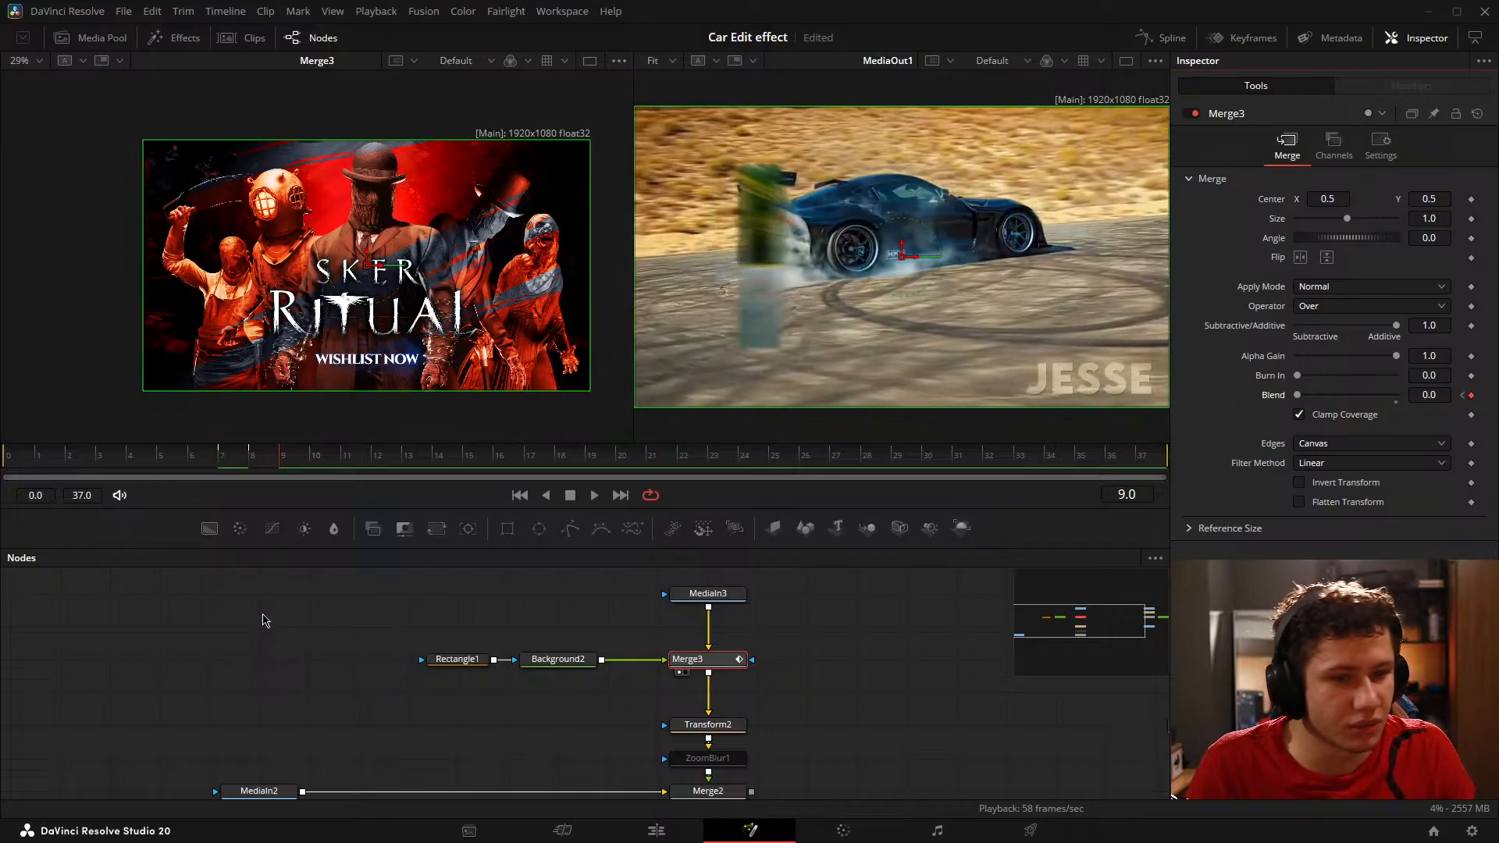
key("Right")
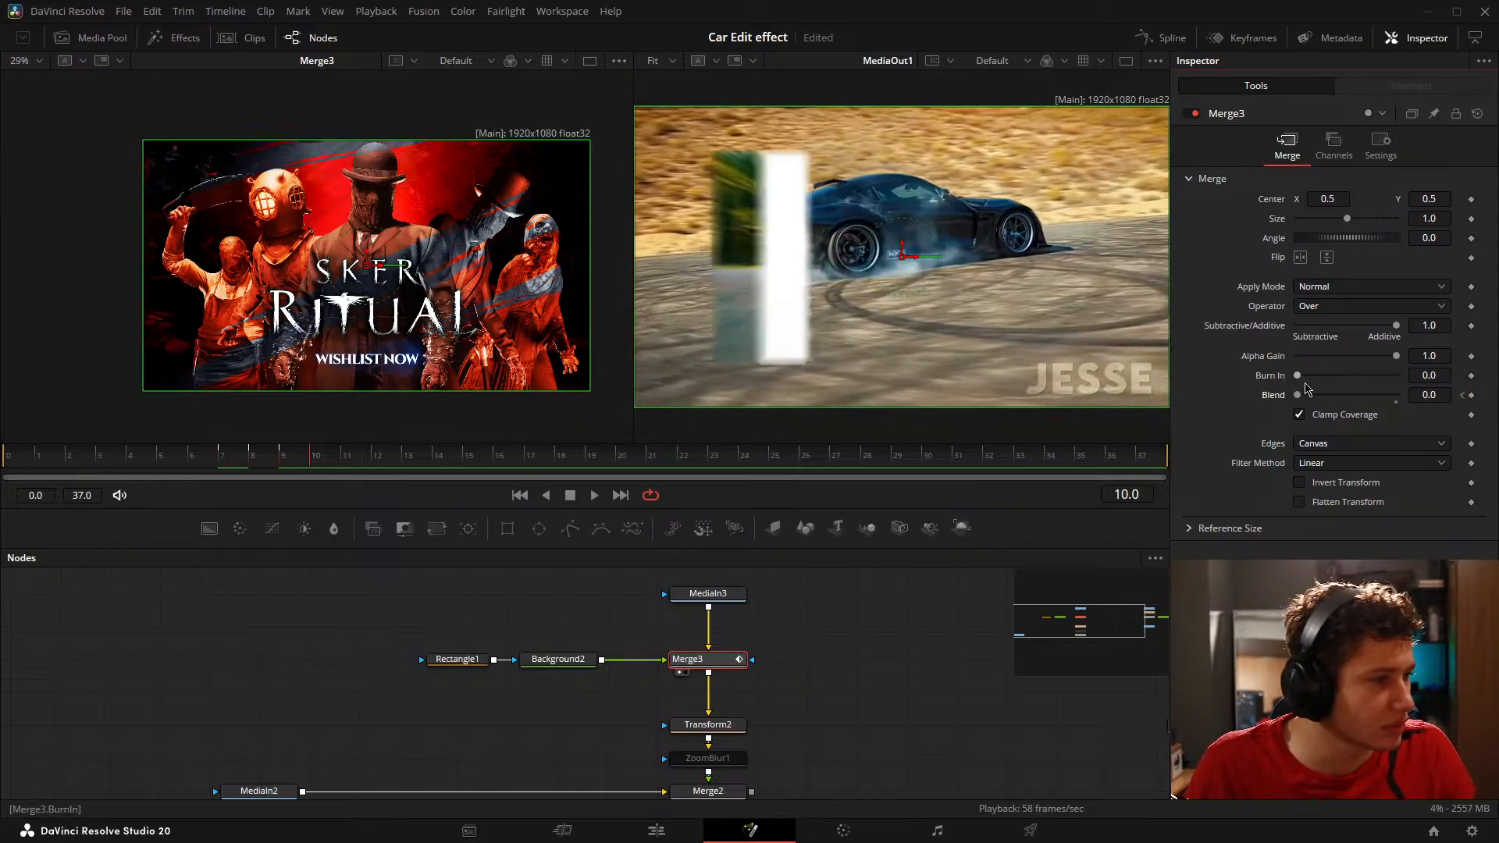
left_click_drag(1298, 394, 1396, 395)
key("Right")
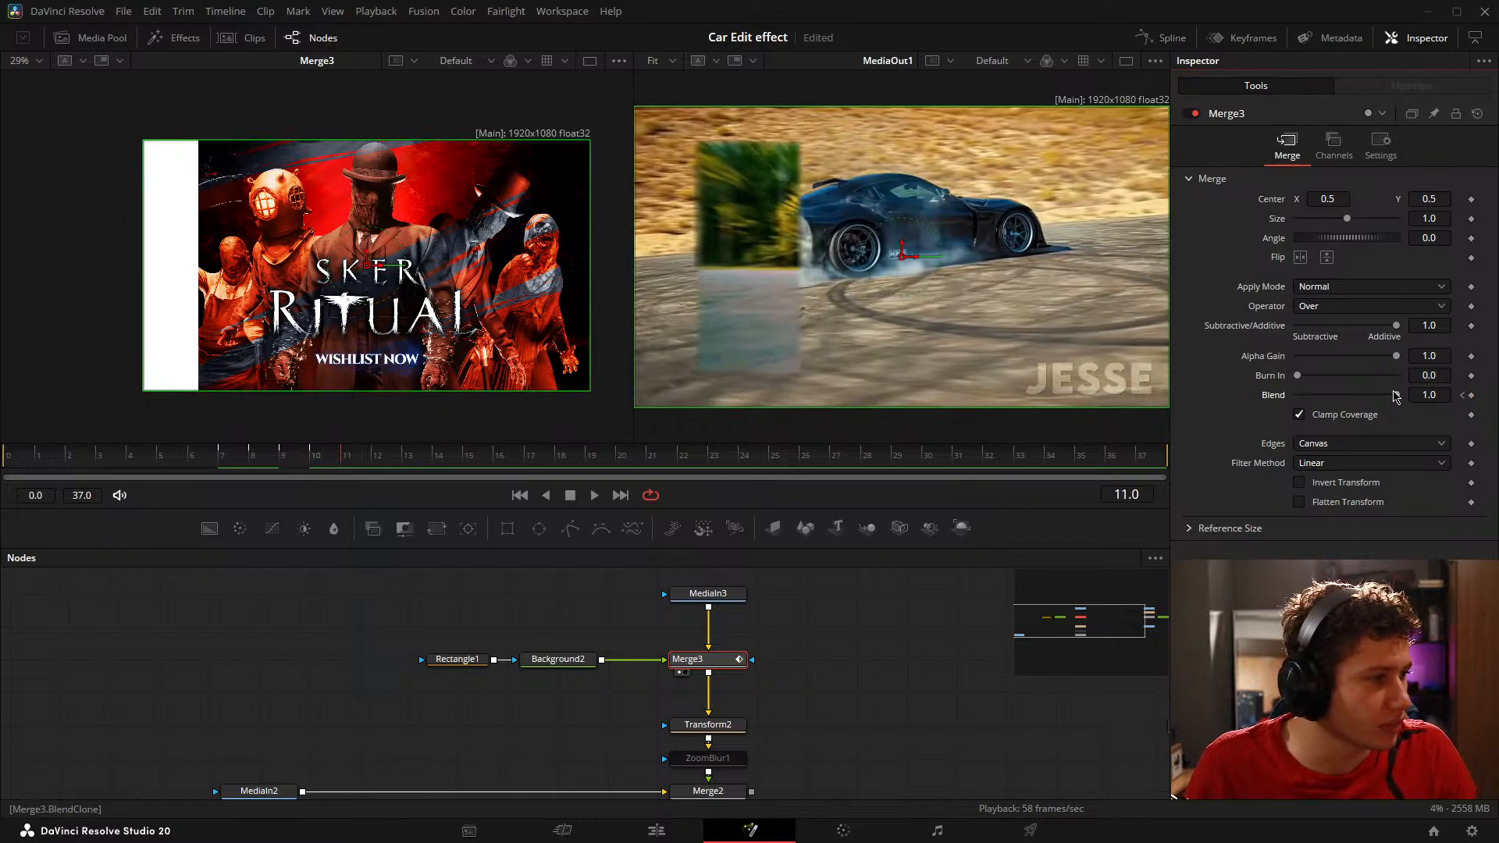
key("Right")
Step: Set Merge3's Blend to 0.0 on frames 13 and 15 and to 1.0 on frame 14
key("Right")
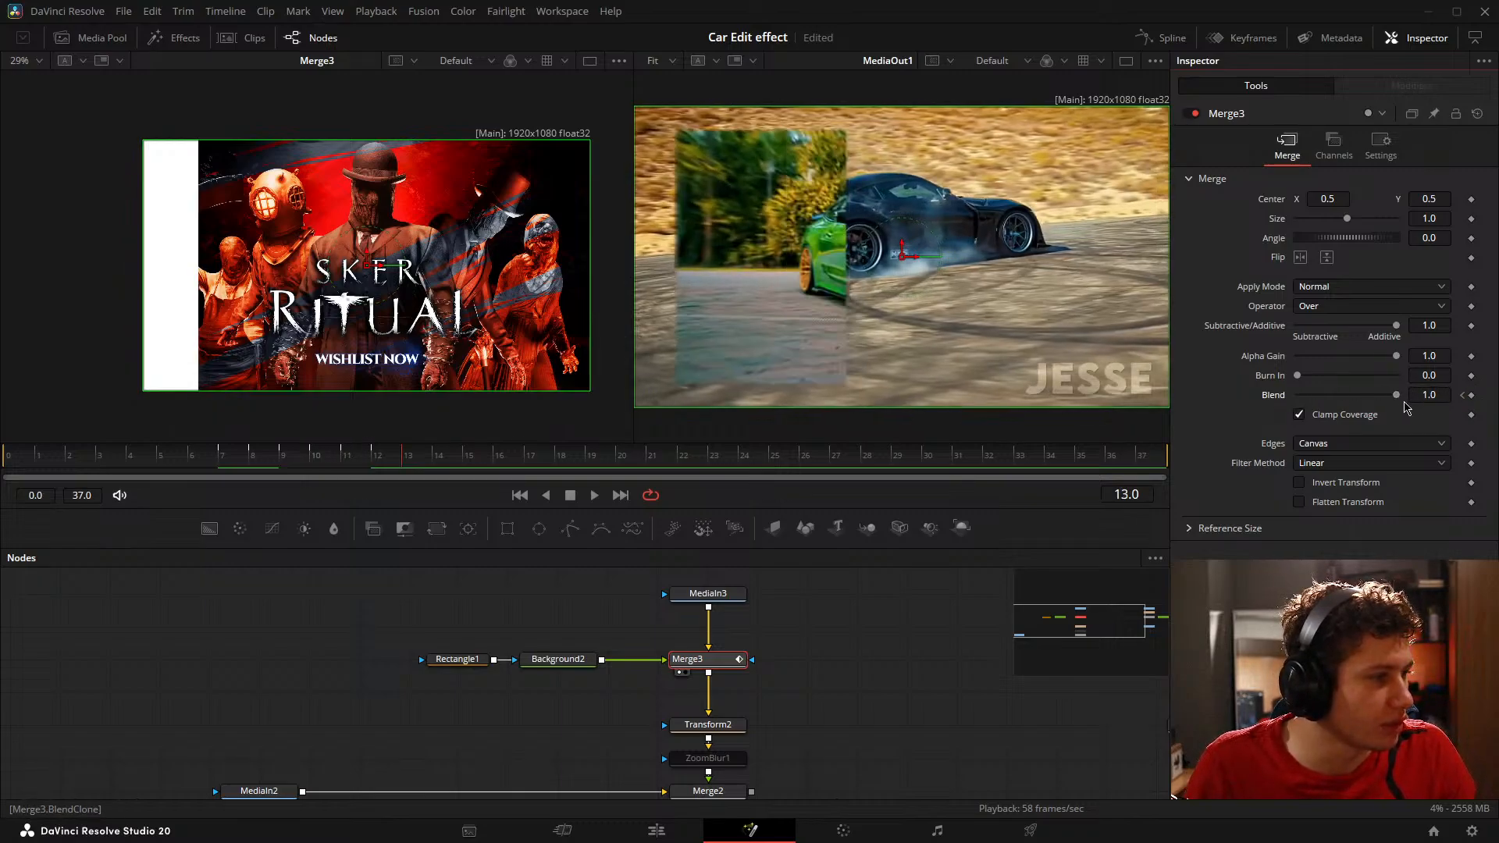
left_click_drag(1396, 395, 1296, 395)
key("Right")
key("Right")
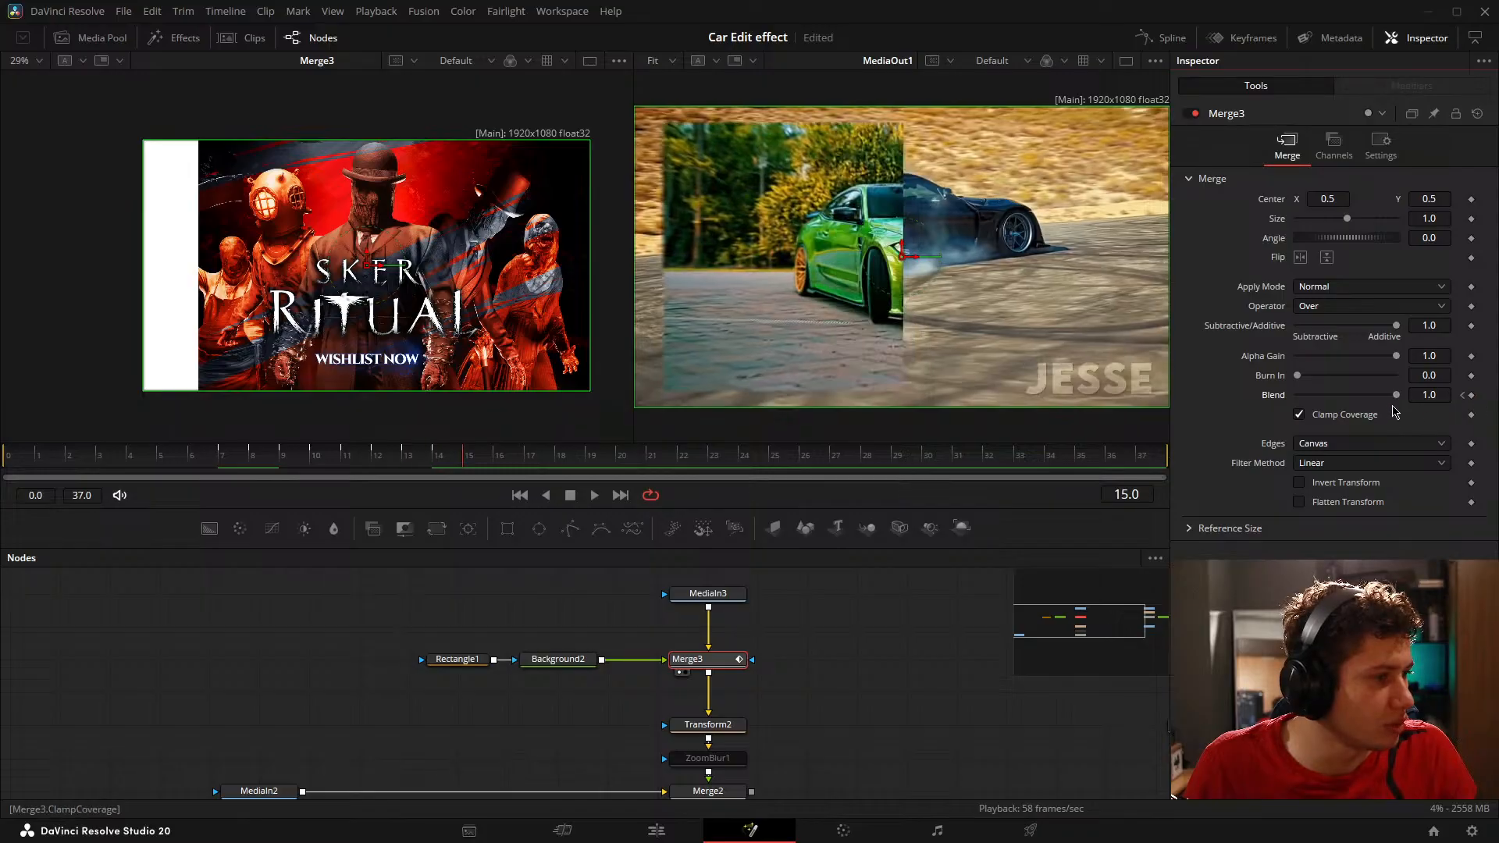
key("Left")
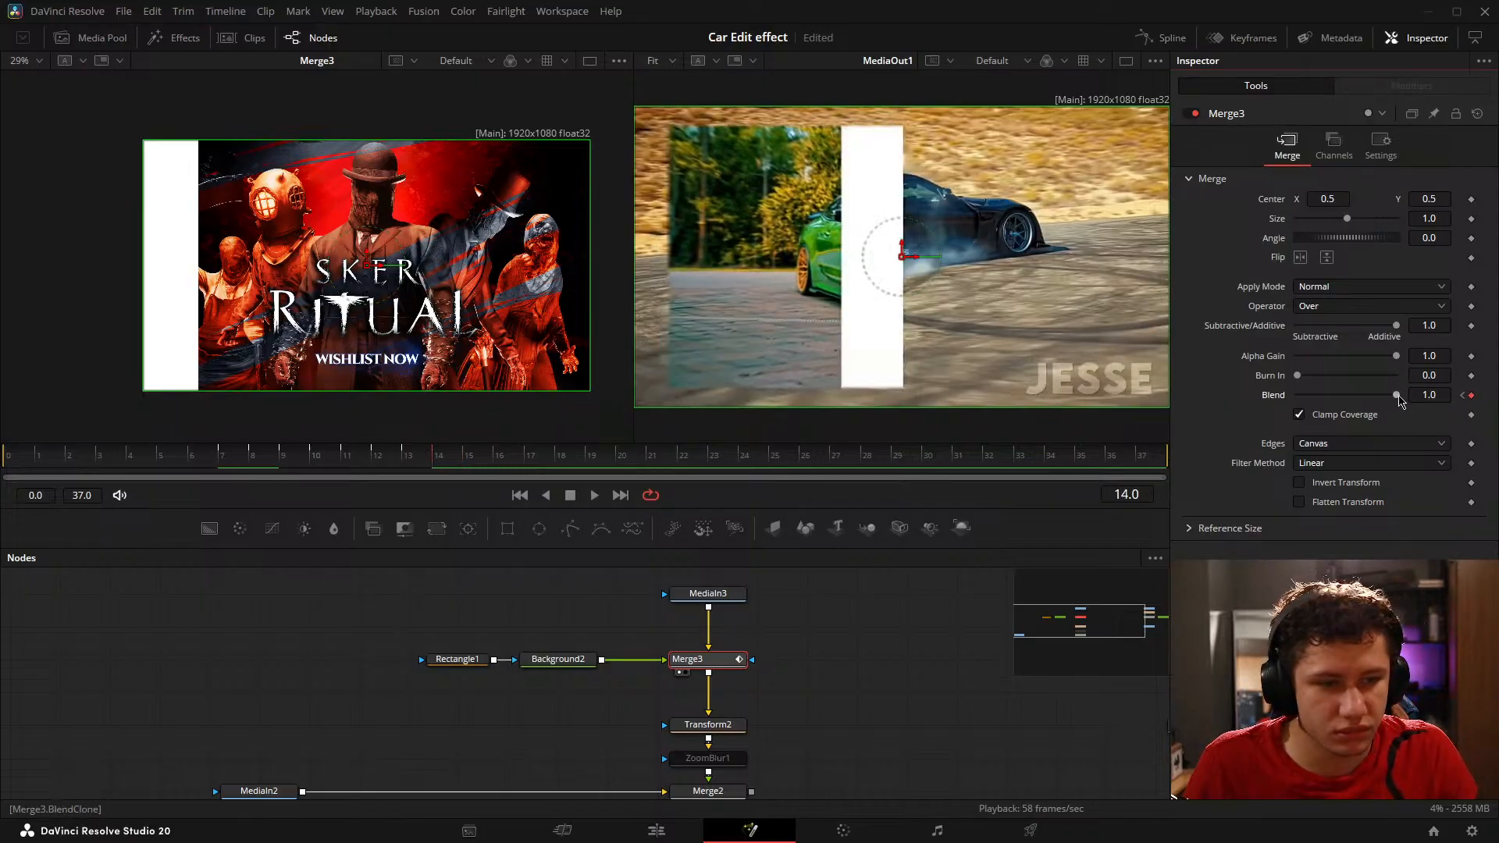
key("Right")
Step: Continue the flashes with Merge3's Blend at 1.0 on frames 16, 18 and 20 and 0.0 on frames 17, 19 and 21
key("Right")
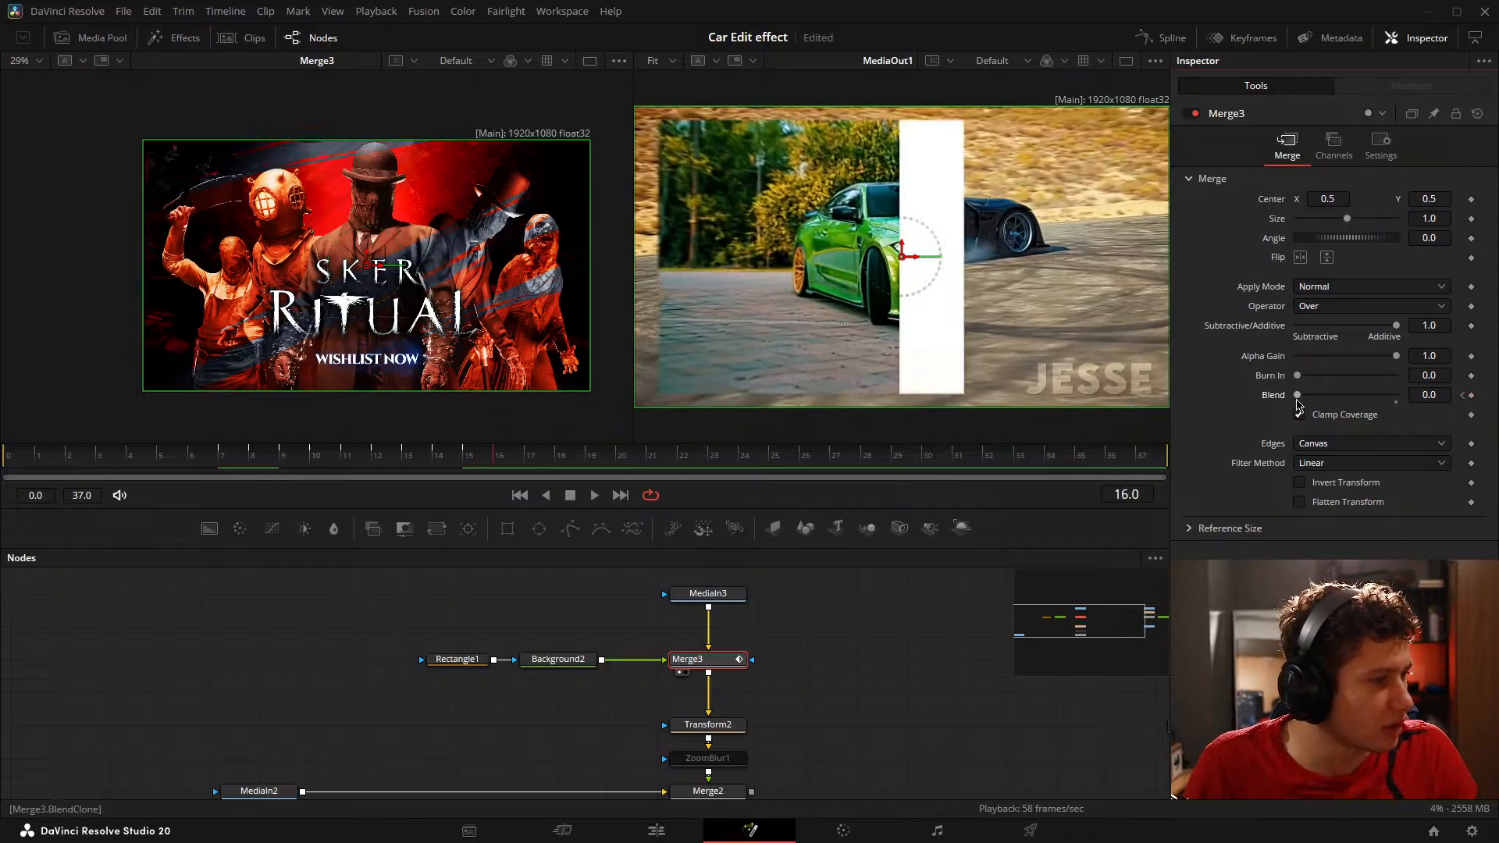
key("Right")
key("Right")
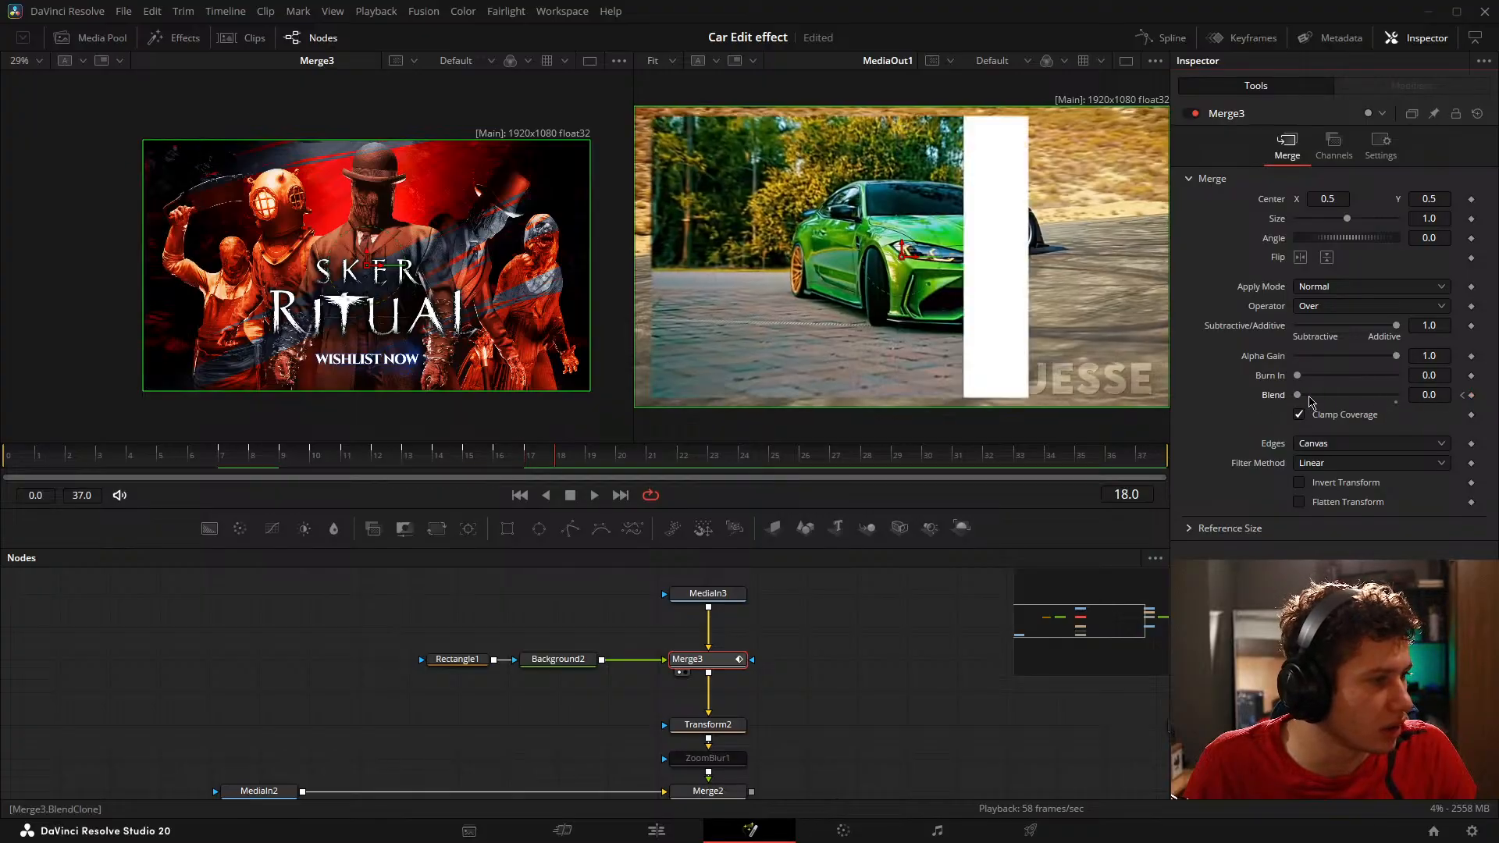
key("Right")
key("Right")
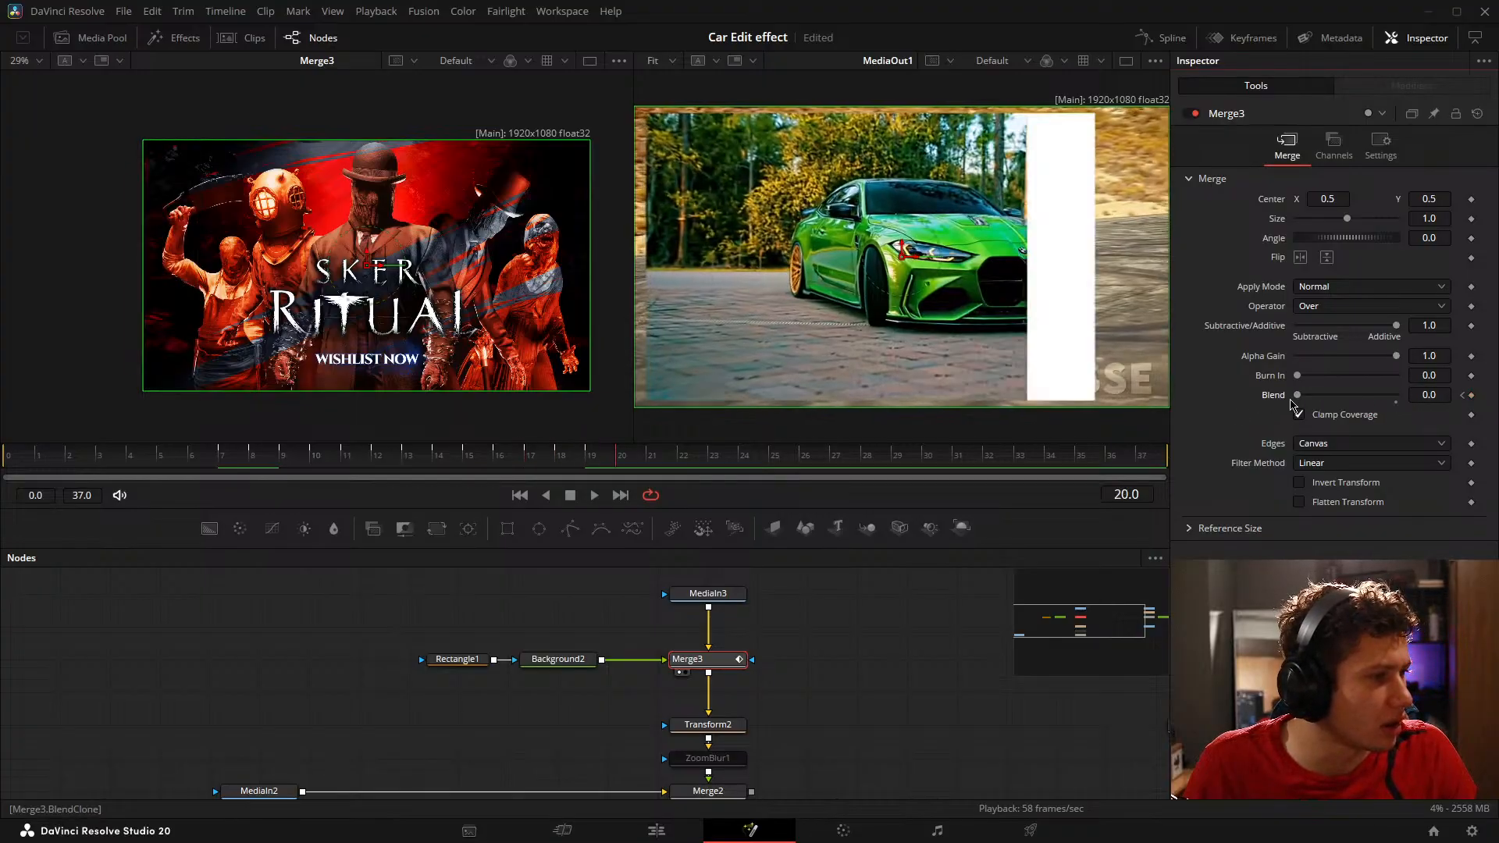
Step: Finish the flashes with Merge3's Blend at 1.0 on frames 22 and 24 and 0.0 on frames 23 and 25
key("Right")
left_click_drag(1397, 396, 1201, 398)
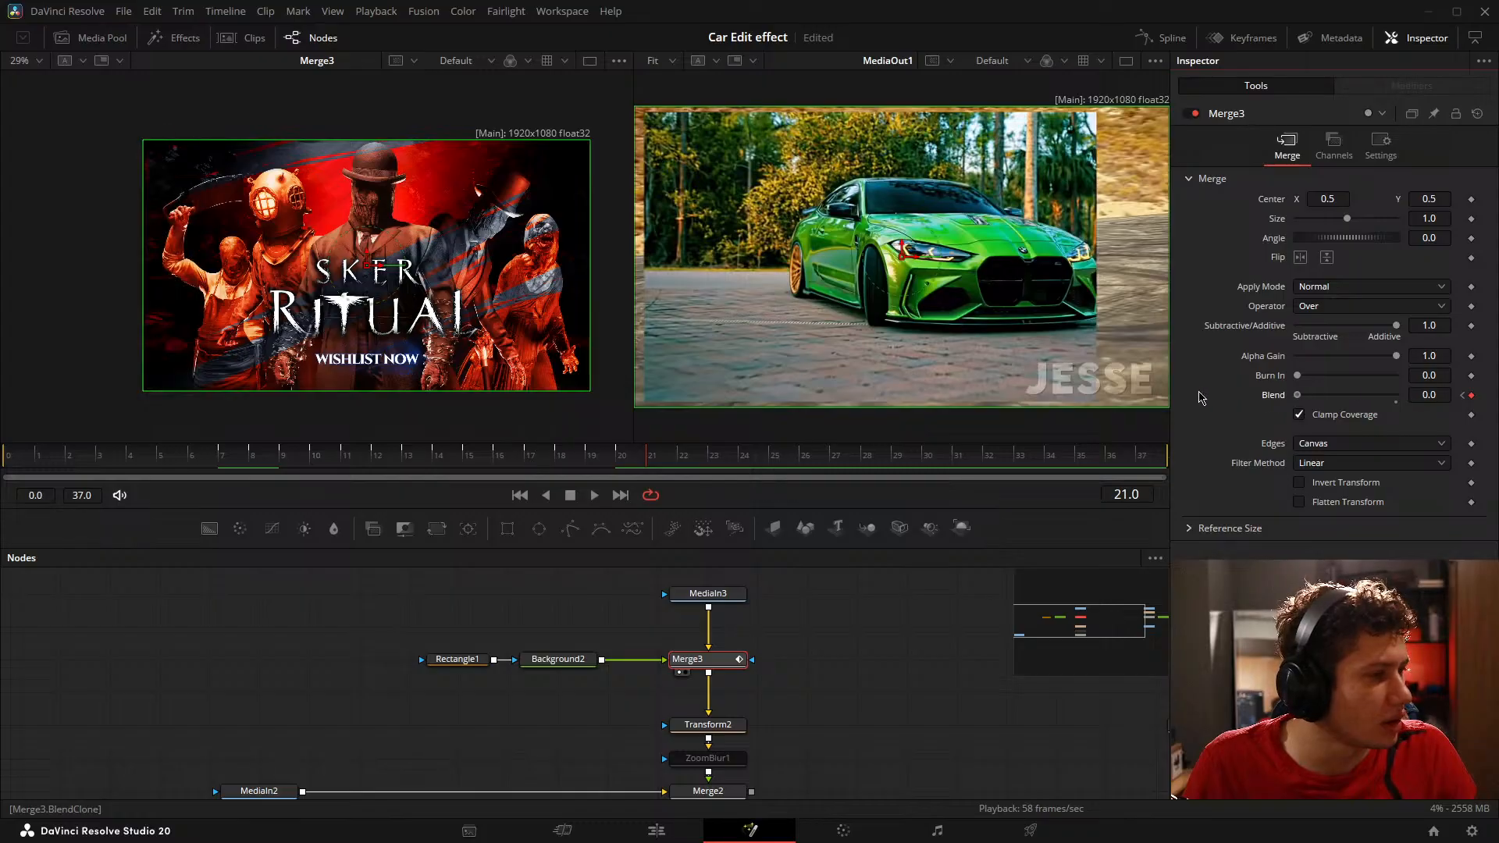
key("Right")
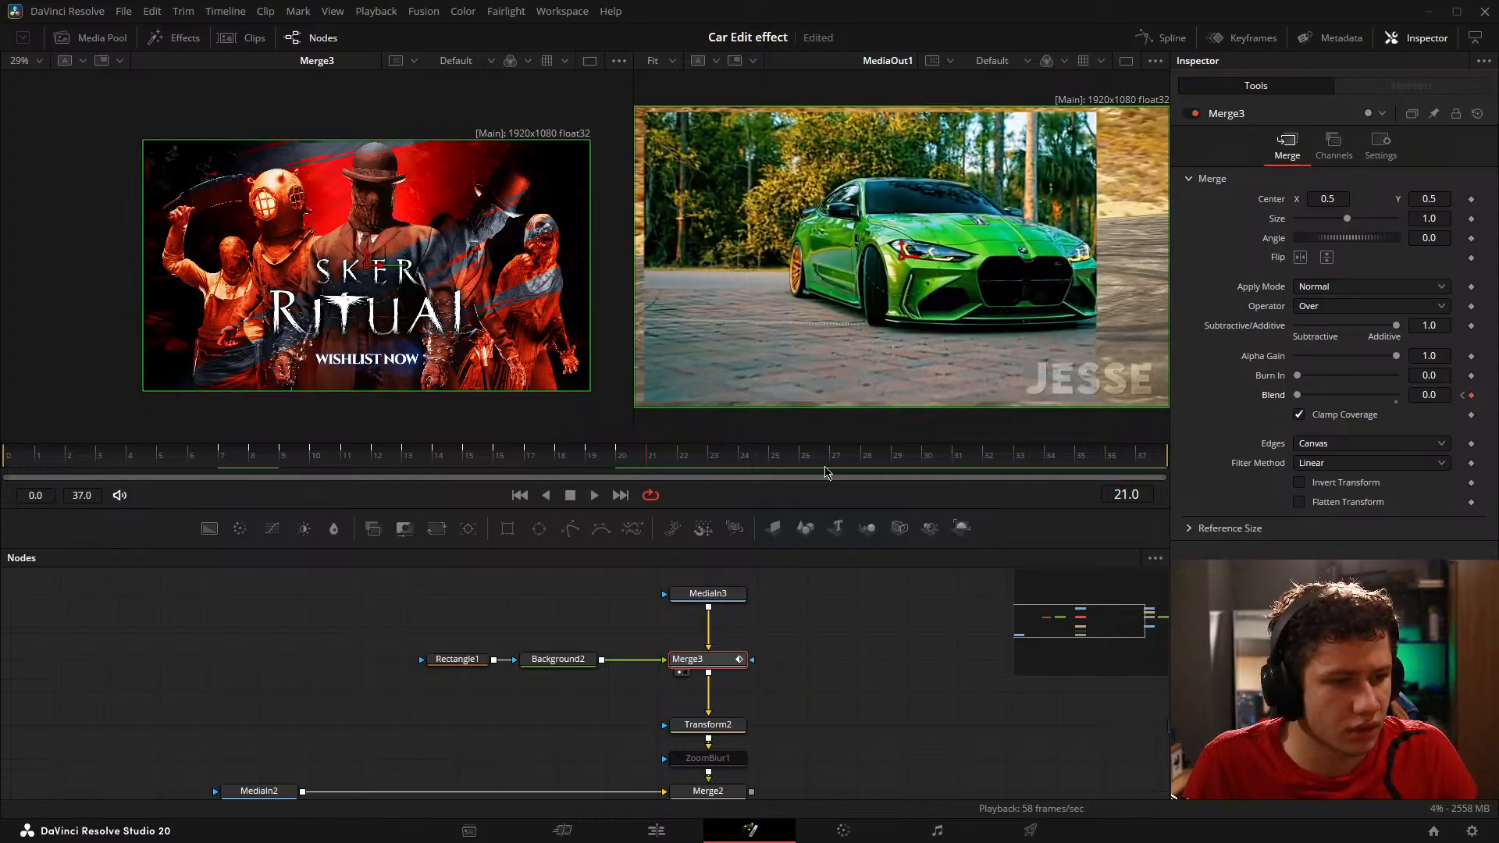
left_click_drag(1298, 396, 1184, 405)
key("Right")
key("Right")
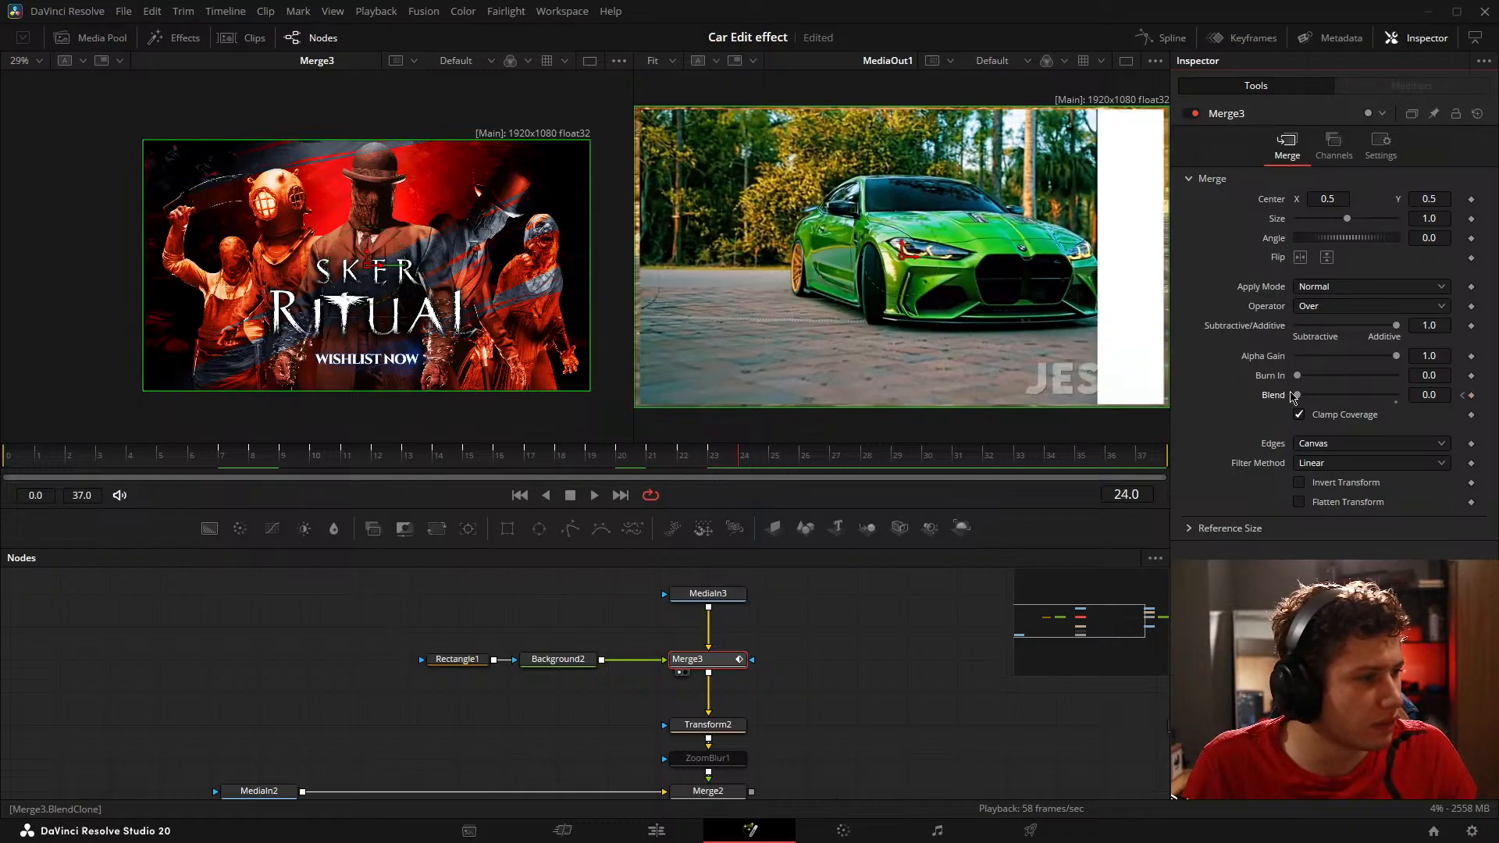
mouse_move(1294, 397)
left_mouse_down()
mouse_move(1456, 398)
mouse_move(1296, 398)
left_mouse_up()
key("Right")
key("Right")
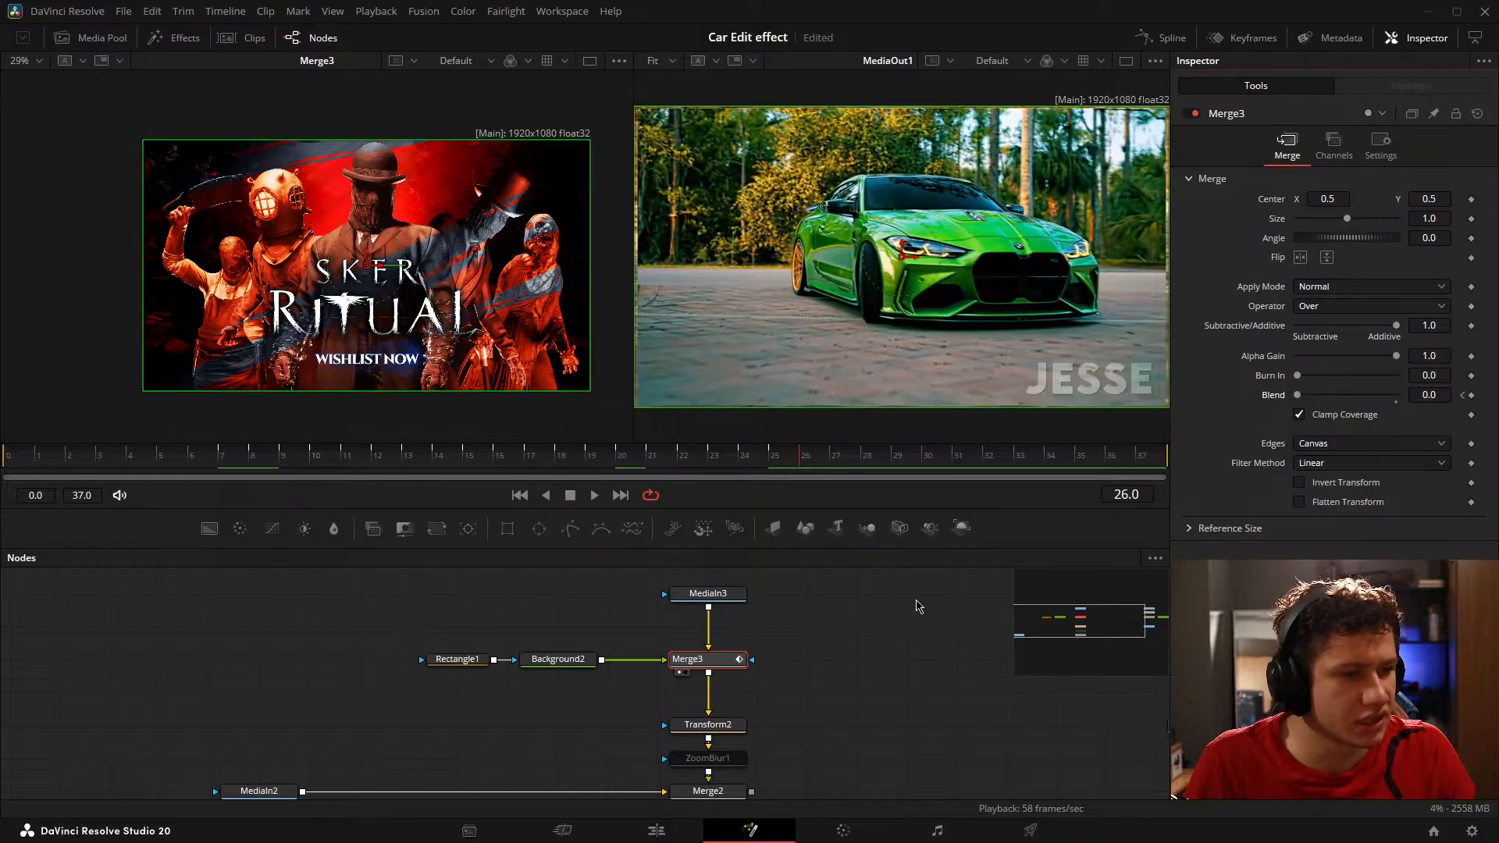
Step: Play back the flashing transition from its early frames and save the project
left_click(254, 457)
key("space")
left_click(88, 450)
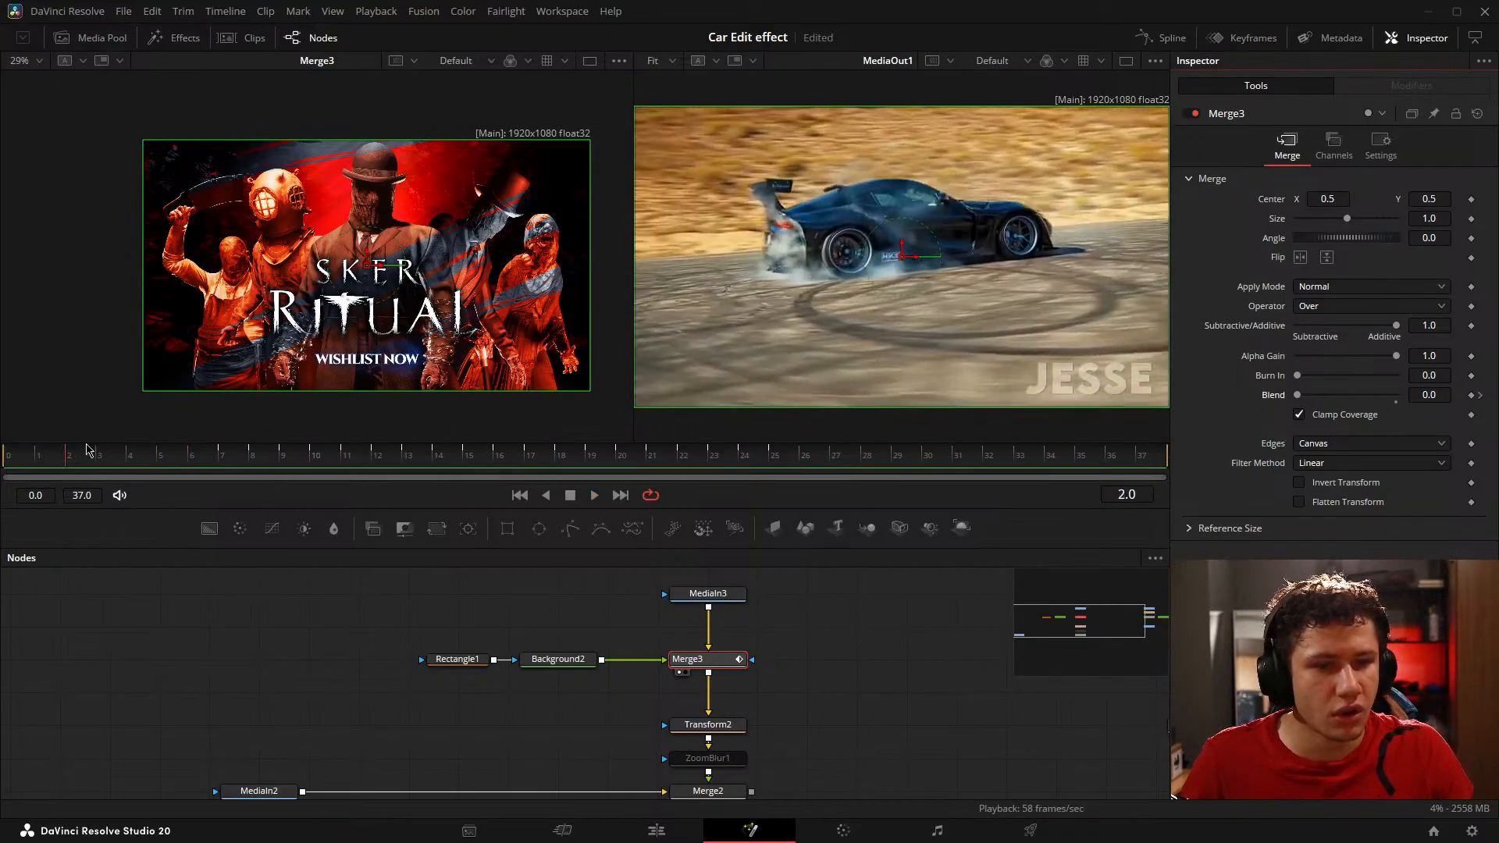
key("space")
left_click(251, 459)
left_click(139, 459)
key("shift+4")
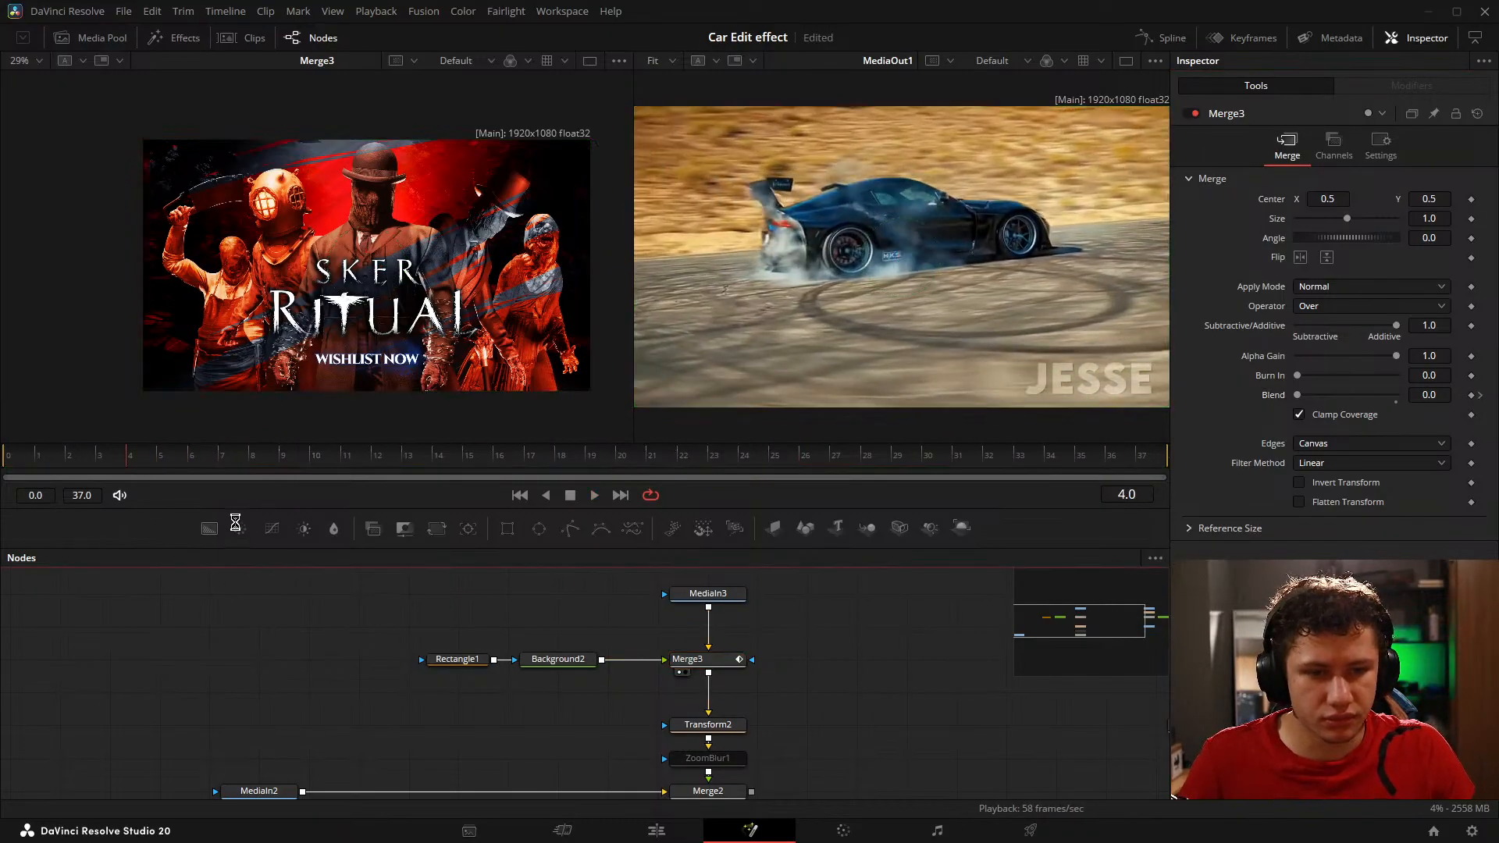
Step: Look over Rectangle1 and Background2, and keyframe Rectangle1's Center at X 0.062, Y 0.5 on frame 8
left_click(457, 660)
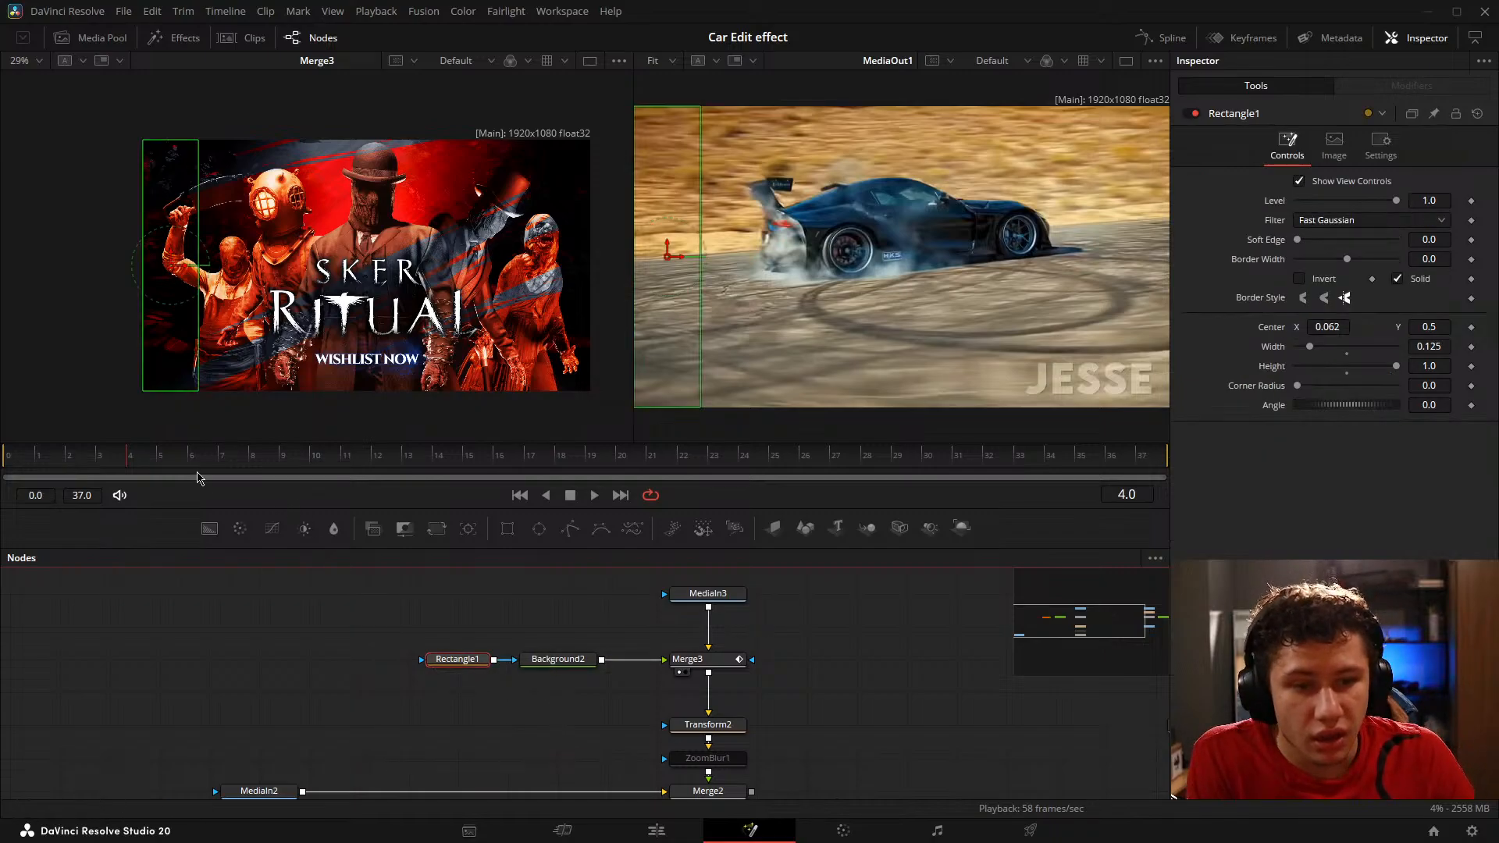
left_click(214, 467)
left_click(231, 468)
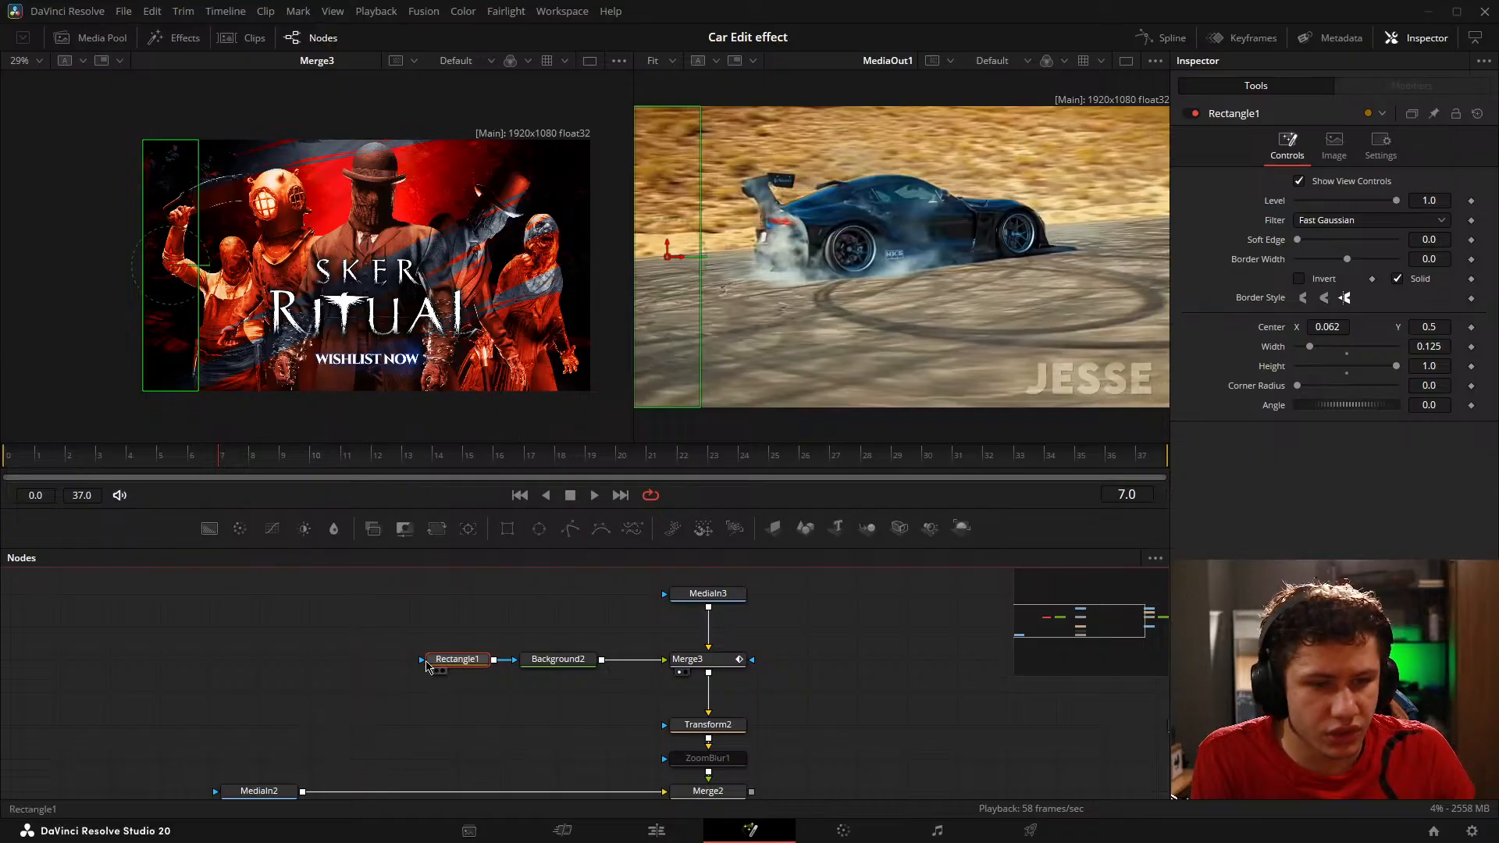
left_click(275, 684)
left_click(461, 662)
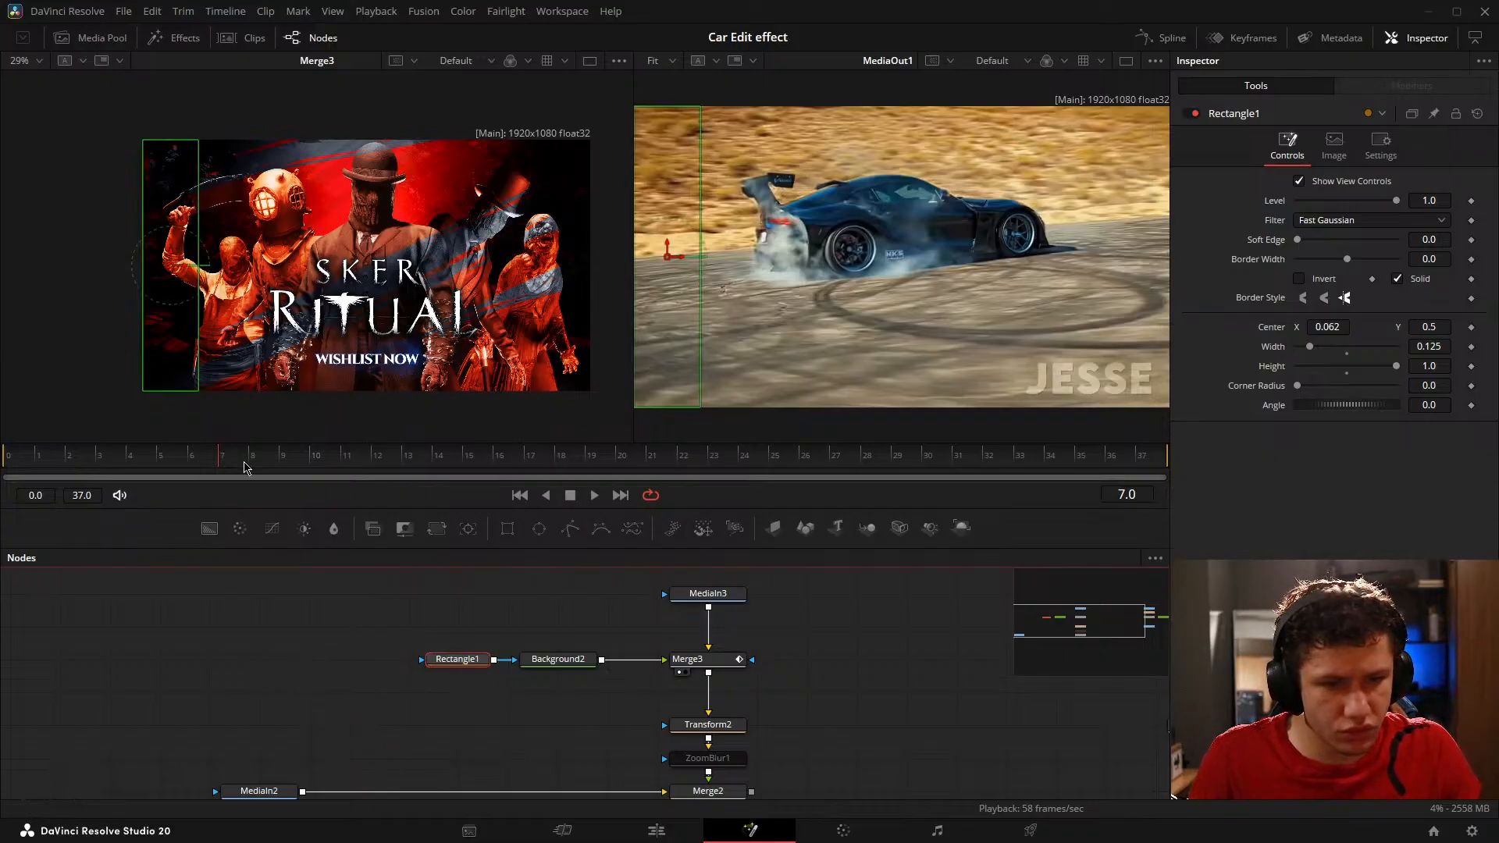
left_click(578, 662)
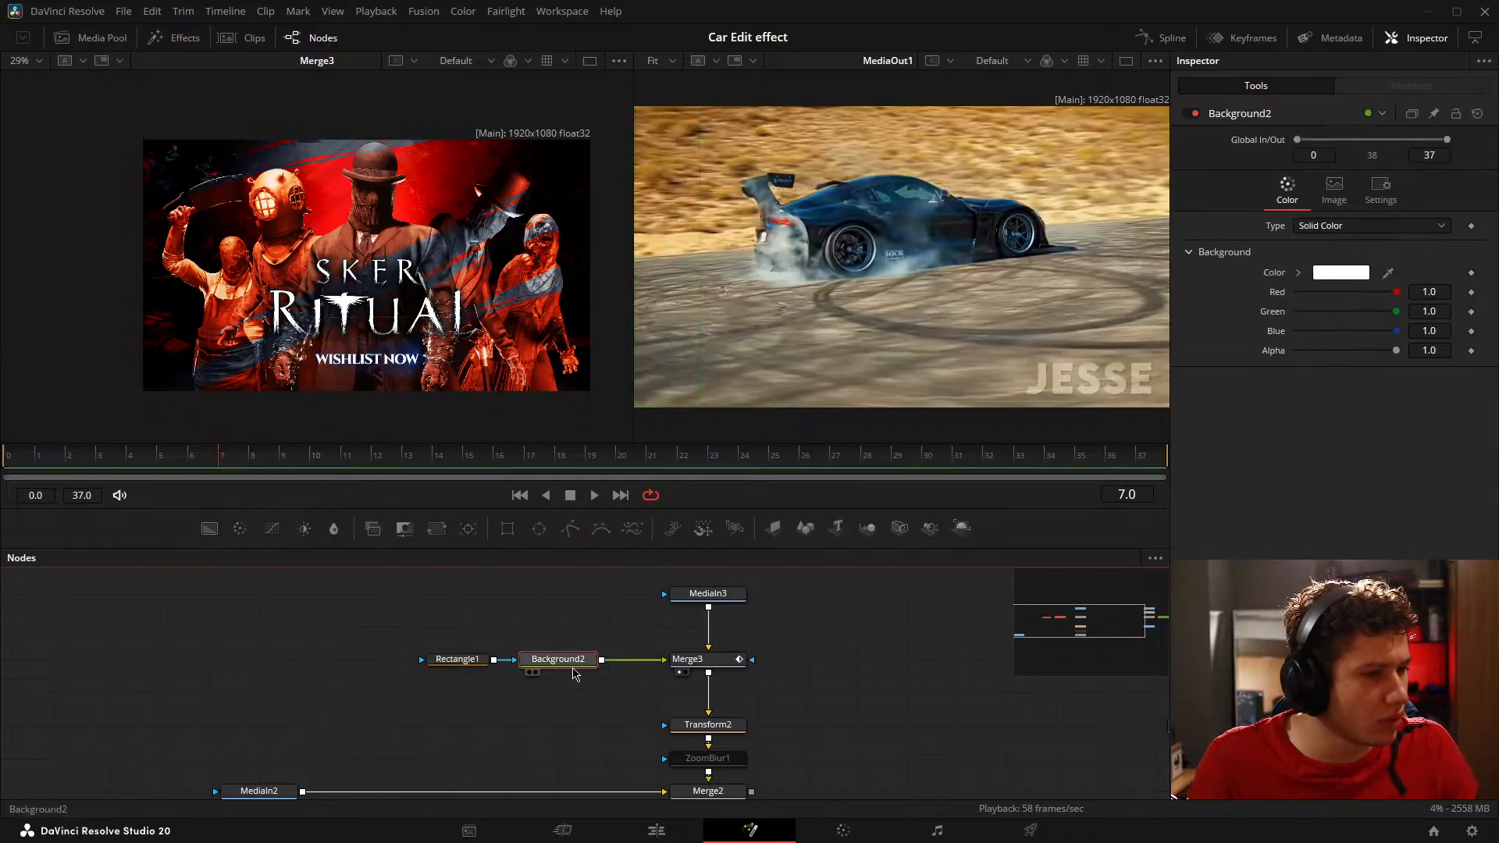
left_click(458, 660)
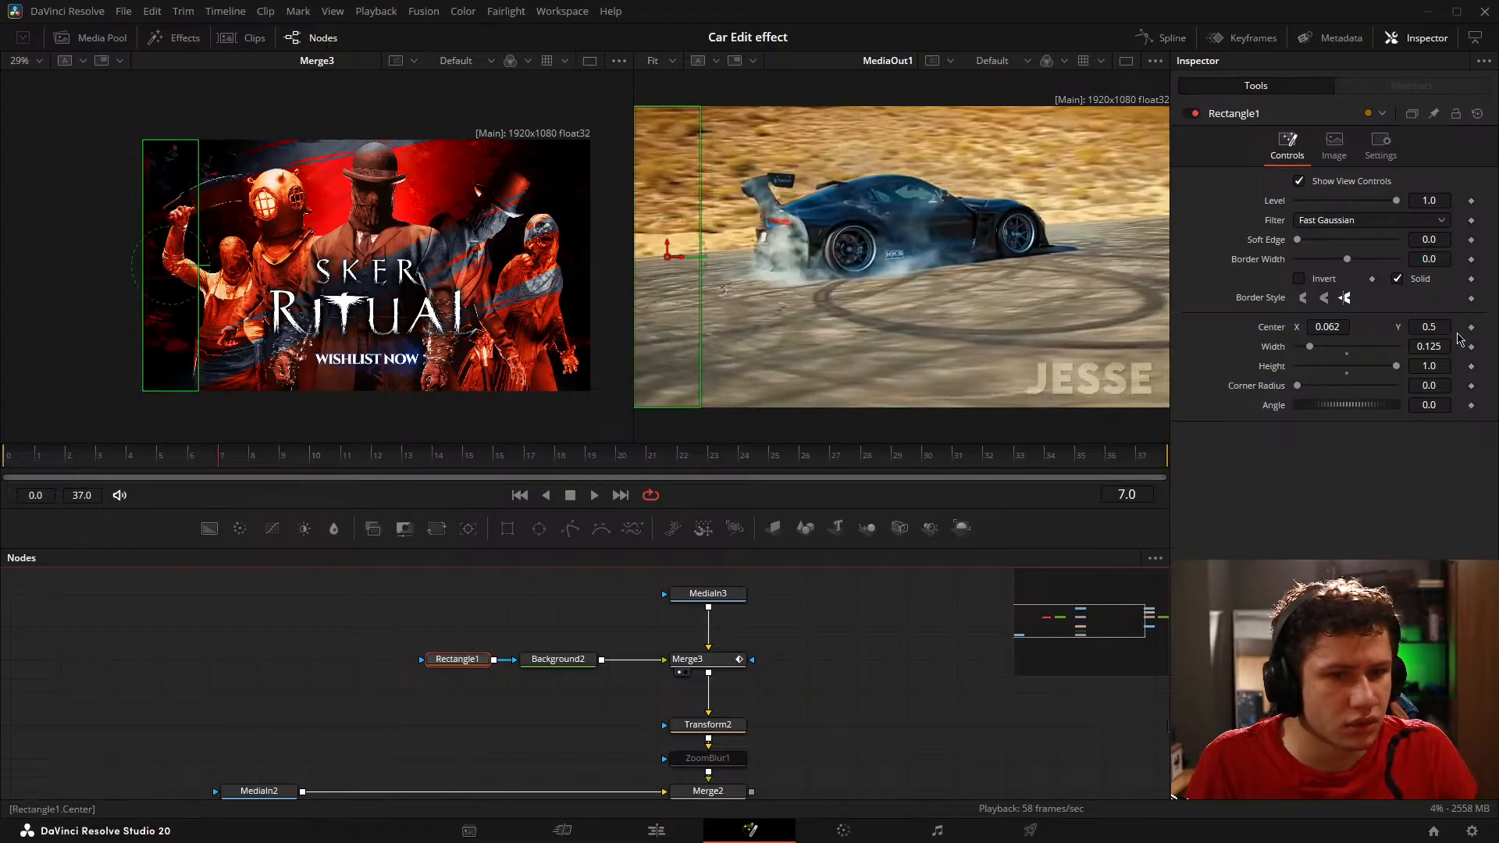
key("Right")
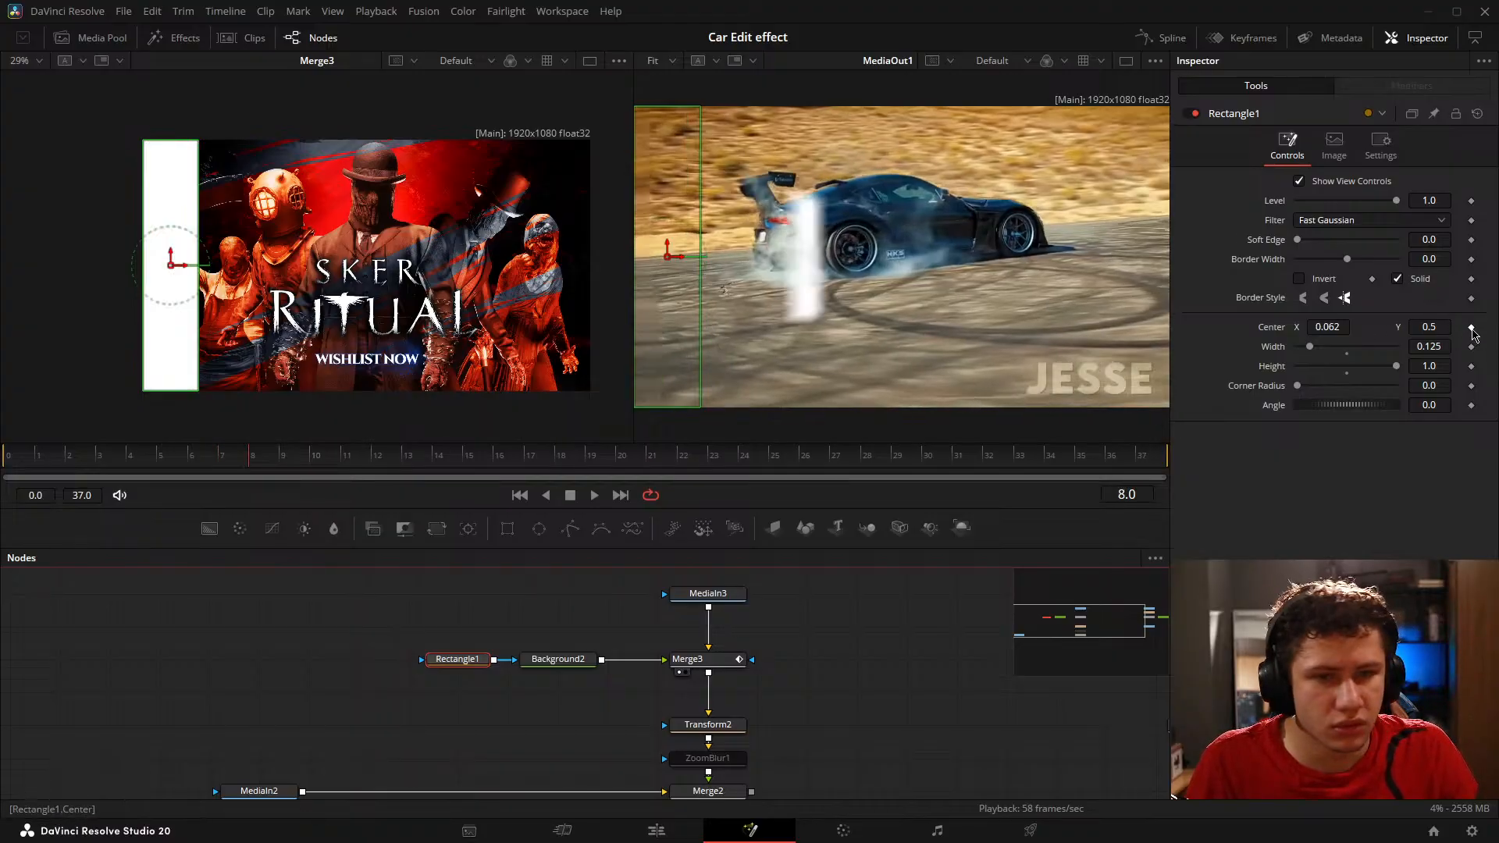
left_click(1472, 328)
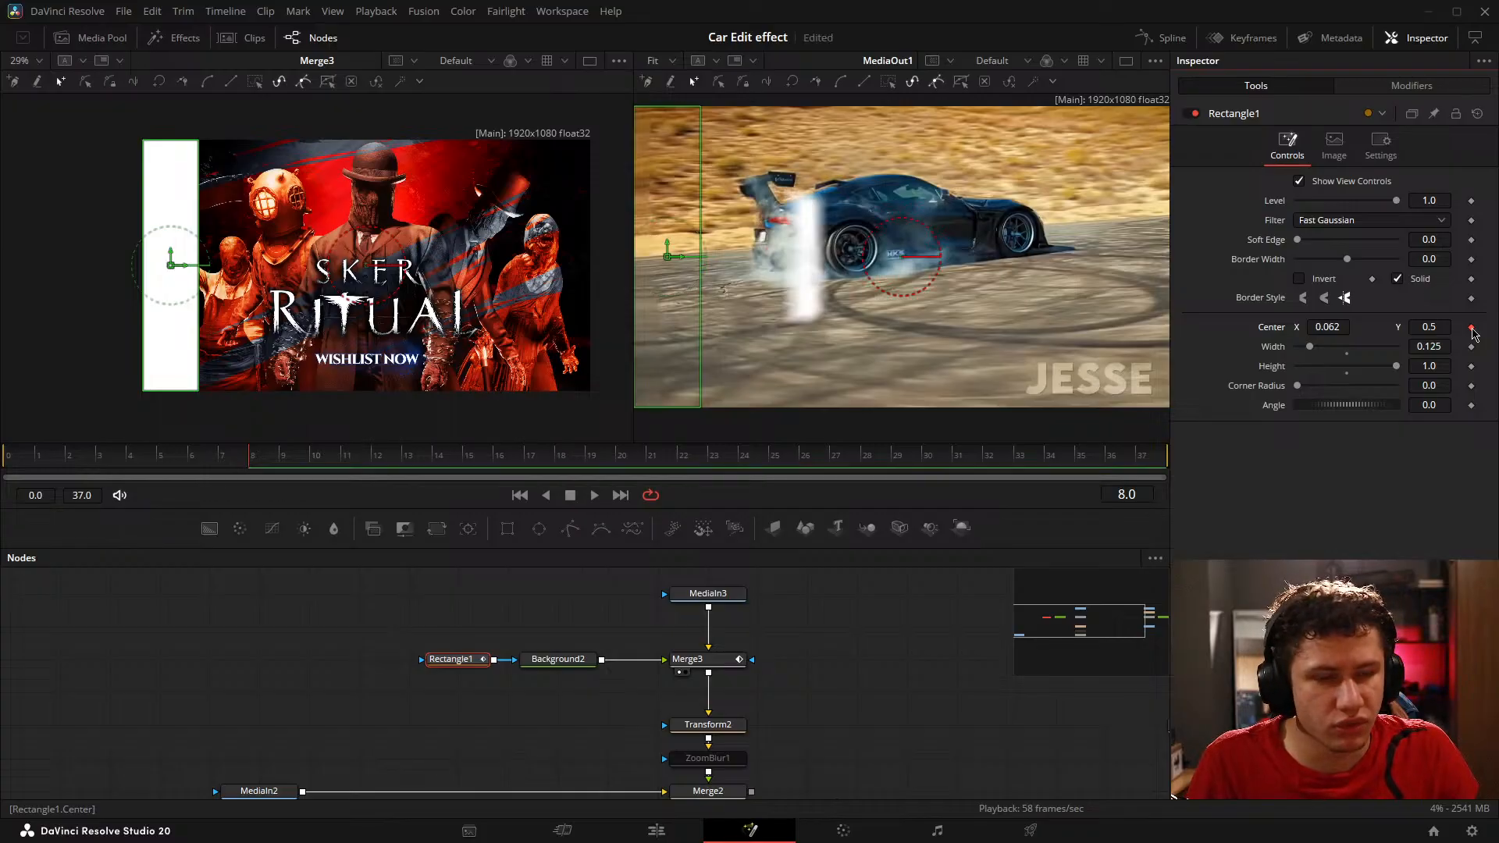
Step: Add a Center keyframe to Rectangle1 on every frame from 9 to 22
key("Right")
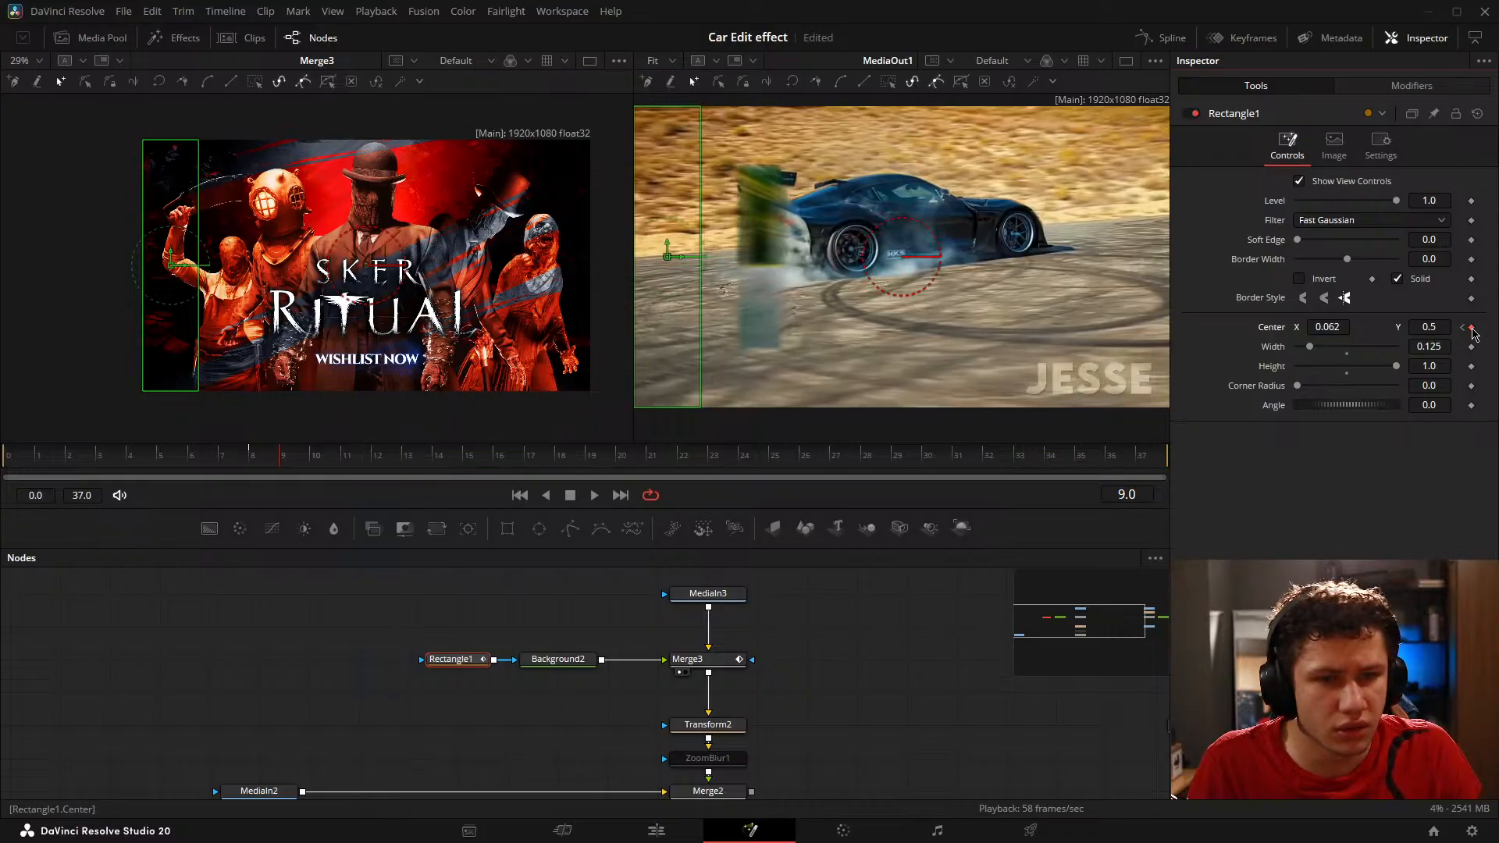
key("Right")
key("Right")
key("Right")
key("Right")
key("Right")
key("Right")
key("Right")
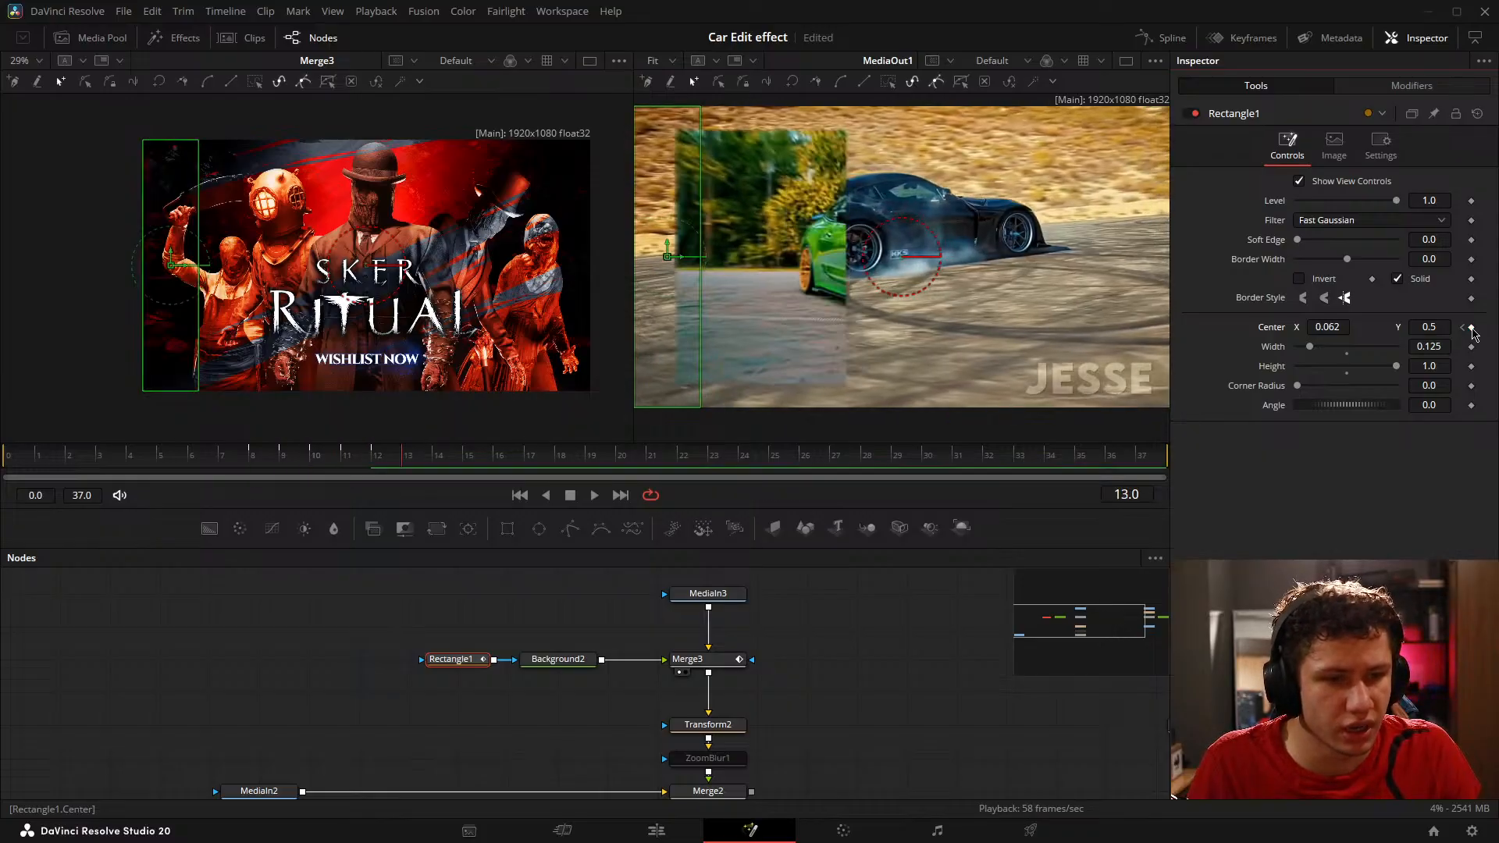
key("Right")
key("Right")
key("Right")
key("Right")
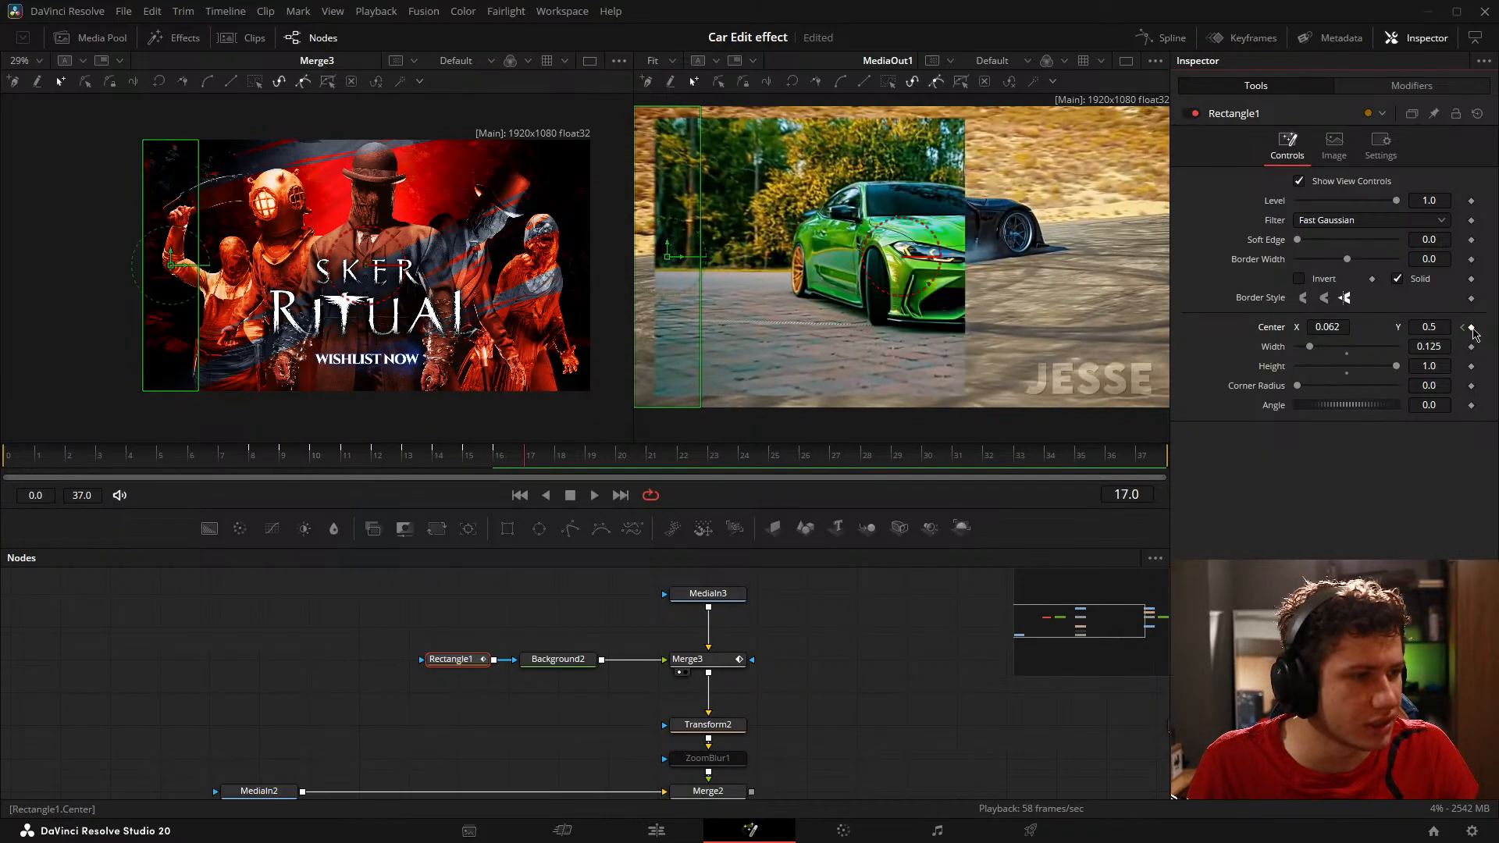
key("Right")
key("Right")
key("Right")
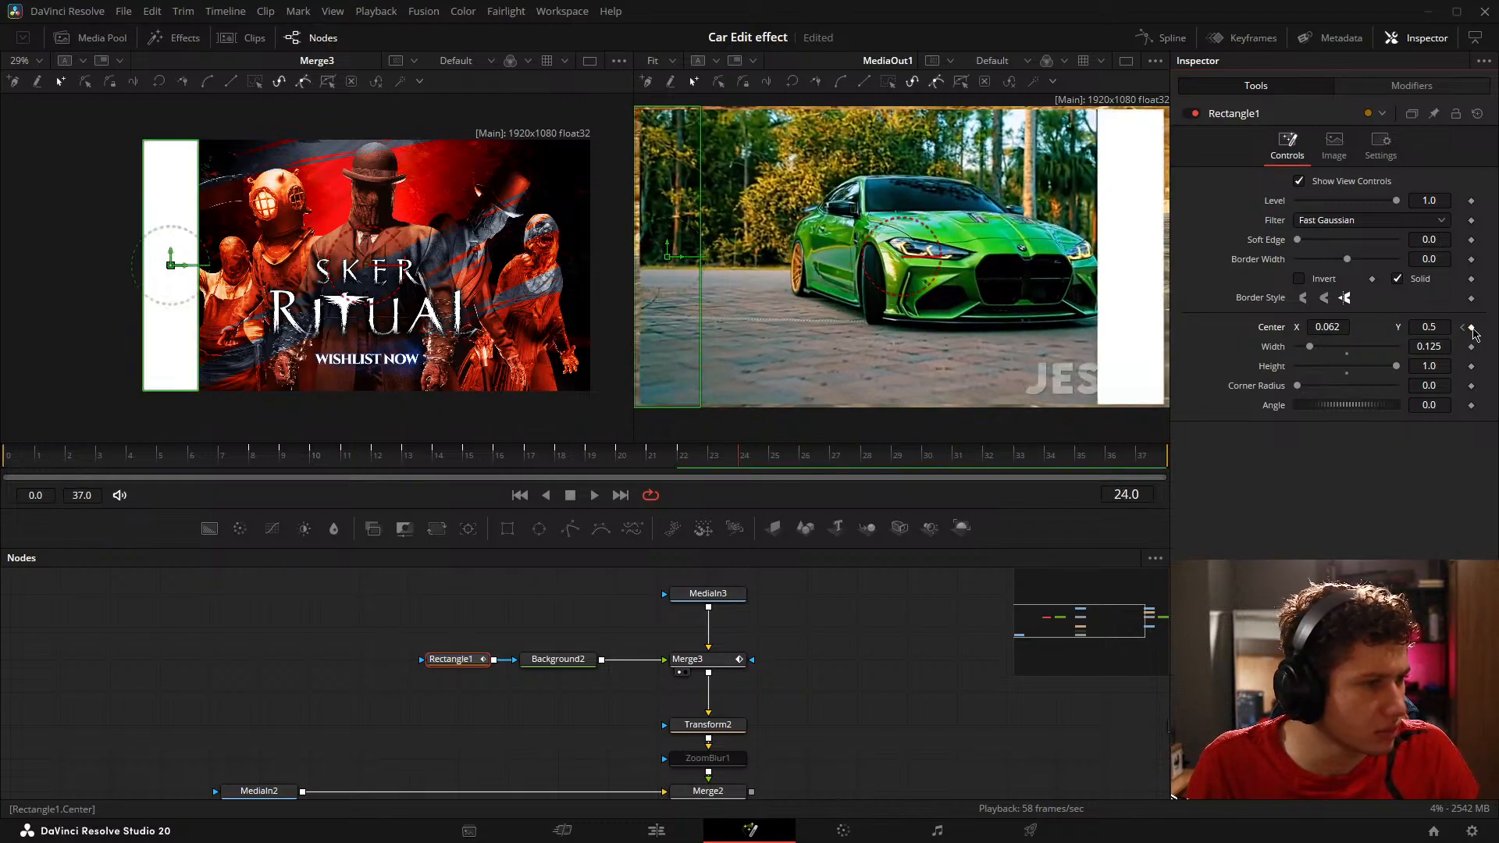
Step: Return to the first Center keyframe and set Rectangle1's Center X to 0.196 on frame 10
key("Left")
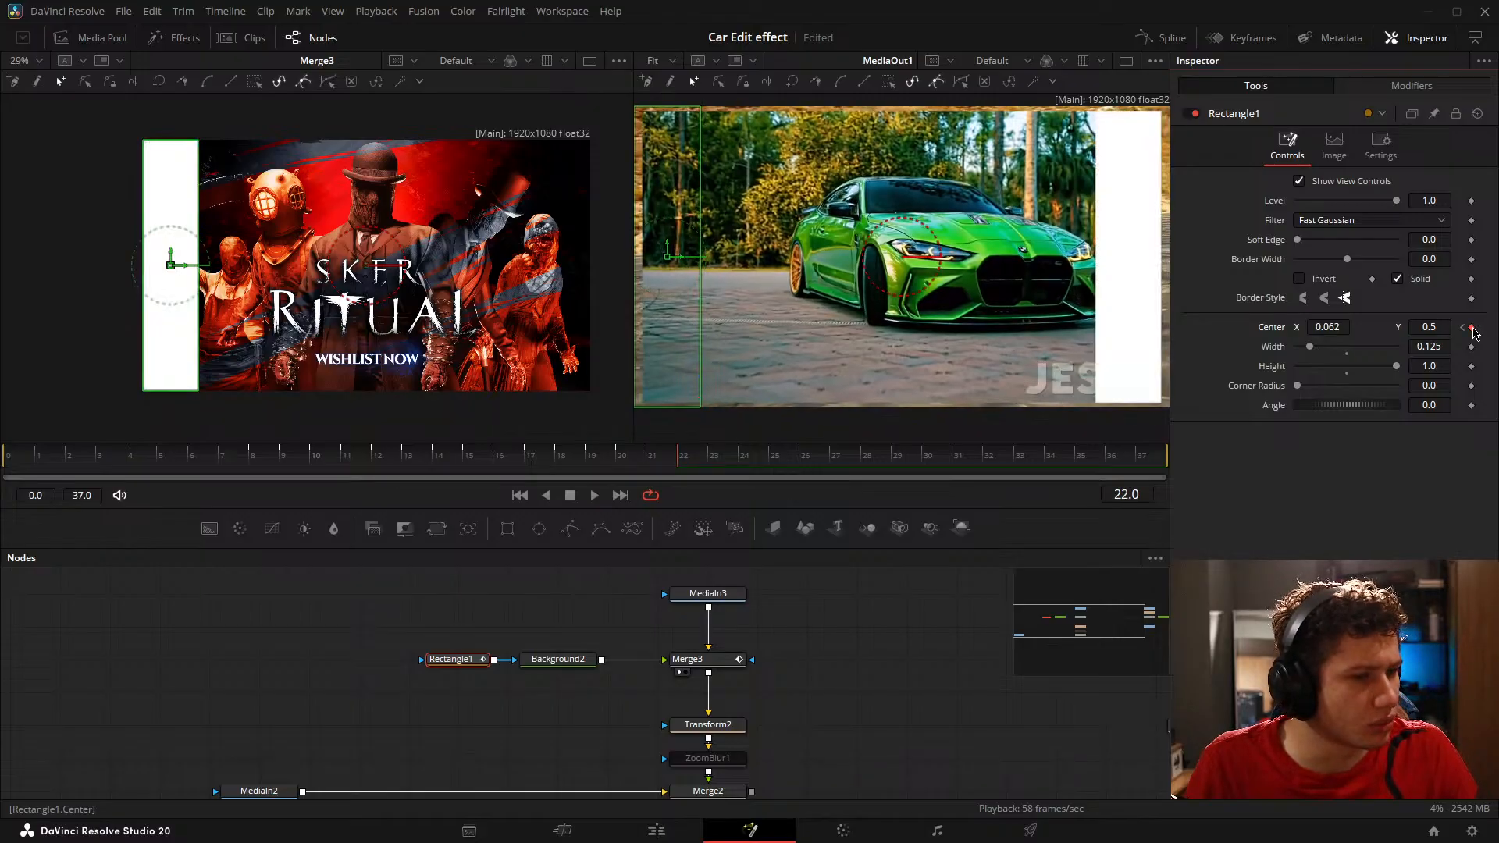
left_click(1463, 327)
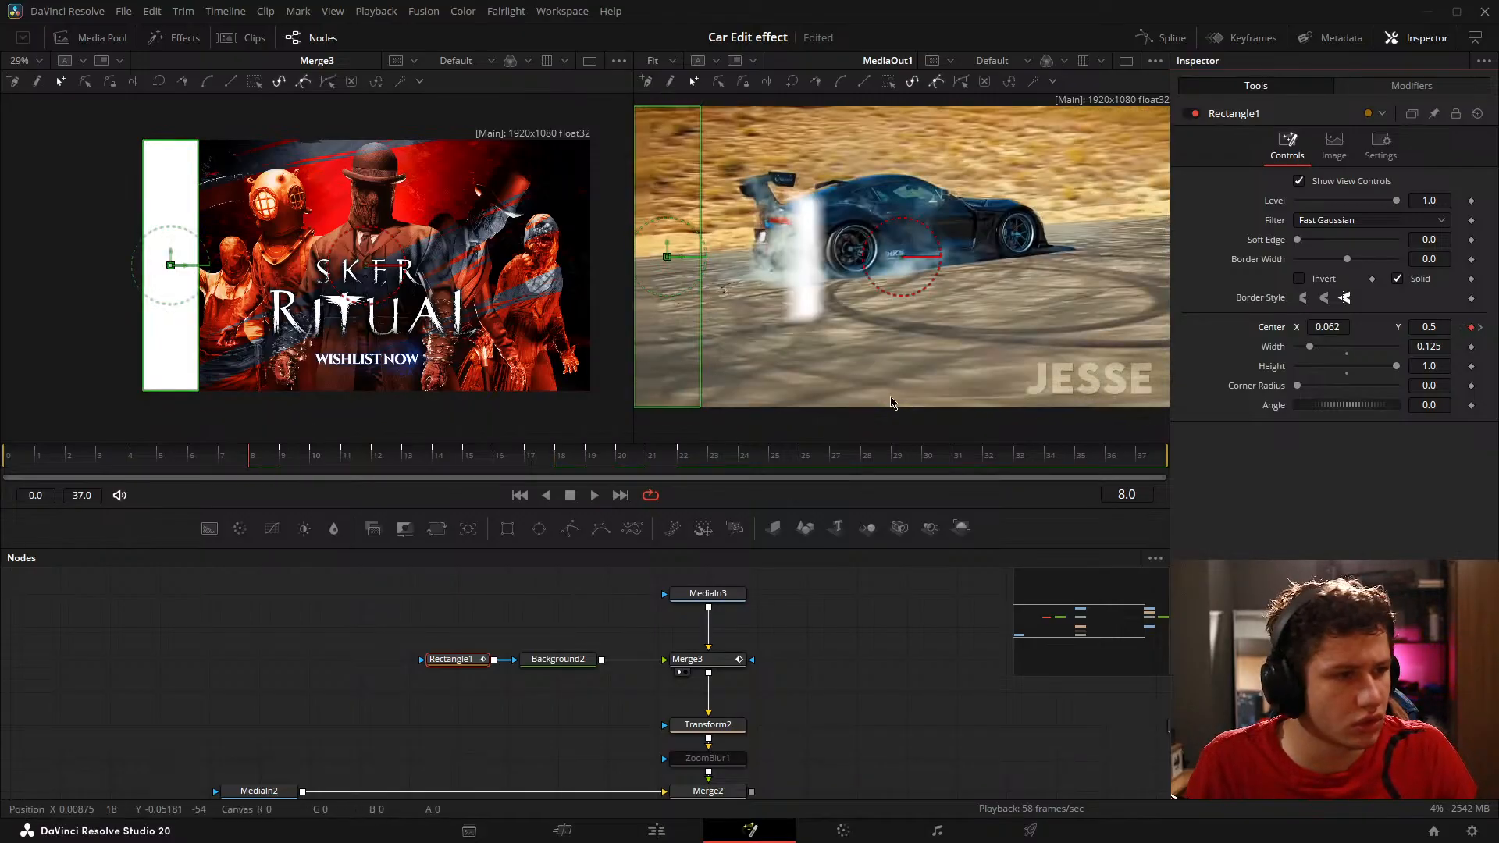
key("Right")
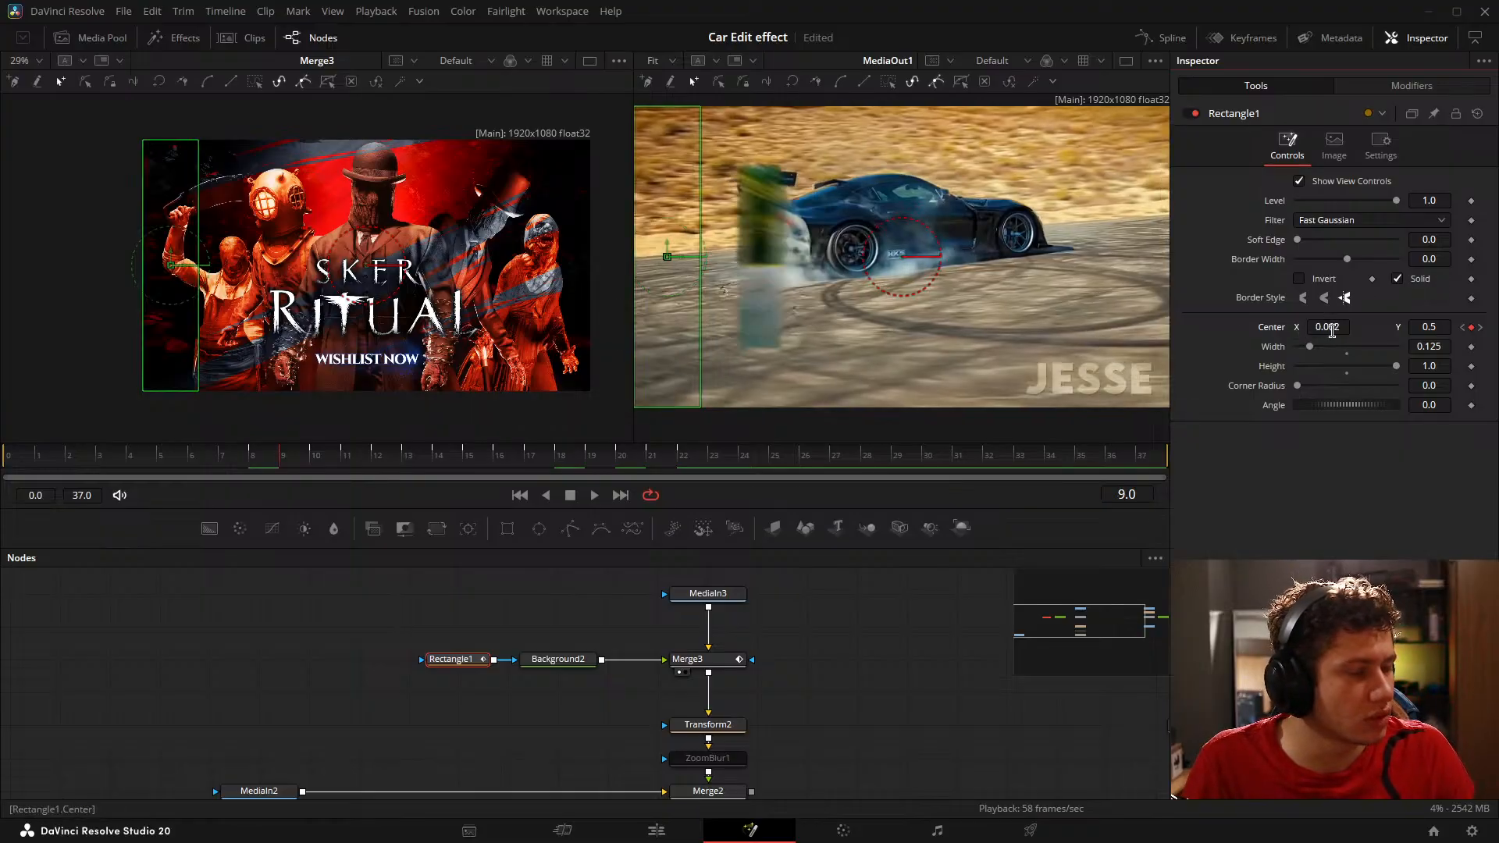
key("Right")
left_click_drag(1333, 330, 1438, 329)
Step: Compare frames 8 and 10 in Merge3 and set Rectangle1's Center X to 0.188 on frame 10
scroll(147, 307, "up", 5)
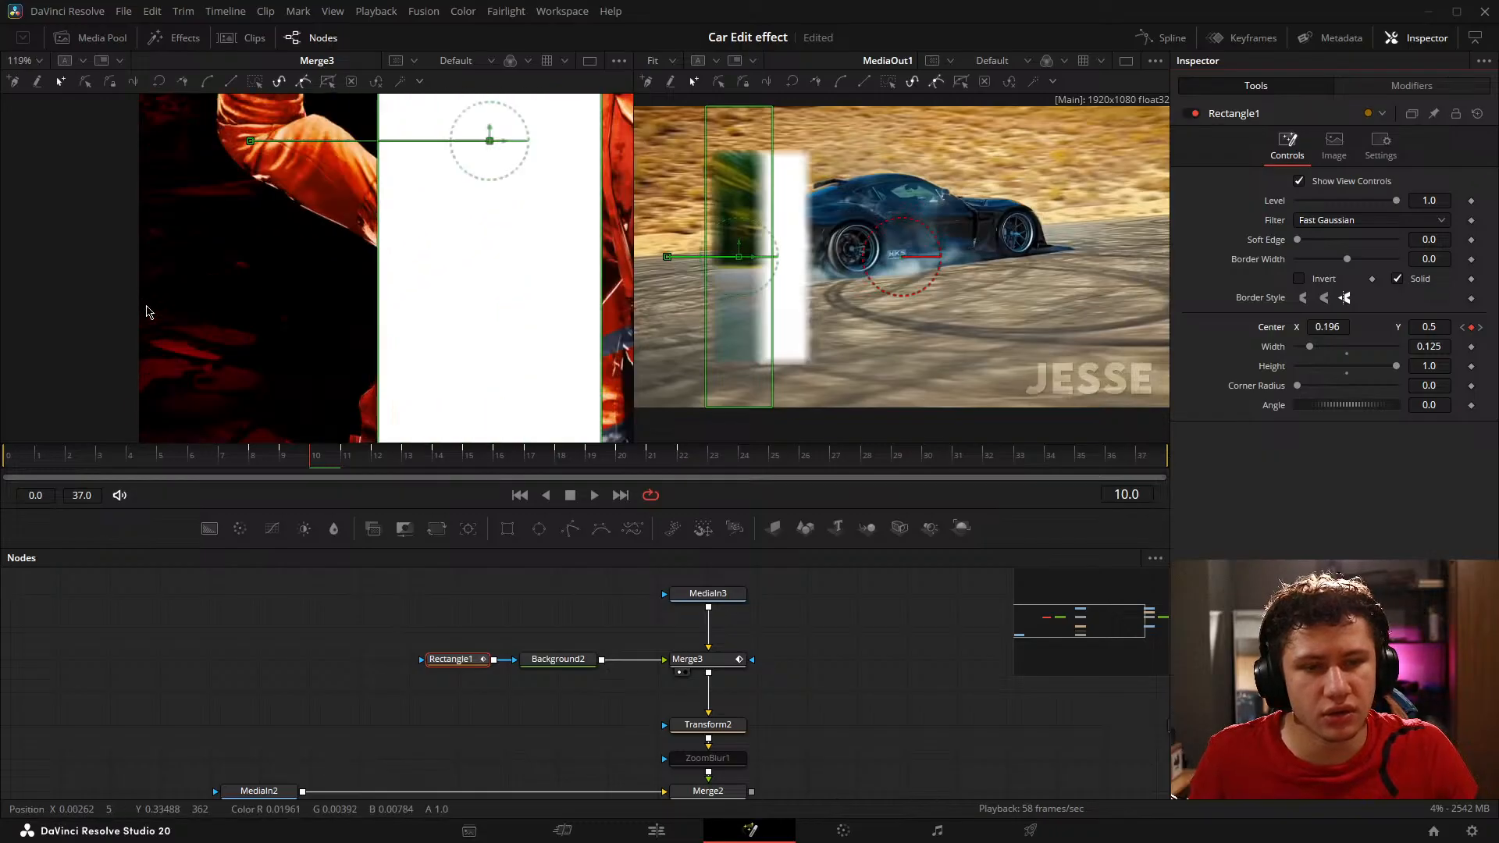
left_click_drag(250, 311, 291, 288)
scroll(299, 285, "down", 2)
left_click_drag(364, 328, 385, 245)
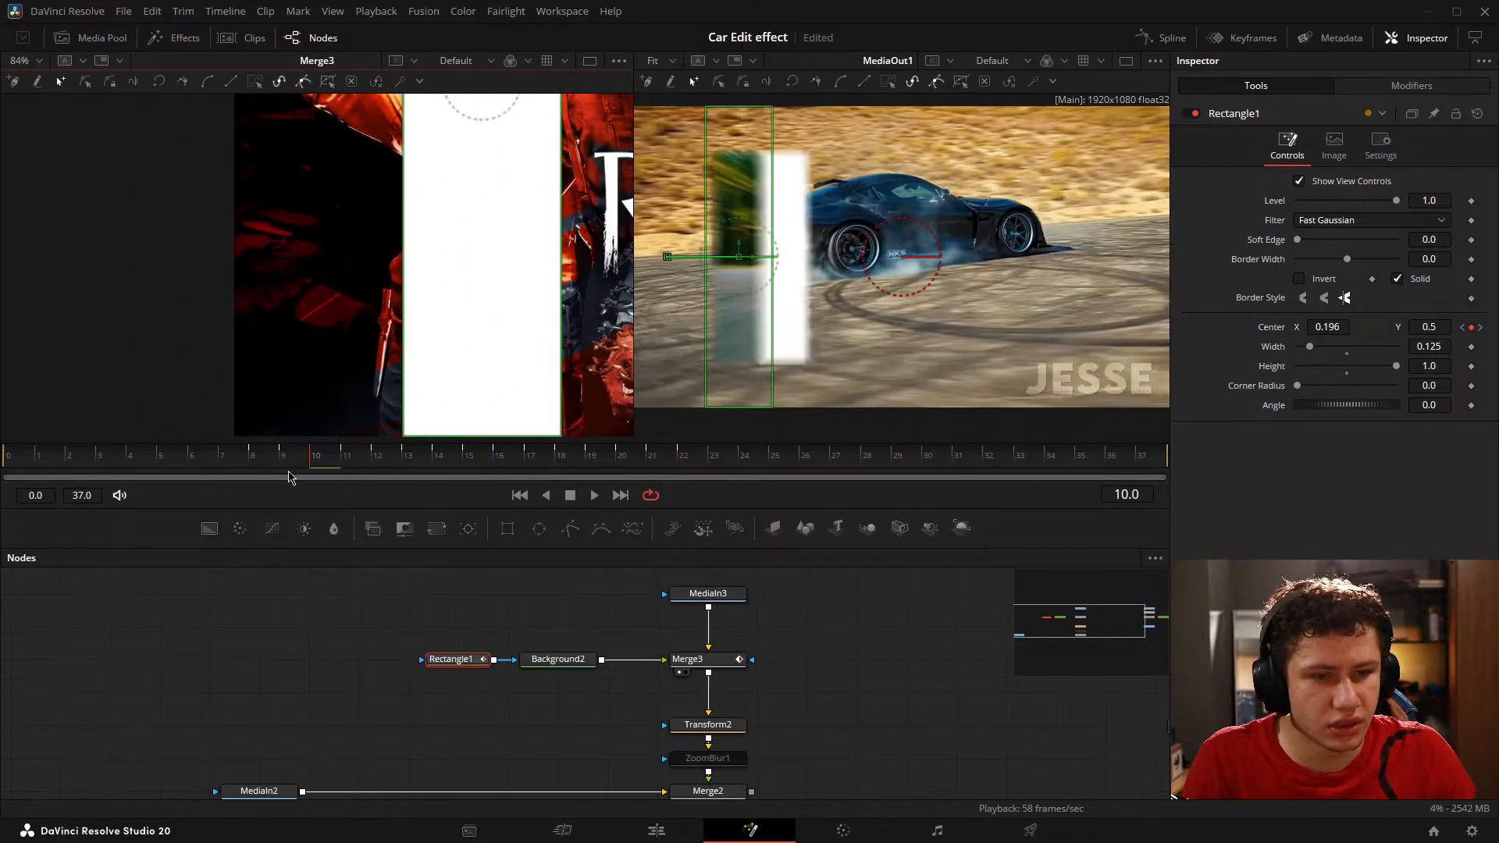
left_click(251, 464)
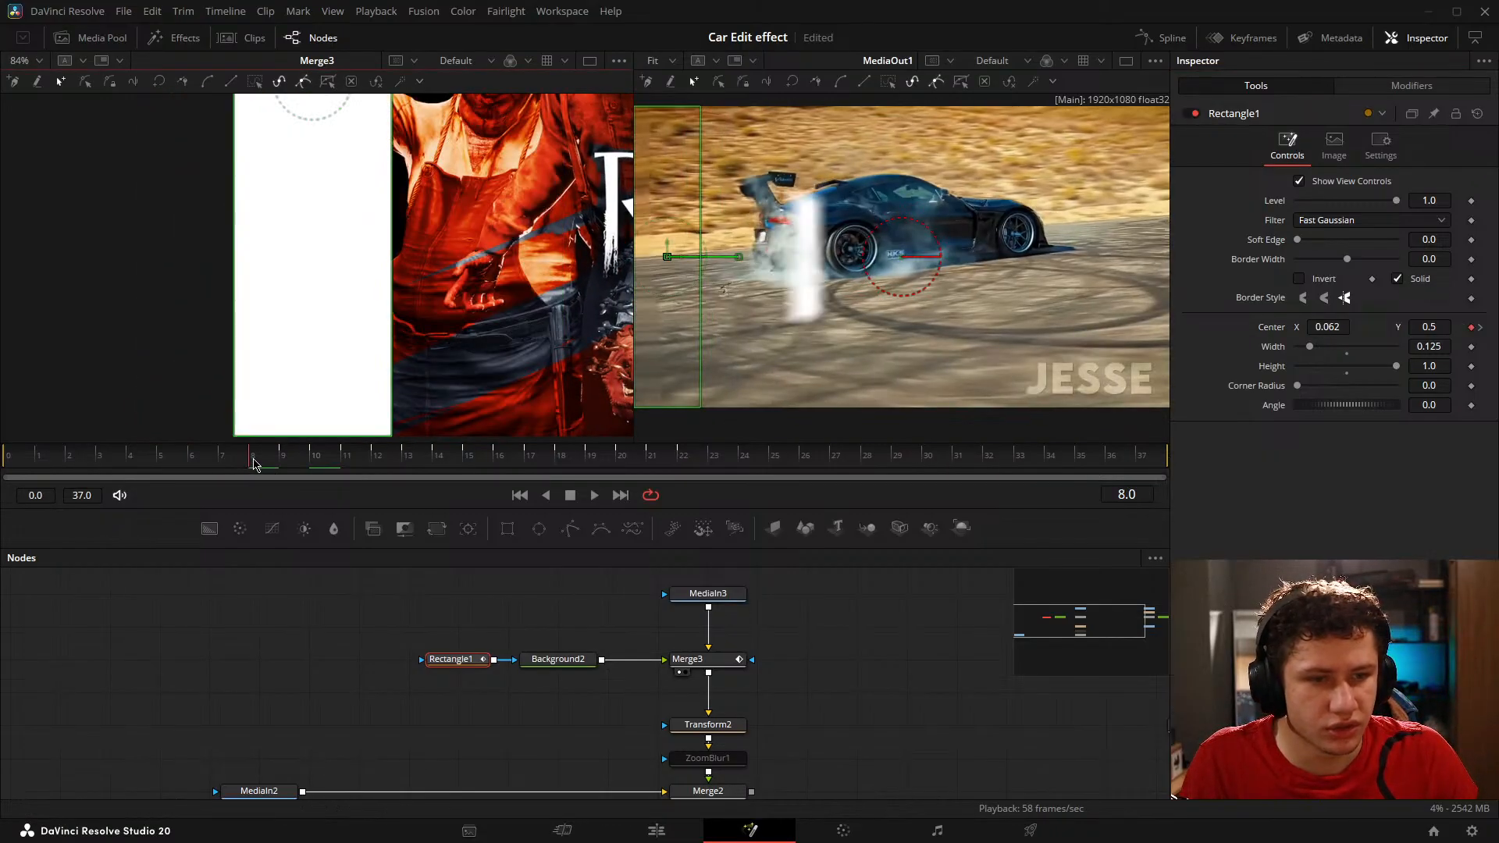
scroll(406, 348, "up", 2)
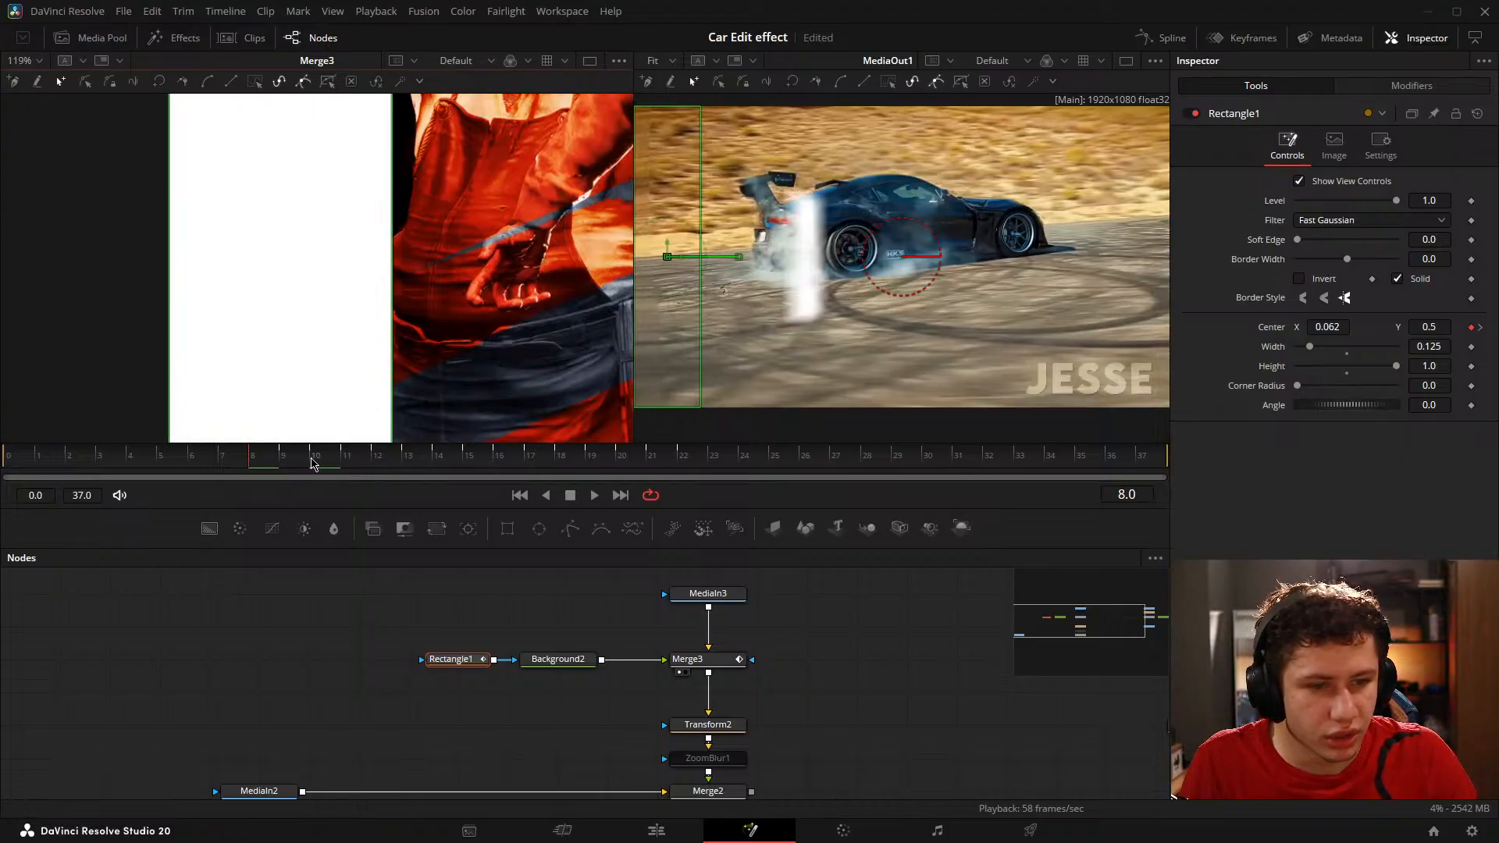
left_click(311, 463)
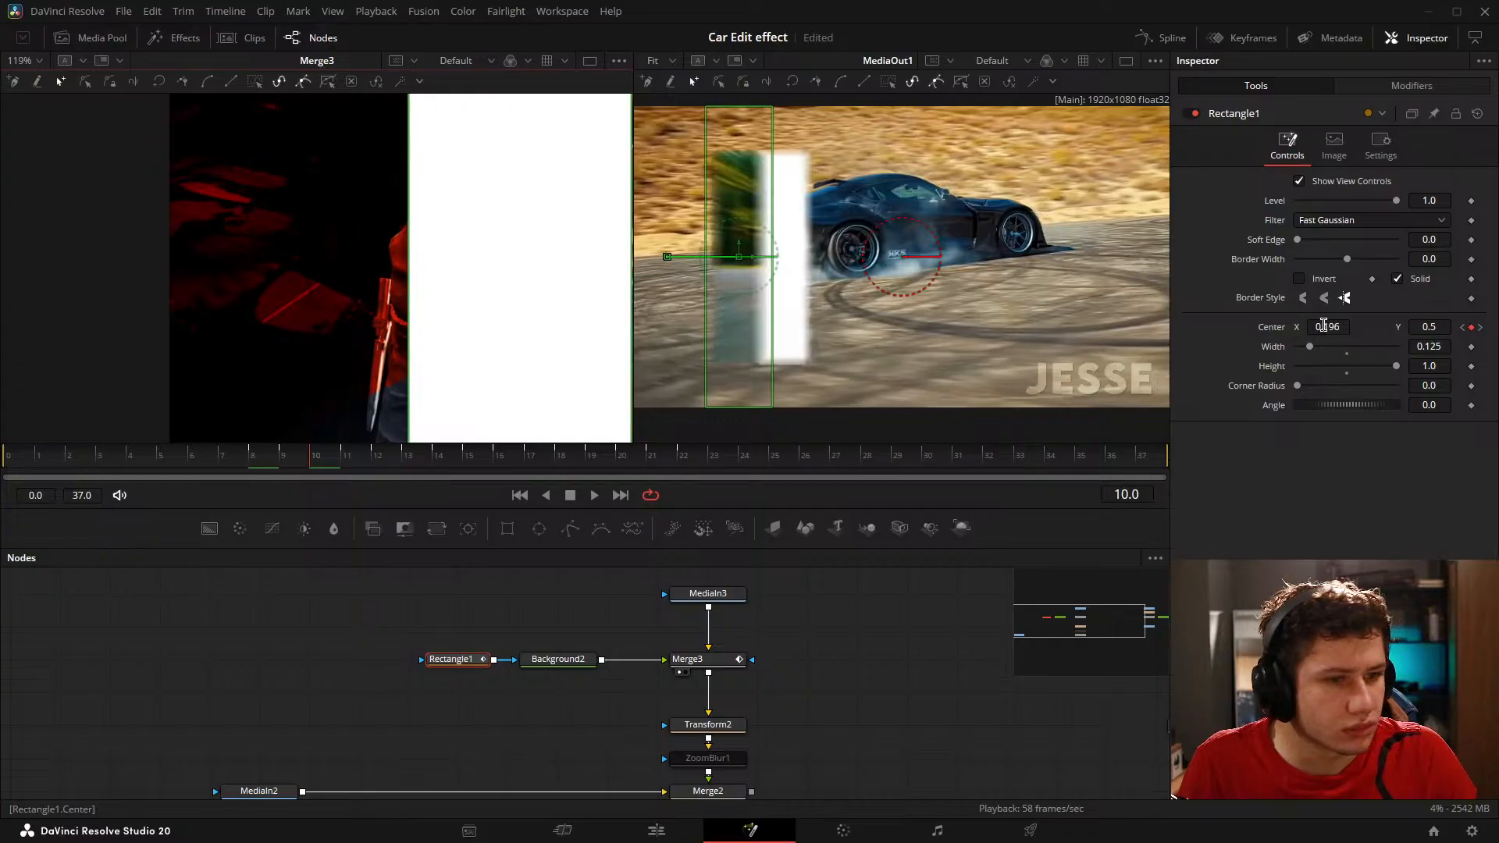
left_click_drag(1323, 326, 1317, 326)
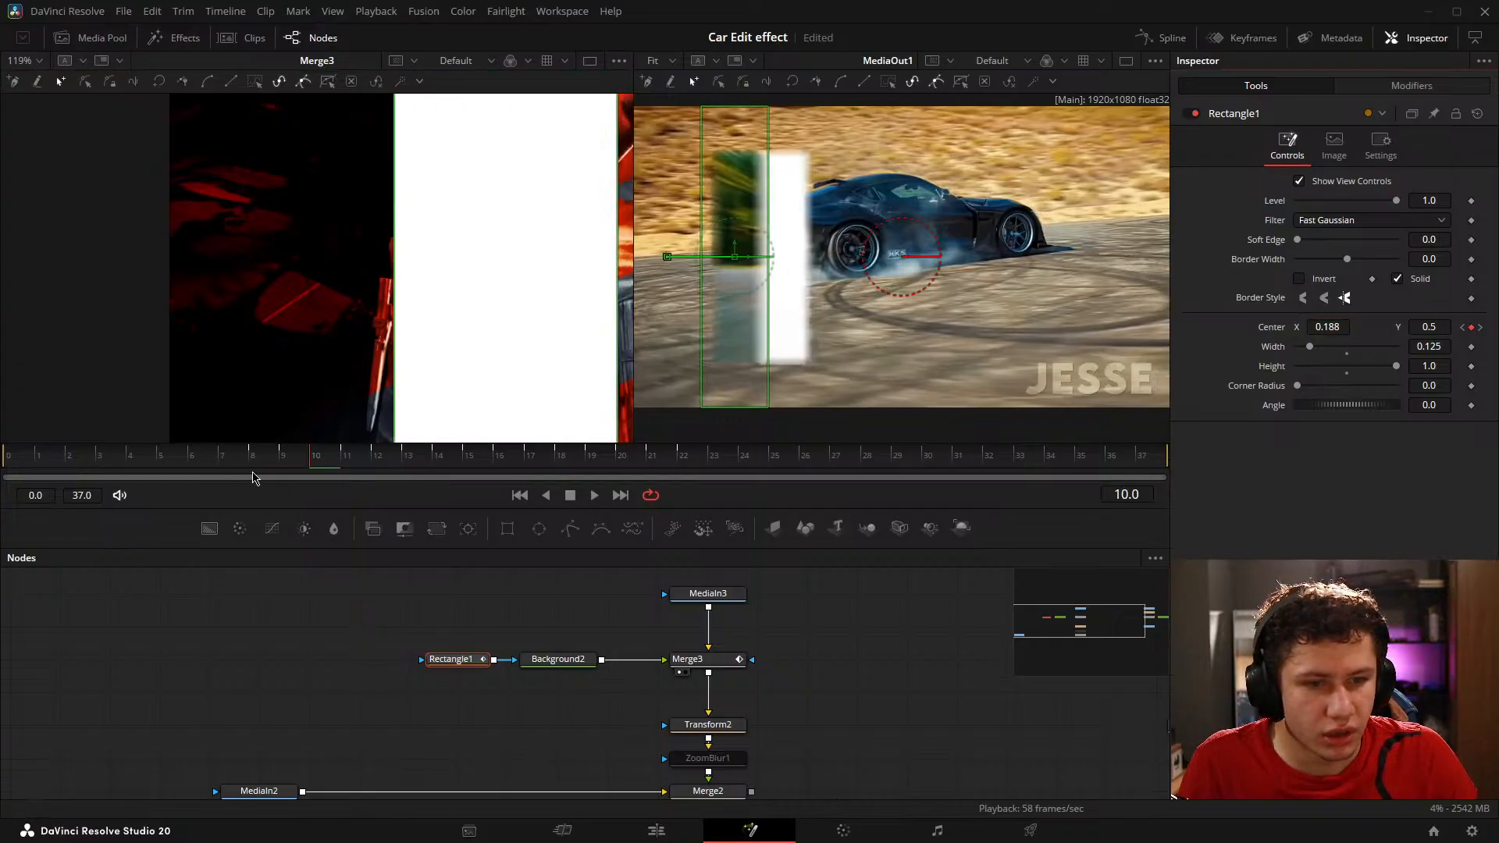
left_click(250, 463)
left_click(316, 464)
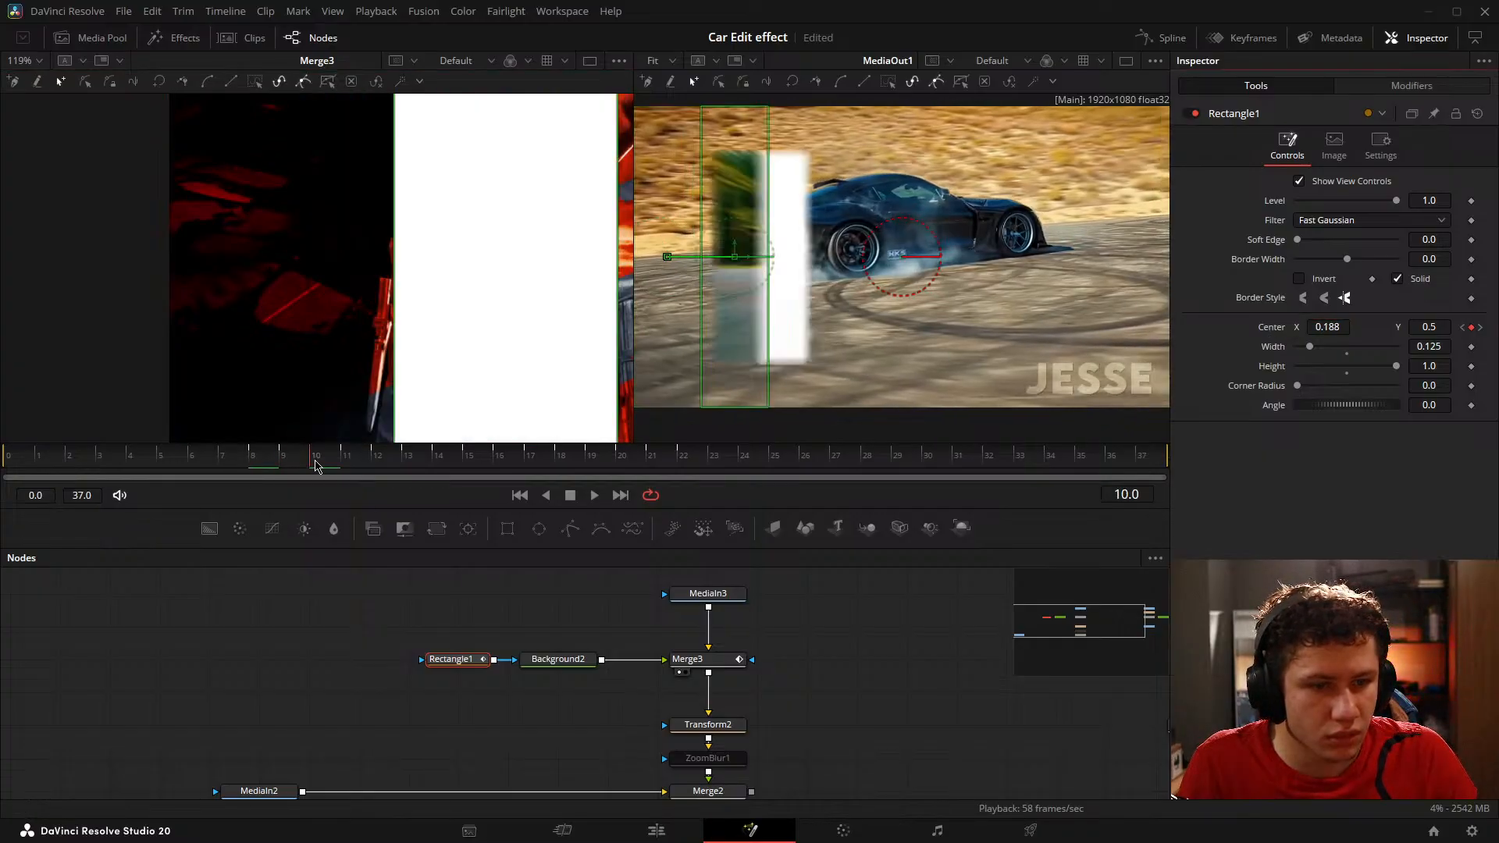
mouse_move(314, 462)
left_mouse_down()
mouse_move(261, 466)
mouse_move(317, 469)
left_mouse_up()
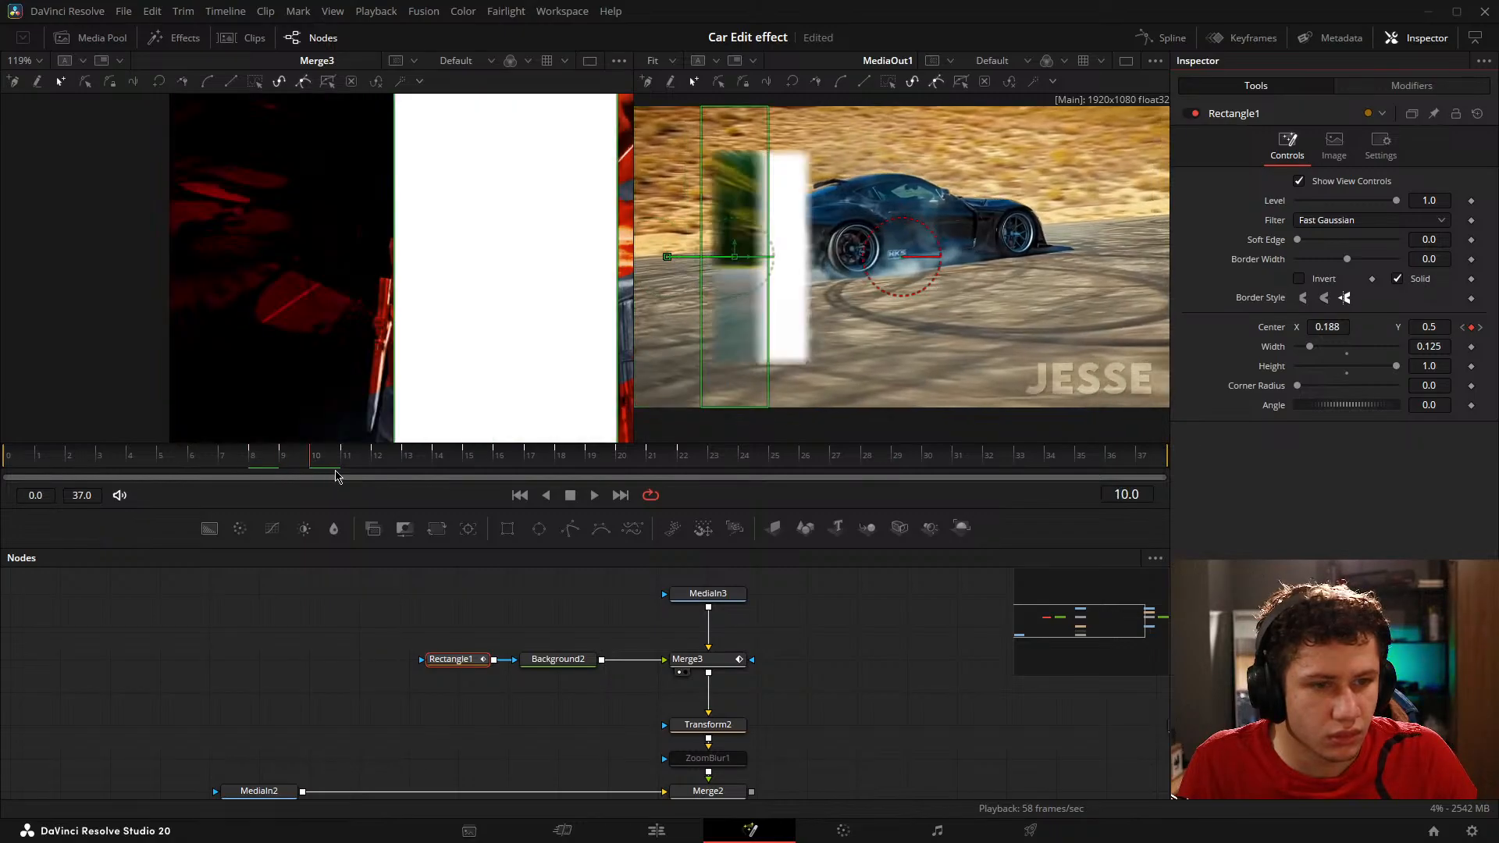
Step: Set Rectangle1's Center X to 0.313 on frame 12, starting where the frame 10 rectangle ends, and save the project
left_click_drag(550, 339, 318, 291)
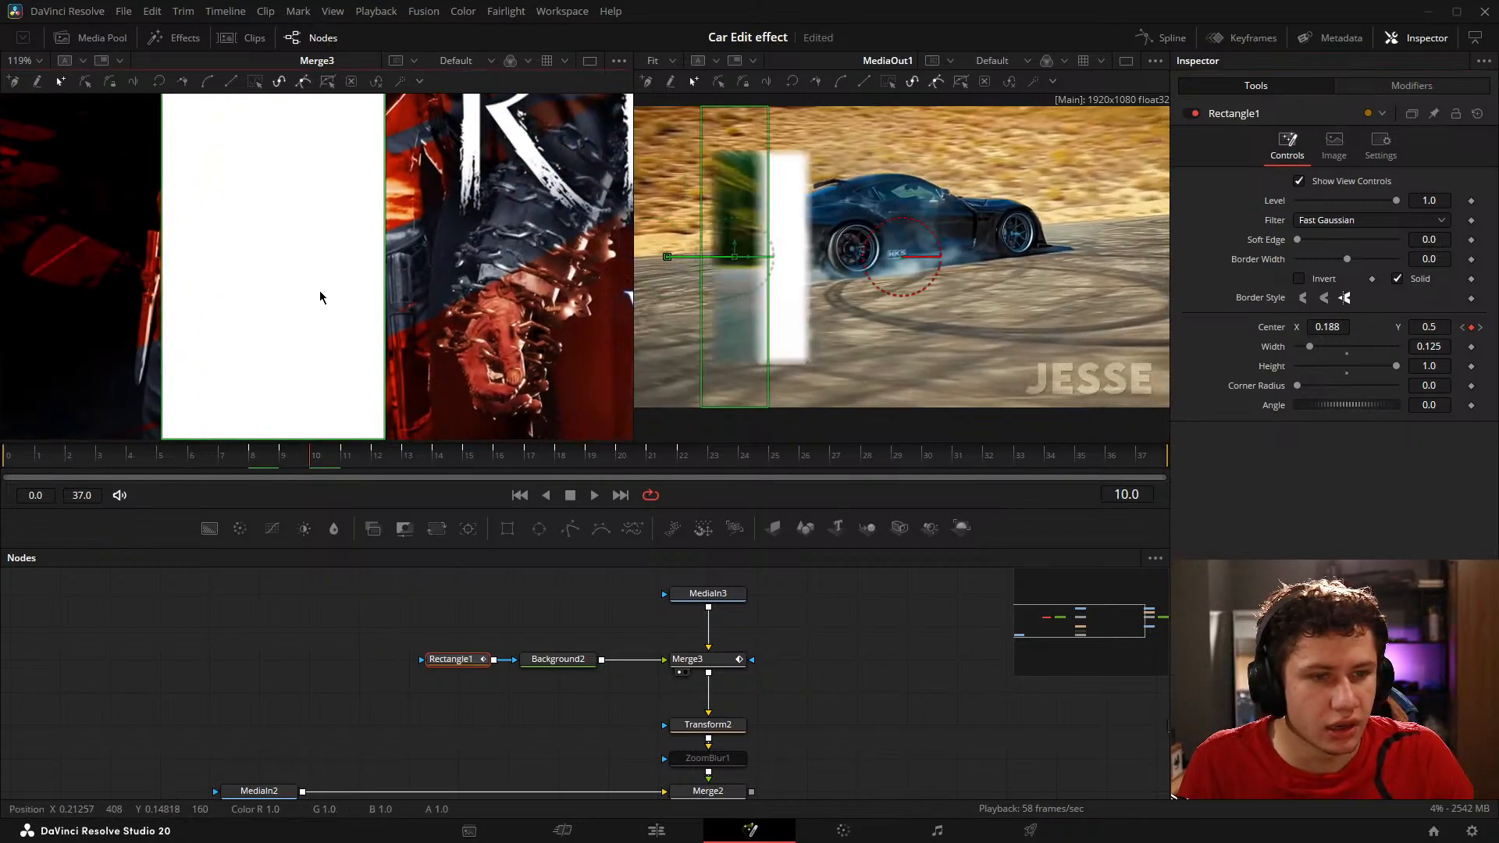
scroll(388, 282, "up", 5)
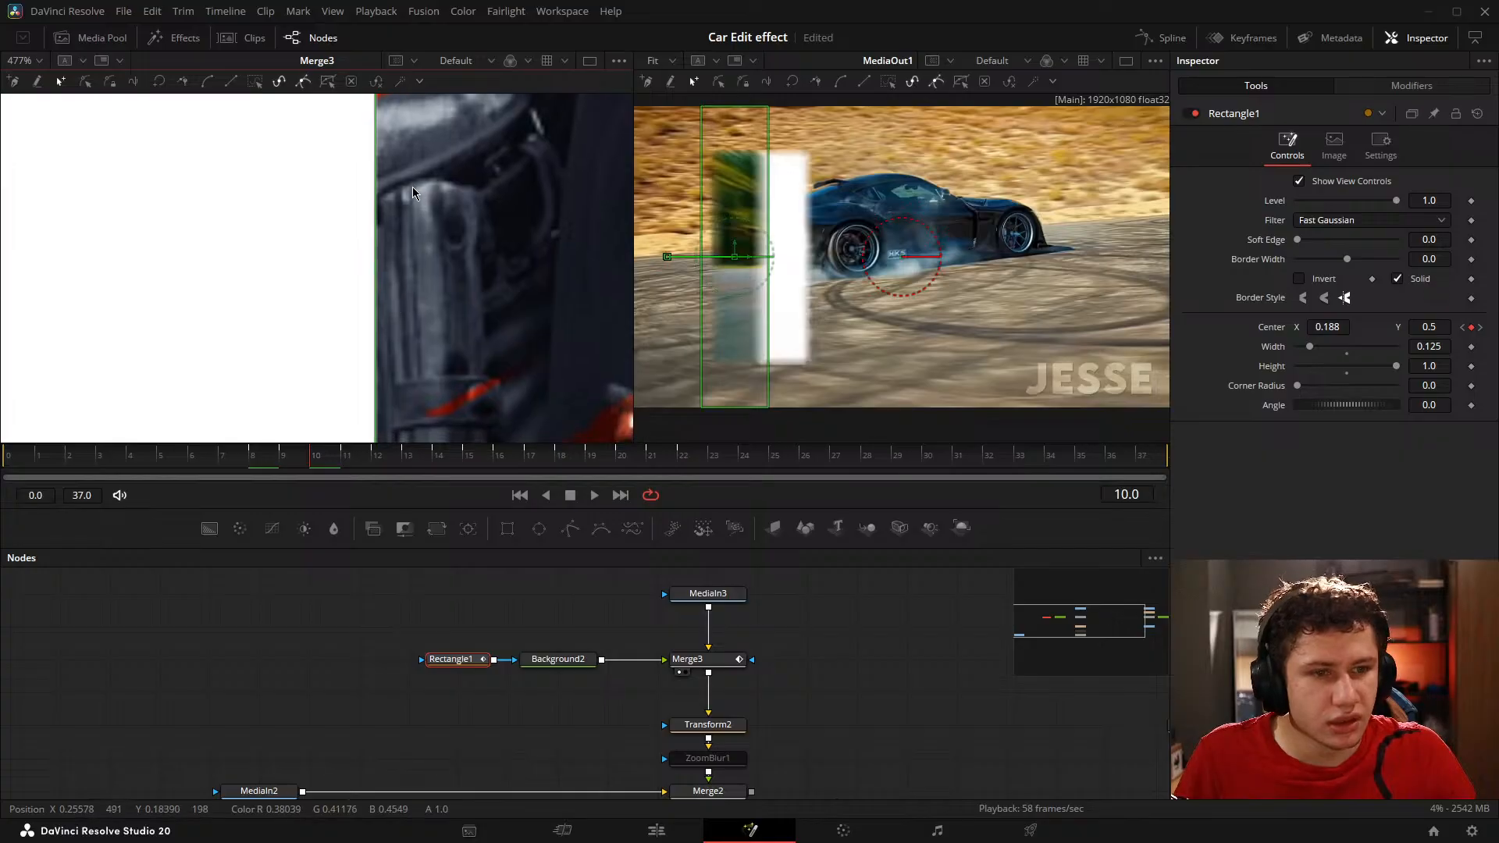
left_click_drag(335, 467, 381, 466)
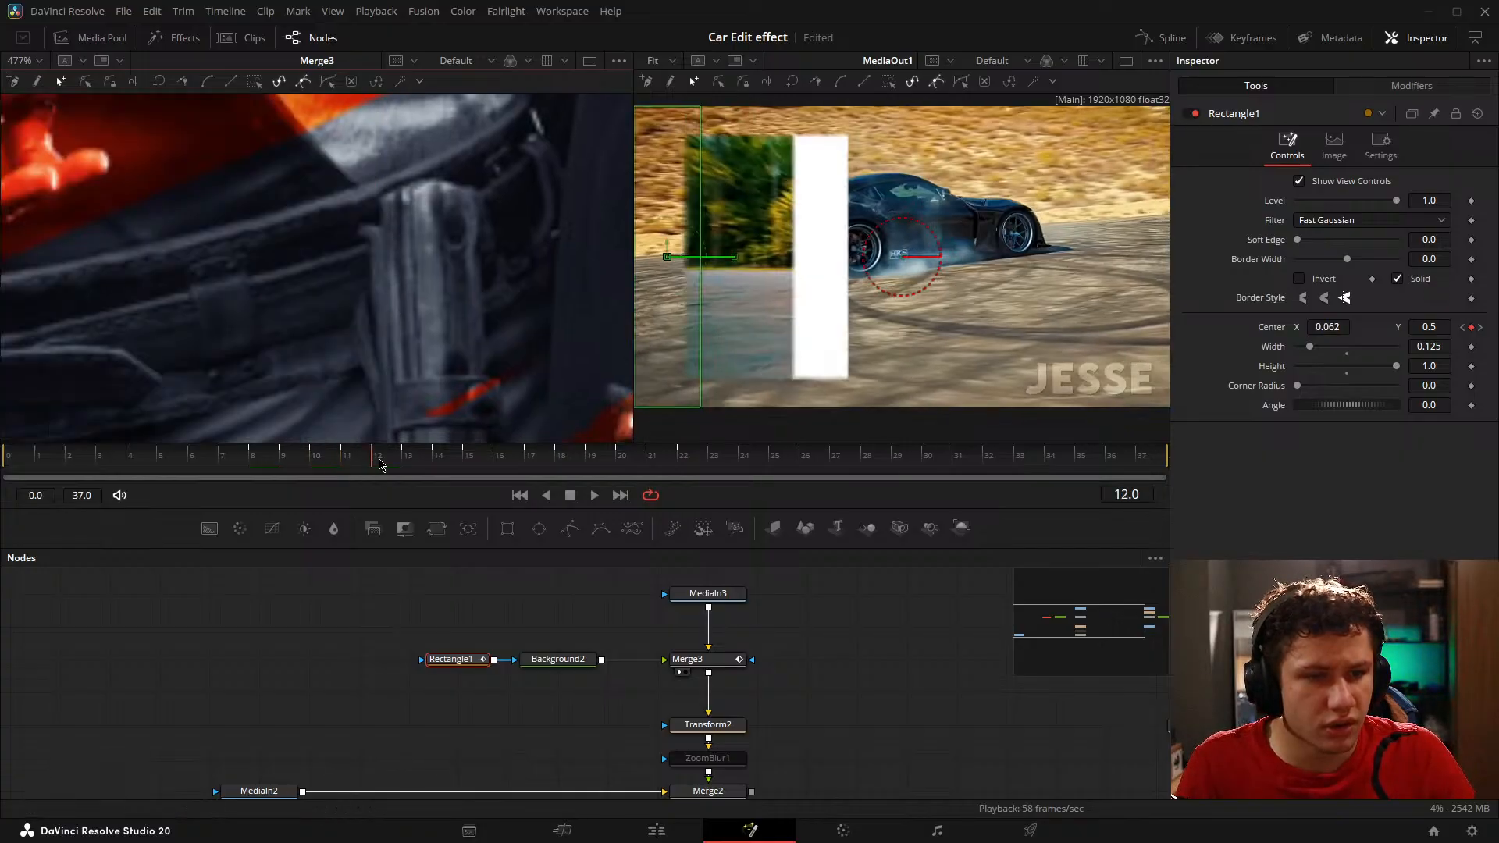
left_click_drag(1325, 328, 1371, 327)
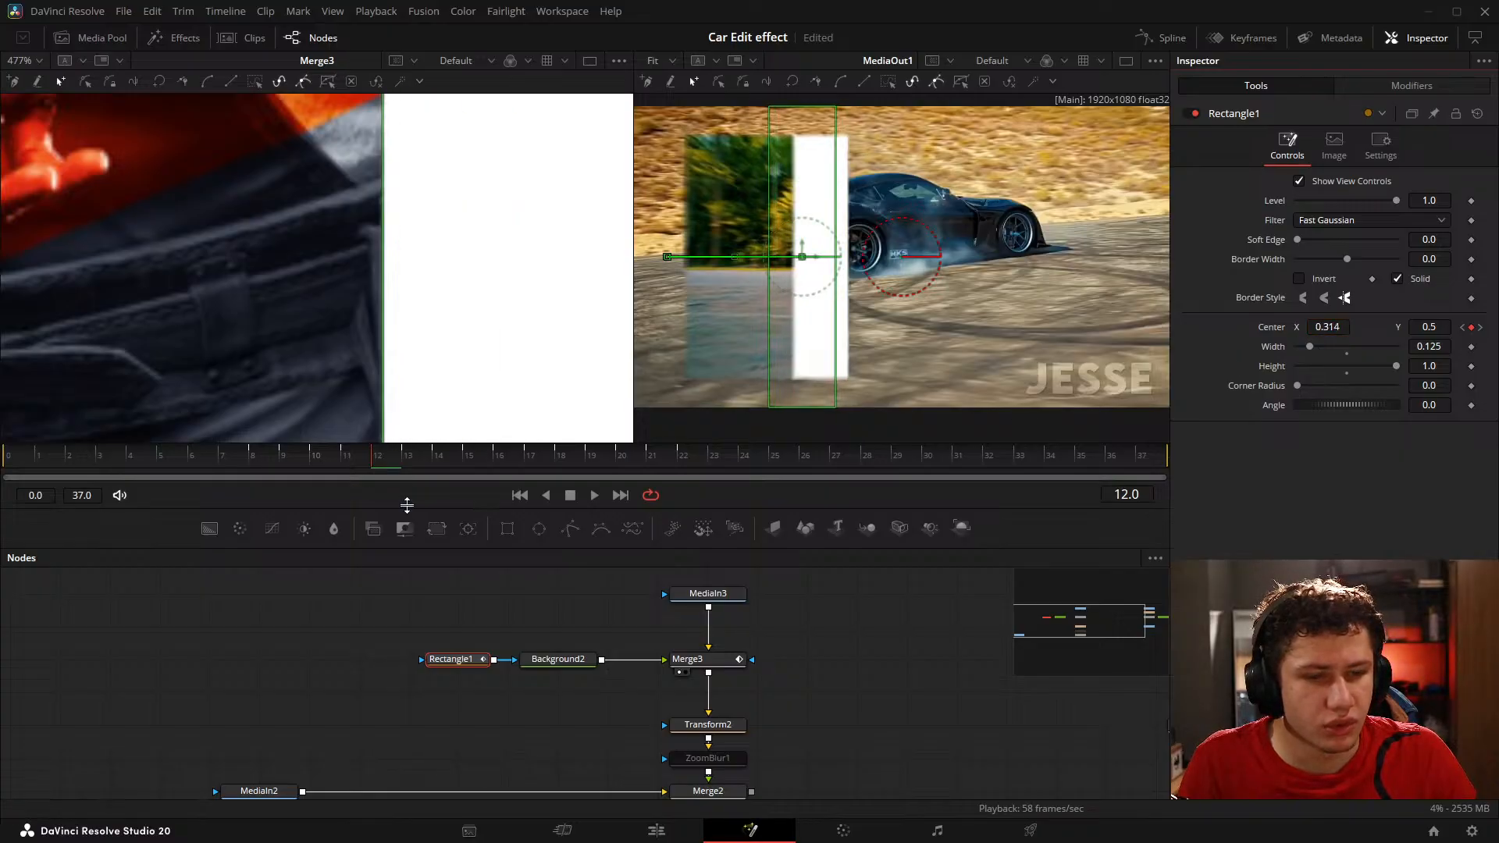
left_click(311, 465)
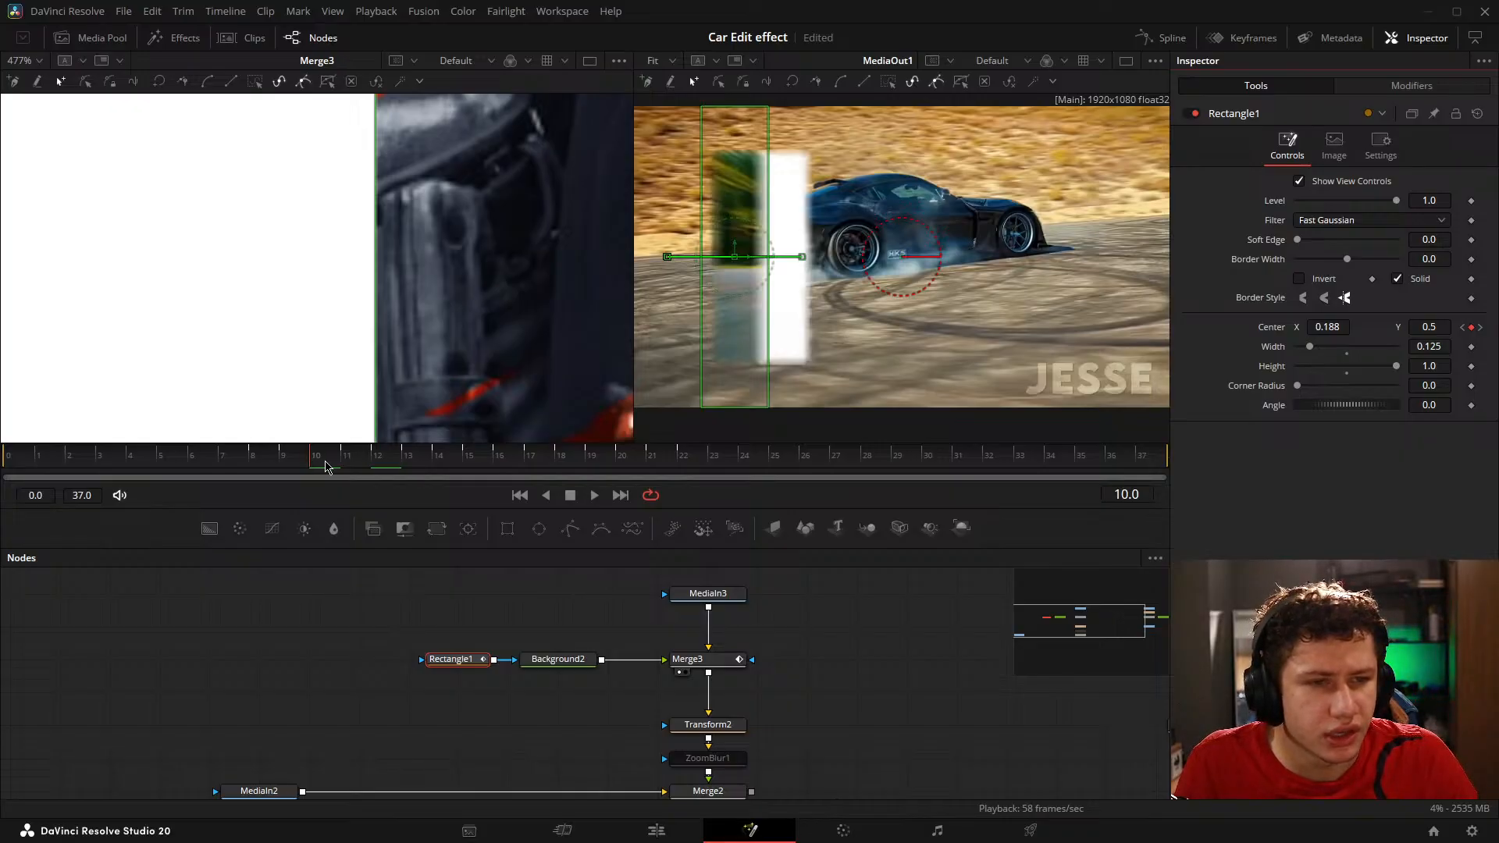
left_click(385, 467)
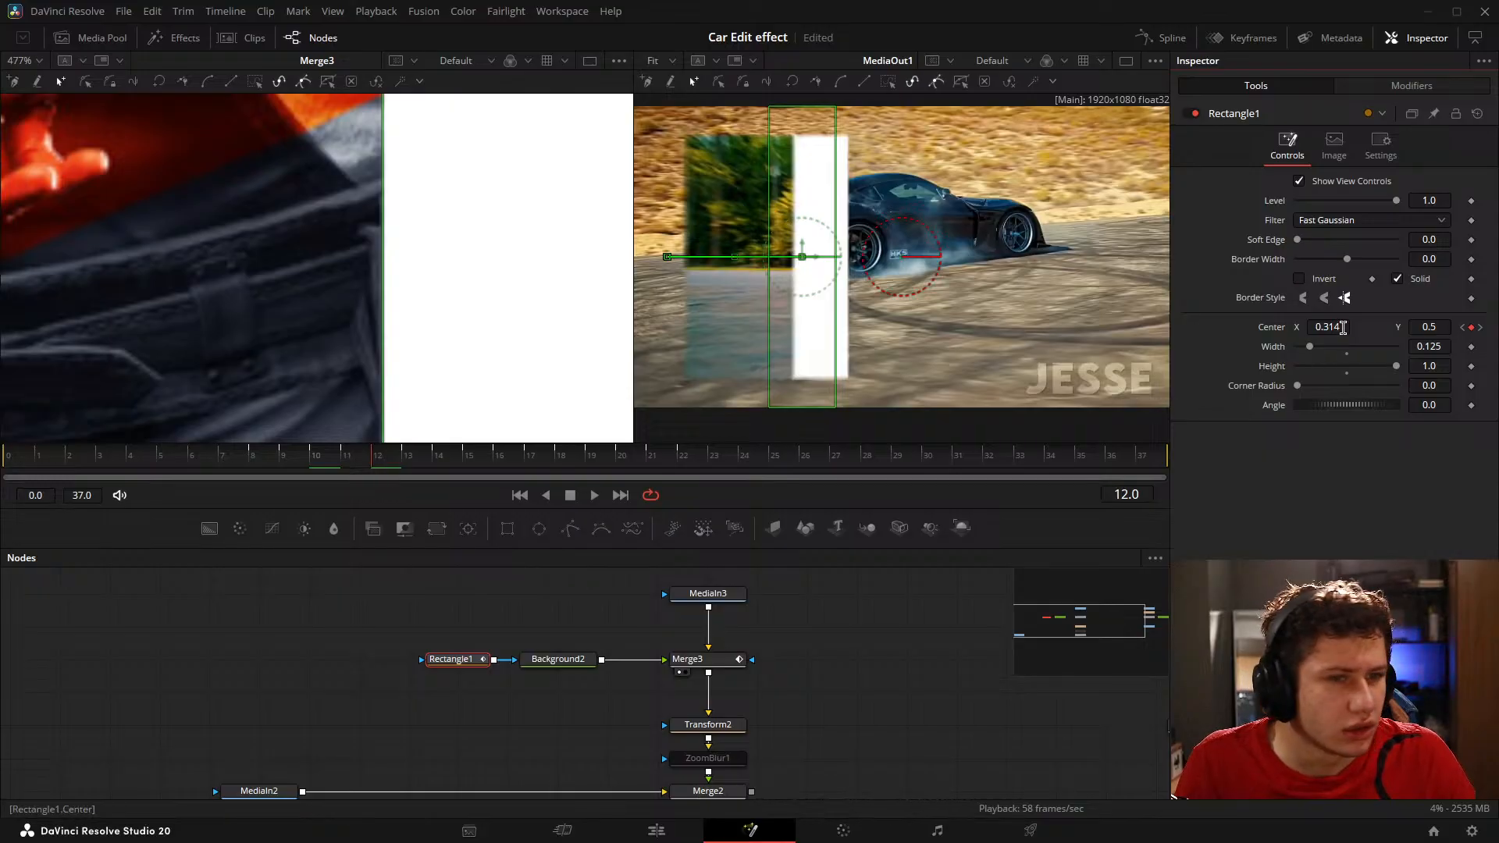
left_click_drag(1343, 328, 1330, 330)
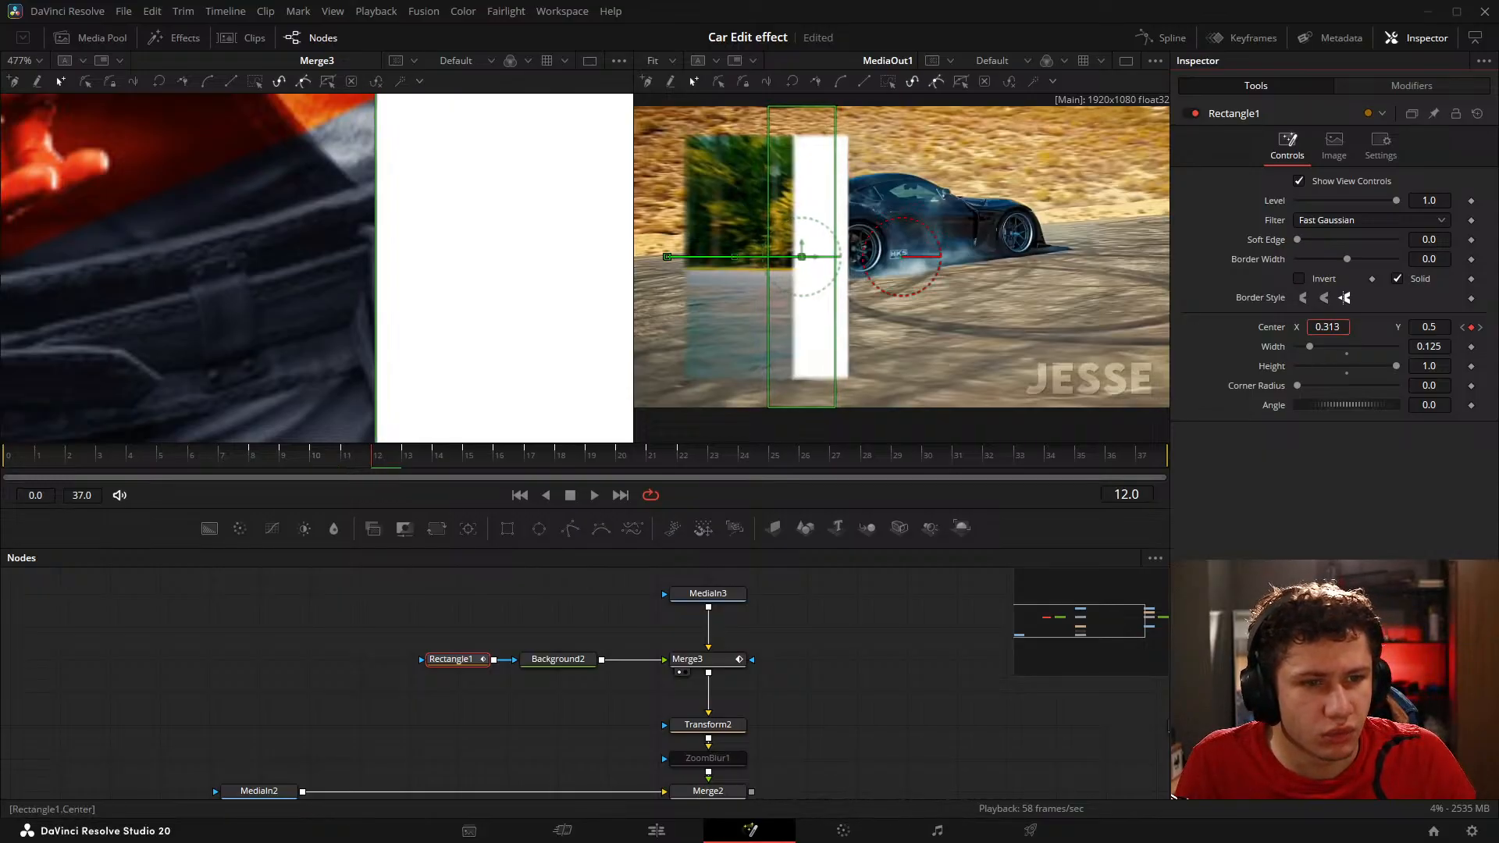
right_click(1325, 334)
left_click(449, 563)
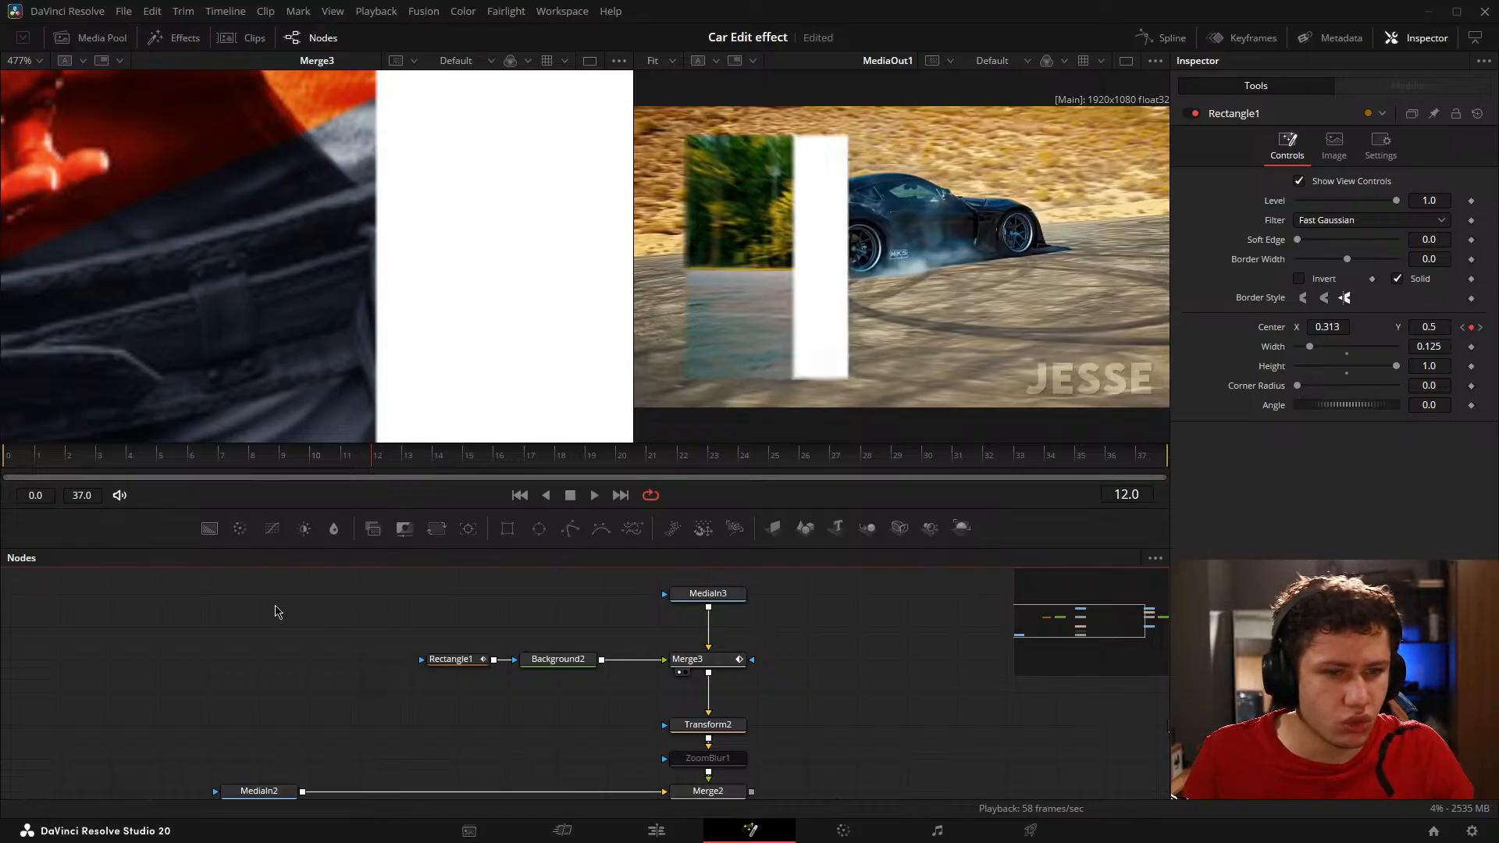
key("ctrl+s")
Step: Set Rectangle1's Center X to 0.437 on frame 14, starting where the frame 12 rectangle ends
left_click_drag(393, 461, 437, 467)
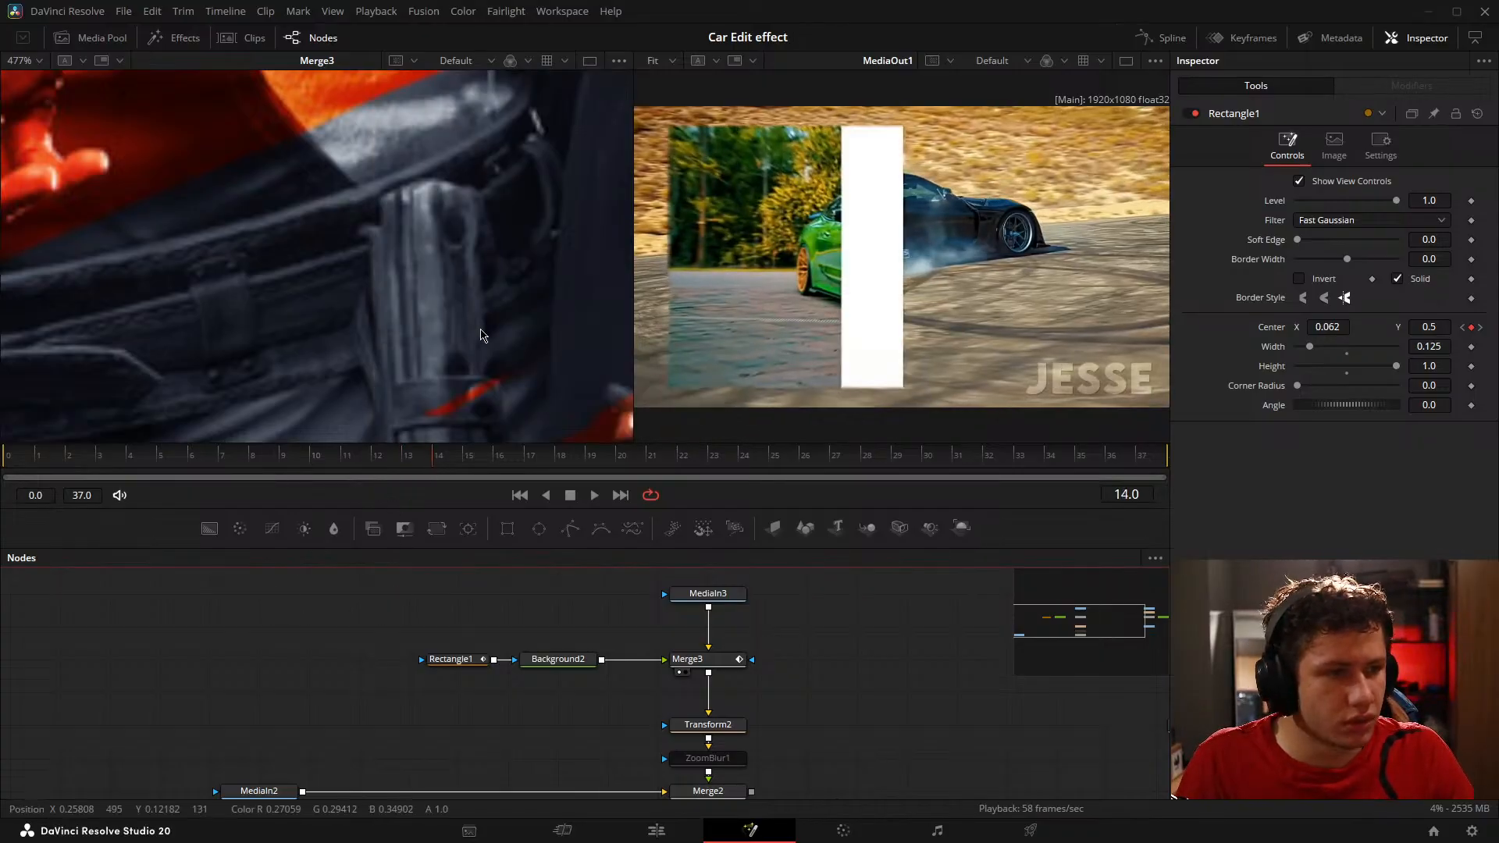
scroll(367, 337, "down", 4)
scroll(367, 343, "down", 2)
left_click(390, 461)
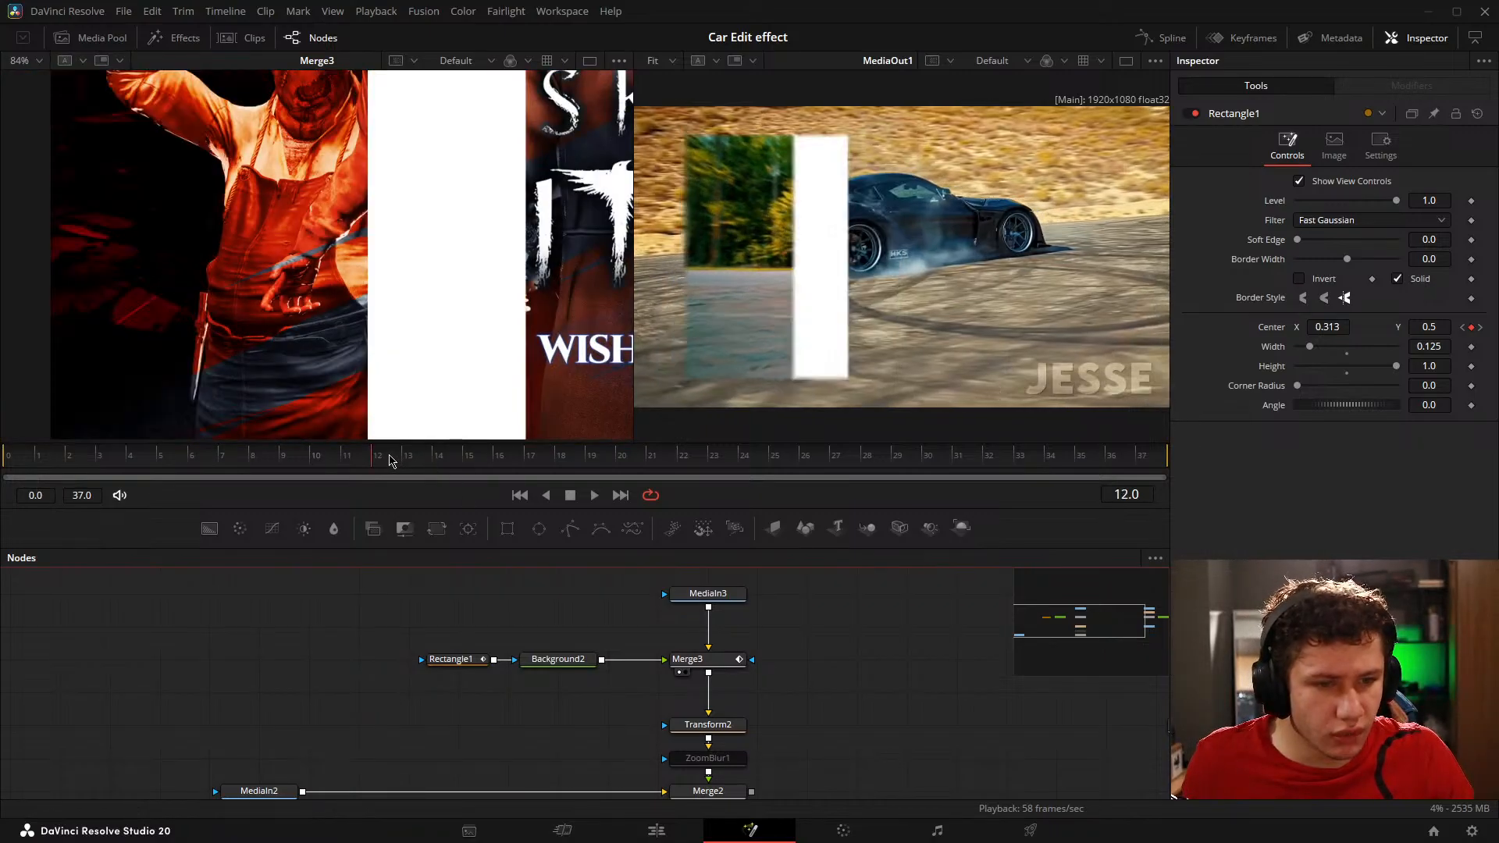
mouse_move(383, 456)
left_mouse_down()
mouse_move(369, 456)
mouse_move(383, 456)
left_mouse_up()
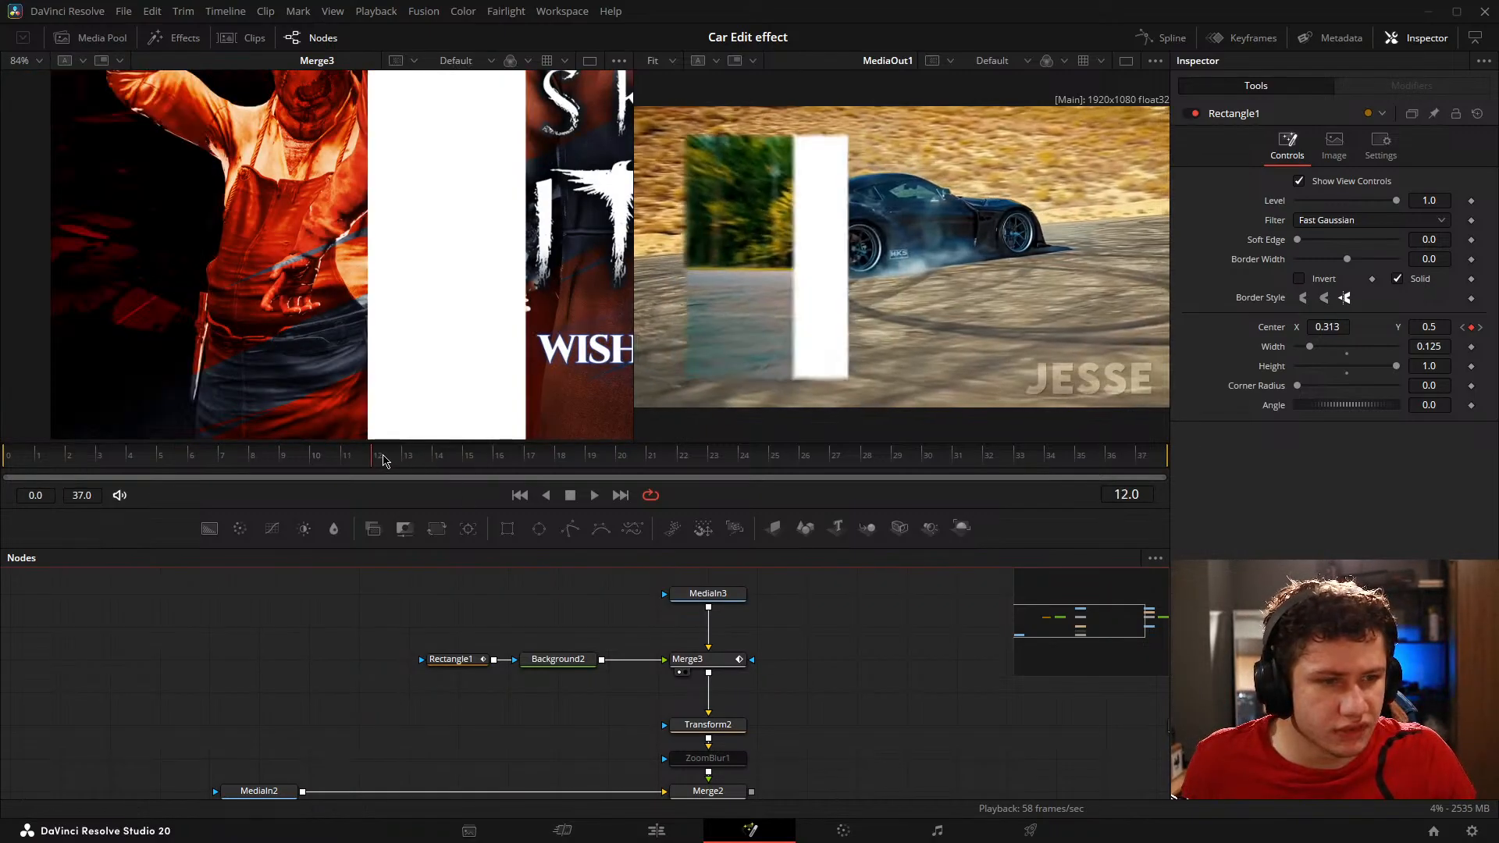
scroll(519, 325, "up", 5)
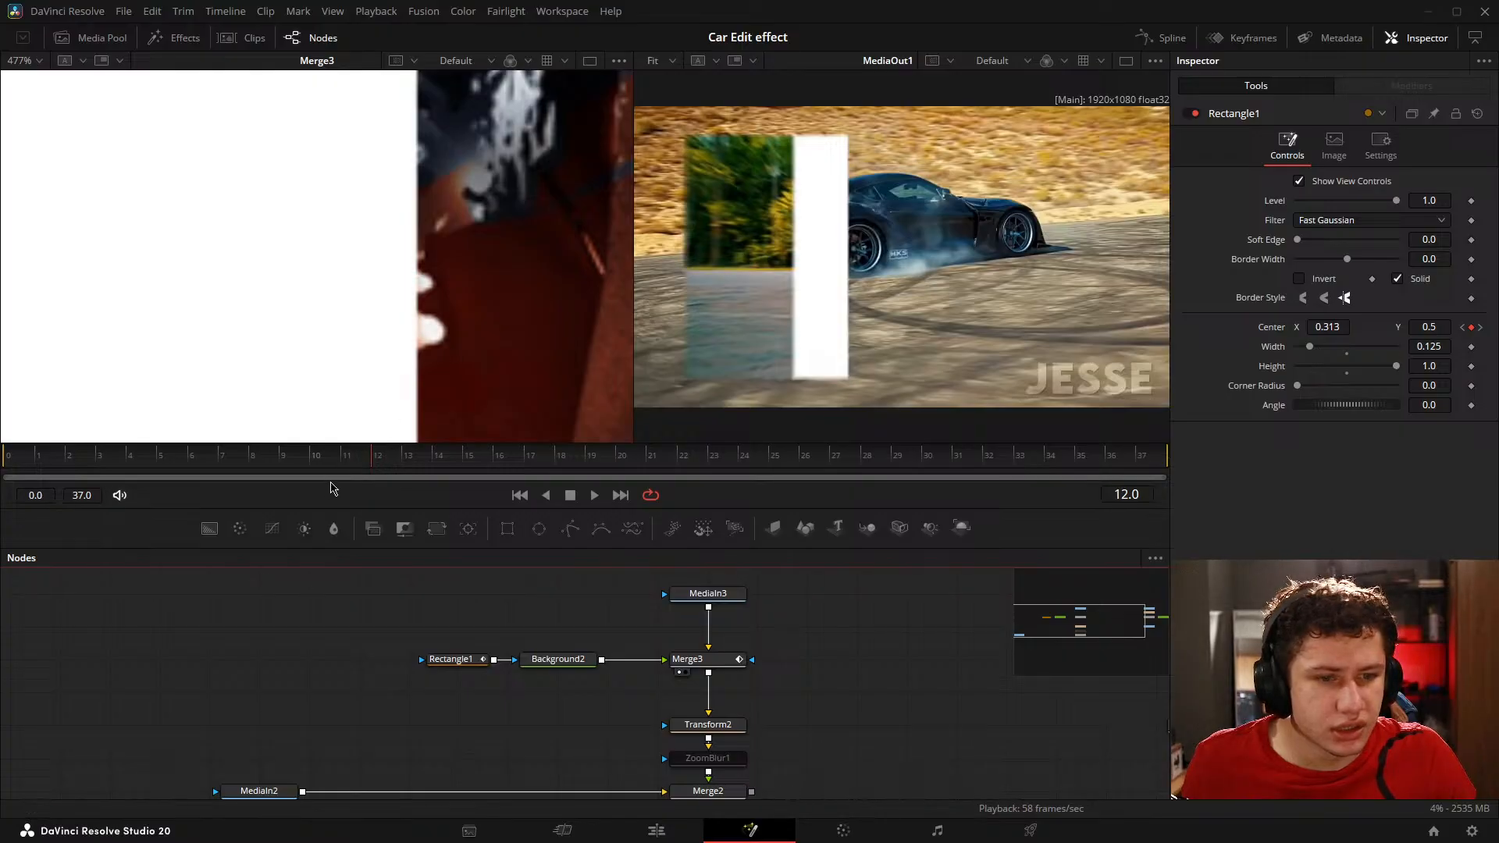
left_click_drag(381, 469, 432, 467)
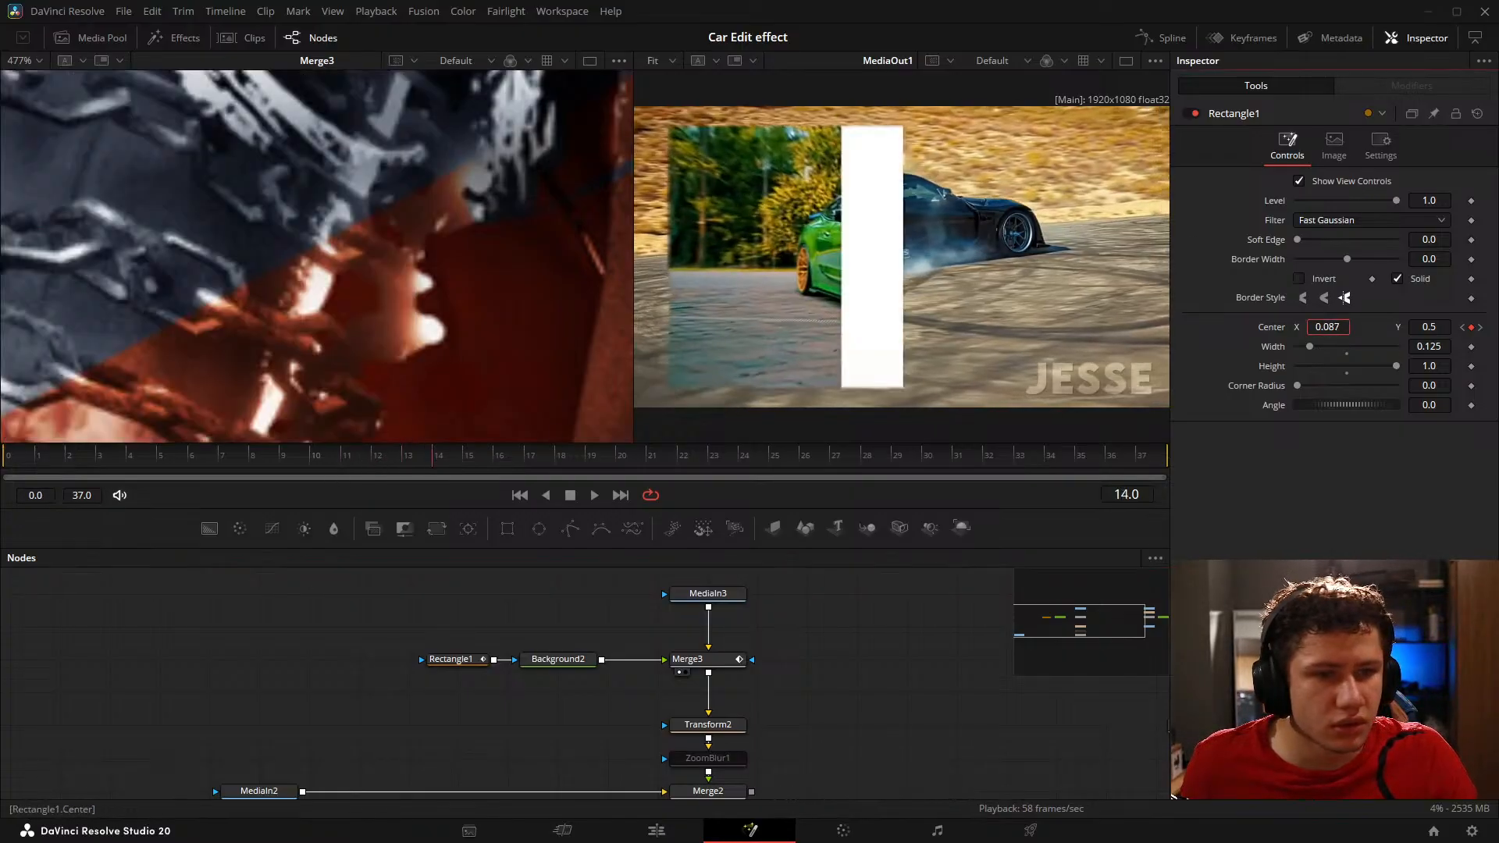
left_click_drag(1344, 297, 1342, 297)
Step: View the MediaIn3, Background2, MediaIn2 and Merge3 outputs in turn to examine how the rectangle overlays the image
scroll(371, 336, "down", 10)
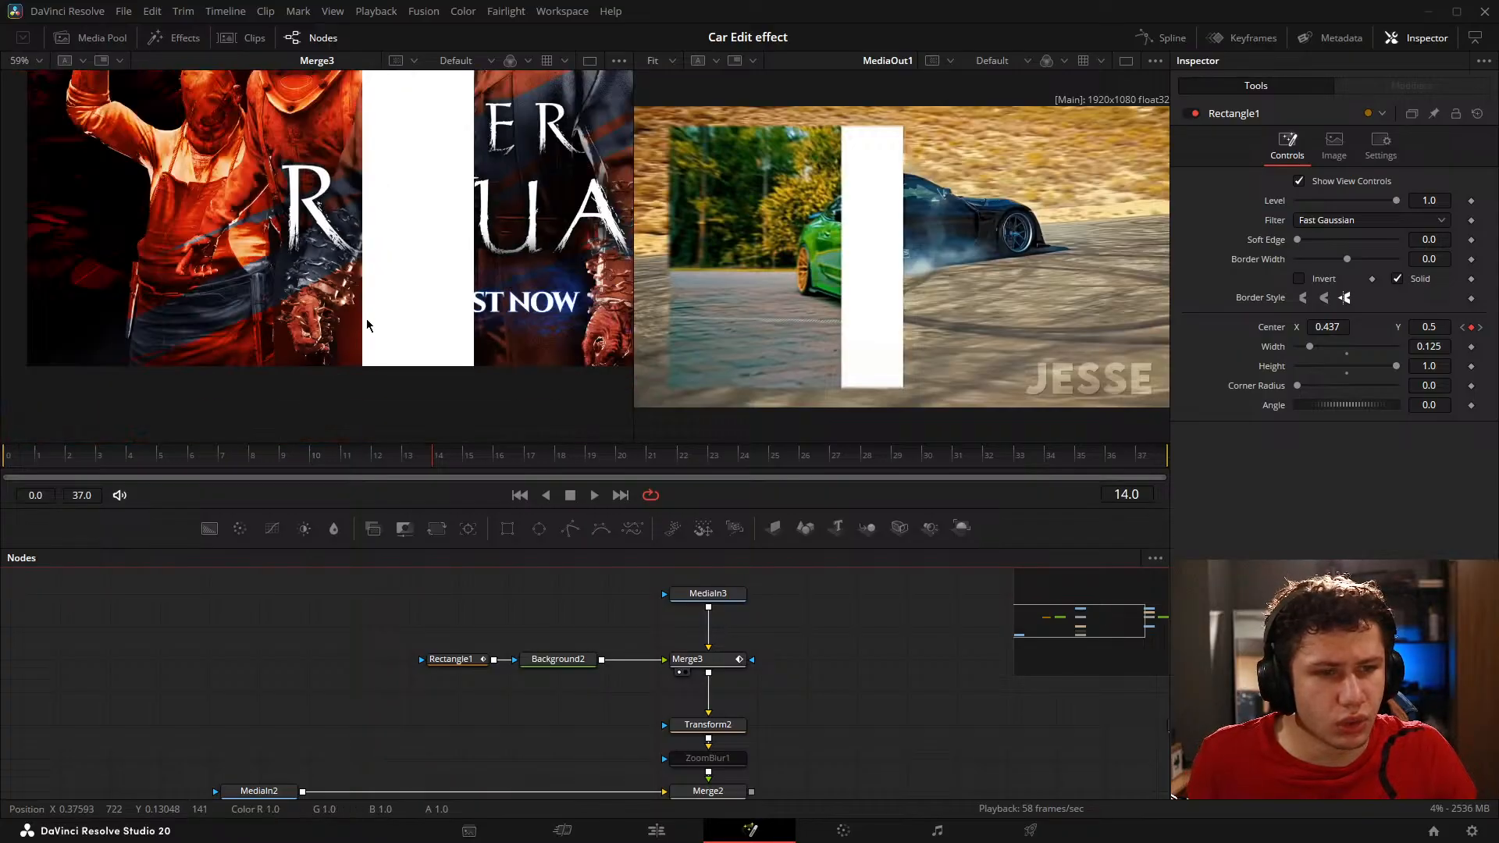
left_click_drag(409, 289, 361, 298)
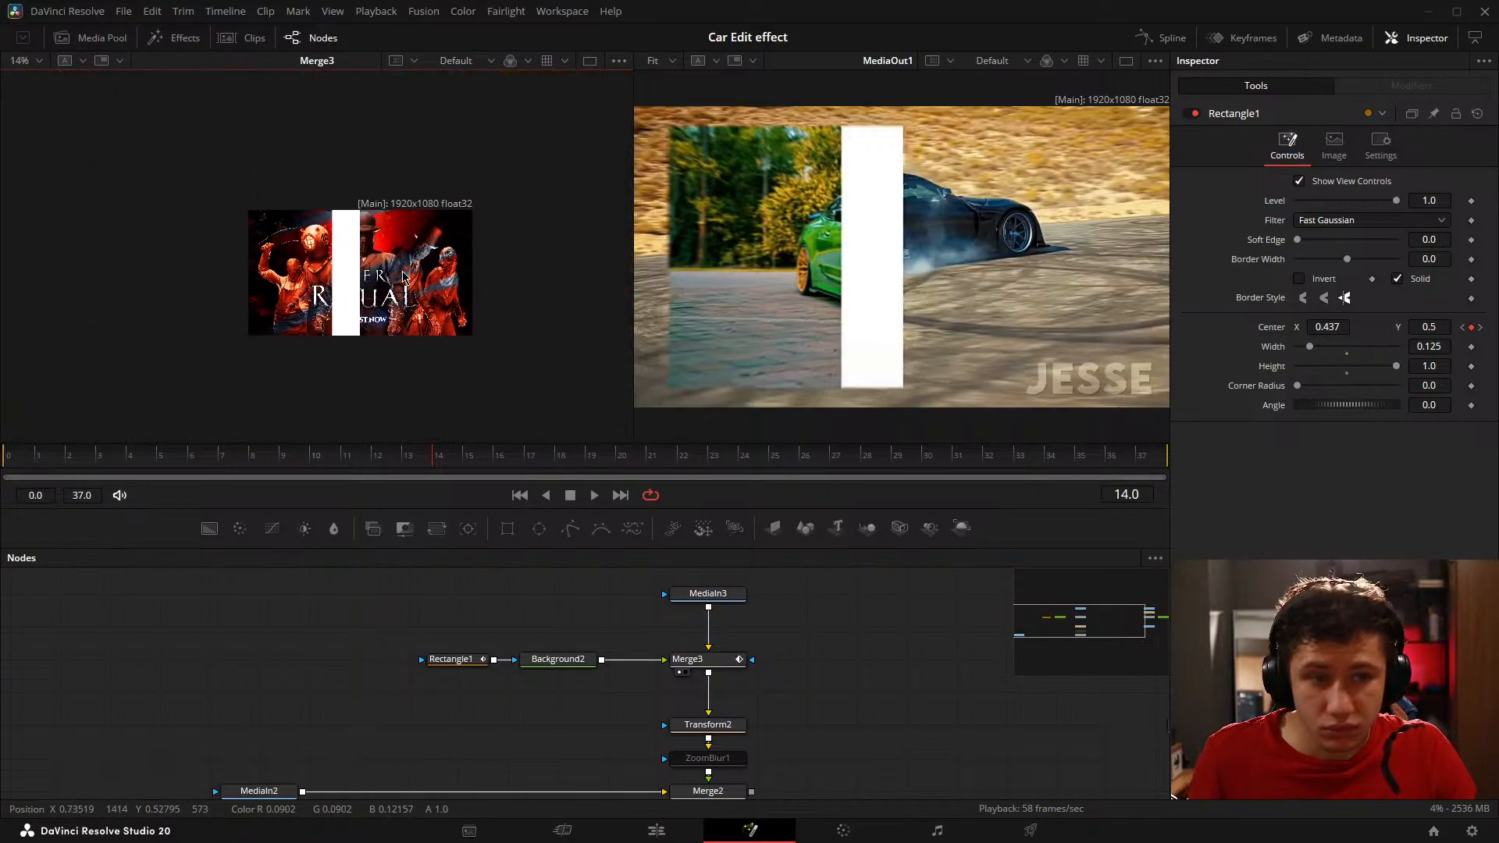
left_click_drag(720, 594, 349, 253)
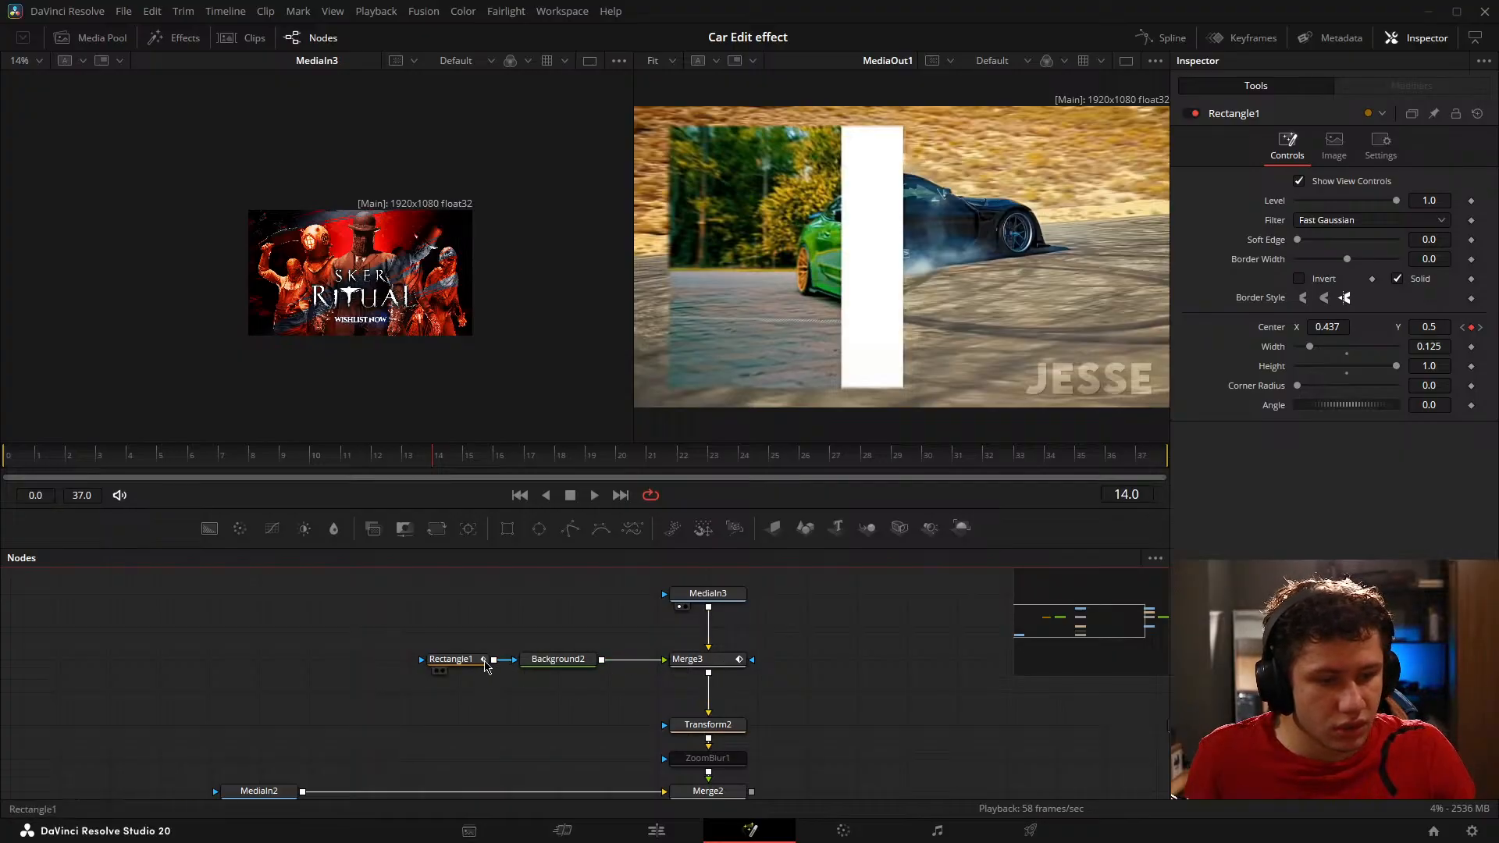
left_click_drag(557, 659, 336, 281)
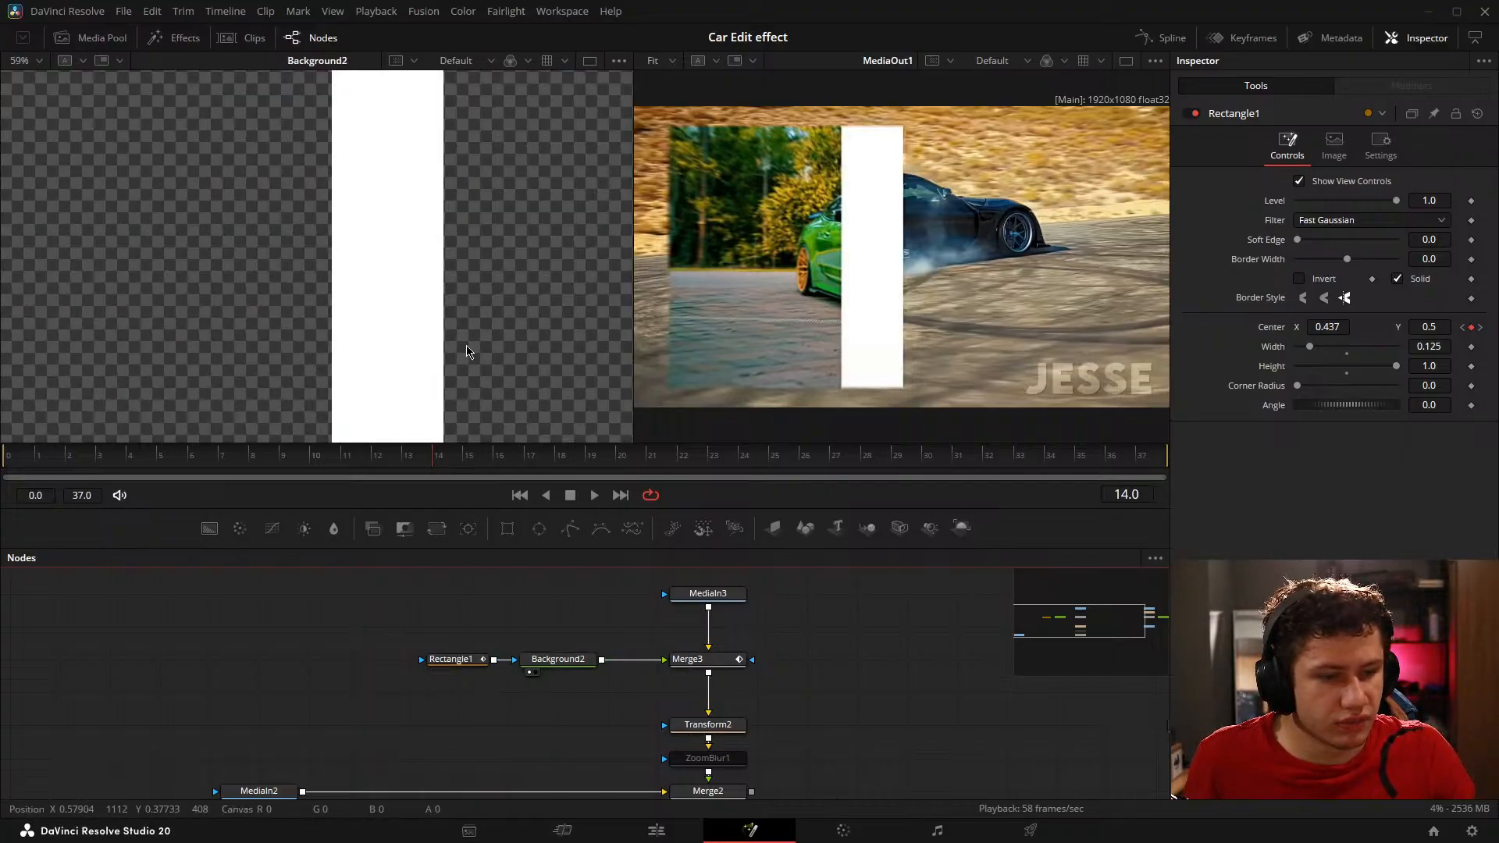
scroll(401, 224, "down", 2)
left_click_drag(636, 634, 534, 562)
left_click_drag(156, 719, 342, 296)
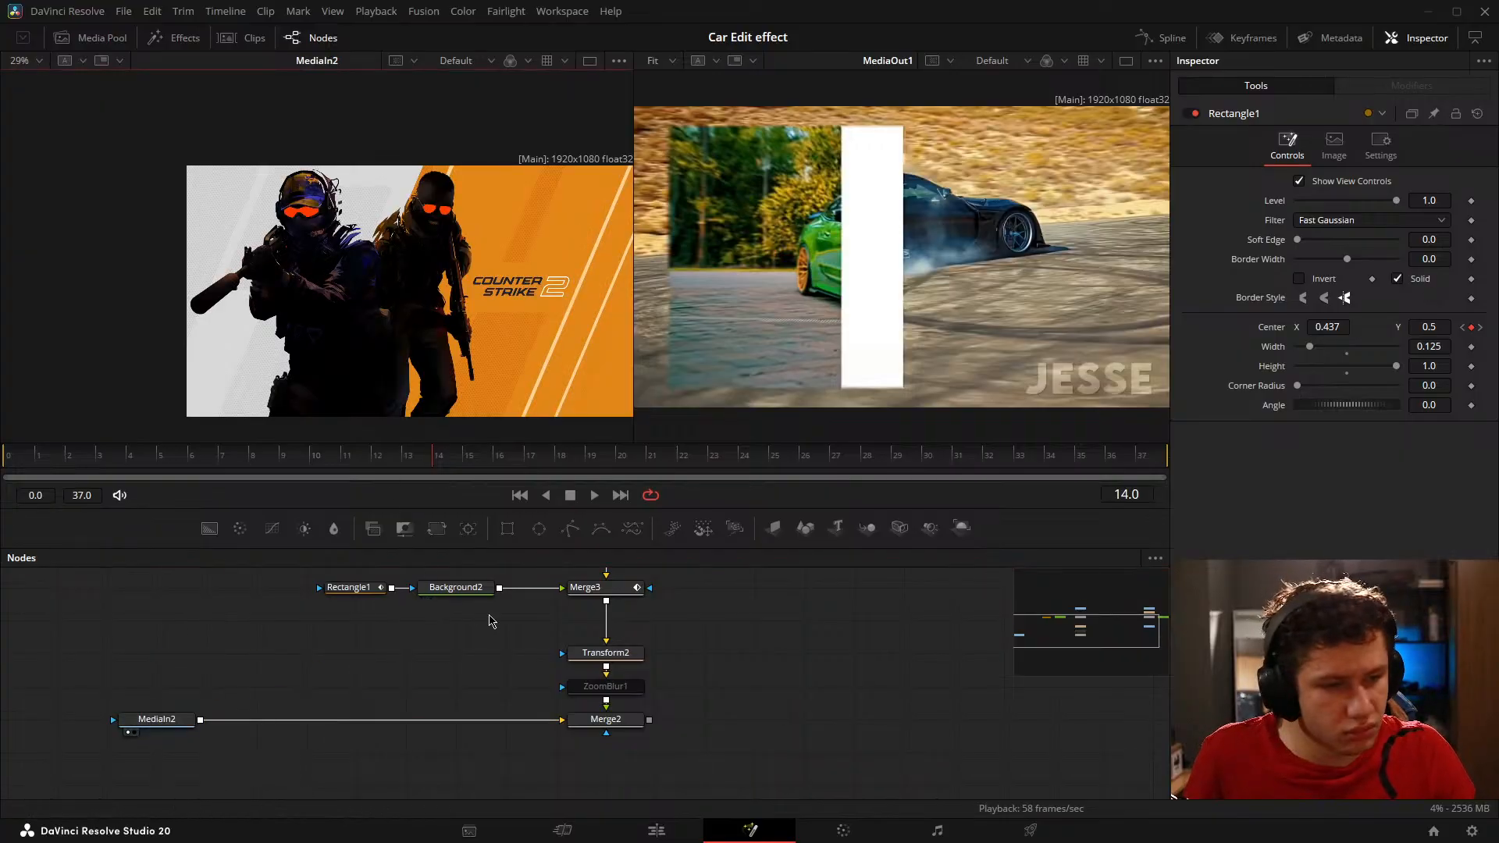
scroll(495, 619, "up", 2)
left_click_drag(601, 598, 381, 224)
left_click(378, 286)
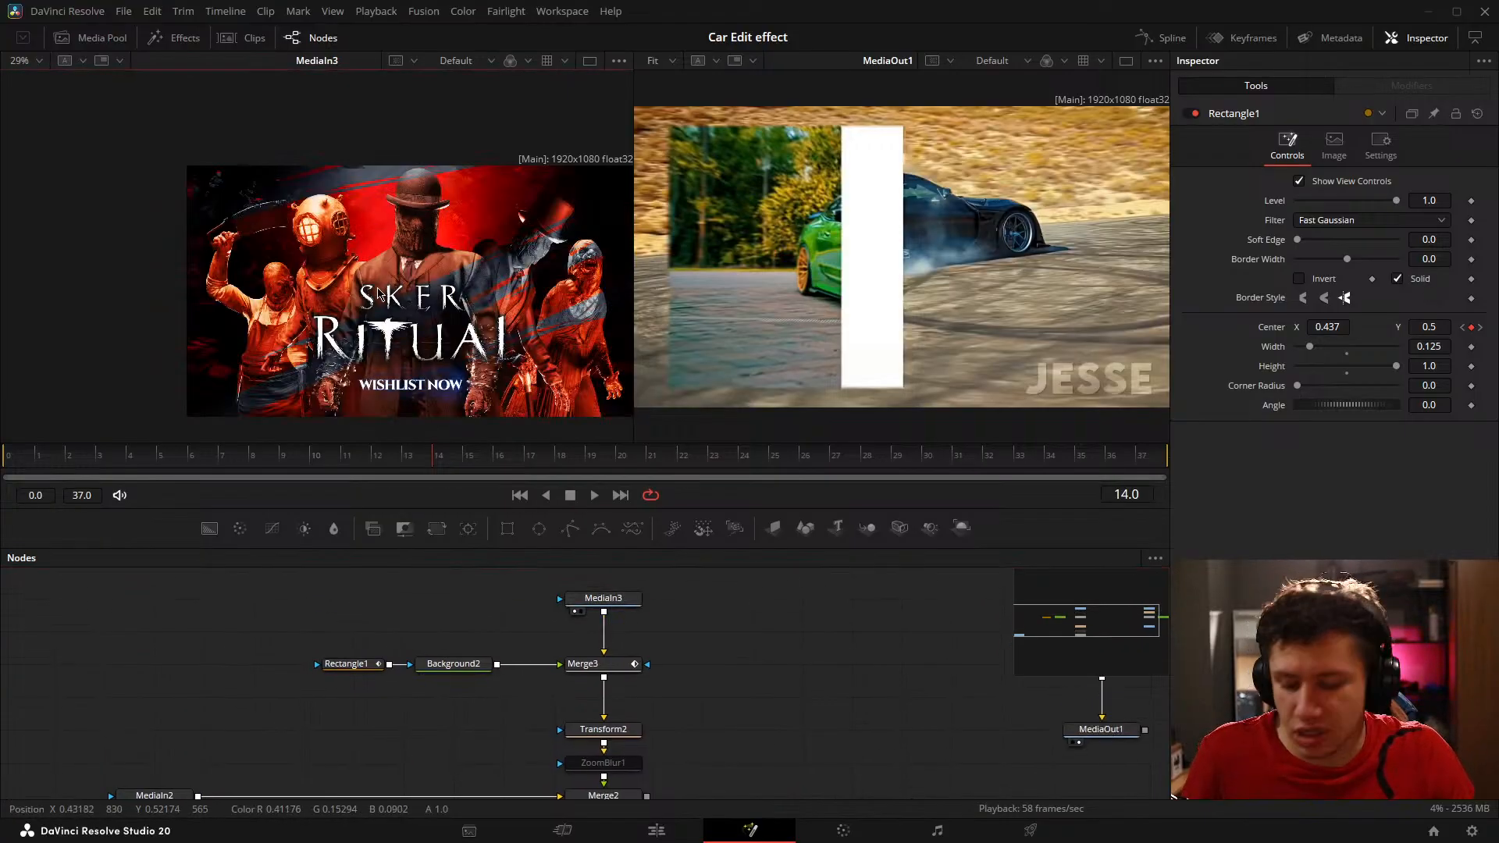
key("ctrl+f")
left_click_drag(473, 665, 340, 280)
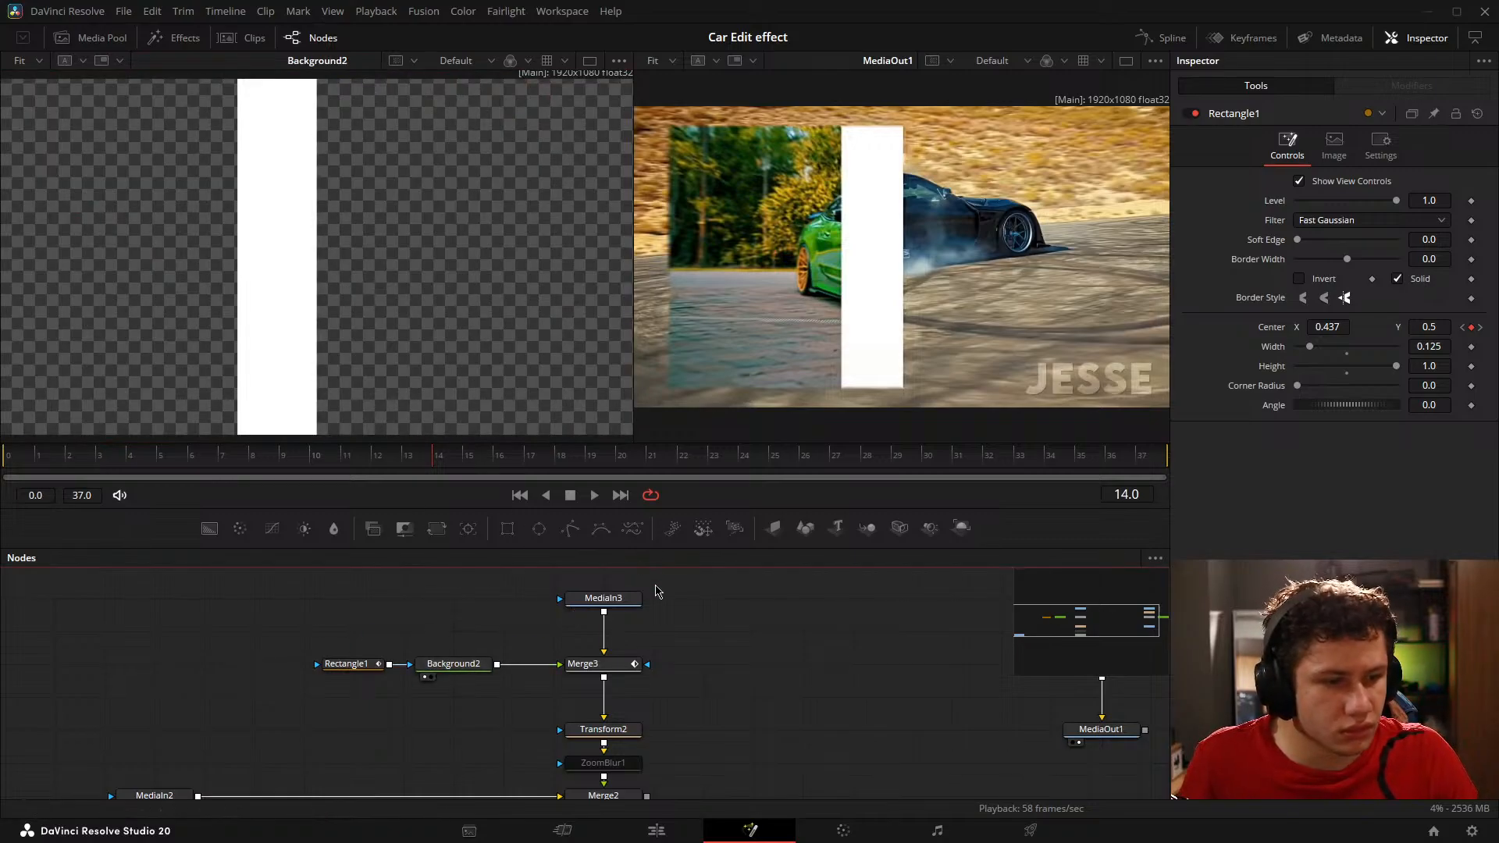
left_click_drag(603, 598, 526, 331)
left_click(602, 608)
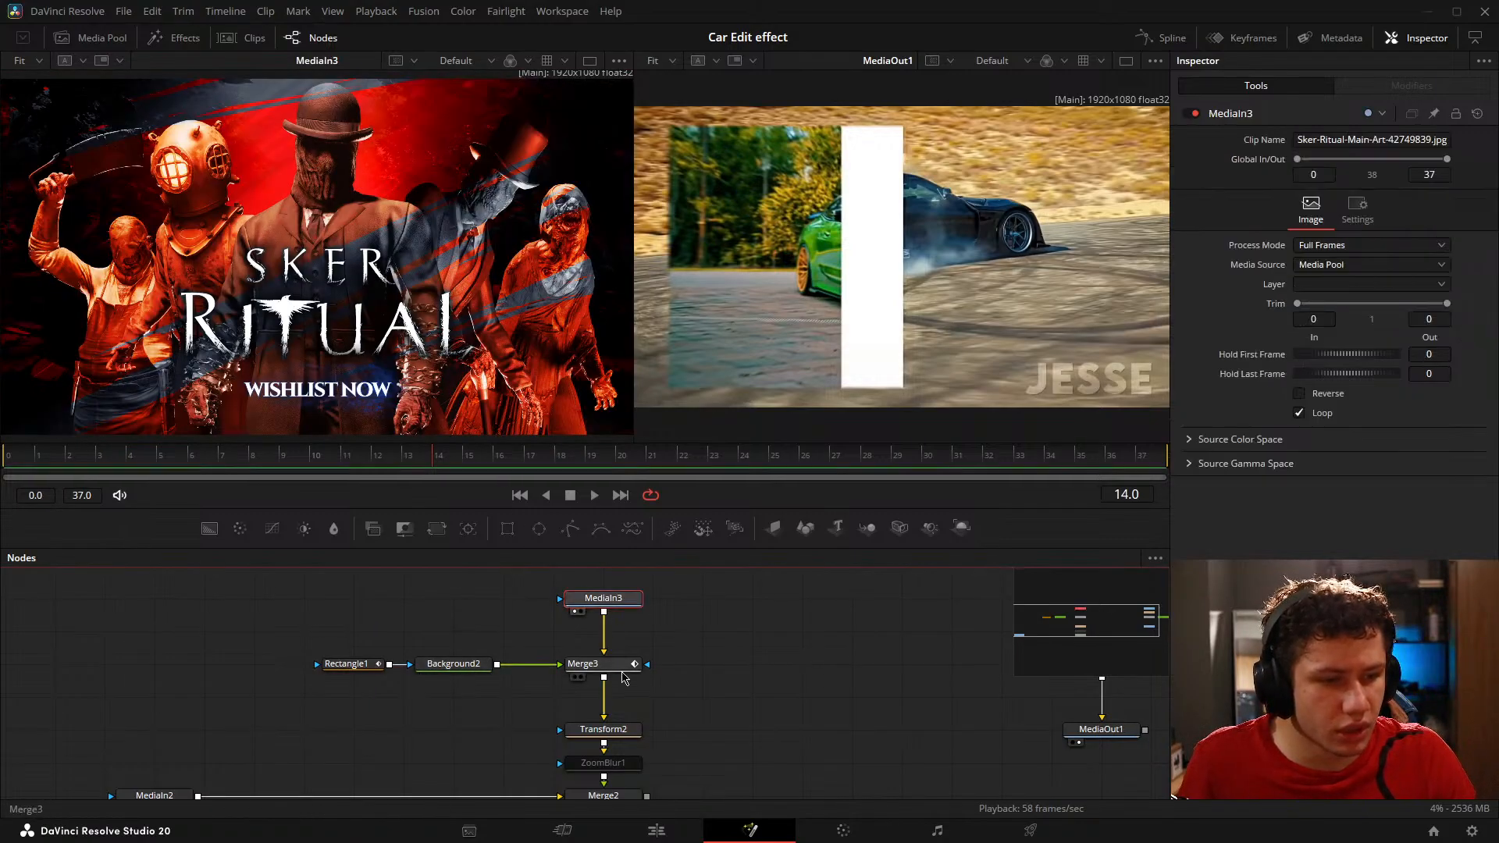
left_click_drag(582, 663, 444, 286)
scroll(426, 264, "up", 4)
scroll(427, 264, "down", 8)
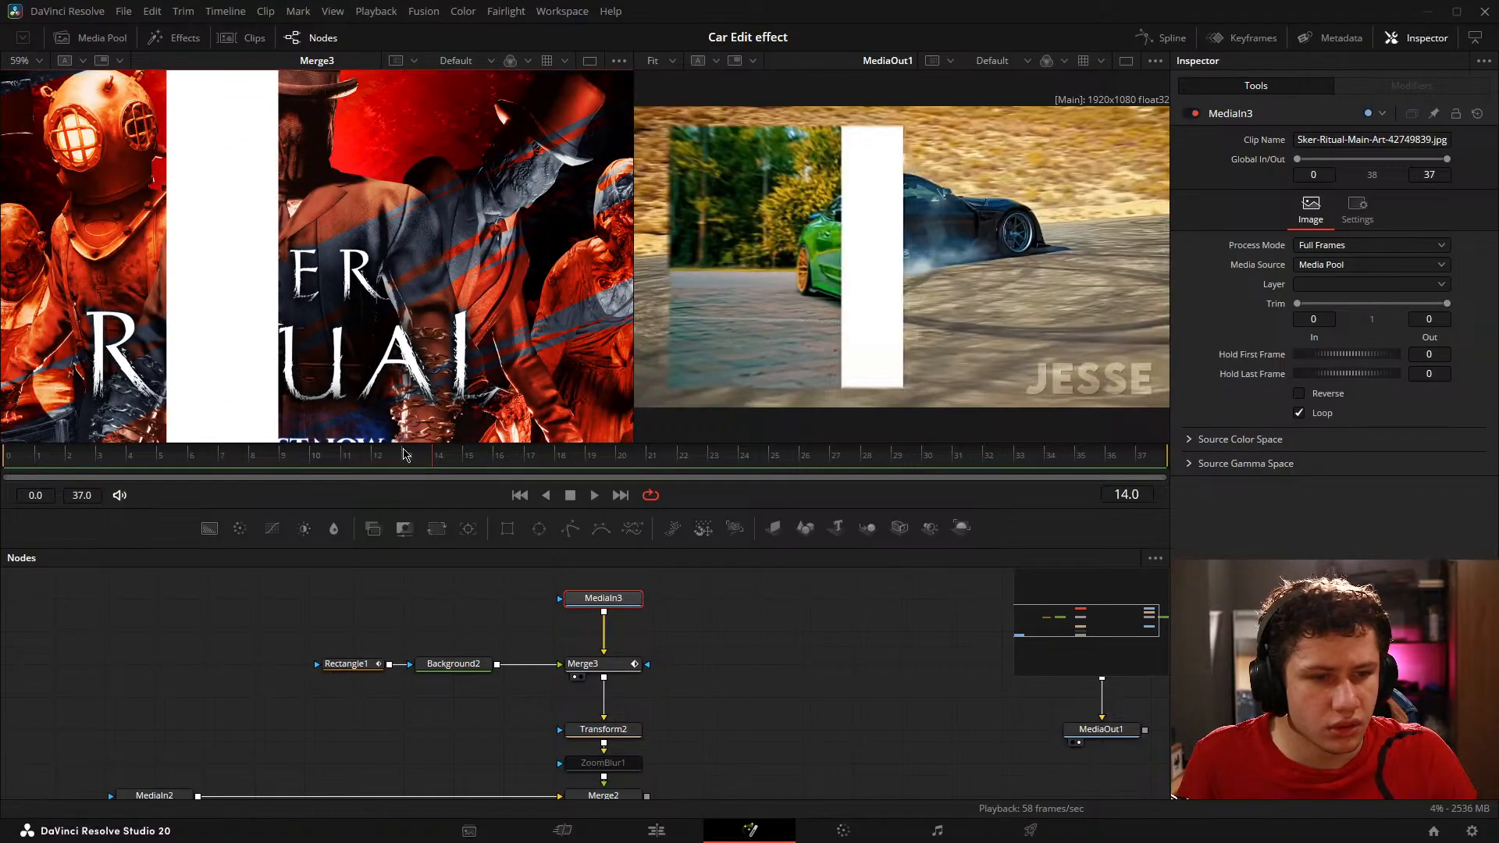
Step: Check frame 16 and examine the white rectangle's right edge in Merge3 on frame 14 up close
left_click_drag(426, 459, 494, 459)
key("space")
scroll(334, 297, "up", 5)
left_click_drag(334, 298, 456, 290)
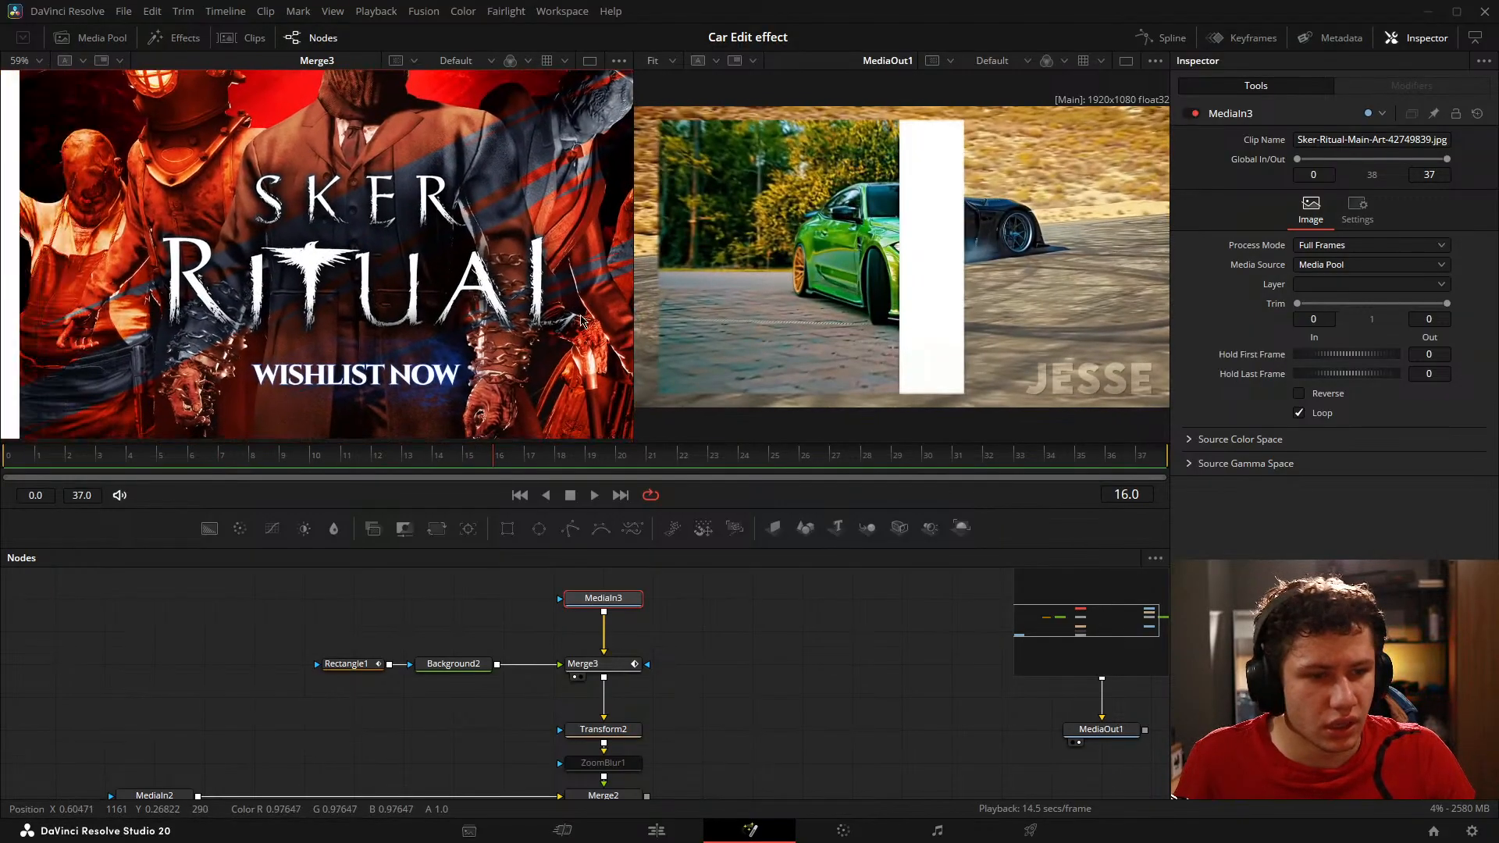
left_click(444, 459)
scroll(351, 385, "up", 4)
left_click_drag(351, 384, 373, 291)
scroll(378, 291, "up", 3)
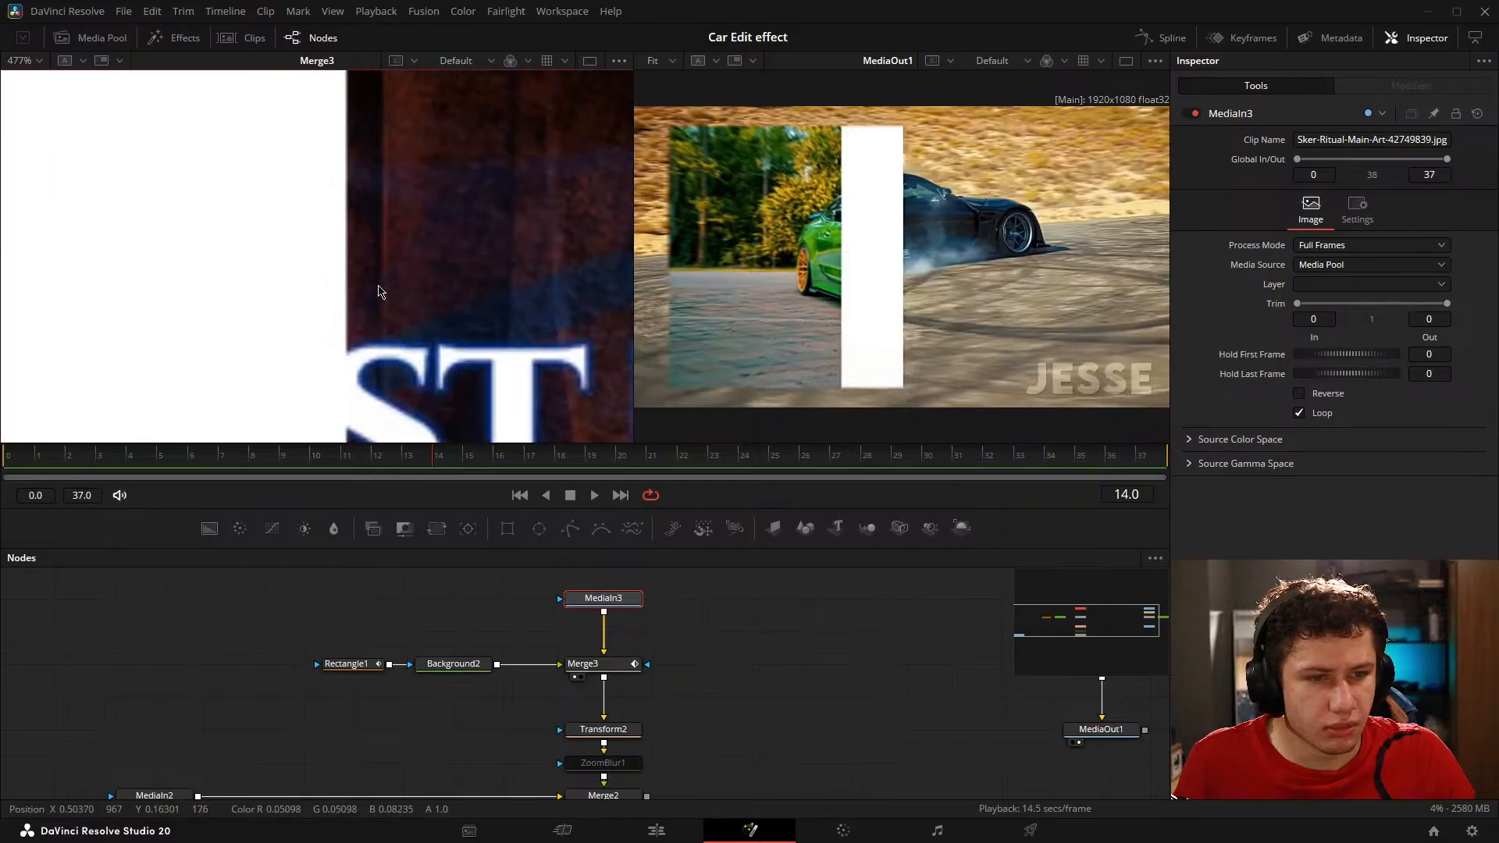
scroll(378, 291, "down", 3)
left_click_drag(387, 140, 358, 379)
left_click_drag(381, 74, 411, 105)
scroll(410, 106, "up", 5)
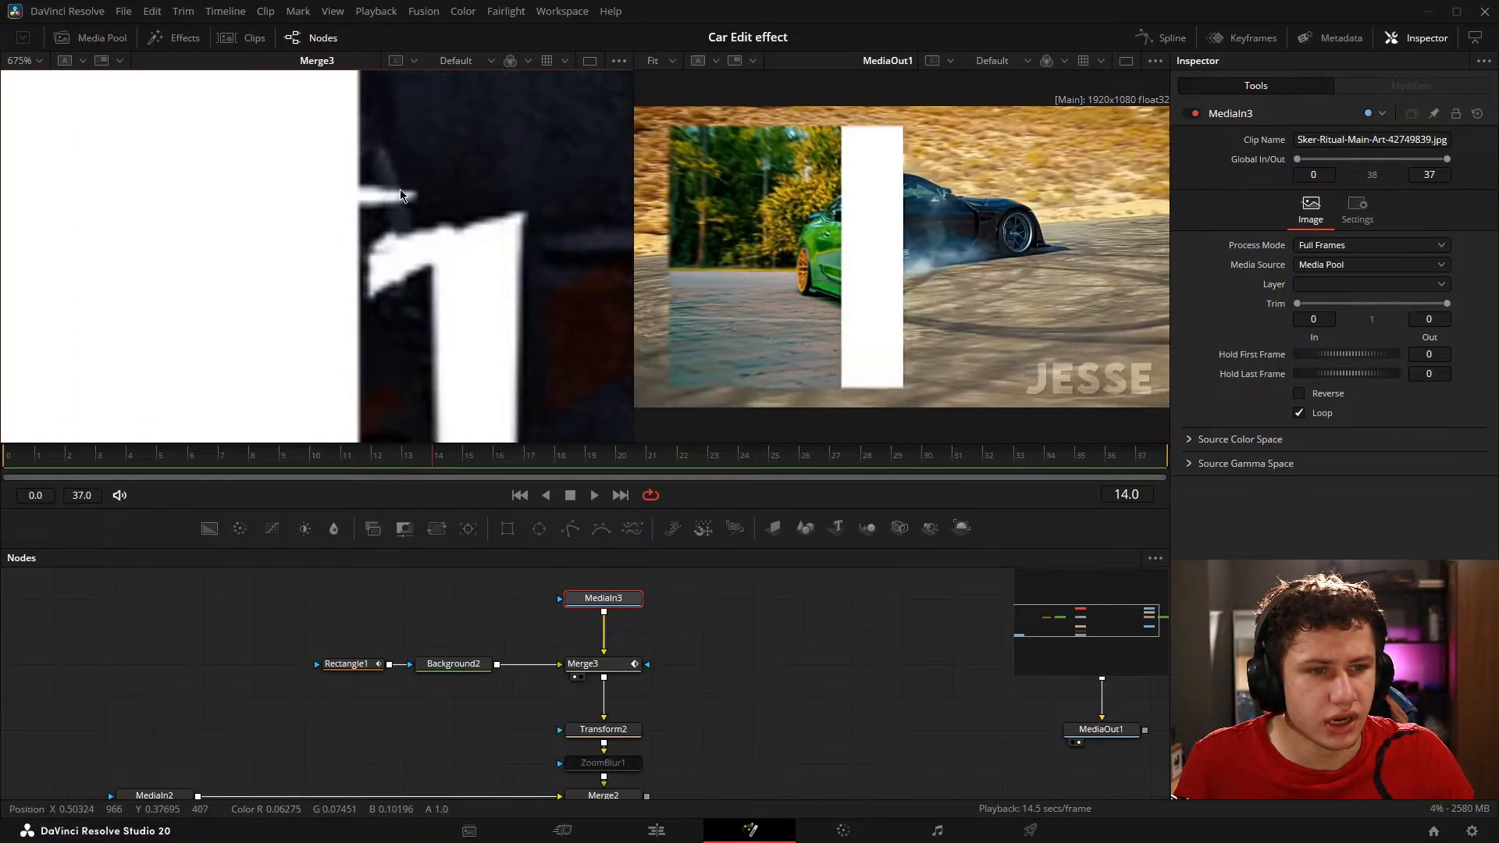
Step: Set Rectangle1's Center X to 0.562 on frame 16, starting where the frame 14 rectangle ends
left_click(479, 467)
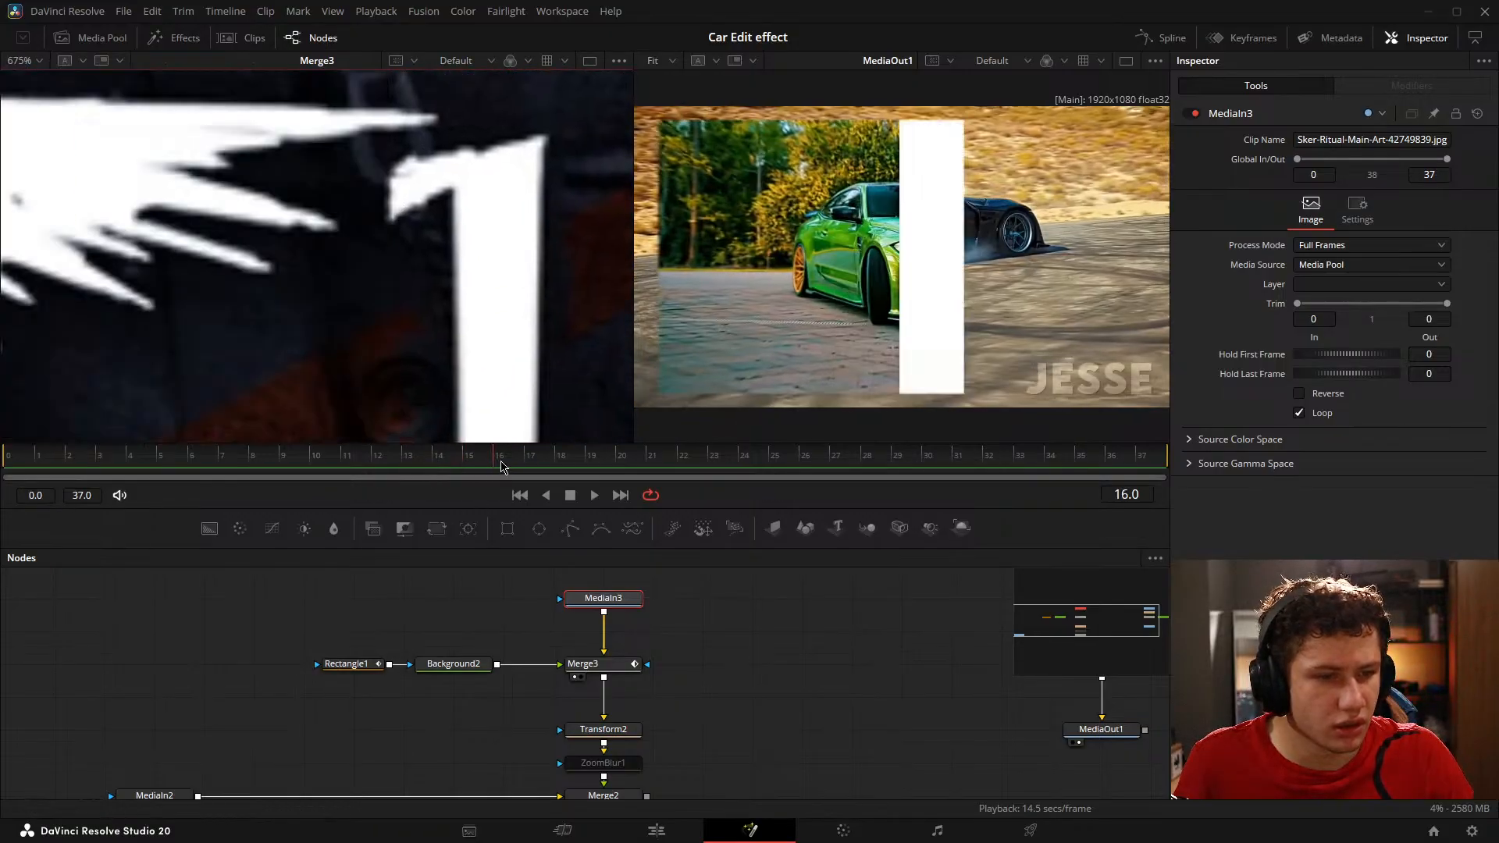
left_click(496, 466)
left_click(374, 665)
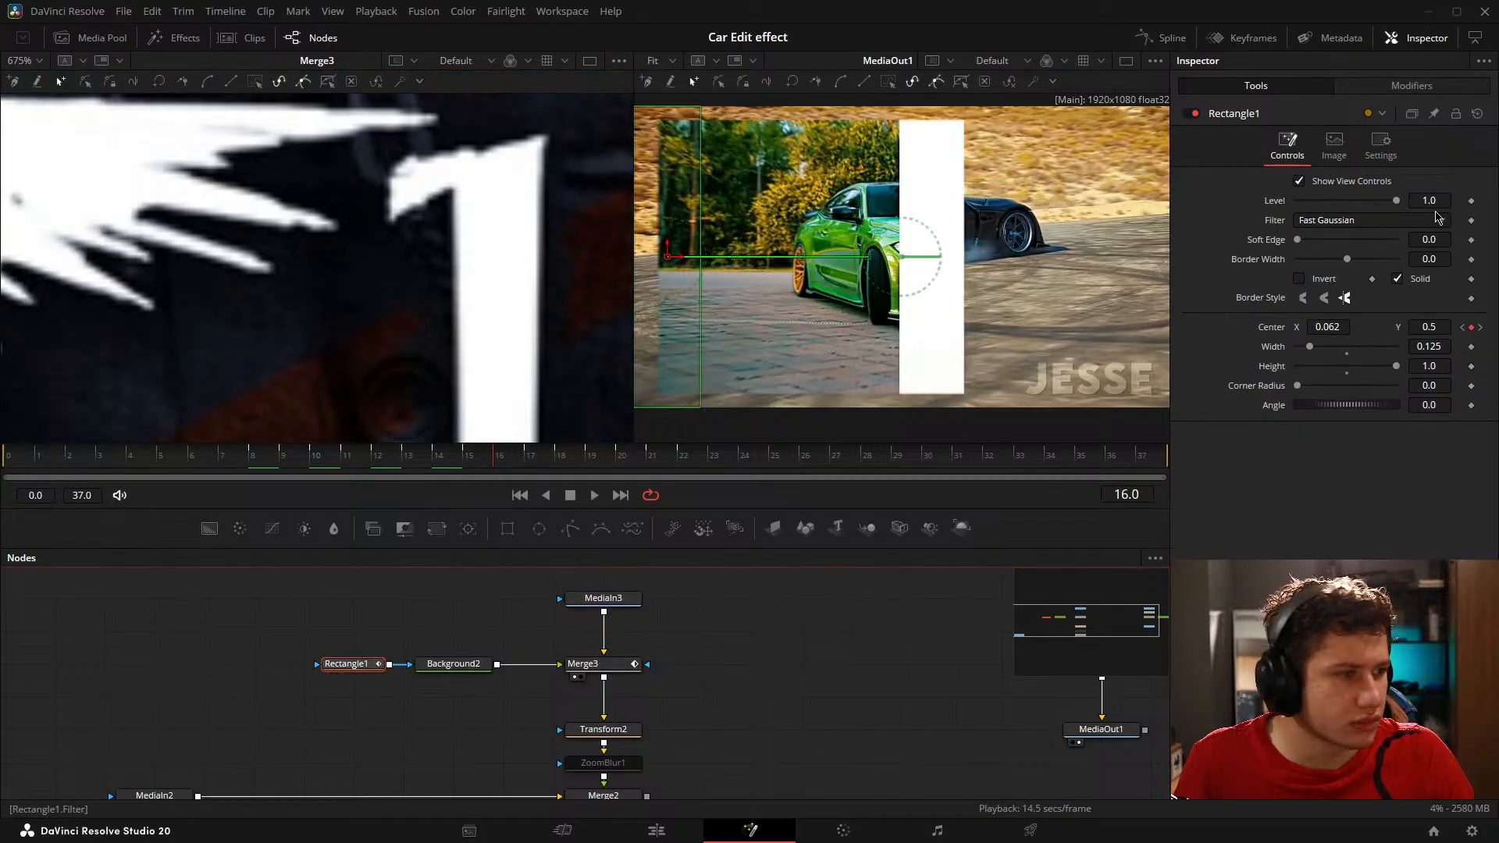
left_click_drag(1332, 325, 1362, 326)
mouse_move(500, 465)
left_mouse_down()
mouse_move(464, 467)
mouse_move(513, 459)
left_mouse_up()
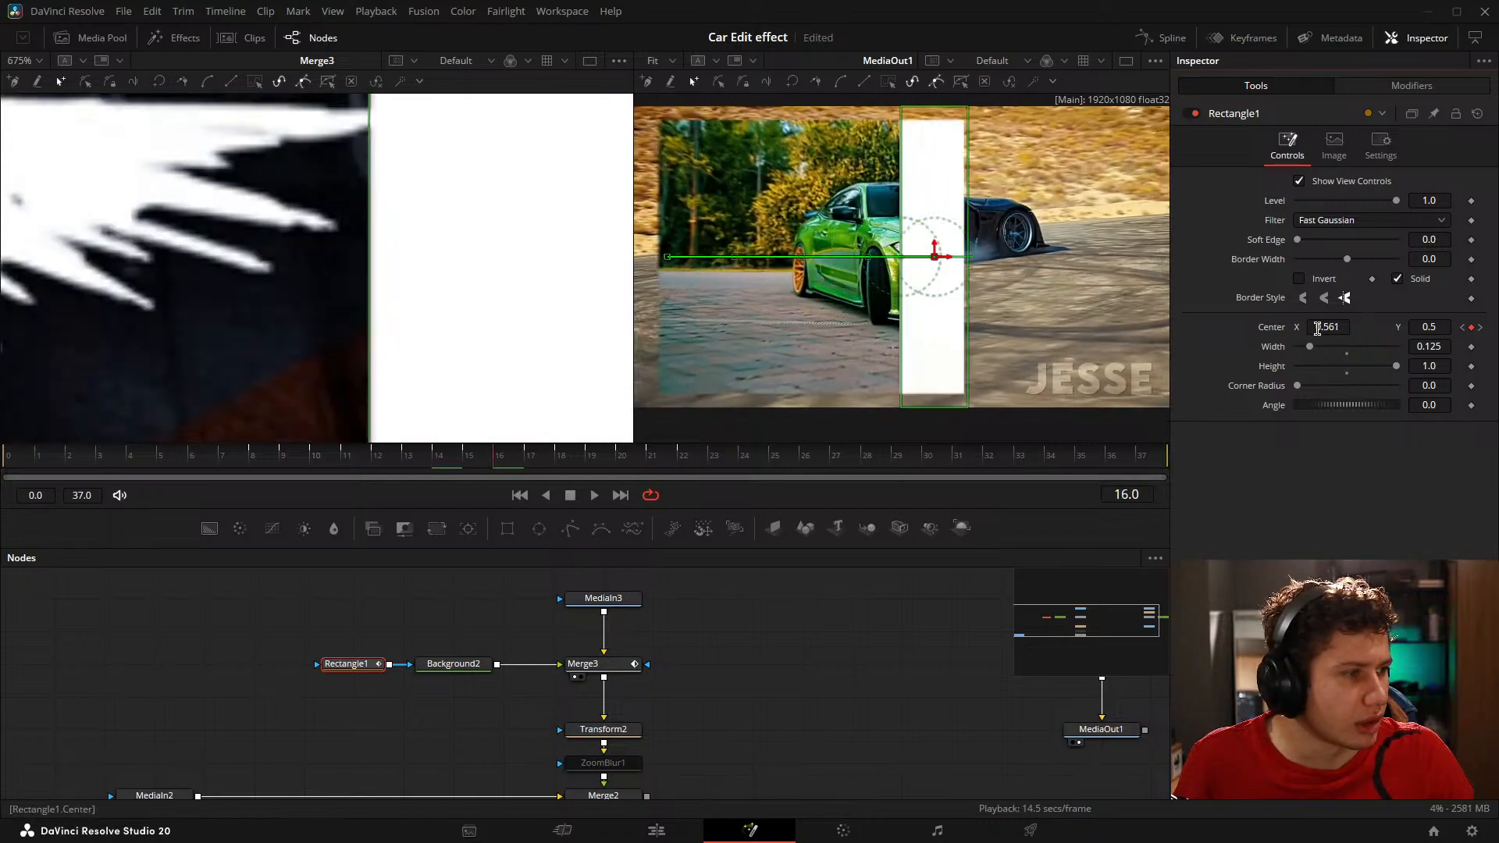
left_click_drag(1318, 328, 1320, 328)
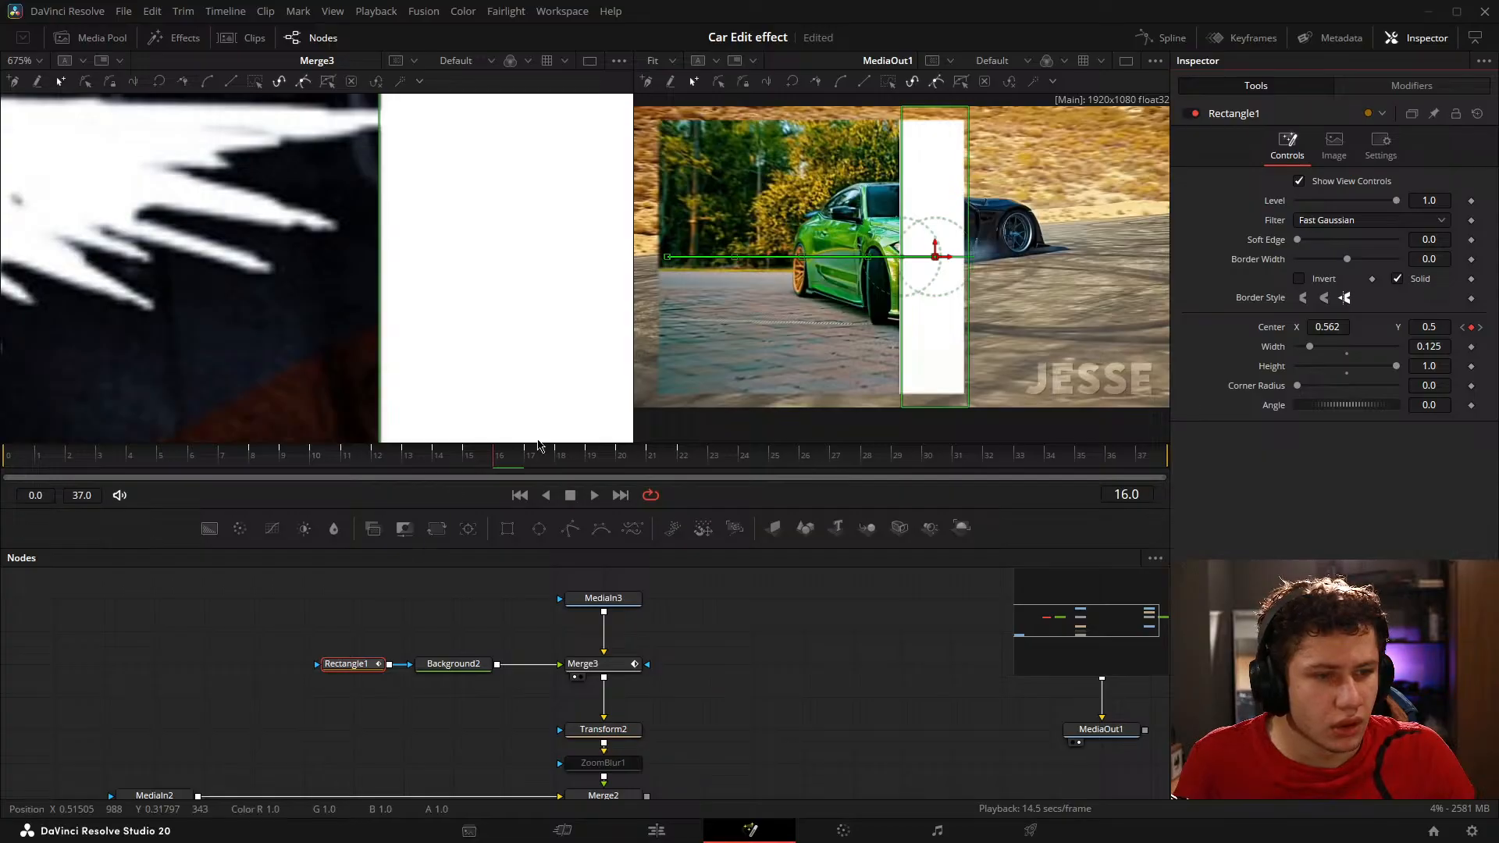
Step: Set Rectangle1's Center X to 0.687 on frame 18, lining its start up with the right edge of the frame 16 rectangle
scroll(523, 358, "down", 5)
left_click_drag(597, 344, 274, 294)
scroll(365, 324, "up", 4)
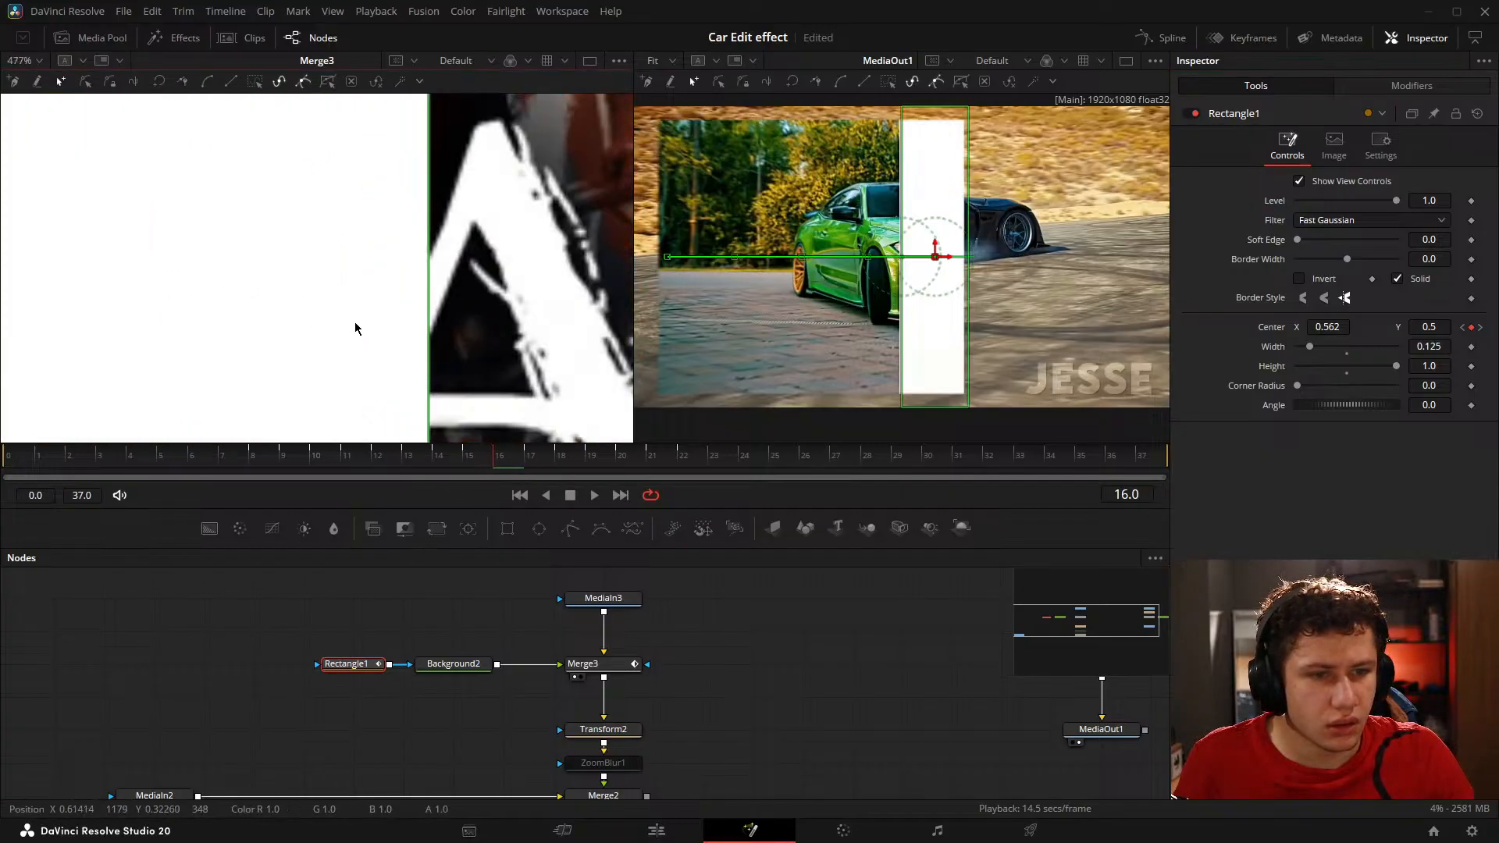
scroll(355, 328, "down", 10)
mouse_move(430, 193)
left_mouse_down()
mouse_move(372, 459)
mouse_move(406, 201)
left_mouse_up()
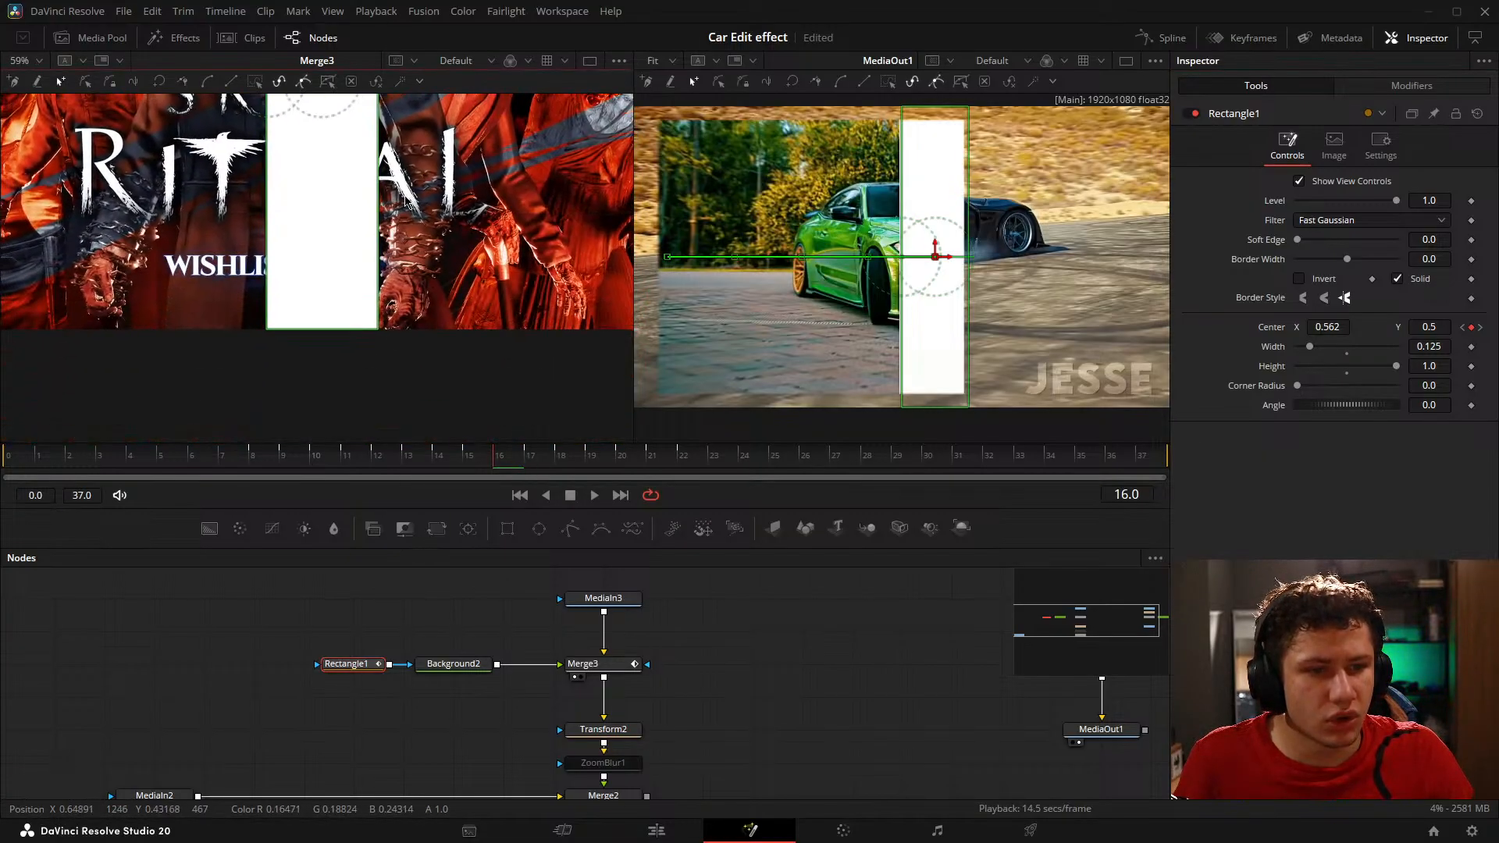
scroll(405, 201, "up", 13)
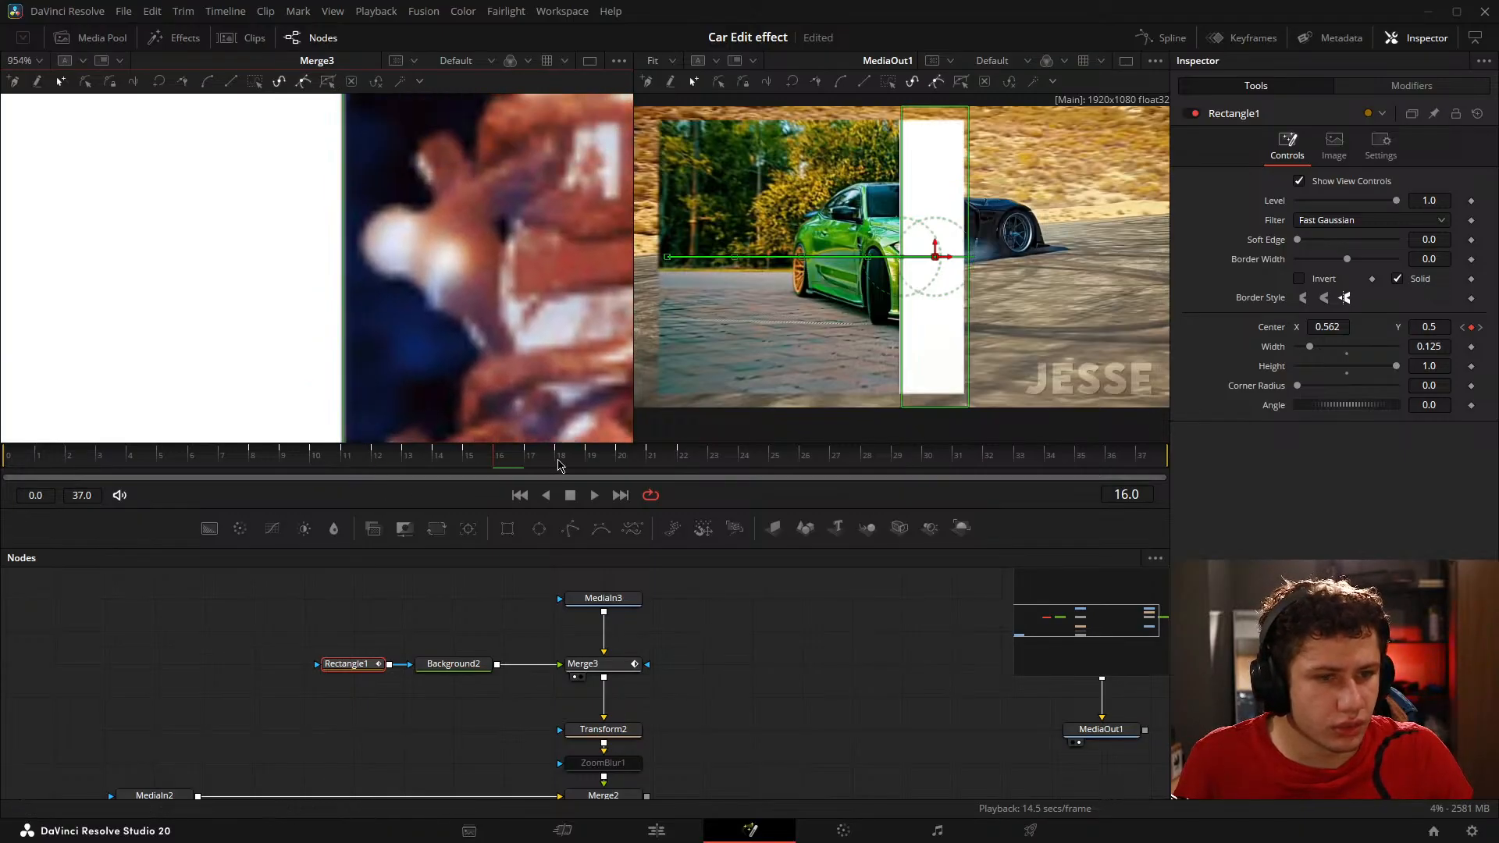
left_click(559, 467)
mouse_move(1327, 316)
left_mouse_down()
mouse_move(1398, 315)
mouse_move(1326, 327)
left_mouse_up()
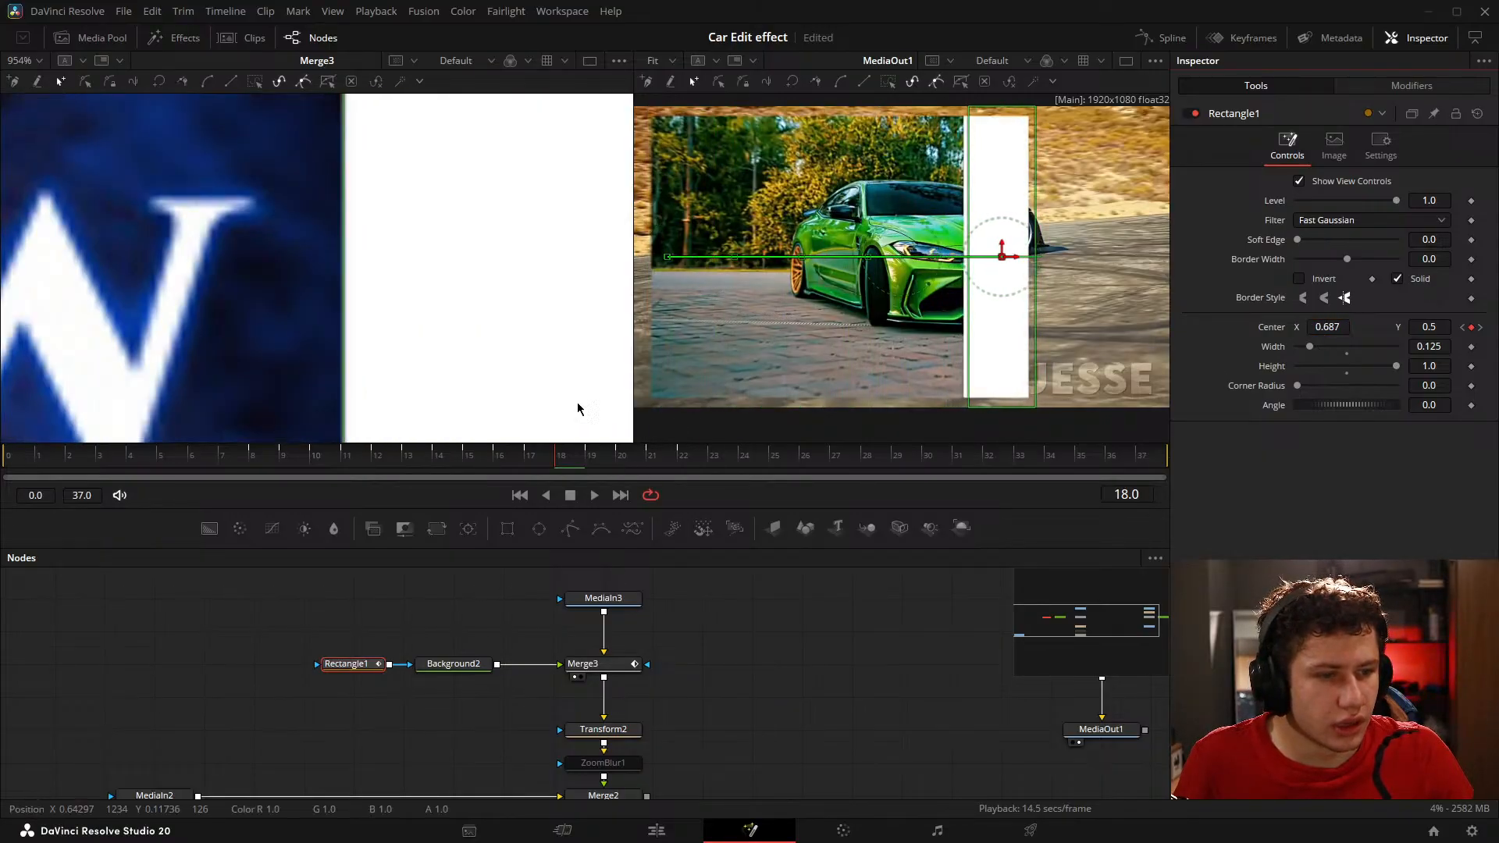
Step: Set Rectangle1's Center X to 0.81 on frame 20, close to the right edge of the frame 18 rectangle
scroll(484, 289, "down", 8)
left_click_drag(401, 274, 248, 291)
scroll(250, 291, "up", 4)
scroll(385, 285, "down", 6)
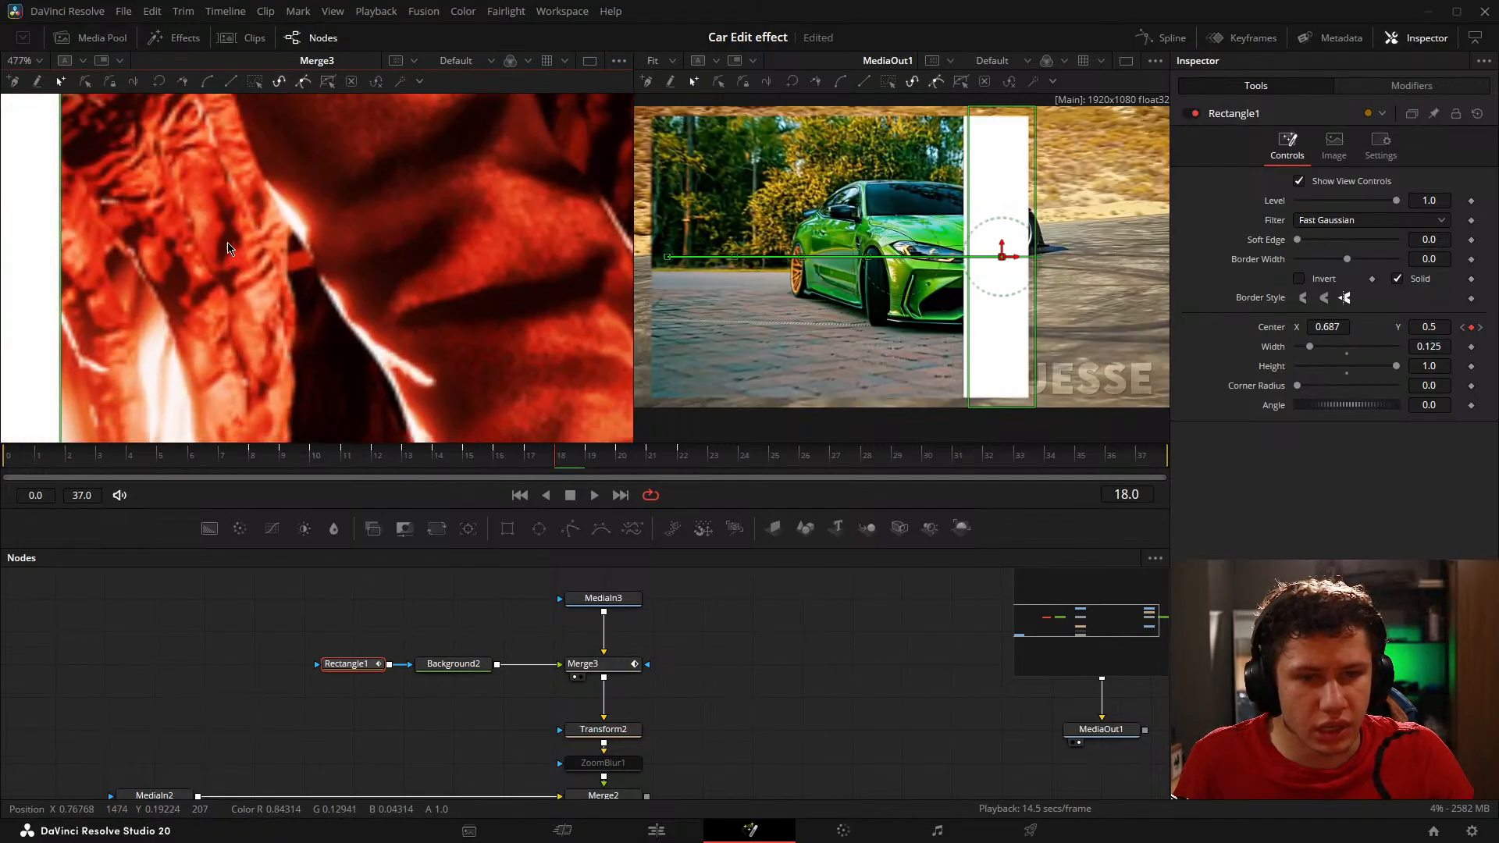
scroll(412, 341, "up", 5)
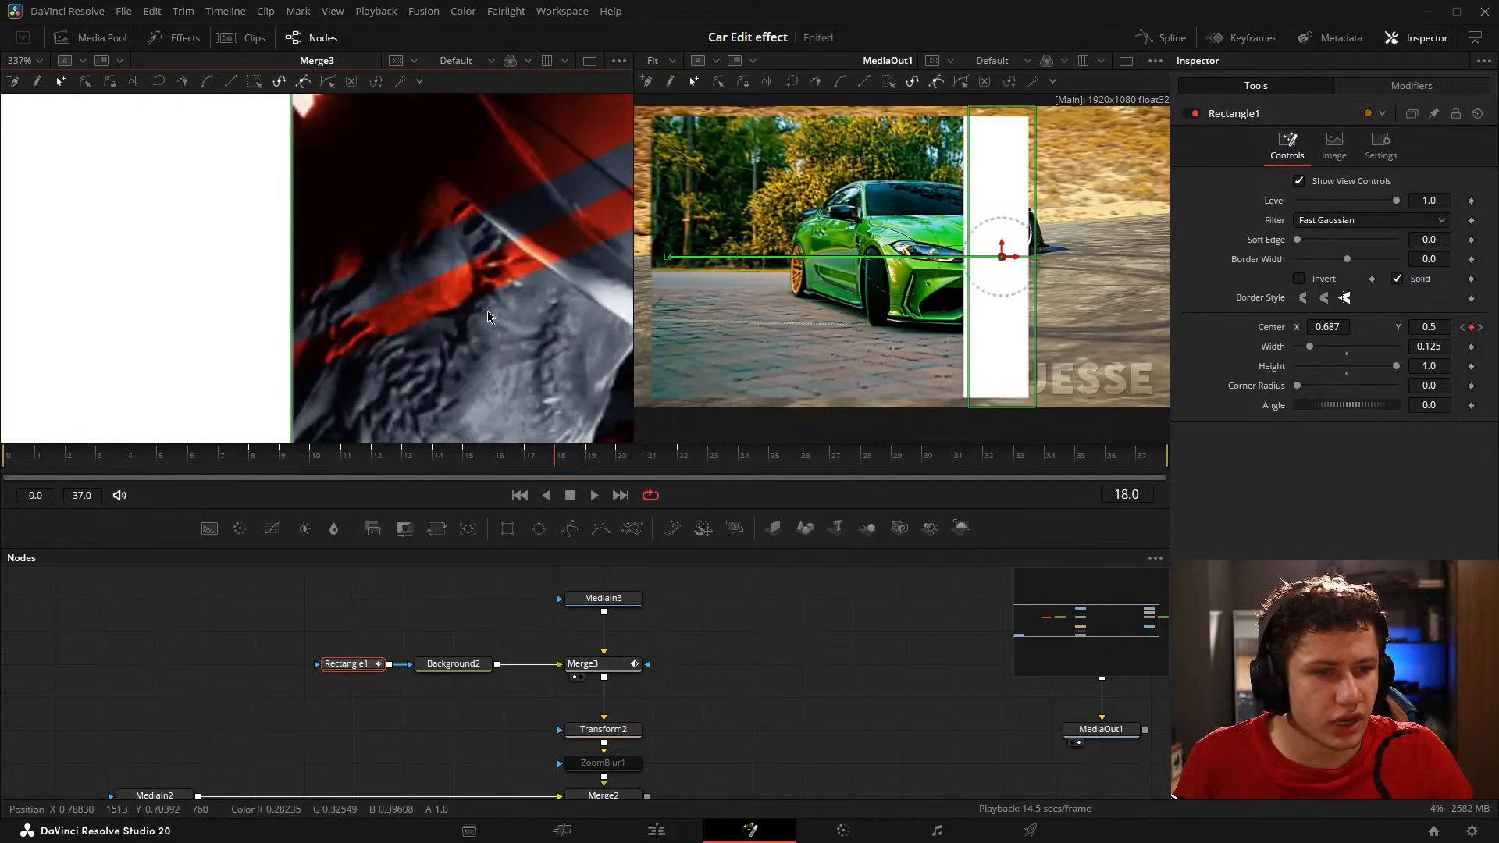
scroll(329, 258, "up", 5)
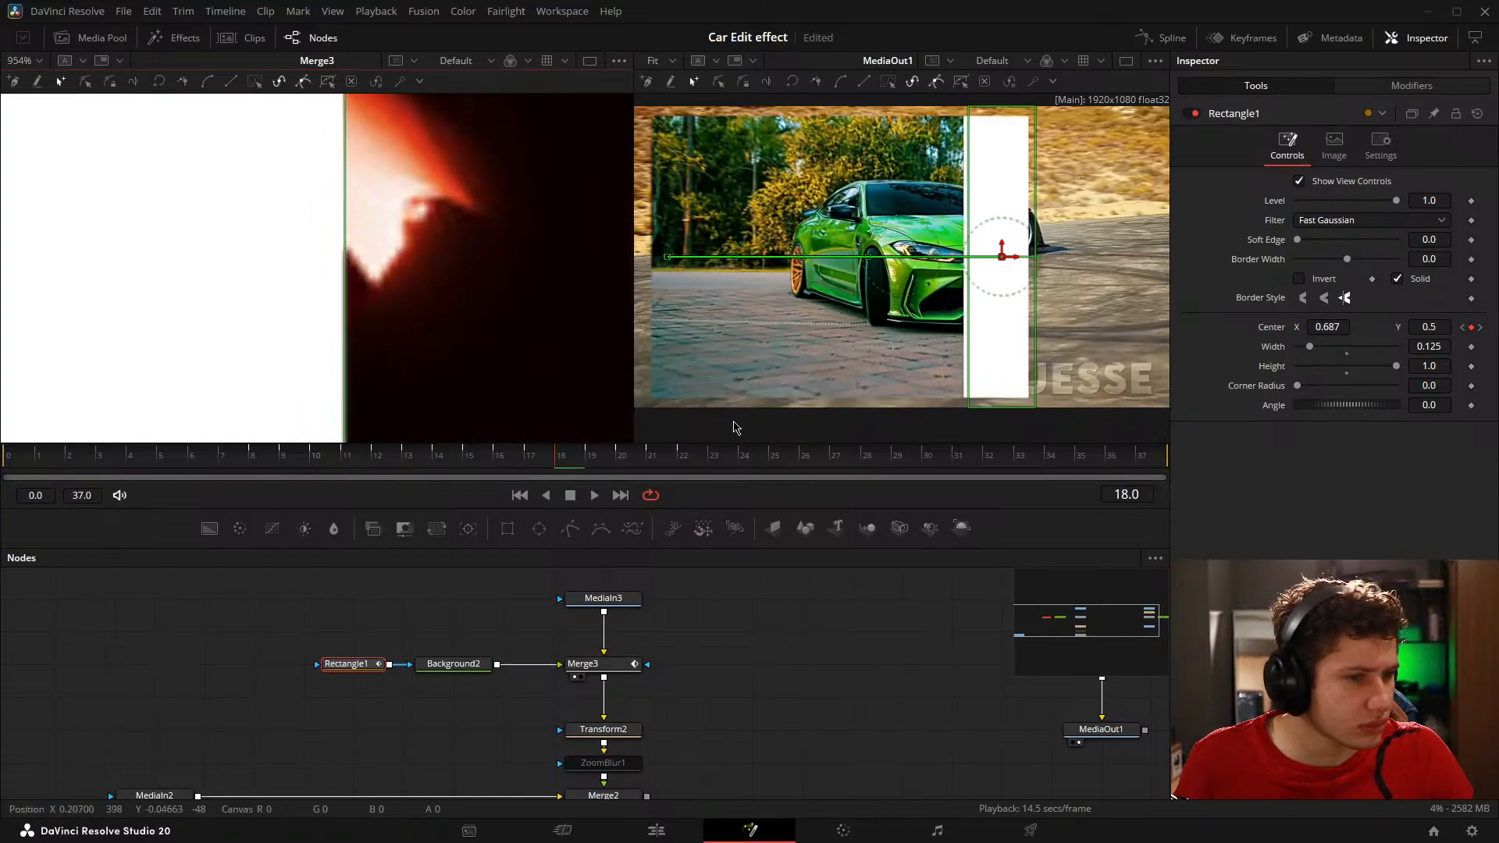
left_click(618, 459)
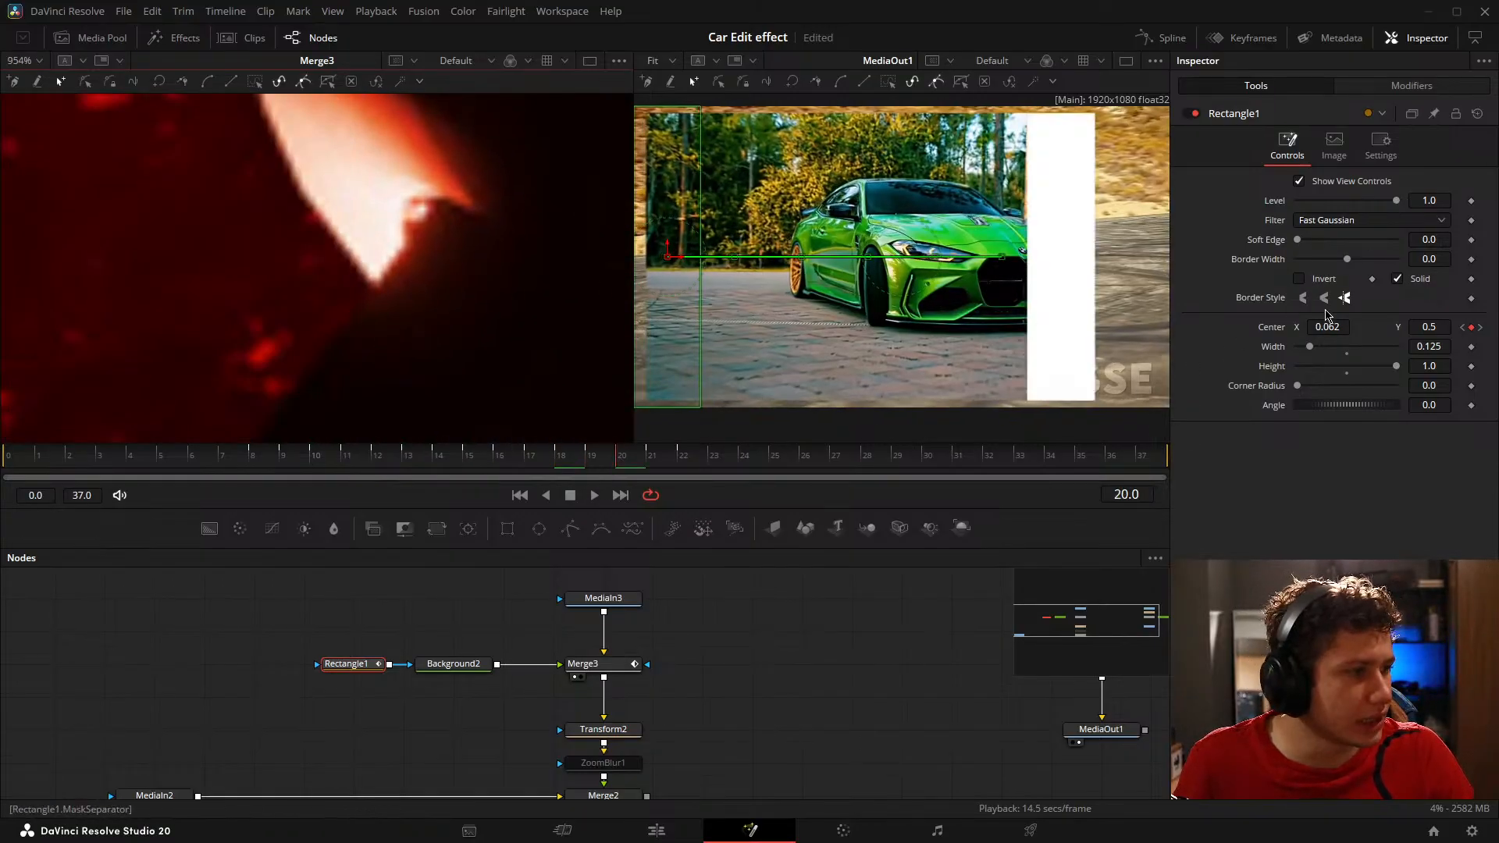
left_click_drag(1327, 327, 1371, 326)
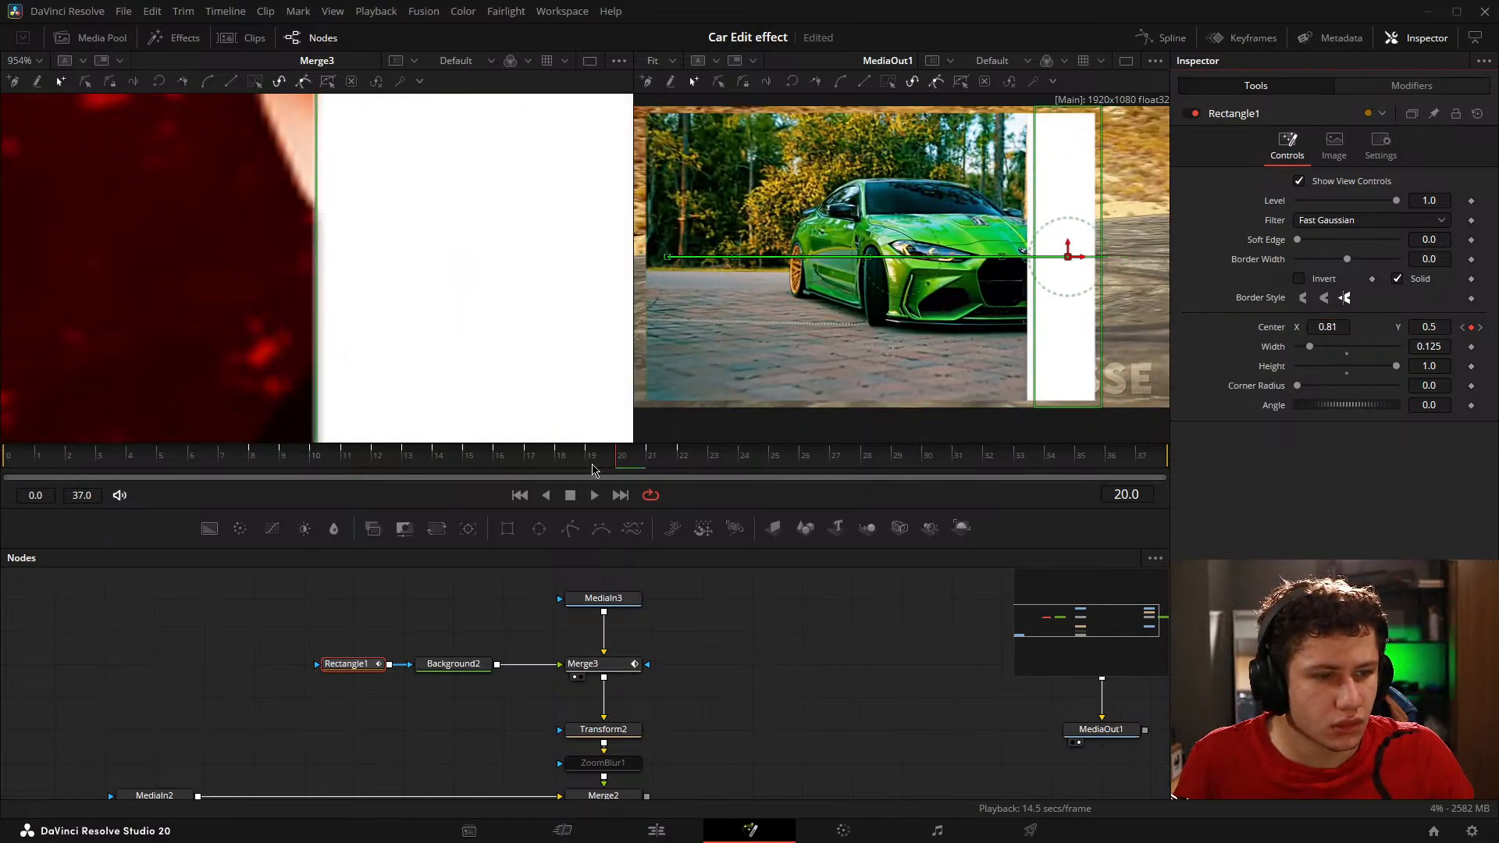
Step: Refine Rectangle1's Center X to 0.812 on frame 20, compare its edge with frame 18, and save the project
left_click(555, 464)
left_click(561, 464)
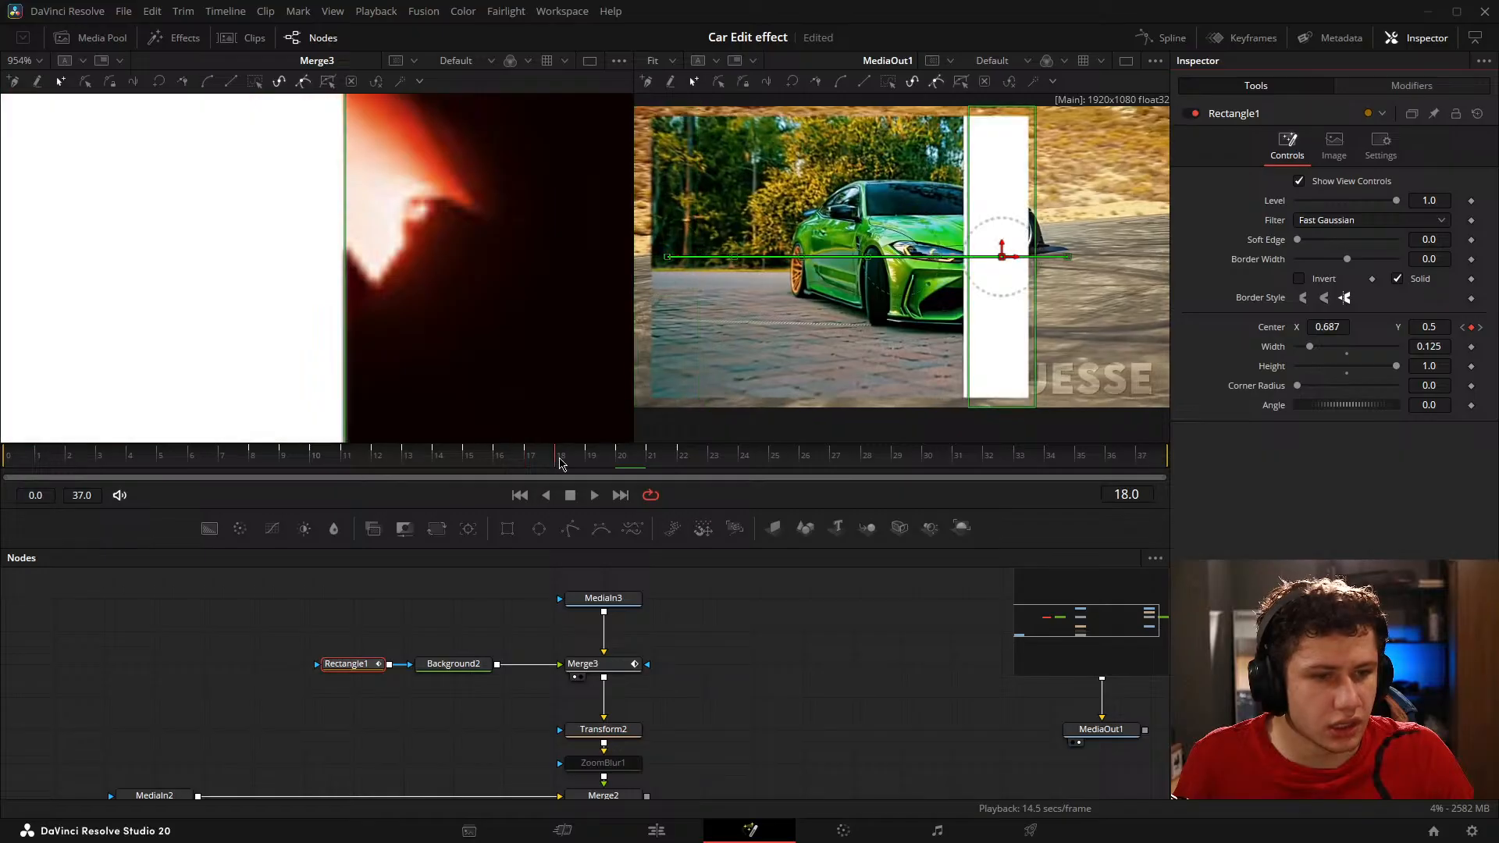
left_click(622, 461)
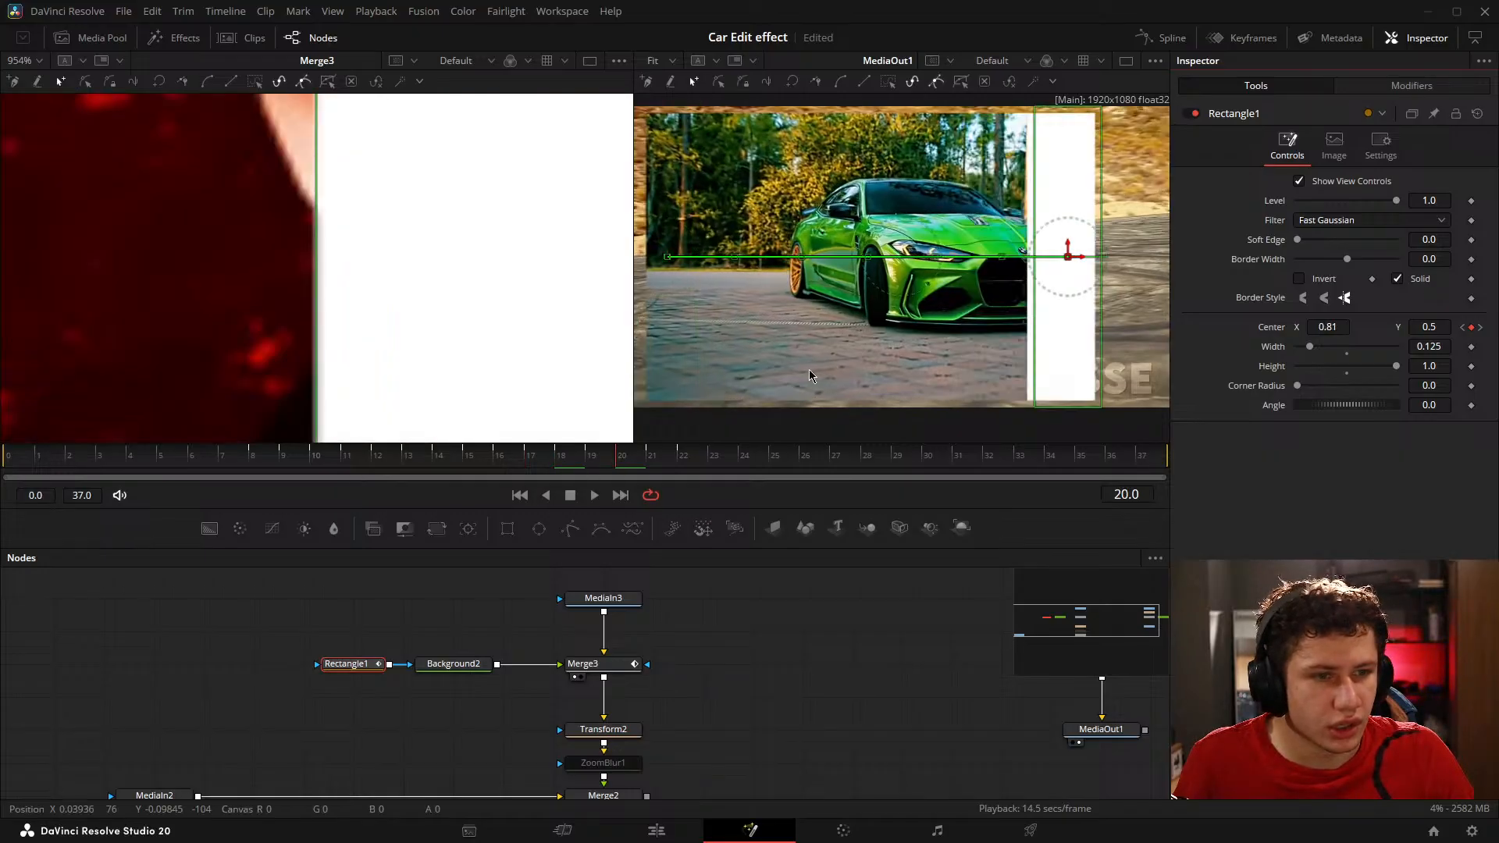
type("2")
key("Return")
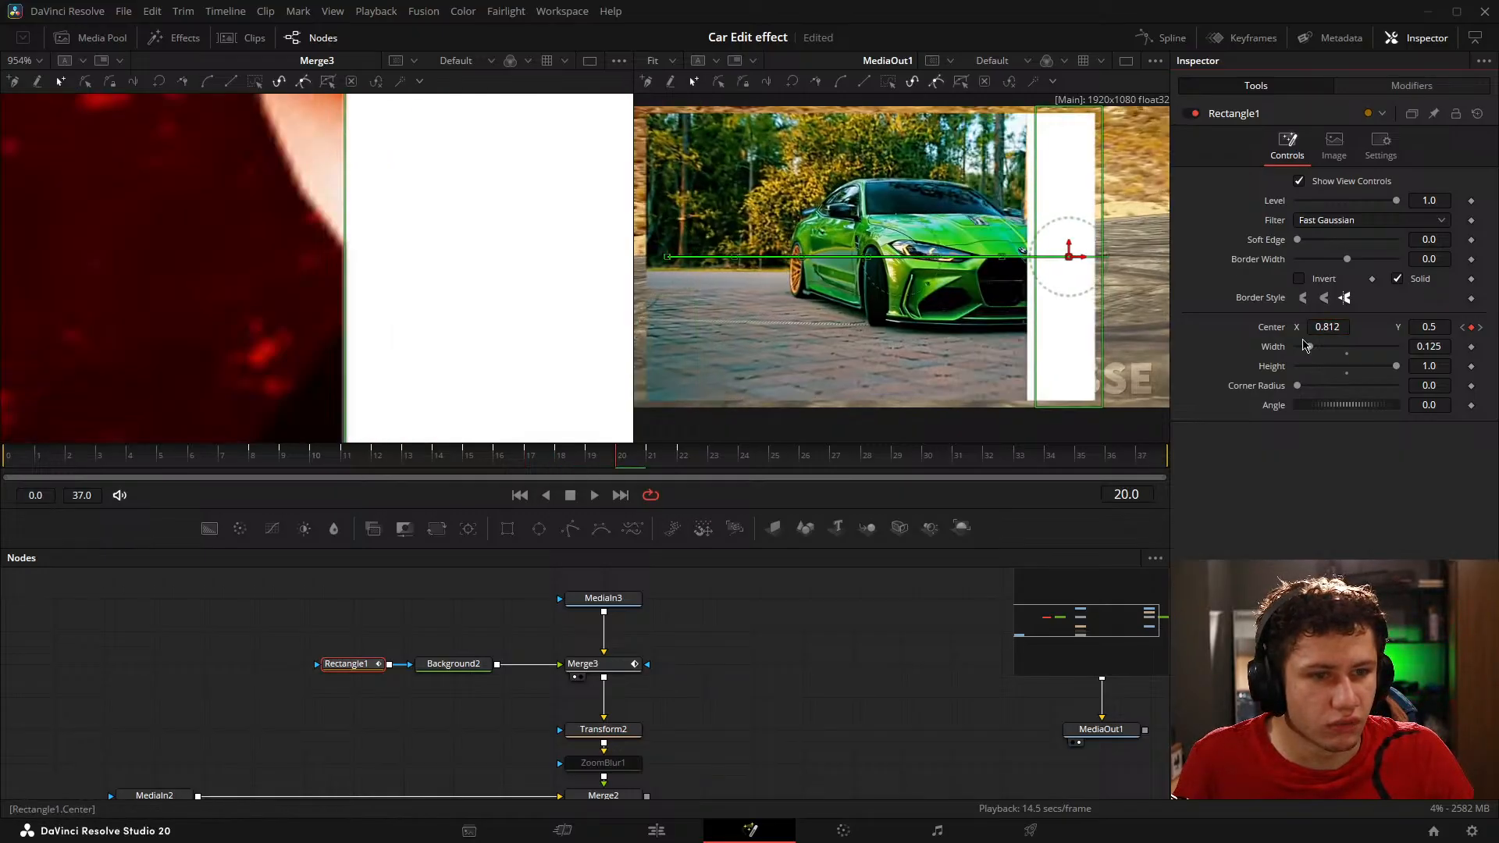
left_click(560, 459)
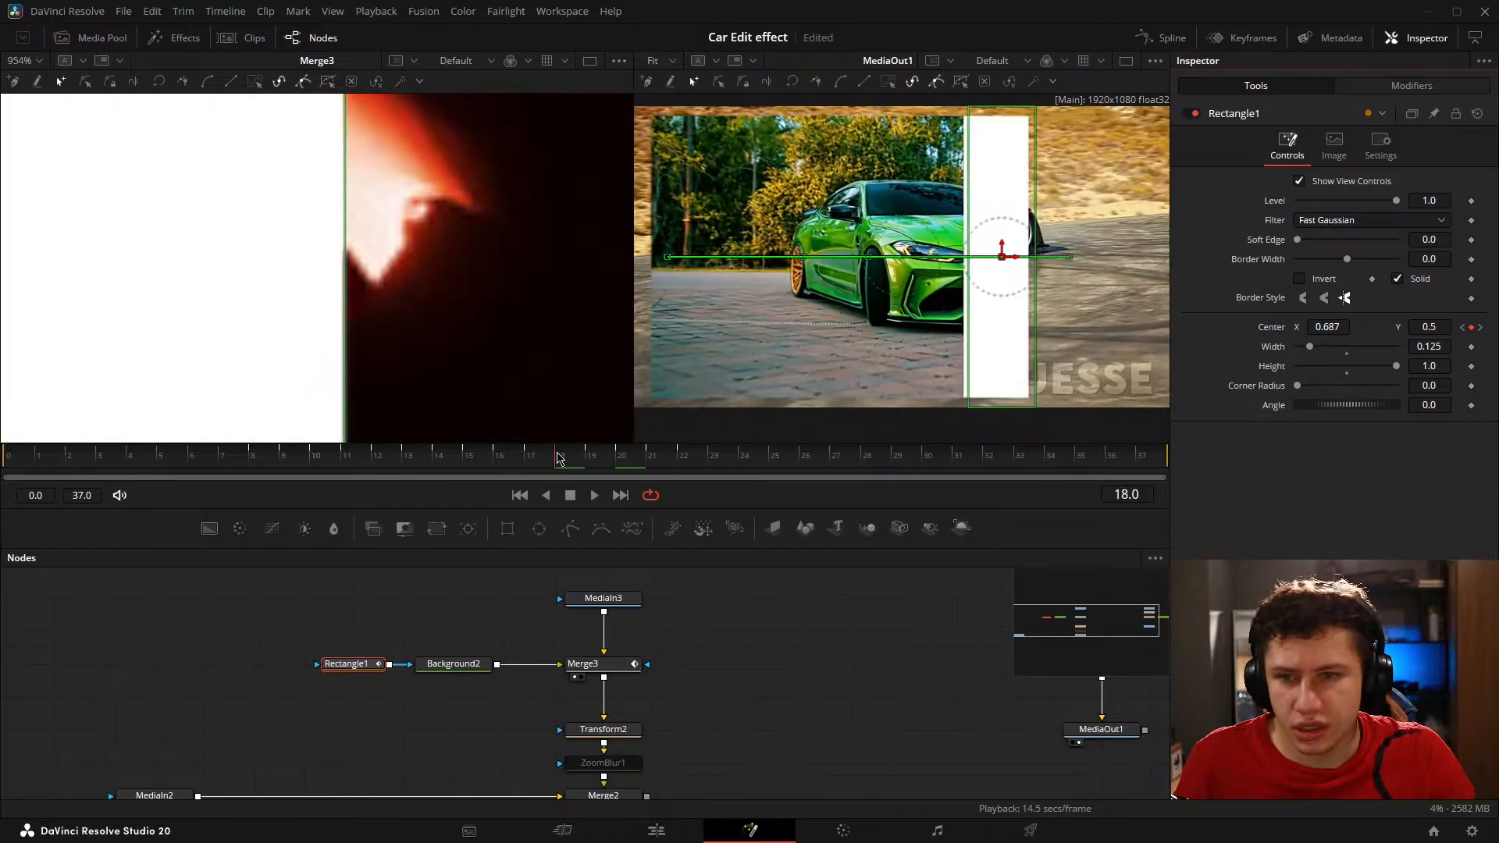
left_click(621, 458)
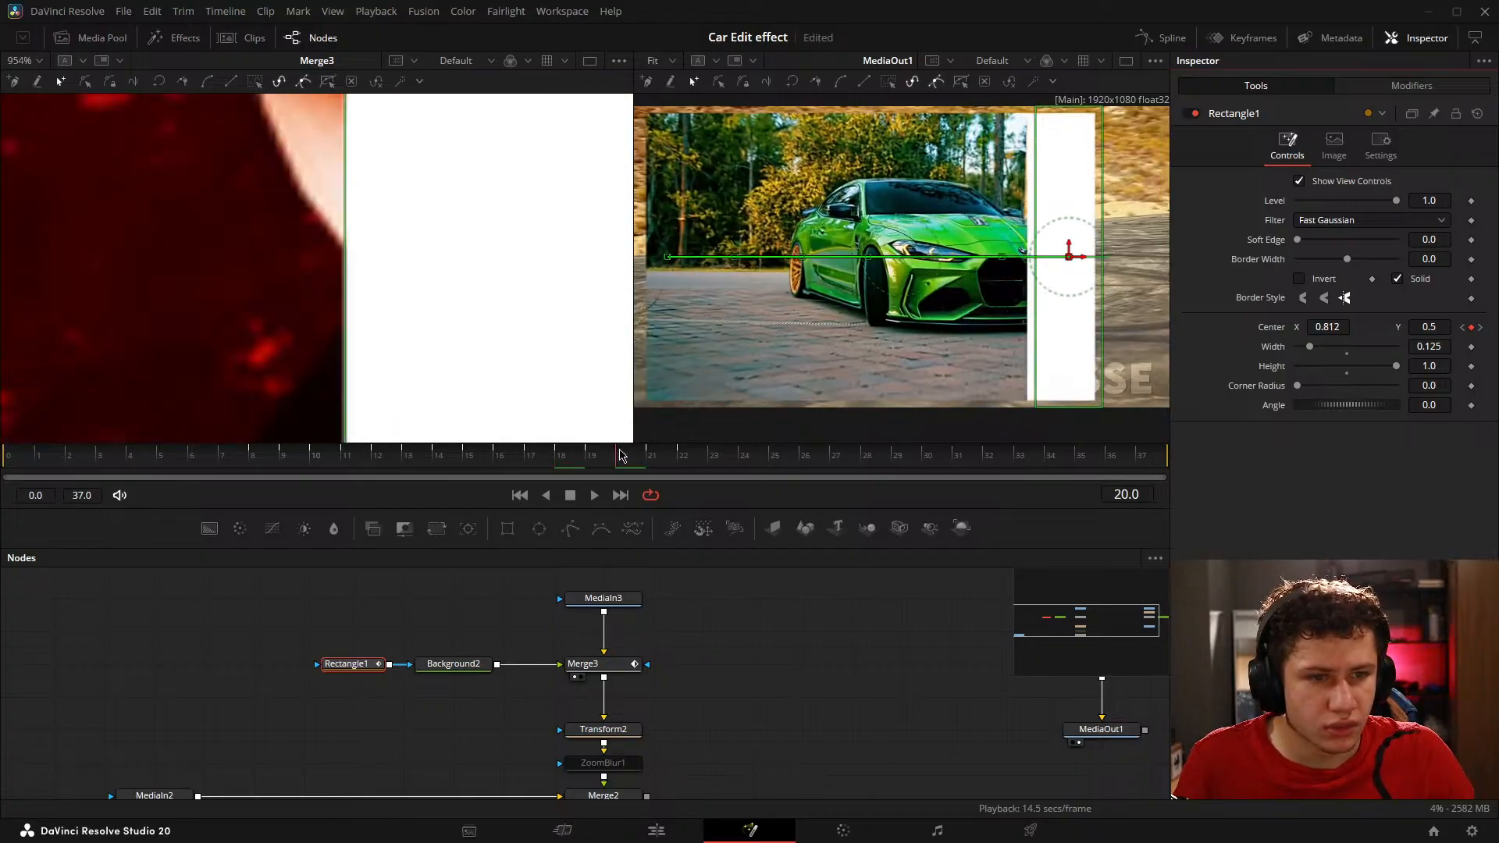
key("ctrl+s")
Step: Set Rectangle1's Center X to 0.956 on frame 22, moving it towards the right edge of the frame 20 rectangle
left_click(681, 458)
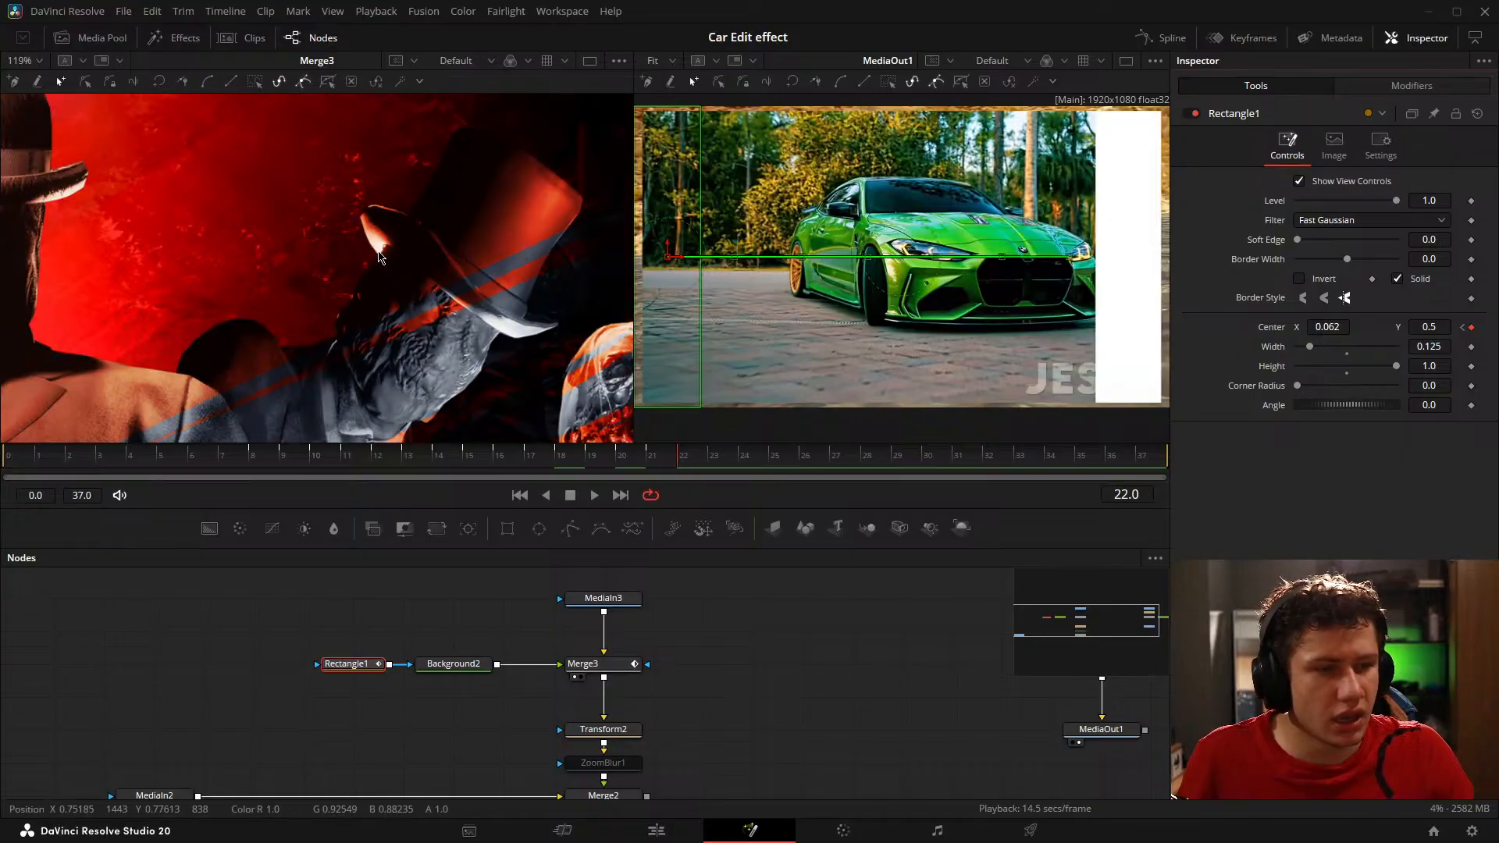
scroll(438, 287, "down", 10)
left_click(634, 463)
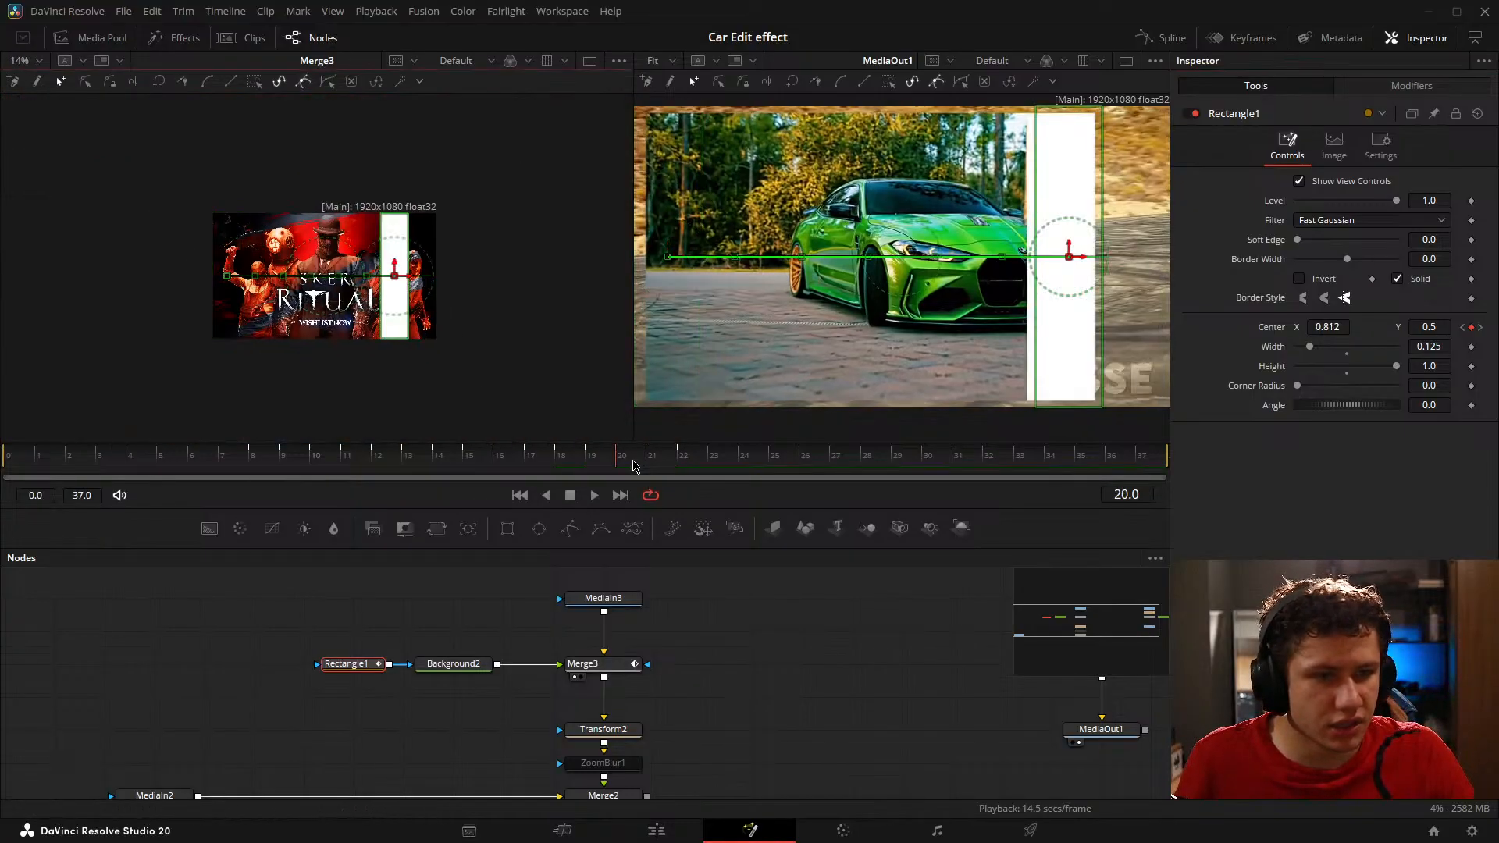
scroll(498, 334, "up", 6)
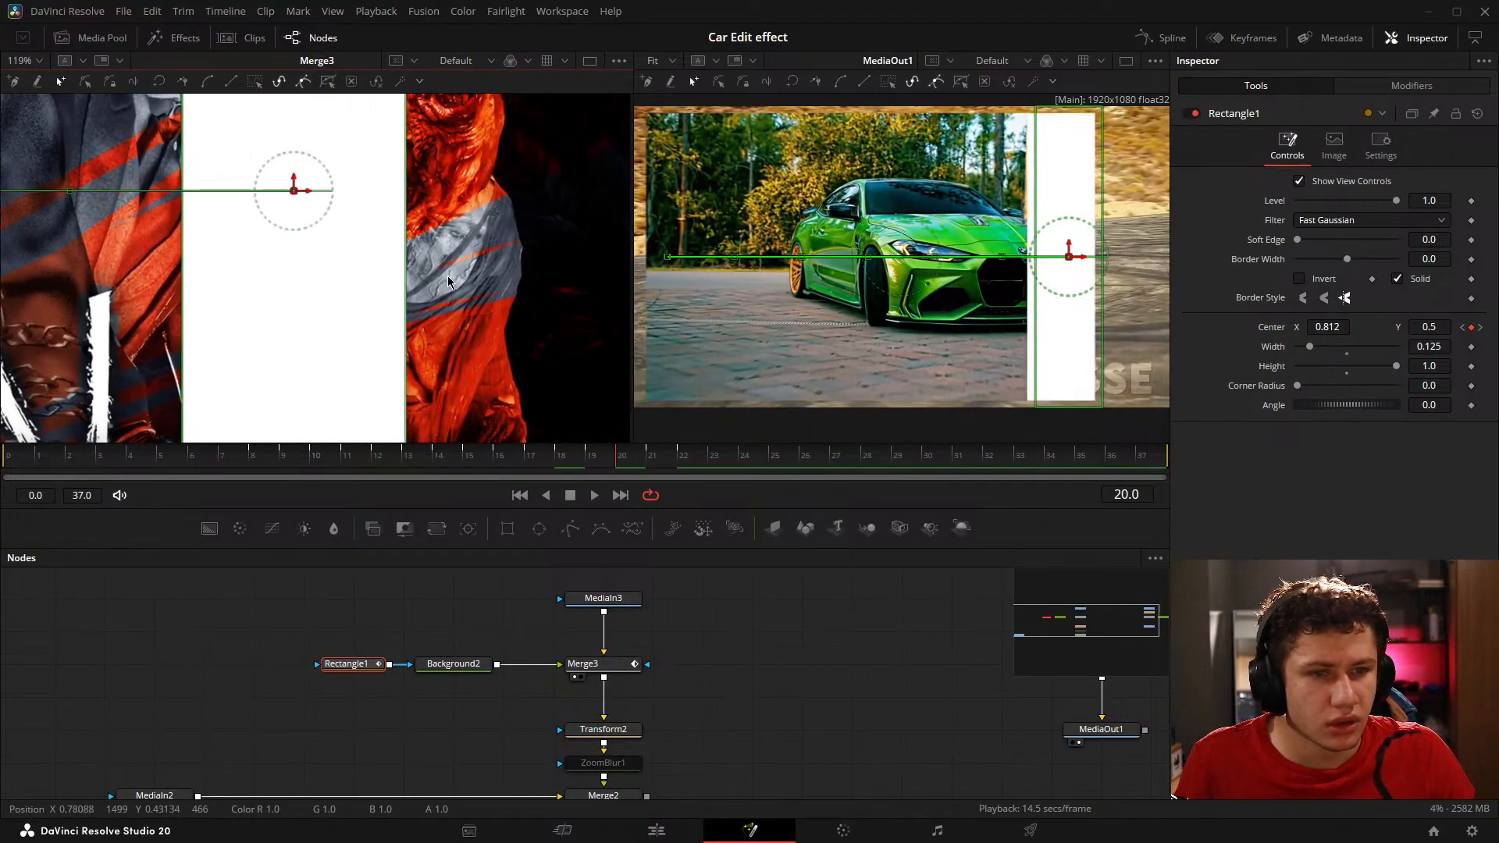
left_click_drag(420, 10, 403, 366)
scroll(404, 365, "up", 10)
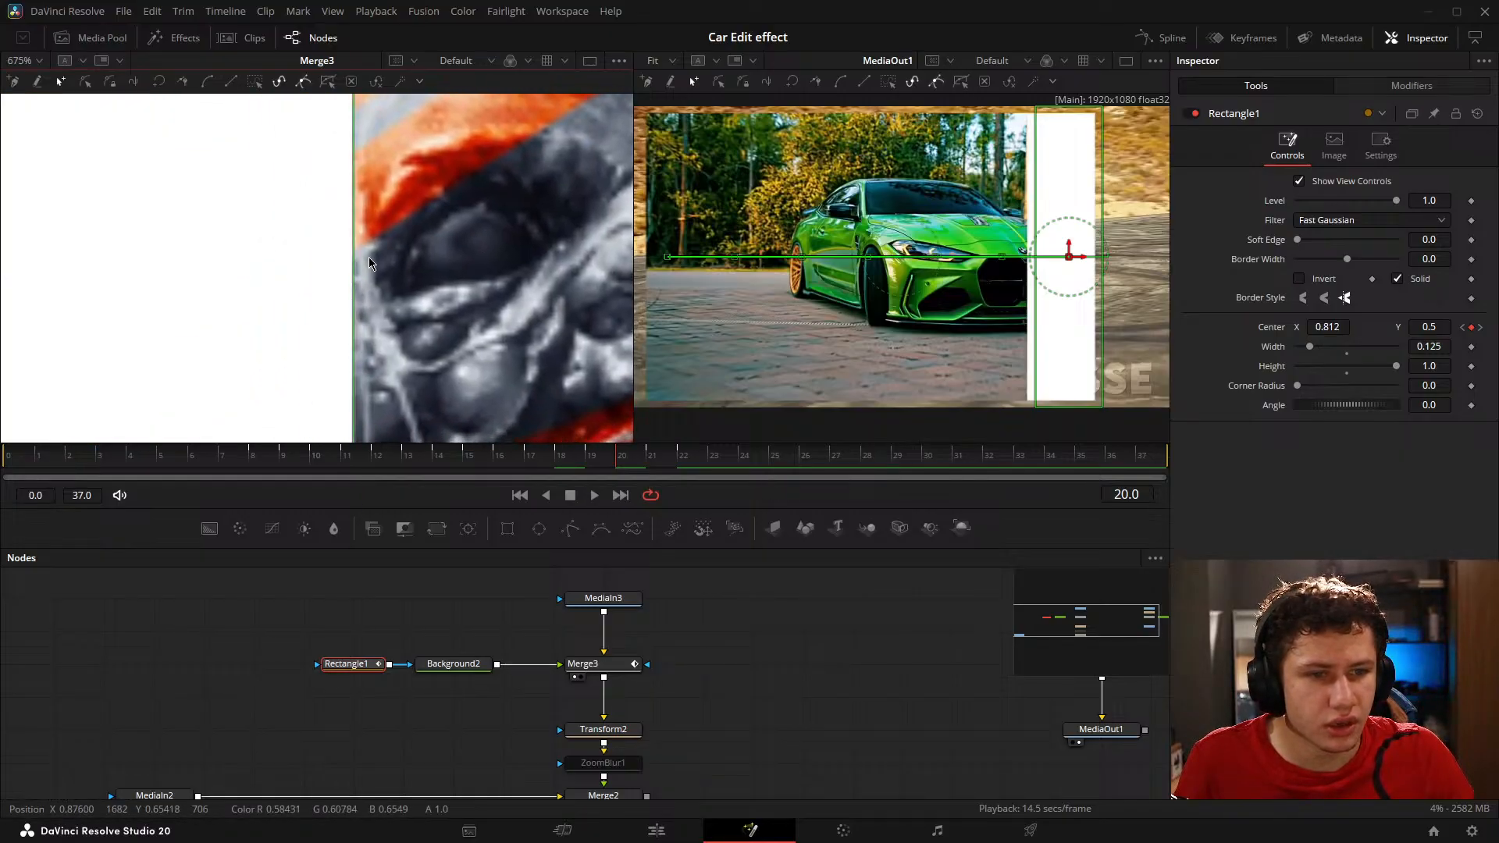
scroll(399, 263, "down", 2)
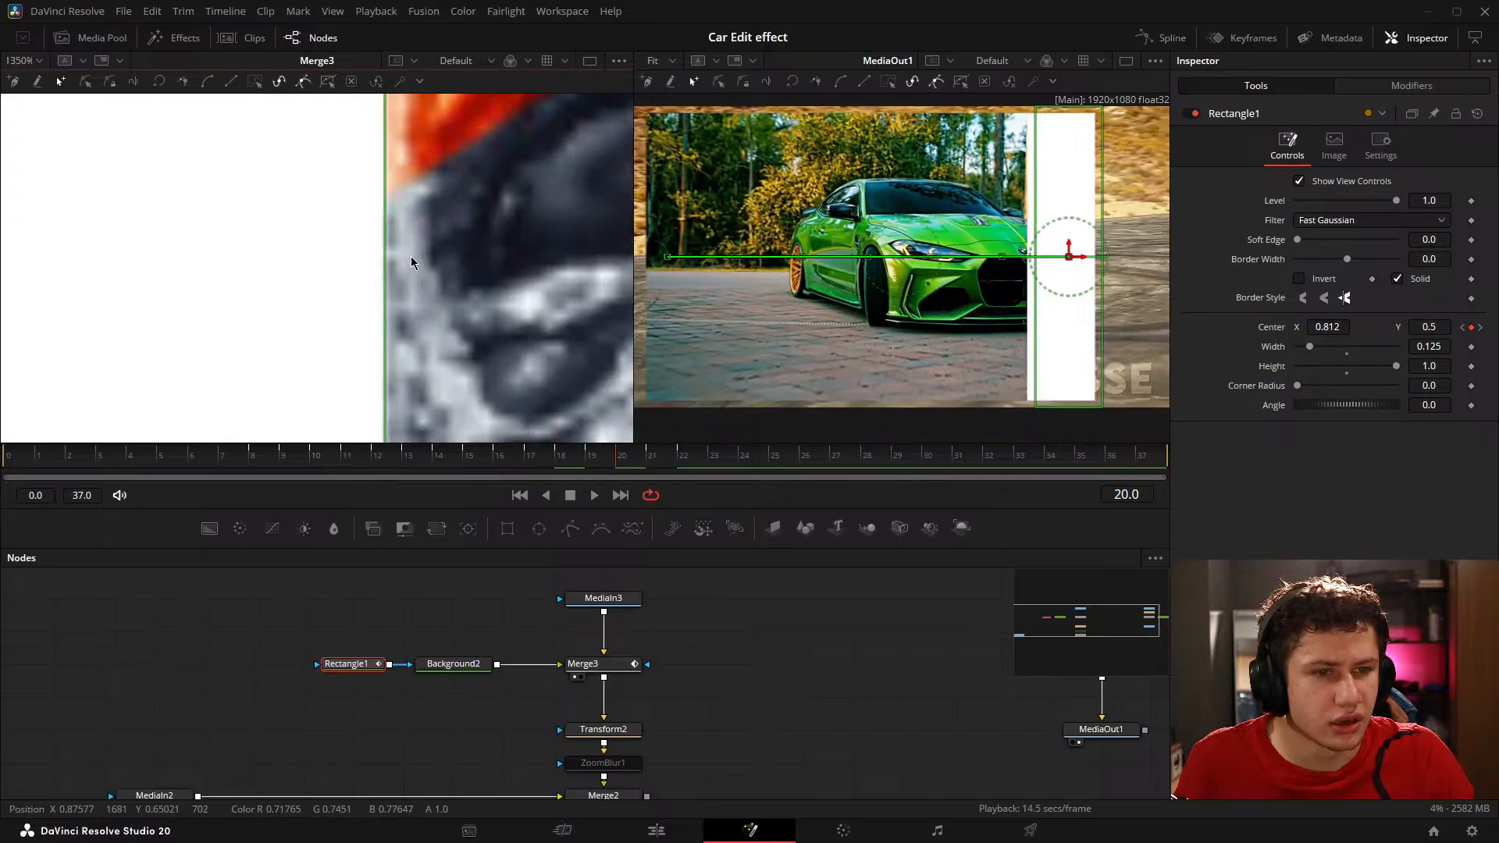
left_click(682, 461)
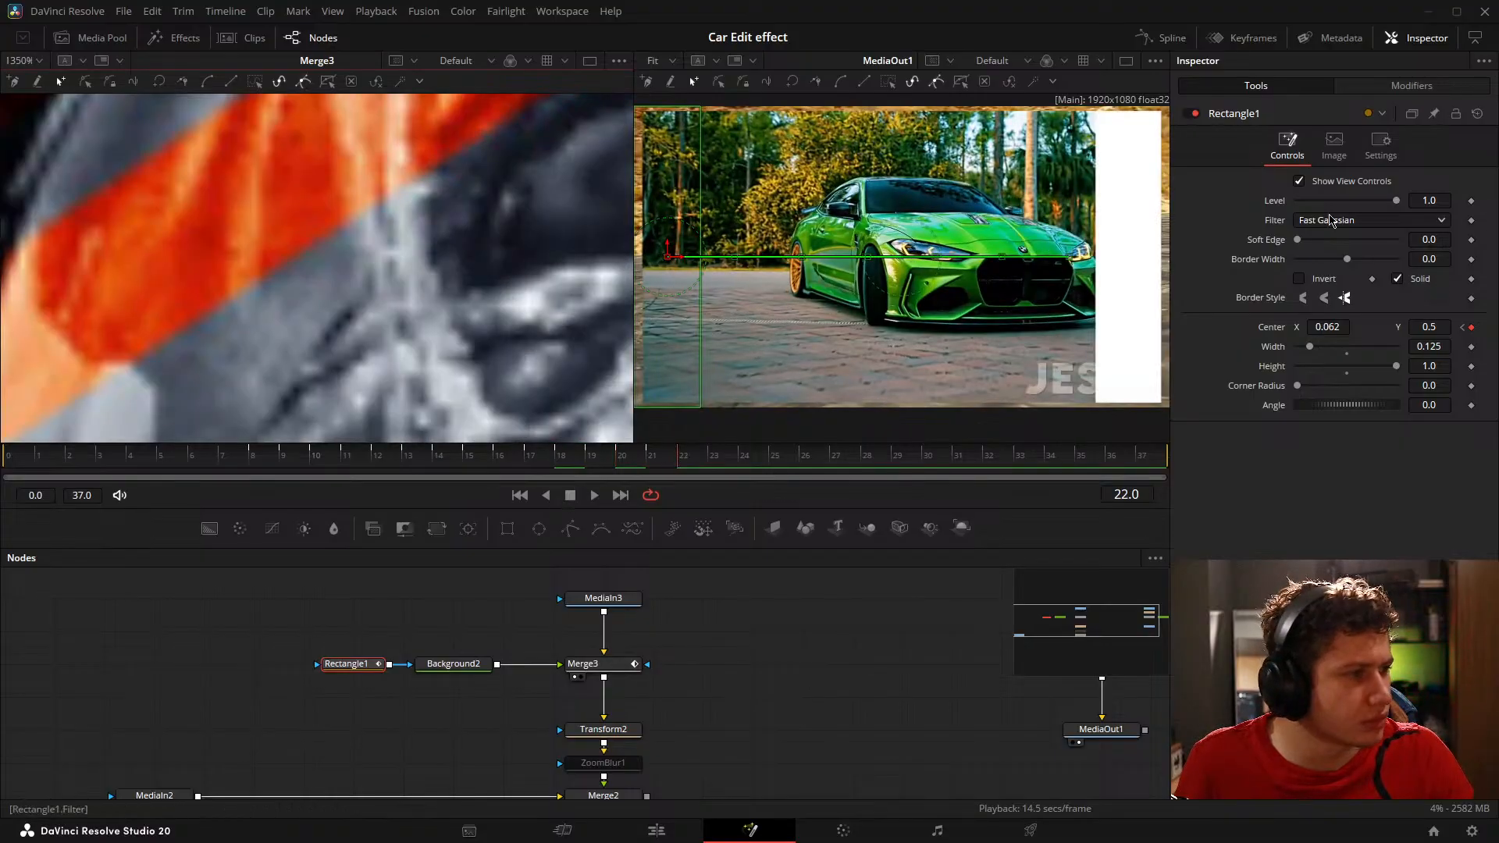
left_click_drag(1321, 326, 1468, 325)
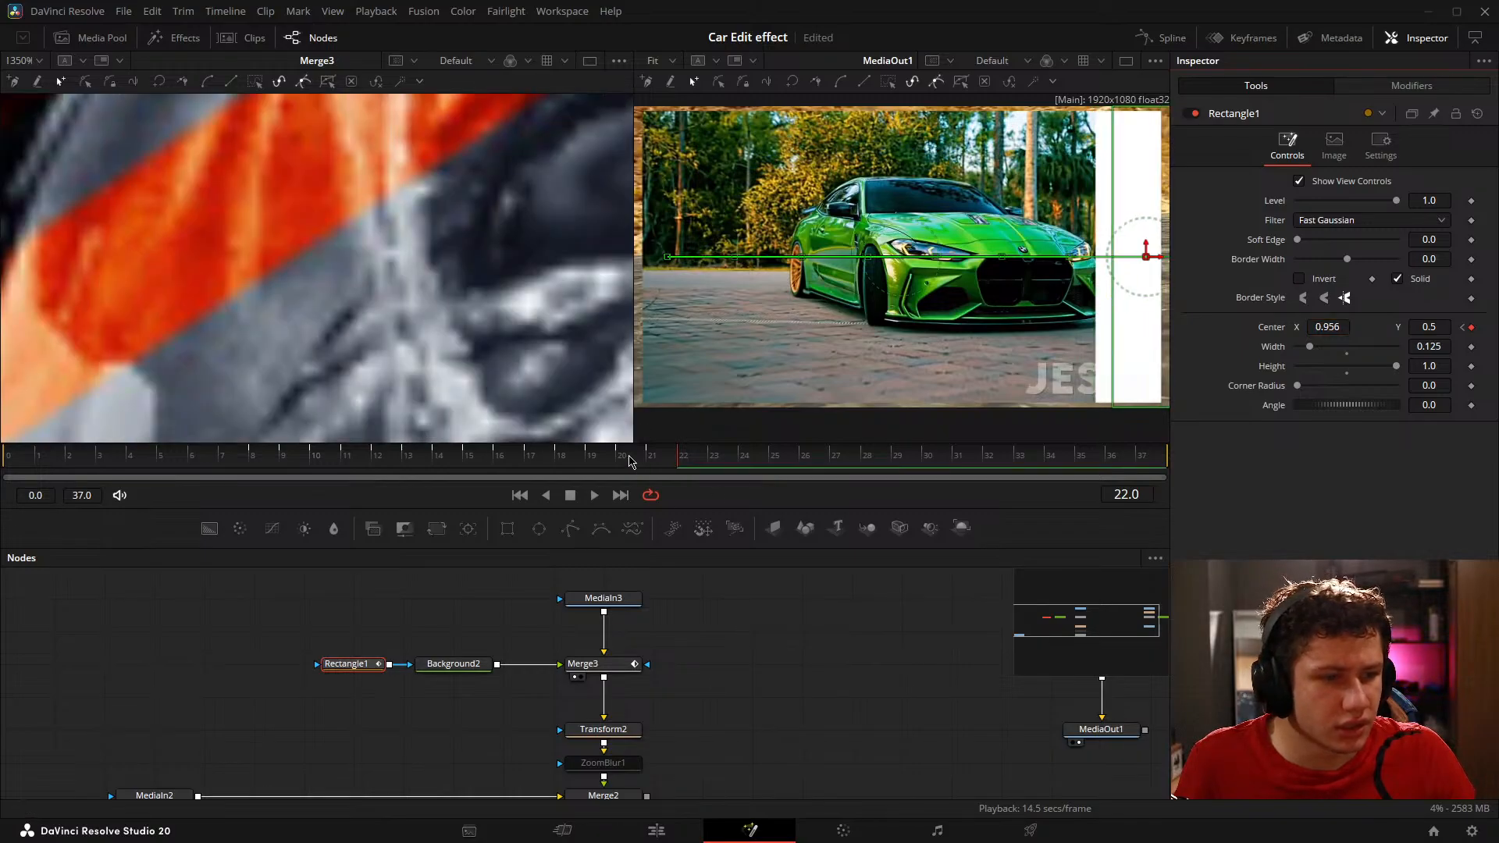
Step: Correct Rectangle1's Center X to 0.937 on frame 22, starting where the frame 20 rectangle ends, and save the project
left_click(618, 467)
left_click(676, 461)
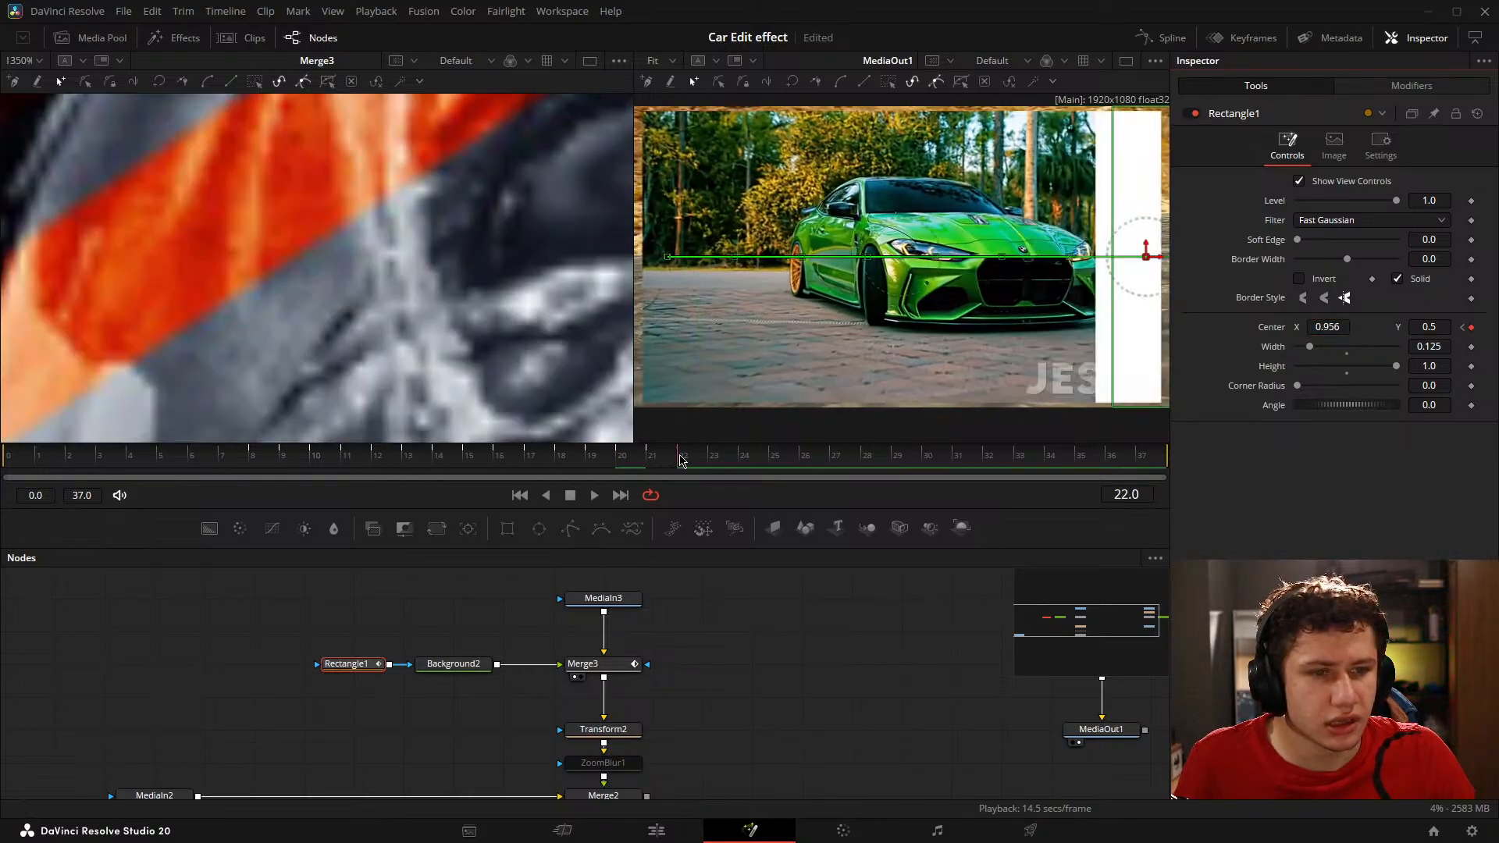
left_click_drag(1336, 326, 1283, 353)
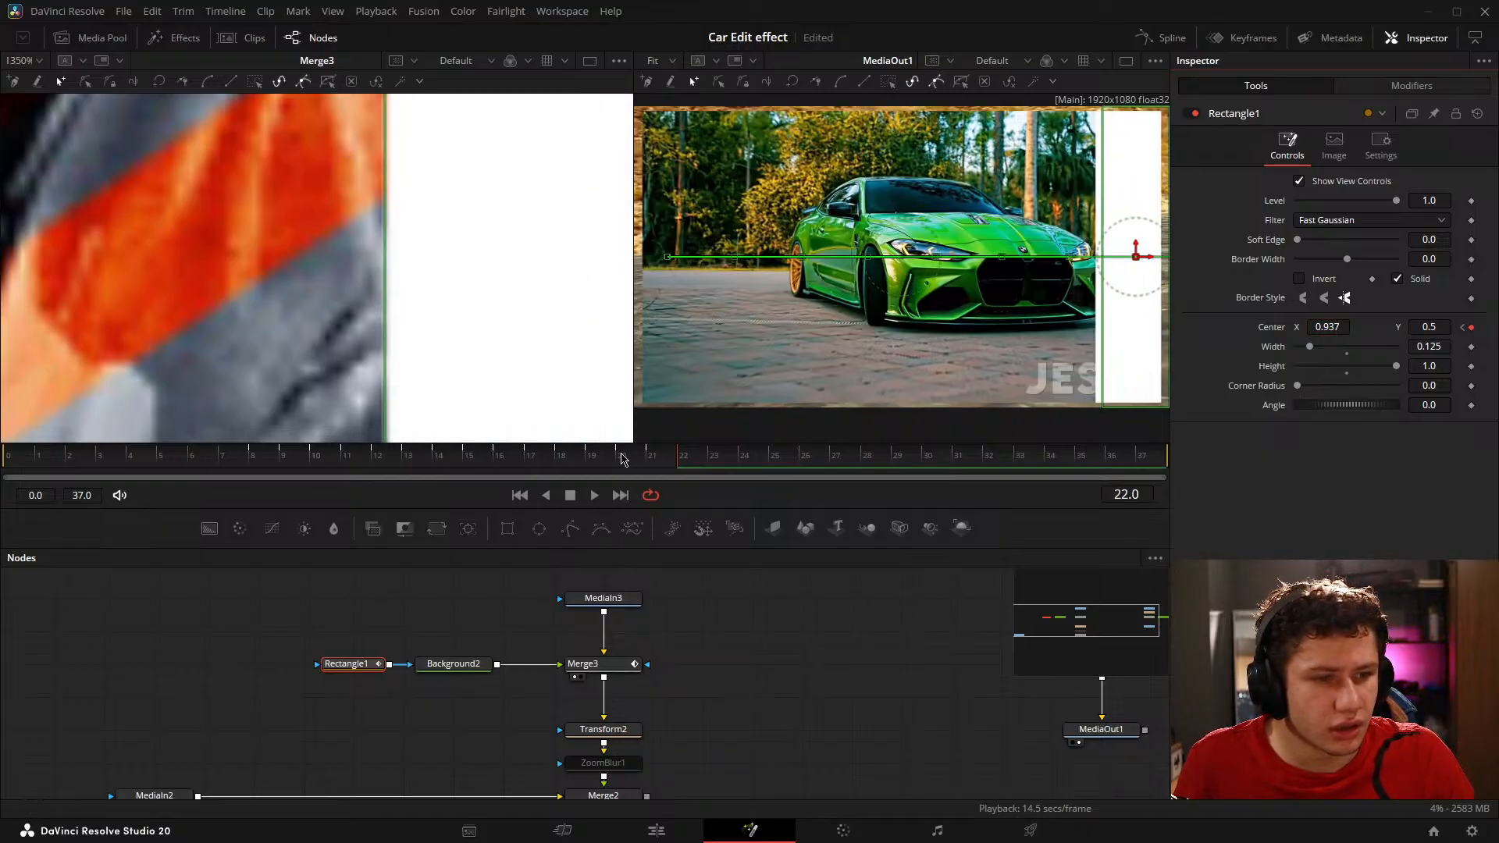
left_click(619, 461)
left_click(682, 463)
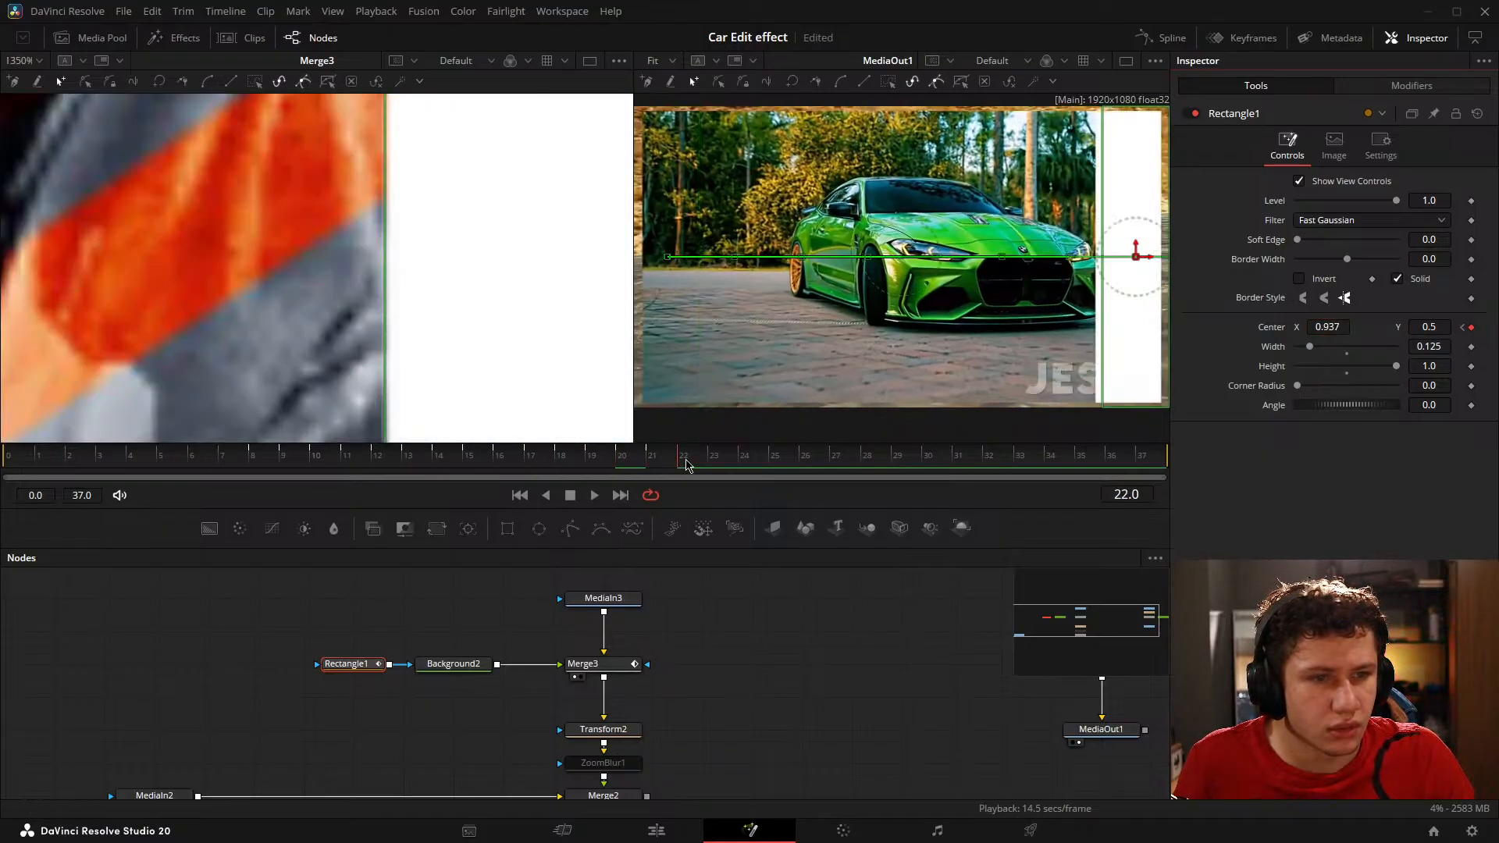
key("ctrl+s")
Step: Fit the Merge3 output to its viewer and play the composition from near the start to review the stepping rectangle
scroll(288, 255, "down", 10)
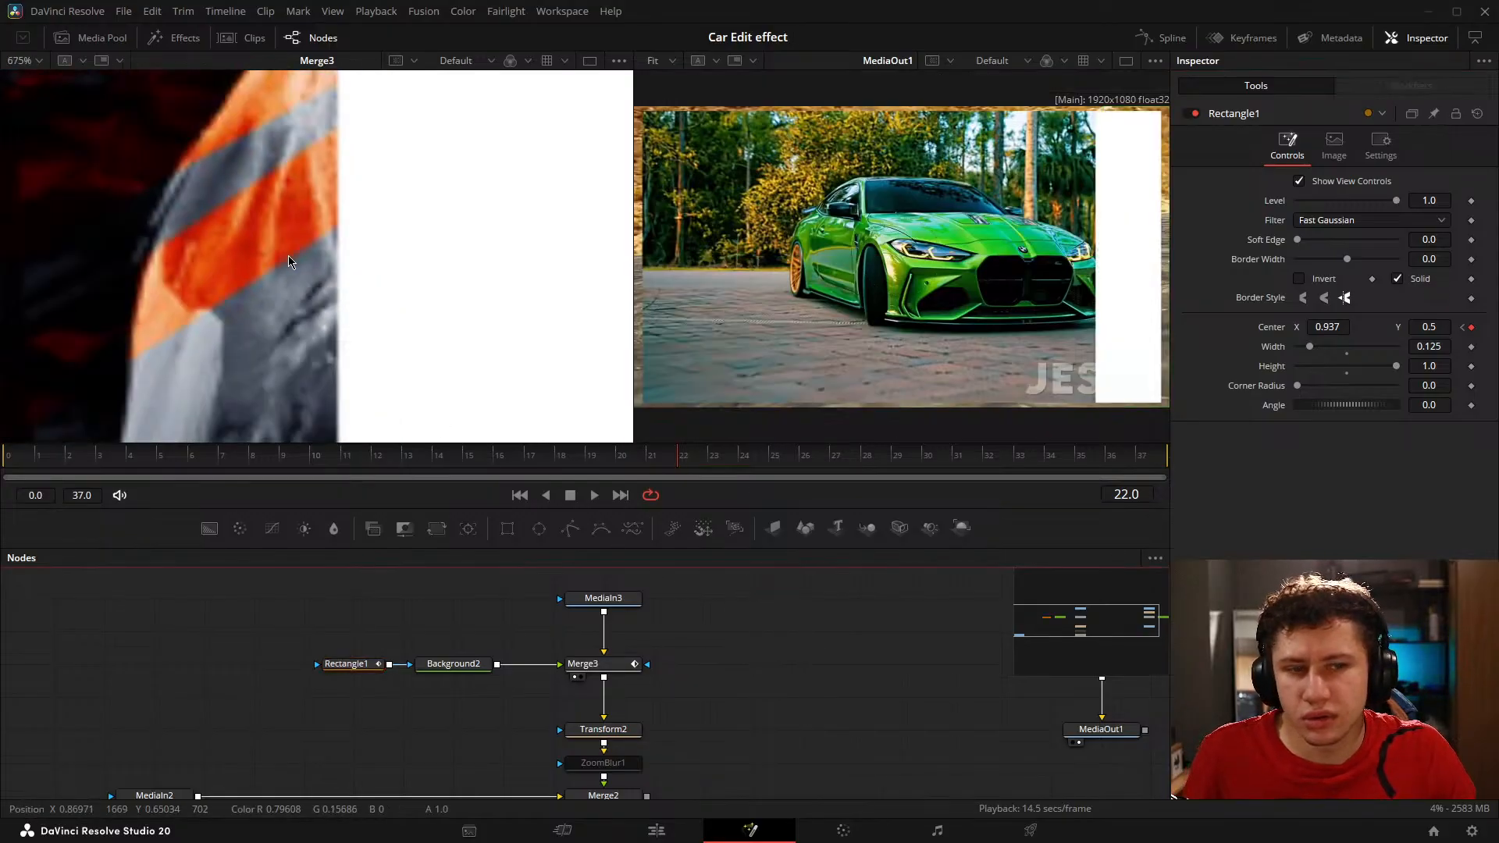
key("ctrl+f")
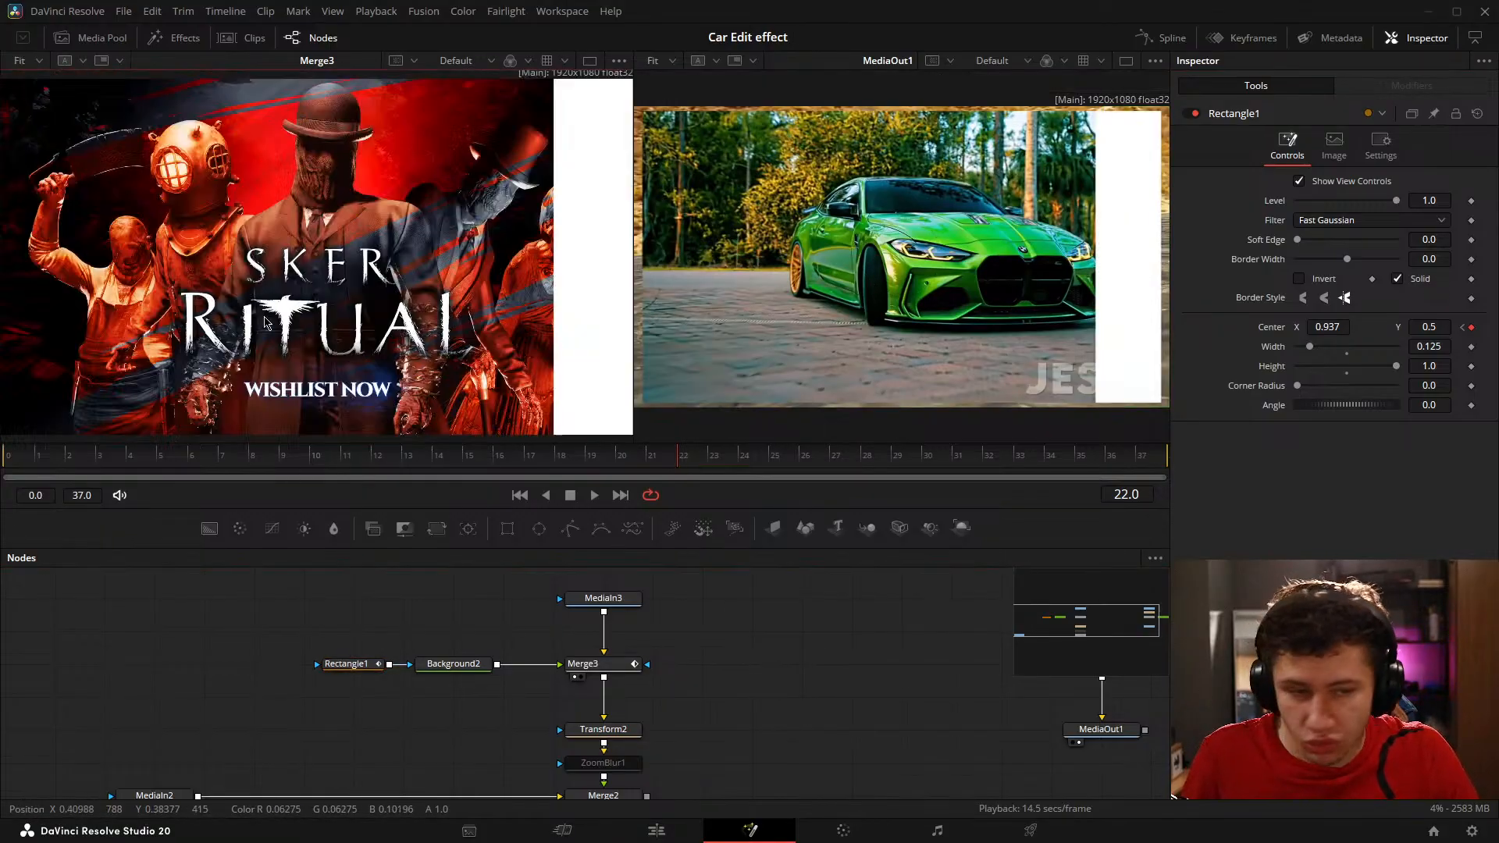
left_click_drag(673, 457, 36, 472)
key("space")
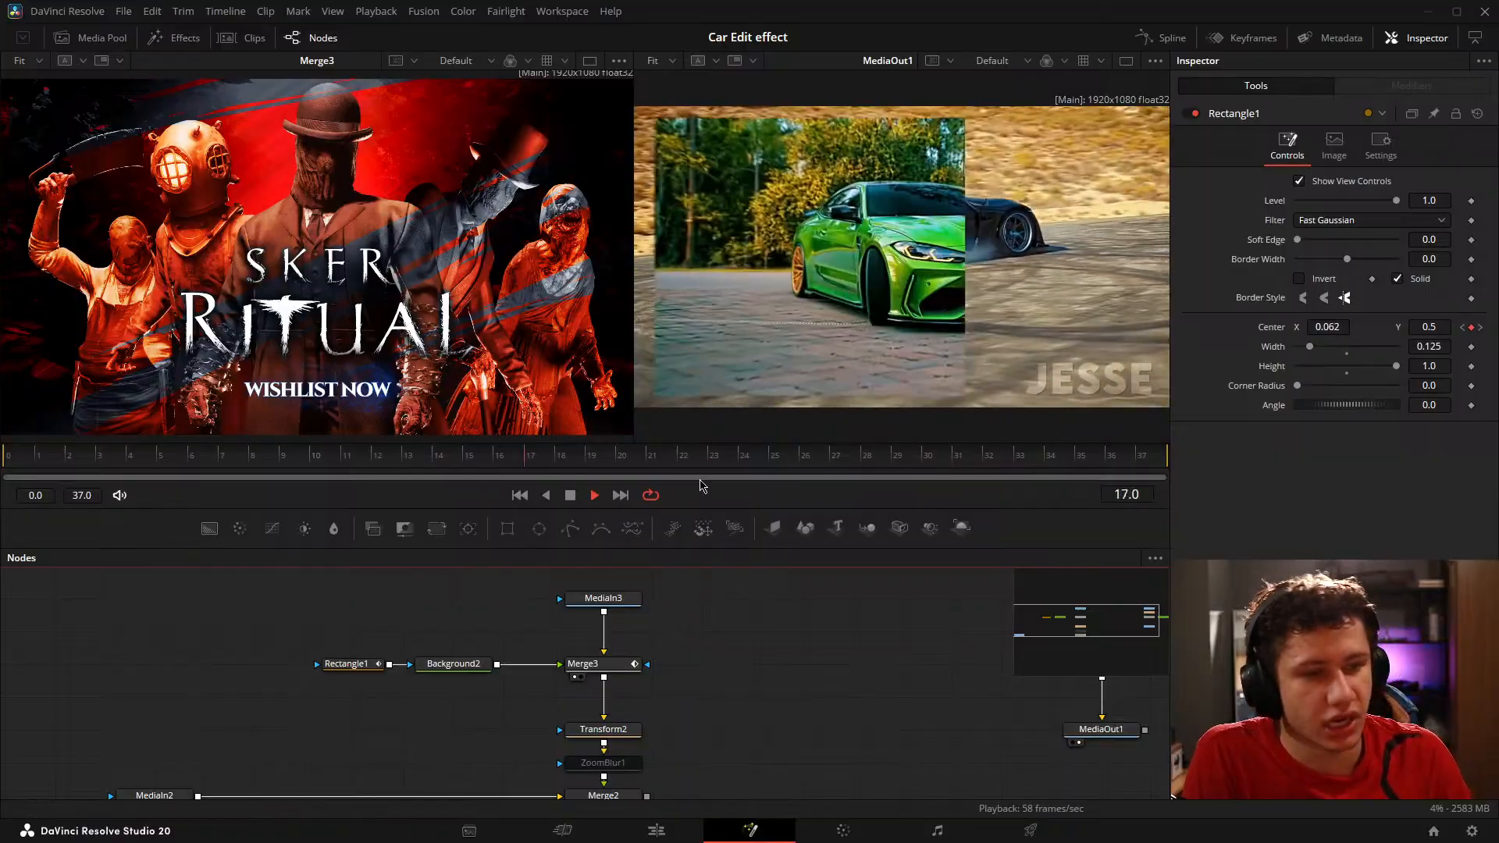
left_click(570, 495)
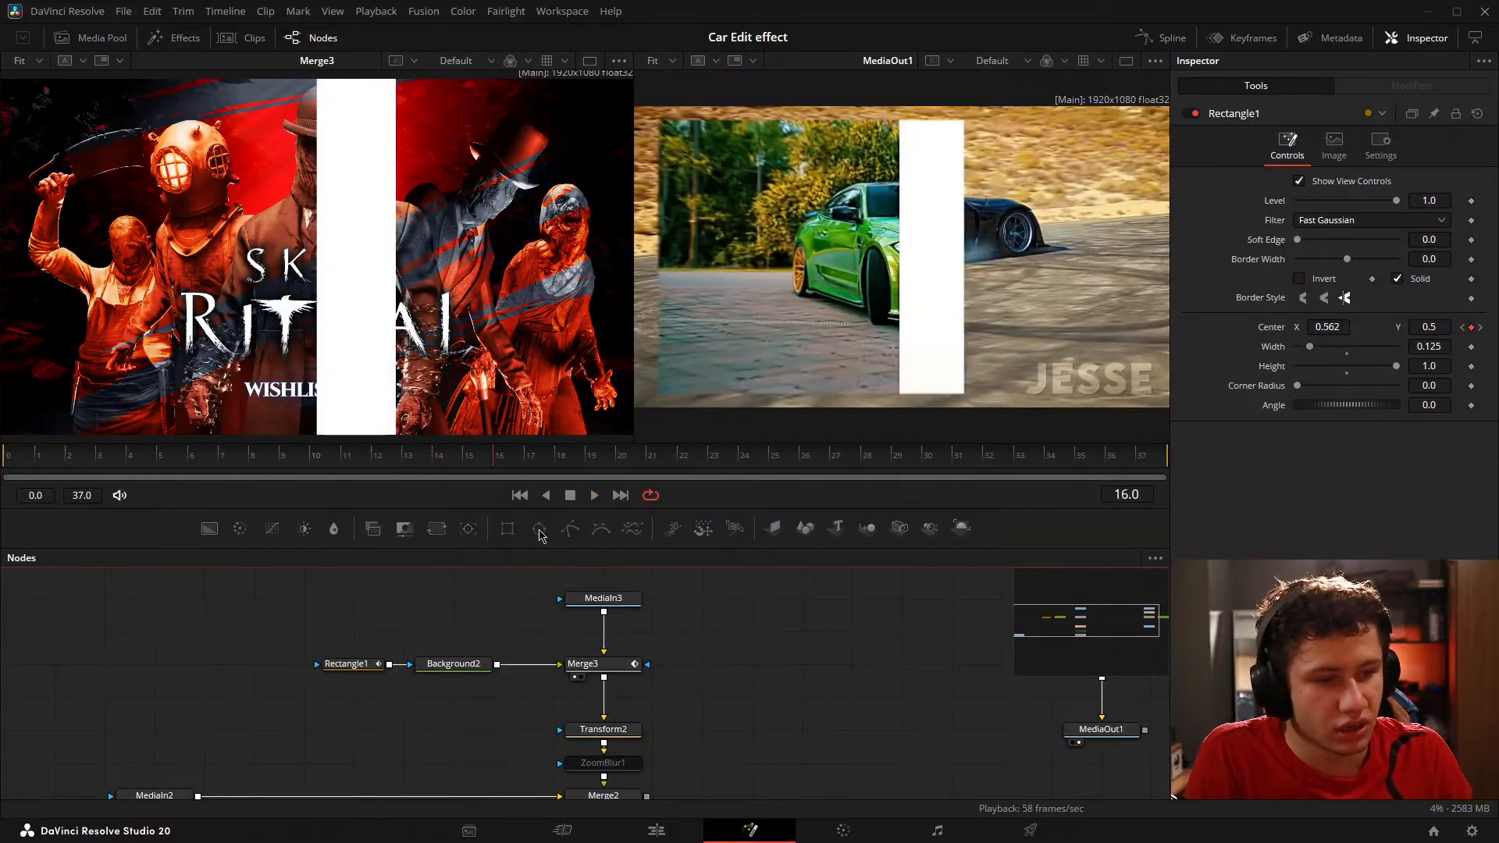
Step: Connect Rectangle1 to MediaIn3 as its mask and reposition the Rectangle1 node above Background2, level with MediaIn3
left_click_drag(389, 666, 605, 601)
left_click_drag(147, 462, 494, 470)
left_click(603, 598)
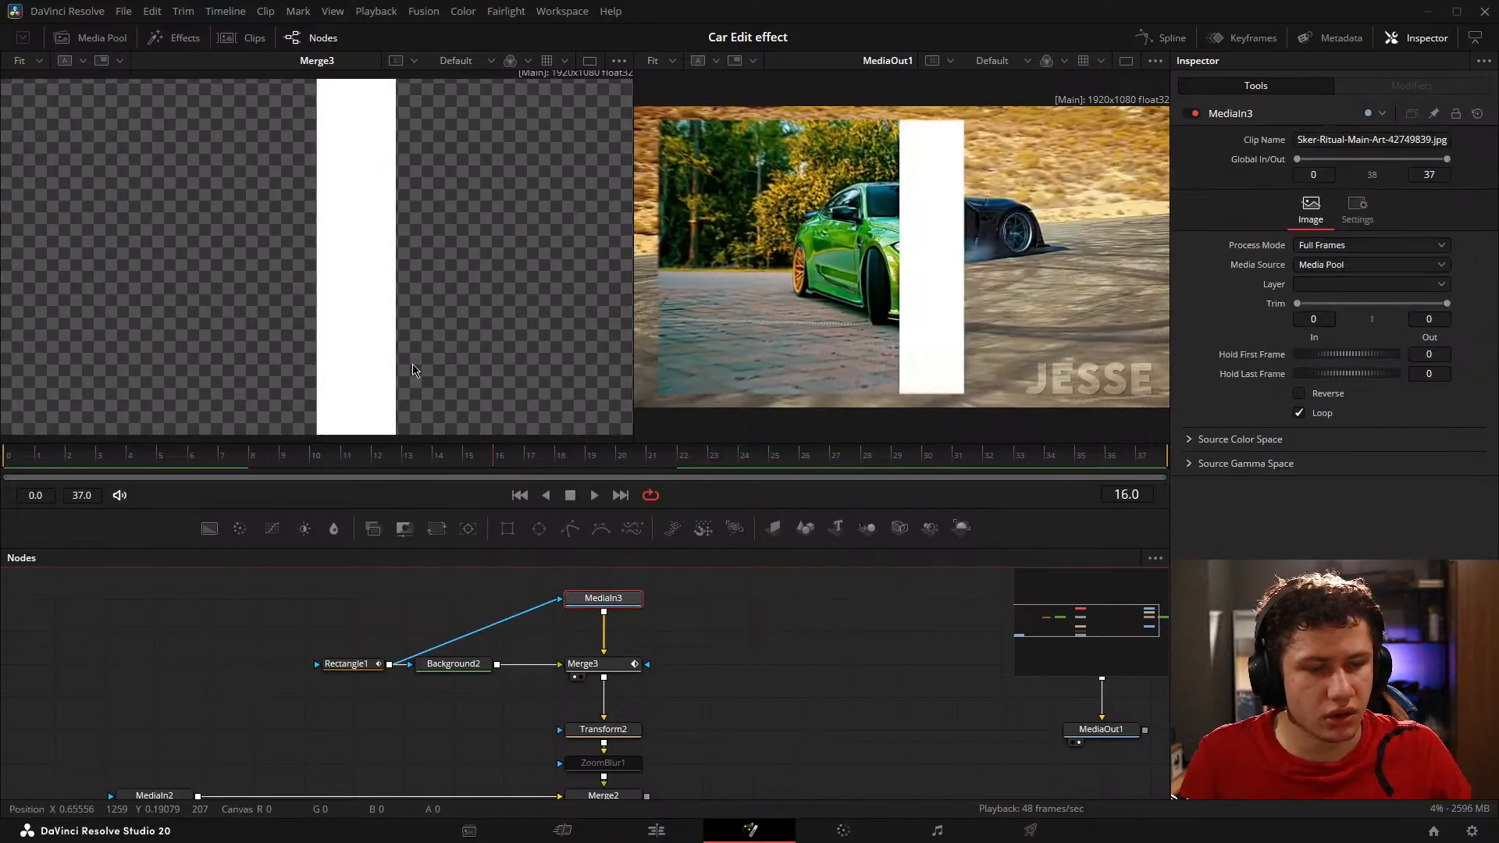
scroll(406, 322, "down", 2)
left_click_drag(346, 664, 396, 598)
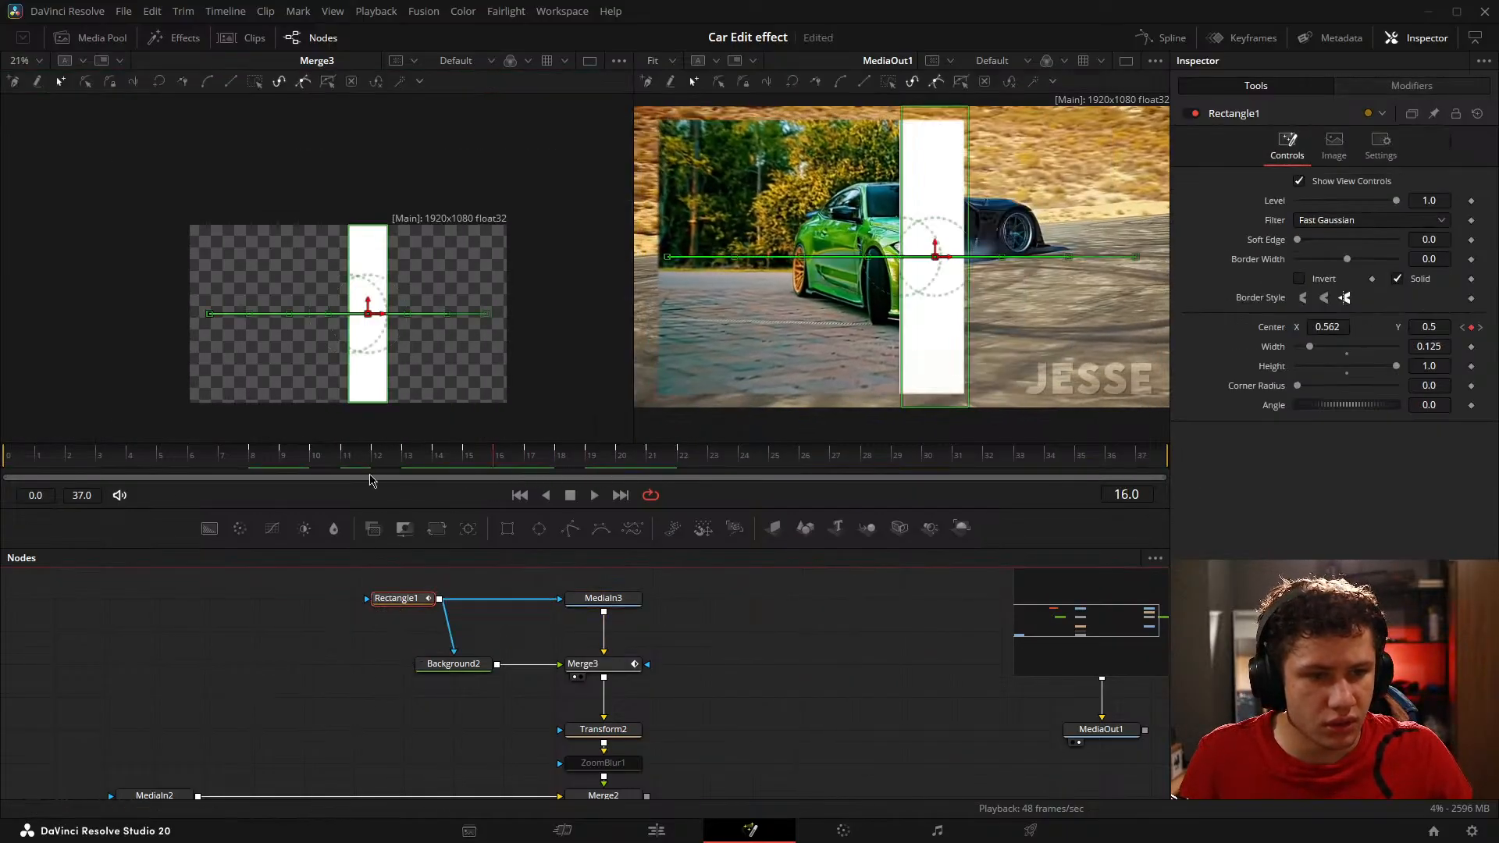
scroll(486, 613, "up", 2)
scroll(645, 612, "down", 1)
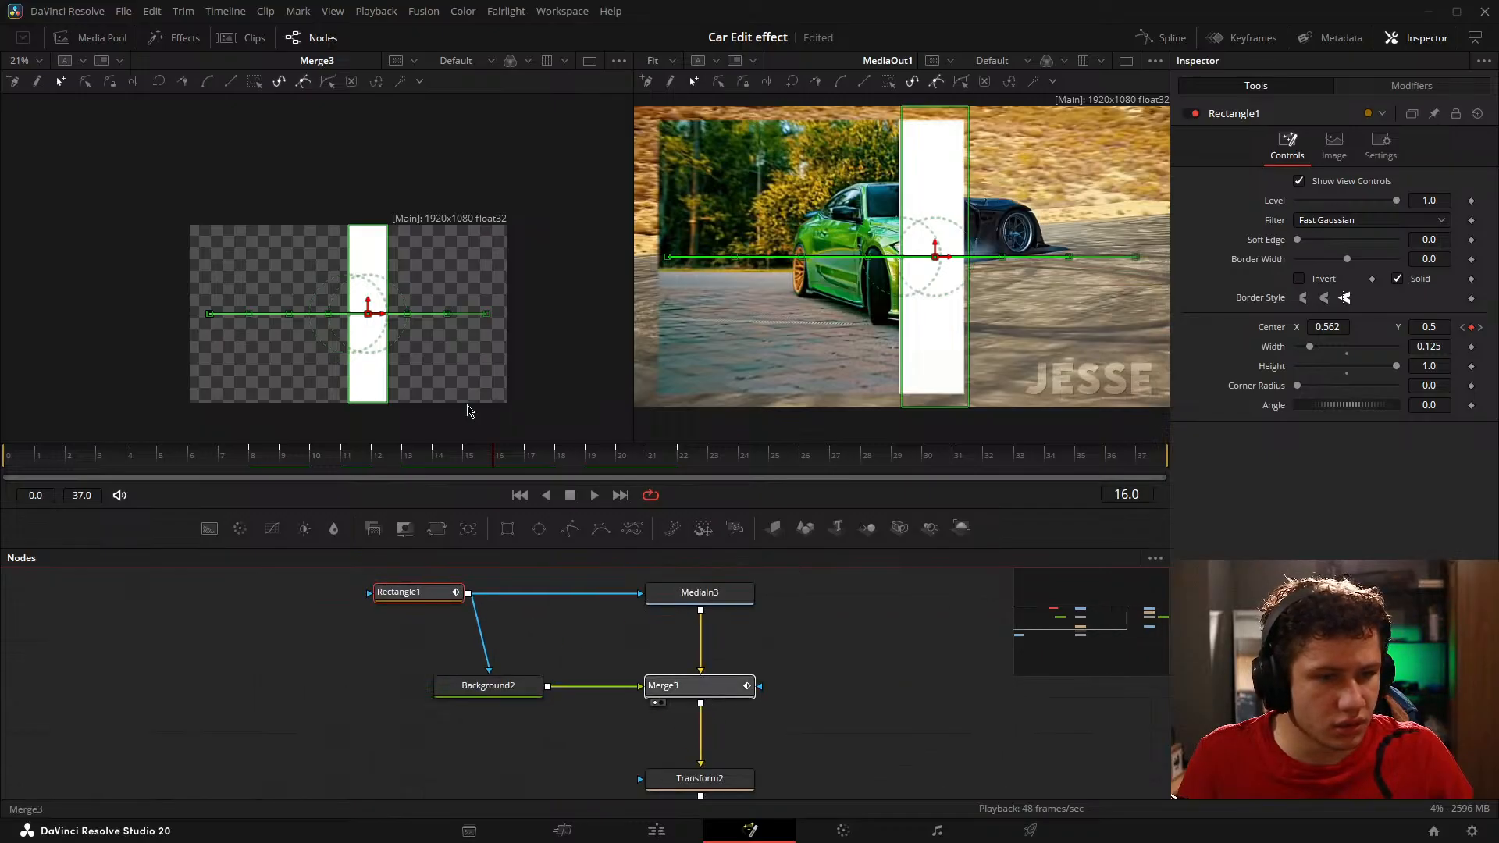
Step: Return to frame 0, move MediaIn3 further above Merge3 to make room, and add a Dissolve node
left_click_drag(307, 461, 2, 469)
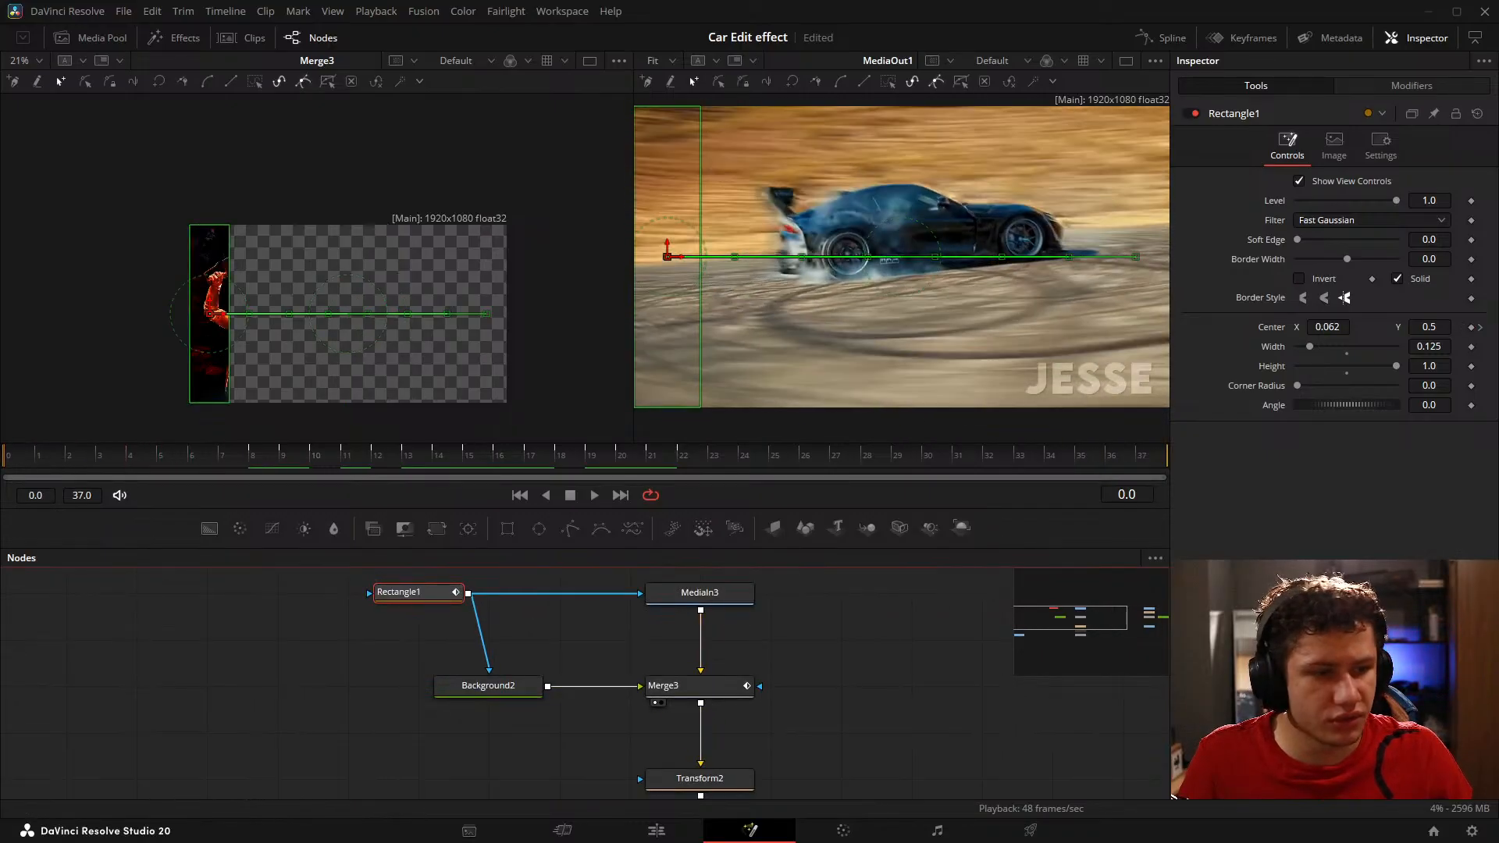
left_click_drag(773, 689, 684, 667)
left_click_drag(673, 588, 586, 638)
left_click_drag(497, 664, 497, 617)
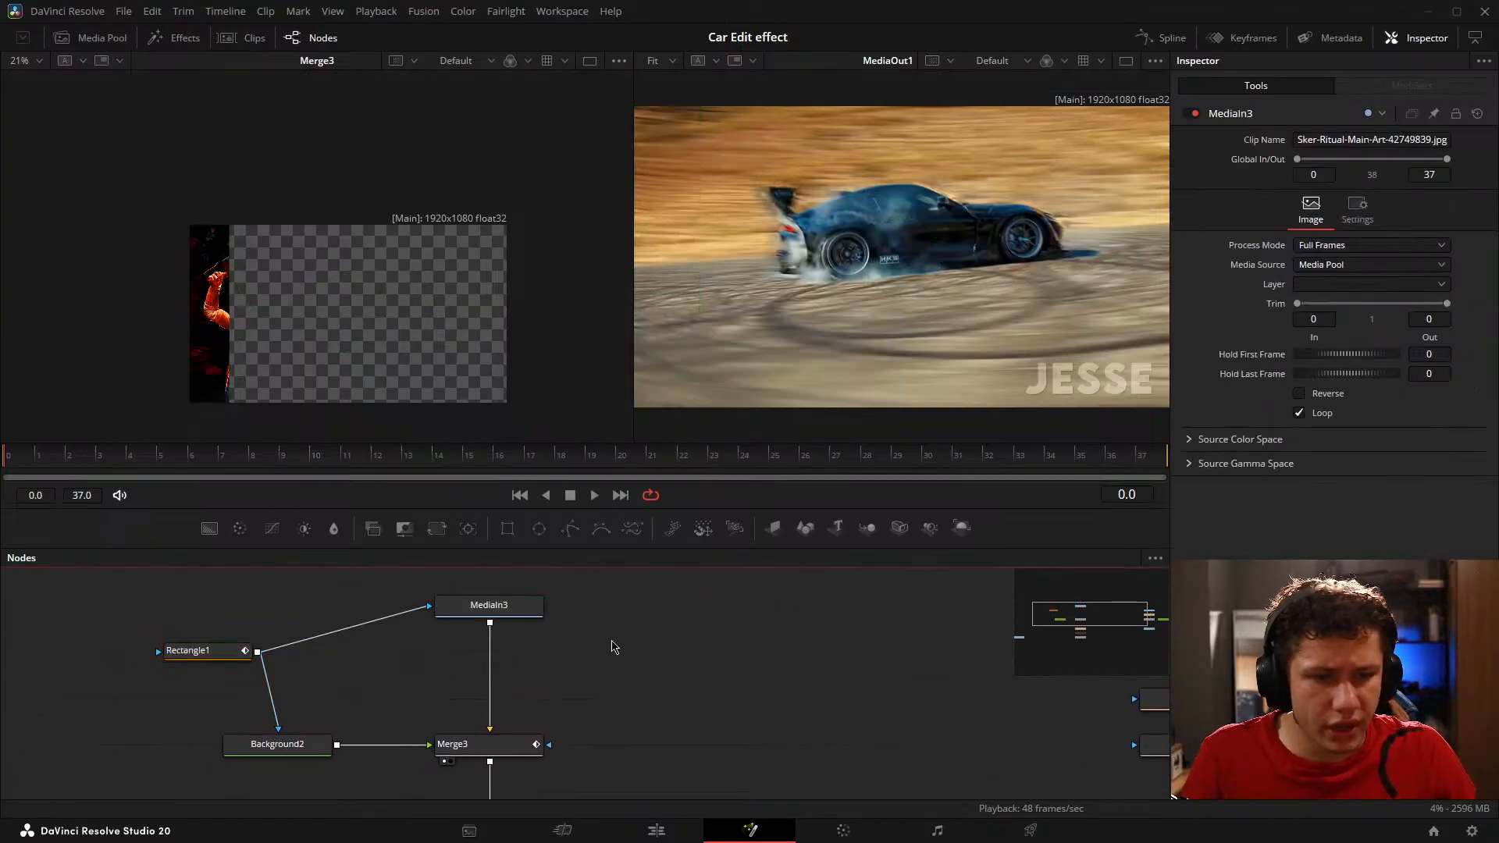
key("shift+space")
type("diss")
key("Return")
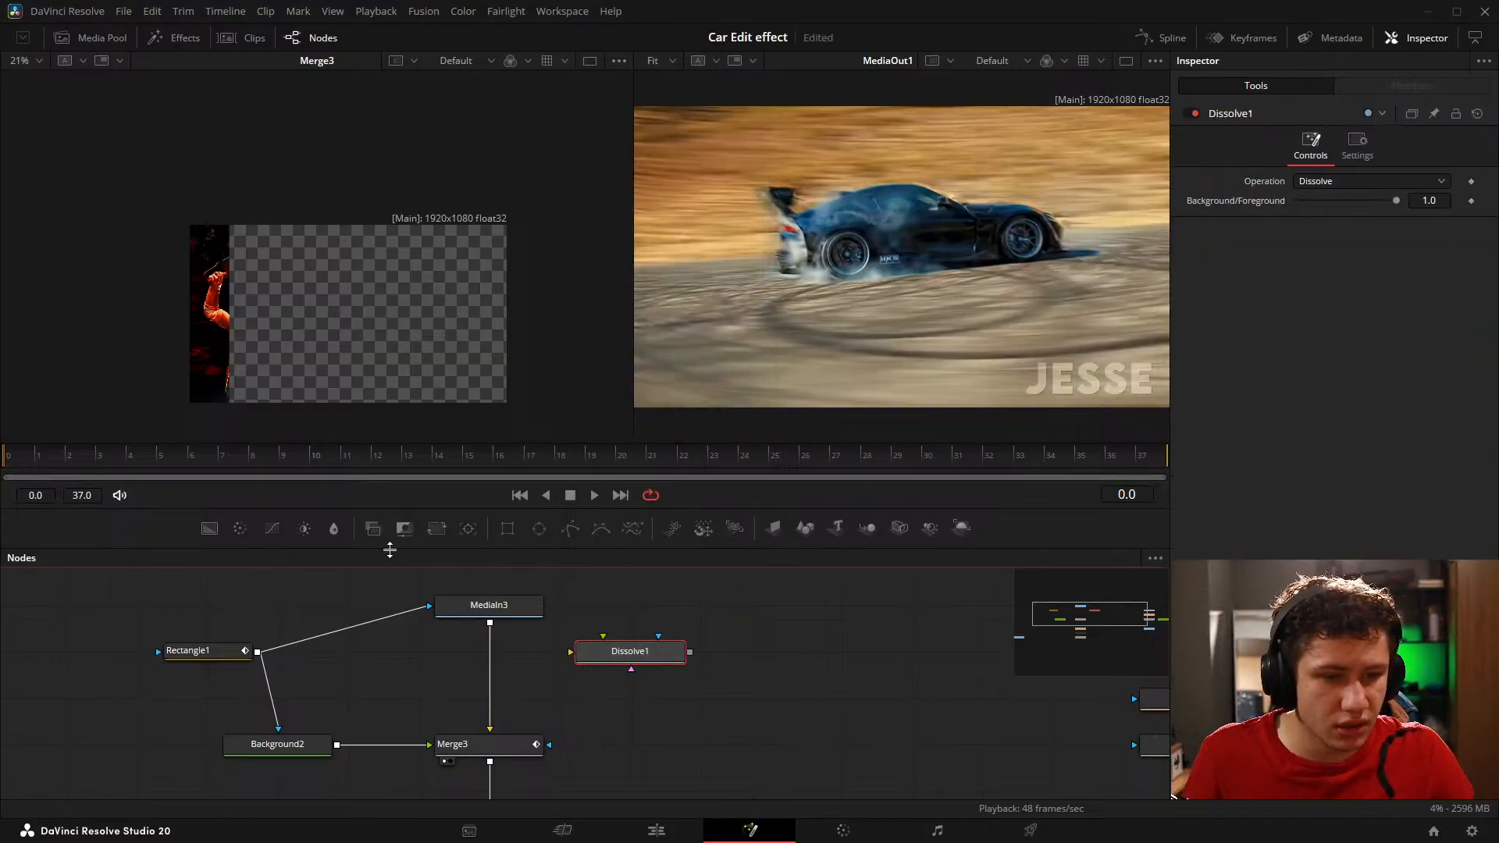
Step: Add a Background node as Dissolve1's background input and reroute MediaIn3's output from Merge3 to Dissolve1's foreground input
left_click(210, 530)
left_click_drag(629, 651, 728, 705)
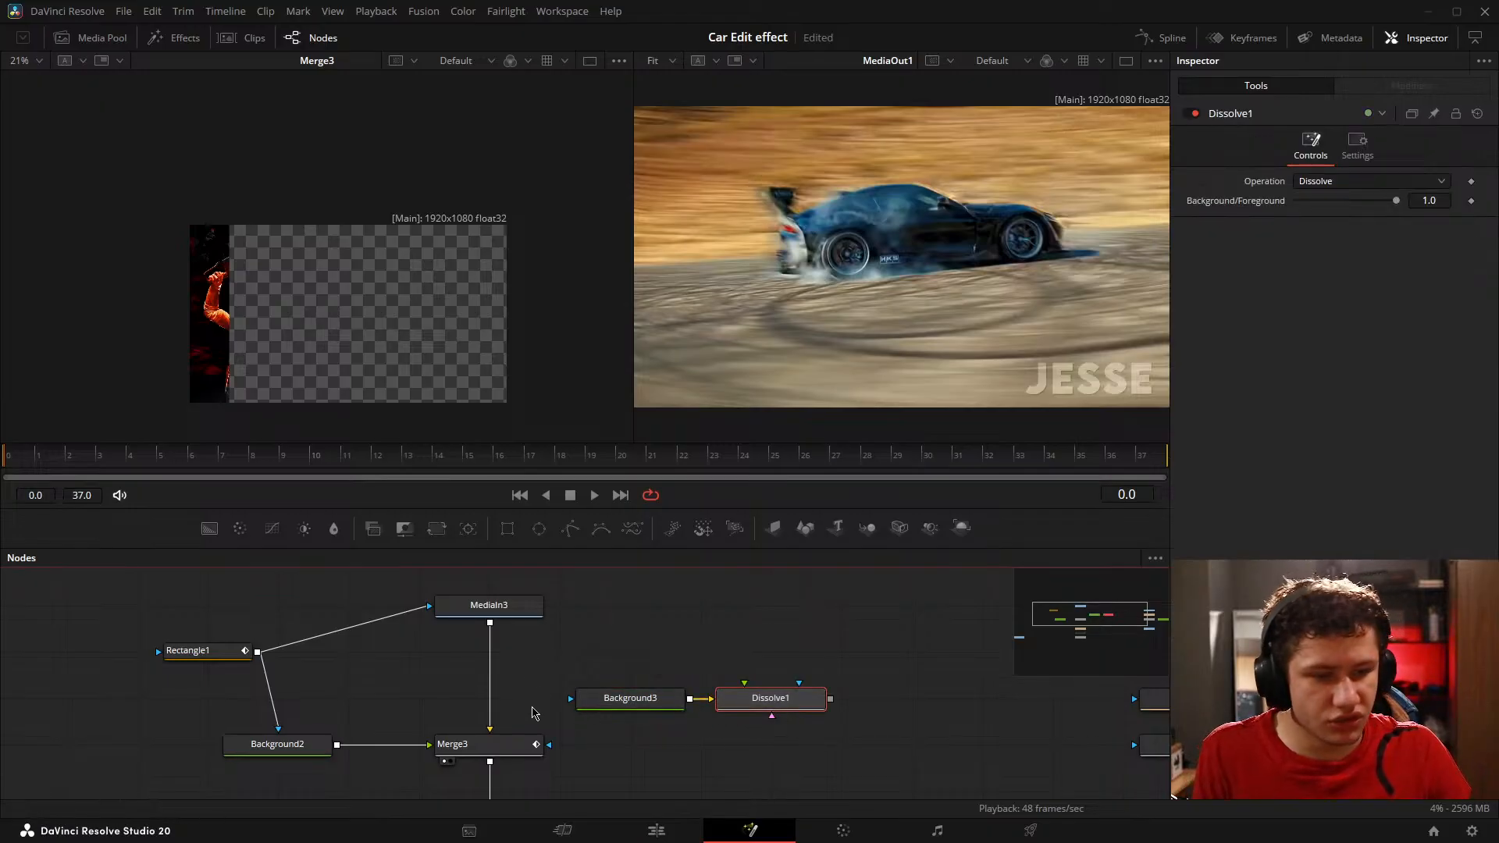
left_click_drag(494, 725, 770, 700)
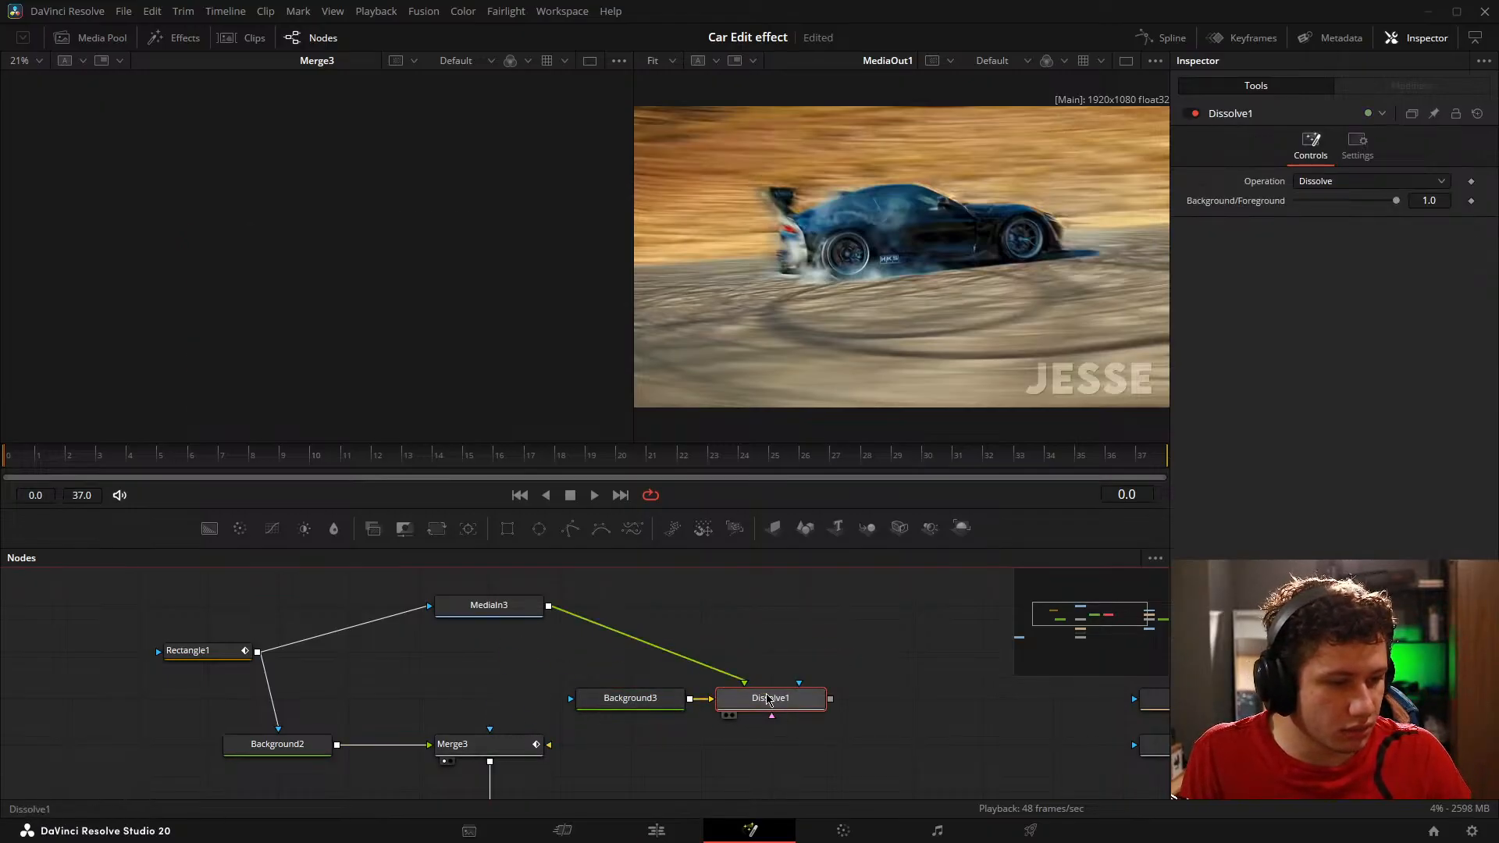
Step: Place Background3 and Dissolve1 between MediaIn3 and Merge3, and connect Dissolve1's output to Merge3
left_click_drag(554, 674, 525, 694)
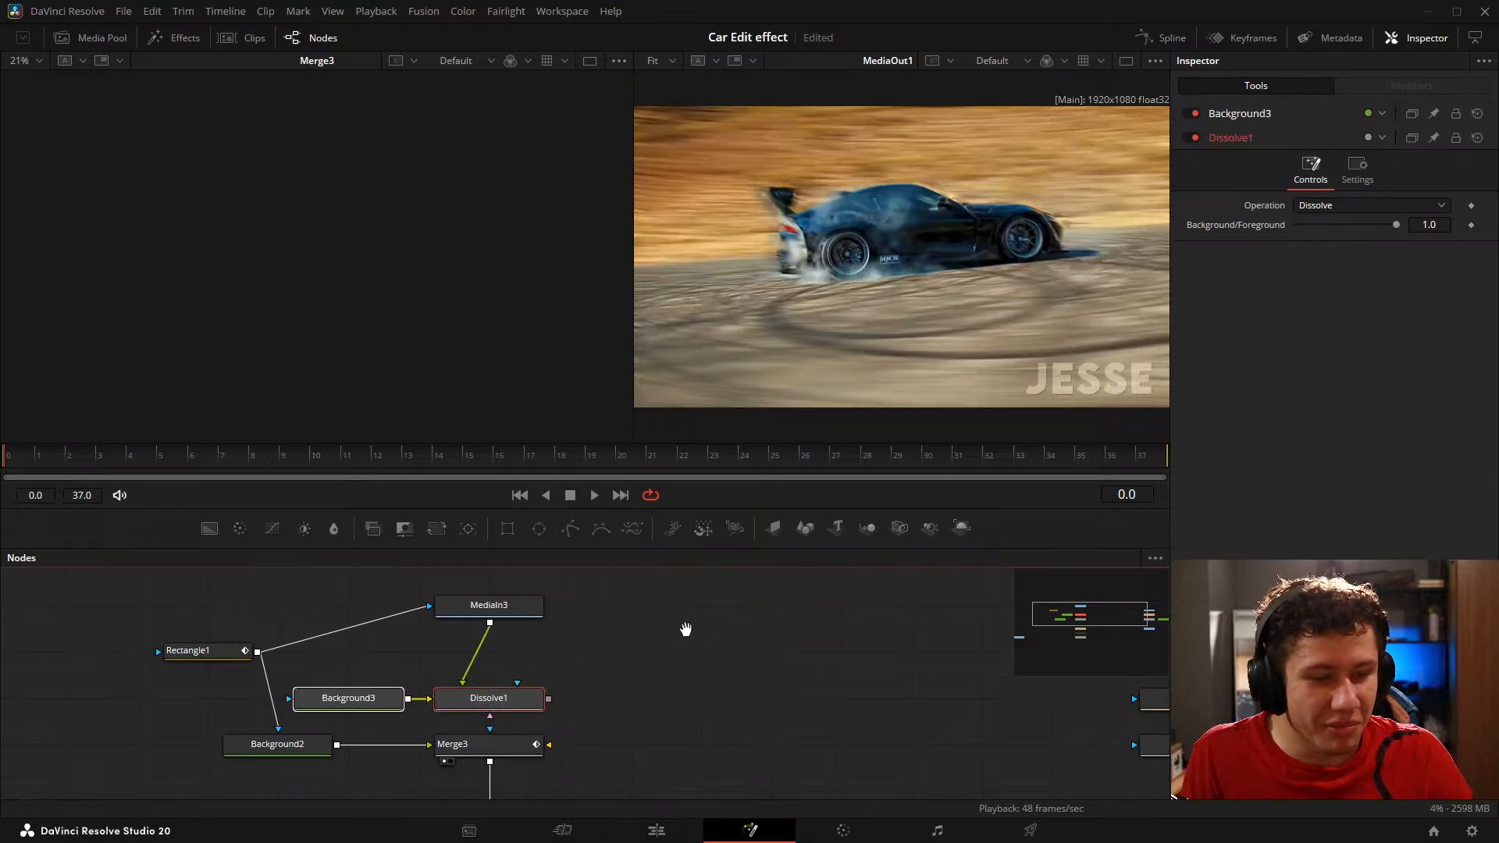
left_click_drag(685, 630, 663, 649)
left_click_drag(666, 622, 742, 718)
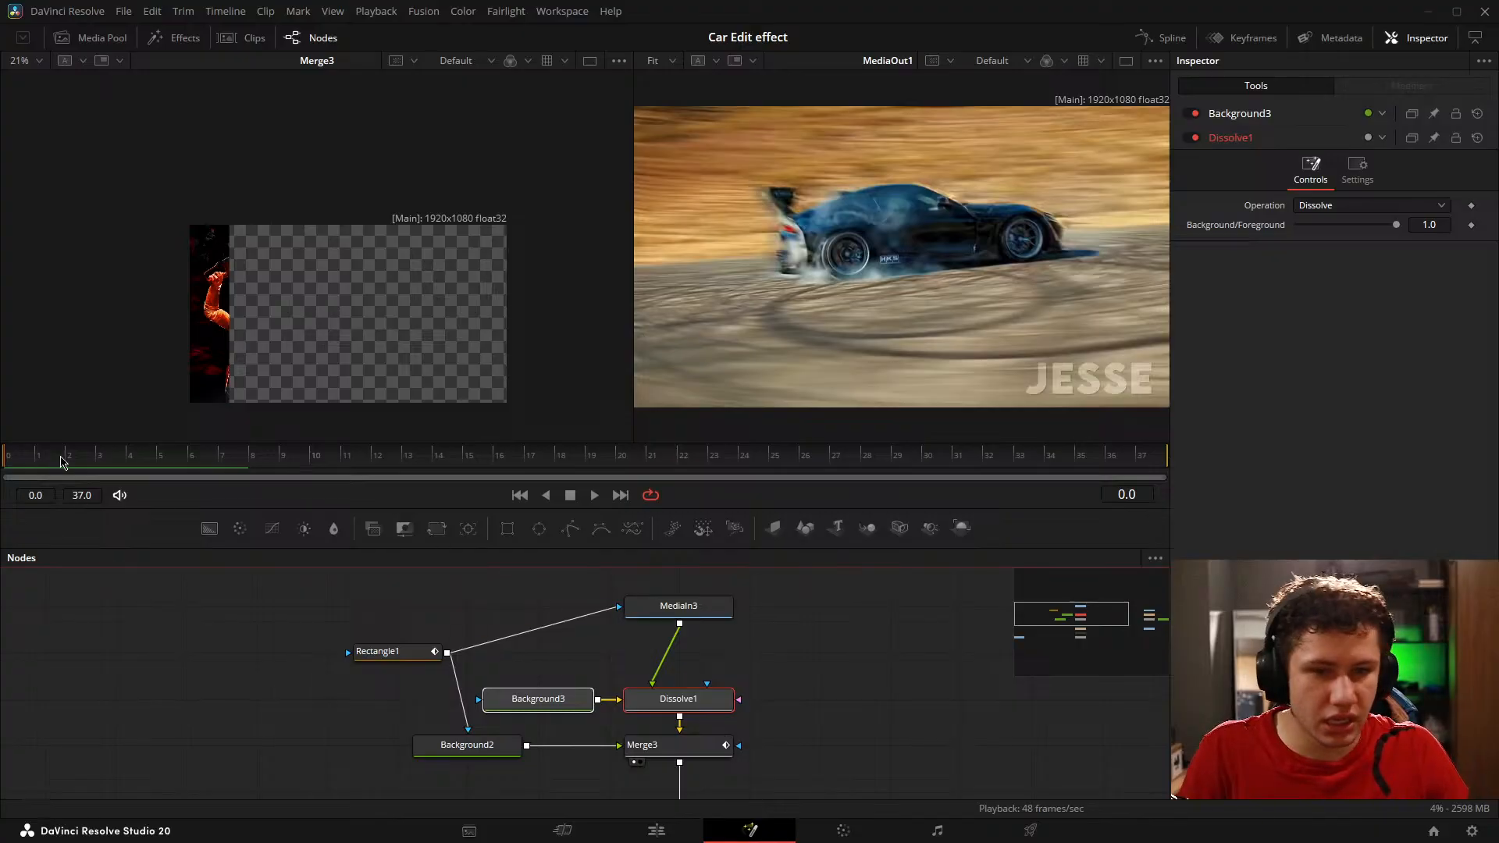
Step: Set Dissolve1's Background/Foreground to 0.0 so Merge3 receives Background3 instead of the image
left_click_drag(798, 672, 774, 612)
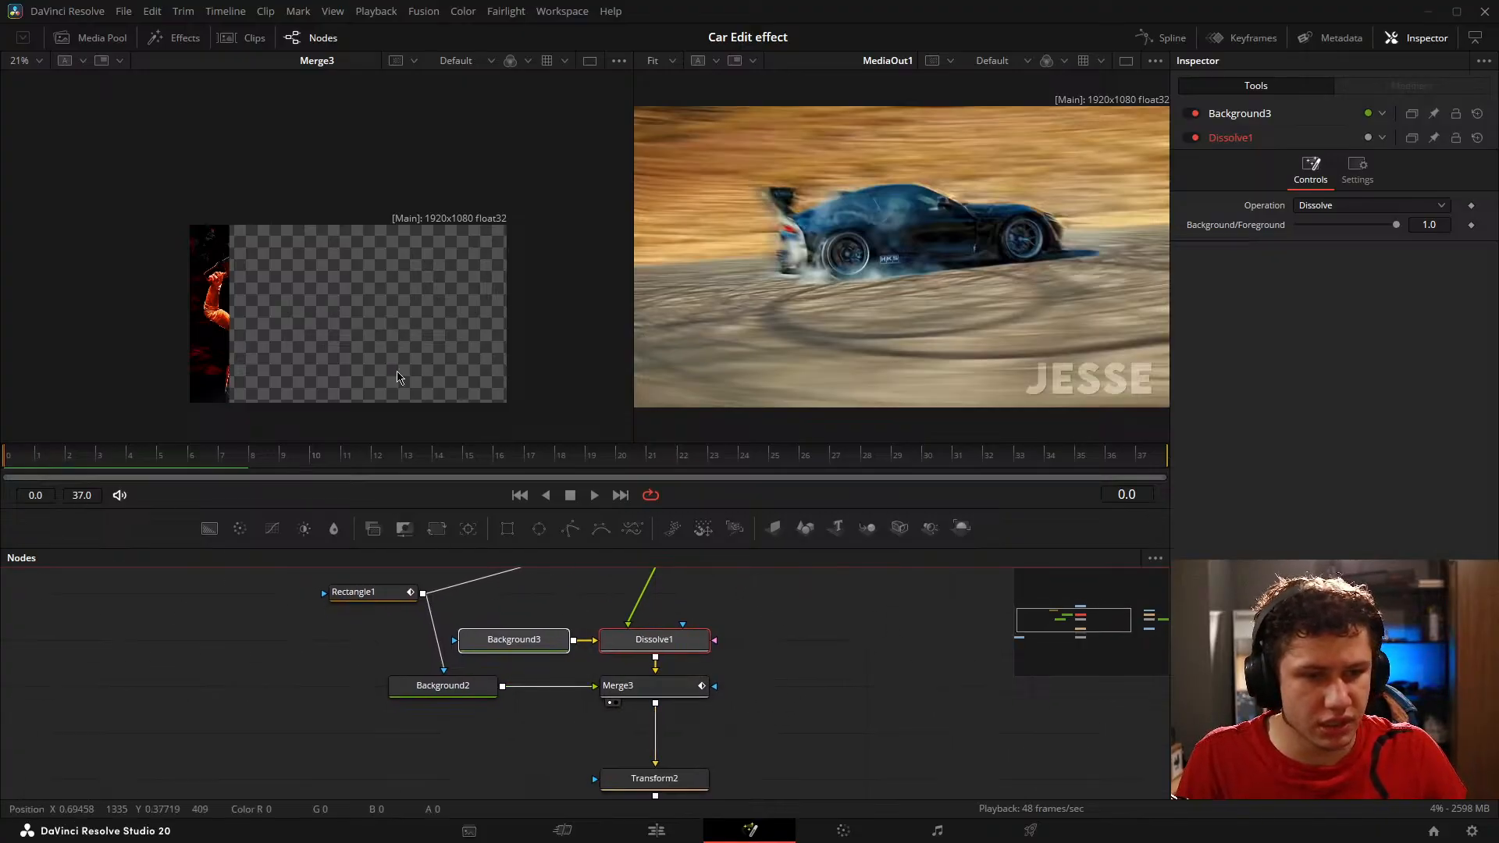
key("Right")
key("Right")
key("Left")
key("Left")
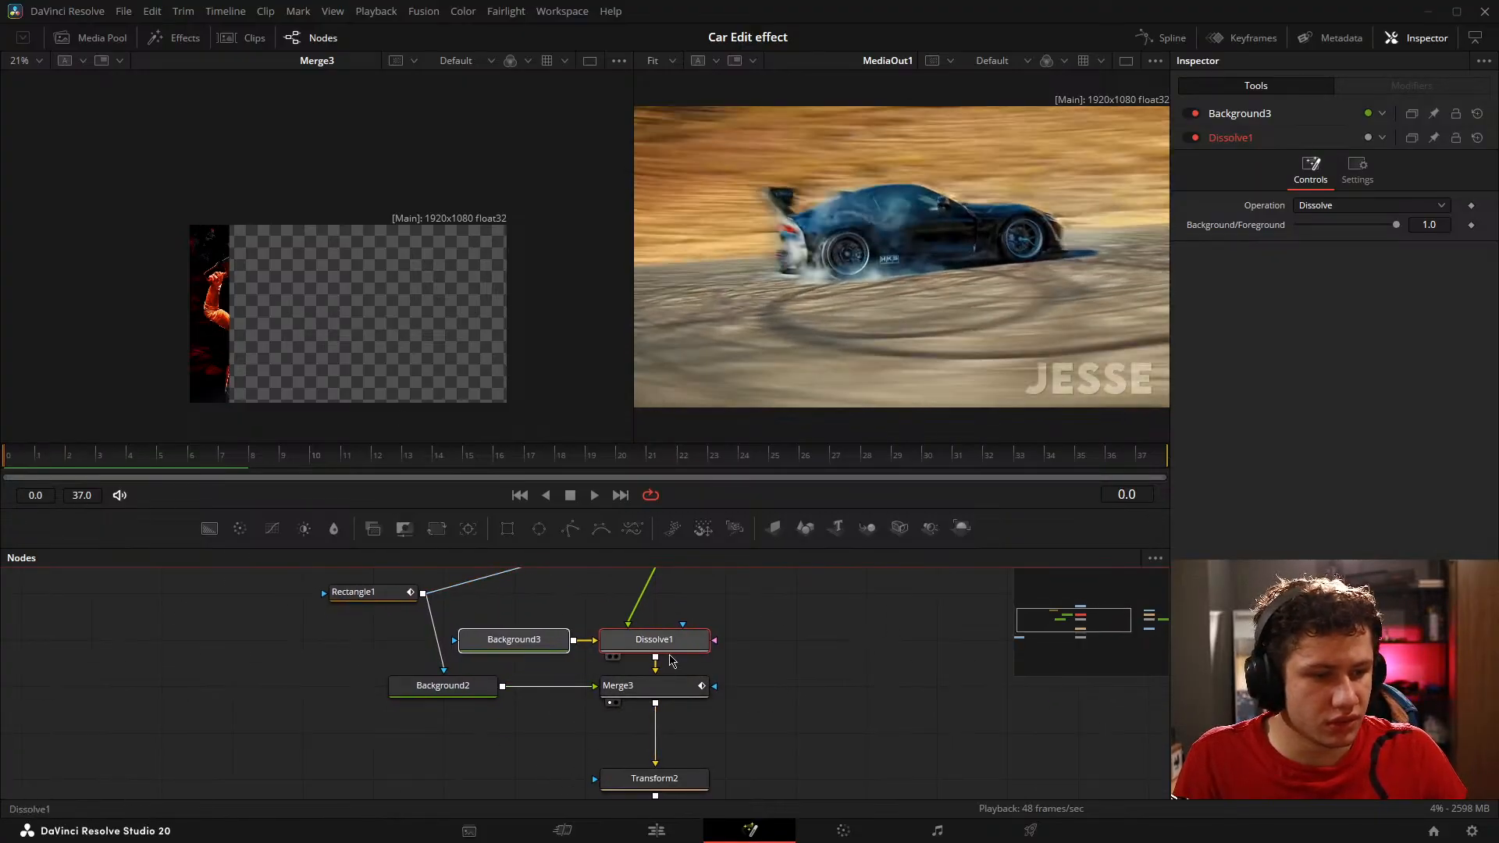
left_click_drag(1391, 228, 1297, 225)
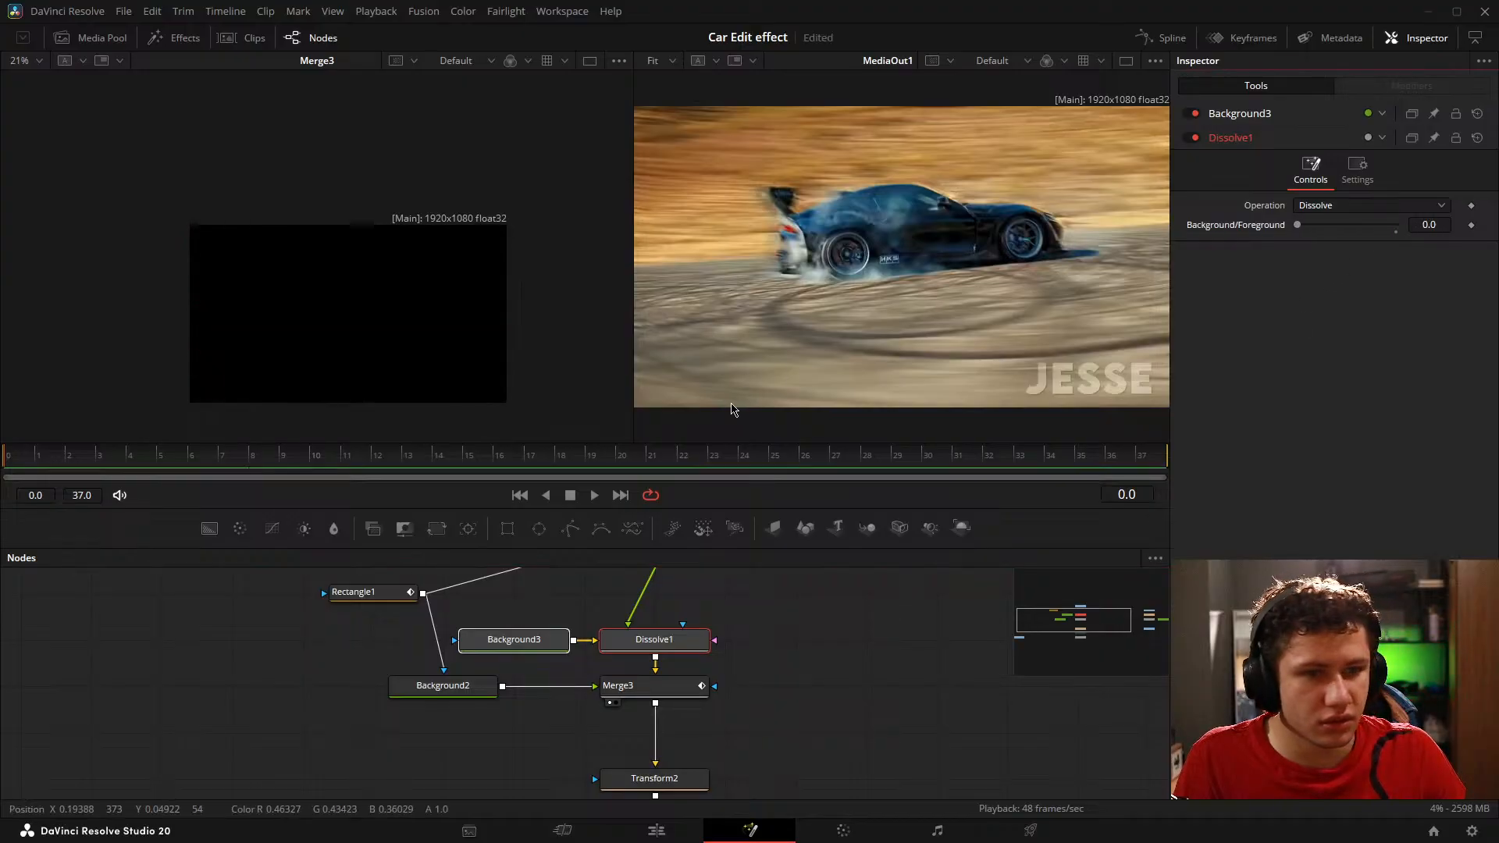
Step: Step through and play the composition to review the dissolve and rectangle, stopping on frame 8
key("Right")
key("Right")
key("Right")
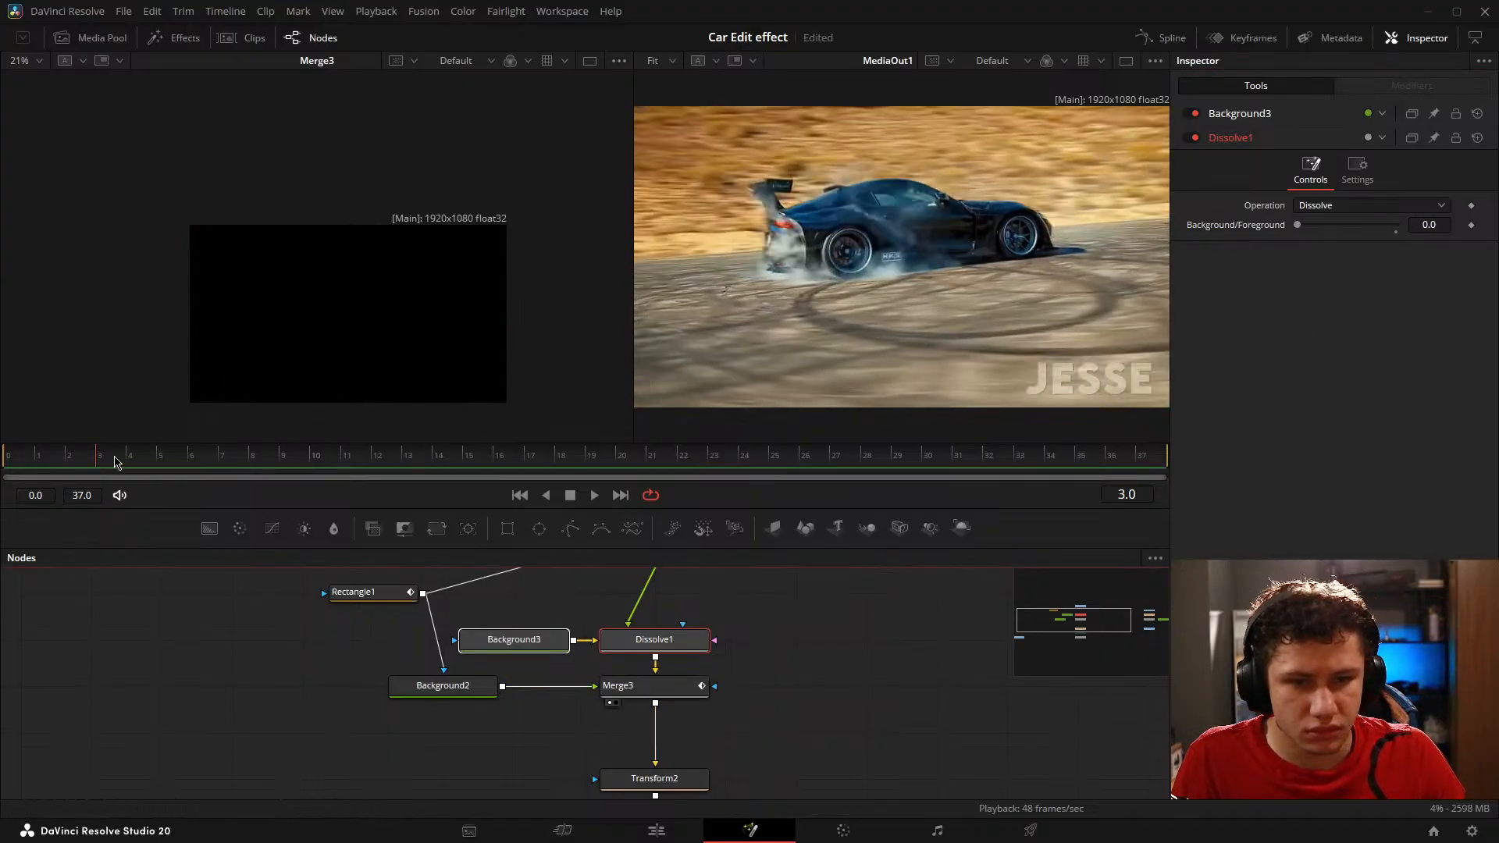
key("Left")
key("Left")
key("Left")
key("Right")
key("Right")
key("Right")
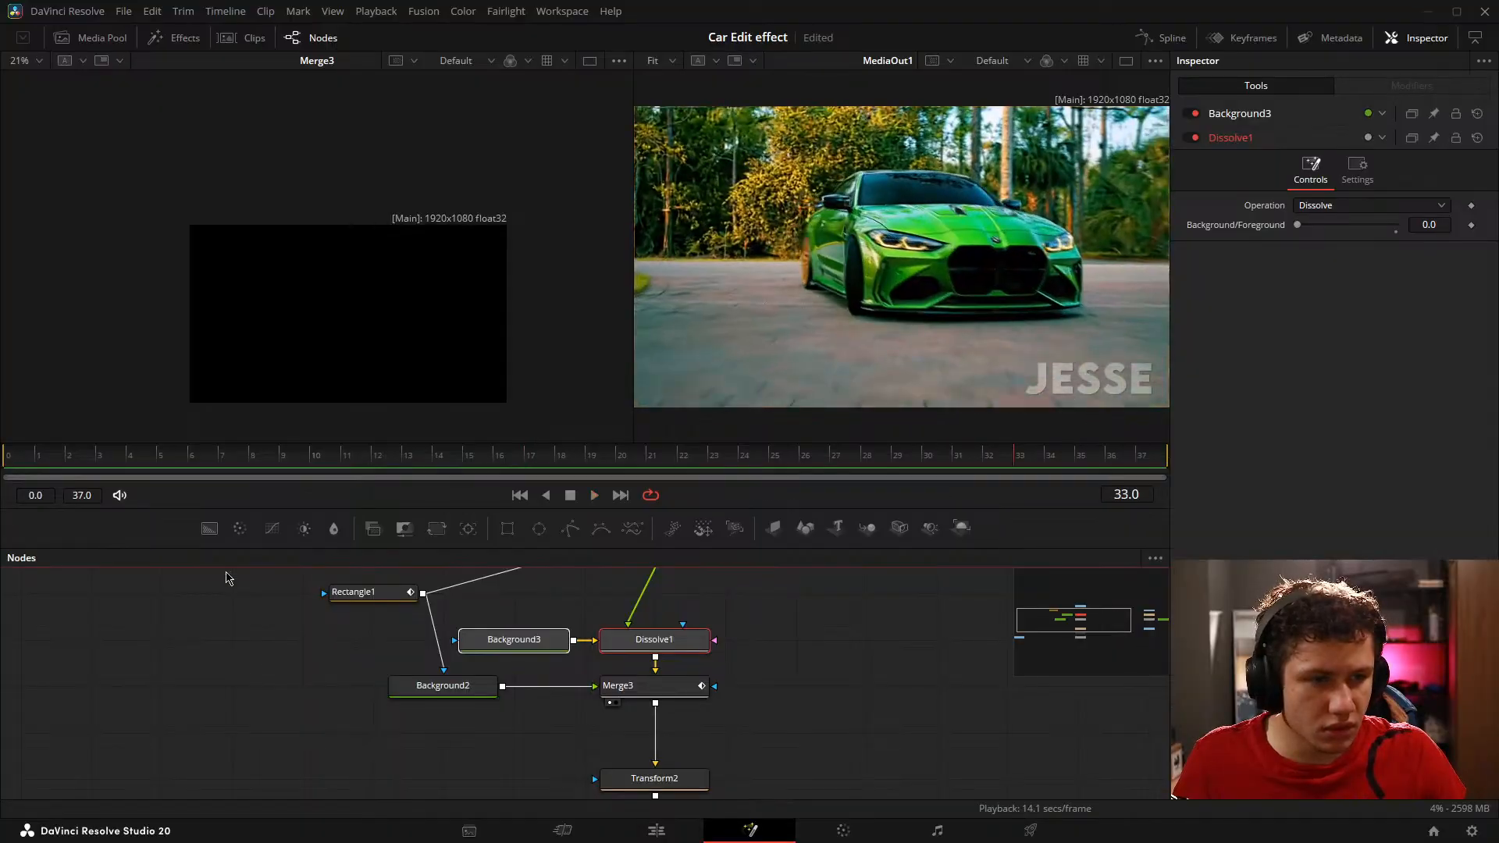
mouse_move(121, 443)
left_mouse_down()
mouse_move(354, 438)
mouse_move(105, 465)
left_mouse_up()
key("space")
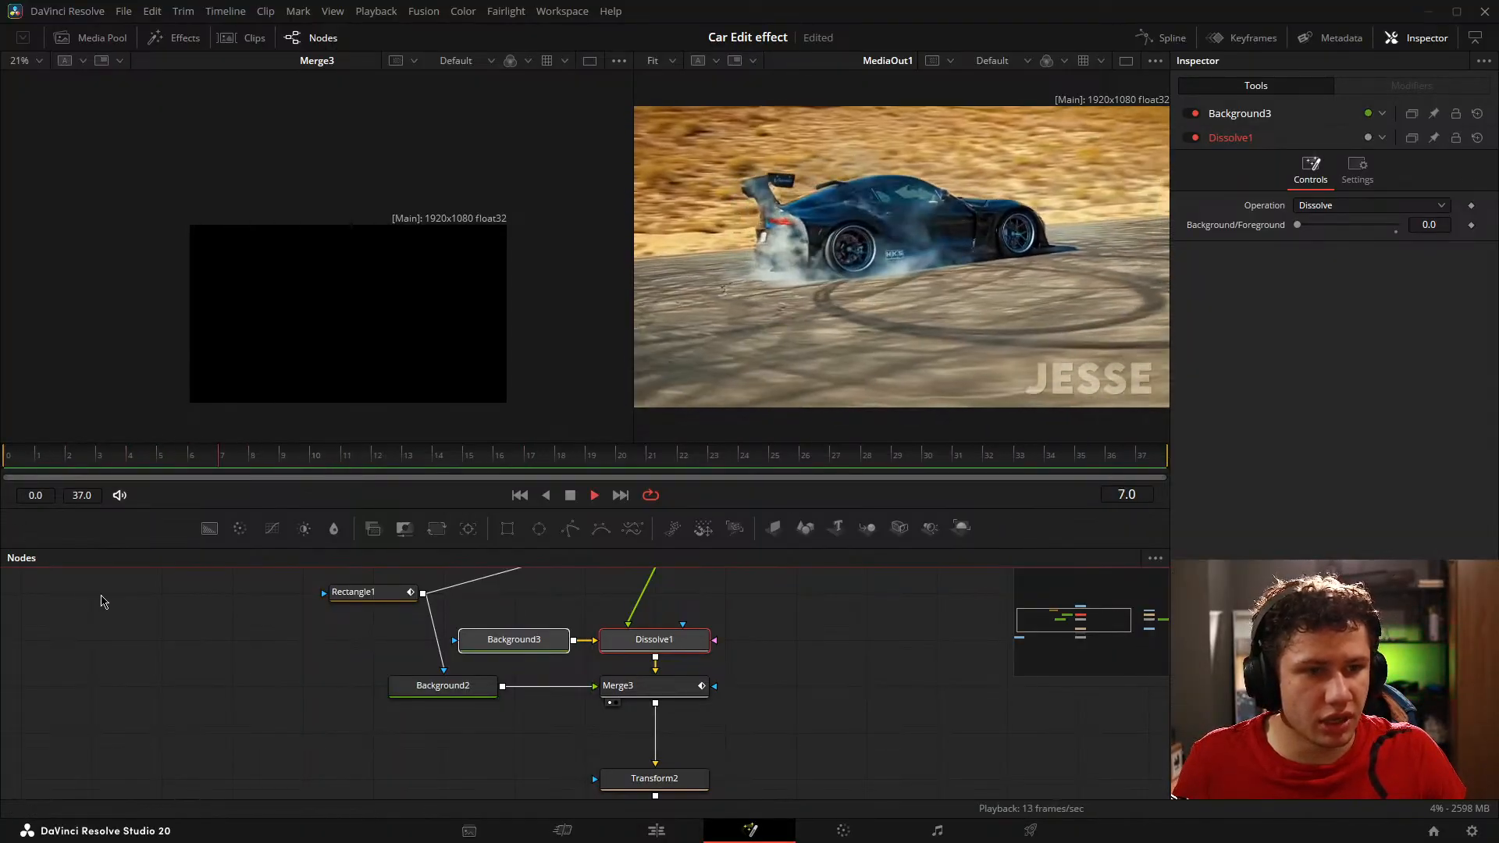
left_click(310, 467)
left_click_drag(308, 463, 242, 471)
Step: Disconnect Rectangle1 from MediaIn3's effect mask, keeping its connection to Background2
left_click_drag(322, 642, 250, 718)
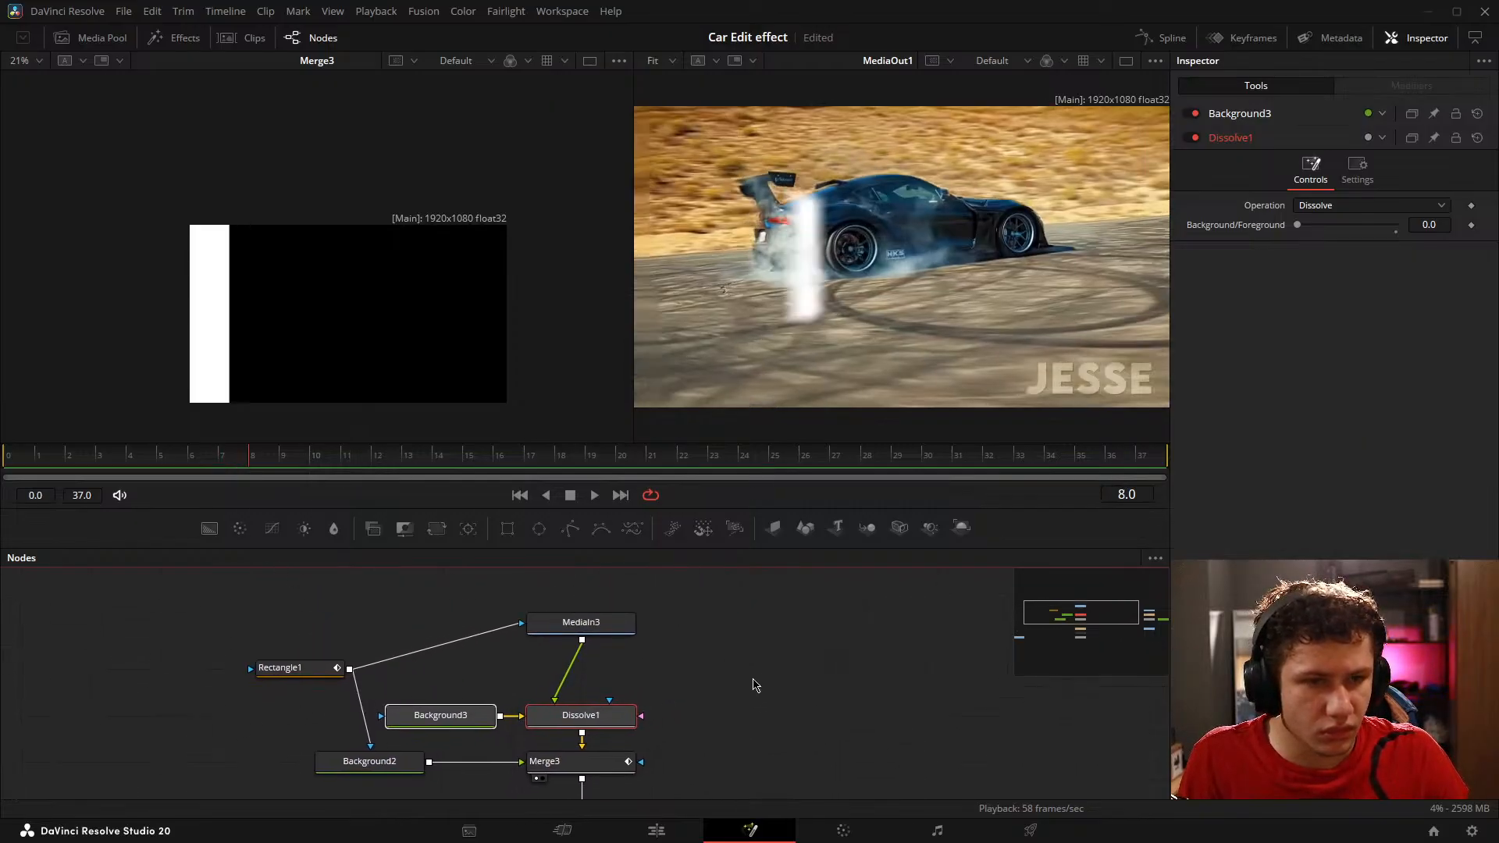
left_click(734, 622)
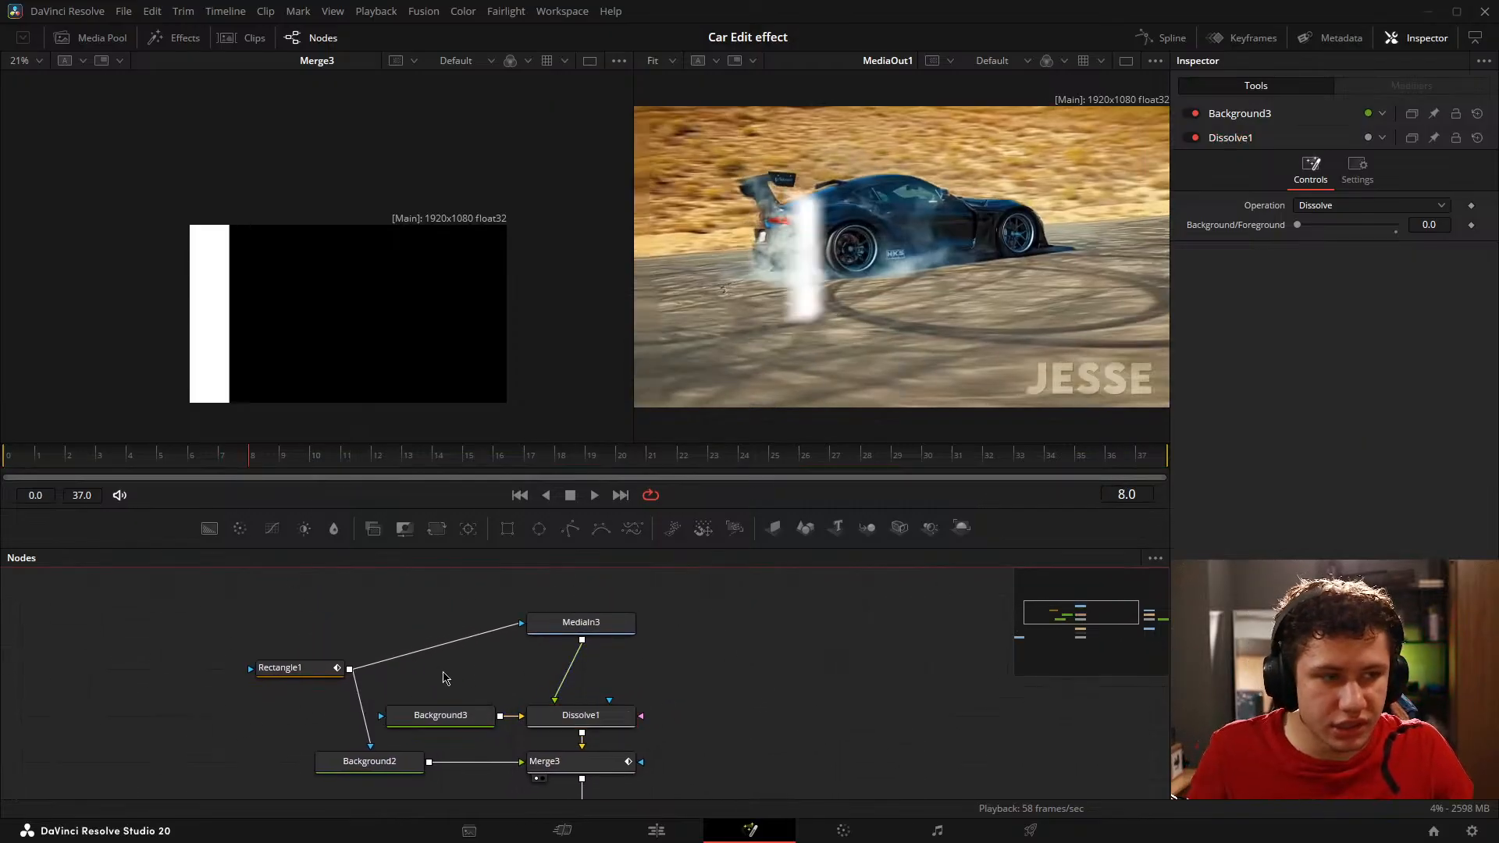
left_click_drag(443, 678, 535, 645)
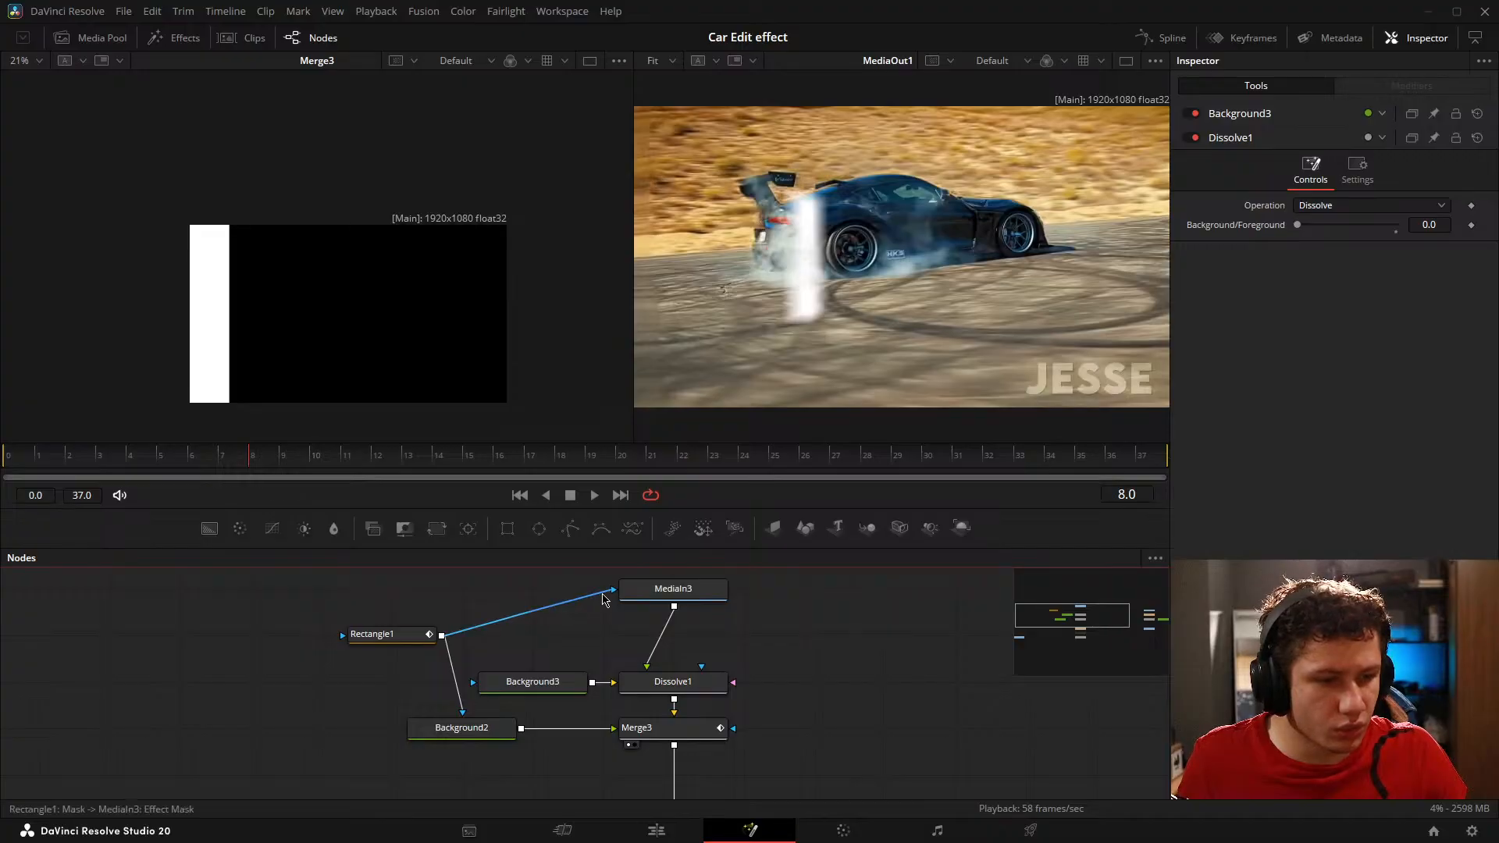
left_click_drag(604, 600, 418, 648)
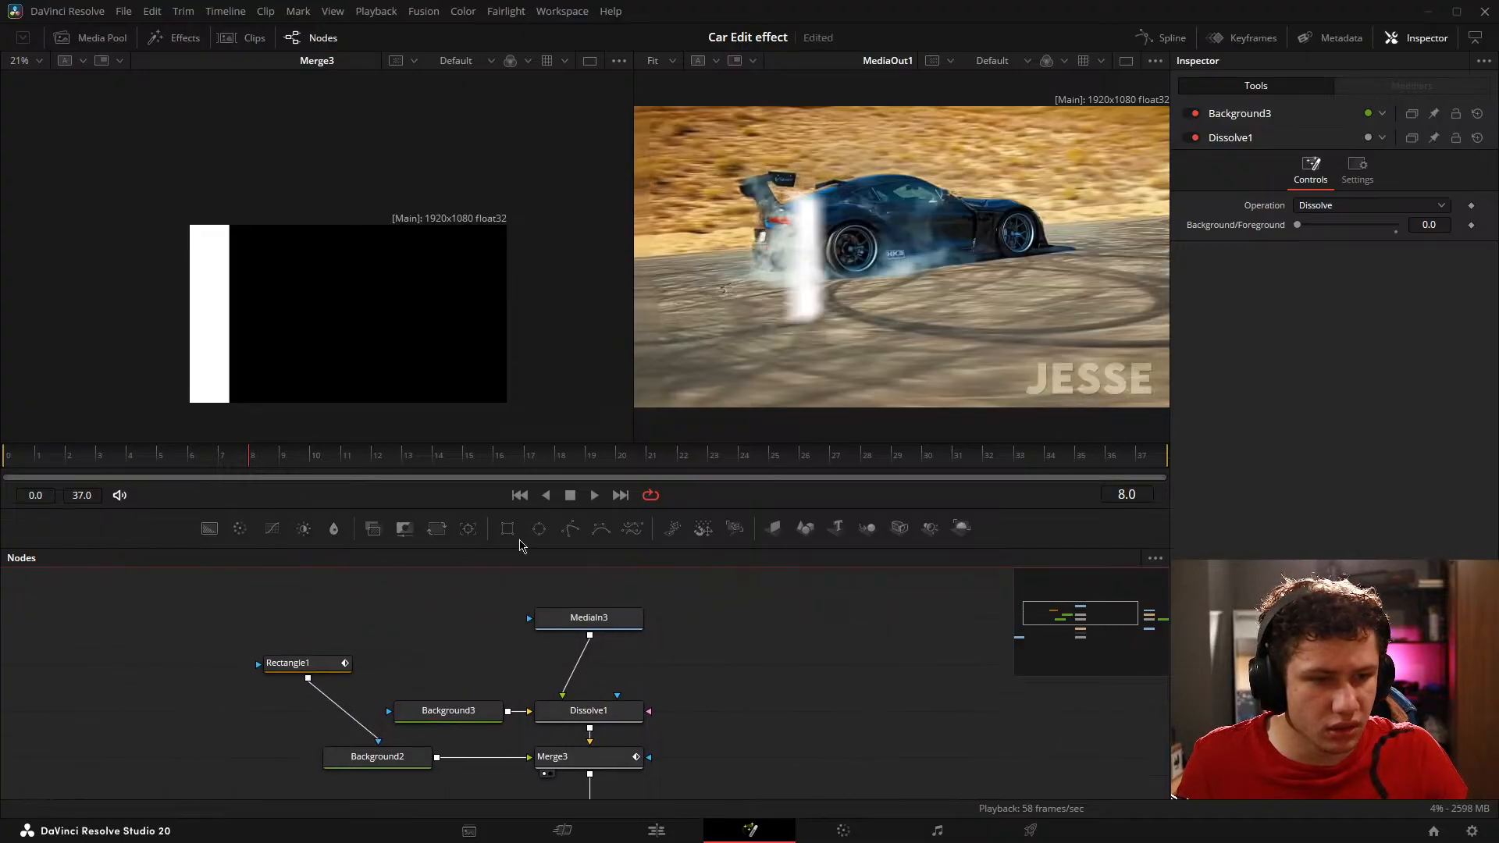
Step: Add a second Rectangle node as MediaIn3's mask and display the MediaIn3 output in a viewer
left_click(509, 532)
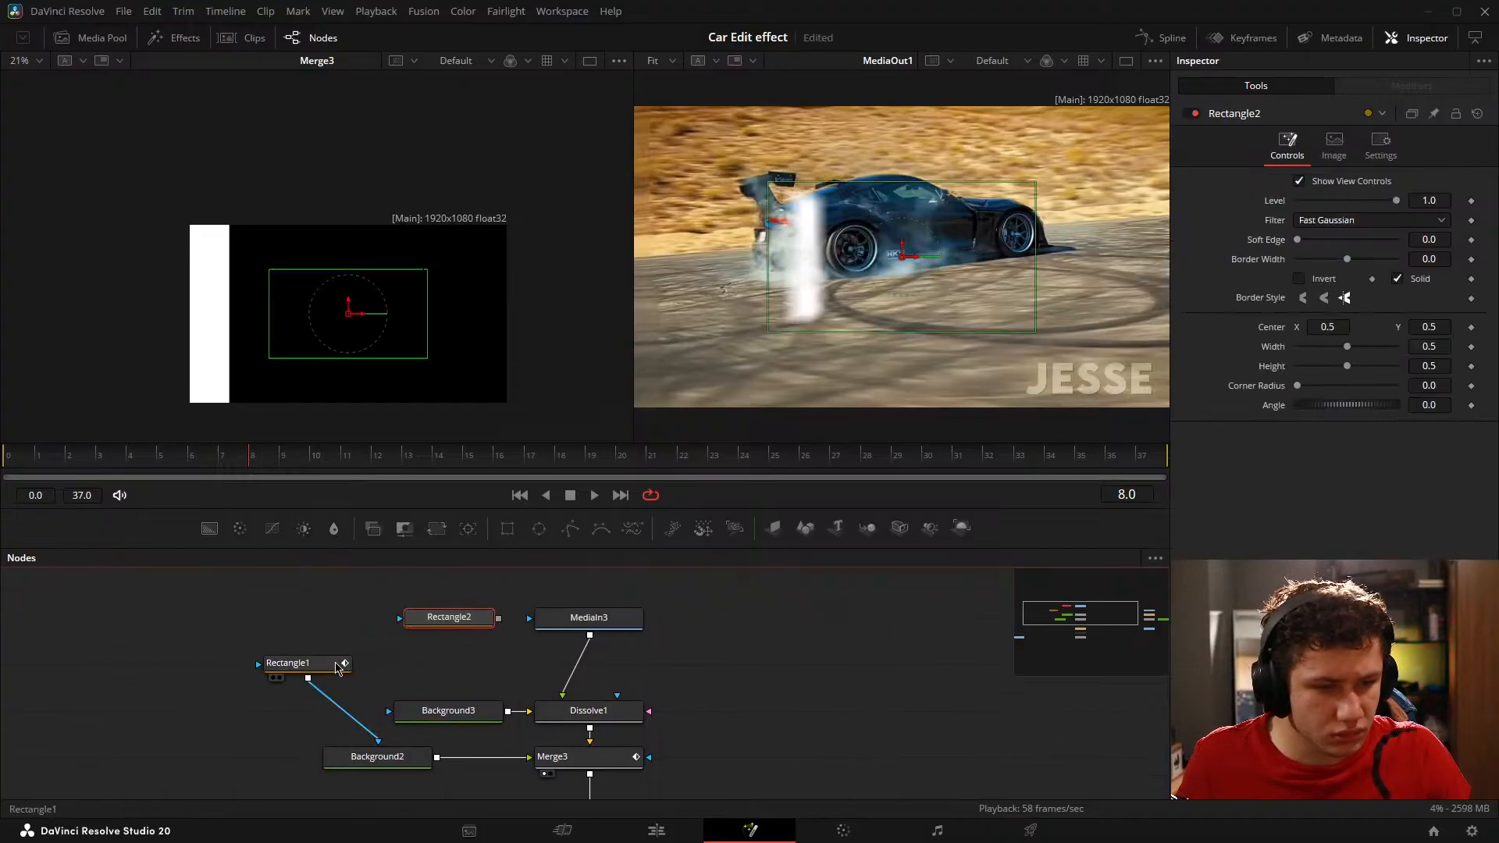
left_click_drag(499, 619, 591, 625)
left_click(591, 635)
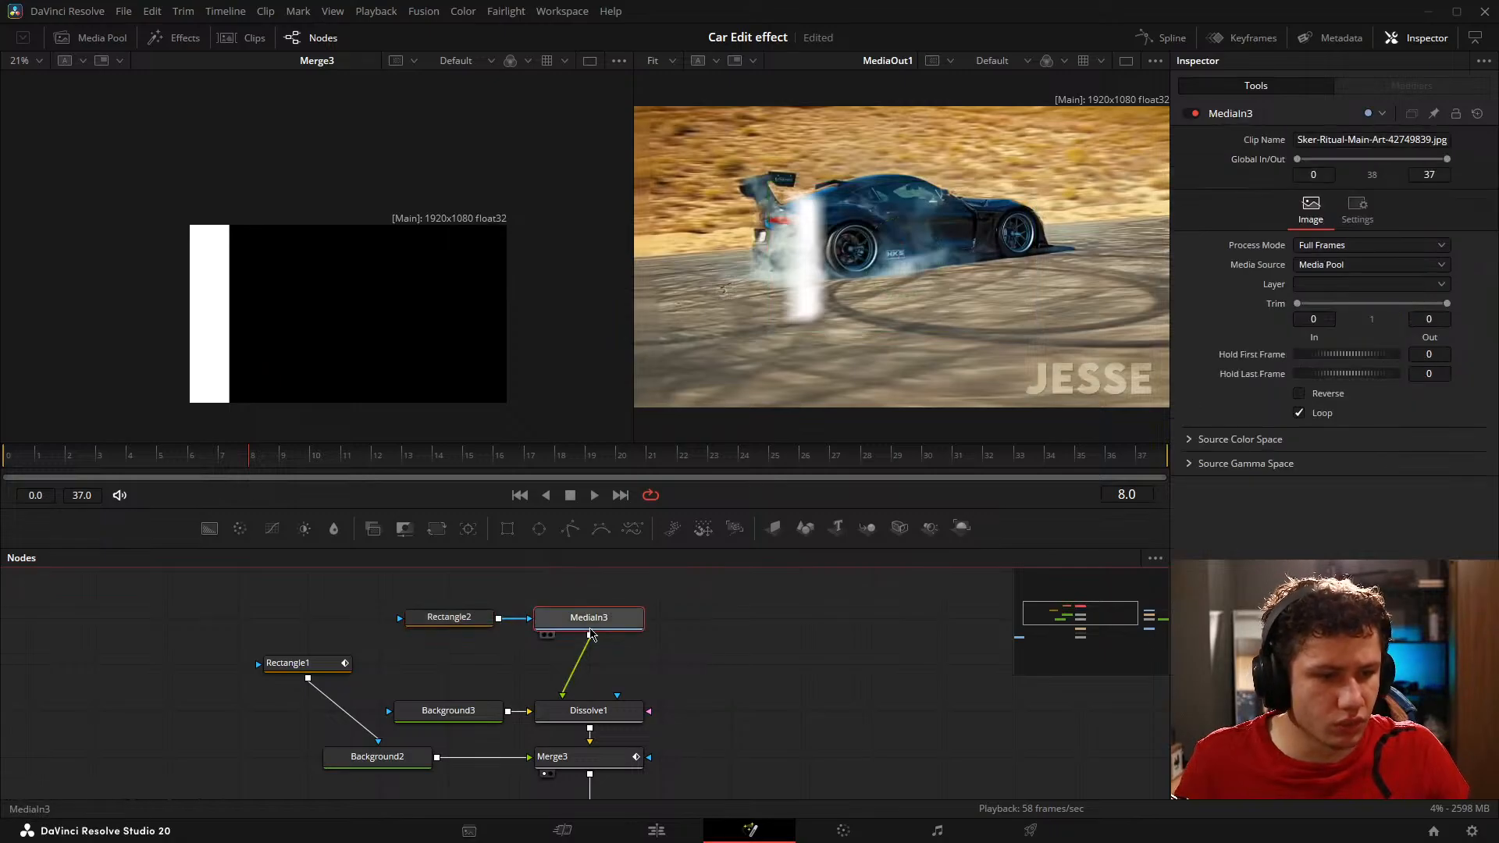
key("1")
key("ctrl+f")
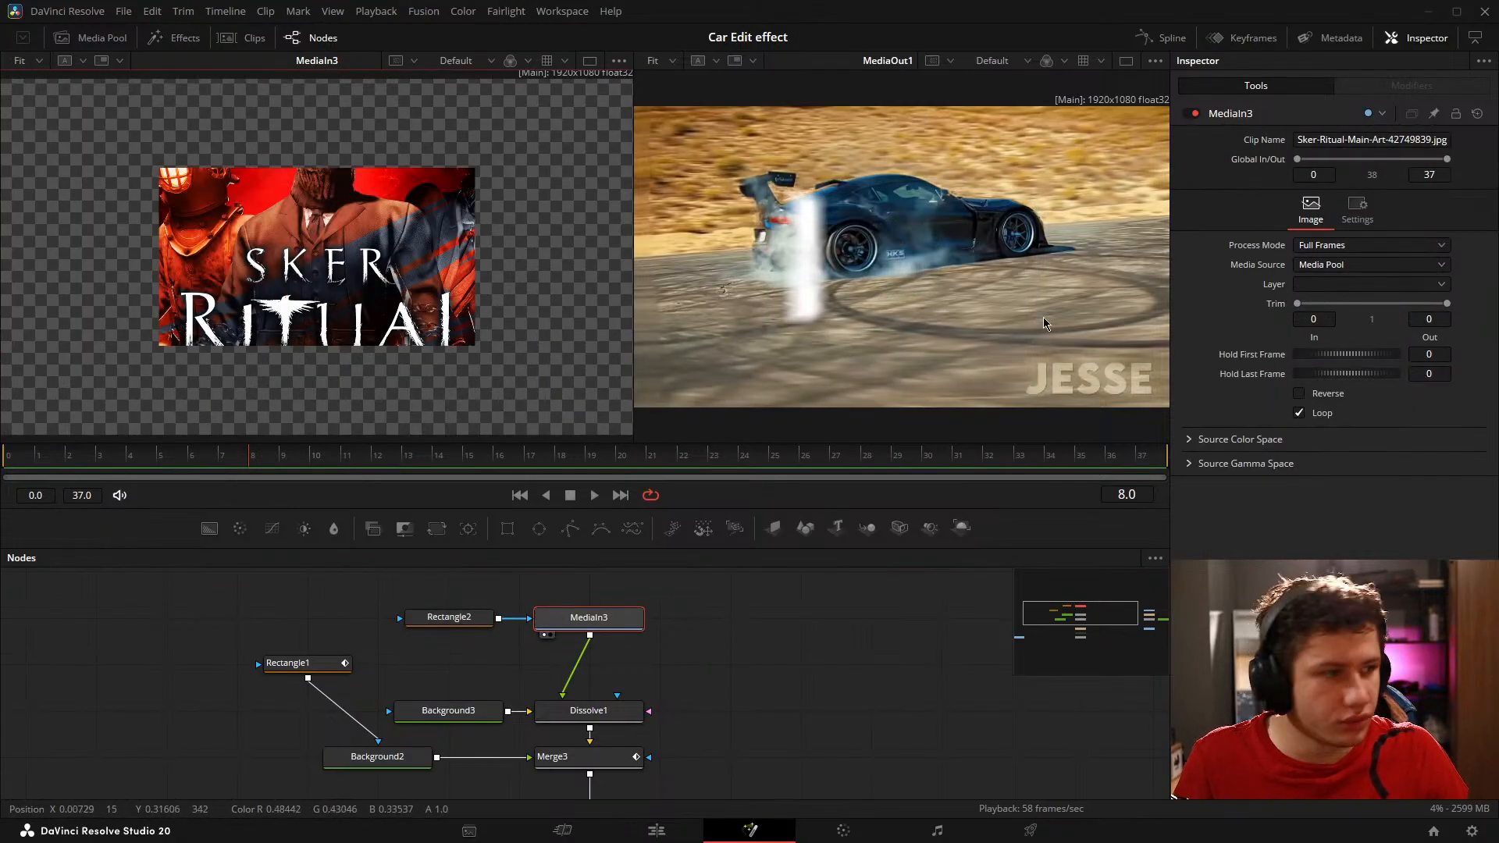
Step: Set Rectangle2's Width and Height to 1.0 to cover the whole MediaIn3 image
left_click(441, 617)
left_click_drag(1349, 347, 1398, 365)
scroll(420, 311, "down", 3)
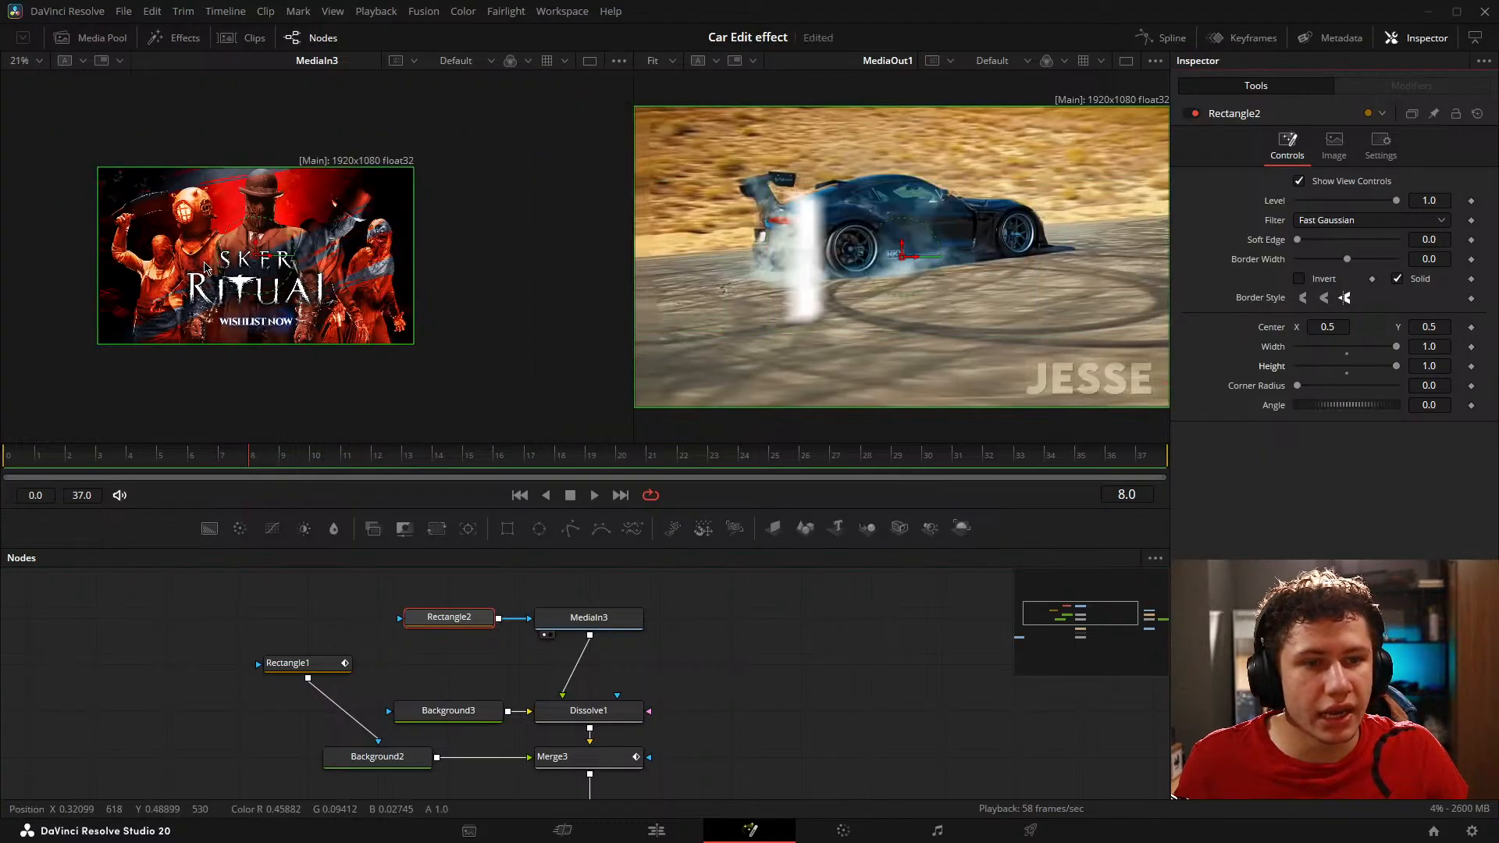
scroll(87, 274, "up", 2)
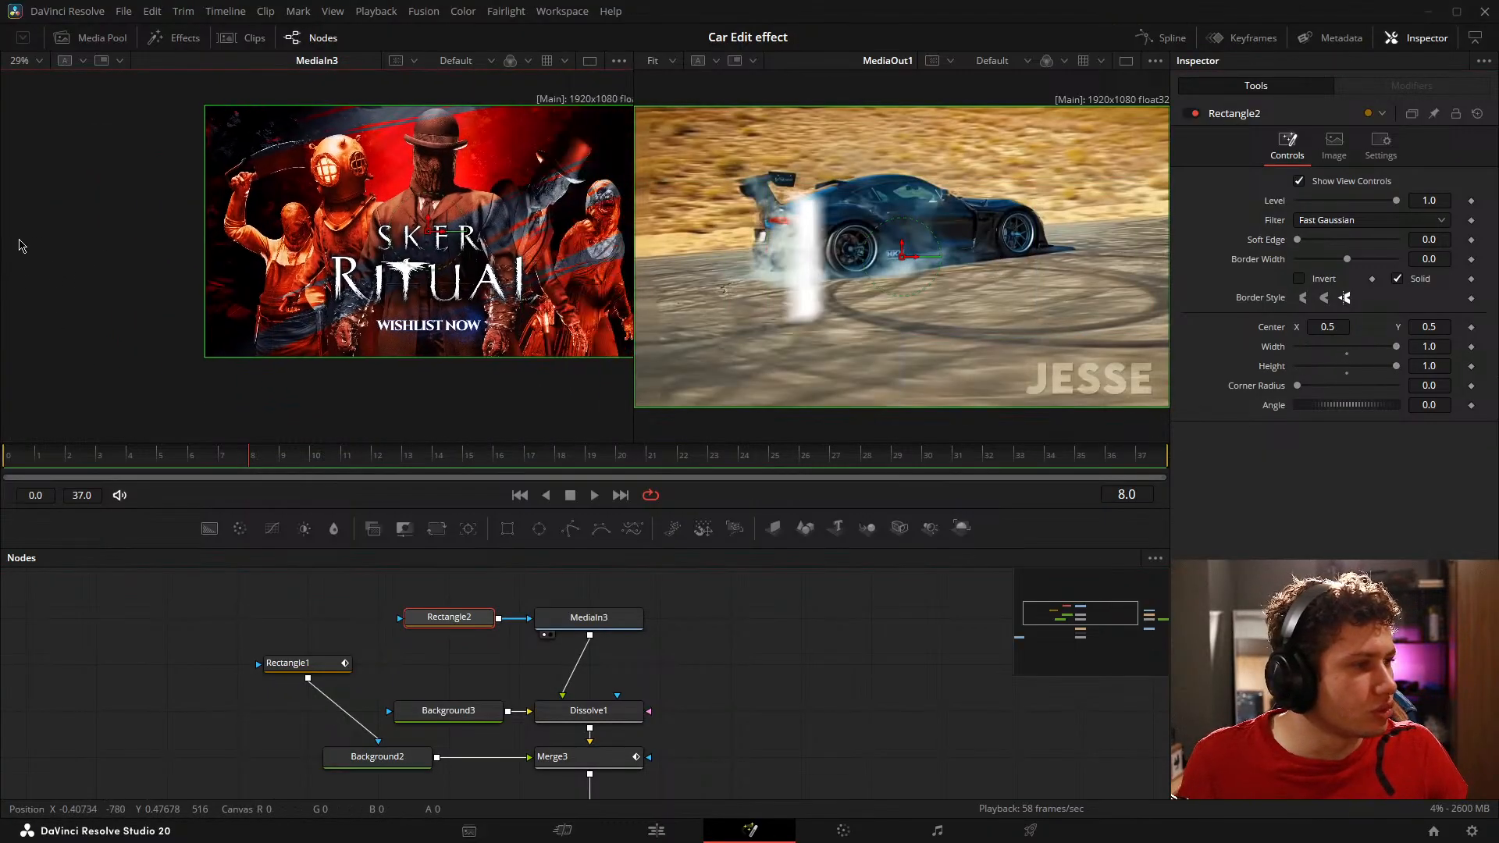
Step: Try shifting Rectangle2's Center X to 0.428, and undo the shift
left_click_drag(470, 331, 436, 345)
left_click_drag(1333, 327, 1299, 333)
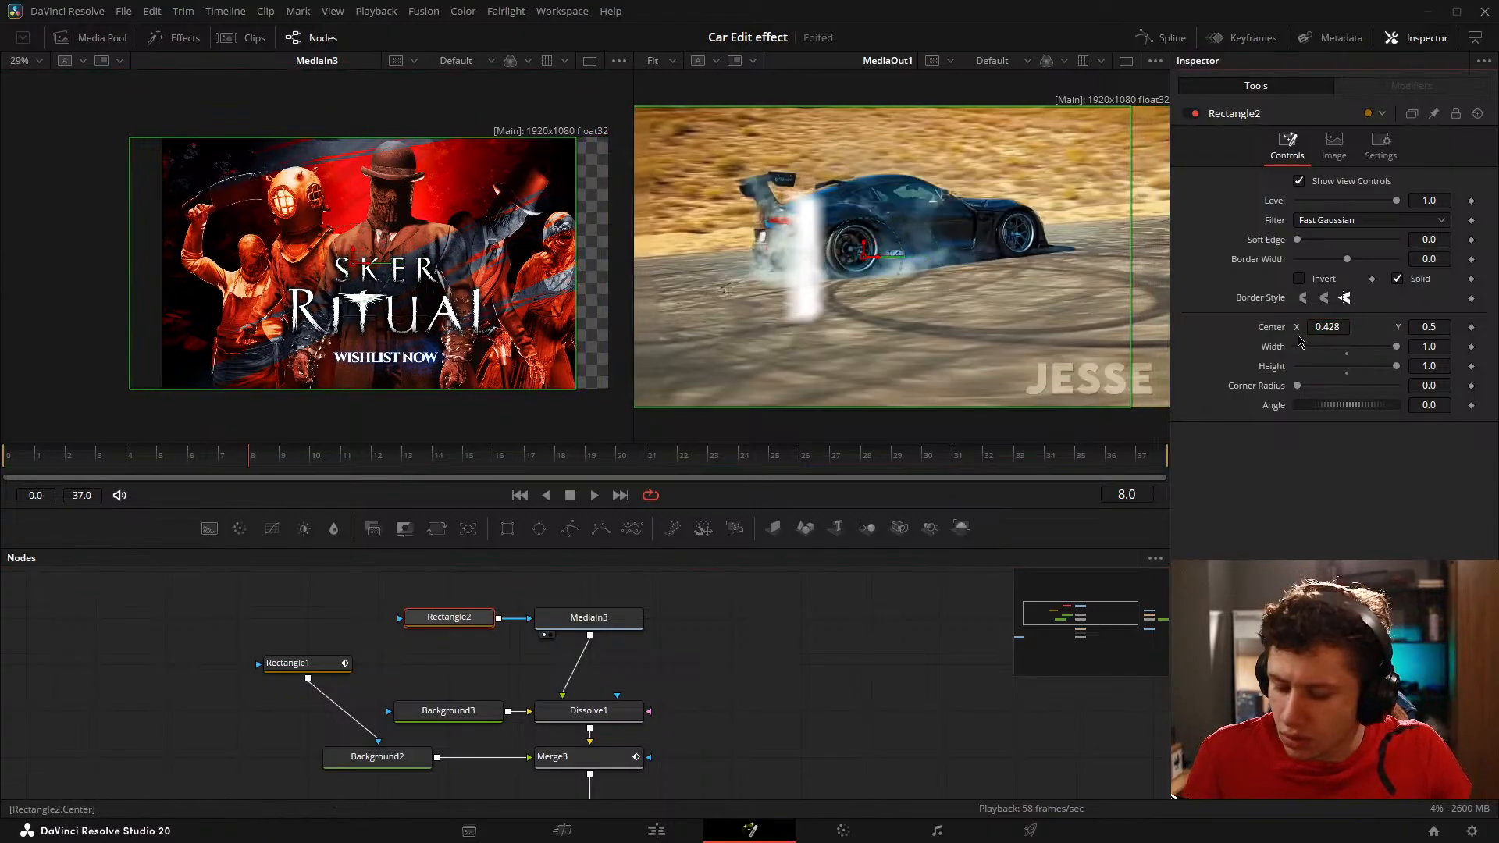
key("ctrl+z")
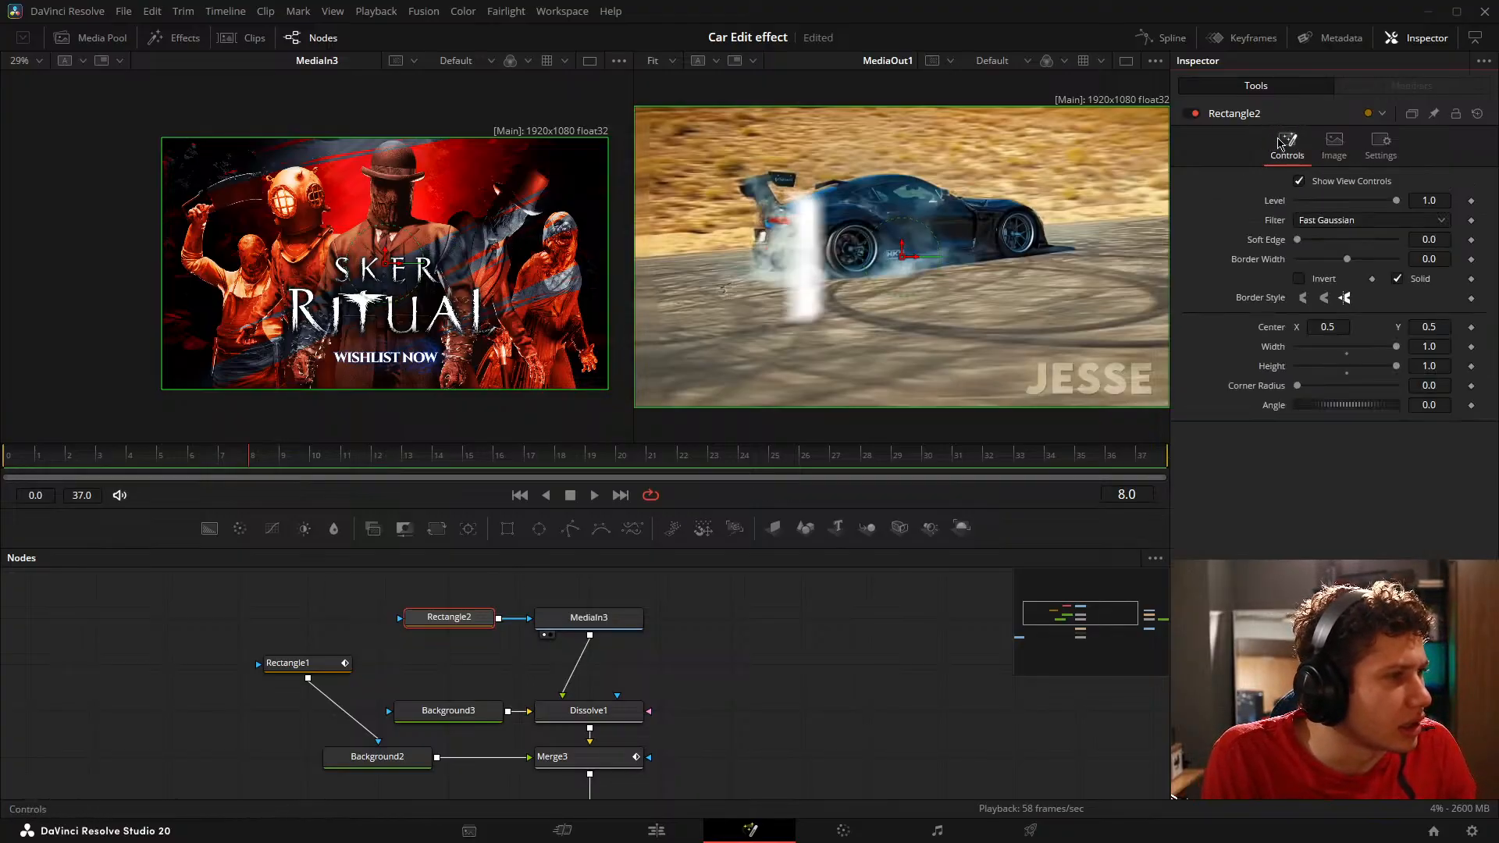
left_click(1381, 145)
left_click(1288, 145)
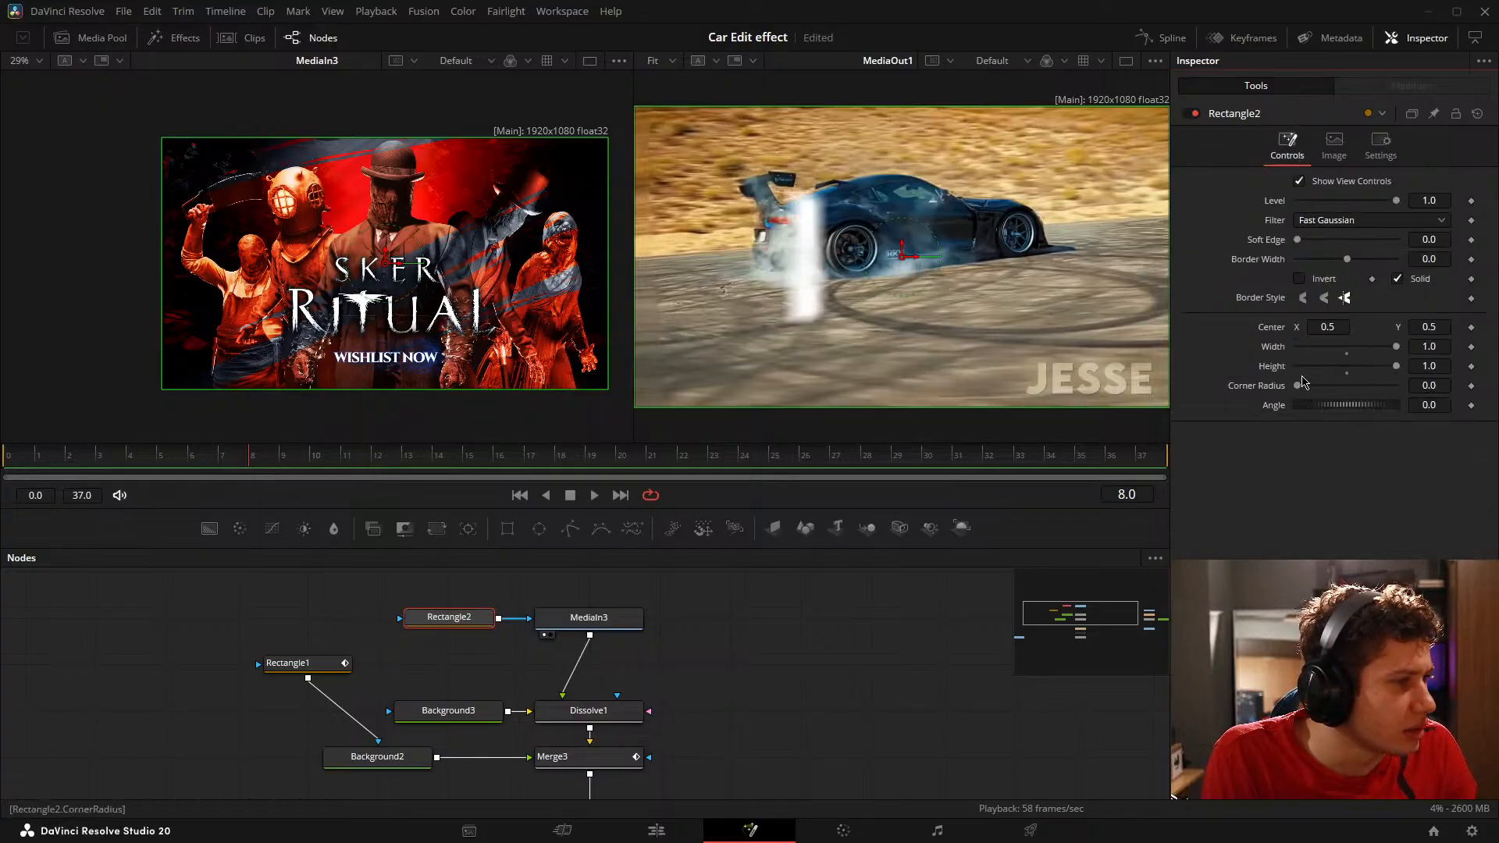
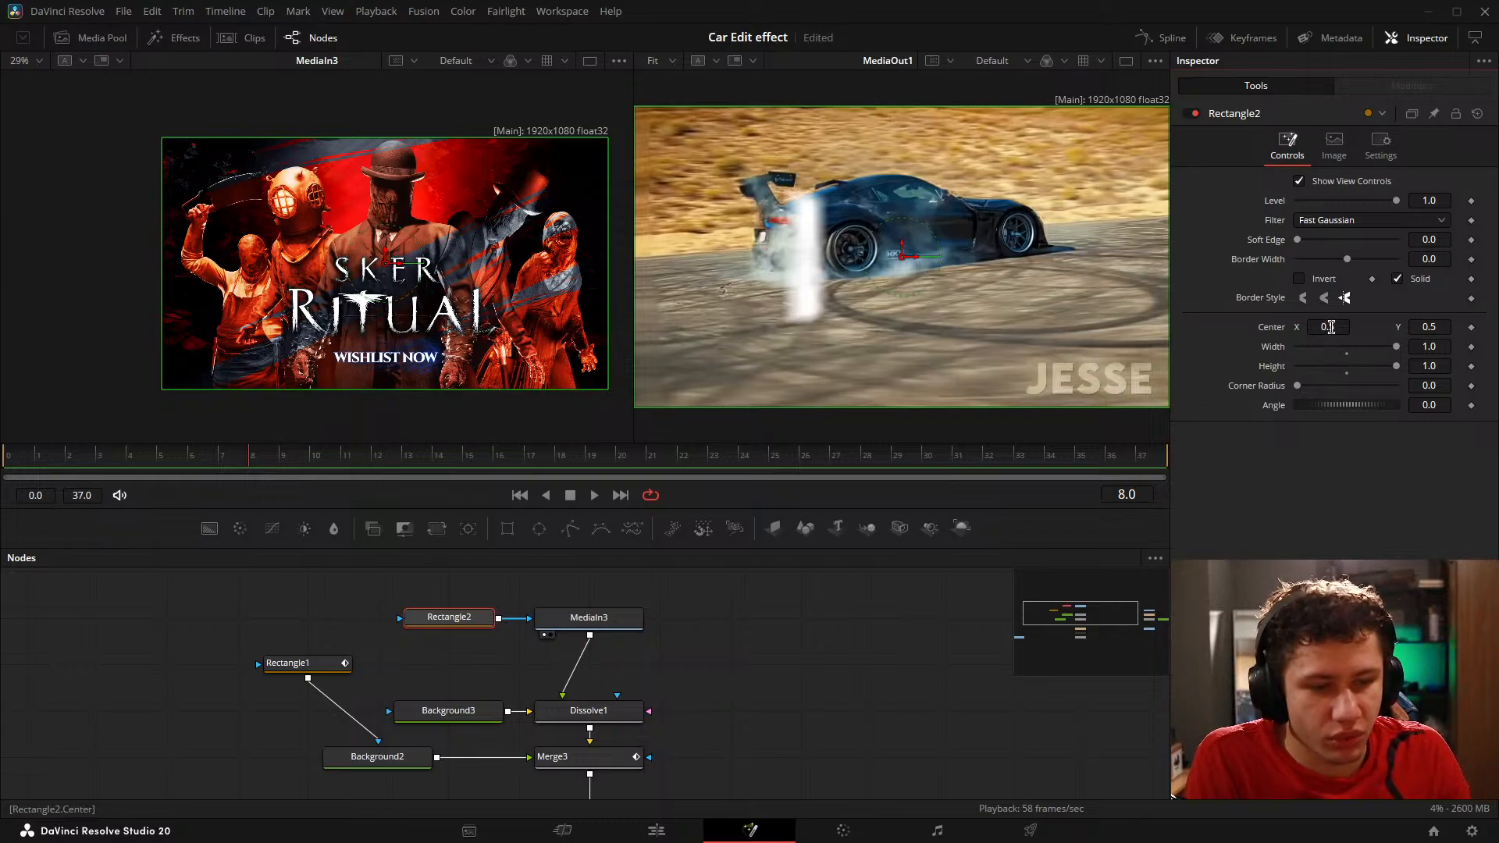
Step: Set Rectangle2's Center X to 0.0 so it is centred on the left edge of the MediaIn3 image
left_click_drag(1328, 327, 1131, 328)
scroll(278, 353, "up", 10)
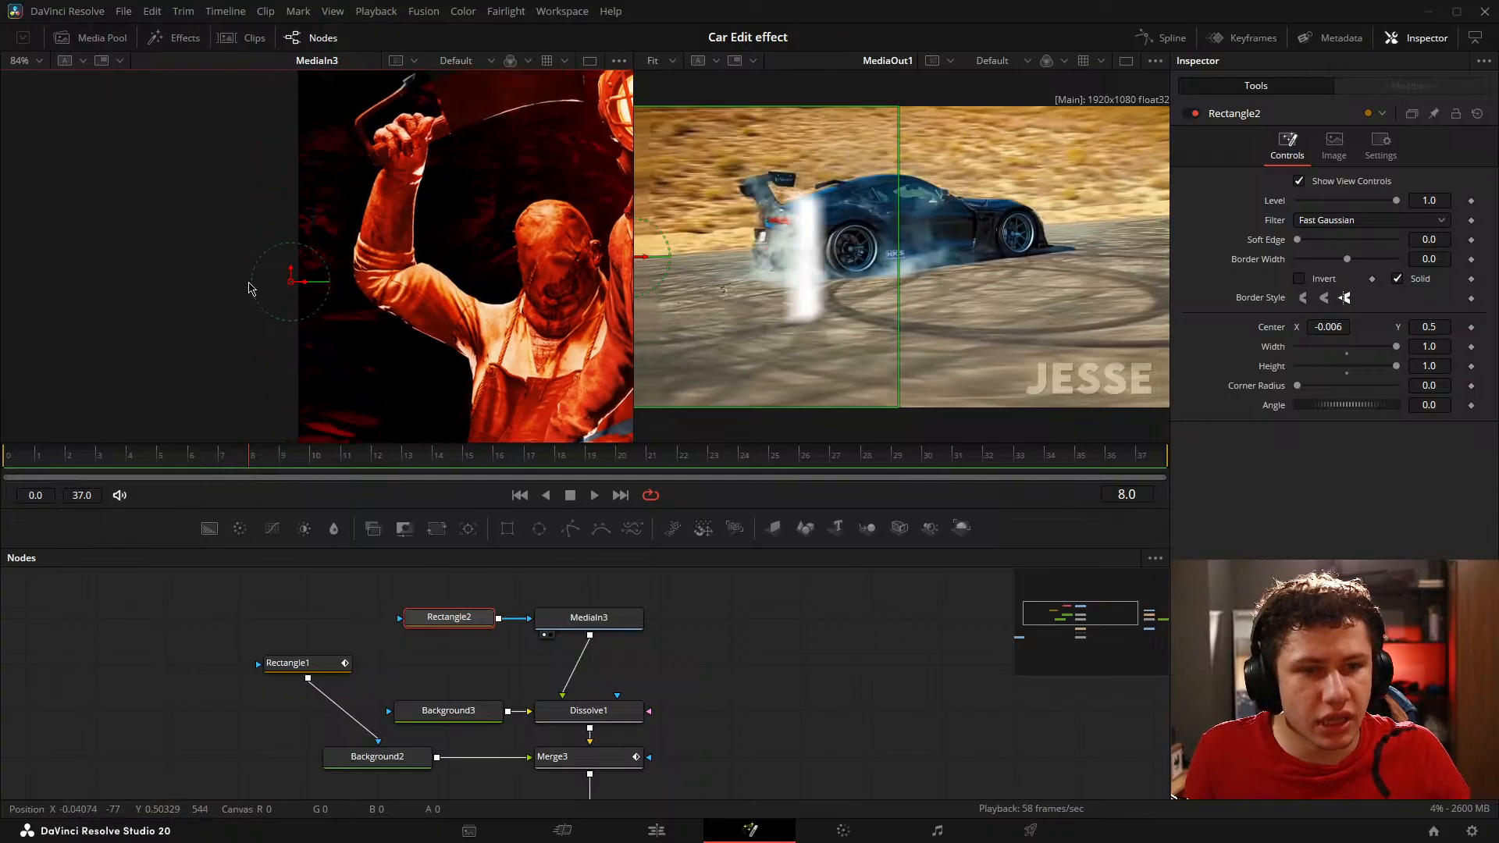
scroll(311, 310, "up", 6)
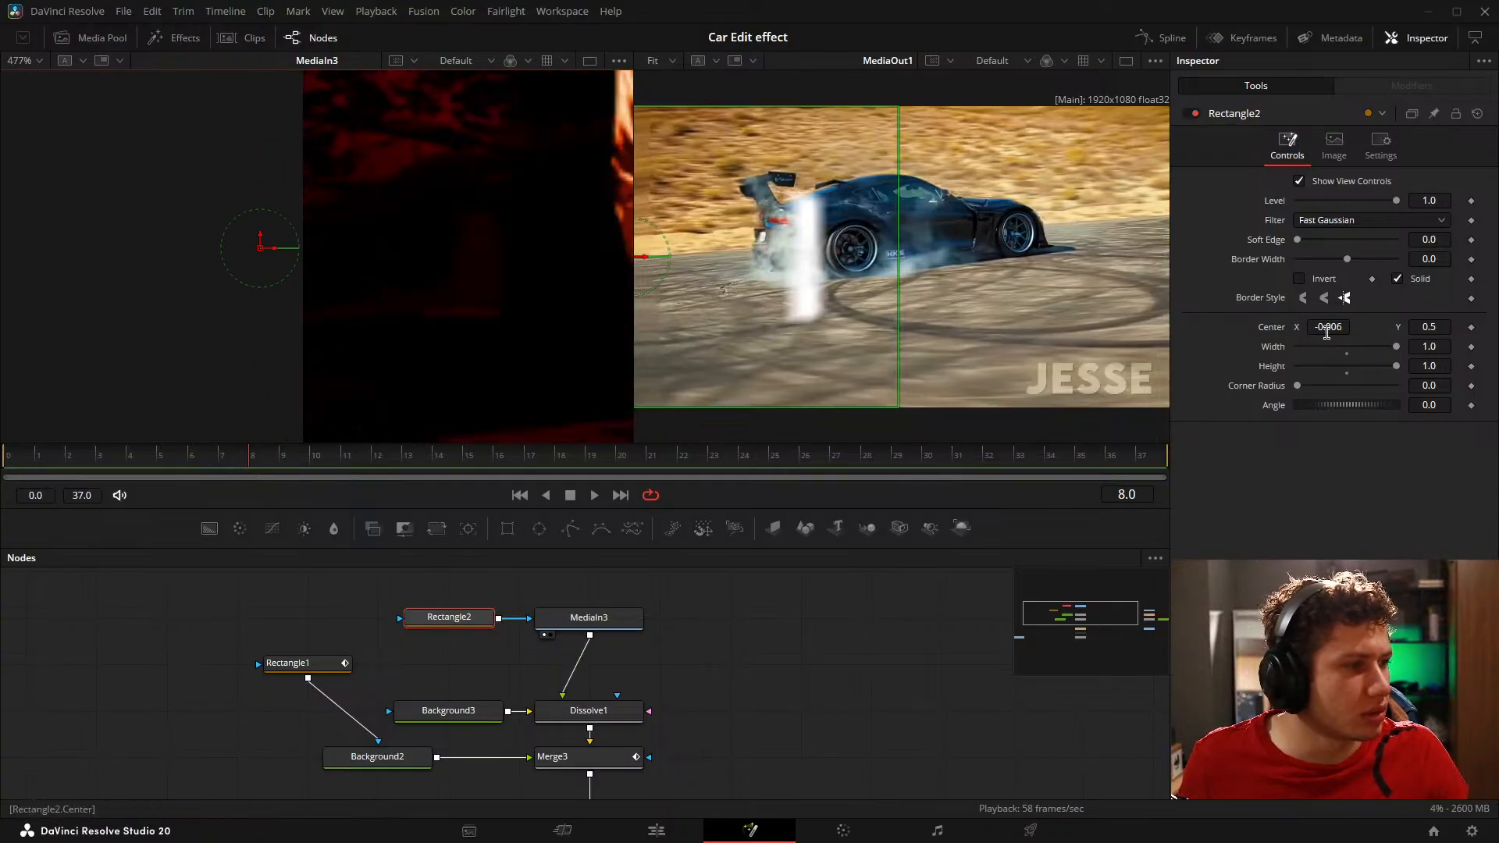
type("0")
key("Tab")
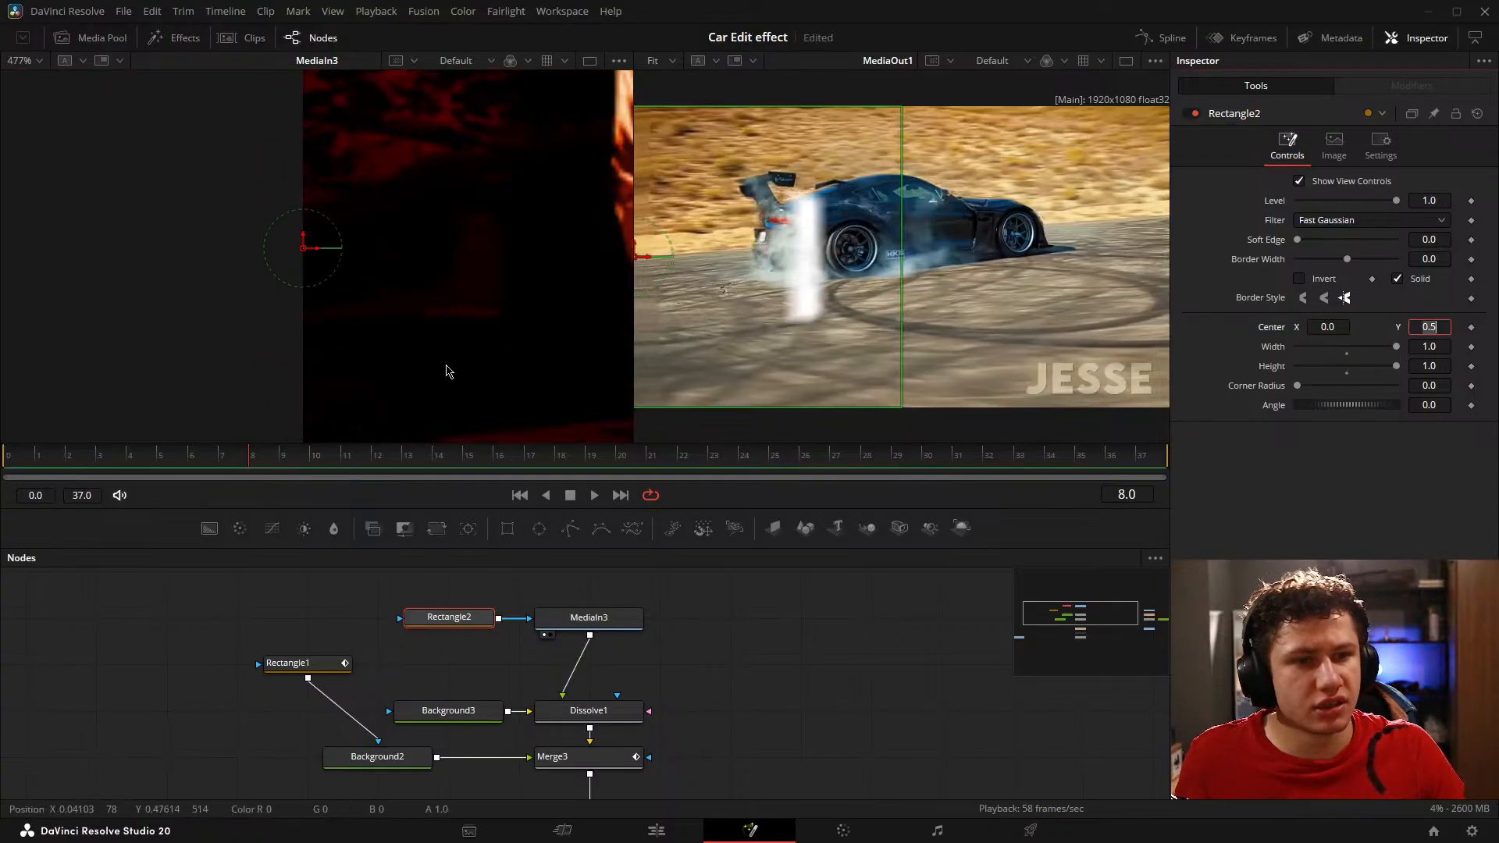
scroll(329, 341, "down", 20)
scroll(348, 353, "up", 8)
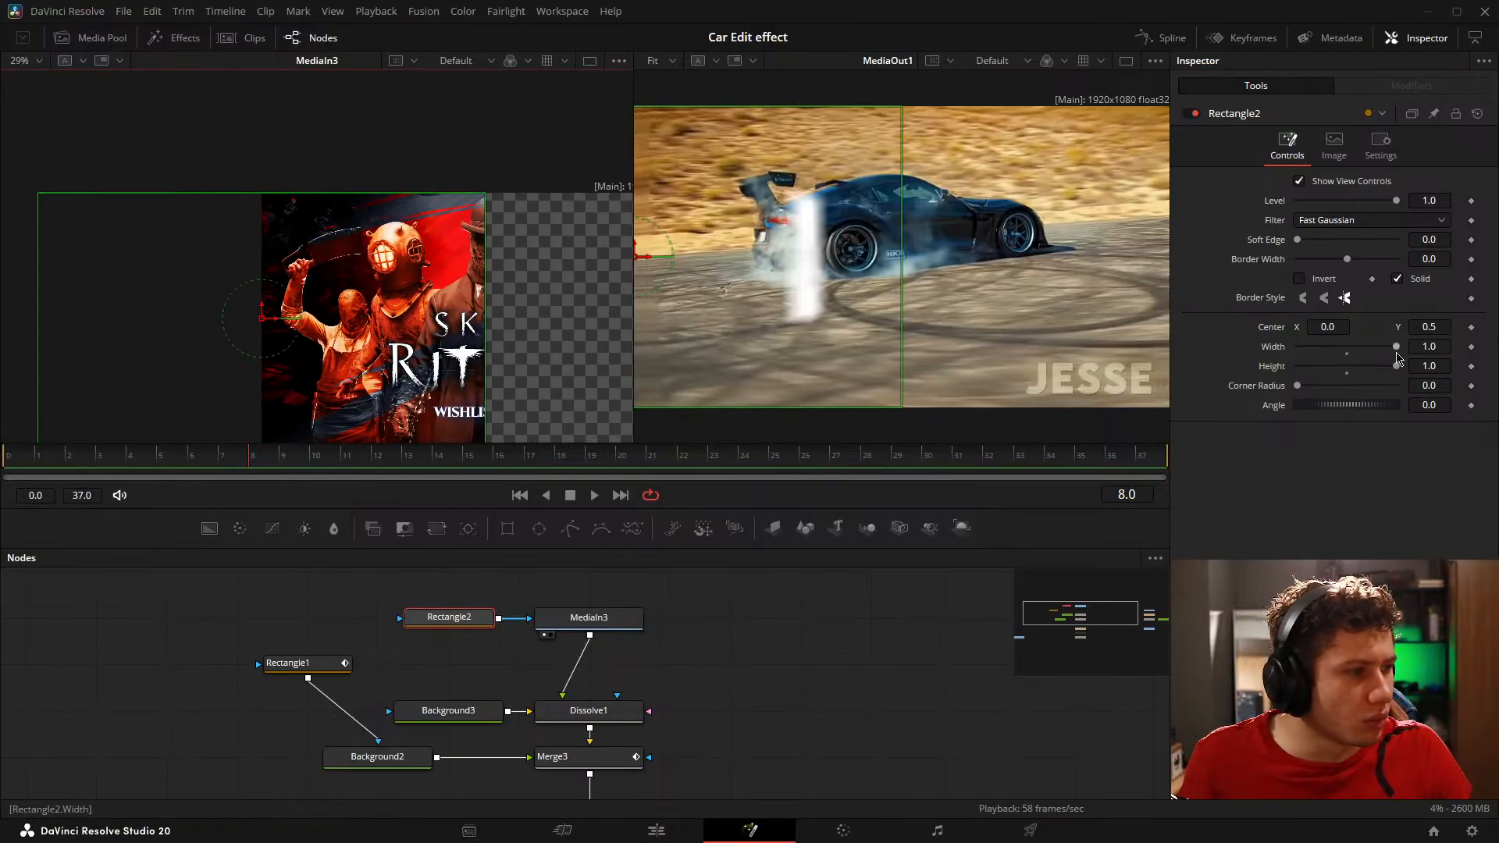
Step: Set Rectangle2's Width to 0.0 and fit the MediaIn3 image to its viewer
left_click_drag(1398, 358, 1296, 344)
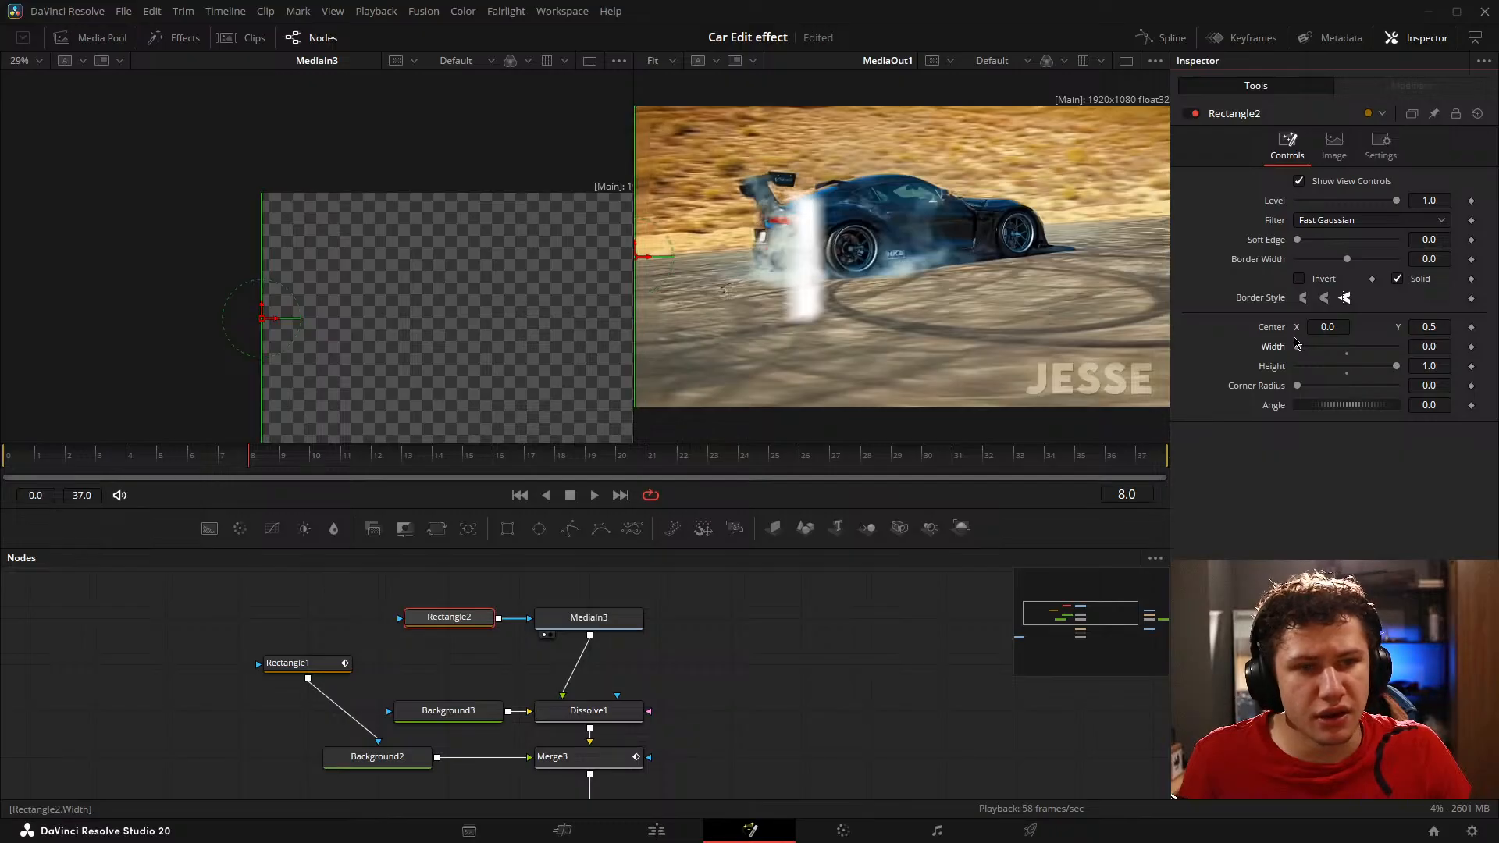
left_click_drag(388, 288, 326, 250)
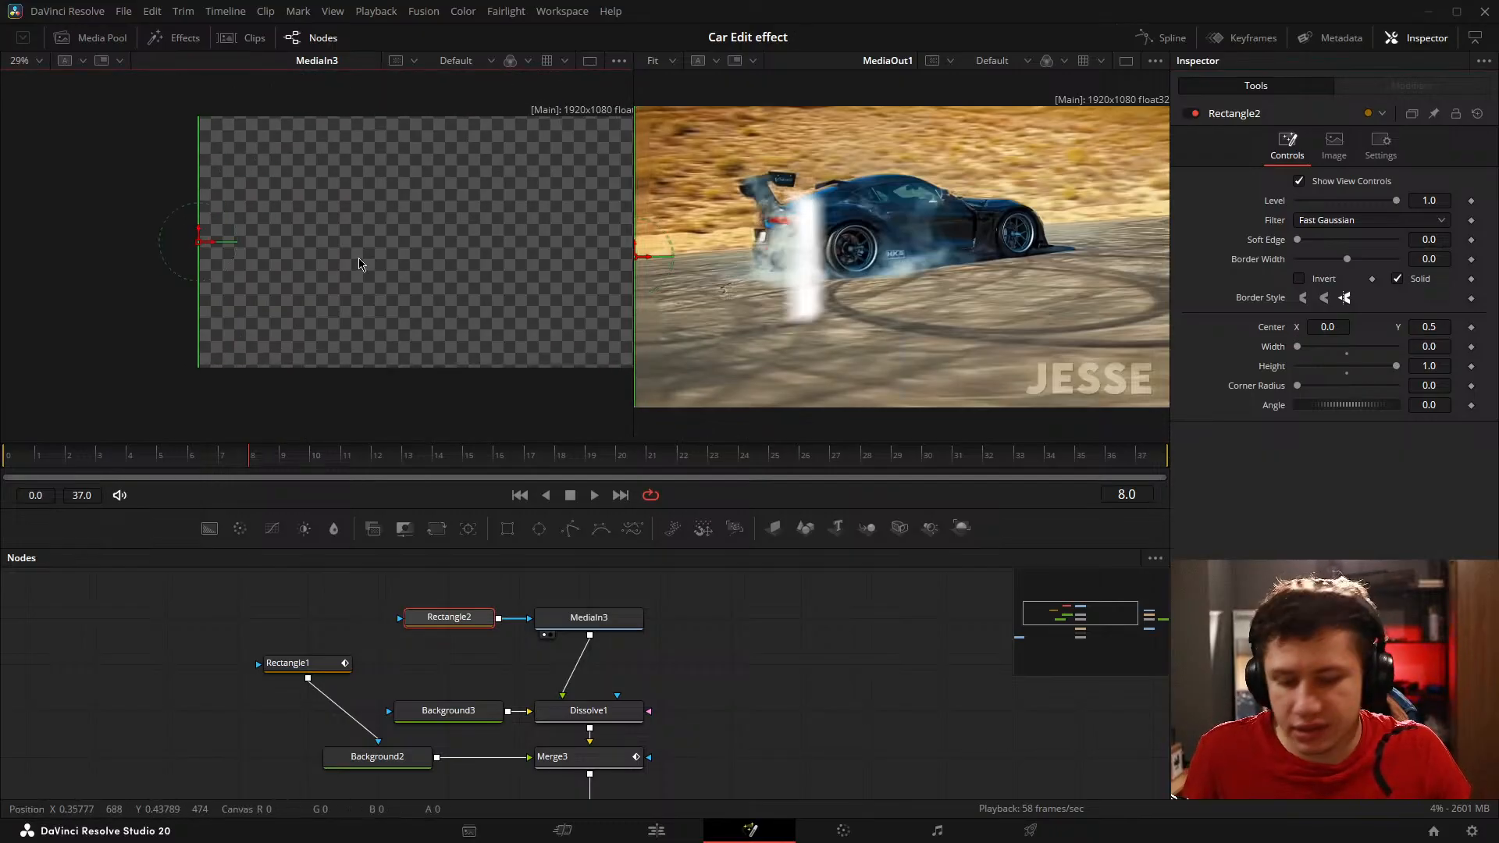
key("ctrl+f")
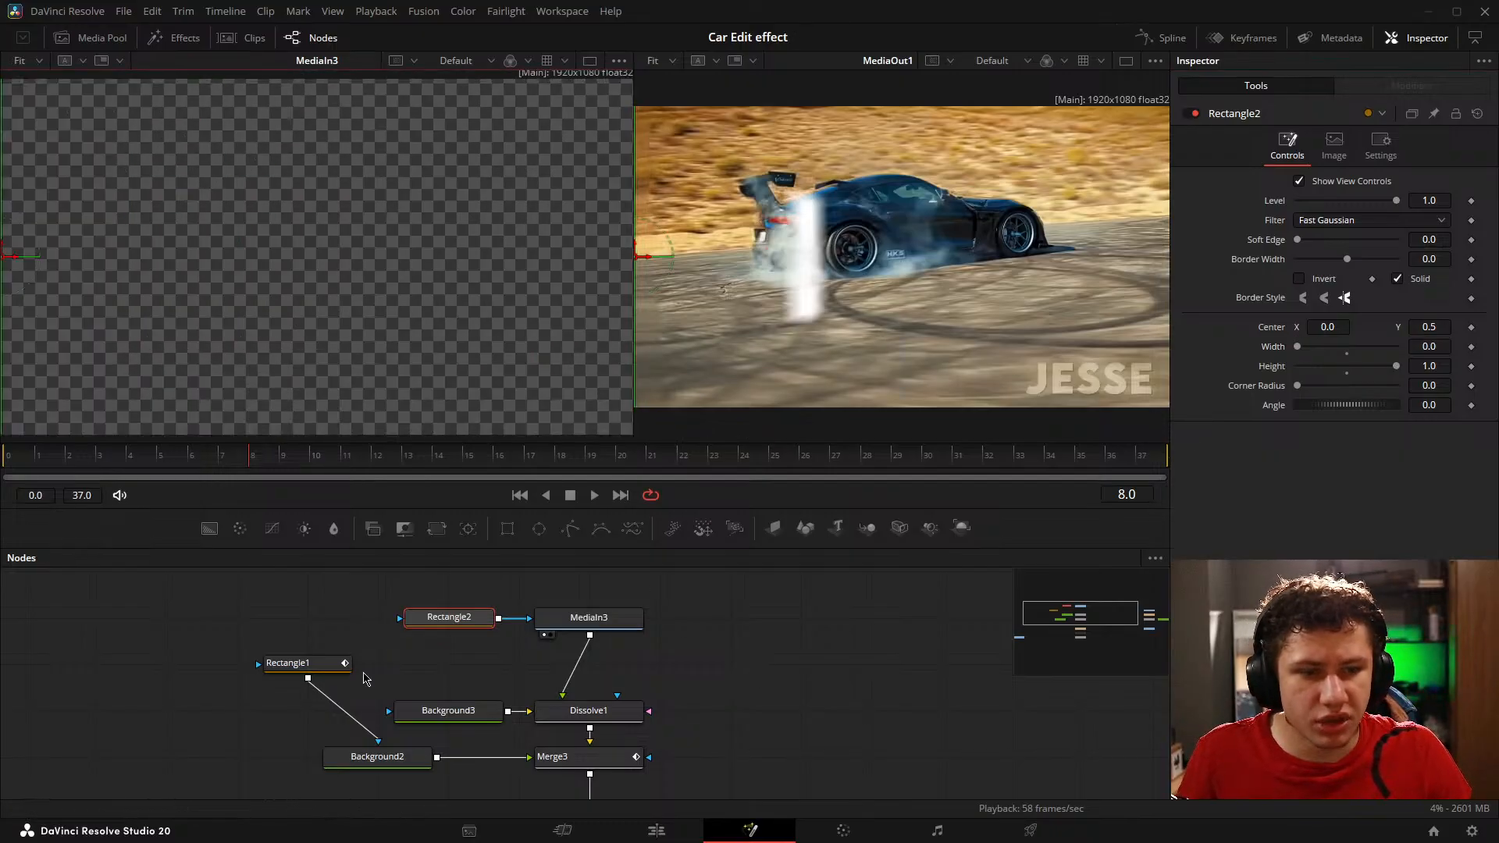
Step: Display the Merge3 output in the viewer in place of MediaIn3, at frame 8
left_click_drag(264, 462, 285, 459)
left_click(544, 774)
left_click_drag(208, 357, 345, 366)
left_click_drag(274, 461, 255, 459)
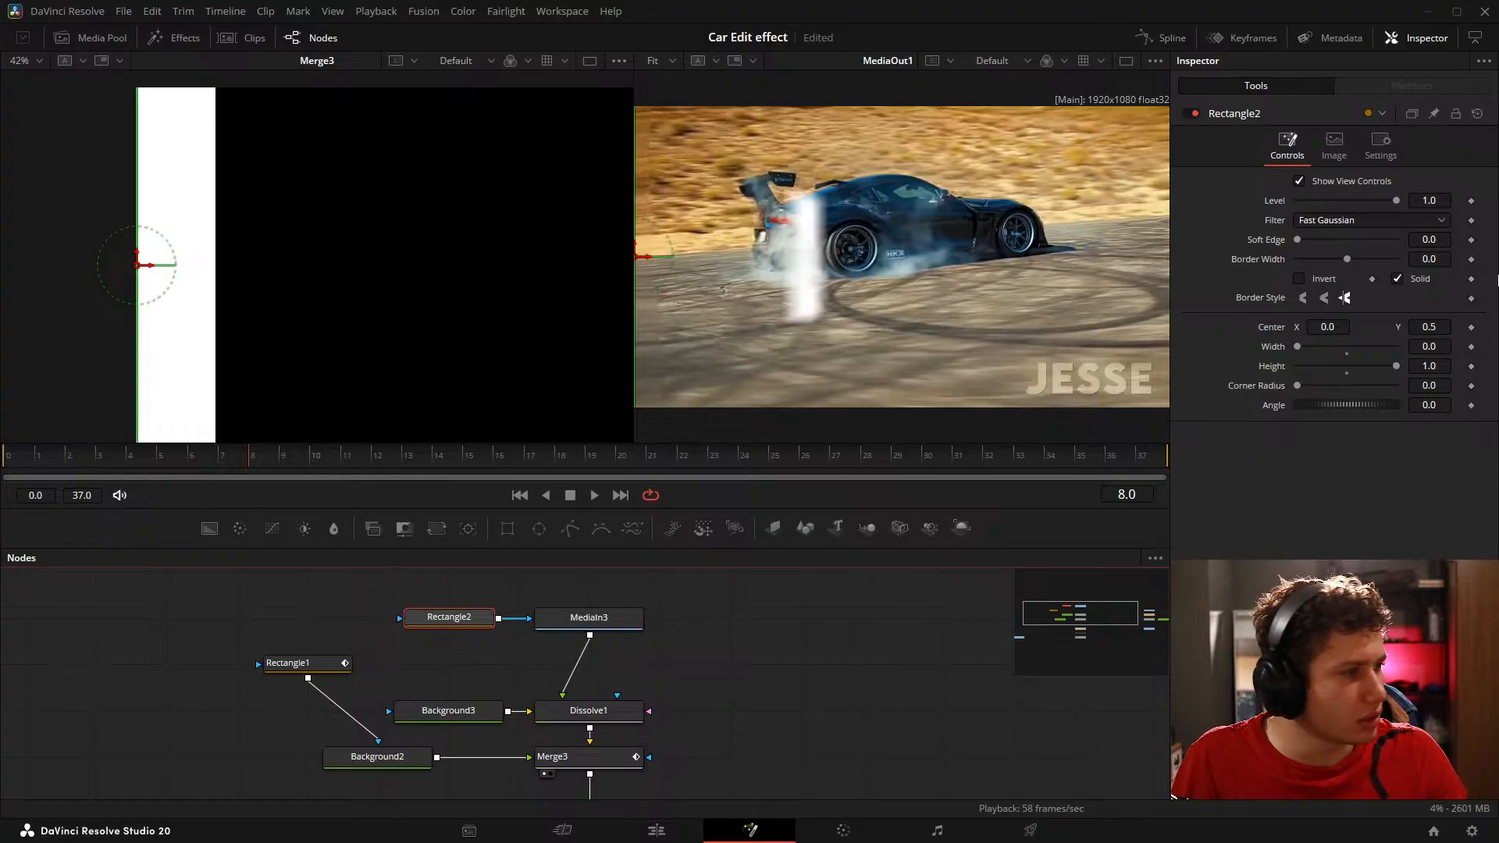
Step: Keyframe Rectangle2's Width at 0.0 on frame 8 and about 0.269 on frame 9
left_click(836, 648)
key("Right")
left_click(464, 621)
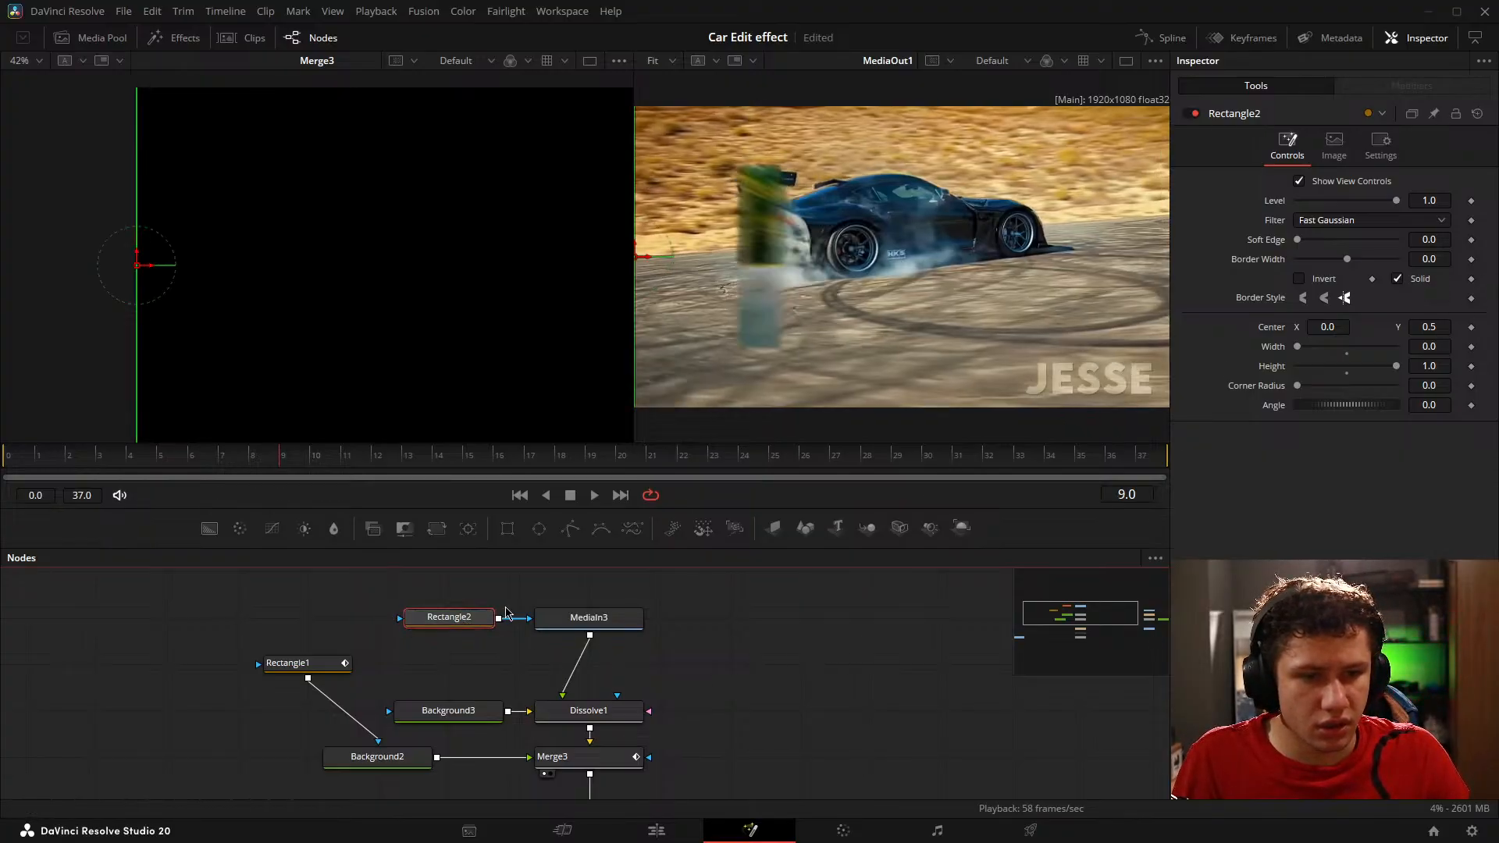
key("Left")
key("Right")
key("Left")
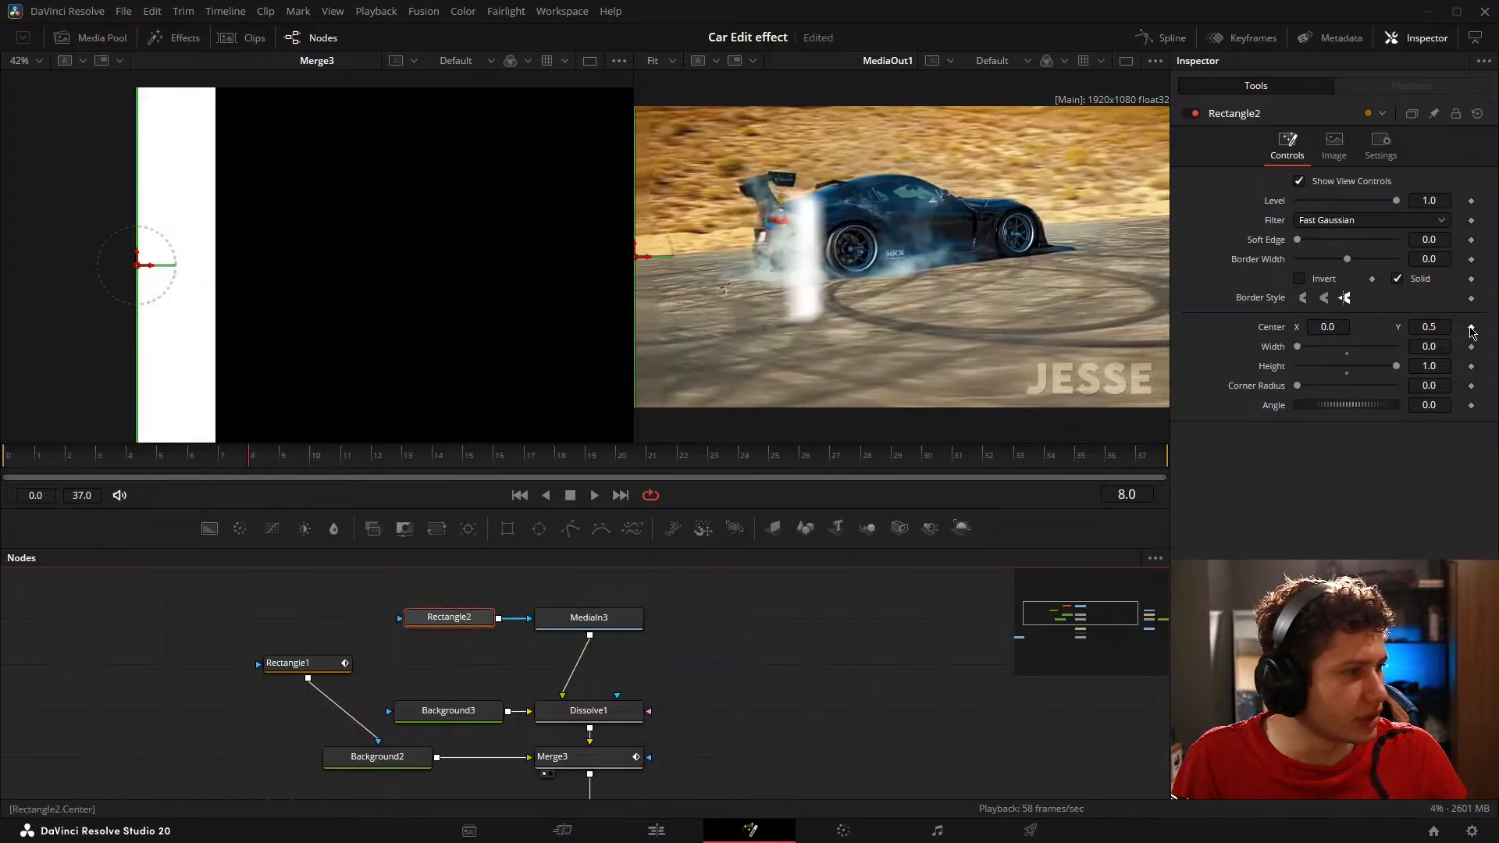
left_click(1472, 349)
key("Right")
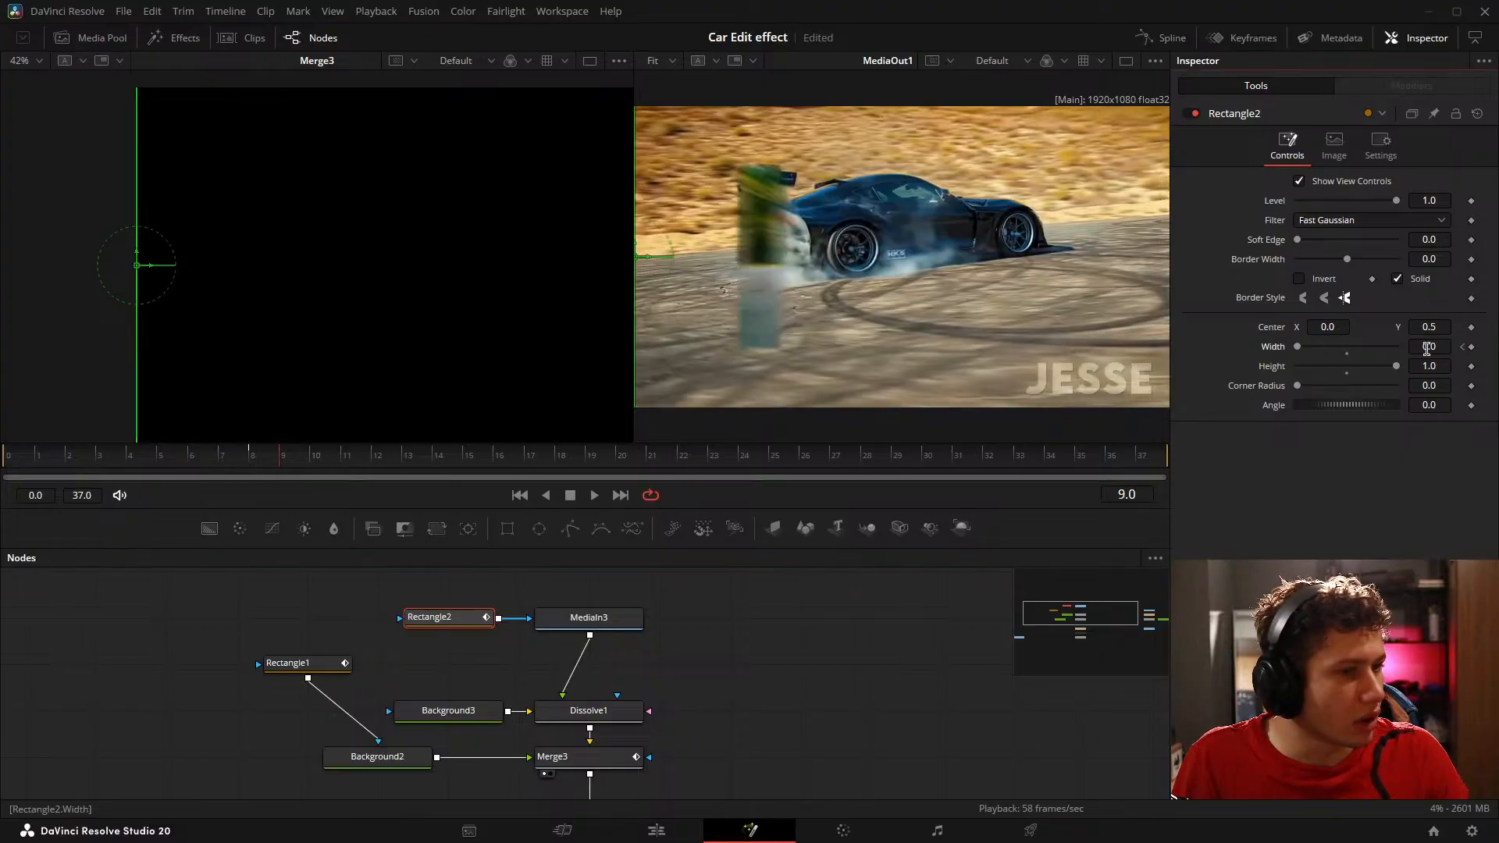
left_click_drag(1429, 348, 1495, 348)
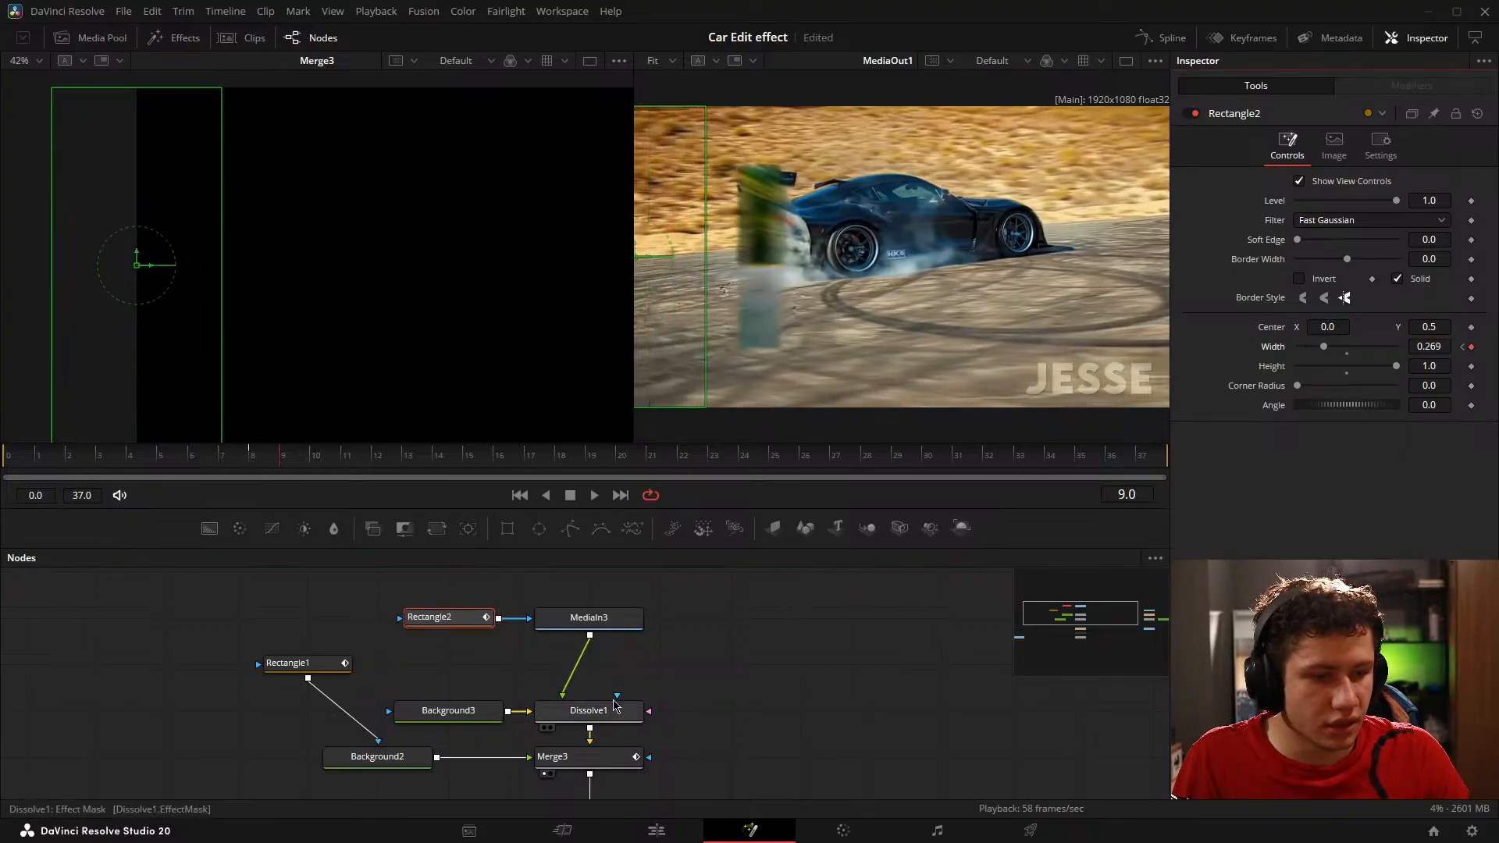
Step: Set Dissolve1's Background/Foreground to 1.0 and inspect the white bar's edge with Rectangle2 selected at frame 8
left_click(613, 711)
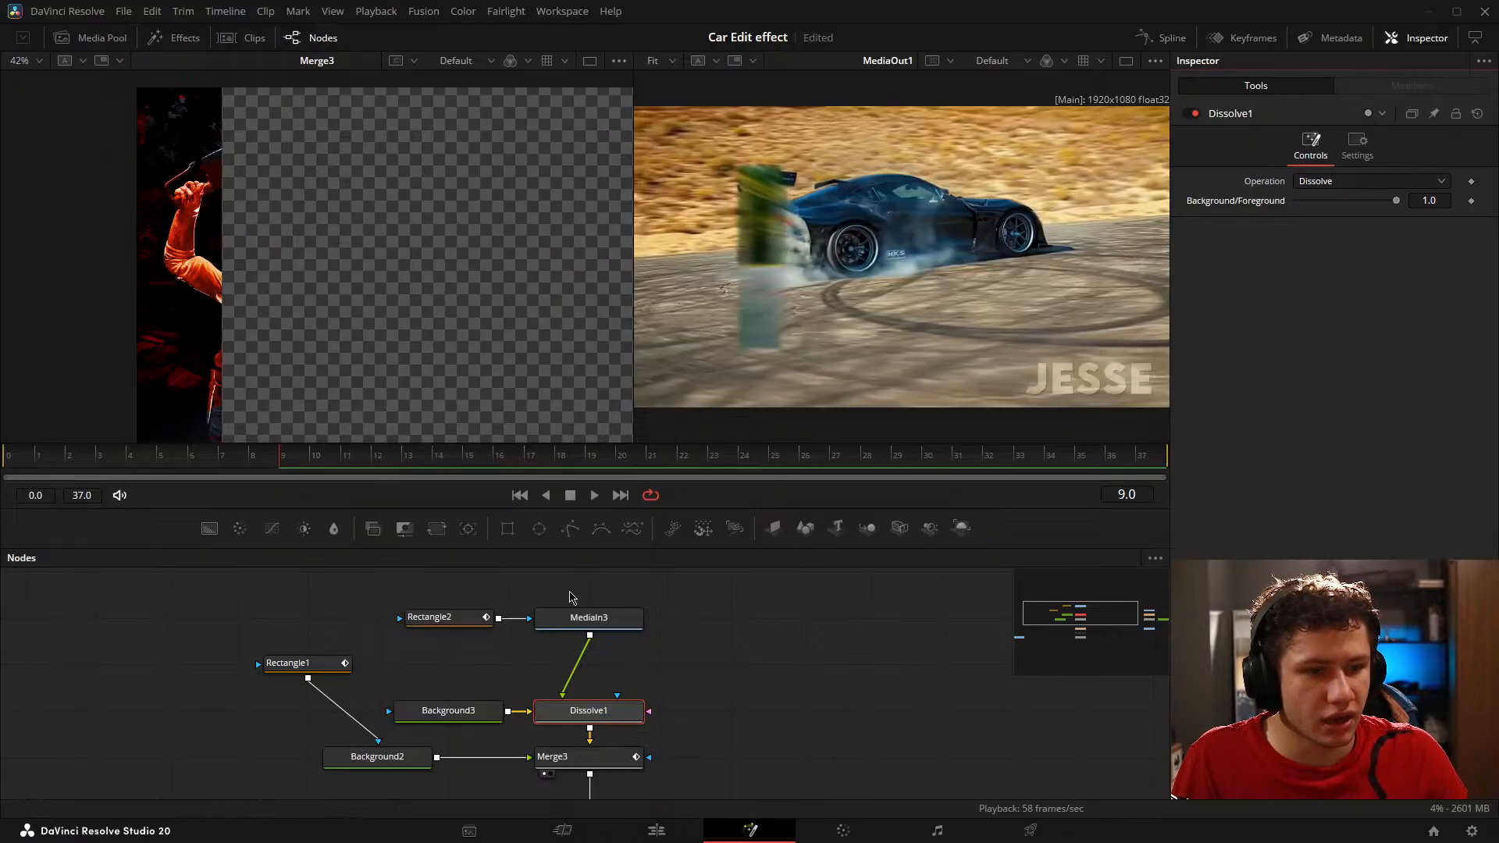
left_click(426, 619)
key("Left")
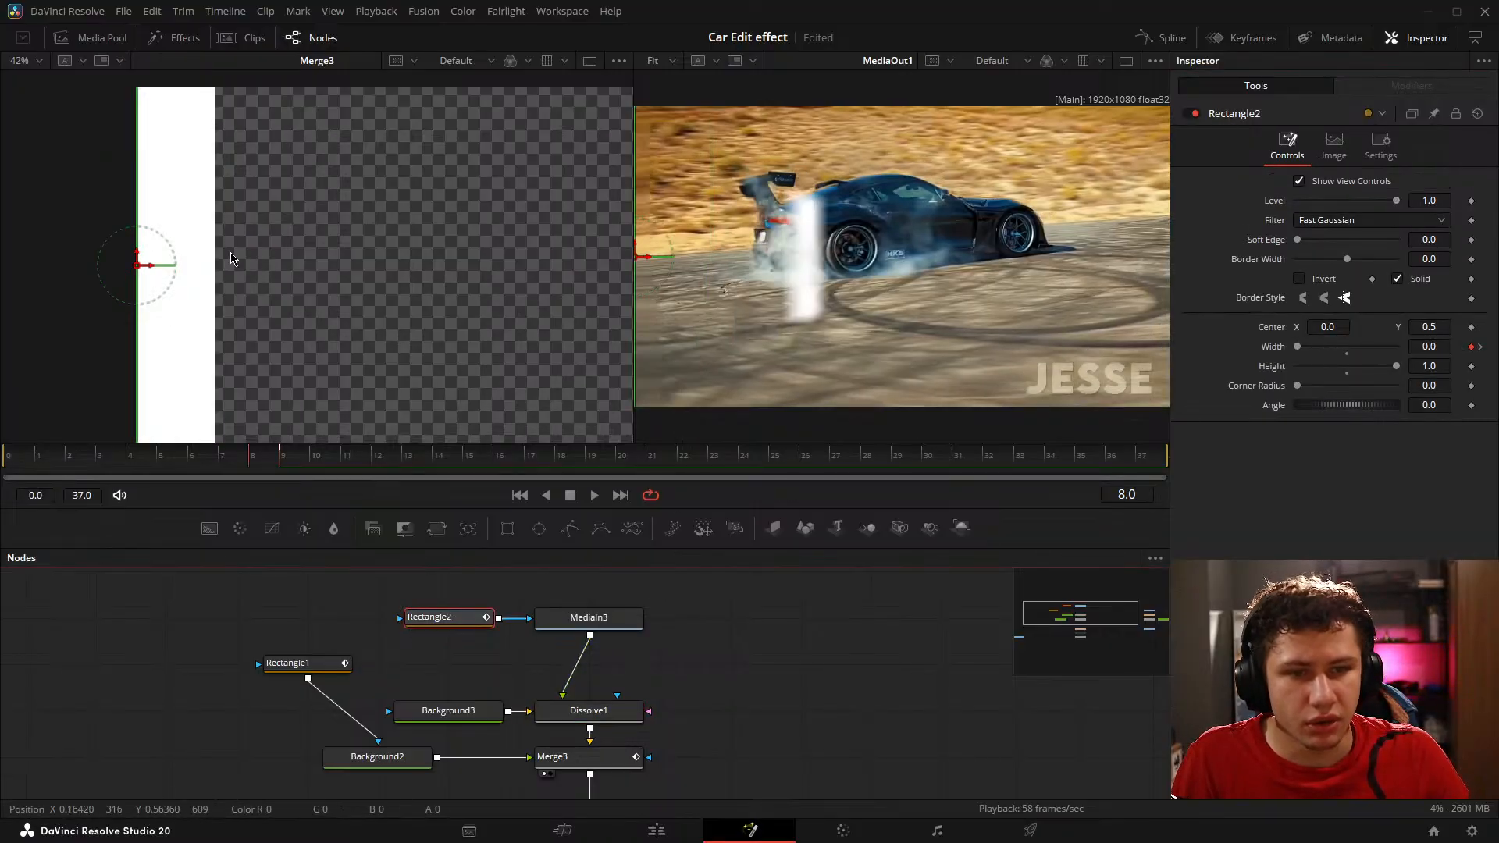
scroll(153, 266, "up", 2)
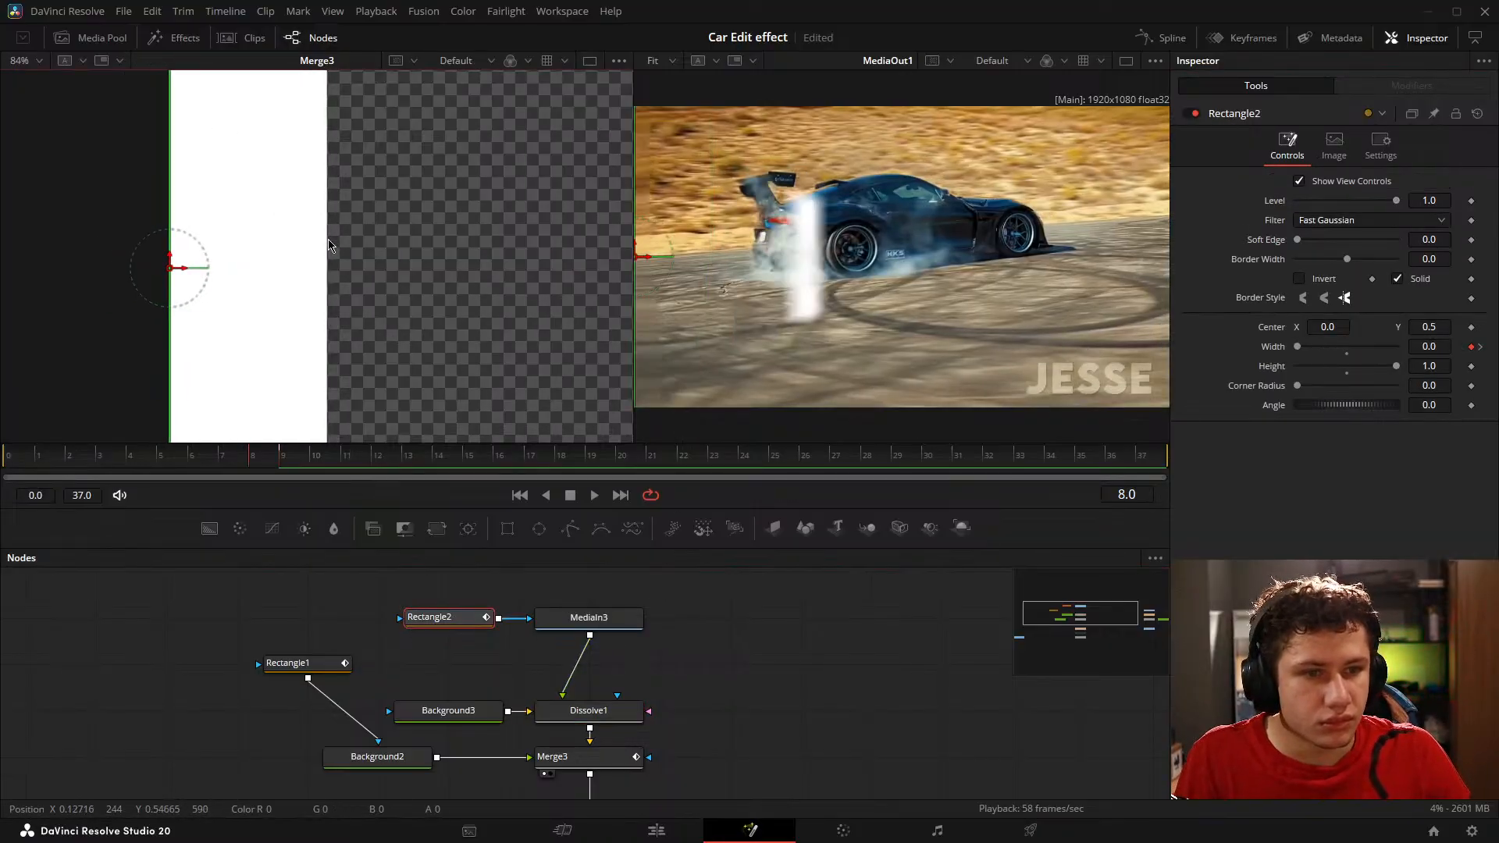
left_click_drag(328, 245, 328, 245)
key("ctrl+z")
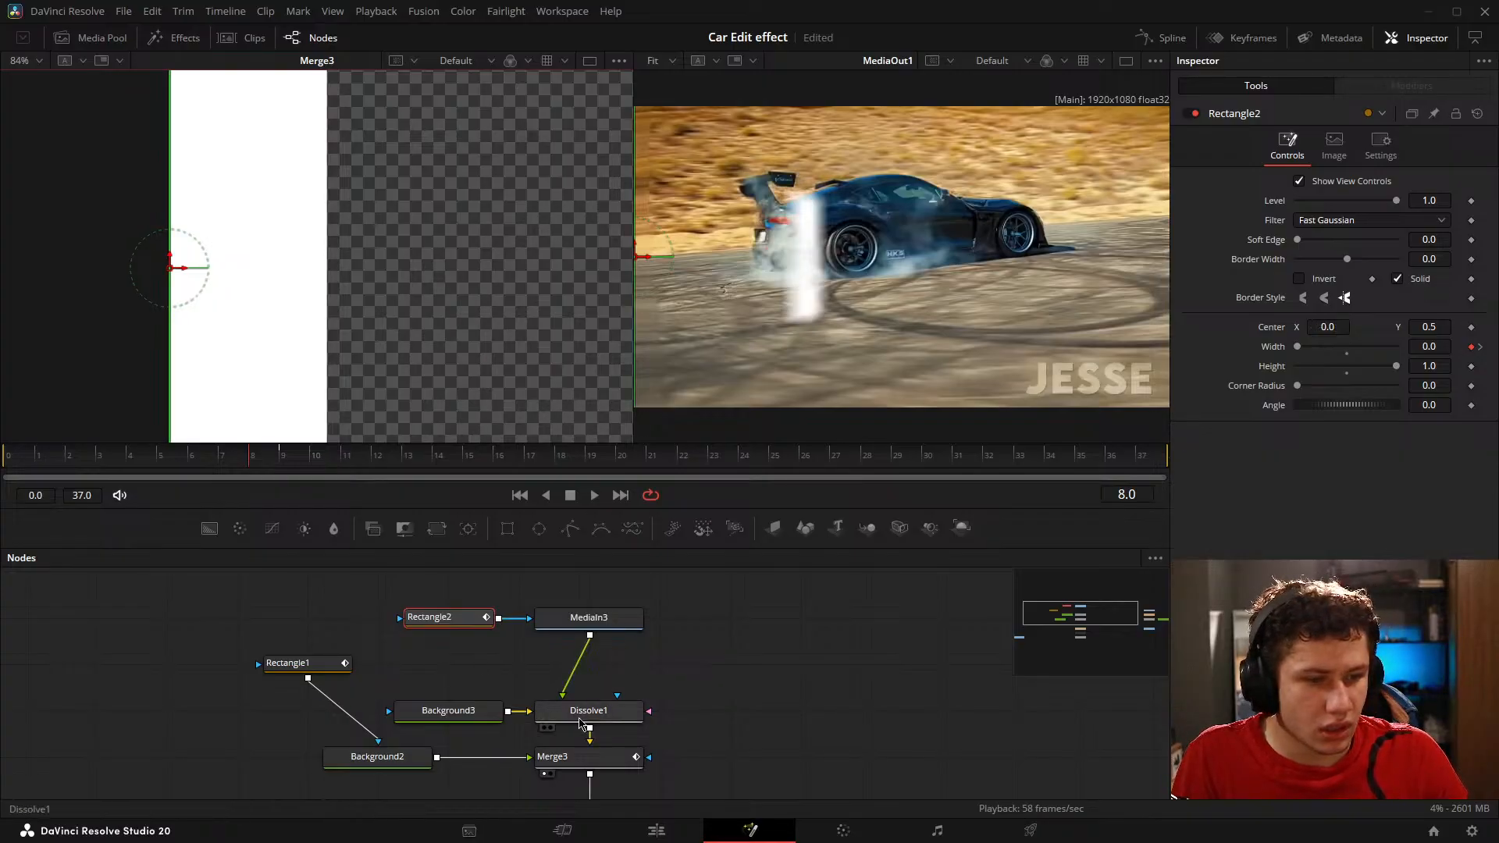
Step: Disconnect Rectangle2 from MediaIn3's effect mask and compare the Merge3 output on frames 8 and 9
left_click(591, 712)
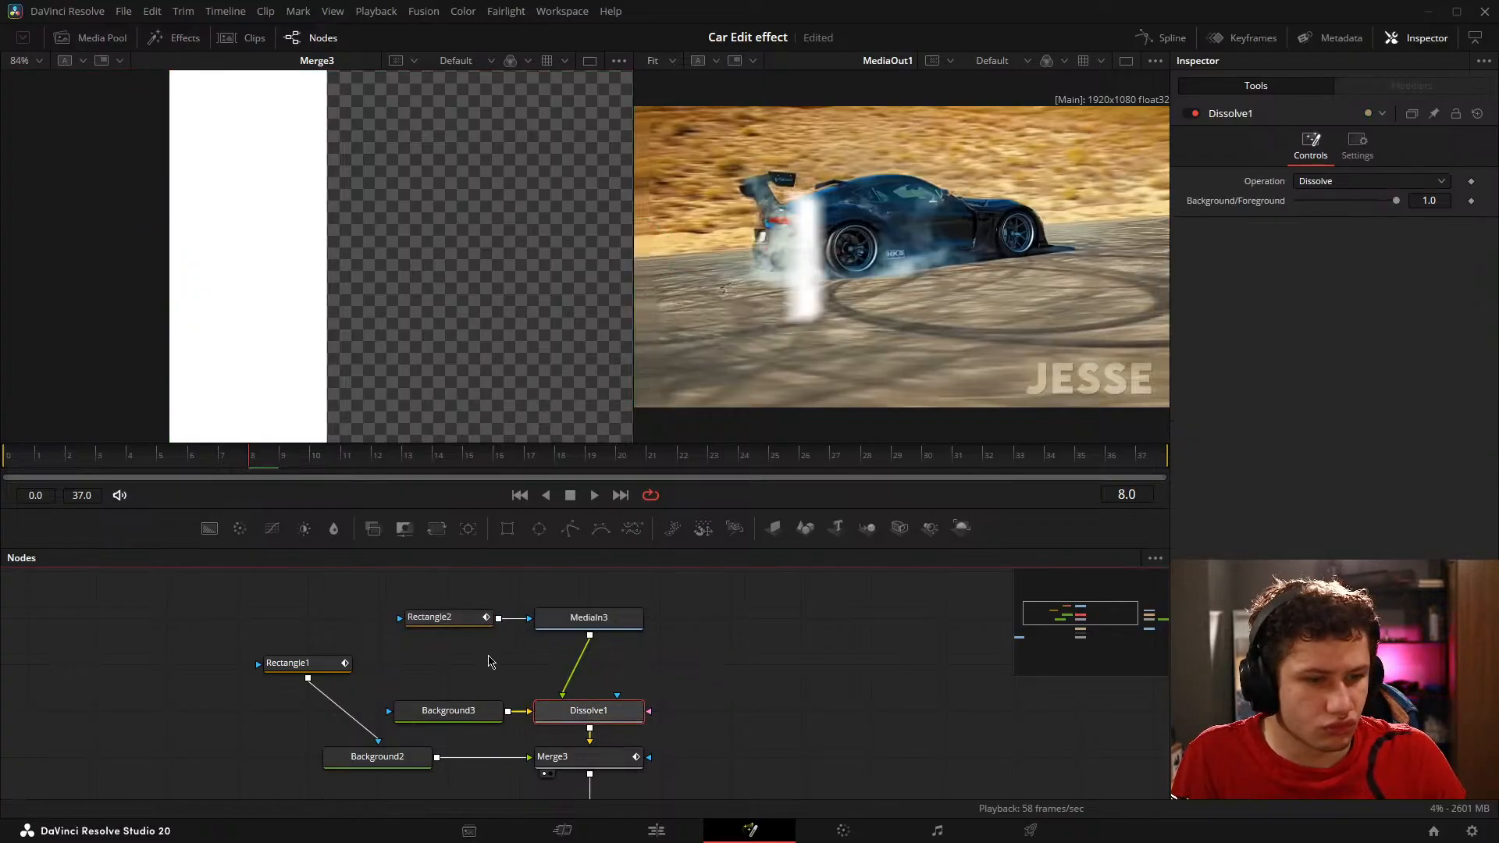
mouse_move(479, 621)
left_mouse_down()
mouse_move(408, 628)
mouse_move(471, 627)
left_mouse_up()
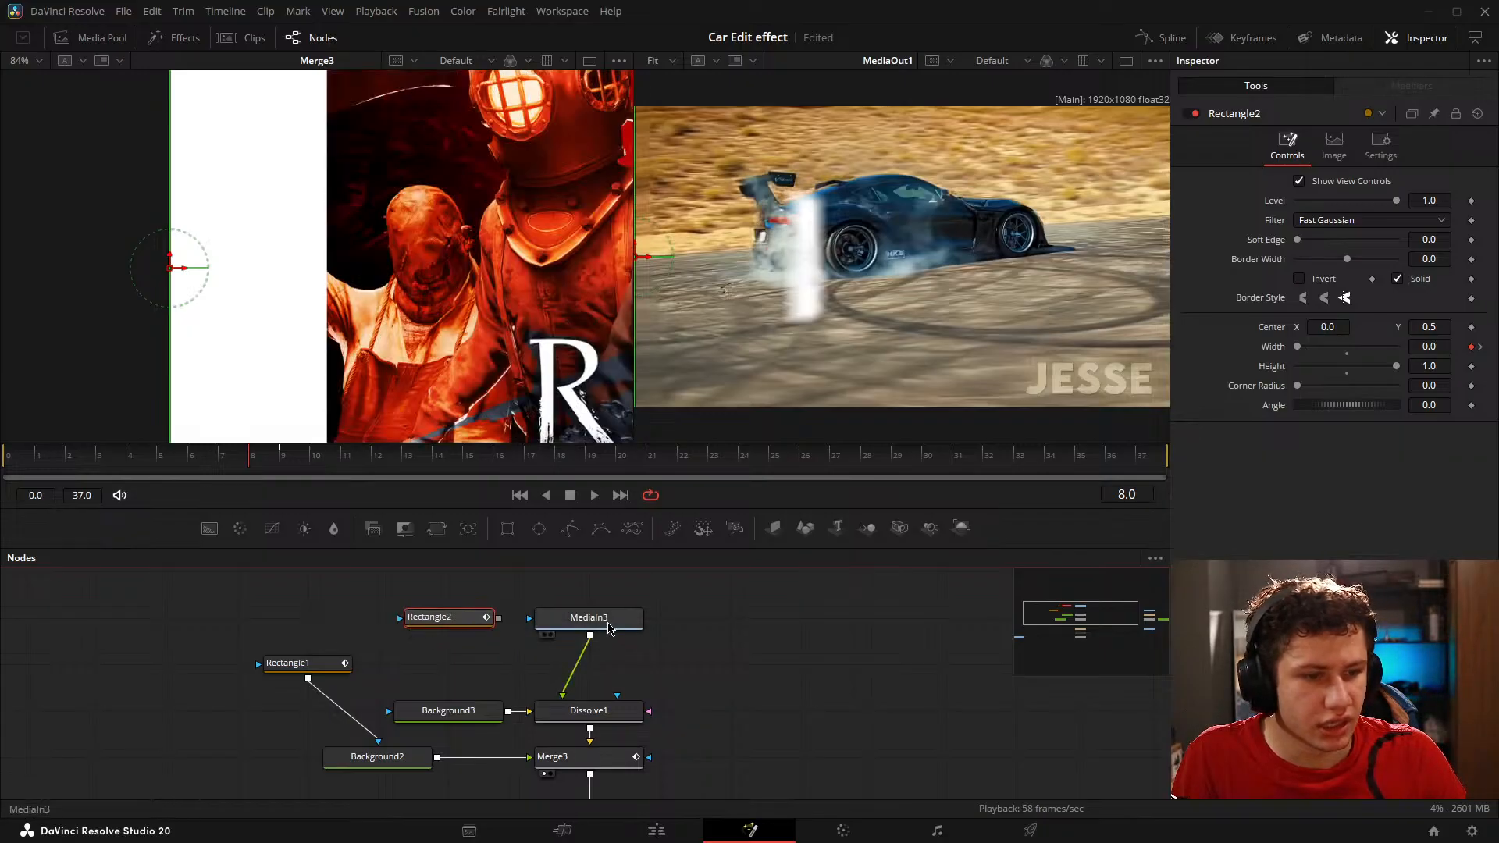
key("1")
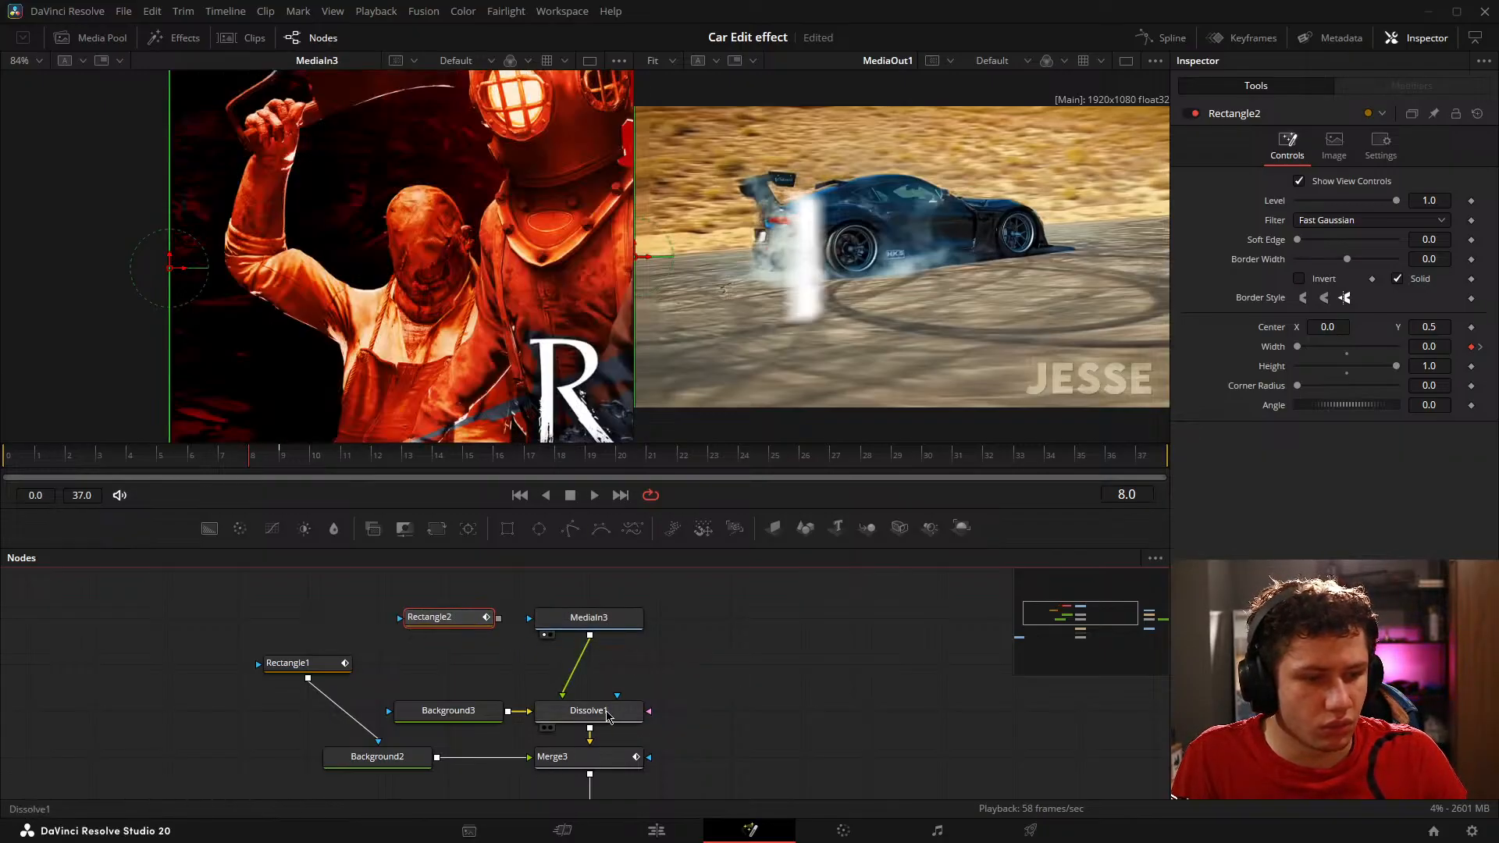
key("1")
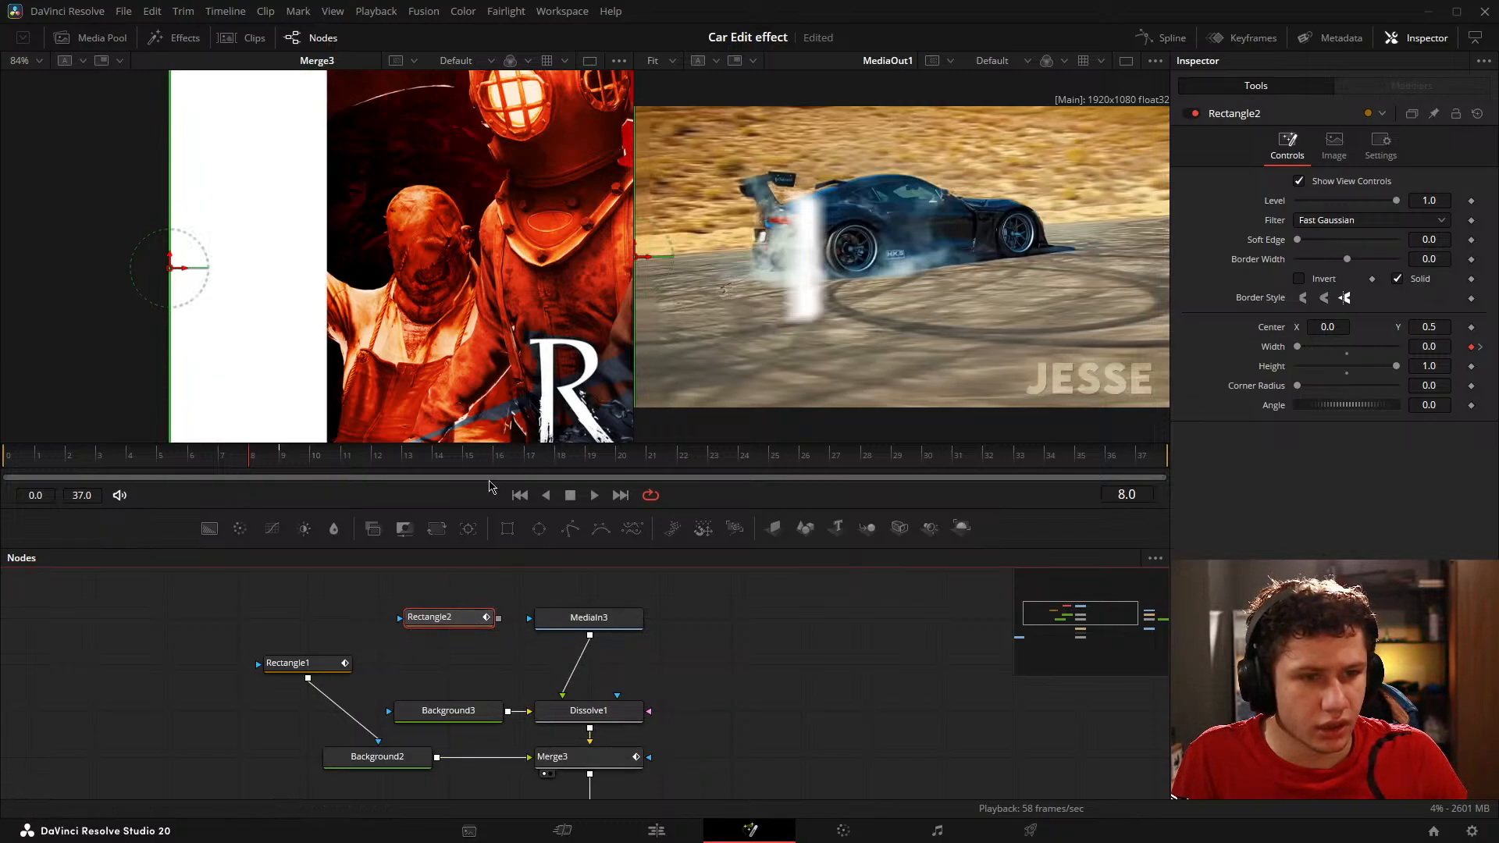
key("Right")
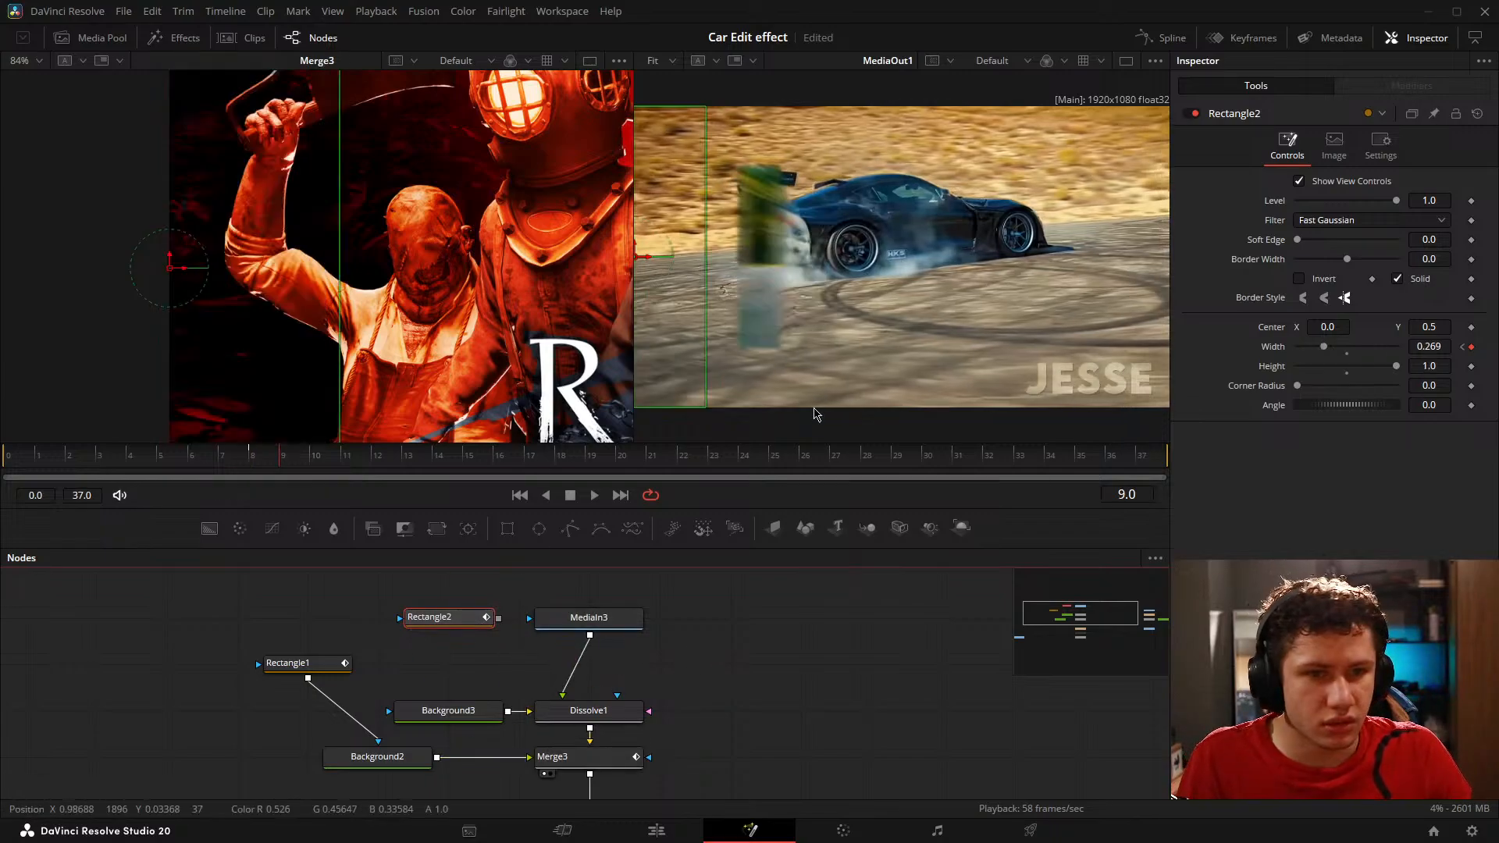
key("Left")
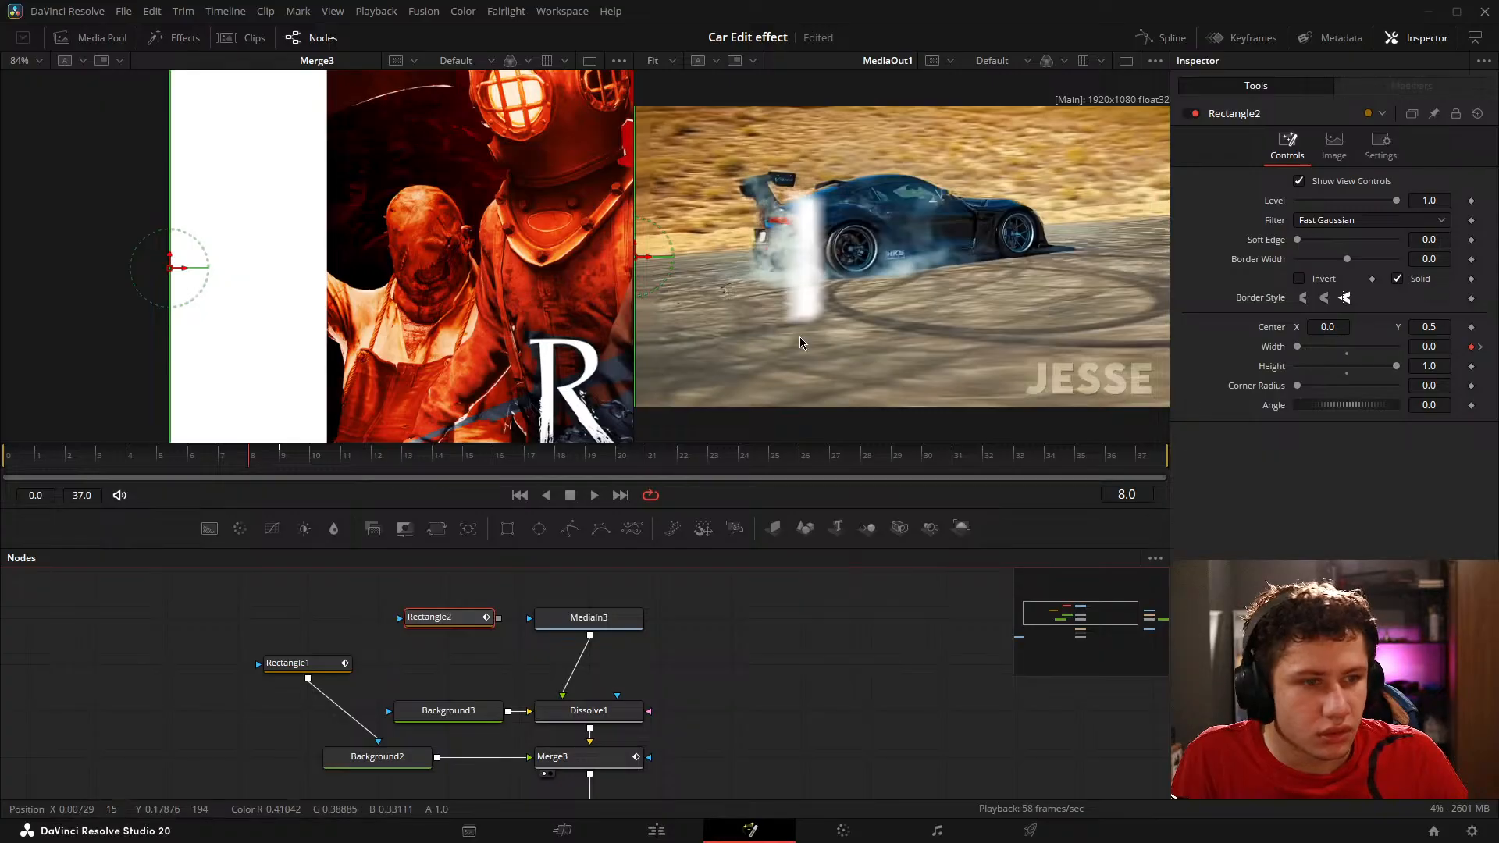
scroll(634, 642, "down", 3)
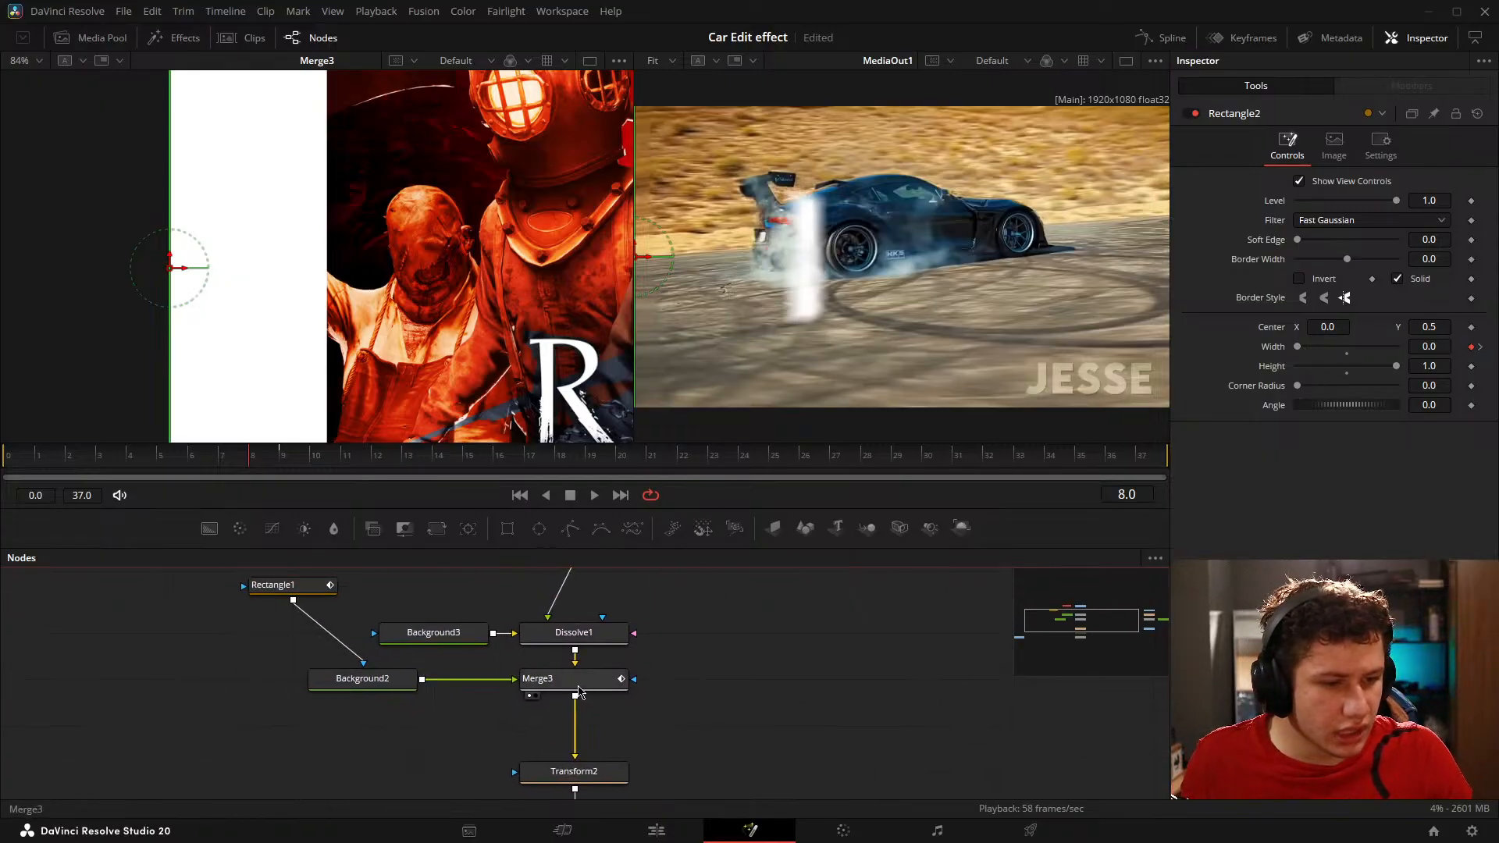
Step: Replace Merge3 with a new Merge node between Dissolve1 and Transform2, using Background2 as foreground, and display its output
left_click_drag(579, 692, 861, 692)
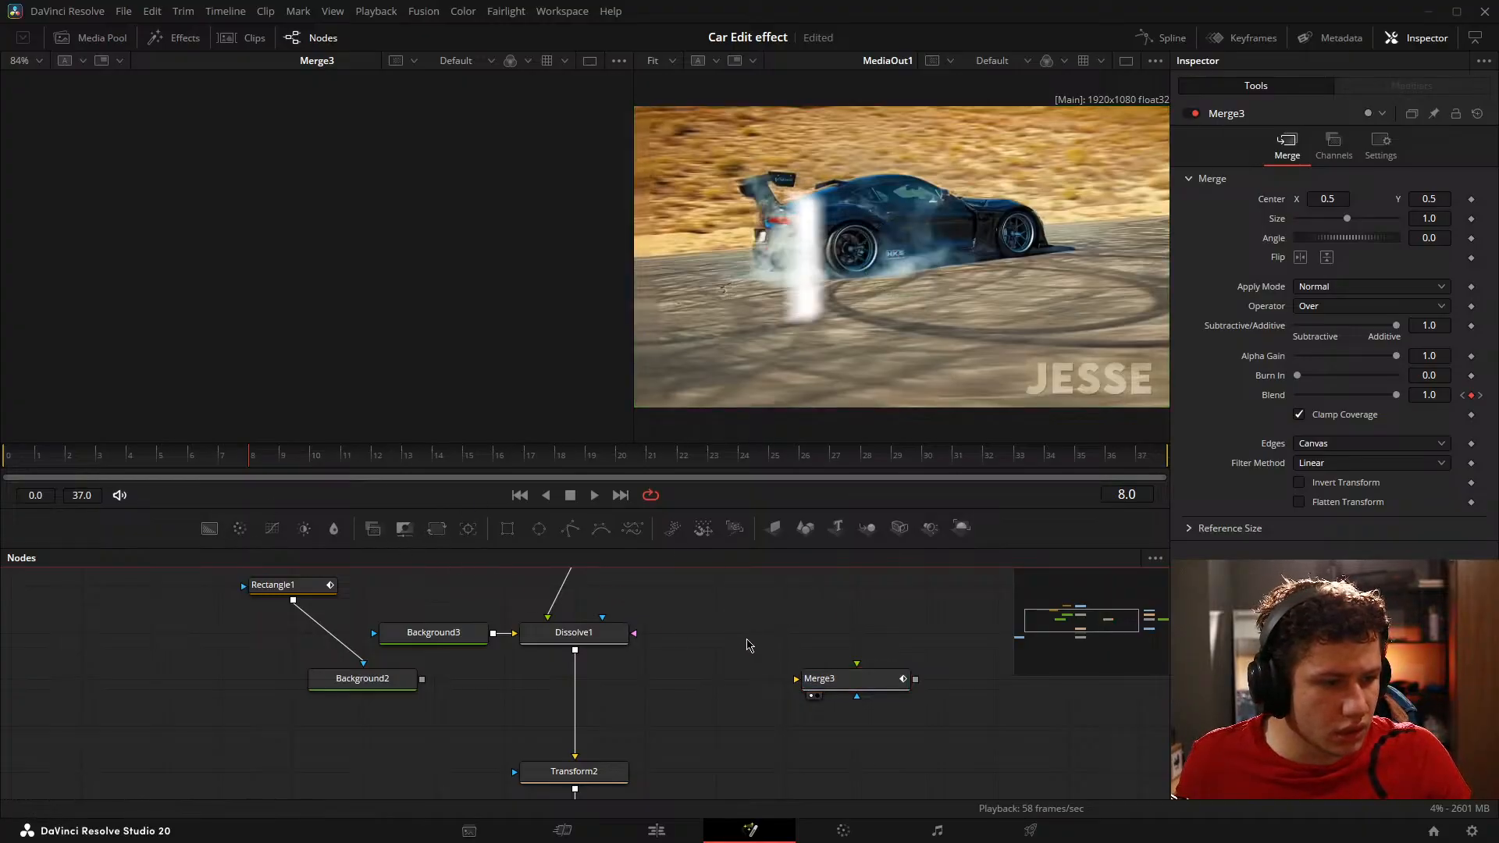
key("shift+space")
type("merge")
key("Return")
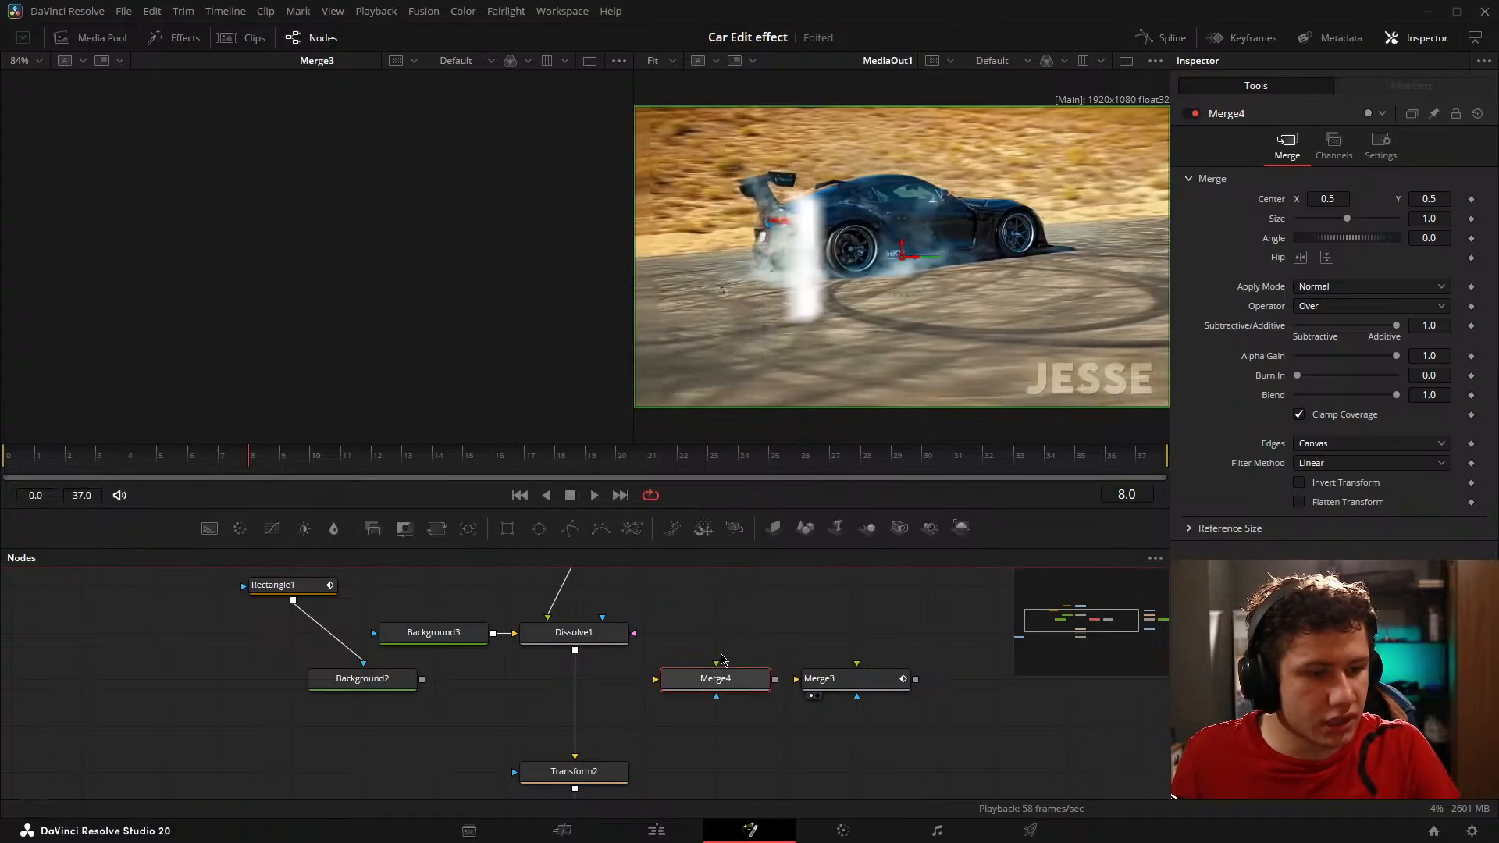
left_click_drag(725, 677, 575, 685)
left_click_drag(423, 680, 461, 364)
left_click_drag(648, 608, 536, 628)
Step: Step back and forth through frames 6 to 11 to examine the Merge4 output
key("Right")
key("Left")
key("Left")
key("Left")
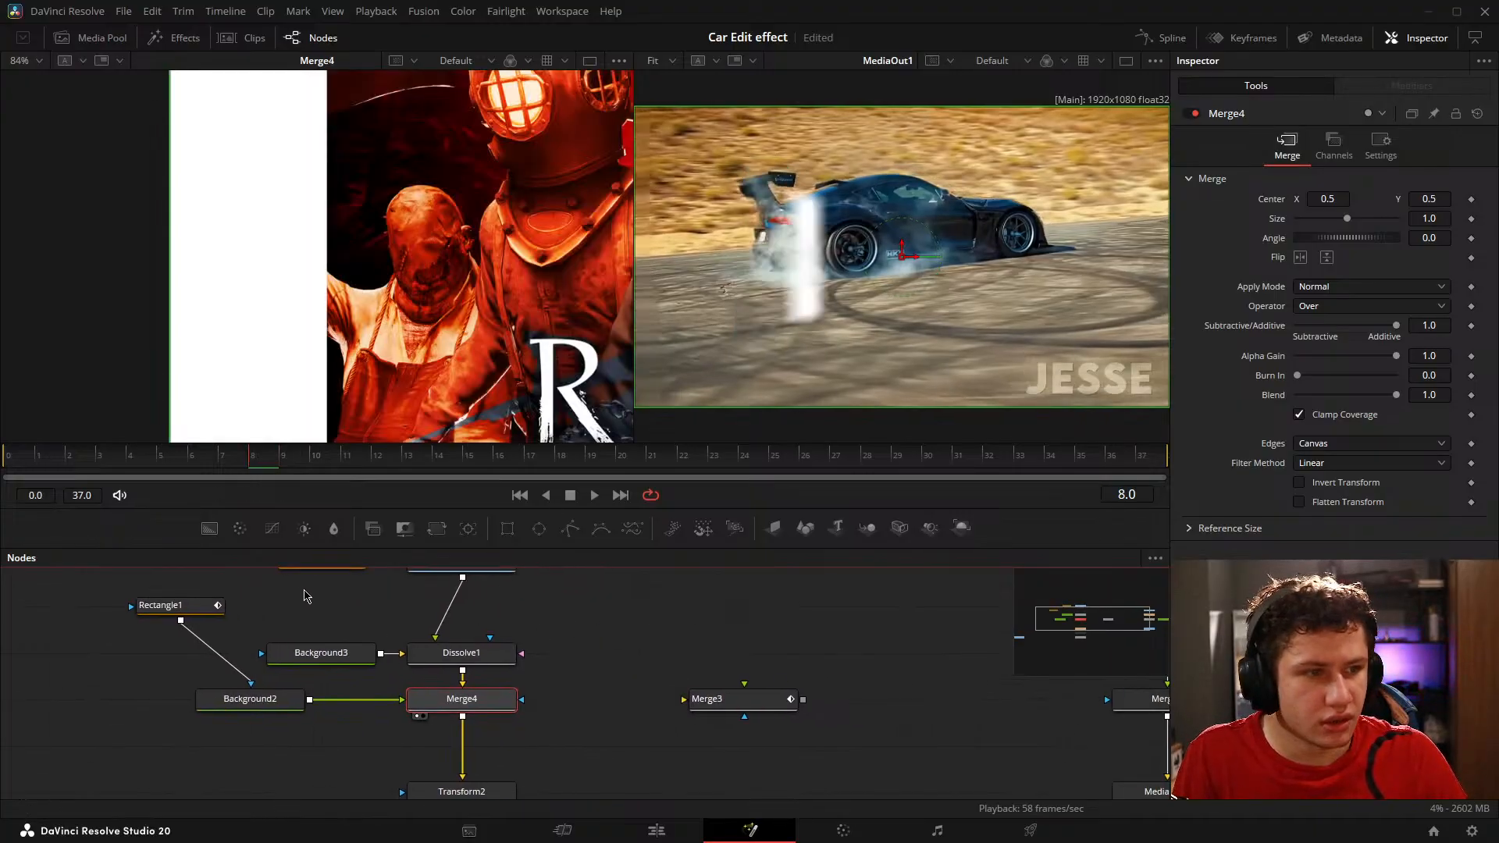
left_click_drag(370, 625, 412, 640)
key("Right")
key("Right")
key("Right")
key("Right")
key("Right")
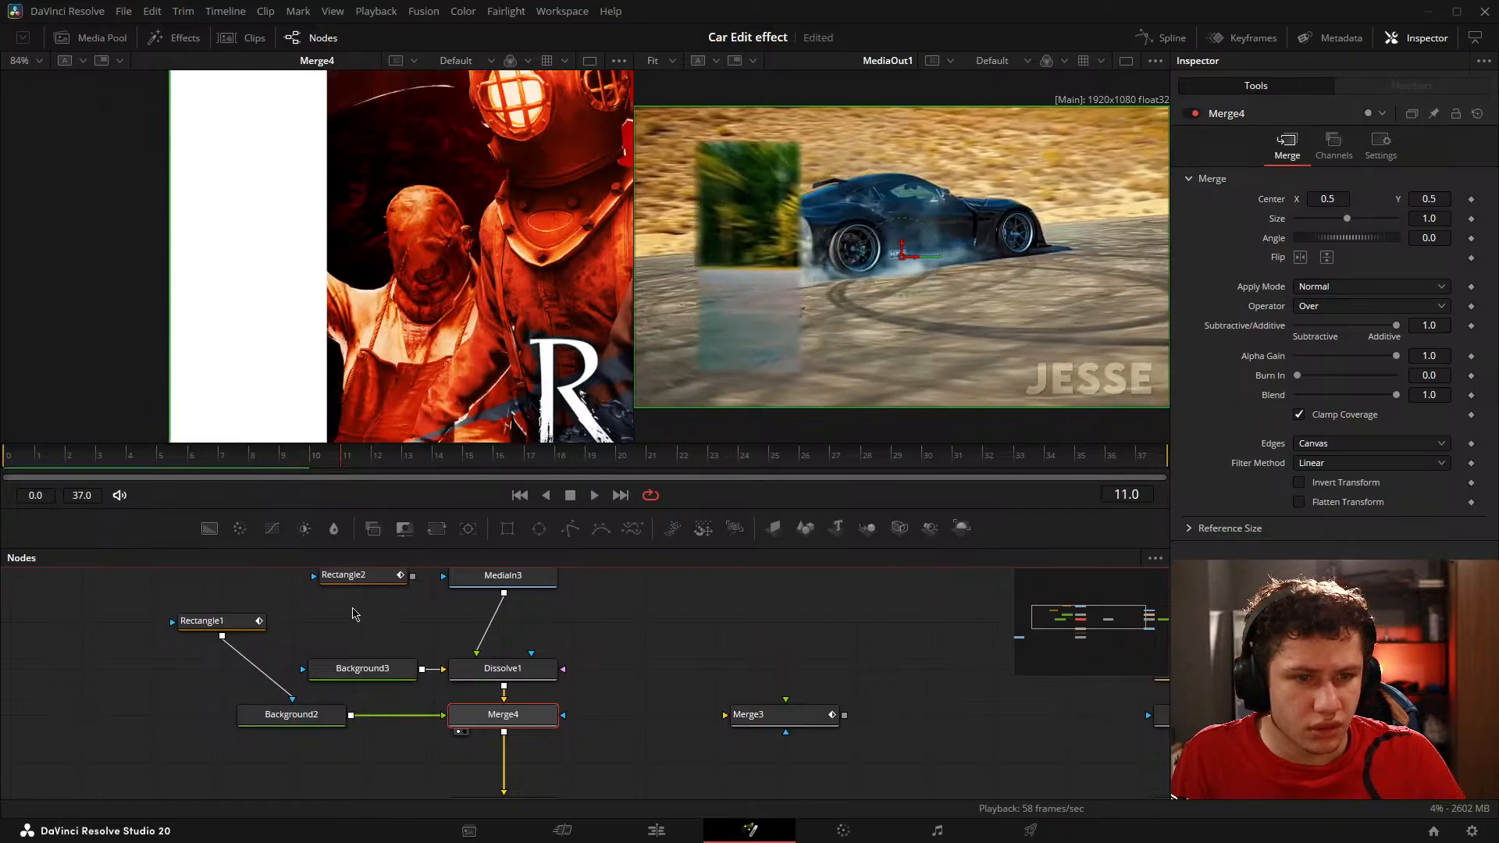
key("Left")
key("Left")
key("Left")
key("Left")
key("Left")
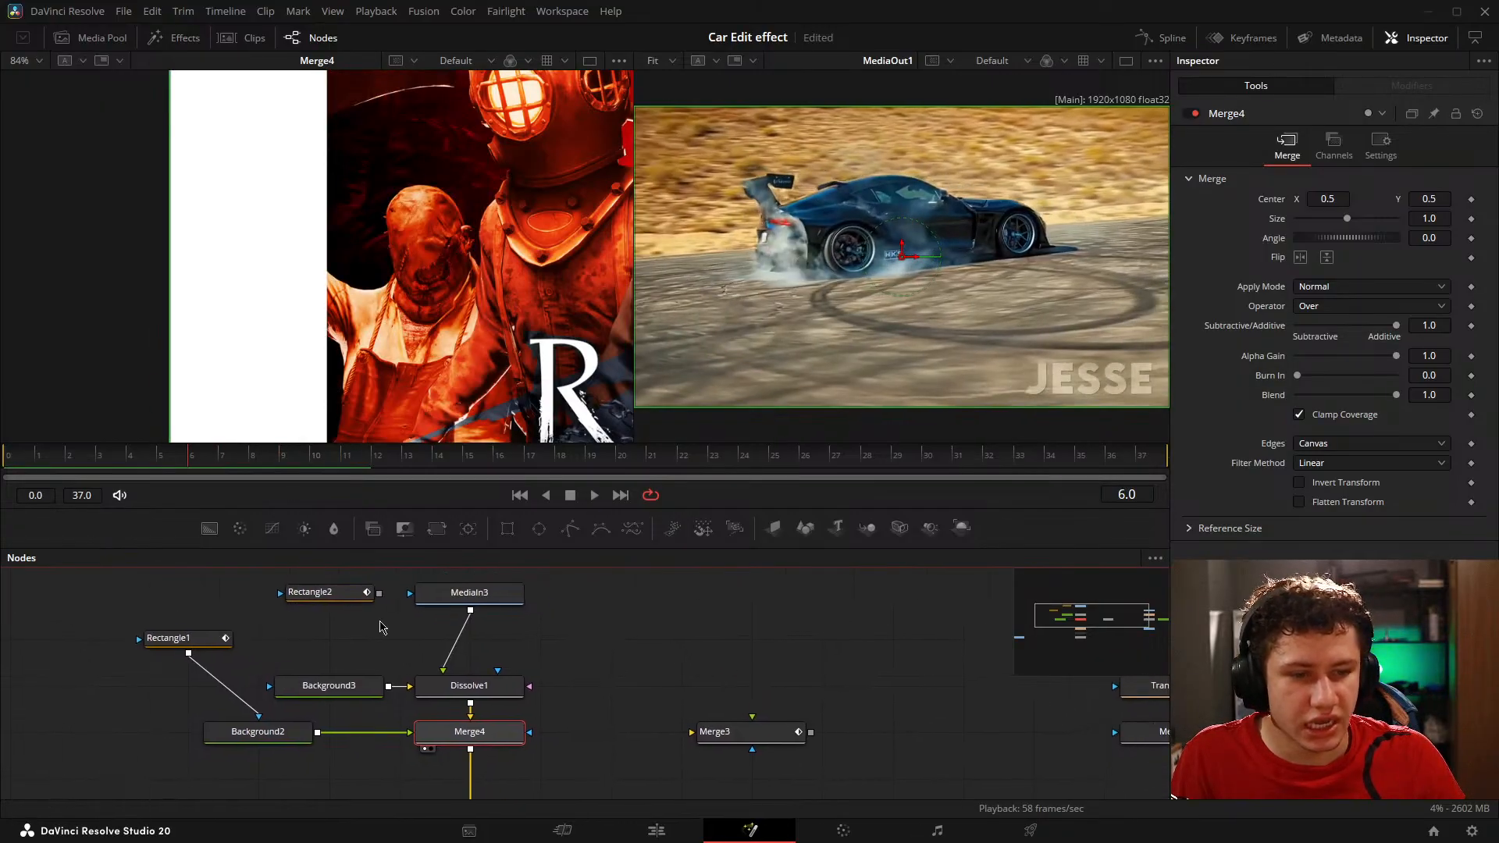
Step: Set Rectangle2's Width keyframe on frame 9 to 0.247, aligning its edge with the white bar's edge
left_click_drag(383, 581, 350, 597)
left_click(351, 595)
key("Right")
key("Right")
key("Right")
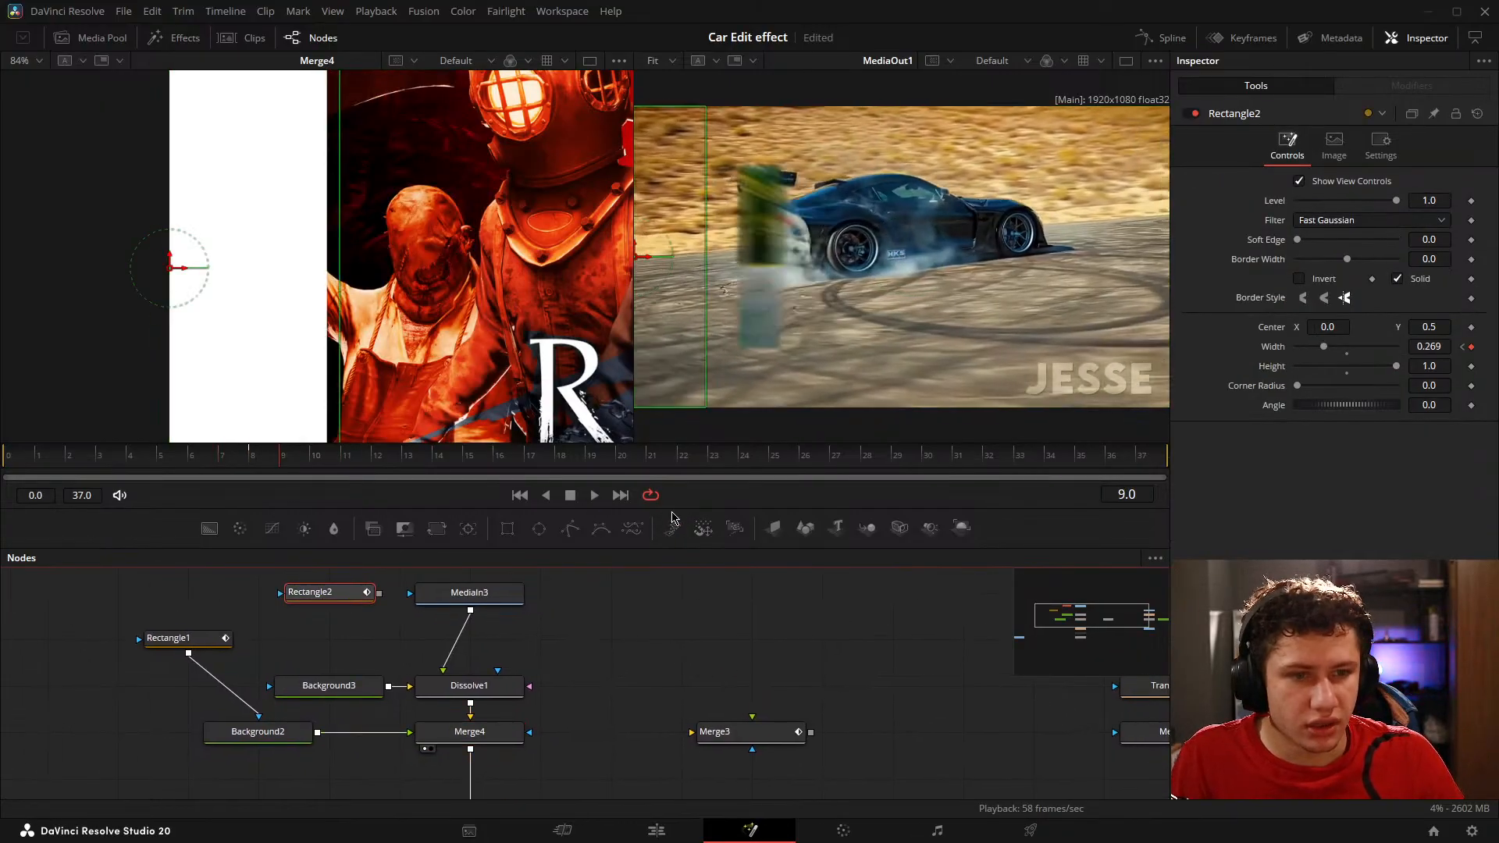
key("Right")
key("Left")
key("Left")
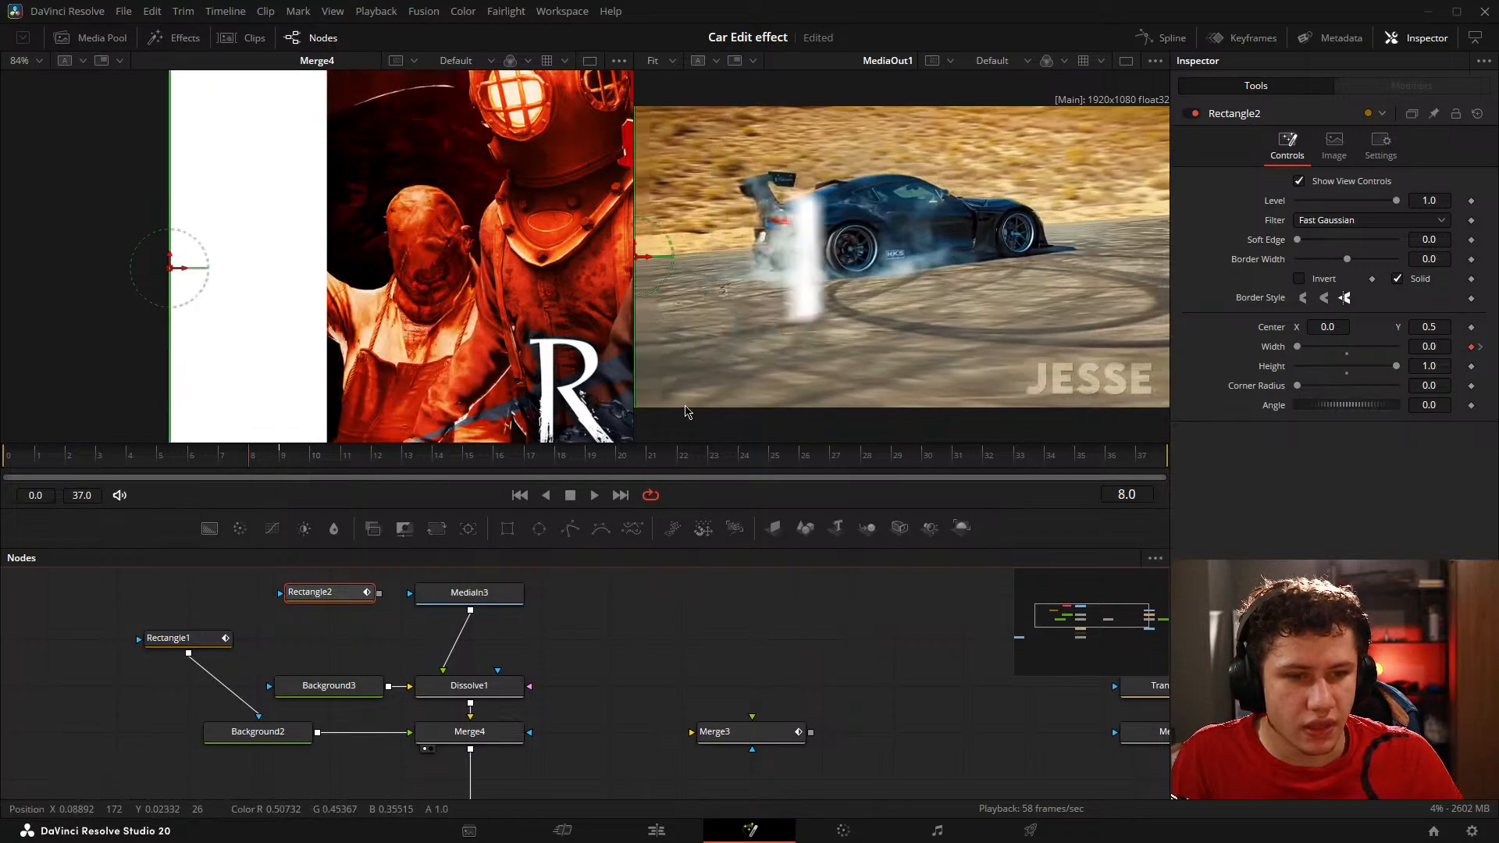
key("Right")
key("Right")
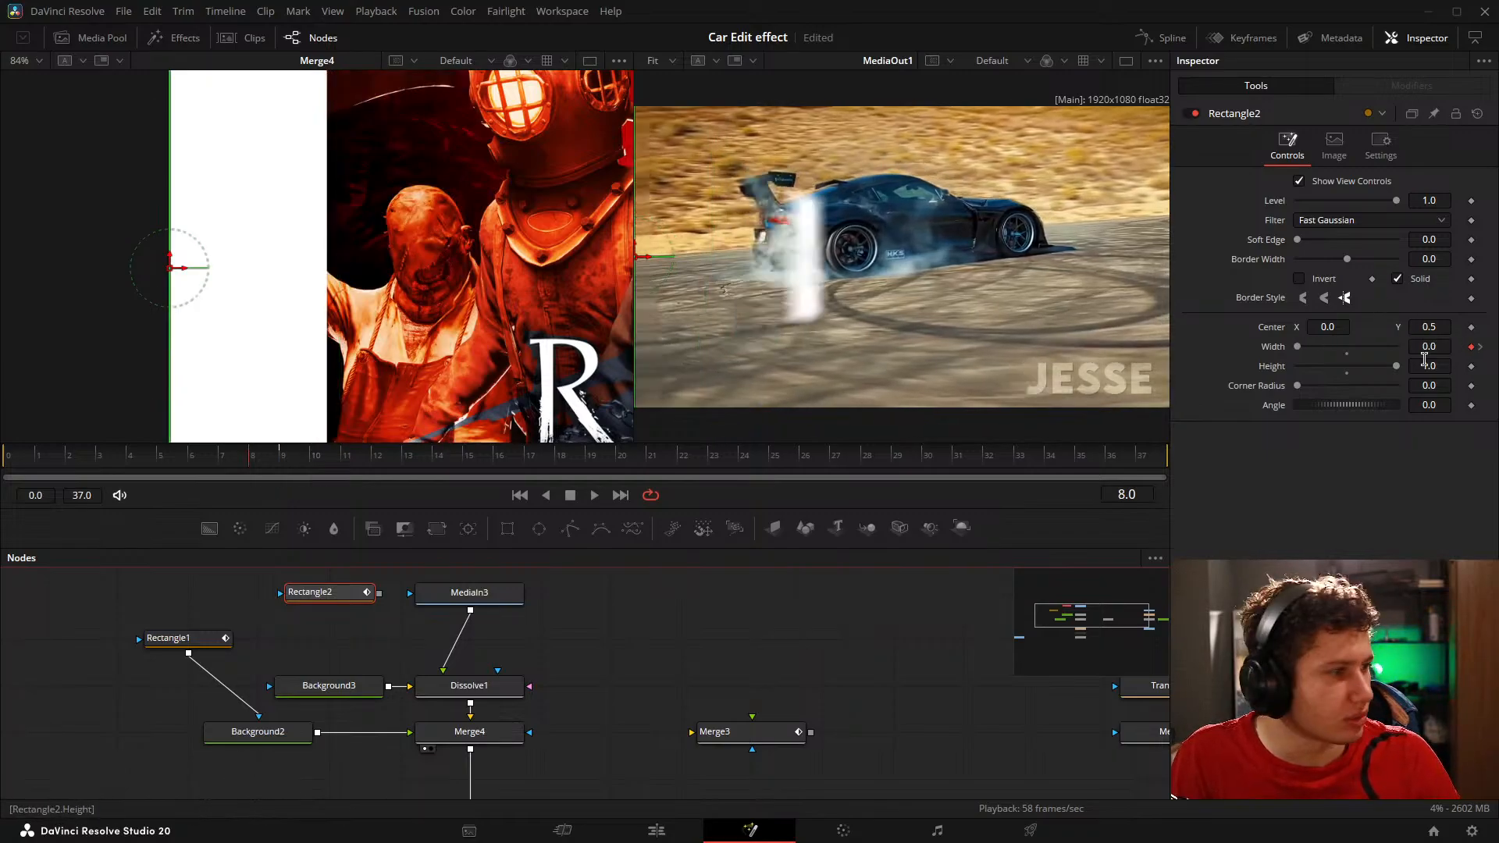
key("Left")
left_click_drag(1430, 347, 1413, 347)
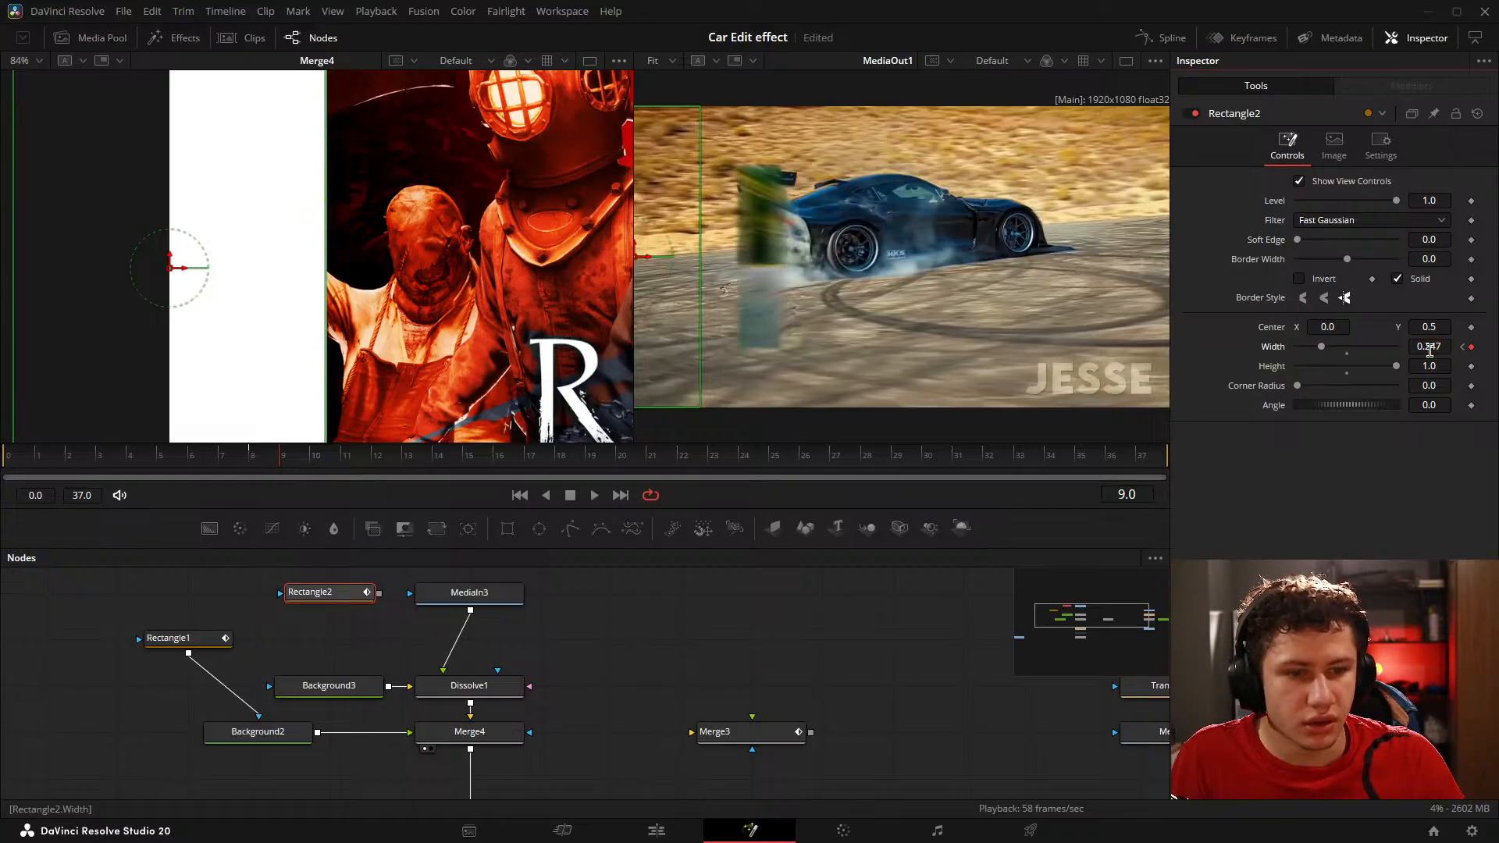
Step: Add a Width keyframe of 0.251 to Rectangle2 on frame 10
key("Right")
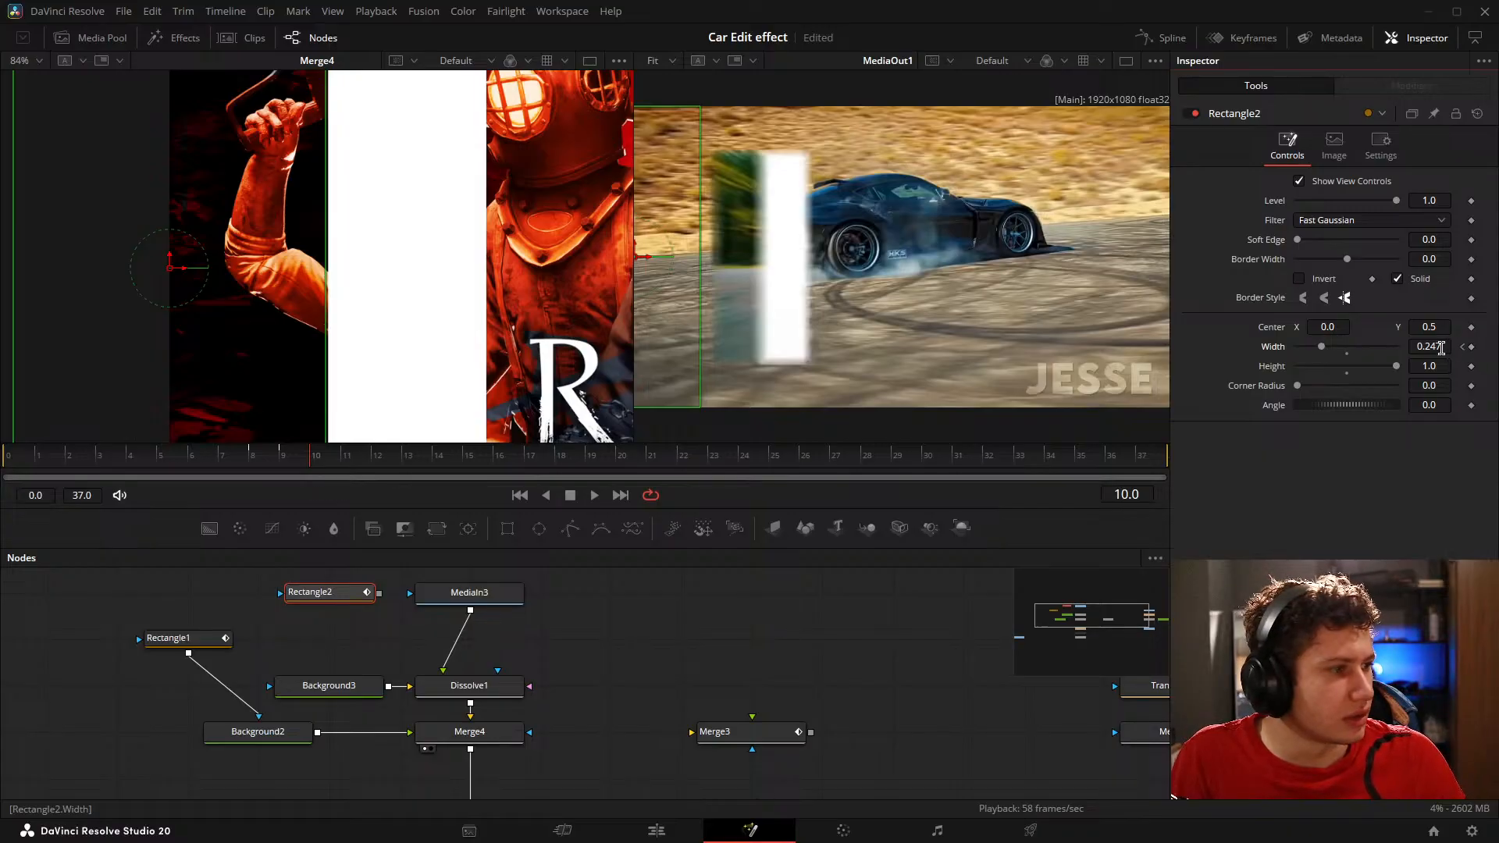
key("Left")
key("Right")
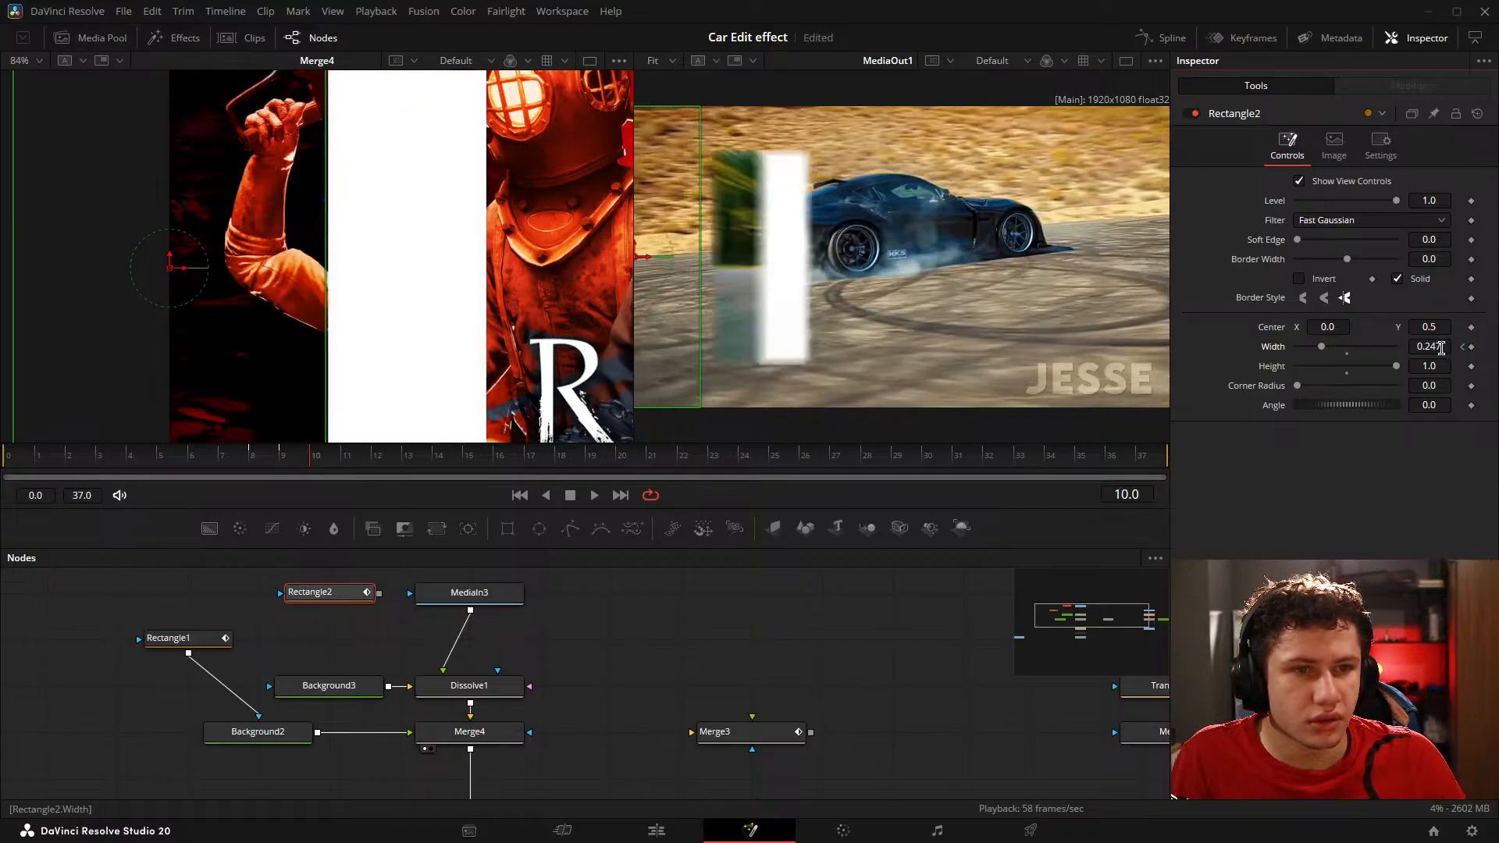
left_click_drag(1442, 349, 1443, 348)
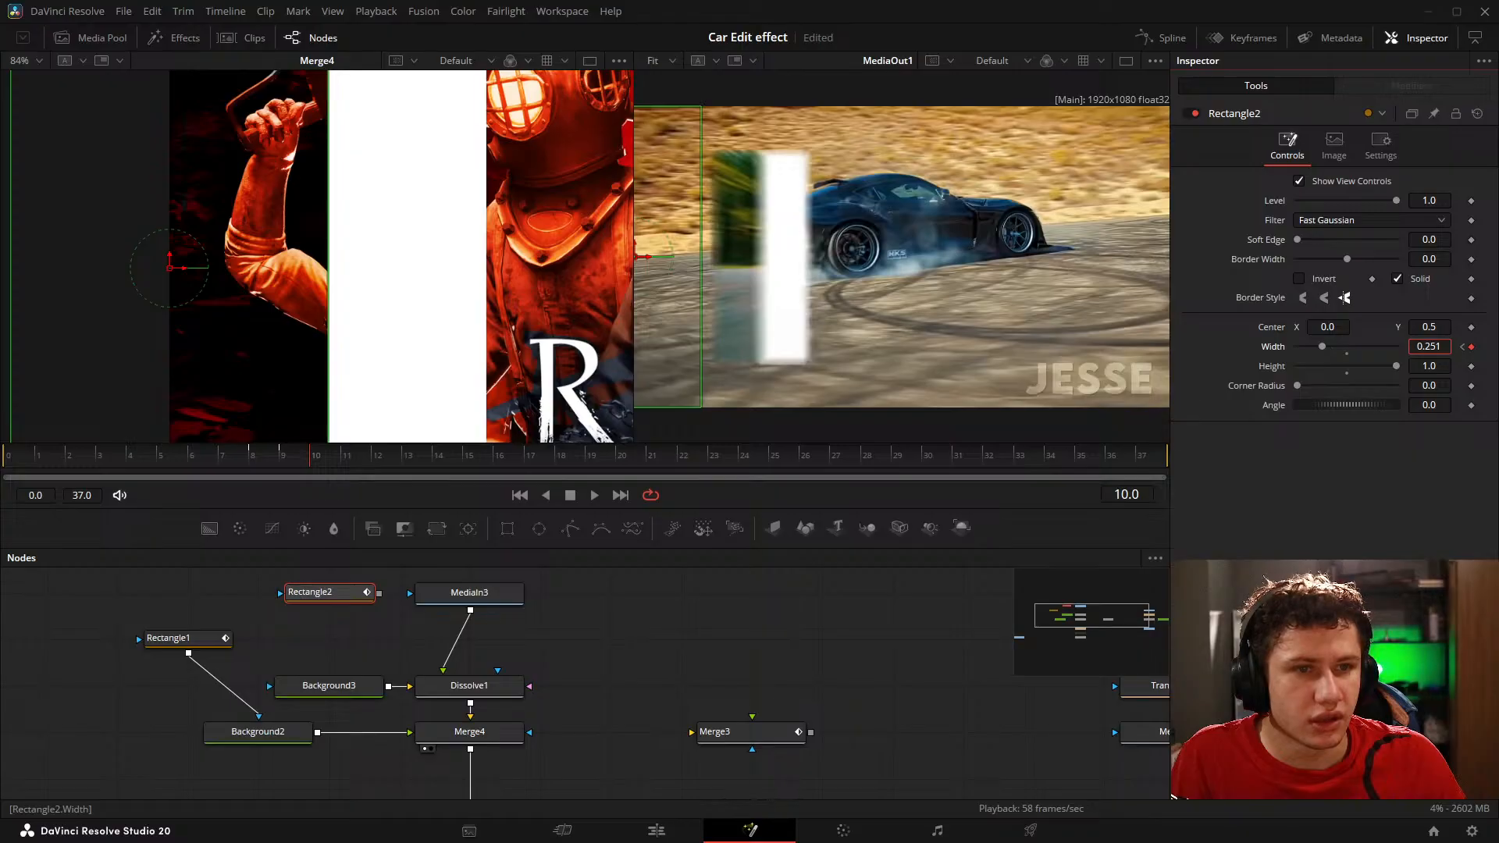
Step: Step between frames 8, 9 and 10 to compare Rectangle2's Width keyframes with the white bar's edge
key("Left")
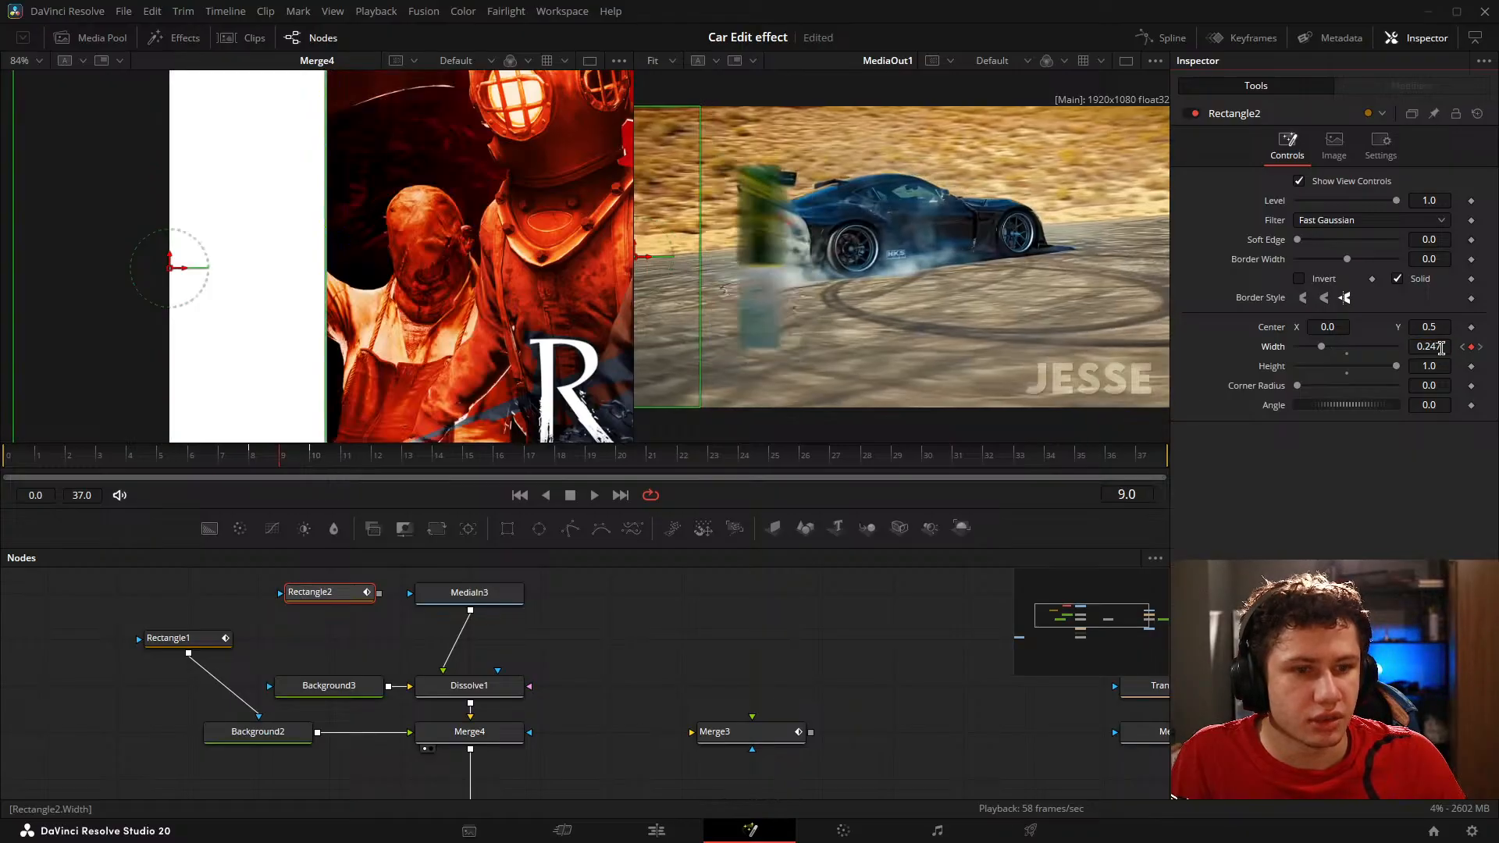
key("Right")
key("Left")
key("Right")
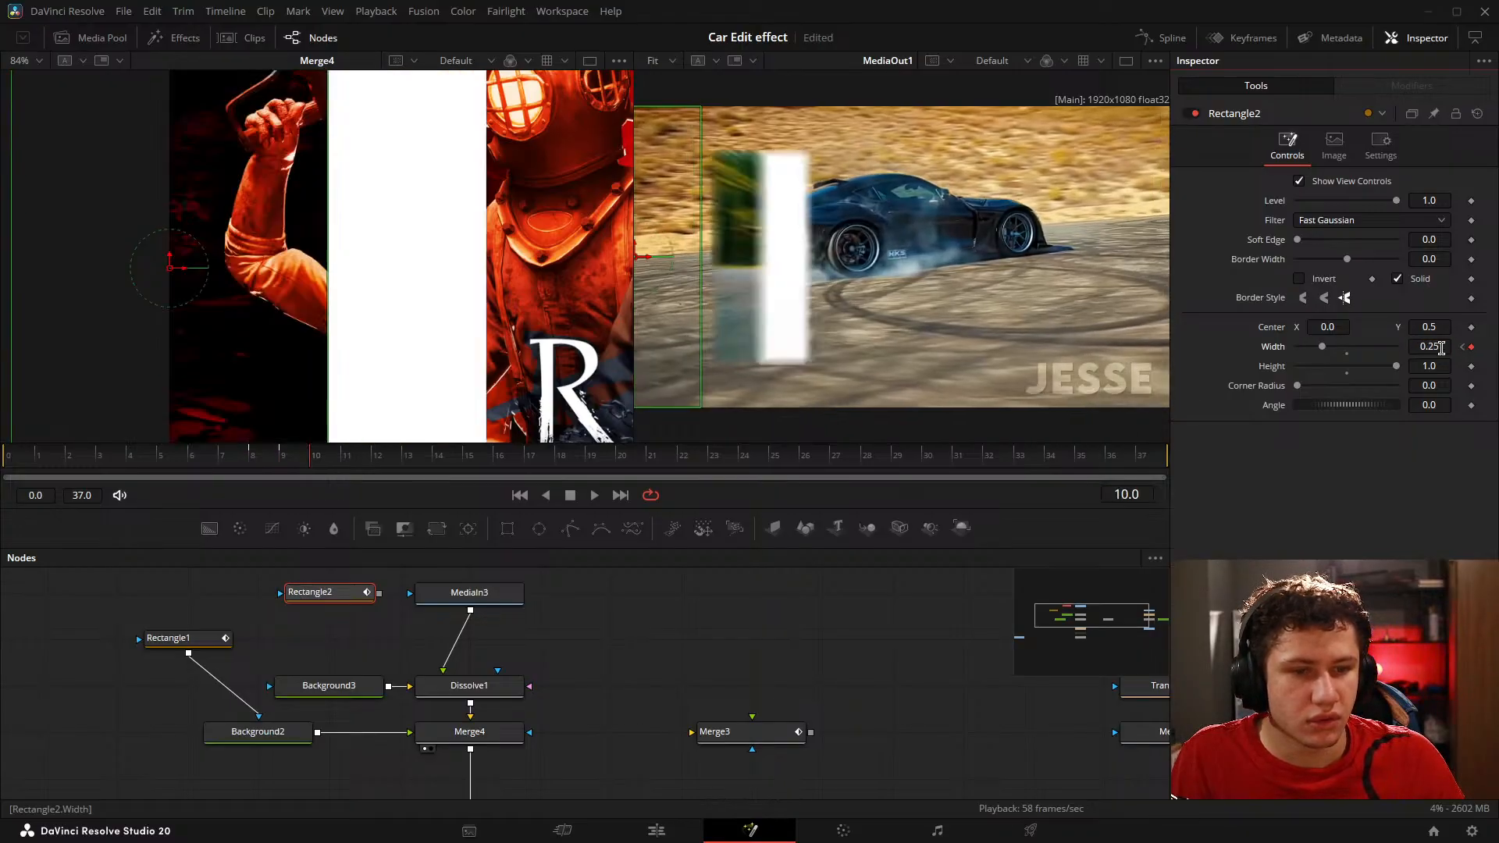
key("Left")
key("Left")
Step: Insert Merge3 between Merge4 and Transform2 and feed it a new Background node
left_click_drag(598, 677, 671, 615)
left_click_drag(832, 666, 544, 730)
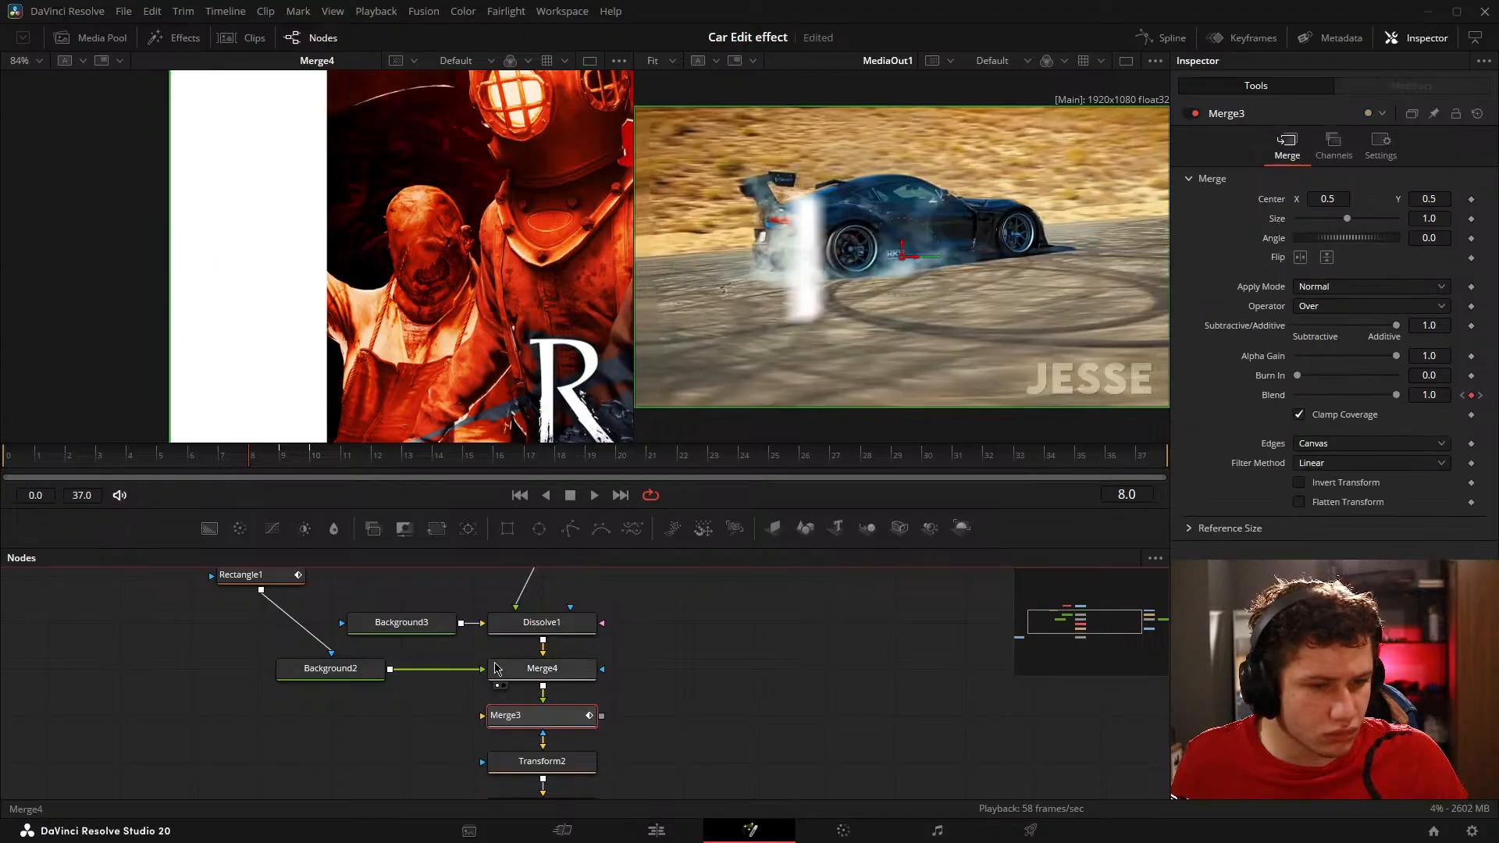
left_click_drag(209, 528, 547, 759)
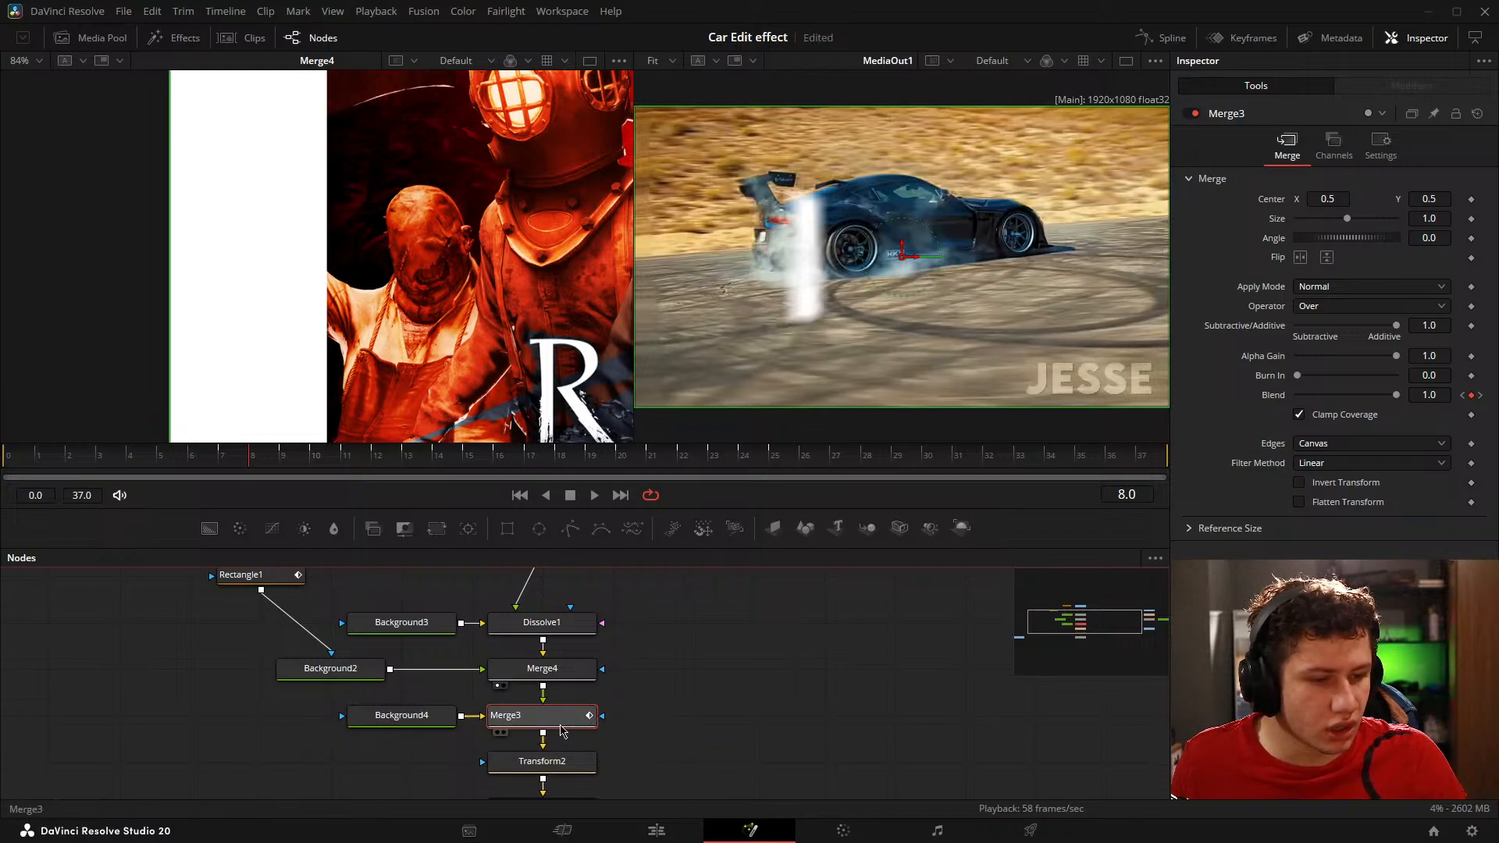
Step: Display Merge3's output and step through frames 8 to 11 to examine its keyframed blend
left_click(229, 467)
left_click_drag(229, 467, 279, 468)
key("Right")
key("Right")
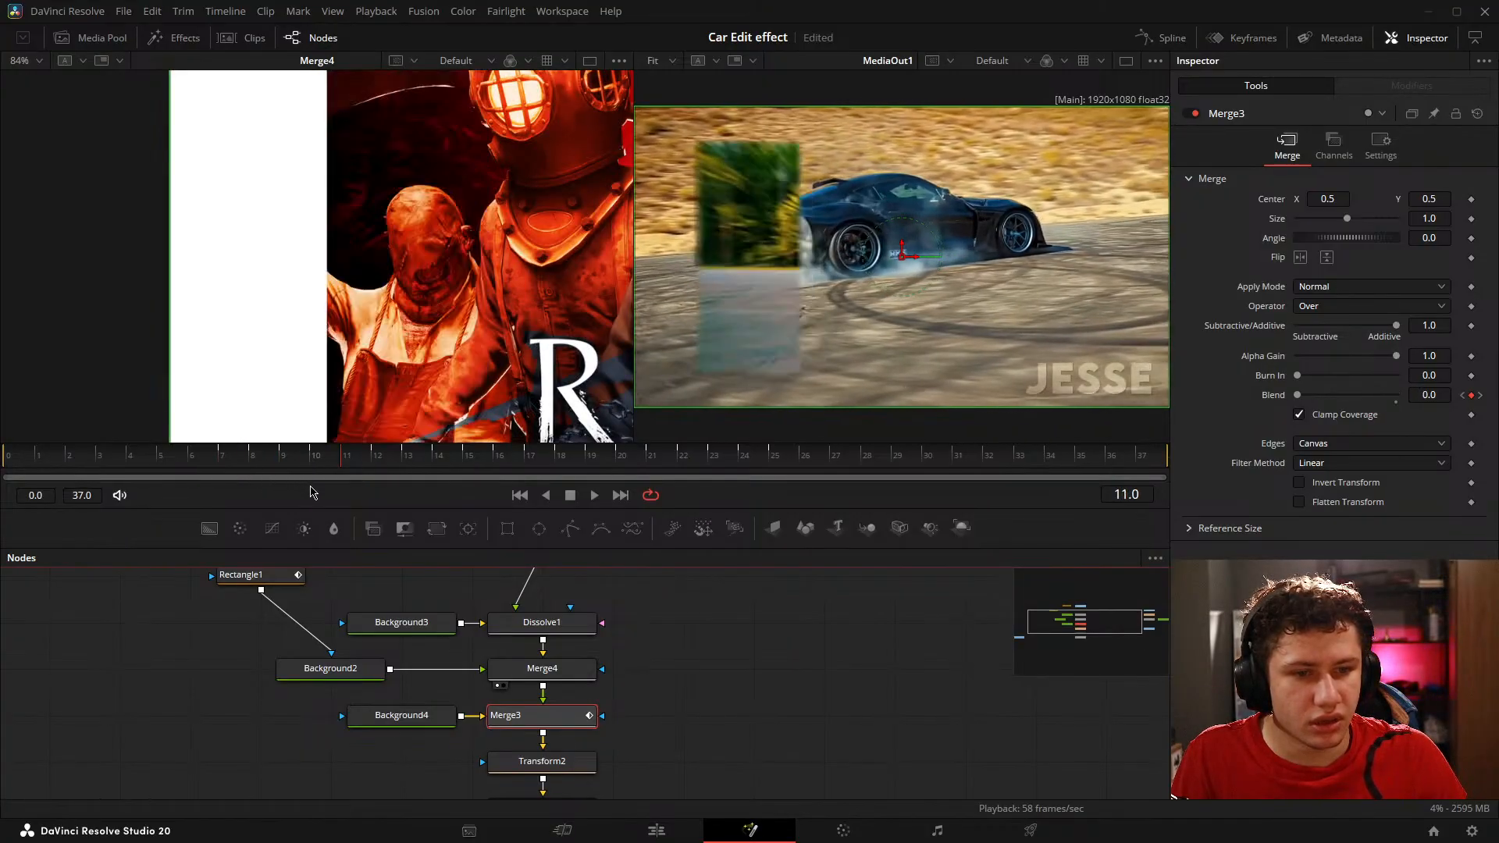
left_click_drag(703, 697, 754, 688)
key("Left")
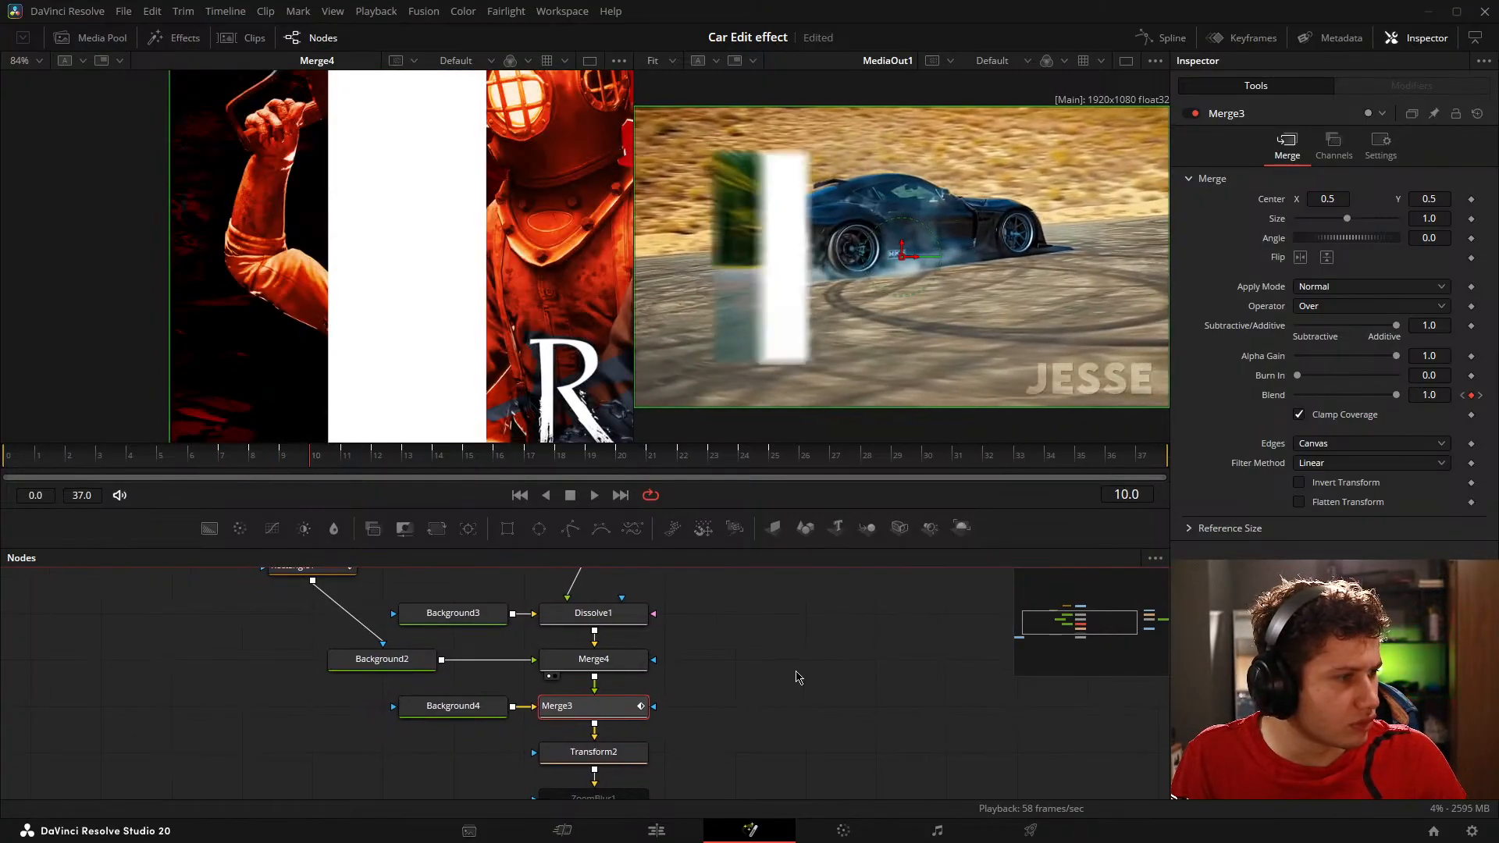
left_click_drag(606, 707, 376, 286)
key("Left")
key("Left")
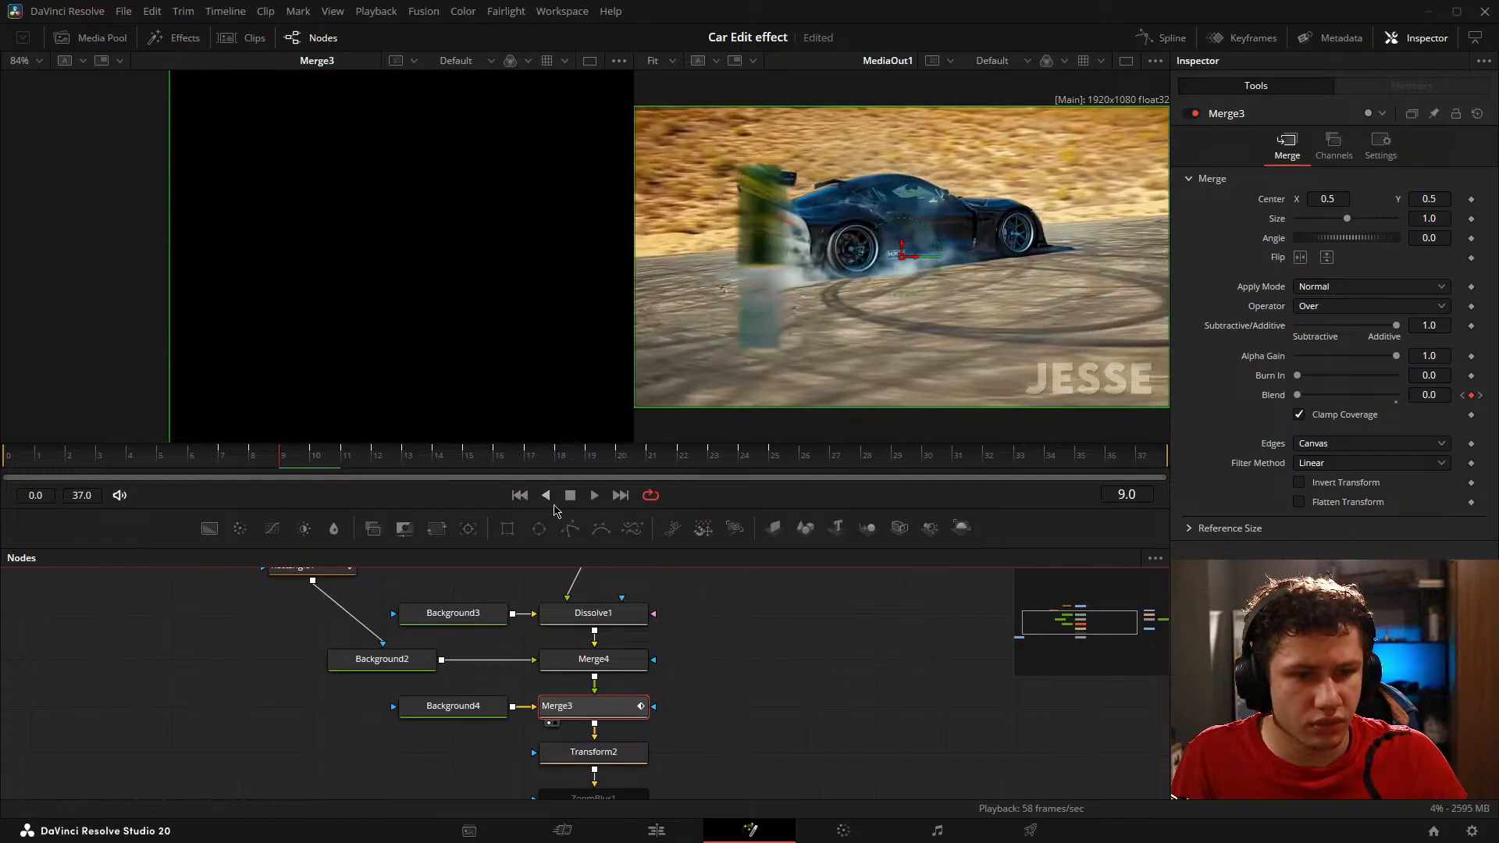
key("Right")
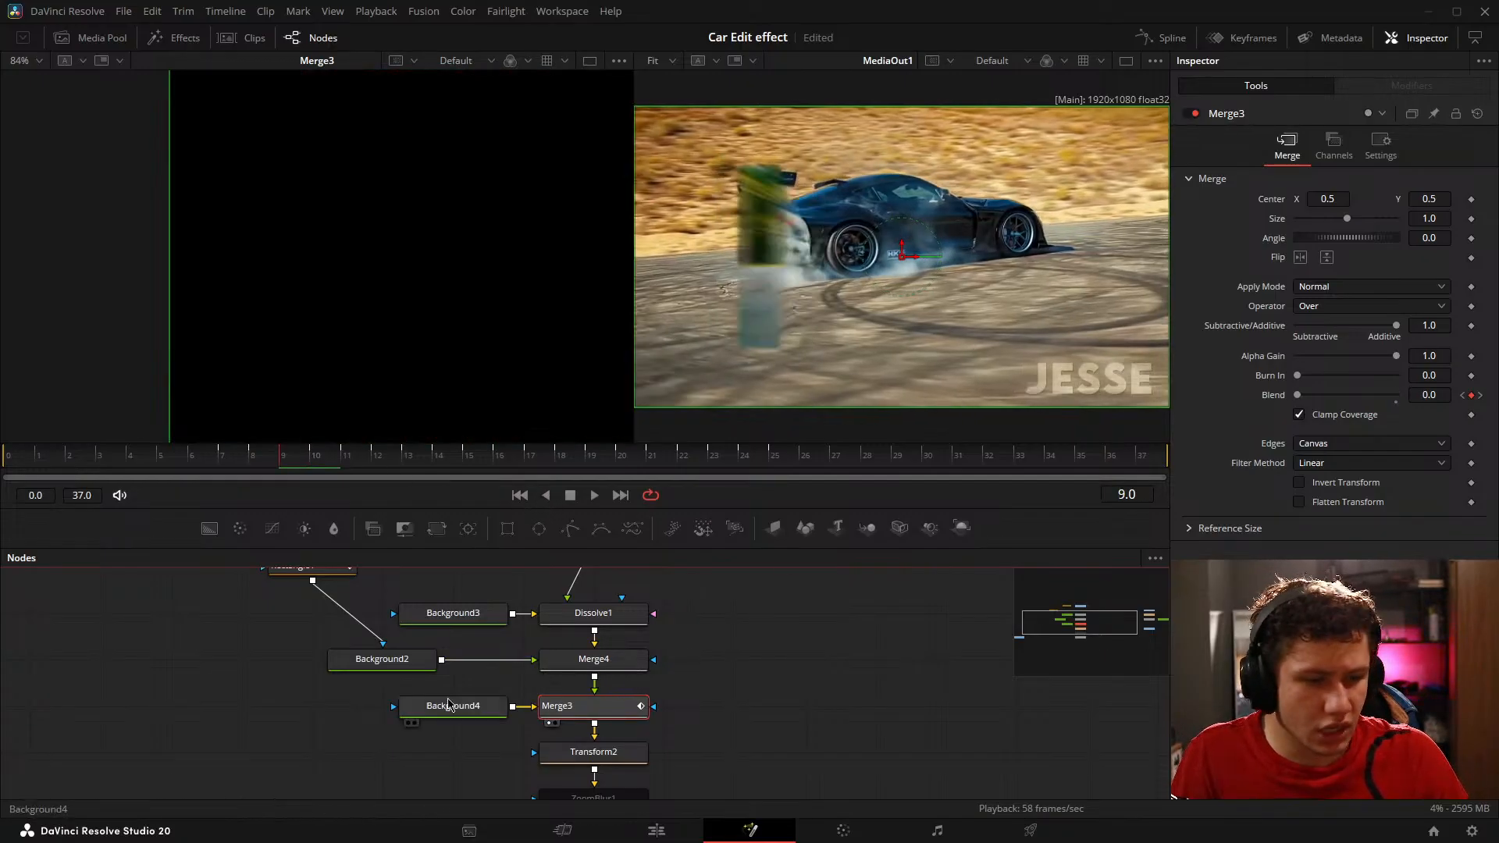
Step: Delete Background4 and Merge3 from the node tree
left_click_drag(341, 694, 606, 723)
key("Delete")
left_click_drag(677, 674, 673, 680)
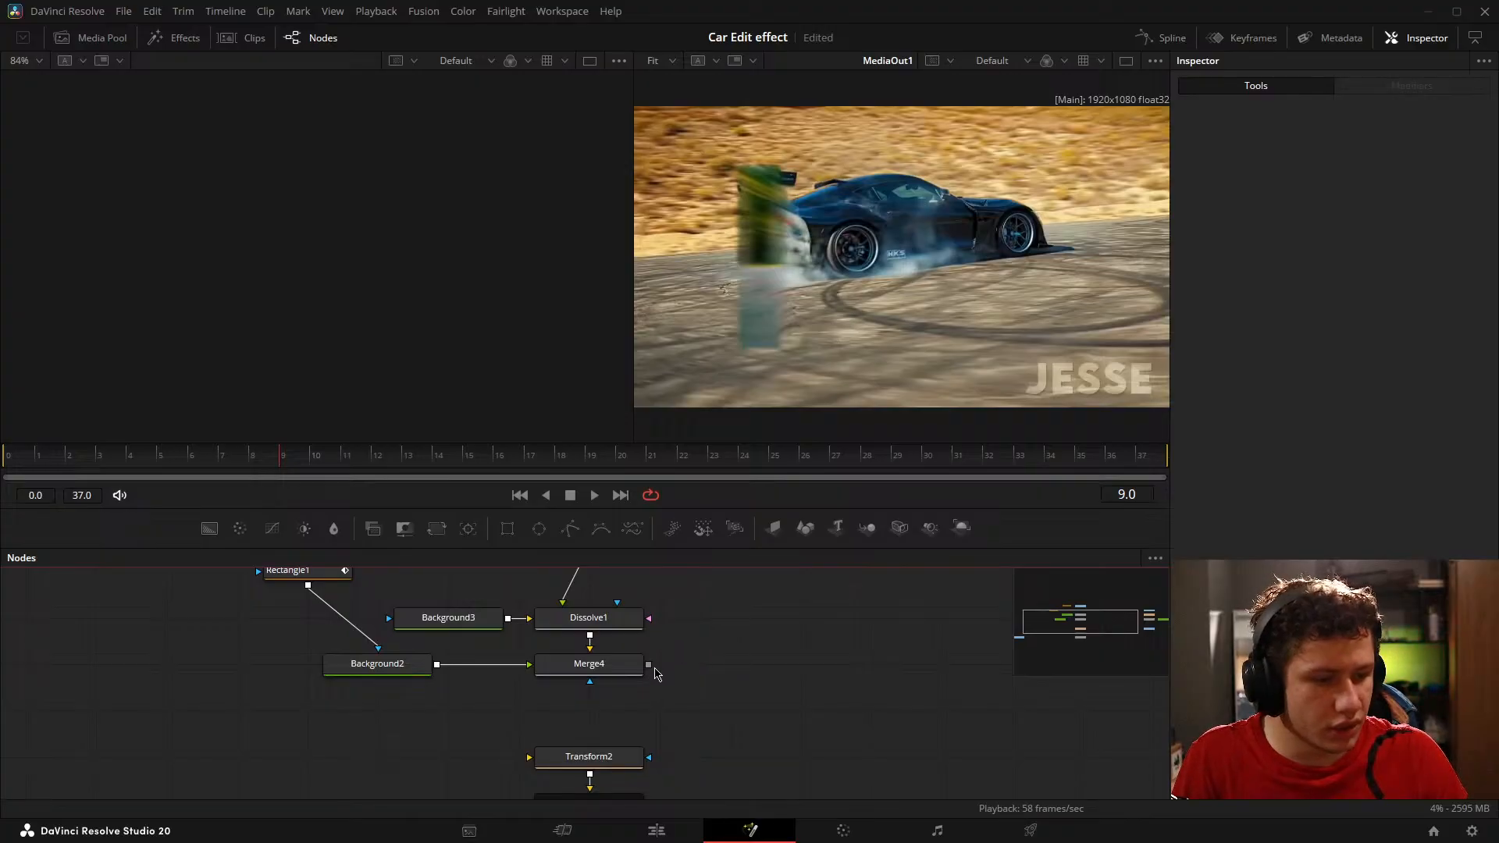
Step: Connect Merge4's output to Transform2 and display Merge4 in the viewer
left_click_drag(610, 739, 595, 758)
left_click_drag(591, 665, 438, 312)
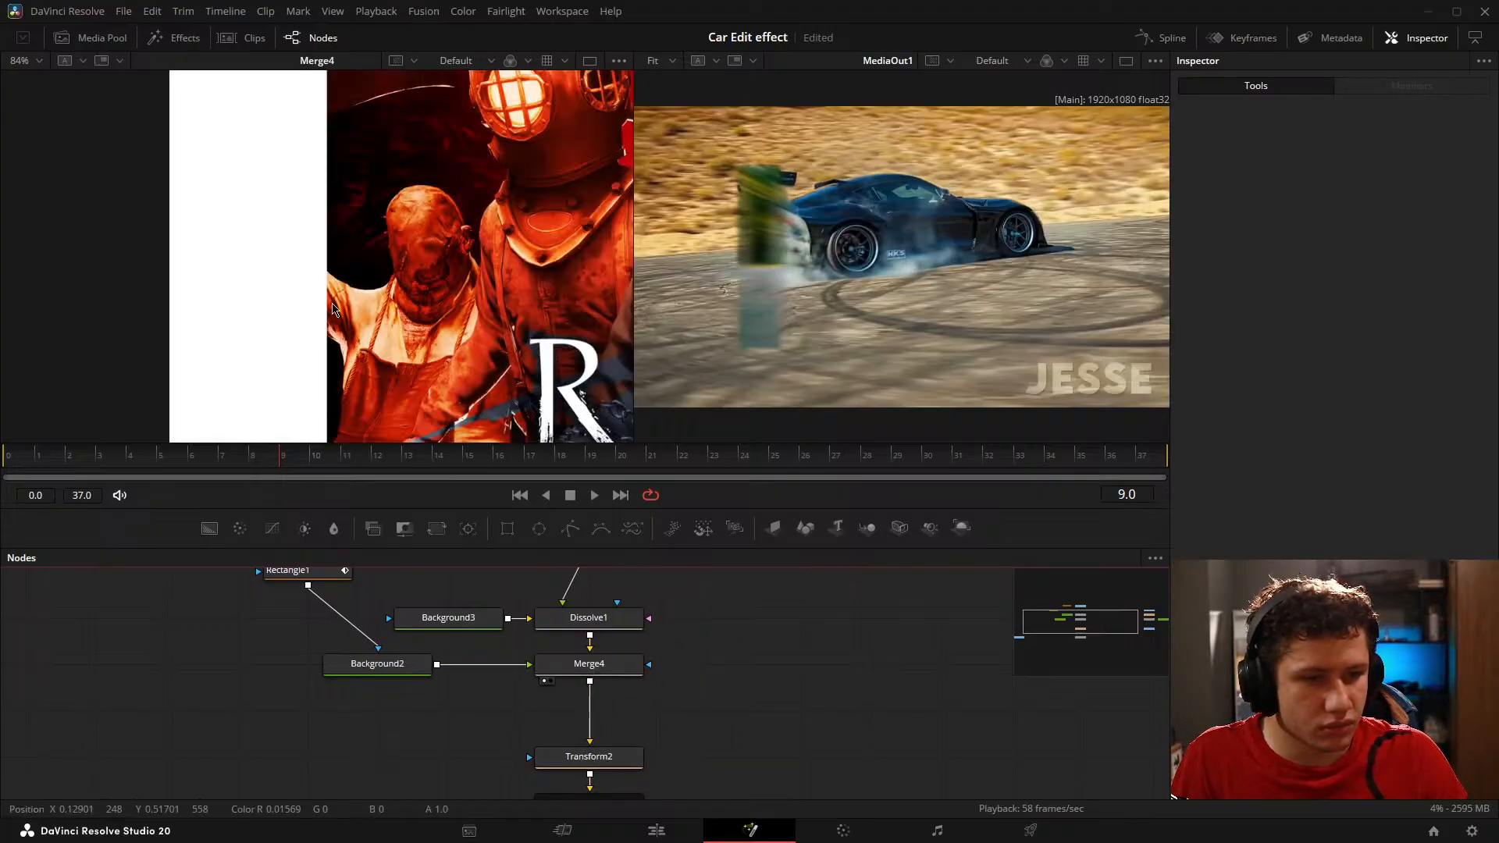
left_click_drag(869, 673, 866, 684)
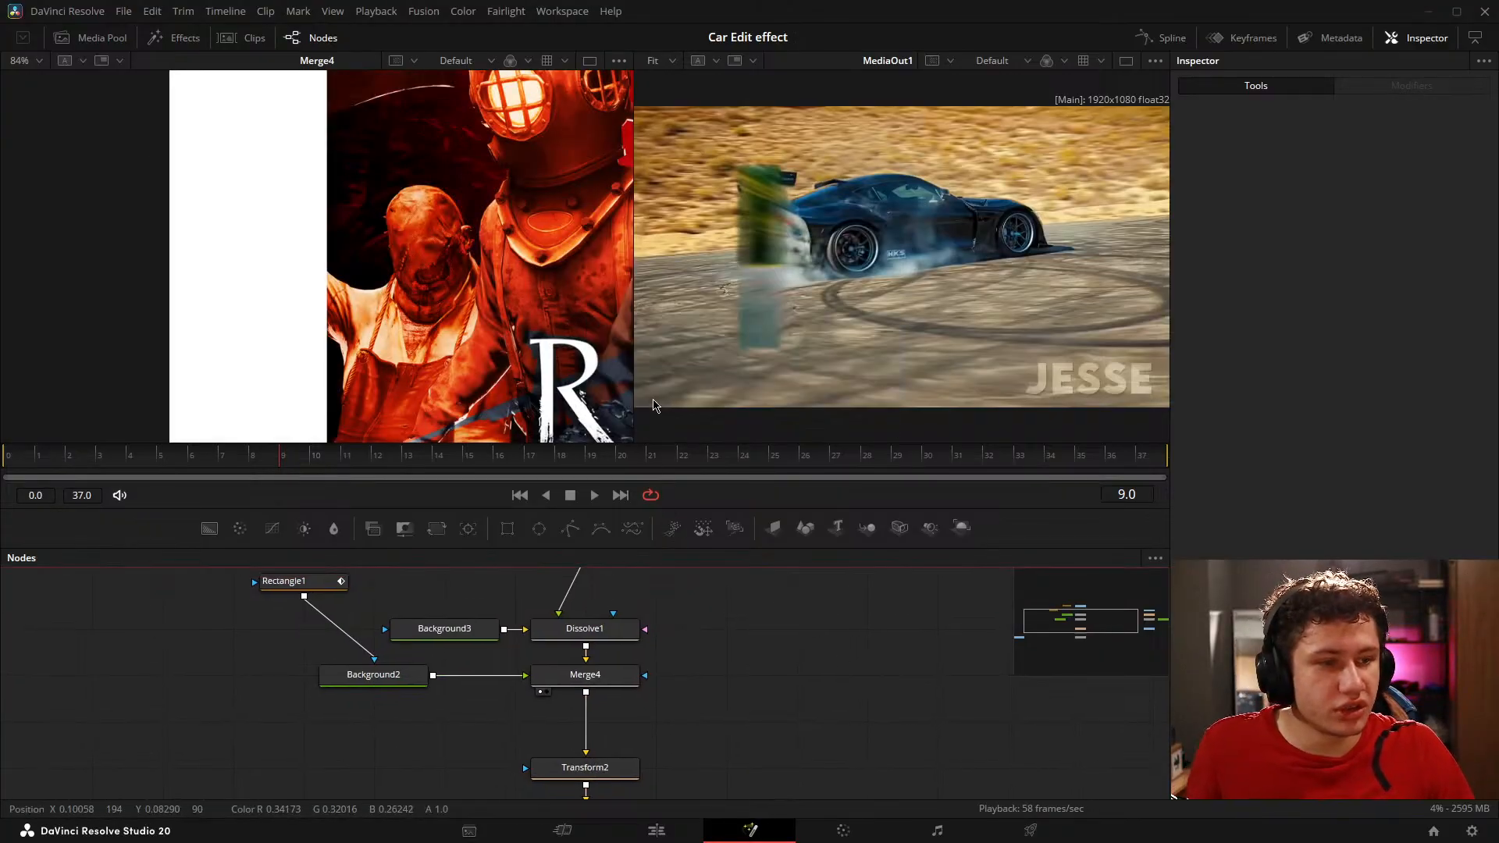
Step: Play the composition from frame 0 and scrub frames 7 to 11 to review the start of the transition
left_click(7, 459)
scroll(552, 390, "down", 10)
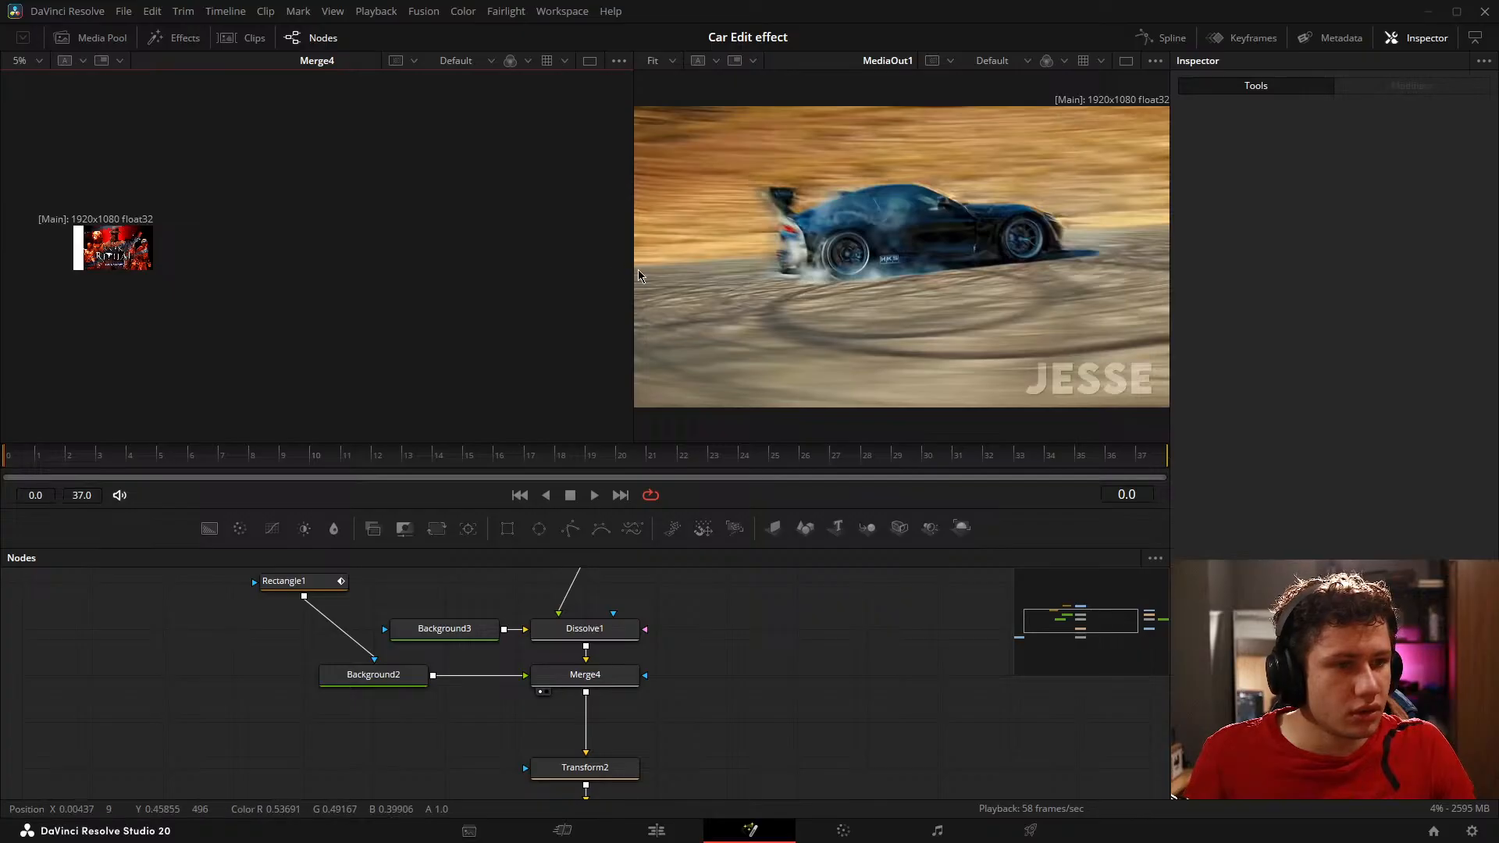
key("space")
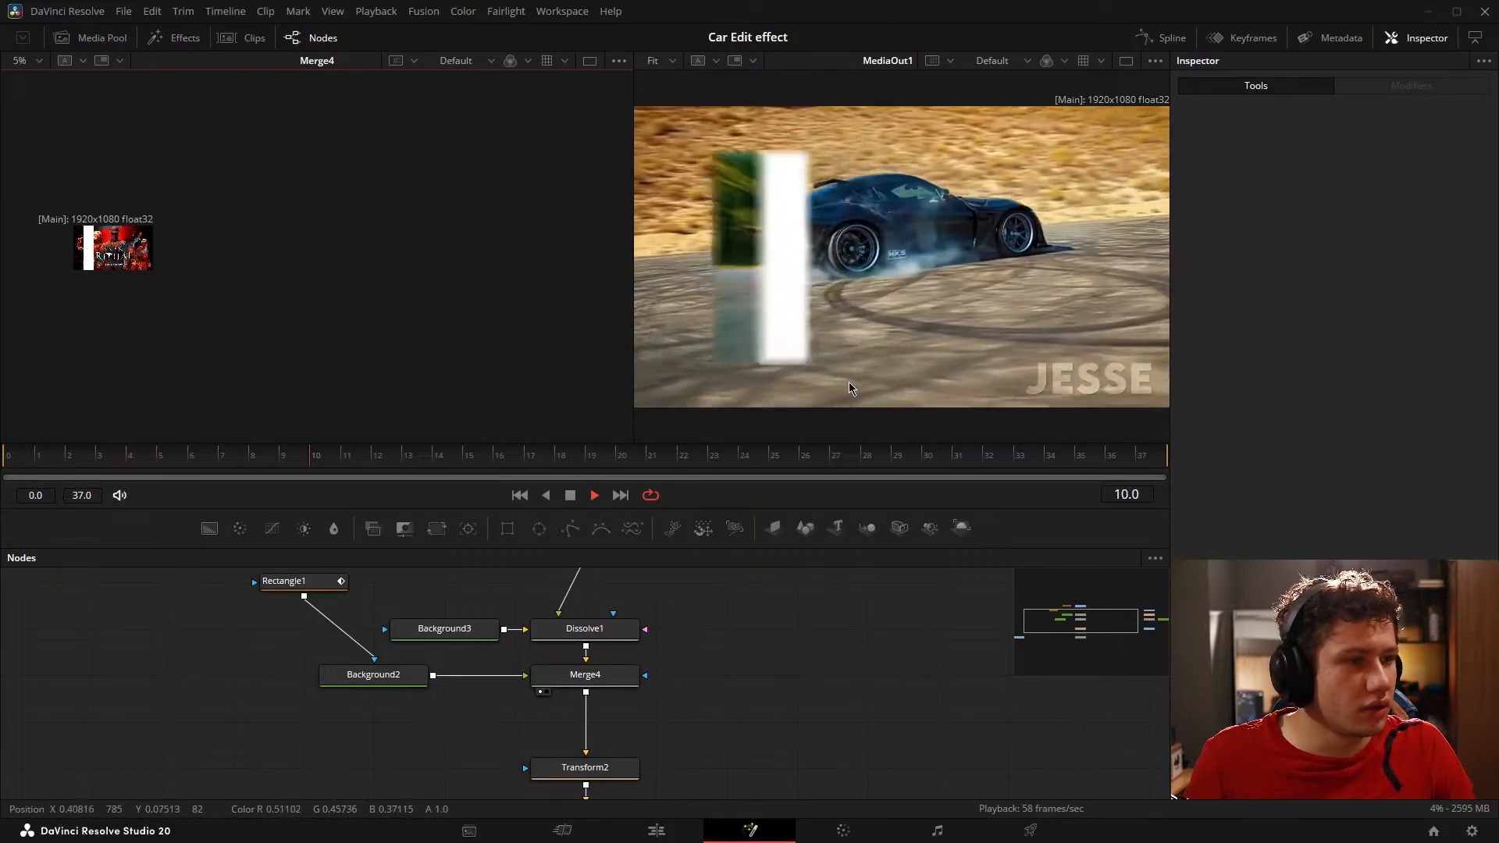
key("space")
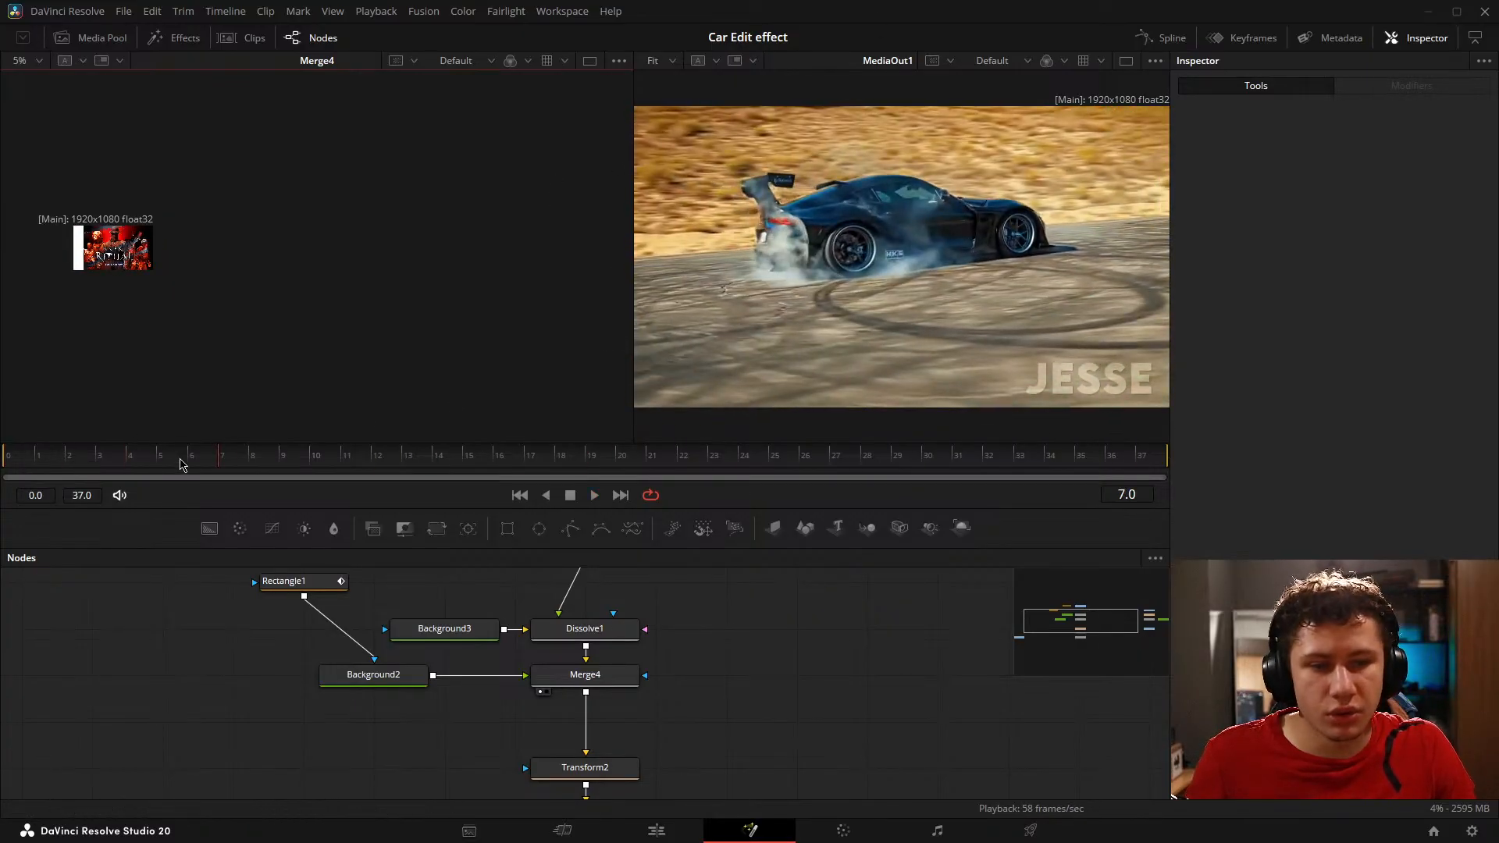
left_click_drag(180, 459, 341, 457)
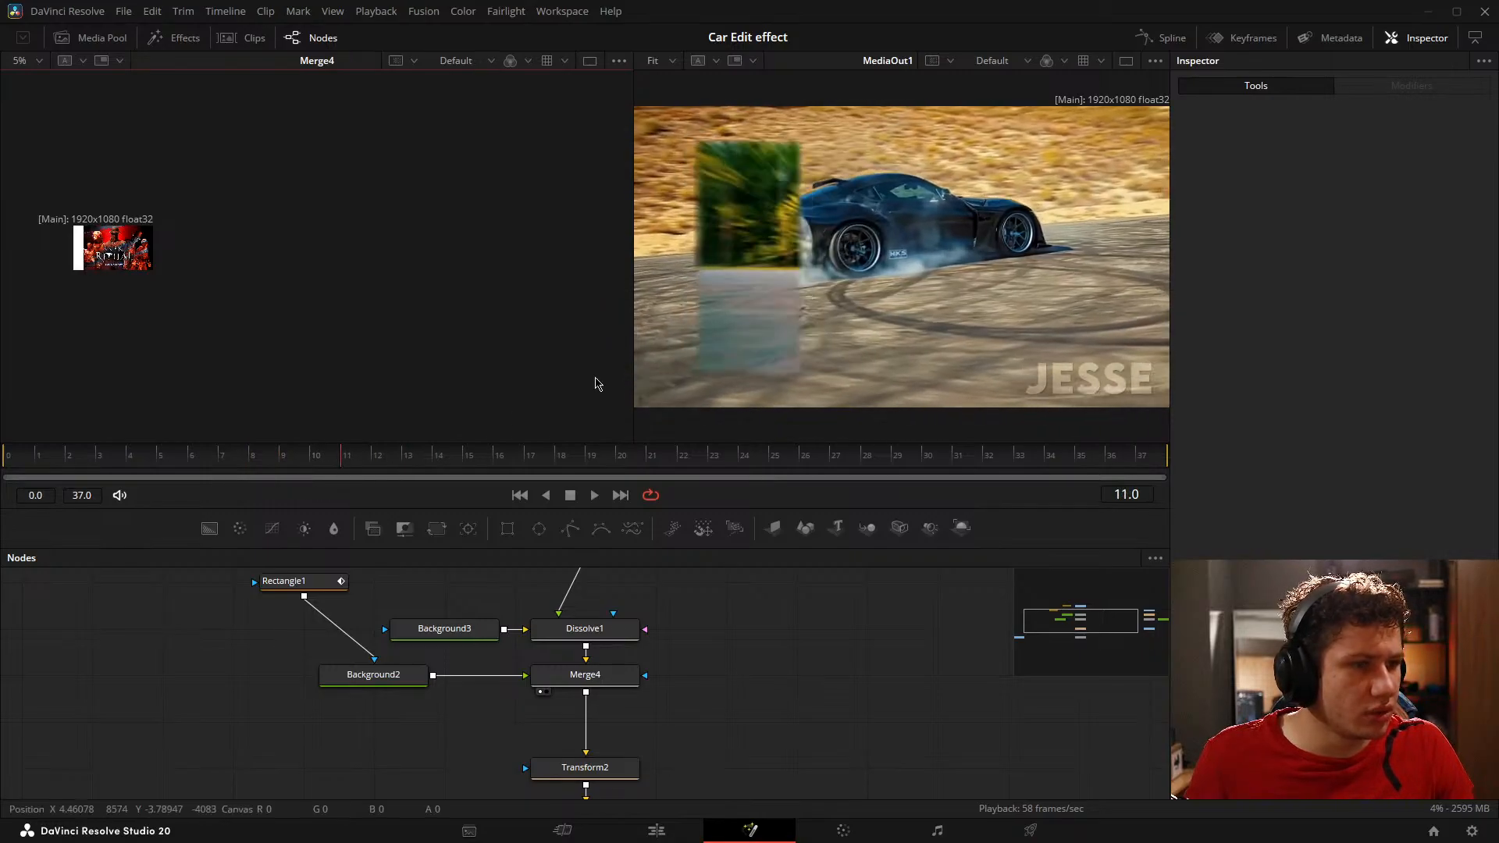
left_click(252, 456)
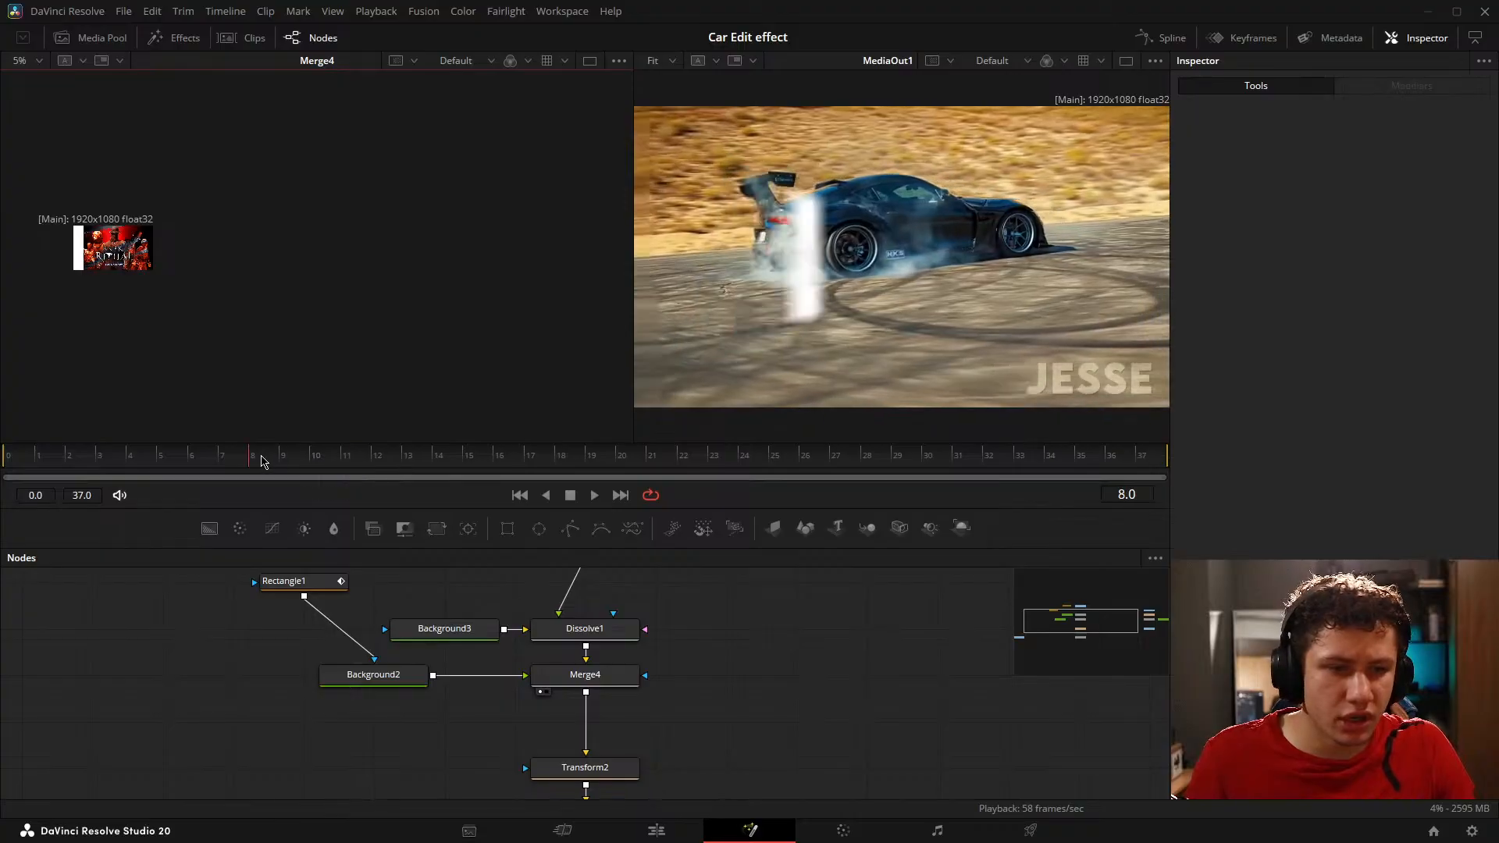
left_click_drag(260, 448, 3, 496)
Step: Replay the composition from the start with Merge4's output enlarged to compare it with MediaOut1
left_click(741, 677)
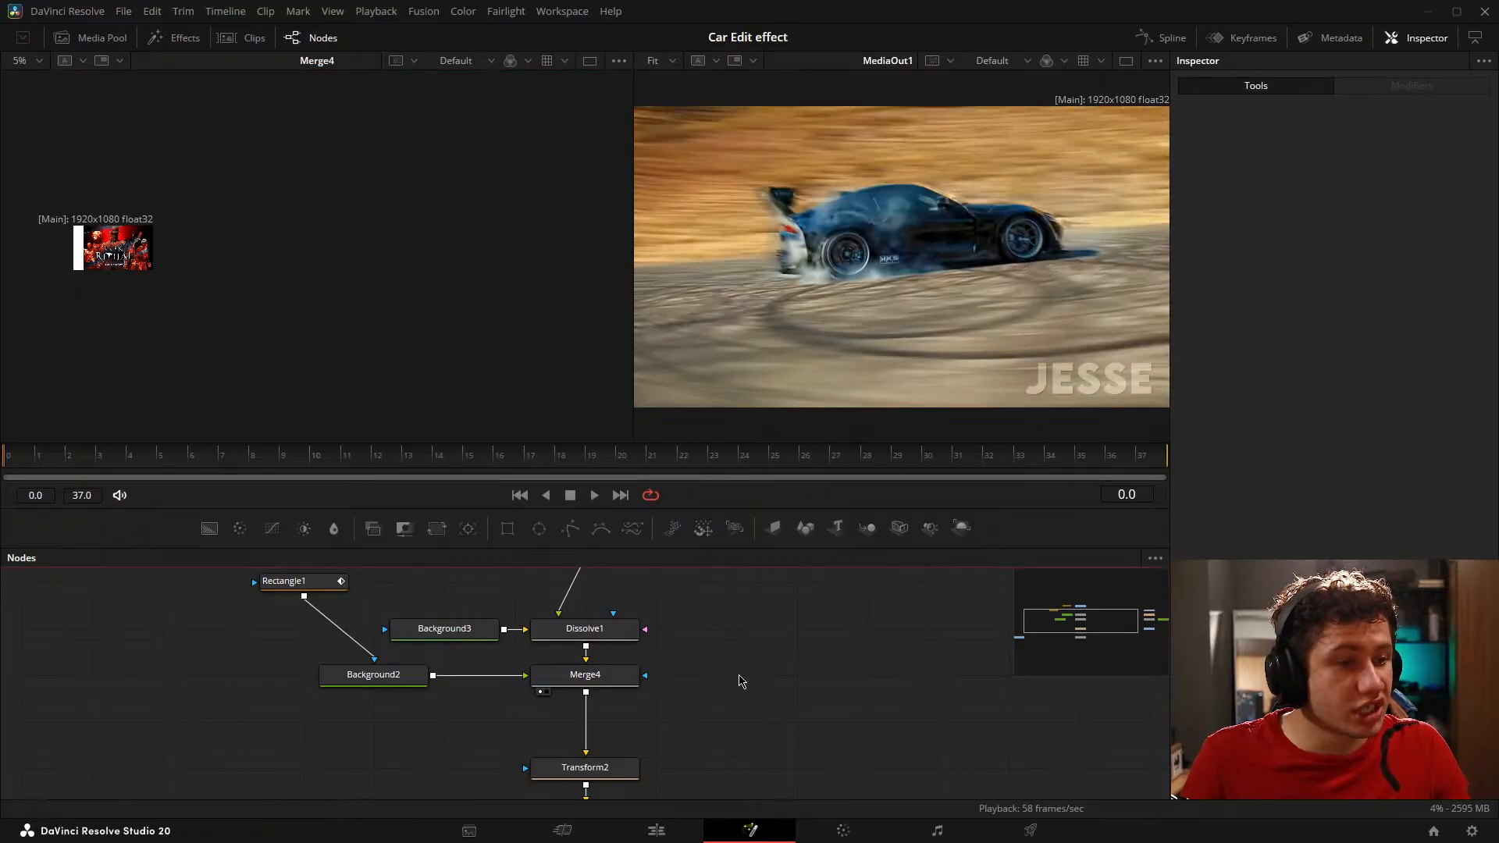
key("space")
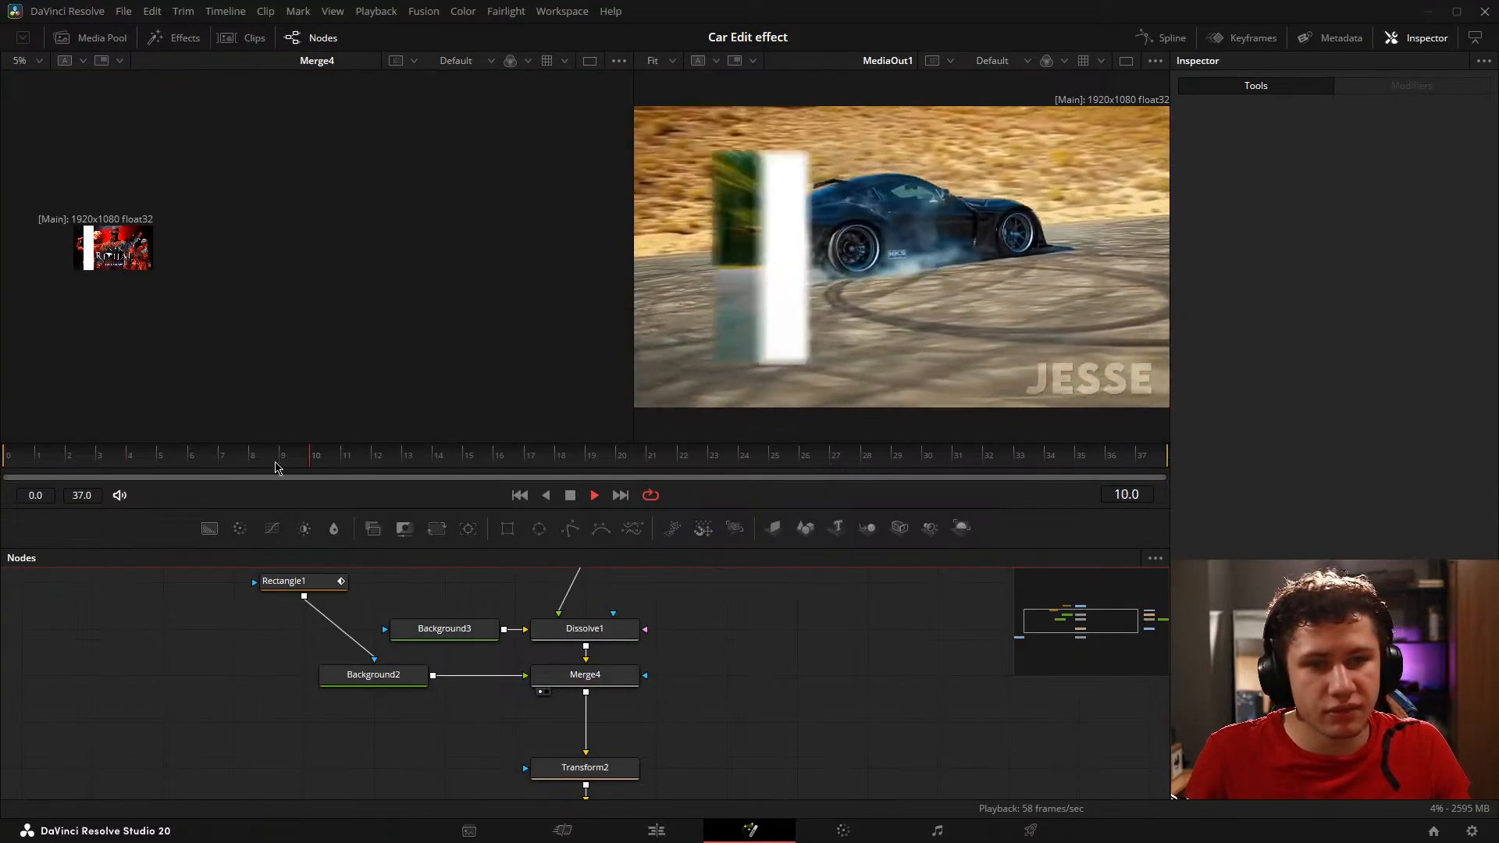
left_click(82, 266)
key("ctrl+f")
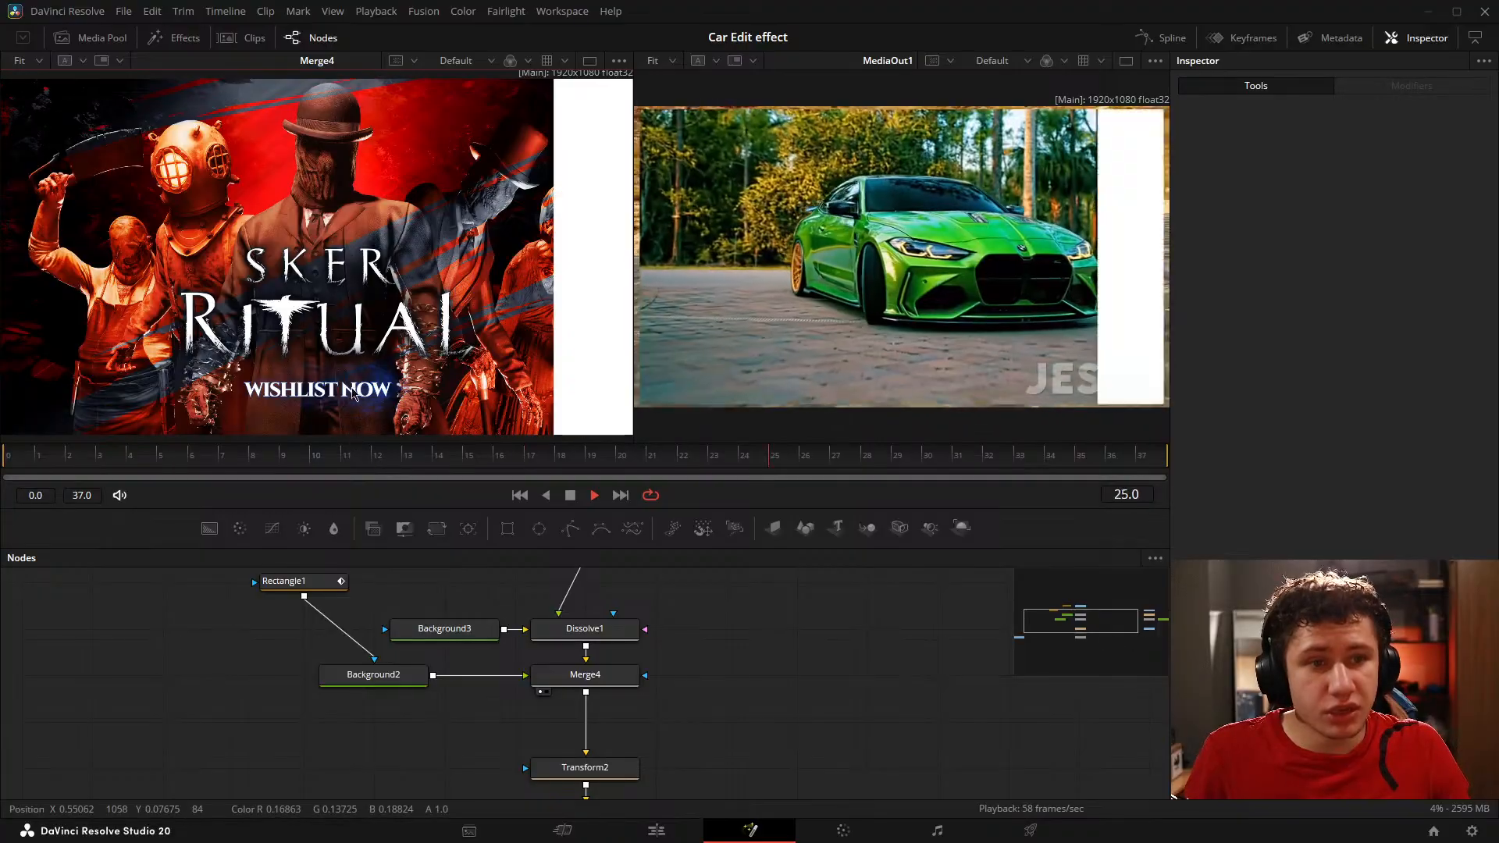
scroll(348, 320, "down", 1)
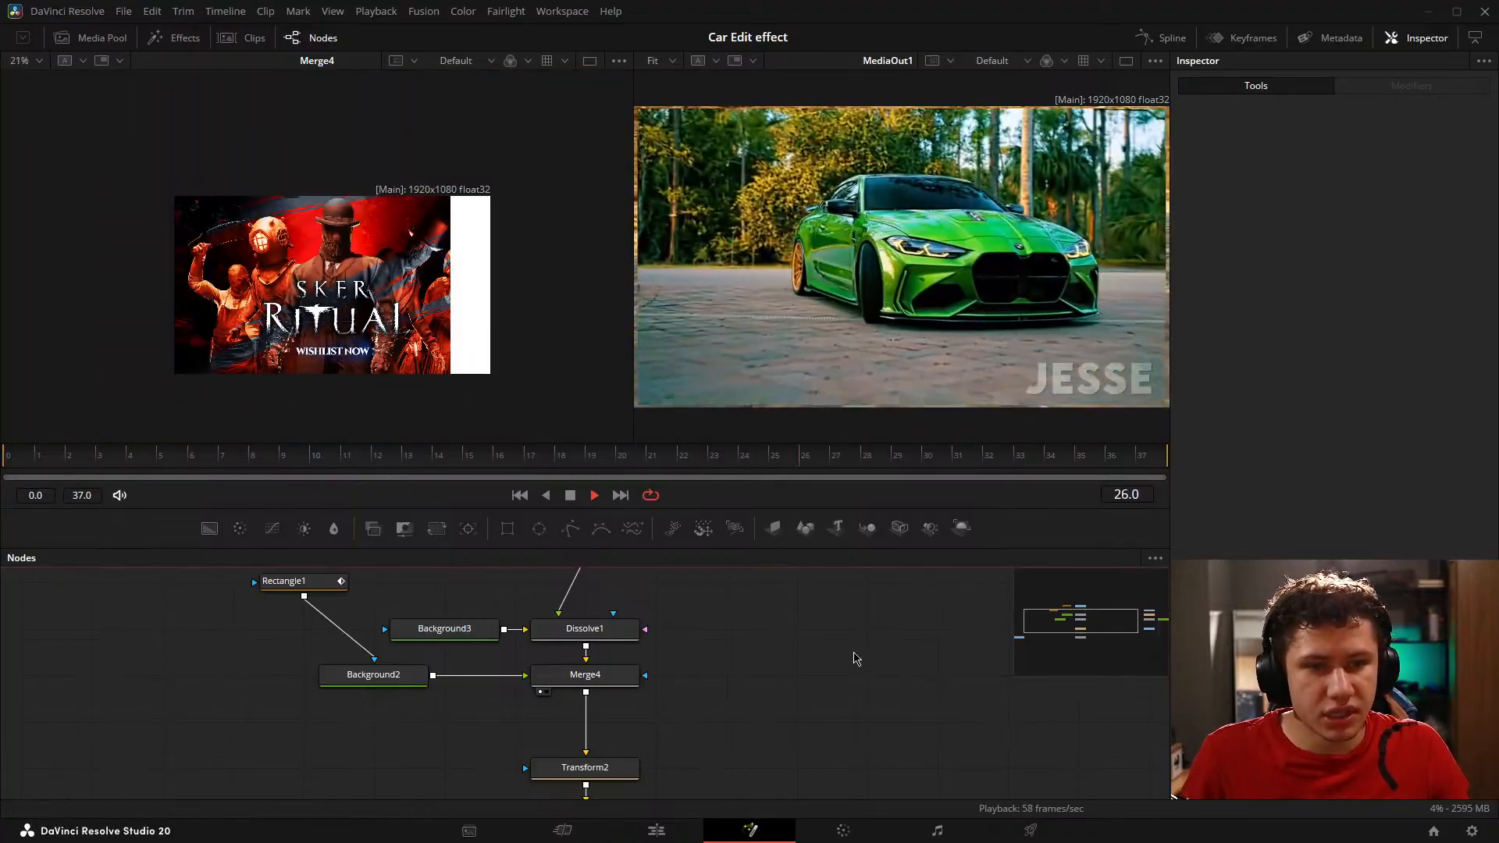
key("shift+space")
key("Escape")
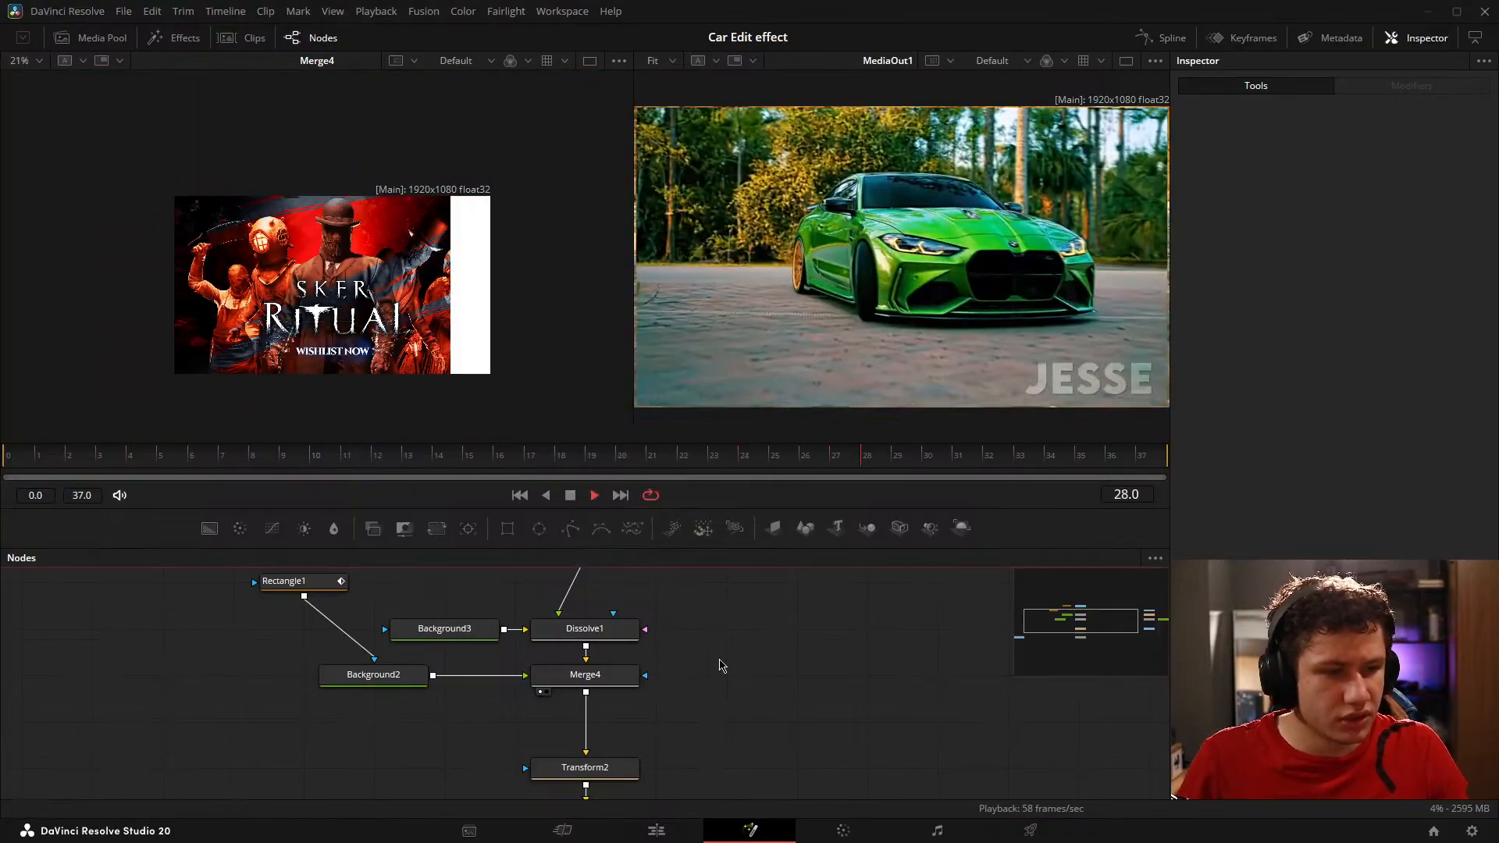
key("space")
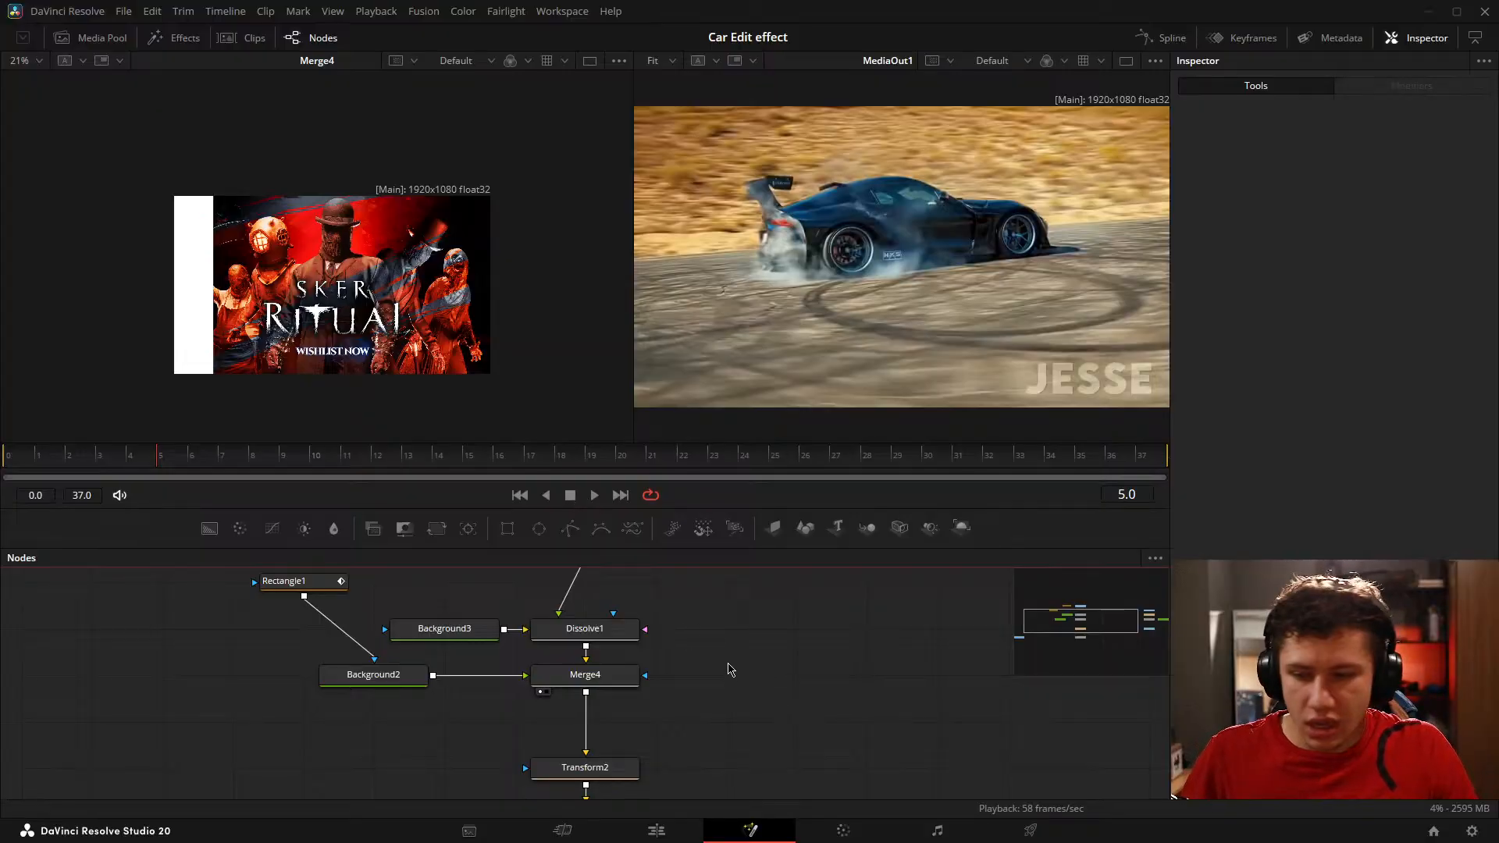
Step: Select Rectangle2 and step forward from frame 5 to frame 10 to examine its Width animation over Merge4
scroll(577, 645, "up", 3)
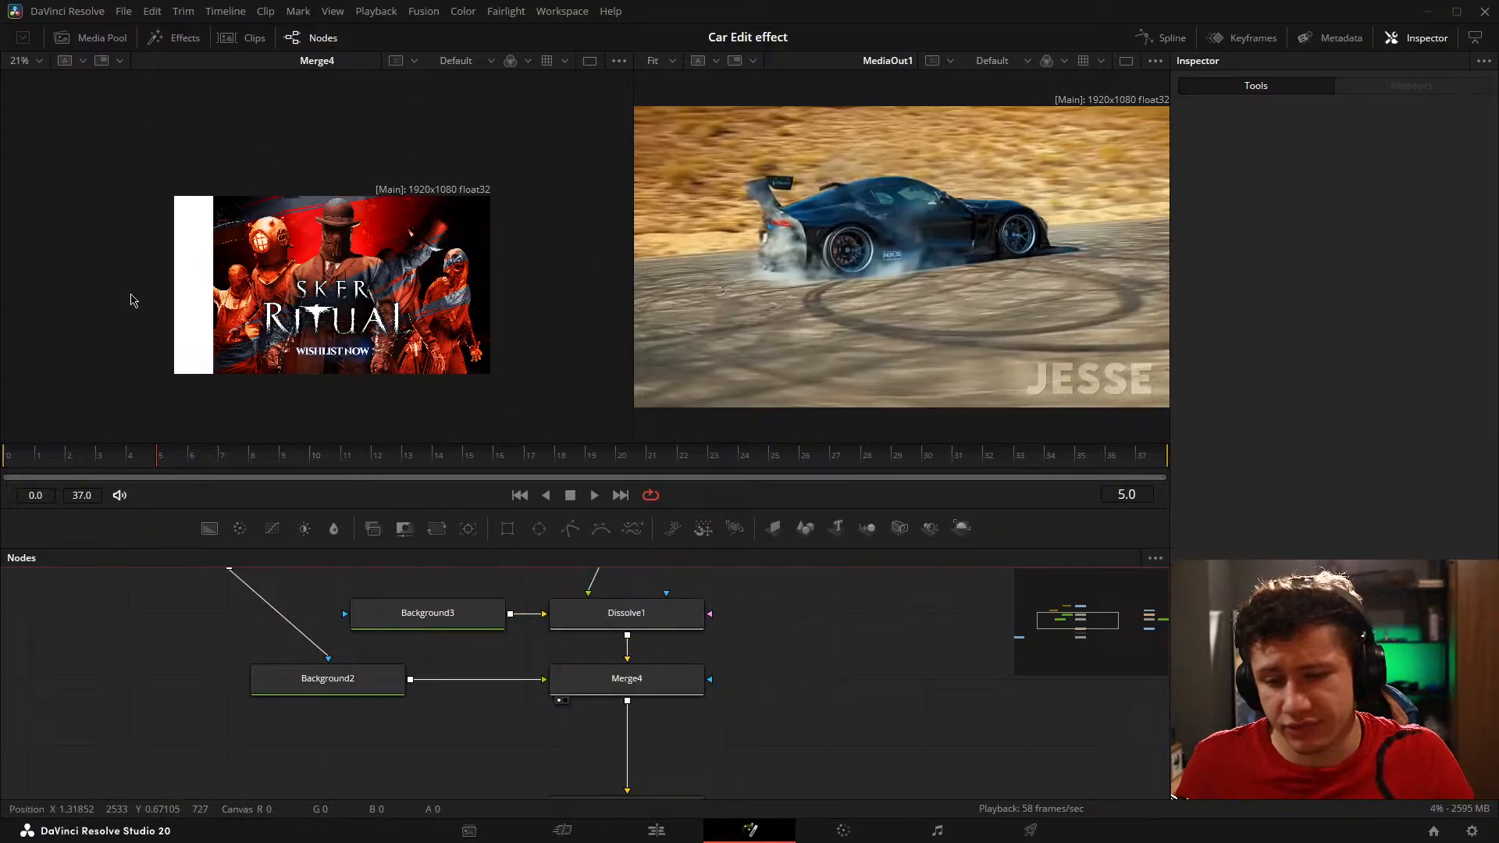
scroll(369, 615, "down", 6)
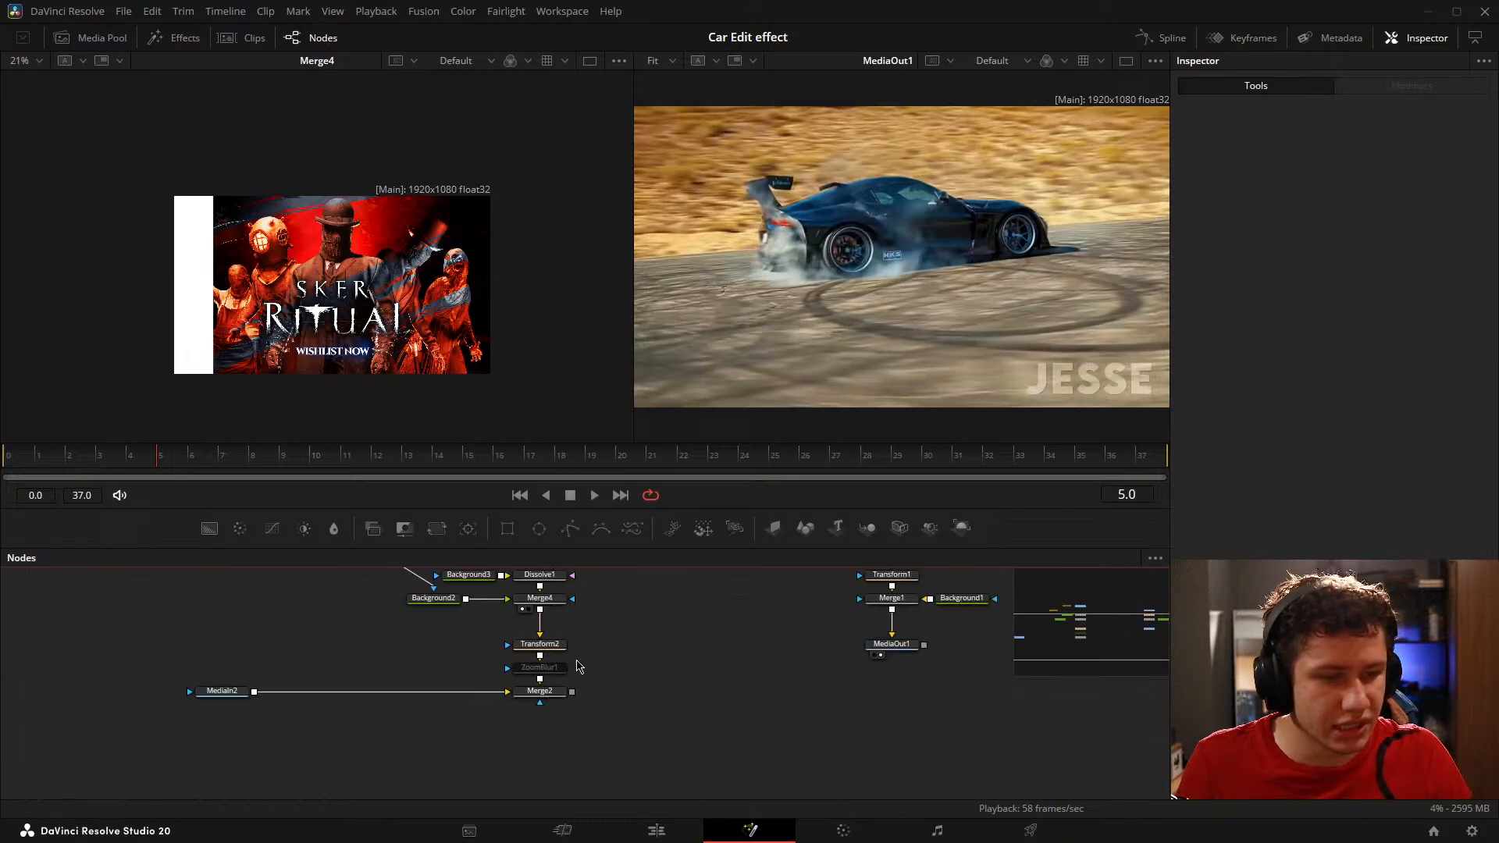
left_click_drag(345, 653, 391, 710)
scroll(442, 662, "up", 4)
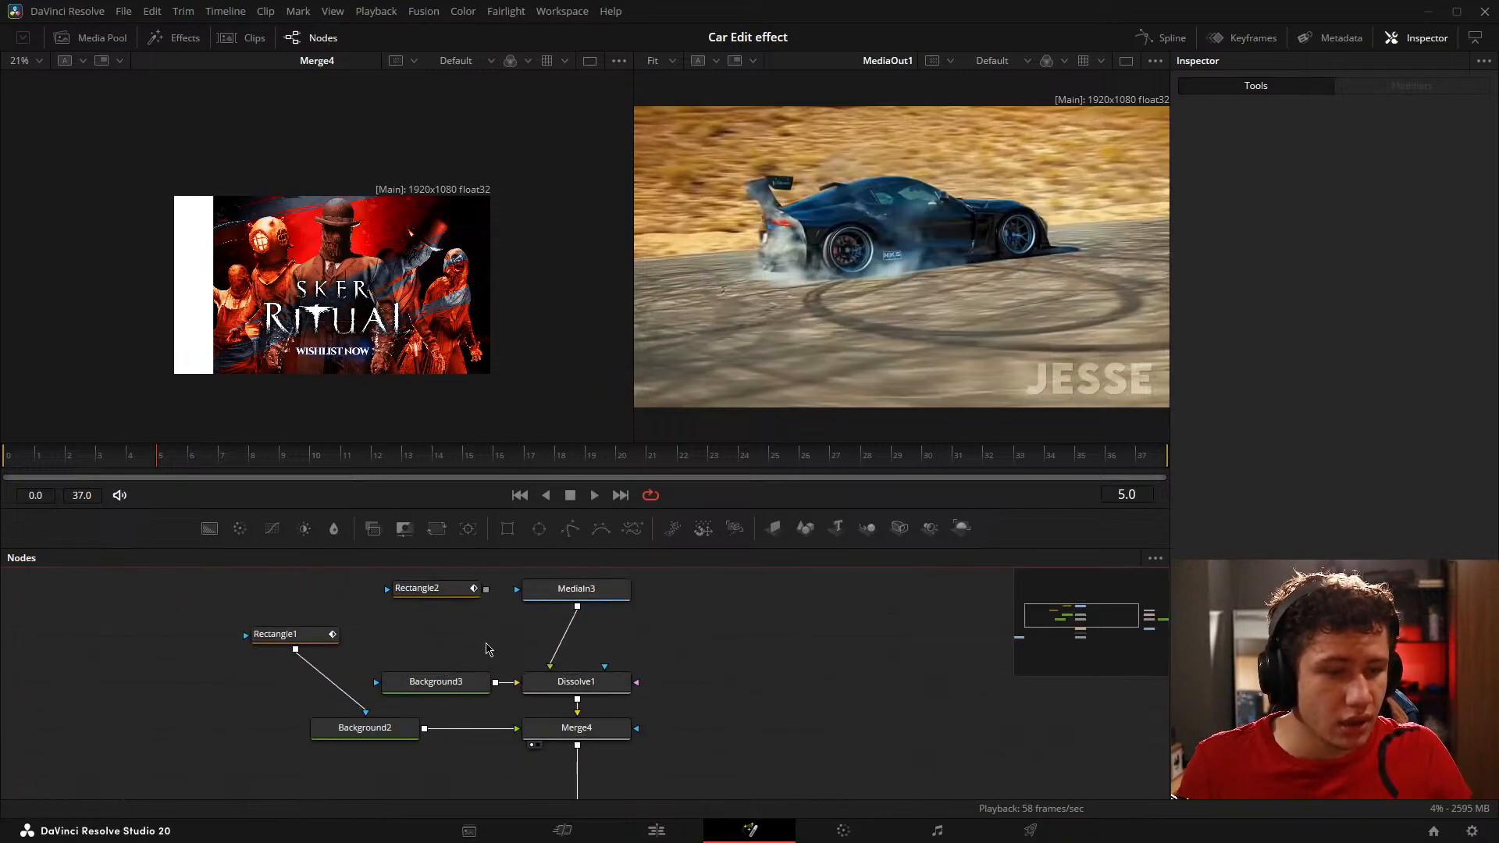
left_click_drag(487, 644, 496, 647)
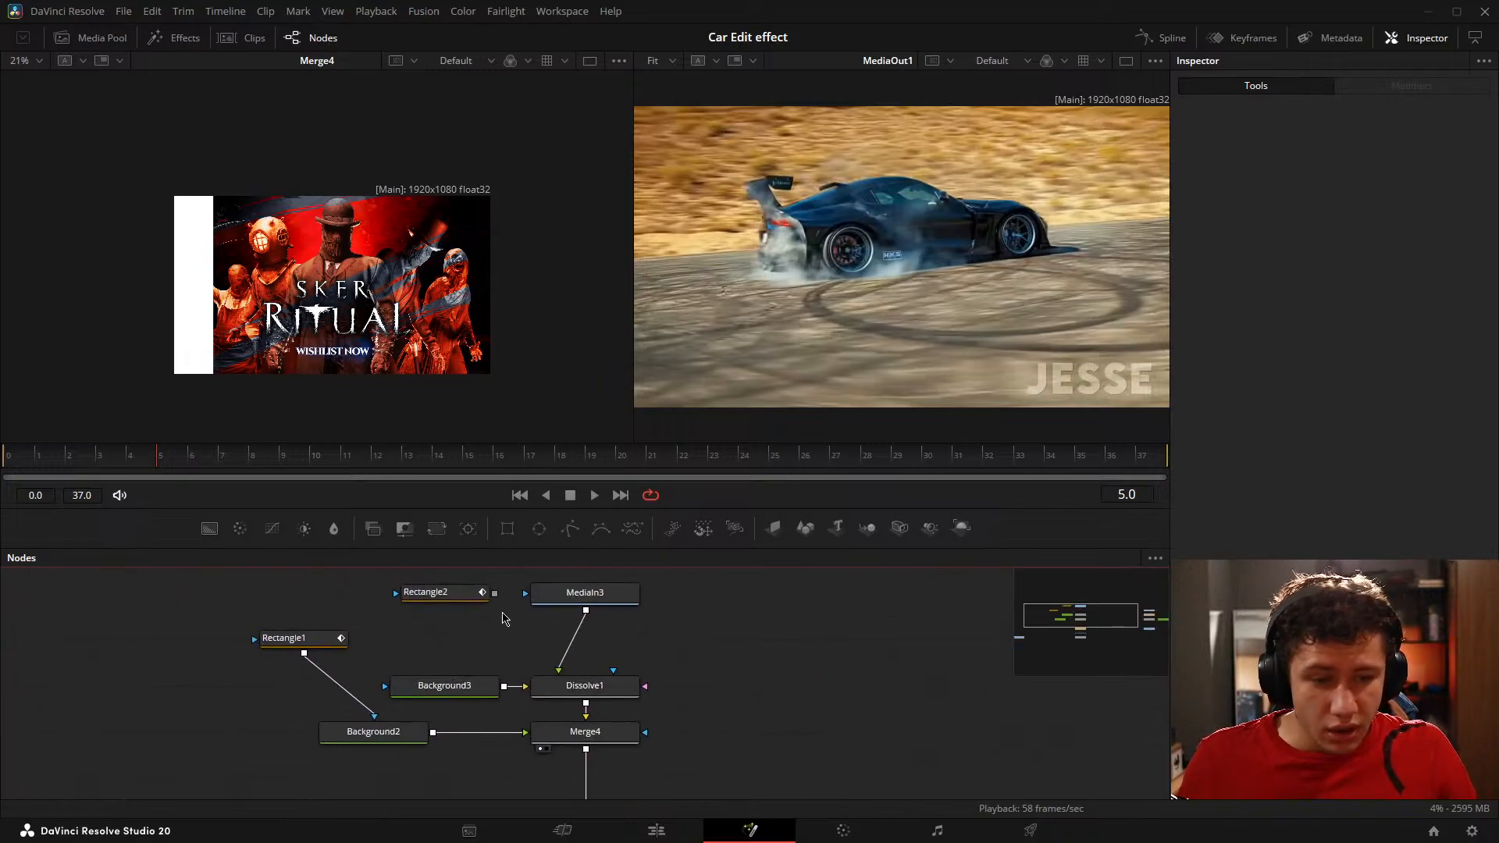
left_click(437, 595)
scroll(289, 352, "up", 2)
key("Right")
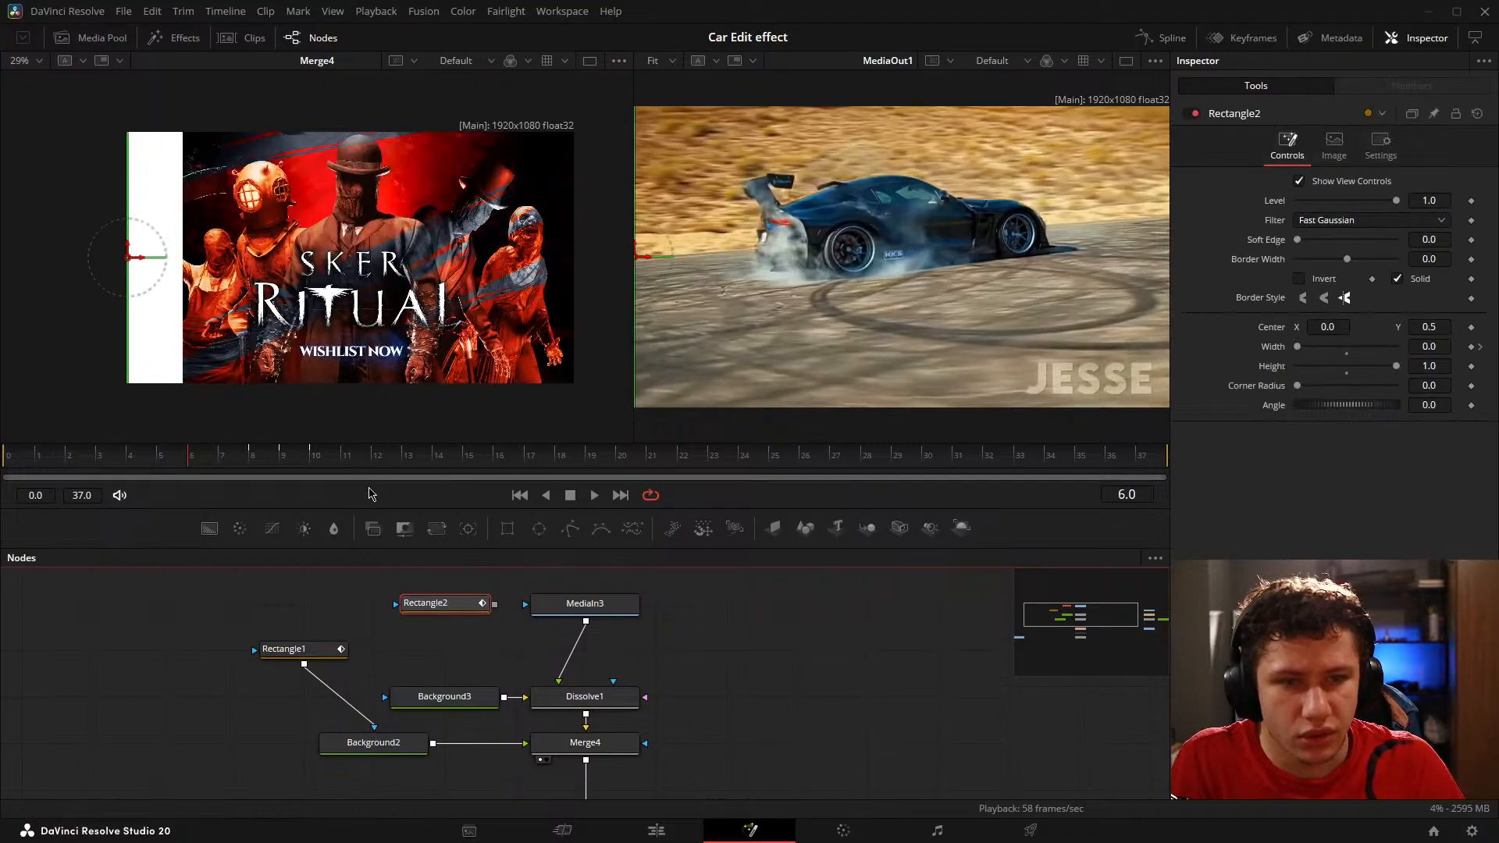
key("Right")
key("Right")
key("Right")
key("Right")
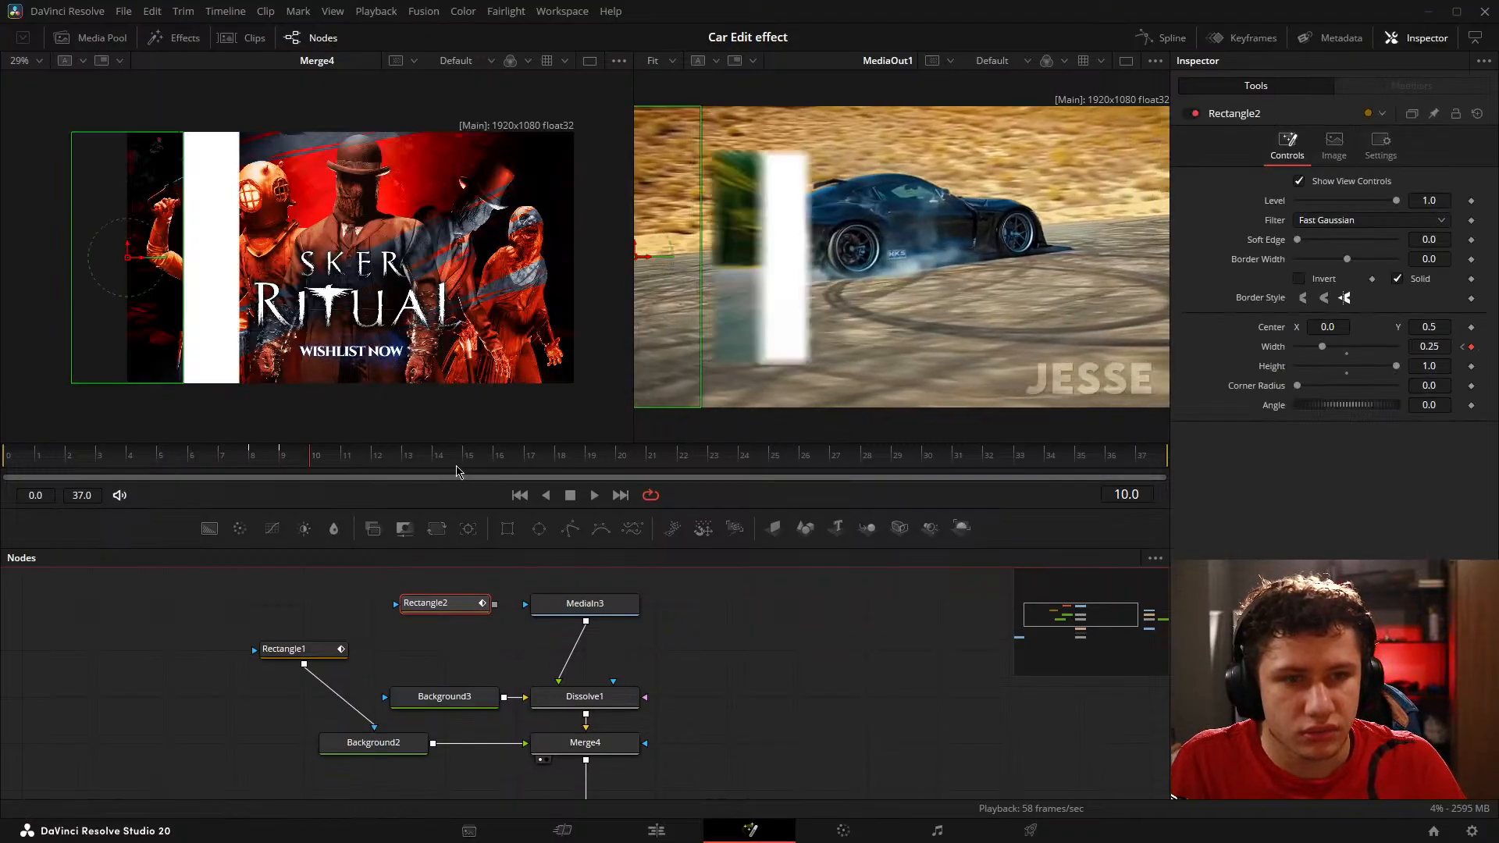
Step: Step back and forth between frames 8 and 10 to check how Rectangle2's edge follows the white bar
key("Left")
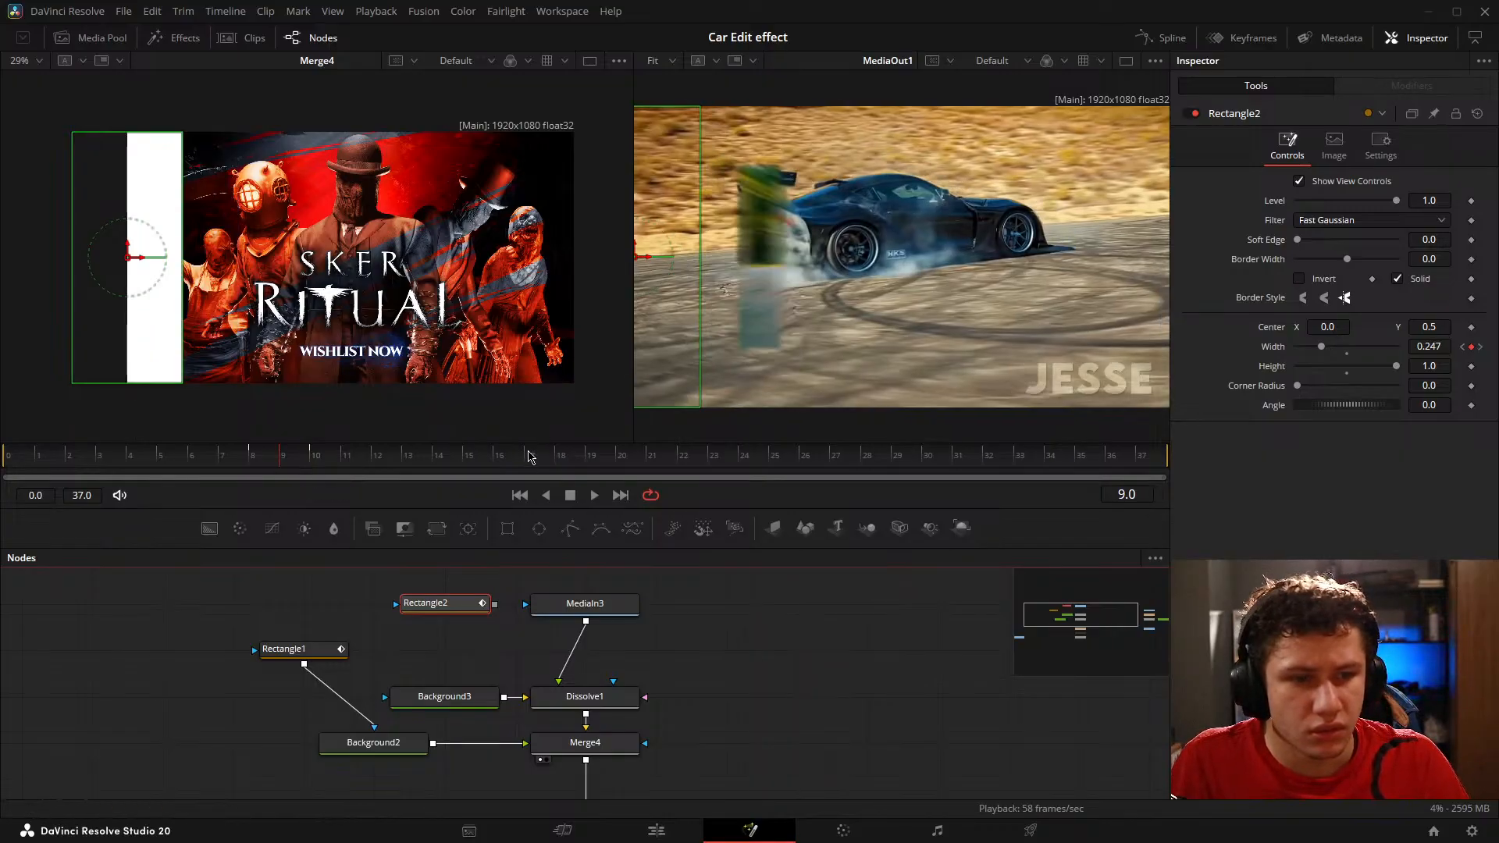
key("Left")
key("Right")
key("Left")
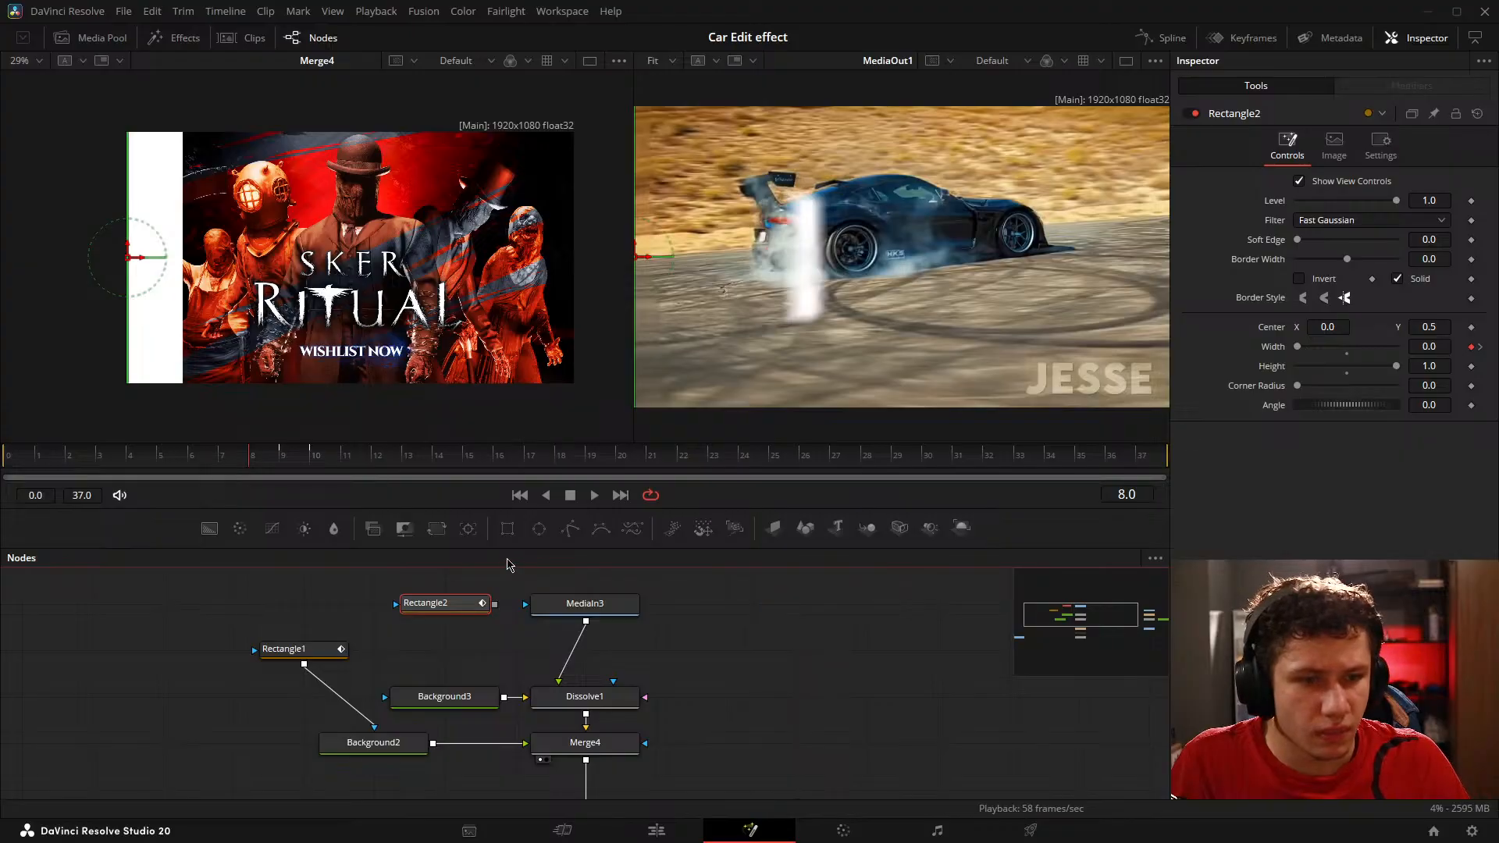
key("Right")
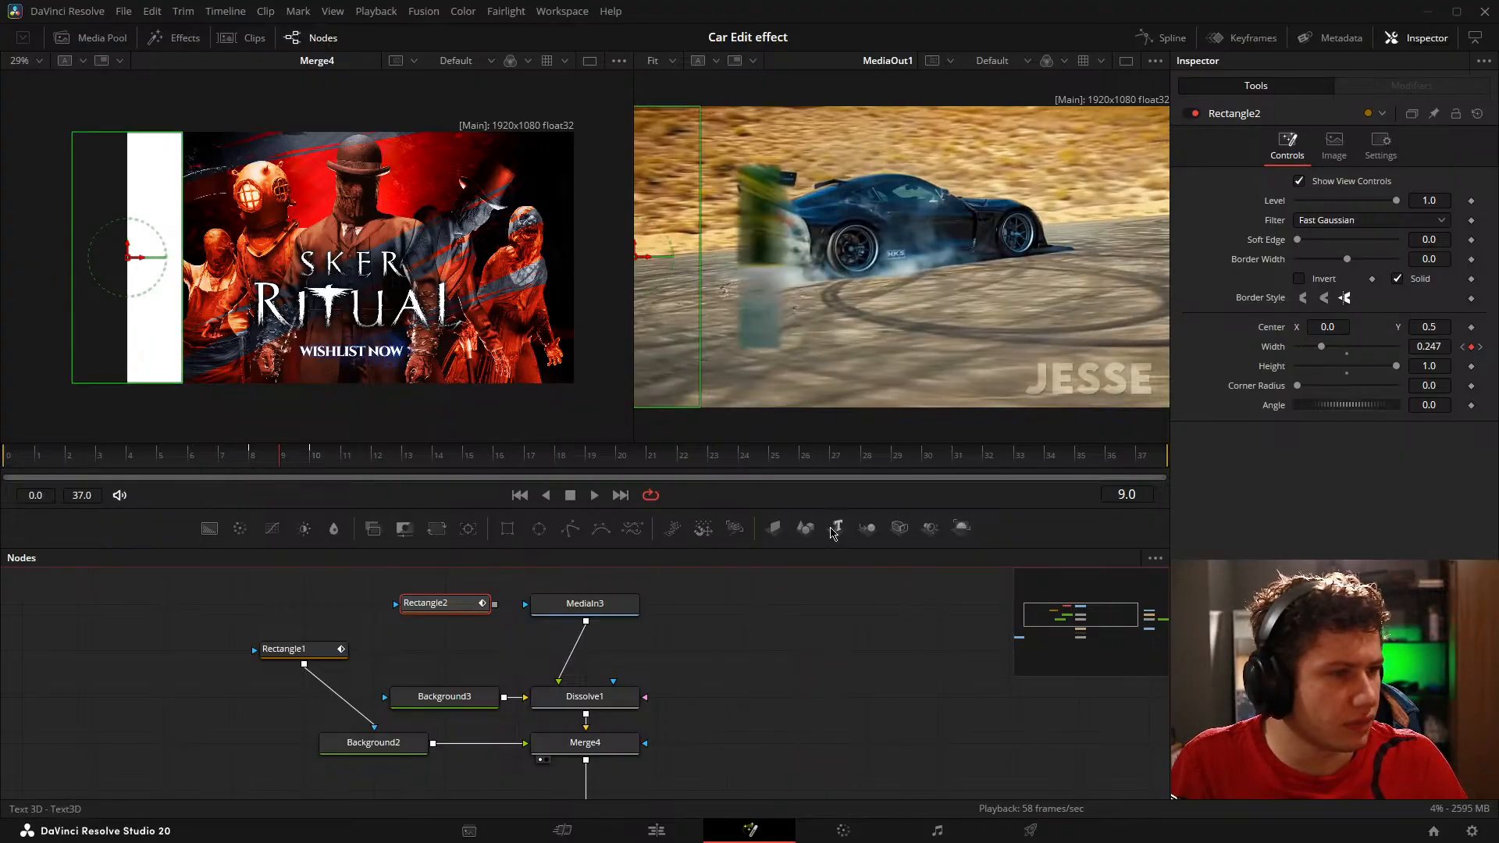
key("Right")
key("Left")
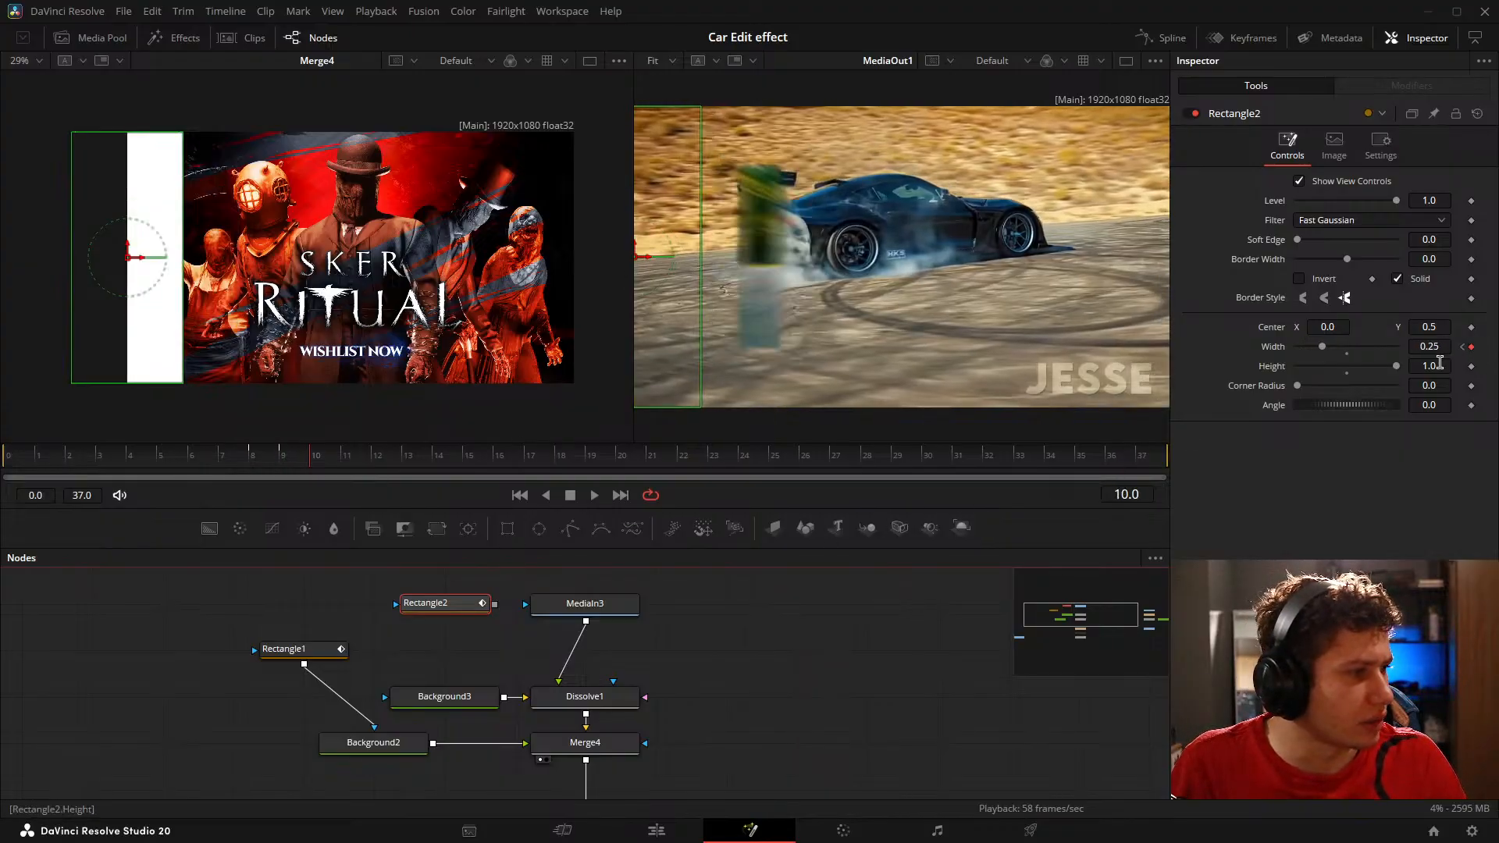
Step: Set Rectangle2's Width keyframe on frame 9 to 0.25
key("Right")
key("Left")
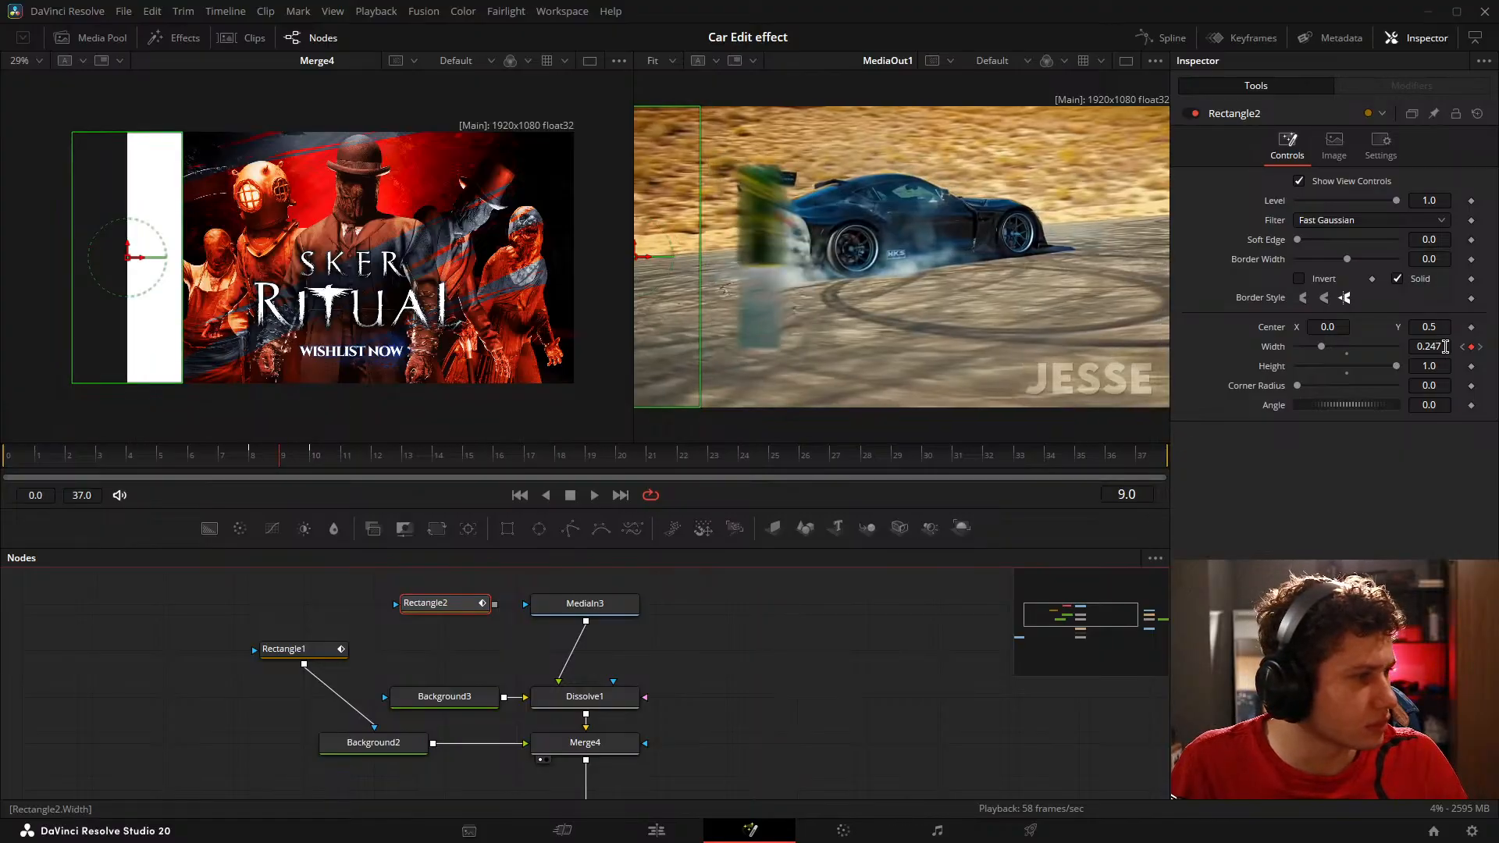
left_click(1472, 348)
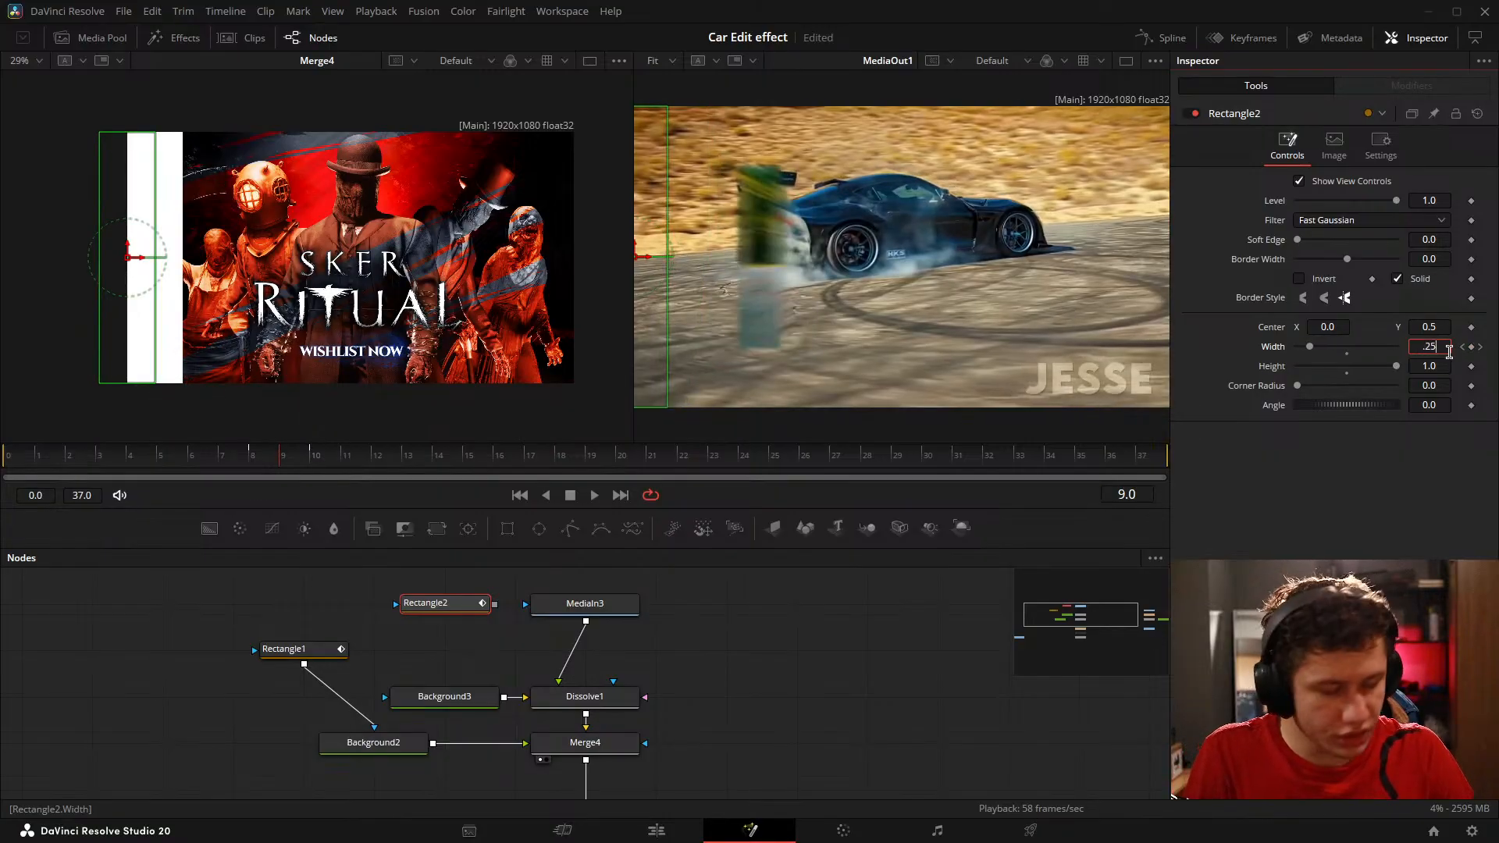
key("Tab")
left_click(859, 647)
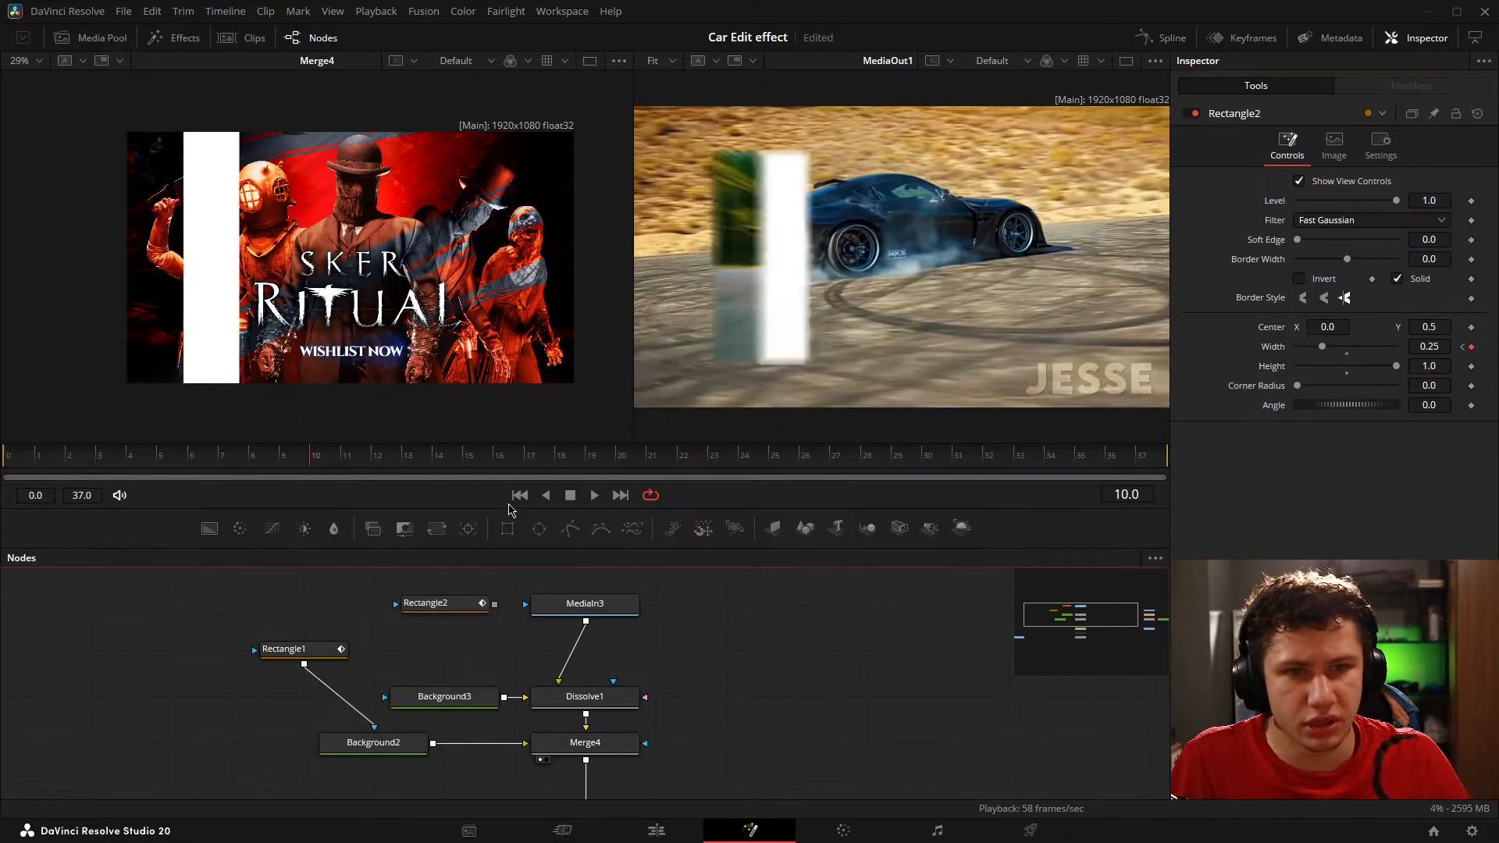
Step: Set Rectangle2's Width keyframe on frame 10 to 0.5, aligning its edge with the far side of the white bar
key("Right")
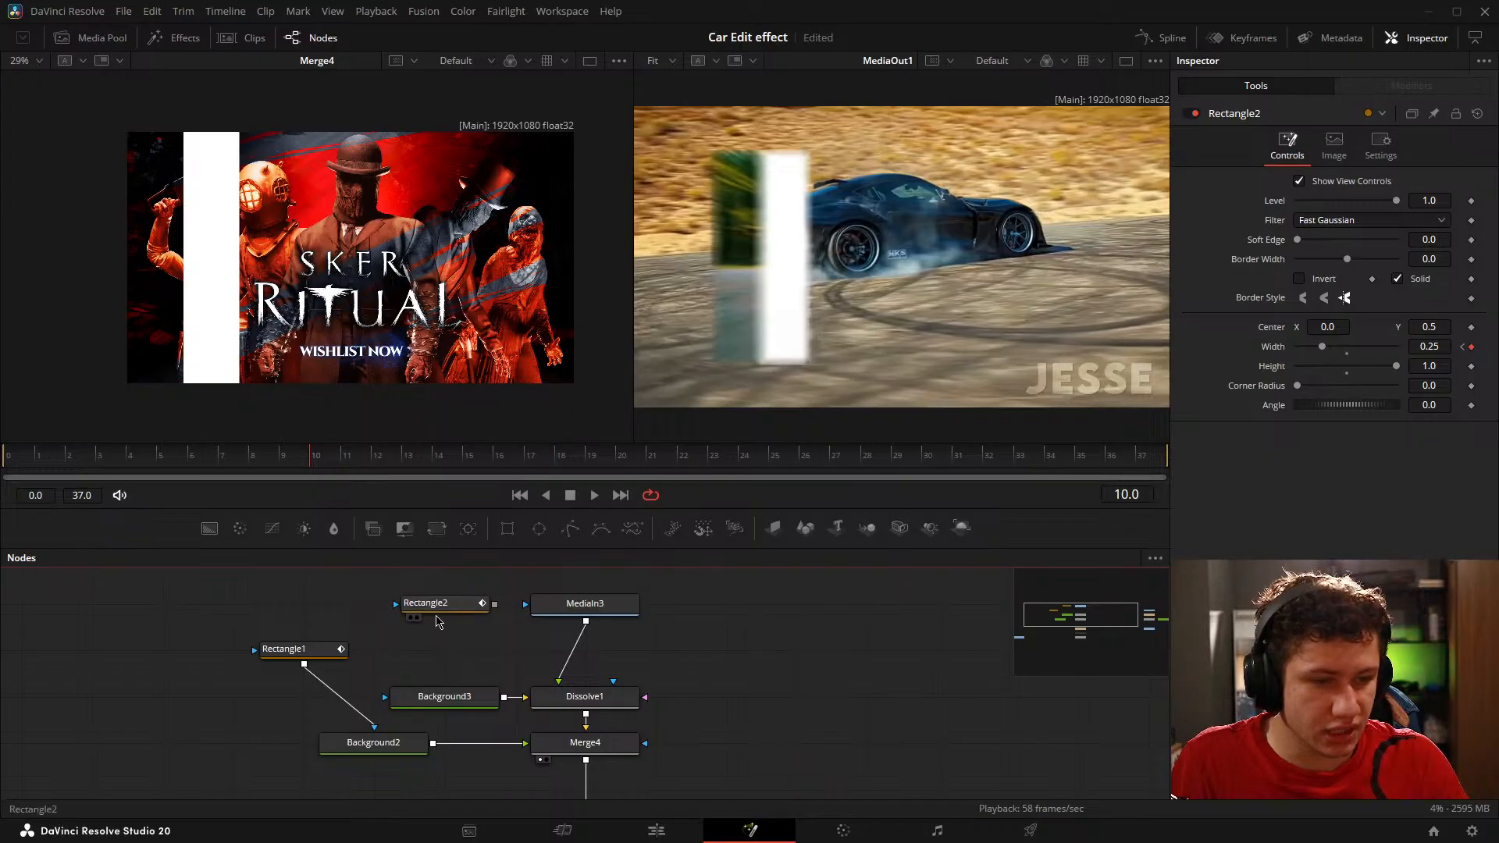
left_click(459, 606)
left_click_drag(1432, 348, 1498, 347)
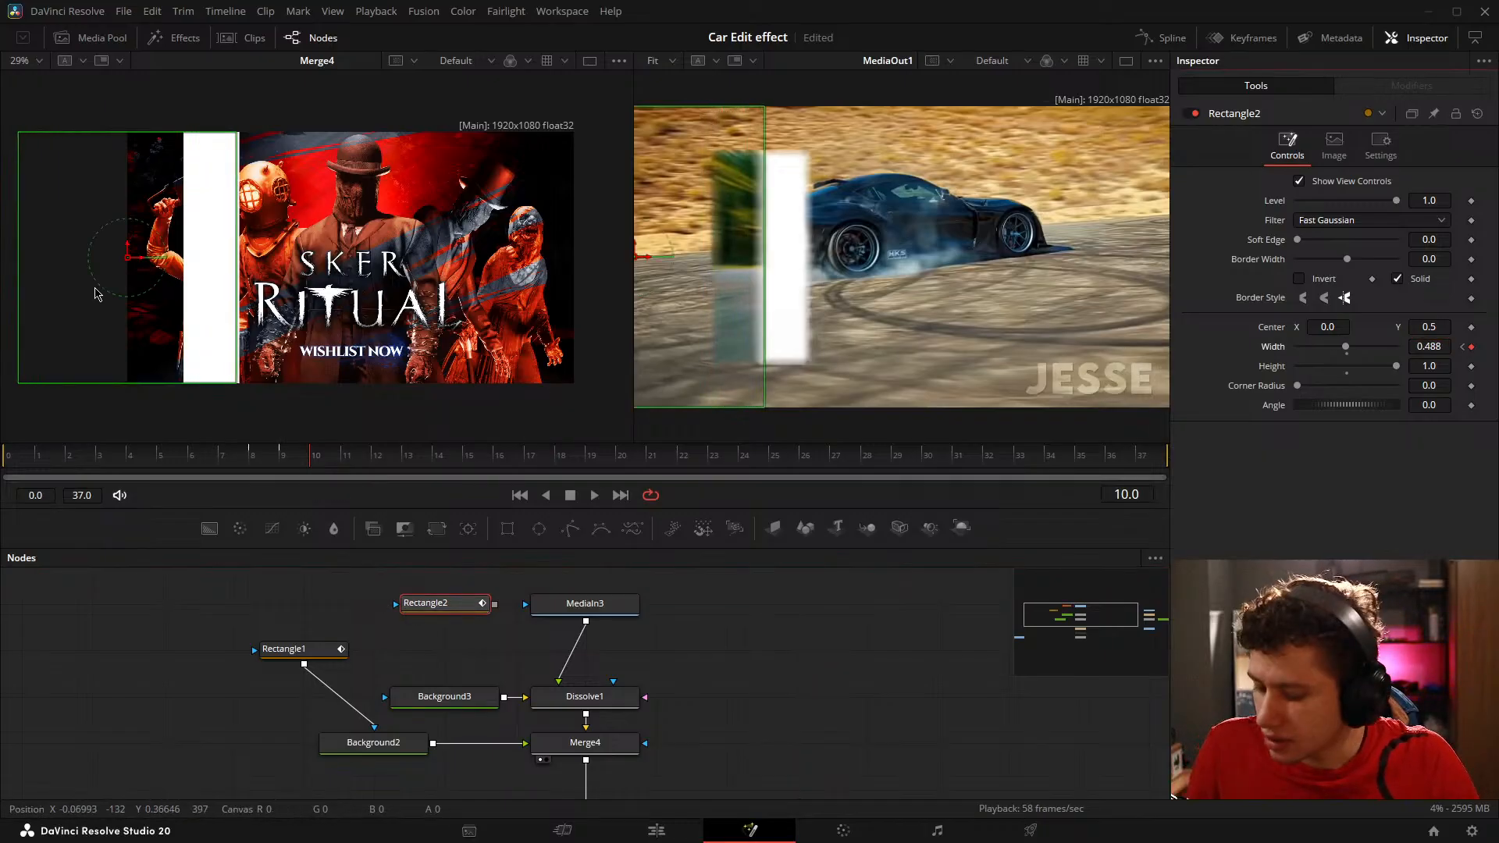
scroll(209, 258, "up", 10)
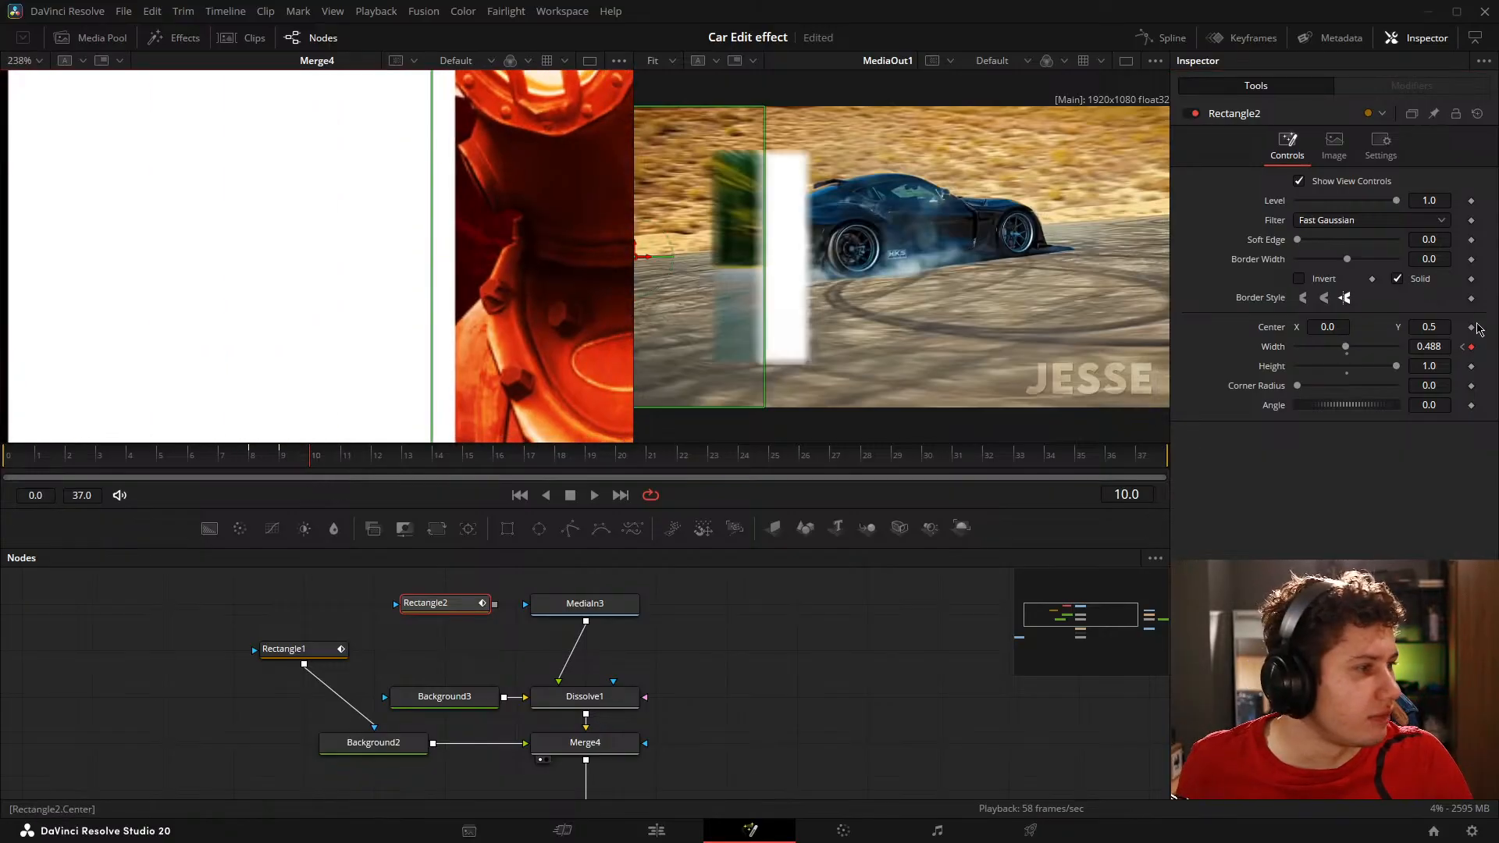
left_click(1435, 348)
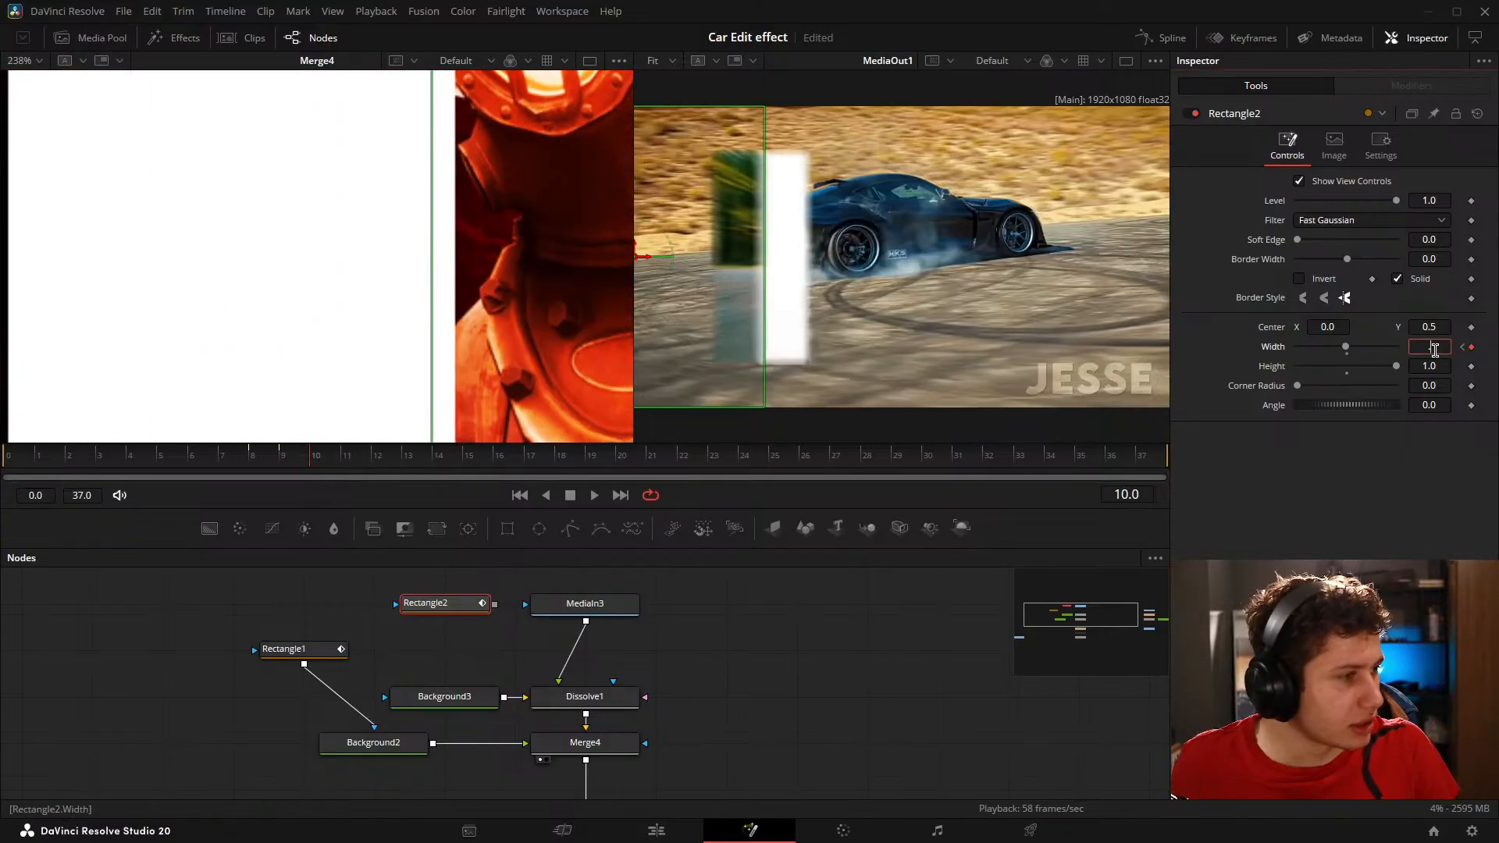
type("0.5")
key("Tab")
scroll(429, 331, "down", 10)
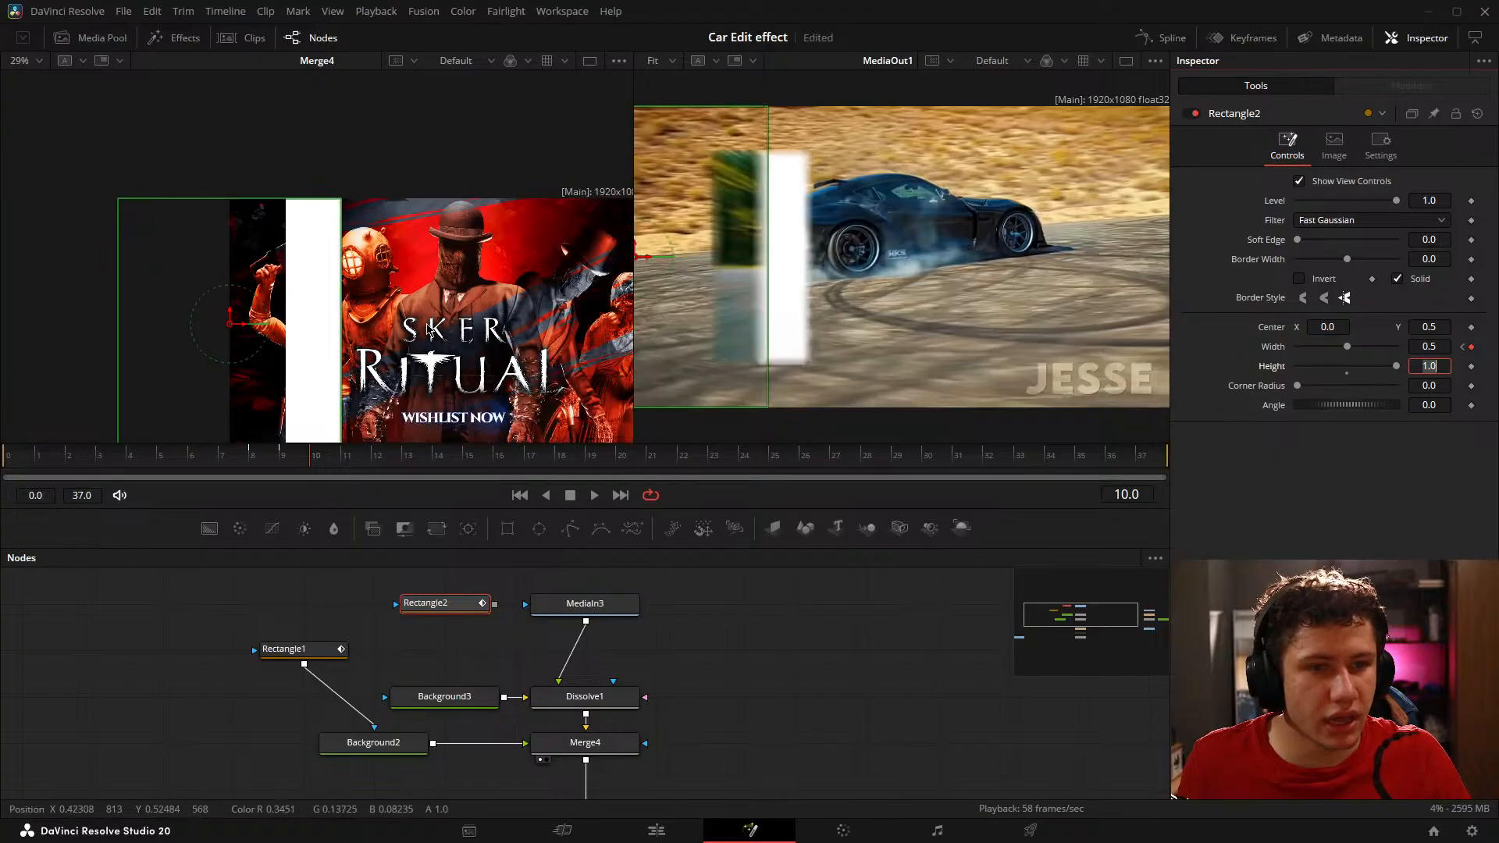
scroll(429, 331, "up", 3)
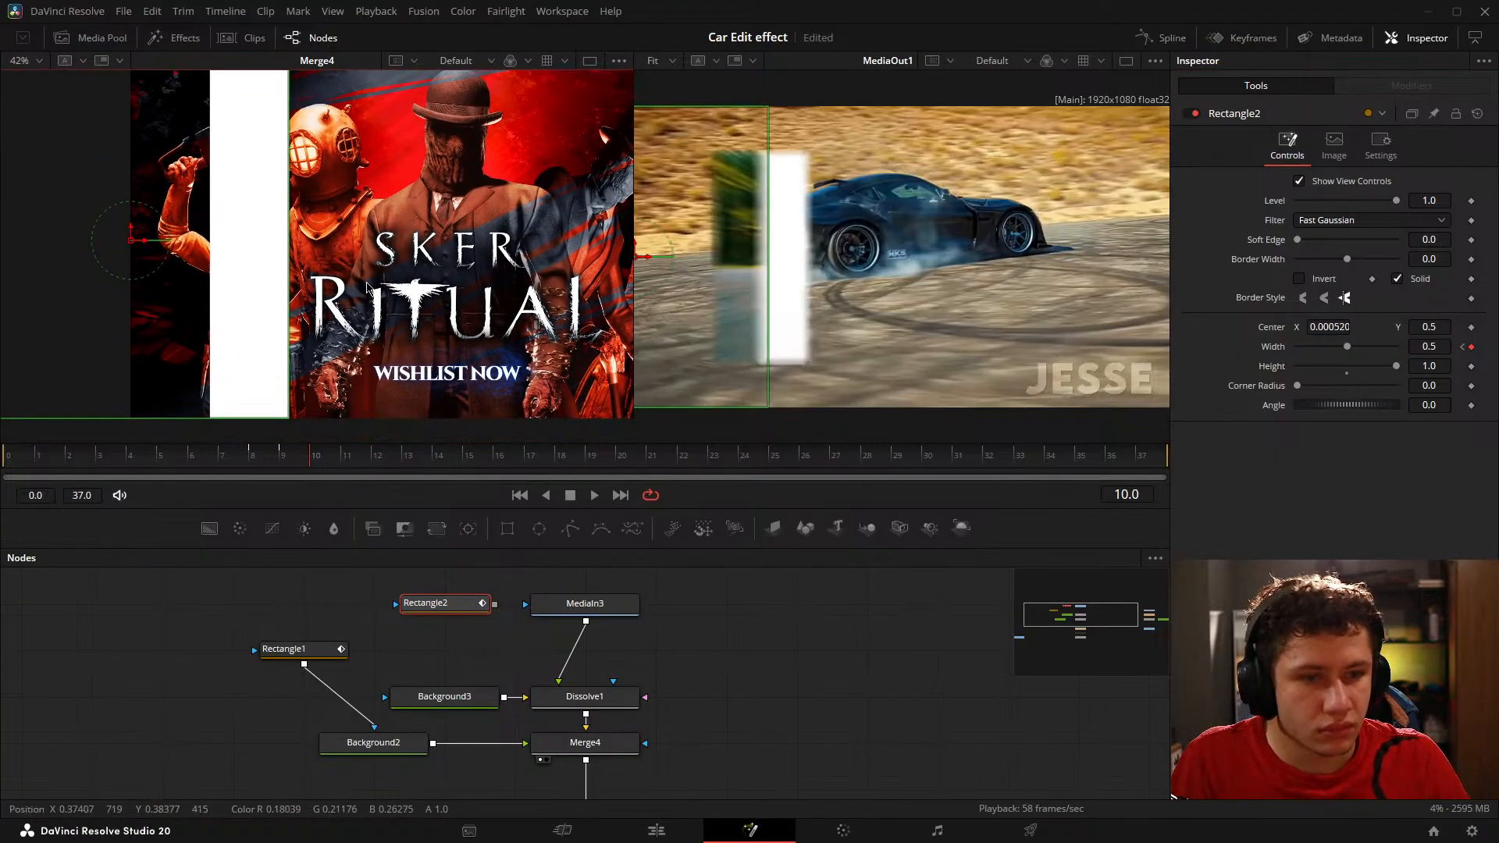
Step: Hold Rectangle2's Width at 0.5 with a keyframe on frame 11, and go on to frame 12
key("Right")
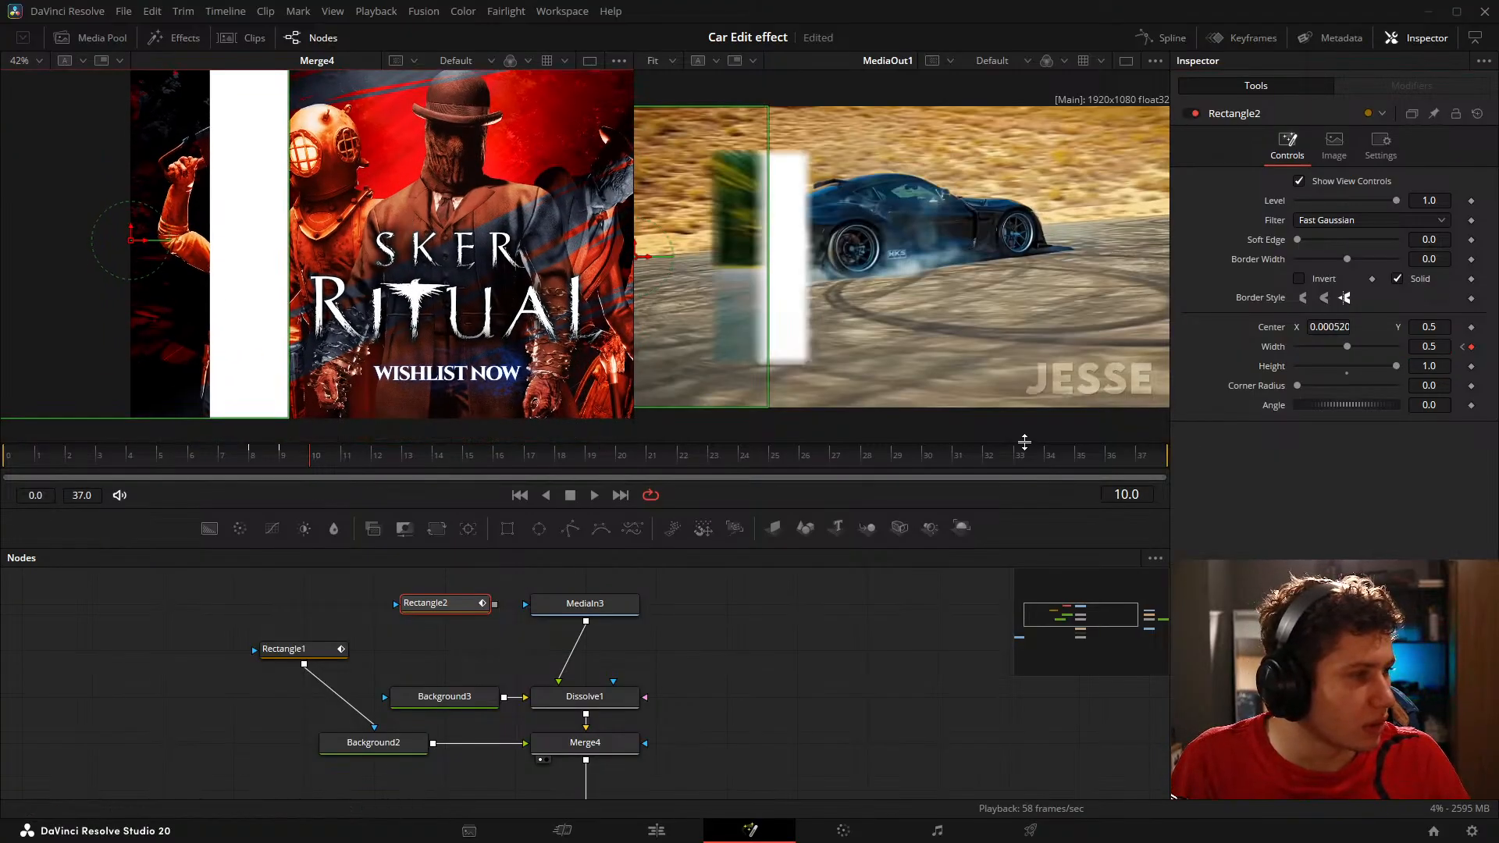
left_click(890, 696)
key("Right")
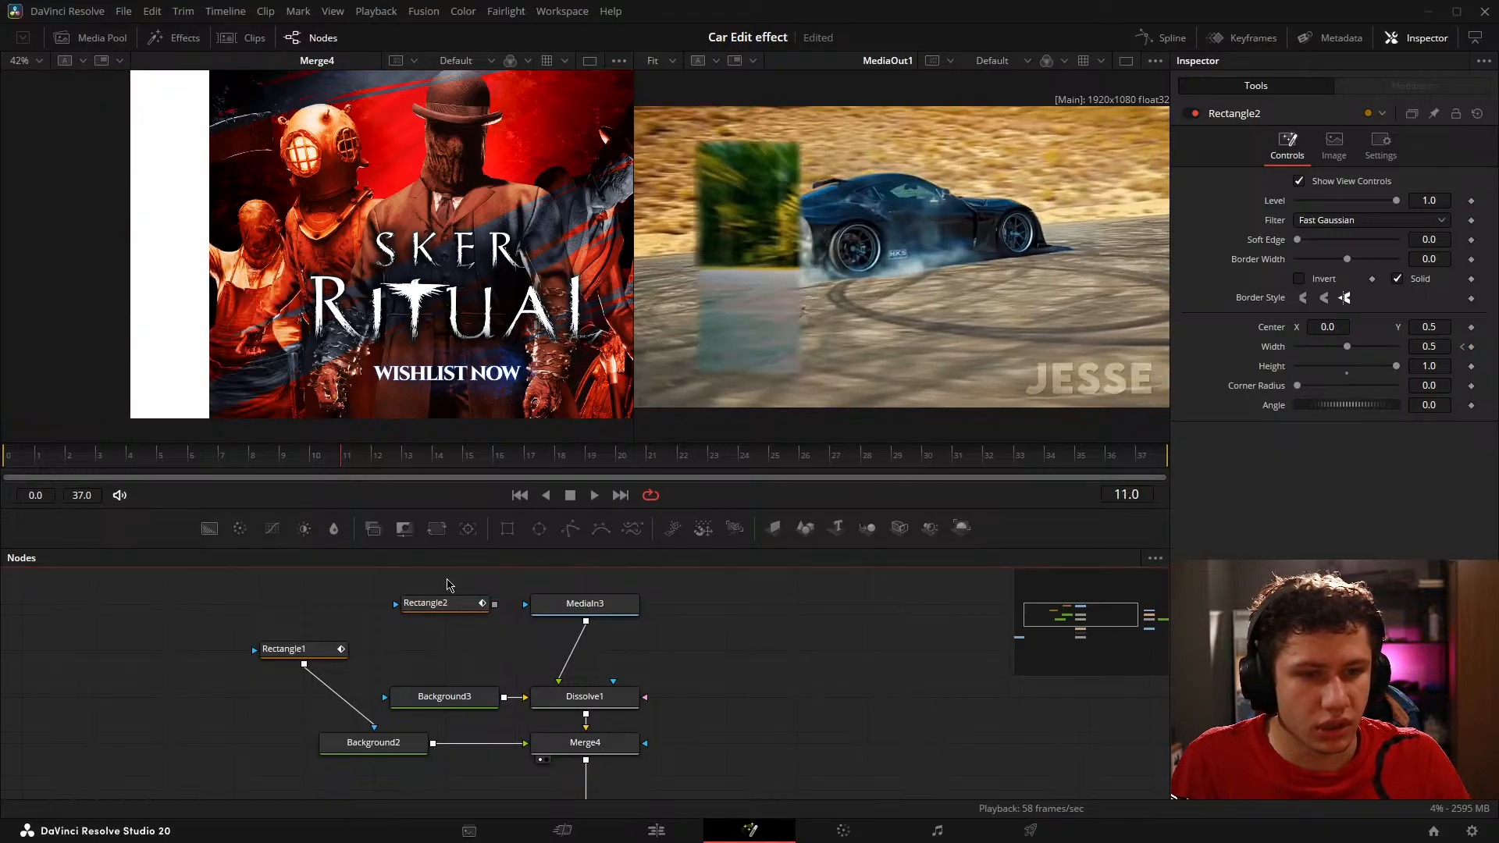
key("Right")
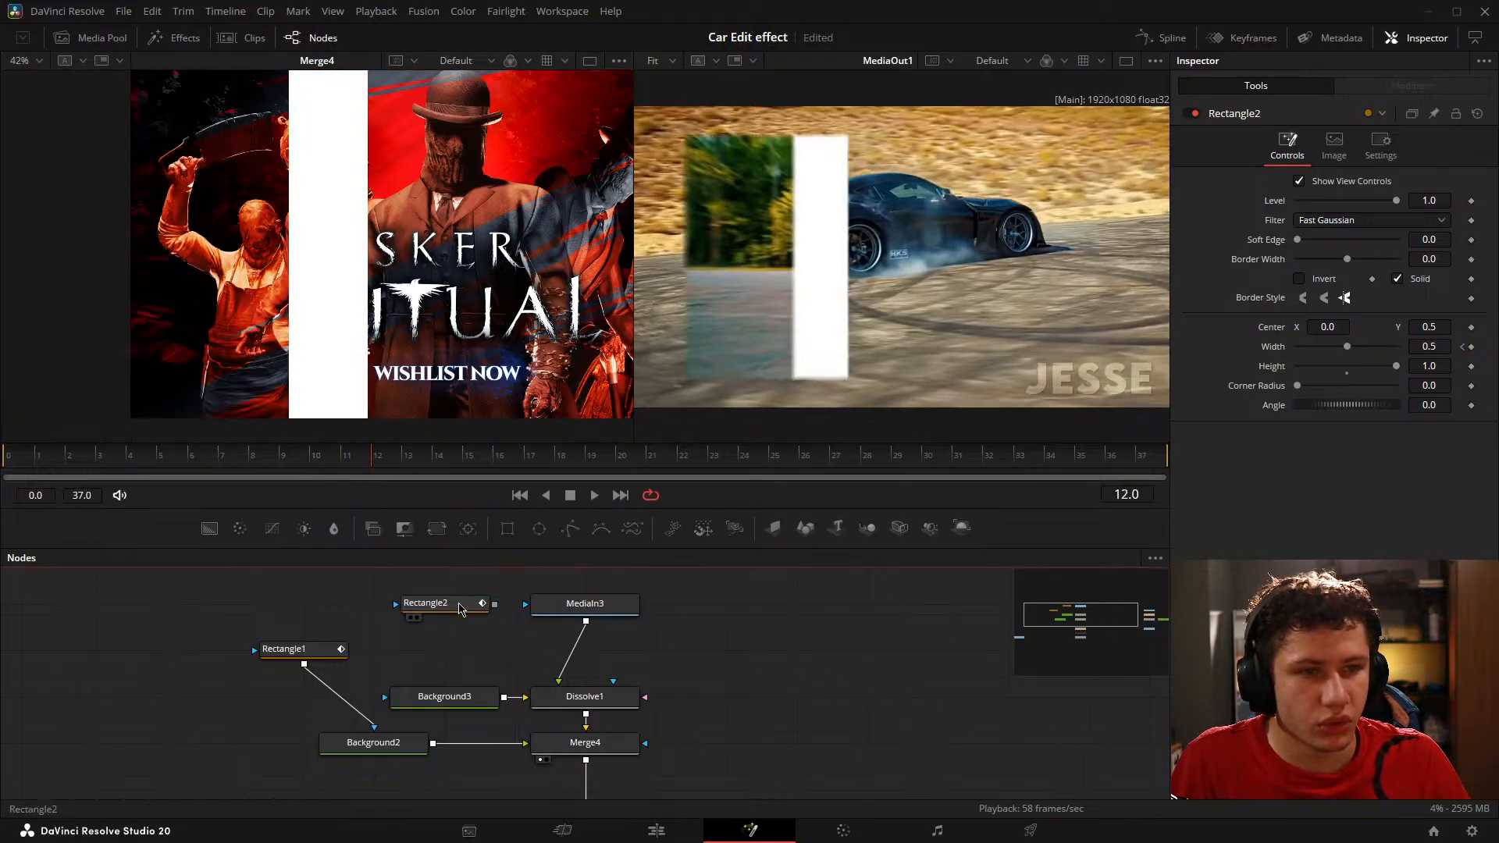
left_click(461, 610)
left_click(1471, 348)
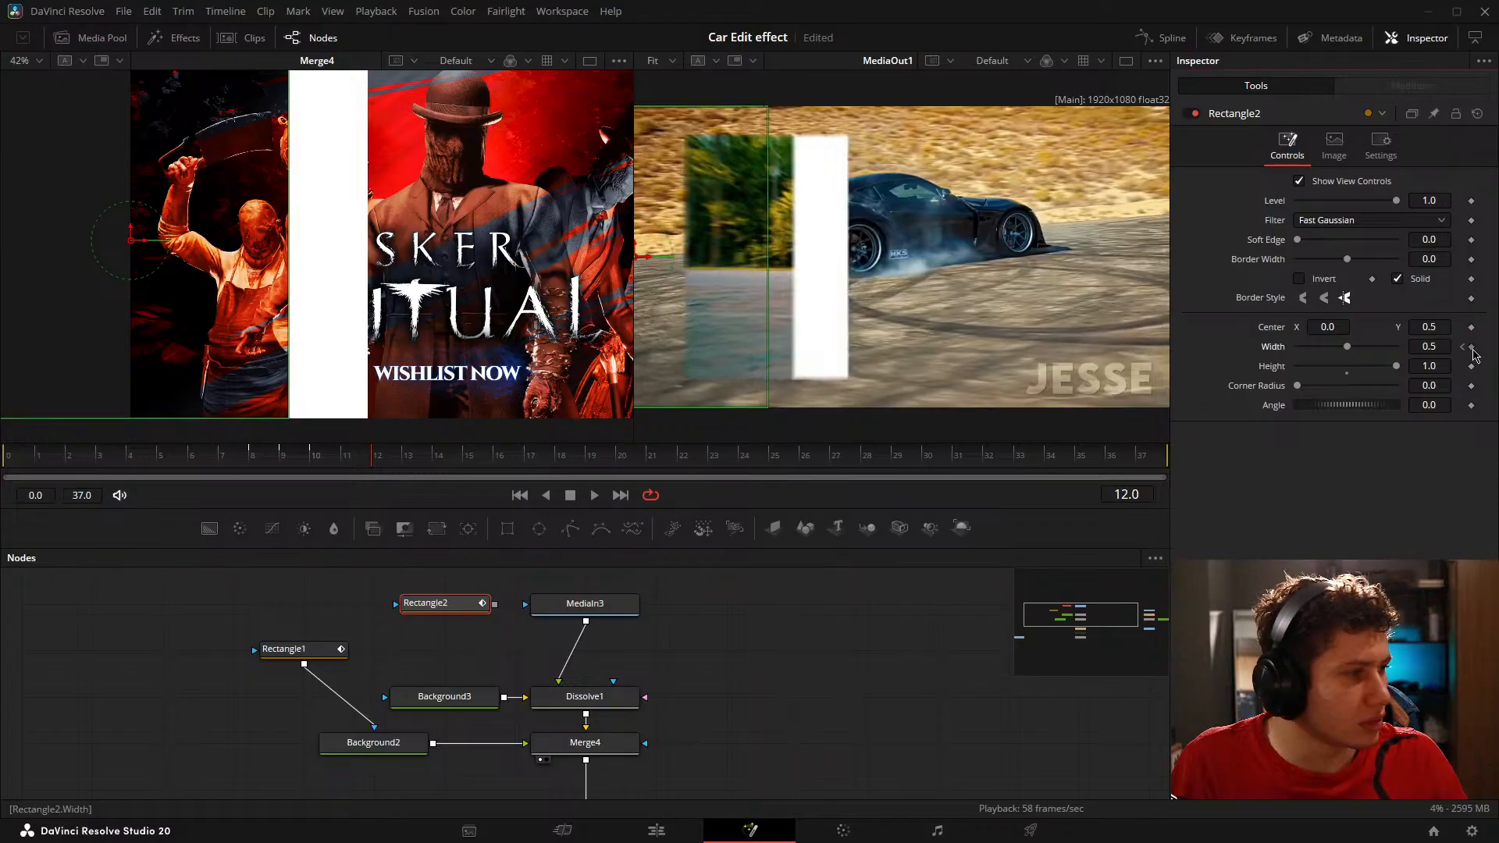
key("Left")
key("Right")
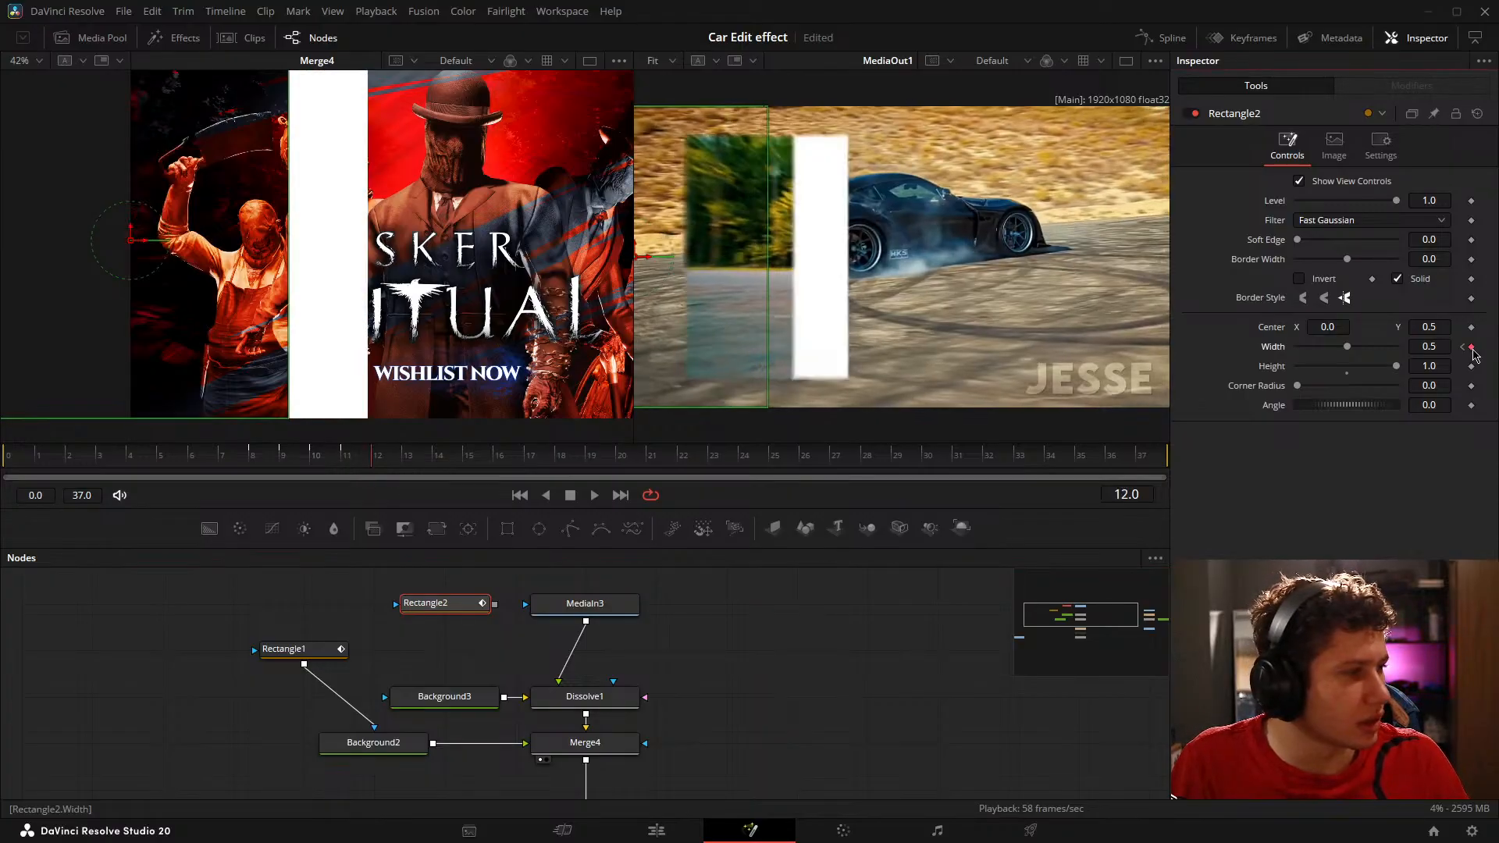
Step: Set Rectangle2's Width keyframe on frame 12 to 0.75
left_click_drag(1421, 352, 1470, 352)
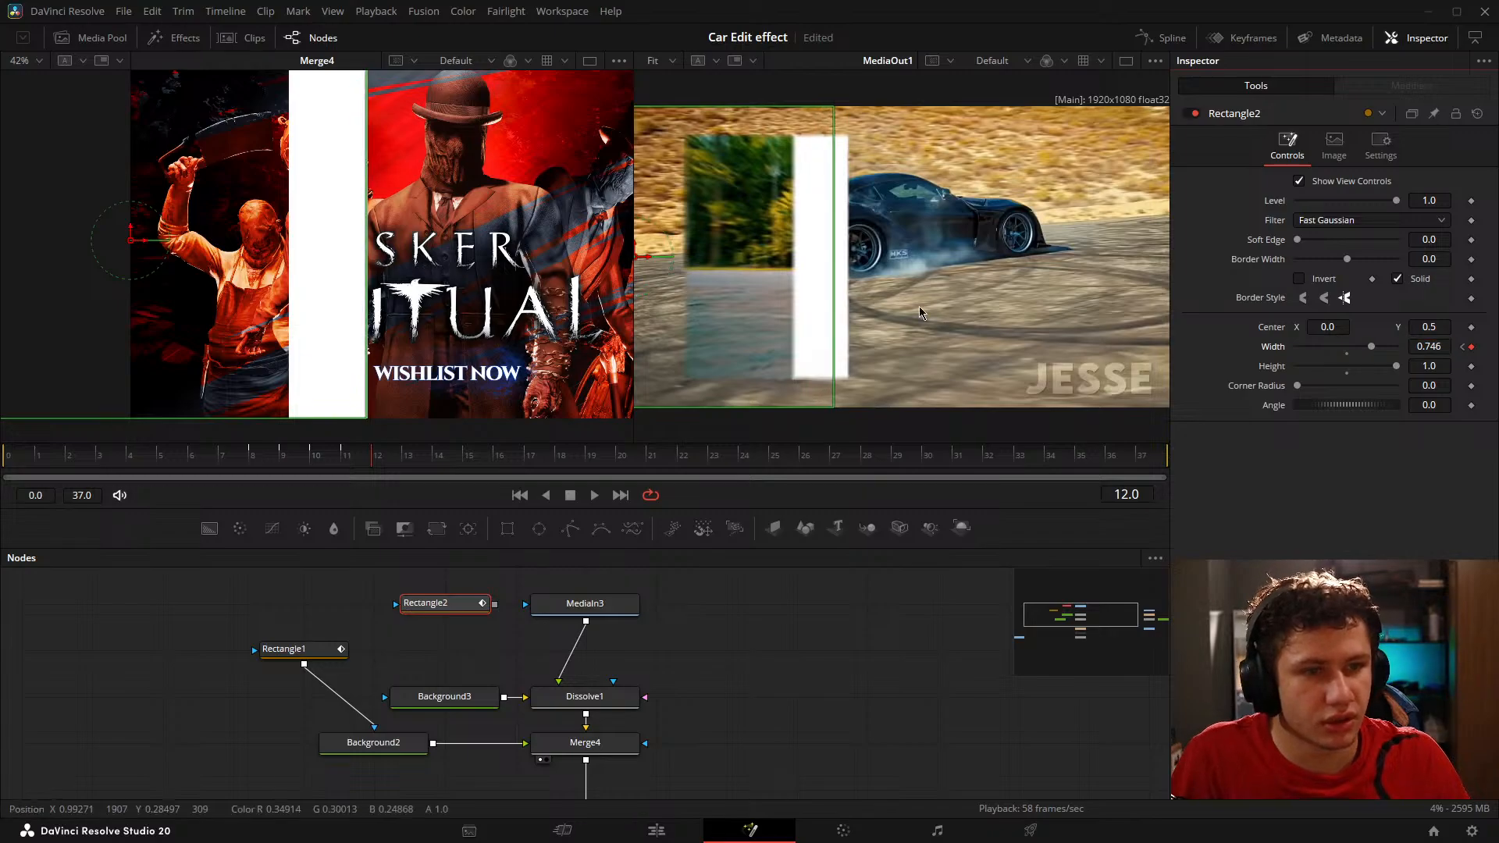
scroll(384, 189, "up", 8)
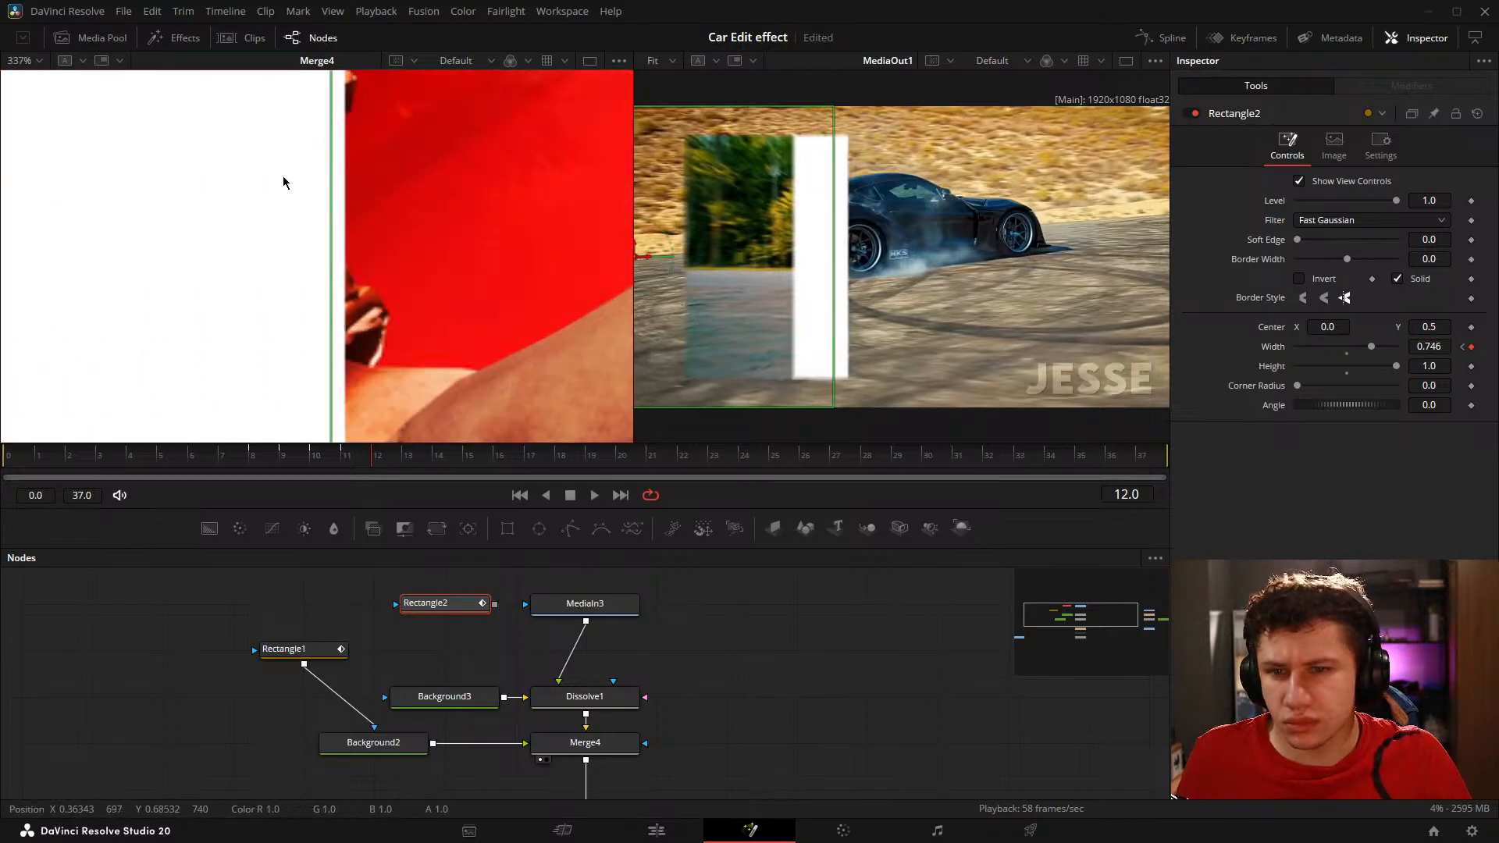
left_click_drag(378, 227, 371, 221)
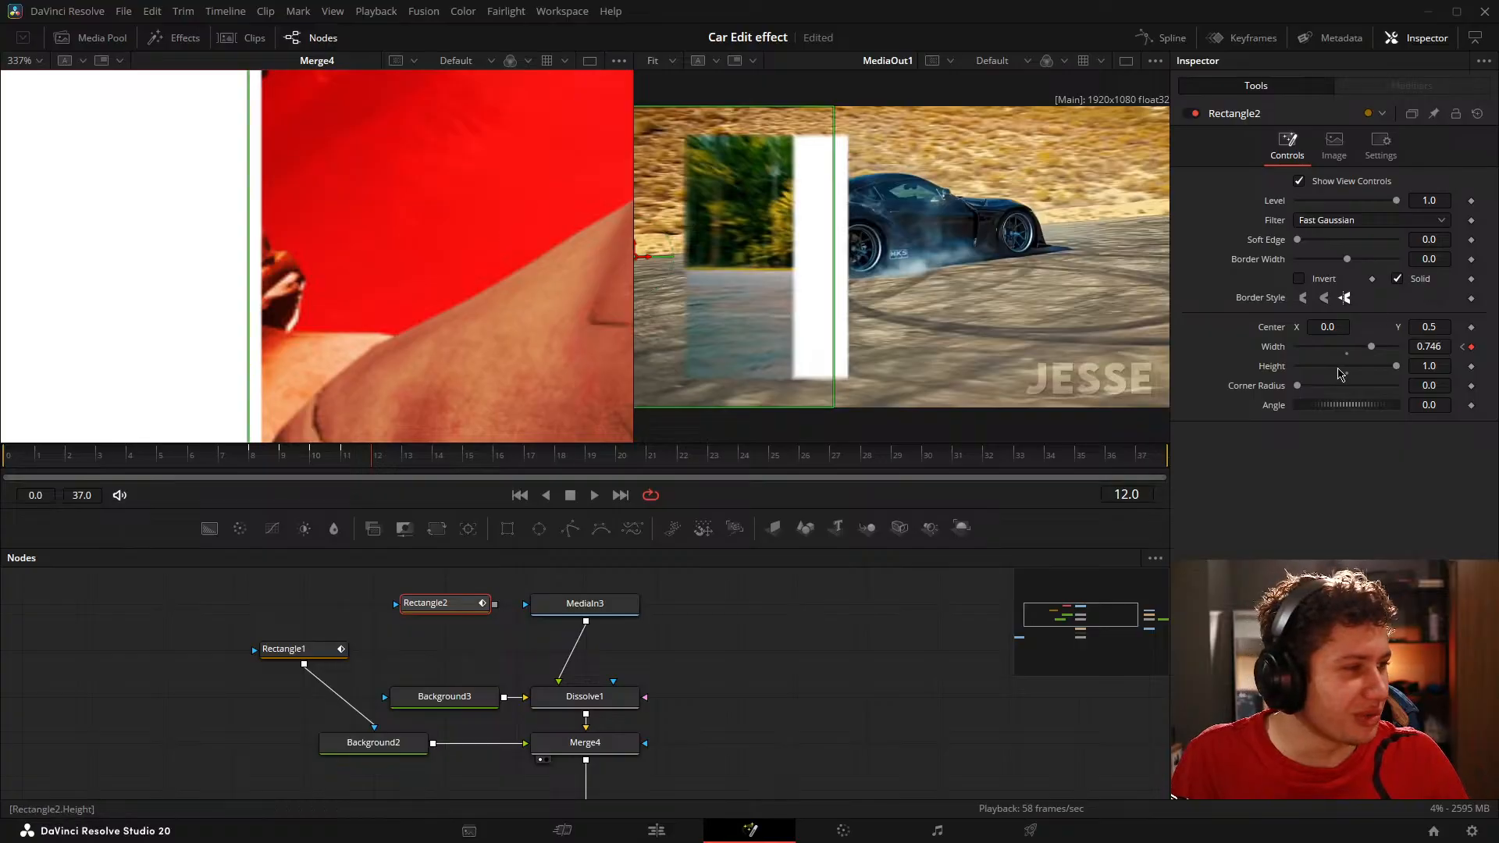
left_click_drag(1429, 344, 1432, 345)
left_click(1429, 346)
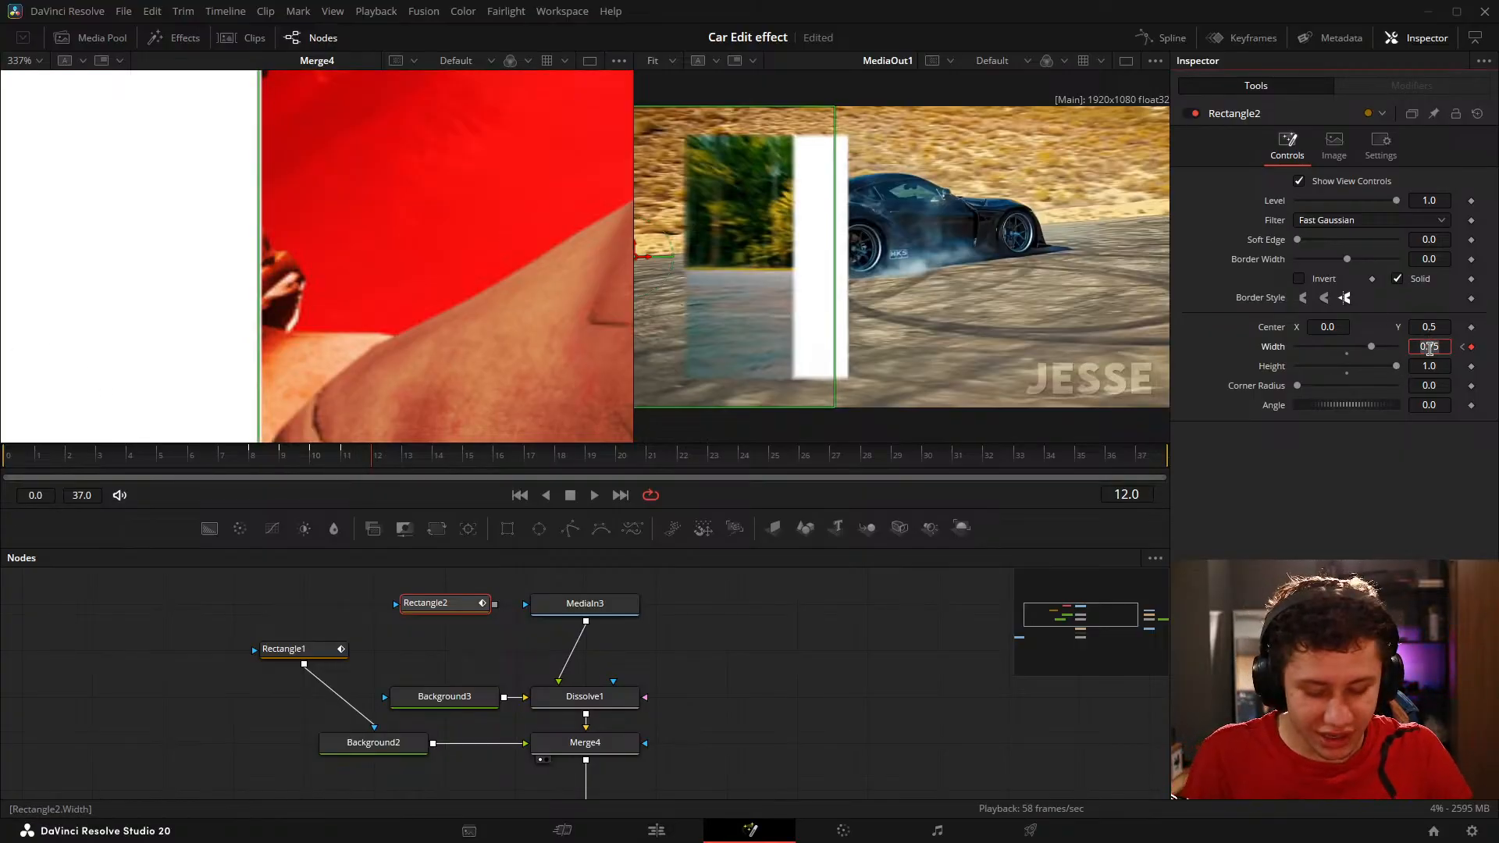
key("Return")
left_click(761, 642)
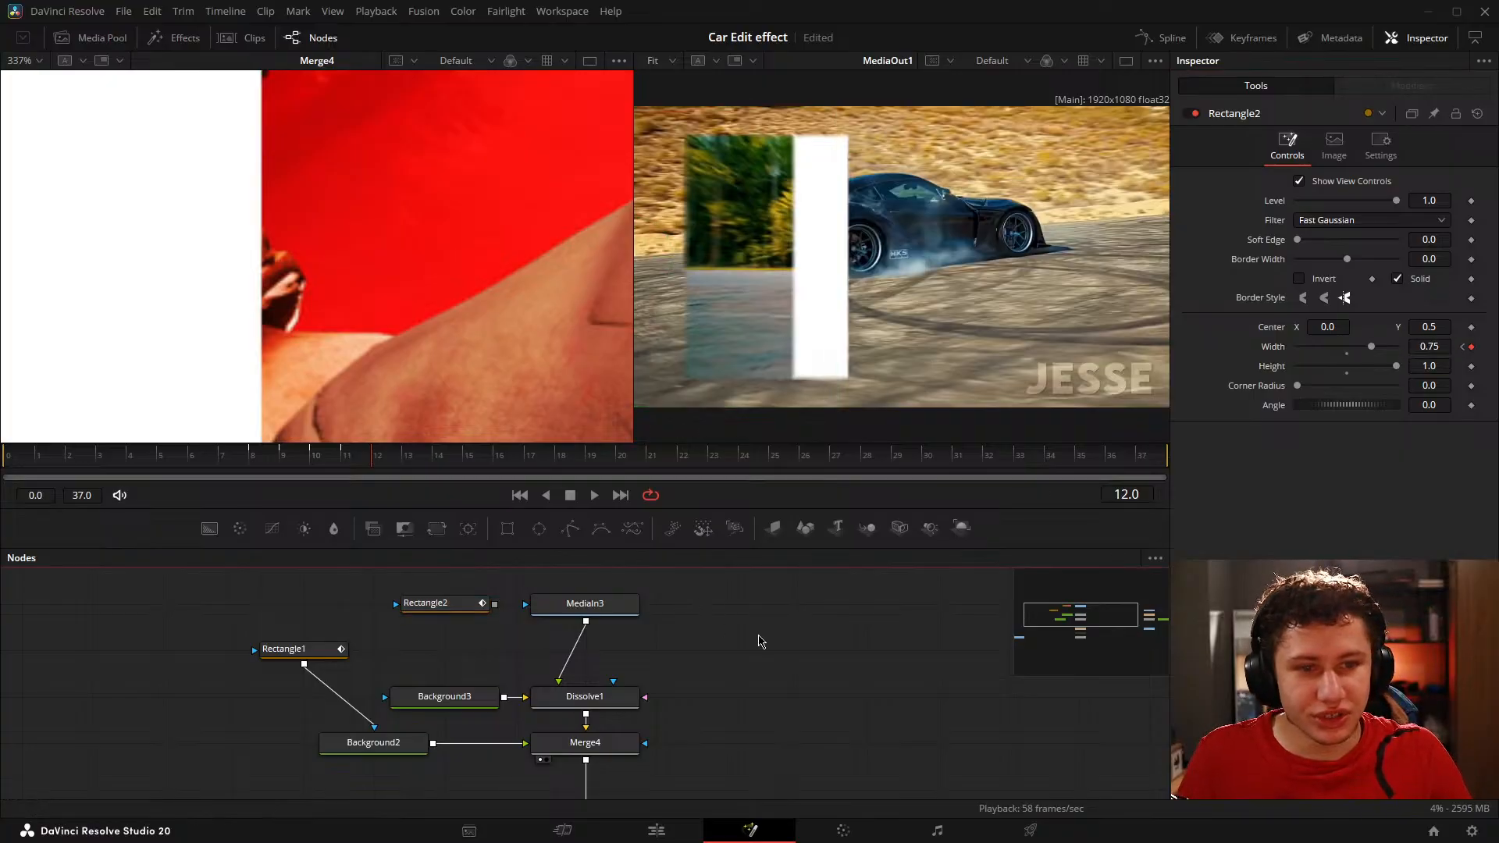
Step: Step between frames 11 and 13 to compare Rectangle2's edge with the white bar in Merge4's output
scroll(362, 234, "down", 10)
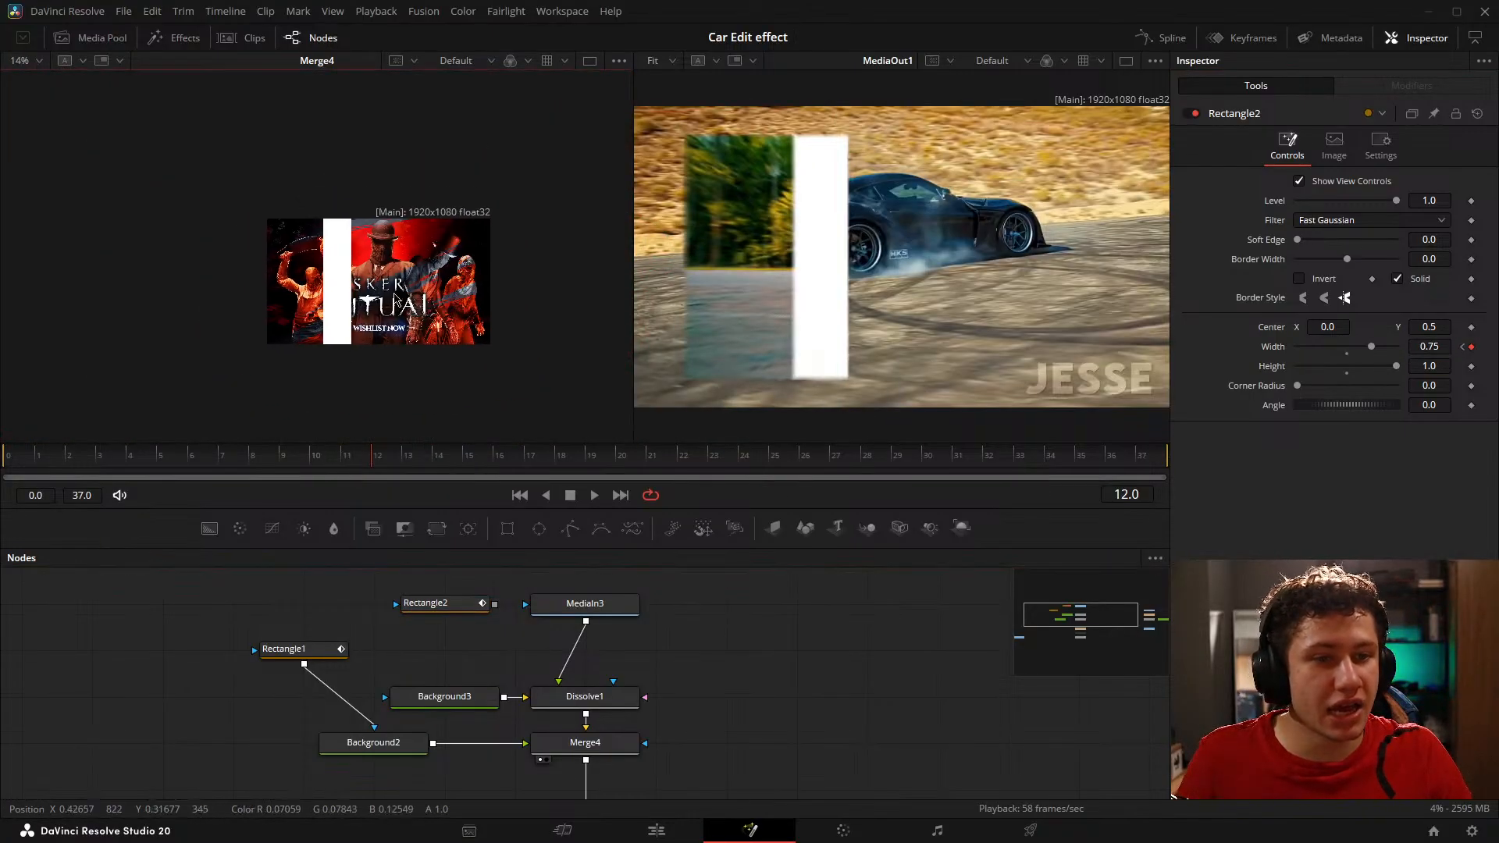
scroll(396, 296, "up", 4)
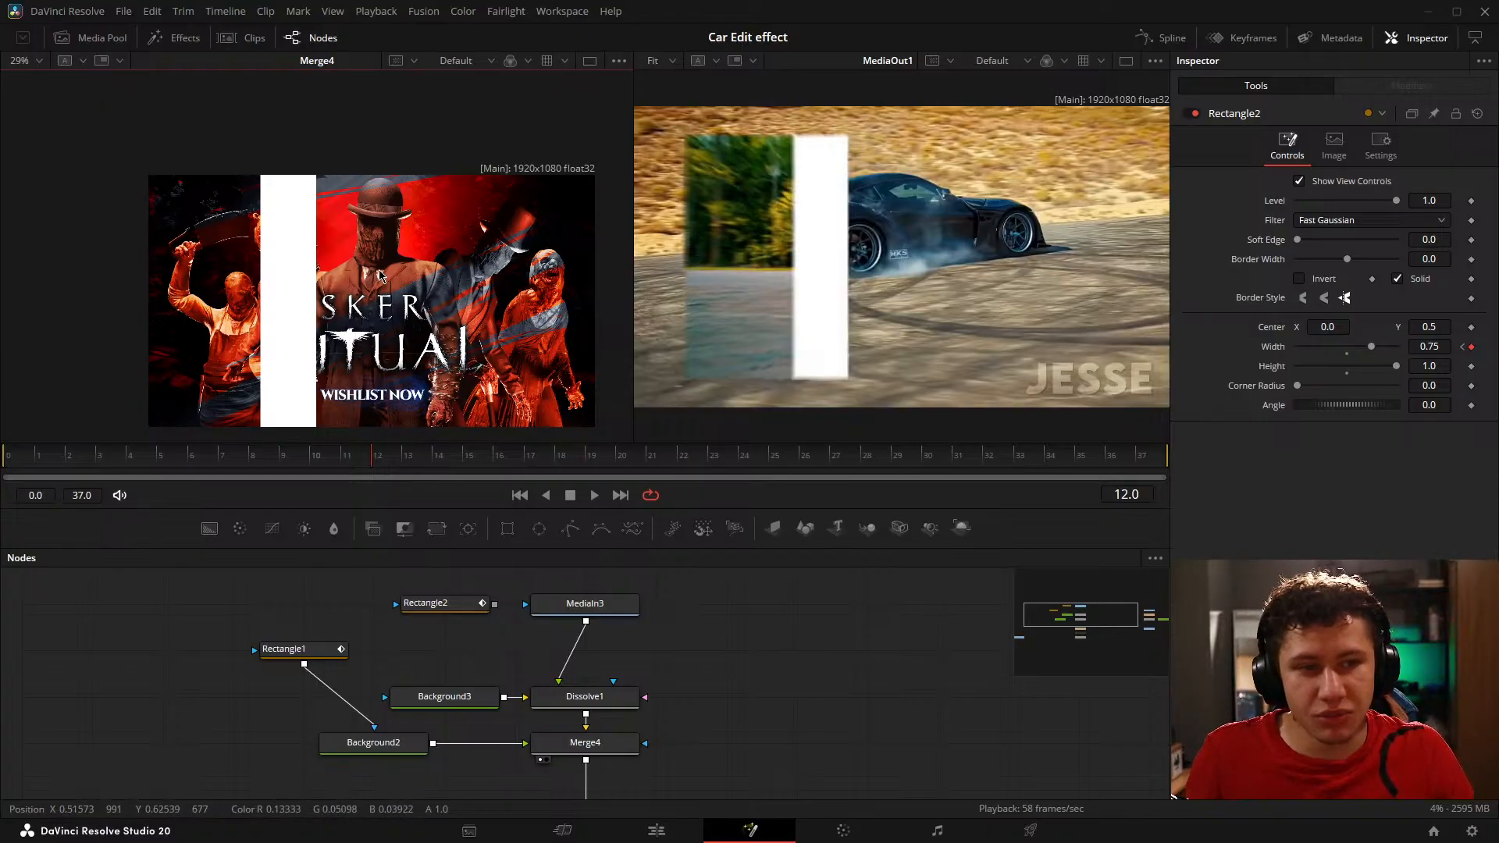
scroll(267, 268, "up", 2)
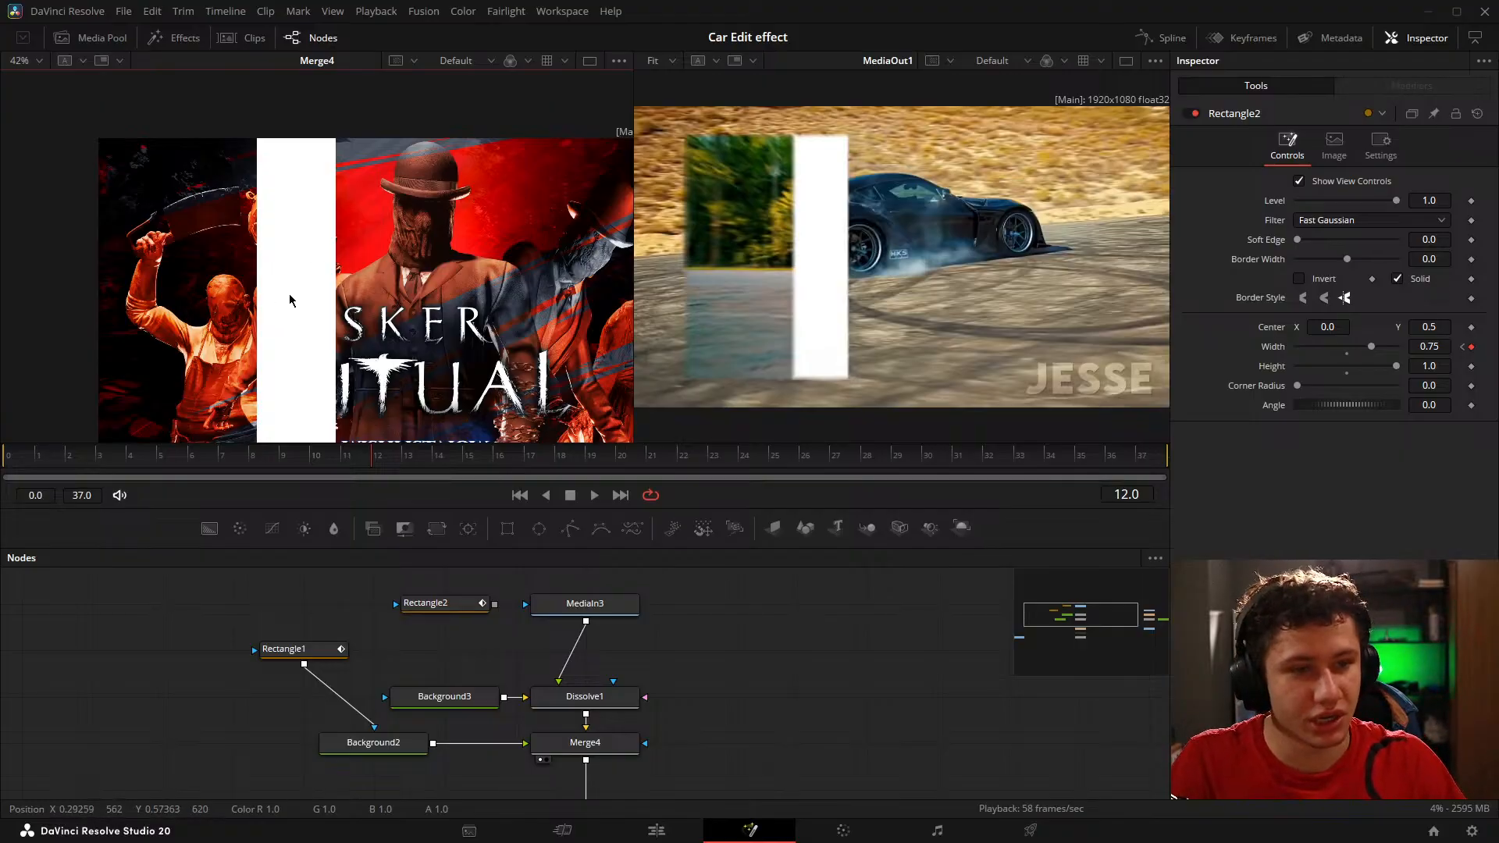
left_click_drag(319, 310, 306, 265)
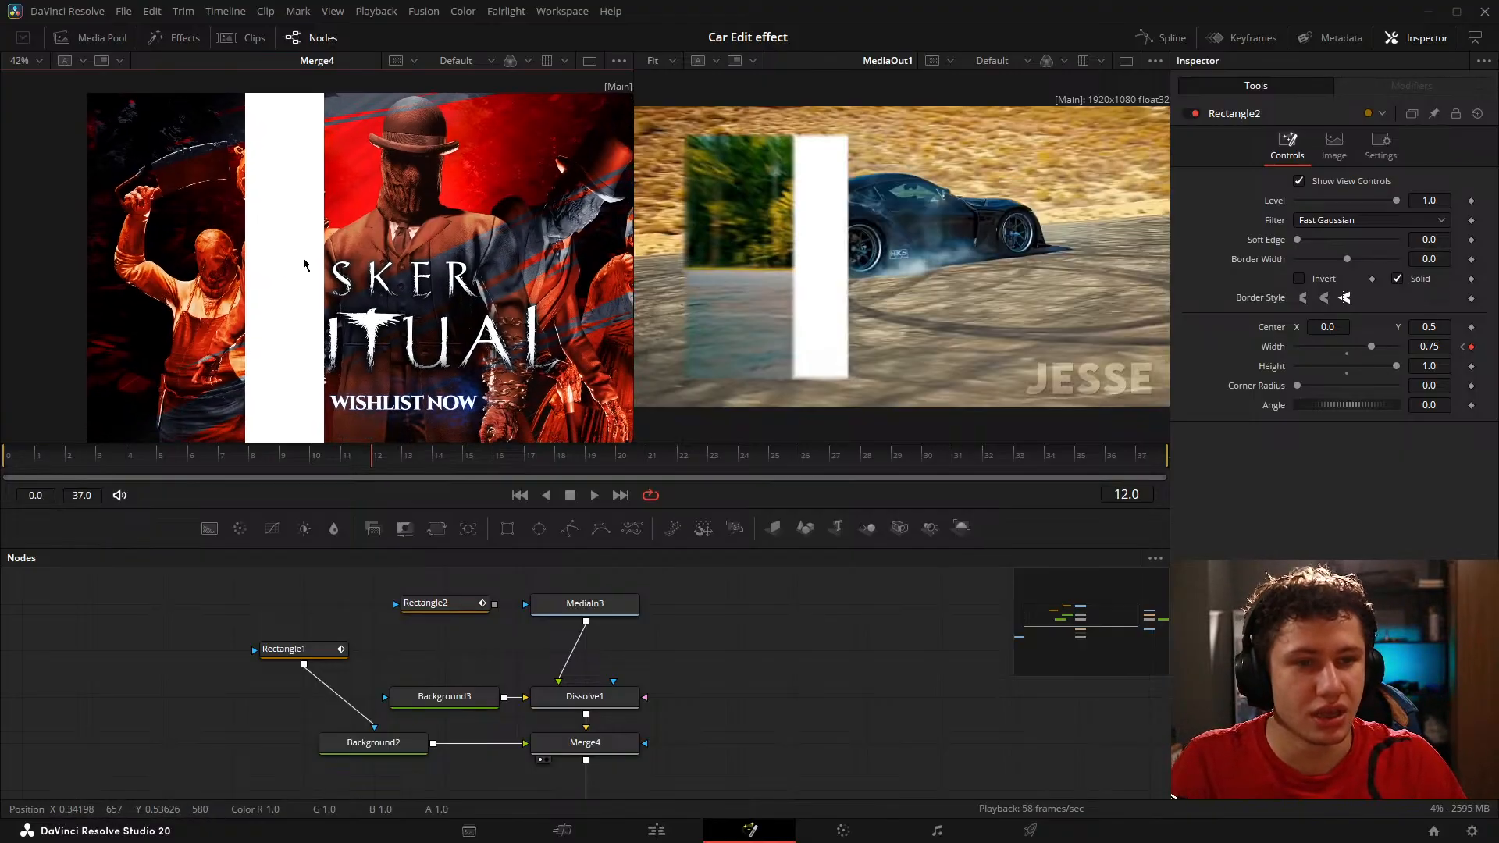
left_click(461, 605)
key("Right")
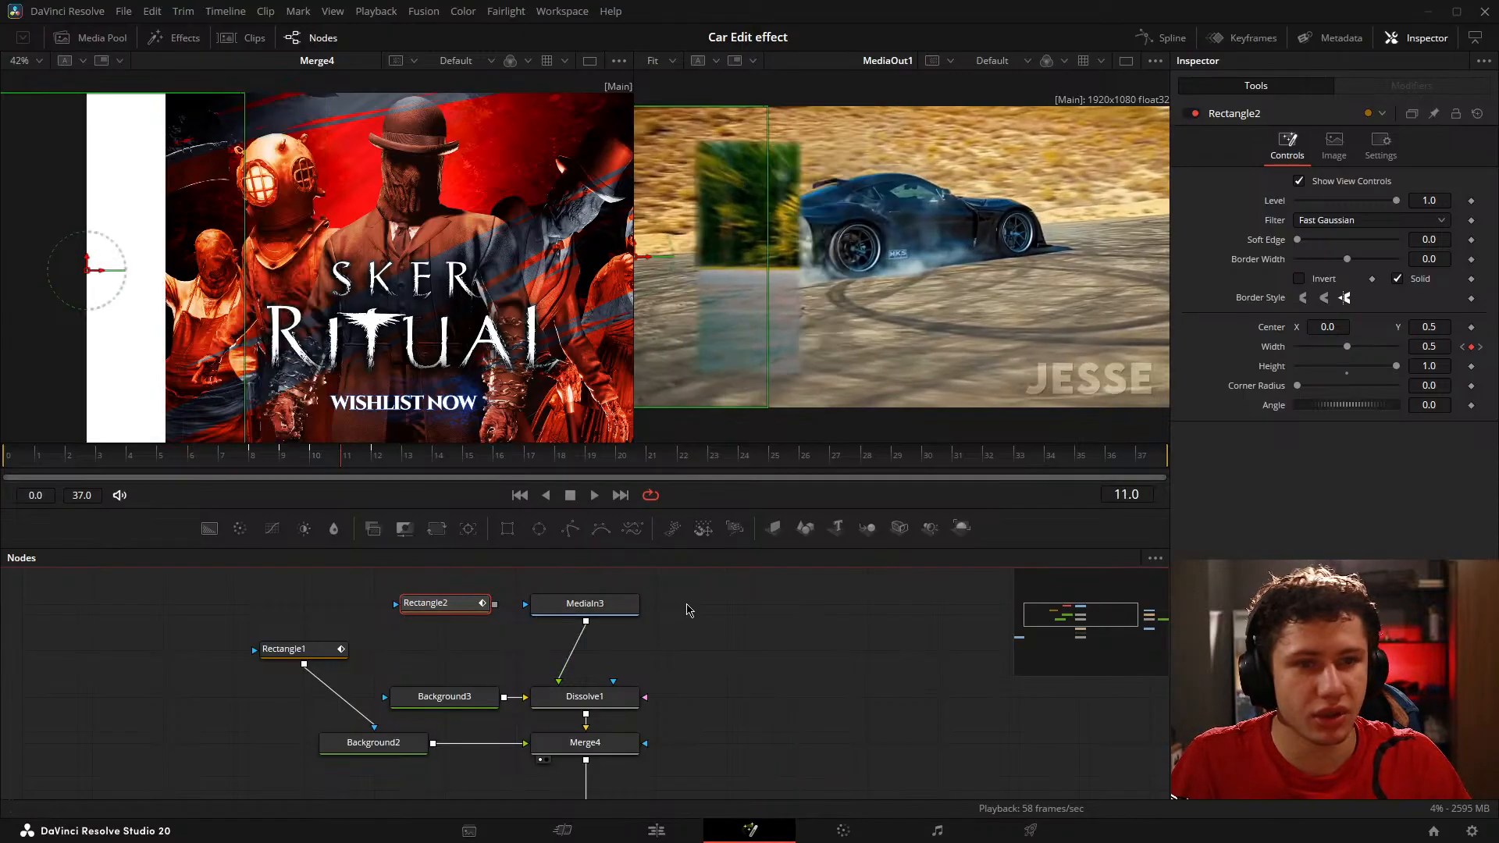
key("Left")
key("Right")
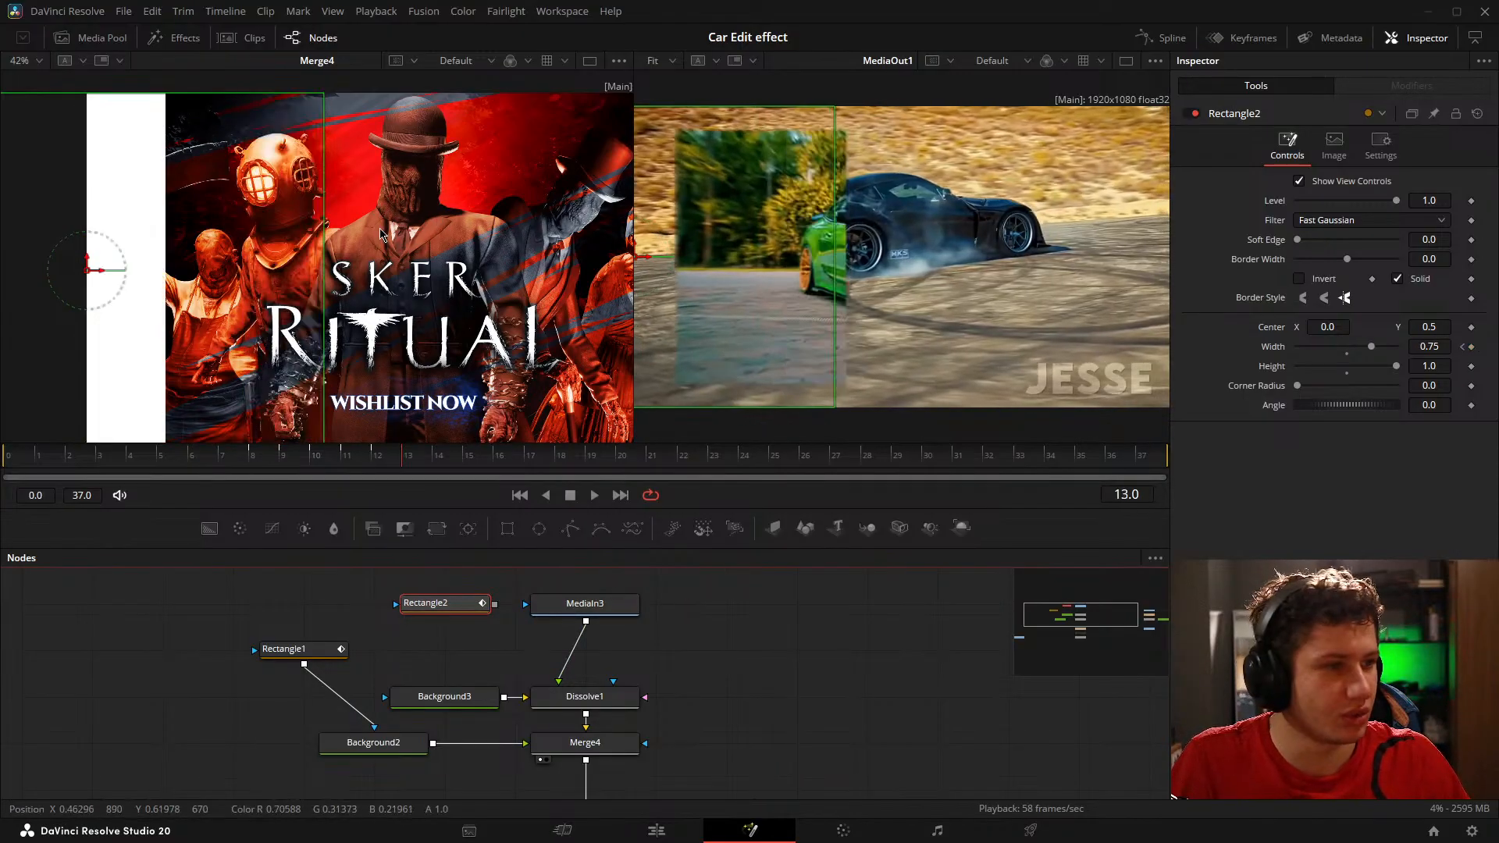
left_click(697, 602)
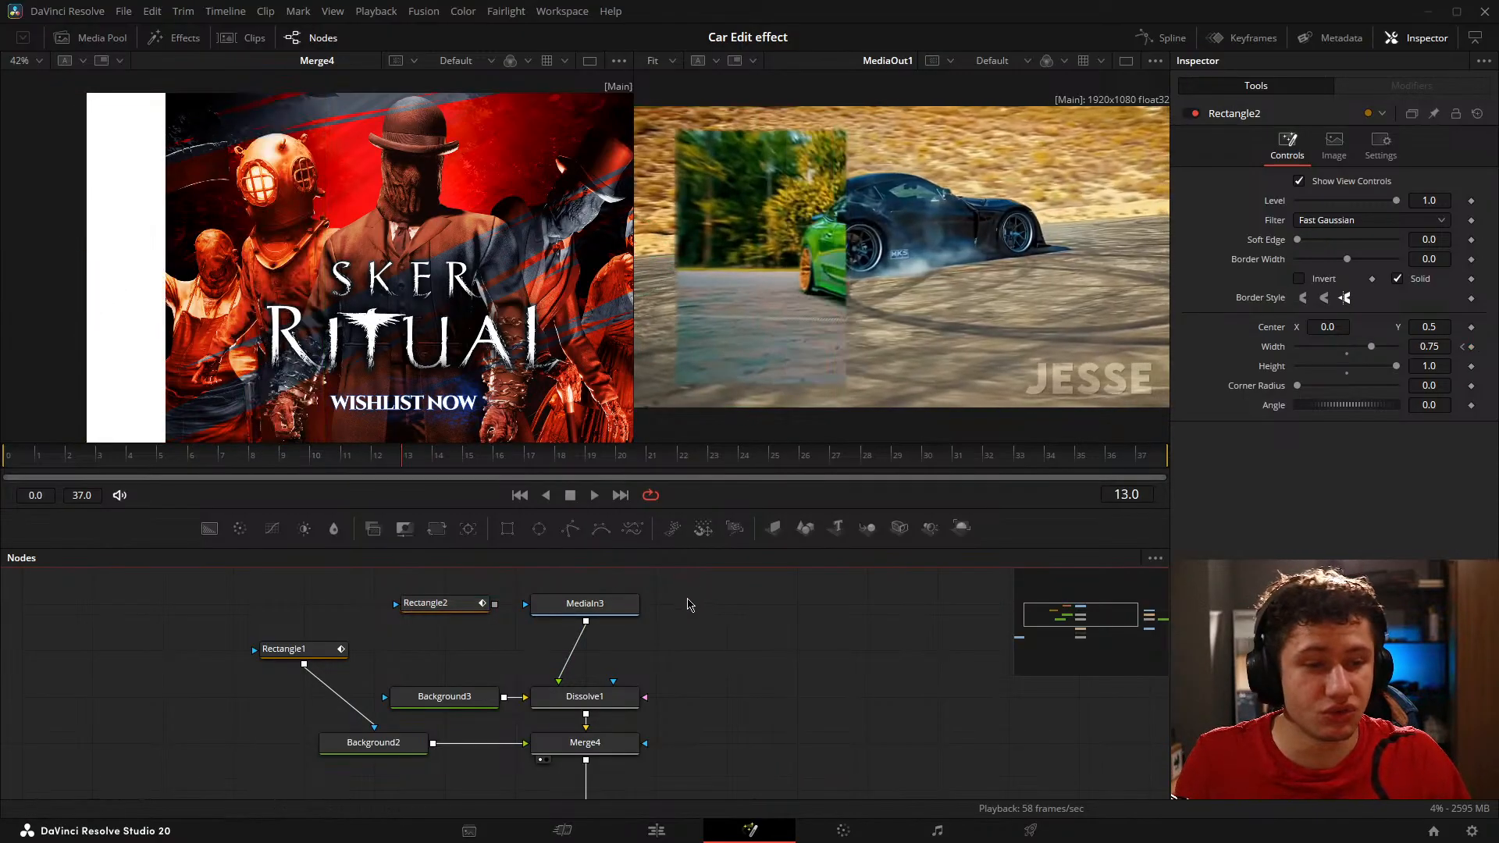
Step: Hold Rectangle2's Width at 0.75 with a keyframe on frame 13
left_click(476, 611)
key("Left")
key("Right")
key("Left")
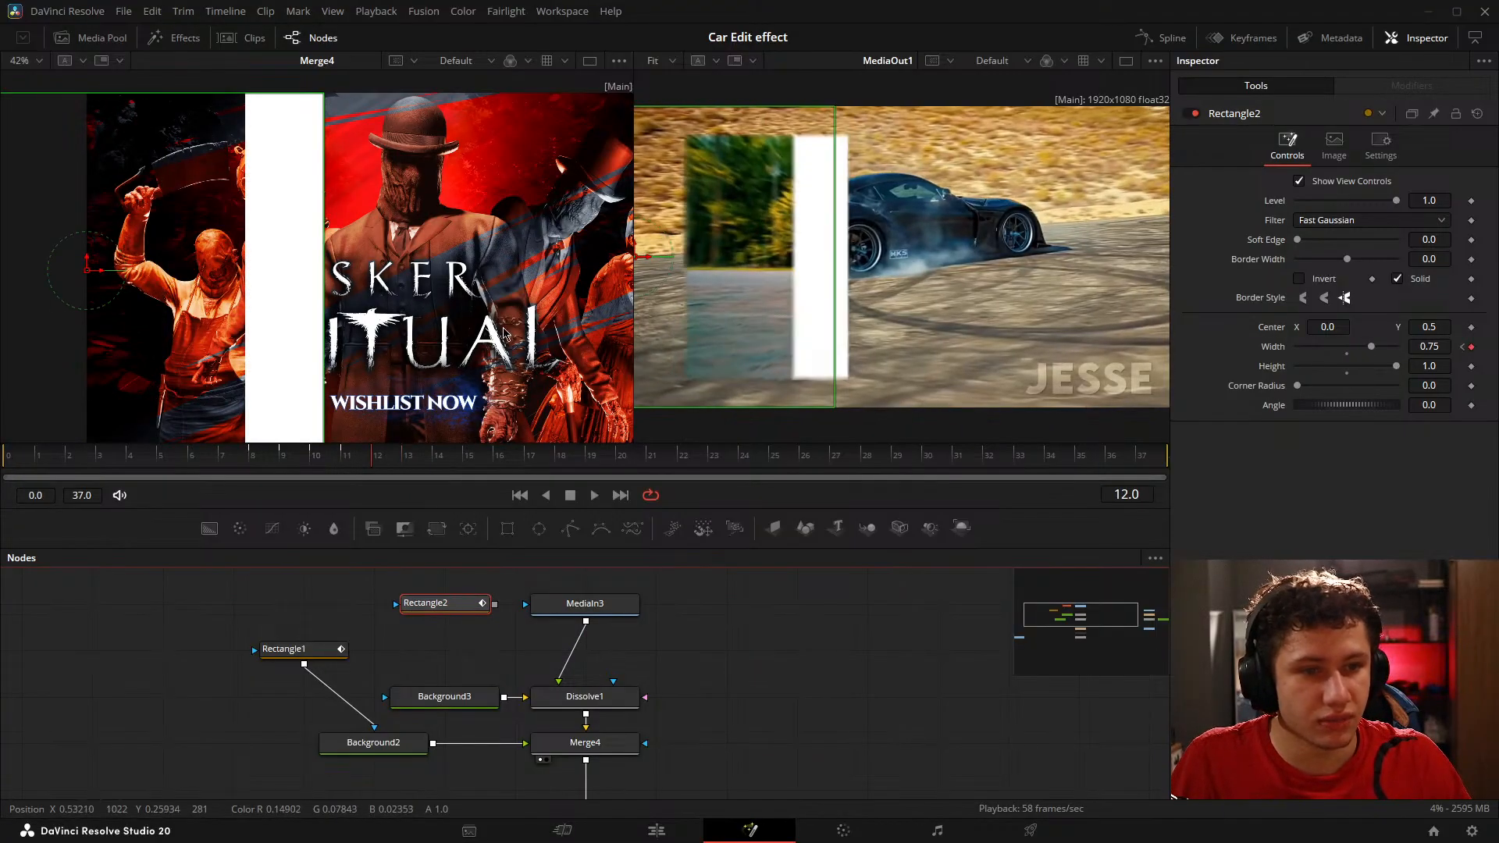
key("Right")
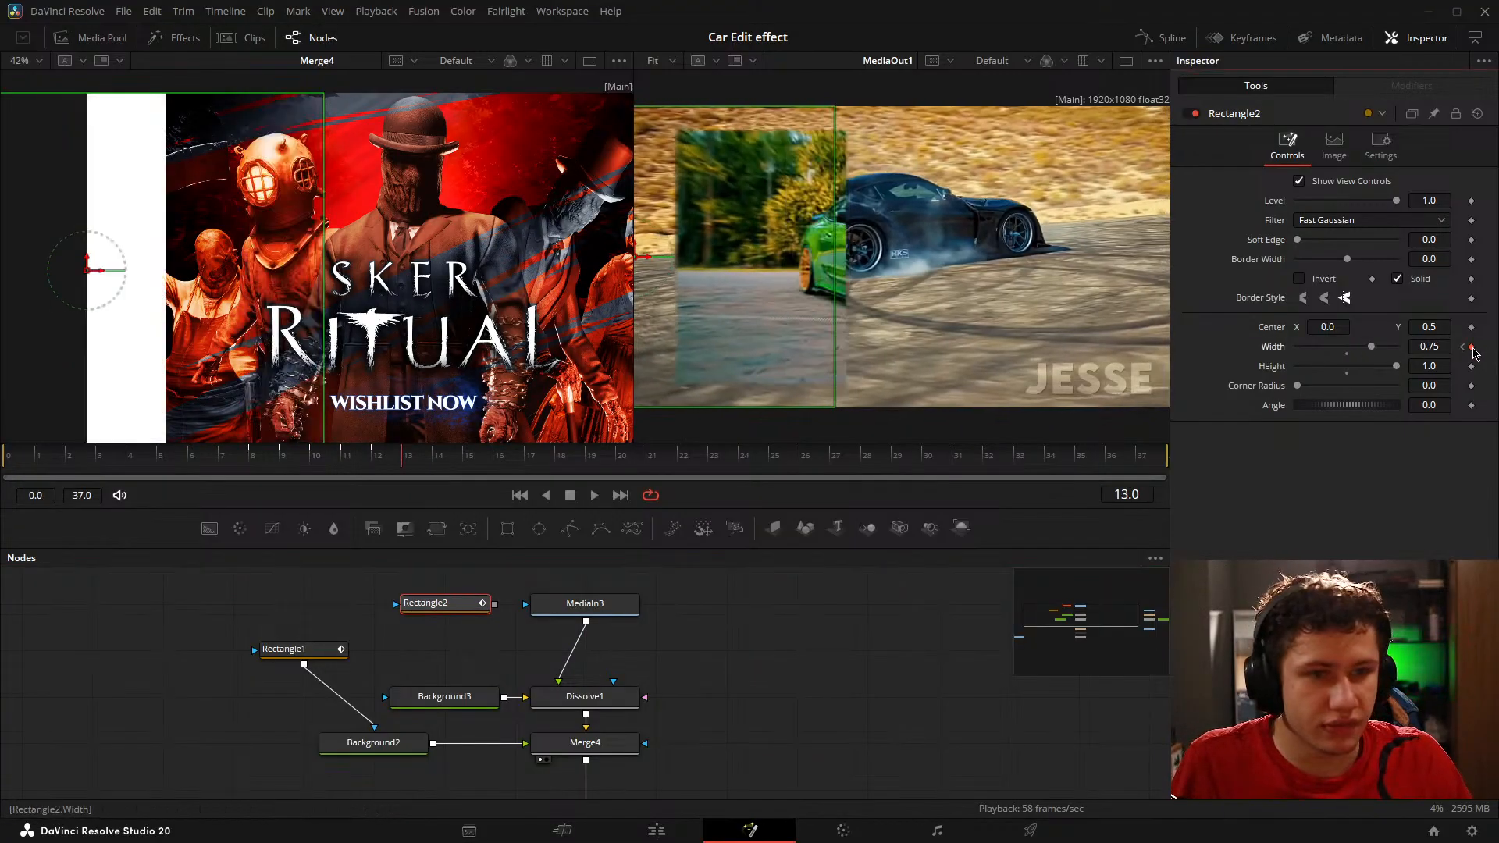
Step: Set Rectangle2's Width keyframe on frame 14 to 1.0
key("Right")
left_click_drag(1425, 346, 1484, 346)
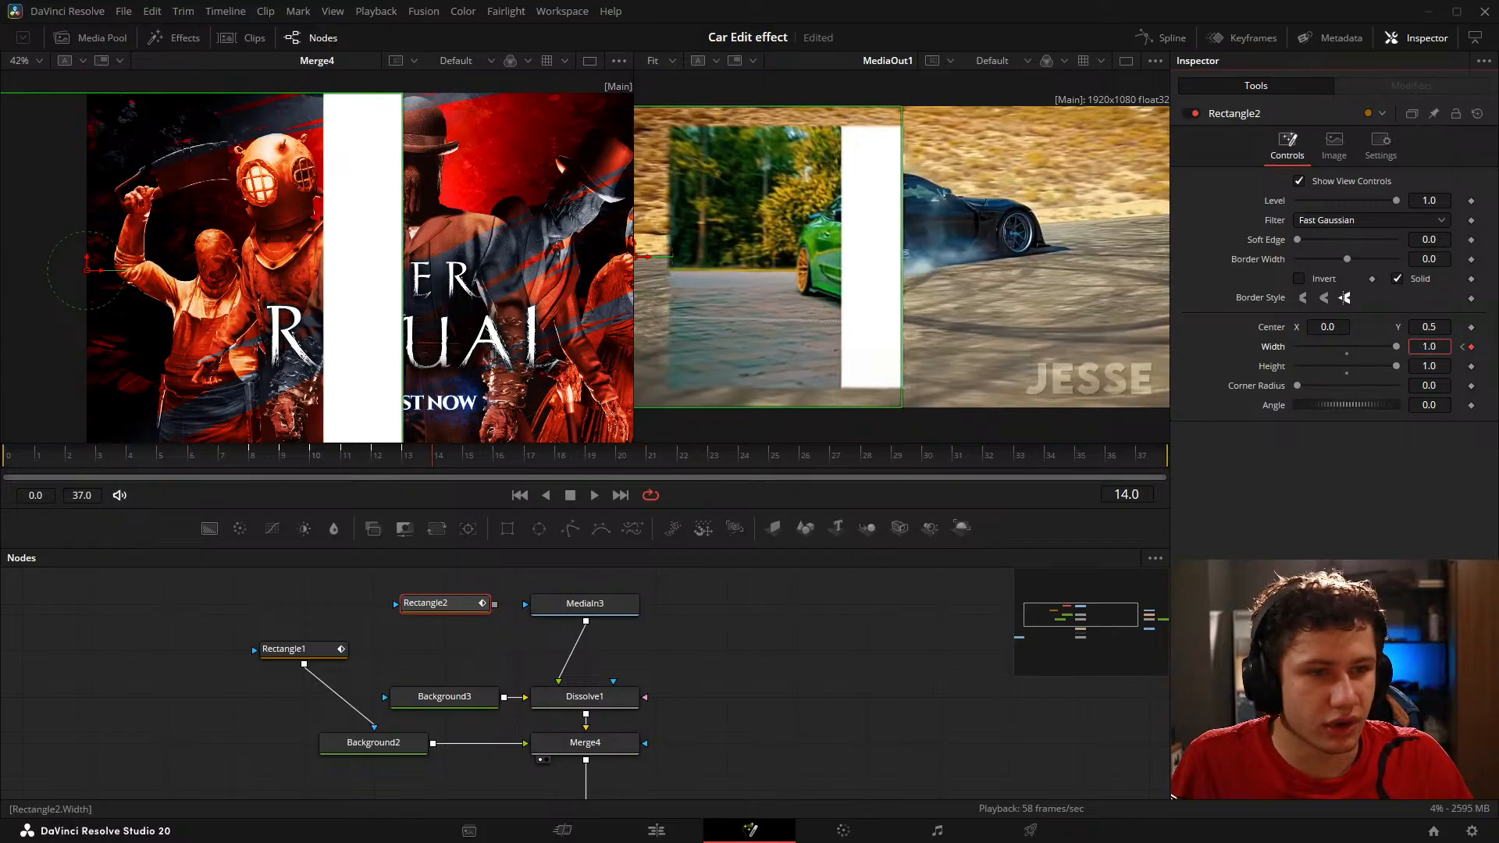
left_click(519, 624)
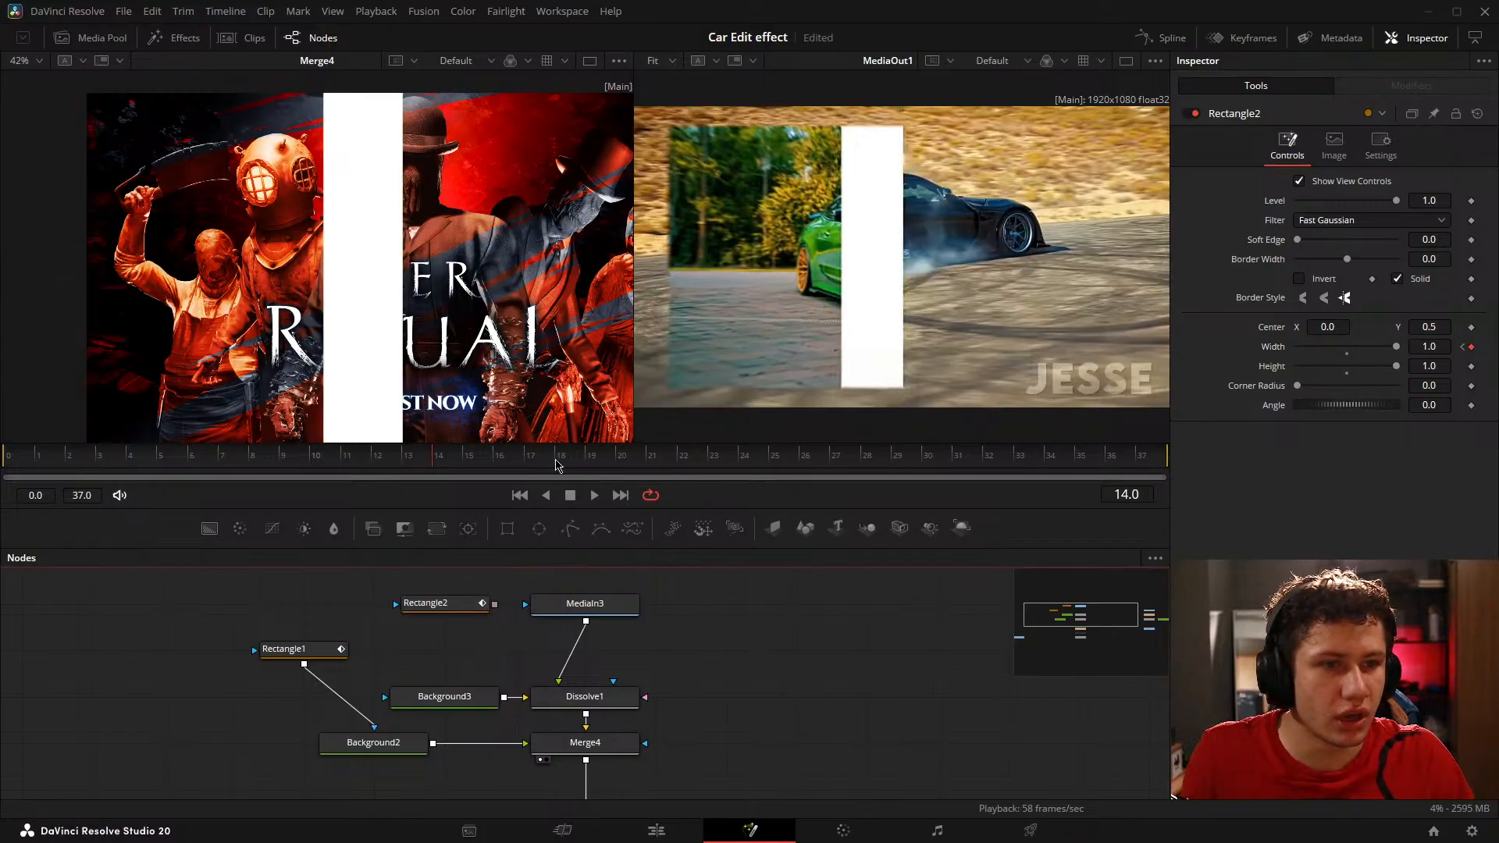
Step: Add a Width keyframe to Rectangle2 on frame 16 and set it to 1.25
left_click(414, 605)
key("Right")
key("Right")
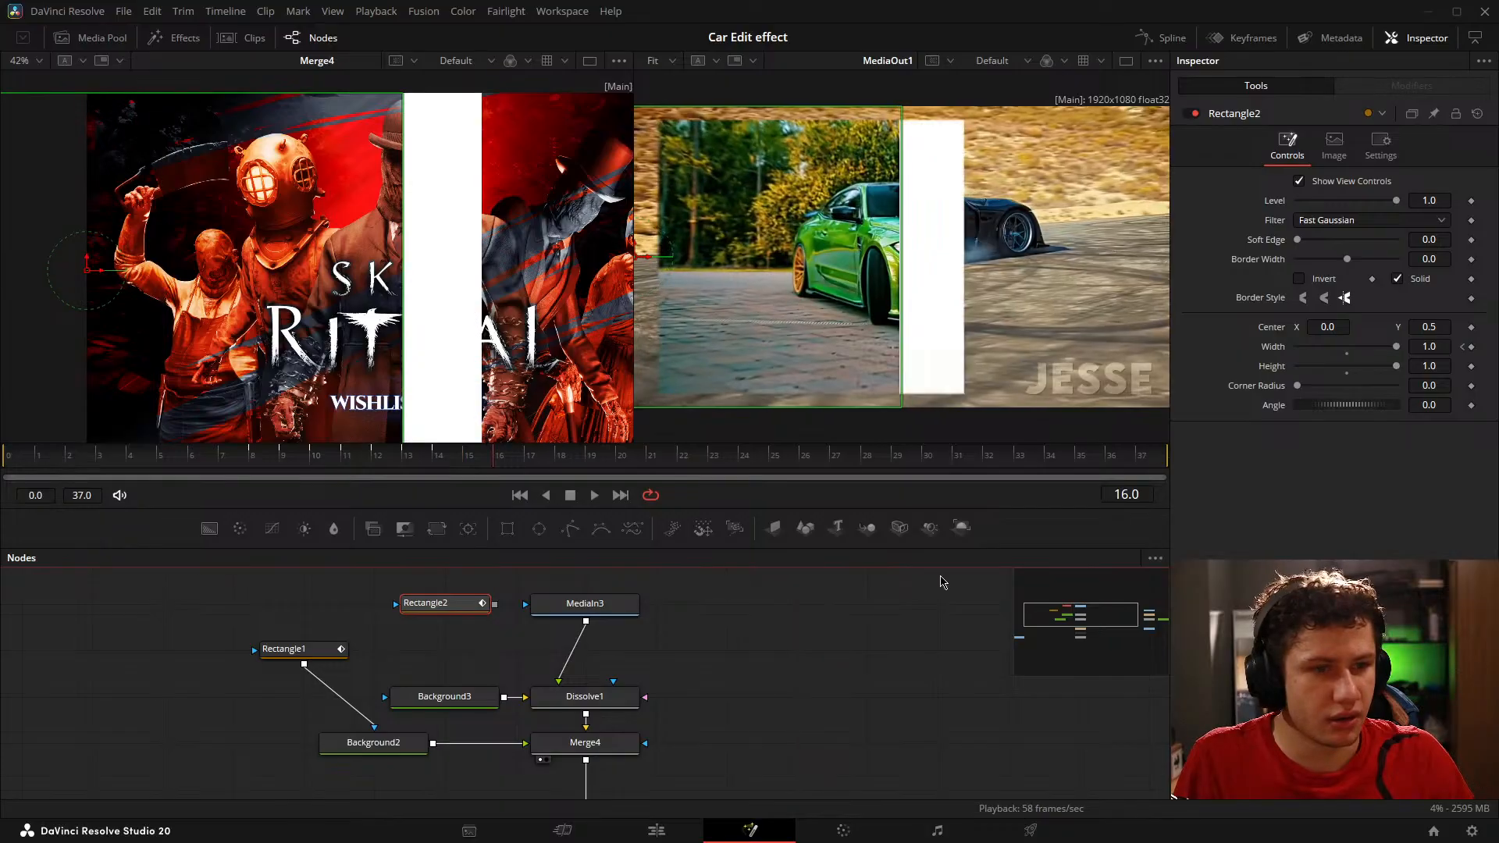
left_click(1472, 347)
left_click(1449, 347)
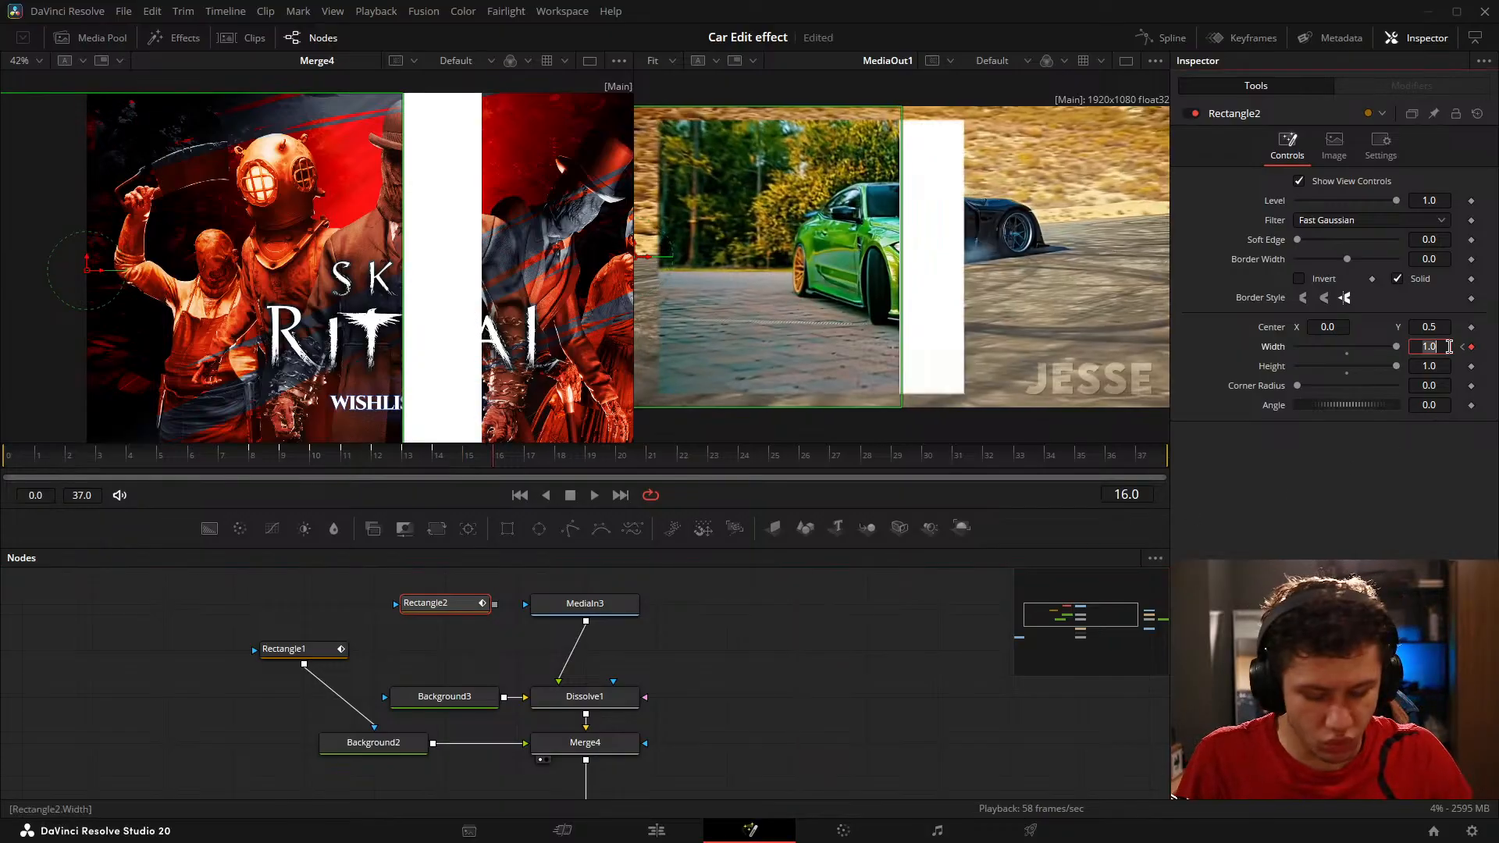
key("Return")
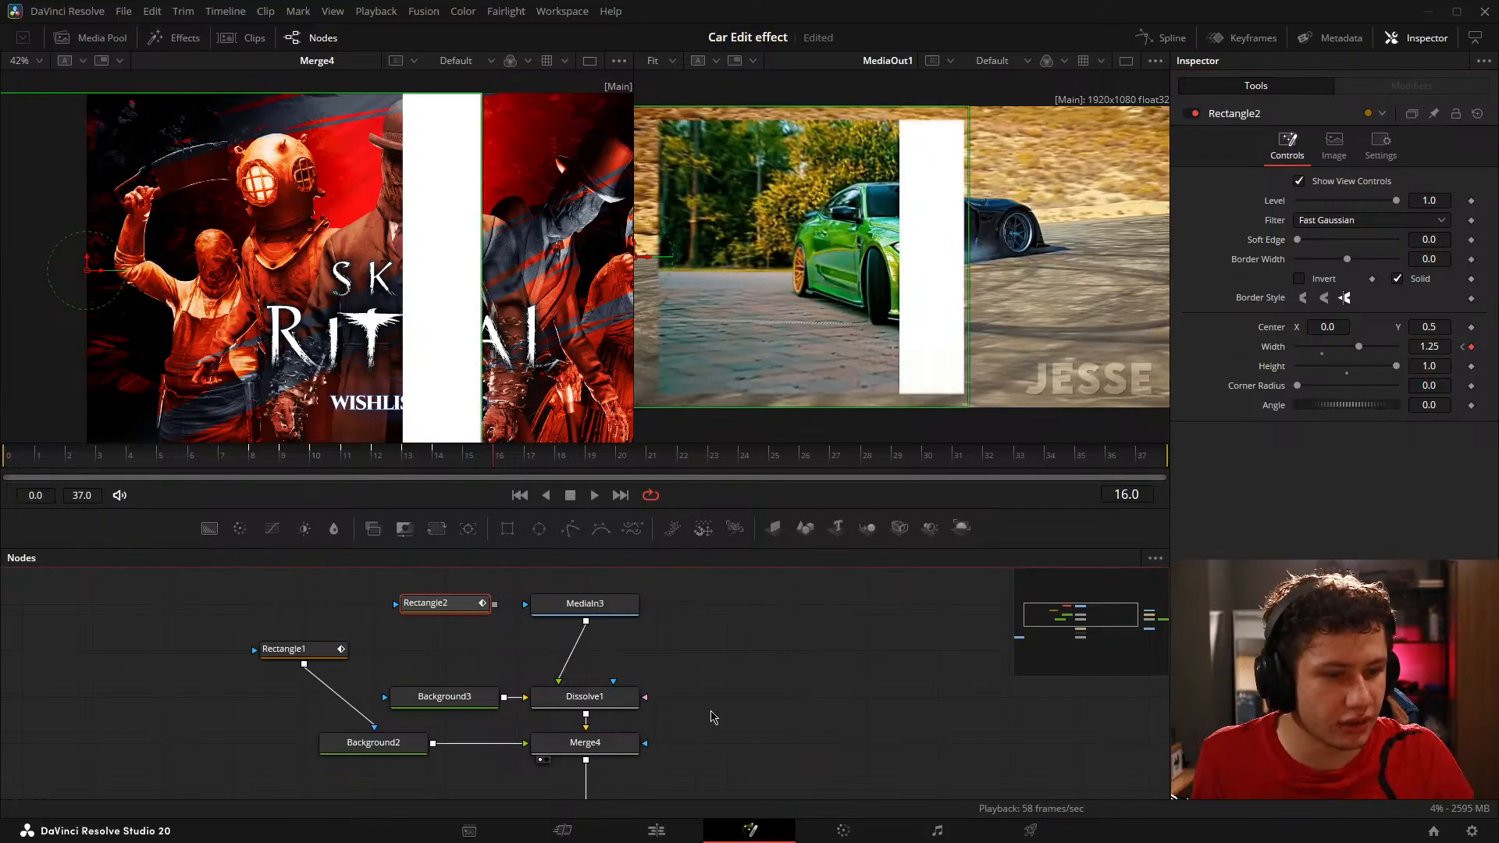
left_click(712, 717)
Step: Advance to frame 18 and set Rectangle2's Width keyframe there to 1.5
key("Right")
key("Left")
key("Right")
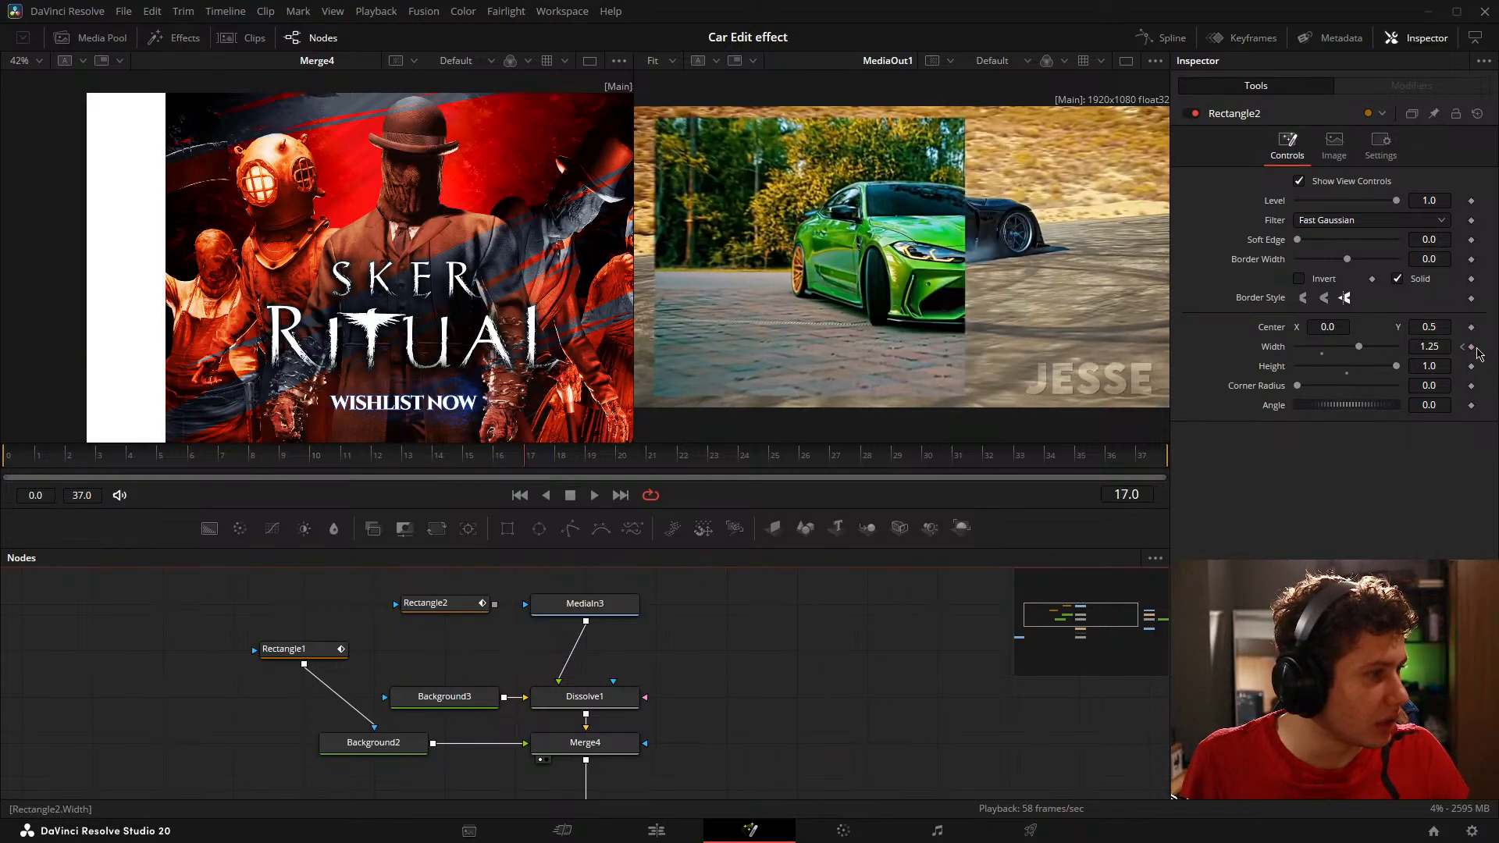
key("Right")
left_click(1472, 347)
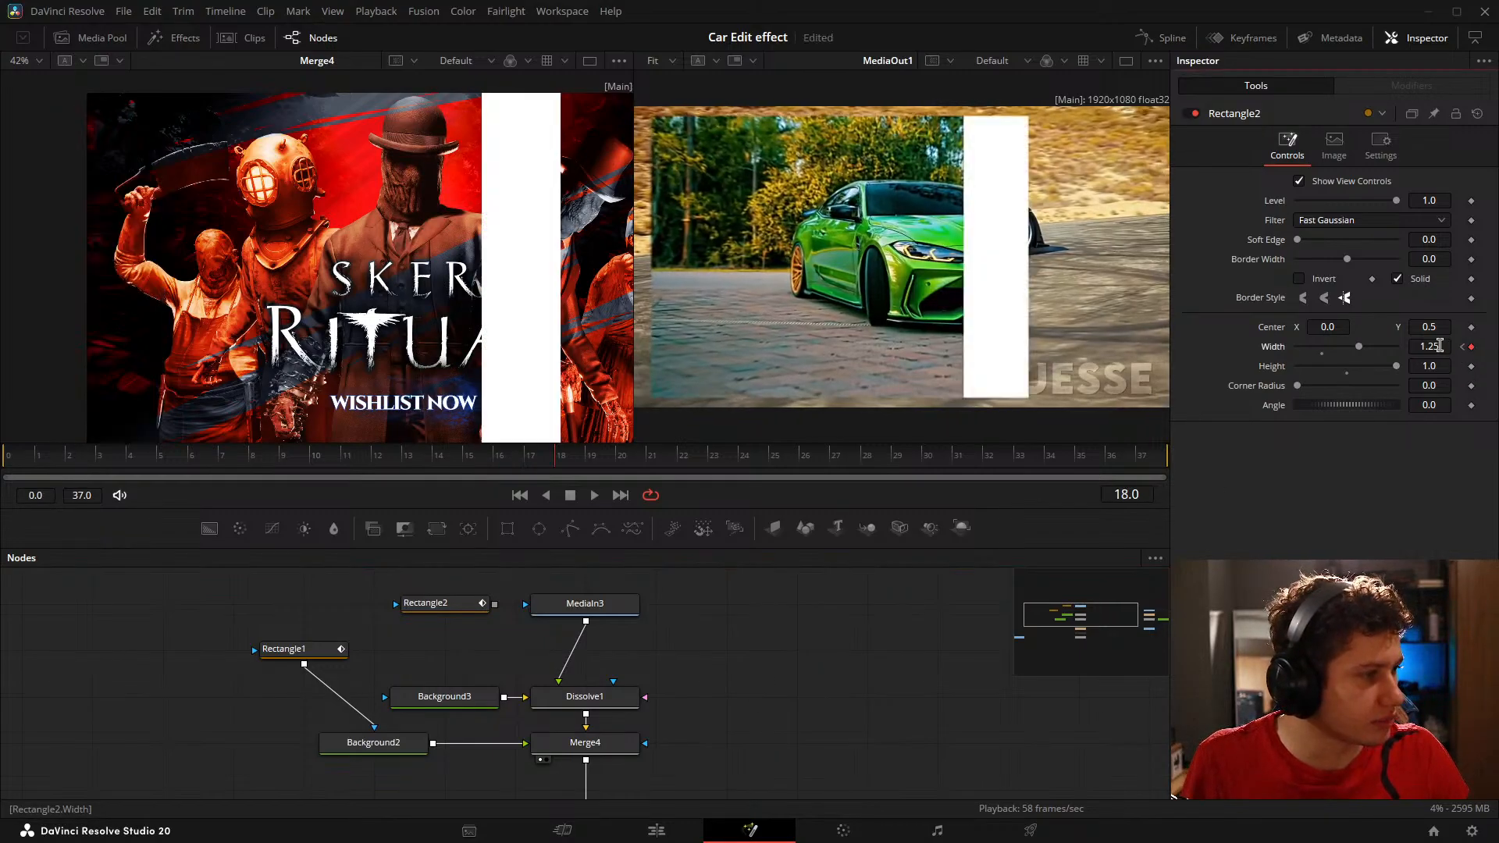
left_click(1445, 347)
type("1.5")
key("Tab")
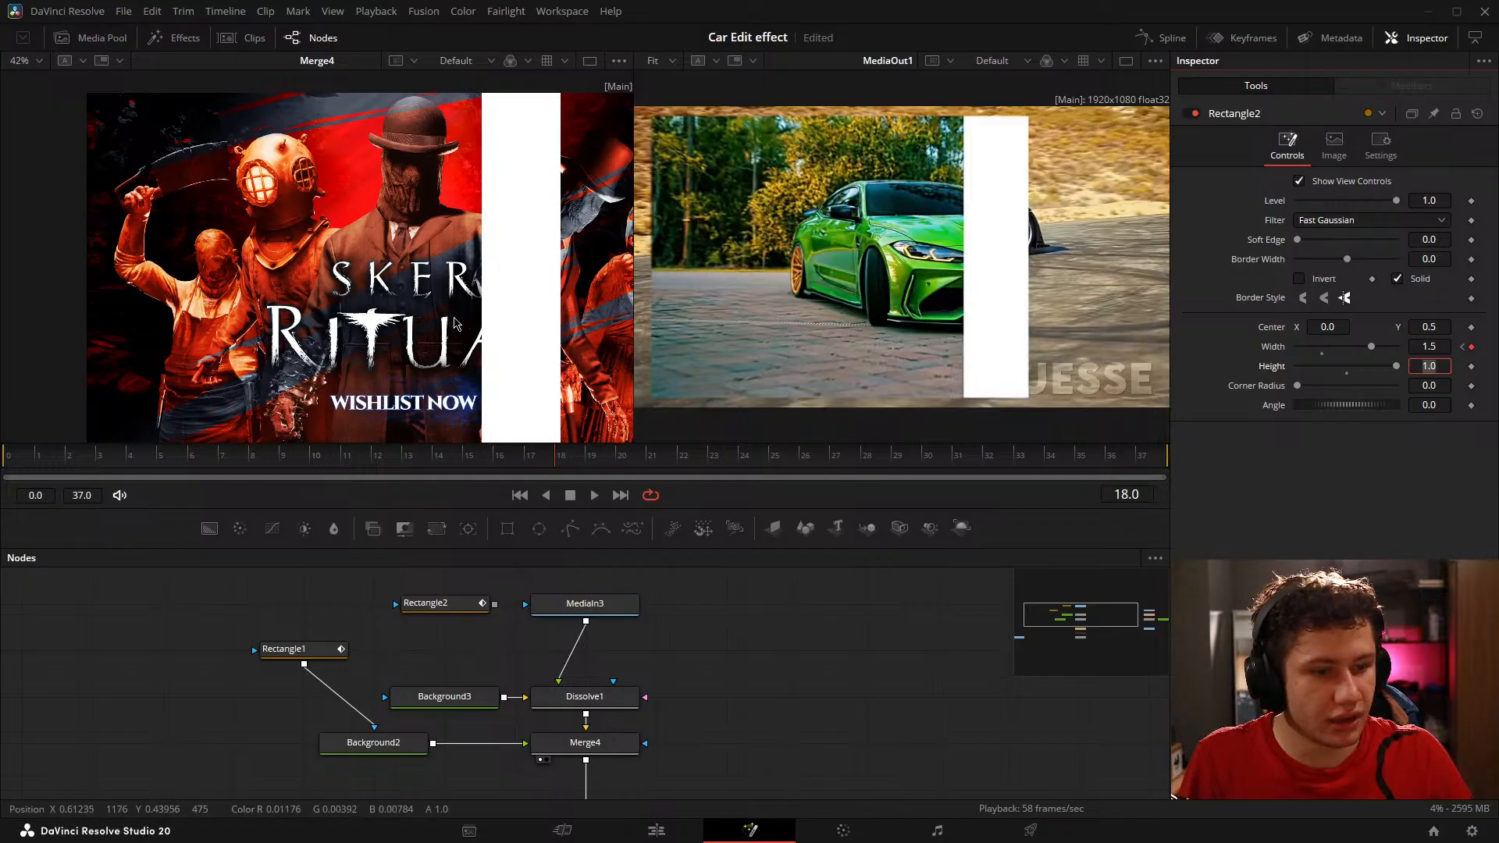
Step: Advance to frame 20, add a Width keyframe to Rectangle2 and set it to 1.75
left_click_drag(515, 336, 294, 372)
left_click(485, 609)
left_click(790, 655)
key("Right")
key("Right")
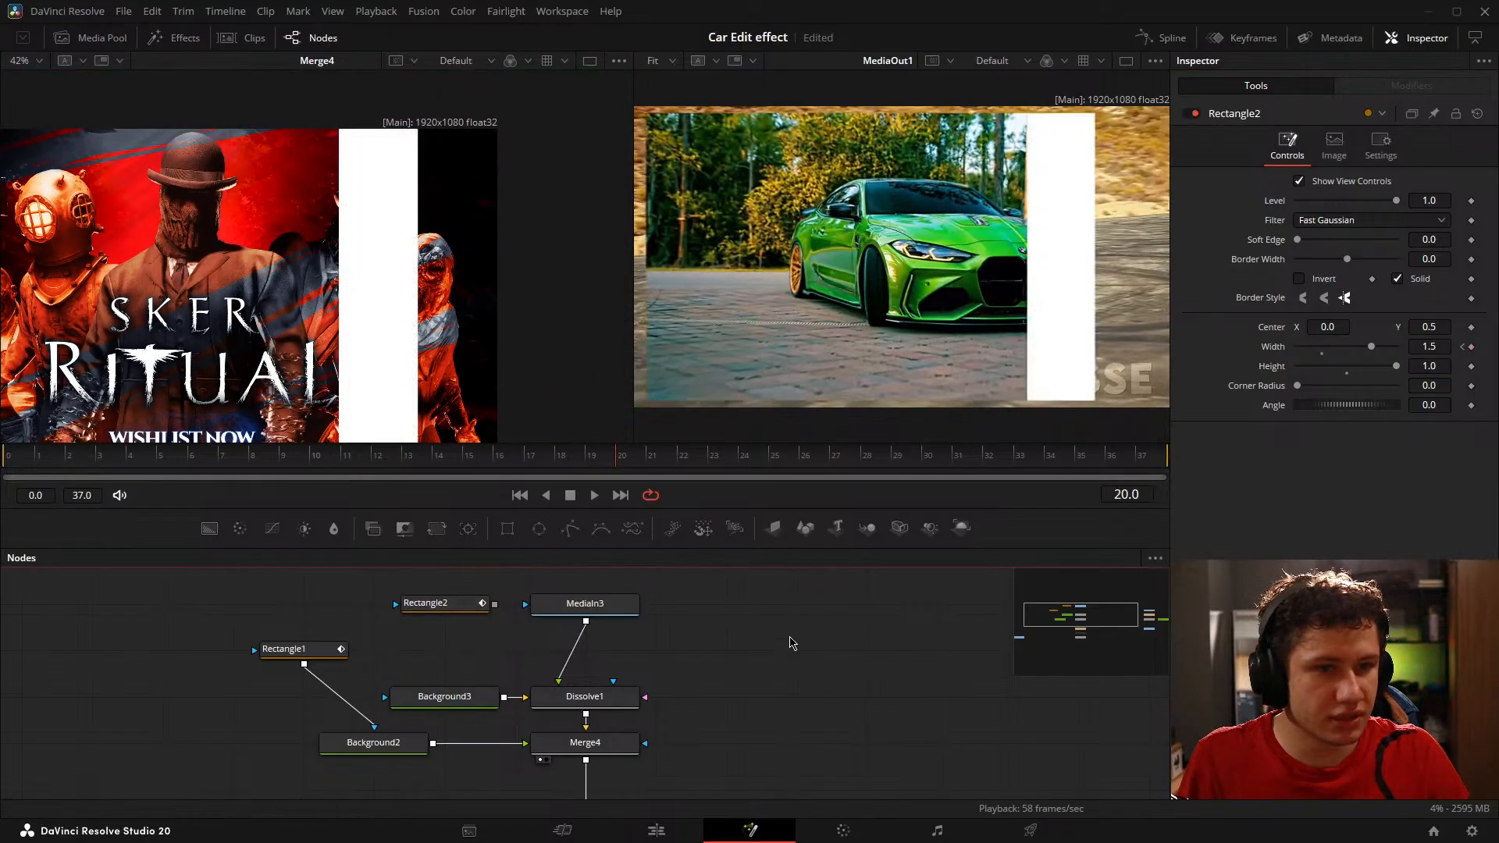
left_click(425, 604)
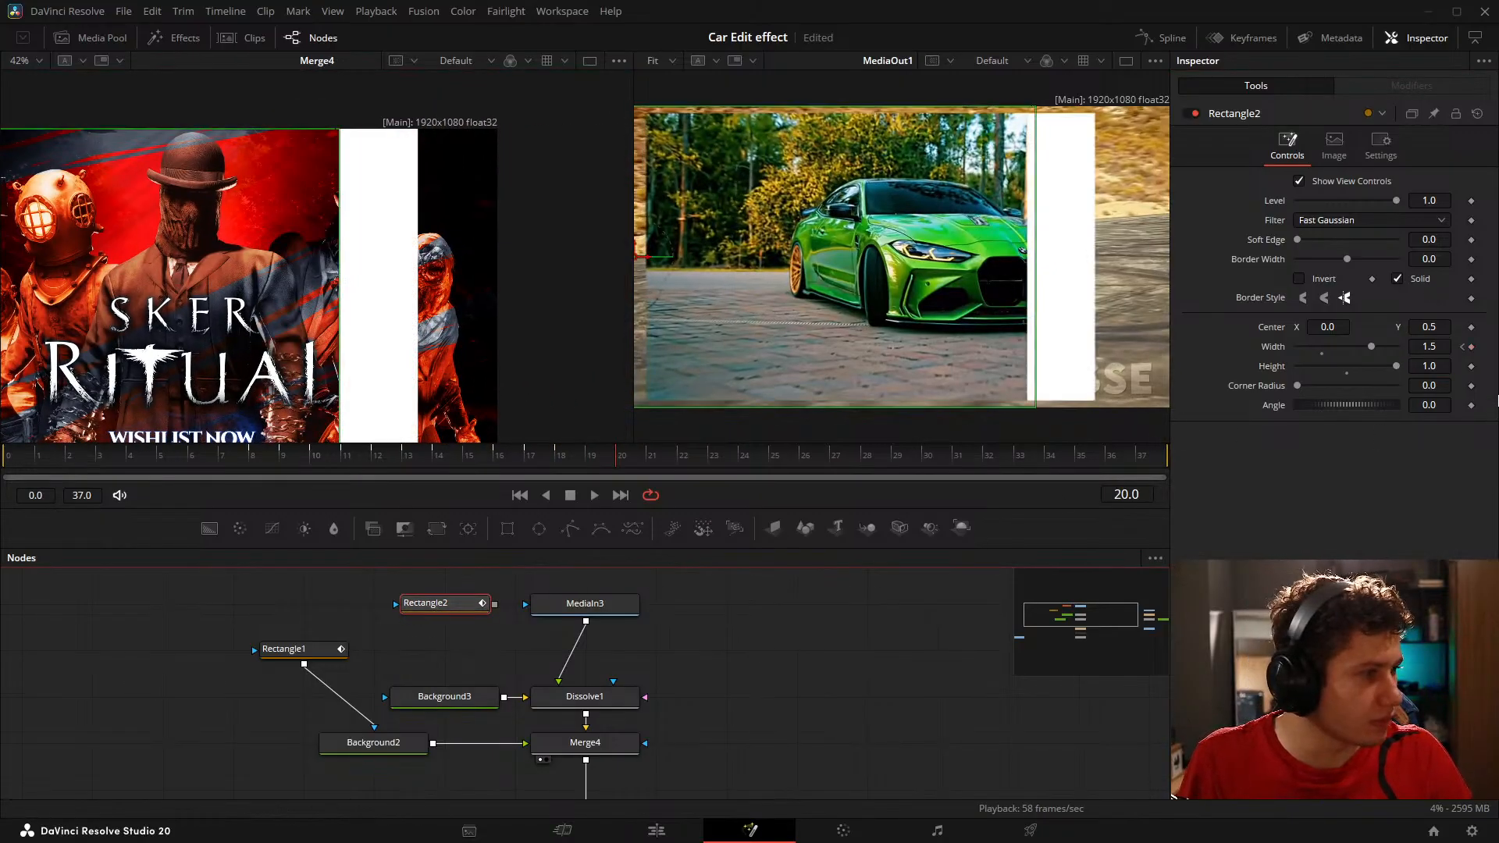
left_click(1472, 348)
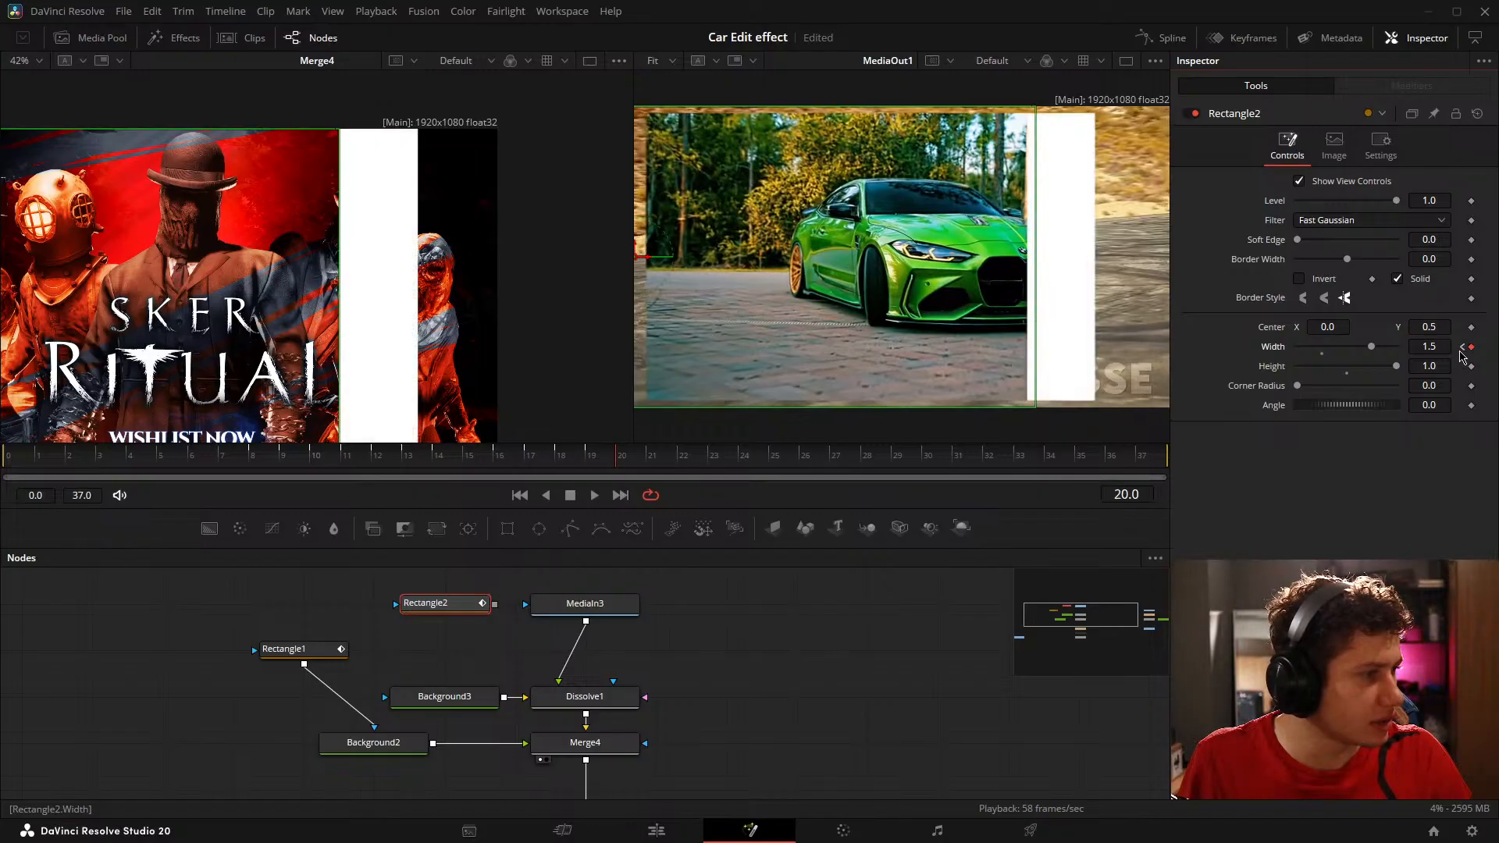
left_click(1448, 348)
key("Tab")
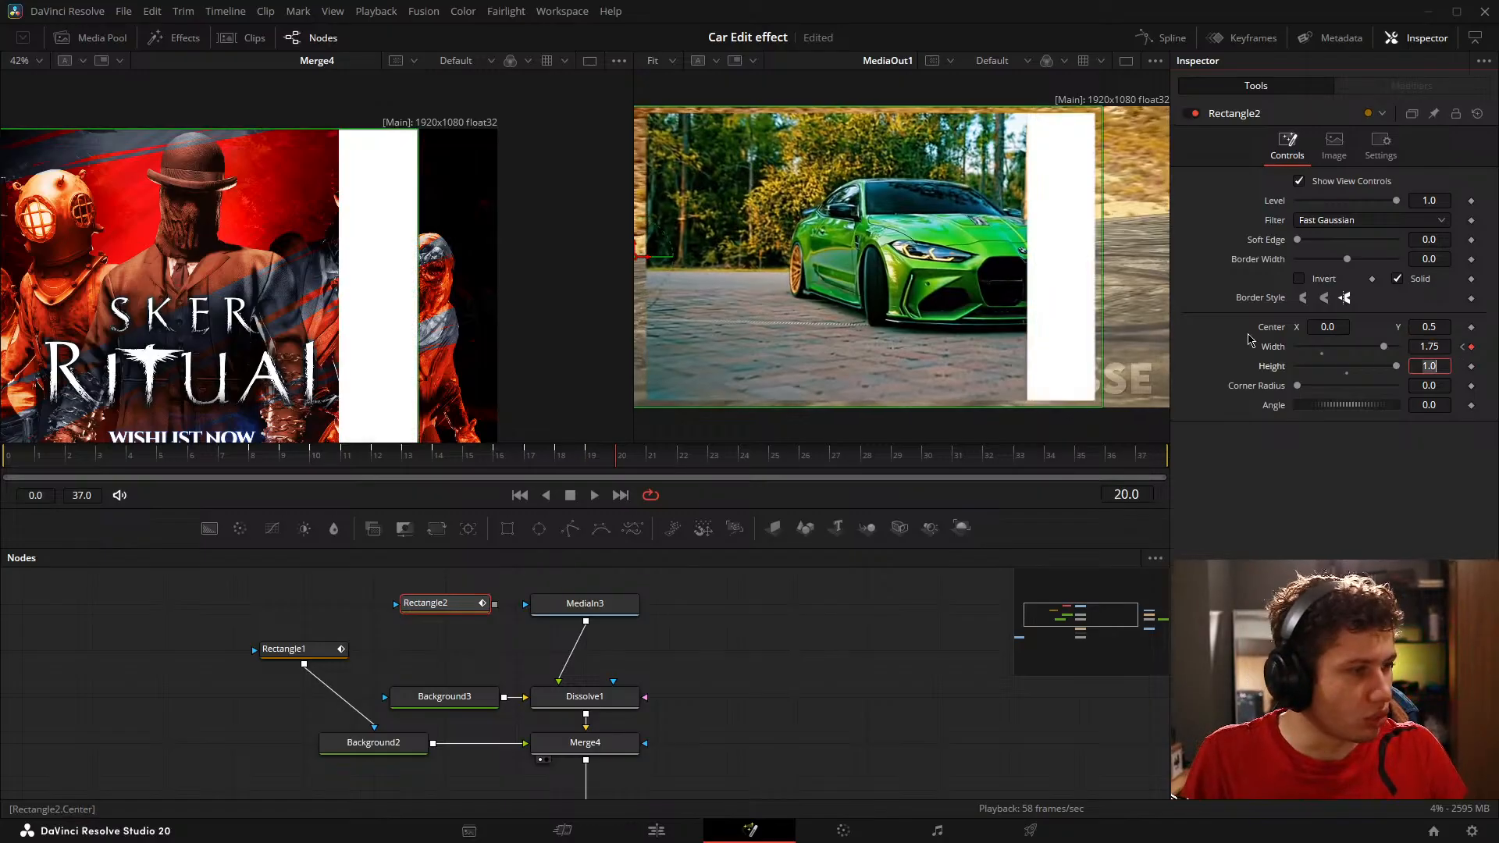
Step: Add a Width keyframe to Rectangle2 on frame 22 and set it to 2.0
left_click(774, 686)
key("Right")
key("Right")
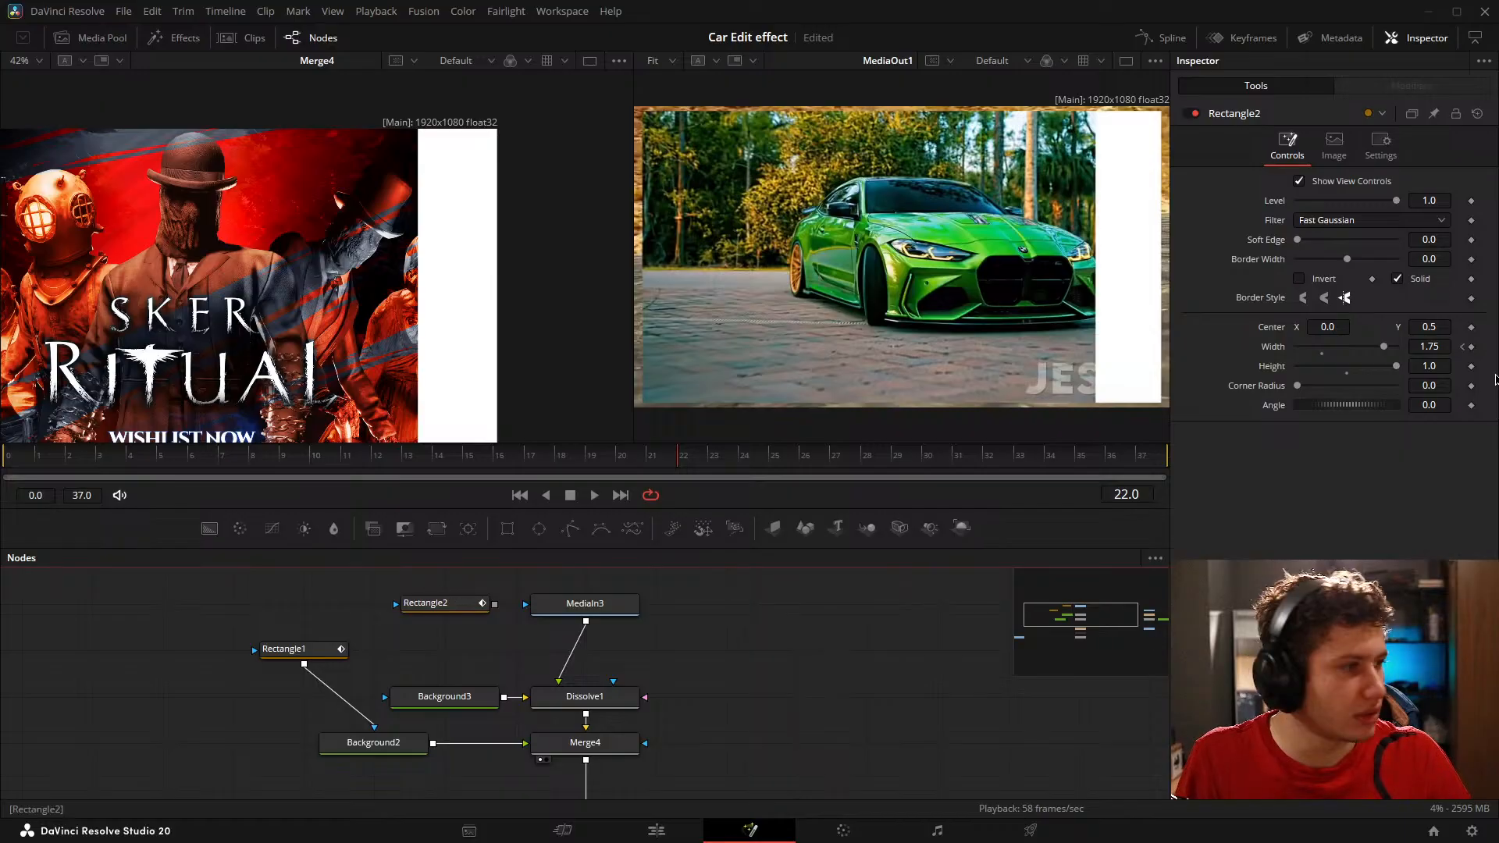
left_click(1472, 348)
left_click(1448, 347)
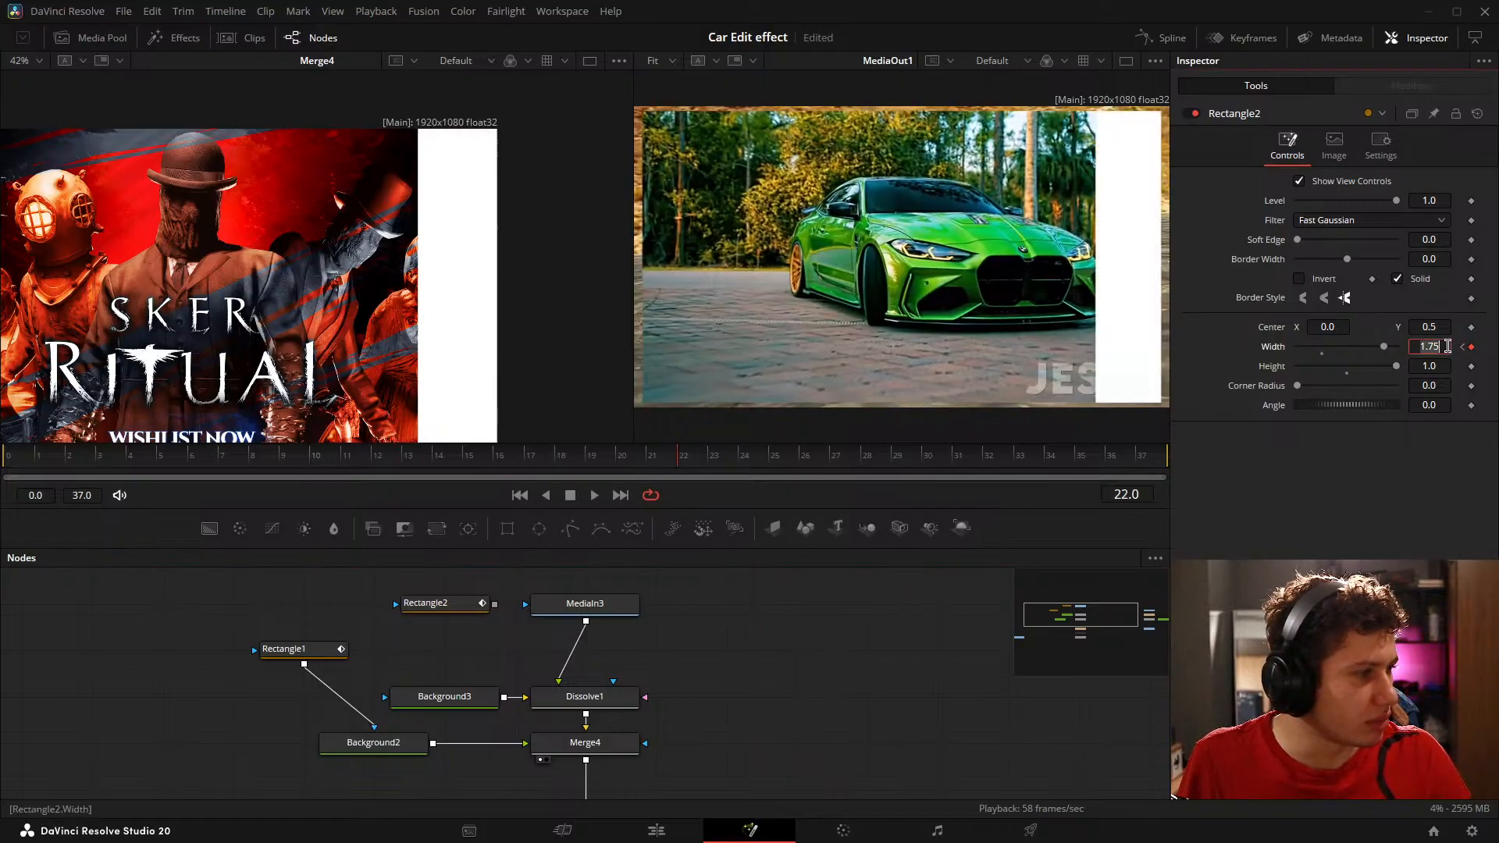
type("2")
key("Tab")
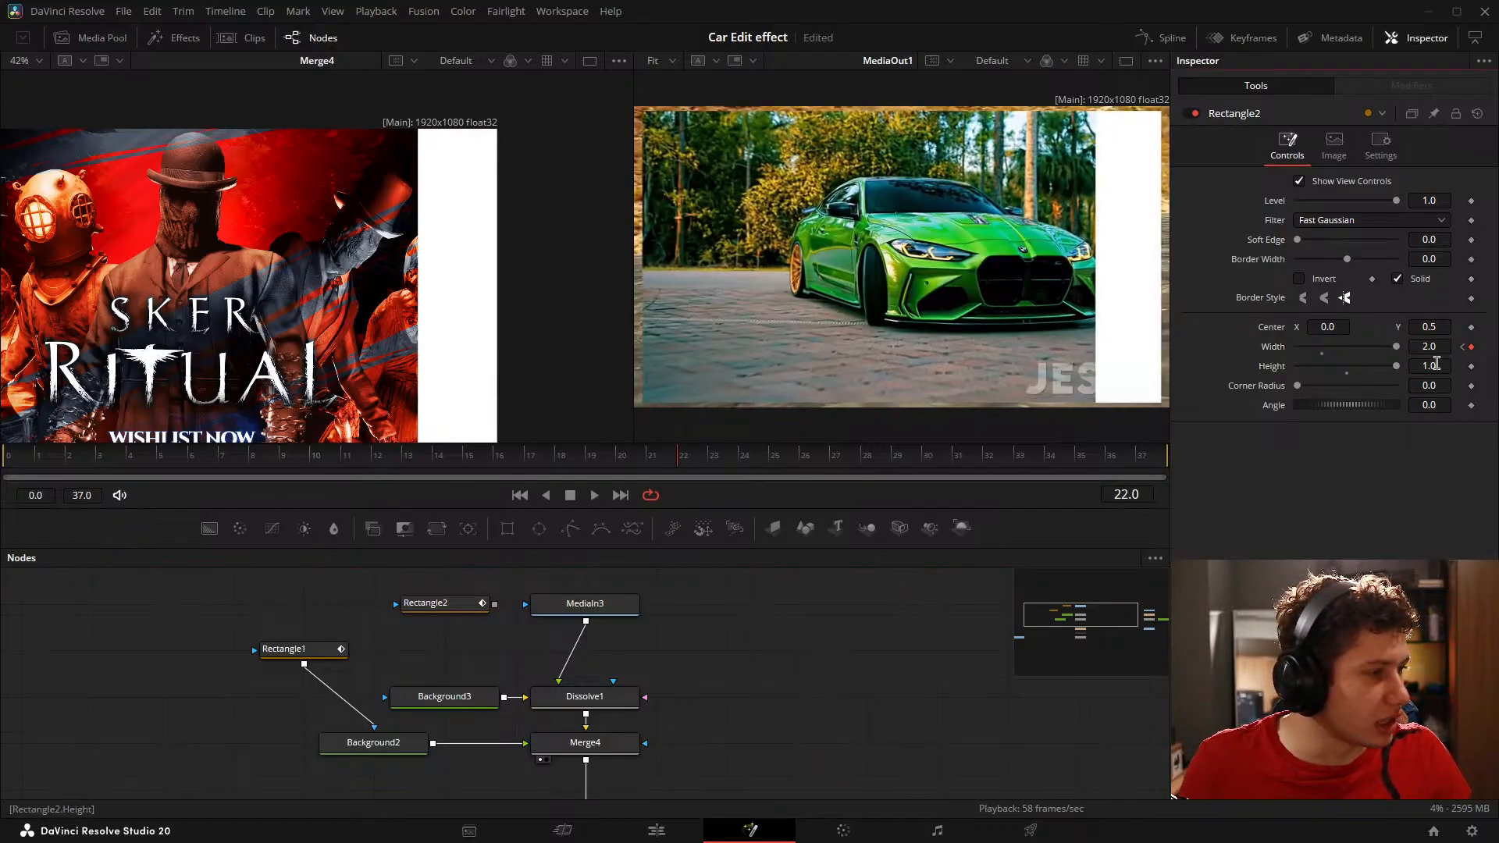
Step: Try a Width of 2.1 on Rectangle2's frame 22 keyframe and return it to 2.0
left_click(1436, 347)
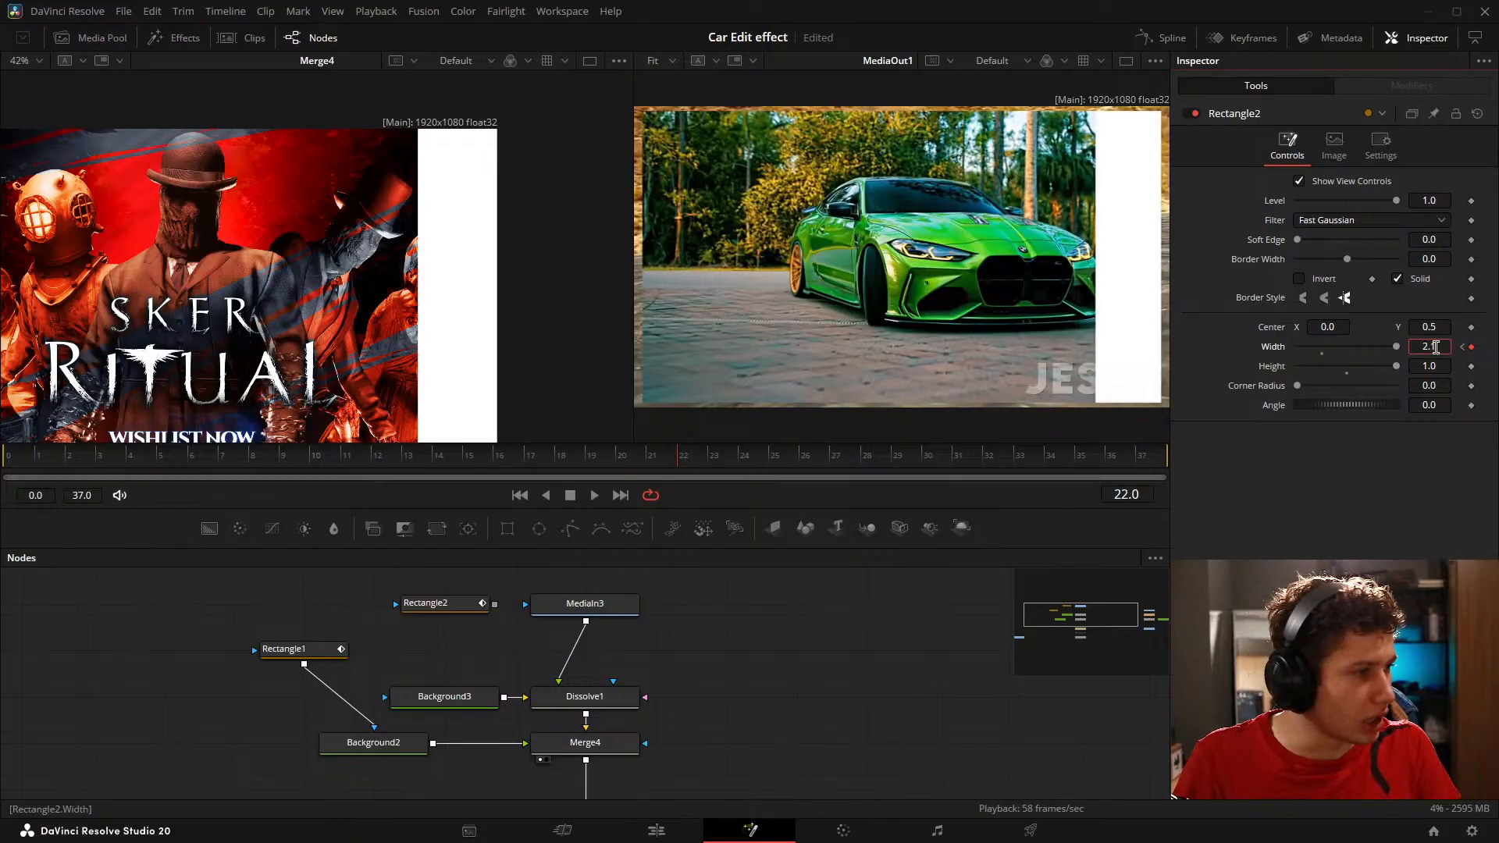
type("2.1")
key("Tab")
left_click(891, 704)
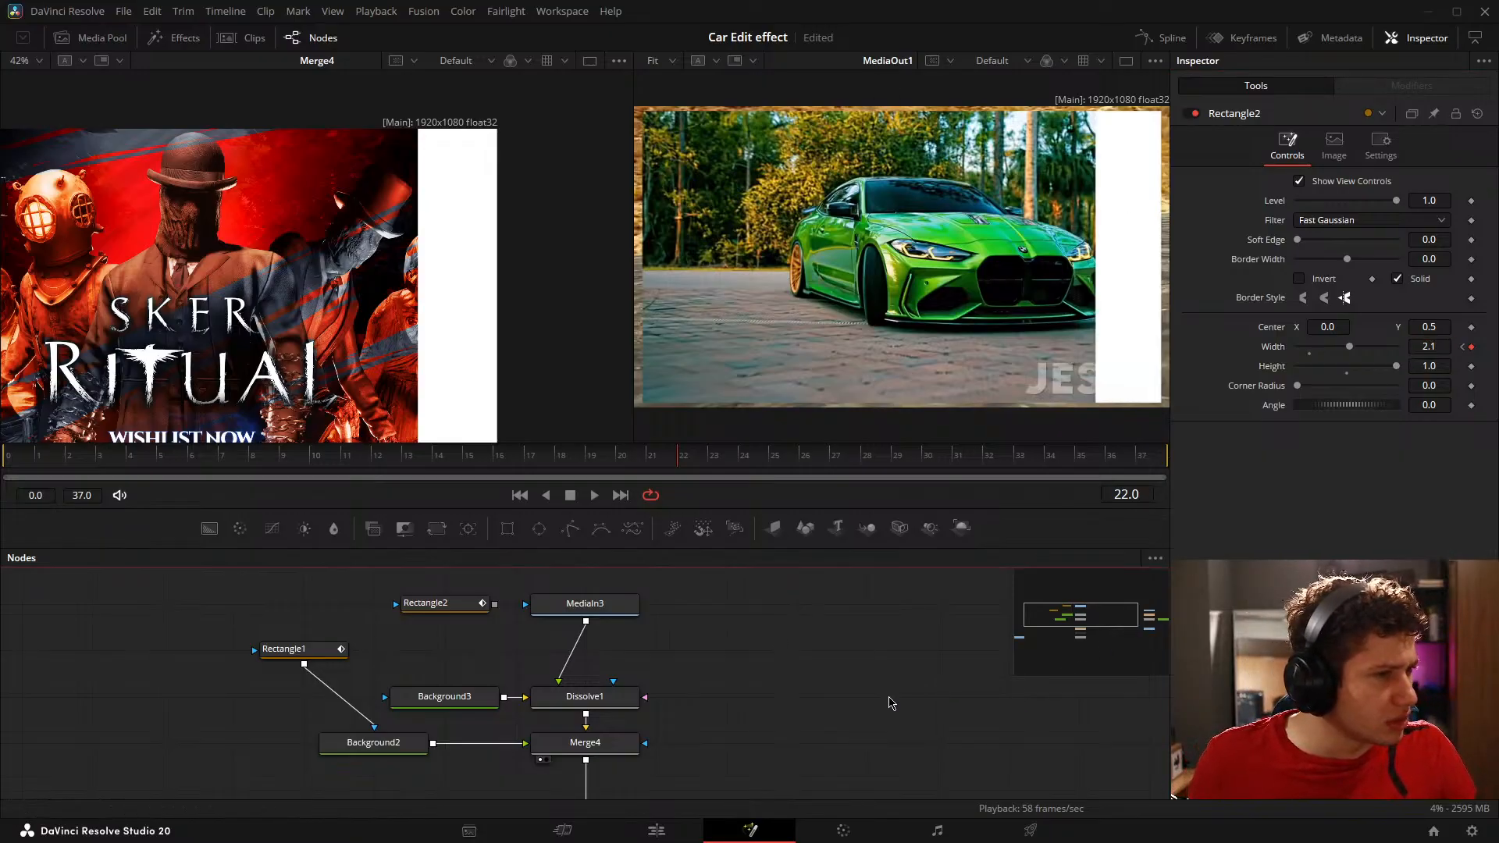
left_click(1446, 351)
key("Tab")
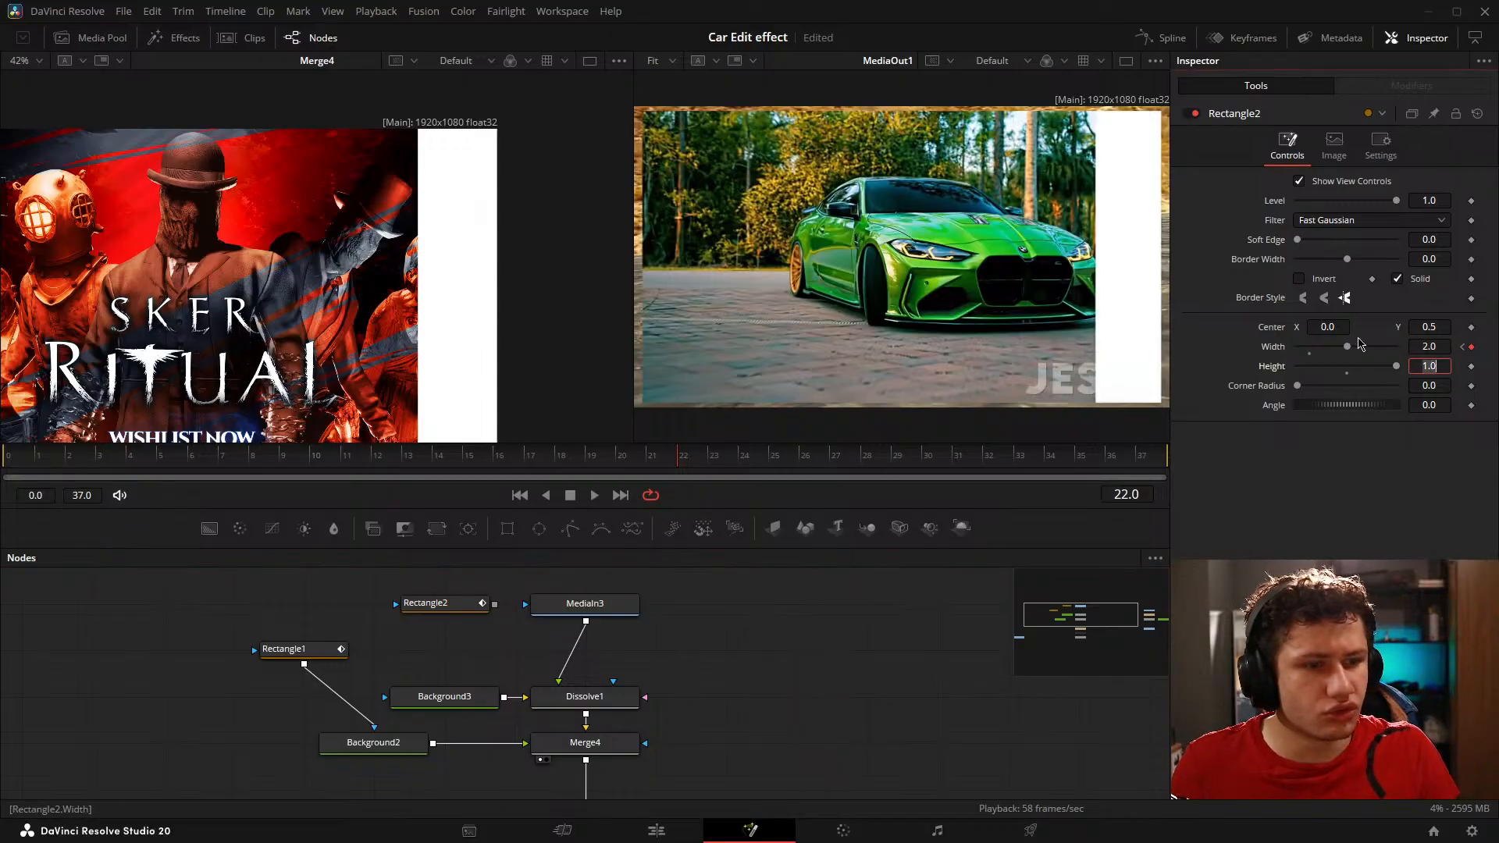
left_click(860, 709)
Step: Connect Rectangle2's output to MediaIn3's mask input
left_click(443, 609)
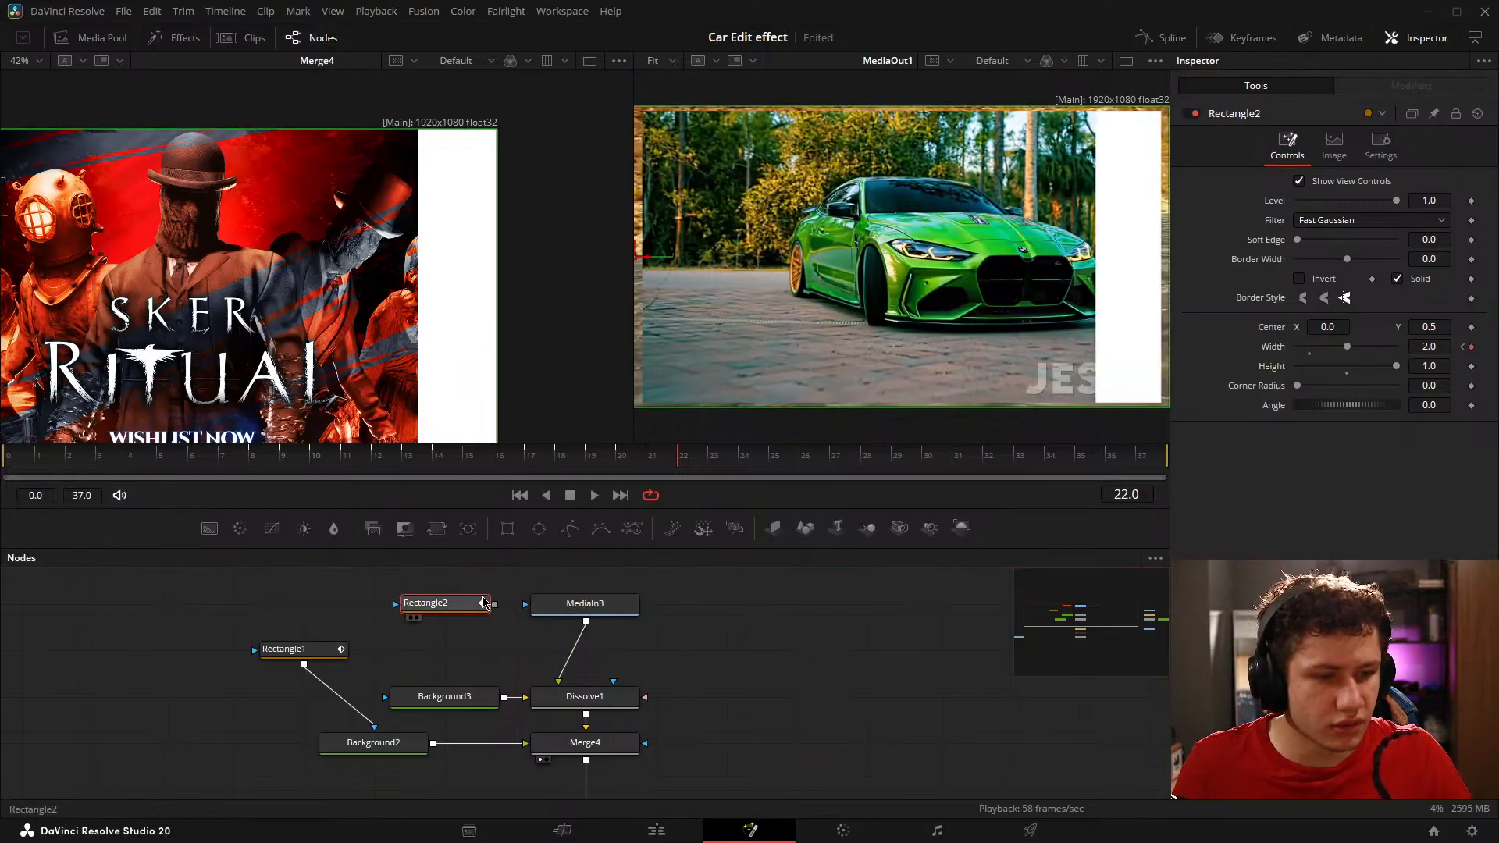
left_click_drag(495, 604, 525, 604)
left_click(664, 667)
Step: Preview MediaIn3's masked reveal behind the white rectangle from the early frames up to frame 12
scroll(665, 668, "down", 2)
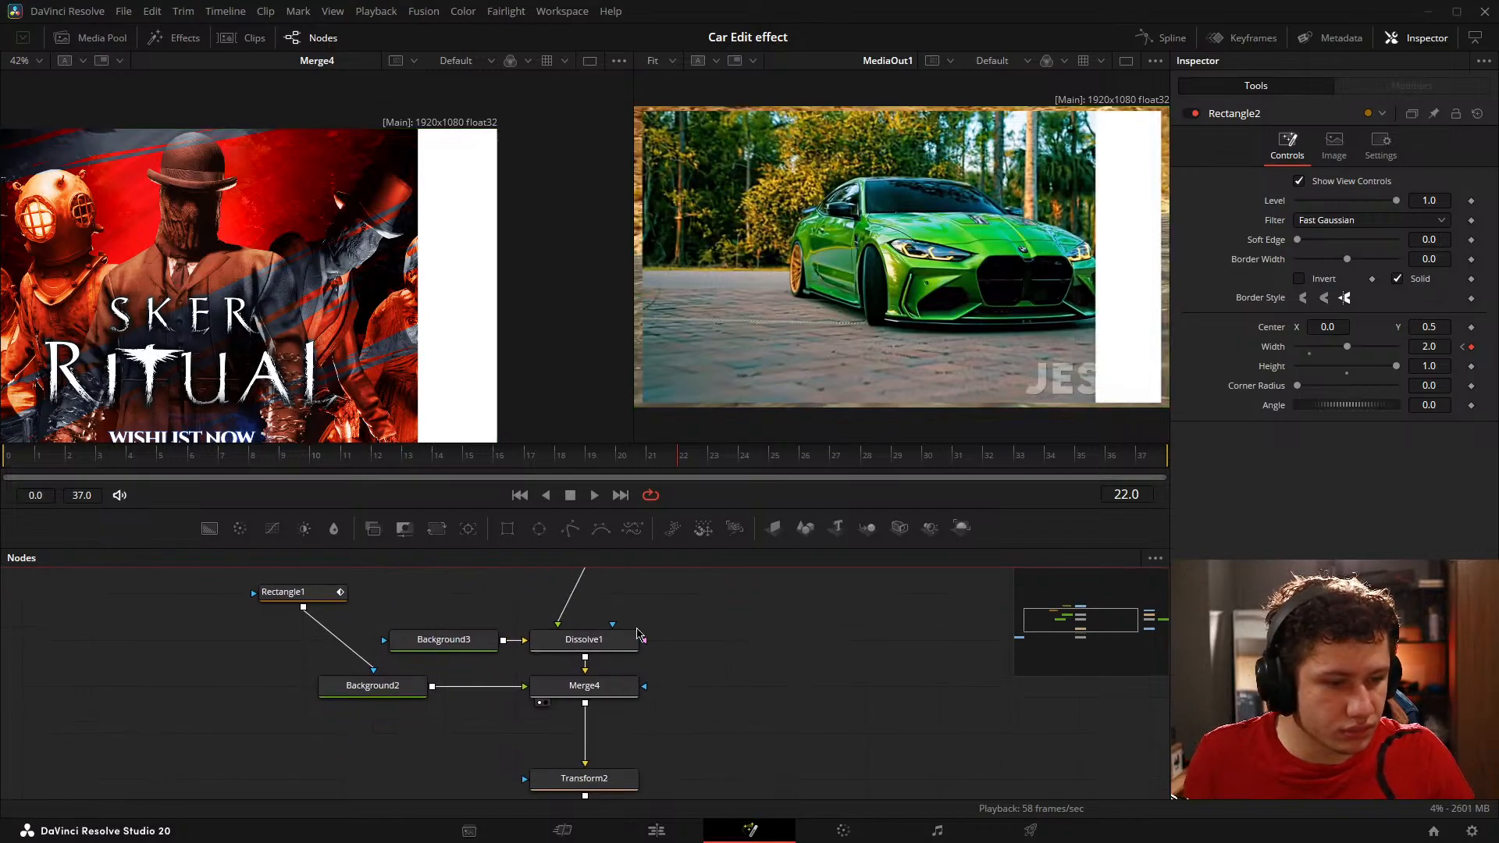
left_click(585, 640)
scroll(313, 255, "down", 3)
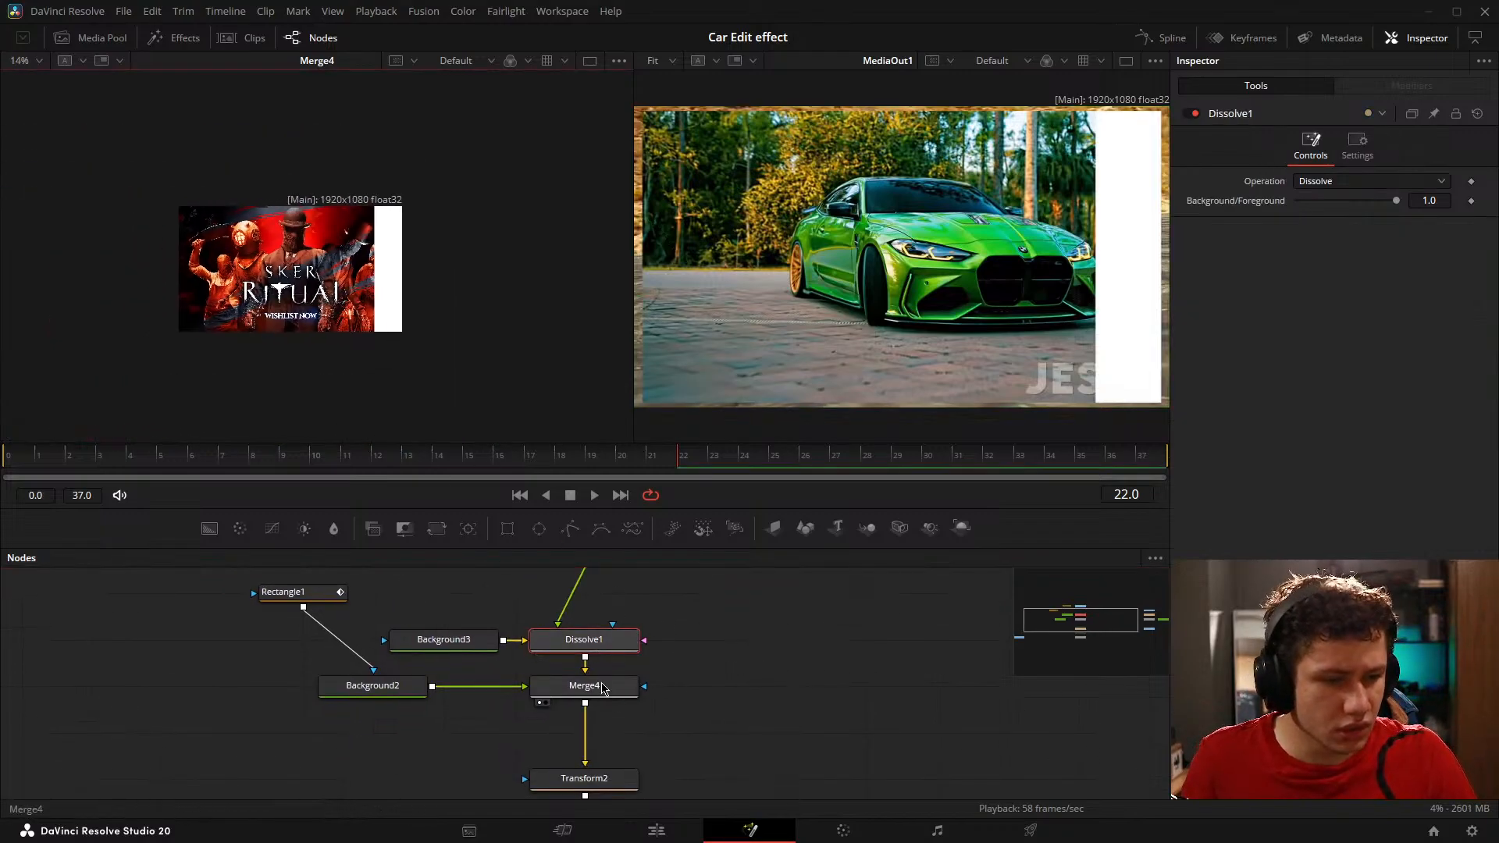
left_click(193, 460)
left_click_drag(211, 466, 396, 488)
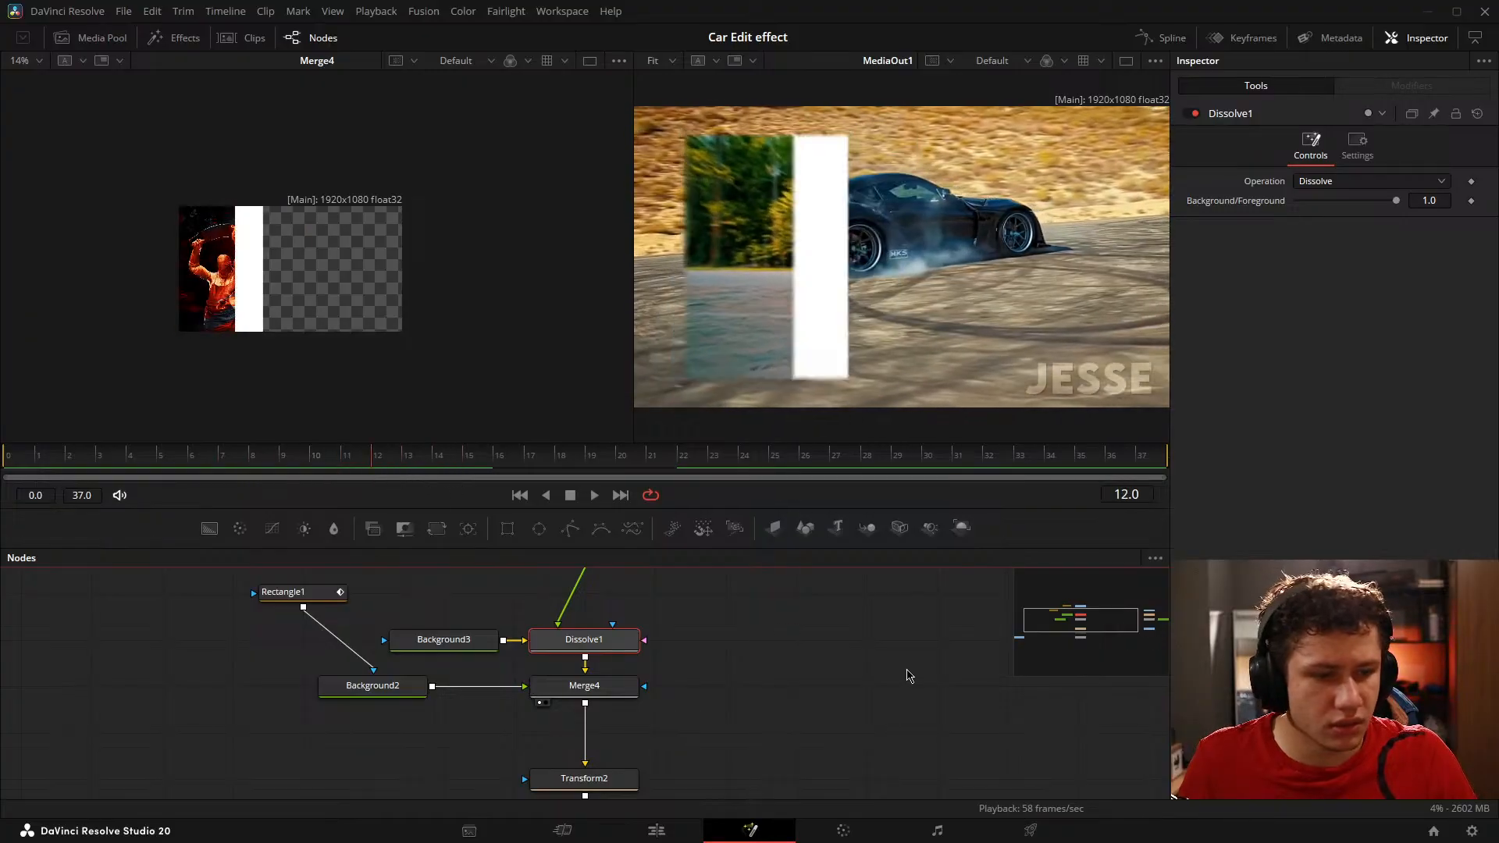
Step: Move the Rectangle1 node in line with Background2 to tidy the node graph
scroll(468, 680, "up", 1)
left_click(299, 628)
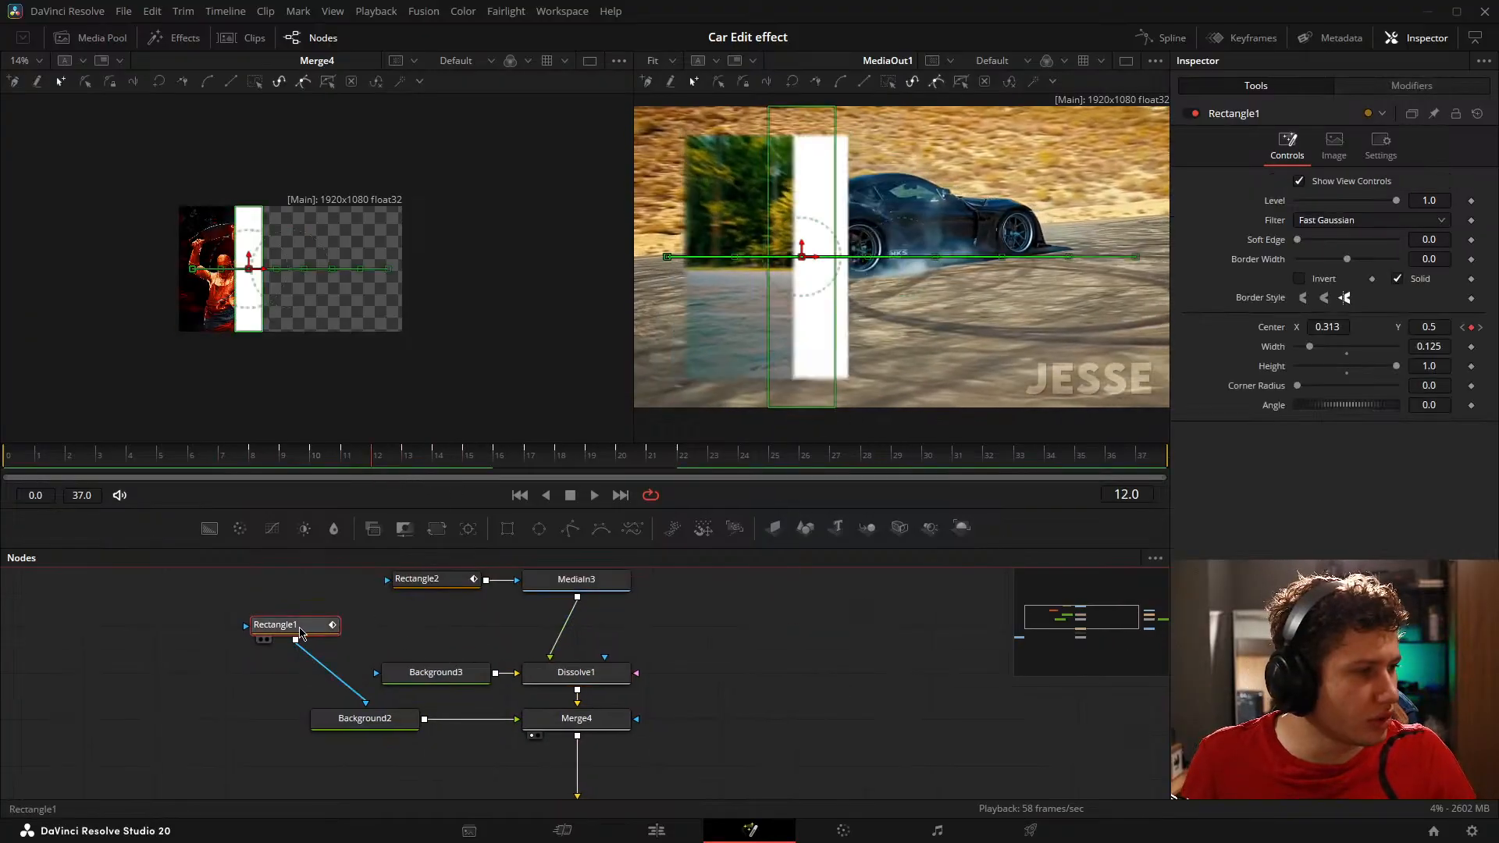
left_click_drag(301, 631, 231, 724)
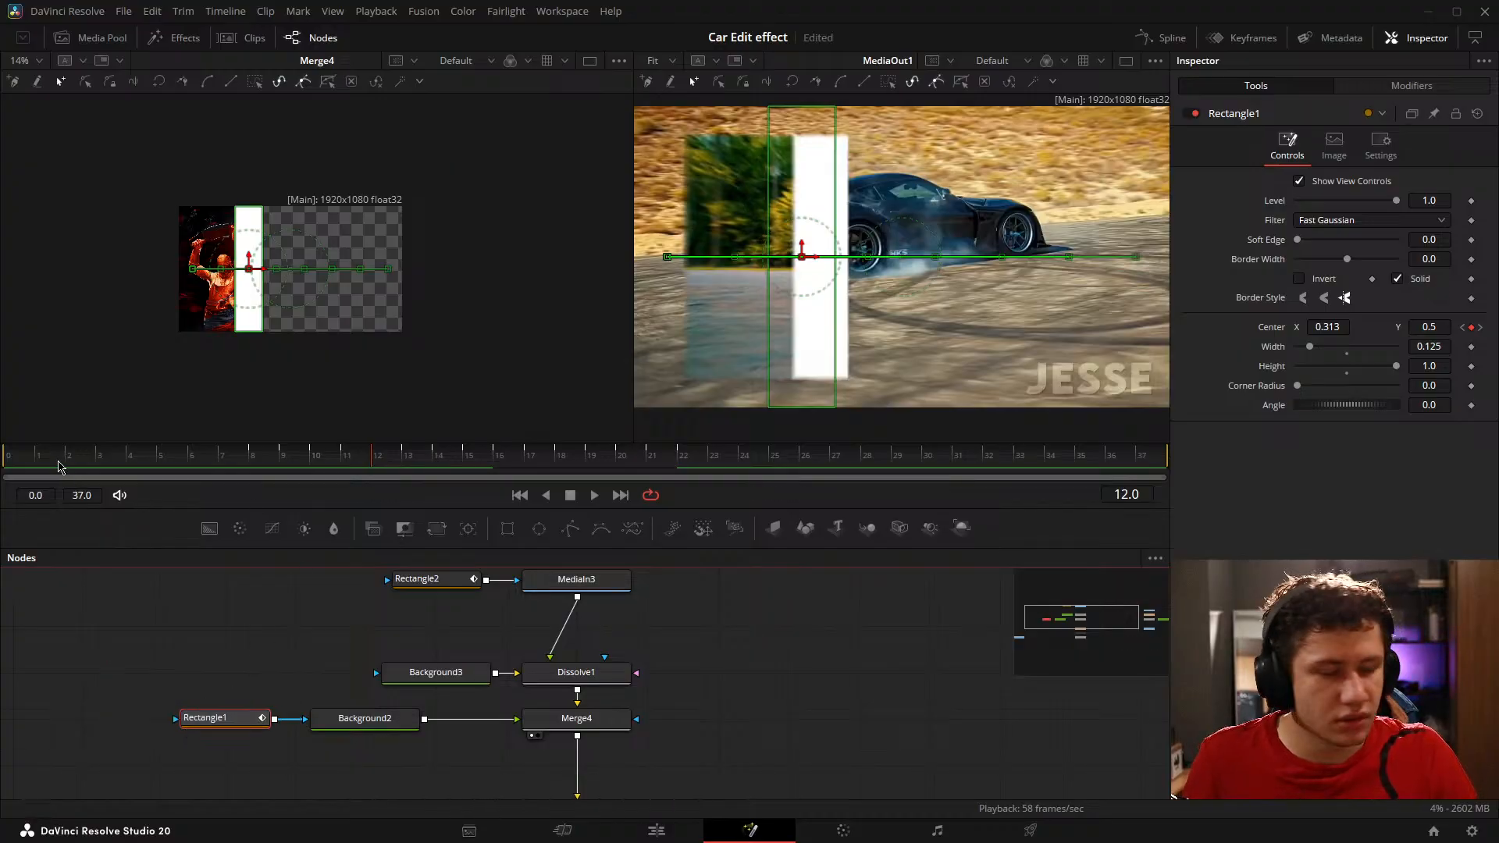
Step: Scrub through the reveal and step between frames to check the rectangle's movement against the uncovered image
left_click_drag(60, 467, 587, 480)
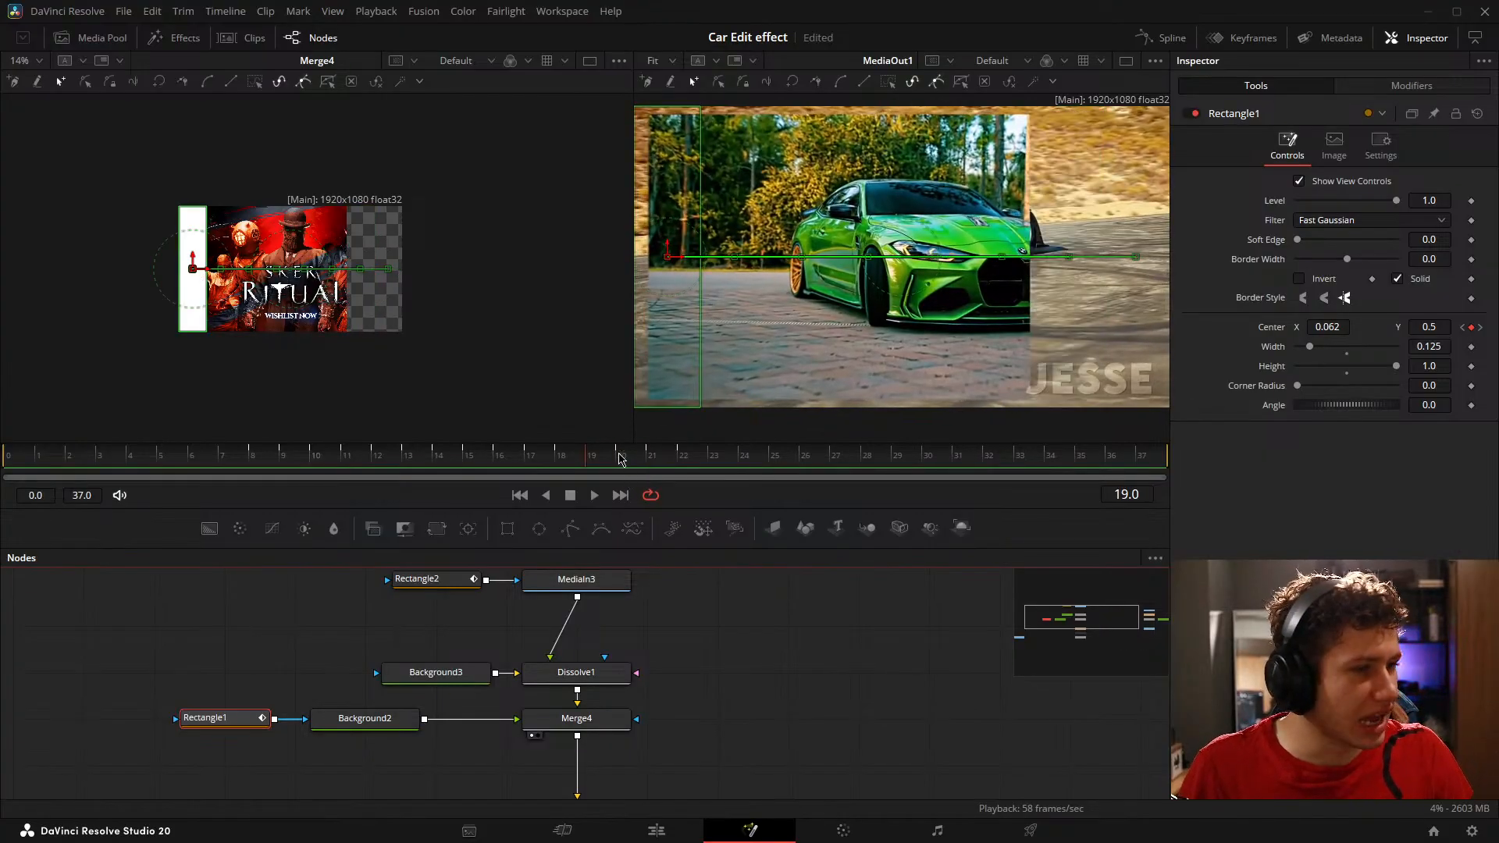
key("Left")
key("Left")
key("Left")
key("Left")
key("Left")
key("Left")
key("Left")
key("Left")
key("Left")
key("Left")
key("Left")
key("Left")
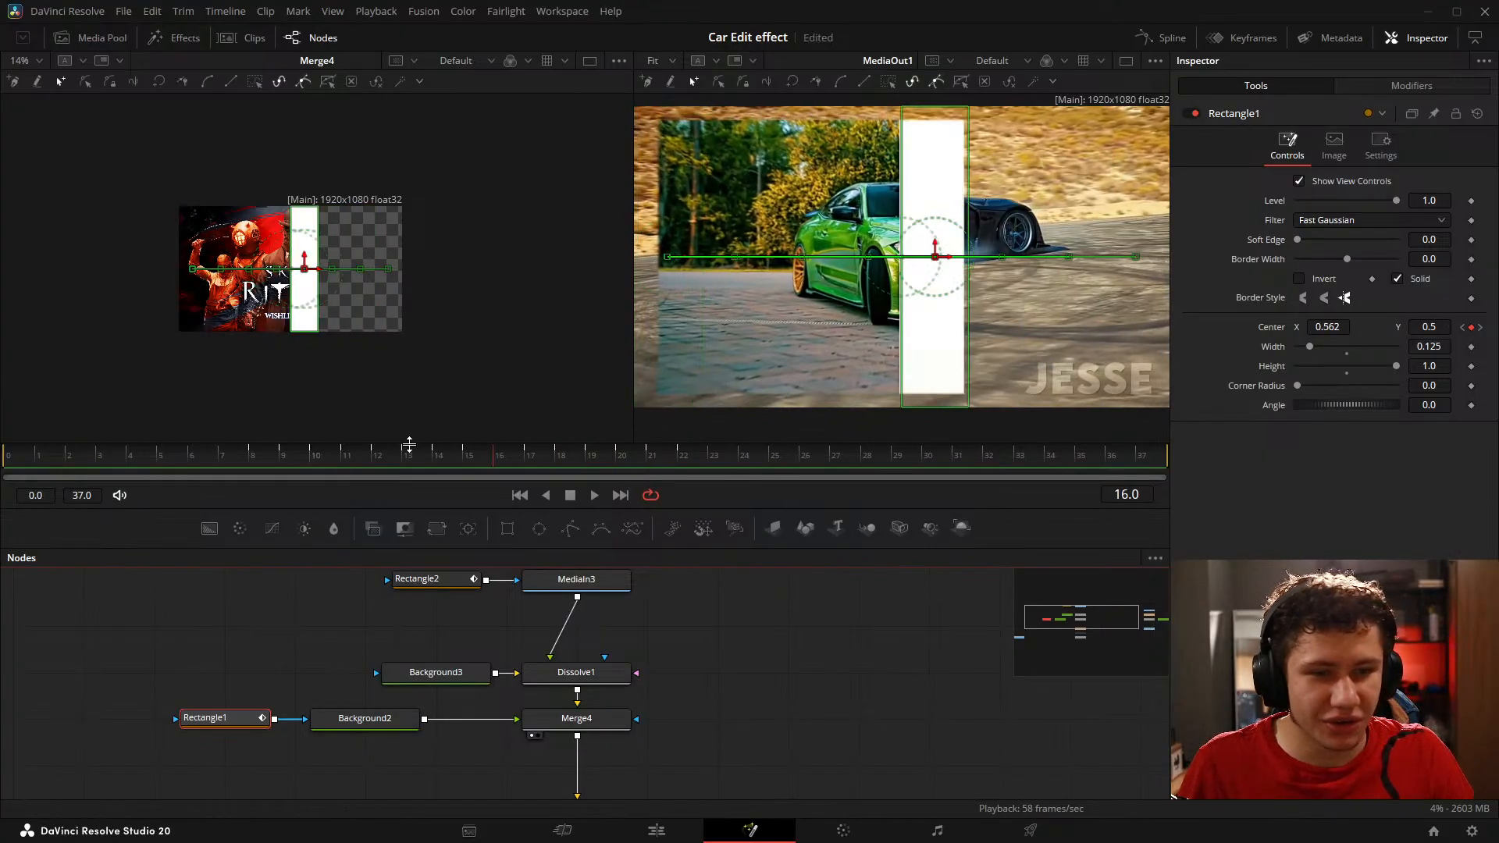
key("Right")
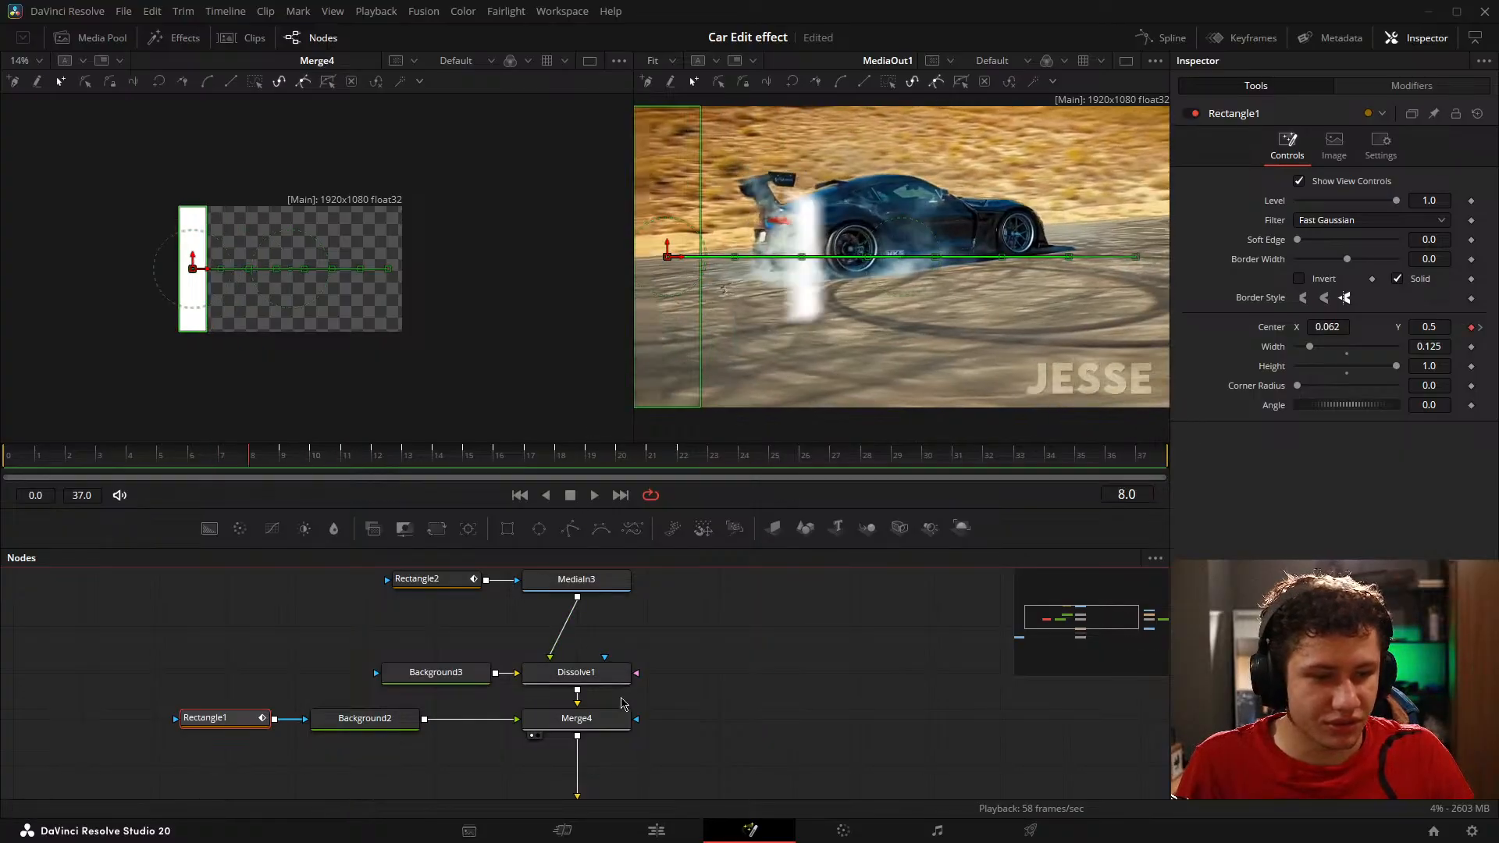
left_click(605, 724)
left_click_drag(747, 745, 714, 622)
left_click_drag(611, 680, 639, 724)
left_click_drag(639, 640, 655, 695)
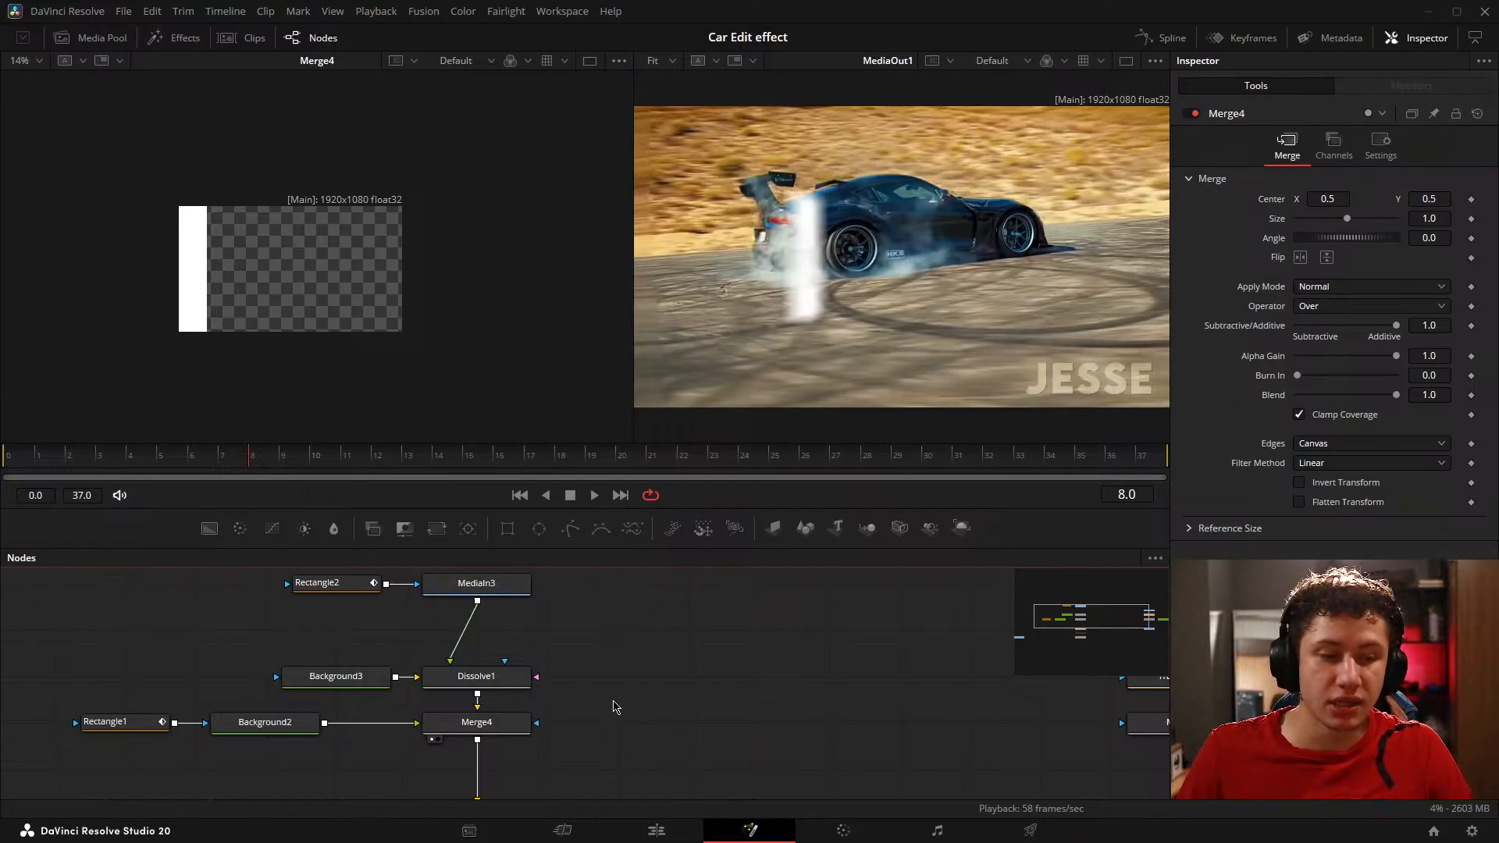
Step: Switch to the Edit page, examine the Record Voiceover dialog's record track options, and close it
key("shift+4")
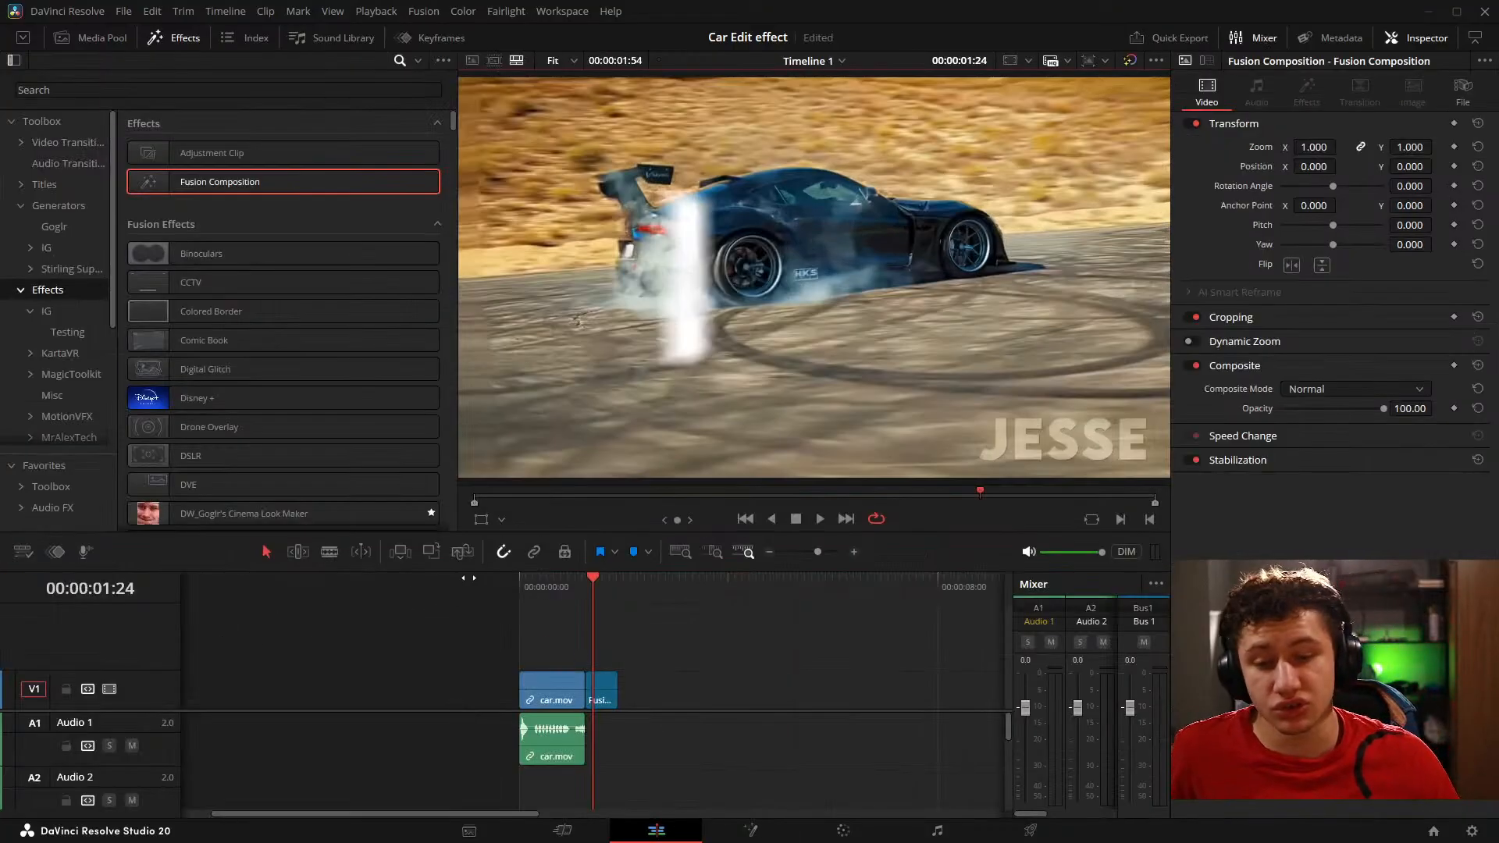
left_click(85, 551)
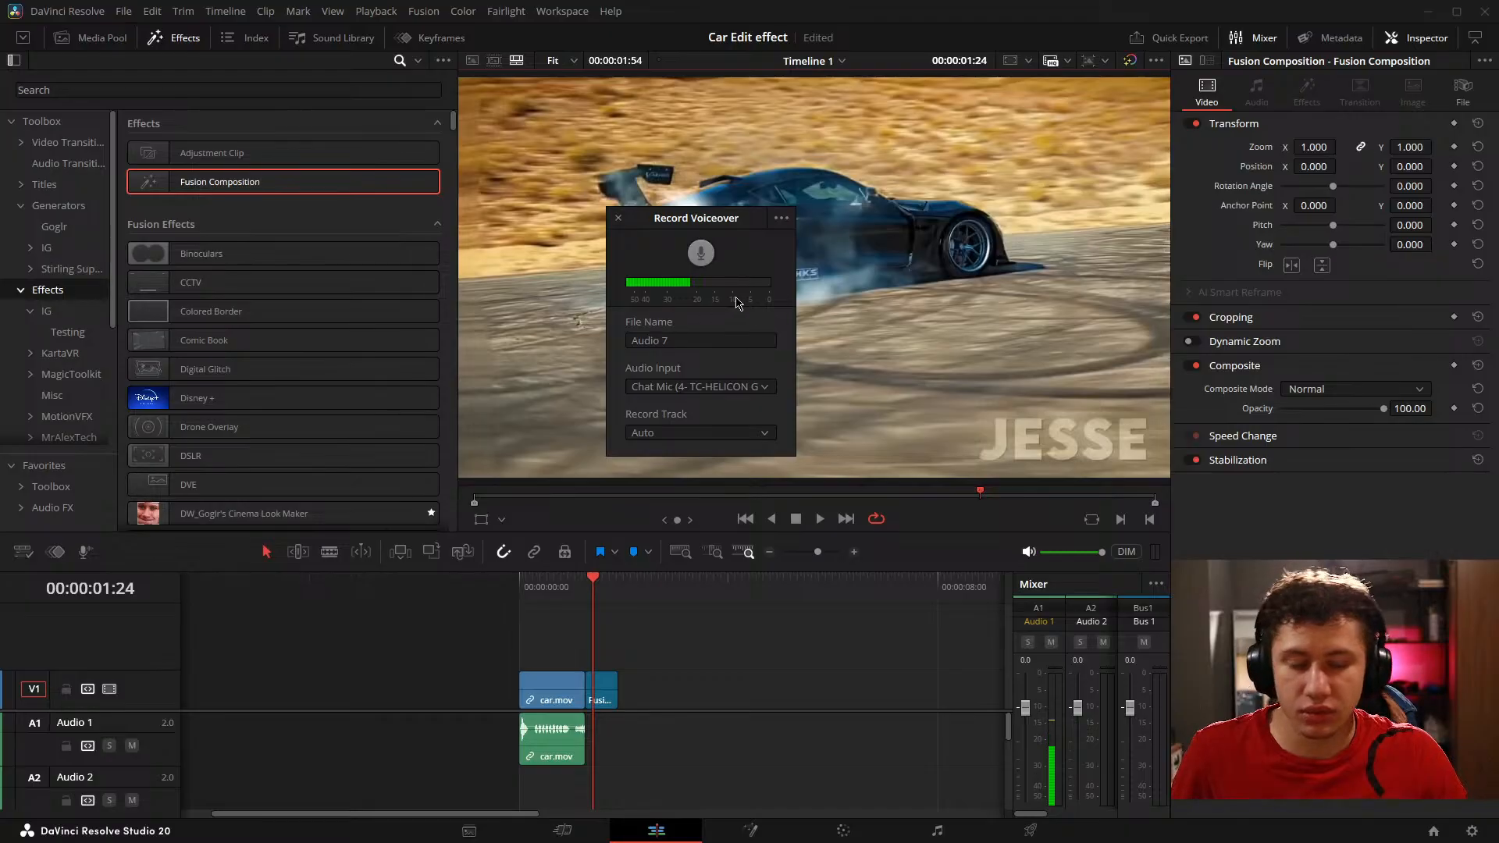
left_click(699, 433)
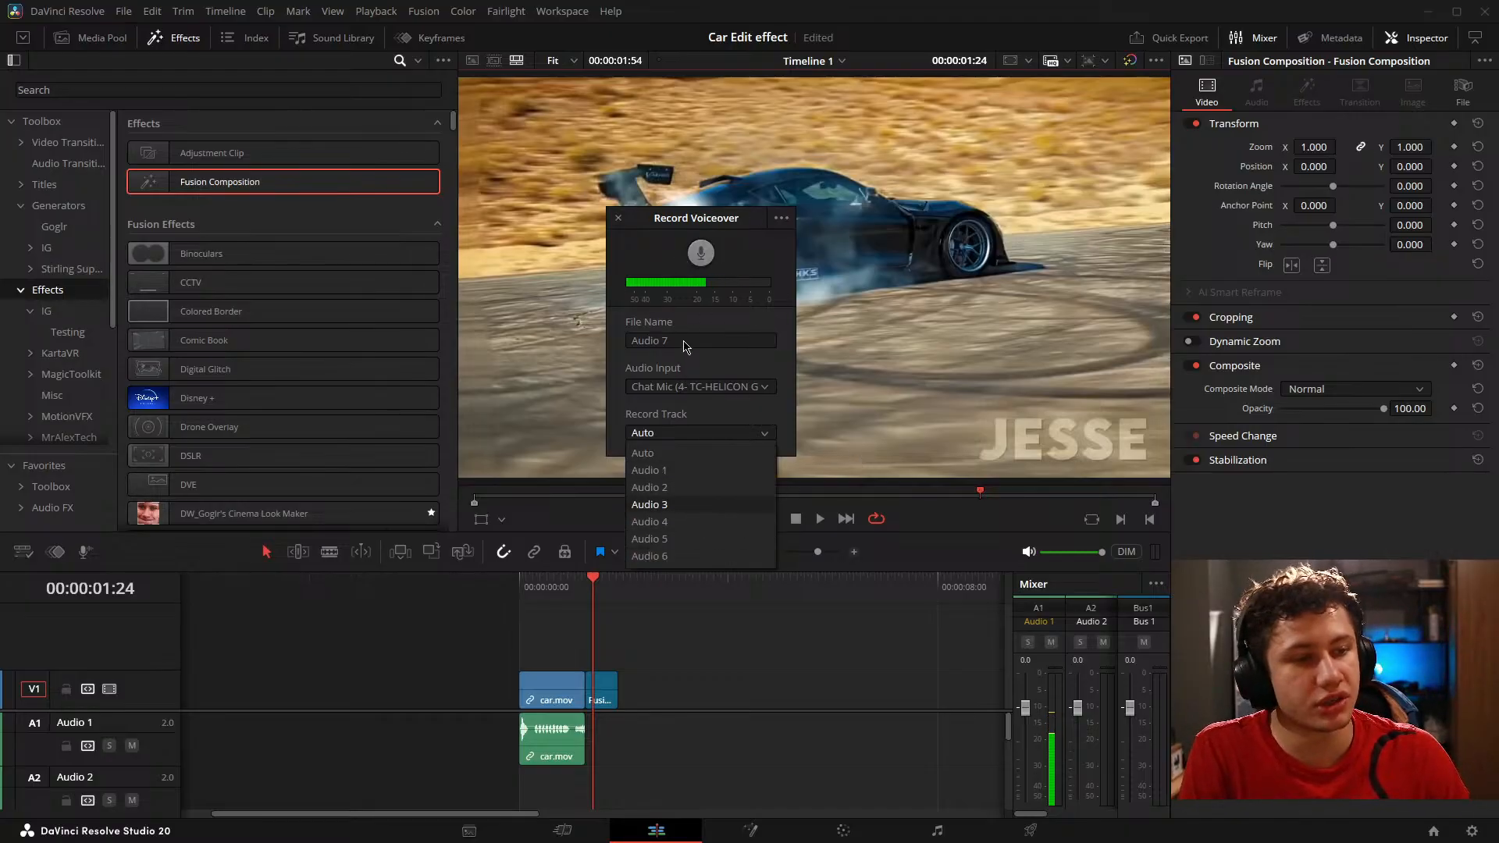
left_click(645, 374)
left_click(618, 218)
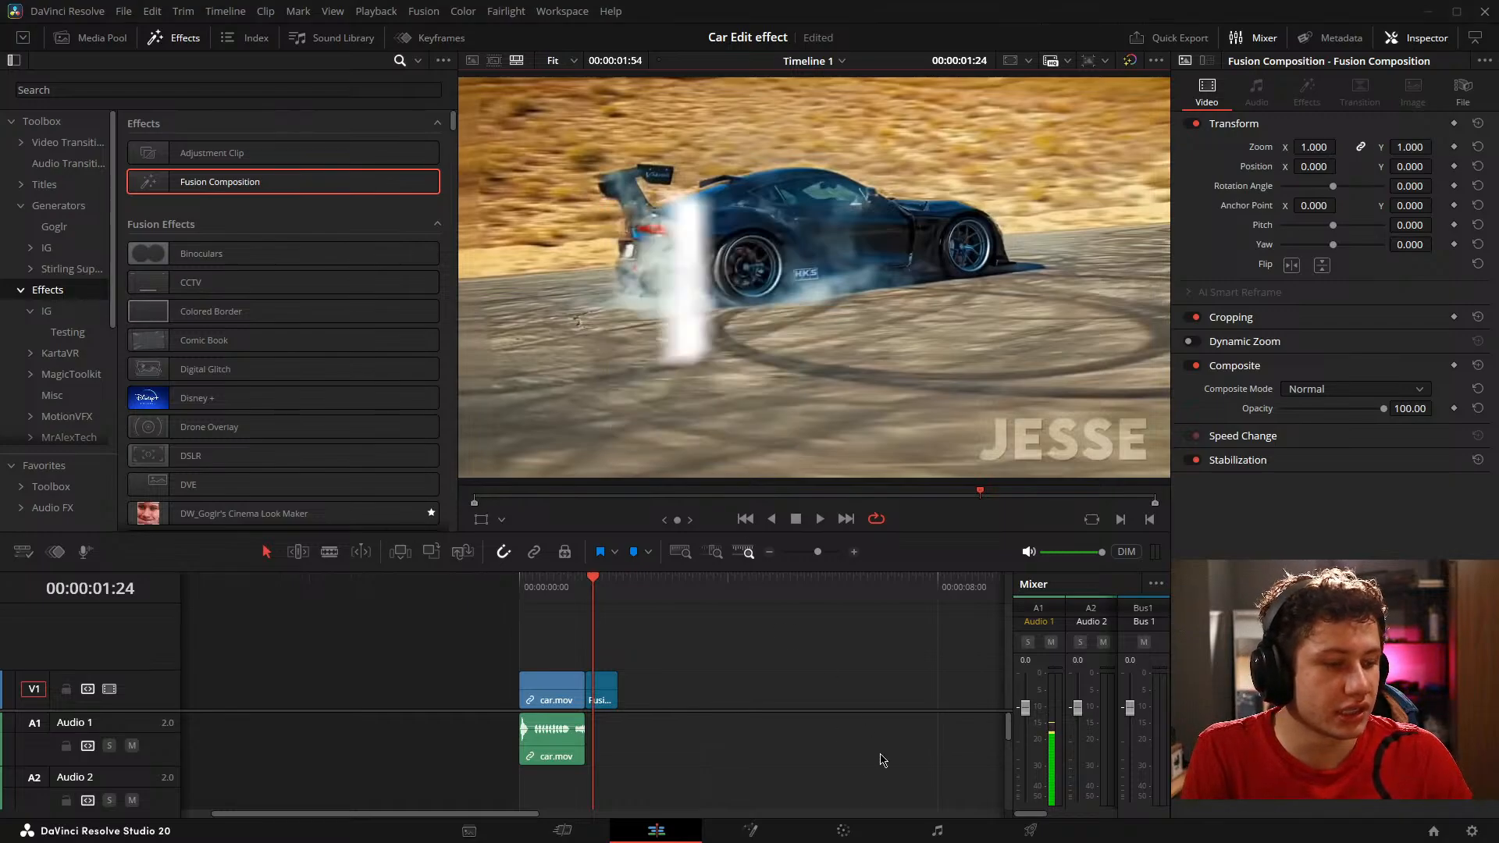
Step: Examine the Fairlight page and the audio properties of the car.mov clip on the Edit page
left_click(944, 836)
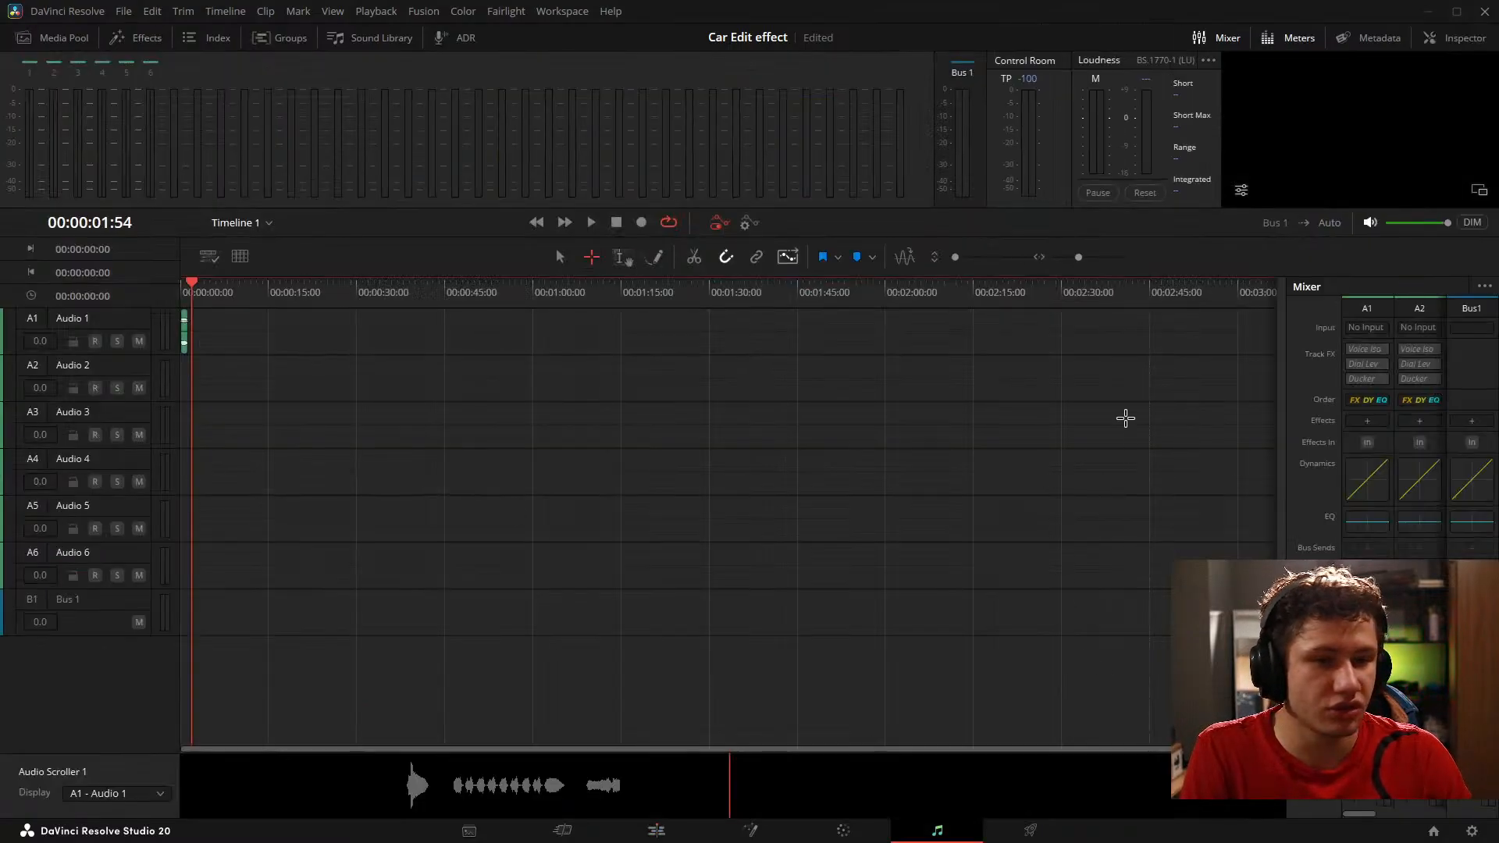
left_click(656, 831)
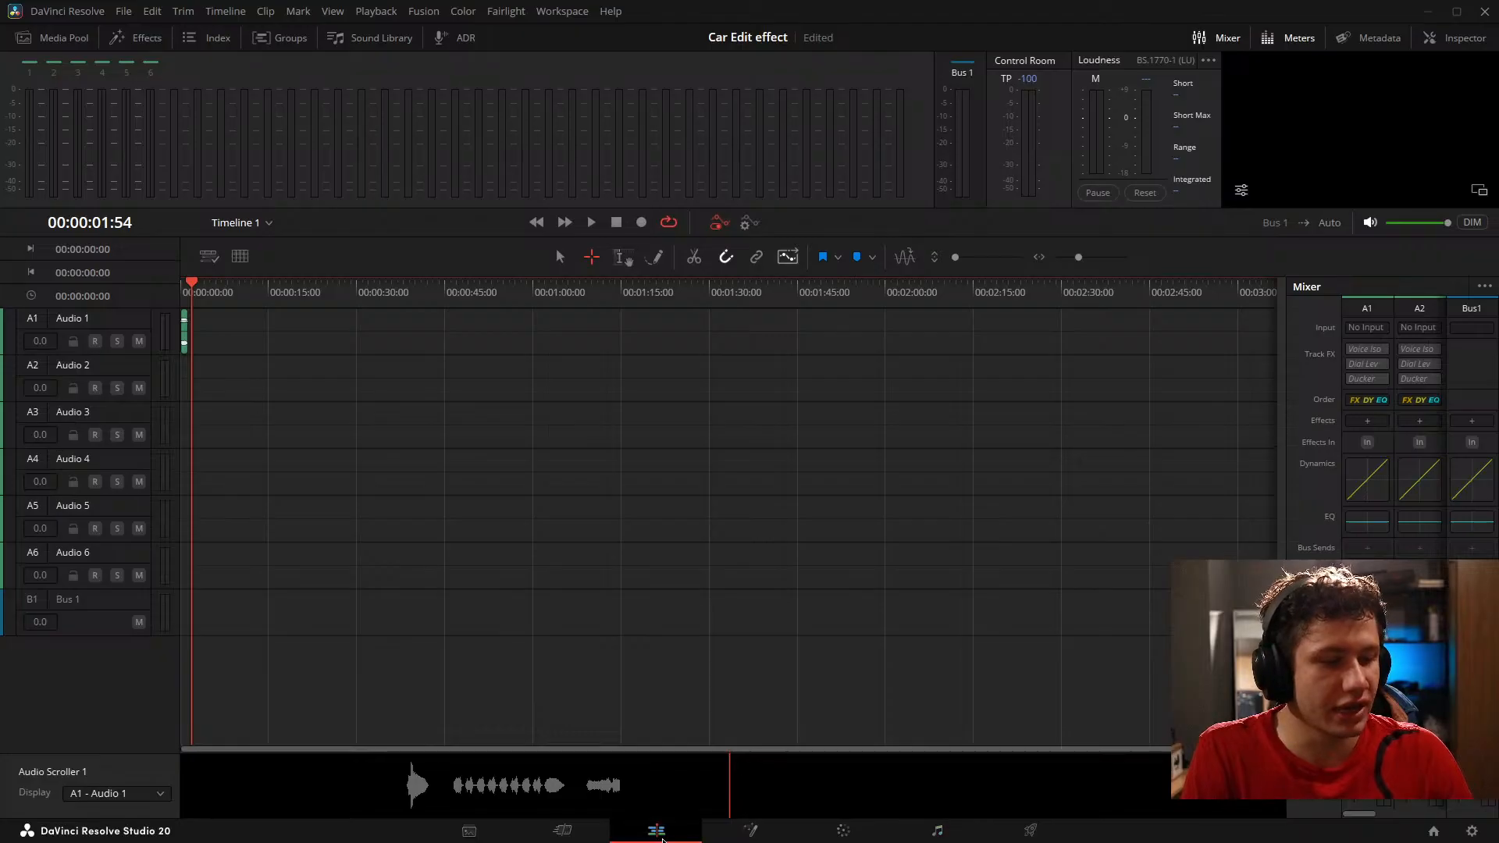
left_click(530, 742)
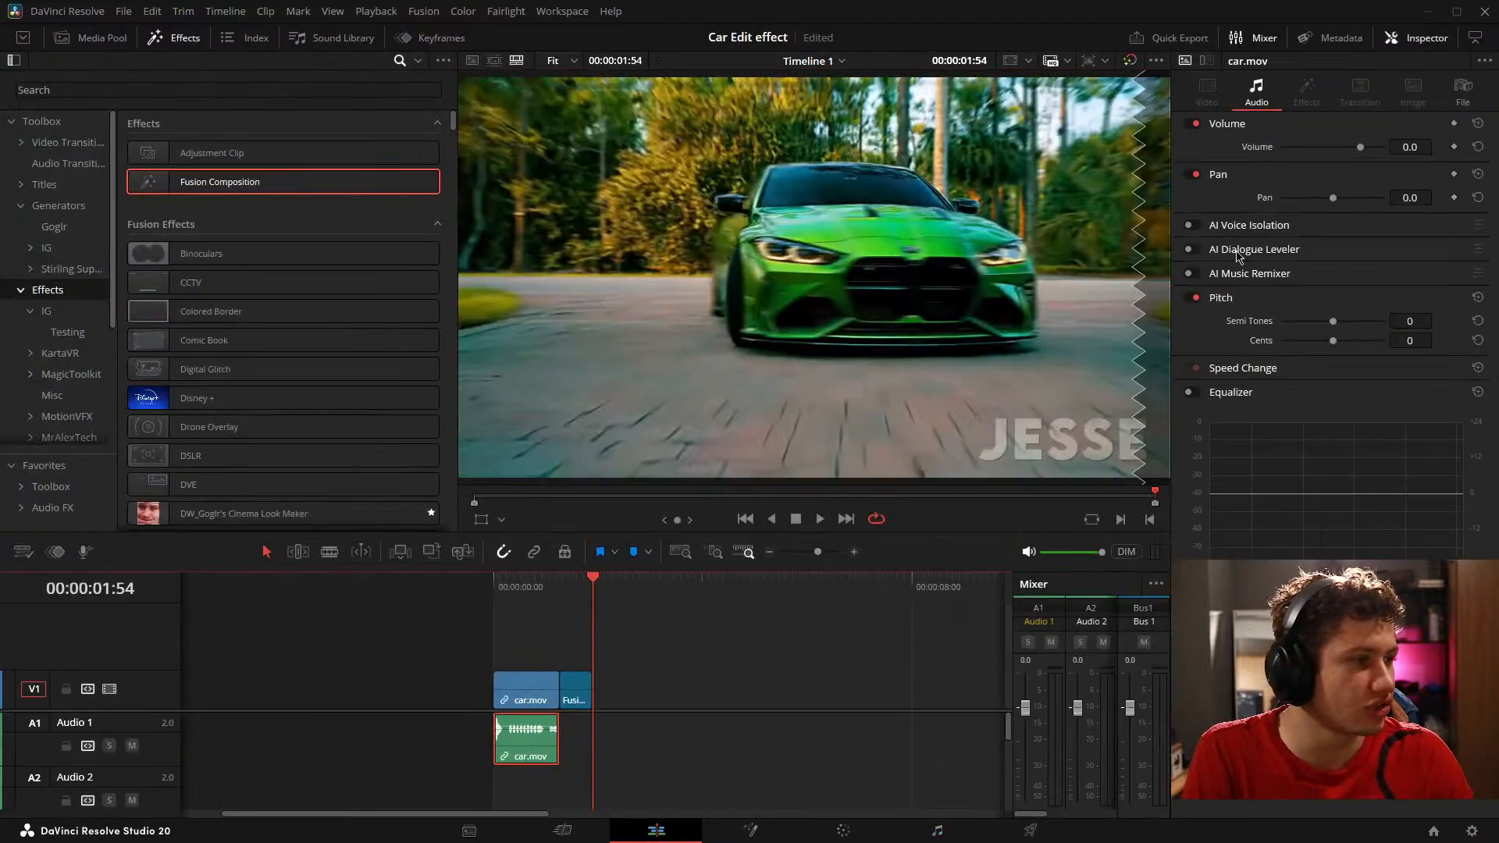
left_click(625, 759)
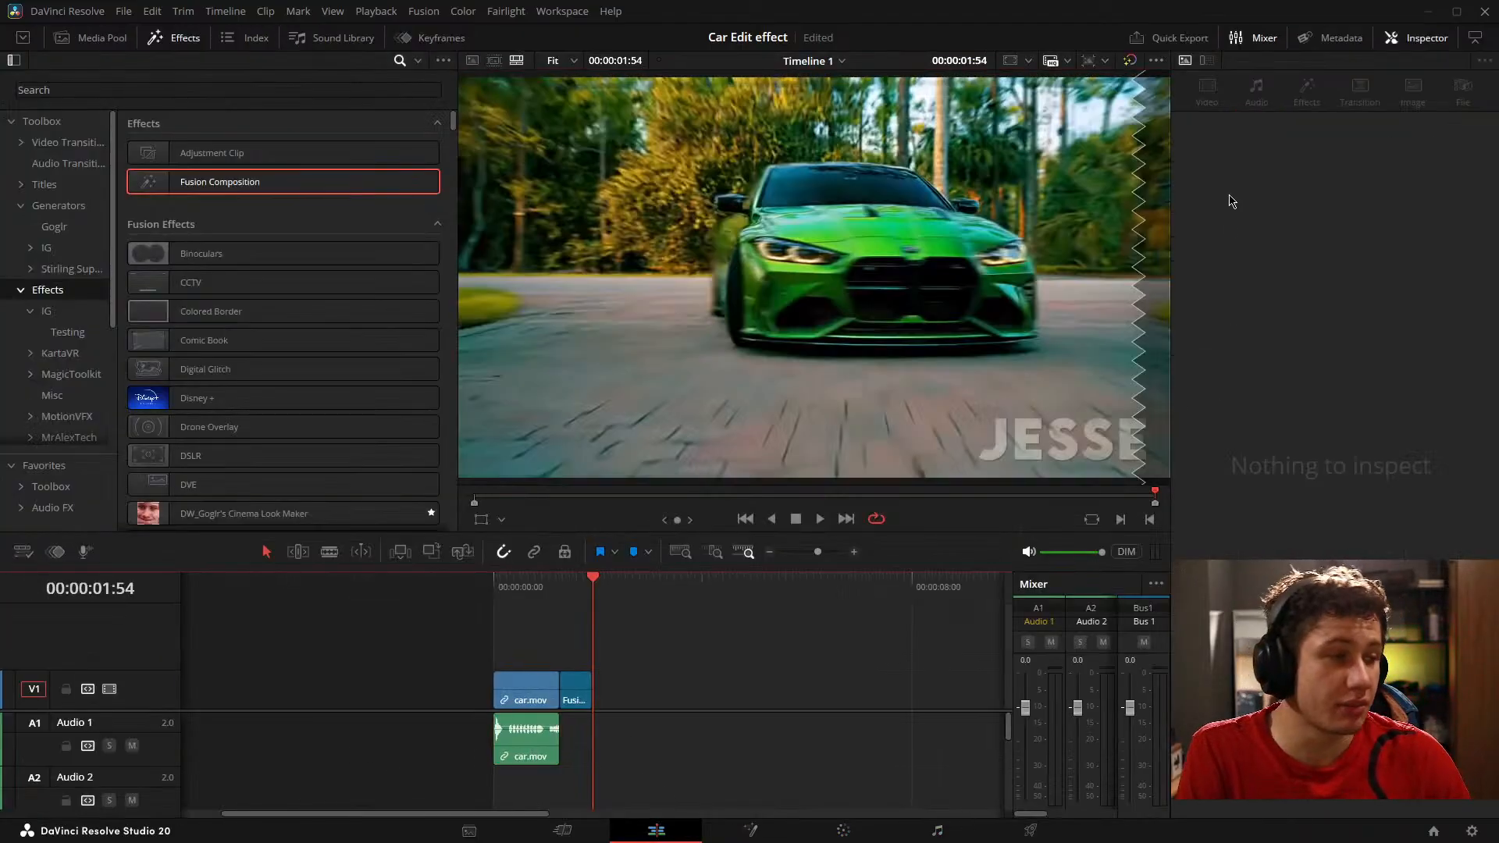
Step: Try boosting Band 5 in Audio 1's equalizer on the Fairlight page, reset the equalizer, and close it
left_click(937, 830)
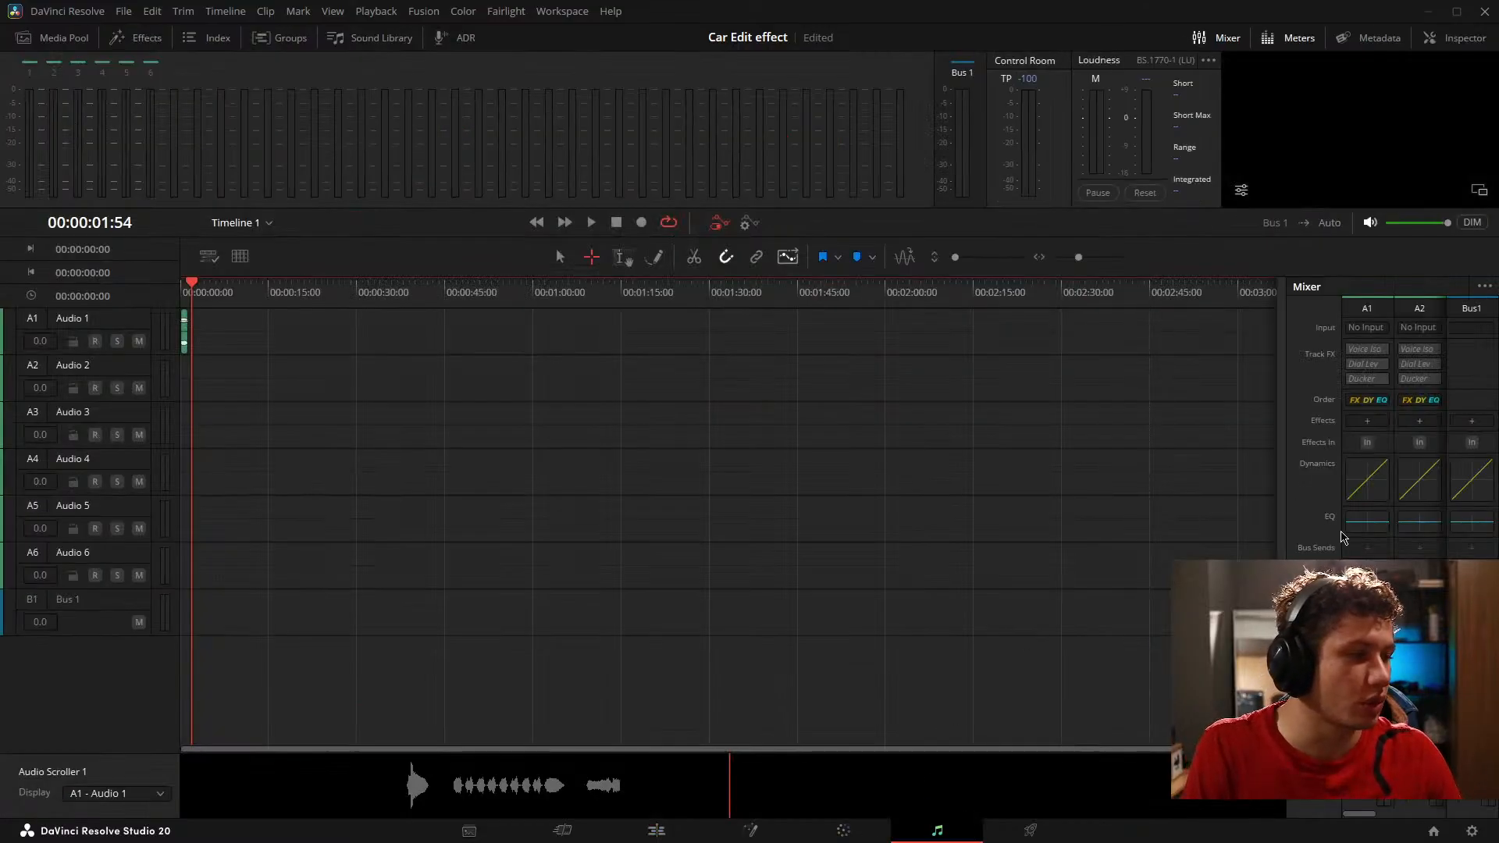
left_click(1390, 525)
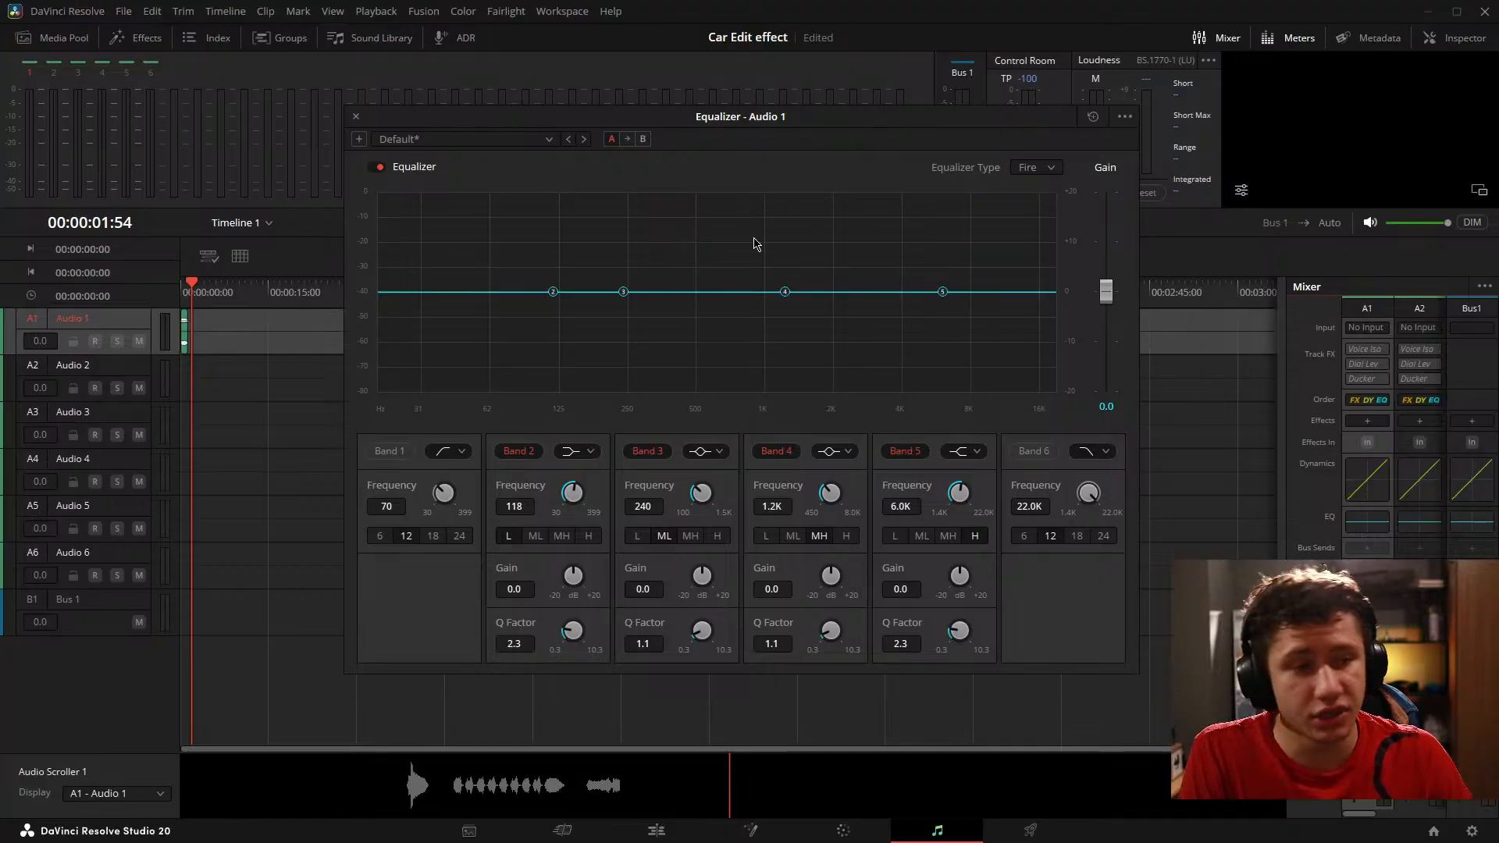
left_click_drag(943, 292, 916, 232)
left_click(1093, 116)
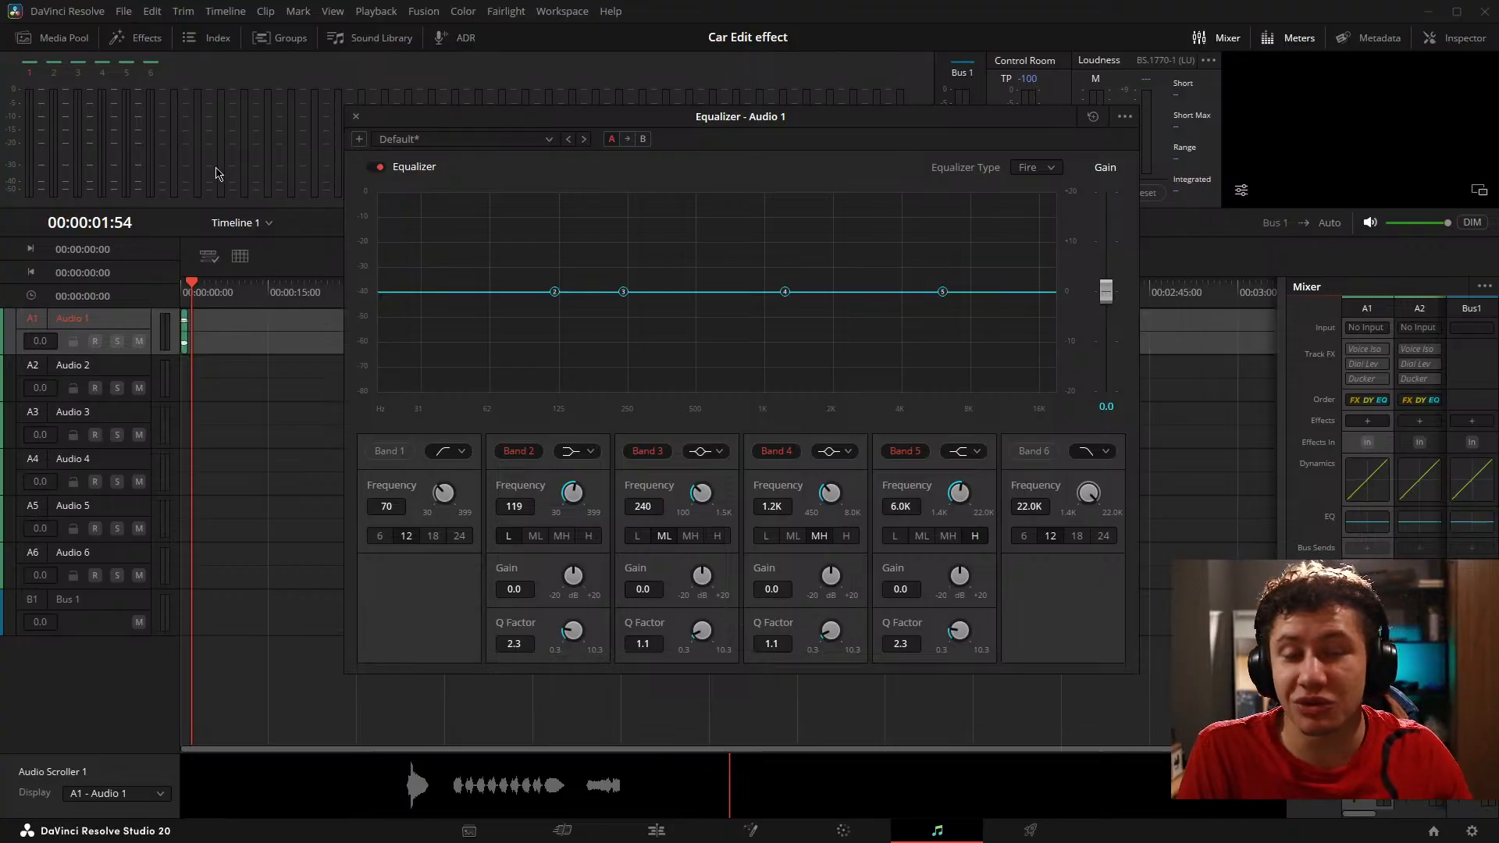
left_click(356, 118)
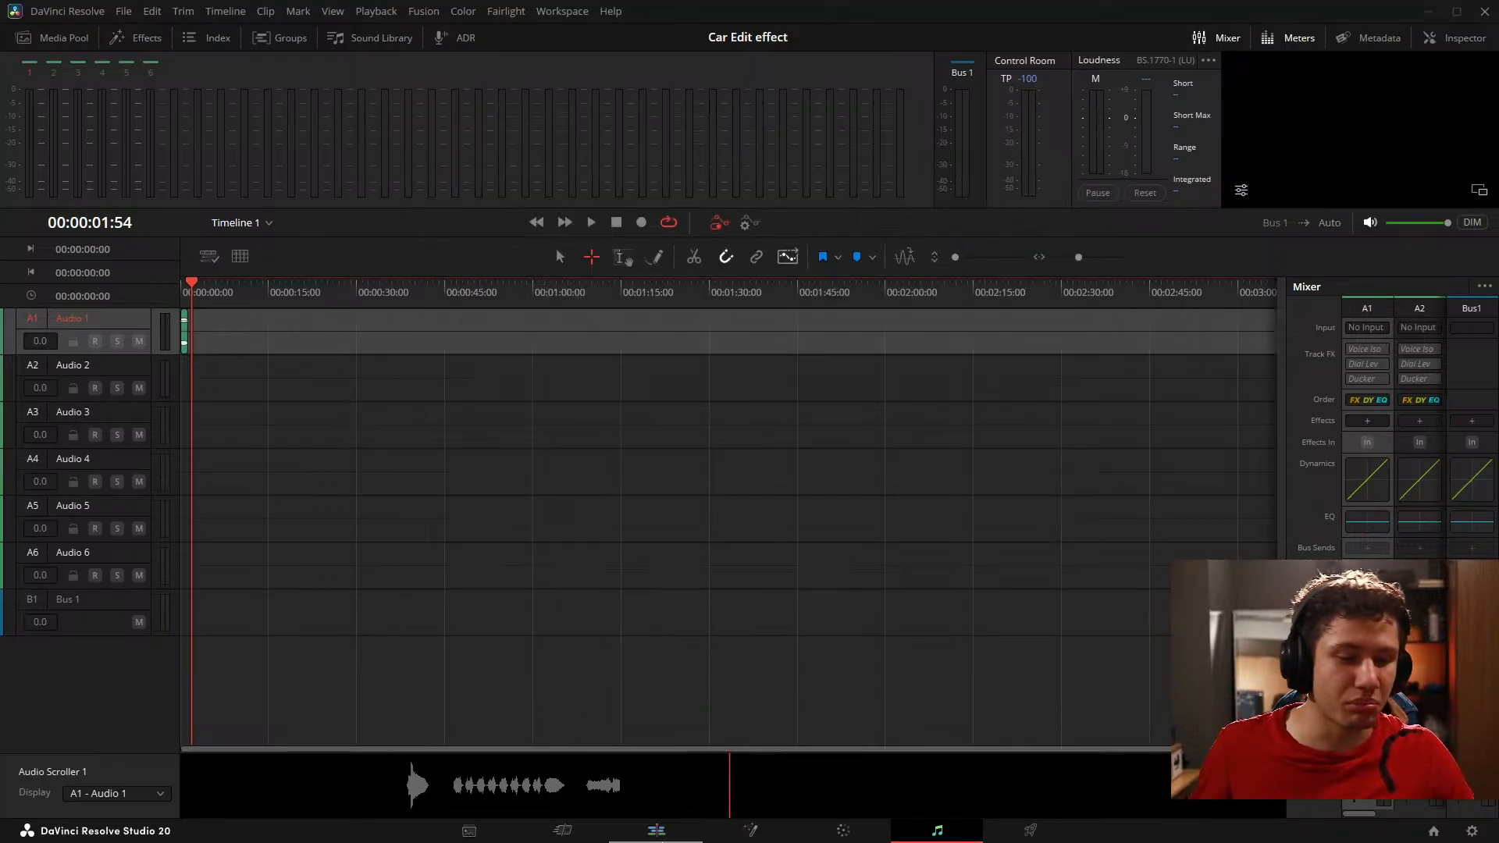
Step: Return to the Edit page, save the project, and go back to the Fusion page
left_click(657, 830)
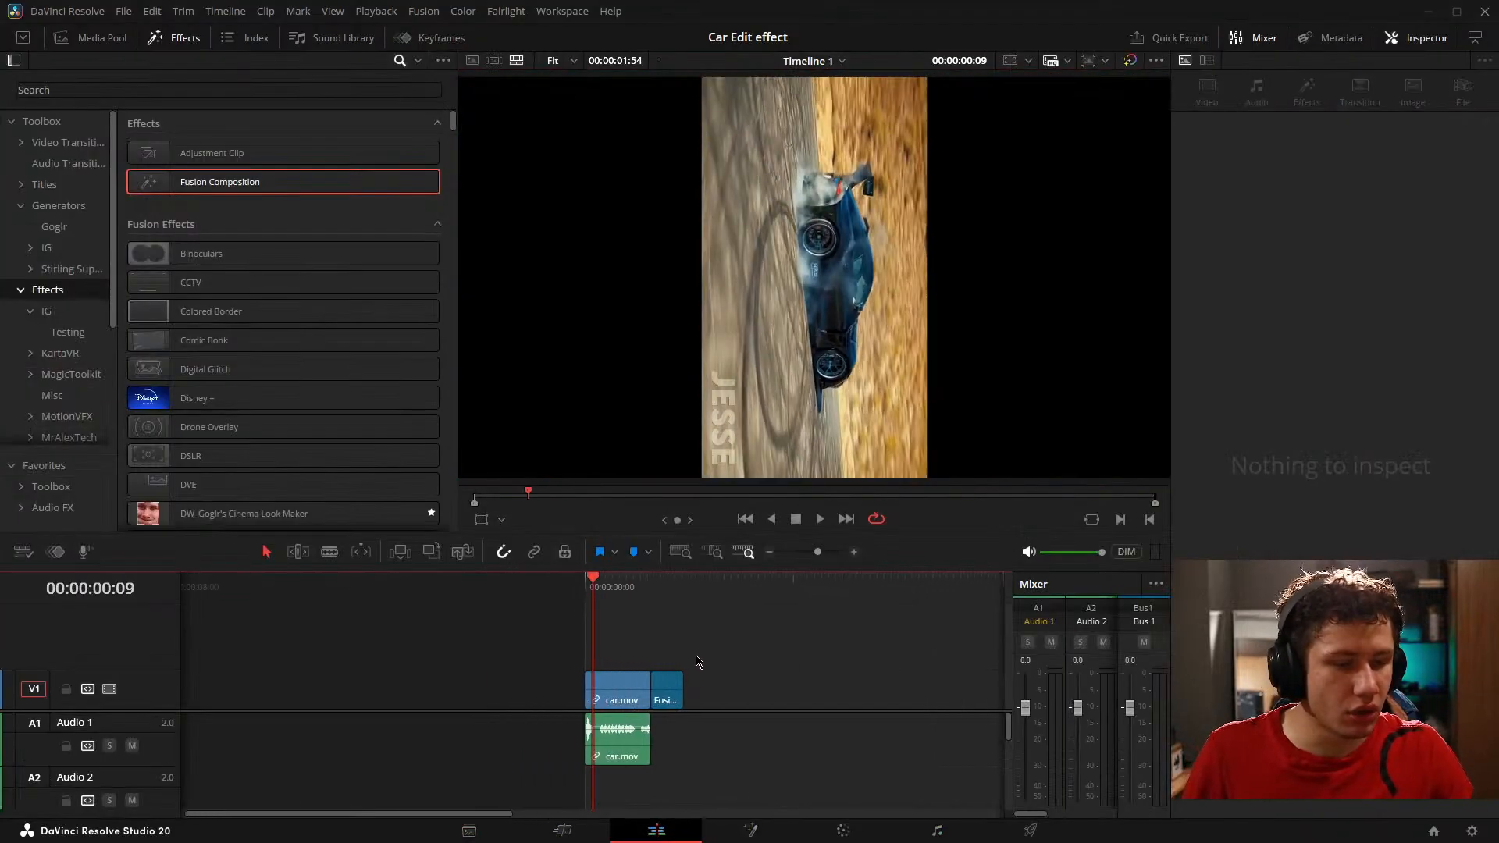
scroll(673, 684, "up", 6)
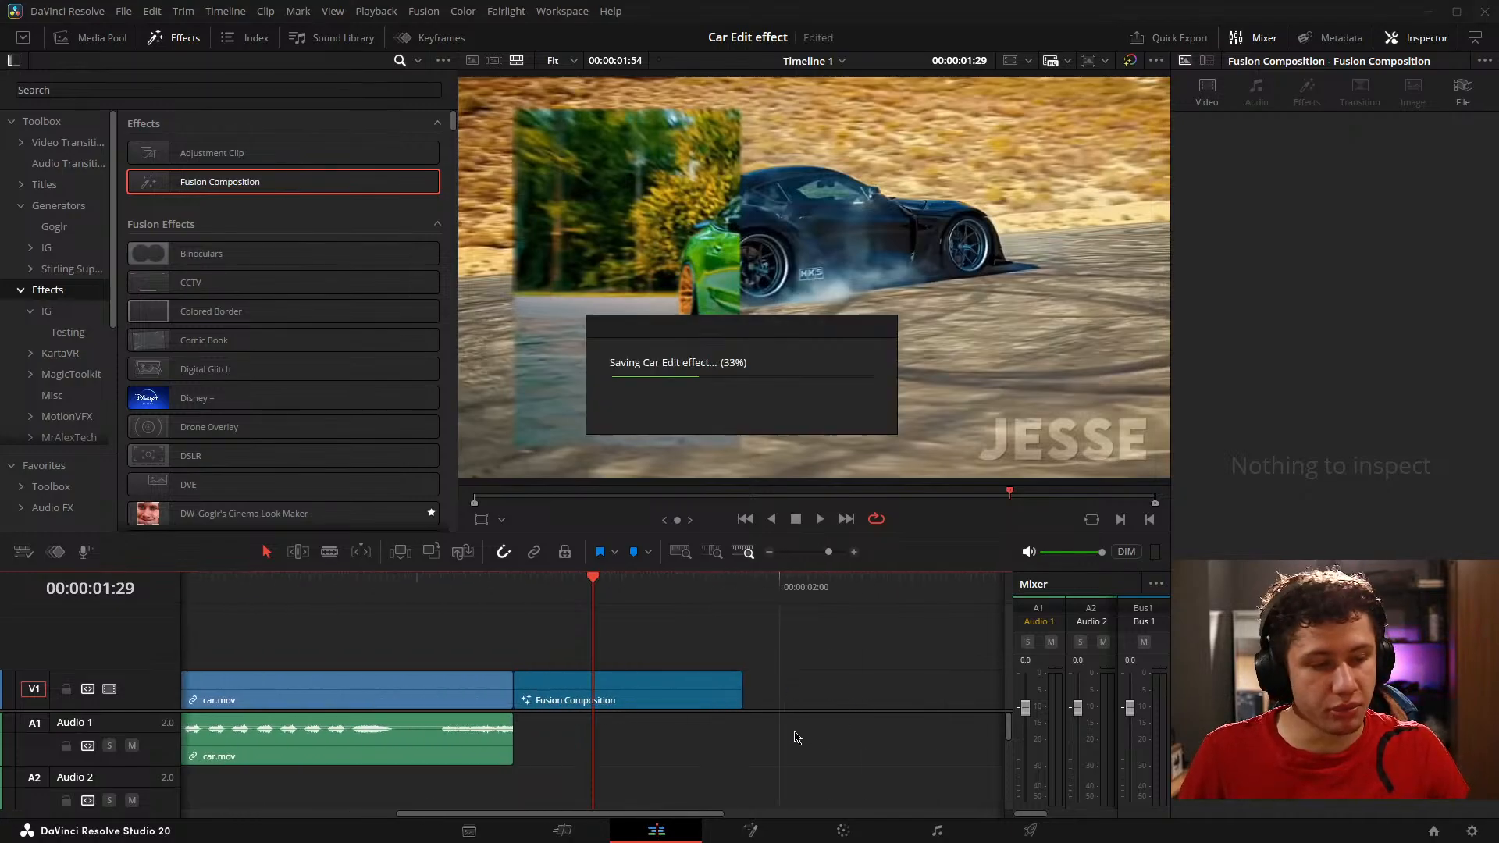
left_click(752, 830)
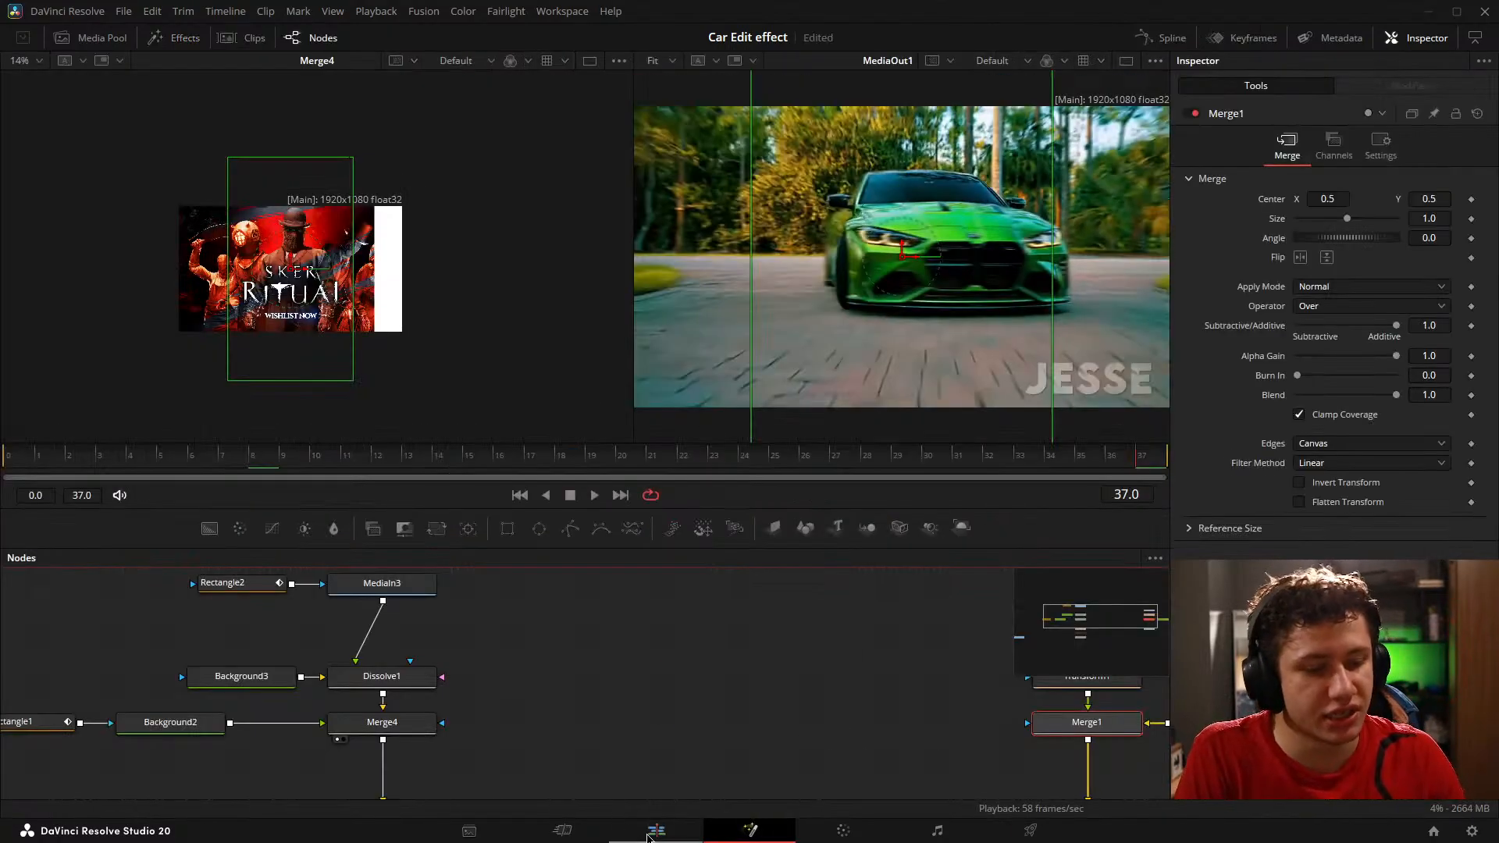
Step: Save the project on the Fusion page
left_click_drag(469, 624, 497, 614)
left_click_drag(777, 683, 459, 637)
left_click(613, 660)
key("ctrl+s")
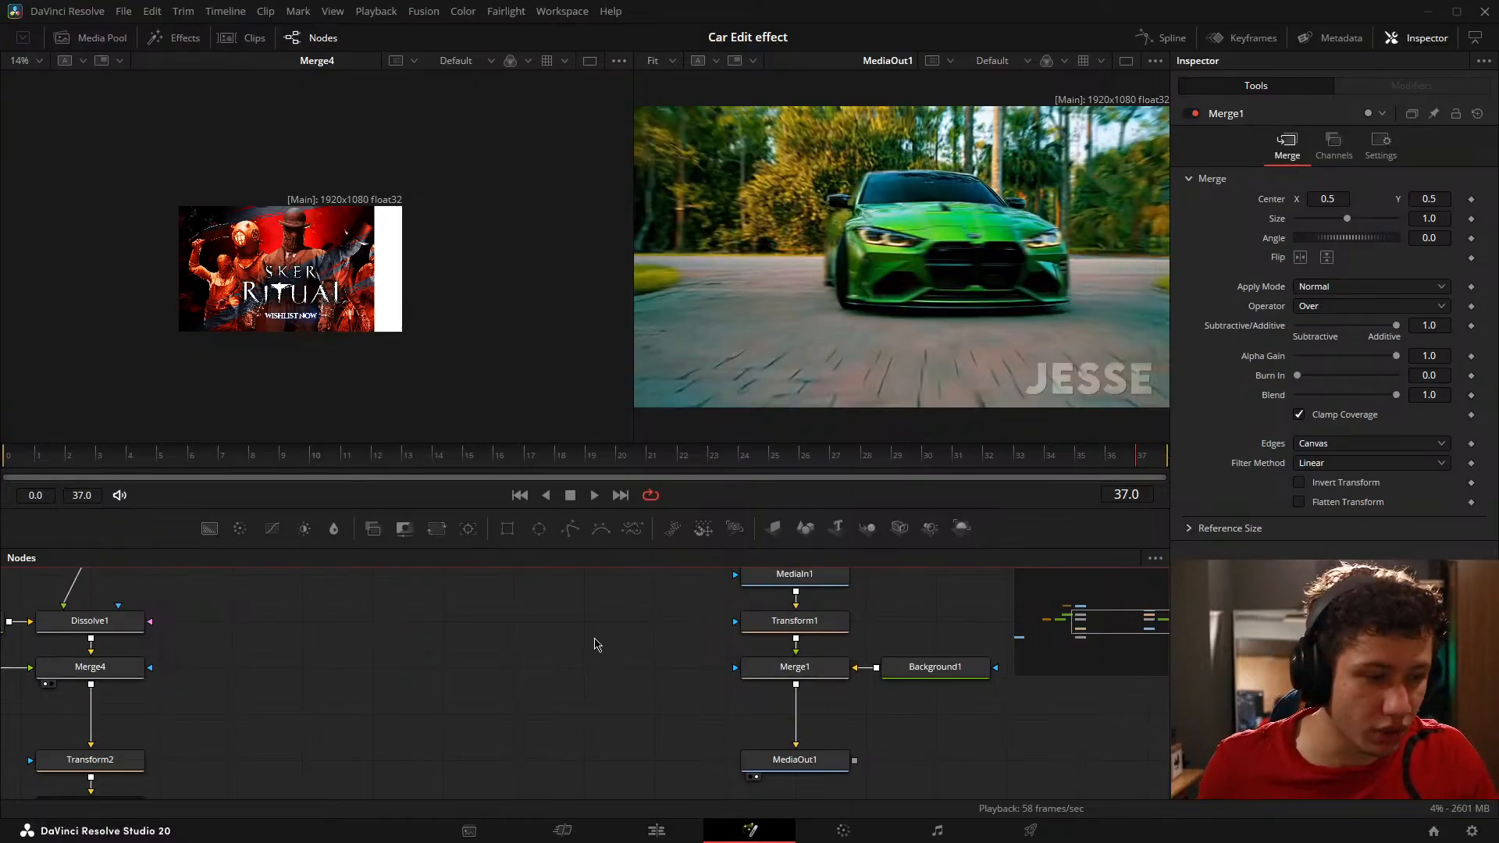
Step: Select Merge4 and add a Blend keyframe of 0.0 at frame 7
left_click_drag(634, 638, 1019, 734)
left_click_drag(725, 756, 750, 696)
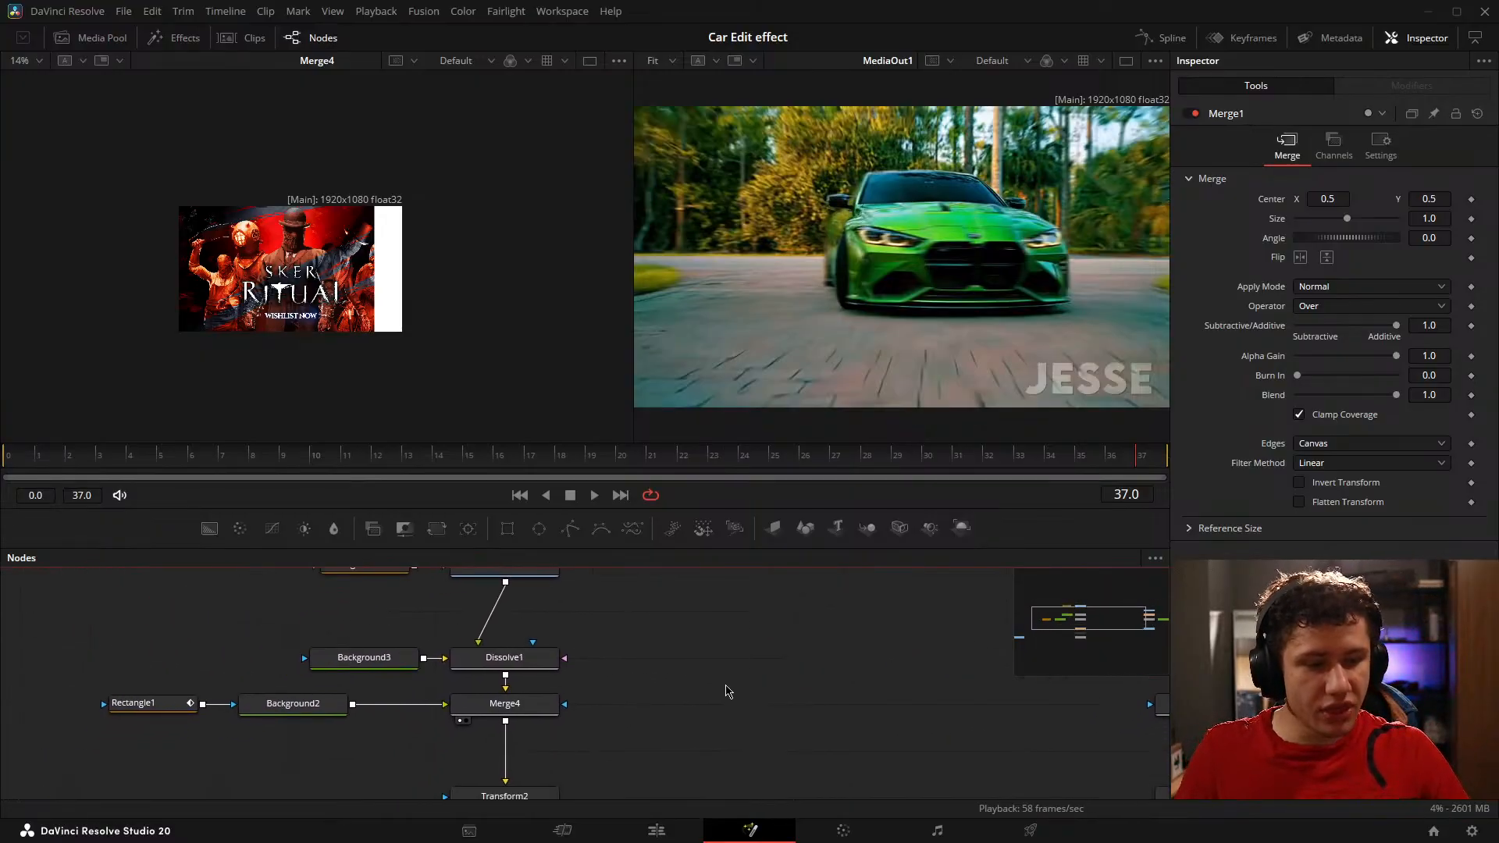
left_click(505, 704)
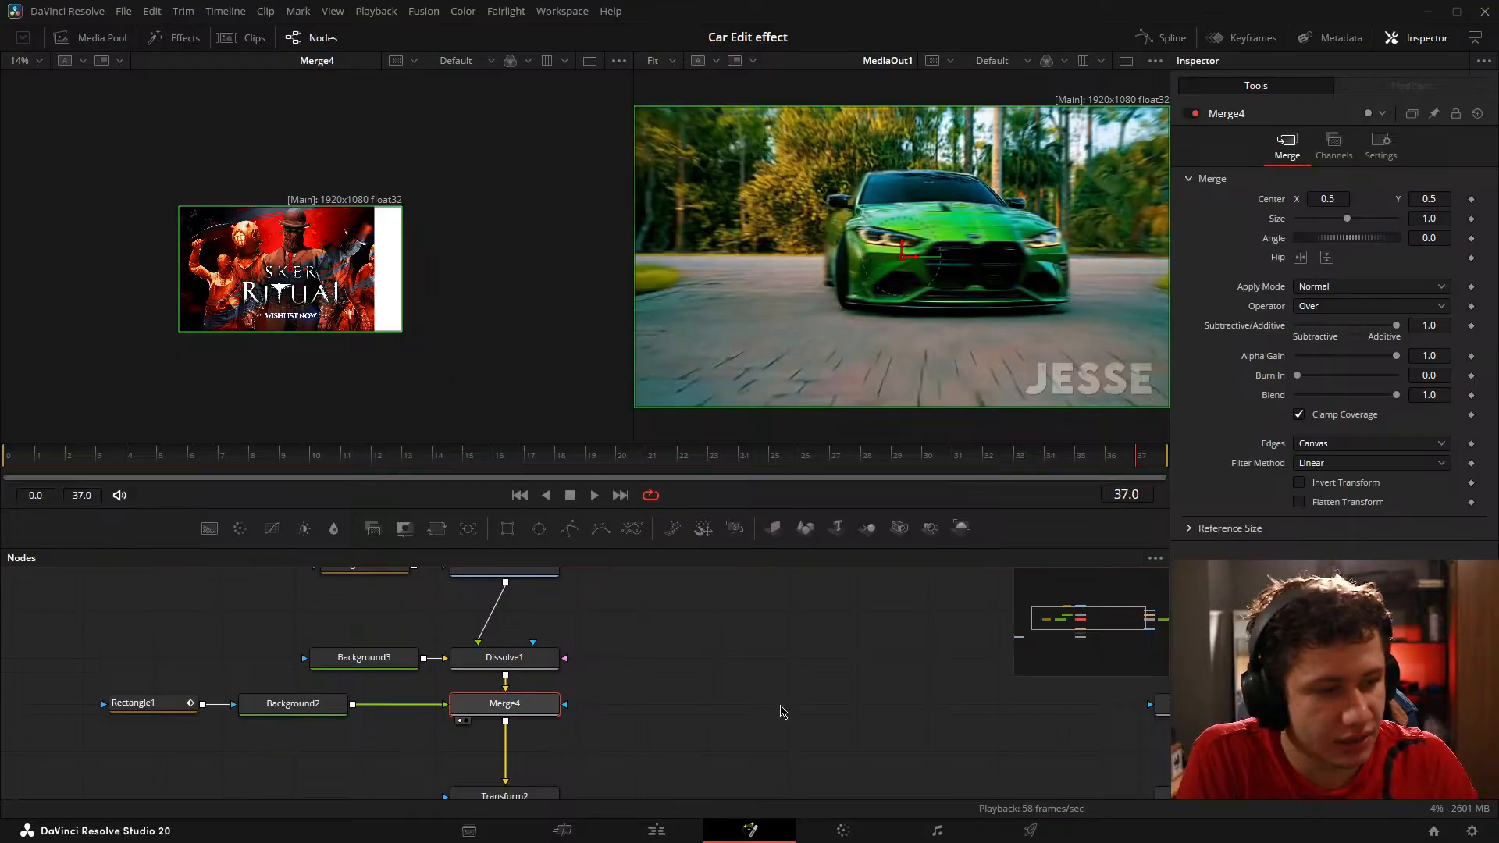
left_click_drag(791, 685, 879, 724)
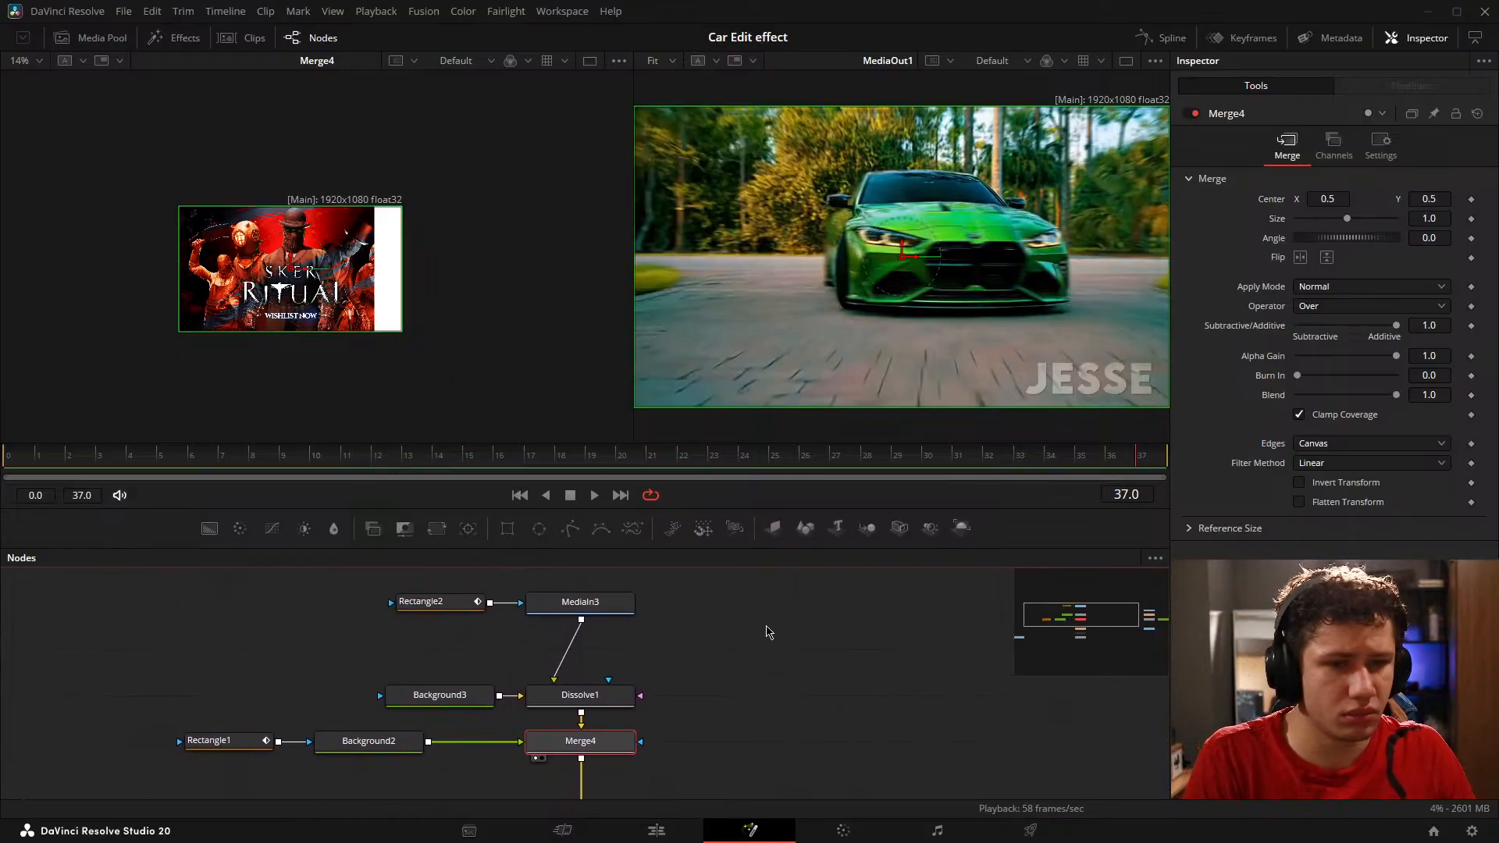
left_click(269, 453)
mouse_move(269, 453)
left_mouse_down()
mouse_move(191, 475)
mouse_move(252, 466)
left_mouse_up()
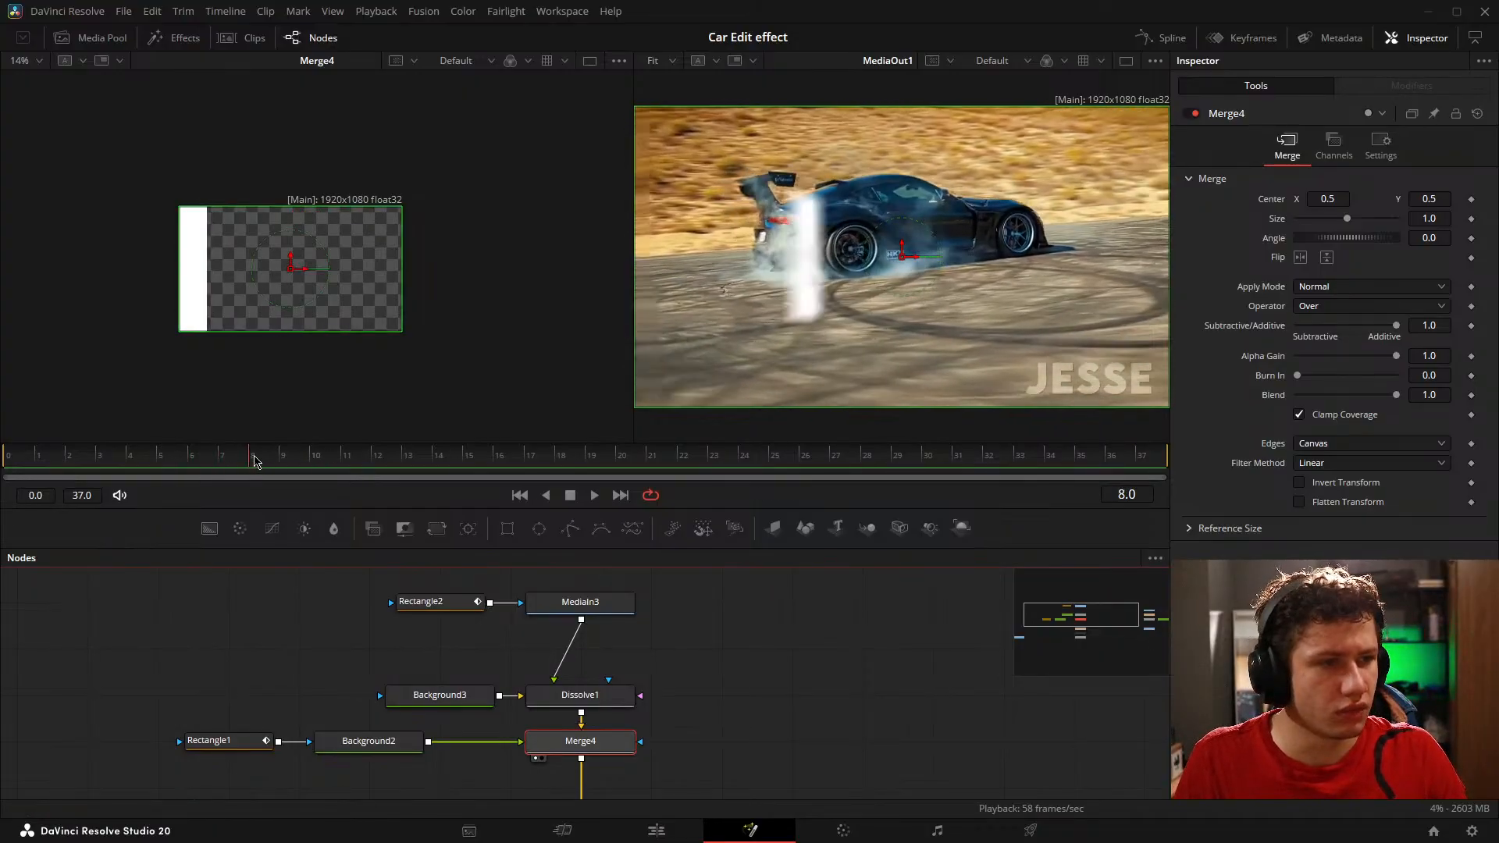
key("Left")
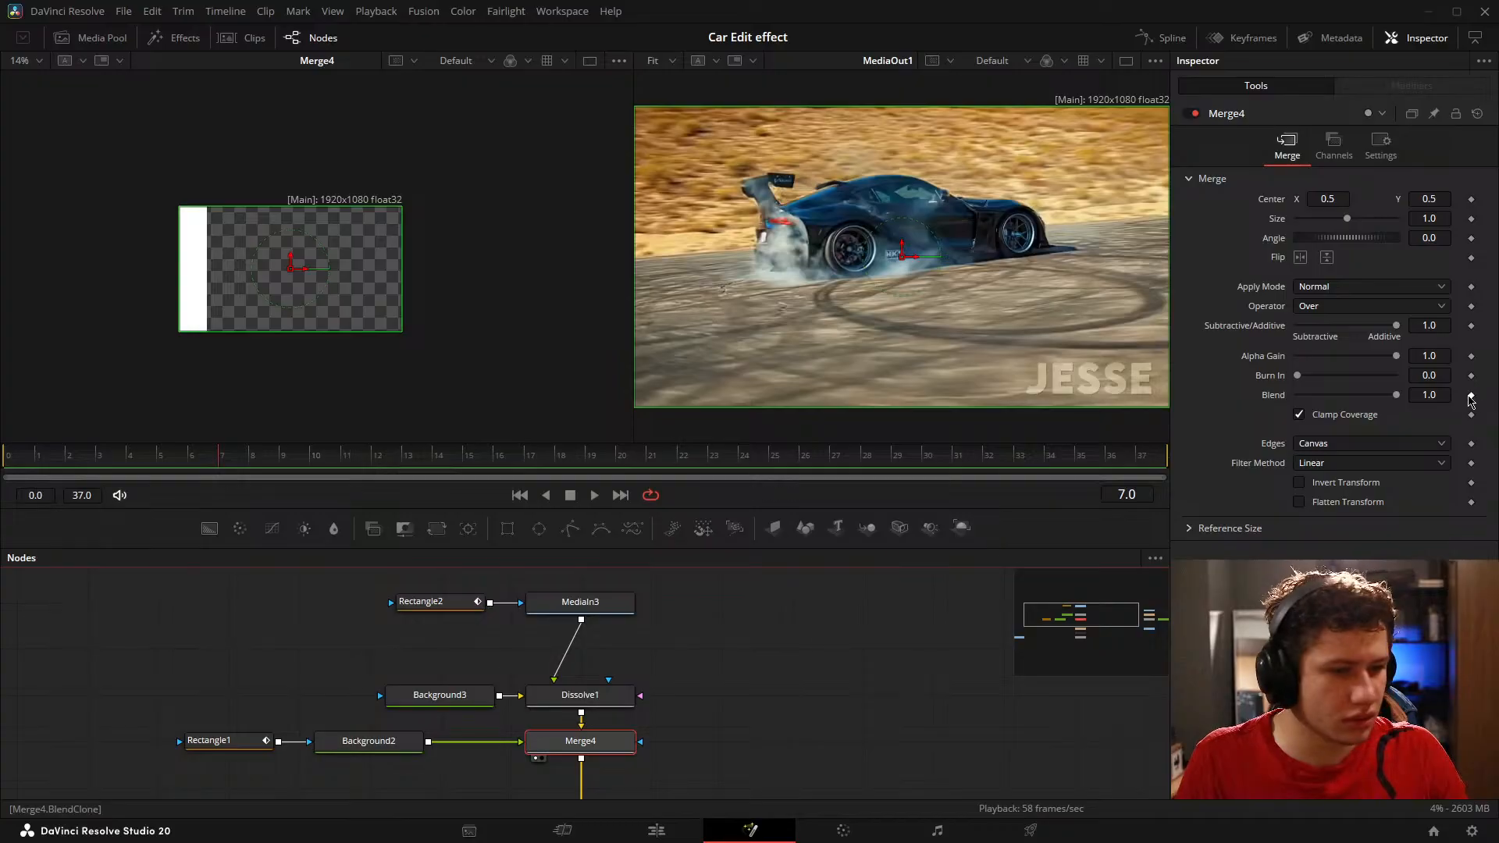
left_click(1471, 396)
mouse_move(1396, 396)
left_mouse_down()
mouse_move(1296, 396)
mouse_move(1398, 395)
left_mouse_up()
Step: Keyframe Merge4's Blend frame by frame from 8 to 14, alternating 1.0 on even frames and 0.0 on odd frames
key("Right")
key("Right")
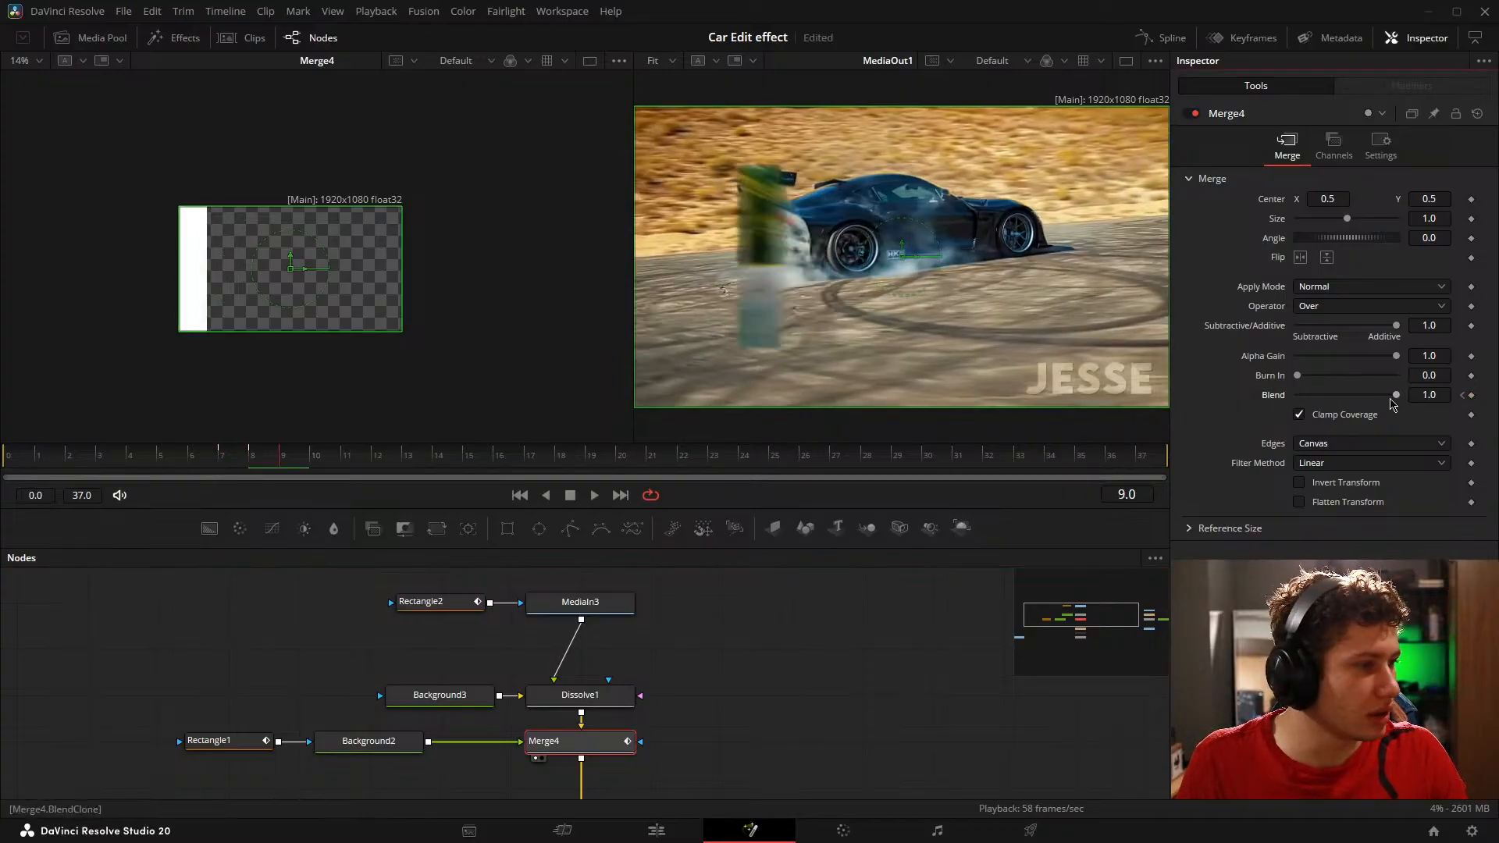
key("Right")
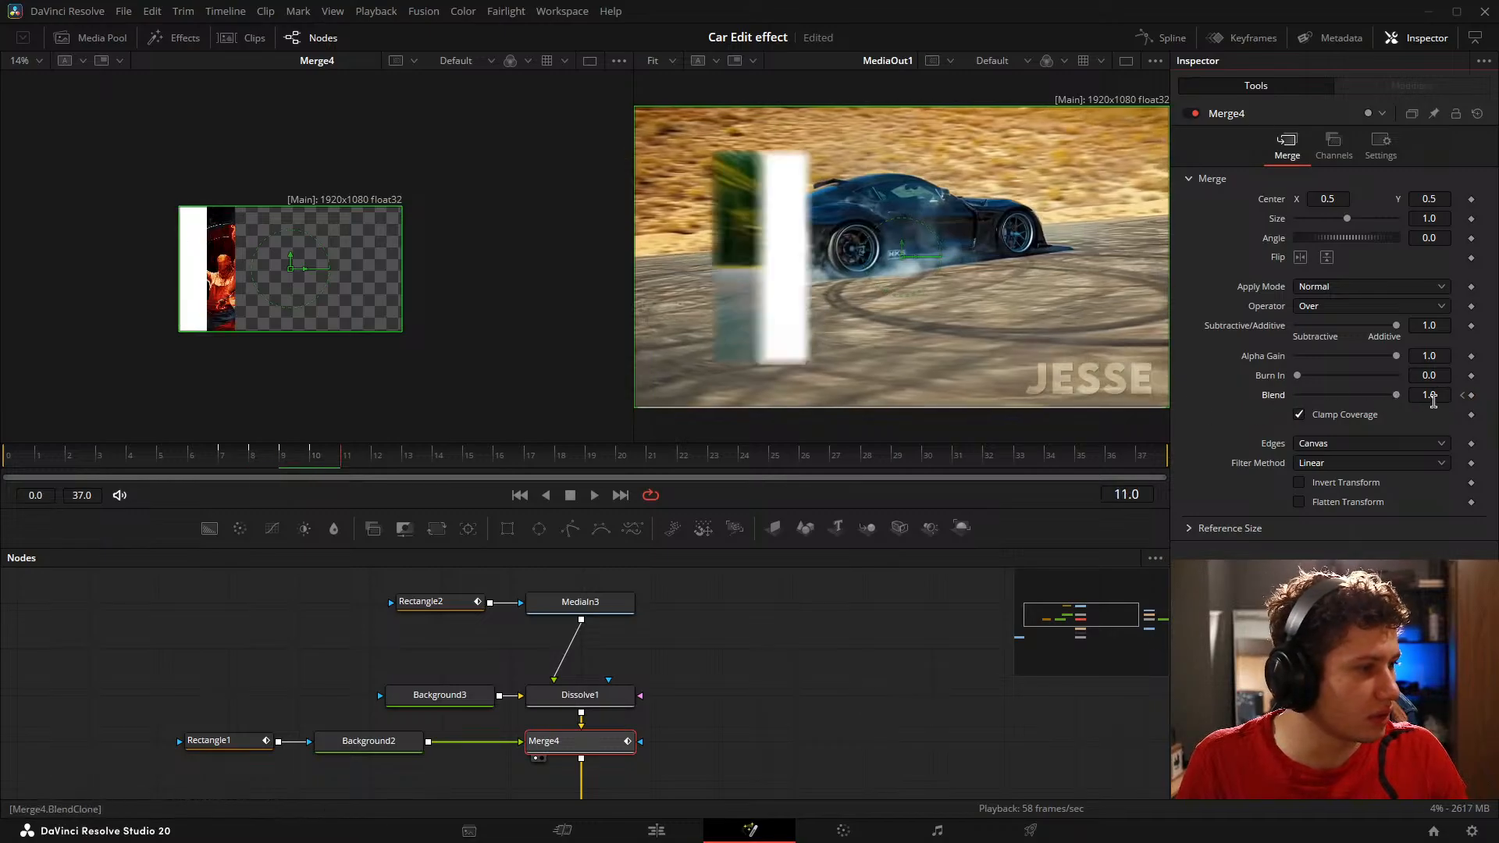
key("Right")
left_click_drag(1396, 396, 1296, 397)
key("Right")
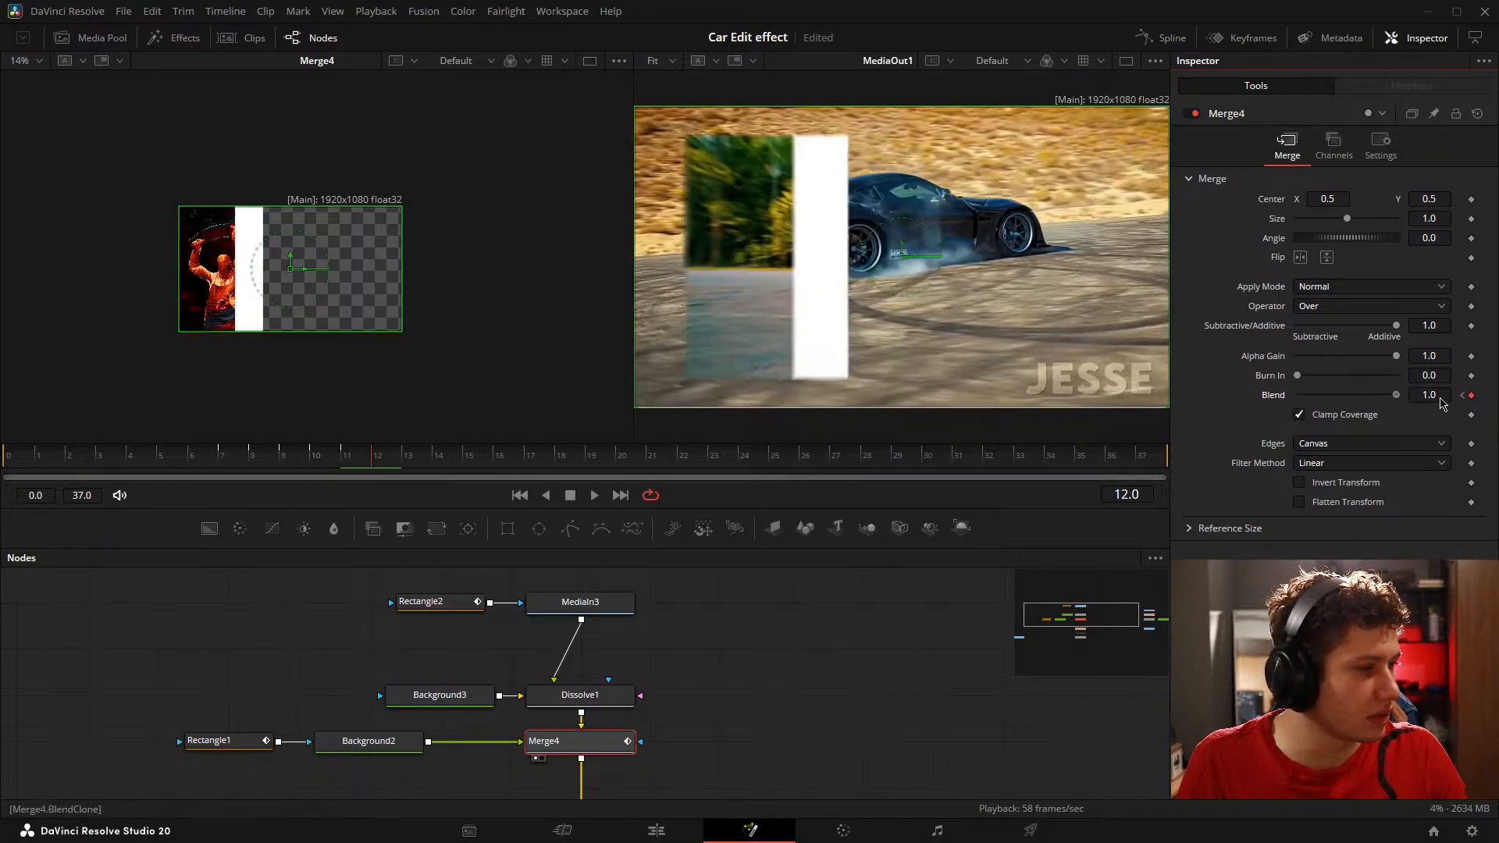
key("Right")
Step: Continue the alternating 0.0 and 1.0 Blend keyframes on Merge4 from frame 15 to frame 20
key("Right")
key("Right")
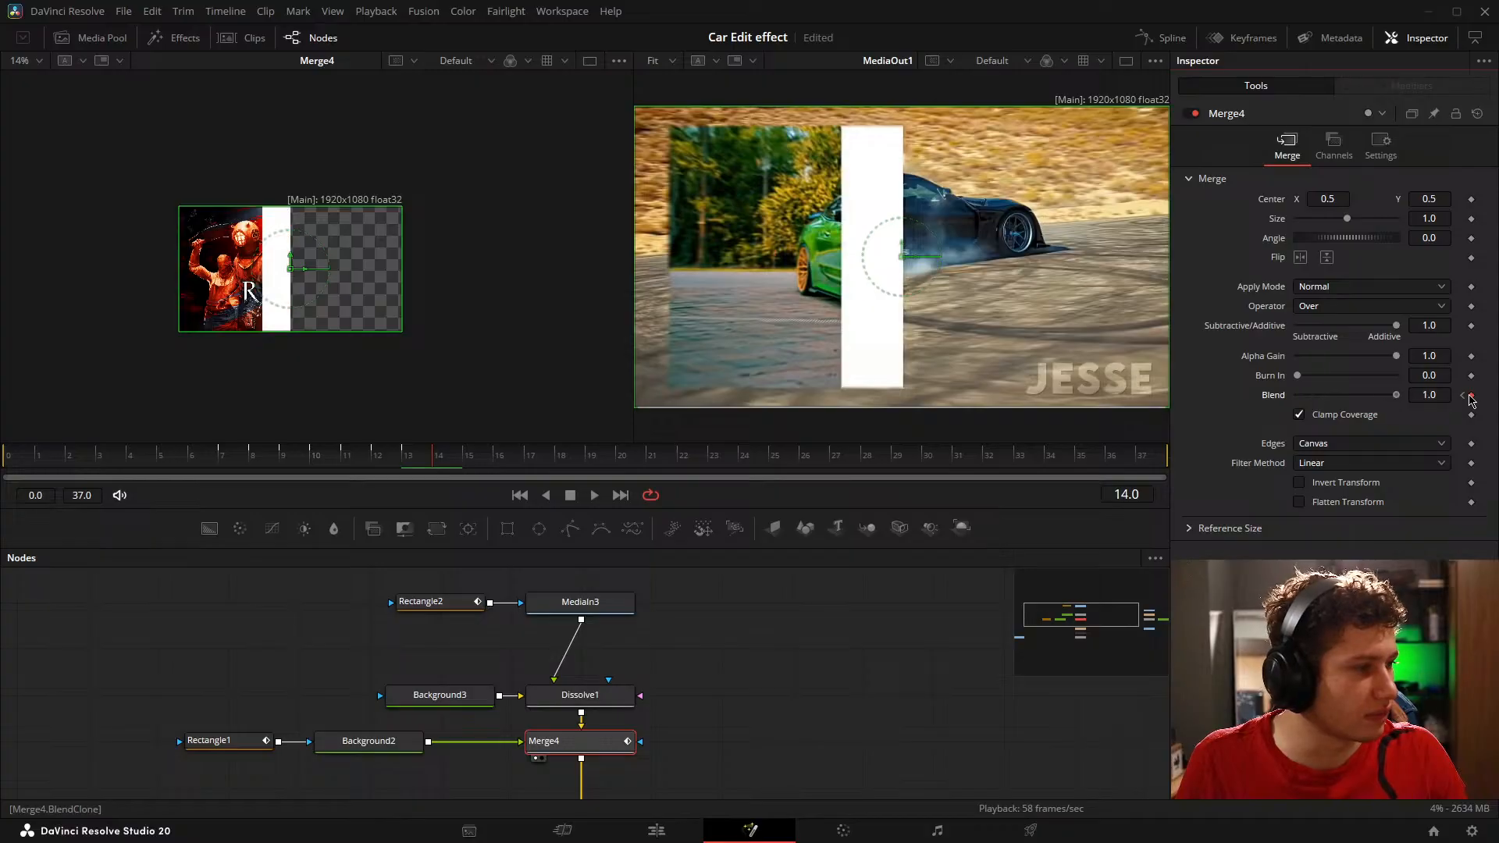
key("Right")
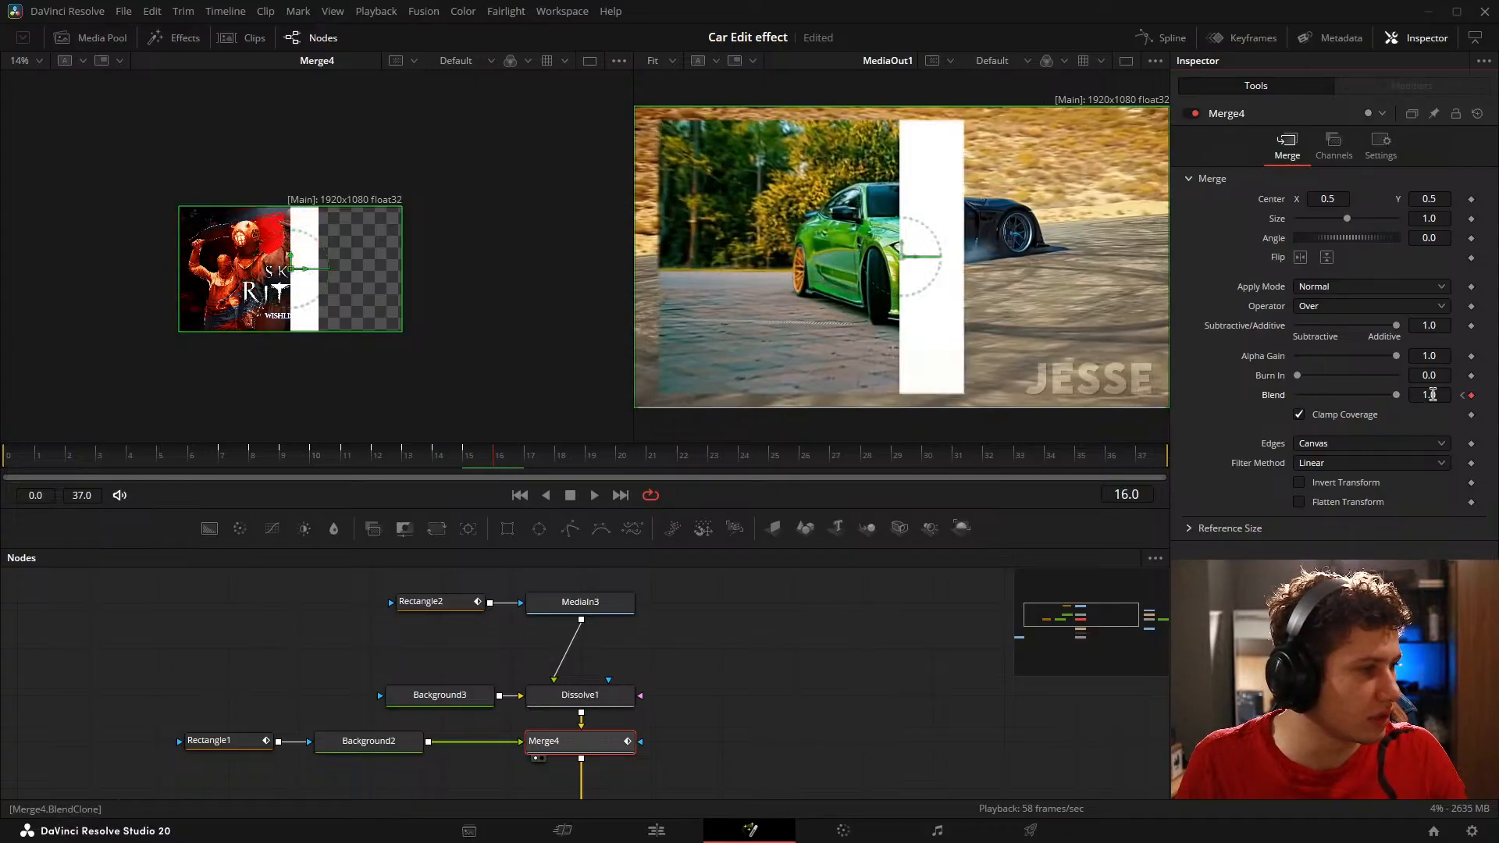
key("Right")
key("Right")
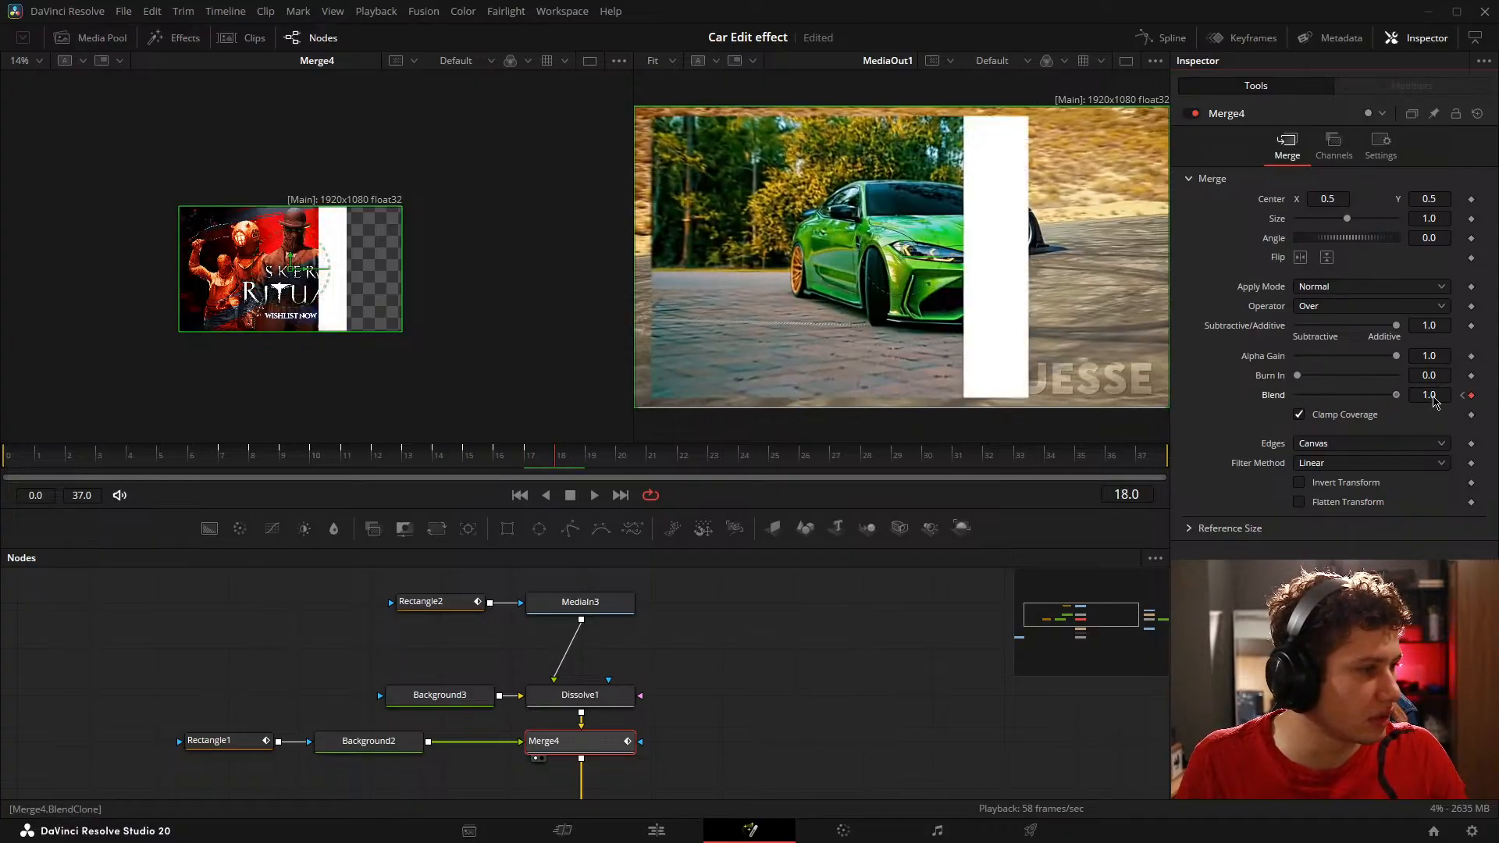
key("Right")
Step: Finish Merge4's alternating Blend keyframes from frame 21 to 25, ending the flicker on 0.0
key("Right")
key("Right")
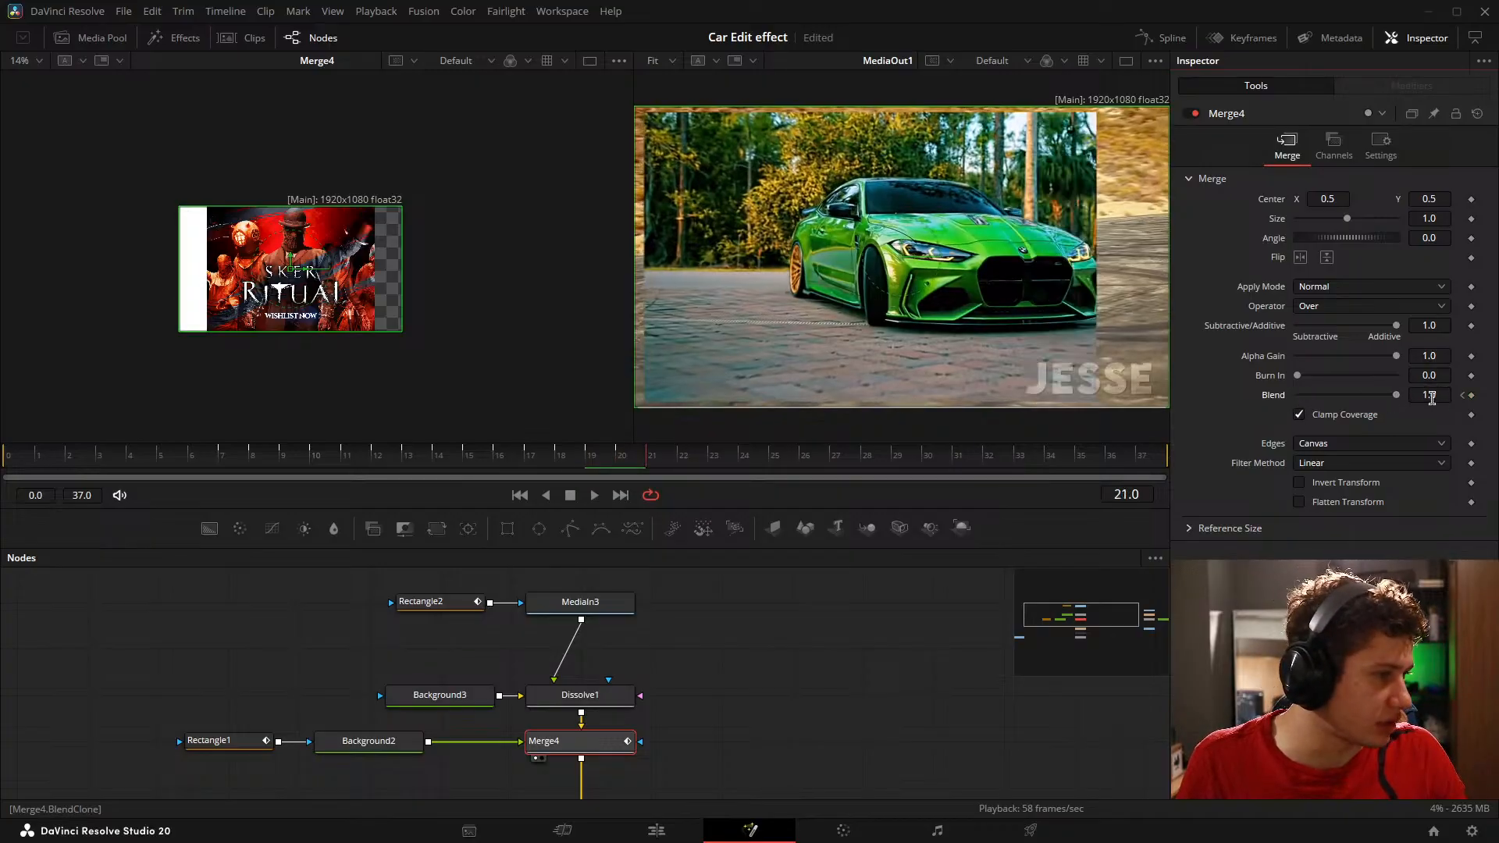
key("Right")
left_click_drag(1398, 399, 1237, 410)
key("Right")
key("Right")
key("Right")
key("Right")
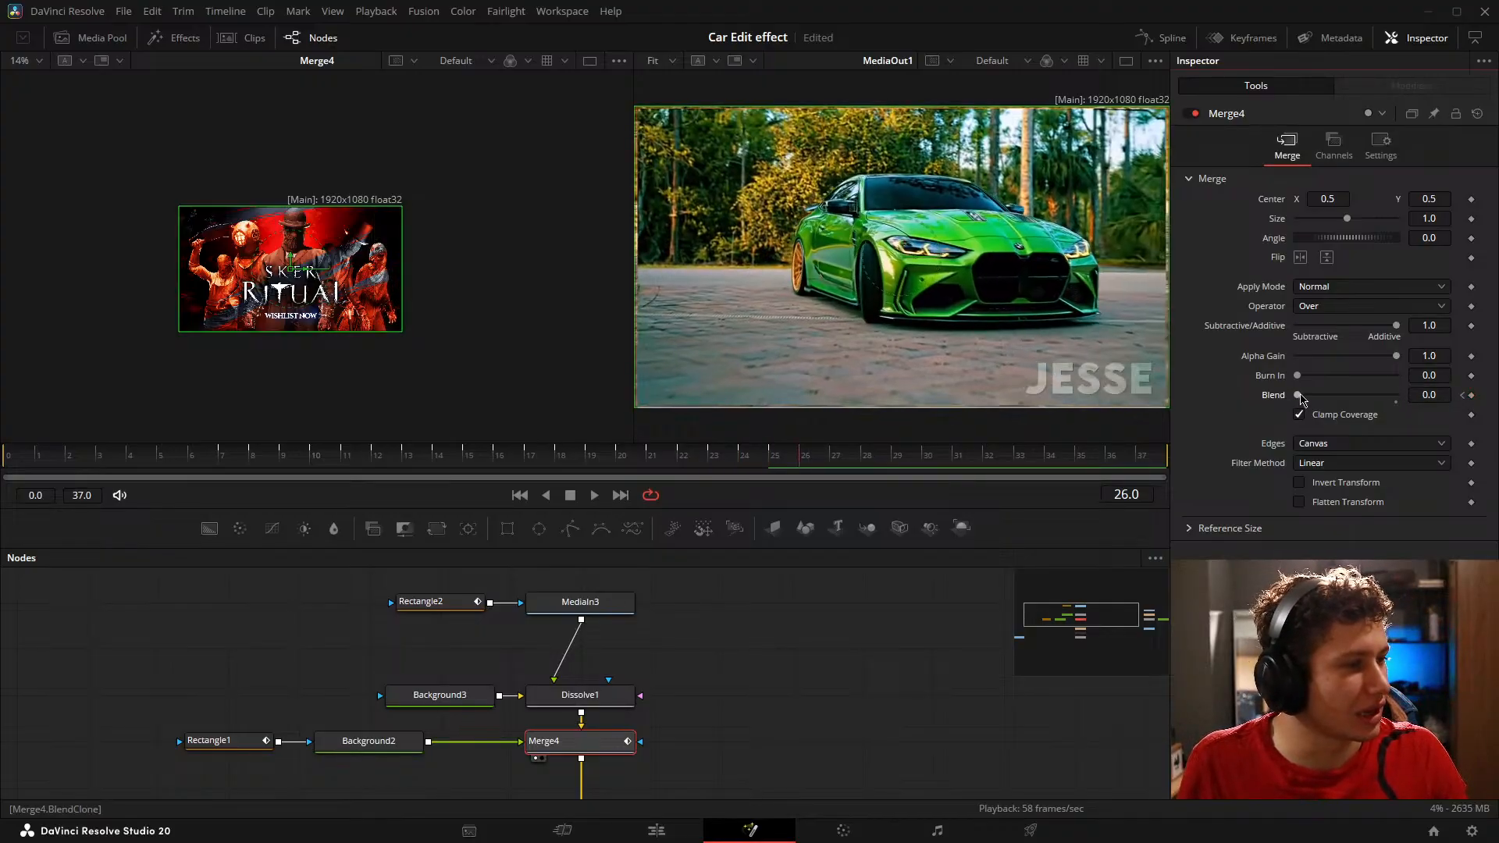
key("Right")
key("Right")
key("Right")
key("Right")
Step: Deselect the nodes, fit Merge4's image to its viewer, and scrub through the flickering reveal
left_click(1015, 612)
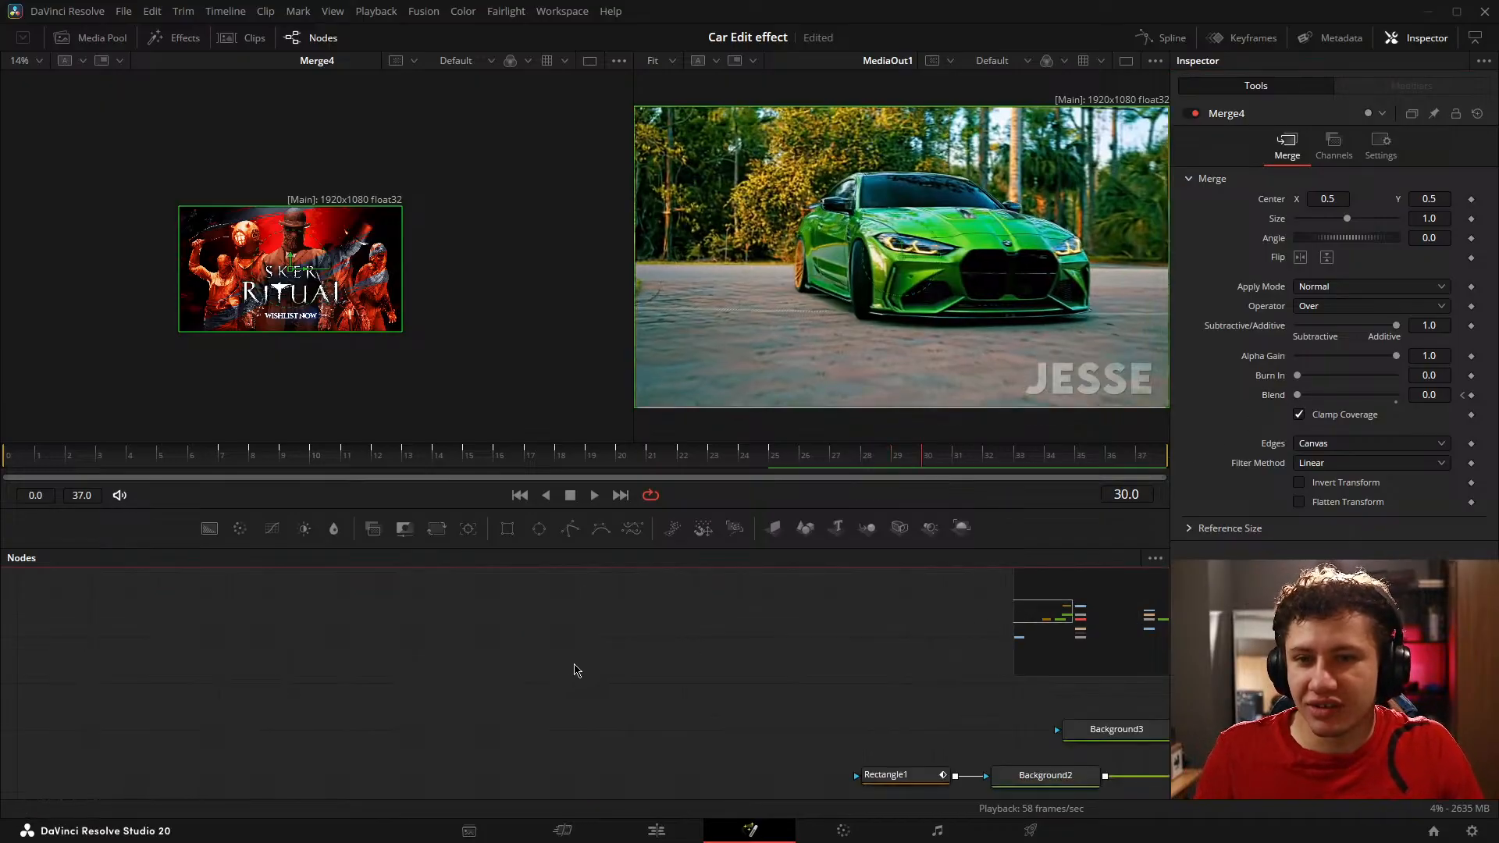
left_click(555, 684)
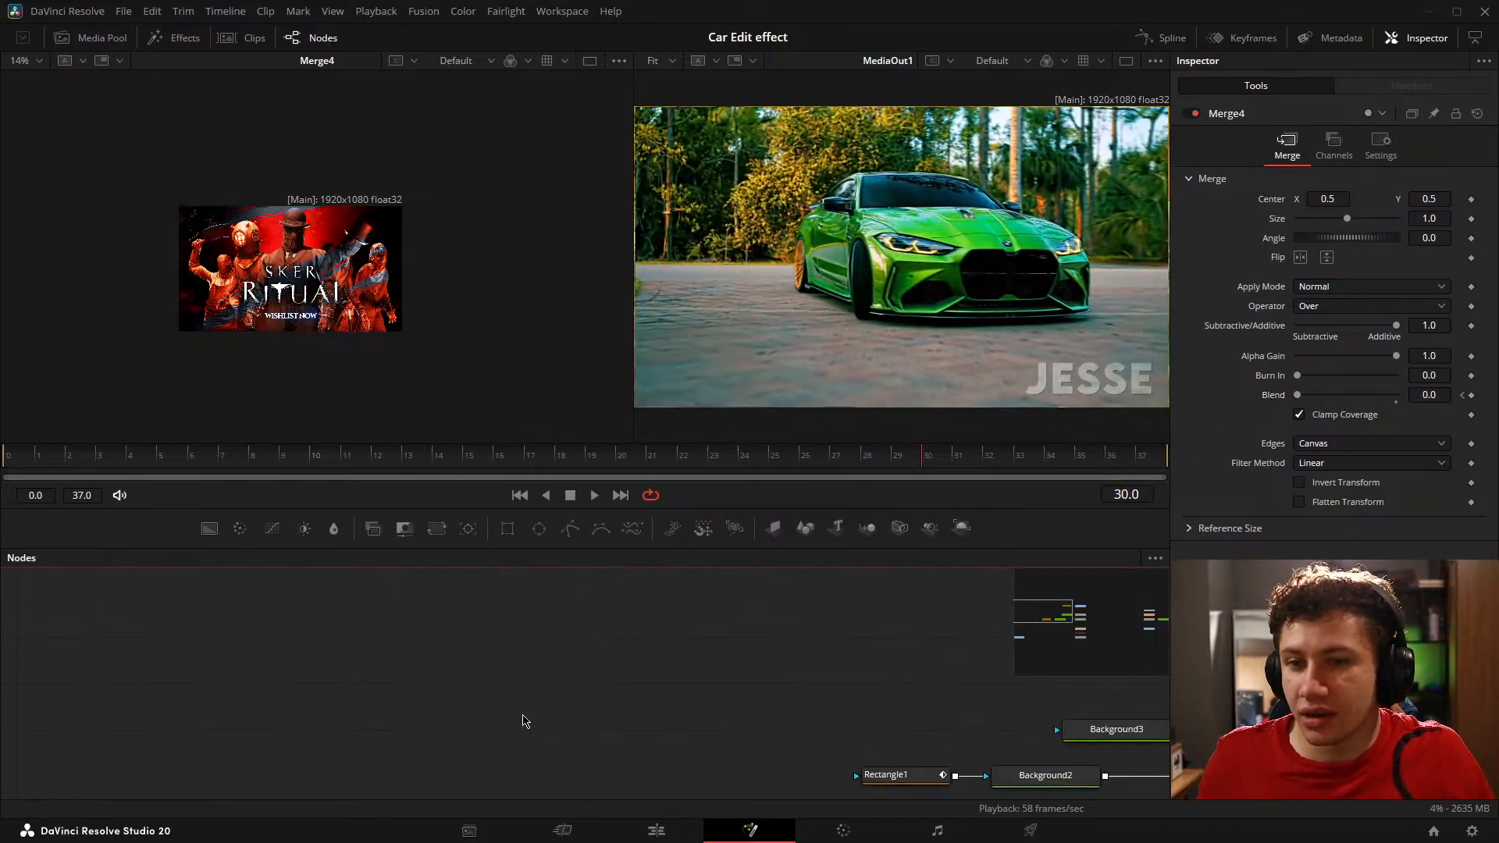
scroll(524, 722, "down", 3)
left_click_drag(569, 717, 411, 651)
scroll(422, 659, "up", 4)
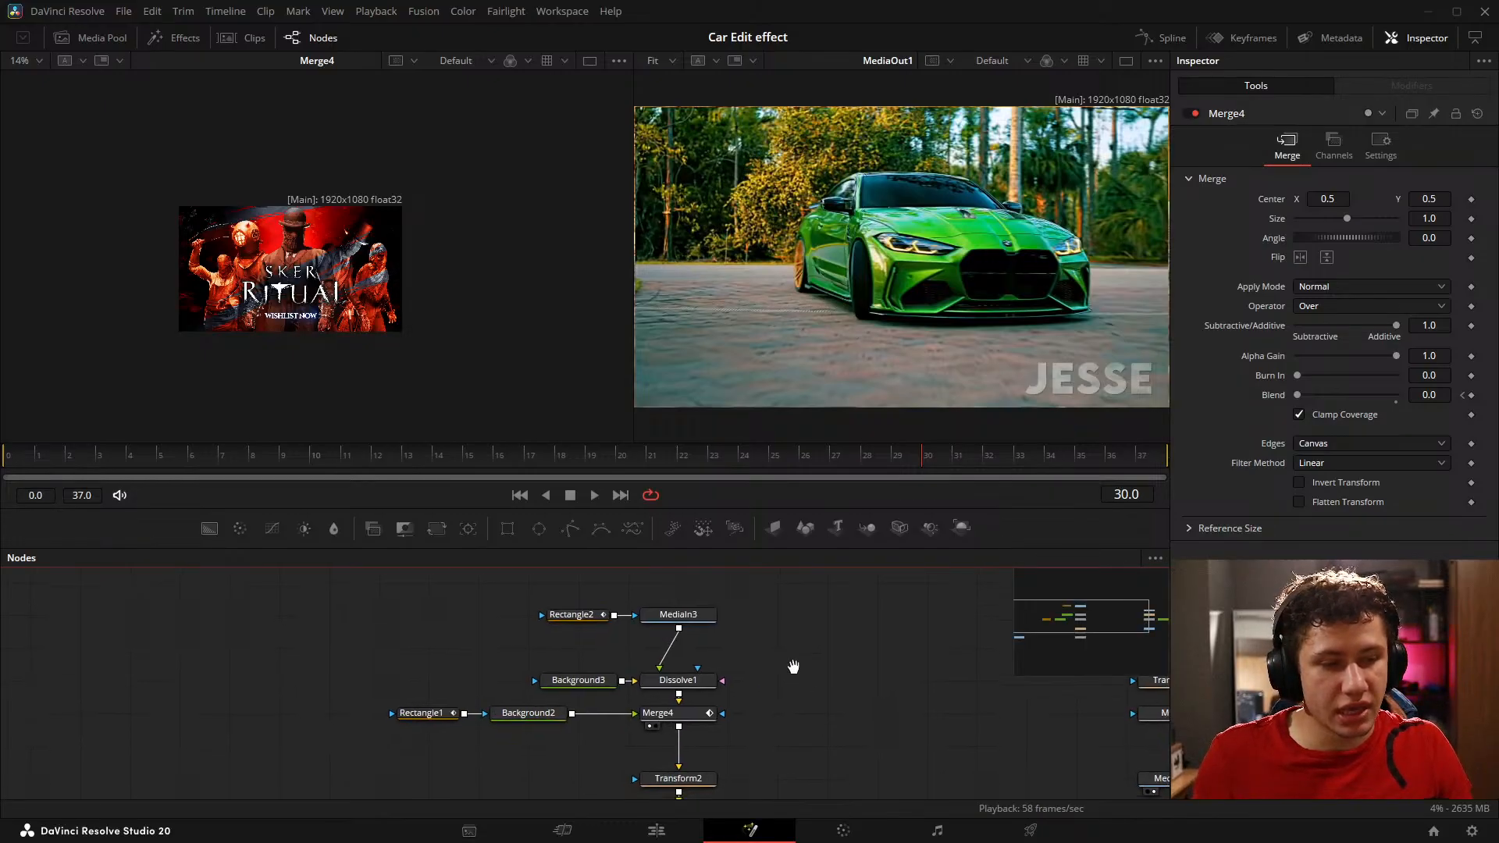
left_click_drag(727, 657, 631, 674)
key("ctrl+f")
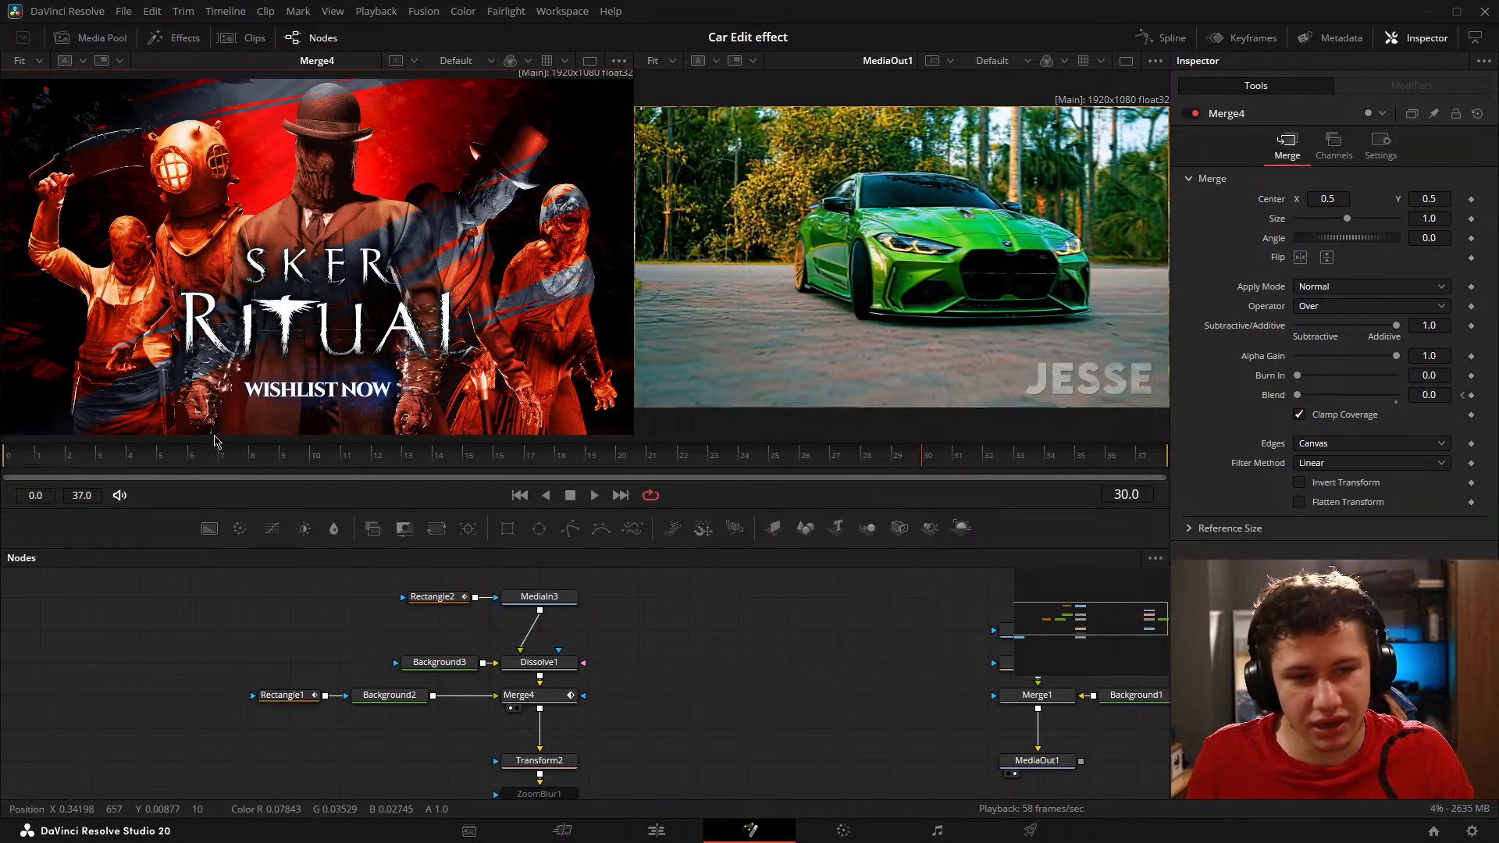
left_click(395, 465)
left_click_drag(396, 465, 729, 478)
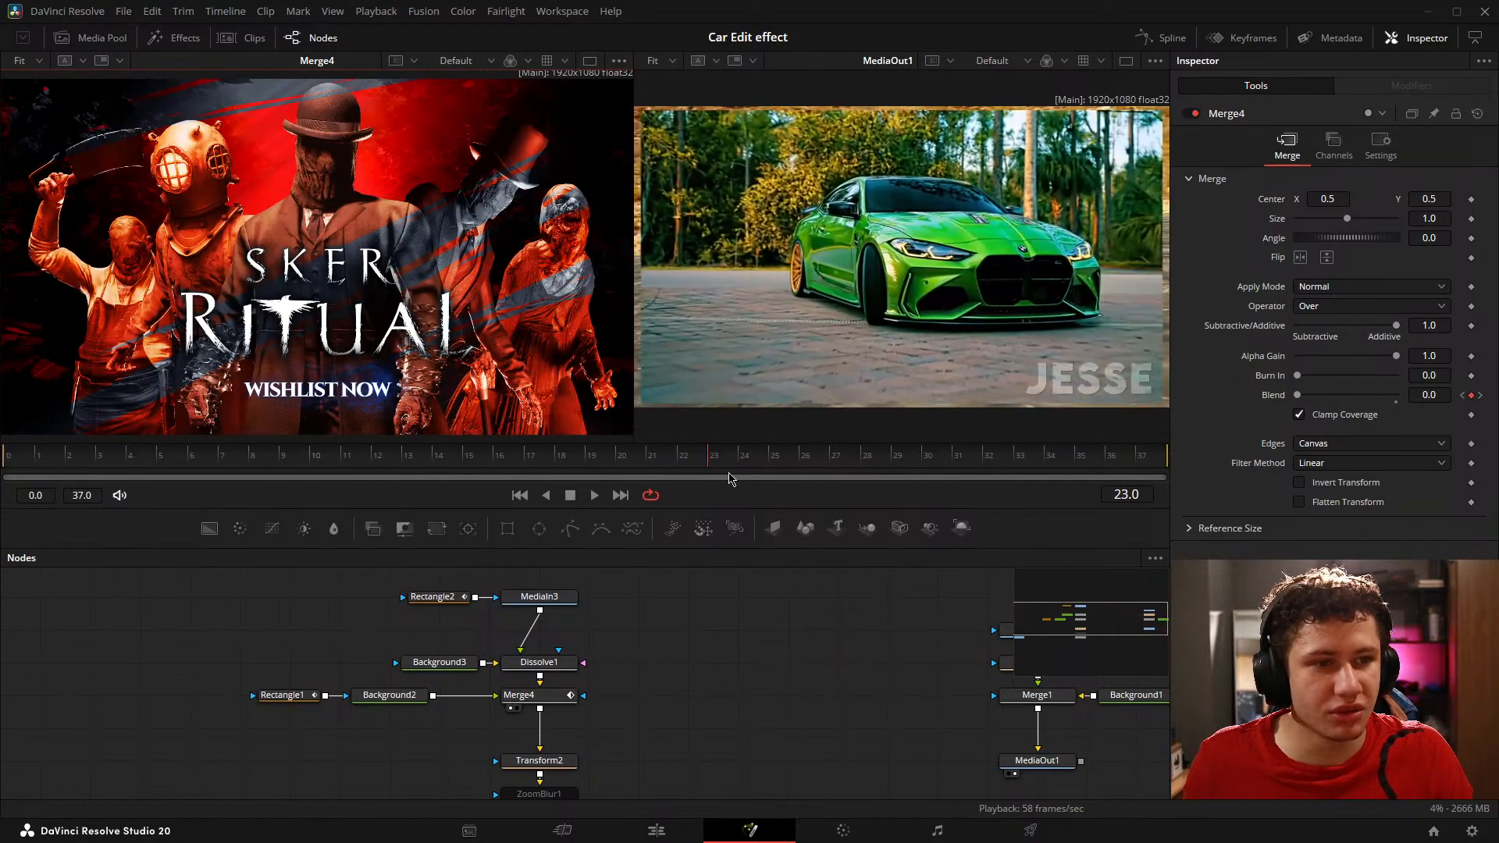
Step: Return to frame 0, resize the two viewers with both images fitted, and play back the animation
left_click(520, 495)
scroll(420, 307, "down", 3)
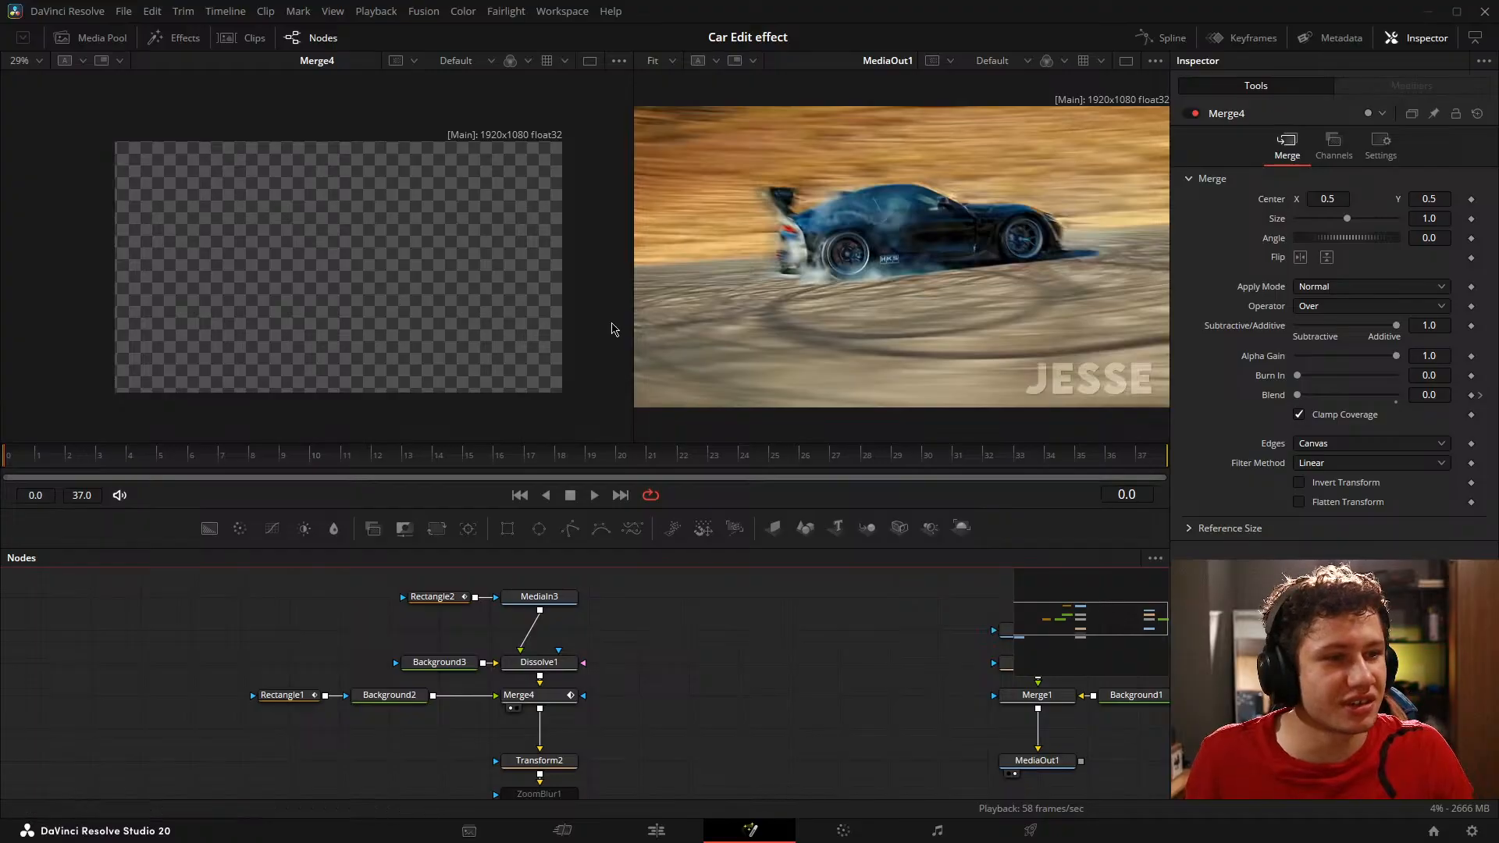
left_click(311, 324)
key("ctrl+f")
left_click(738, 277)
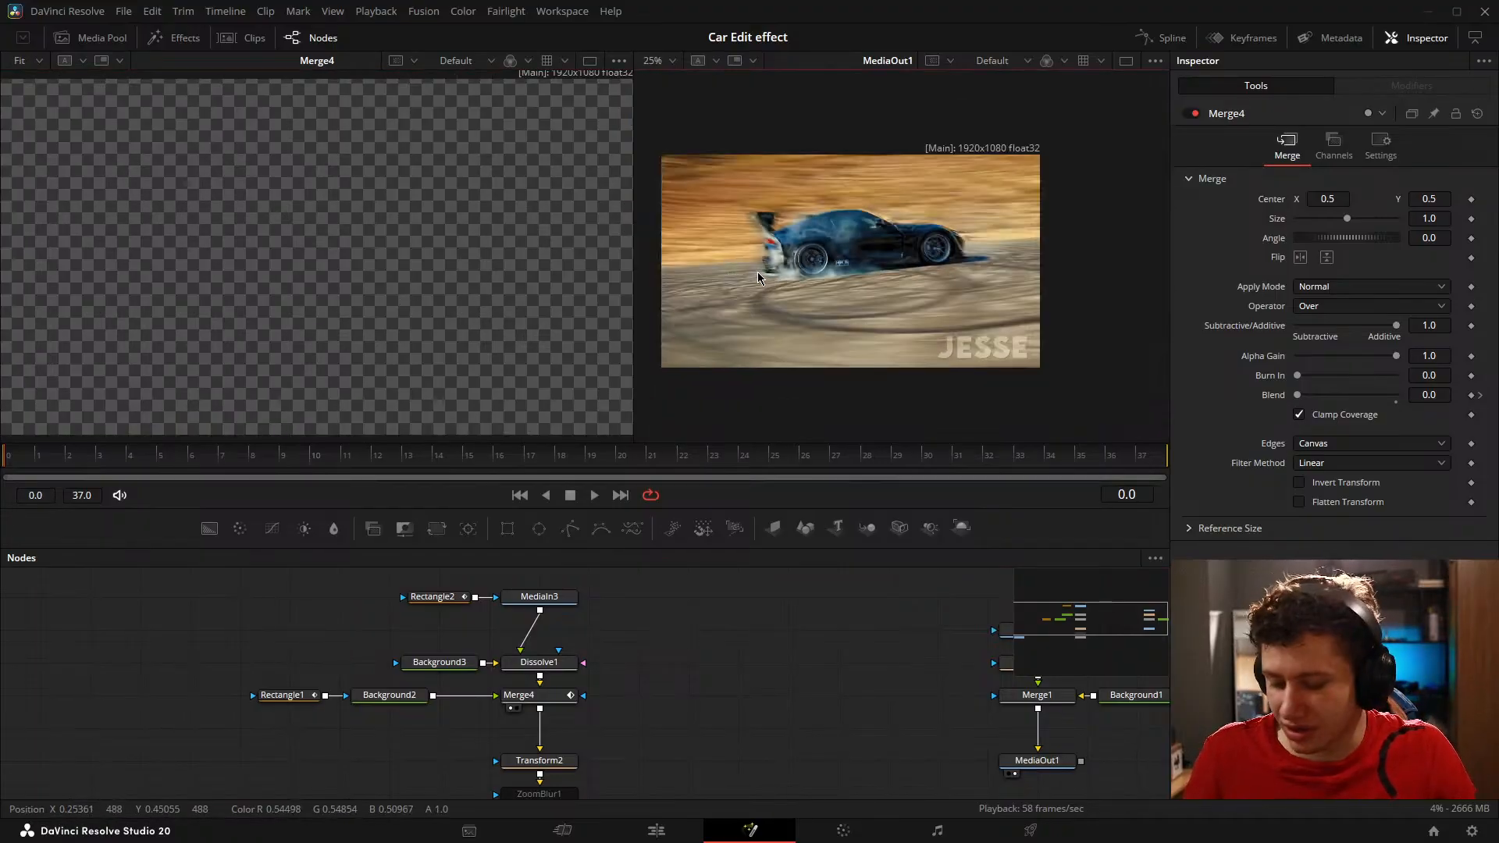
left_click_drag(636, 264, 587, 265)
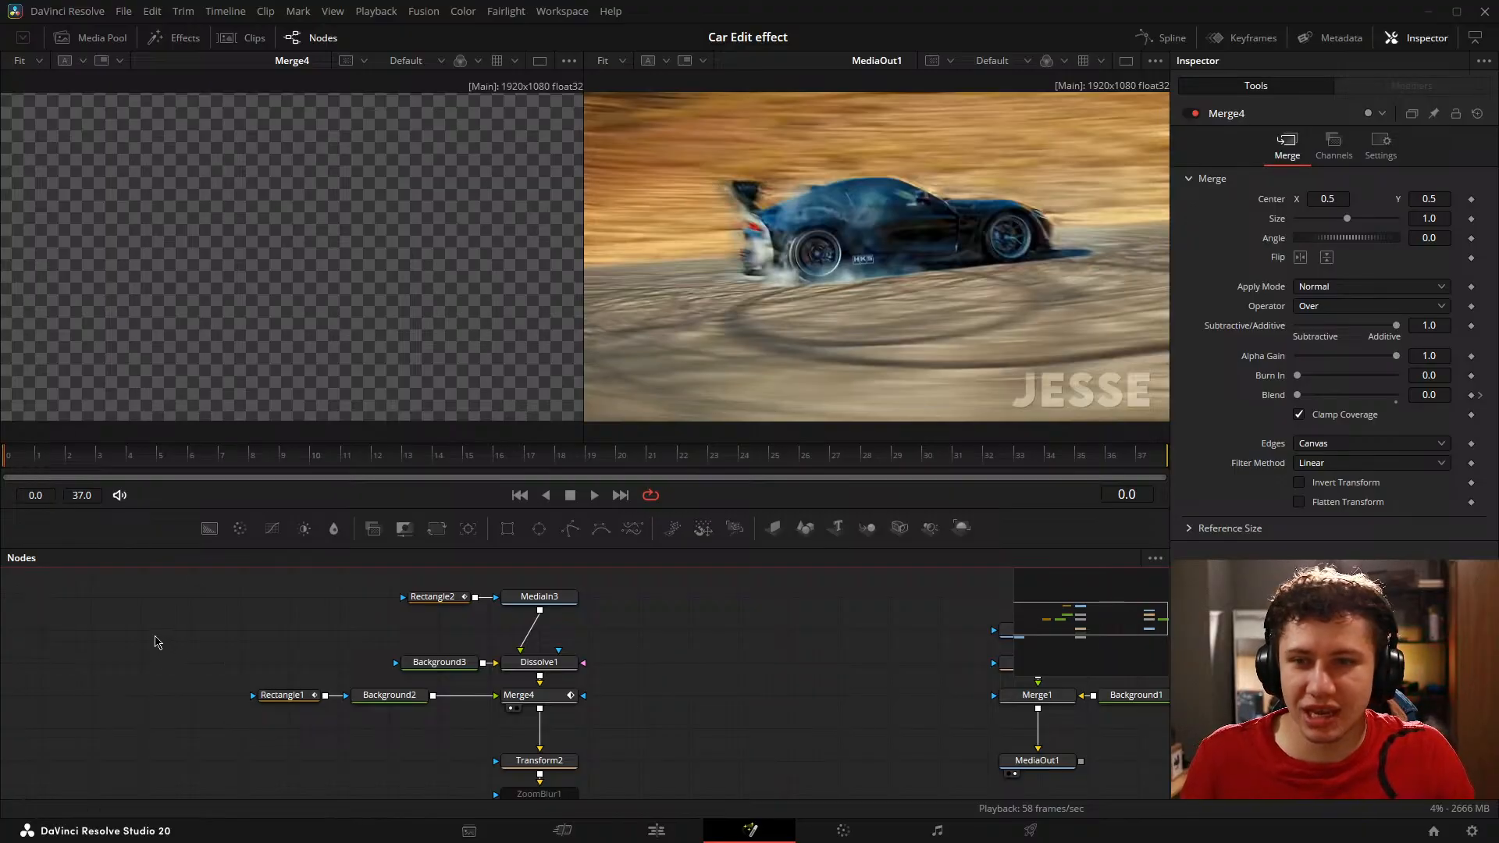
key("space")
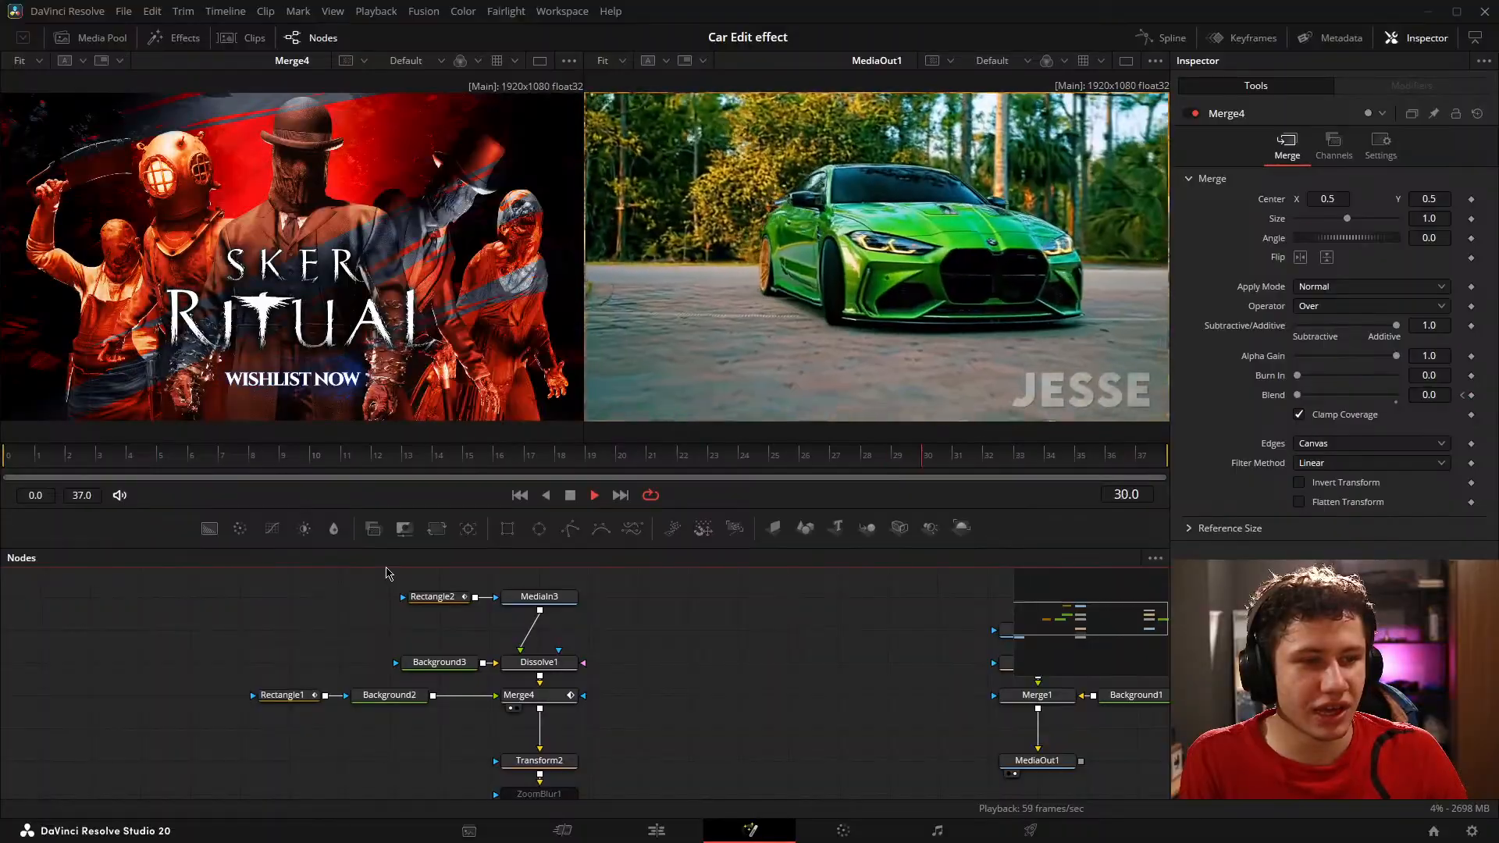
key("space")
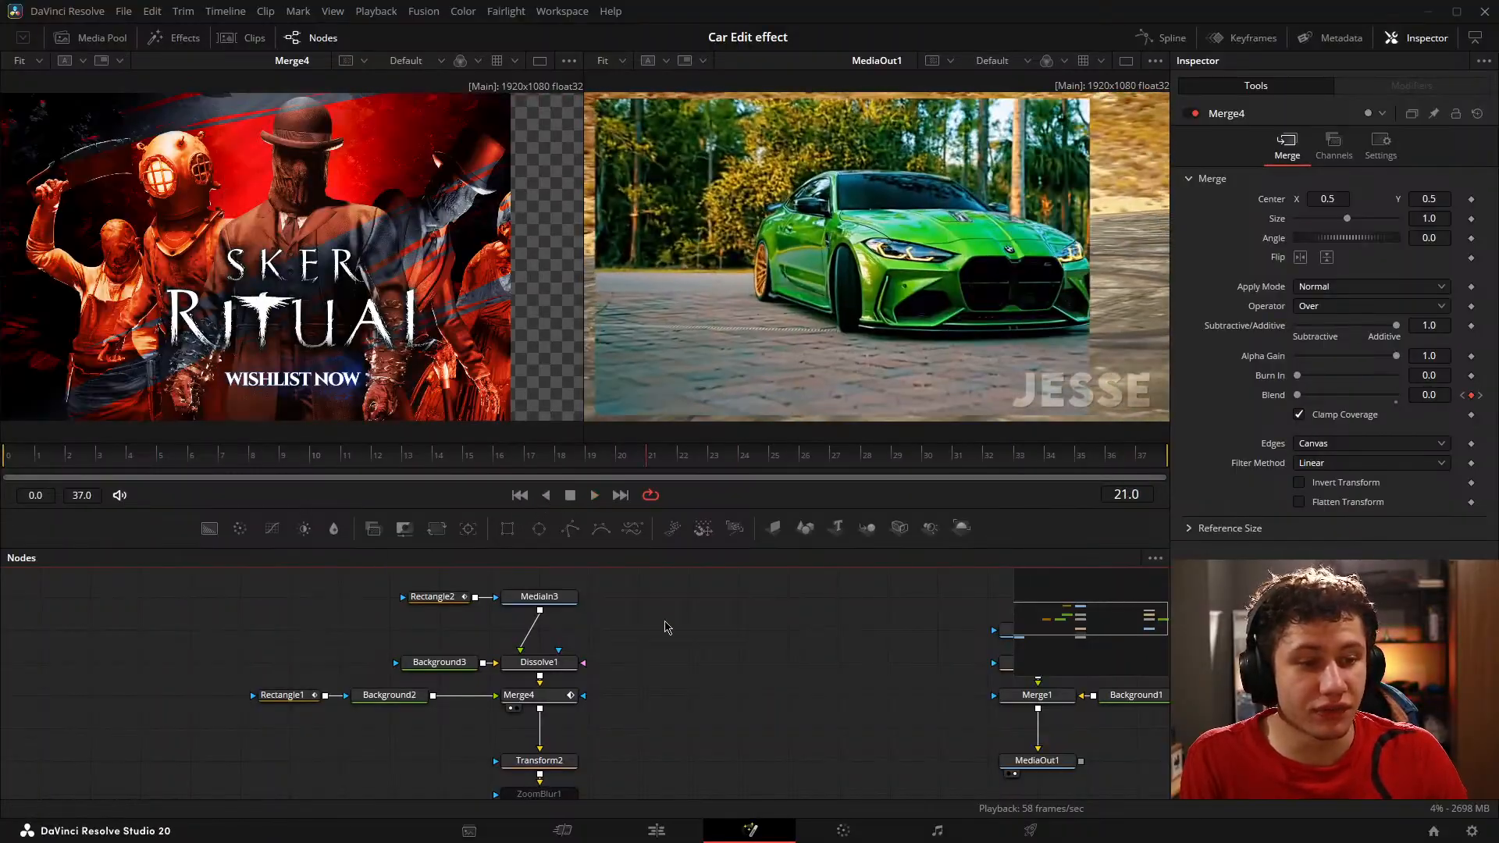
Step: Select Transform2 and add a Size keyframe at frame 8, where the white rectangle first appears
left_click_drag(728, 657, 684, 619)
left_click(497, 758)
left_click_drag(565, 730, 615, 689)
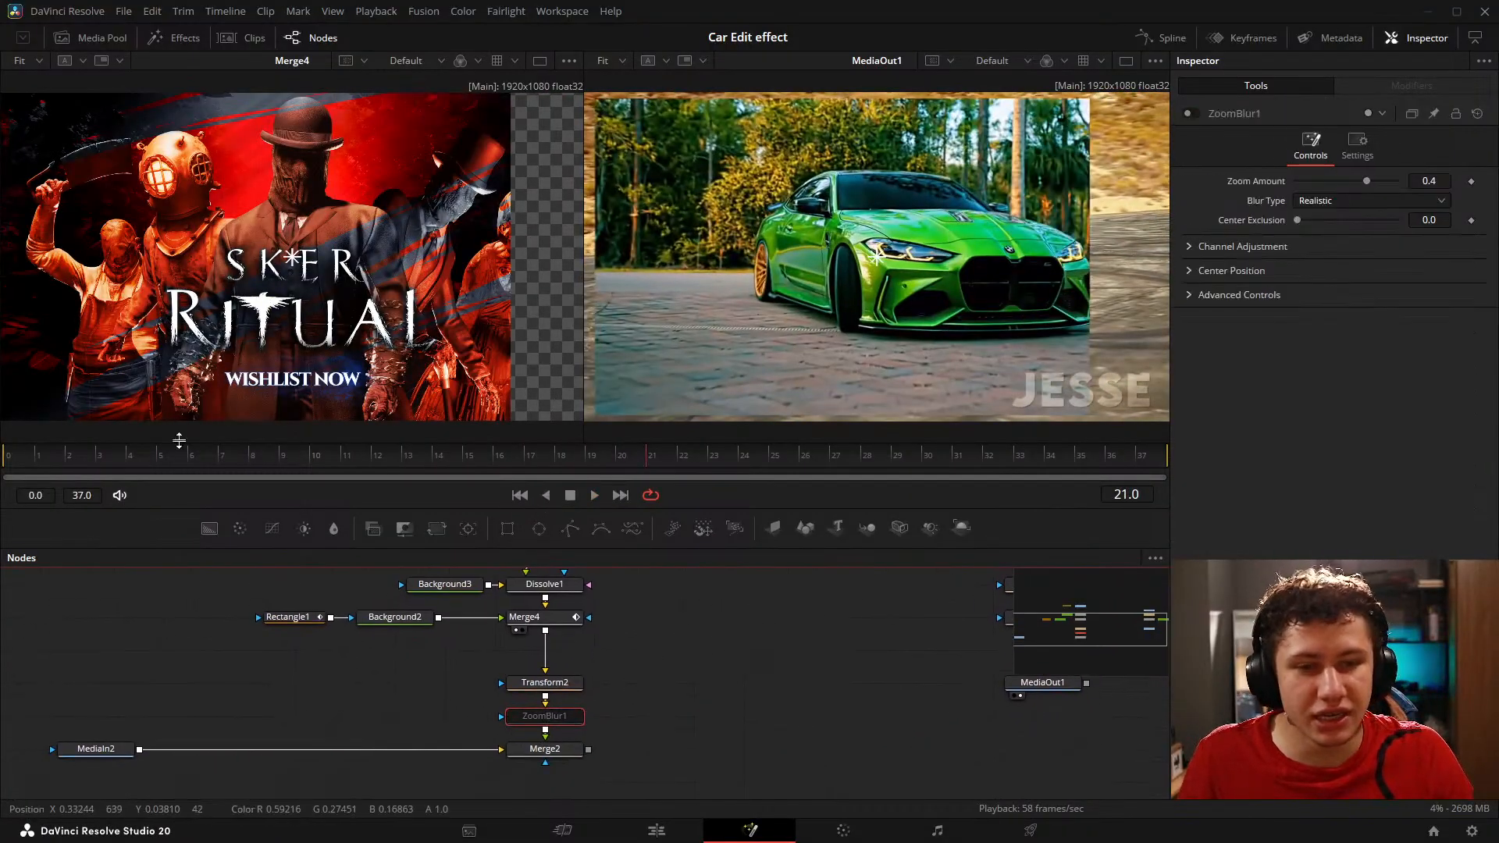
left_click(6, 455)
left_click(558, 684)
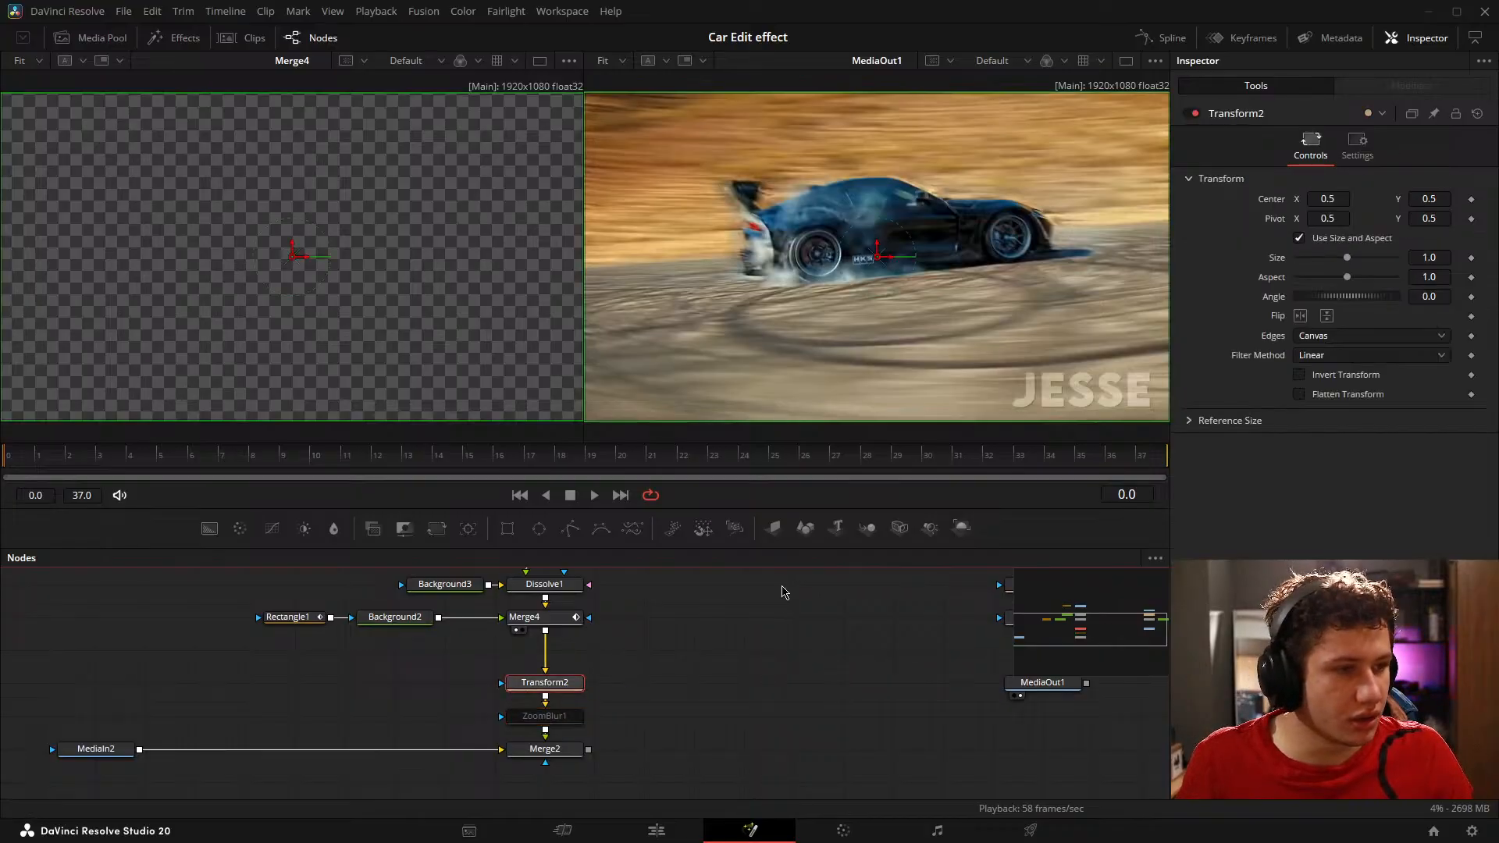
left_click_drag(31, 459, 251, 466)
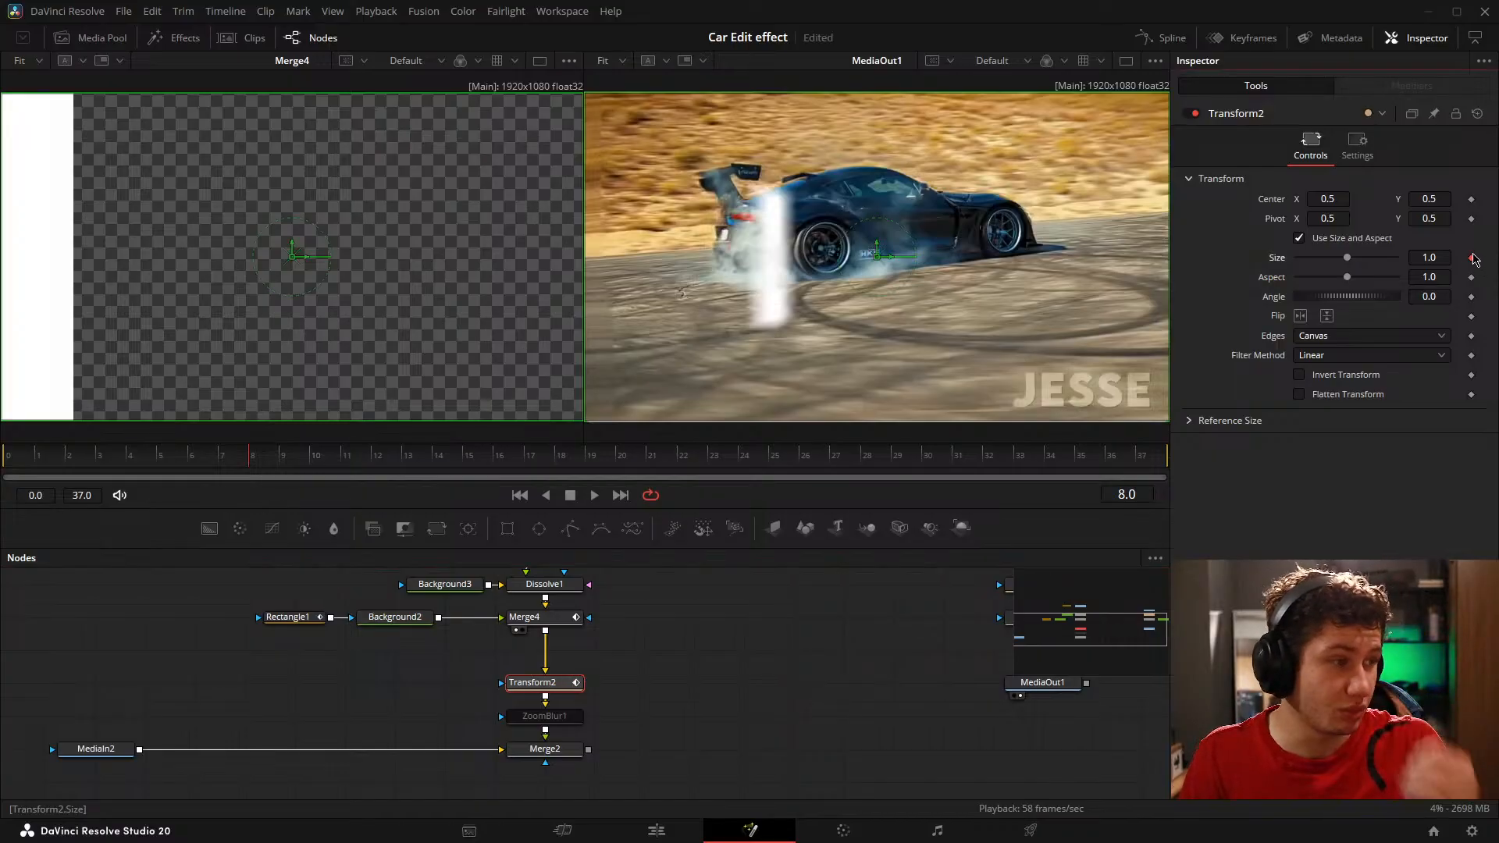
Step: Display Merge2 in the first viewer and reduce Transform2's Size to 0.428 at frame 8
left_click_drag(1440, 258, 1418, 258)
left_click(515, 696)
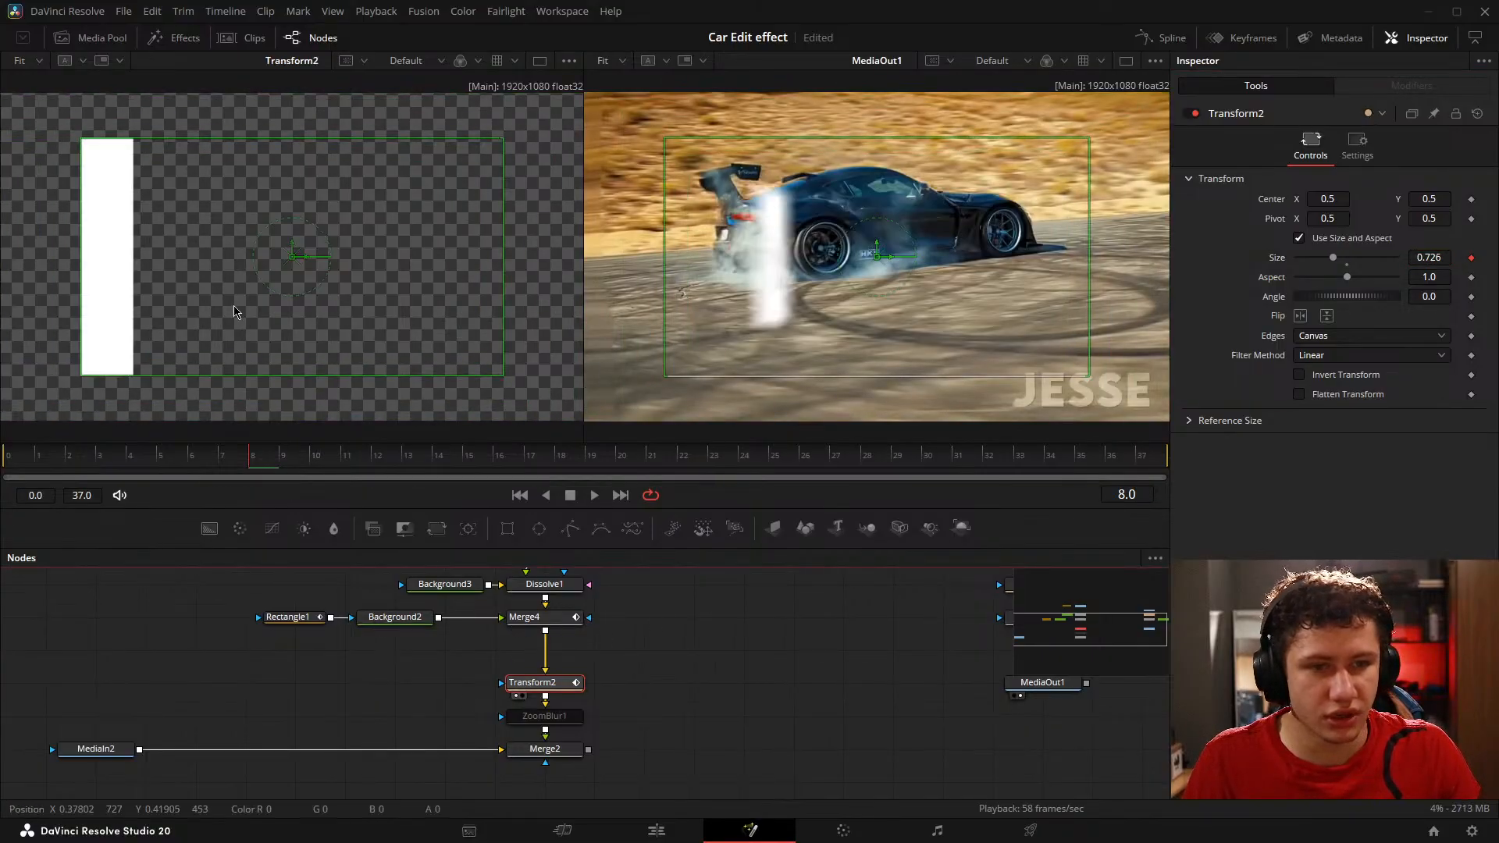
left_click(516, 763)
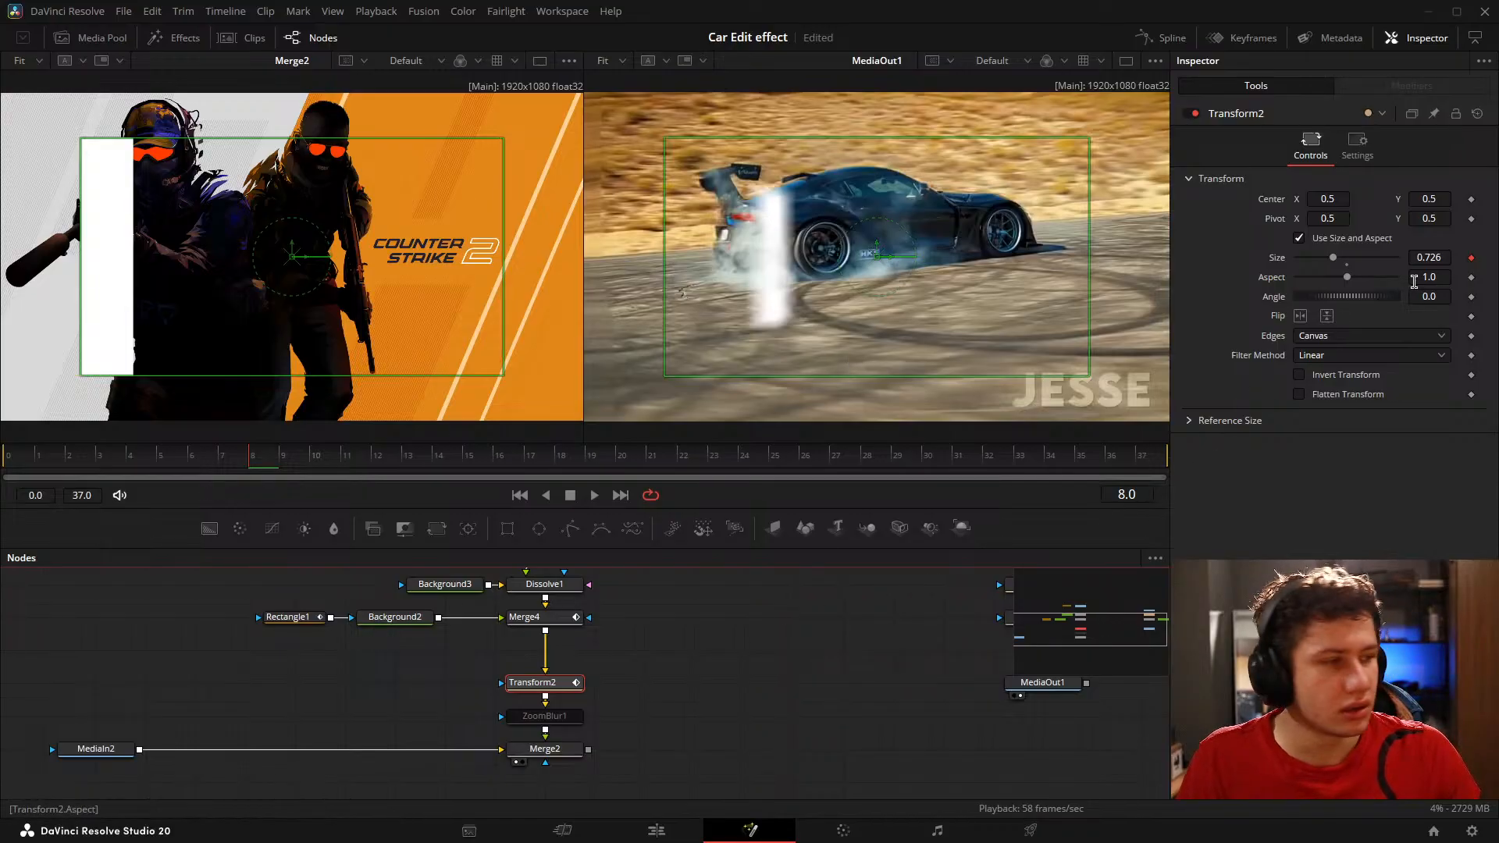
left_click_drag(1422, 258, 1399, 258)
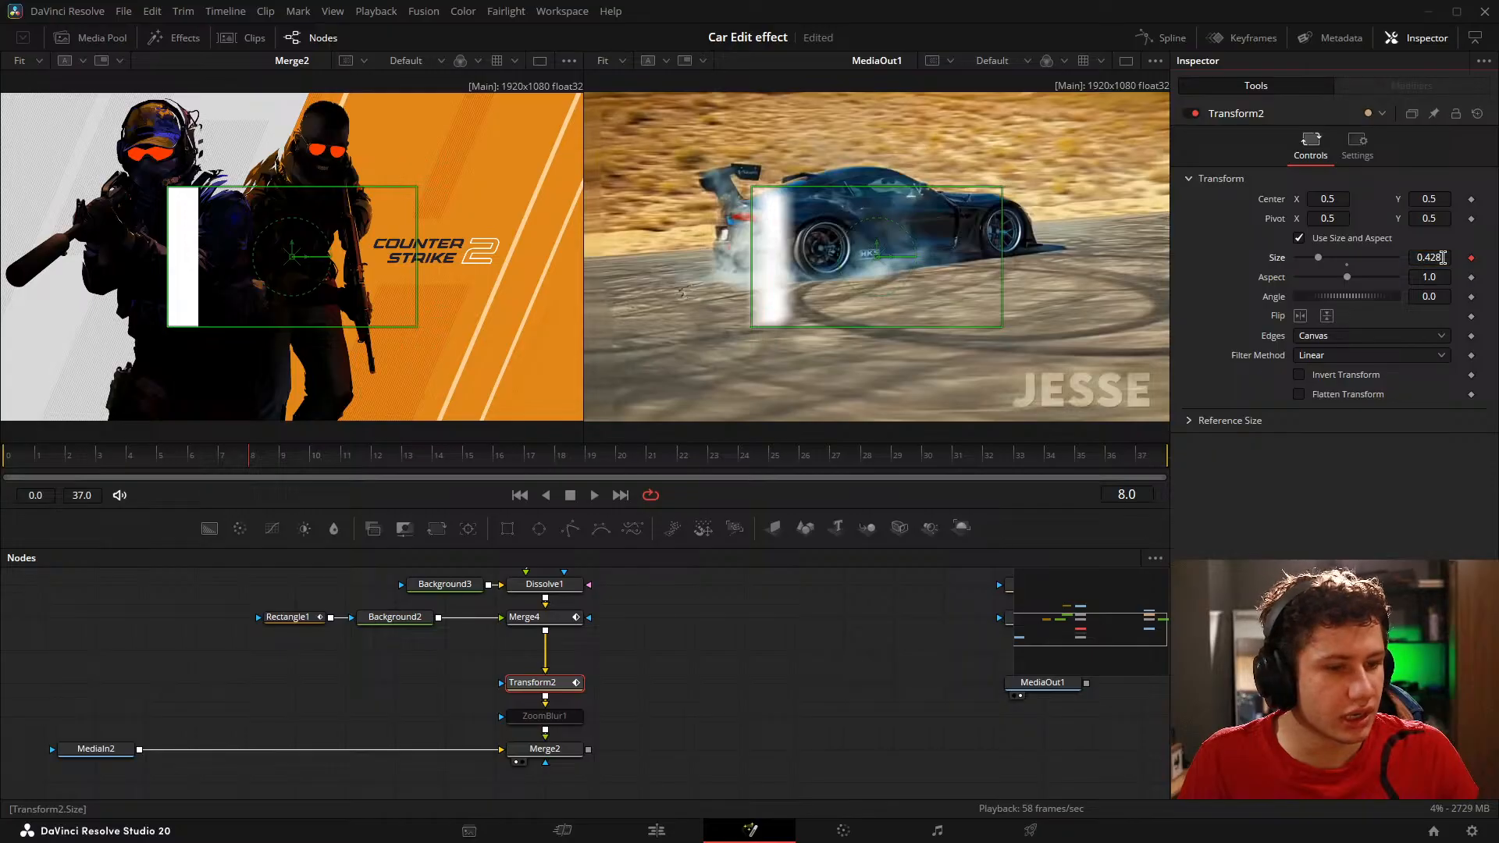
Step: Enable the ZoomBlur1 node and set its Zoom Amount to -0.78
left_click(544, 716)
left_click(1187, 113)
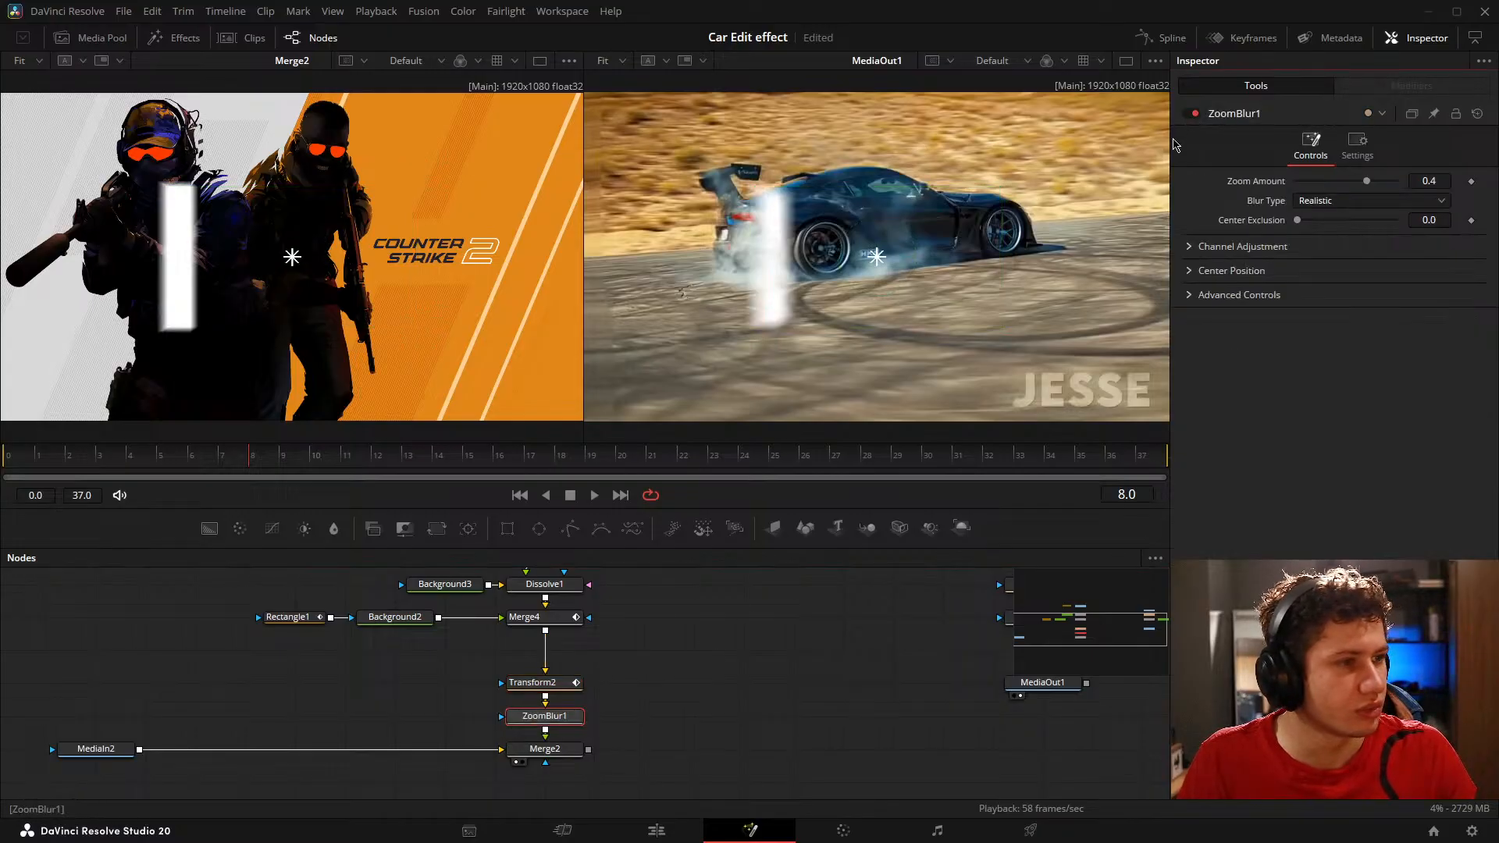
left_click_drag(1368, 182, 1242, 221)
left_click(764, 694)
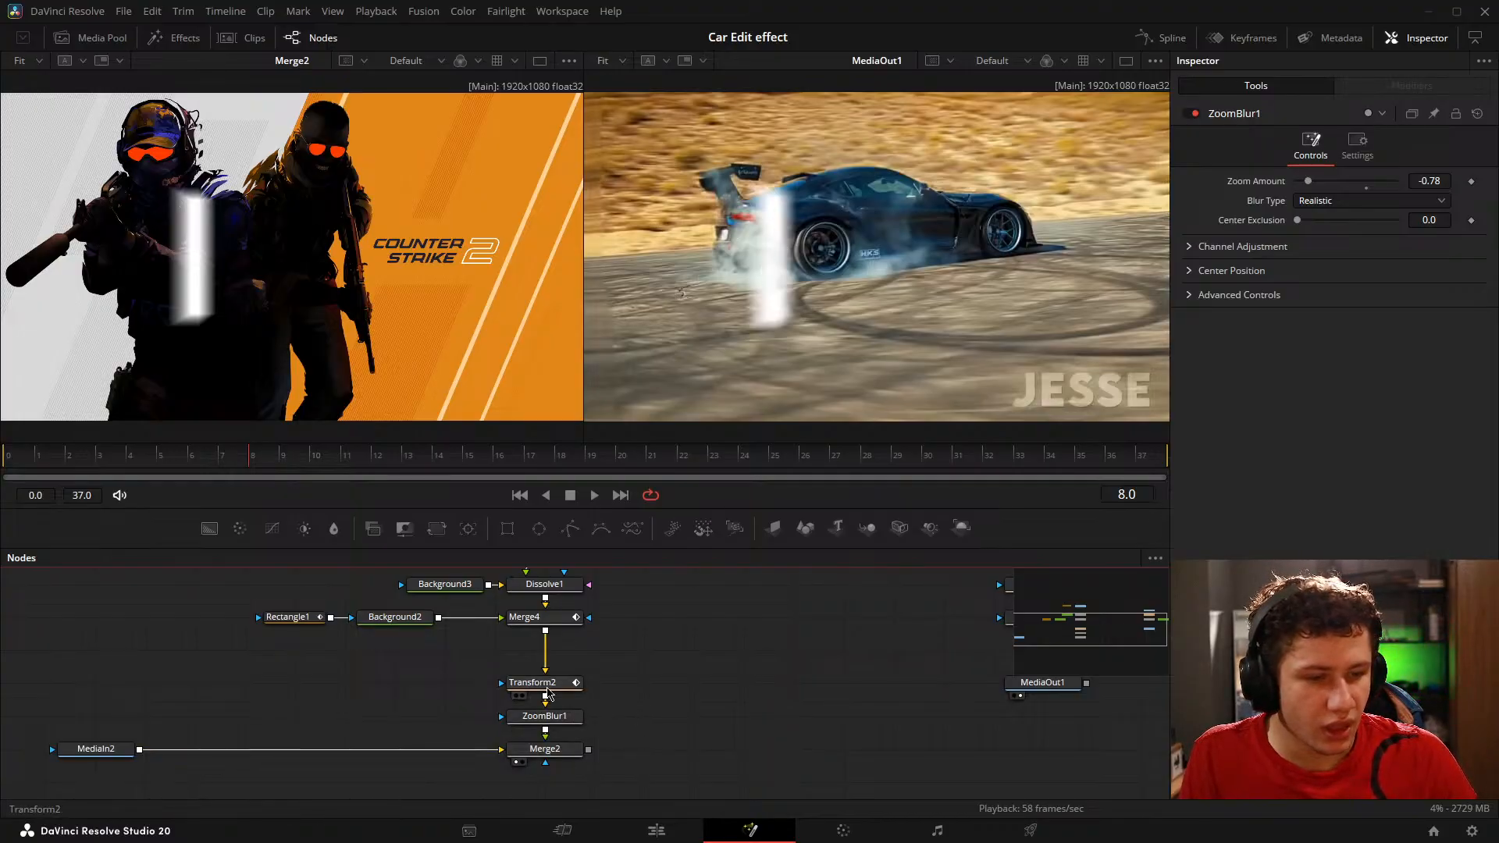
Step: Keyframe Transform2's Size back to the default 1.0 at frame 17
left_click(538, 683)
left_click(234, 459)
left_click(254, 458)
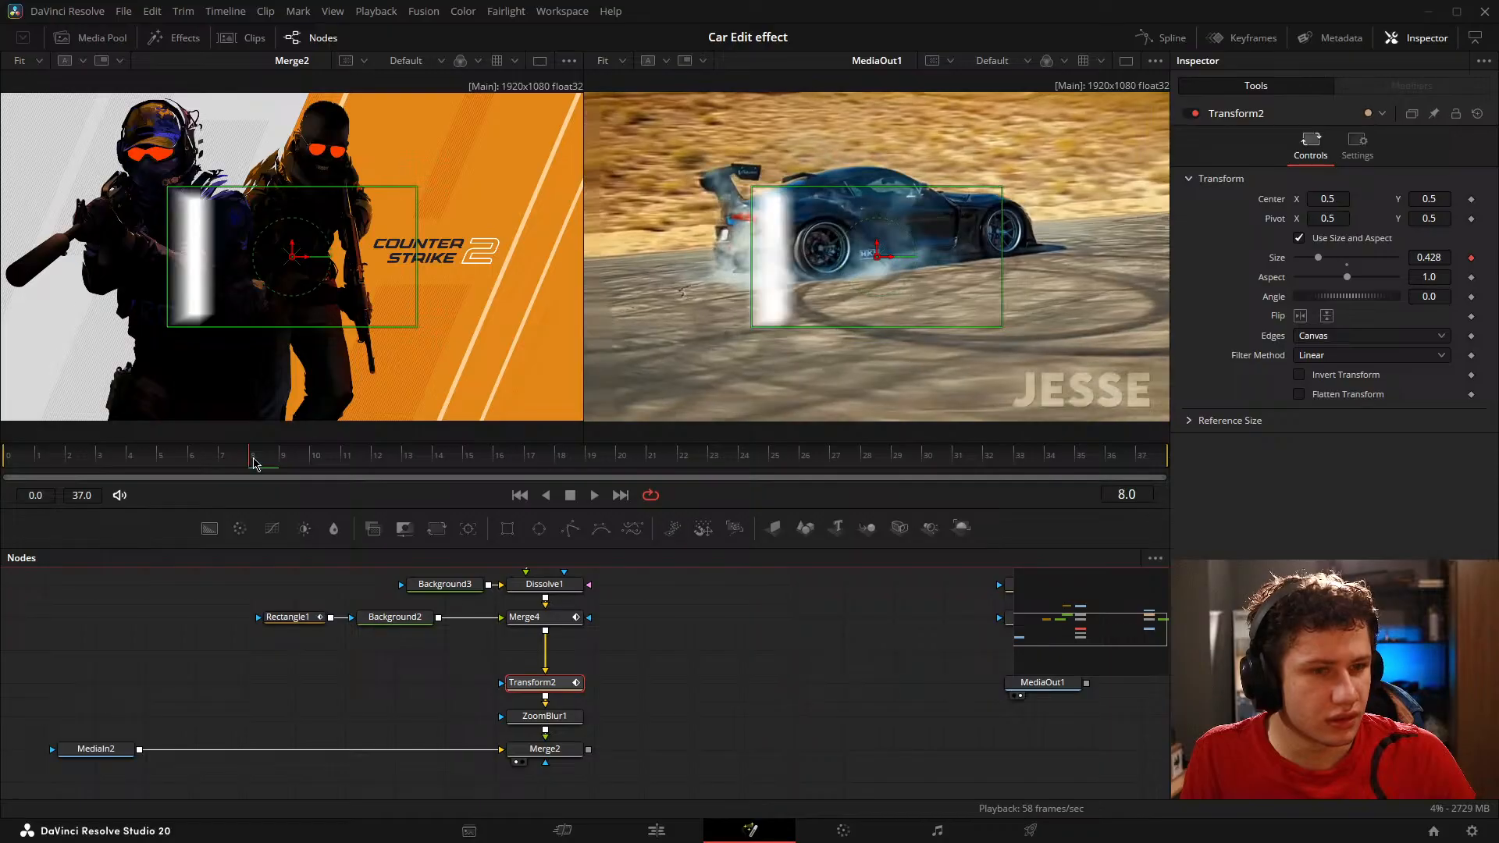
left_click_drag(254, 458, 550, 482)
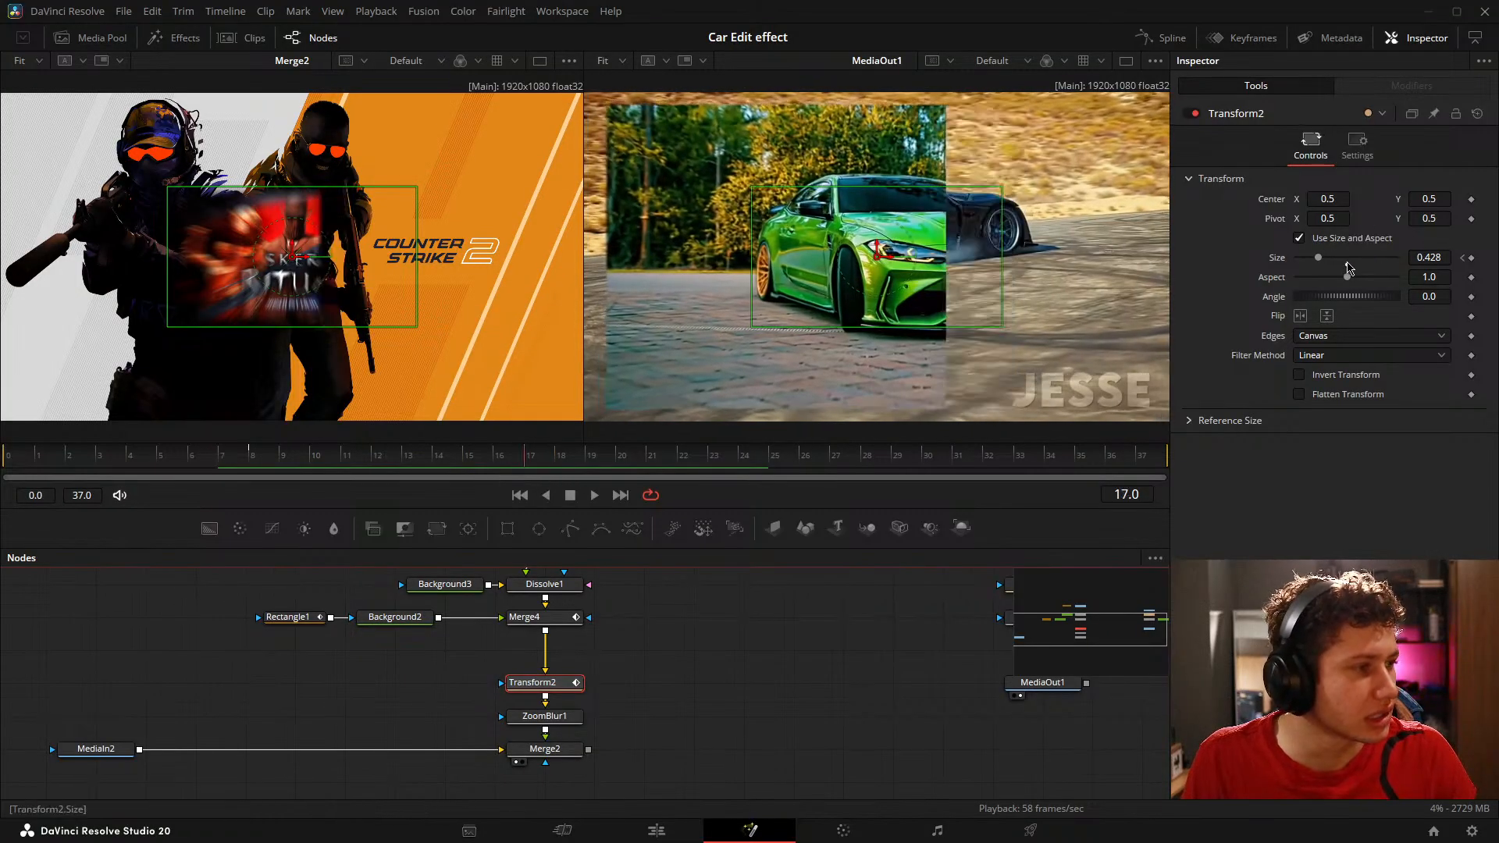
left_click(1347, 265)
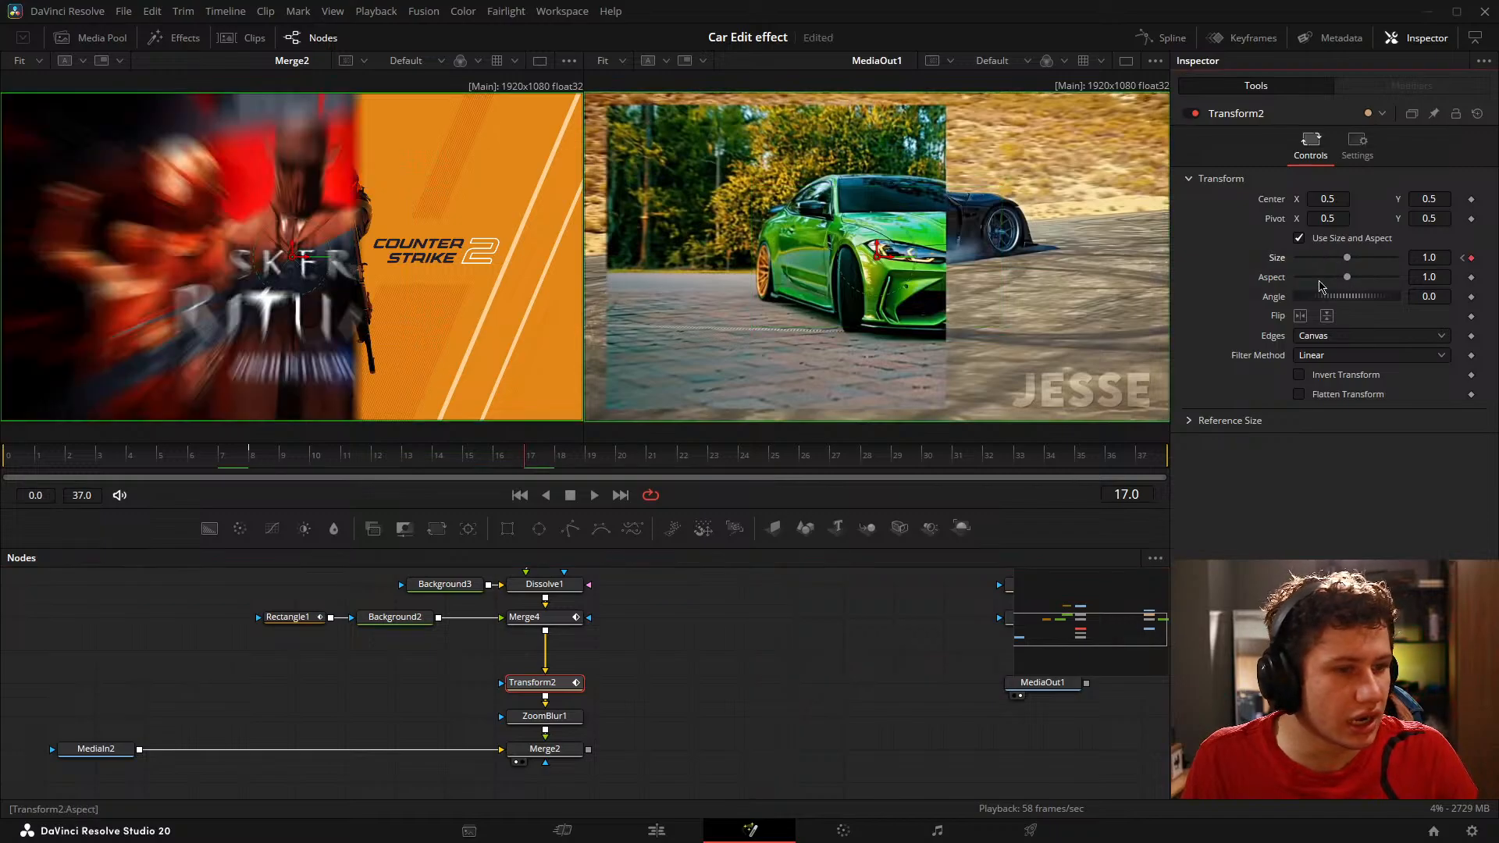
Step: Reduce Transform2's Size to 0.925 at frame 17 and save the project
left_click_drag(1436, 258, 1379, 258)
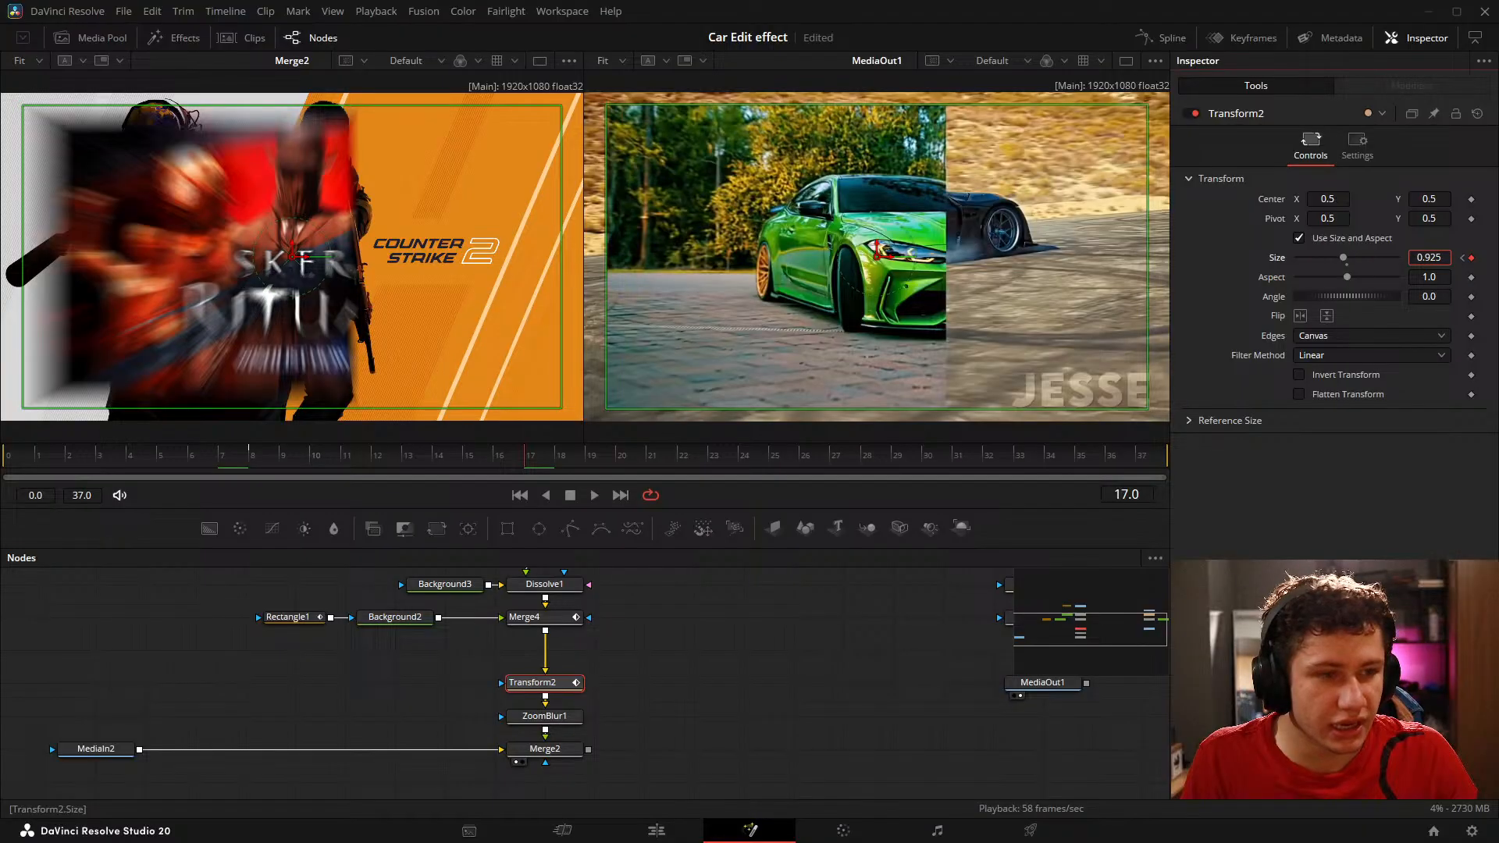
left_click(748, 652)
key("ctrl+s")
Step: Add a Rectangle mask to Merge2 and set its Width and Height to 1.0
left_click_drag(717, 676, 752, 626)
left_click_drag(508, 529, 581, 715)
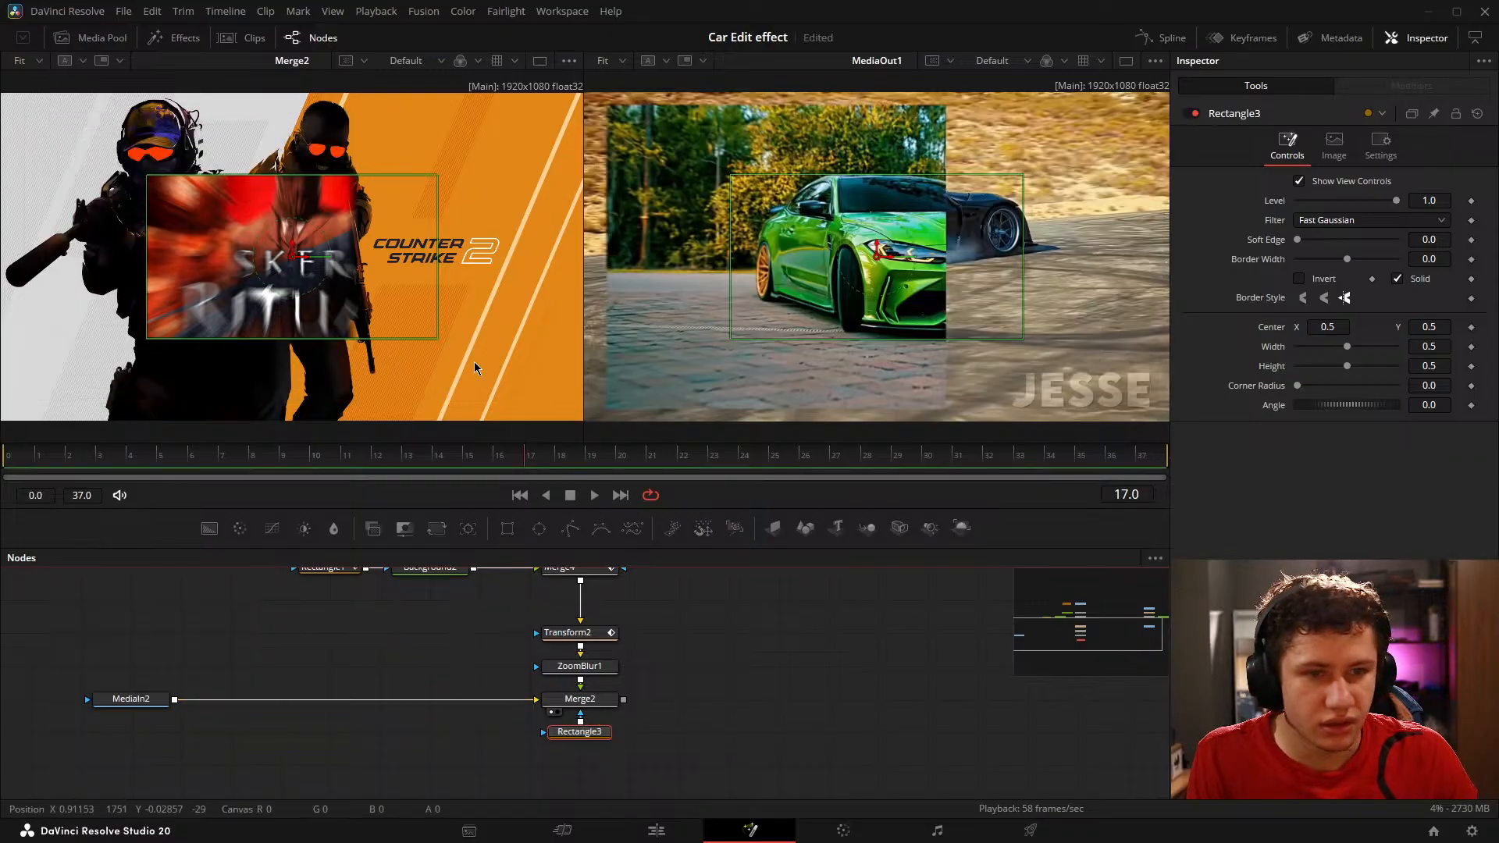
left_click_drag(1347, 348, 1497, 366)
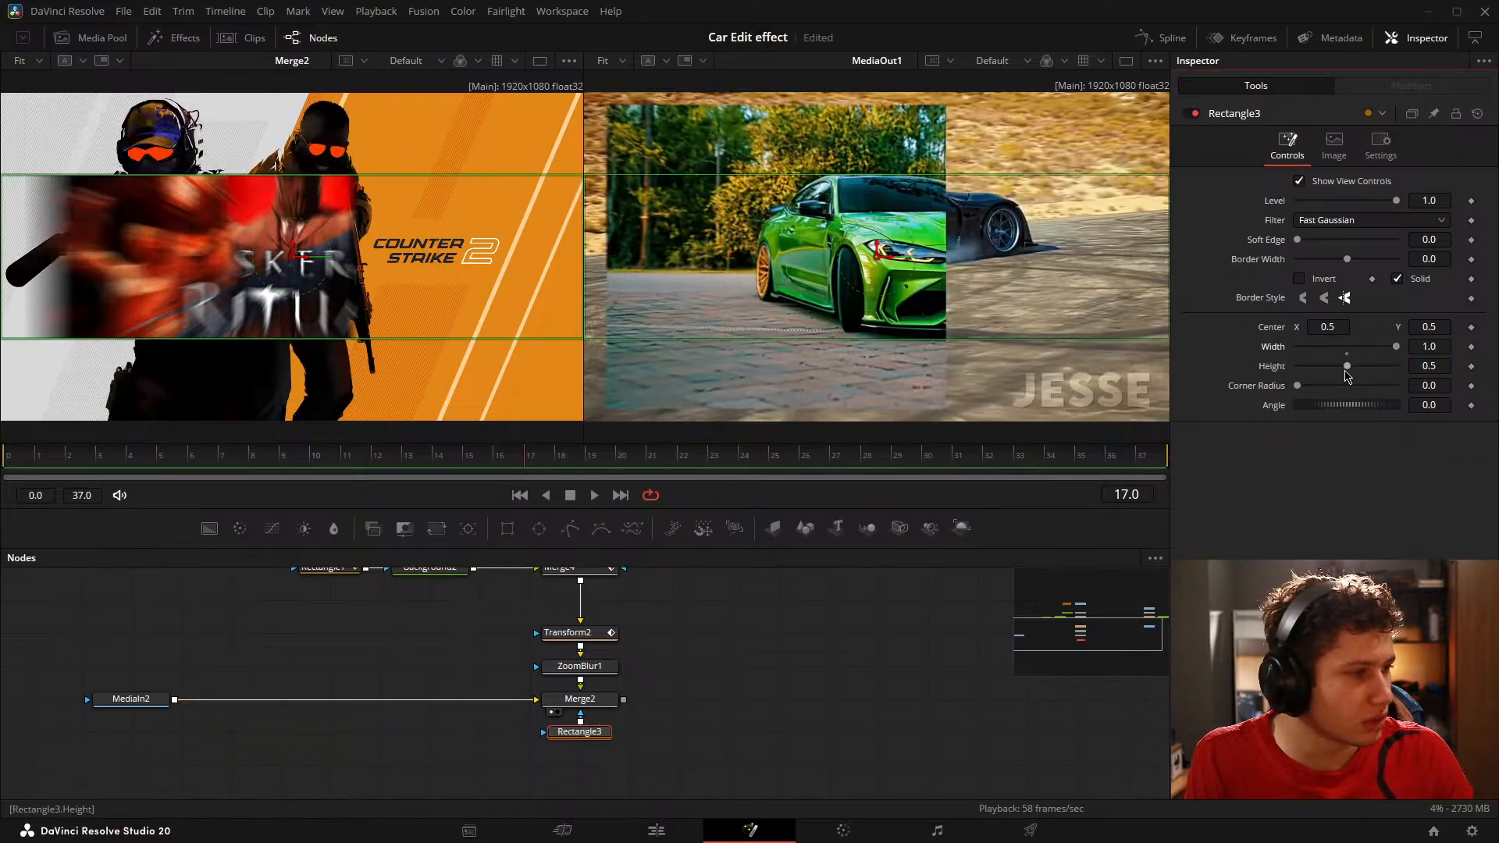
left_click_drag(1346, 367, 1455, 379)
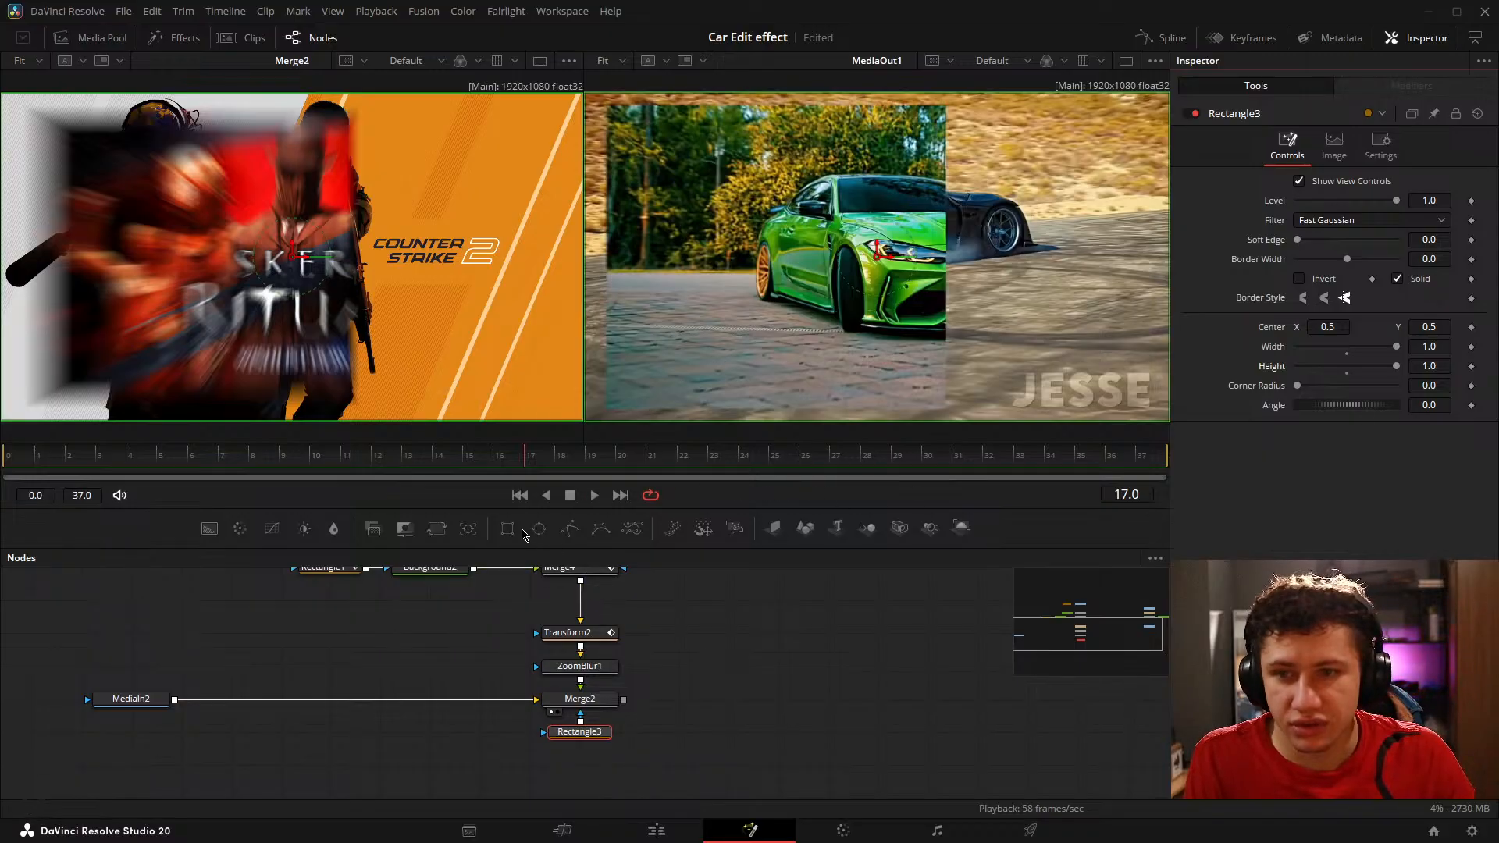
Step: Switch to a single enlarged viewer showing MediaOut1 to inspect the edges of the reference effect
left_click_drag(697, 359, 1124, 169)
scroll(702, 331, "up", 5)
left_click(754, 702)
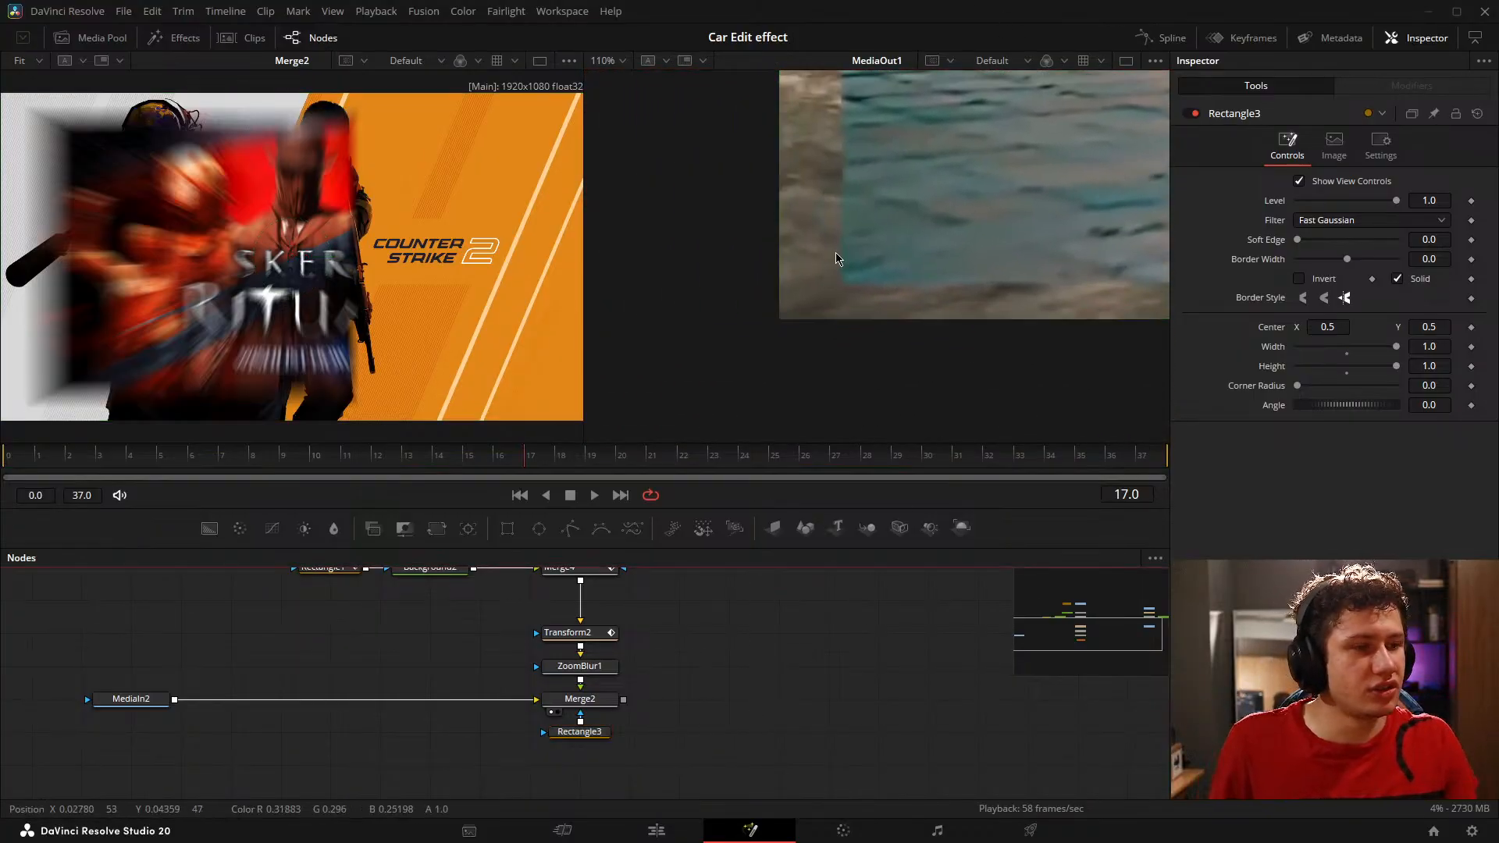
scroll(837, 259, "down", 6)
scroll(786, 265, "up", 1)
left_click_drag(754, 259, 807, 260)
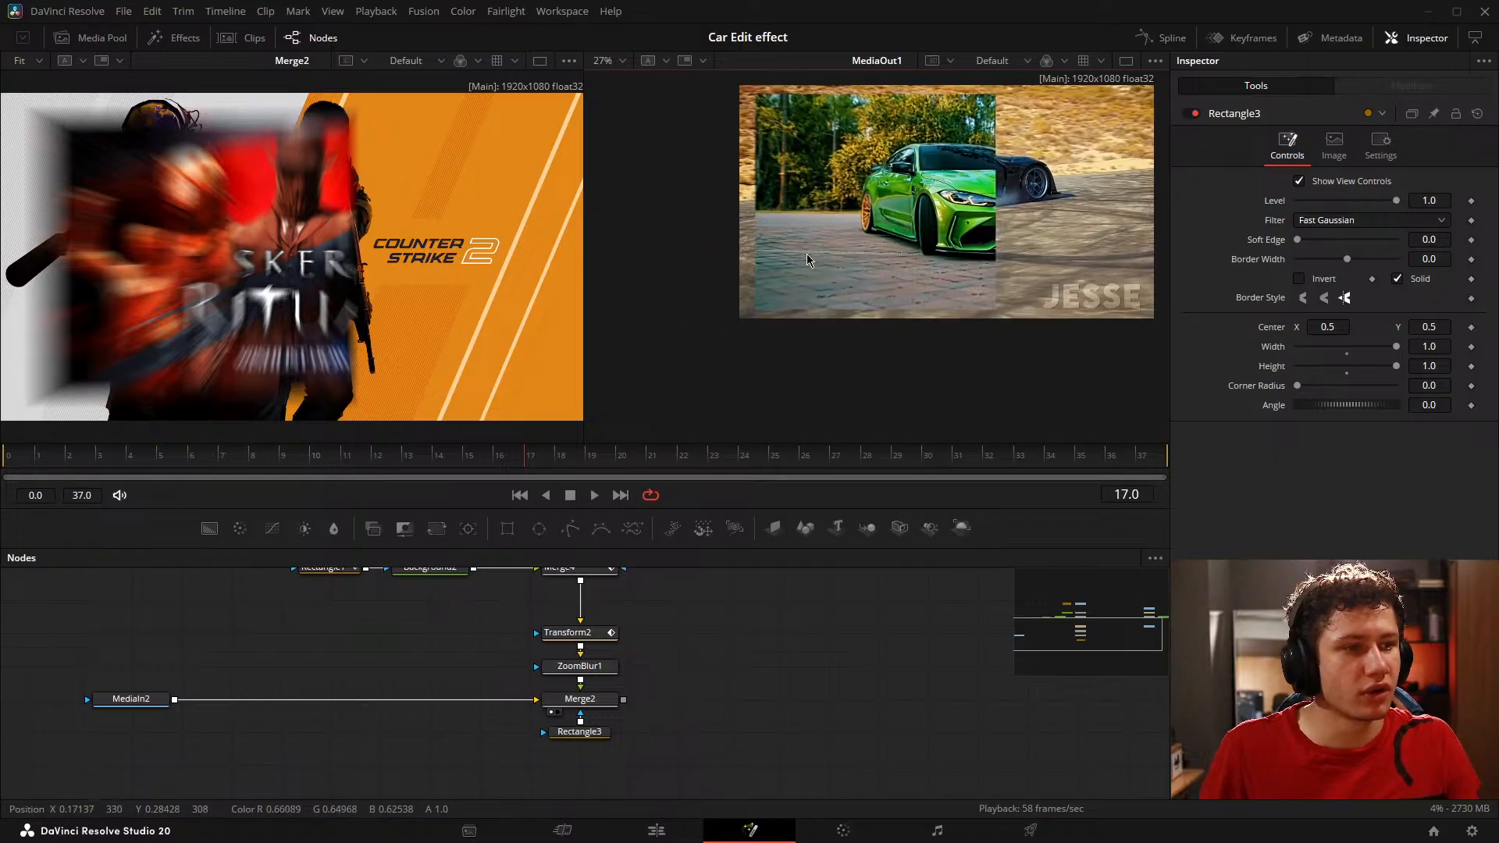
scroll(803, 269, "up", 3)
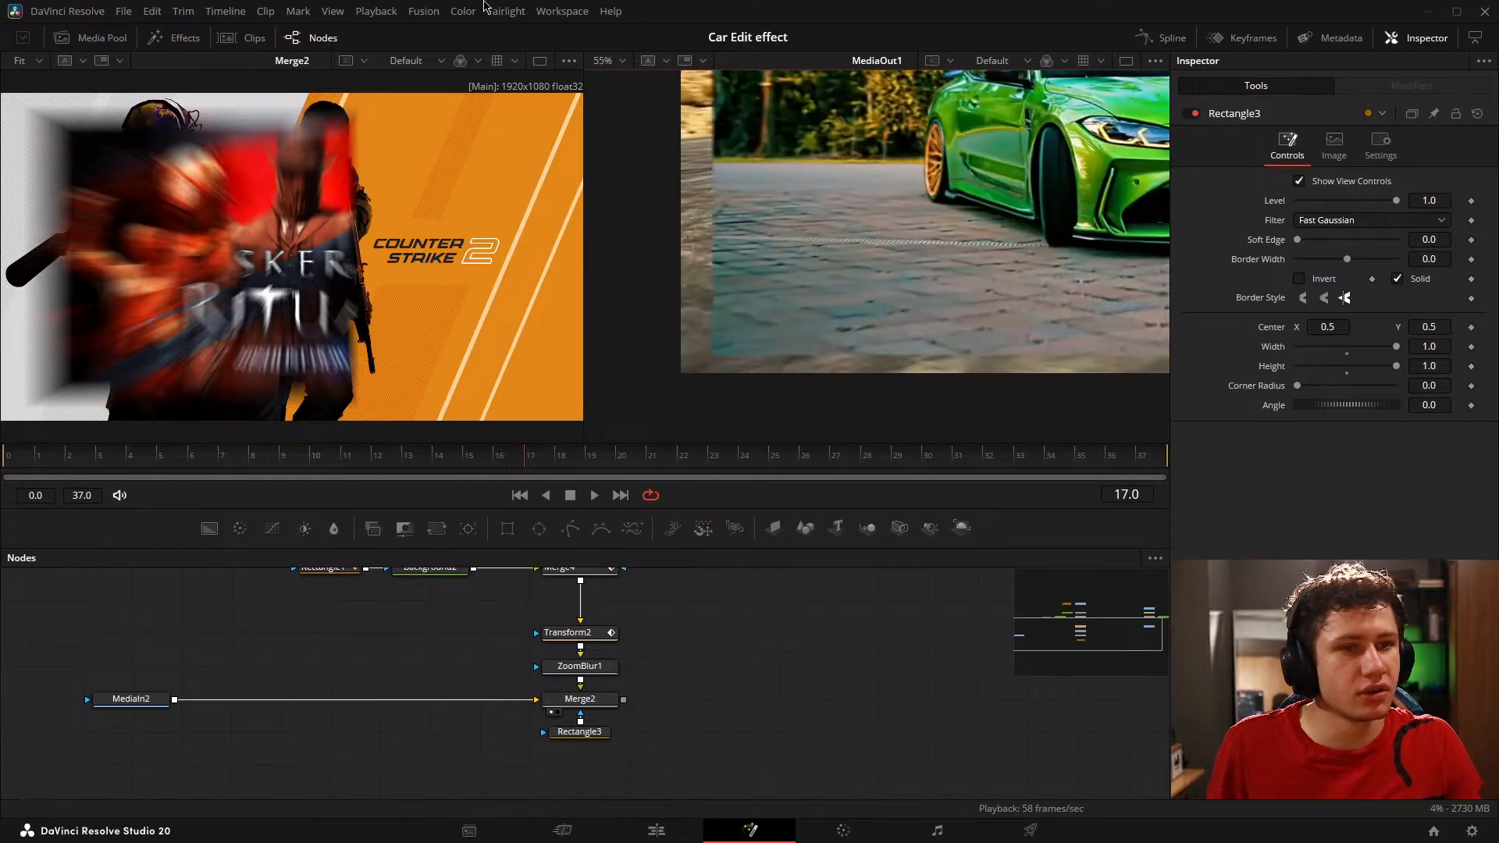
left_click(1124, 61)
Step: Go through MediaOut1 between frame 8 and frame 17 to examine the white rectangle and the edges of the revealed image
left_click(247, 462)
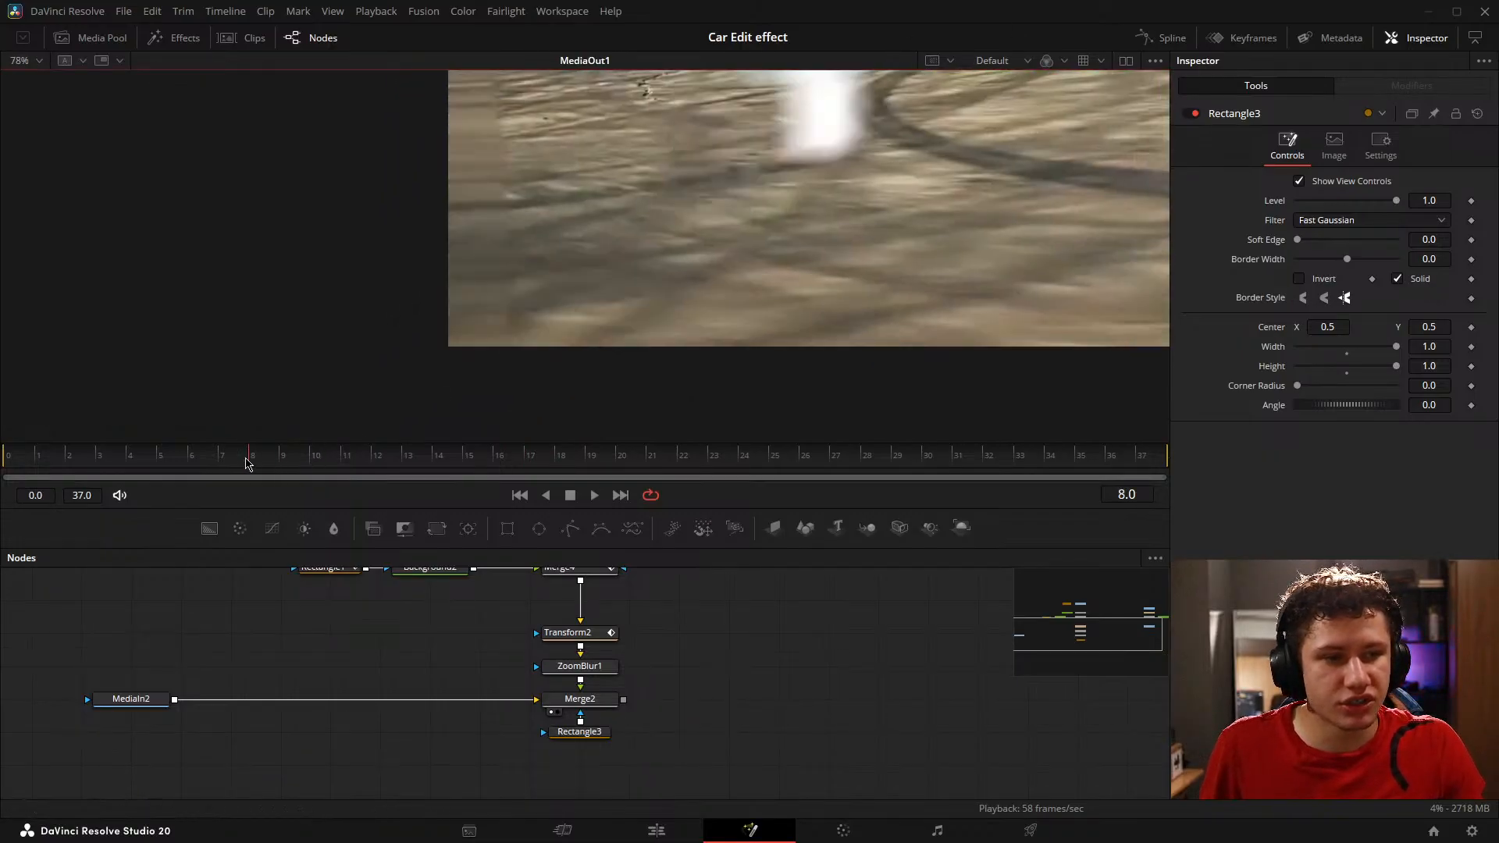
left_click_drag(246, 459, 191, 460)
scroll(703, 168, "down", 2)
left_click_drag(692, 164, 682, 271)
left_click_drag(213, 455, 419, 405)
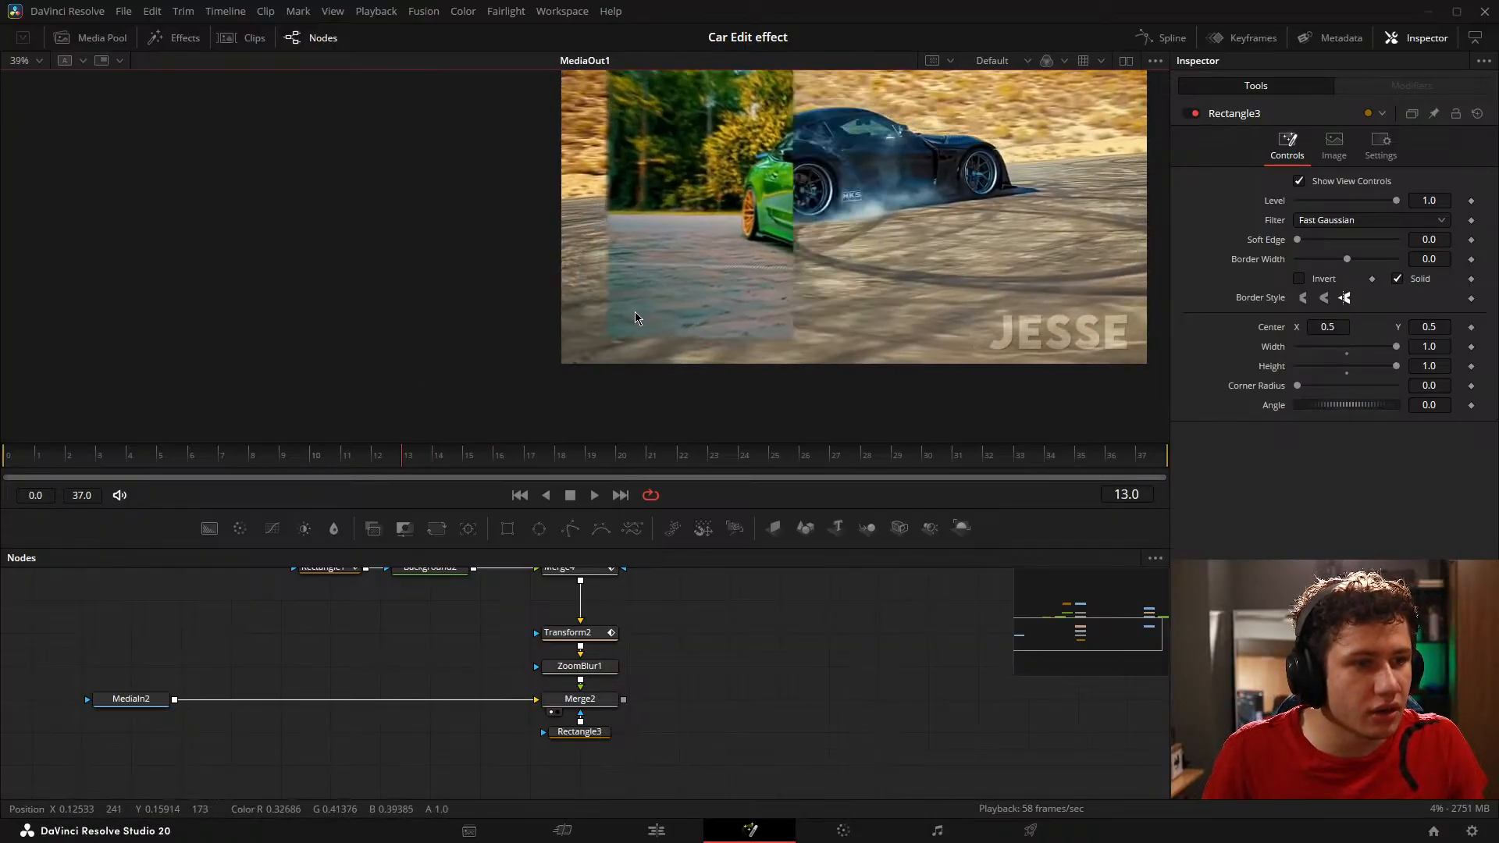
left_click(429, 466)
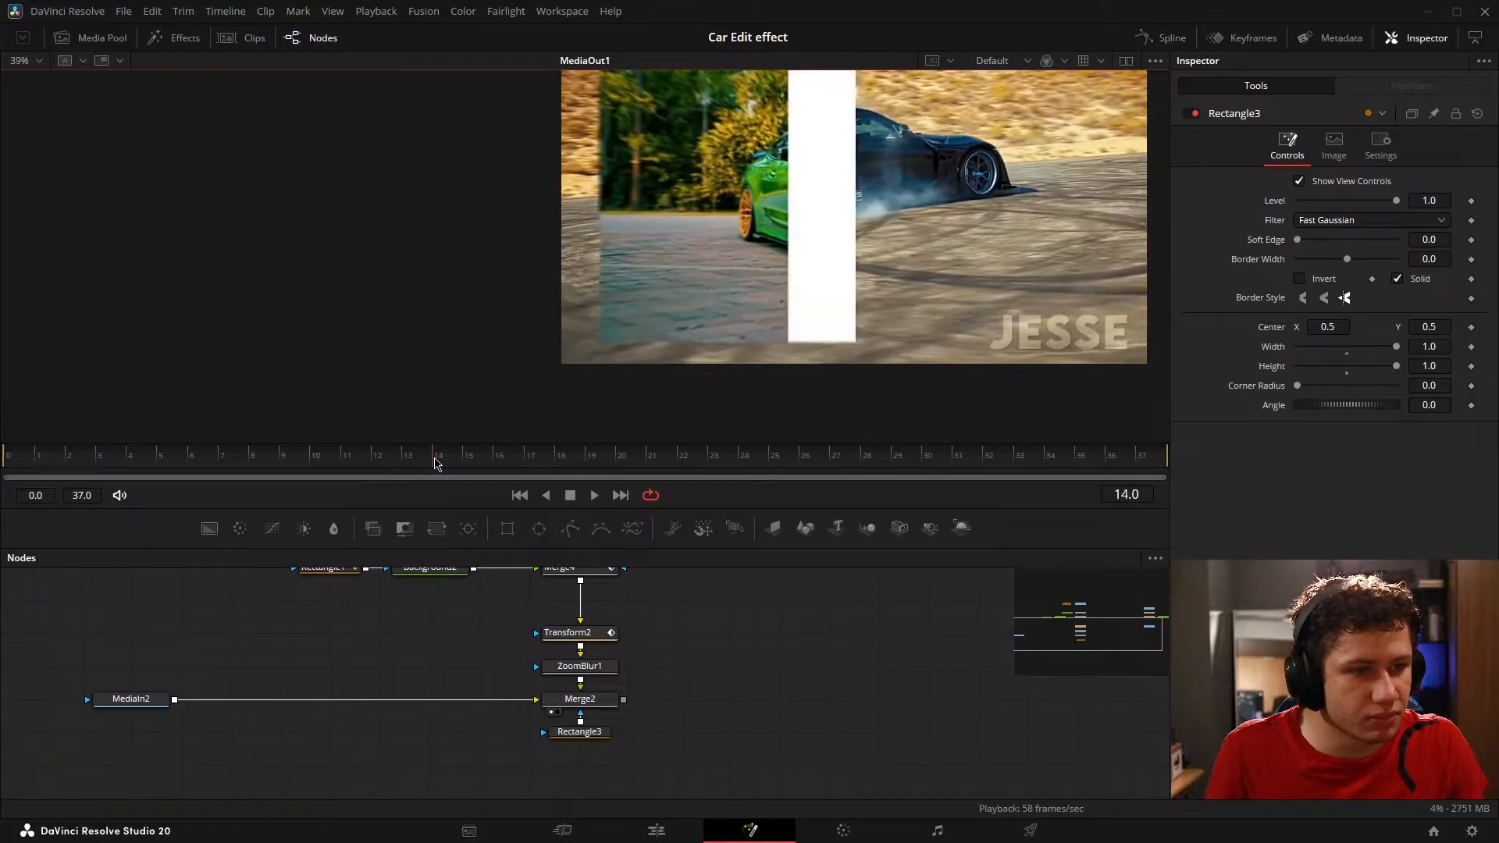
key("Left")
left_click(435, 465)
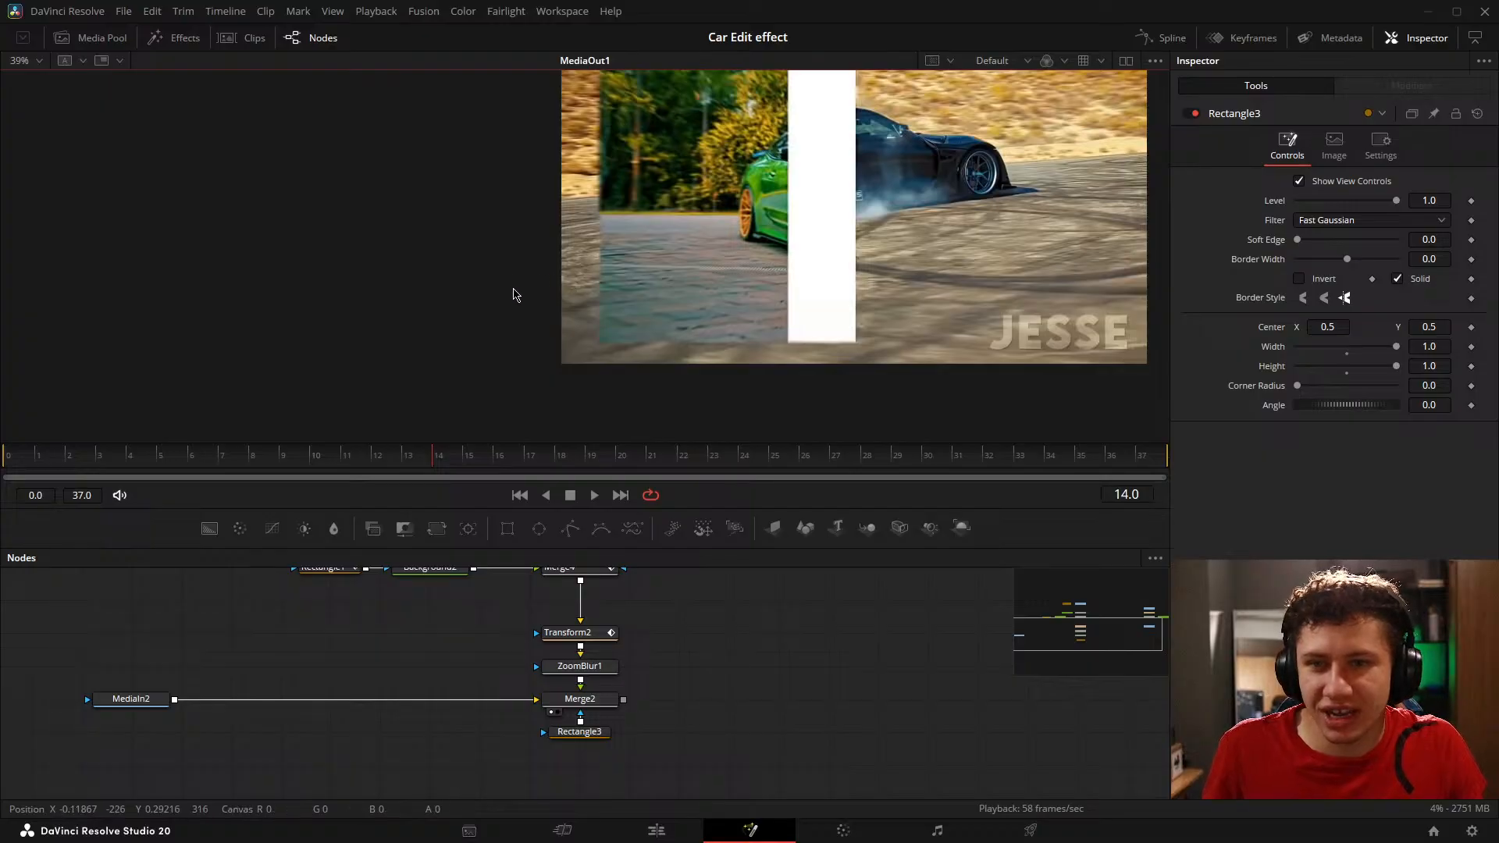
key("Left")
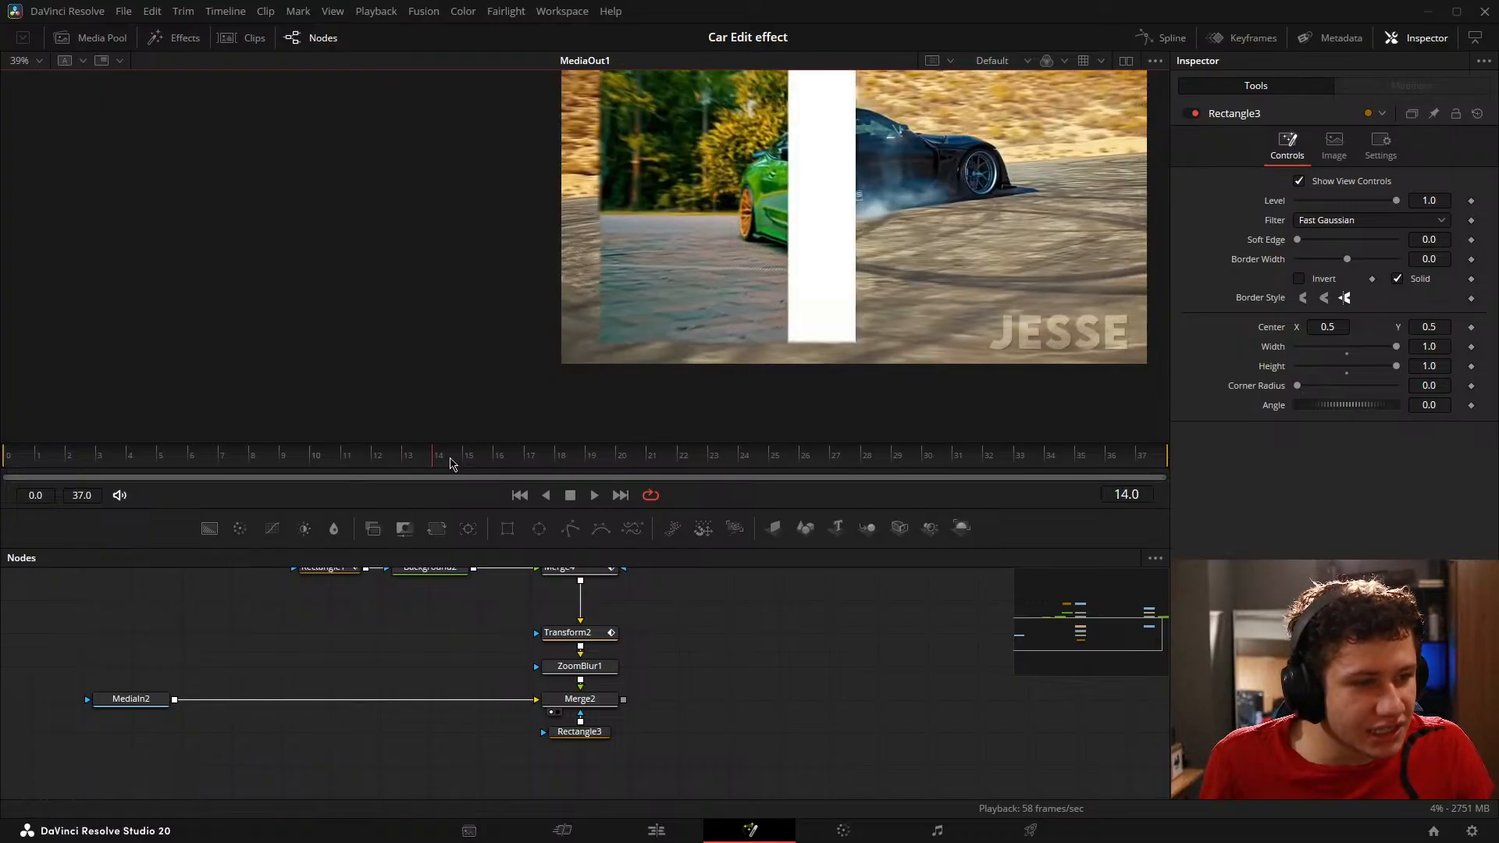
scroll(621, 318, "up", 2)
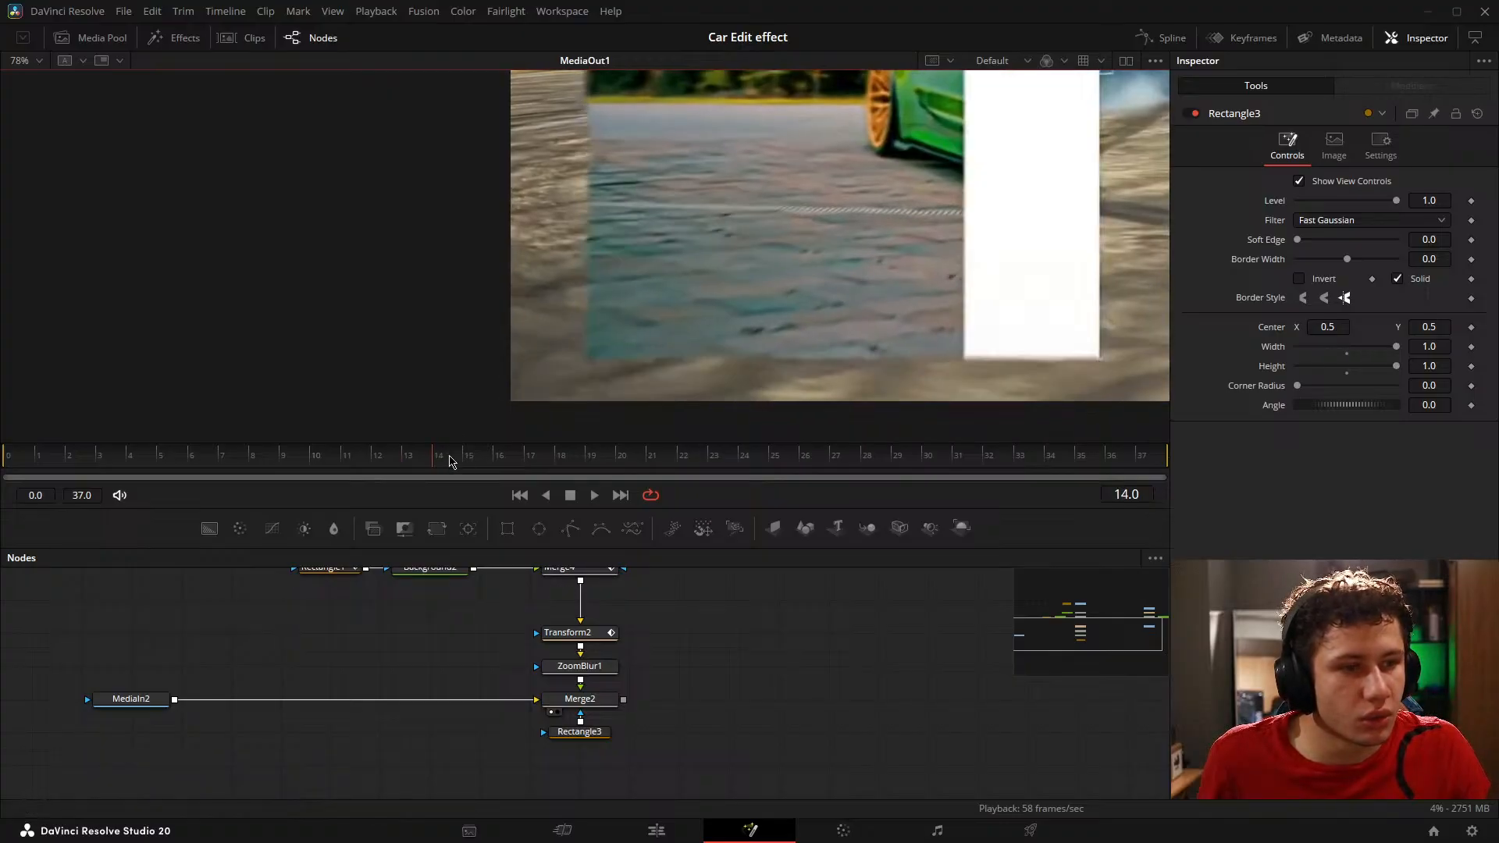
left_click_drag(450, 462, 548, 436)
left_click(679, 459)
scroll(675, 301, "down", 5)
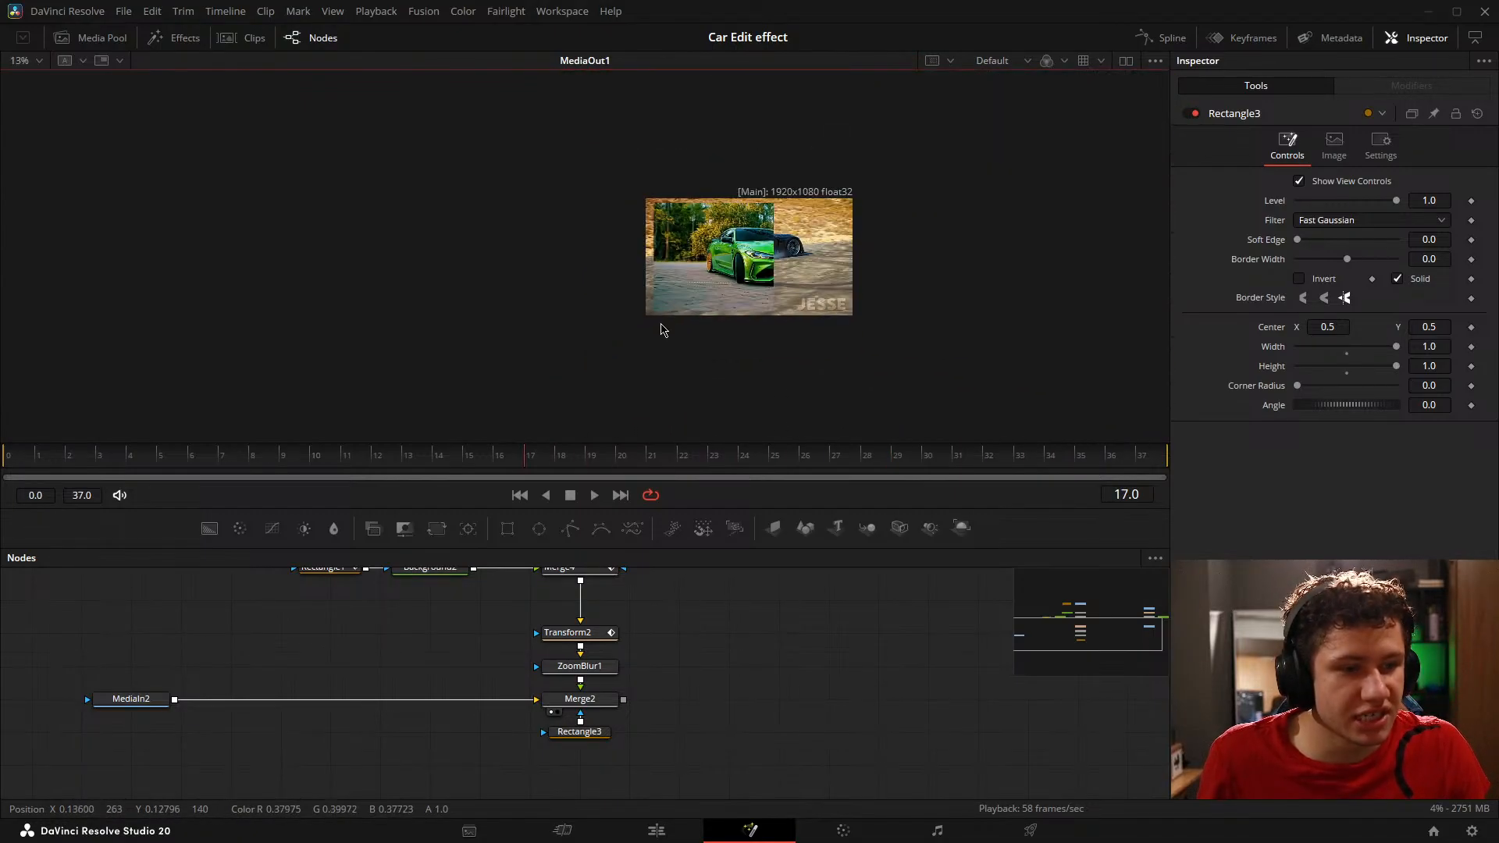
Step: Set Rectangle3's Width and Height to 0.925 to match the border of the revealed image at frame 17
scroll(702, 314, "up", 2)
left_click(594, 738)
scroll(602, 346, "up", 2)
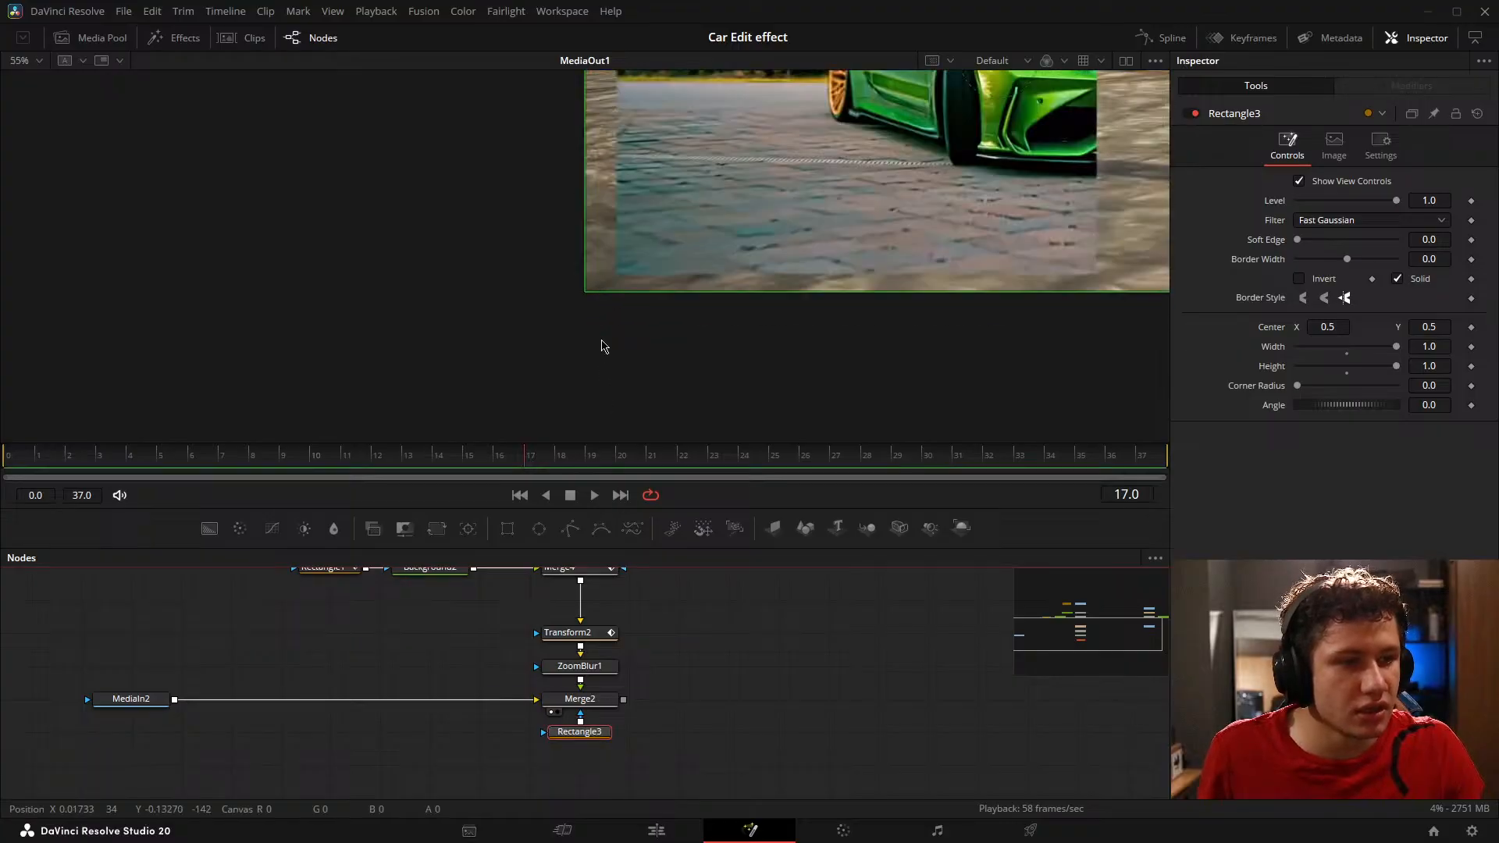
scroll(613, 336, "down", 2)
scroll(750, 215, "up", 2)
scroll(670, 301, "down", 2)
scroll(703, 207, "up", 2)
left_click_drag(637, 272, 682, 137)
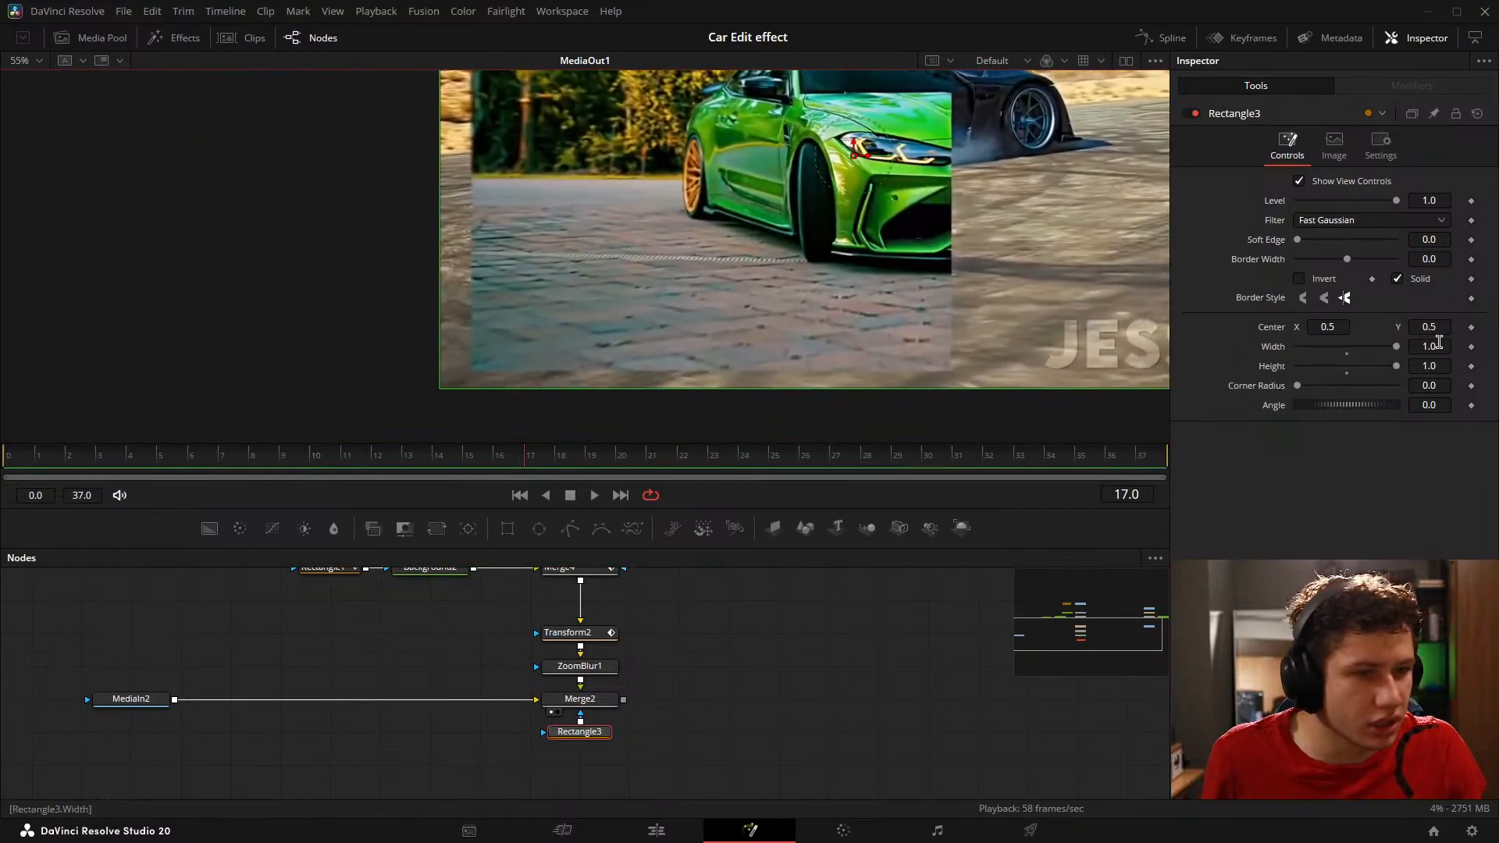
left_click_drag(1439, 341, 1421, 368)
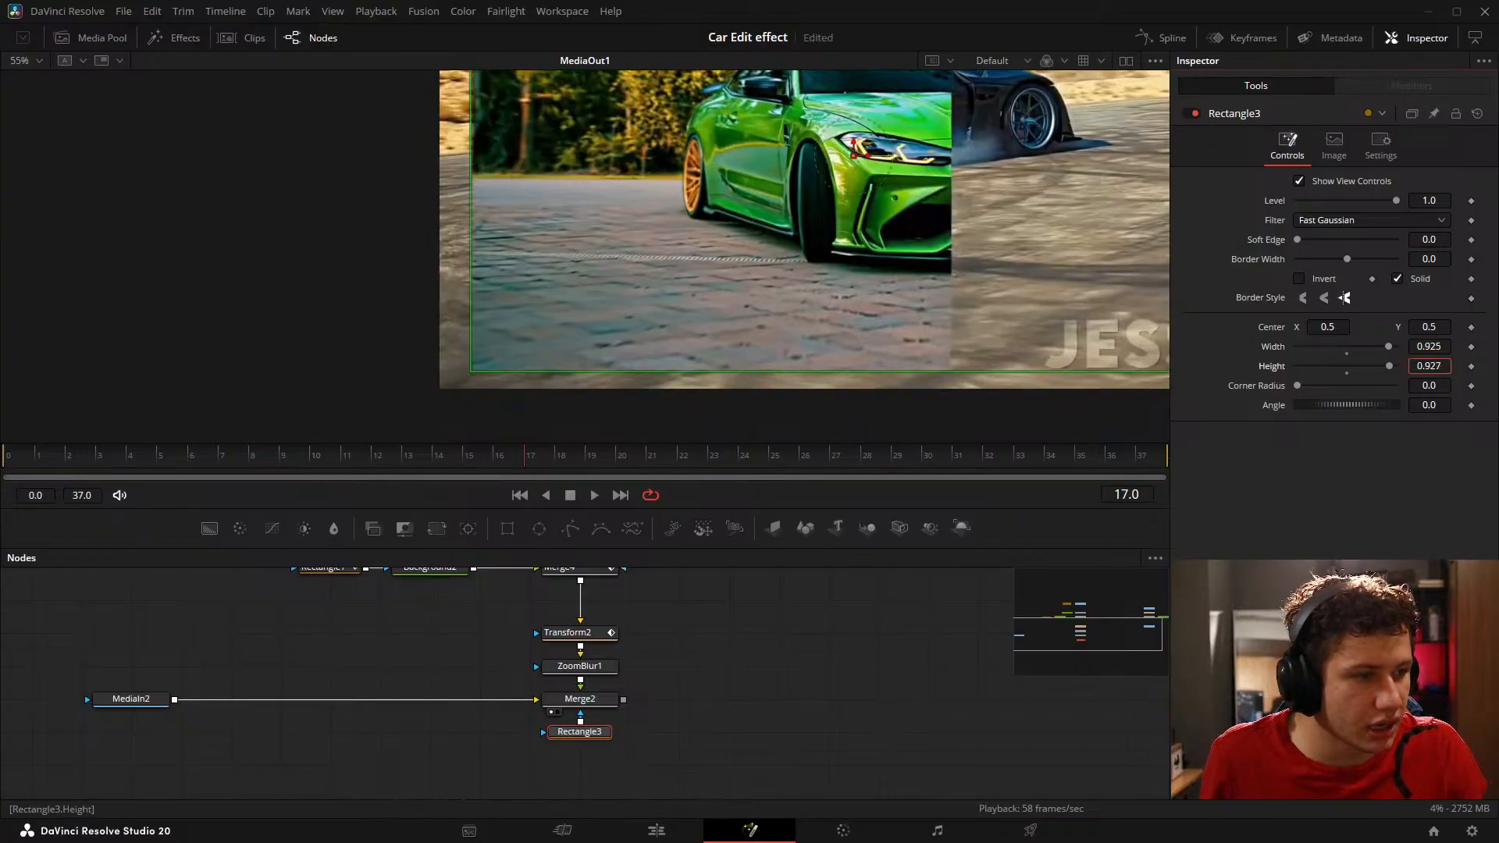
left_click(911, 614)
left_click(1439, 367)
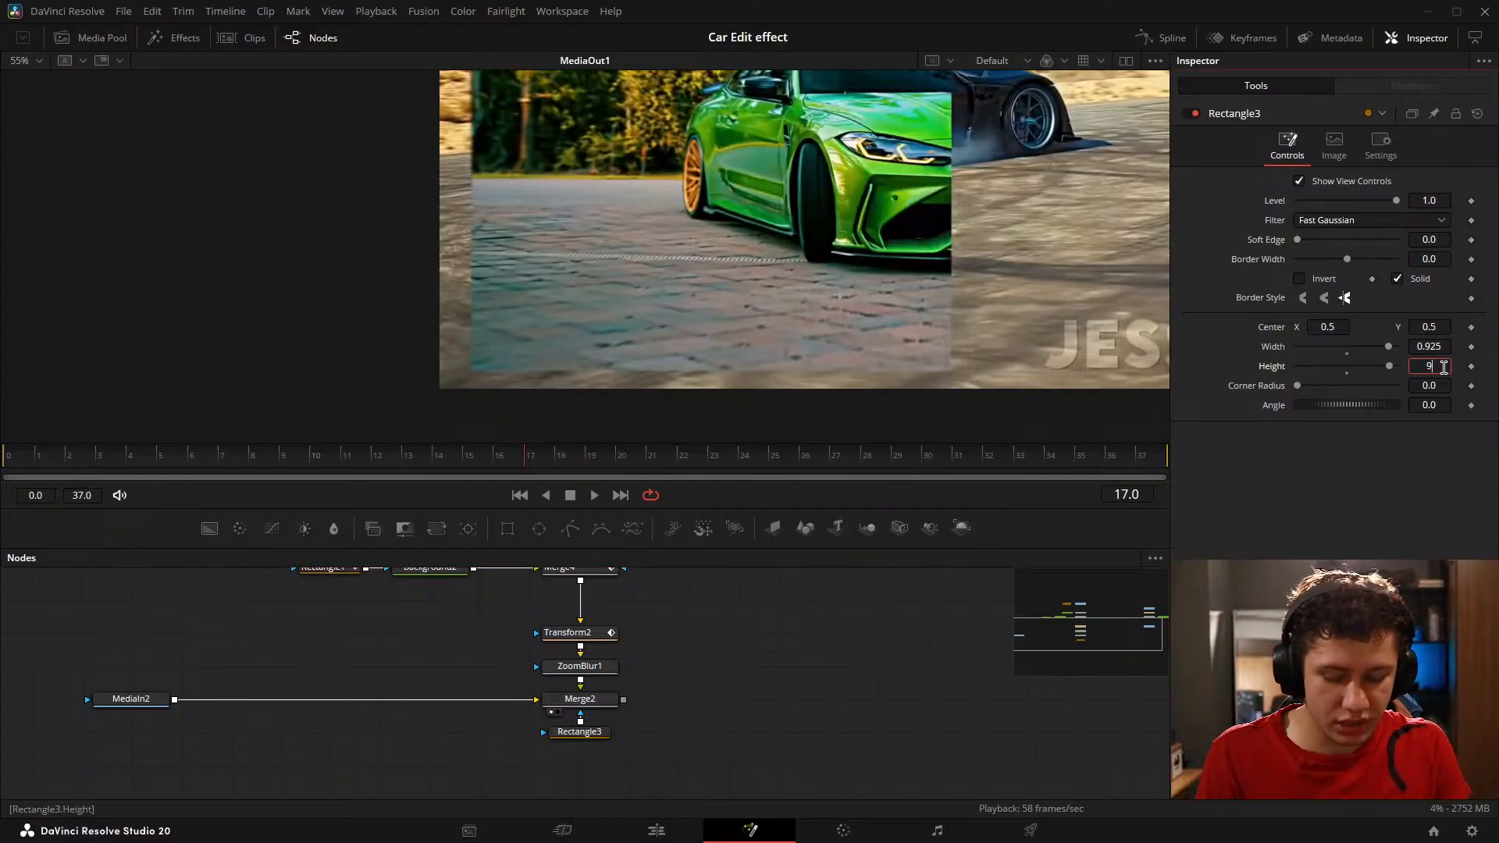
type(".925")
key("Return")
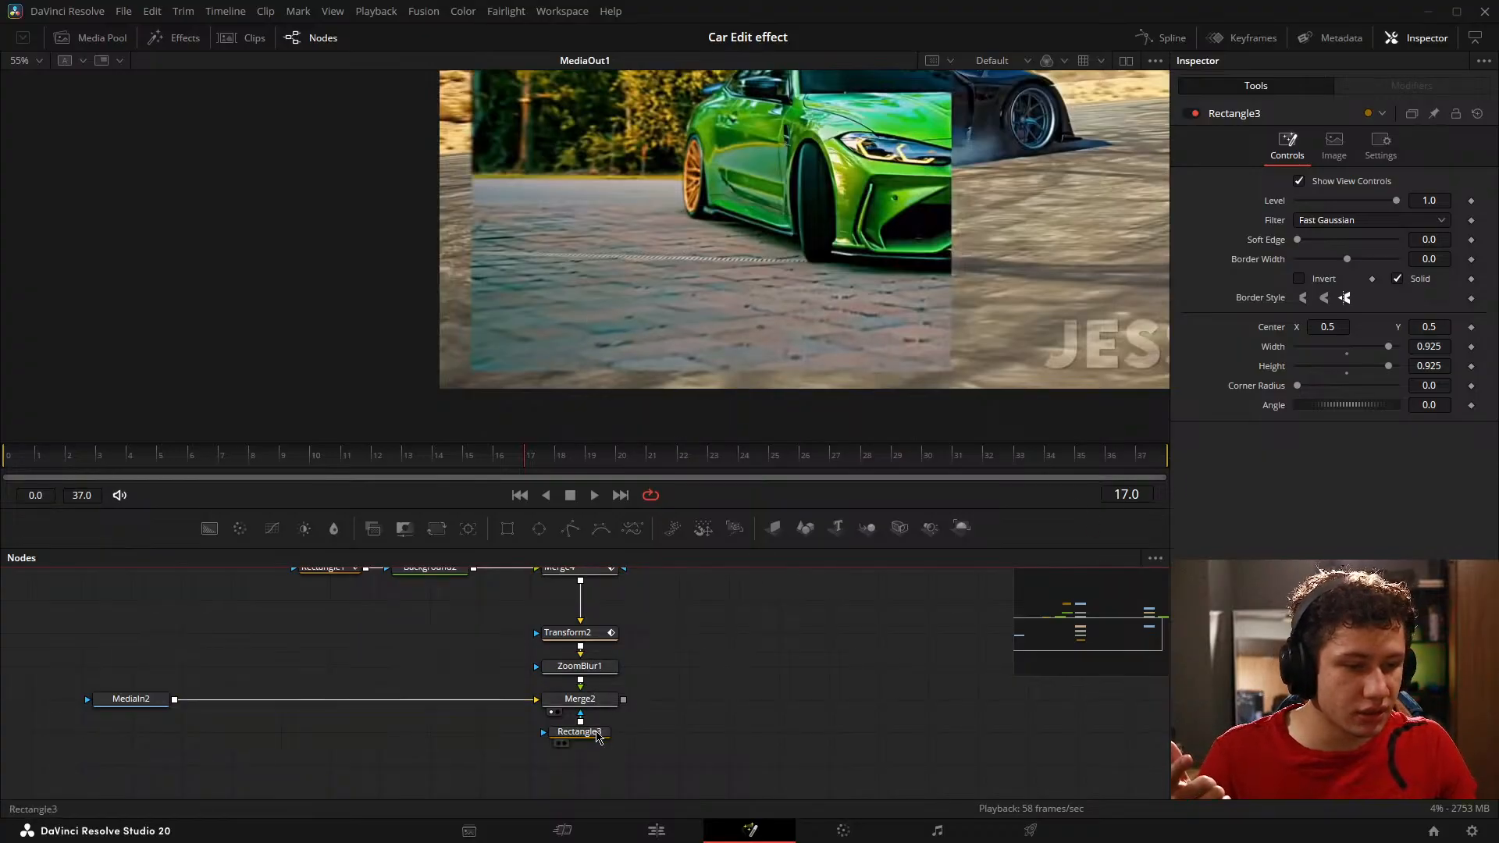
Step: Add Width and Height keyframes to Rectangle3 at frame 17
left_click(595, 734)
left_click(1471, 367)
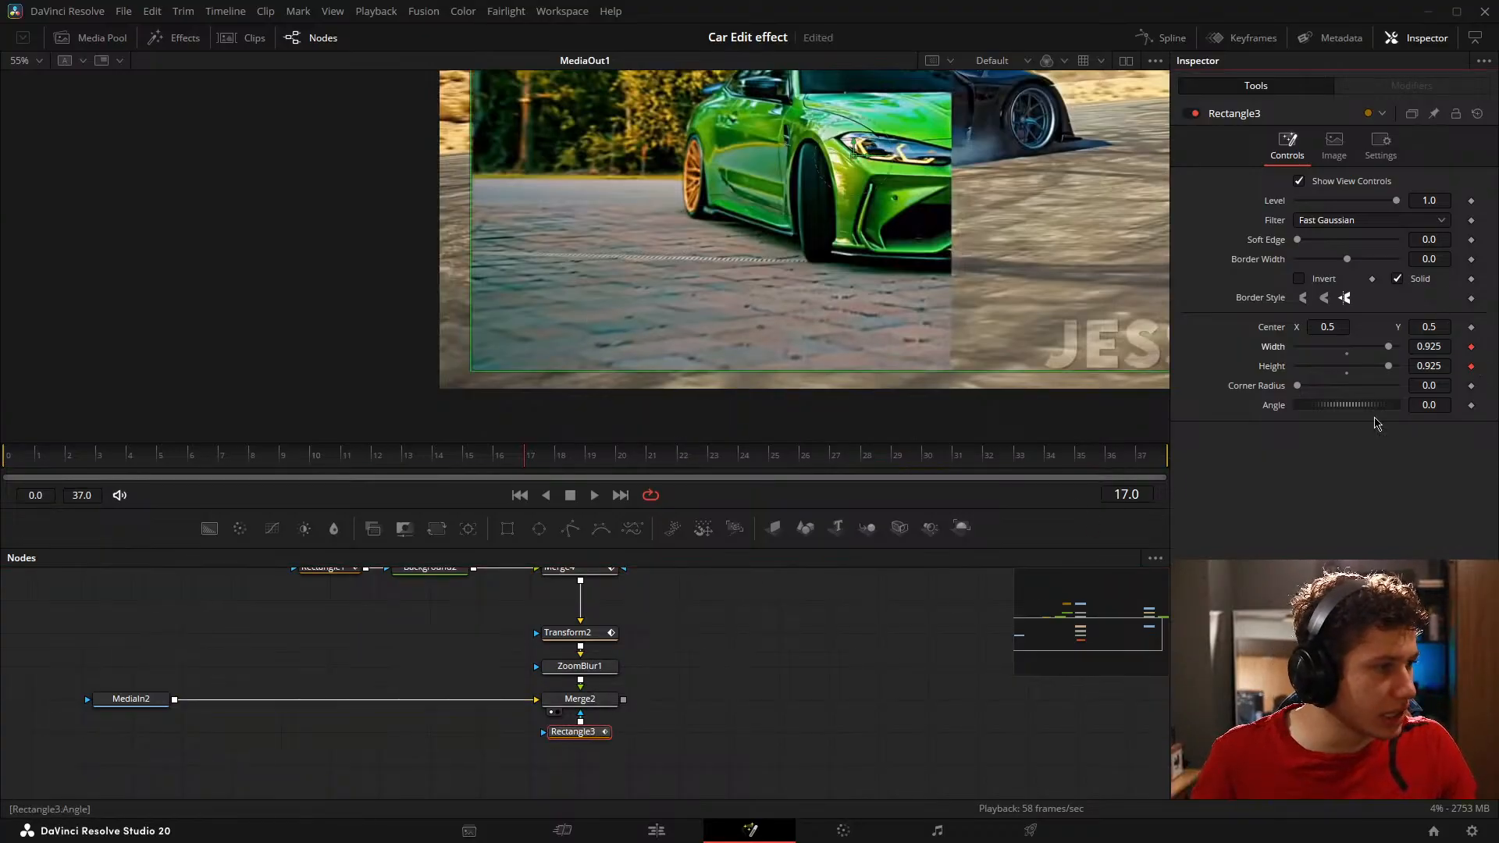
left_click(821, 714)
Step: Set Rectangle3's Width and Height to 1.0 at frame 33 and save the project
scroll(653, 318, "down", 3)
scroll(606, 411, "up", 5)
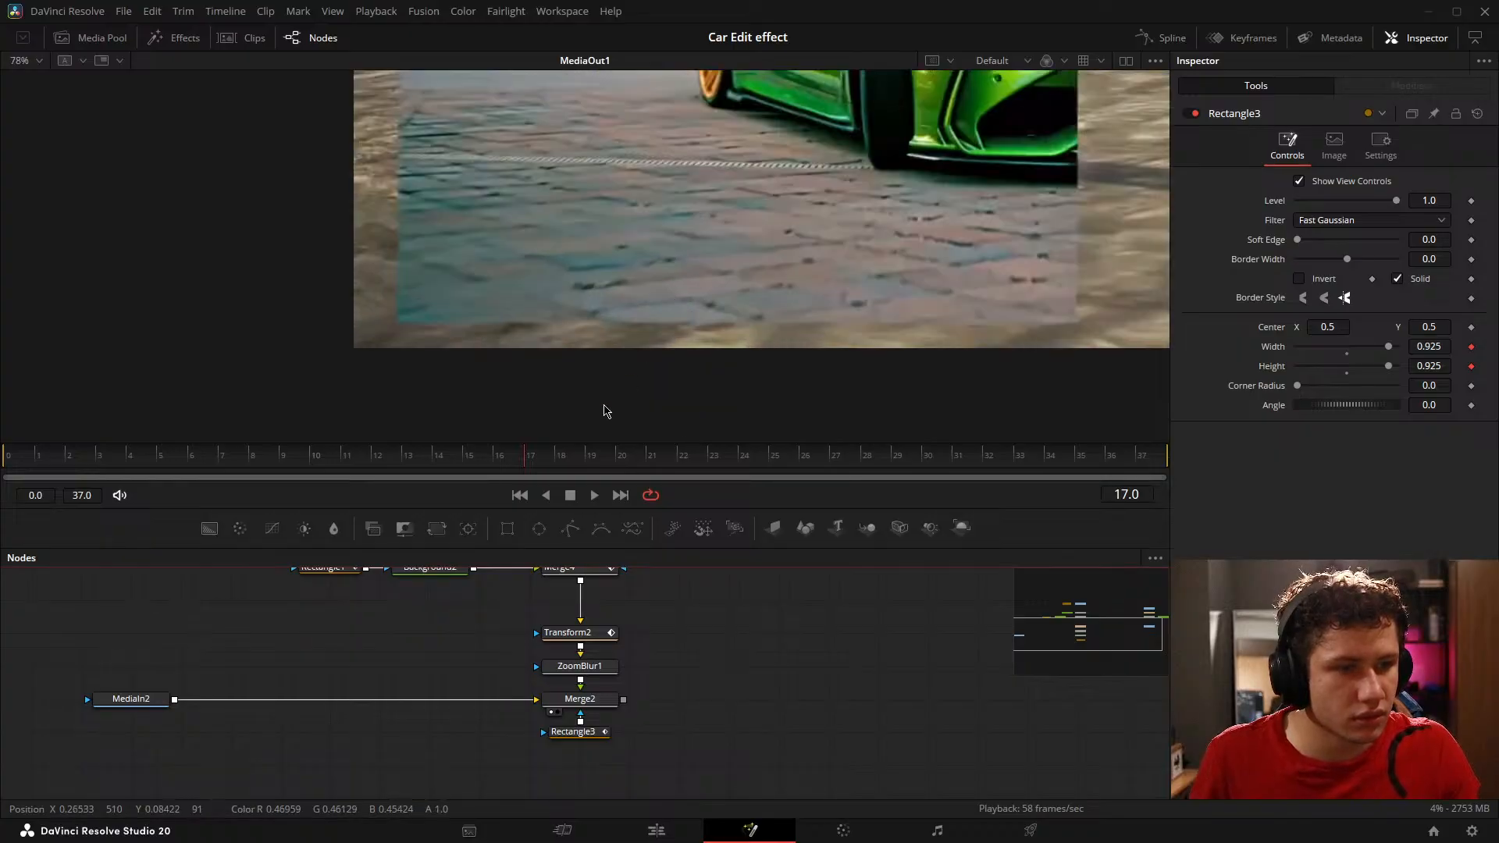
left_click_drag(547, 462, 1033, 465)
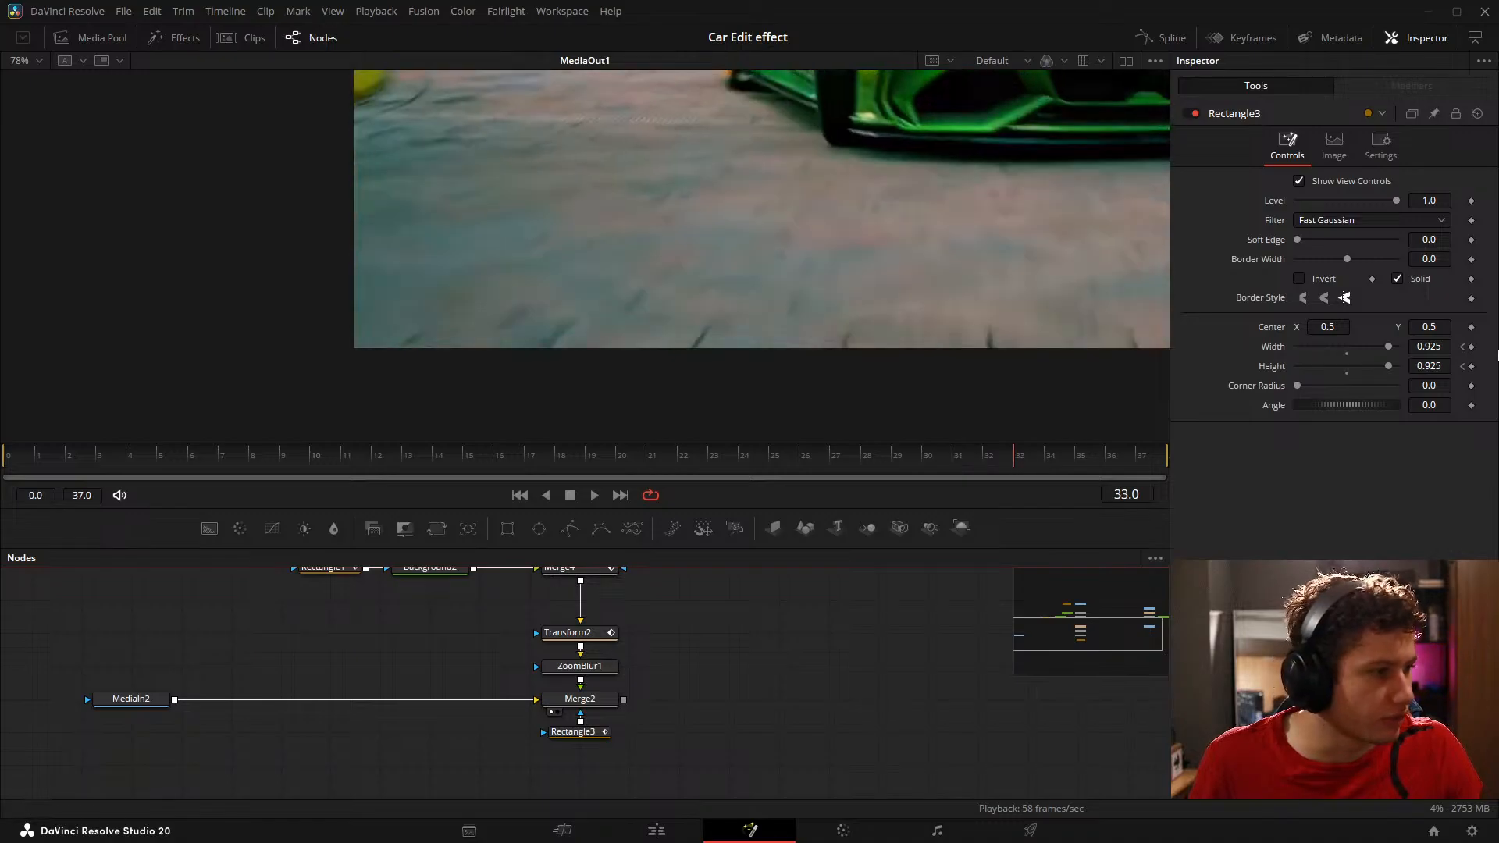
left_click_drag(1389, 348, 1399, 370)
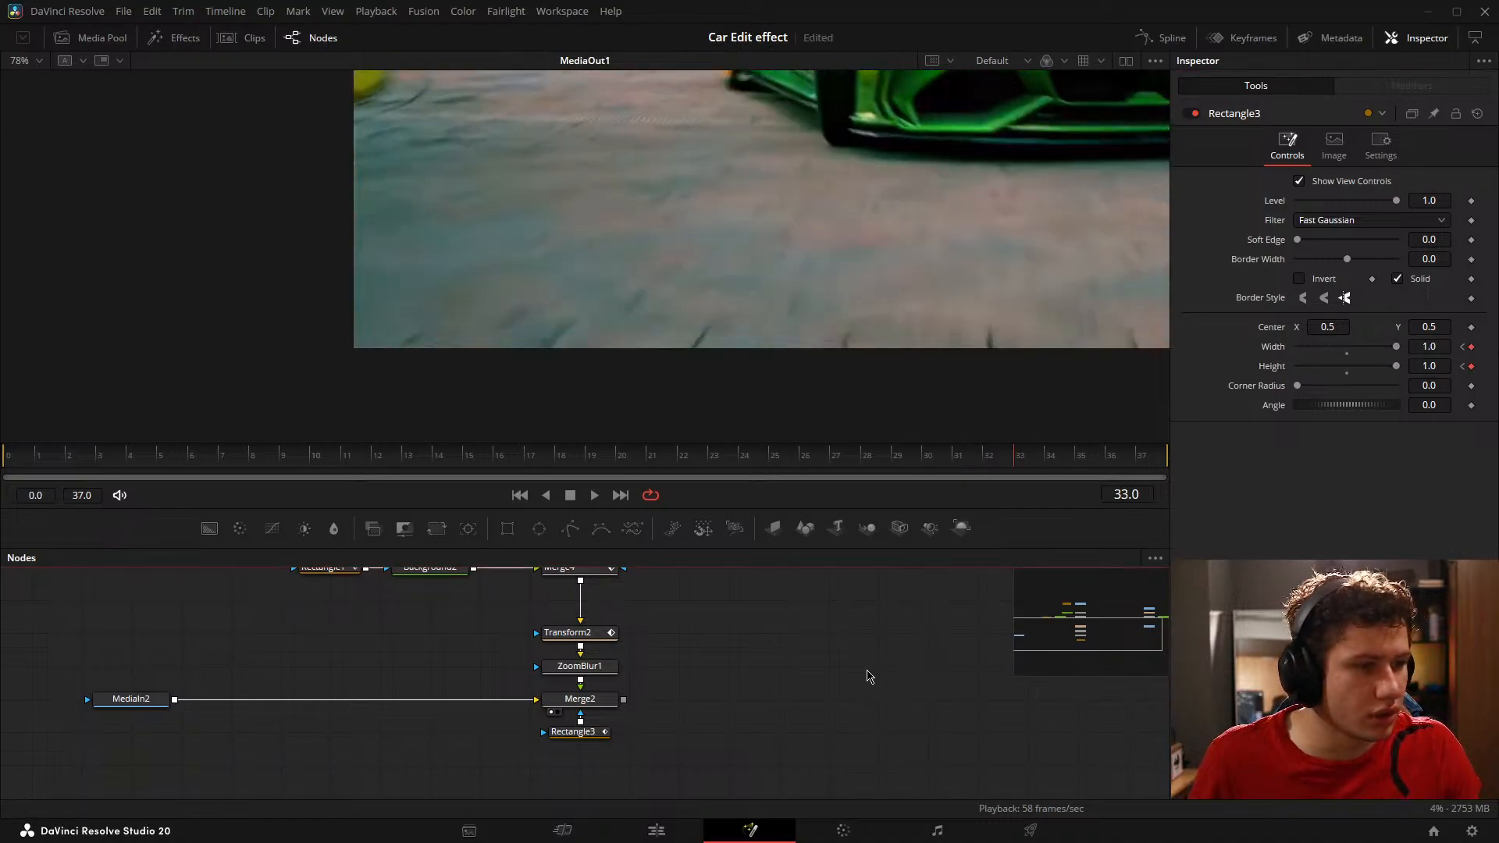
key("ctrl+s")
Step: Restore the dual-viewer layout with Merge2 in the first viewer and MediaOut1 in the second, each fitted to its viewer
scroll(673, 241, "down", 5)
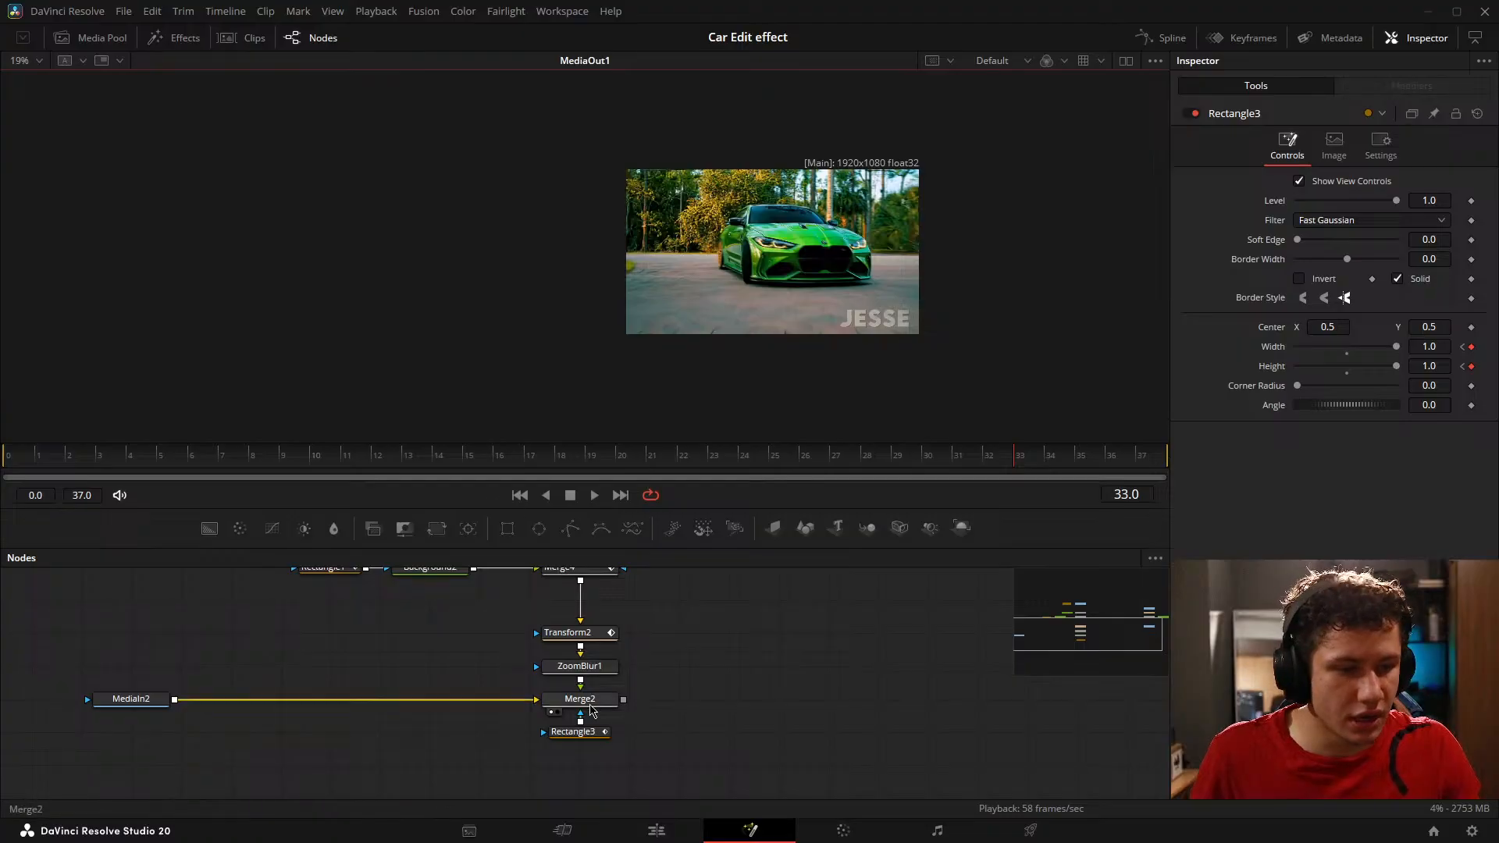
left_click(557, 712)
left_click(1122, 62)
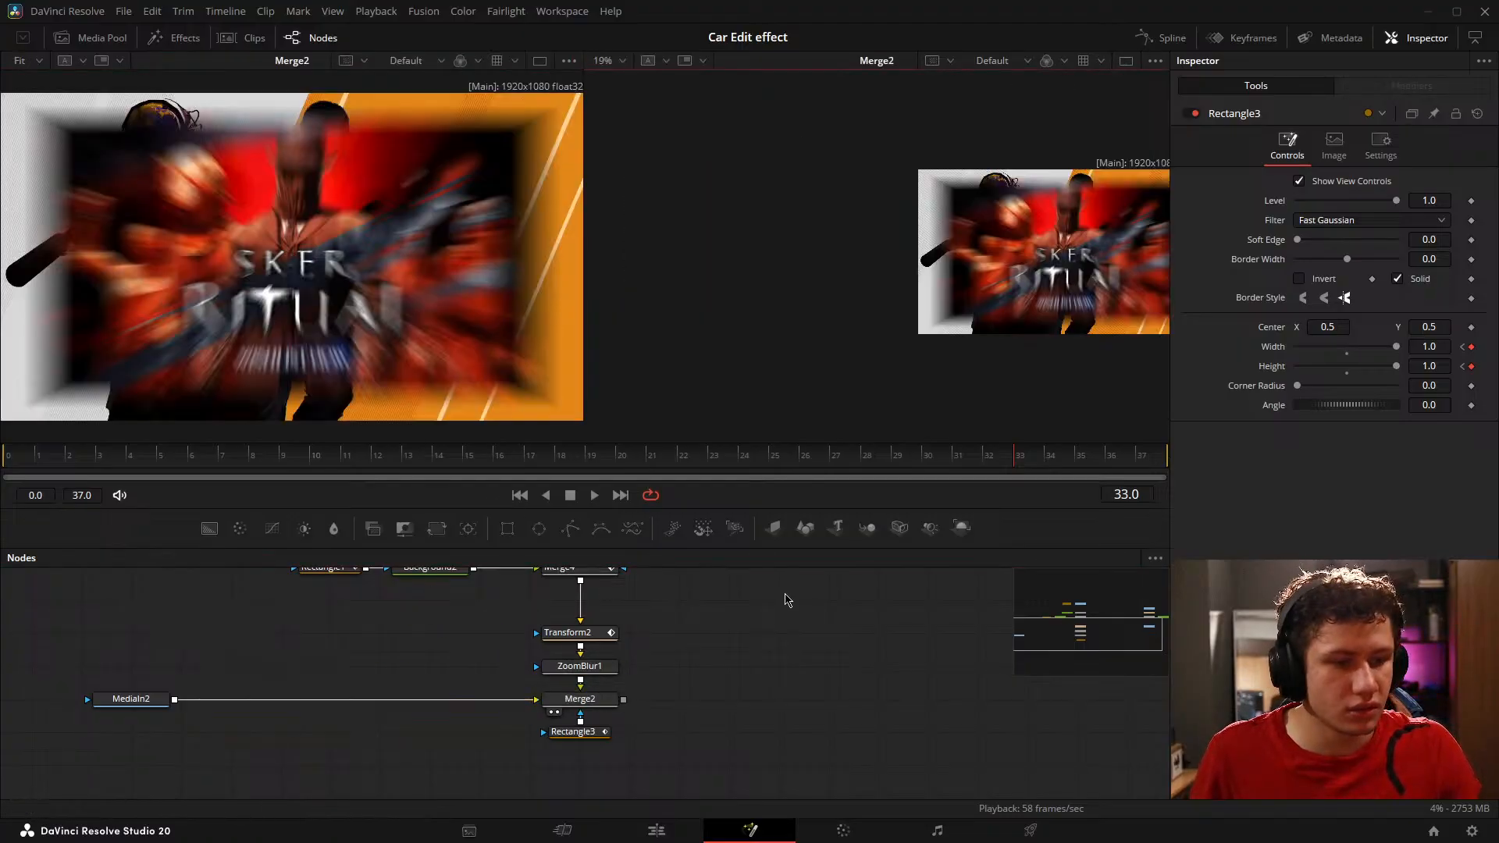
scroll(391, 687, "down", 4)
scroll(627, 681, "up", 4)
left_click_drag(598, 655, 887, 375)
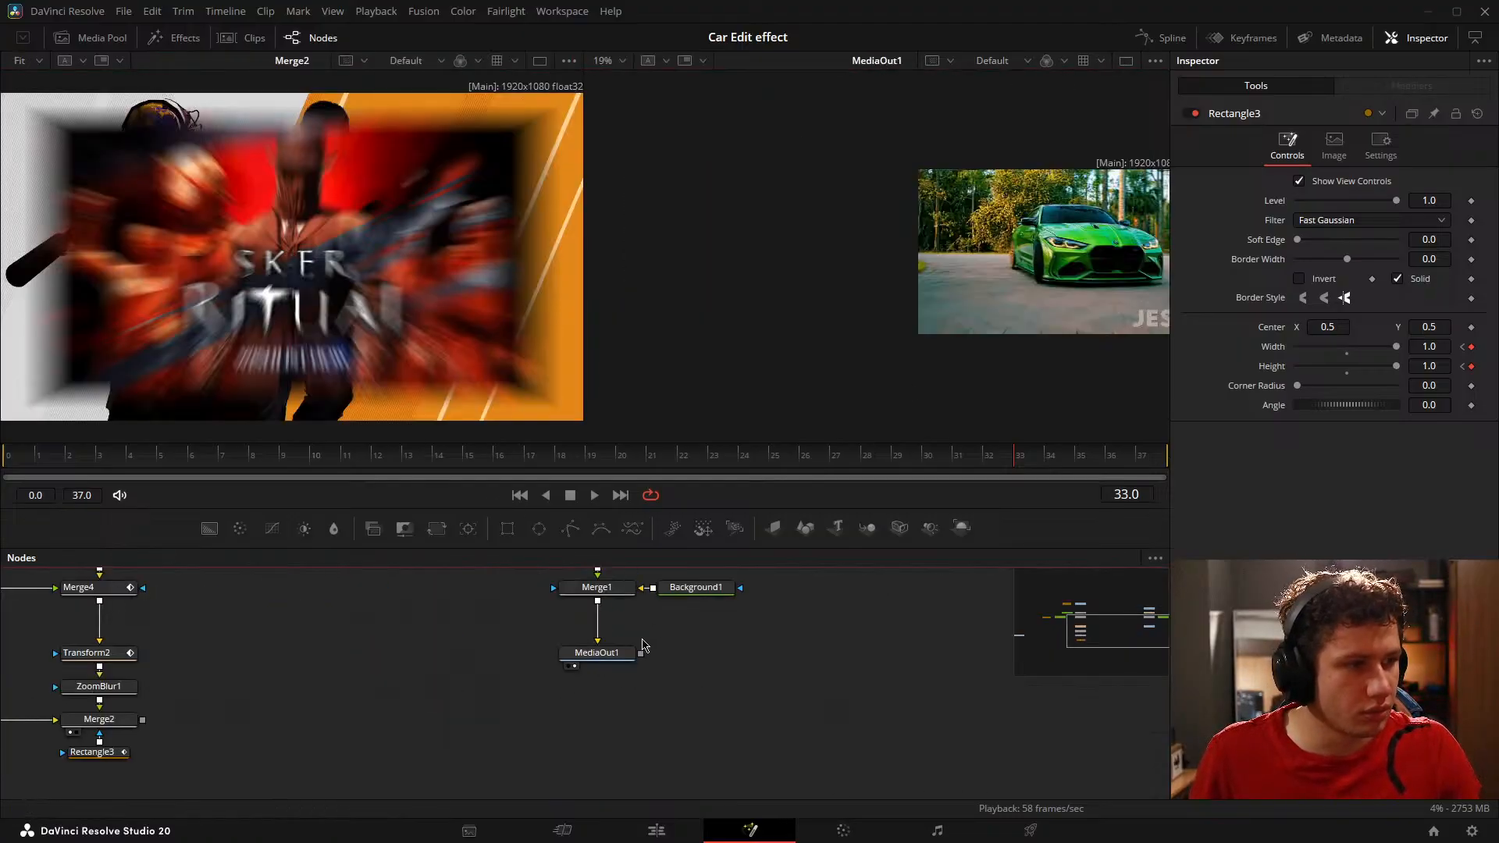
left_click(984, 294)
key("ctrl+f")
left_click_drag(139, 785, 314, 730)
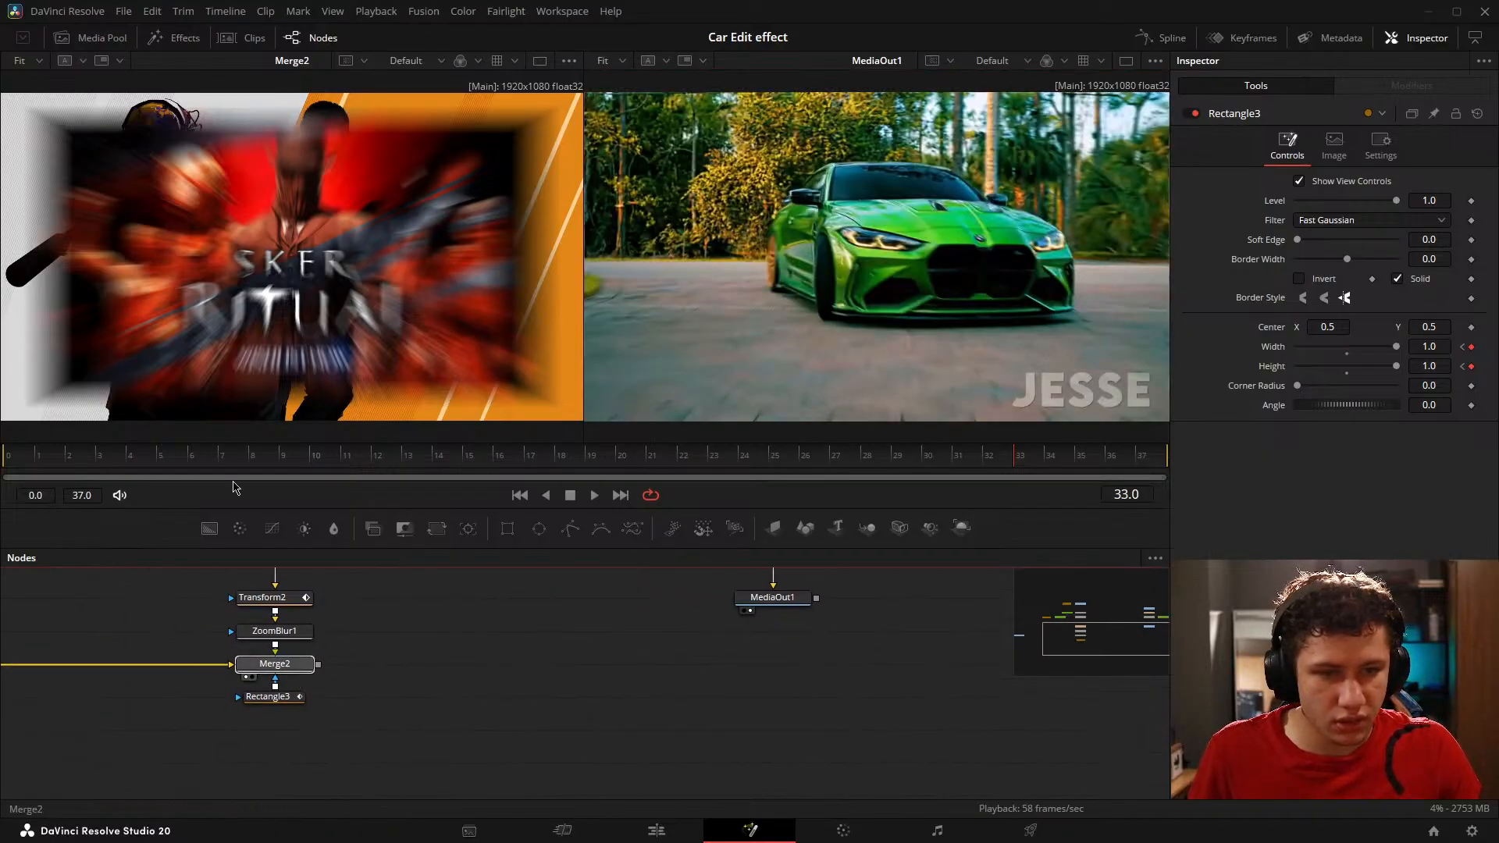
key("ctrl+f")
left_click(557, 328)
left_click_drag(437, 608, 606, 612)
Step: Select ZoomBlur1 and add a Zoom Amount keyframe at frame 8
left_click(457, 677)
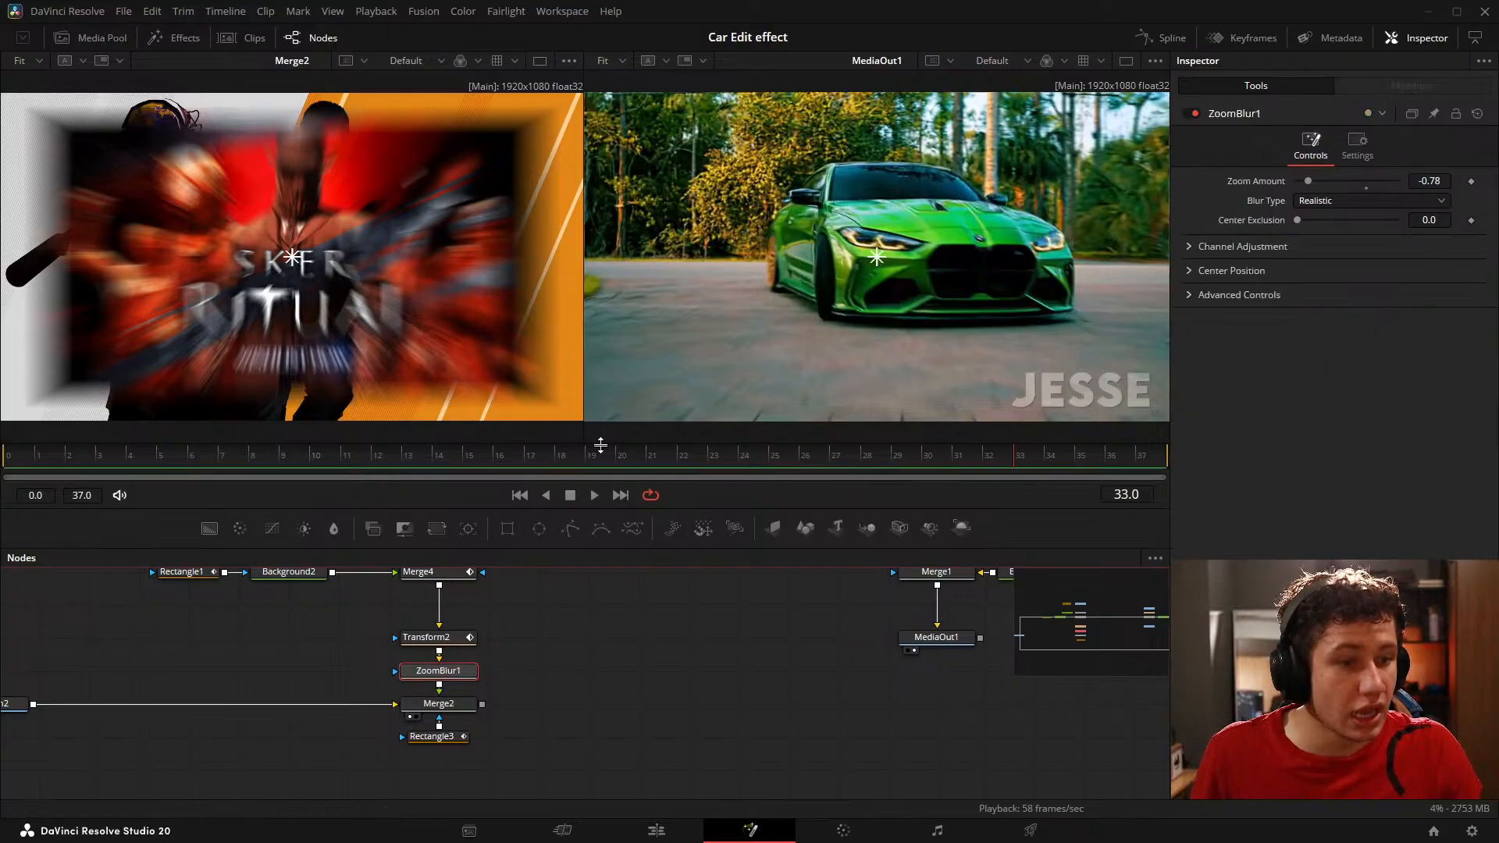
left_click_drag(466, 462, 252, 462)
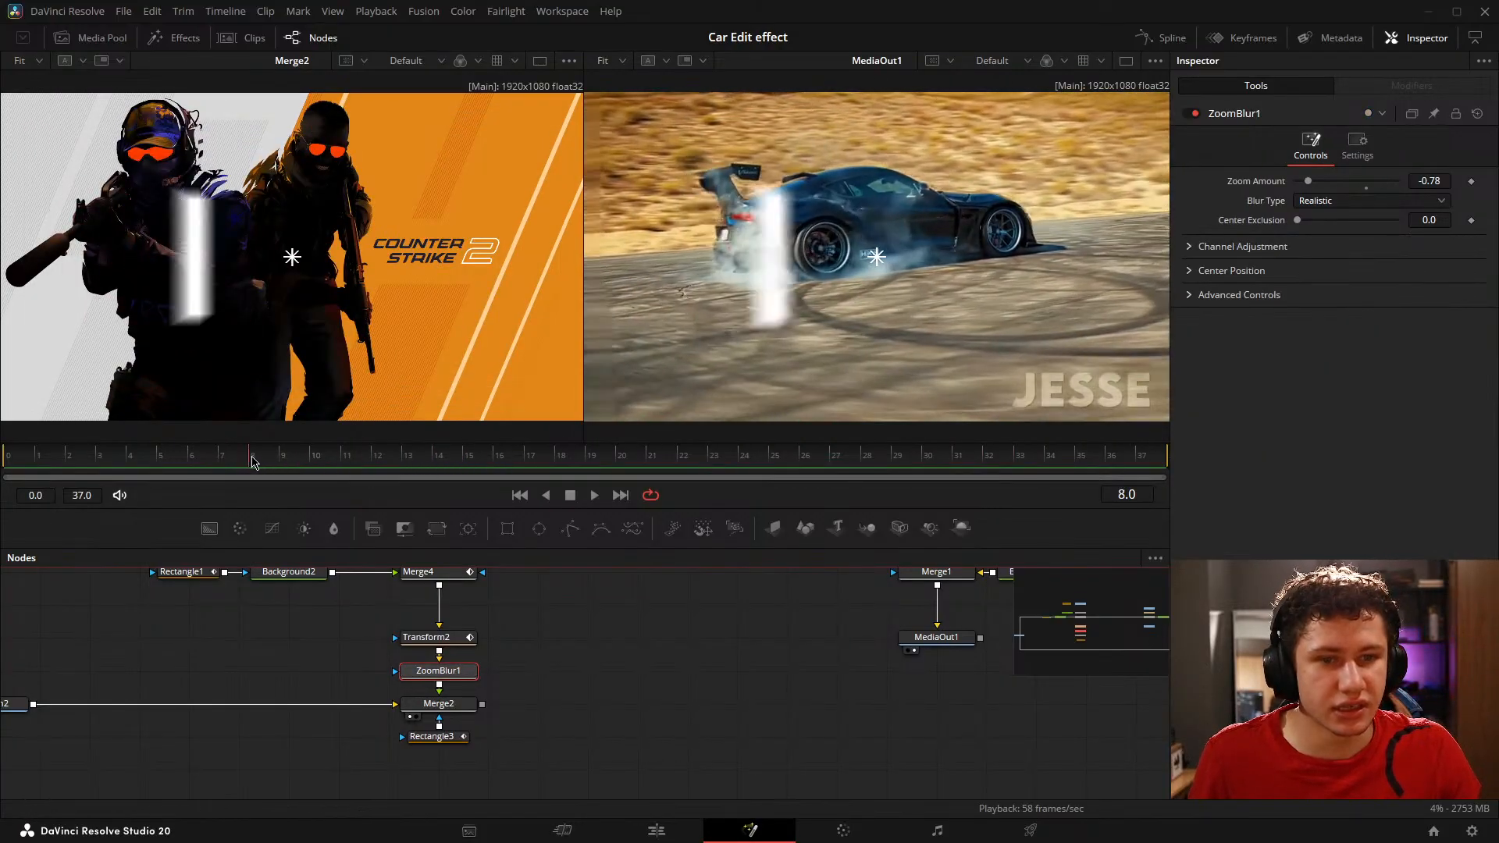
left_click(428, 638)
left_click(453, 676)
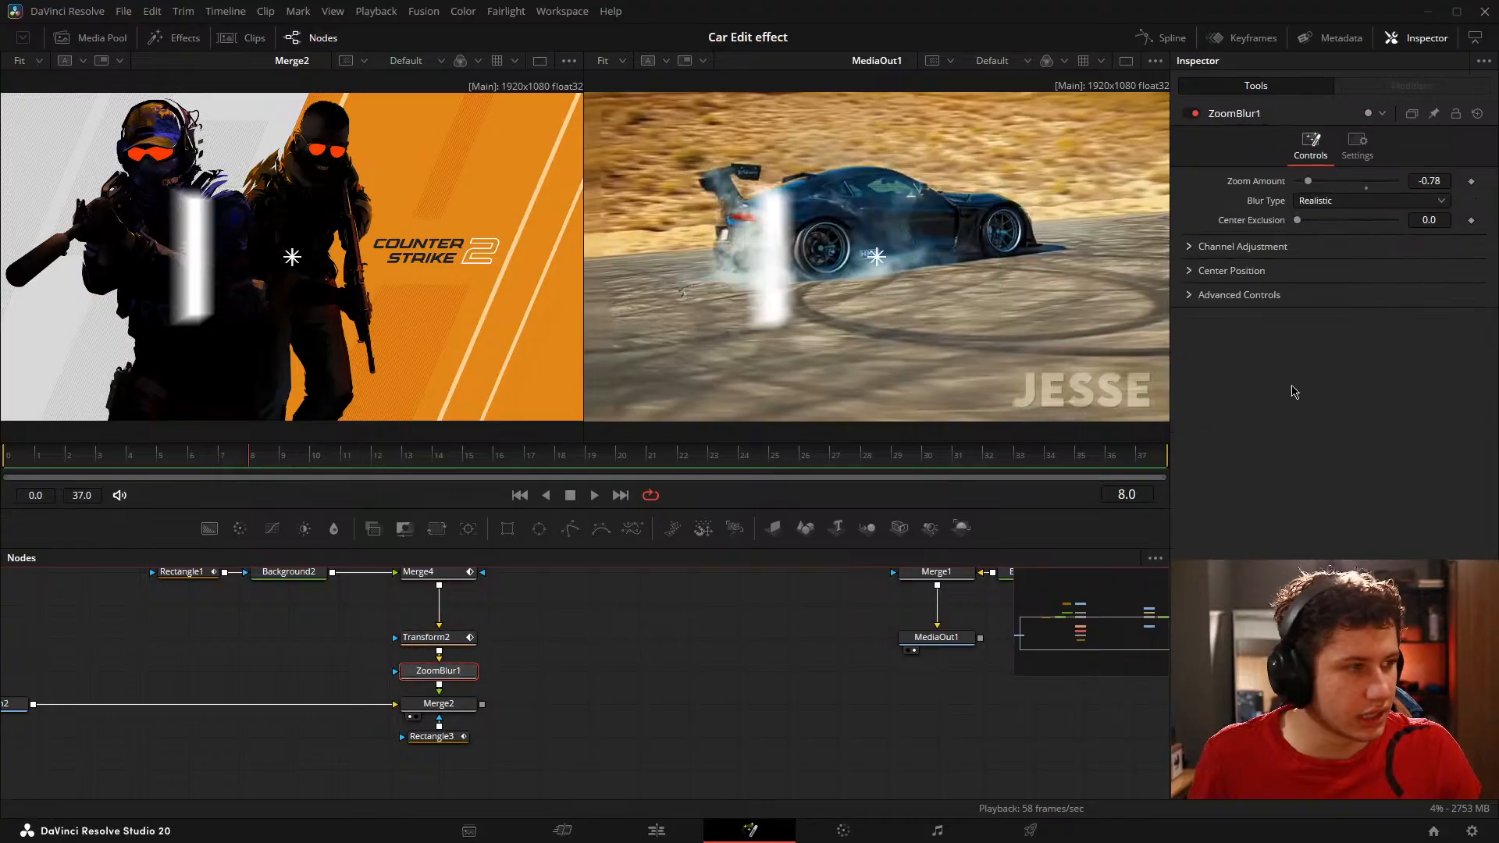
left_click(1468, 181)
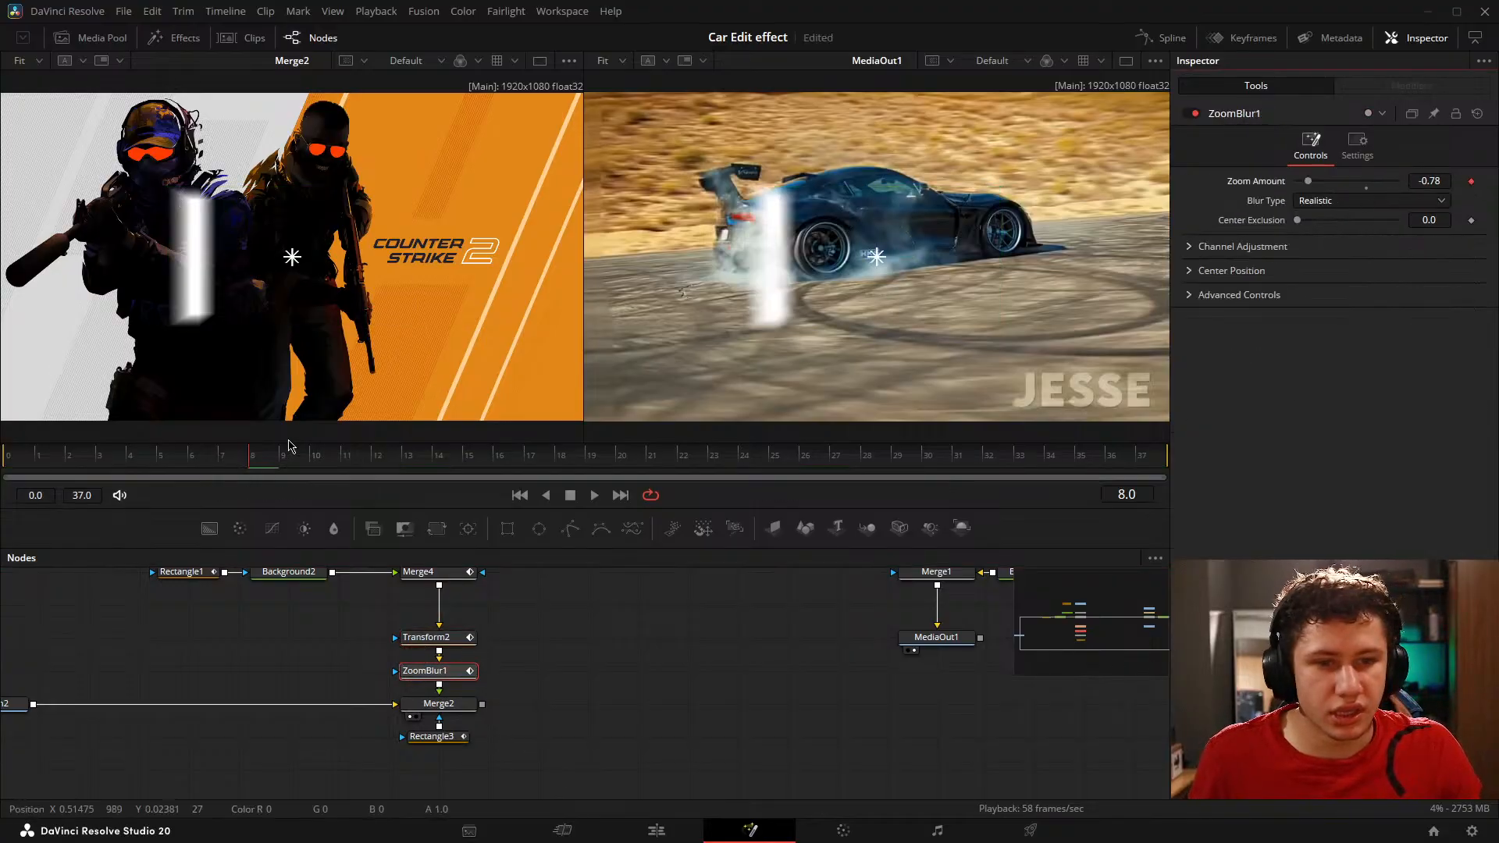
Step: Reset ZoomBlur1's Zoom Amount to the default 0.4 at frame 17
left_click(297, 466)
left_click_drag(297, 466, 536, 459)
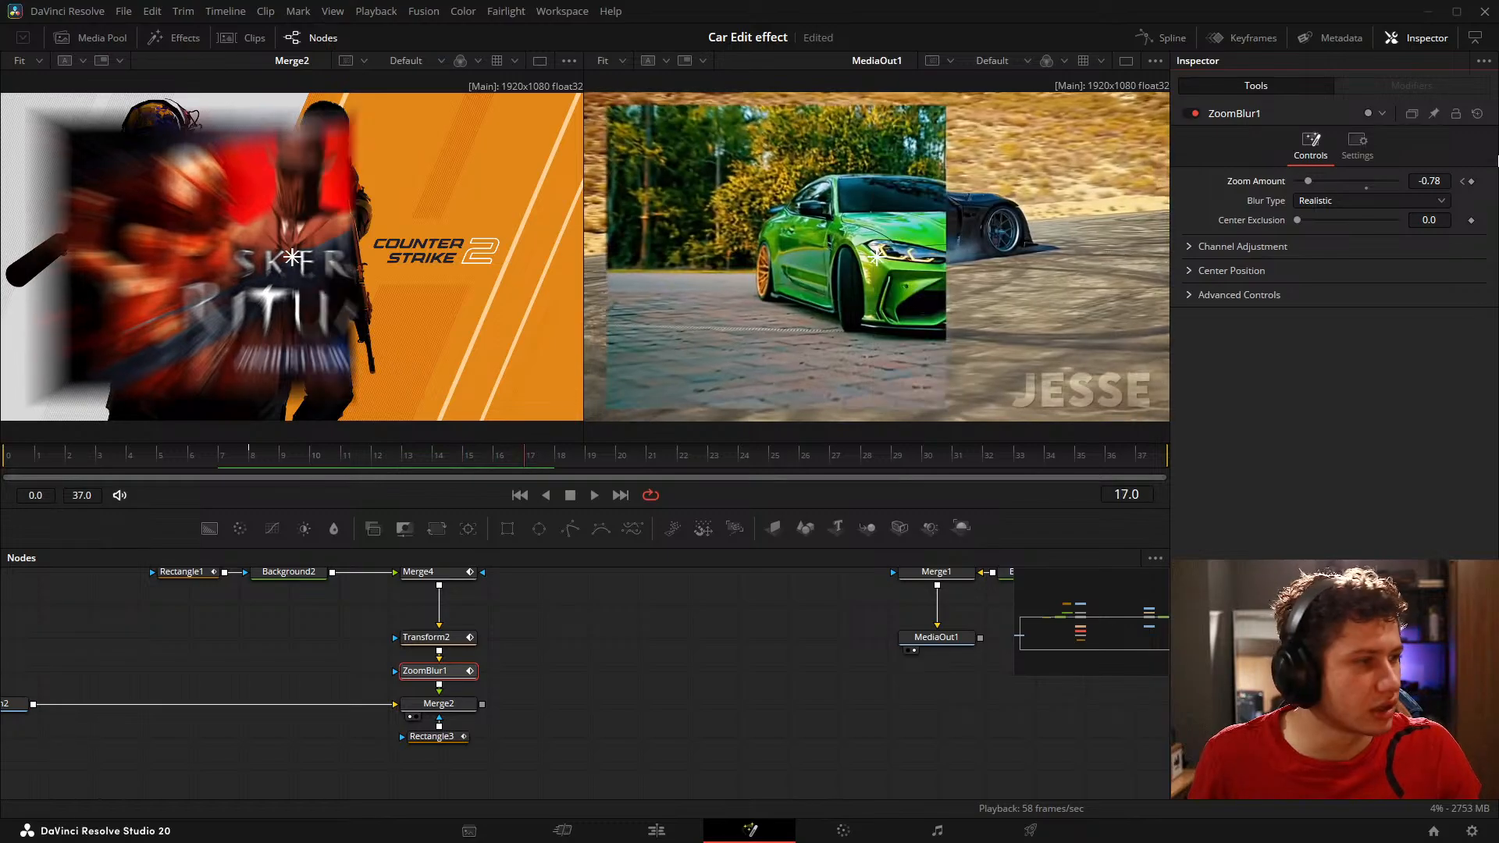
left_click(1358, 186)
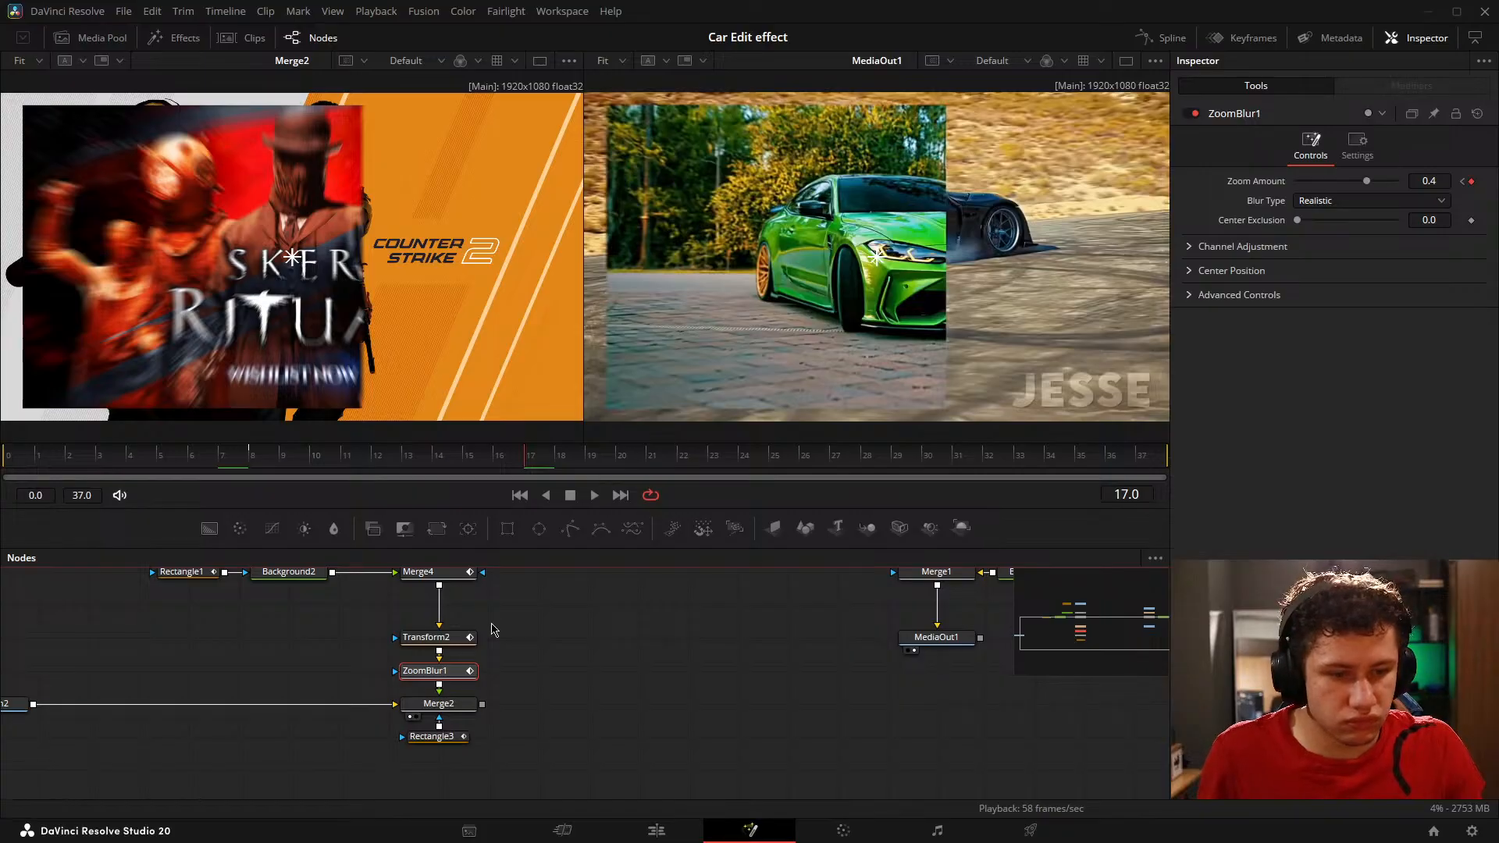
Step: Look through ZoomBlur1's advanced controls and its general settings, including Blend
left_click(1189, 296)
left_click(1189, 296)
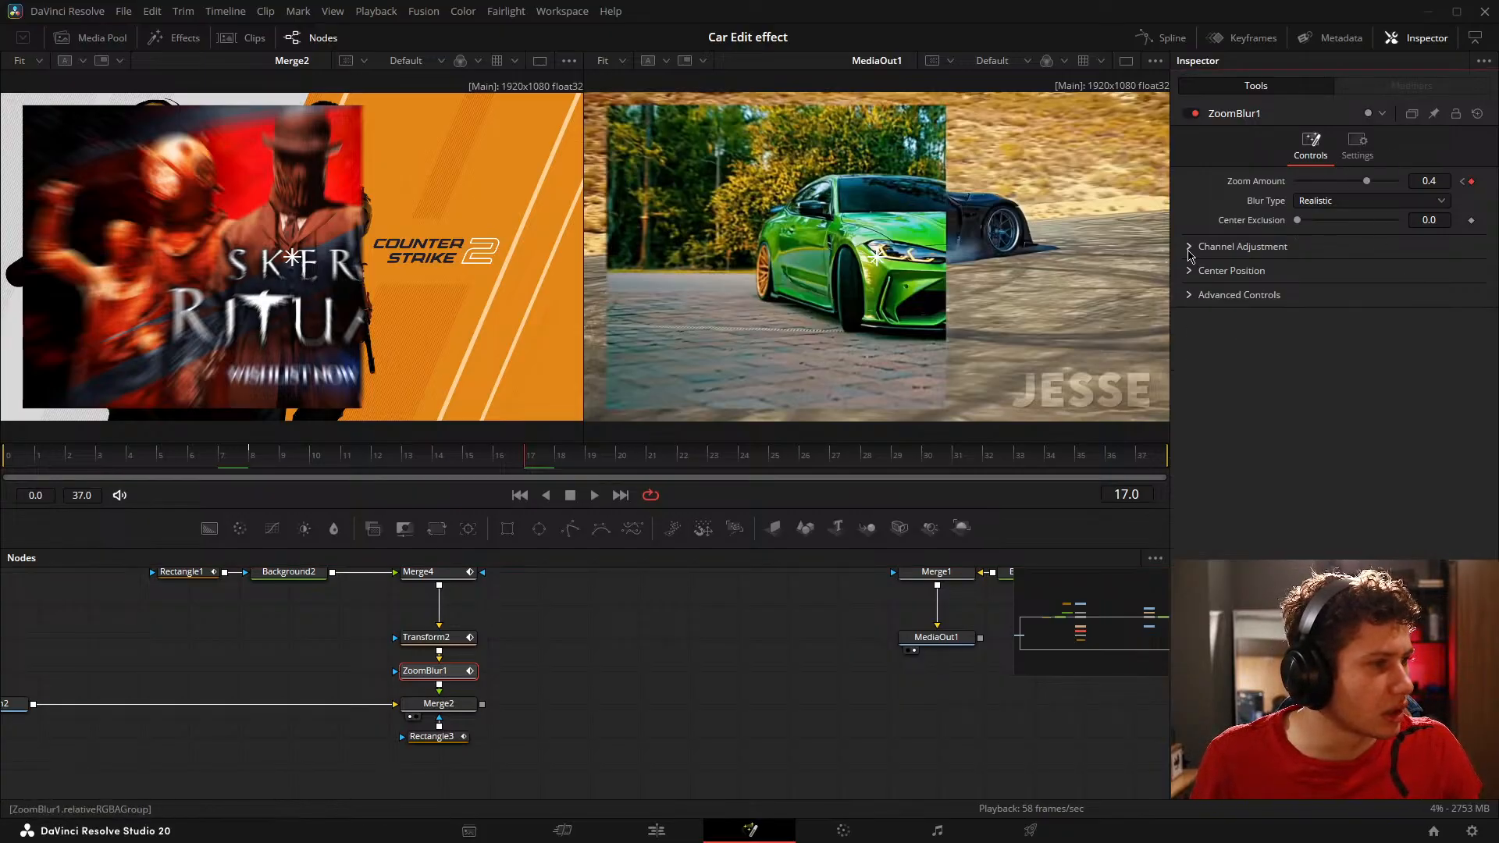
left_click(1357, 146)
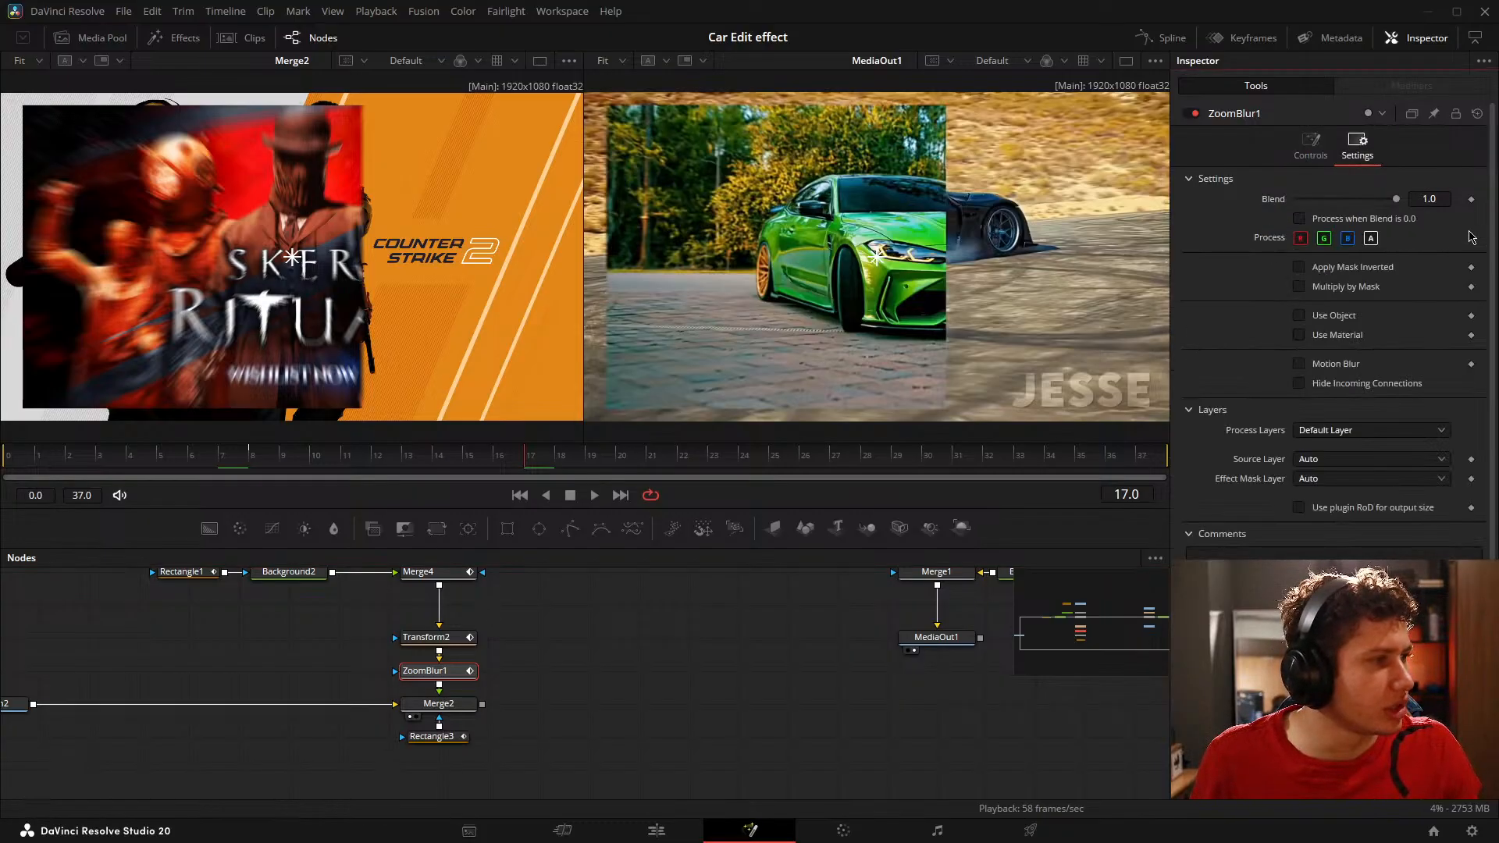
Step: Keyframe ZoomBlur1's Blend from 1.0 at frame 8 to 0.0 at frame 17
left_click(1311, 145)
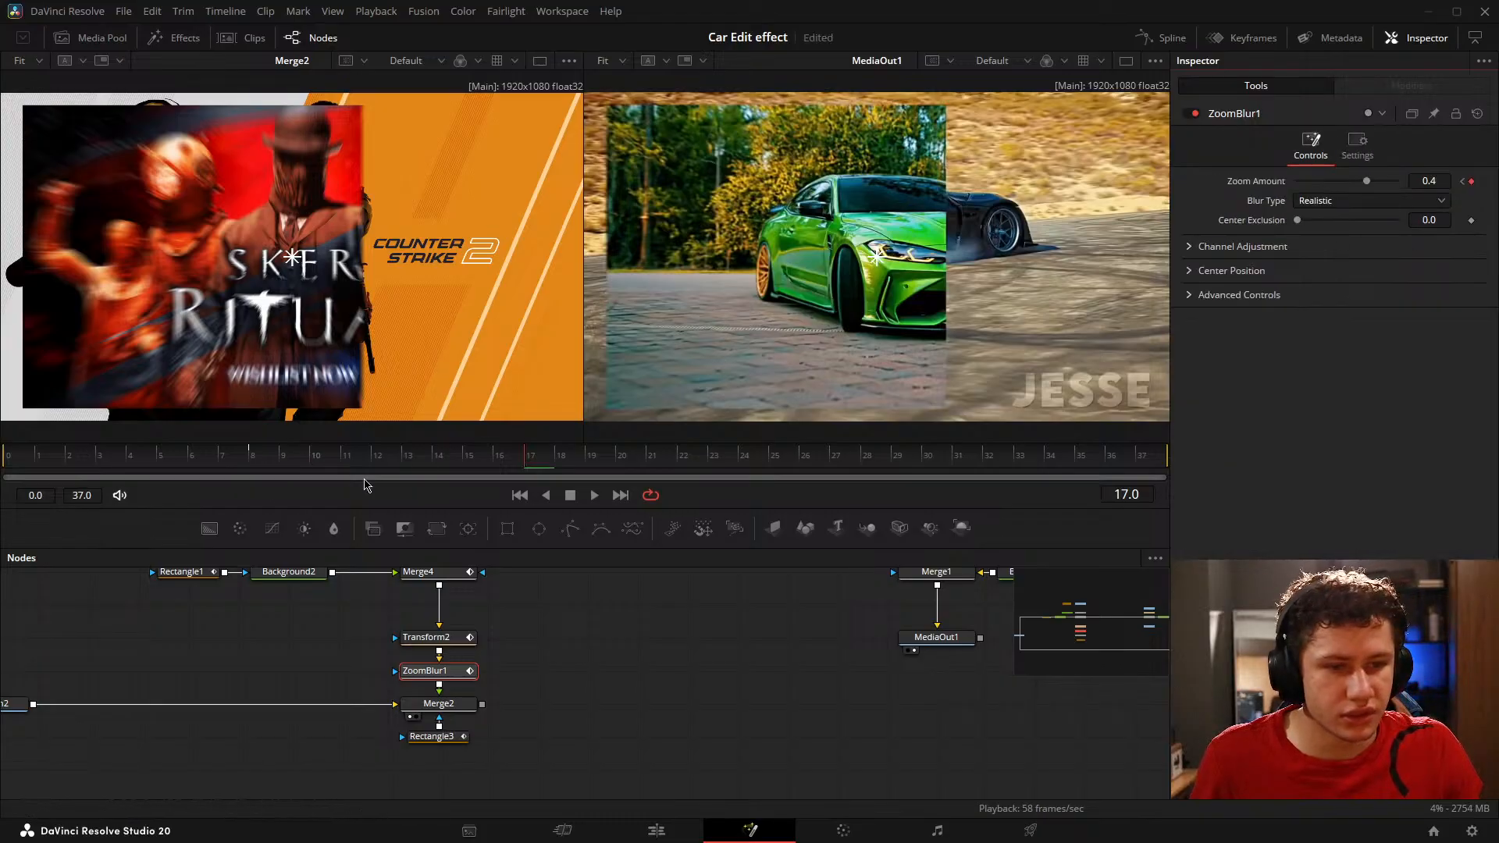
left_click(254, 459)
left_click(1352, 141)
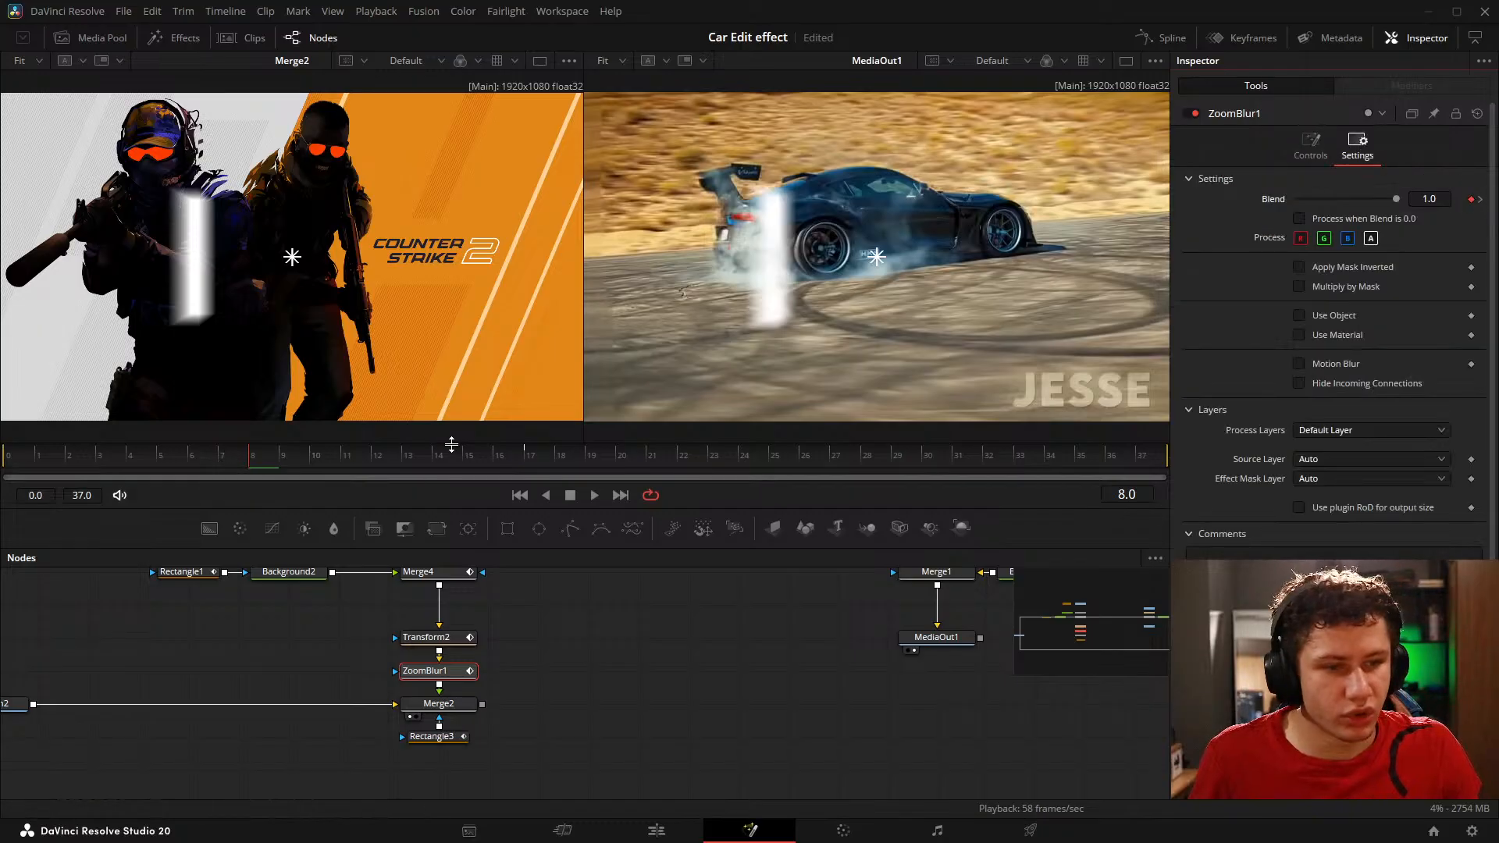
left_click(535, 467)
left_click_drag(1400, 202, 929, 231)
left_click(765, 672)
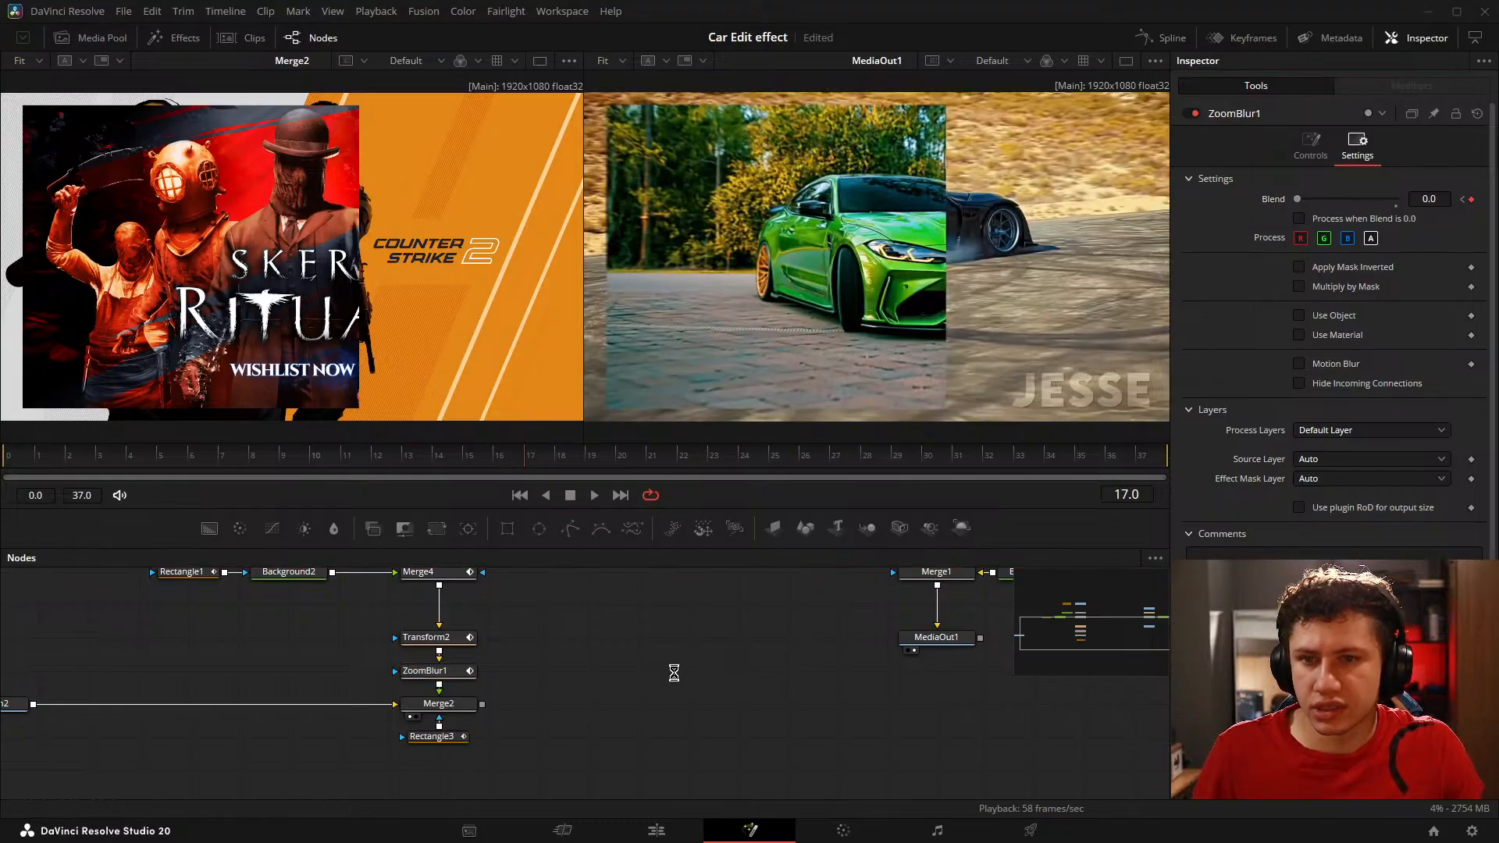
Step: Preview the Blend fade between frames 8 and 12, and remove its animation with Blend back at 1.0
left_click(251, 466)
left_click_drag(257, 477, 391, 474)
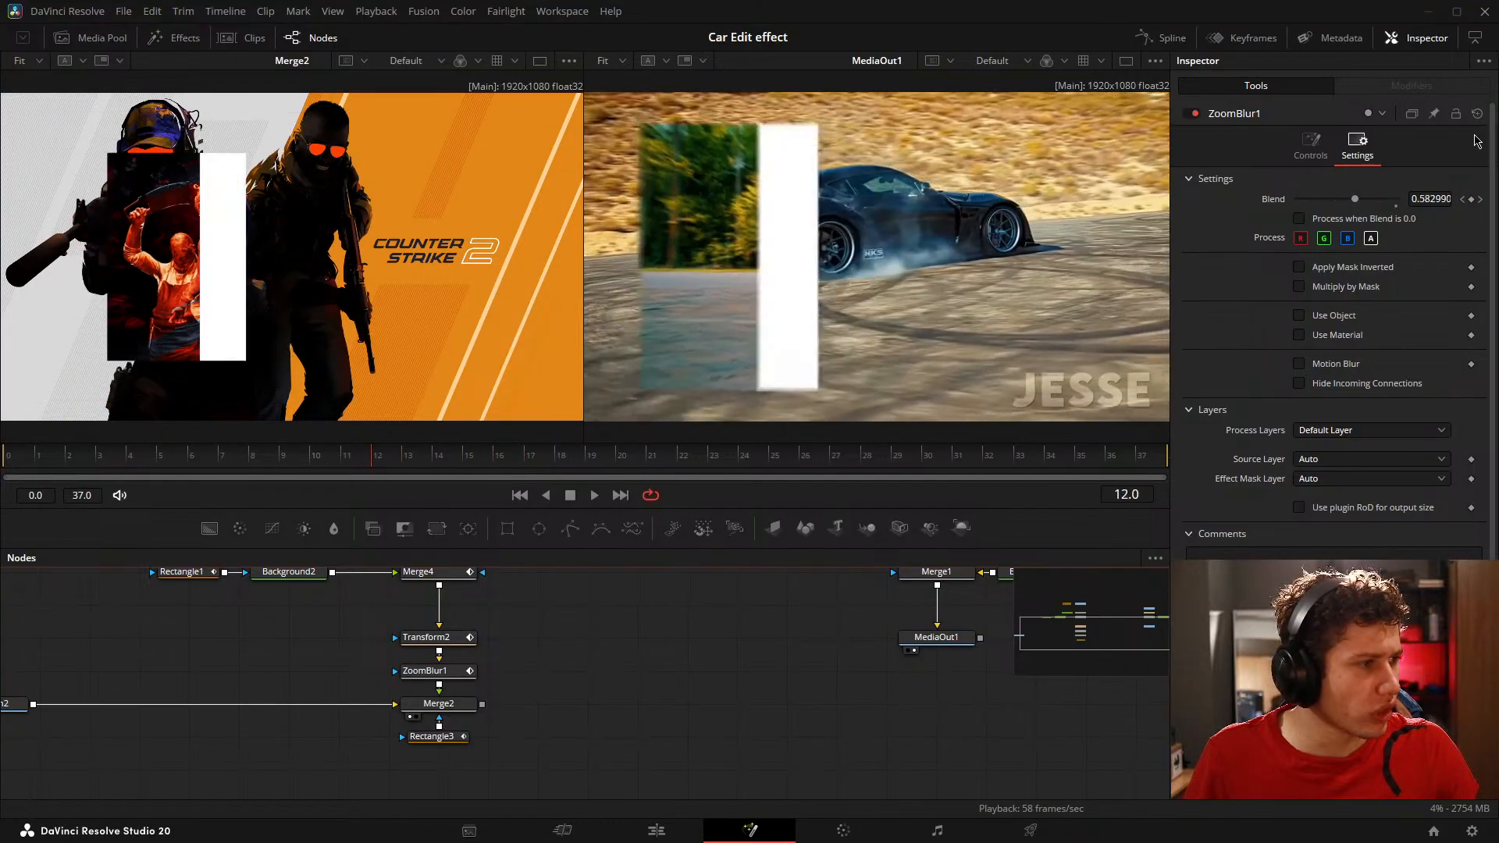
left_click_drag(1357, 201, 1489, 208)
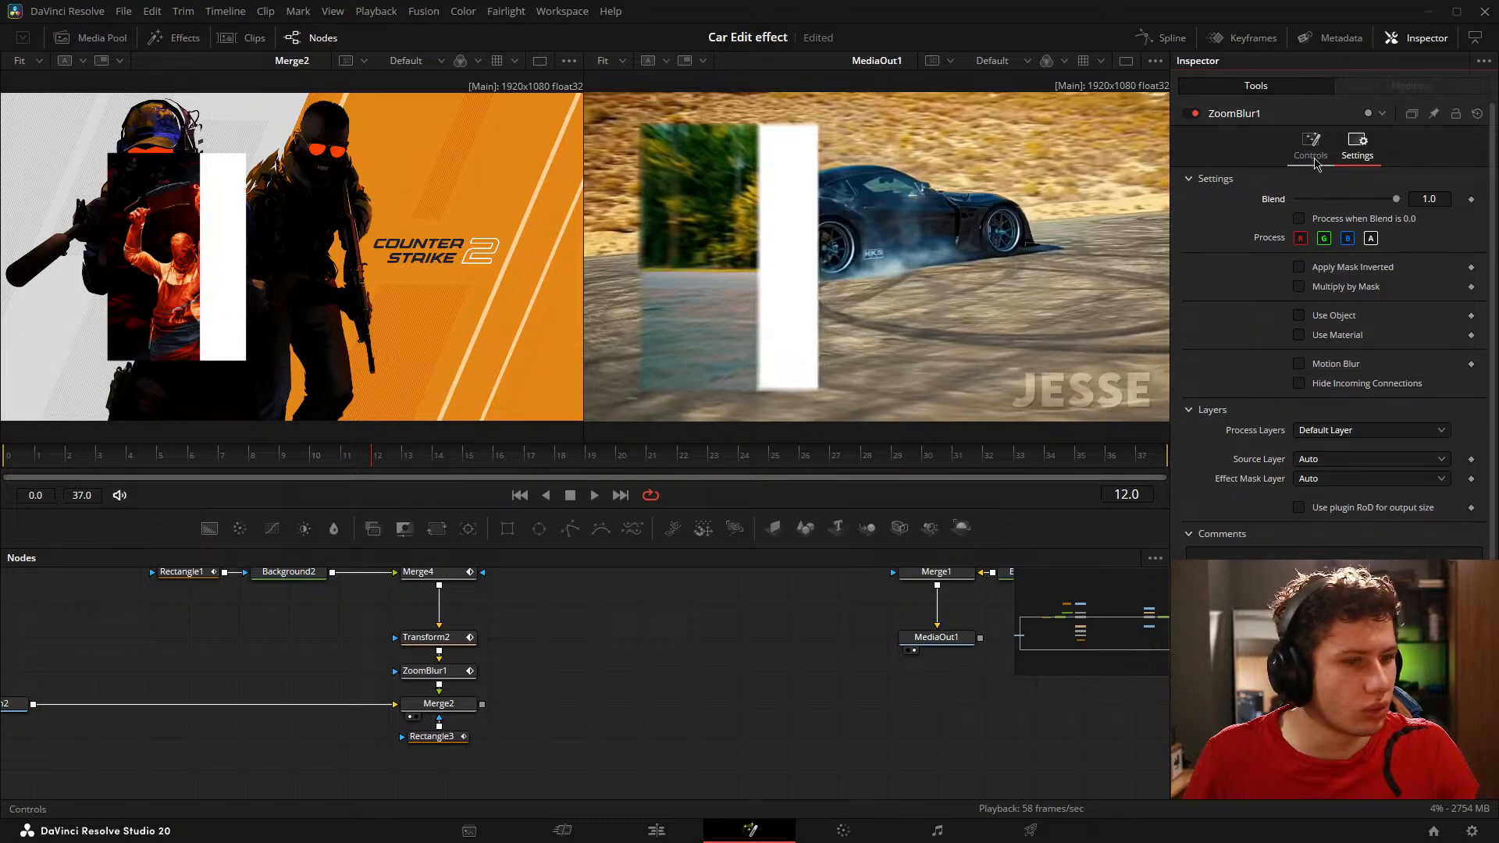
Step: Set ZoomBlur1's Zoom Amount keyframe at frame 17 to 0
left_click_drag(390, 457, 561, 458)
left_click(1311, 145)
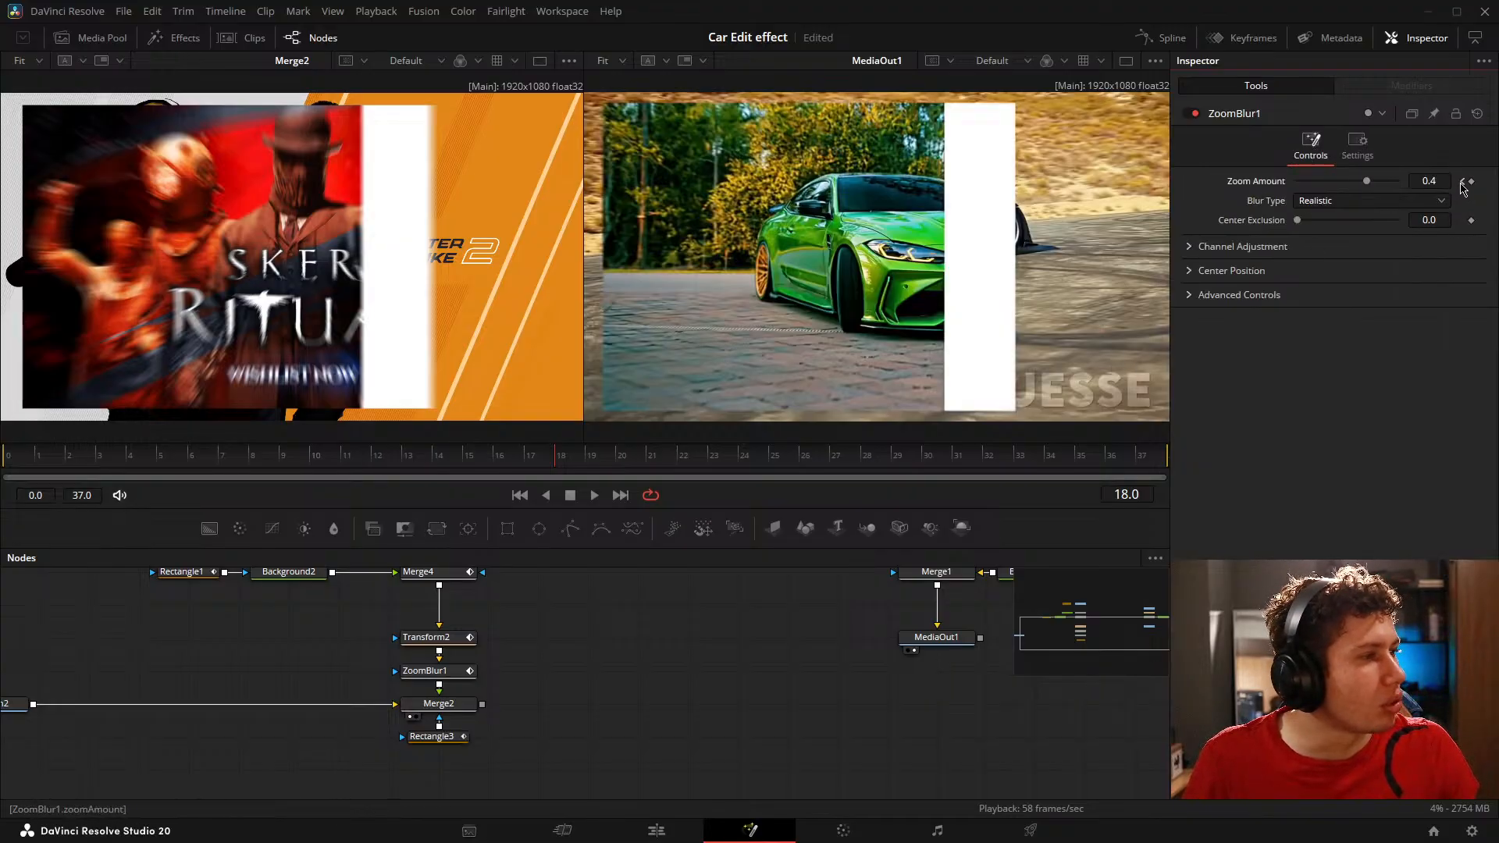
left_click(1463, 183)
type("0")
key("Tab")
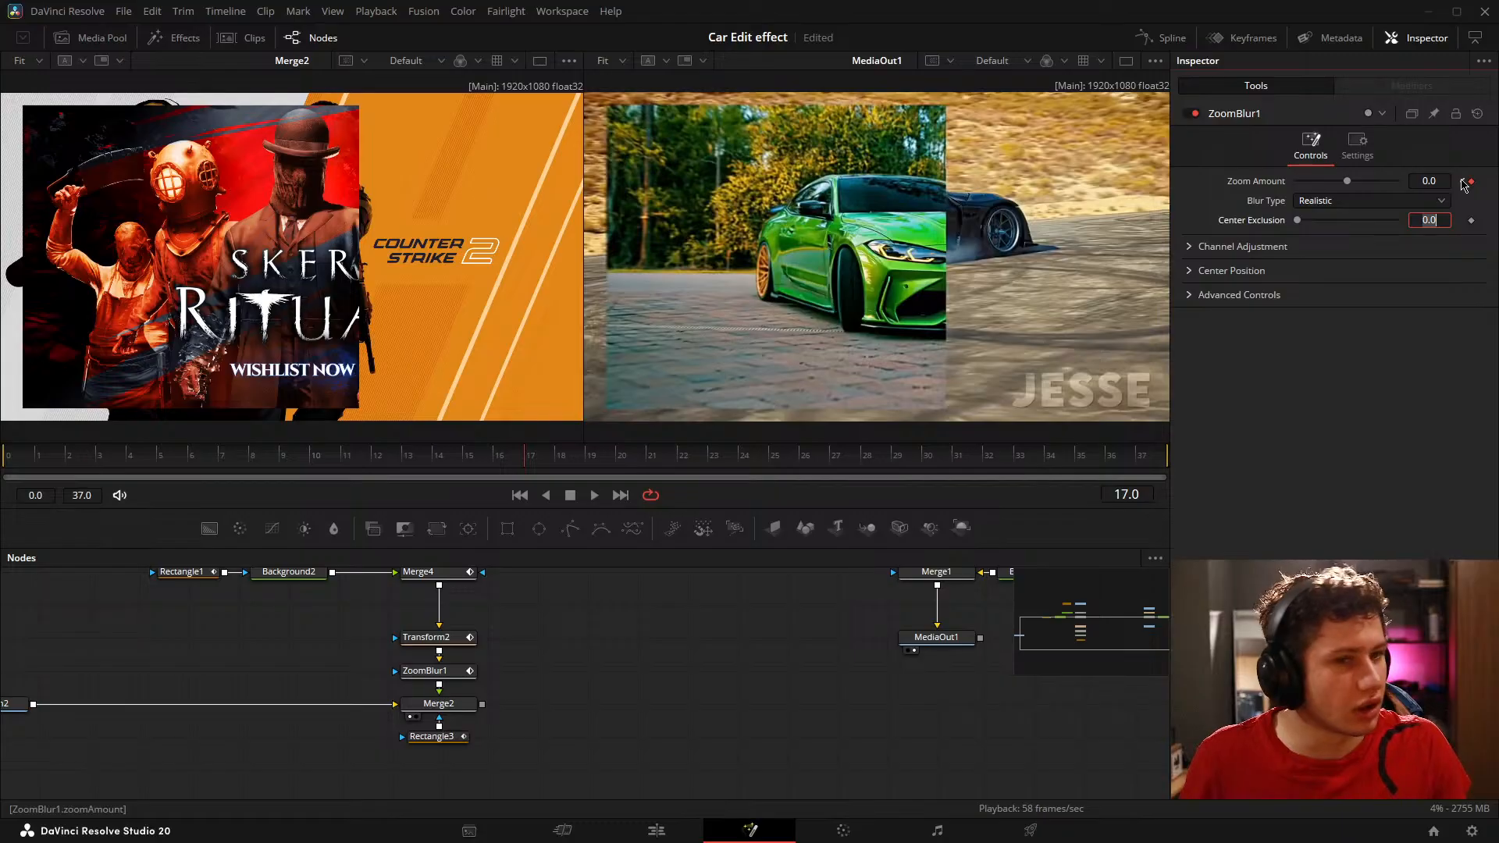
Step: Scrub and play back the composition to check how the zoom blur clears during the reveal
left_click_drag(284, 458, 580, 449)
key("space")
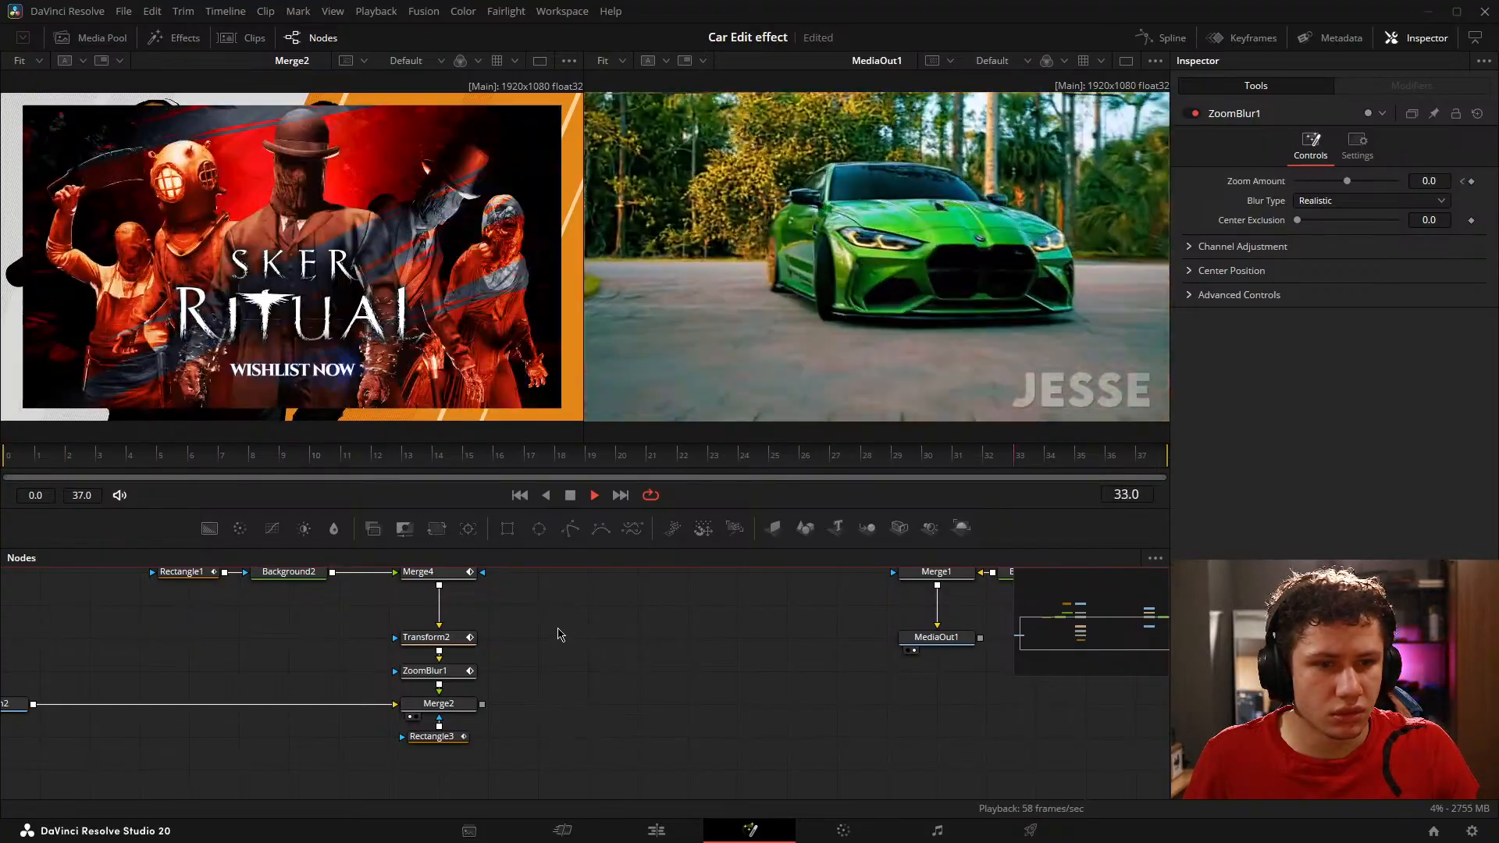
key("space")
left_click_drag(598, 697, 676, 678)
left_click_drag(257, 463, 130, 481)
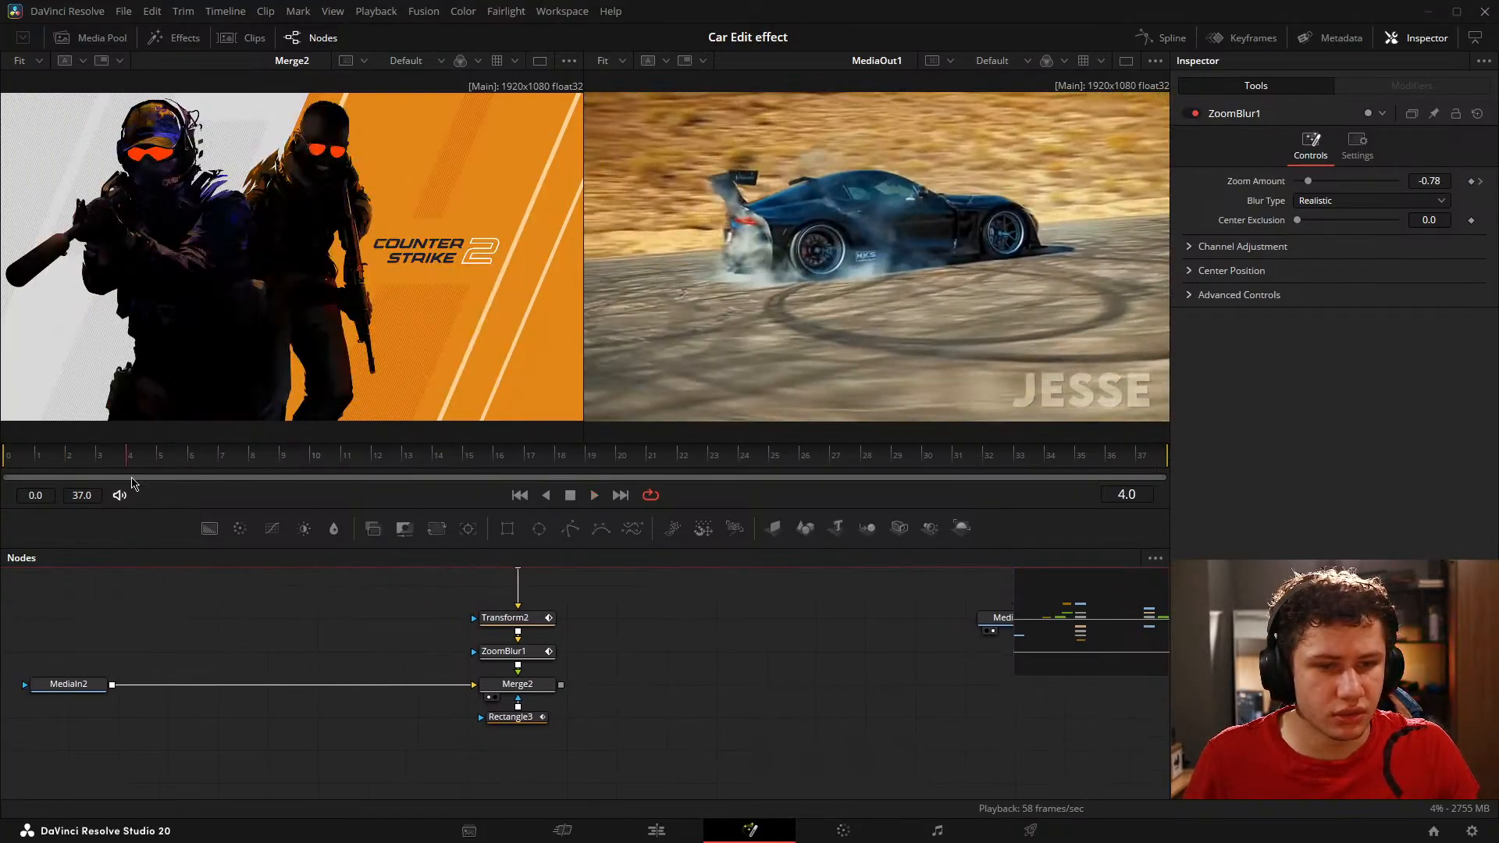
key("space")
key("space")
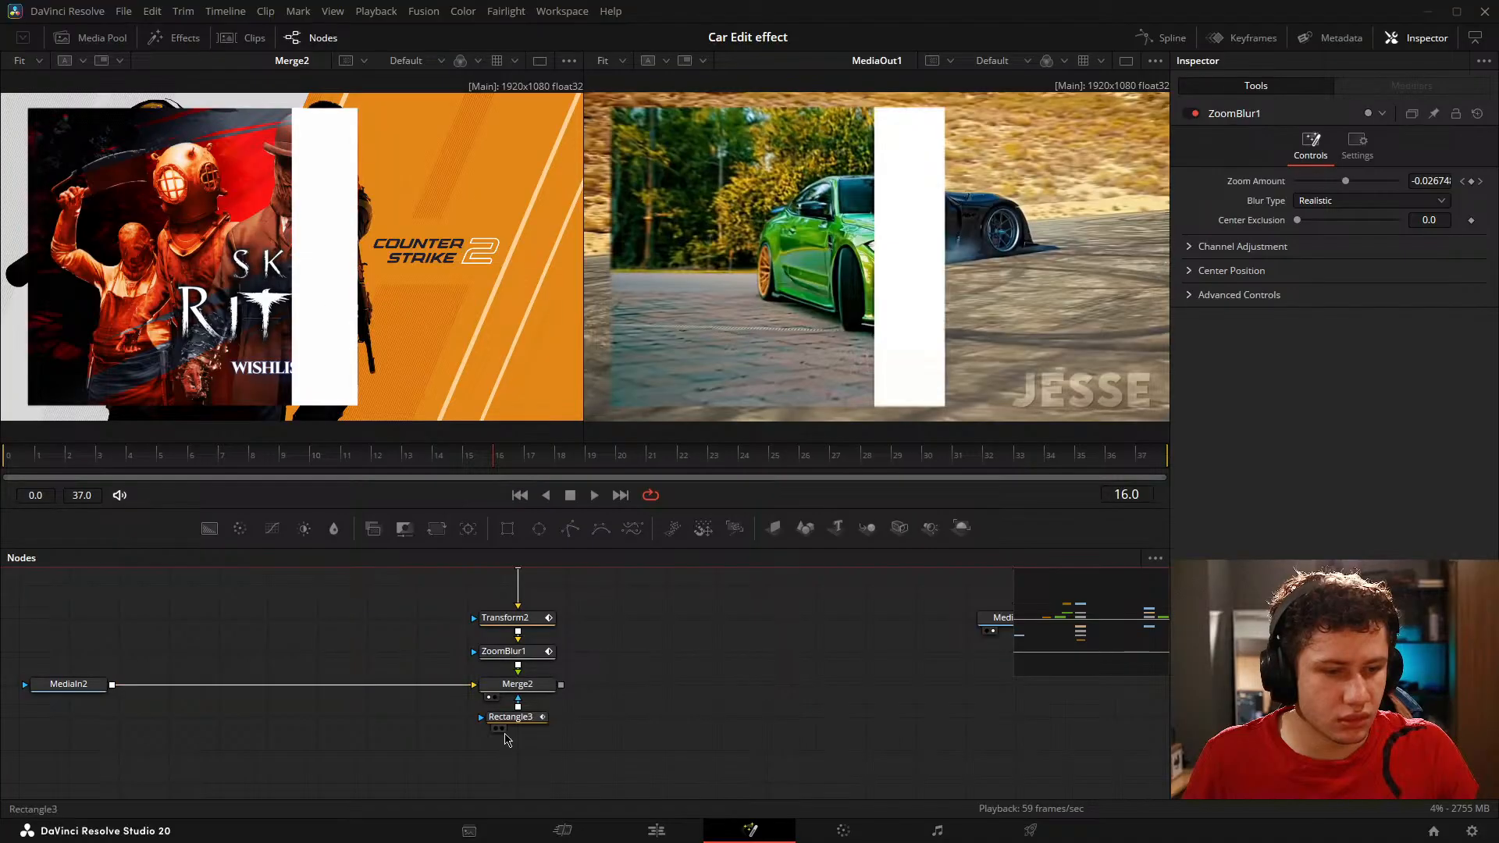
Step: Reset Transform2's Size to the default 1.0 at frame 17 and check the scaling on the preceding frames
left_click(534, 717)
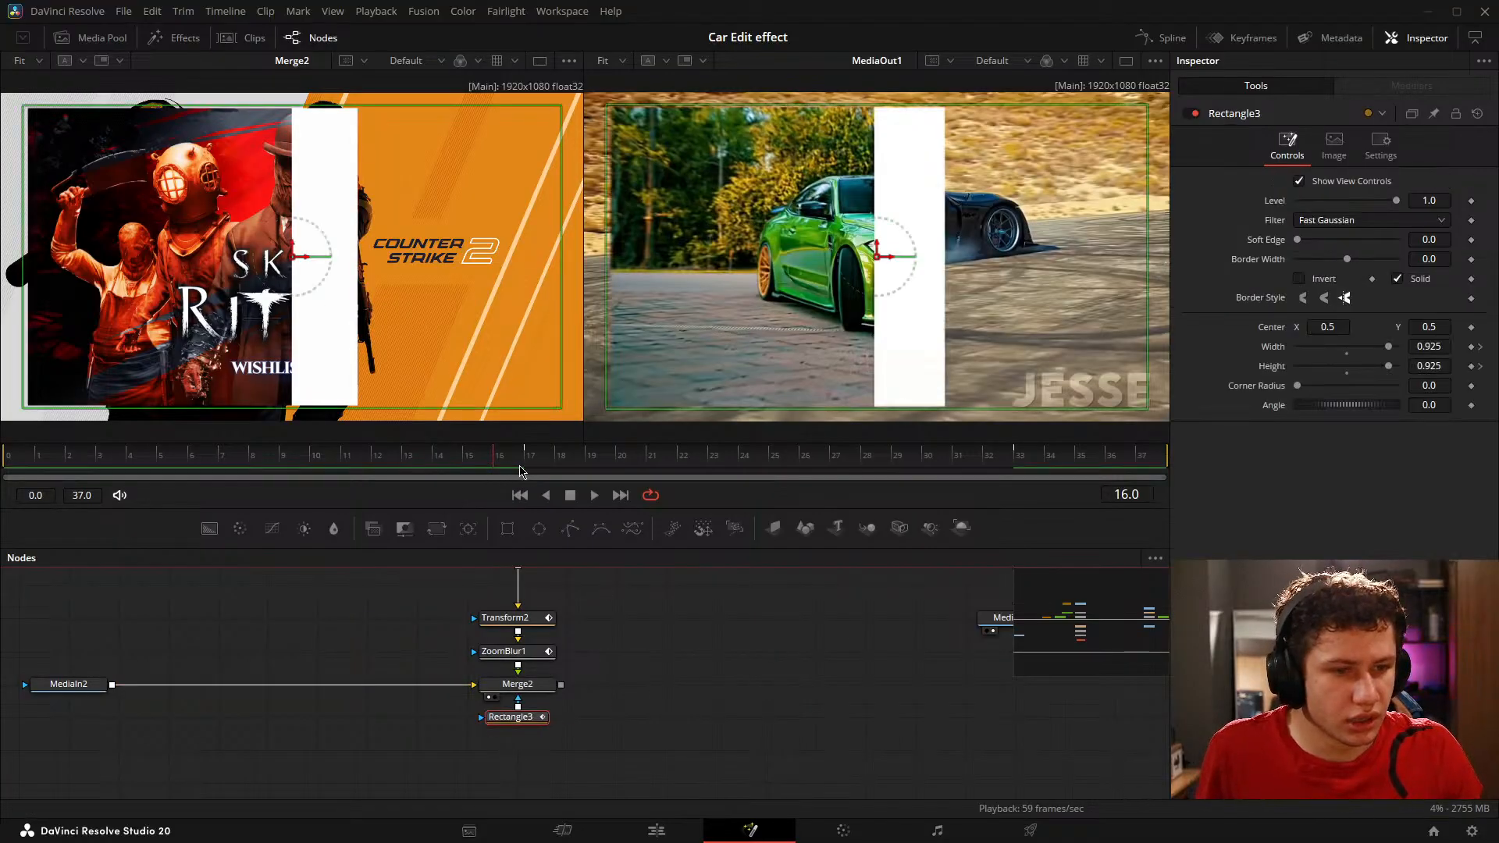
mouse_move(520, 471)
left_mouse_down()
mouse_move(947, 466)
mouse_move(537, 464)
left_mouse_up()
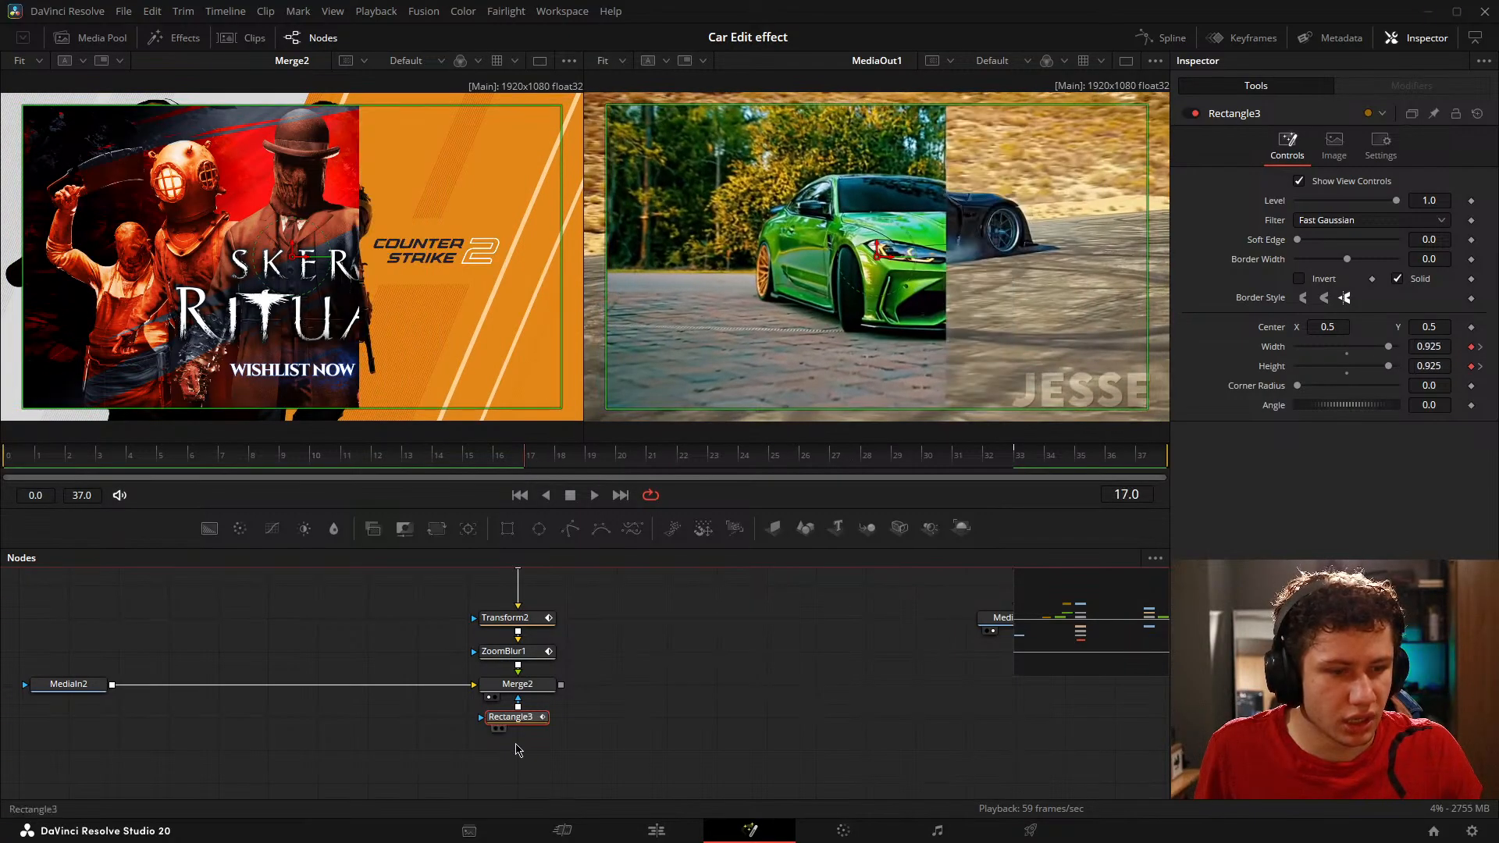
left_click(533, 619)
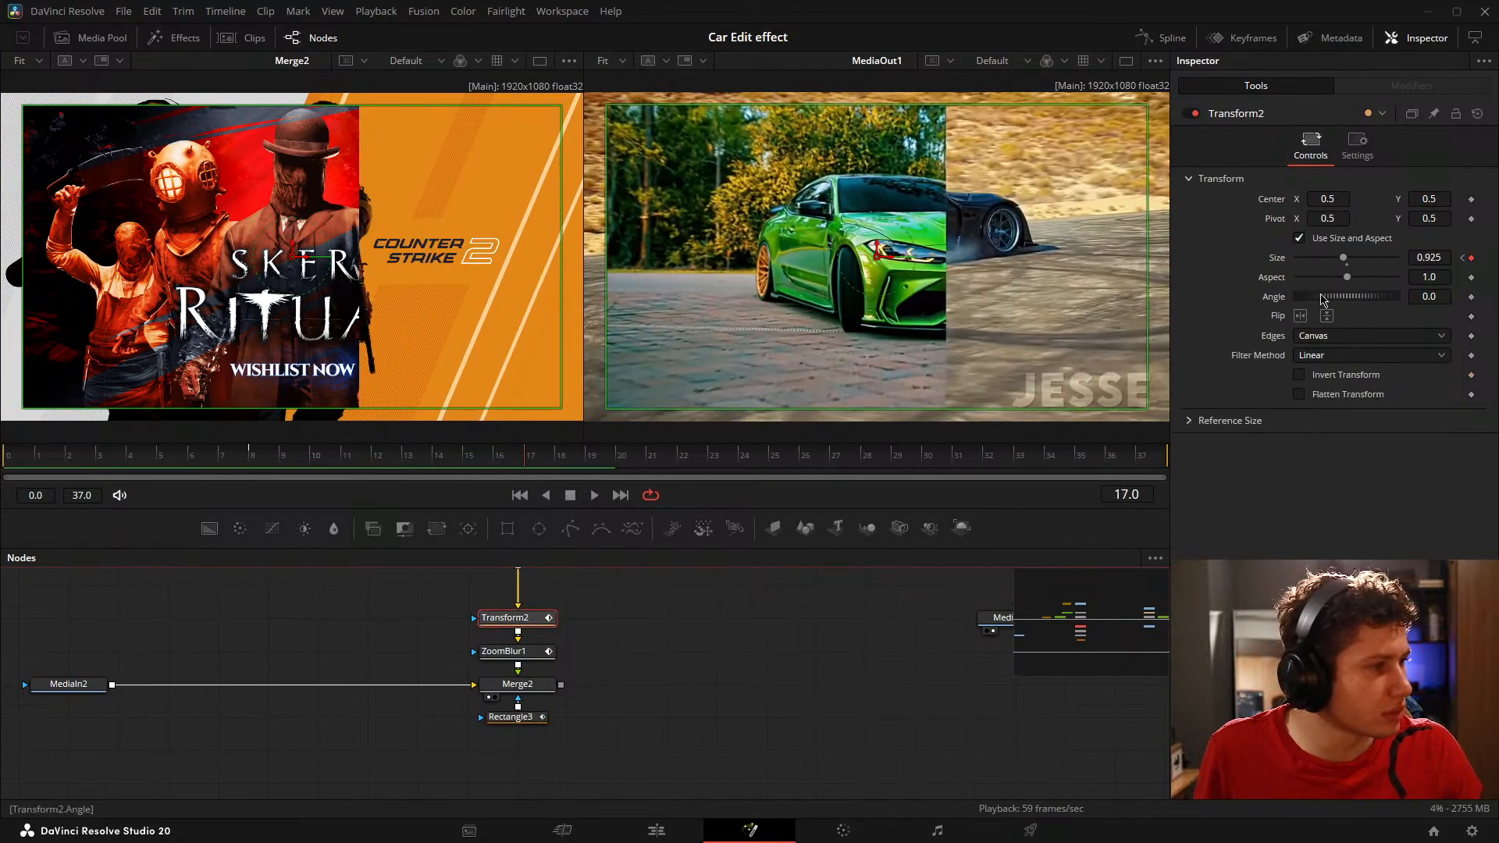
double_click(1344, 259)
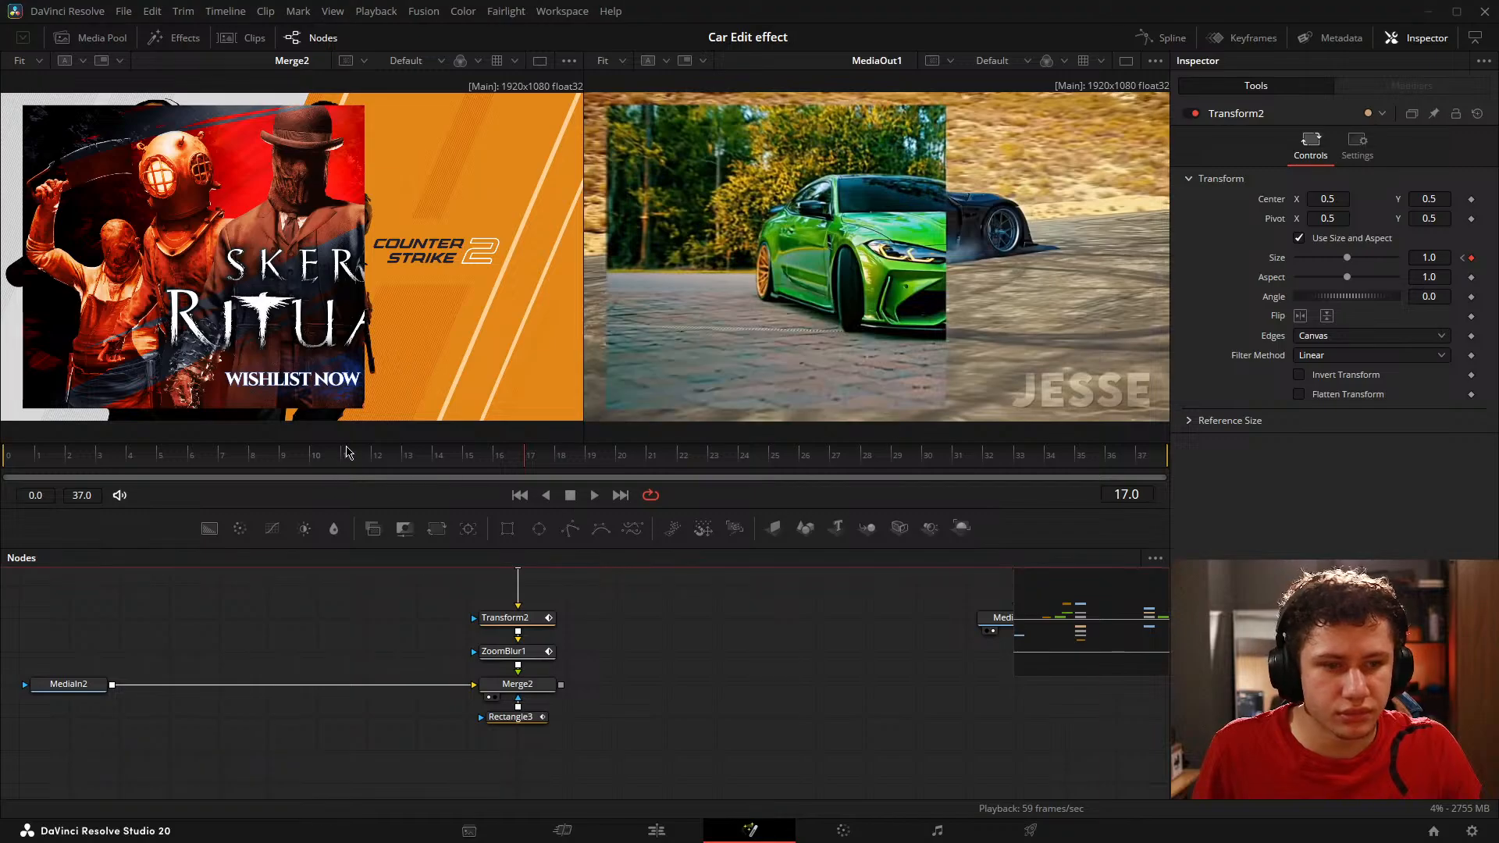
left_click_drag(348, 451, 435, 471)
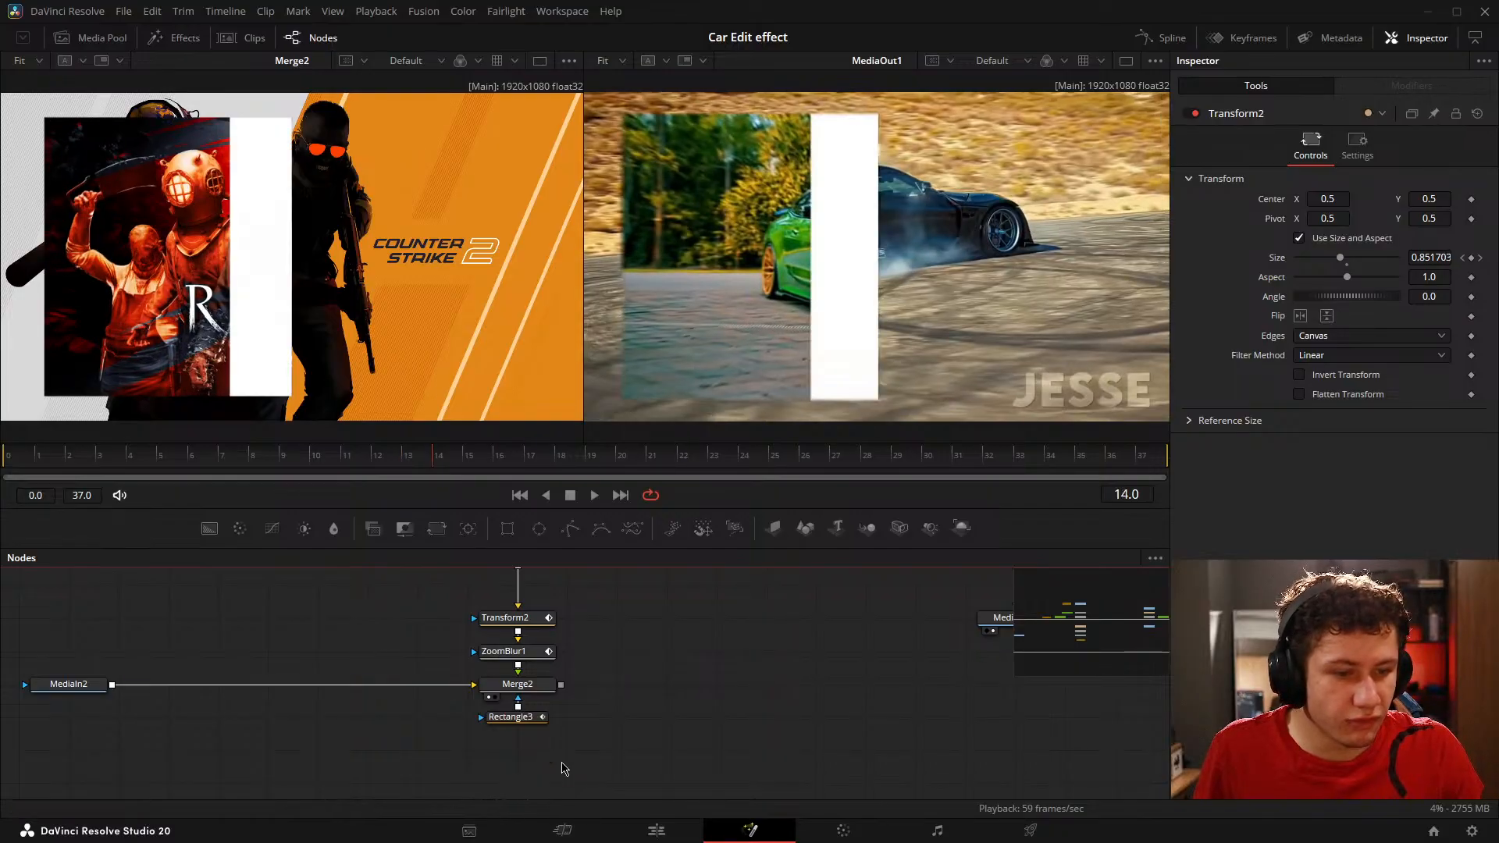
Step: Add Rectangle3 Width and Height keyframes at frame 14, remove the ones at frame 17, and scrub through the mask's growth
left_click(512, 717)
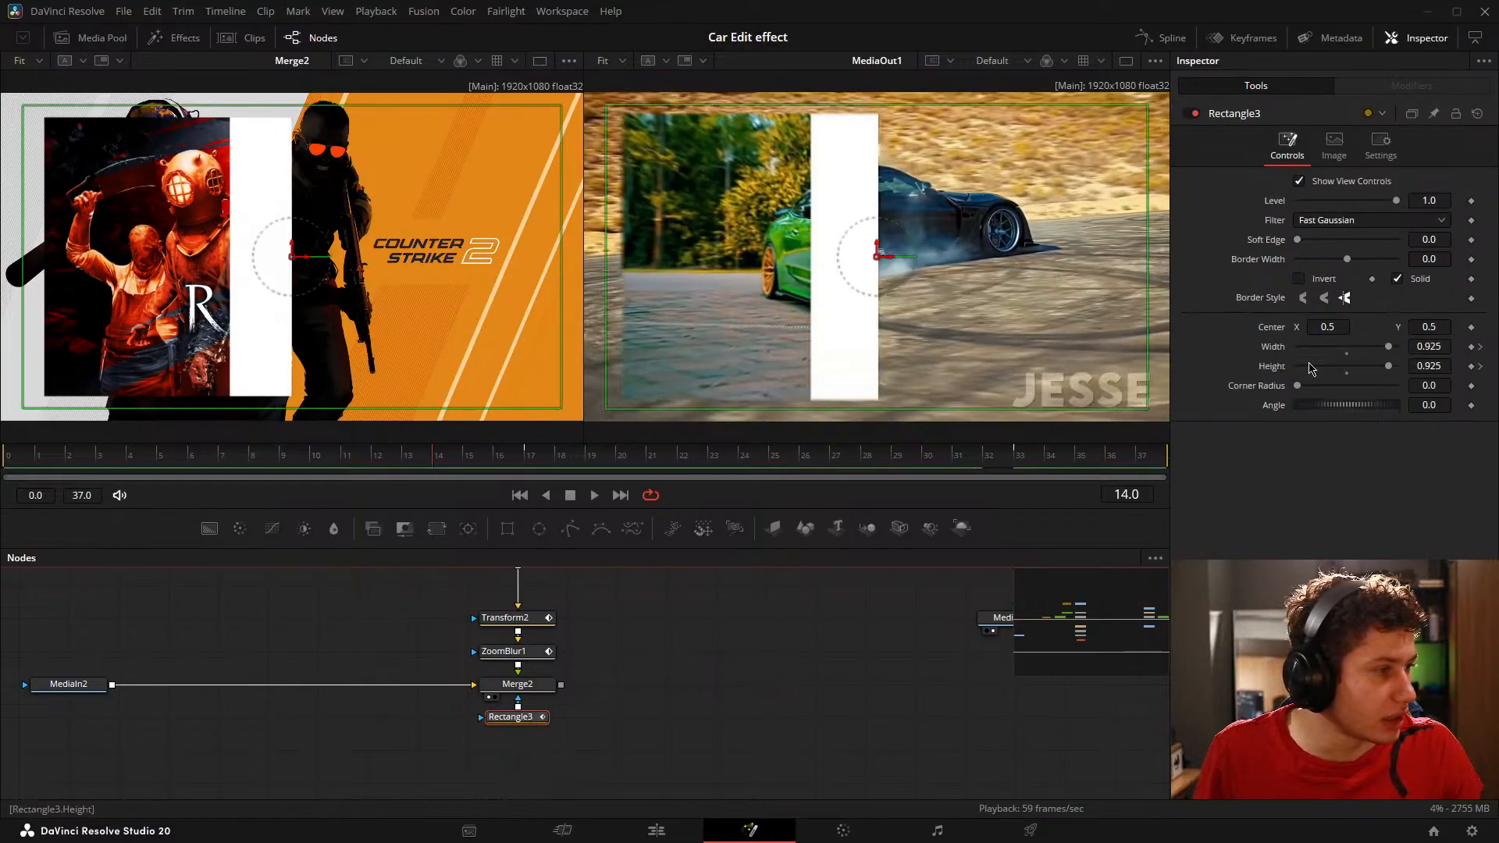
left_click(1472, 347)
left_click(1471, 366)
left_click(1480, 347)
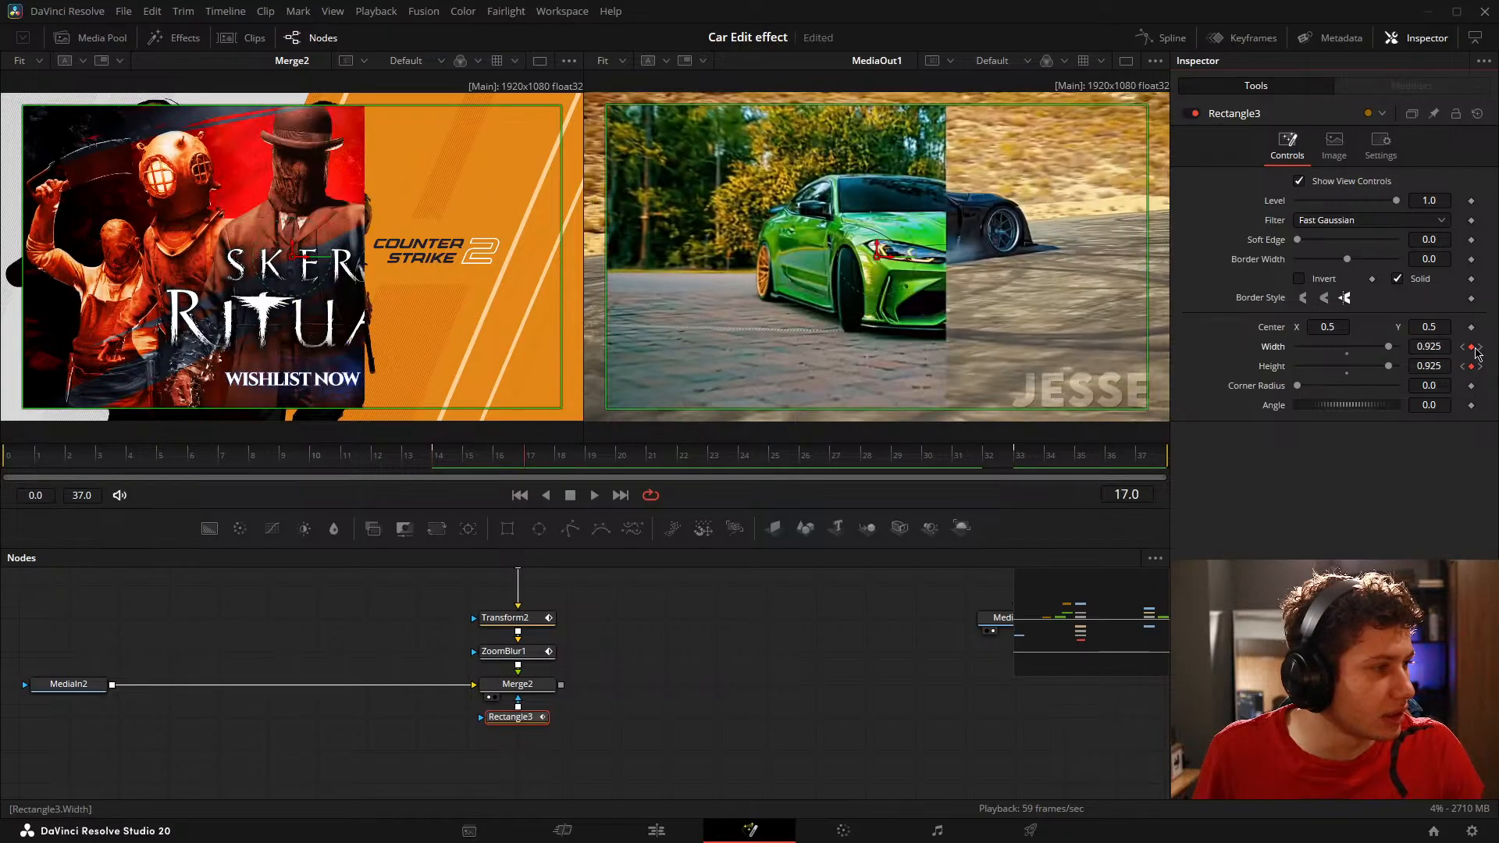
left_click(1472, 368)
left_click(686, 733)
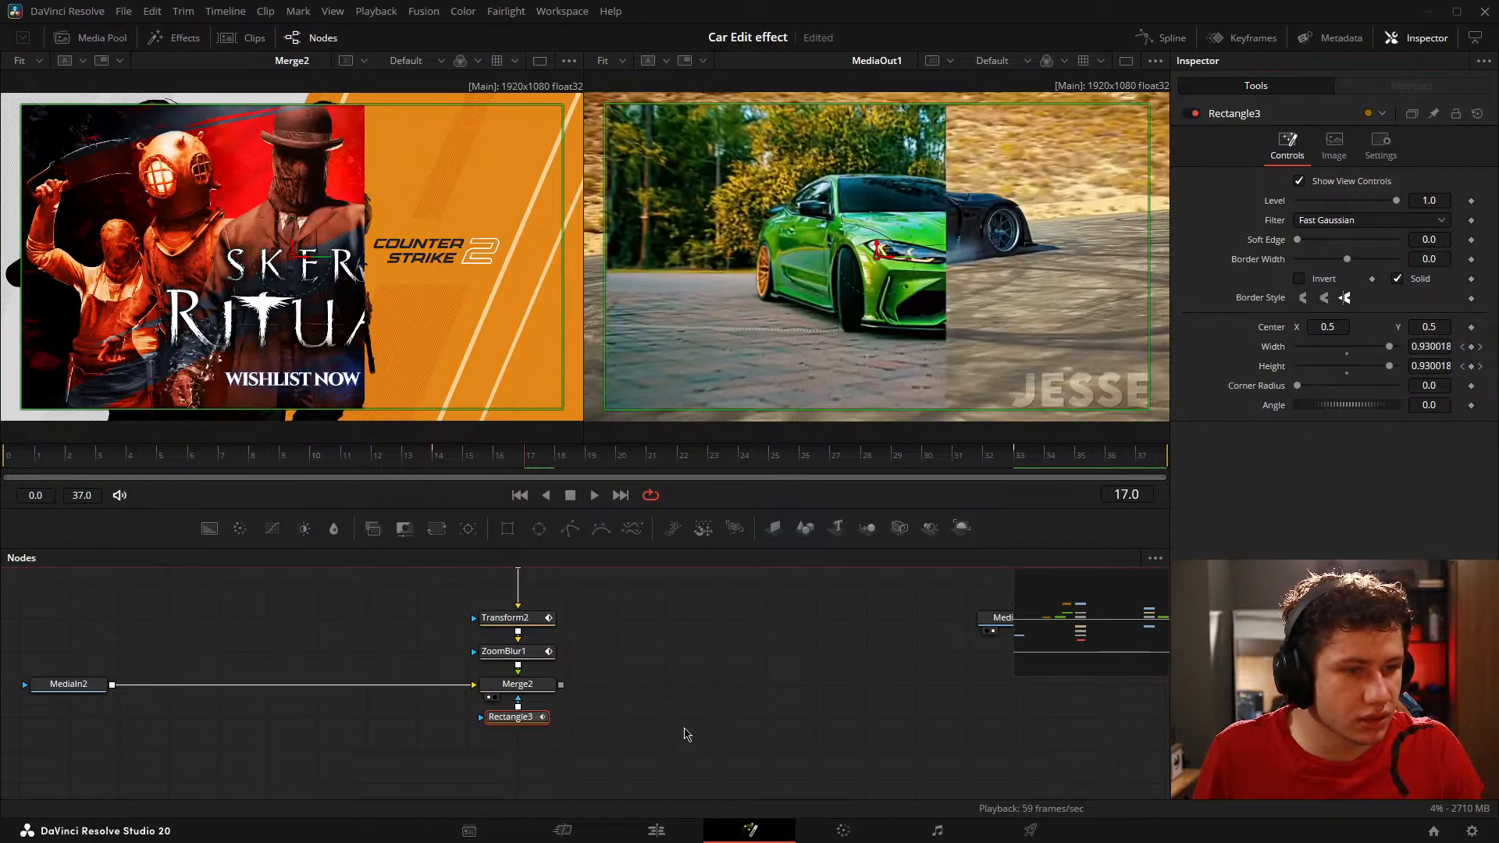
left_click_drag(548, 452, 679, 458)
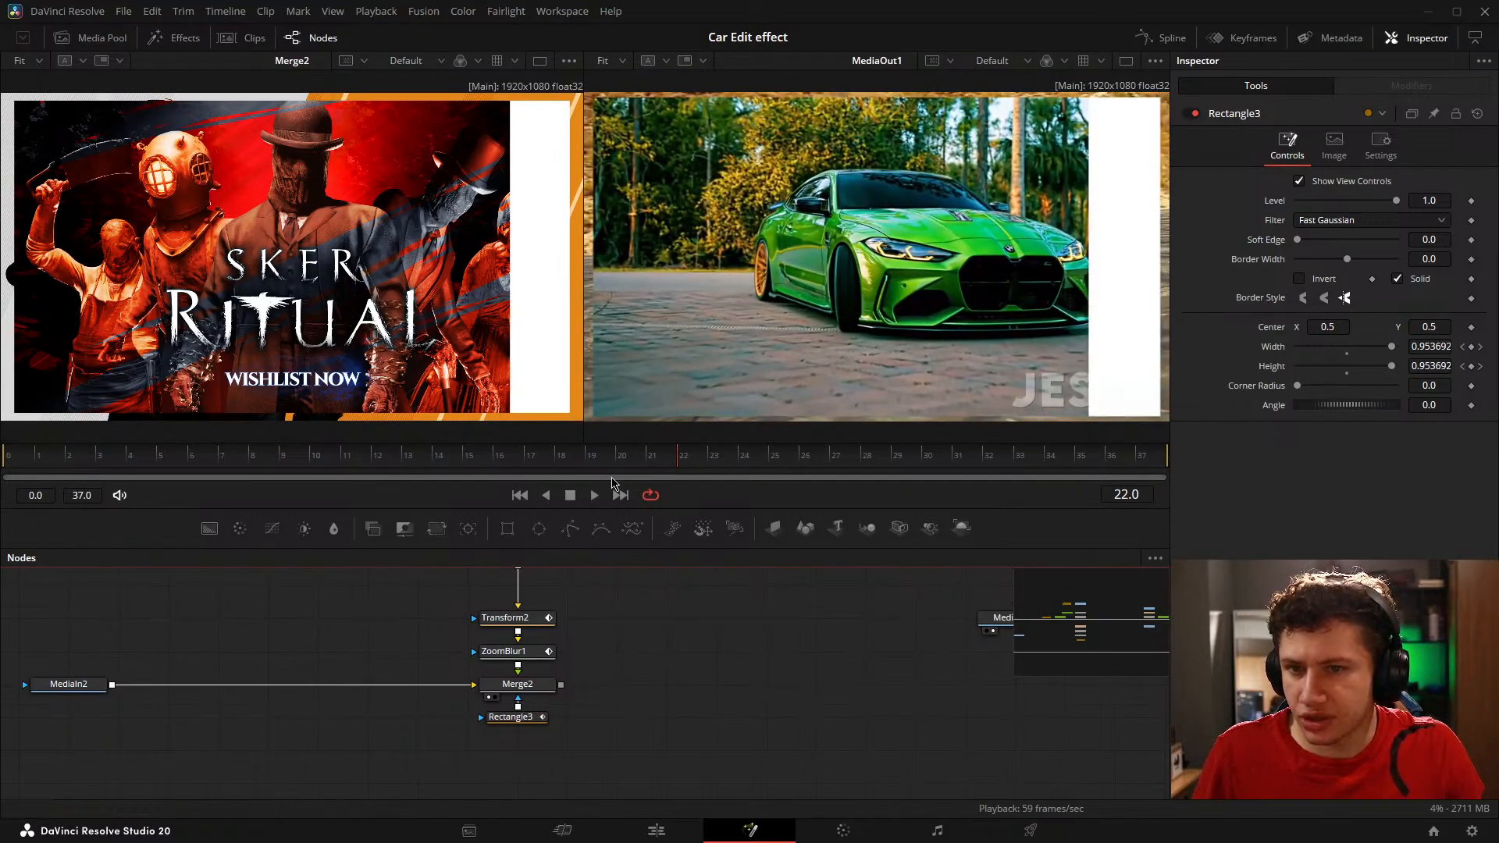
Step: Show Rectangle3's Width and Height curves in the Spline editor, enlarge the editor and fit the curves to view
left_click(534, 724)
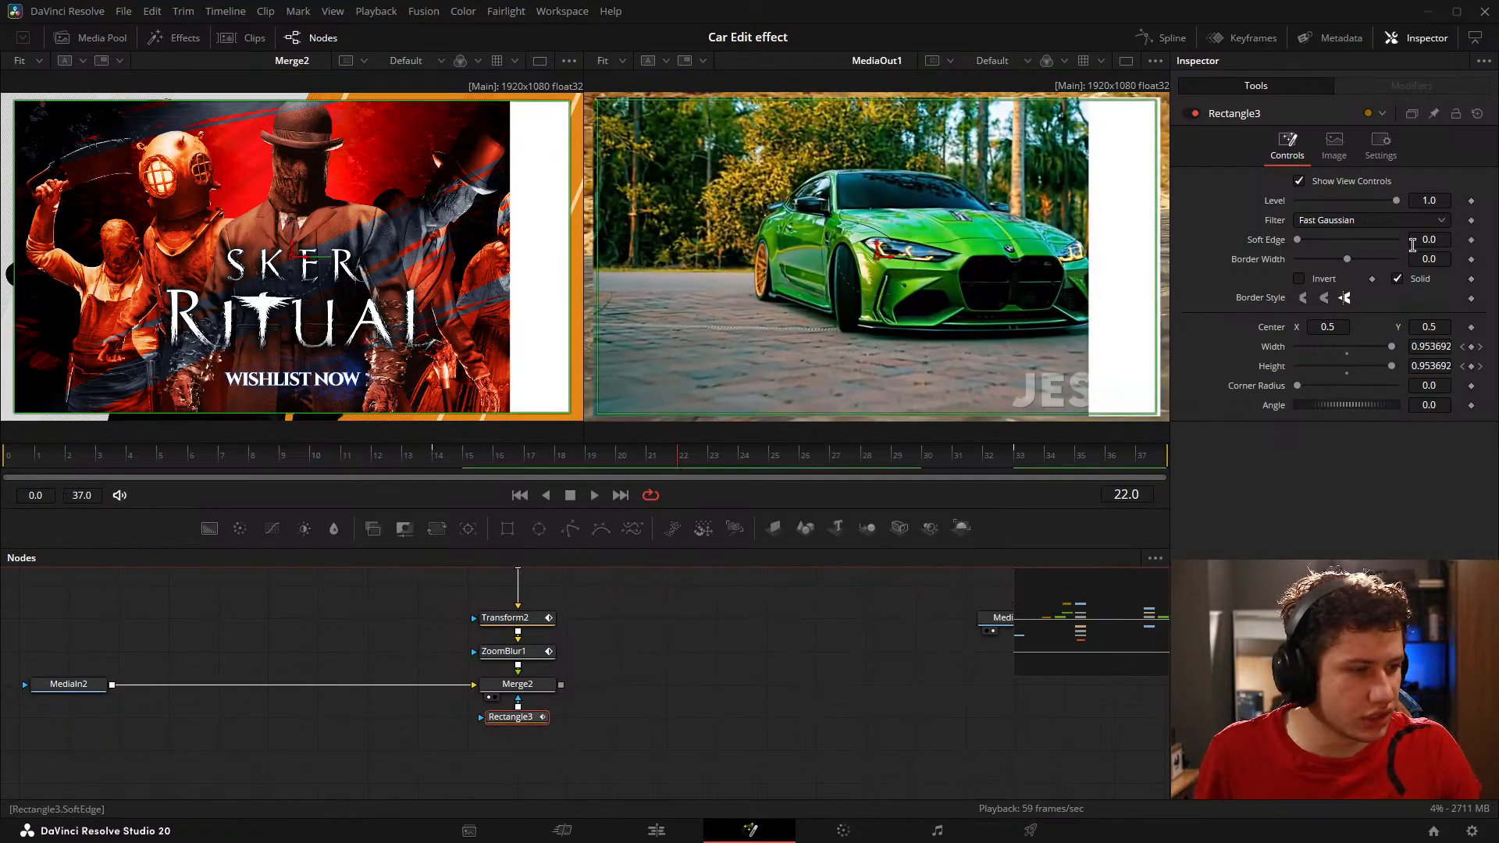
left_click(1163, 37)
left_click(610, 599)
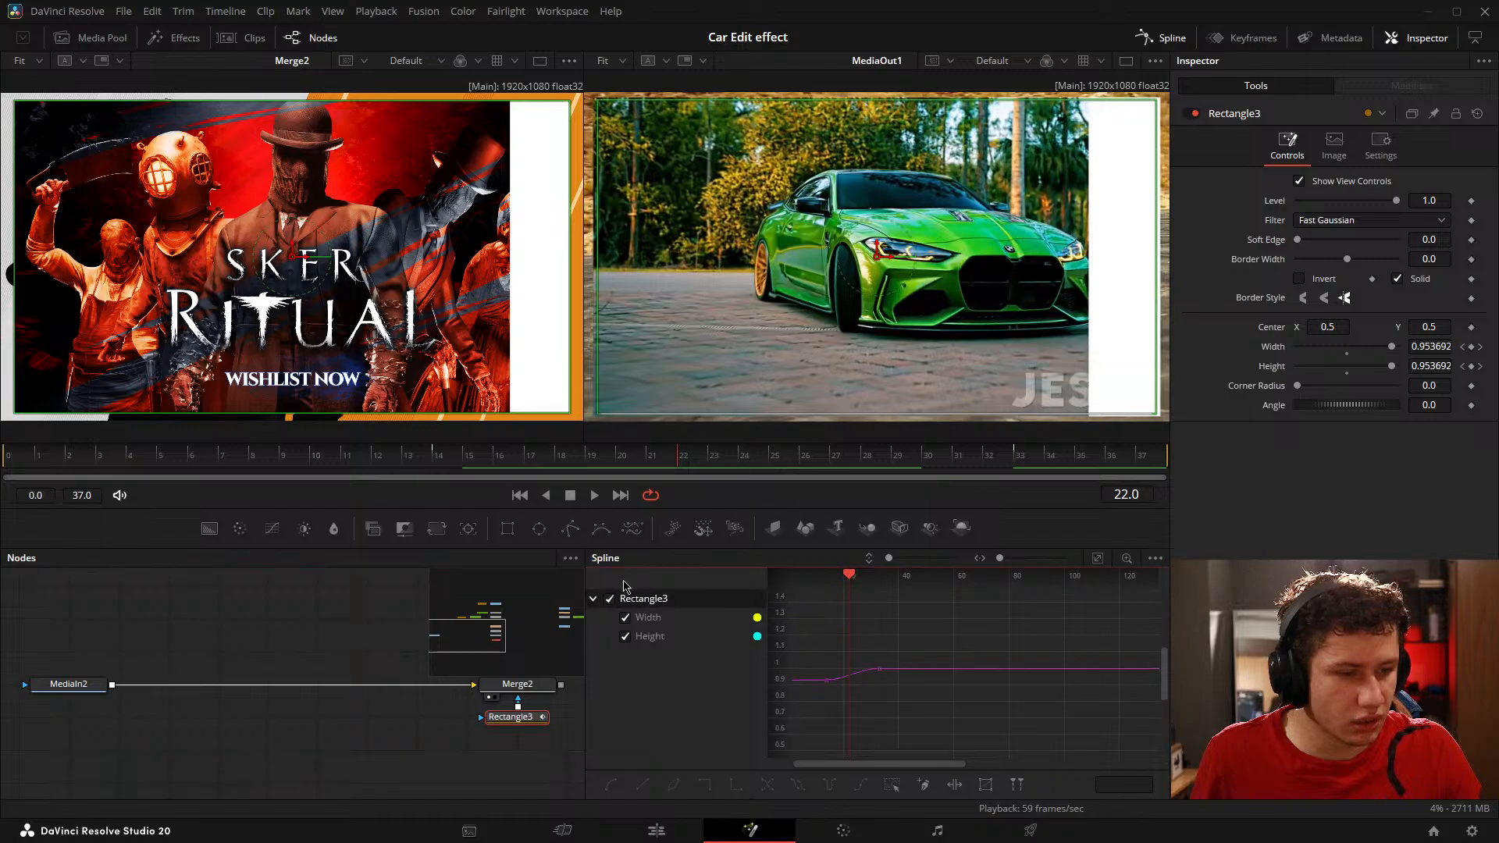
left_click_drag(746, 549, 1125, 388)
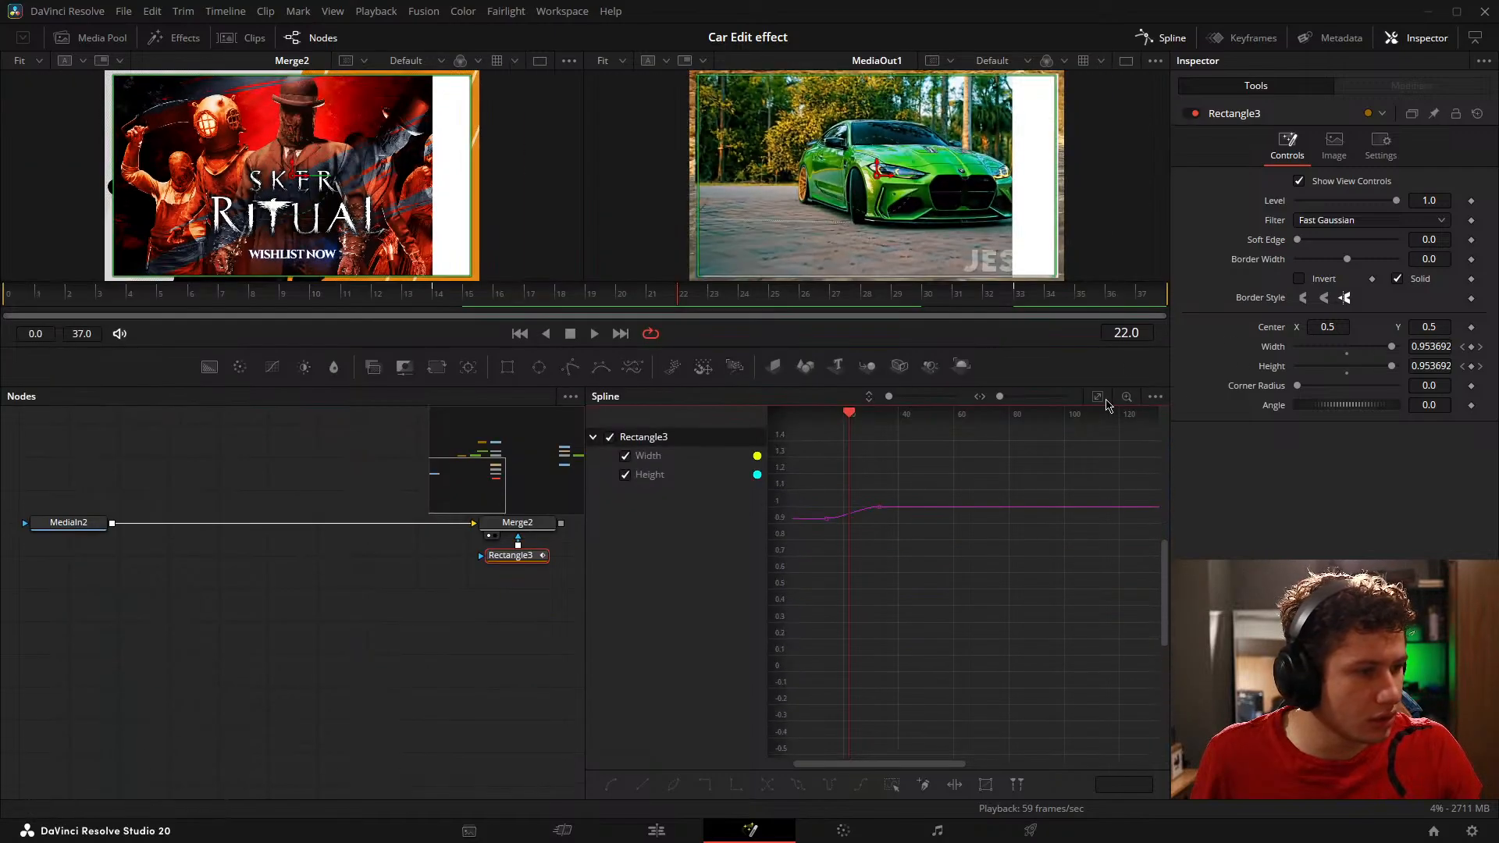
left_click(1098, 398)
scroll(1073, 639, "down", 2)
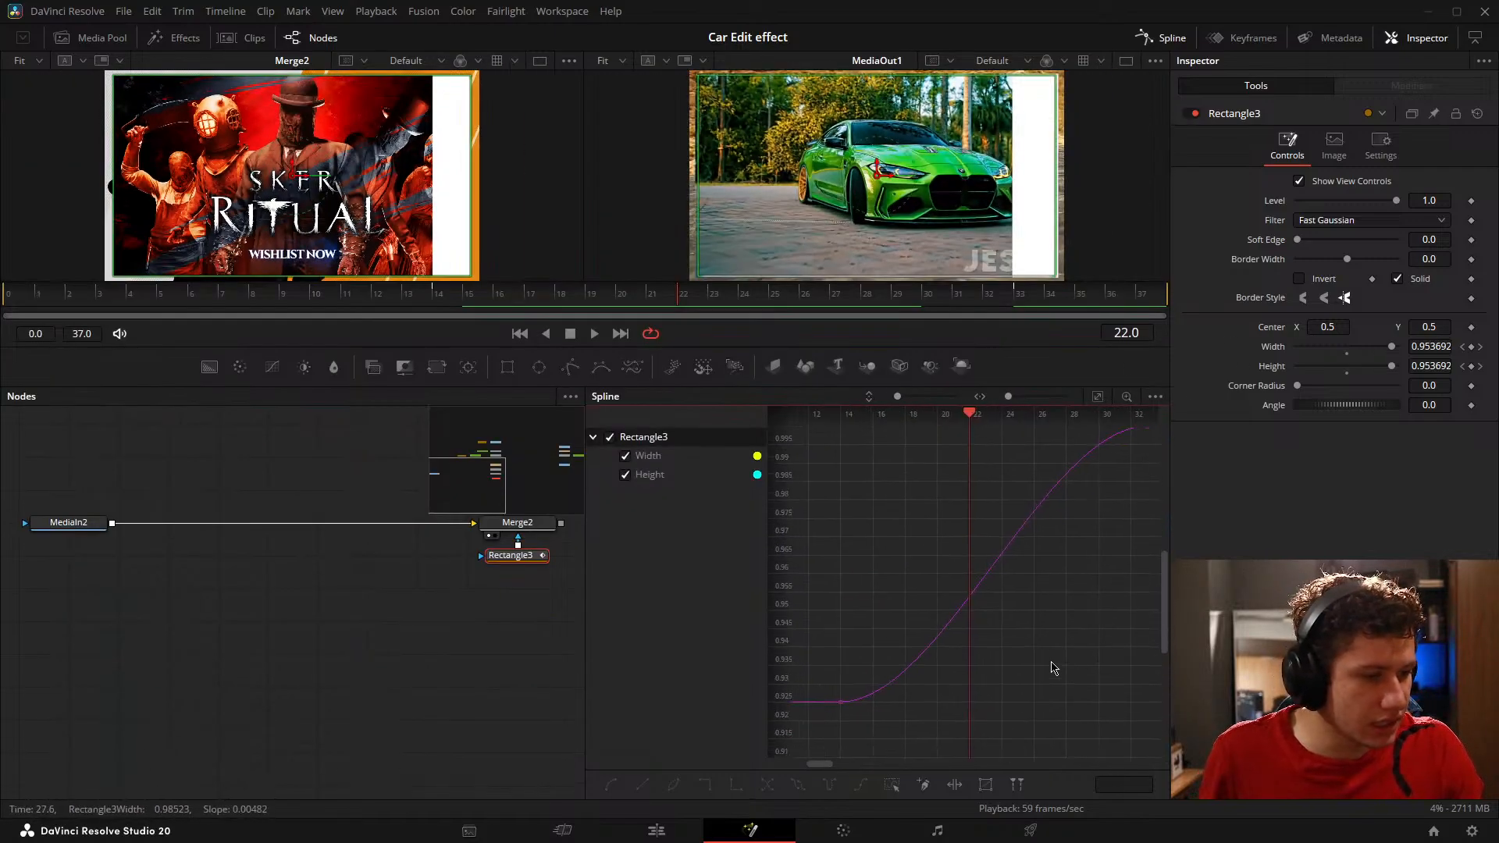
Step: Extend the outgoing handles of Rectangle3's Width and Height keyframes at frame 14 horizontally to about frame 28, and preview the slower start
left_click_drag(1067, 669, 1040, 662)
mouse_move(994, 733)
left_mouse_down()
mouse_move(827, 660)
mouse_move(905, 726)
left_mouse_up()
scroll(495, 610, "up", 2)
left_click_drag(488, 611, 379, 639)
left_click(503, 620)
left_click(445, 572)
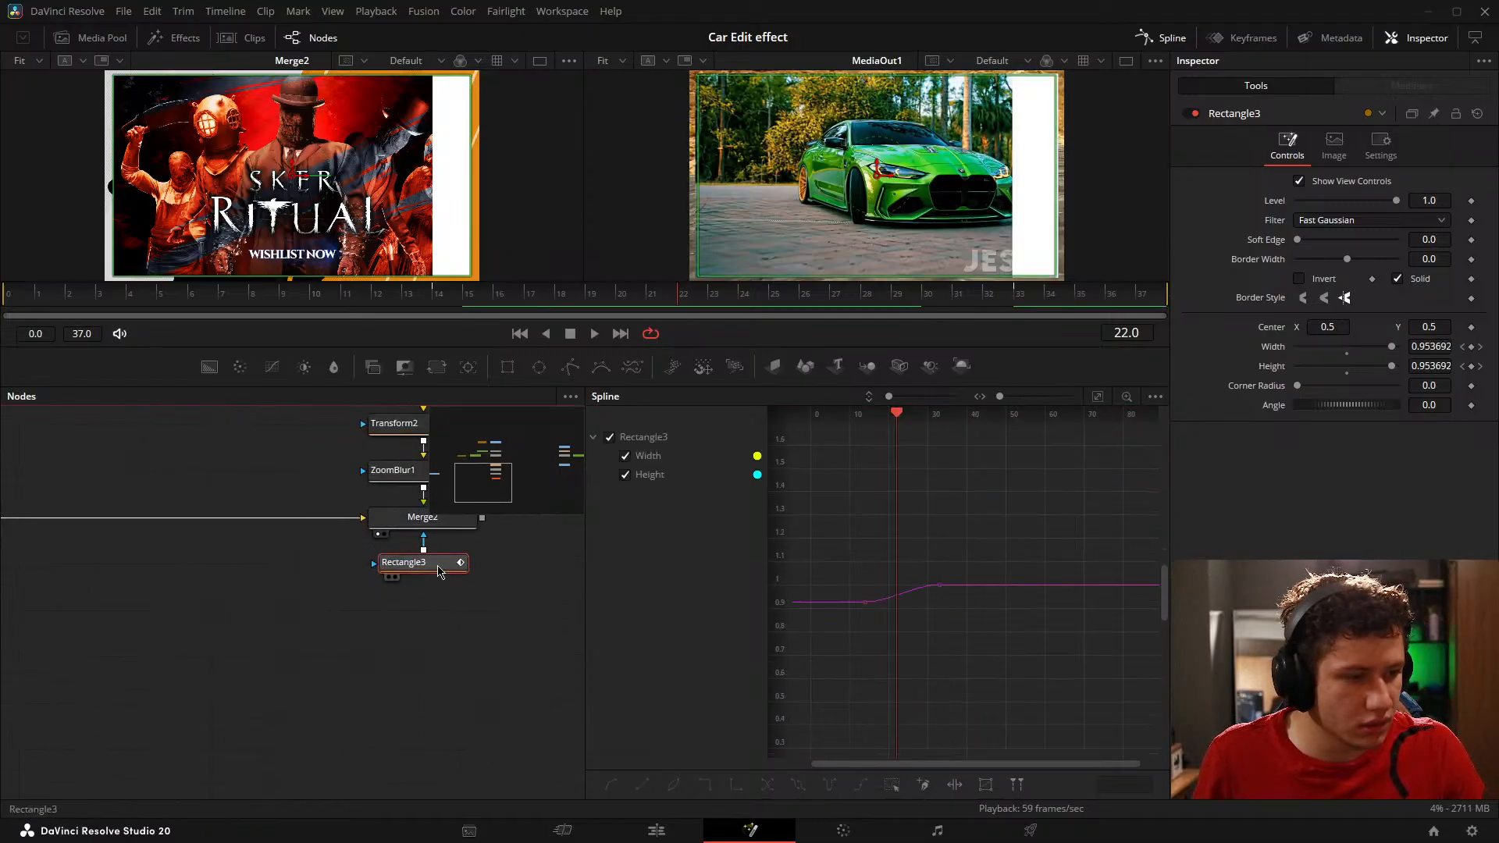
left_click(1098, 397)
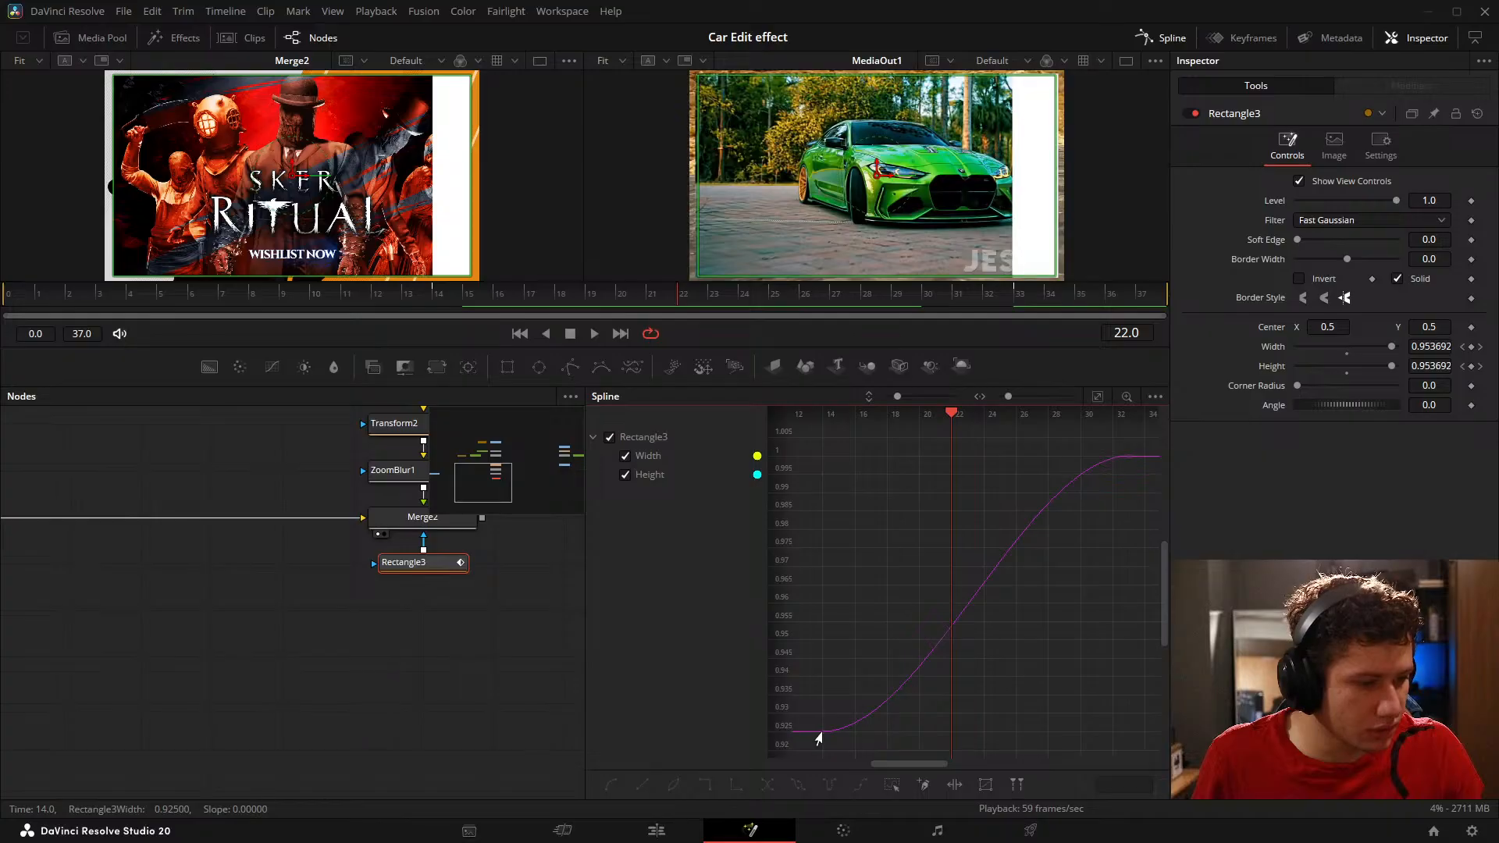
left_click_drag(928, 734, 1061, 738)
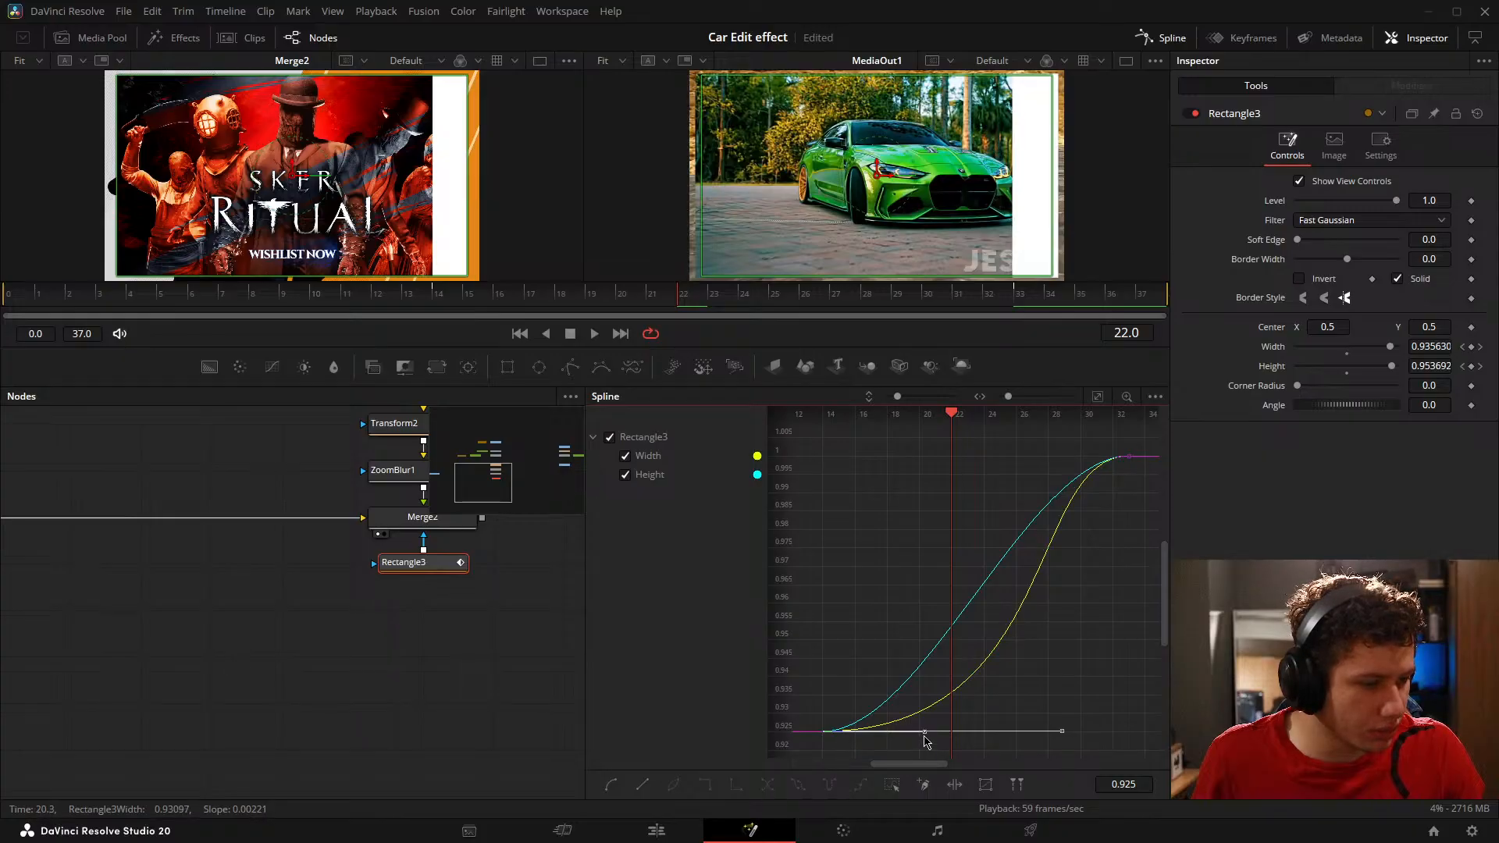
left_click_drag(926, 734, 1062, 737)
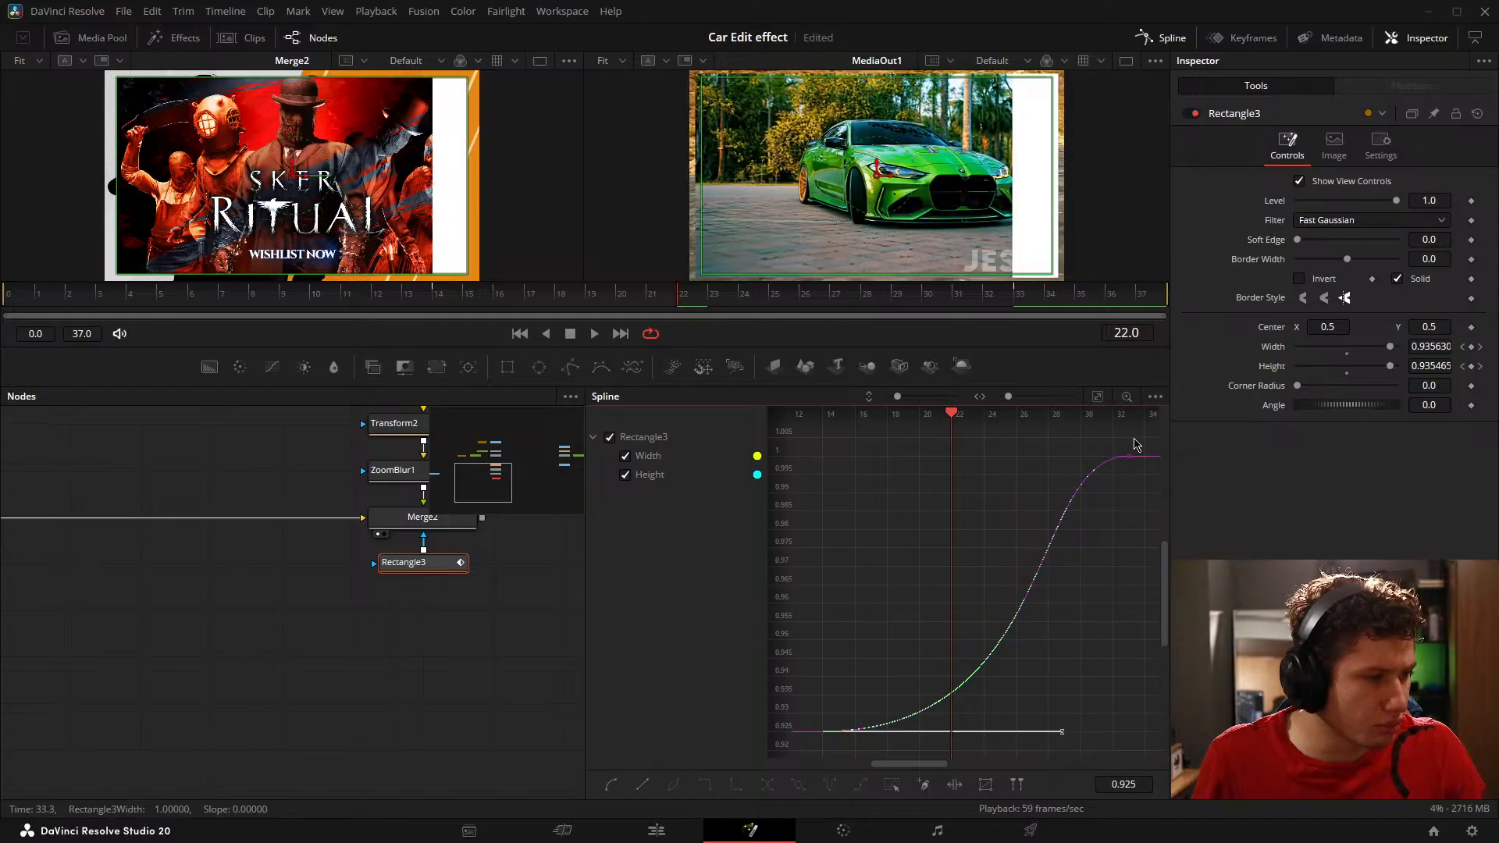
left_click_drag(659, 297, 875, 315)
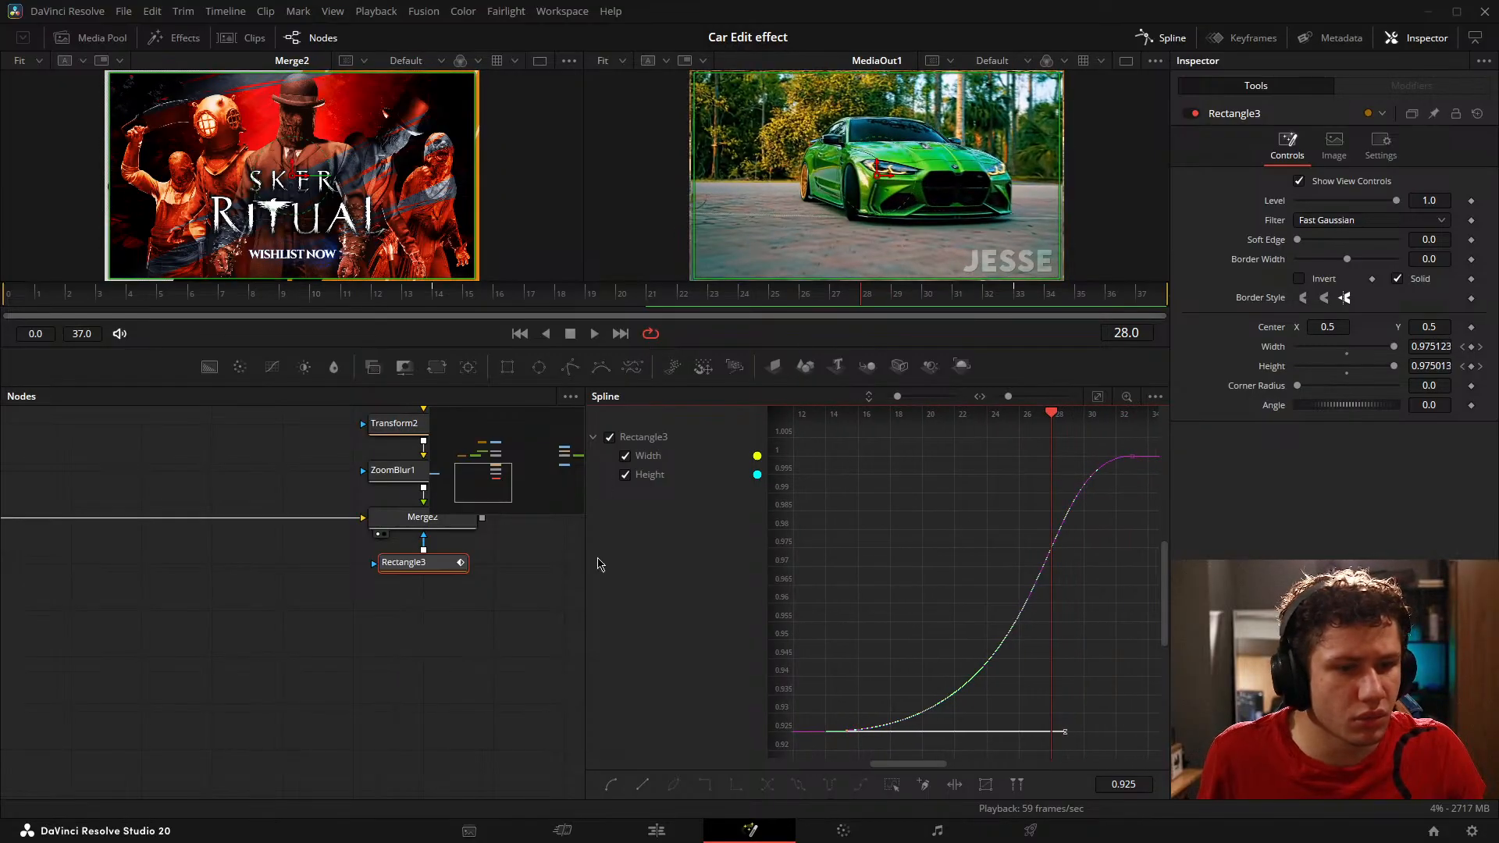
Step: Select Transform2, go to its Size keyframe at frame 8, and show the Size curve in the Spline editor
left_click(510, 682)
left_click_drag(418, 586, 305, 746)
left_click(305, 579)
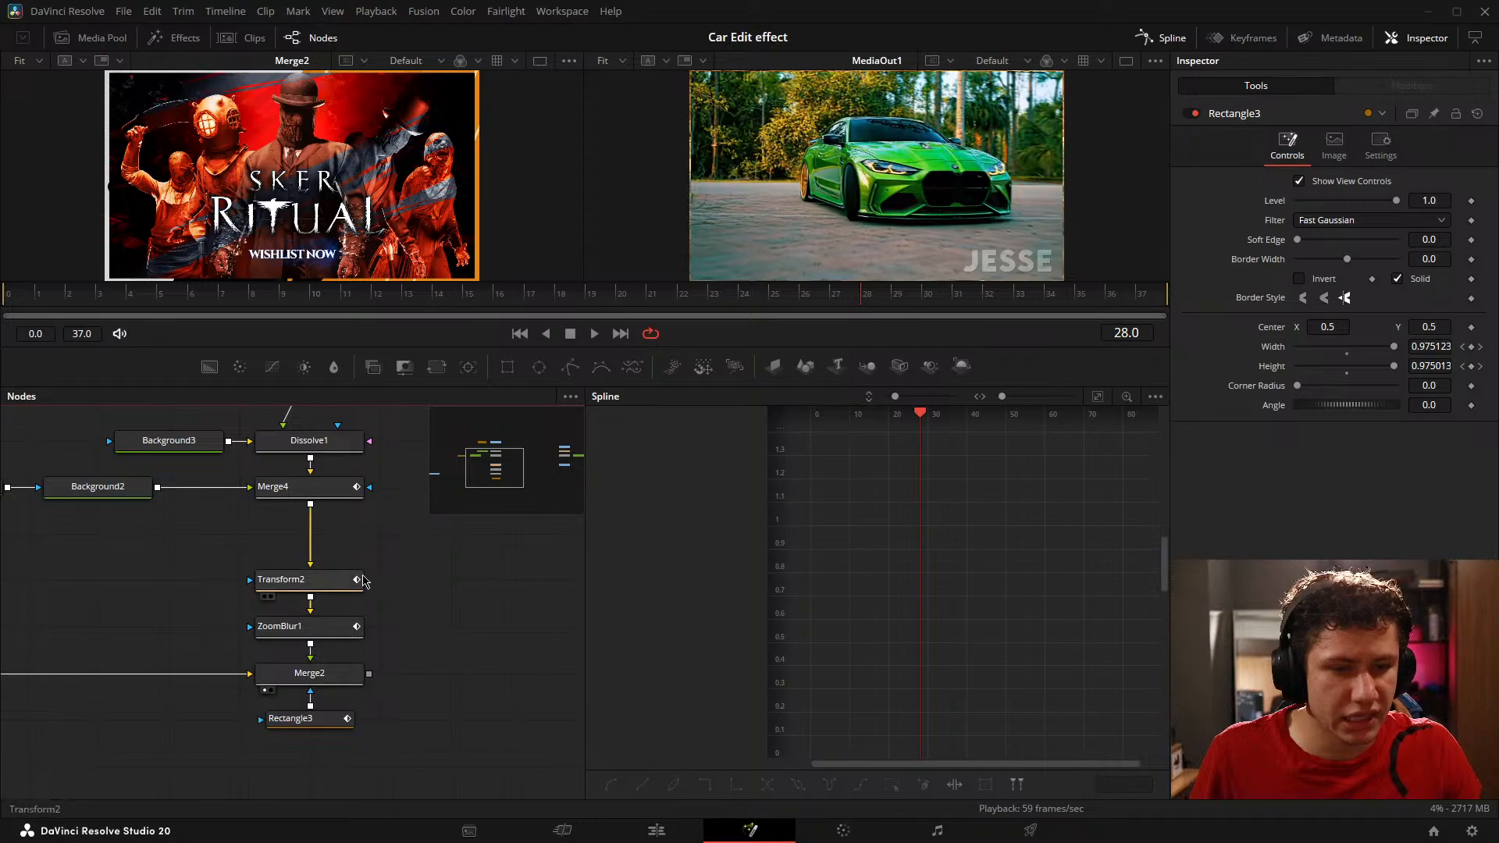
left_click_drag(498, 309, 252, 296)
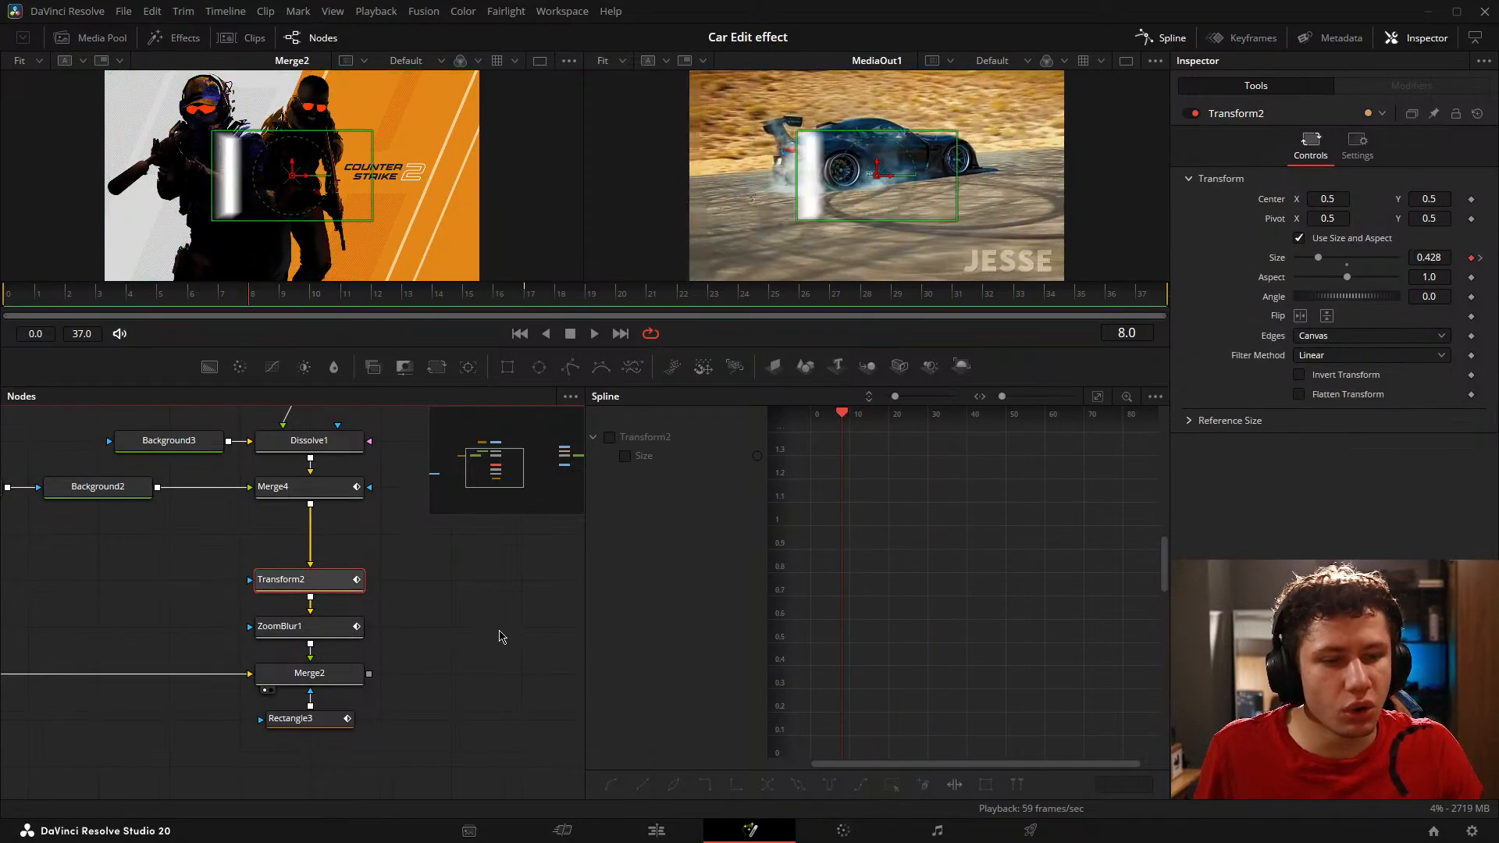
left_click(610, 438)
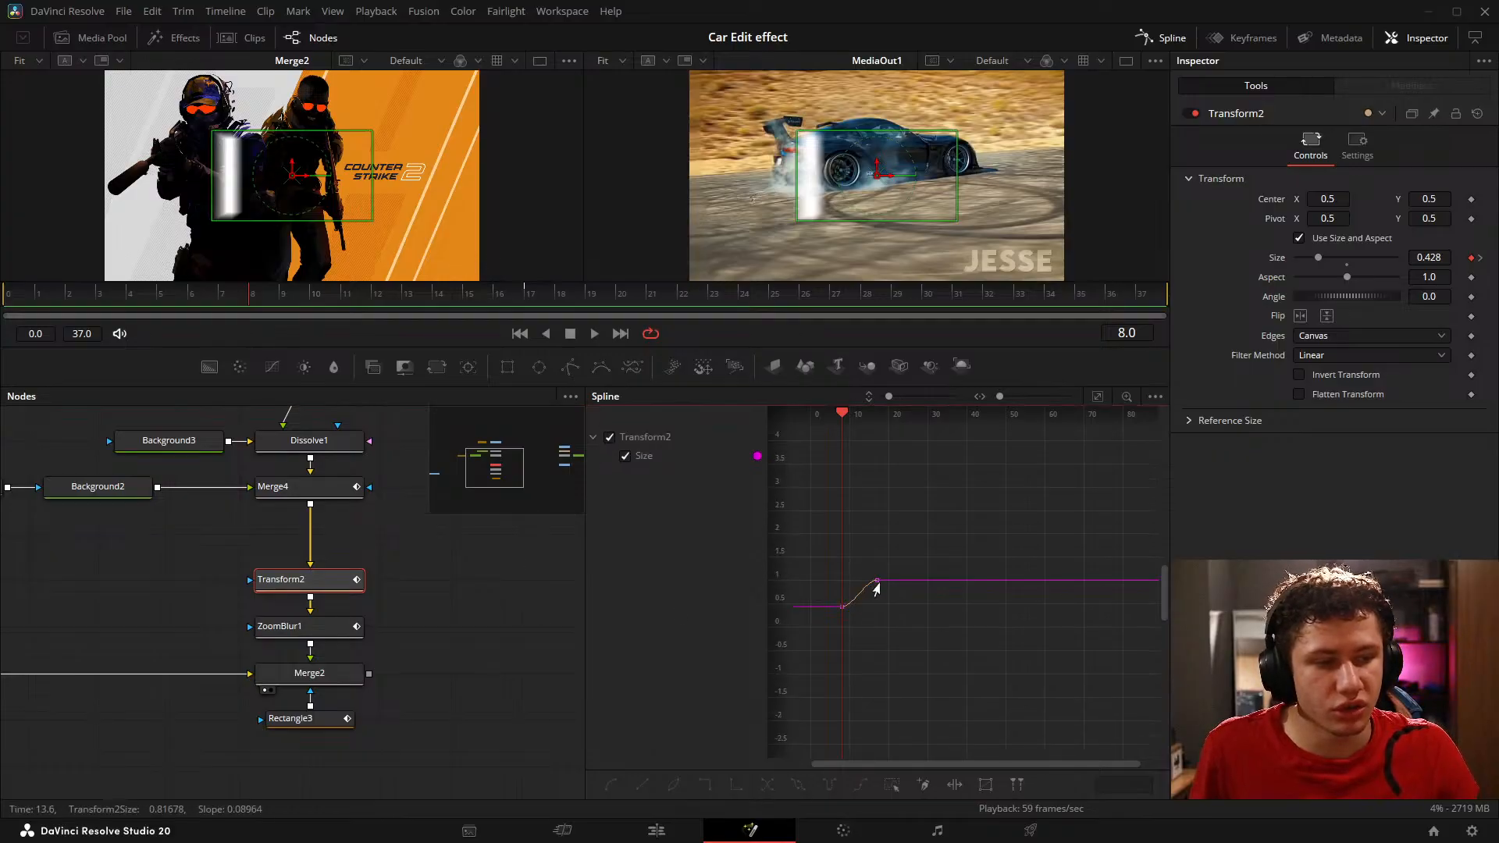
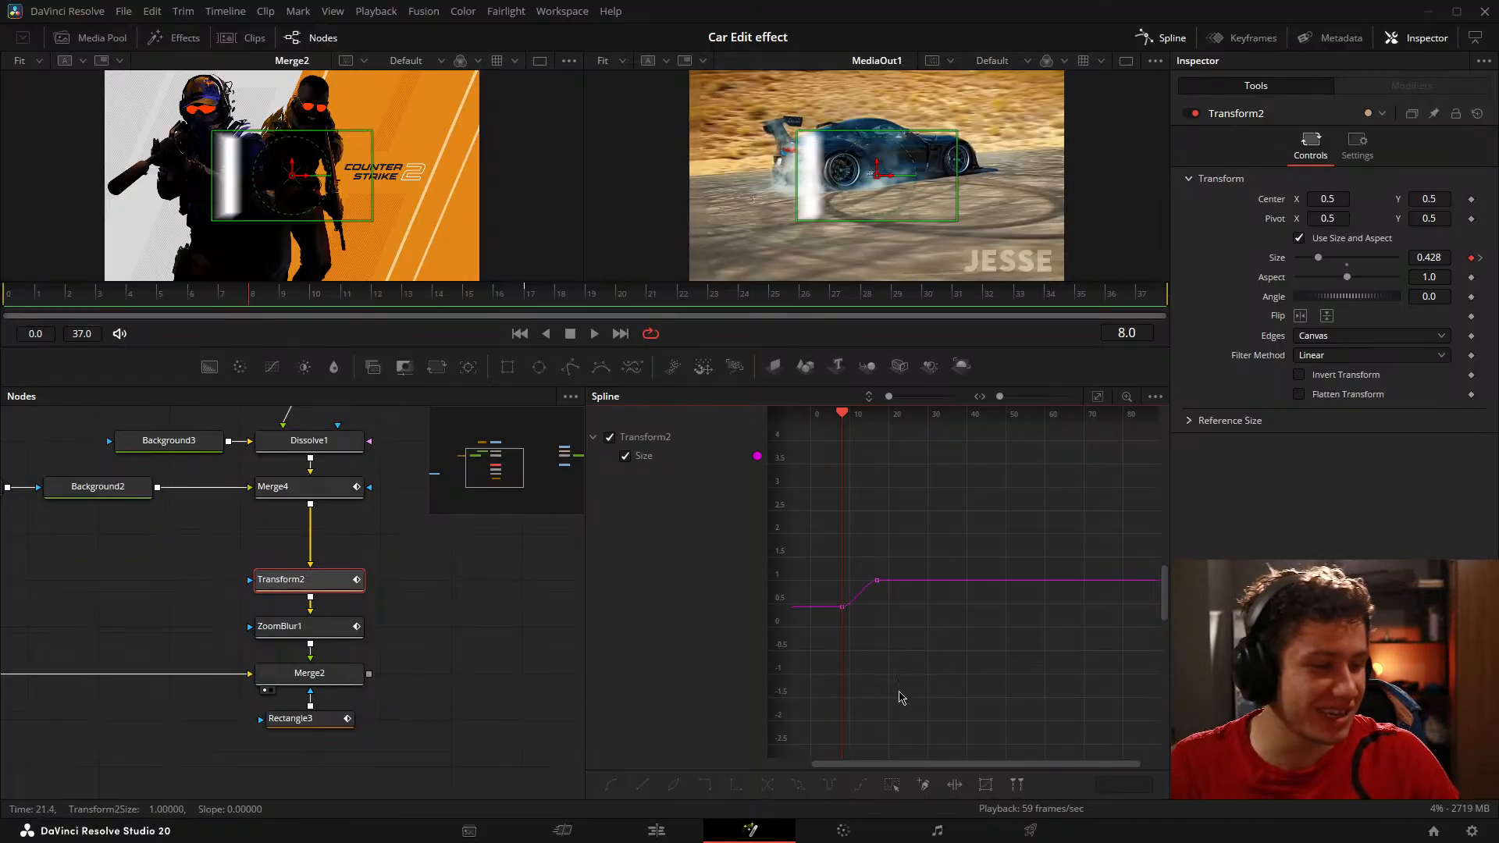
Step: Fit Transform2's Size curve, extend its keyframe handles at frames 8 and 17 horizontally to about frame 12.5, and save the project
left_click(1098, 399)
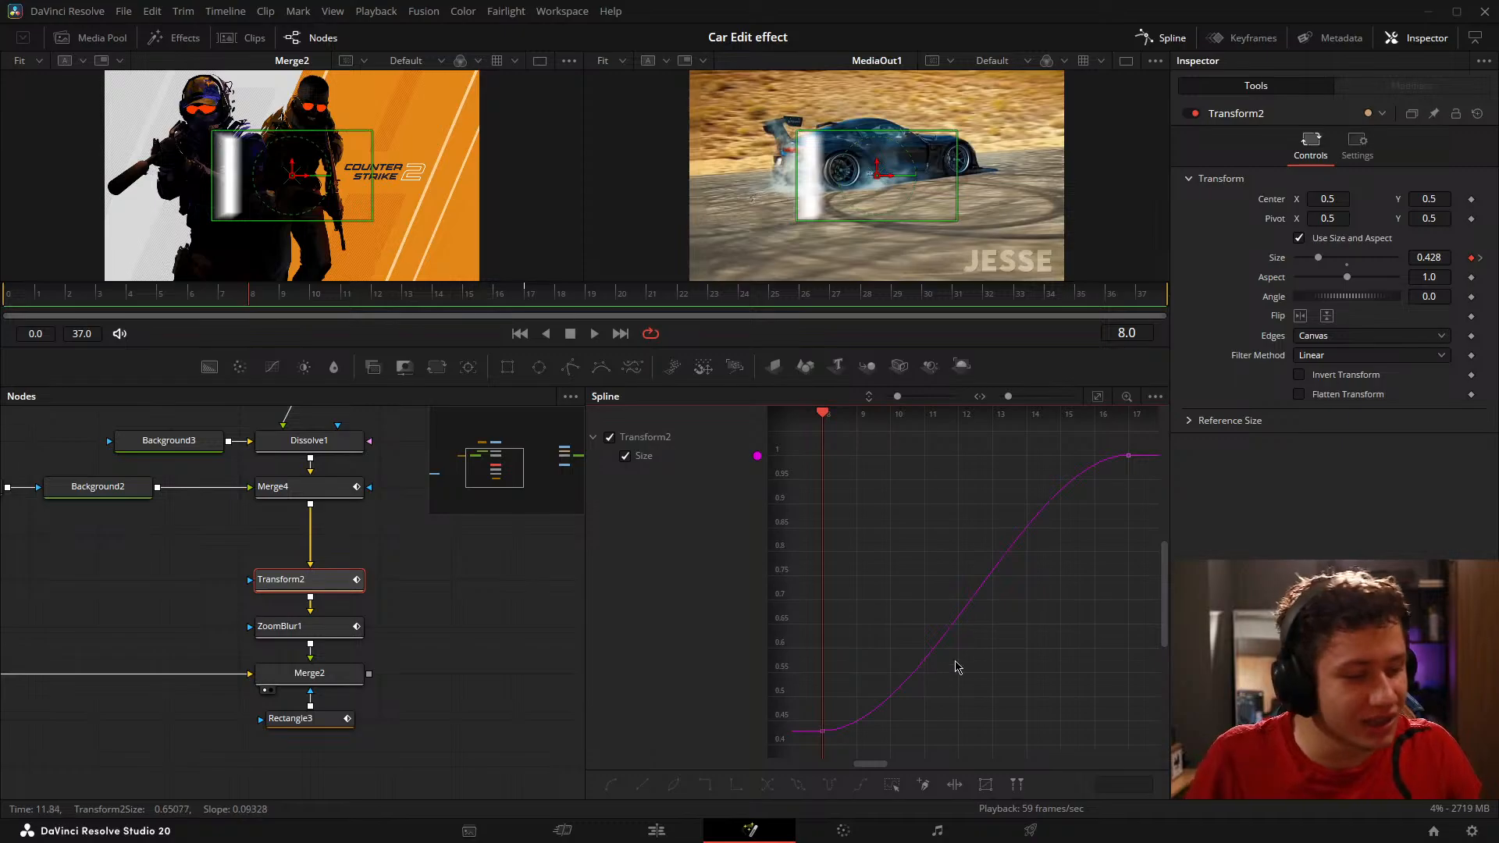
left_click_drag(970, 743, 785, 660)
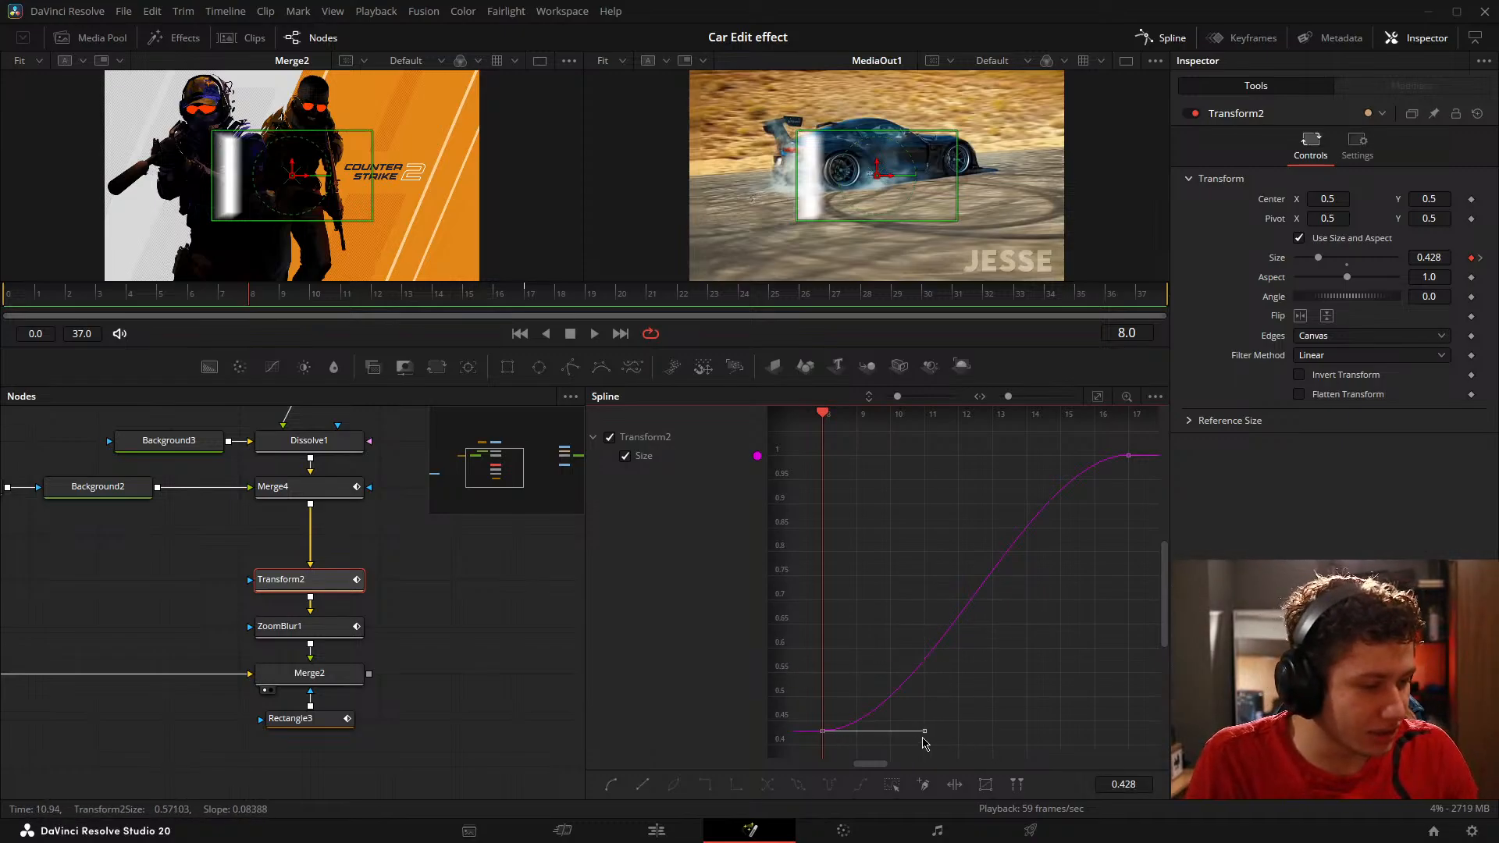
left_click_drag(922, 736, 980, 739)
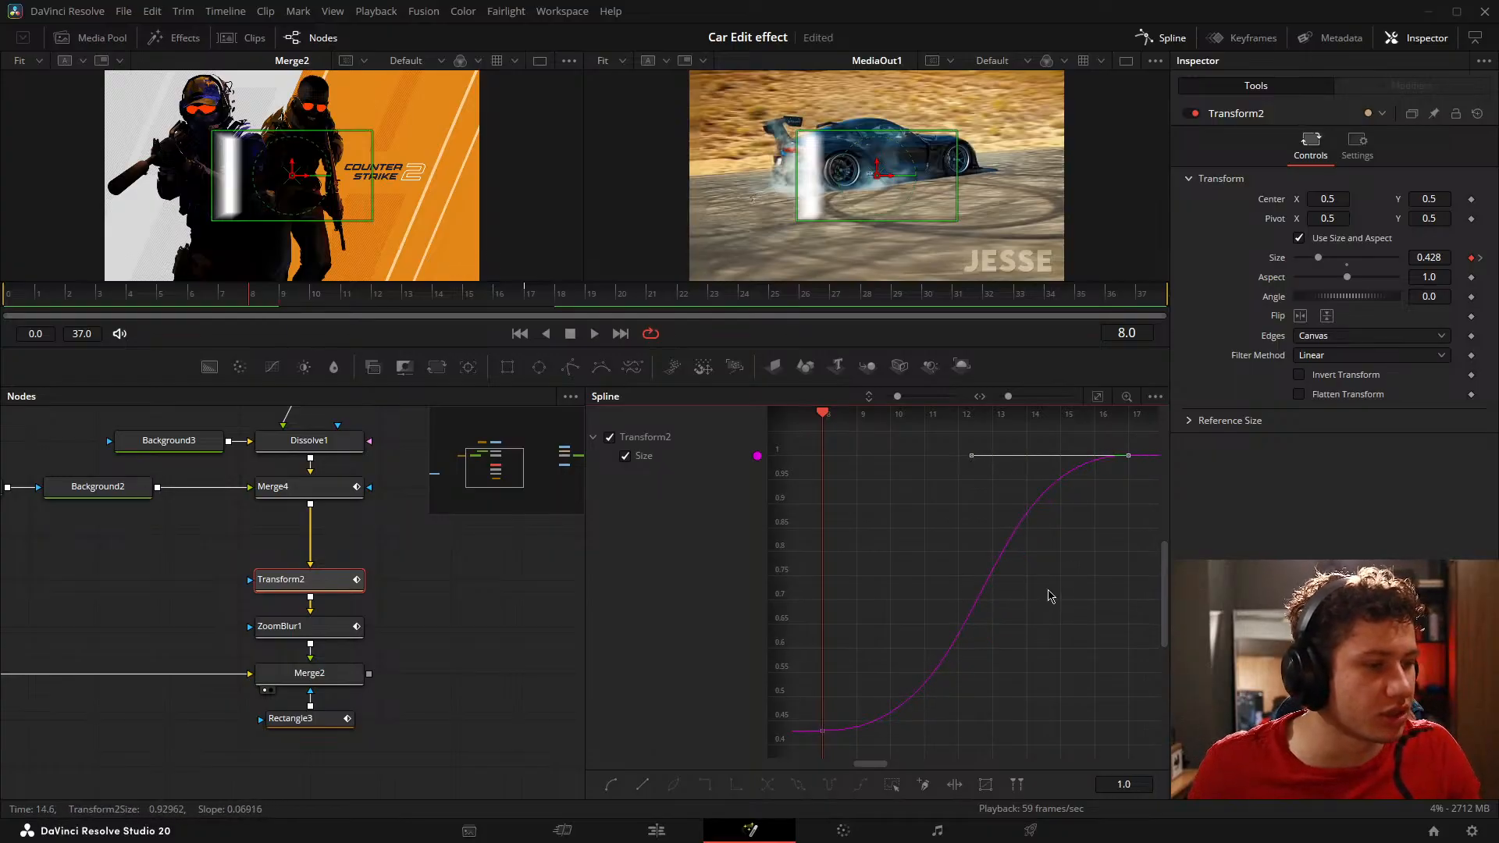
key("ctrl+s")
left_click_drag(614, 544, 714, 520)
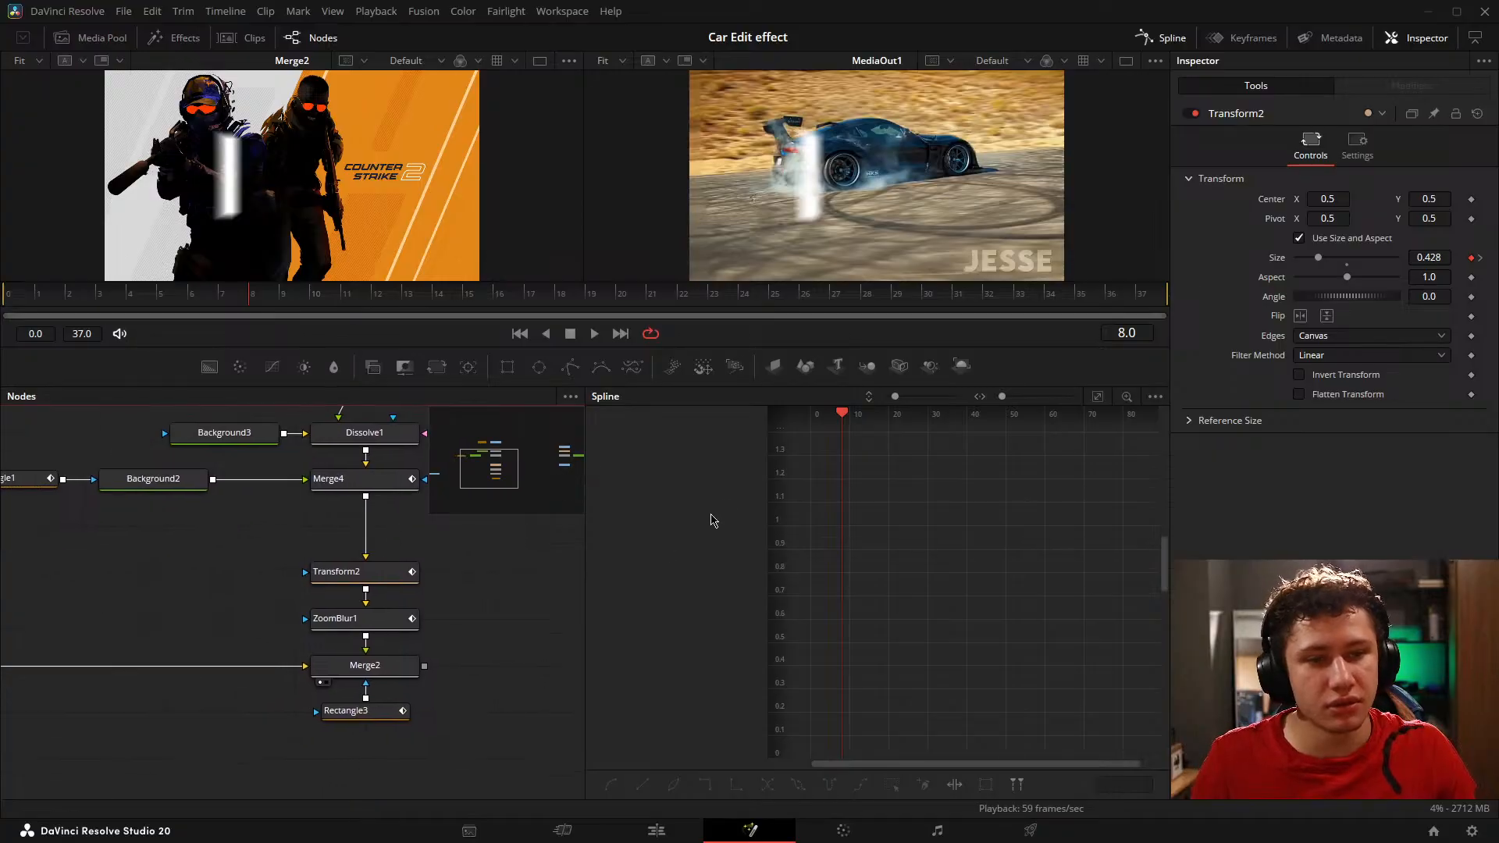
Step: Play and scrub the transition from its start several times to check the timing of the scaling reveal
left_click_drag(545, 546, 538, 551)
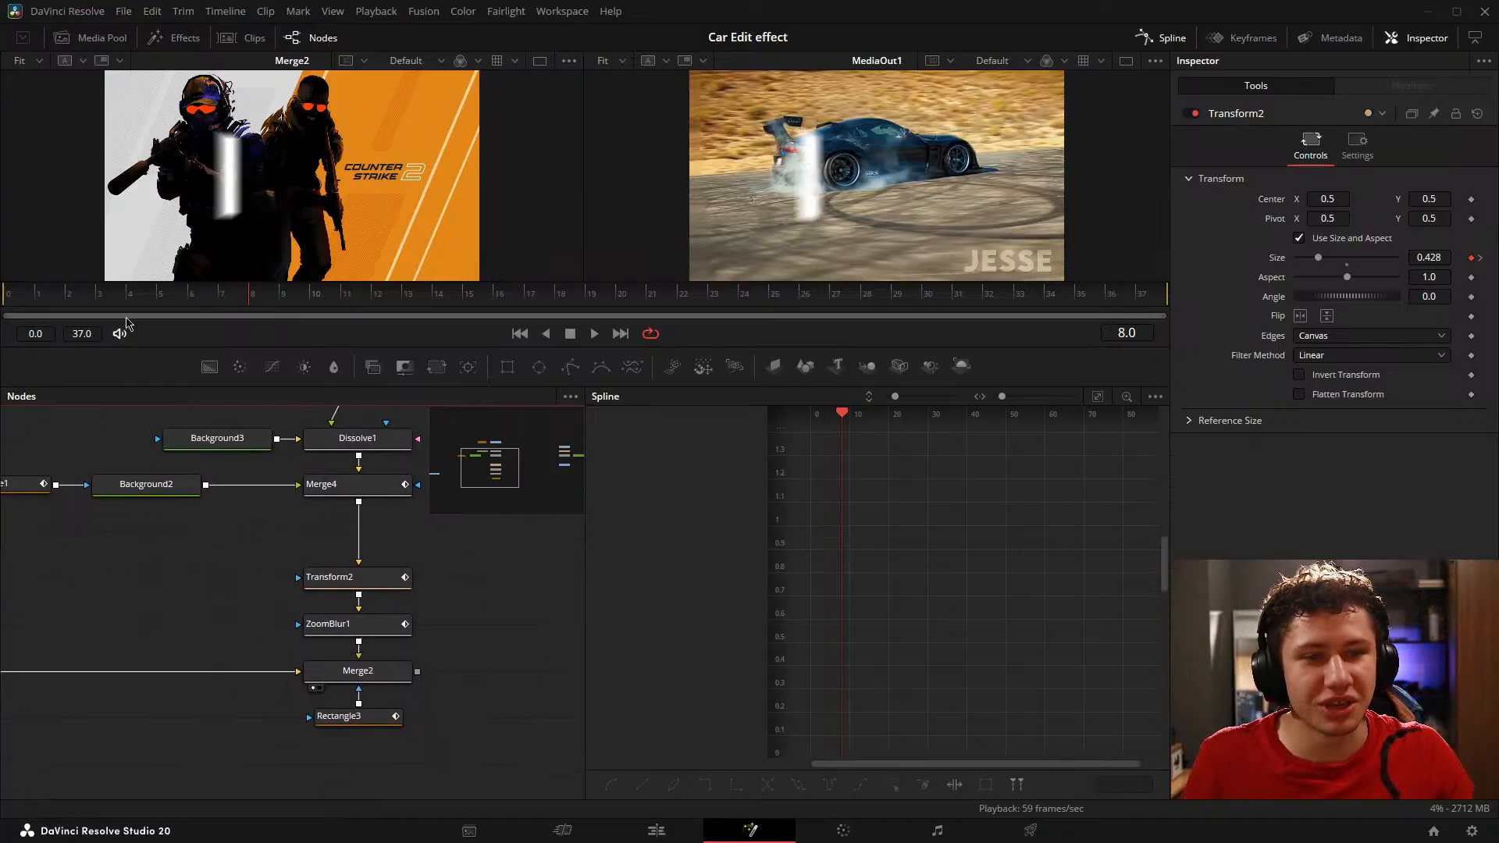
left_click_drag(207, 294, 5, 297)
key("space")
key("space")
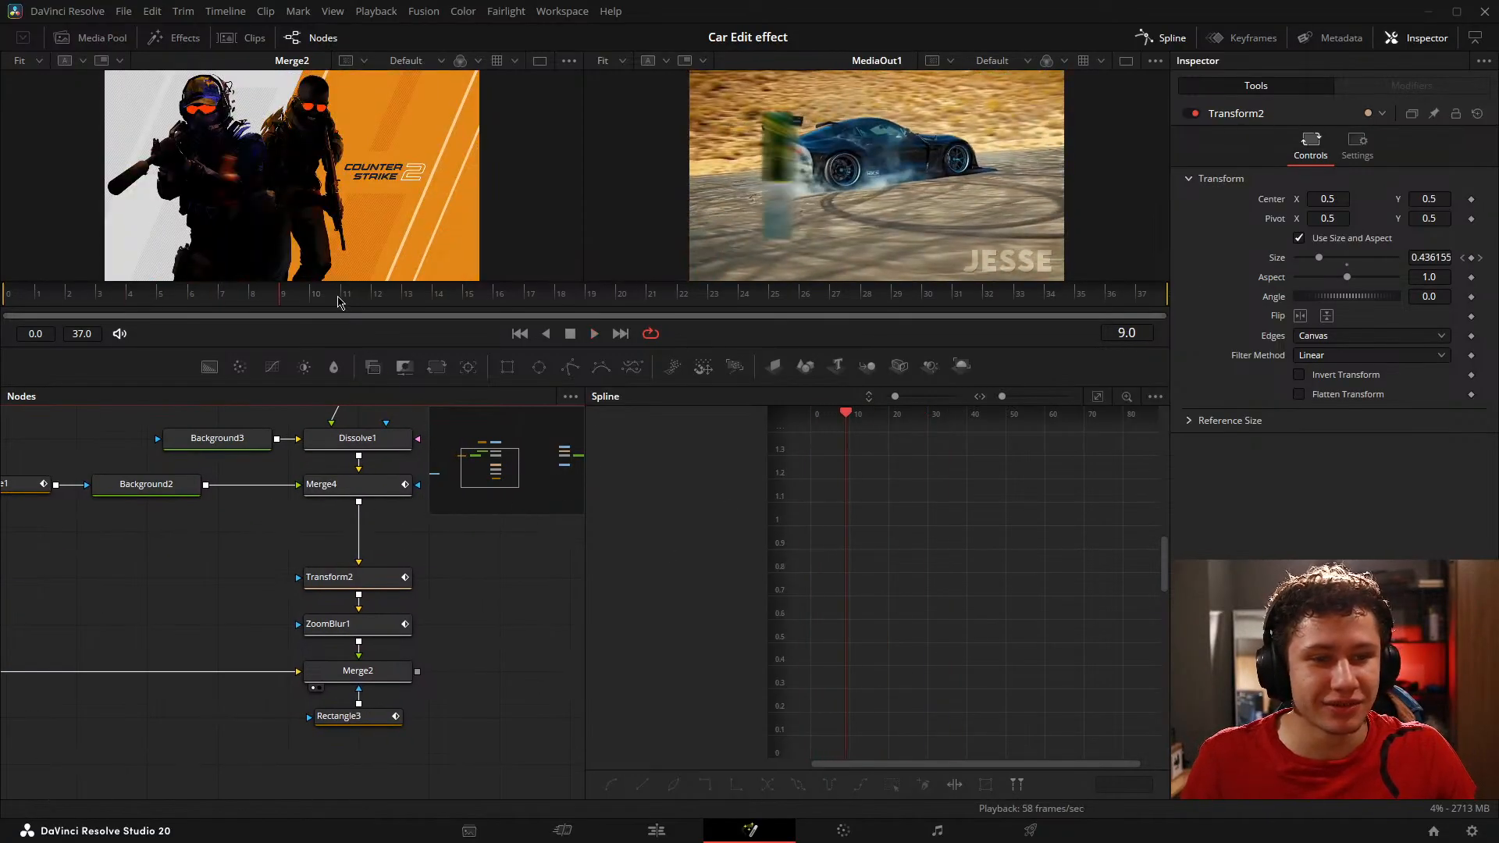
key("space")
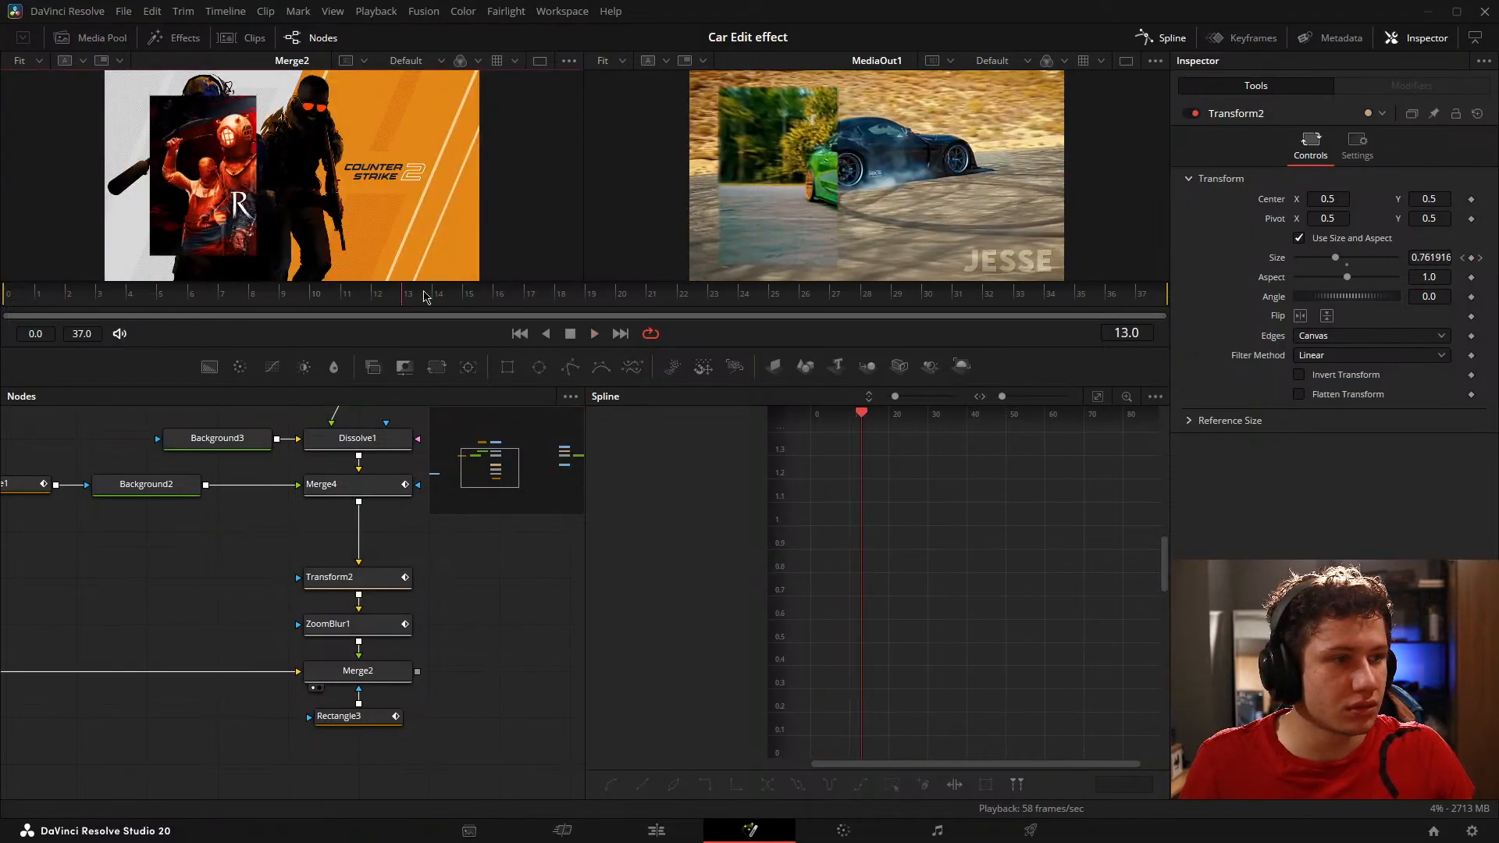
left_click(569, 294)
key("space")
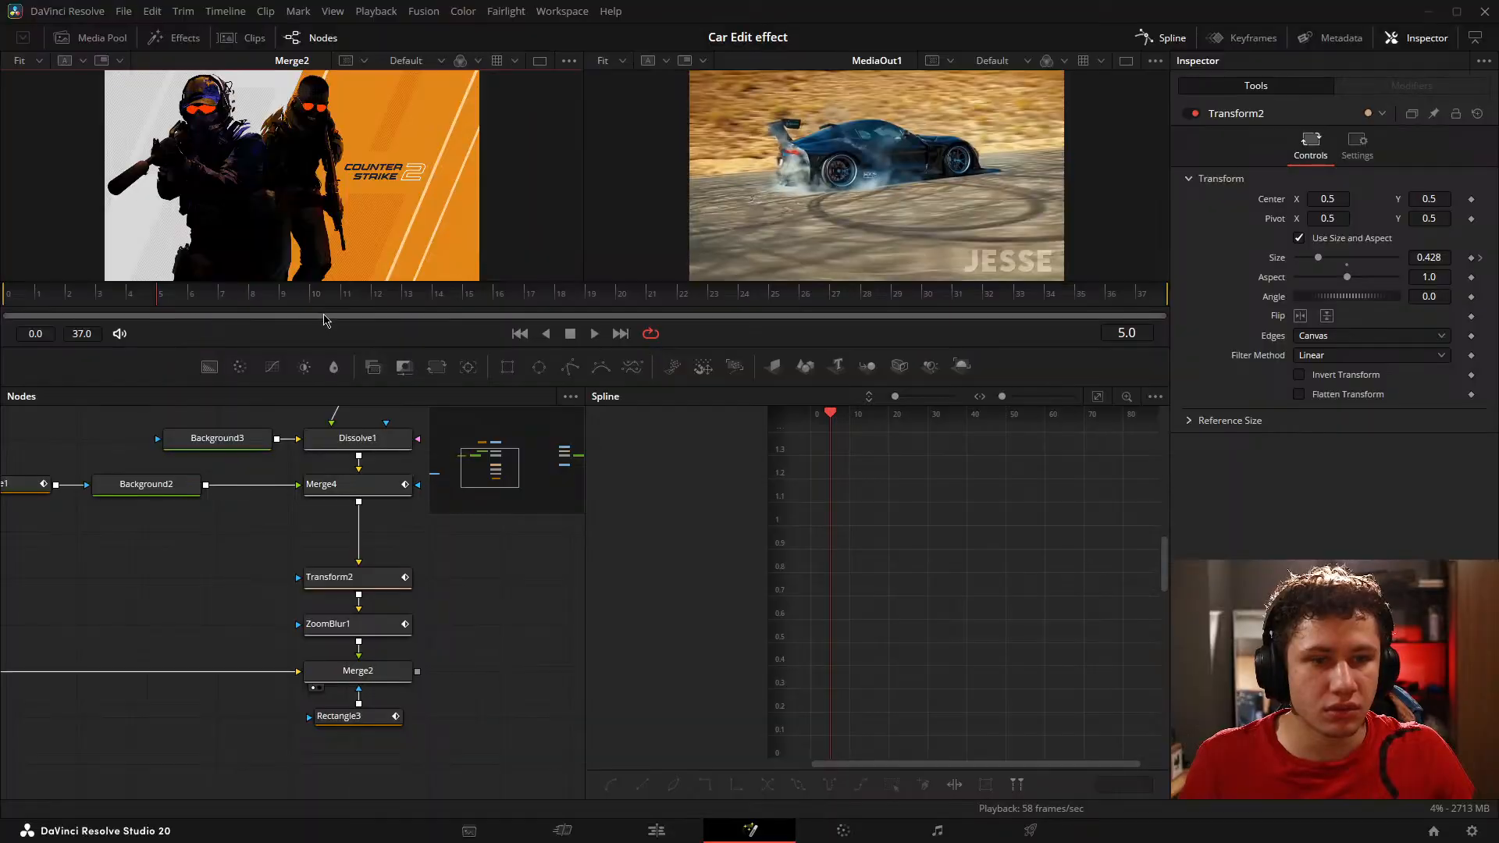
left_click(57, 298)
key("space")
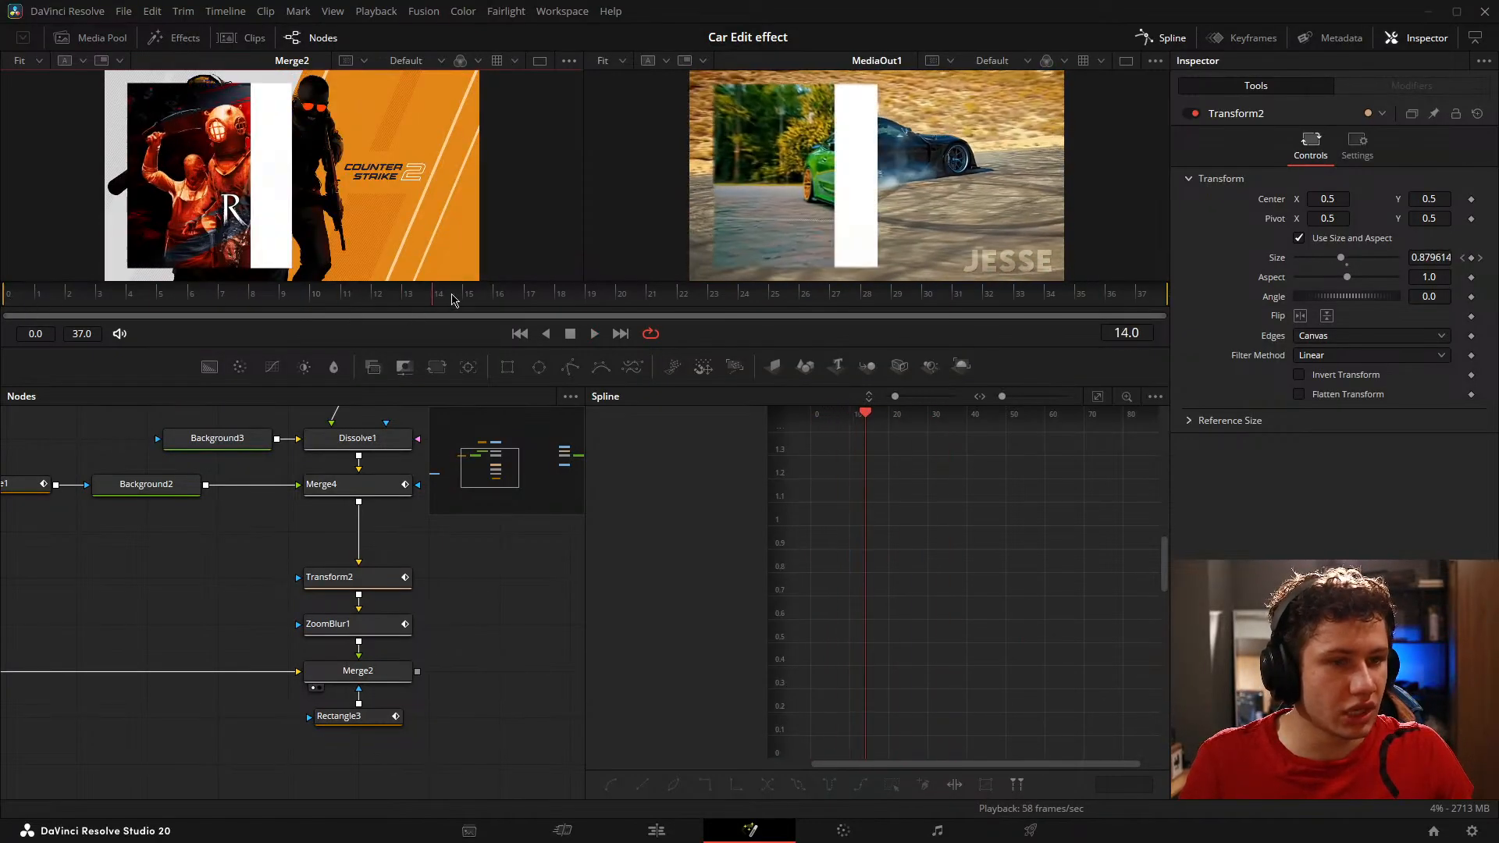
left_click(562, 293)
left_click_drag(563, 292, 301, 306)
key("space")
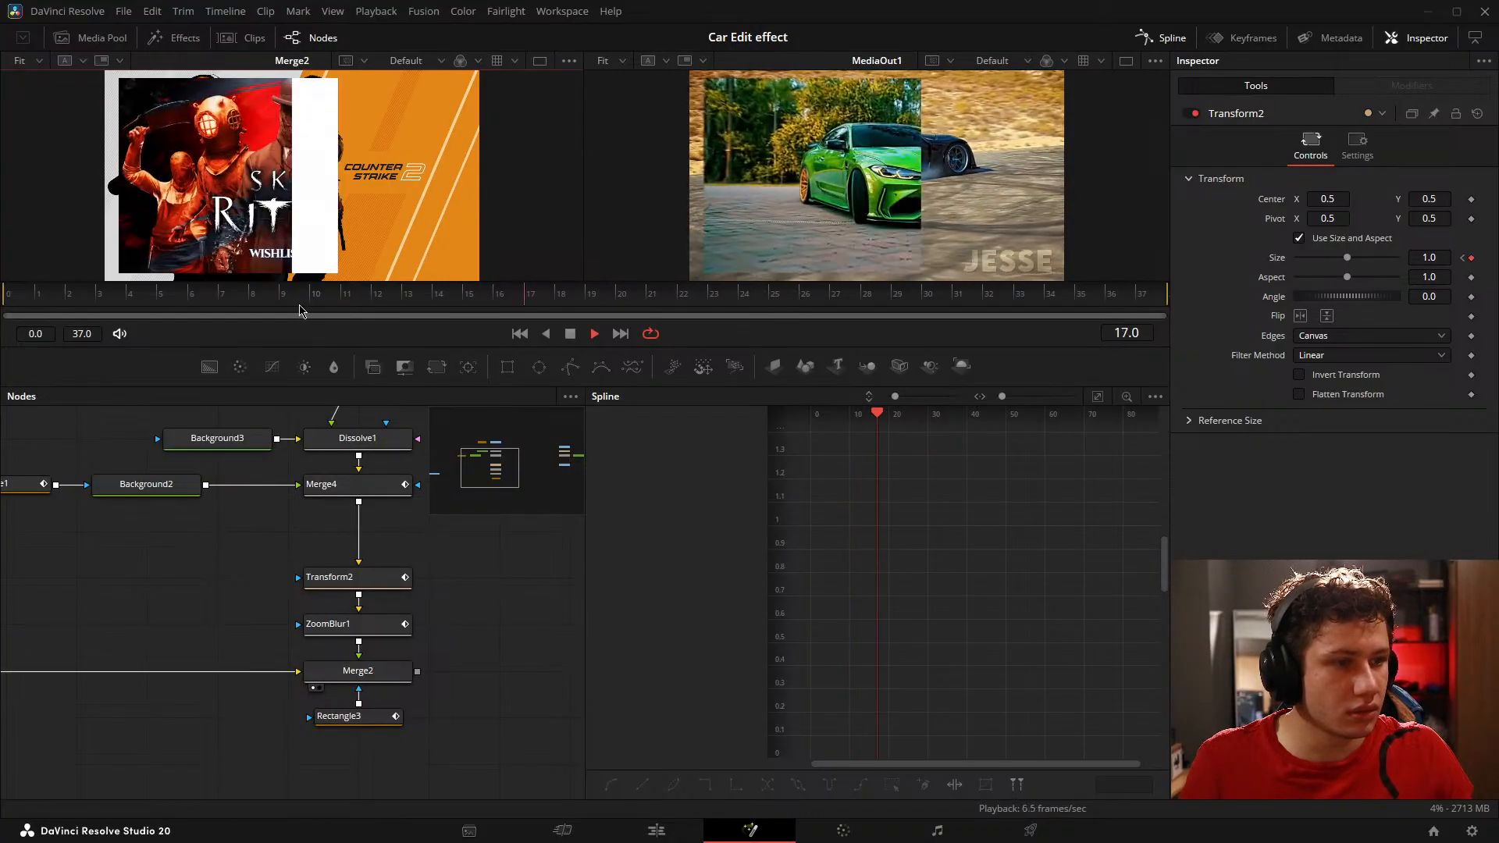
Step: Enlarge the viewers and compare the beginning of the reveal at frames 8, 9 and 10
left_click_drag(519, 388, 519, 632)
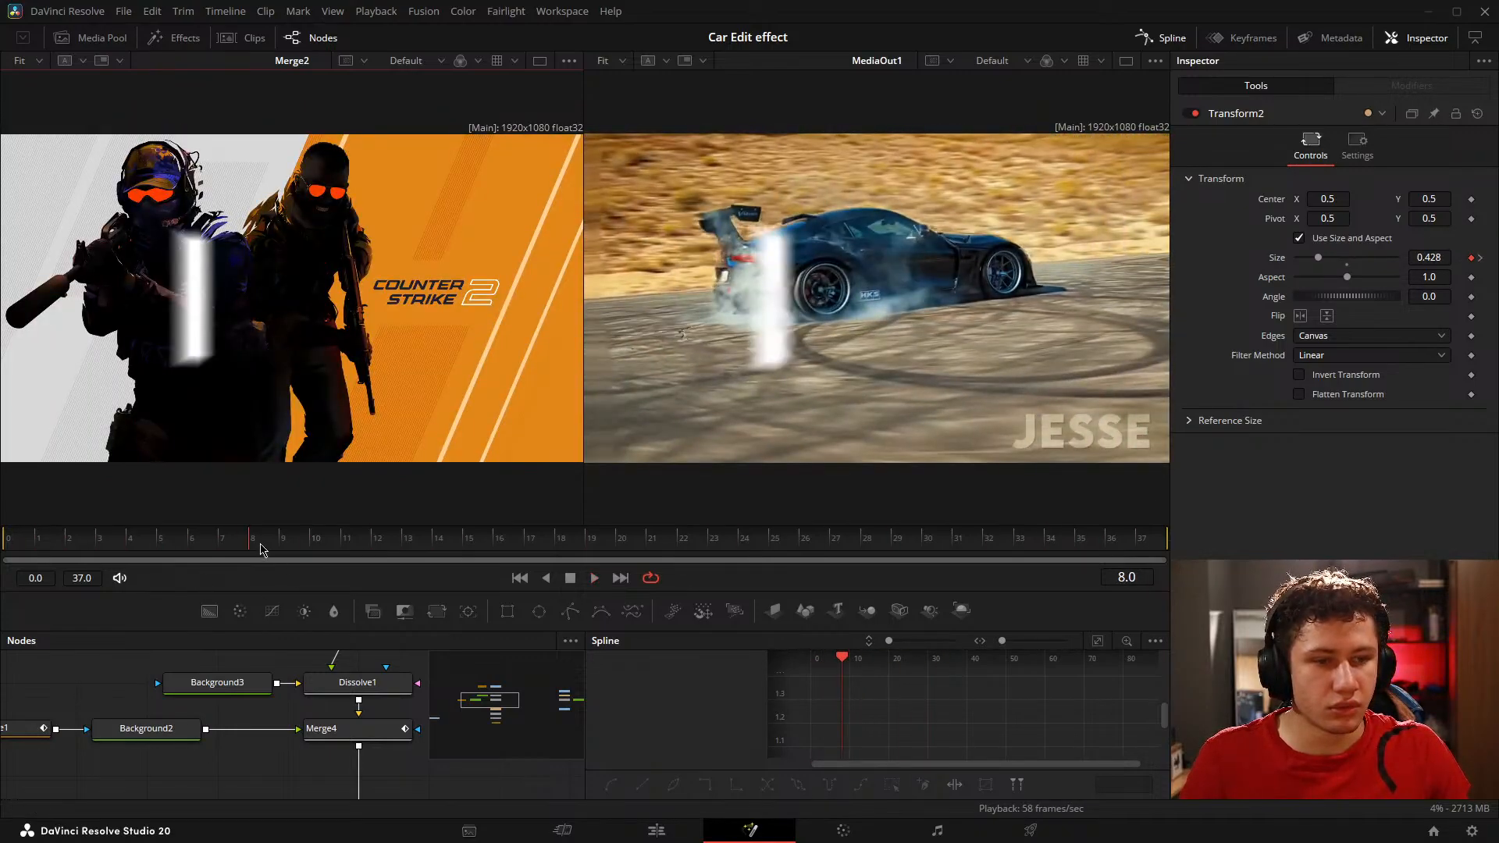
left_click_drag(260, 544, 277, 512)
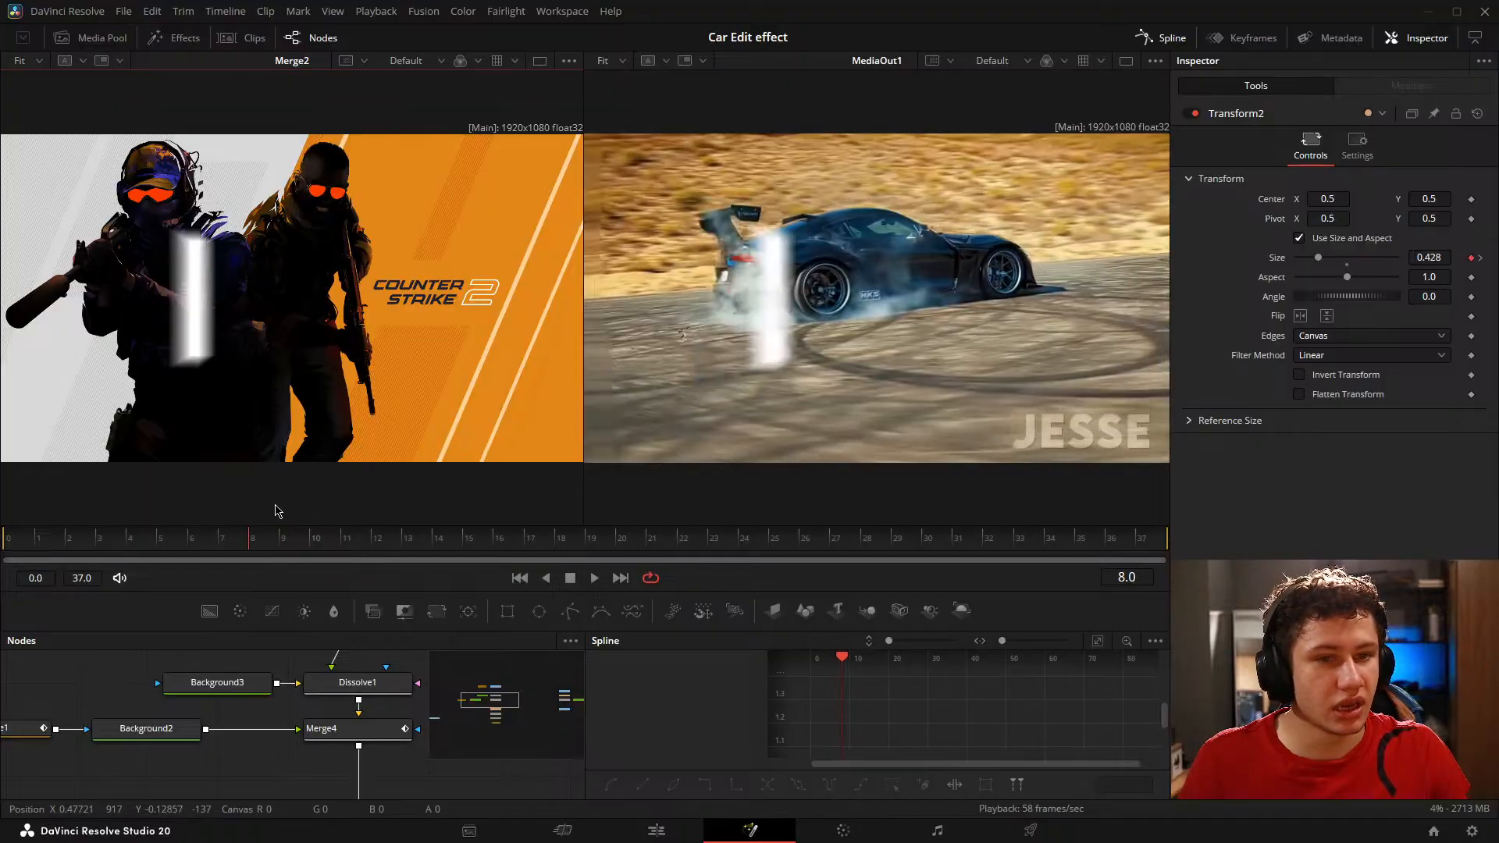
left_click_drag(429, 629, 433, 587)
left_click(283, 495)
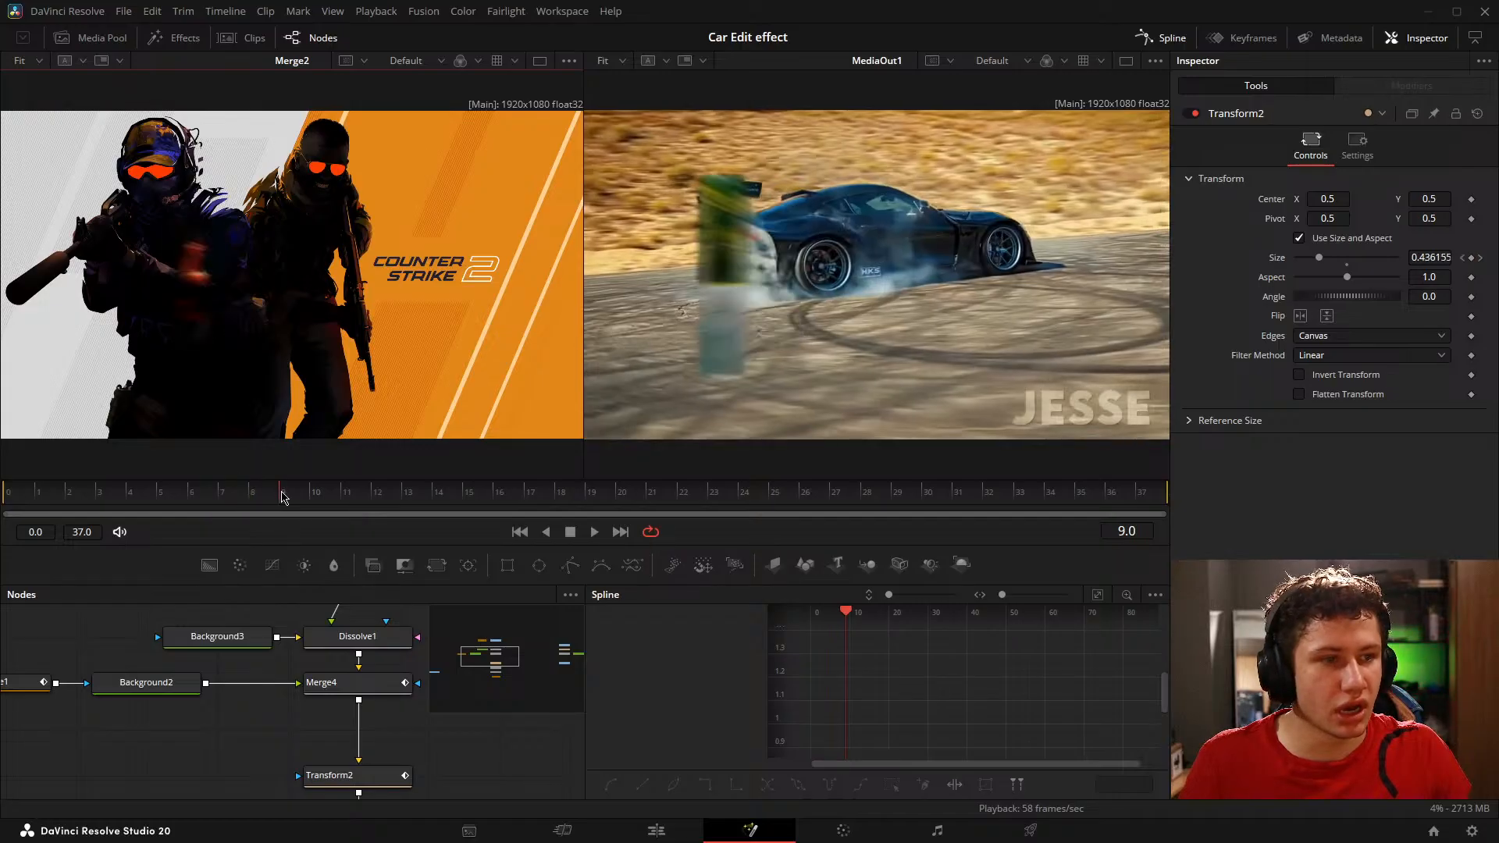
left_click(323, 493)
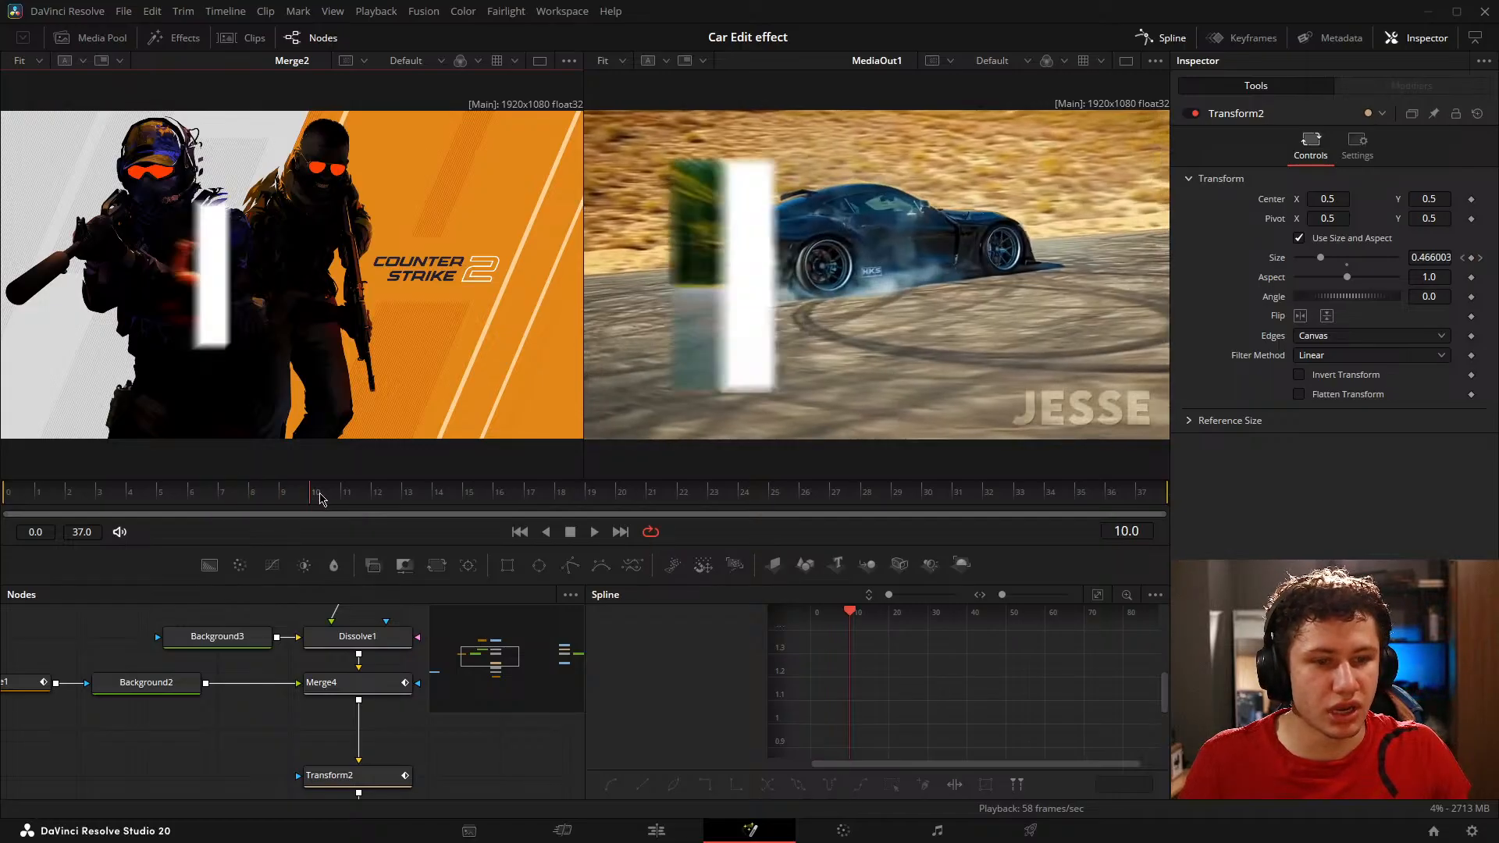
left_click(286, 499)
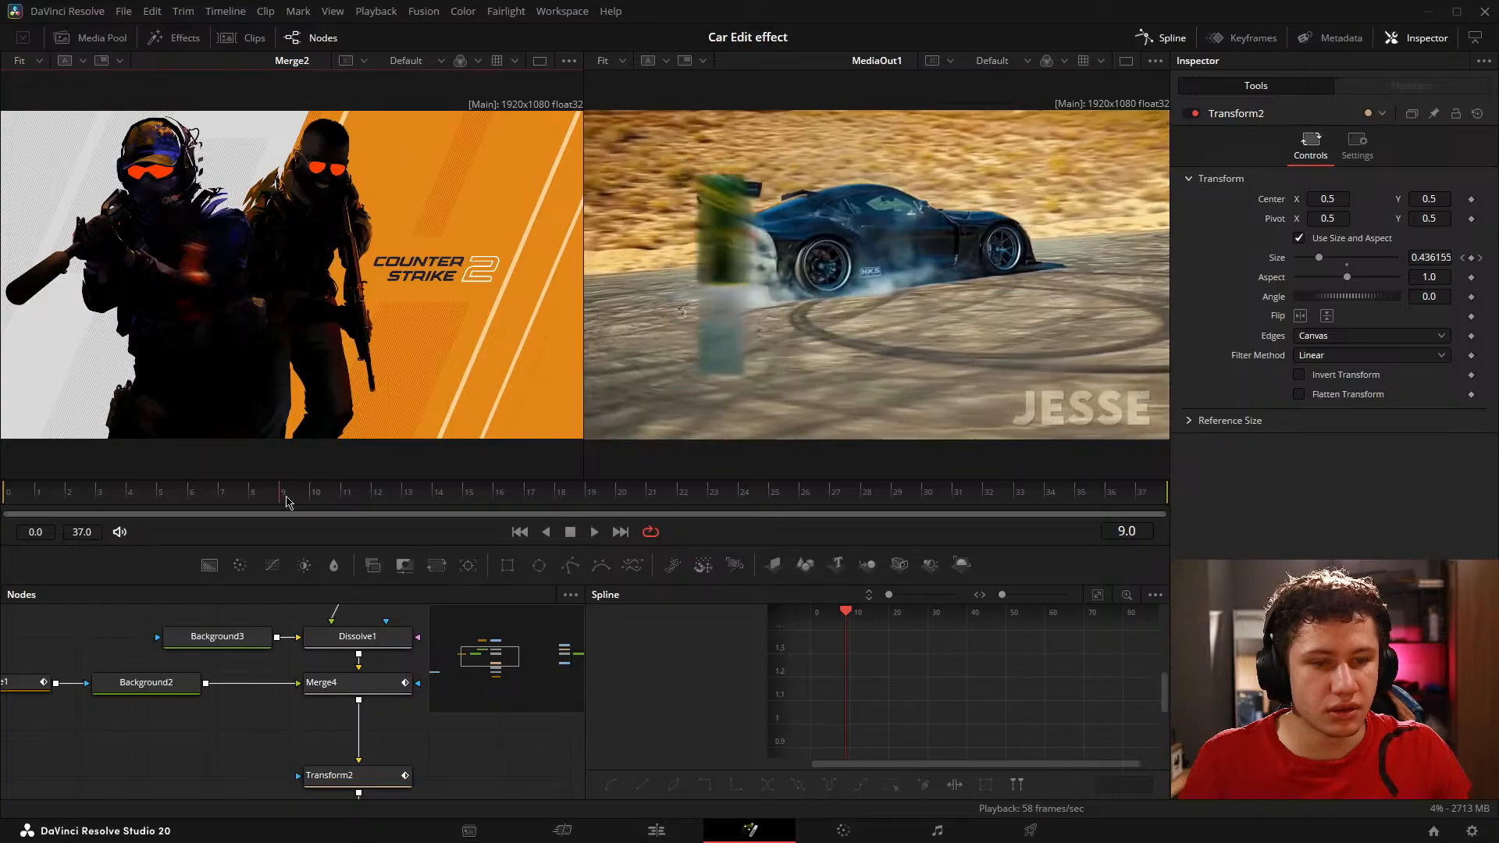
mouse_move(300, 497)
left_mouse_down()
mouse_move(327, 502)
mouse_move(304, 505)
mouse_move(319, 511)
left_mouse_up()
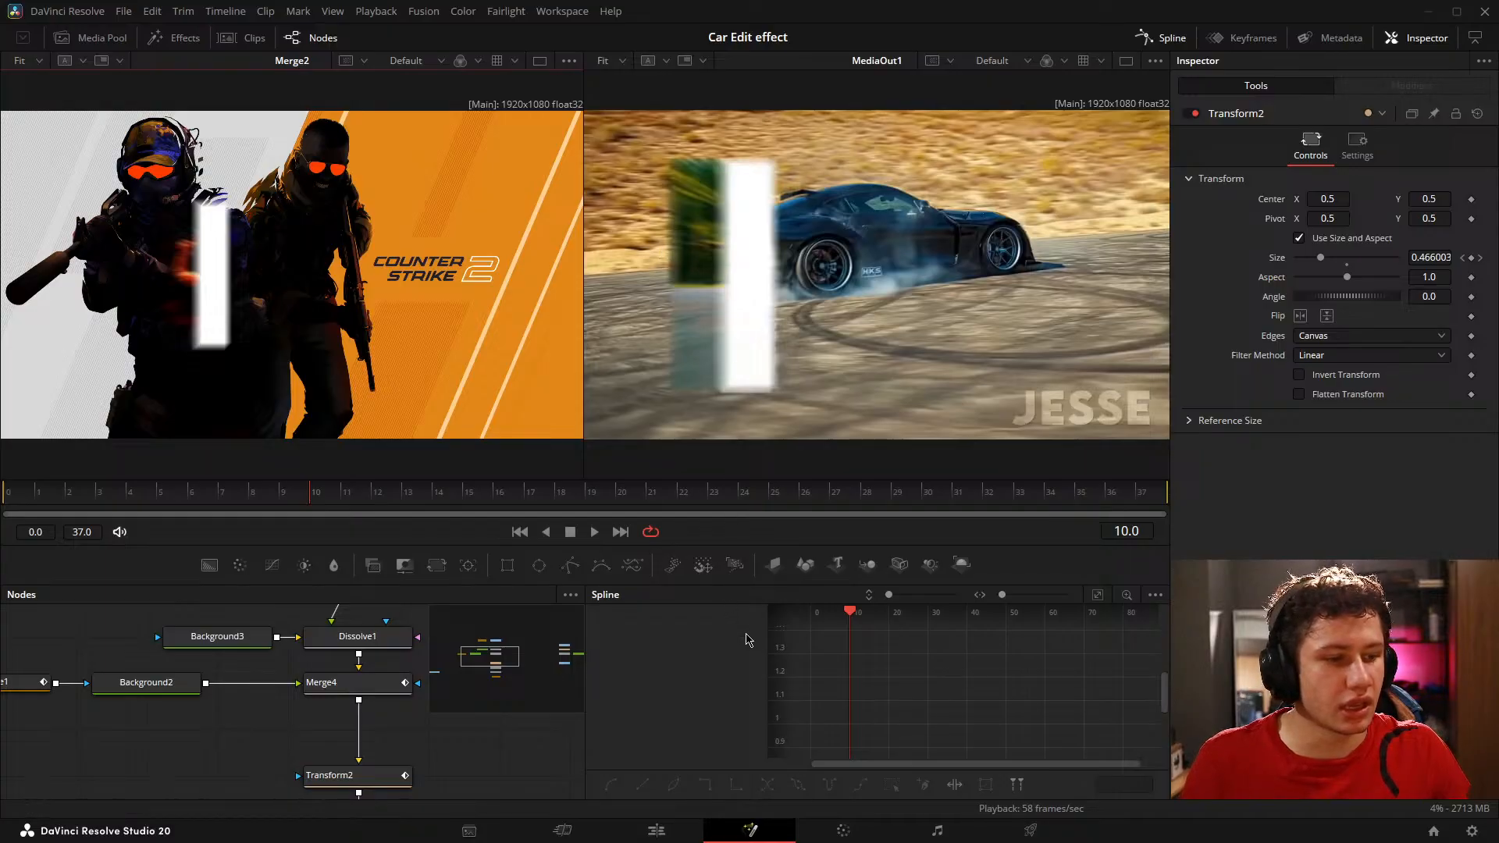
Step: Show Transform2's Size curve fitted to view and turn the outgoing handle at frame 8 straight up to about 0.53 for a faster start
left_click_drag(250, 733, 89, 627)
left_click_drag(199, 656, 257, 654)
left_click(282, 680)
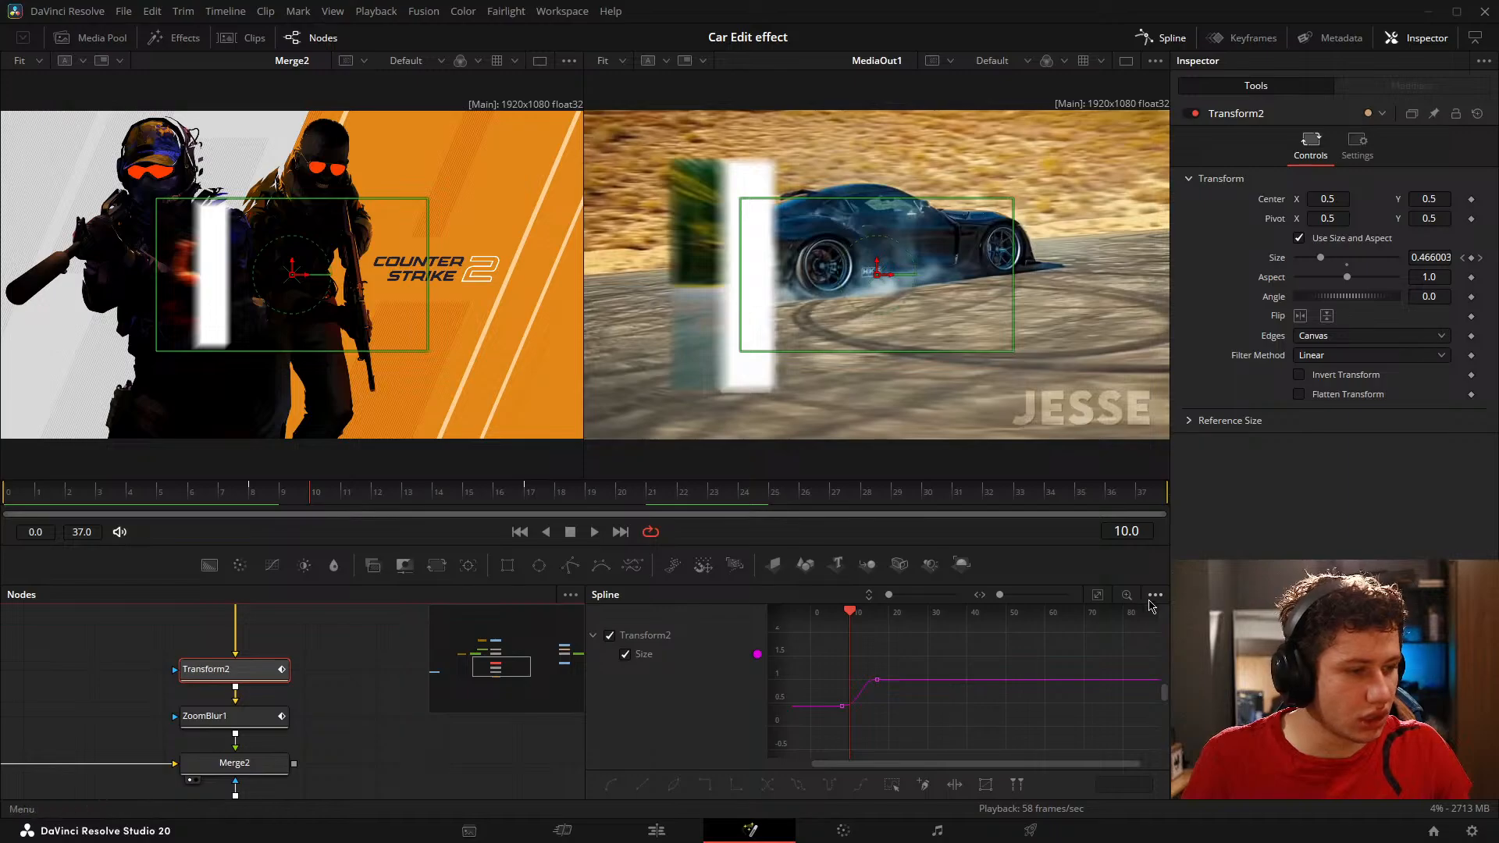
left_click(1097, 595)
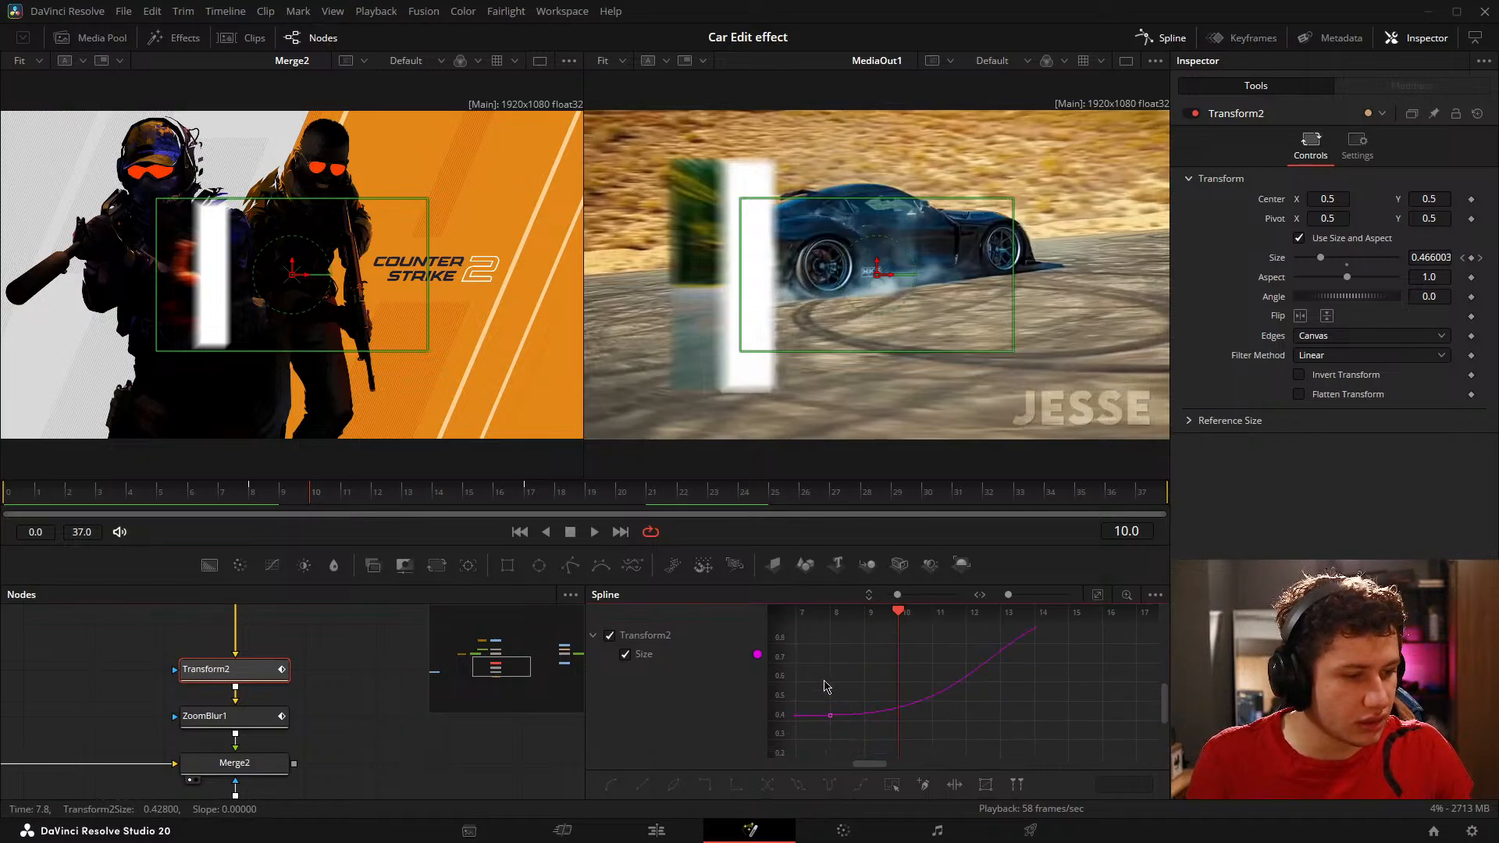
left_click_drag(993, 720, 924, 715)
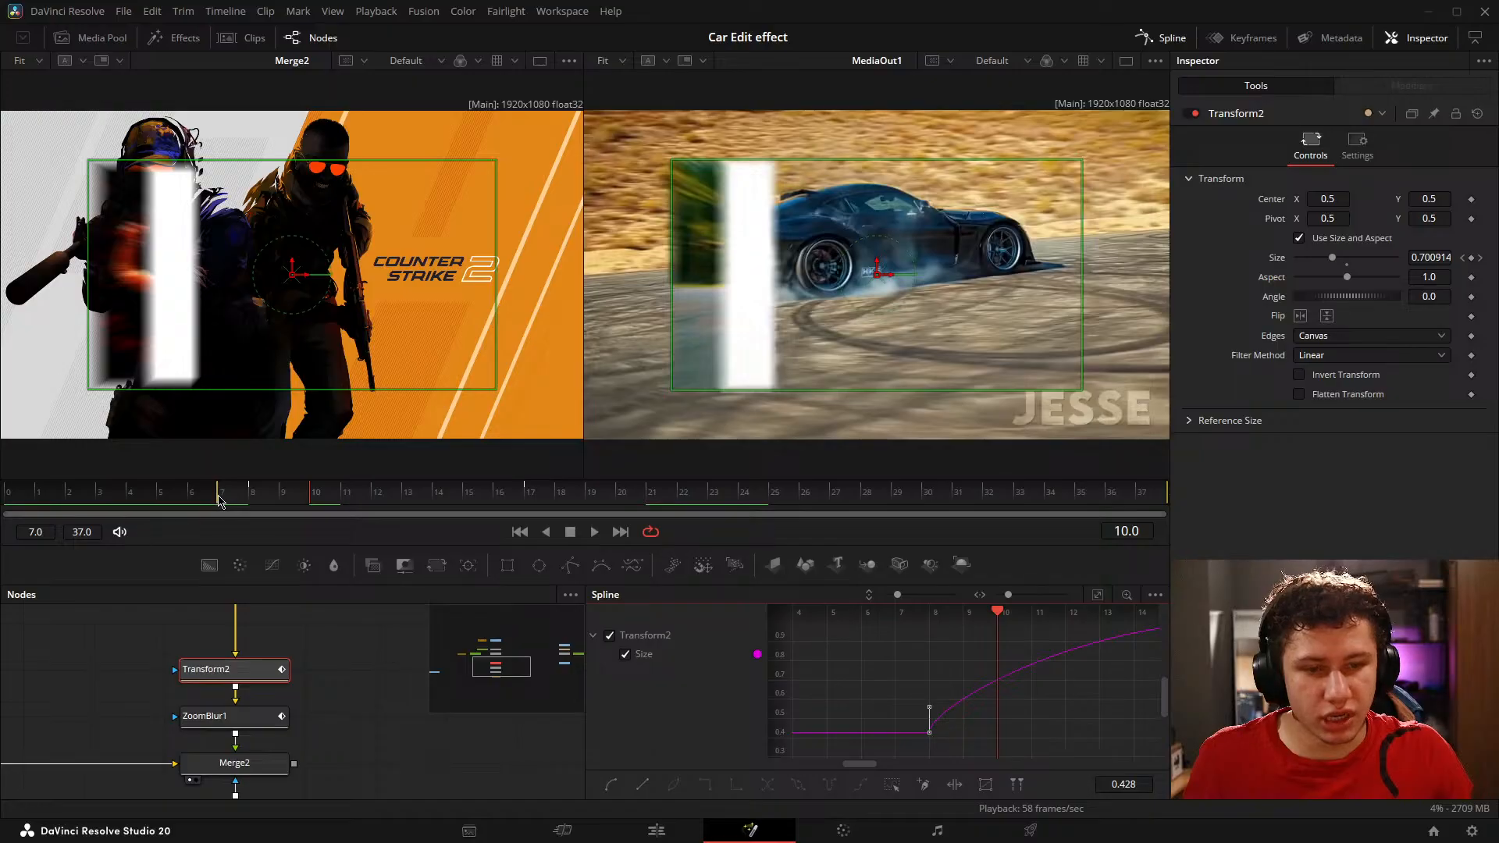
Step: Play and scrub the transition with Transform2 deselected to review the faster scale-up
left_click_drag(288, 488, 595, 537)
left_click(385, 679)
left_click(594, 531)
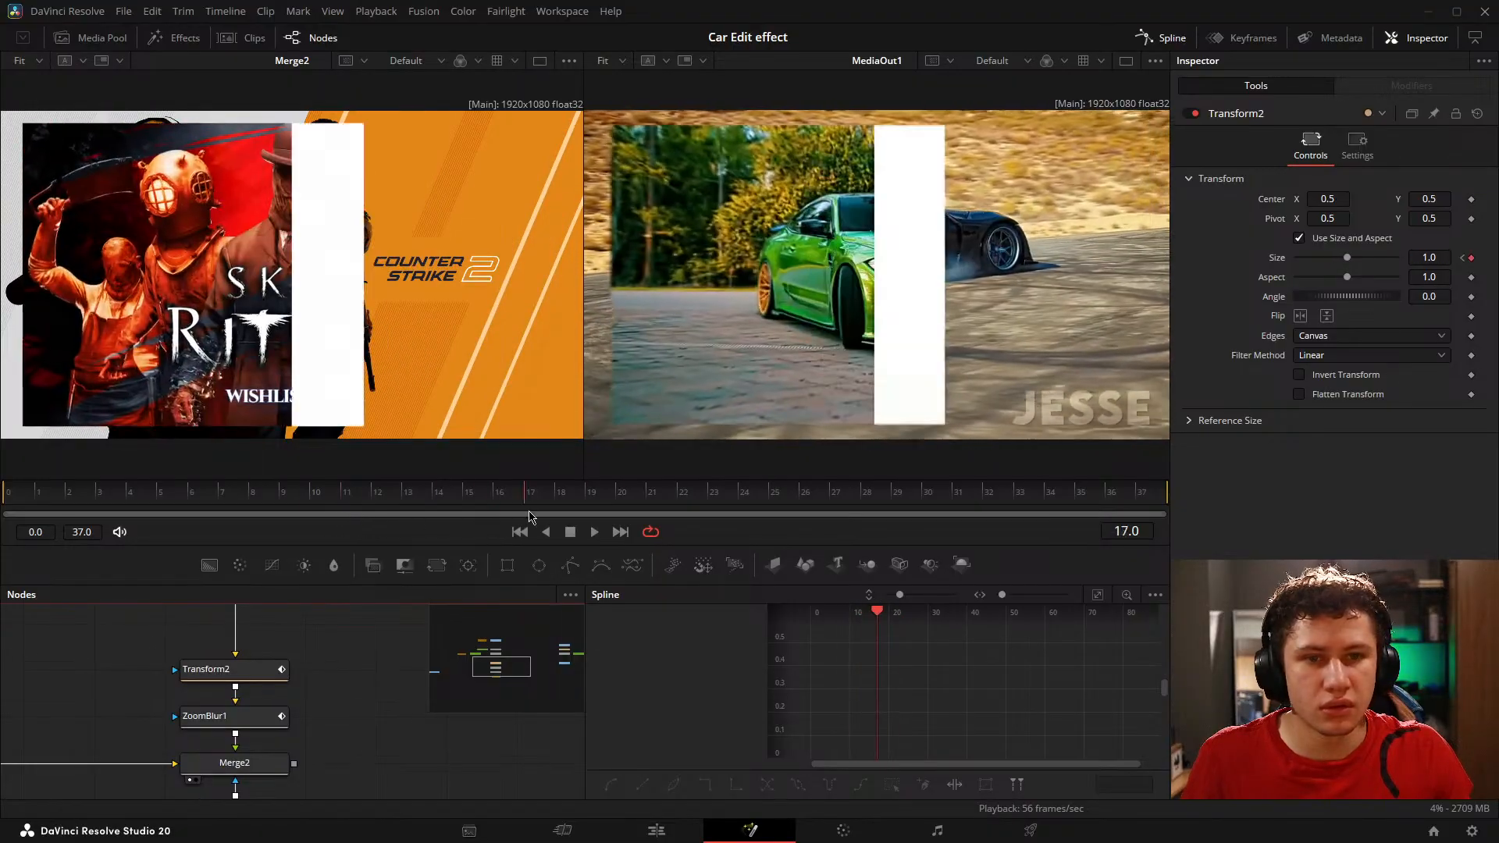
left_click_drag(725, 516, 449, 502)
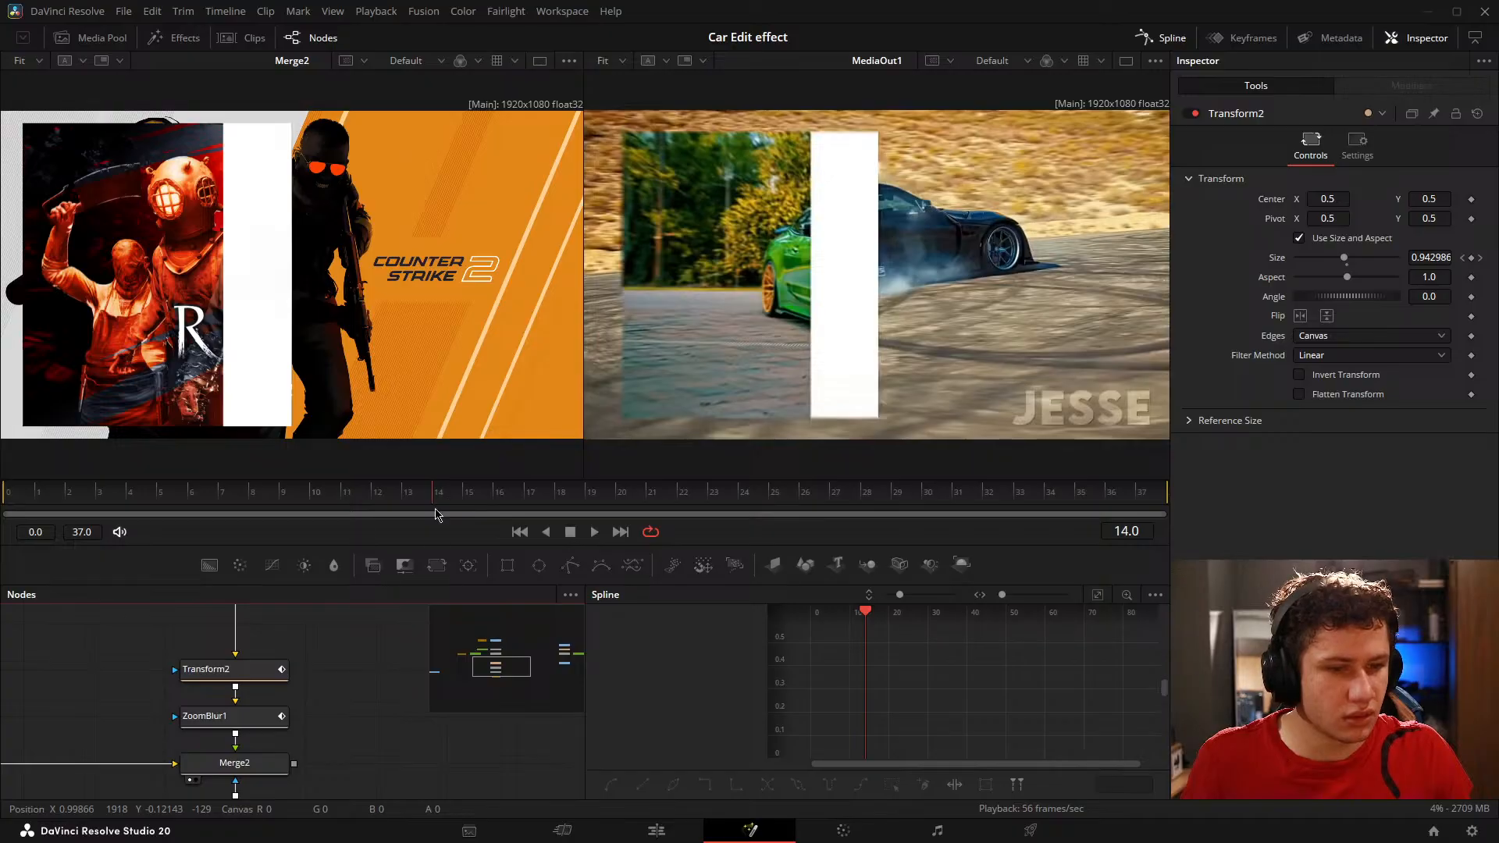
Step: Reselect Transform2 and examine its Size curve up close between the keyframes at frames 8 and 17
left_click_drag(342, 719, 329, 682)
left_click(222, 638)
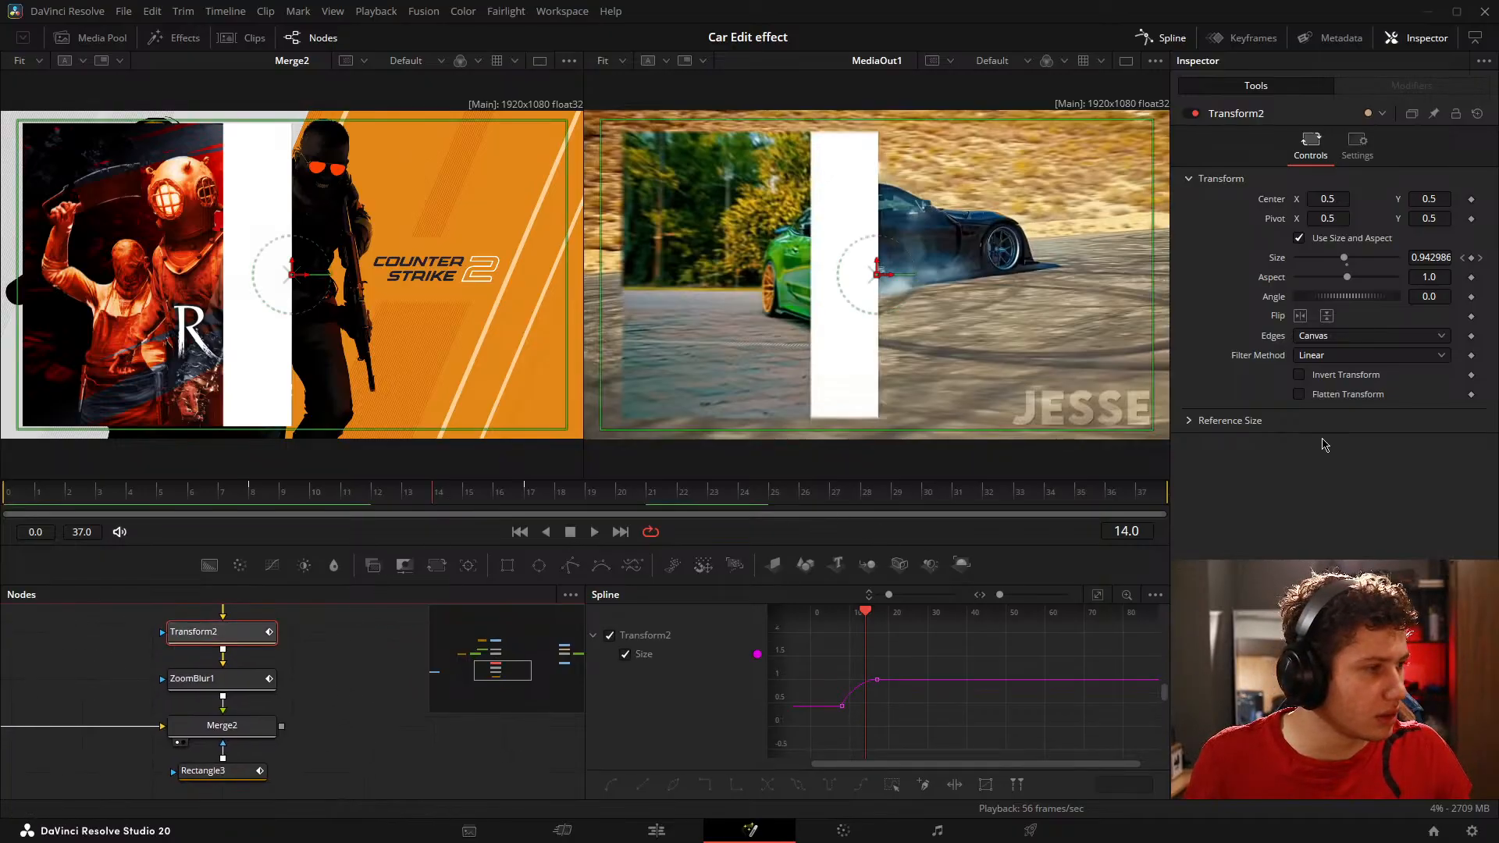
scroll(934, 705, "up", 5)
left_click_drag(854, 702, 981, 692)
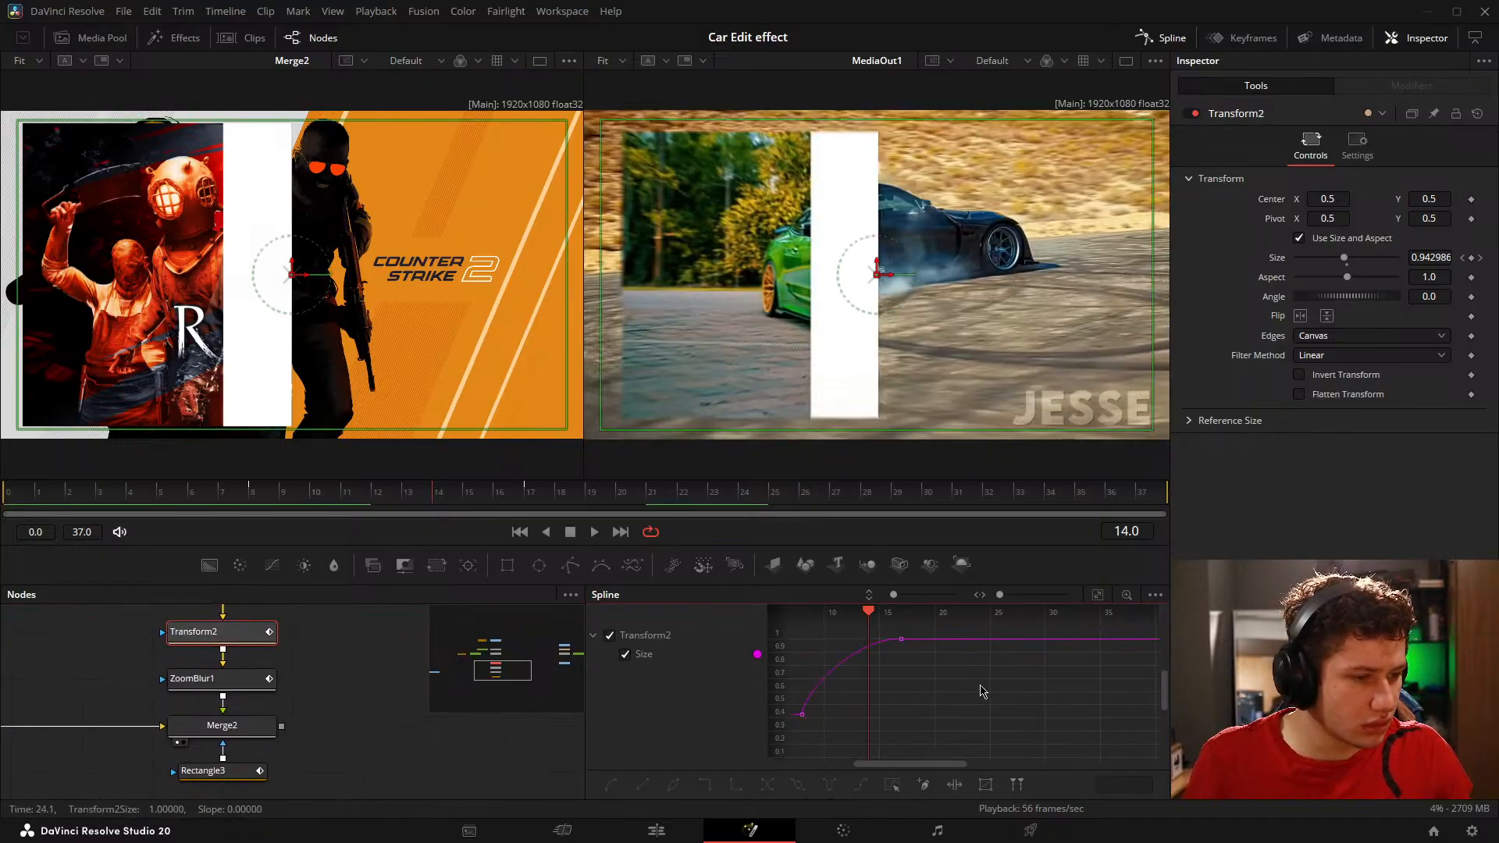
scroll(879, 681, "up", 3)
left_click_drag(860, 659, 931, 710)
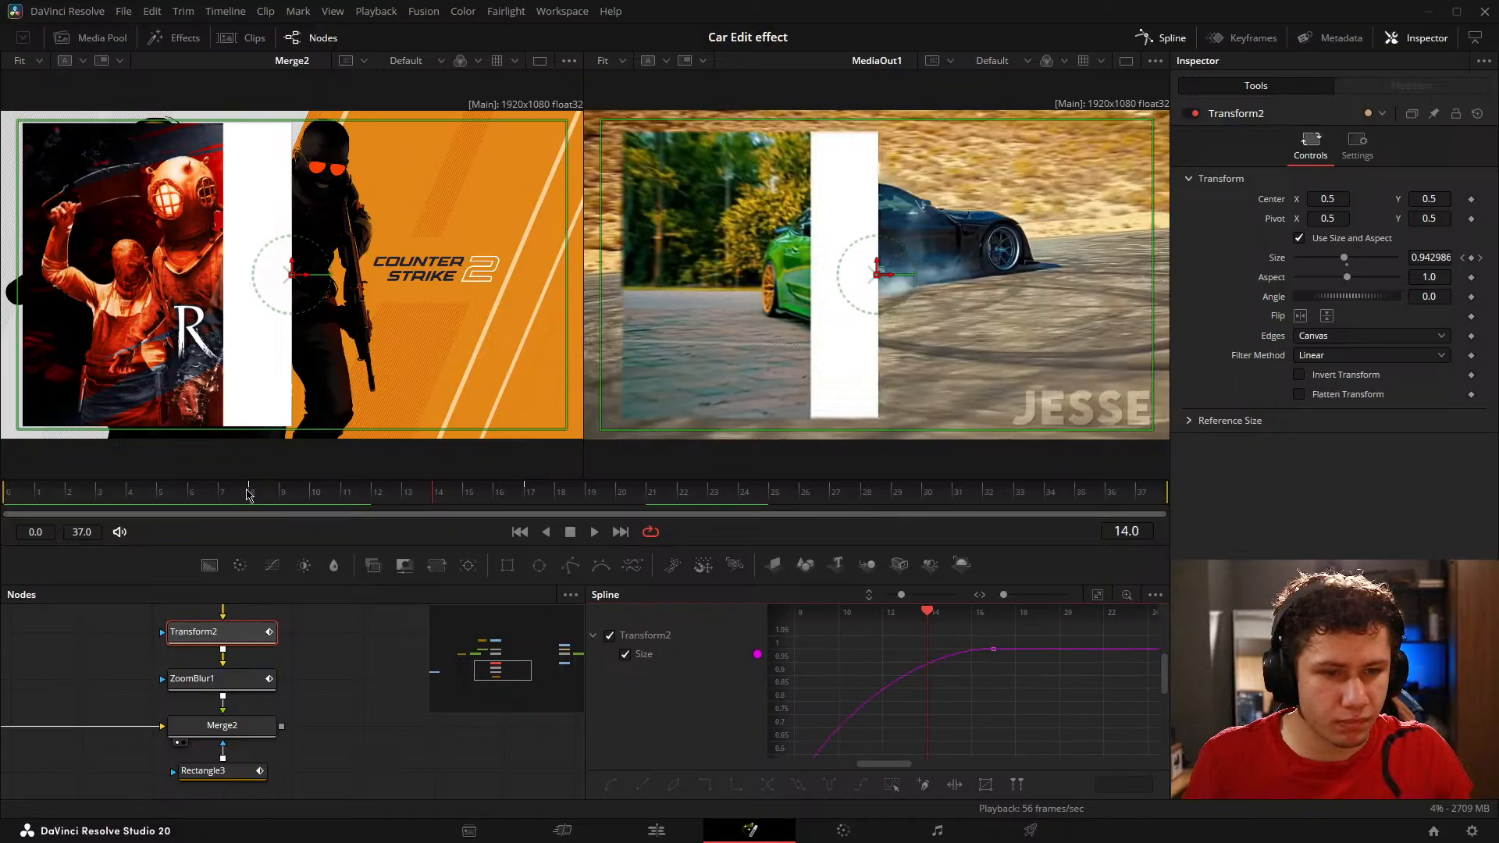
Step: Go to frame 23, select Rectangle3, and show its Width and Height curves fitted in a taller and wider Spline editor
left_click_drag(435, 494, 717, 500)
scroll(254, 739, "down", 1)
left_click(240, 758)
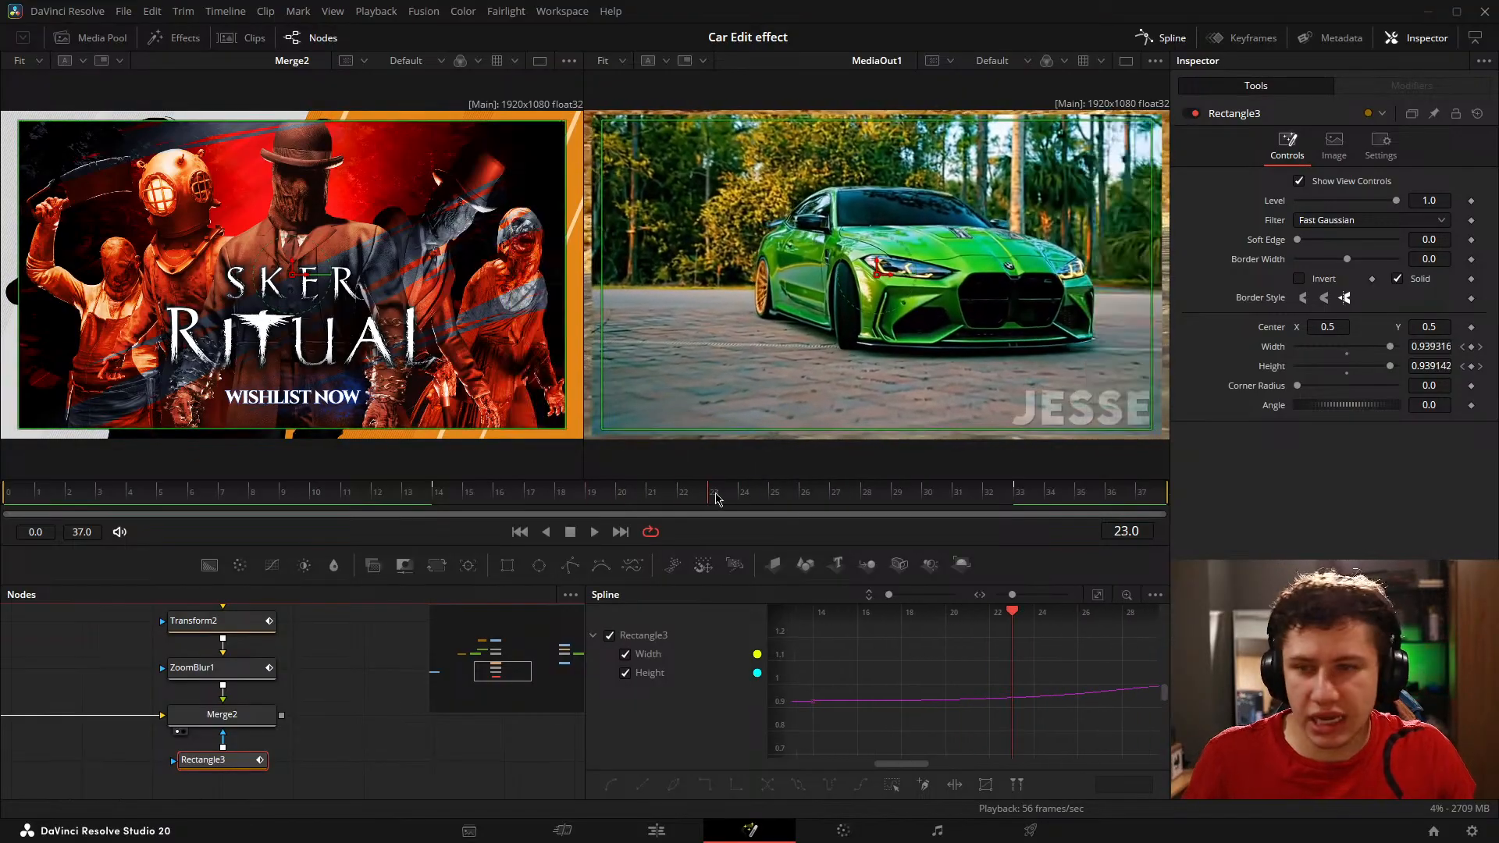
mouse_move(788, 681)
left_mouse_down()
mouse_move(830, 666)
mouse_move(792, 673)
left_mouse_up()
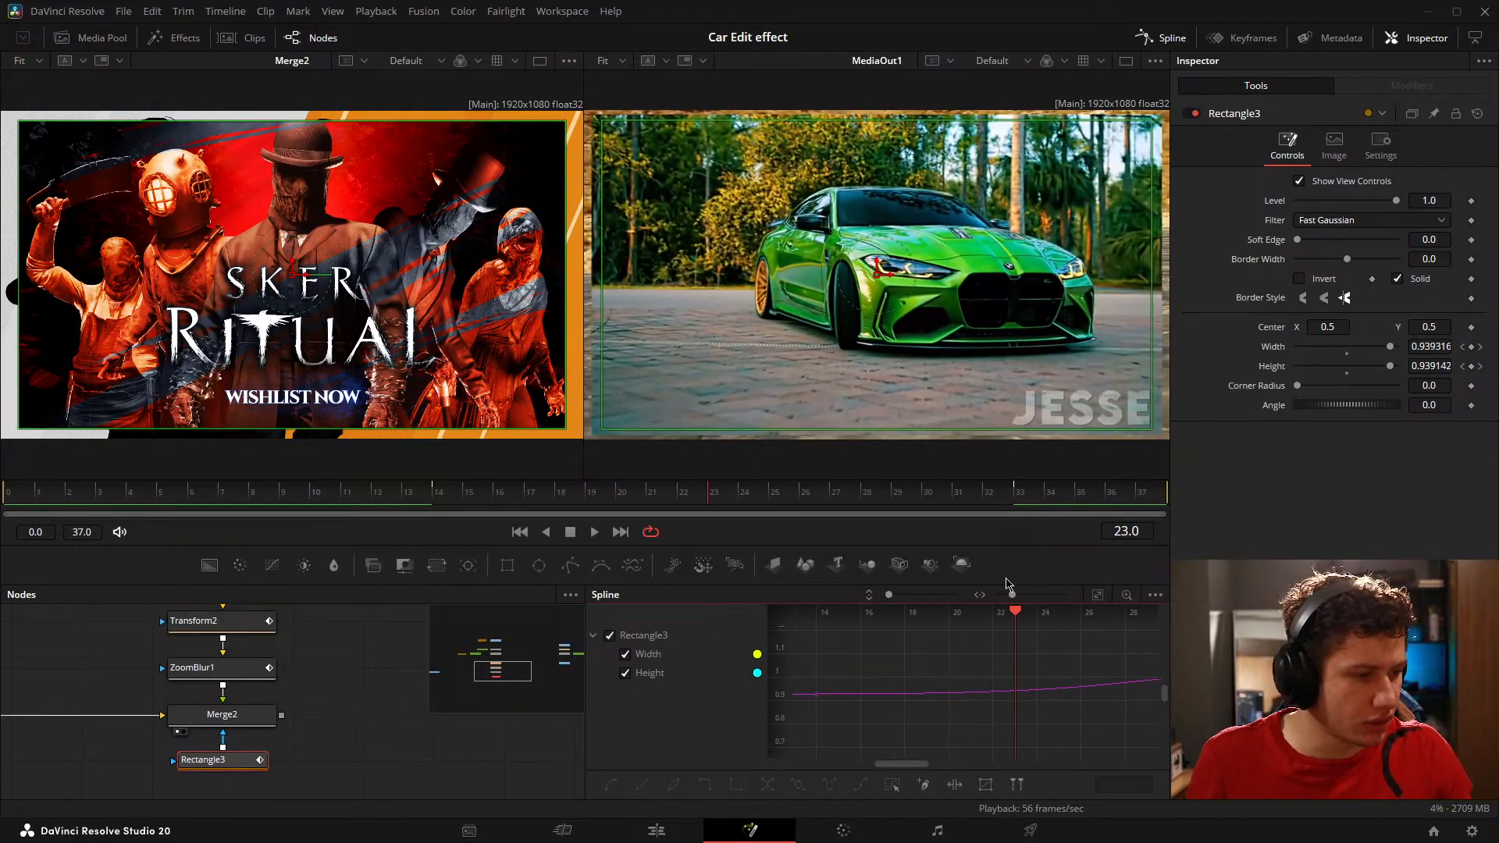
left_click(1099, 596)
left_click_drag(808, 585, 810, 484)
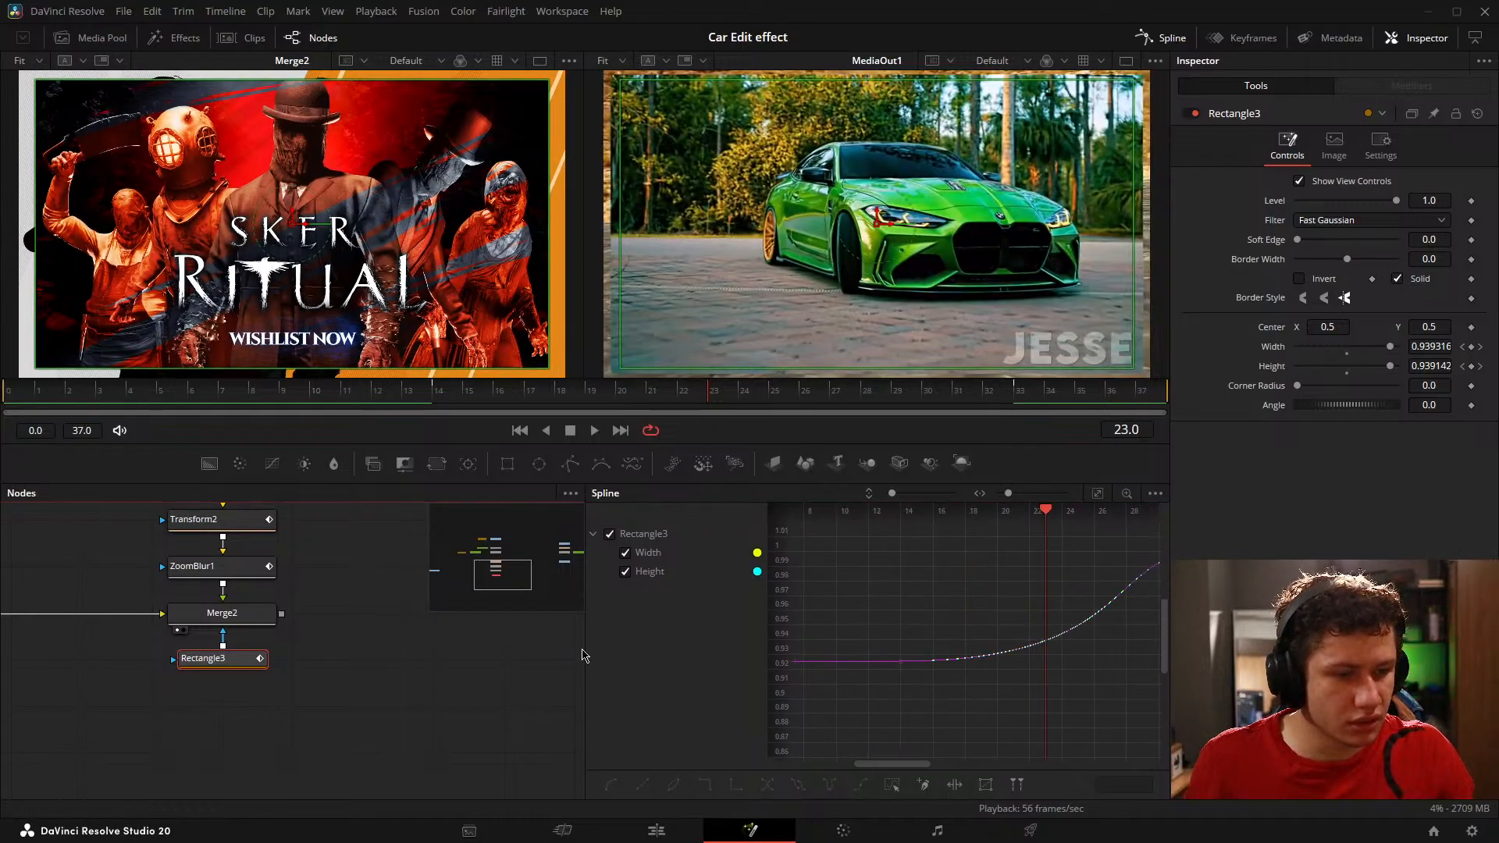
left_click(565, 654)
left_click_drag(585, 654, 402, 656)
left_click(207, 660)
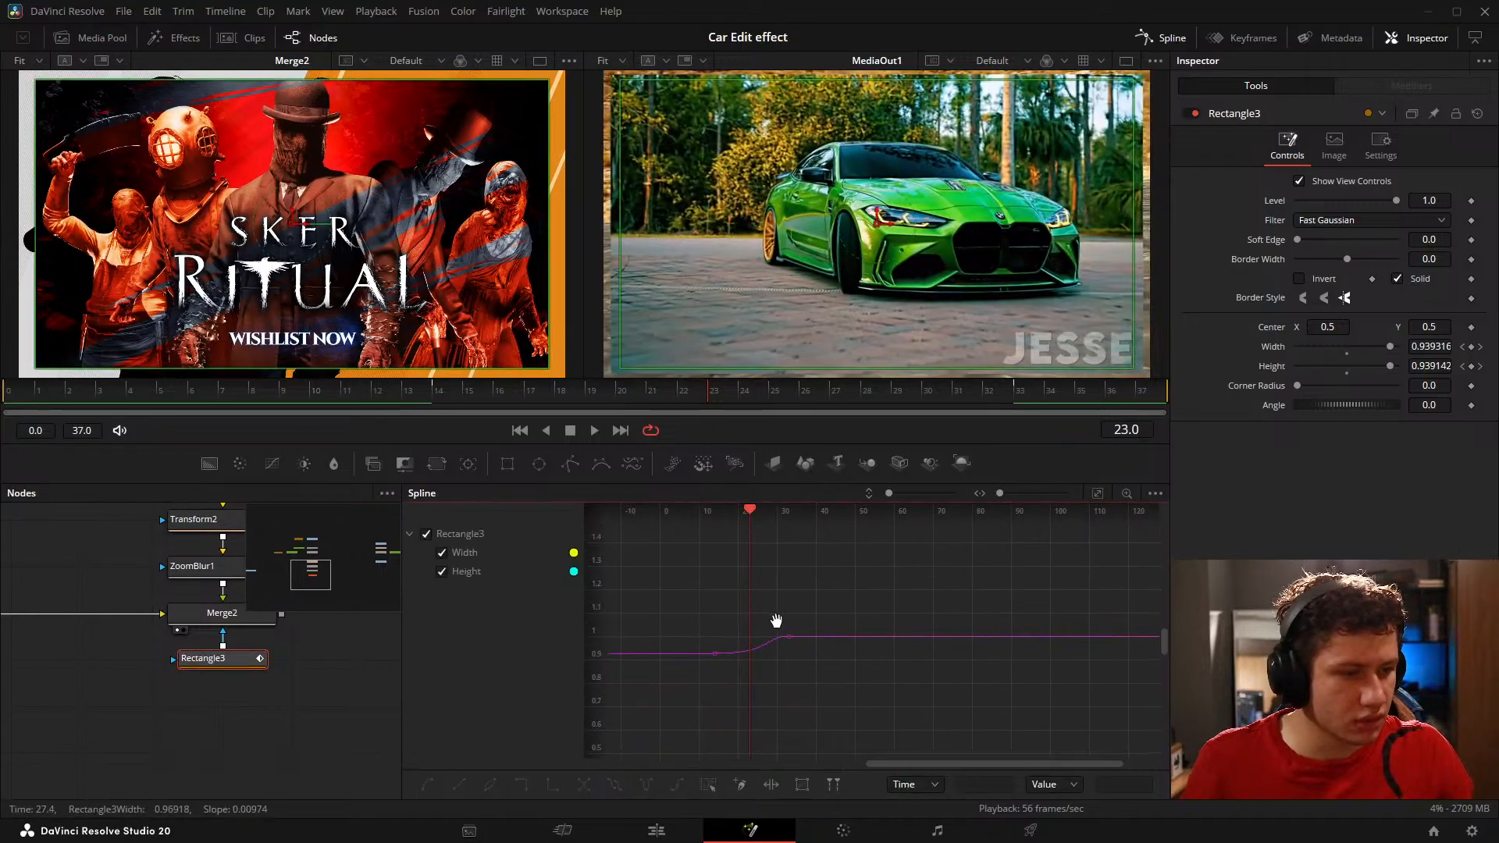
Step: Raise the outgoing handles of Rectangle3's Height and Width keyframes at frame 14 to about frame 24 and value 0.97
left_click_drag(733, 700, 850, 768)
left_click_drag(1091, 708, 982, 587)
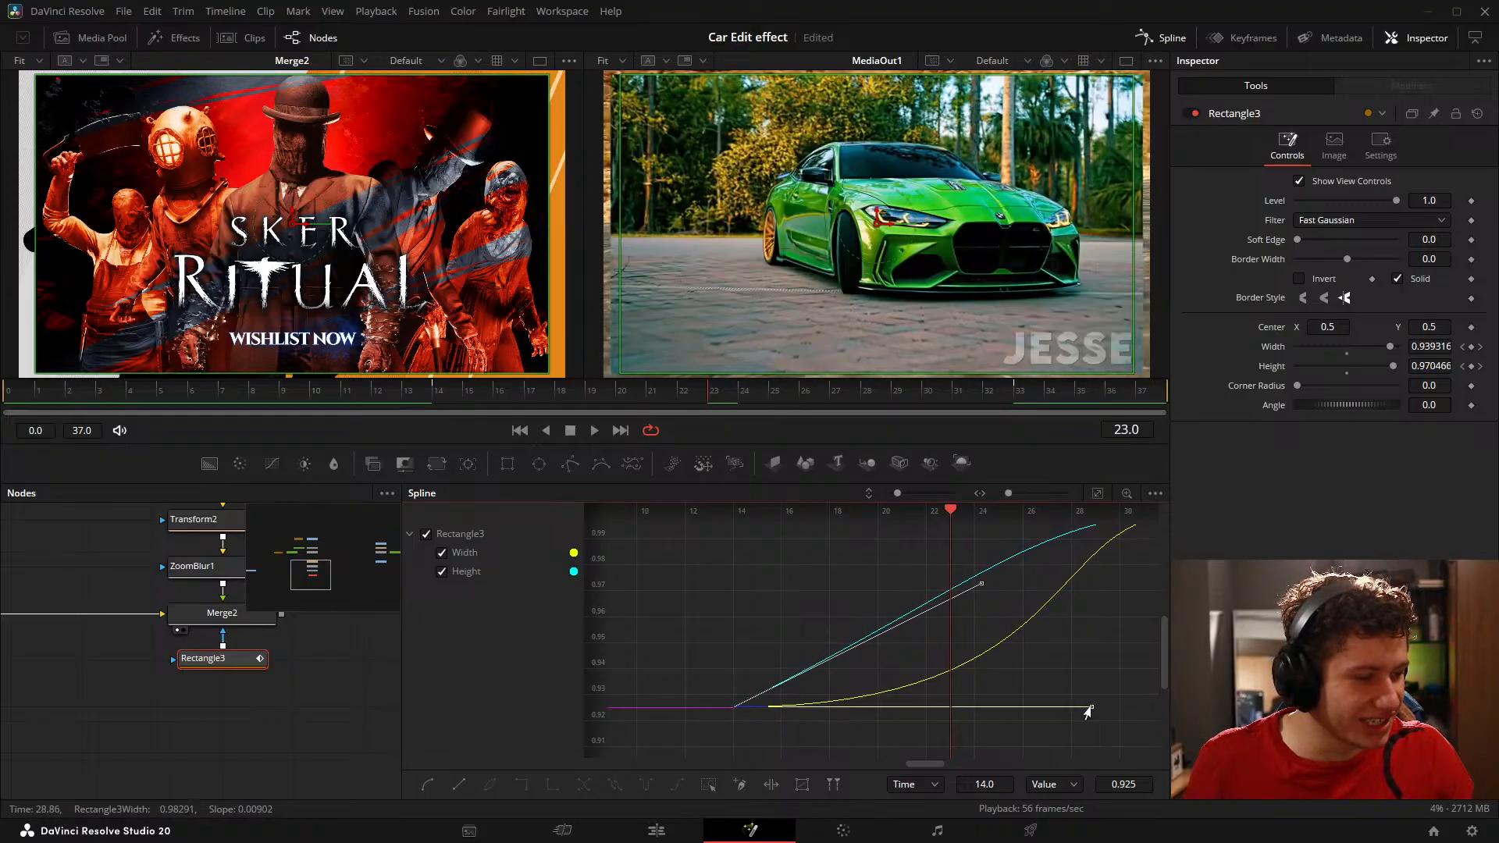
left_click(613, 745)
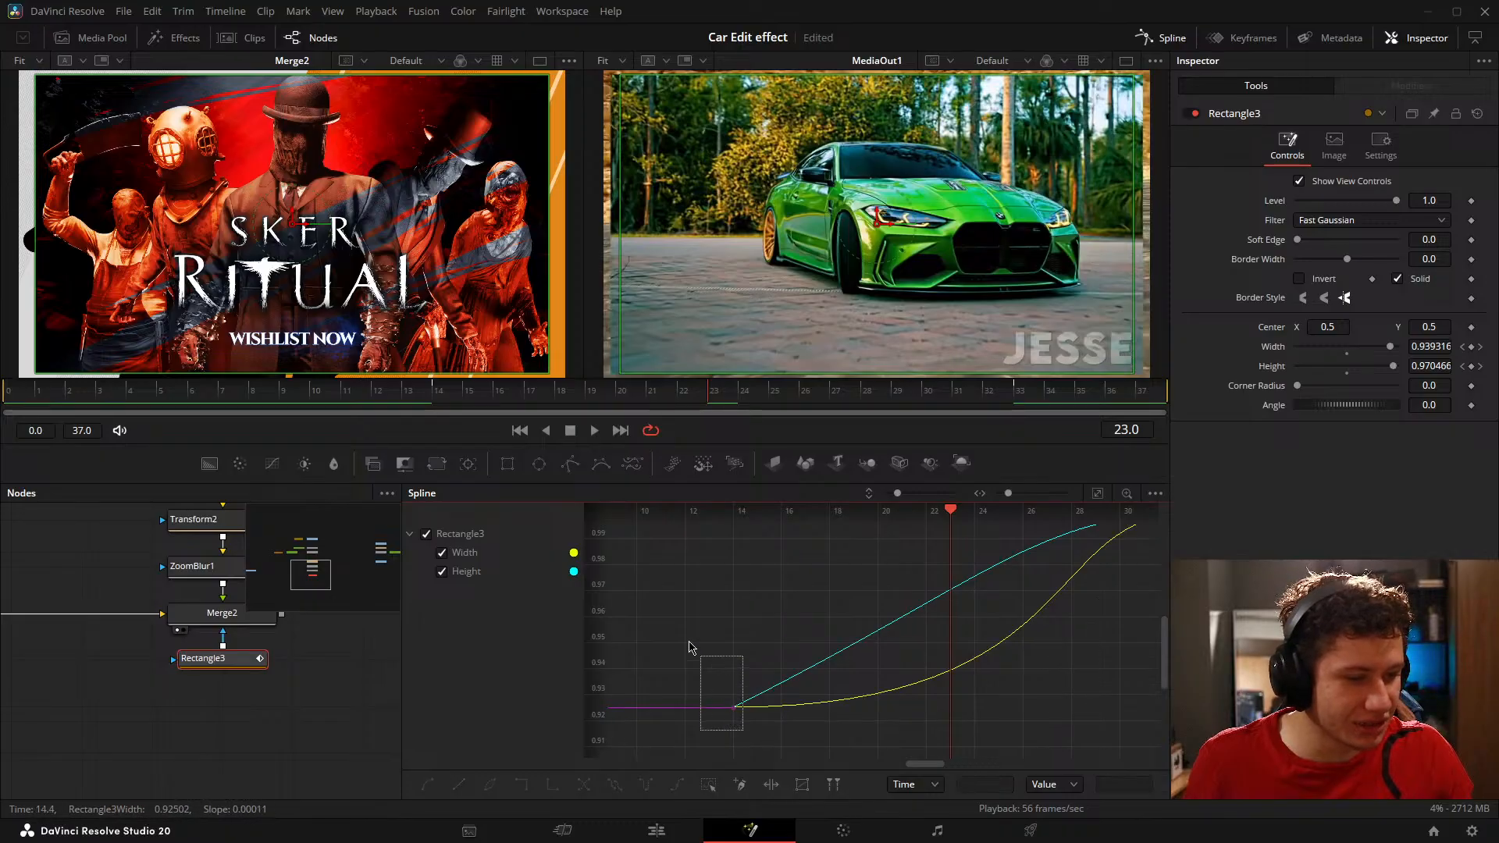
left_click_drag(690, 647, 691, 646)
left_click_drag(1092, 713, 978, 586)
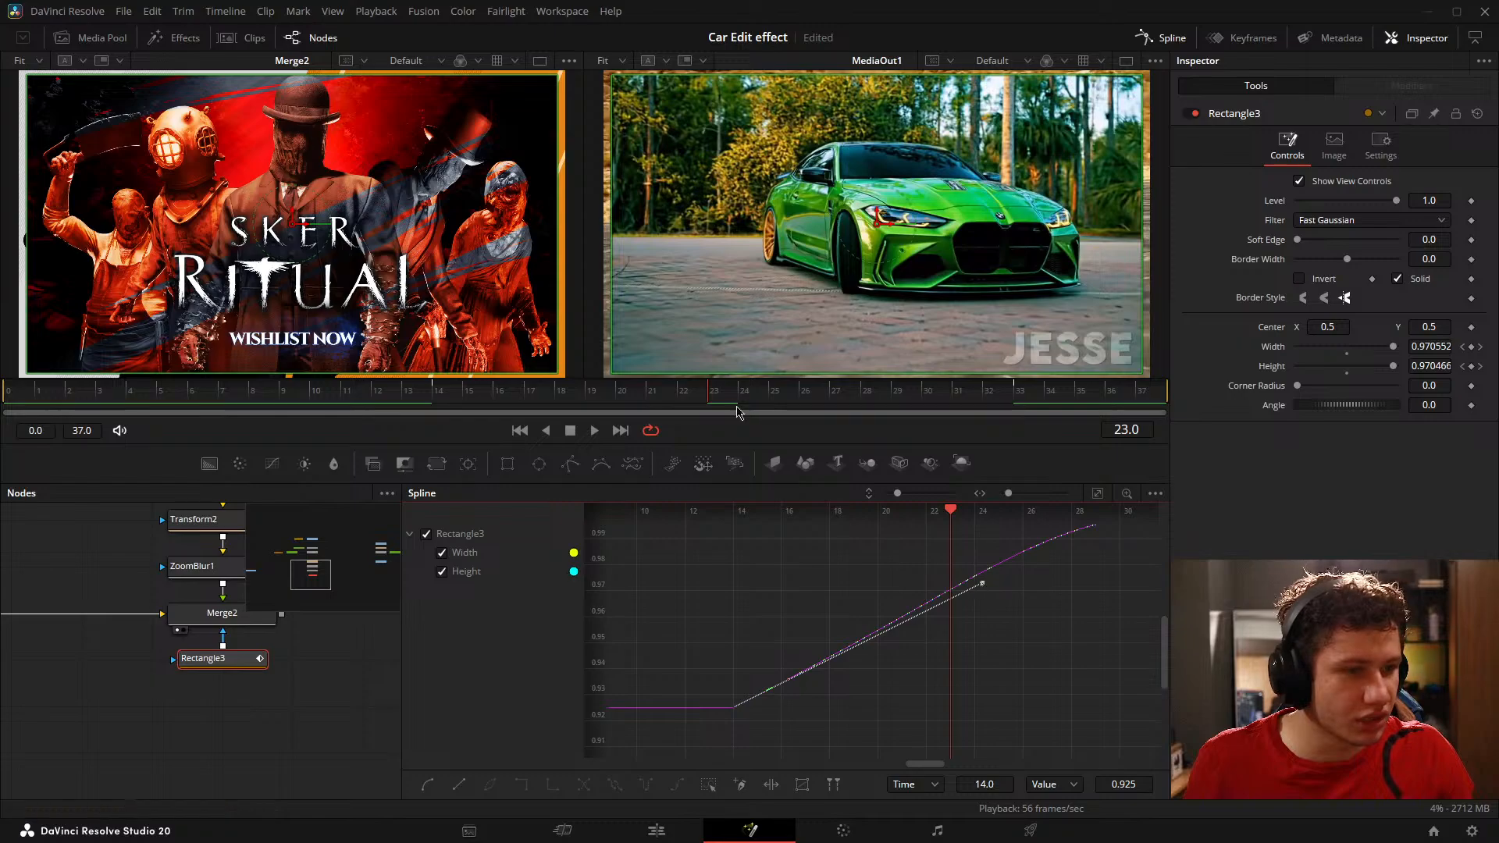
Step: Scrub to frame 26 and examine the reshaped Width and Height curves of Rectangle3
left_click_drag(739, 394, 808, 414)
left_click_drag(975, 556, 908, 579)
scroll(992, 561, "down", 5)
left_click(907, 647)
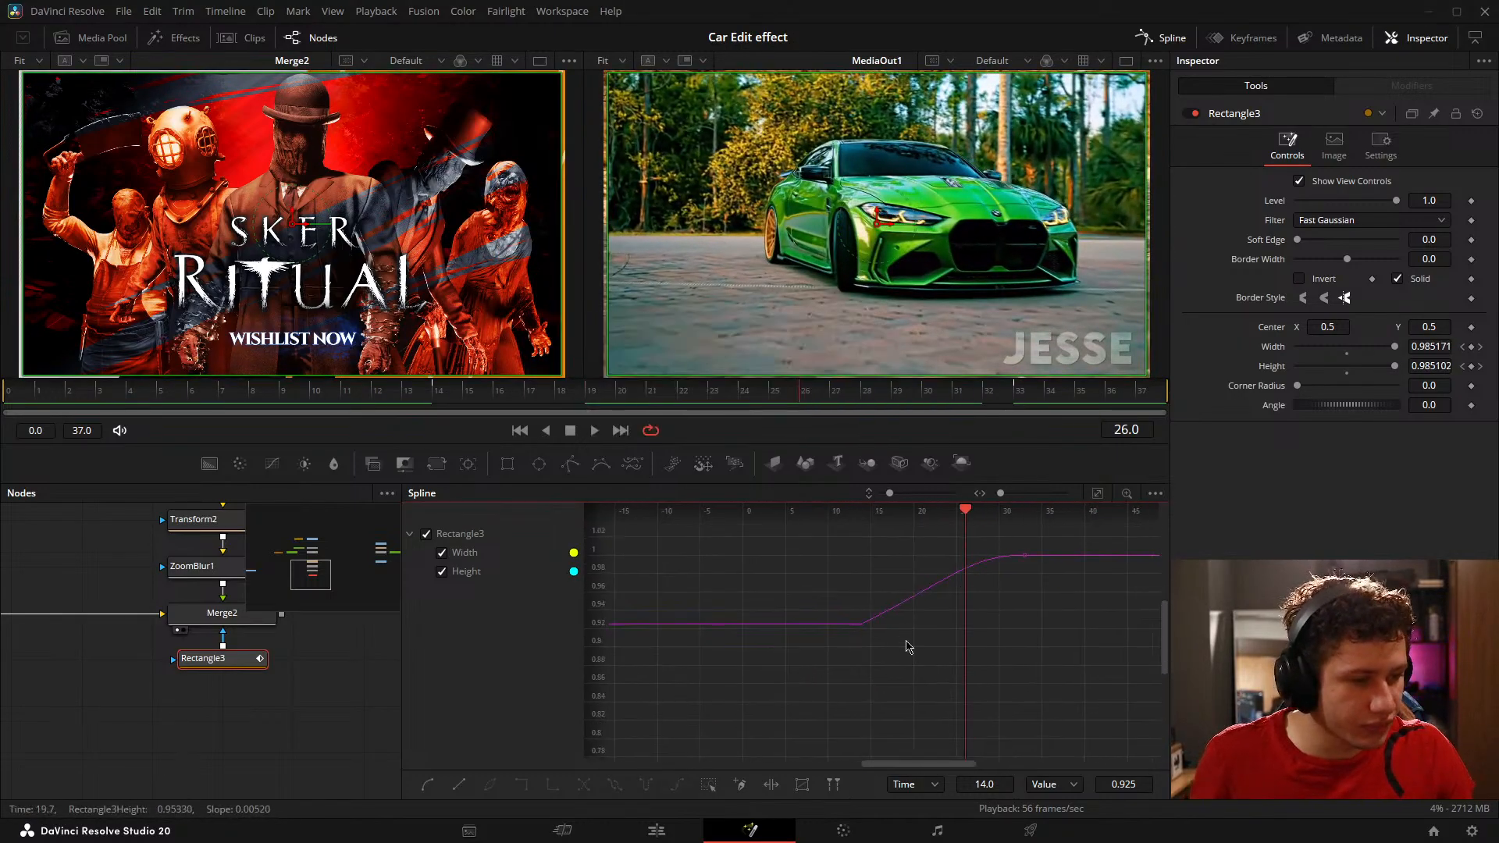
left_click_drag(980, 617, 962, 672)
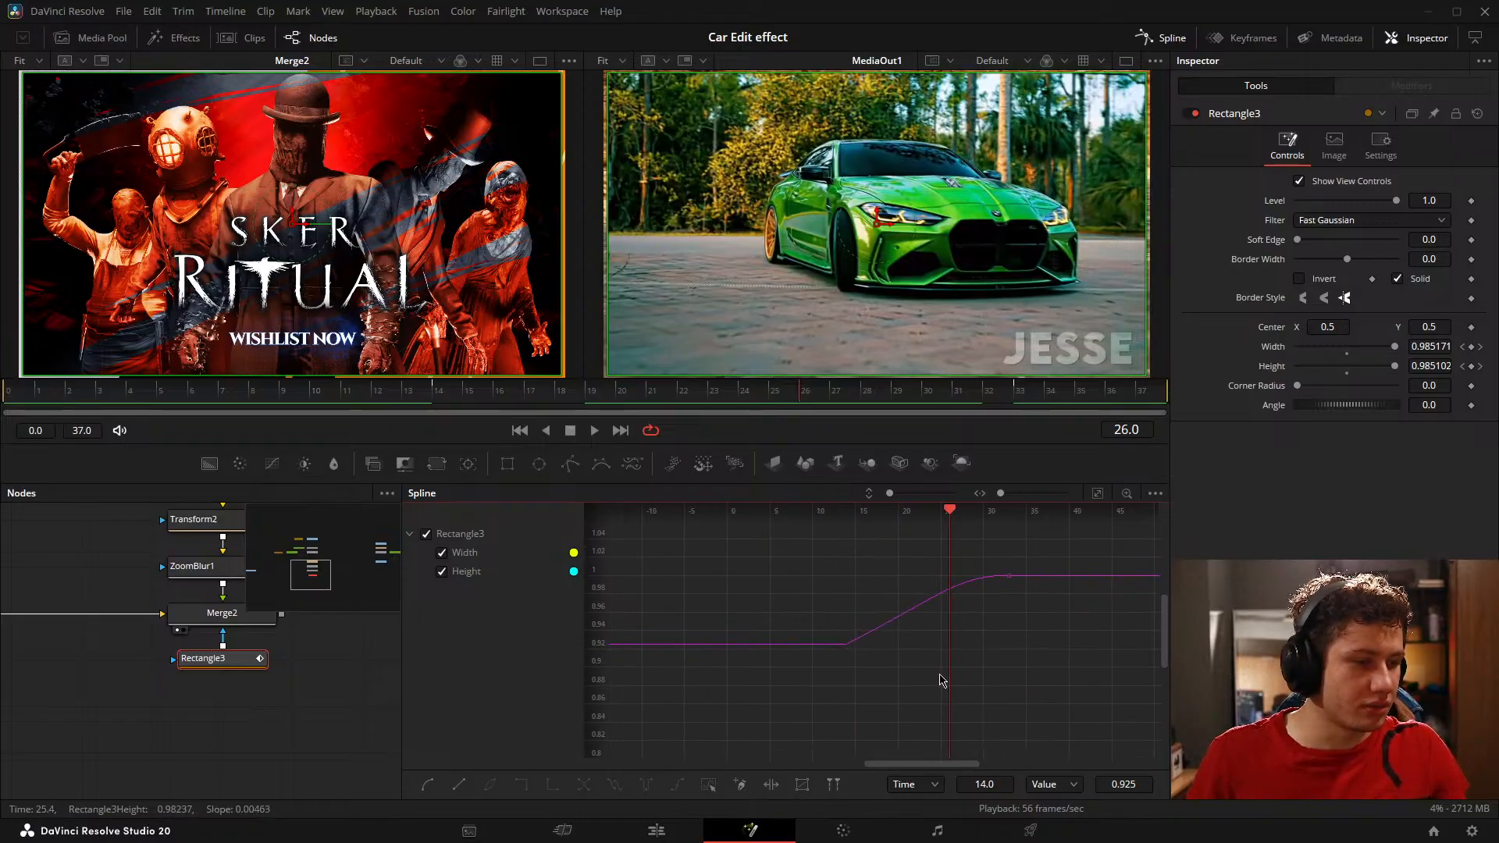
left_click_drag(709, 662, 769, 670)
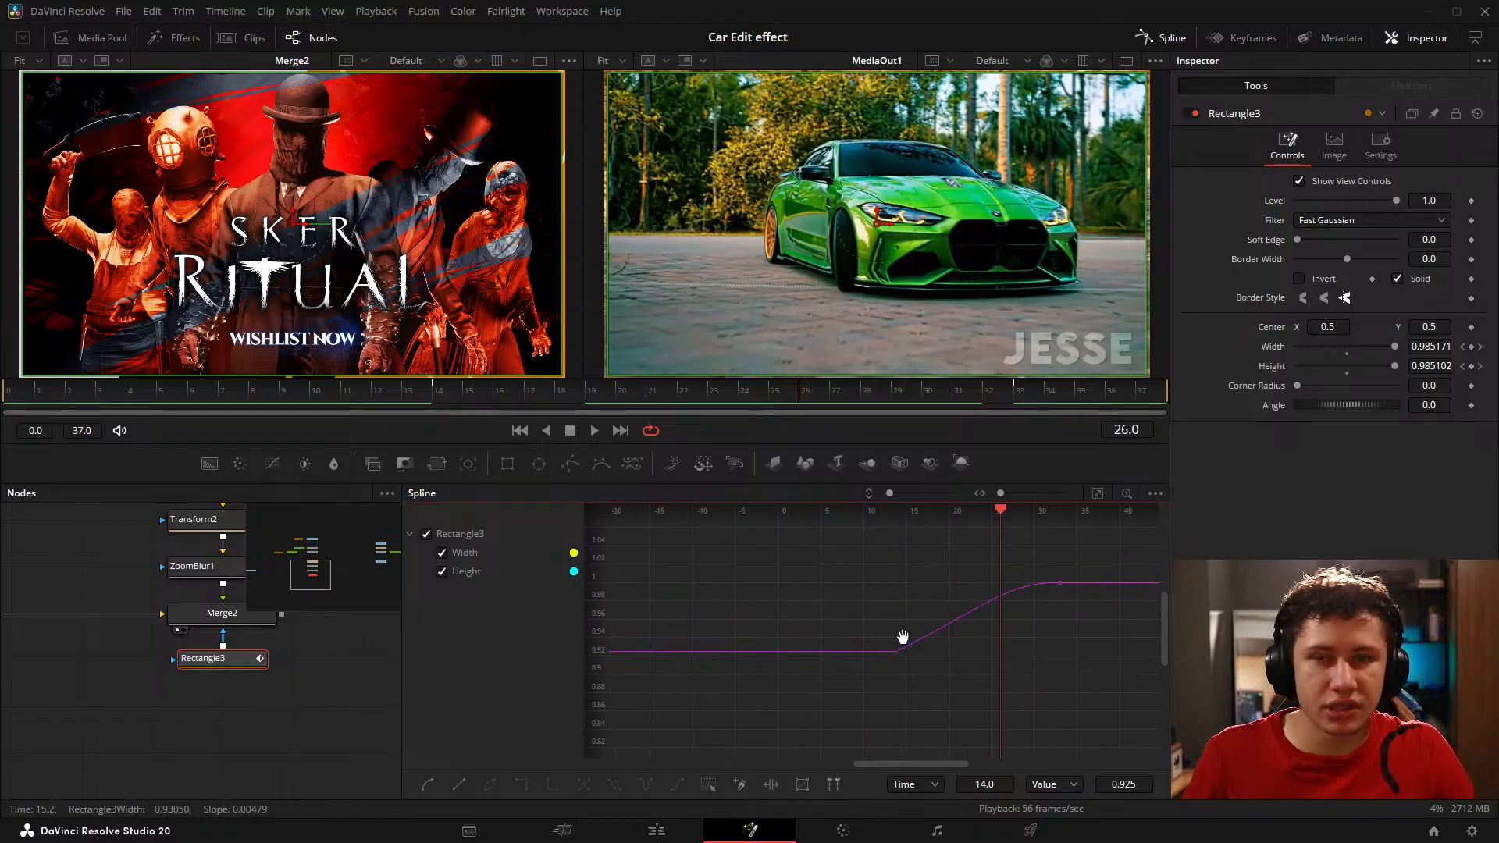
mouse_move(903, 637)
left_mouse_down()
mouse_move(872, 645)
mouse_move(1022, 643)
mouse_move(883, 609)
mouse_move(904, 634)
left_mouse_up()
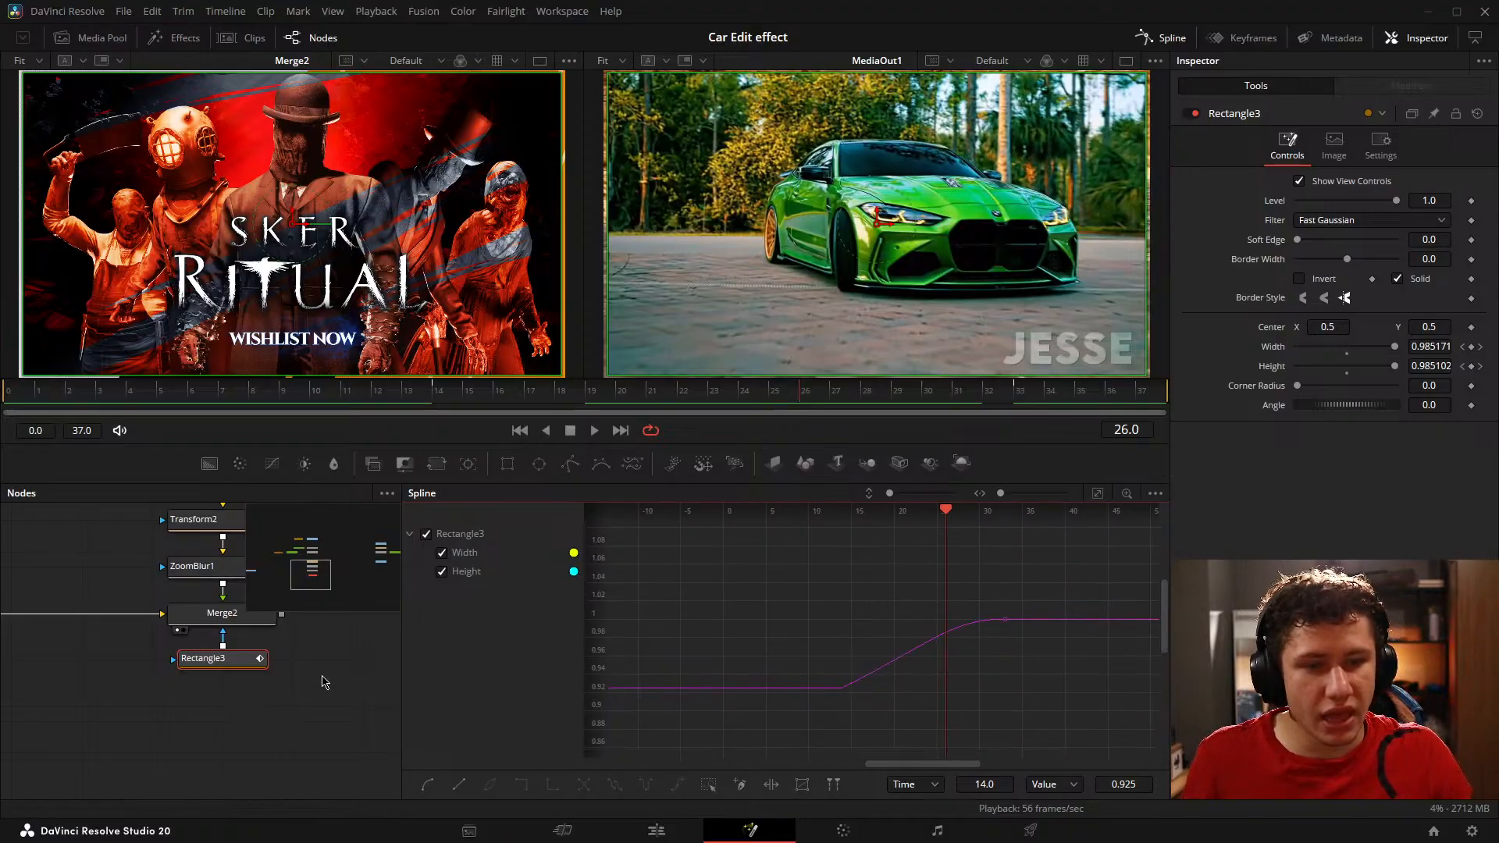
Step: Examine up close how Rectangle3's Width and Height curves ease into the keyframes at frame 33
left_click_drag(325, 683, 370, 689)
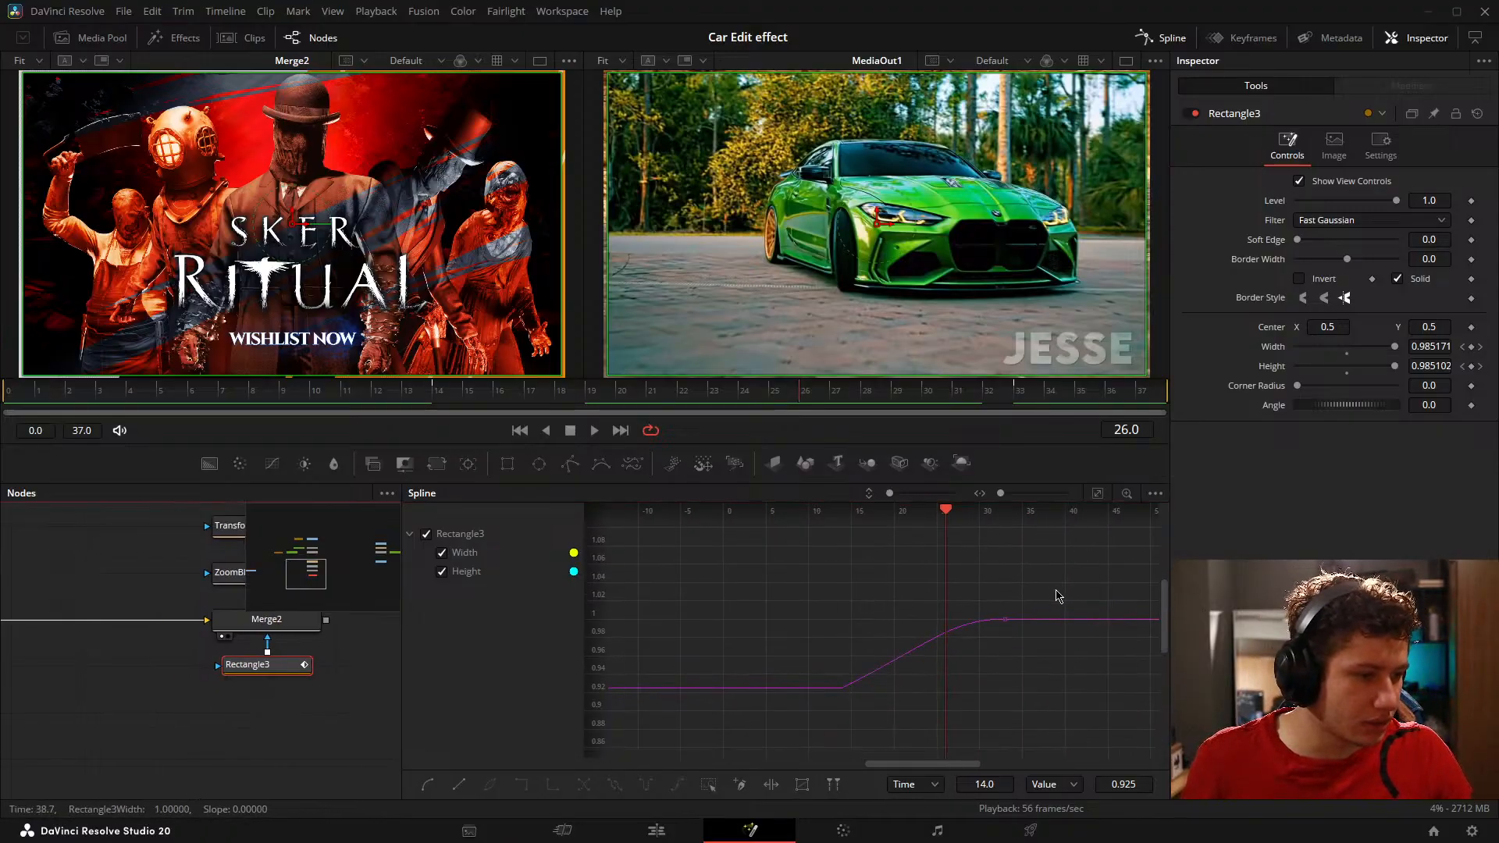
left_click_drag(787, 670, 856, 716)
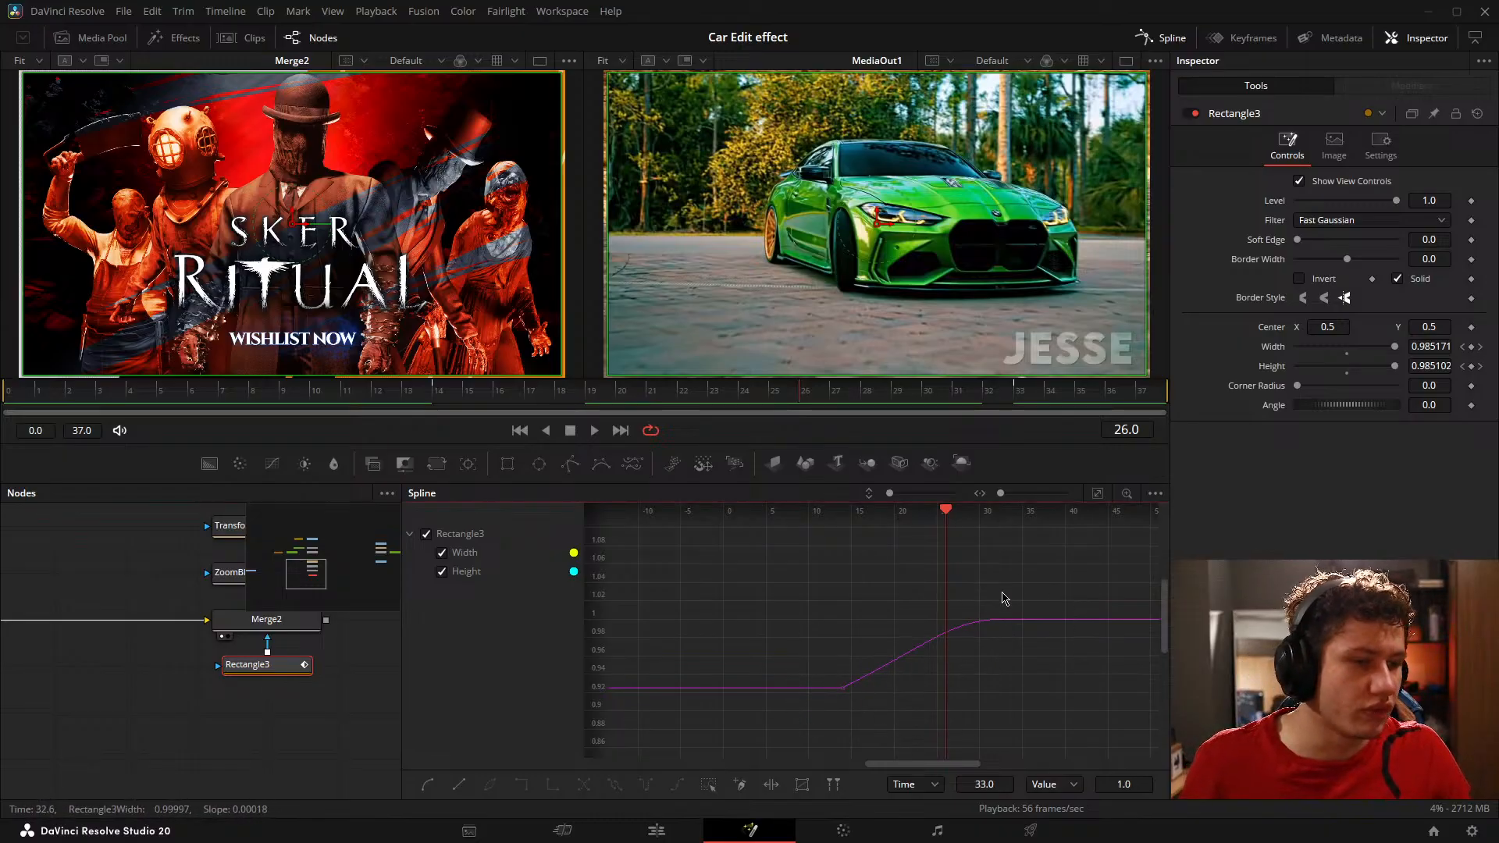
scroll(985, 605, "up", 3)
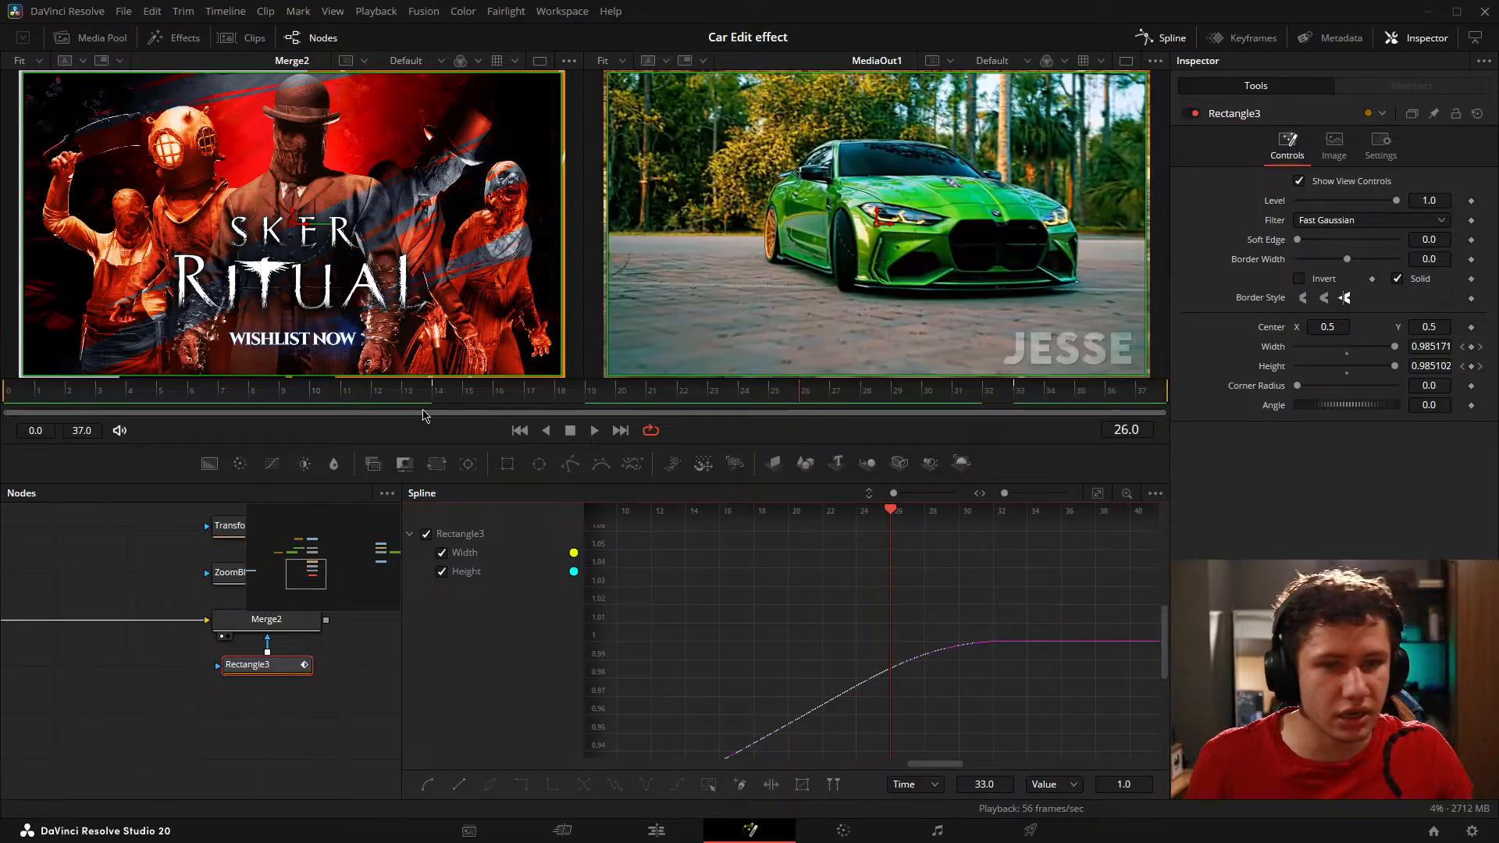
Step: Enlarge the viewers, close the Spline editor, bring the whole node tree into view and return to frame 0
left_click_drag(141, 399, 38, 403)
left_click_drag(162, 483, 142, 570)
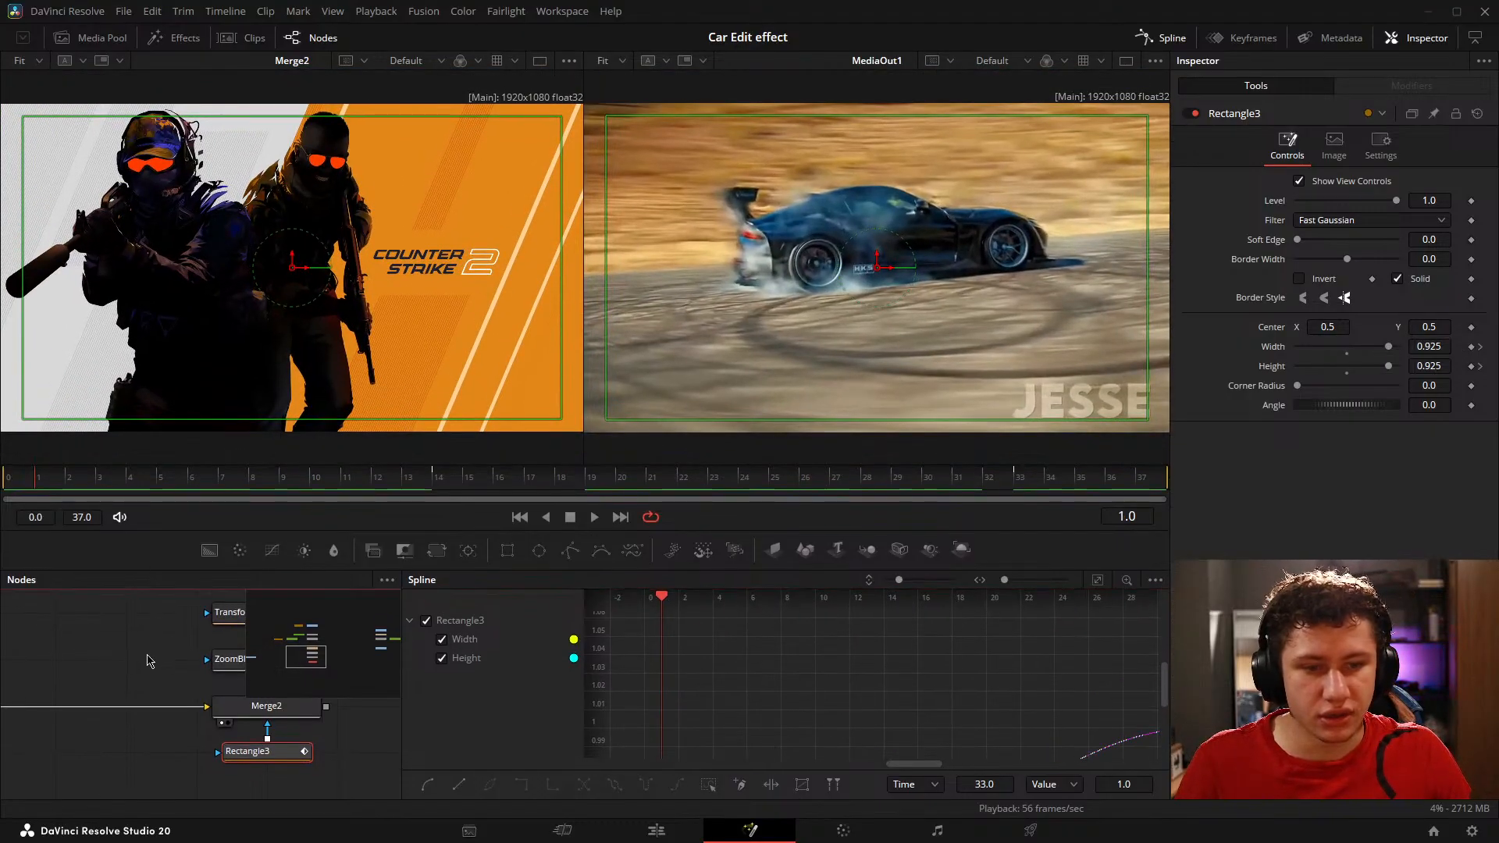
left_click(151, 662)
left_click(1171, 38)
scroll(675, 683, "down", 3)
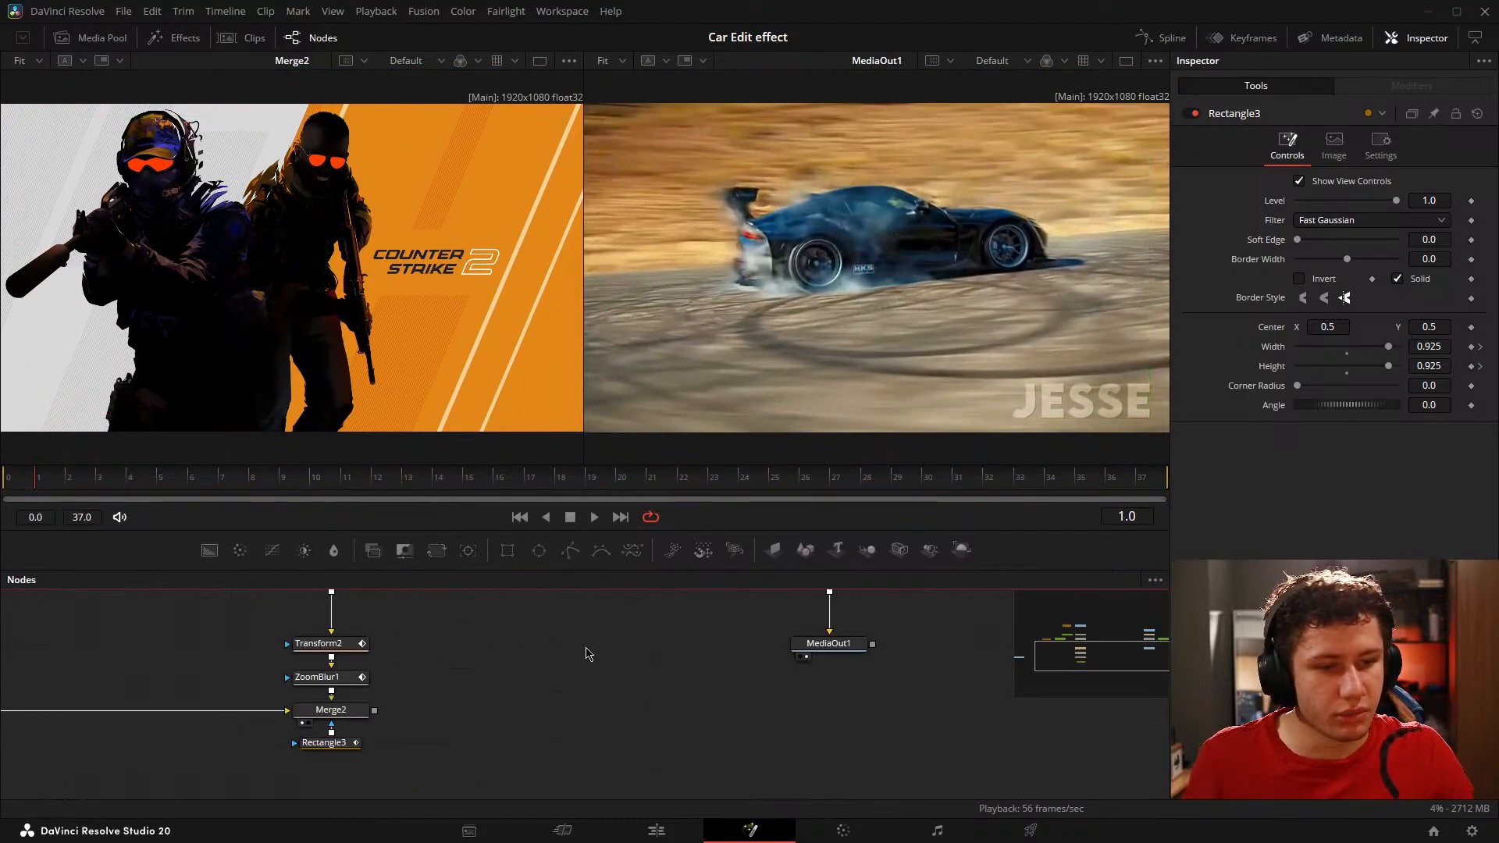
scroll(567, 654, "up", 5)
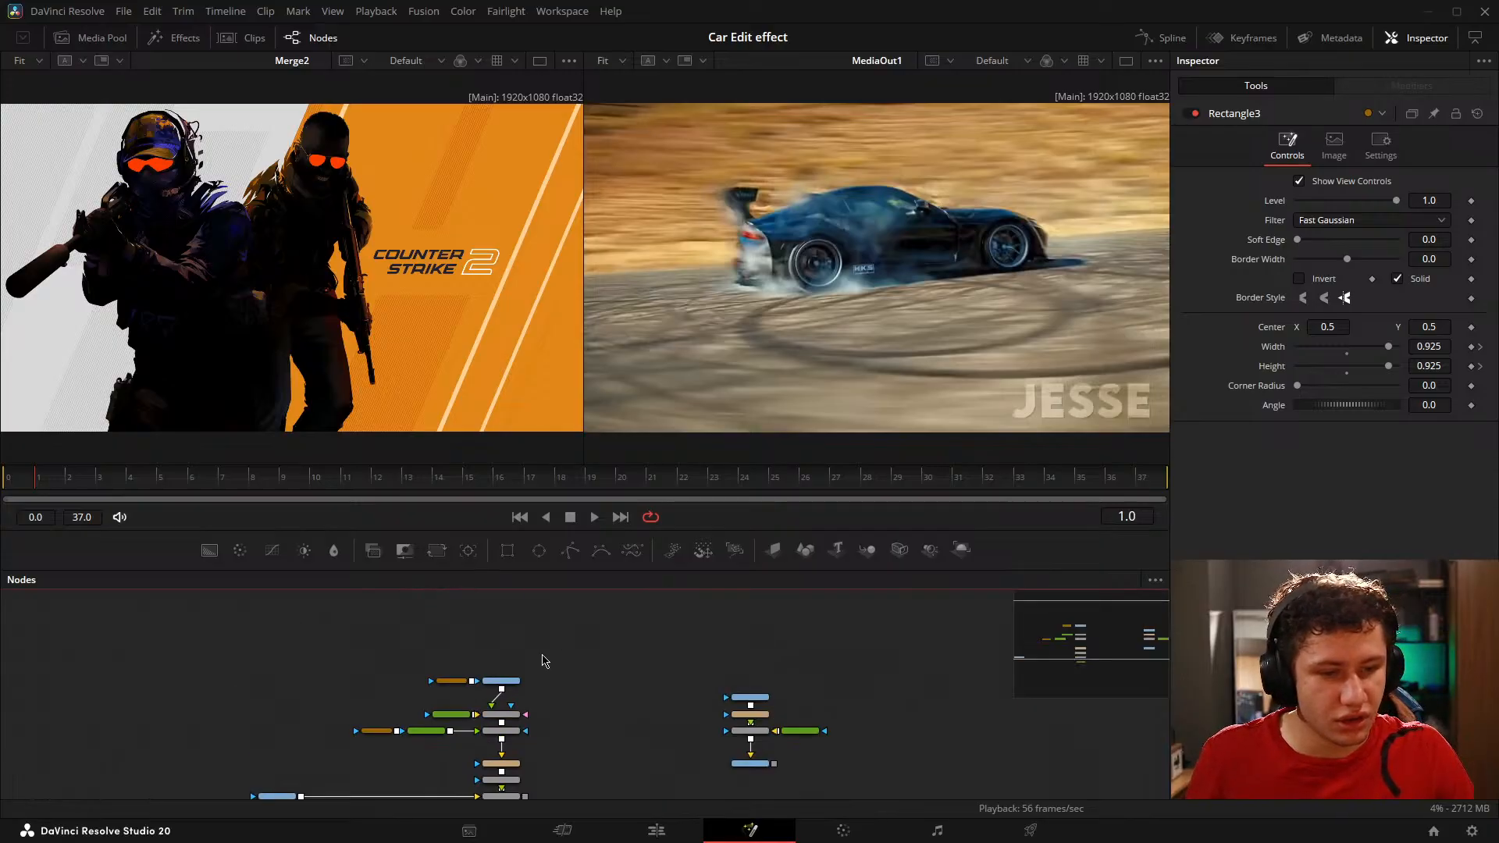
left_click_drag(466, 616, 561, 619)
left_click_drag(728, 630, 535, 584)
left_click_drag(56, 476, 1, 476)
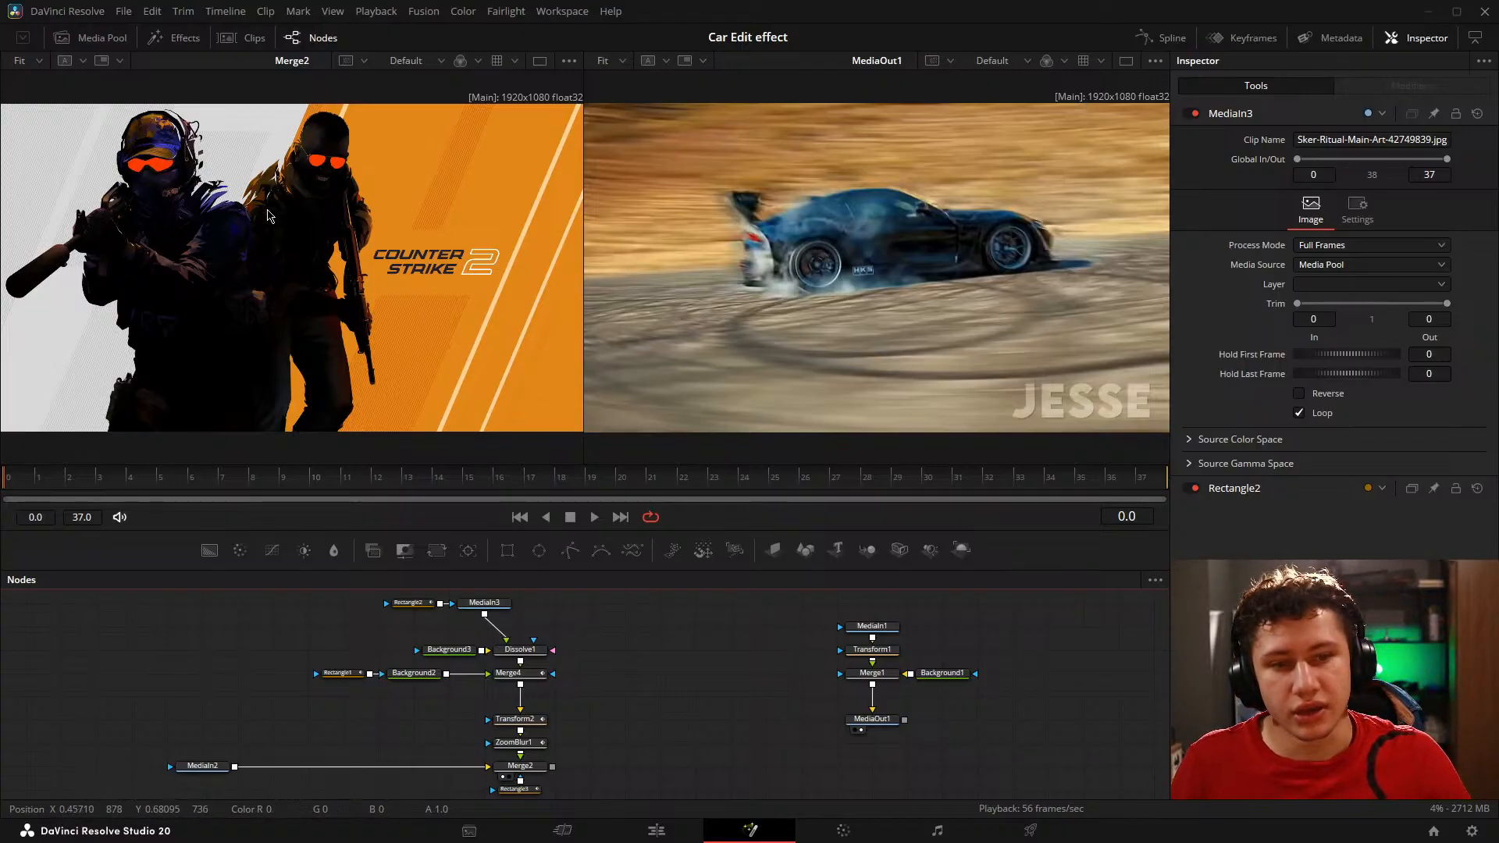
Step: Play and scrub the finished transition, comparing Merge2 with the reference car clip, and stop at frame 6
key("space")
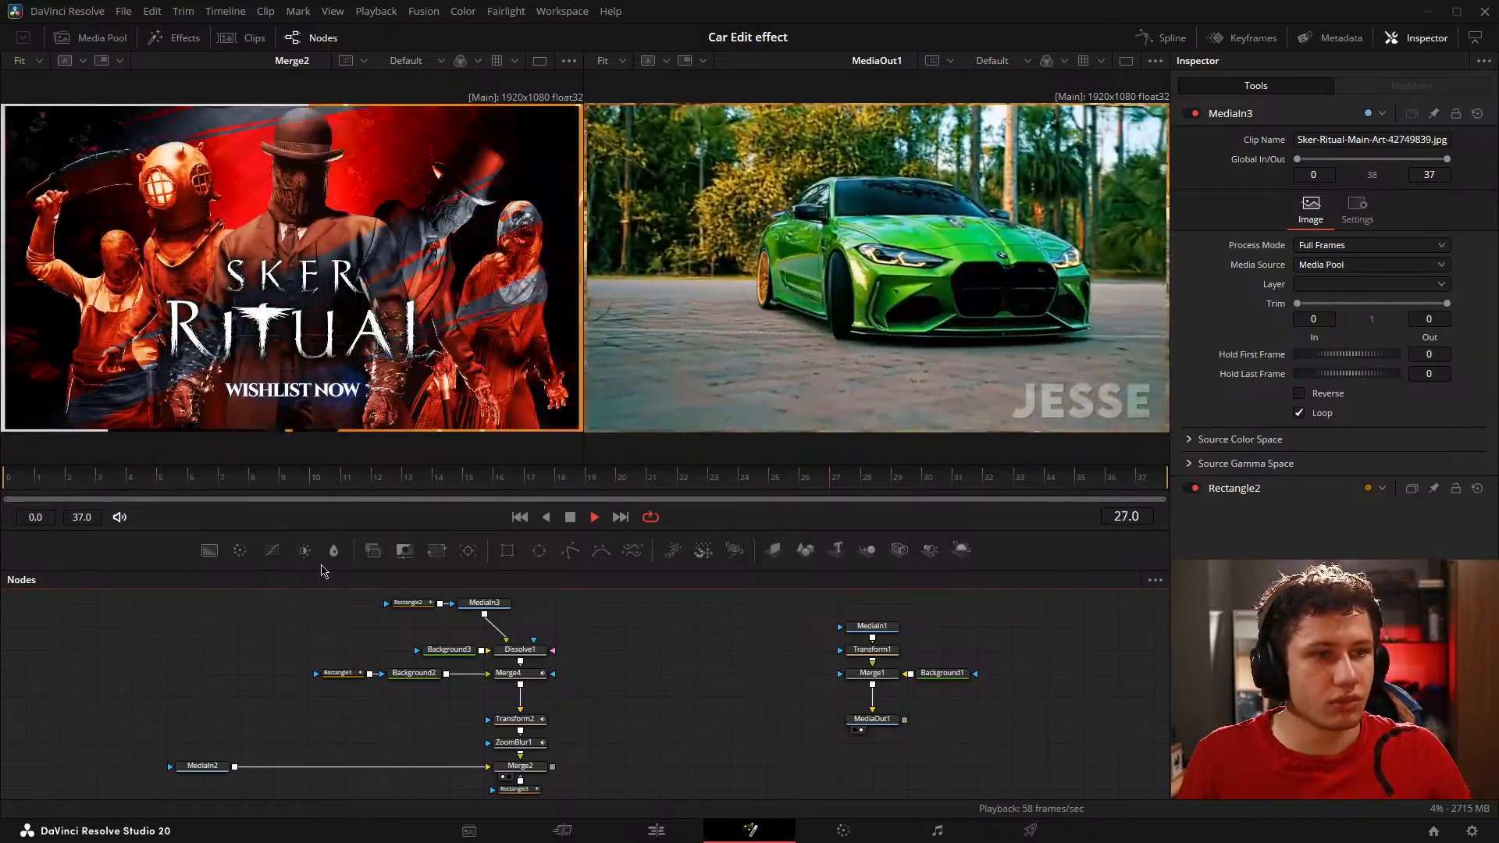
key("space")
left_click_drag(238, 471, 786, 483)
key("space")
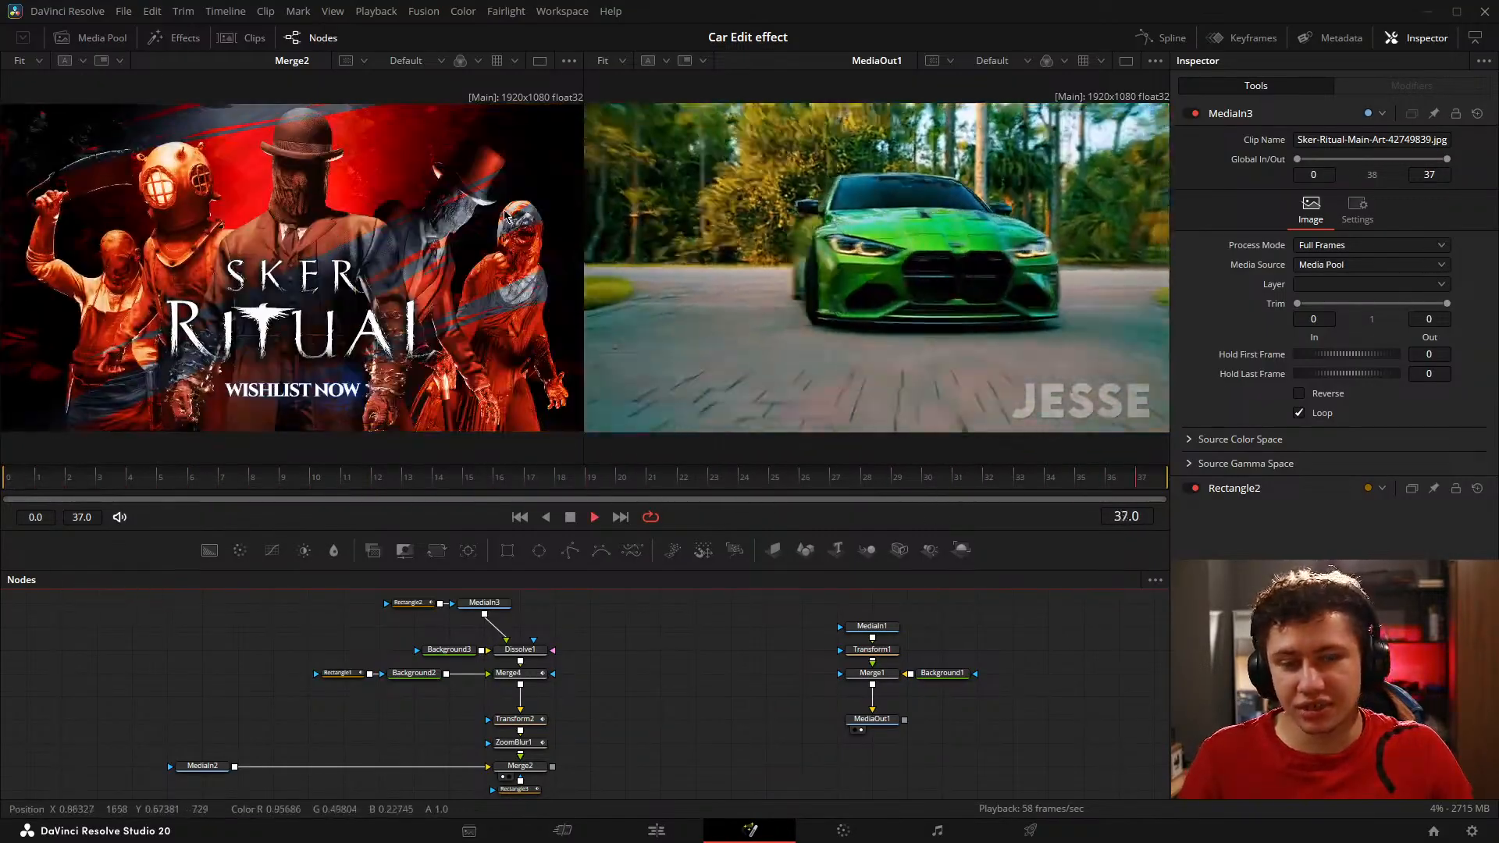
key("space")
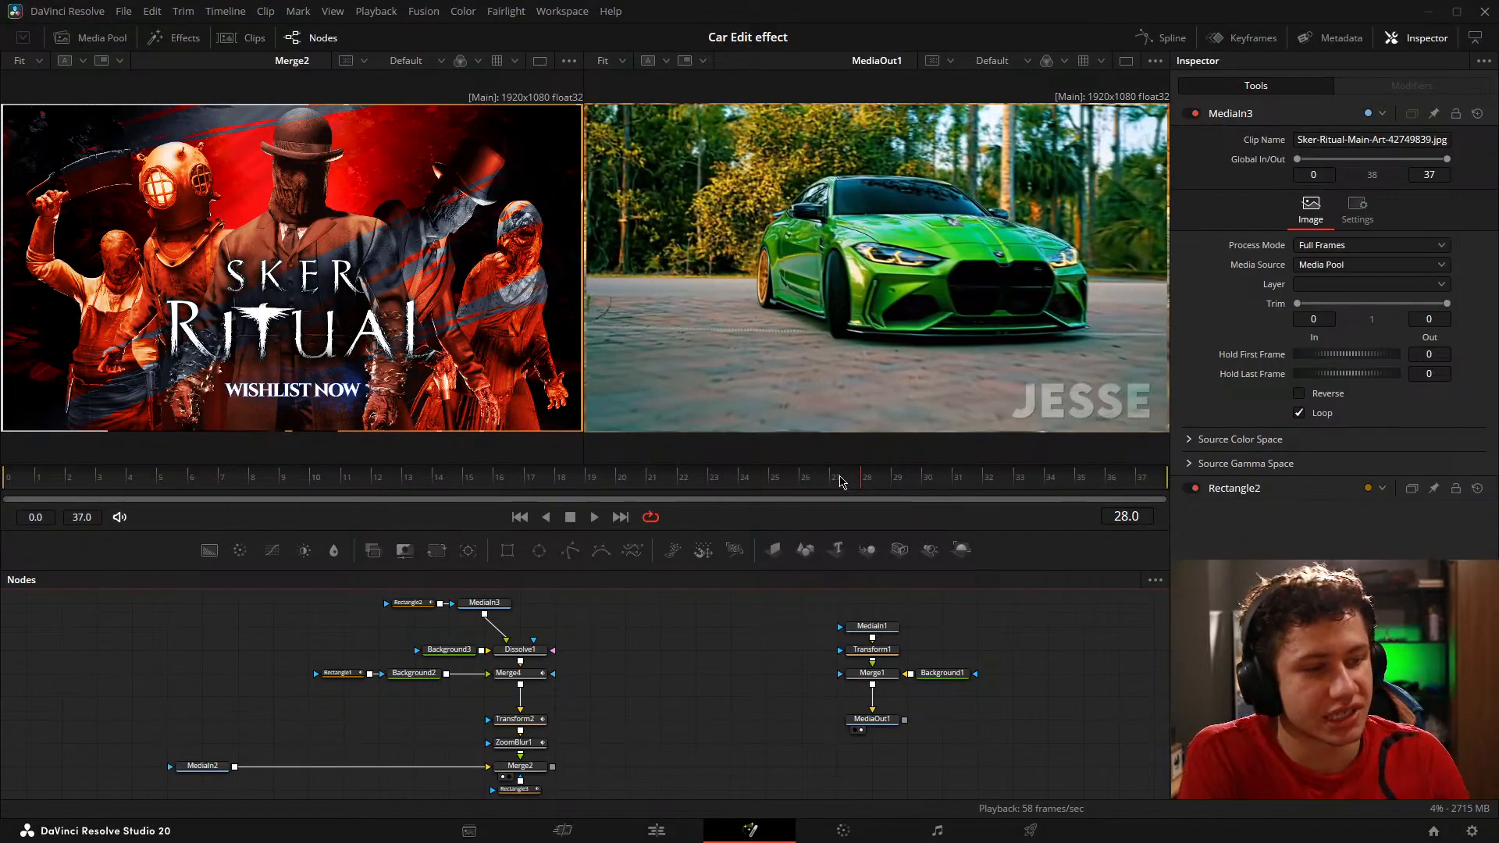
key("space")
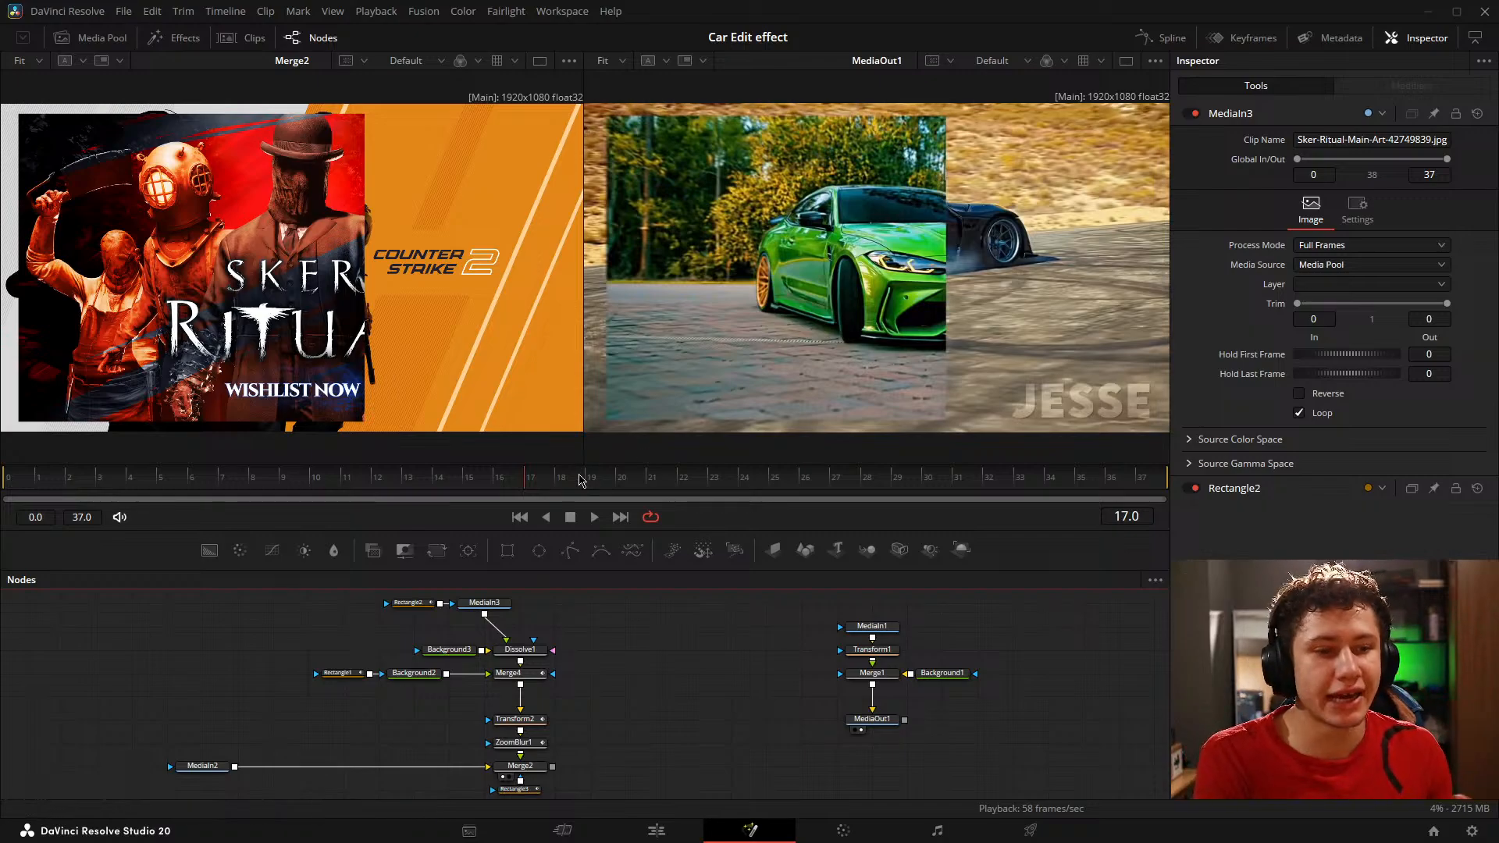
key("space")
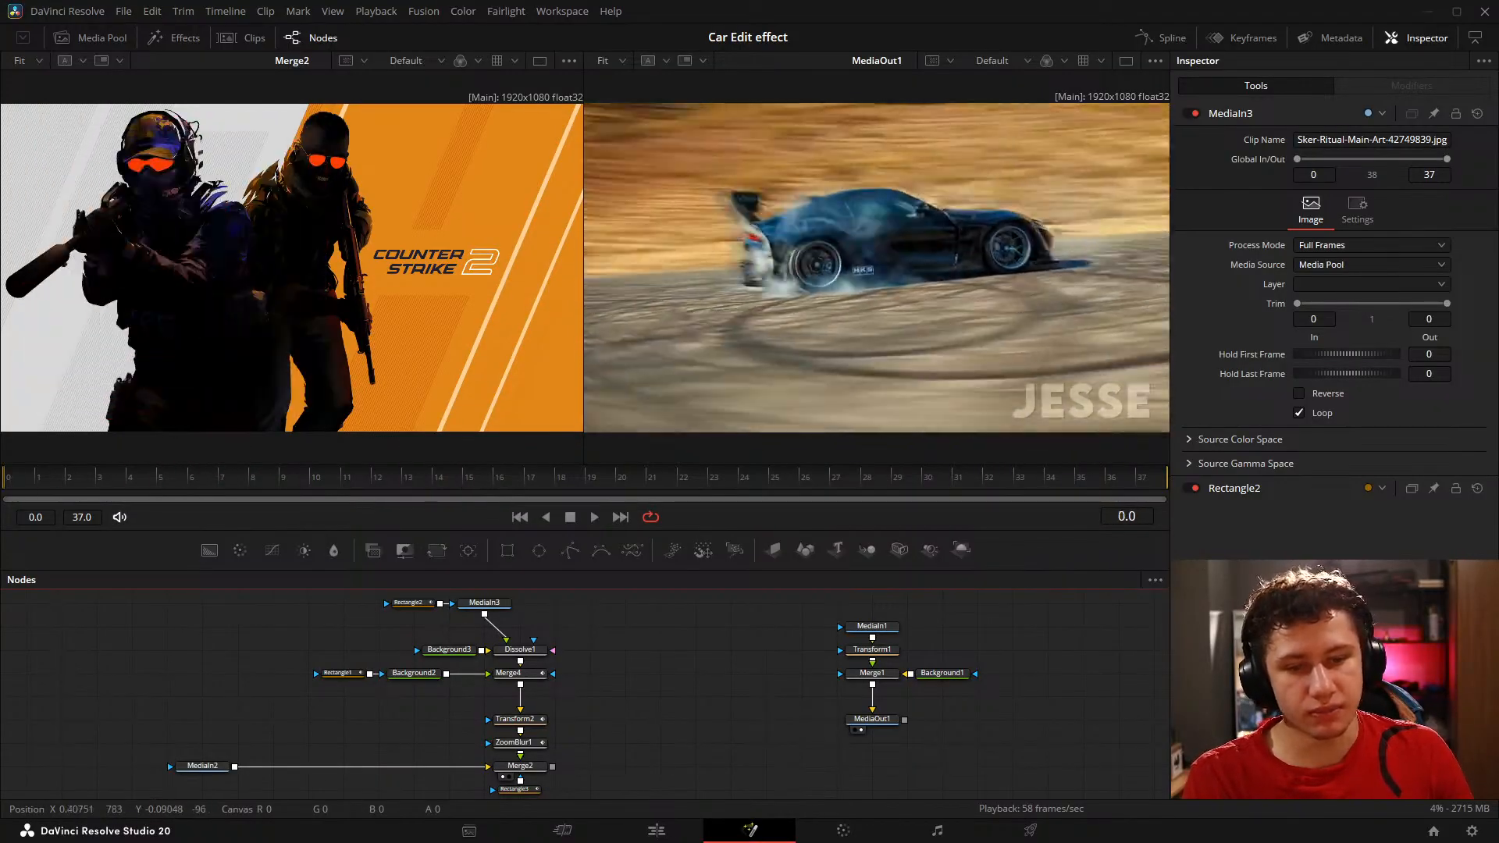
left_click_drag(502, 500, 200, 516)
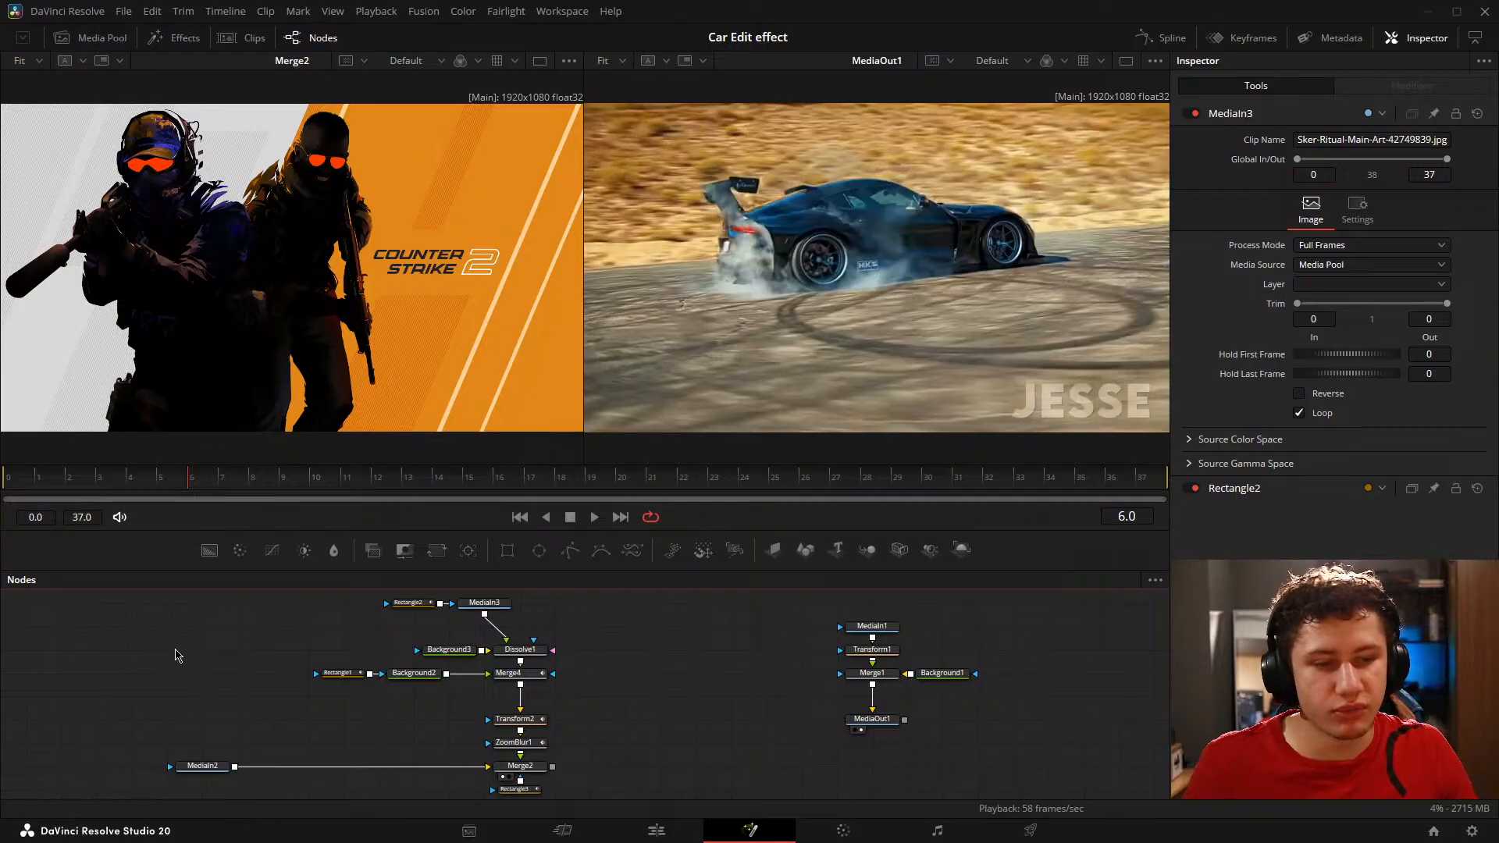
Step: Disconnect MediaOut1 from Merge1, place it beside Merge2 and feed it from Merge2's output
left_click_drag(671, 571, 671, 415)
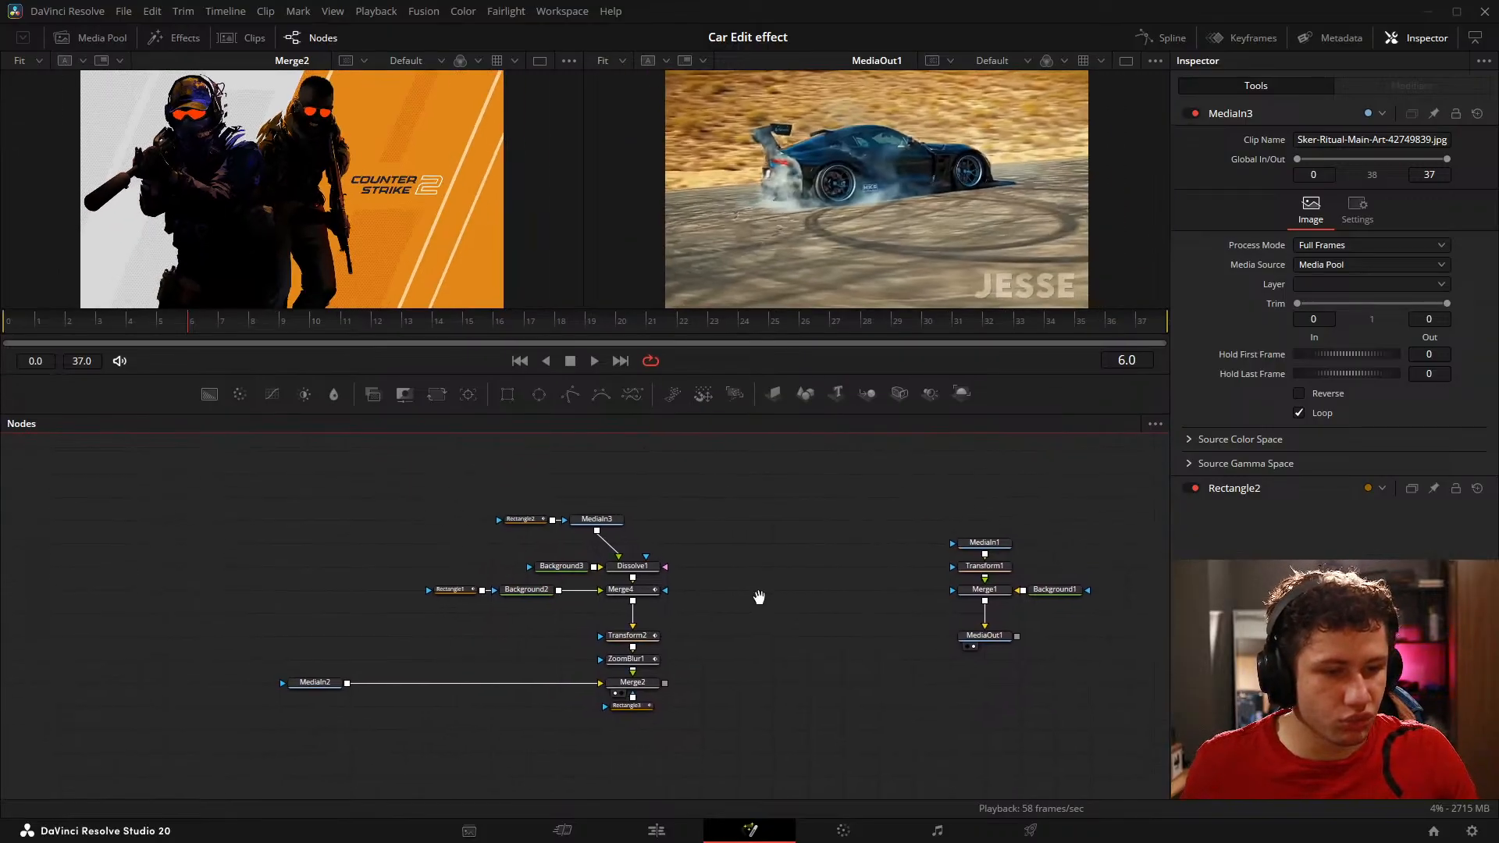
left_click_drag(203, 475, 802, 730)
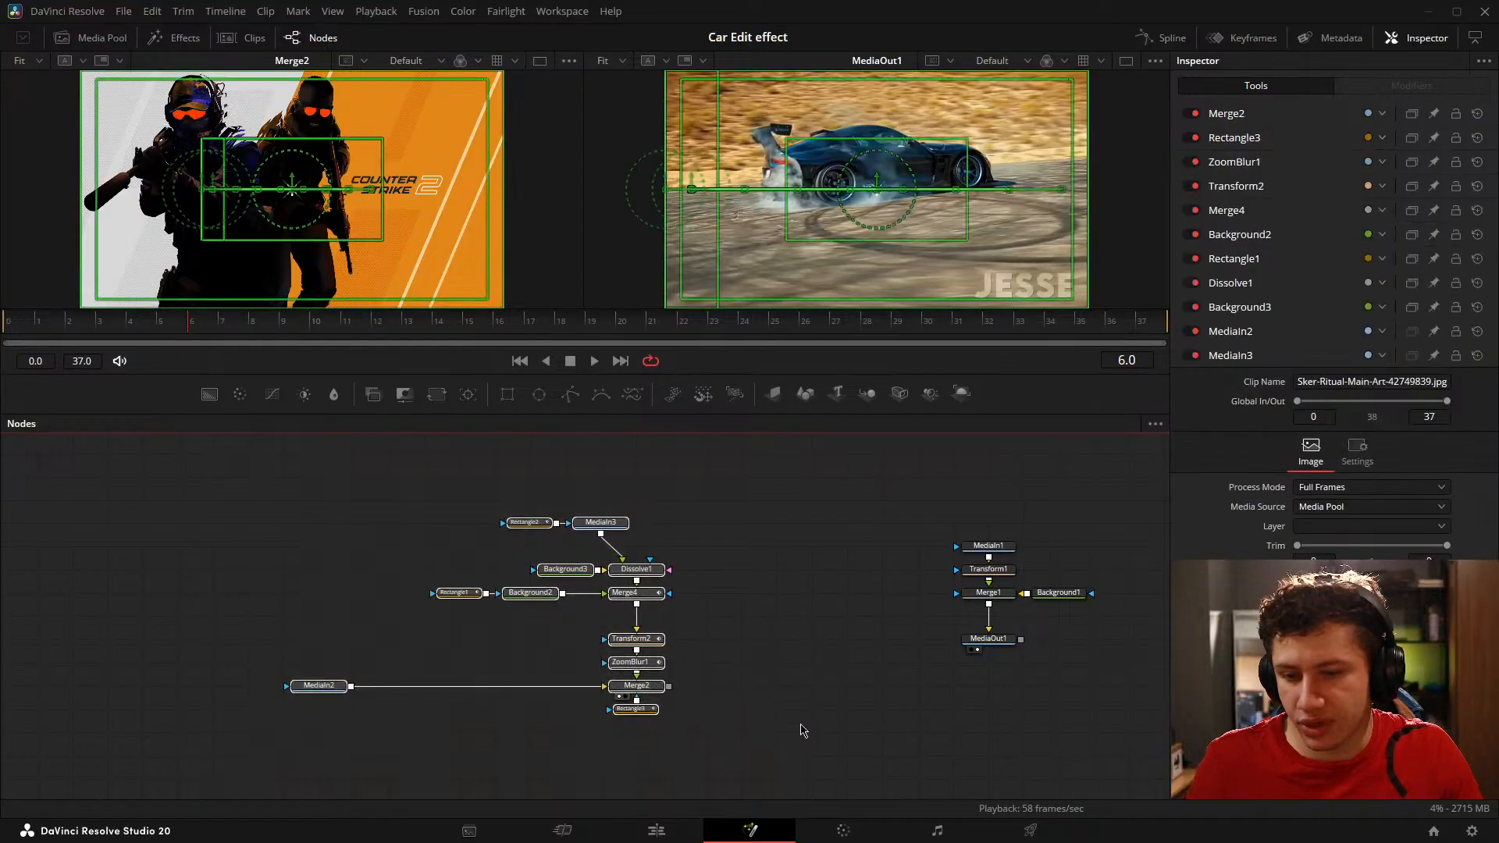
left_click_drag(982, 639, 767, 688)
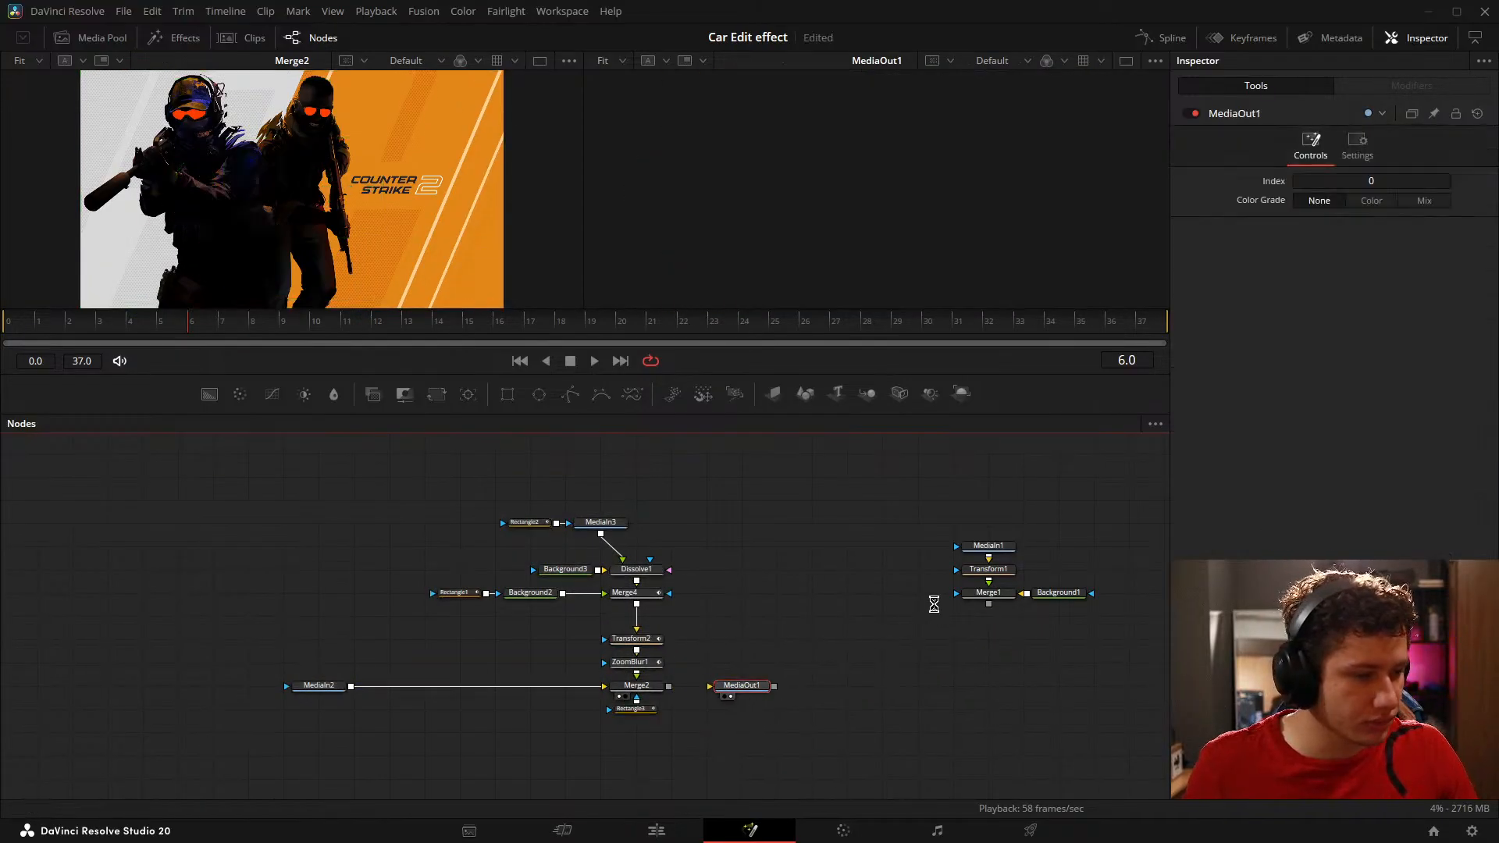
left_click_drag(800, 547, 721, 564)
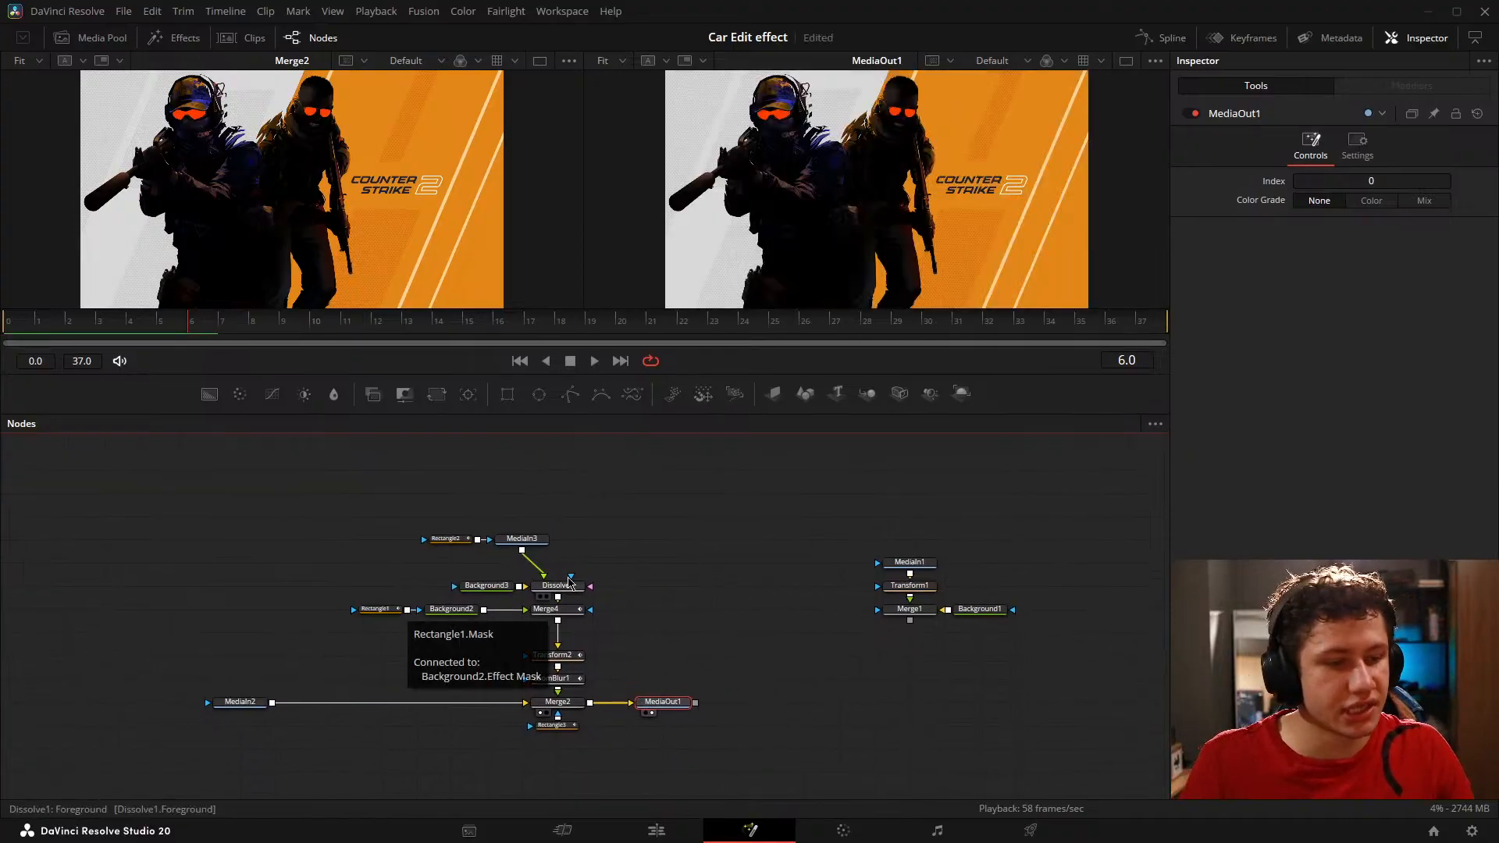
Step: Move the MediaIn1, Transform1, Merge1 and Background1 group closer to the transition's node tree and enlarge the viewers slightly
left_click_drag(825, 473, 1015, 622)
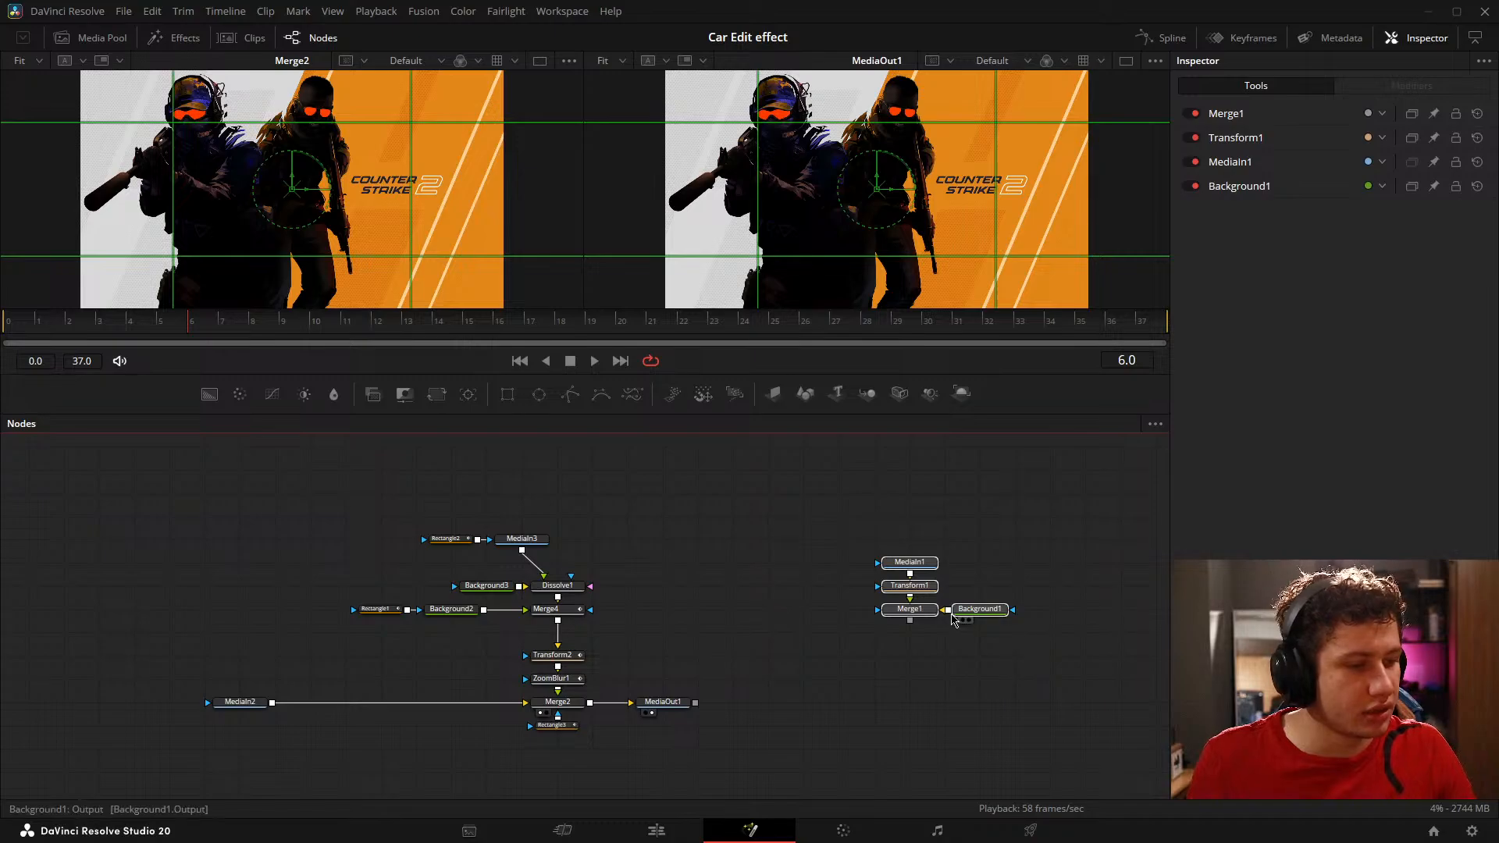
left_click_drag(909, 609, 769, 656)
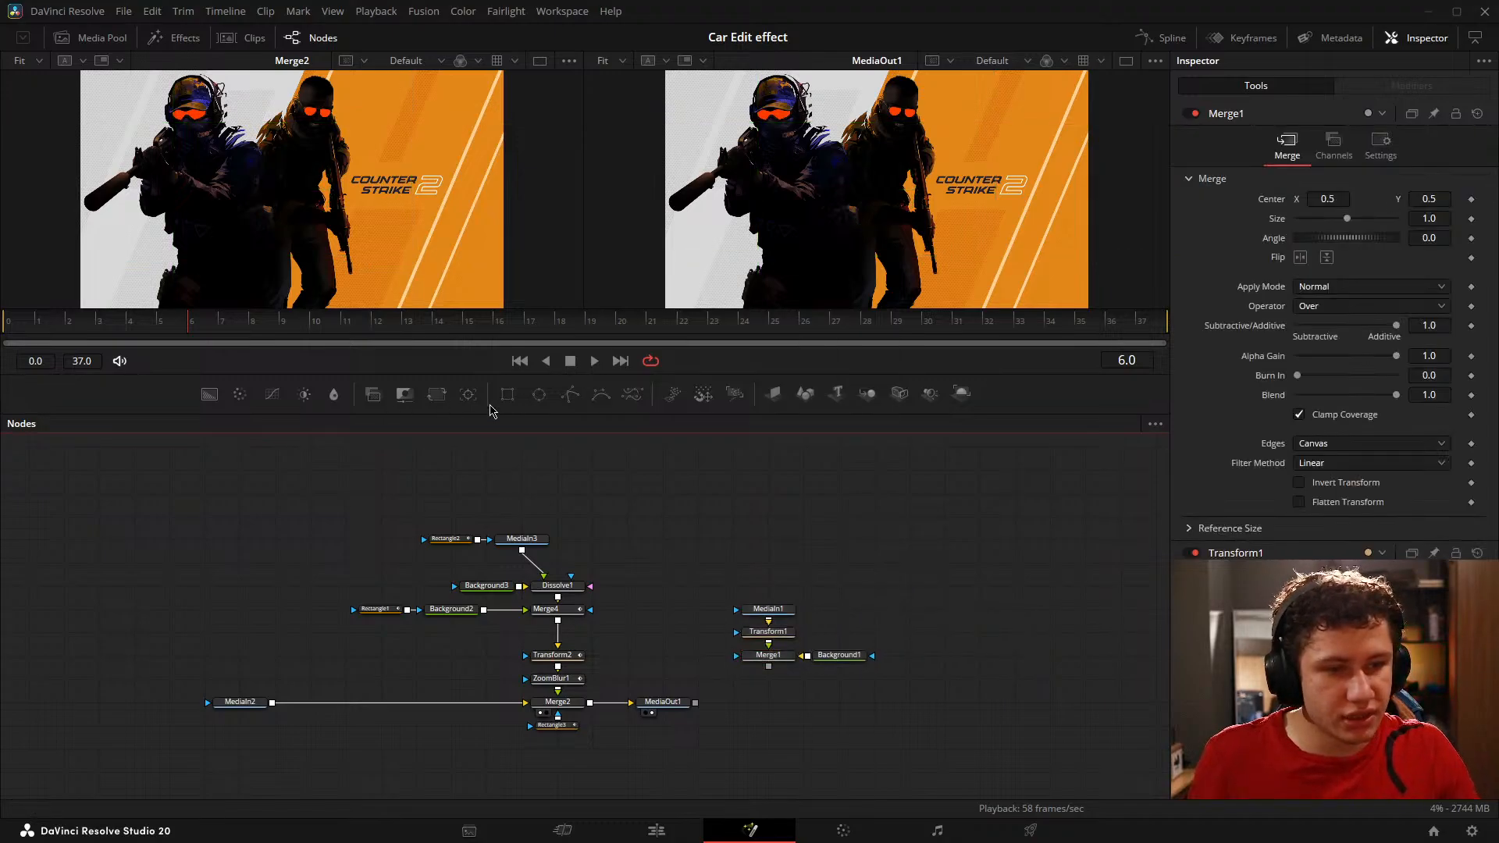
left_click_drag(512, 415, 512, 467)
scroll(663, 687, "up", 4)
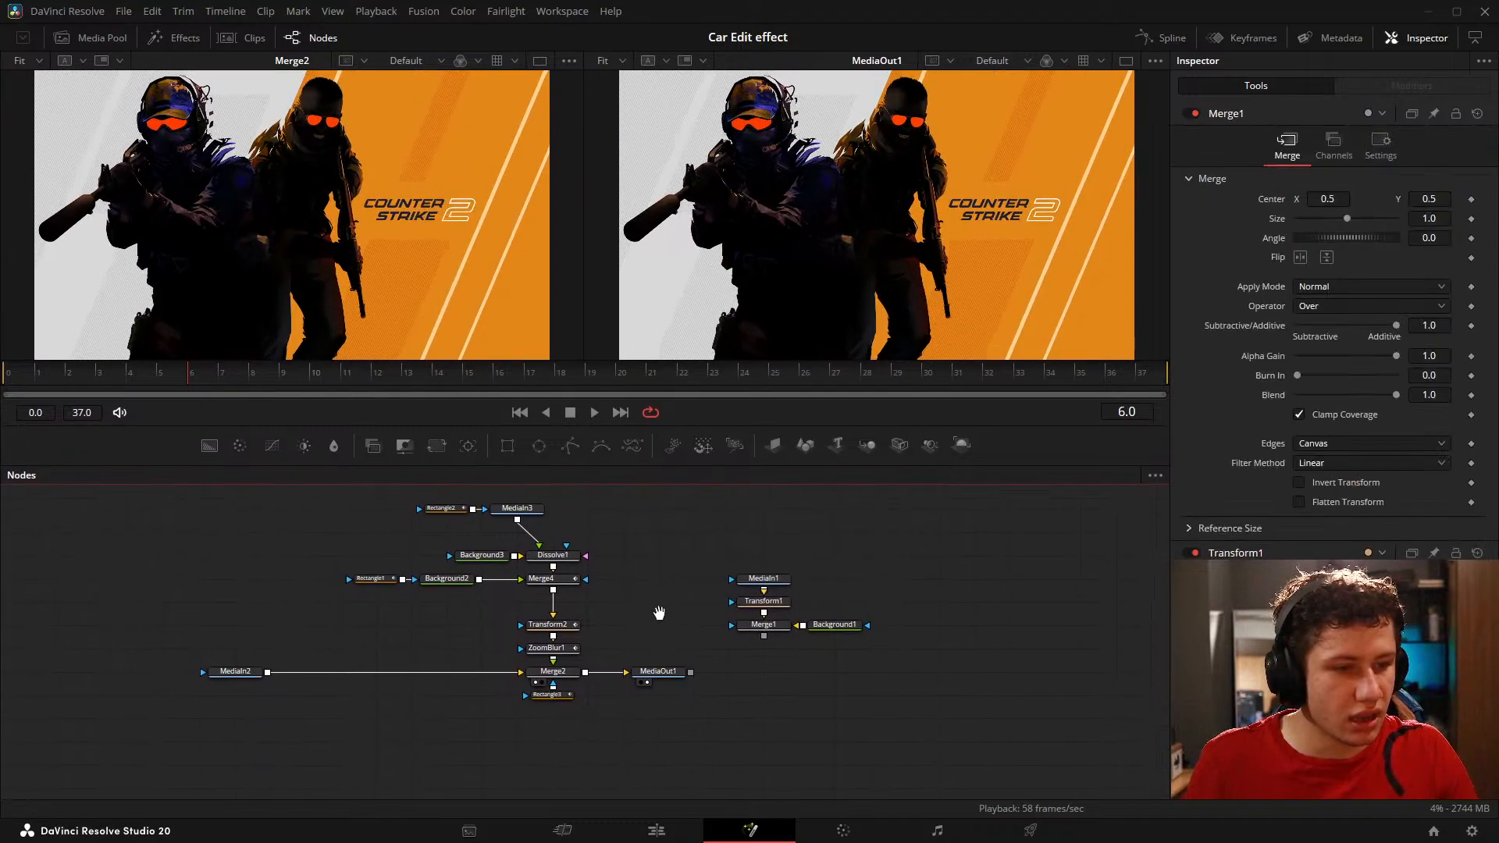
left_click_drag(641, 542, 649, 543)
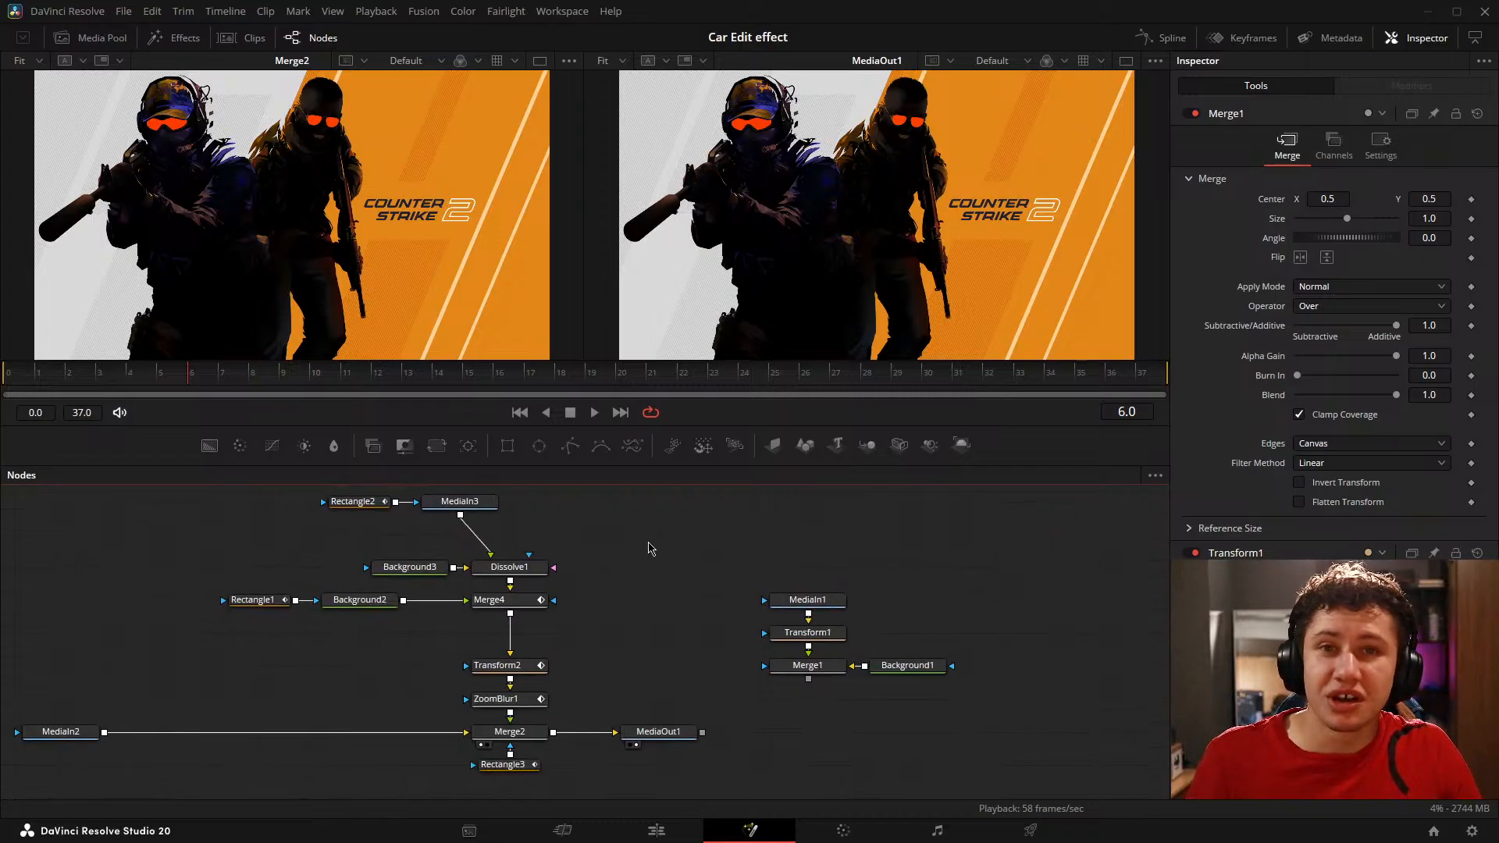
Step: Switch to the Edit page and mute the car.mov audio clip on Audio 1
left_click(673, 838)
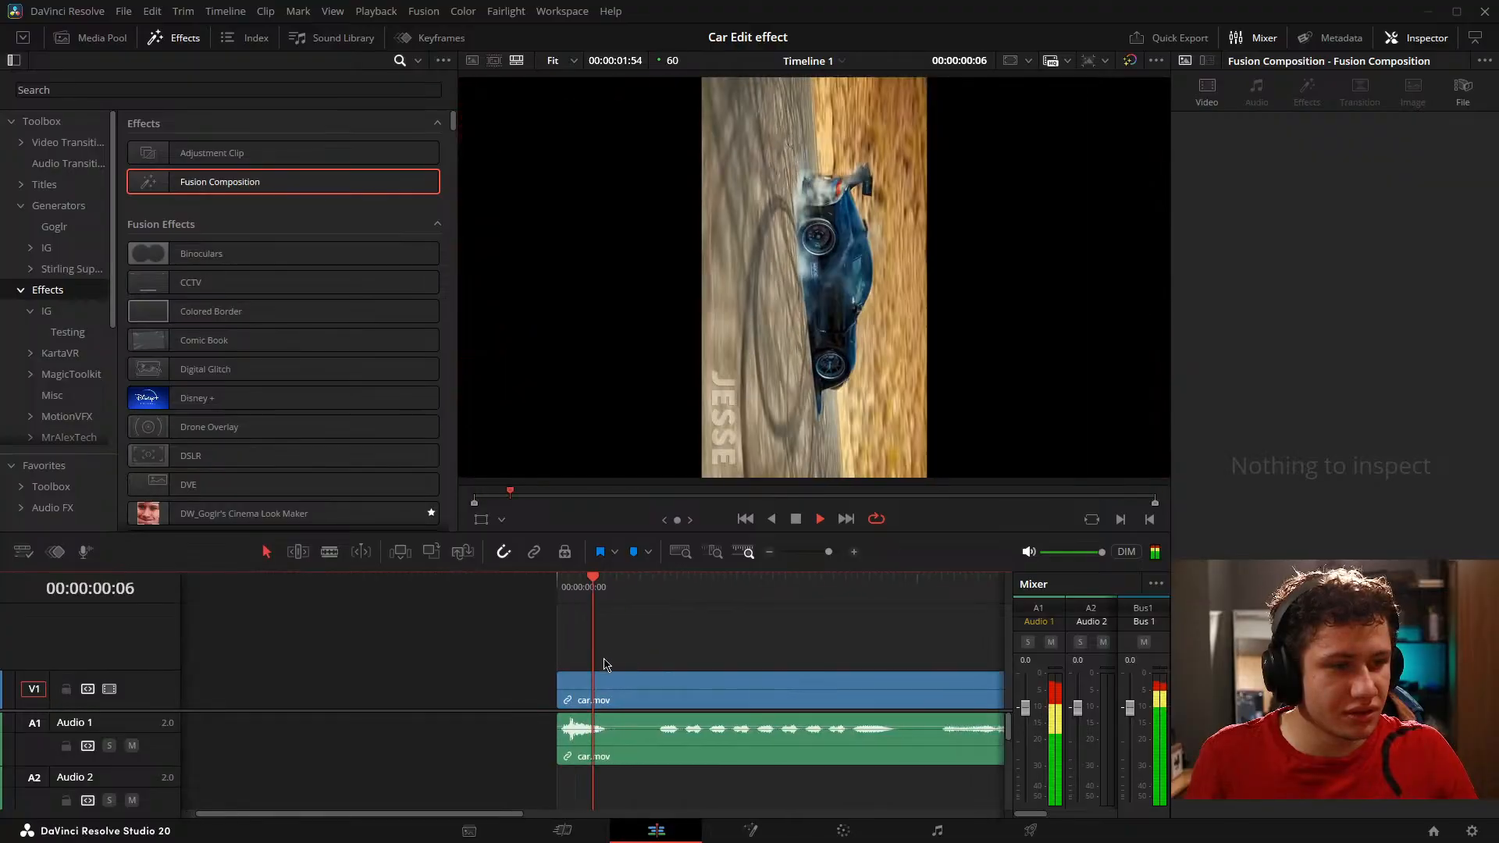
key("space")
left_click_drag(812, 646, 506, 733)
left_click(506, 733)
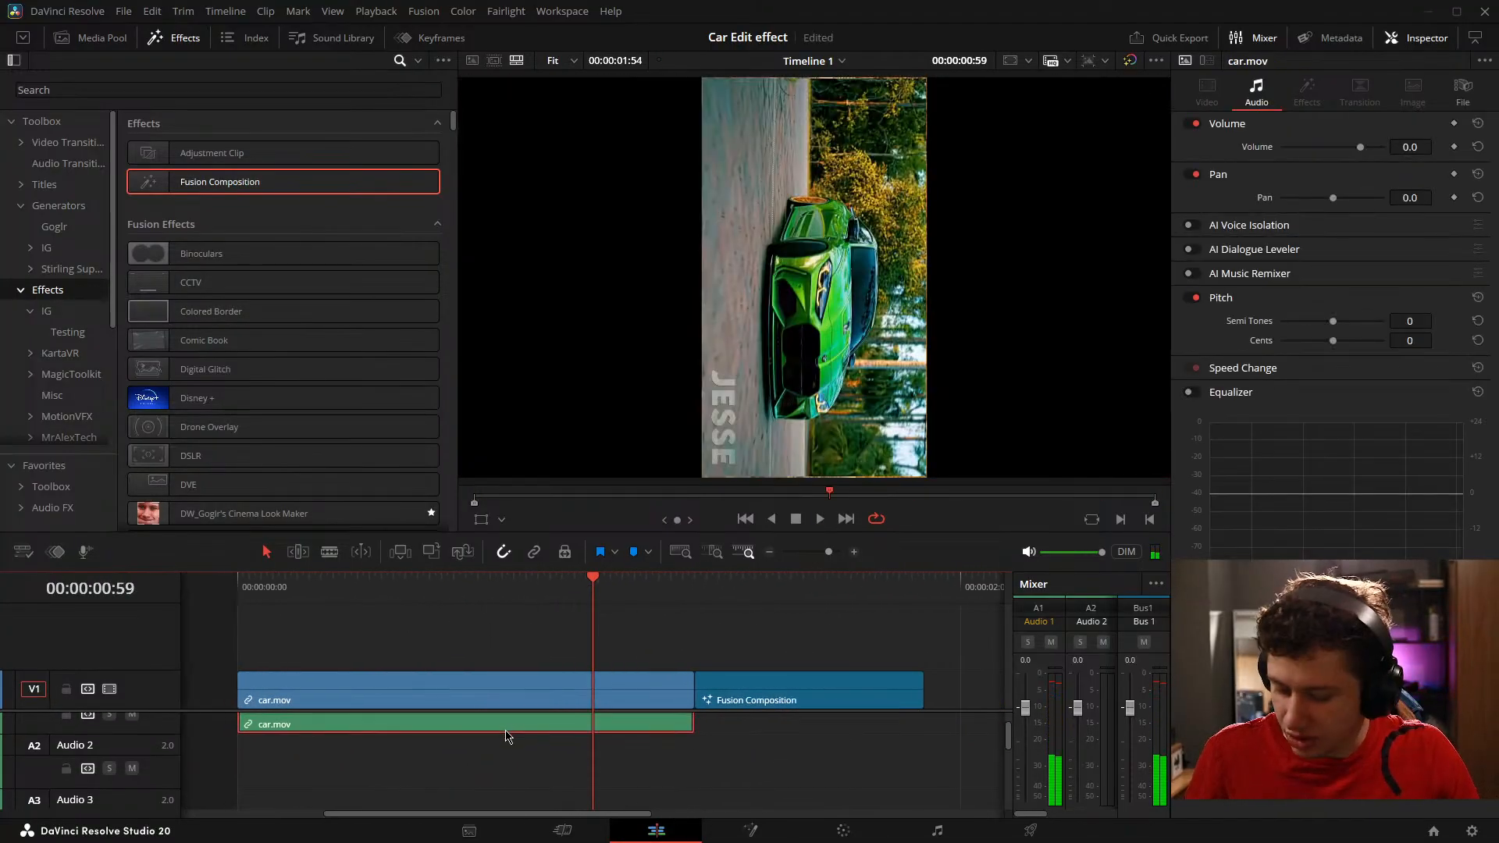
Step: Set the in and out points around the Fusion Composition clip and play the transition on the timeline
key("space")
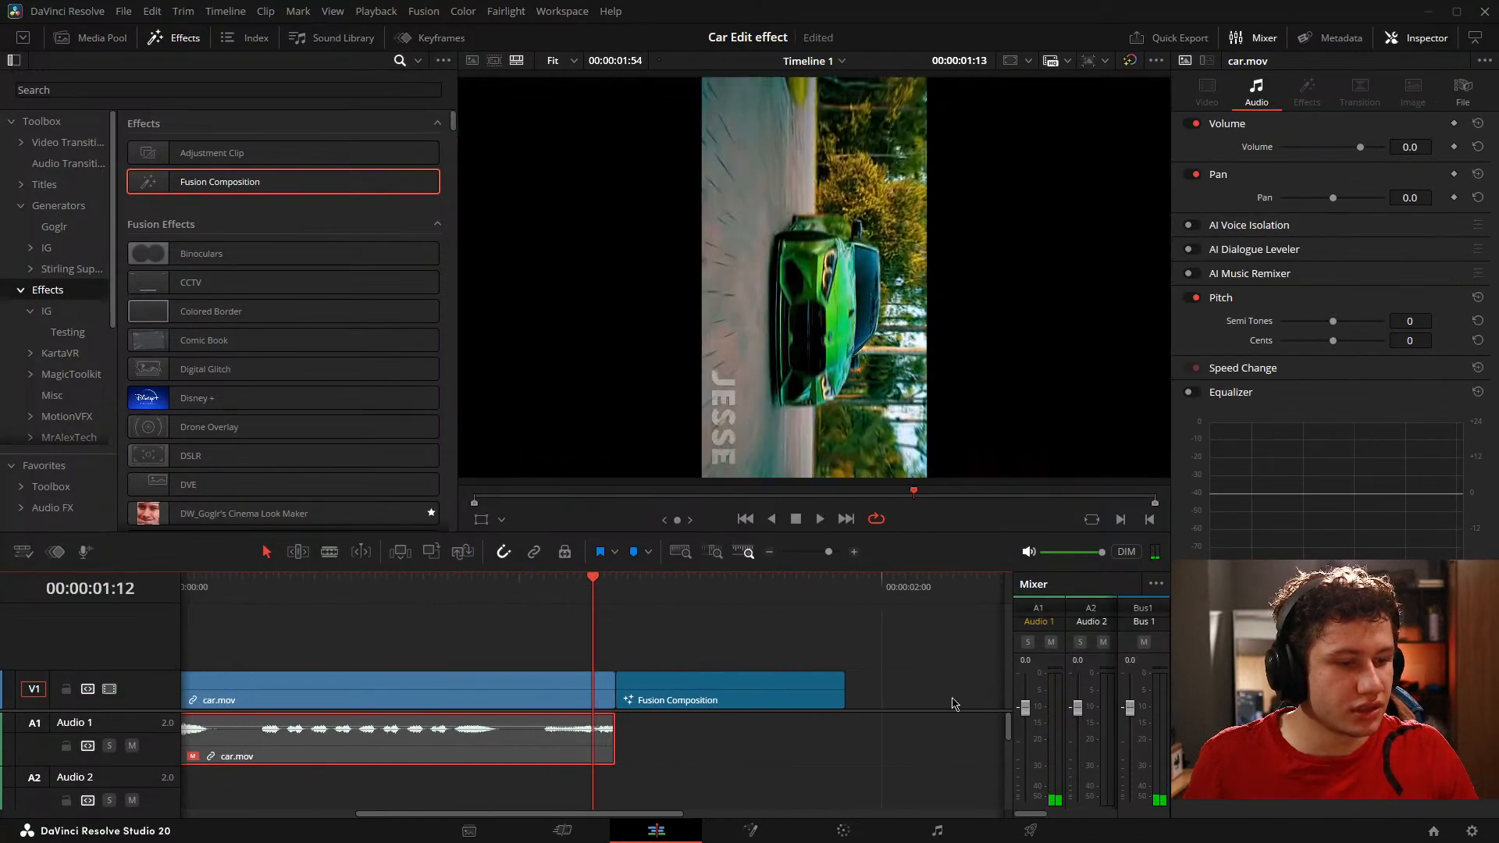
key("space")
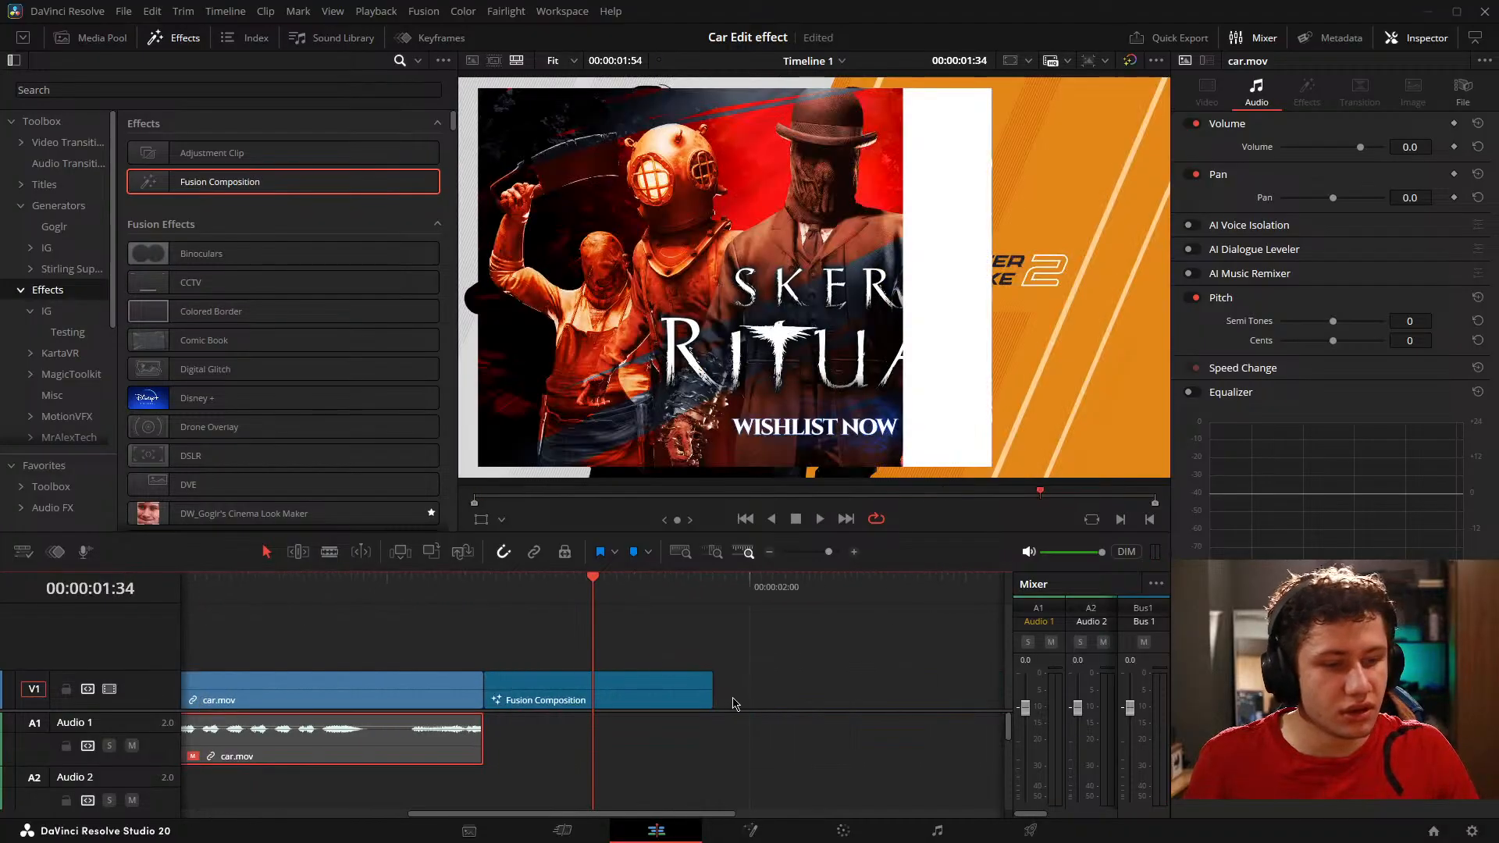
left_click_drag(733, 703, 817, 676)
left_click(740, 653)
key("space")
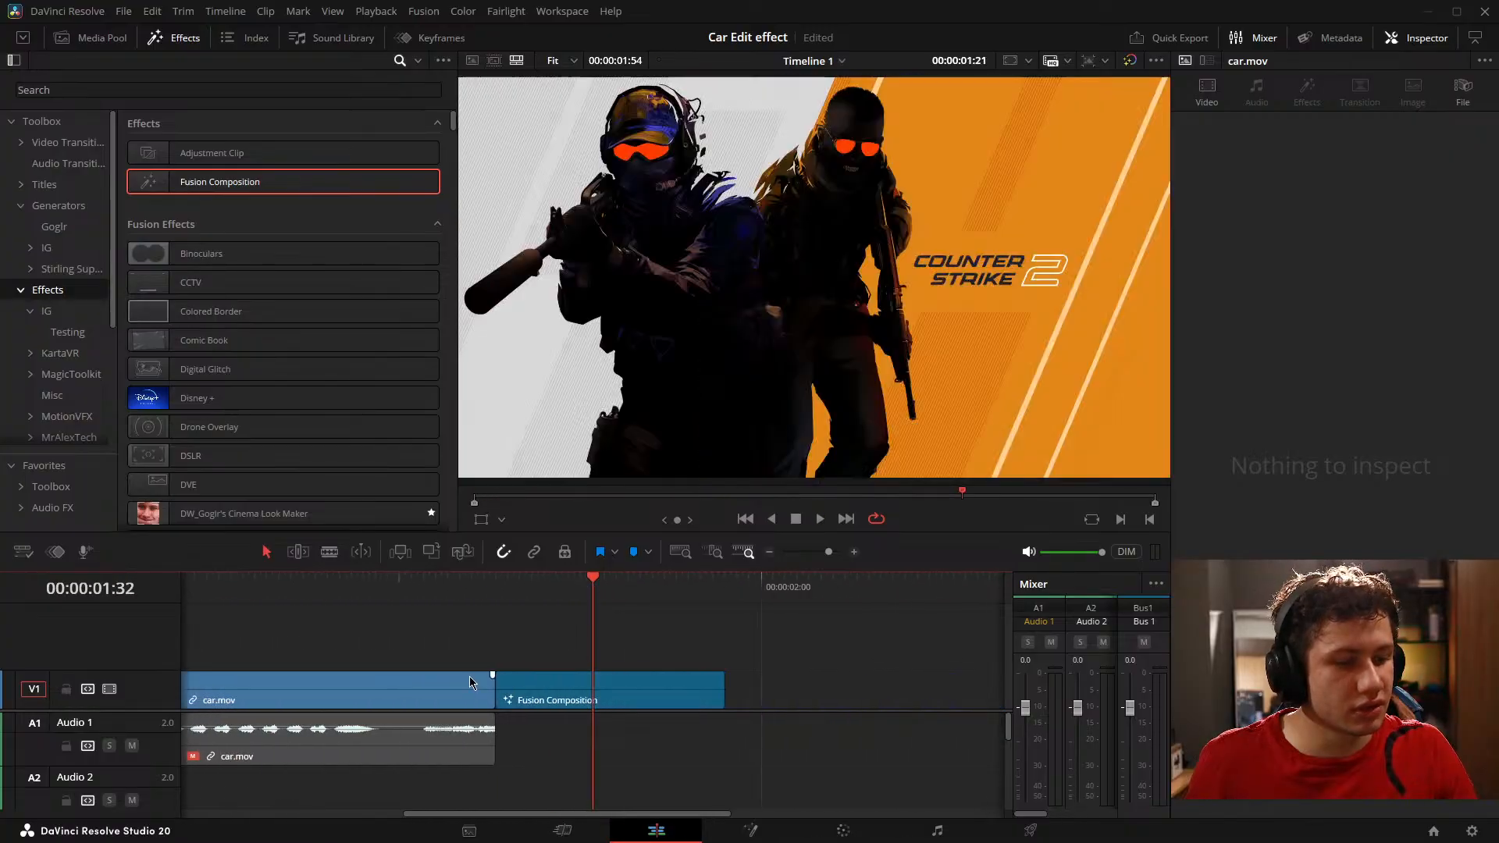
key("space")
key("x")
key("space")
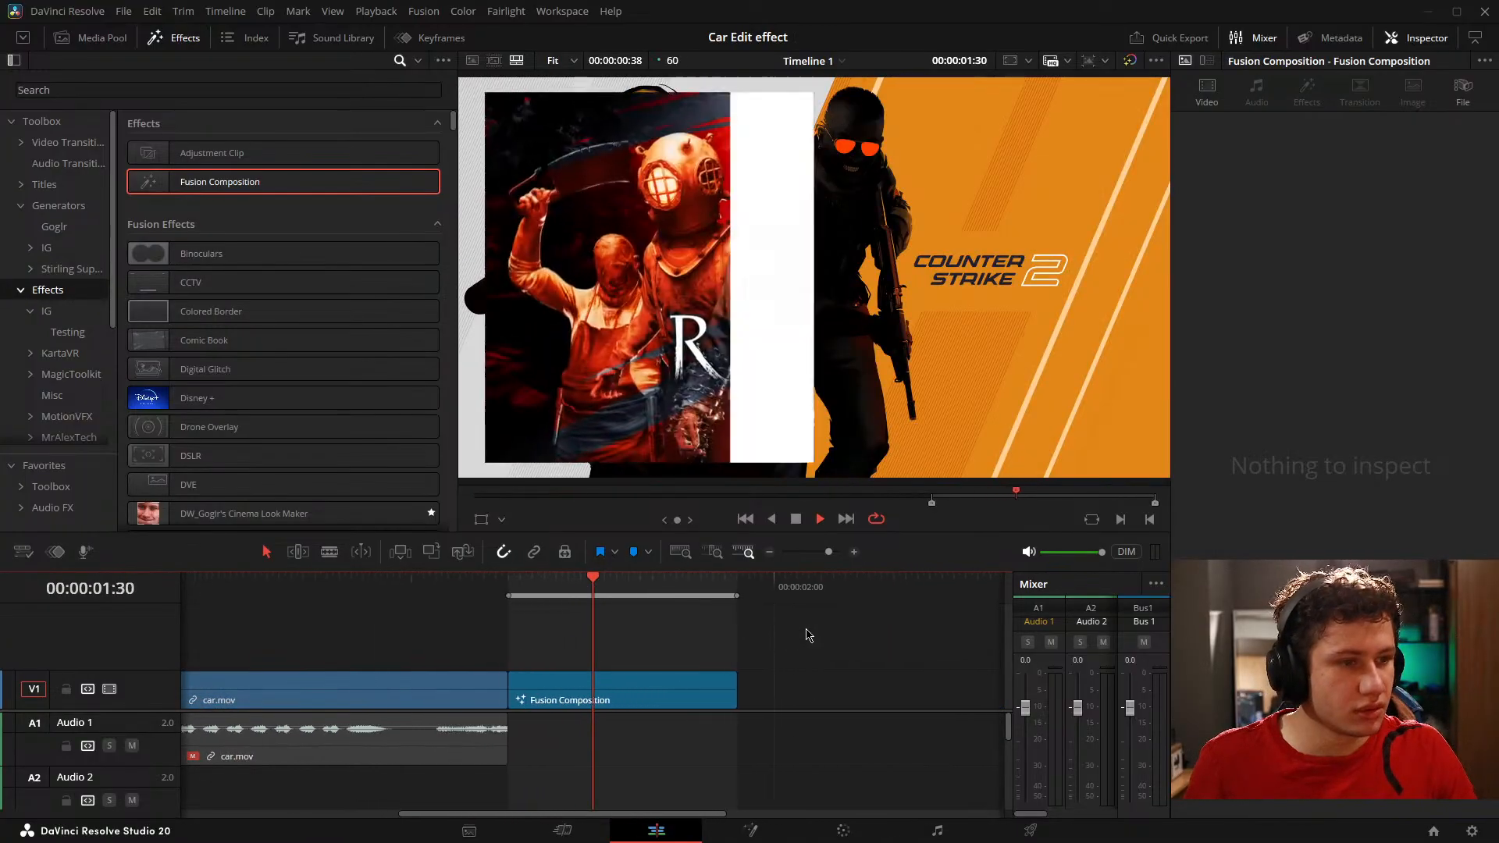
key("space")
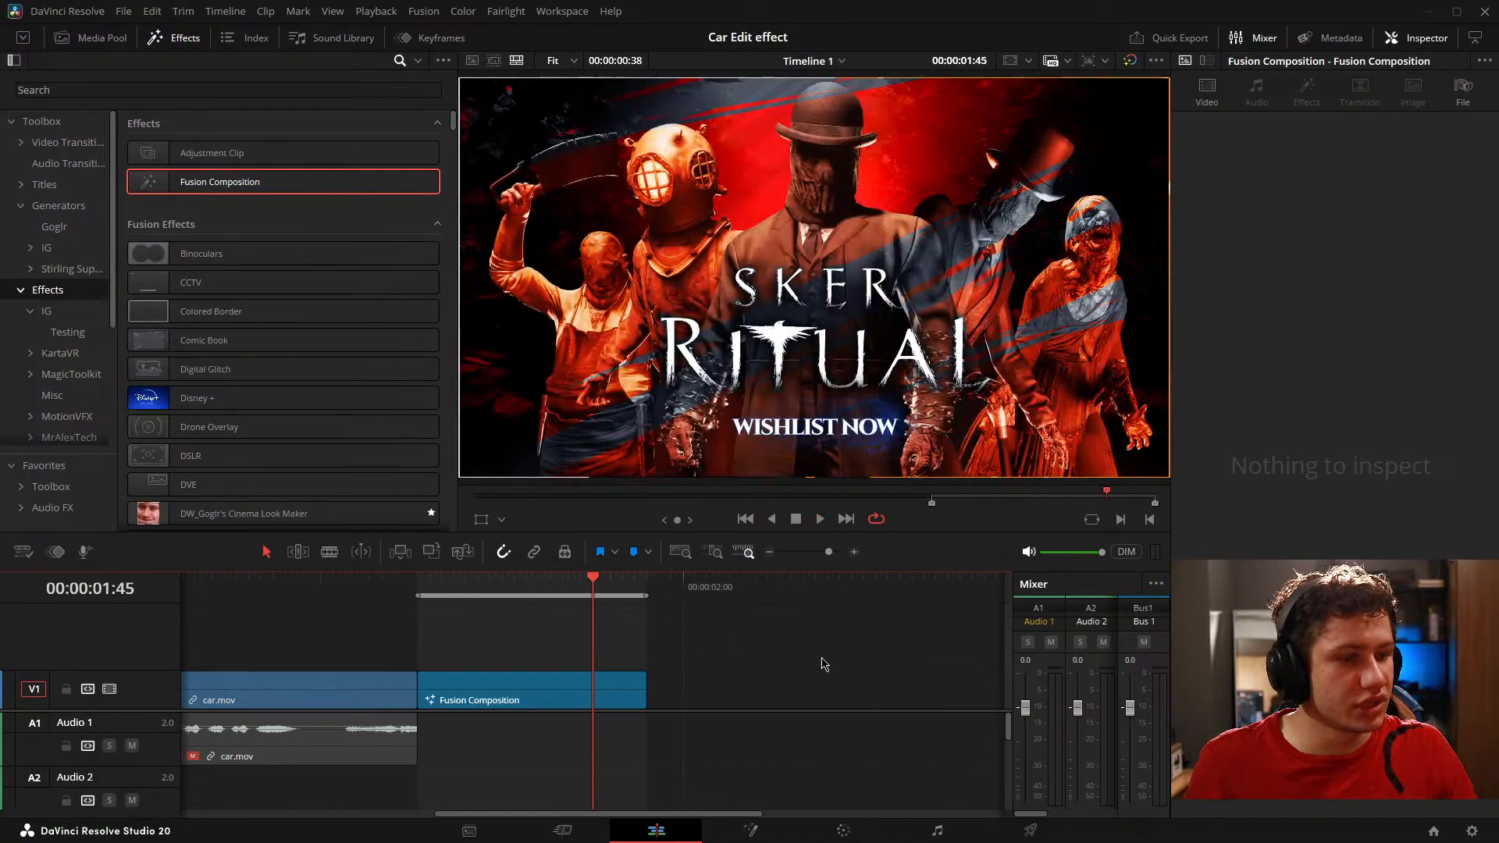
Step: Load the Skate Text project from the FX Breakdown folder and open its first clip on the Fusion page
left_click(1434, 832)
double_click(888, 290)
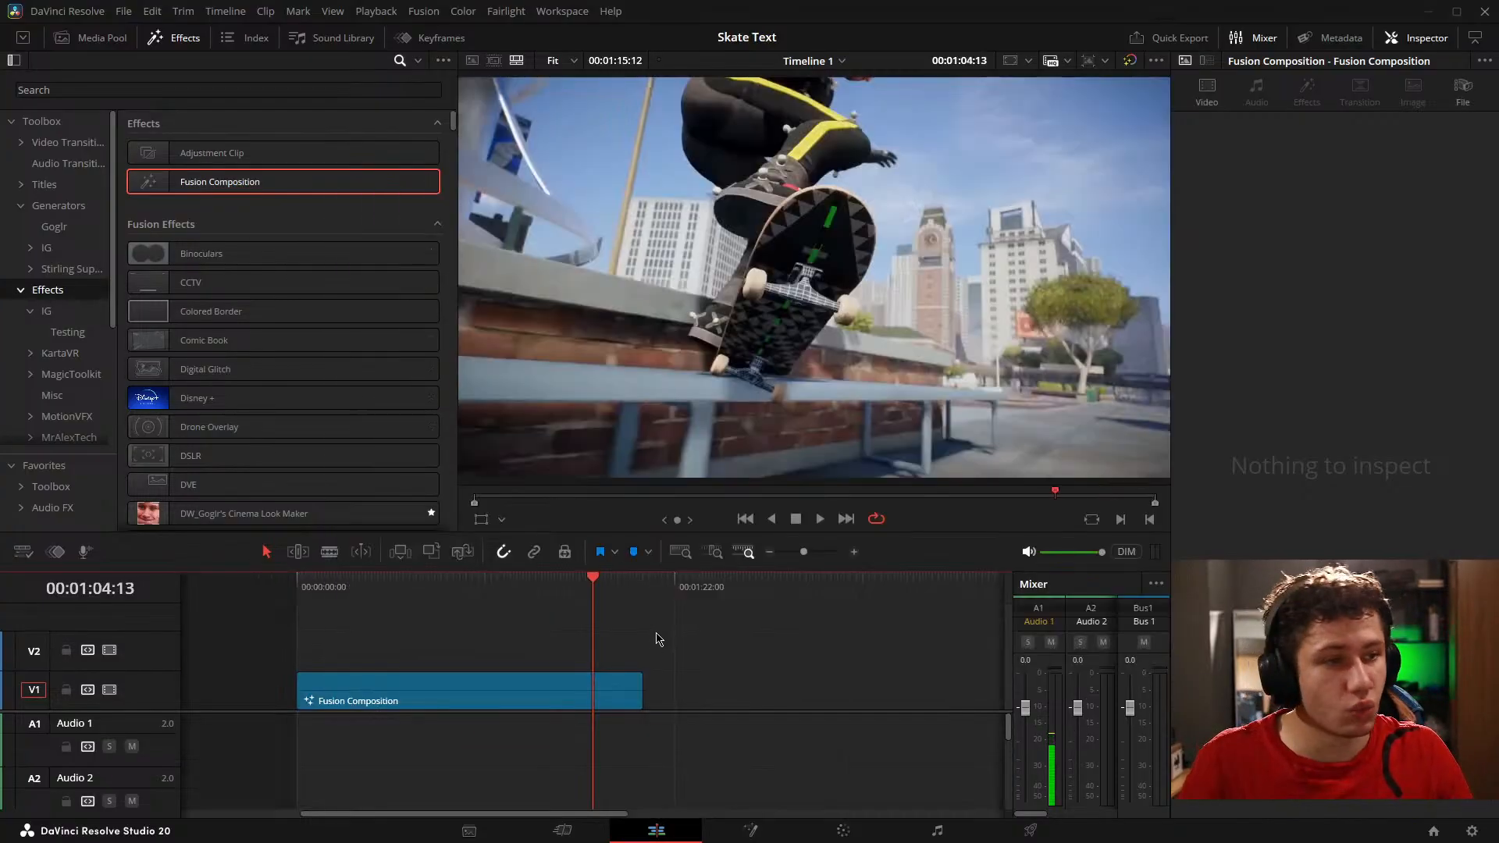
left_click_drag(634, 643, 723, 663)
key("Home")
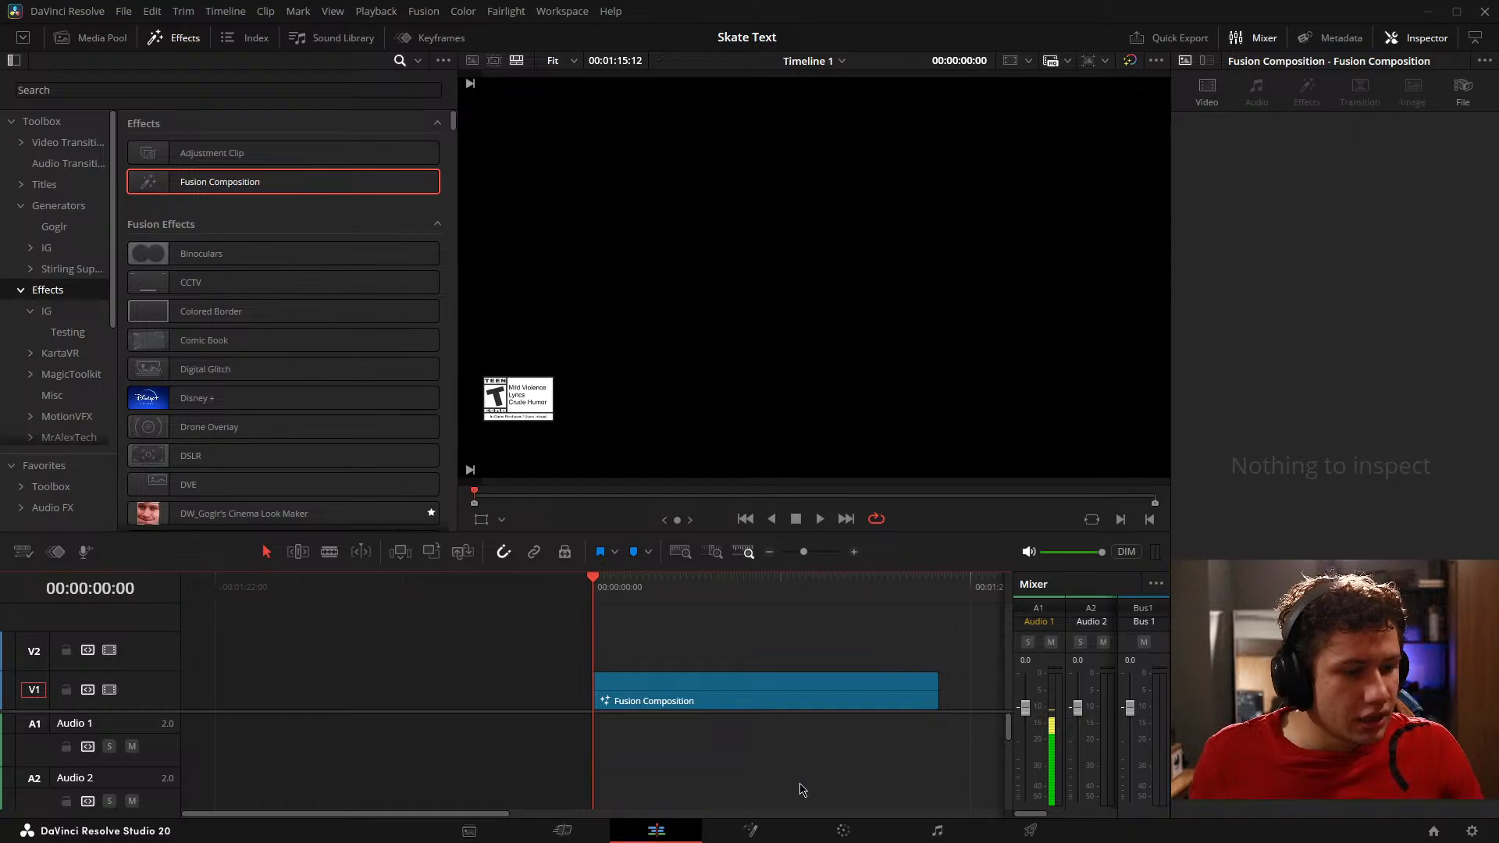
left_click(750, 834)
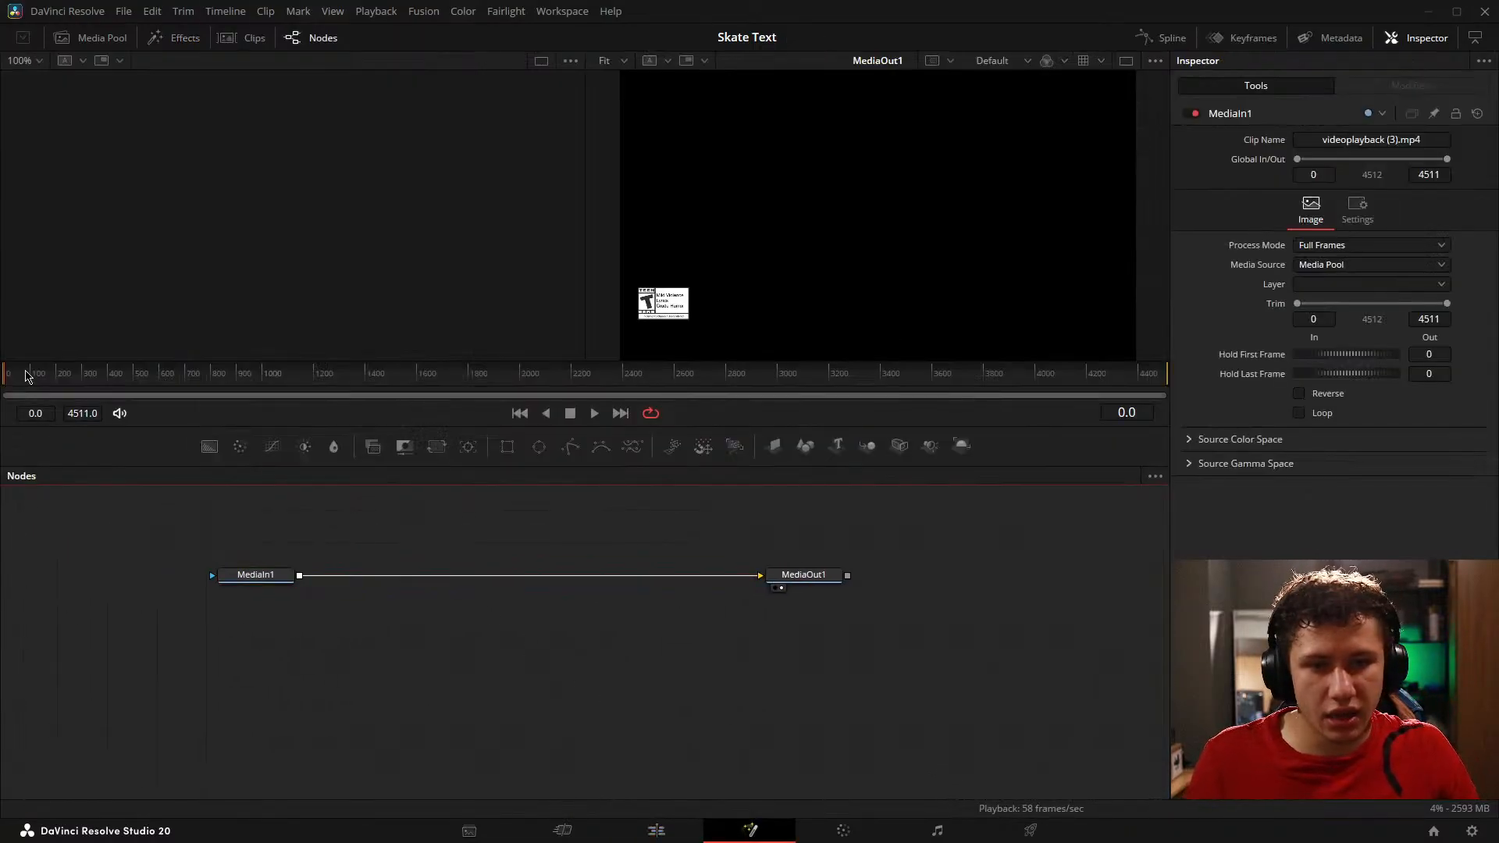
Step: Scrub the reference video to the skate logo at frame 4275 and show MediaOut1 in an enlarged single viewer
left_click_drag(26, 377, 1085, 447)
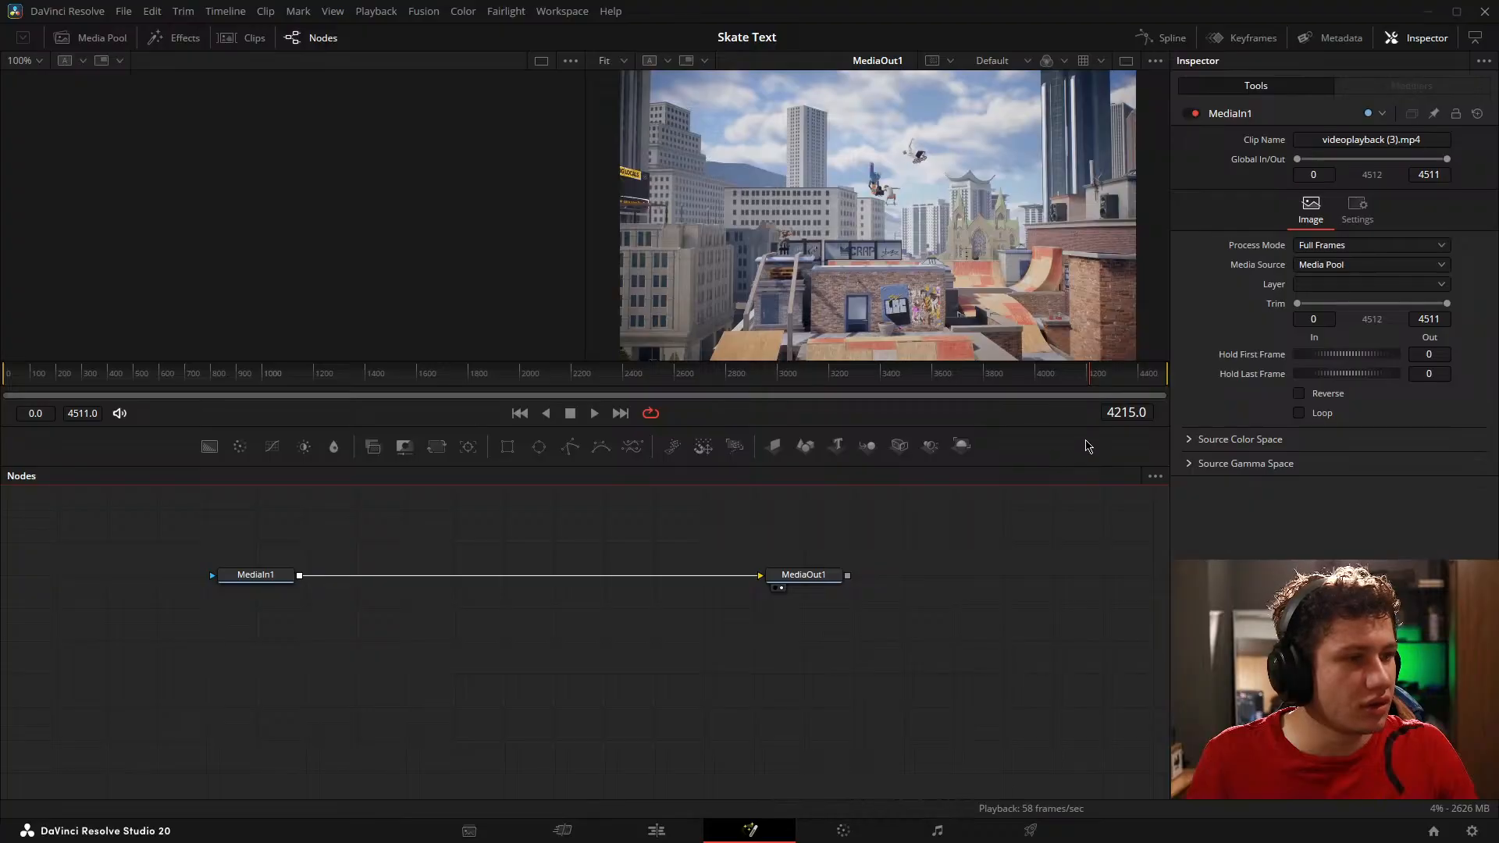
left_click_drag(1092, 378, 1110, 385)
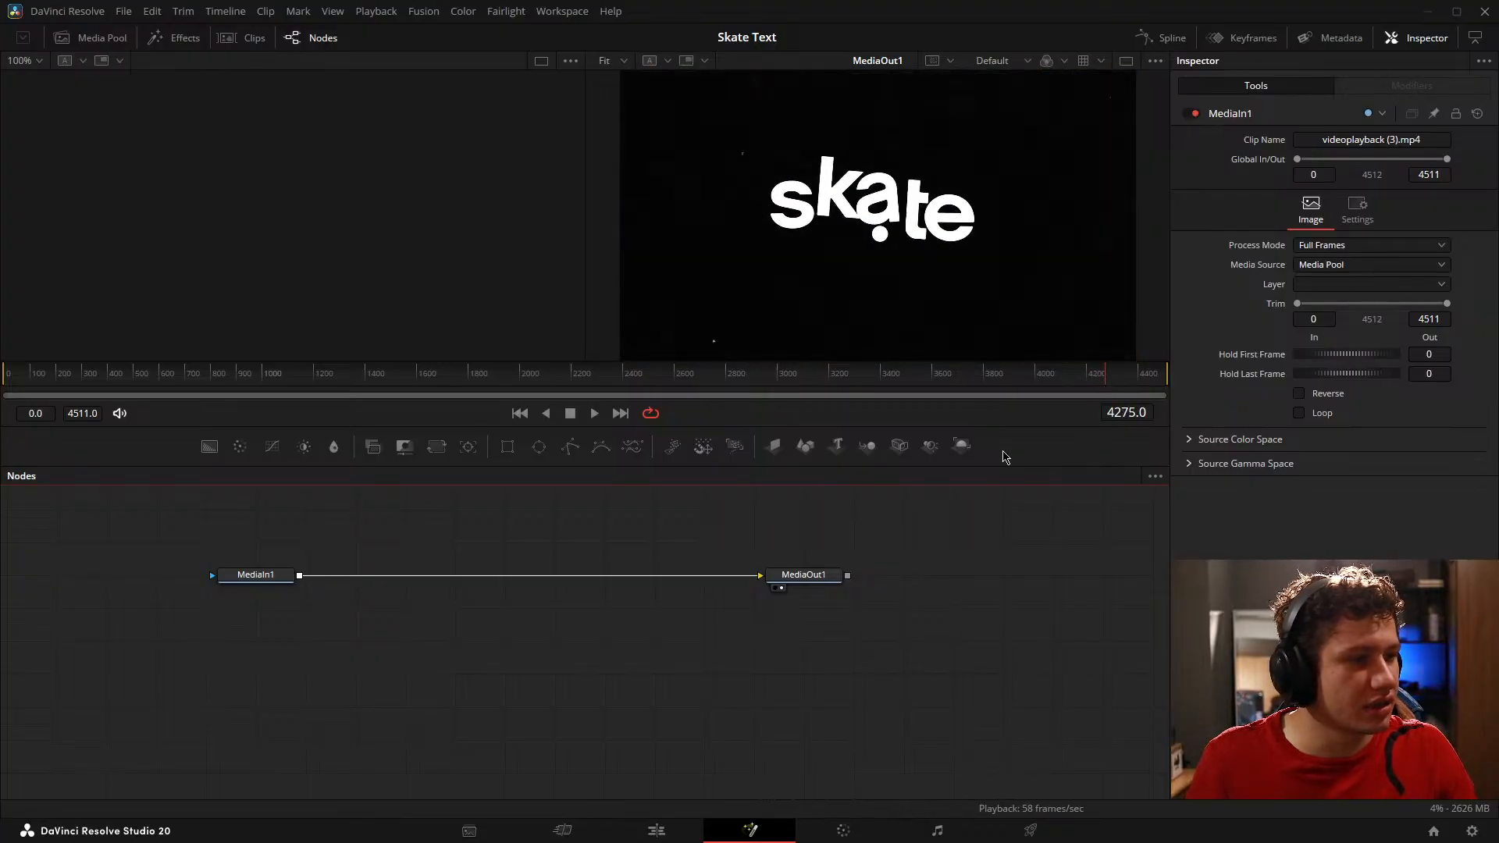
left_click_drag(877, 467, 877, 652)
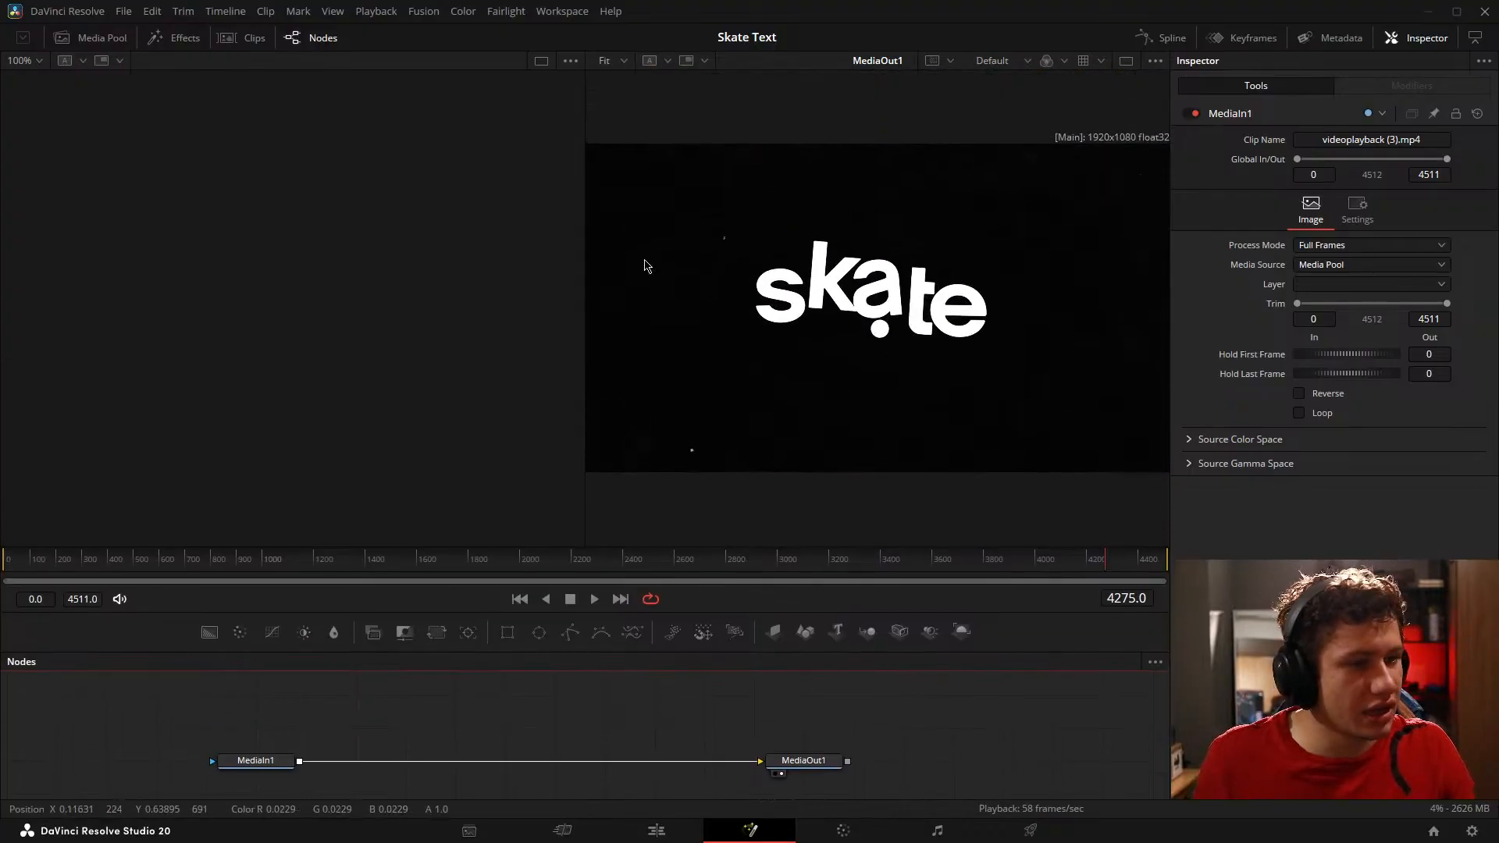
left_click(1127, 60)
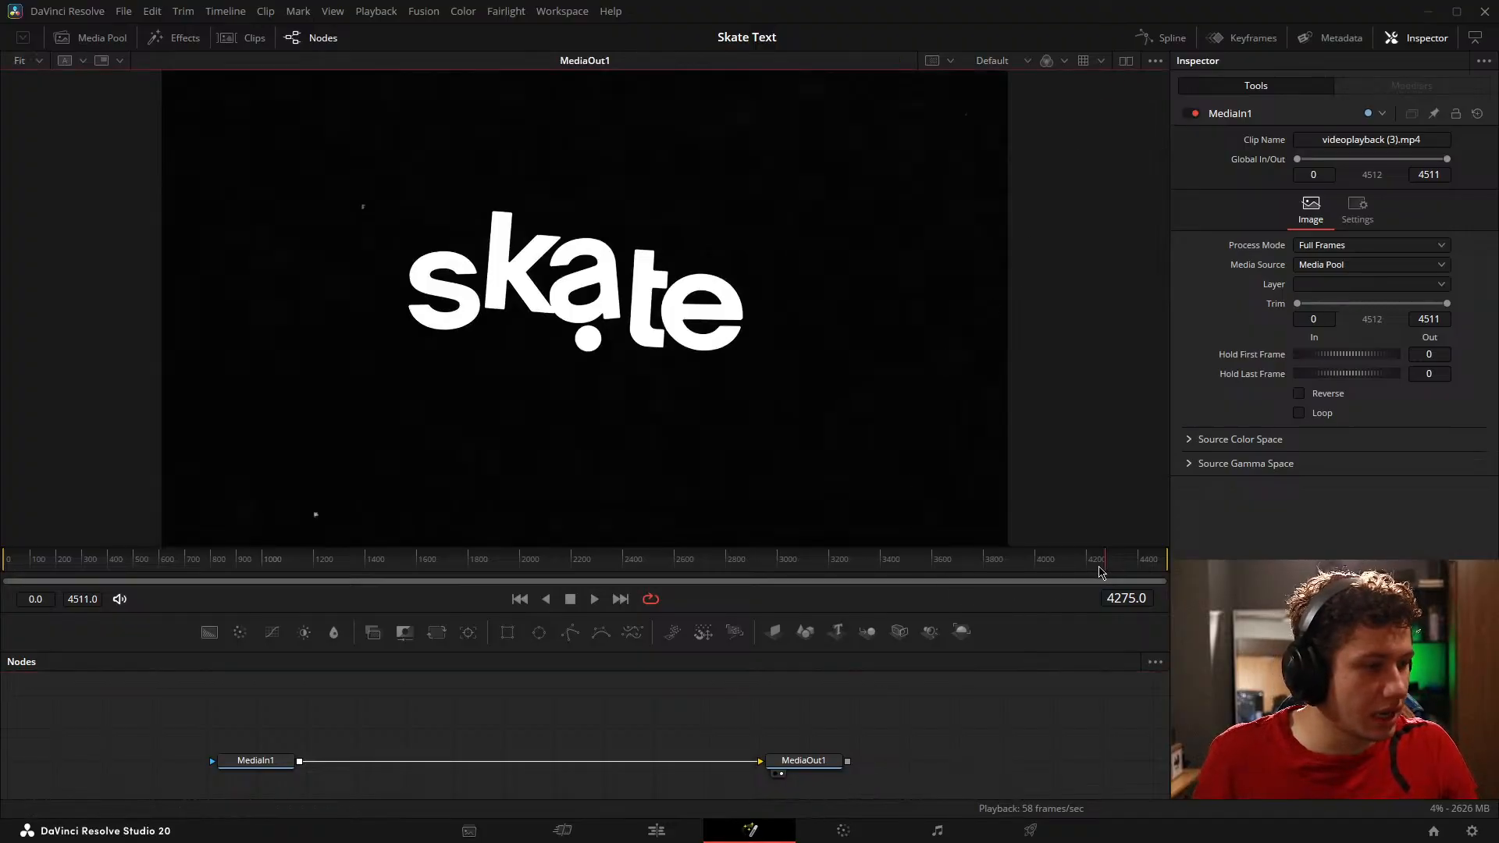
Step: Scrub back to the start of the skate logo's bounce and step frame by frame through the dot passing under each letter
left_click_drag(1102, 572, 1100, 565)
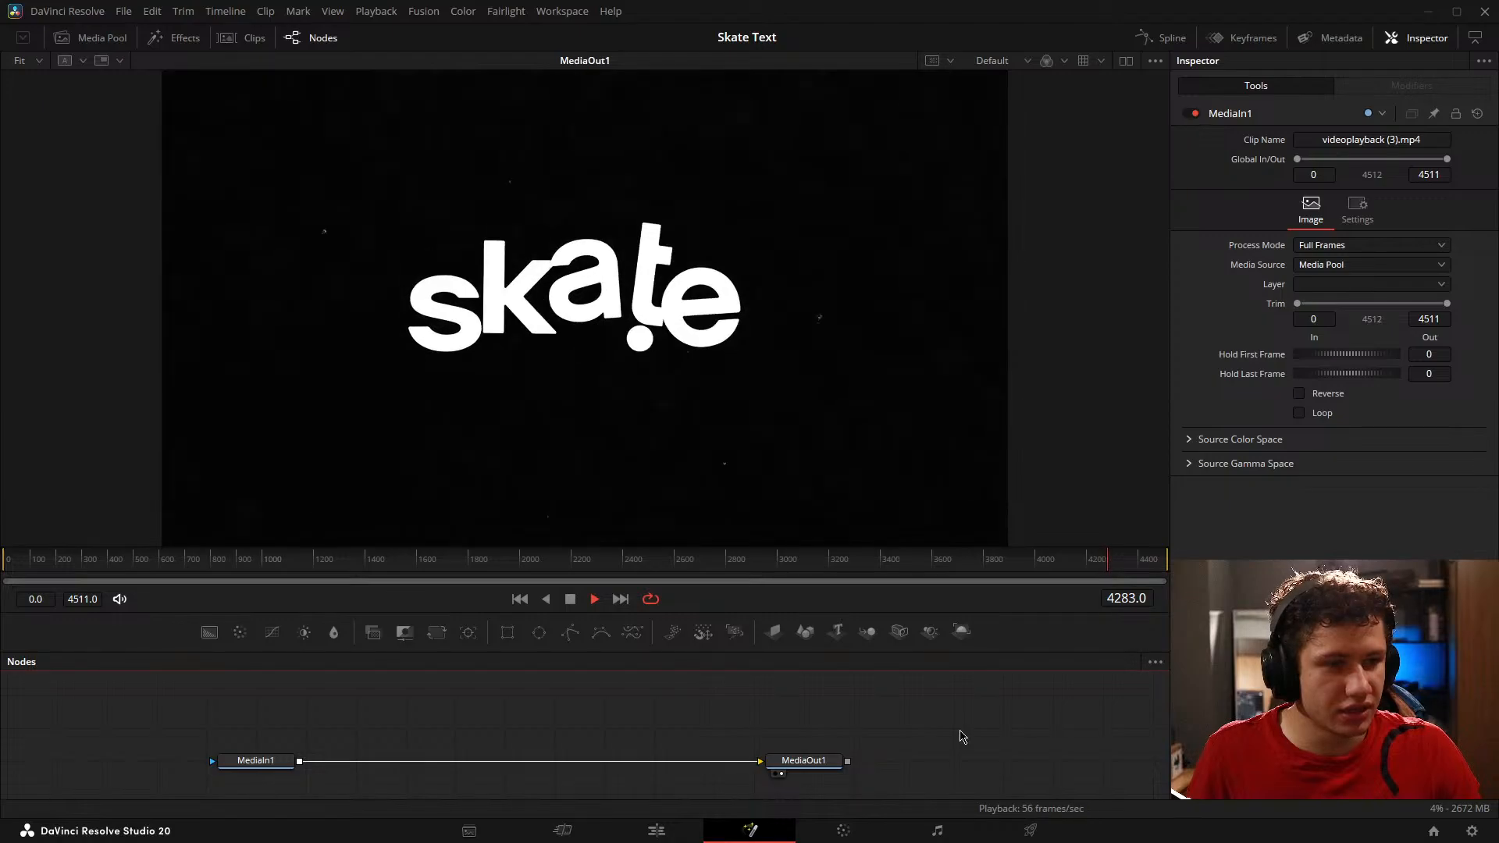
mouse_move(1107, 560)
left_mouse_down()
mouse_move(1128, 573)
mouse_move(1102, 577)
mouse_move(1110, 563)
left_mouse_up()
key("Right")
key("Right")
key("Right")
key("Right")
key("Right")
key("Right")
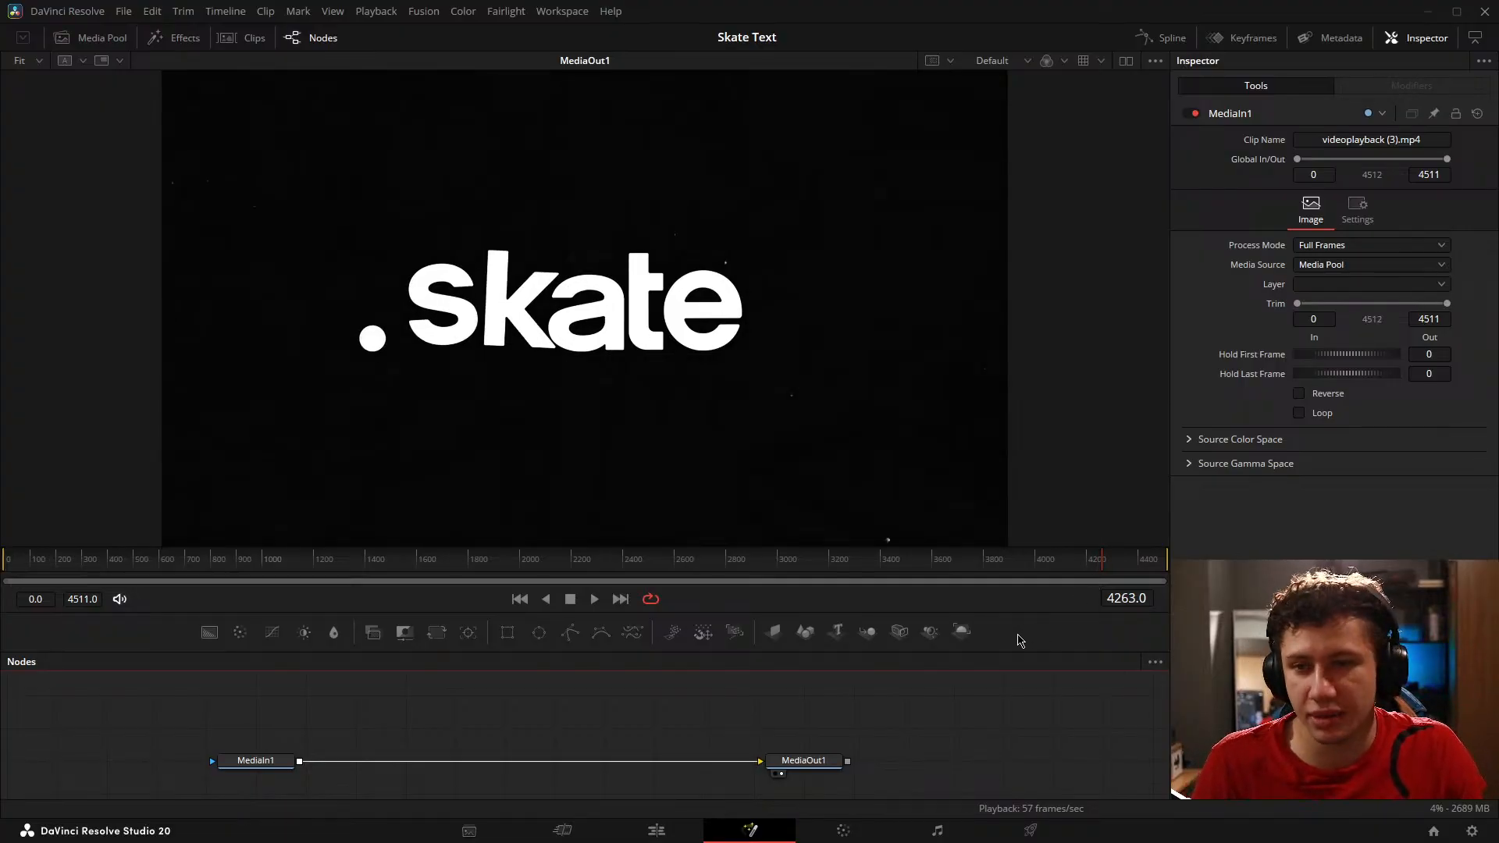
key("Right")
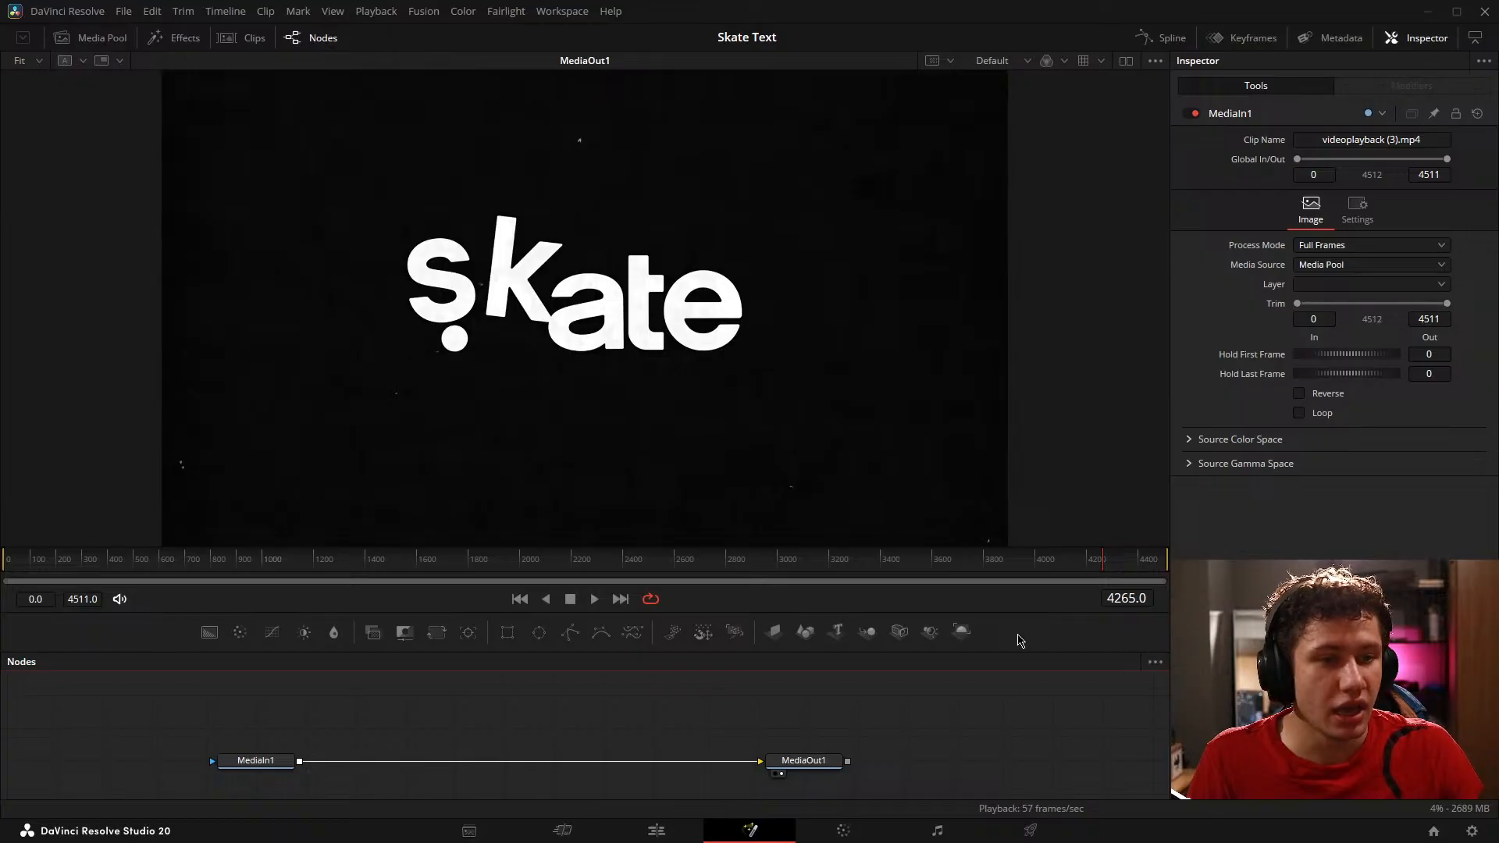
key("Right")
key("Right")
key("Right")
key("Right")
key("Right")
key("Right")
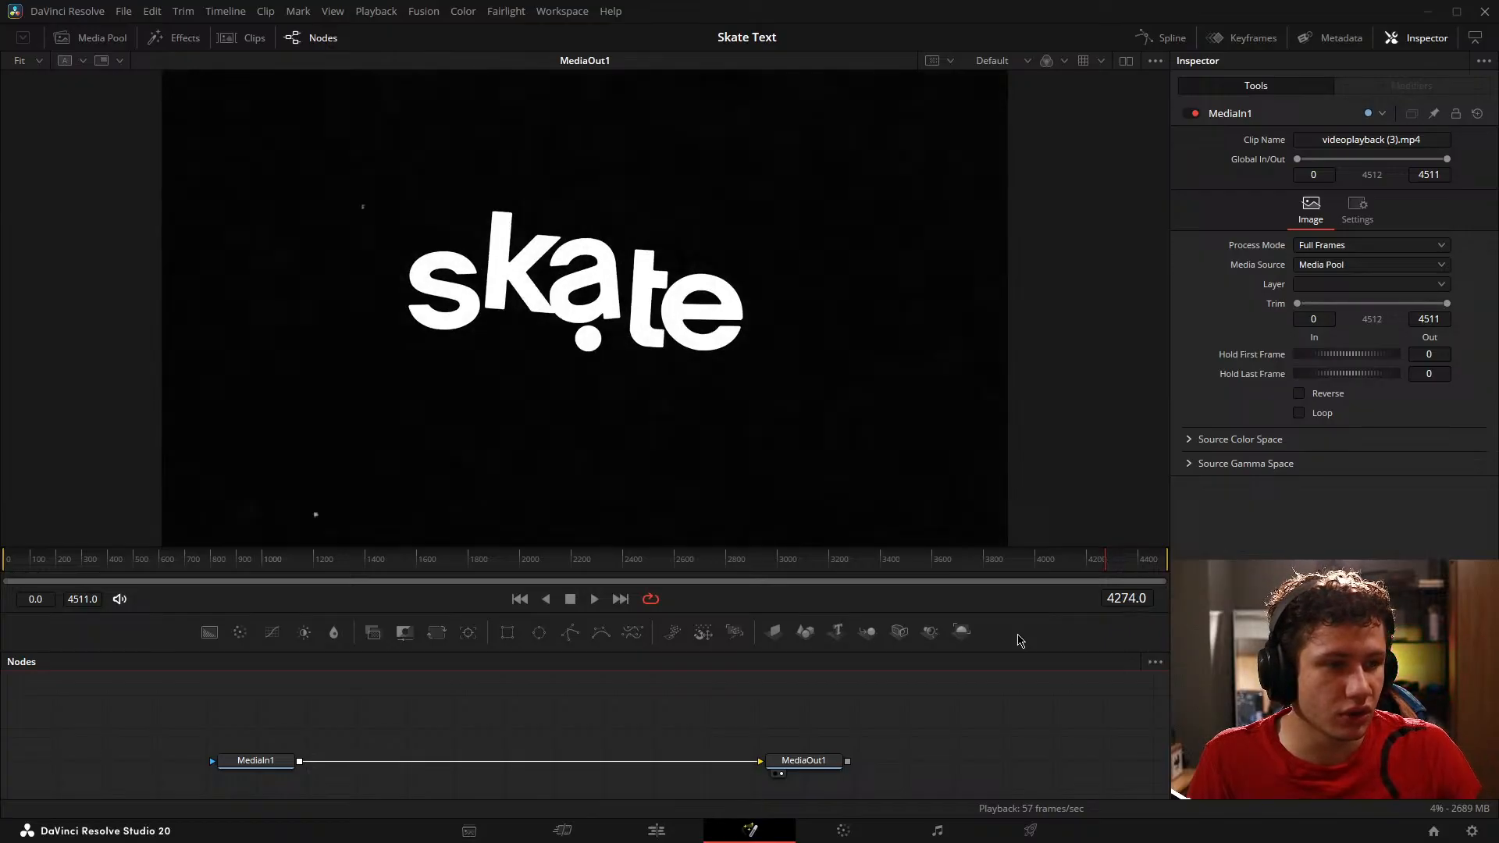
key("Right")
key("Right")
key("Right")
key("Right")
key("Right")
key("Right")
key("Right")
key("Right")
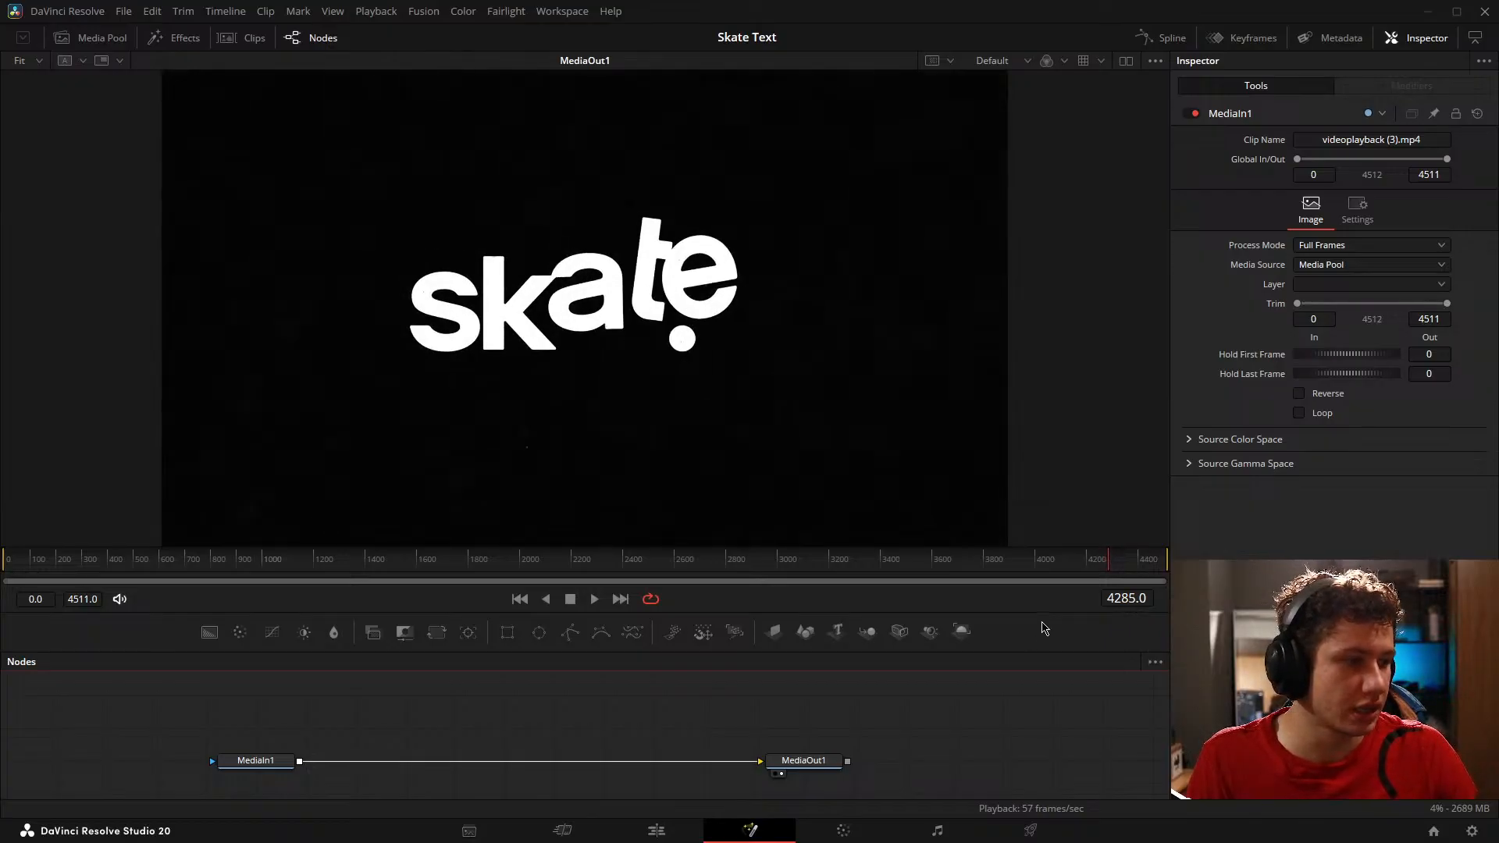
Step: Examine the black background around the logo up close for texture and dust specks, and fit the whole frame in the viewer
scroll(620, 354, "up", 10)
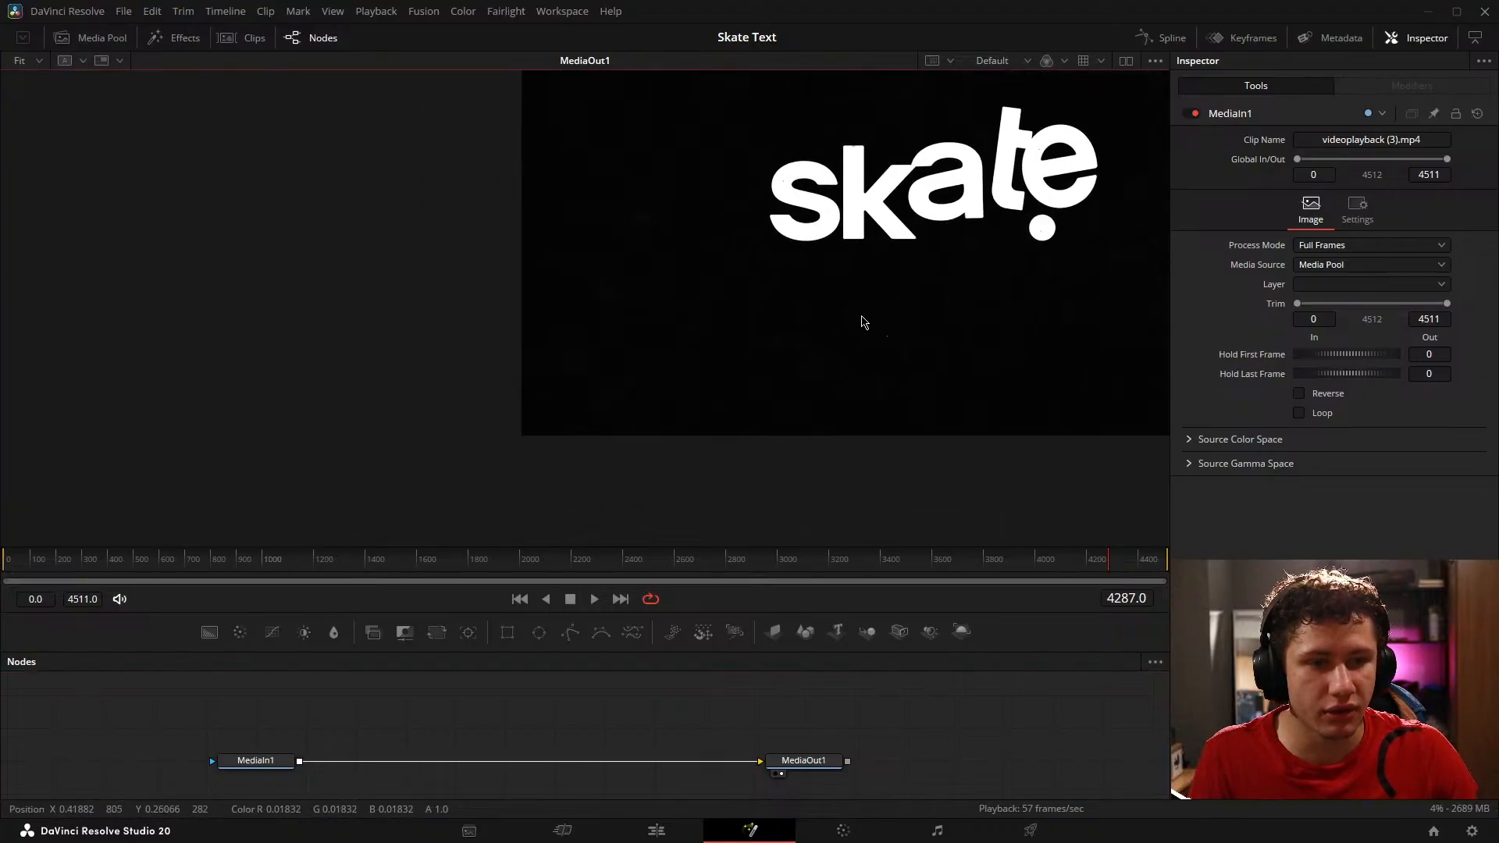
left_click_drag(529, 435, 673, 349)
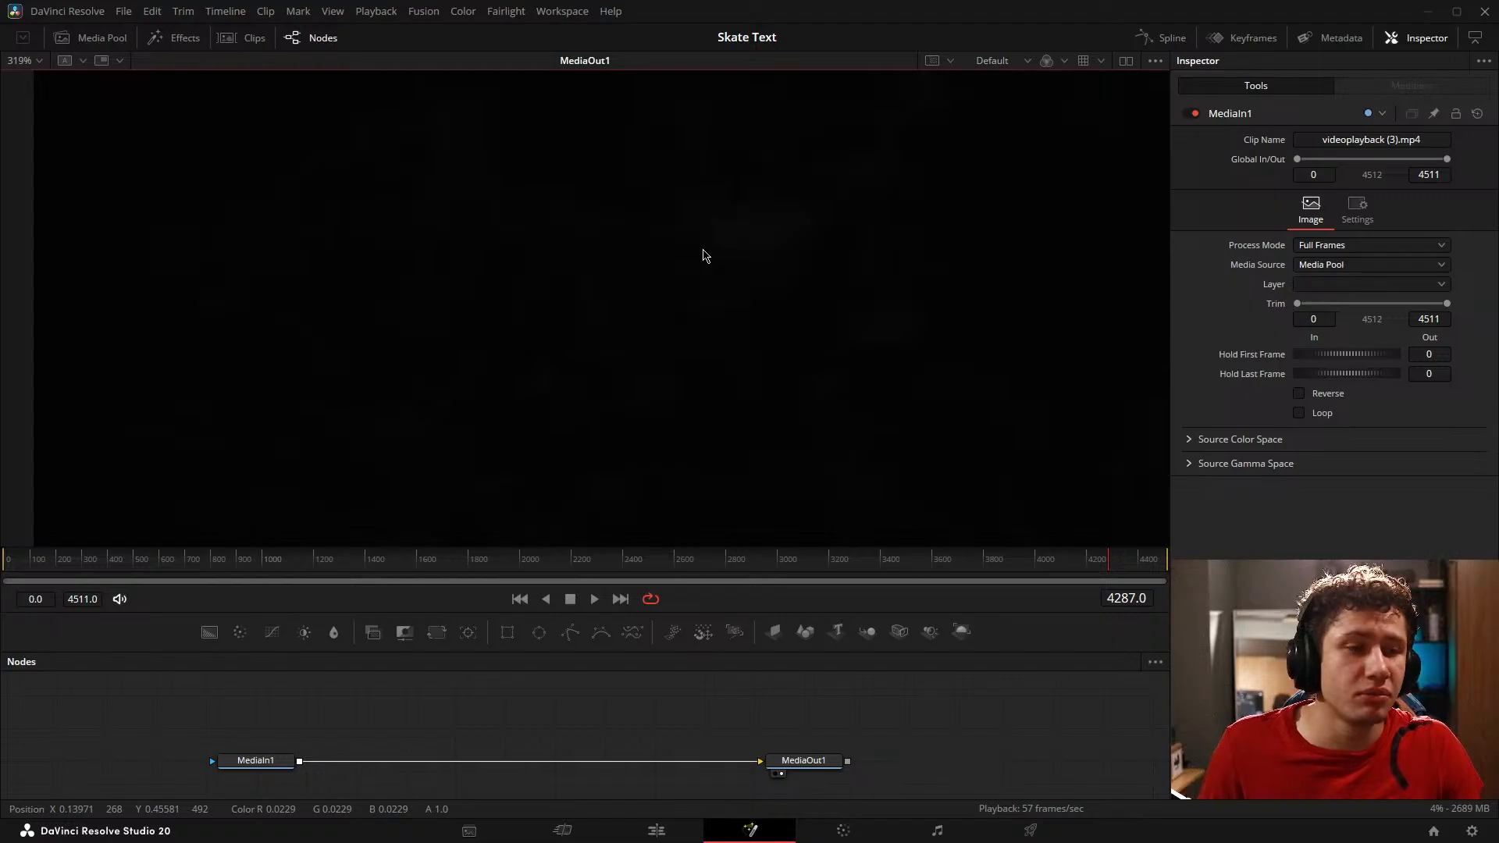
scroll(703, 255, "down", 10)
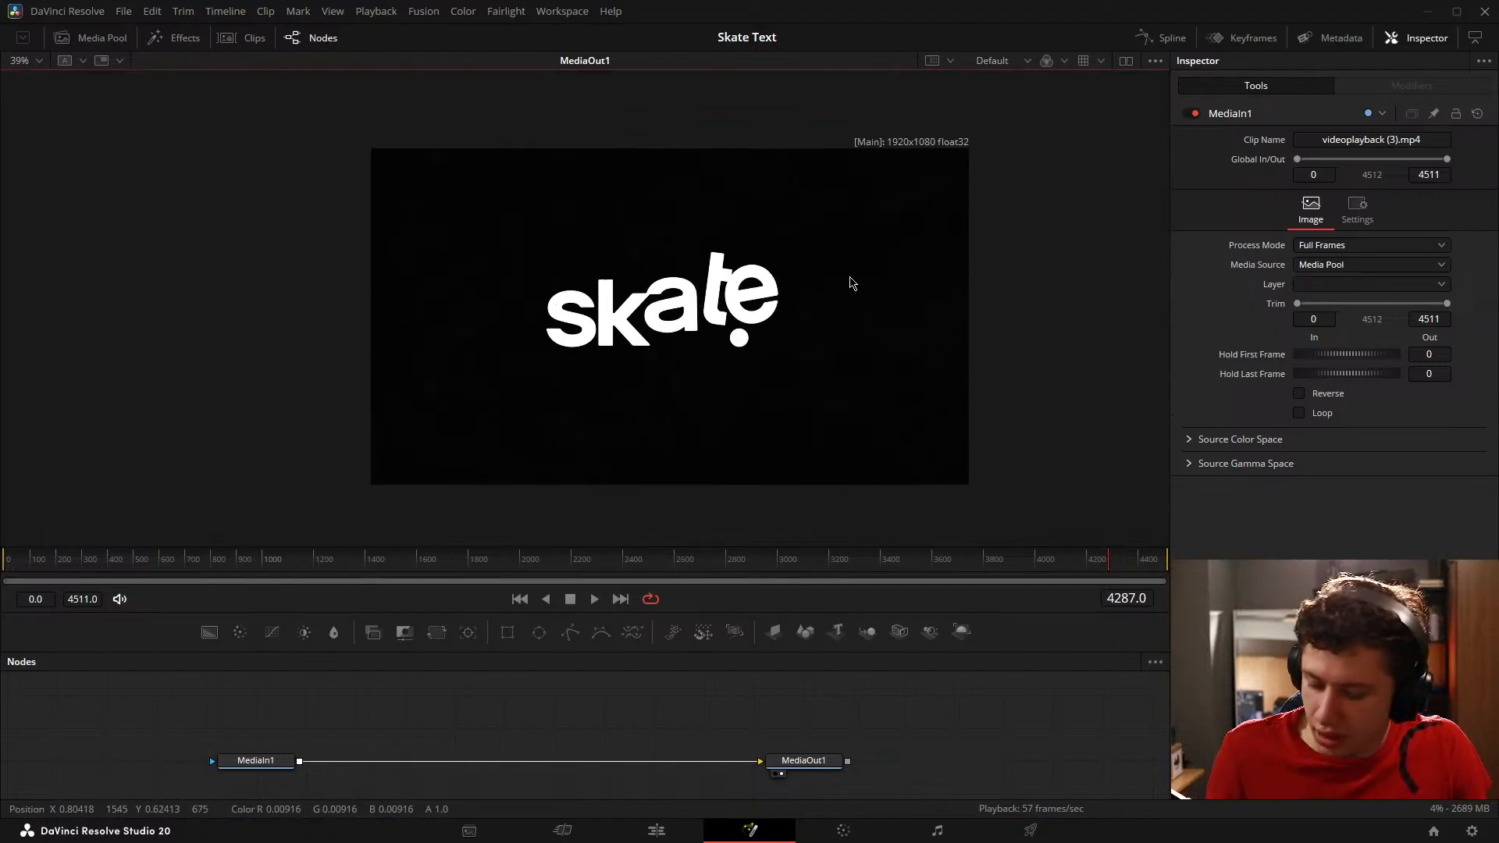
key("ctrl+f")
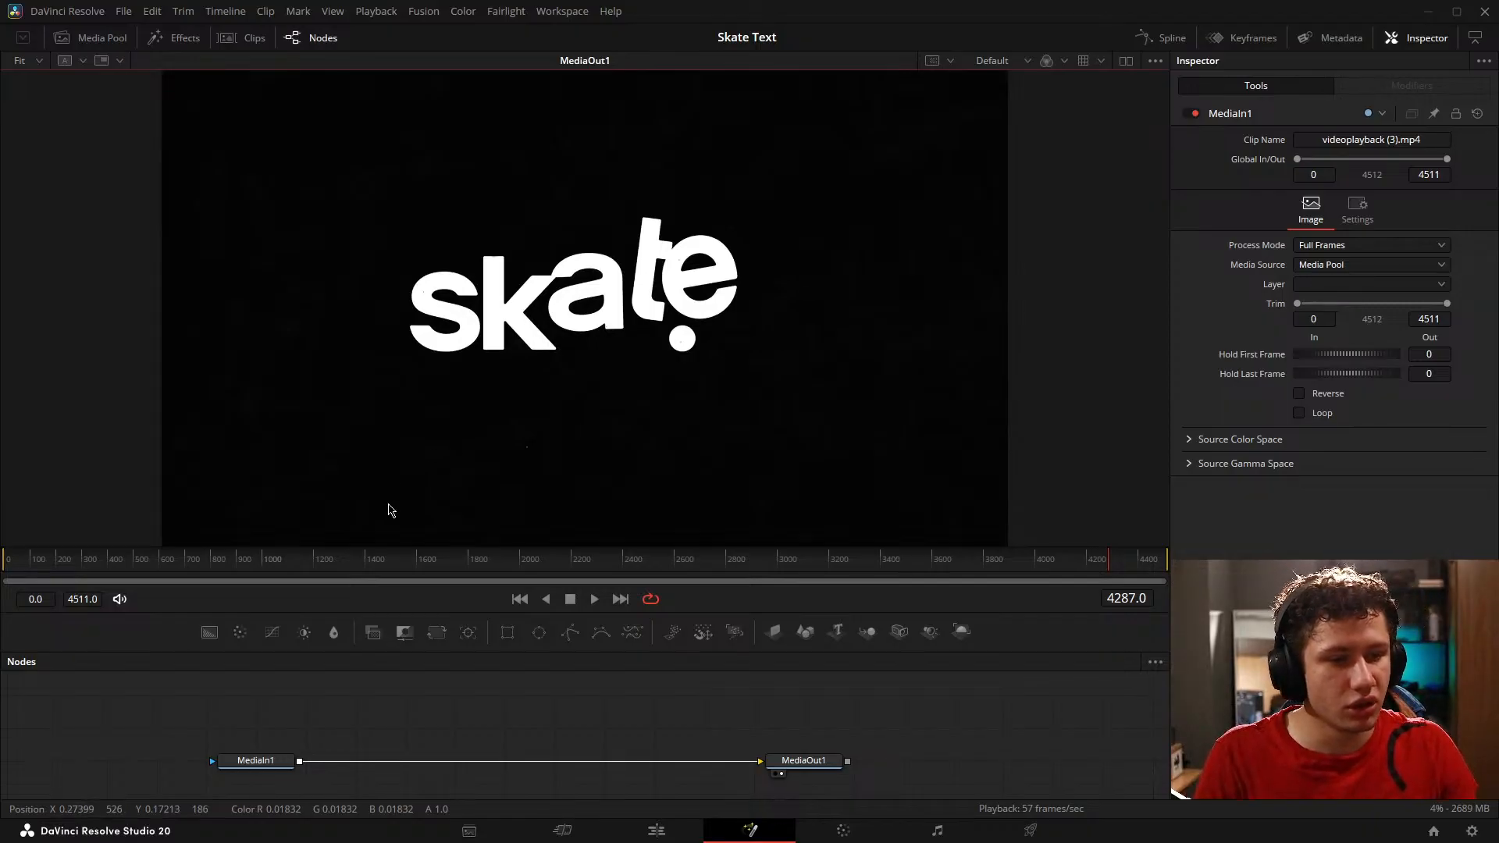
scroll(538, 474, "up", 5)
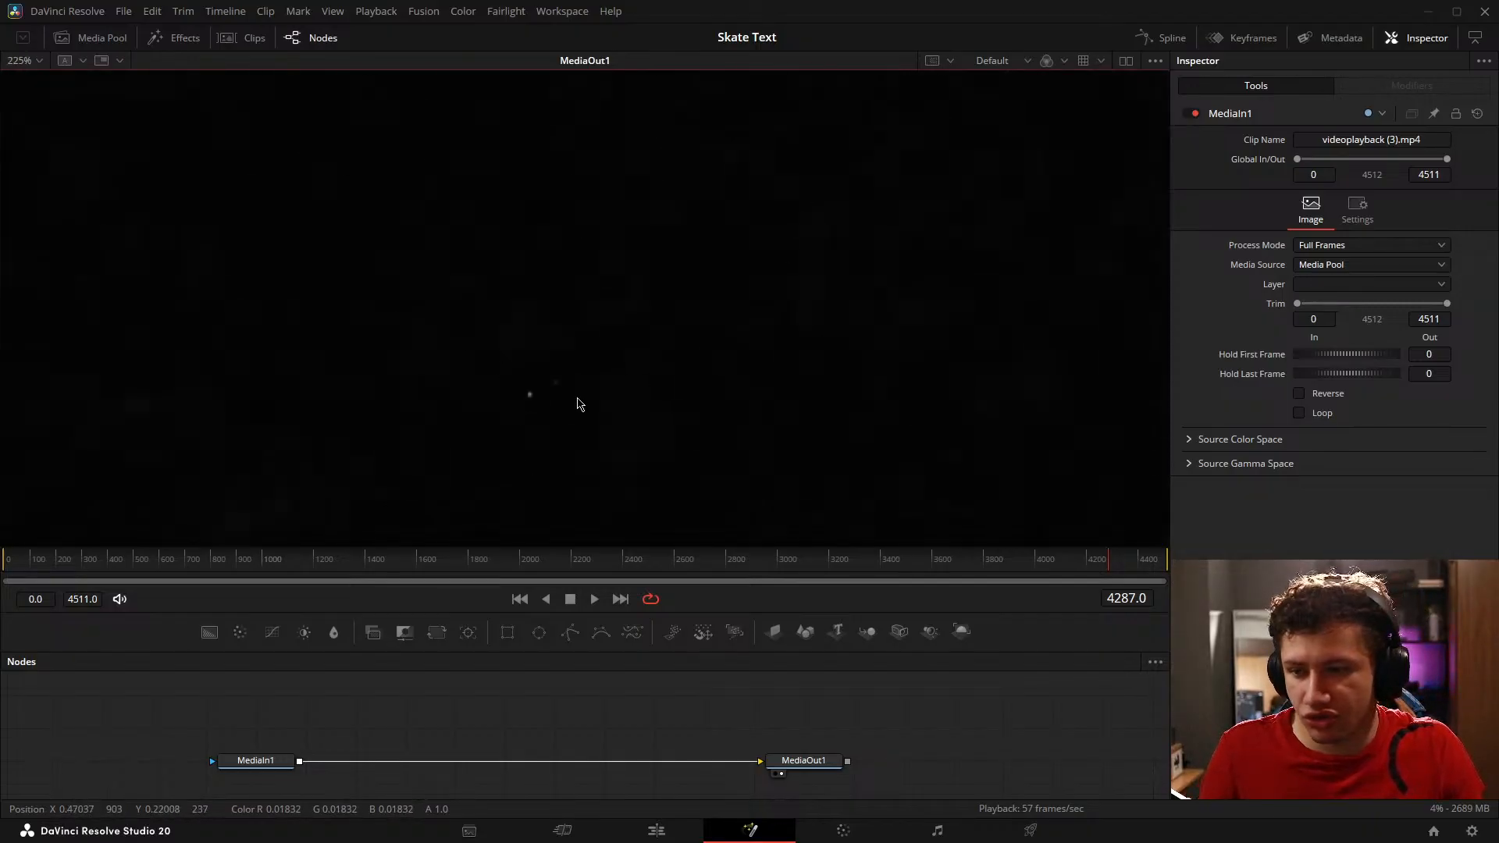
key("ctrl+f")
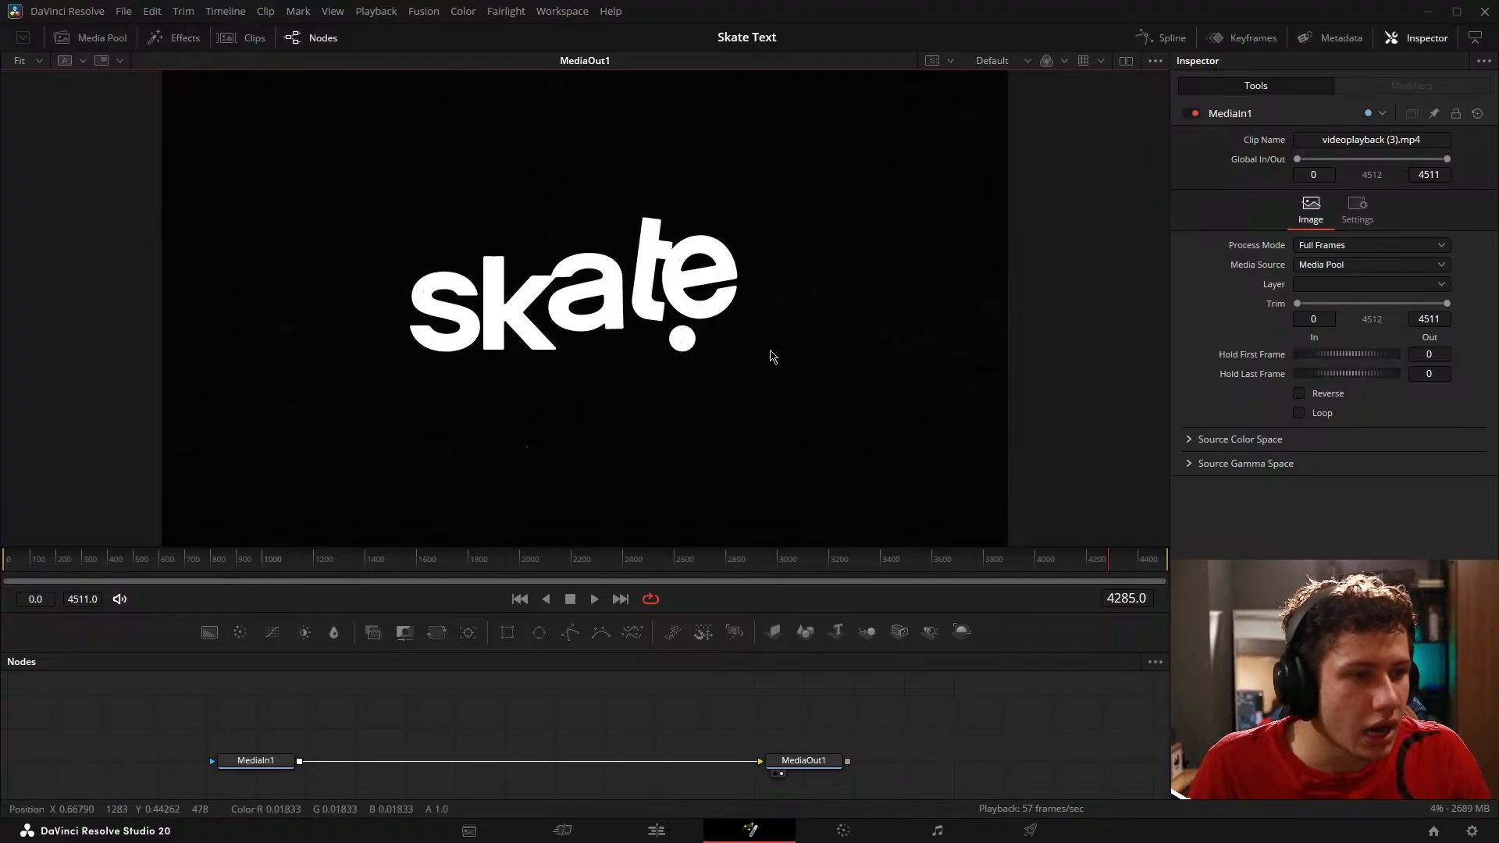
Step: Step back to frame 4279 and compare neighbouring frames of the dot passing beneath the letters
key("Left")
left_click(1009, 714)
key("Left")
key("Left")
key("Left")
key("Left")
key("Left")
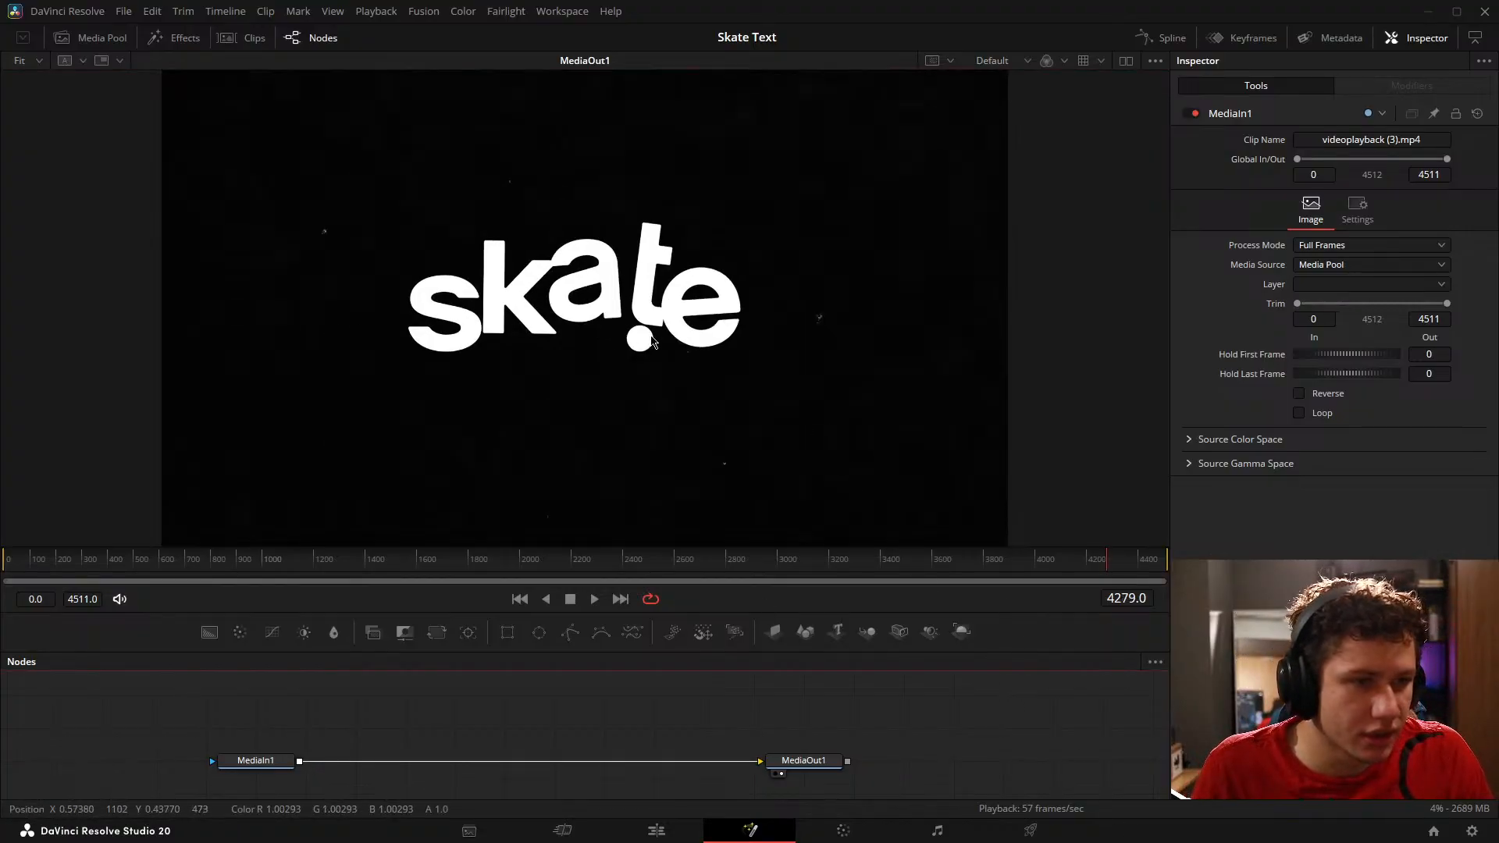
key("Left")
key("Left")
key("Left")
key("Right")
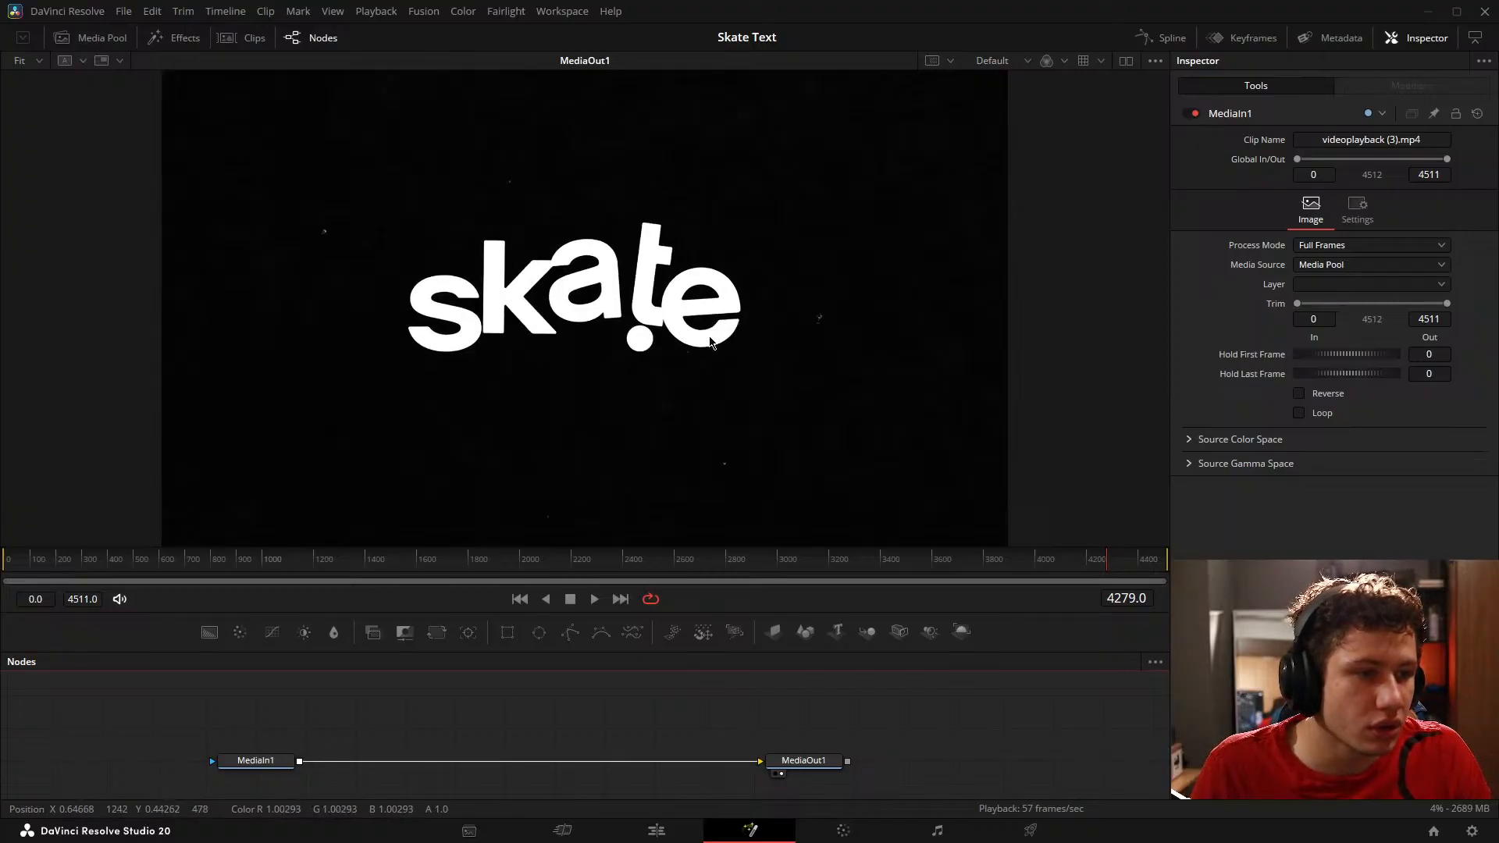
key("Left")
key("Right")
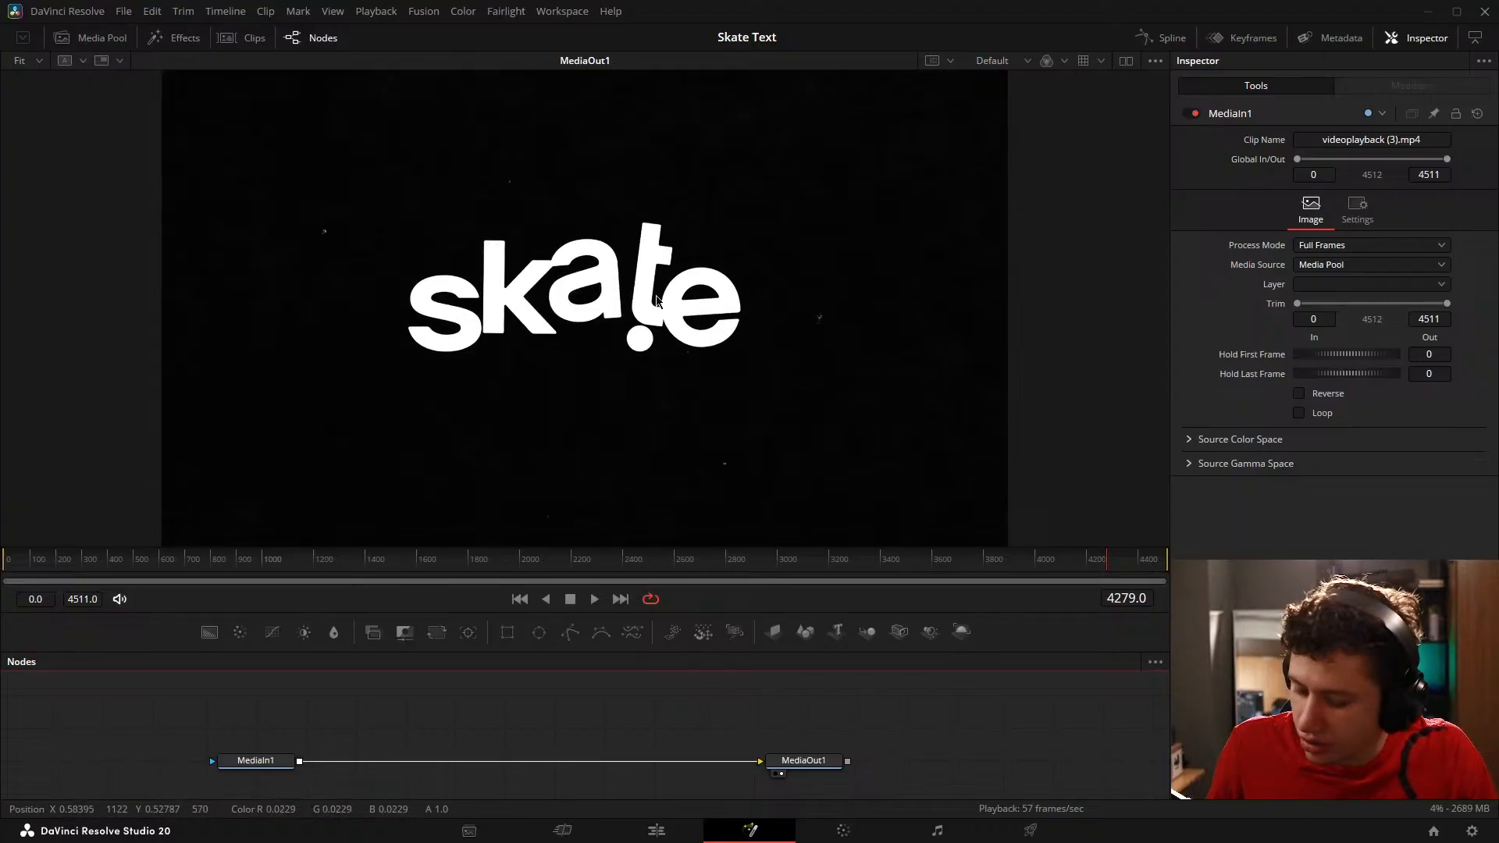
Step: Examine the letter t up close, comparing its tilt and height between frames 4278 and 4279
scroll(656, 301, "up", 4)
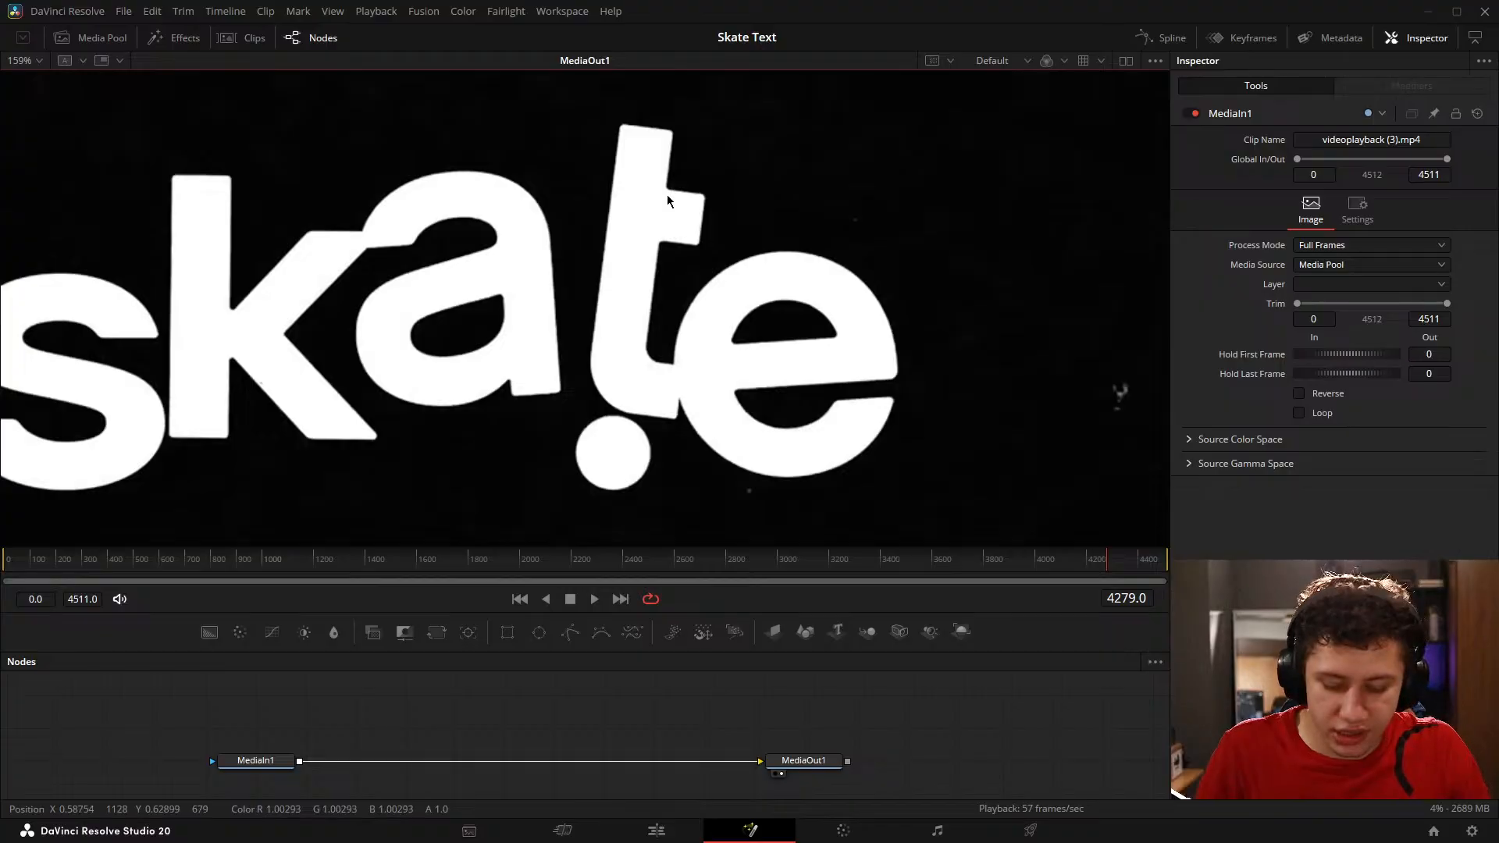
key("Left")
key("Right")
key("Left")
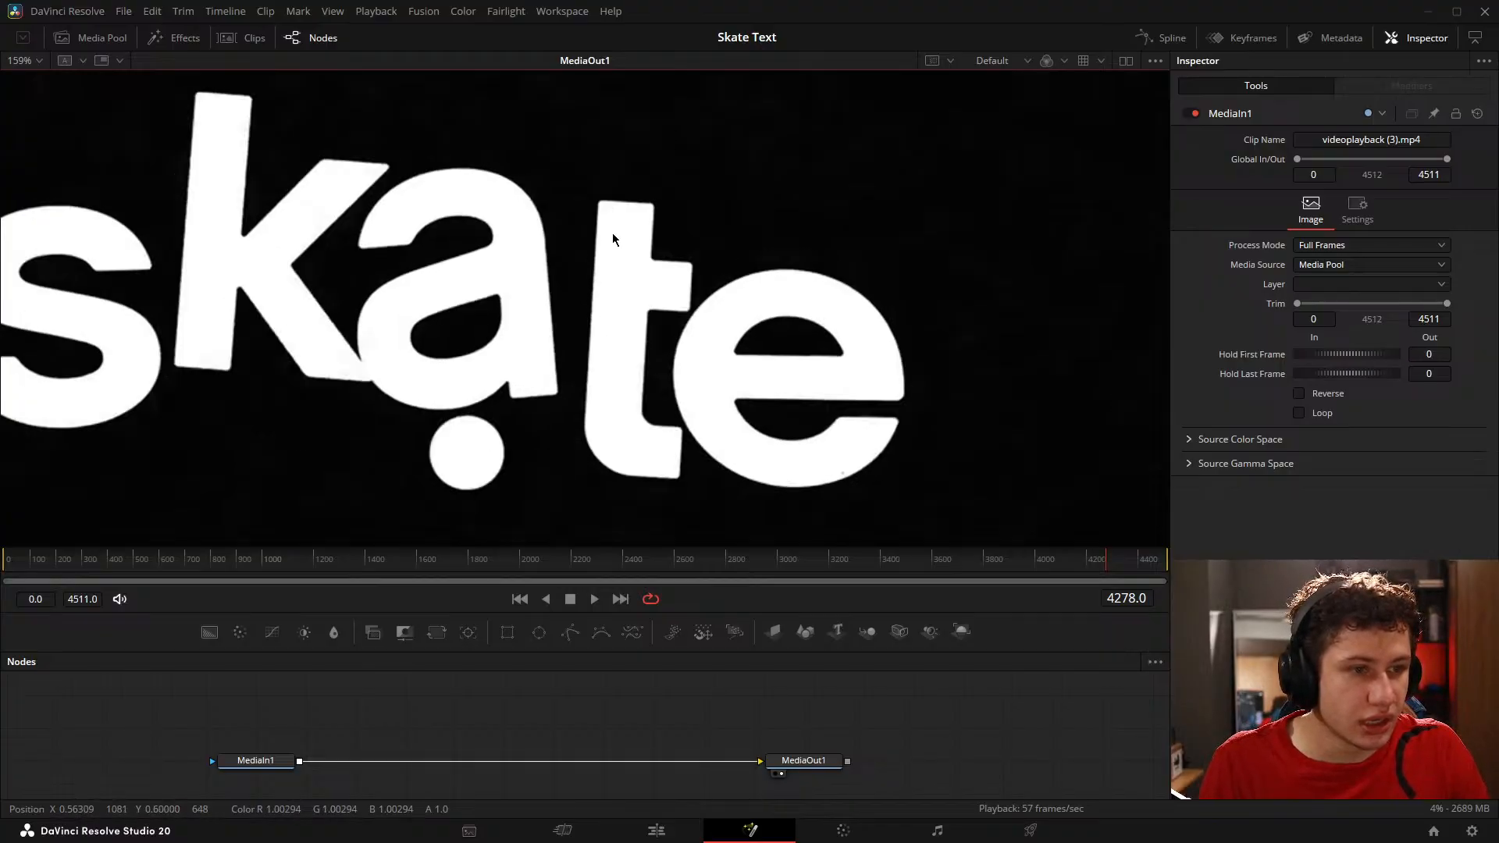
key("Right")
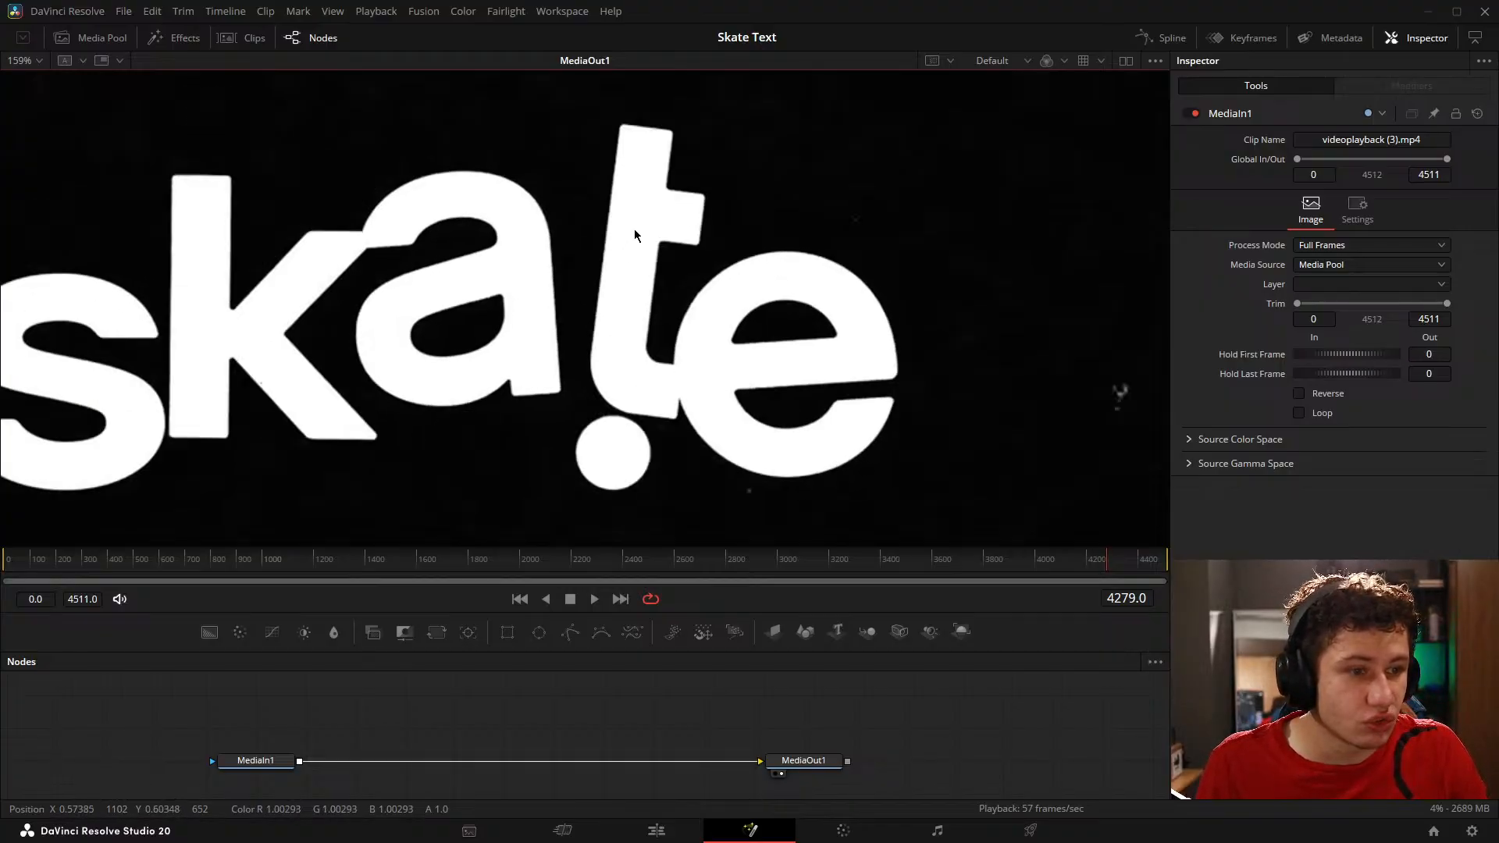
key("Left")
key("Right")
key("Left")
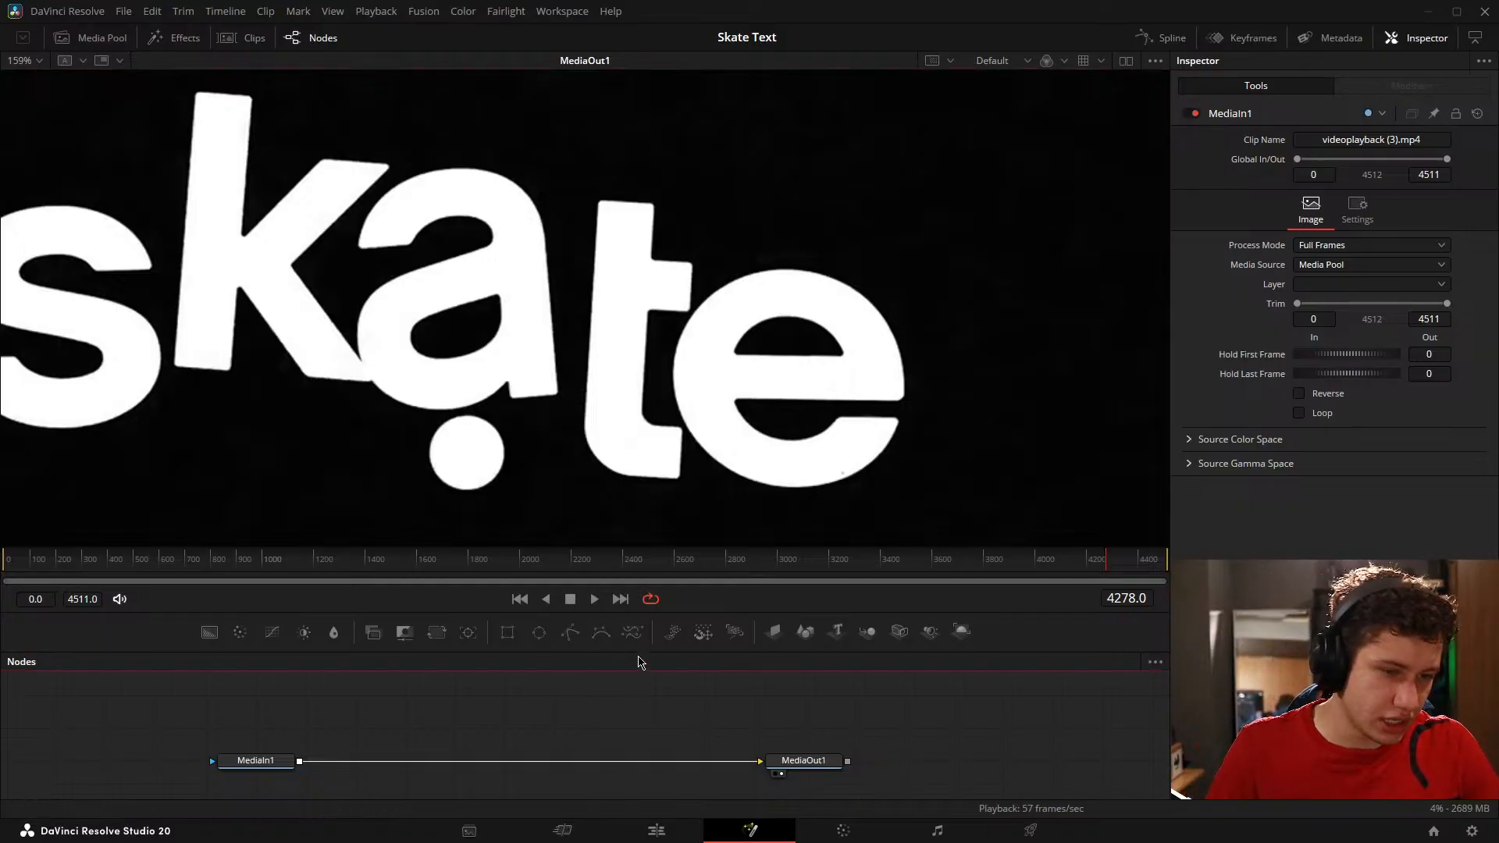
Step: Enlarge the node area, fit MediaOut1 in its viewer, restore the dual-viewer layout and centre the two nodes
left_click_drag(641, 662, 629, 592)
key("ctrl+f")
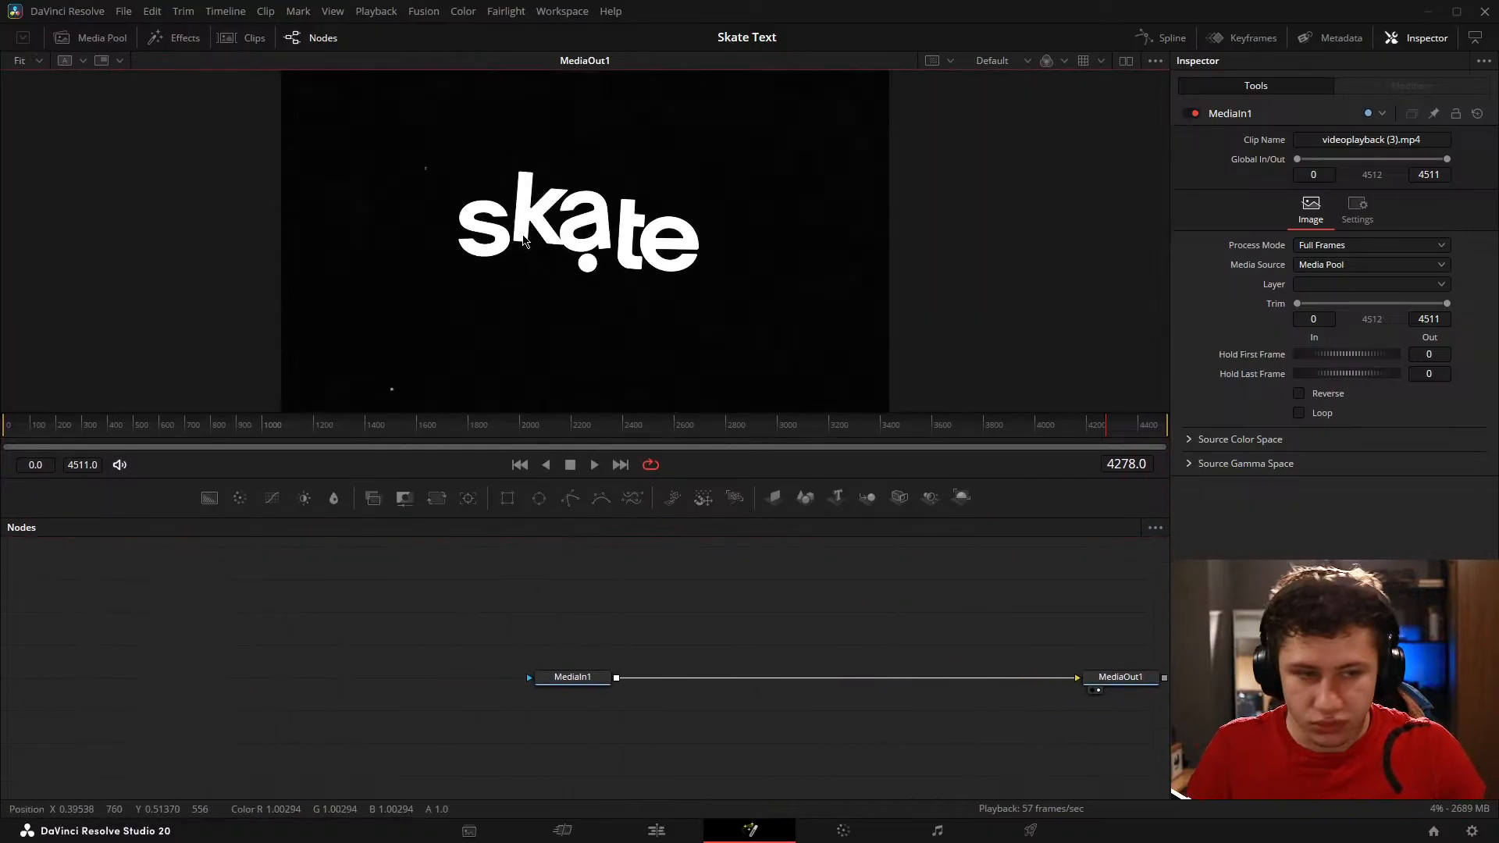
left_click(1126, 60)
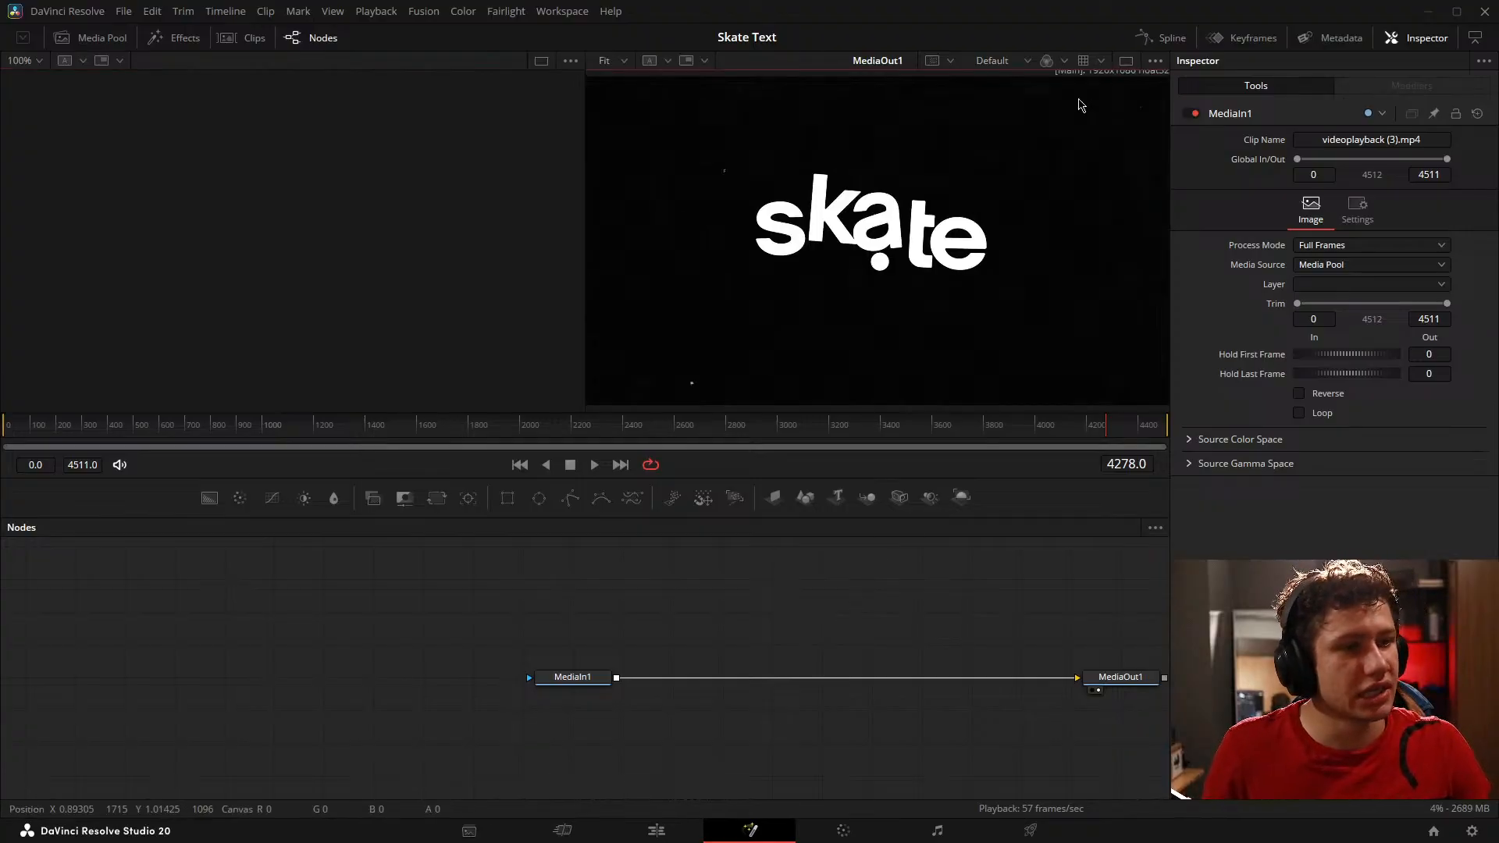
left_click_drag(817, 613, 527, 602)
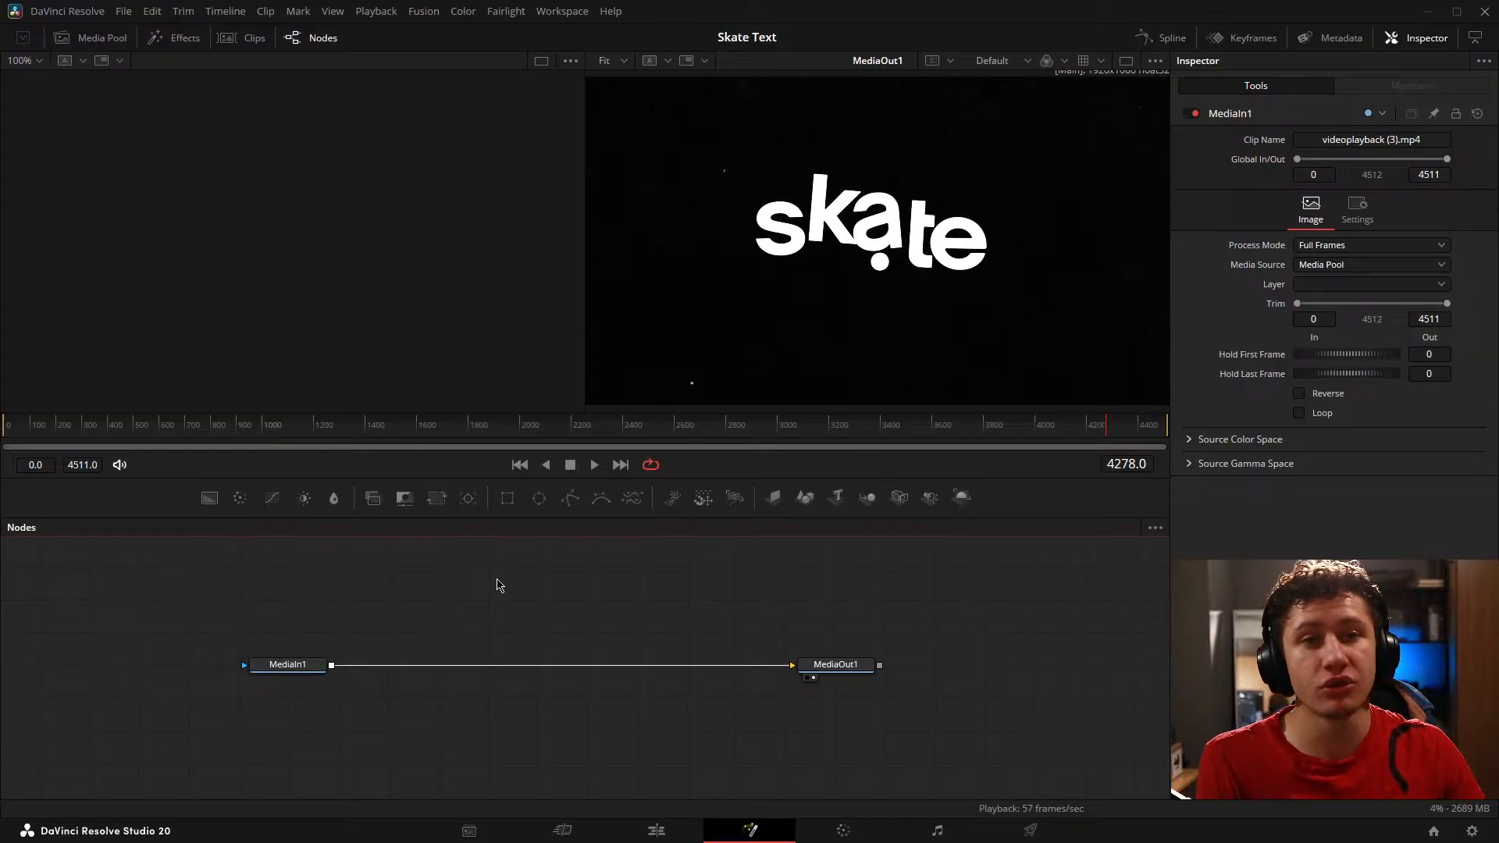
left_click_drag(642, 596, 702, 597)
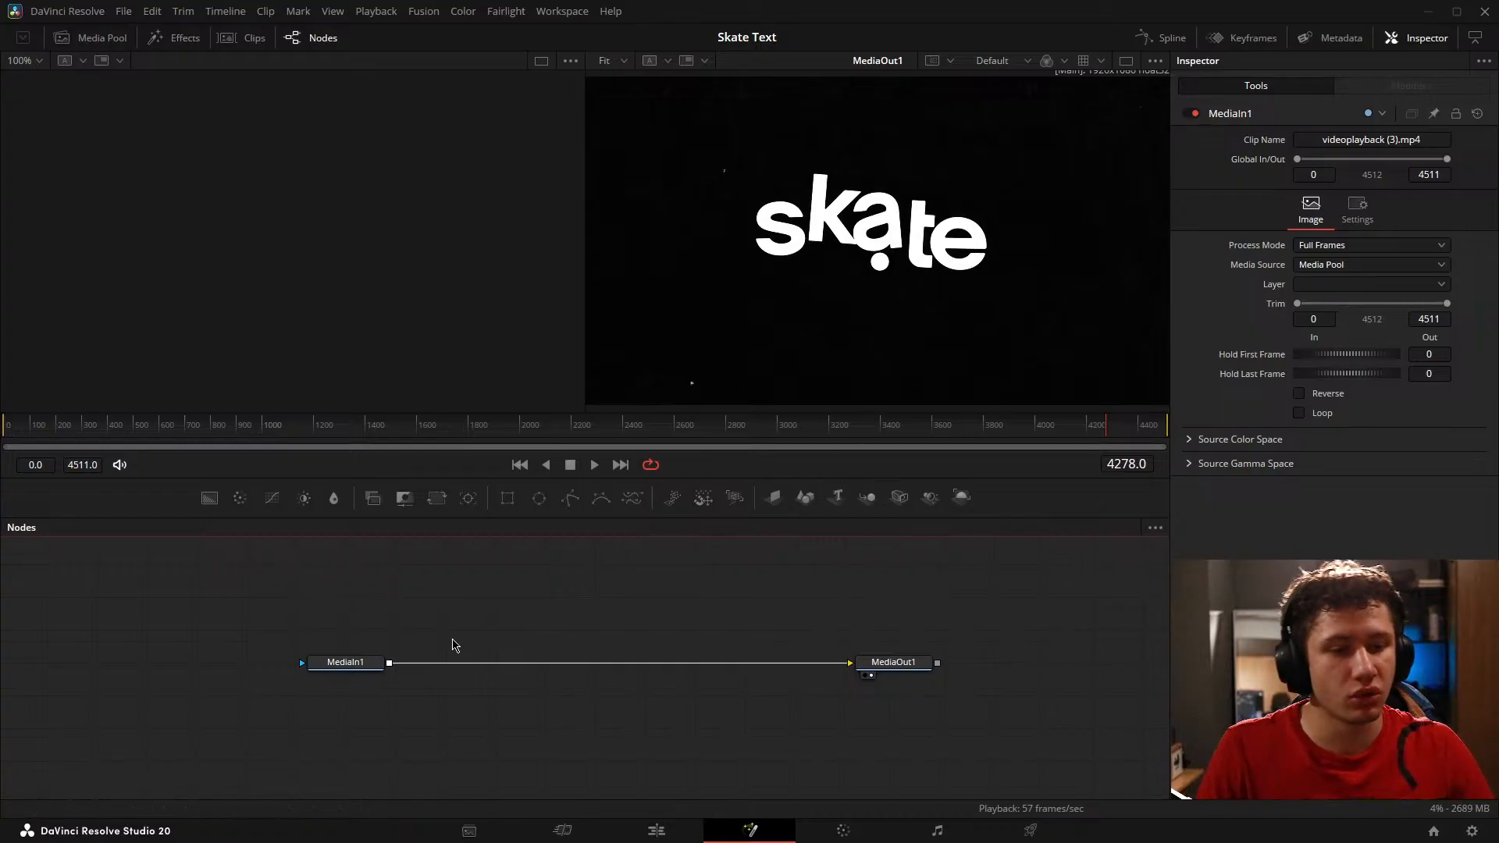
left_click_drag(438, 639, 524, 653)
left_click_drag(610, 618, 502, 623)
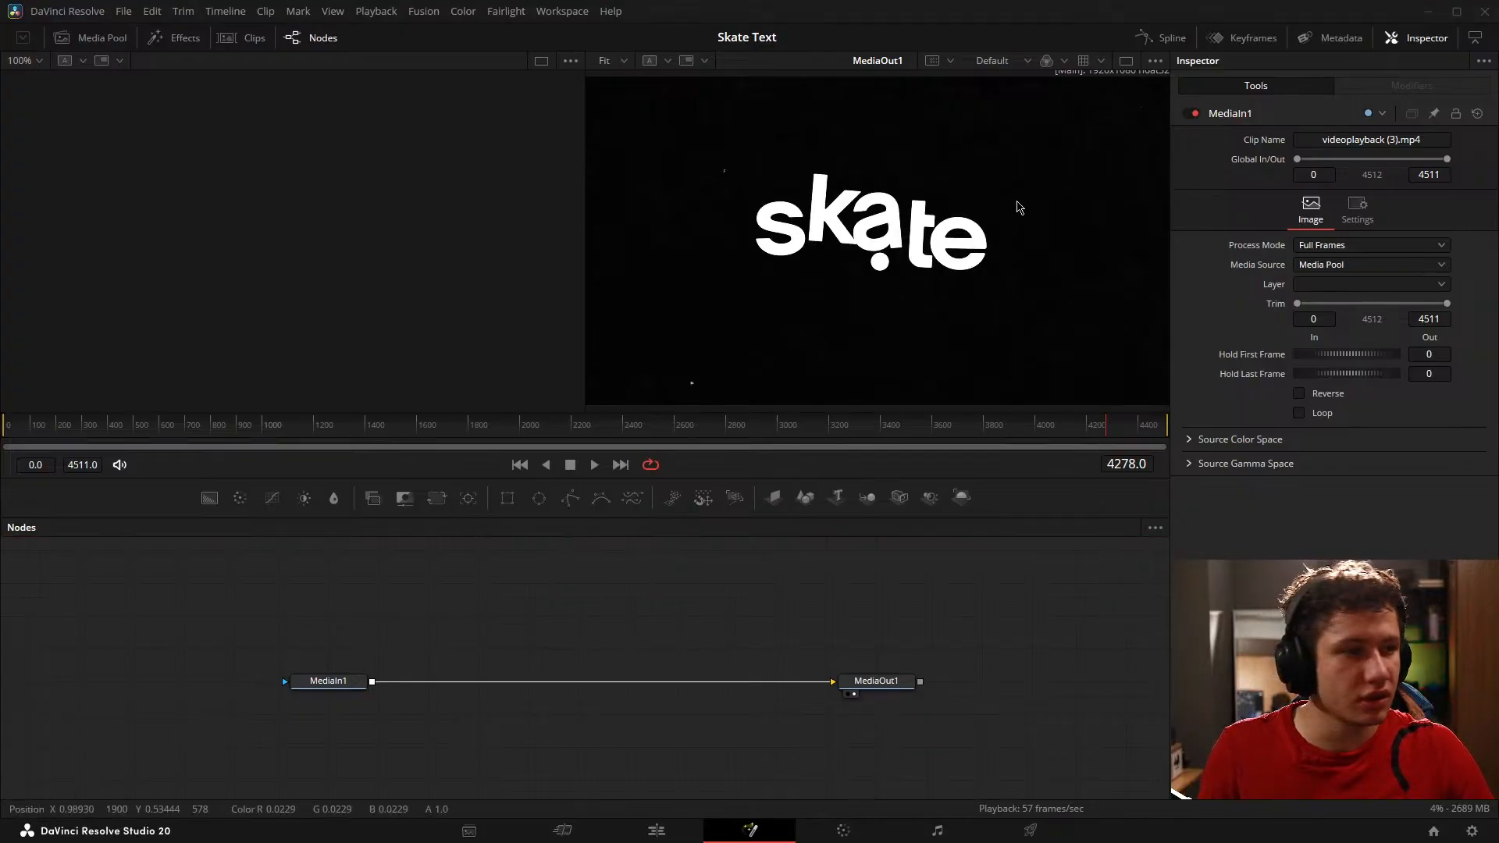
Step: Scrub to frame 4248, where the skate text is level, and take a screenshot of the word
left_click(1007, 443)
left_click_drag(1091, 438, 1104, 438)
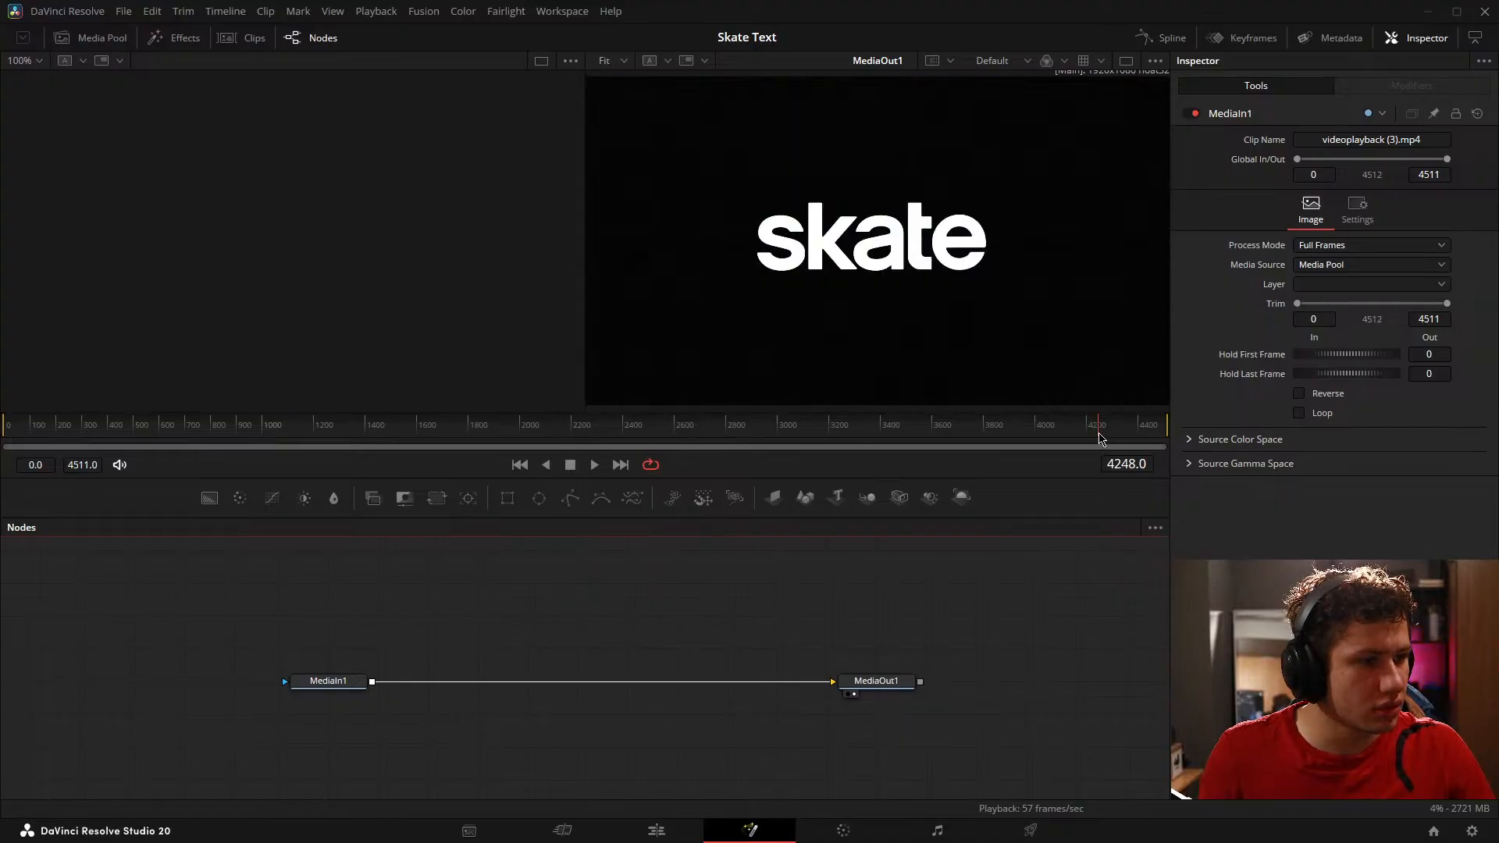
key("super+shift+s")
left_click_drag(693, 150, 1027, 358)
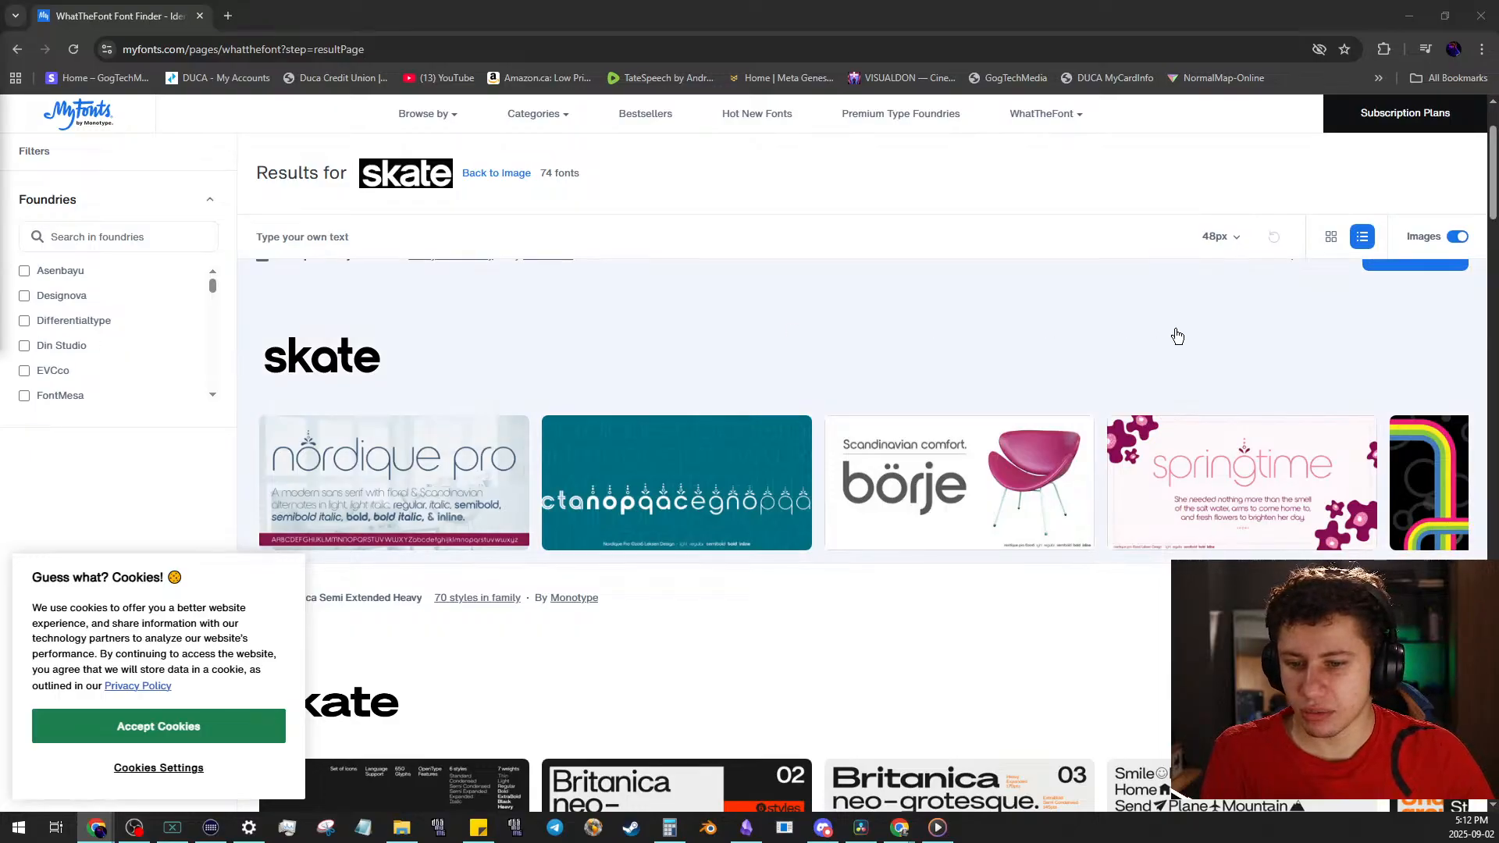
Step: Look through the WhatTheFont results for typefaces matching the skate screenshot
scroll(726, 422, "up", 2)
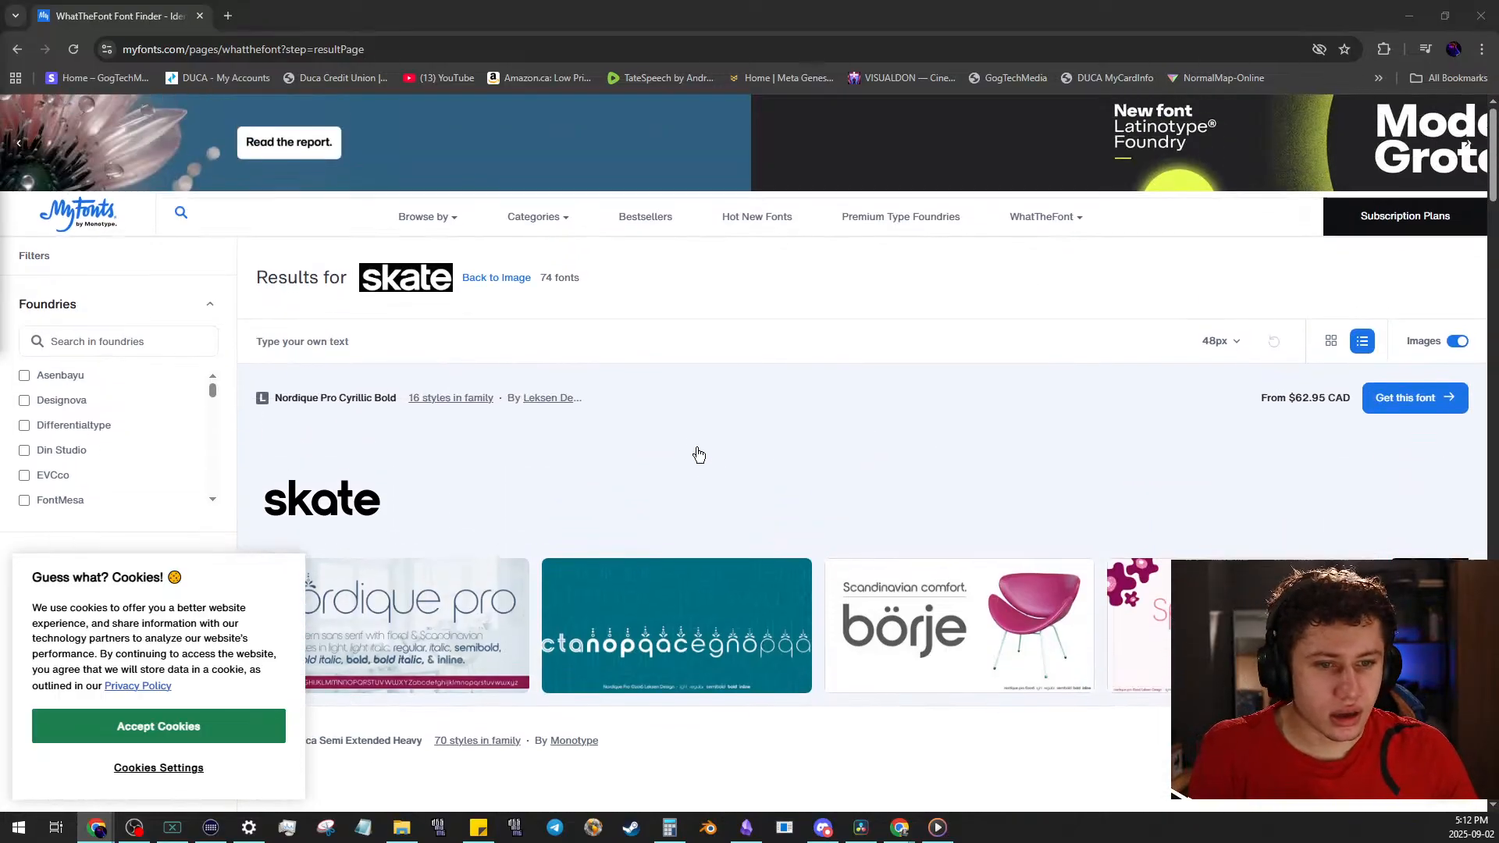
scroll(680, 437, "down", 2)
scroll(352, 396, "up", 1)
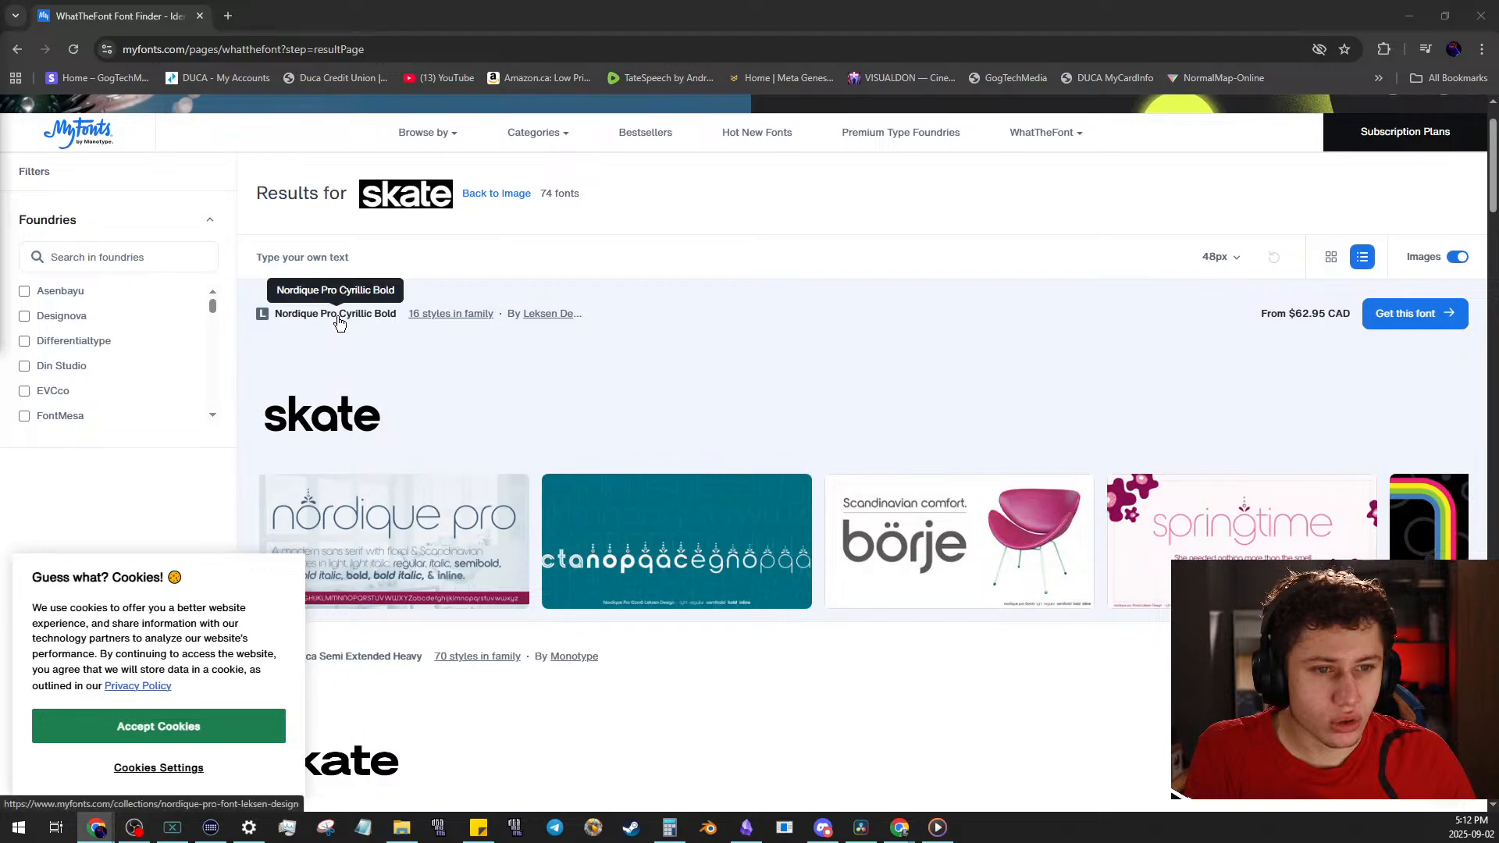
scroll(341, 319, "down", 4)
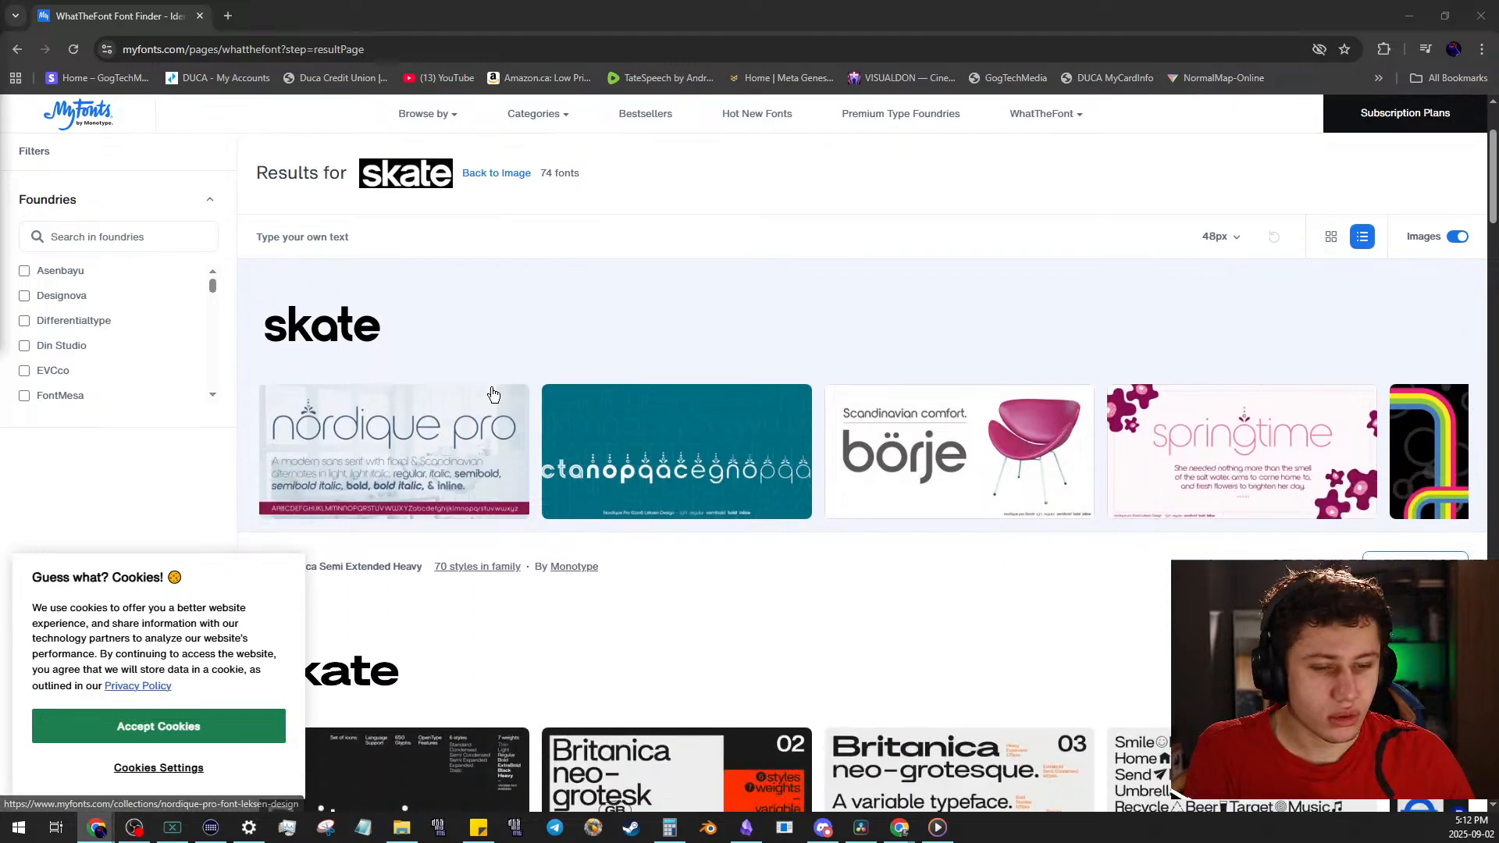
scroll(1419, 525, "up", 1)
scroll(1420, 525, "up", 2)
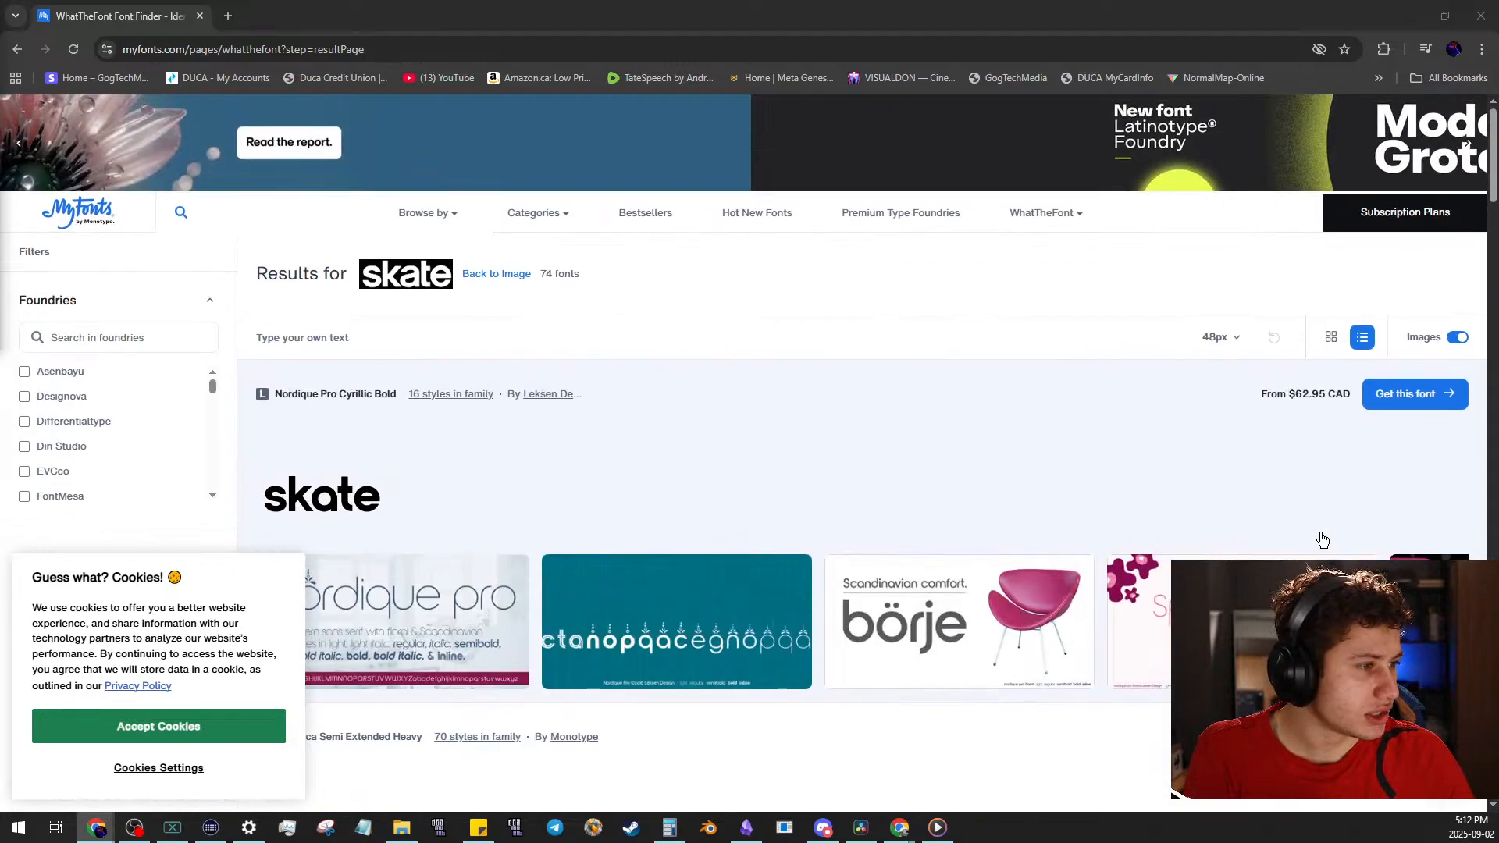
scroll(1312, 437, "down", 3)
scroll(1293, 438, "down", 2)
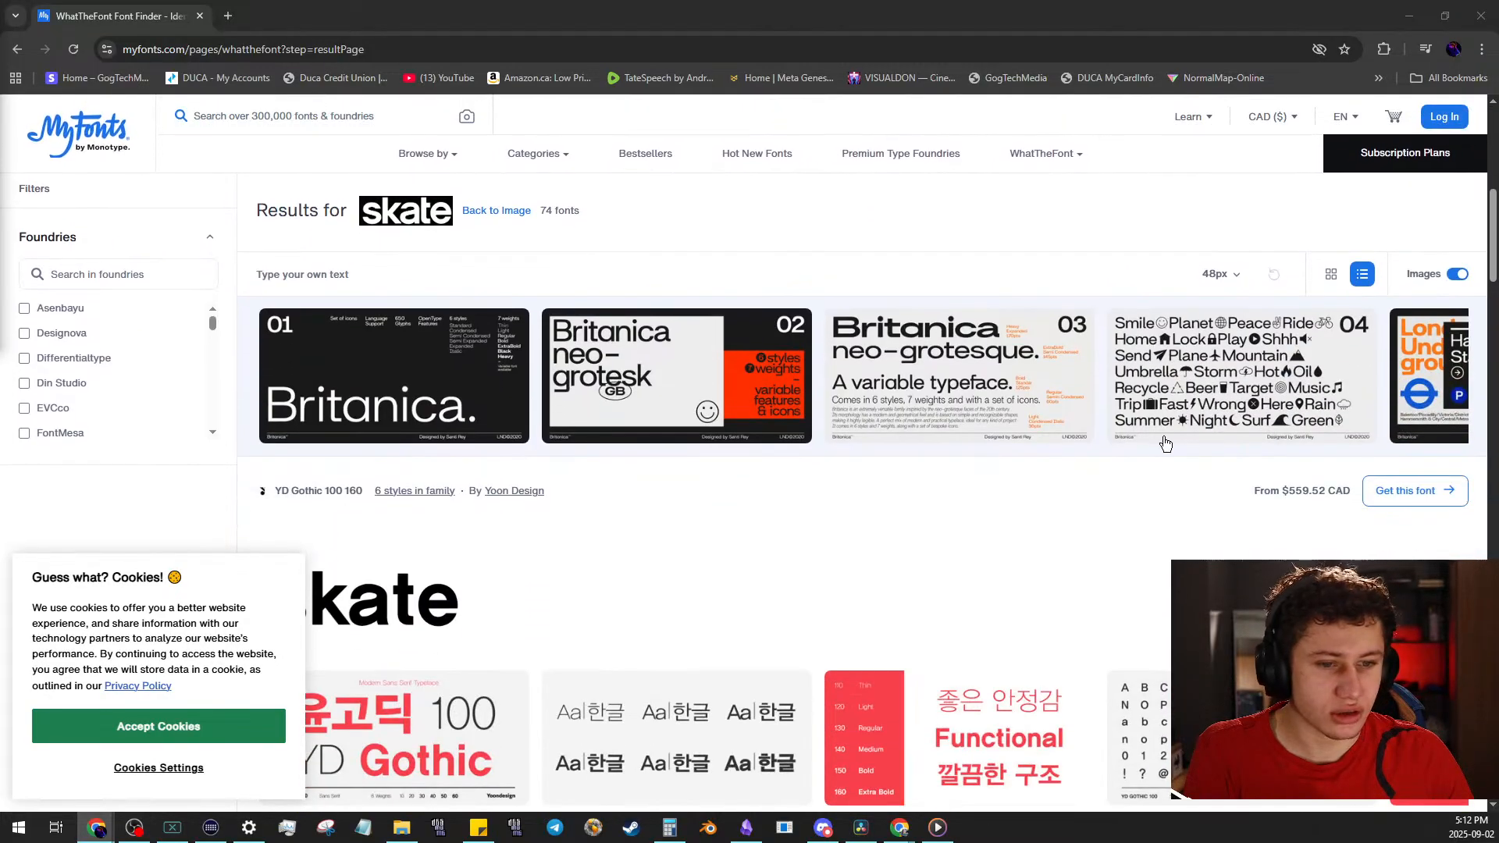
scroll(1164, 445, "up", 8)
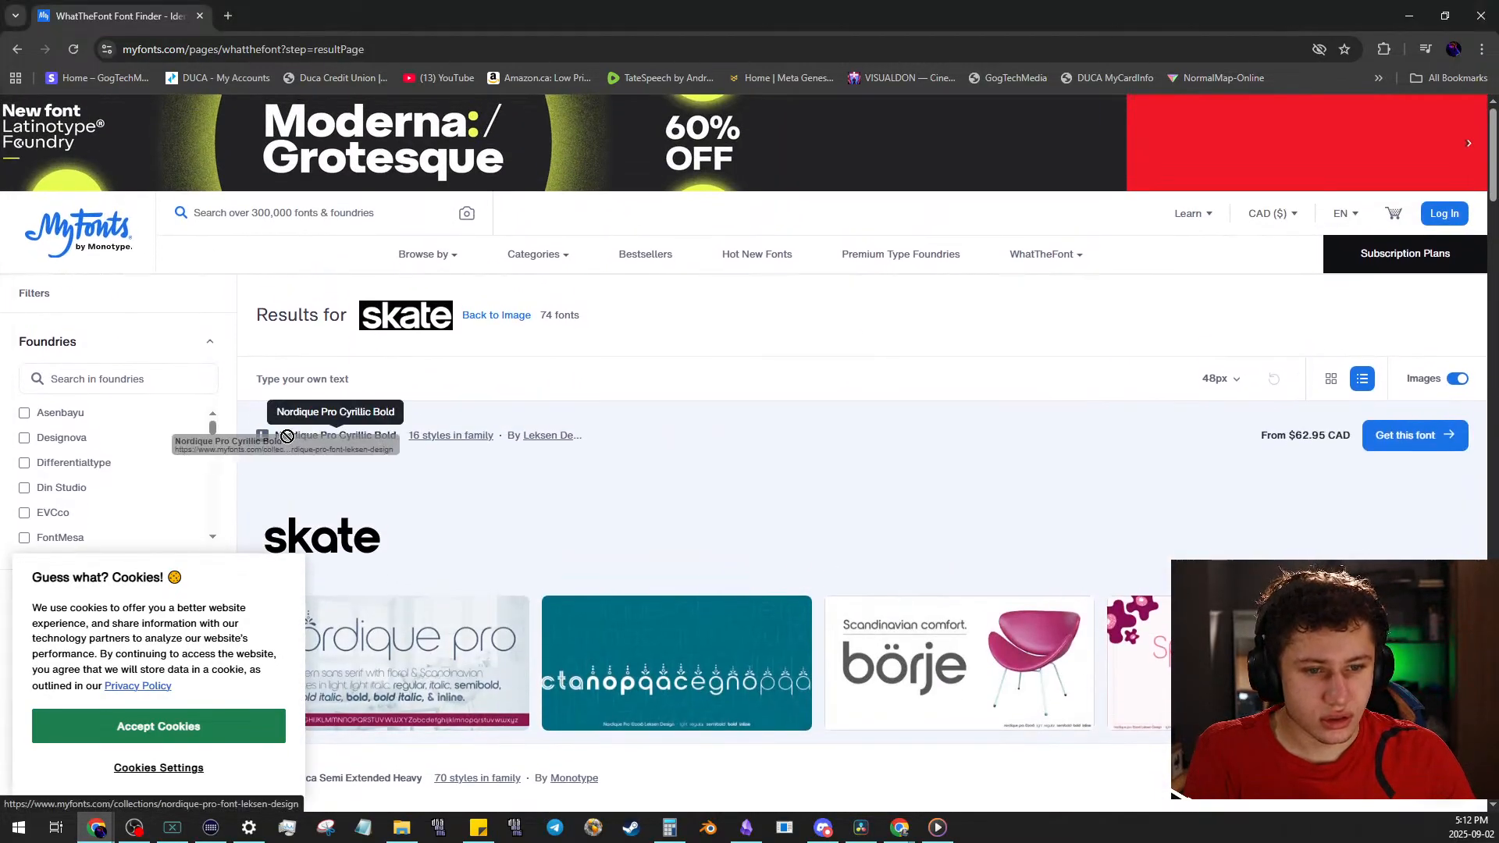
Step: Open the Nordique Pro Cyrillic Bold result in its own tab and look over the font family's page
left_click(307, 437)
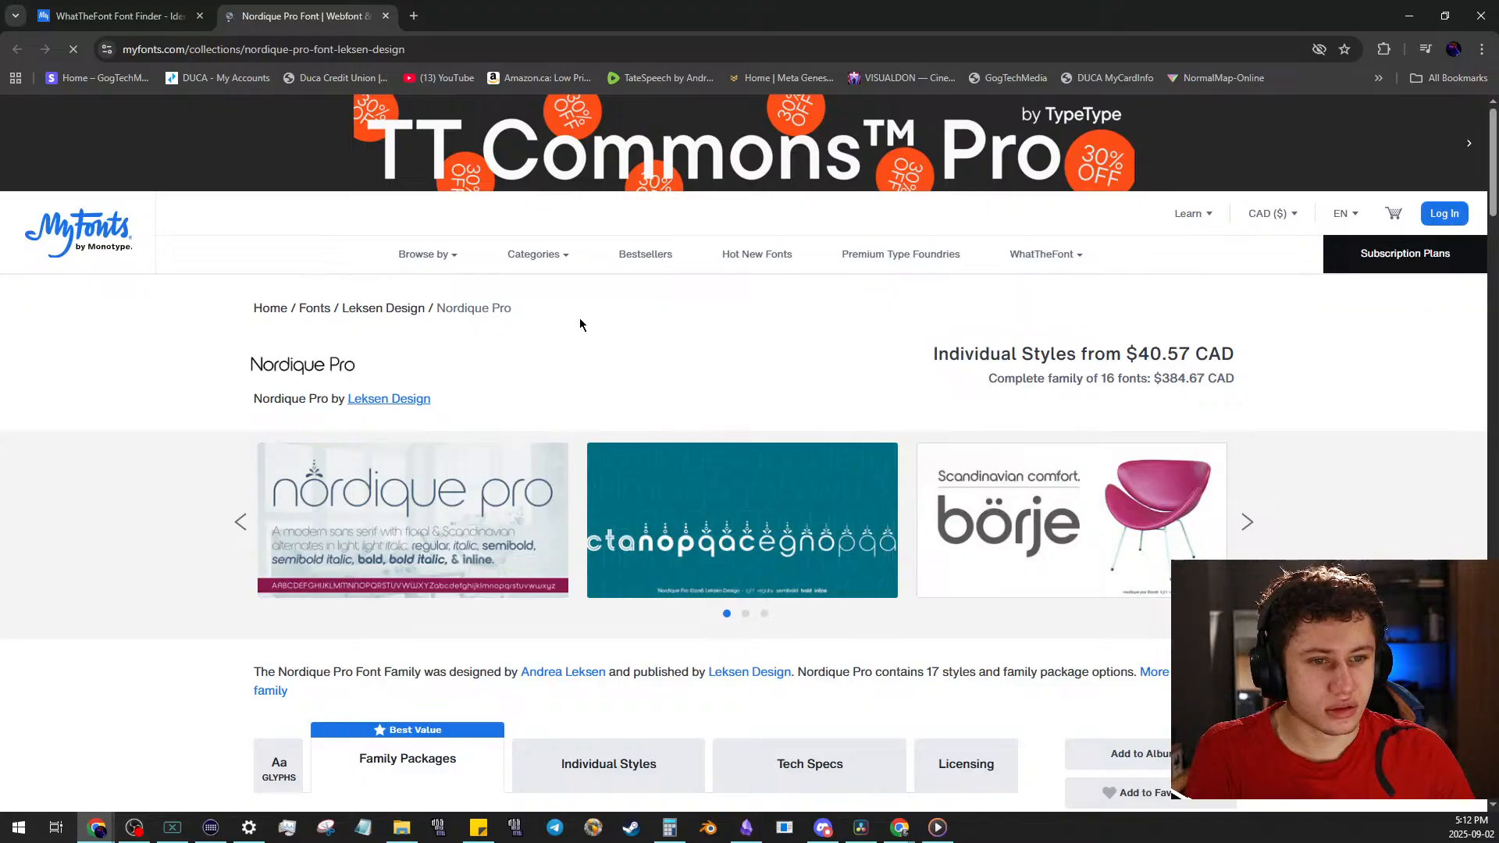
scroll(388, 354, "down", 1)
scroll(388, 354, "down", 1)
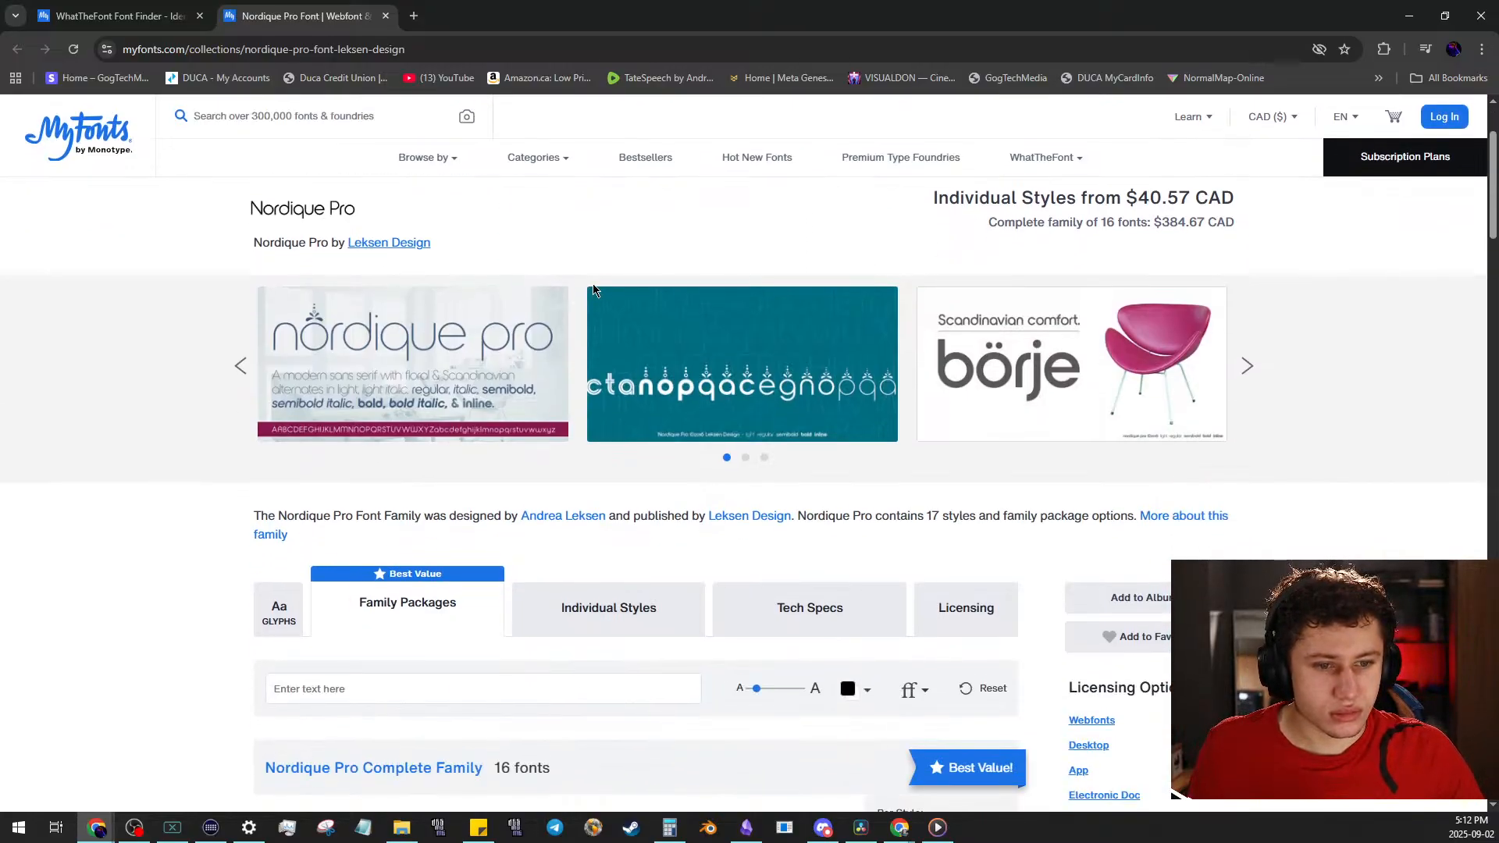
scroll(421, 354, "up", 2)
scroll(431, 355, "down", 1)
Step: Copy the font name Nordique Pro, search the web for it in a new tab, and return to DaVinci Resolve
left_click_drag(255, 321, 328, 321)
key("ctrl+c")
left_click(415, 19)
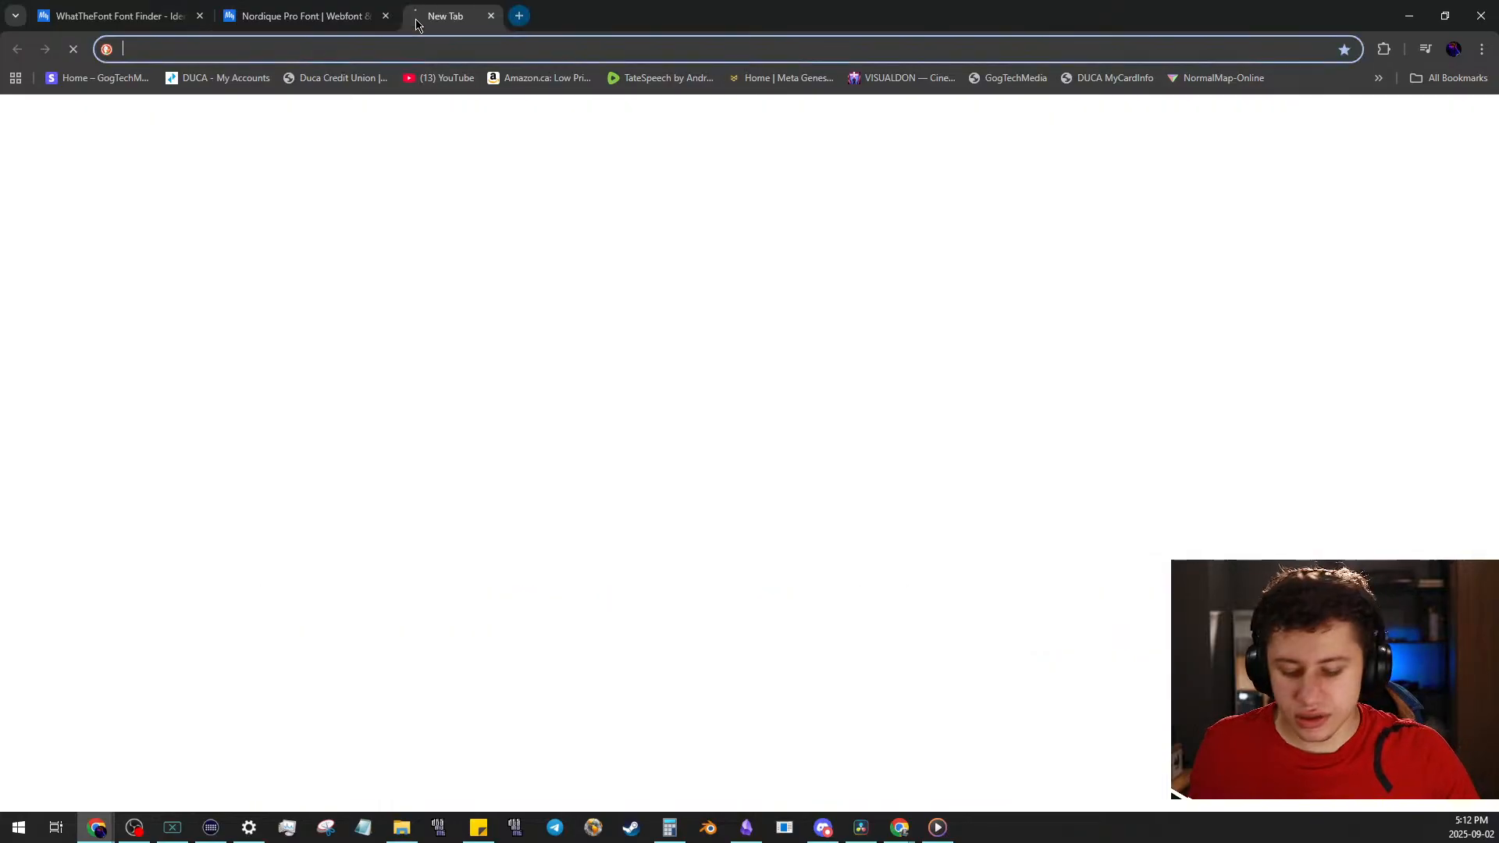
key("ctrl+v")
key("Return")
left_click_drag(791, 18, 0, 352)
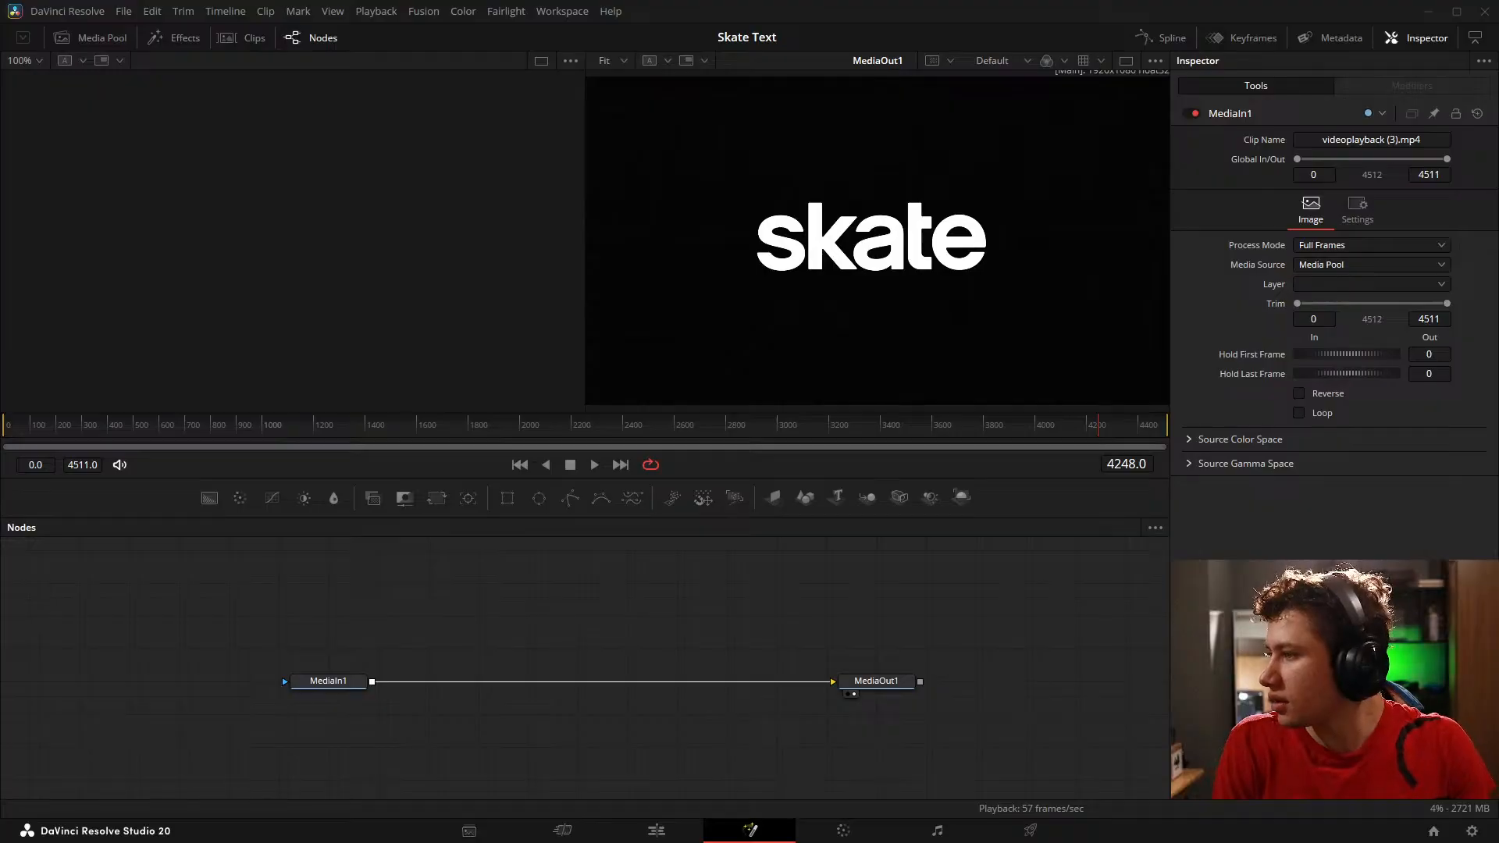
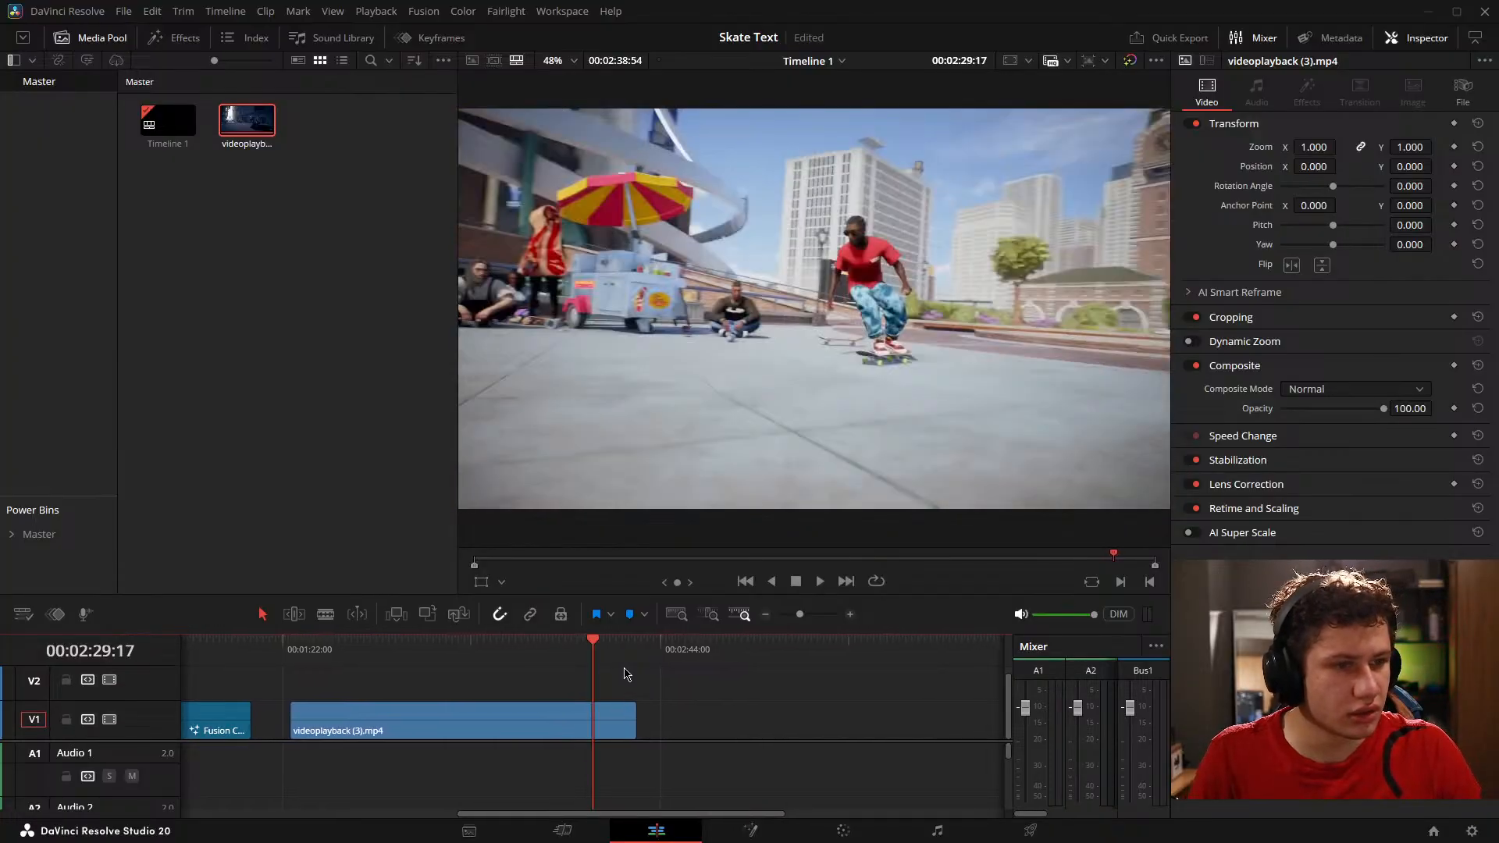
Step: Switch to the Color page, search the effects for "colo" and apply Color Space Transform to node 01 of the skate clip
left_click(859, 830)
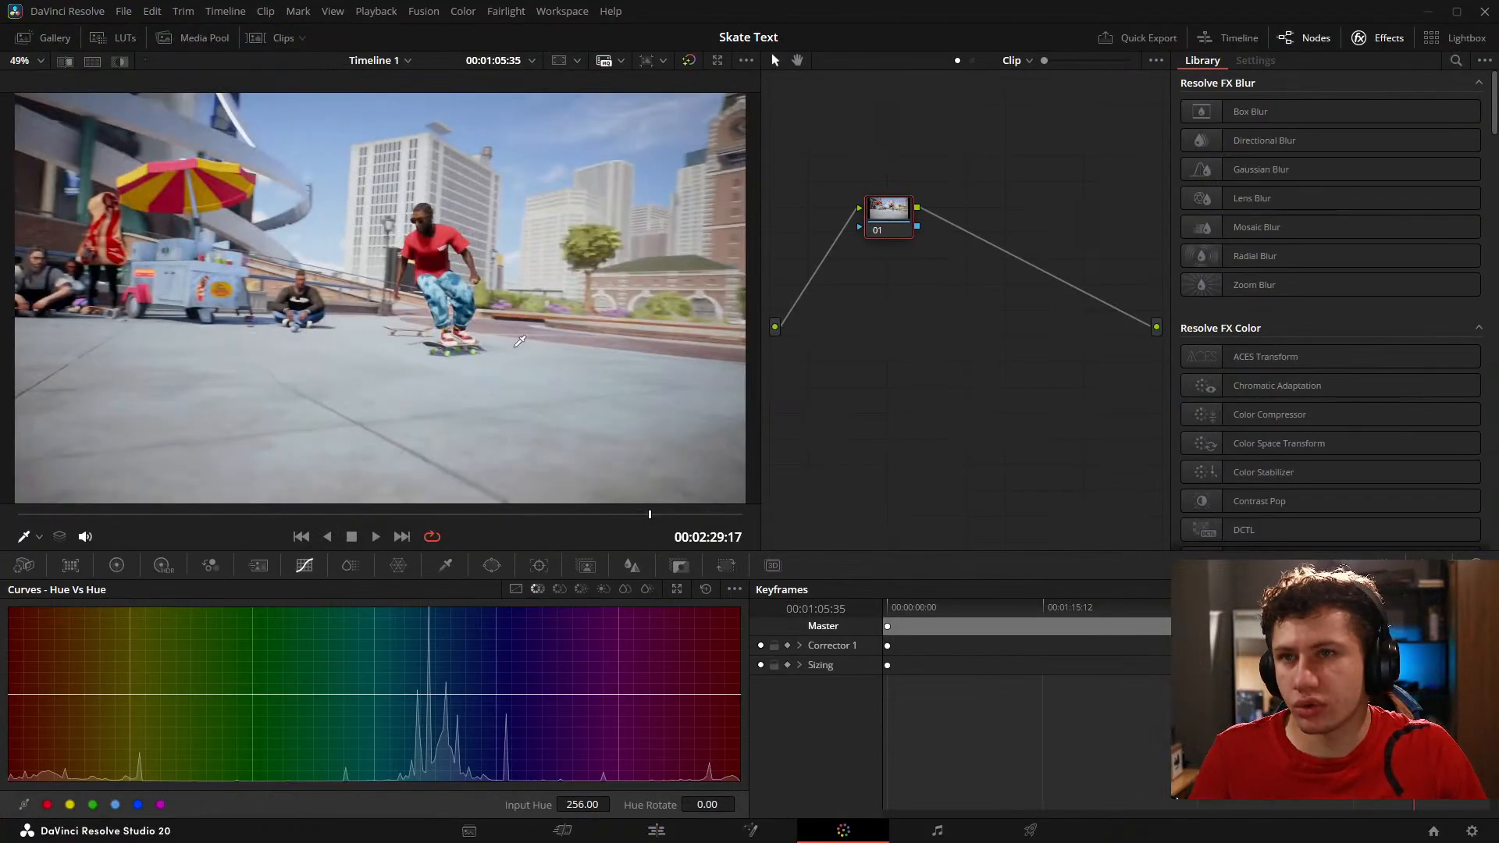
left_click(1457, 60)
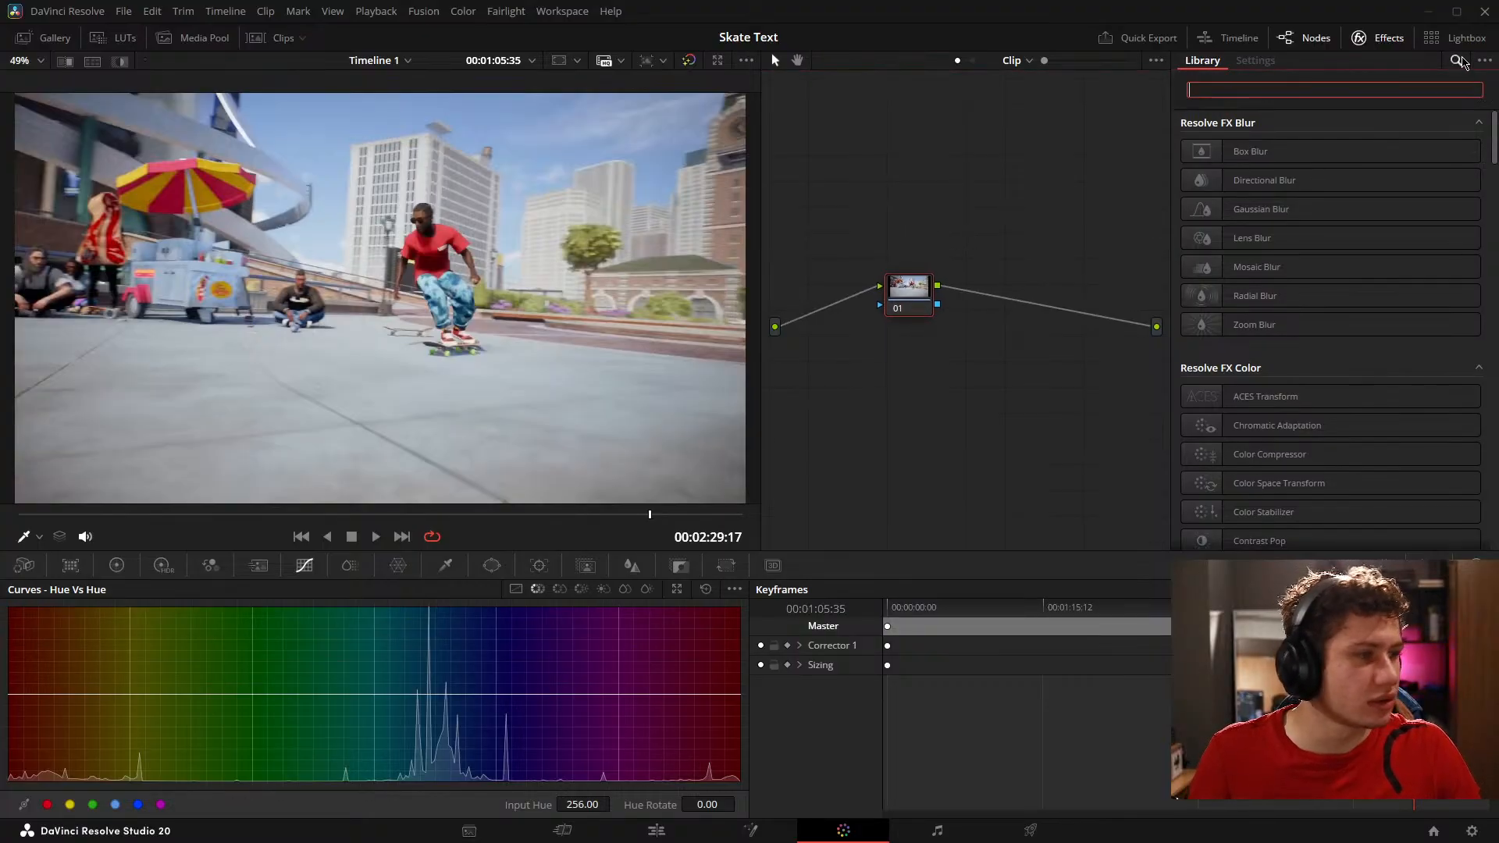
type("colo")
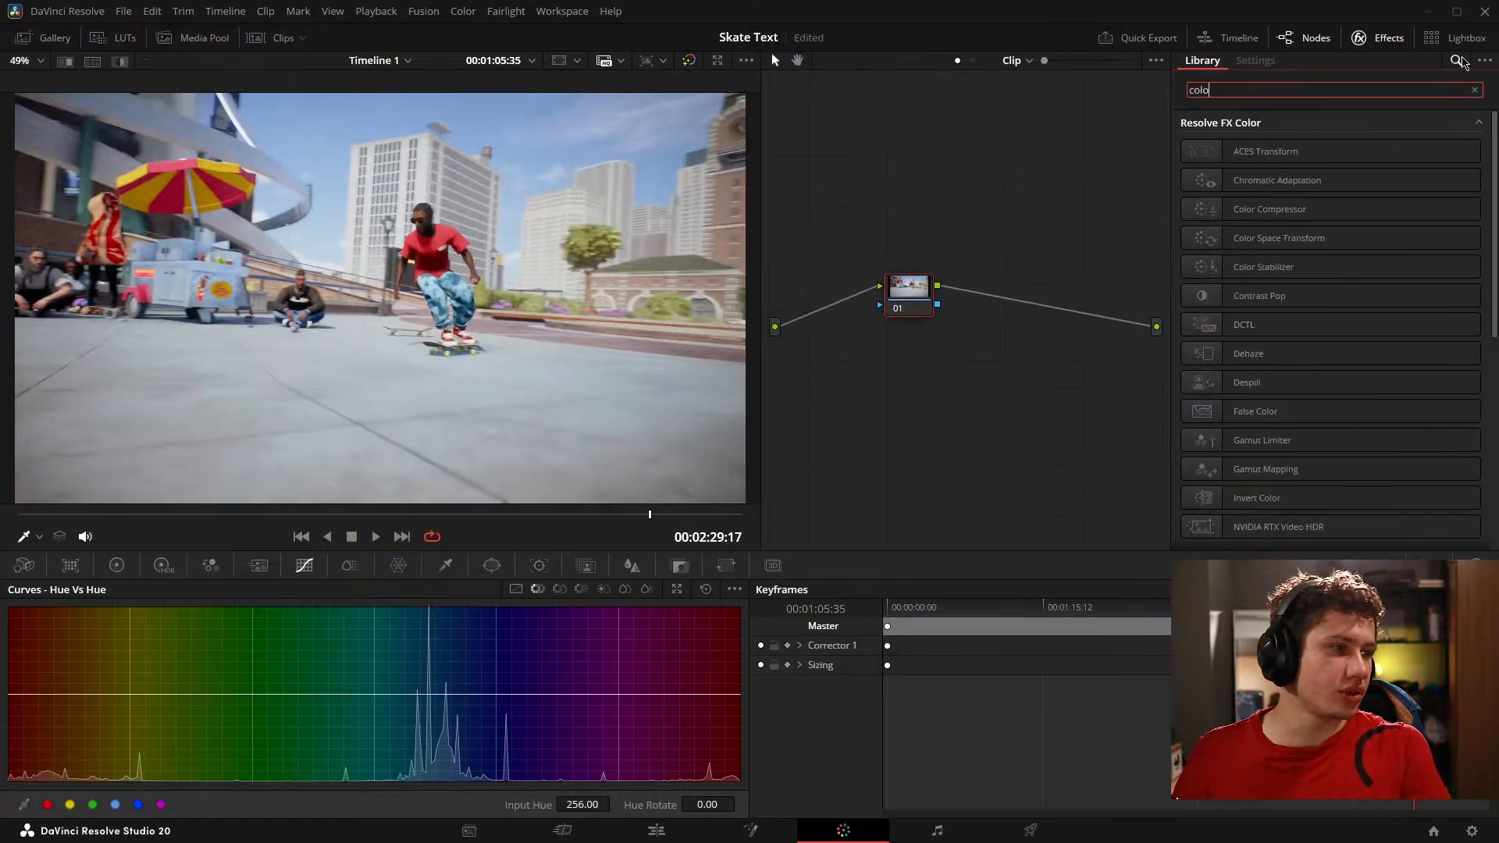
left_click_drag(1281, 238, 907, 294)
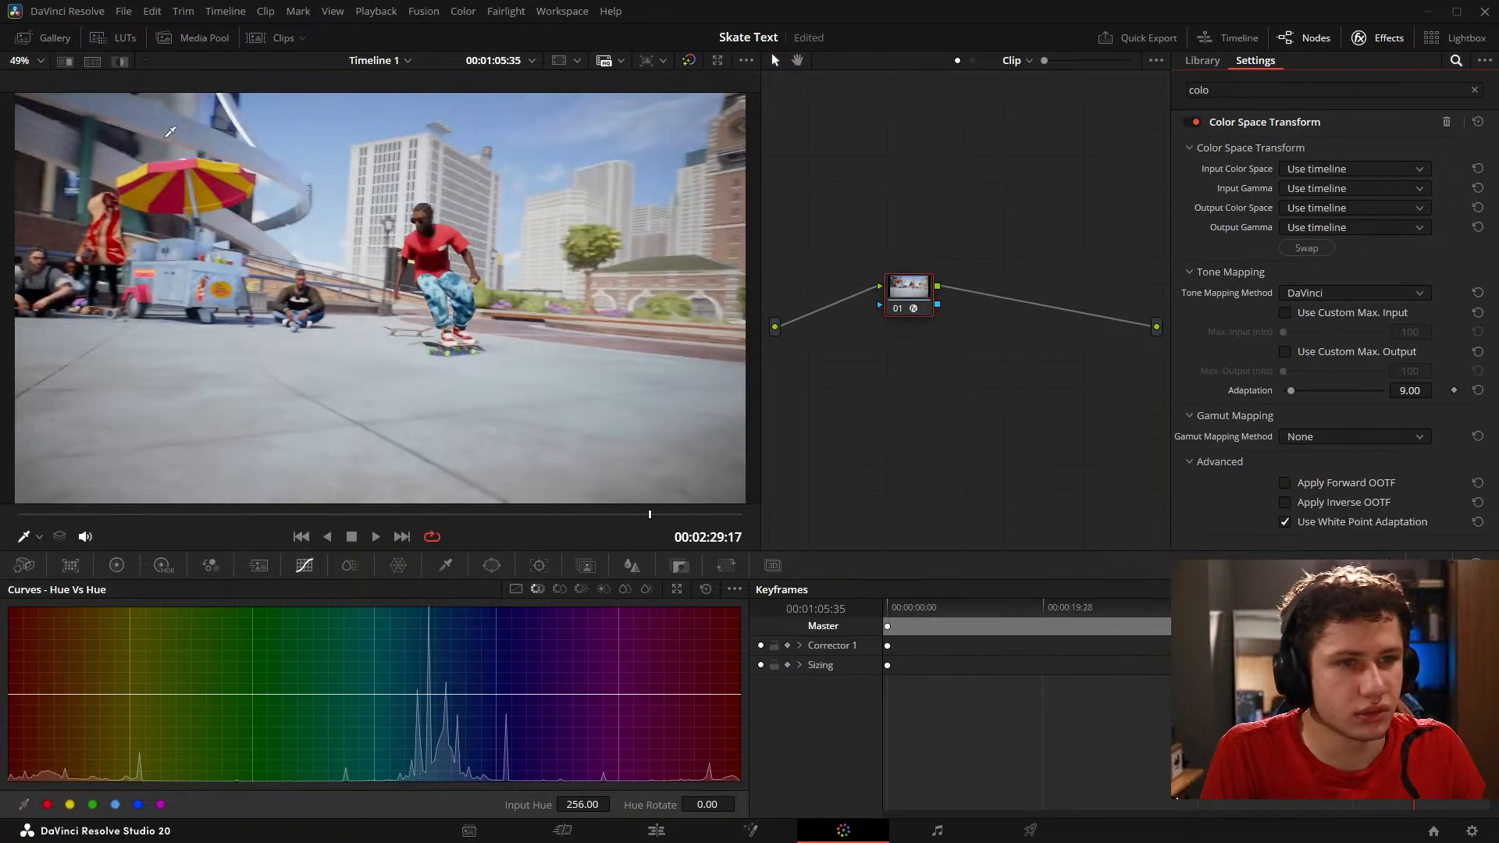
Step: Set the Color Space Transform's input color space to sRGB and its input gamma to Gamma 2.4
left_click(1336, 170)
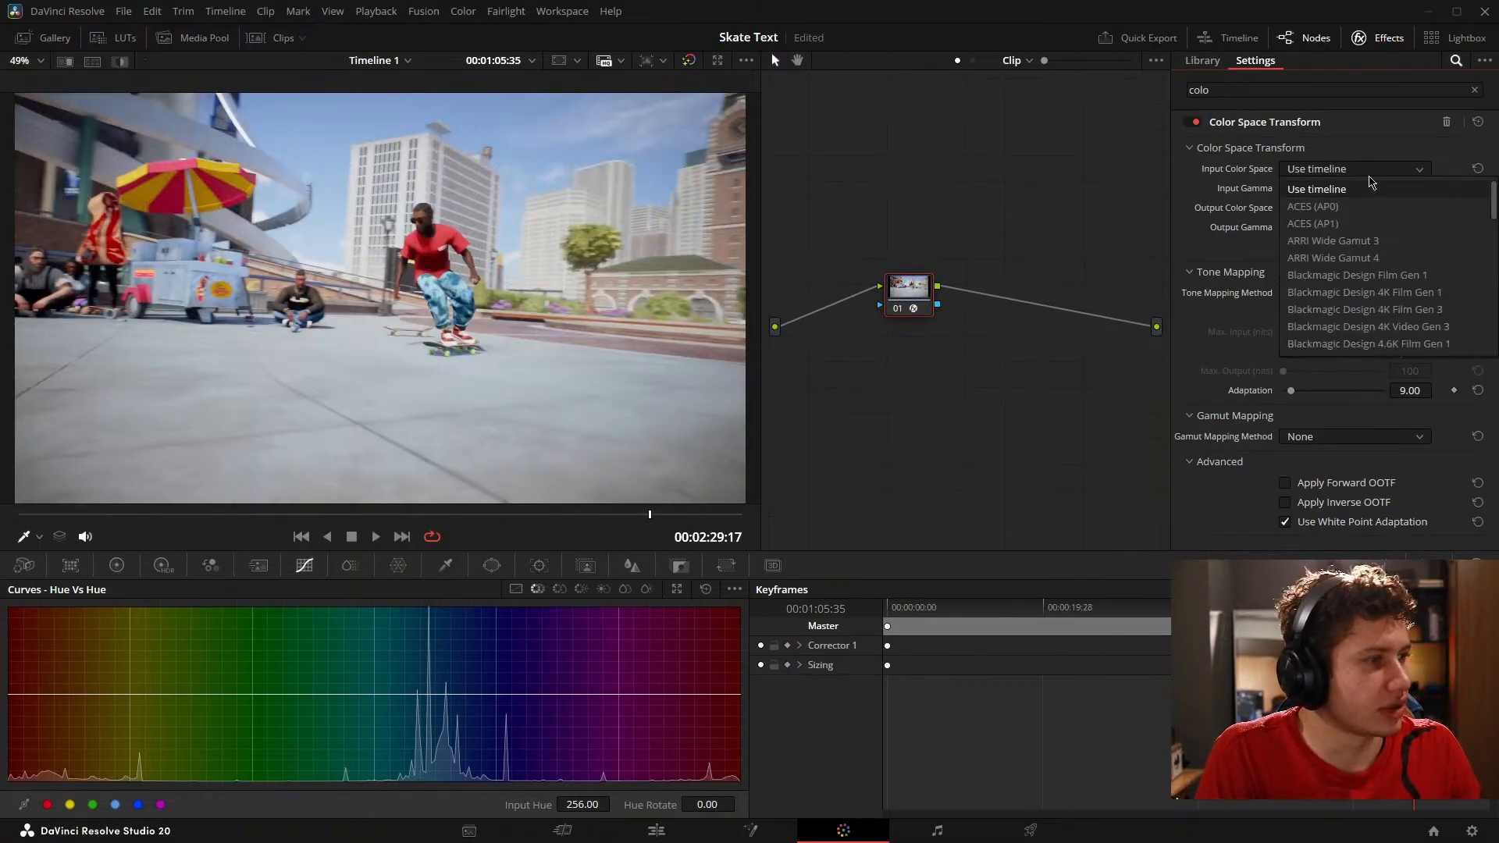
scroll(1375, 250, "down", 5)
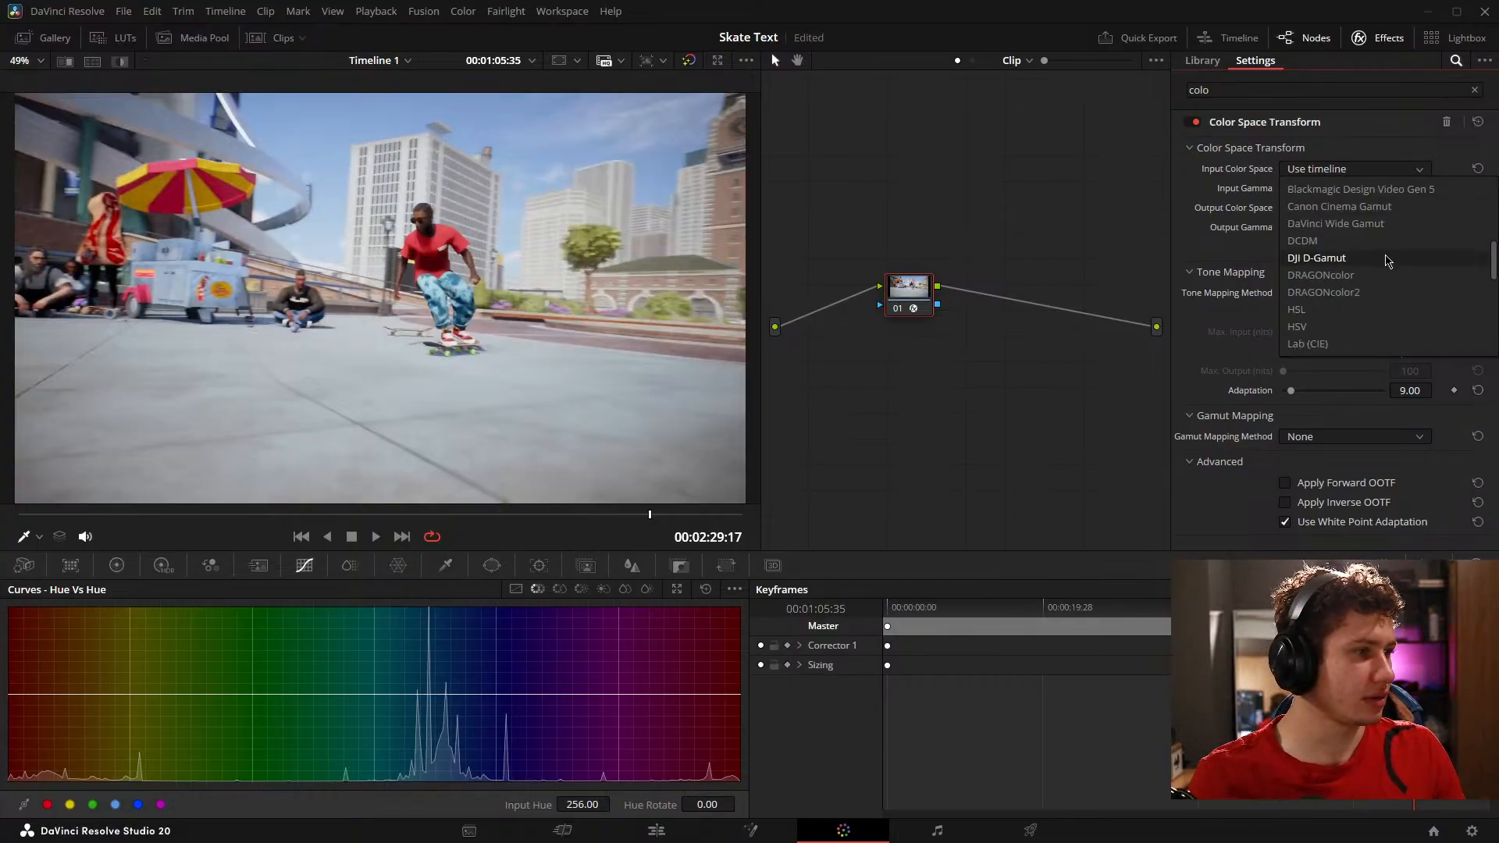
scroll(1387, 246, "down", 5)
scroll(1387, 246, "down", 3)
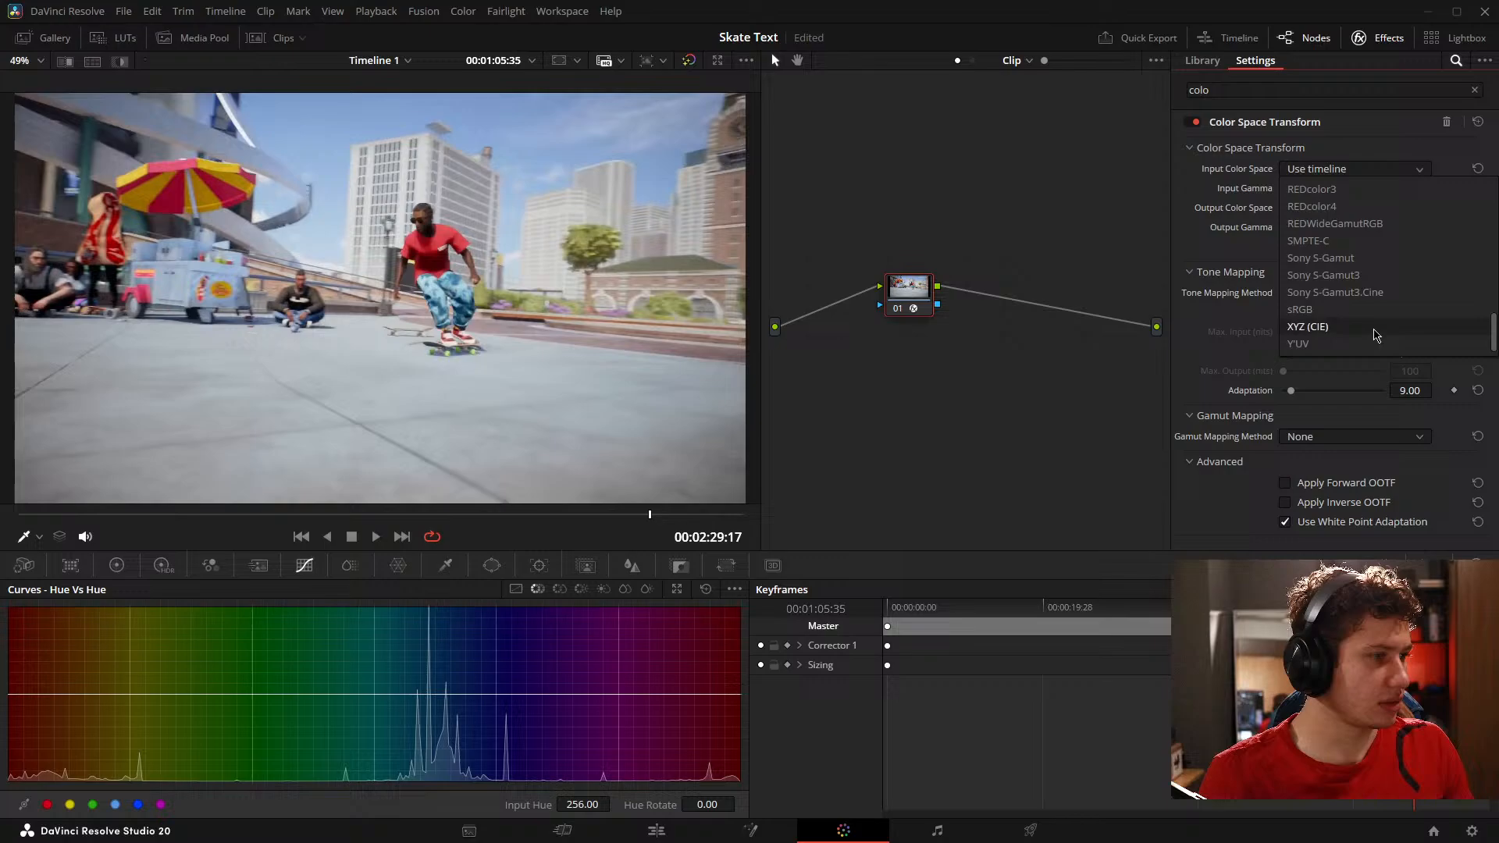
left_click(1344, 316)
left_click(1329, 195)
scroll(1375, 250, "down", 8)
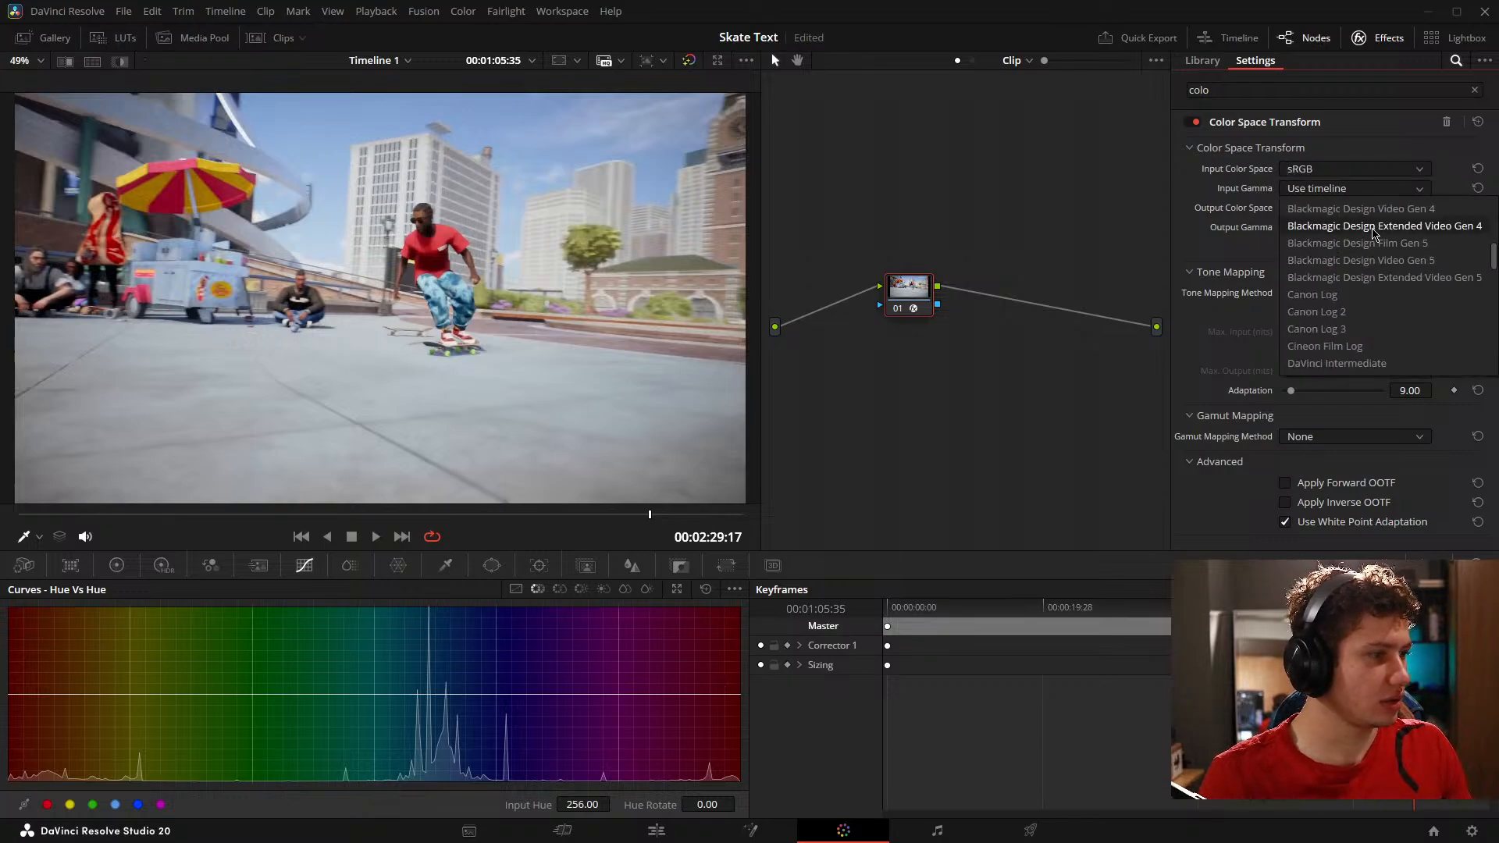
scroll(1382, 249, "down", 3)
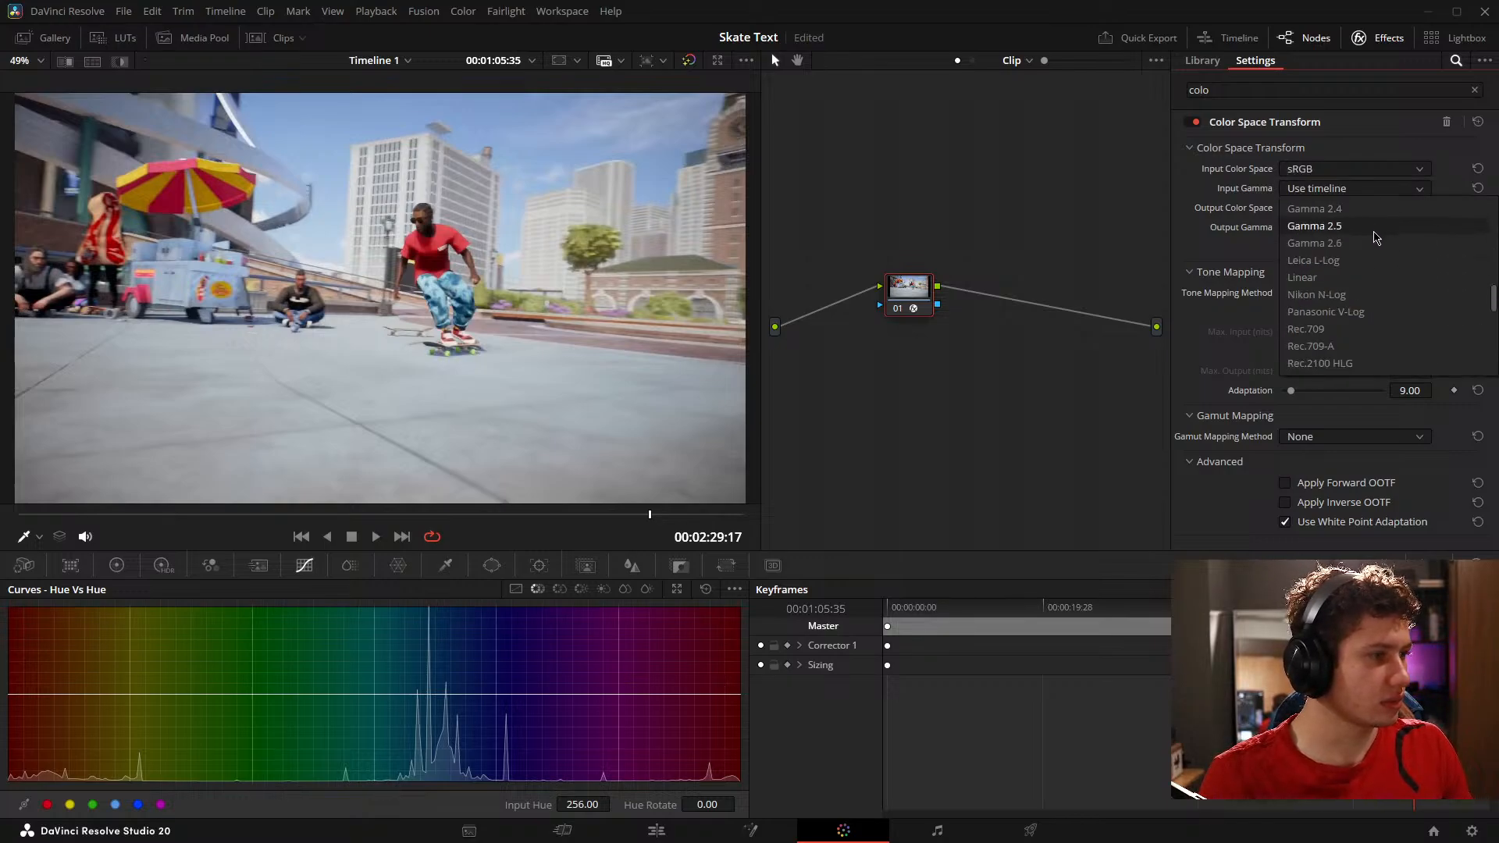
left_click(1363, 210)
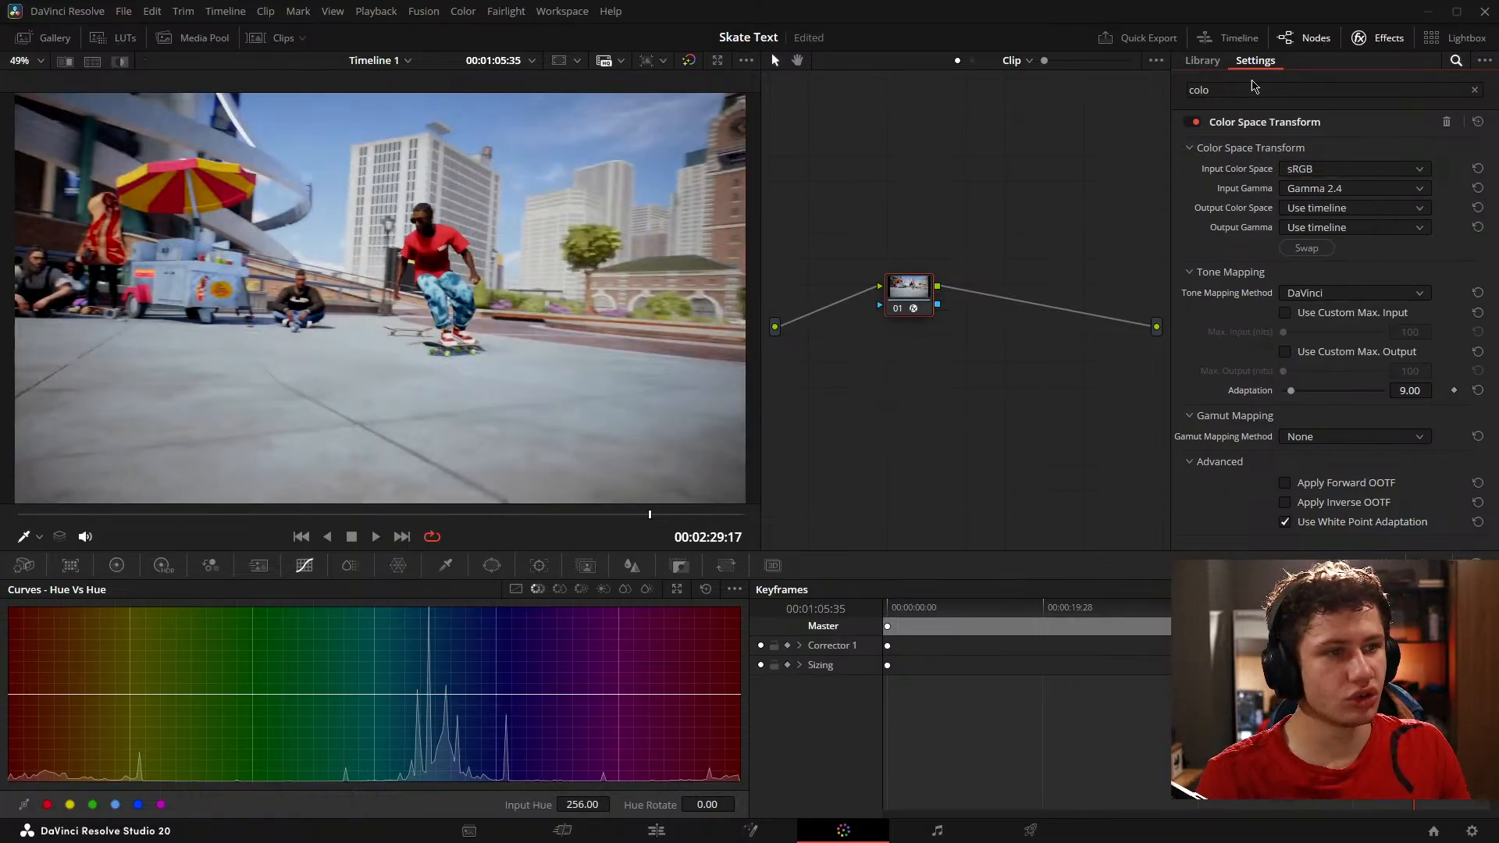
Step: Display the video scopes and toggle the grade bypass to compare the image with and without the transform
left_click(688, 61)
left_click(688, 61)
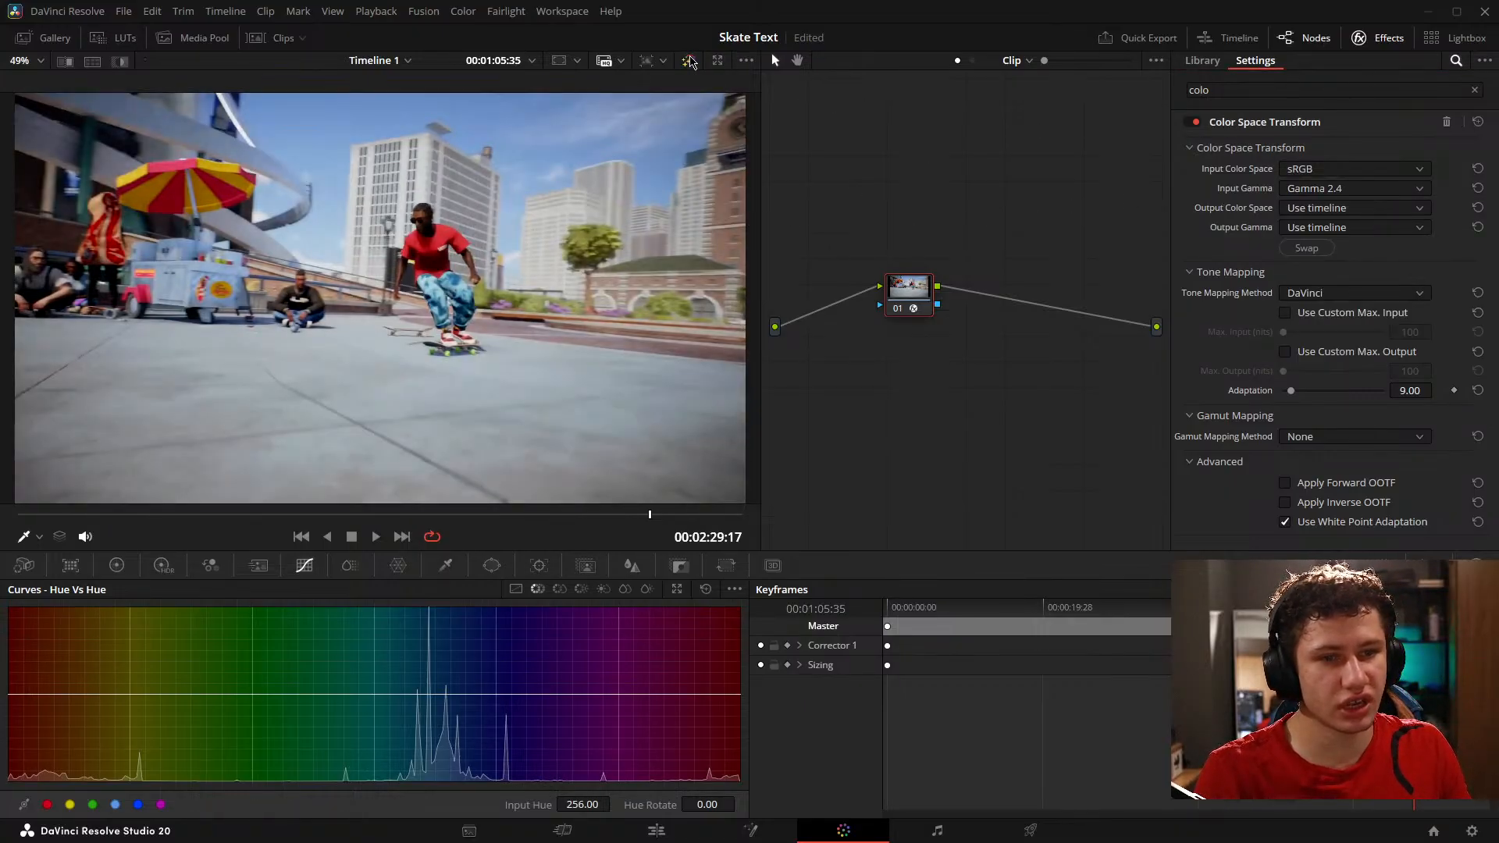
left_click(689, 61)
left_click(689, 60)
left_click(1421, 559)
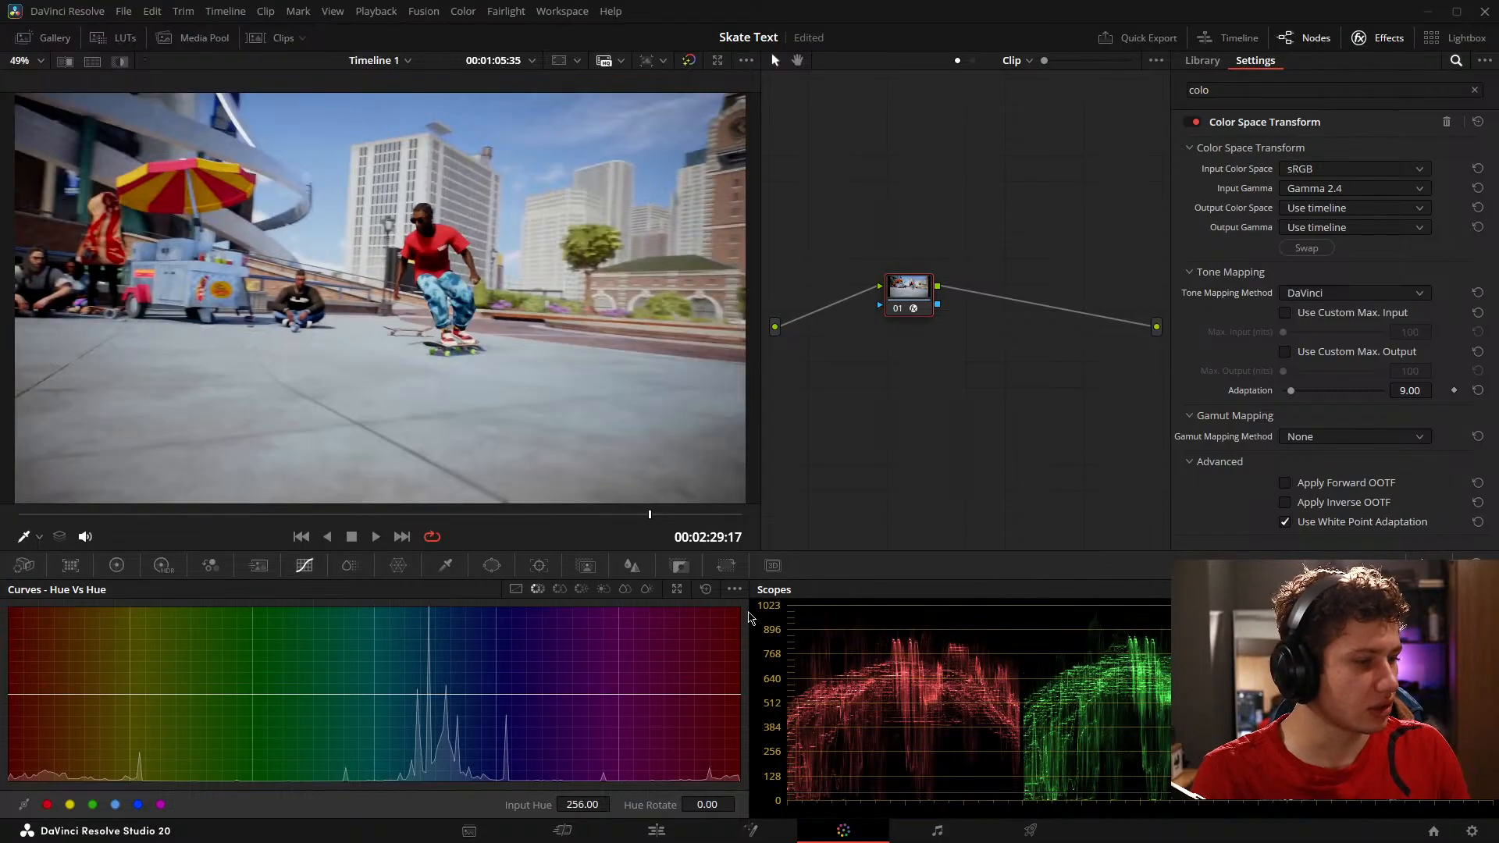
key("shift+d")
key("shift+d")
key("shift+d")
key("shift+d")
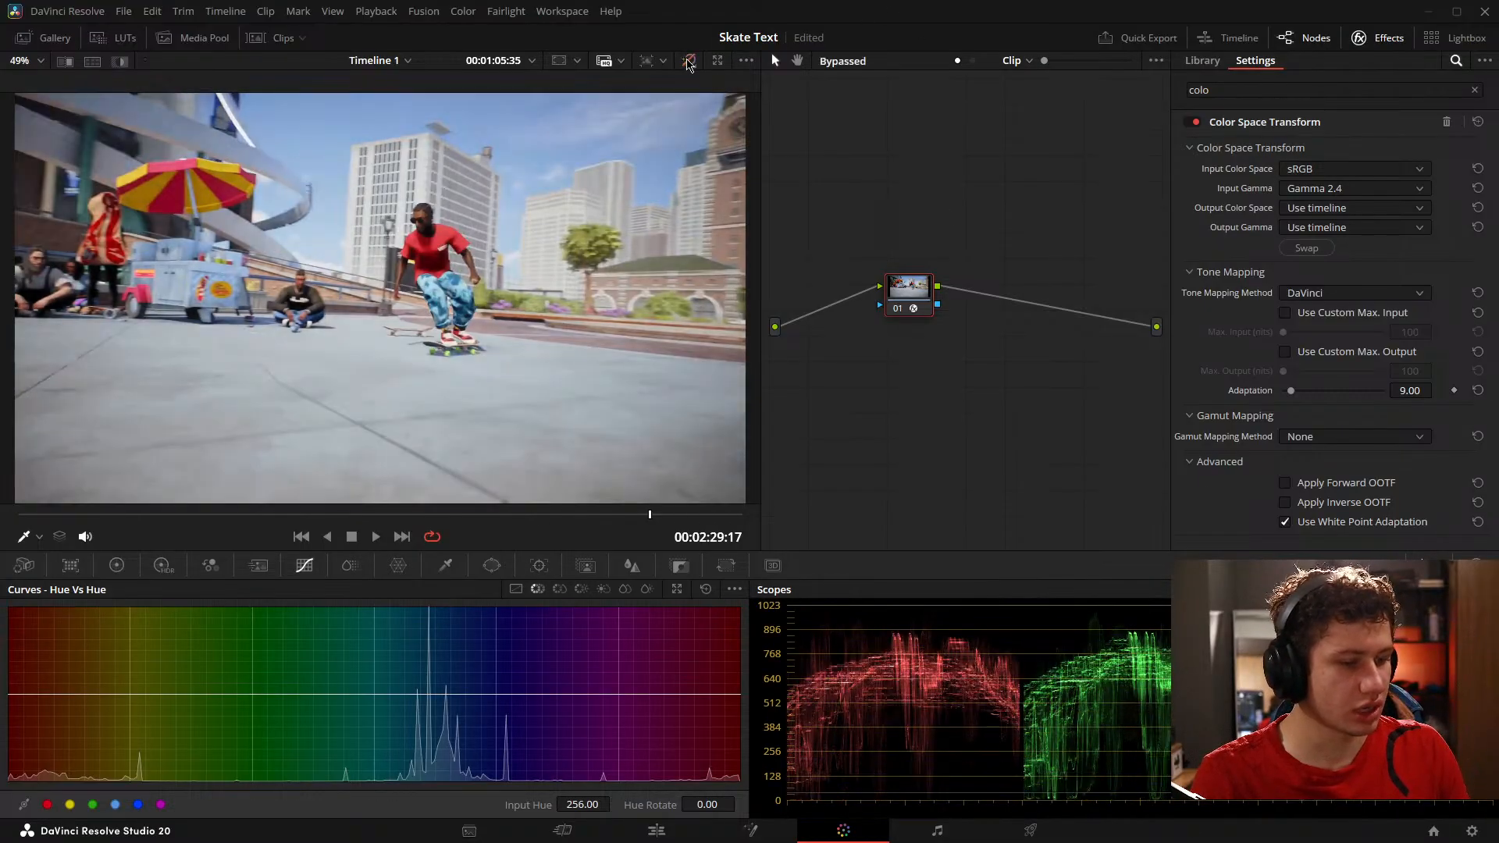
Step: Set the transform's output color space to DaVinci Wide Gamut and its output gamma to DaVinci Intermediate
left_click(1289, 207)
scroll(1390, 313, "down", 5)
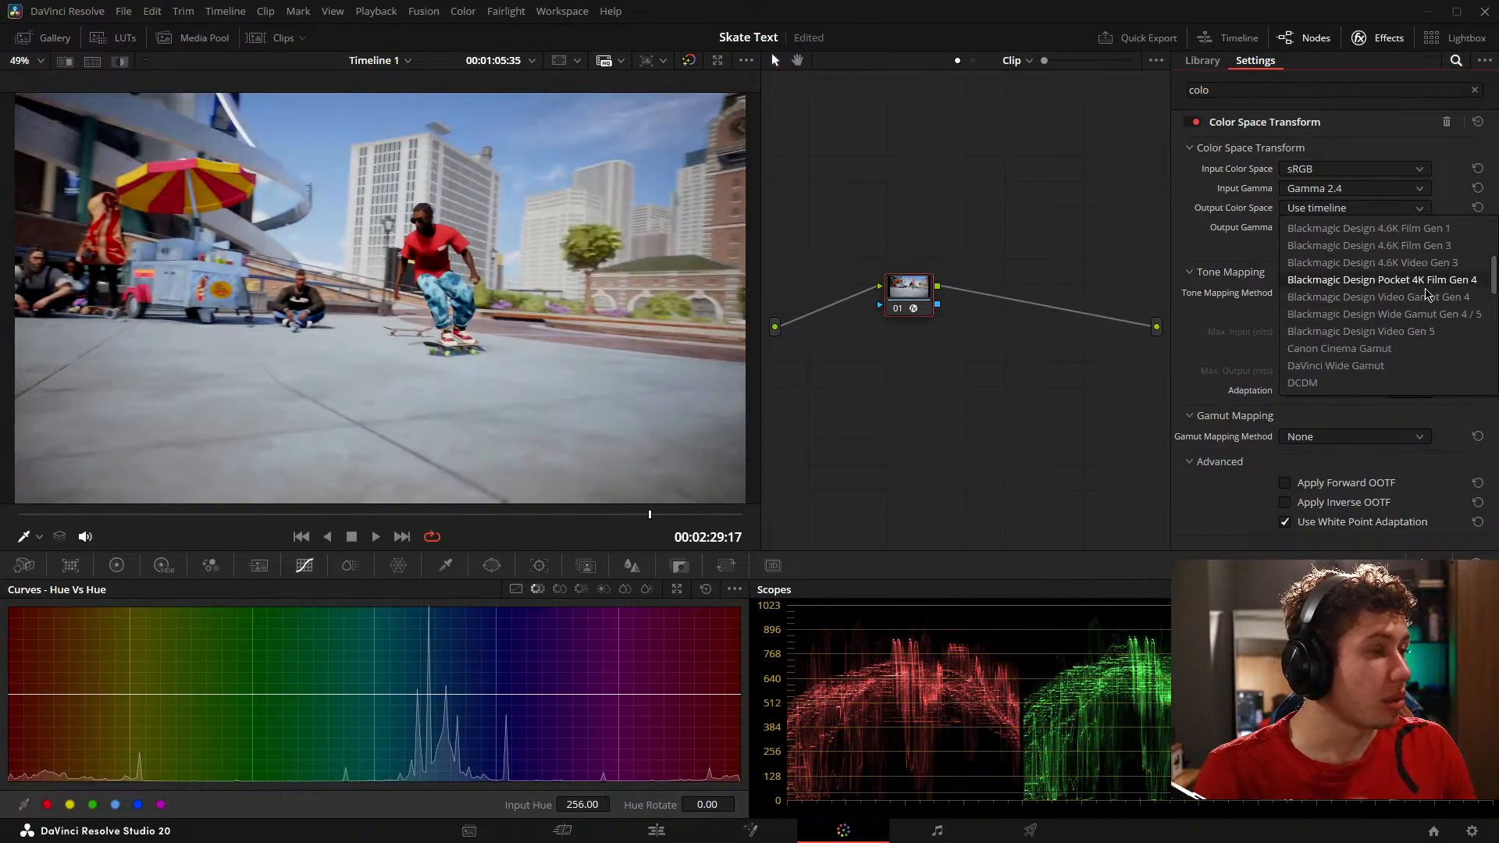
scroll(1423, 316, "down", 1)
left_click(1413, 316)
left_click(1355, 227)
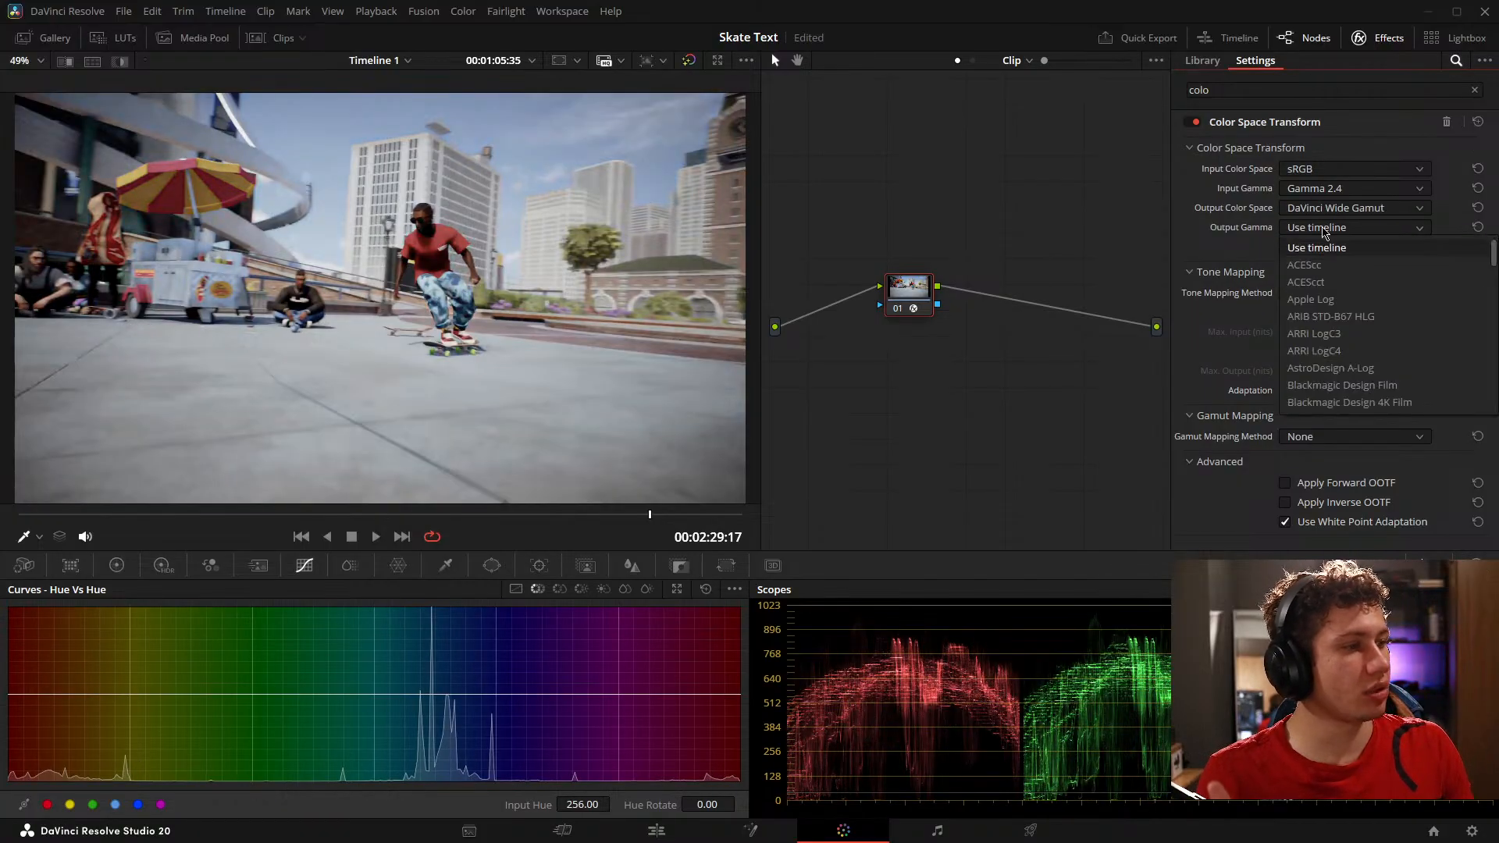
scroll(1379, 324, "down", 4)
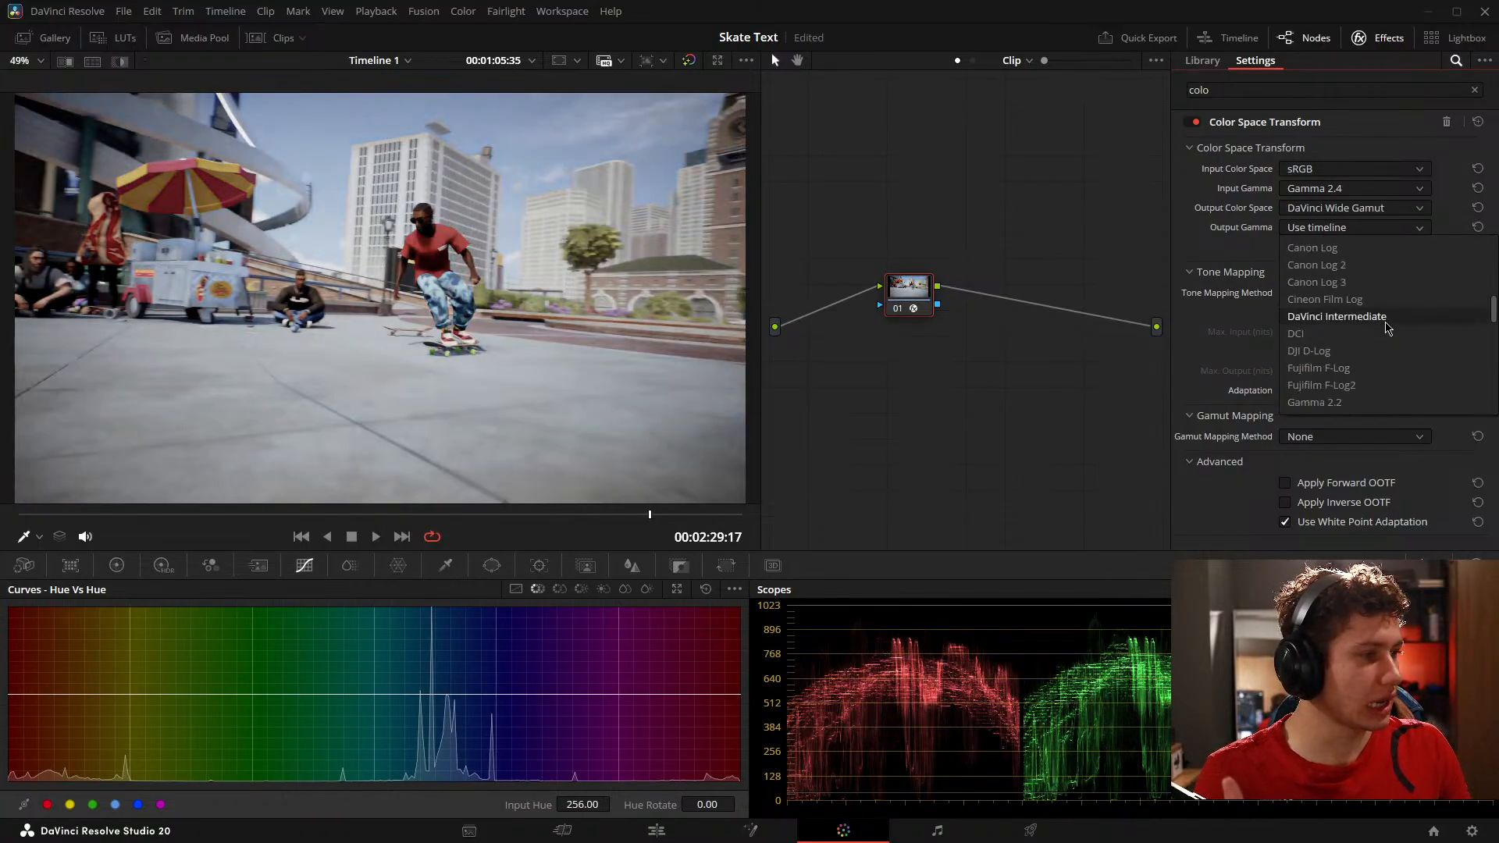
left_click(1377, 324)
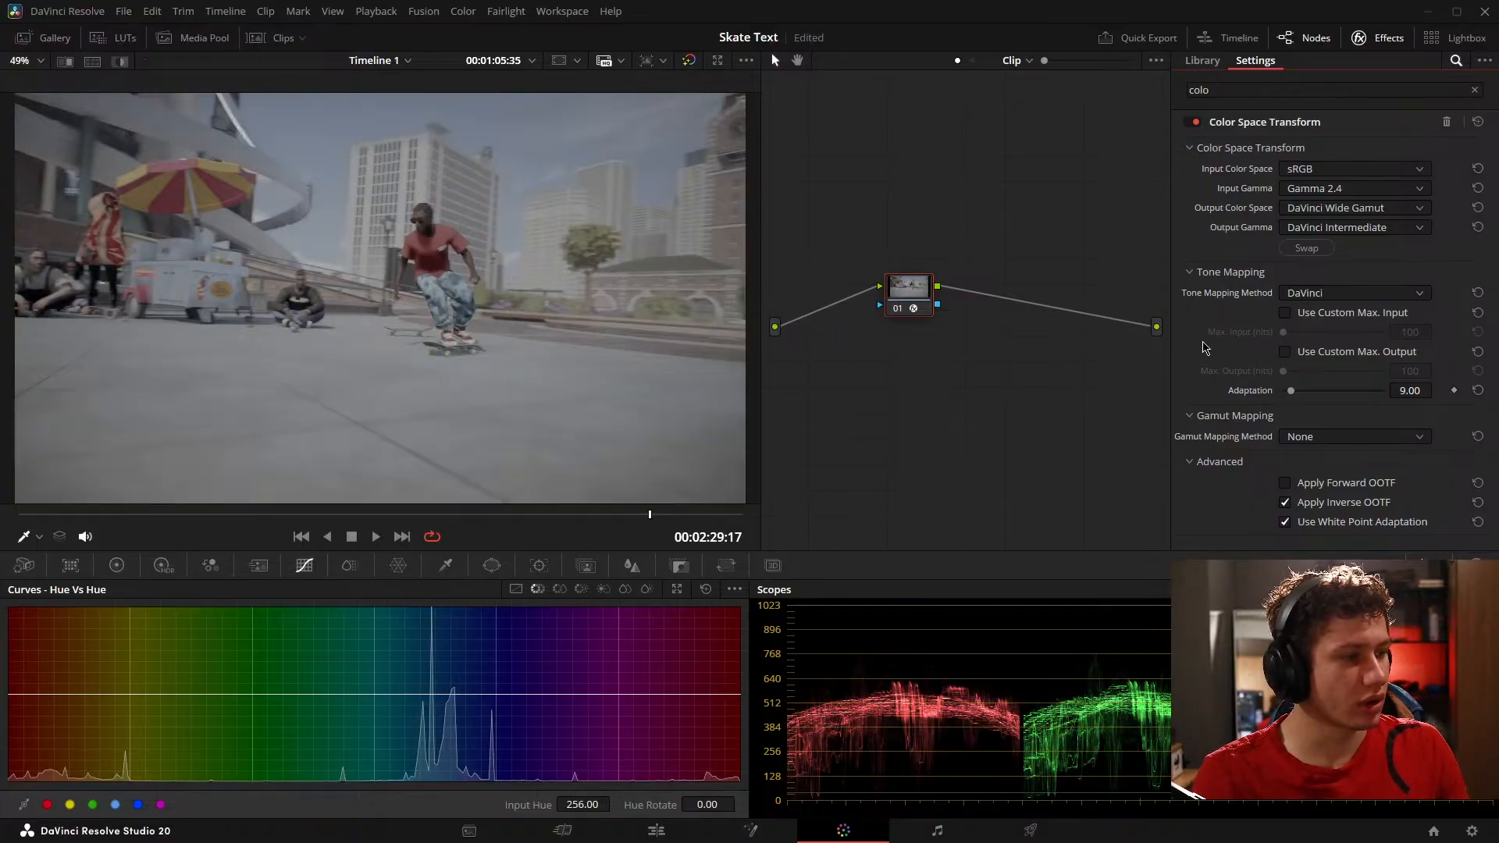
Step: Move node 01 closer to the source input and toggle the grade bypass to compare the log image with the original
left_click_drag(927, 312, 863, 326)
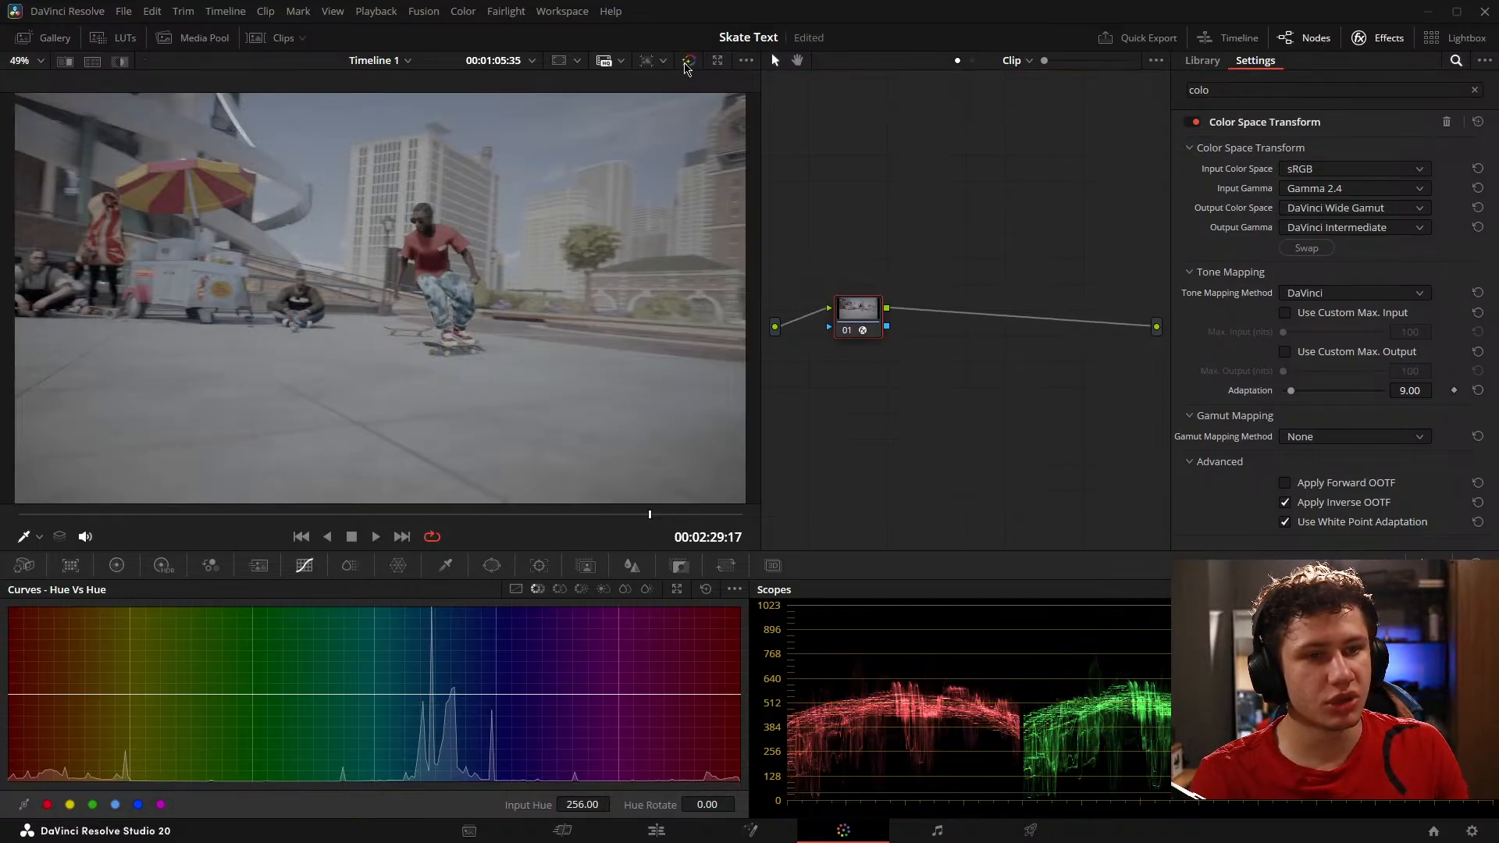
left_click(689, 62)
left_click(688, 62)
left_click(688, 62)
left_click(689, 62)
left_click(689, 62)
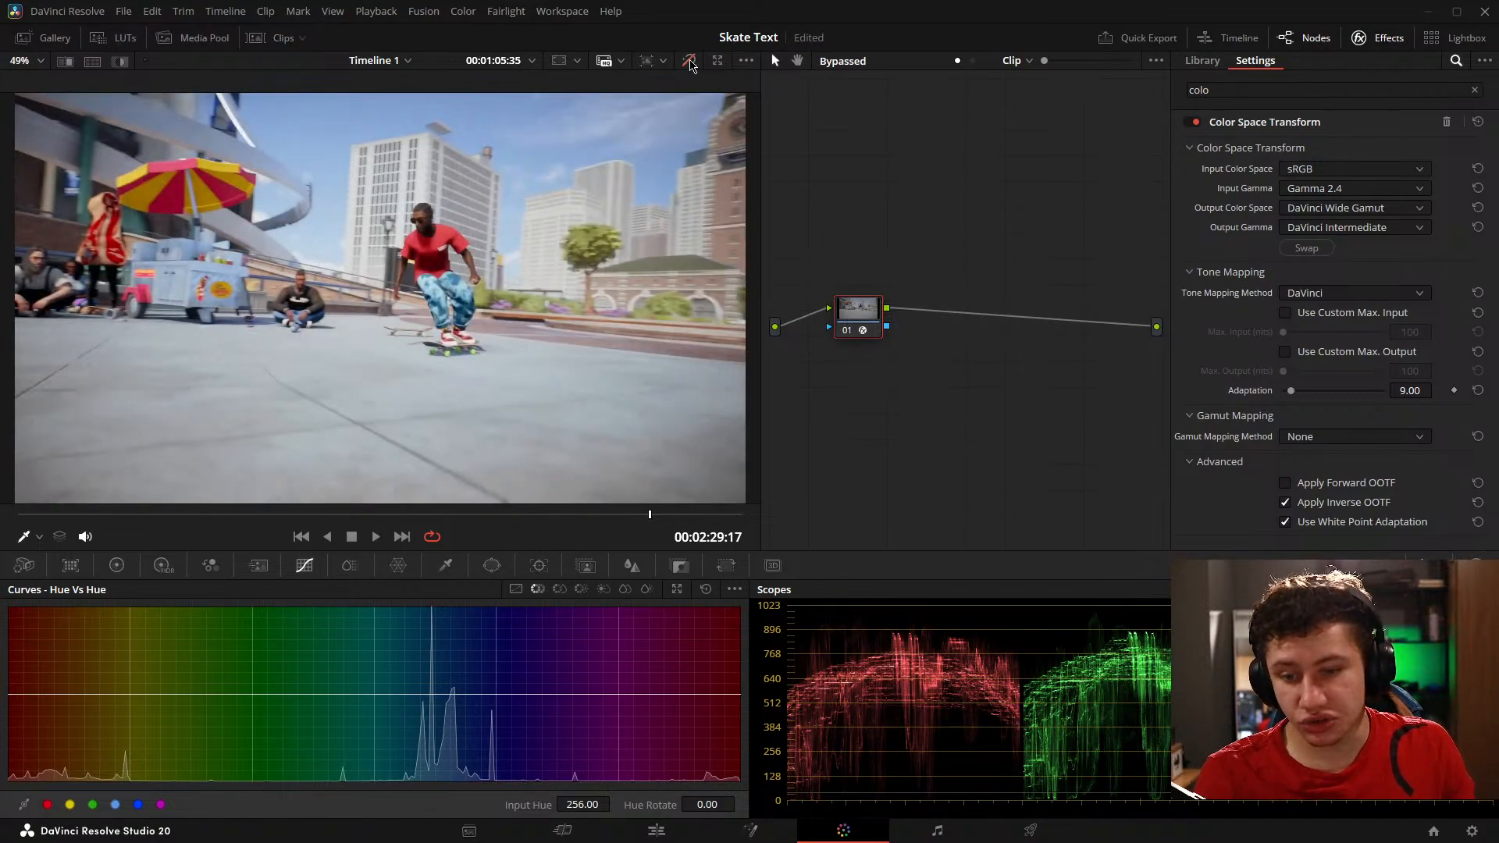
Step: Review the Color Management page of the project settings and close it without saving changes
left_click(1472, 831)
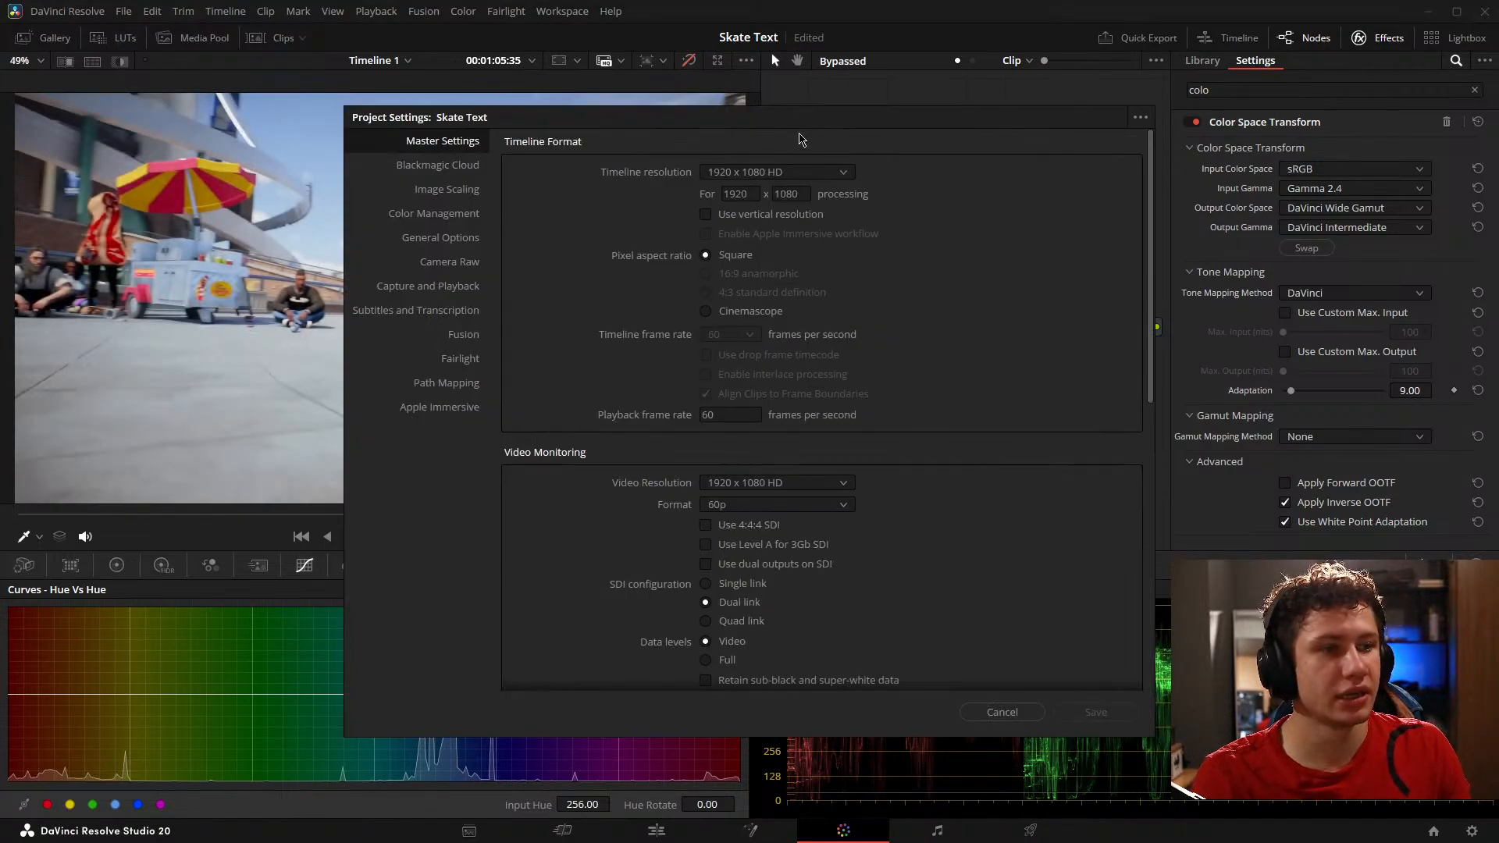
left_click(431, 216)
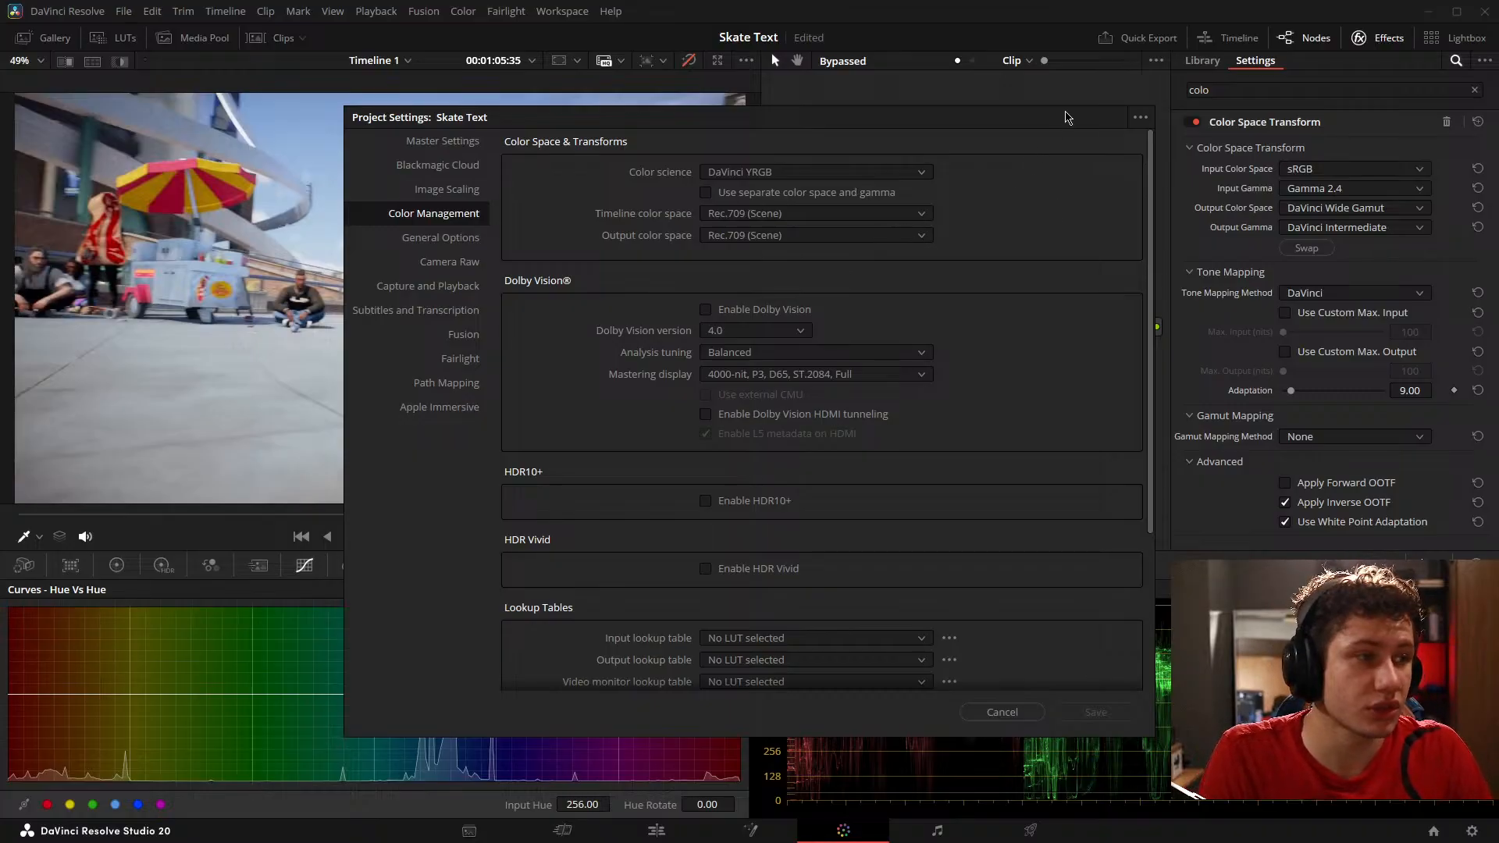
left_click_drag(1070, 117, 926, 105)
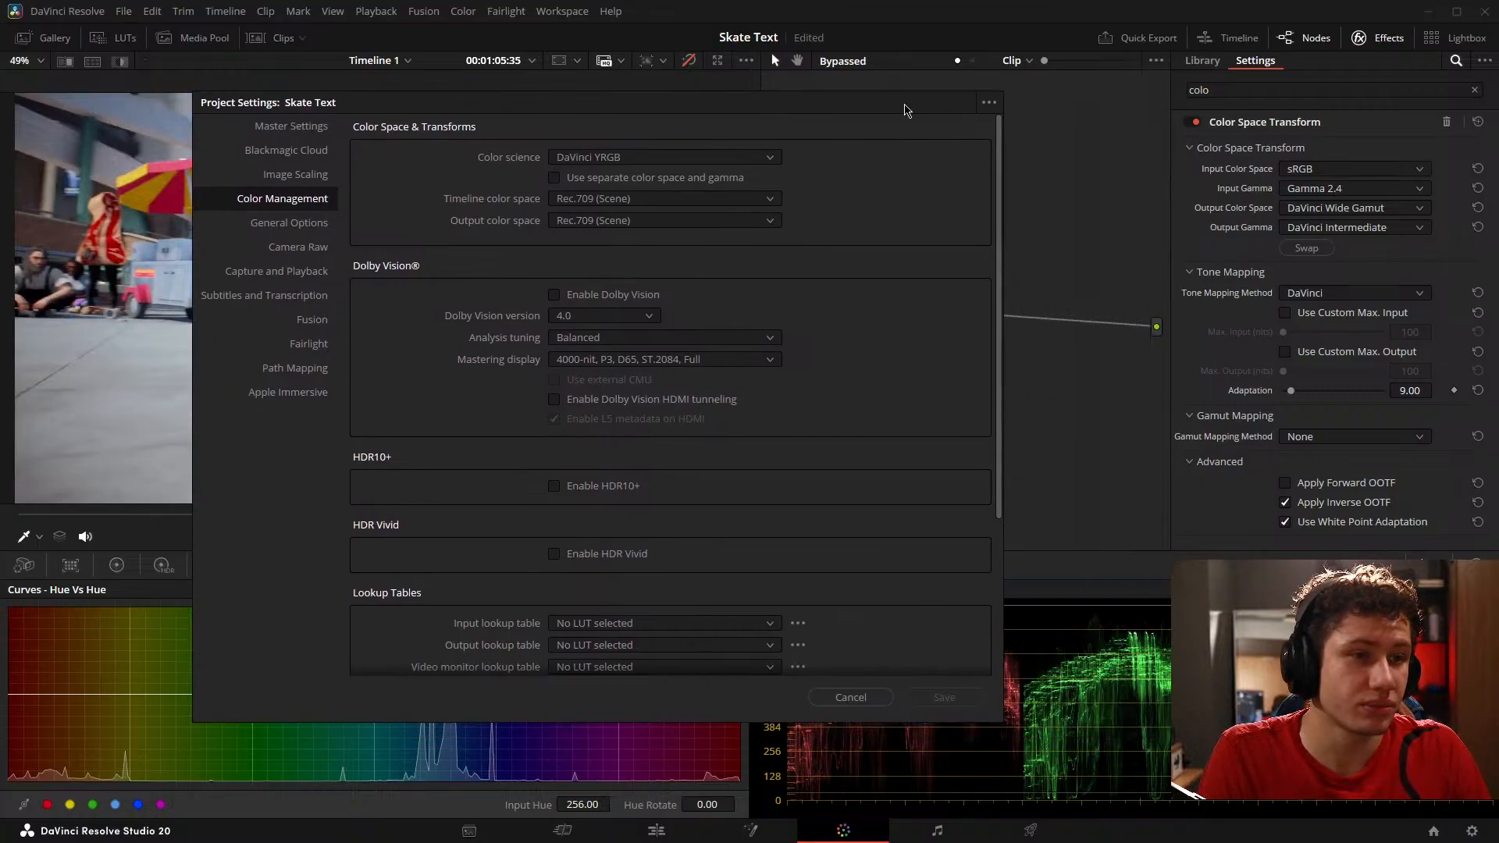
left_click(842, 695)
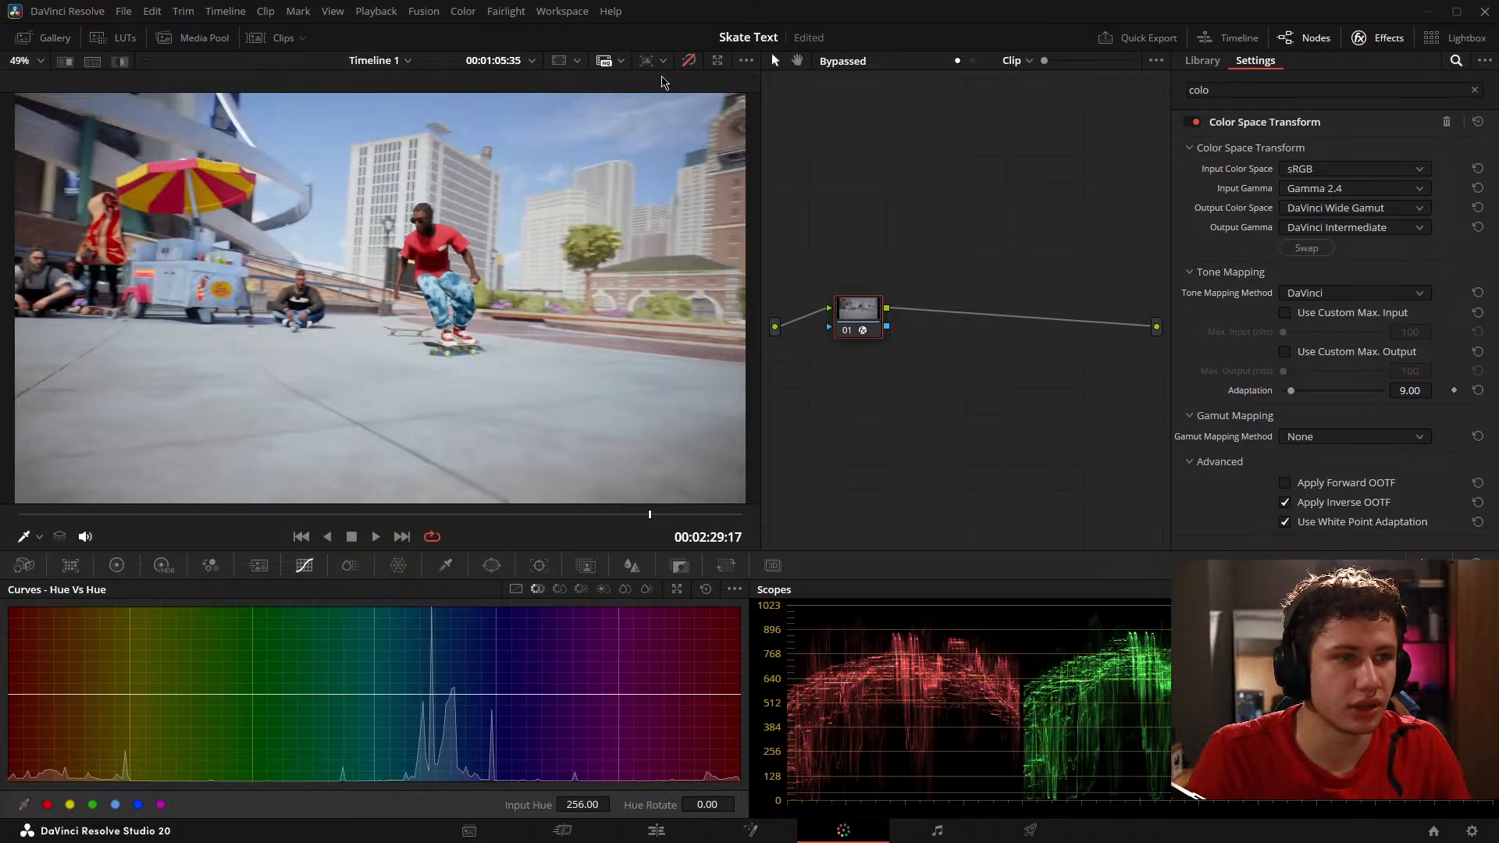
Step: Compare the graded and bypassed image once more and display the custom curves with their histogram
left_click(687, 66)
left_click(692, 65)
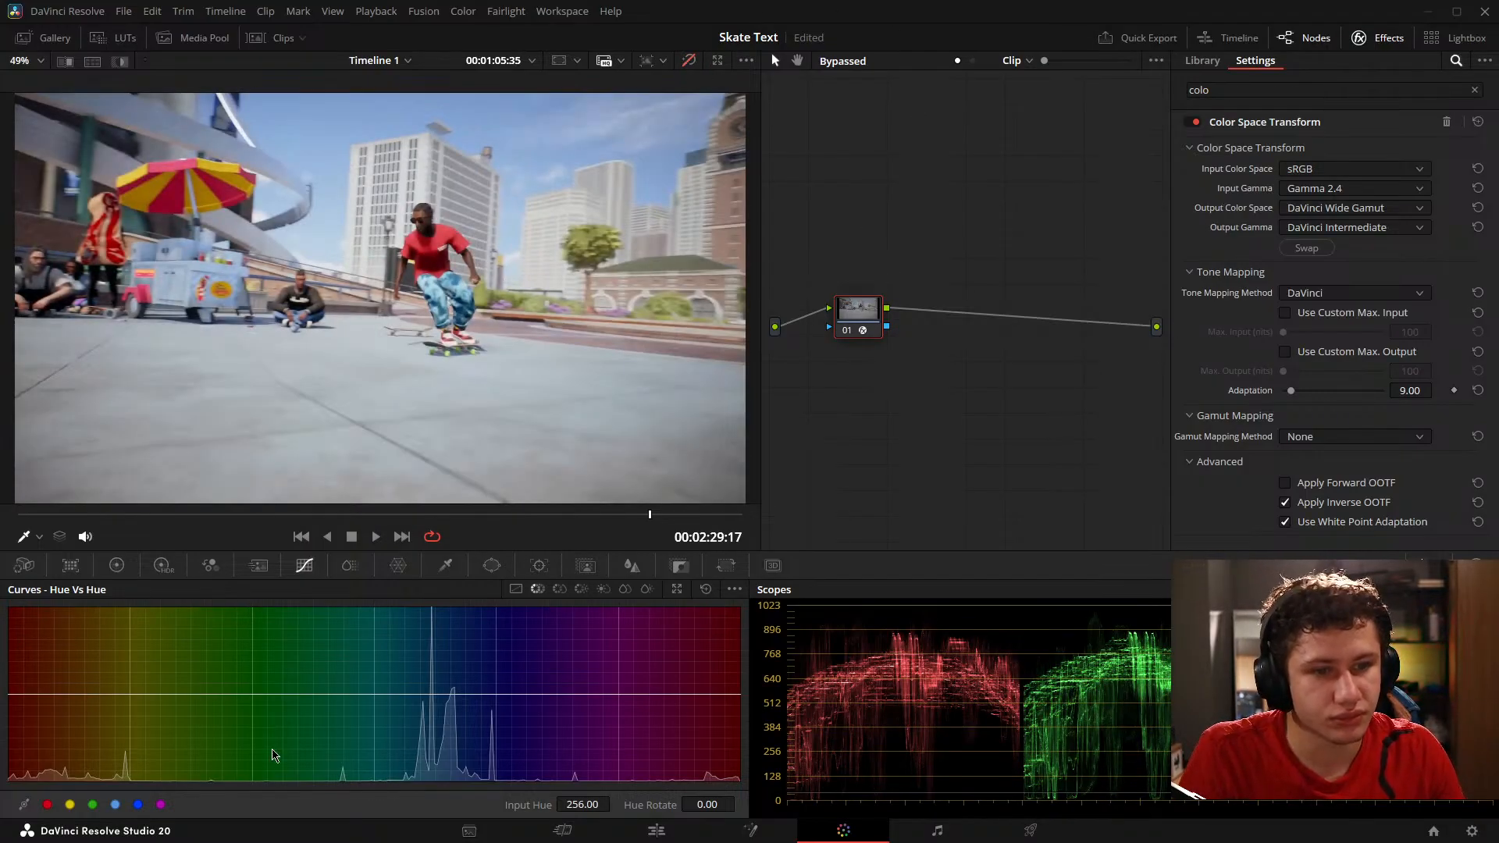
left_click(516, 590)
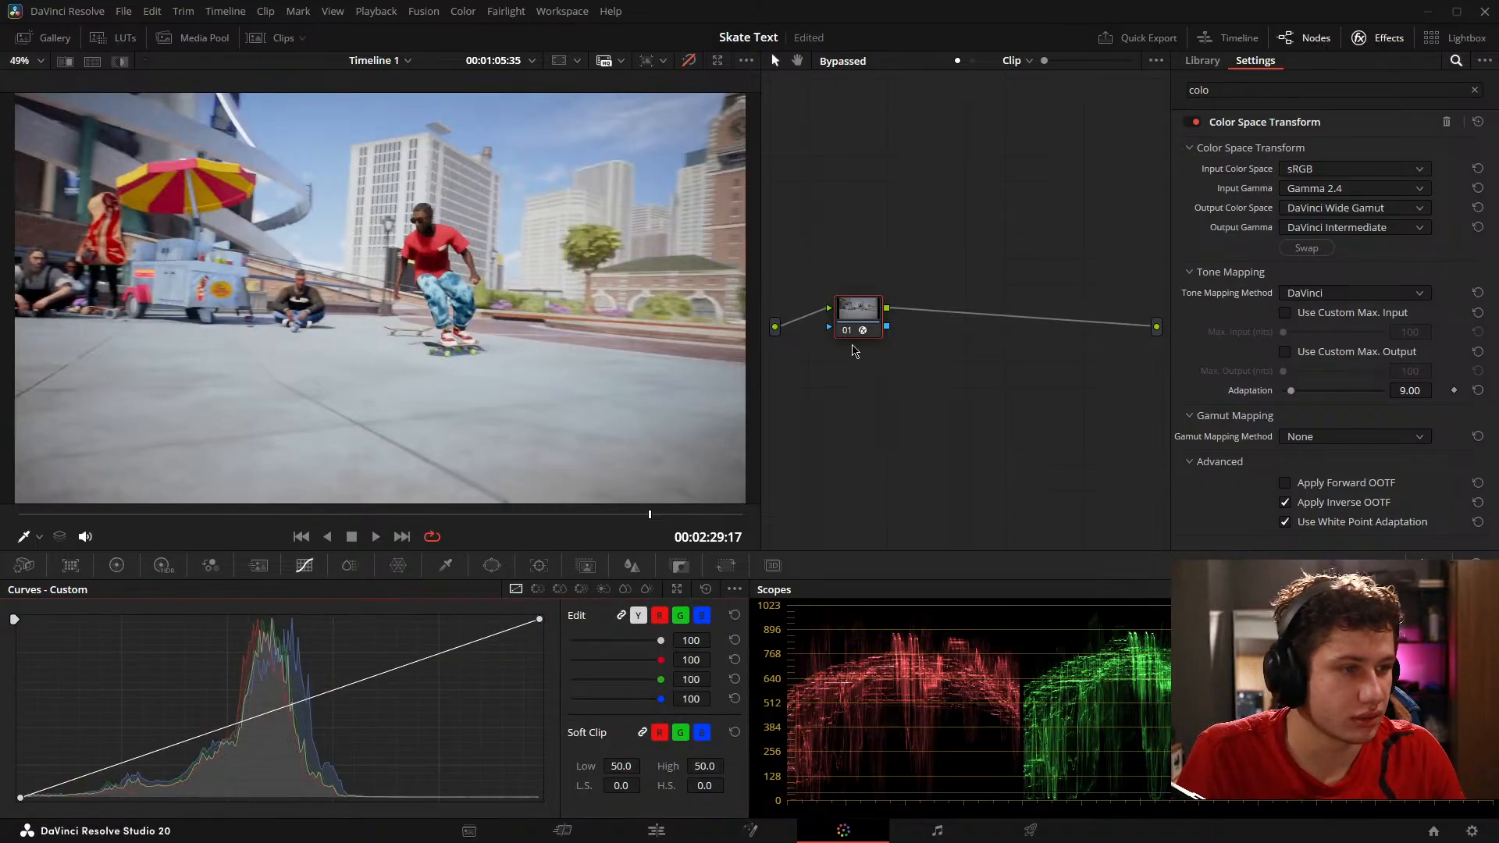
Step: Examine the skate footage clip's node graph in Fusion and save the project
left_click(658, 831)
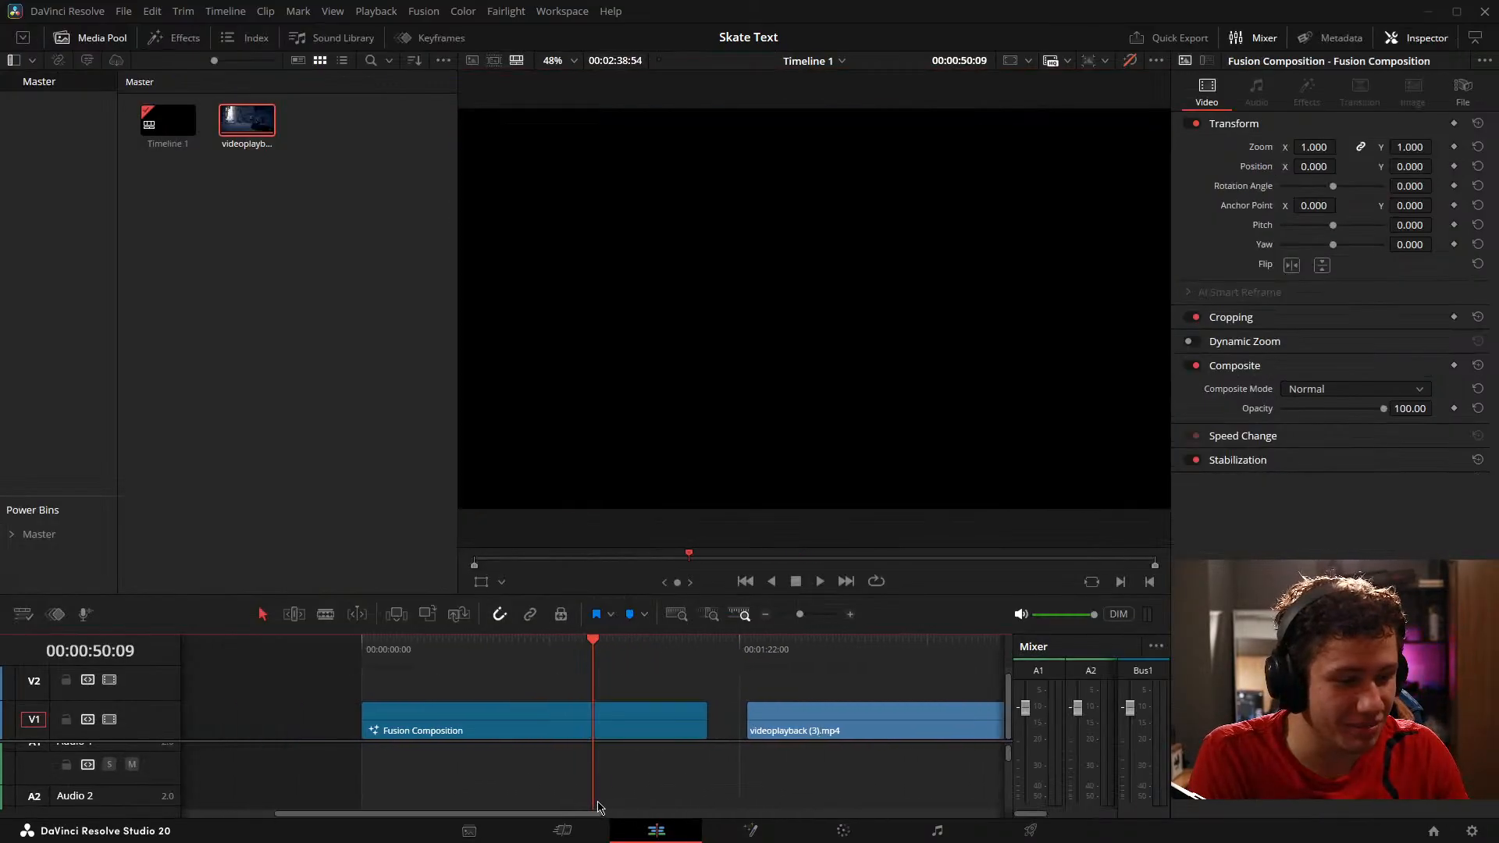
left_click(750, 831)
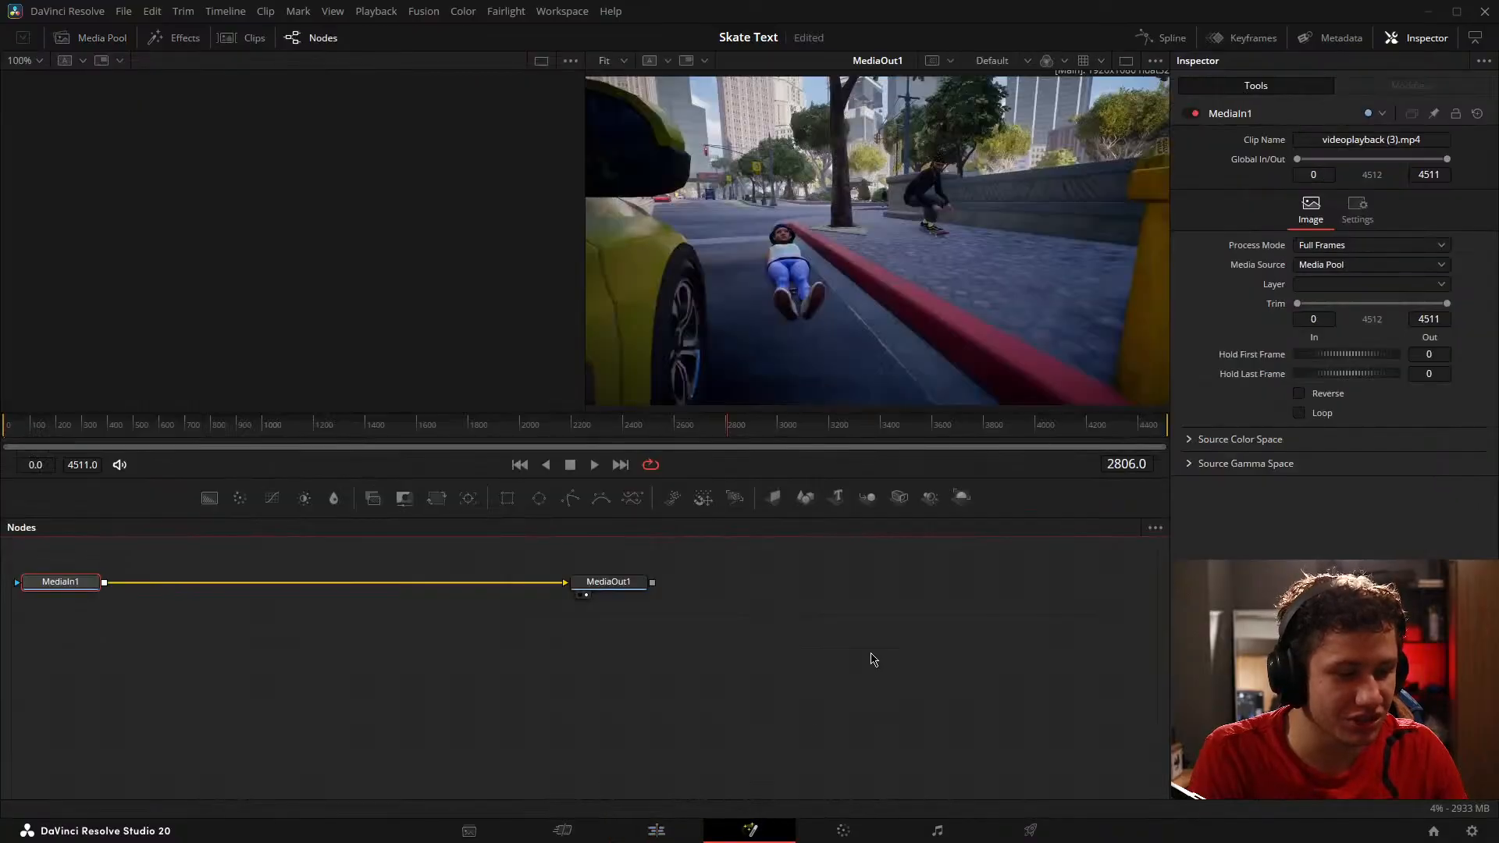
left_click_drag(572, 652, 938, 674)
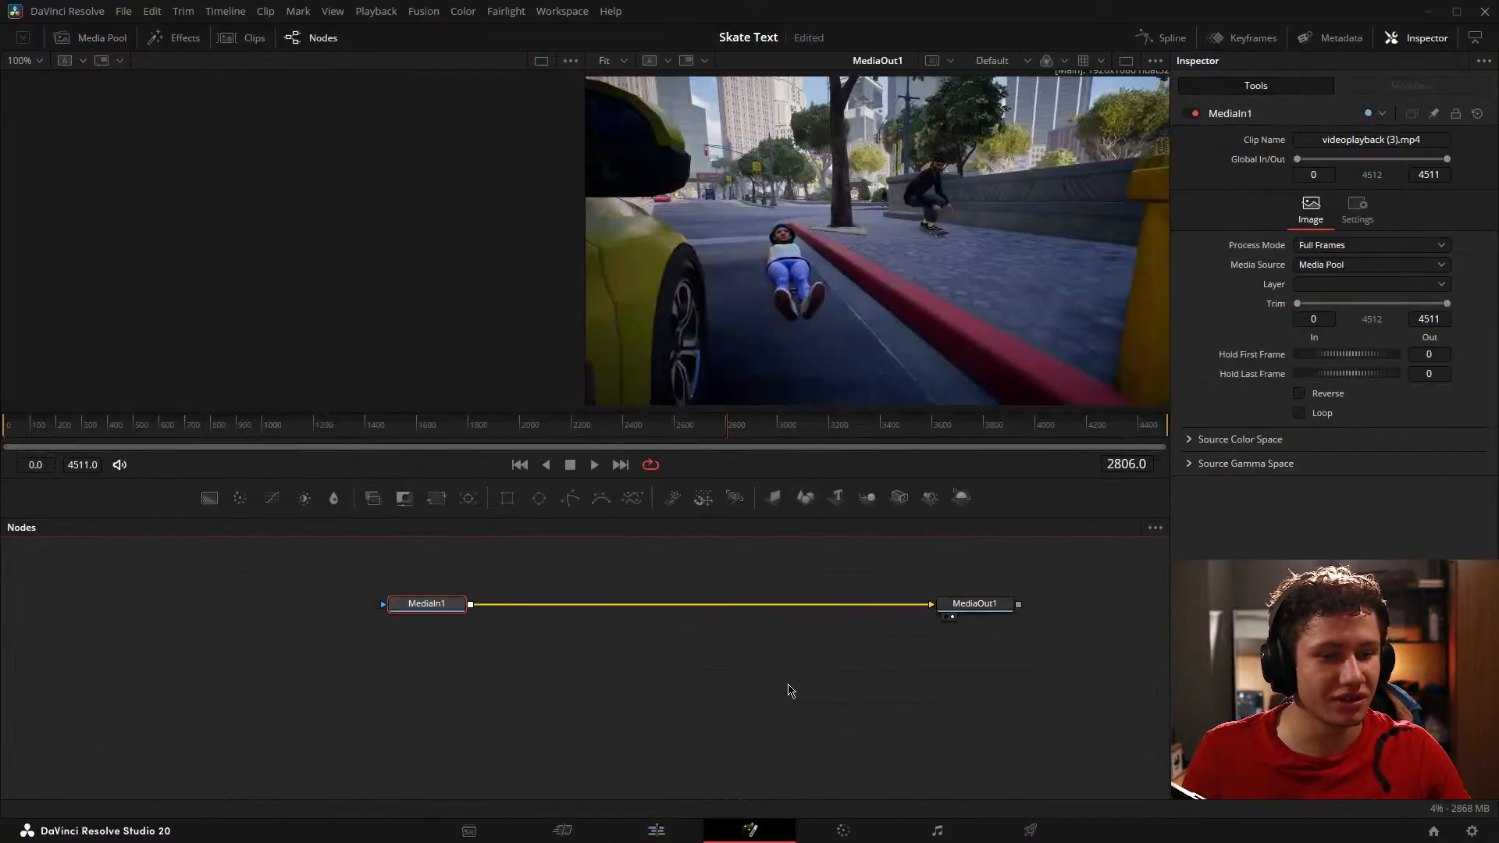
key("ctrl+s")
left_click(723, 684)
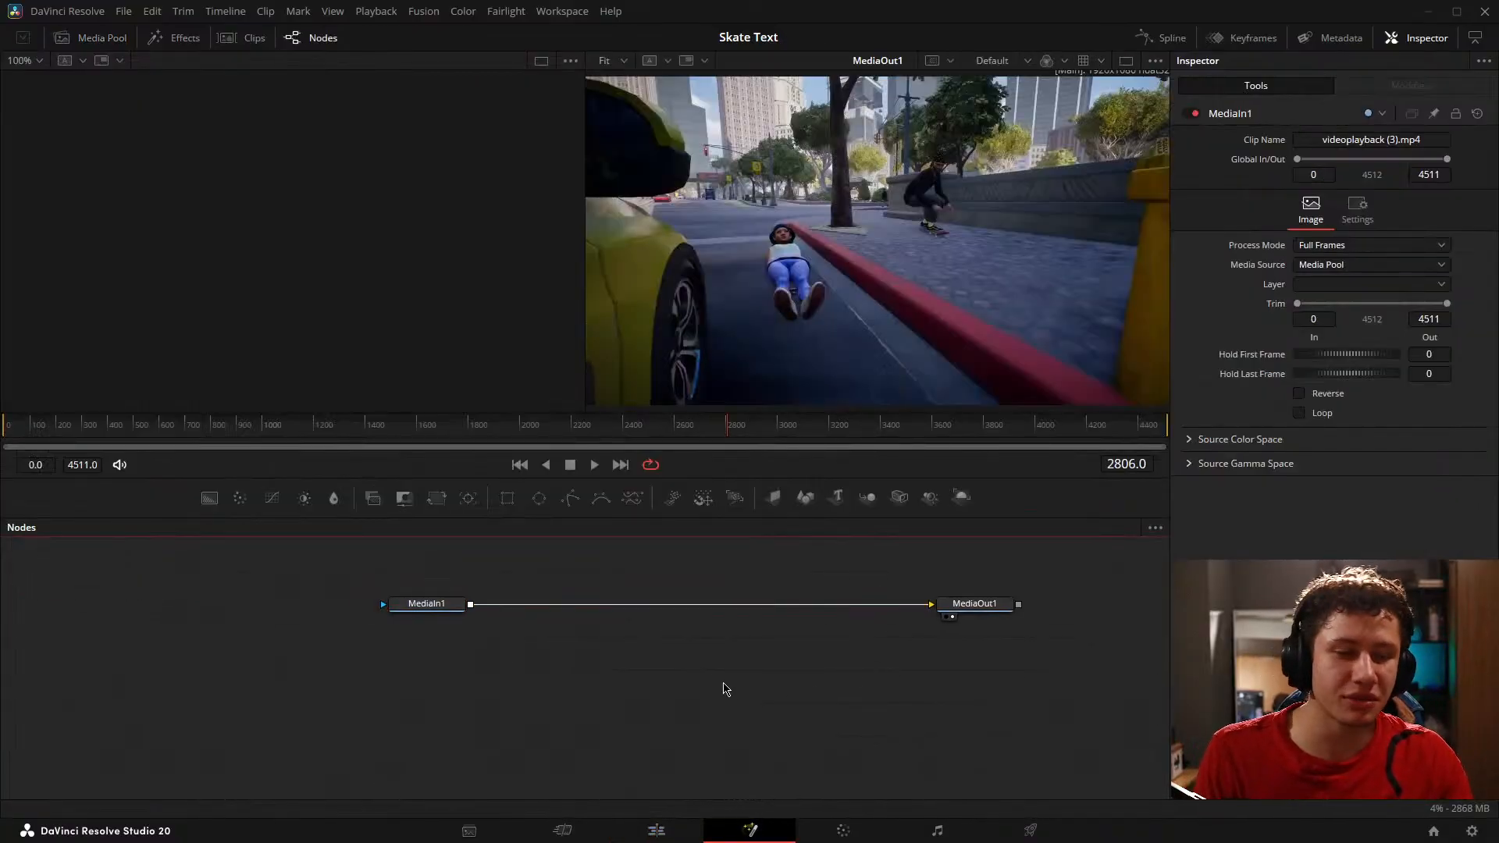
left_click_drag(726, 689, 610, 699)
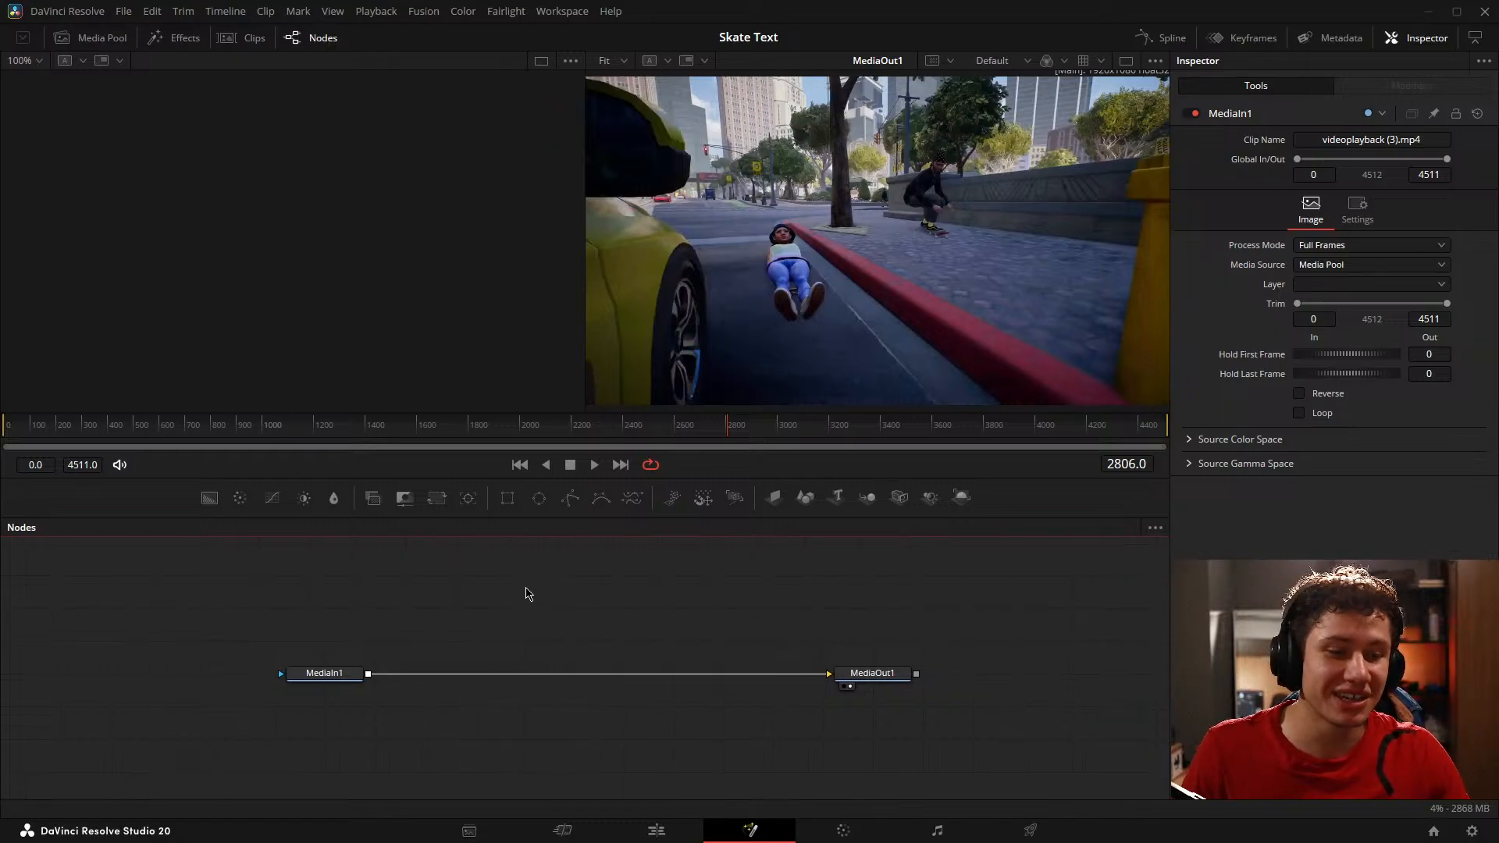
Step: Put the playhead on the videoplayback (3).mp4 clip at 00:01:37:58 and show that clip's grade on the Color page
left_click(845, 831)
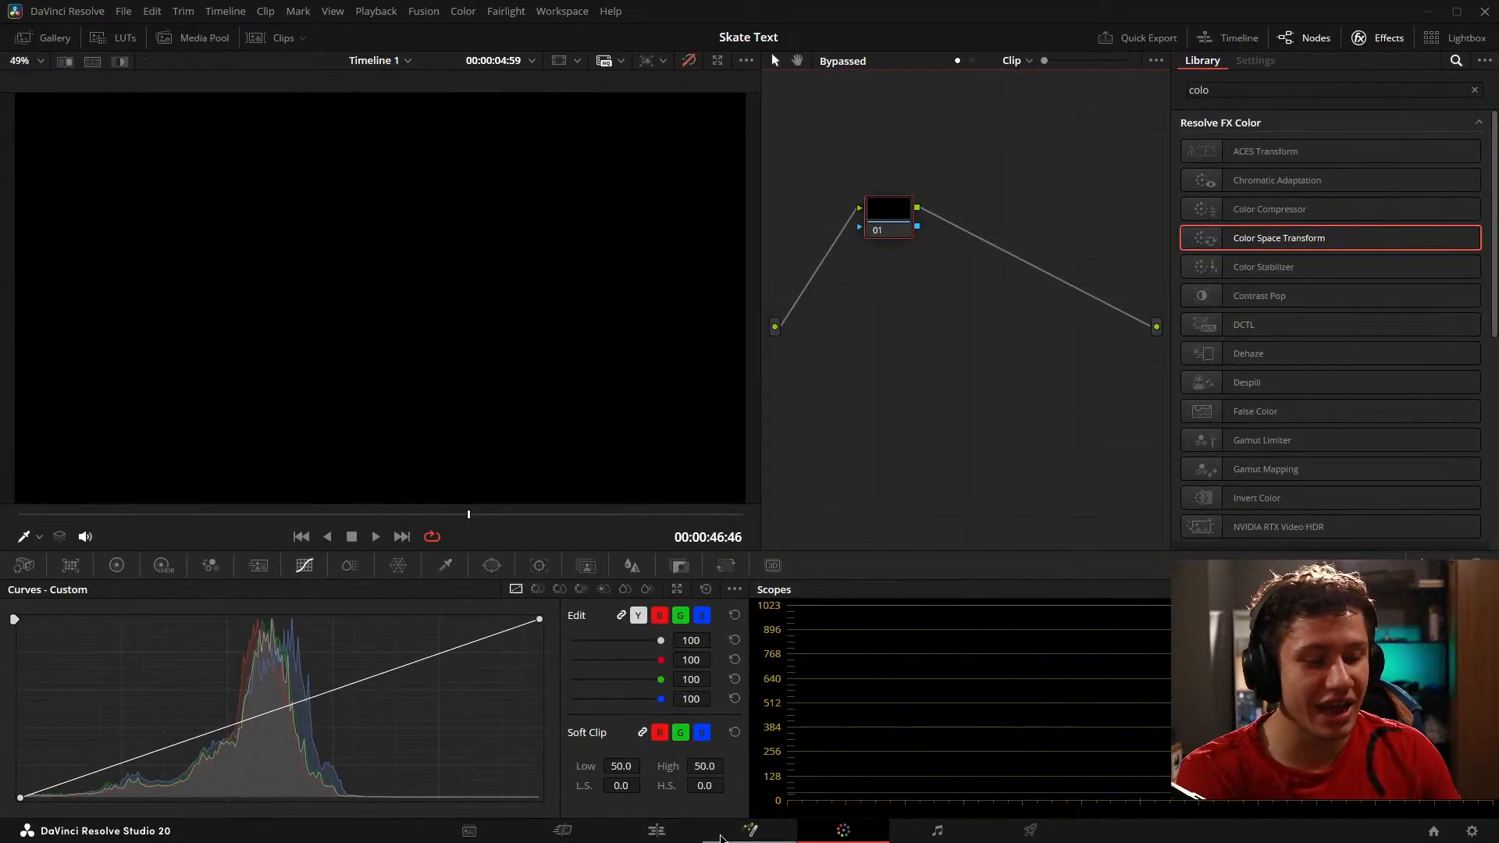
left_click(668, 832)
left_click_drag(929, 748, 707, 751)
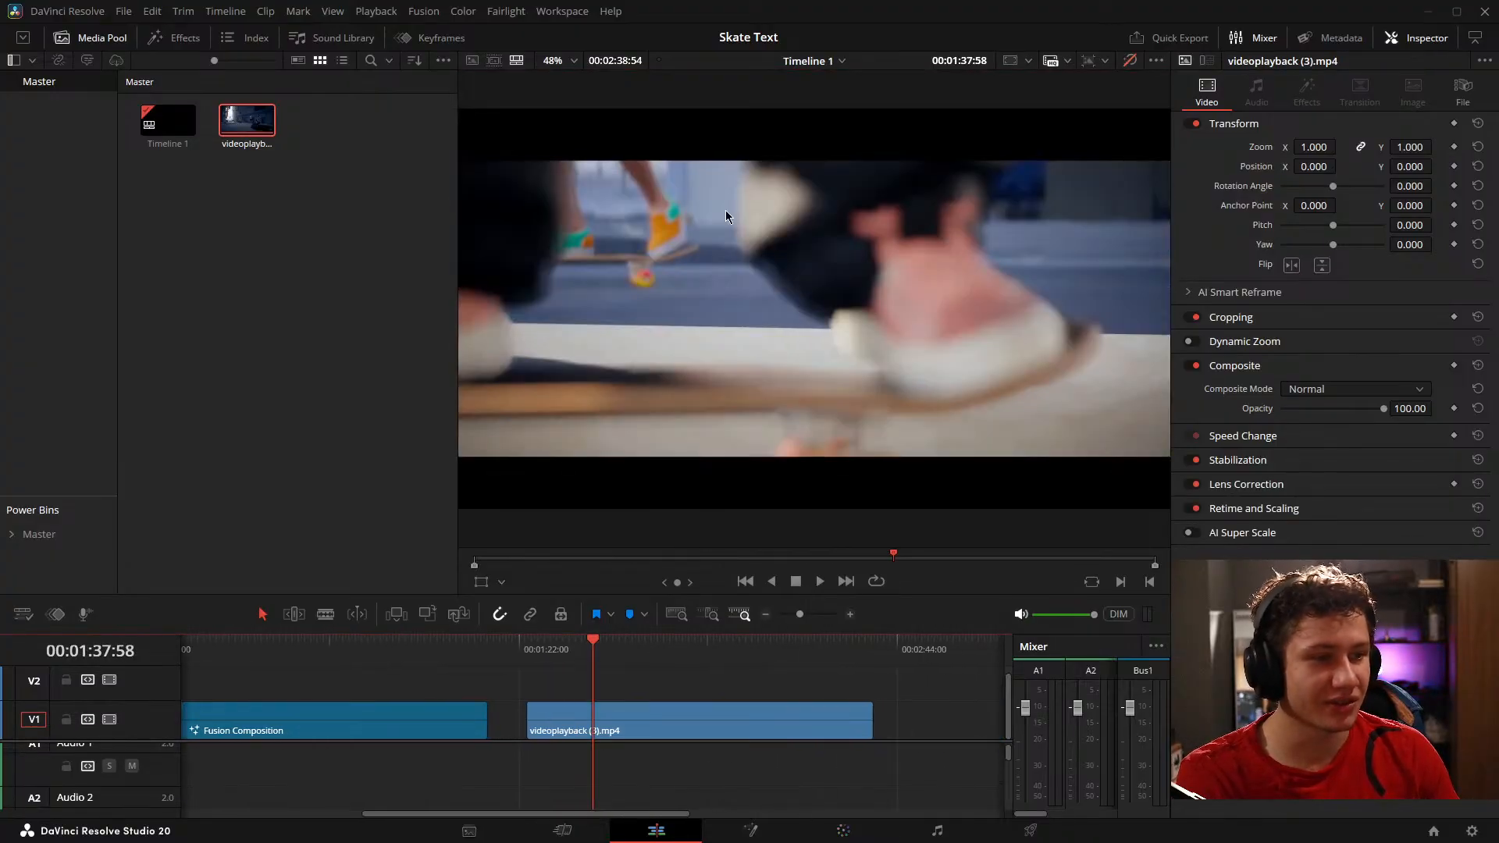
left_click(844, 831)
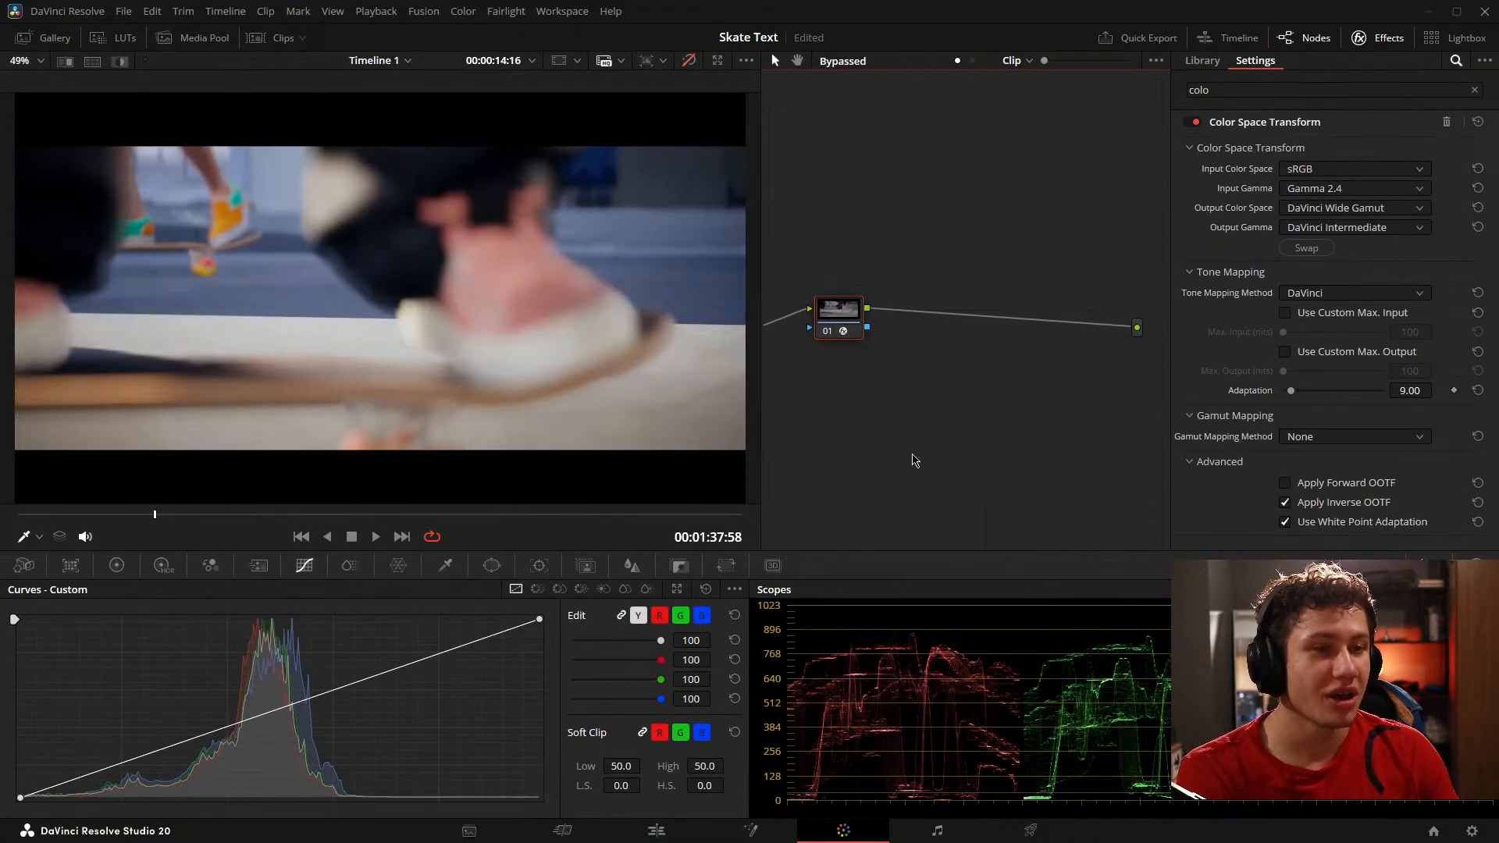
Step: Turn off the grade bypass, scrub to the dark hallway shot at 00:02:00:32 and show the primary color wheels
left_click(690, 62)
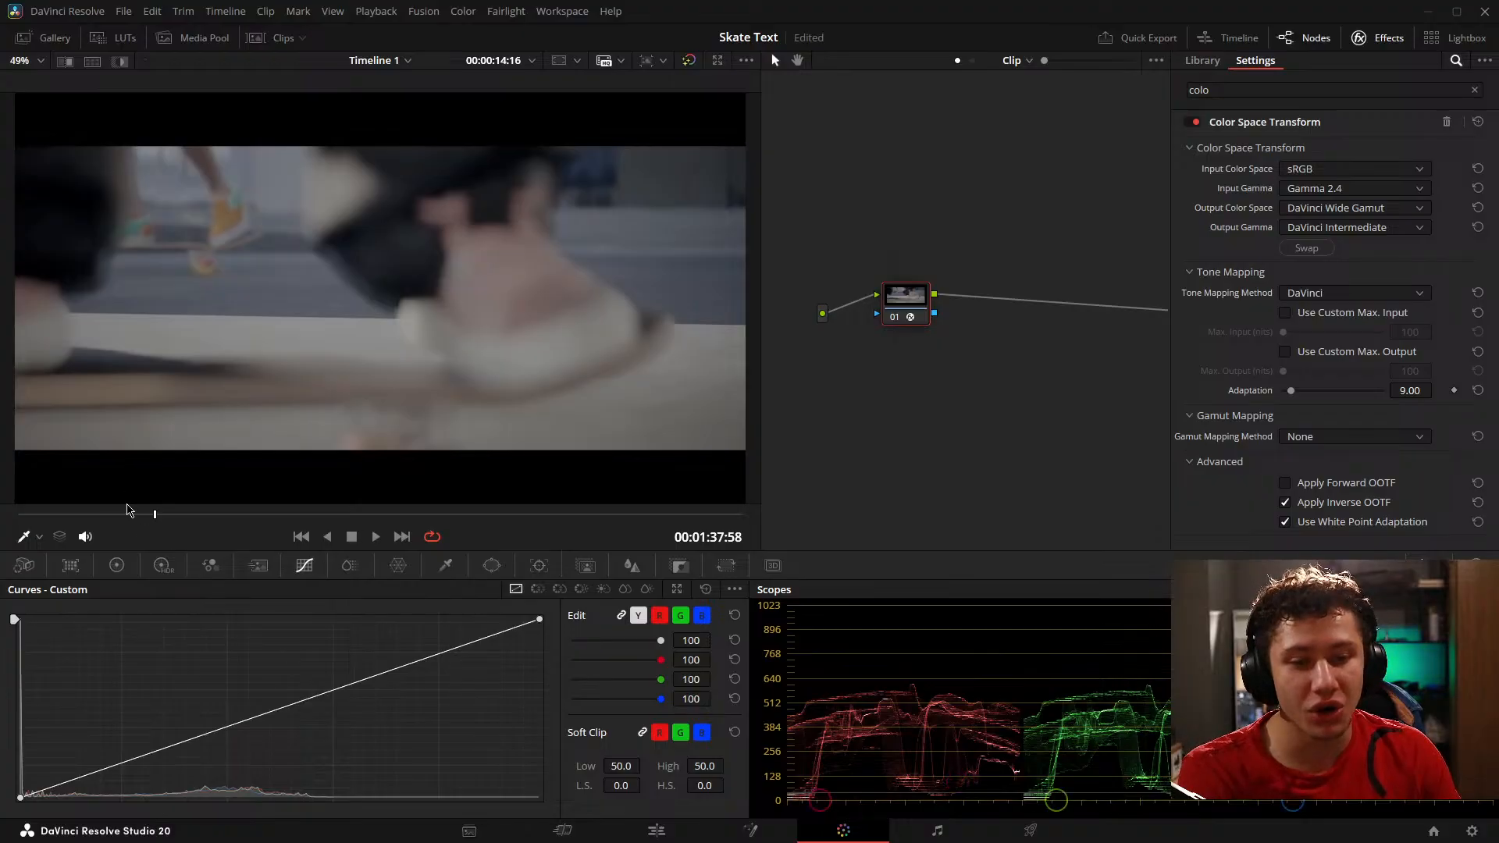
left_click_drag(167, 515, 372, 514)
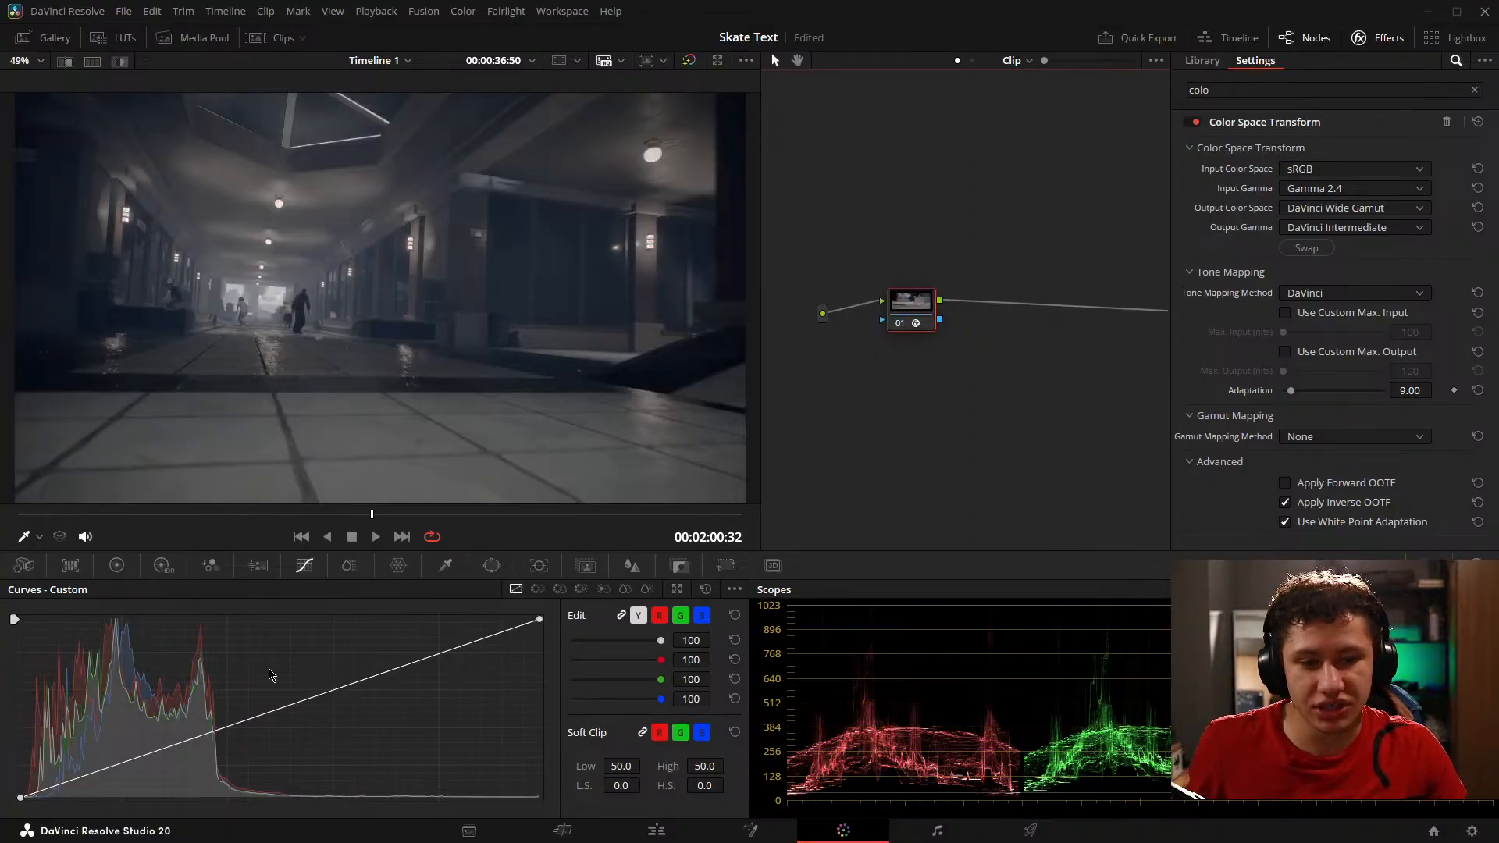
left_click(116, 565)
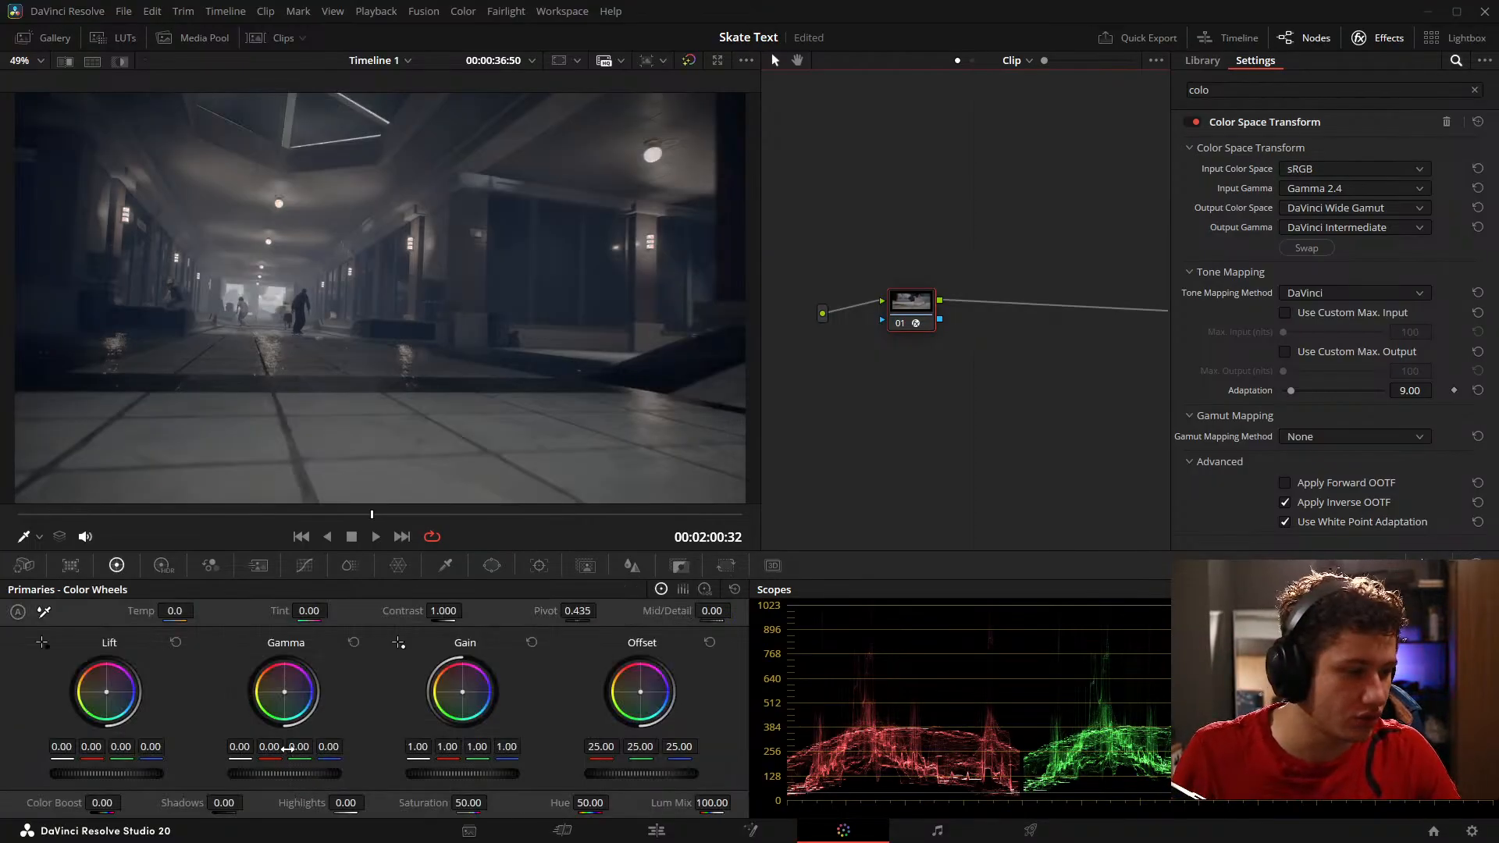
Step: Grade node 01 with gamma at -0.02 and its green at 0.01, gain at 1.38 and temperature at 300
left_click_drag(297, 748, 287, 775)
left_click_drag(438, 772, 473, 771)
left_click_drag(300, 775, 294, 775)
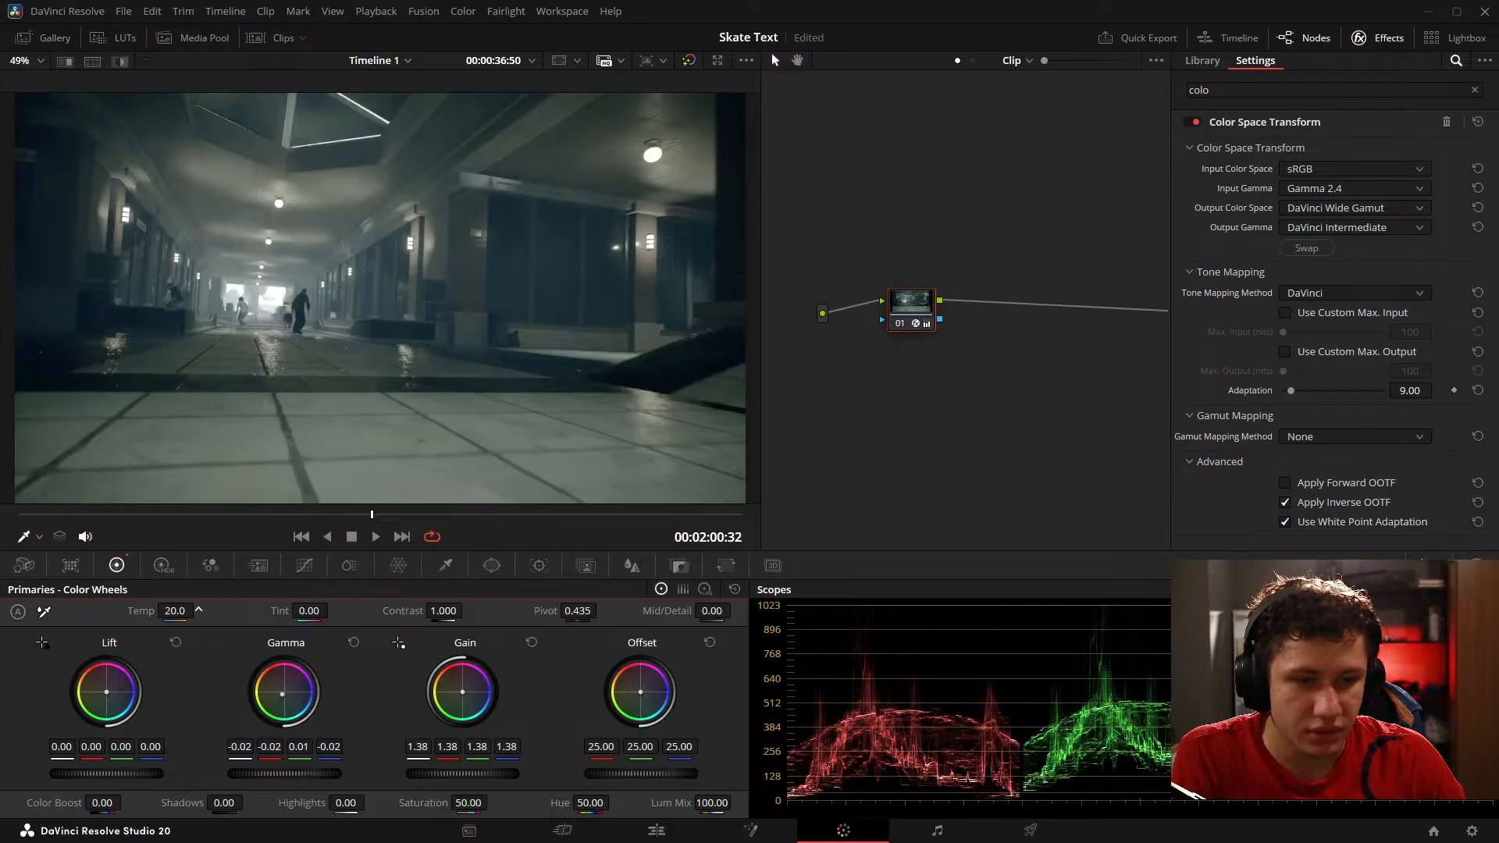
left_click_drag(176, 611, 199, 612)
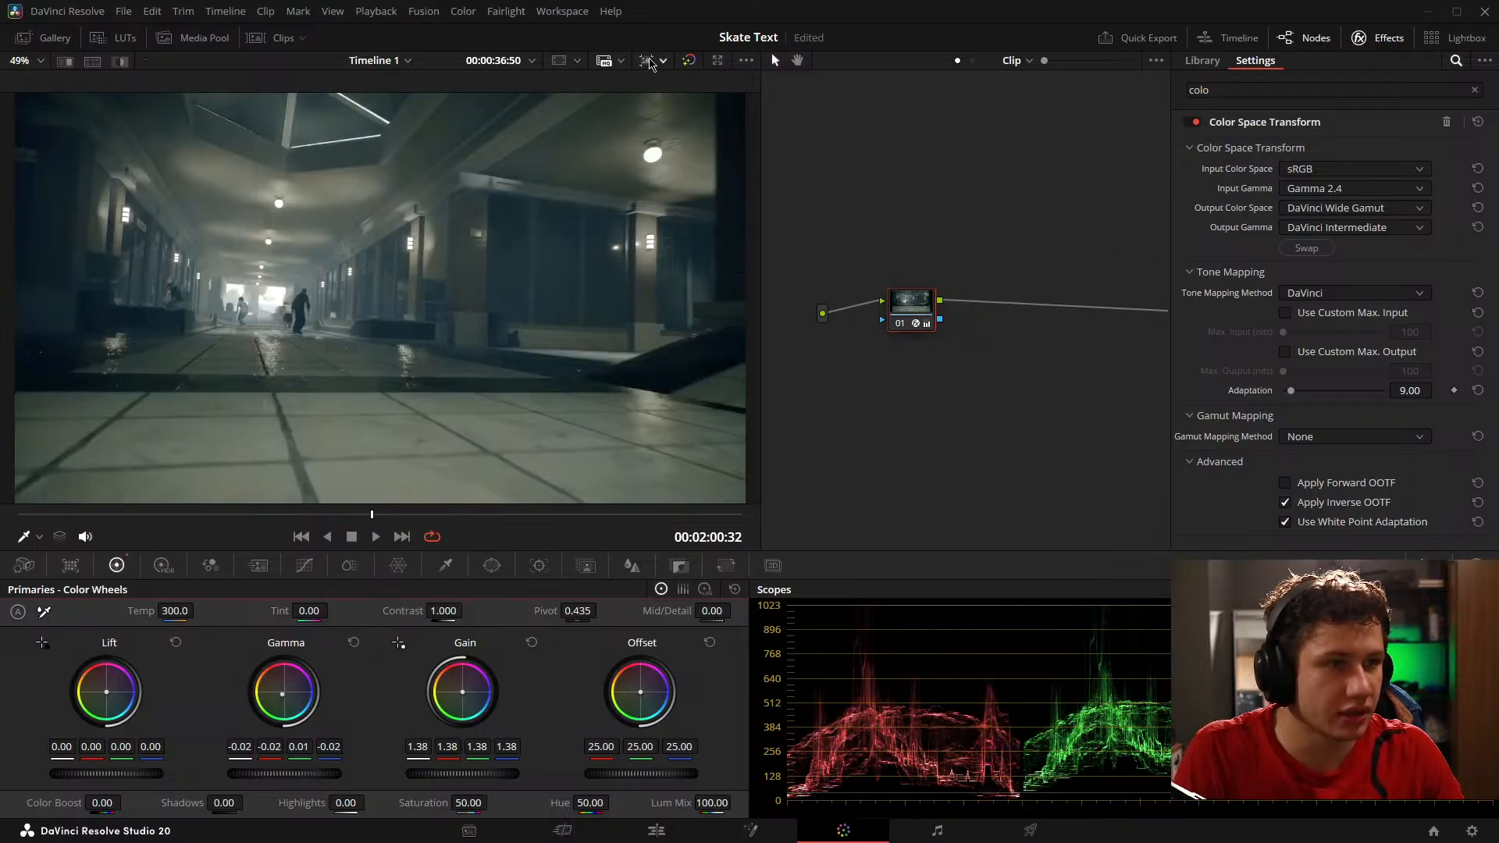
Step: Compare graded and bypassed images on the hallway, overhead plaza and skater shots, ending on the graded view at 00:02:00:14
left_click(691, 61)
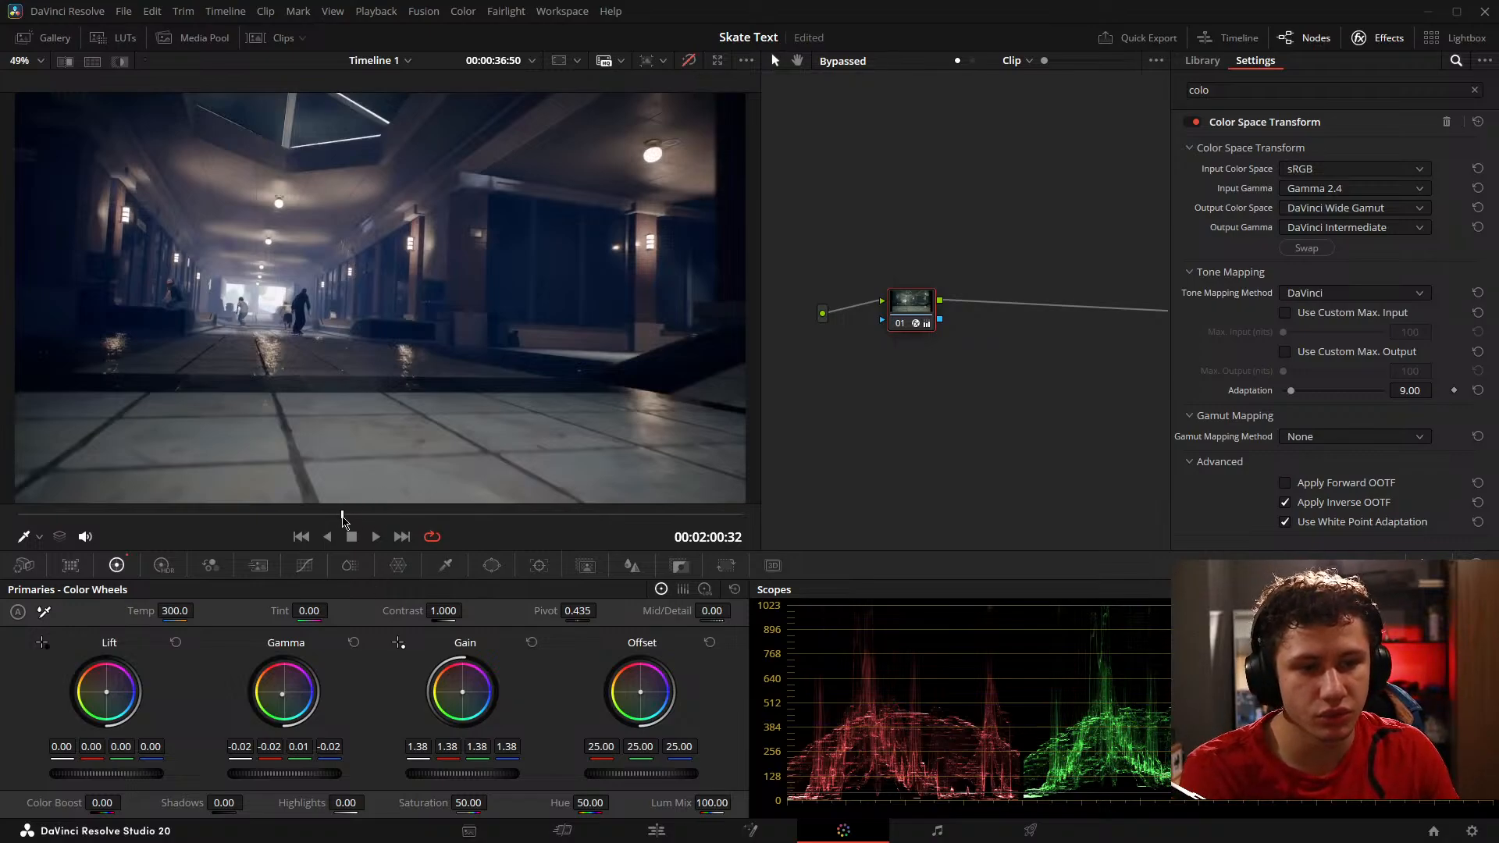
left_click(316, 517)
key("space")
mouse_move(316, 518)
left_mouse_down()
mouse_move(344, 515)
mouse_move(310, 519)
left_mouse_up()
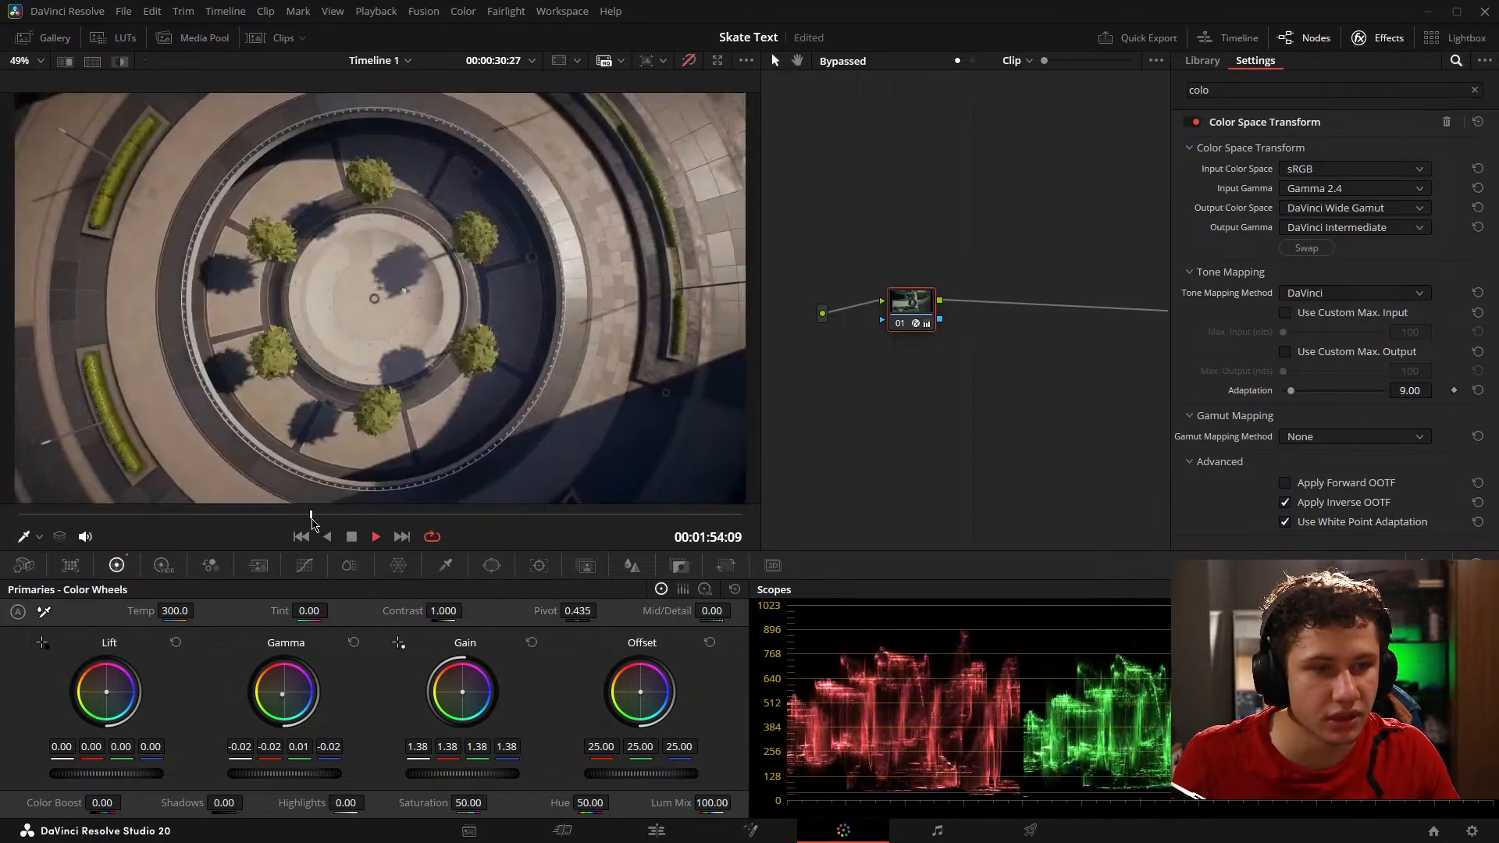
left_click(689, 61)
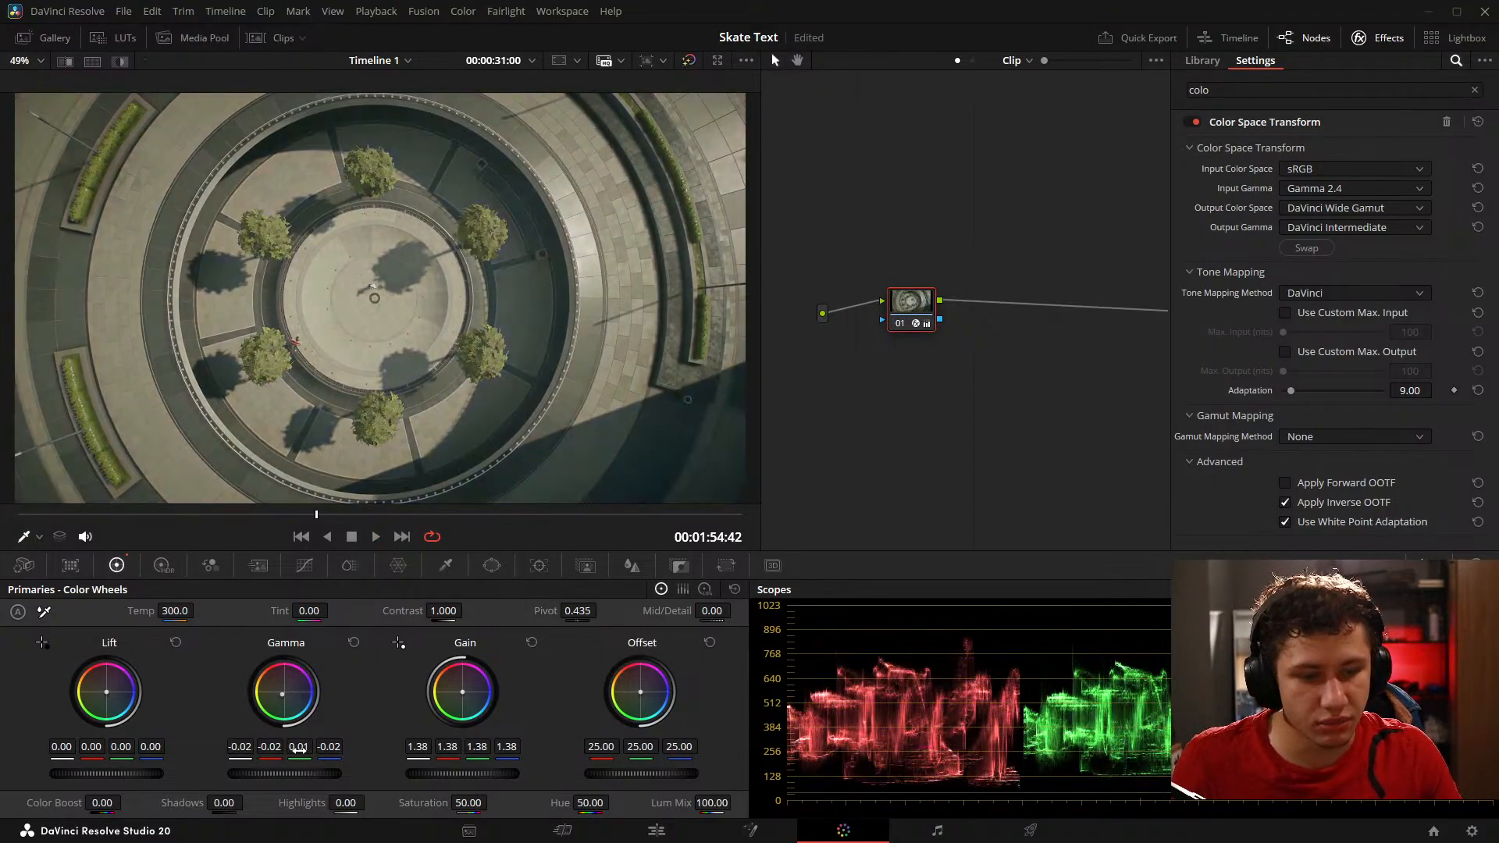
left_click_drag(335, 514, 369, 519)
left_click(689, 61)
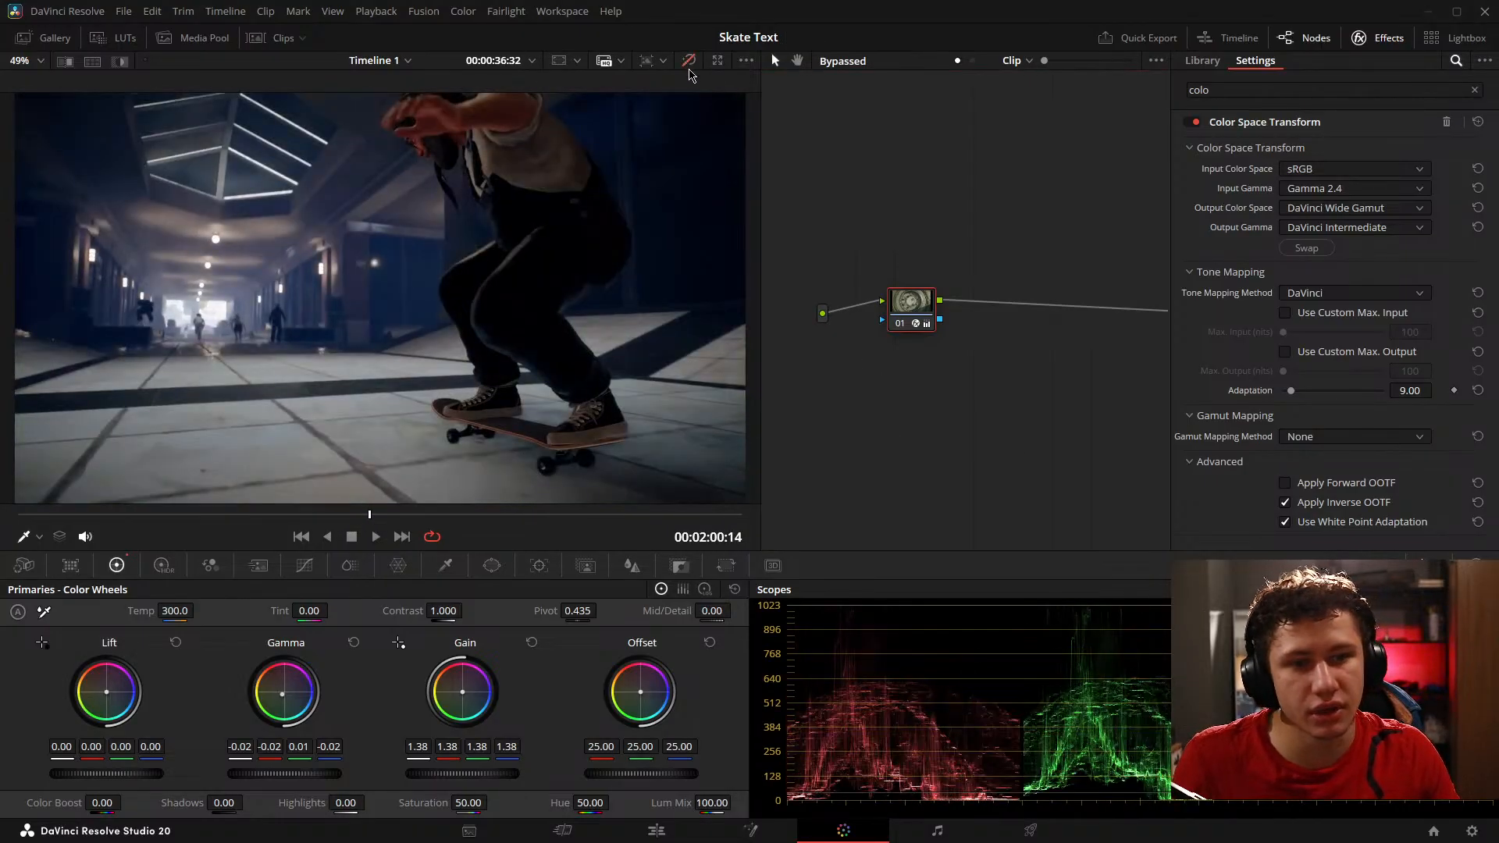
left_click(689, 61)
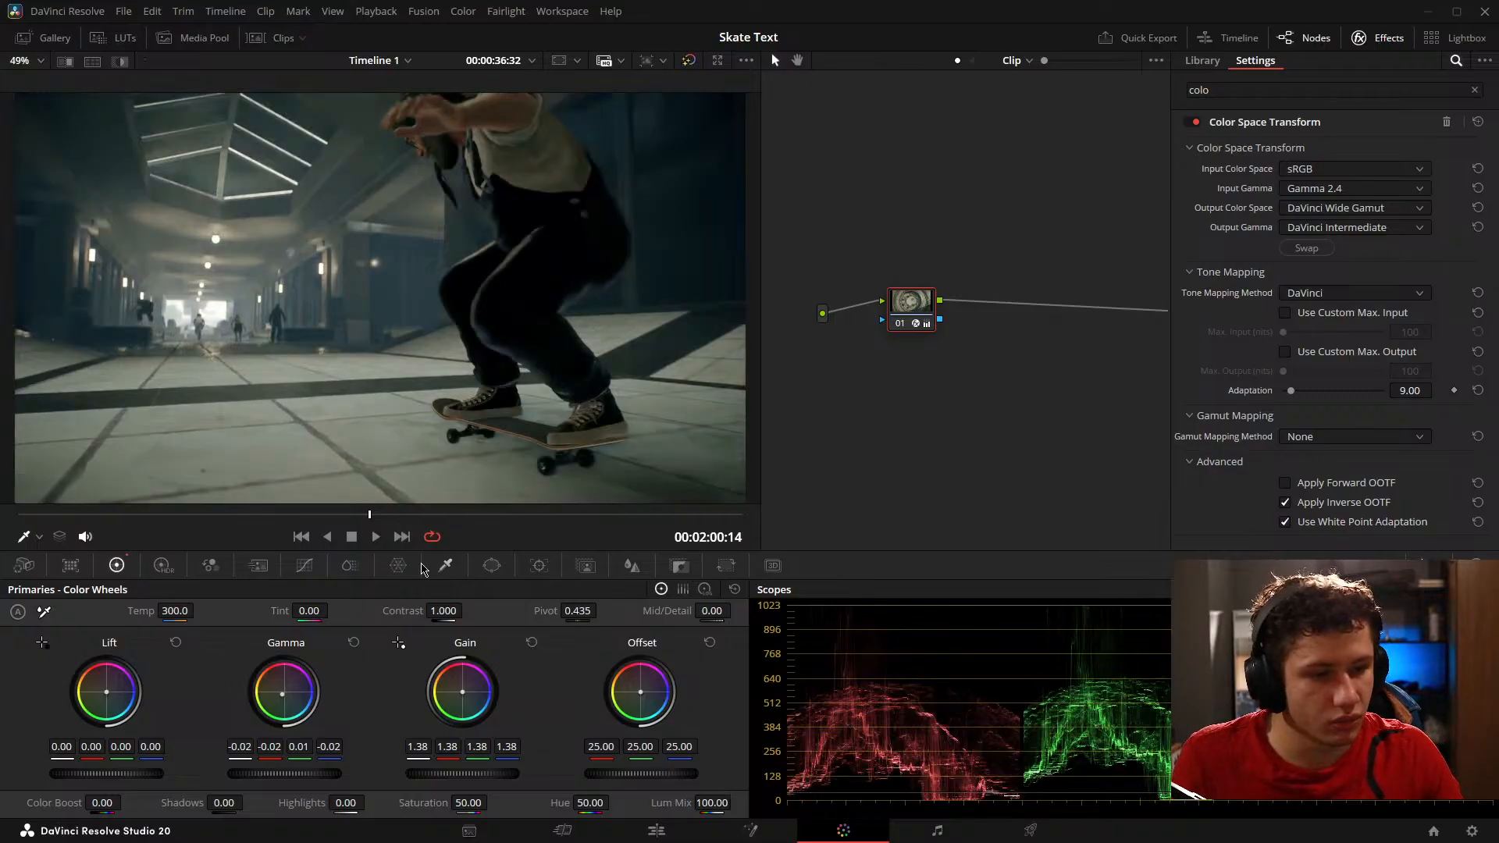
Step: Lower the white end of node 01's custom curve, lift its black point slightly and add shadow and highlight points for a soft S-curve
left_click(305, 566)
left_click_drag(542, 619, 599, 666)
left_click_drag(20, 809, 20, 792)
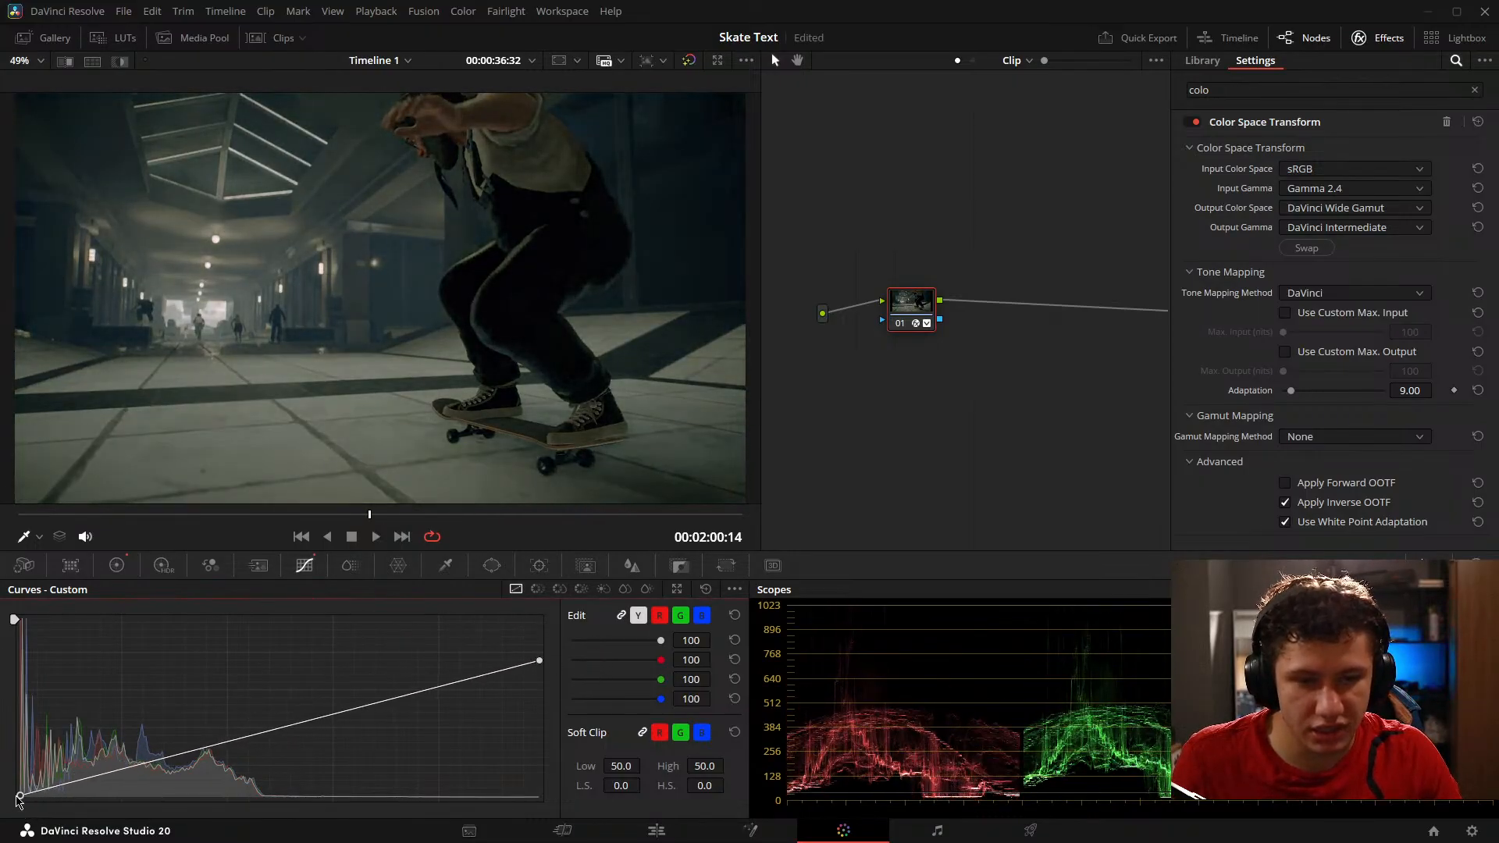
left_click_drag(168, 754, 177, 766)
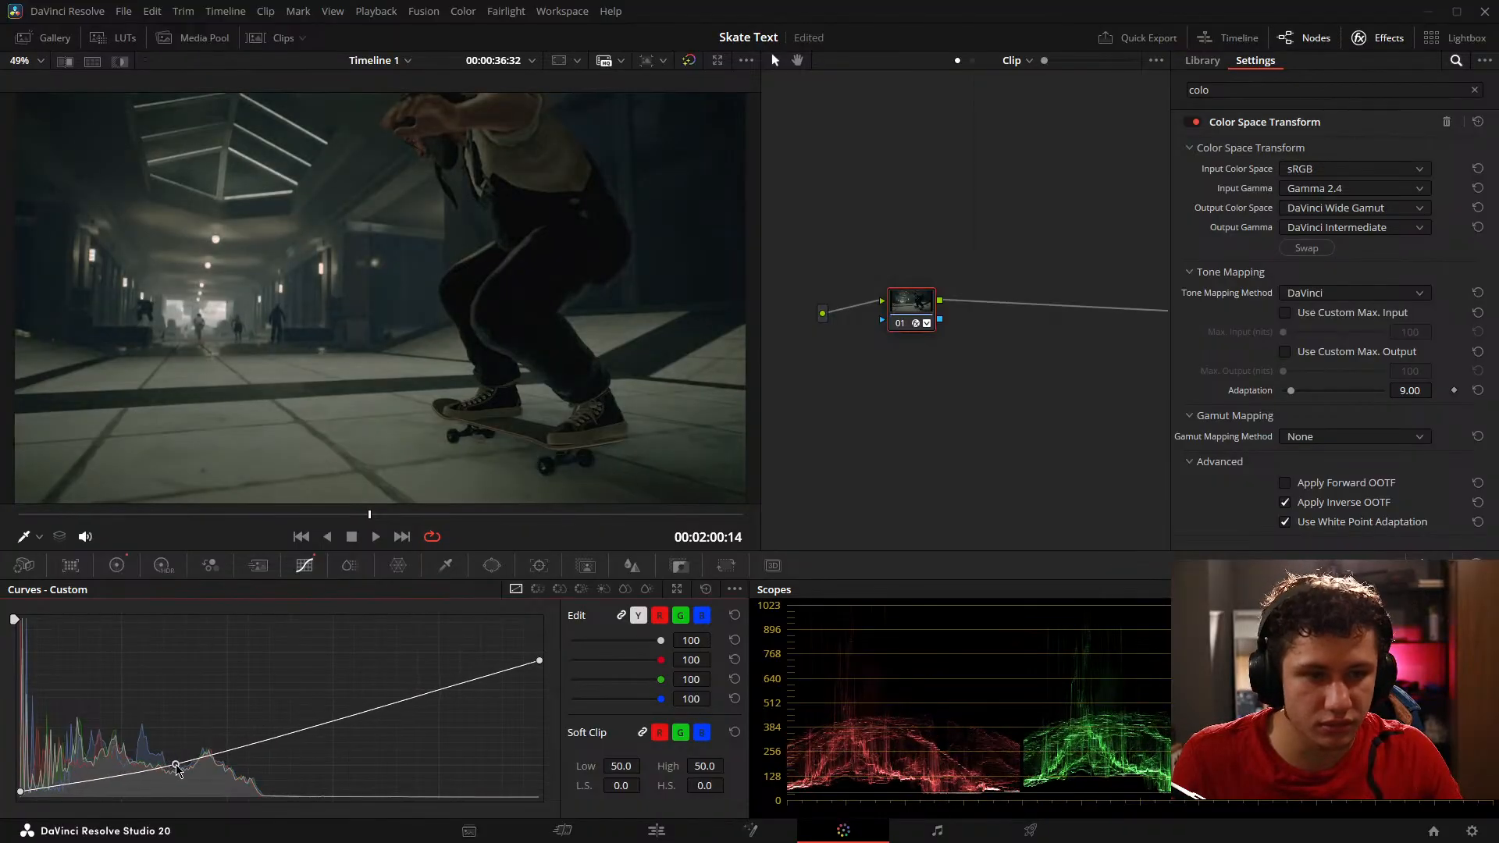
left_click_drag(407, 704, 403, 699)
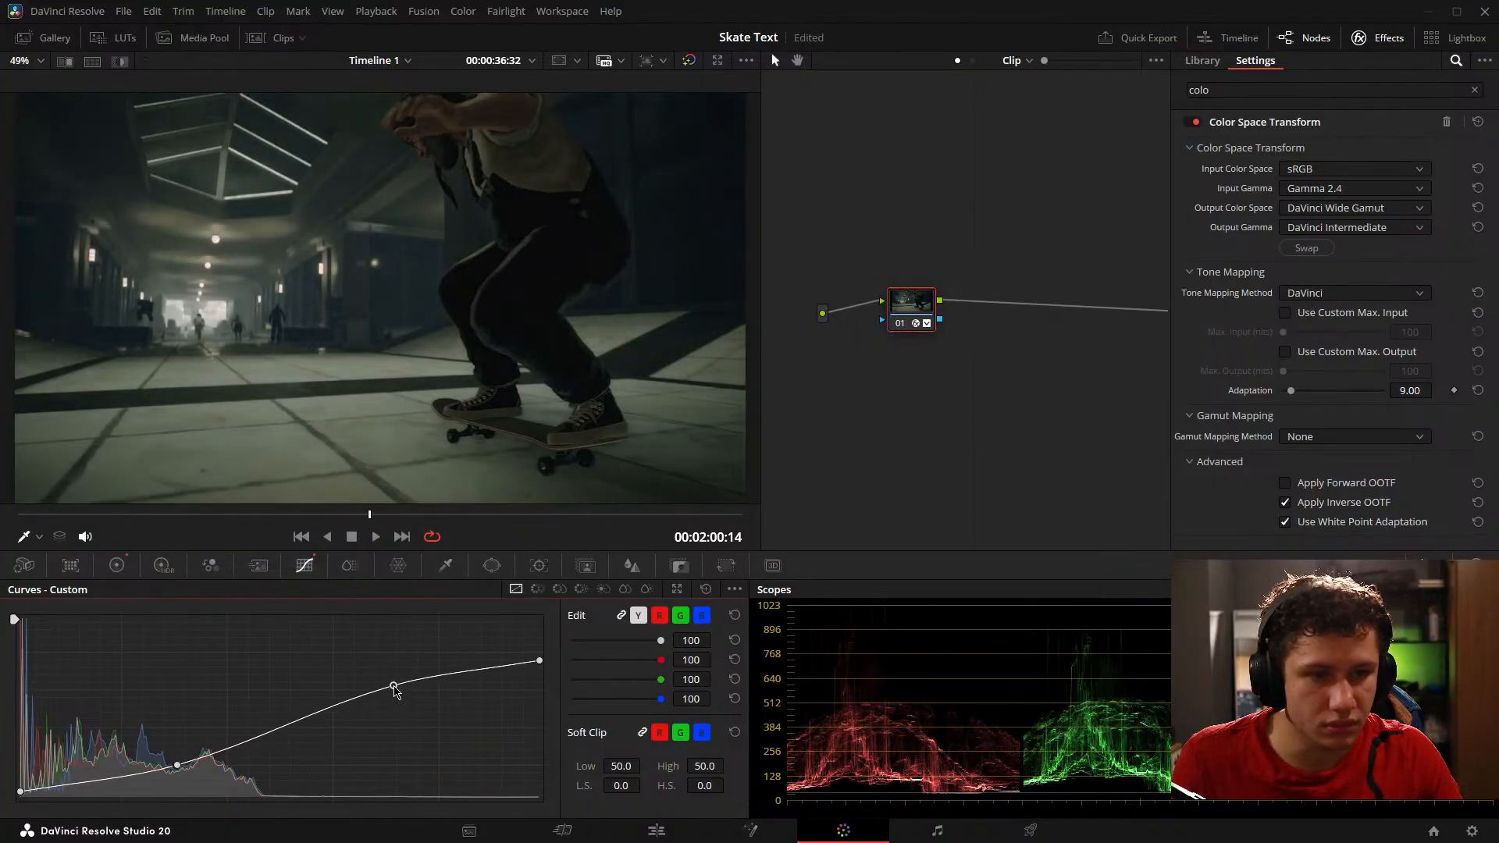
Step: Add a serial node after node 01 and apply the Aperture Diffraction effect to it
key("alt+s")
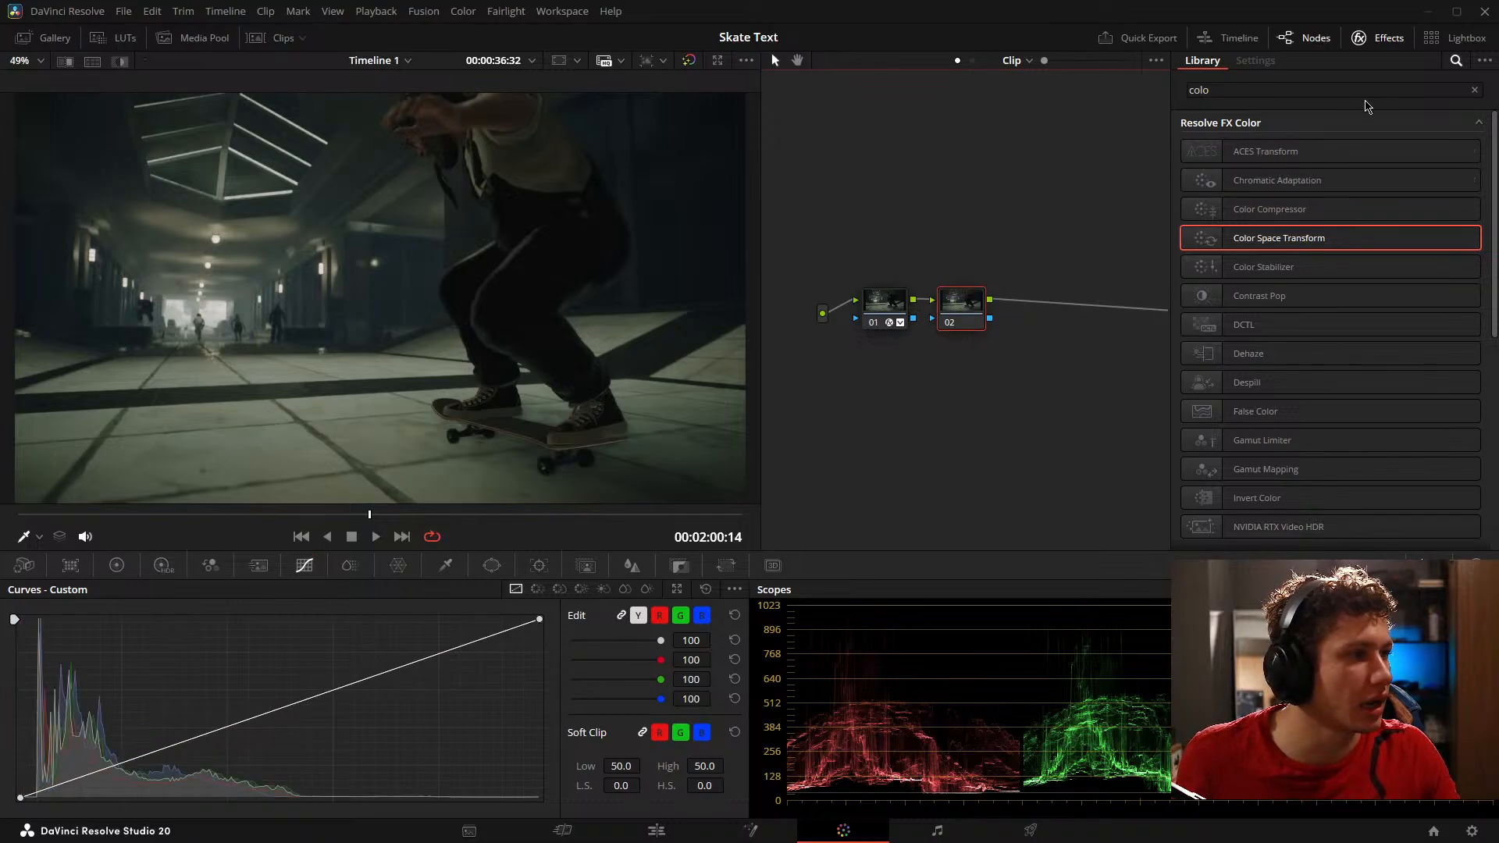
left_click(1476, 92)
type("ap")
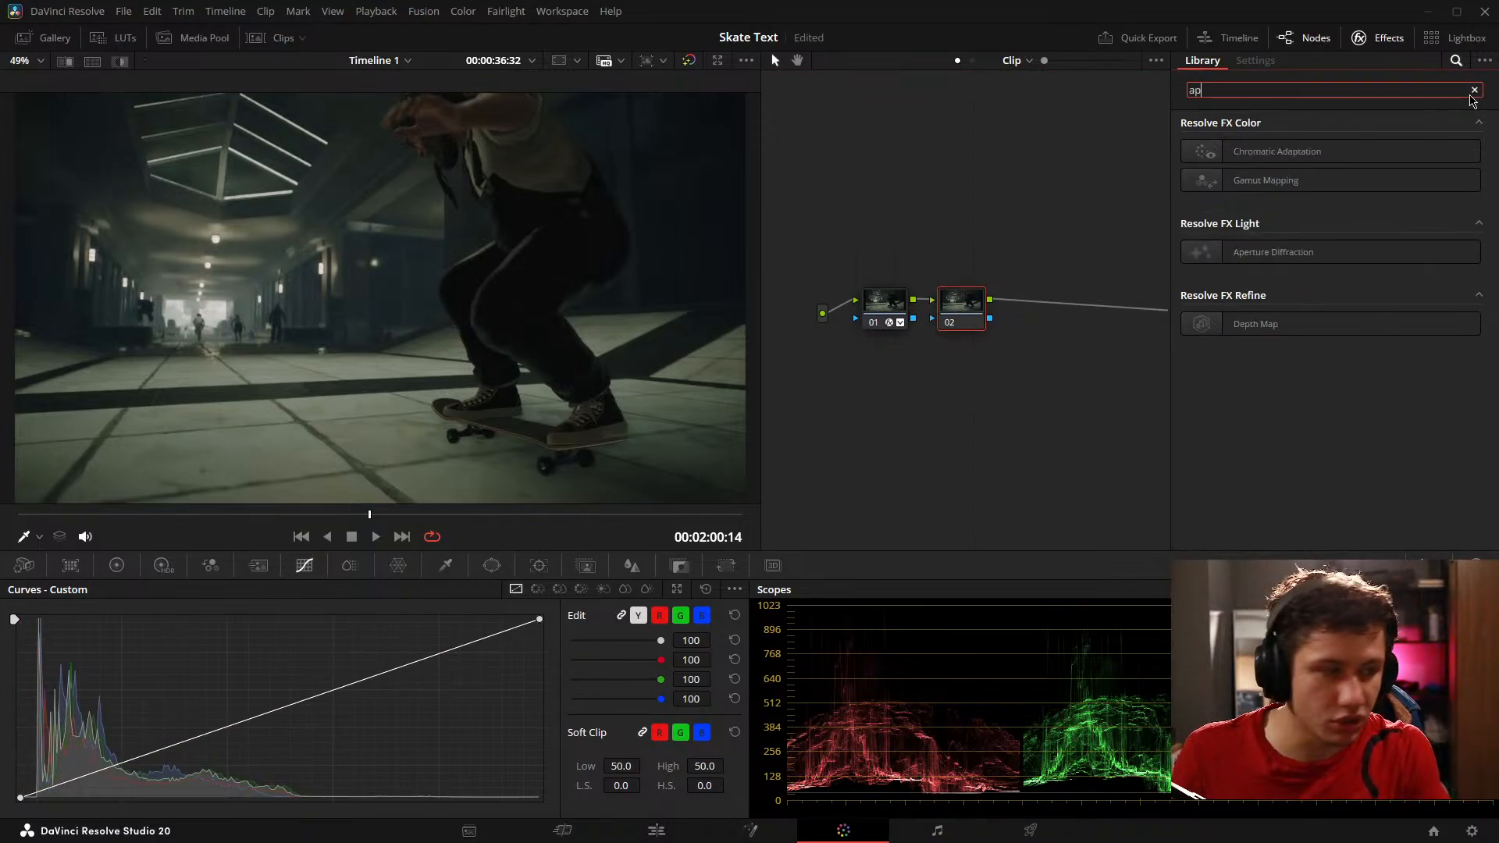
left_click_drag(1273, 251, 1008, 319)
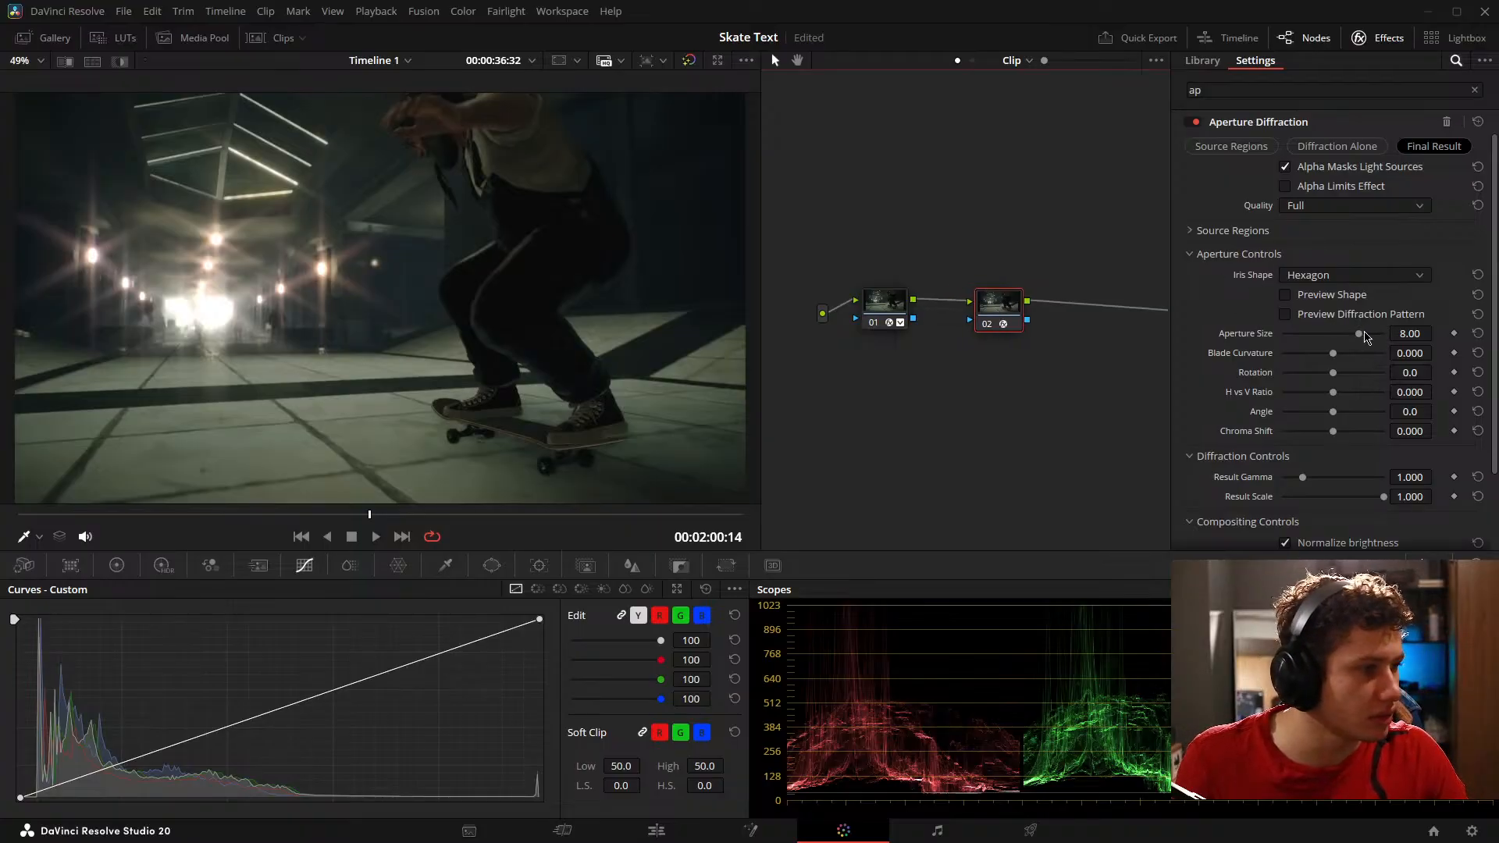
Step: Set the diffraction's aperture size to 10.00 and its global blend to 0.264
left_click_drag(1360, 334, 1439, 351)
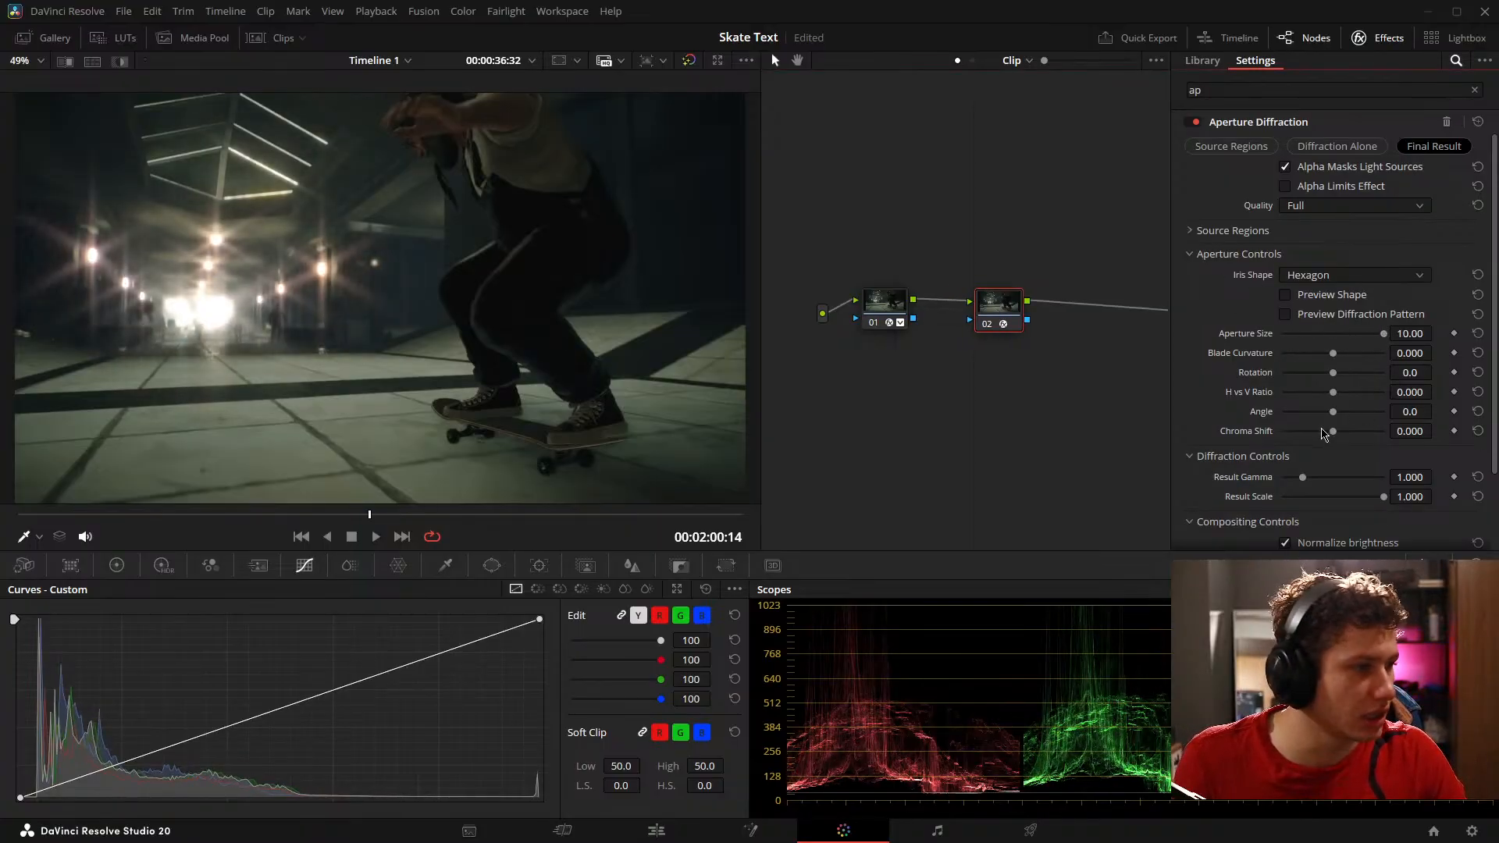
scroll(1244, 539, "down", 3)
scroll(1232, 536, "down", 1)
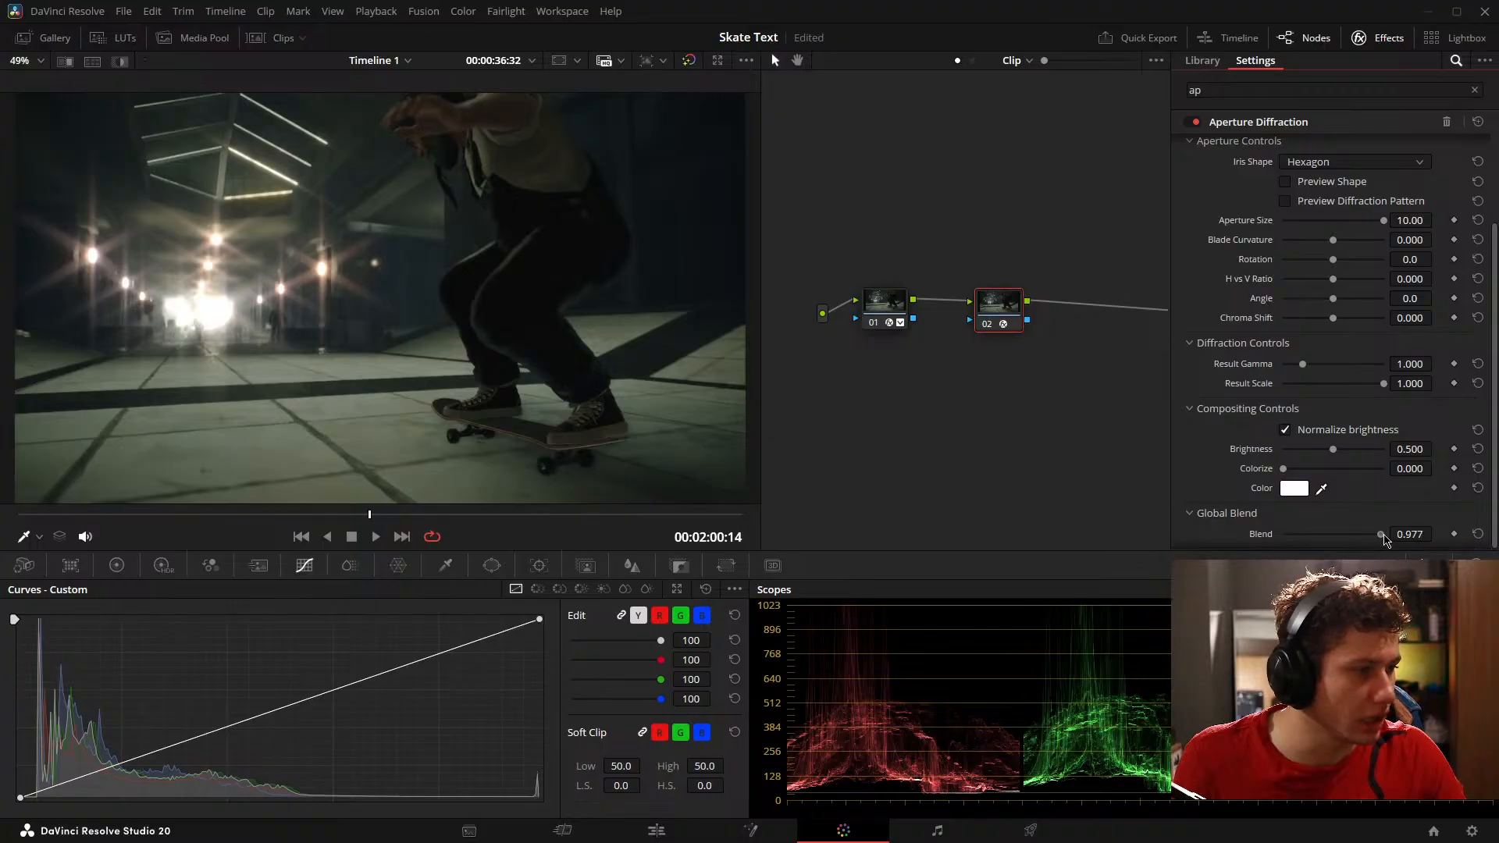
left_click_drag(1383, 535, 1315, 532)
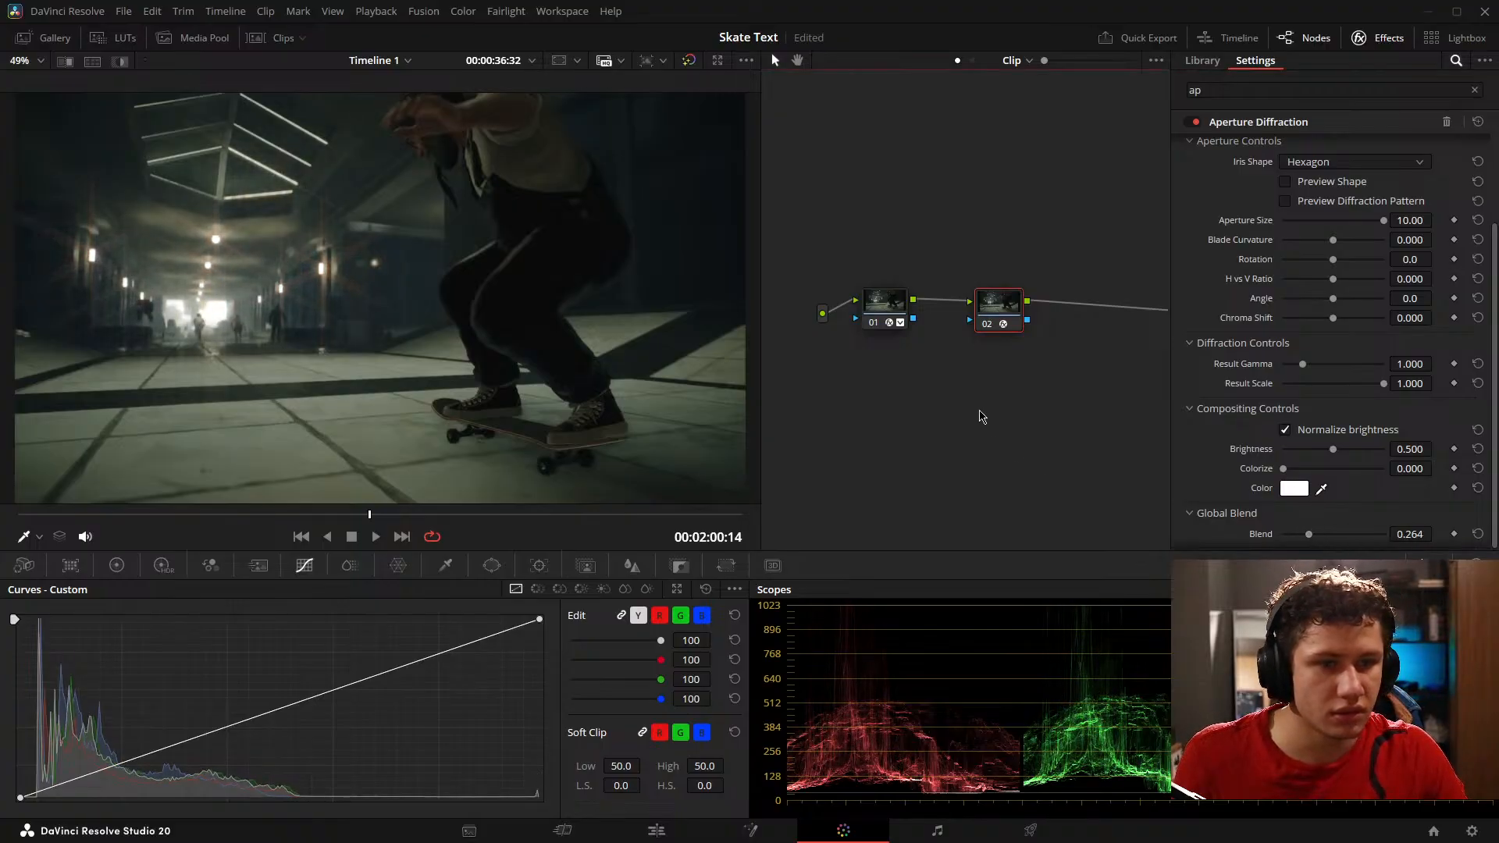
Step: Add a third serial node after the diffraction node and apply the Dehaze effect to it
left_click_drag(997, 327, 983, 322)
key("alt+s")
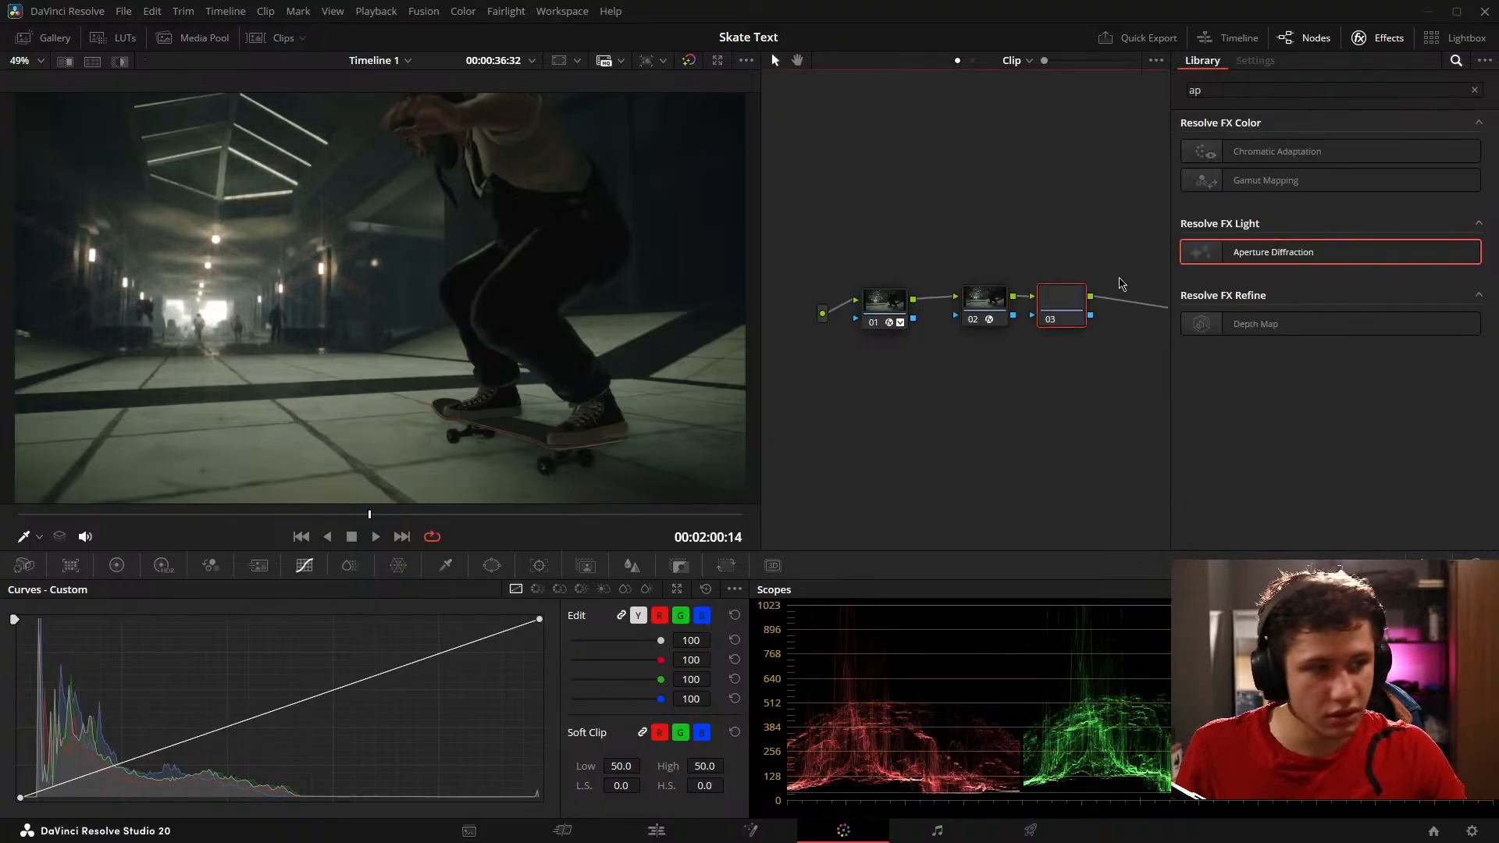
left_click(1473, 91)
type("deha")
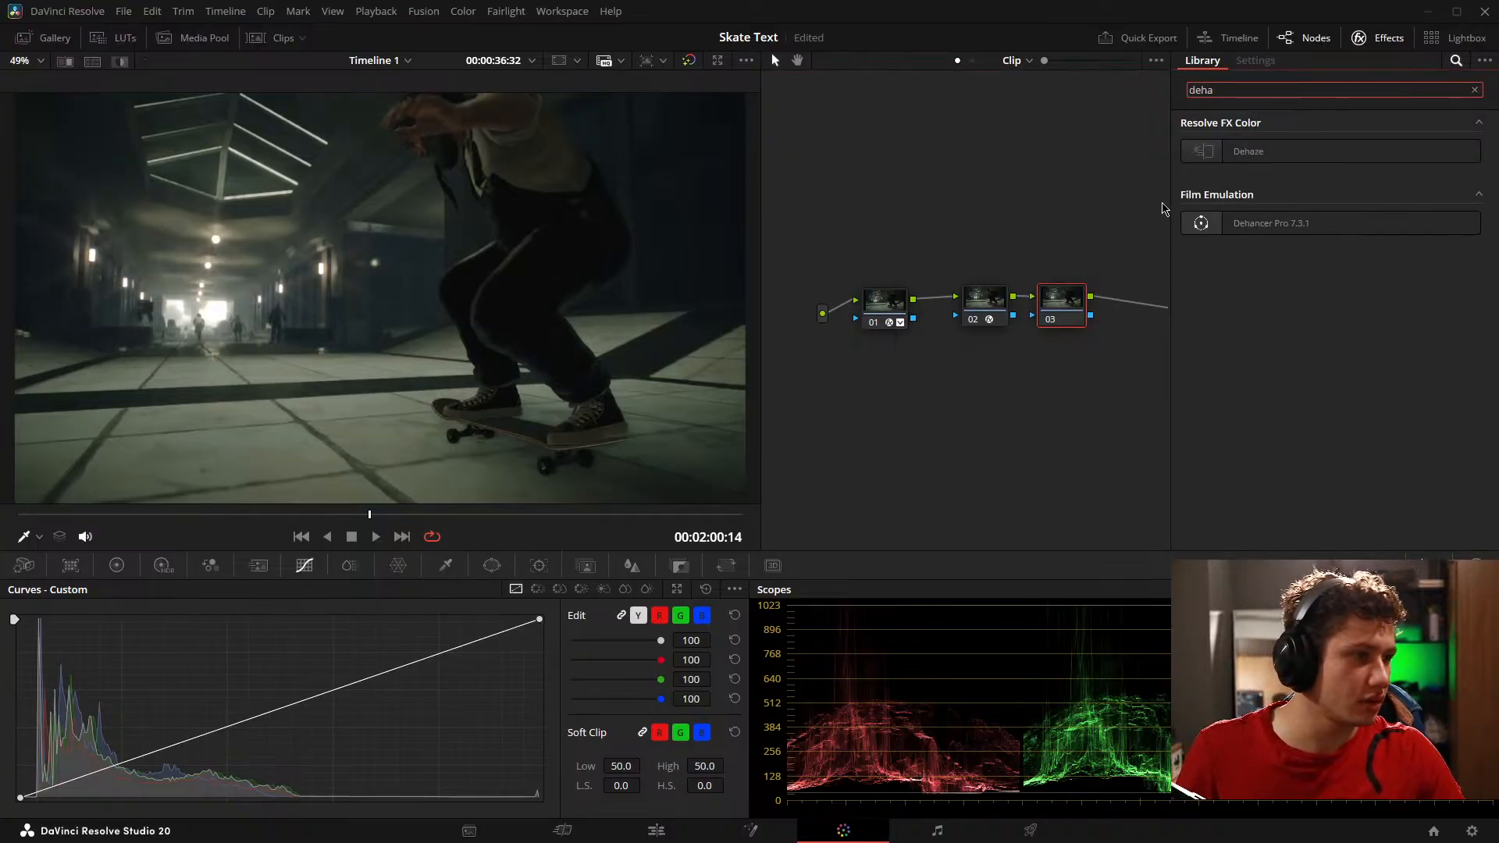
left_click_drag(1250, 152, 1062, 303)
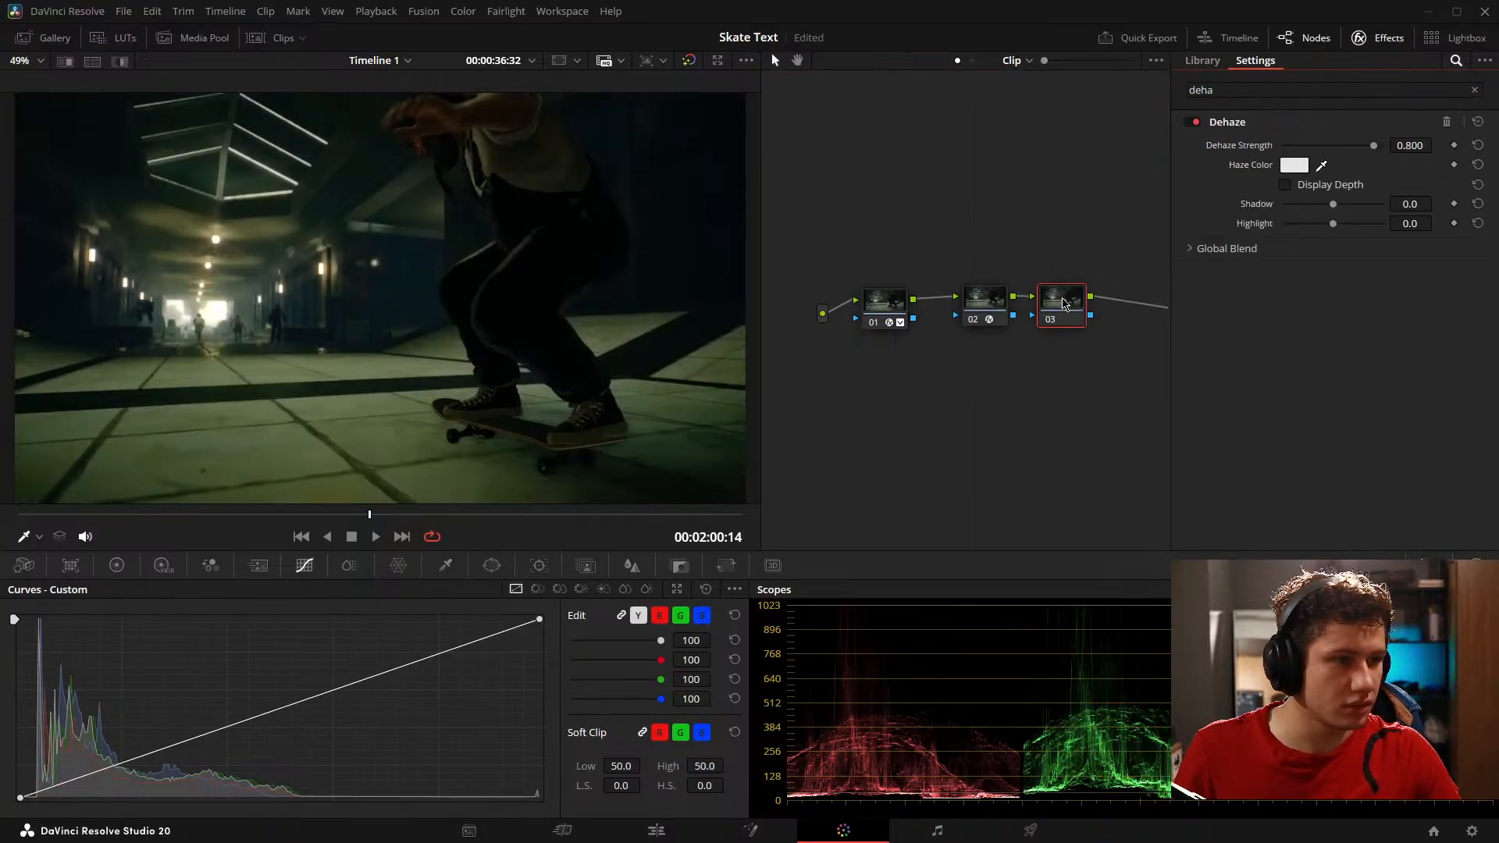
Step: On node 03, set the dehaze strength to 0.333 and the blue gain to 0.93
mouse_move(1373, 146)
left_mouse_down()
mouse_move(1335, 146)
mouse_move(1349, 146)
left_mouse_up()
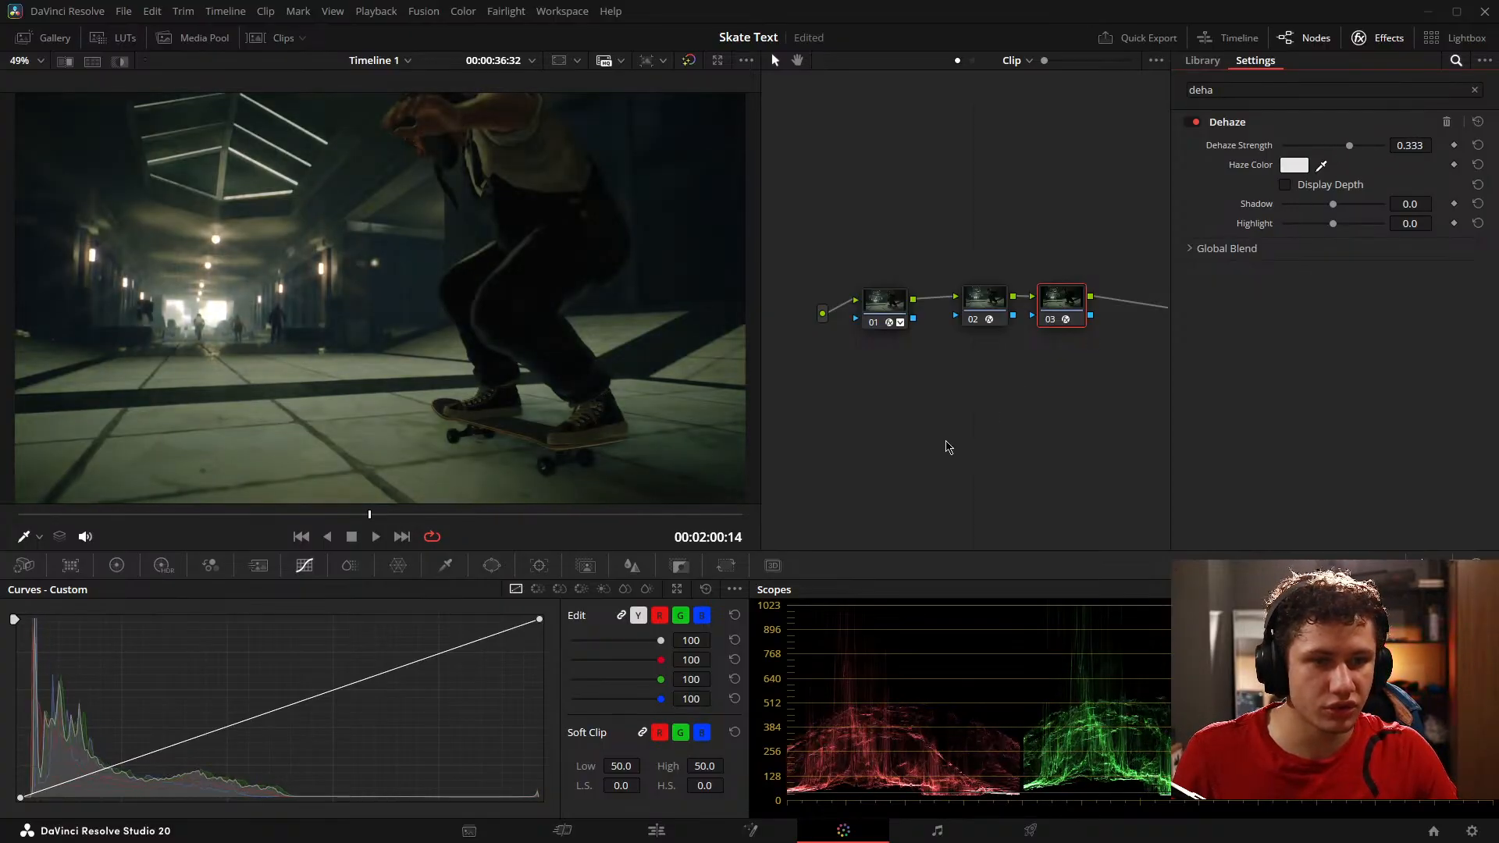
left_click(117, 566)
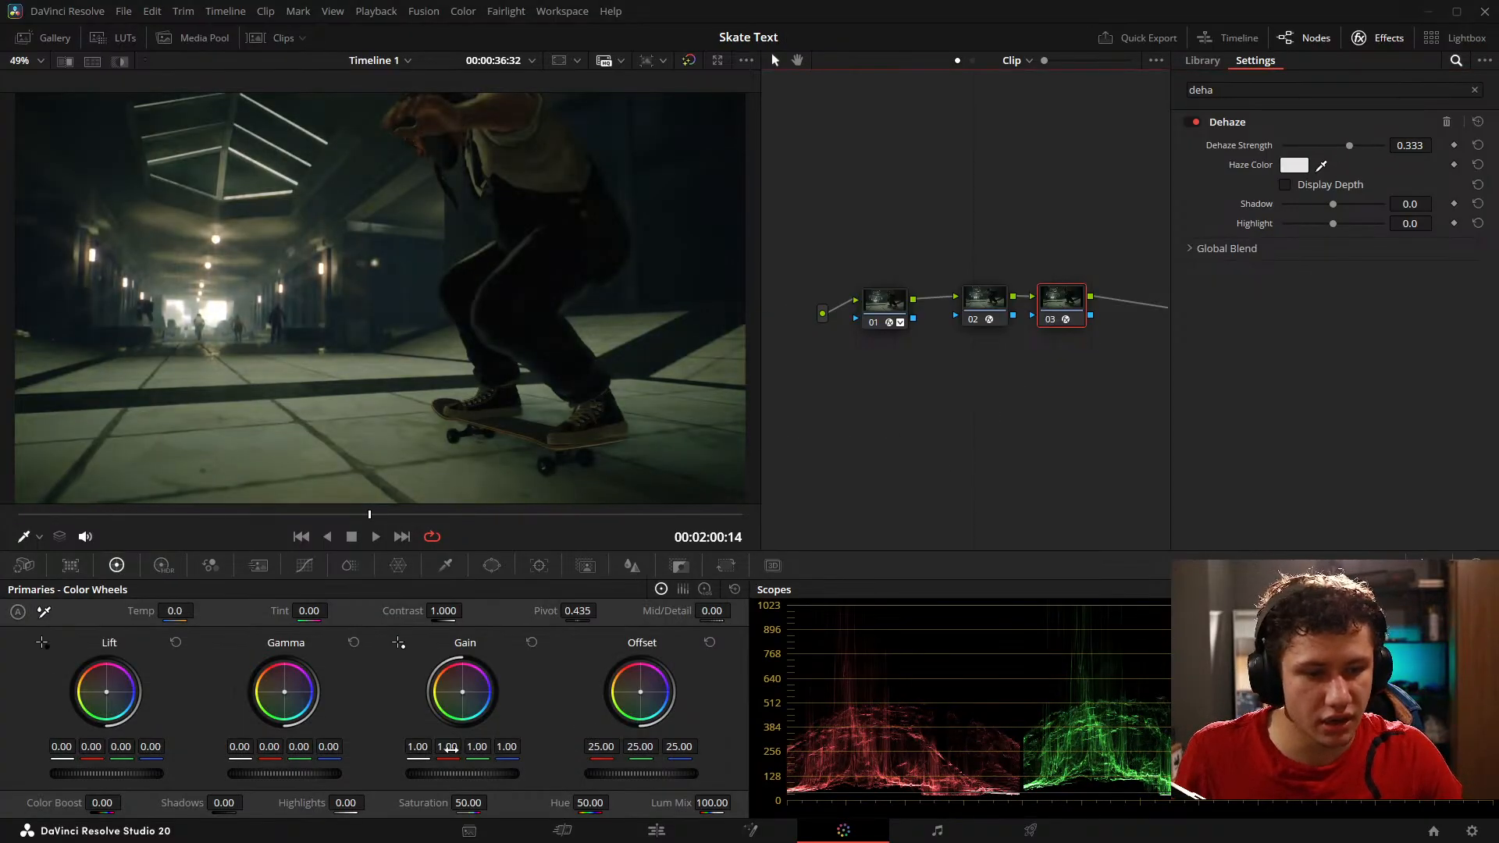
left_click_drag(507, 747, 497, 748)
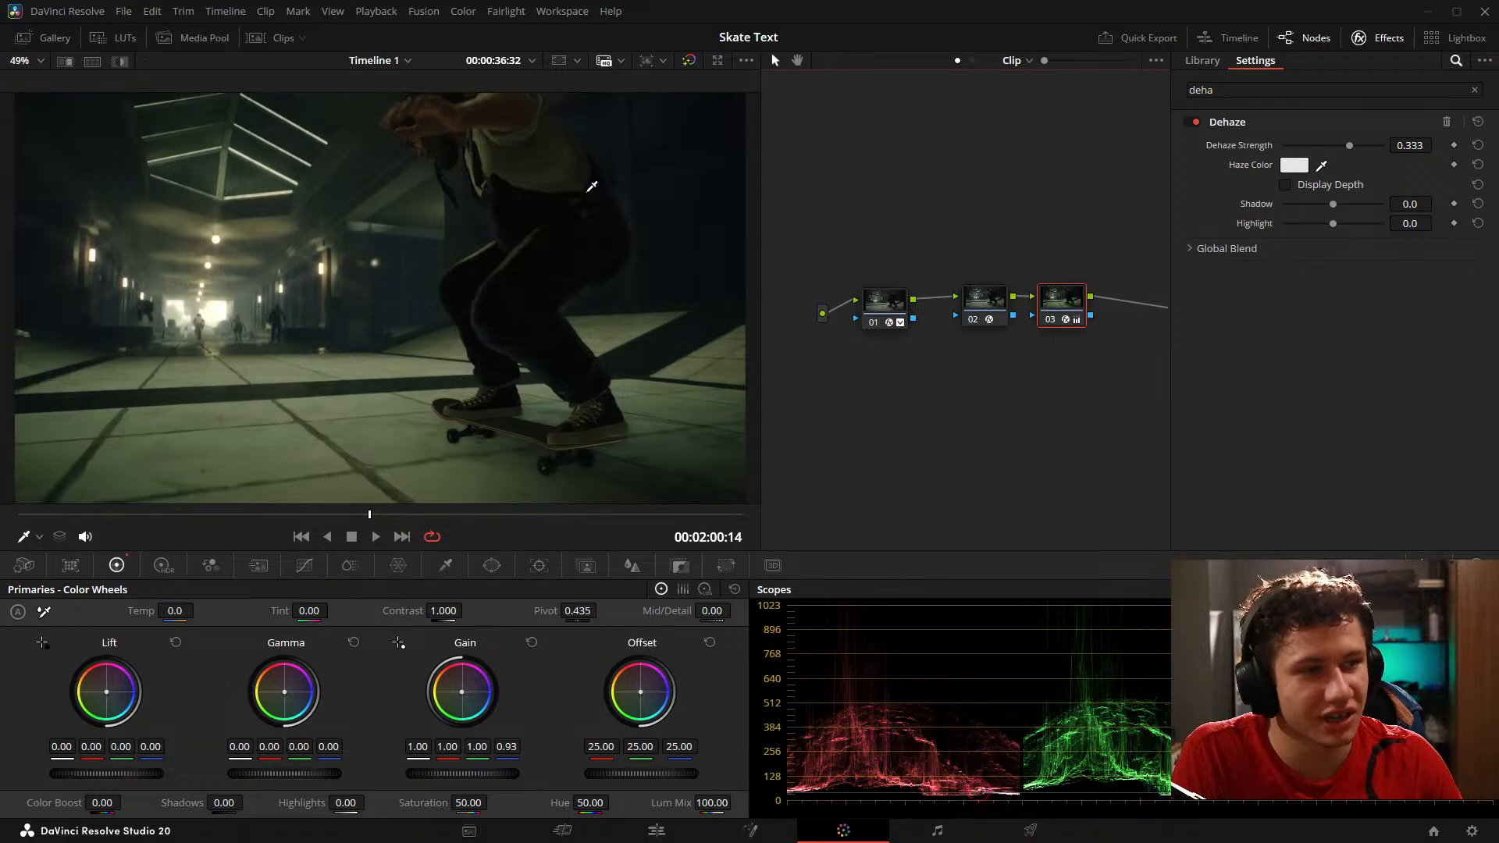
Step: On the blue bowl shot at 00:02:18:49, set node 01's red gamma to -0.00 and green gain to 1.28
left_click(467, 518)
left_click_drag(467, 525, 551, 527)
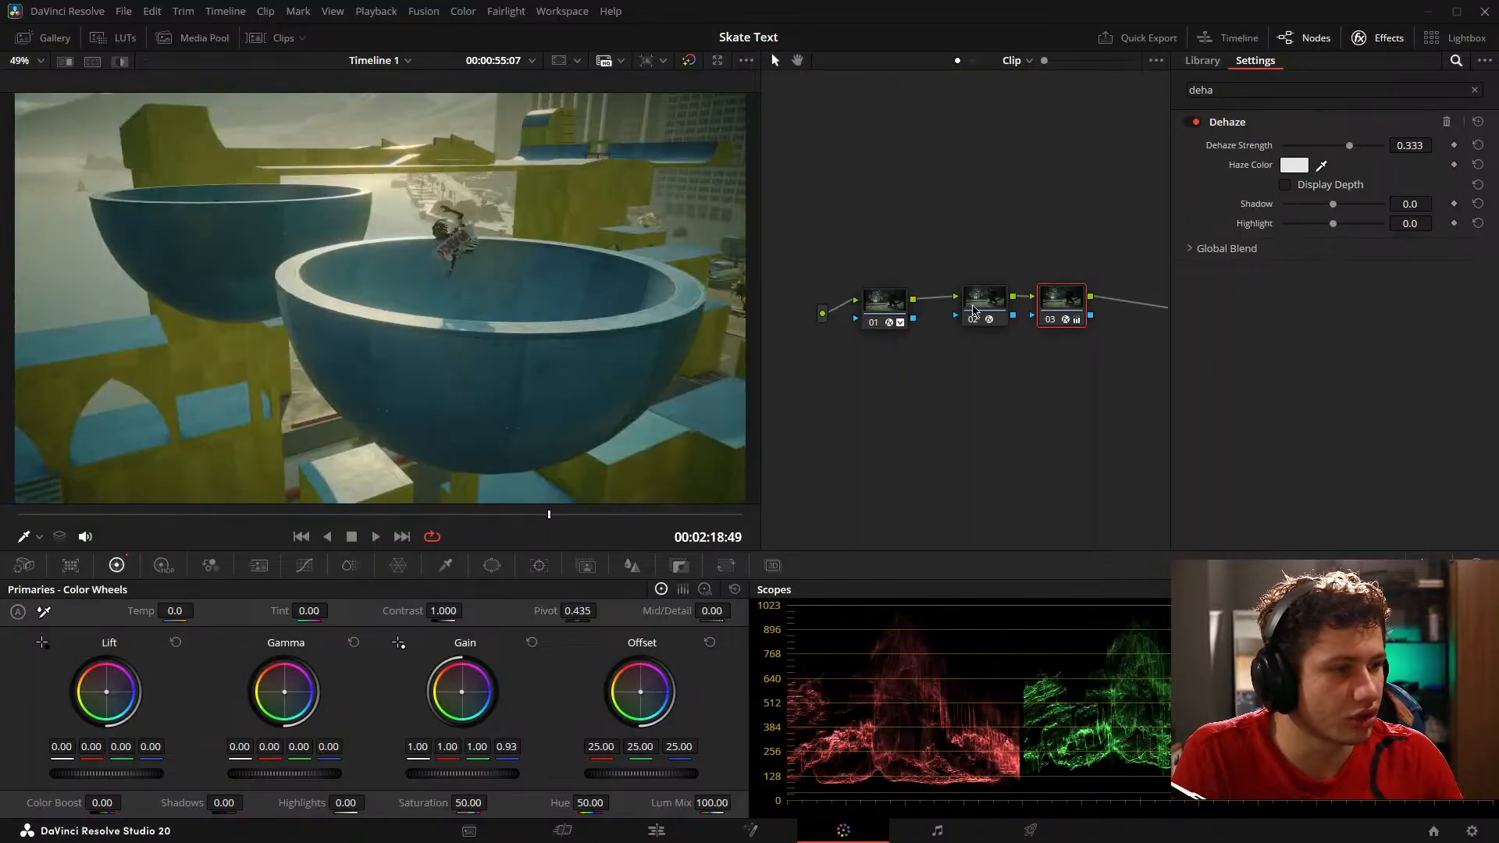
left_click(977, 304)
left_click(889, 312)
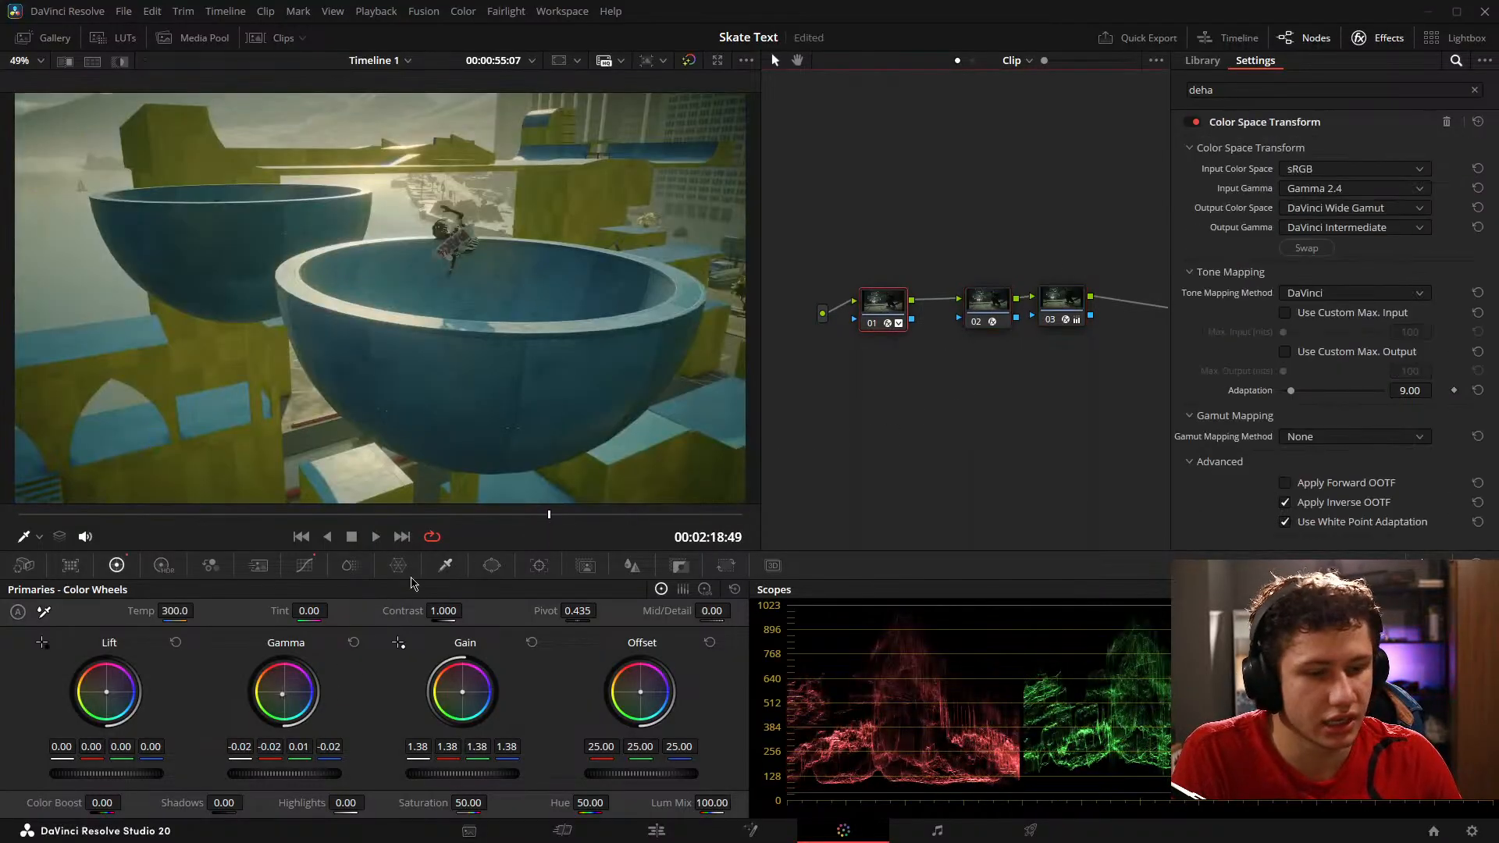
left_click_drag(301, 749, 276, 749)
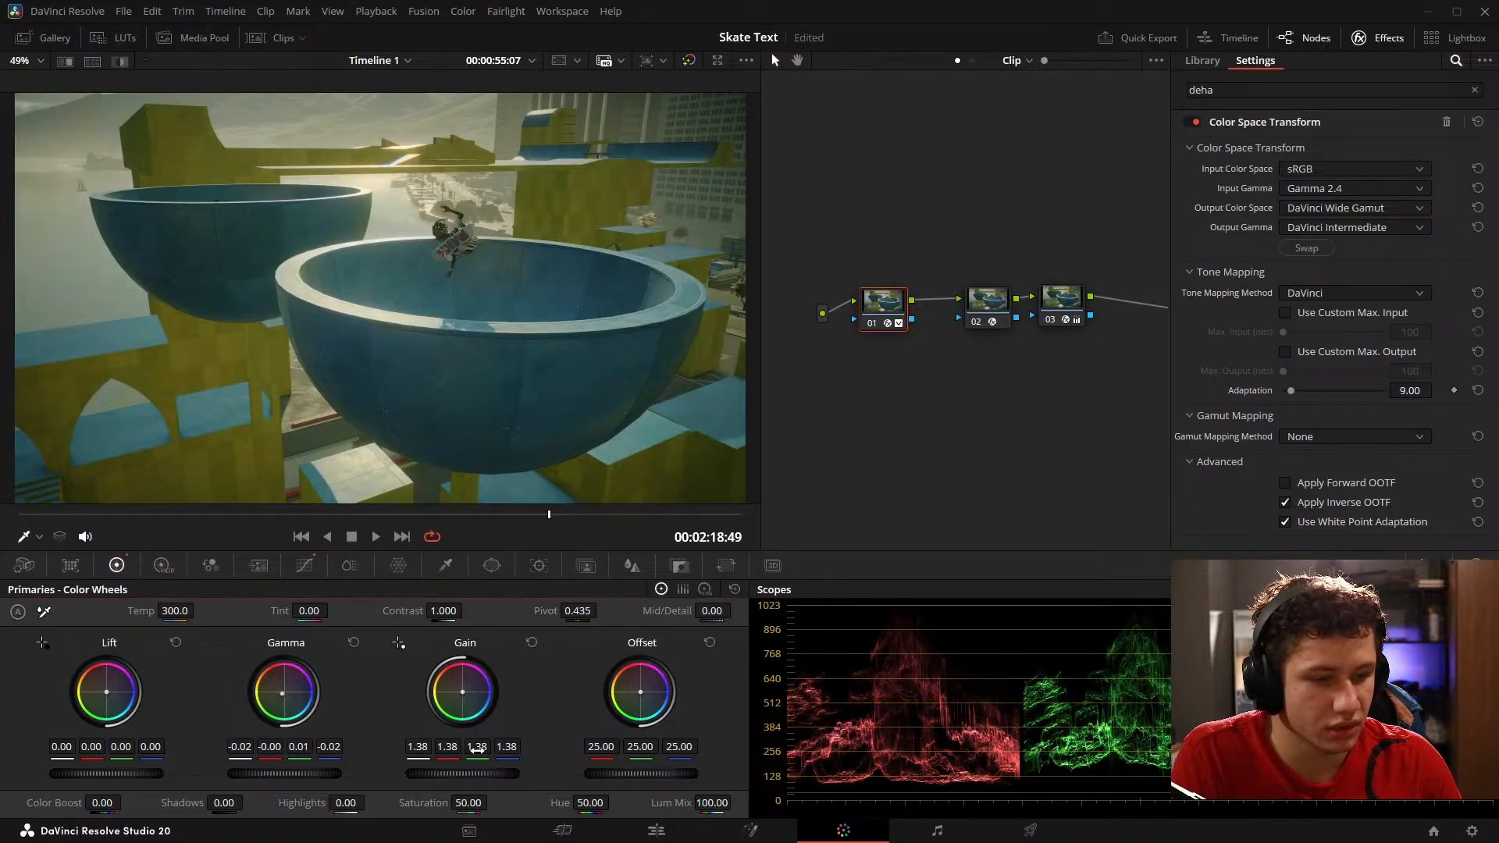
left_click_drag(477, 750, 450, 749)
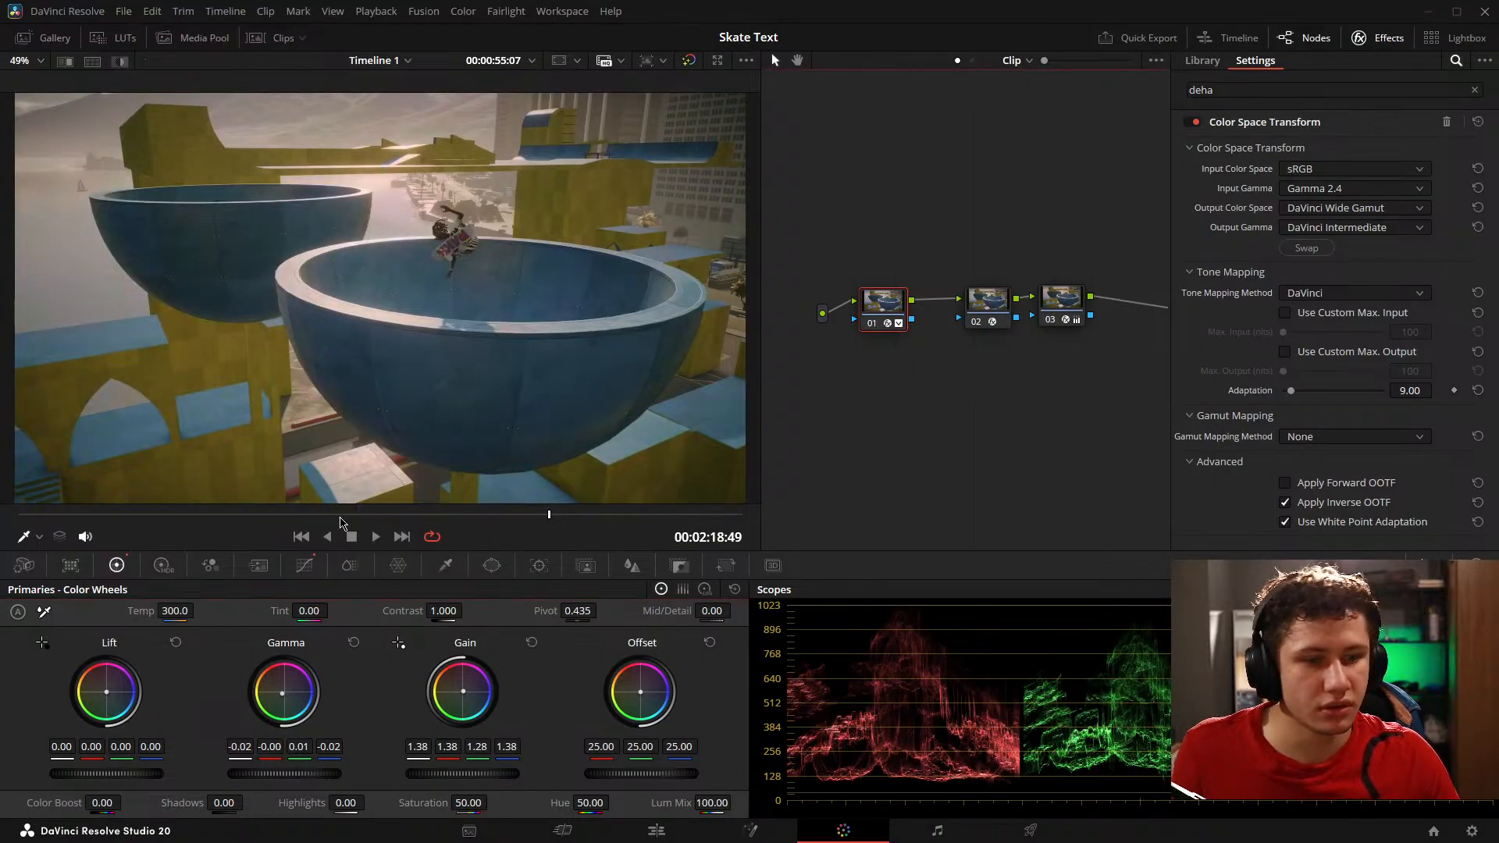
Step: Play the footage from about 00:01:38 and compare the graded and bypassed aerial plaza shot
left_click(153, 523)
key("space")
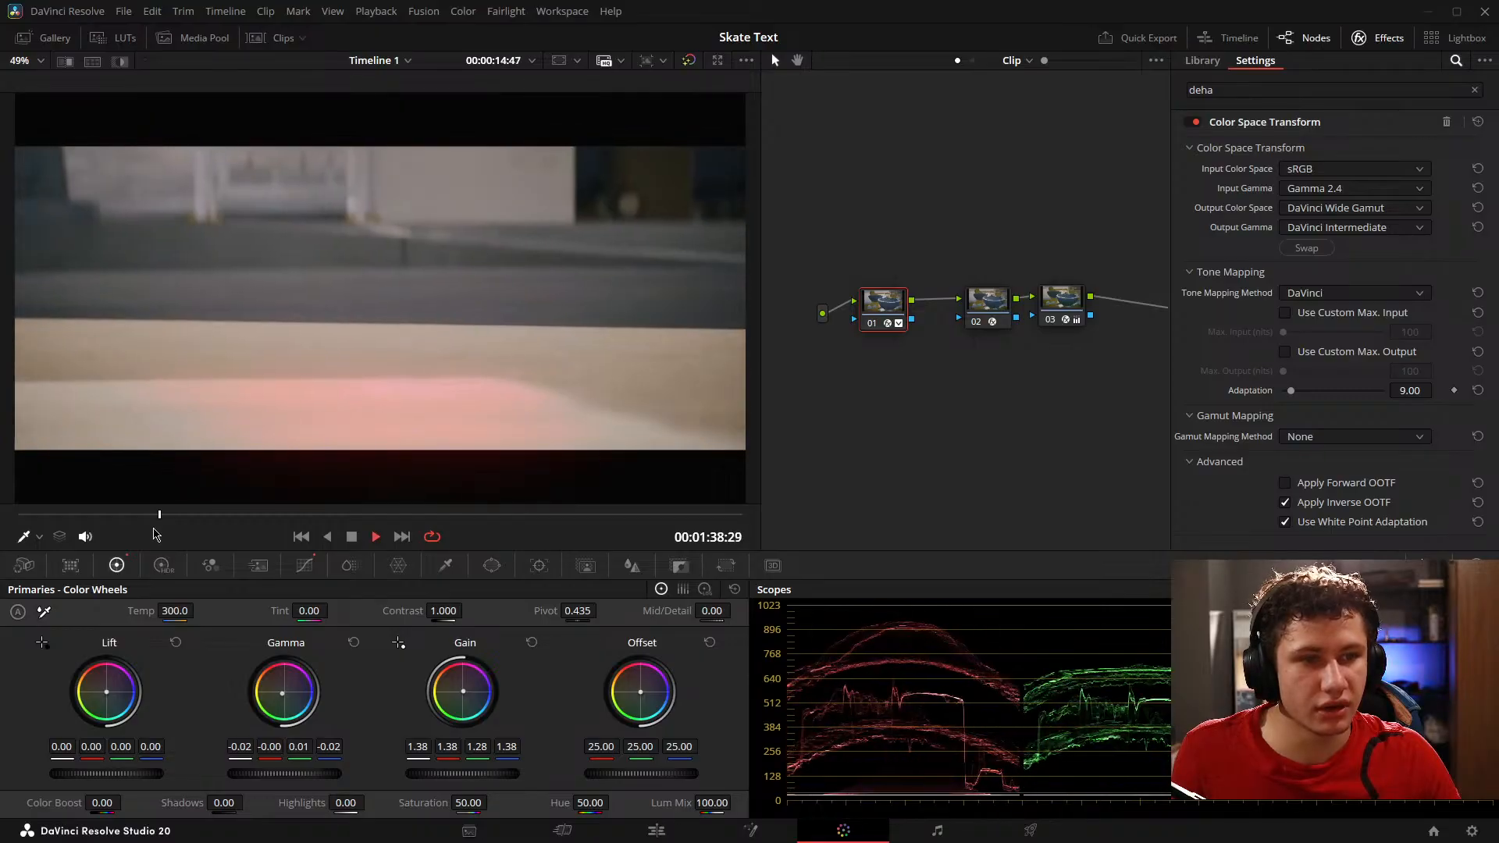
key("space")
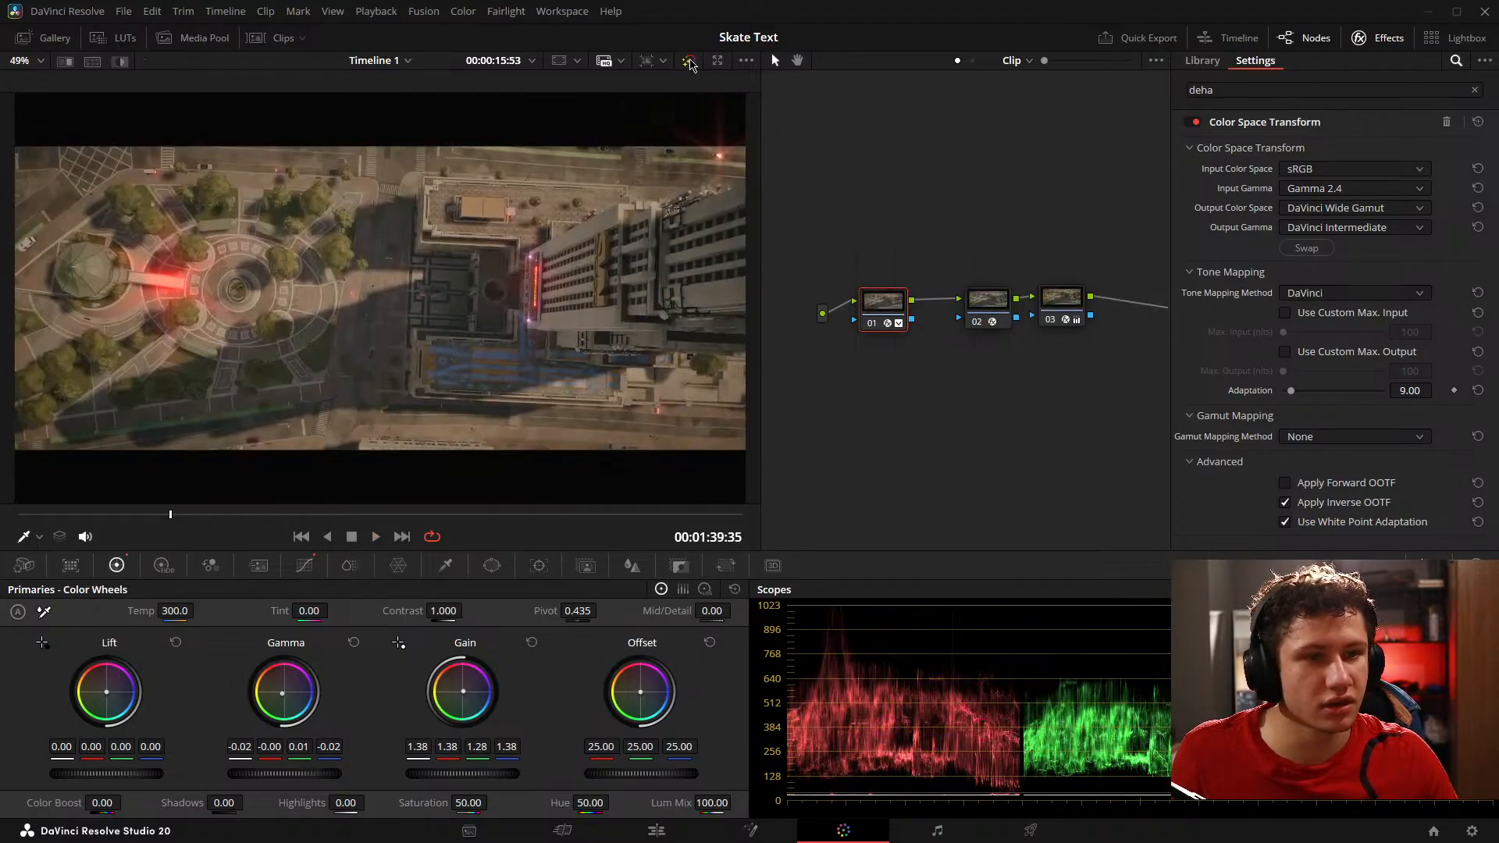
left_click(689, 62)
left_click(689, 62)
key("space")
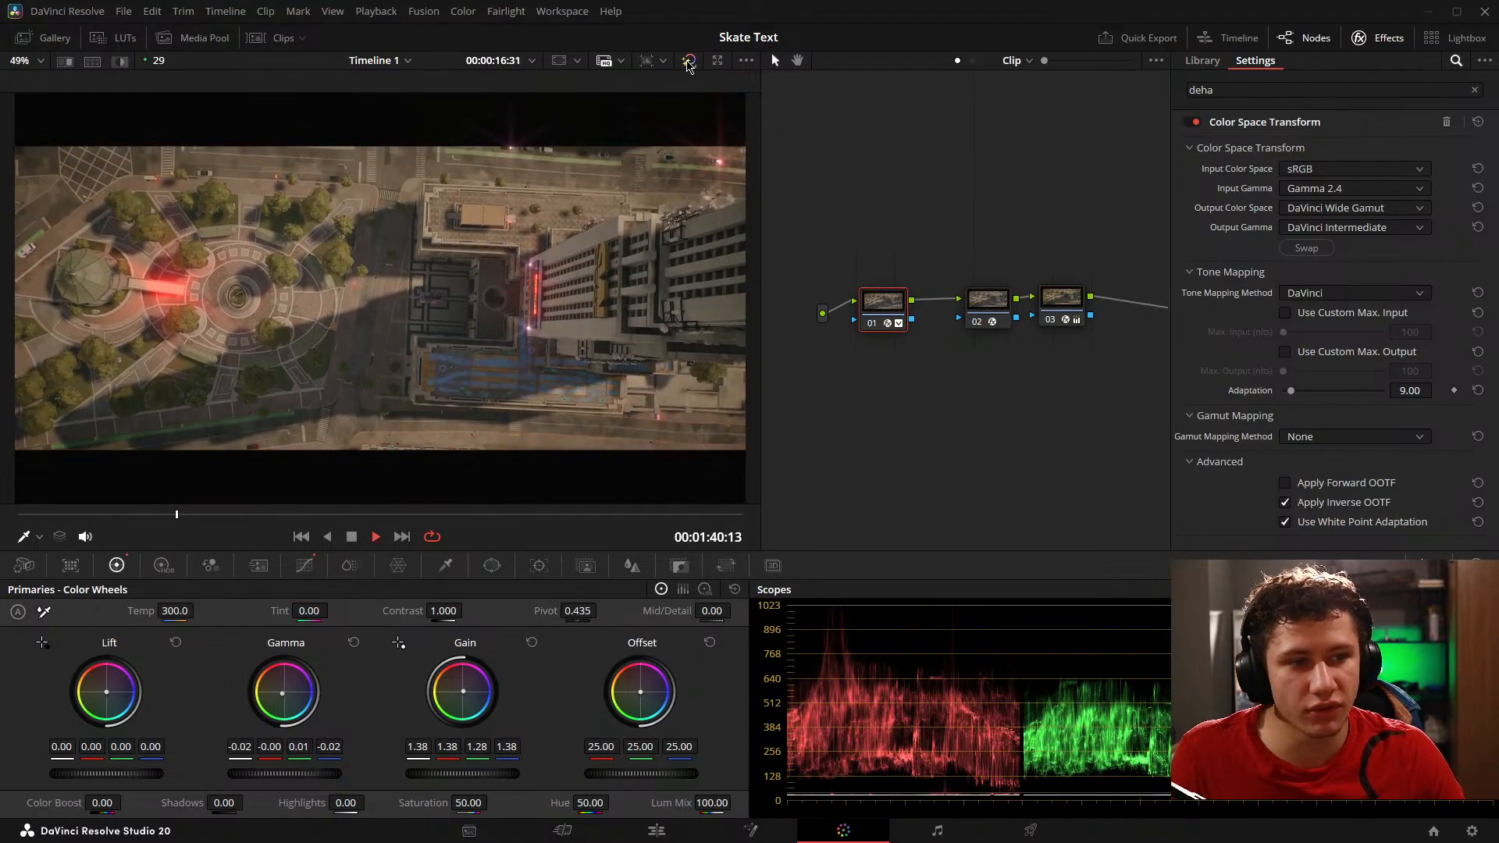
Step: Disable the Aperture Diffraction node 02, then select node 03 and move it farther from node 02
left_click(986, 311)
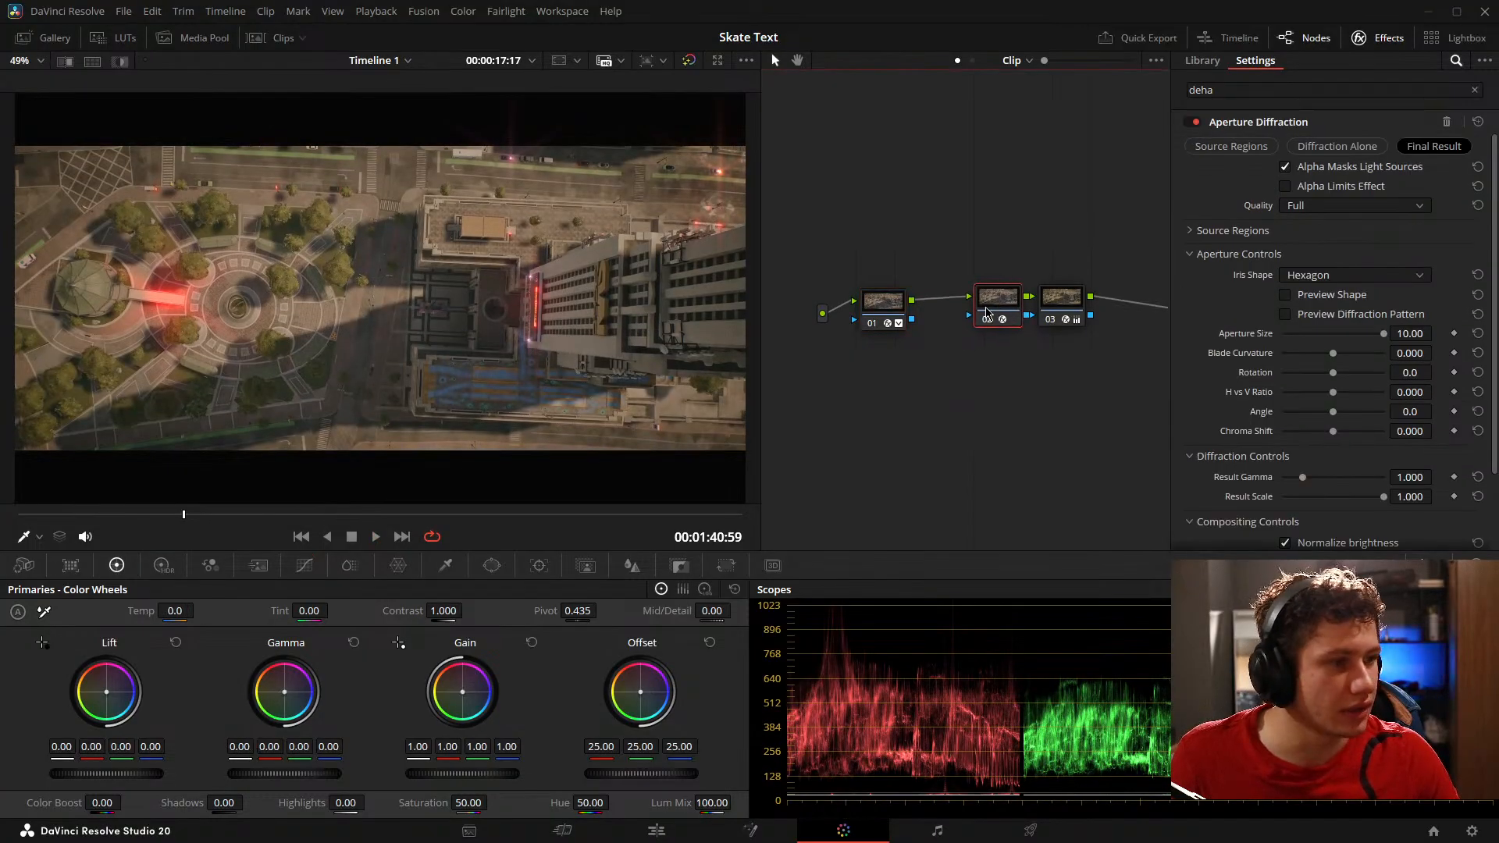
left_click(985, 318)
left_click(1059, 299)
left_click_drag(1079, 311, 1102, 311)
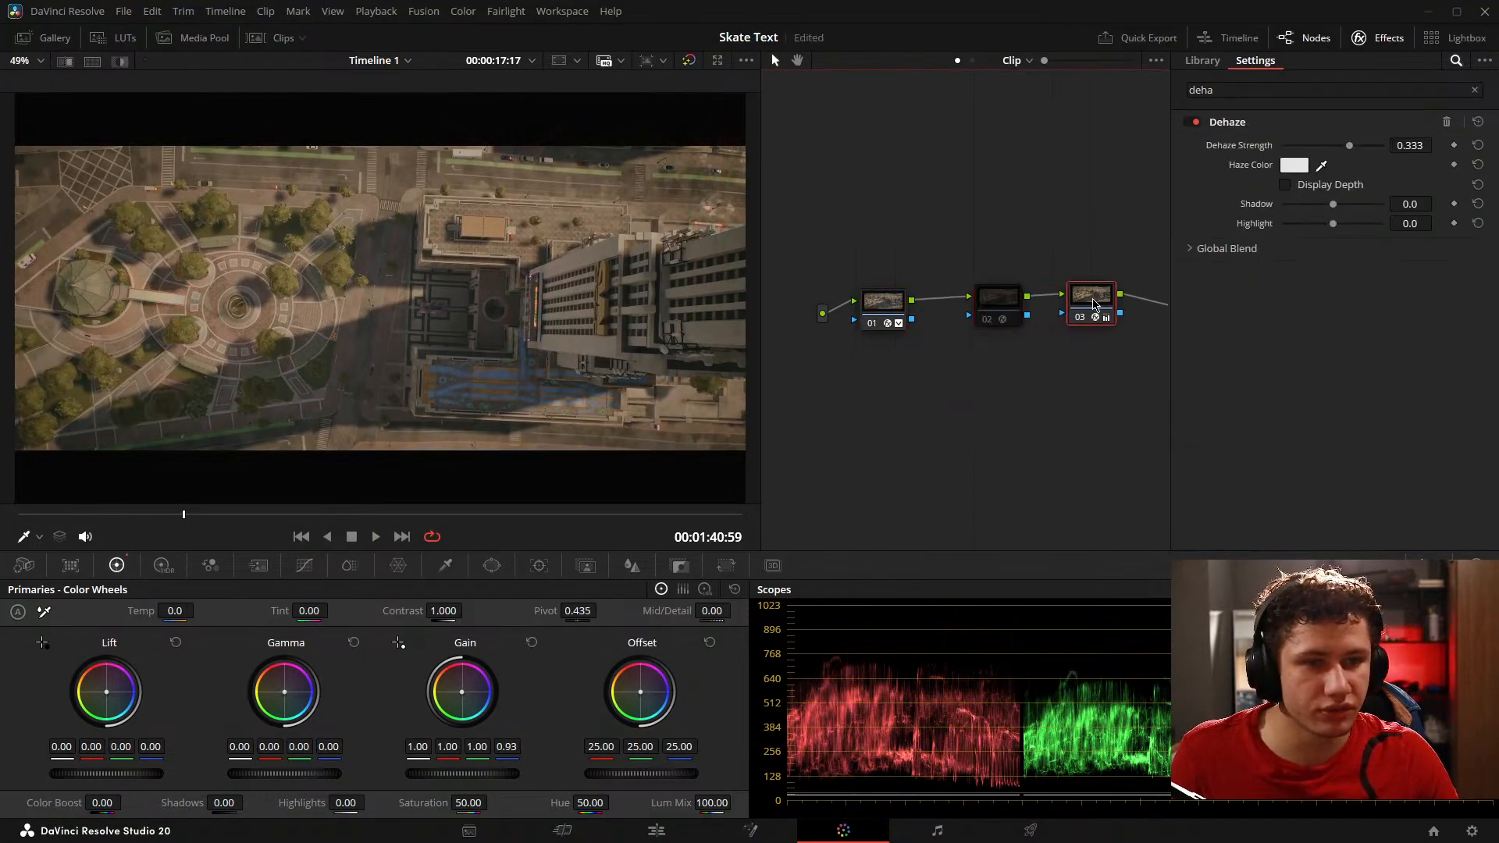
Step: Compare the aerial shot with and without the grade, then play on to the street shot at 00:01:43:30 and check it
left_click(688, 60)
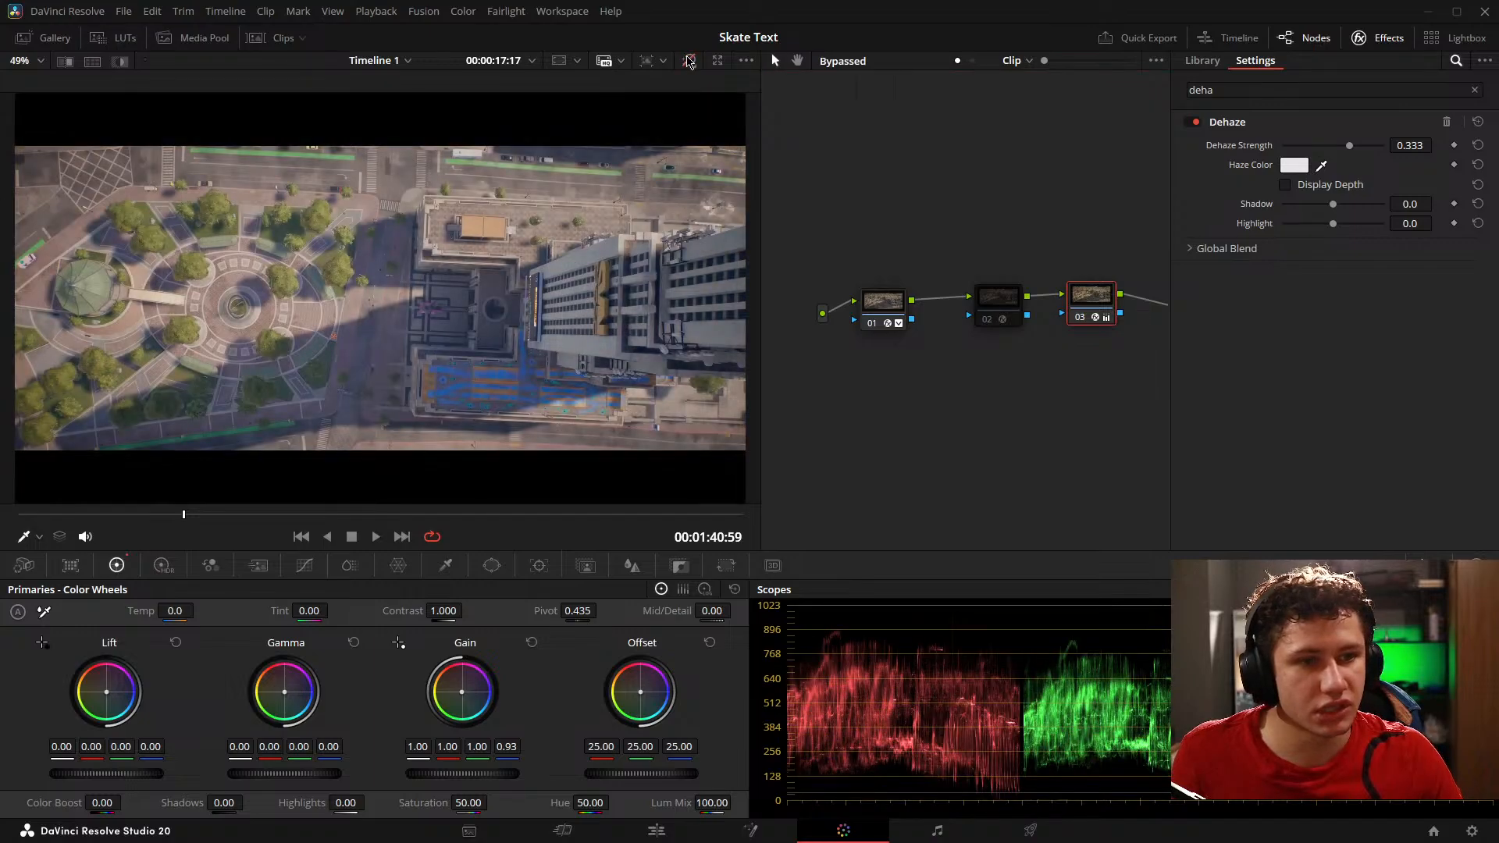
left_click(689, 61)
key("space")
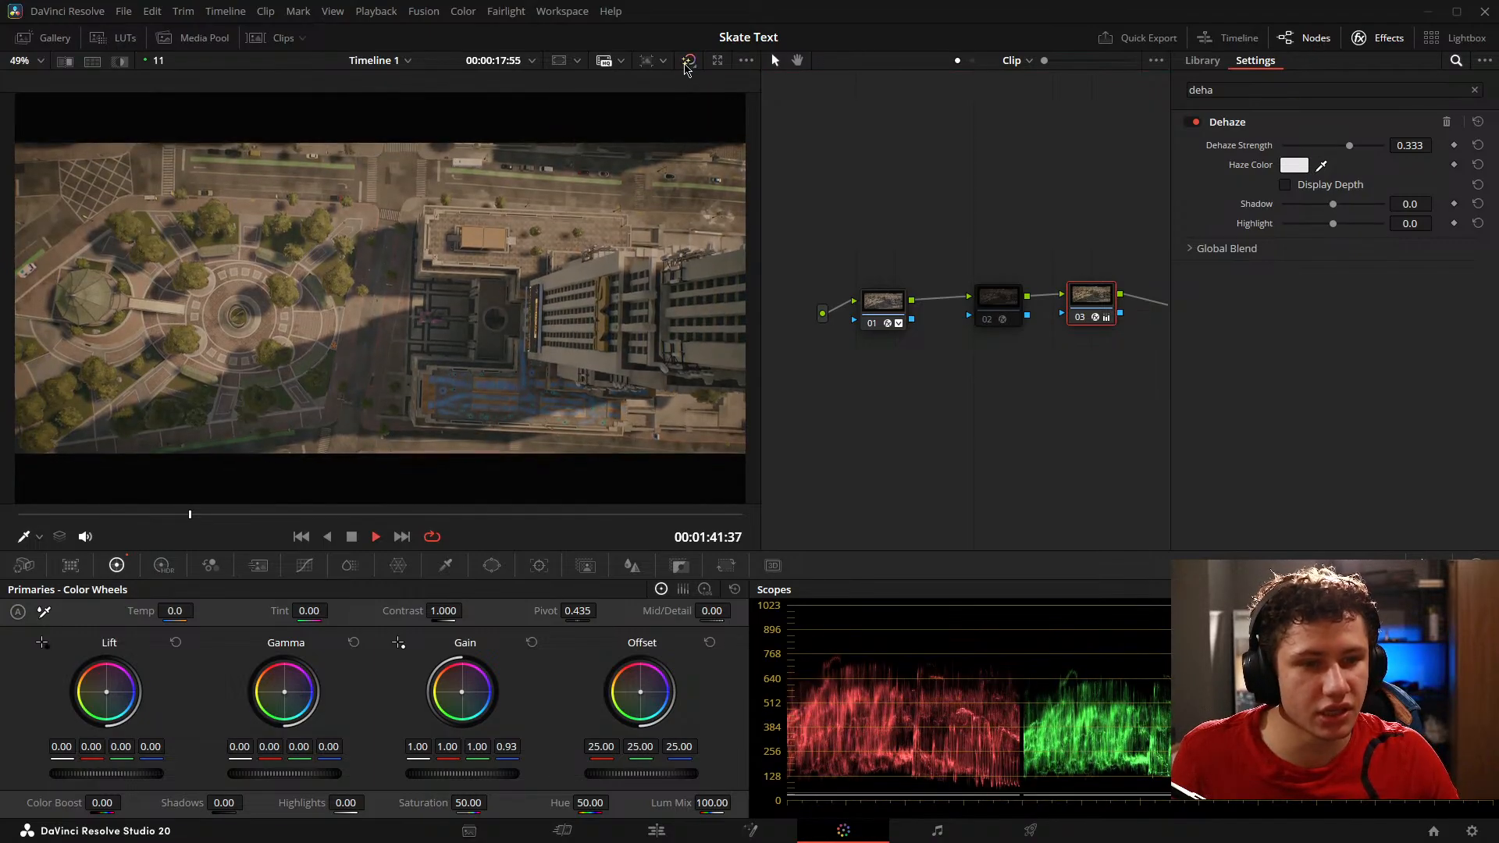
key("space")
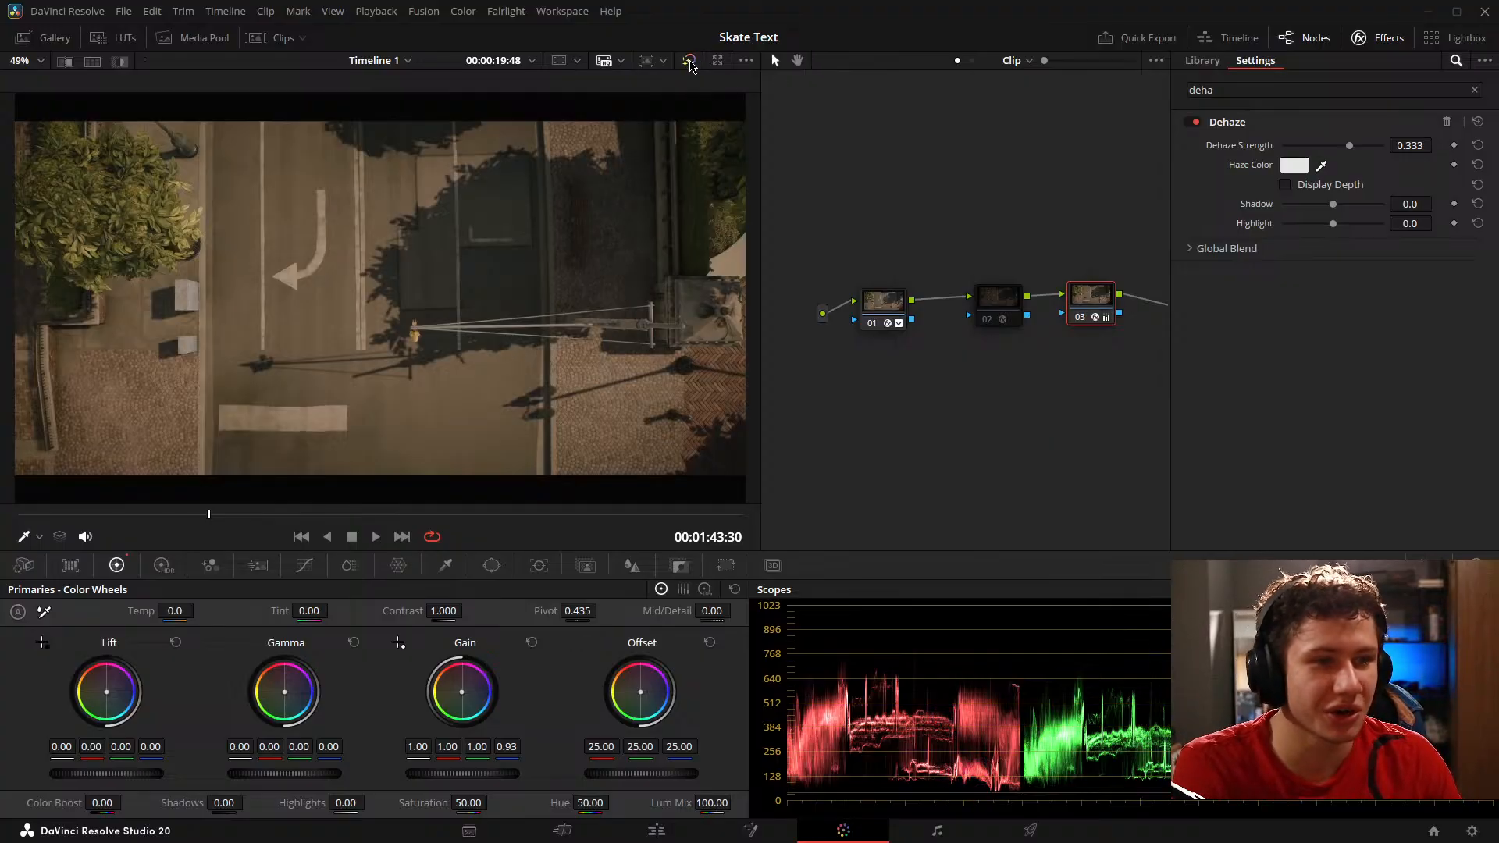
left_click(689, 61)
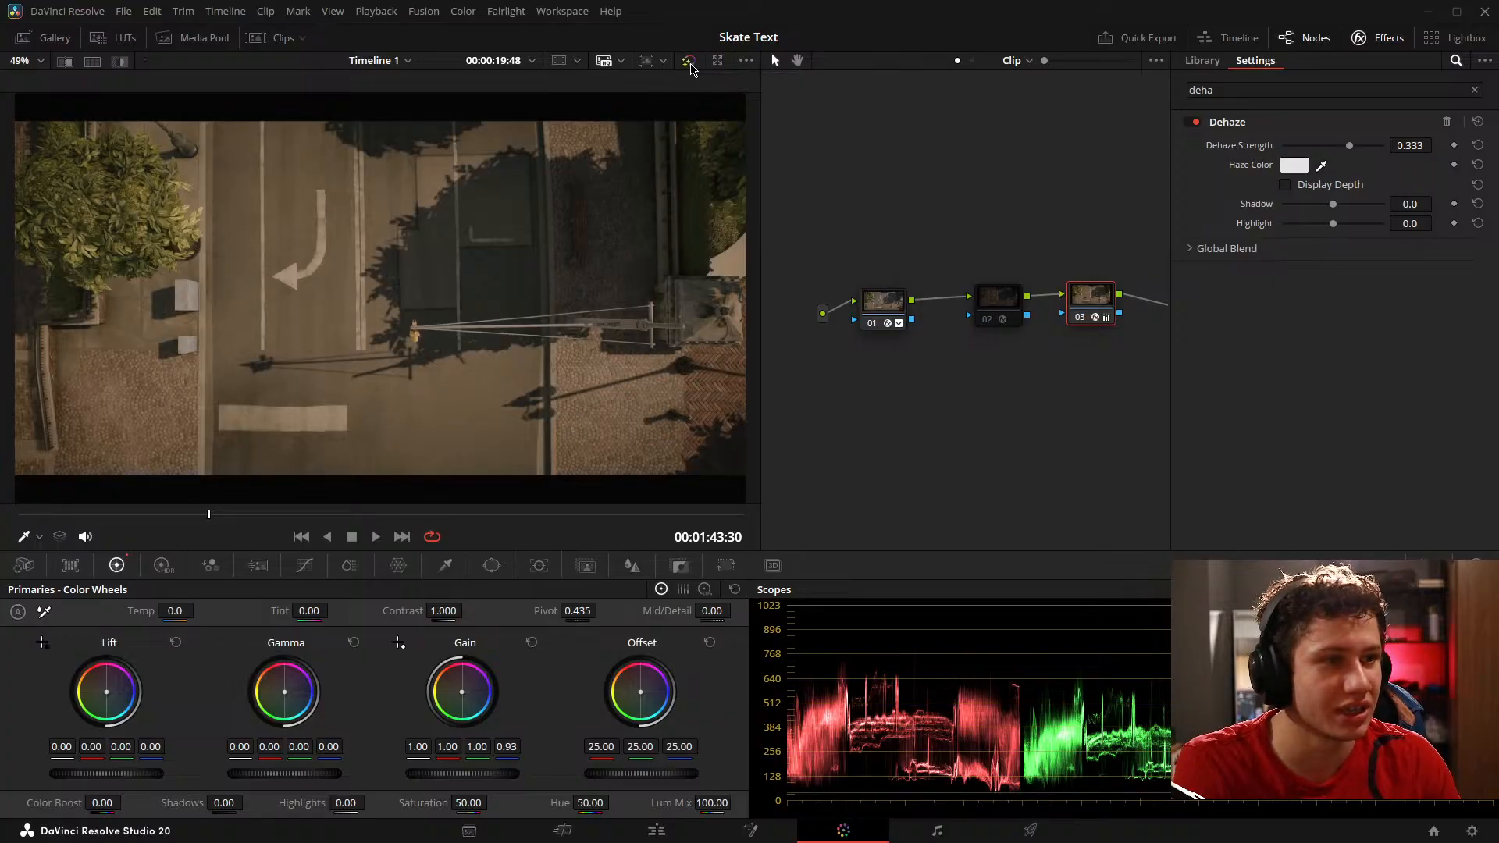
Step: Compare the street shot with the grade on and bypassed, play on to the truck shot at 00:01:47:32 and compare it too
left_click(689, 61)
left_click(689, 61)
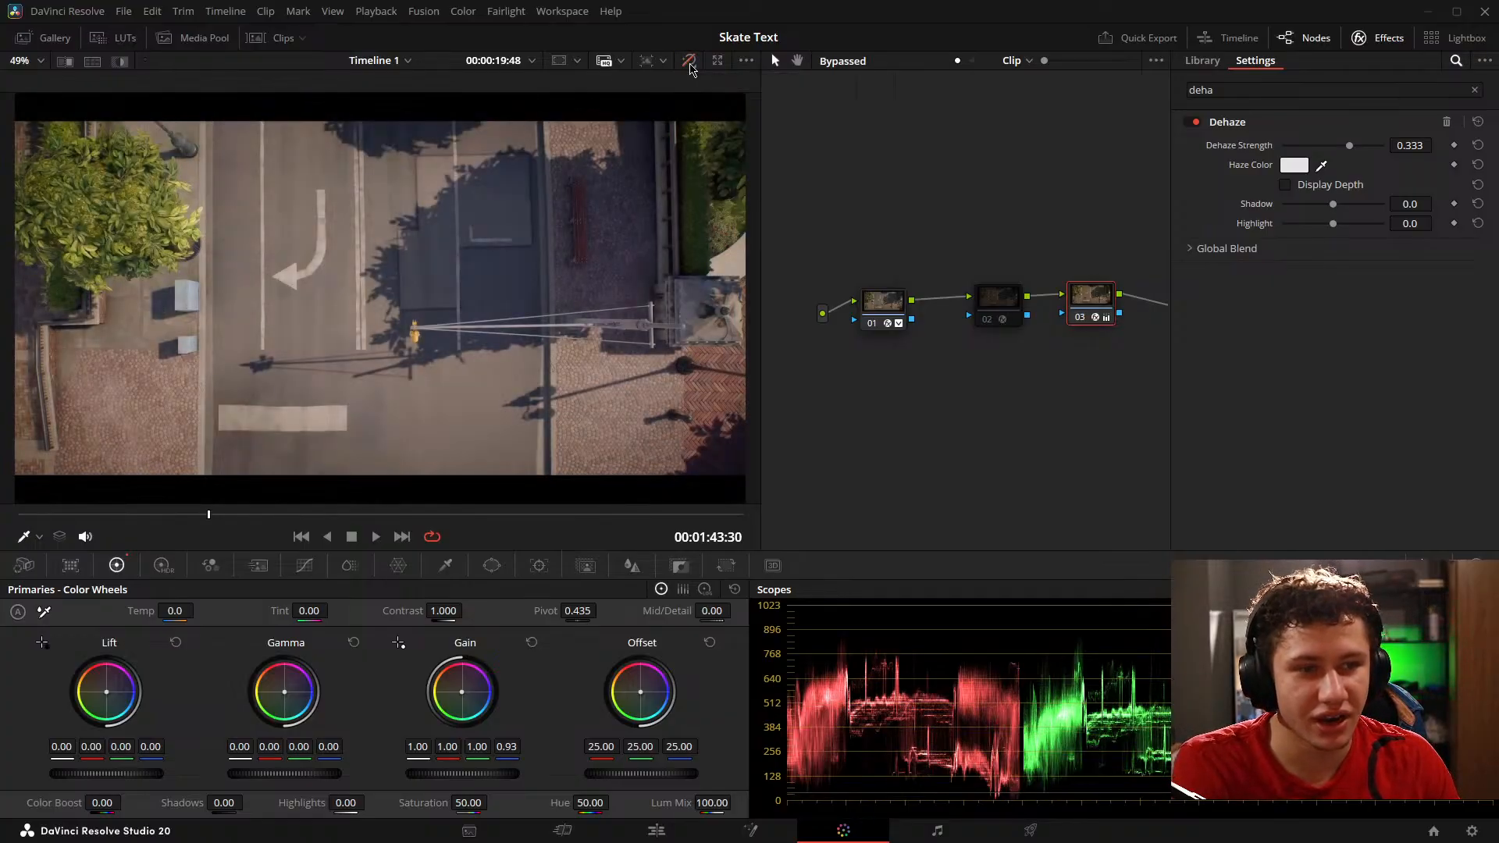
left_click(375, 536)
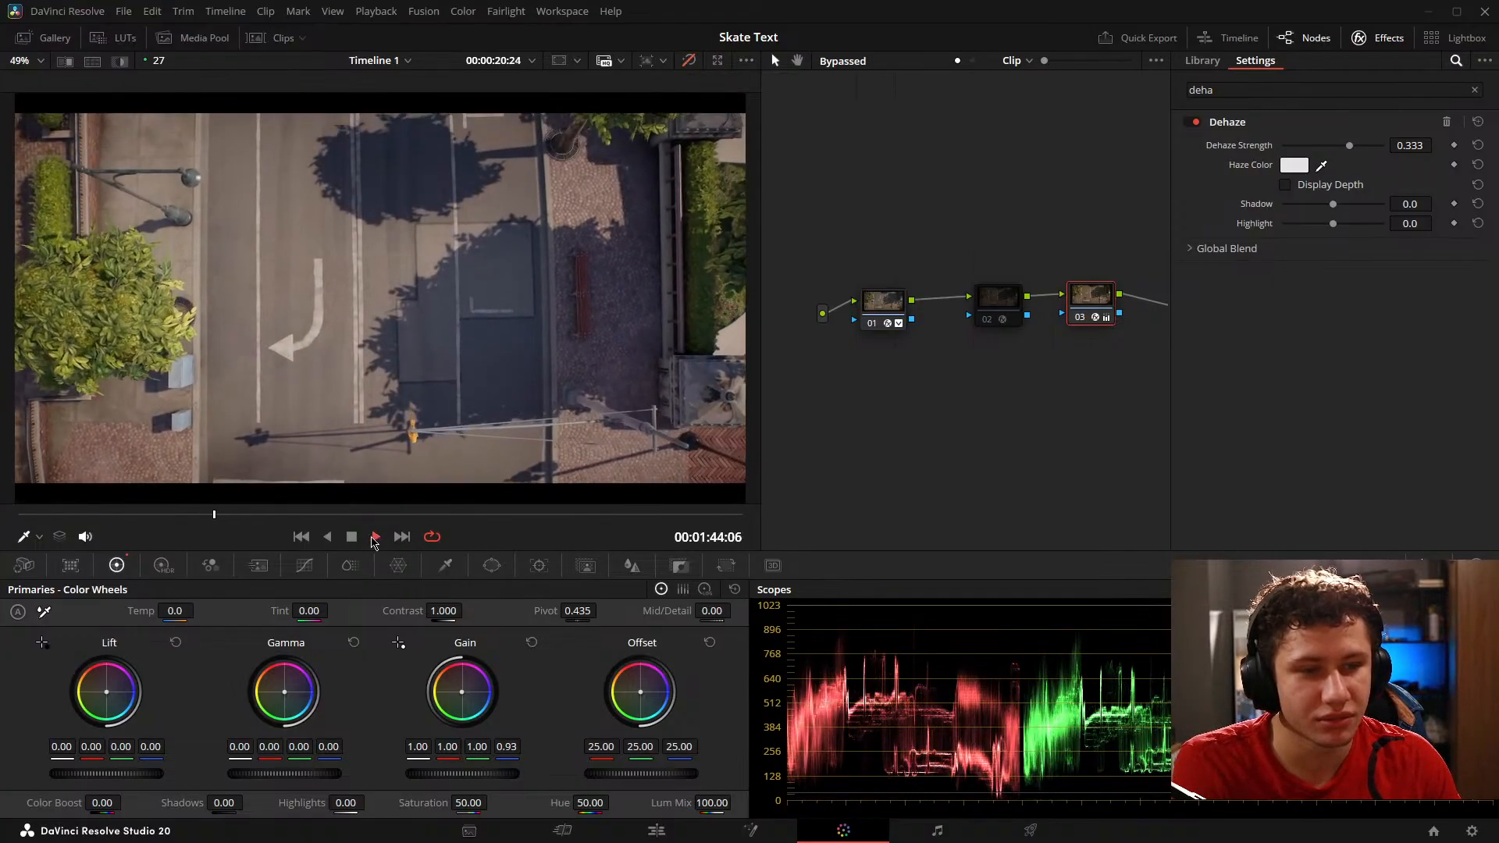
left_click_drag(223, 522, 250, 522)
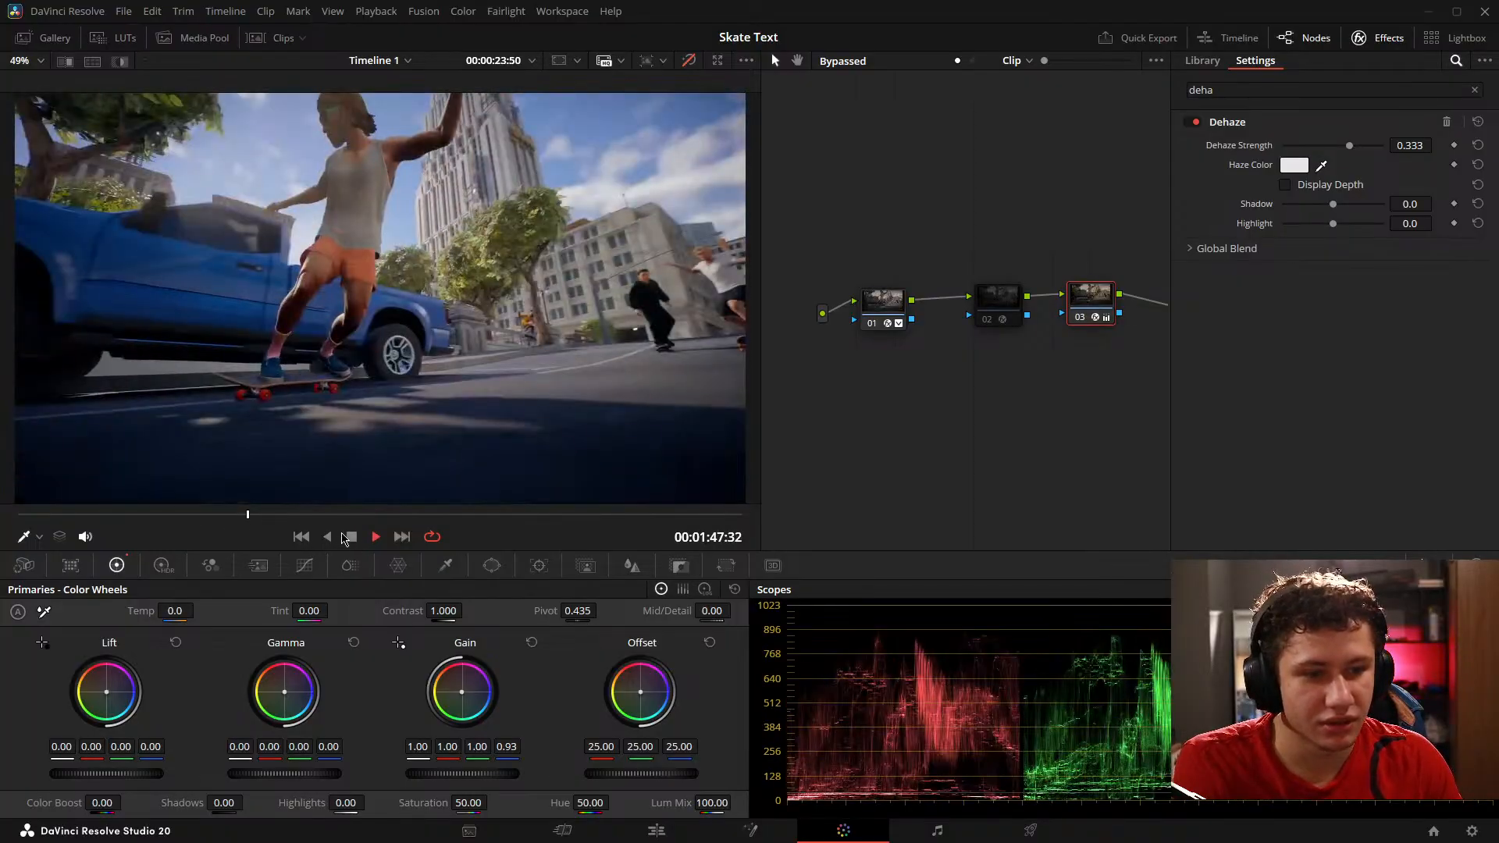
left_click(348, 537)
left_click(688, 61)
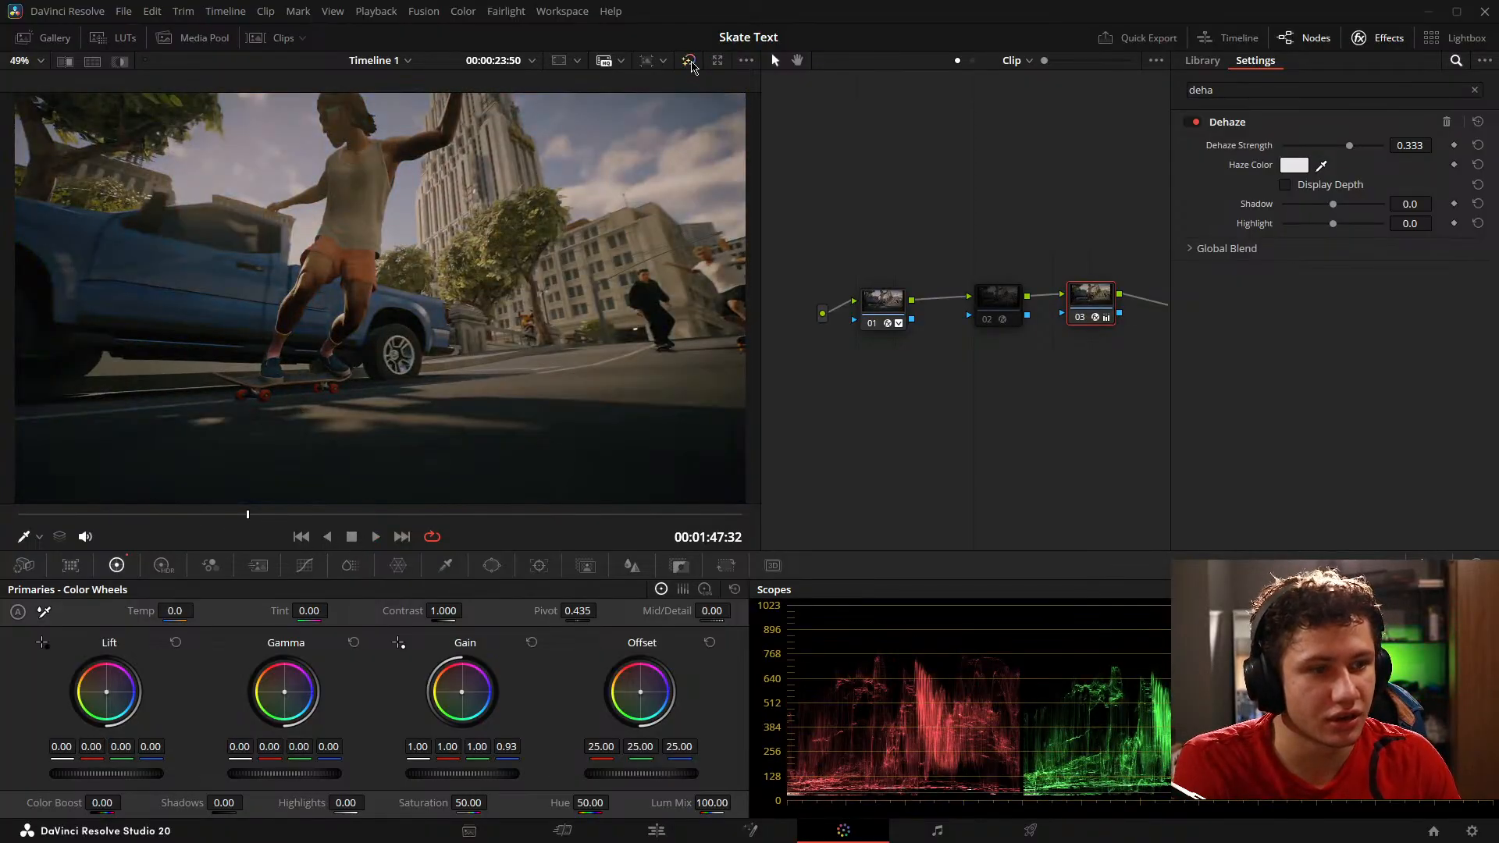
left_click(690, 63)
left_click(691, 63)
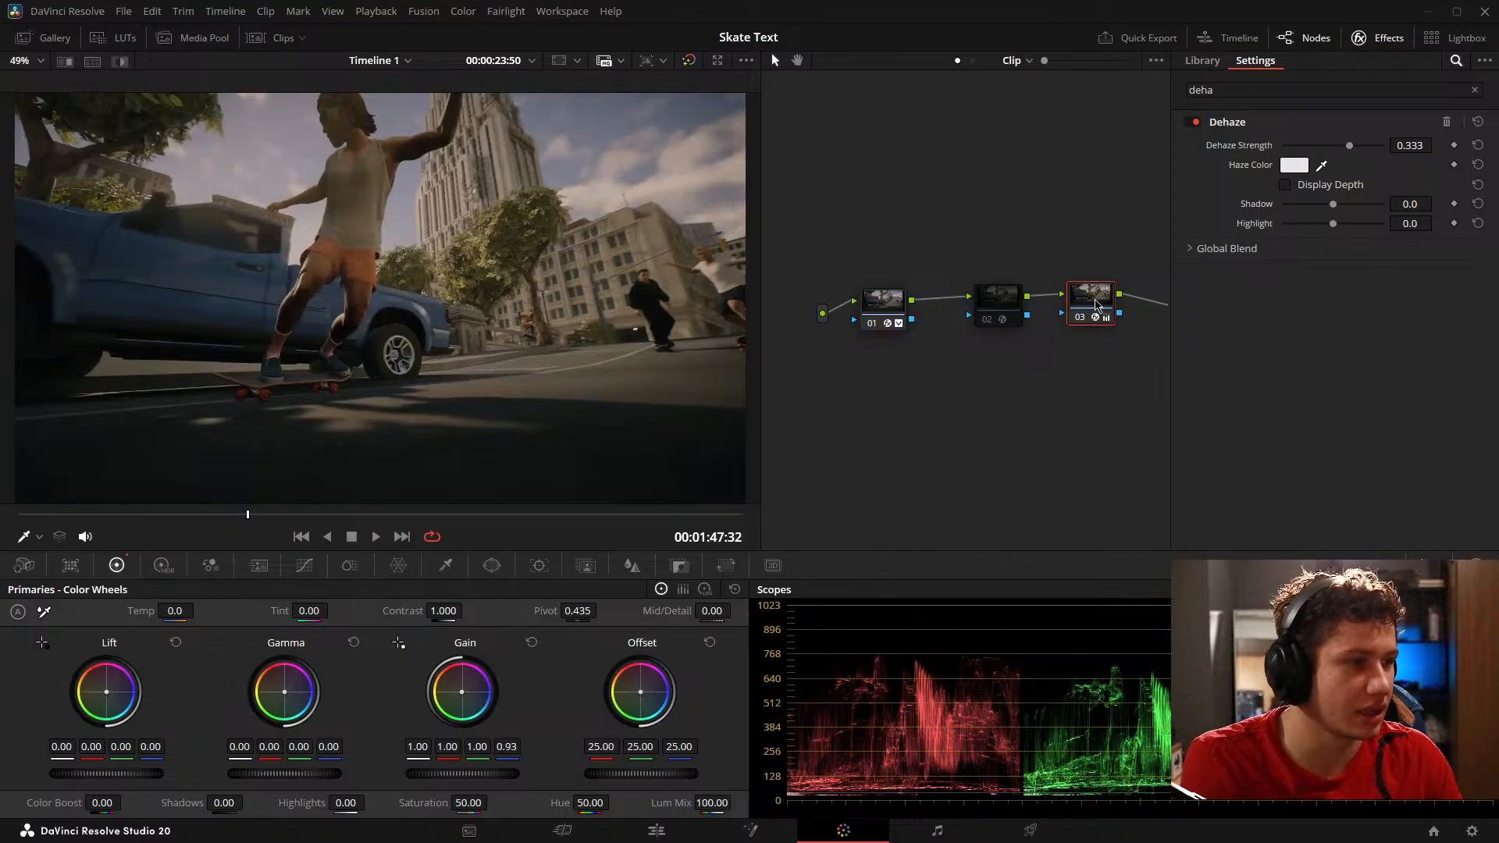
Step: Move nodes 01, 02 and 03 higher and closer together in the node graph
left_click_drag(1095, 306, 1083, 311)
mouse_move(877, 249)
left_mouse_down()
mouse_move(1086, 317)
mouse_move(1042, 243)
mouse_move(875, 234)
left_mouse_up()
left_click(1052, 394)
Step: On node 01's Hue Vs Hue curve, lower the cyan and blue points to shift the truck's color, with a hue rotation of about -13.60
left_click(305, 566)
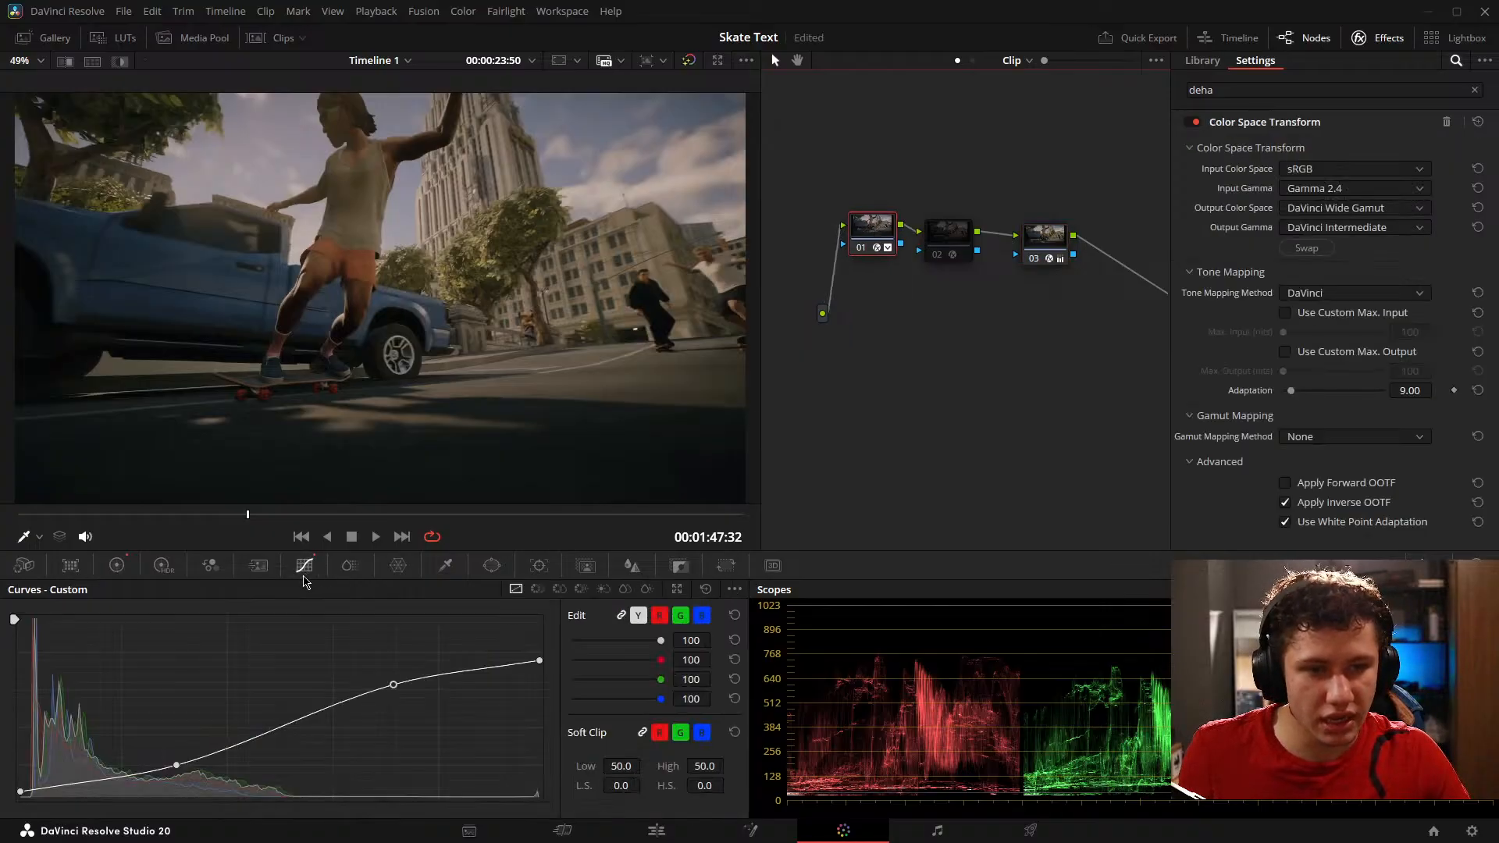
left_click(581, 589)
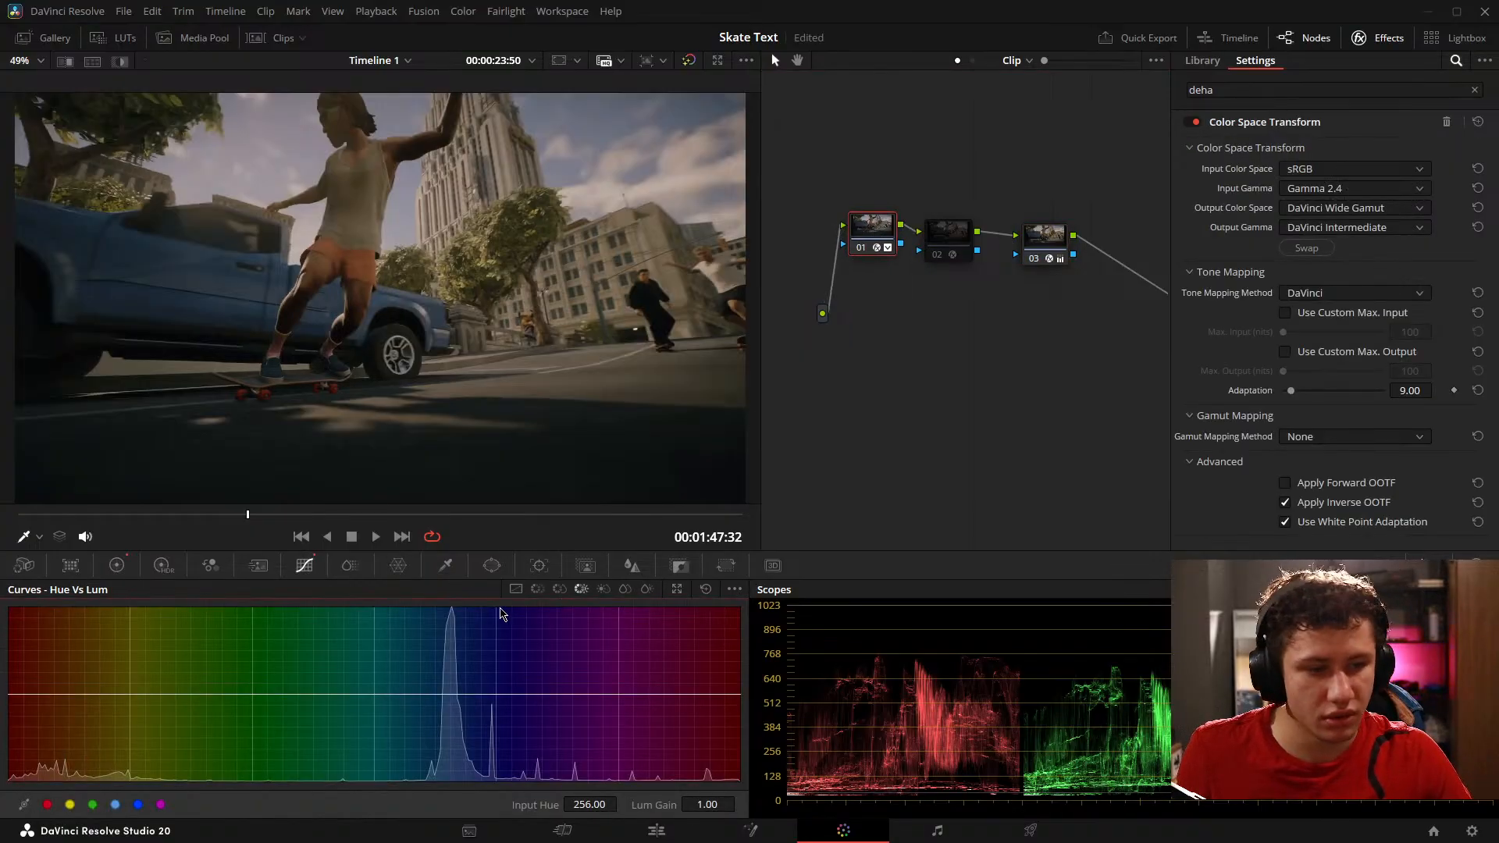
left_click(537, 589)
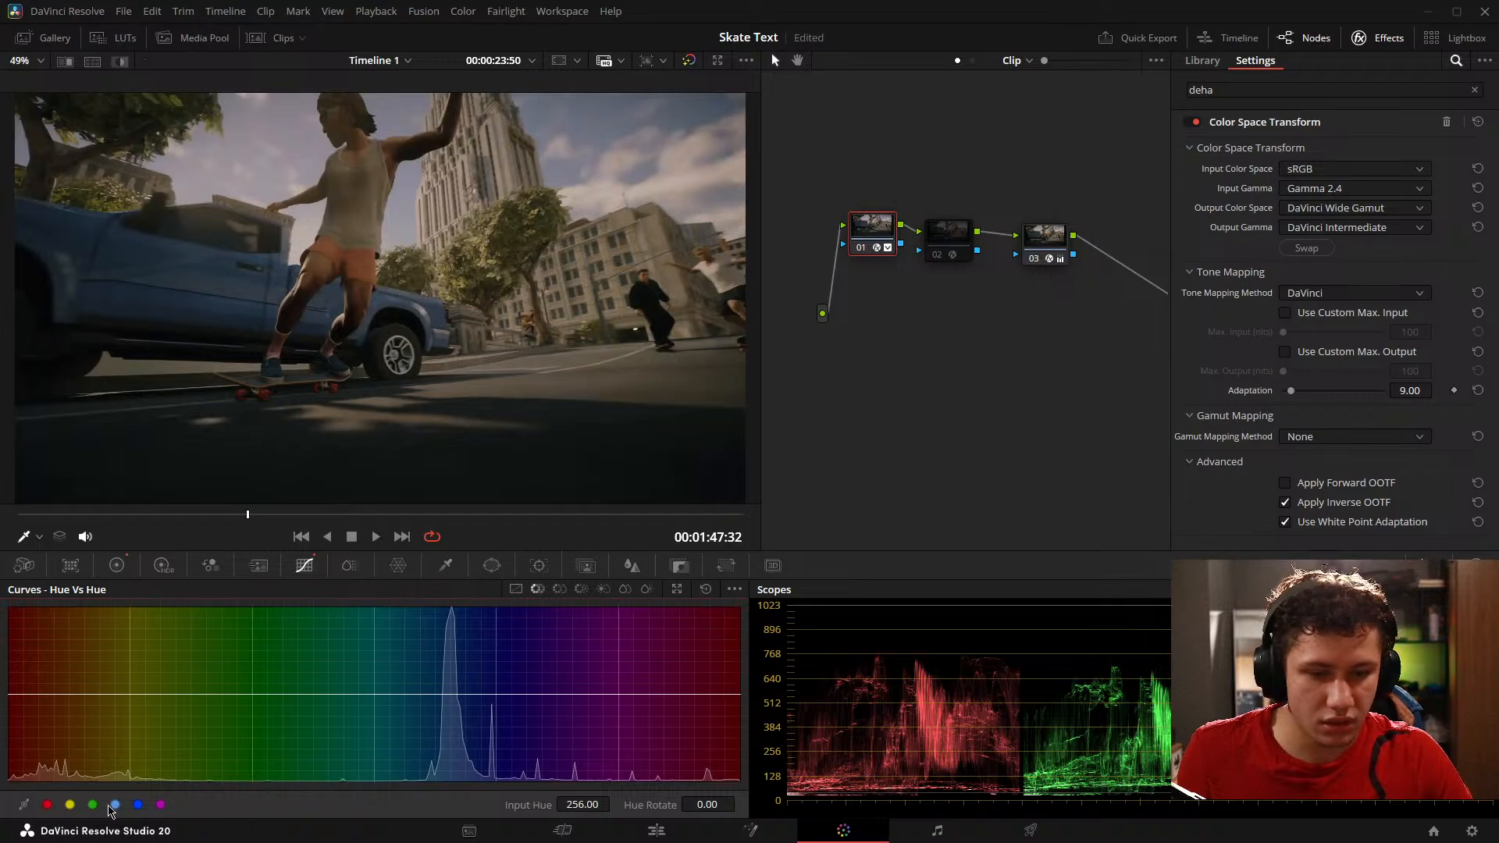
left_click(115, 804)
mouse_move(373, 695)
left_mouse_down()
mouse_move(376, 744)
mouse_move(372, 707)
left_mouse_up()
left_click_drag(497, 694, 497, 707)
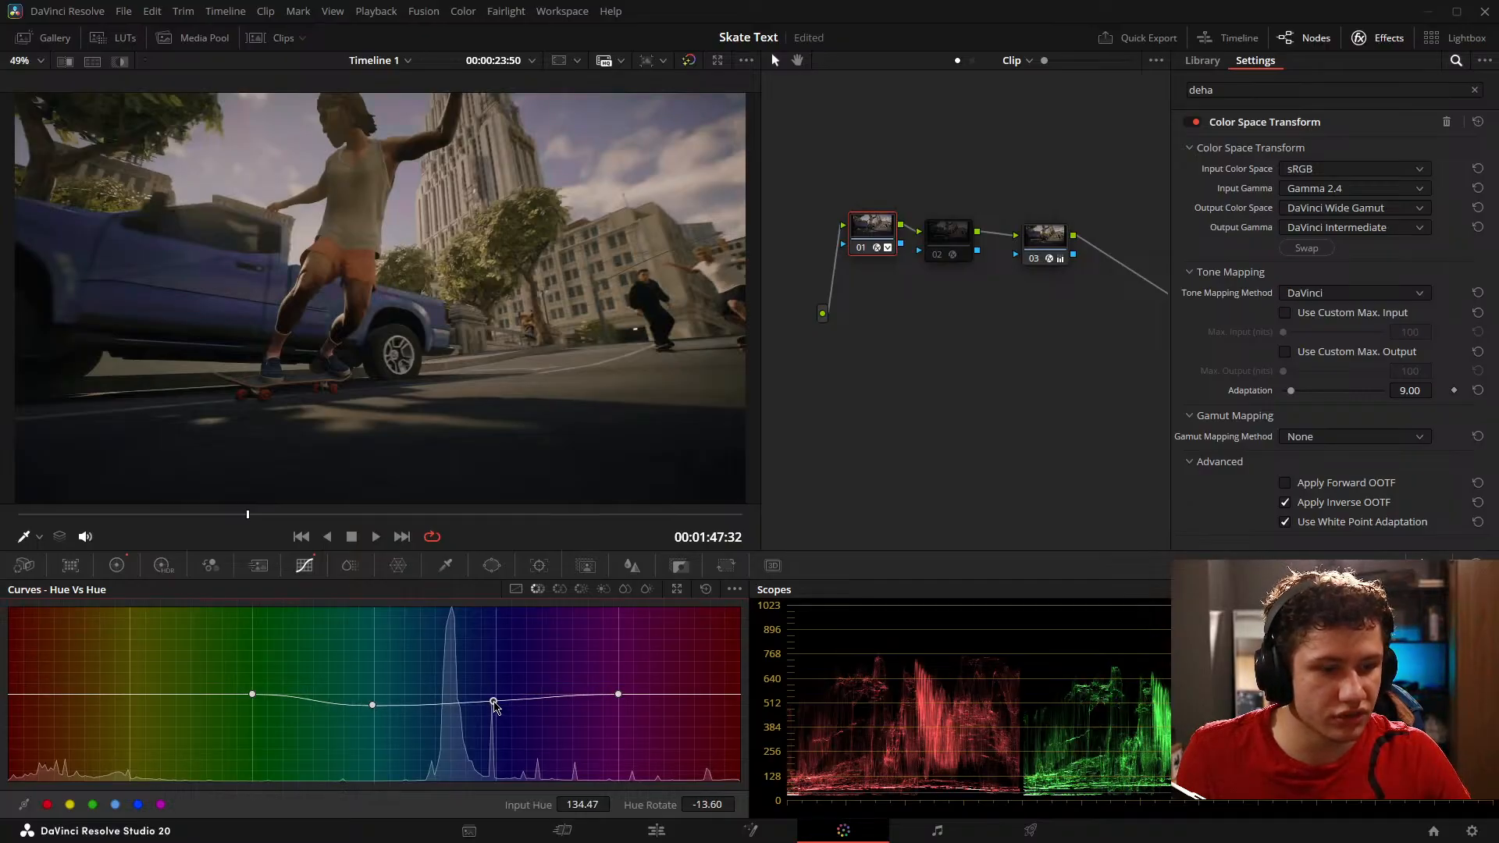
Step: On node 01's Hue Vs Sat curve, pin points either side of blue and lower the blue point to saturation 0.85 at hue 132.55
left_click(560, 590)
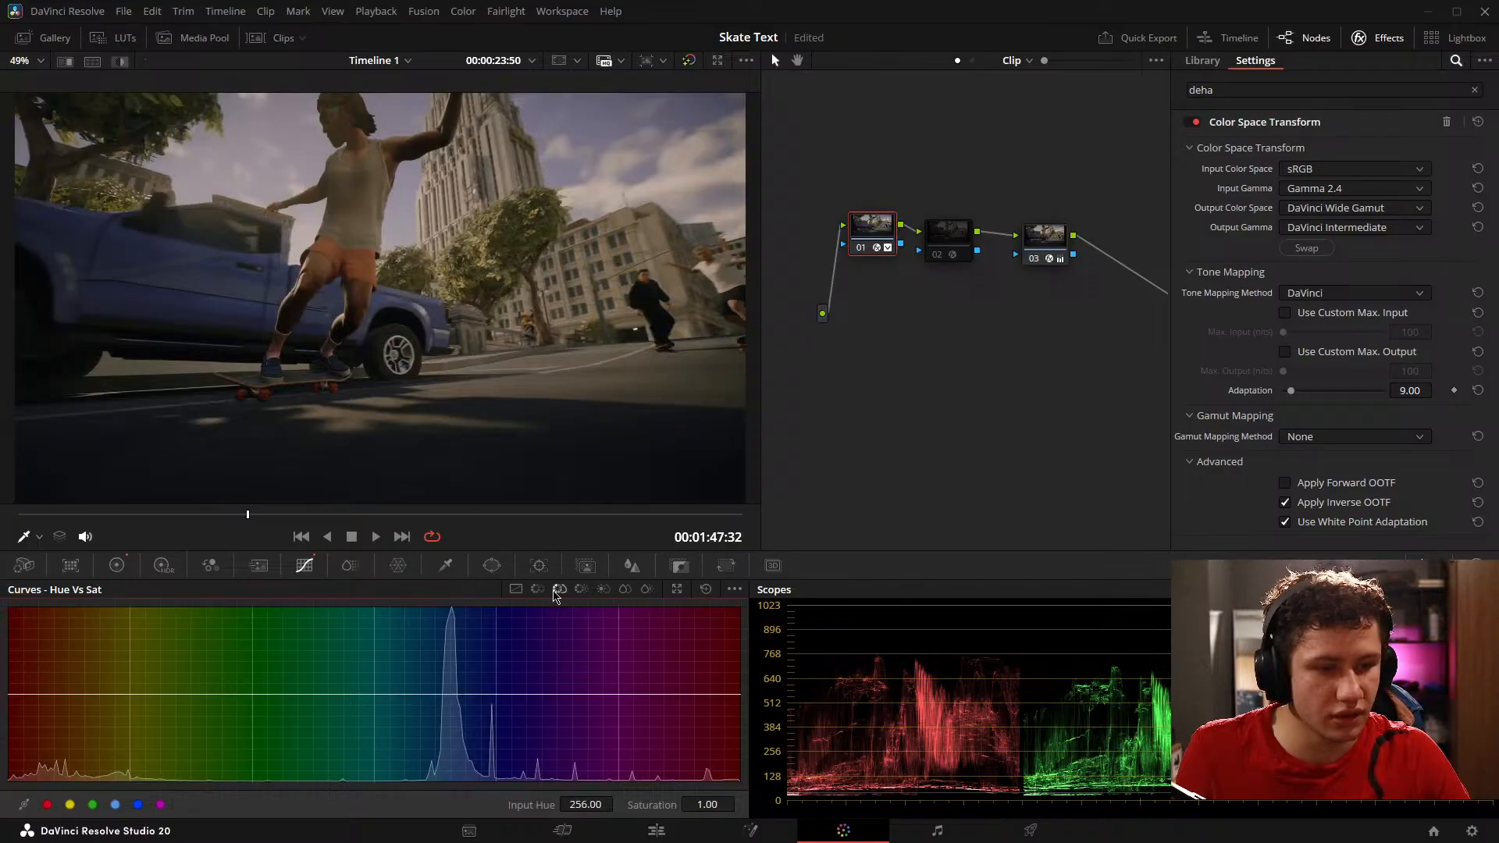
left_click(449, 695)
left_click(325, 695)
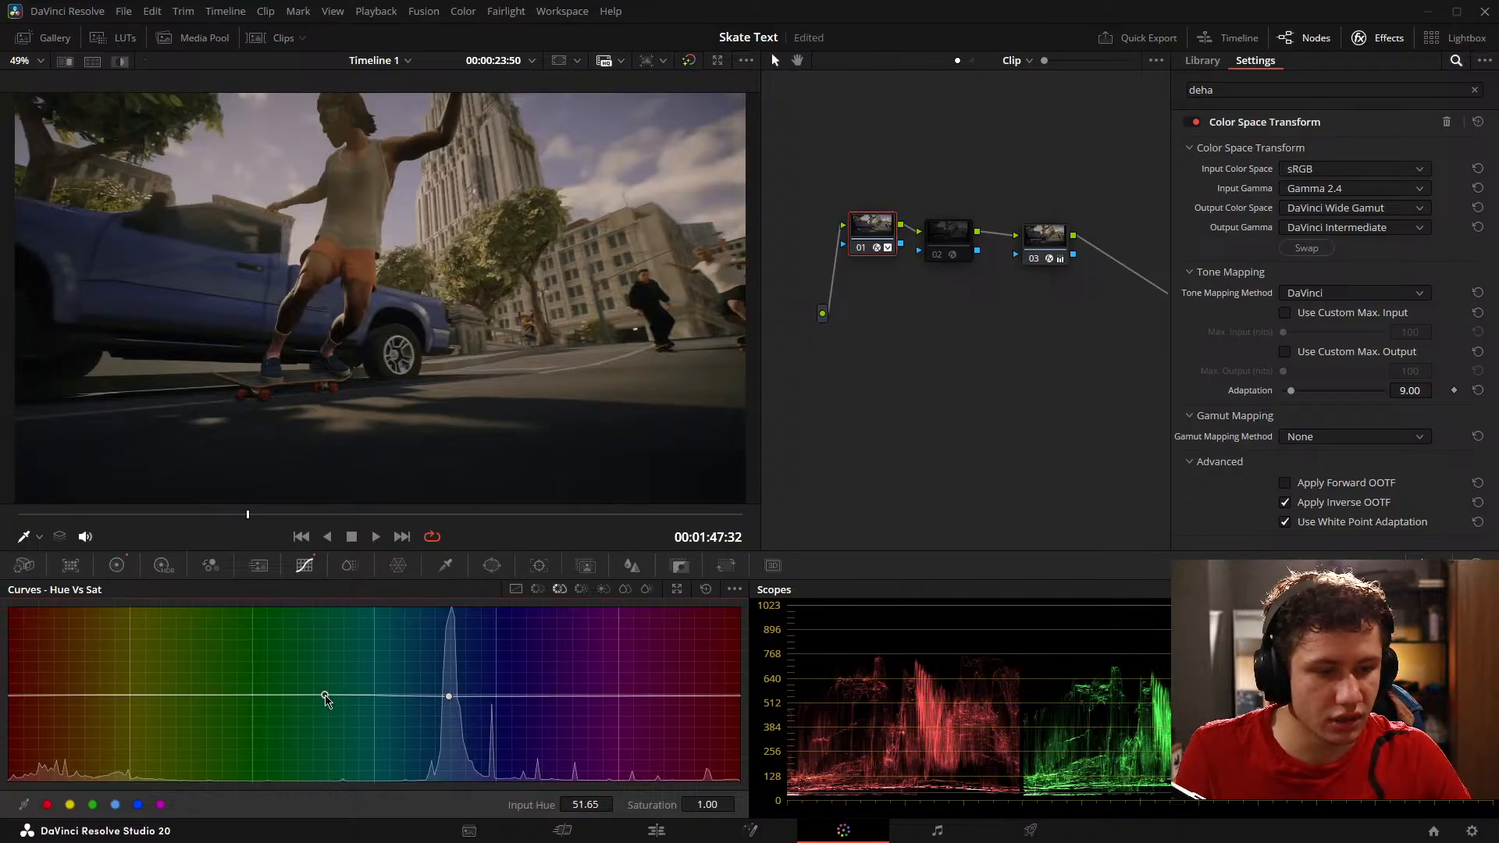
left_click(705, 697)
left_click_drag(449, 696, 490, 707)
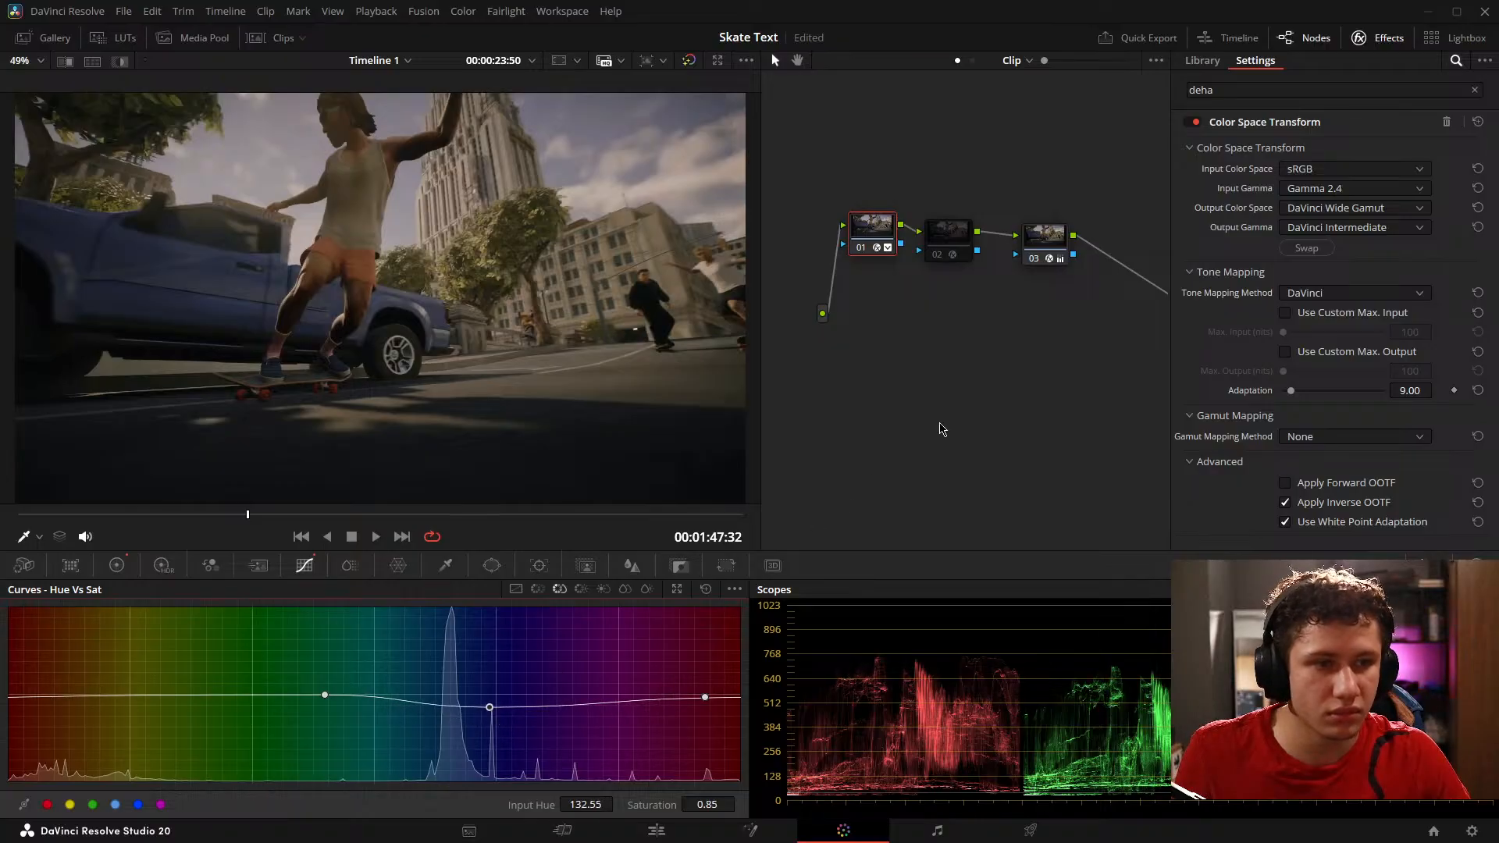
Step: Add serial node 04 after node 03, set its tint to 8.50, and compare the truck shot with and without the grade
left_click(1039, 238)
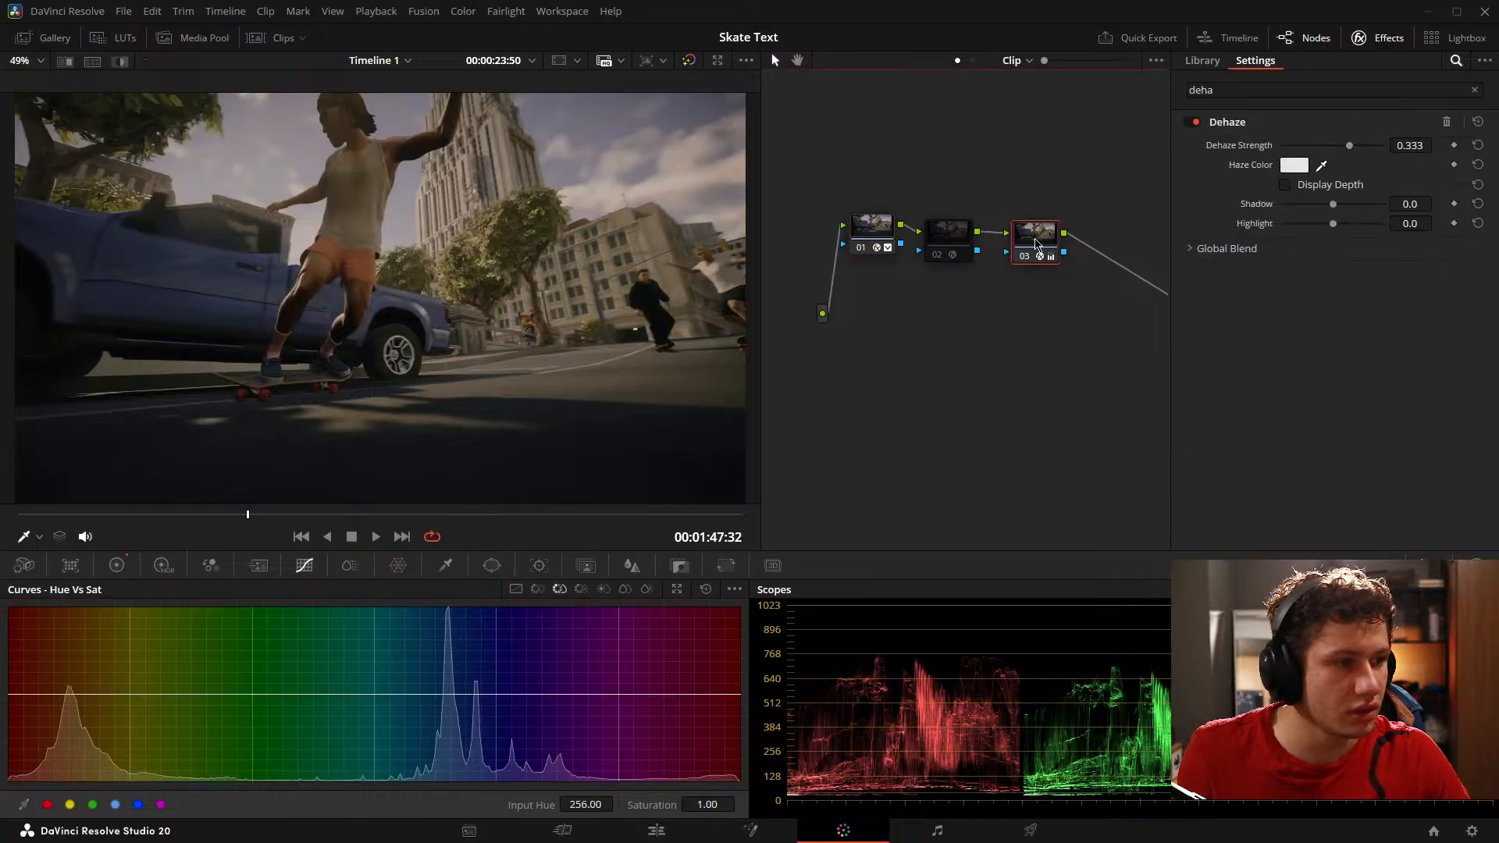
key("alt+s")
left_click(129, 569)
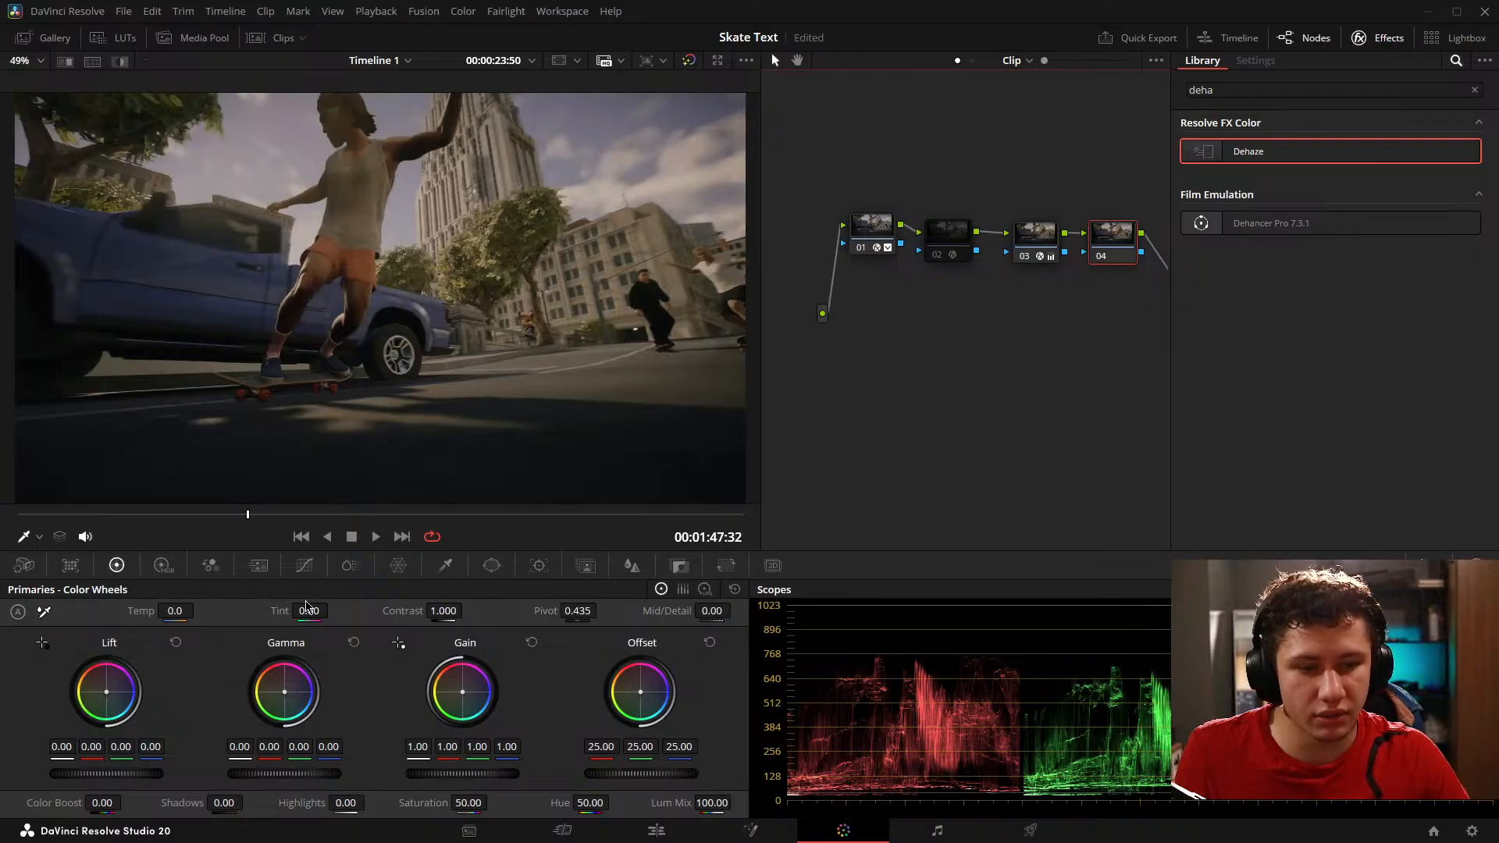
mouse_move(307, 607)
left_mouse_down()
mouse_move(348, 607)
mouse_move(335, 608)
left_mouse_up()
left_click(961, 417)
key("ctrl+s")
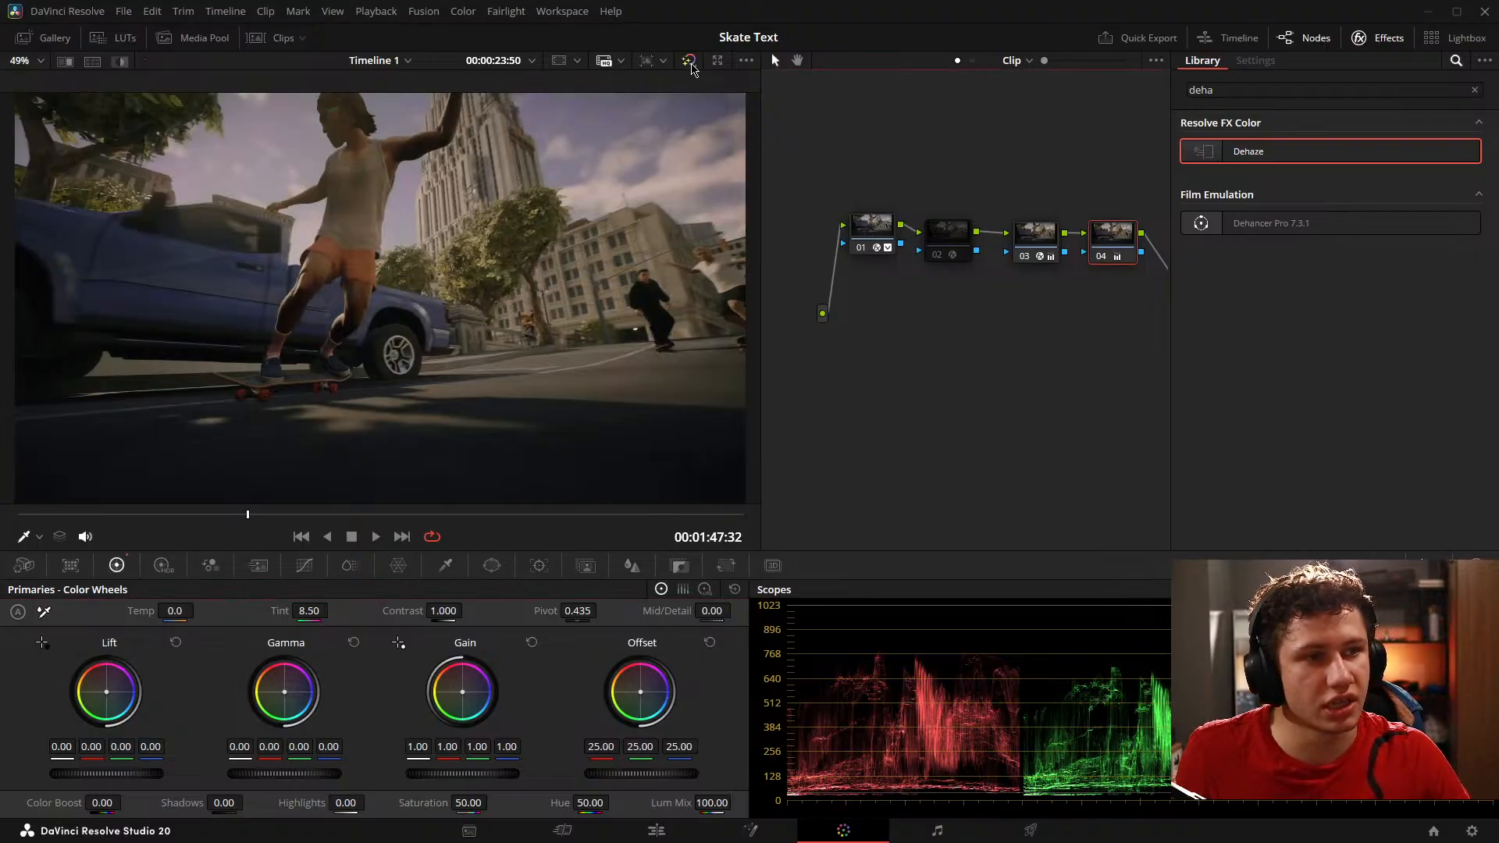
left_click(692, 64)
left_click(692, 64)
left_click(692, 64)
left_click(691, 64)
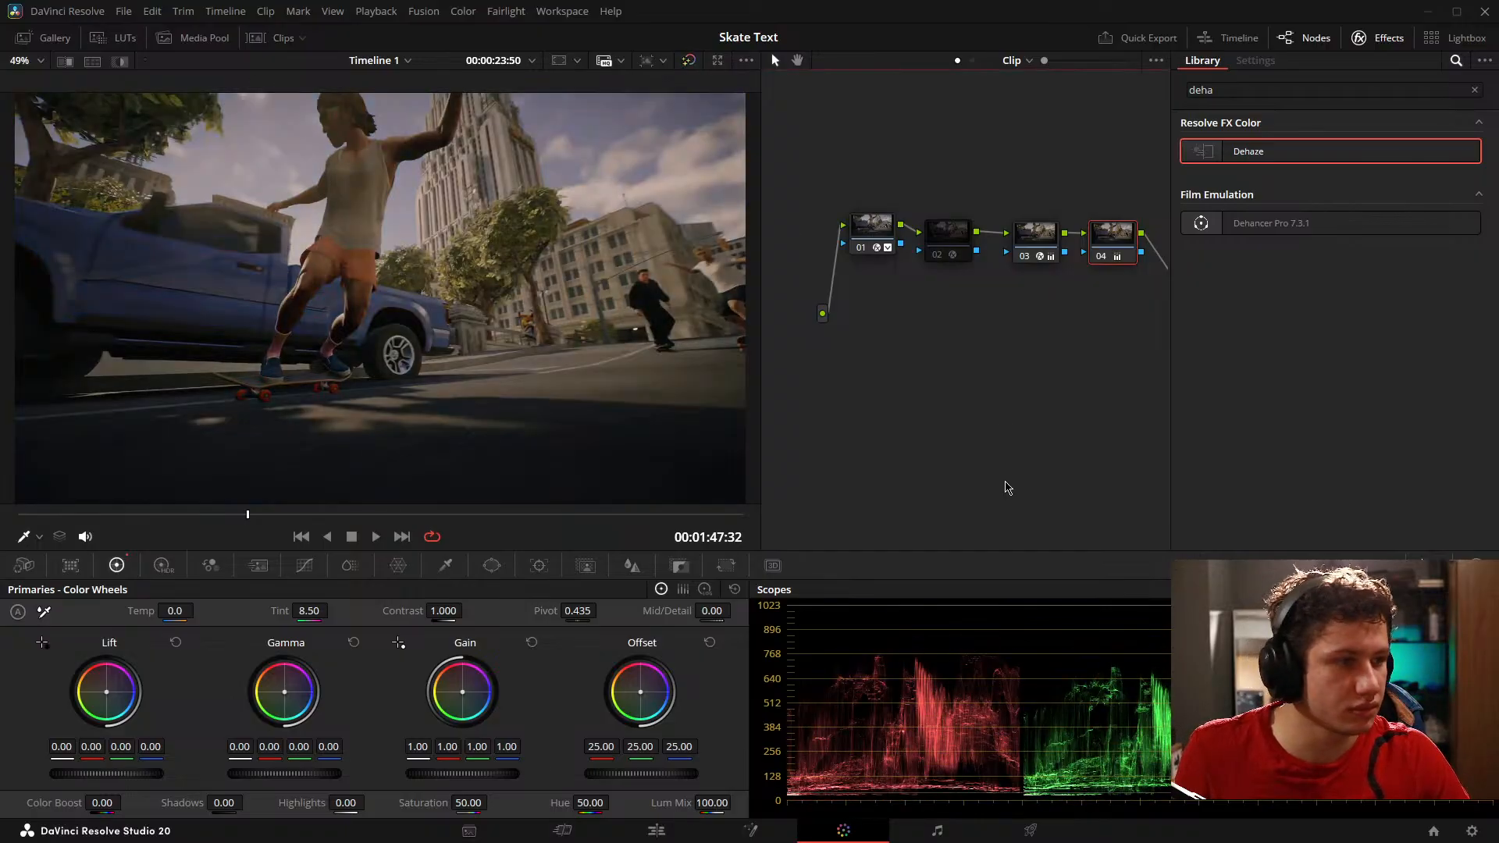
Step: On the Edit page, delete the graded videoplayback (3).mp4 clip from the V1 track
left_click(656, 831)
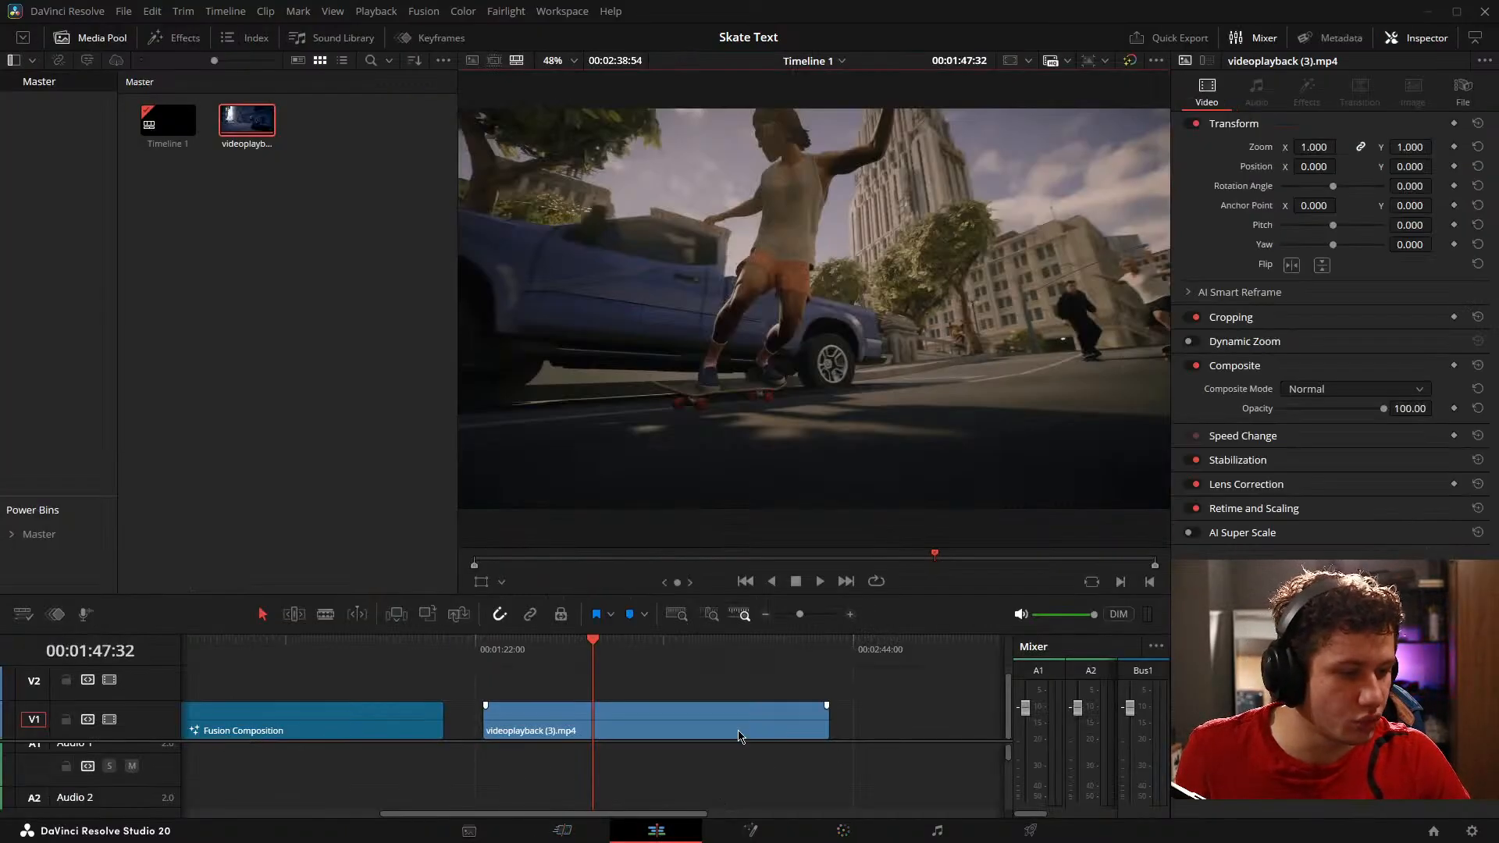
left_click(742, 736)
key("Delete")
left_click_drag(634, 712, 695, 662)
Step: Return to the Color page on the ungraded bowl shot and clear the effects library search
left_click(834, 826)
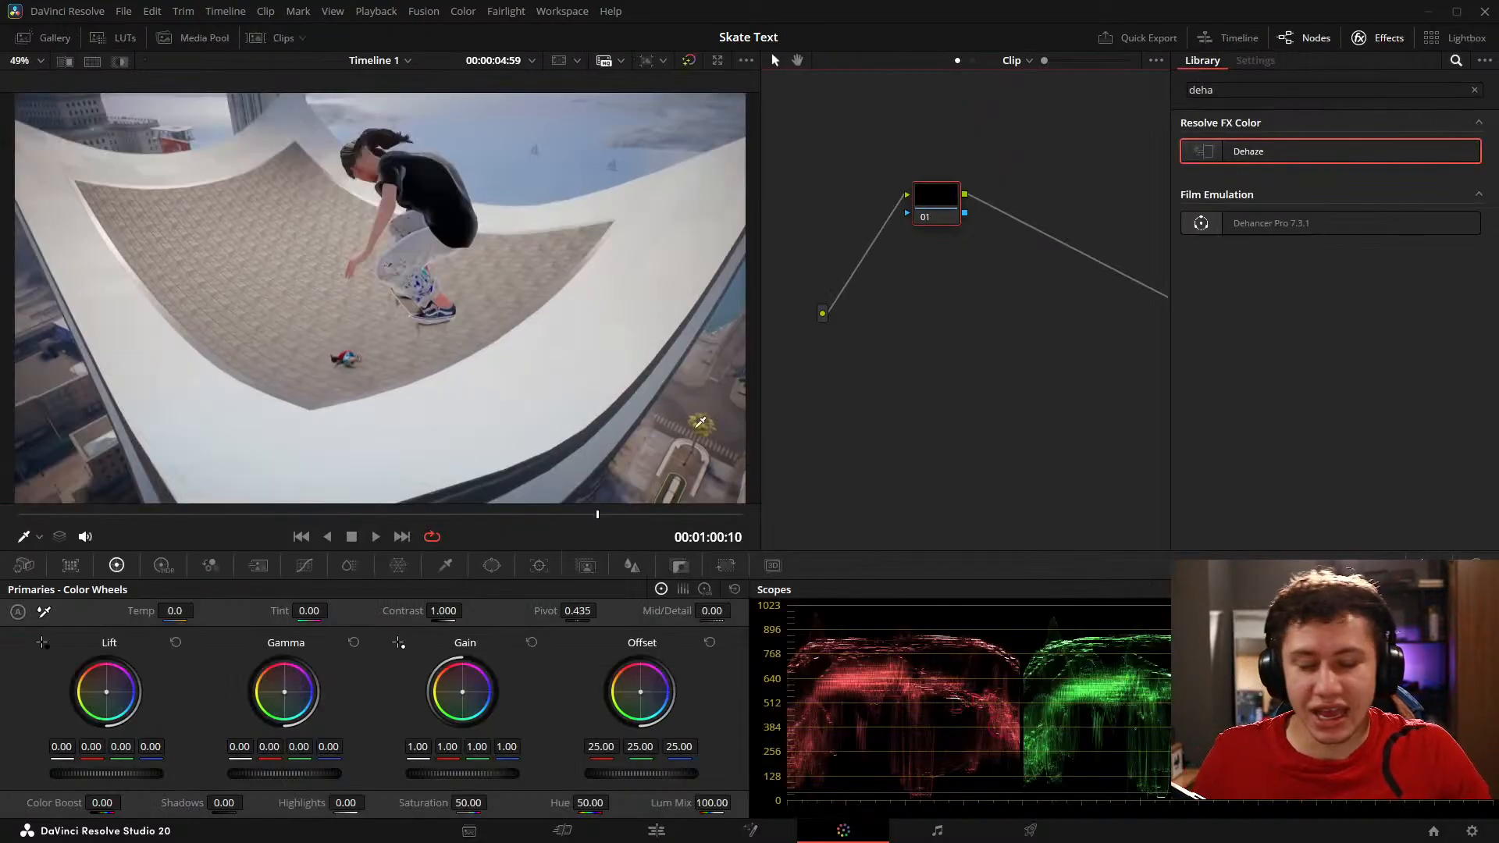
left_click(1476, 96)
left_click(1475, 92)
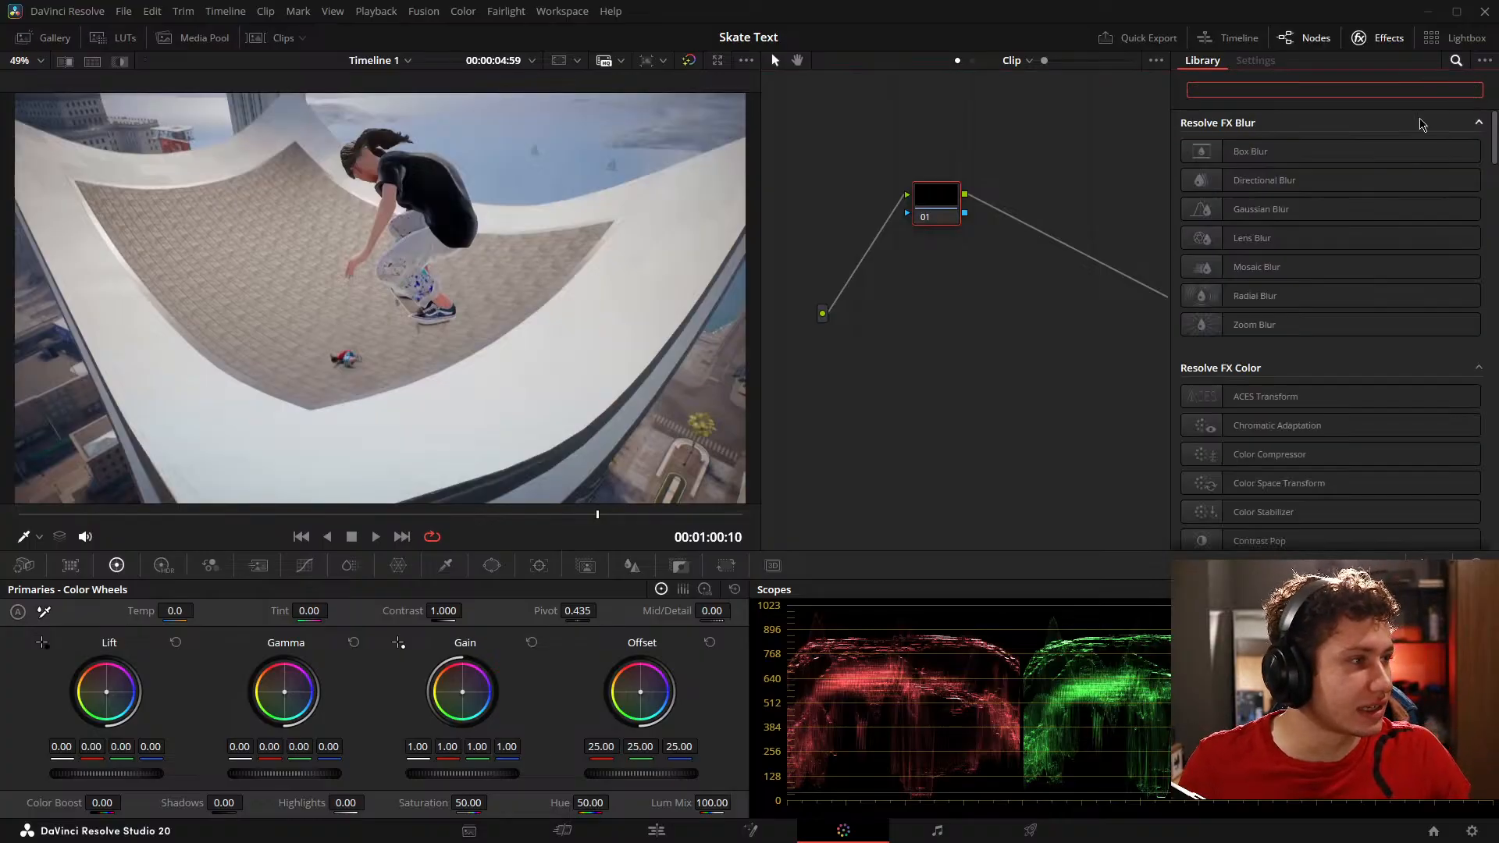
Step: Open the clip on the Fusion page and move the playhead to the skate logo at frame 4266
left_click(750, 830)
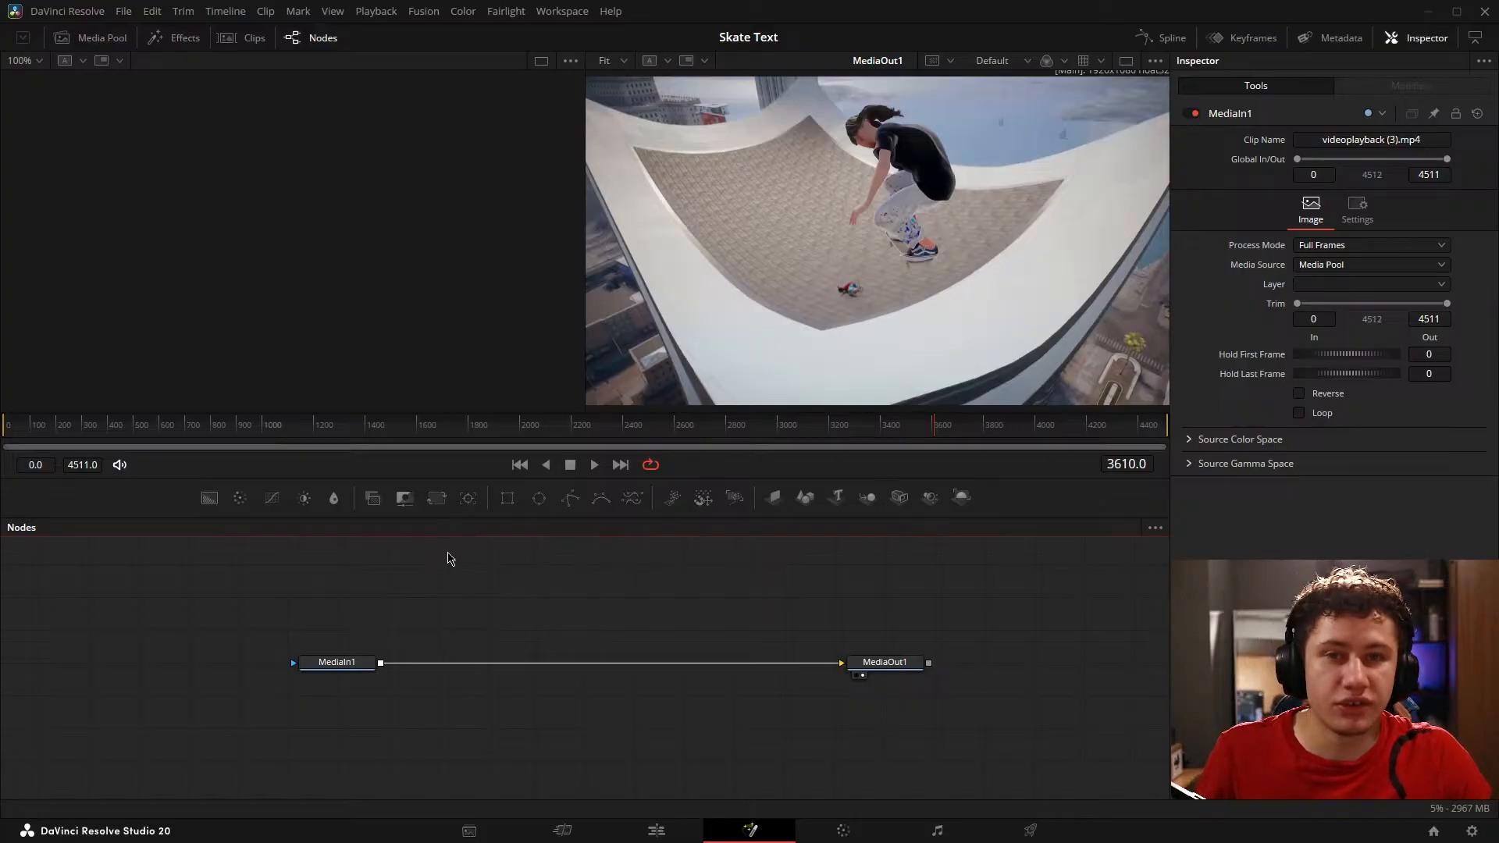
mouse_move(520, 594)
left_mouse_down()
mouse_move(390, 627)
mouse_move(516, 602)
left_mouse_up()
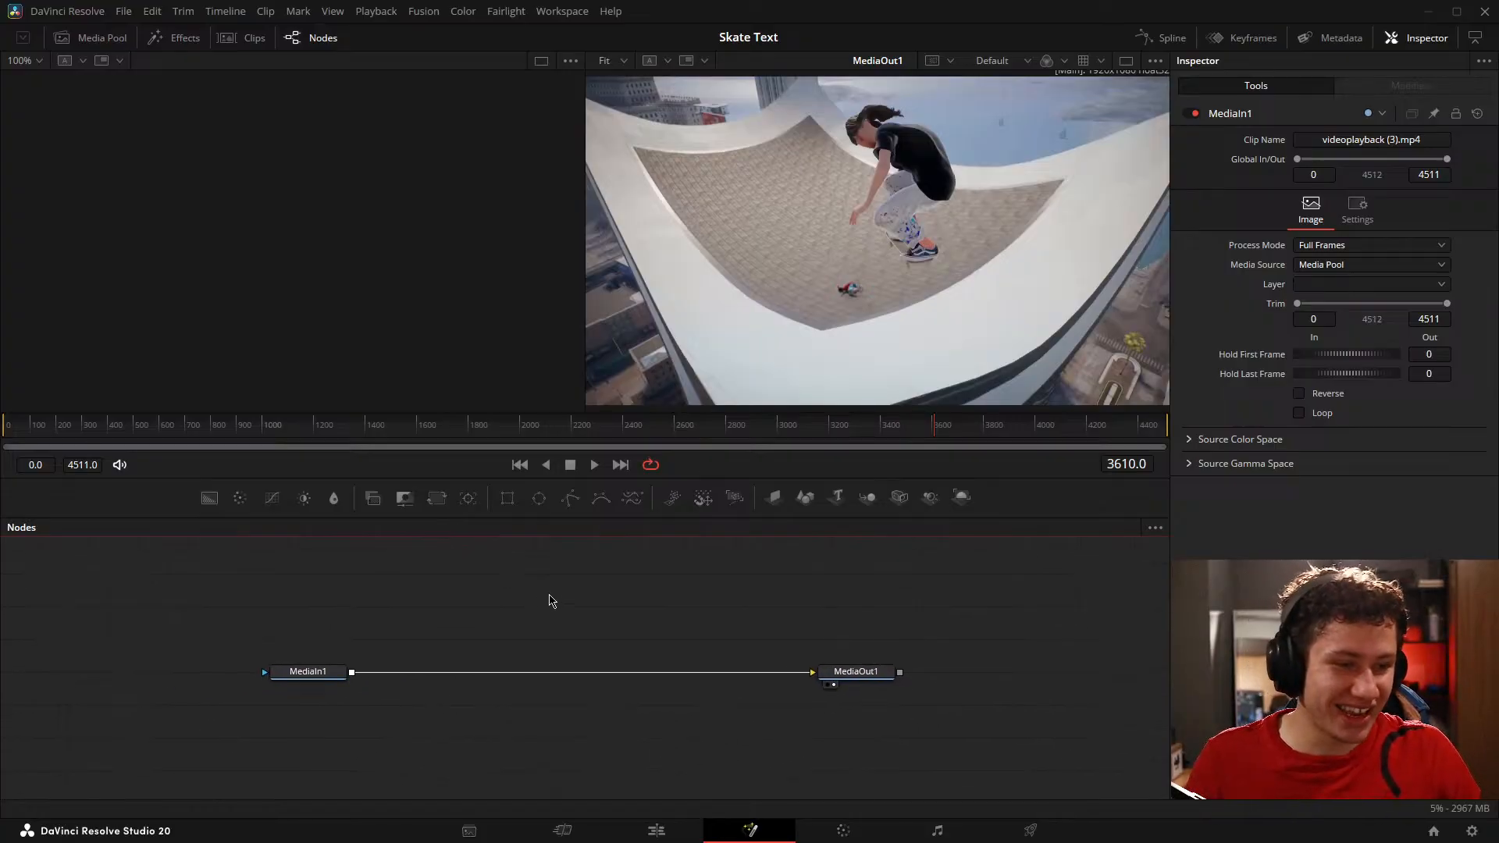
scroll(485, 617, "down", 3)
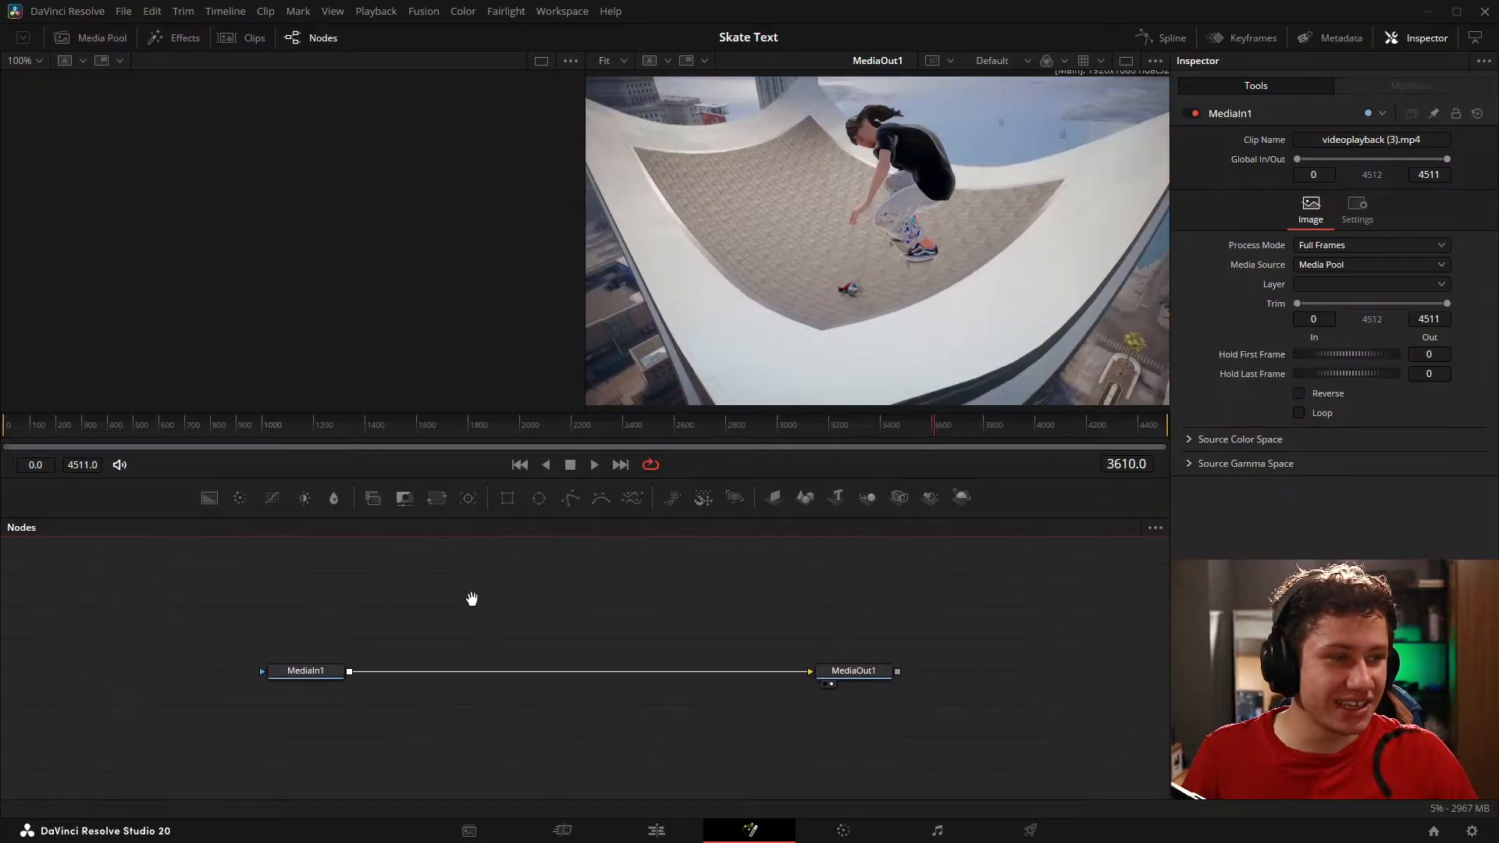
left_click_drag(333, 585, 215, 599)
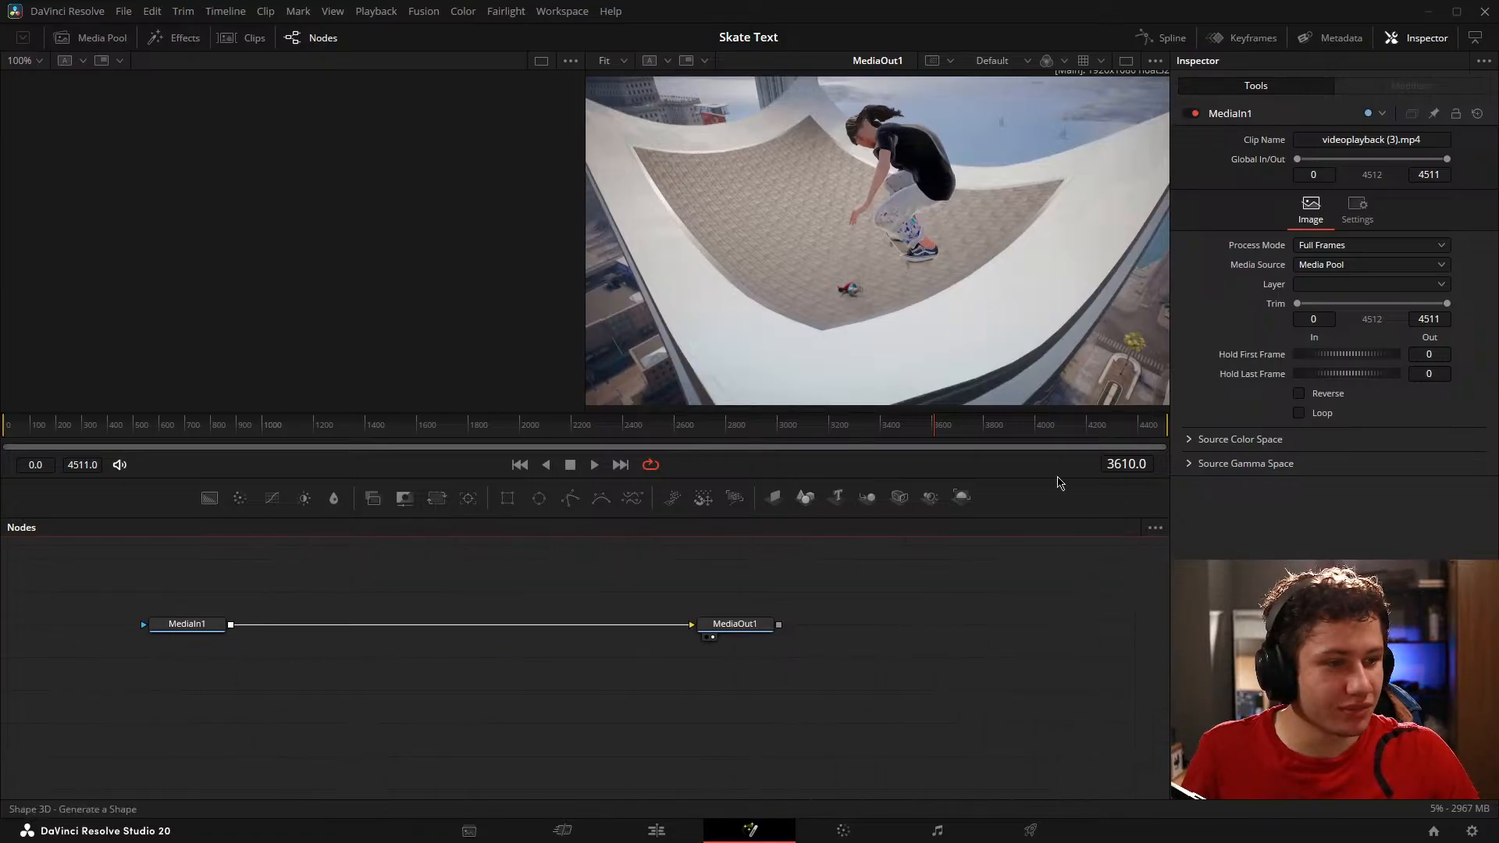
mouse_move(1098, 435)
left_mouse_down()
mouse_move(1118, 431)
mouse_move(1104, 435)
left_mouse_up()
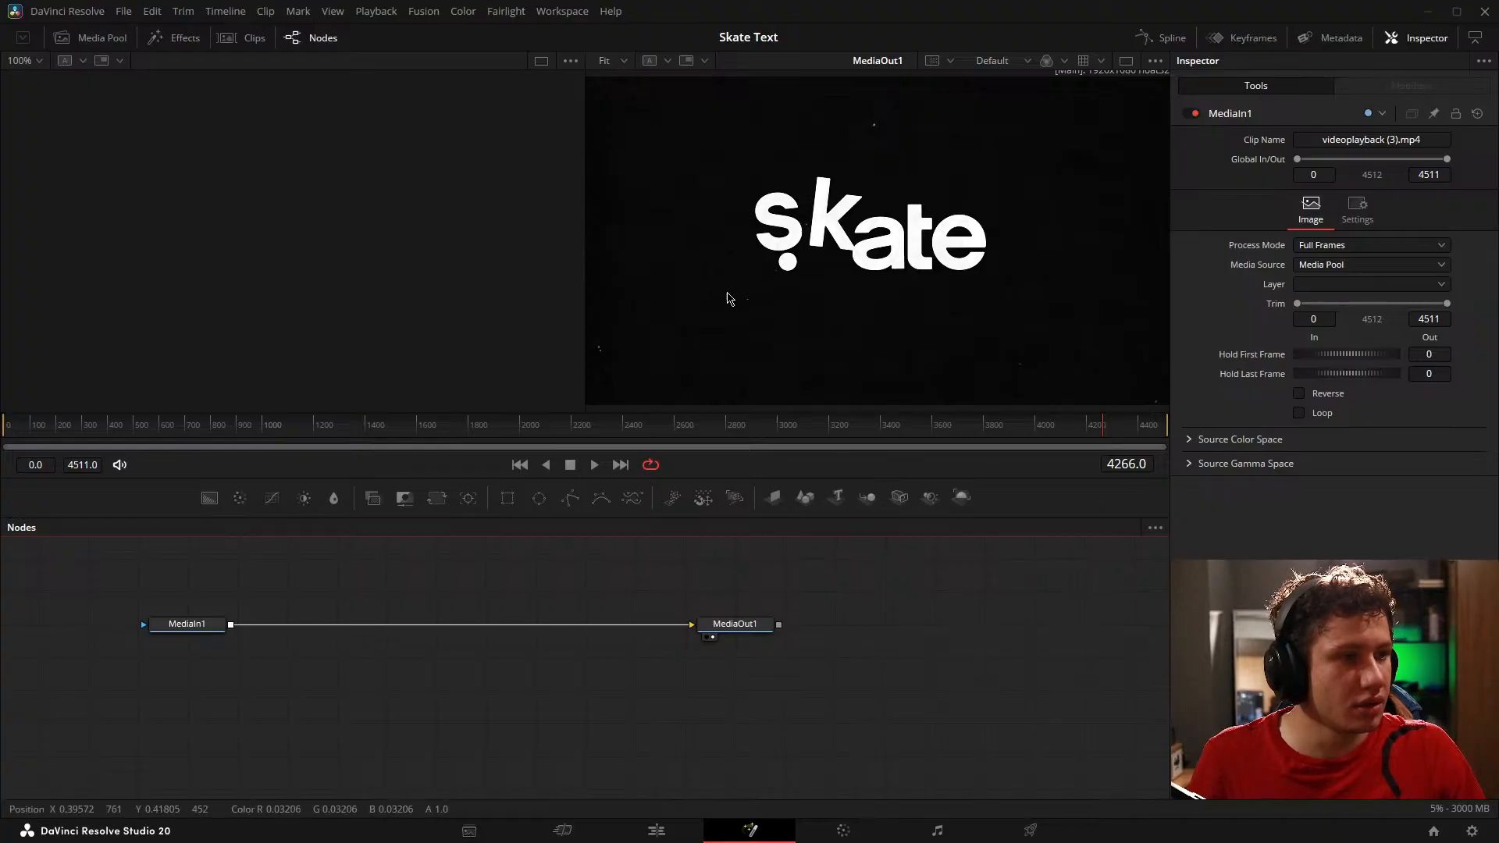
Step: Add a Text+ node above the MediaIn1 to MediaOut1 connection and show it in the empty viewer
key("shift+space")
type("text")
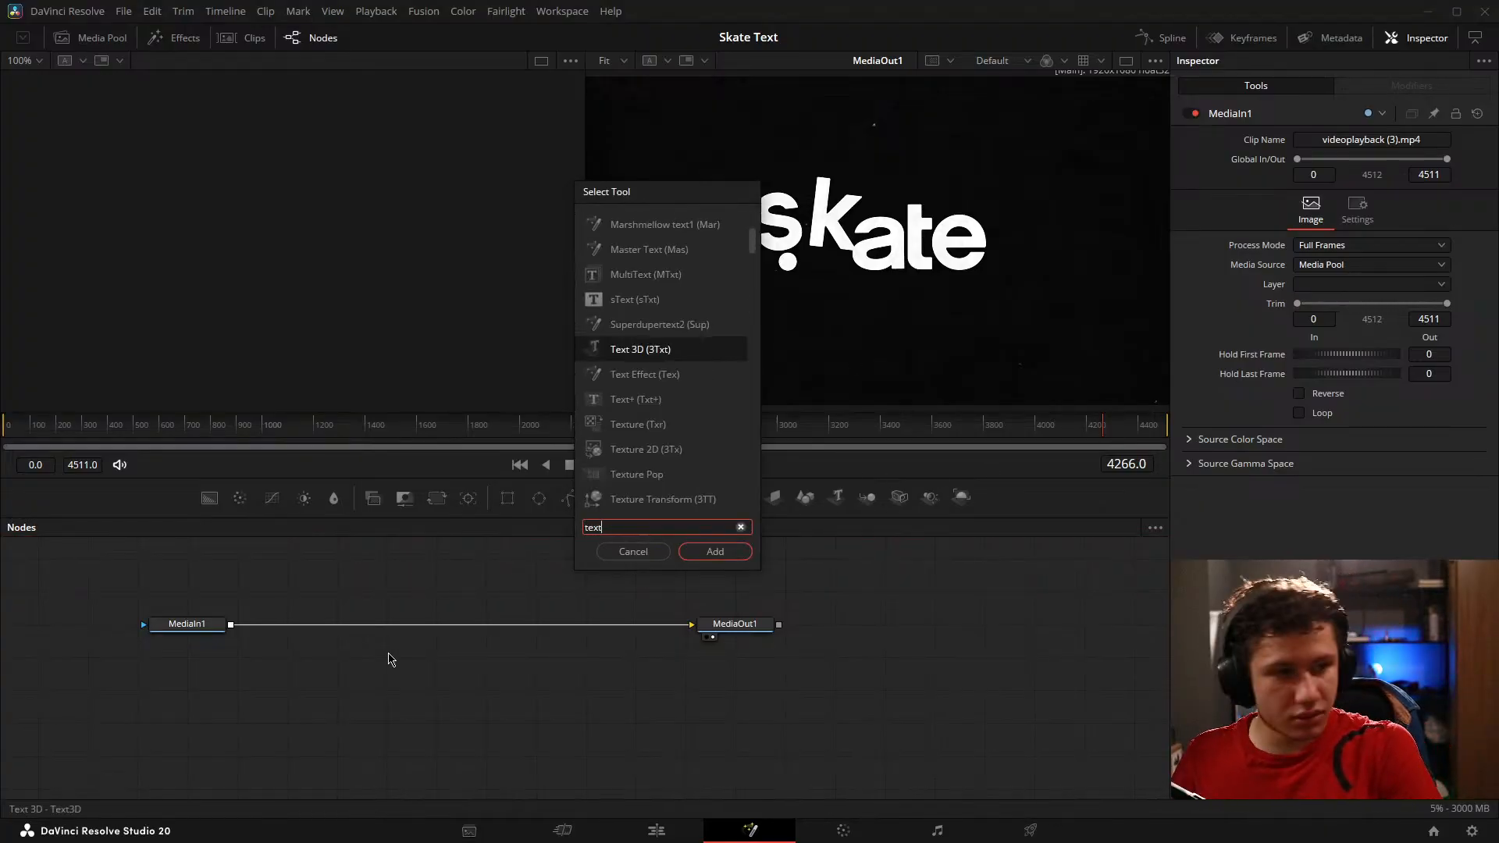
key("Down")
key("Down")
key("Return")
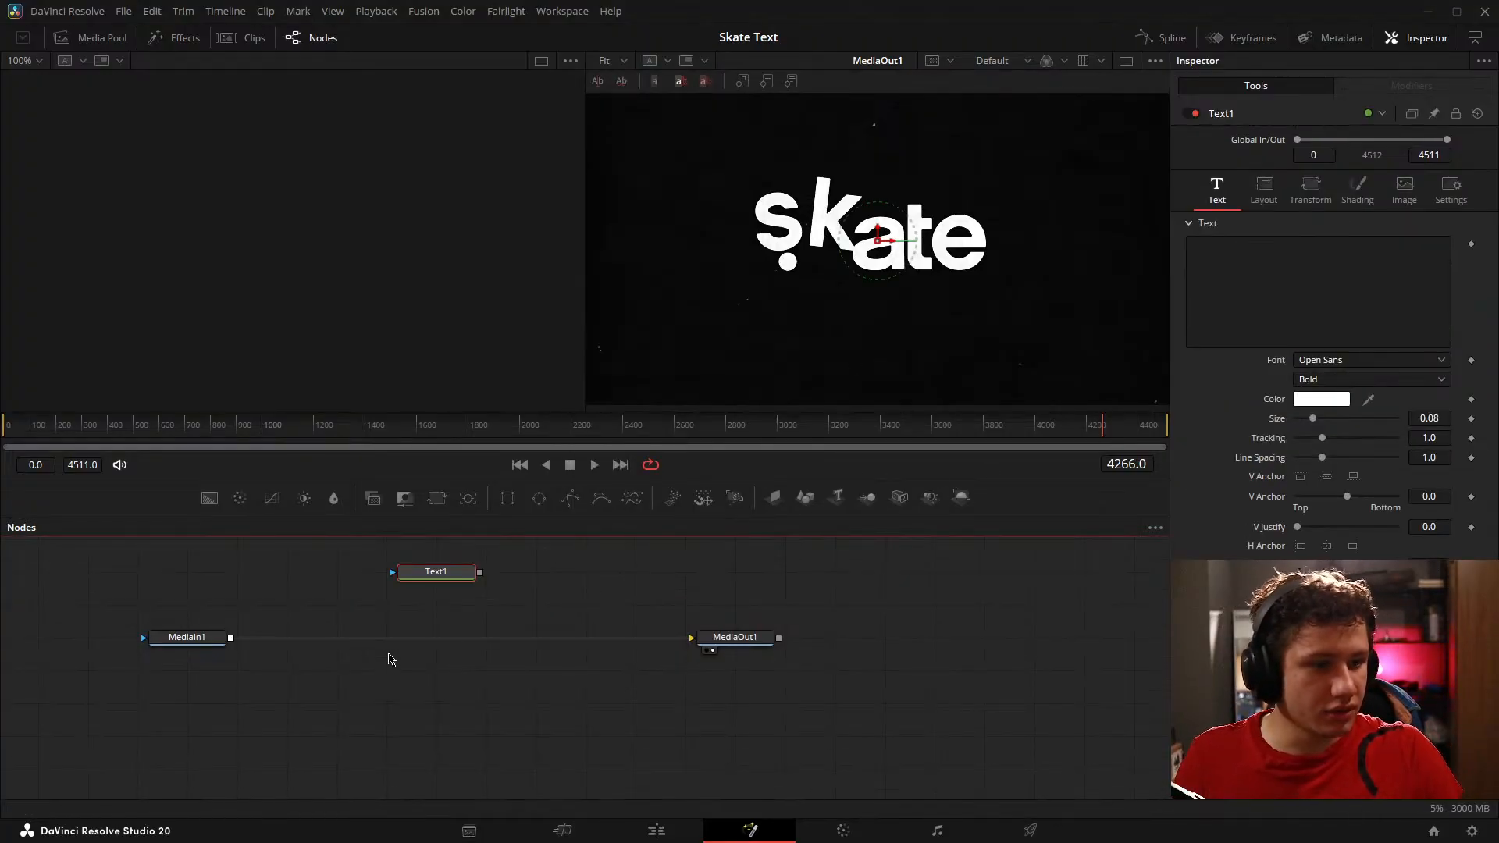
left_click(636, 608)
left_click(1257, 292)
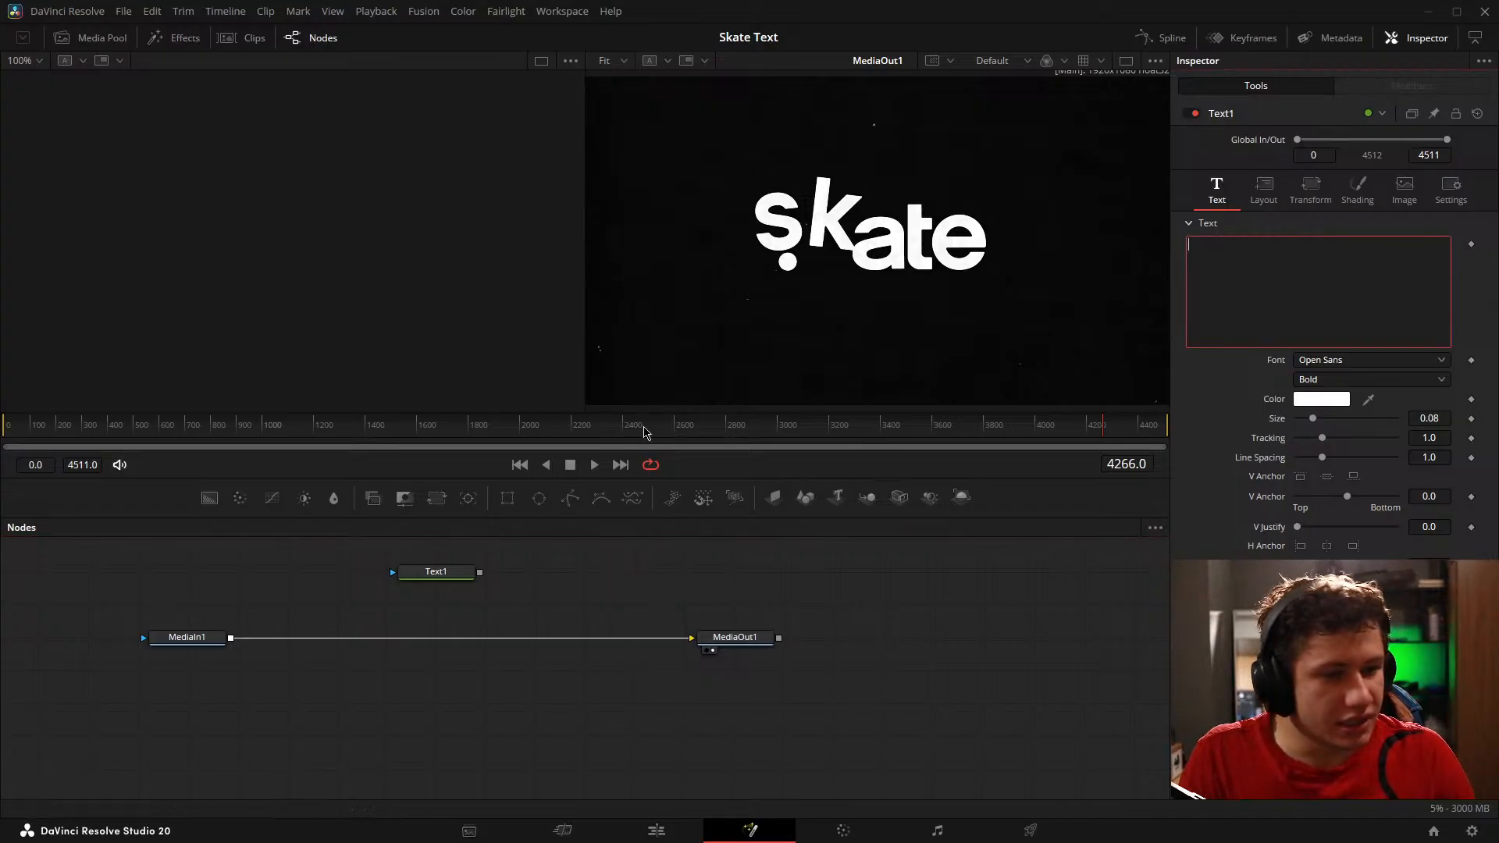
left_click_drag(435, 571, 297, 392)
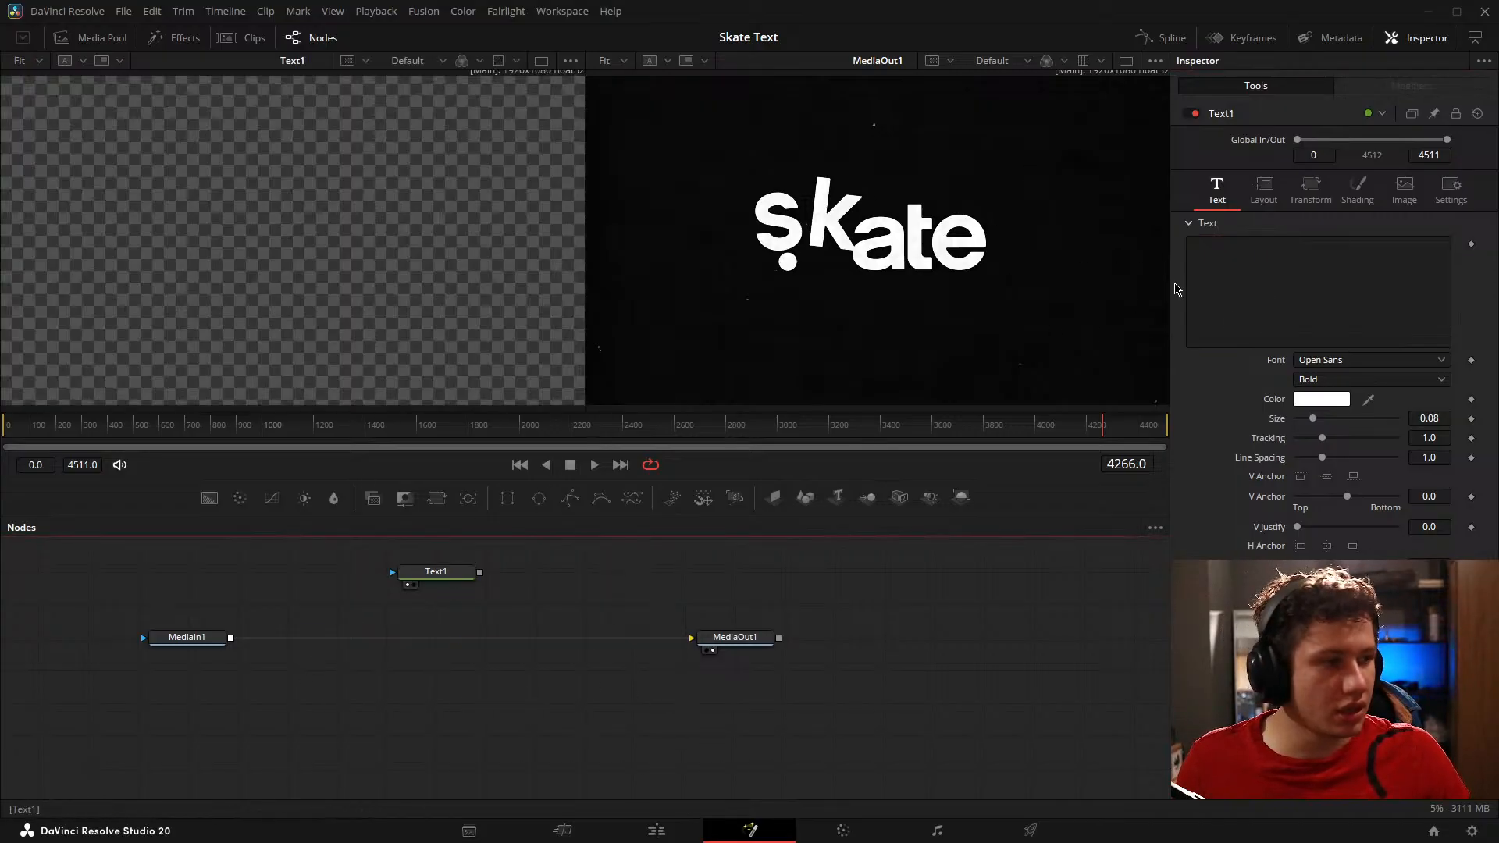
Step: Set the Text1 node's font to Pokemon Solid
left_click(1366, 360)
scroll(1409, 461, "down", 5)
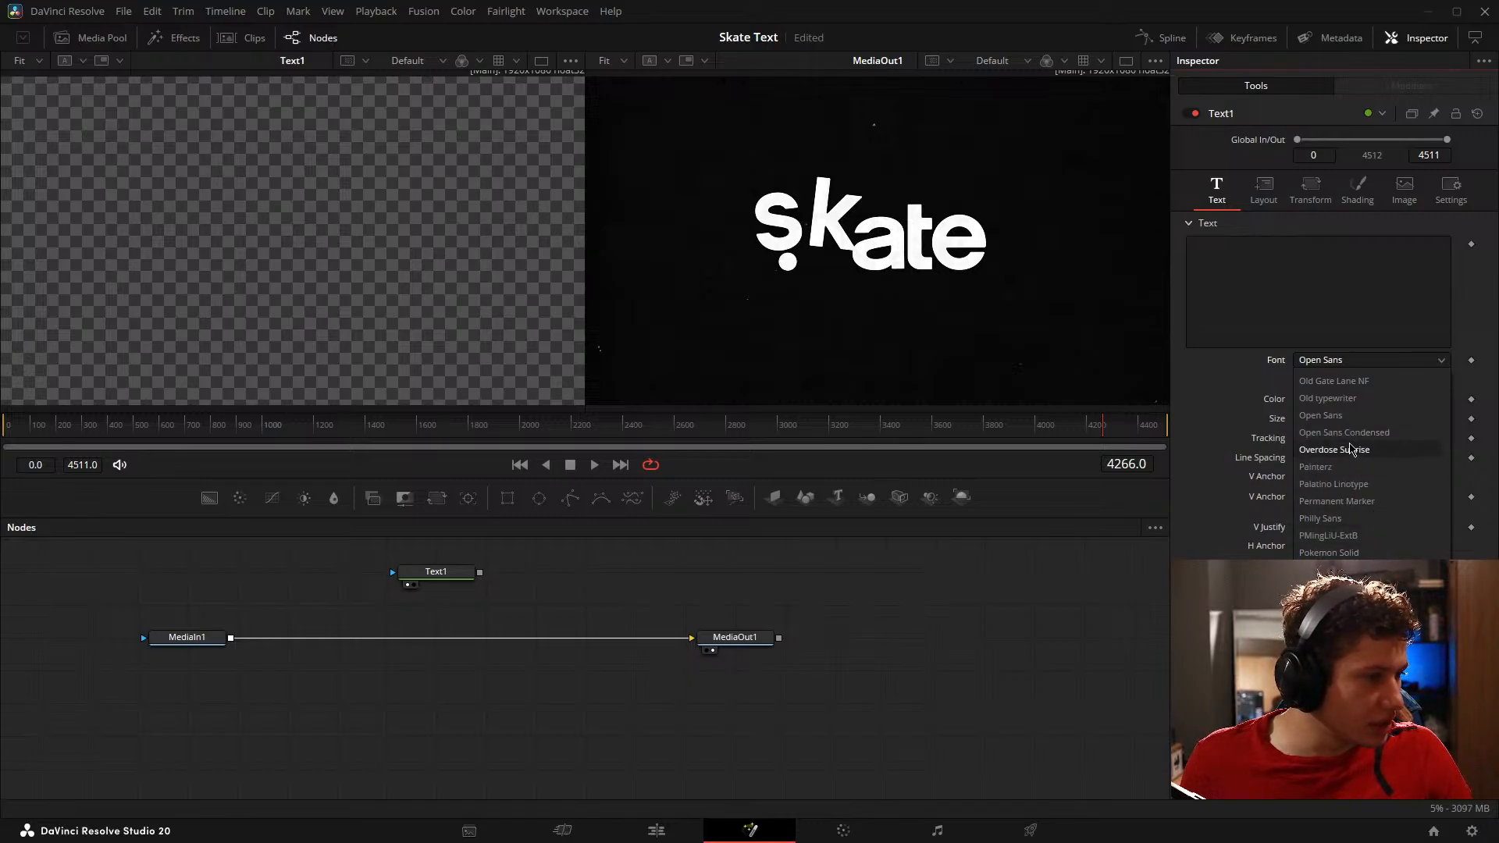
scroll(1367, 453, "down", 1)
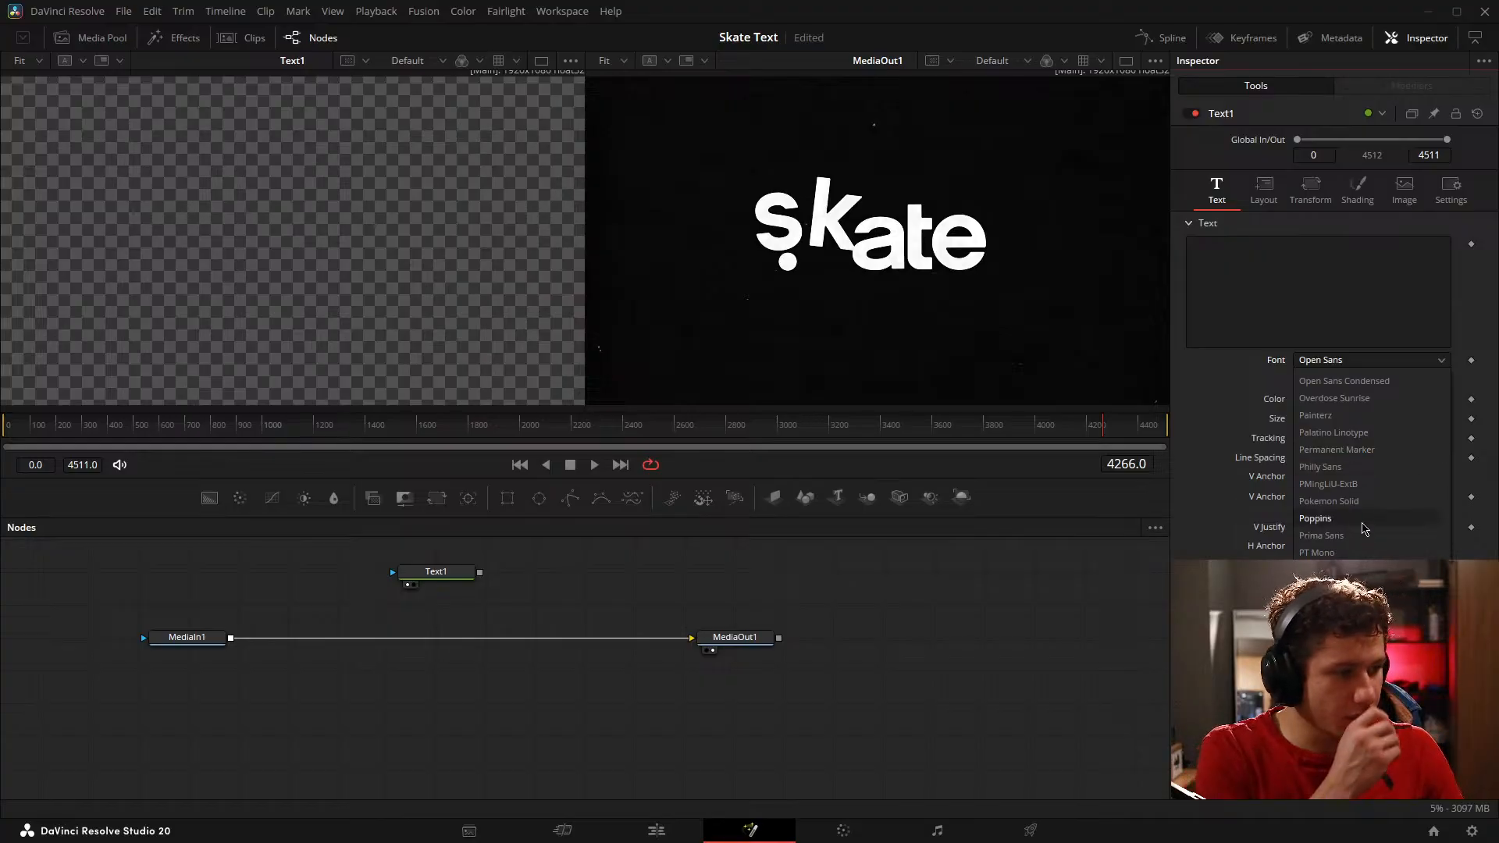
left_click(1345, 501)
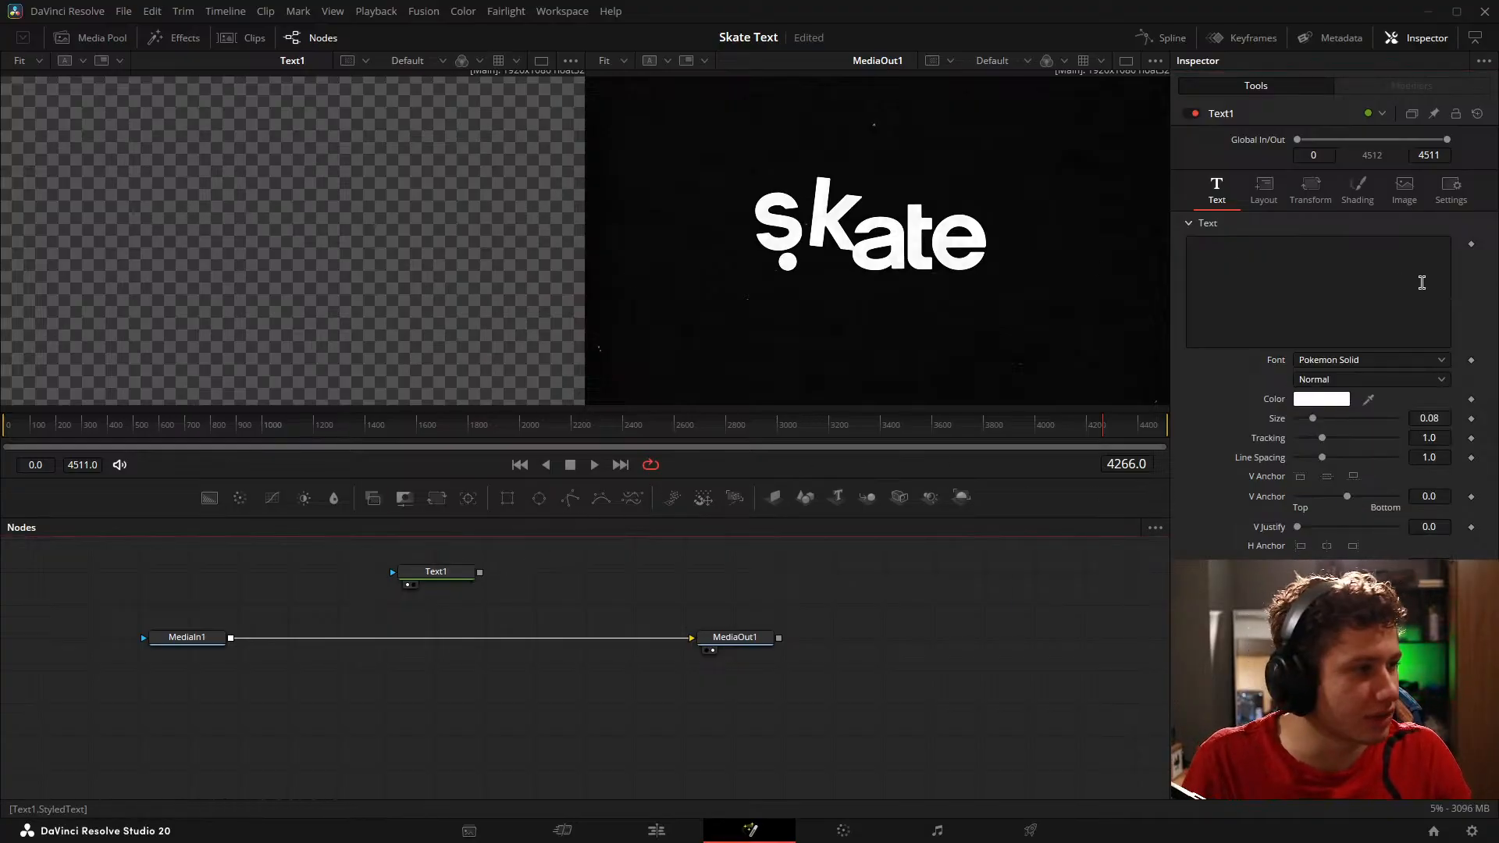
Step: Enter "Skate" as the Text1 node's text and set its size to 0.2717
left_click(1264, 271)
type("Ska")
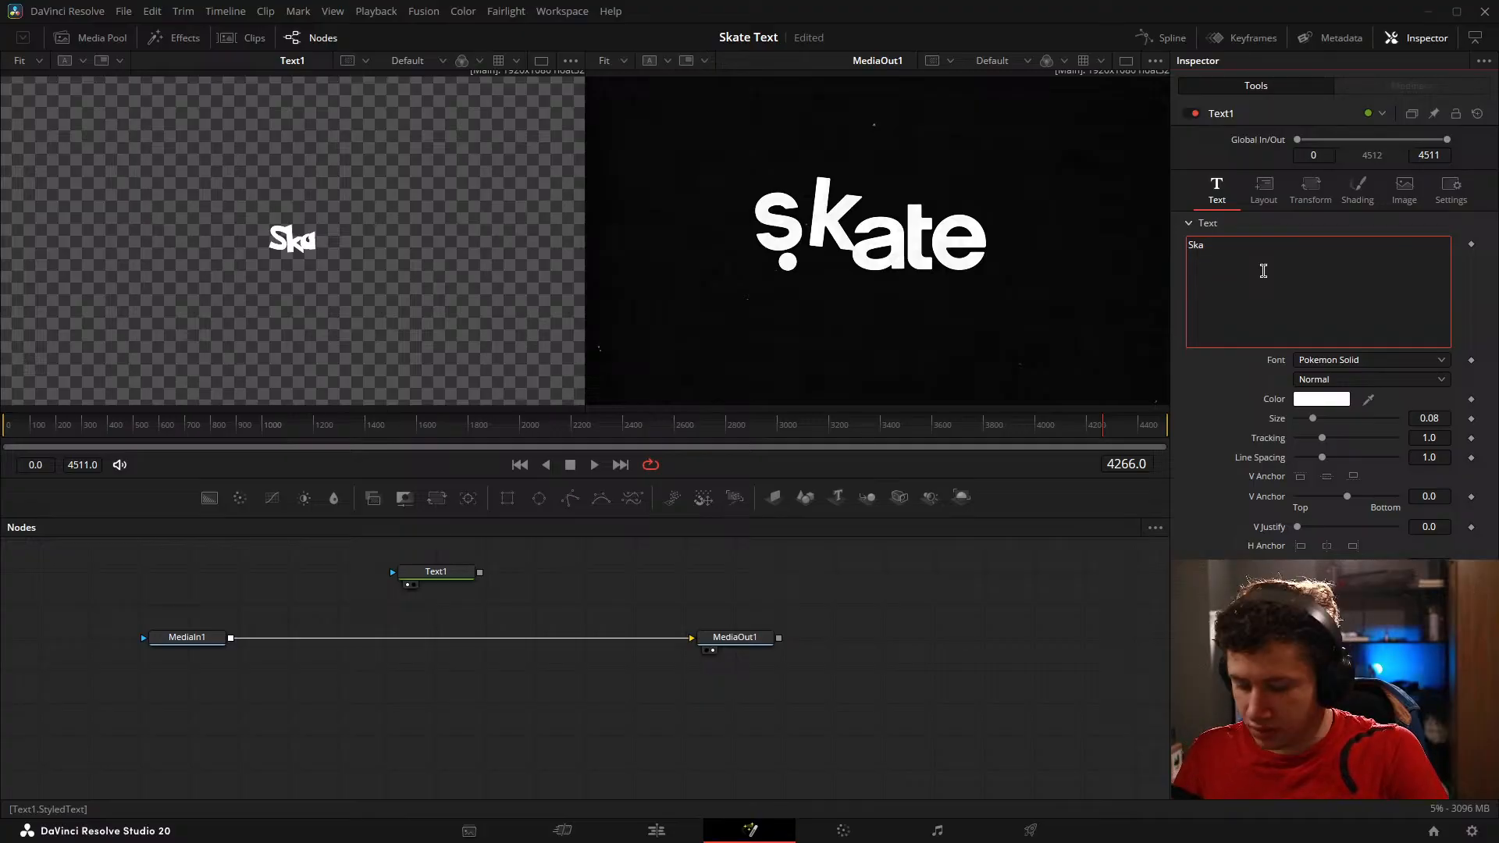
type("te")
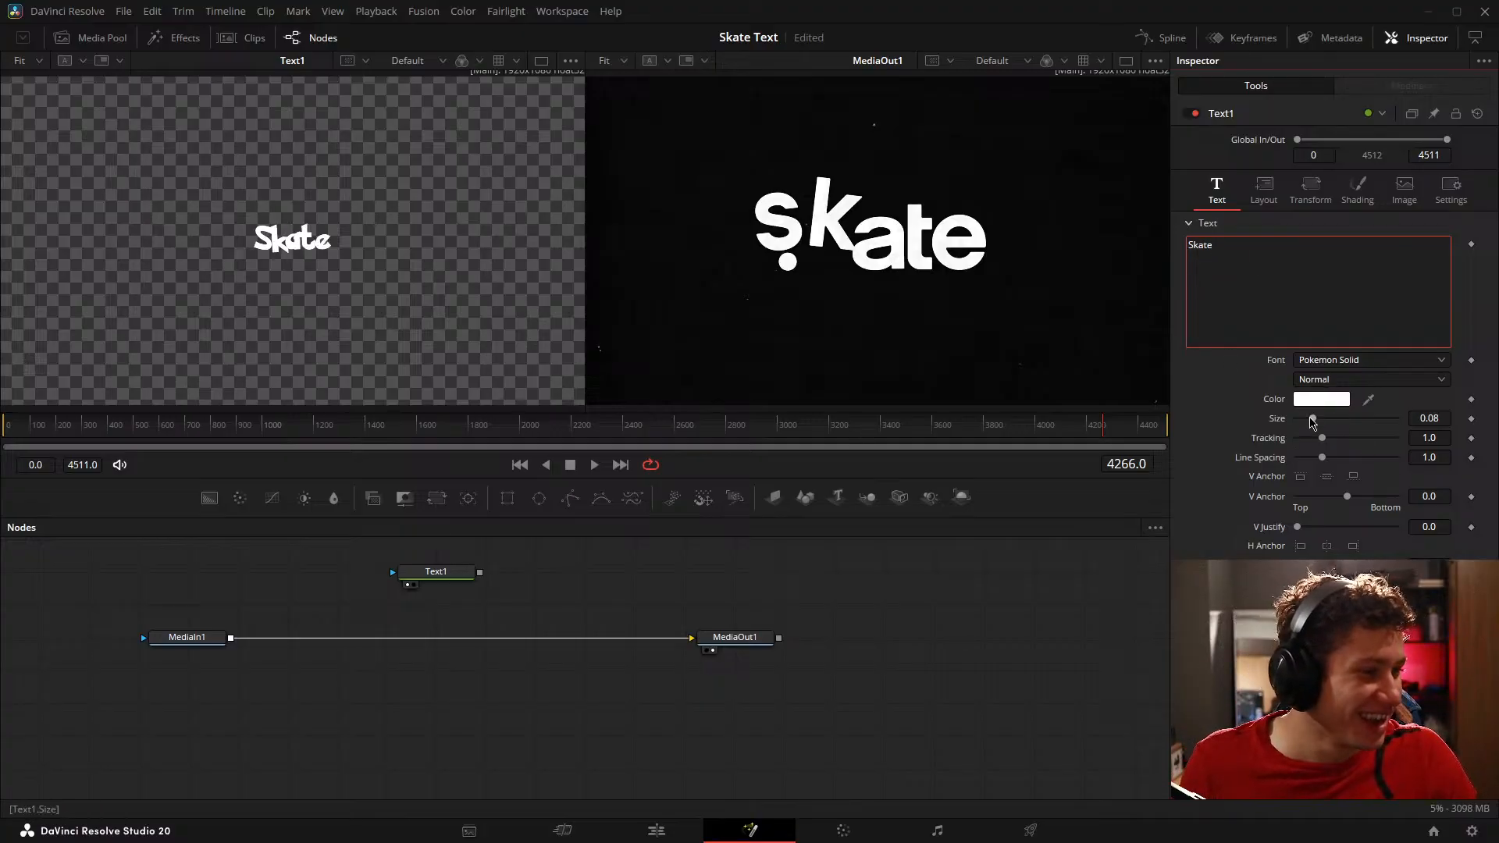
left_click_drag(1313, 422, 1350, 422)
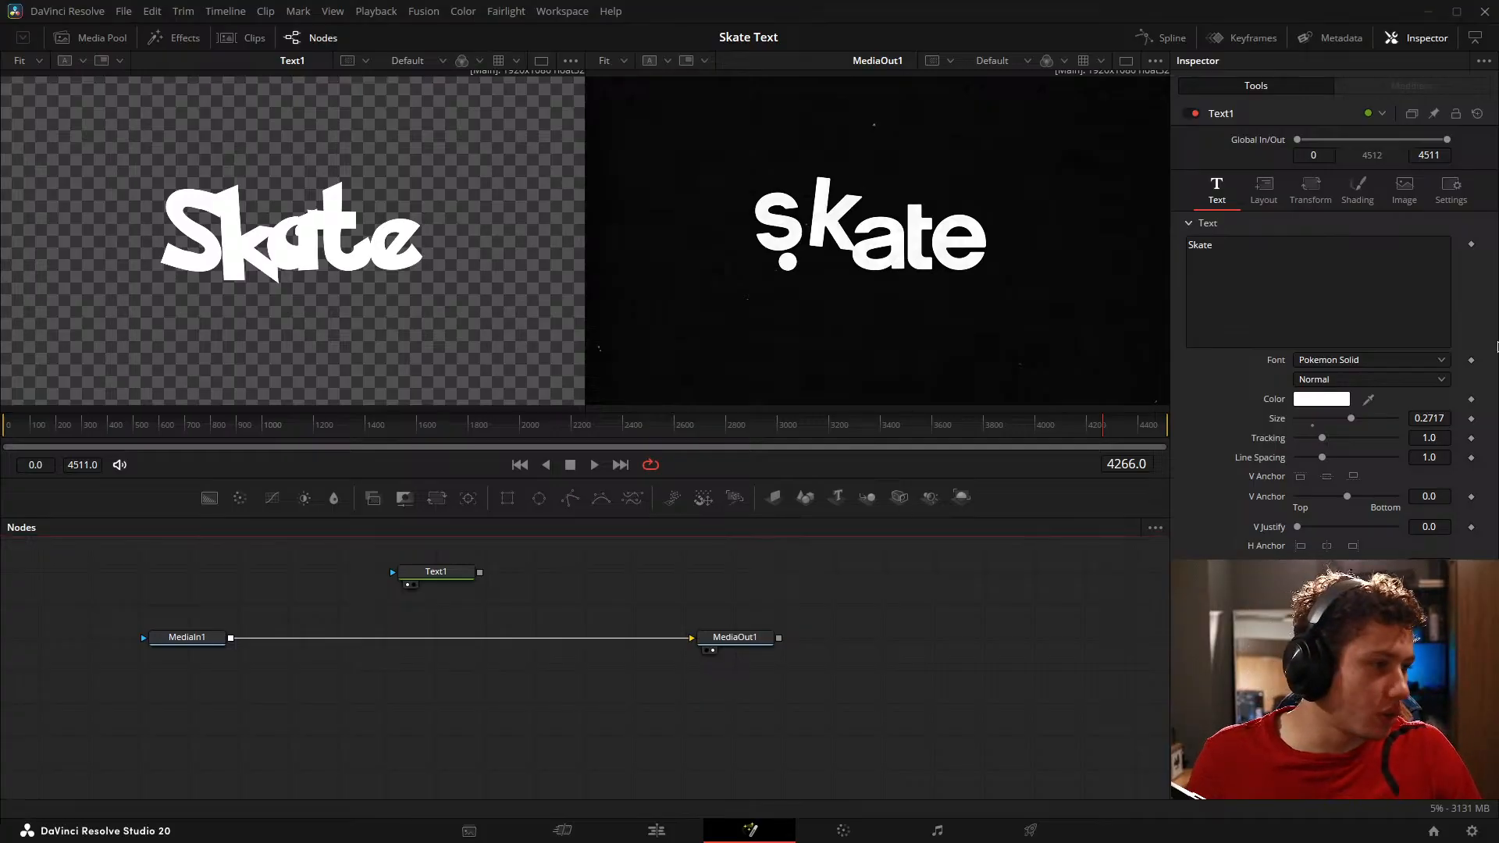
Step: Set the Text1 node's font to NordiquePro-Bold
left_click(1361, 362)
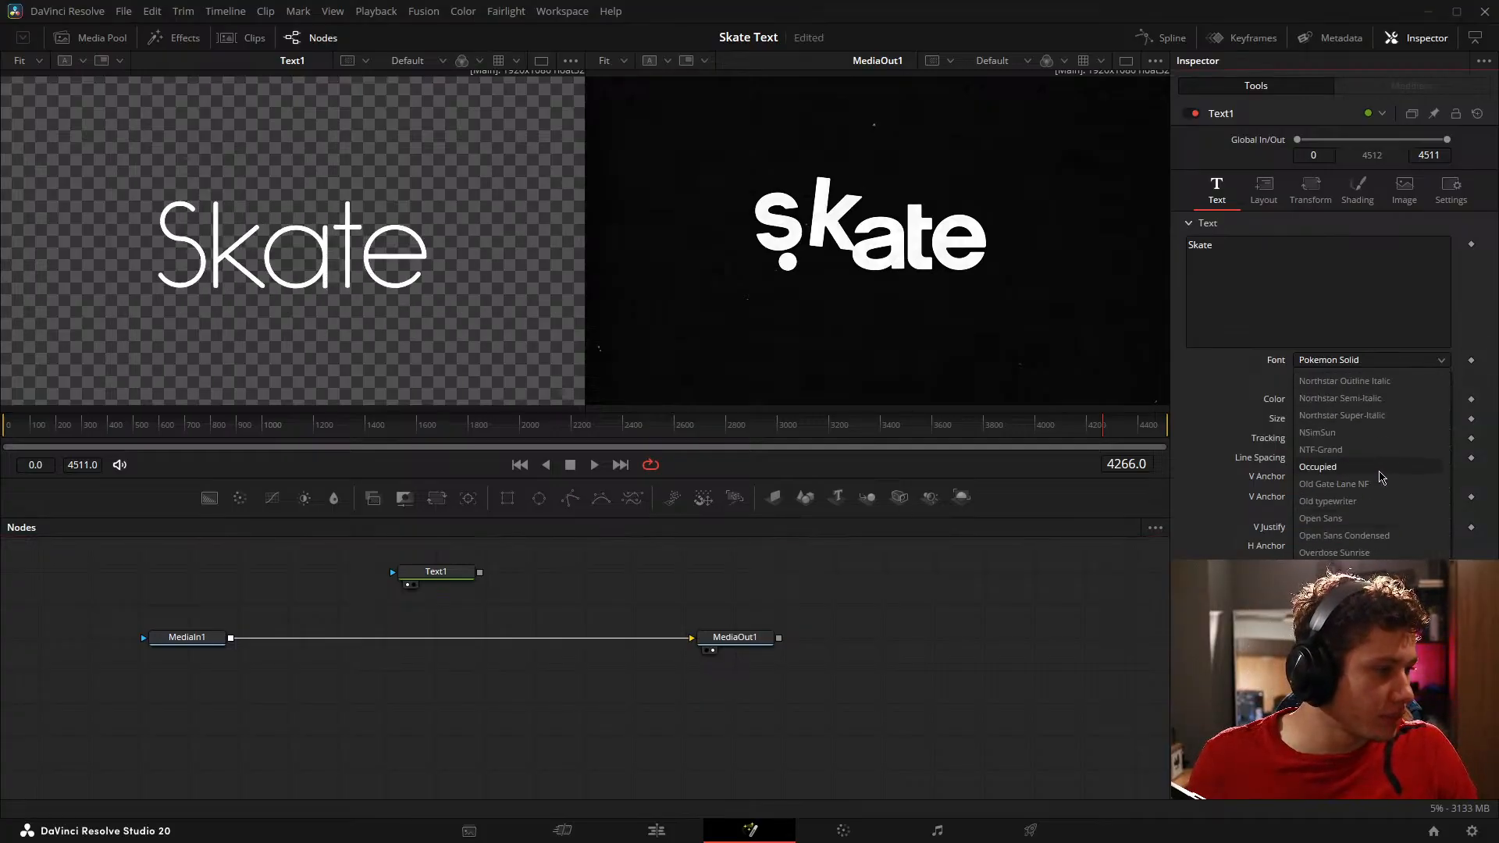
scroll(1383, 462, "up", 3)
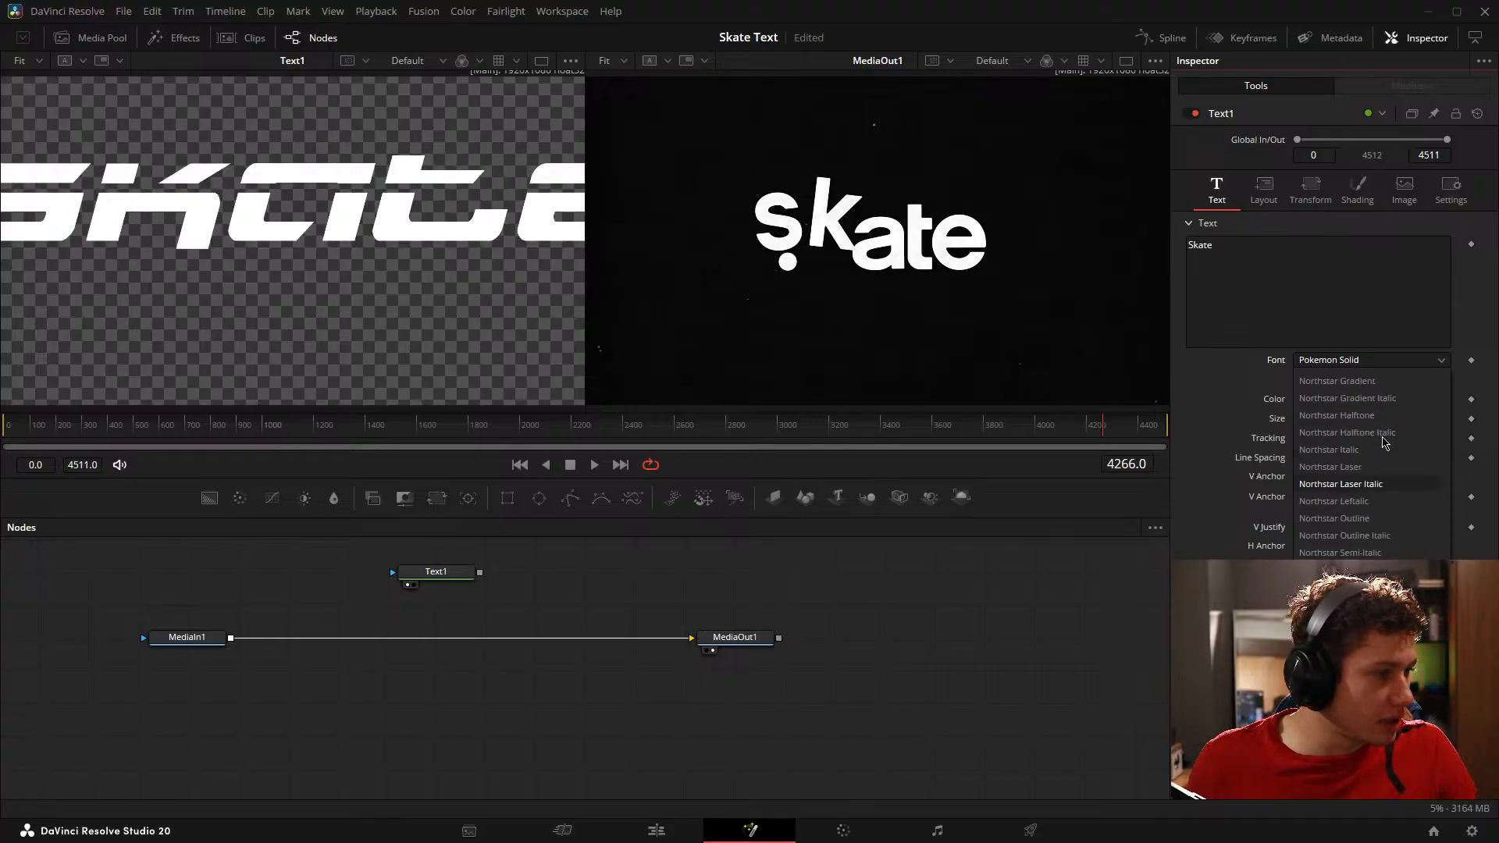
scroll(1390, 476, "up", 3)
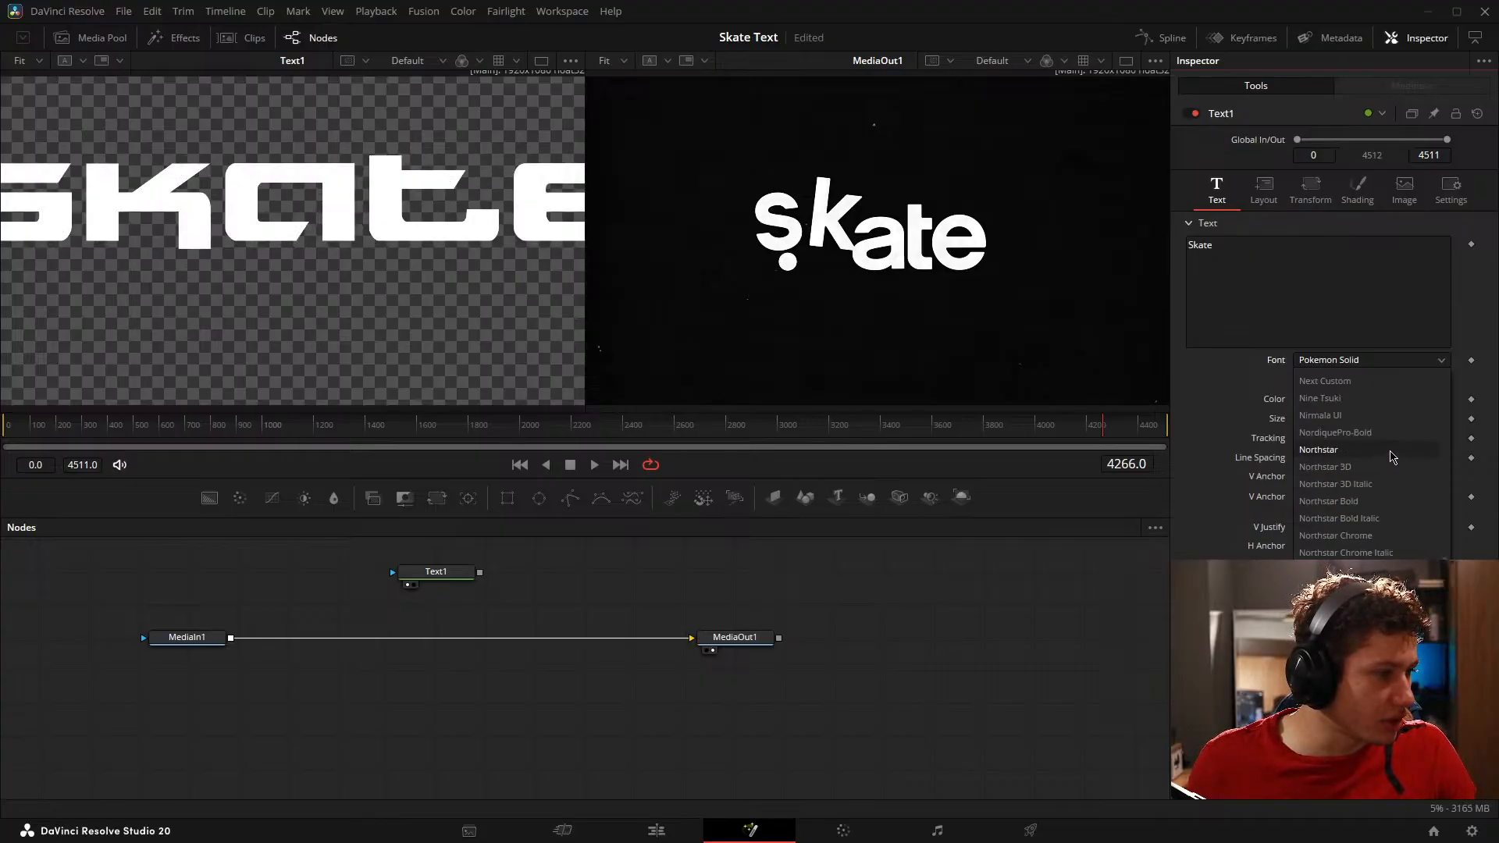
left_click(1363, 432)
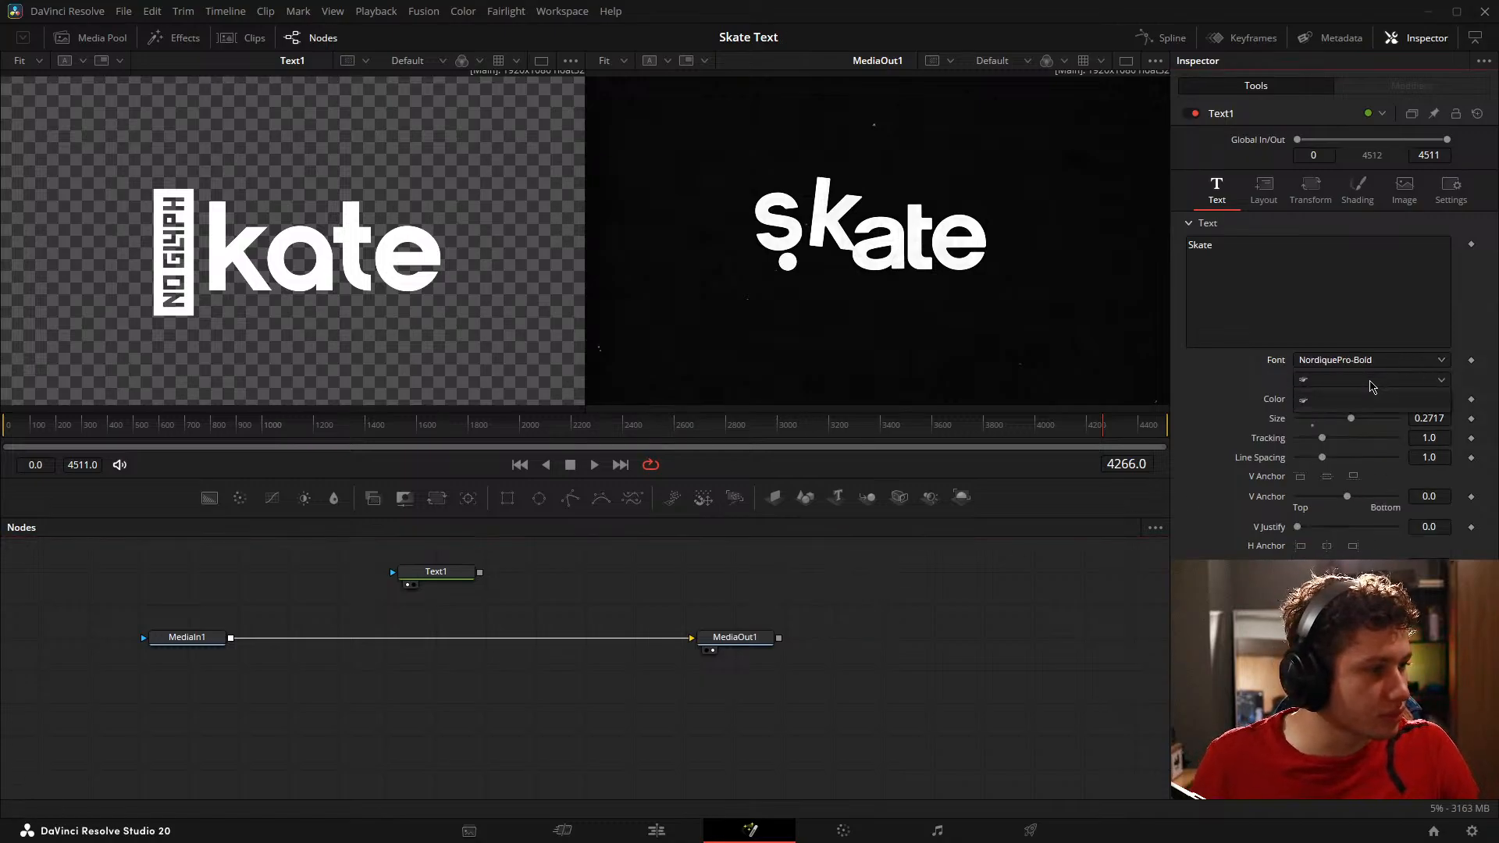
Step: Change the Text1 node's text to all-lowercase "skate"
left_click(435, 574)
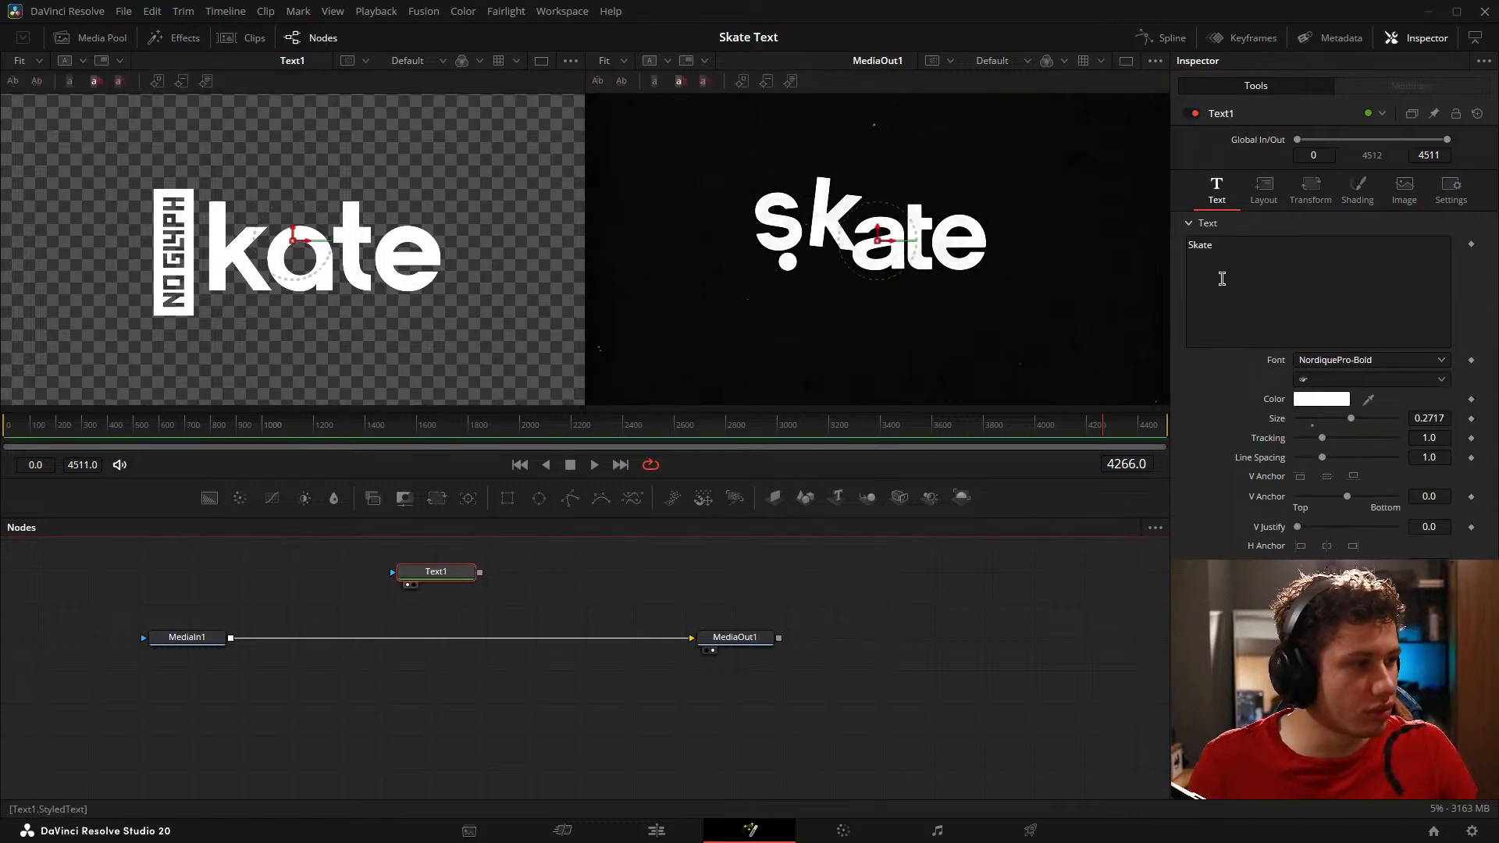
left_click(1189, 244)
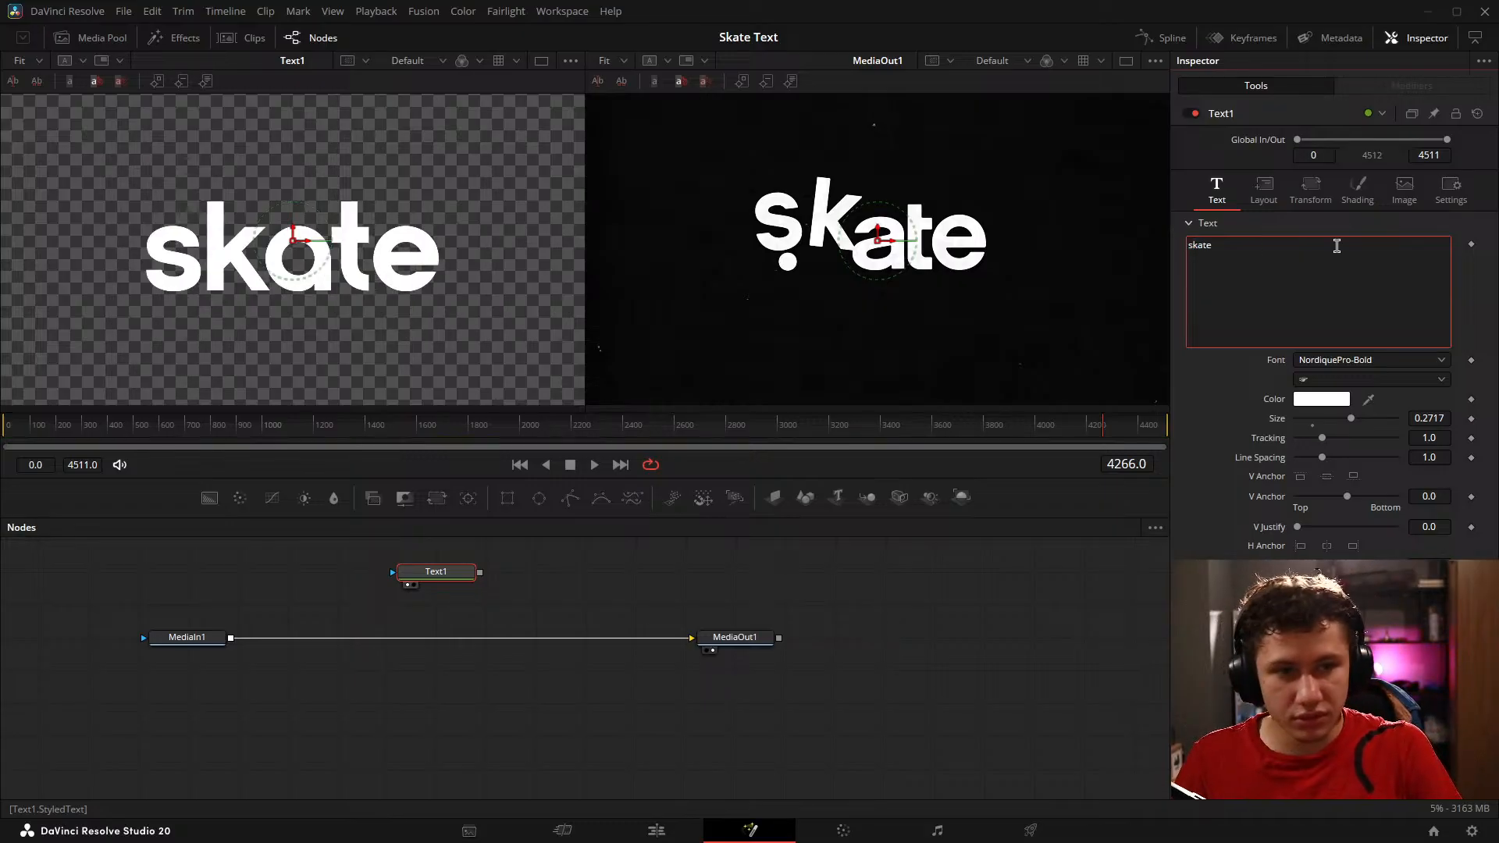
type("AS")
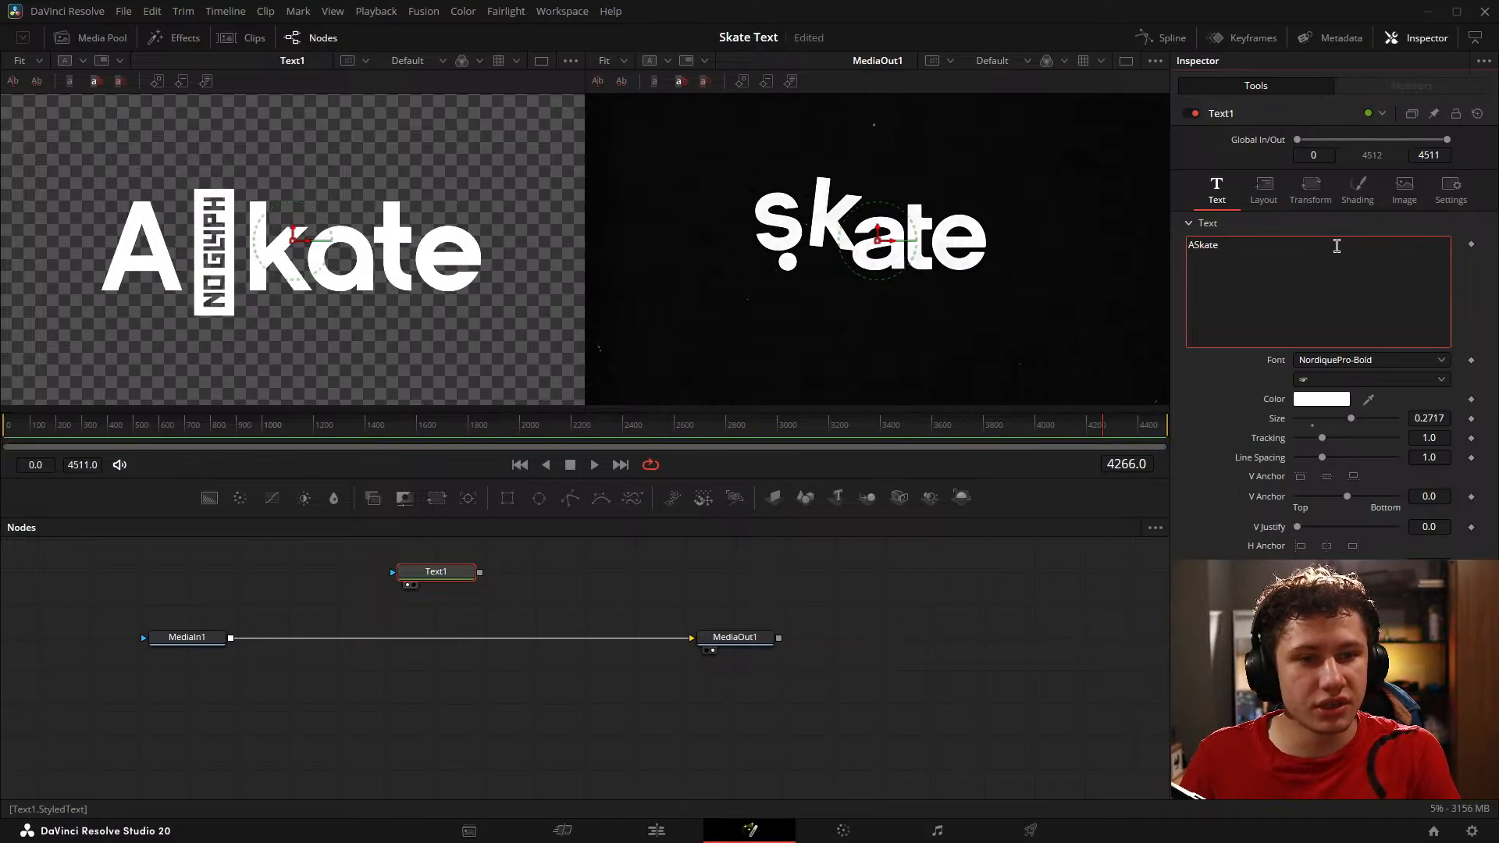
key("BackSpace")
type("SS")
key("BackSpace")
key("BackSpace")
type("SS")
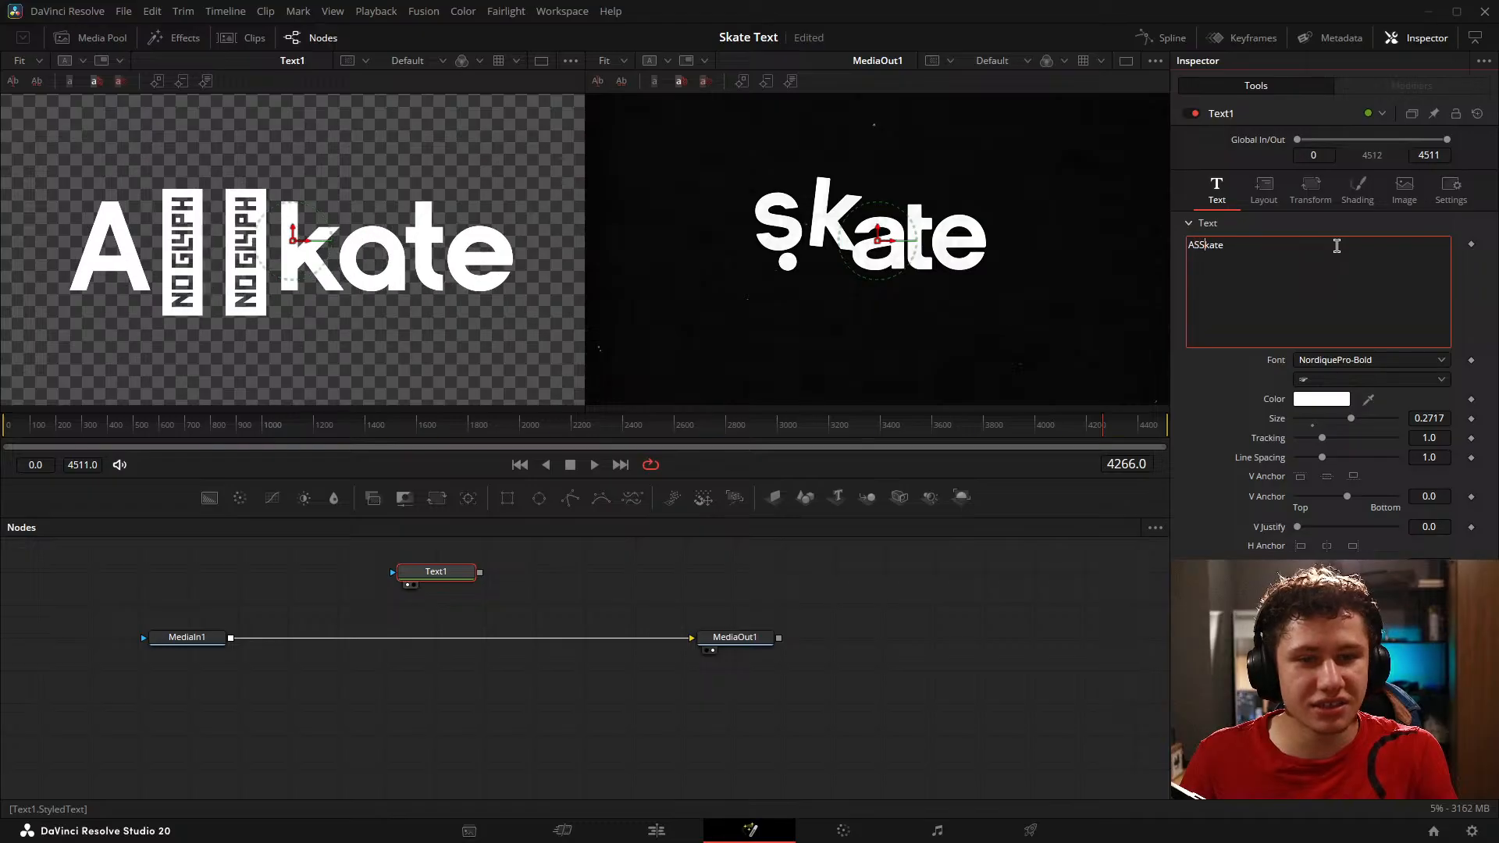
key("BackSpace")
key("BackSpace")
type("S")
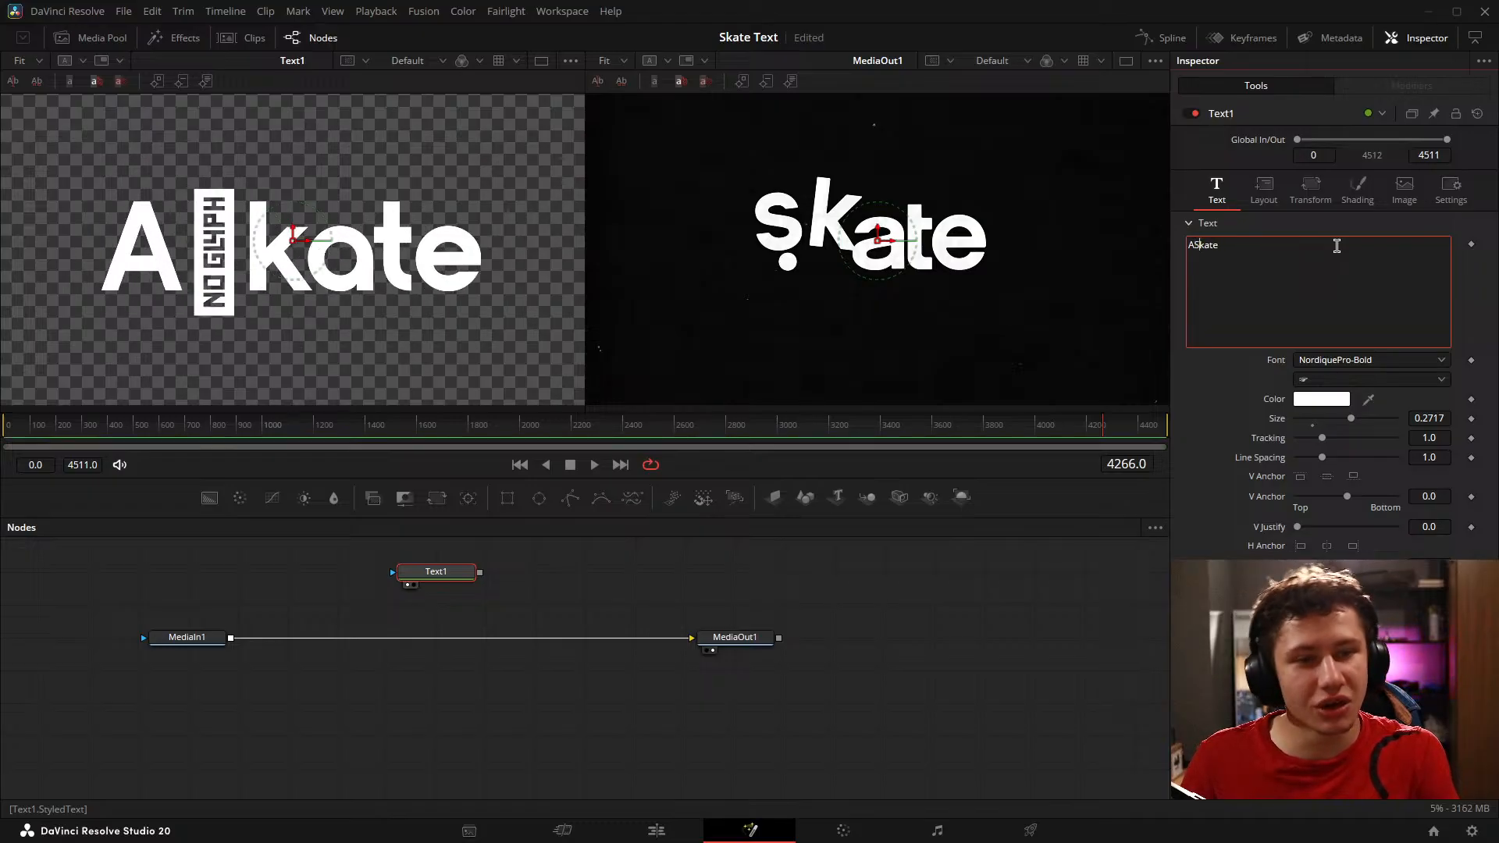
key("BackSpace")
key("BackSpace")
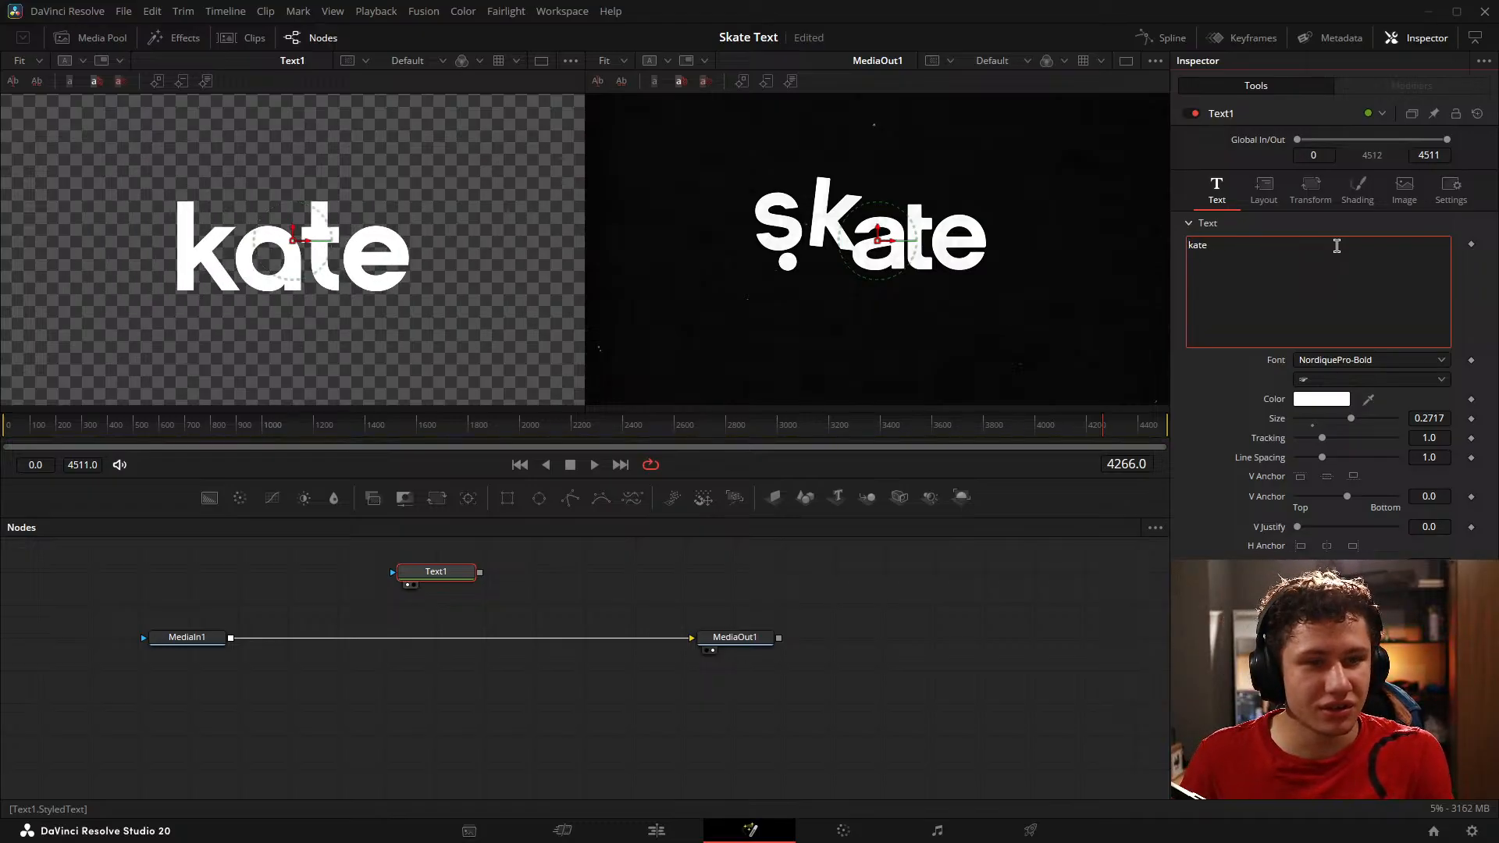
type("s")
left_click(927, 602)
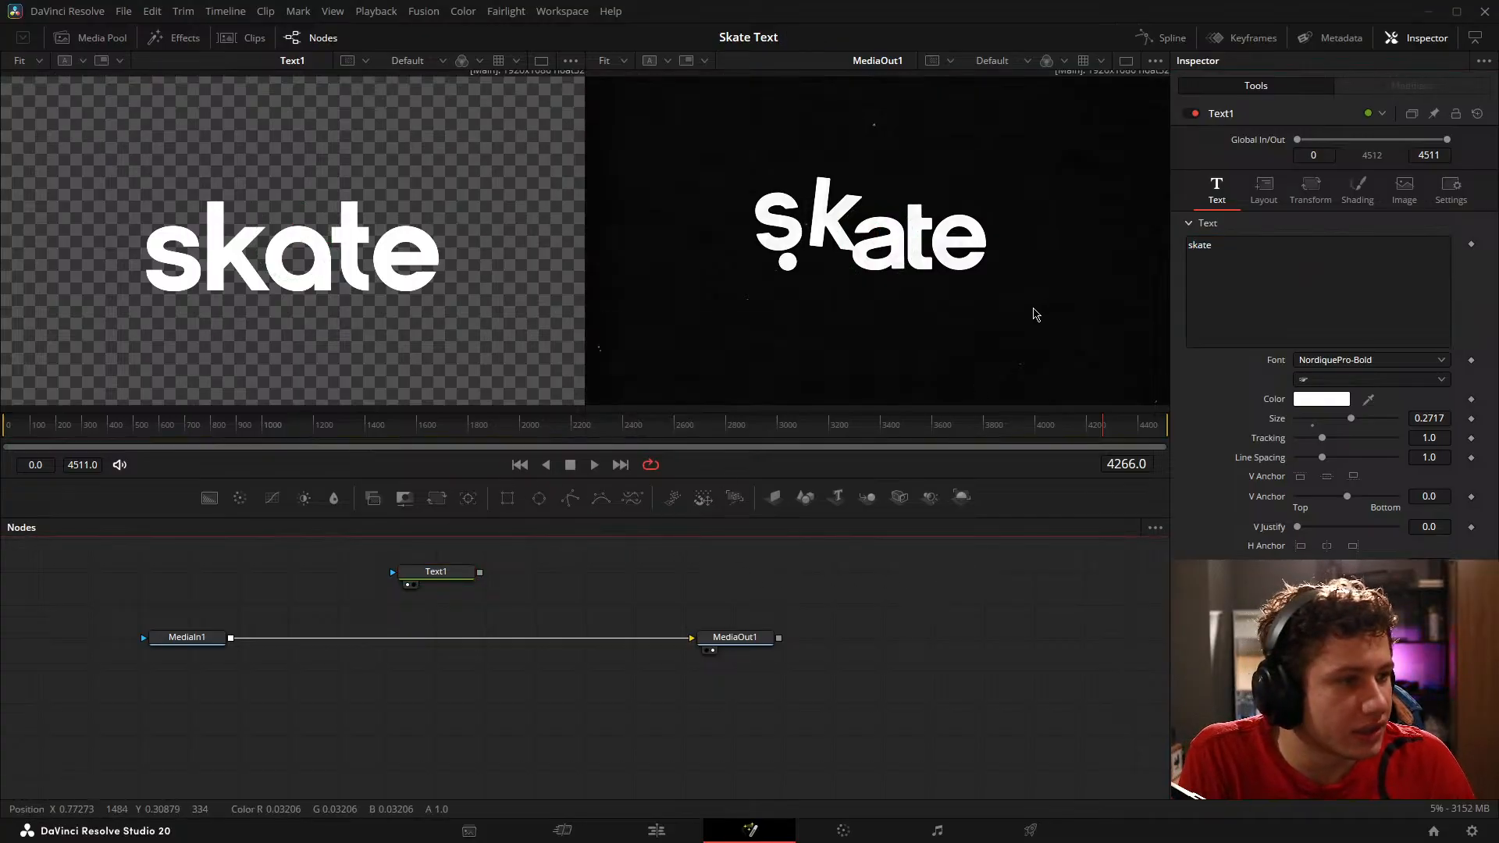
left_click(1201, 247)
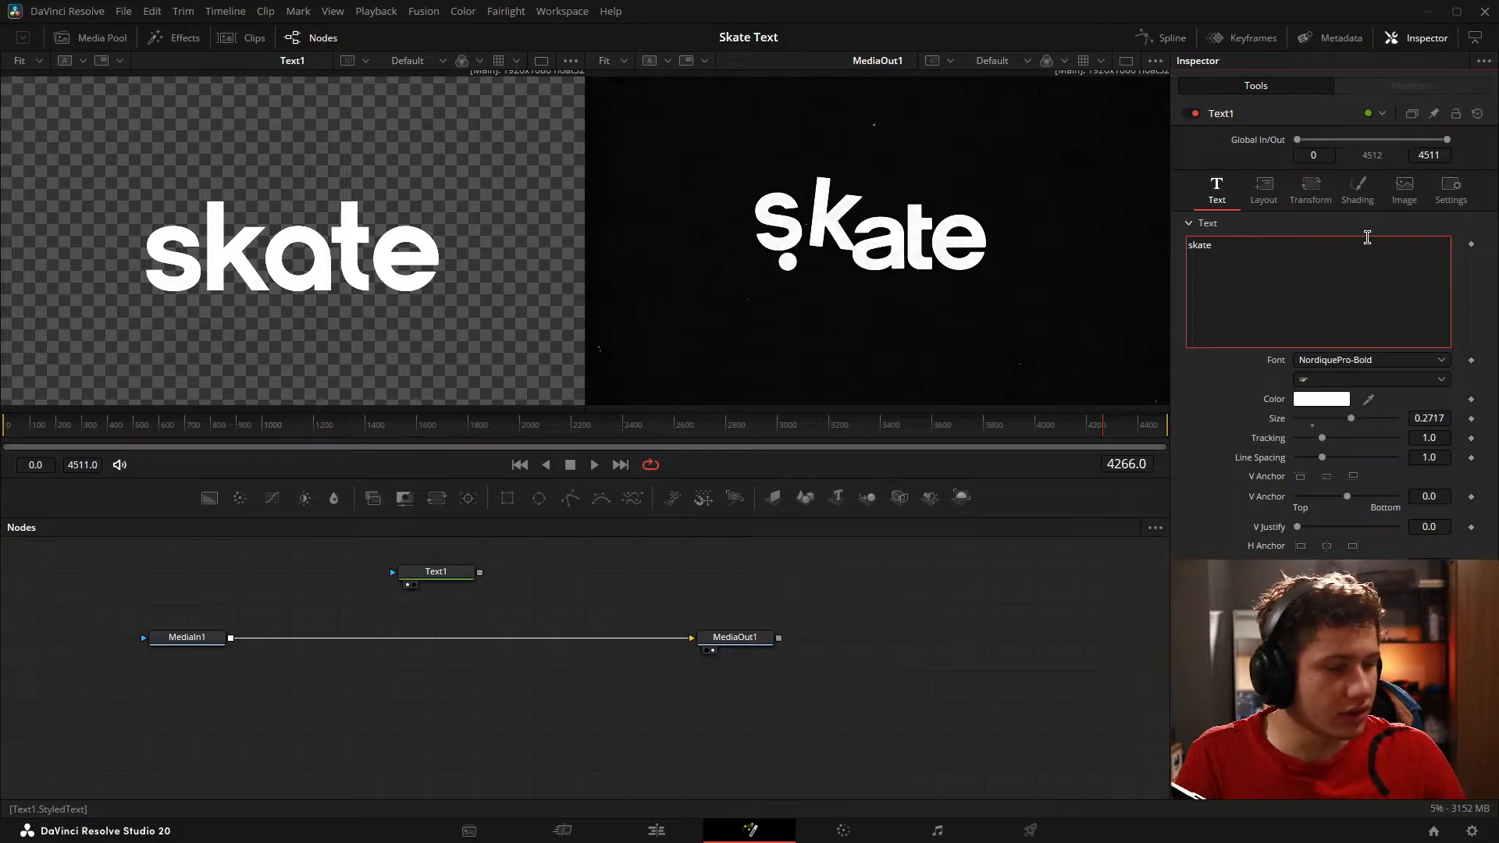
type("A")
key("BackSpace")
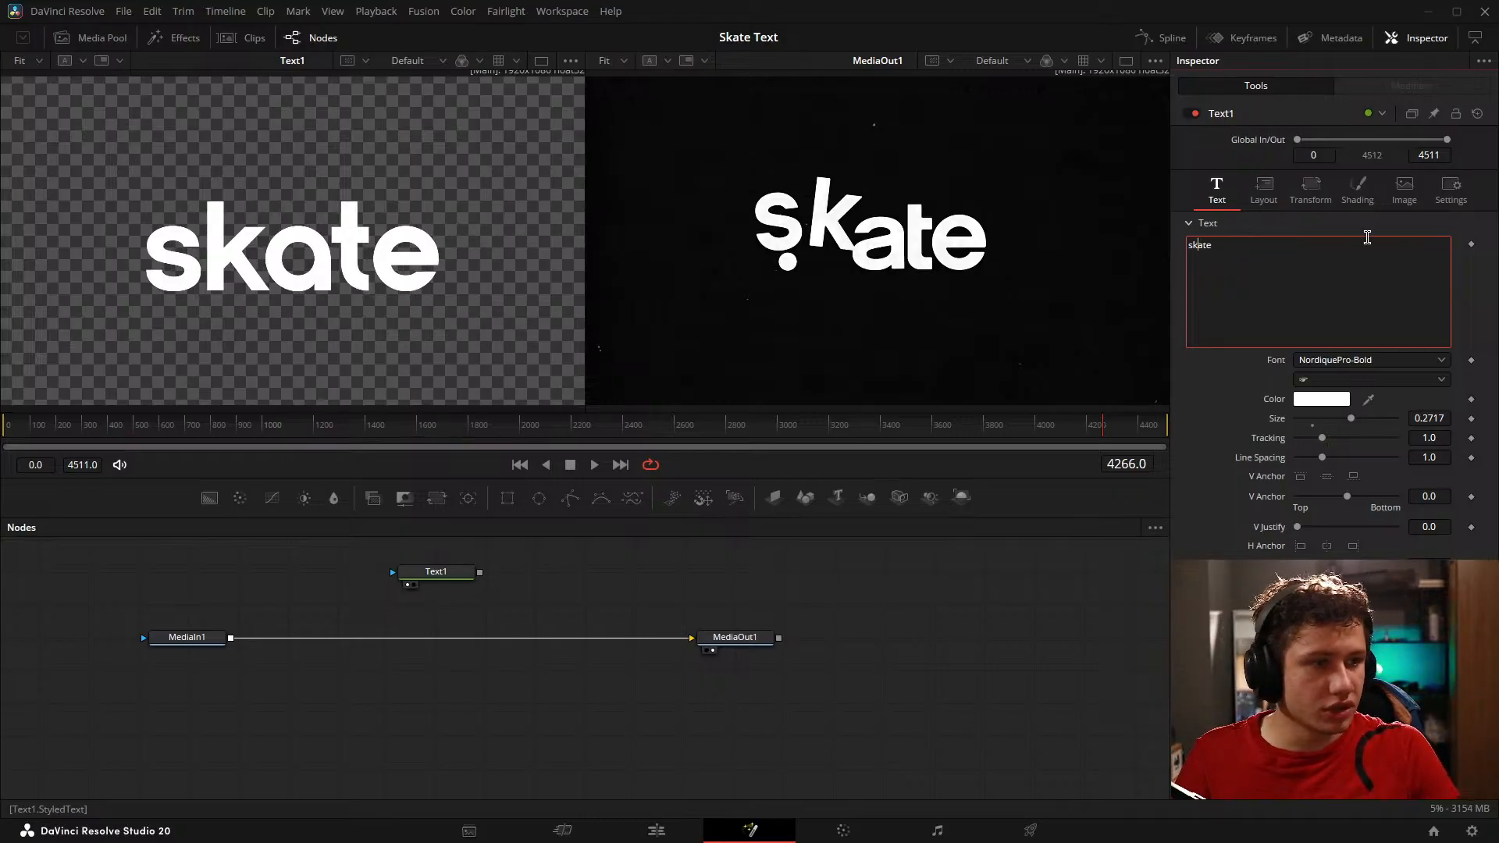
left_click(859, 619)
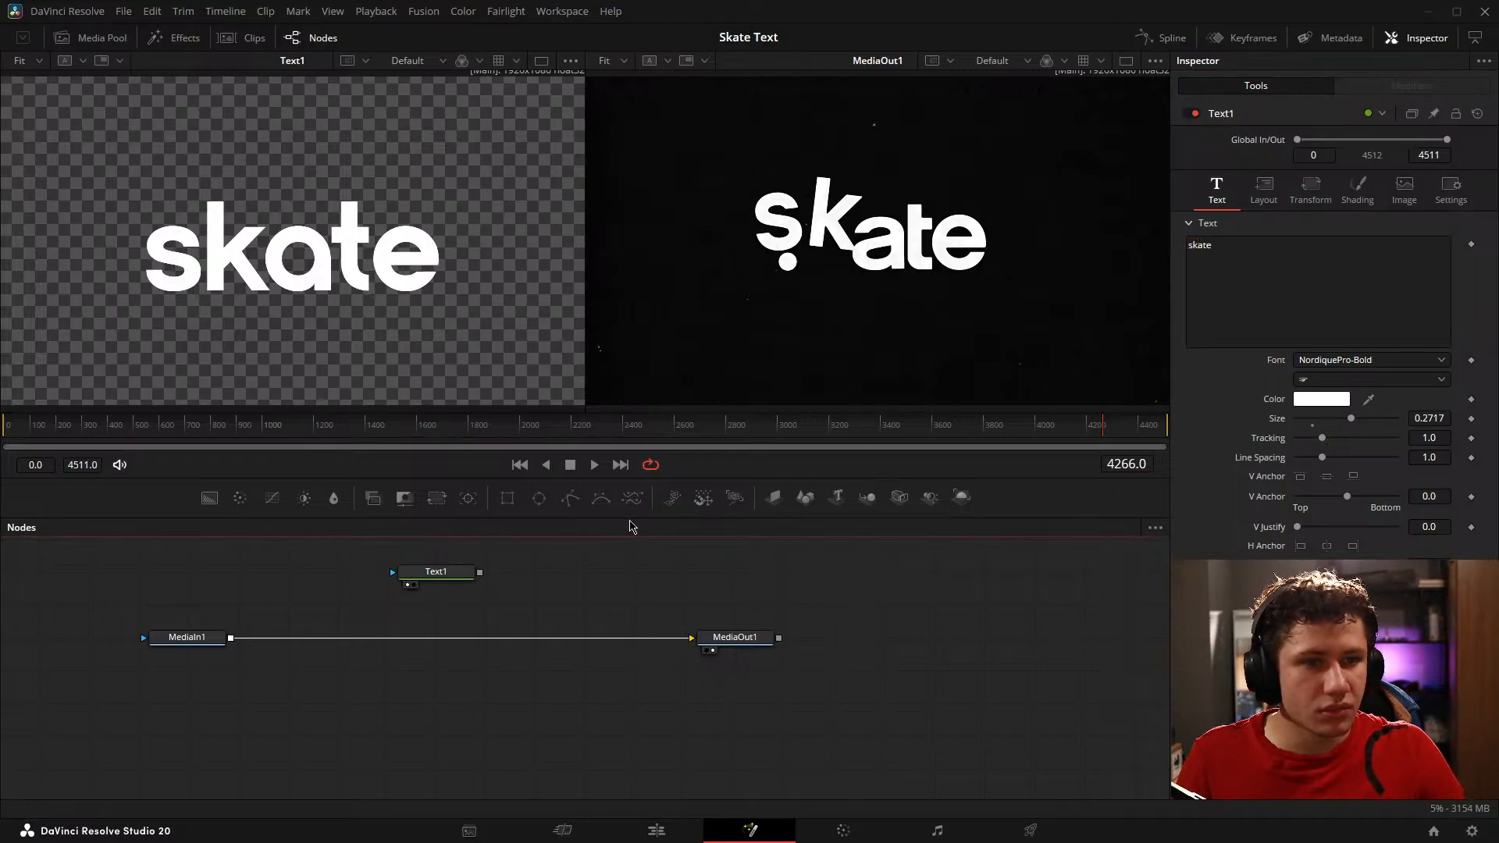
Step: Add a period after "skate" in the Text1 node's text and save the project
left_click(1287, 254)
type(".")
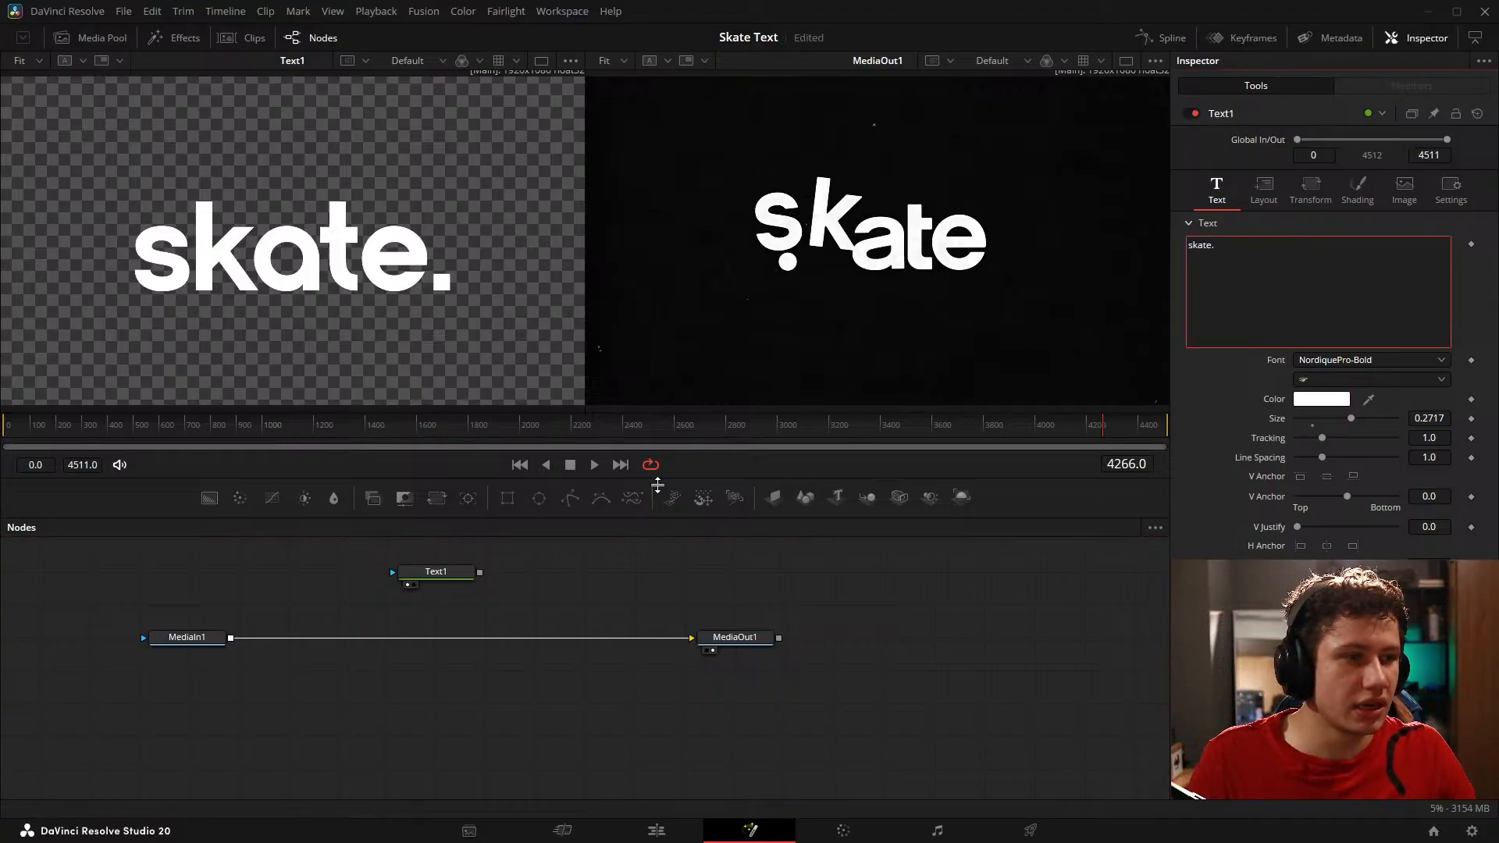
left_click(513, 599)
key("ctrl+s")
Step: Duplicate the Text1 node beside the original in the node graph
left_click_drag(520, 585, 558, 587)
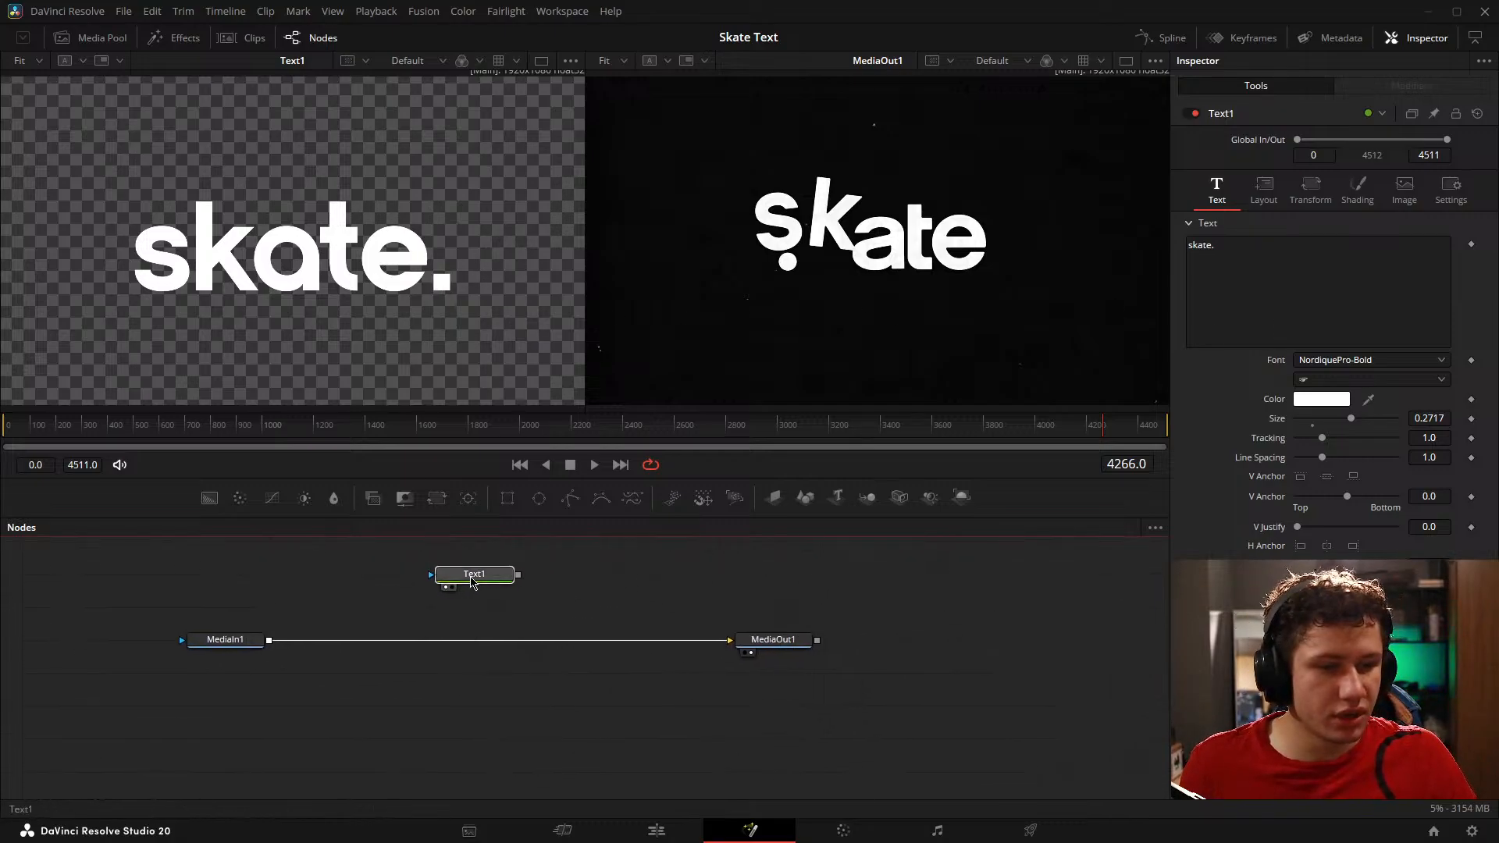
left_click(472, 575)
left_click_drag(594, 569, 481, 578)
key("ctrl+v")
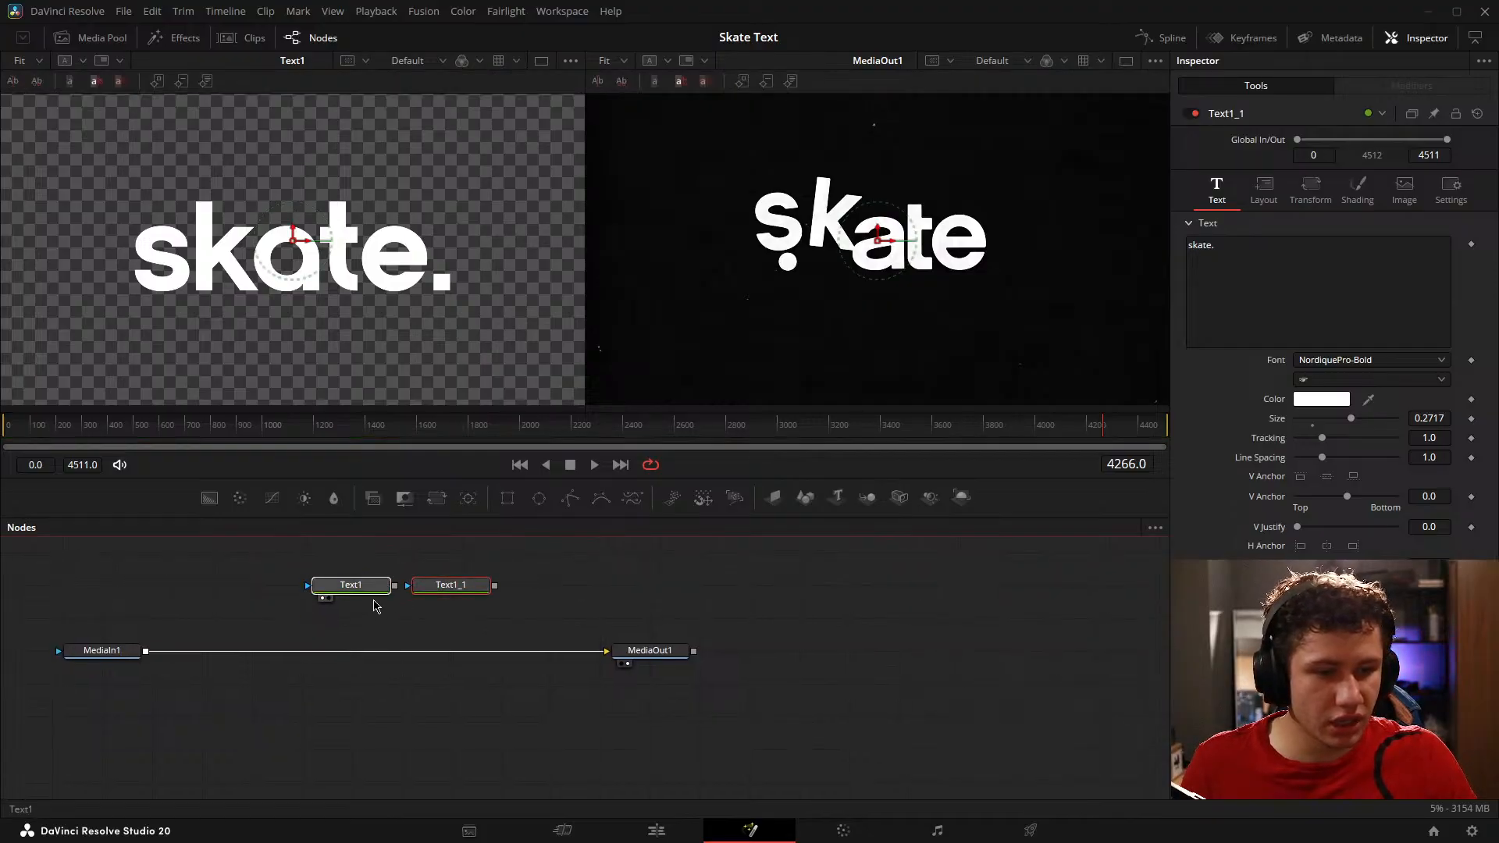
Step: Merge the duplicated text over Text1 and insert a Transform node between Text1_1 and Merge1
left_click_drag(354, 586, 591, 592)
left_click_drag(499, 619, 348, 619)
left_click_drag(600, 587, 600, 554)
left_click_drag(737, 591, 763, 609)
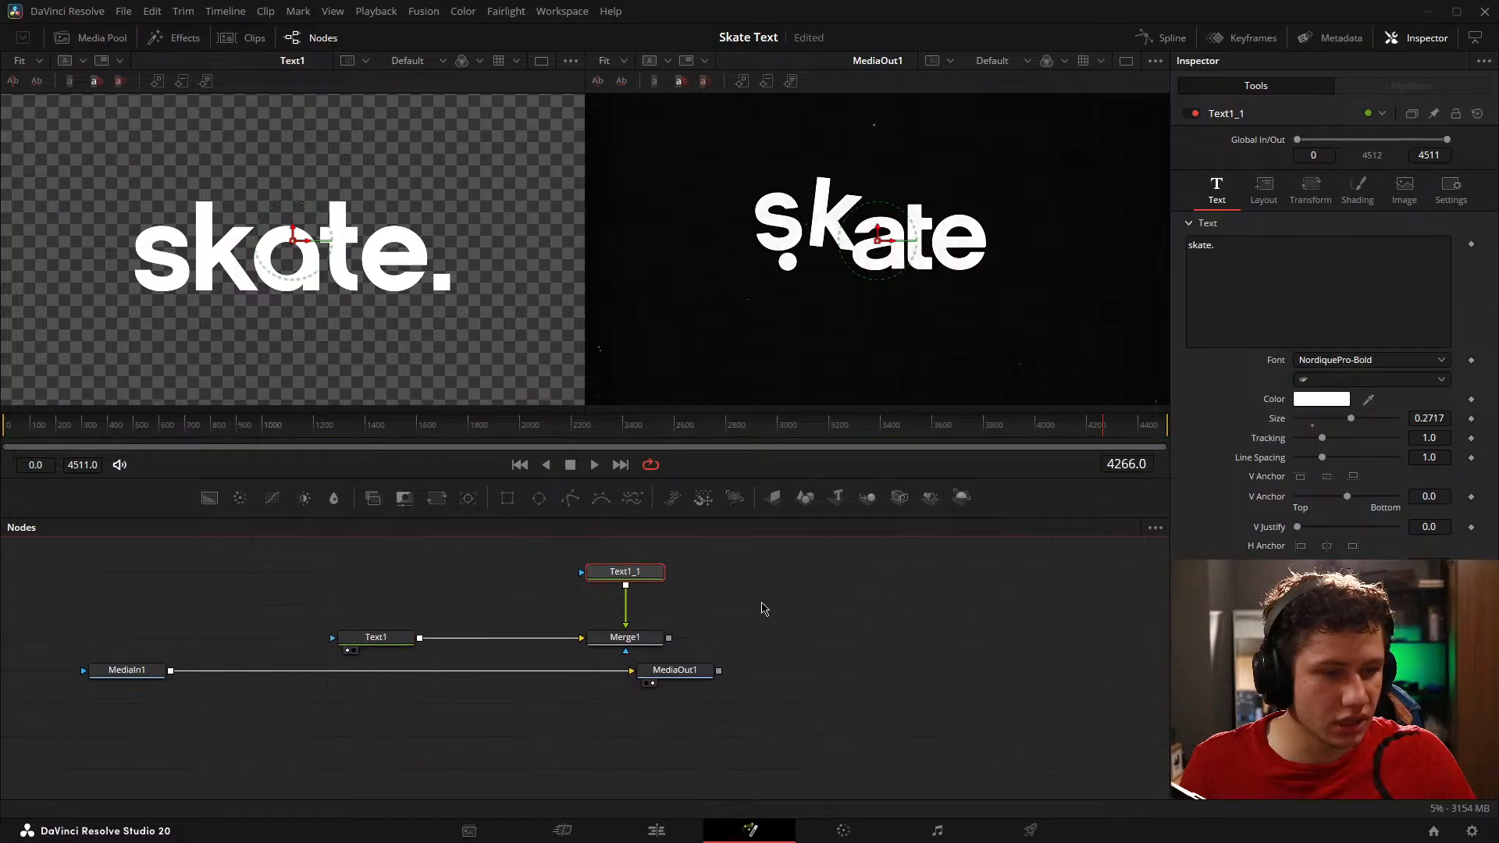
left_click_drag(732, 549, 488, 616)
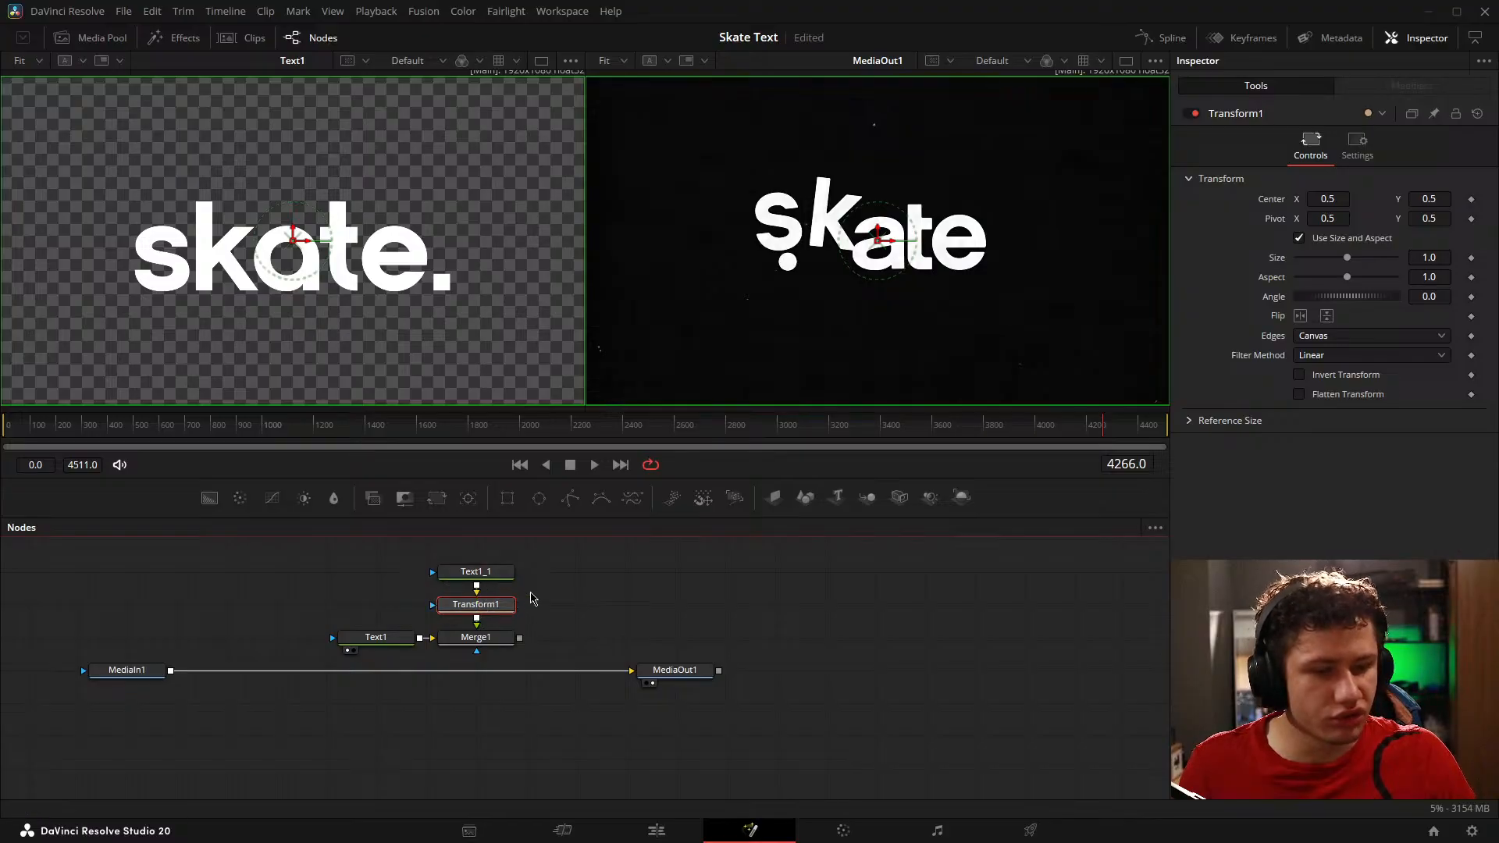
Step: Replace the Text1_1 node's text with a single period and set its font to Arial
left_click(488, 574)
left_click(1300, 259)
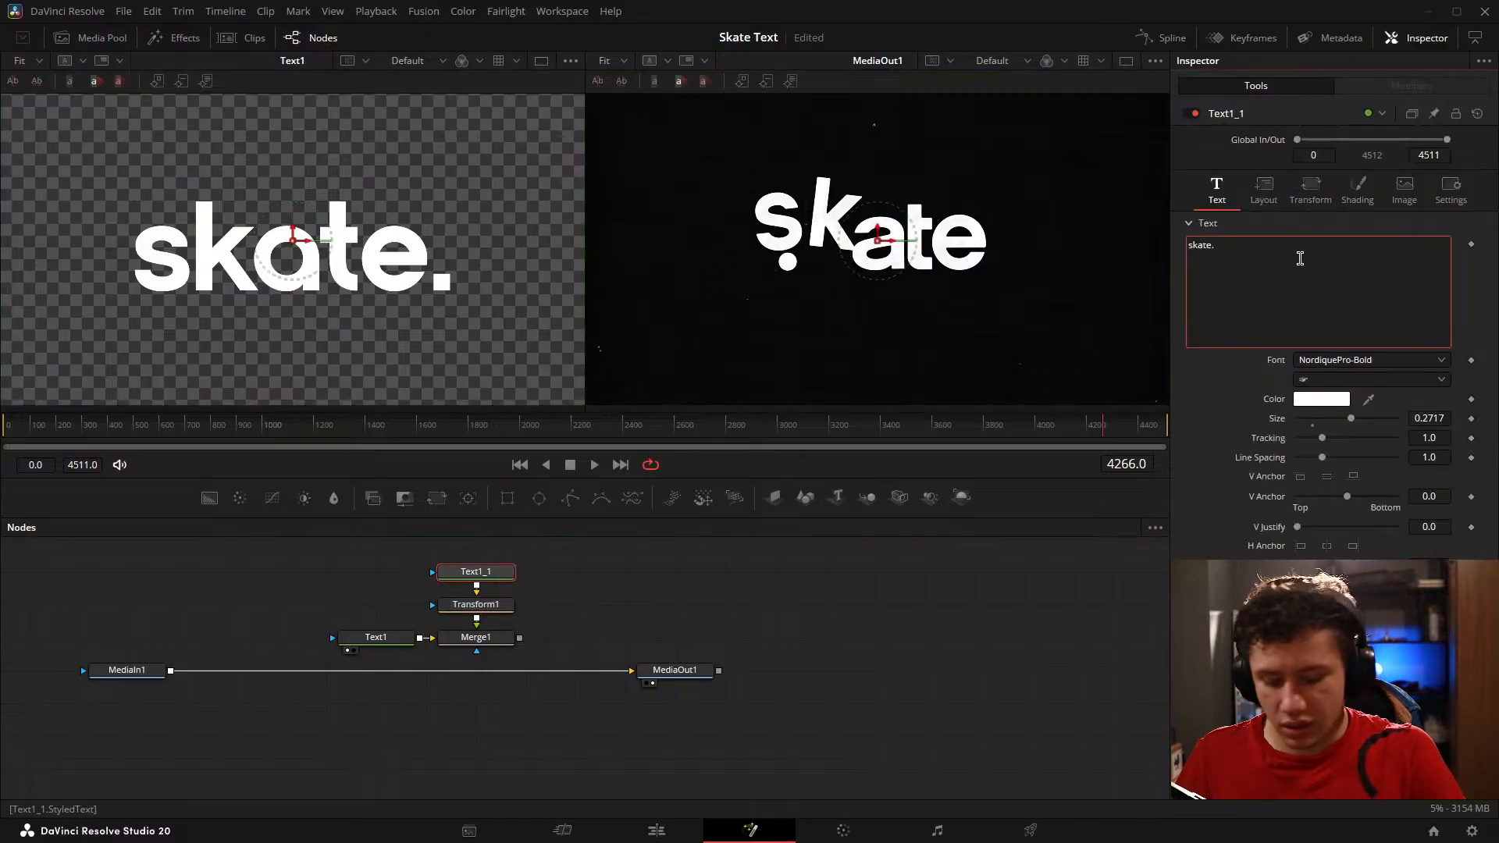
key("BackSpace")
left_click(1327, 361)
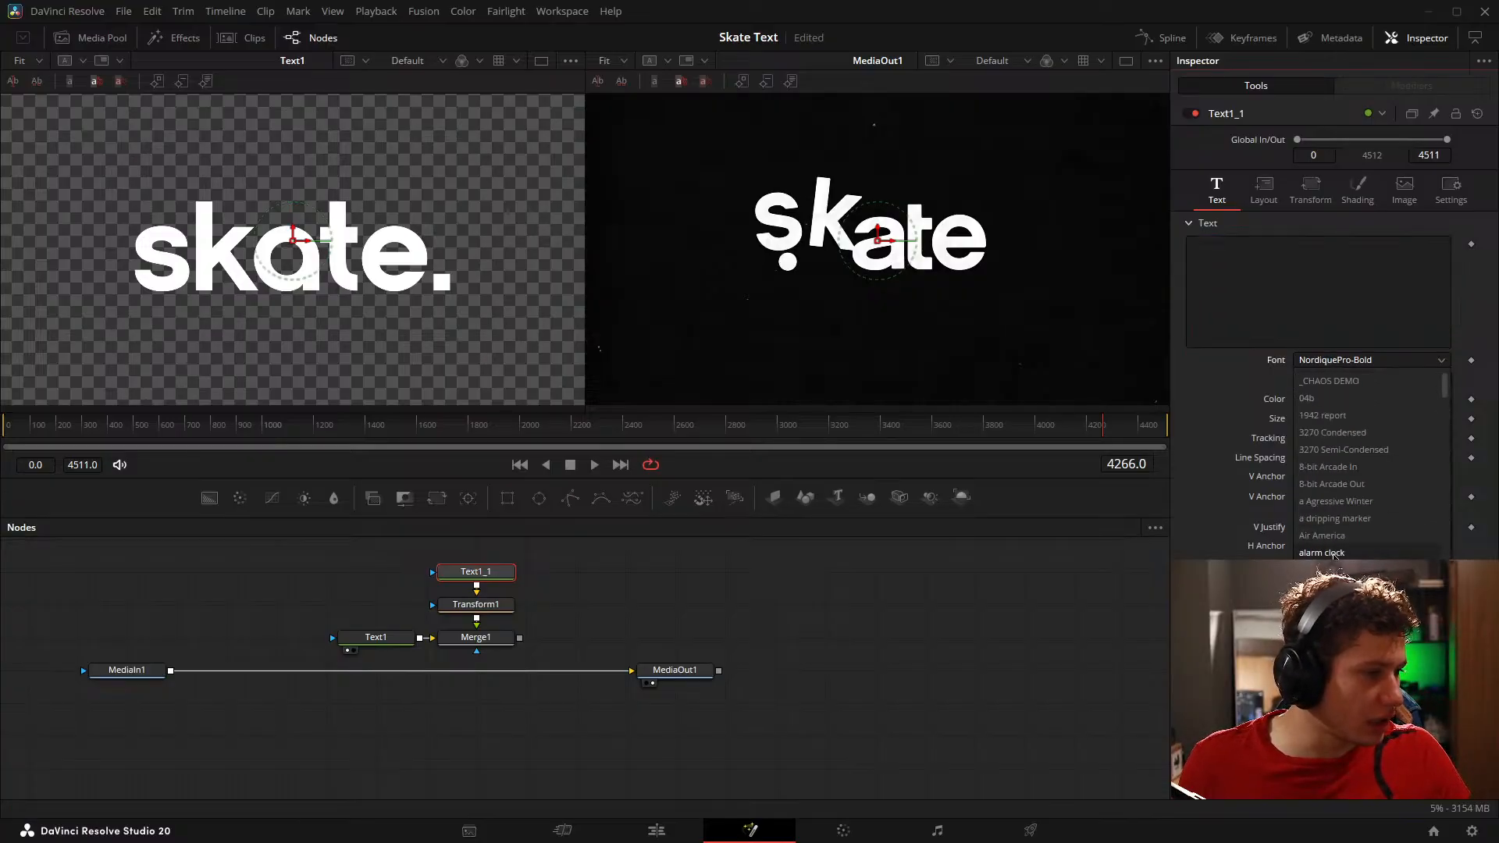
left_click(1277, 320)
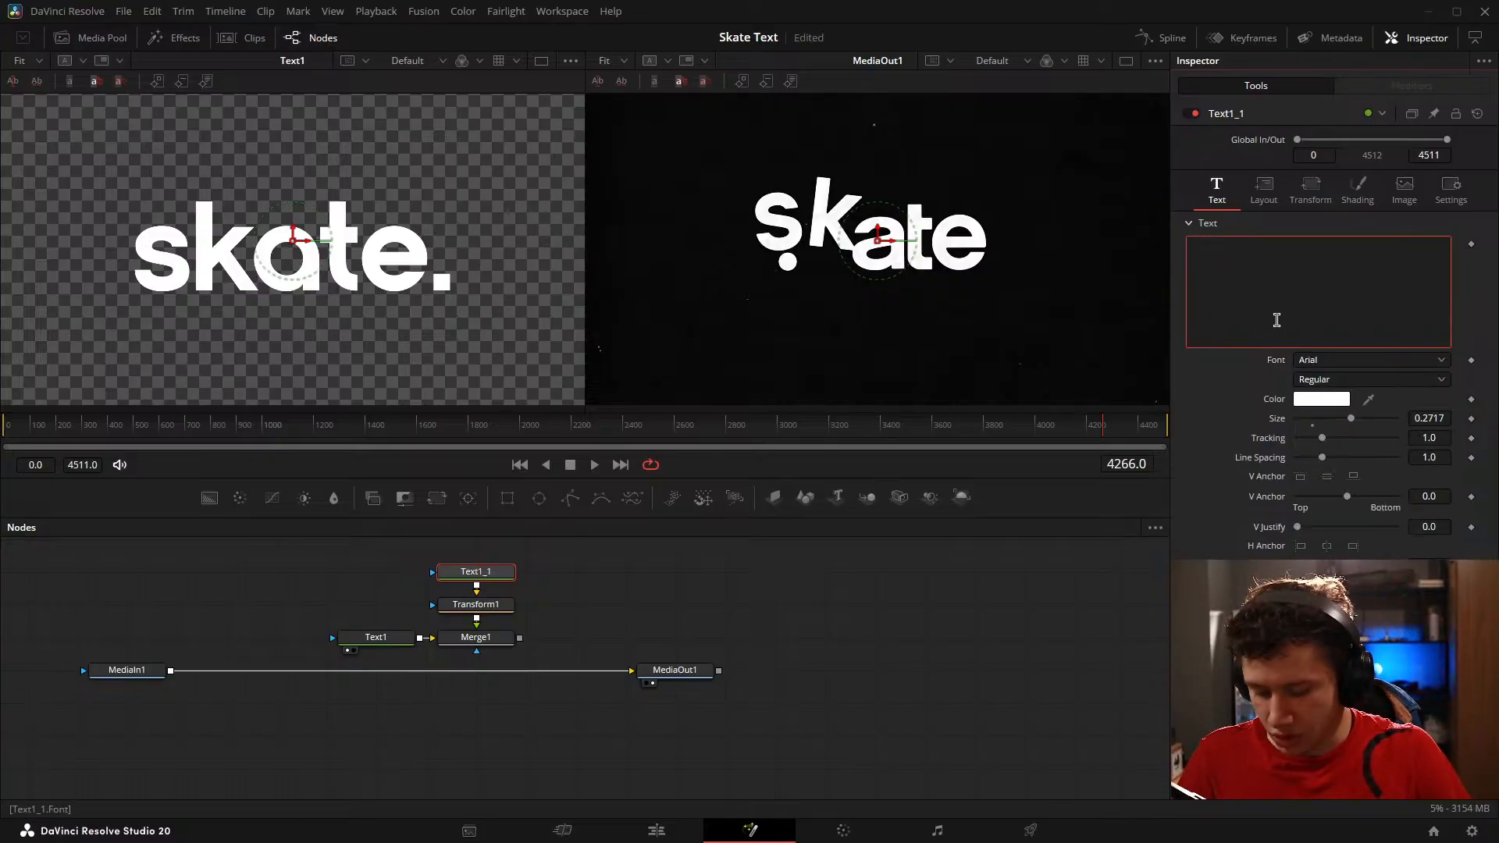
Step: Show Merge1 in the viewer that held Text1 and remove the period from Text1's text, leaving "skate"
left_click(447, 651)
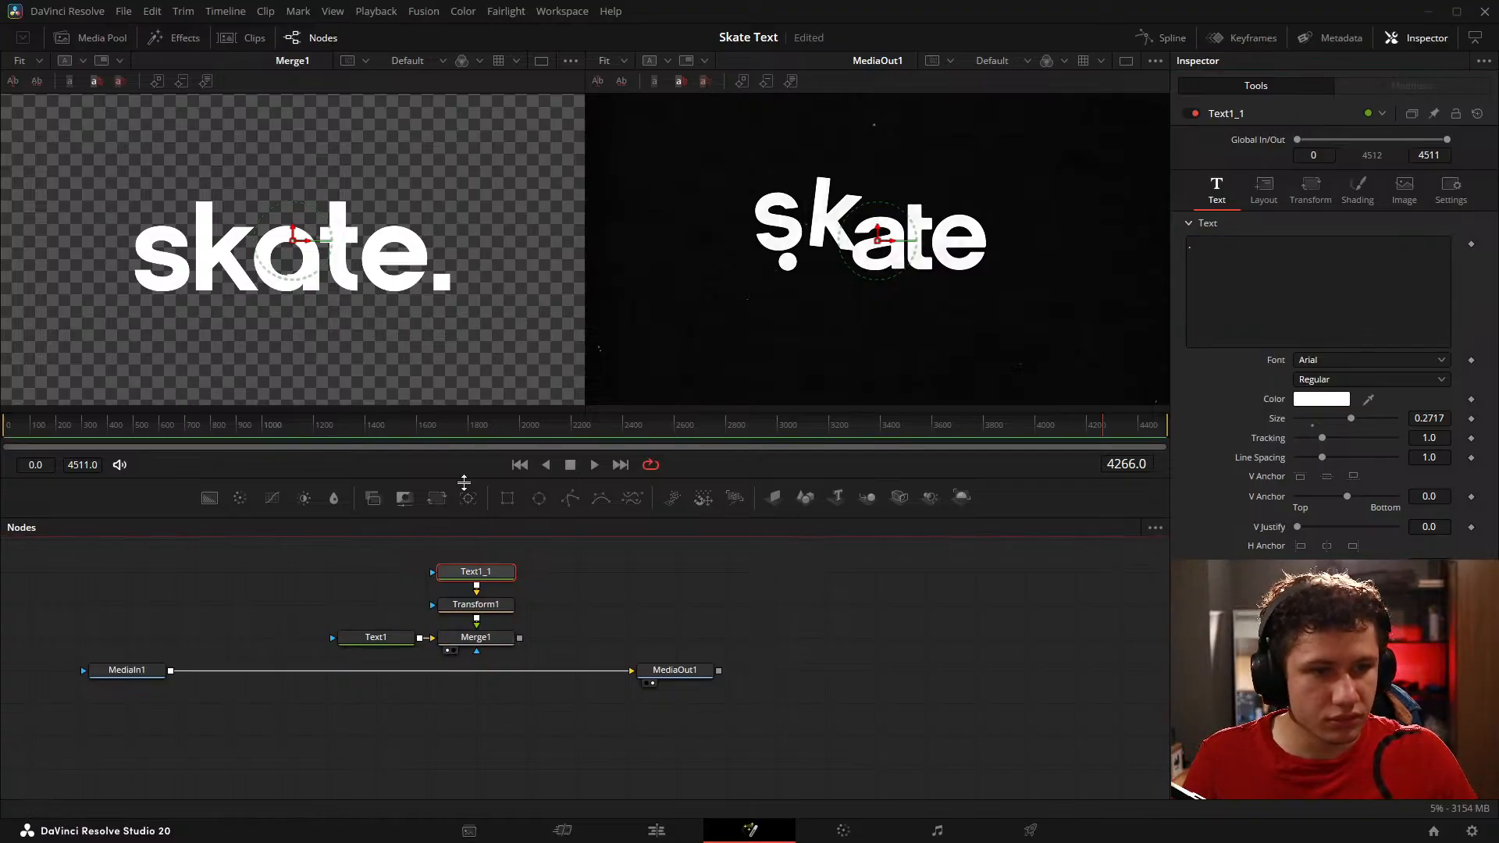
left_click_drag(407, 645, 358, 645)
left_click(1361, 259)
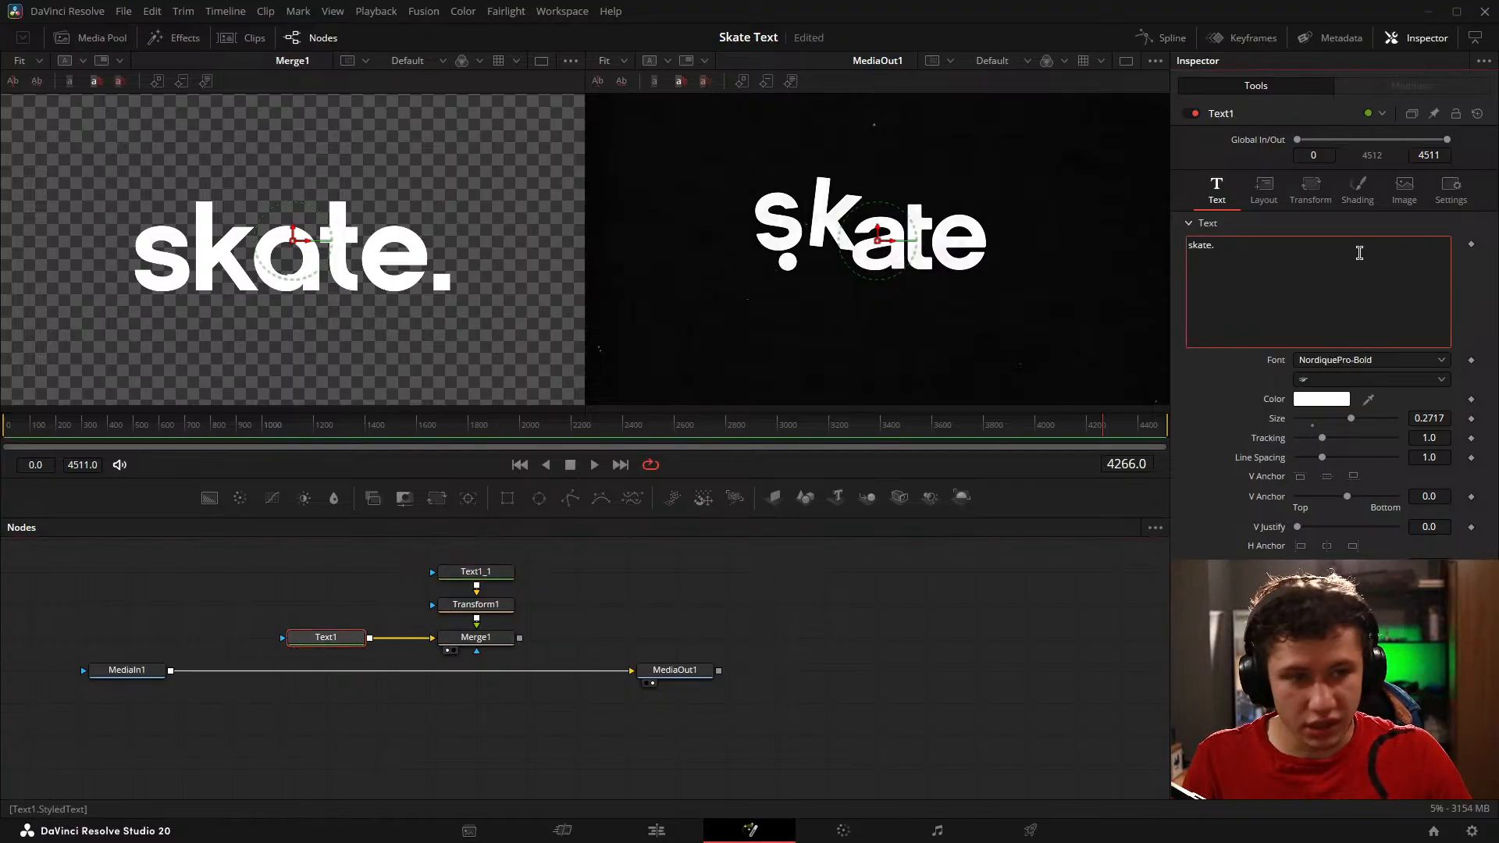
key("BackSpace")
Step: Show Text1_1 in place of Merge1 in the viewer and re-enter a single period as its text
left_click(447, 585)
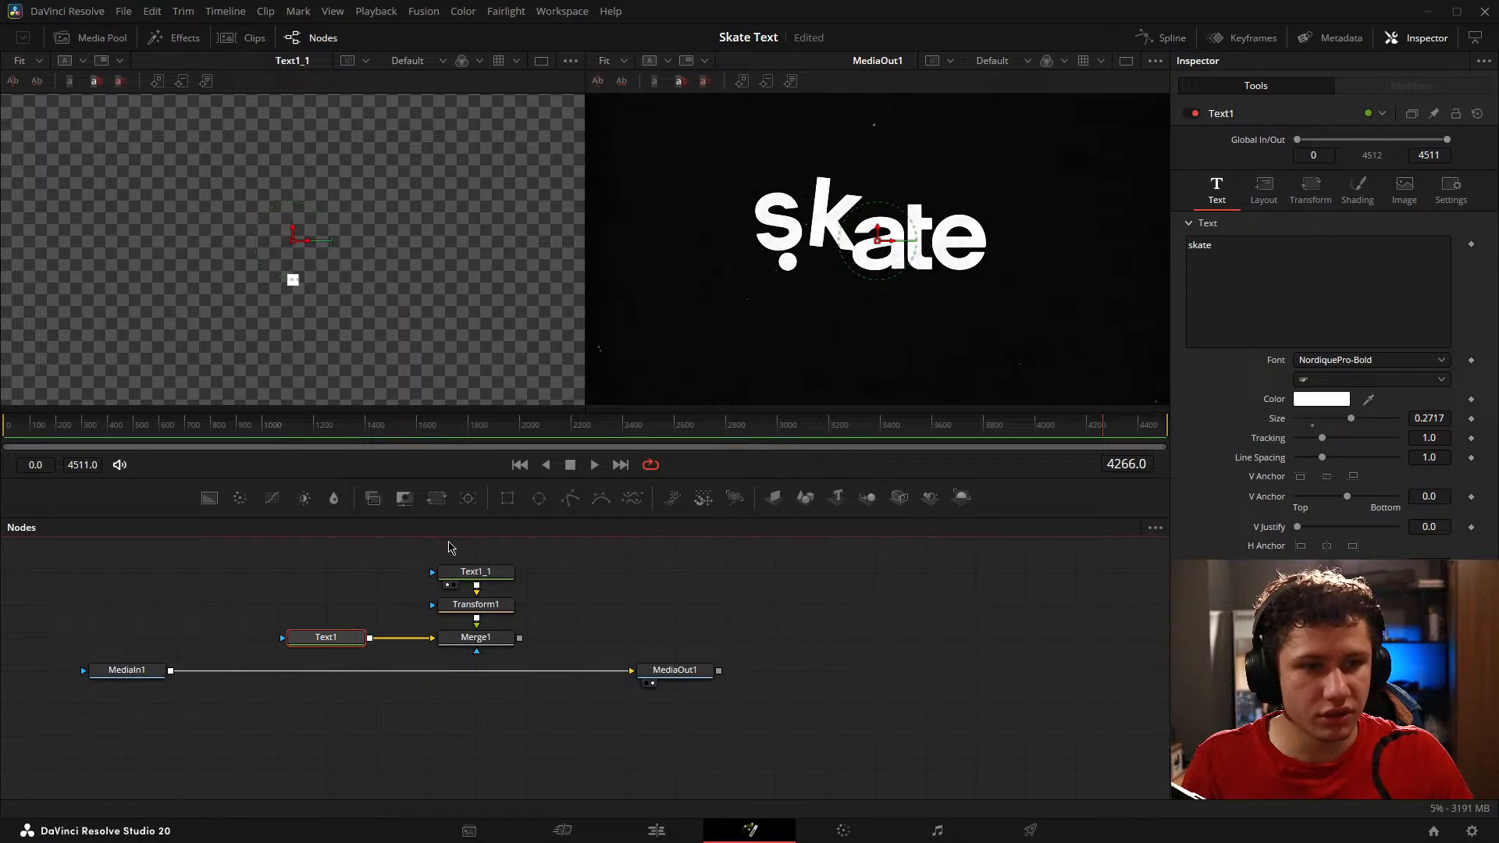
left_click(475, 572)
left_click(1245, 267)
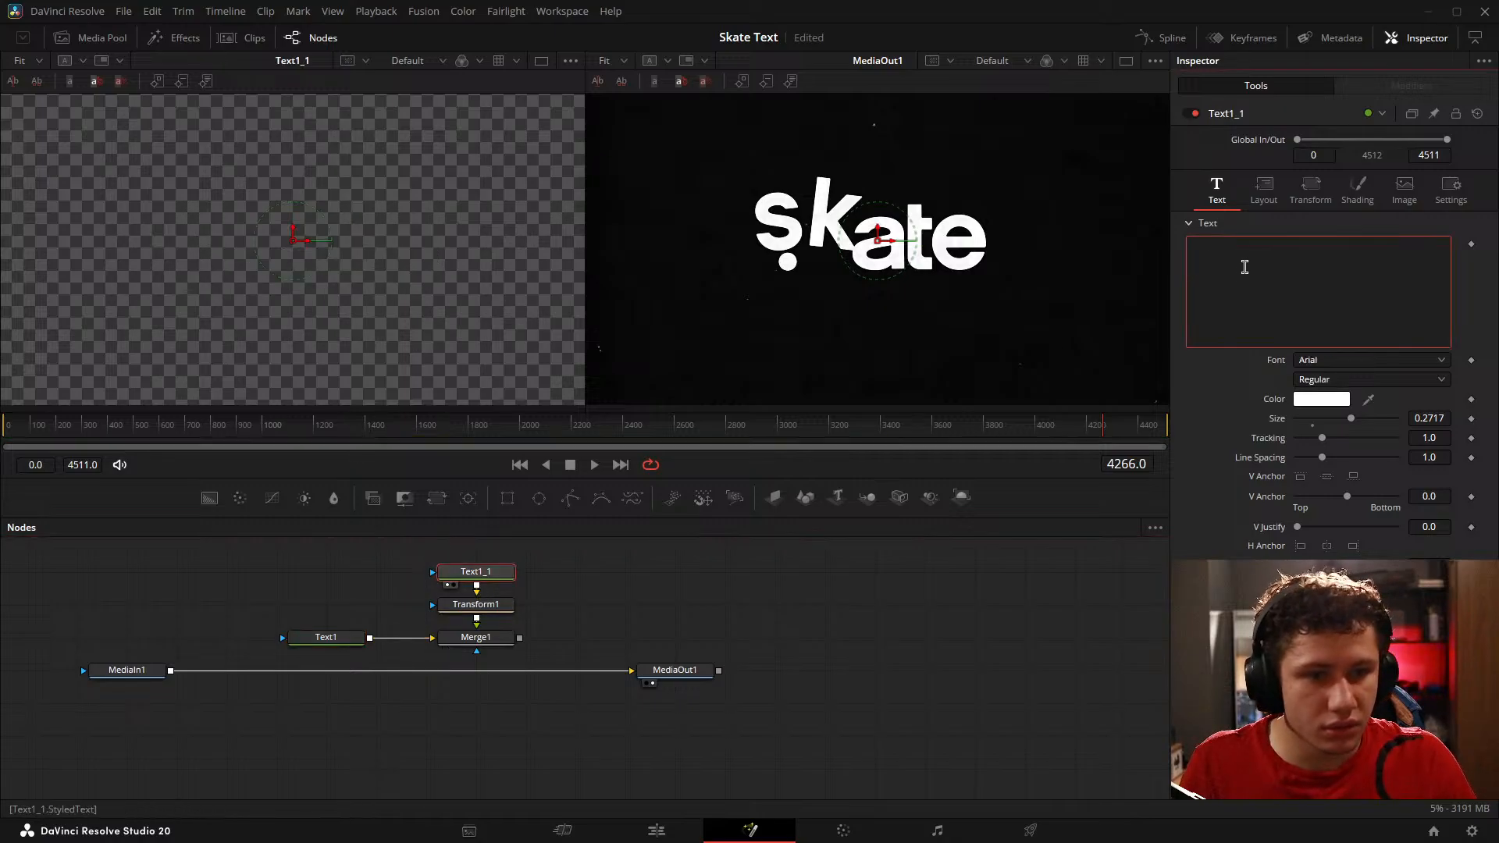
type(".")
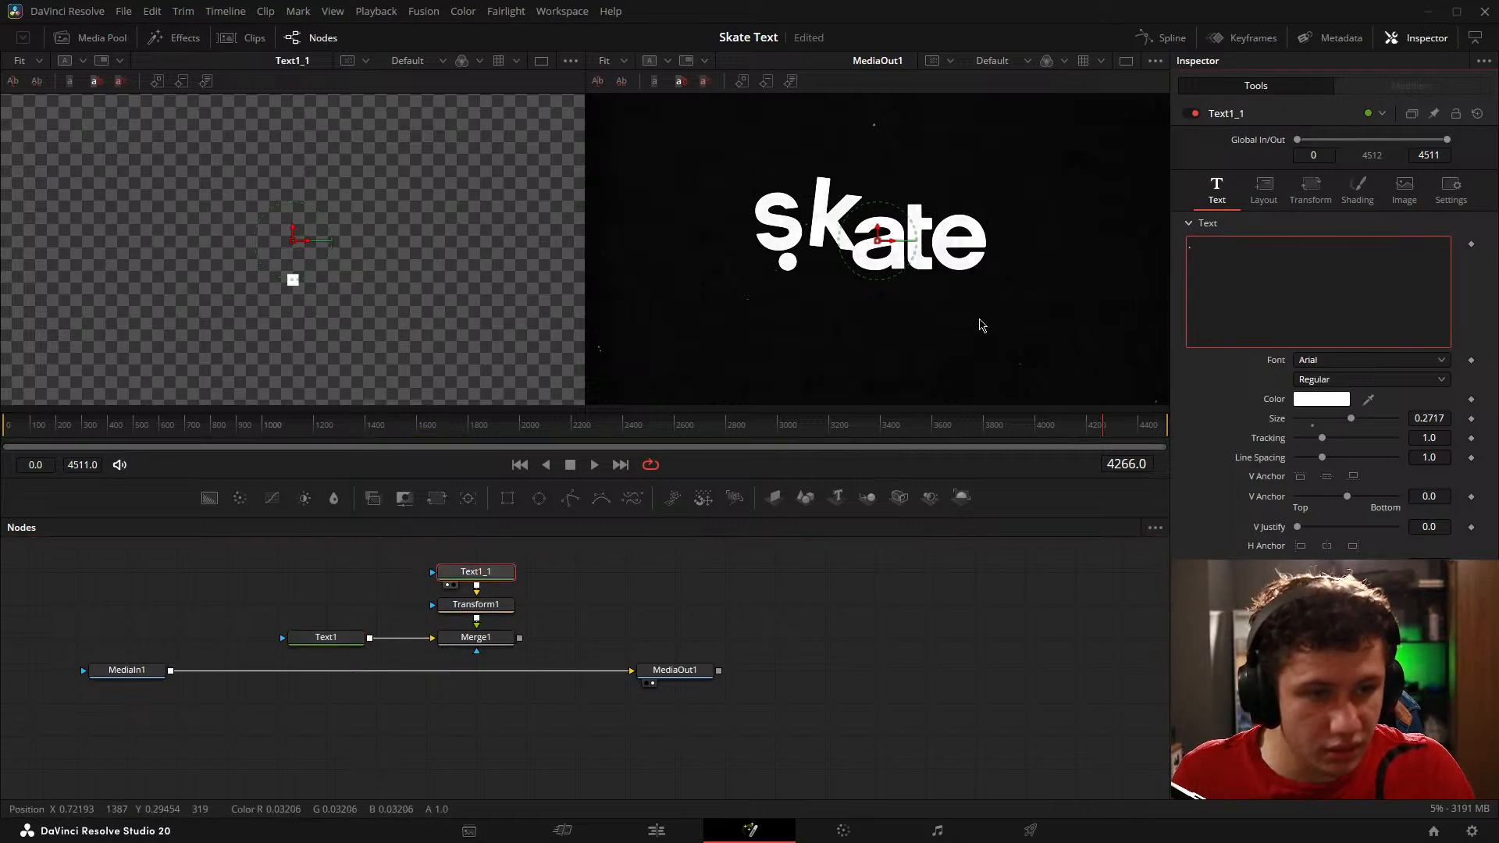
Step: Set the Text1_1 node's font to Aquino with the Demo style and save the project
left_click(1324, 380)
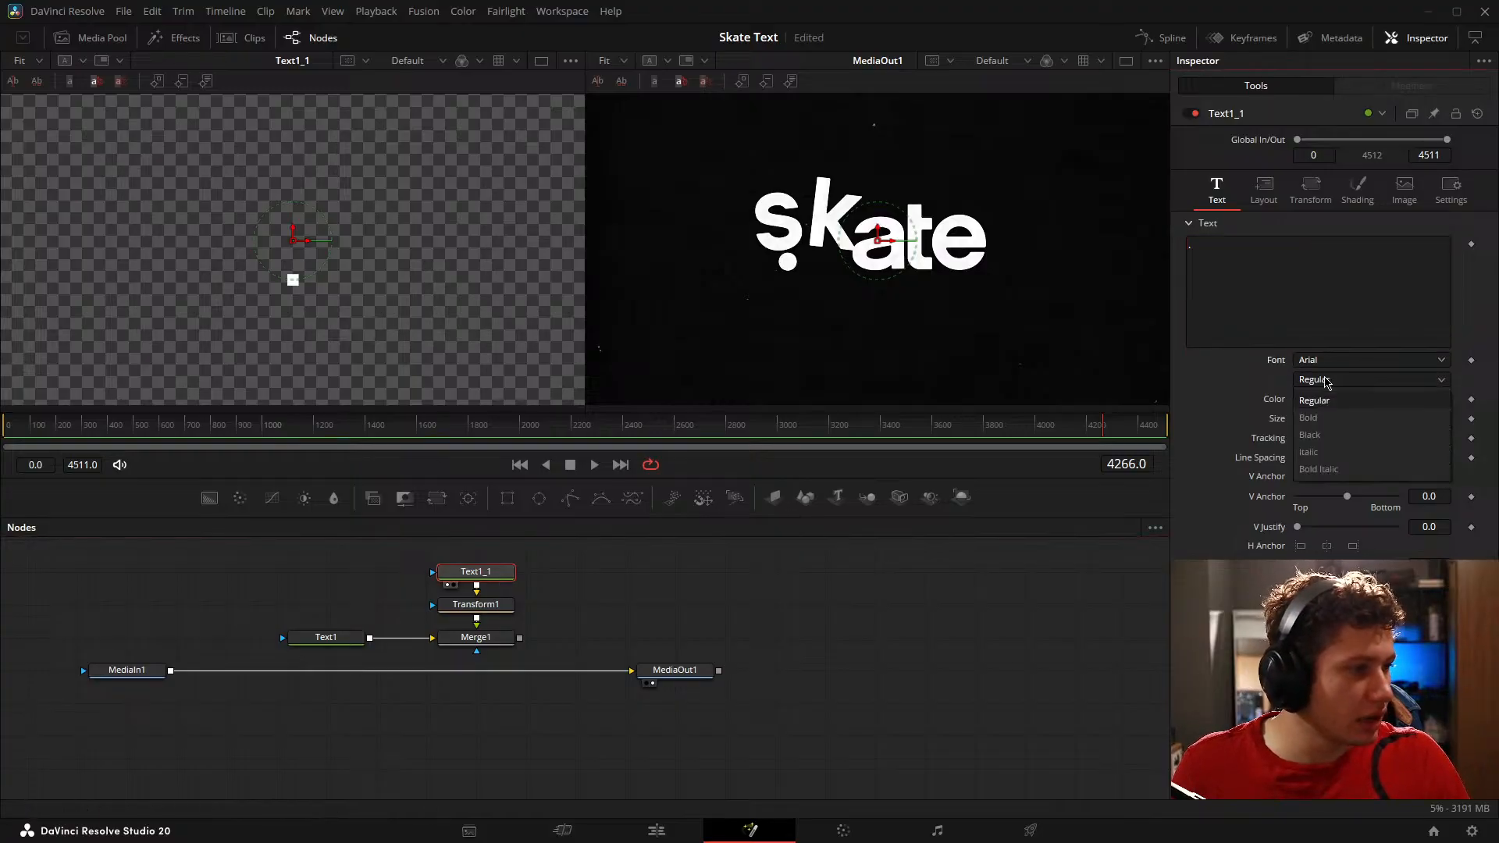
left_click(1320, 426)
left_click(1315, 360)
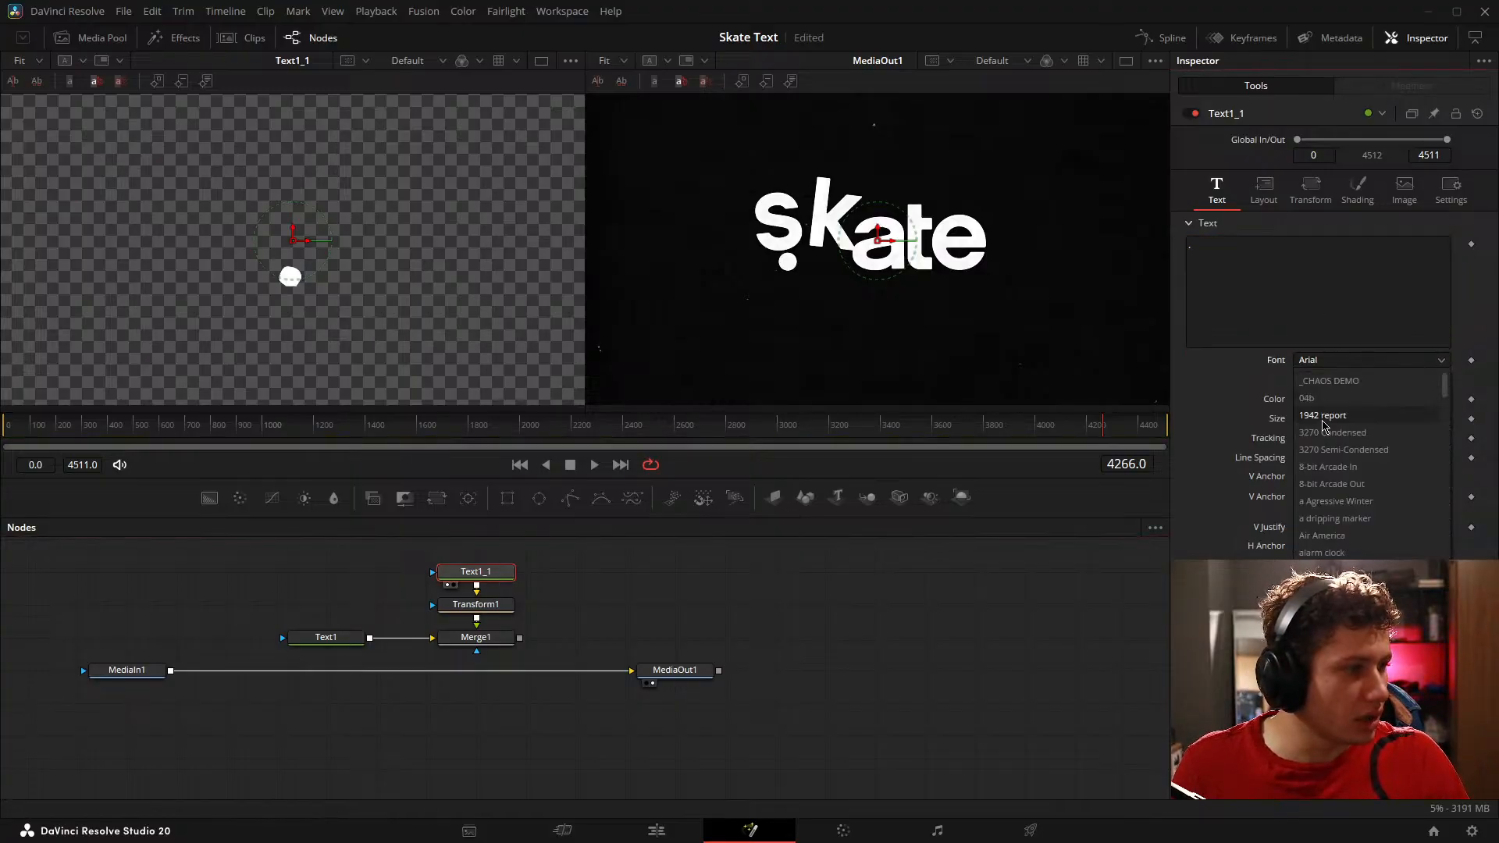
left_click(1331, 656)
left_click(852, 607)
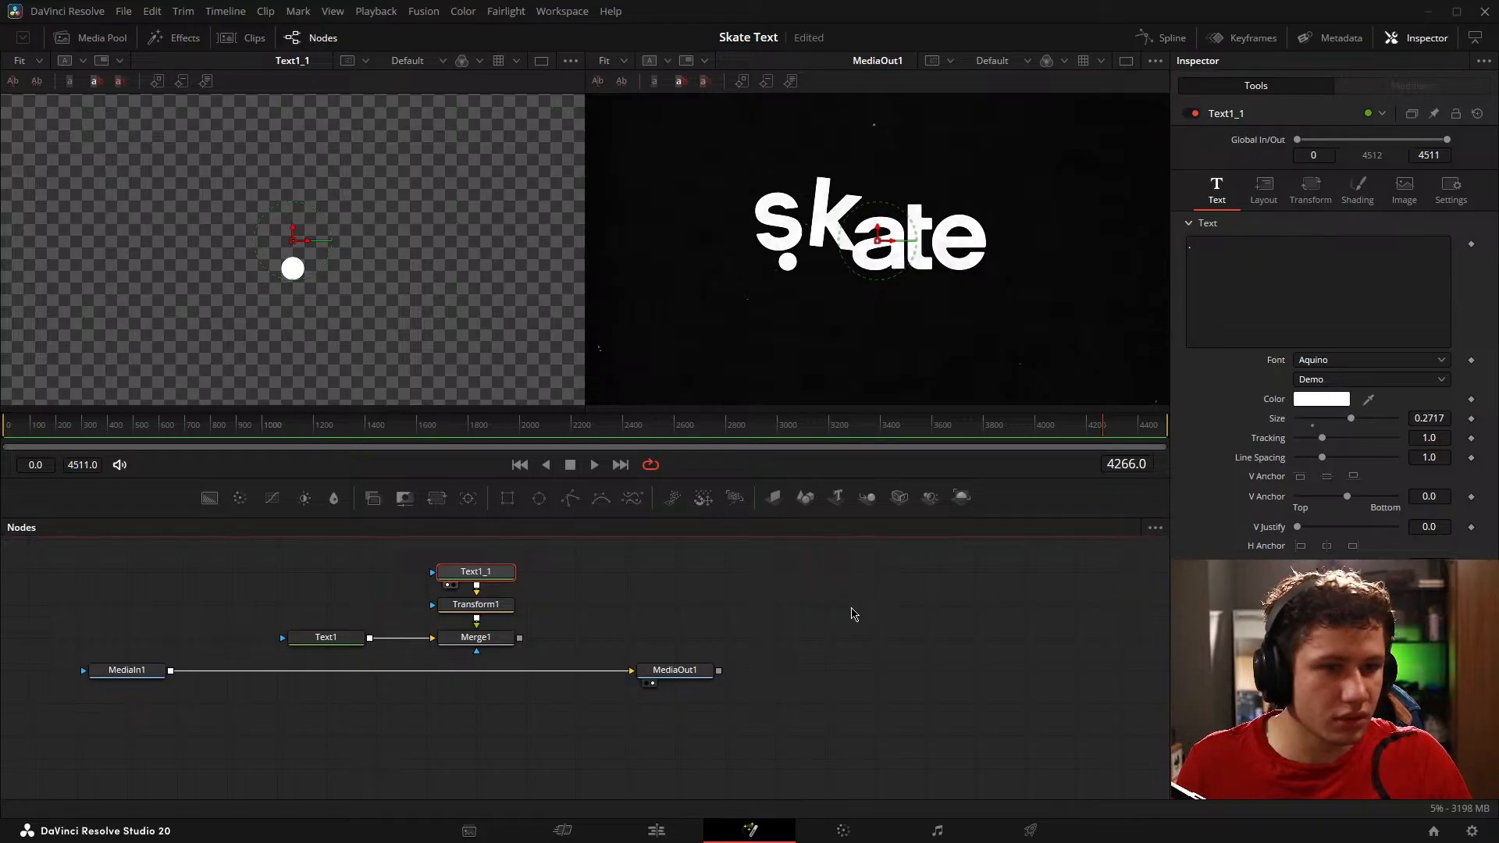
key("ctrl+s")
left_click(1359, 381)
left_click(1359, 400)
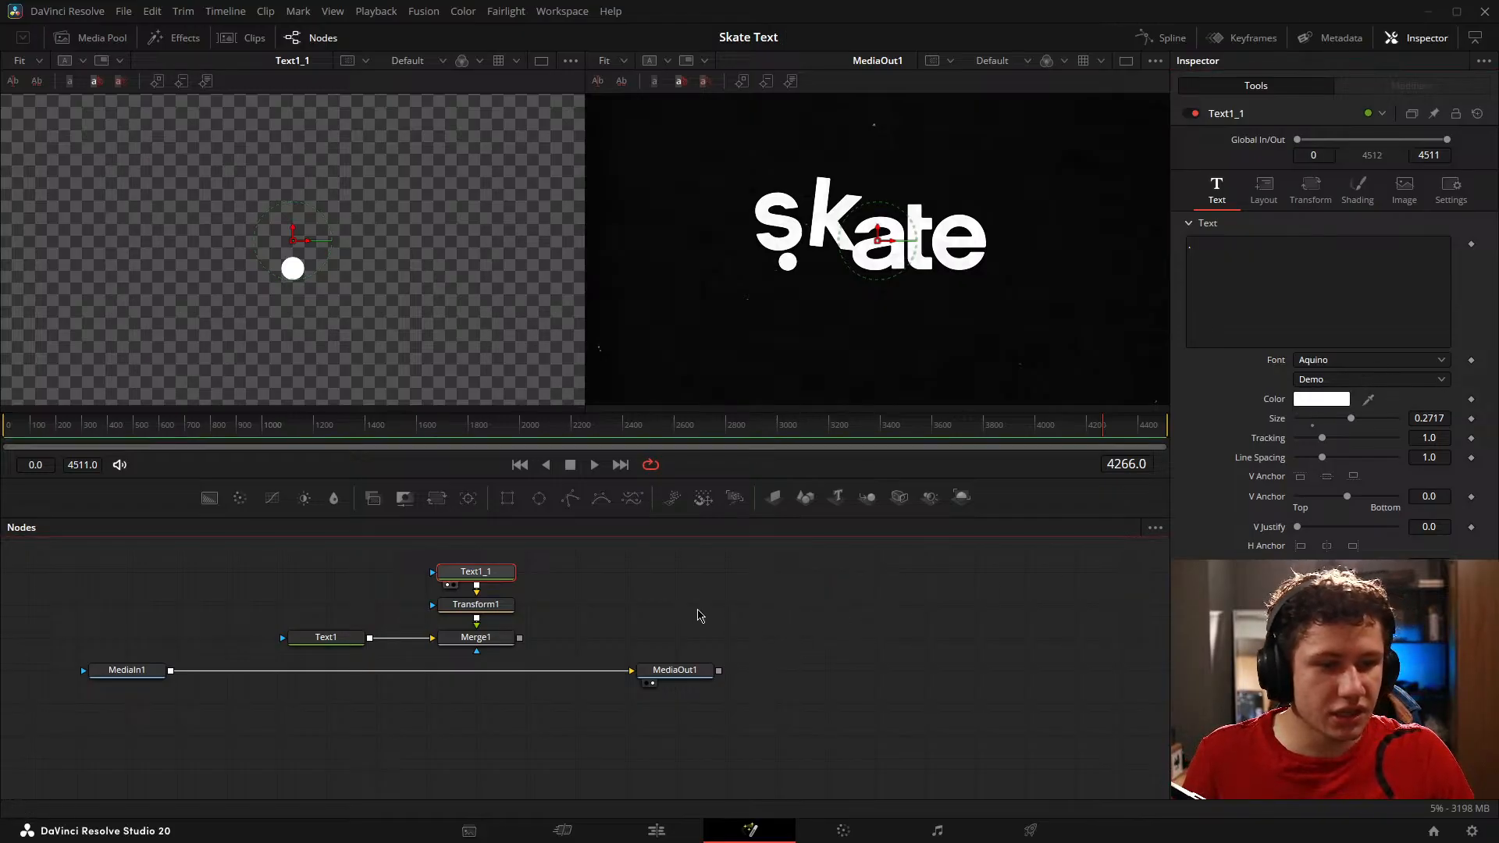
Step: Show Merge1 in the viewer, set Transform1's Center X to 0.773, and compare with the original logo at frame 4339
left_click(448, 651)
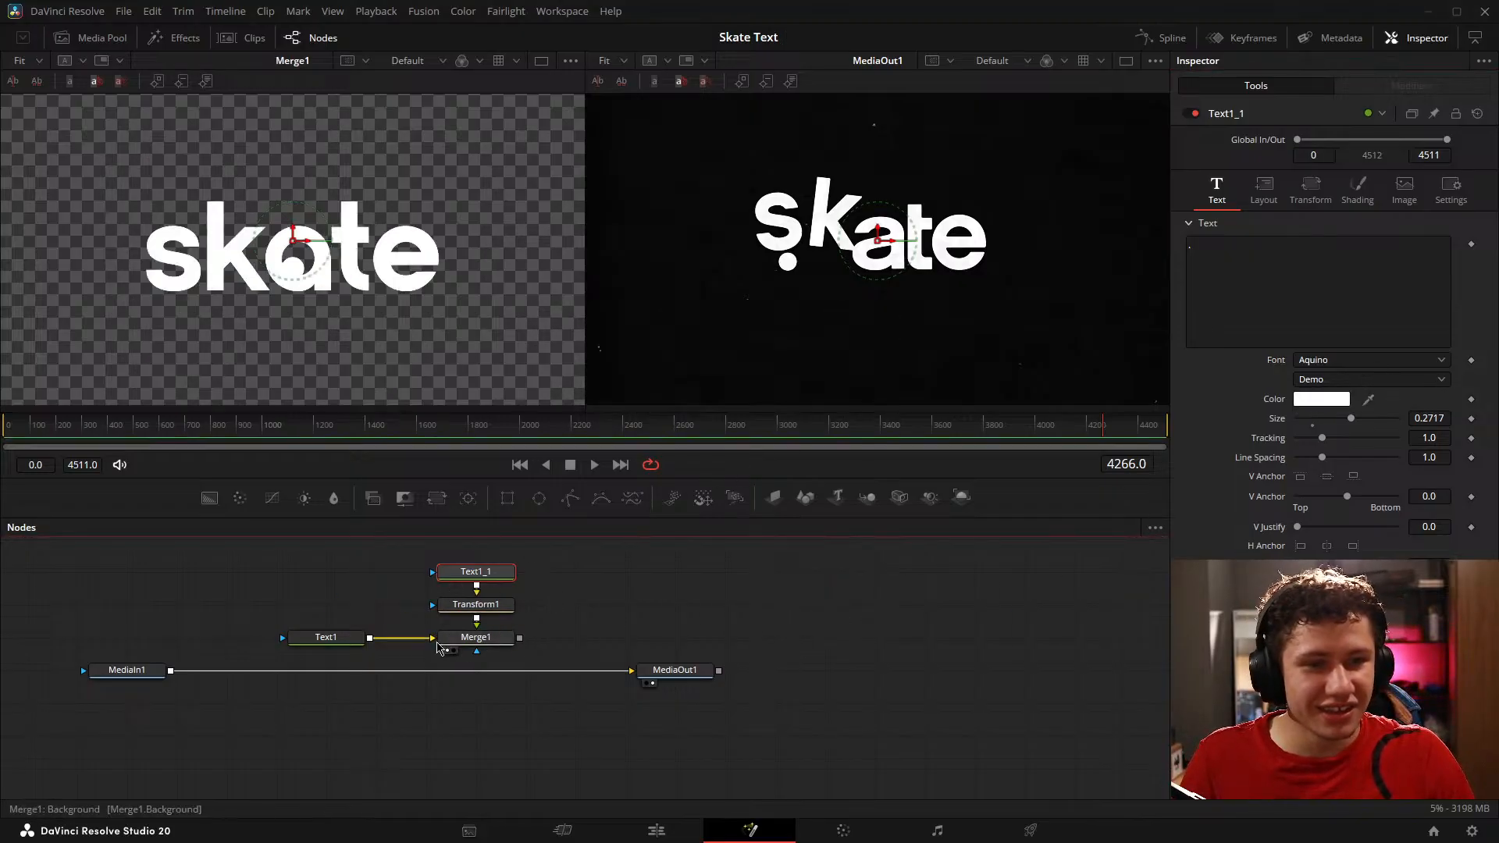
left_click(488, 607)
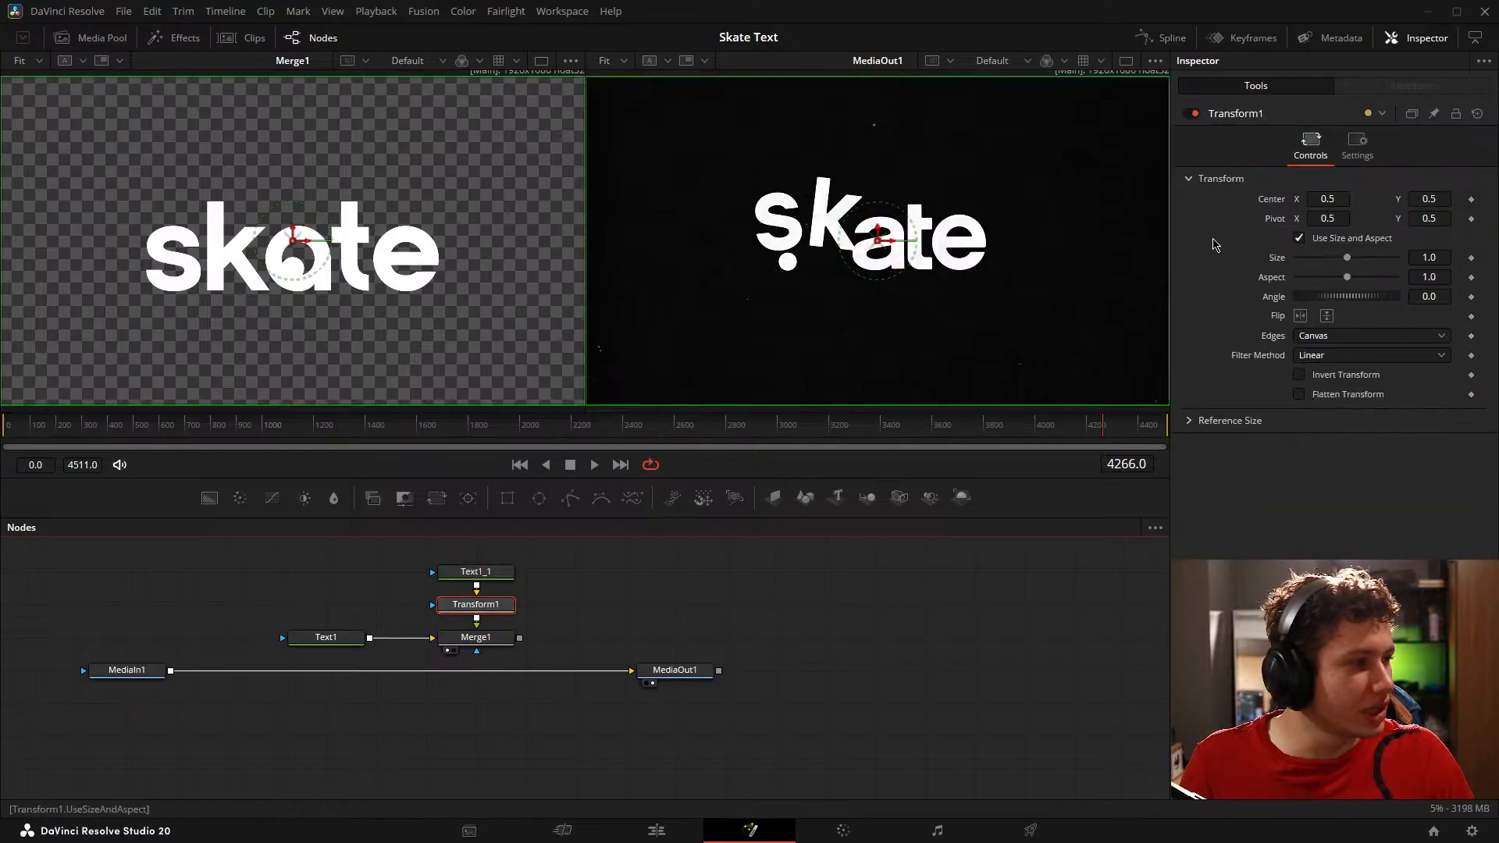
left_click_drag(1327, 200, 1496, 200)
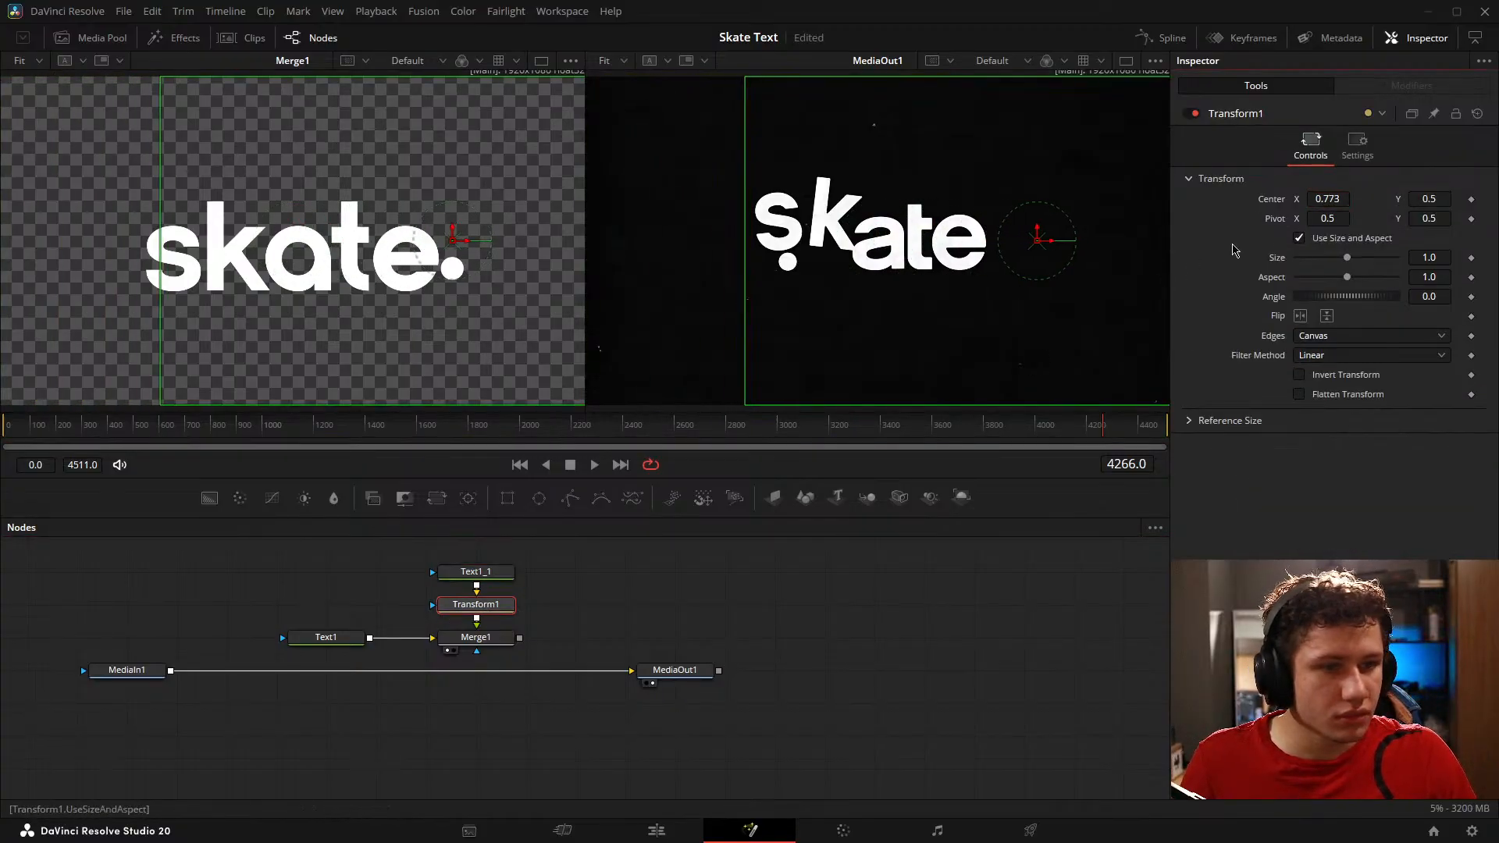
left_click(1129, 428)
left_click_drag(1129, 428, 1125, 432)
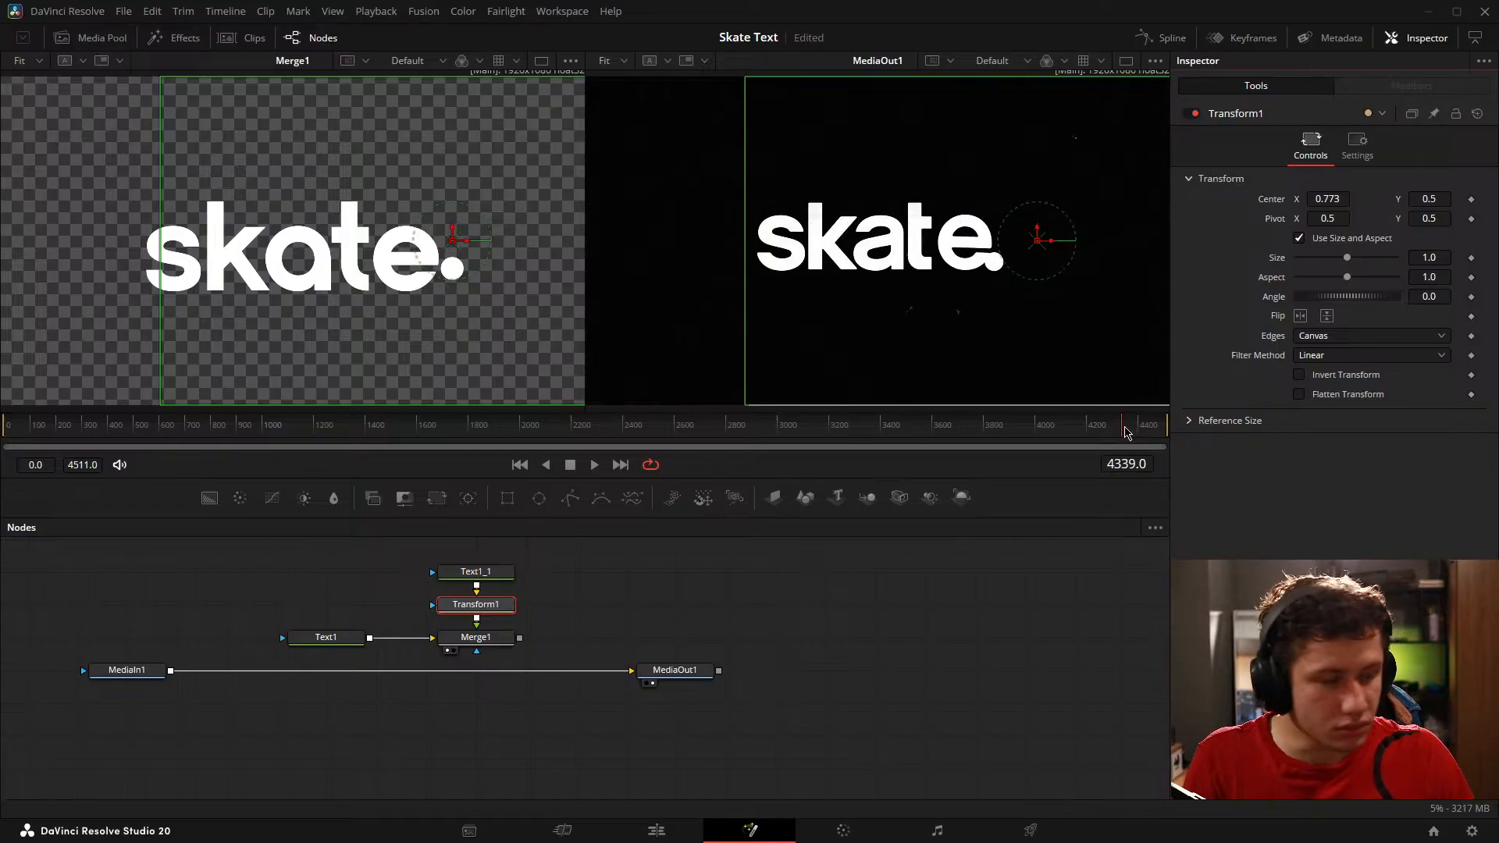
Step: Set Transform1's Center Y to 0.461 to align the dot with the reference logo at frame 4340 and save the project
key("Right")
left_click_drag(1423, 200, 1396, 200)
left_click(851, 640)
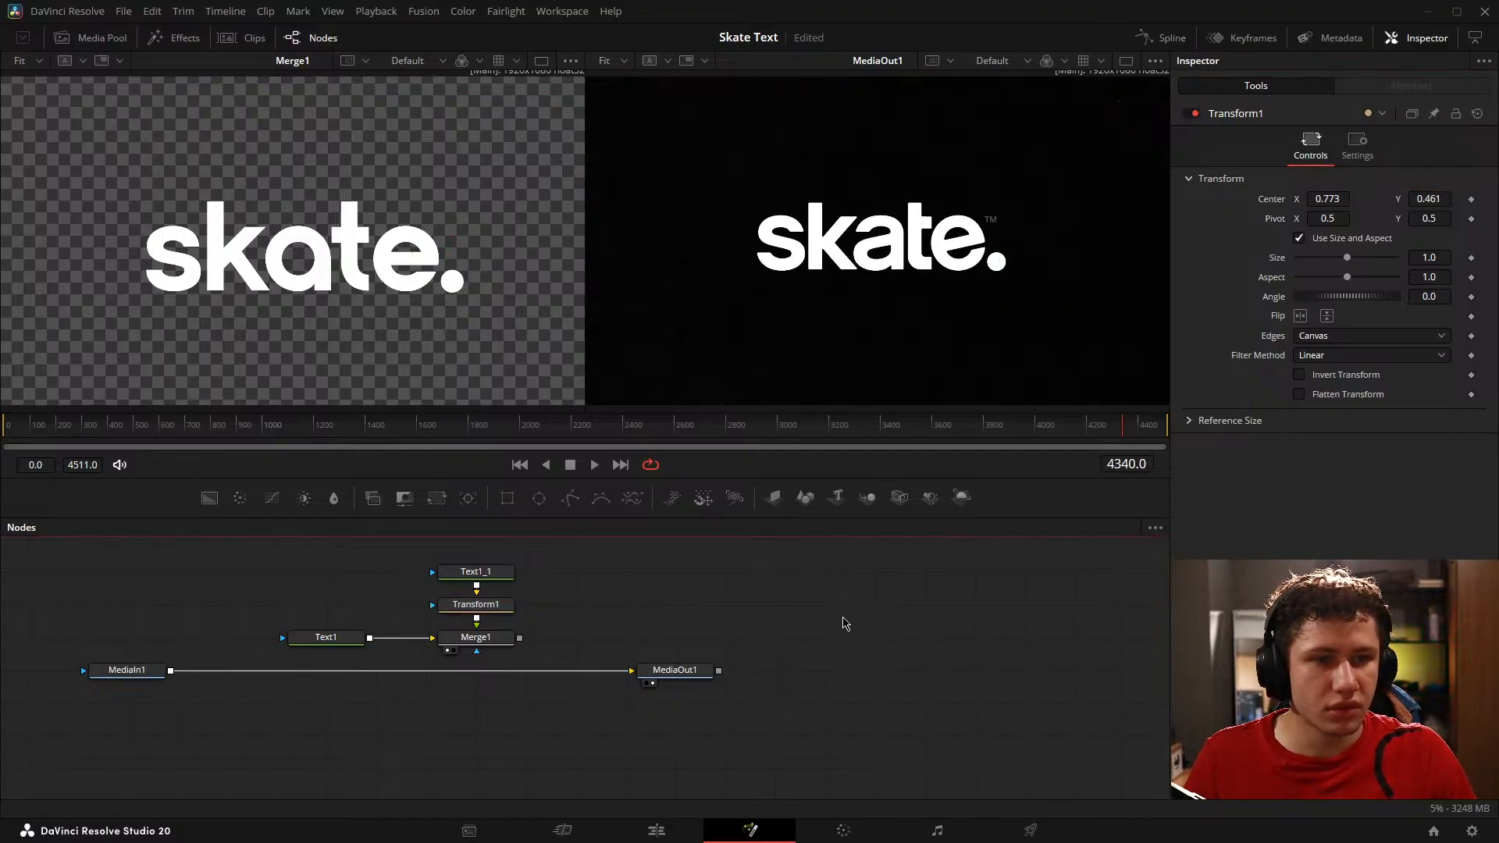
key("ctrl+s")
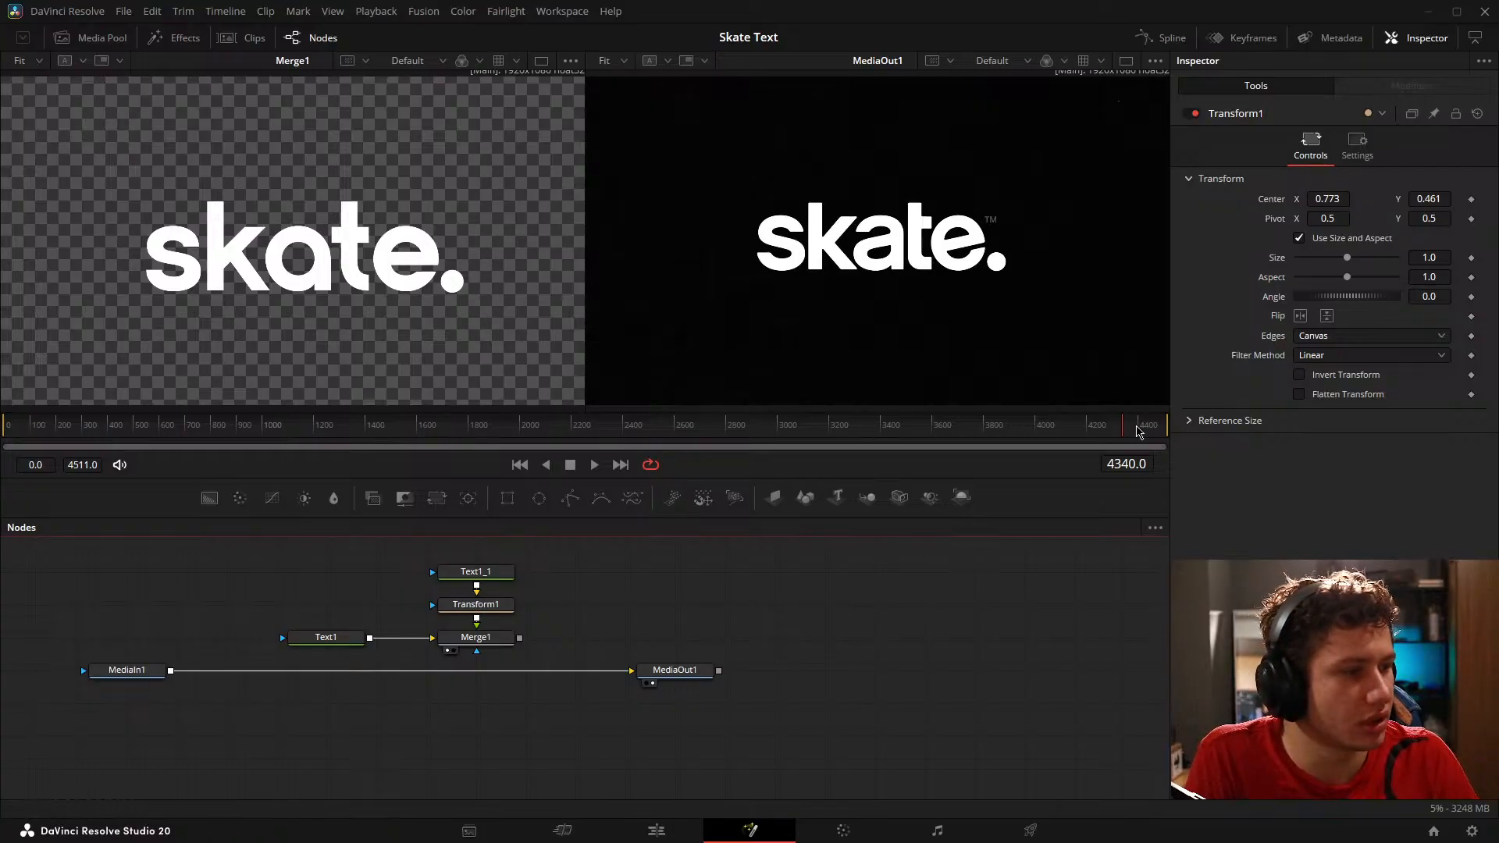
Step: Move MediaIn1 and MediaOut1 away from the text nodes and stack them vertically as a separate reference chain
left_click_drag(701, 593, 734, 565)
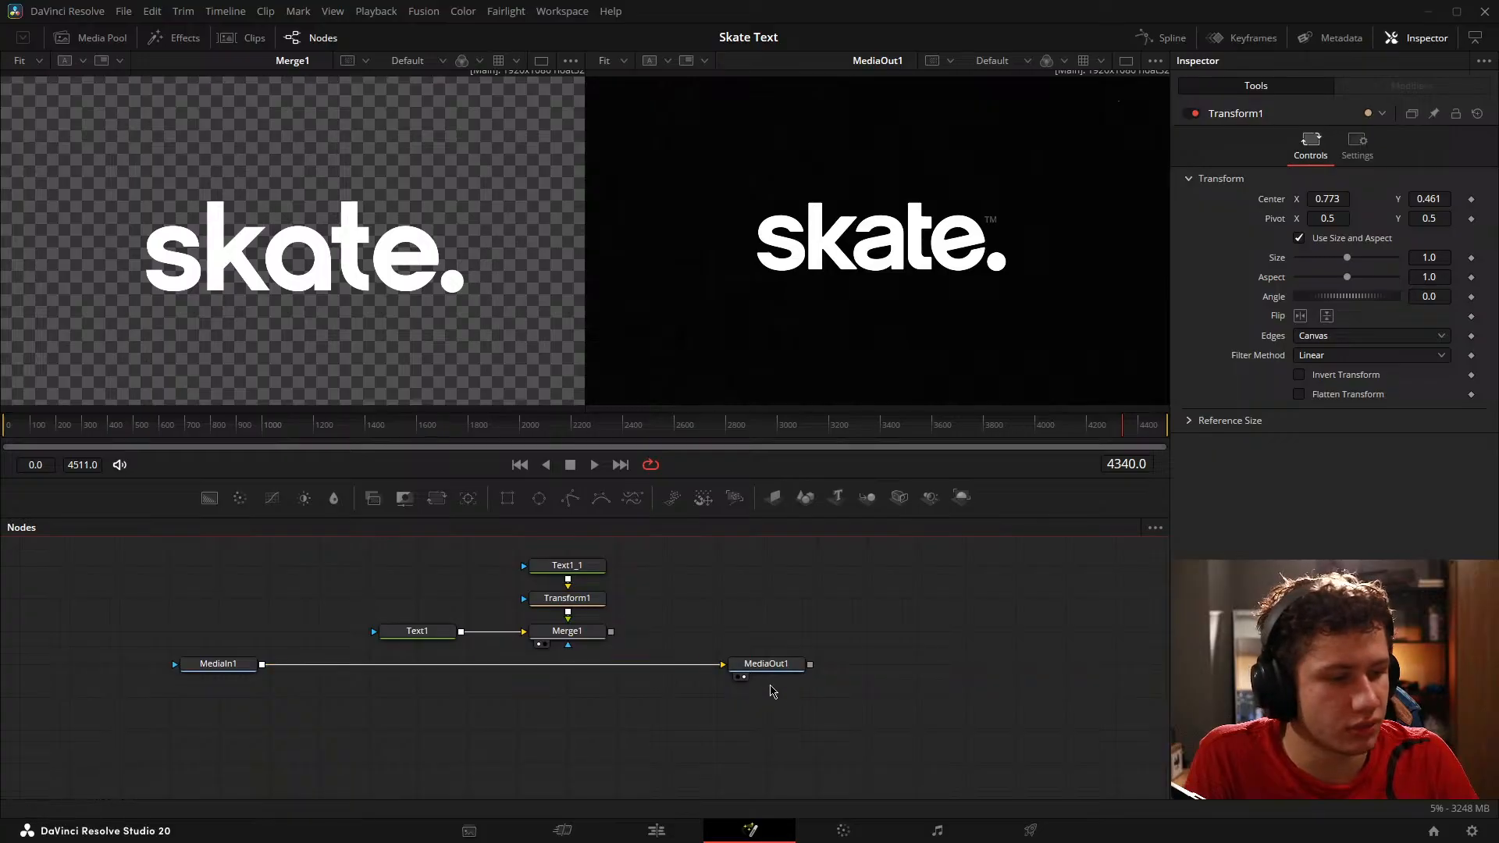
left_click_drag(697, 727, 125, 648)
left_click_drag(216, 665, 871, 646)
left_click_drag(1001, 633, 880, 713)
left_click_drag(883, 697, 1032, 693)
left_click(1095, 678)
left_click(1035, 665)
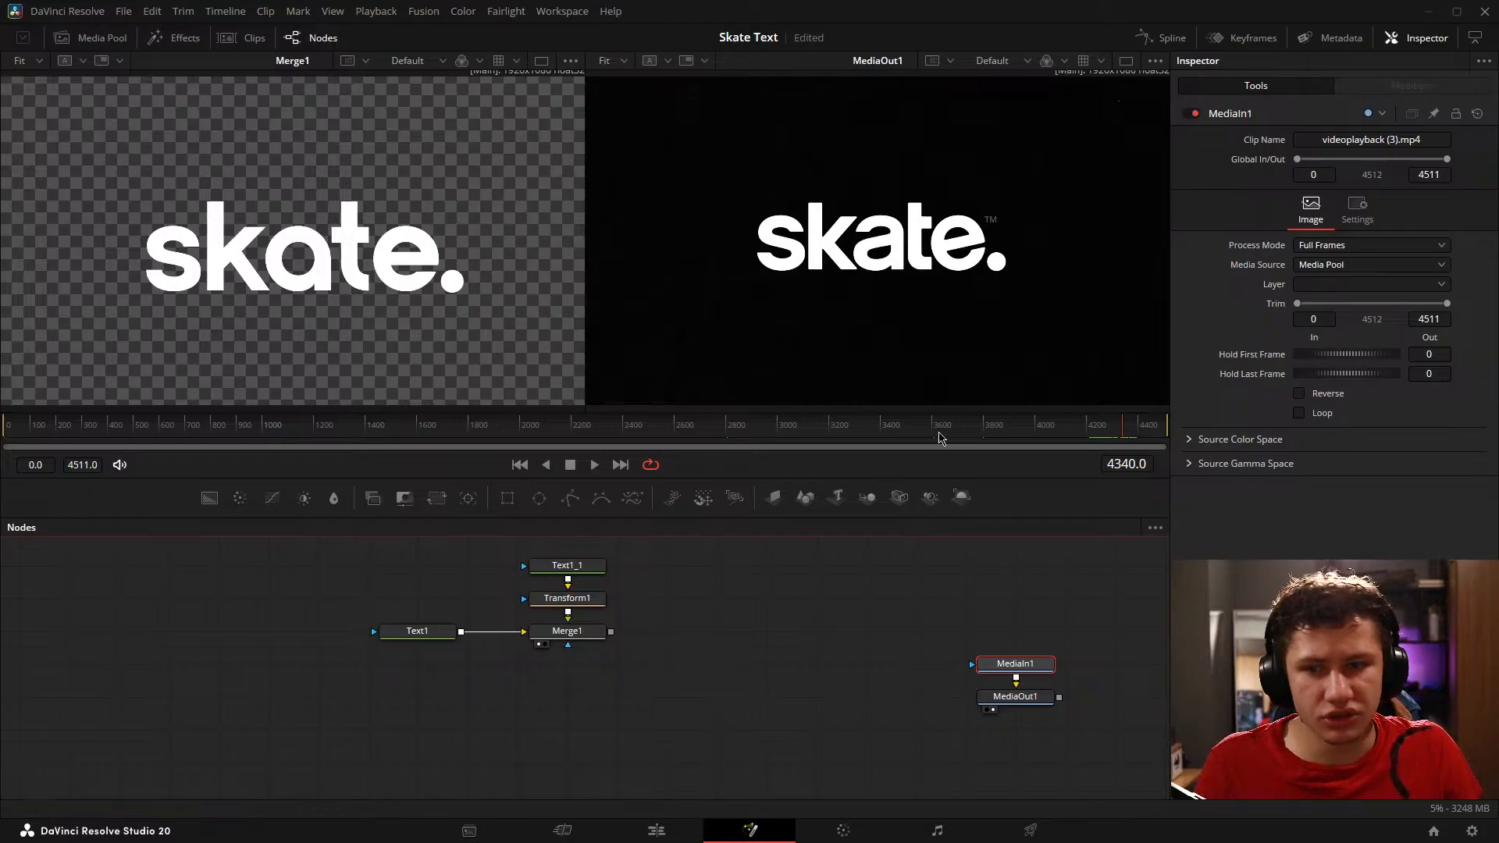
Step: Scrub the reference back to frame 4248 and move MediaIn1 up to widen the gap above MediaOut1
key("Left")
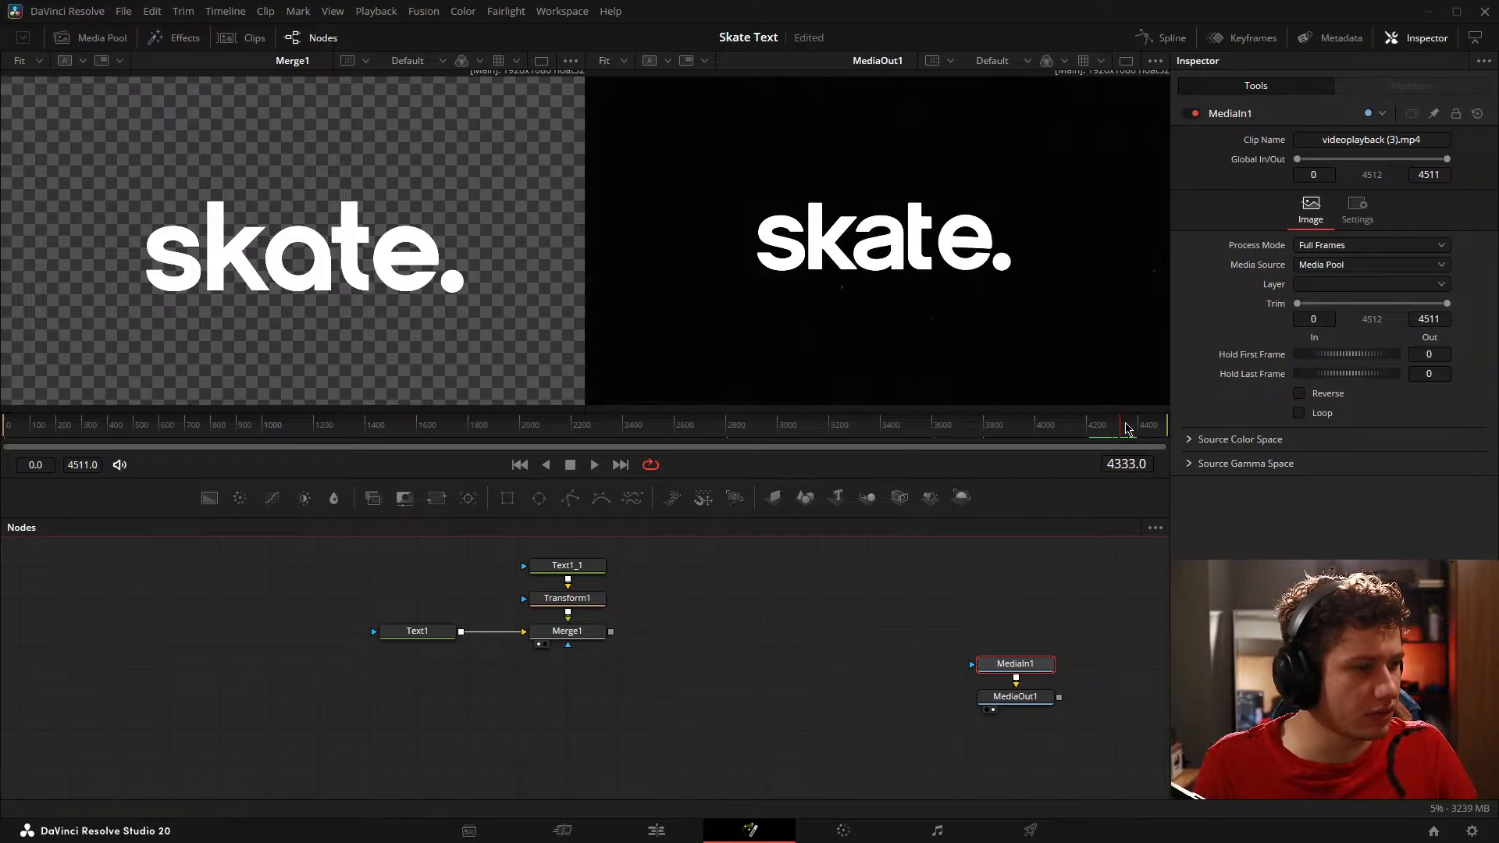
left_click_drag(1132, 425, 1101, 422)
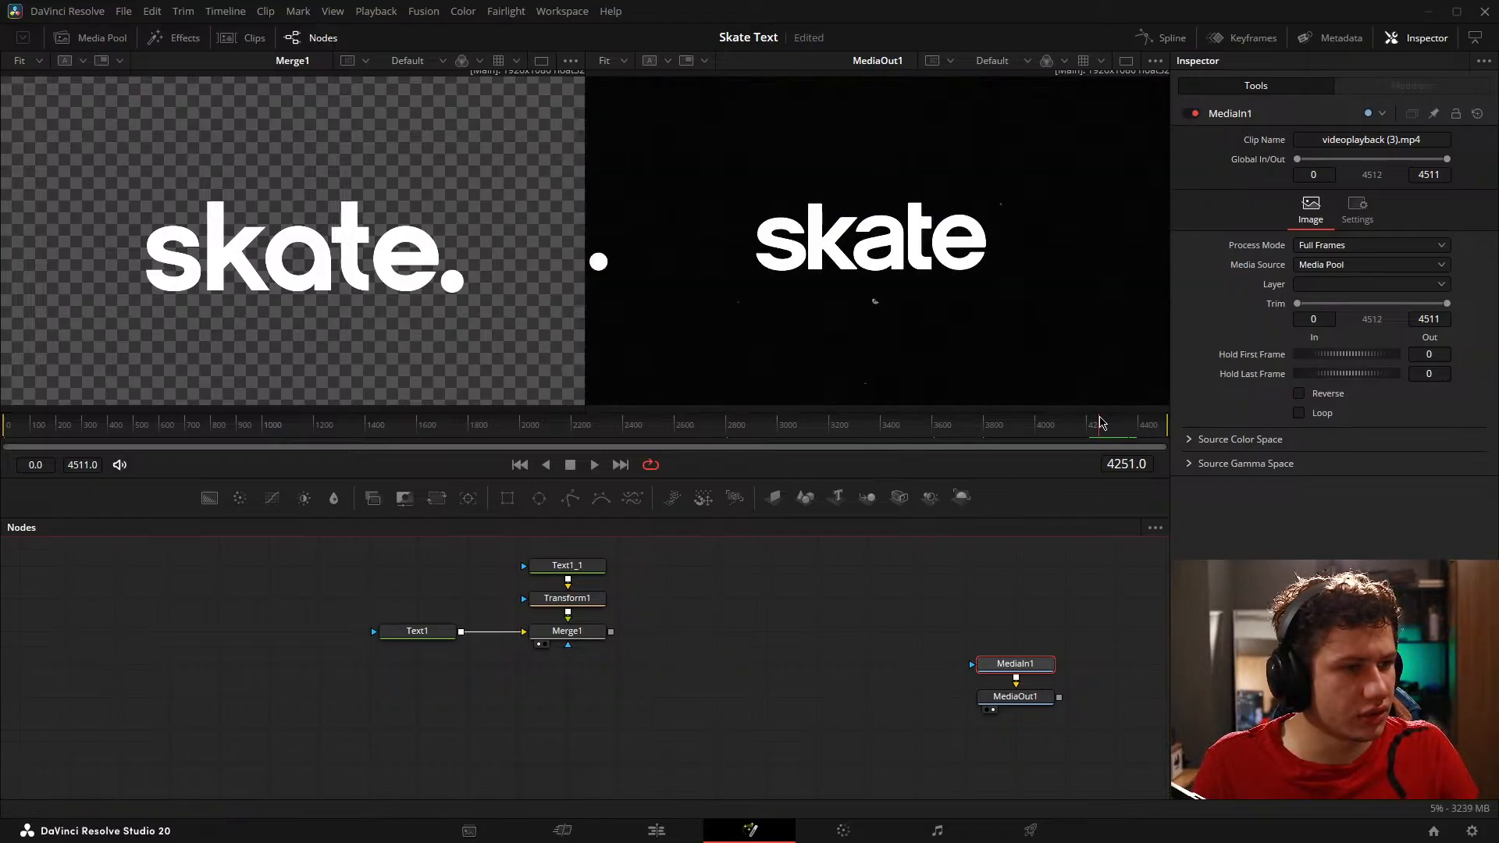
key("Left")
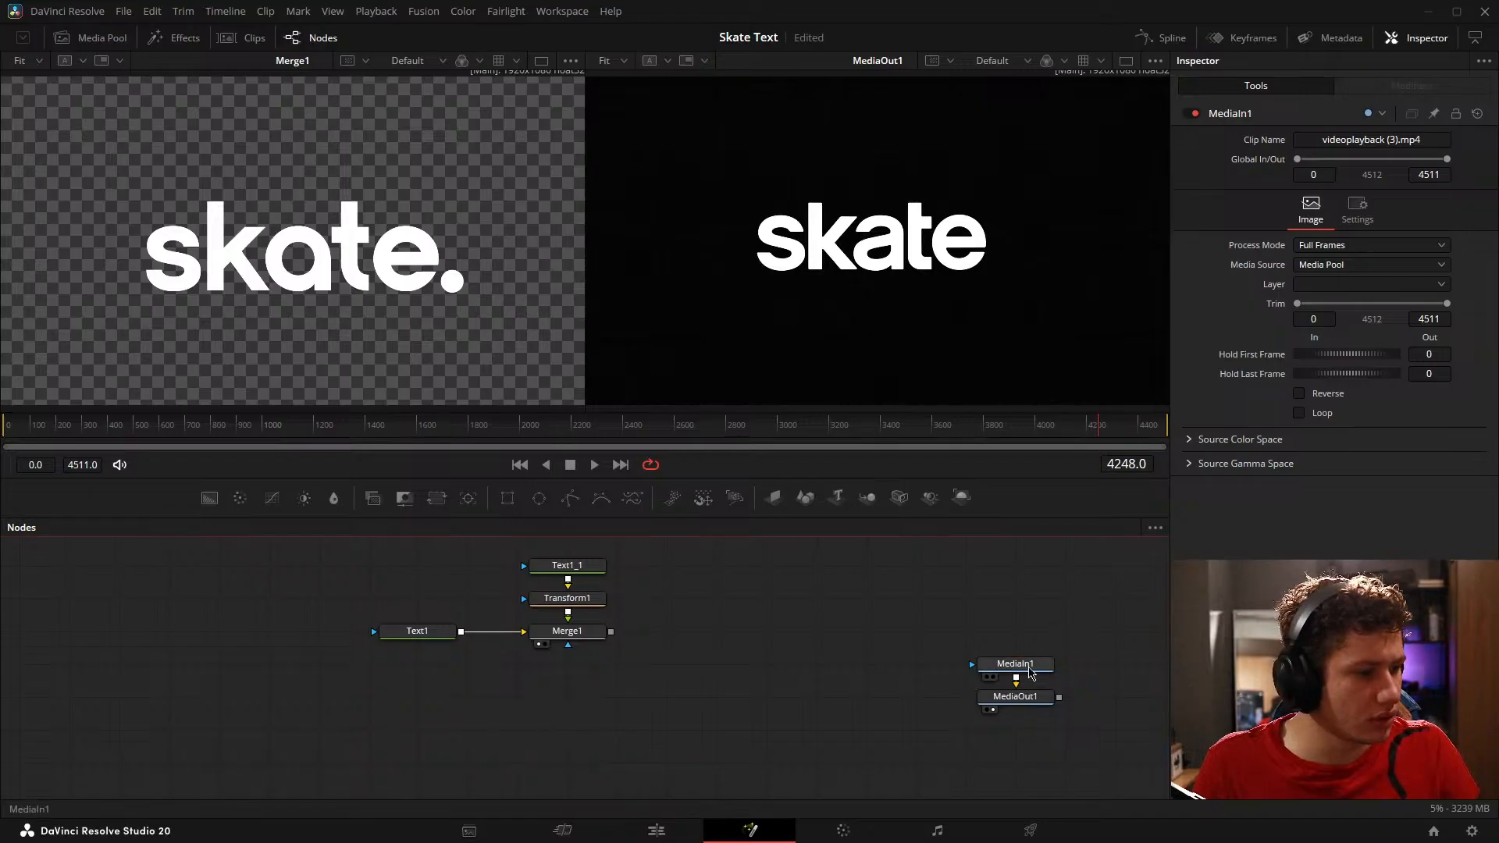
left_click_drag(1028, 677, 1028, 645)
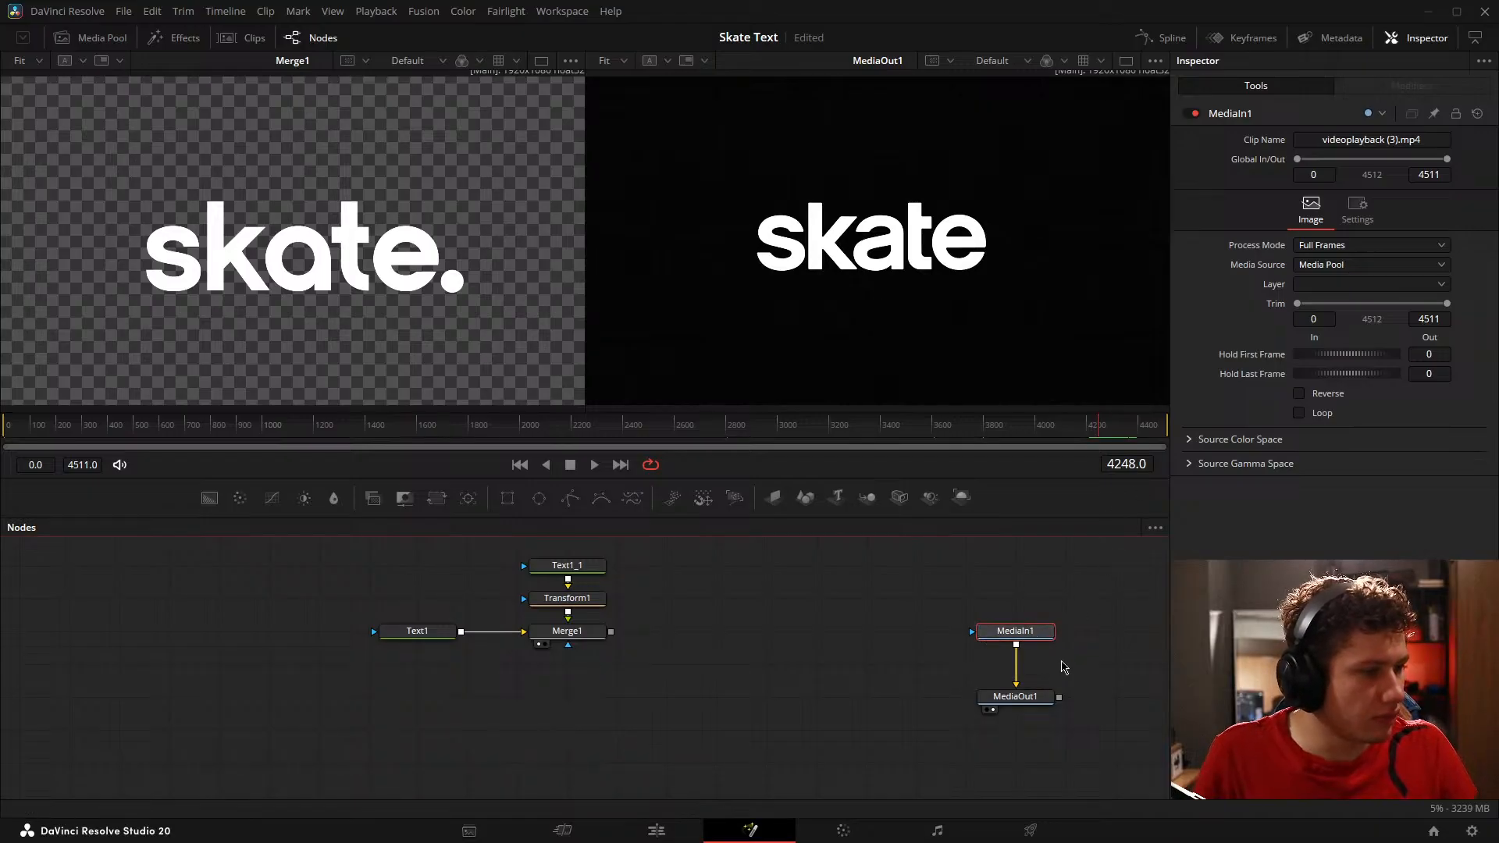
key("shift+space")
type("text")
key("BackSpace")
key("BackSpace")
key("BackSpace")
key("BackSpace")
type("time")
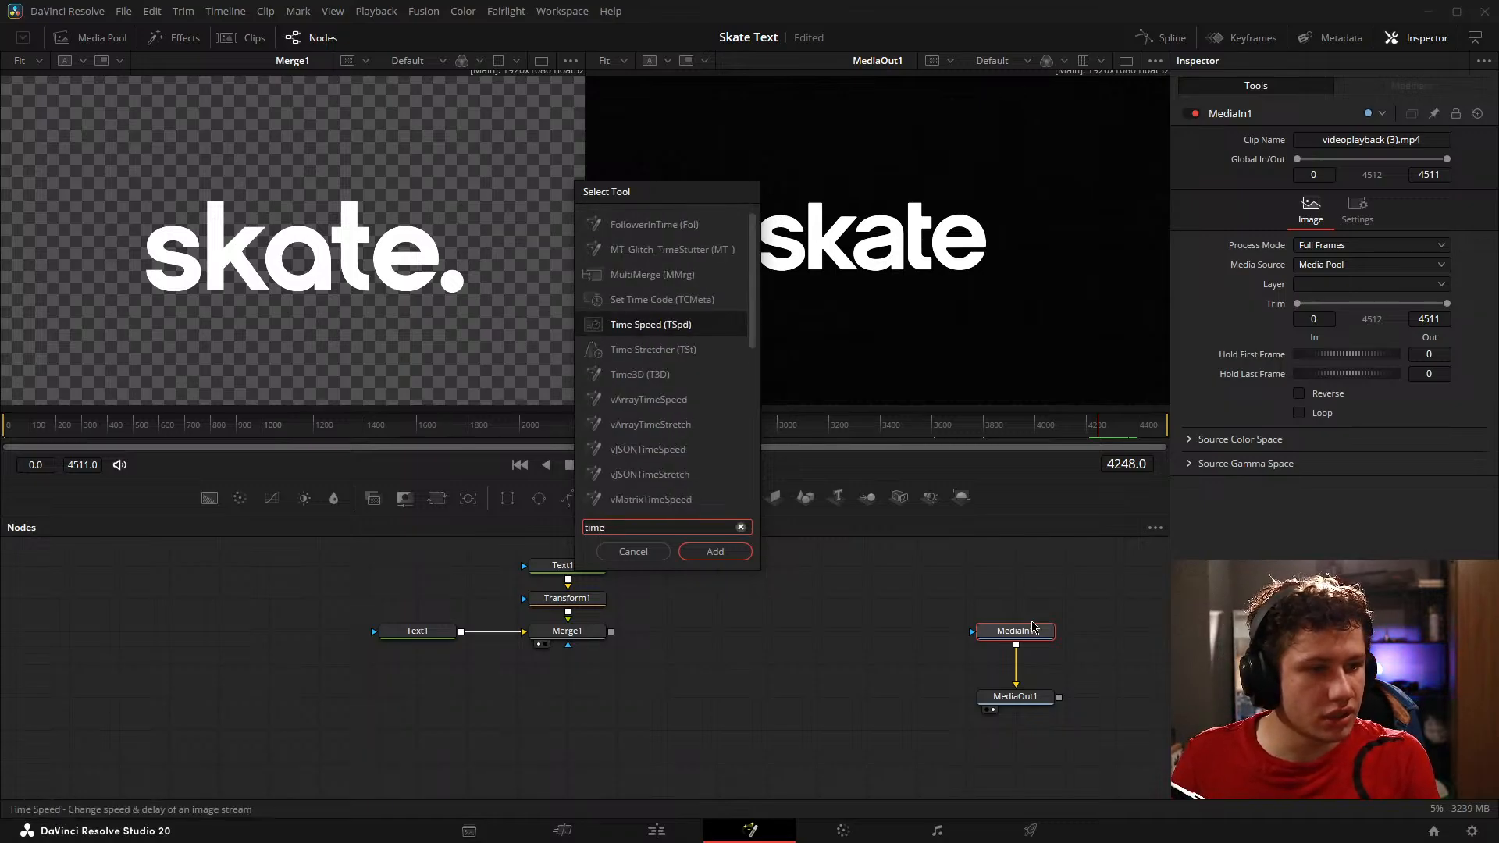
key("Return")
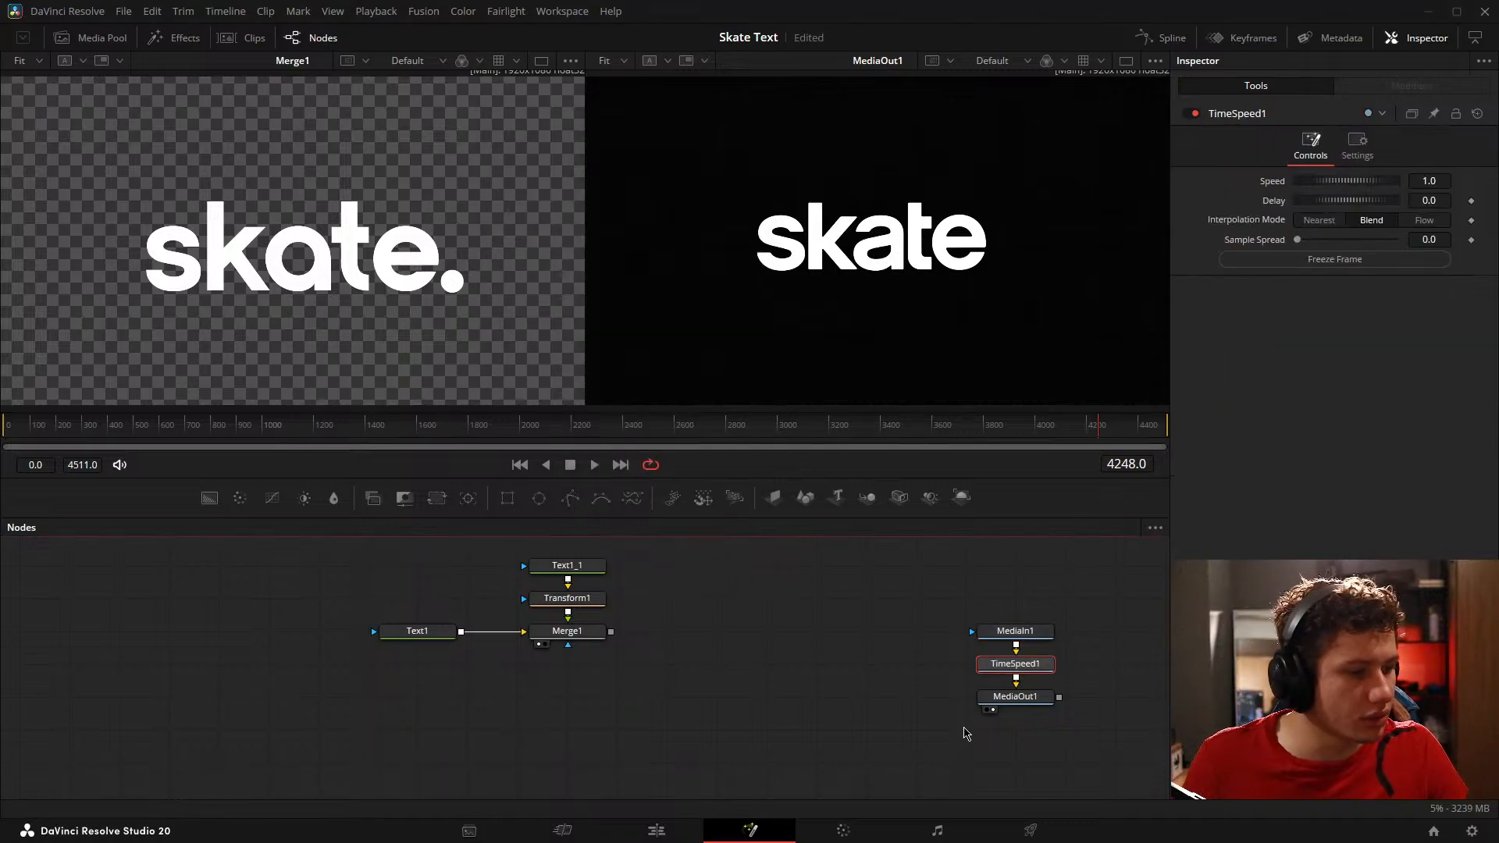
key("Delete")
Step: Insert a Time Stretcher node between MediaIn1 and MediaOut1 and show it in the reference viewer
key("shift+space")
type("times")
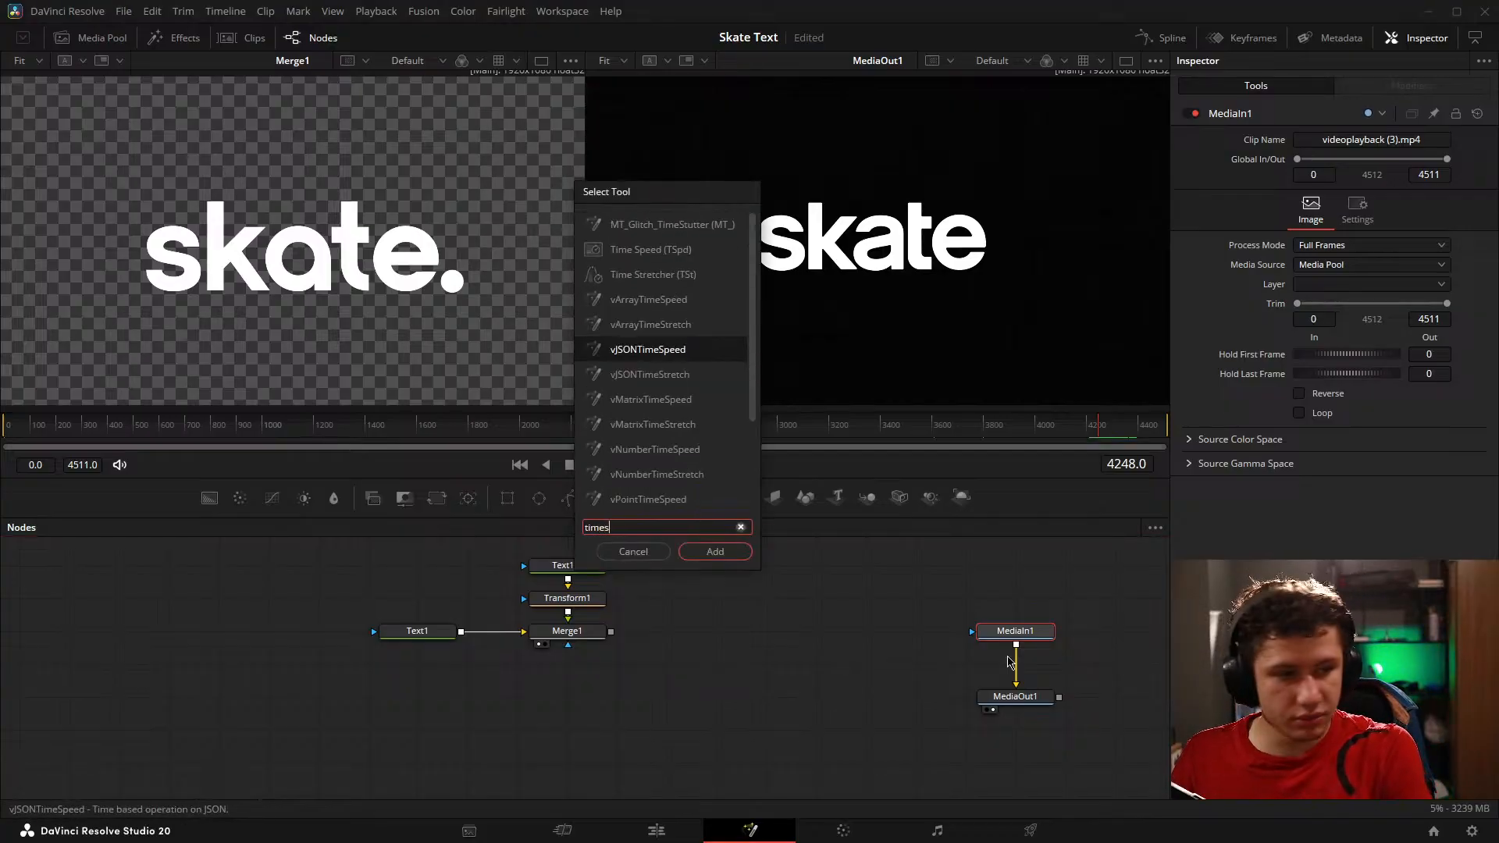
type("t")
key("Up")
key("Up")
key("Return")
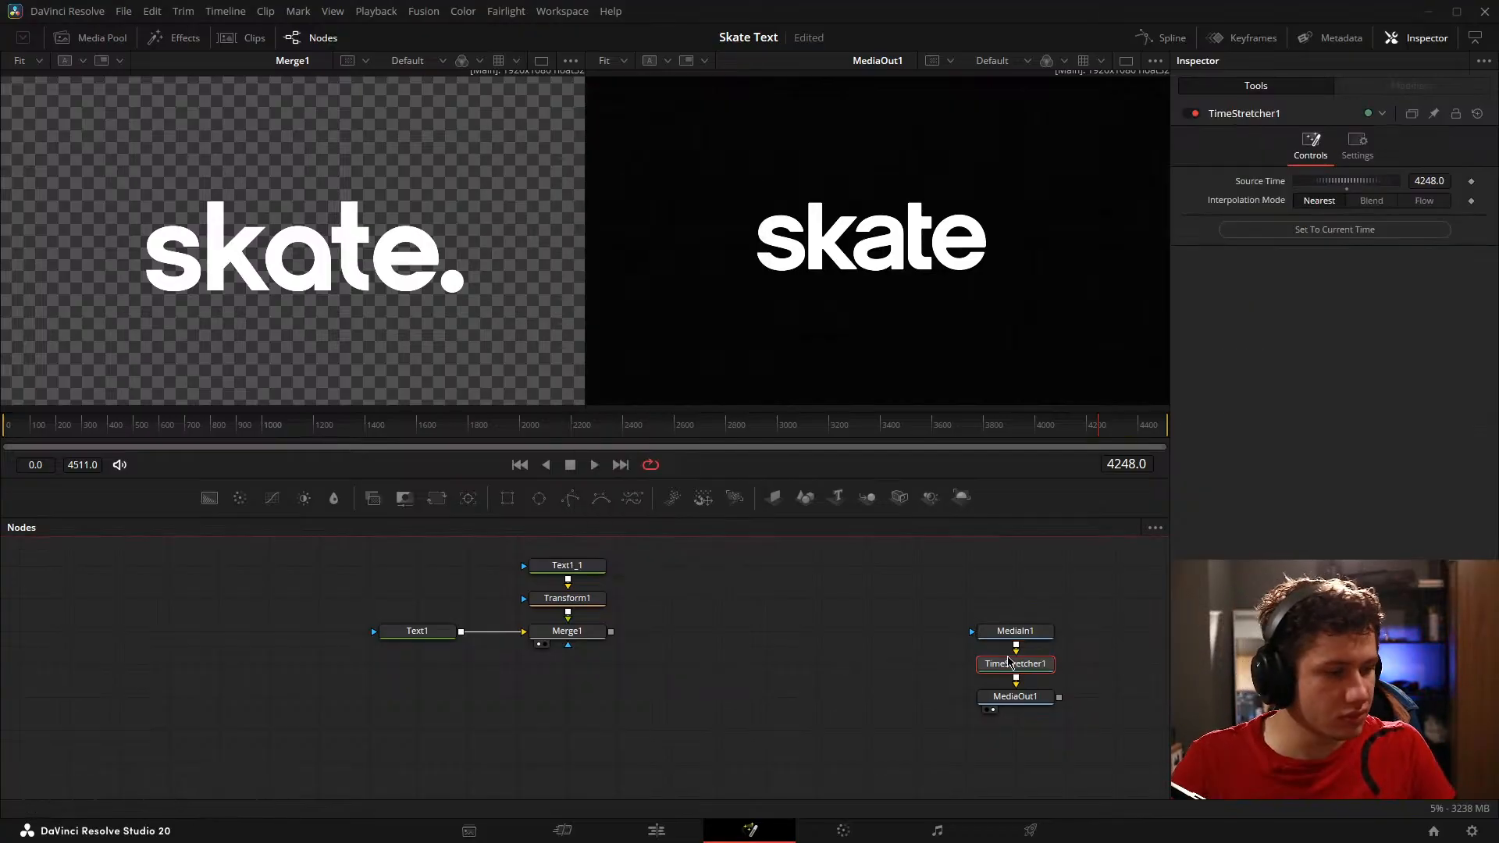
left_click(1022, 595)
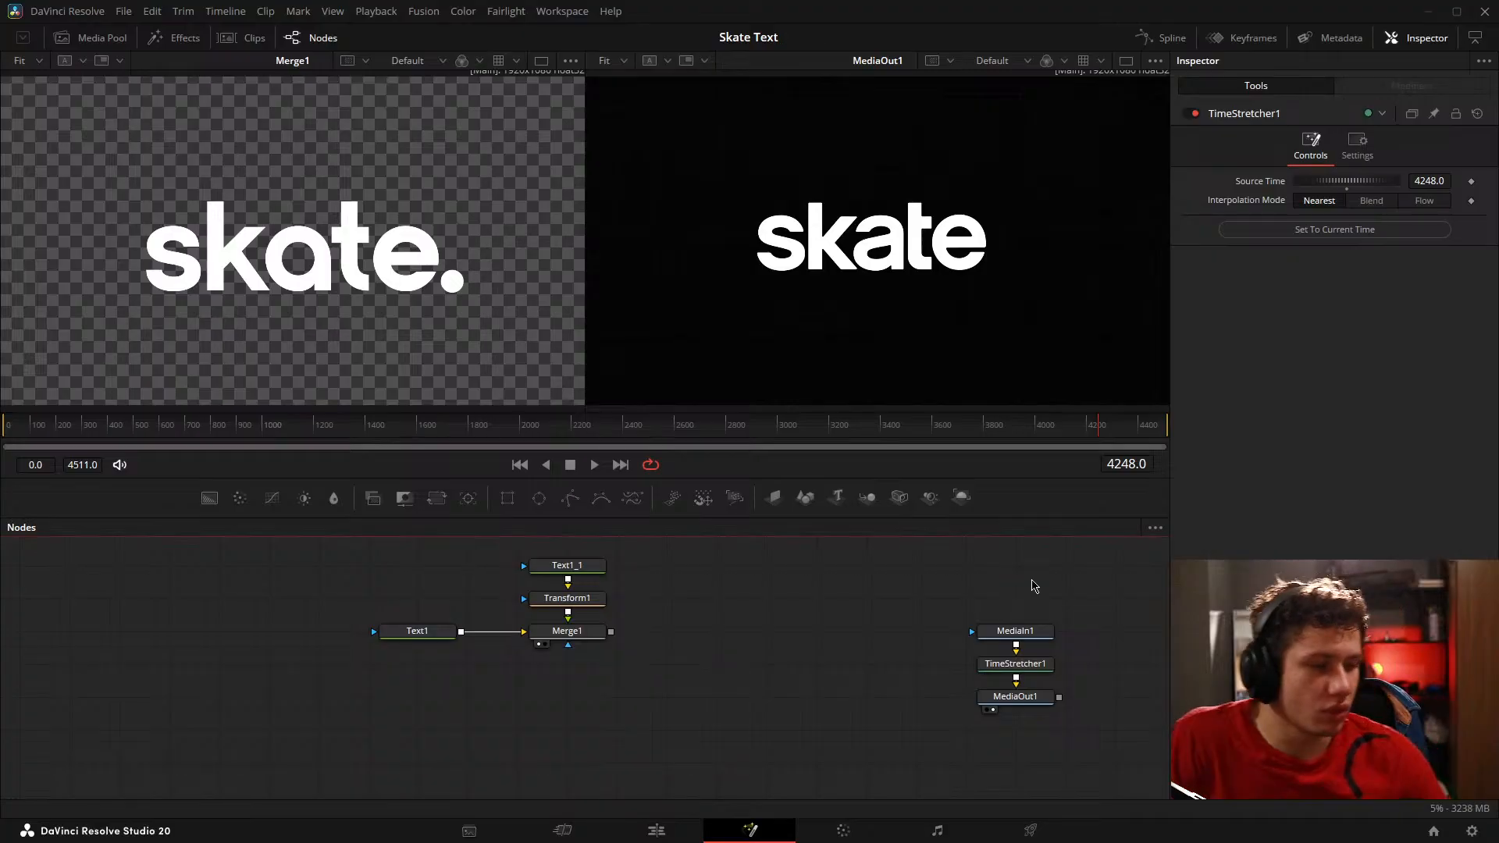
left_click(994, 677)
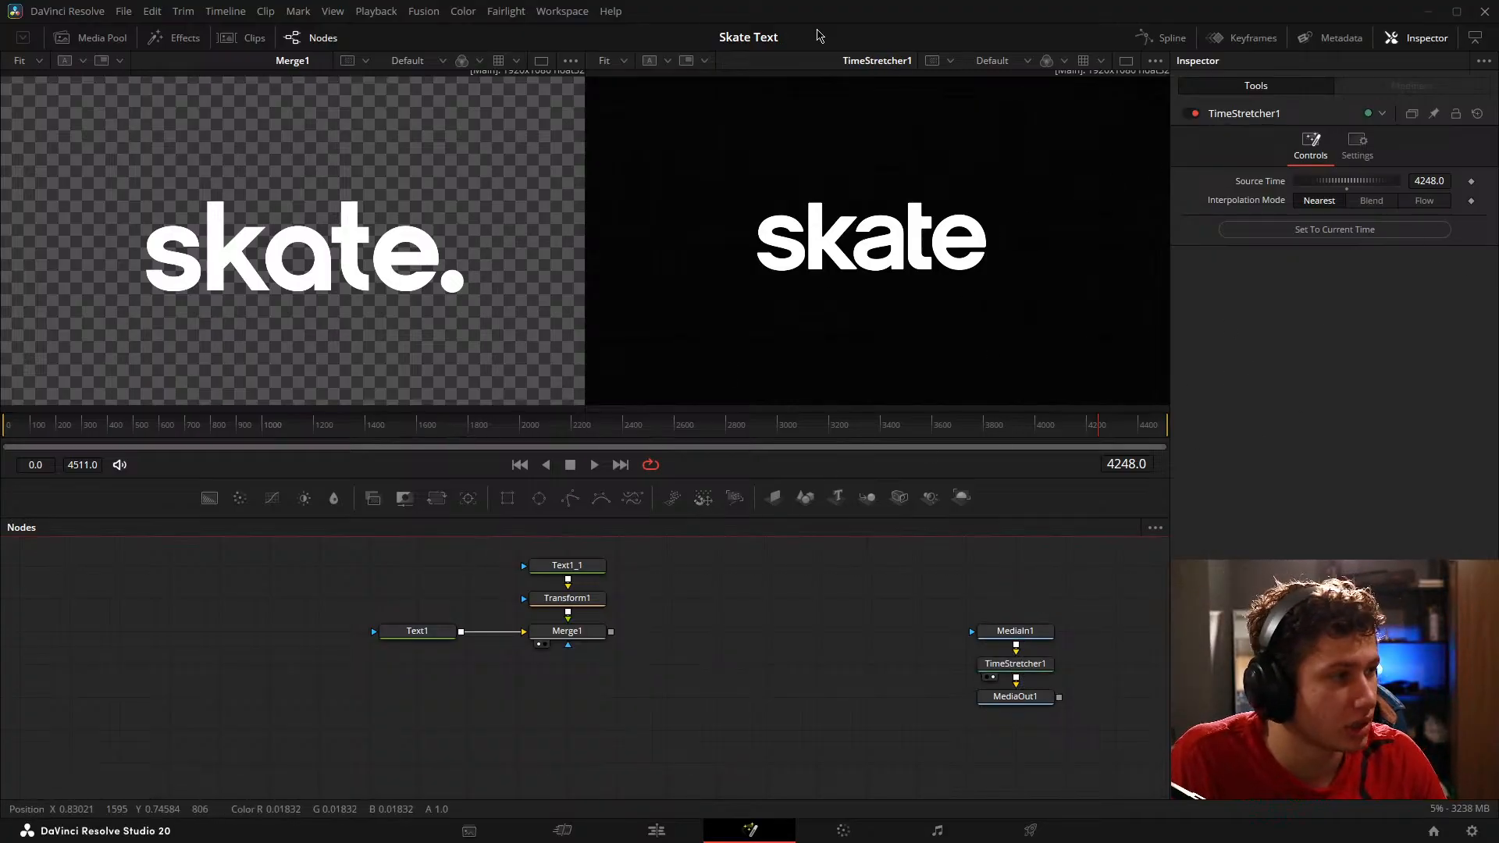
left_click(1019, 664)
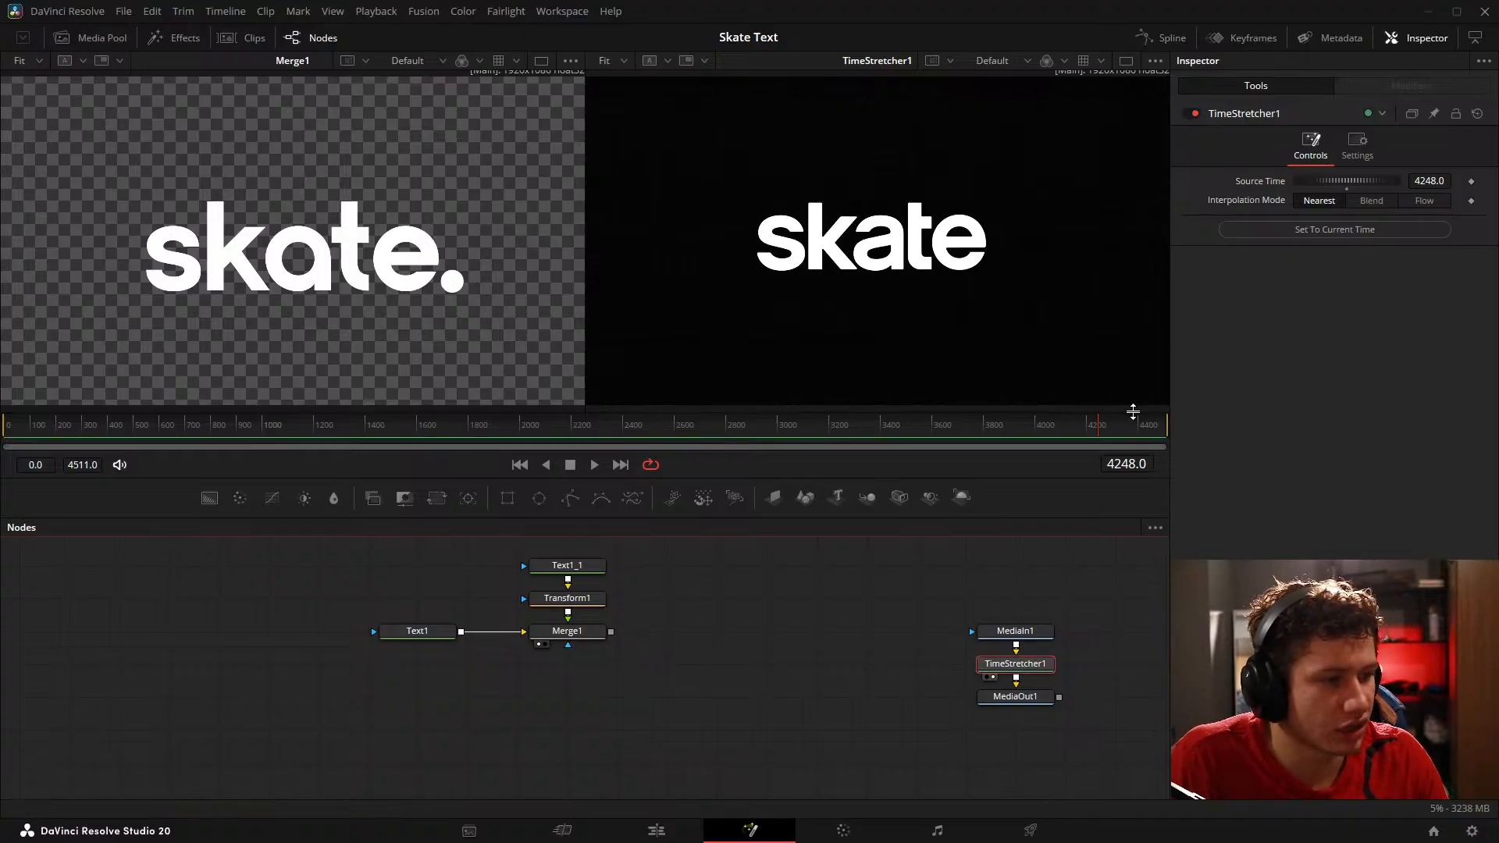
Step: Trim the start of the Fusion Composition clip to frame 4112 and pull TimeStretcher1 out of the node chain
left_click_drag(1133, 412, 1076, 430)
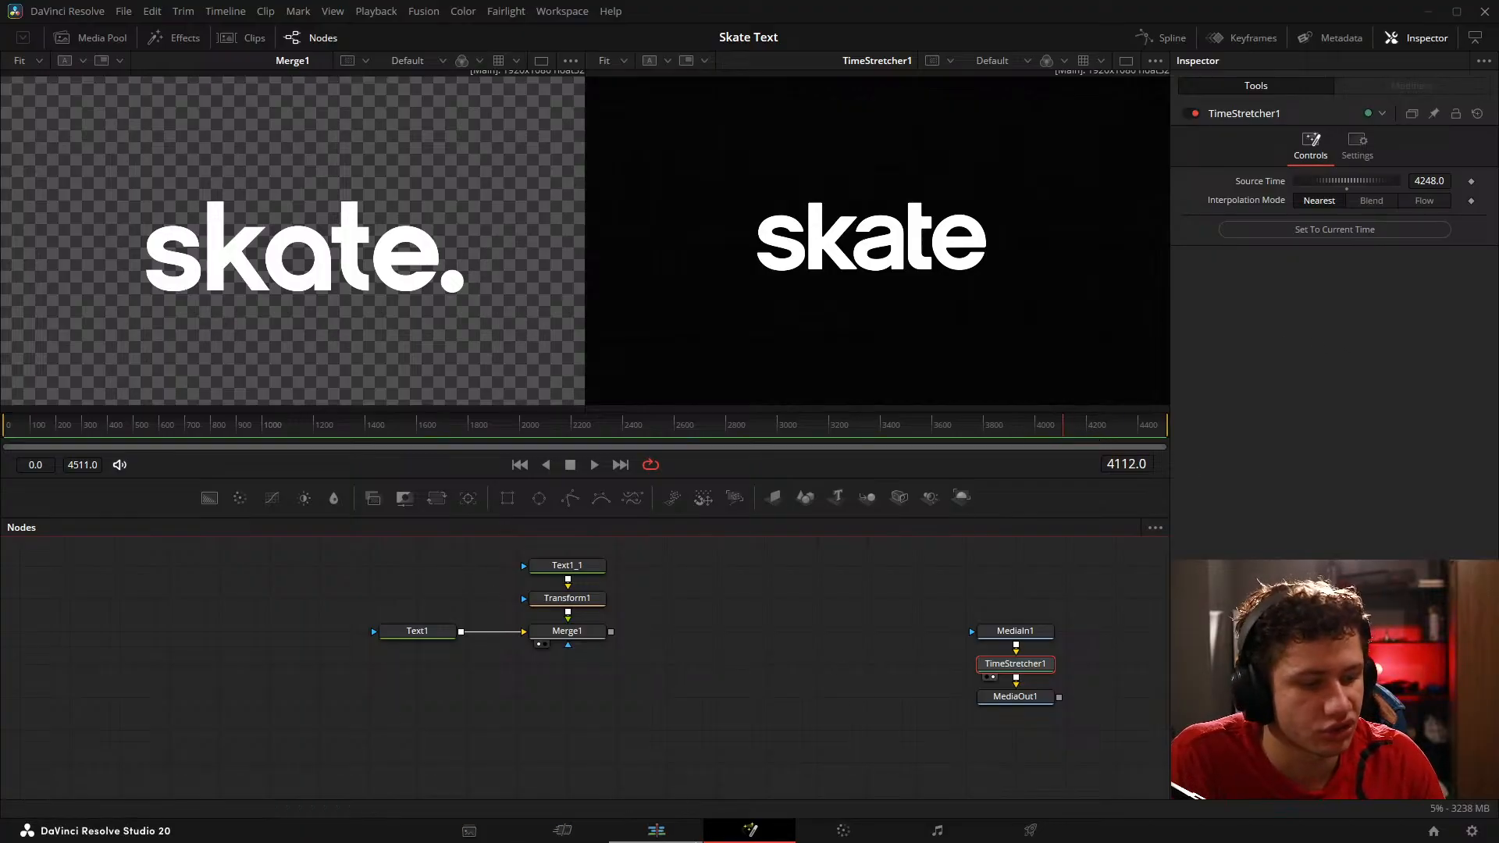
left_click(656, 830)
left_click_drag(278, 717, 593, 717)
left_click(723, 836)
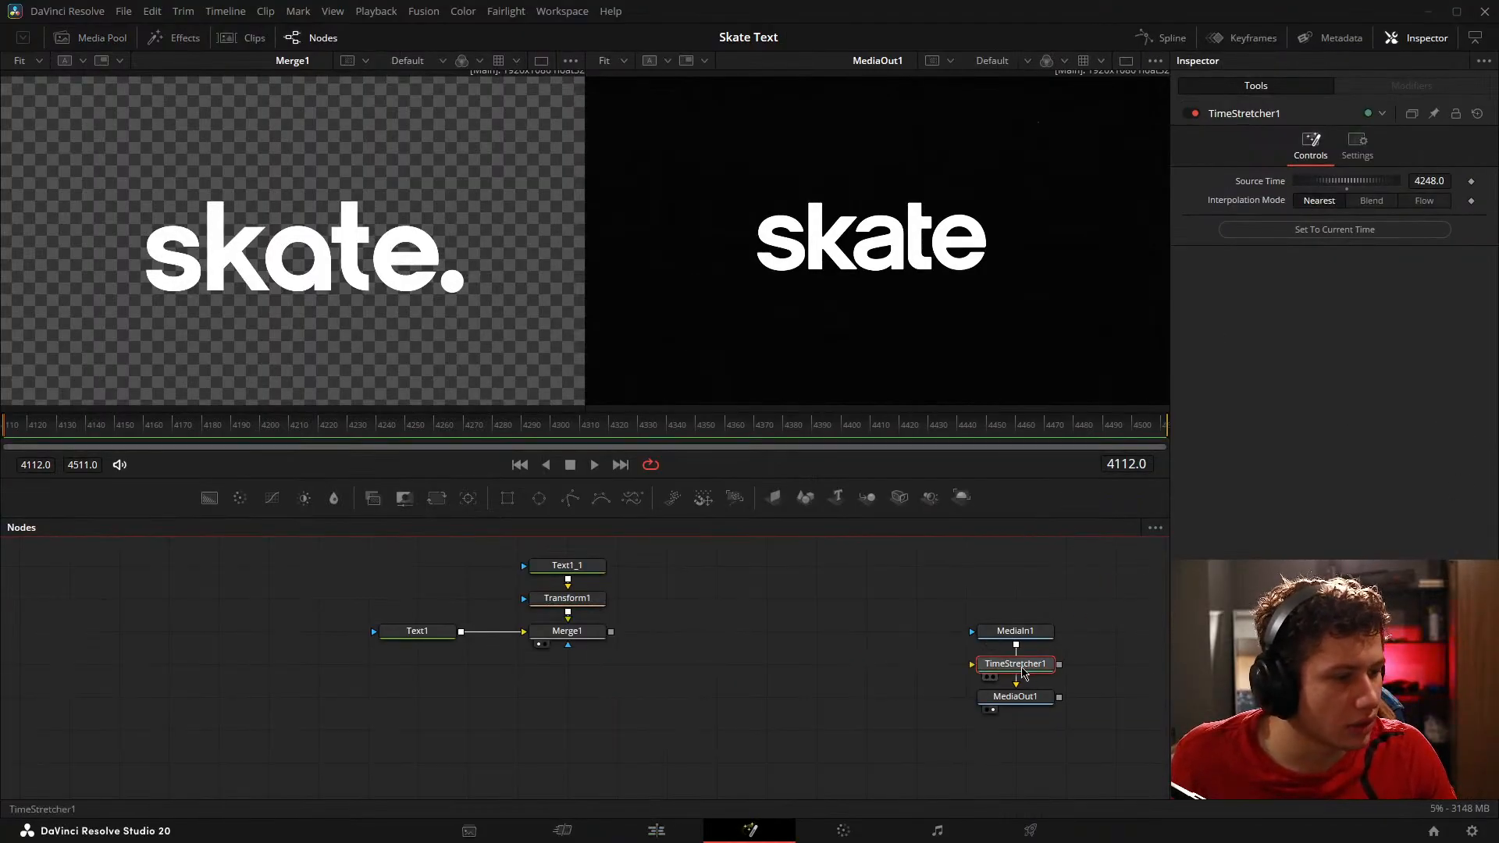
left_click_drag(1015, 664, 867, 663)
Step: Trim the start of the Fusion Composition clip to frame 4243 and close the gap before it on the timeline
left_click_drag(98, 427, 385, 432)
left_click(685, 835)
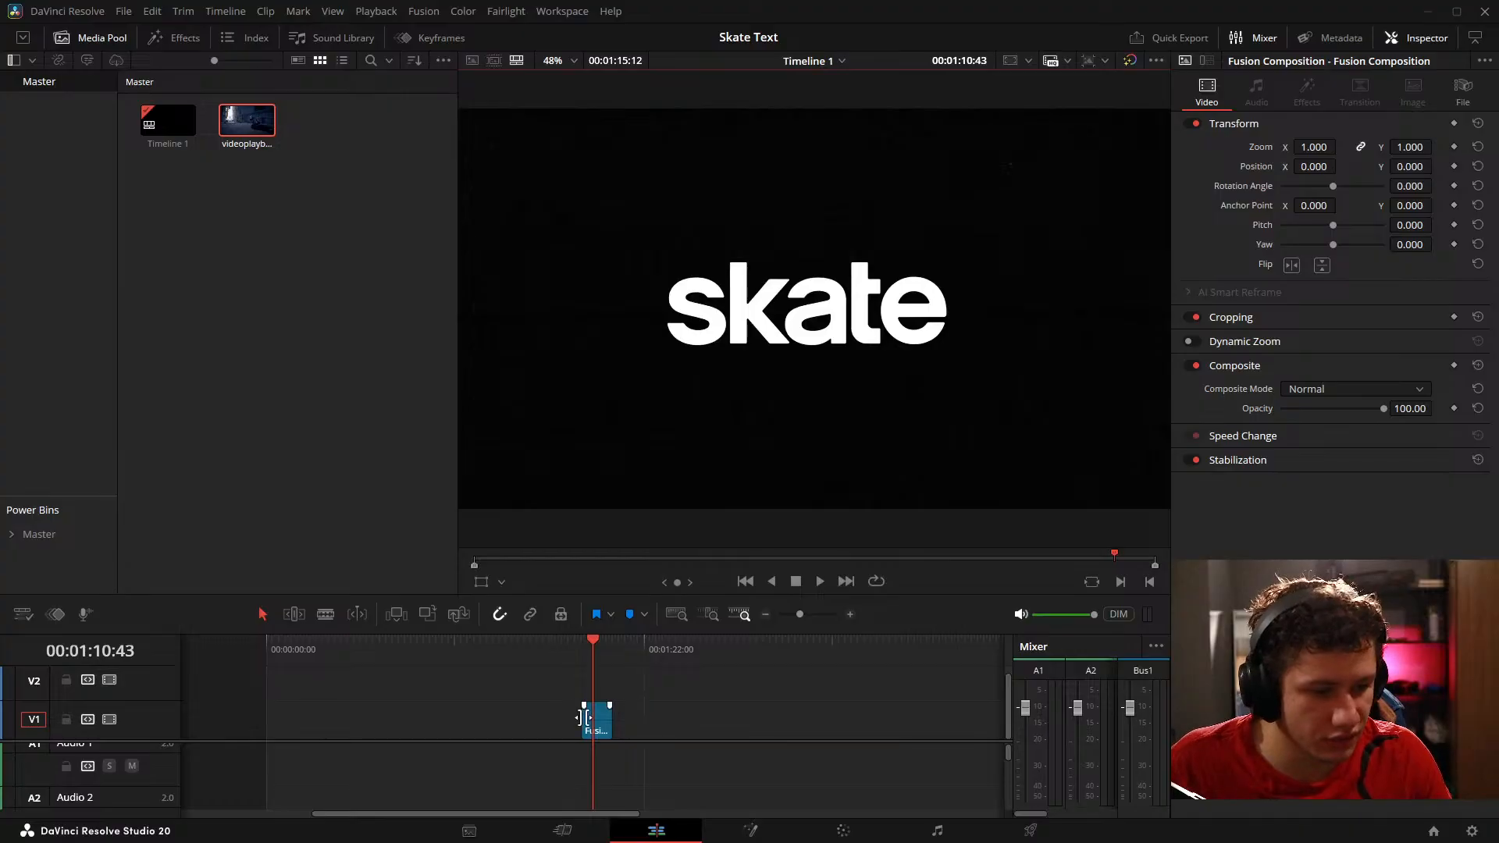
left_click_drag(584, 718, 594, 718)
key("Delete")
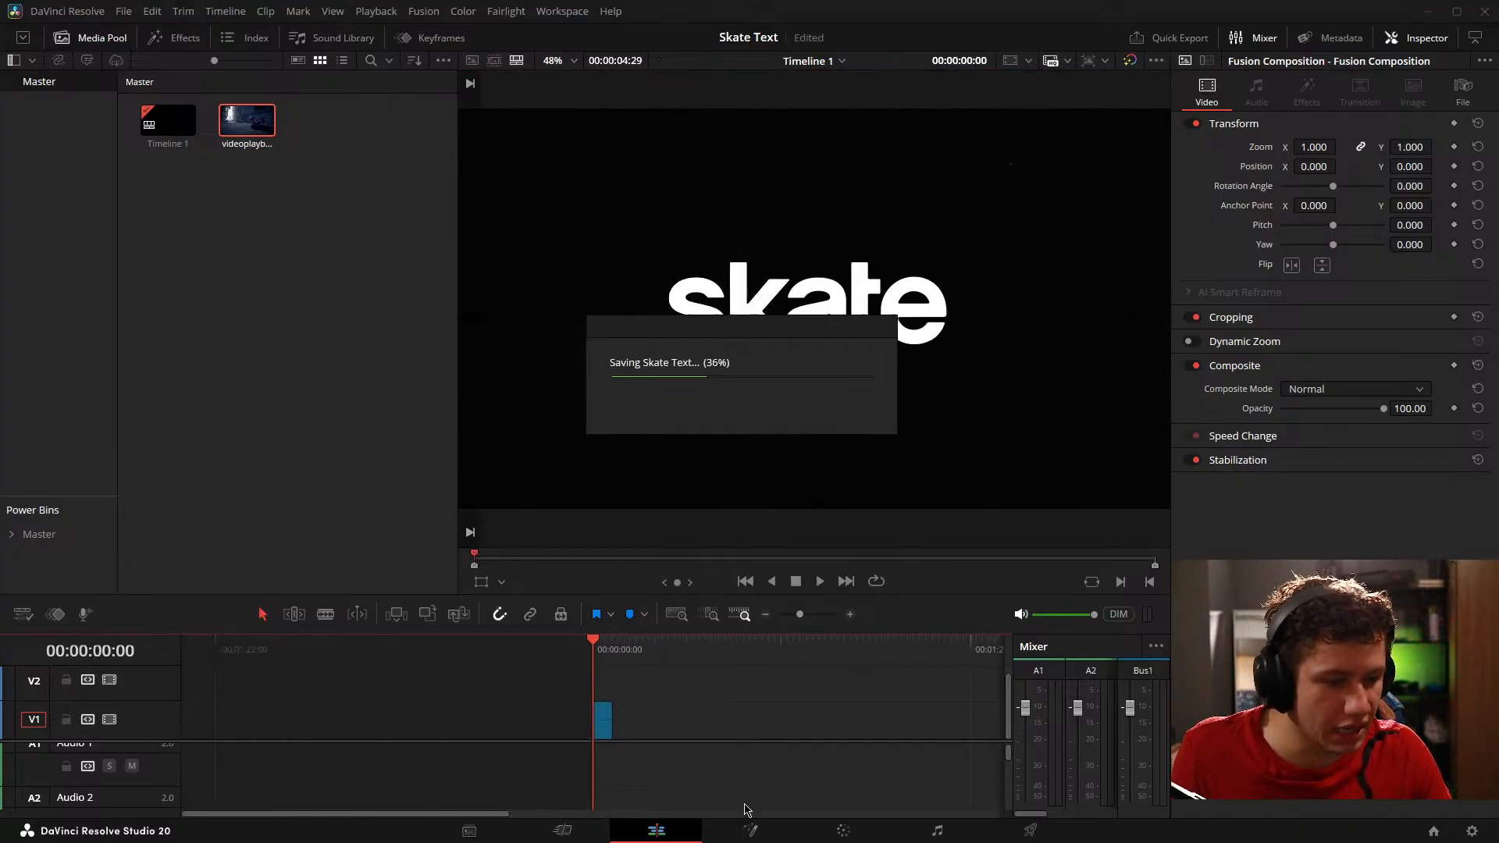
Step: Review the reference animation up to the circle reveal and trim the Fusion Composition clip's end at frame 4376
left_click(750, 831)
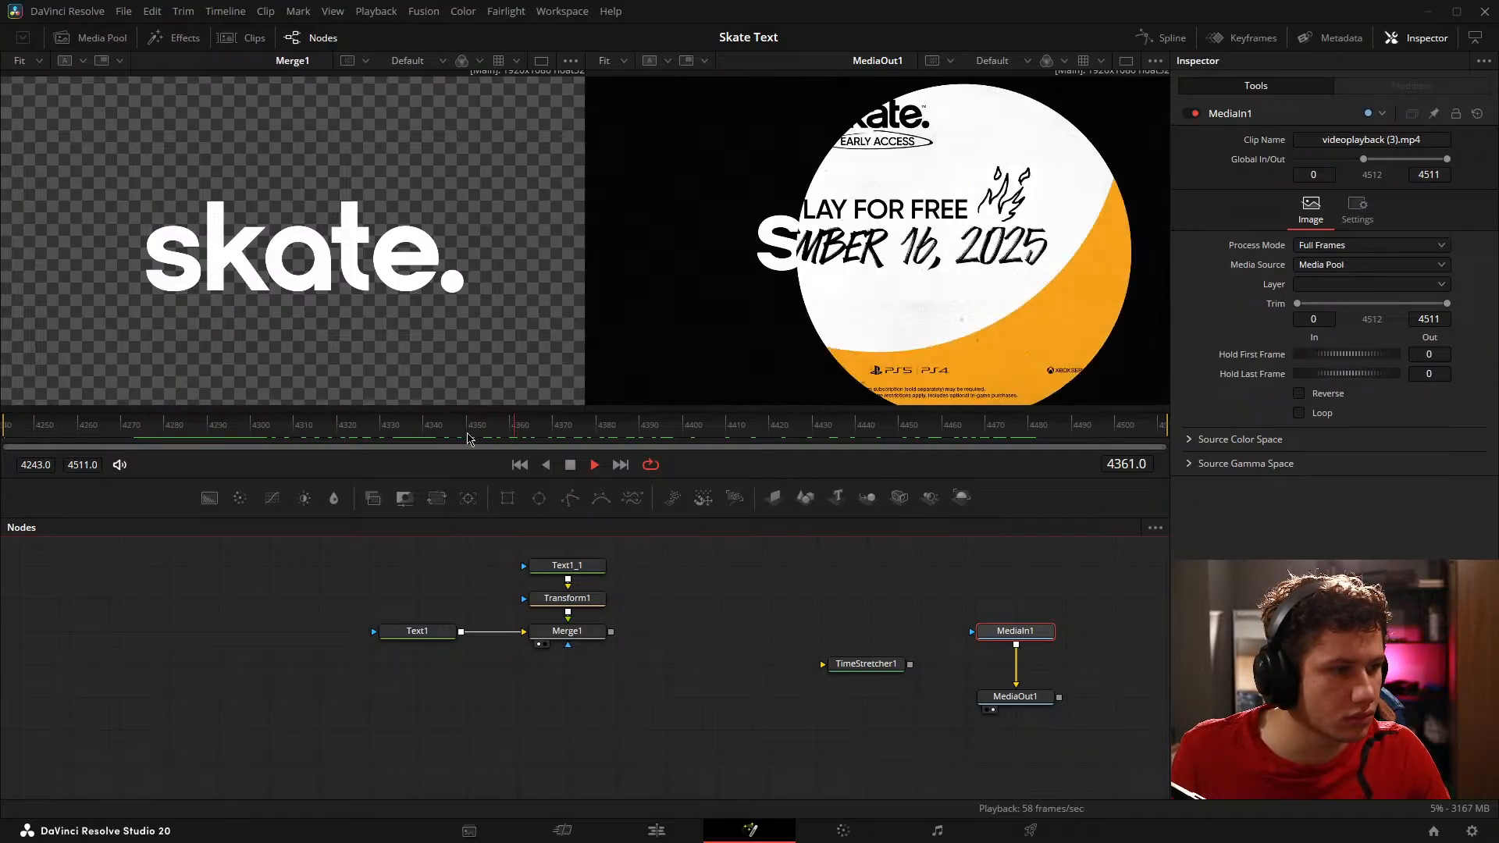
key("space")
left_click_drag(634, 432, 1161, 422)
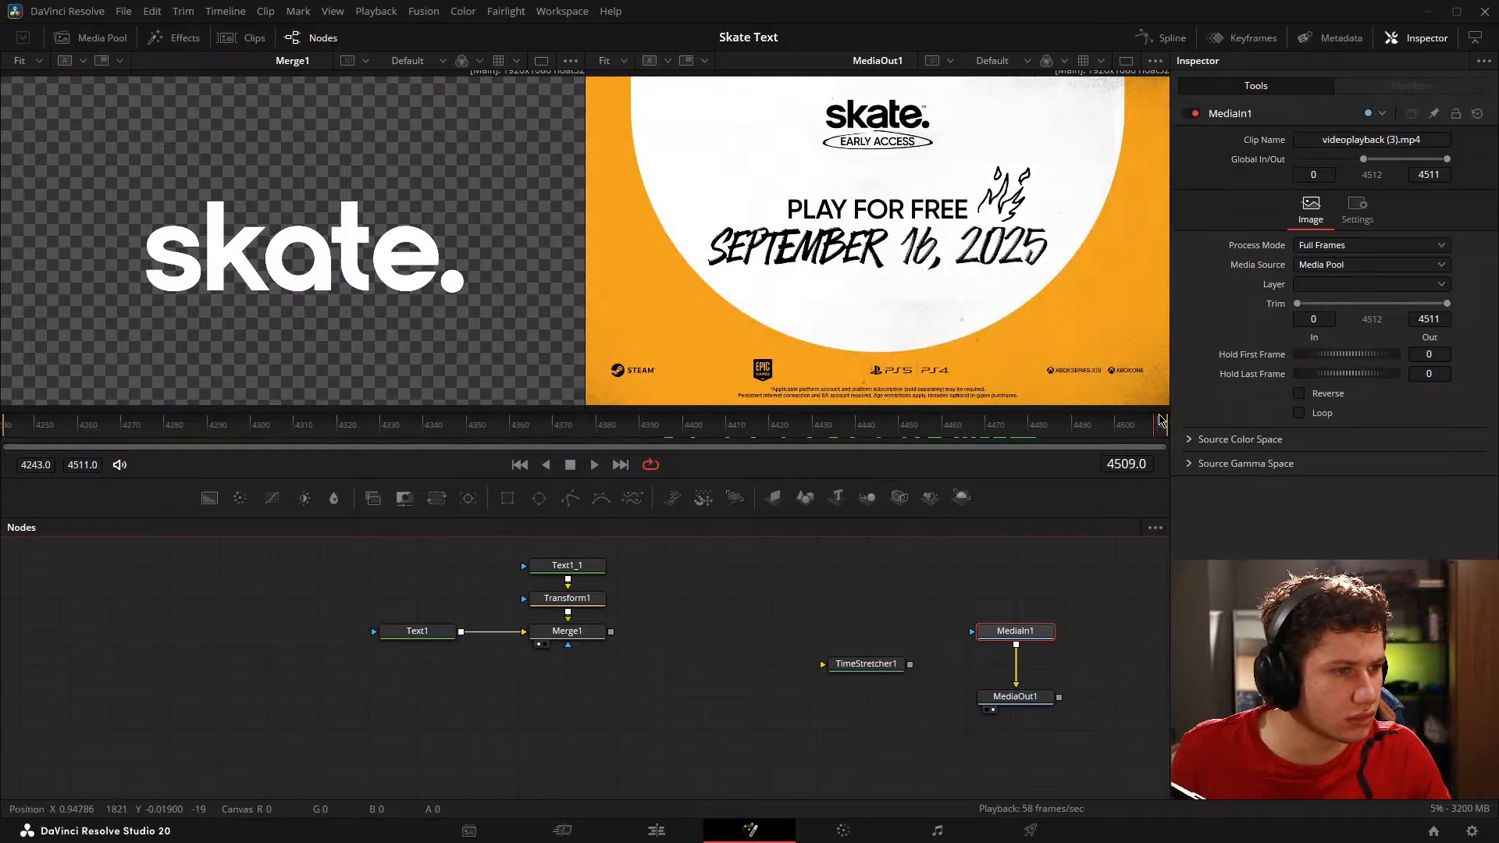
left_click_drag(664, 427, 581, 434)
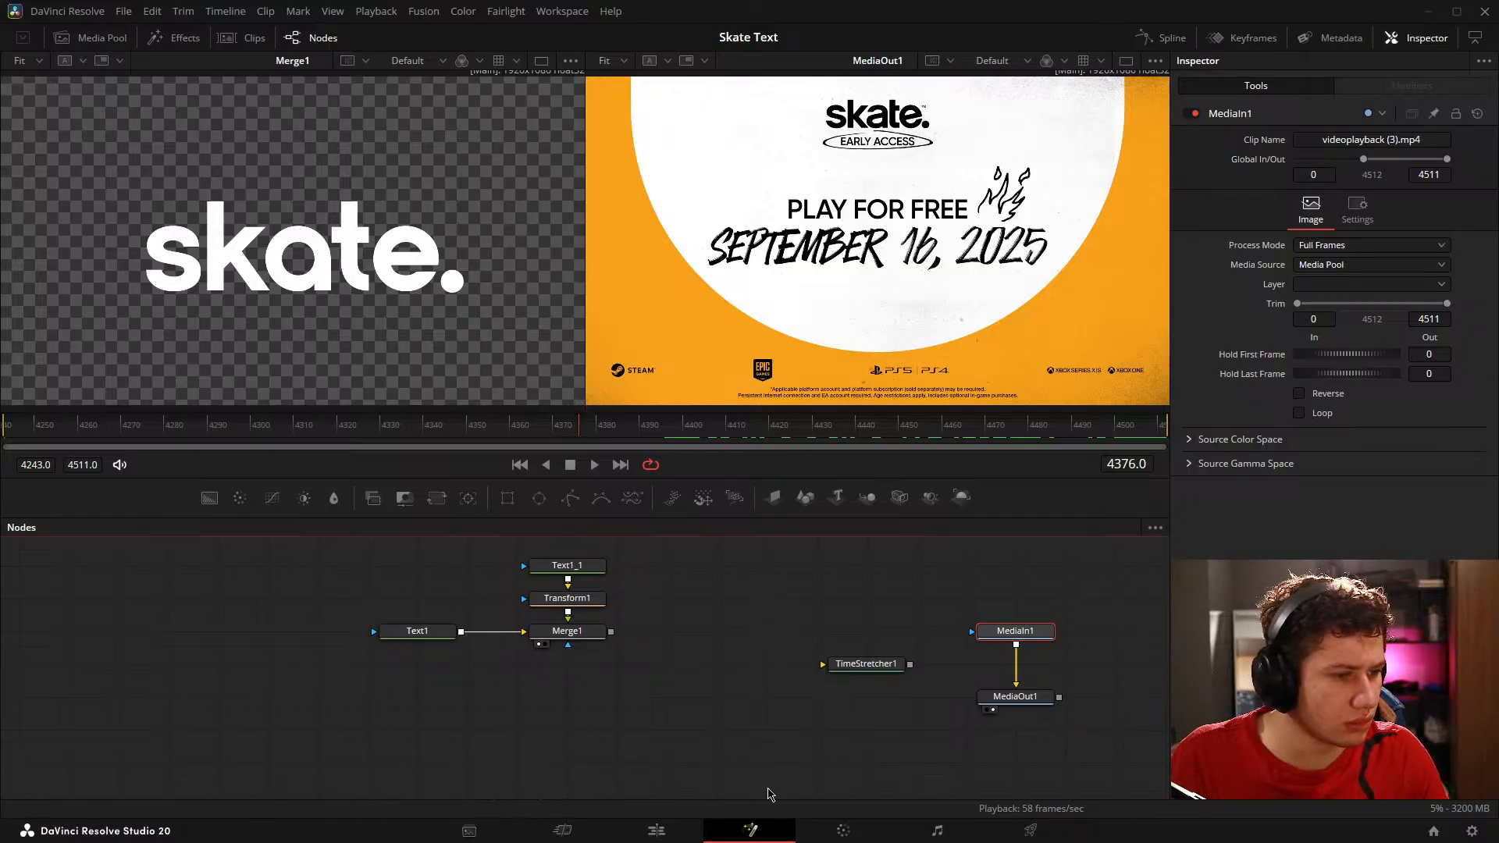
left_click(657, 831)
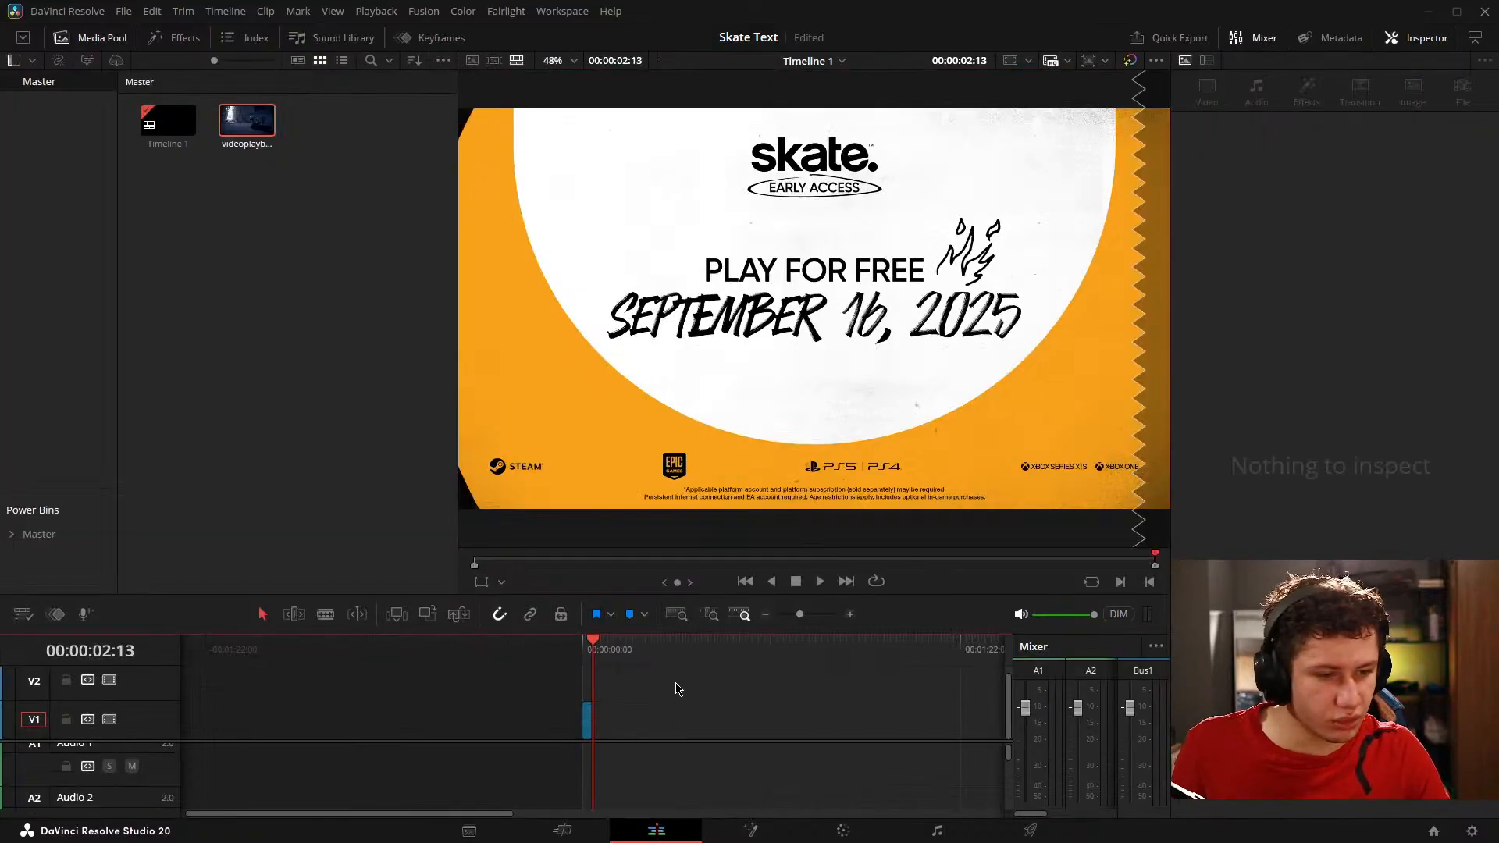
left_click(751, 831)
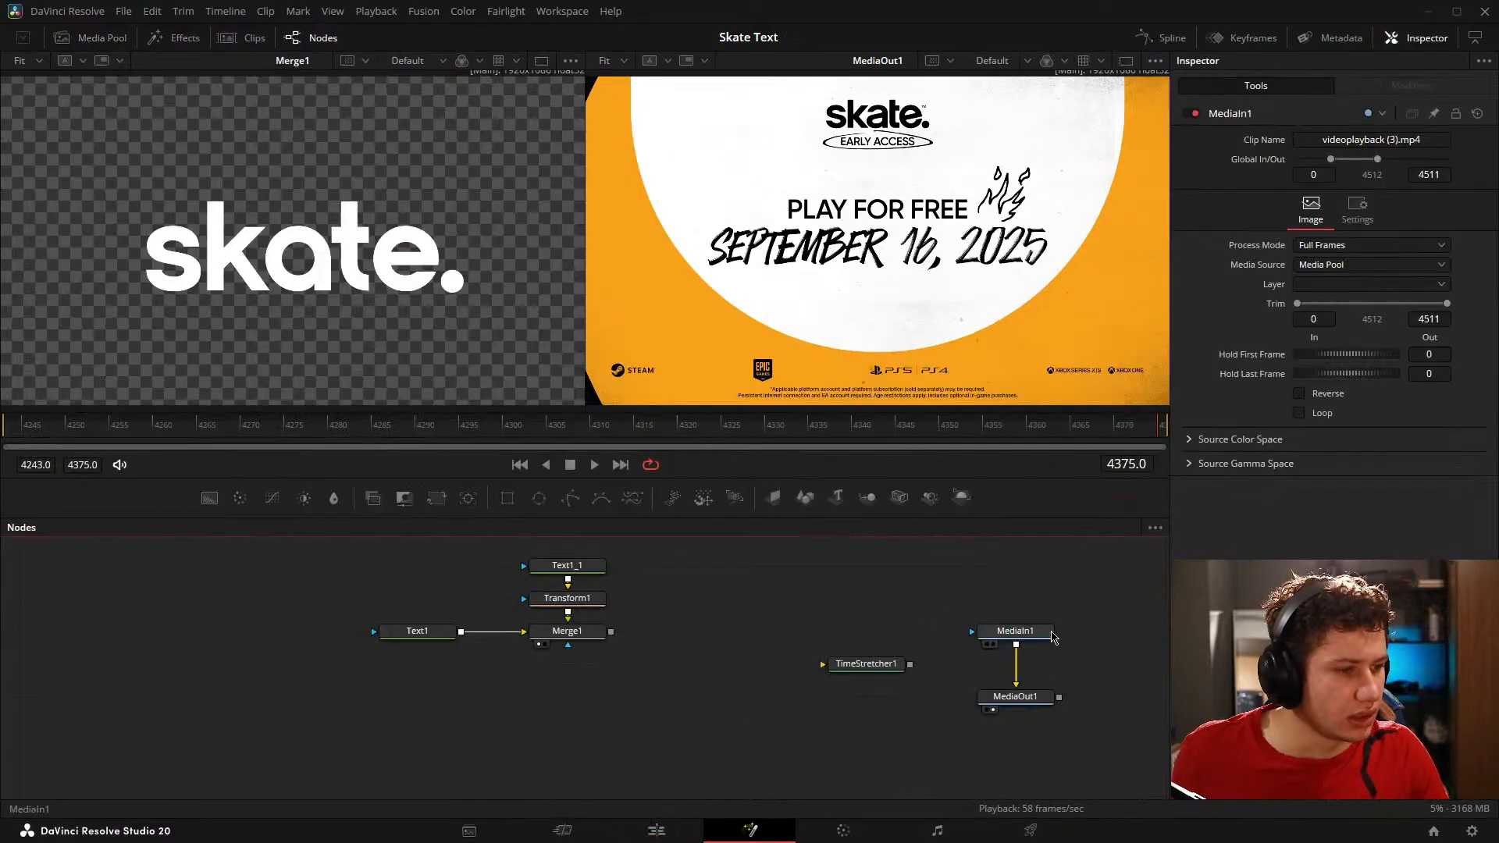
Step: Try fine-trimming the end edge of the Fusion Composition clip at 00:00:02:12 and save the project
left_click(648, 834)
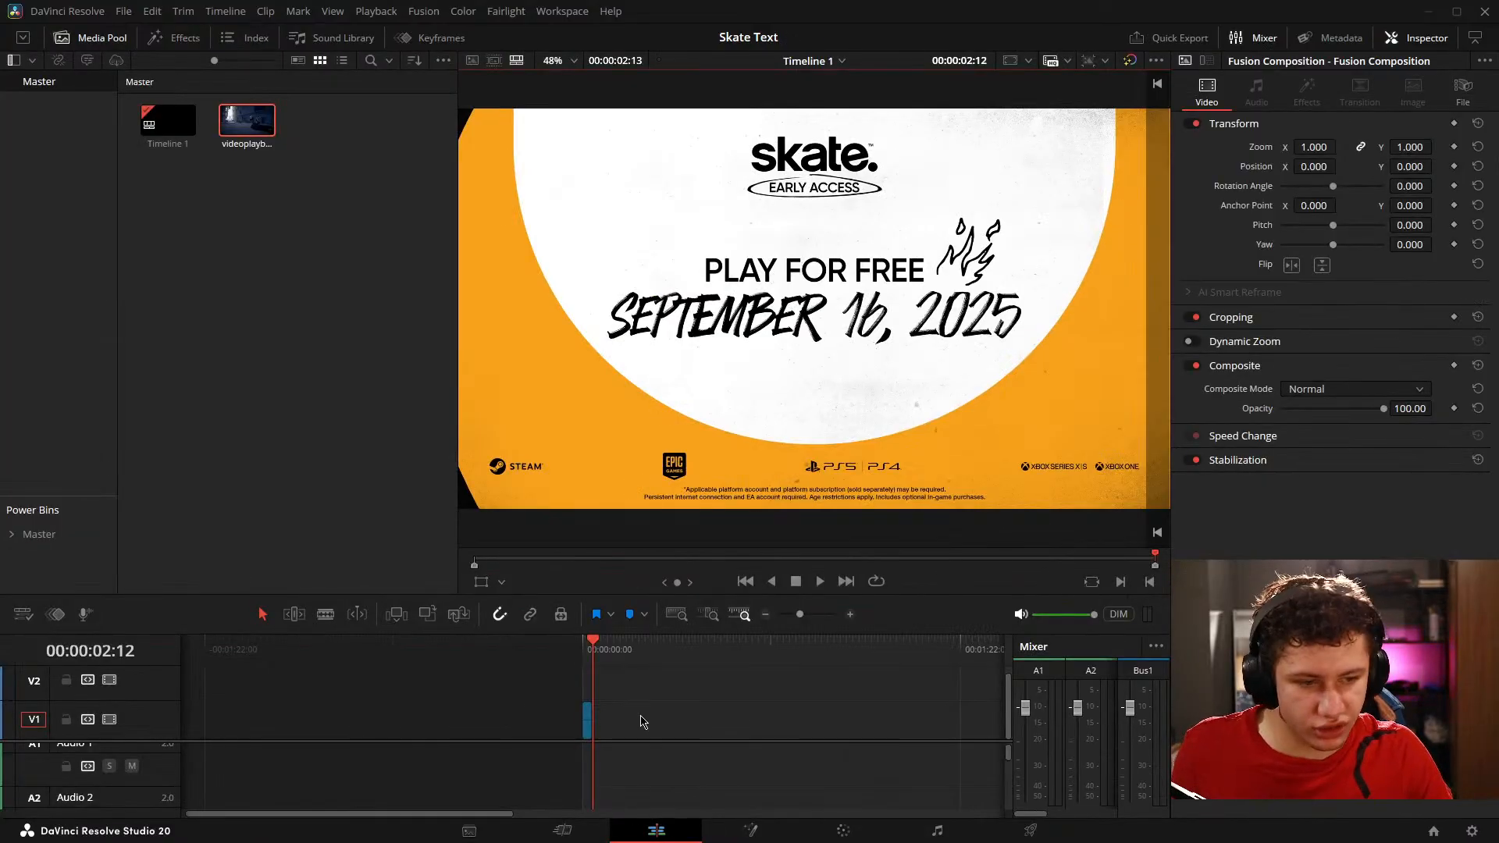
scroll(625, 725, "up", 5)
left_click_drag(585, 724, 590, 724)
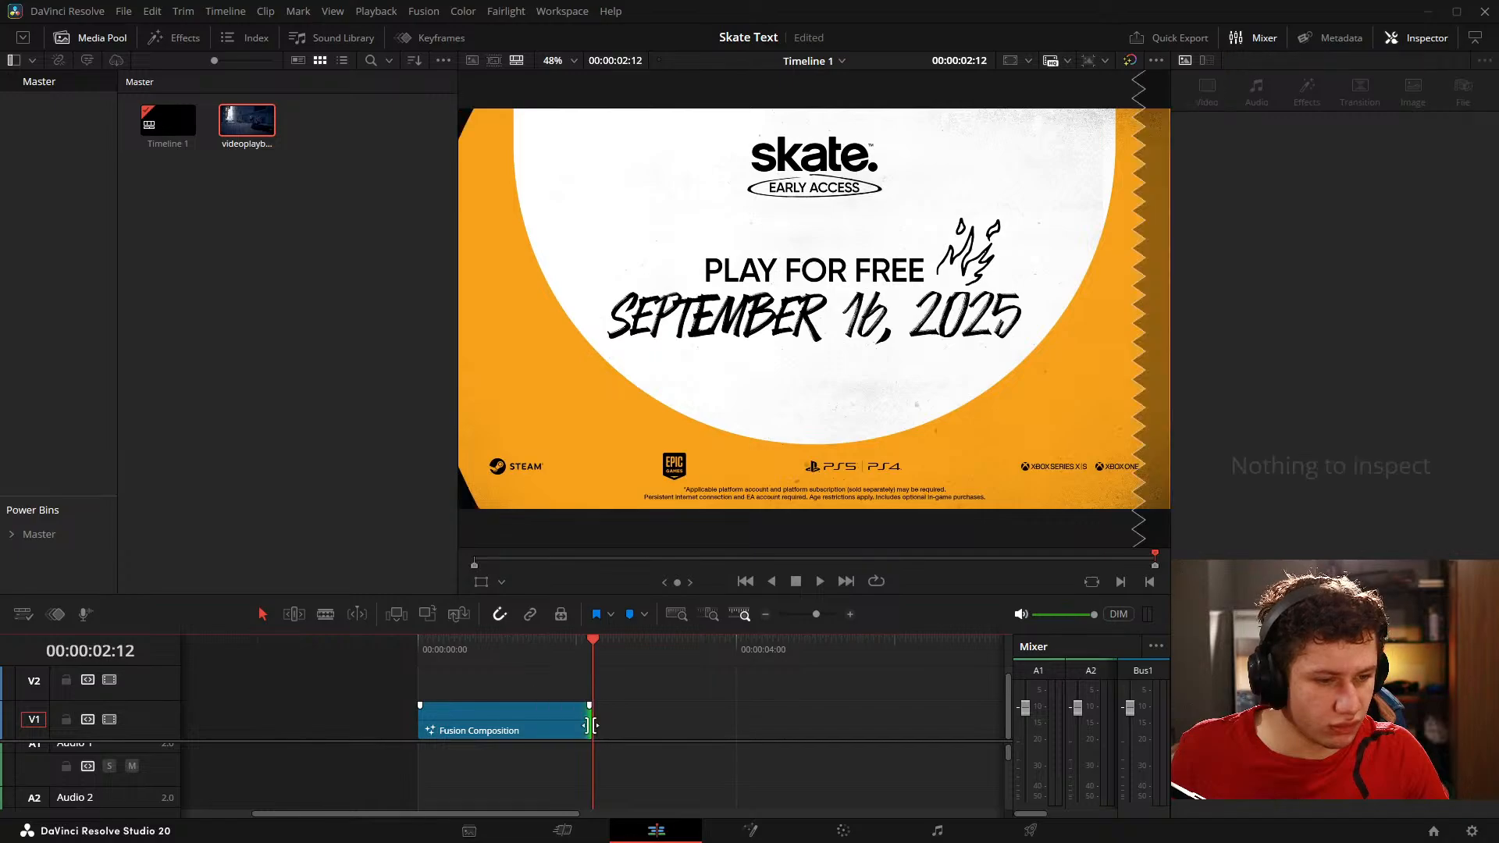
scroll(585, 719, "up", 2)
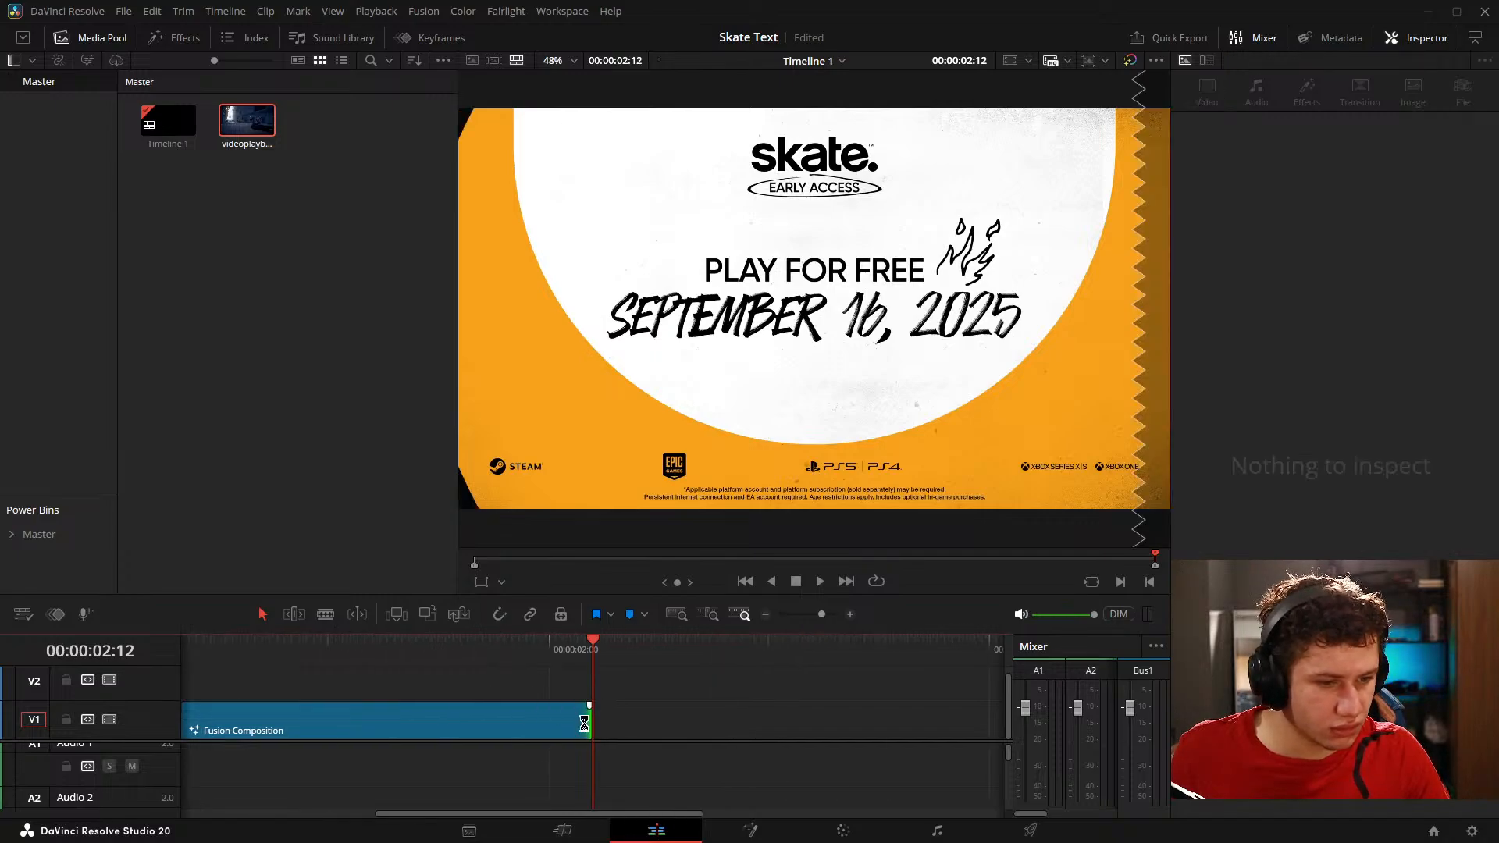
left_click(584, 724)
key("ctrl+s")
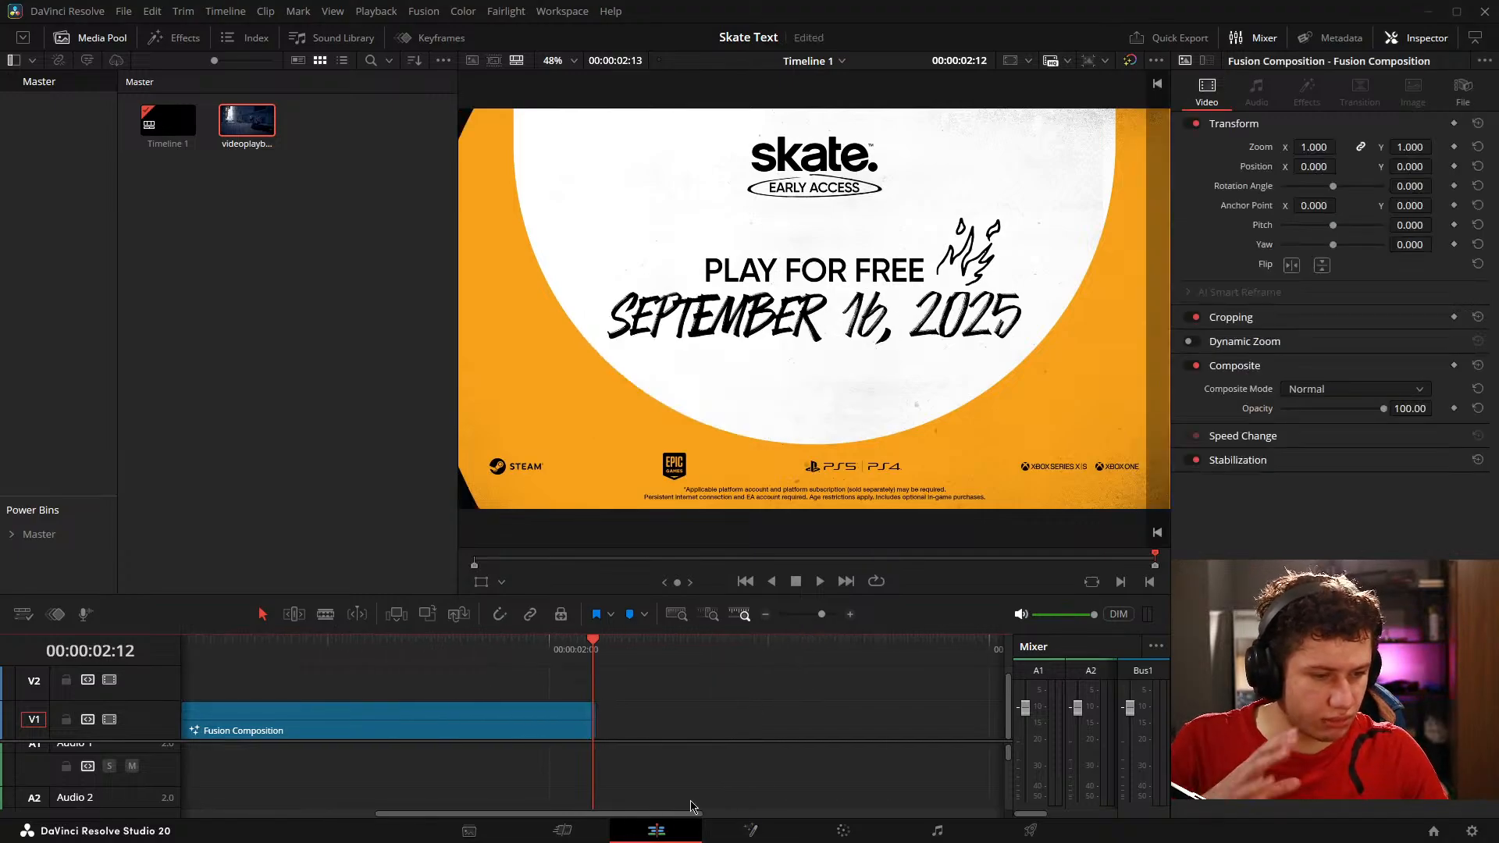
Step: Play back the trimmed animation in Fusion and delete the unused TimeStretcher1 node
left_click(750, 830)
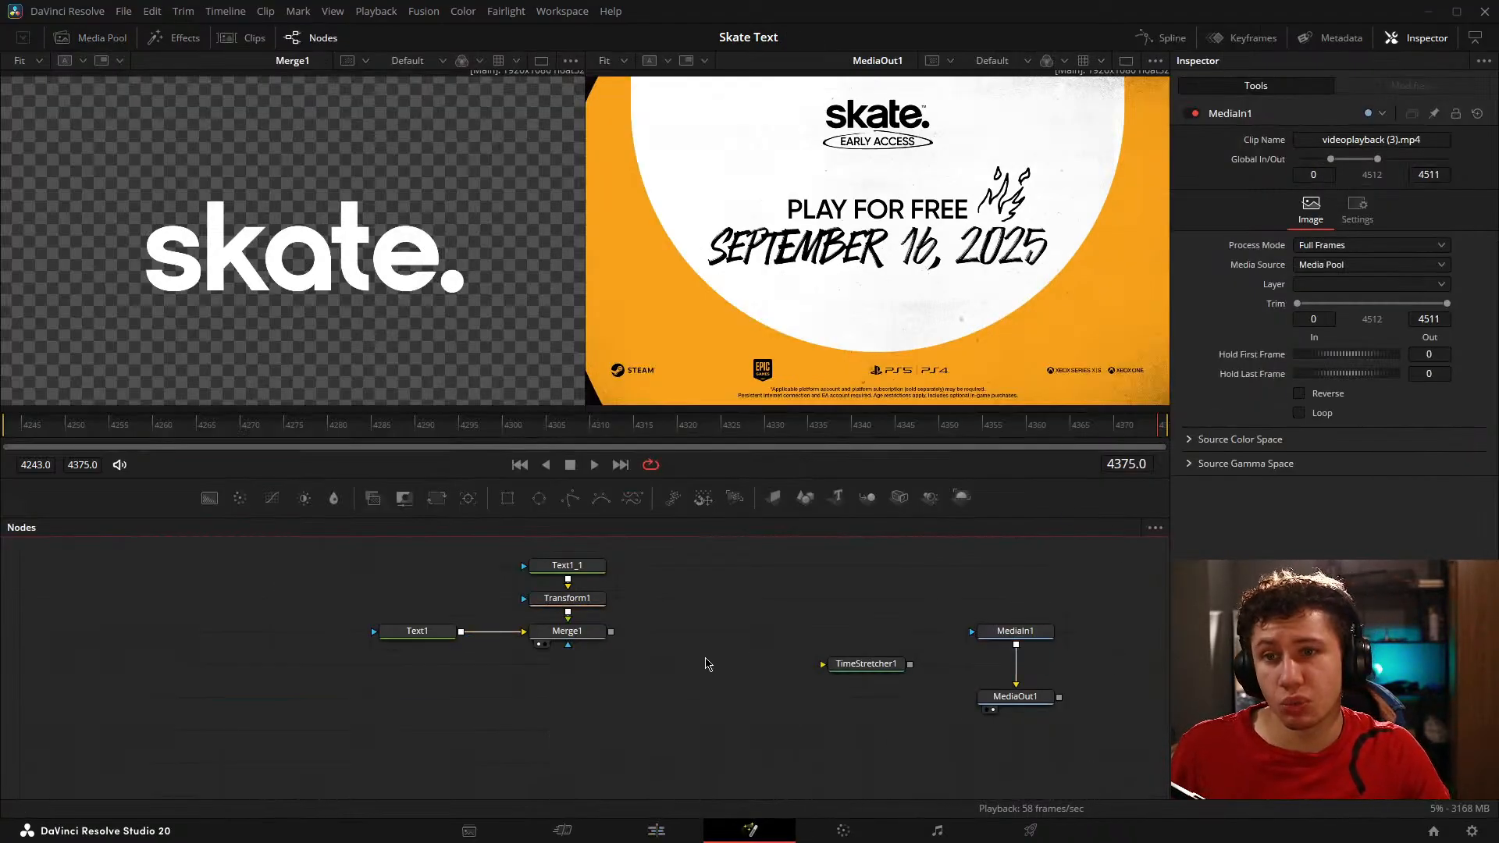
key("space")
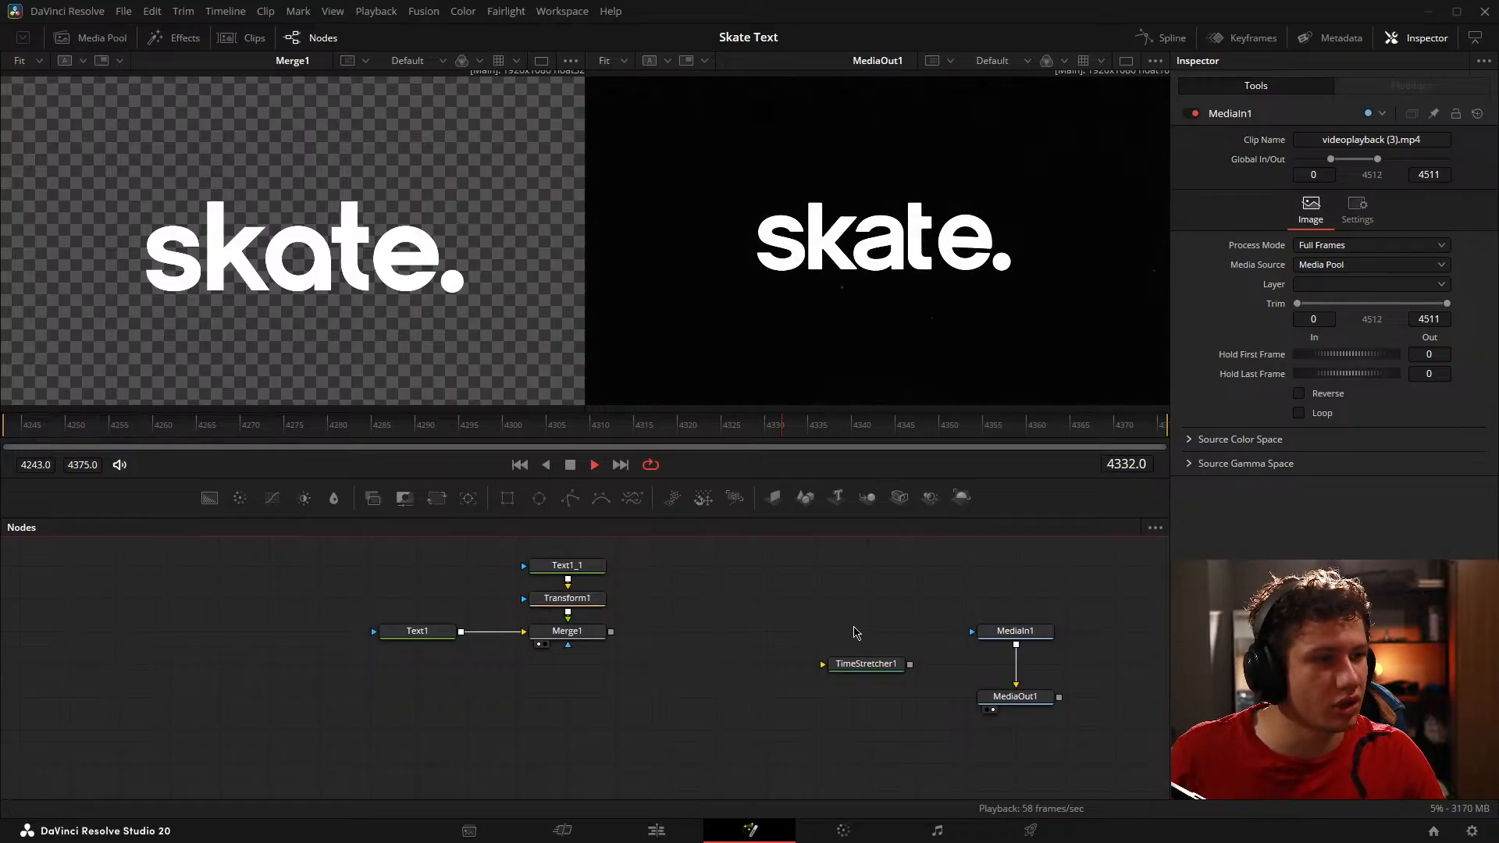
key("space")
left_click_drag(838, 617, 744, 675)
left_click(631, 687)
left_click(631, 679)
key("Delete")
Step: Move MediaIn1 and MediaOut1 together farther from the text nodes and save the project
left_click_drag(666, 616, 820, 729)
left_click_drag(788, 716, 988, 716)
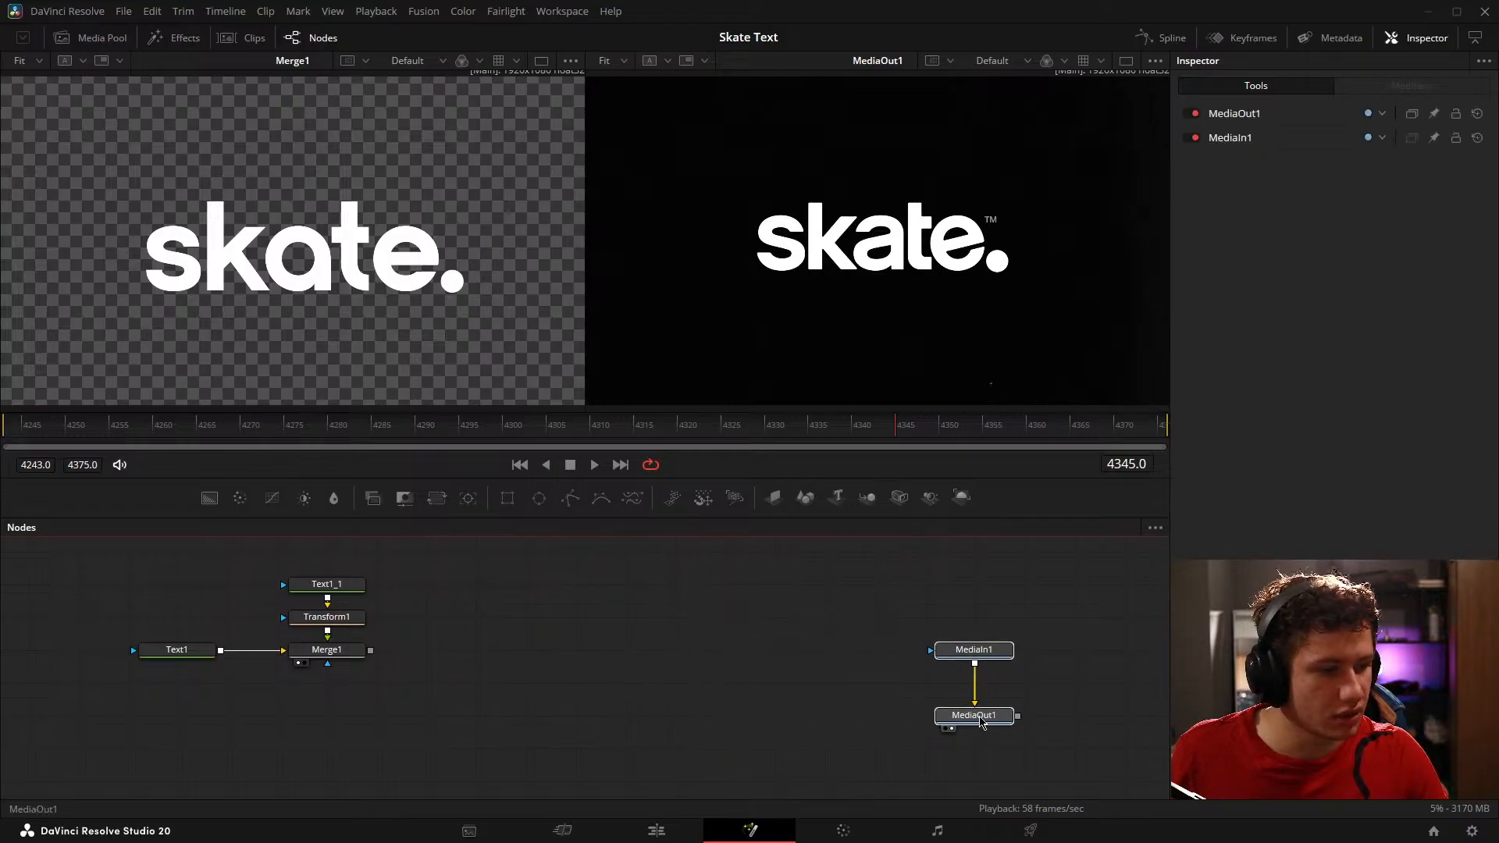
key("ctrl+s")
Step: Add a Background node beside Merge1 and show it in the viewer that held Merge1
left_click_drag(378, 628, 400, 663)
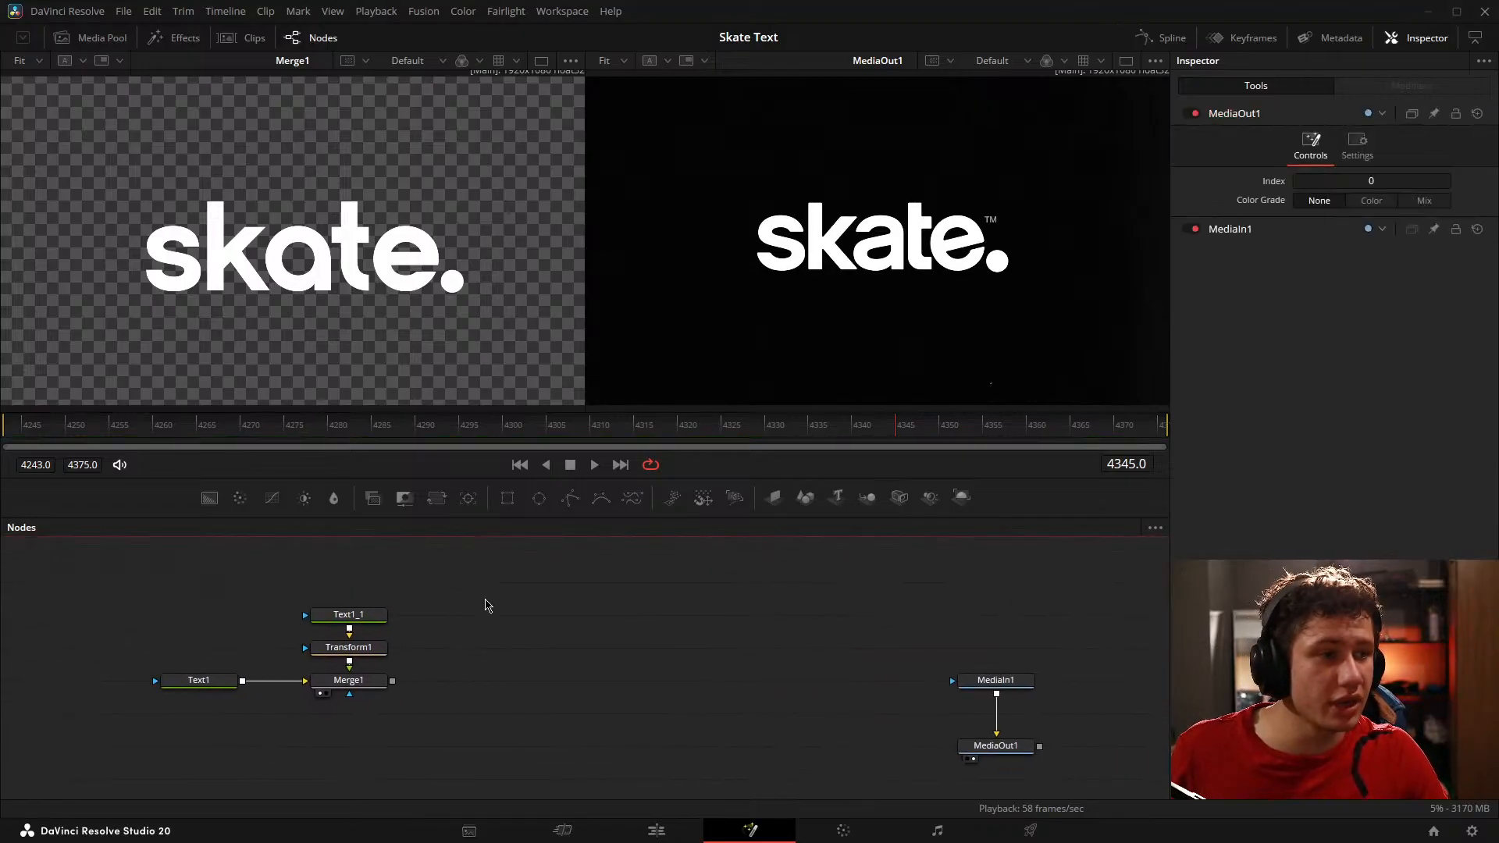
left_click_drag(485, 619, 372, 610)
key("shift+space")
type("timest")
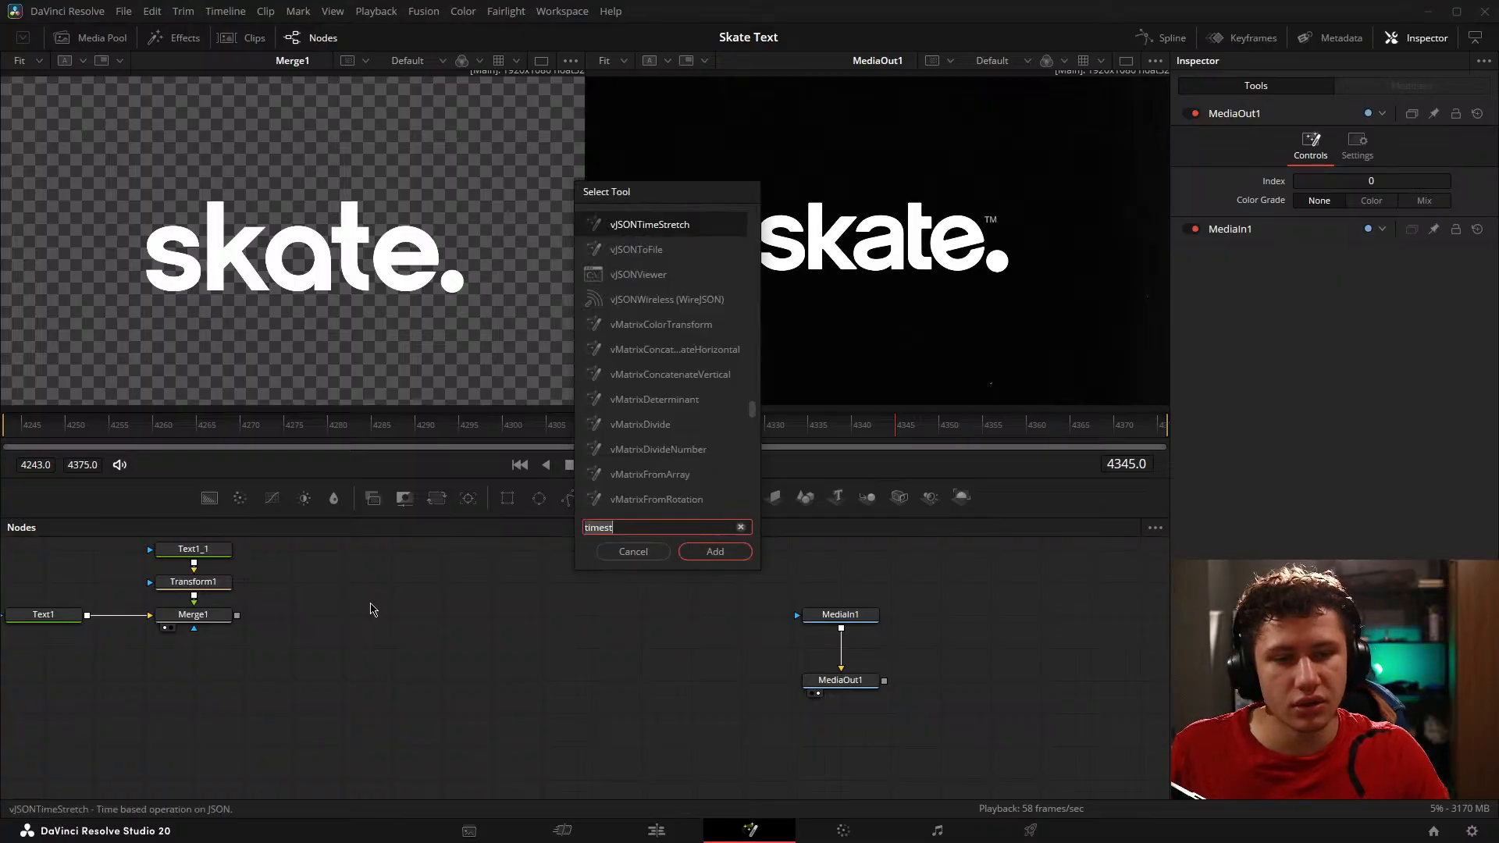
type("back")
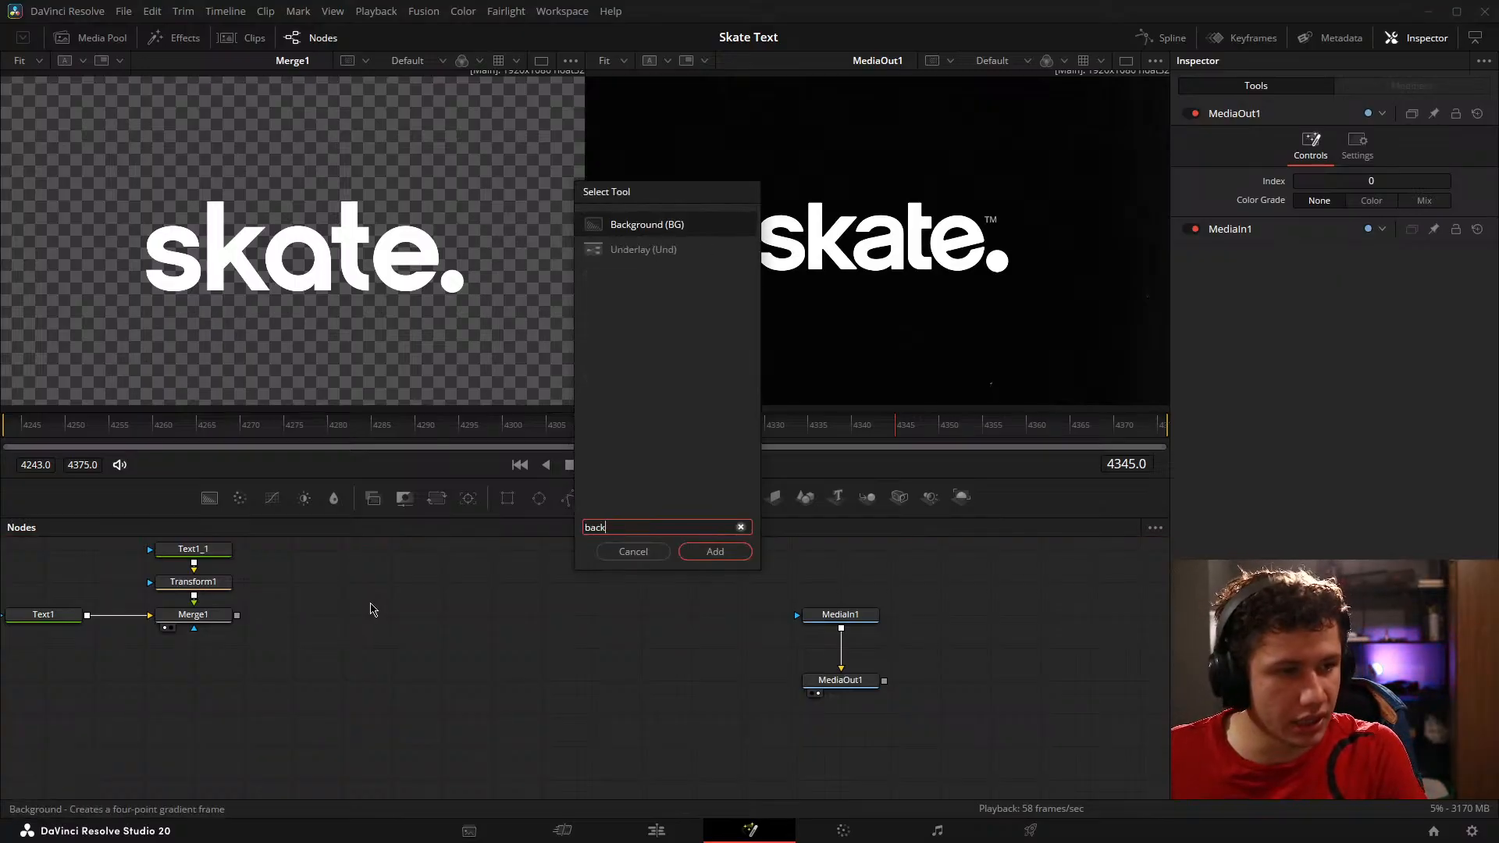
key("Return")
mouse_move(372, 574)
left_mouse_down()
mouse_move(273, 593)
mouse_move(315, 612)
mouse_move(282, 620)
mouse_move(297, 656)
mouse_move(253, 358)
left_mouse_up()
left_click(467, 601)
Step: Merge Merge1's text output over Background1 through a new Merge node placed below and between them
left_click_drag(304, 651, 360, 665)
left_click_drag(190, 662, 389, 663)
left_click_drag(352, 667, 349, 705)
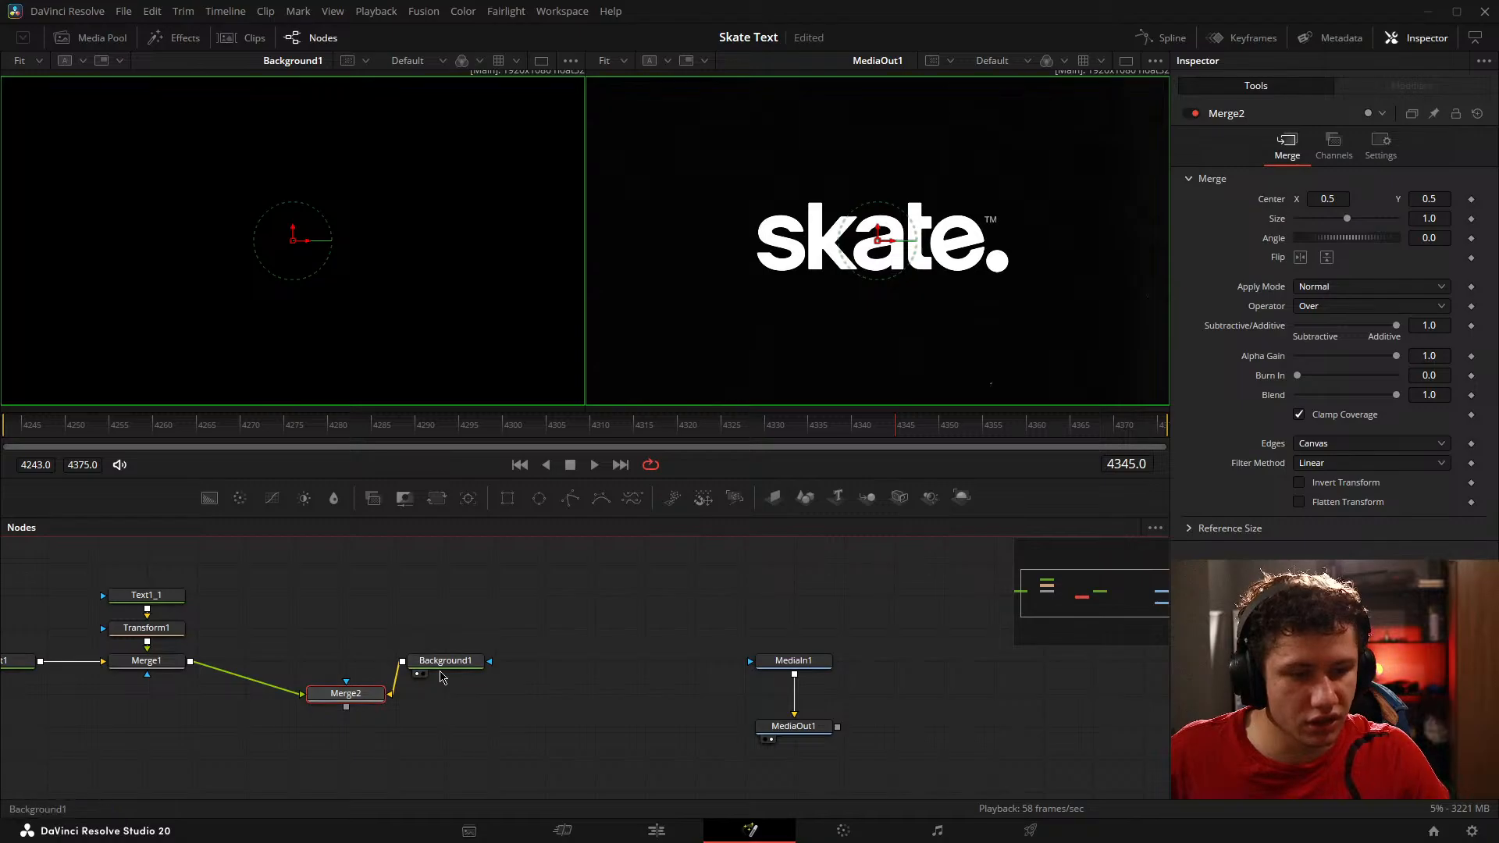
Step: Place Background1 below Merge2, show Merge2 in the viewer that held Background1, and align Merge2 level with Merge1
left_click_drag(436, 663, 339, 759)
left_click_drag(352, 691, 325, 355)
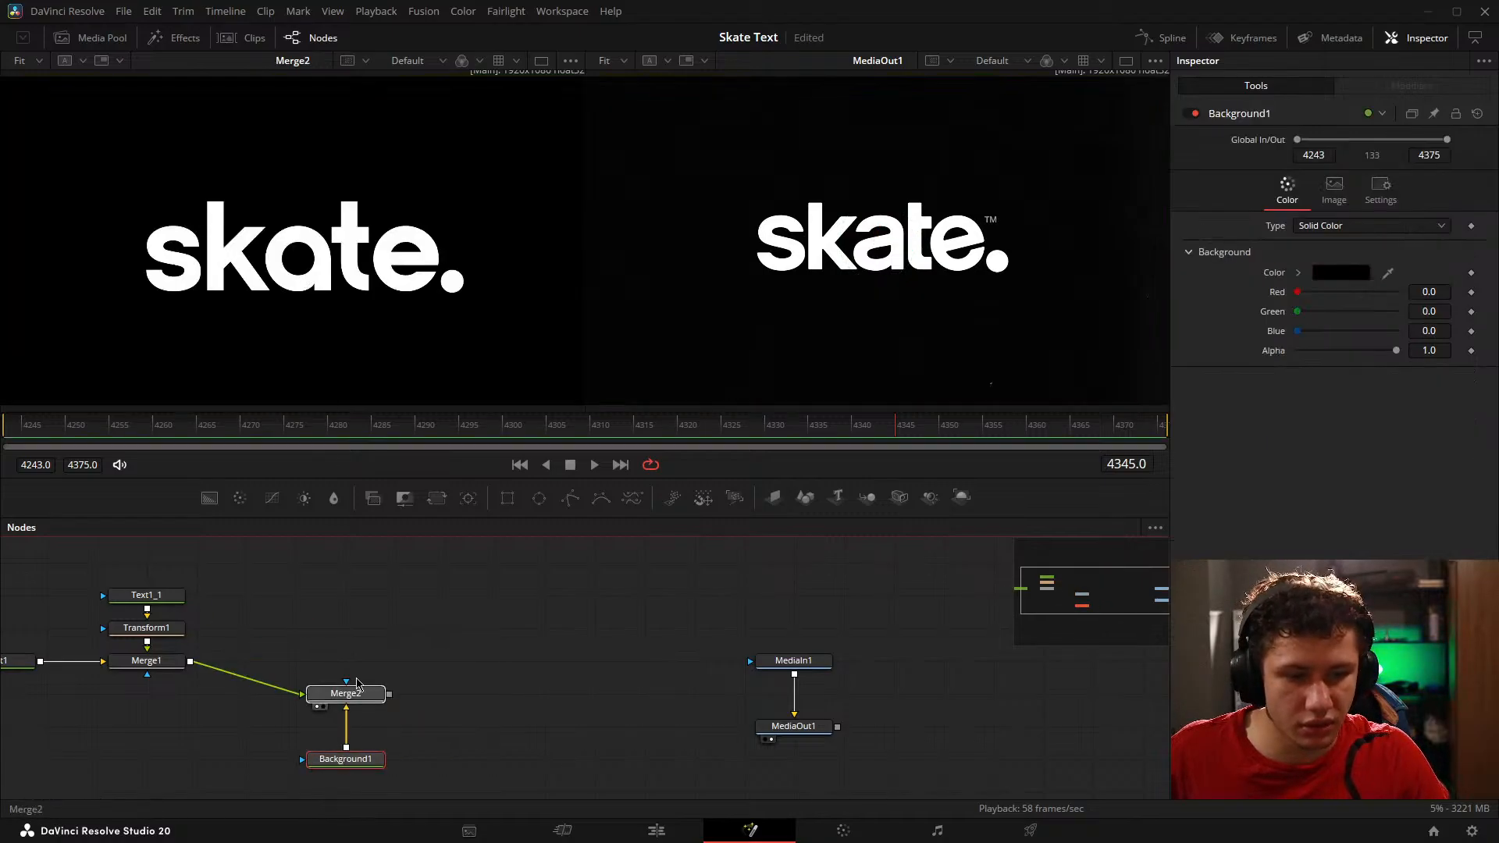
left_click_drag(352, 692, 351, 661)
Step: Add a Film Damage node between Background1 and Merge2 and show it in the viewer that held Merge2
left_click(472, 717)
key("shift+space")
type("back")
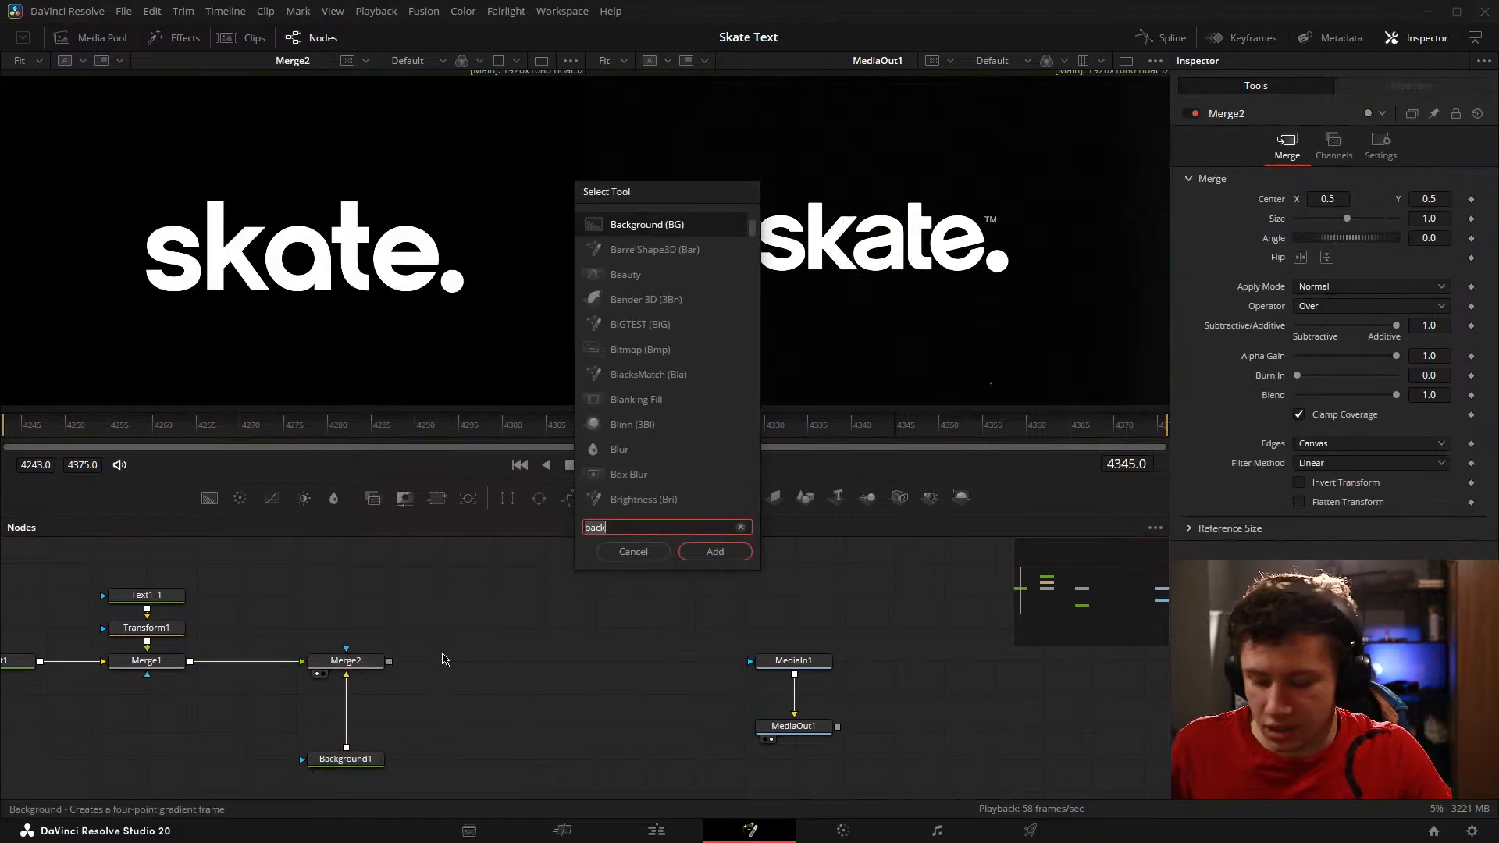
key("BackSpace")
key("BackSpace")
key("BackSpace")
key("BackSpace")
type("film")
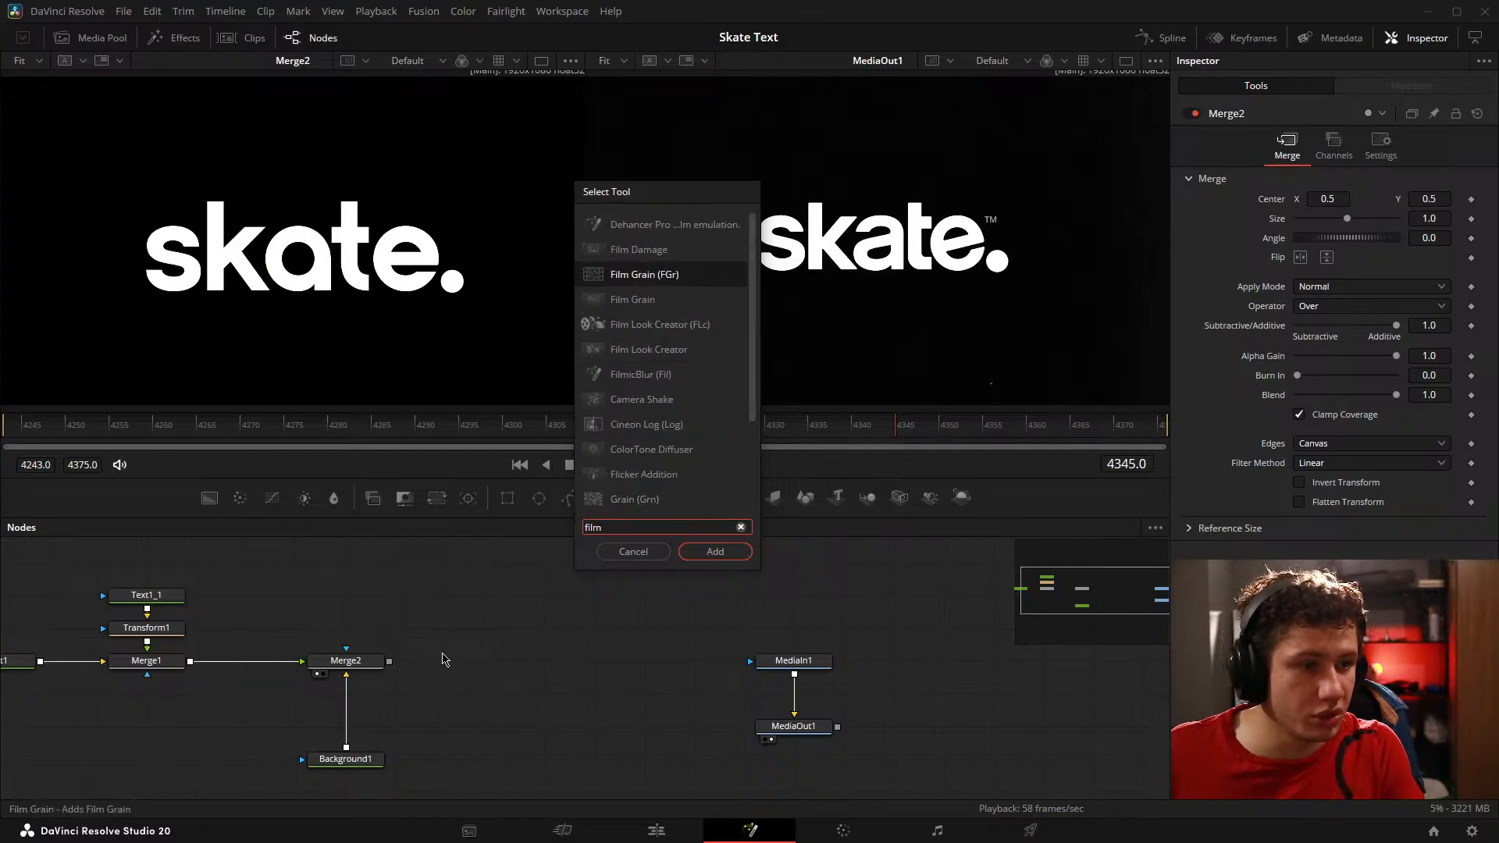
key("Up")
key("Return")
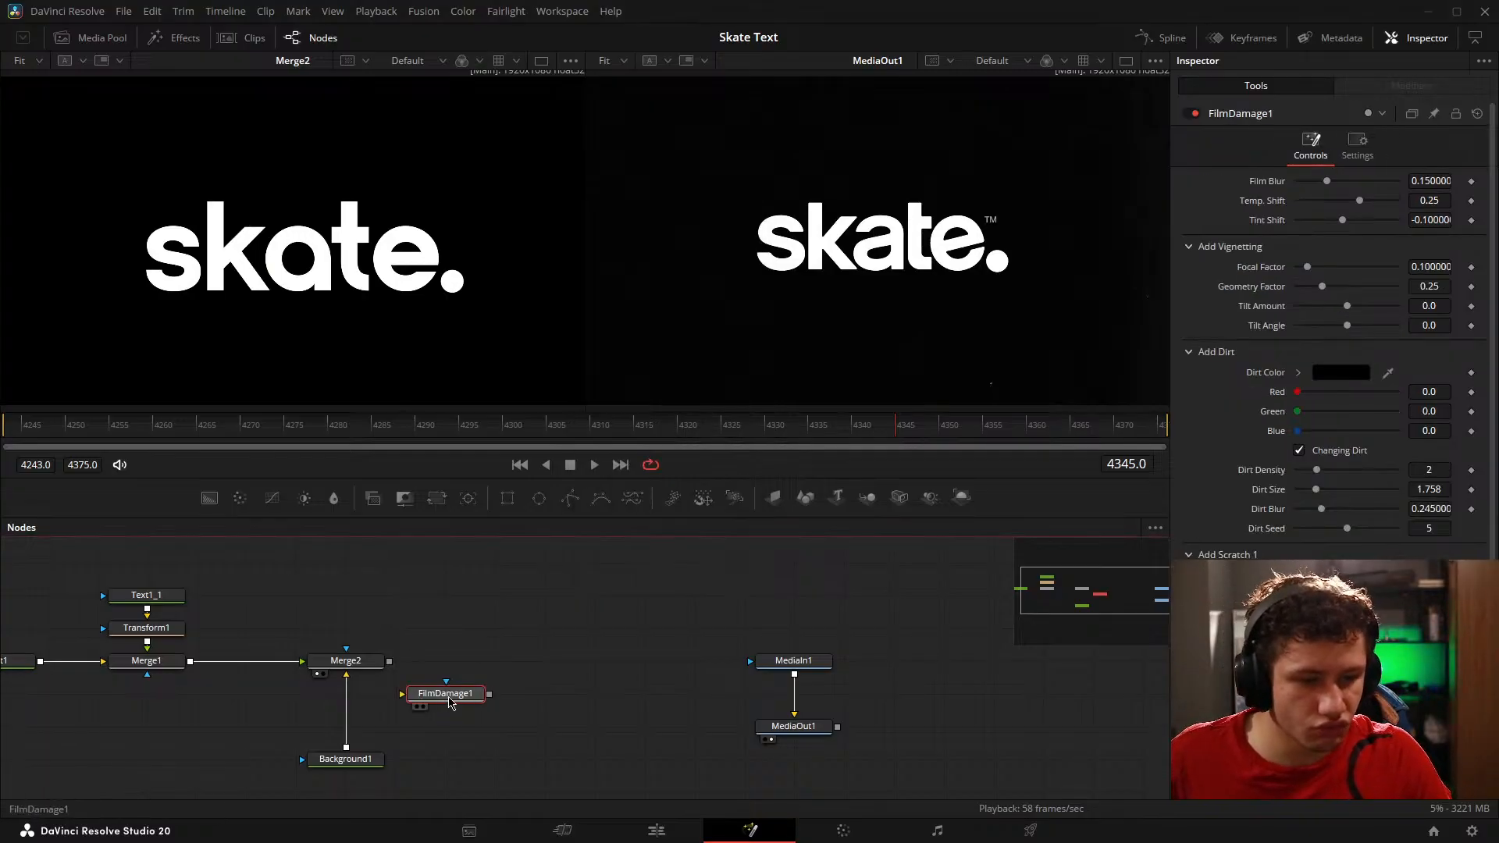
left_click_drag(449, 696, 314, 328)
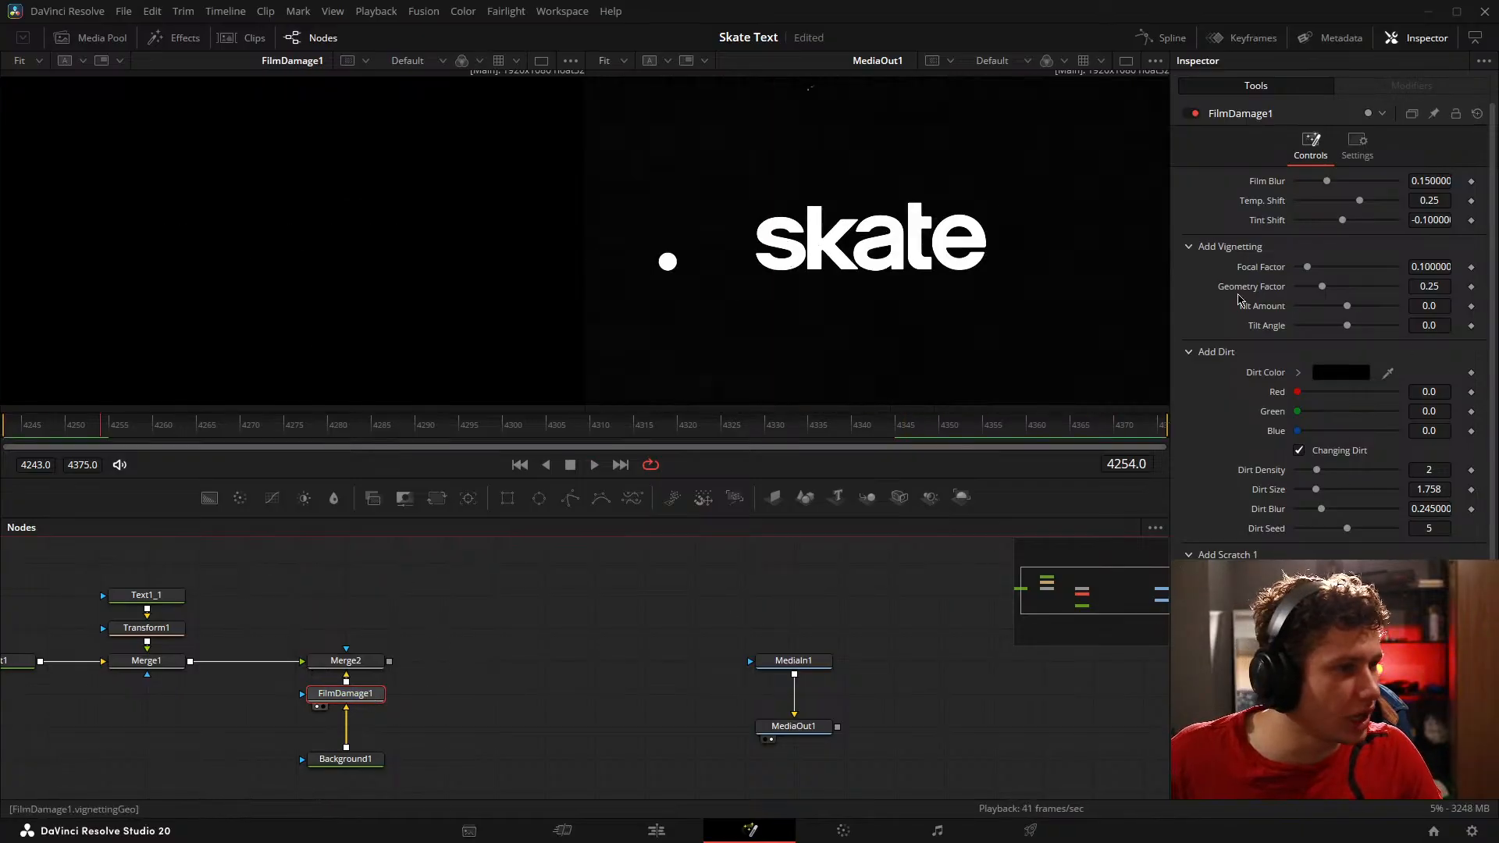
Step: Set FilmDamage1's dirt color to white and scrub through the frames to compare its specks with the reference footage
left_click(1349, 372)
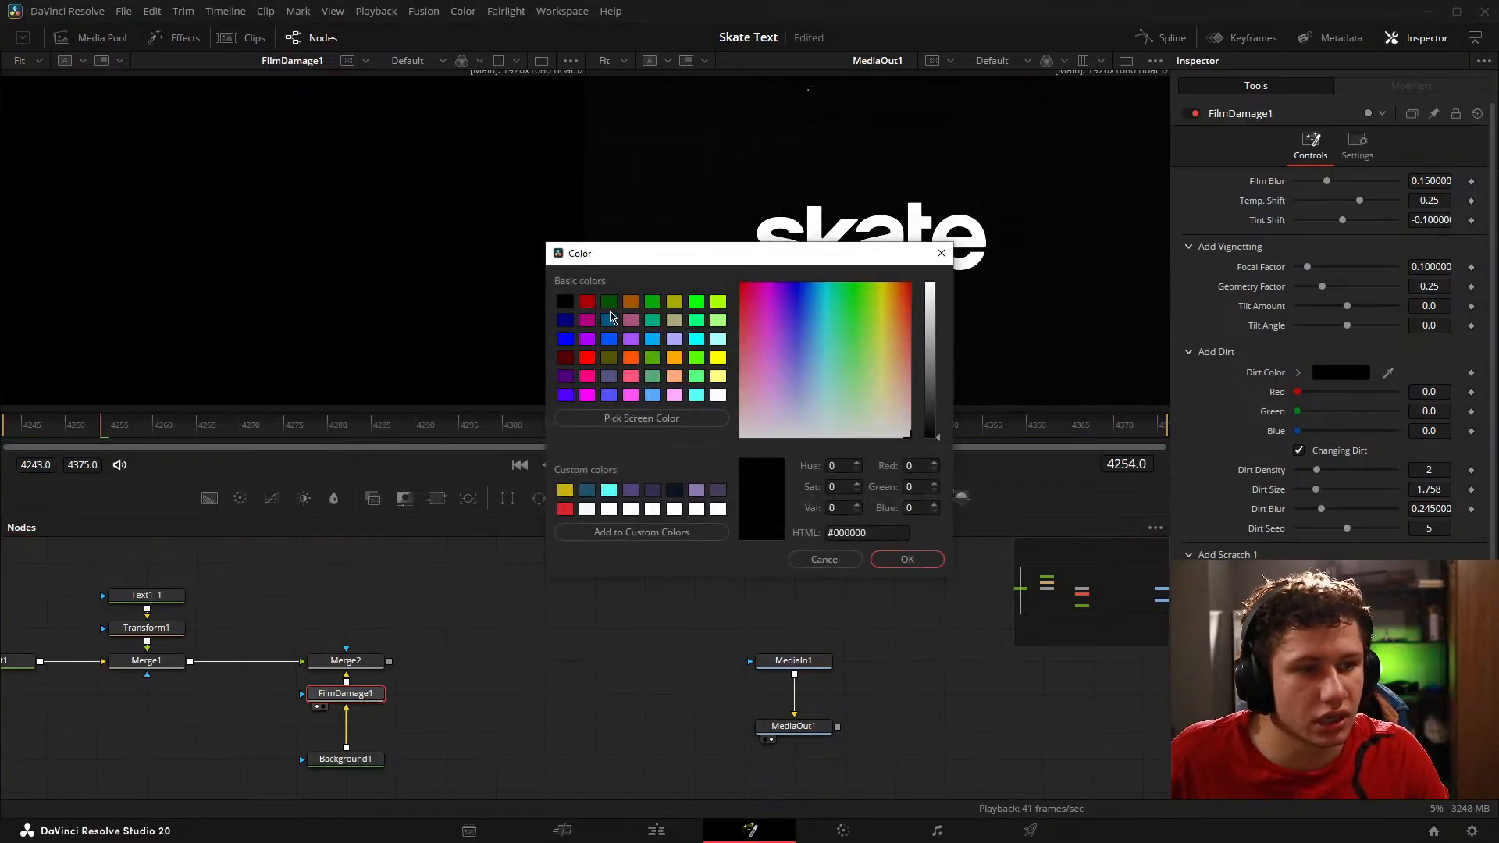
left_click(717, 396)
left_click(927, 561)
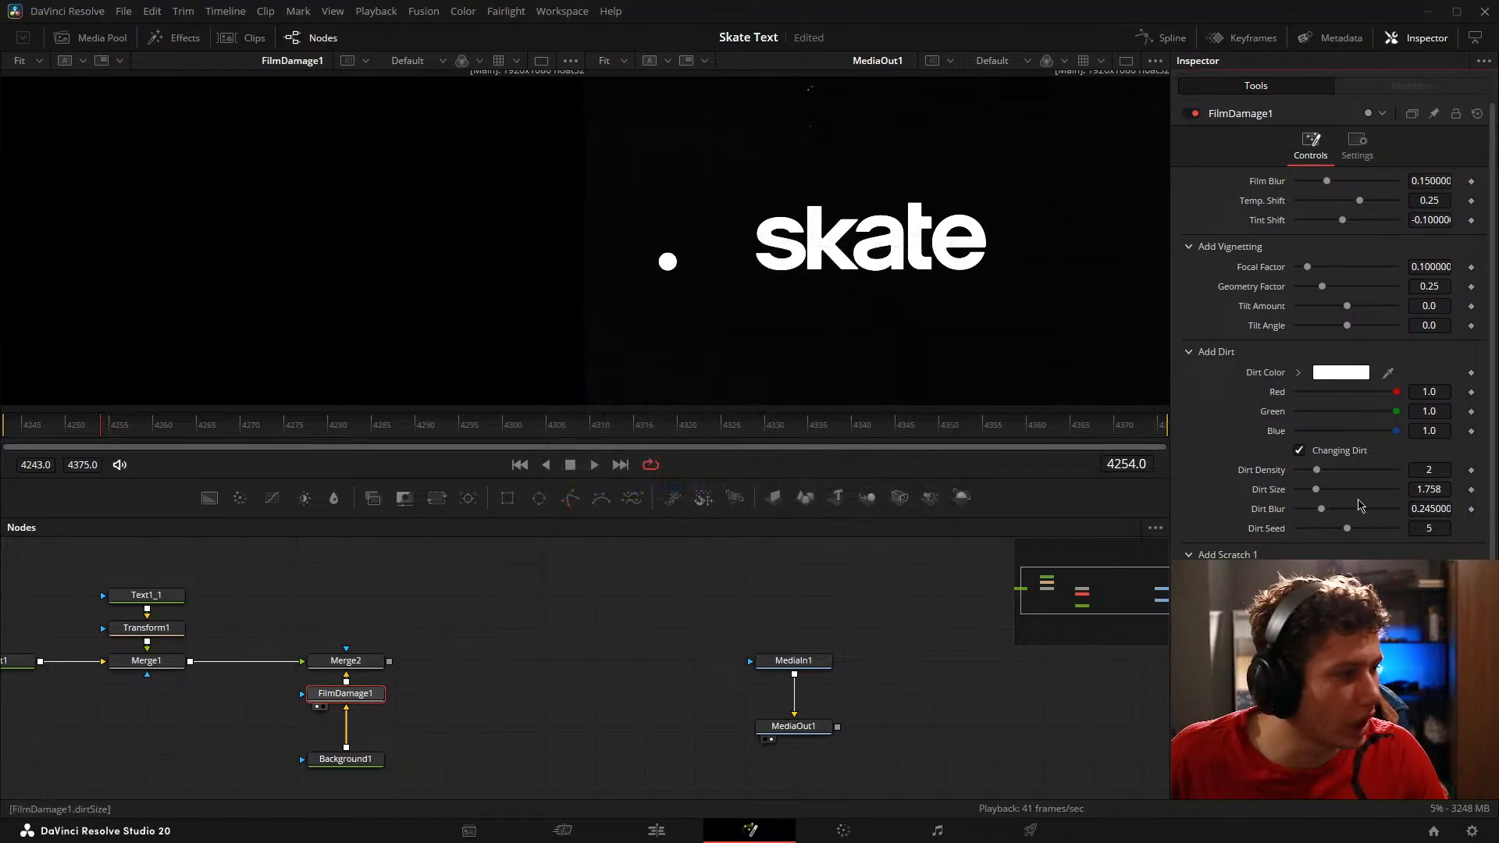
scroll(1347, 469, "down", 3)
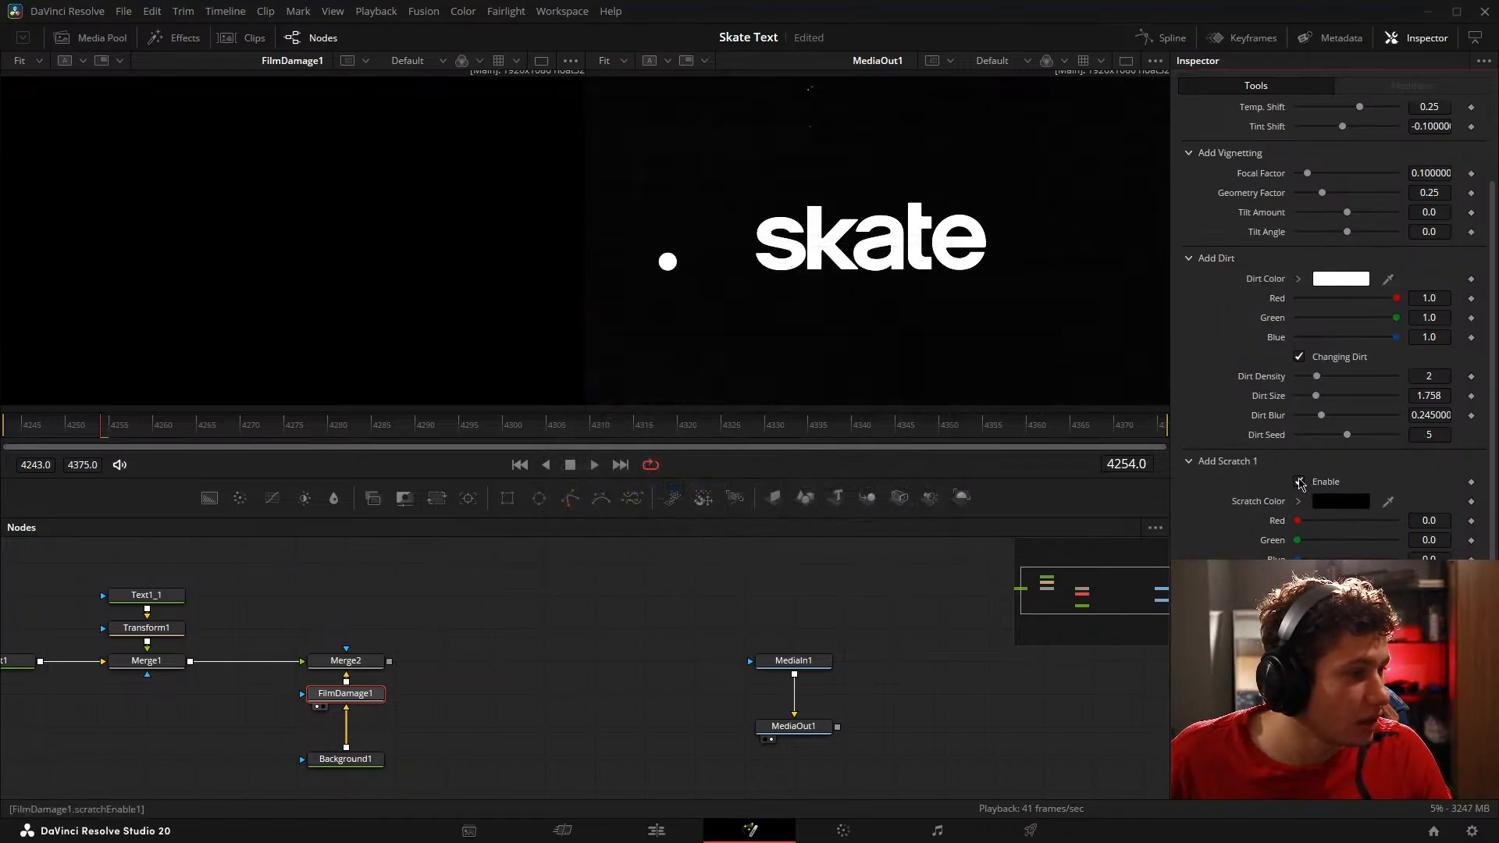
scroll(1331, 328, "up", 3)
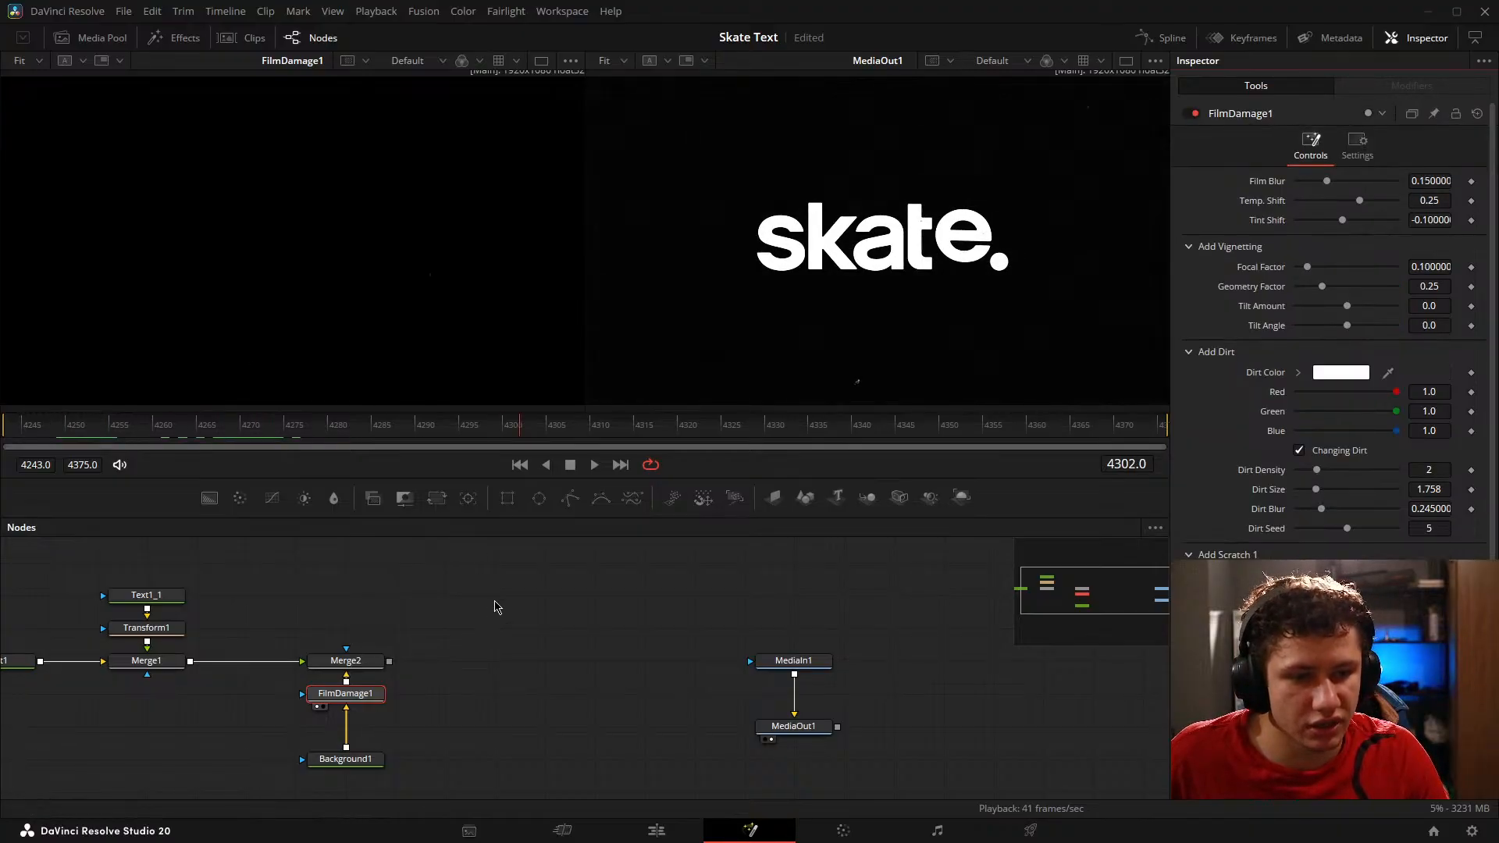
left_click_drag(279, 424, 348, 416)
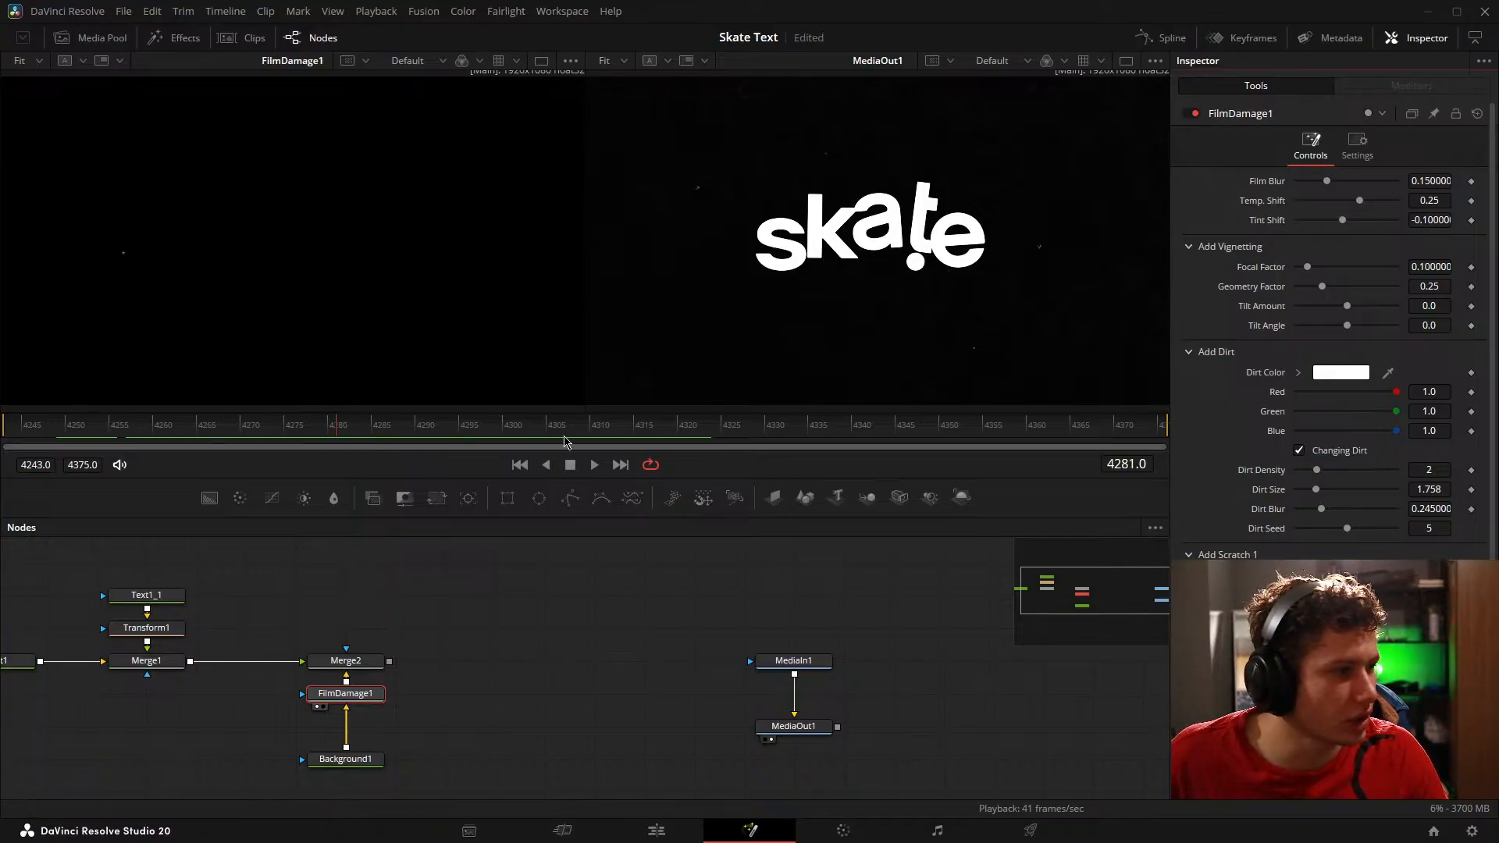
left_click_drag(159, 426, 336, 419)
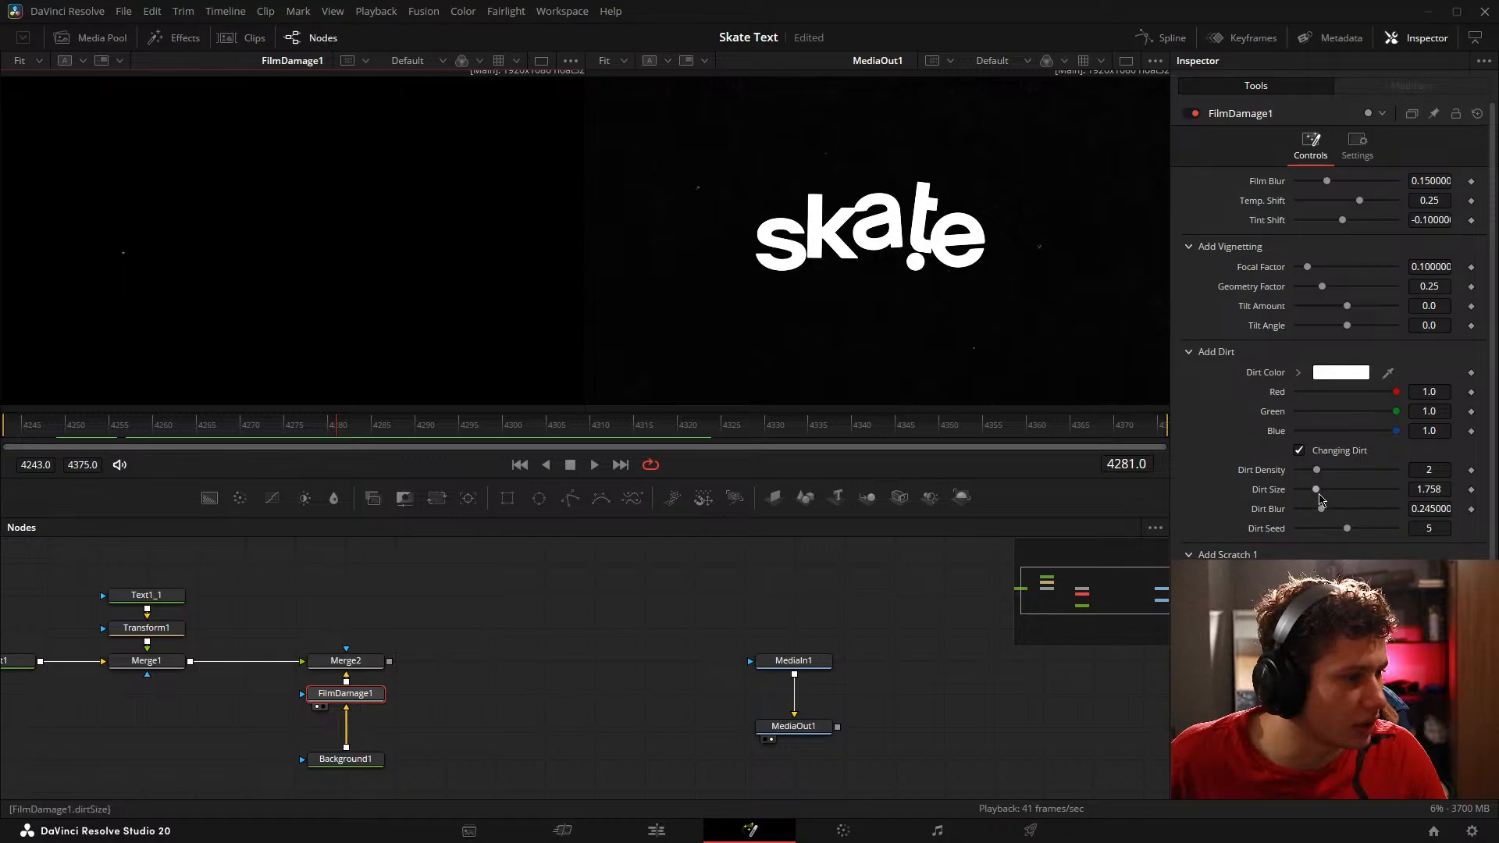
Step: Set FilmDamage1's Dirt Density to 4, Dirt Size to 1.0 and Dirt Blur to 0.0
mouse_move(1325, 470)
left_mouse_down()
mouse_move(1363, 470)
mouse_move(1335, 470)
left_mouse_up()
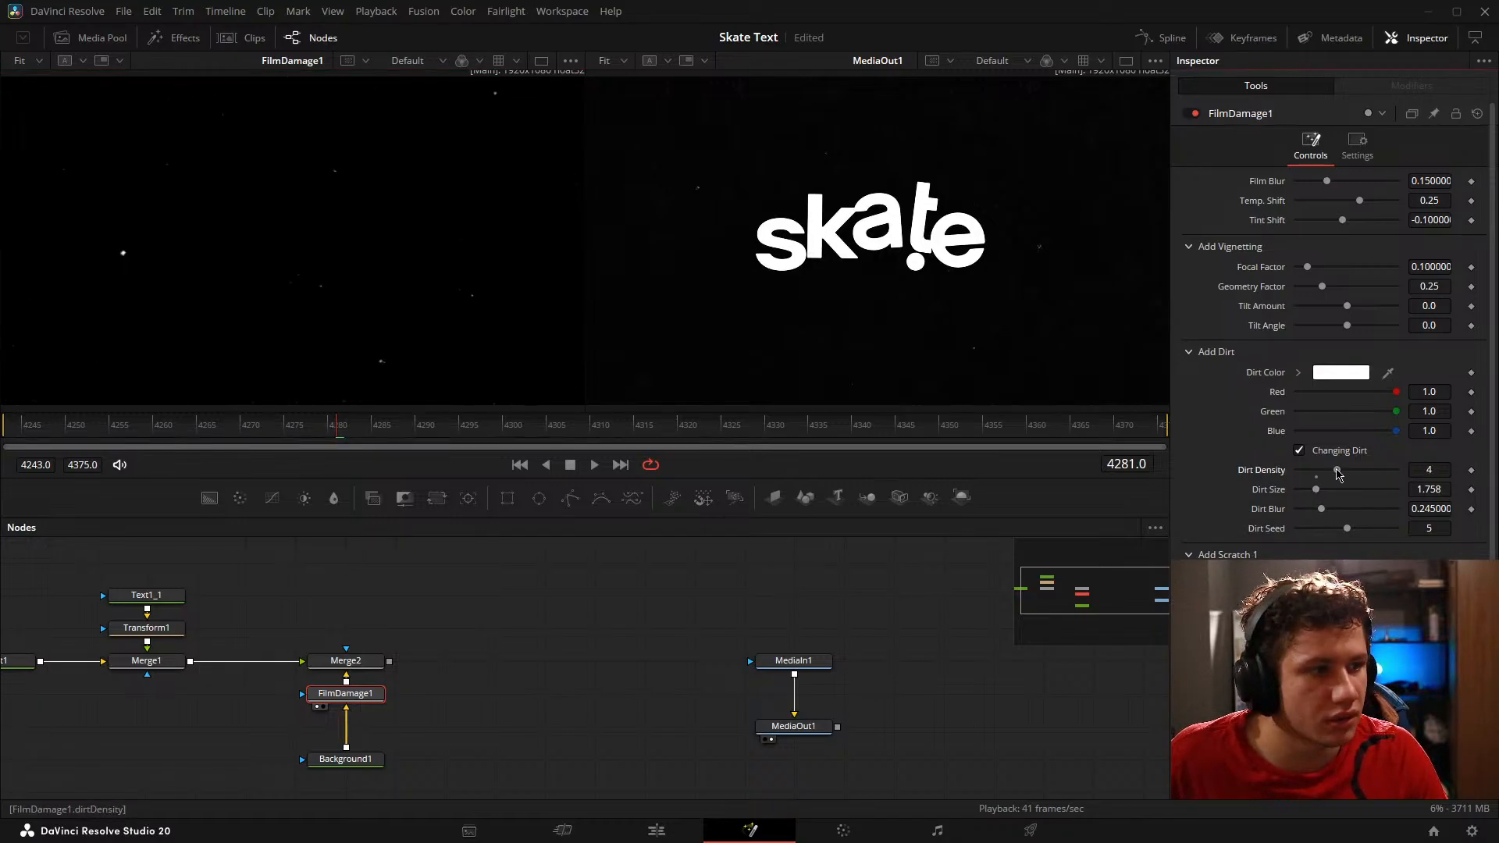
left_click_drag(1435, 491, 1428, 491)
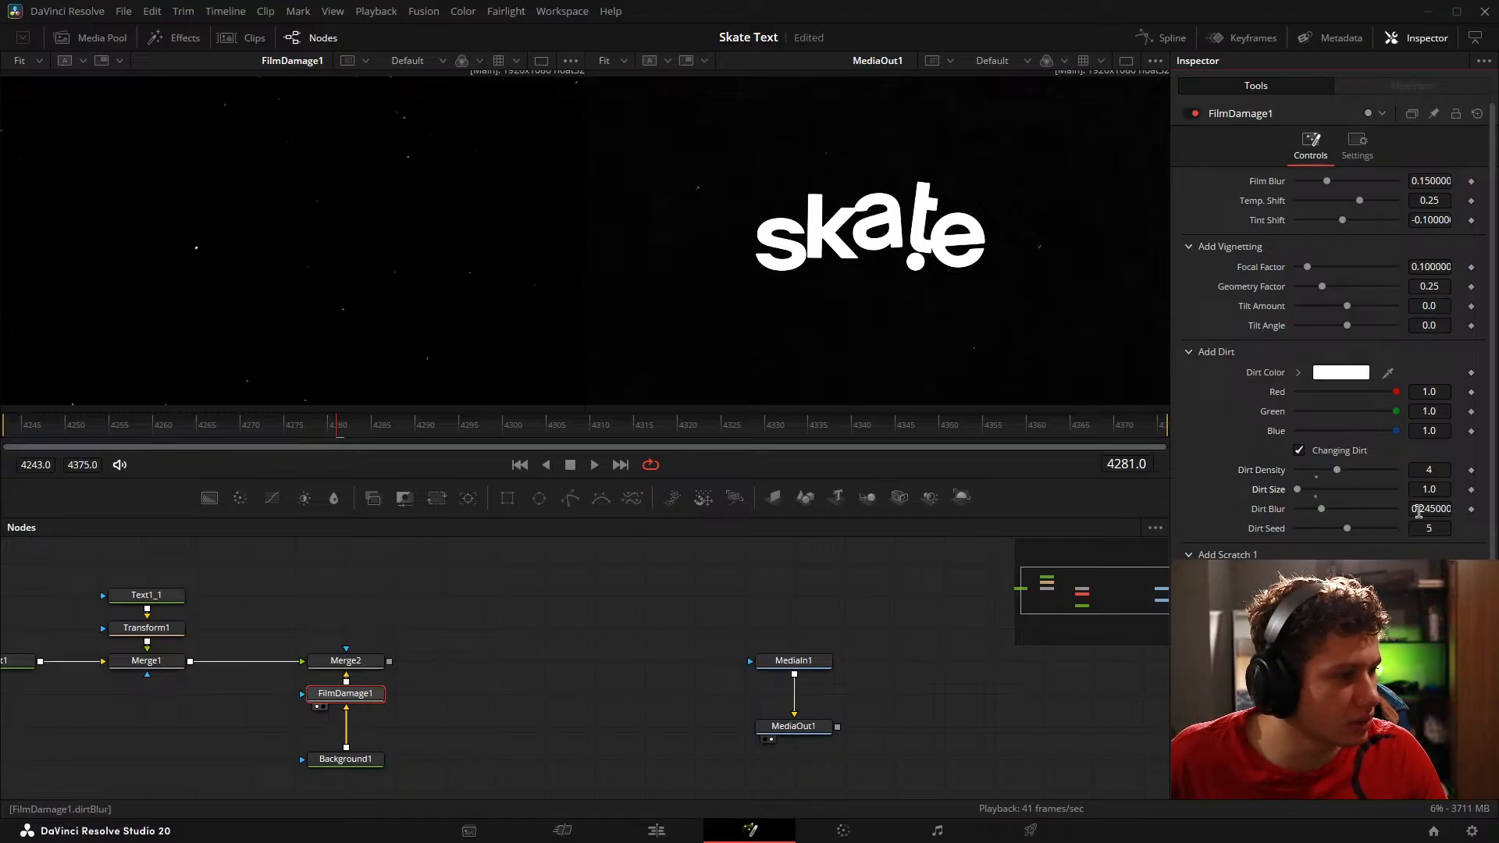
left_click_drag(1419, 512, 1430, 511)
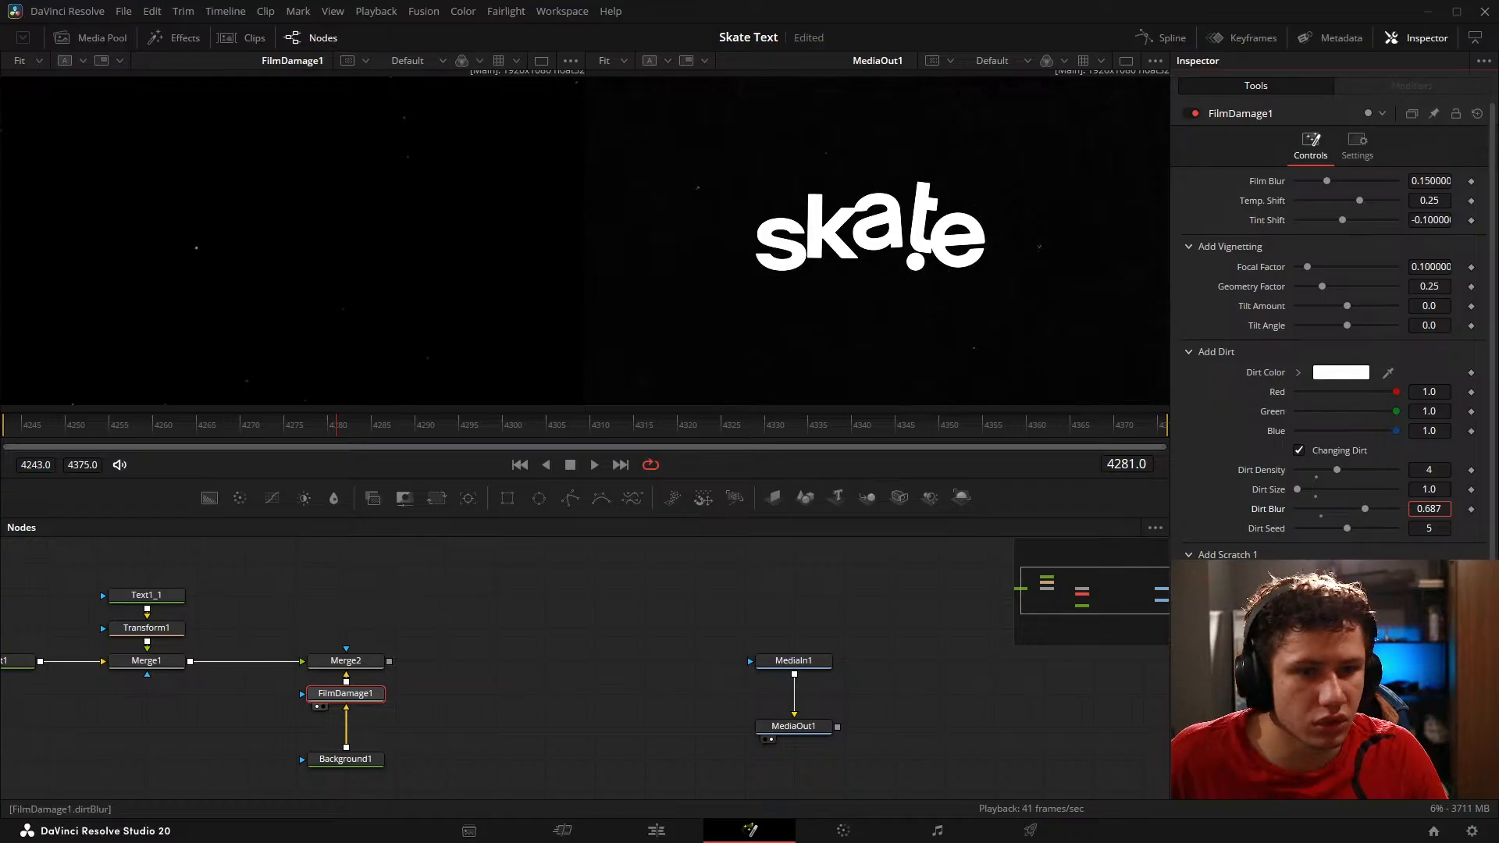
Step: Compare the dirt specks of FilmDamage1 and the reference footage up close, and fit both views again
scroll(687, 228, "up", 5)
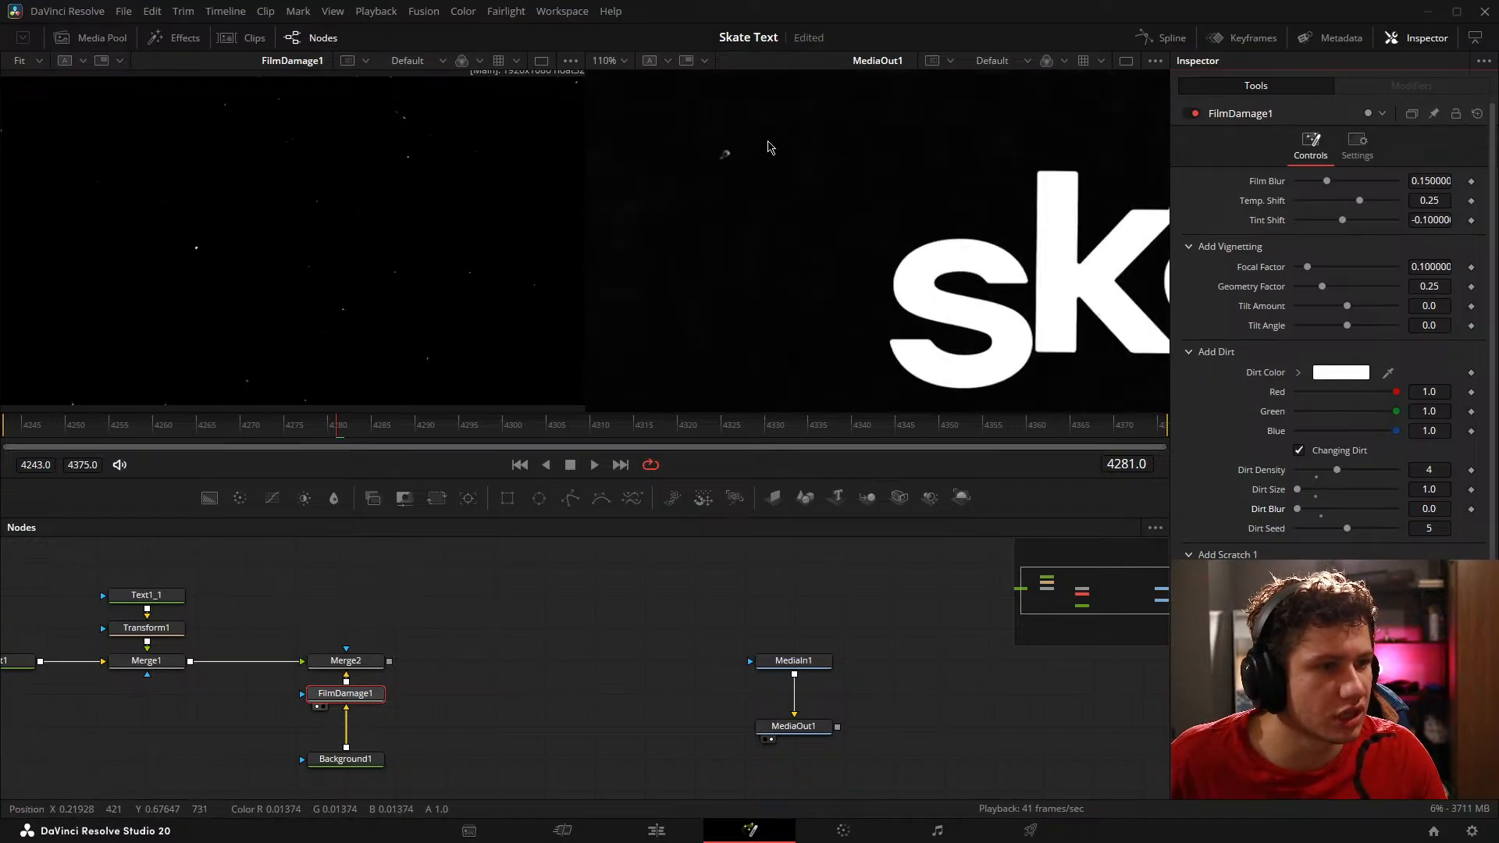
scroll(138, 213, "up", 3)
left_click_drag(364, 319, 227, 261)
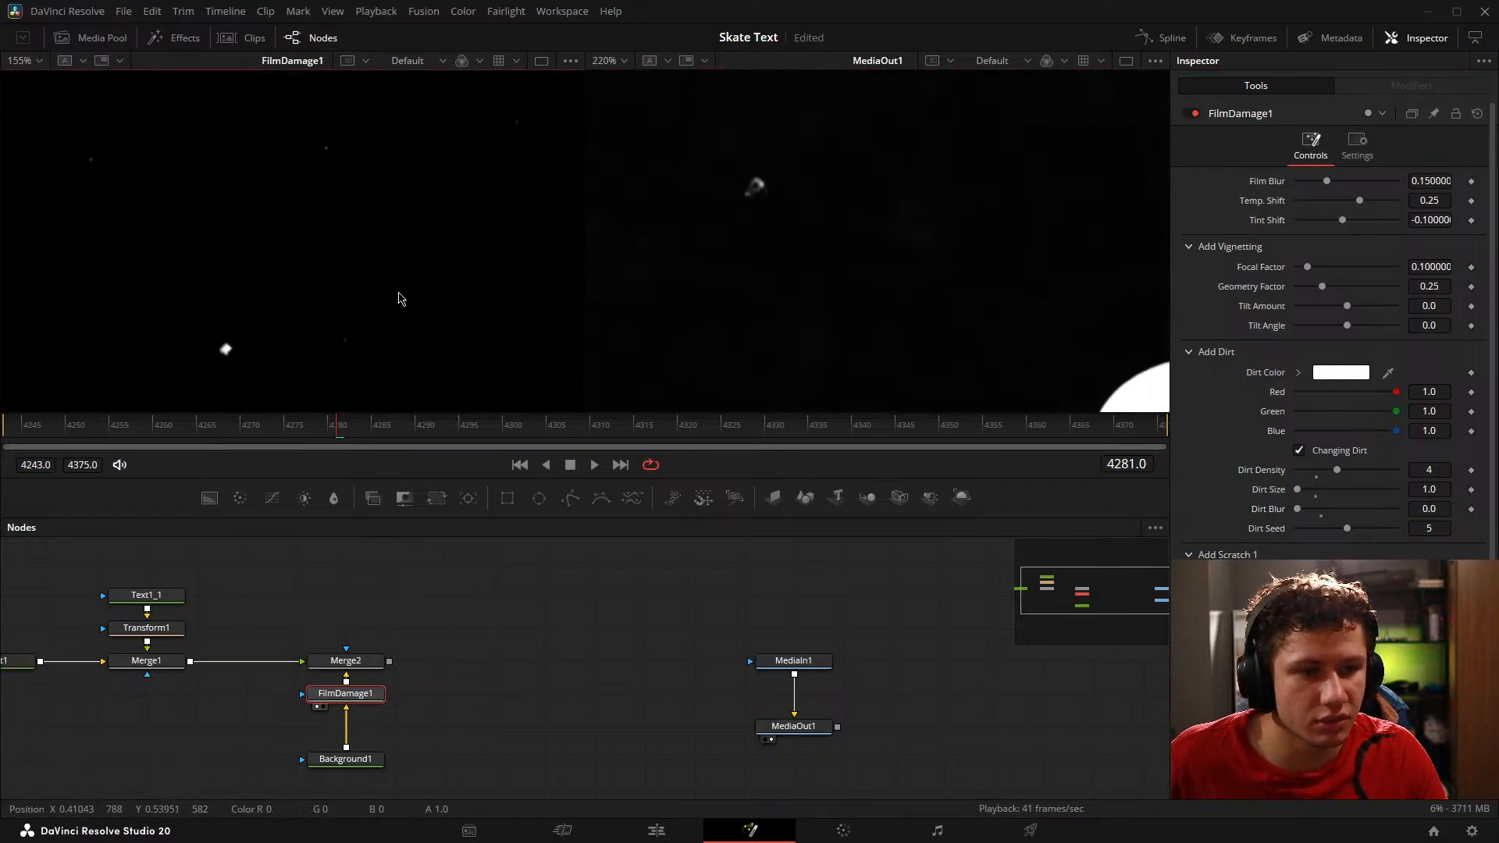
key("ctrl+f")
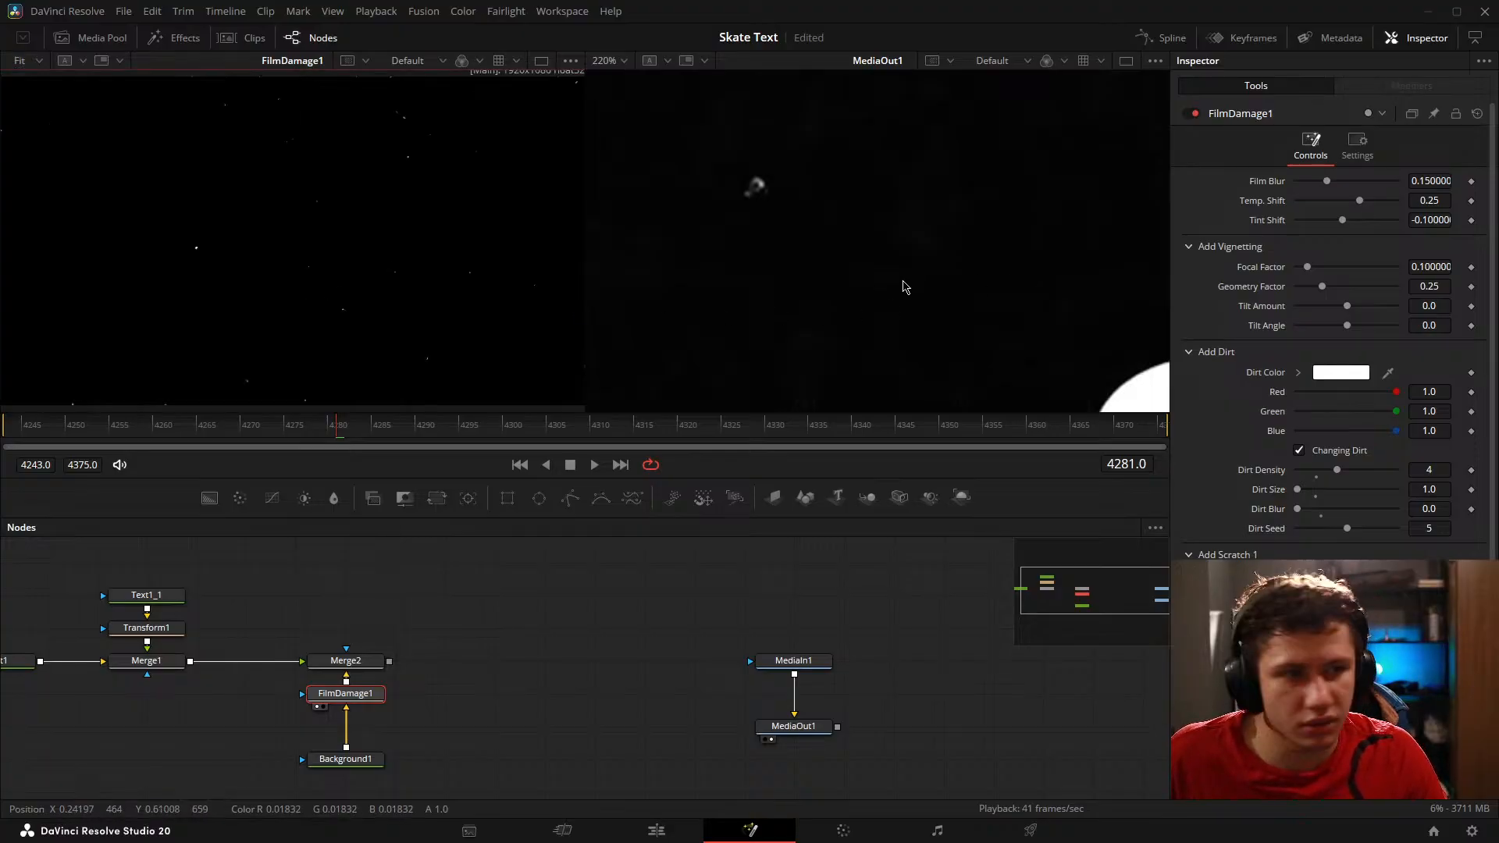
left_click(905, 288)
key("ctrl+f")
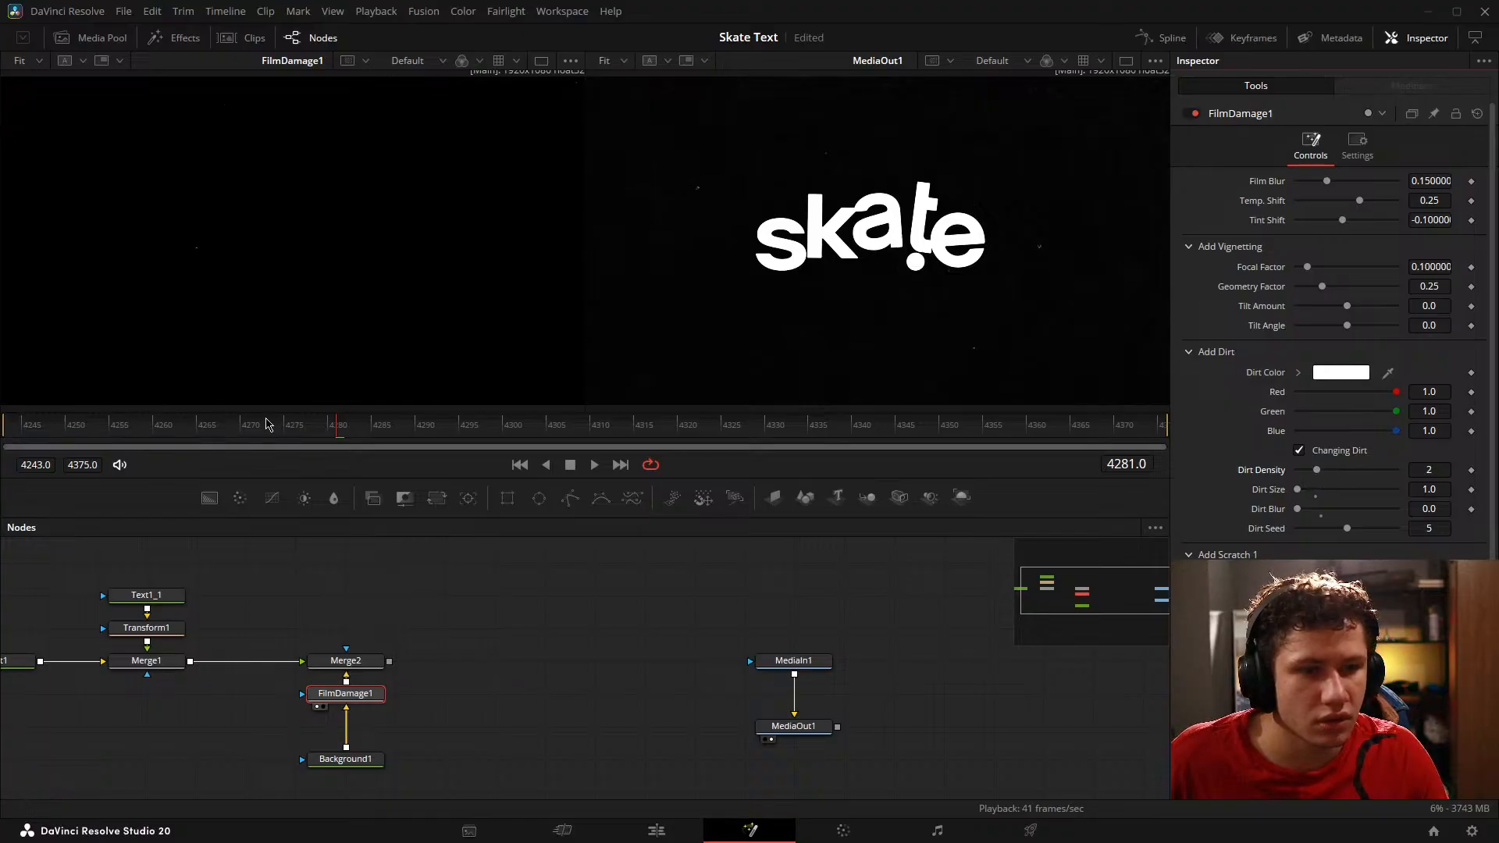
Step: Set FilmDamage1's Dirt Density to 3 and play back the result beside the reference footage
mouse_move(339, 443)
left_mouse_down()
mouse_move(370, 436)
mouse_move(354, 431)
left_mouse_up()
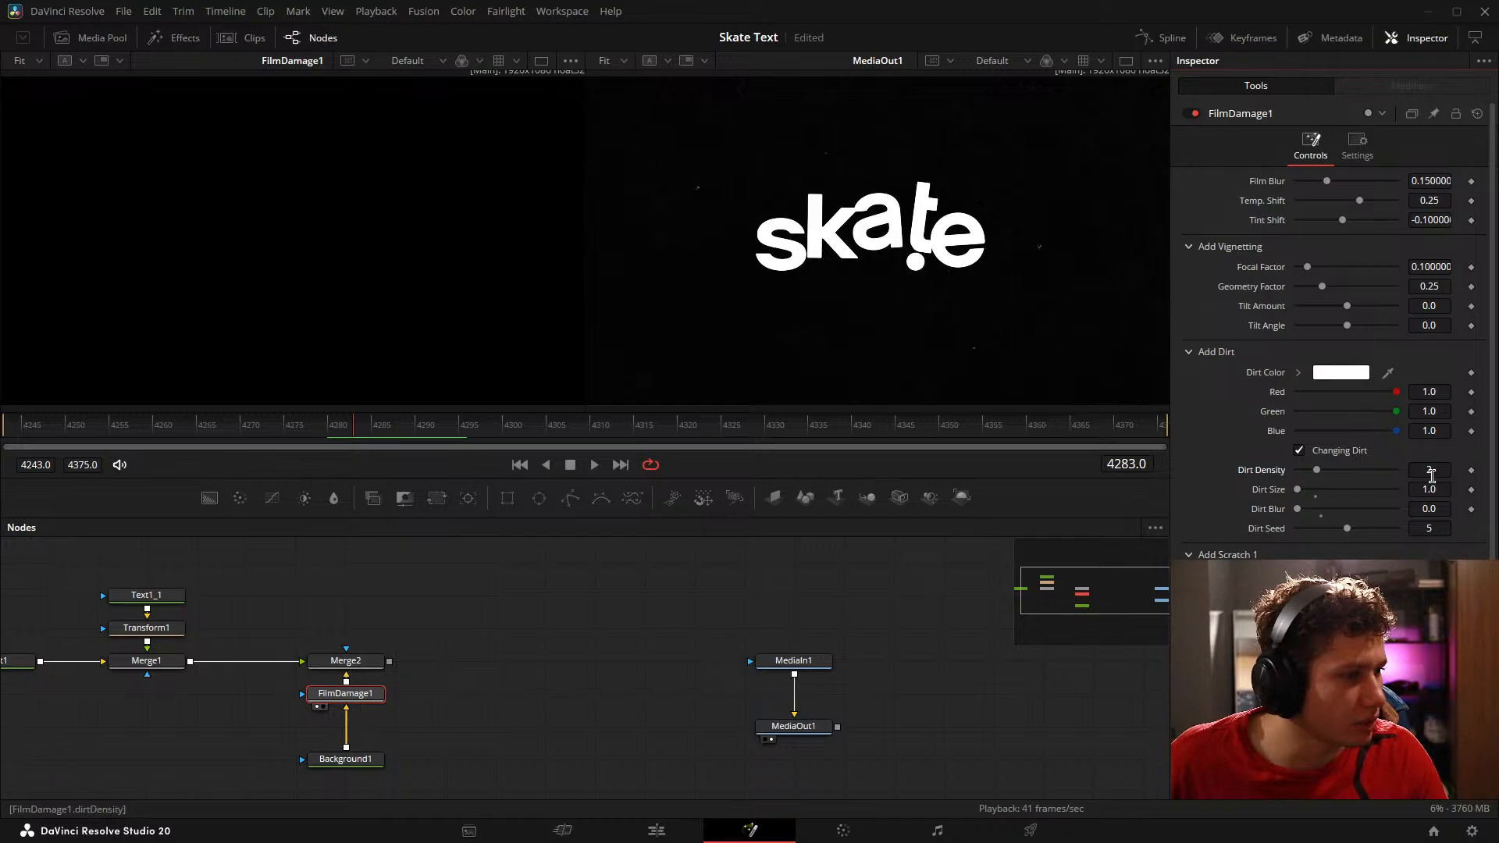
left_click(1105, 566)
key("space")
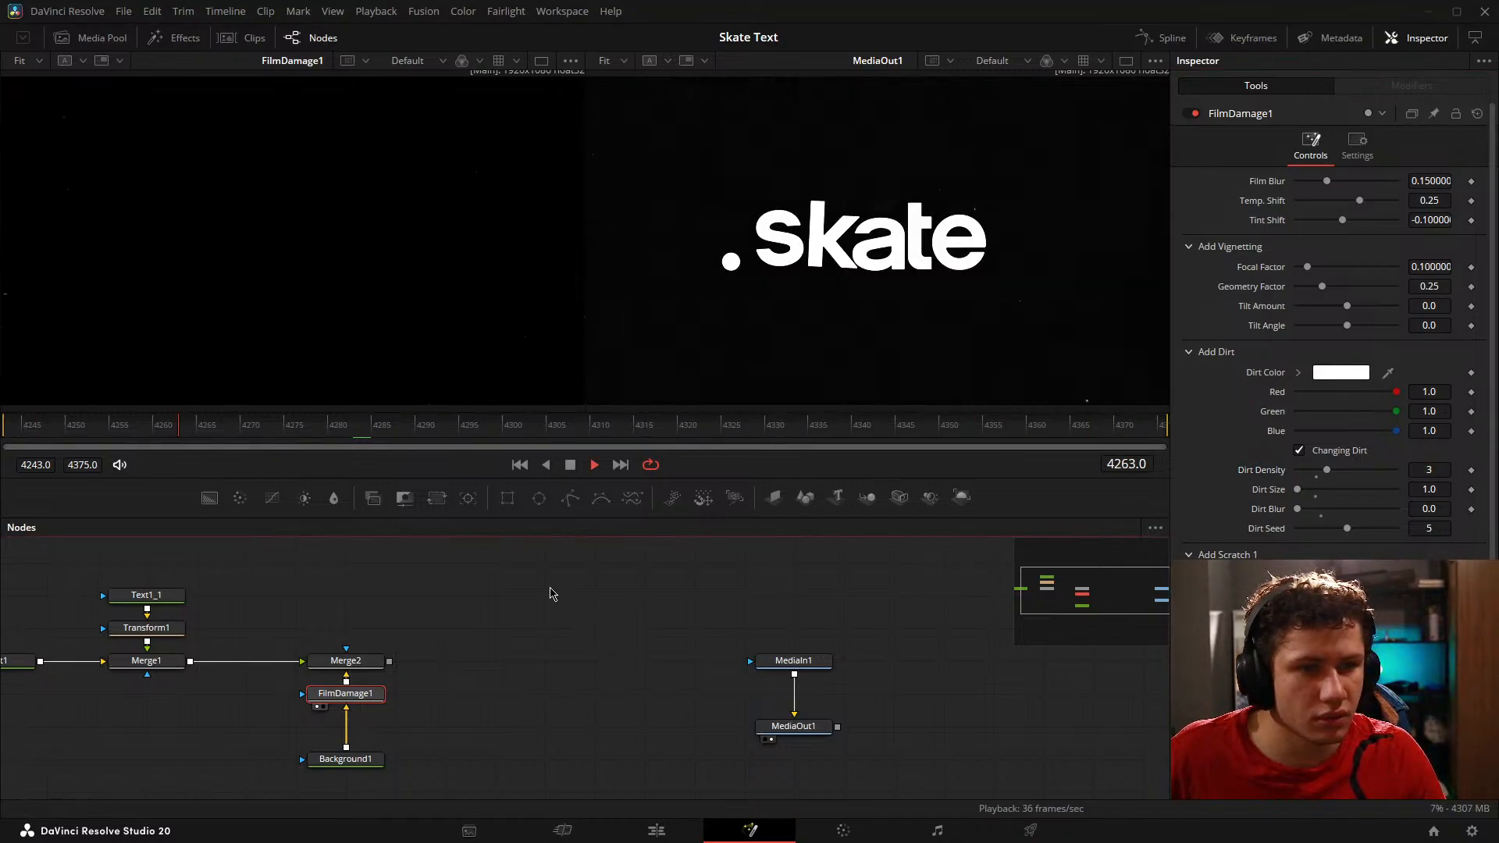
key("space")
Step: Move FilmDamage1 and Background1 together below Merge1 and check the specks at other frames against the reference
left_click(438, 642)
left_click_drag(477, 650, 423, 614)
left_click_drag(320, 661, 163, 727)
left_click(292, 726, "ctrl")
key("space")
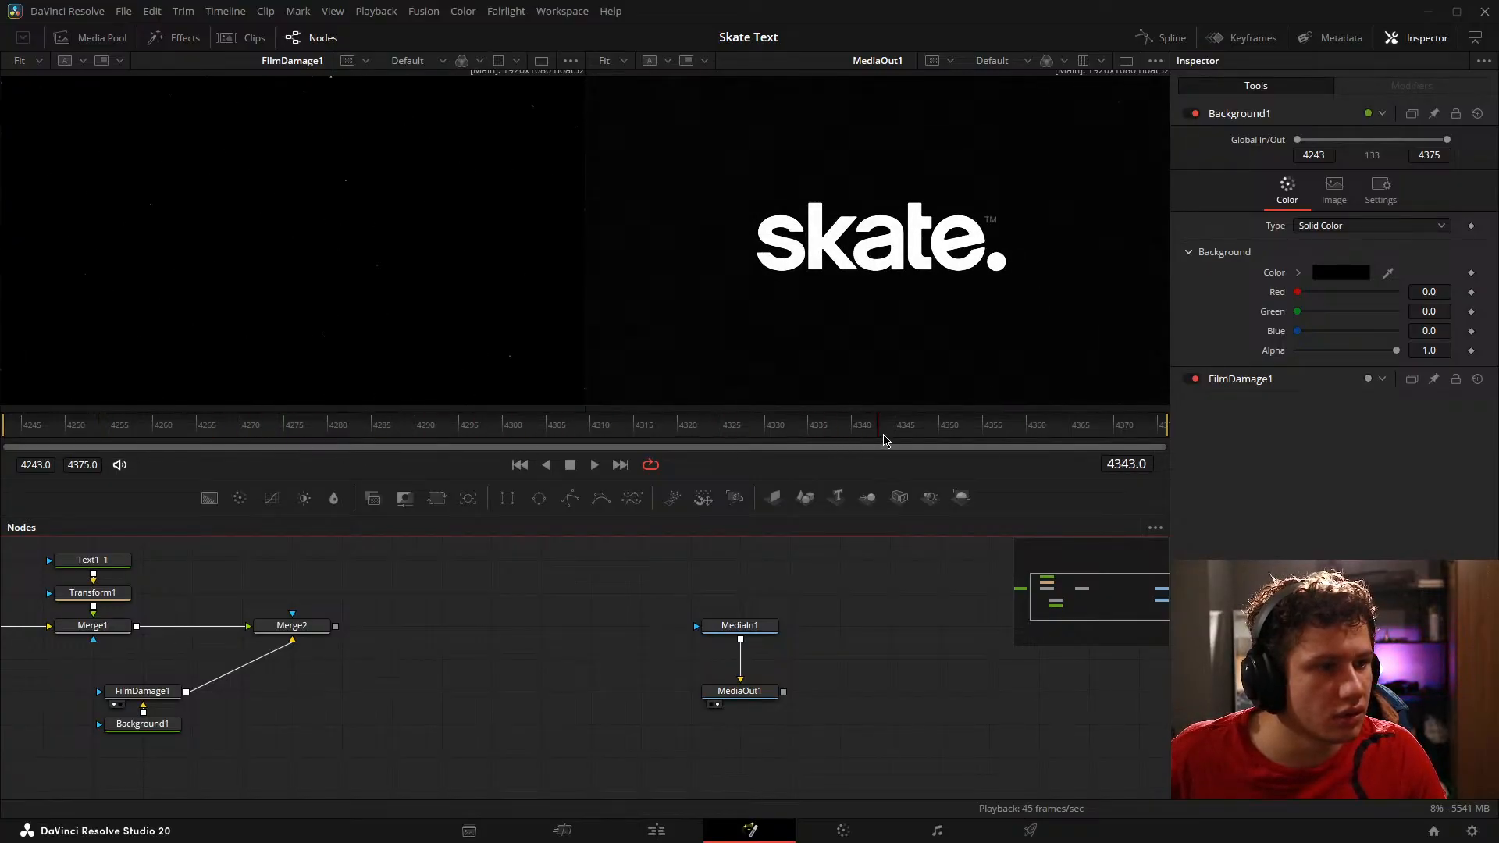
left_click_drag(686, 402, 467, 429)
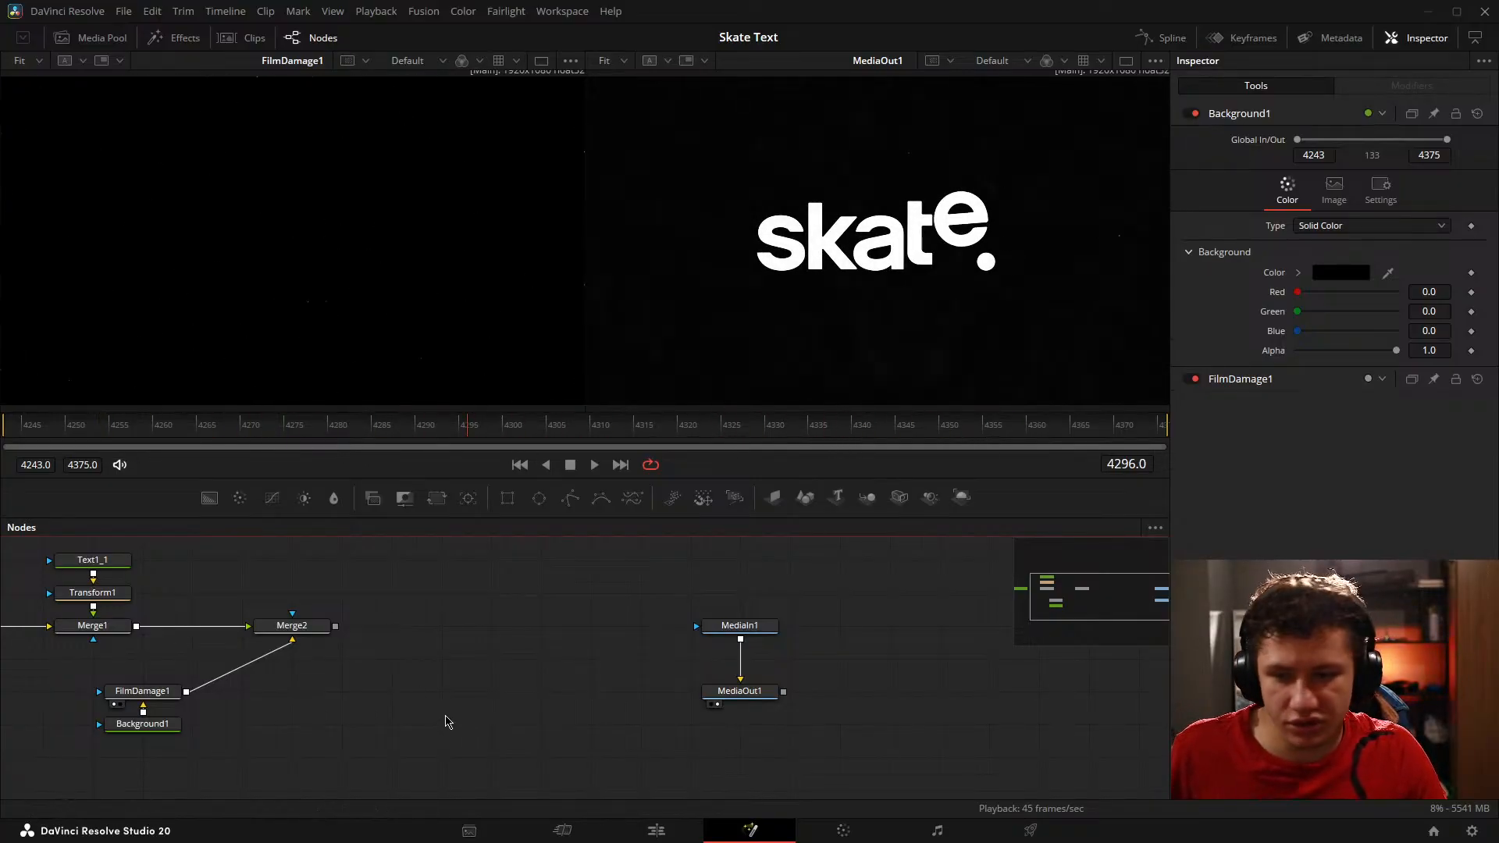
Step: Add a FastNoise node and place it directly below Merge2, level with Background1
key("shift+space")
type("fa")
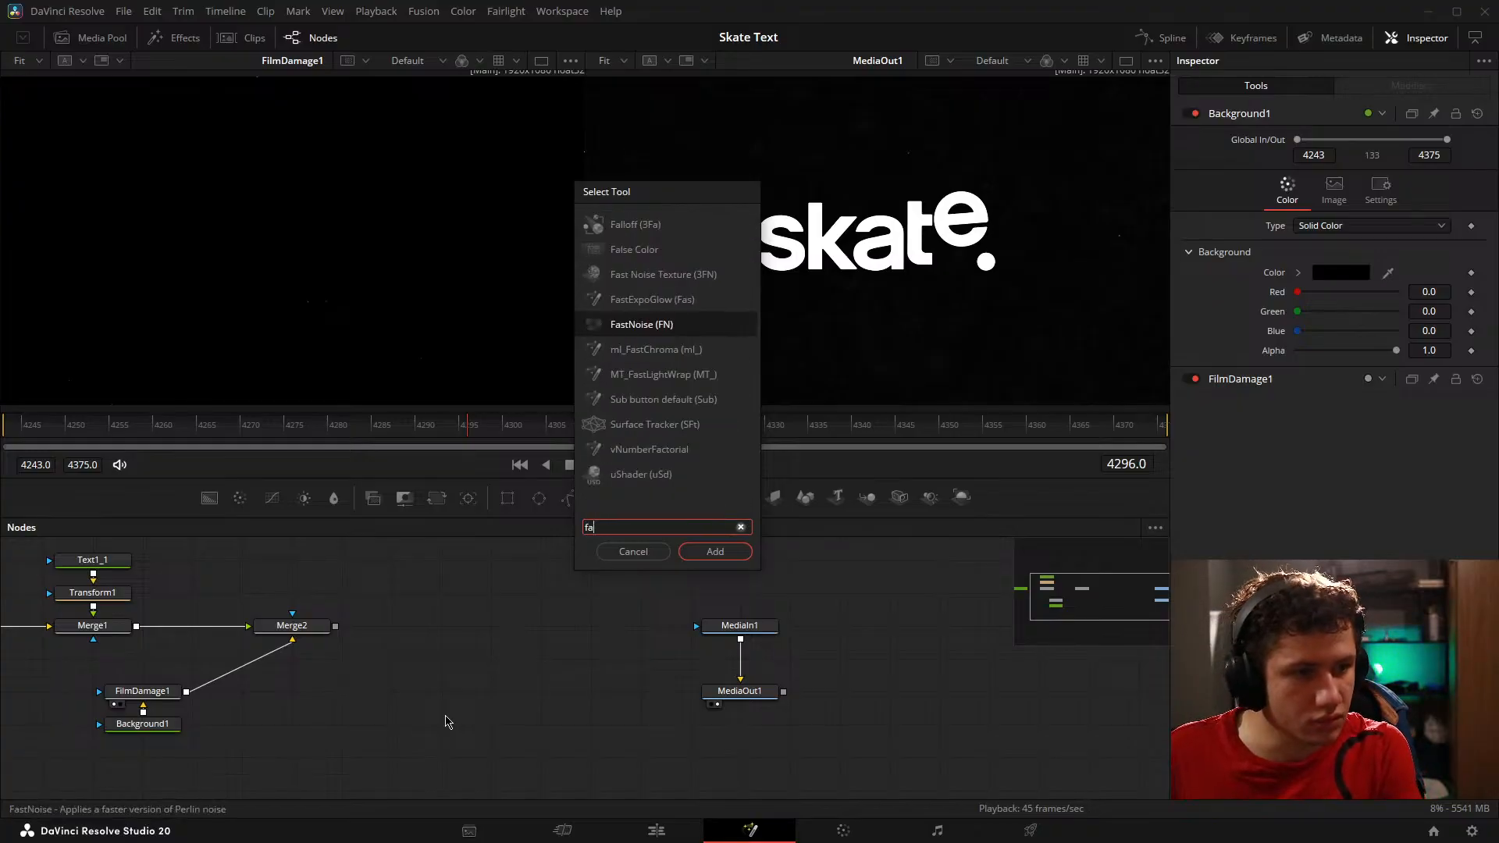
key("Return")
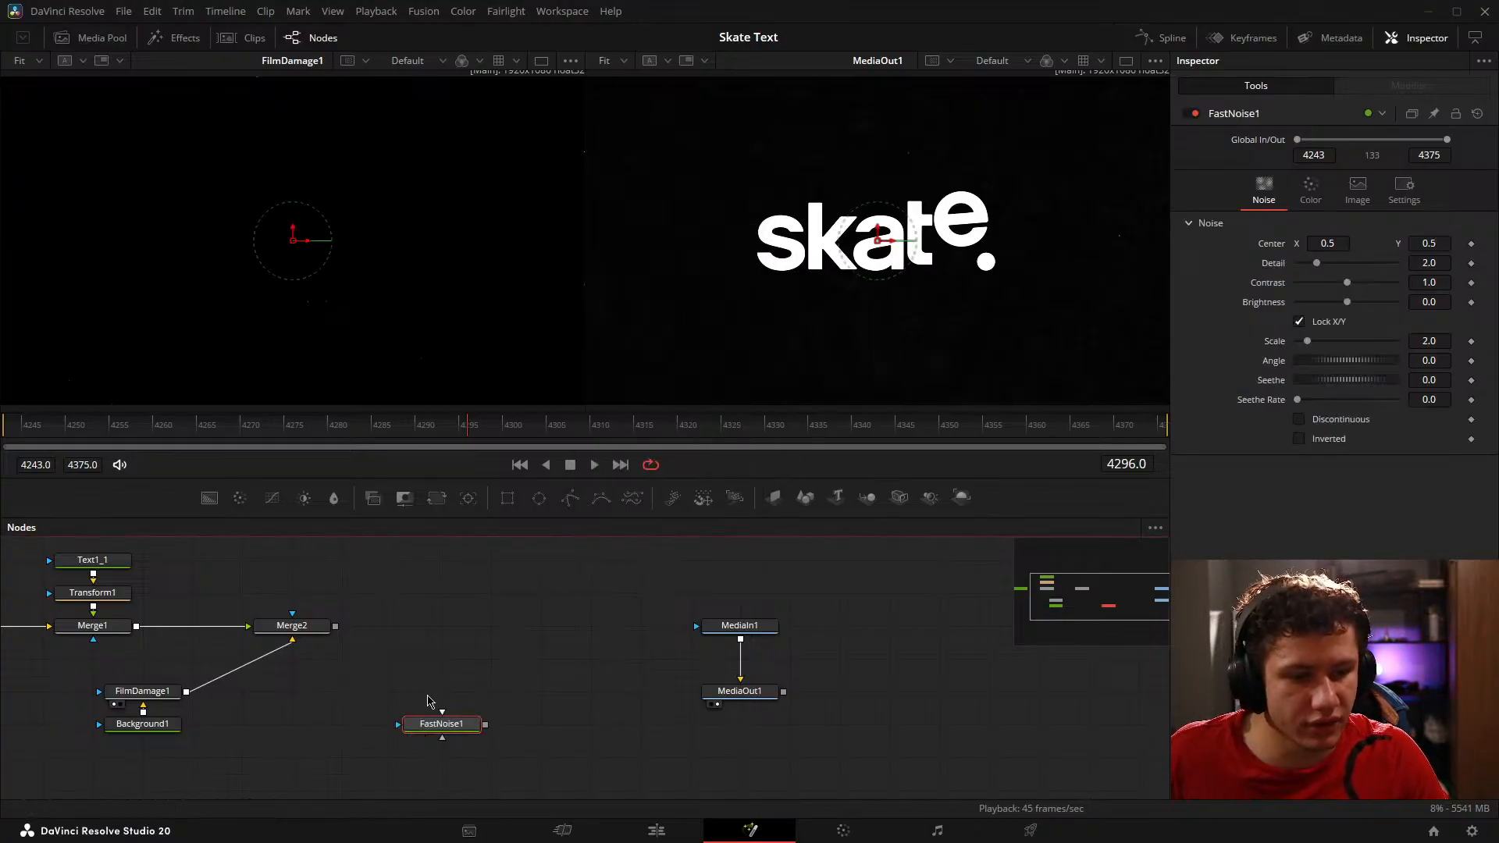
left_click_drag(450, 725, 251, 725)
left_click_drag(444, 695, 783, 640)
left_click_drag(643, 623, 514, 657)
left_click_drag(464, 734, 509, 726)
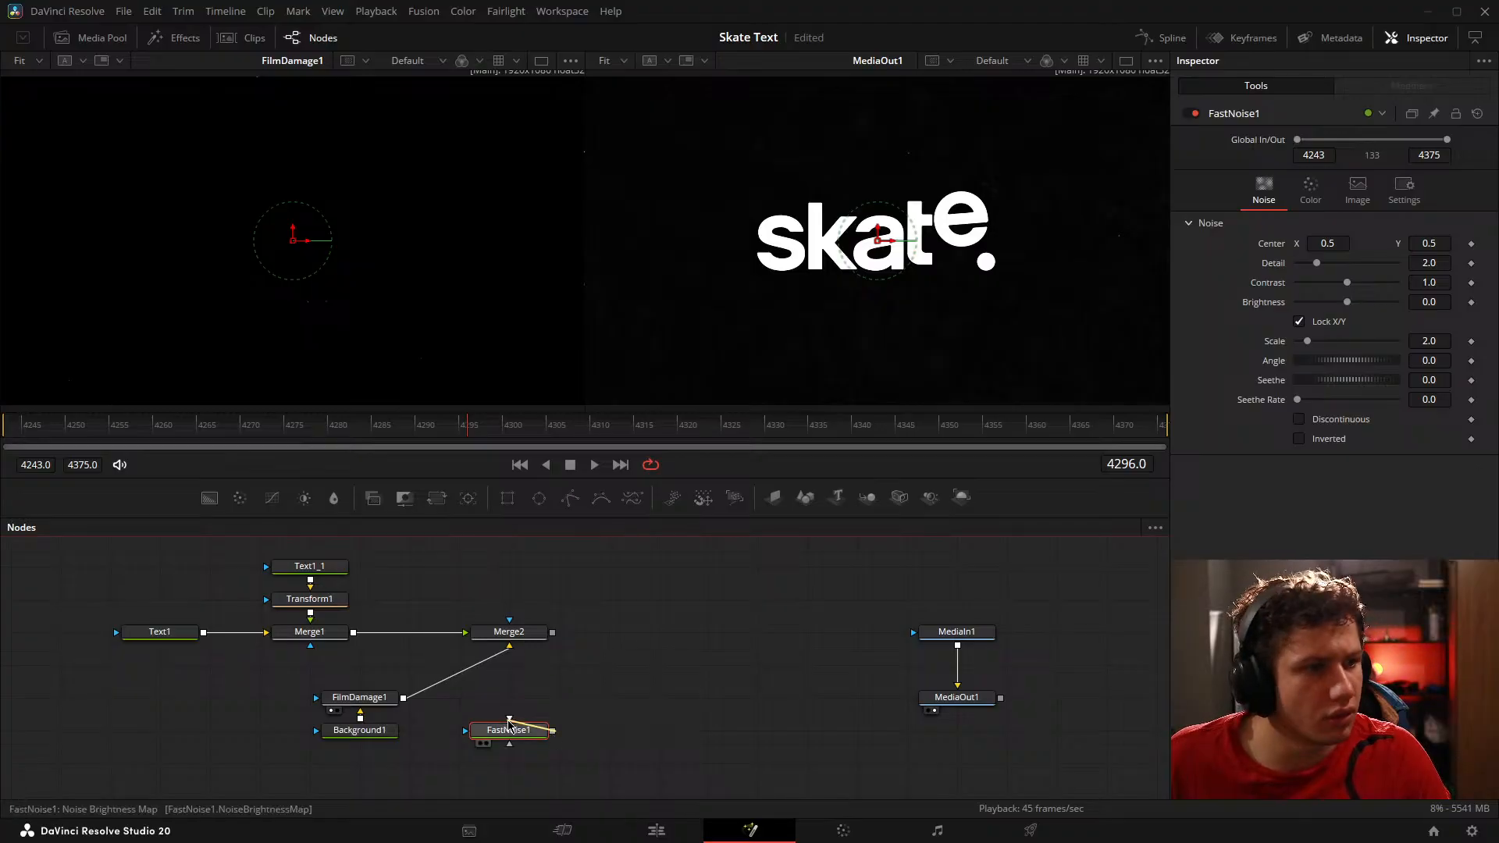
Step: Pull FilmDamage1 out of its connection to just below Merge2, and disconnect Background1 from Merge2
left_click_drag(359, 697, 559, 665)
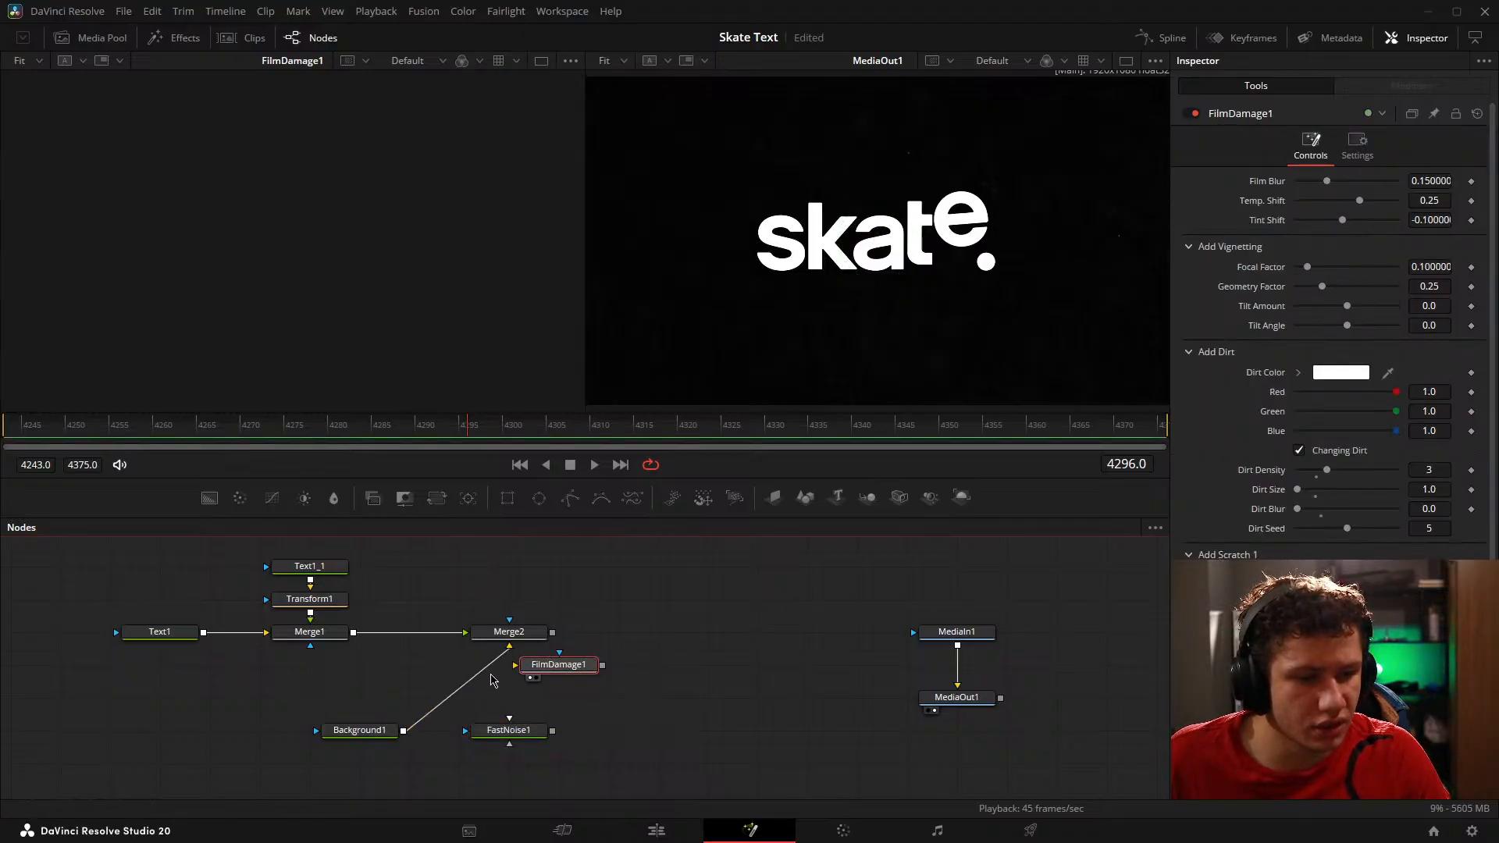
left_click(558, 681)
left_click(486, 666)
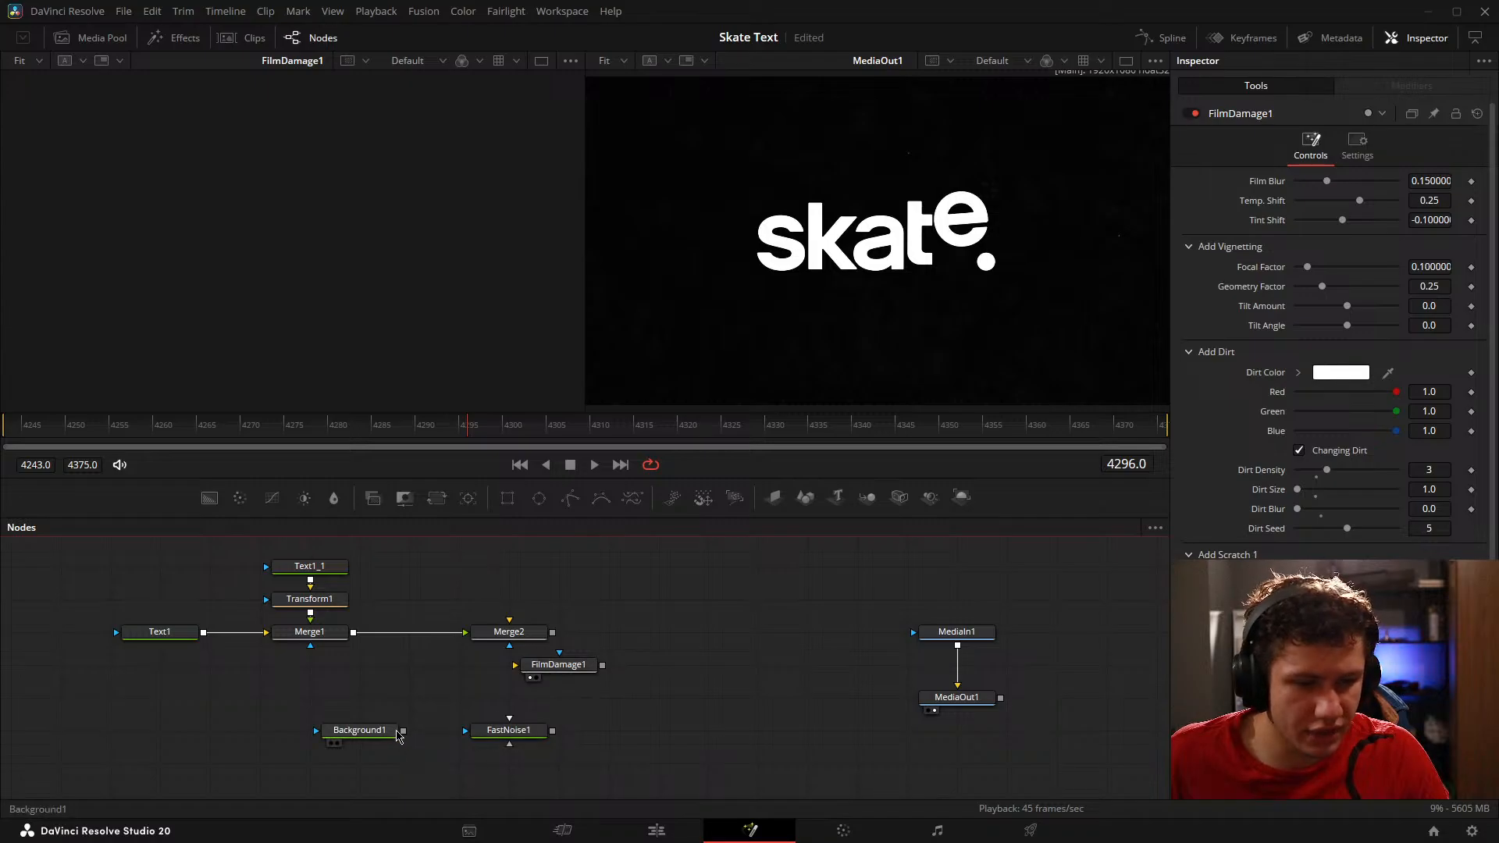
Step: Merge FastNoise1 over Background1 through a new Merge node beside FastNoise1 and view the merged output
left_click_drag(537, 735, 452, 733)
left_click_drag(448, 733, 318, 729)
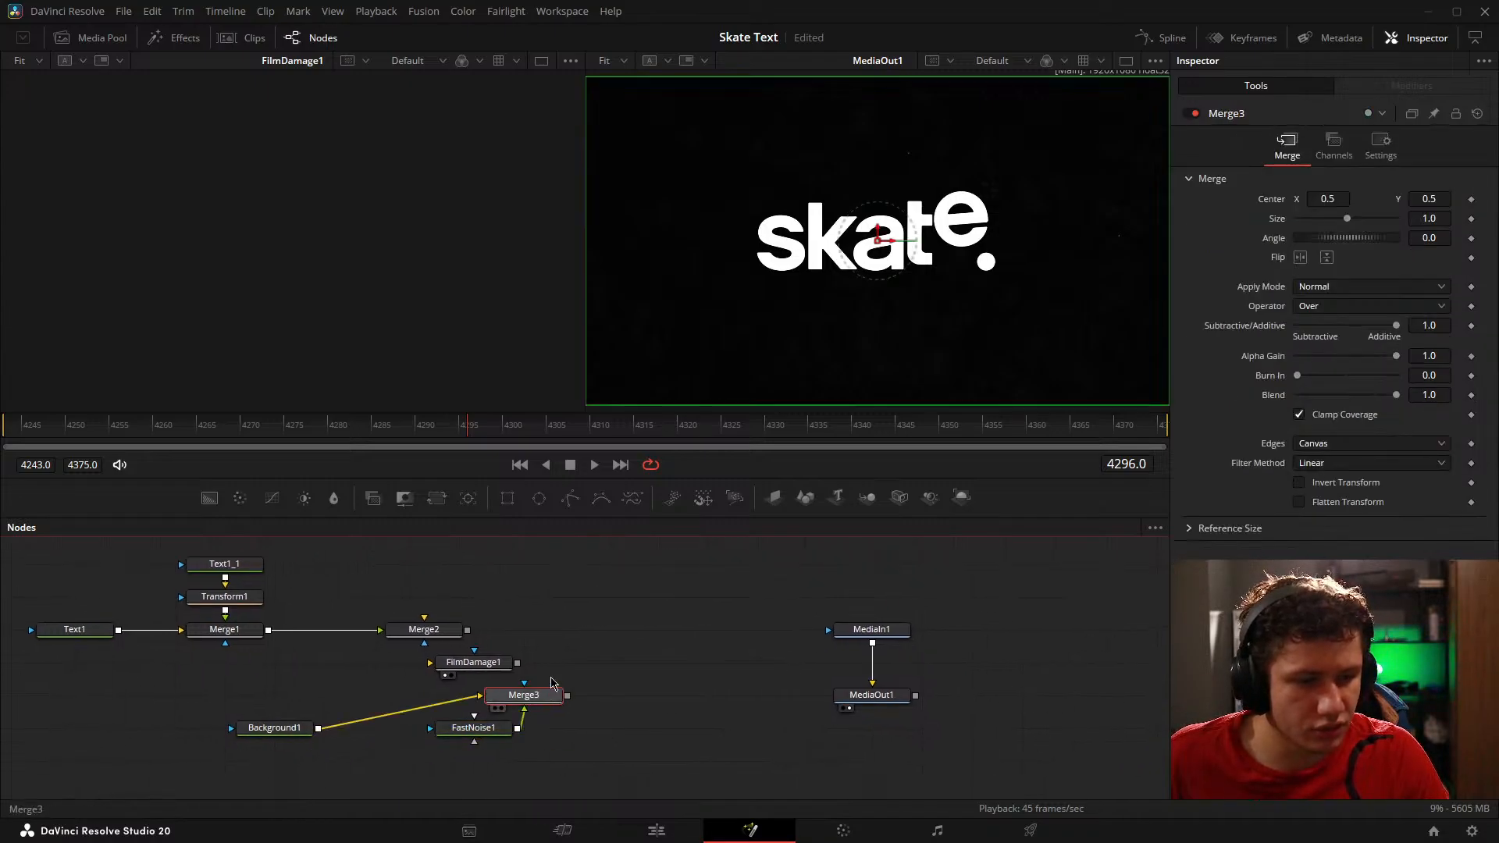
key("1")
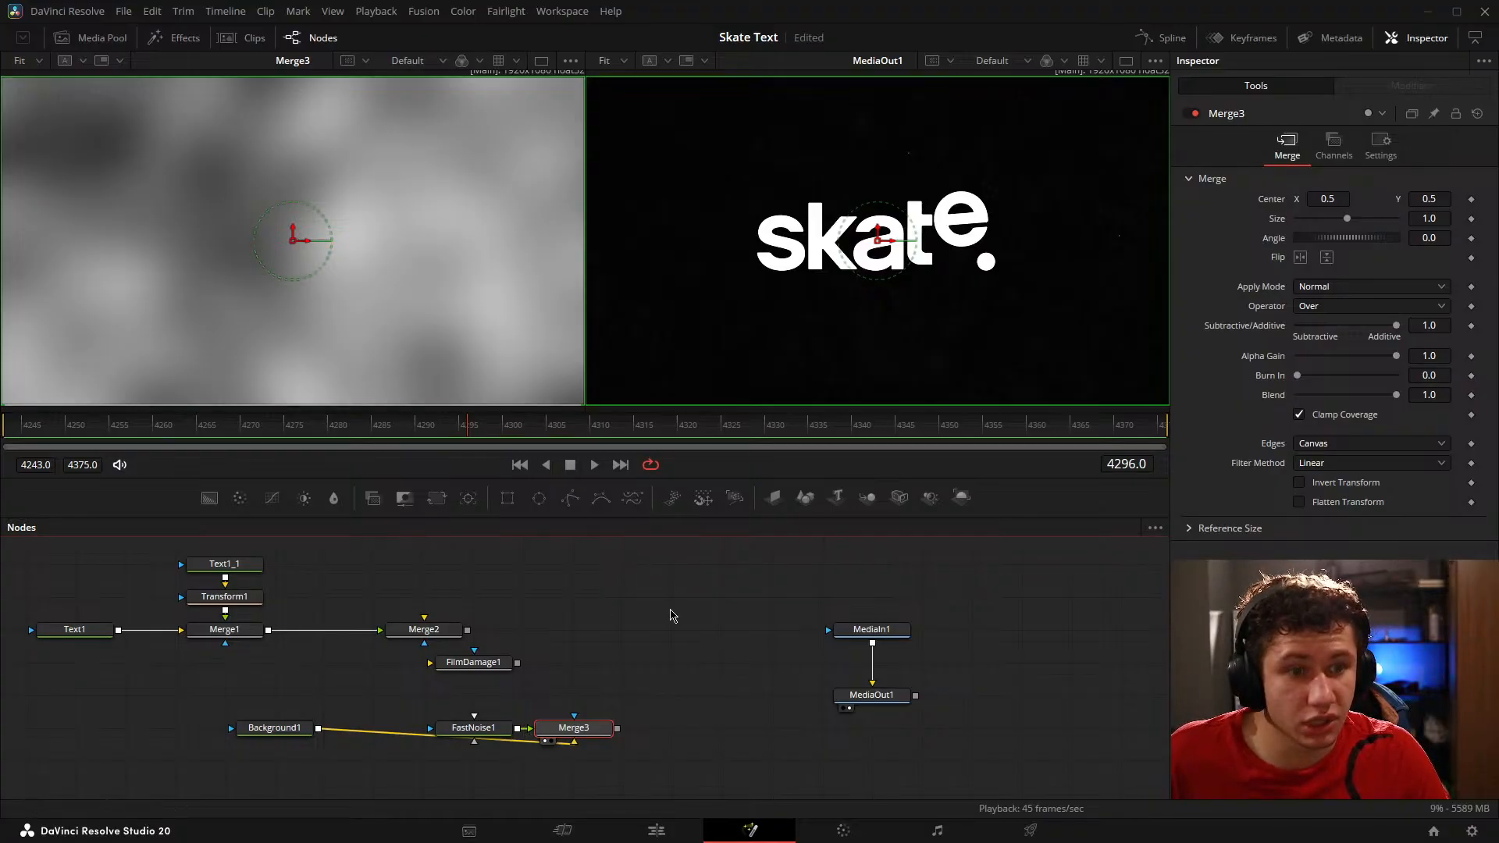
Step: Set FastNoise1's Seethe Rate to 0.046 and play back the moving noise
left_click(495, 730)
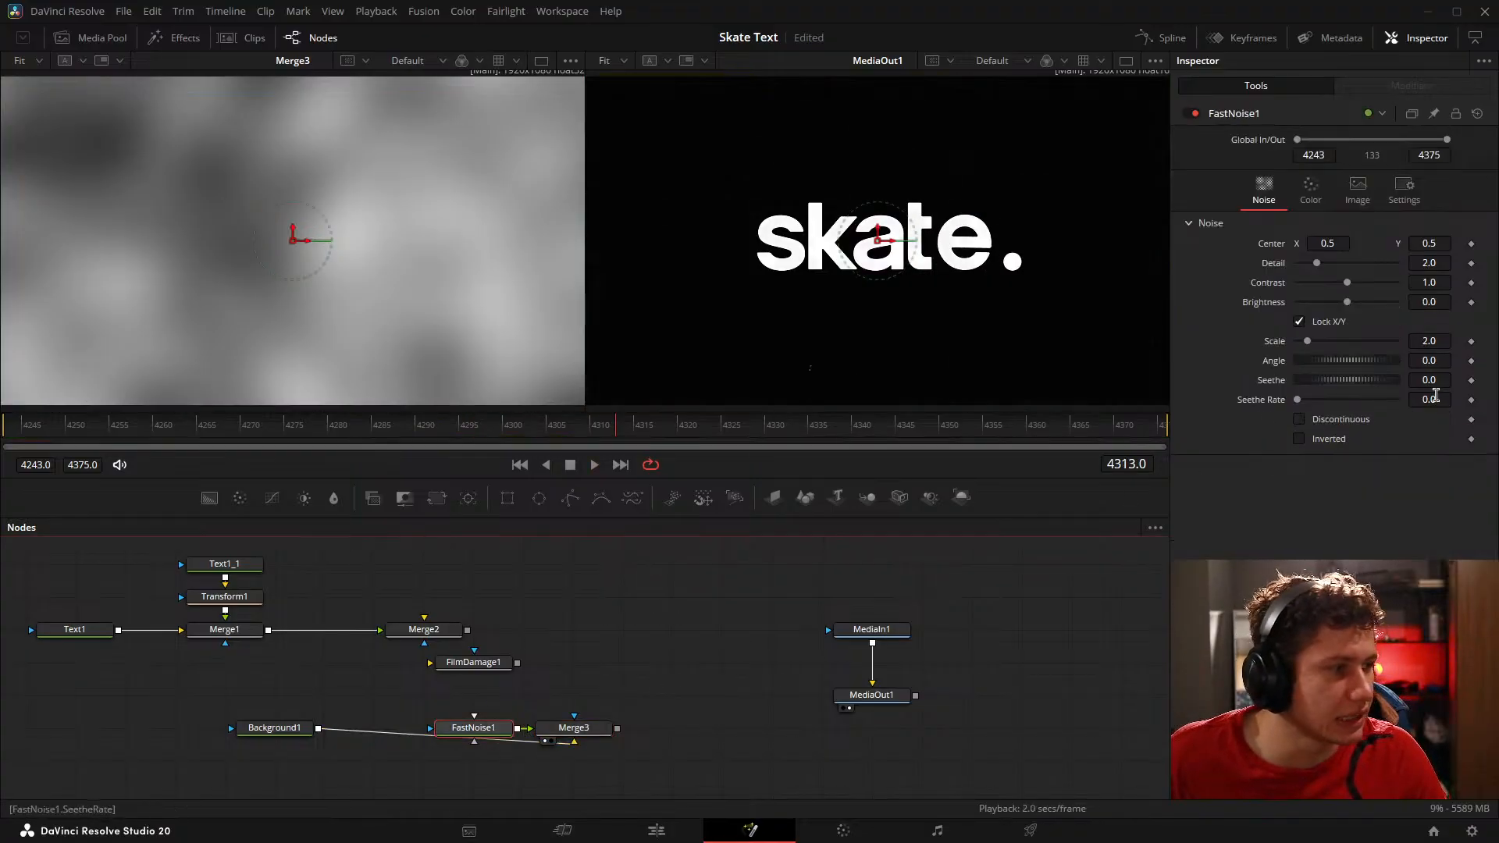
left_click_drag(1436, 396, 1472, 397)
key("space")
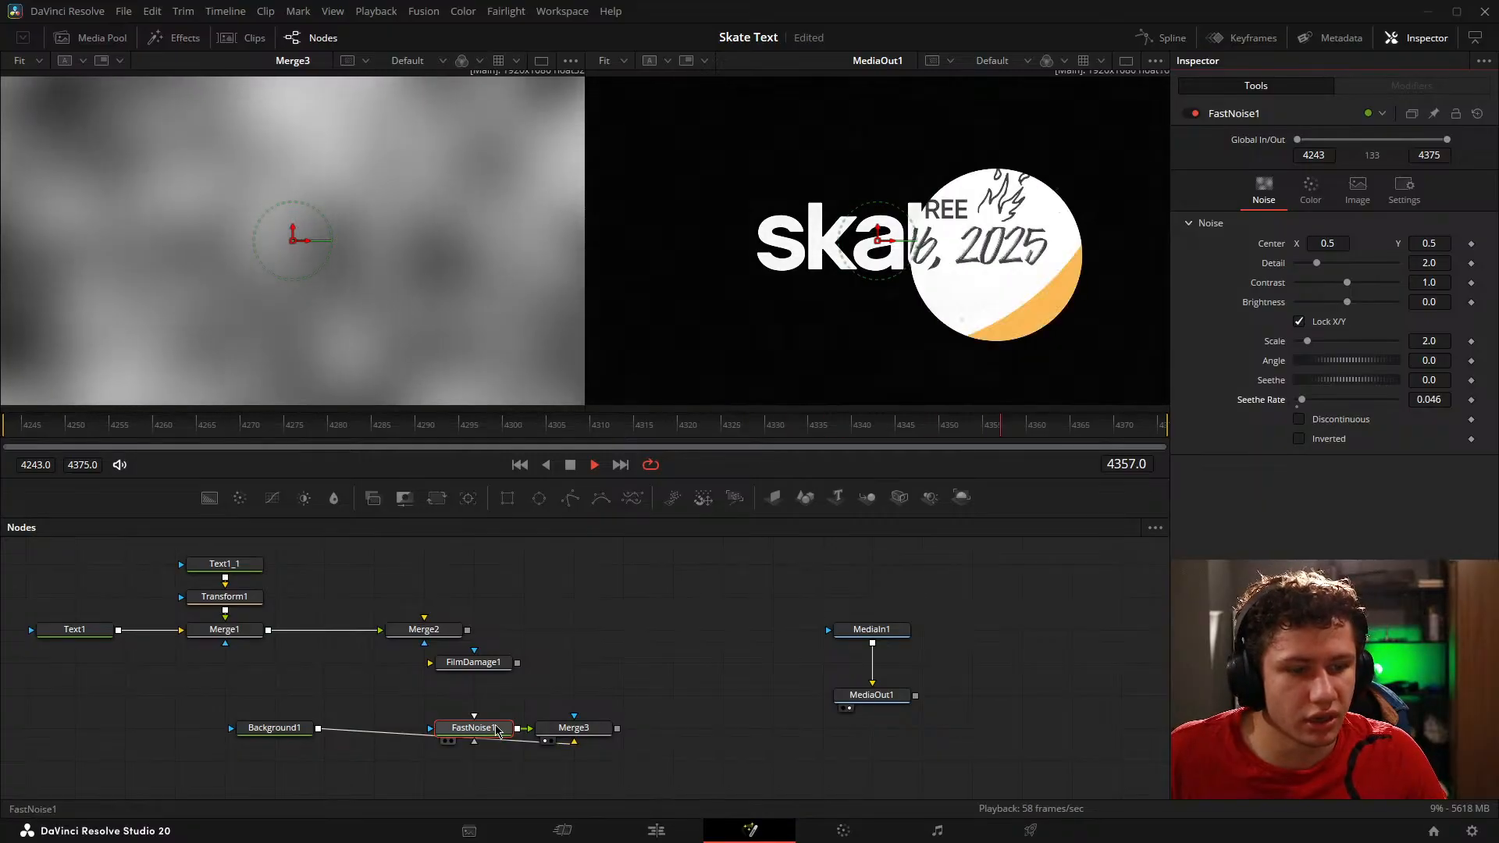
Step: Arrange Merge3 directly under FilmDamage1, with Background1 beside it and FastNoise1 directly below it
left_click_drag(497, 732, 695, 764)
left_click_drag(574, 728, 474, 695)
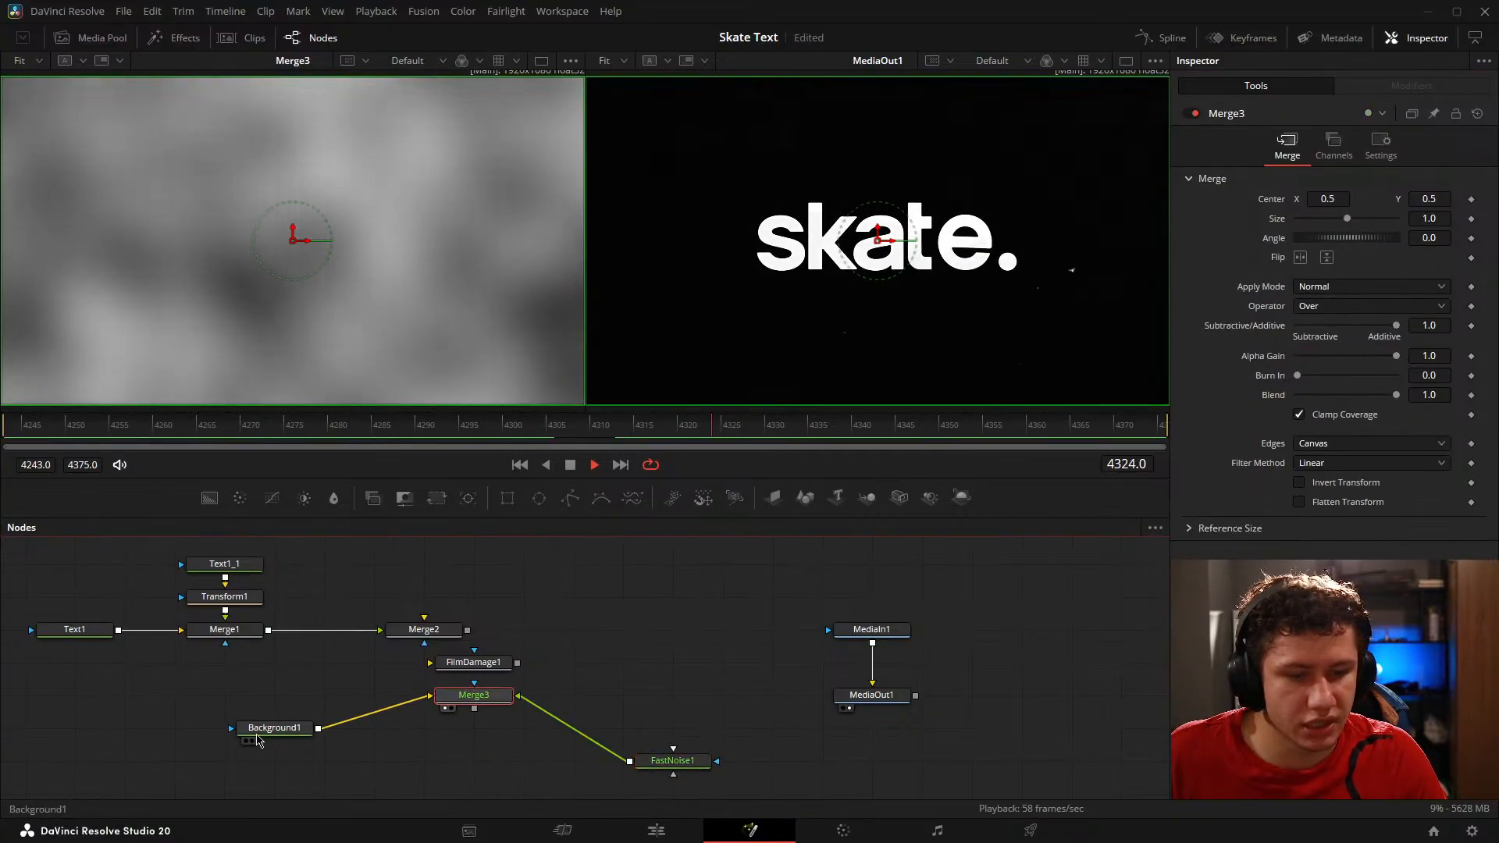
left_click_drag(257, 737, 357, 703)
left_click_drag(673, 762, 474, 729)
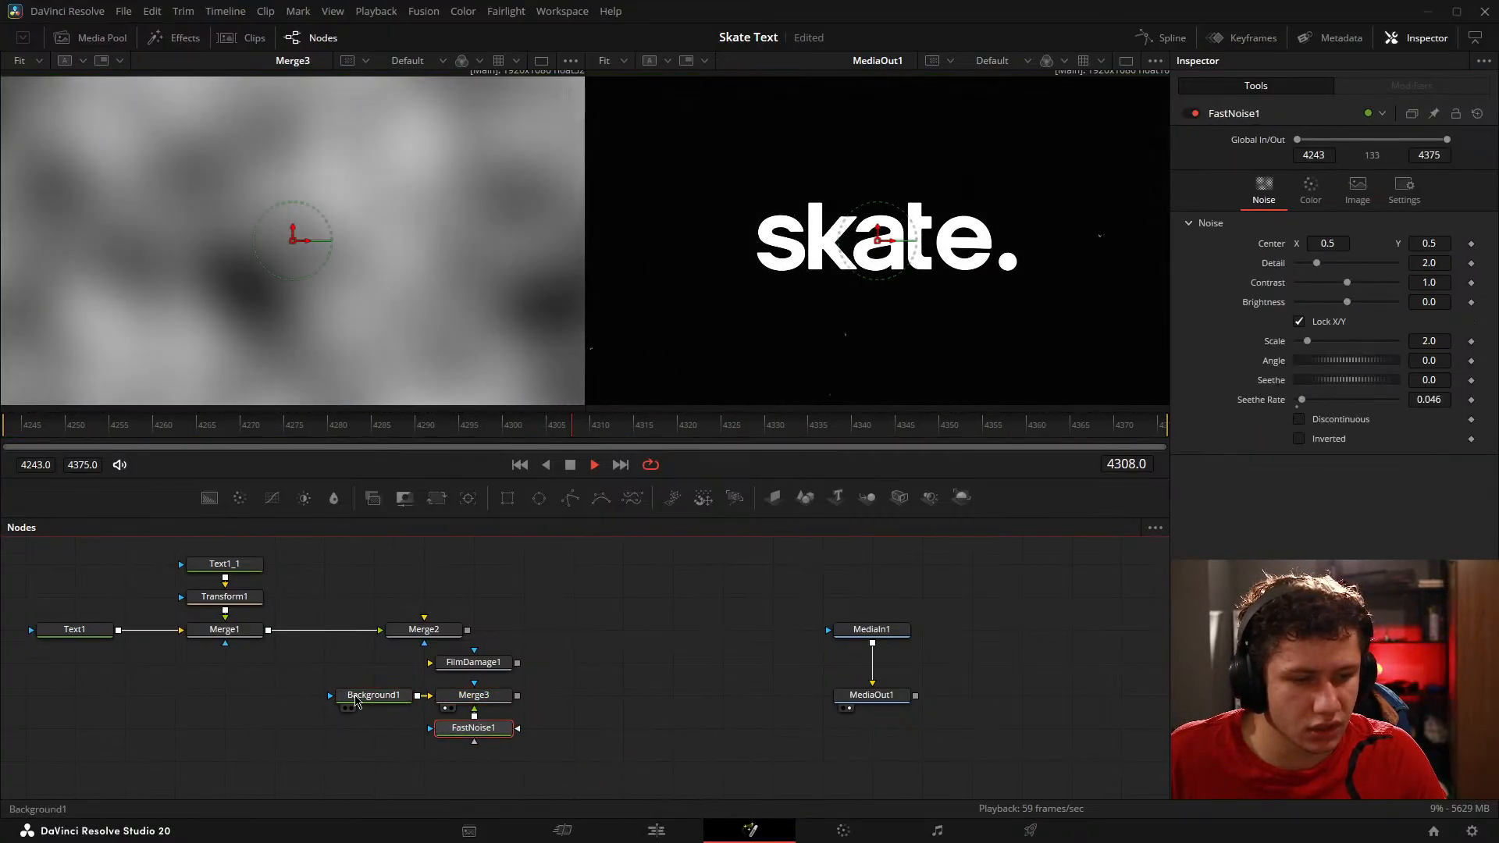
Step: Feed Merge3 through FilmDamage1 into Merge2's background input, show Merge2 in the viewer, and save the project
left_click_drag(356, 642, 381, 311)
key("ctrl+s")
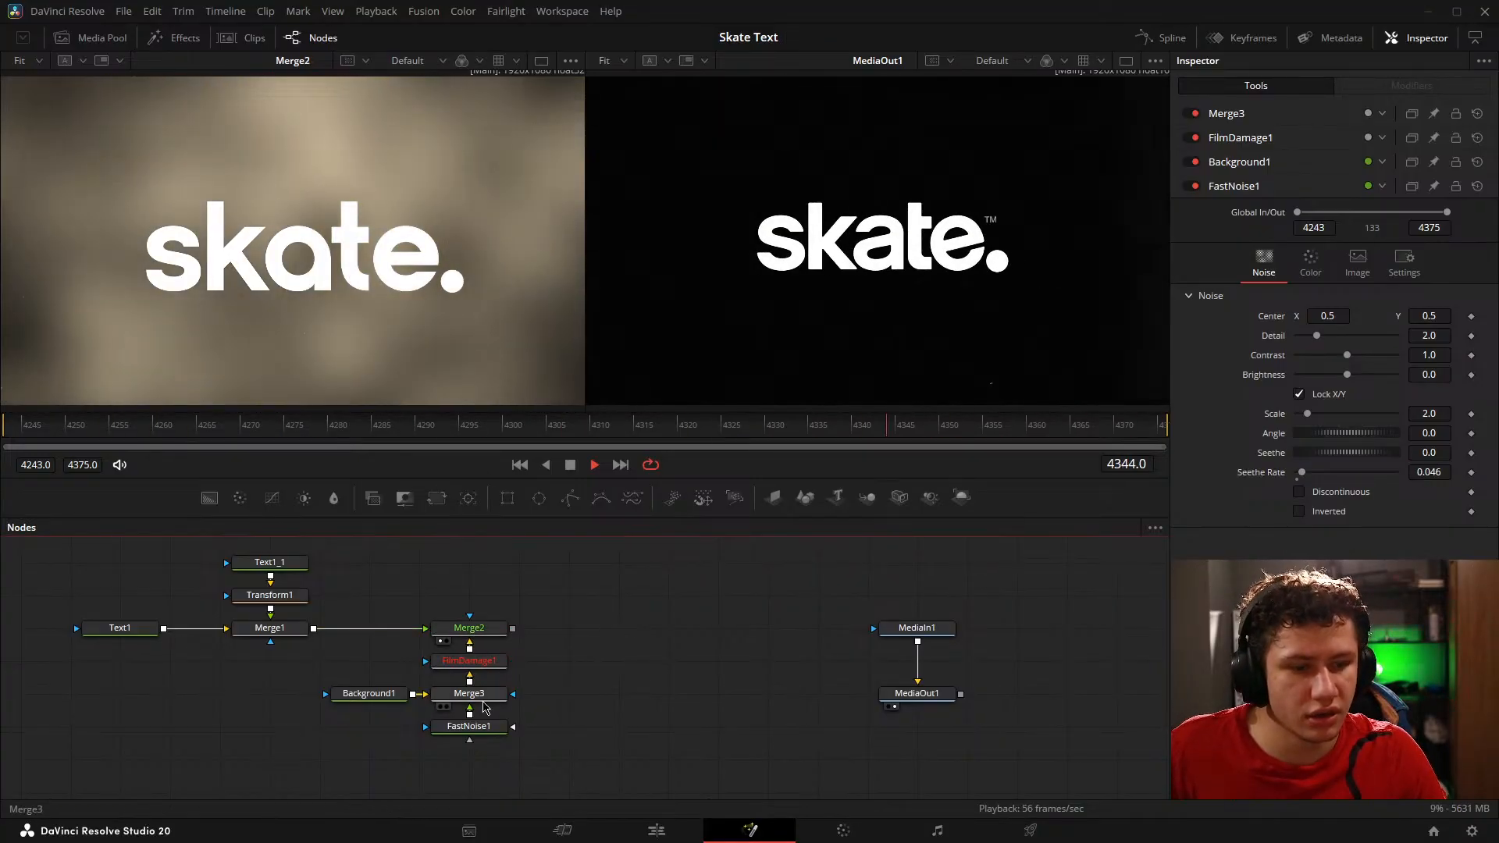
Step: Move Background1, Merge3 and FastNoise1 down together to leave a gap beneath FilmDamage1
left_click_drag(305, 702, 538, 765)
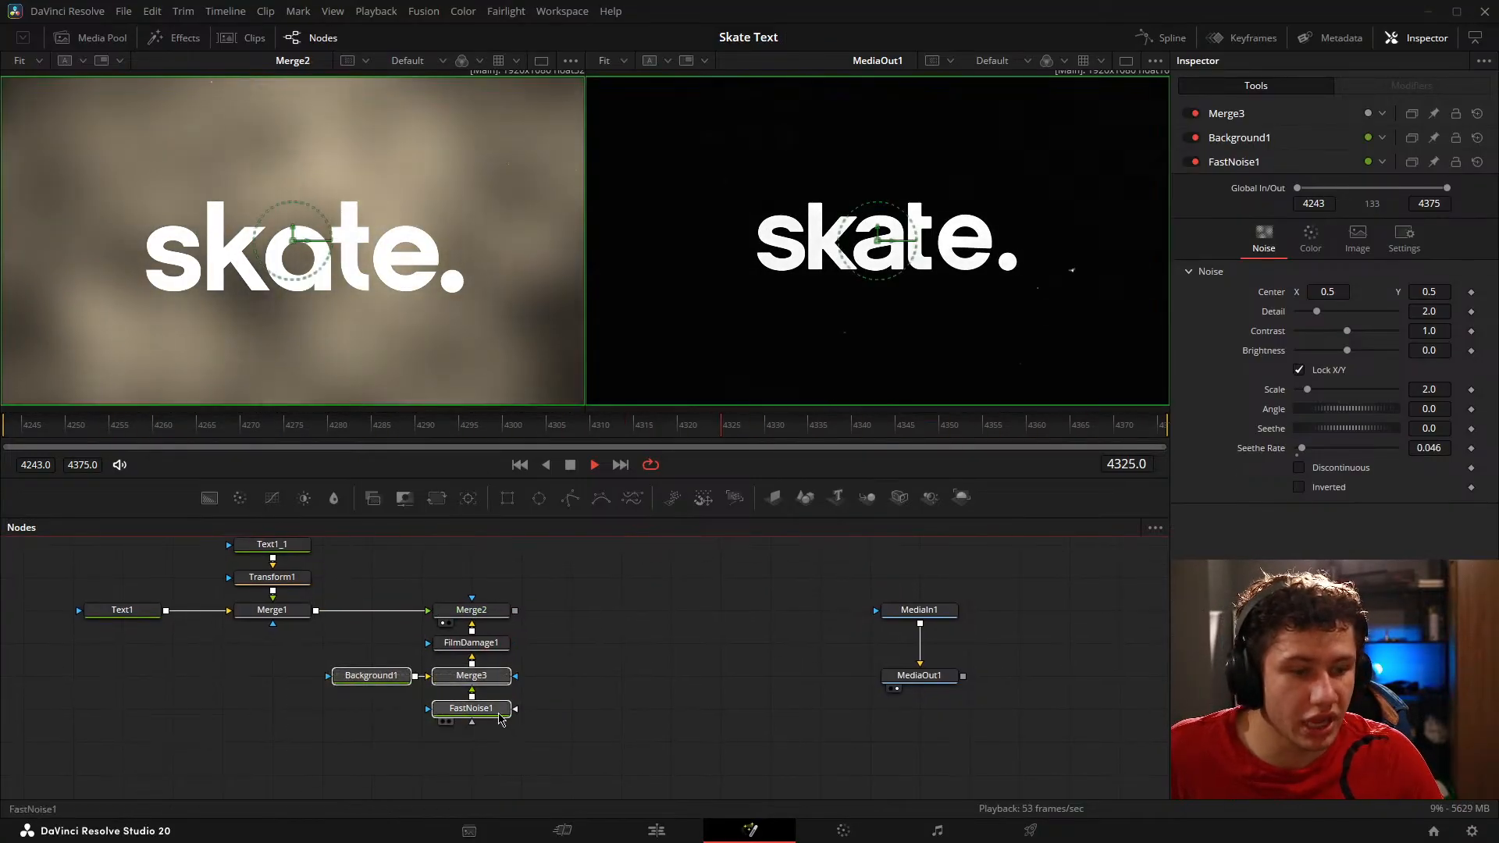
left_click_drag(501, 712, 500, 745)
Step: Set FastNoise1's Detail to 10 and its Scale to 6.93, and save the project
left_click(489, 744)
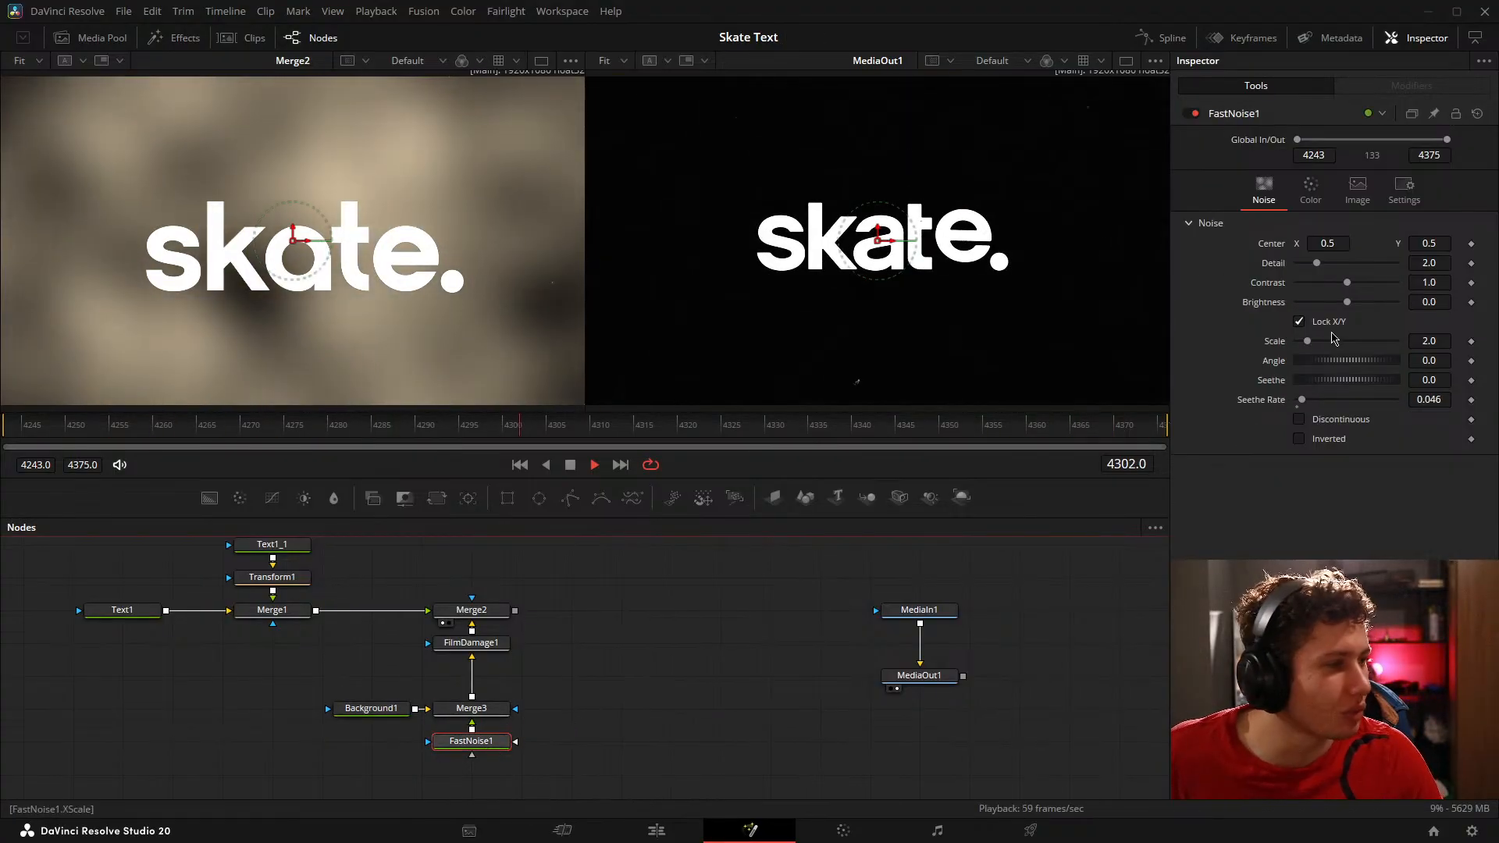
left_click_drag(1315, 266, 1398, 275)
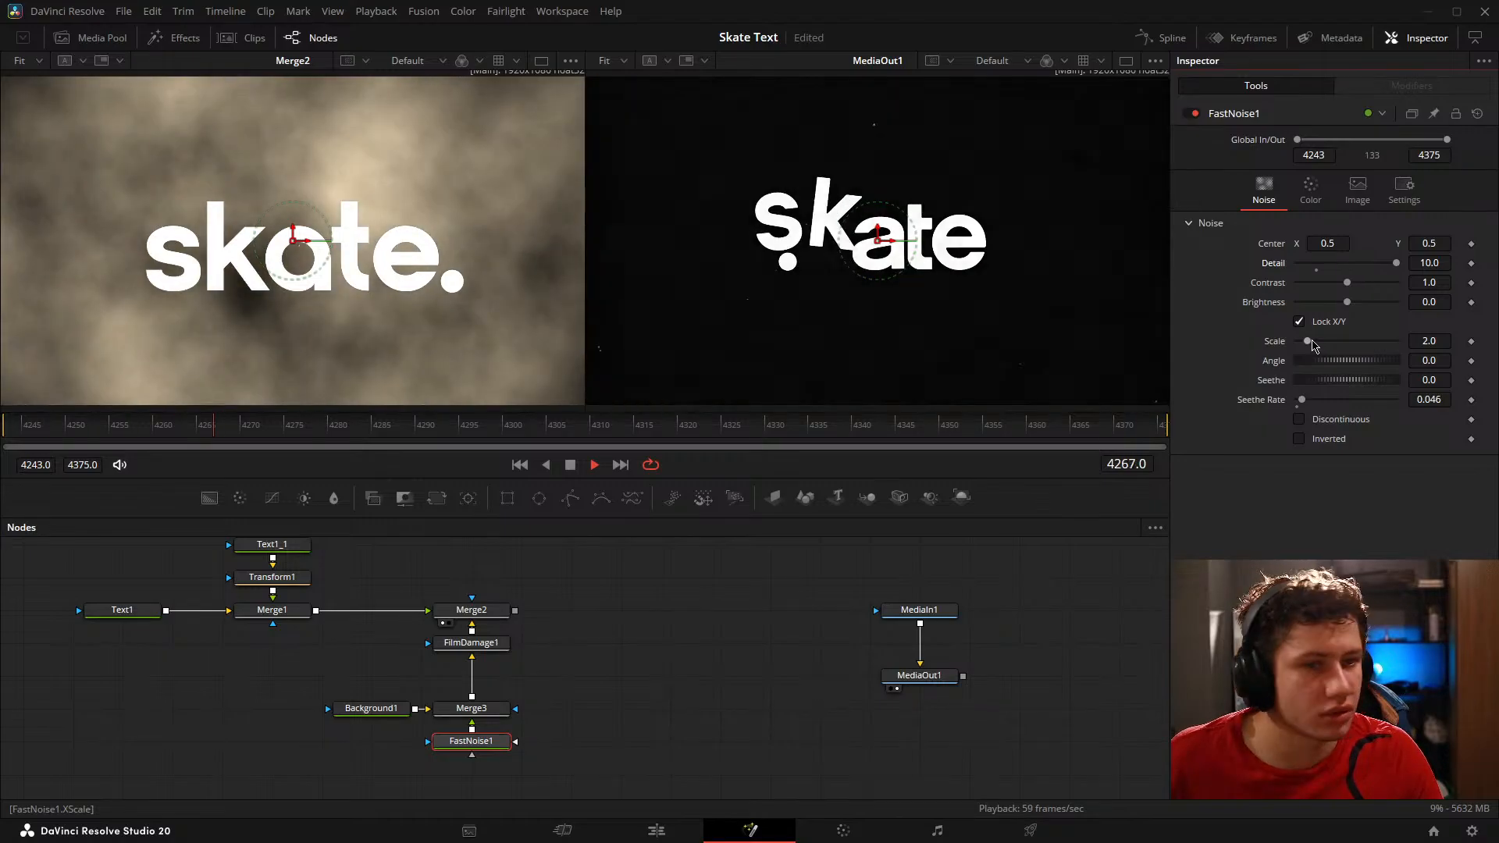
left_click_drag(1429, 346, 1492, 344)
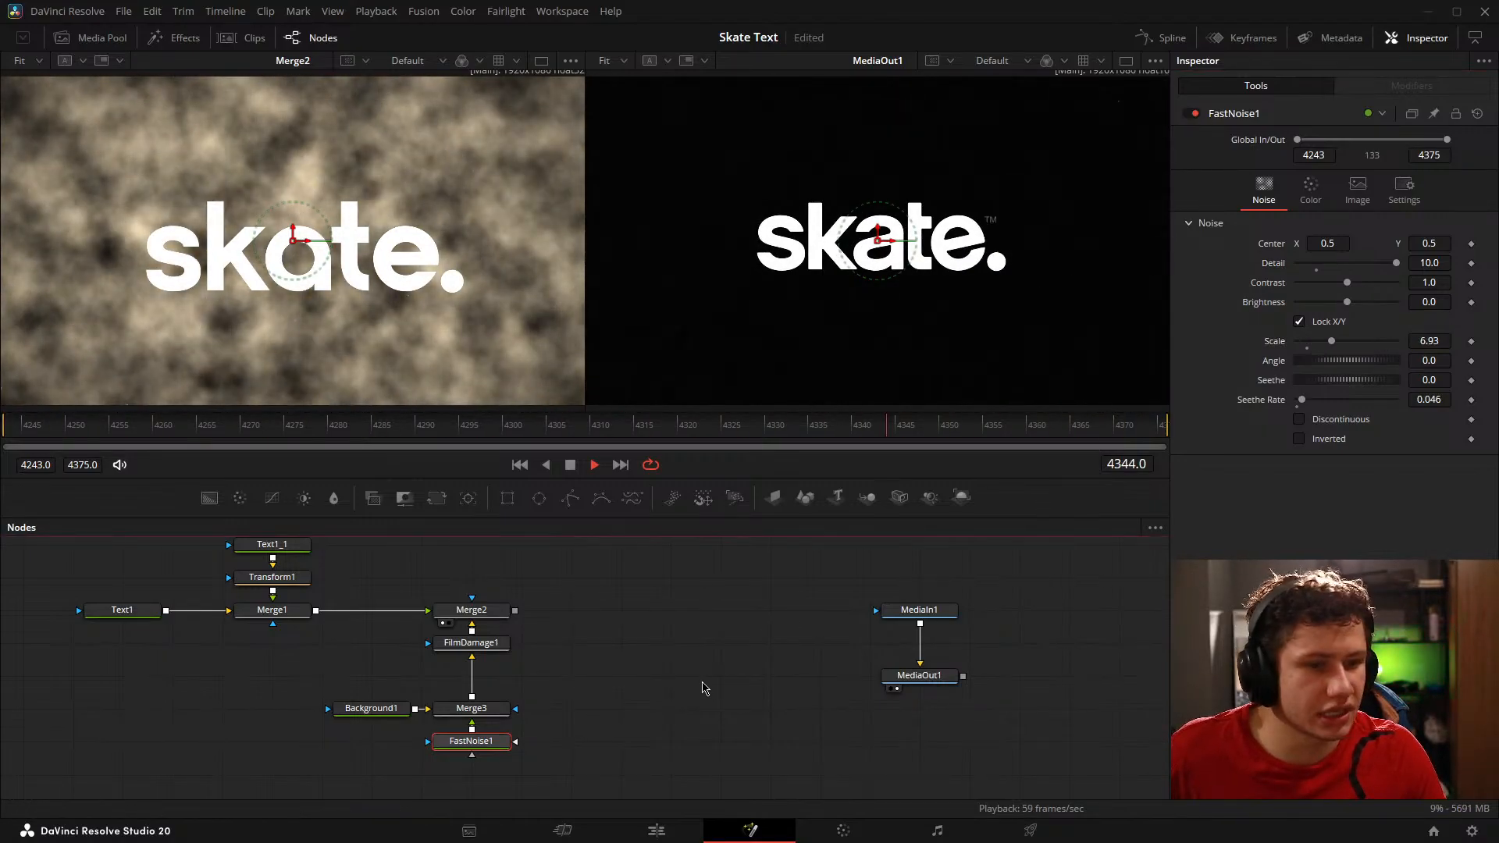
left_click(700, 688)
key("ctrl+s")
Step: Set FastNoise1's Seethe Rate to 5.0
left_click(493, 747)
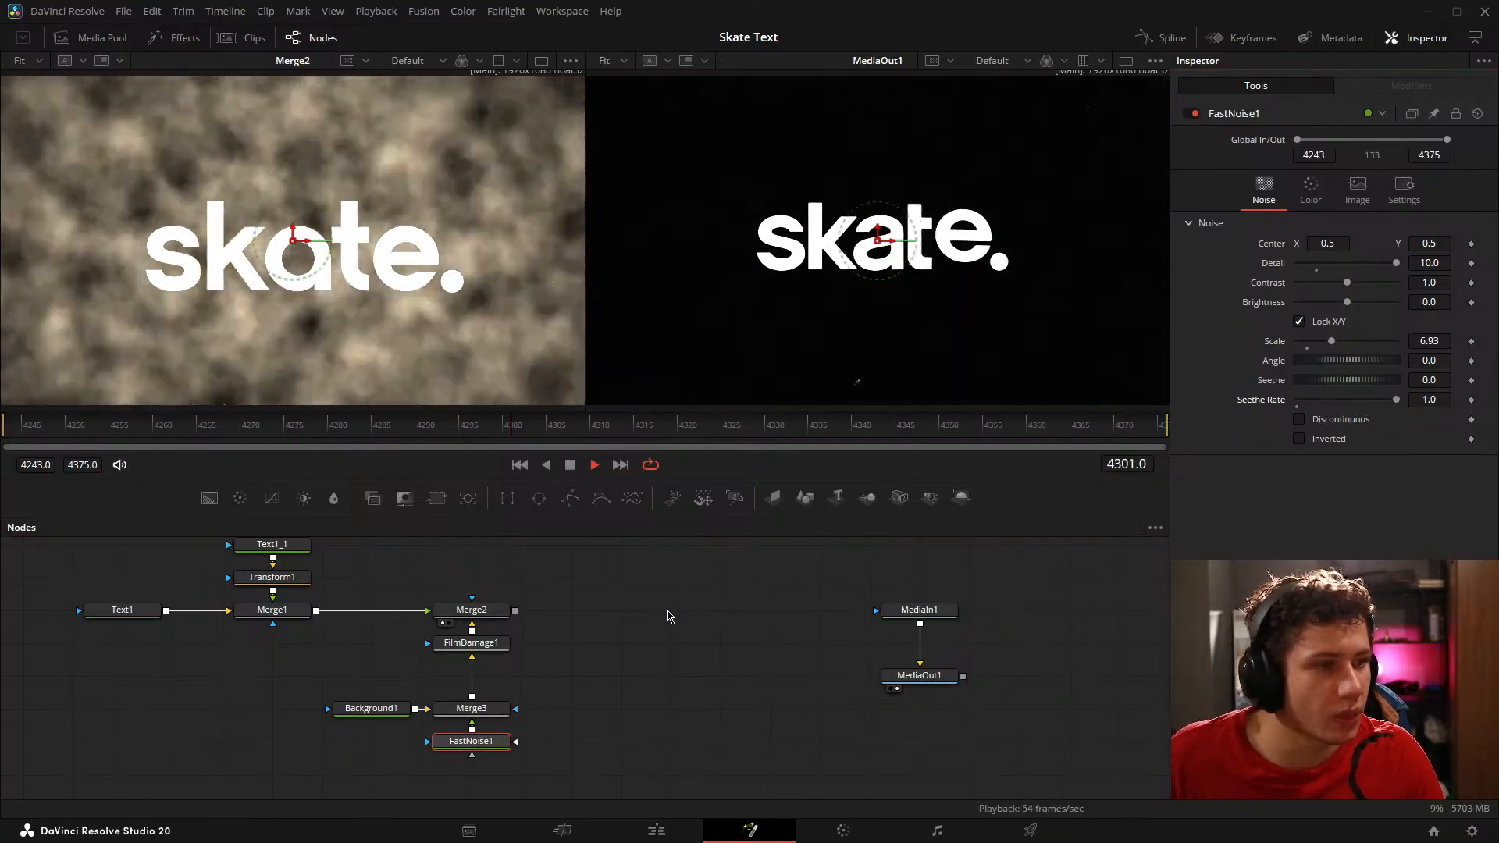
left_click(1437, 400)
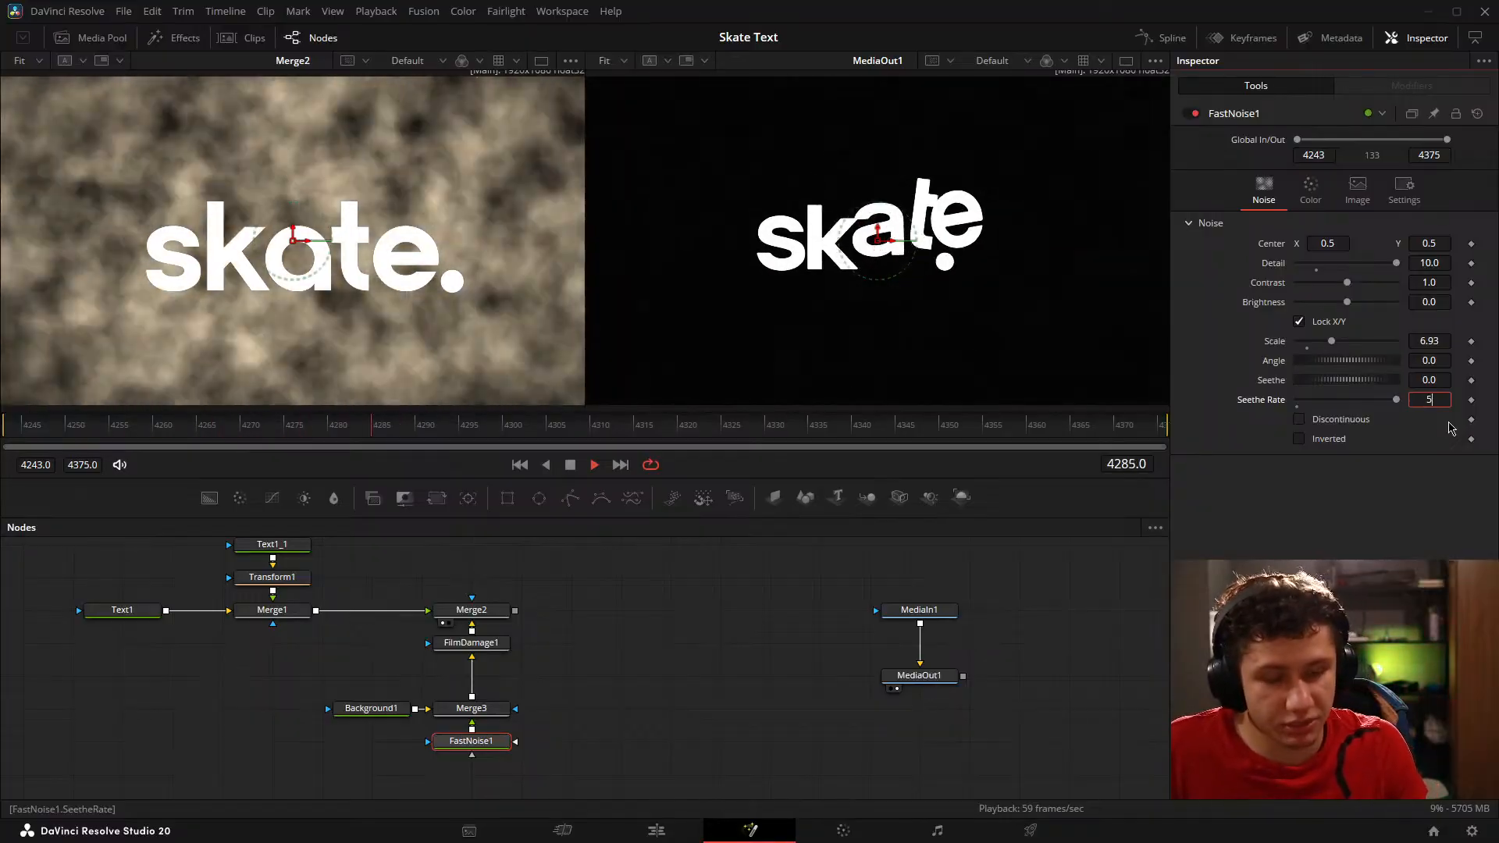
key("Tab")
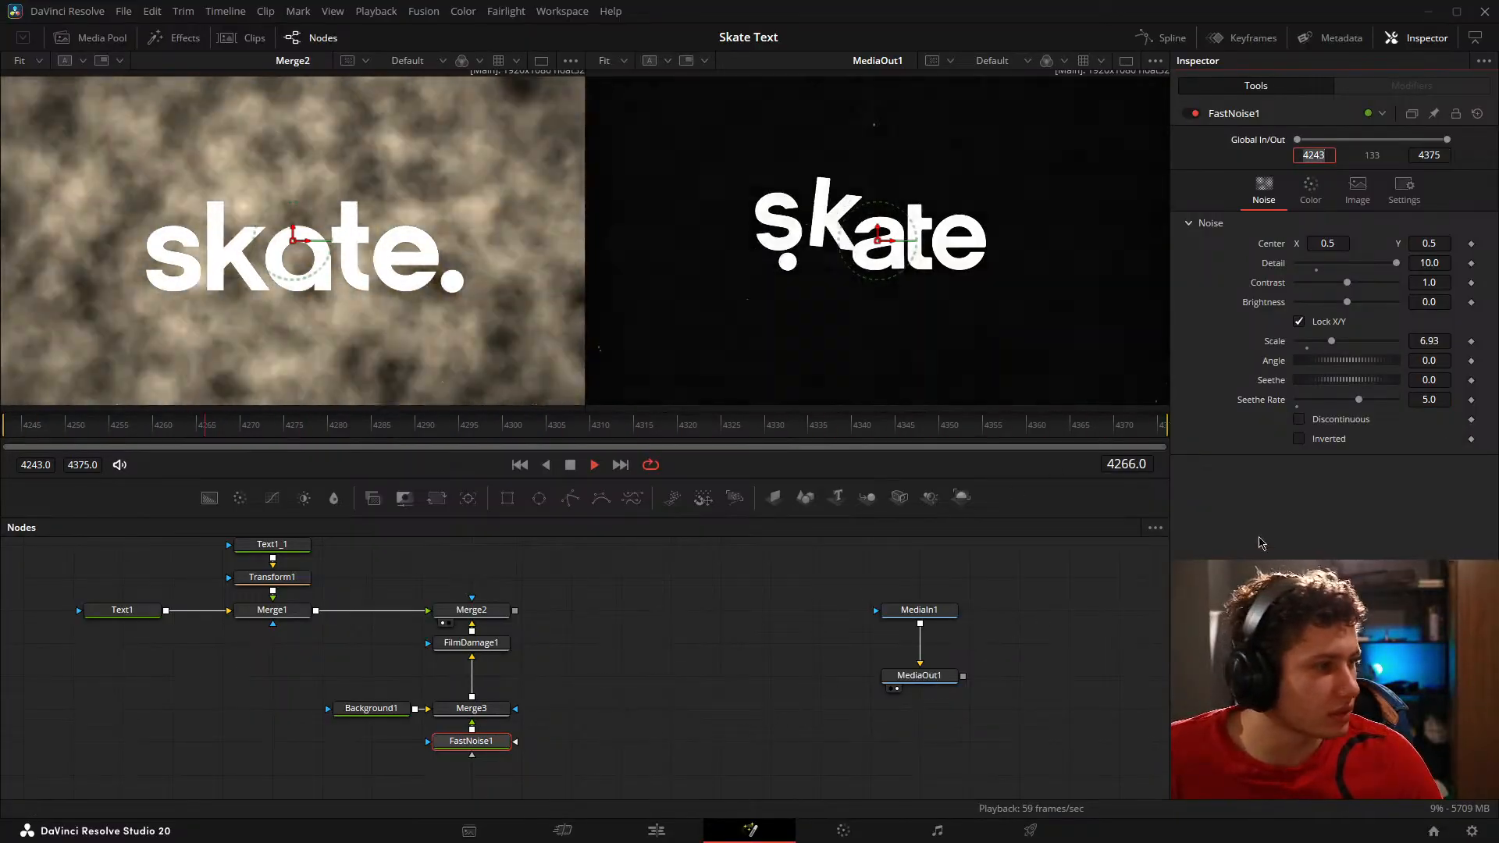
Step: Move FastNoise1 further below Merge3 and insert a Stop Motion node on the connection between them
left_click_drag(616, 691, 634, 610)
left_click(524, 700)
left_click_drag(460, 663, 461, 697)
left_click(542, 709)
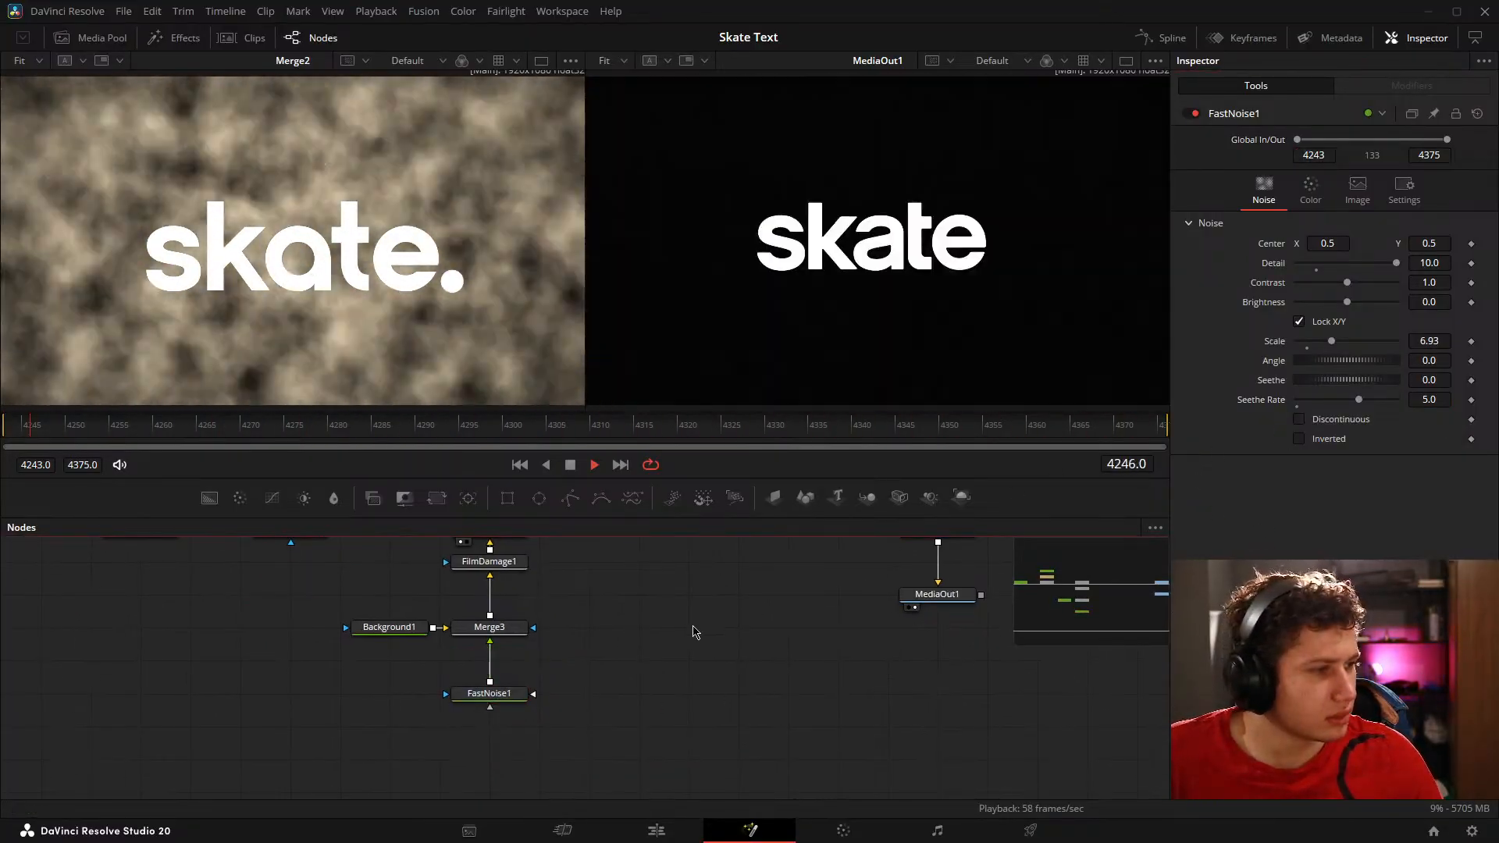
key("shift+space")
type("stop")
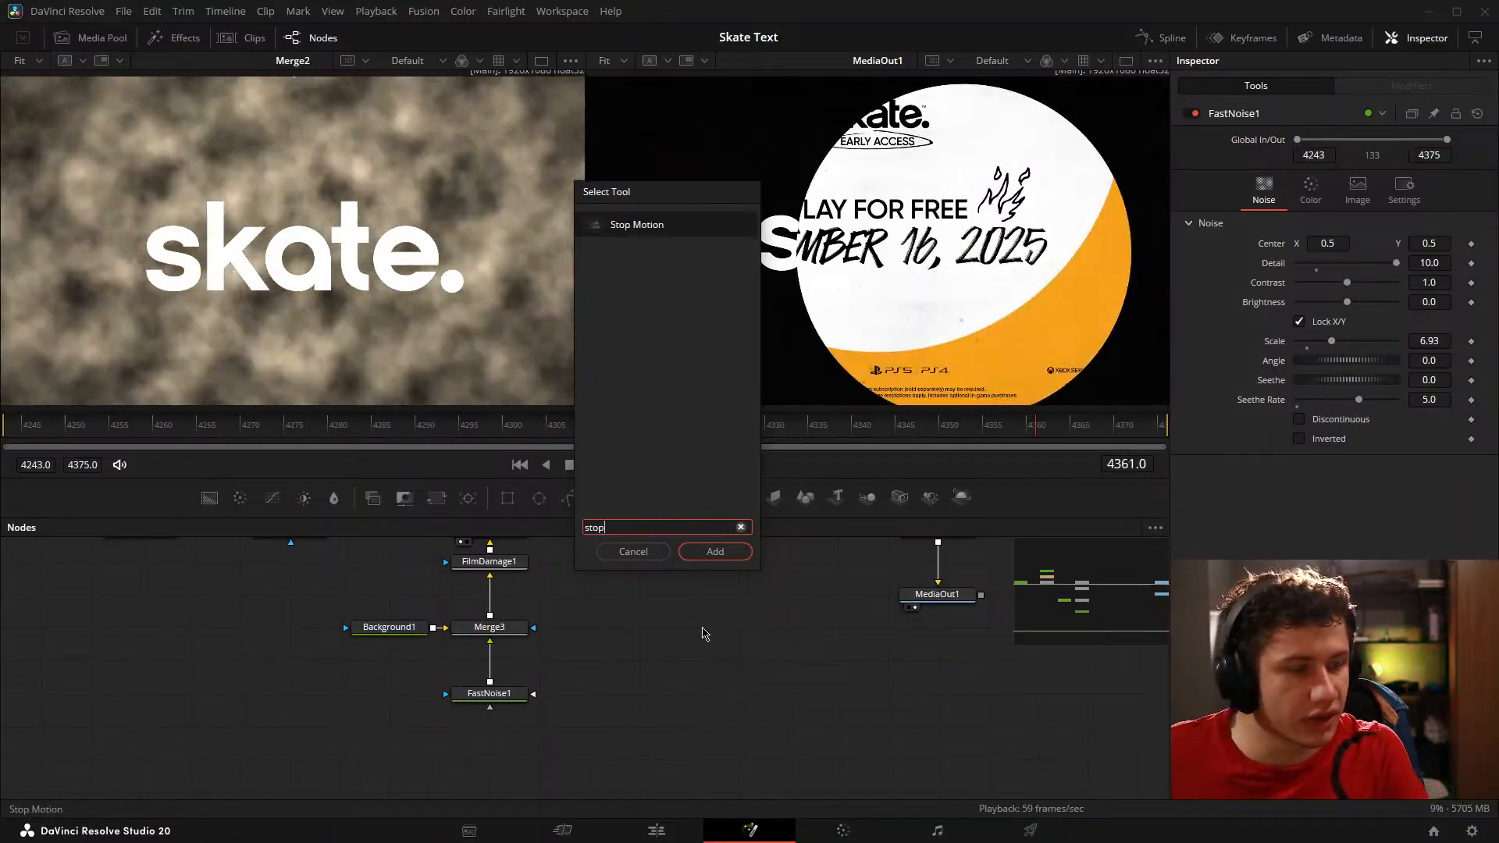
key("Return")
left_click_drag(783, 695, 491, 666)
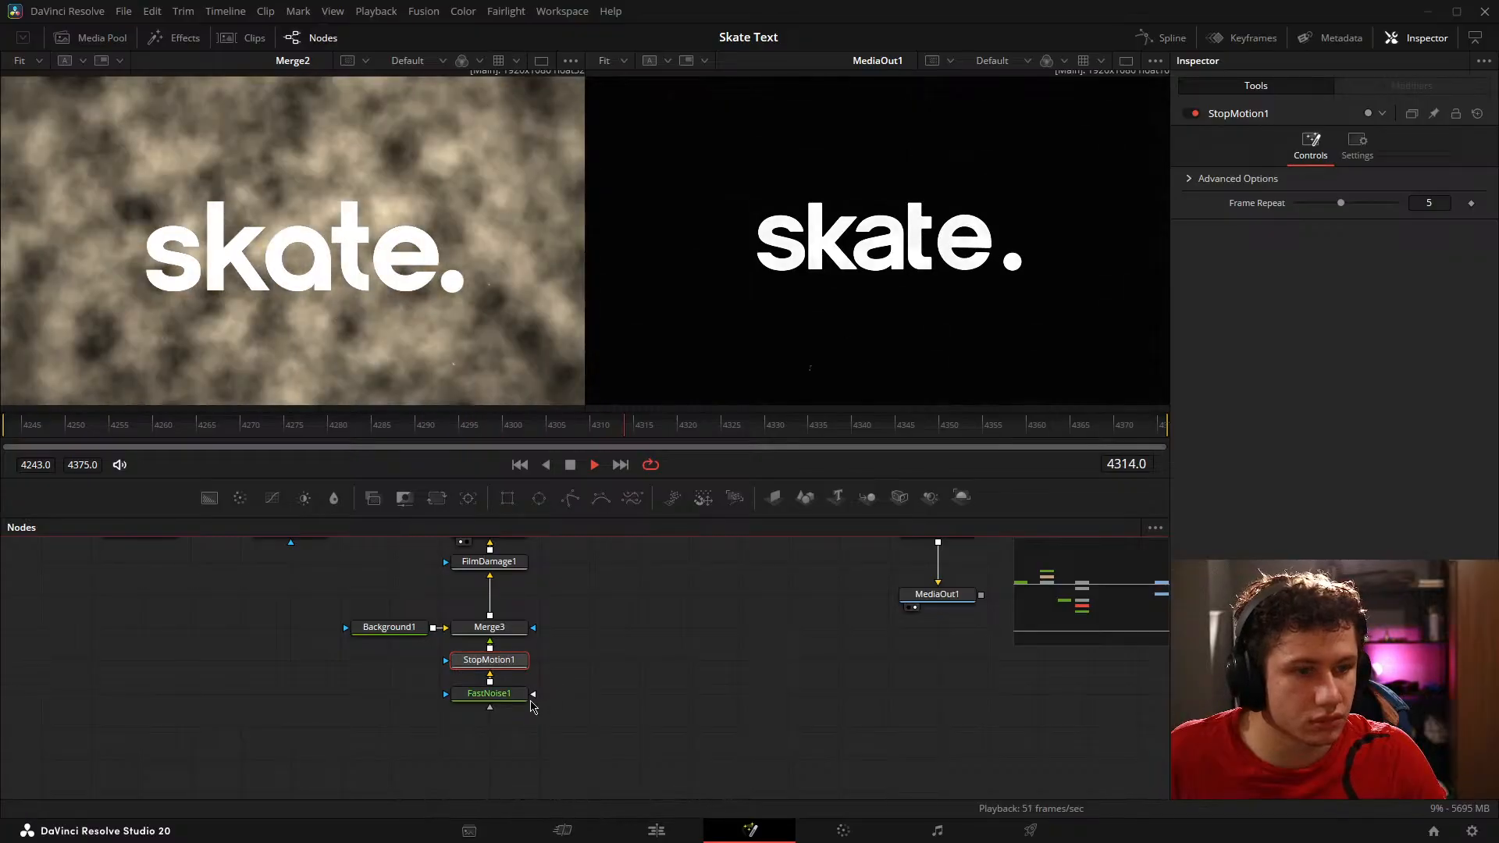
Step: Check FastNoise1's color settings and try Screen as Merge3's apply mode
left_click(489, 693)
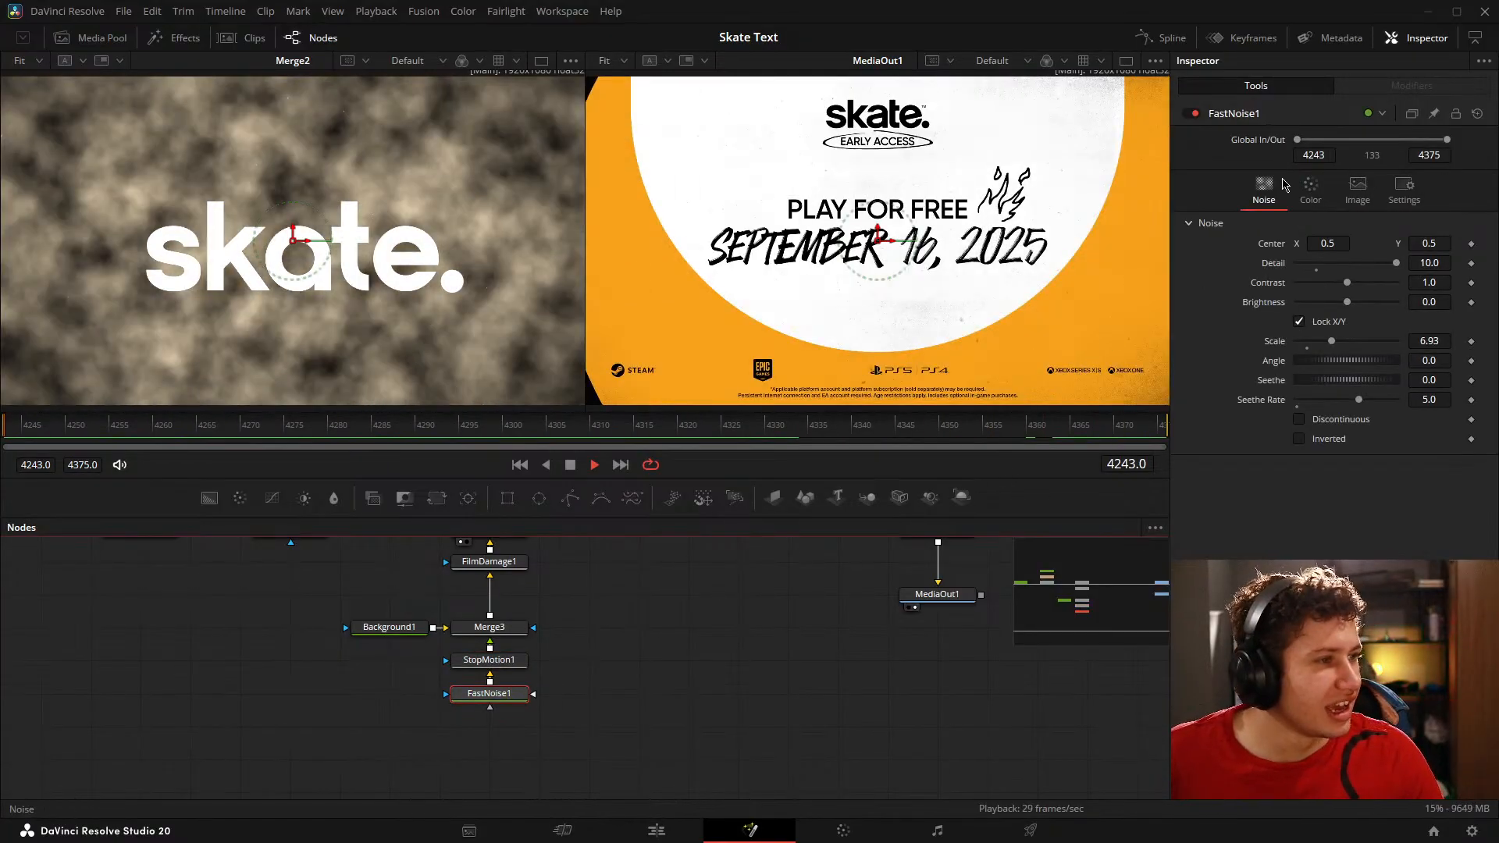
left_click(1310, 189)
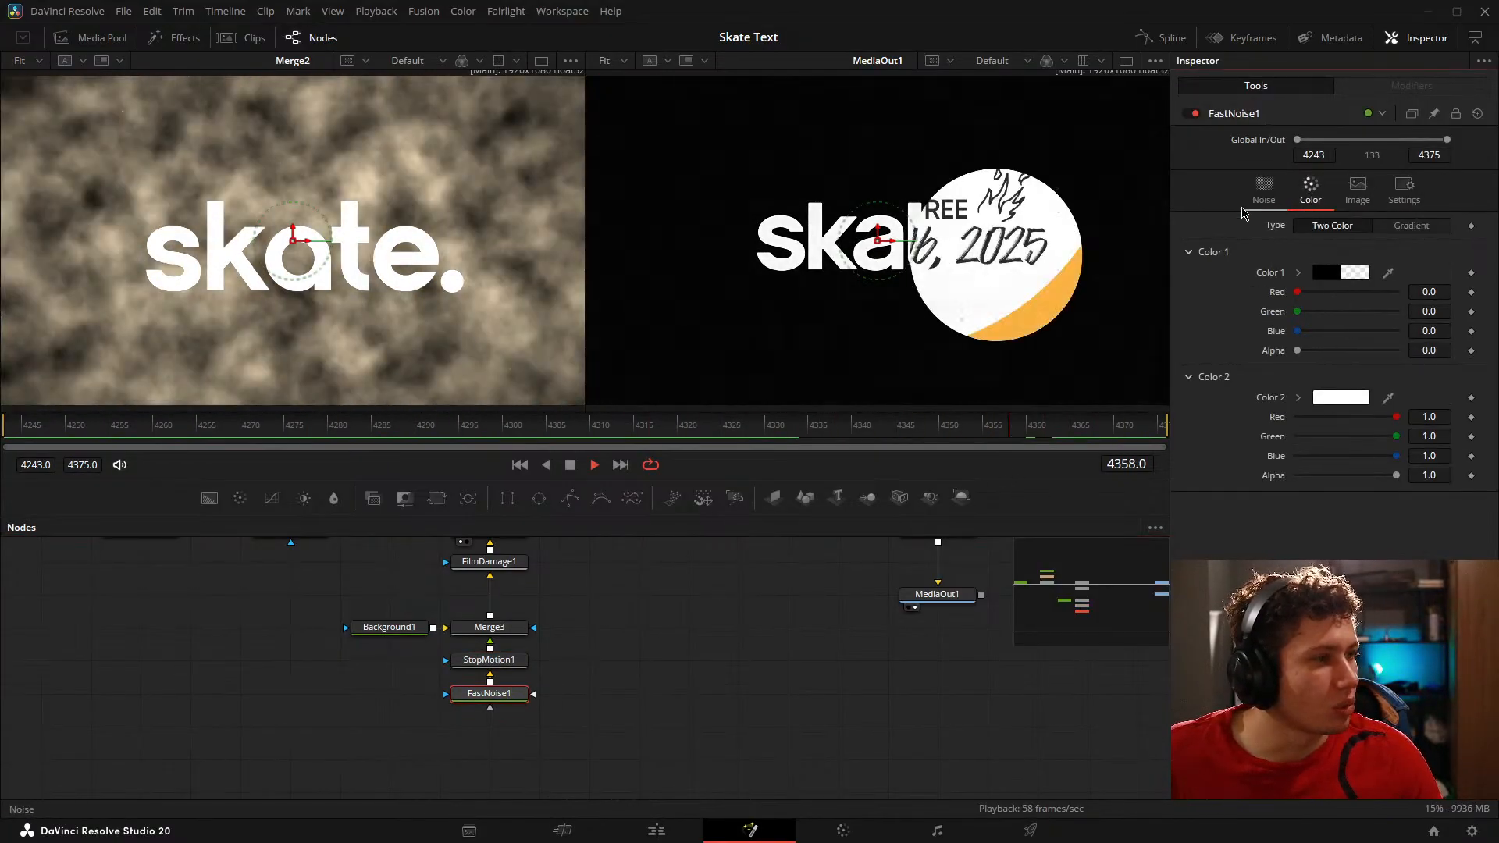
left_click(489, 627)
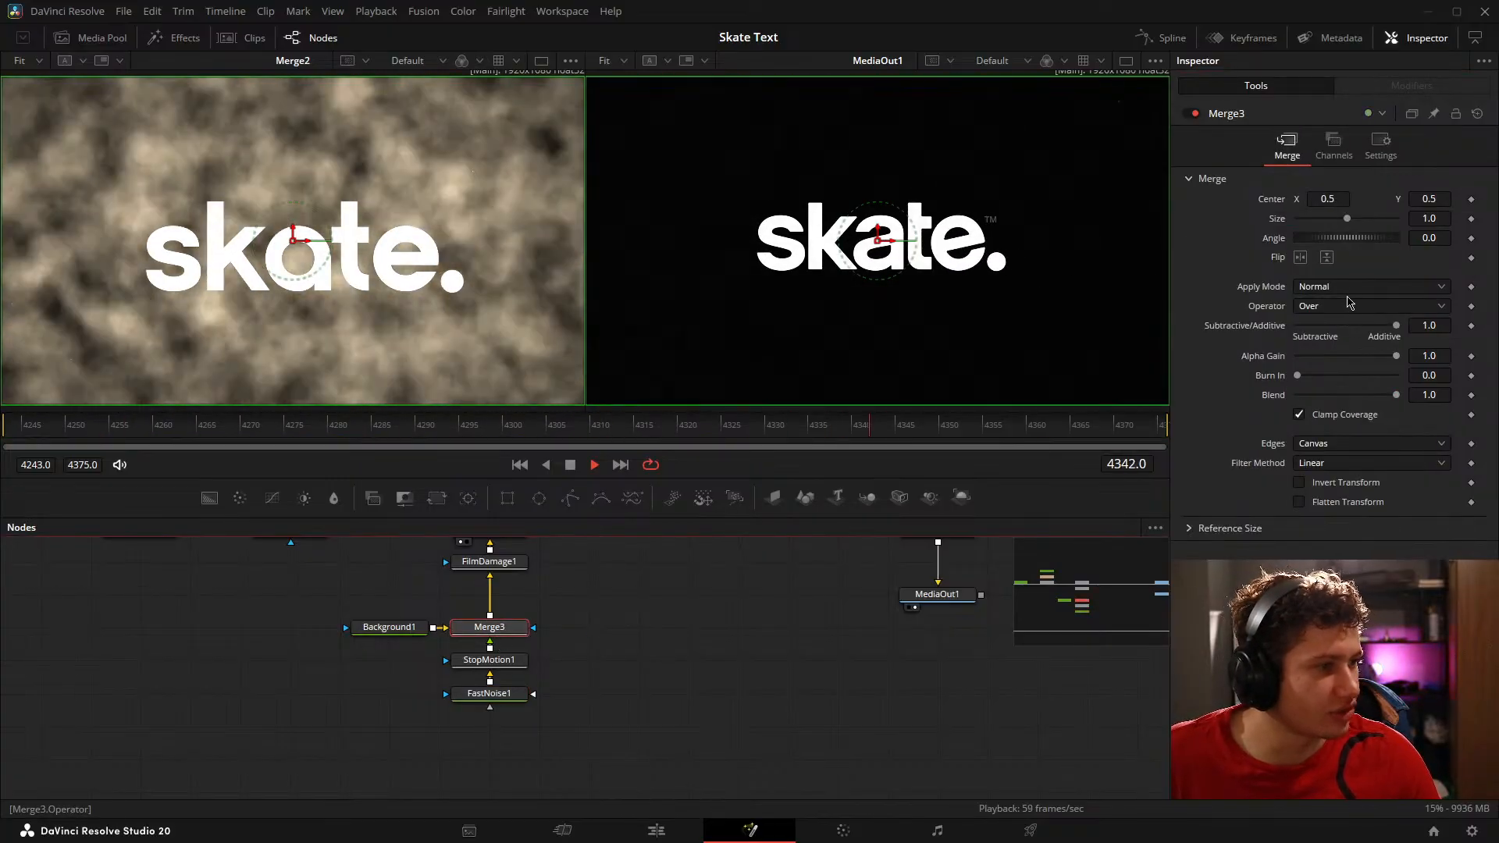
left_click(1349, 288)
left_click(1343, 321)
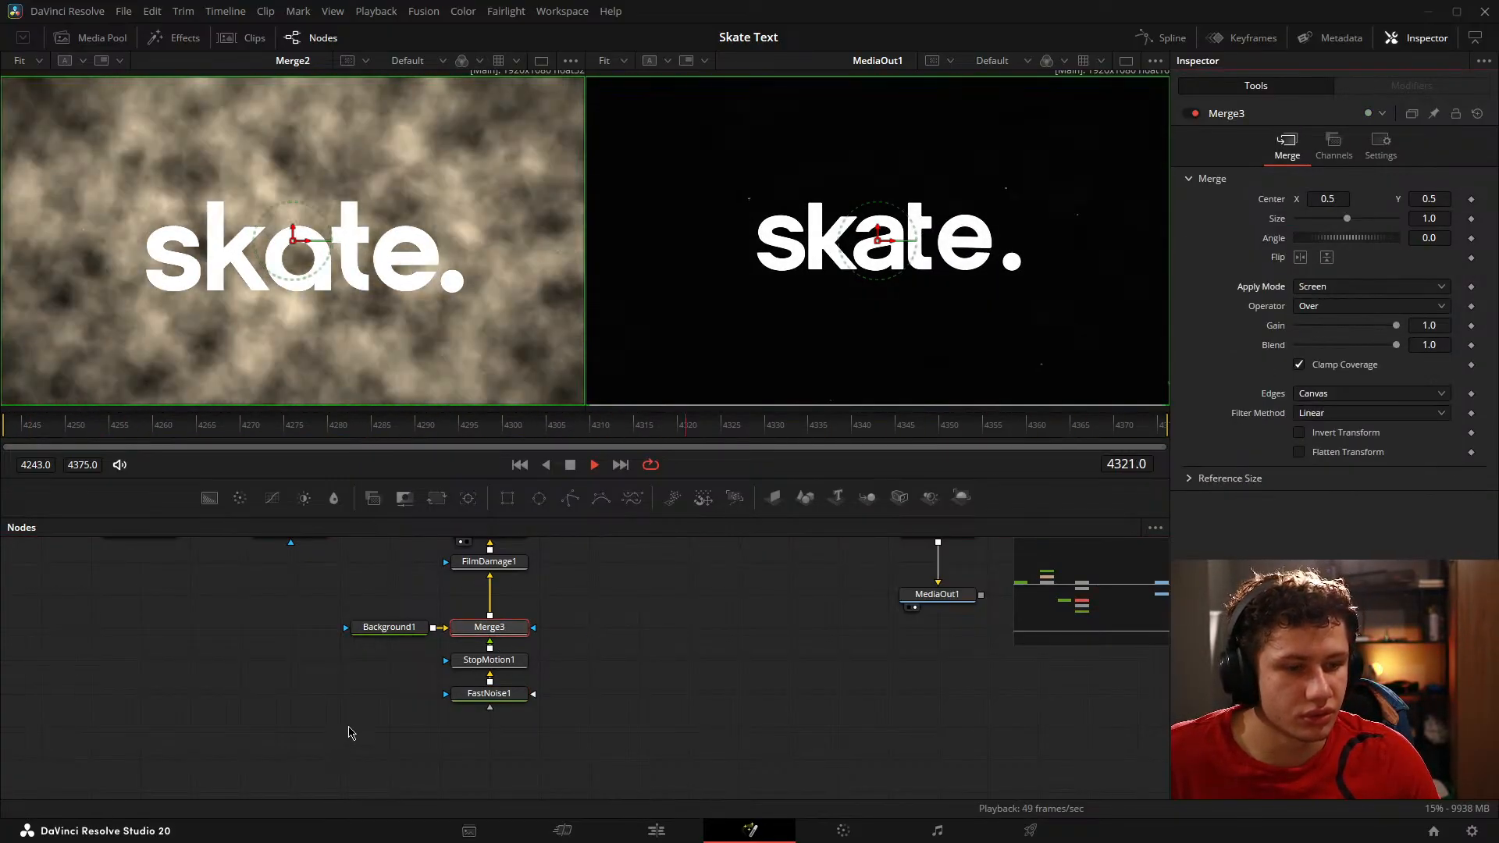
Step: View Merge3 by itself, try the Multiply apply mode, and return it to Normal
key("1")
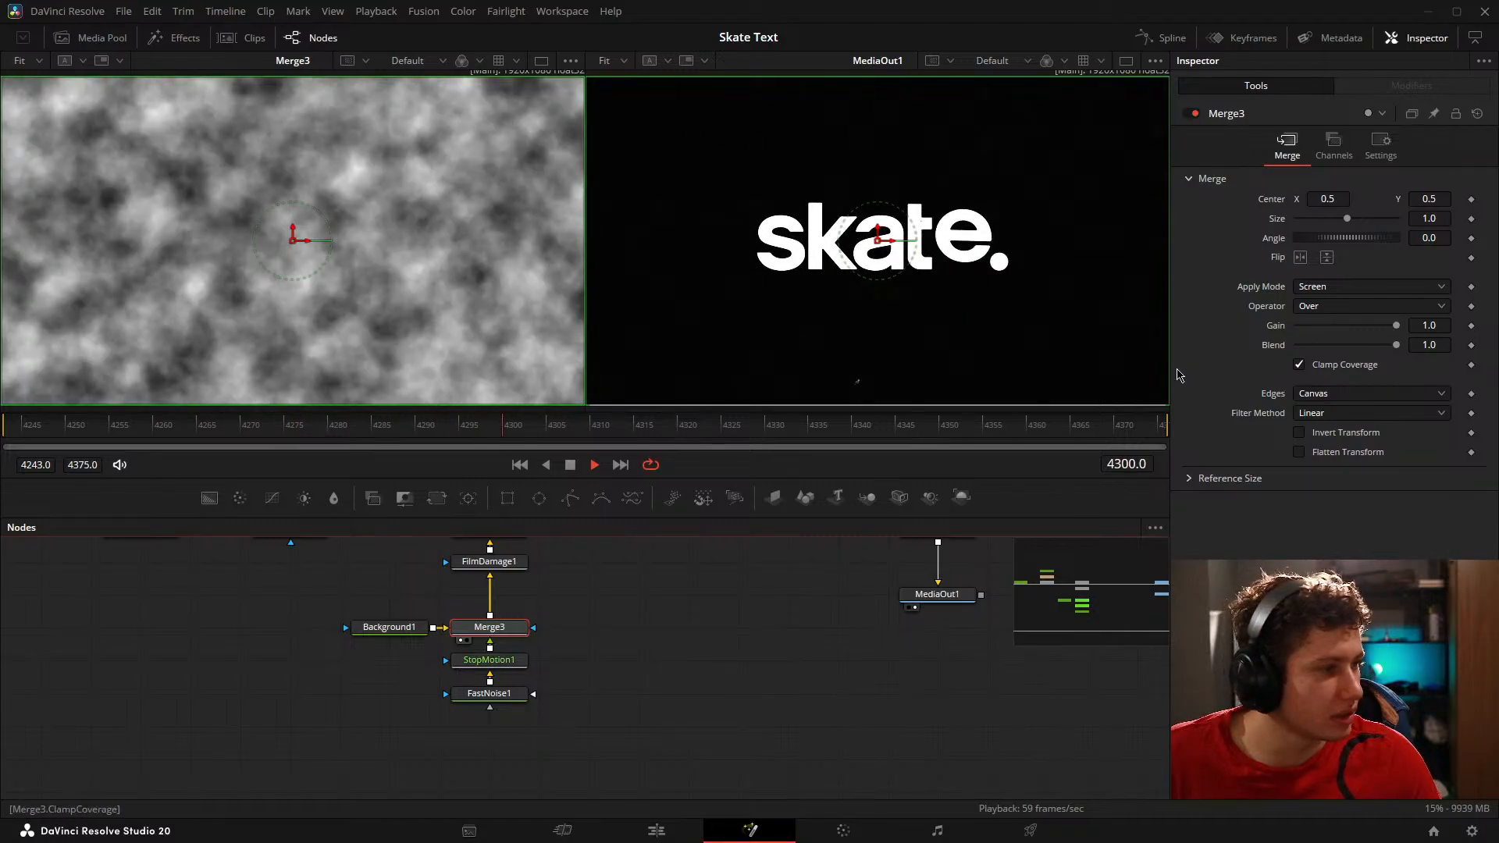
left_click(1359, 287)
left_click(1330, 383)
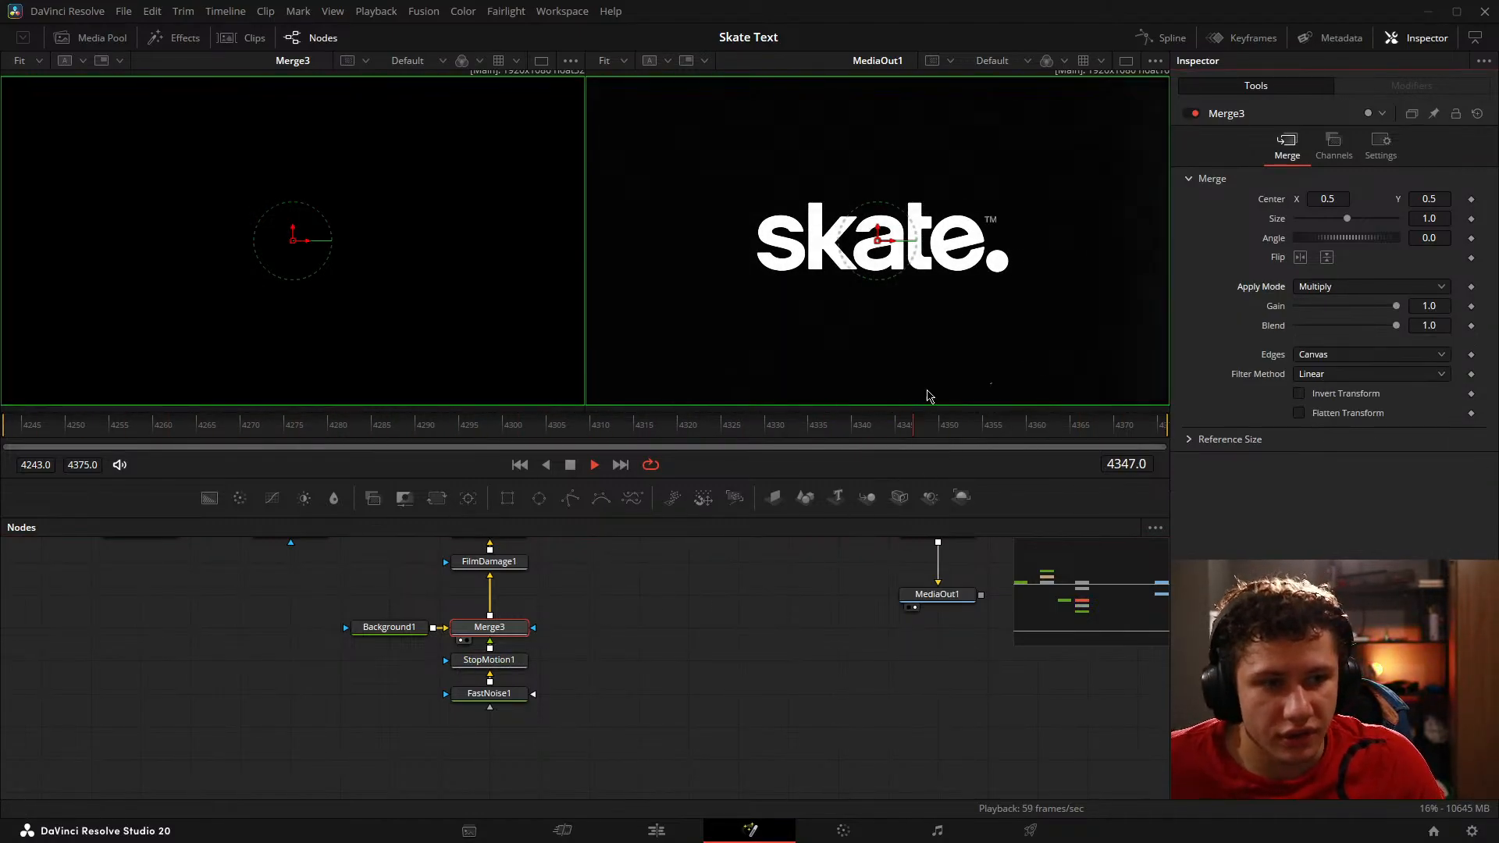
left_click(1359, 286)
left_click(1327, 306)
left_click(638, 690)
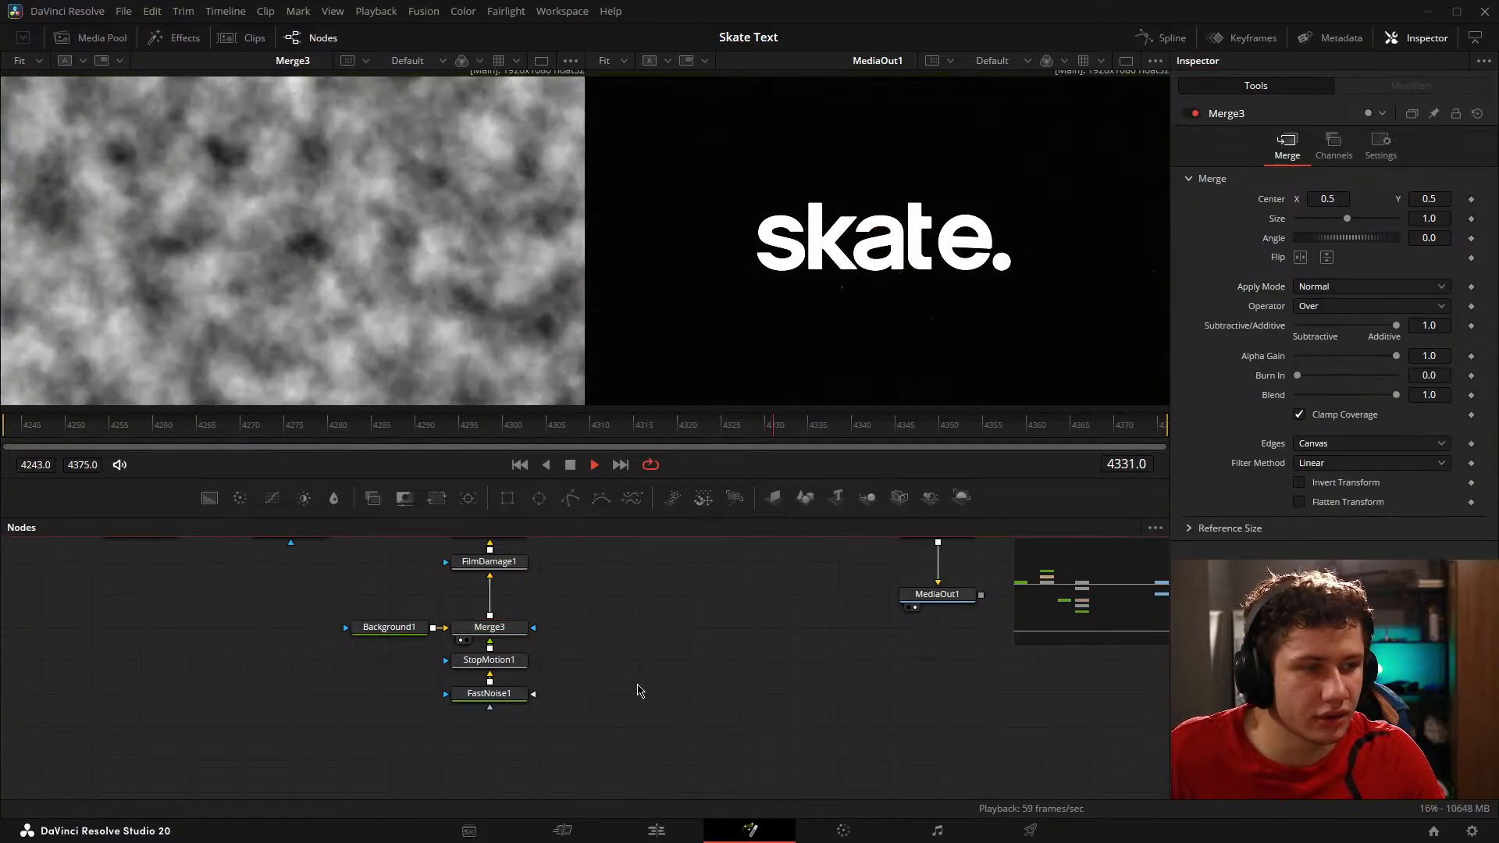
Step: Stop at frame 4299 and examine the background around the reference logo up close
key("shift+space")
key("Escape")
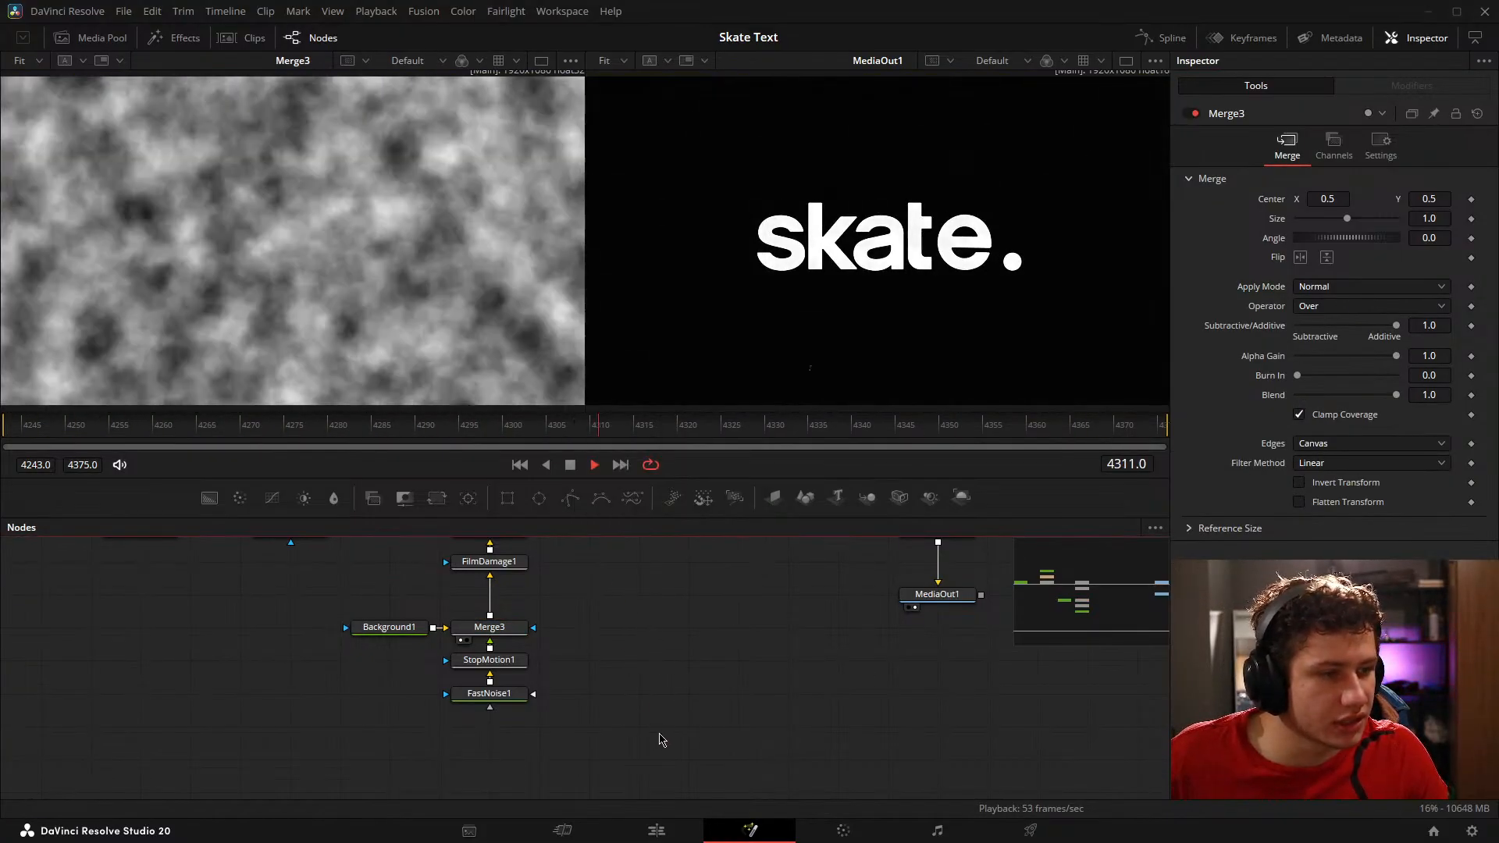
left_click_drag(670, 443, 496, 451)
scroll(743, 319, "up", 2)
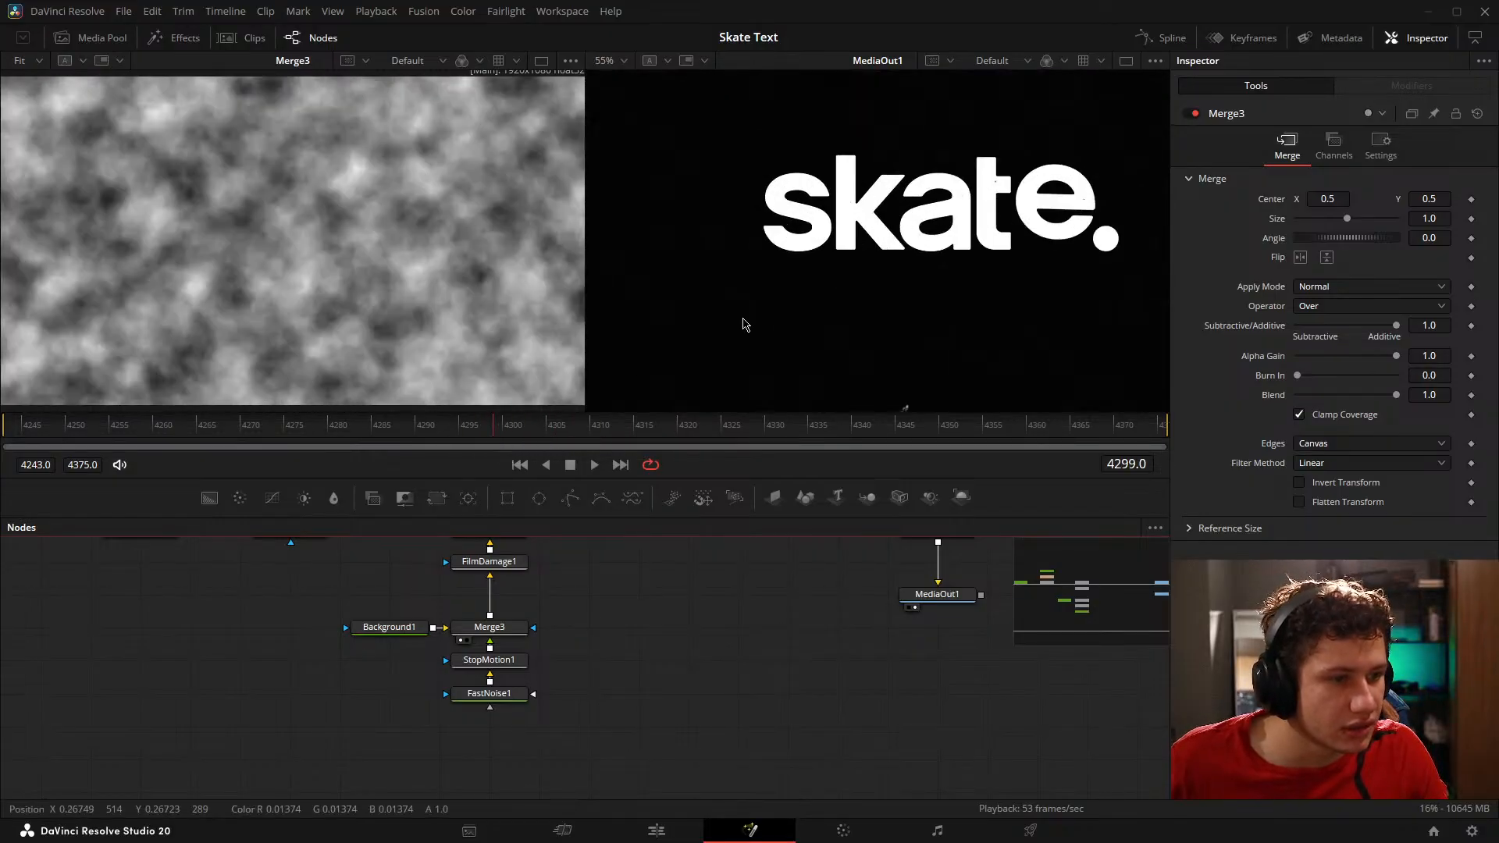
scroll(745, 325, "down", 2)
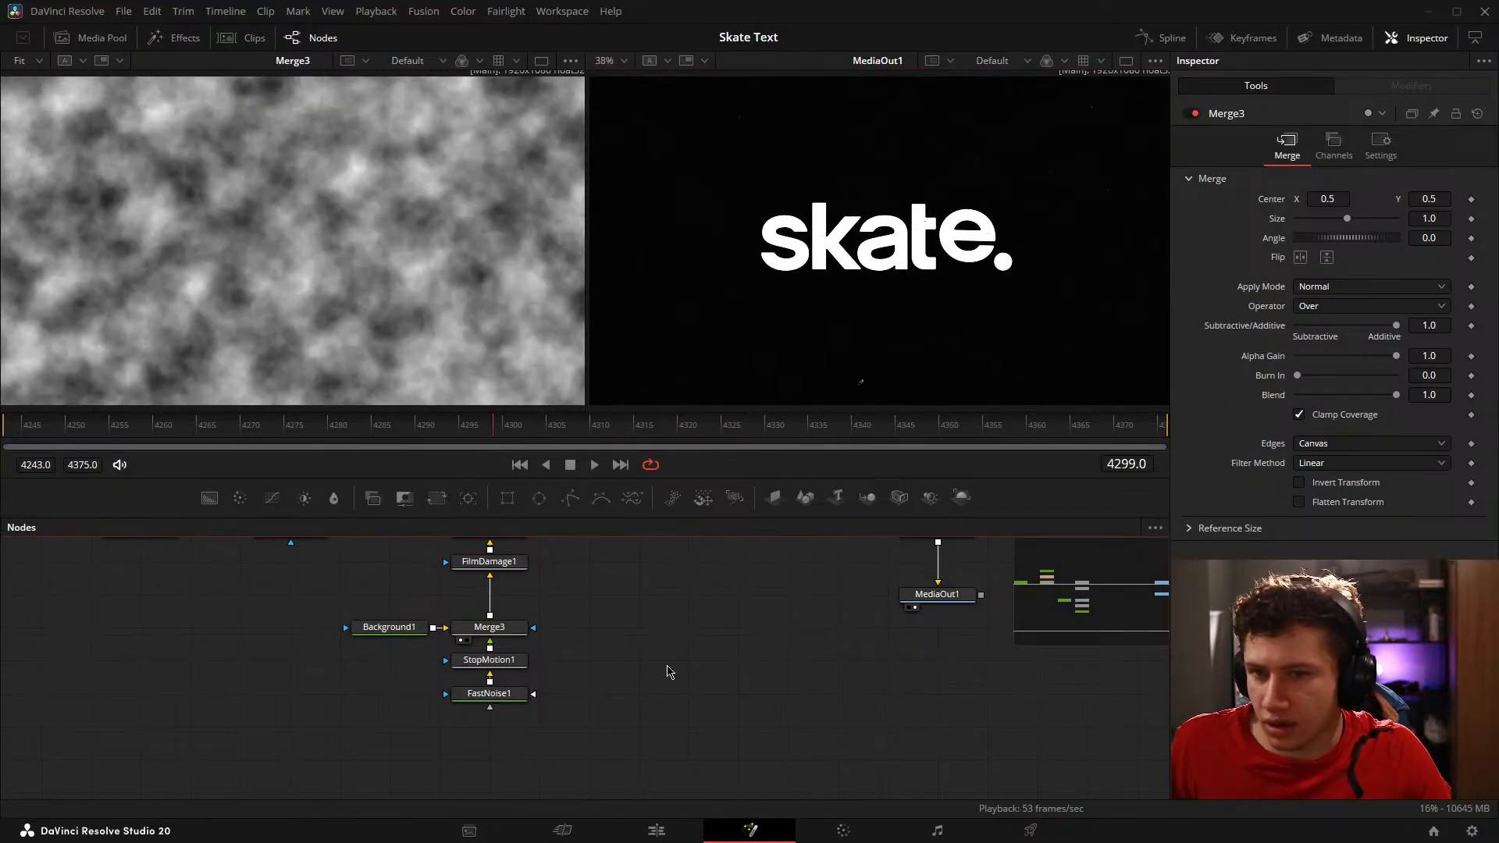
Step: Try the Gradient color type on FastNoise1 and return it to Two Color
left_click(470, 693)
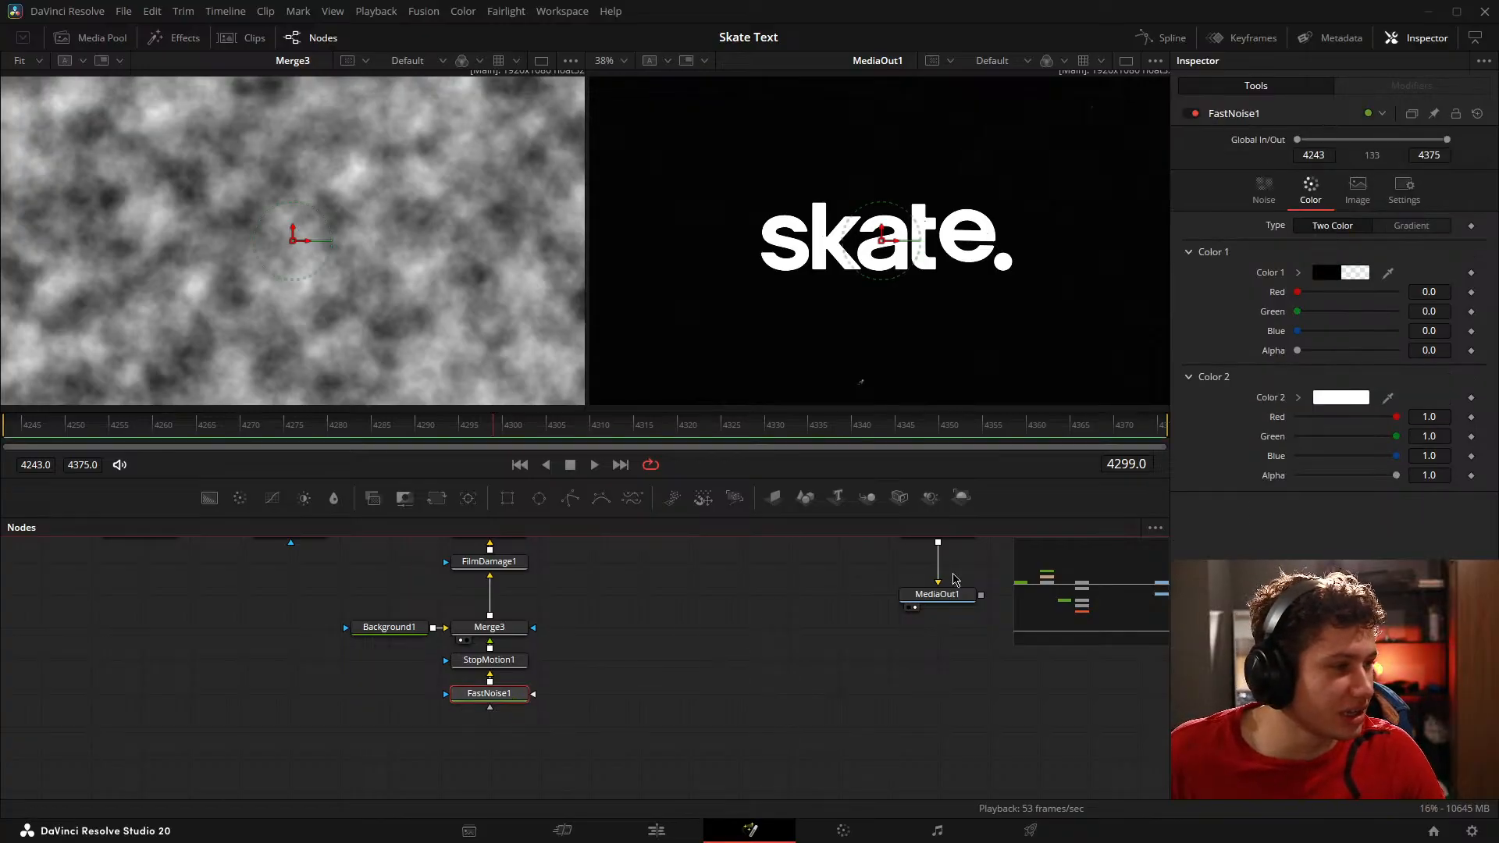
left_click(1415, 228)
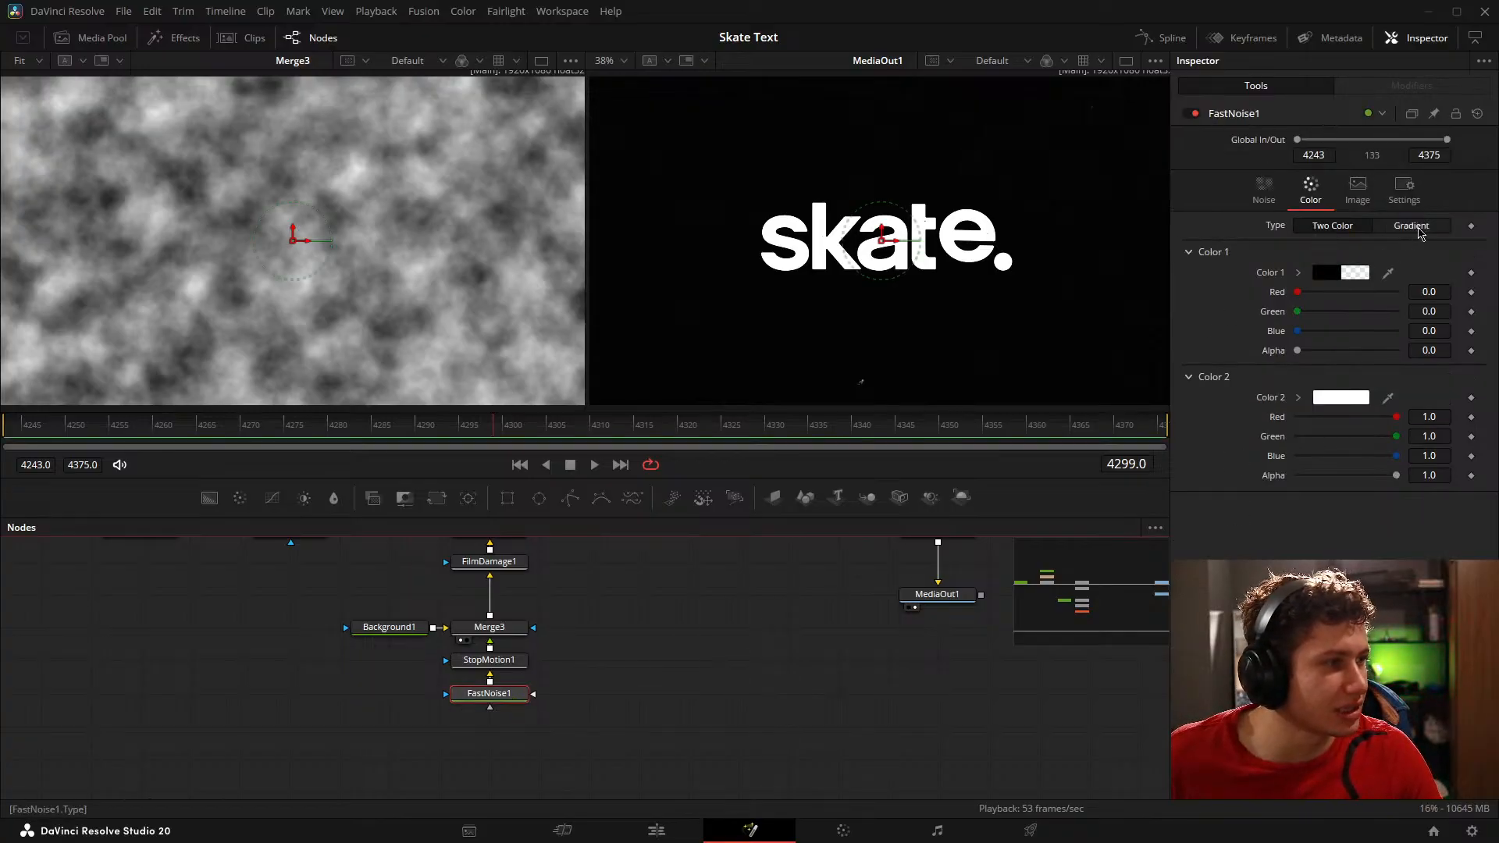
left_click(1343, 230)
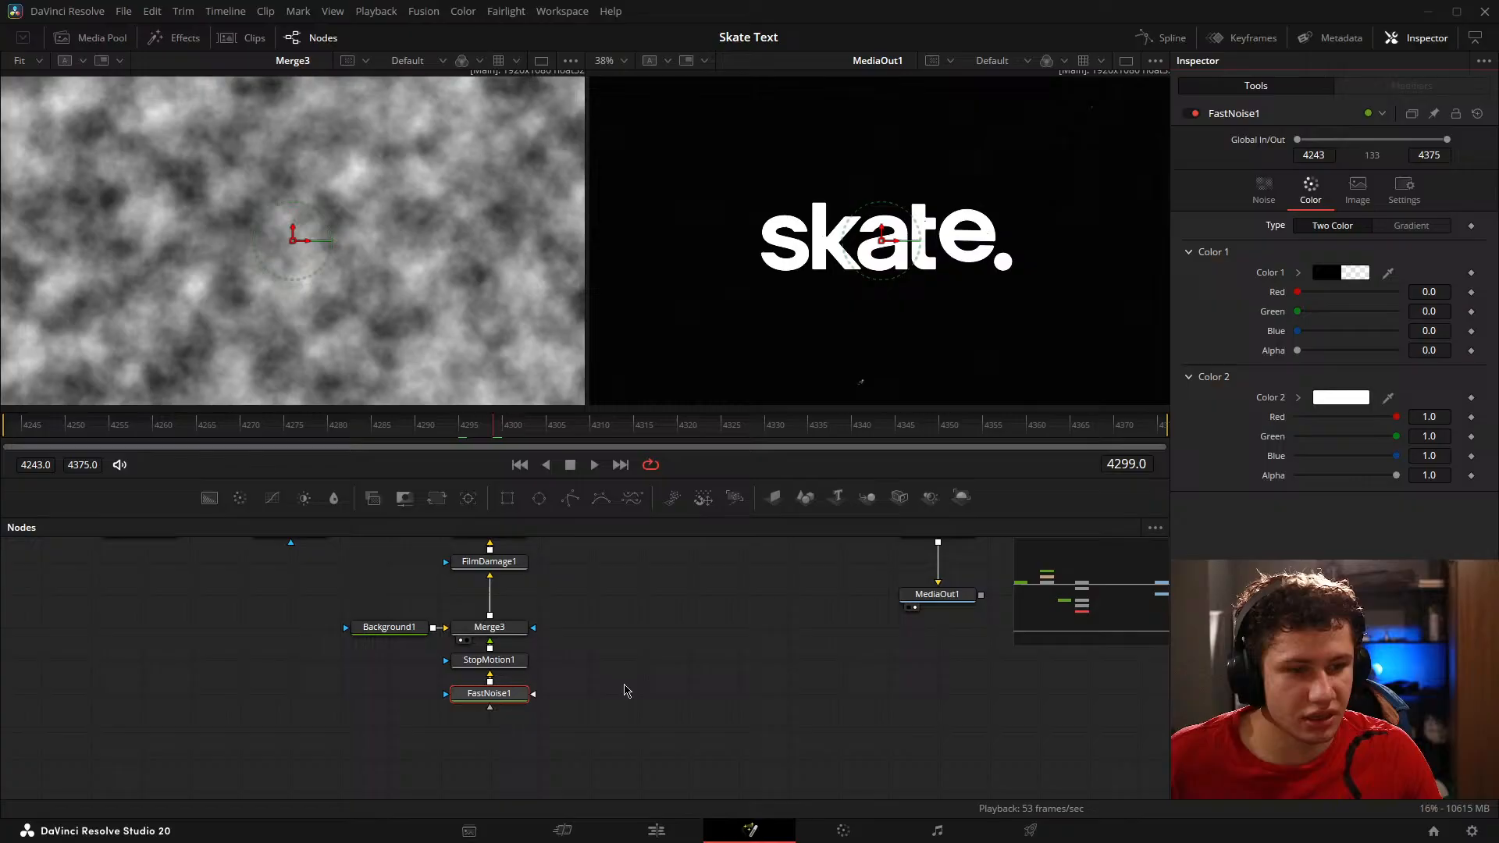
Step: Compare Merge2's output with FilmDamage1's, leaving FilmDamage1 shown in the viewer
left_click_drag(539, 588, 546, 651)
left_click(469, 605)
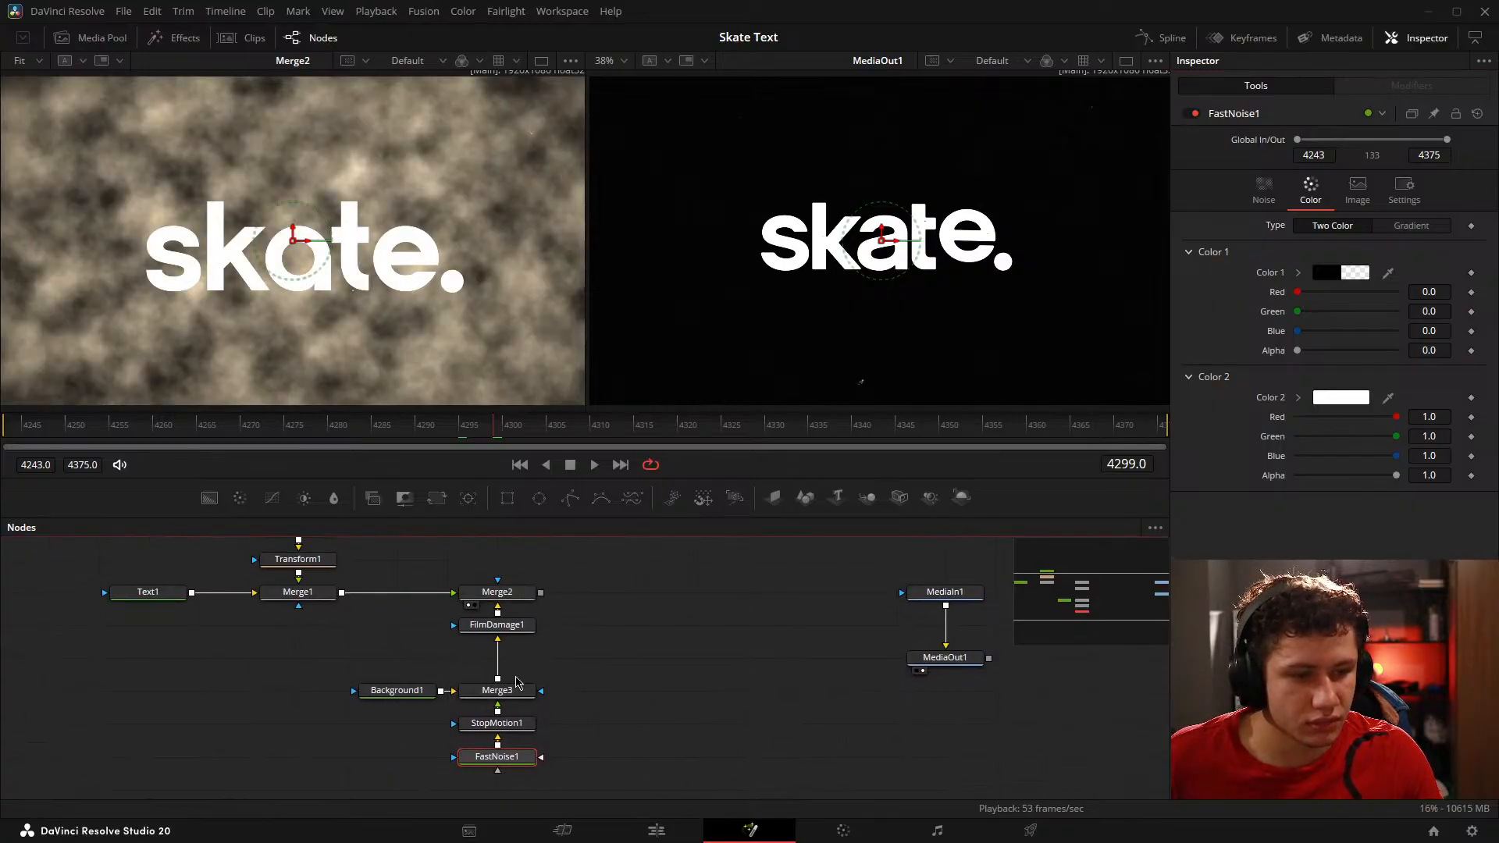
key("1")
key("1")
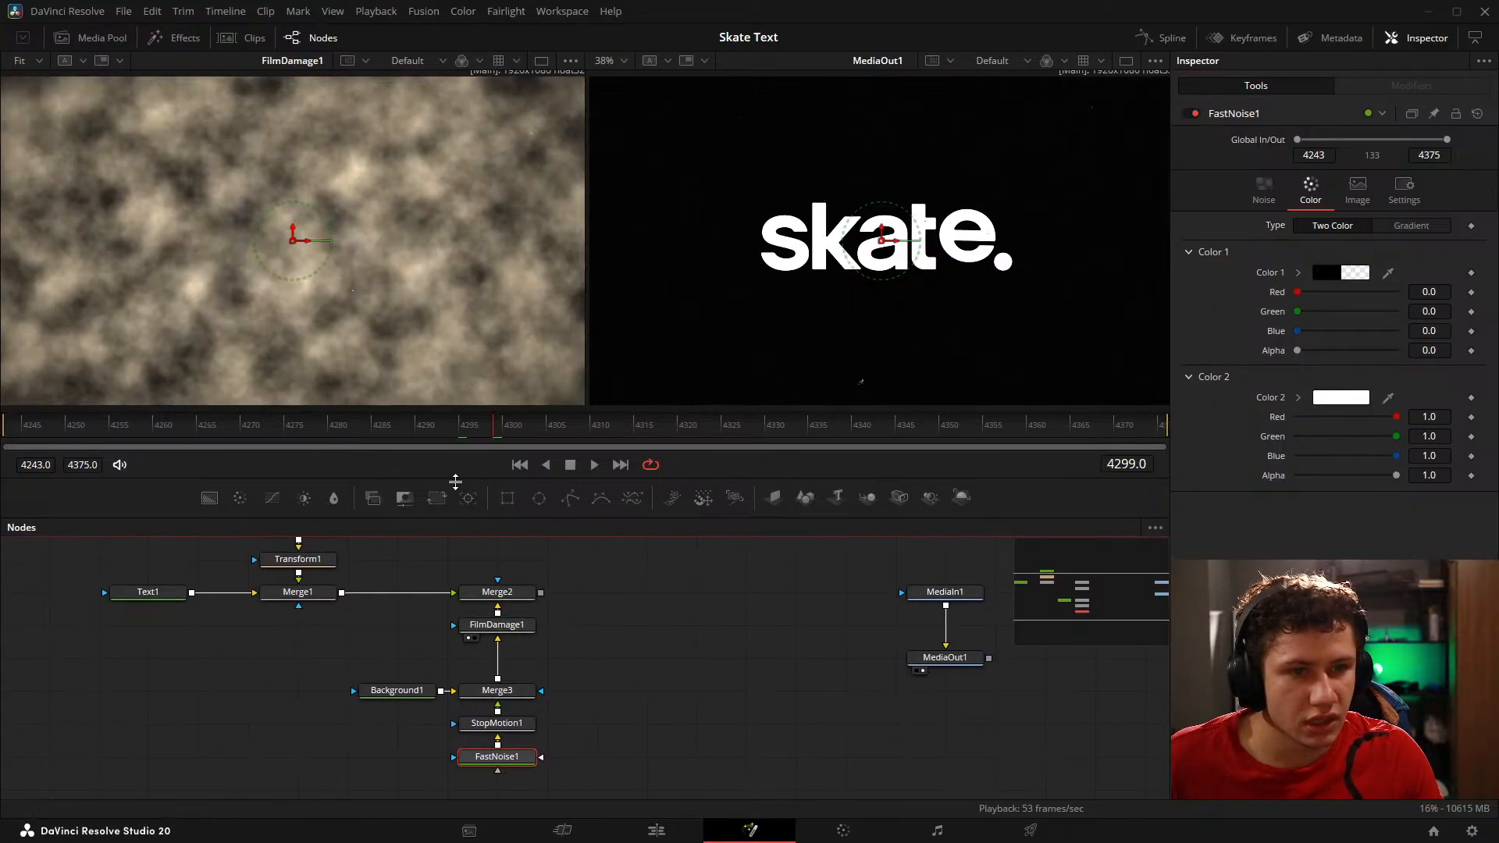
Step: Set FilmDamage1's Temp. Shift and Tint Shift both to 0
left_click(521, 627)
scroll(1368, 369, "down", 4)
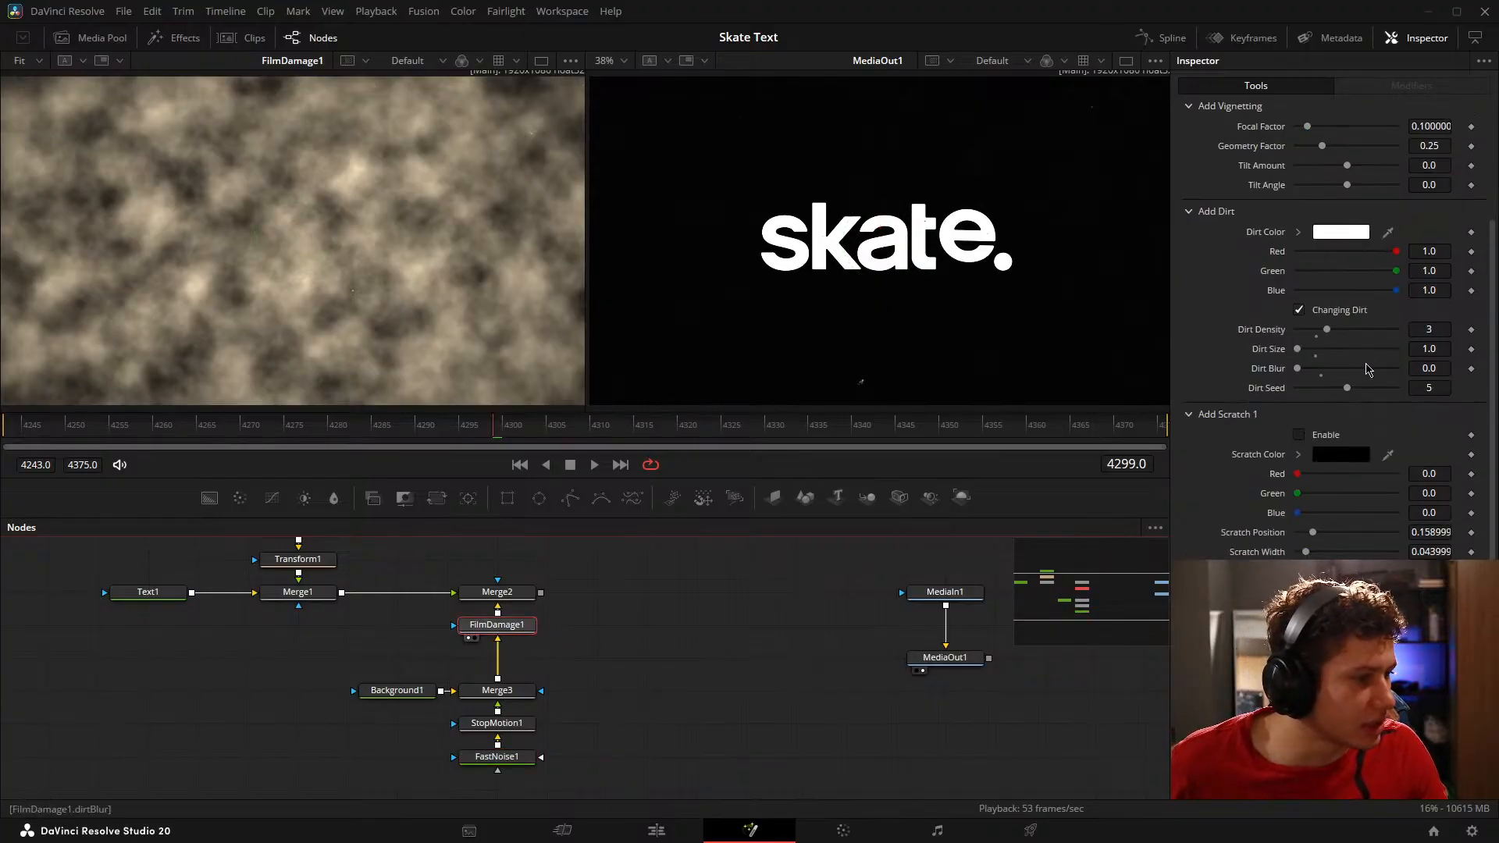
scroll(1330, 205, "up", 3)
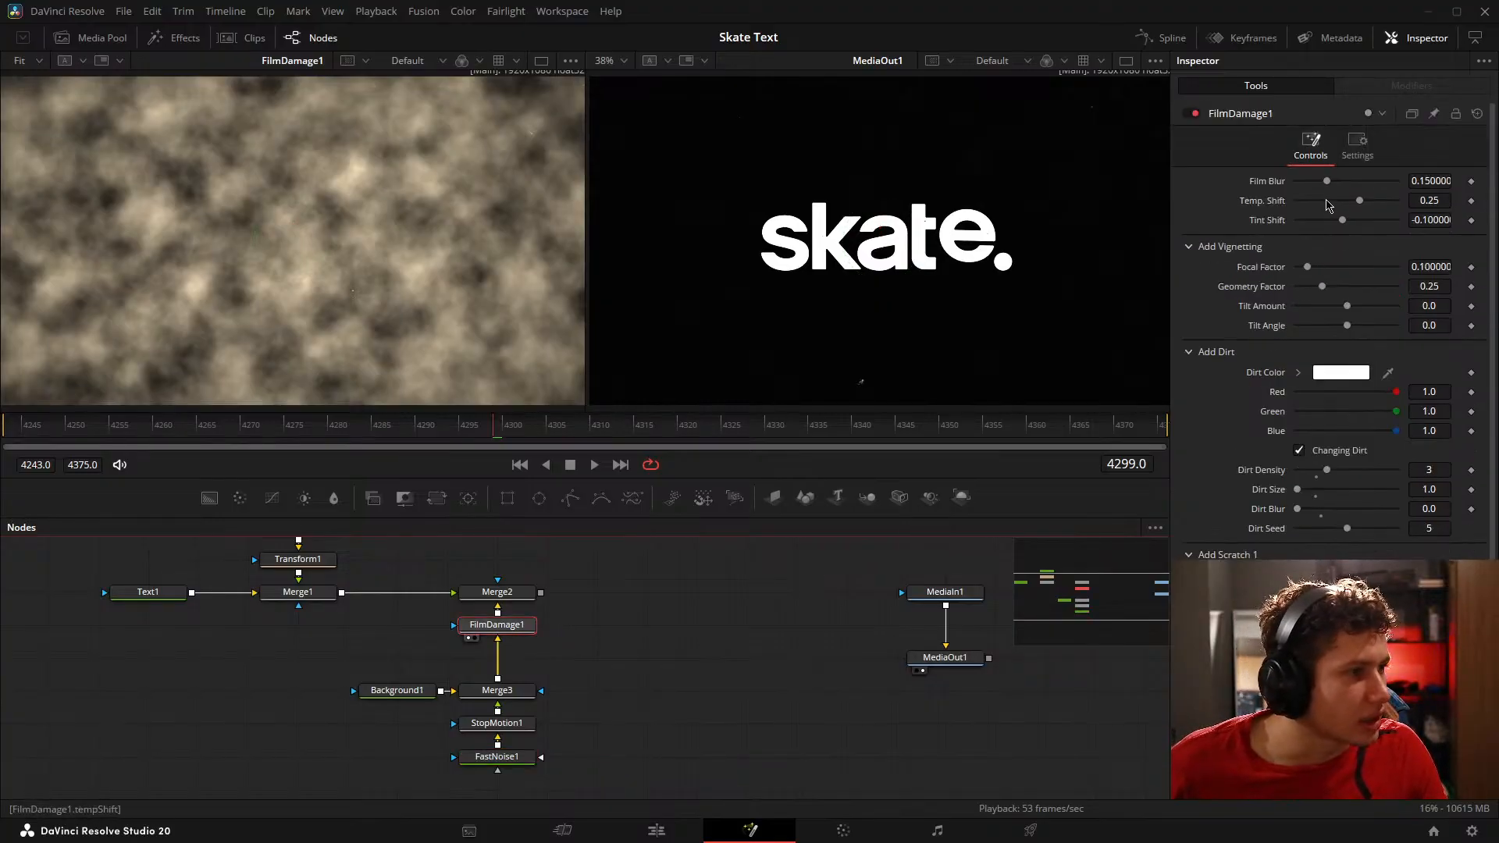
left_click(1428, 202)
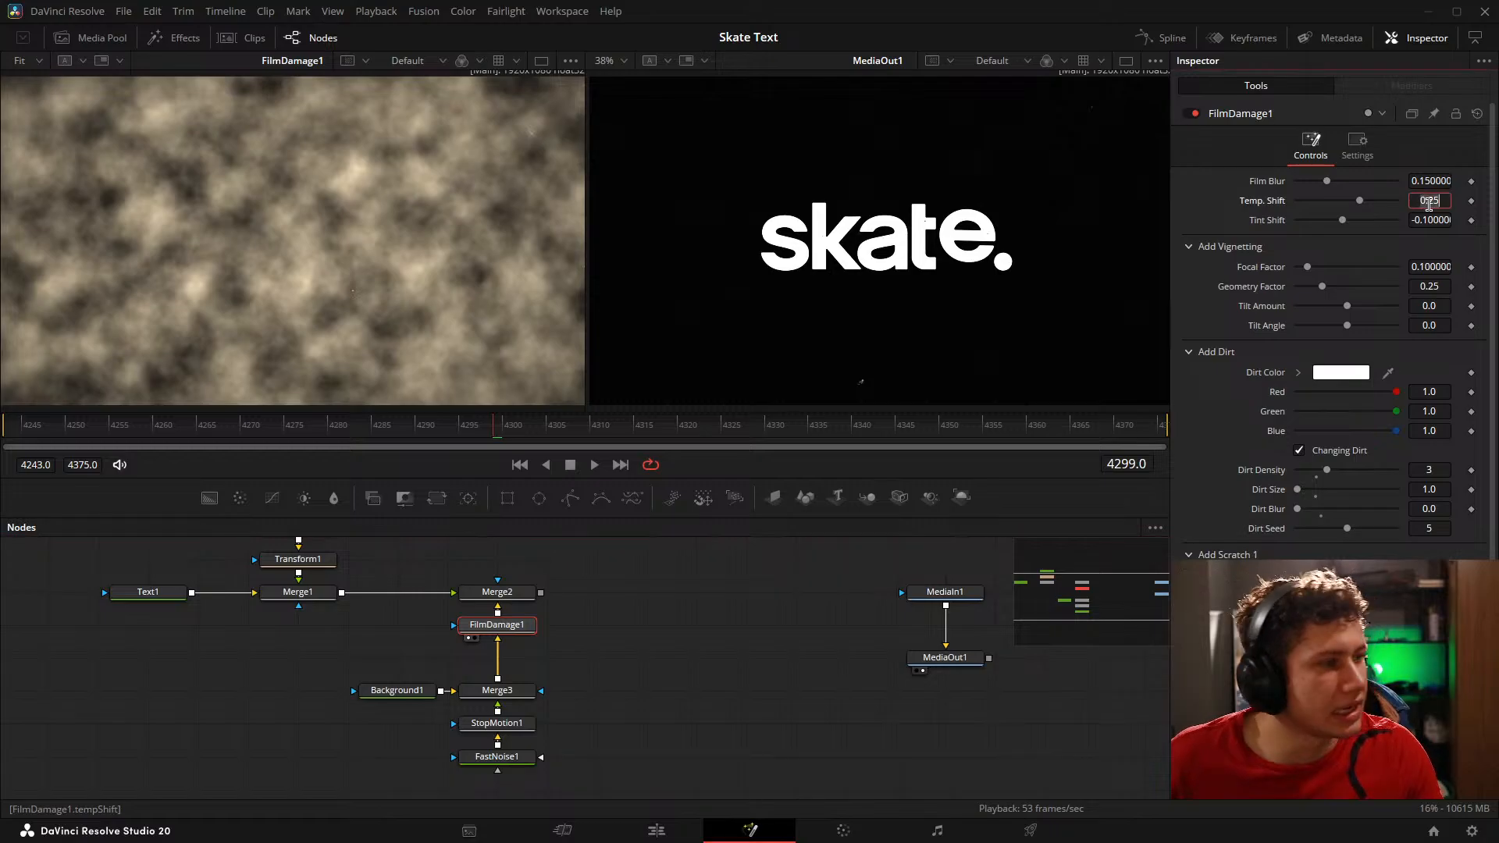
type("0")
key("Tab")
left_click(765, 654)
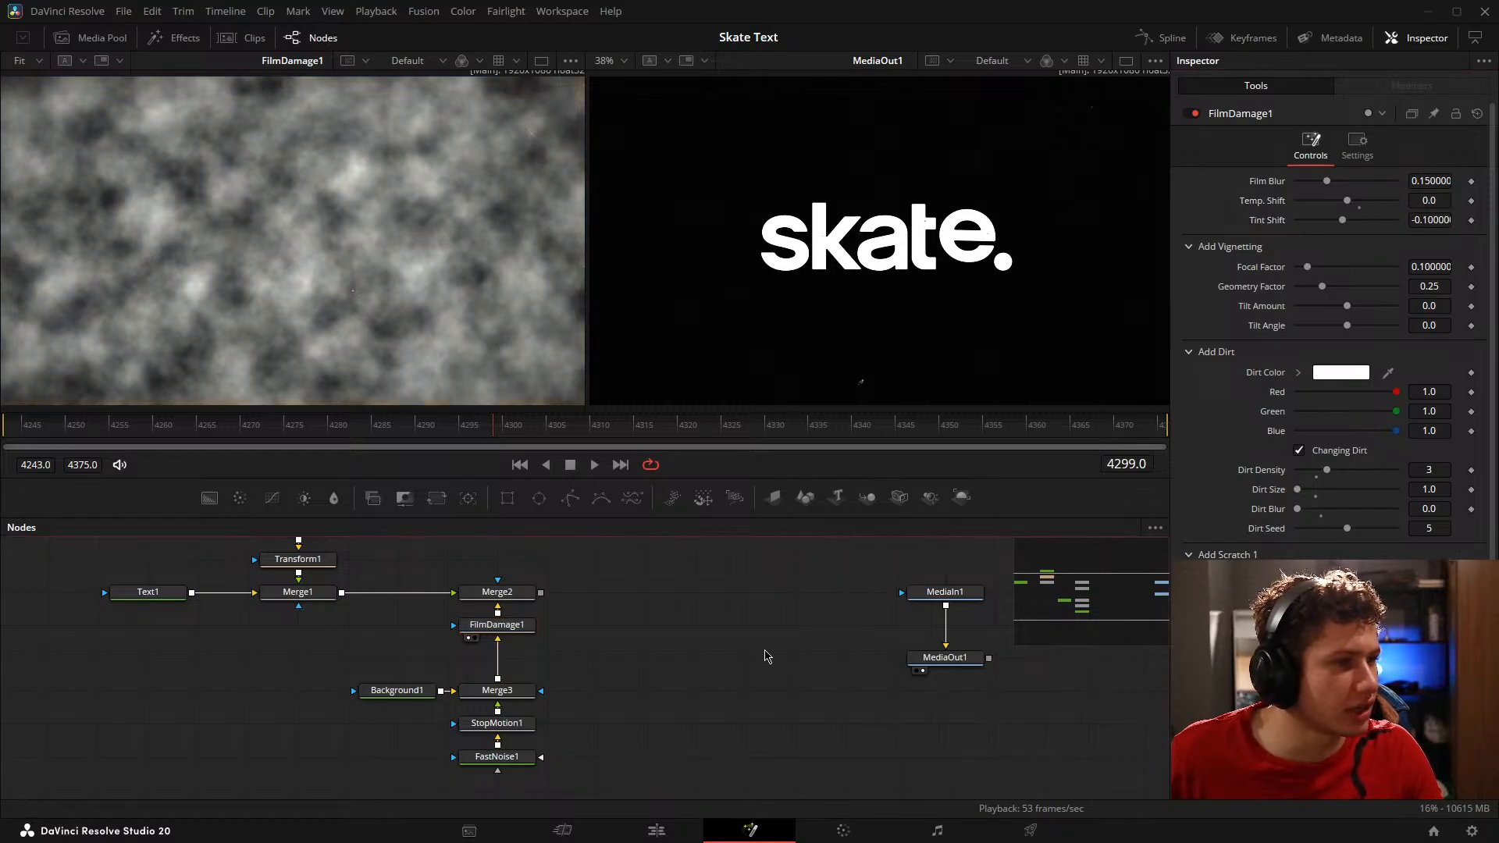
type("0")
key("Tab")
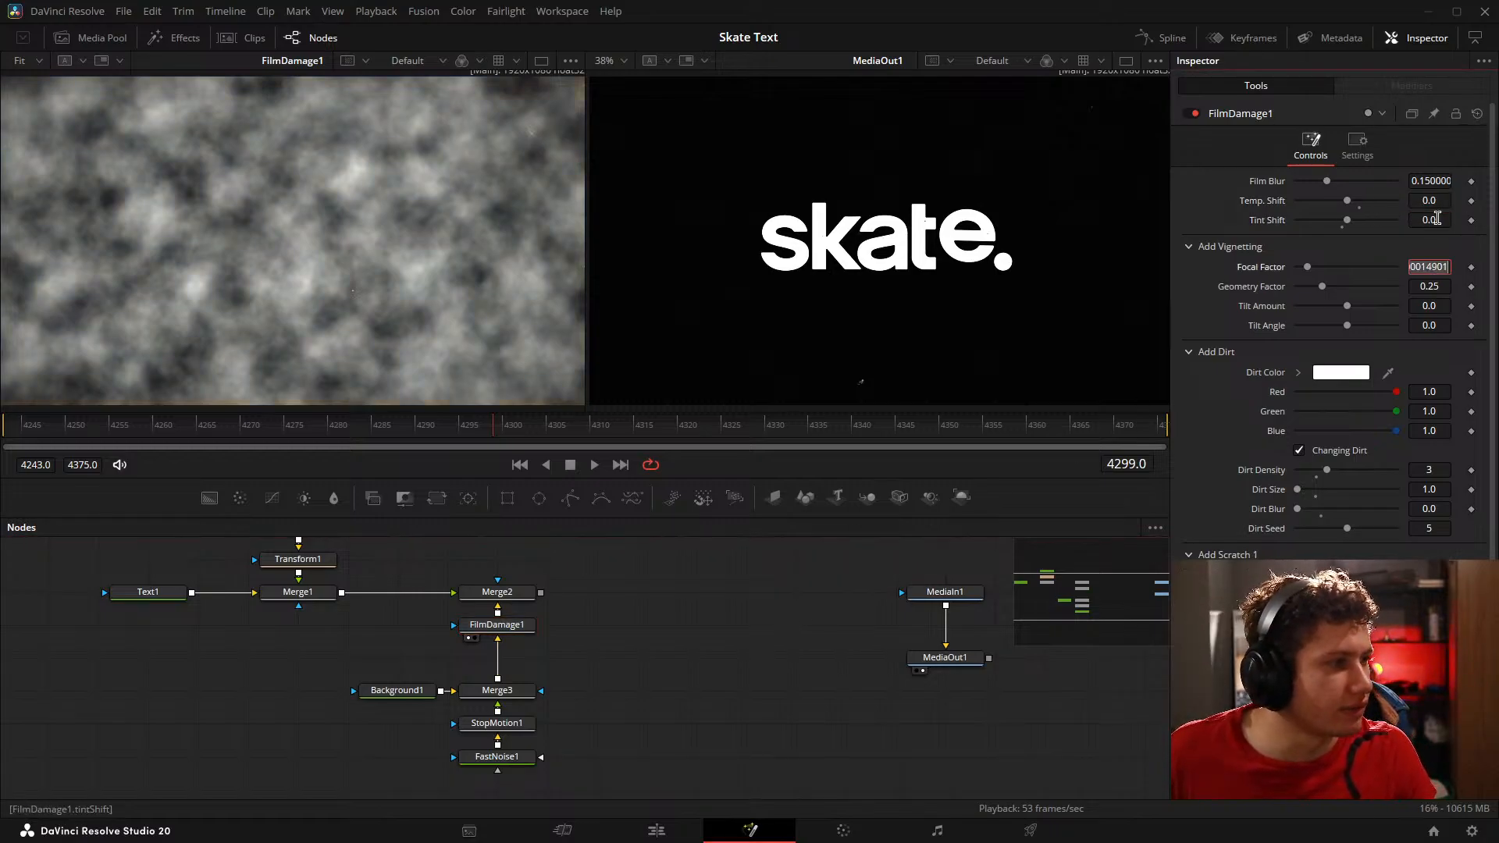
left_click(605, 670)
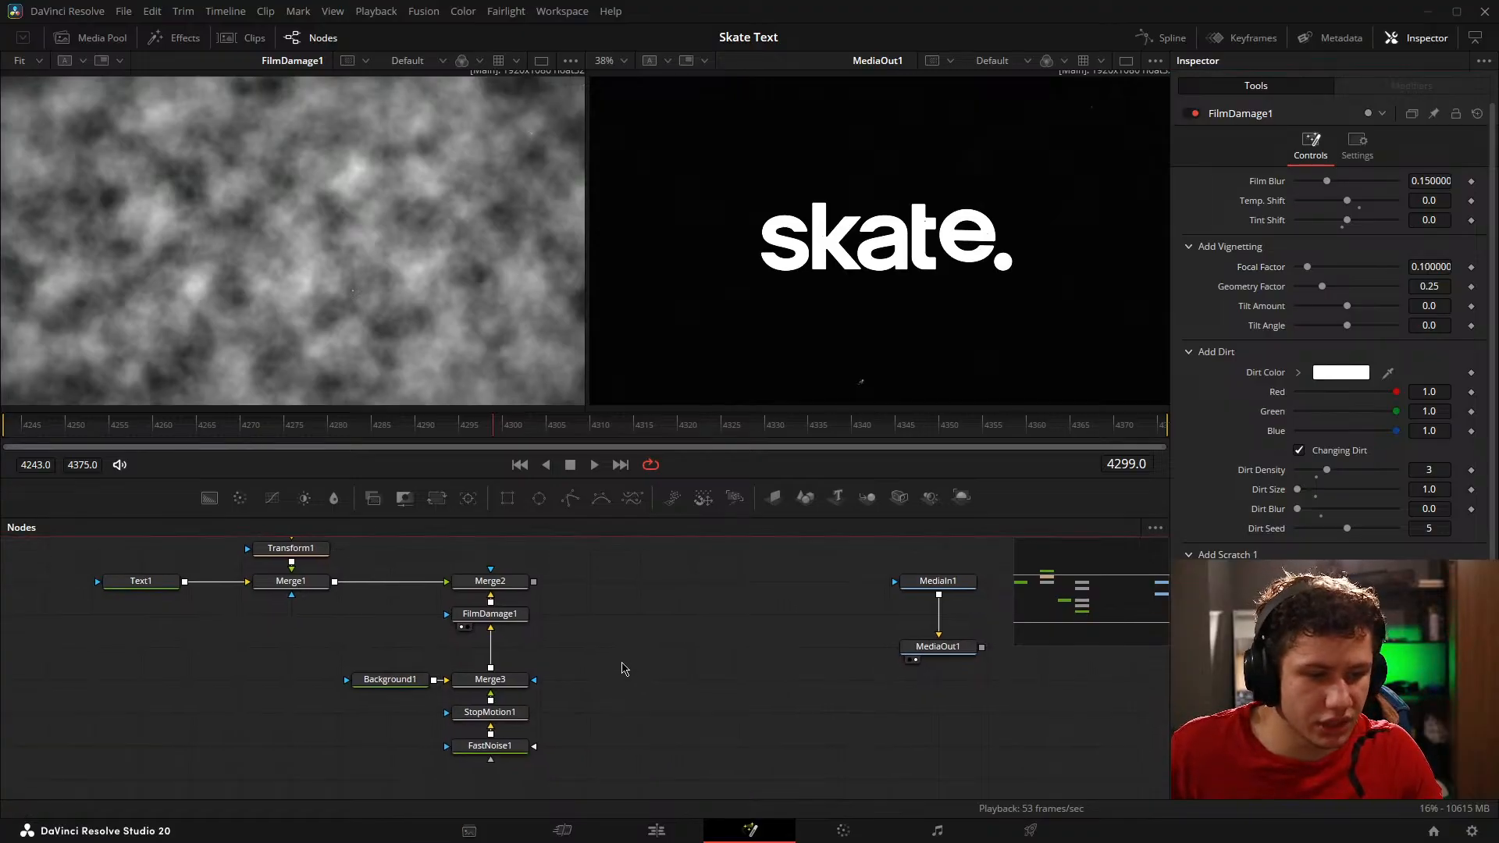
Step: Look through FastNoise1's settings and open its color controls
left_click(512, 750)
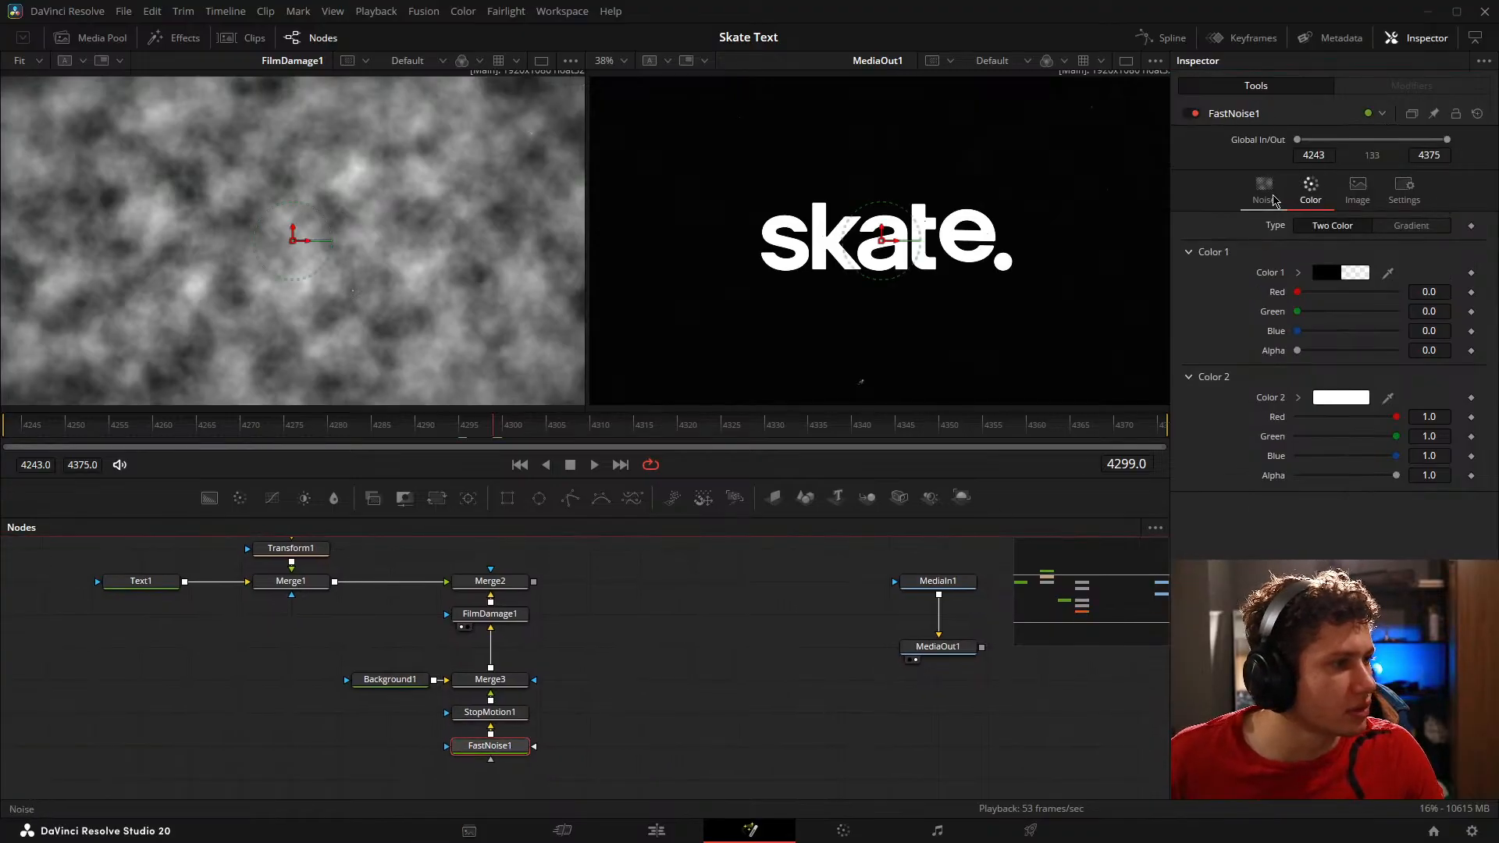
left_click(1267, 192)
left_click(1404, 189)
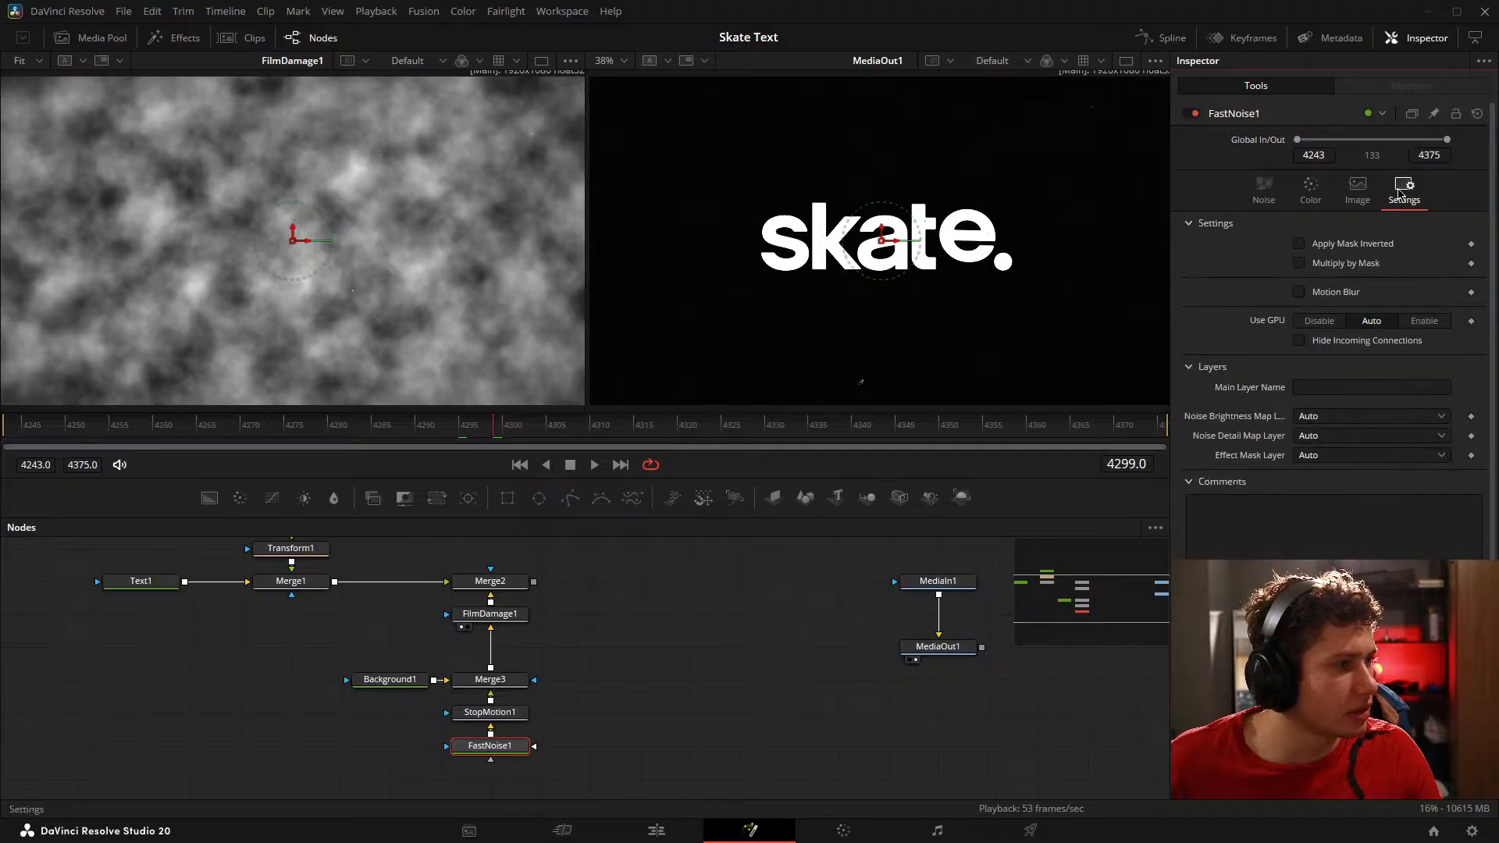
left_click(1358, 189)
left_click(1311, 192)
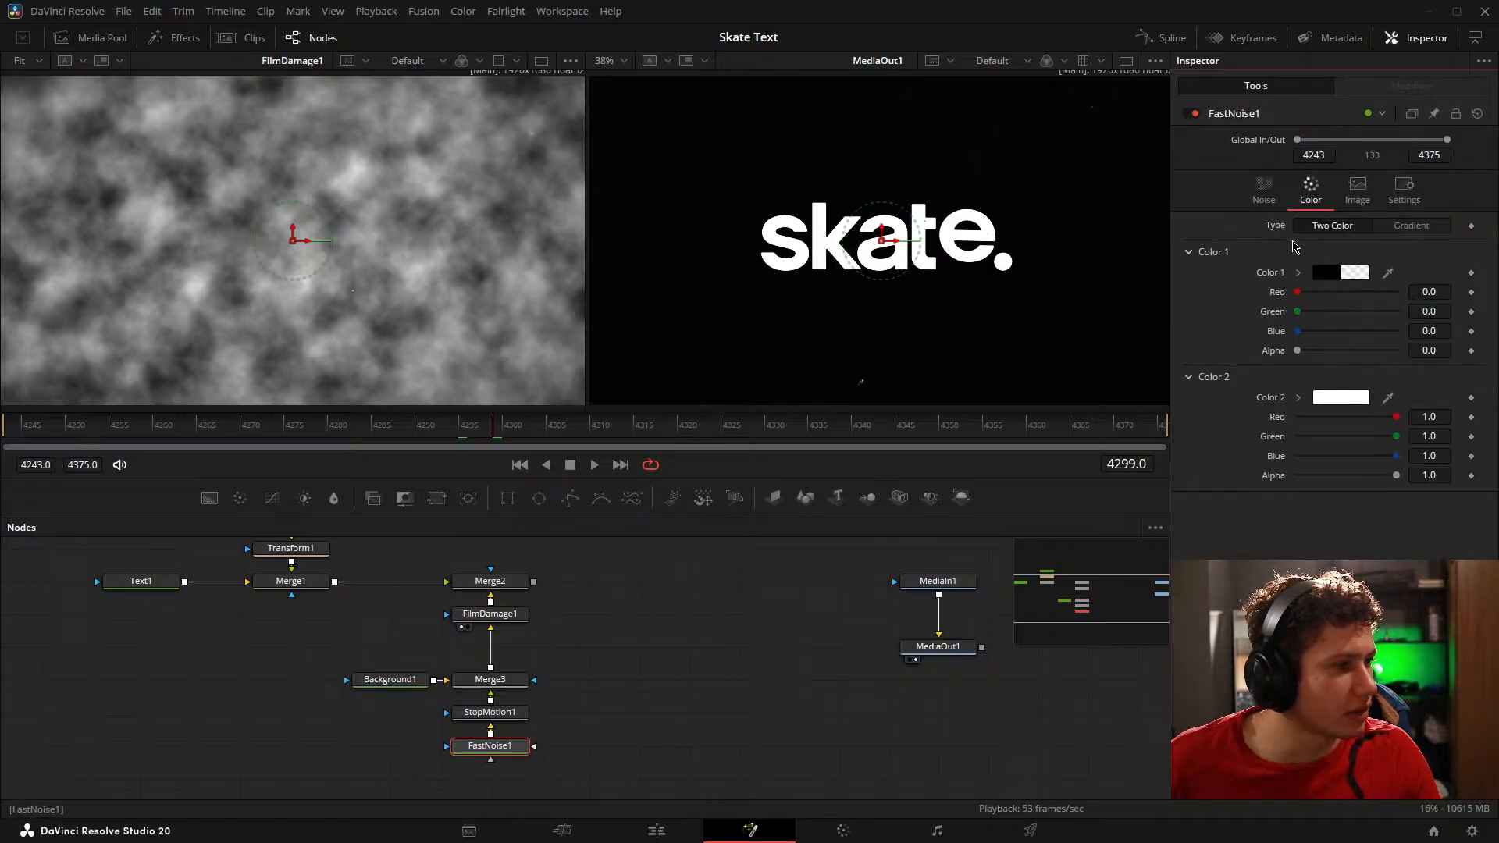
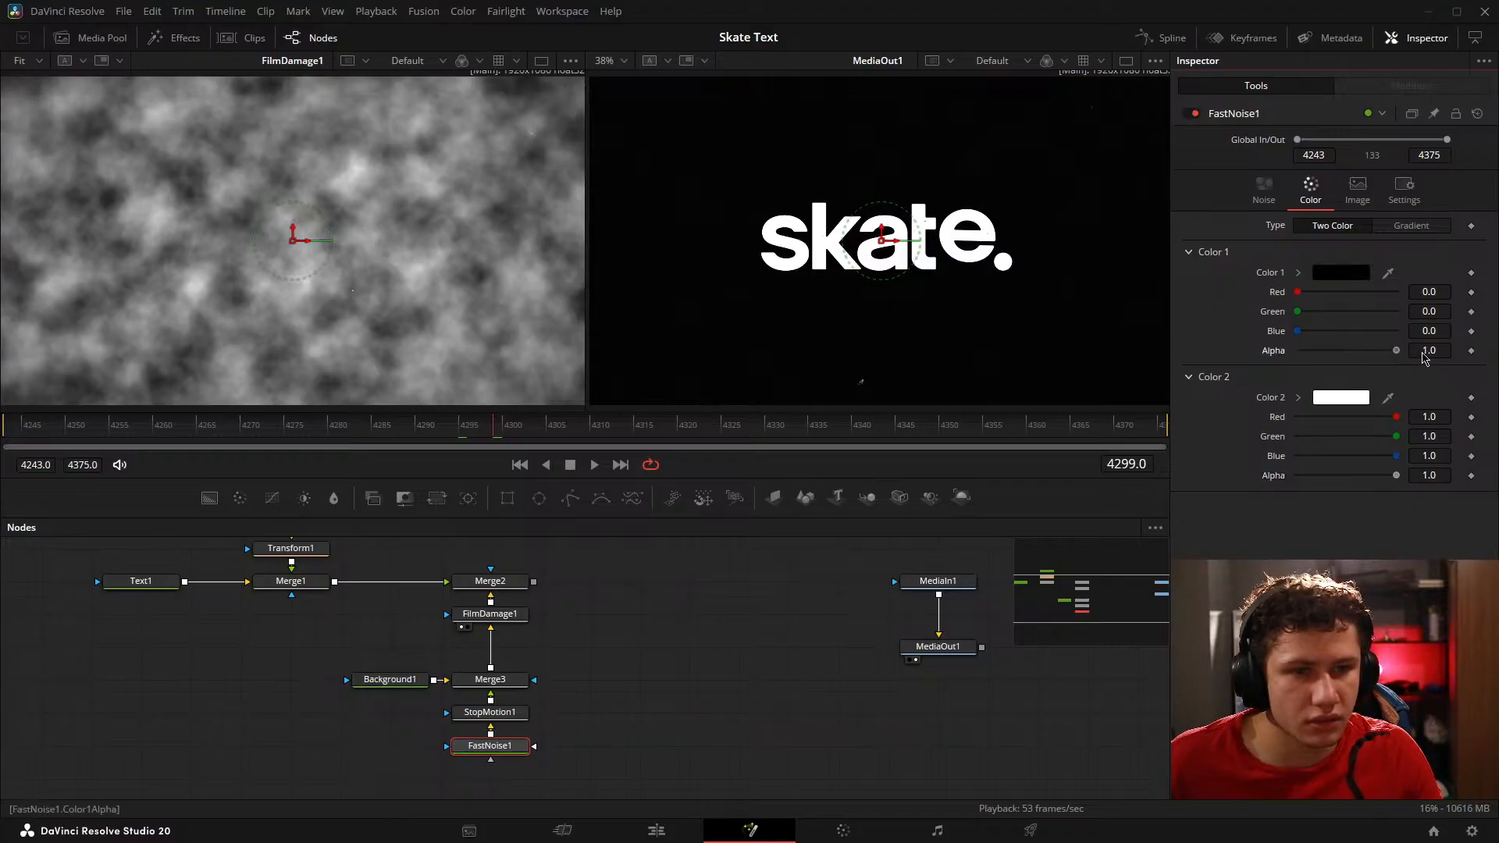
Step: Lower the Blend of Merge3 to 0.047 and play the composition to preview the fainter noise
left_click(500, 682)
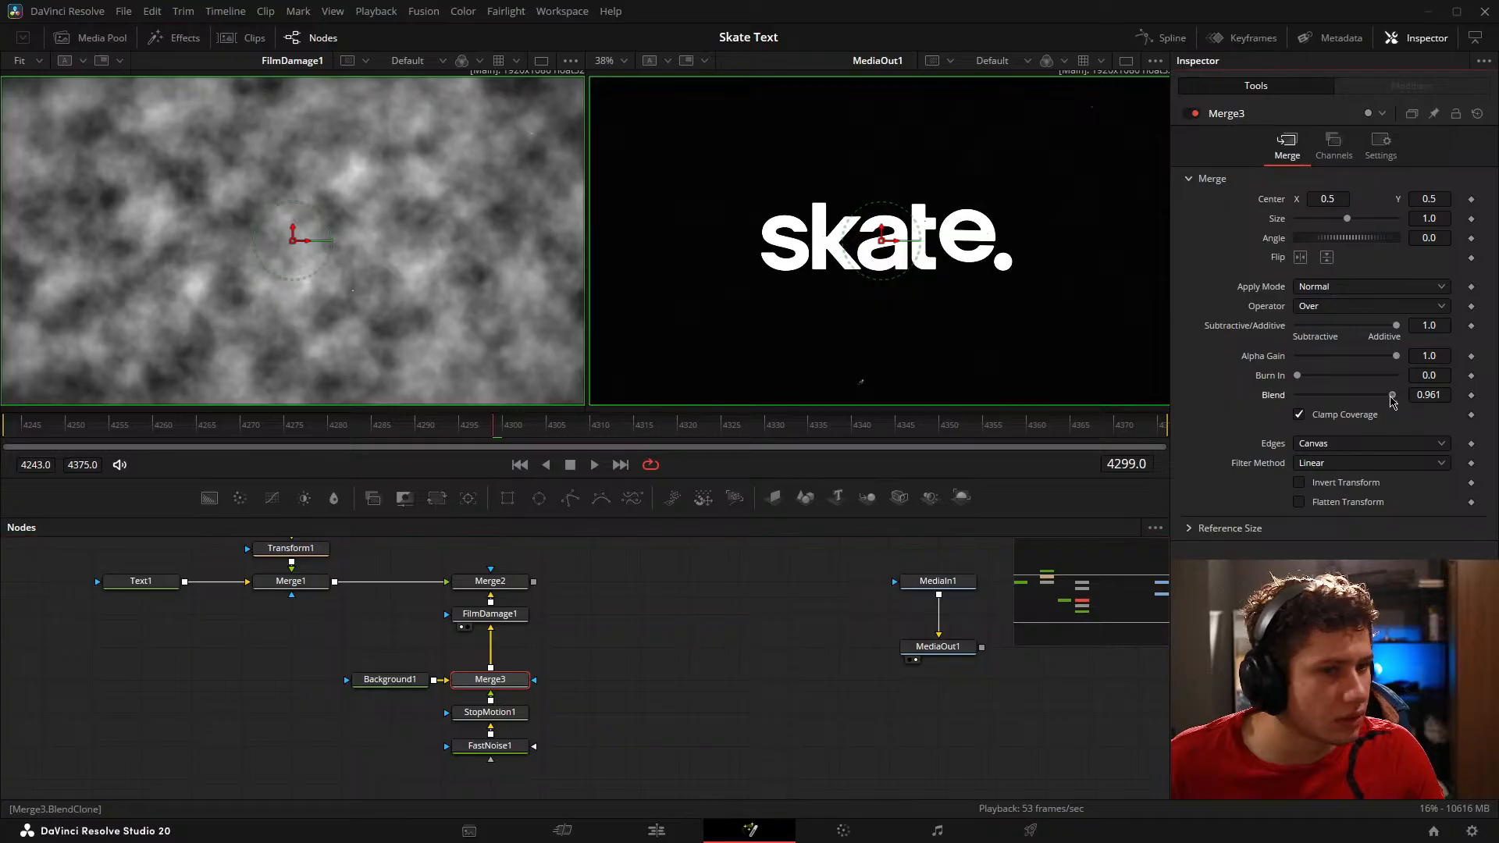
left_click_drag(1397, 394, 1302, 395)
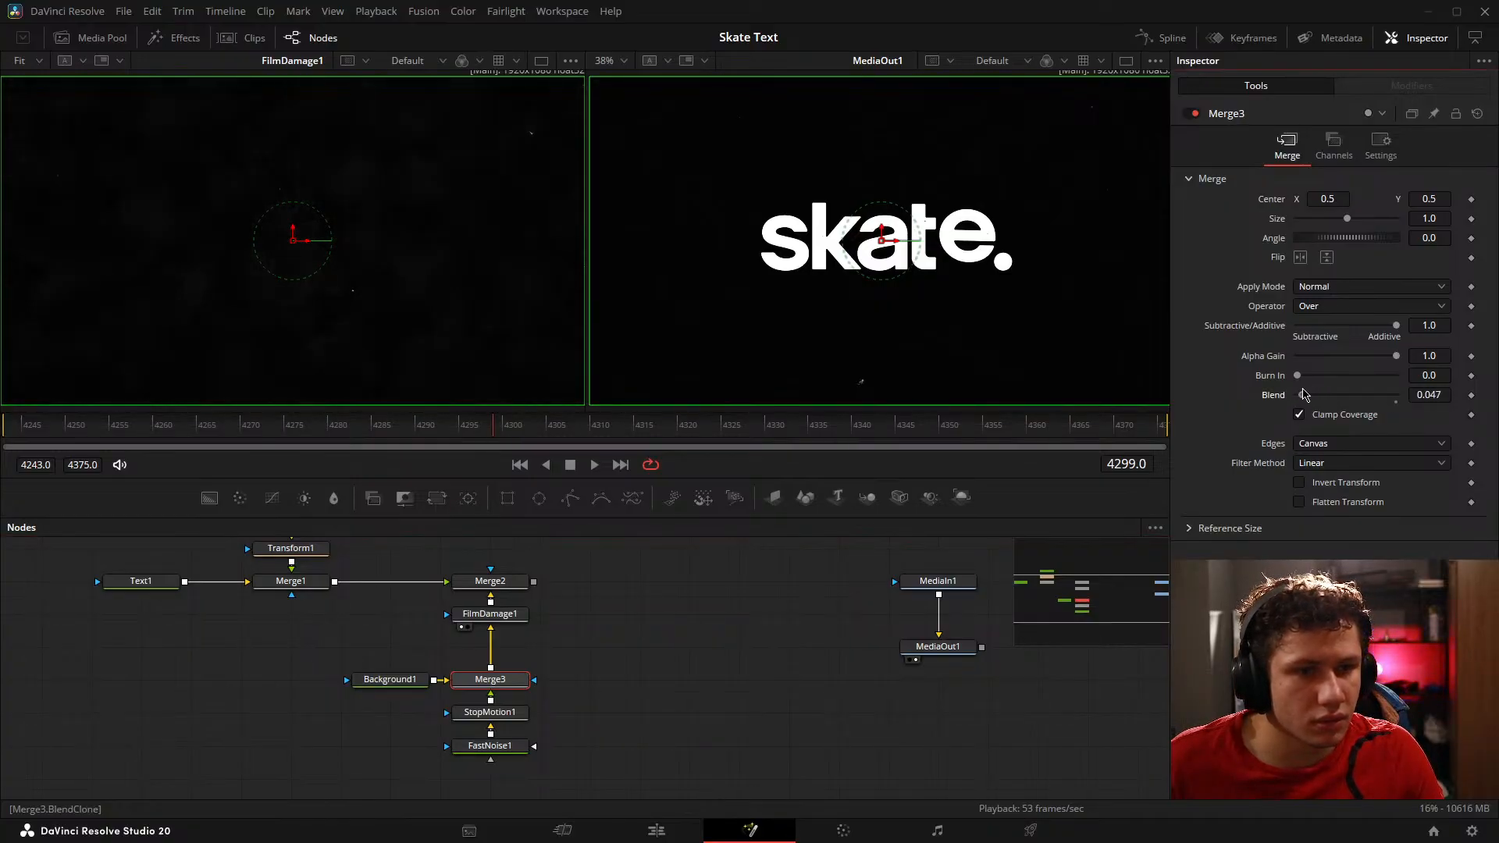
key("space")
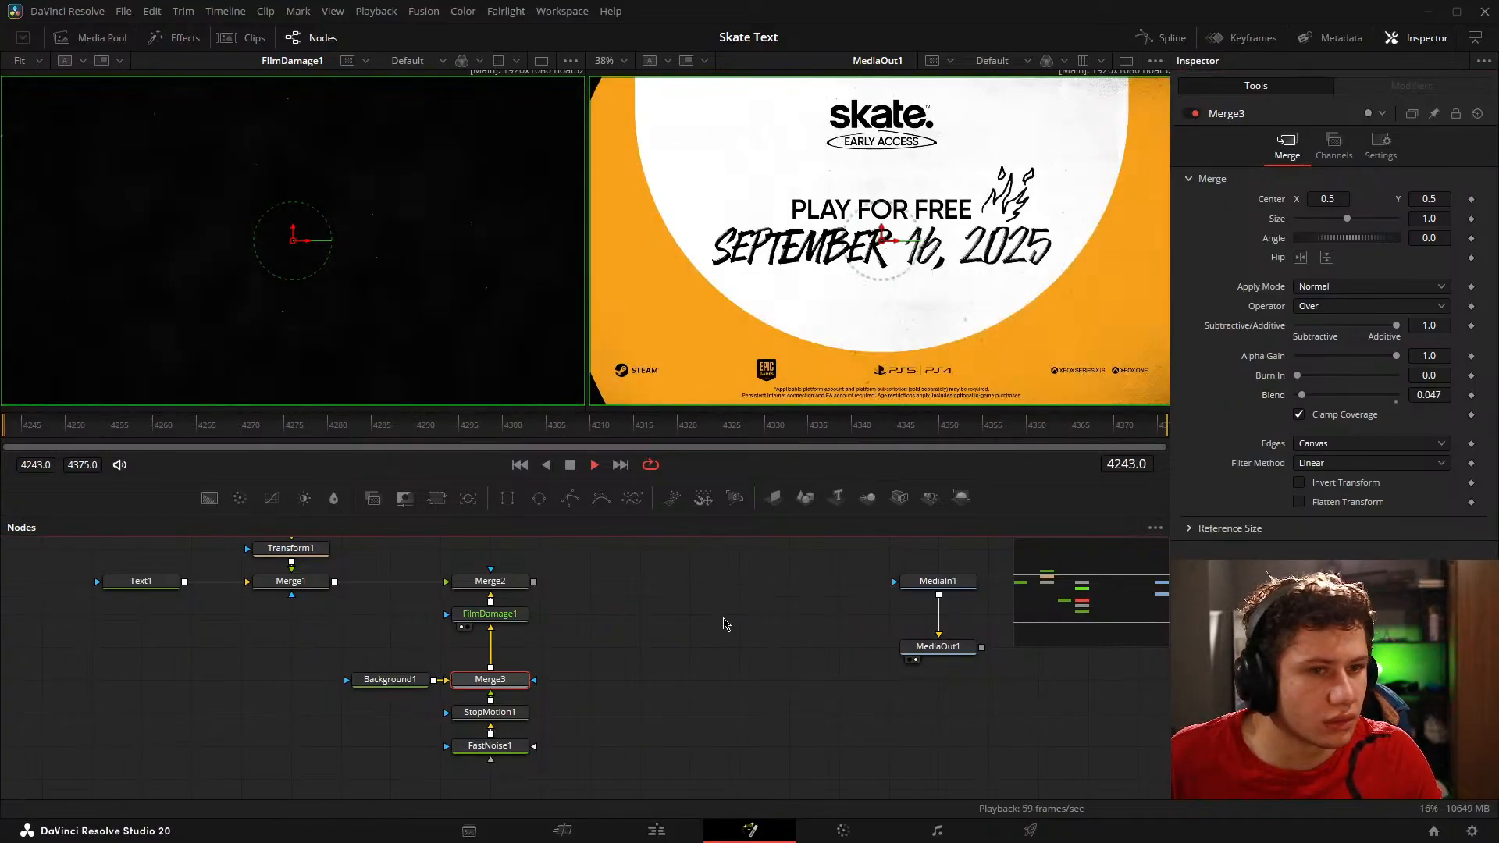
key("space")
Step: Set FastNoise1's Color 1 alpha to 0.0 and switch off its Discontinuous and Inverted options
left_click(497, 749)
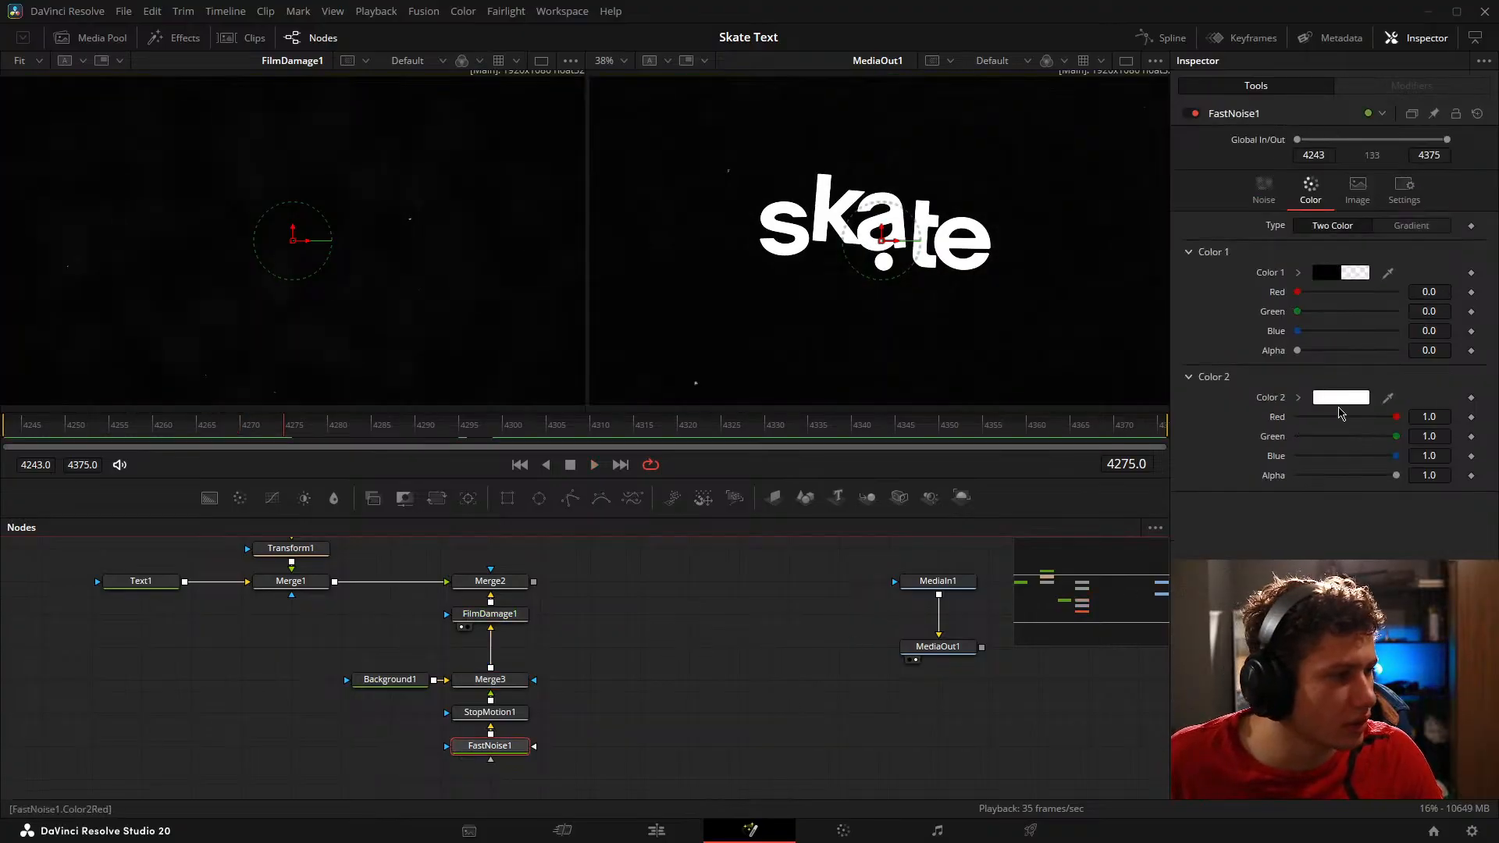
left_click(1264, 187)
left_click(1300, 420)
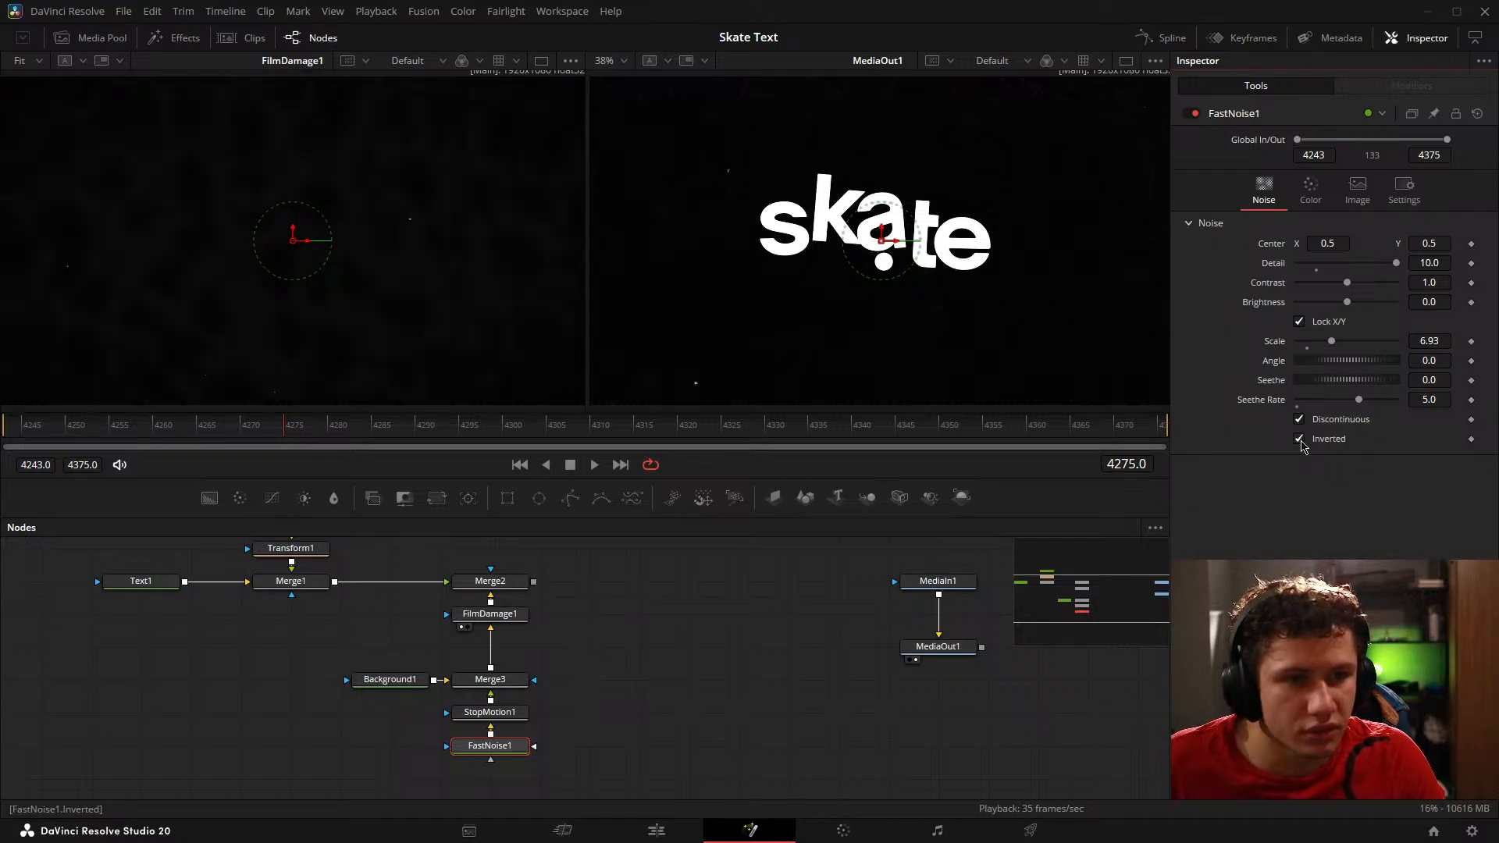
left_click(1300, 439)
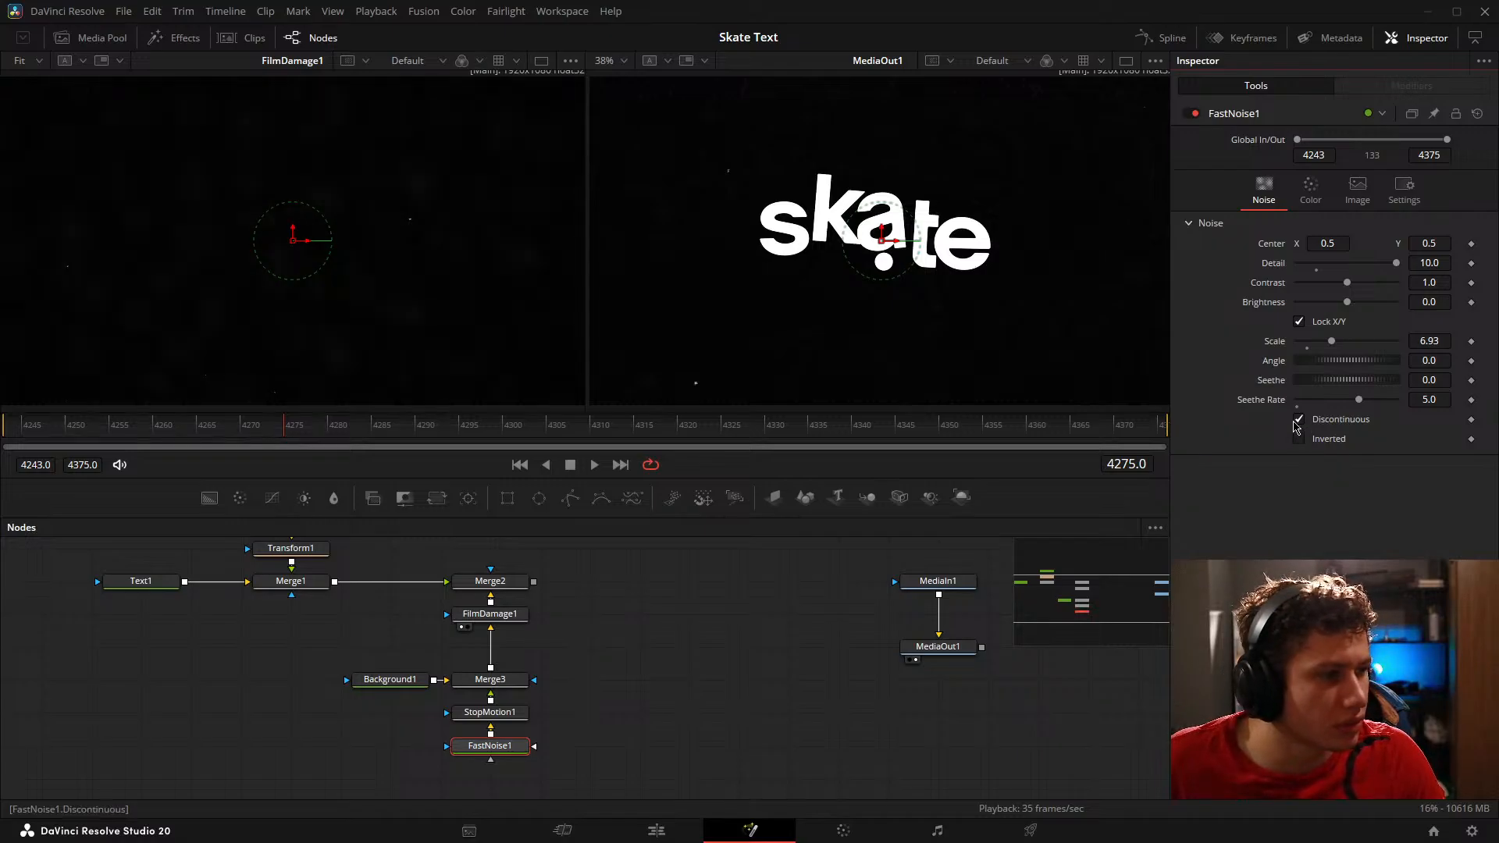
Step: Raise FastNoise1's Contrast to 3.29 while viewing its output, and preview the result on Merge2
key("1")
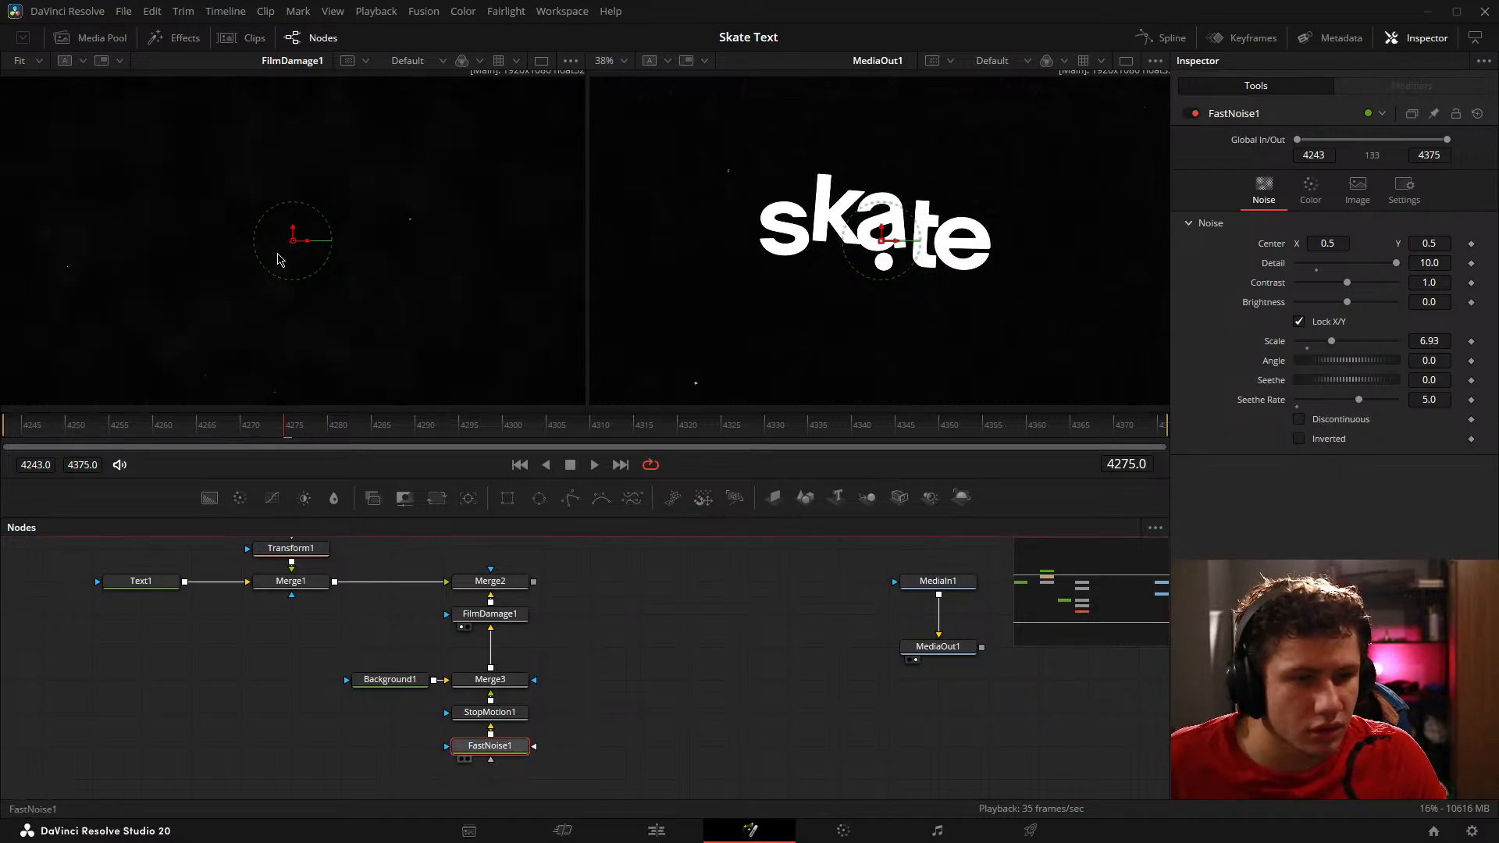
left_click_drag(1354, 291, 1383, 292)
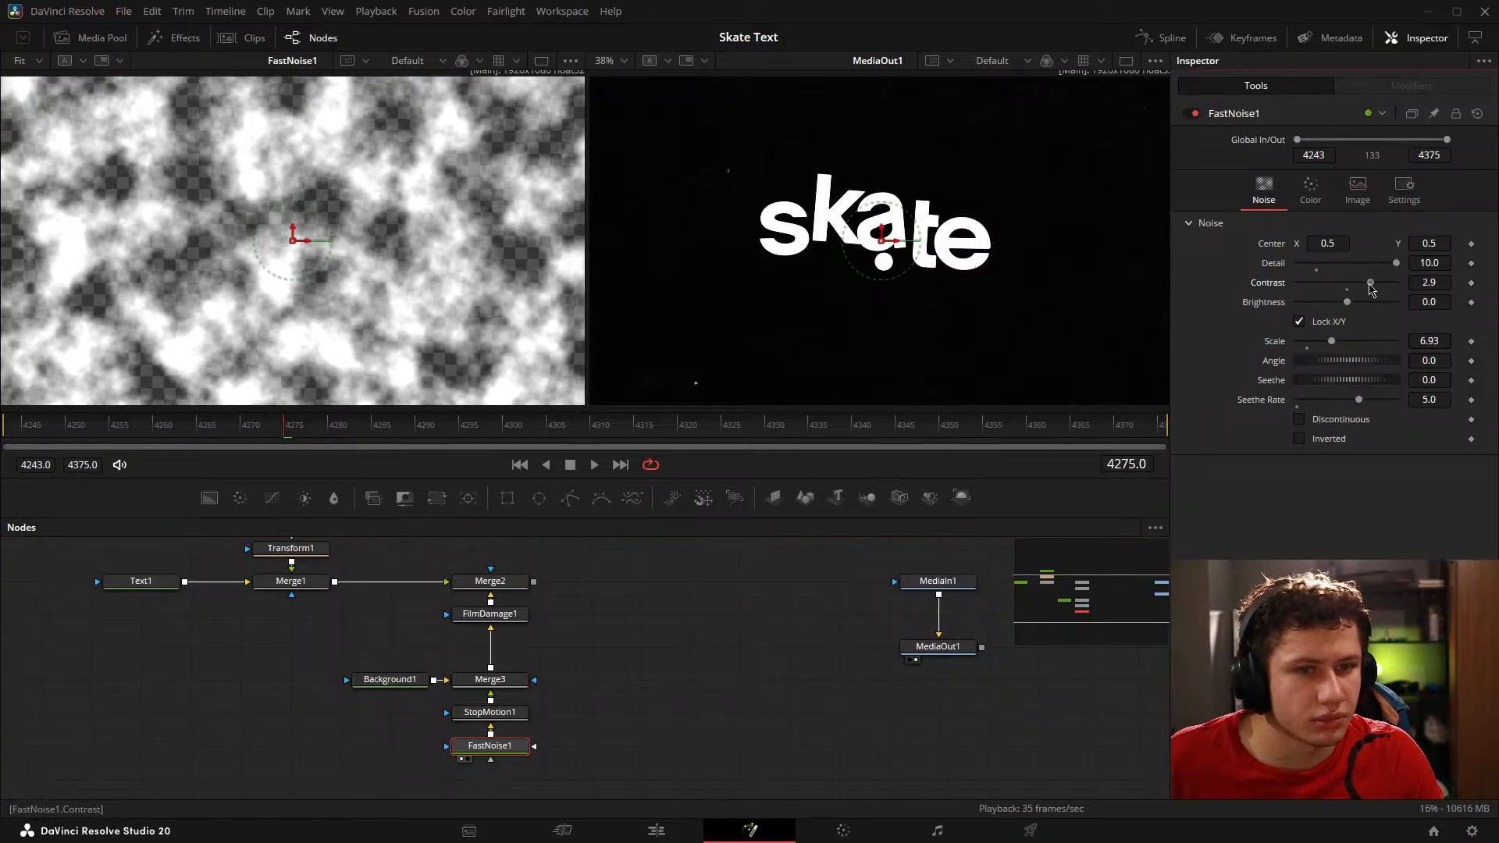
key("1")
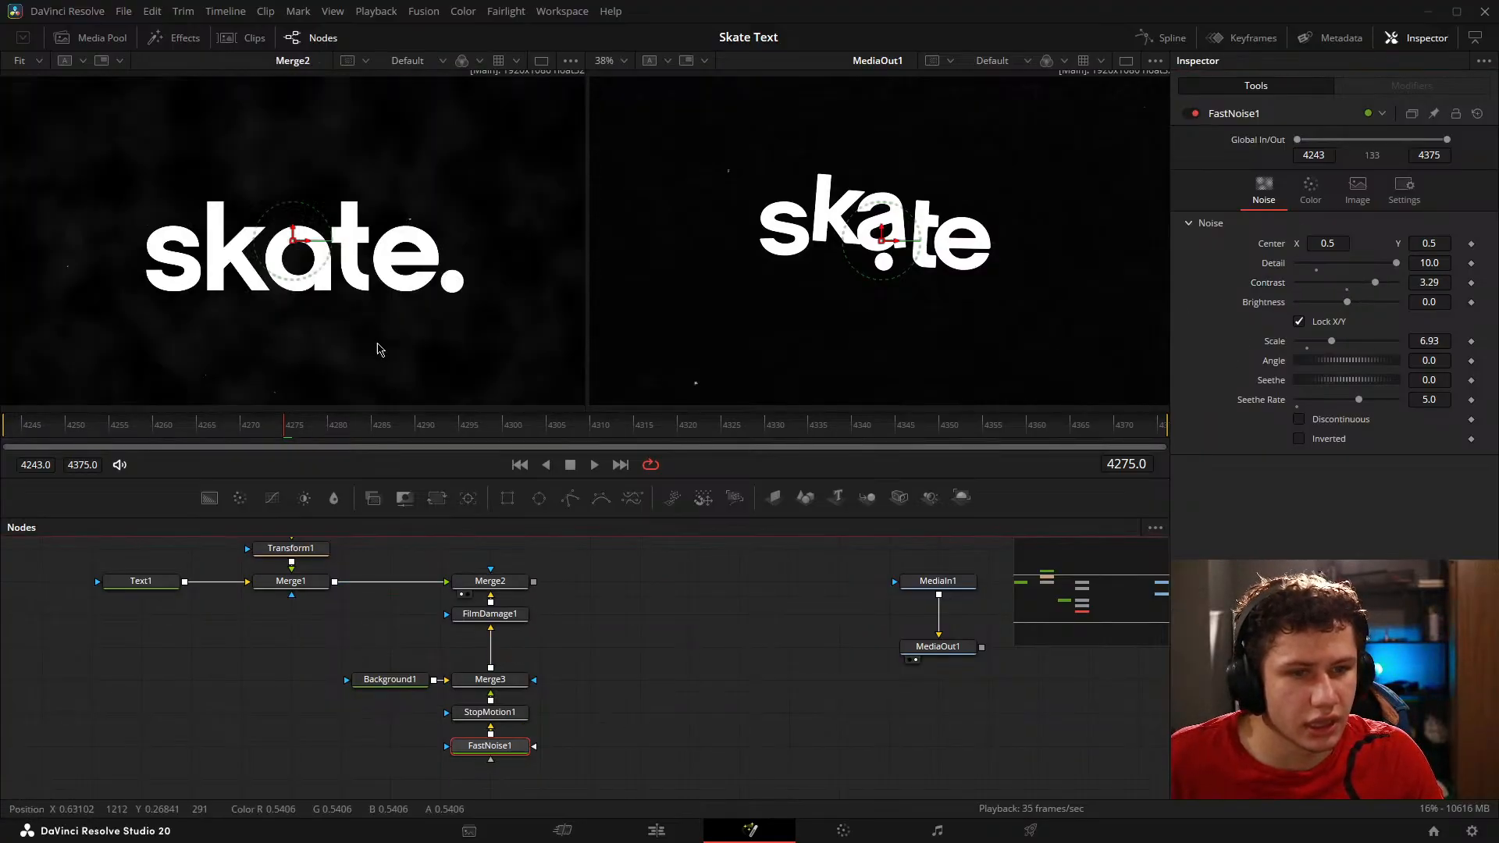
key("space")
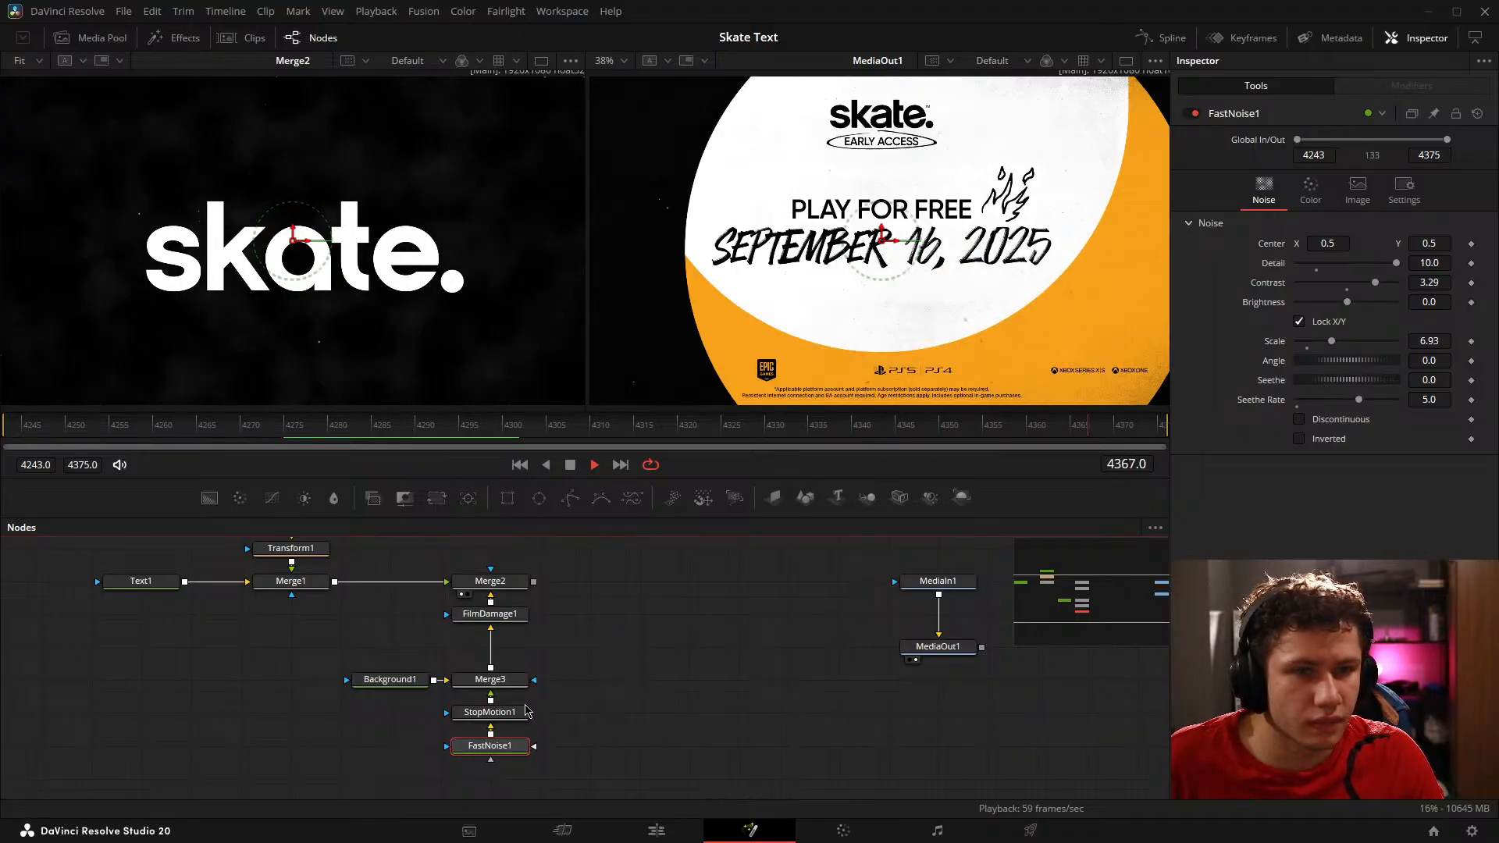
key("space")
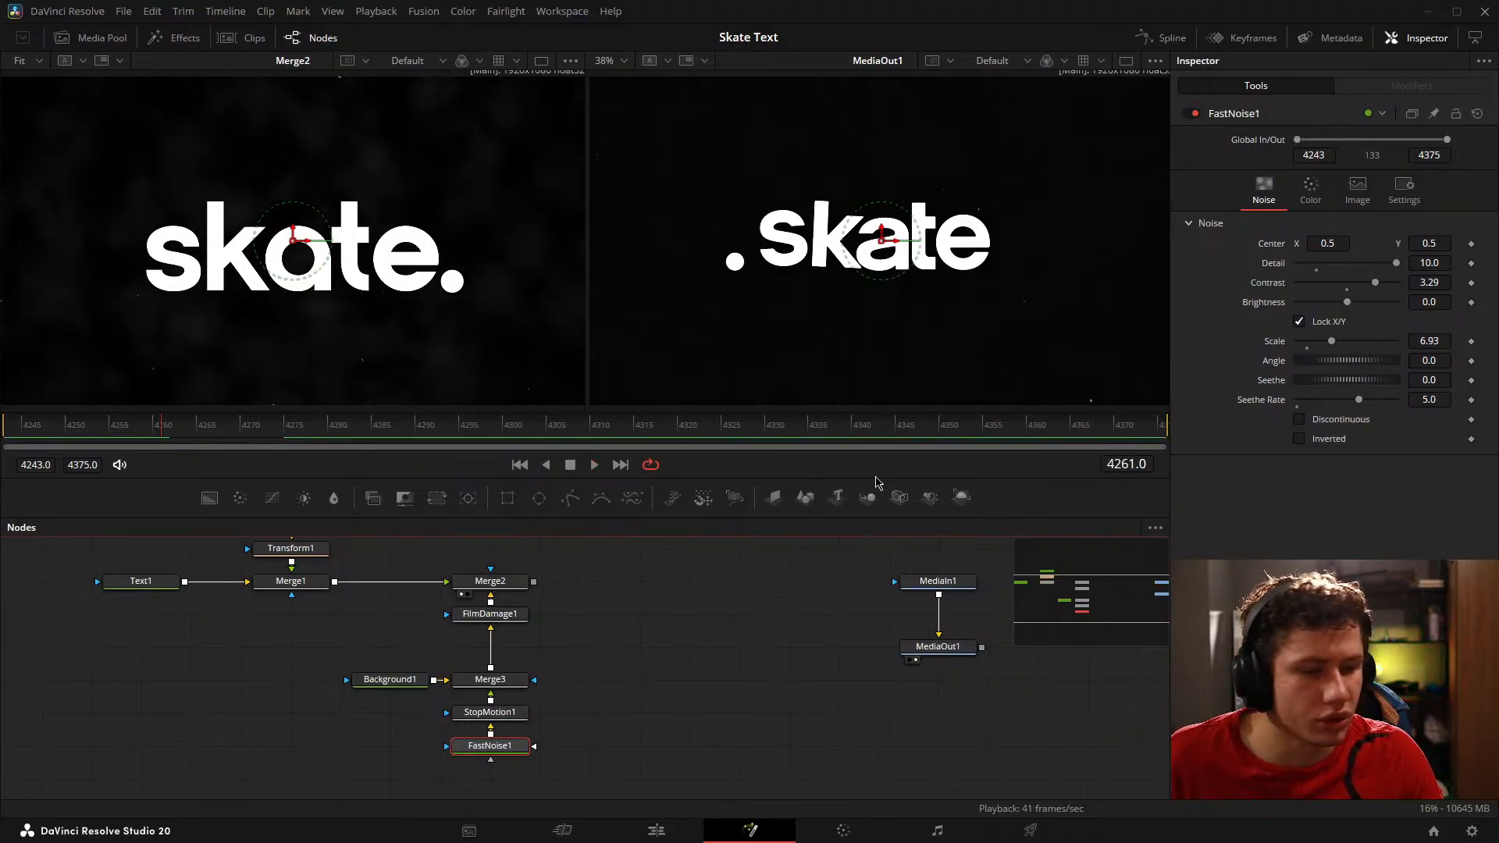
Step: Set FastNoise1's Brightness to -0.77 and Scale to 3.15, checking the look with playback
left_click_drag(1347, 303, 1315, 343)
key("space")
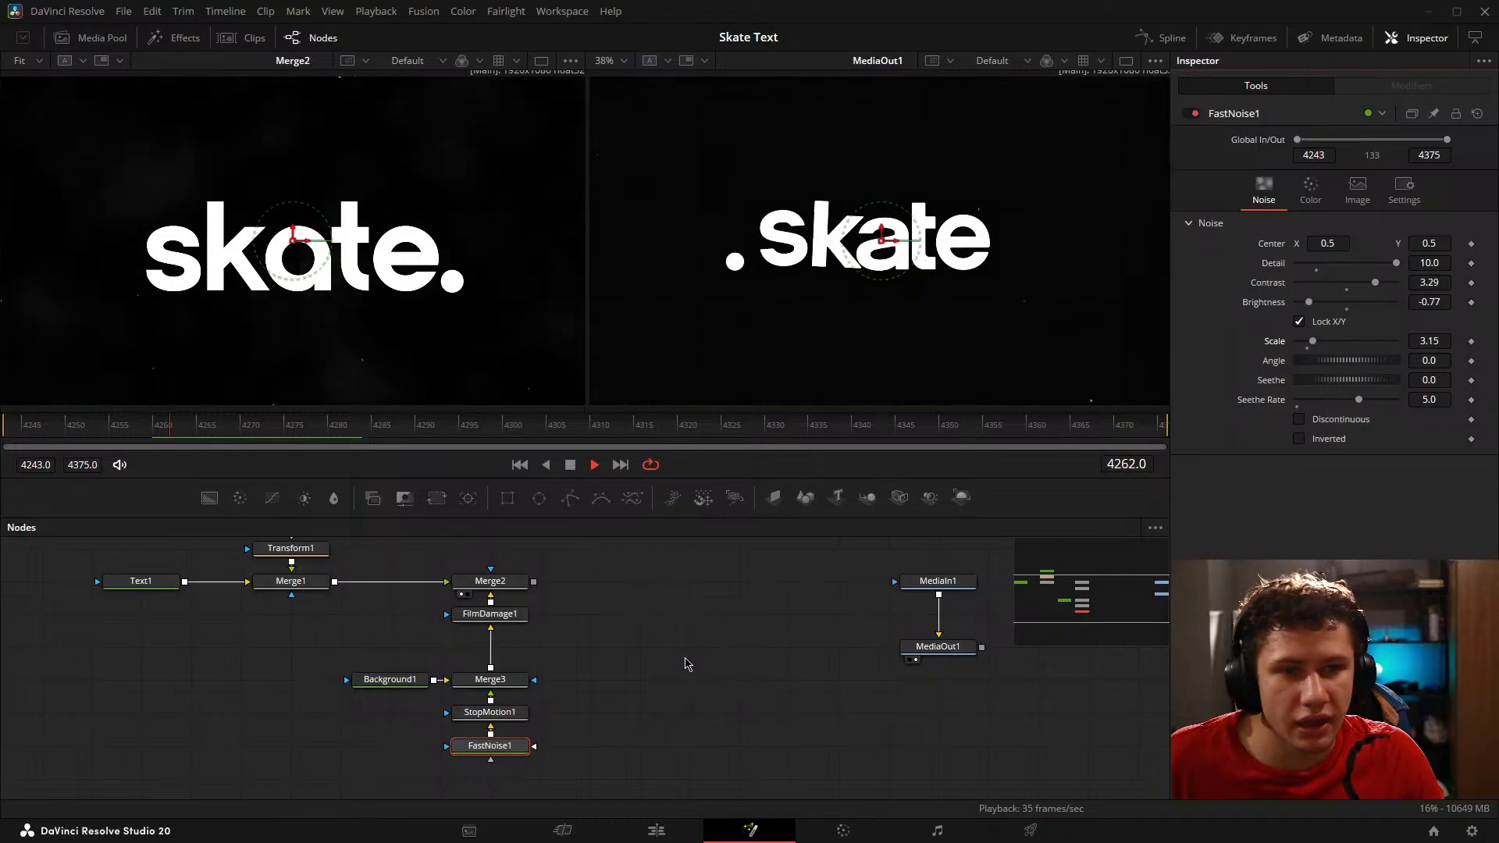
key("space")
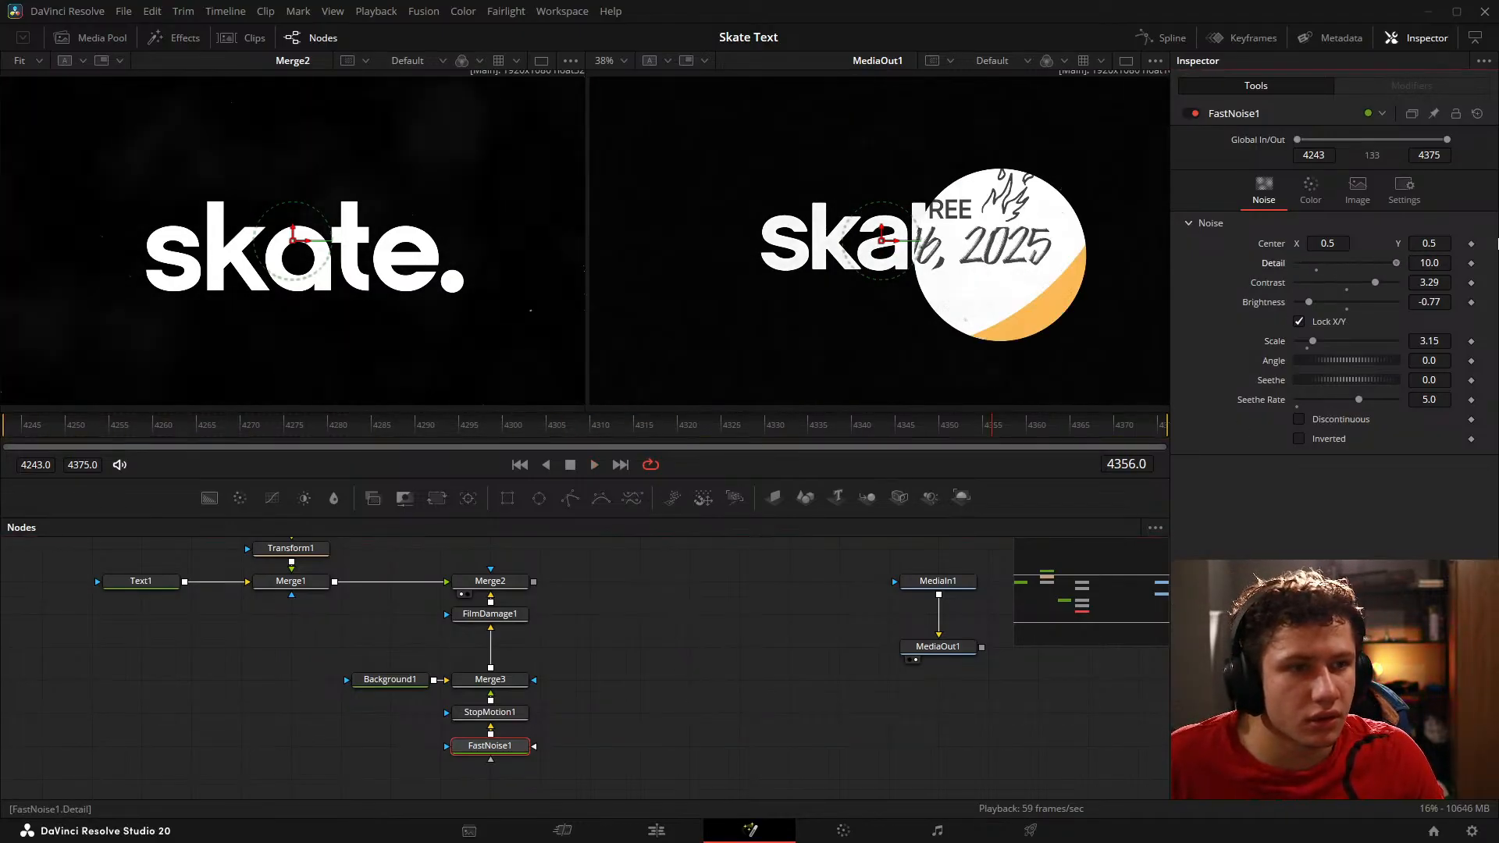
Step: Set FastNoise1's Brightness to -1.0 and Contrast to 5.0, checking the look with playback
mouse_move(1313, 341)
left_mouse_down()
mouse_move(1454, 347)
mouse_move(1332, 355)
left_mouse_up()
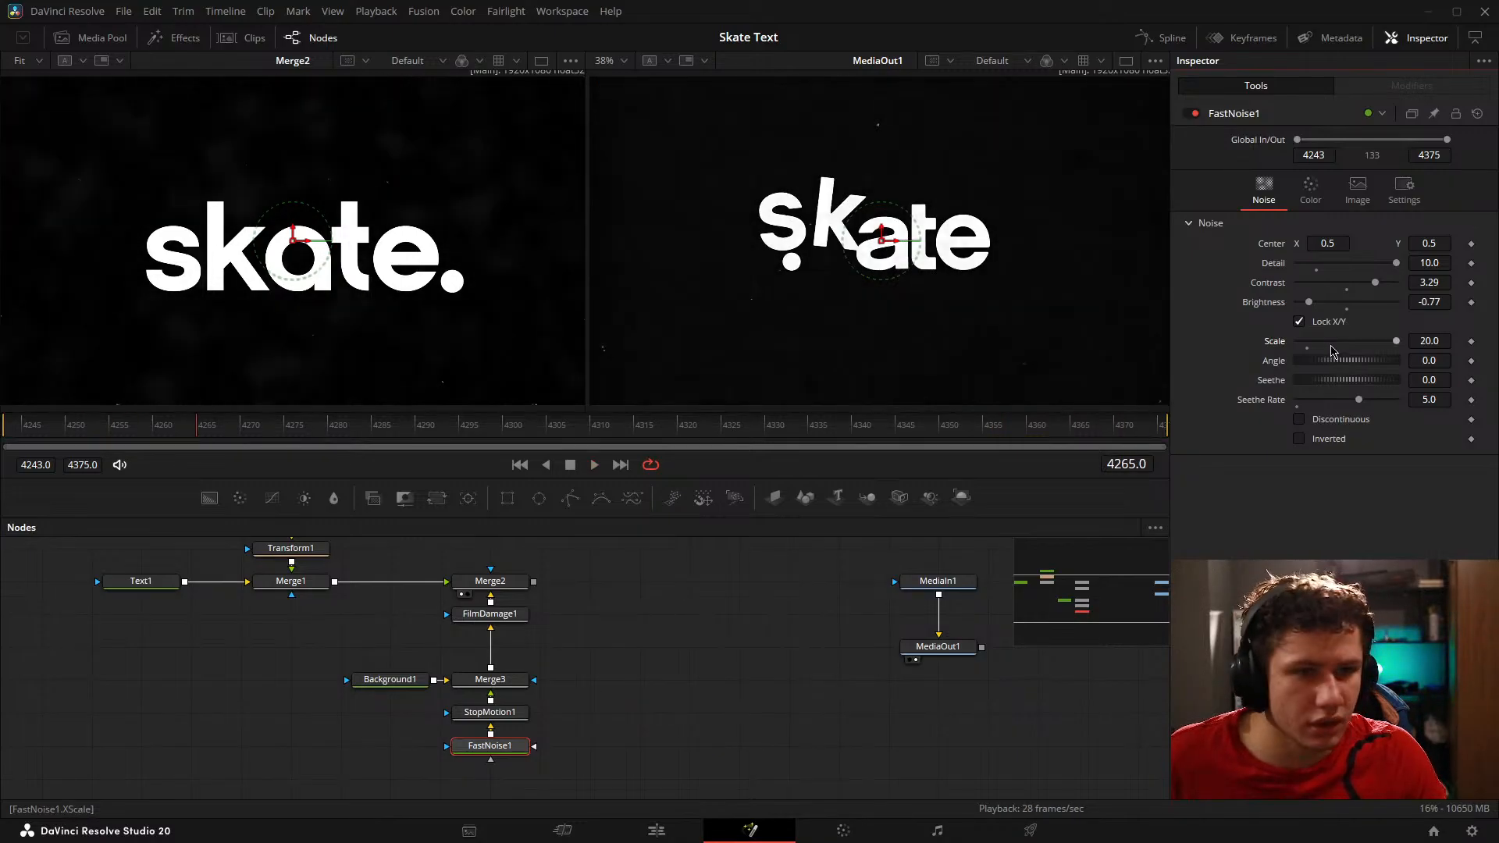
left_click(718, 679)
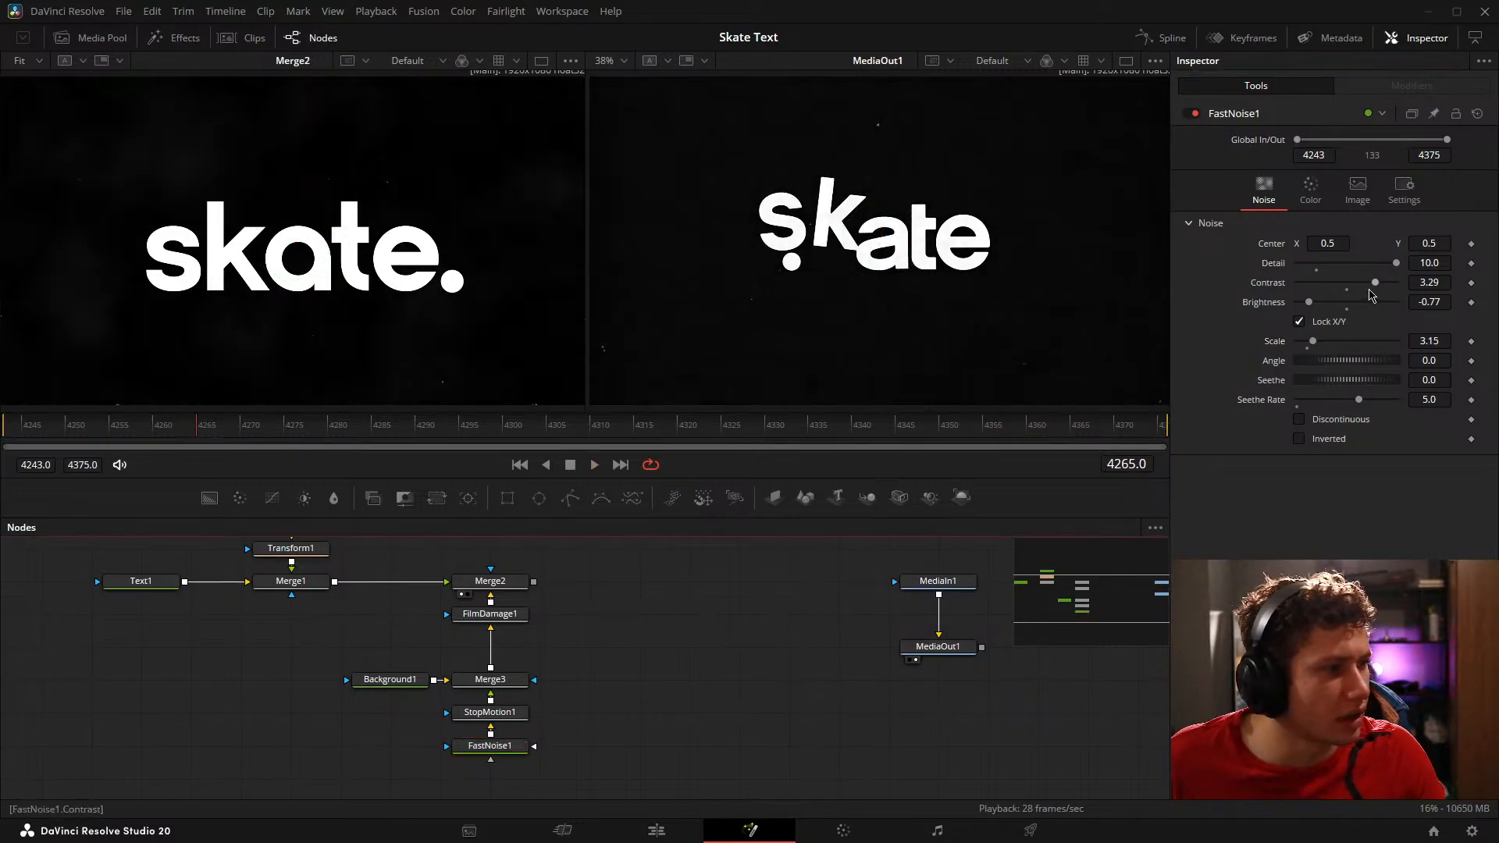
left_click_drag(1372, 294, 1492, 274)
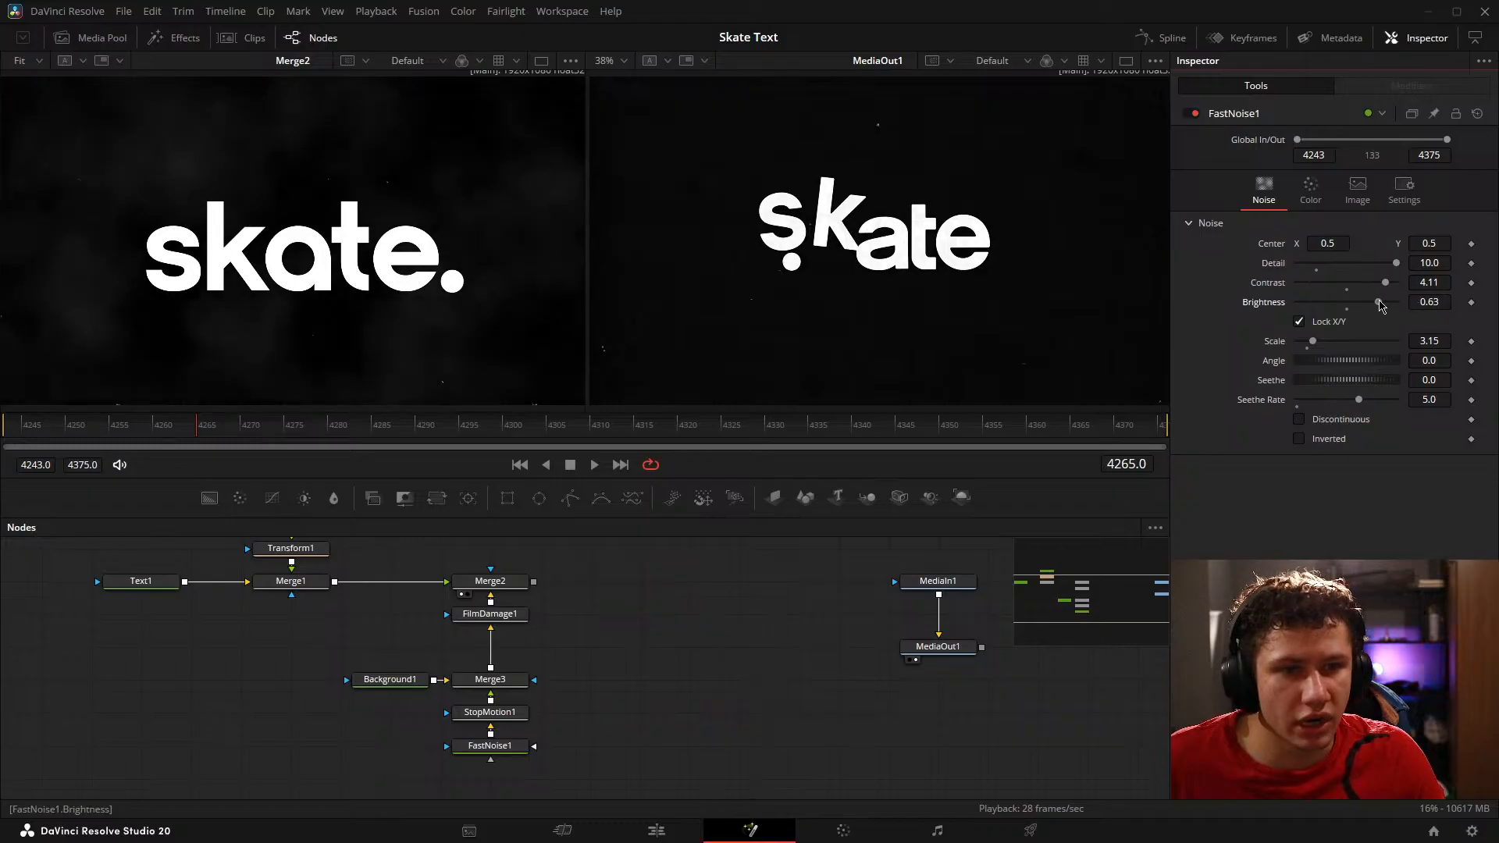
left_click_drag(1382, 305, 1302, 308)
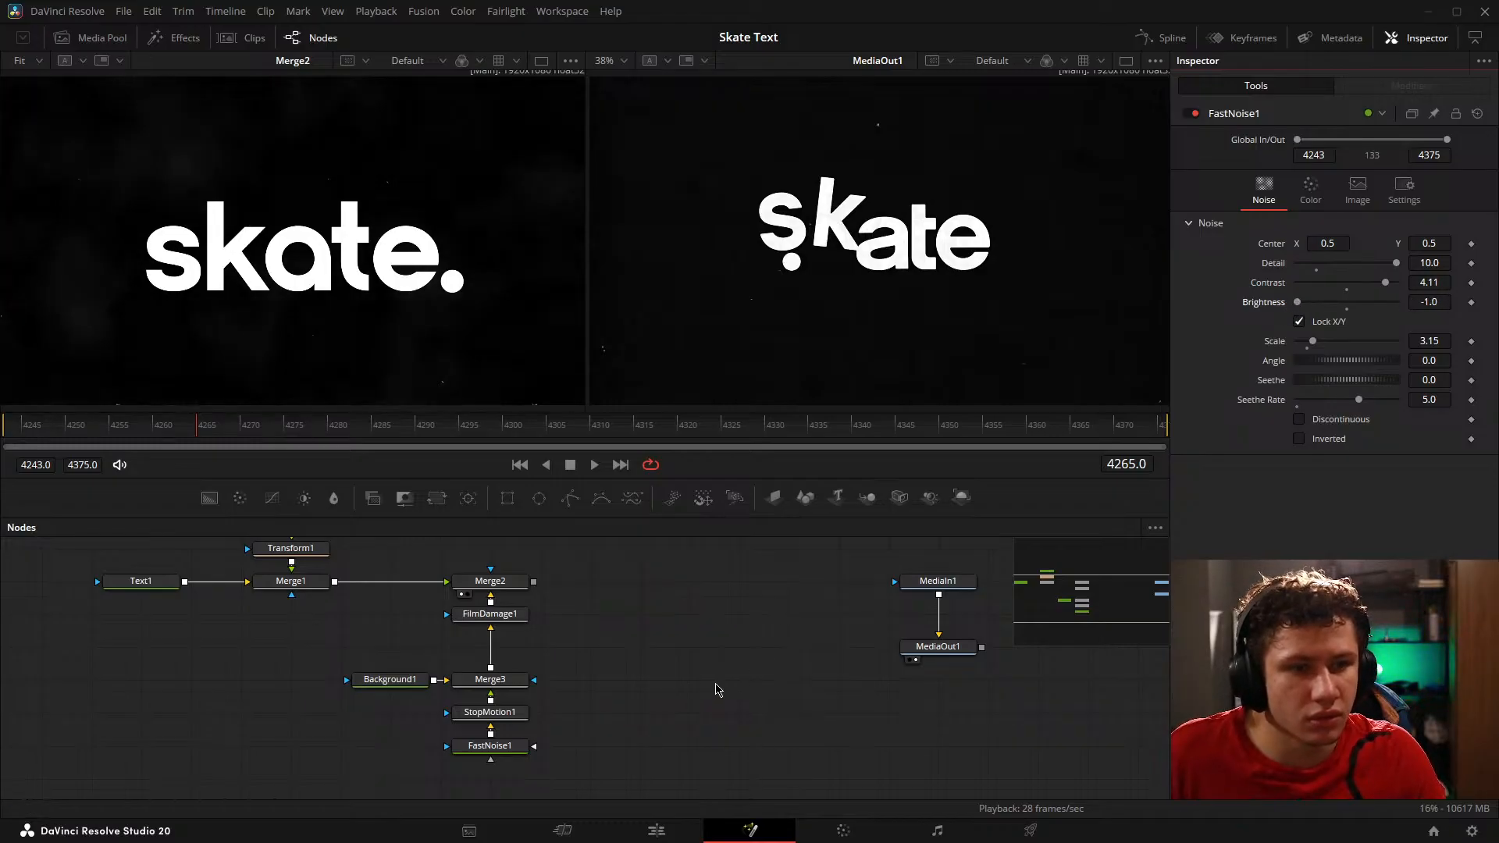
key("space")
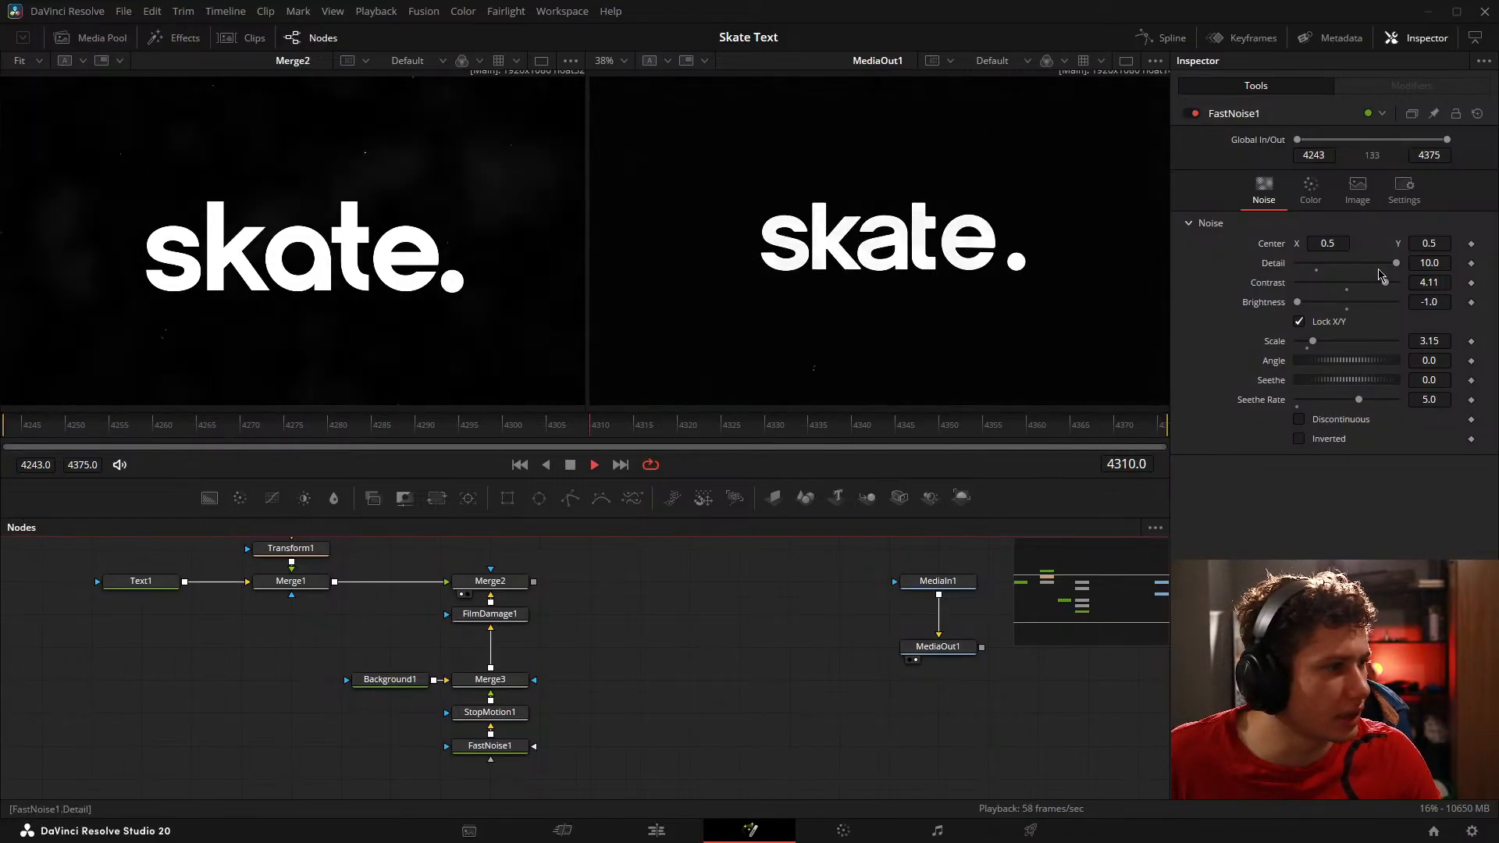
left_click_drag(1383, 279, 1406, 282)
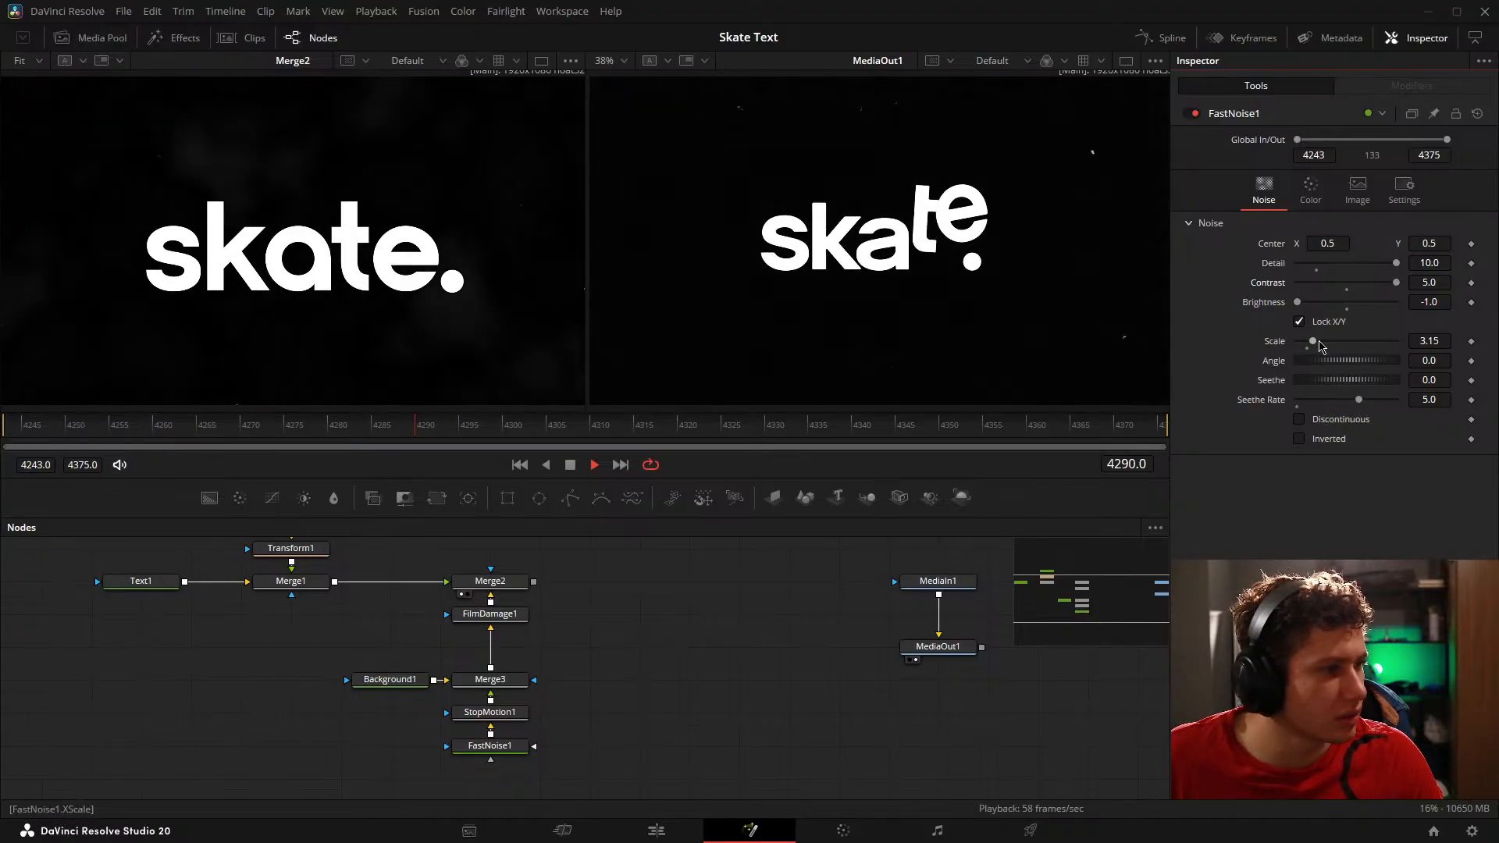
key("space")
Step: Set StopMotion1's Frame Repeat to 7 and compare playback of the FastNoise1 and StopMotion1 outputs
left_click_drag(490, 748, 250, 240)
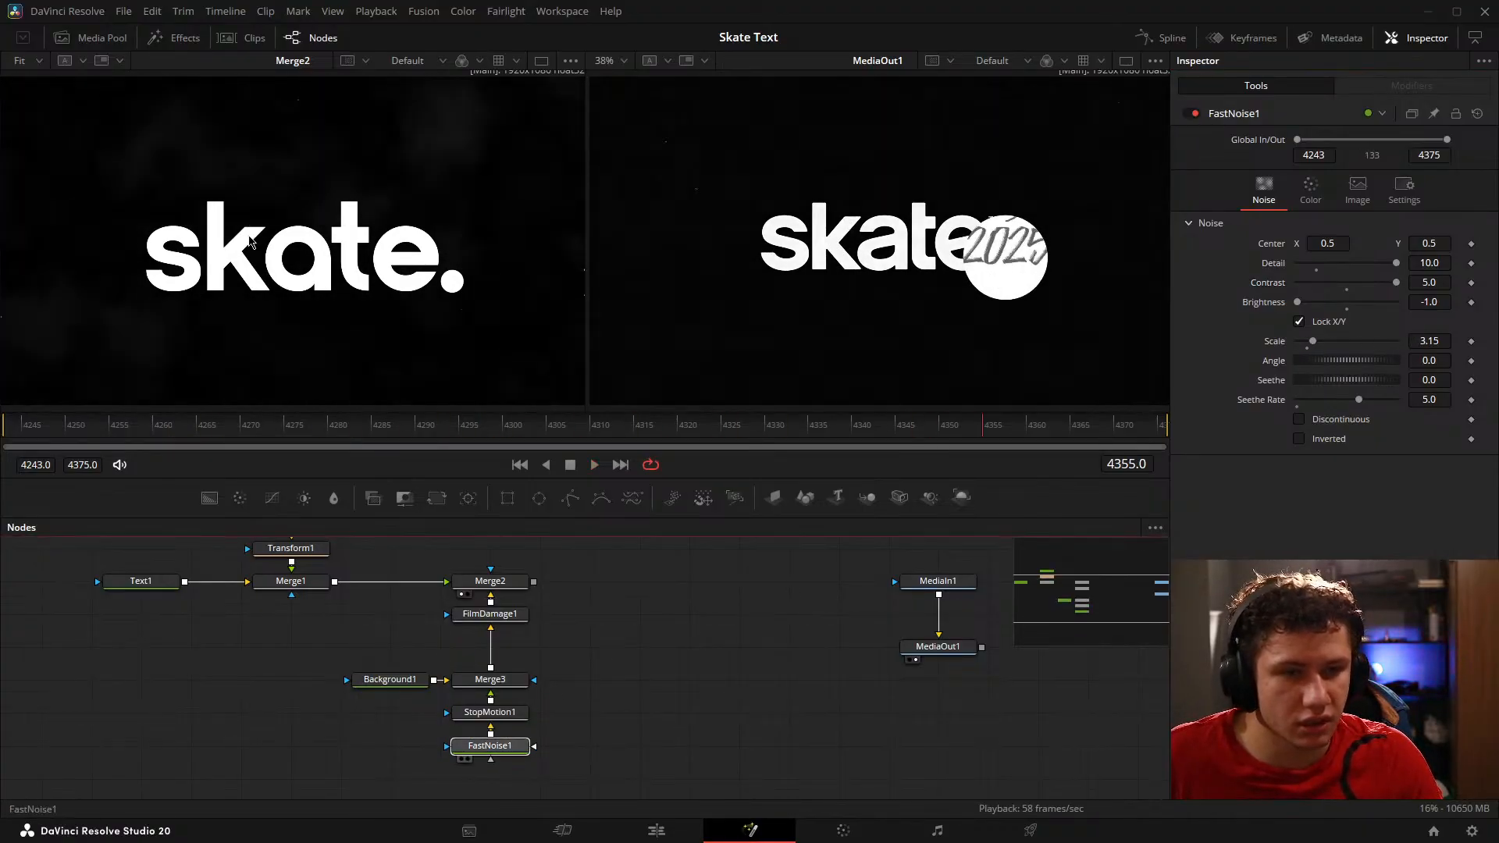
key("space")
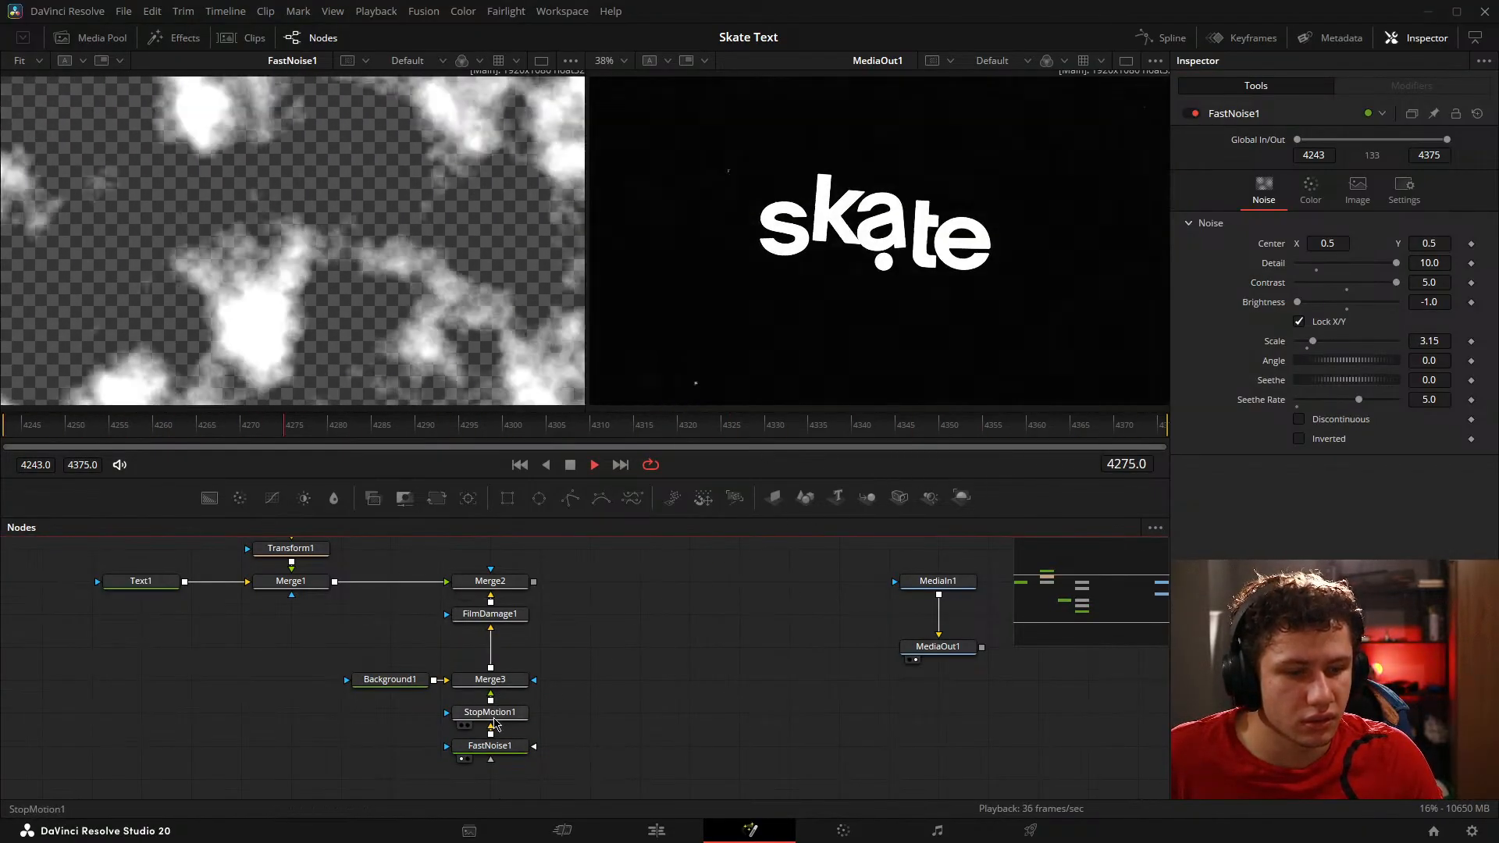
left_click(492, 714)
key("space")
left_click(1359, 205)
key("space")
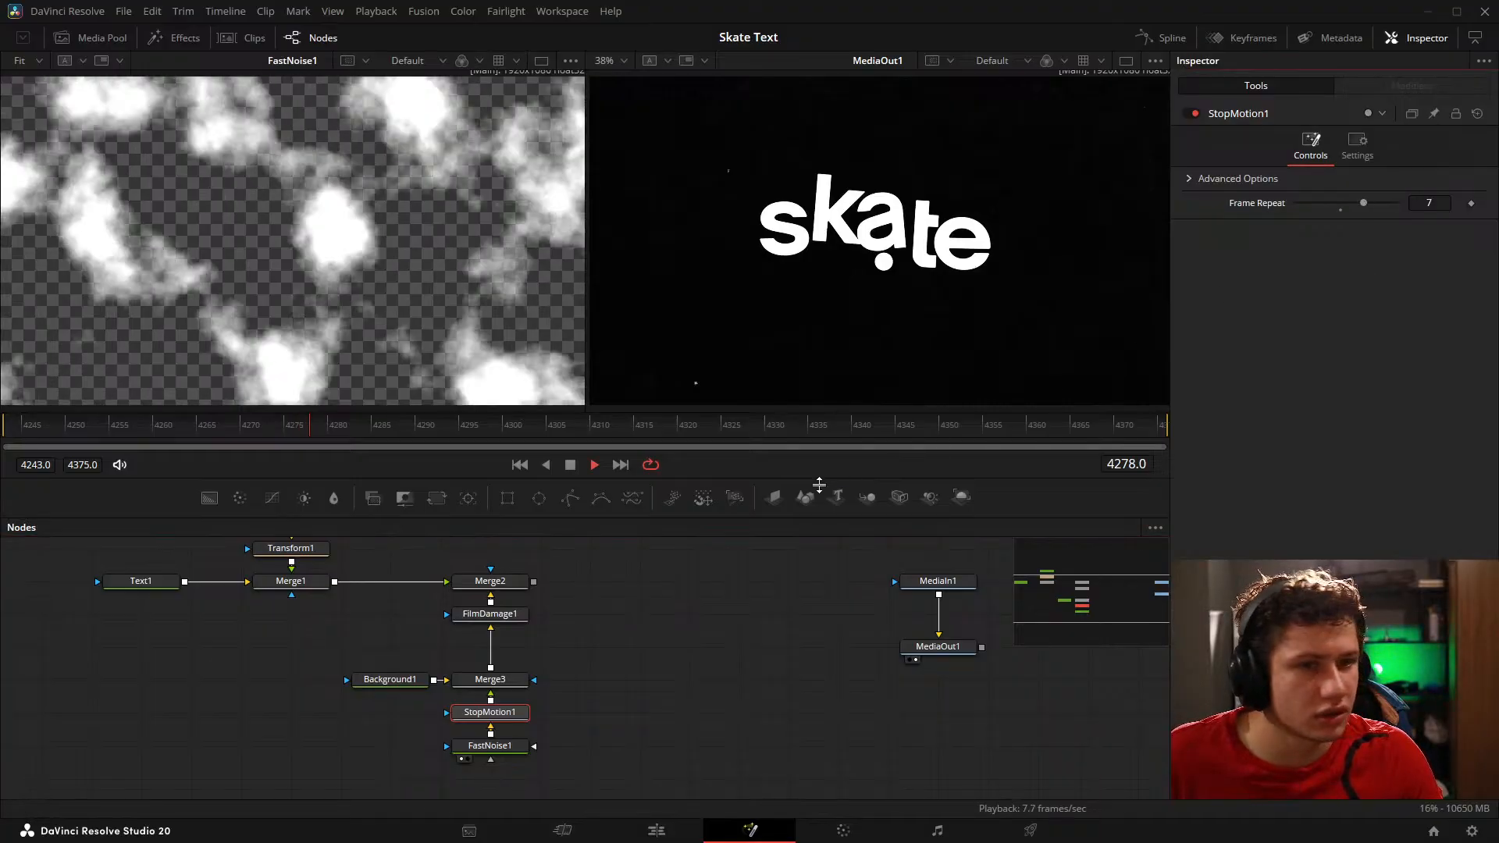
key("1")
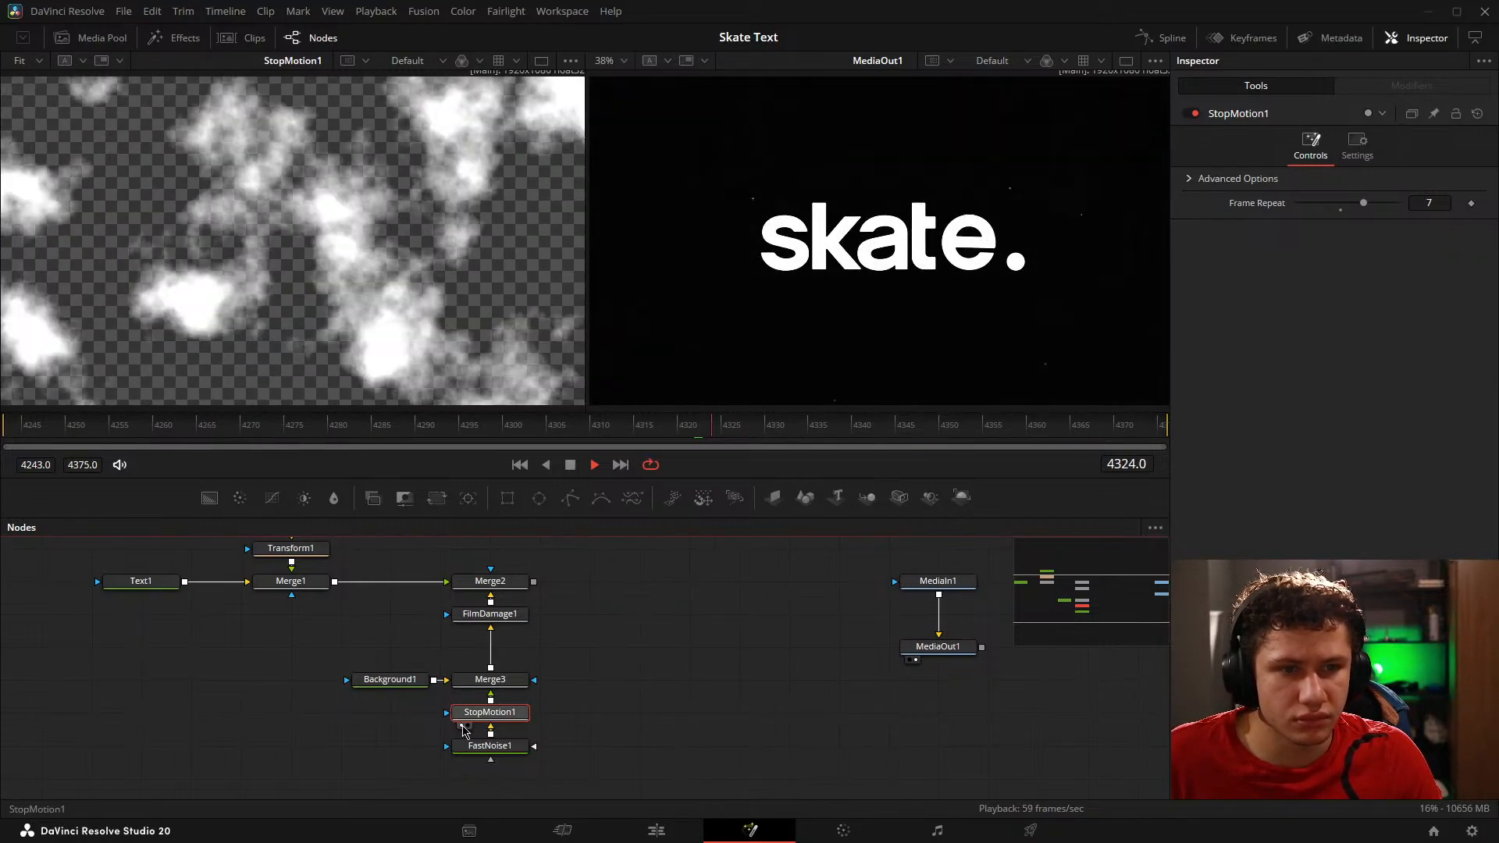
key("space")
Step: Test the Discontinuous option on FastNoise1, leaving it off, and turn on Inverted
left_click(500, 748)
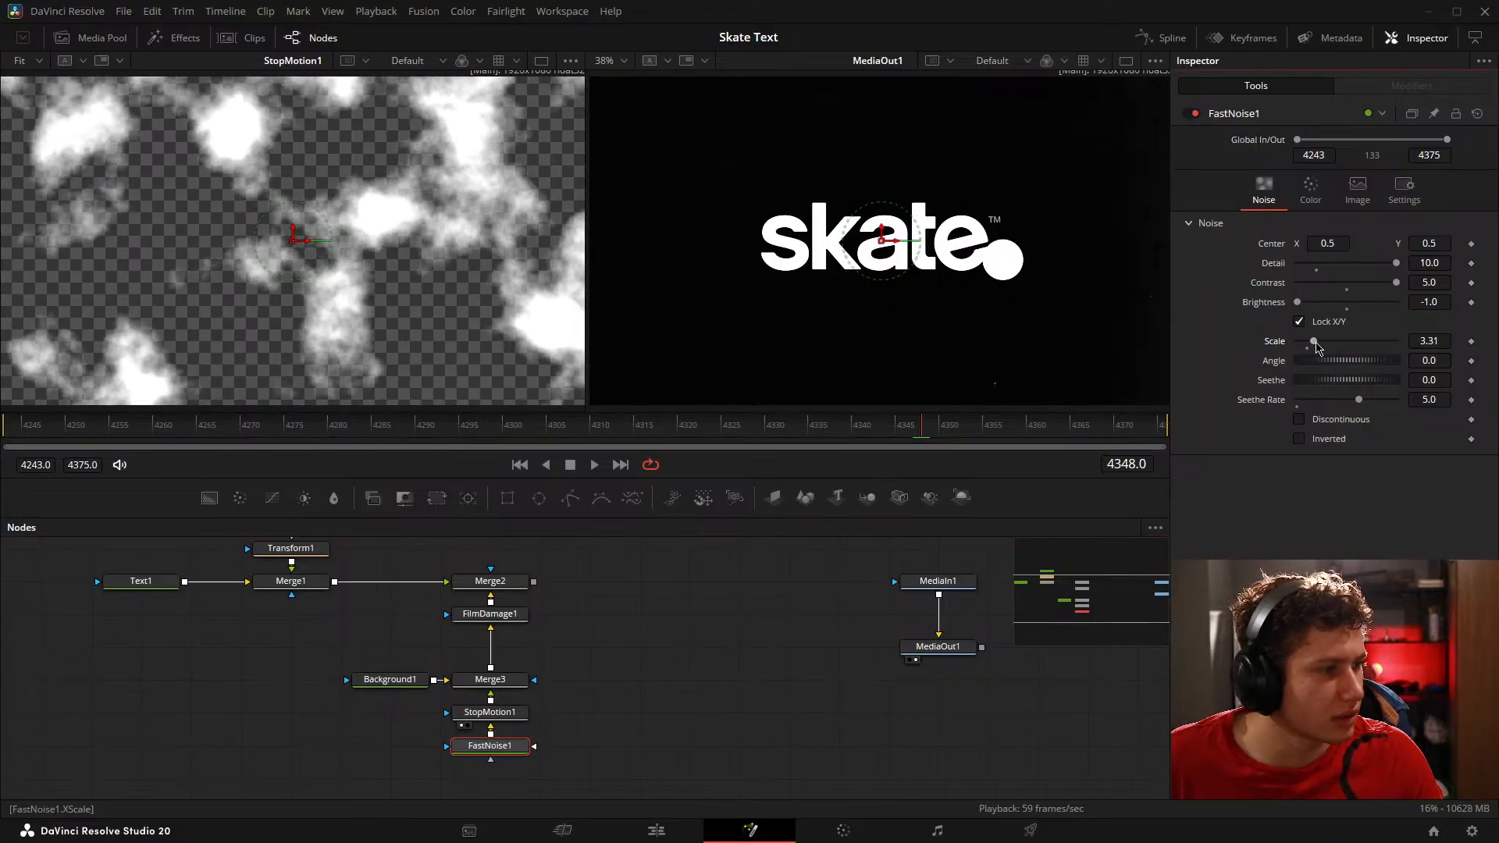
left_click(1298, 421)
left_click(1298, 422)
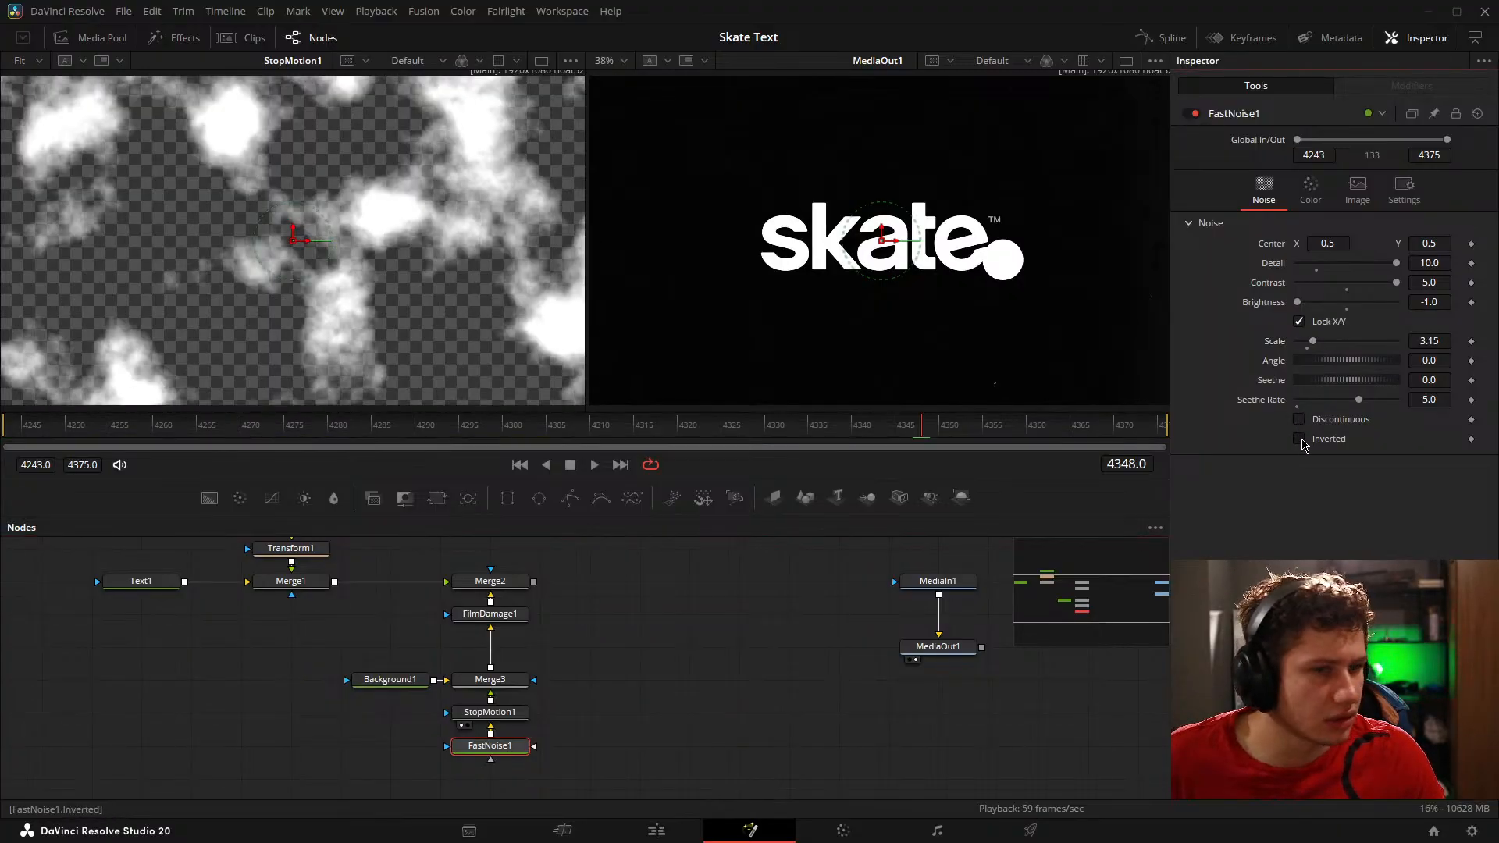
left_click(1300, 440)
left_click(1300, 440)
left_click(1300, 439)
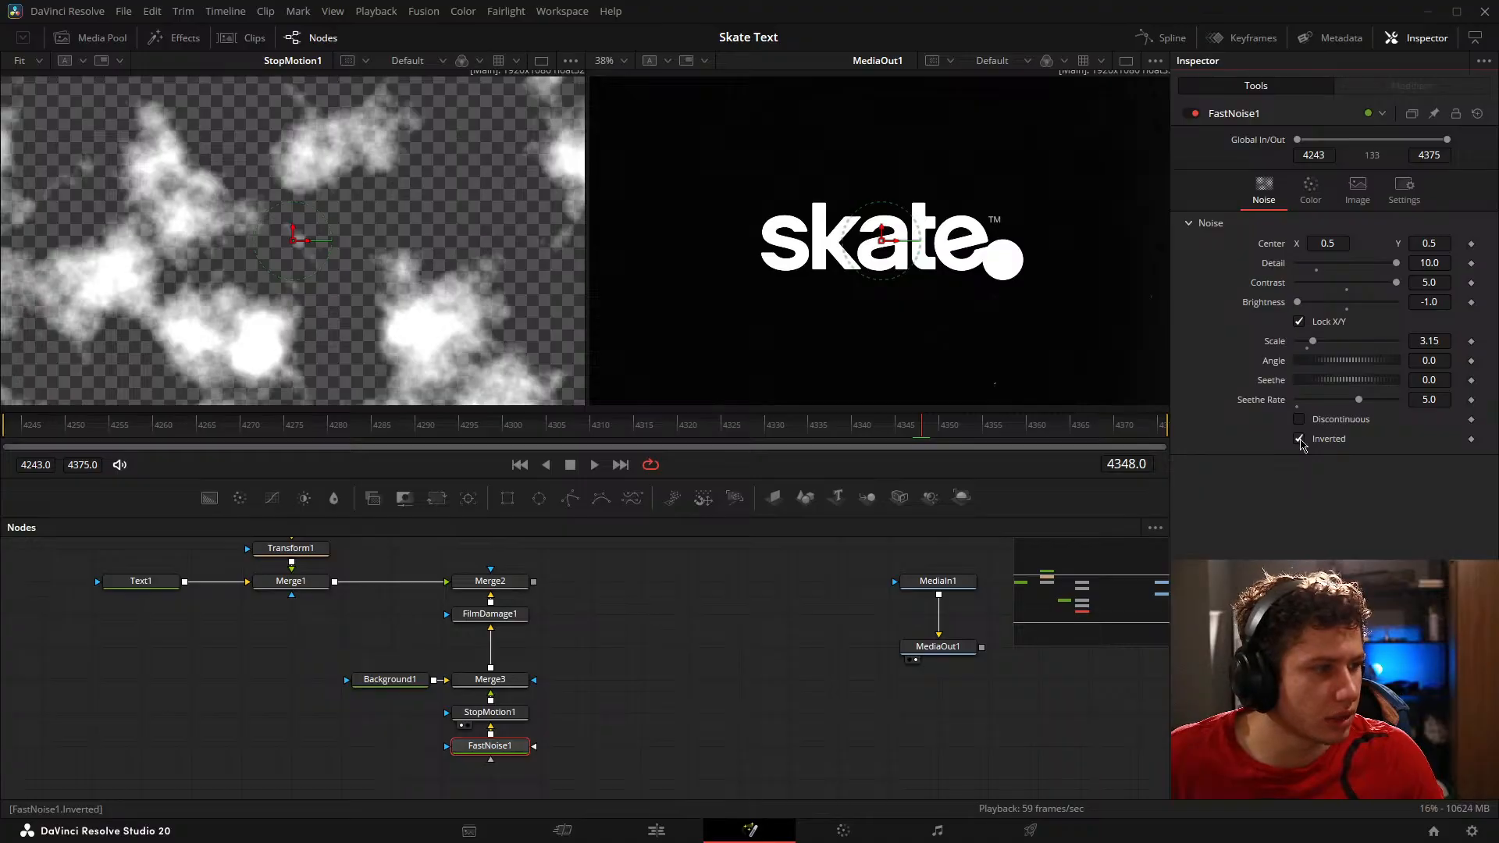
left_click(685, 761)
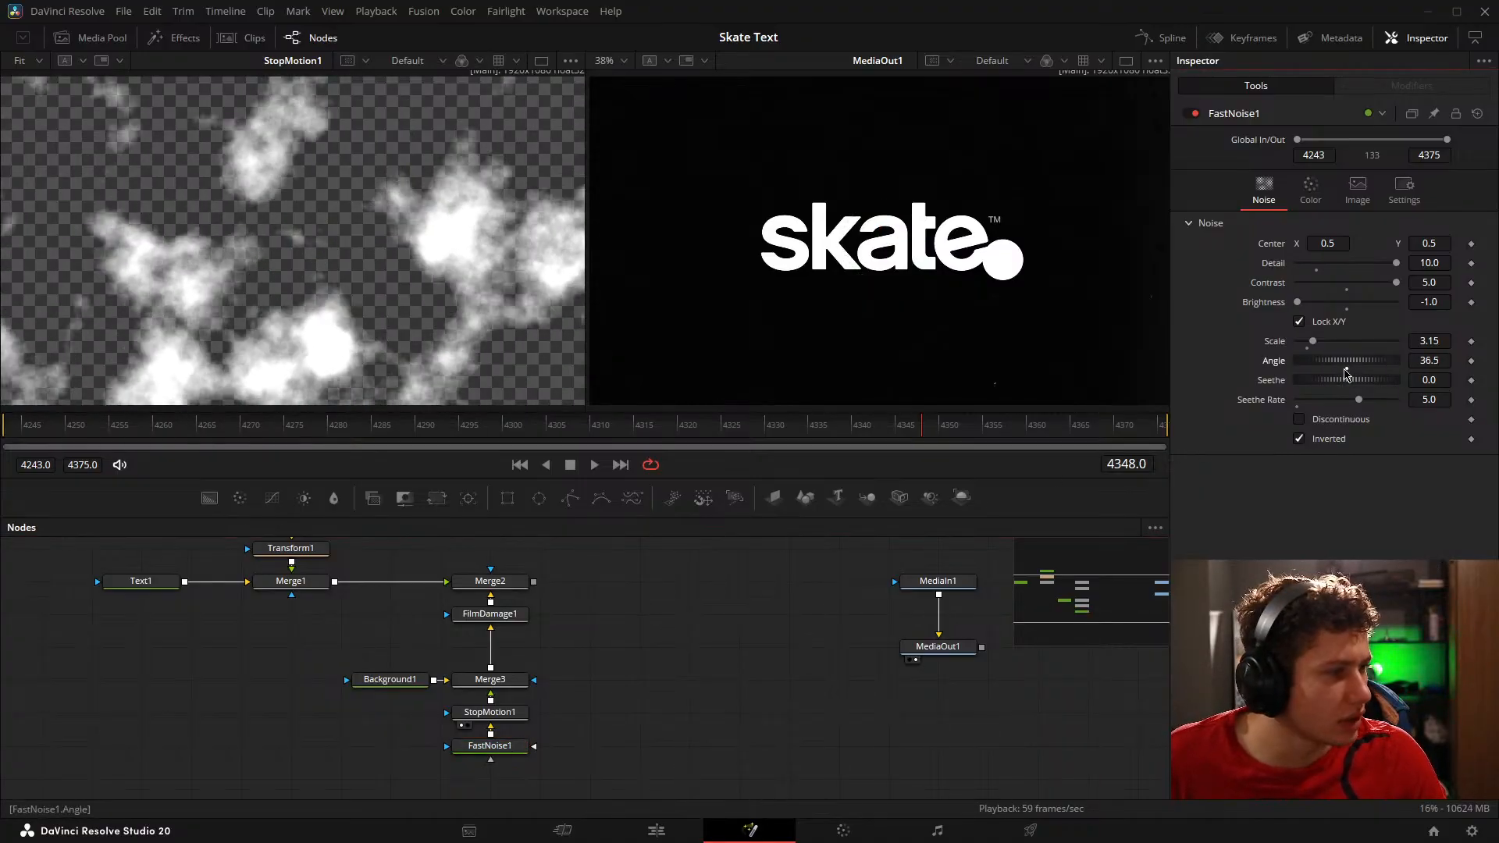
Step: Unlock FastNoise1's X/Y scale and set the X Scale to 1.57 with the Y Scale at 2.0
left_click(1301, 322)
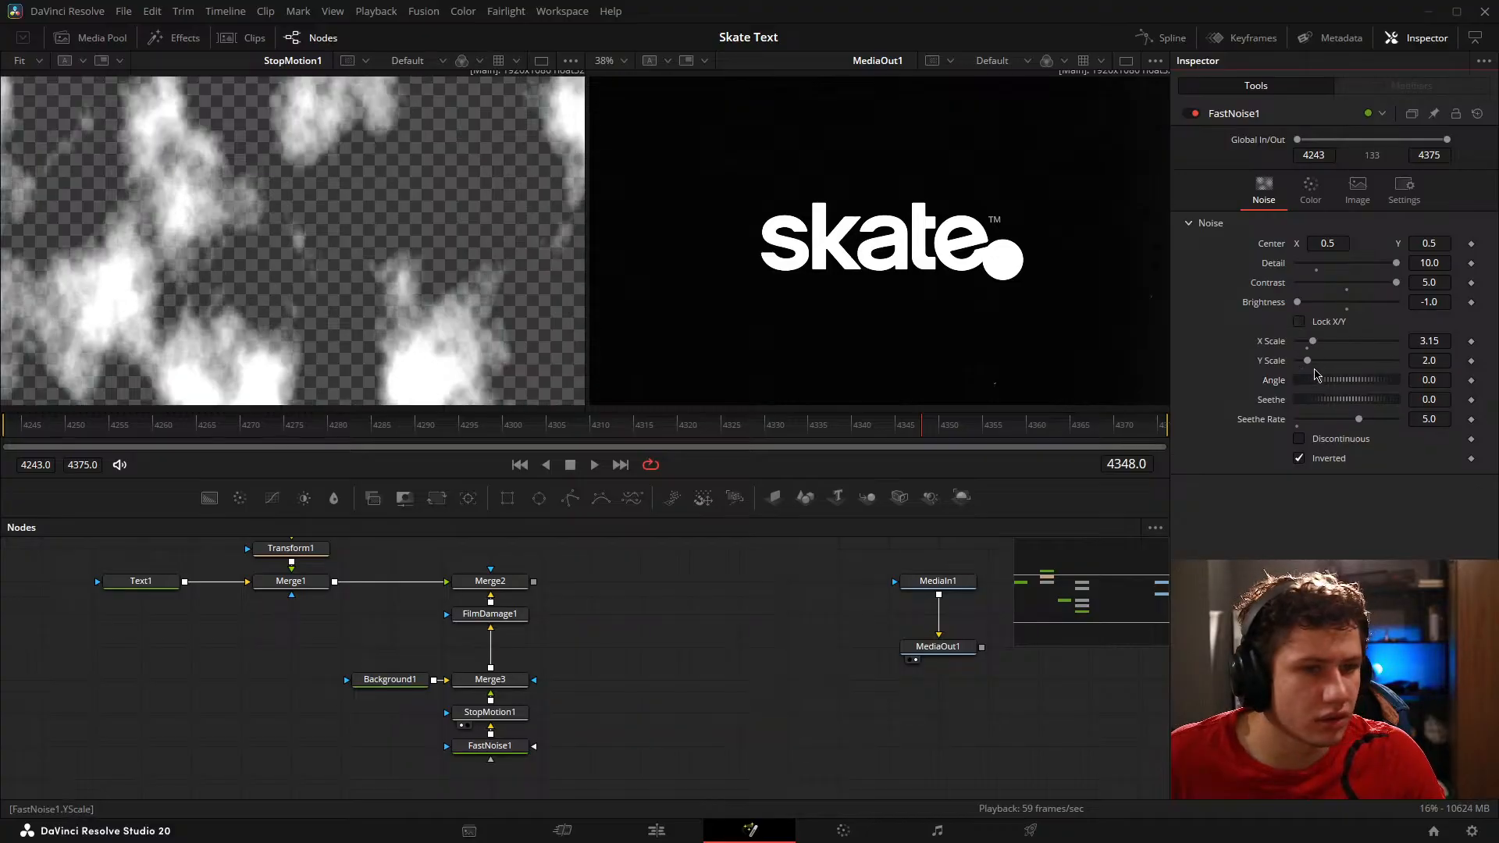
mouse_move(1309, 365)
left_mouse_down()
mouse_move(1332, 370)
mouse_move(1305, 346)
left_mouse_up()
key("ctrl+z")
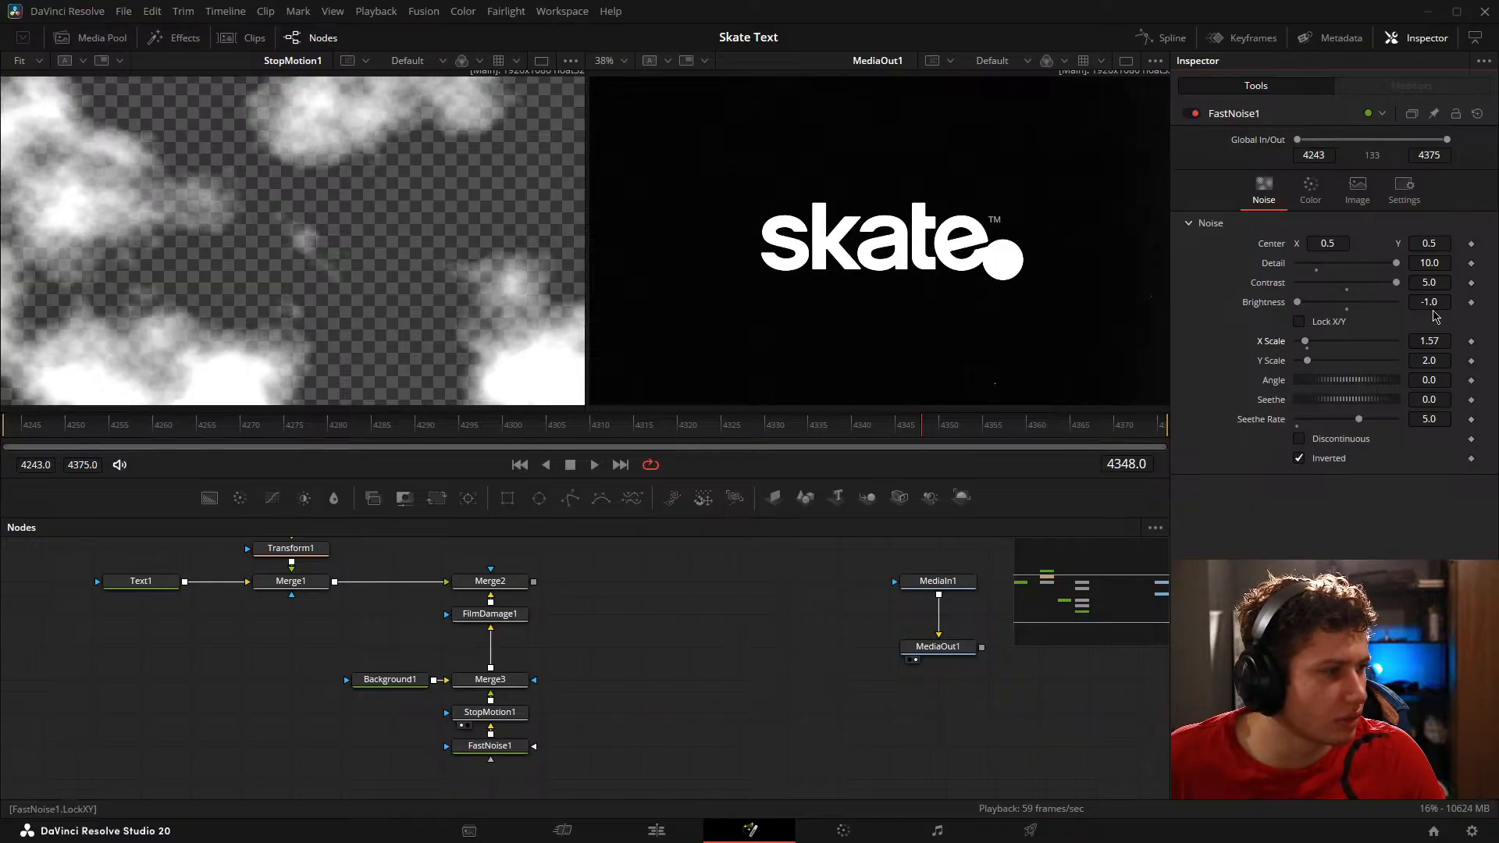
Step: Set FastNoise1's Contrast to 10 and preview the composite on Merge2
left_click(1428, 283)
type("10")
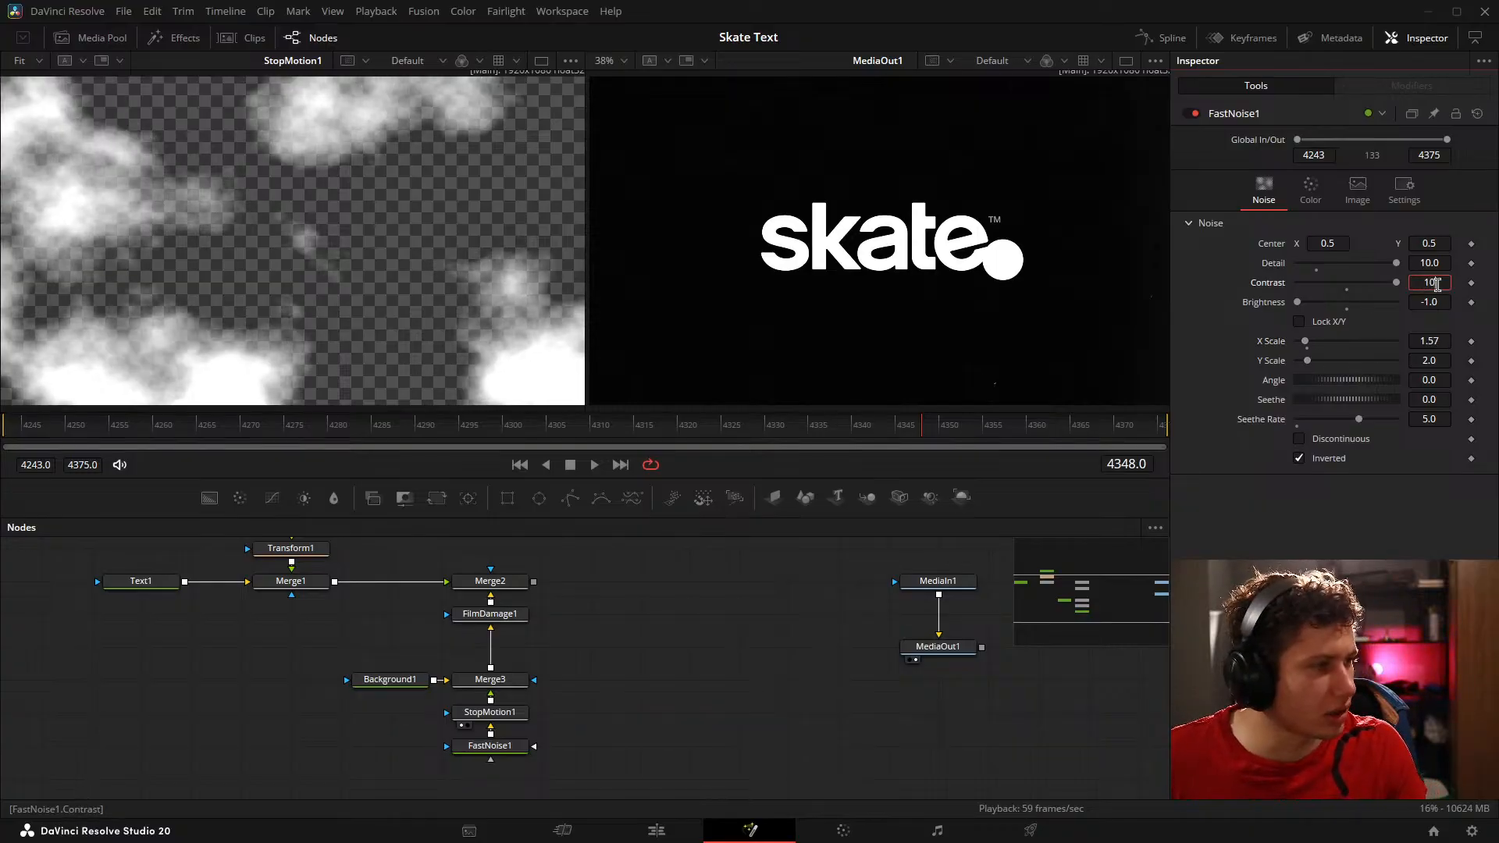
key("Return")
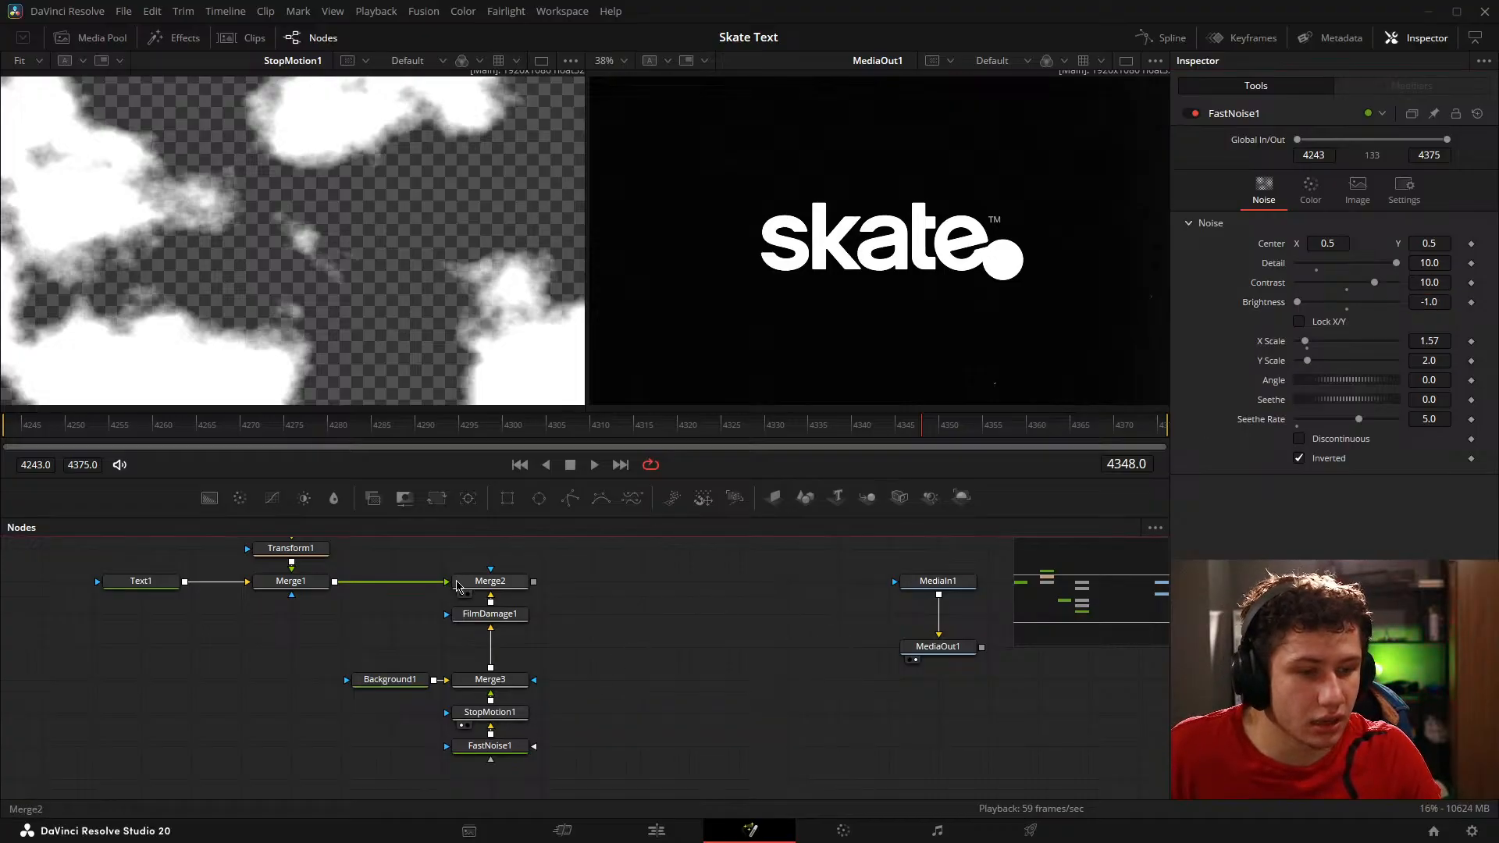
left_click_drag(383, 244, 381, 240)
key("space")
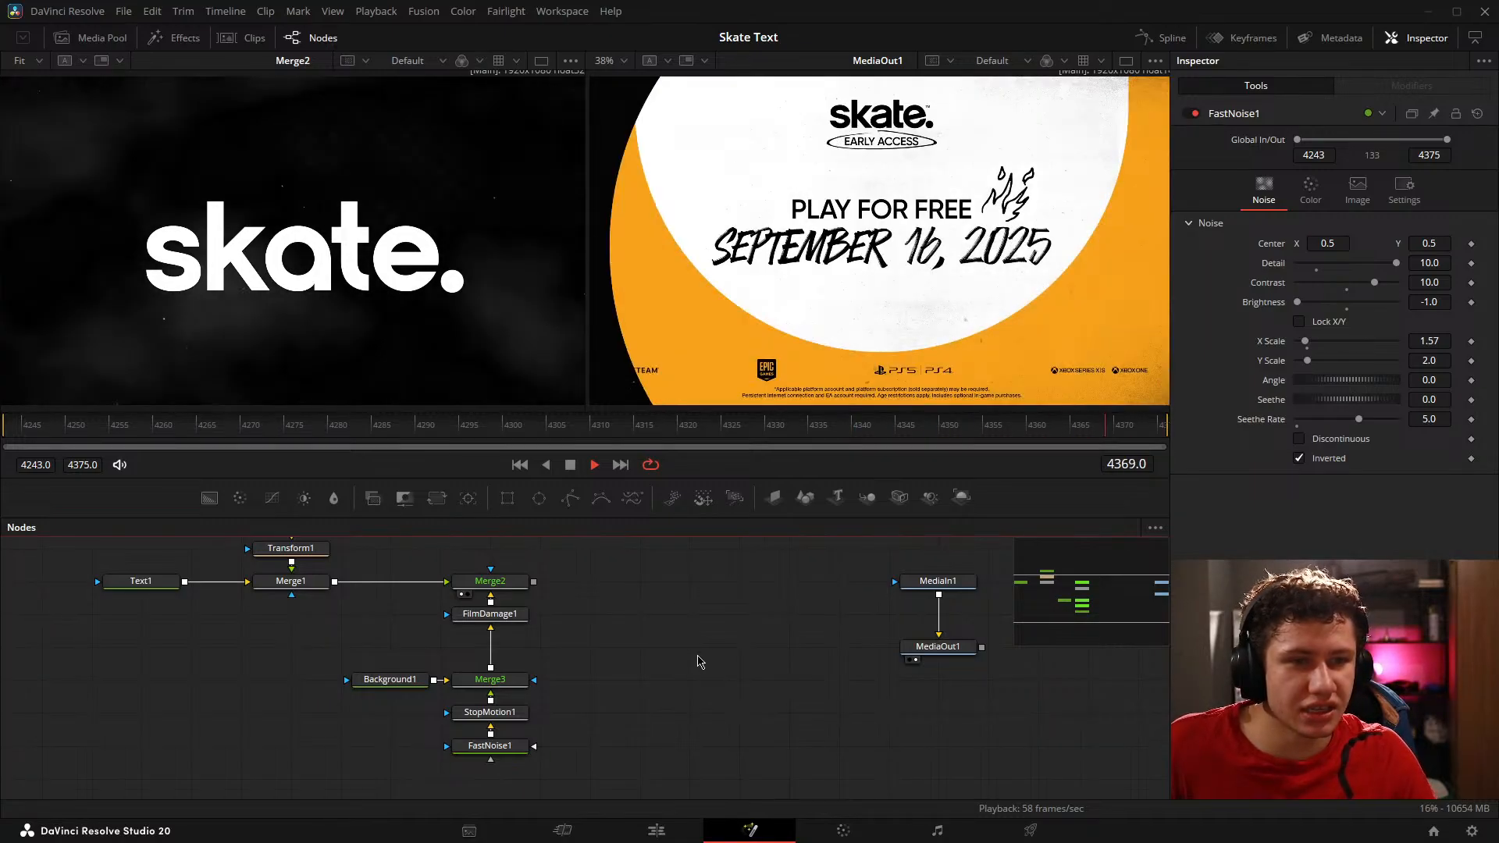
Step: Lower the Blend of Merge3 to 0.015 and move the FilmDamage1 node directly above Merge3
left_click(490, 680)
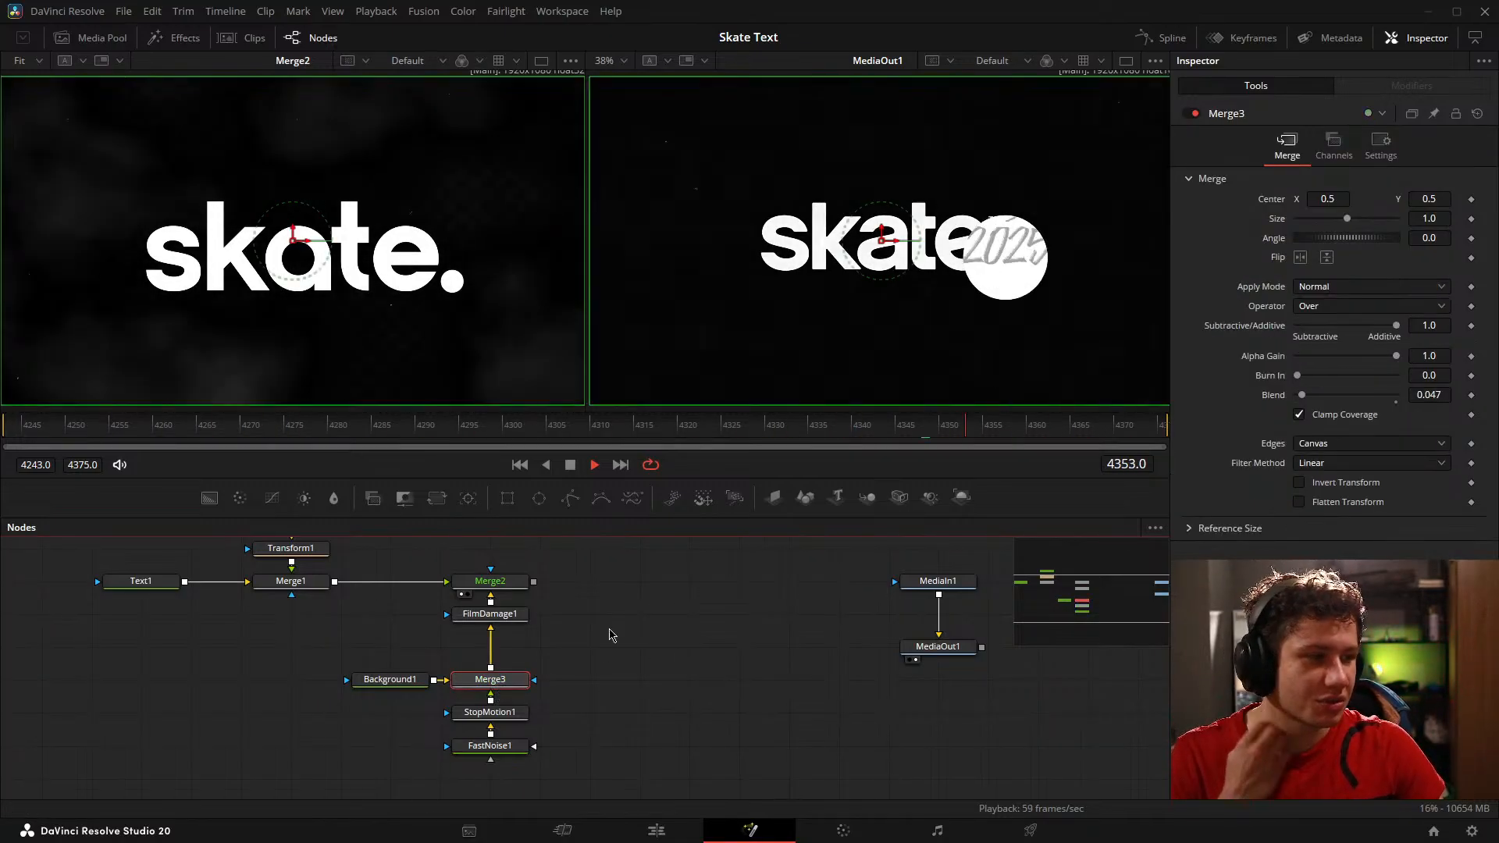
left_click_drag(1444, 395, 1419, 395)
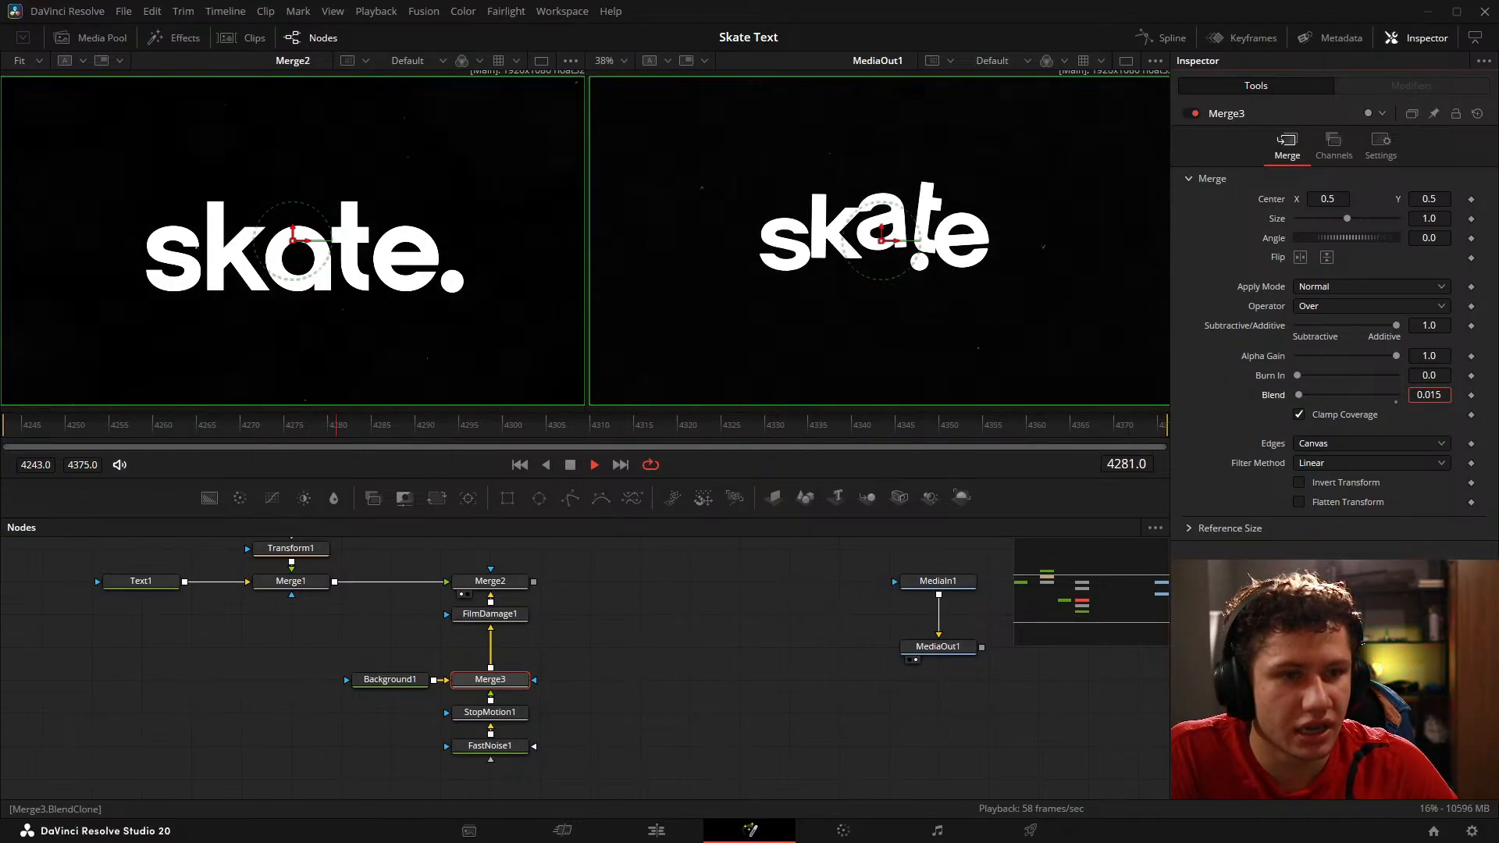
left_click_drag(491, 614, 490, 647)
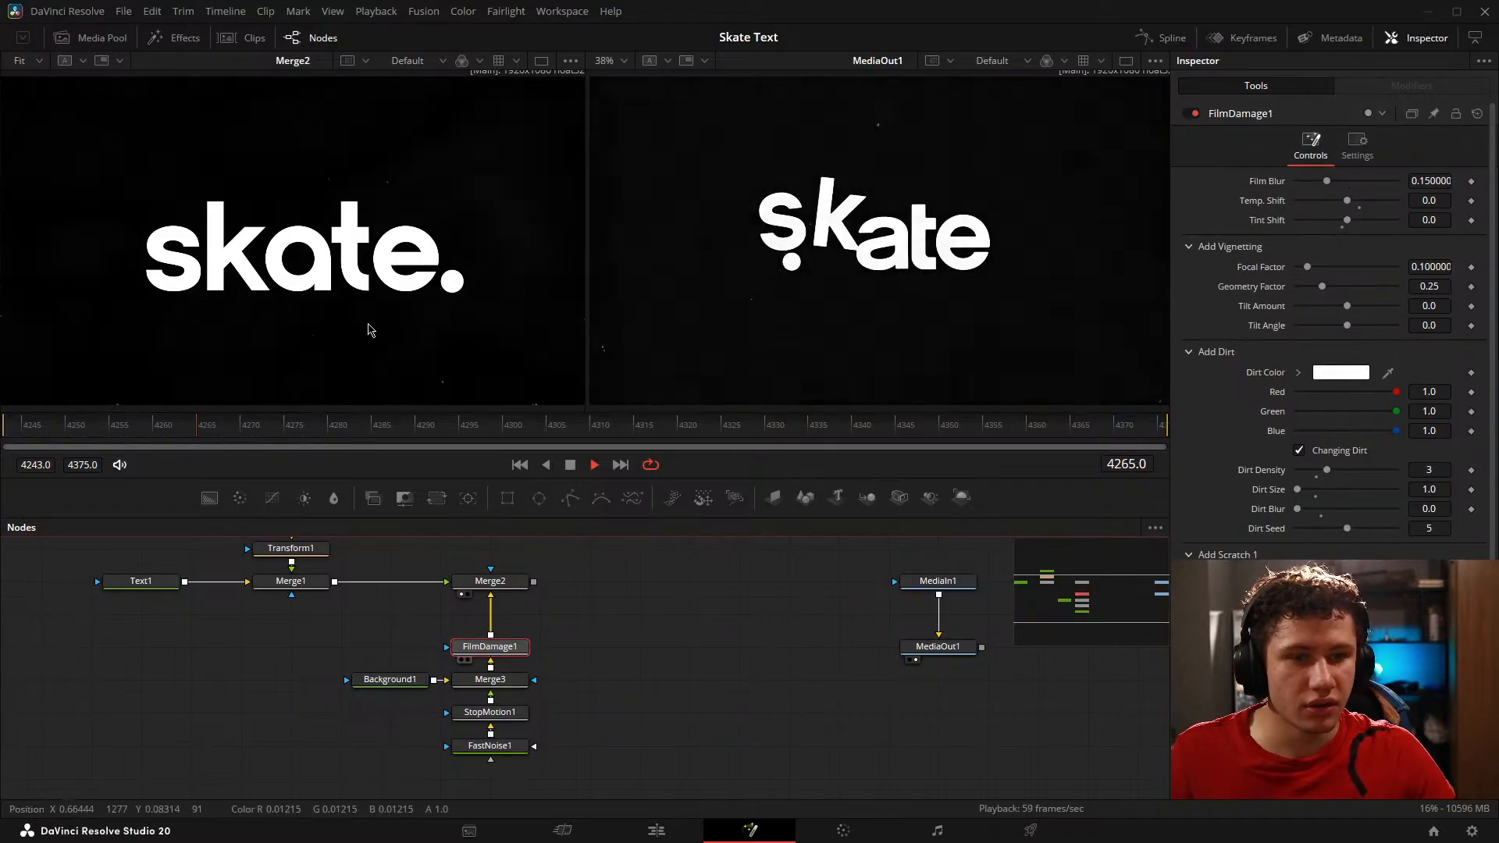
Step: Preview FilmDamage1, add a Film Grain node between it and Merge2, and preview the grain
key("1")
key("shift+space")
type("stop")
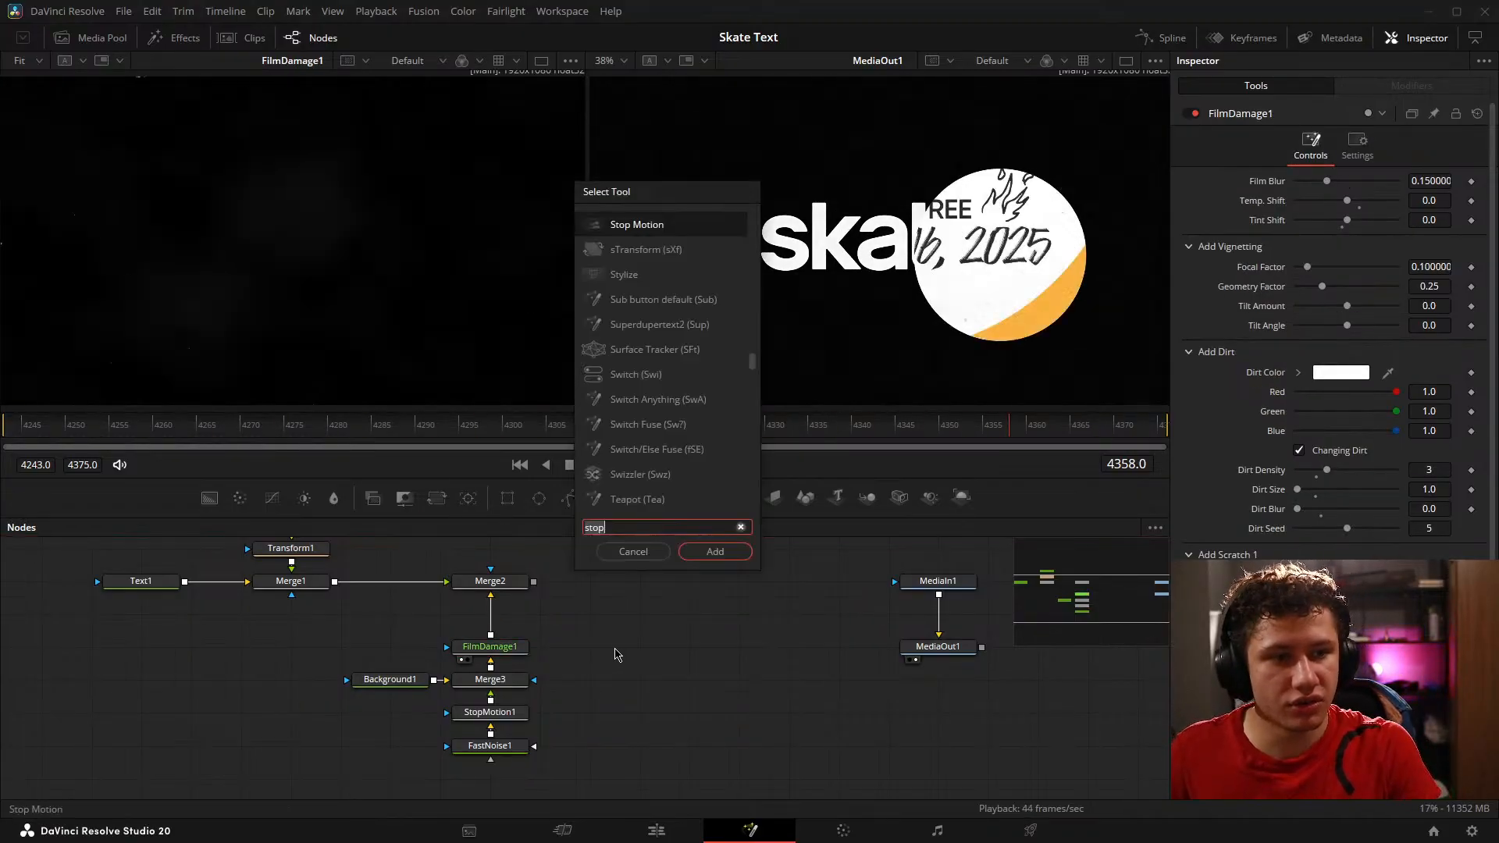
key("BackSpace")
key("BackSpace")
key("BackSpace")
key("BackSpace")
type("film")
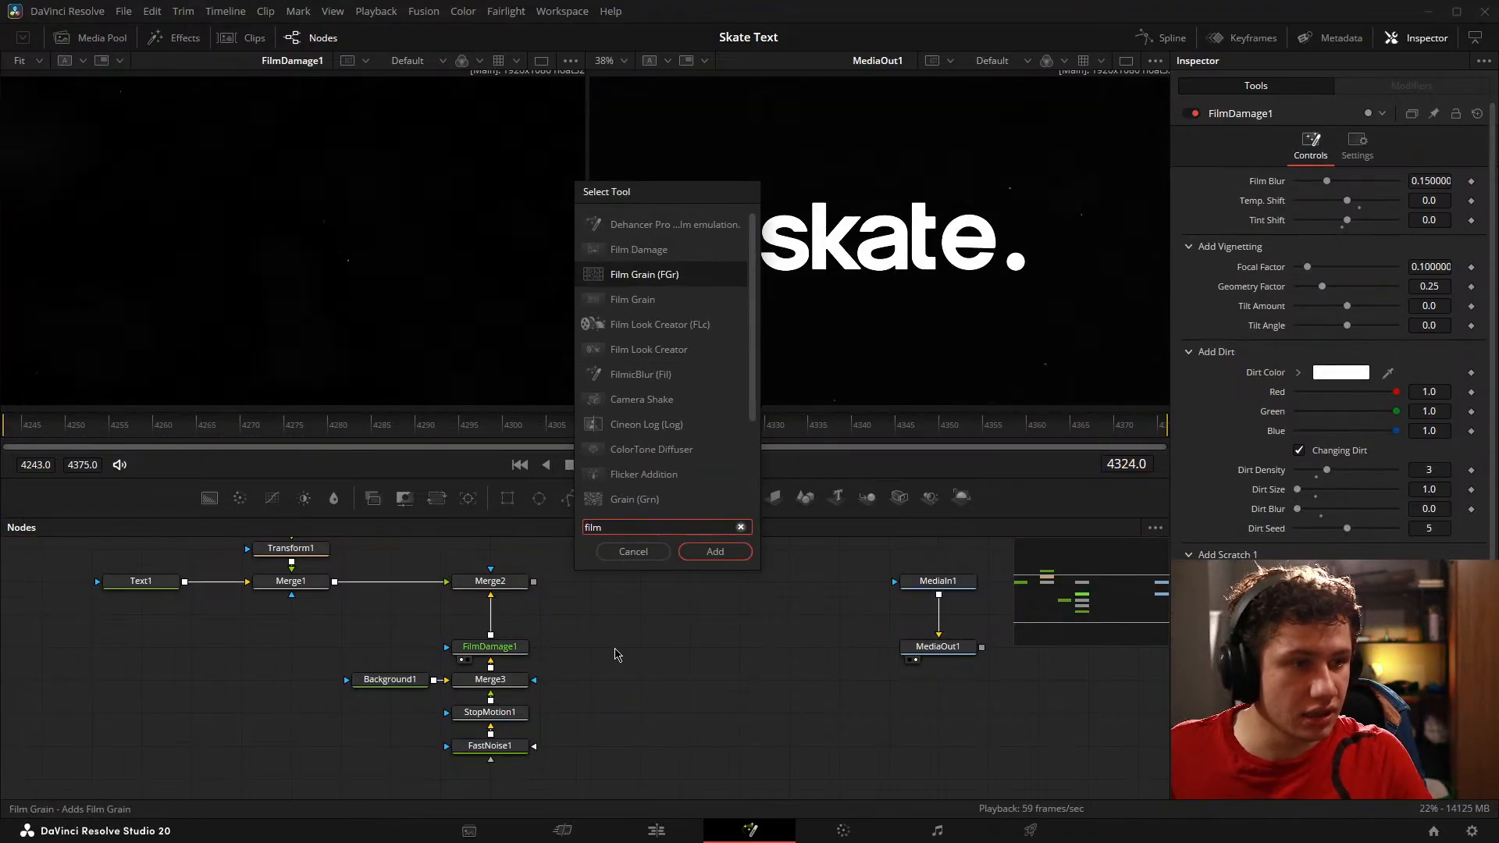
key("Return")
left_click_drag(615, 662, 467, 287)
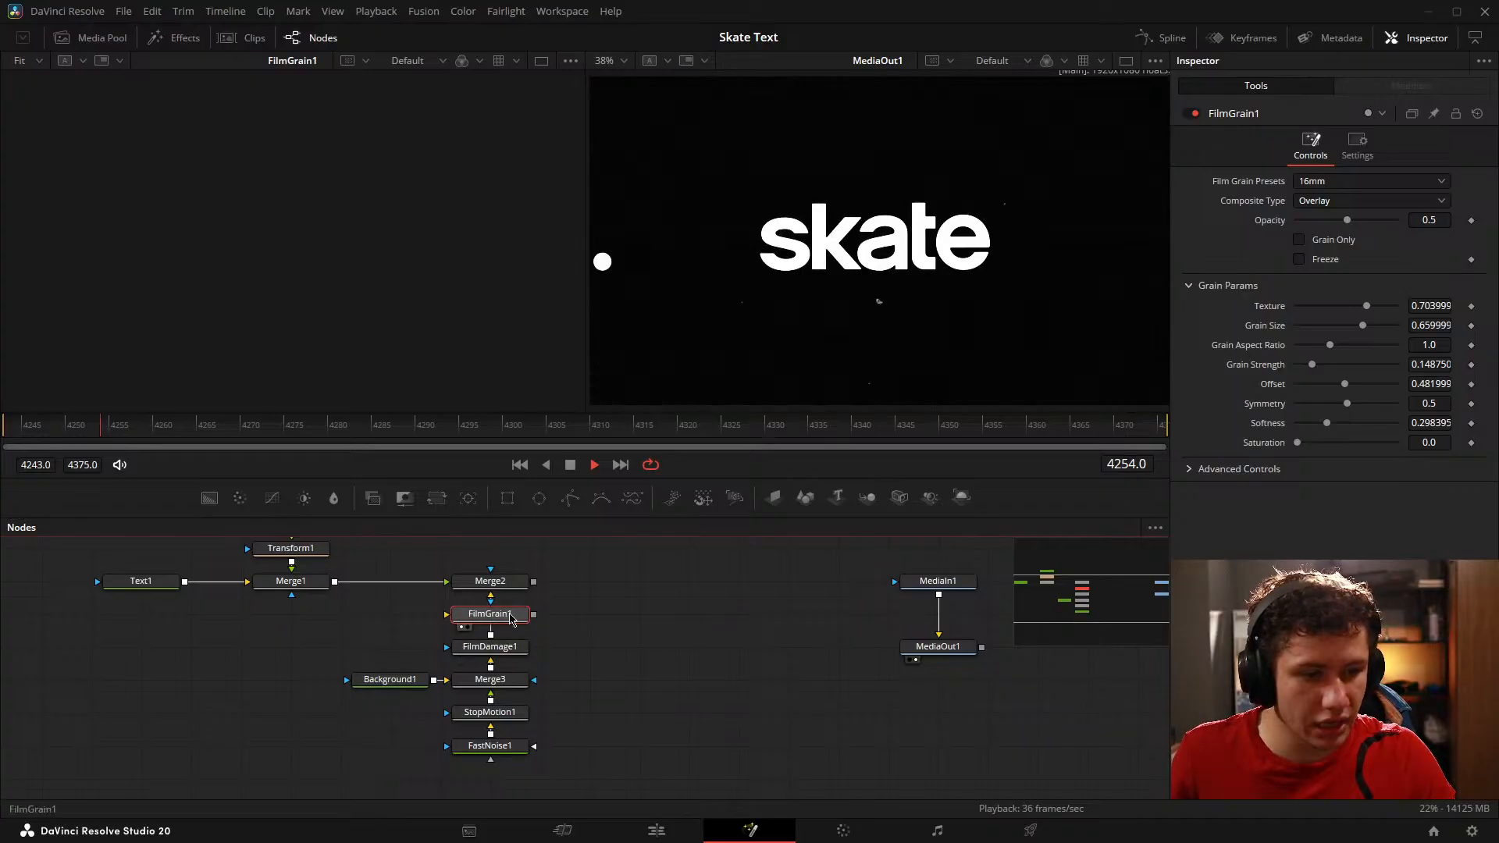
Step: Stop playback, inspect the grain up close and raise FilmGrain1's Opacity to 1.0
key("space")
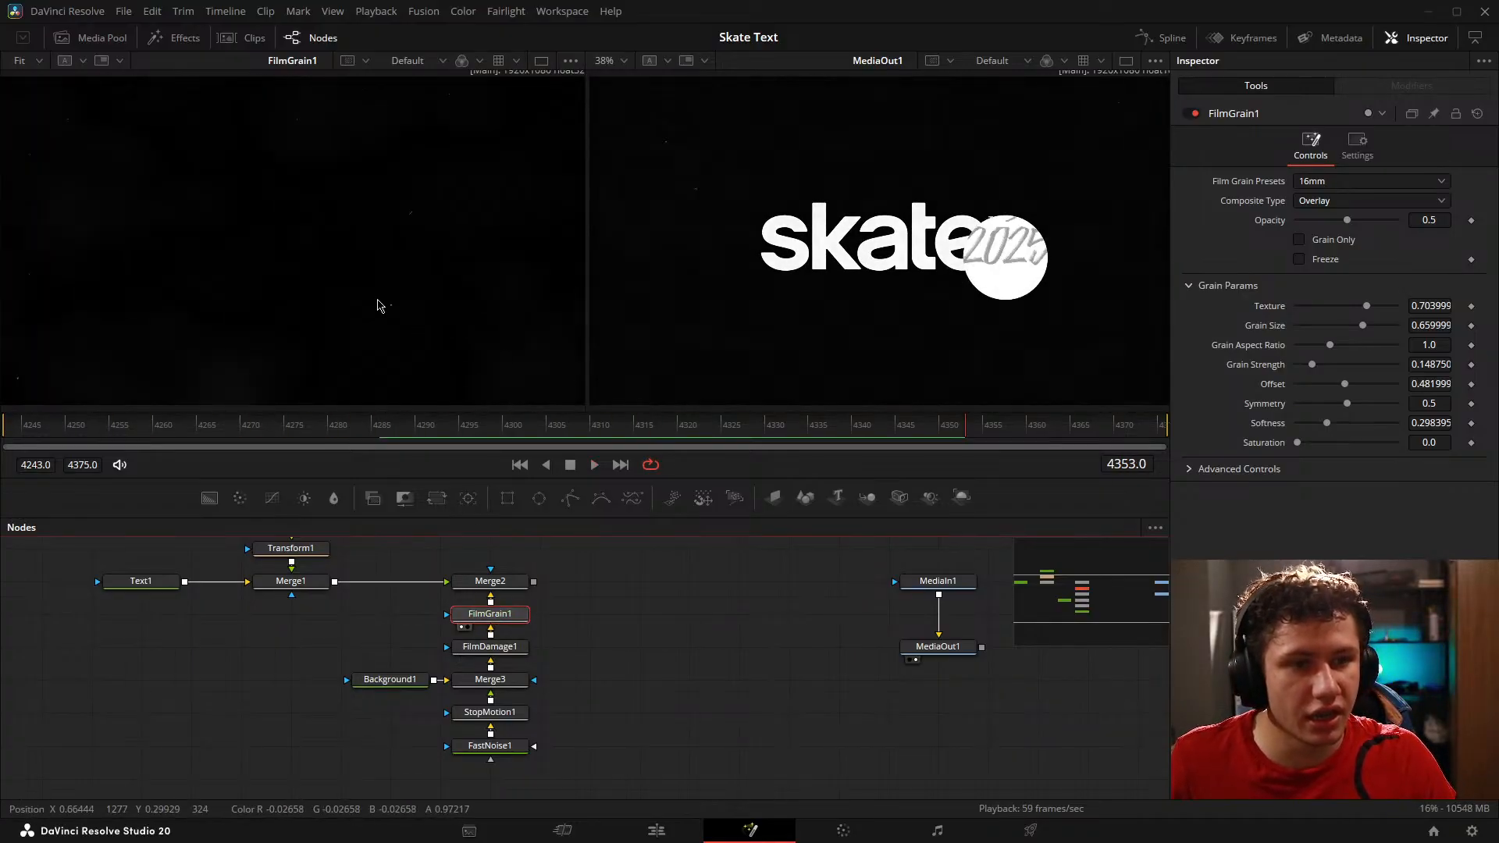
scroll(297, 226, "up", 2)
scroll(295, 224, "down", 2)
left_click_drag(234, 195, 253, 233)
scroll(258, 244, "up", 2)
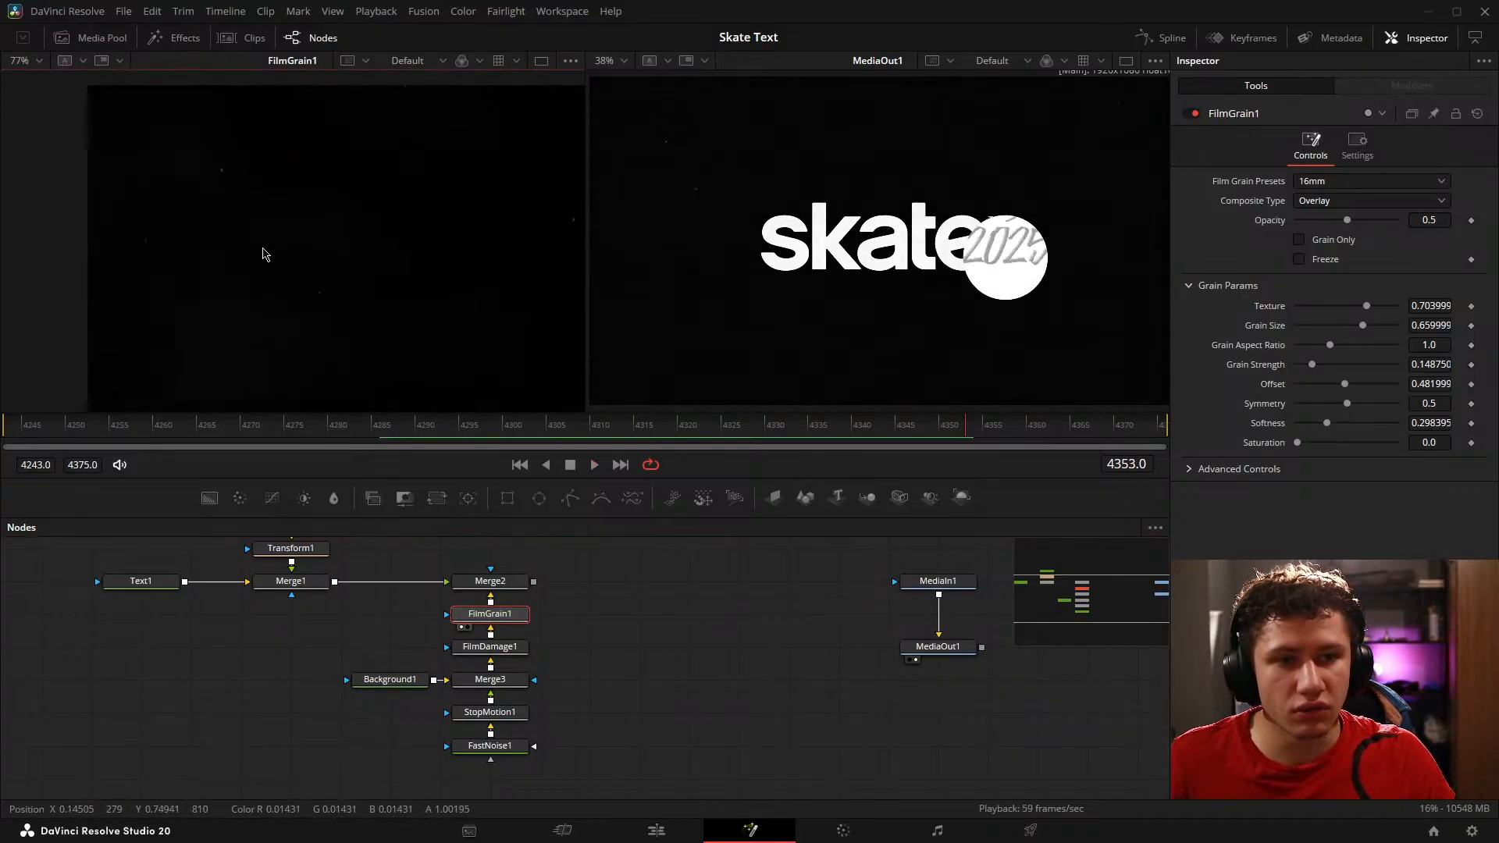
left_click_drag(1347, 220, 1497, 238)
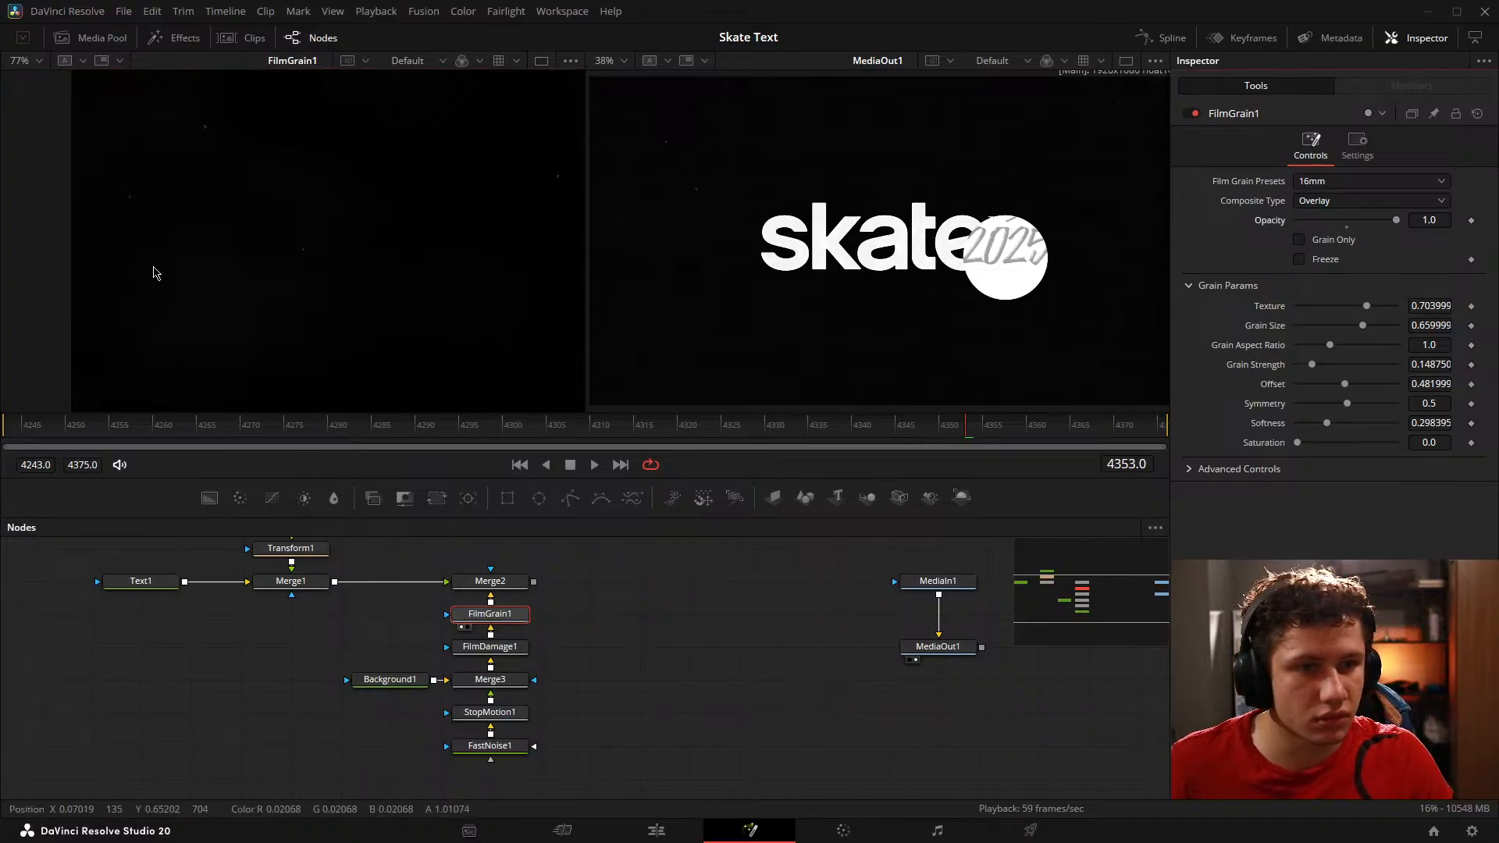
Step: Lighten Background1 to a grey with Red 0.315, Green 0.331 and Blue 0.331
left_click_drag(421, 712, 423, 706)
left_click(428, 674)
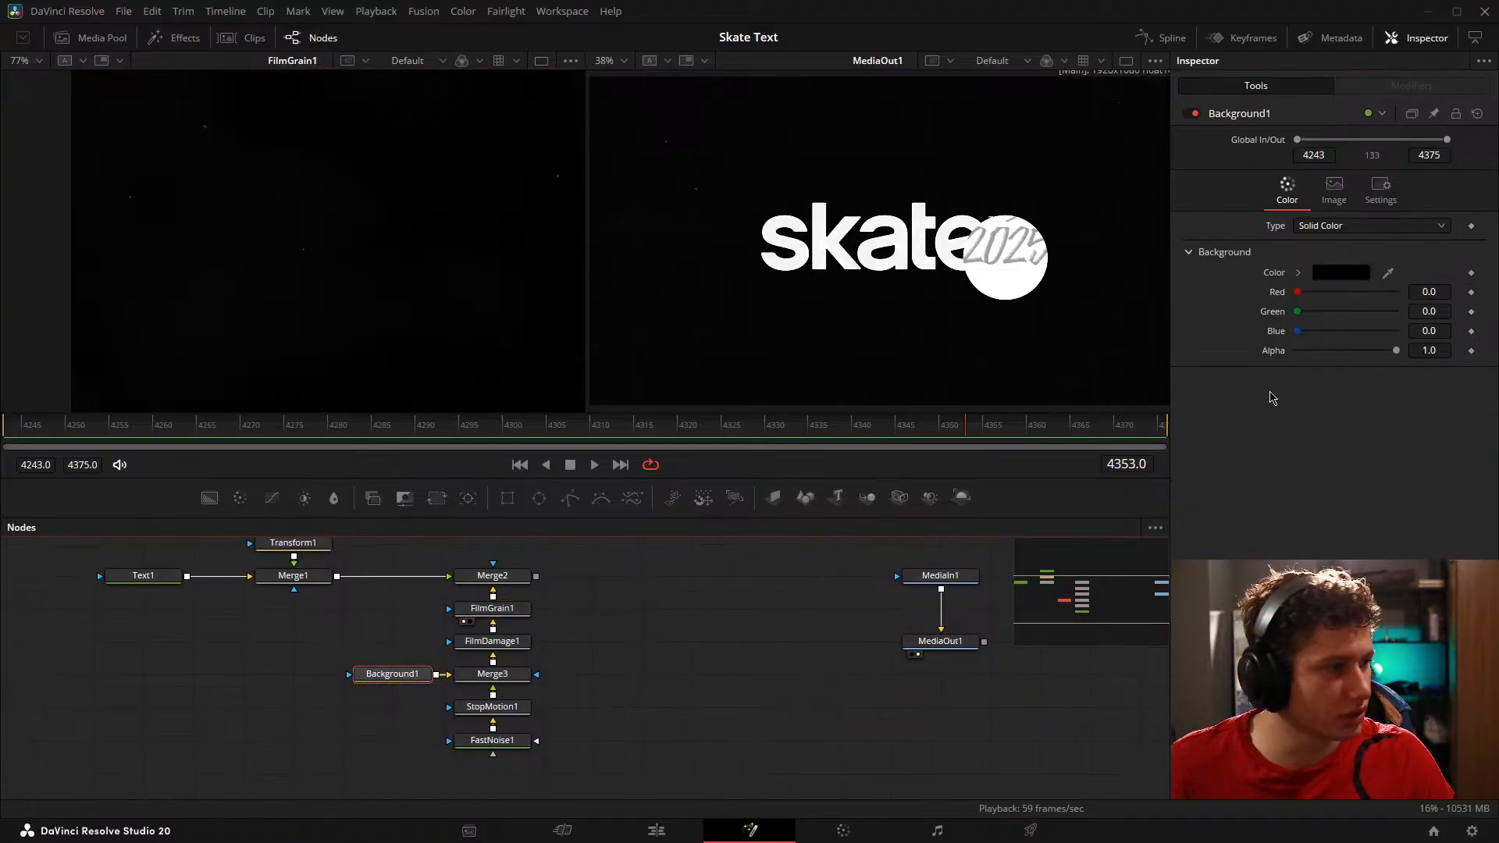
left_click_drag(1297, 292, 1333, 324)
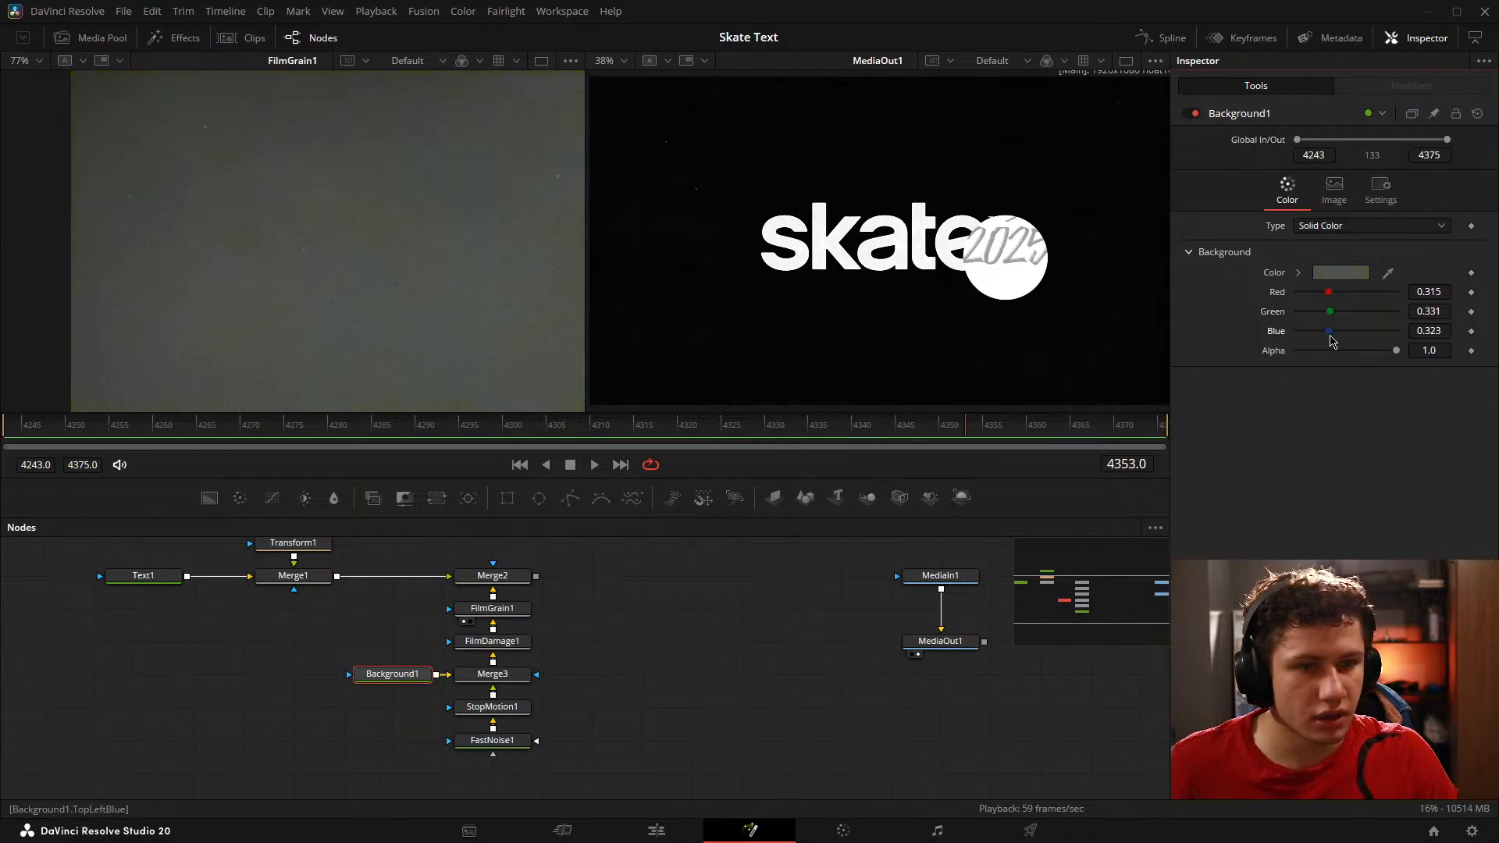
mouse_move(1330, 341)
left_mouse_down()
mouse_move(1401, 338)
mouse_move(1333, 338)
left_mouse_up()
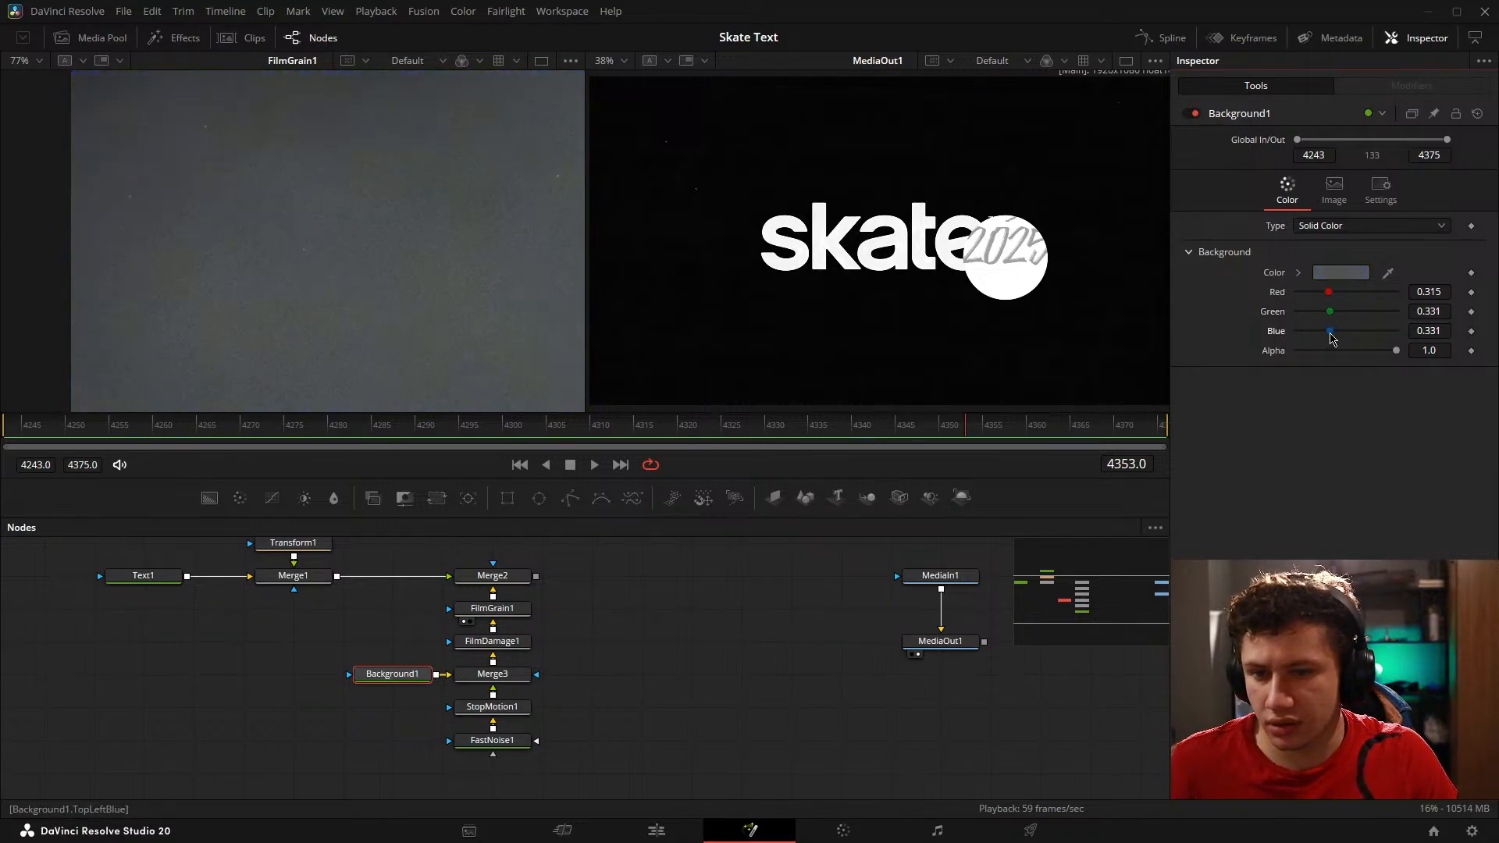
left_click(690, 706)
Step: Compare the image with FilmGrain1 off and on, set its Grain Strength to 0.386, and preview Merge2
left_click(518, 612)
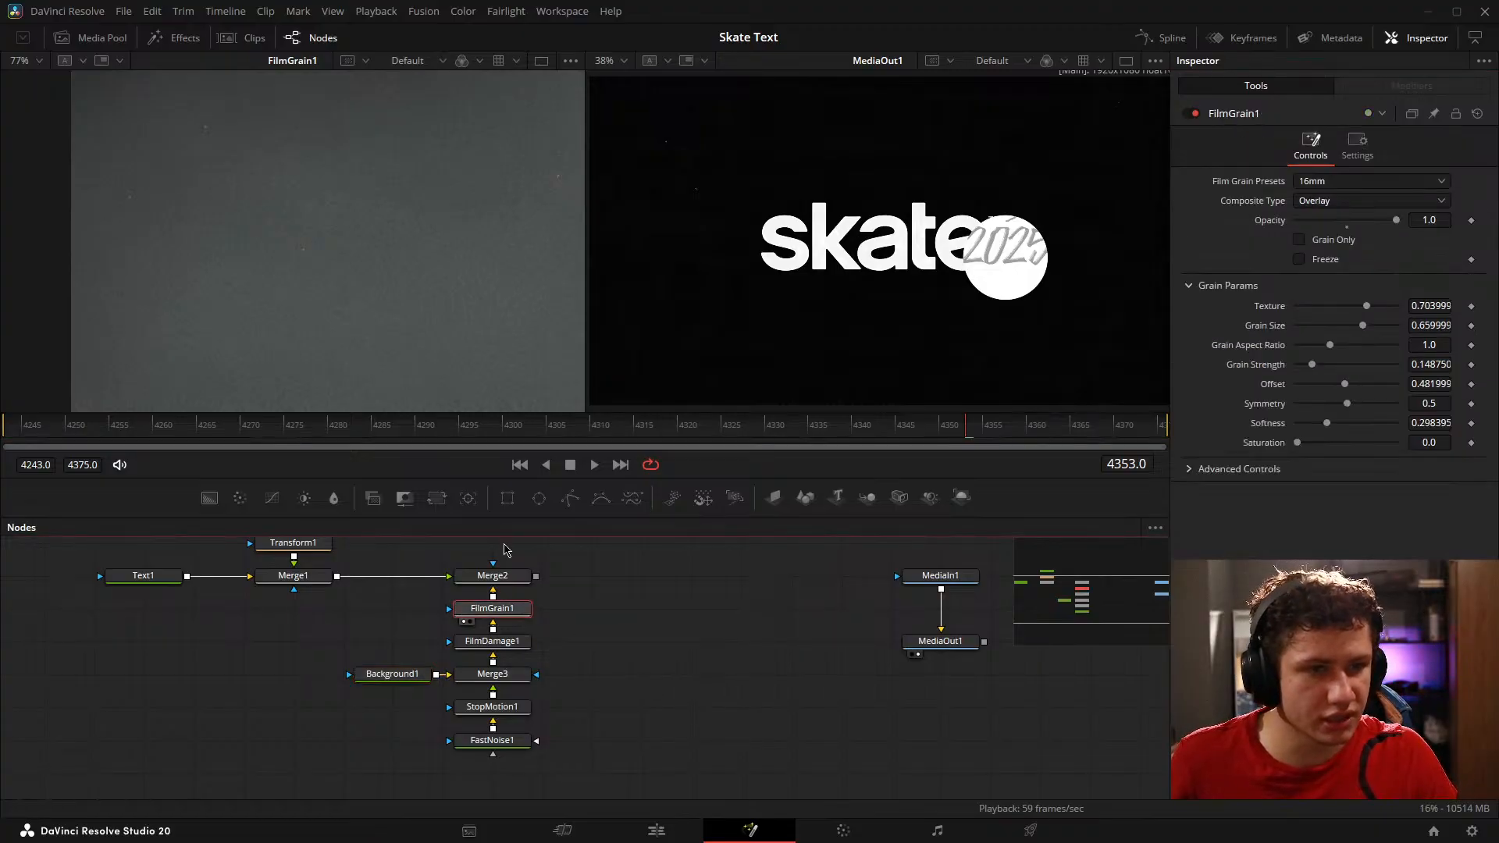
scroll(452, 278, "down", 5)
left_click(466, 285)
key("ctrl+f")
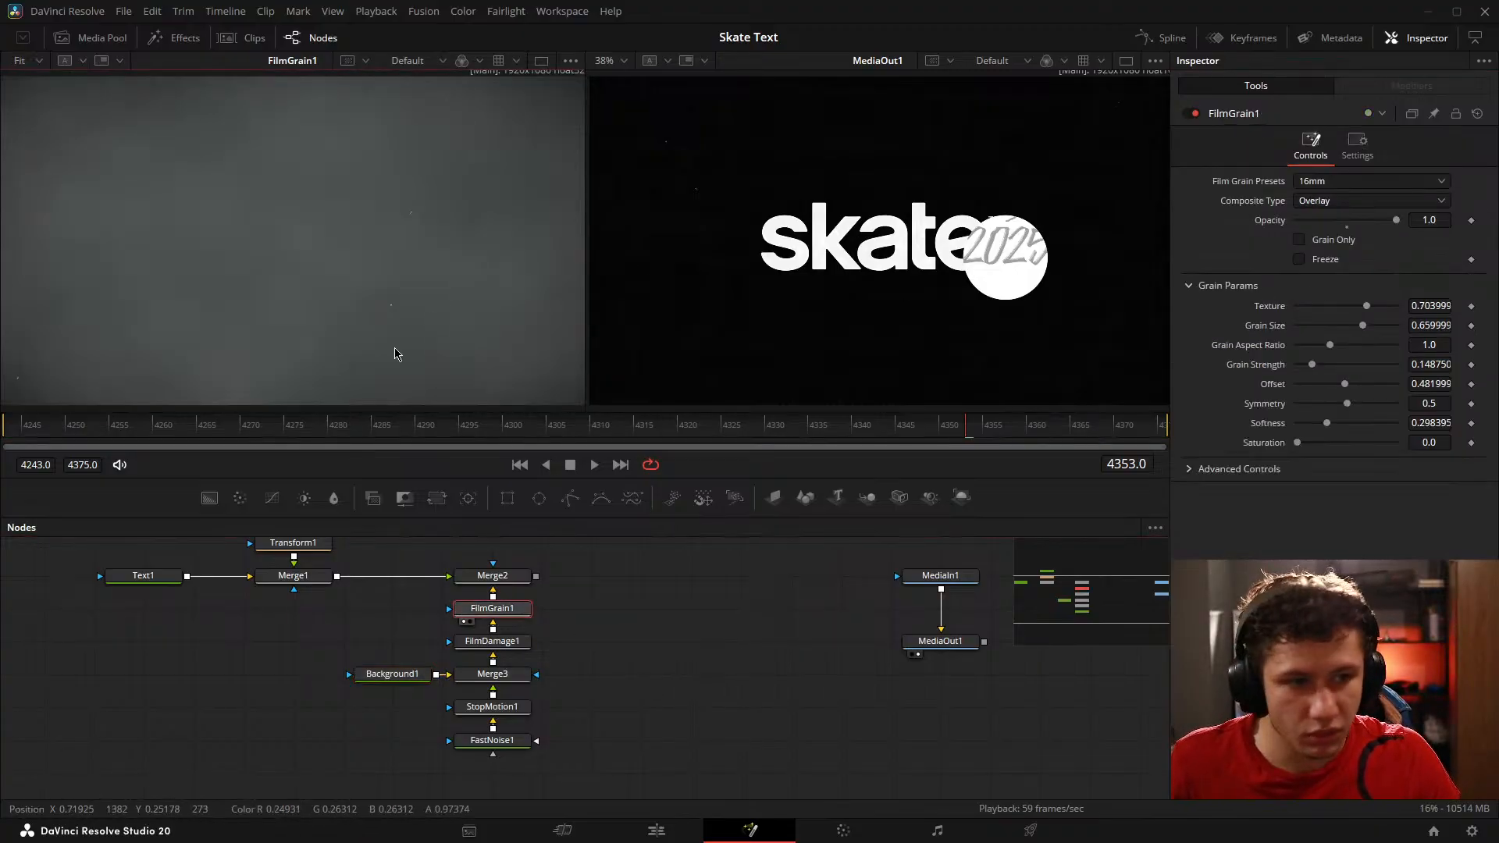
left_click(1192, 114)
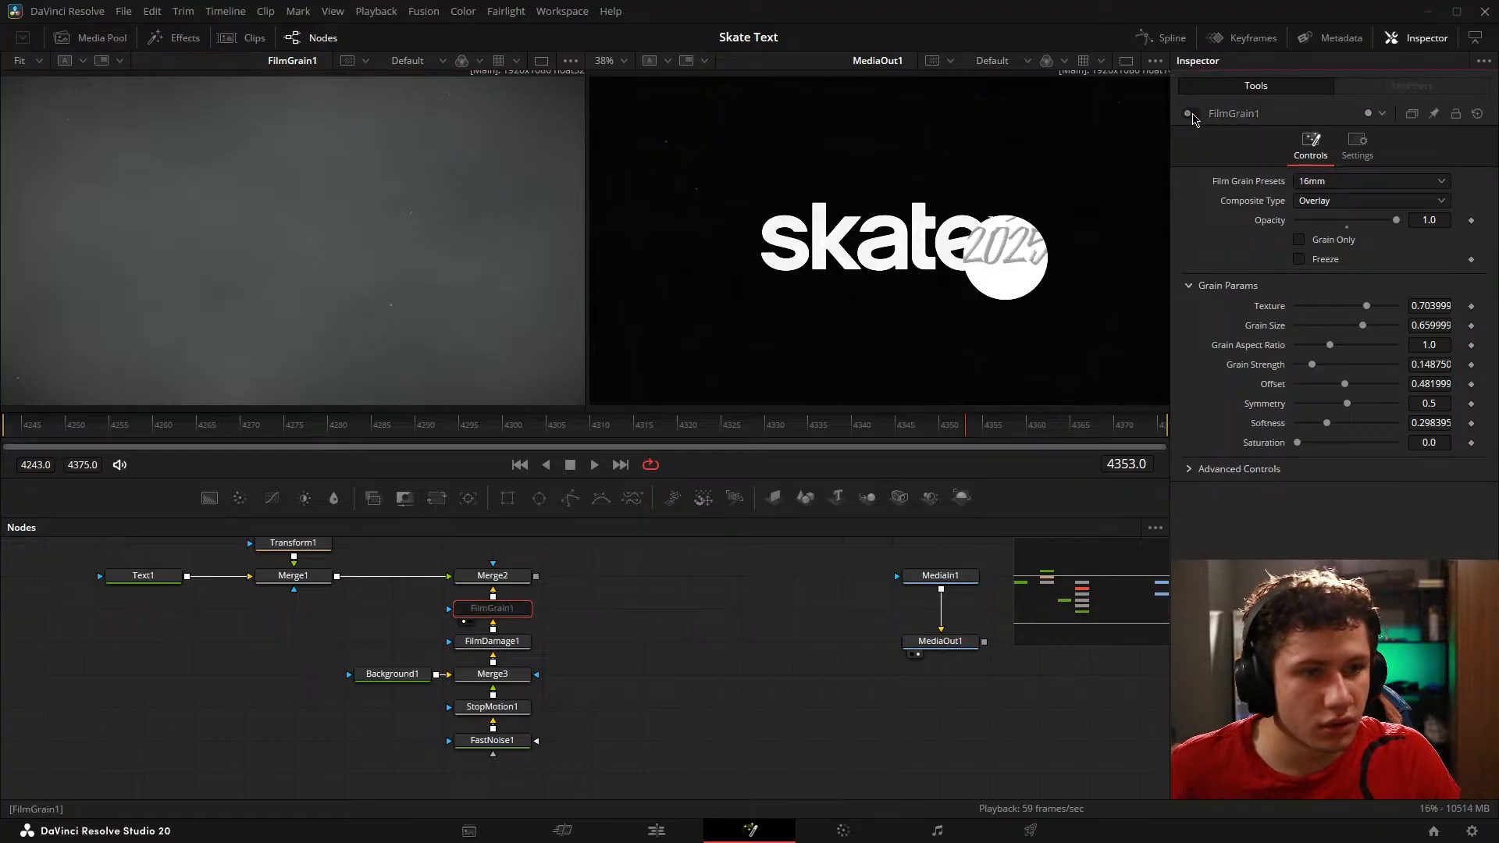
scroll(370, 247, "up", 4)
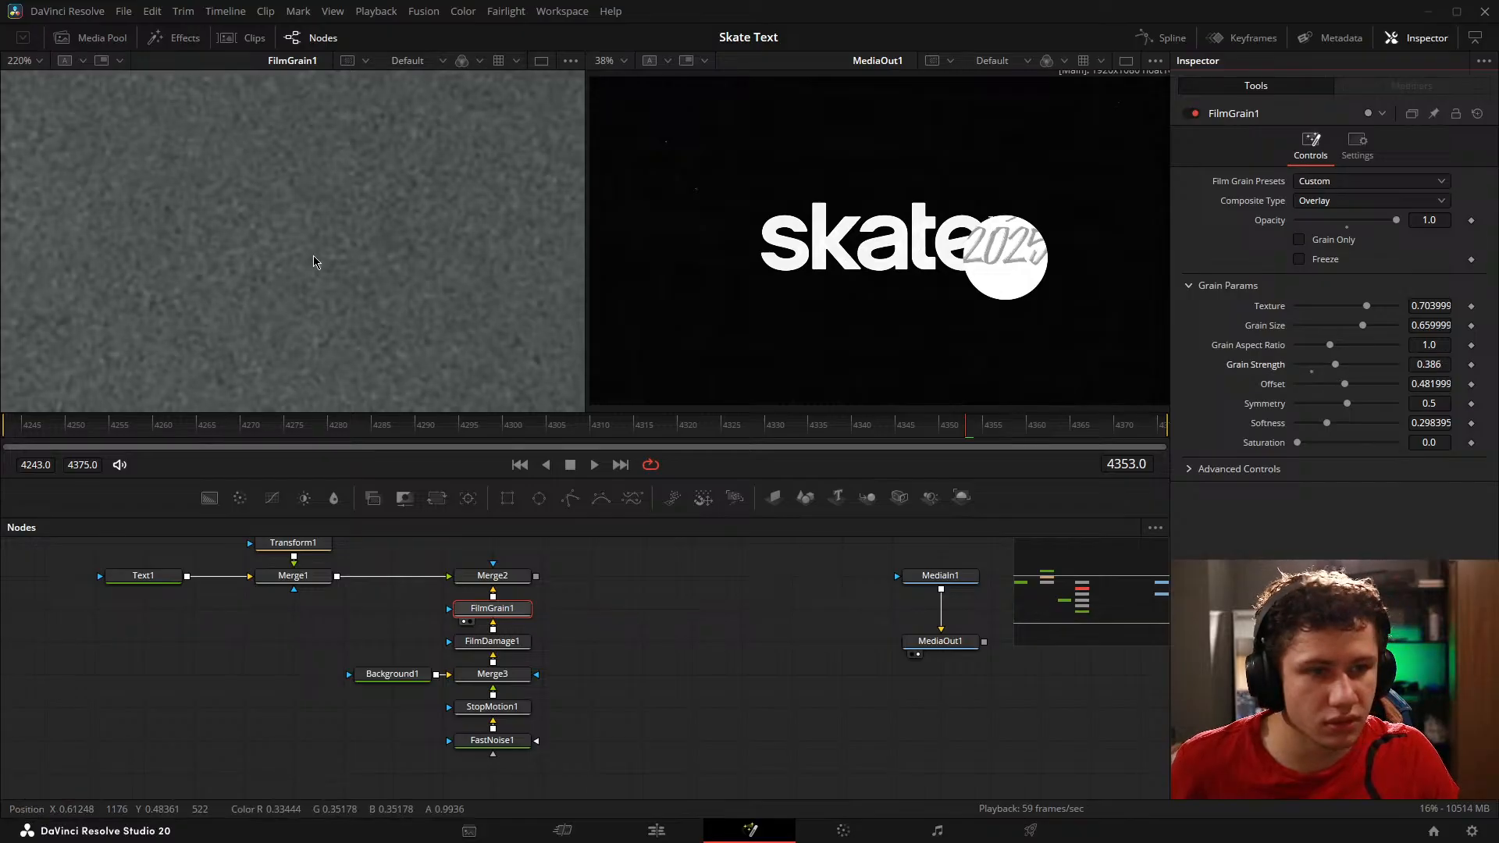
key("ctrl+f")
key("1")
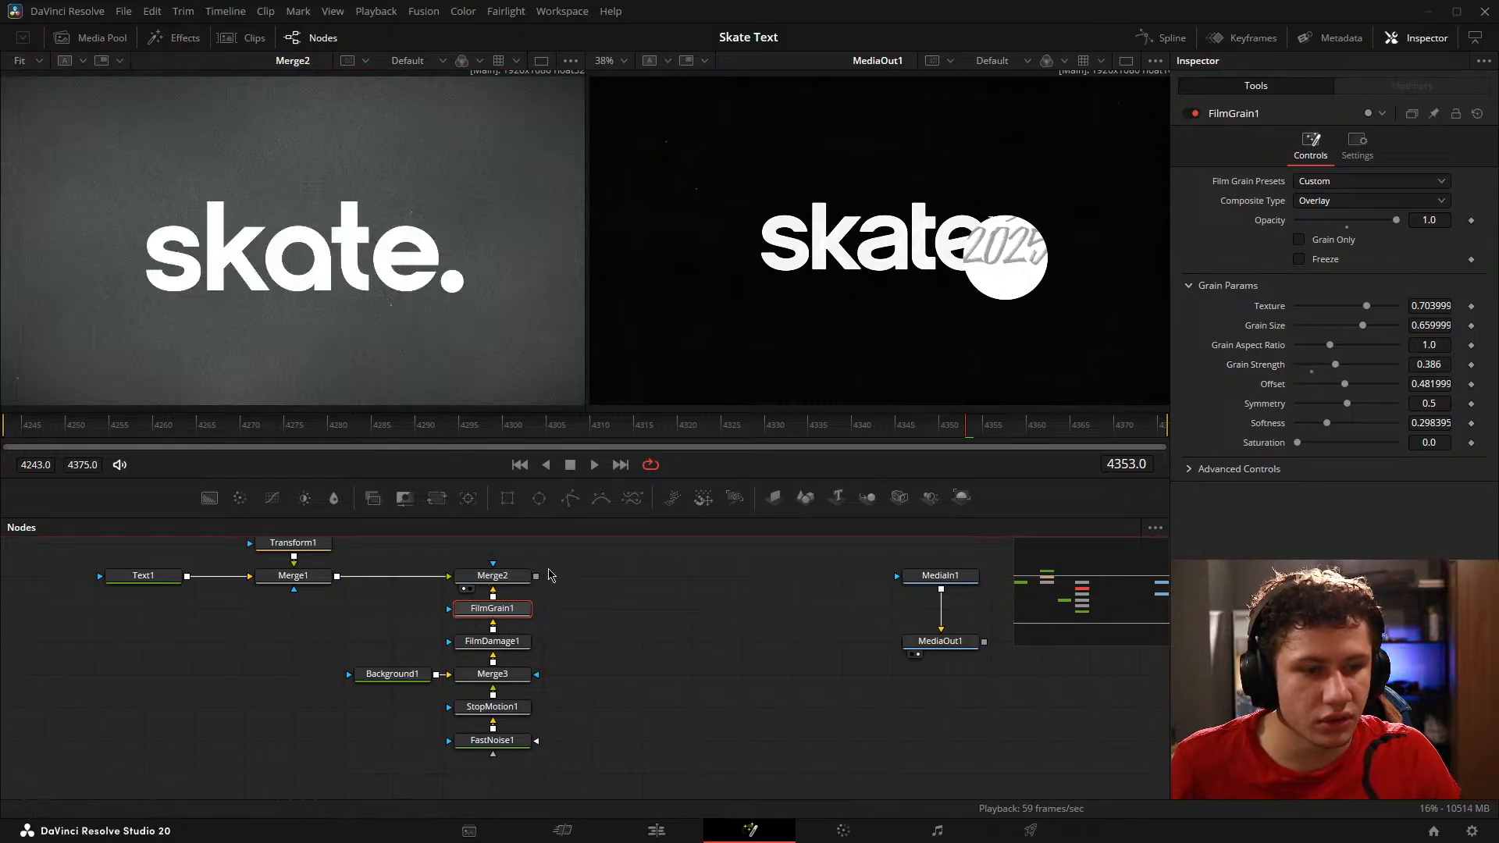
Step: Darken Background1's colour to #0a0b0b
left_click(396, 698)
left_click(1341, 272)
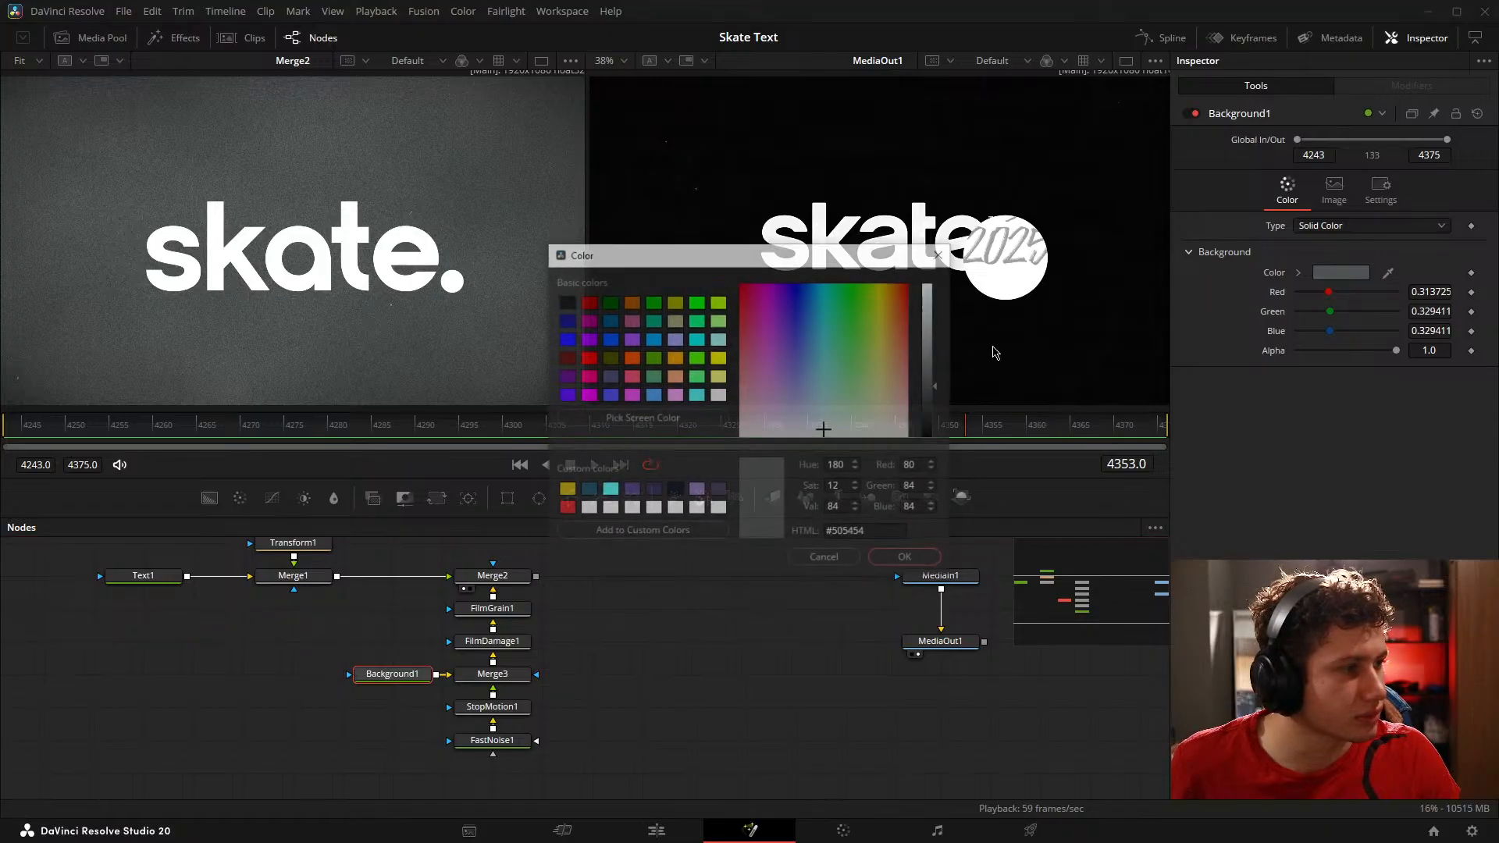
left_click_drag(947, 409, 944, 439)
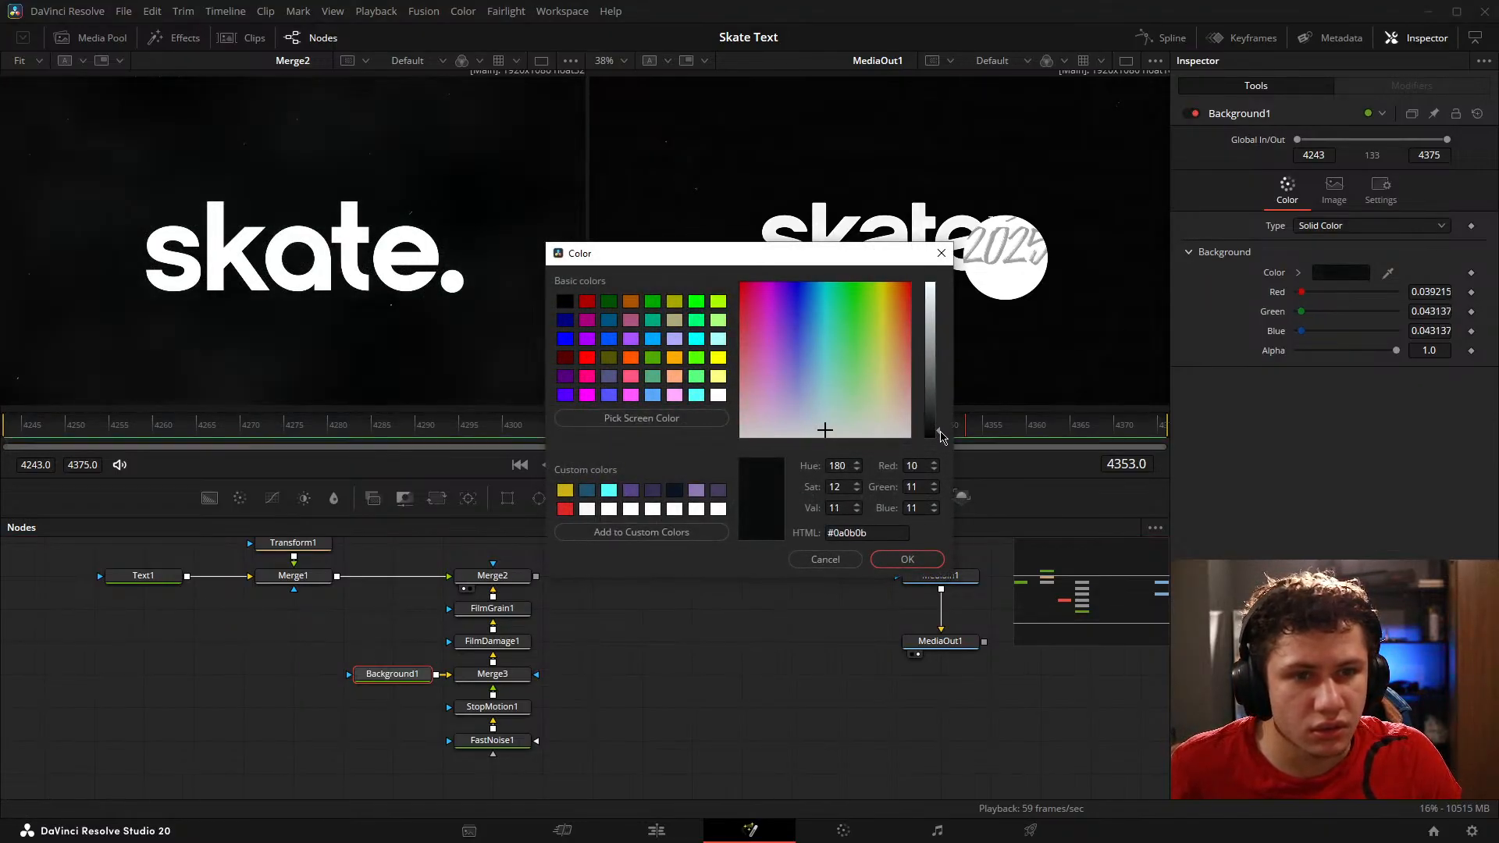
left_click(900, 559)
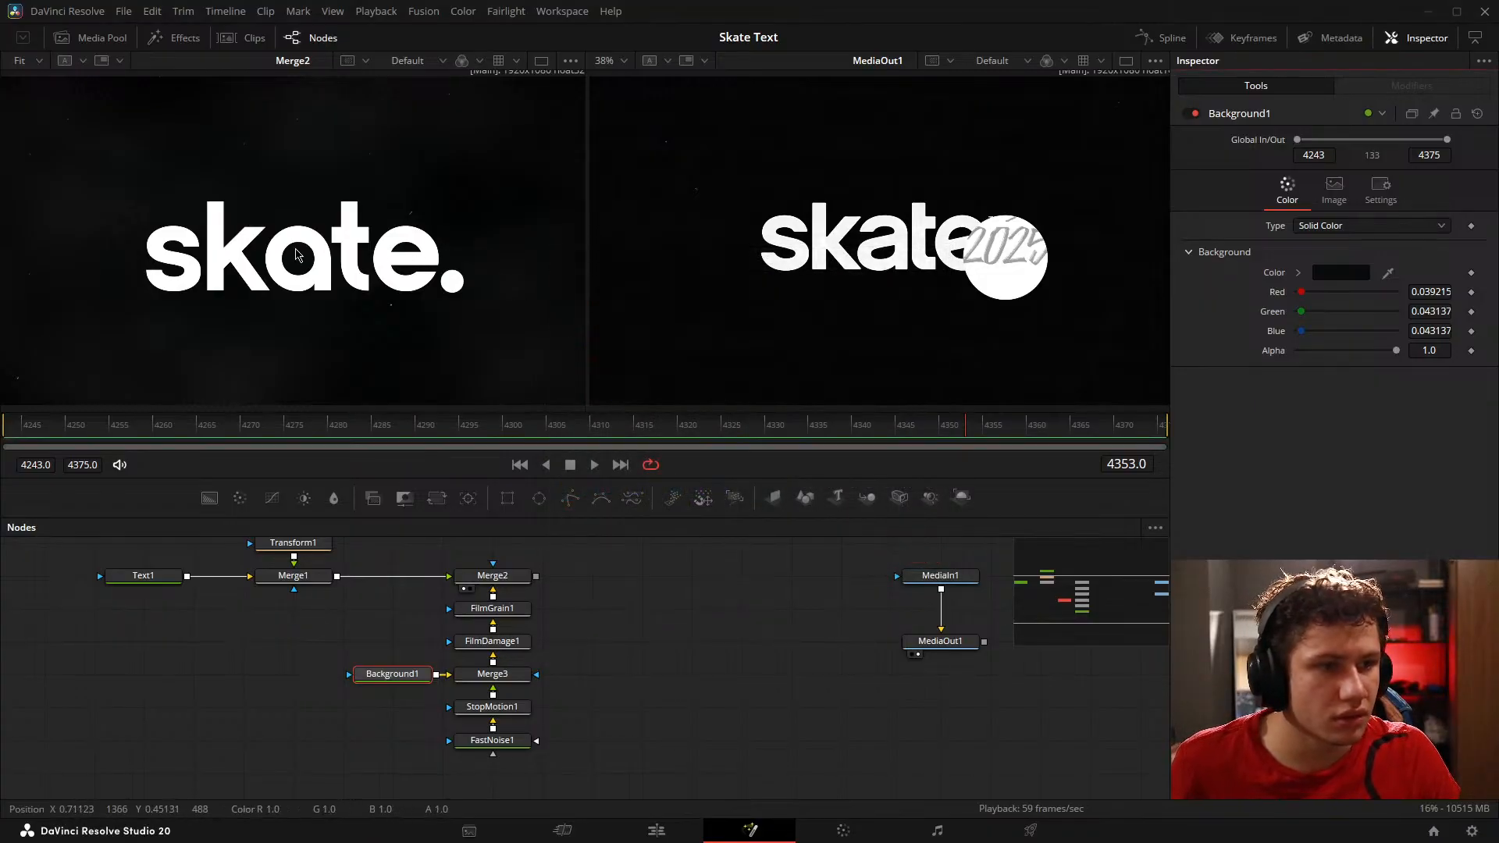
Step: Examine the dark background up close with FilmGrain1 switched off and on
scroll(367, 226, "up", 5)
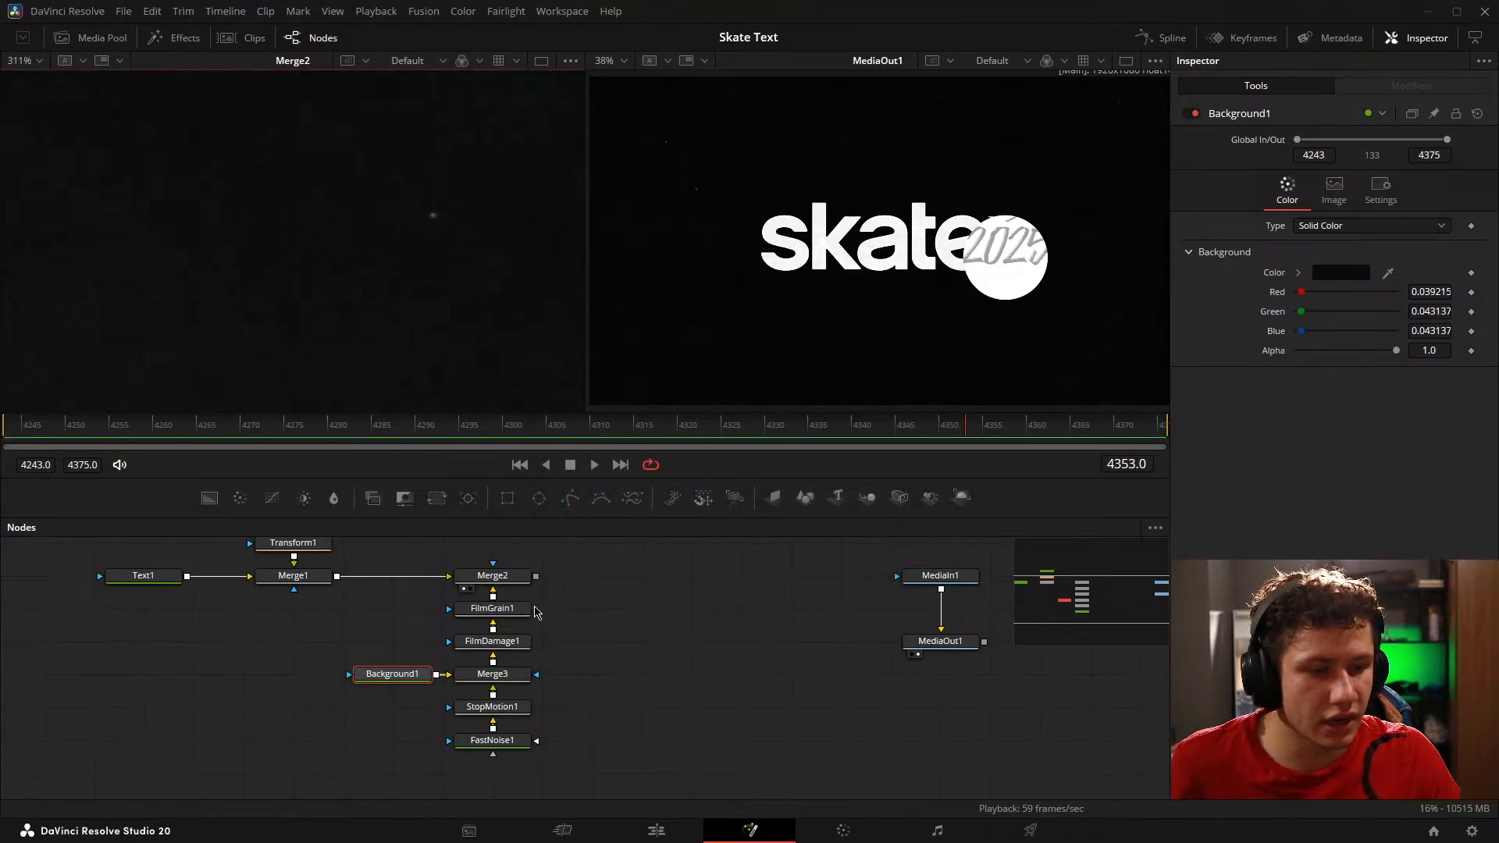
left_click(531, 608)
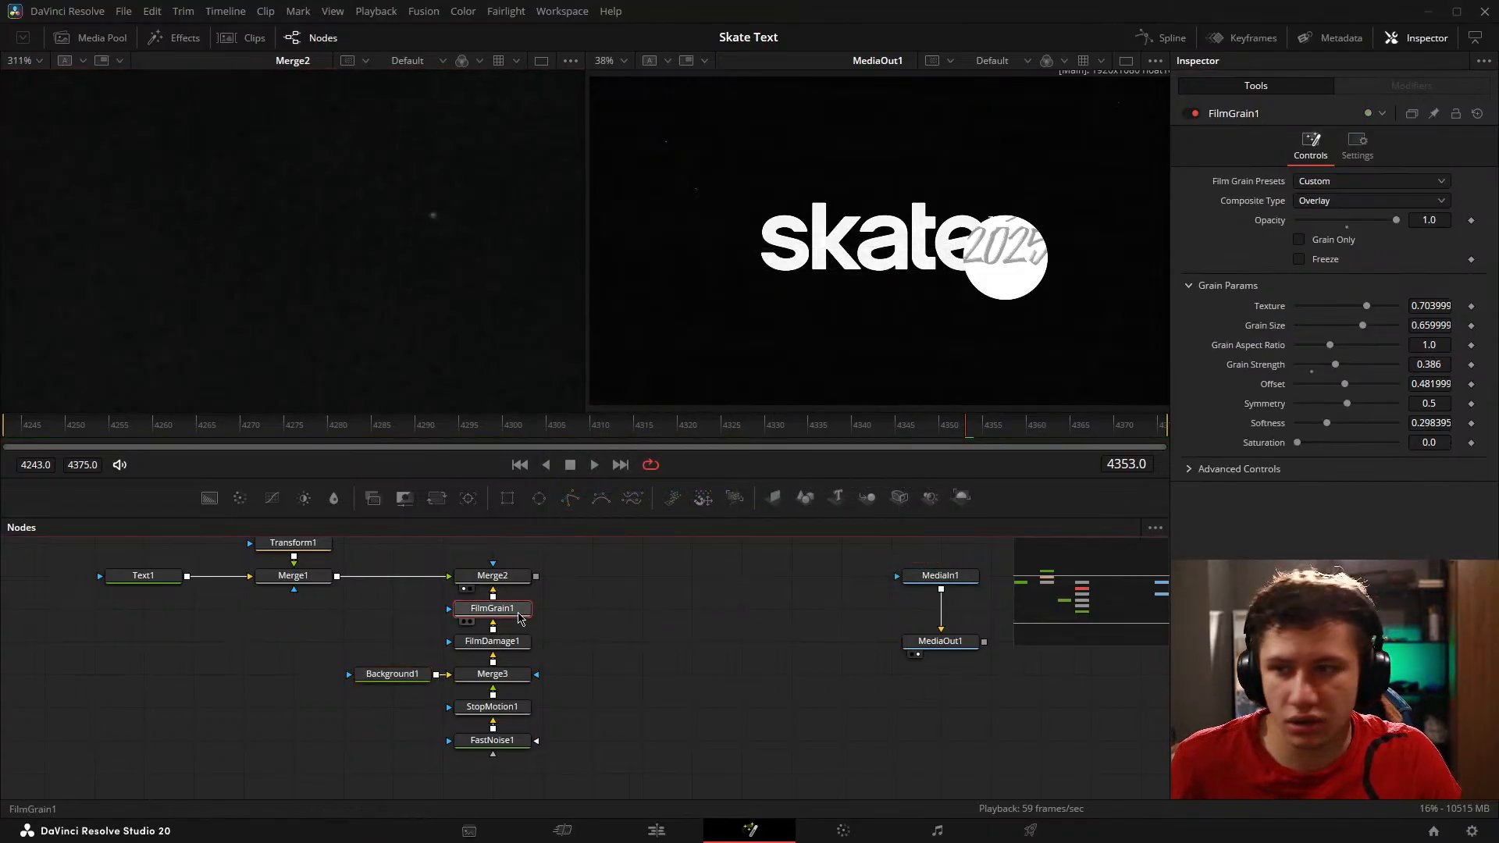
left_click(1194, 114)
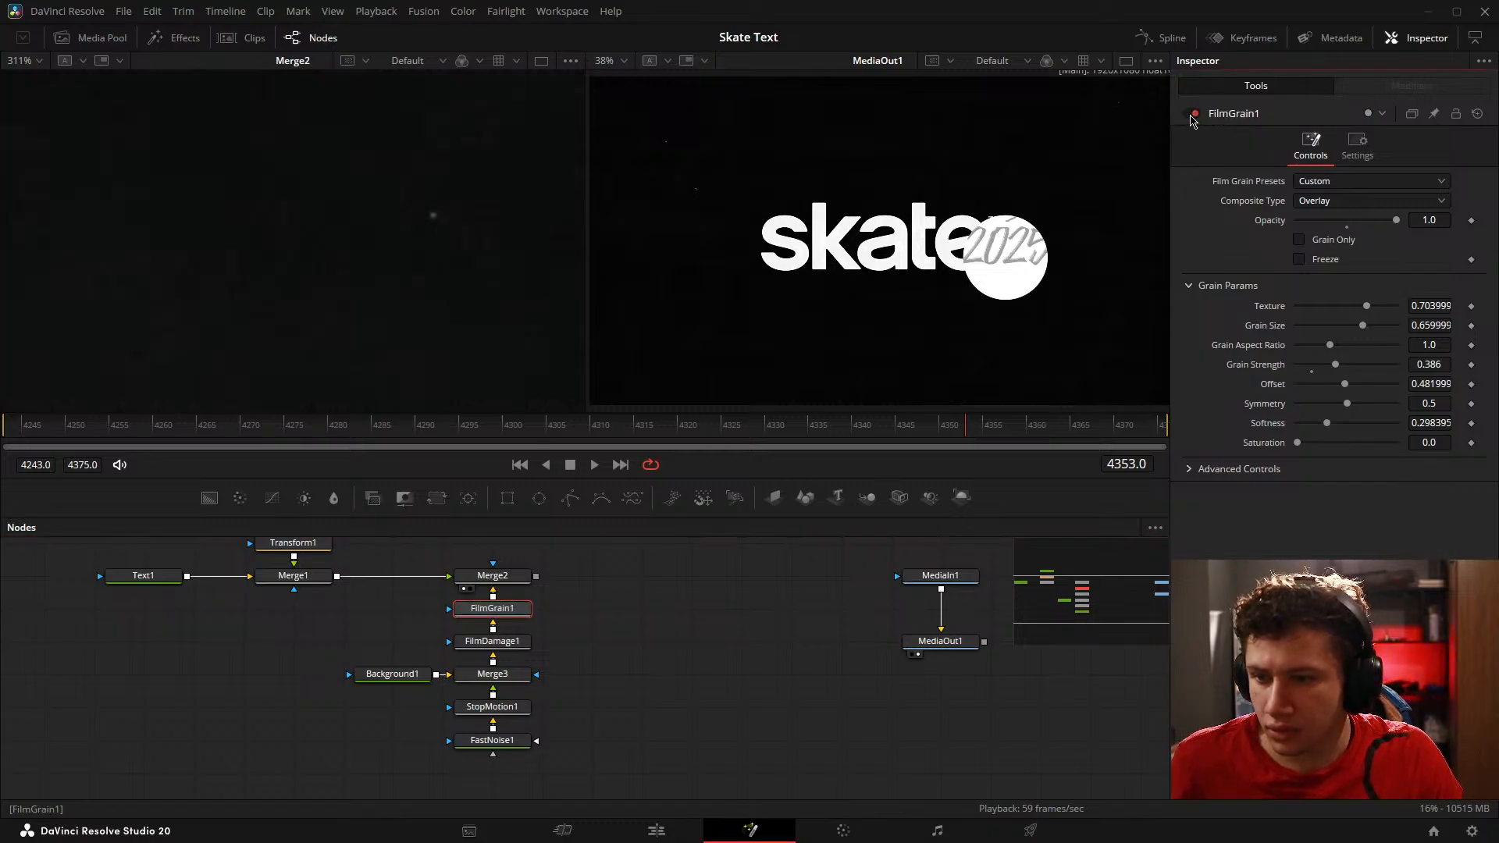
scroll(469, 328, "down", 5)
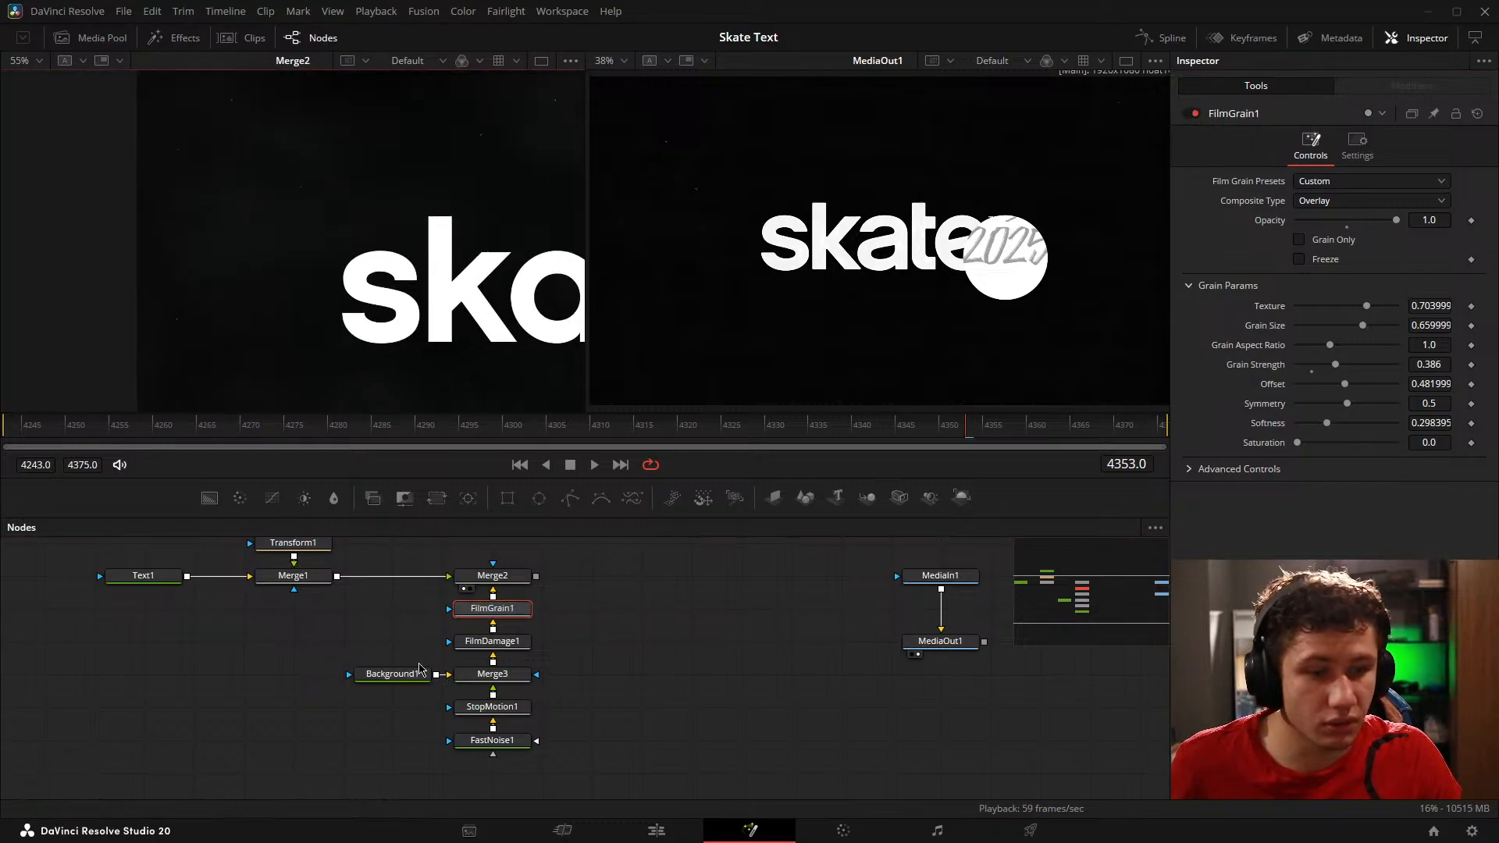
Step: Darken Background1's colour to #040404 and fit the composite in the viewer
left_click(409, 674)
left_click(1340, 272)
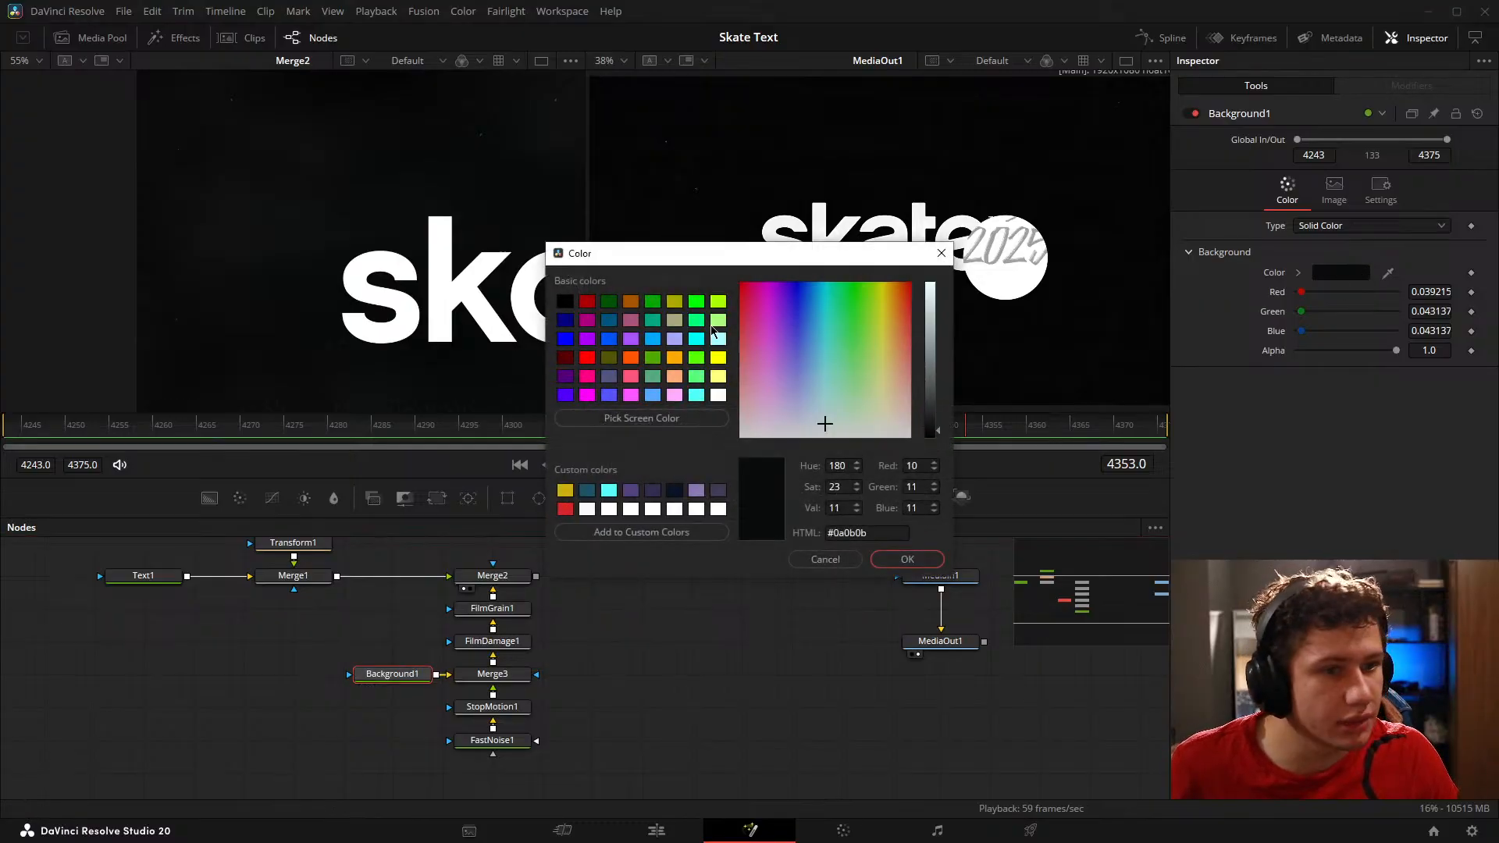
left_click_drag(938, 438, 942, 441)
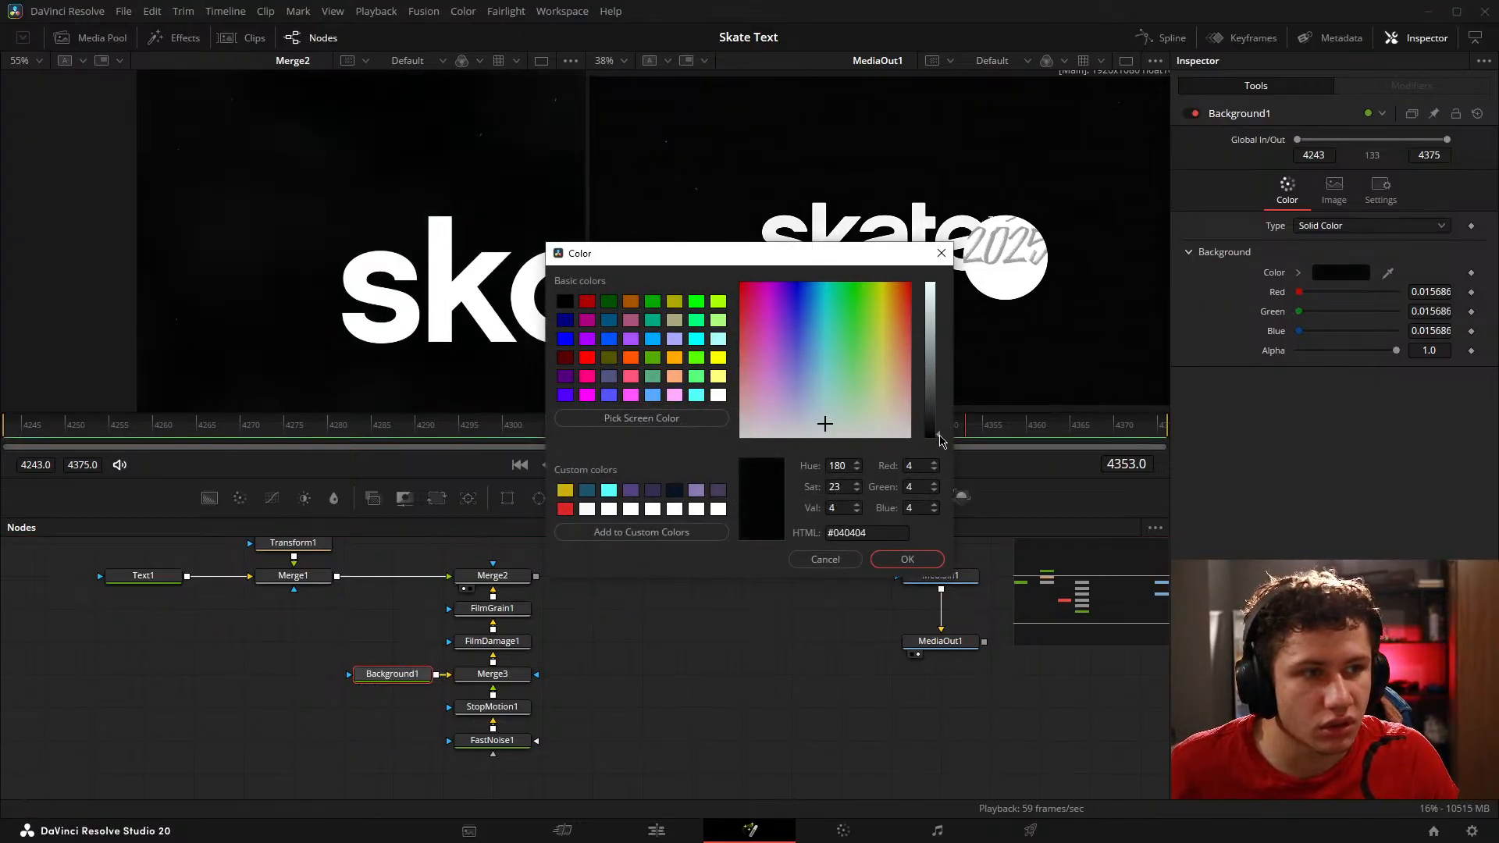
left_click(923, 556)
key("ctrl+f")
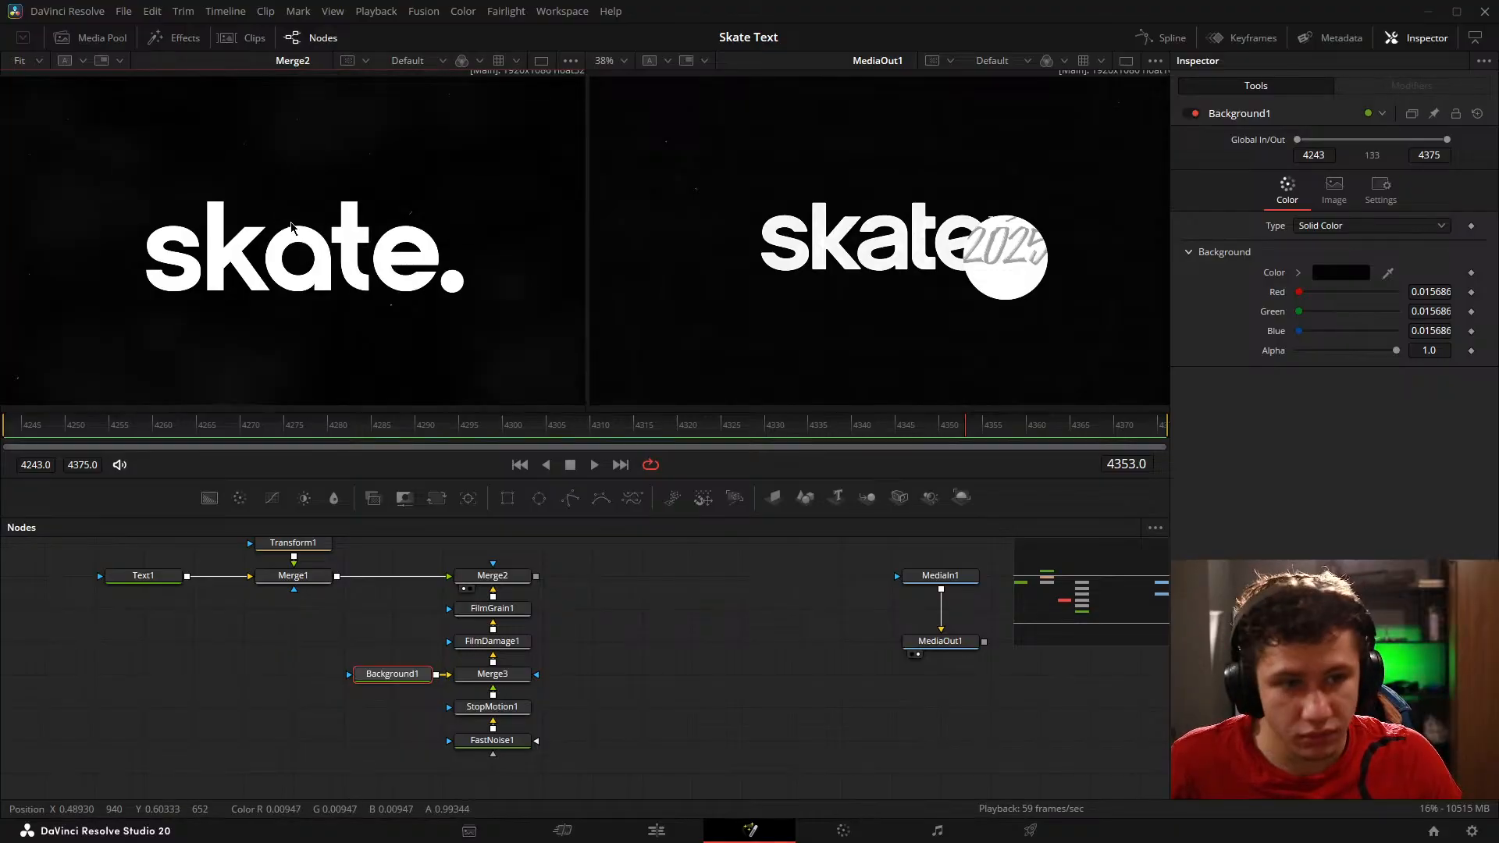
Step: Play back the composite beside the reference and examine the dirt on the reference lettering up close
left_click(702, 673)
key("space")
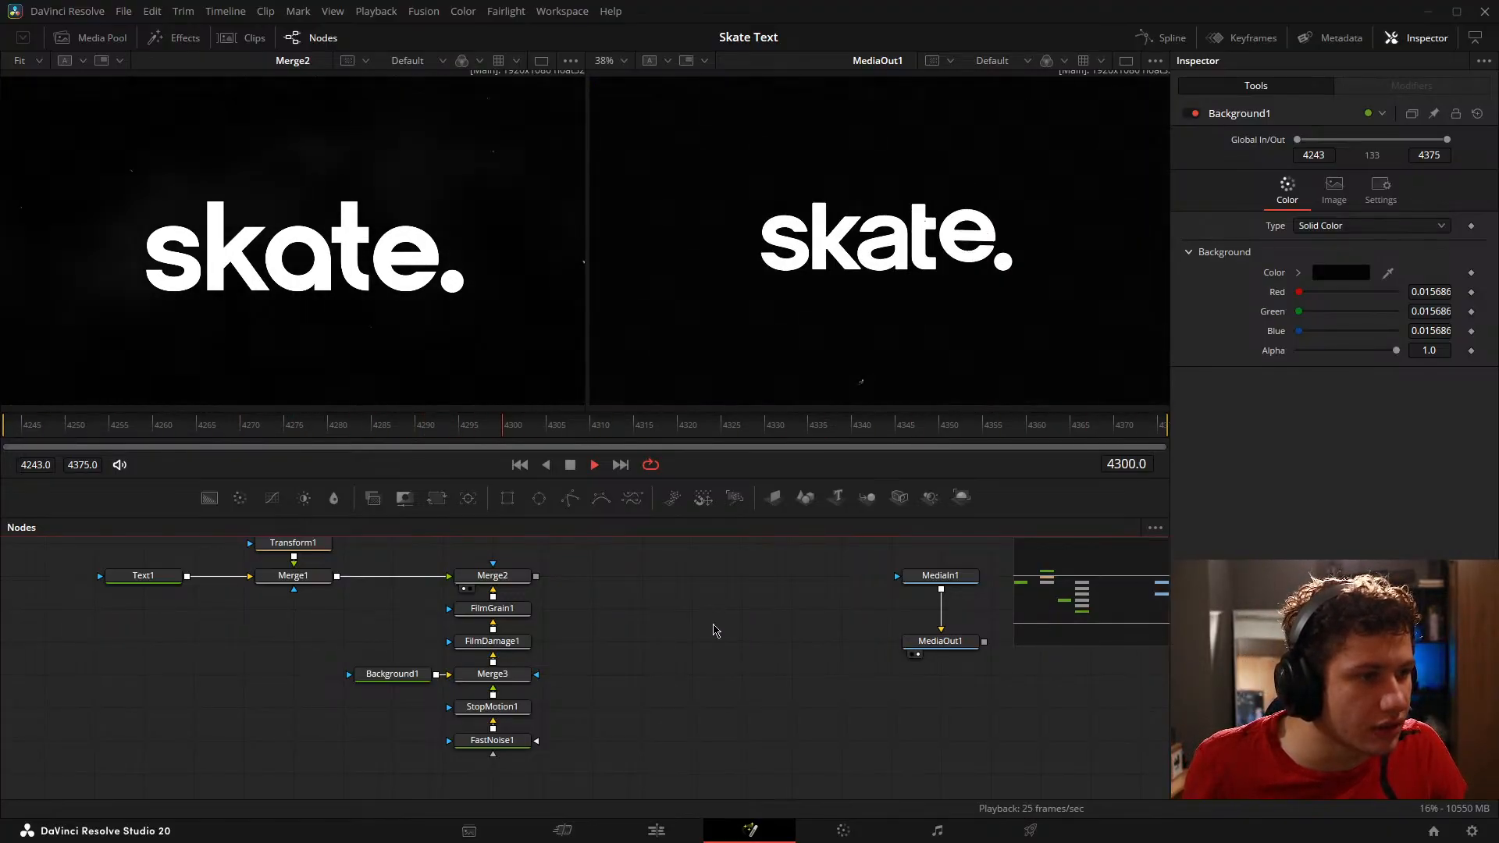
key("space")
scroll(785, 271, "up", 5)
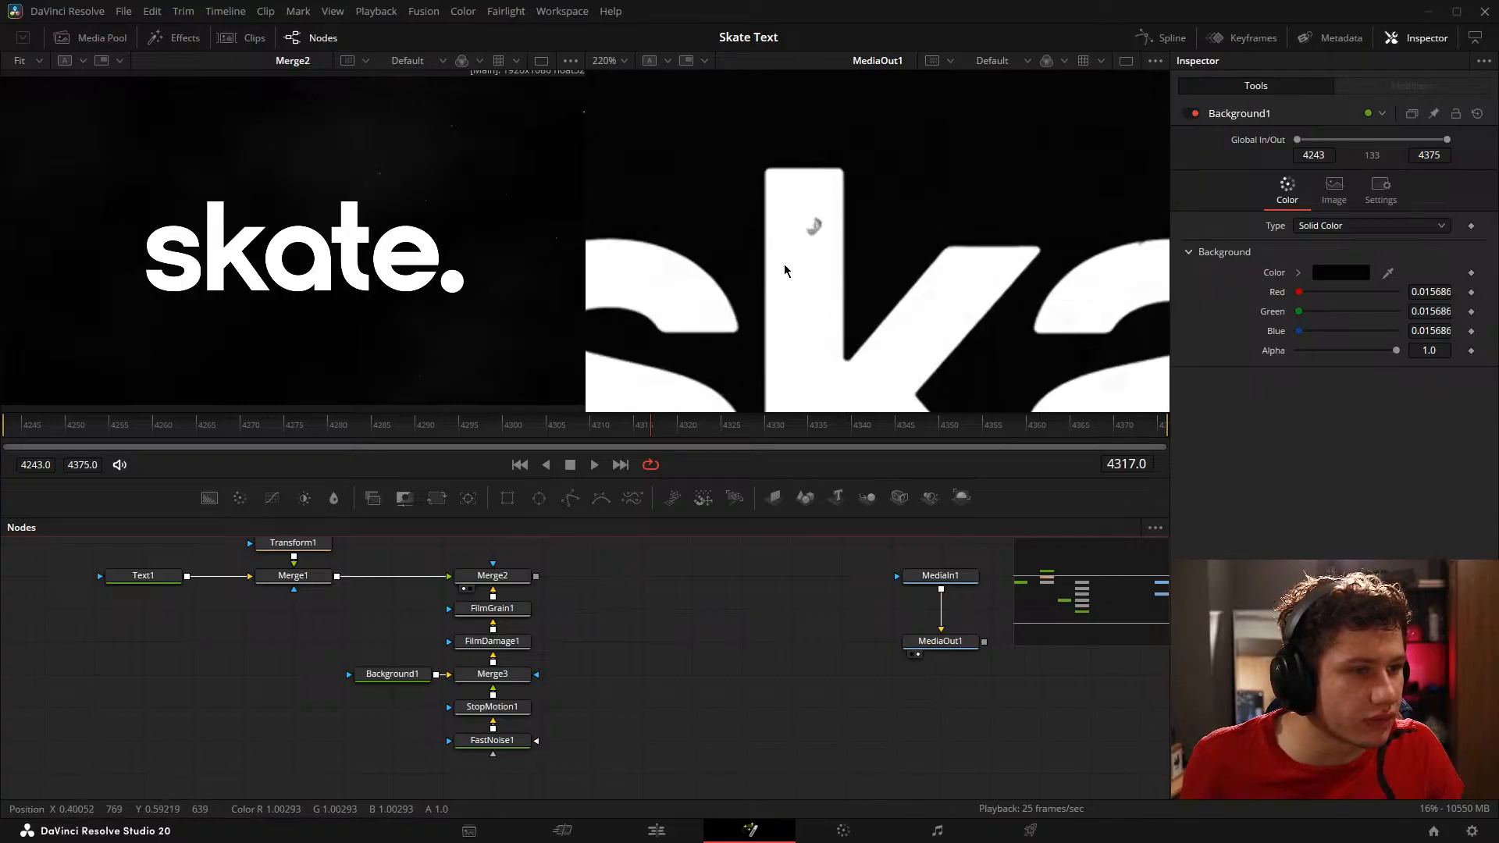
key("ctrl+f")
Step: Move FilmDamage1 out of the background branch, connect it after Merge2, and preview its output
left_click_drag(547, 706, 522, 734)
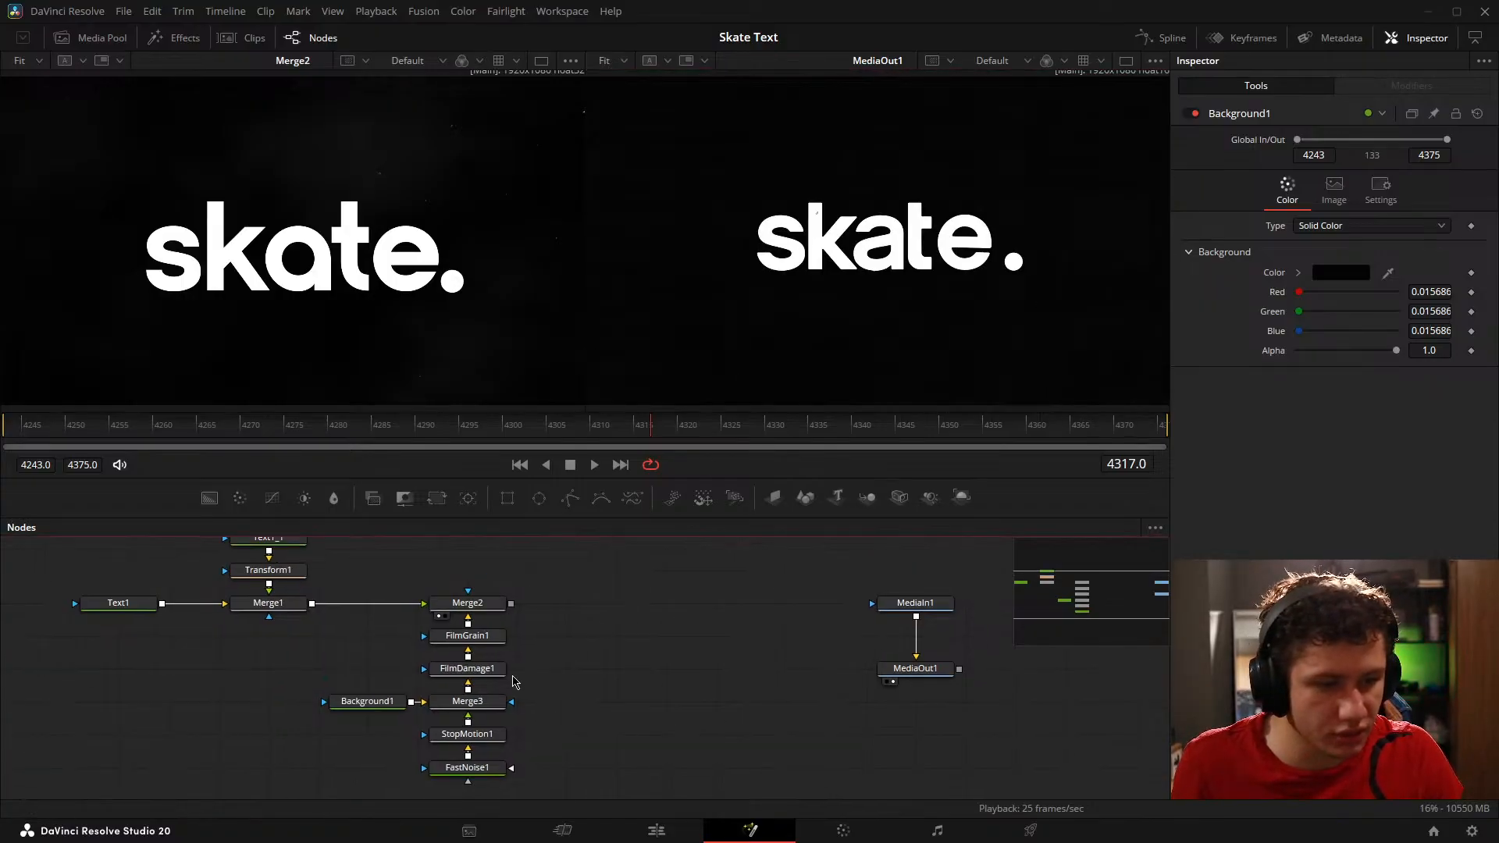
left_click_drag(497, 675, 648, 619)
left_click_drag(512, 604, 574, 604)
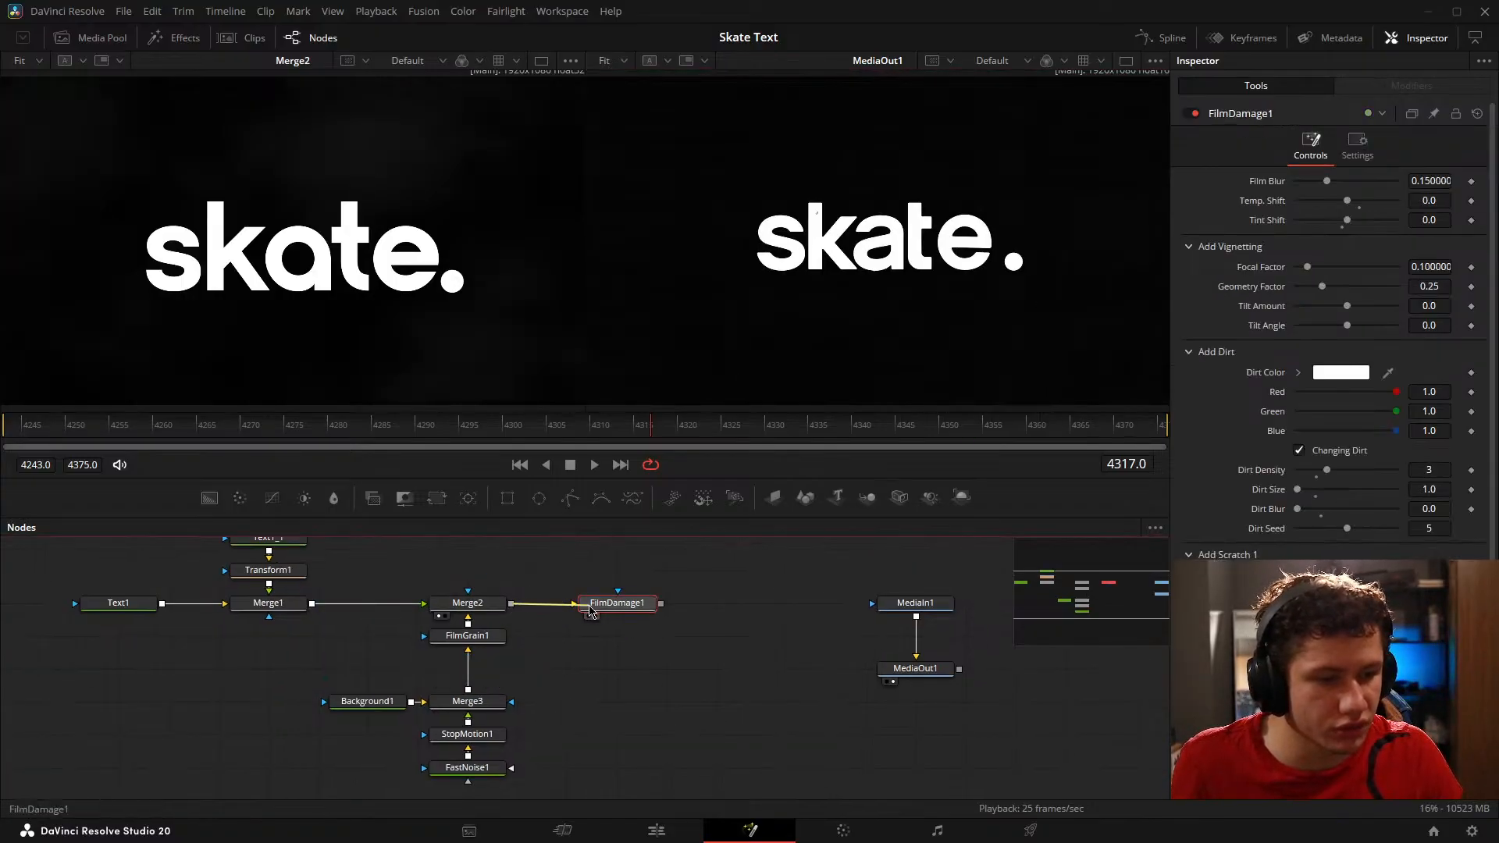
key("1")
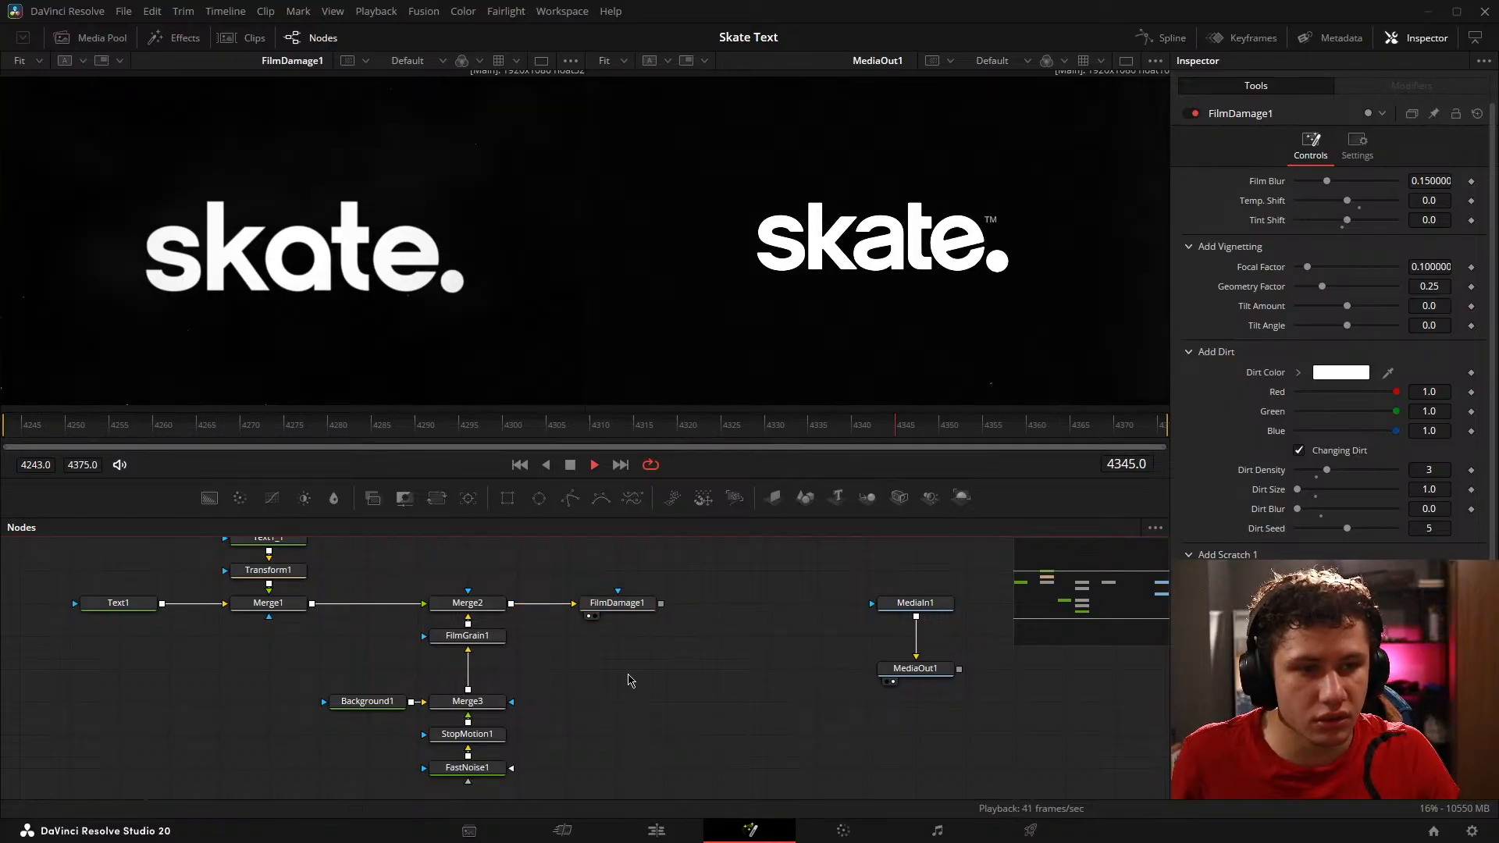
Step: Set FilmDamage1's Film Blur to 0
left_click(1327, 181)
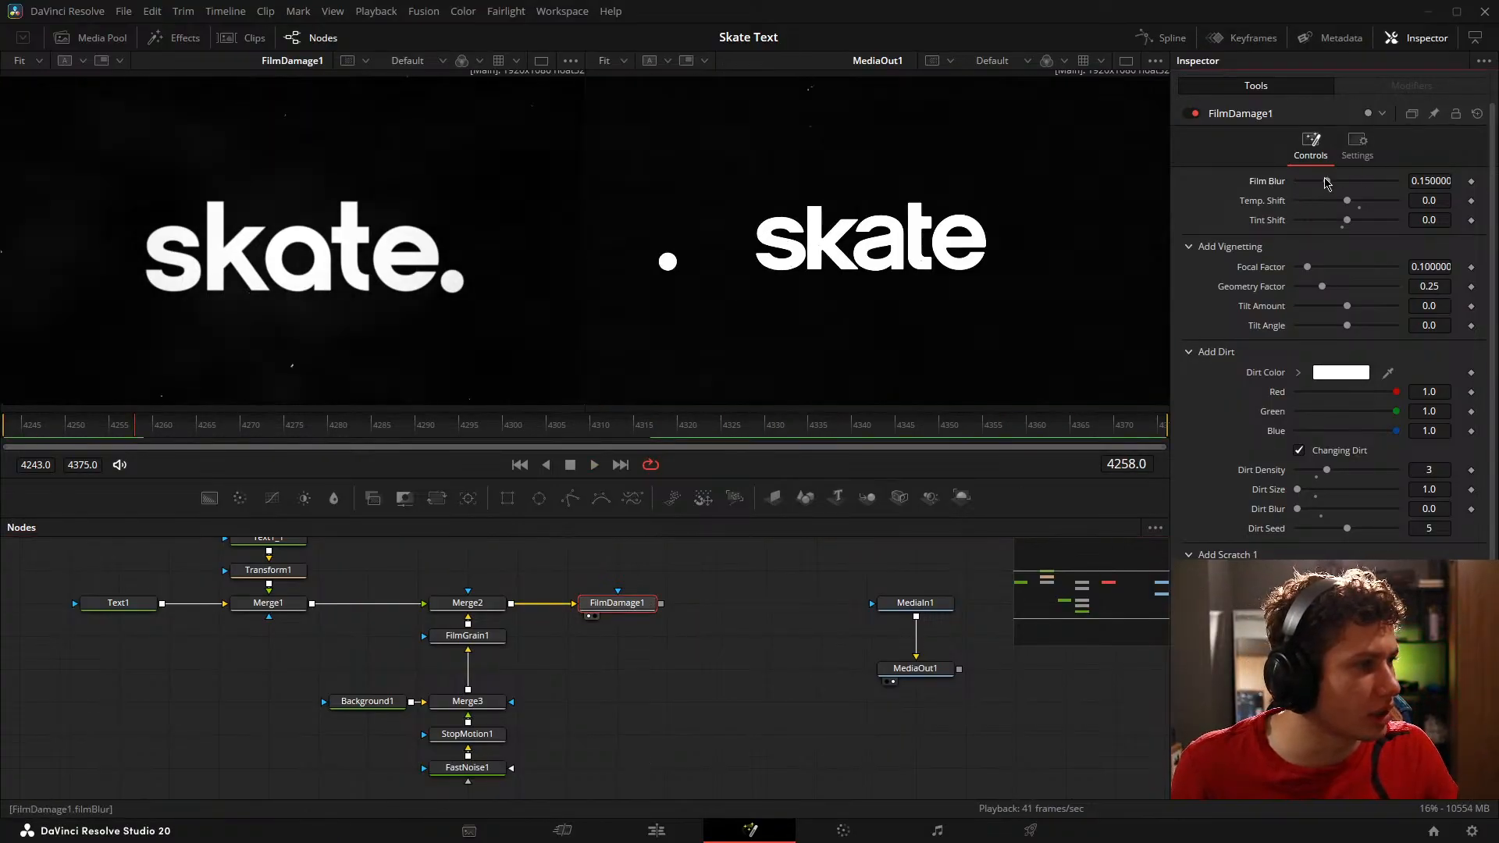
type("0")
key("Tab")
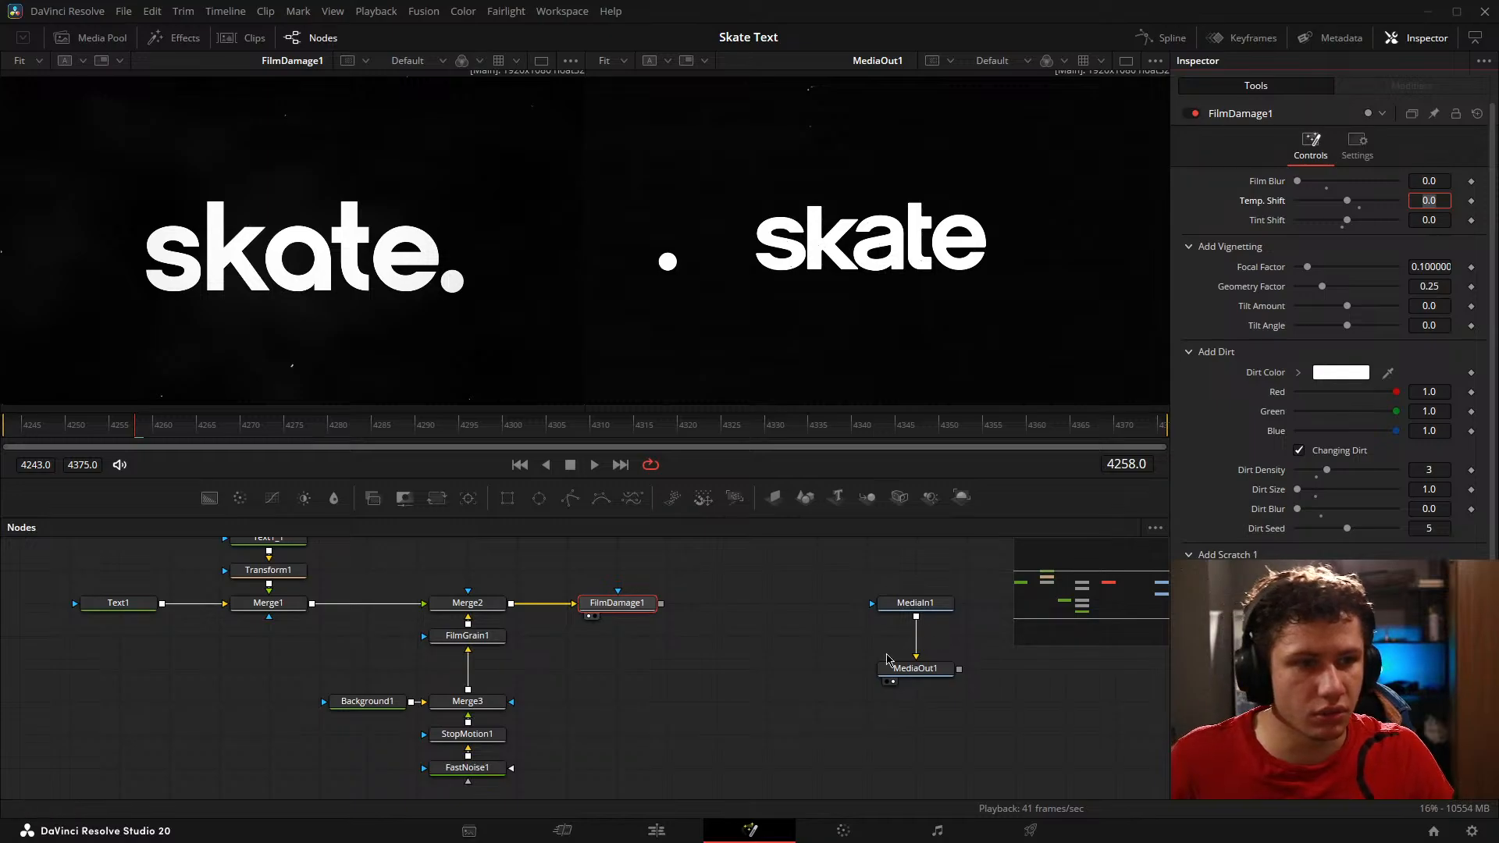
left_click(712, 705)
Step: Compare the letter edges with the reference up close and set FilmDamage1's Film Blur to 0.0404
scroll(1025, 301, "up", 5)
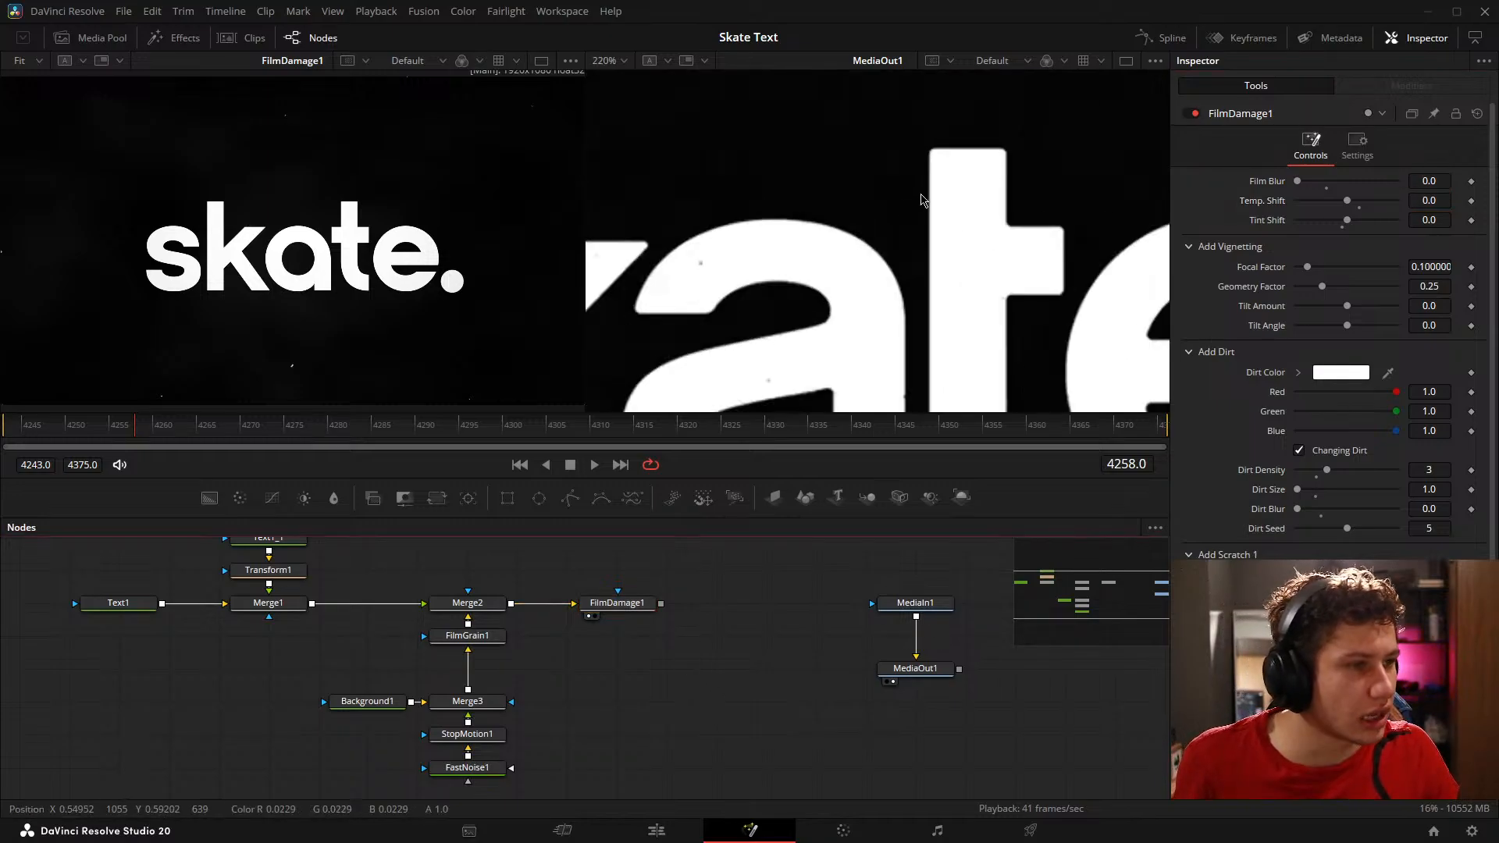
scroll(468, 234, "up", 6)
scroll(356, 160, "up", 8)
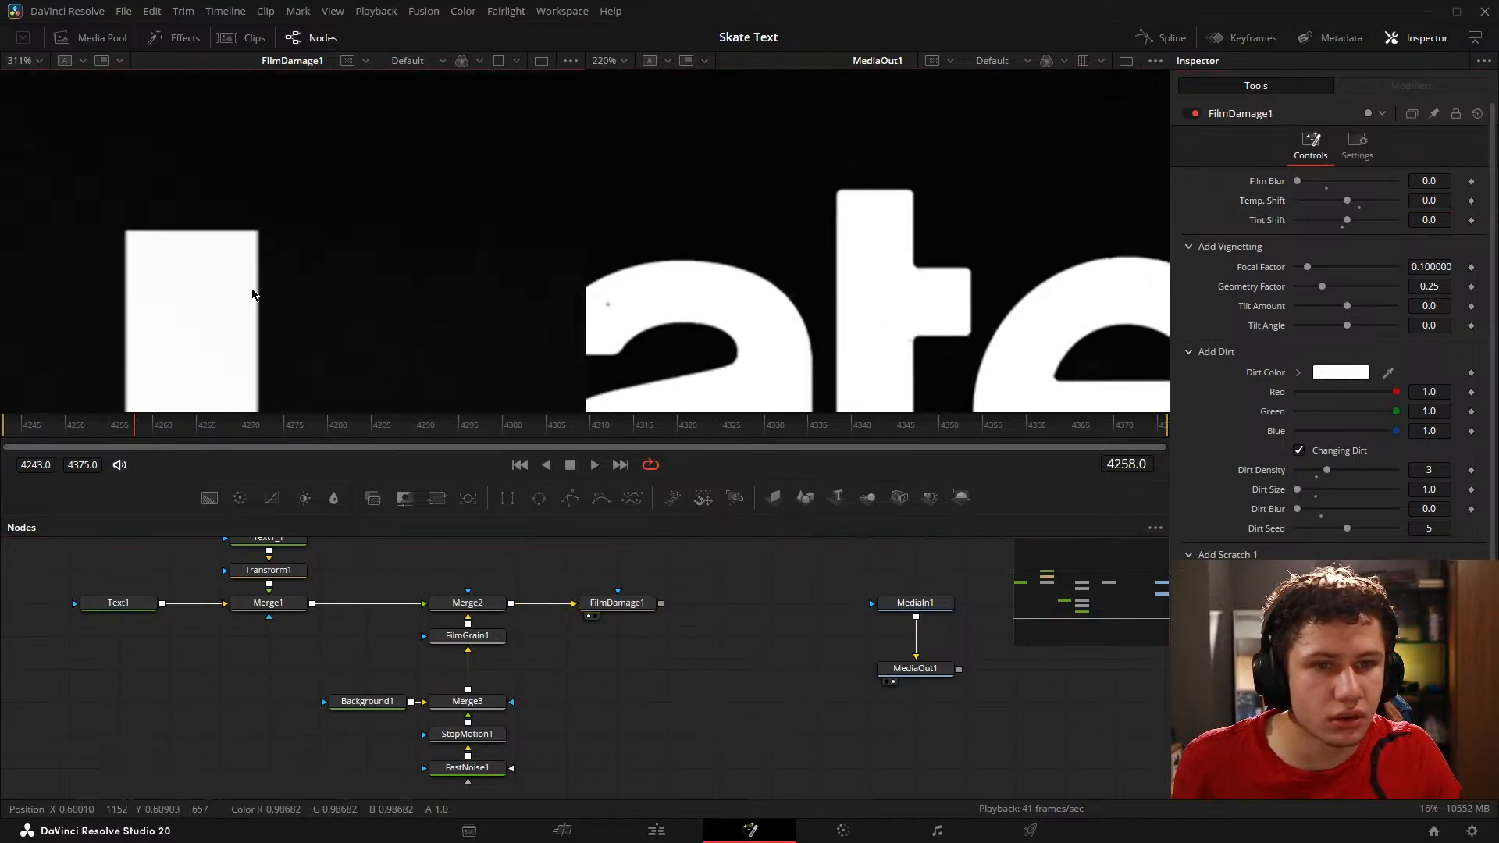
scroll(895, 237, "up", 8)
left_click_drag(812, 353, 898, 200)
mouse_move(1428, 191)
left_mouse_down()
mouse_move(1415, 187)
mouse_move(1430, 180)
left_mouse_up()
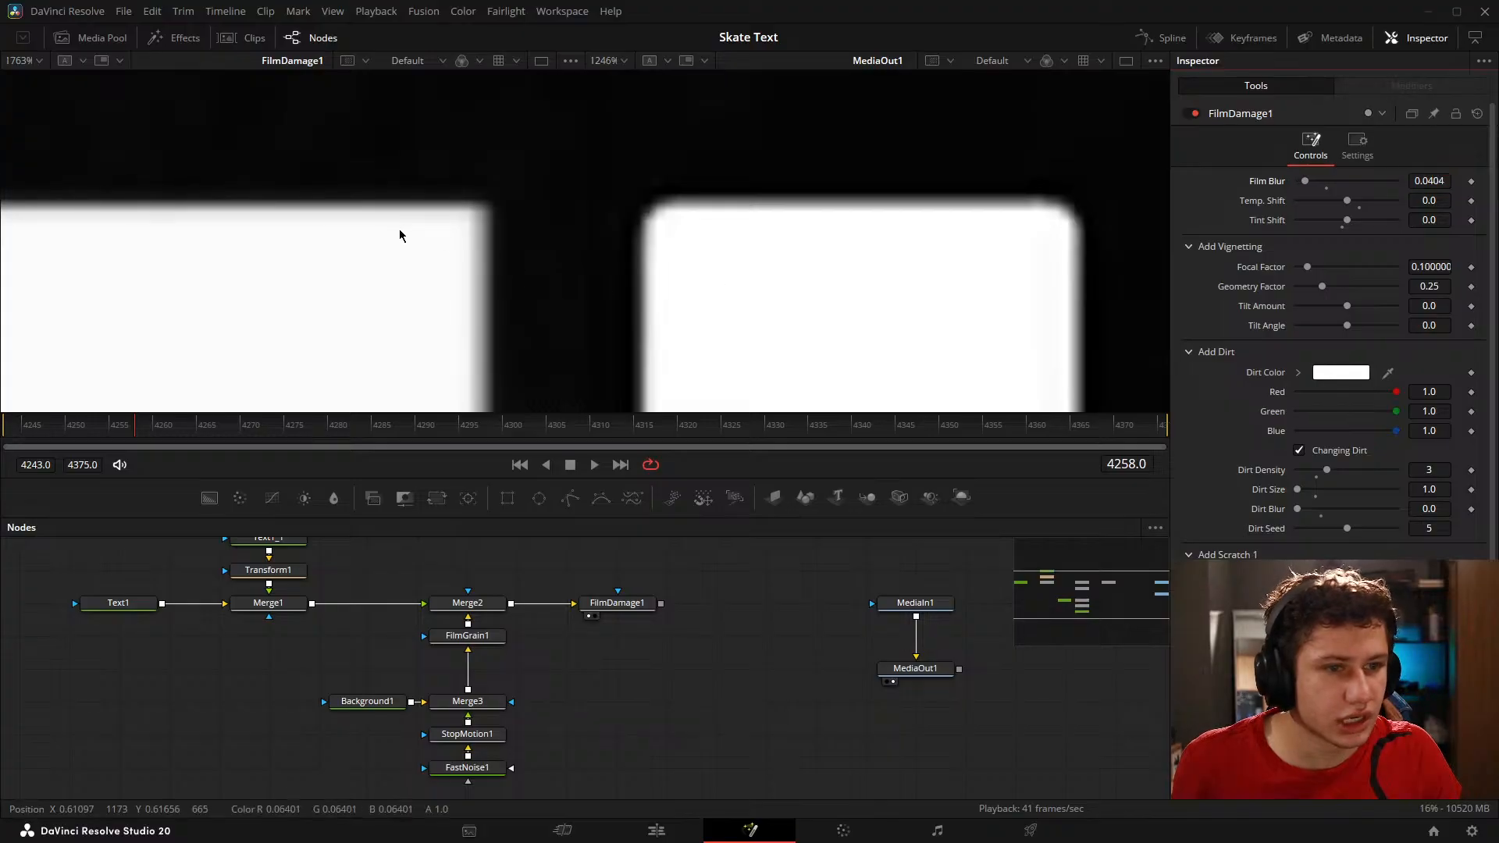
left_click(400, 235)
key("ctrl+f")
left_click(691, 317)
key("ctrl+f")
left_click(769, 681)
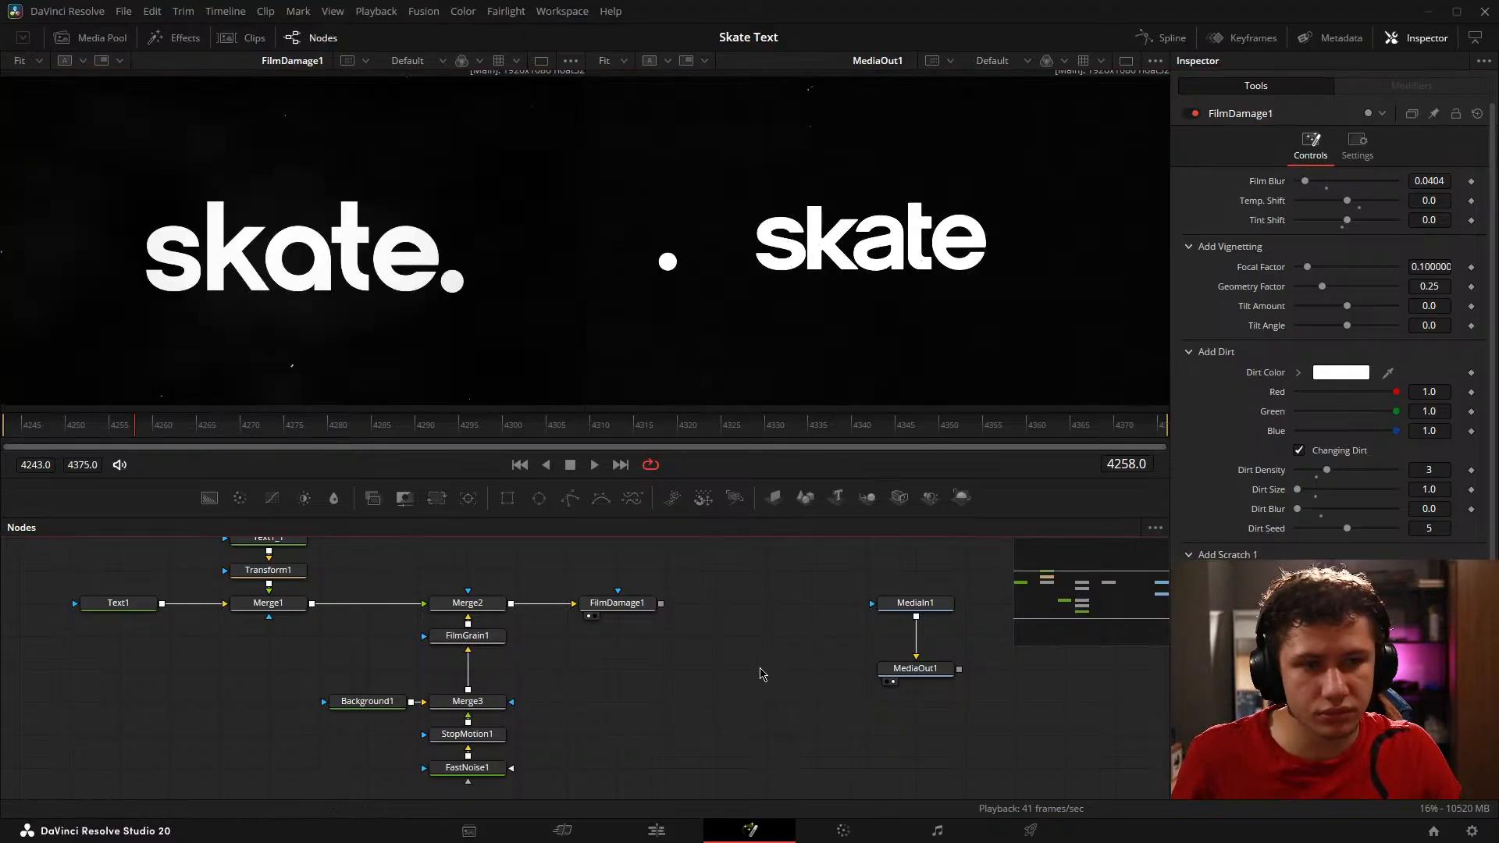
Step: Take Merge1, with its Transform1 and Text1_1 branch, out of the chain so Text1 feeds Merge2 directly
key("space")
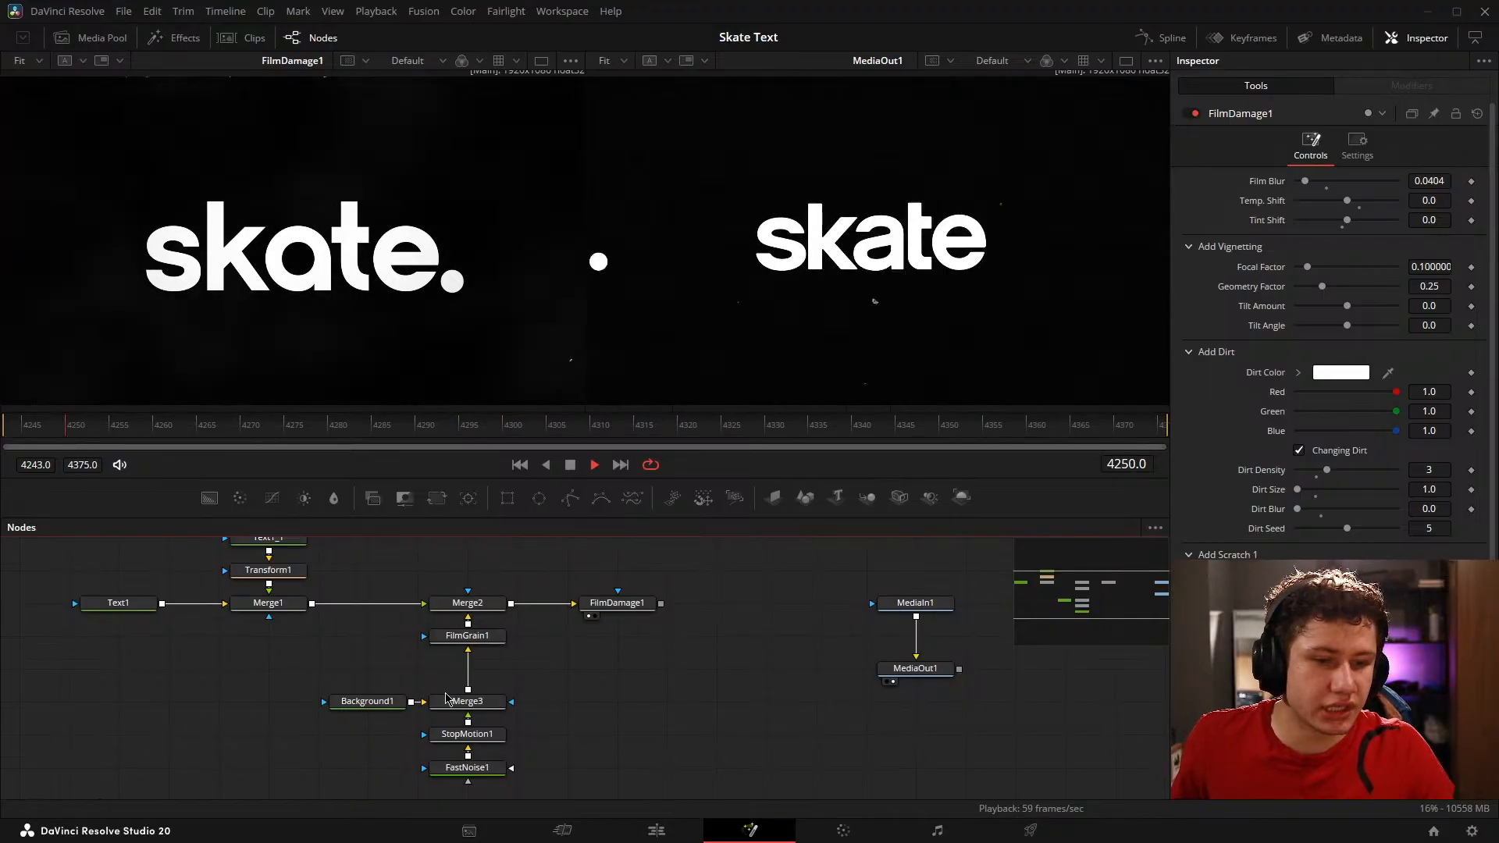
left_click_drag(490, 656, 519, 640)
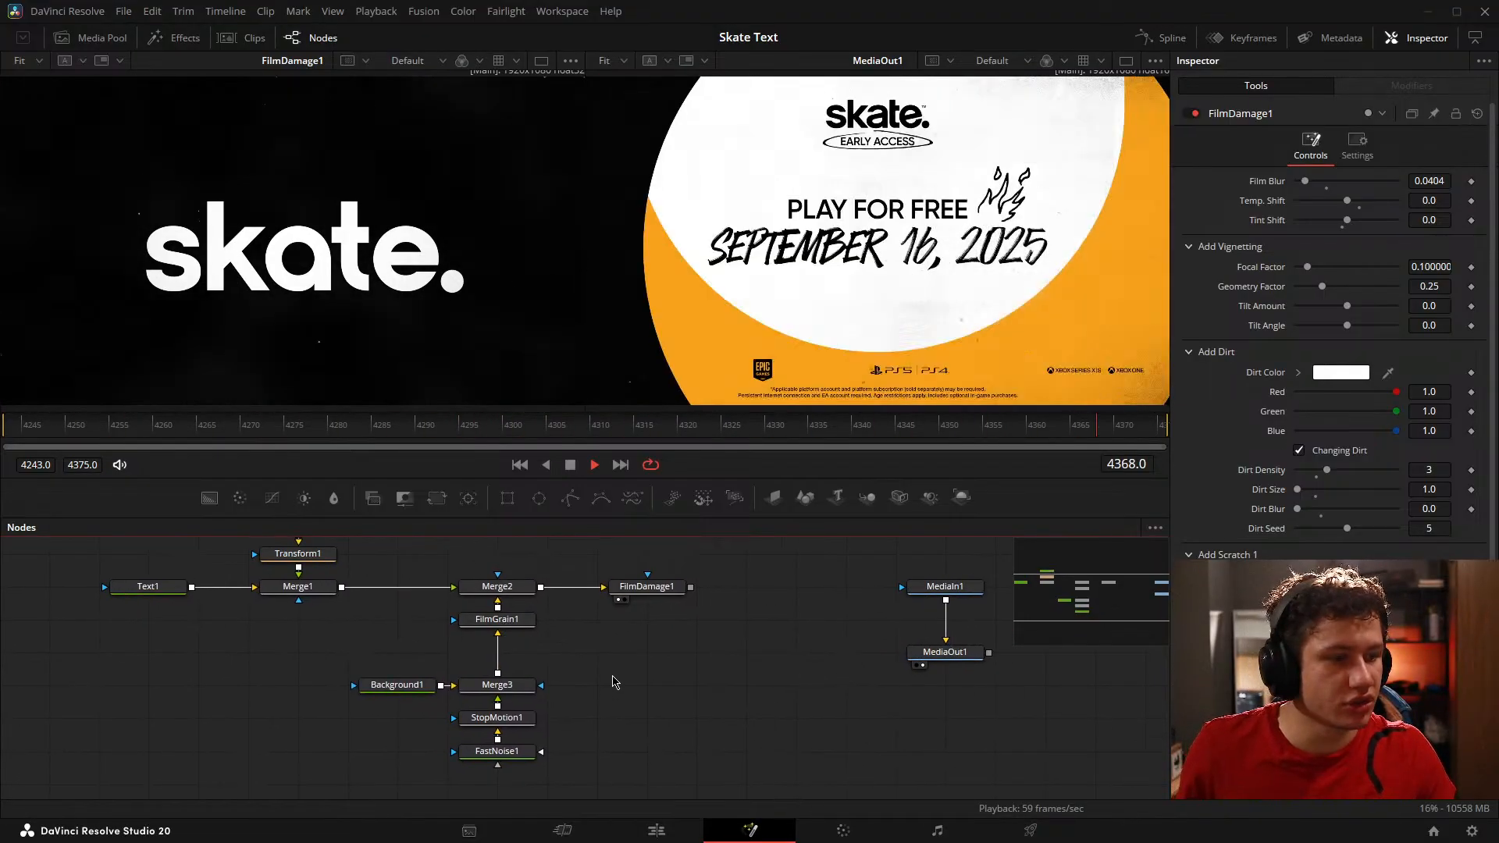
key("space")
left_click_drag(305, 623, 580, 673)
left_click(418, 643)
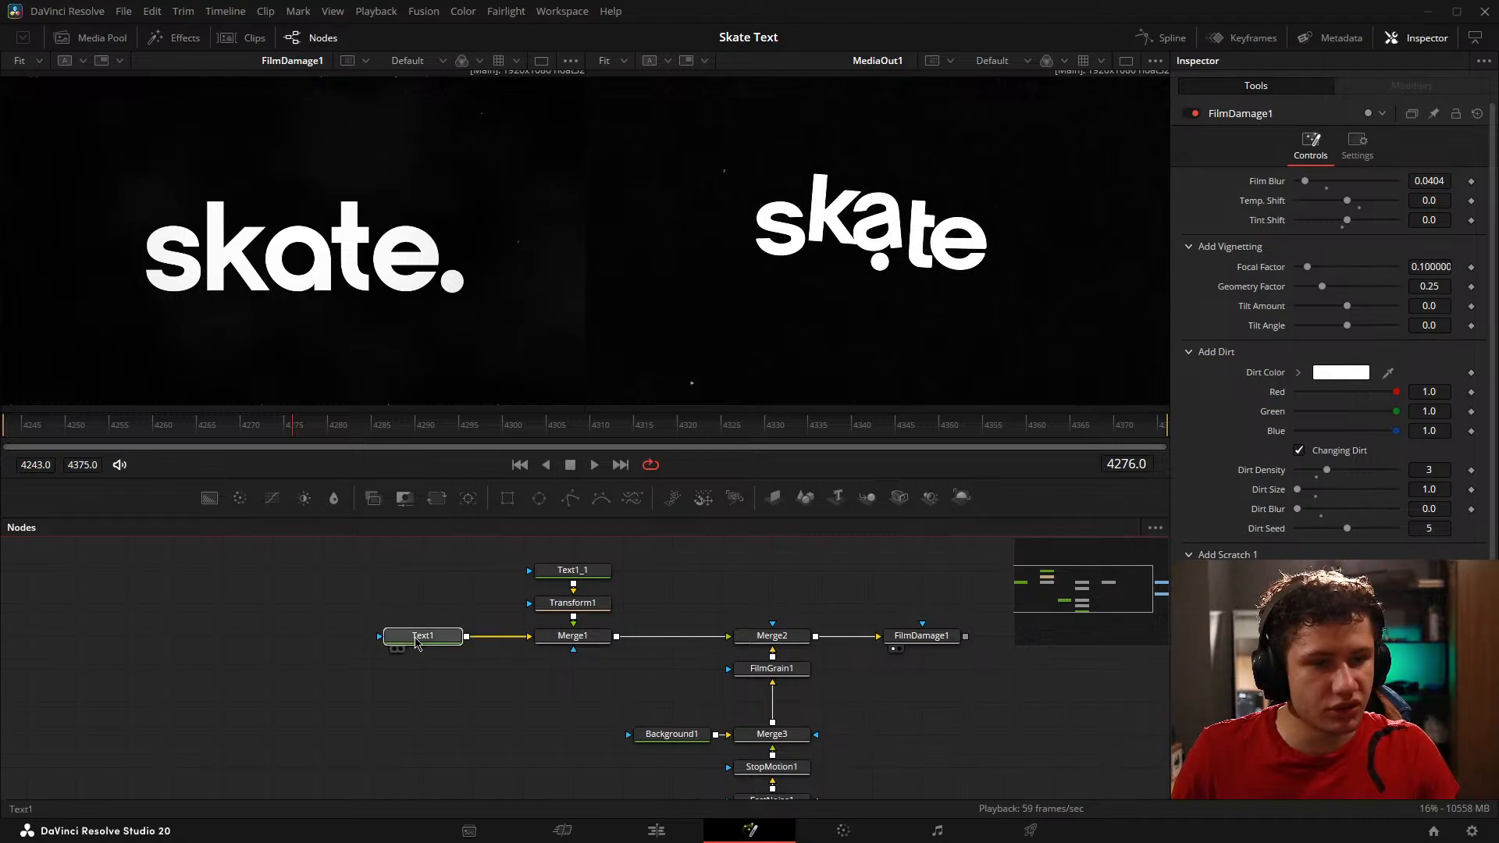
left_click_drag(417, 642, 219, 643)
left_click(572, 570)
left_click_drag(478, 566, 529, 634)
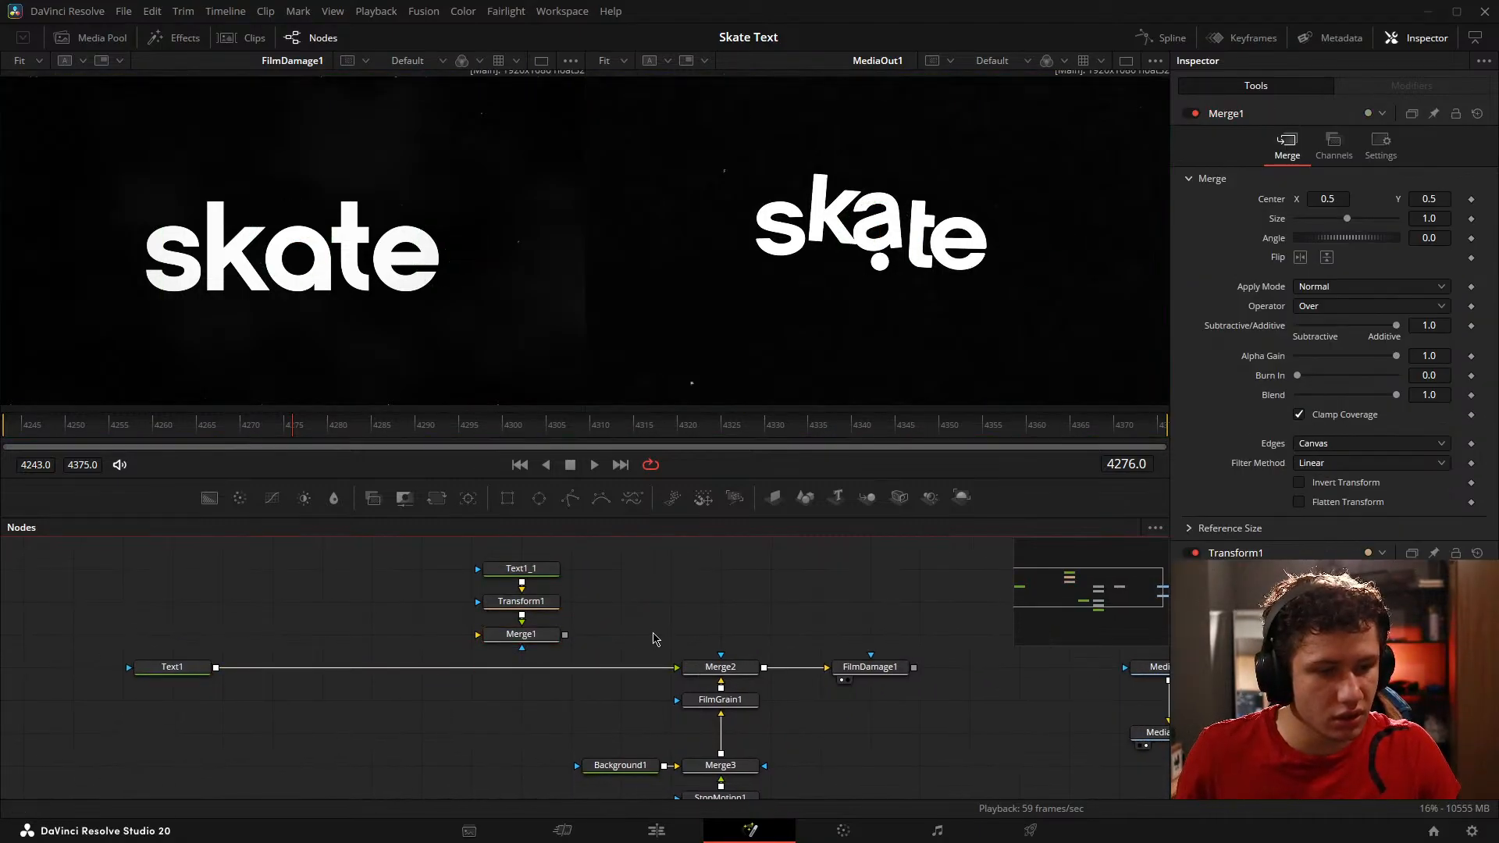
left_click_drag(188, 663, 337, 665)
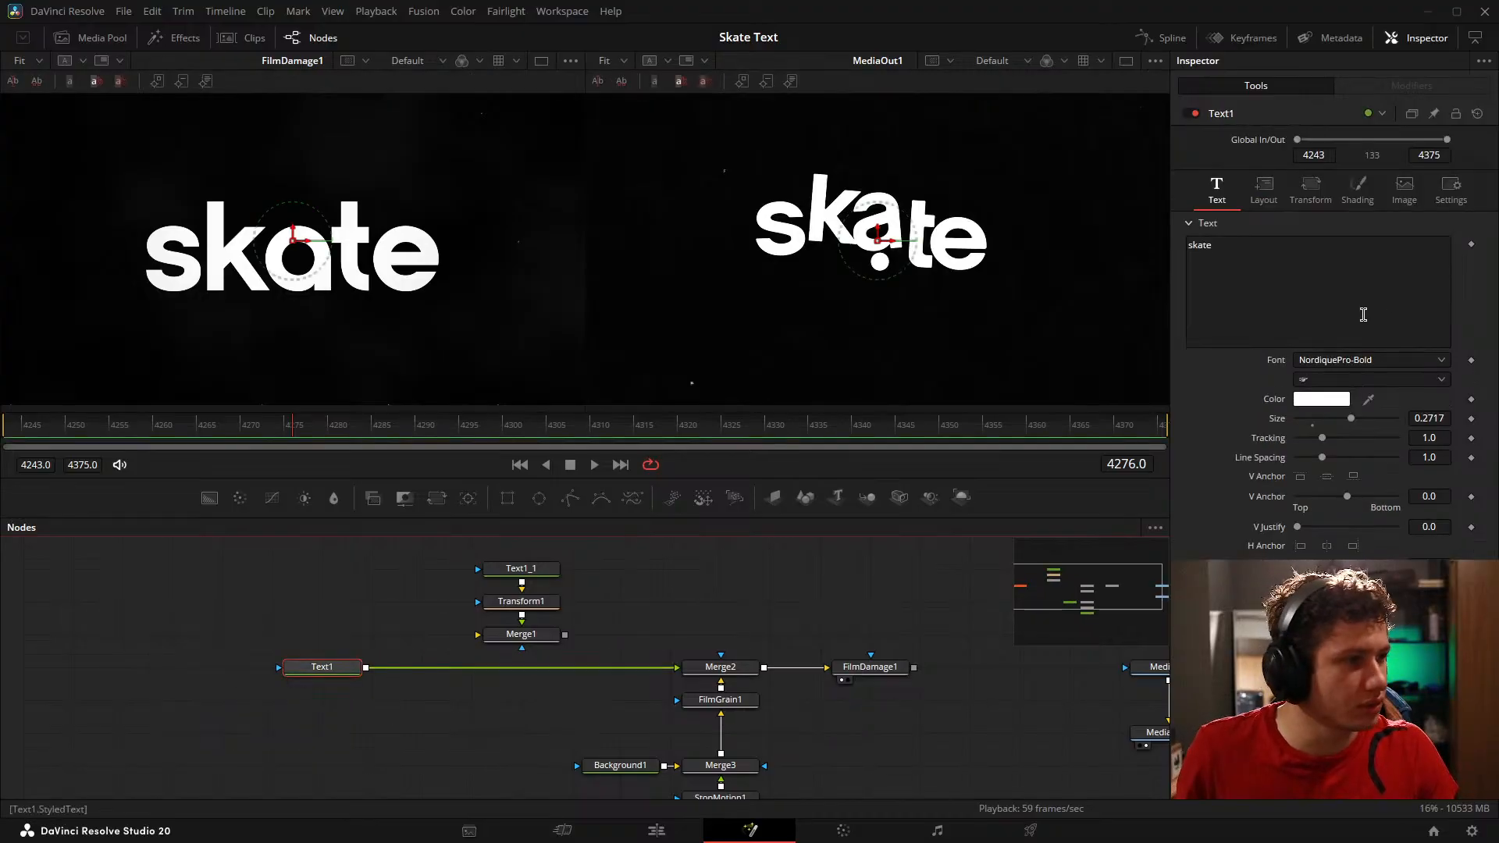
Step: Try a character Spacing of 1.512 and an Offset Y of 0.123 on Text1, and reset both to their defaults
left_click(1258, 196)
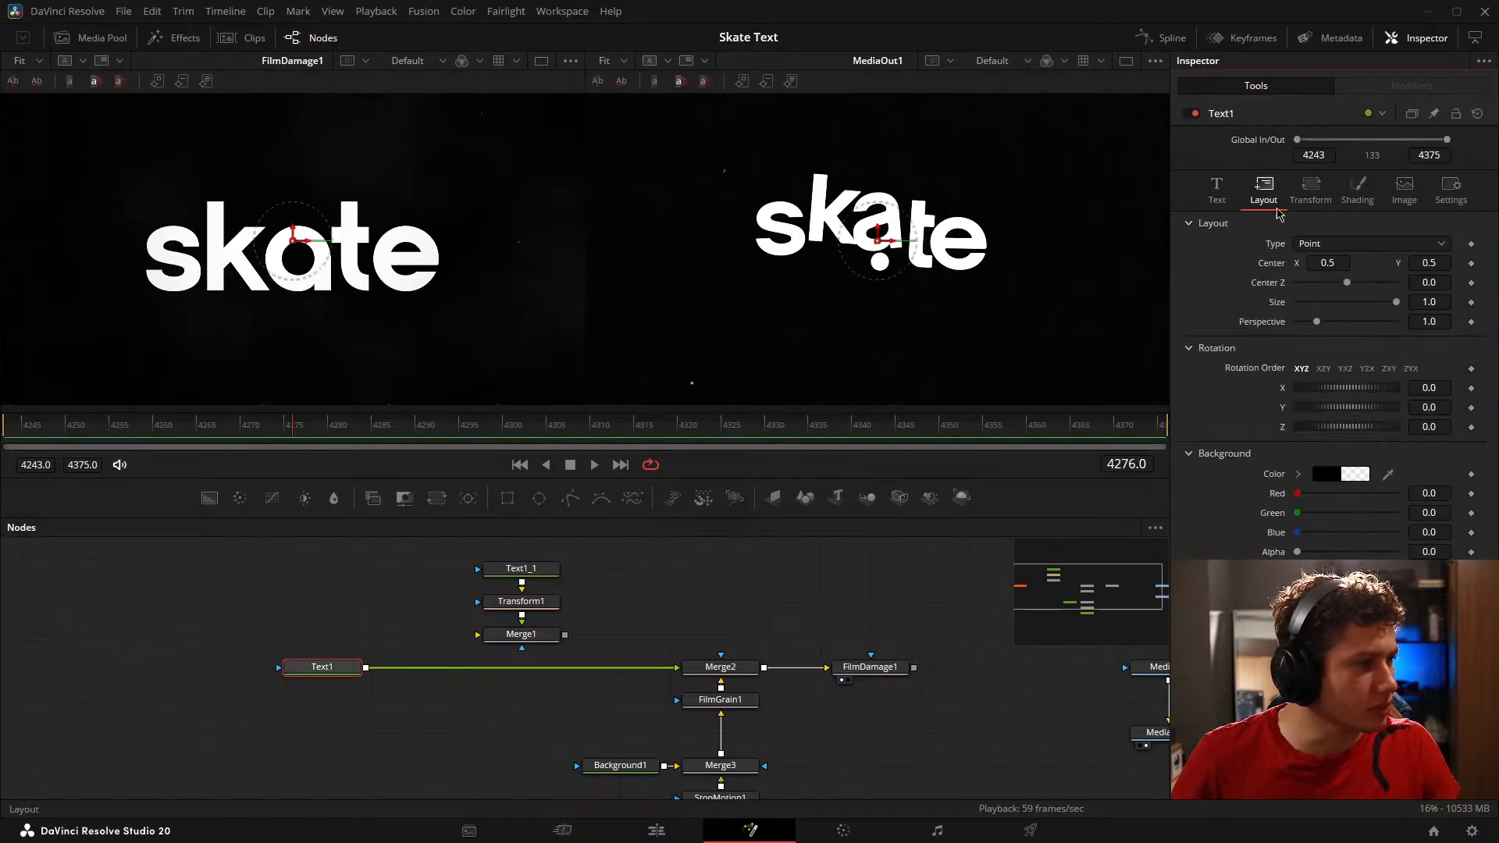
left_click(1350, 247)
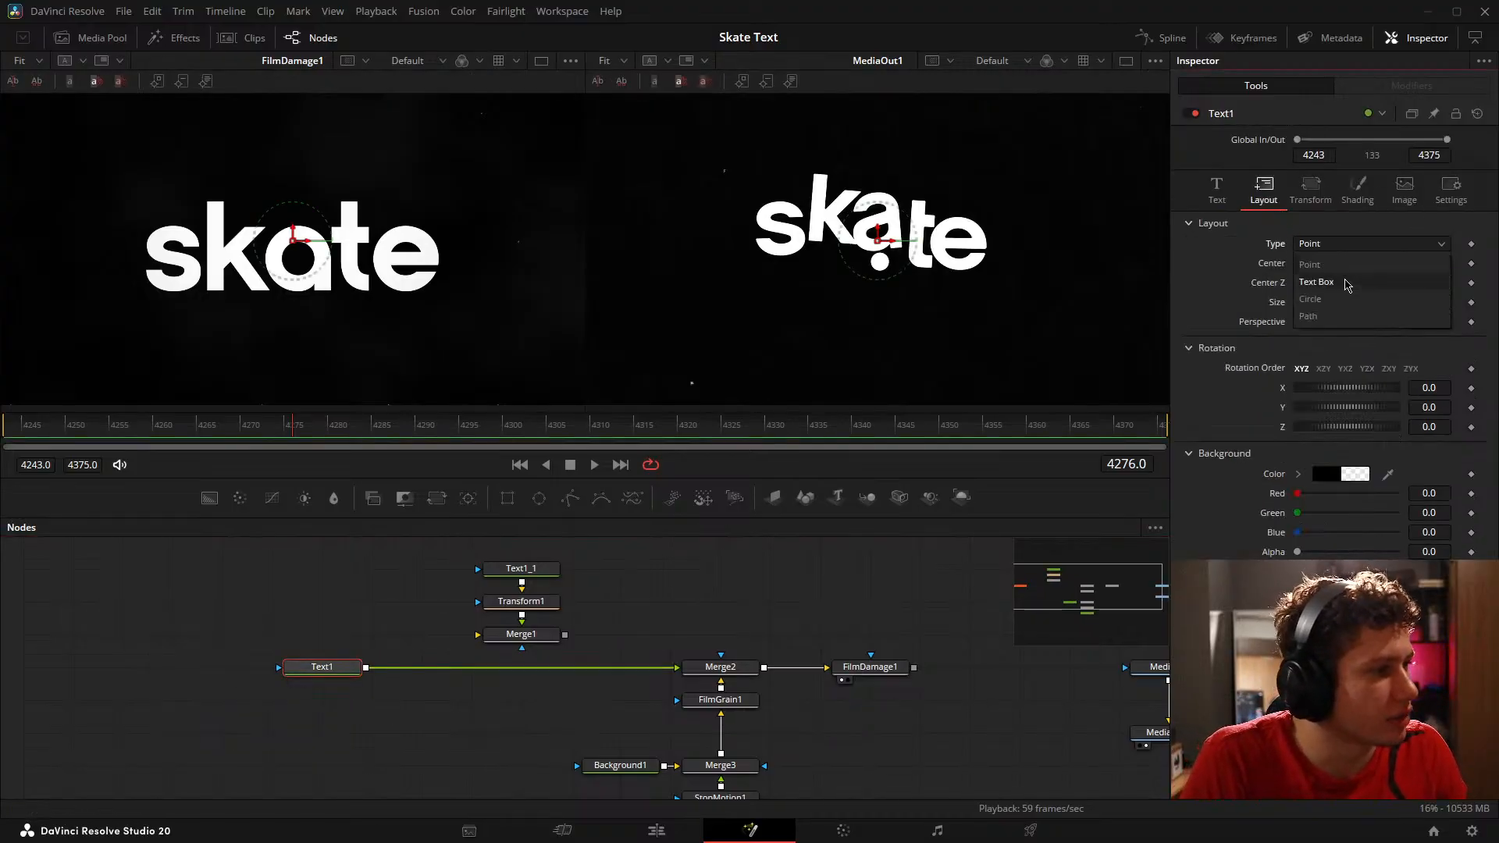
left_click(1192, 292)
left_click(1328, 199)
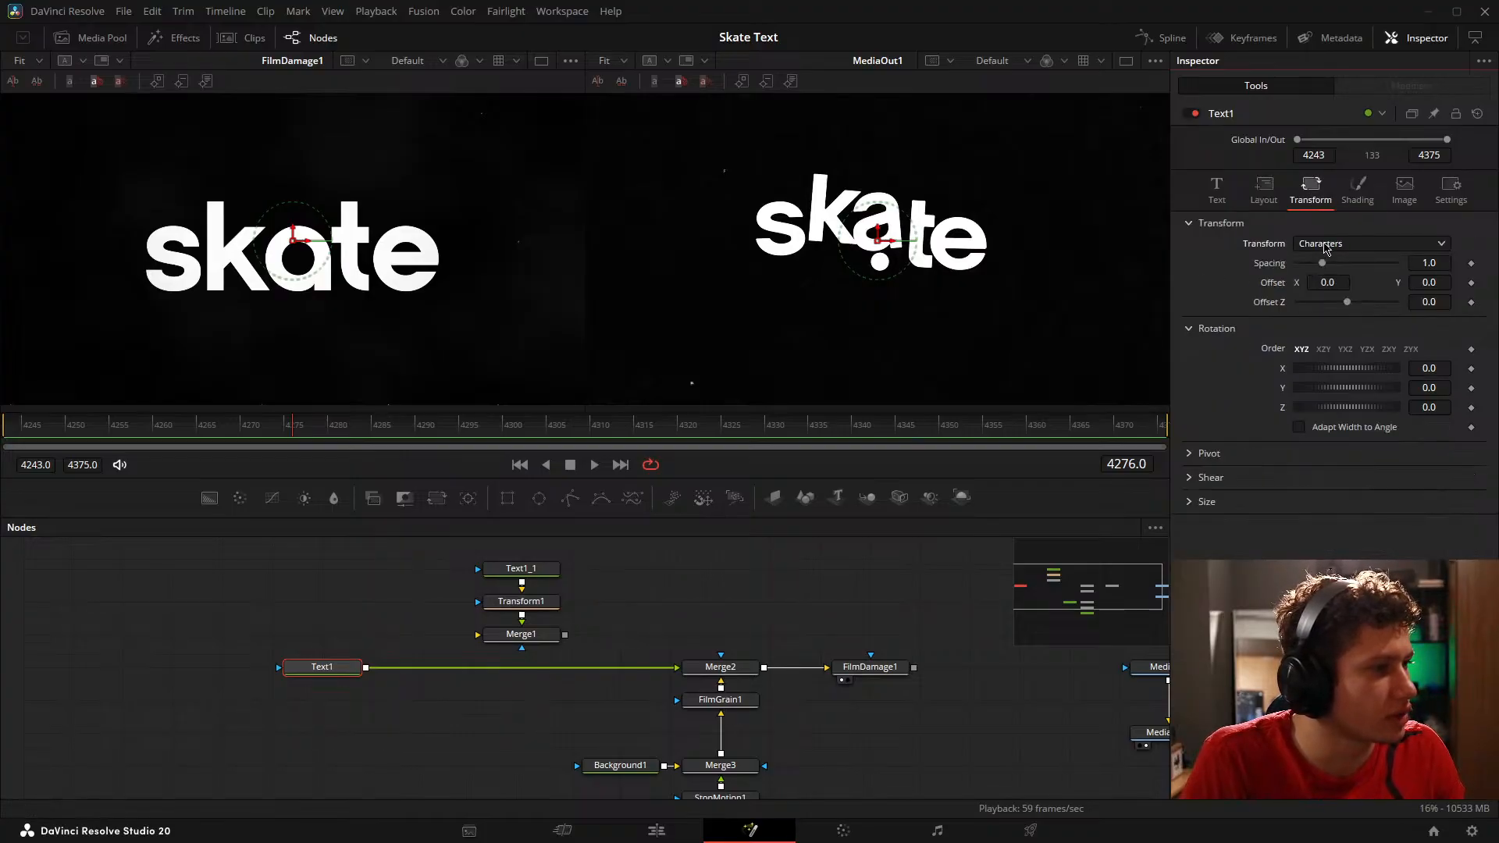
left_click_drag(1322, 264, 1333, 265)
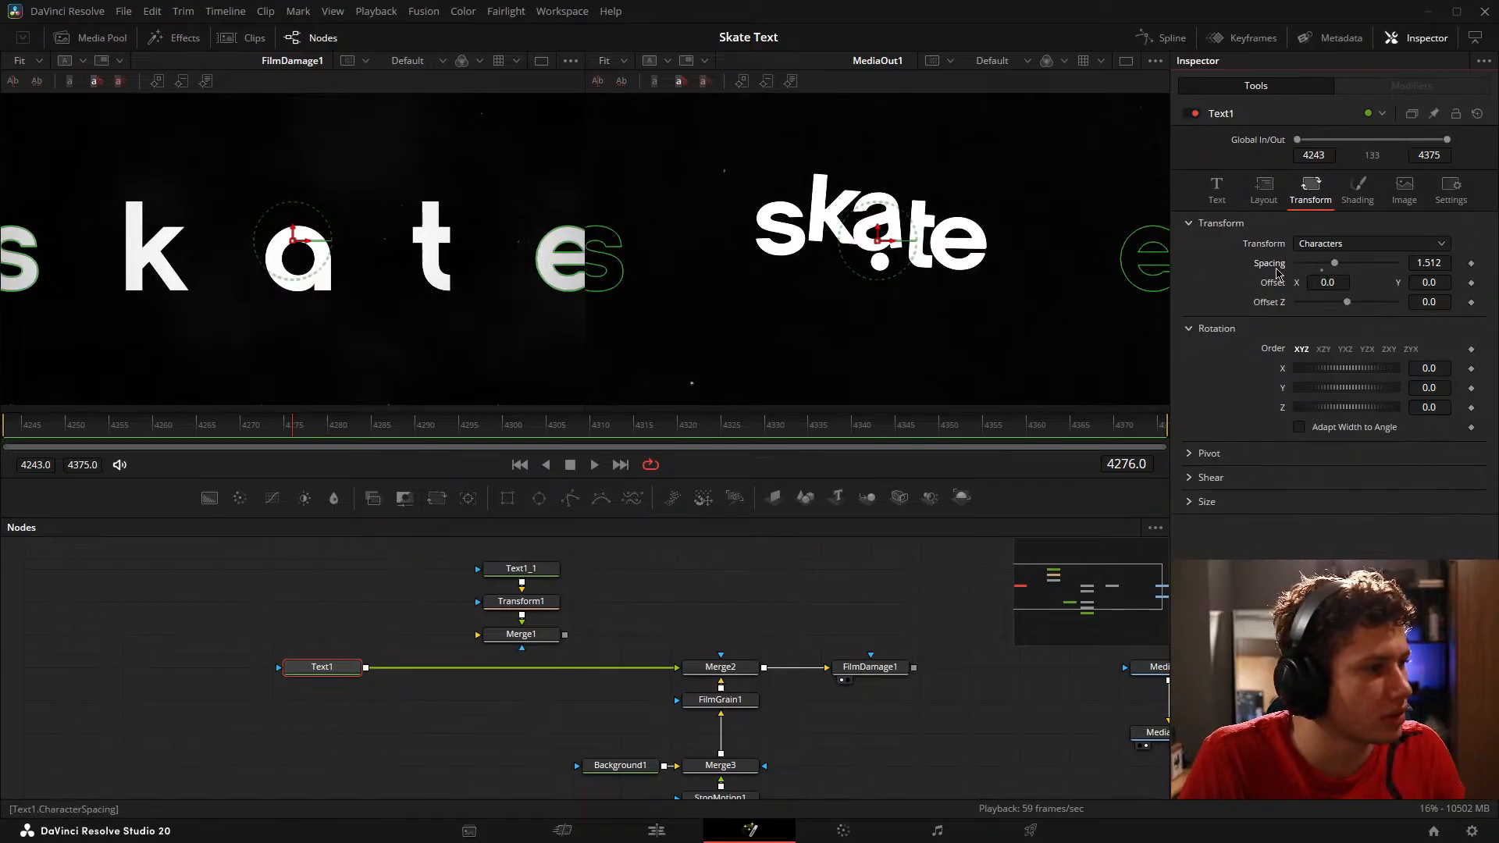
double_click(1276, 264)
left_click_drag(1435, 282, 1452, 282)
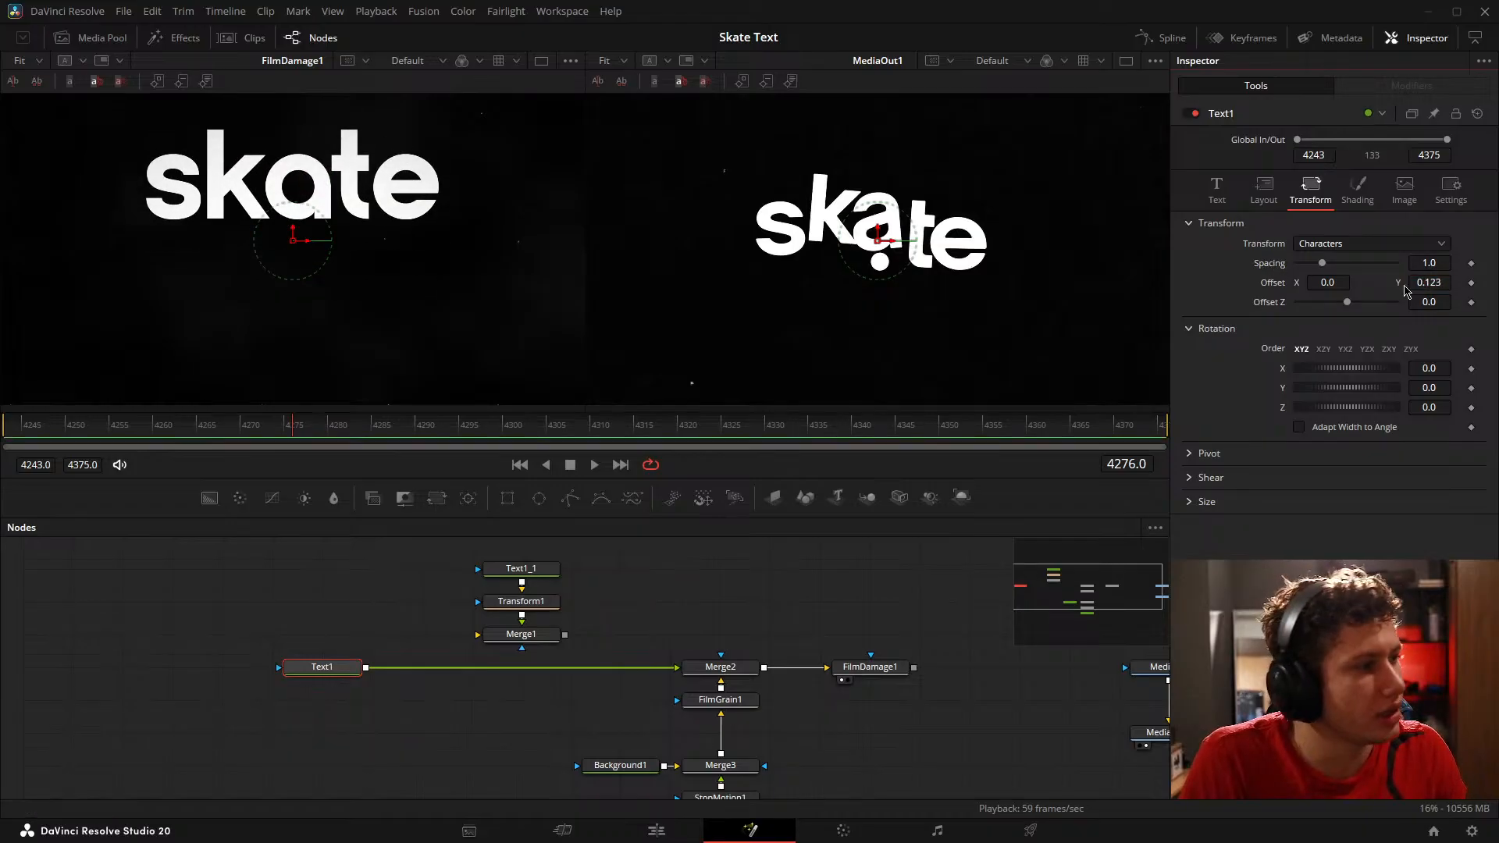
double_click(1276, 287)
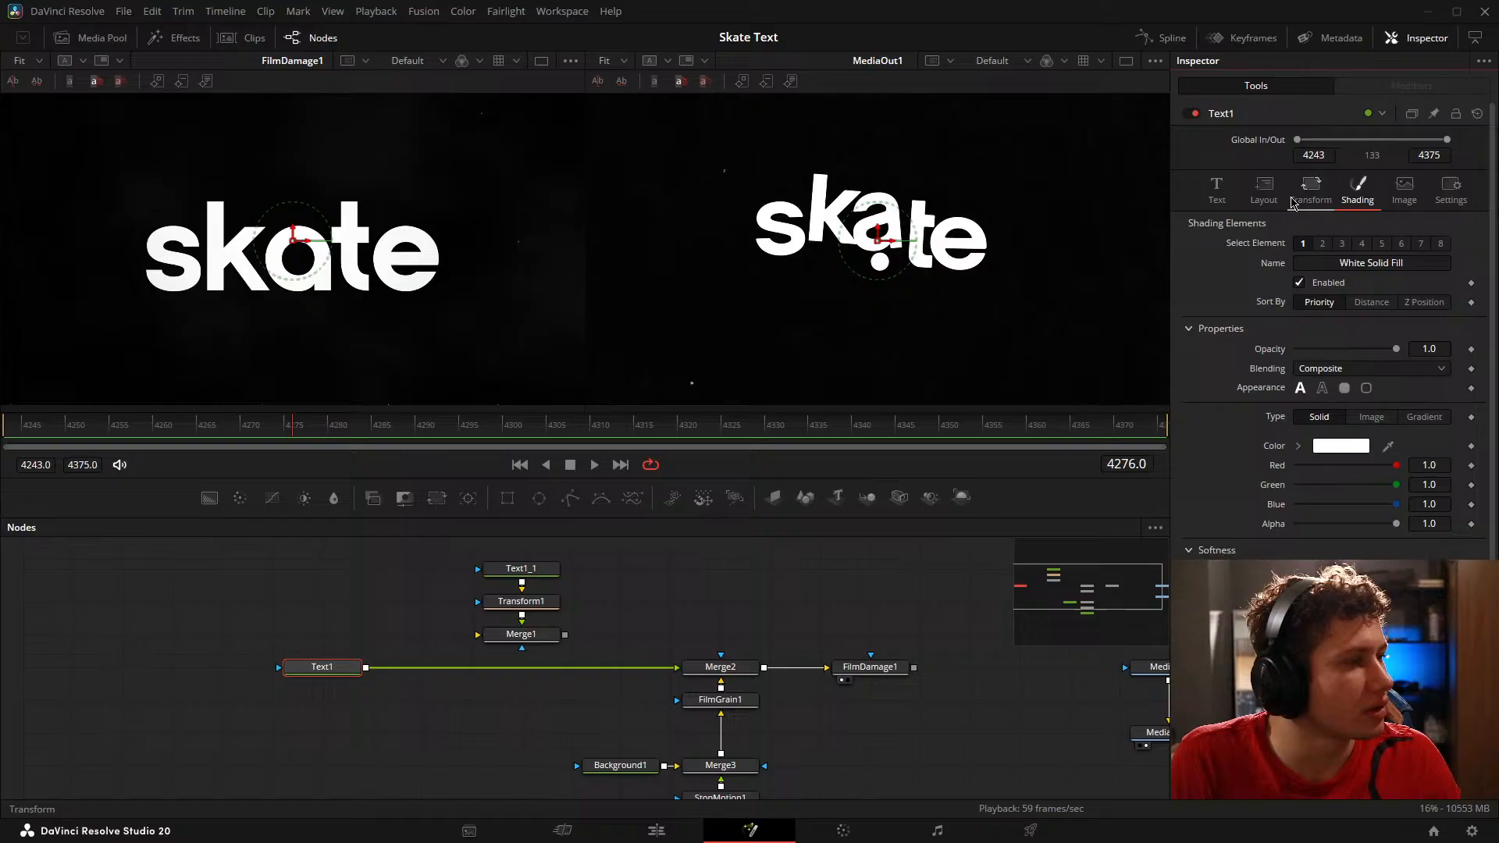
Step: Try a Character Level Styling modifier on Text1's text with a shifted layout Center, and undo the shift and remove the modifier
left_click(1216, 190)
right_click(1347, 294)
left_click(1396, 364)
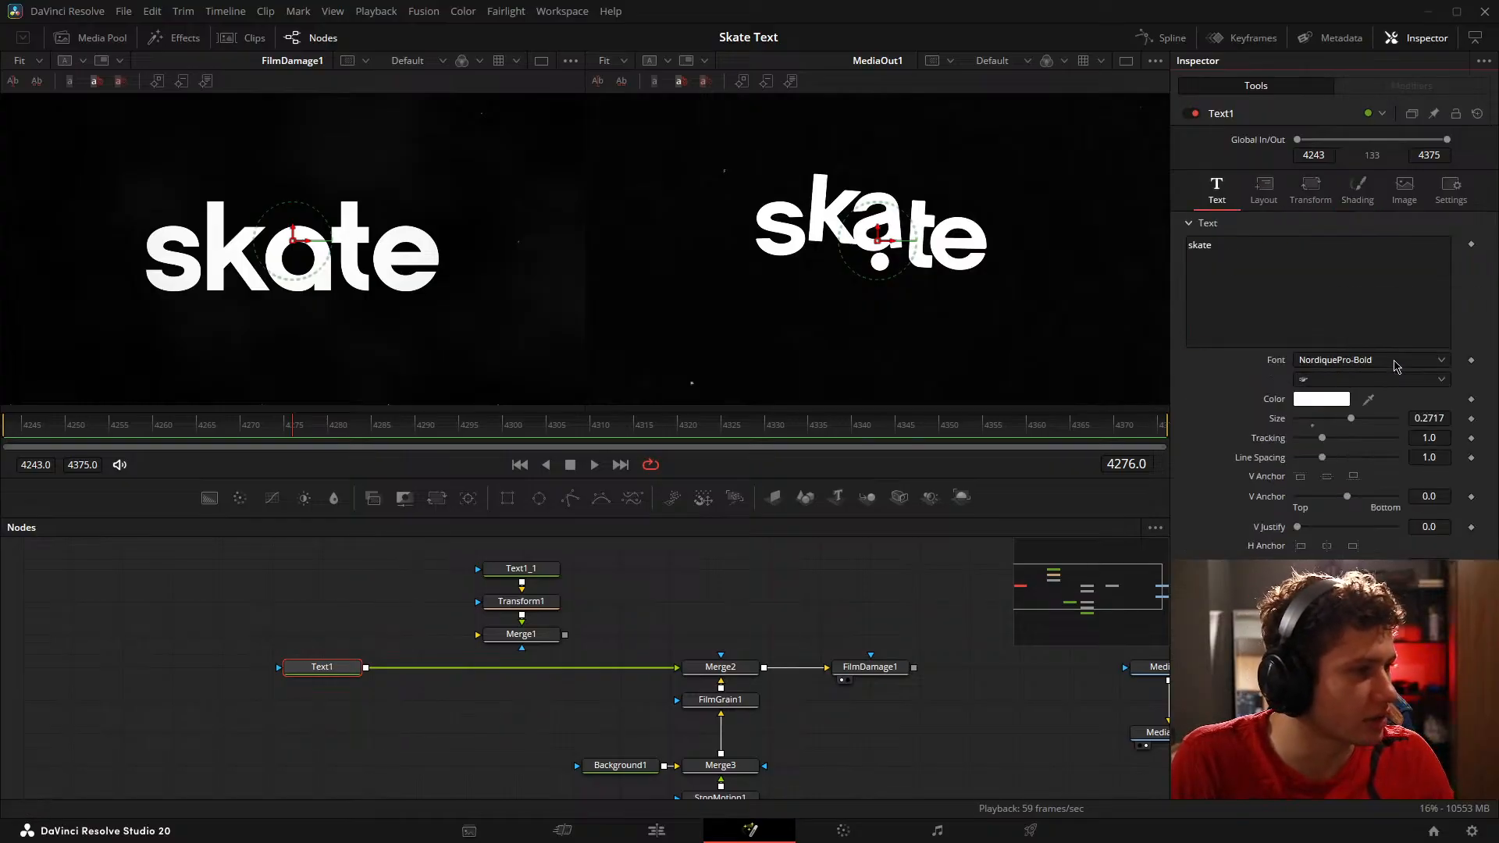
left_click(1270, 195)
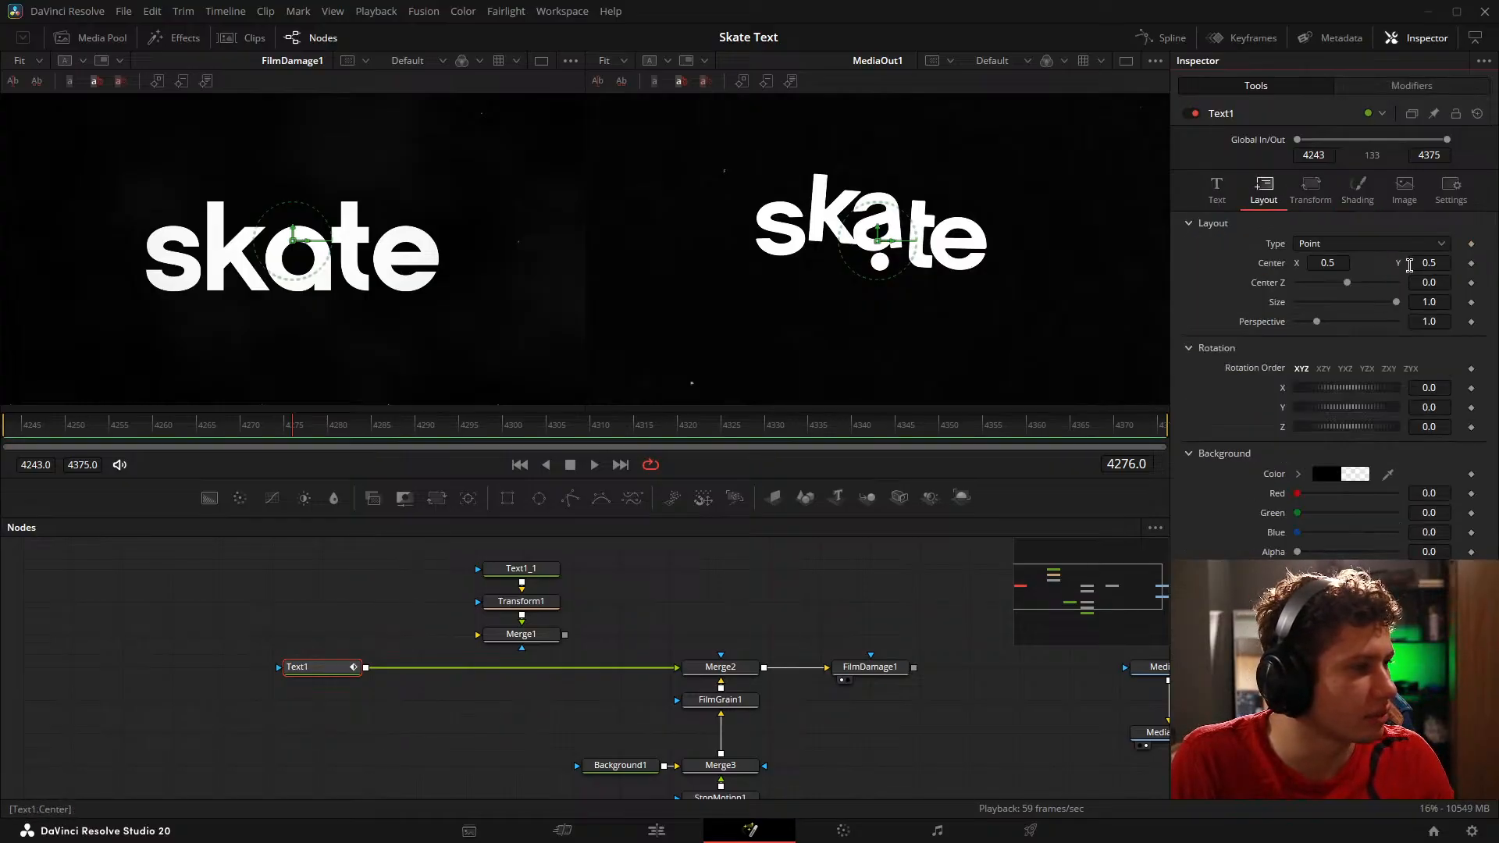
left_click_drag(1416, 264, 1472, 264)
key("ctrl+z")
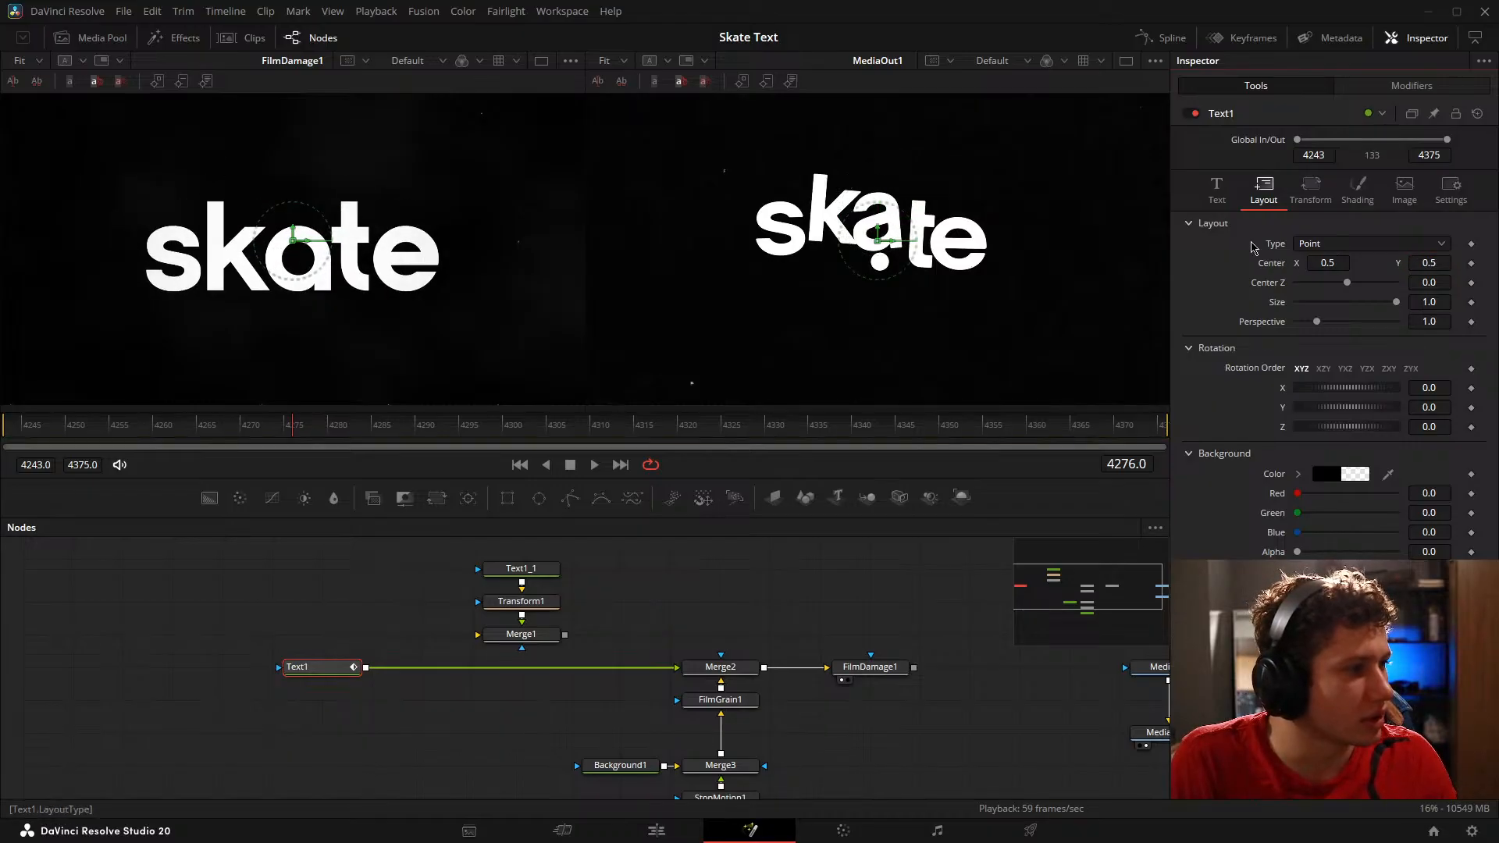
left_click(1217, 190)
right_click(1255, 280)
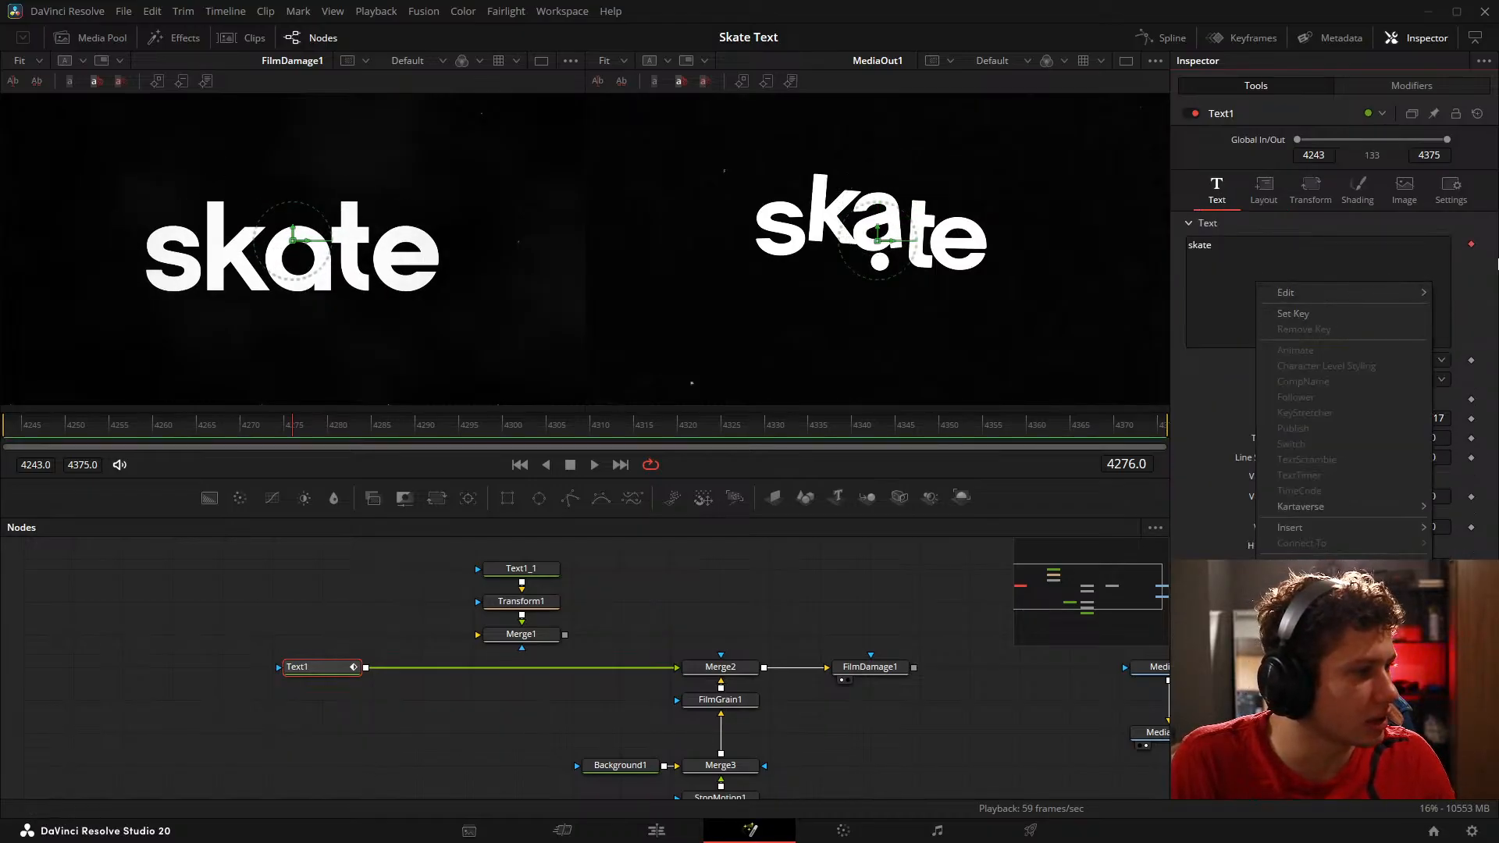
left_click(1319, 596)
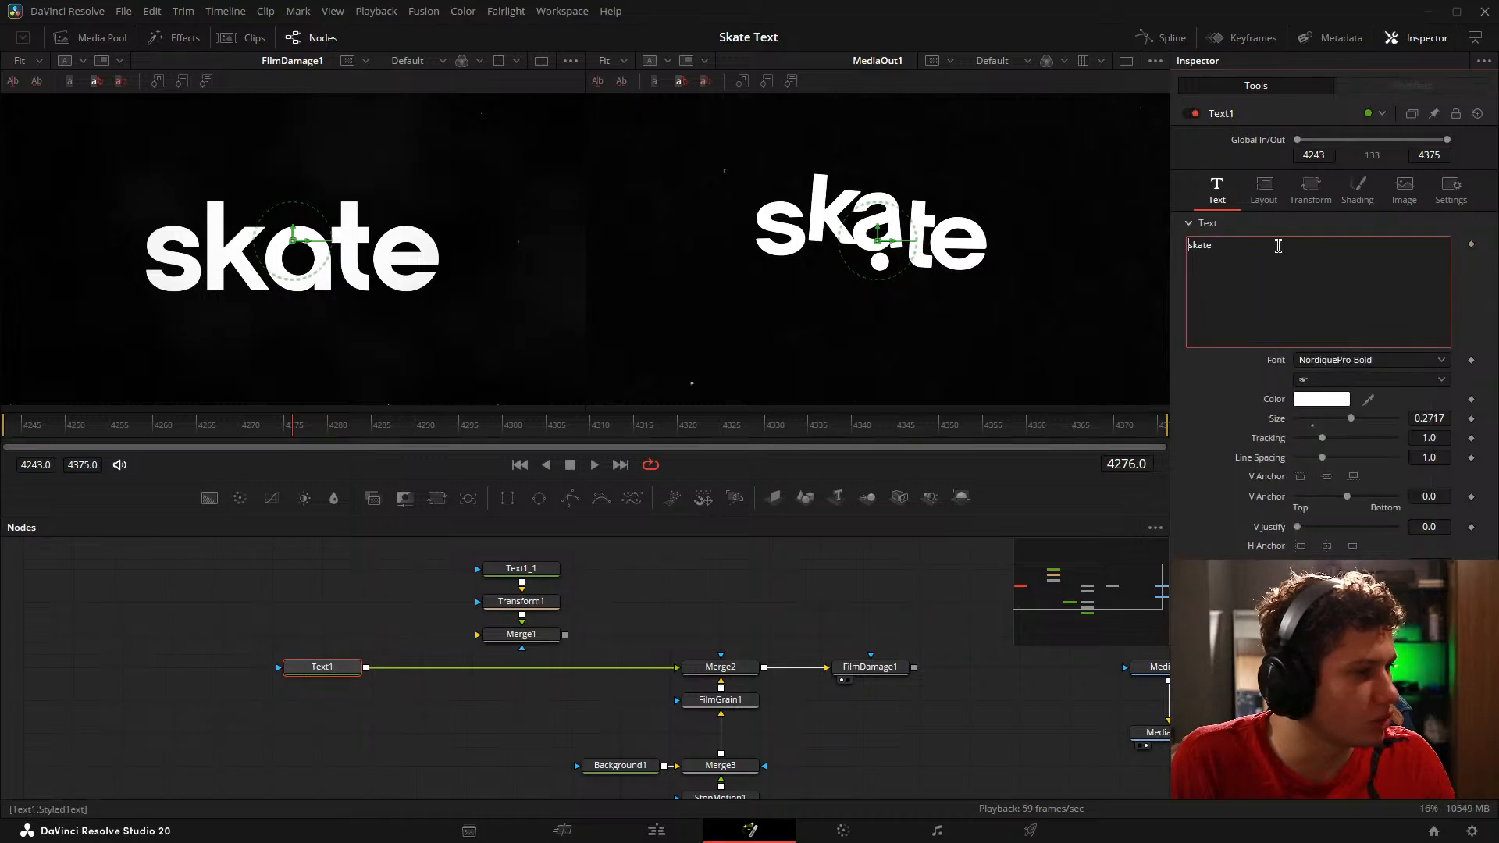
Step: Apply a Follower modifier to Text1's text, and test shifting the layout Center before resetting it
right_click(1278, 247)
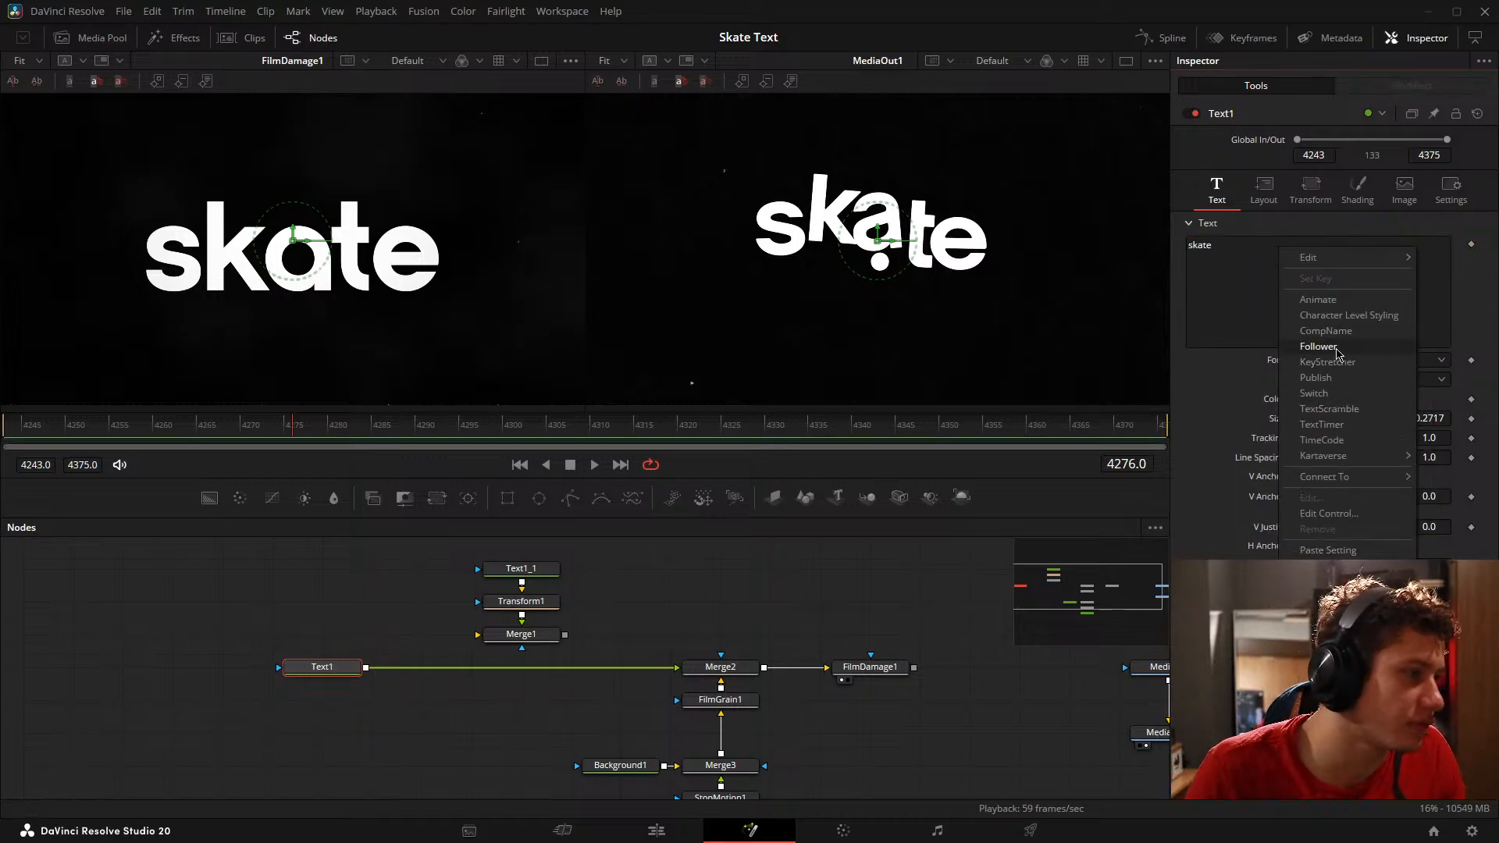
left_click(1337, 349)
left_click(1263, 188)
mouse_move(1410, 263)
left_mouse_down()
mouse_move(1429, 263)
mouse_move(1416, 263)
left_mouse_up()
double_click(1268, 264)
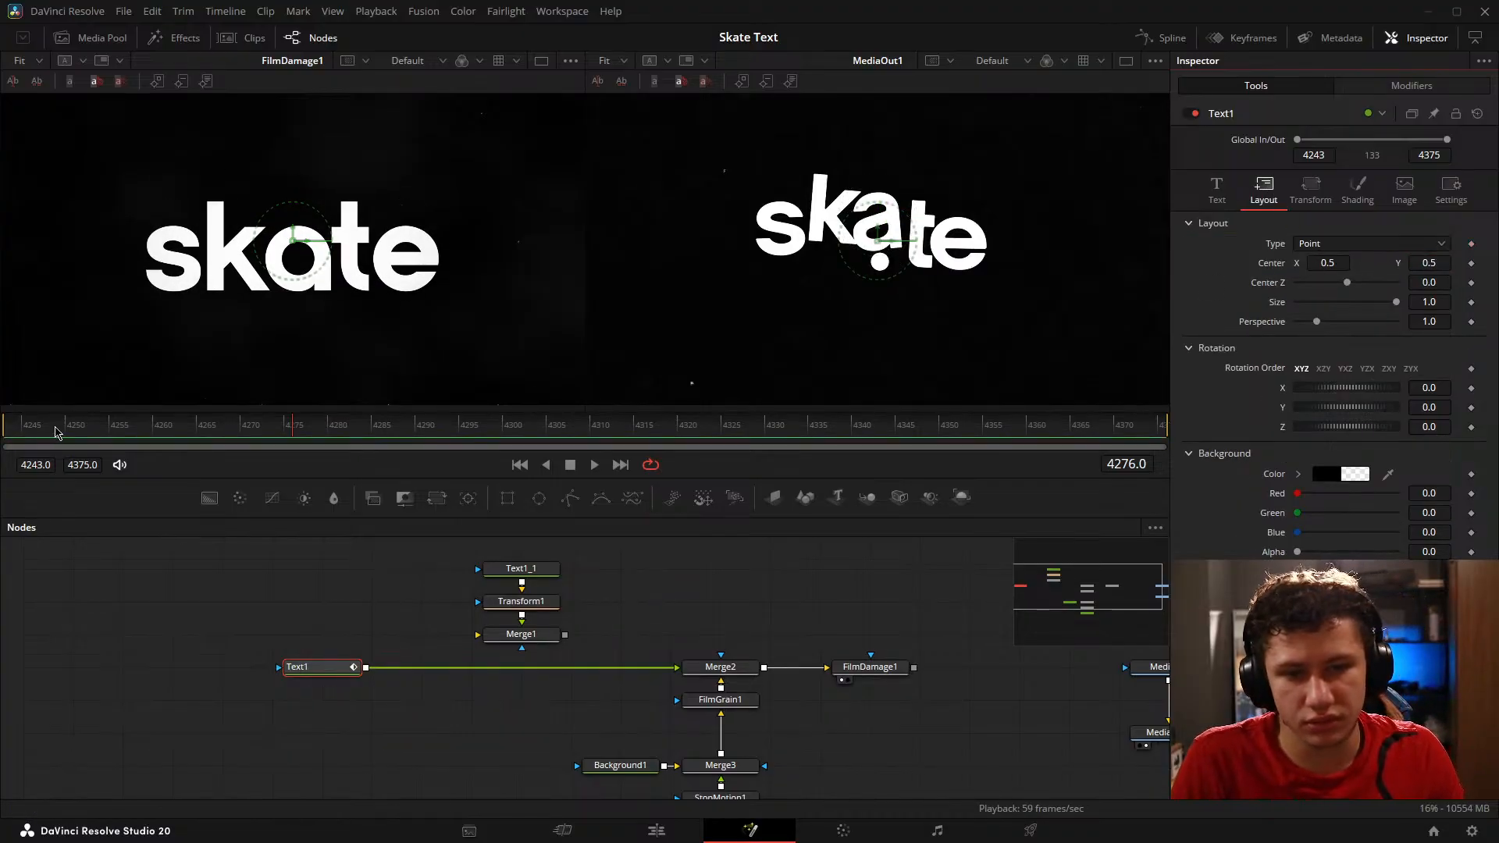
Step: Keyframe Text1's layout Center with Y at 0.759 on frame 4243 and Y at 0.5 on frame 4257
left_click(6, 431)
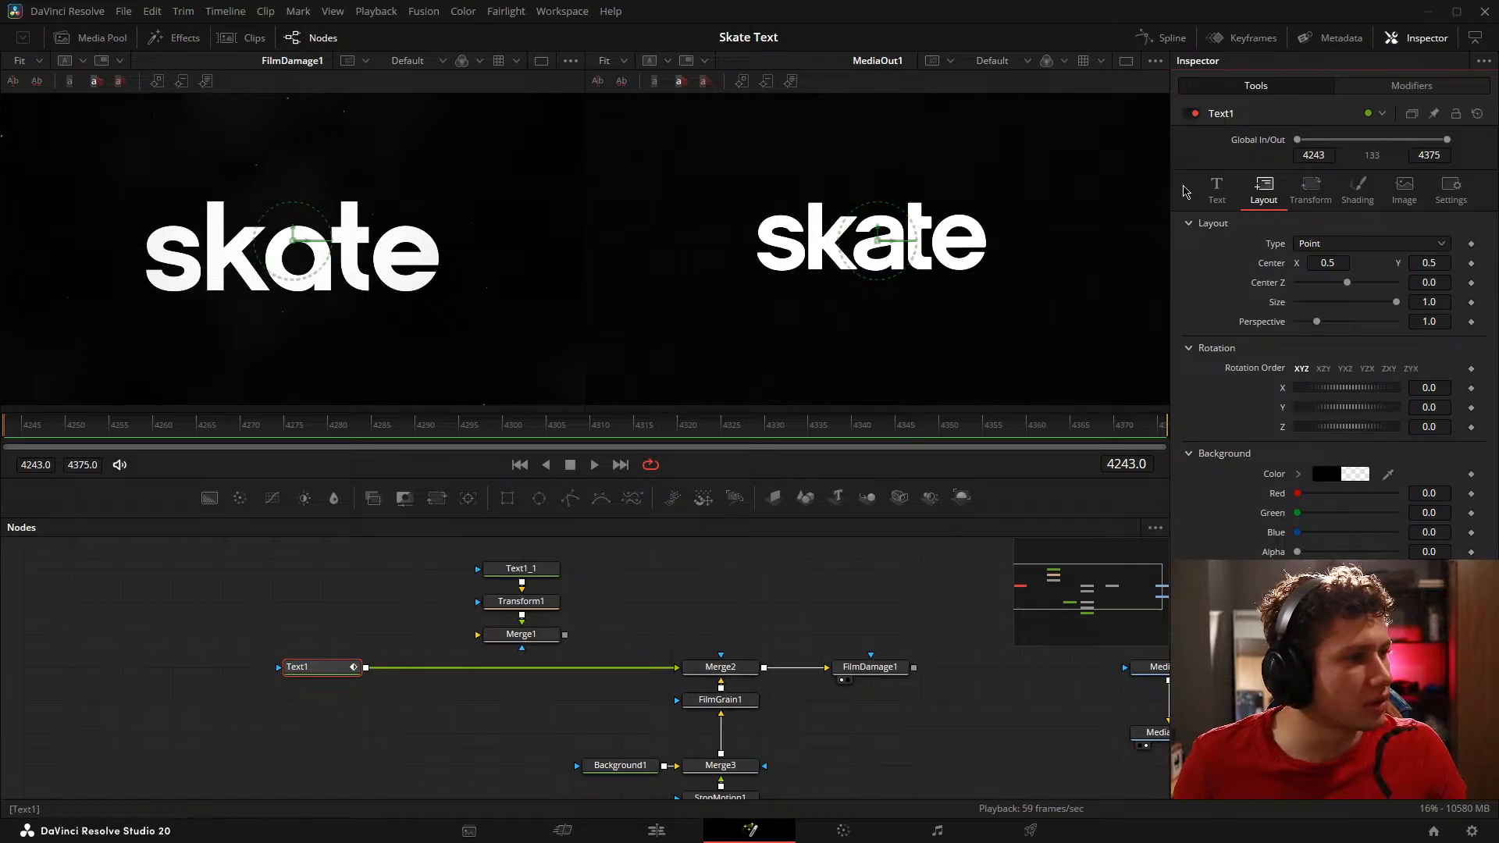
left_click(1471, 263)
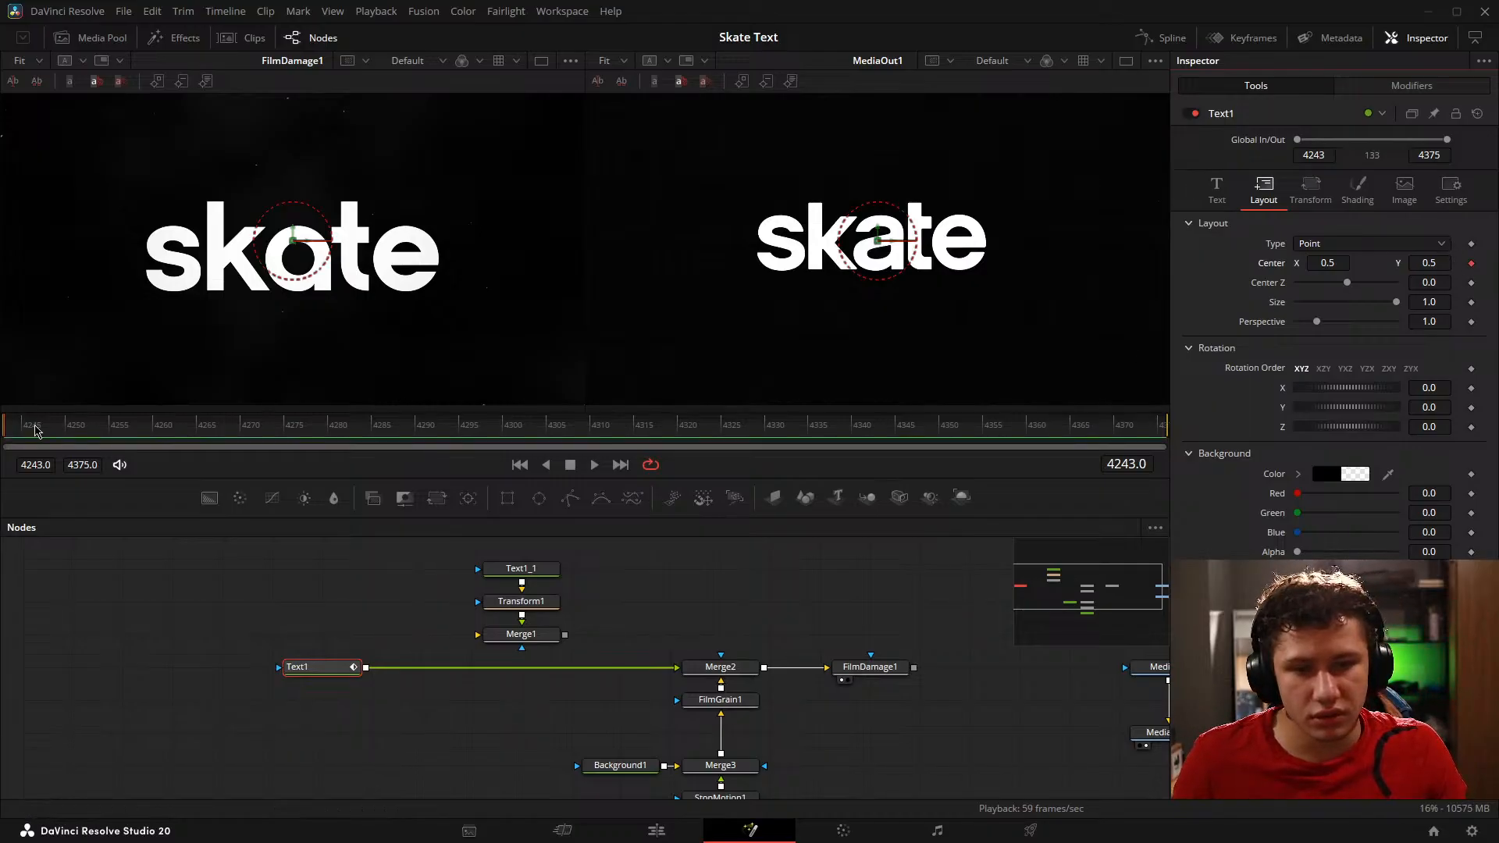
left_click_drag(35, 431, 128, 431)
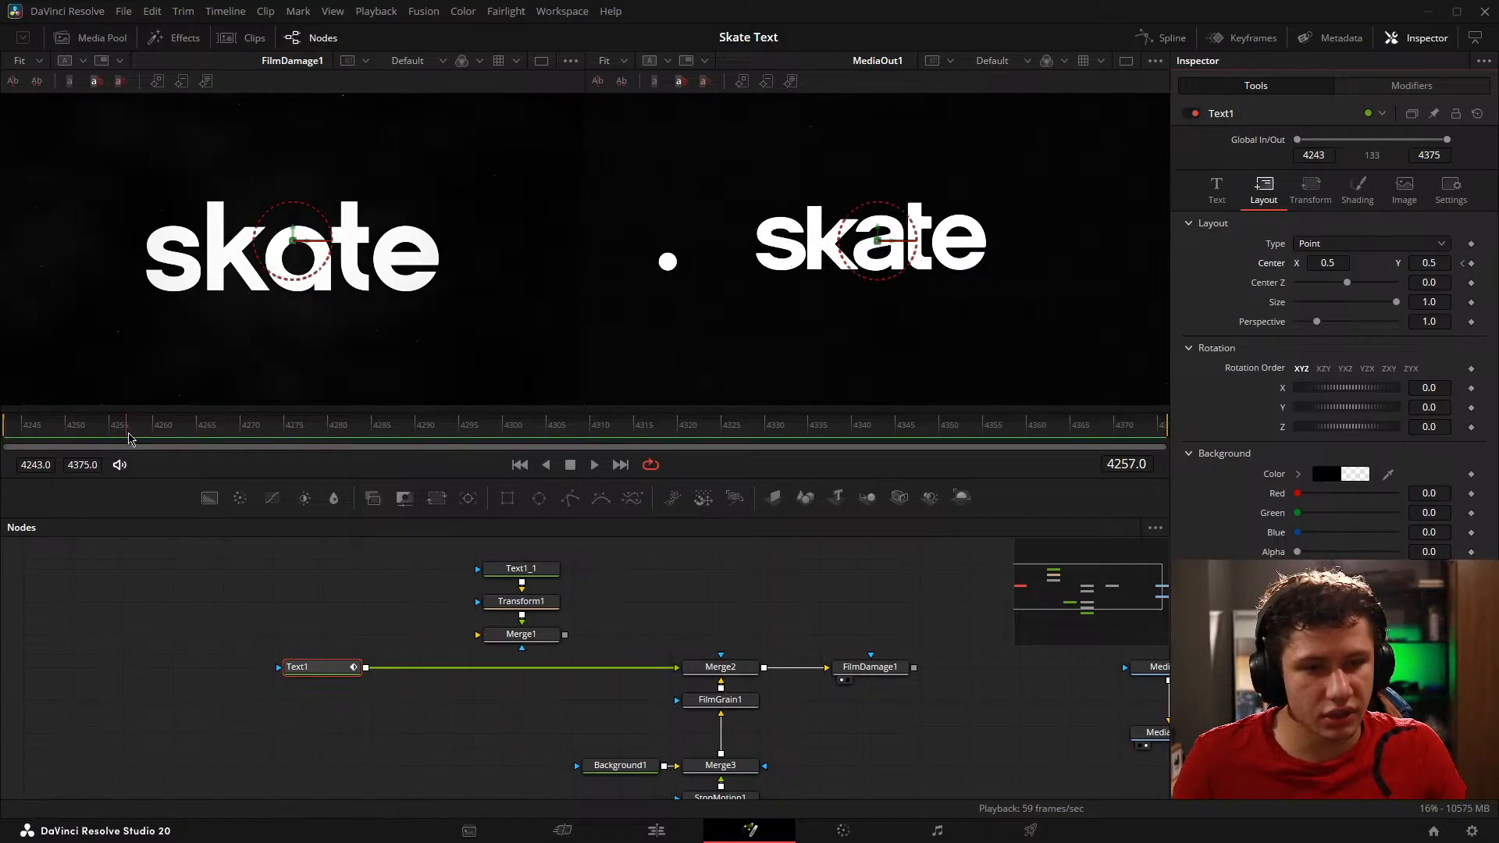
left_click(1463, 264)
left_click_drag(1430, 266, 1461, 265)
Step: Try the Circle, Text Box and Path layout types on Text1, and return the type to Point
left_click(1370, 244)
left_click(1319, 281)
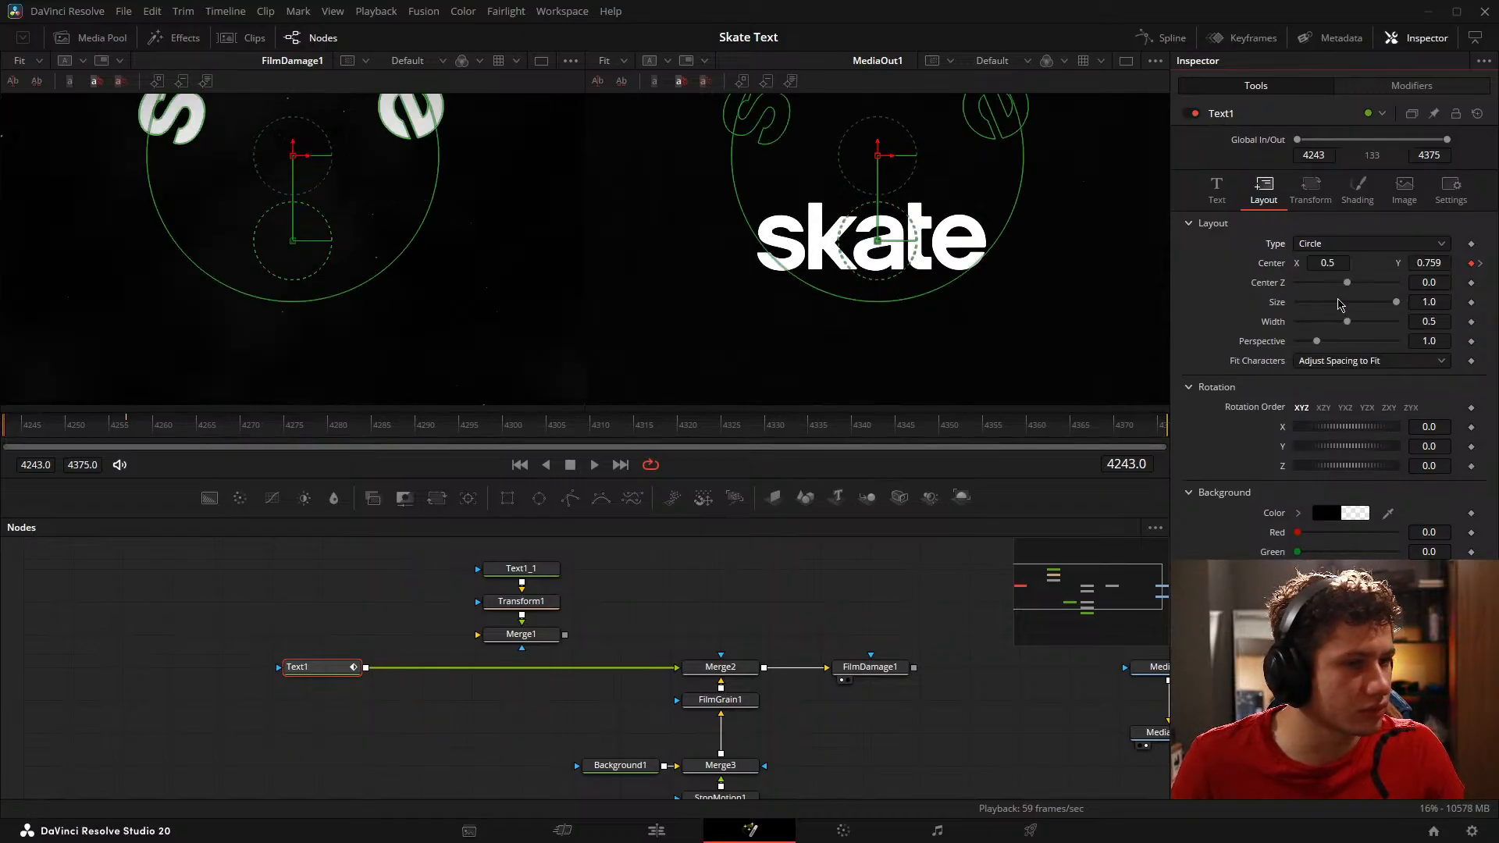
left_click(1335, 244)
left_click(1319, 281)
left_click(1335, 245)
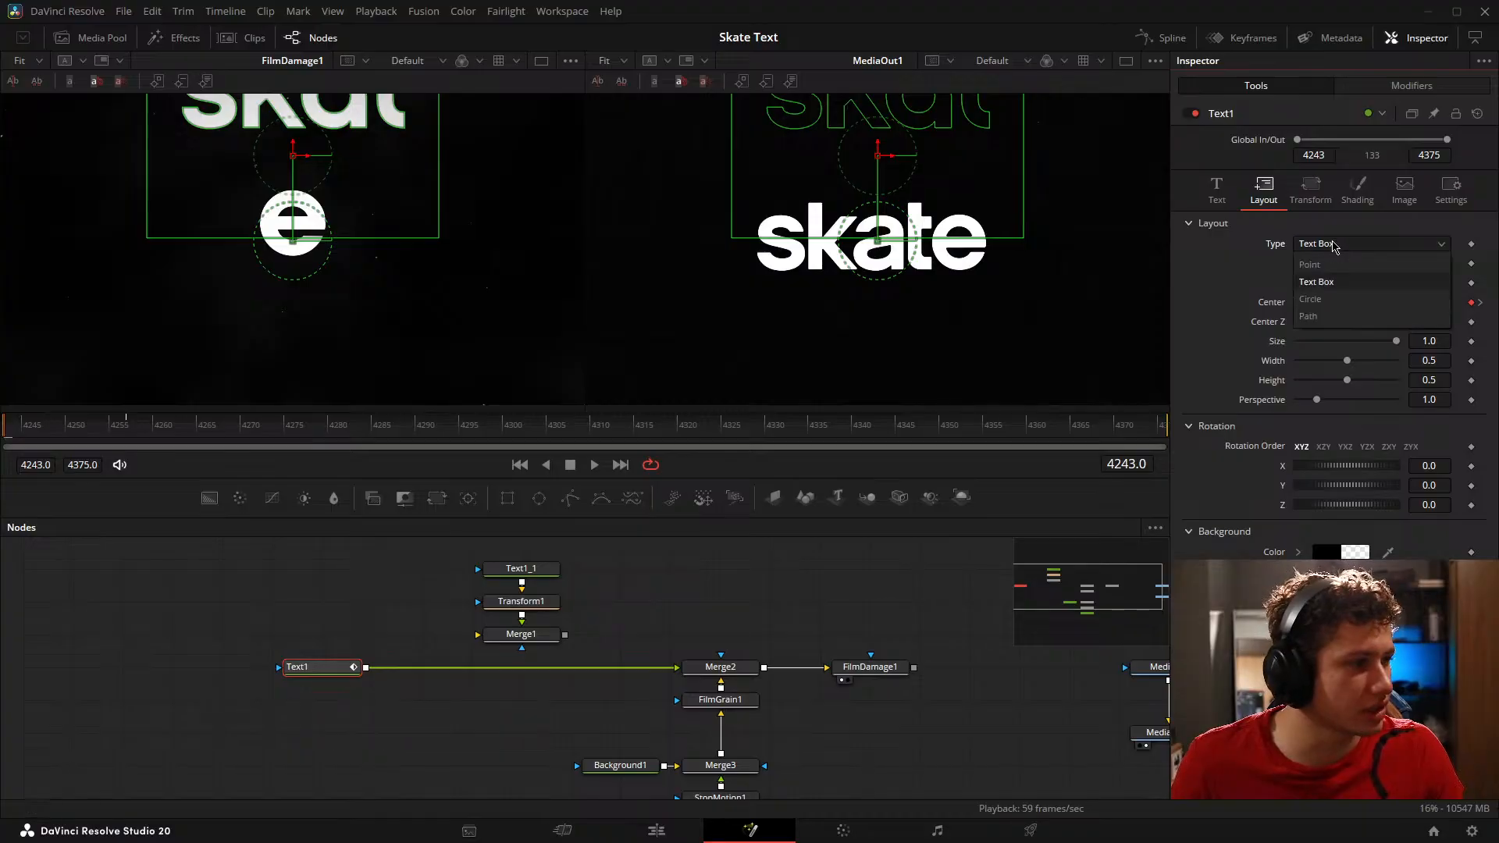
left_click(1309, 317)
left_click(1319, 245)
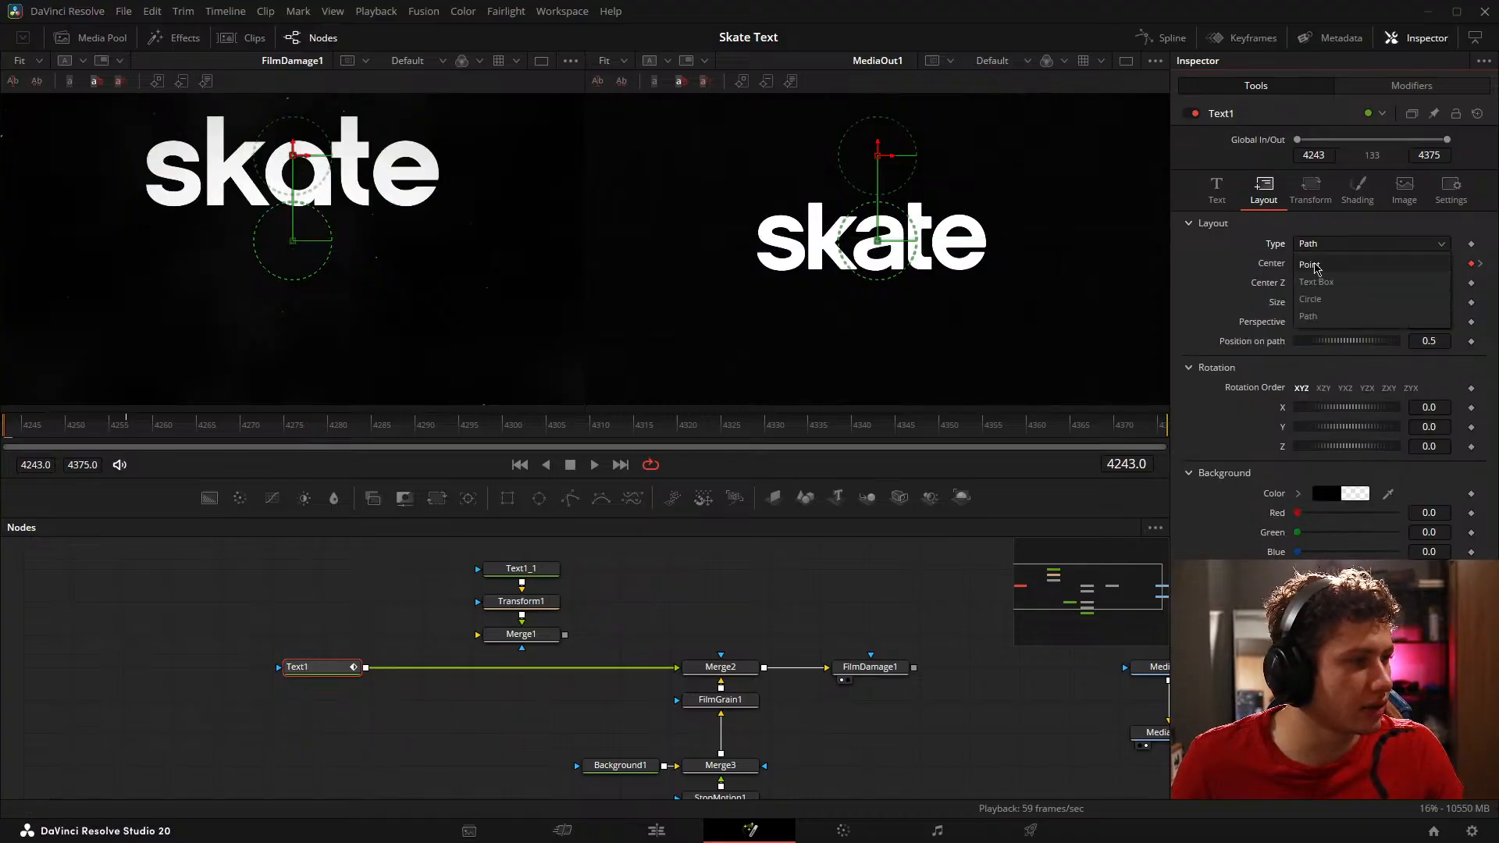
Step: Try Text1's transform on Words and with shifted character offsets, and restore Characters with default offsets
left_click(1311, 187)
left_click(1343, 244)
left_click(1332, 282)
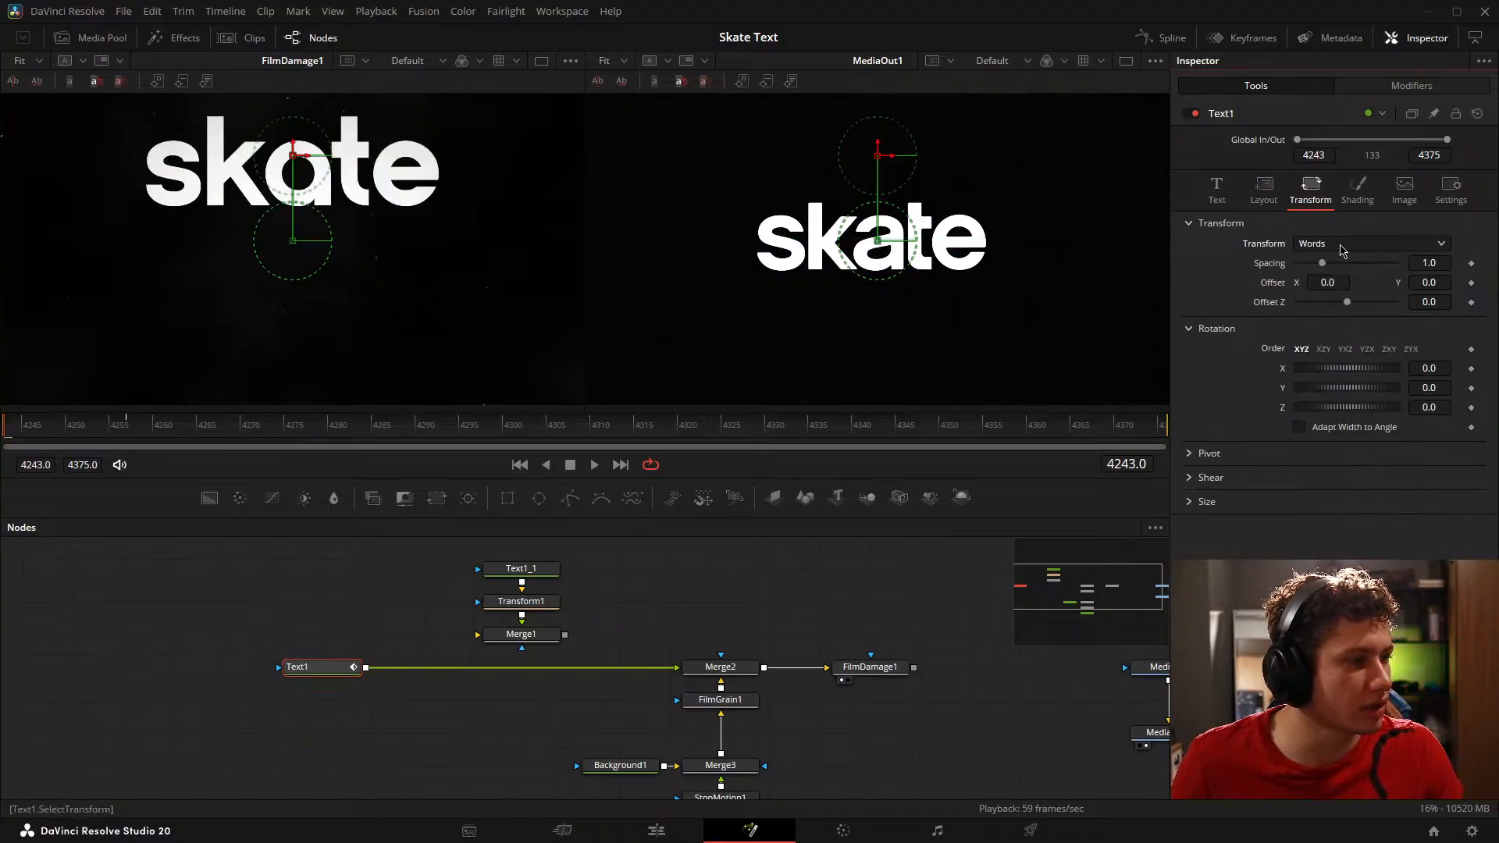
left_click(1342, 244)
left_click(1321, 263)
left_click_drag(1327, 282, 1358, 307)
double_click(1273, 302)
double_click(1273, 283)
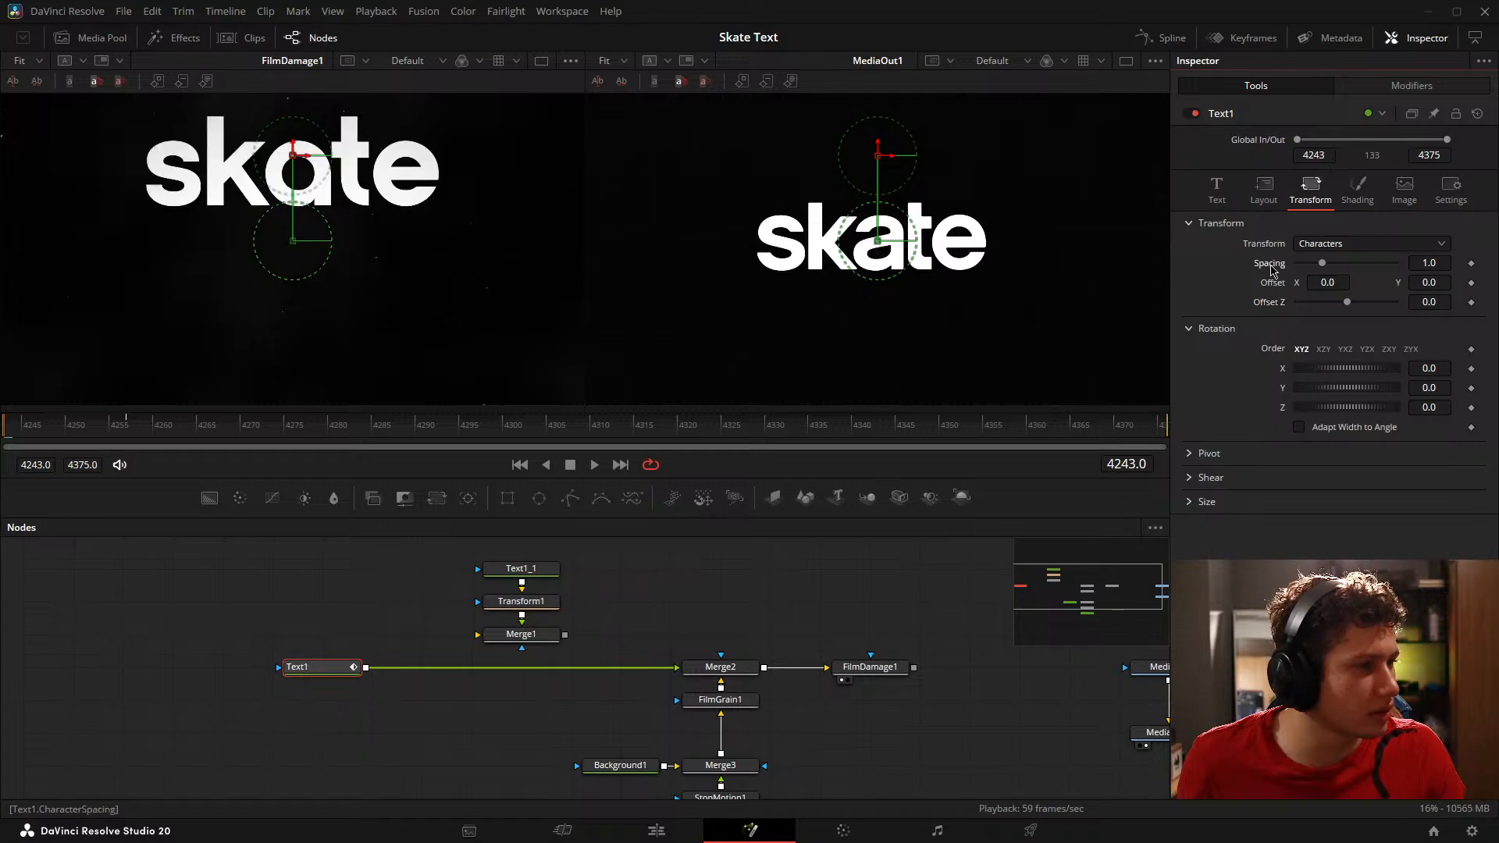
left_click(1357, 190)
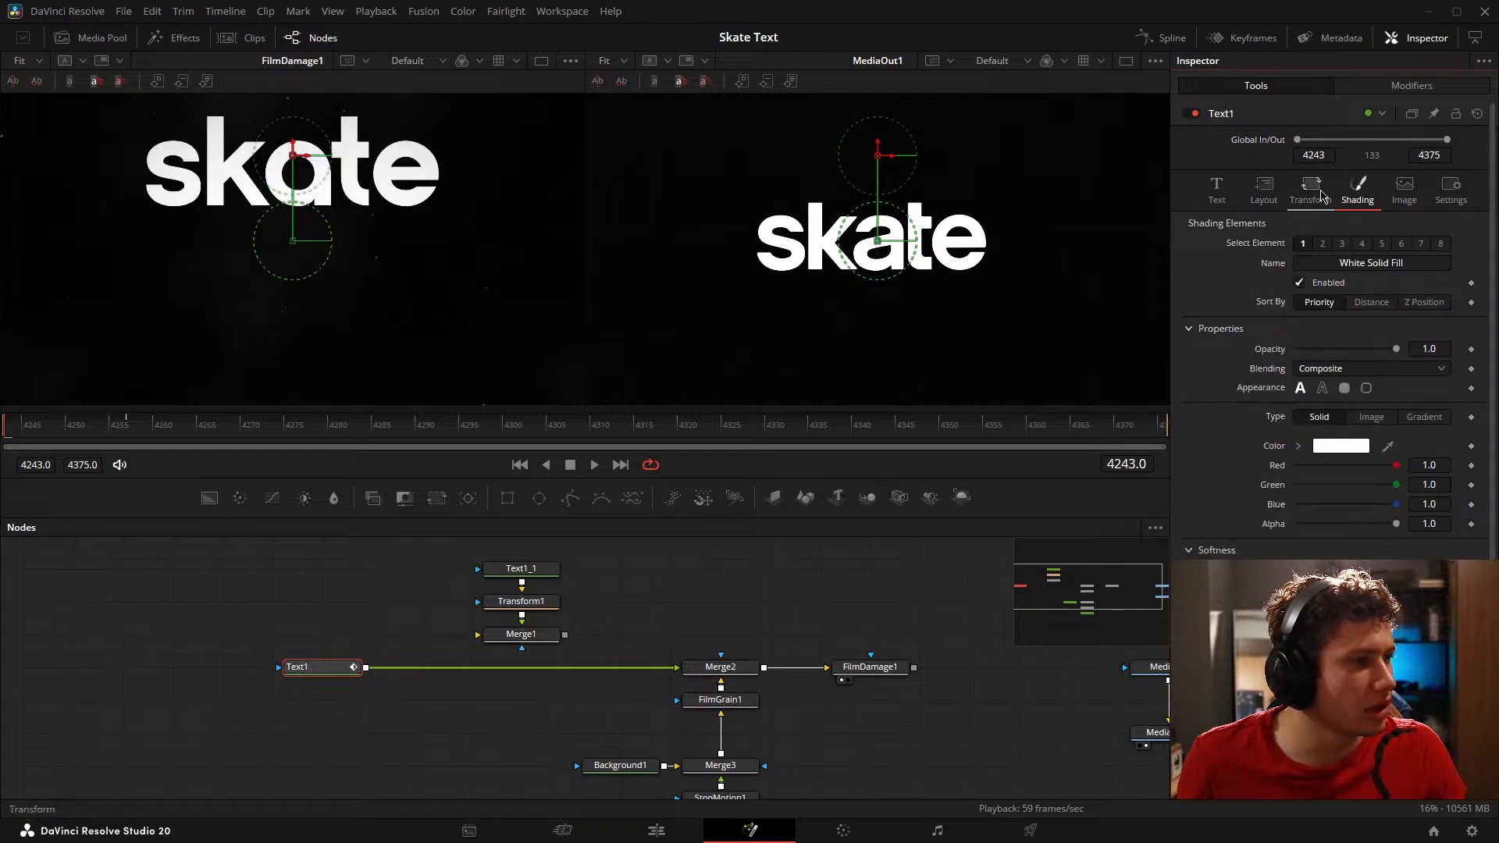
left_click(1316, 191)
left_click(1264, 190)
left_click(1216, 190)
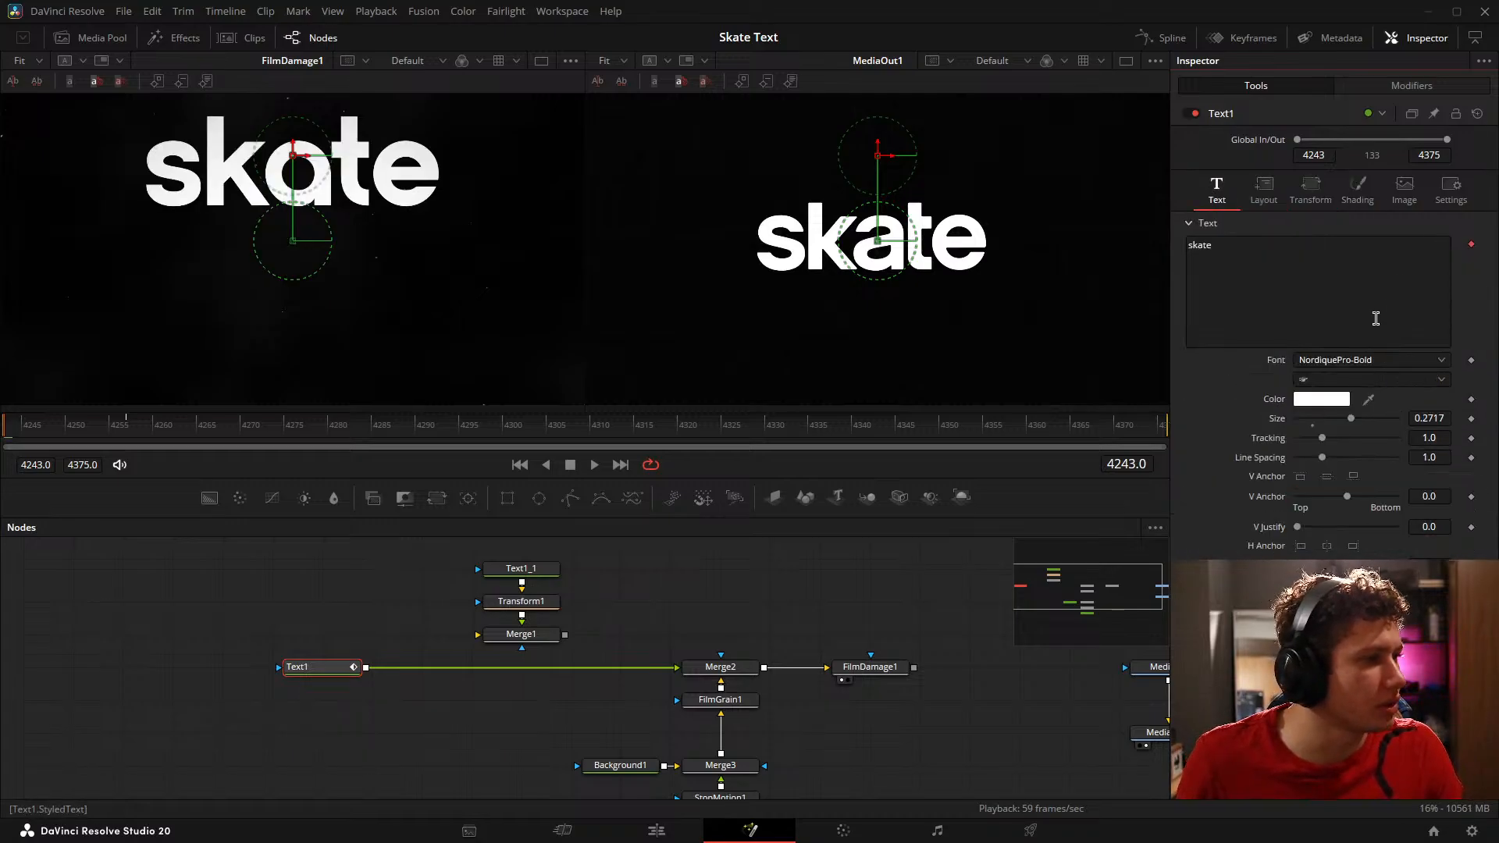
left_click(1264, 191)
left_click(1216, 196)
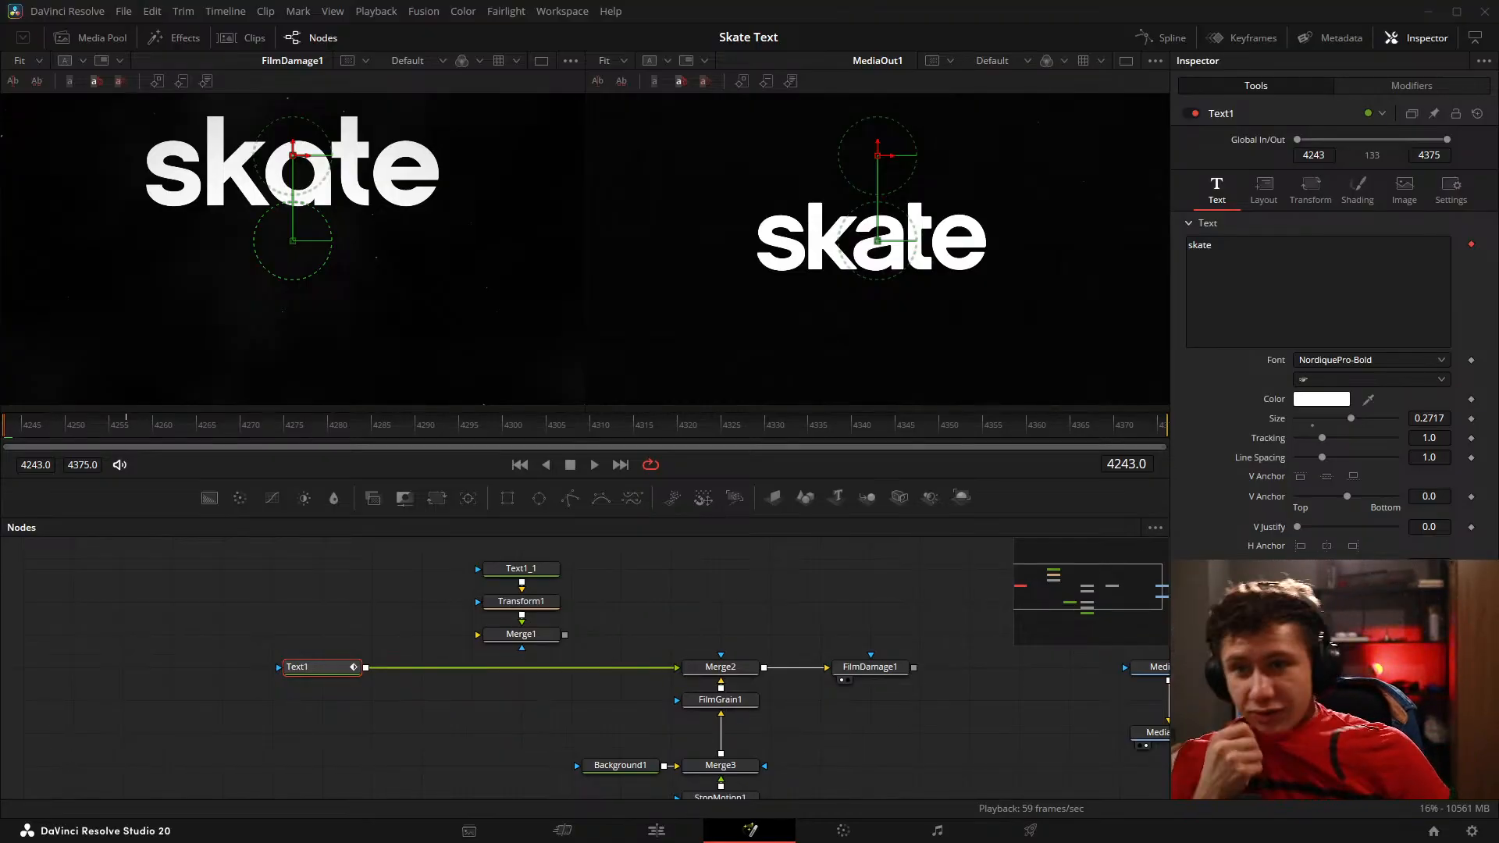
Step: Play back and scrub through the opening frames to compare the keyframed word's drop with the reference's letter-by-letter motion
left_click(791, 584)
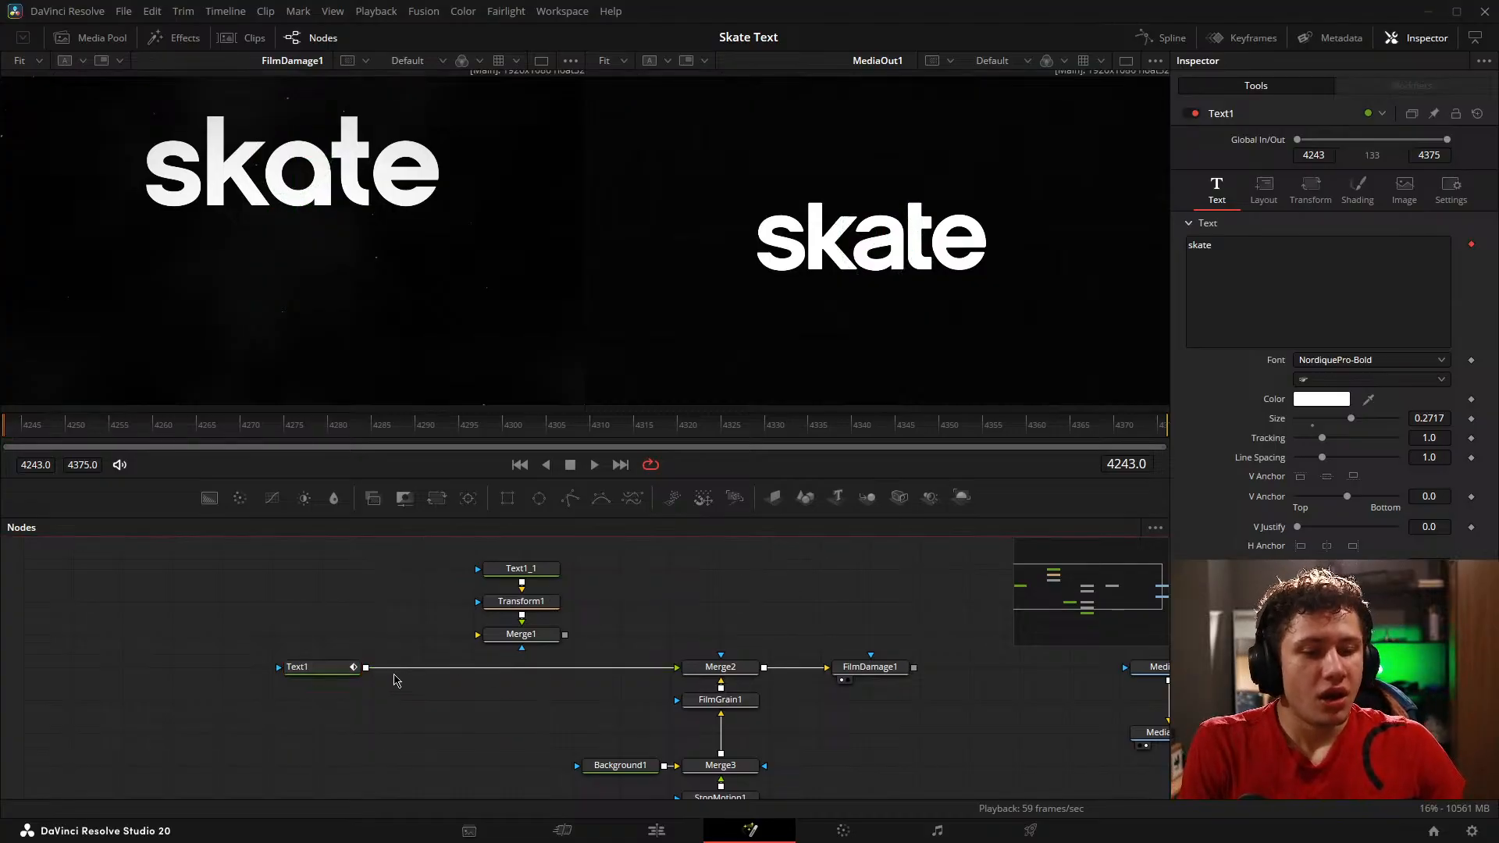
left_click(316, 669)
key("space")
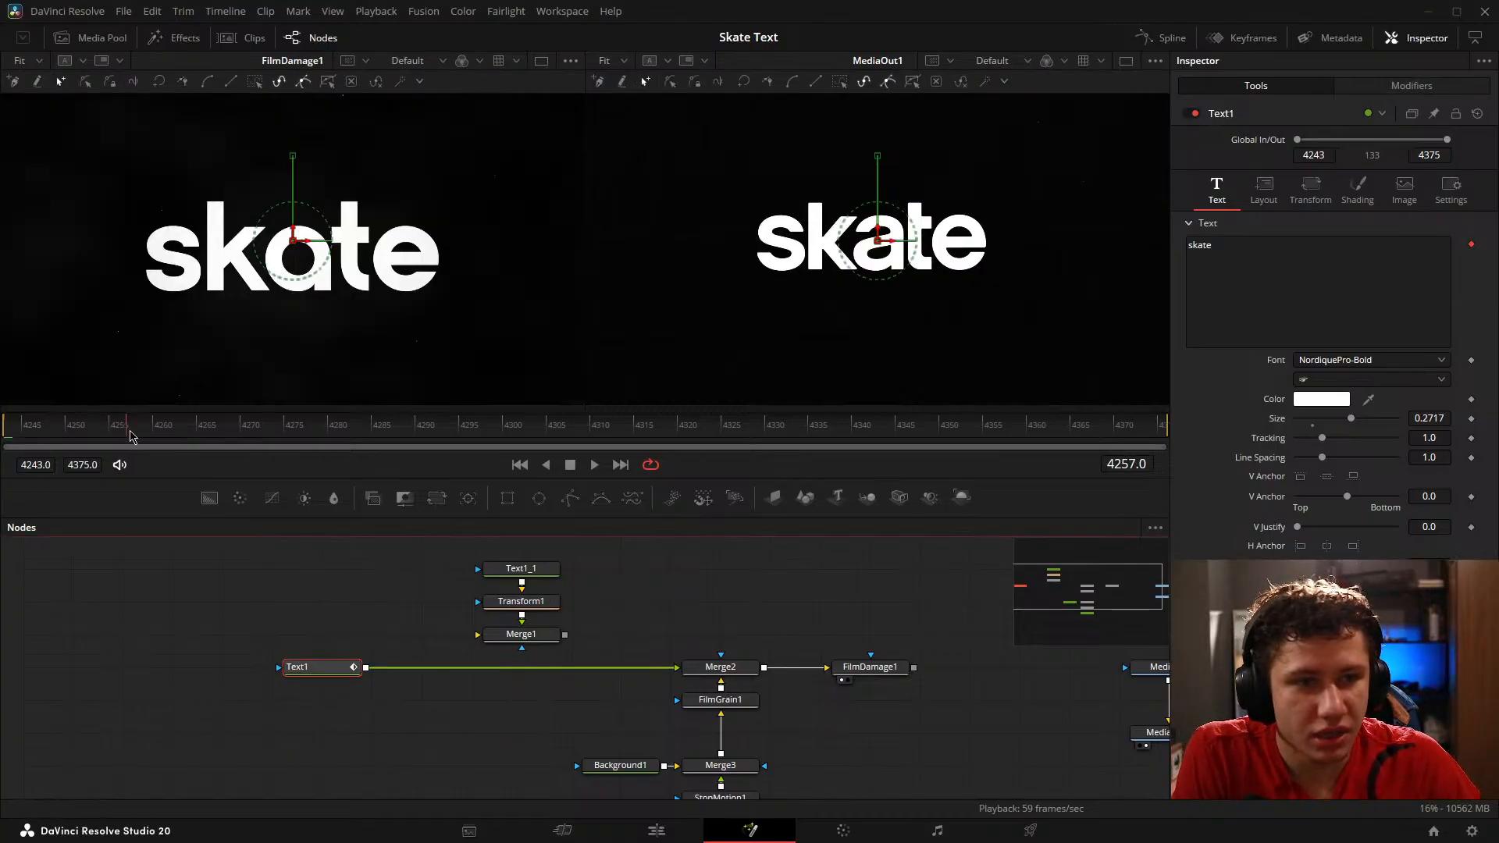
left_click(221, 598)
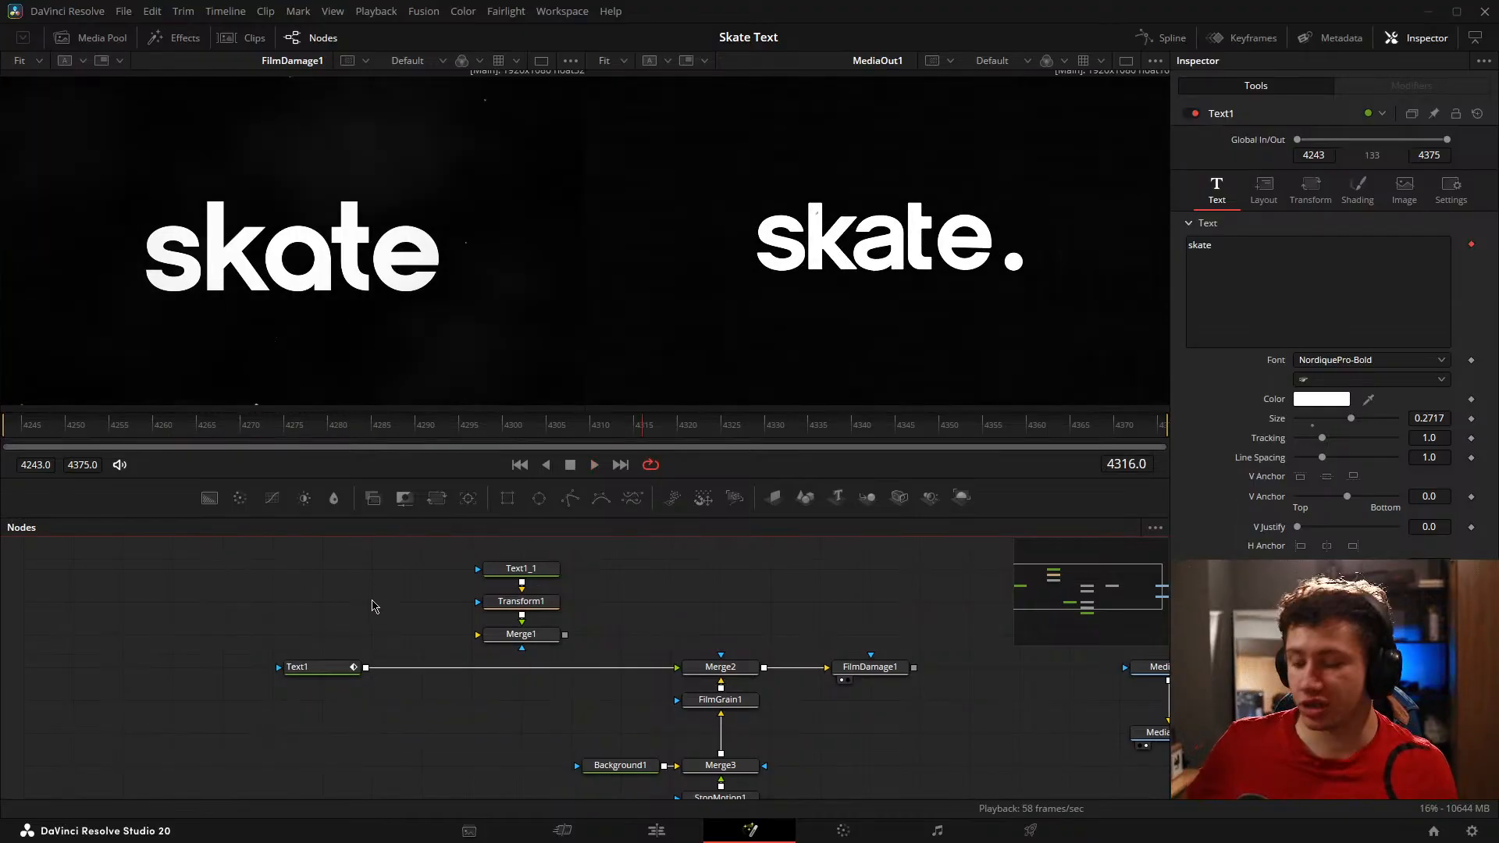
left_click_drag(420, 588, 357, 589)
left_click_drag(227, 562, 277, 552)
left_click(58, 431)
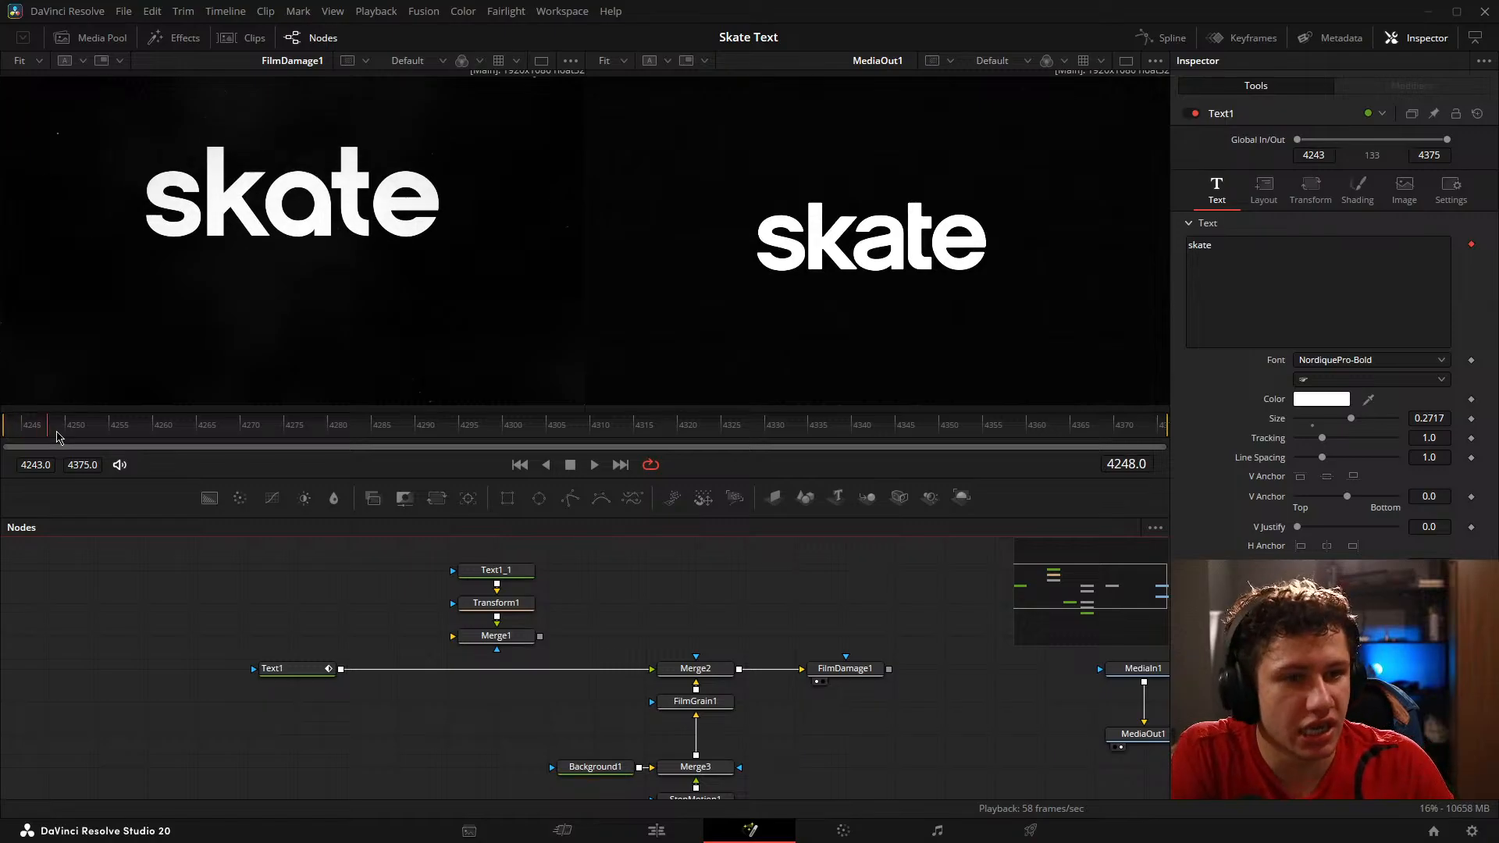
left_click_drag(57, 432, 190, 430)
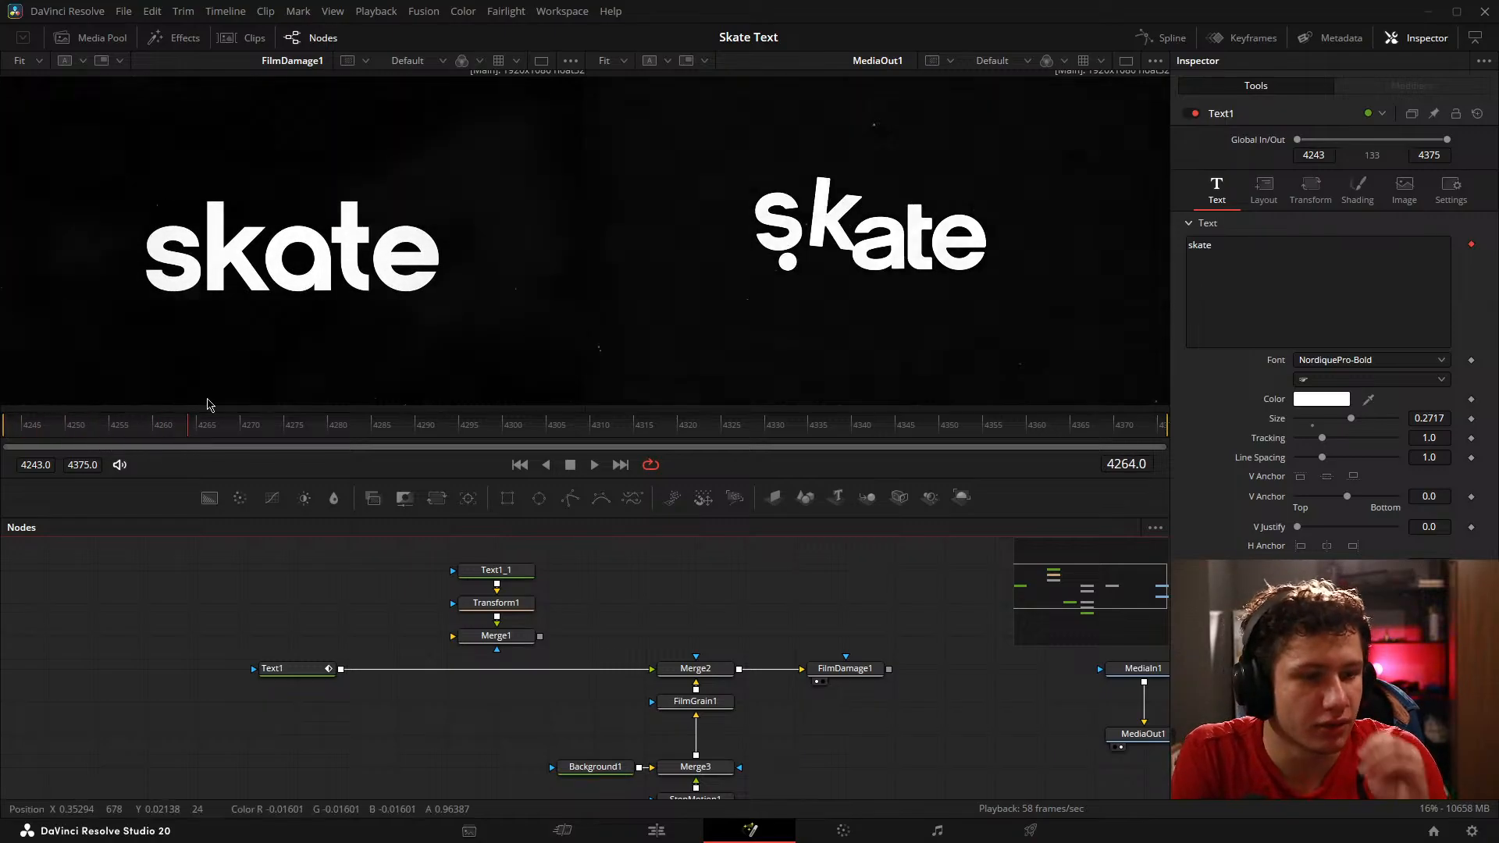
left_click_drag(541, 642, 507, 636)
left_click(57, 432)
left_click_drag(58, 436, 296, 421)
left_click_drag(34, 404, 98, 408)
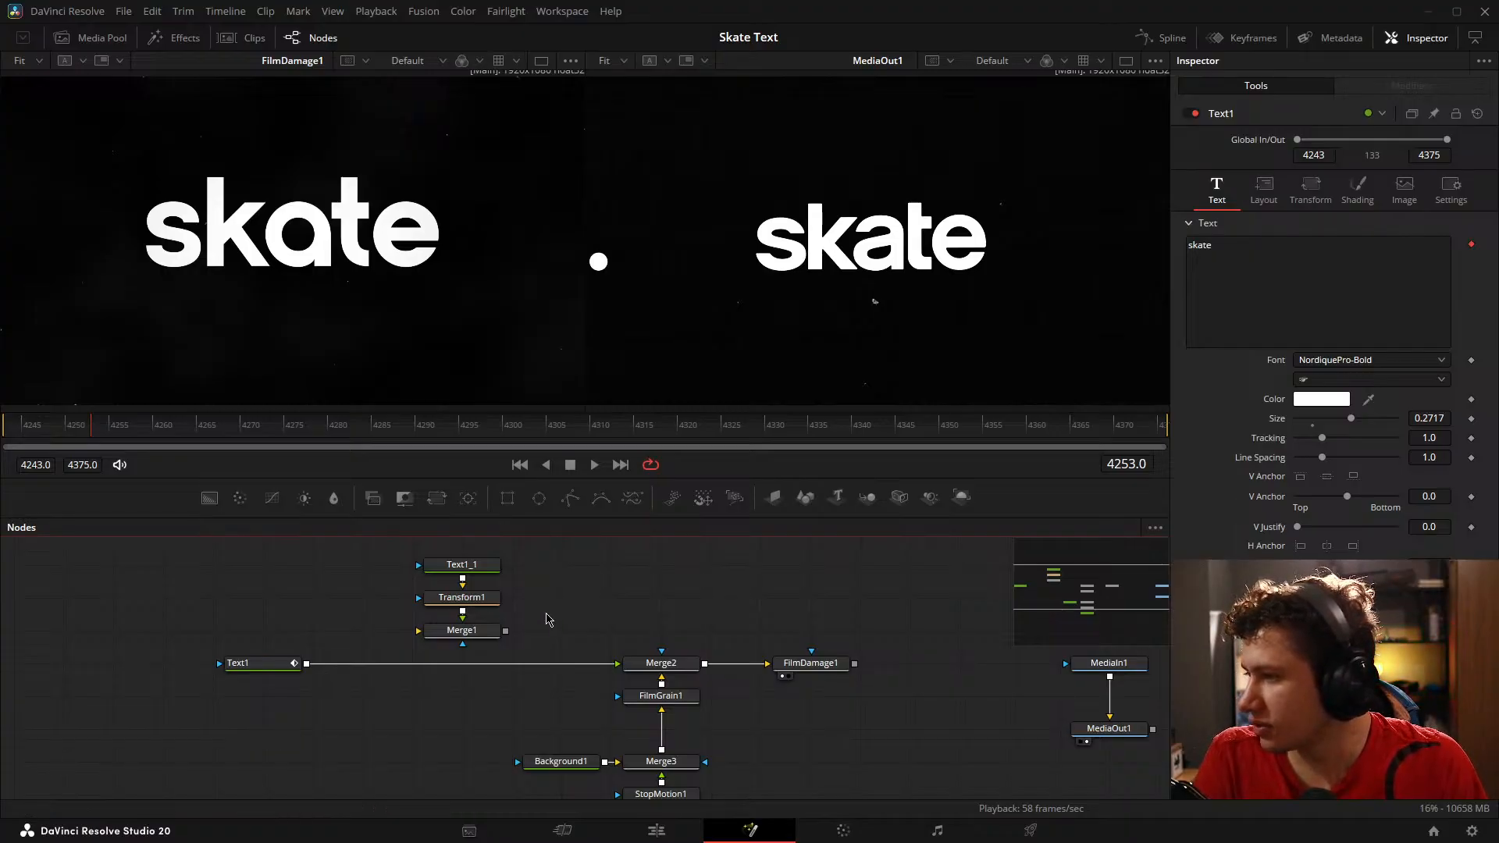
Step: Reset Text1's text settings to their defaults and set its size to 0.2323
left_click(258, 664)
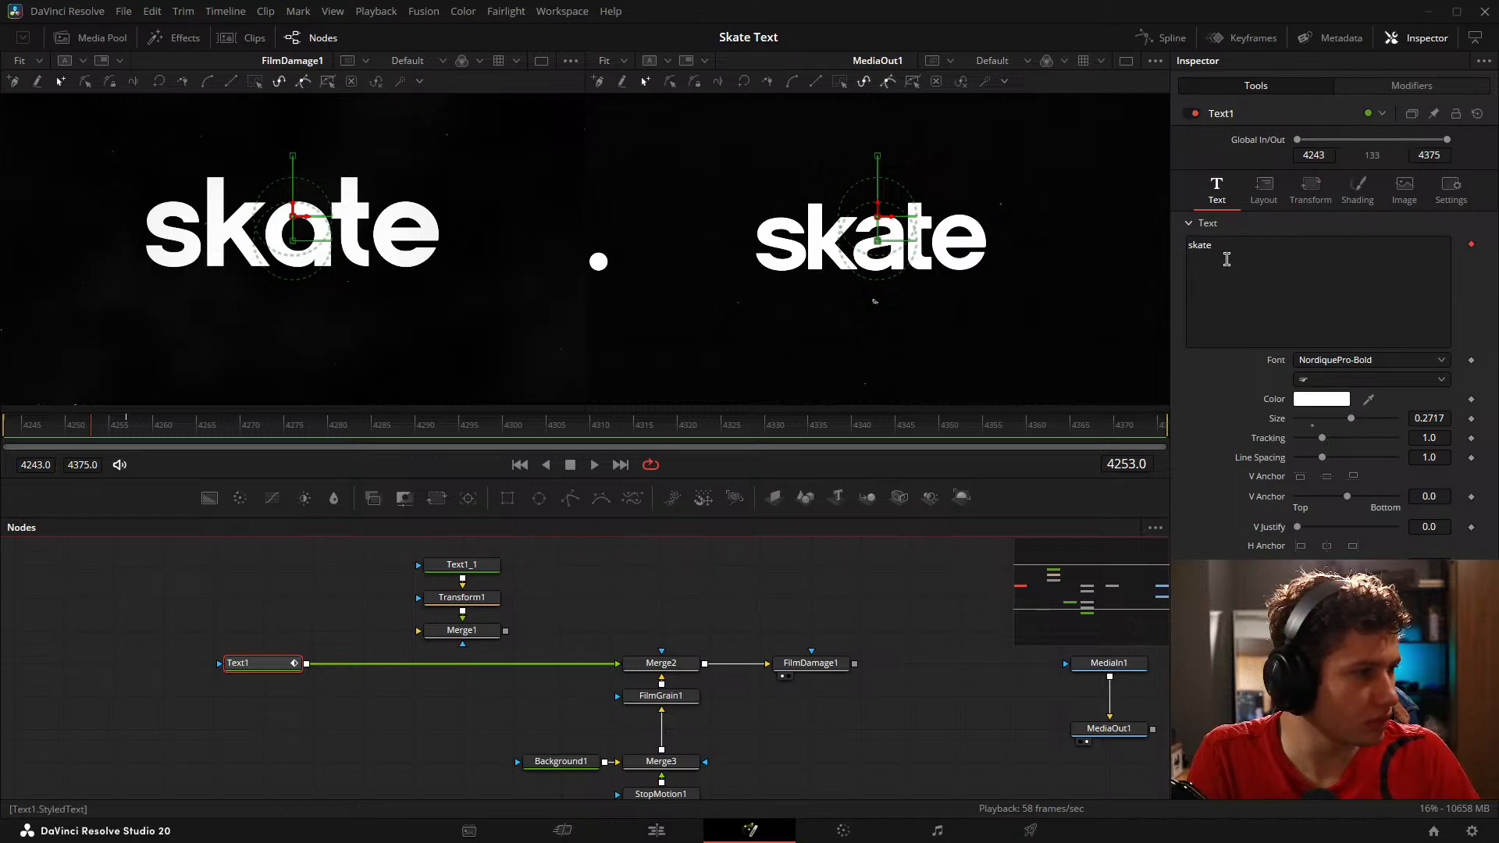
right_click(1211, 226)
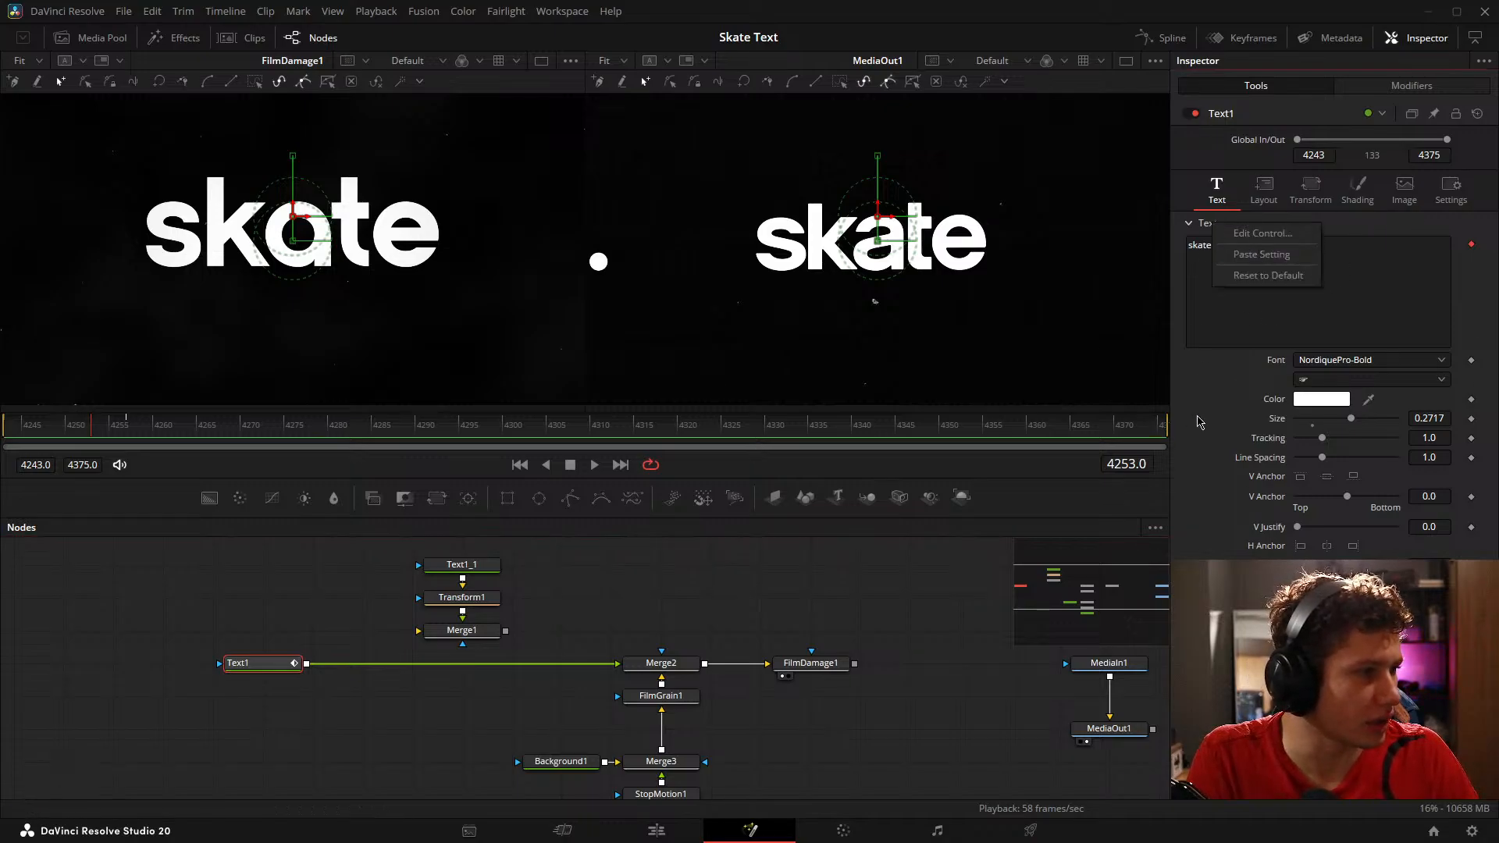
left_click(1268, 275)
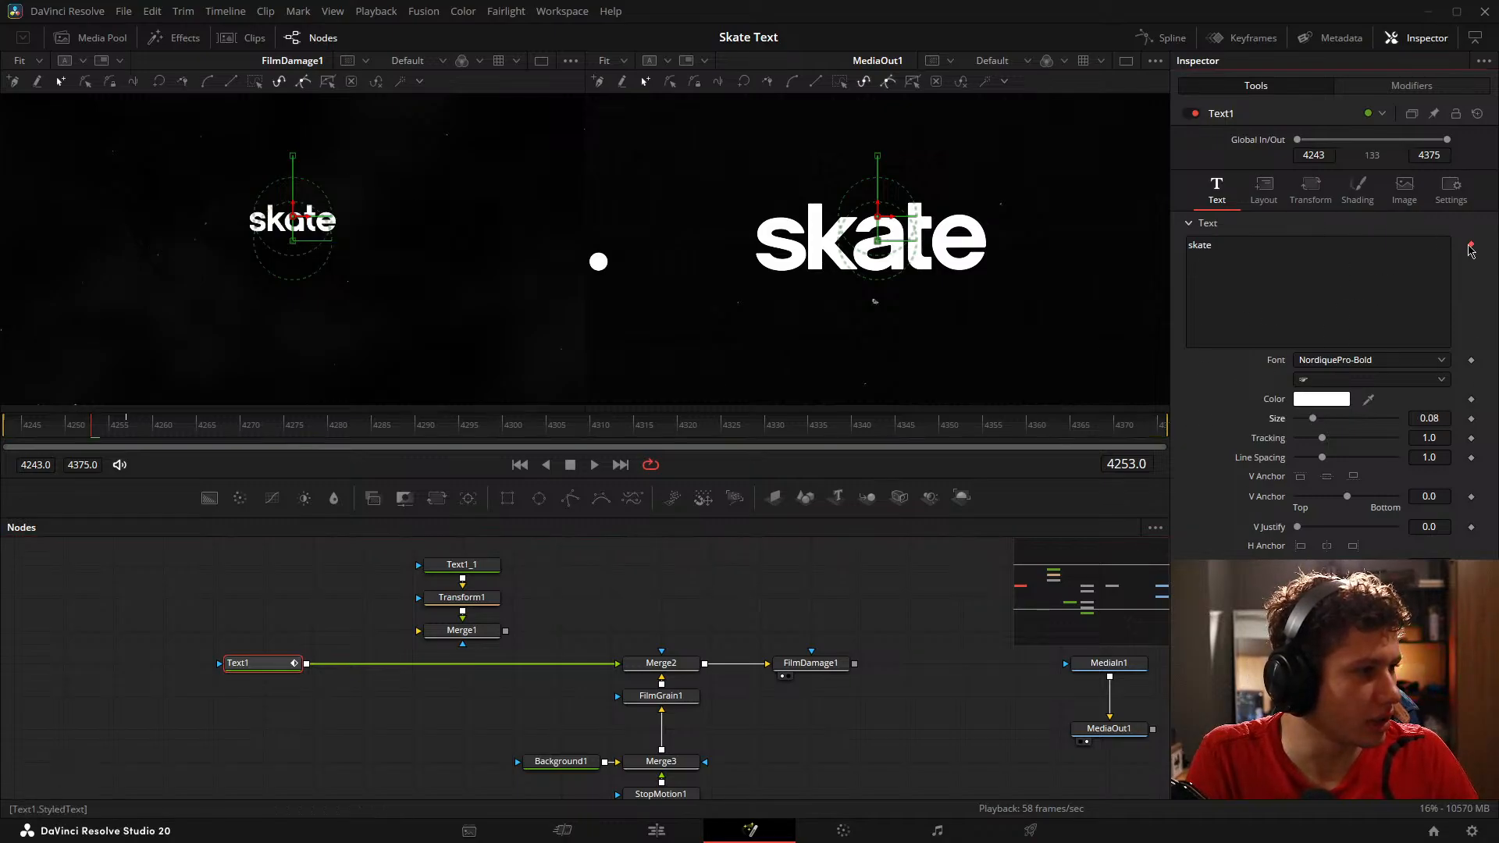
left_click(1215, 226)
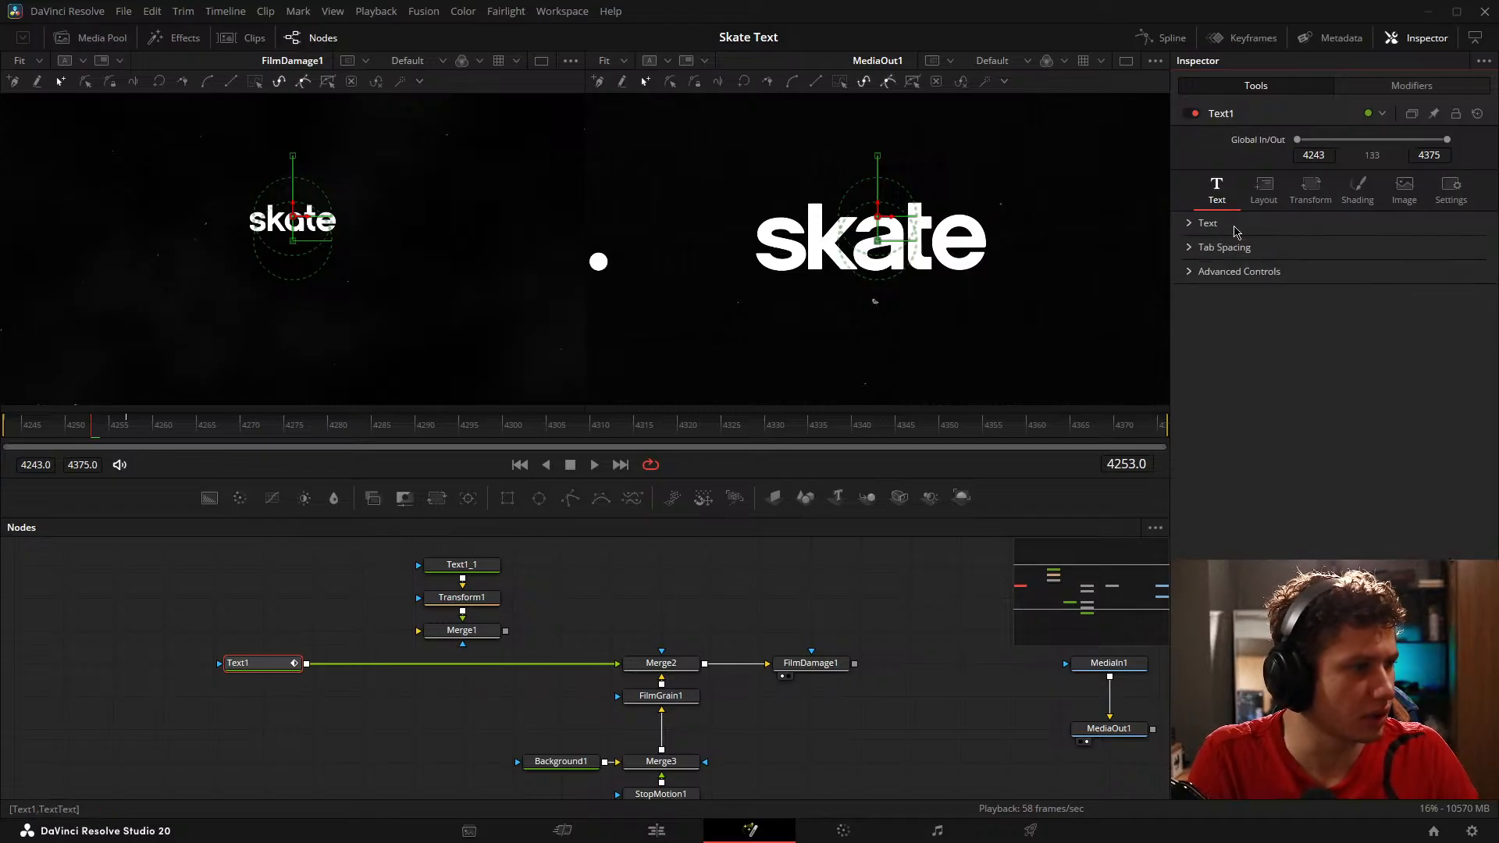
left_click(1188, 226)
left_click_drag(1312, 420, 1345, 428)
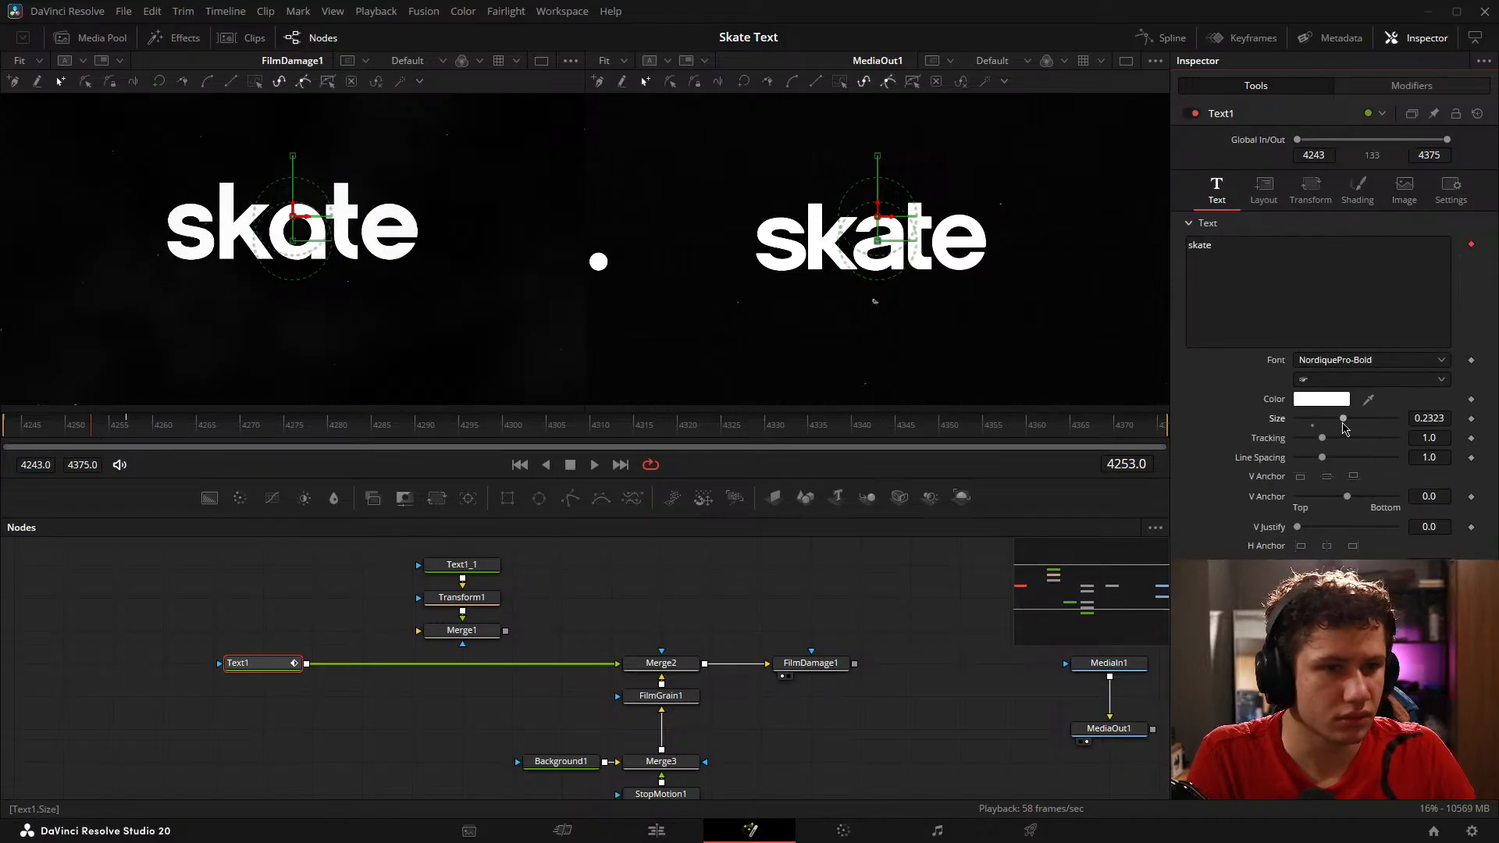
Step: Replace the Follower modifier on Text1's text with a fresh one and set its order to Left to Right
right_click(1478, 296)
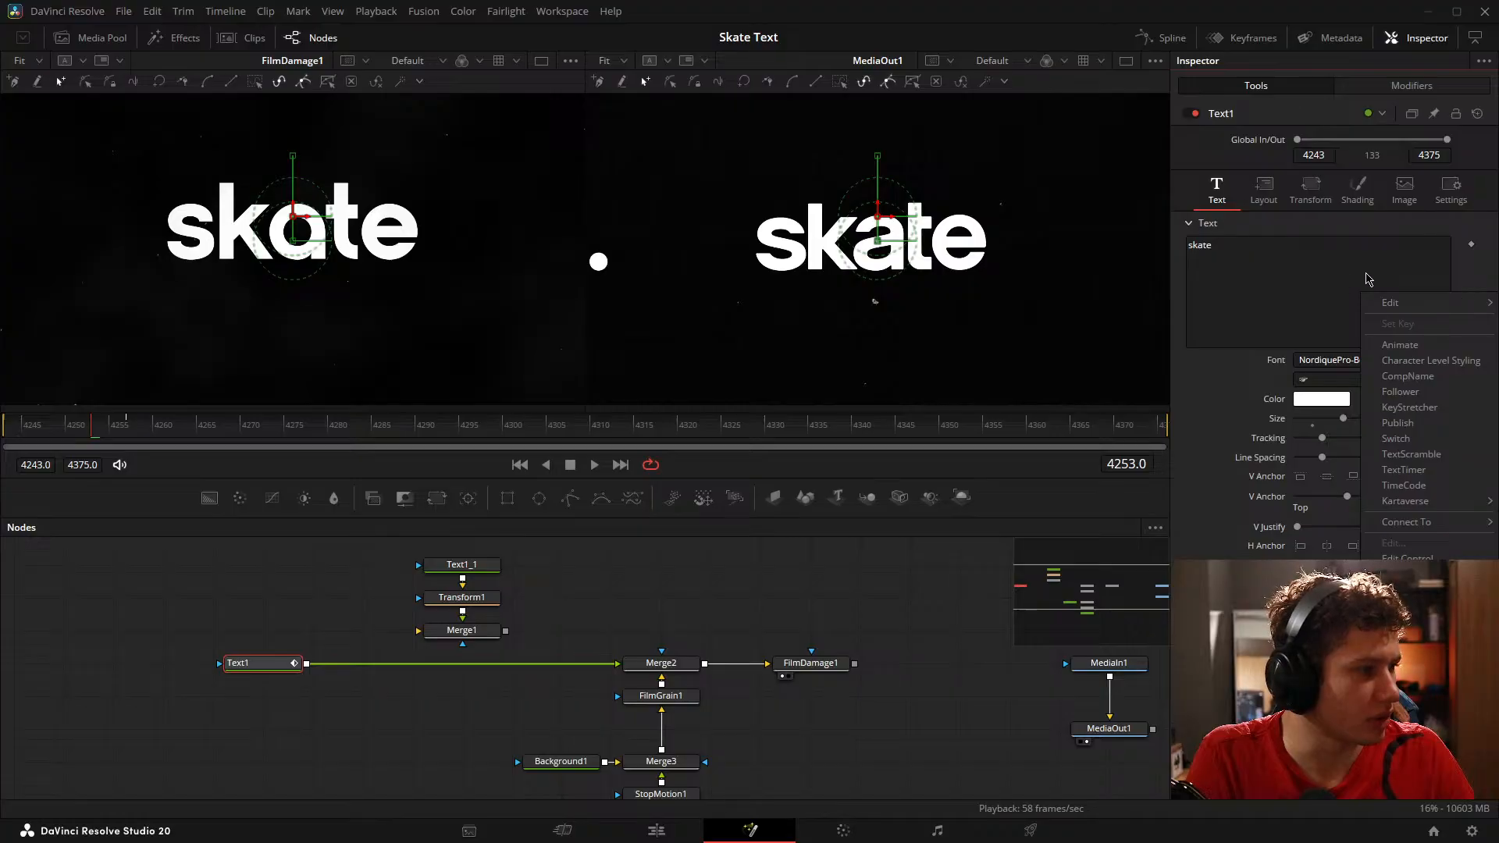
left_click(1400, 344)
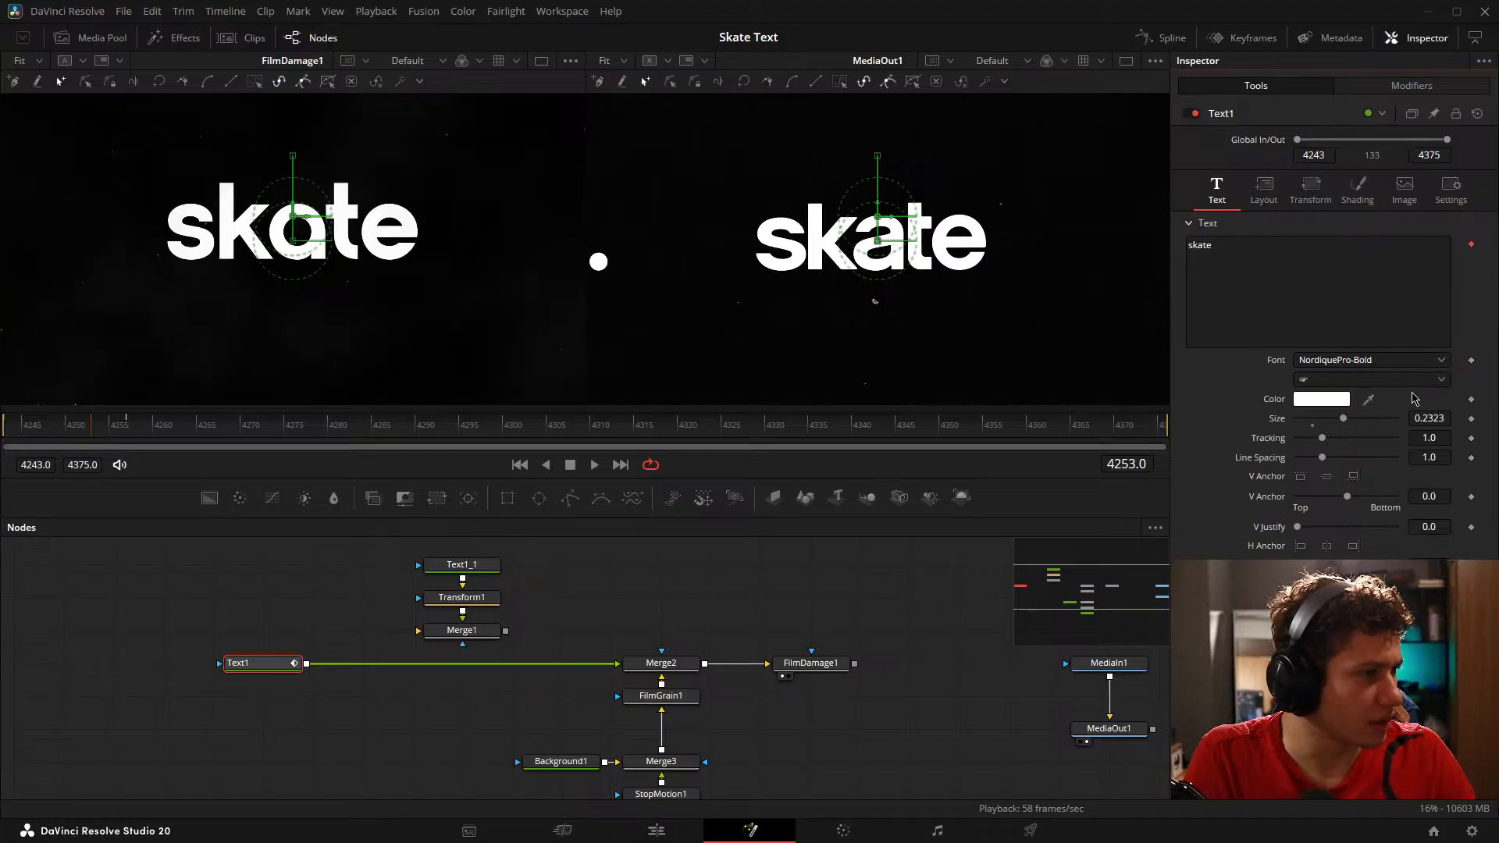
left_click(1405, 85)
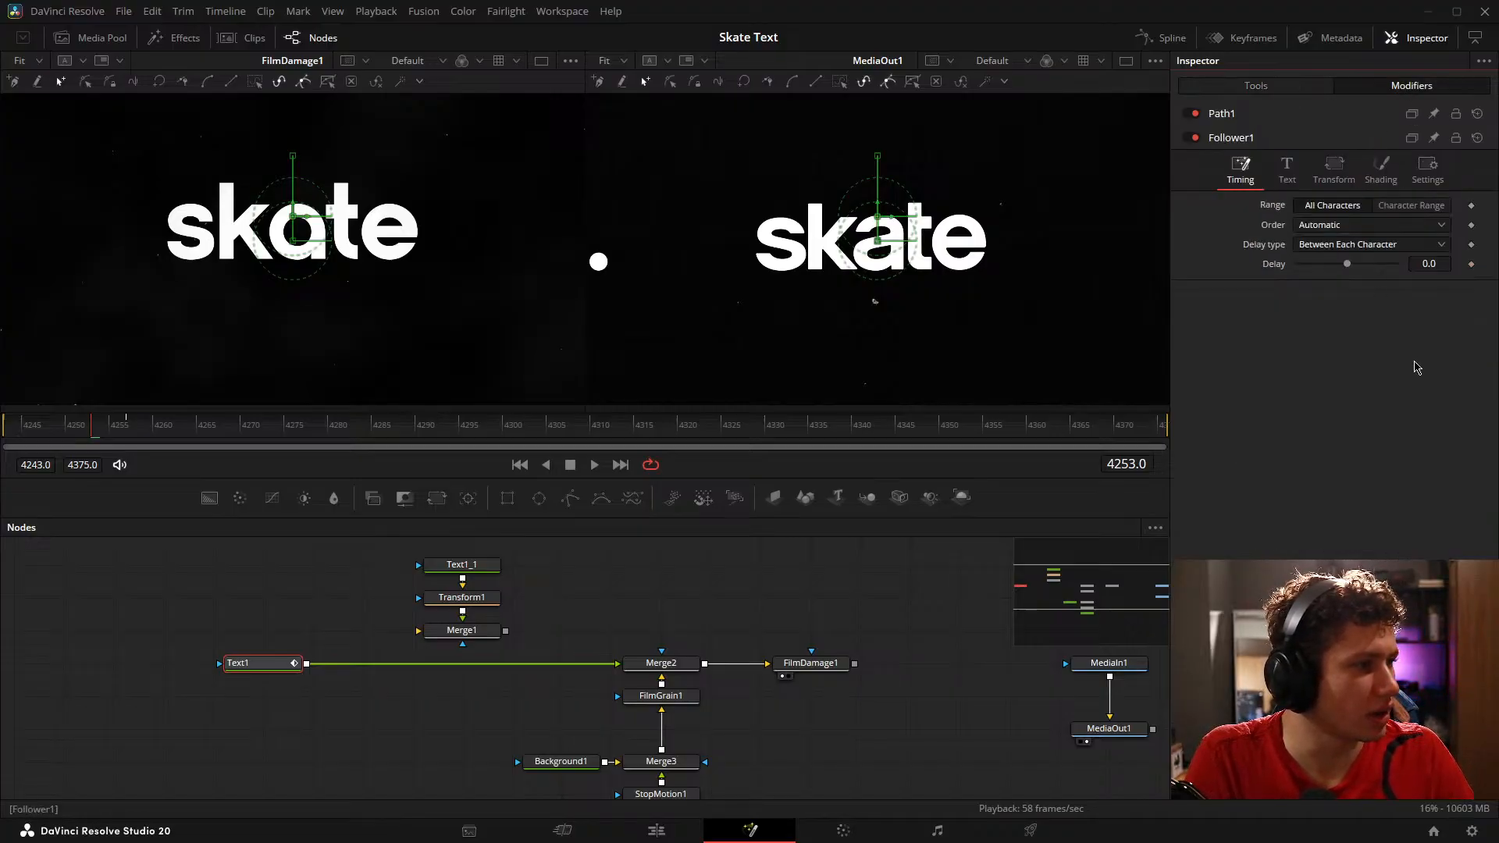
left_click(1366, 227)
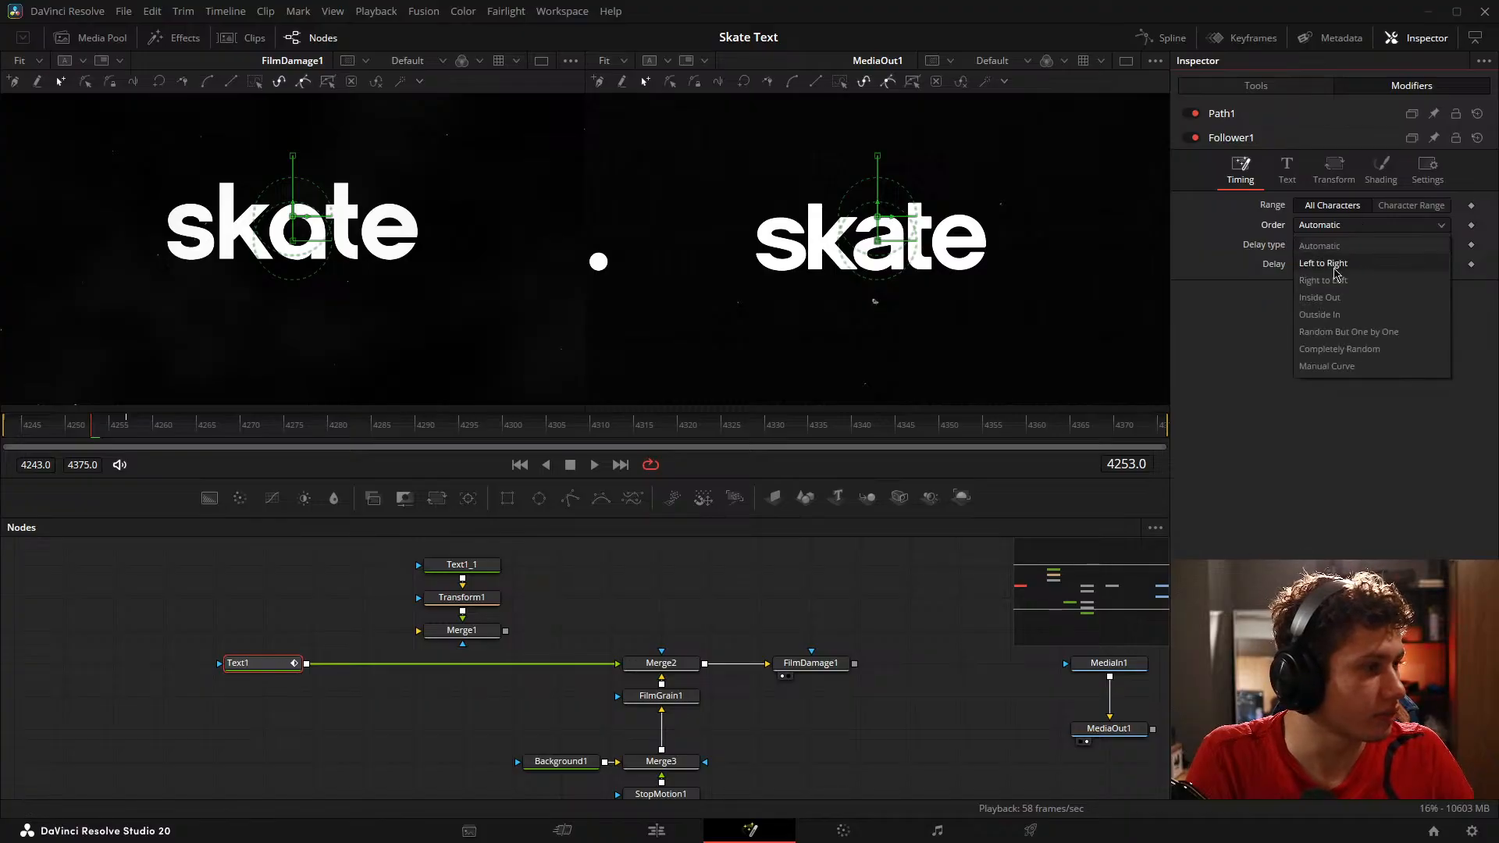
left_click(1323, 263)
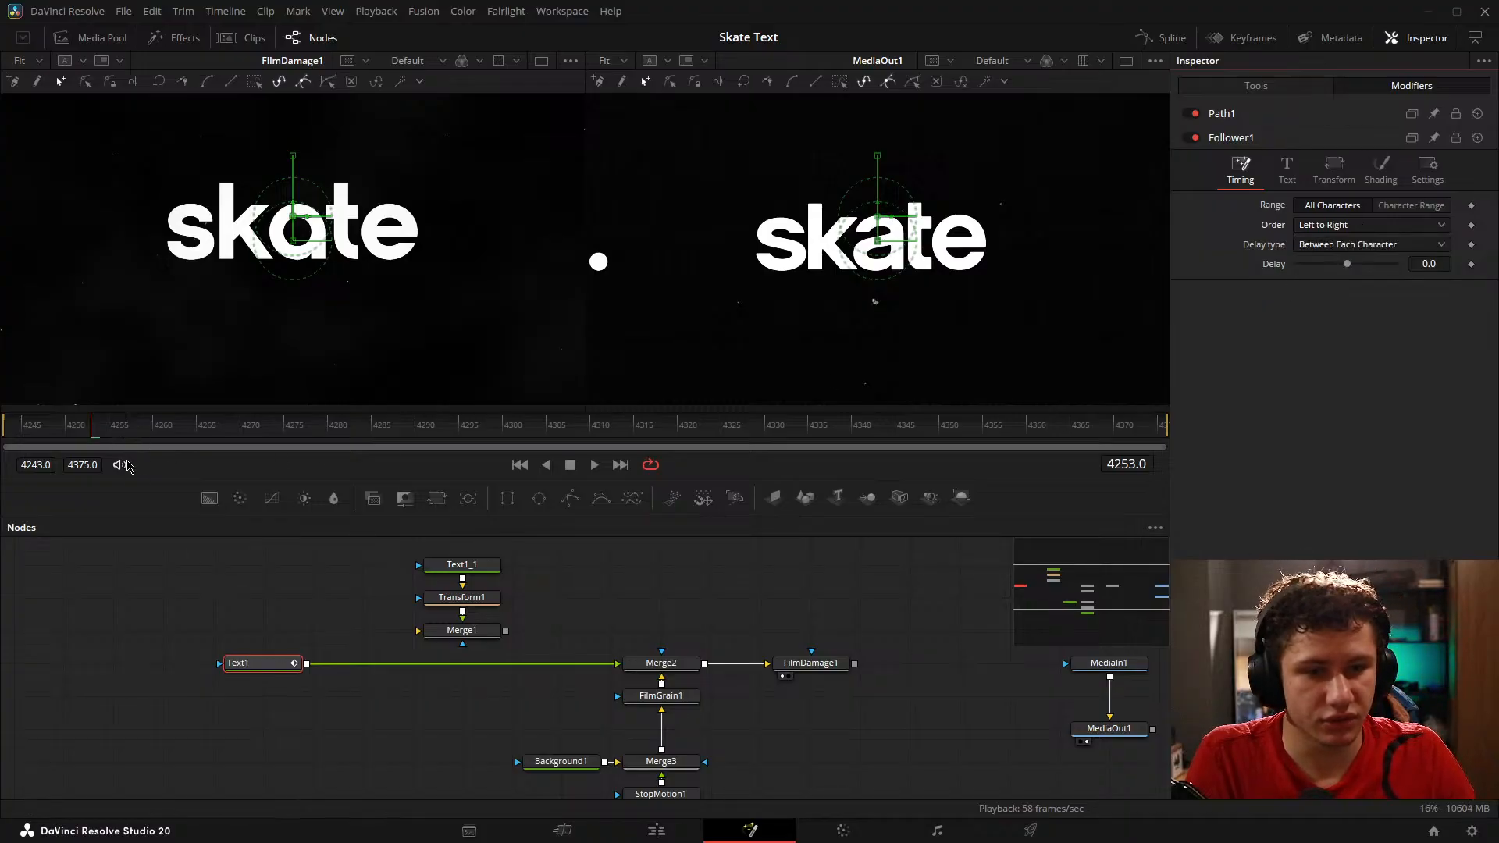
Step: Set the Follower's delay type to Between First and Last Character with a delay of 6.7
mouse_move(91, 430)
left_mouse_down()
mouse_move(5, 431)
mouse_move(125, 435)
mouse_move(75, 435)
left_mouse_up()
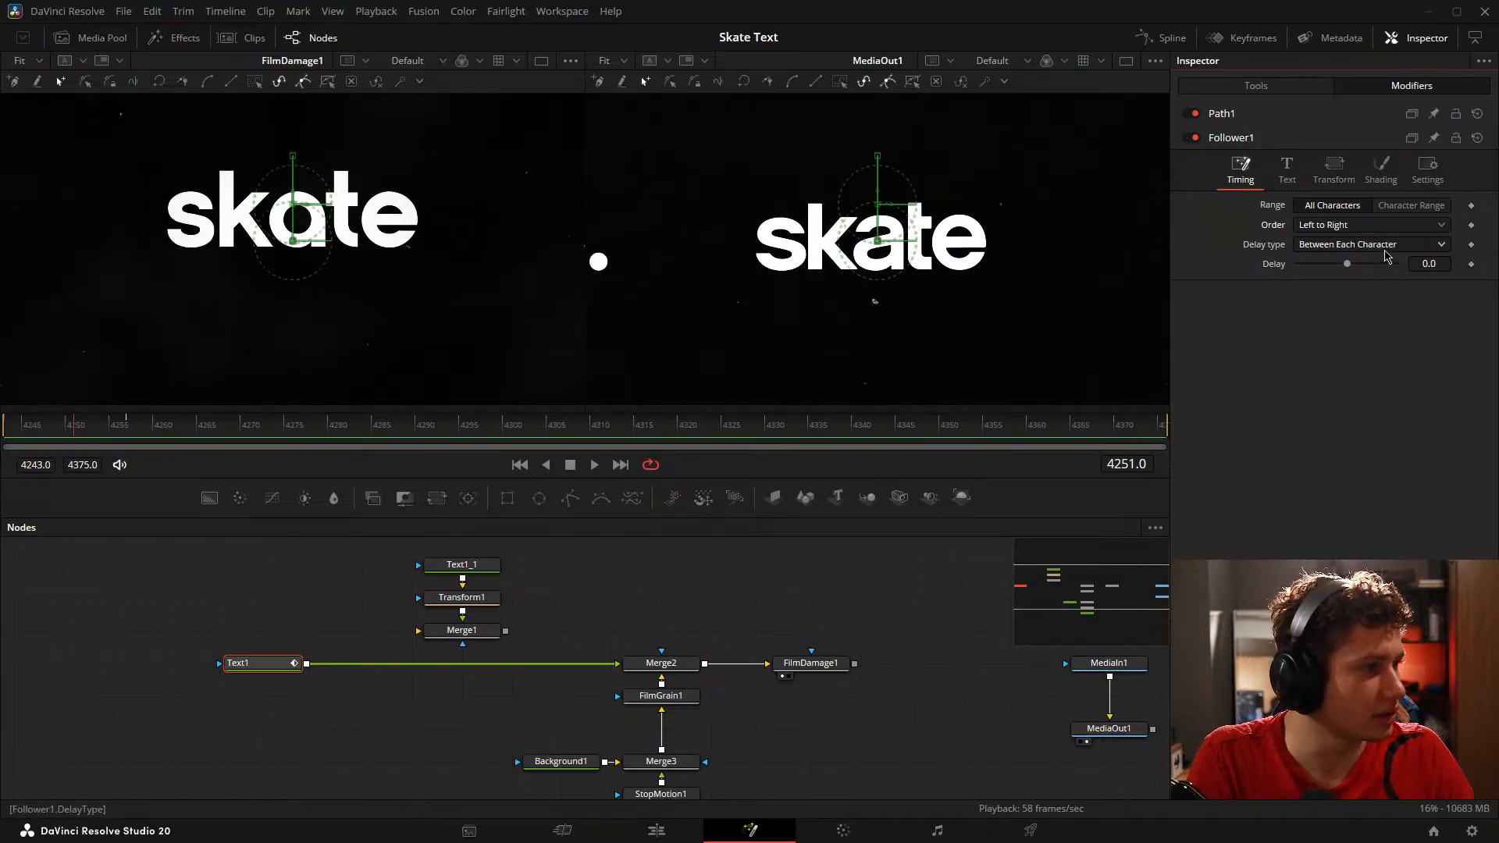
left_click(1386, 256)
left_click(1351, 303)
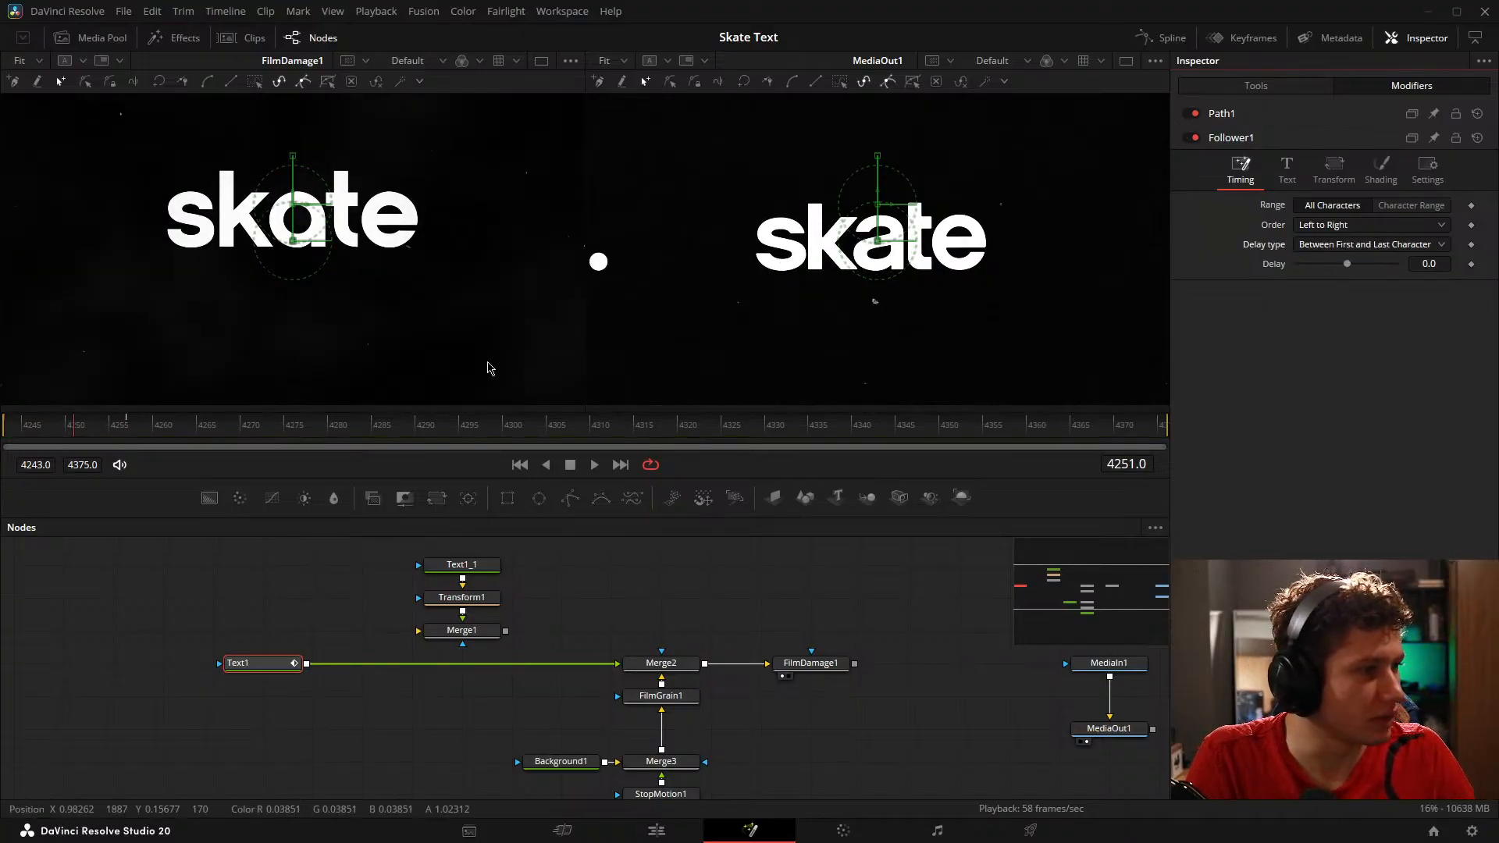
left_click_drag(1347, 264, 1351, 264)
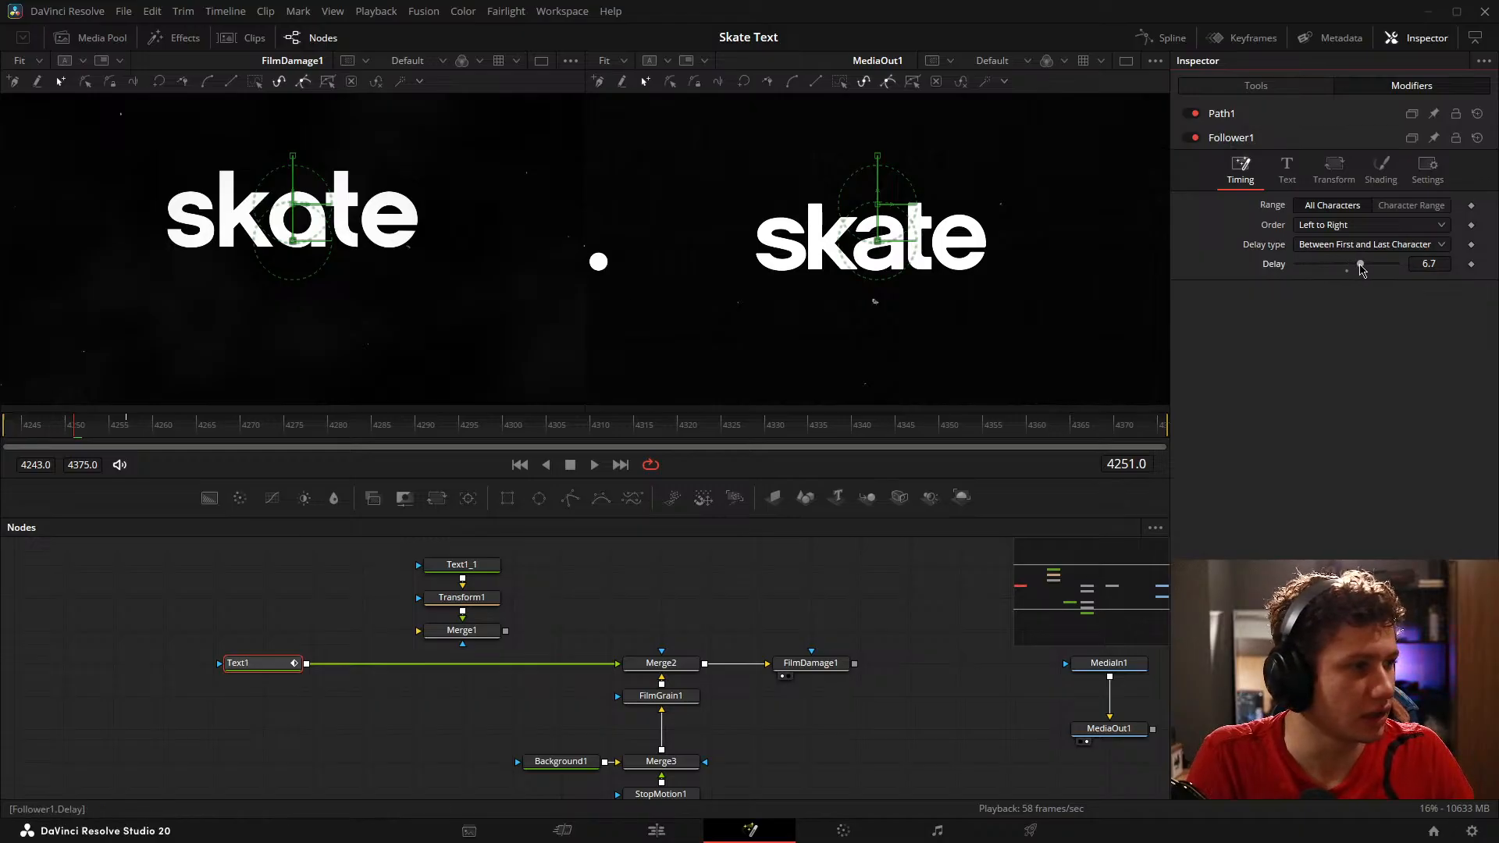
Step: Show Text1 alone in the viewer beside the reference and scrub around frame 4251 to check the letters' motion
mouse_move(81, 435)
left_mouse_down()
mouse_move(55, 432)
mouse_move(67, 434)
left_mouse_up()
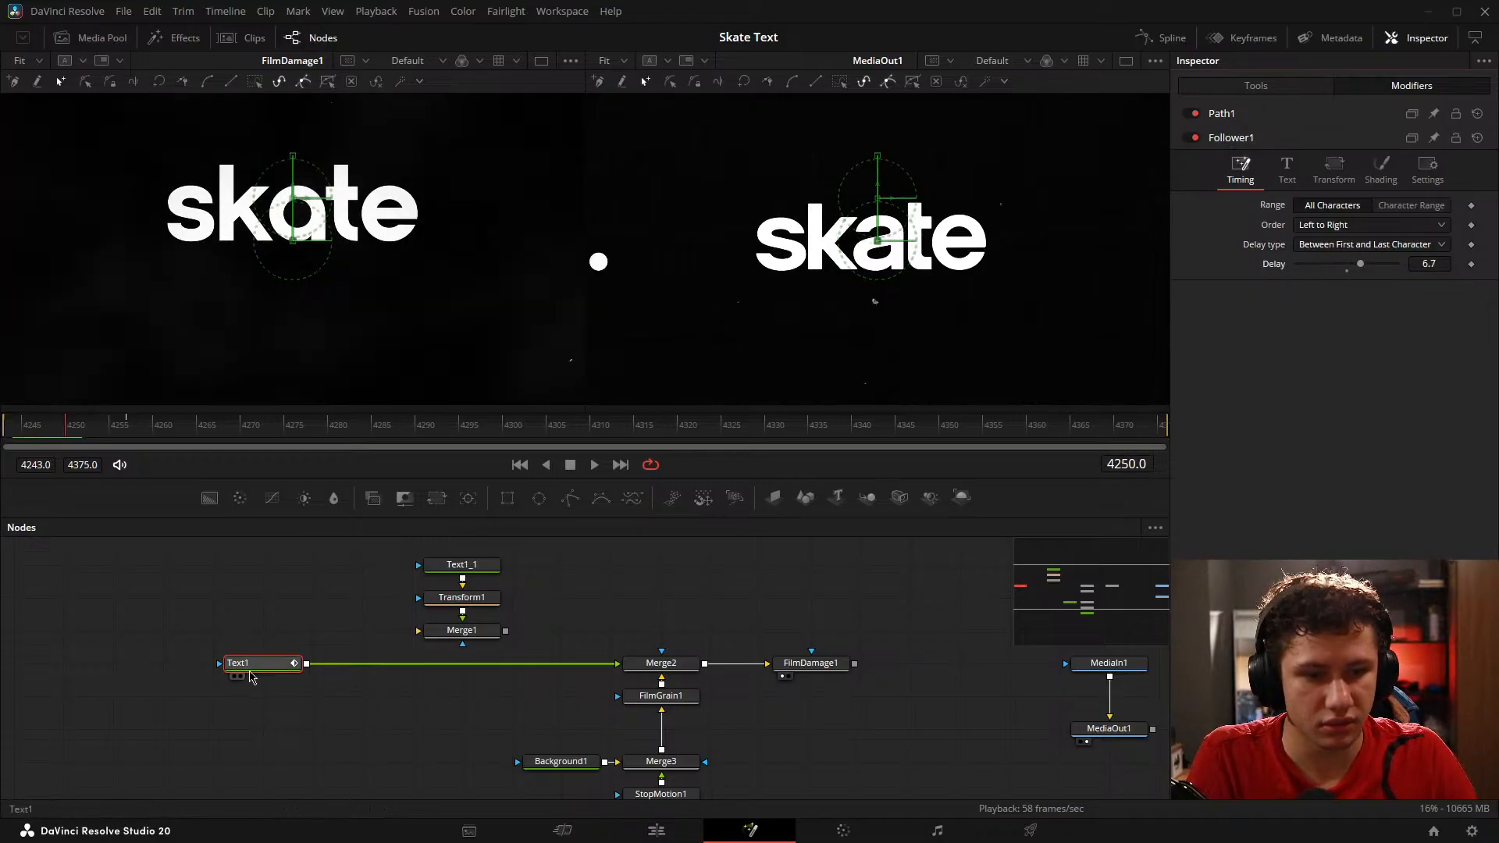
left_click_drag(250, 669, 265, 274)
left_click_drag(44, 430, 81, 431)
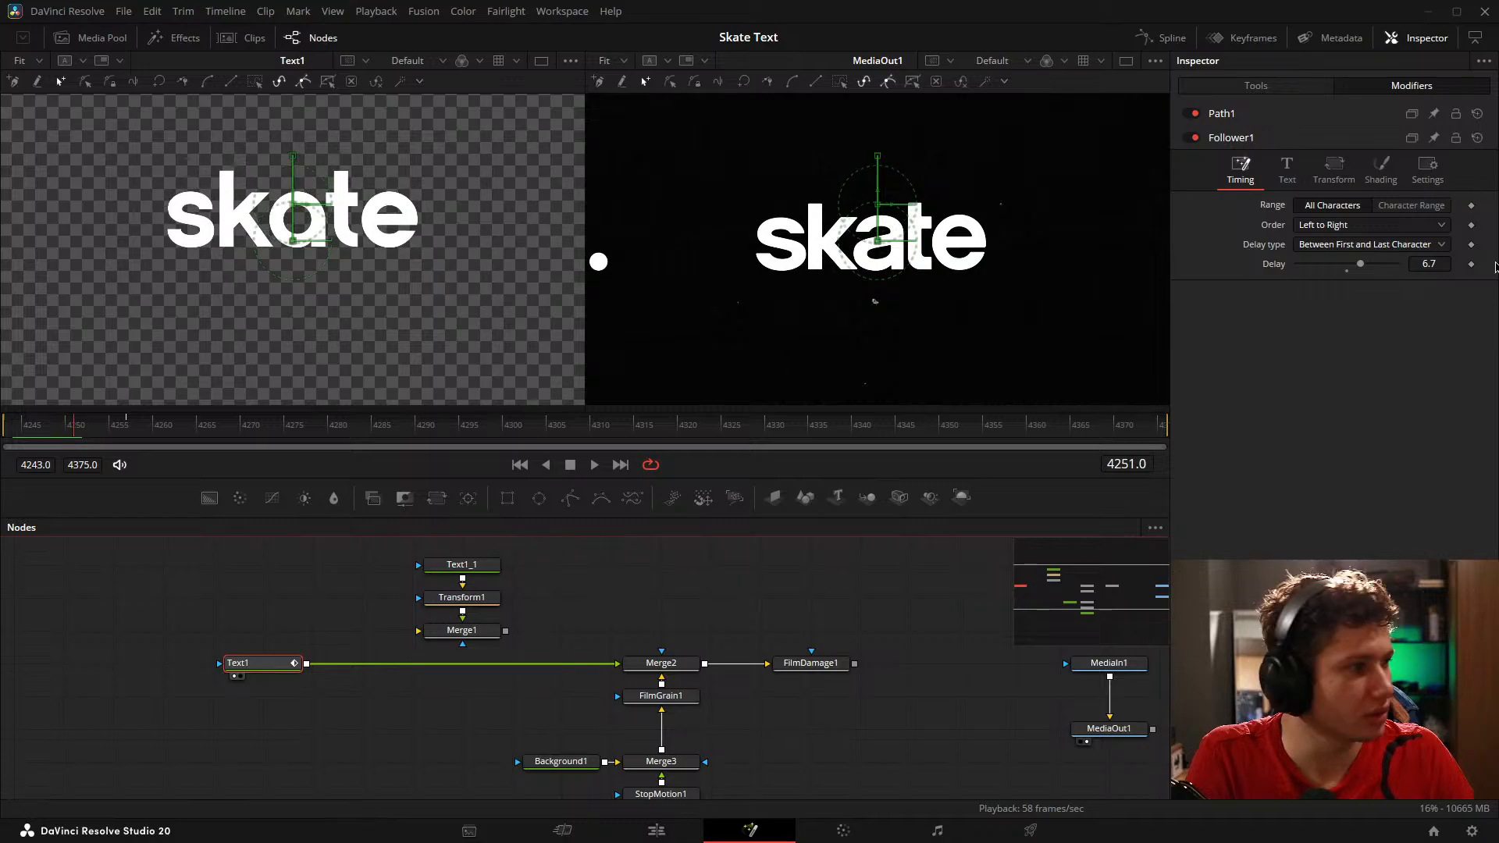
Step: Limit the Follower to a Character Range with 5 as the last character
left_click(1416, 208)
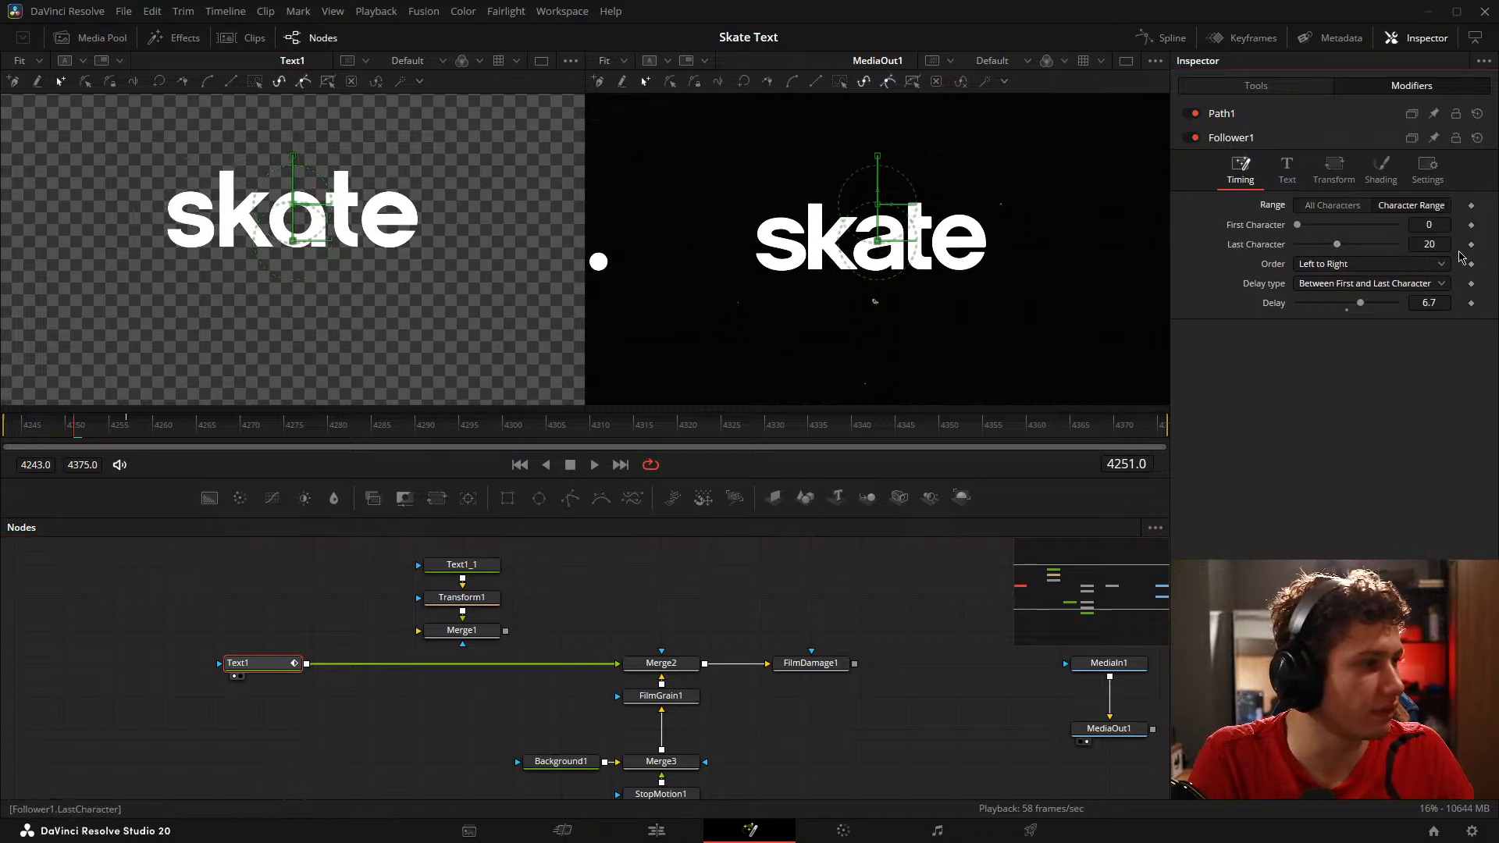
type("5")
key("Return")
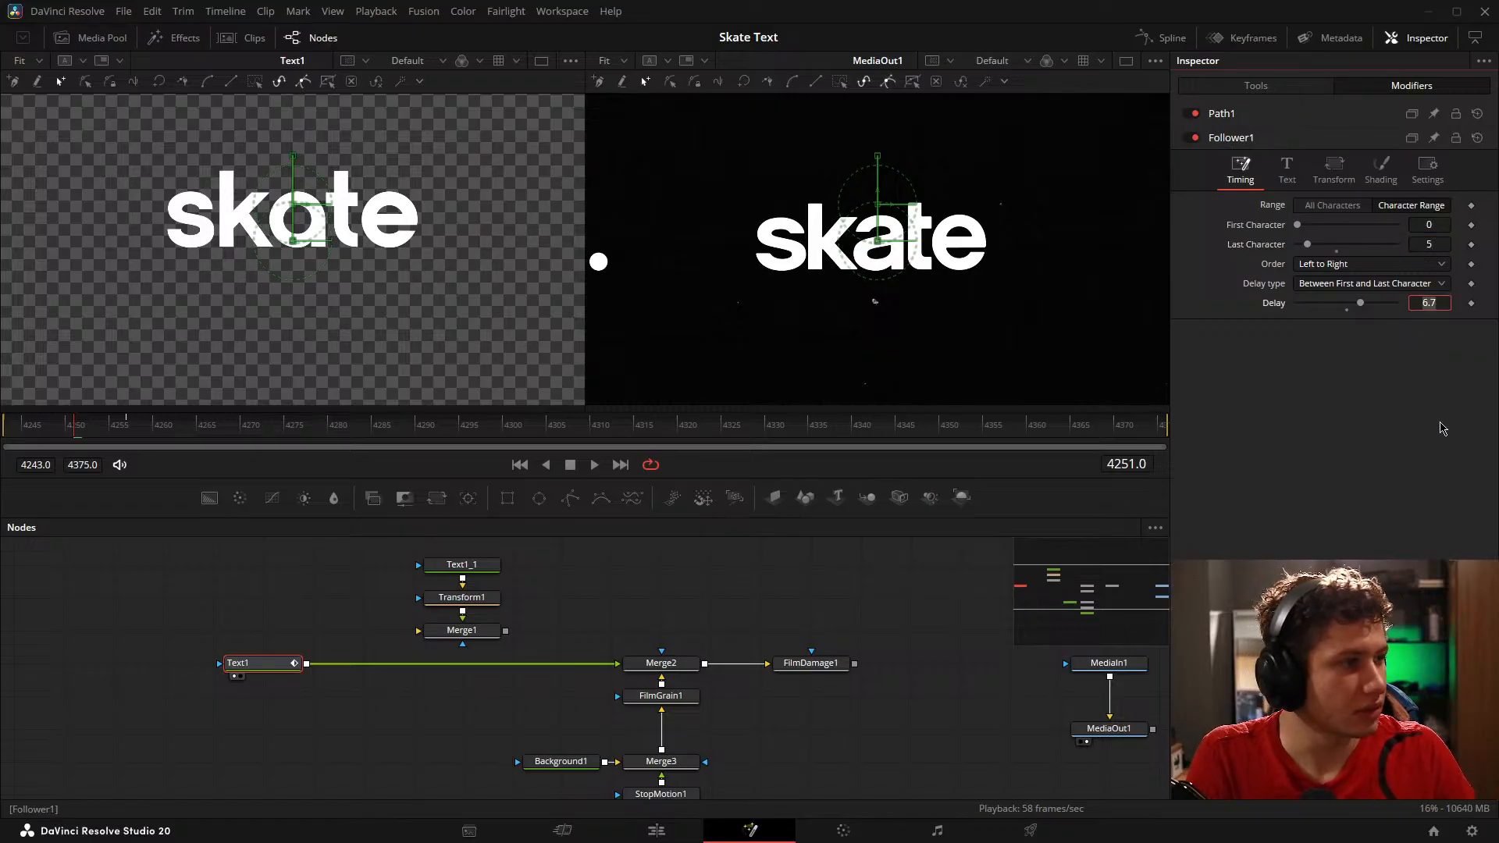
left_click(1288, 168)
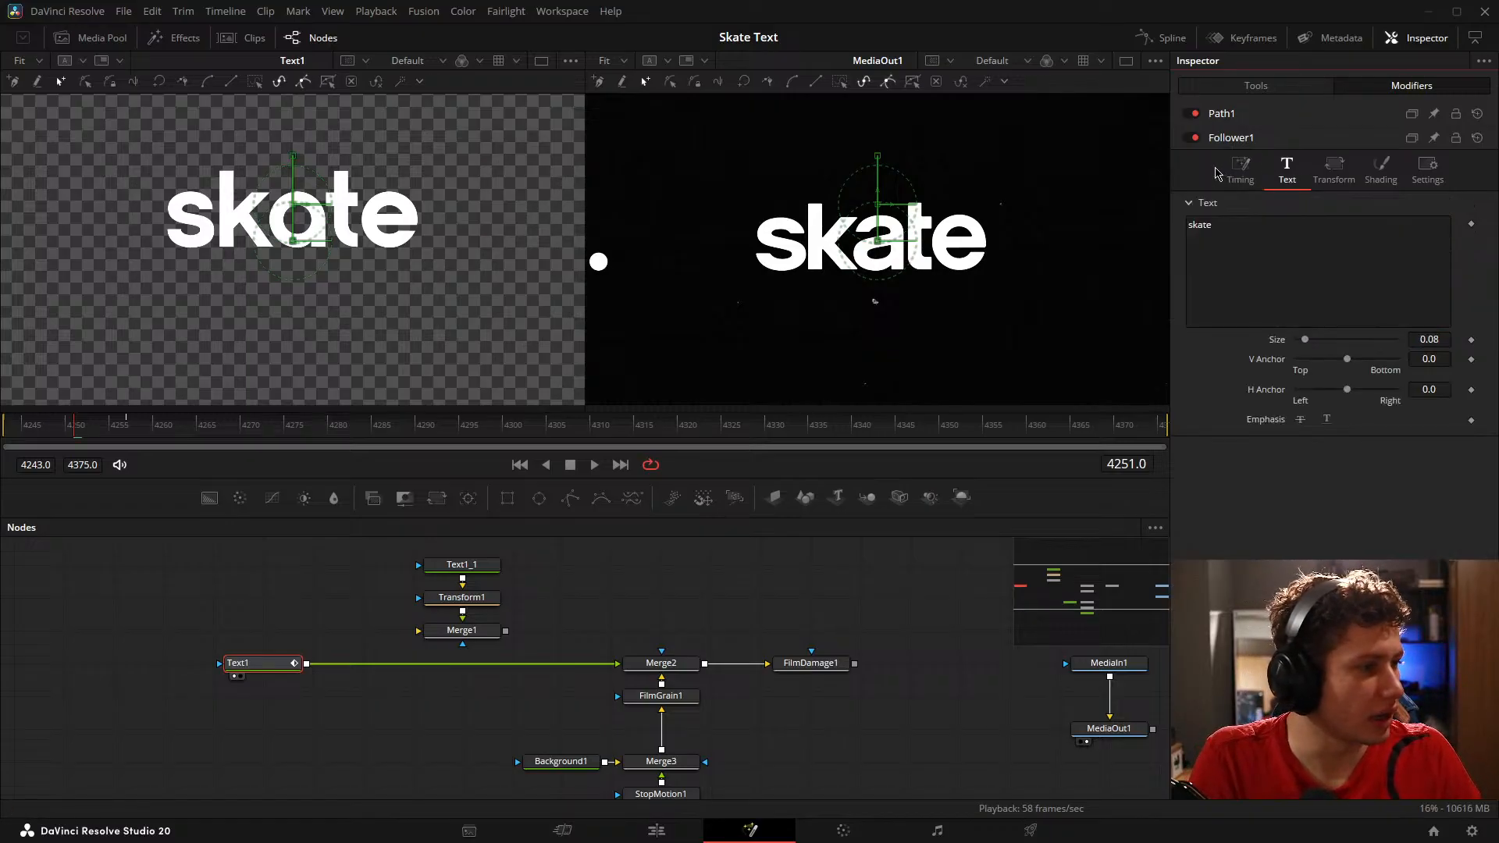
left_click(1337, 177)
left_click(1382, 168)
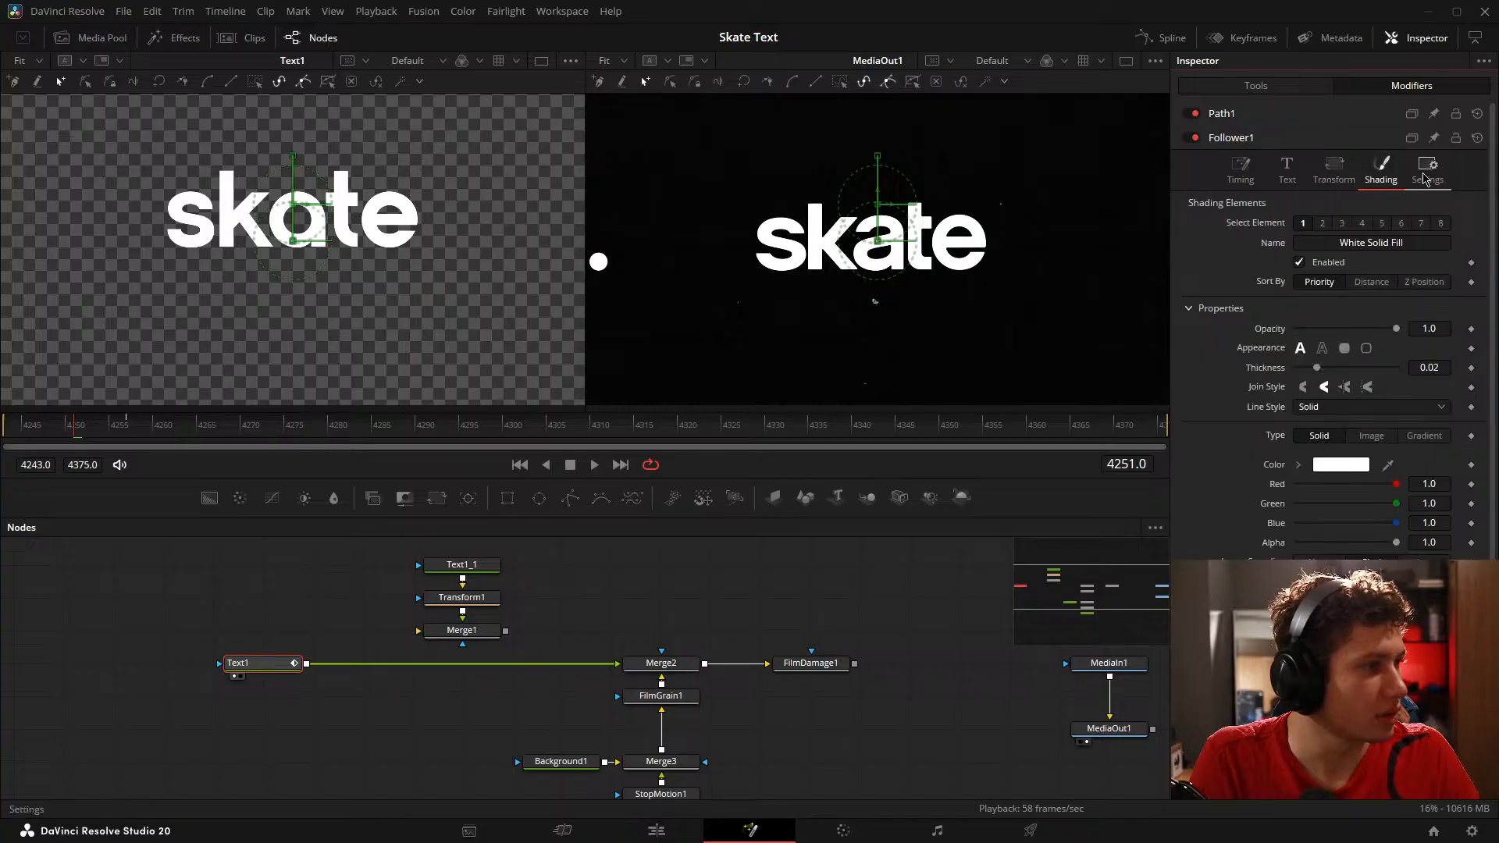
left_click(1429, 169)
left_click(1241, 168)
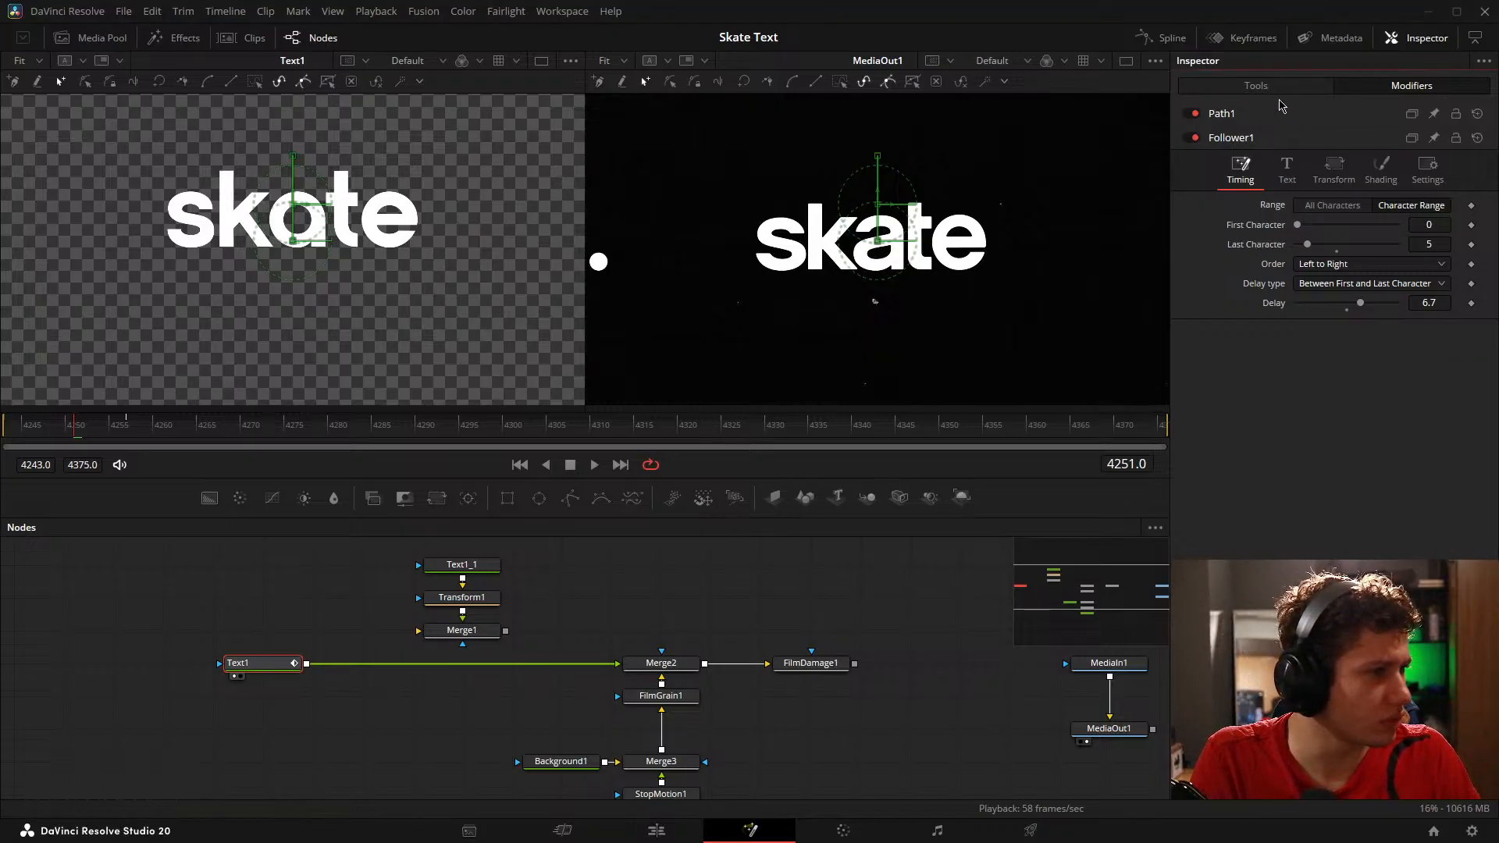
Step: Try Text1's transform on Words, and return it to Characters
left_click(1257, 85)
left_click(1265, 187)
left_click(1310, 189)
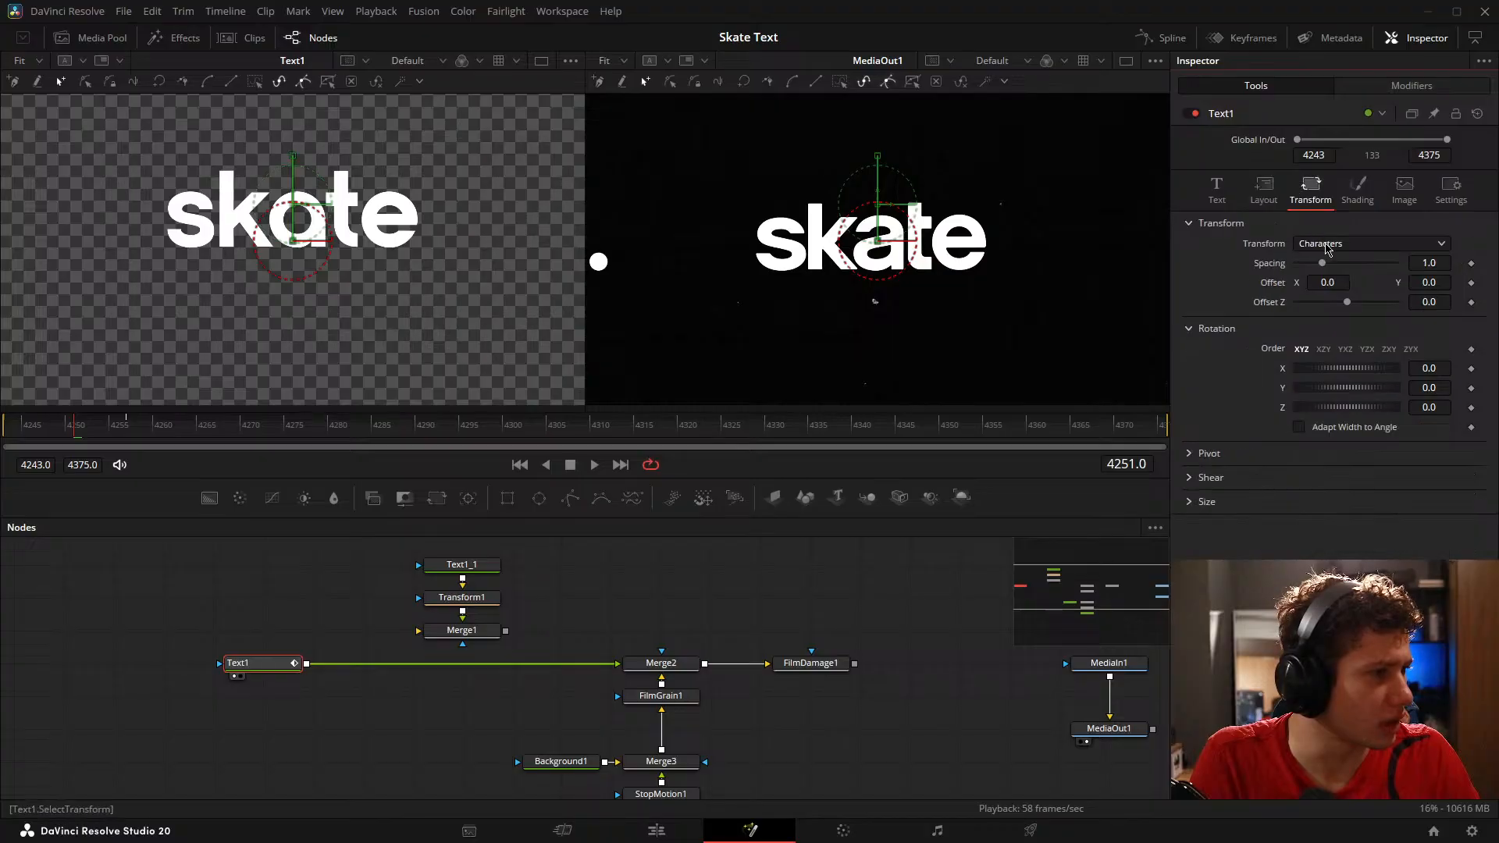
left_click(1329, 245)
left_click(1319, 265)
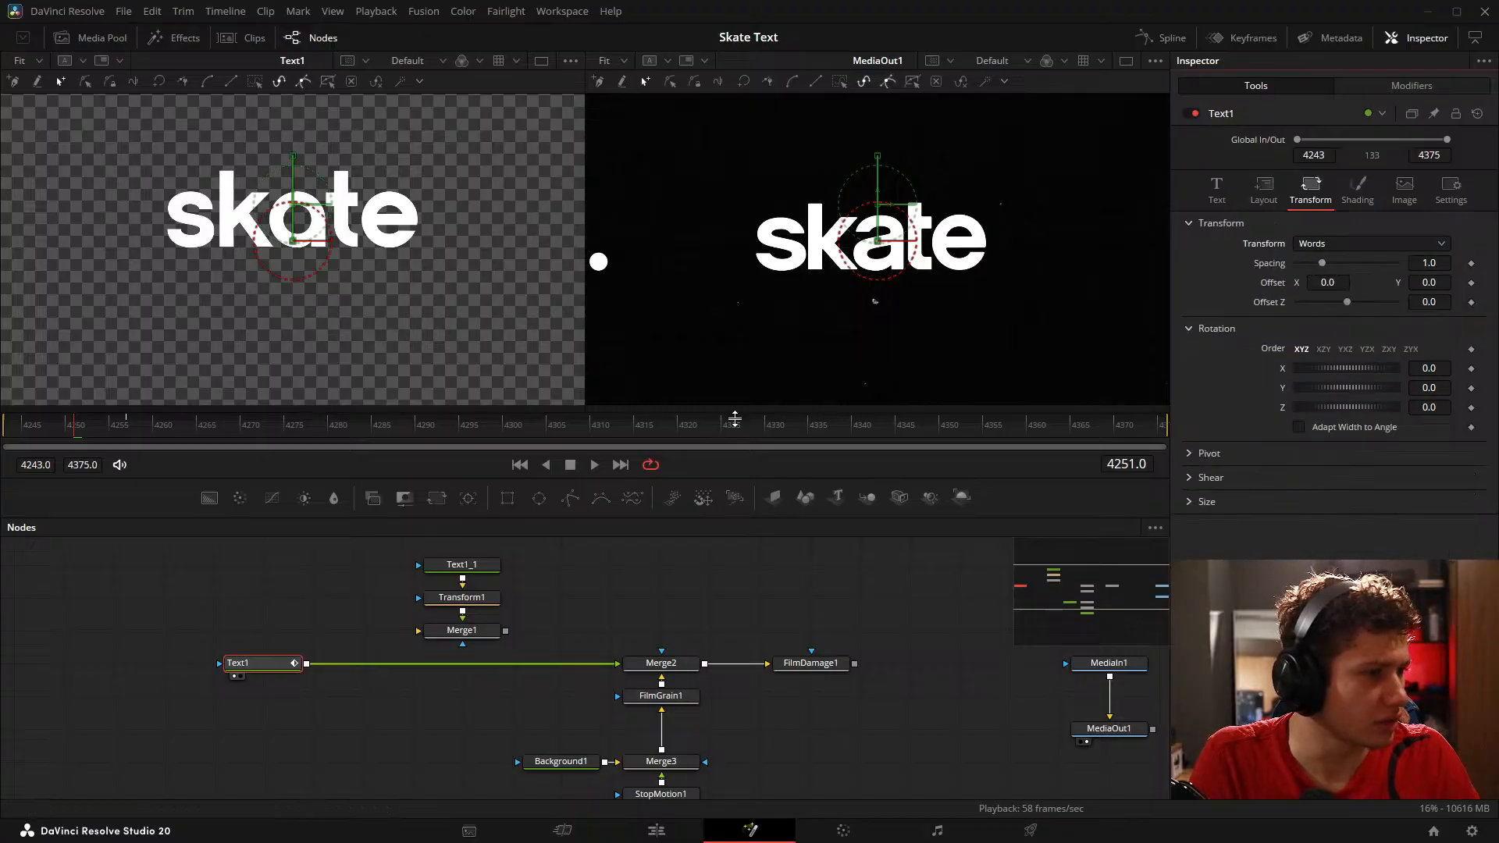
left_click(1366, 243)
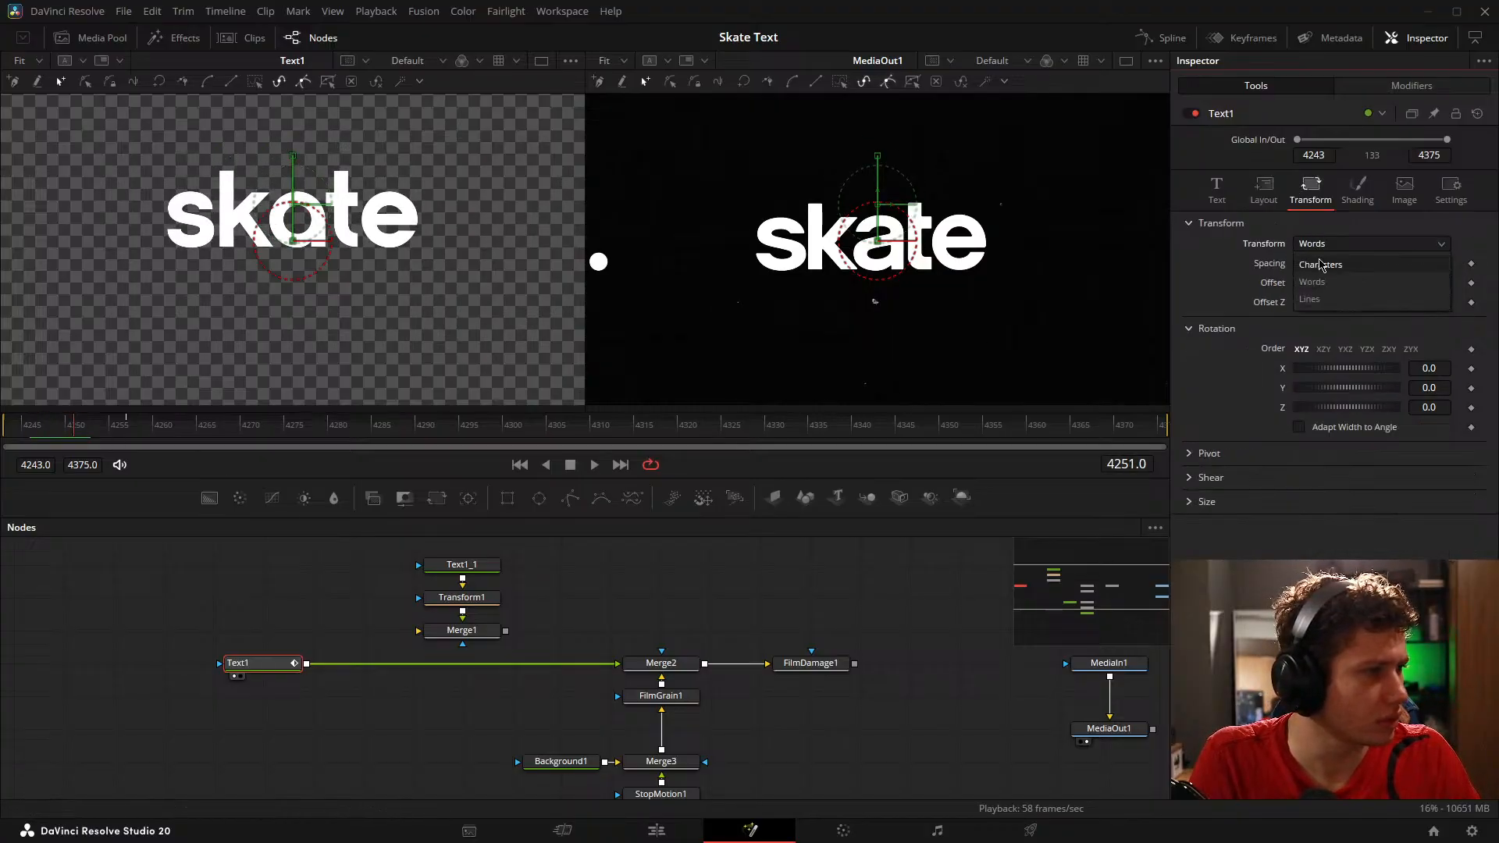
left_click(1320, 269)
Step: Set the Follower's delay to 15.5 and try a text size of 0.22 on it
left_click(1412, 85)
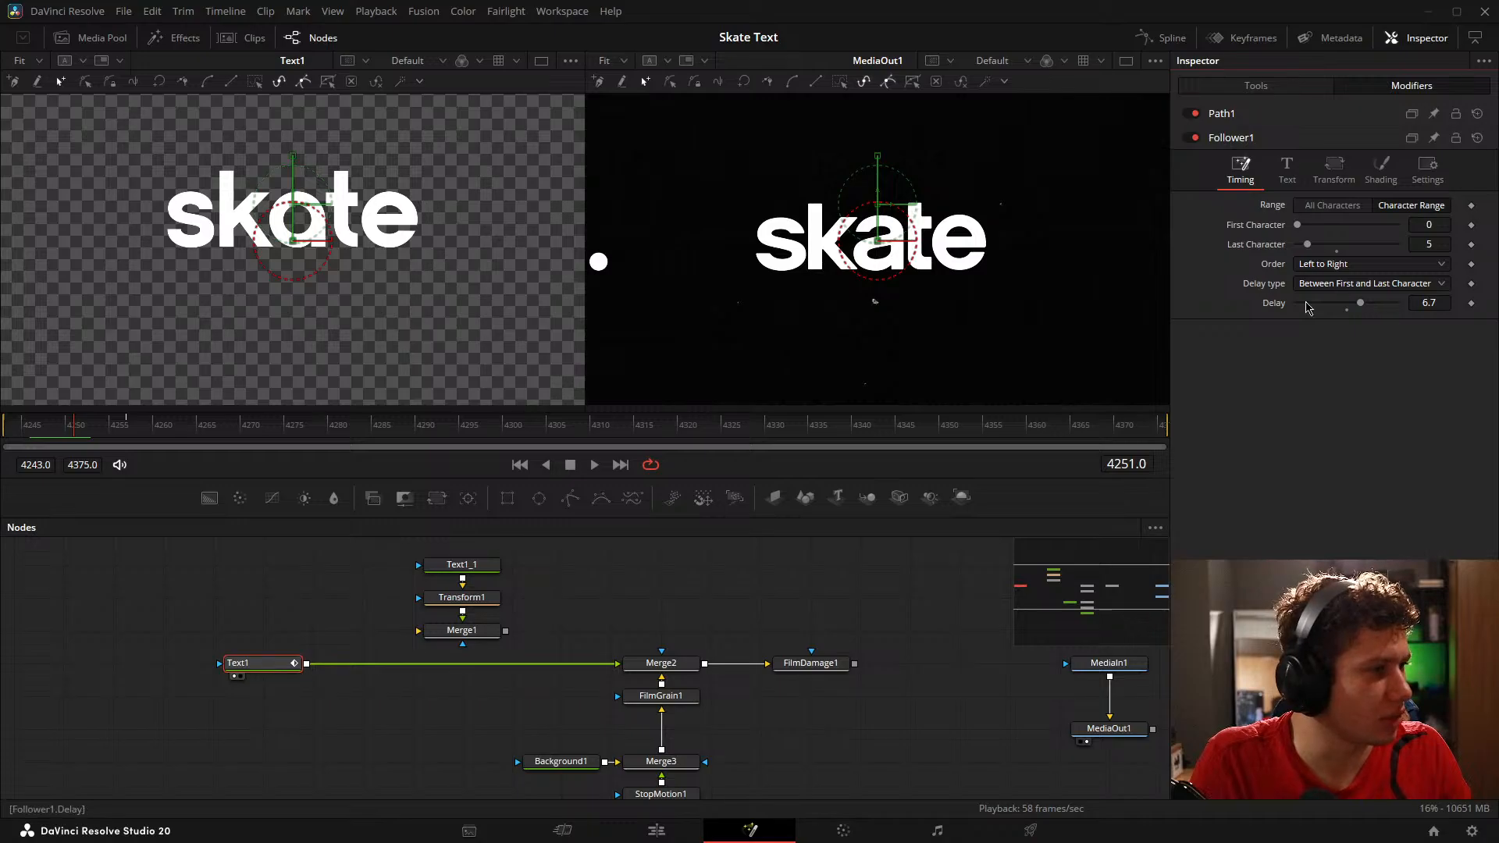
left_click_drag(1374, 304, 1381, 304)
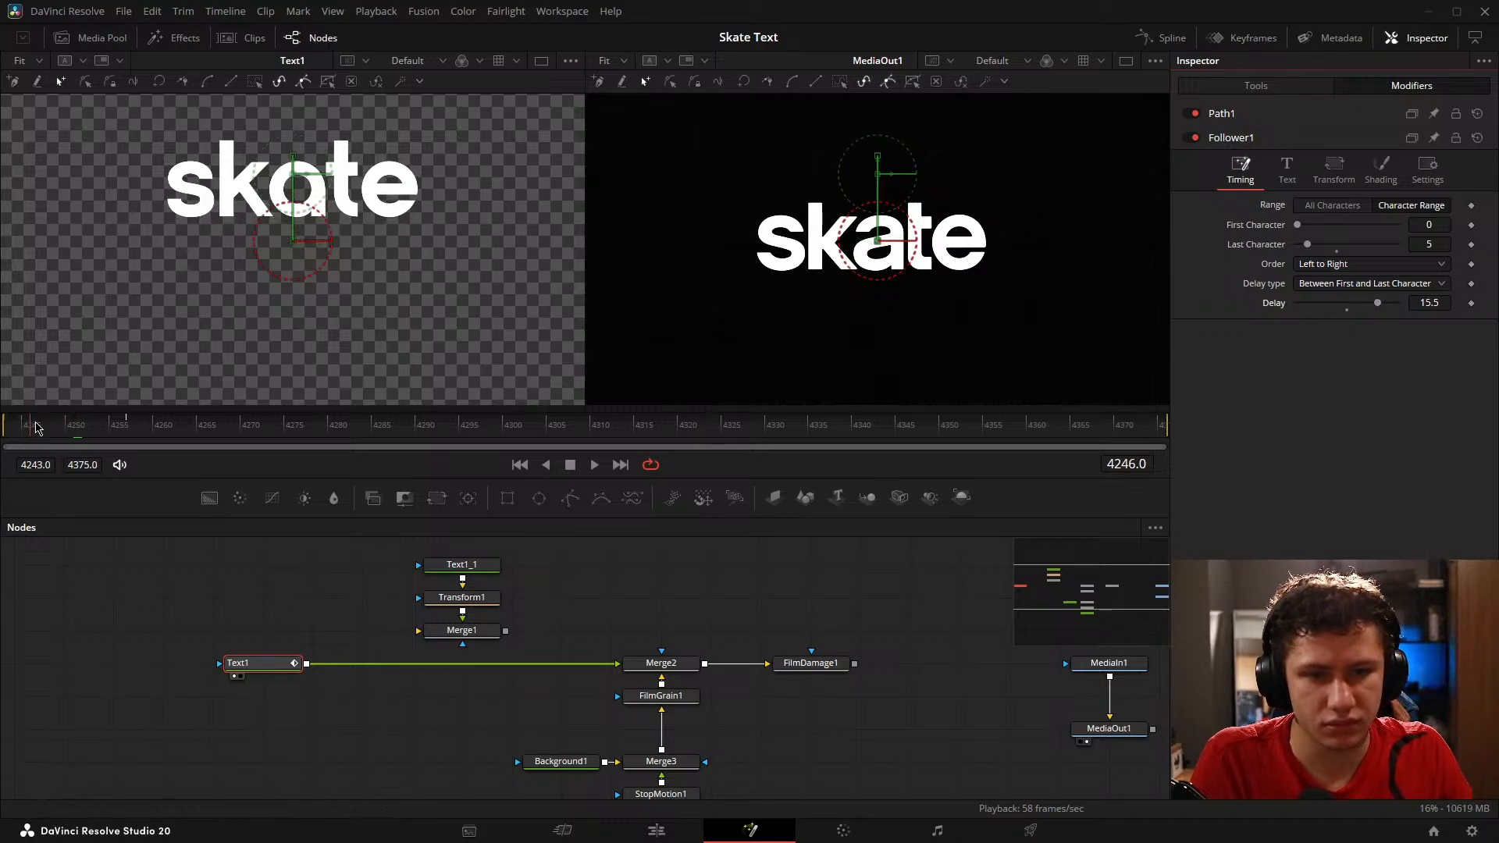
left_click(1285, 173)
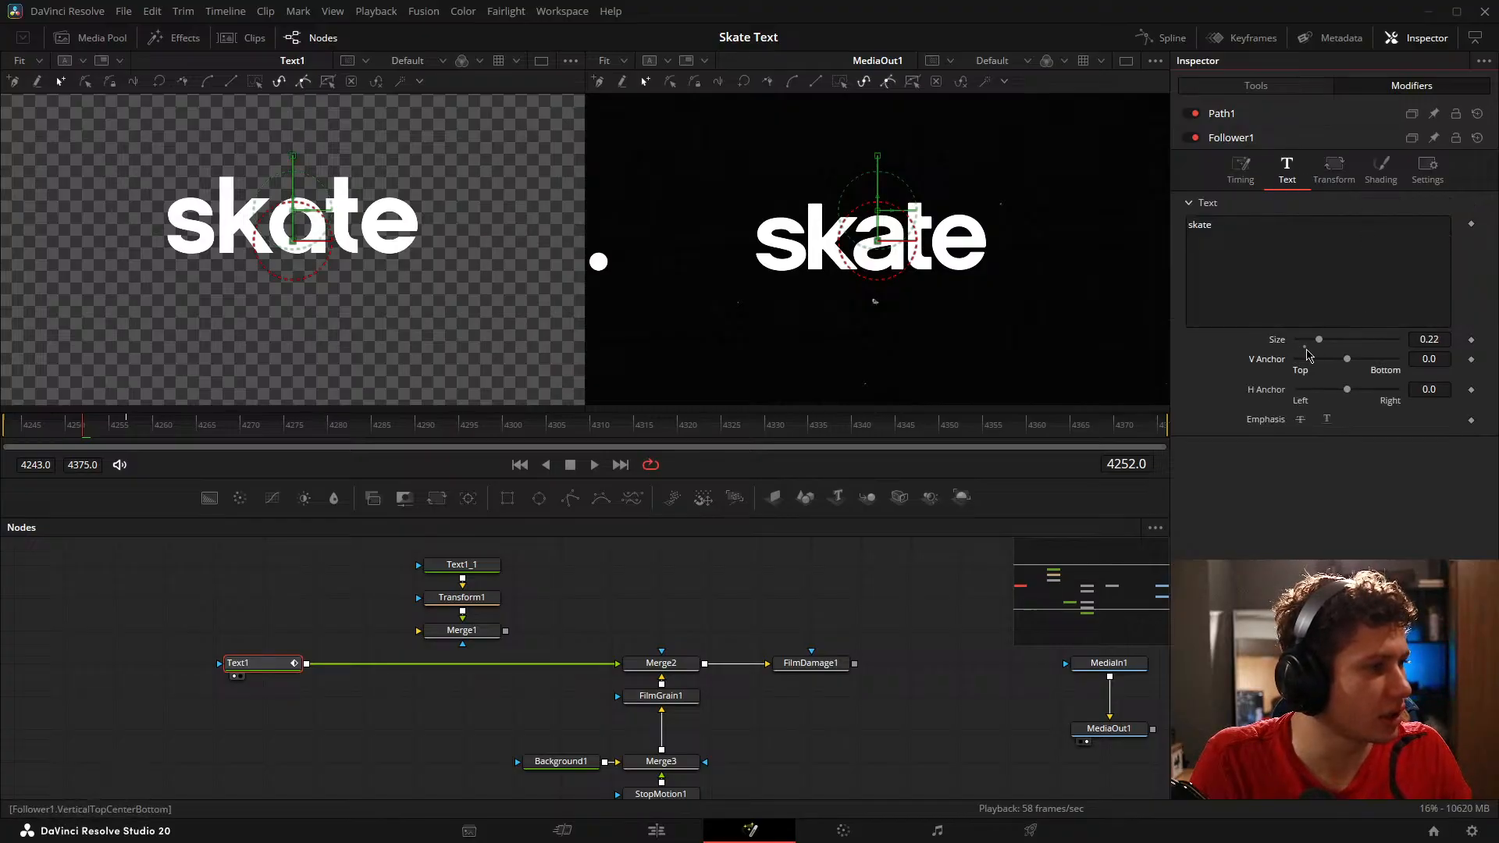
left_click(1339, 182)
left_click(1250, 170)
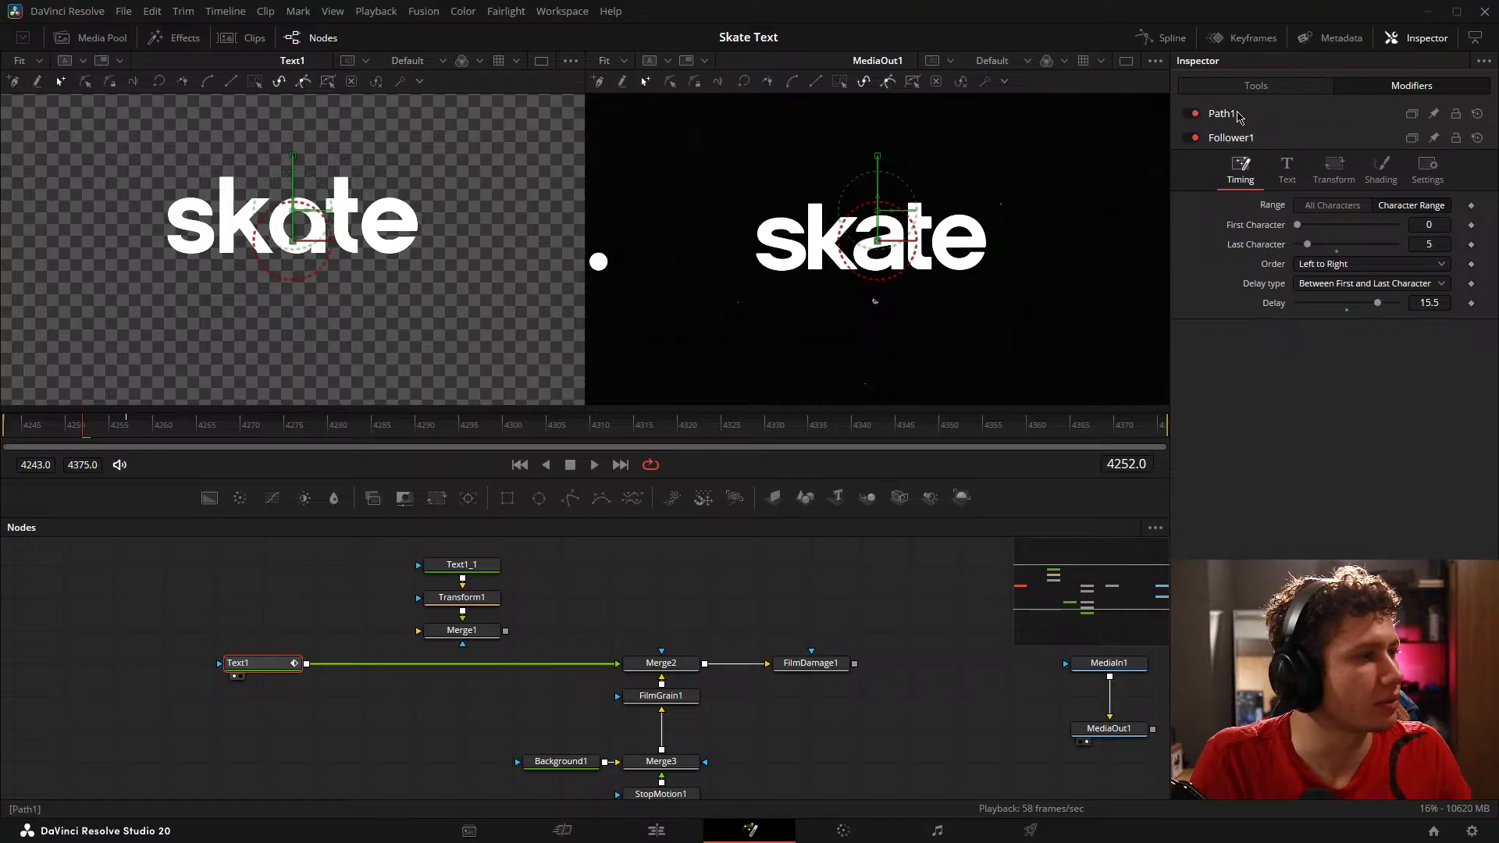
Step: Examine Text1's own text settings and the Follower's text, transform, shading and general settings
left_click(1254, 86)
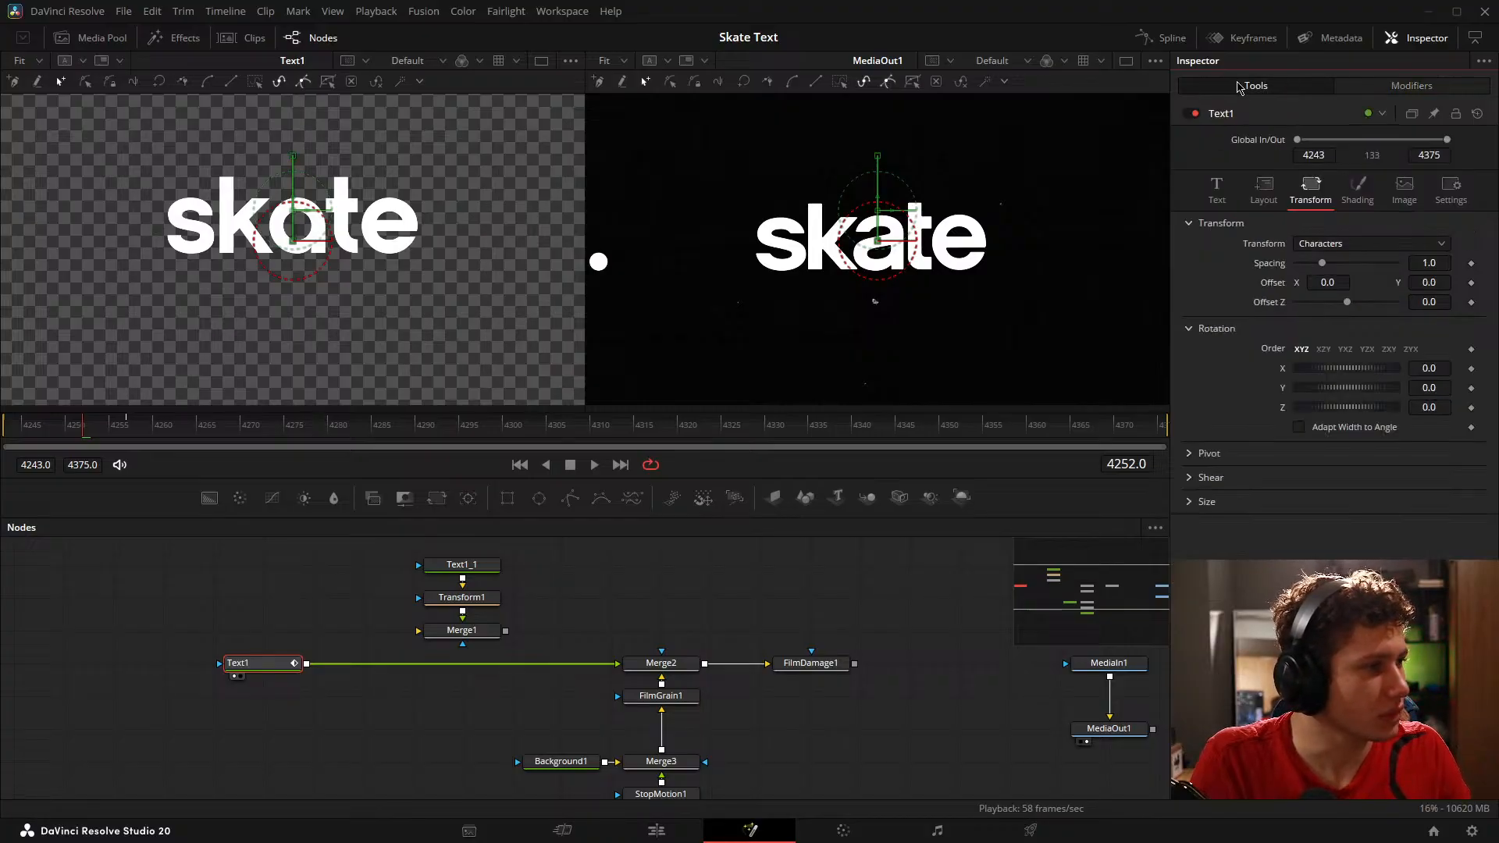
left_click(1217, 187)
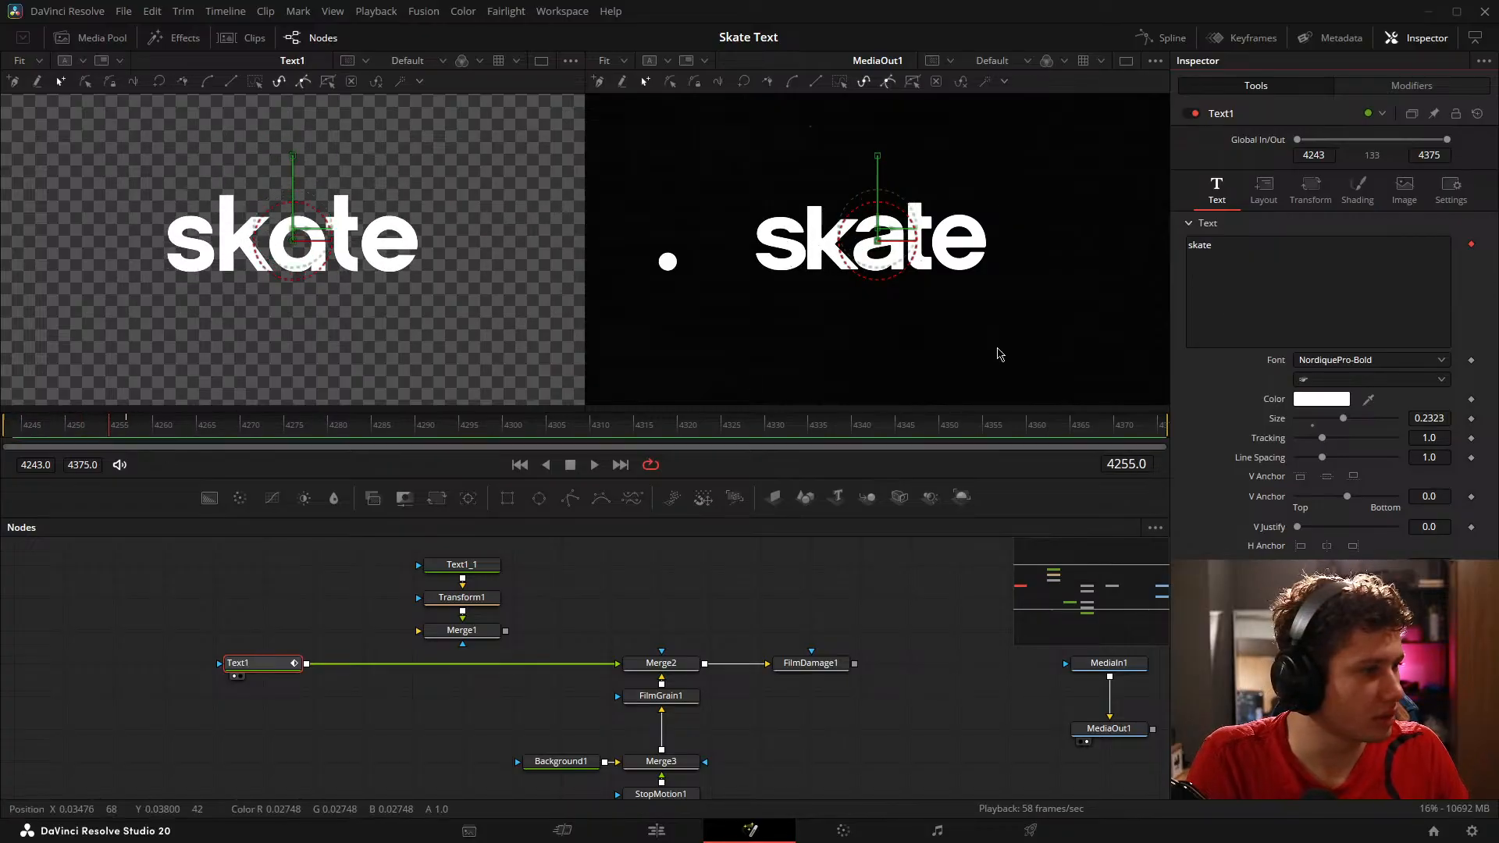
left_click(1412, 86)
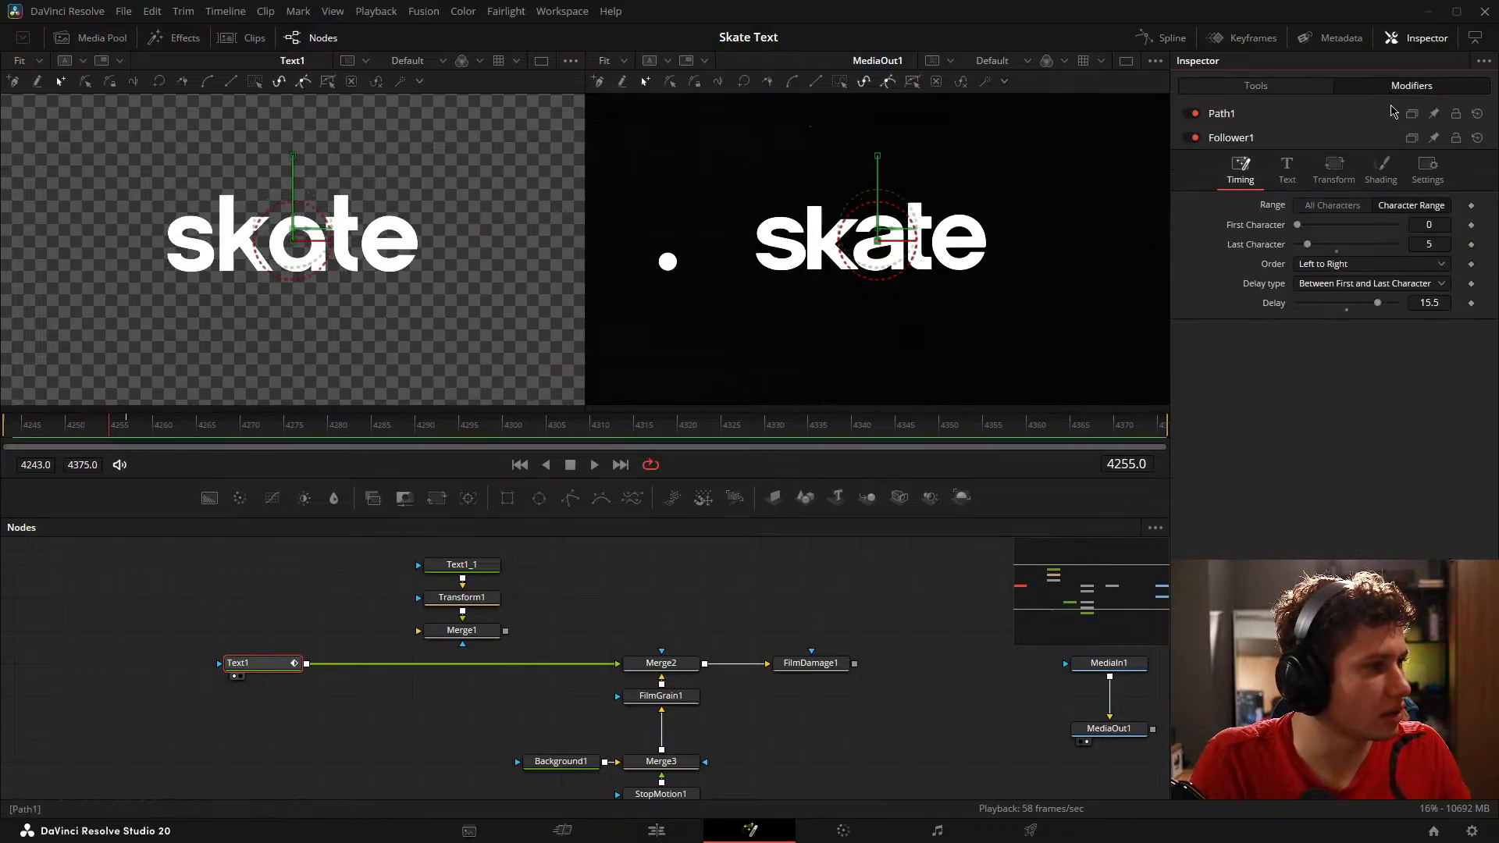
left_click(1287, 171)
left_click(1331, 174)
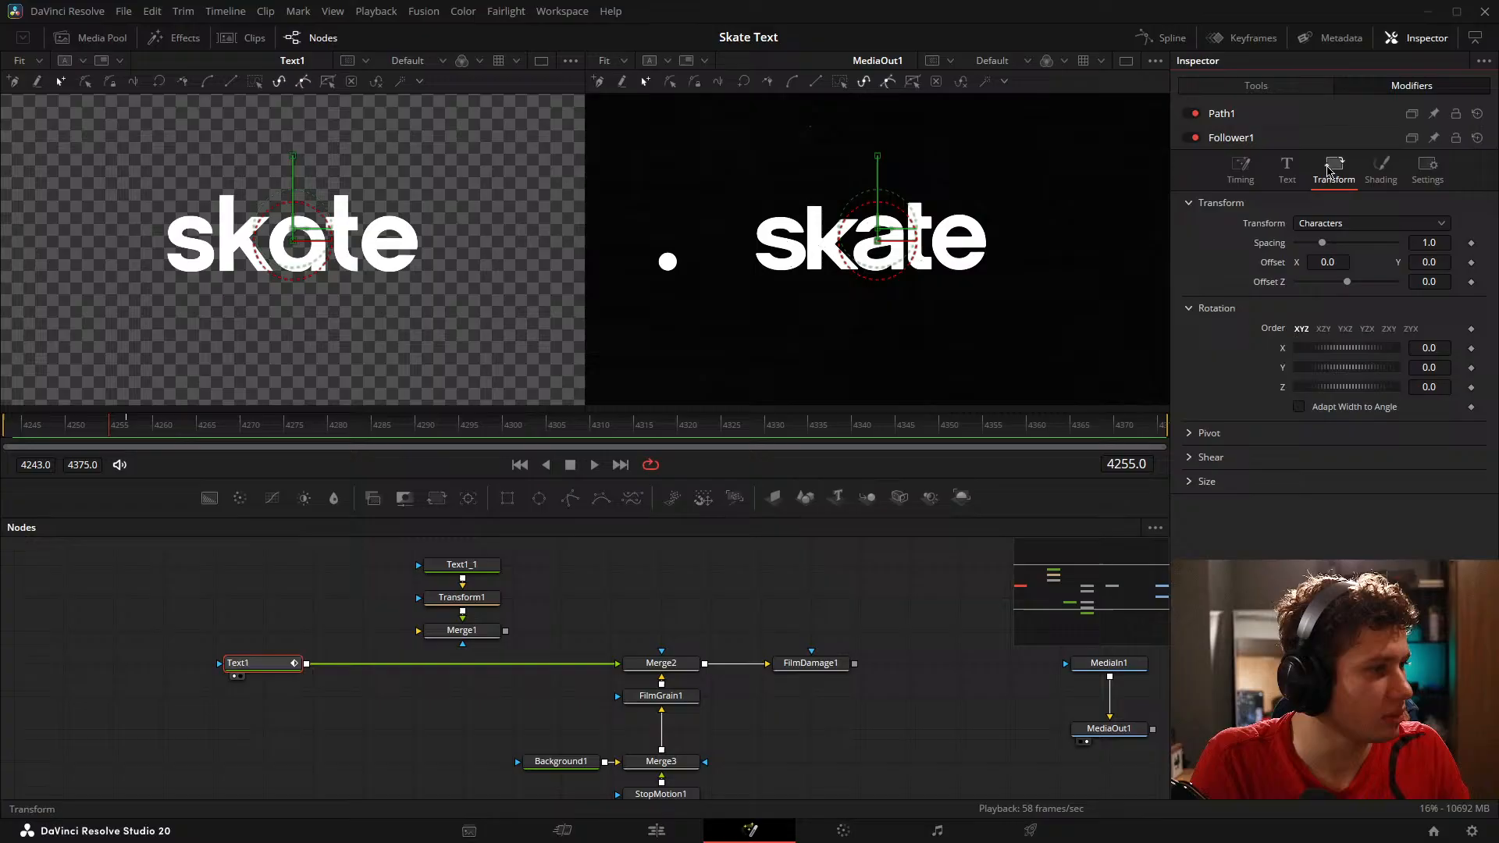
left_click(1376, 170)
left_click(1428, 171)
left_click(1208, 92)
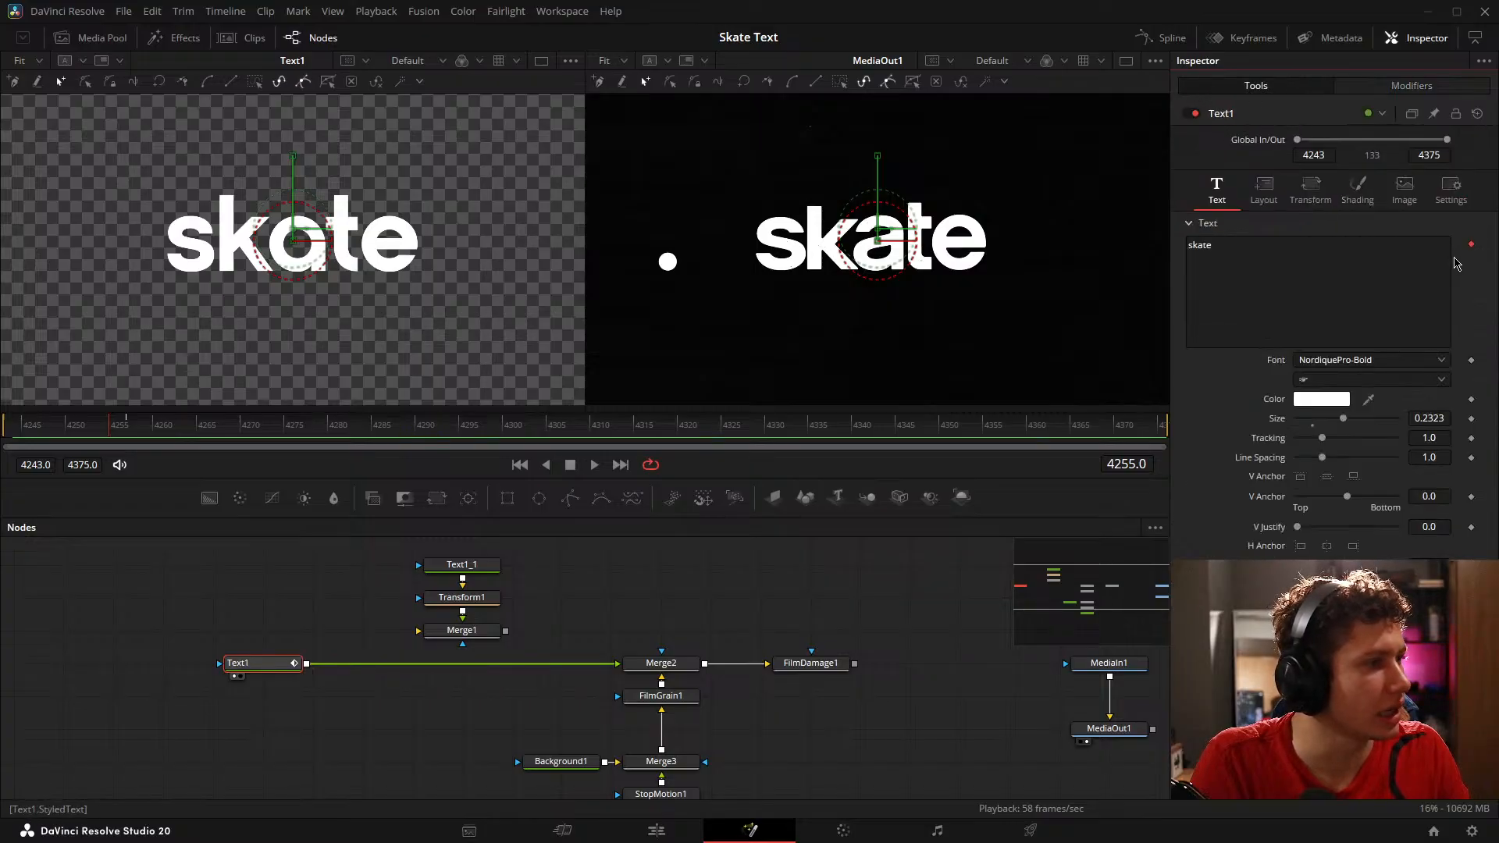
Step: Reset Text1's animated layout Center to X 0.5 and Y 0.5, and reopen the Follower's timing settings
left_click(1263, 188)
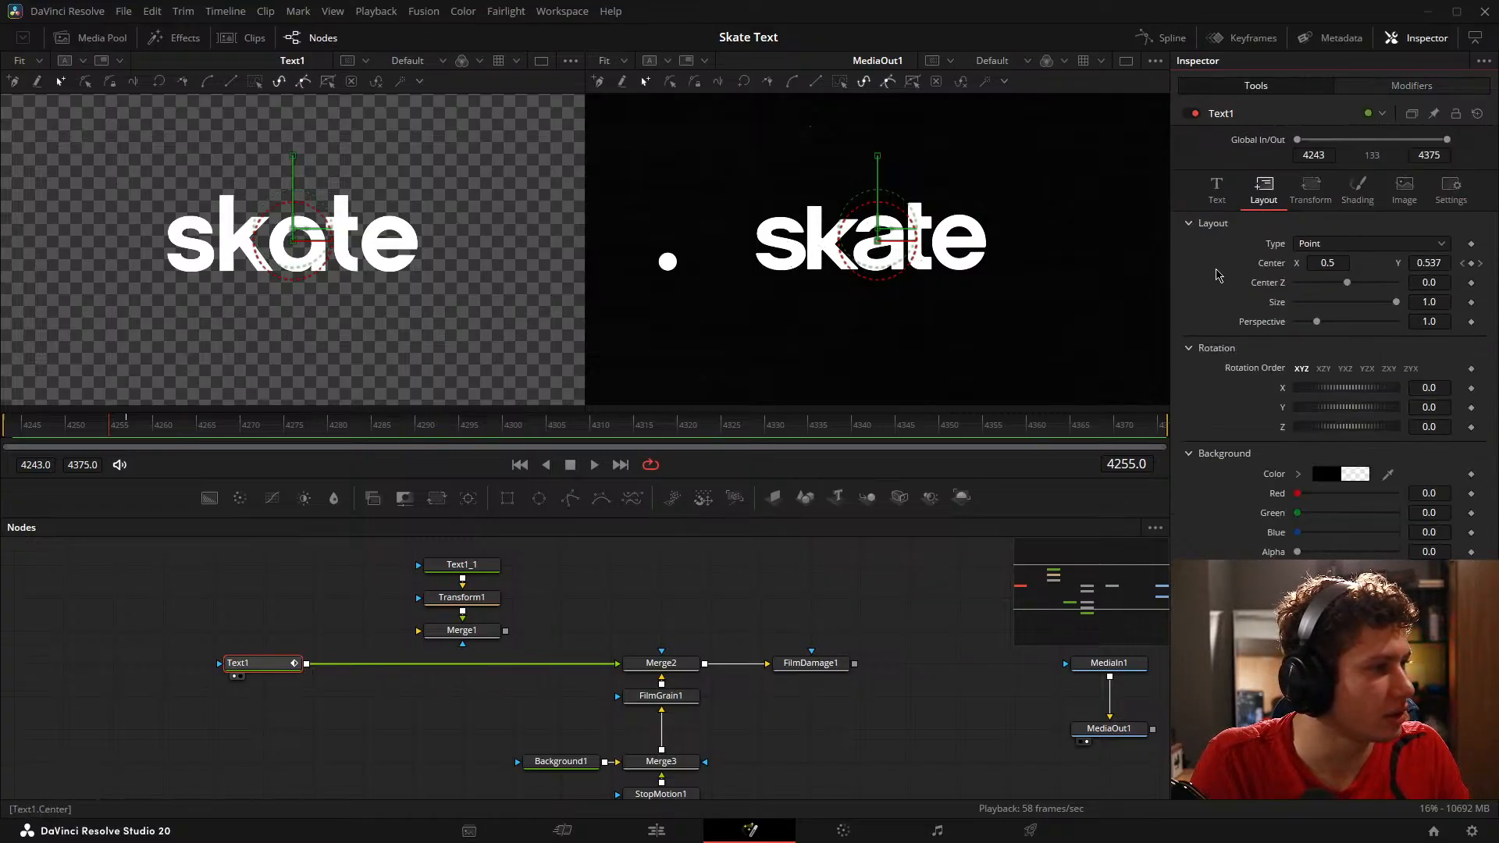
double_click(1264, 267)
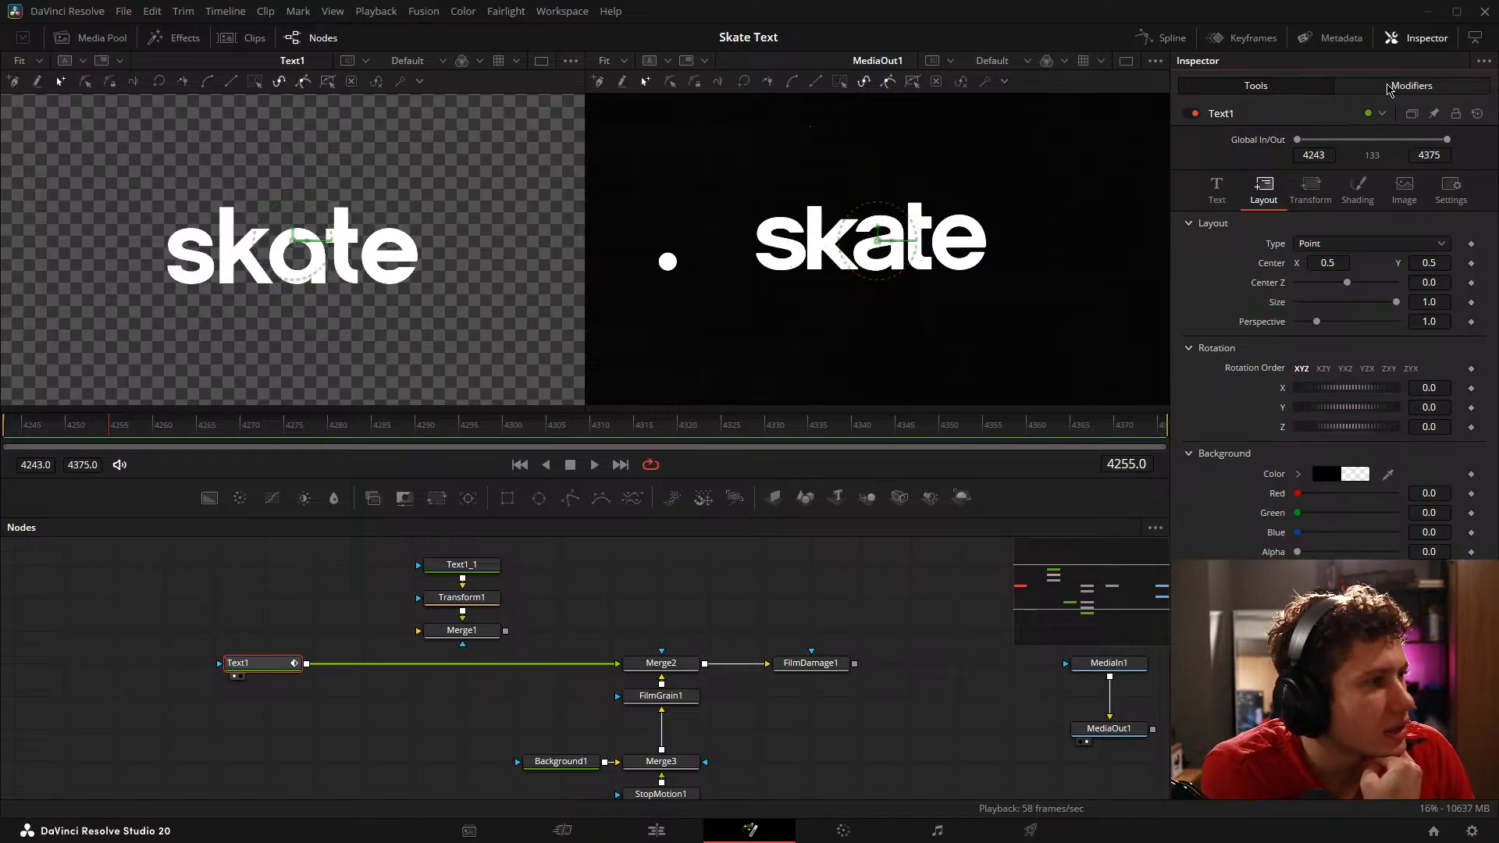
left_click(1412, 85)
left_click(1241, 144)
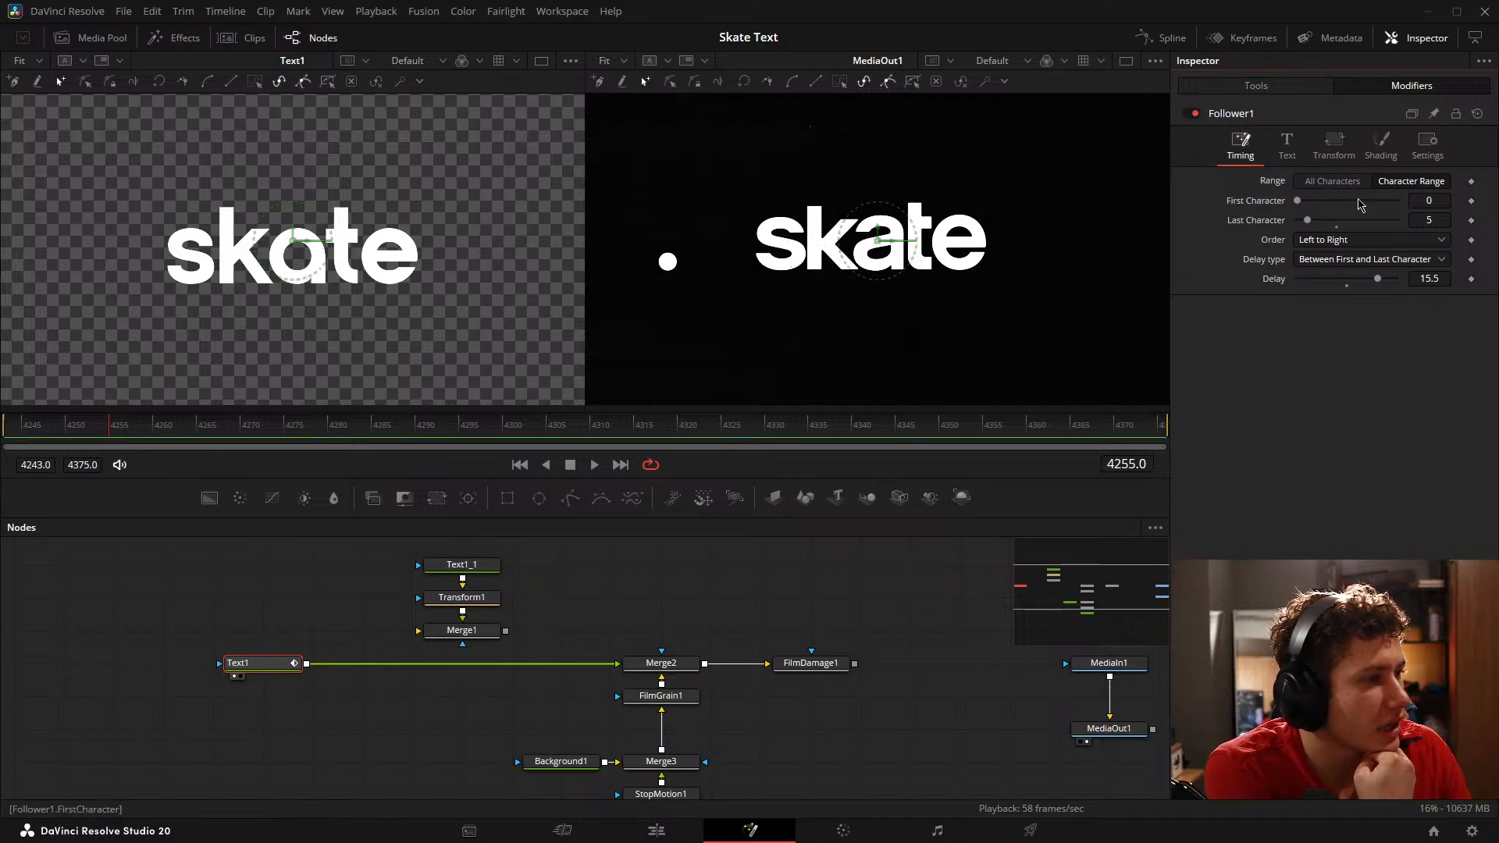
Step: Try small changes to the Follower's Y offset and X rotation, reset them, and try a character spacing of 1.197
left_click(1333, 145)
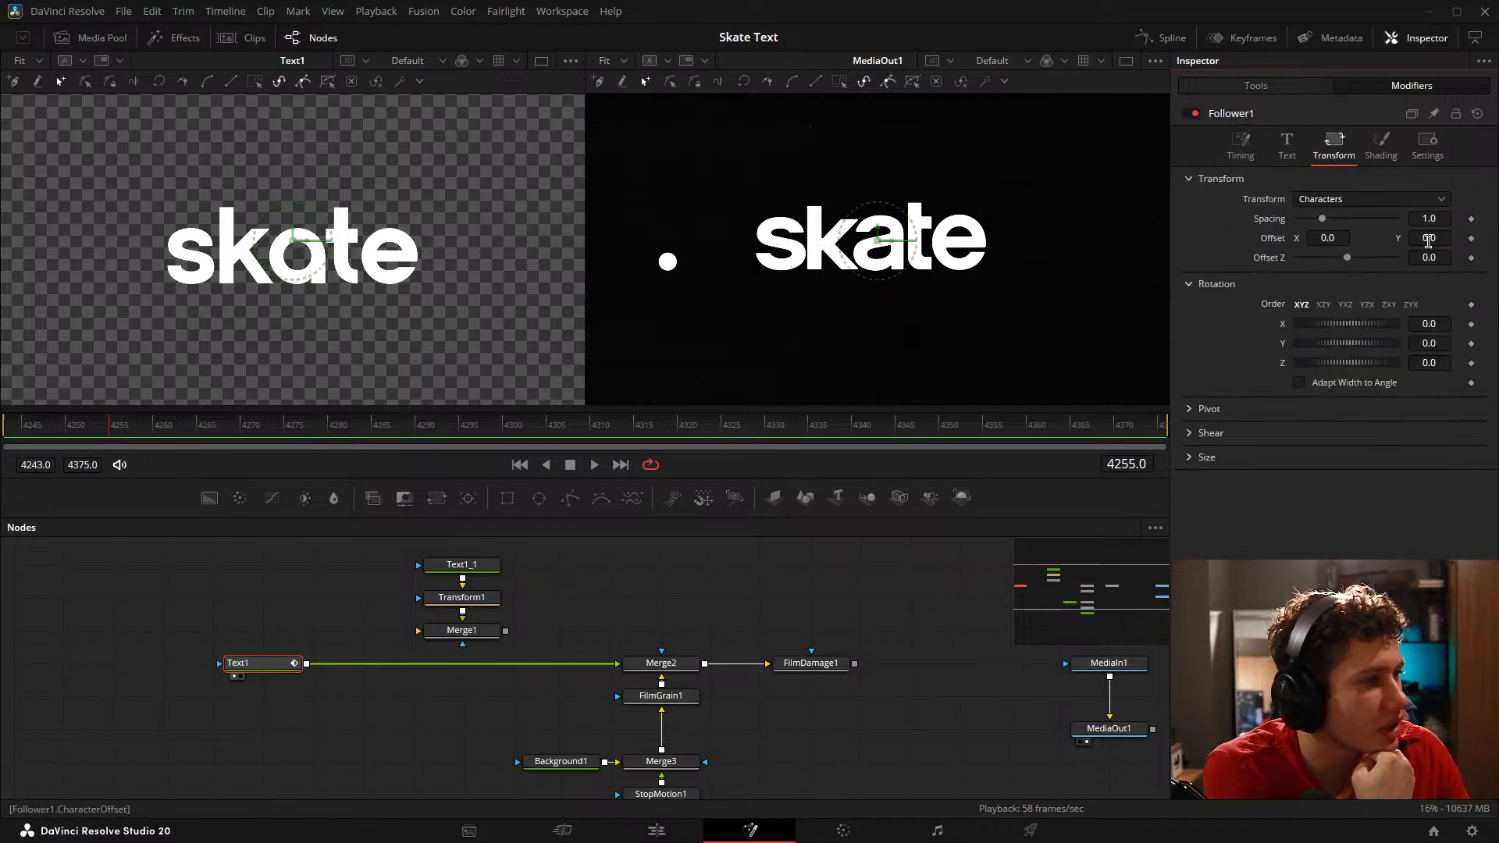
left_click_drag(1430, 239, 1468, 238)
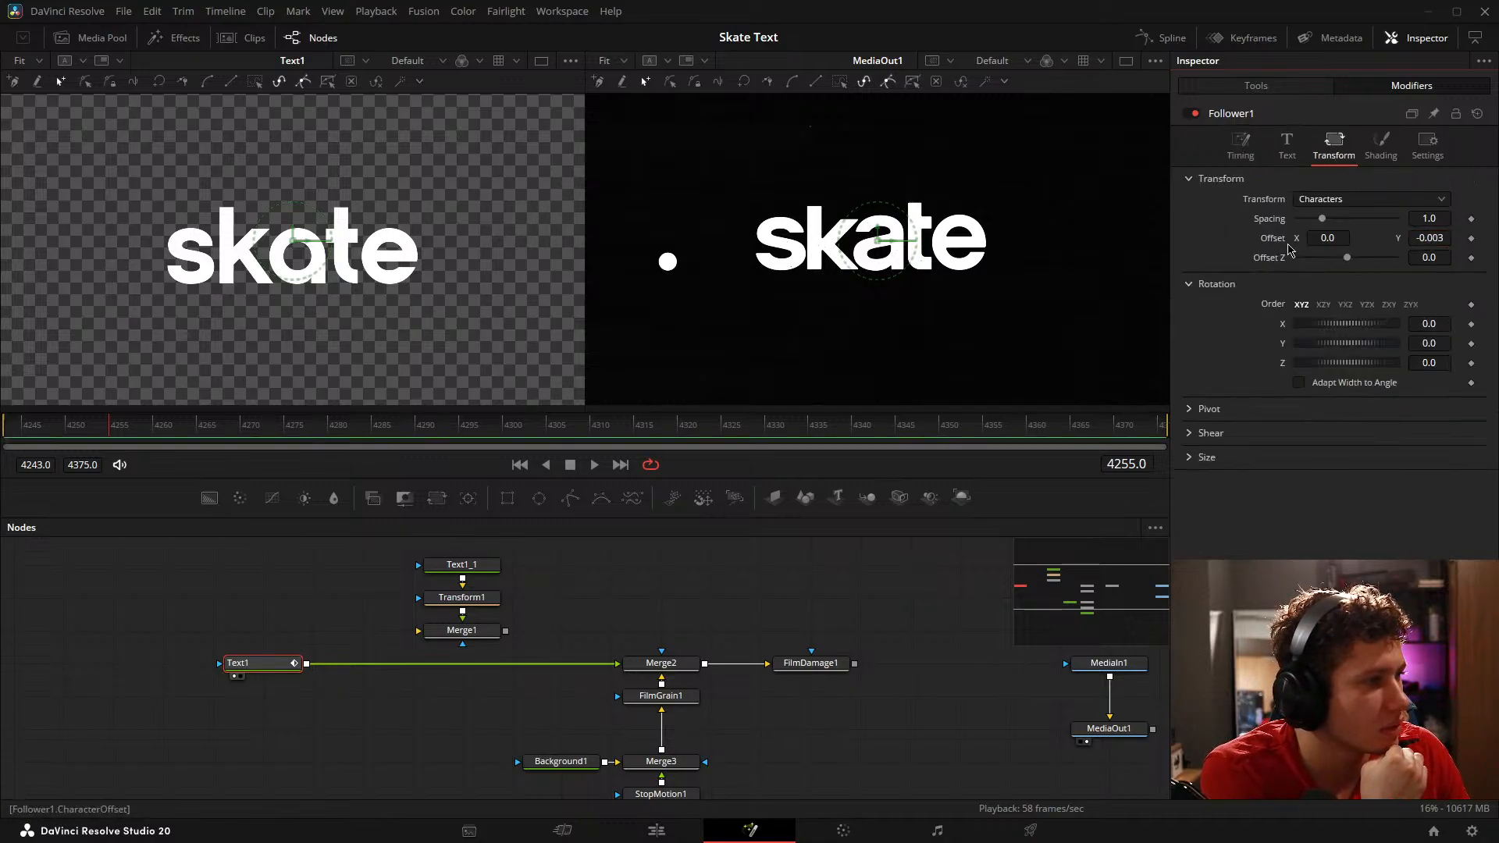
double_click(1276, 238)
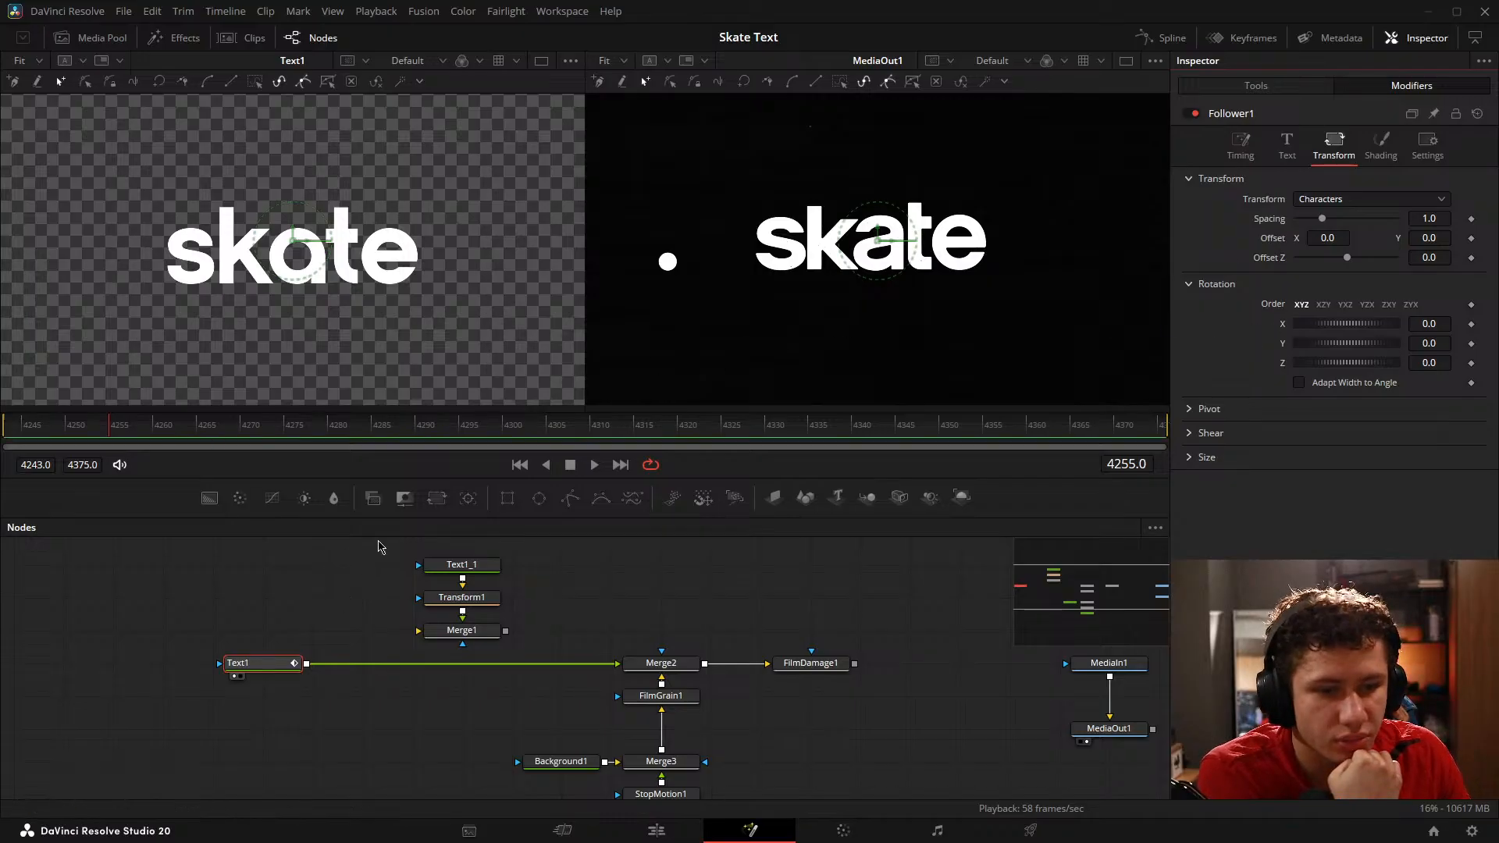
double_click(1284, 326)
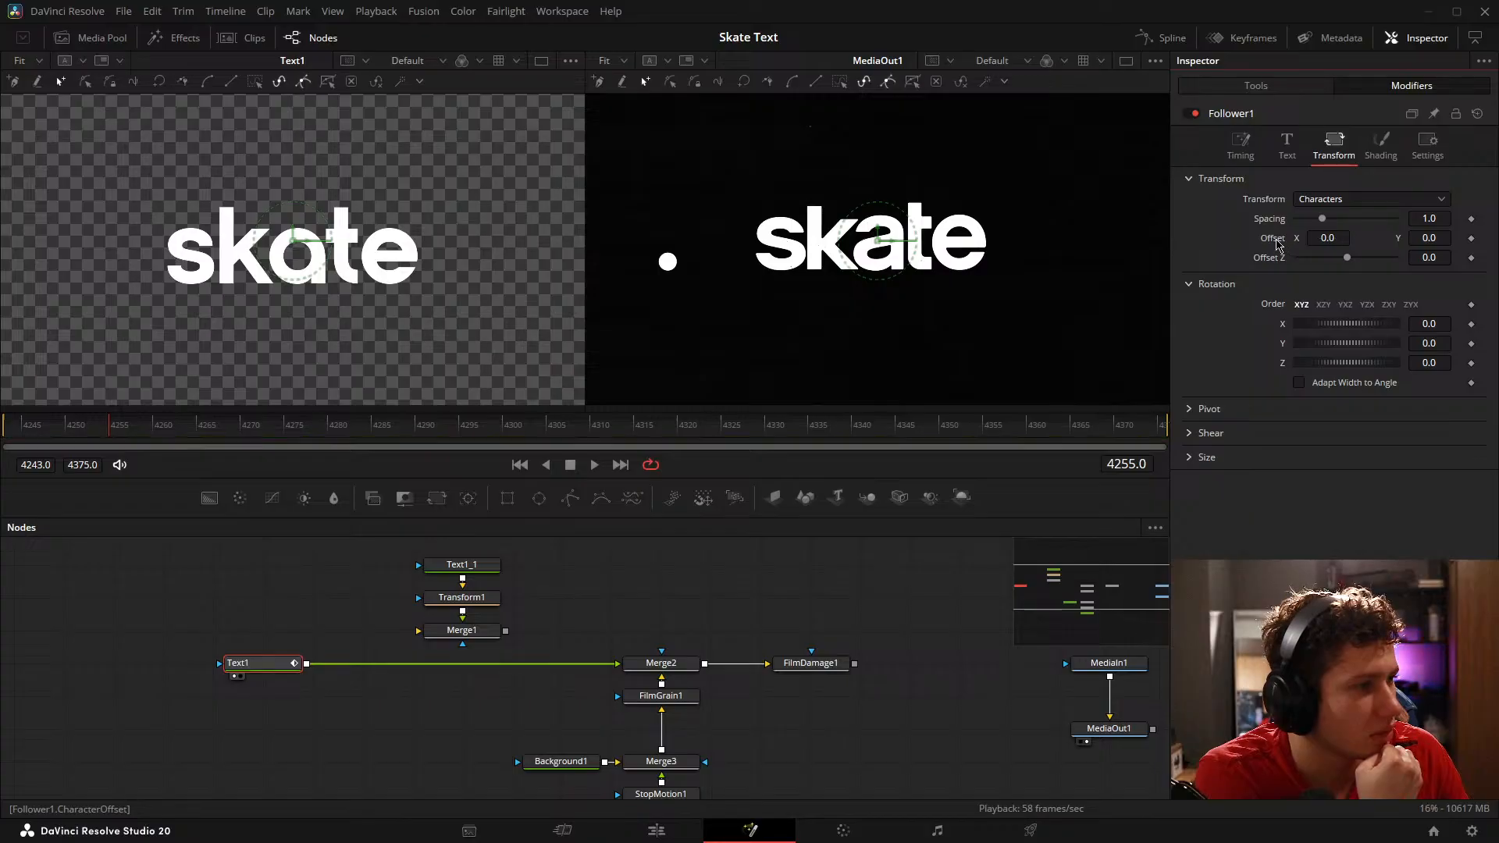
left_click_drag(1322, 219, 1332, 228)
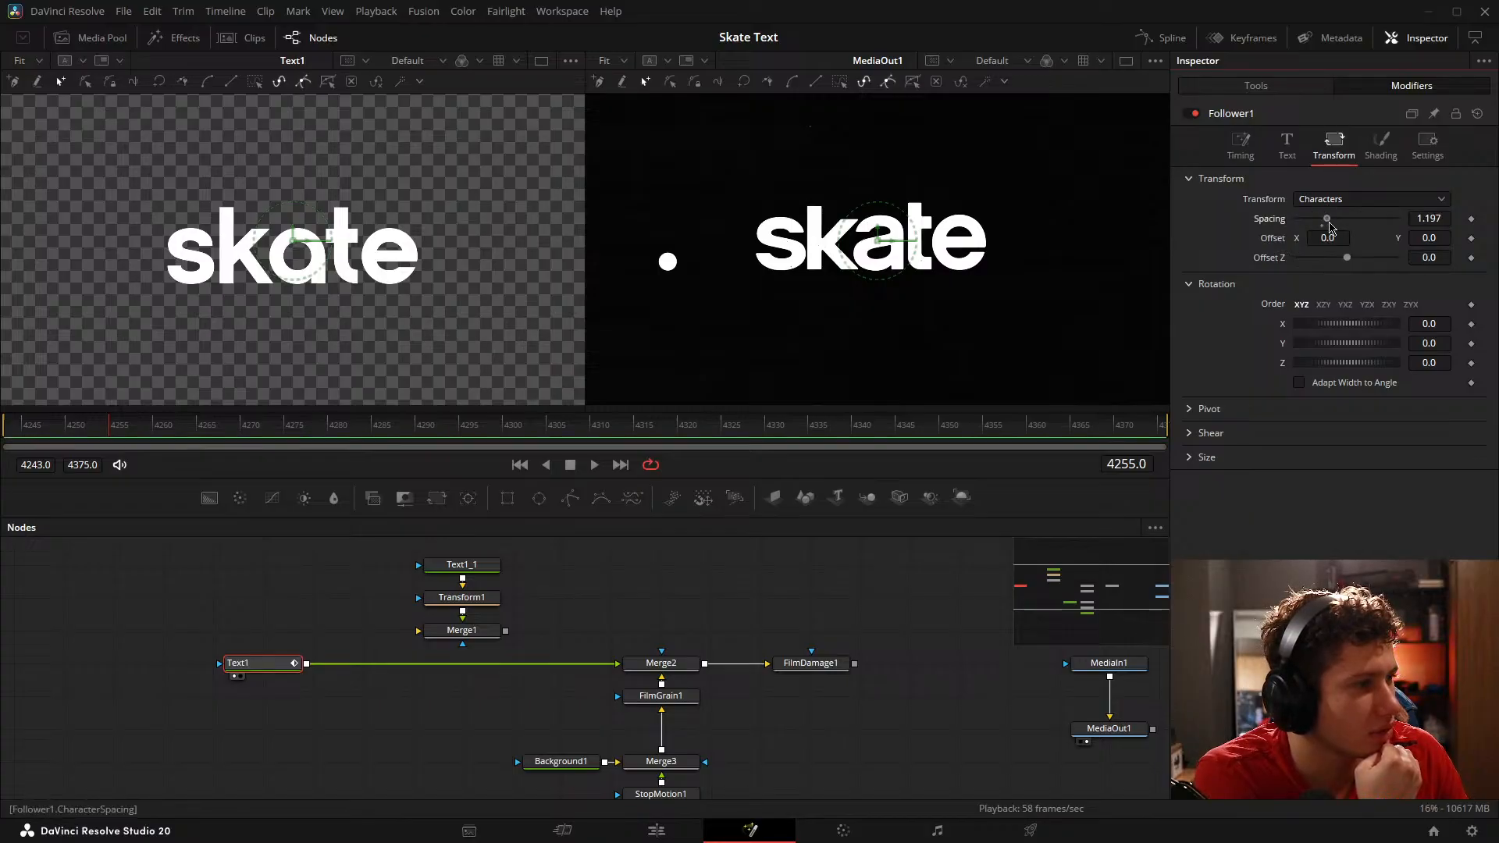
Step: Check the Follower's timing and text settings and the modifiers available for Text1's layout Center
left_click(1240, 145)
left_click(1287, 144)
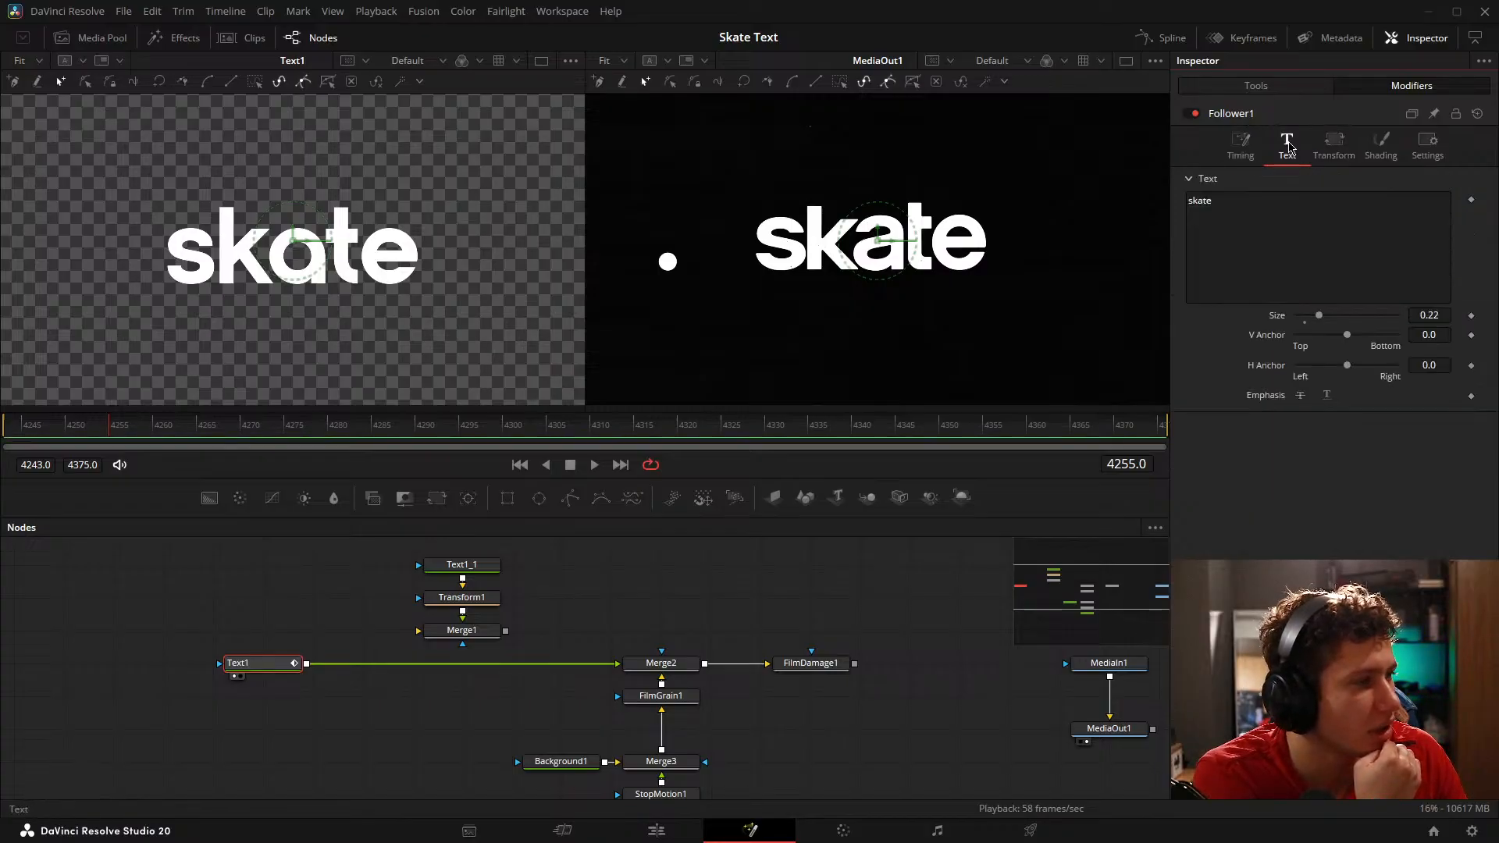
left_click(1256, 86)
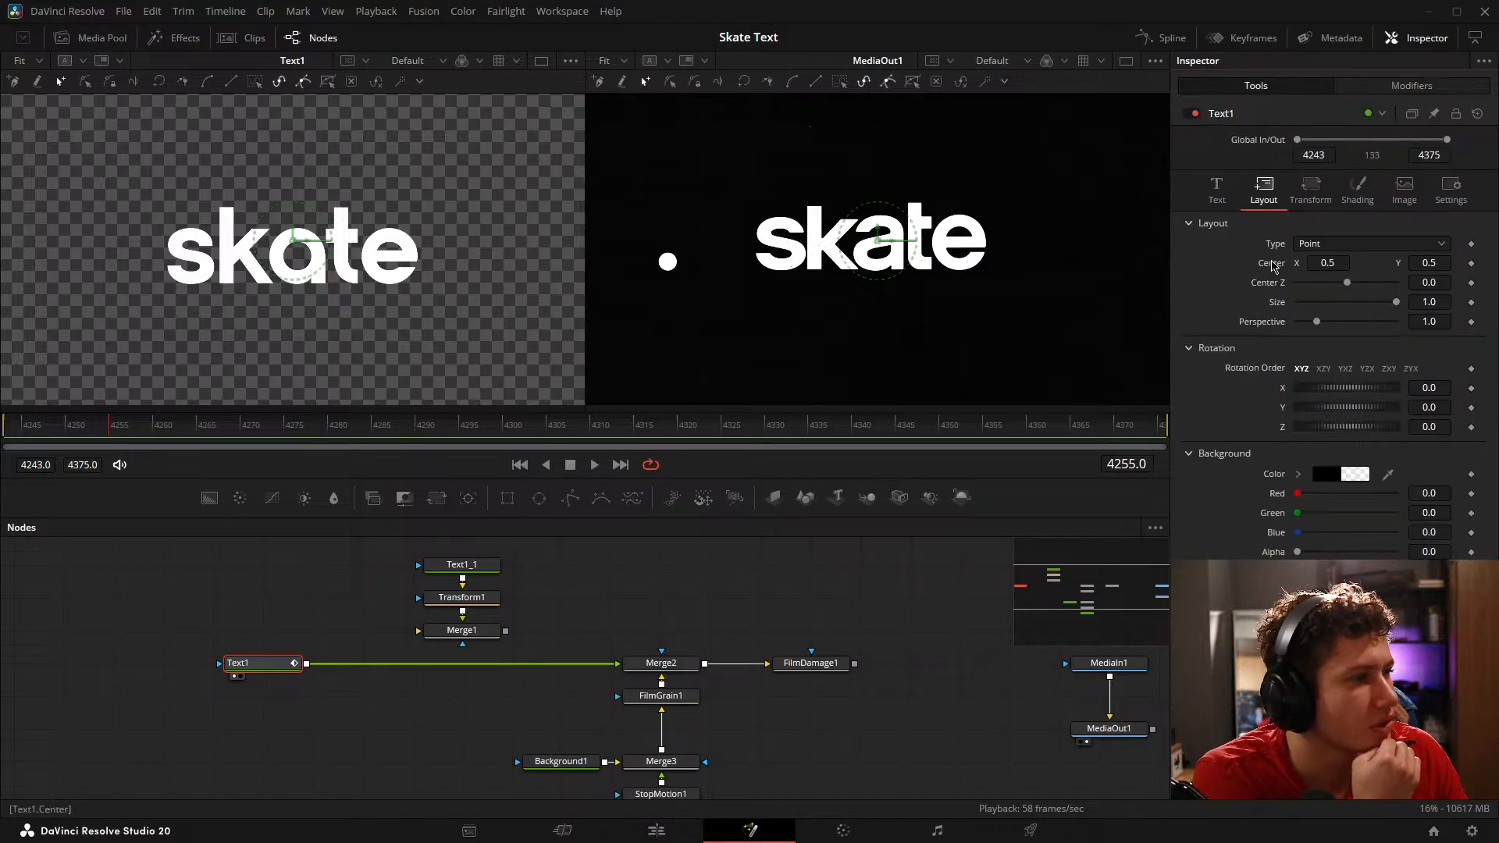
right_click(1273, 266)
right_click(1266, 272)
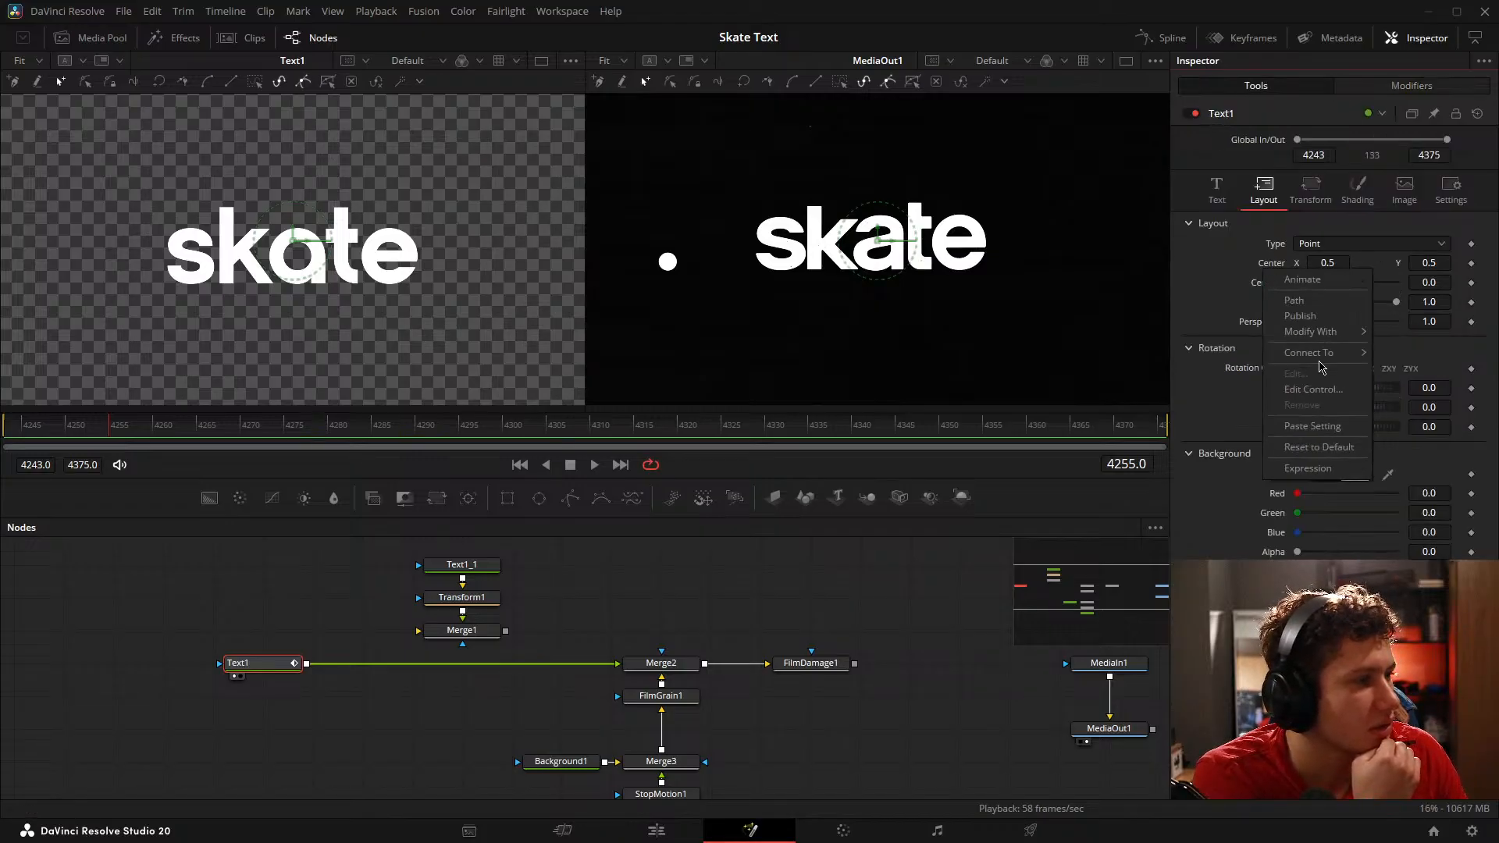
mouse_move(1320, 332)
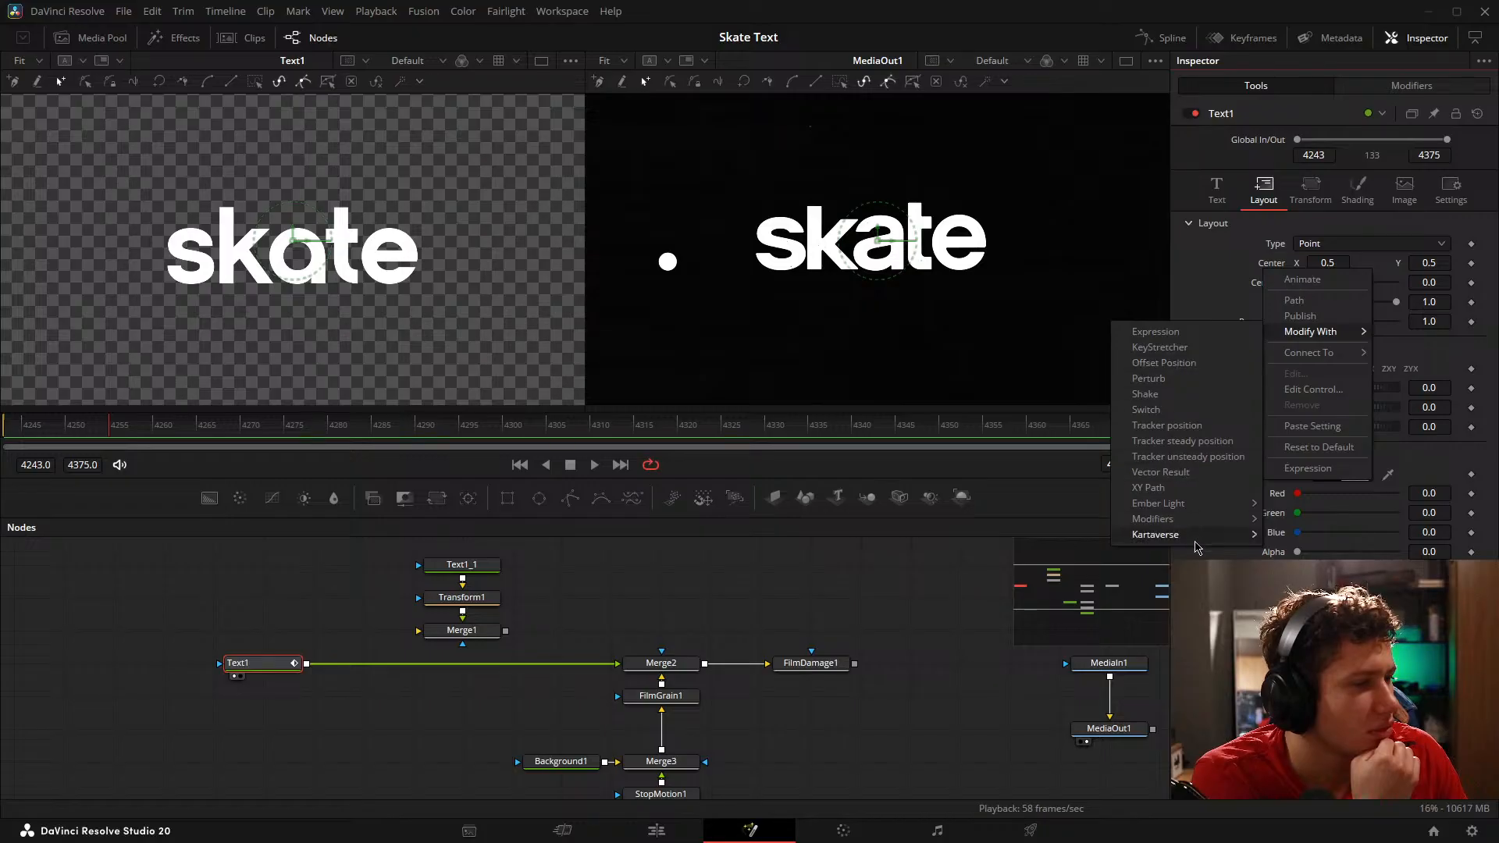
mouse_move(1194, 528)
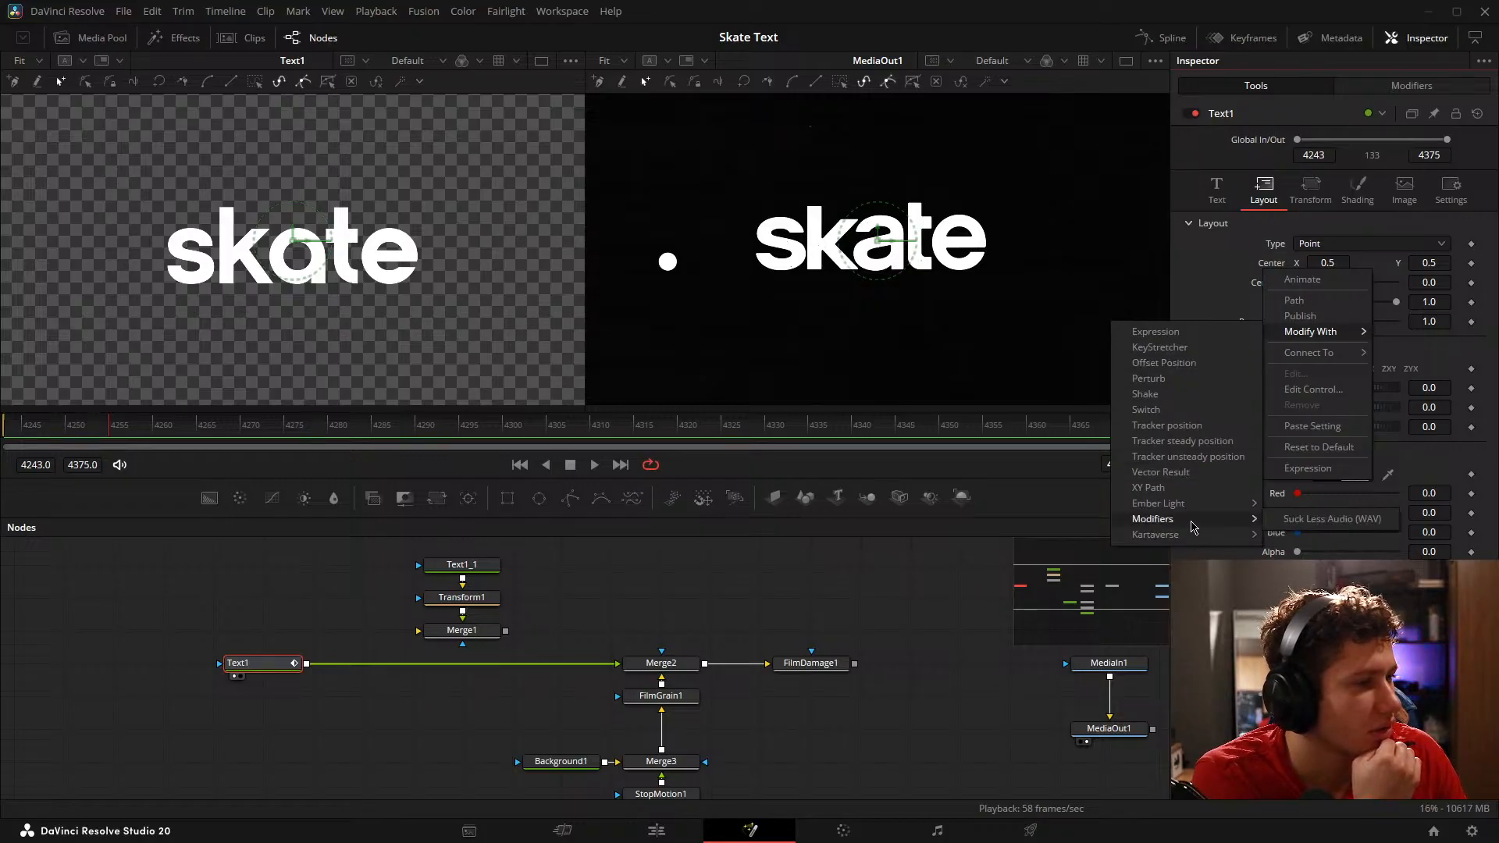
left_click(1222, 248)
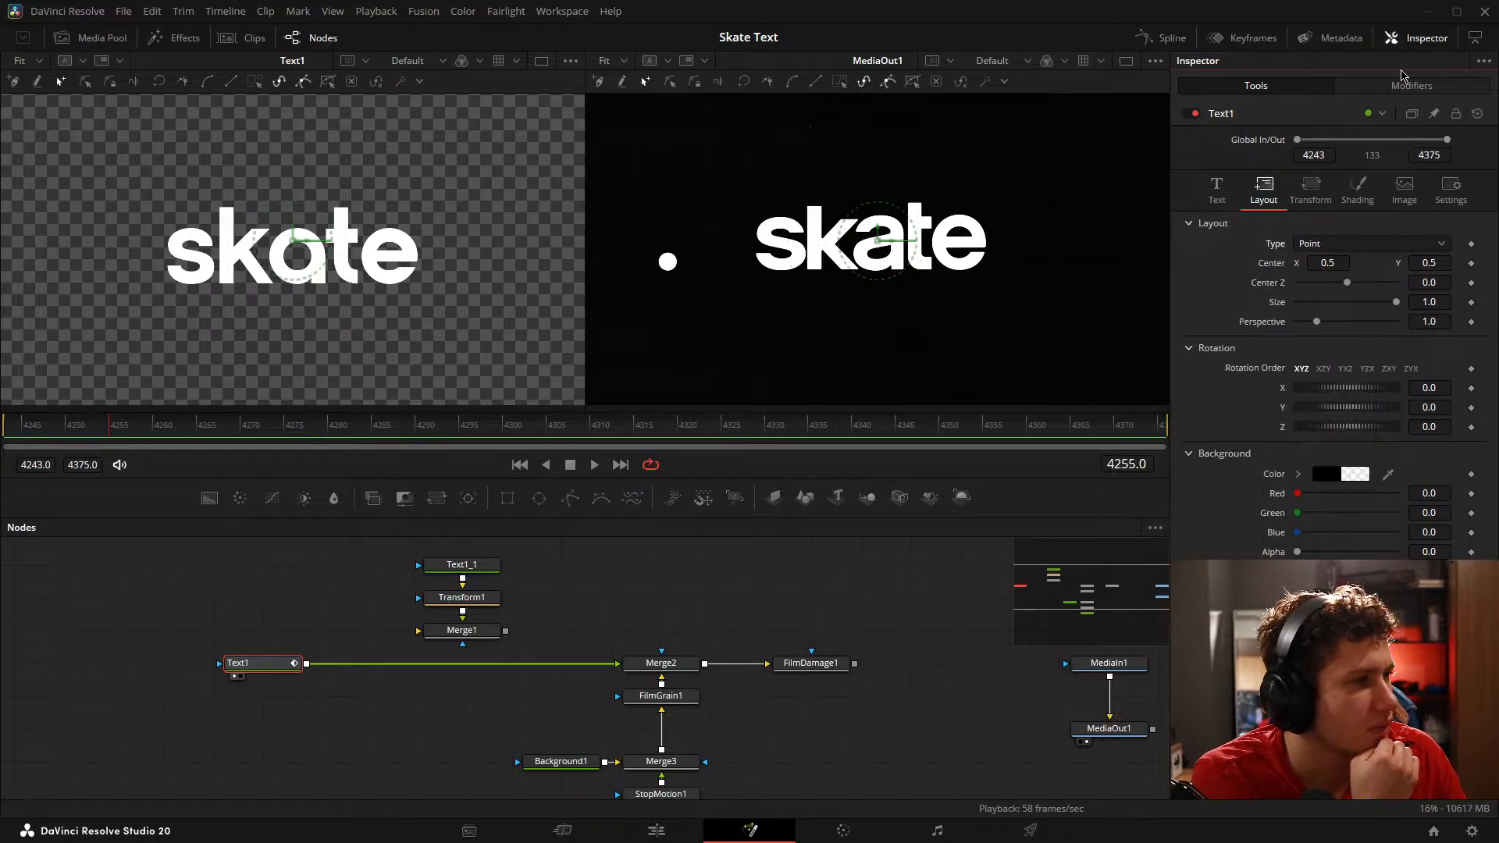
Step: Set the Follower's delay to 7.1 and its range to All Characters, checking the result at frame 4259
left_click(1406, 83)
left_click(1241, 145)
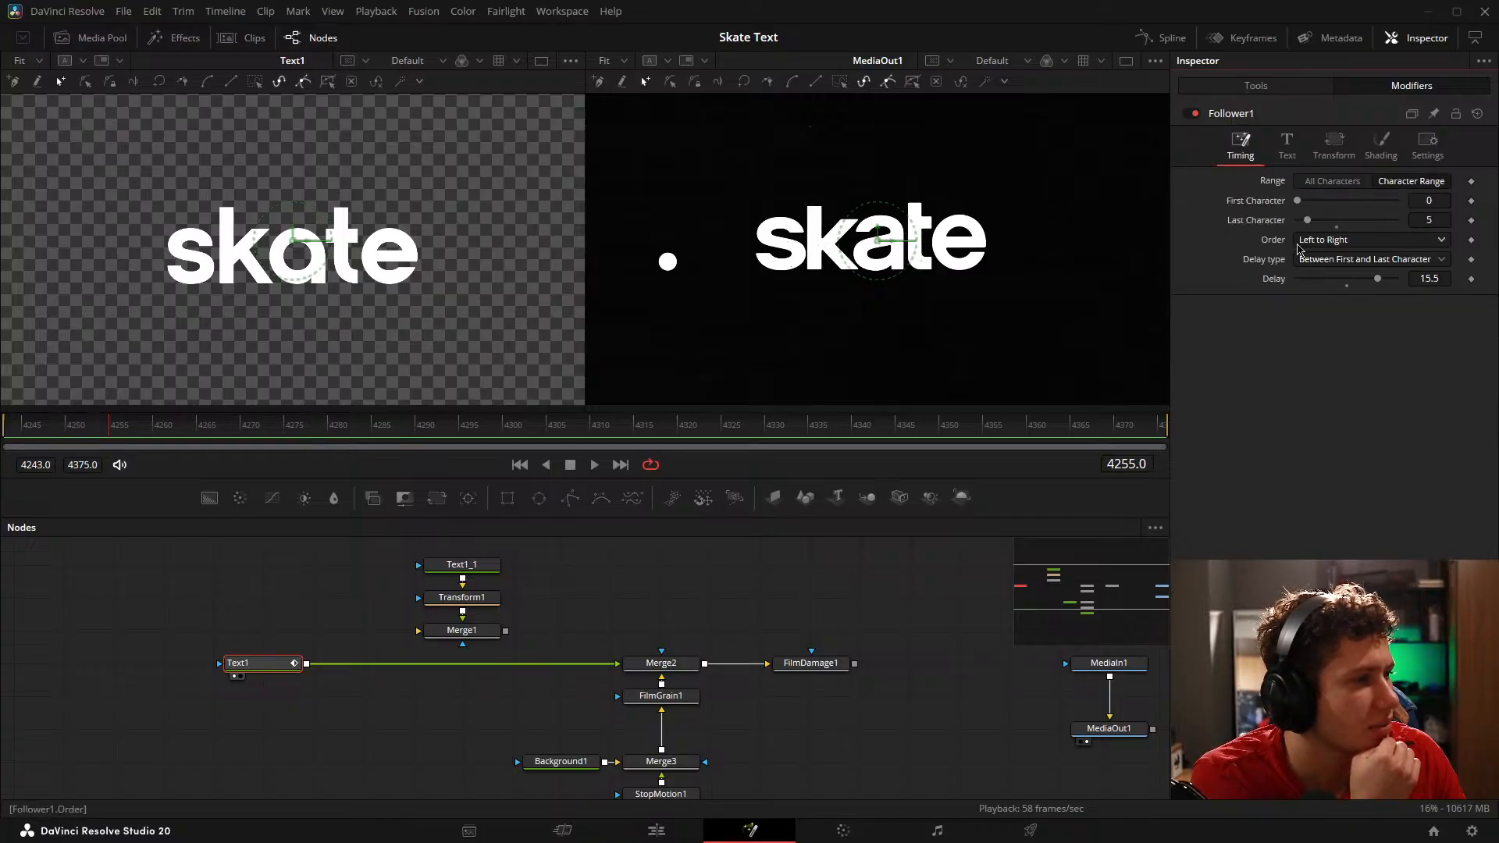
left_click_drag(1378, 279, 1368, 281)
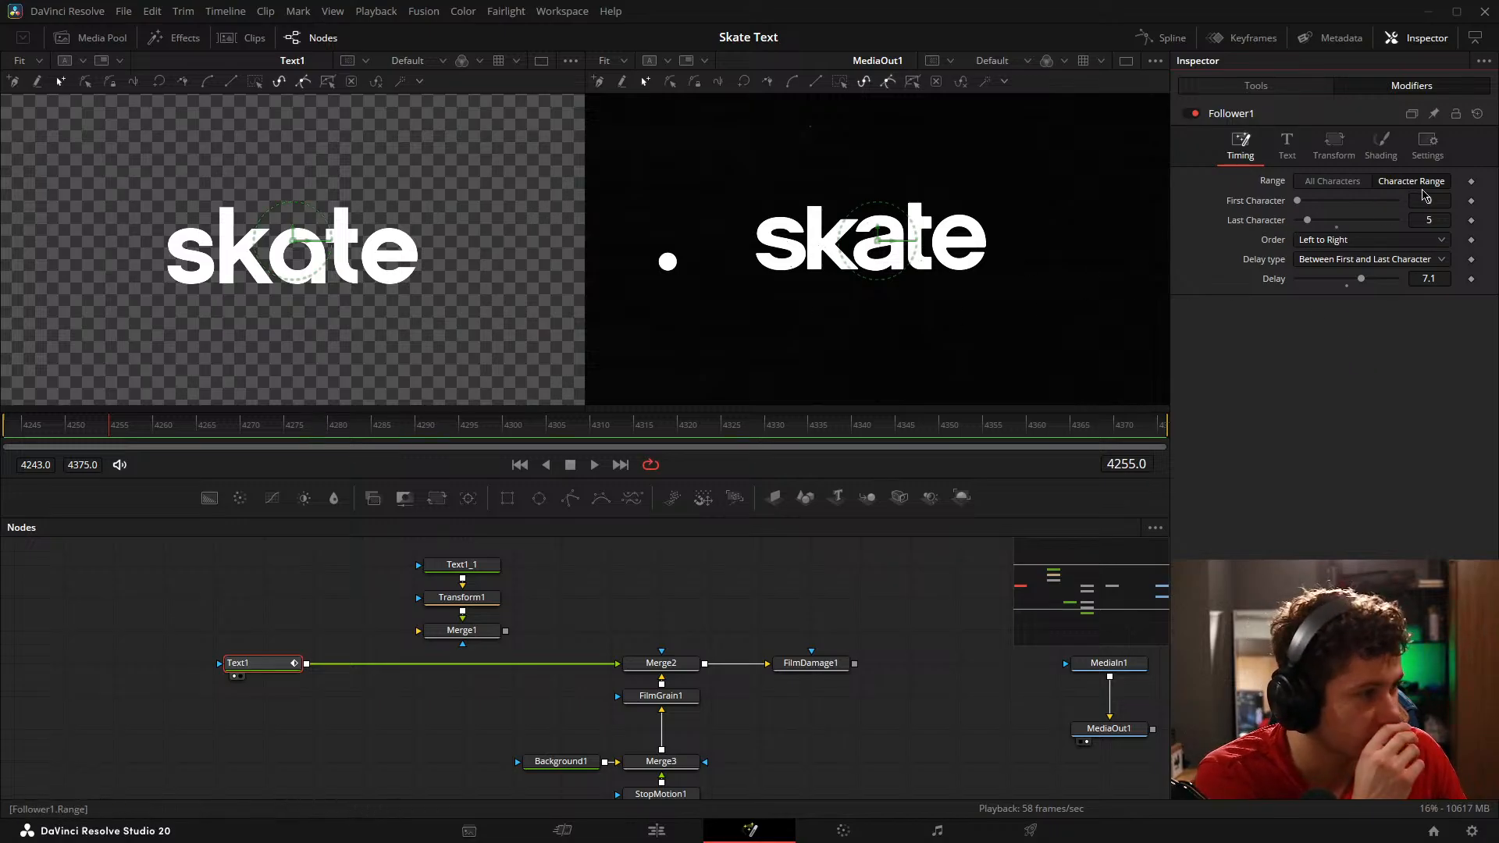
left_click(1332, 181)
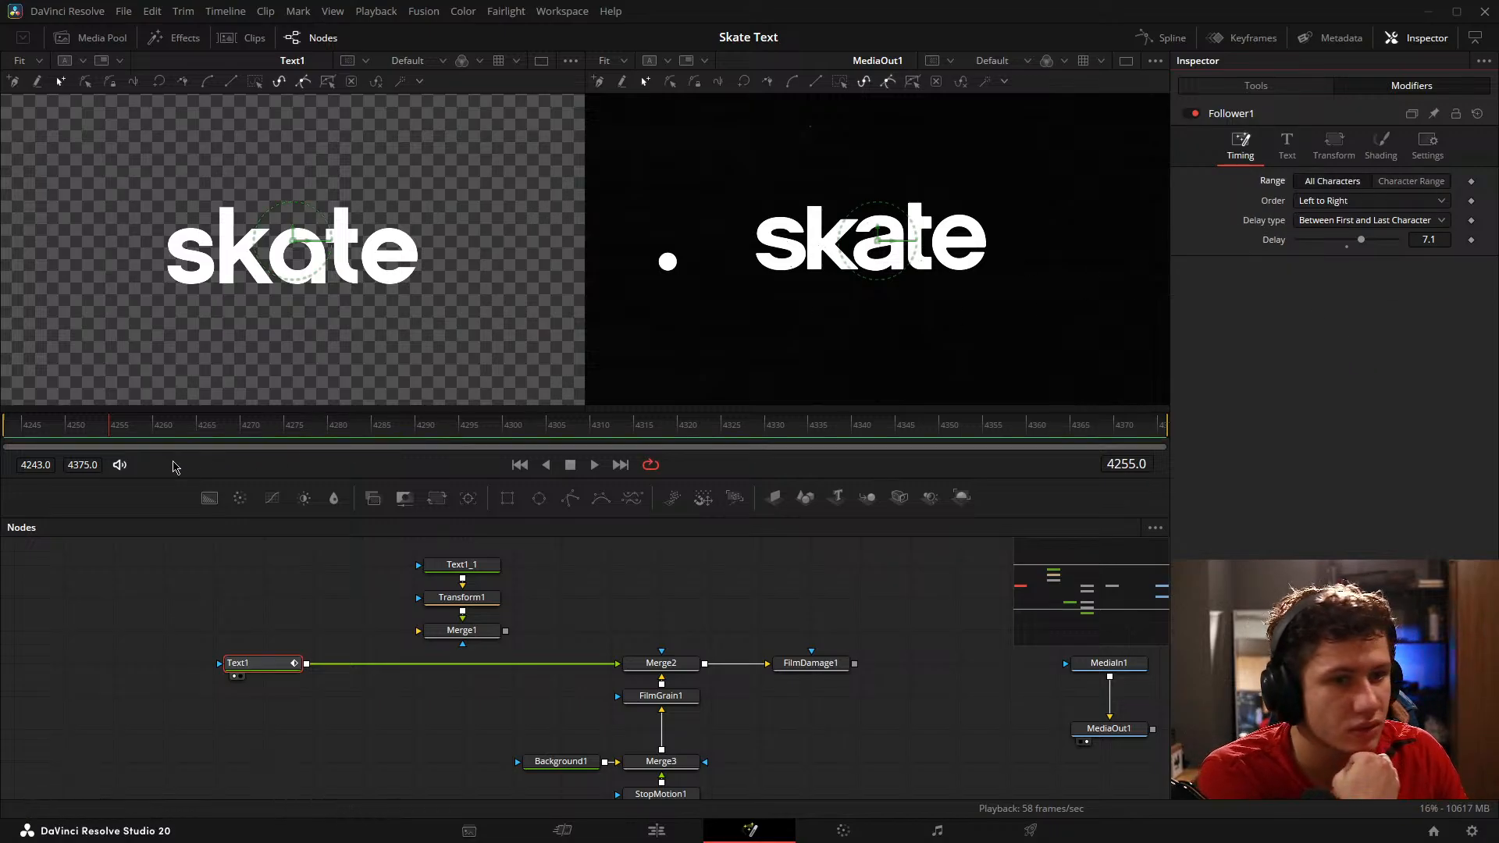
mouse_move(119, 429)
left_mouse_down()
mouse_move(43, 429)
mouse_move(163, 431)
mouse_move(145, 431)
left_mouse_up()
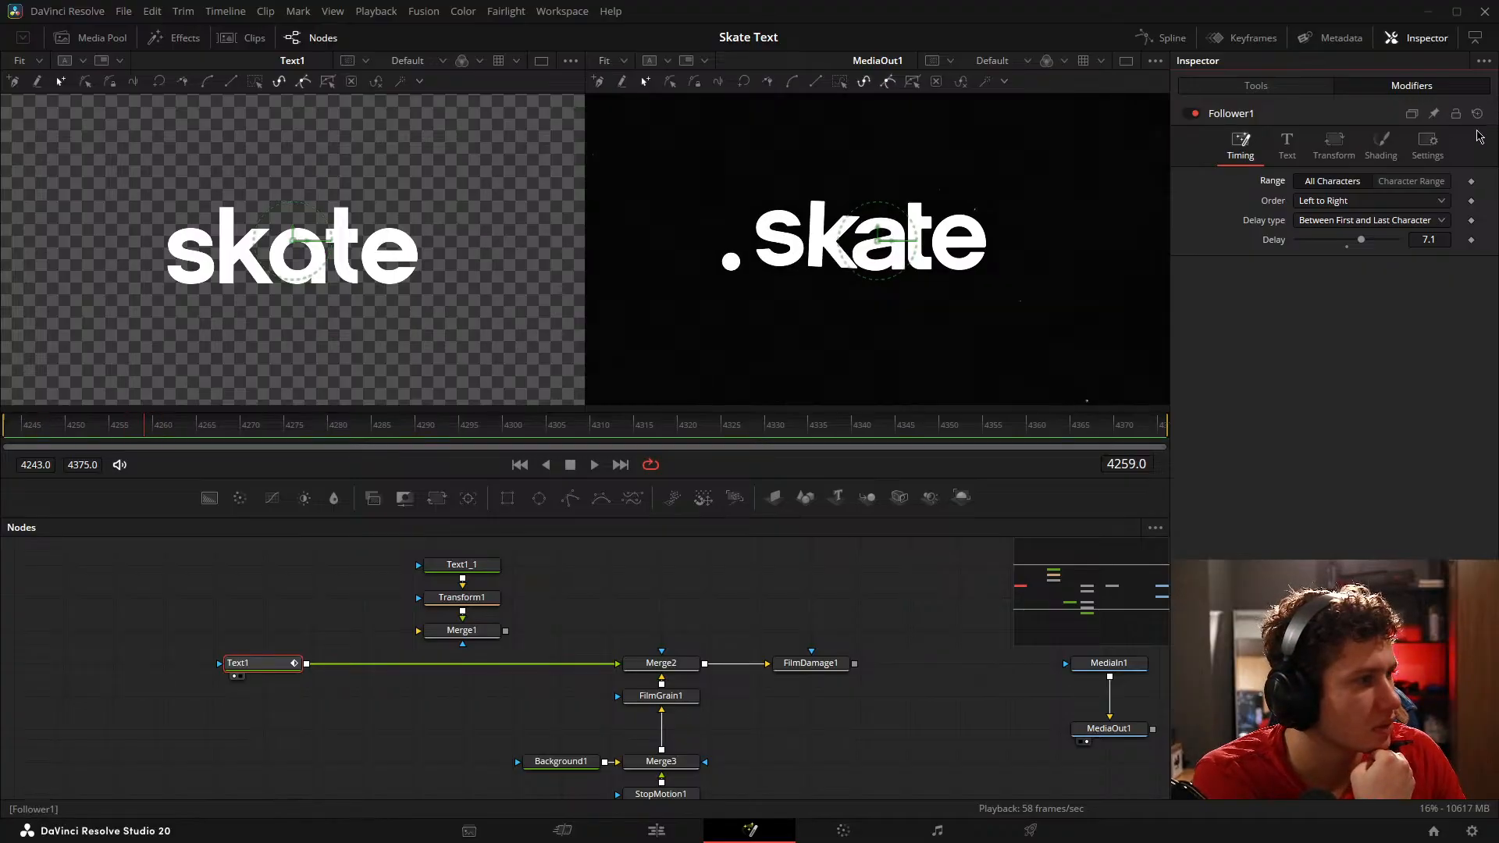
left_click(1406, 182)
left_click(1331, 182)
Step: Try a text size of 0.339 on the Follower, reselect Text1 and reopen its Follower modifier
left_click(1289, 149)
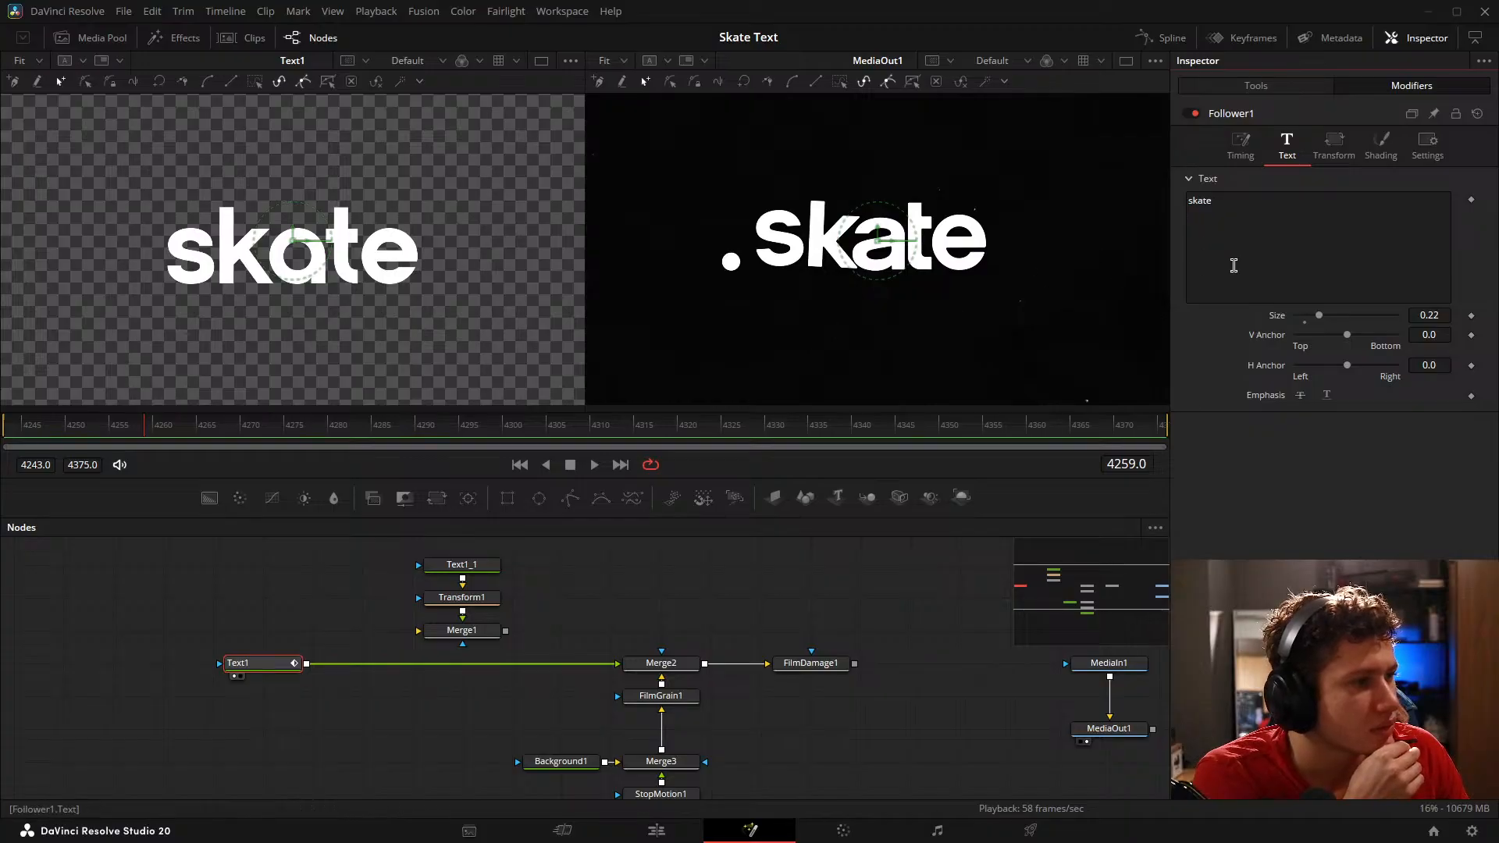
left_click_drag(1337, 317, 1306, 323)
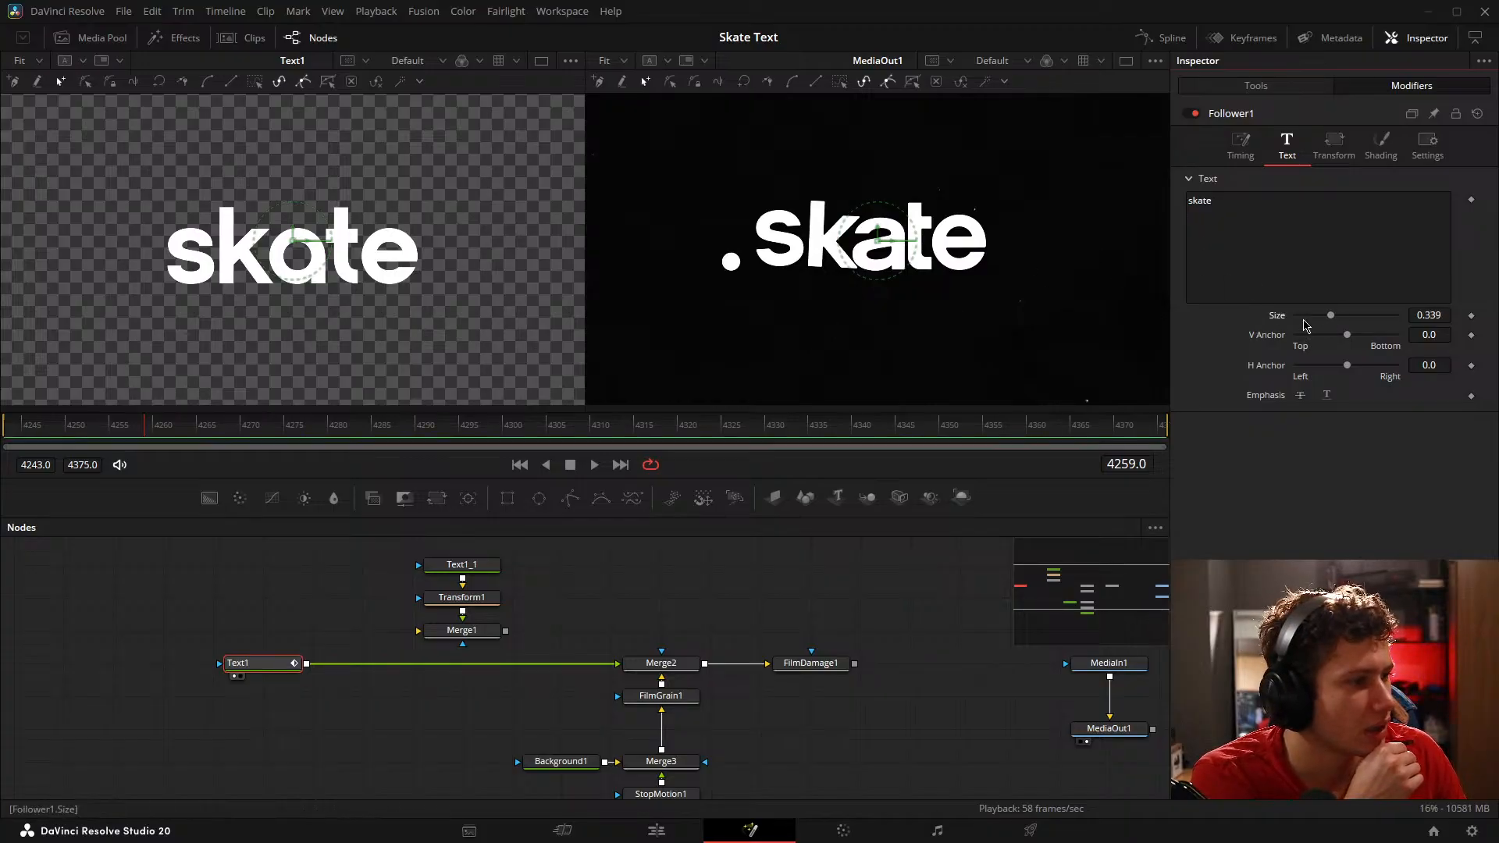
left_click(281, 603)
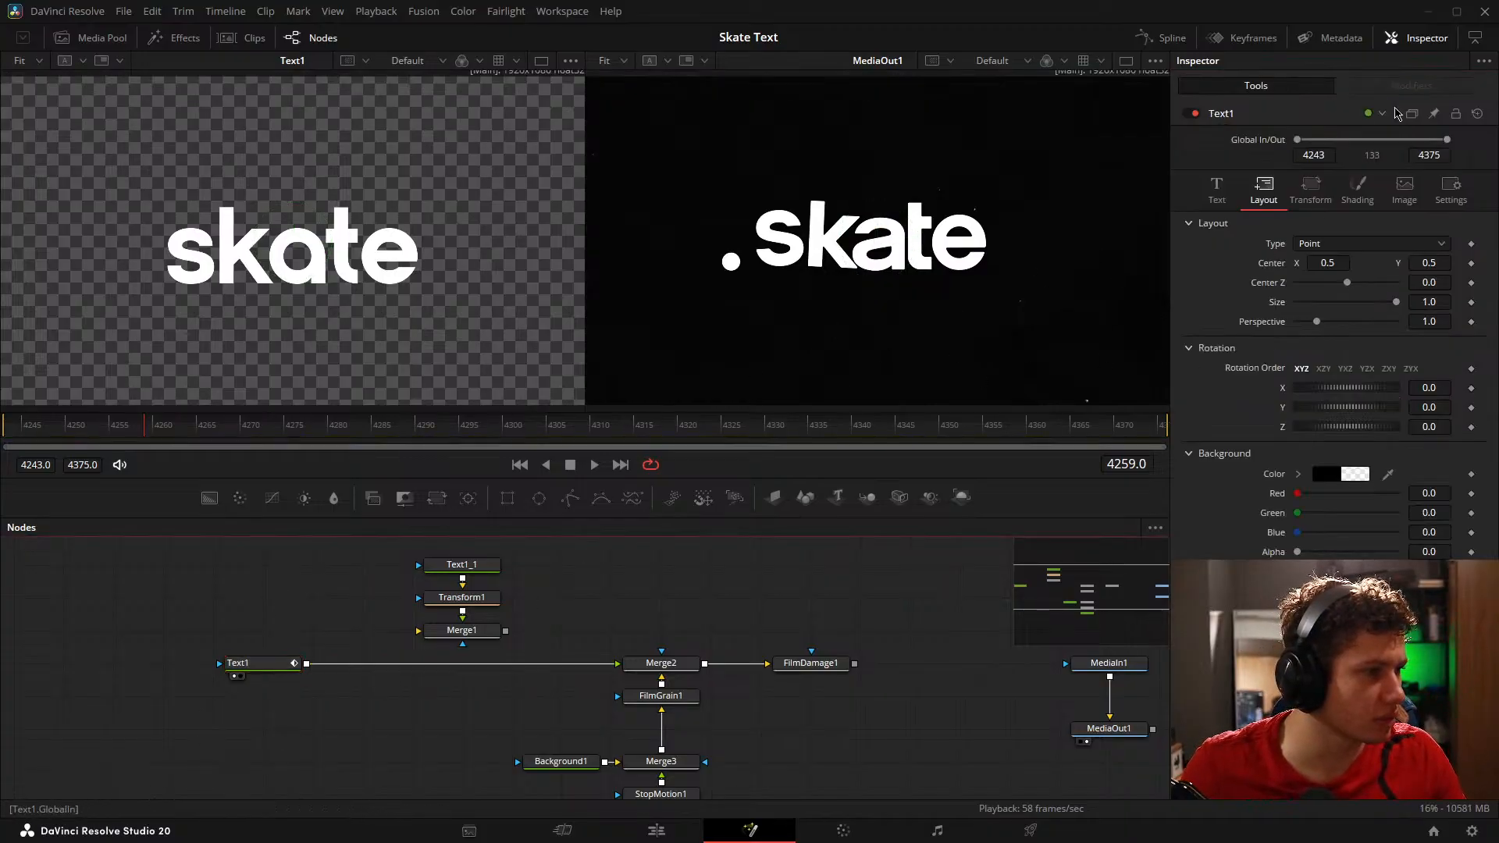
left_click(265, 664)
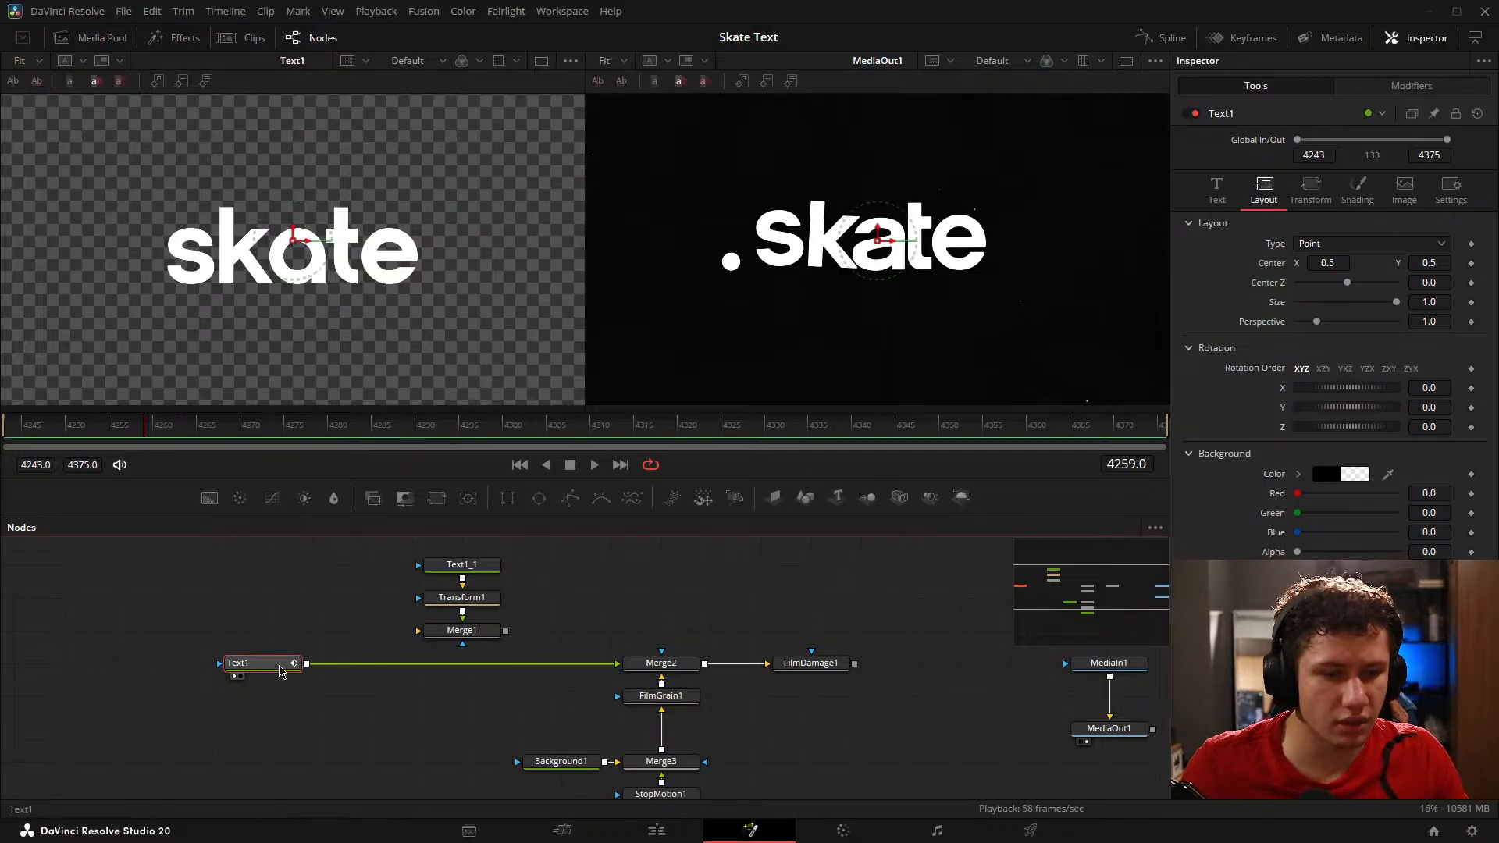
left_click(1392, 86)
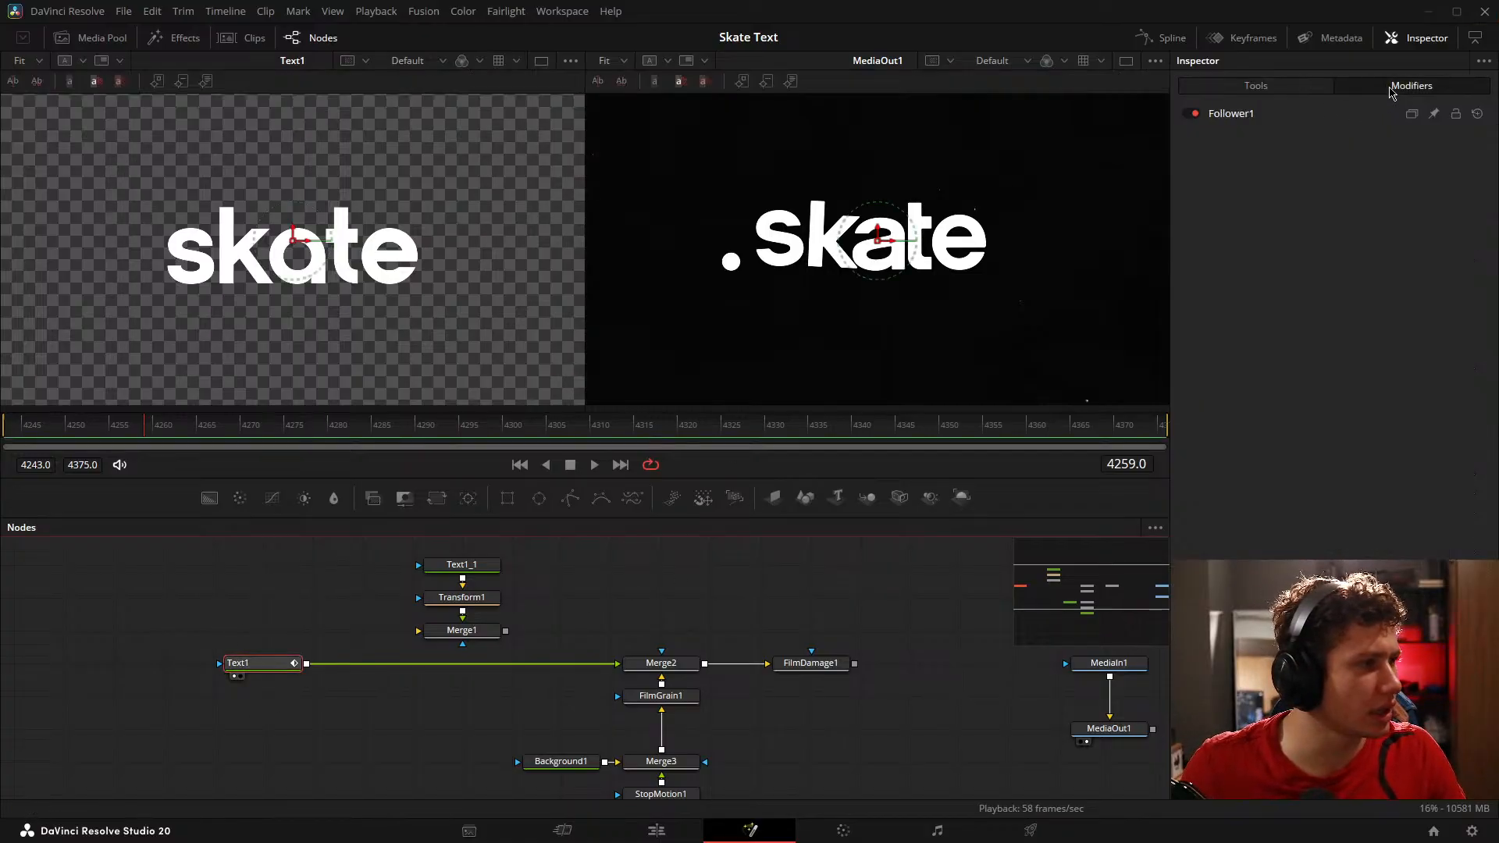
left_click(1278, 117)
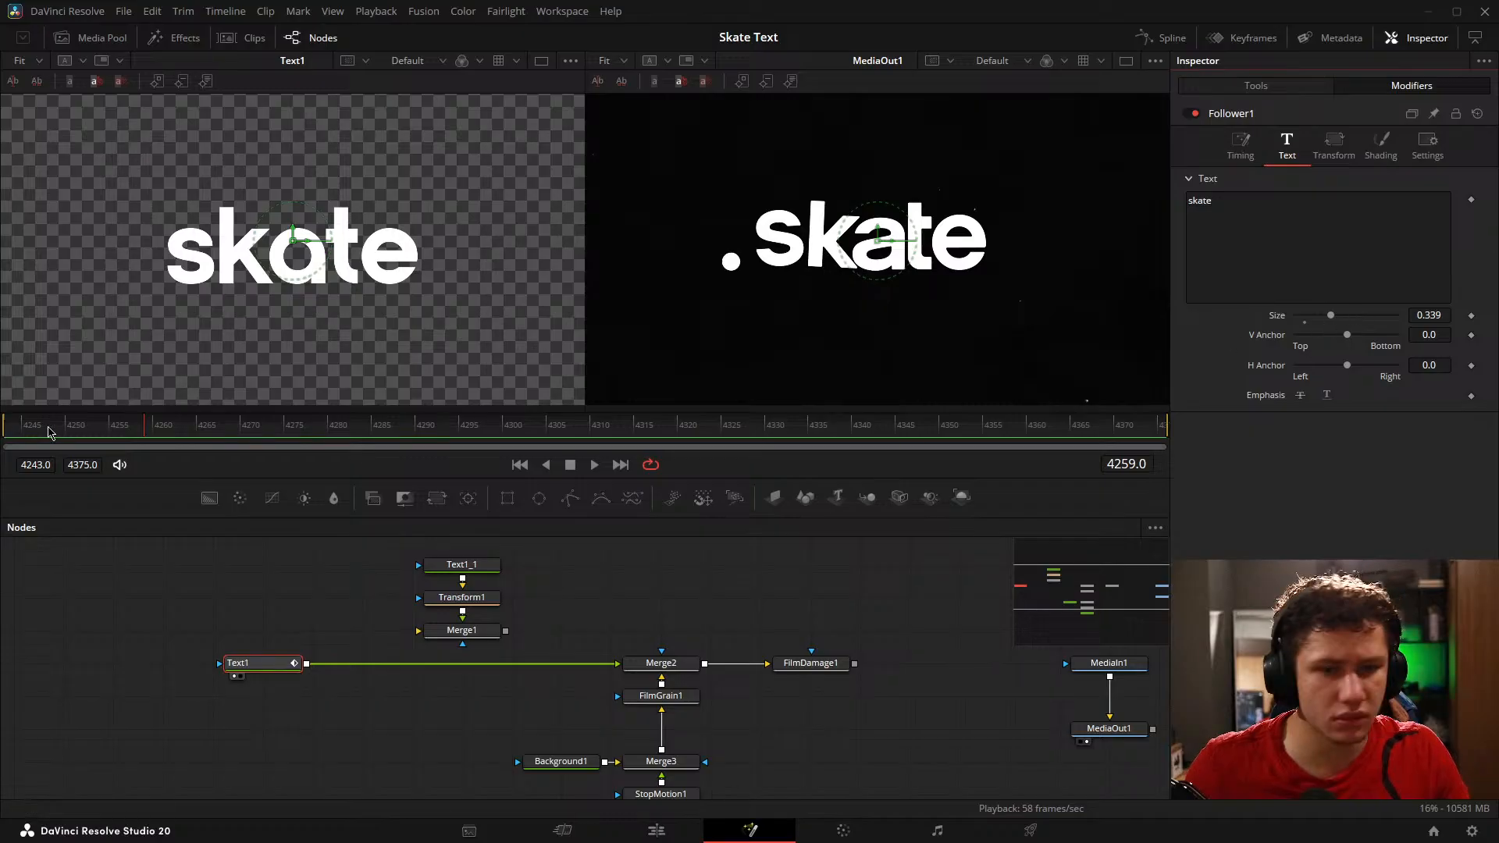
Step: Keyframe the Follower's text size at 0.08 on frame 4243
left_click(100, 432)
left_click_drag(100, 431, 12, 432)
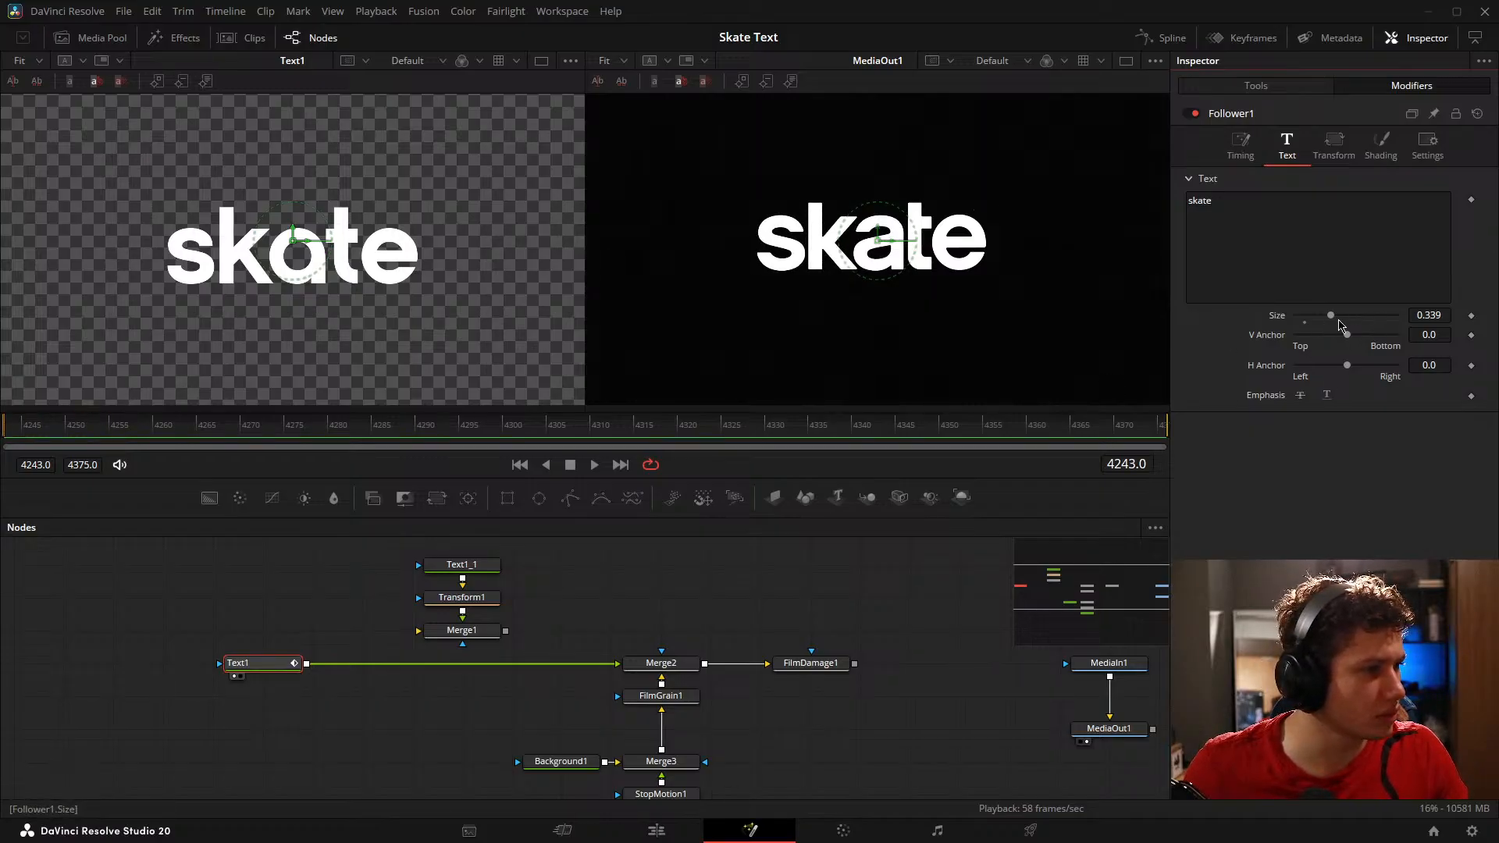
left_click(1305, 323)
left_click(1471, 316)
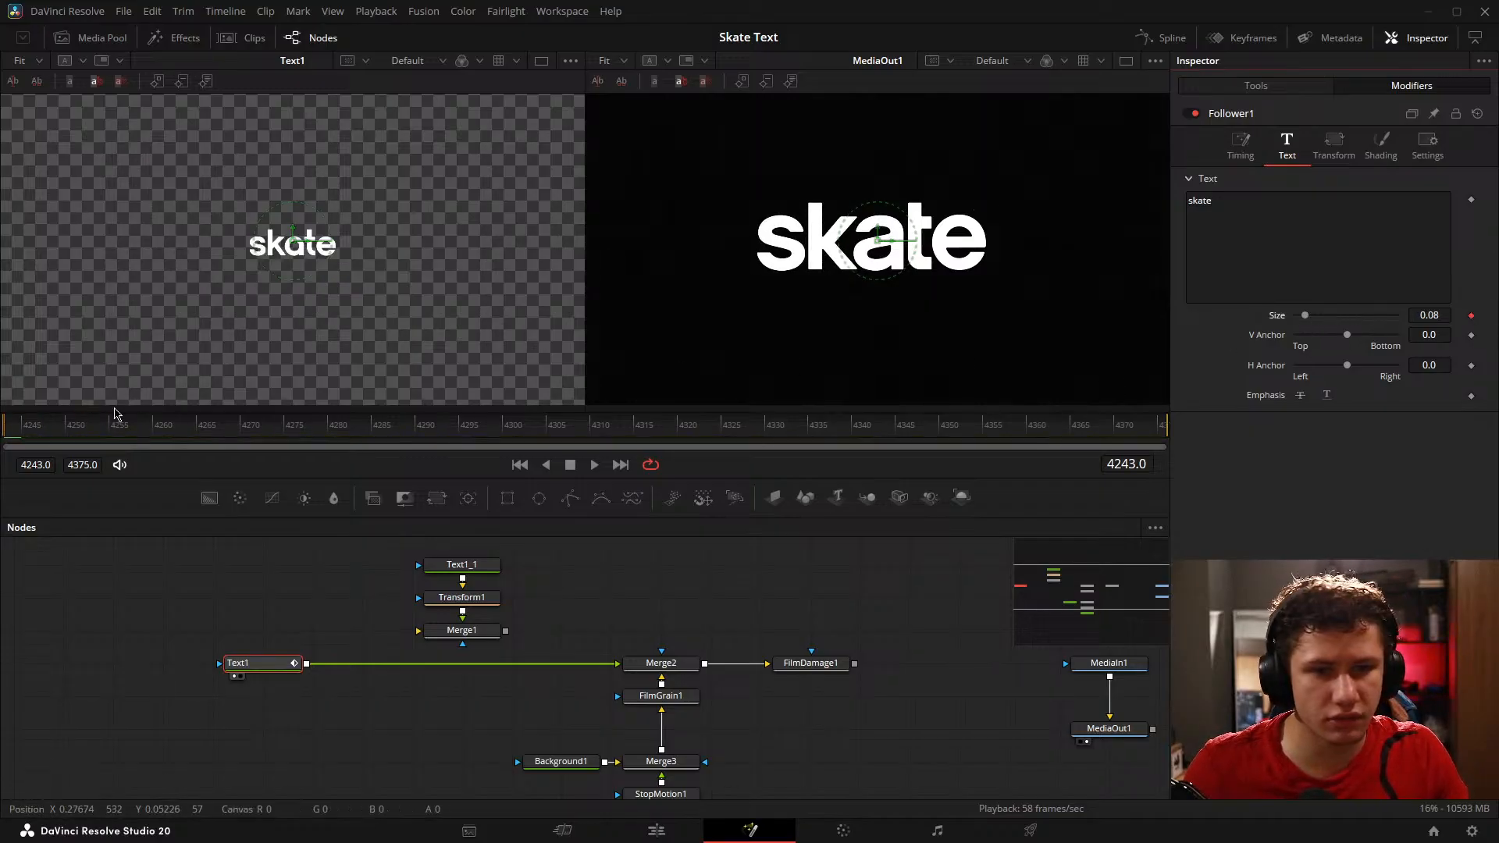
Step: Keyframe the Follower's text size at 0.189 on frame 4260
left_click(124, 424)
left_click_drag(125, 425, 152, 428)
left_click(1471, 316)
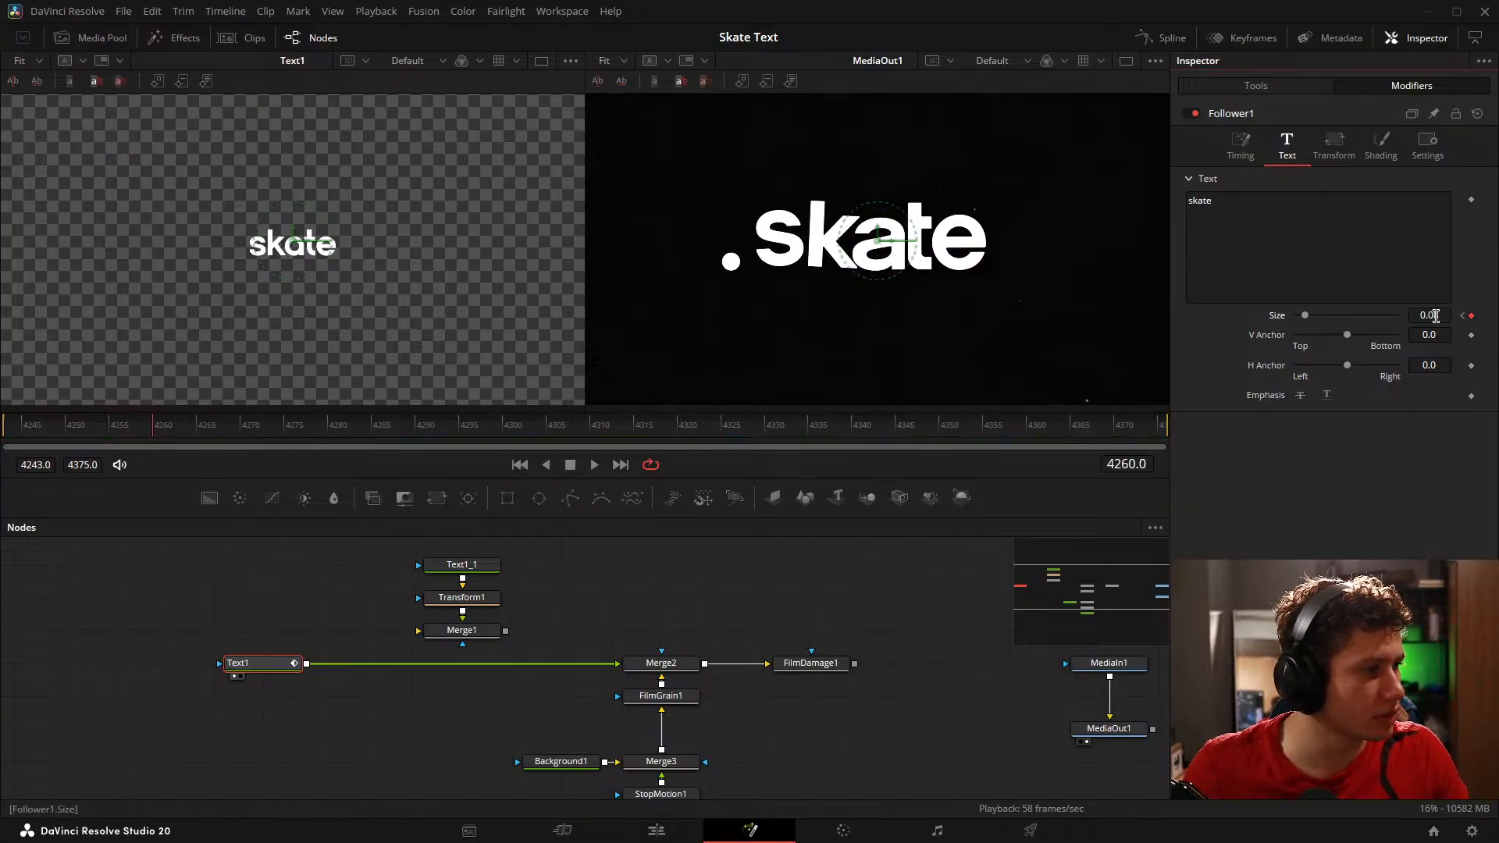
mouse_move(1435, 316)
left_mouse_down()
mouse_move(1478, 315)
mouse_move(1443, 316)
left_mouse_up()
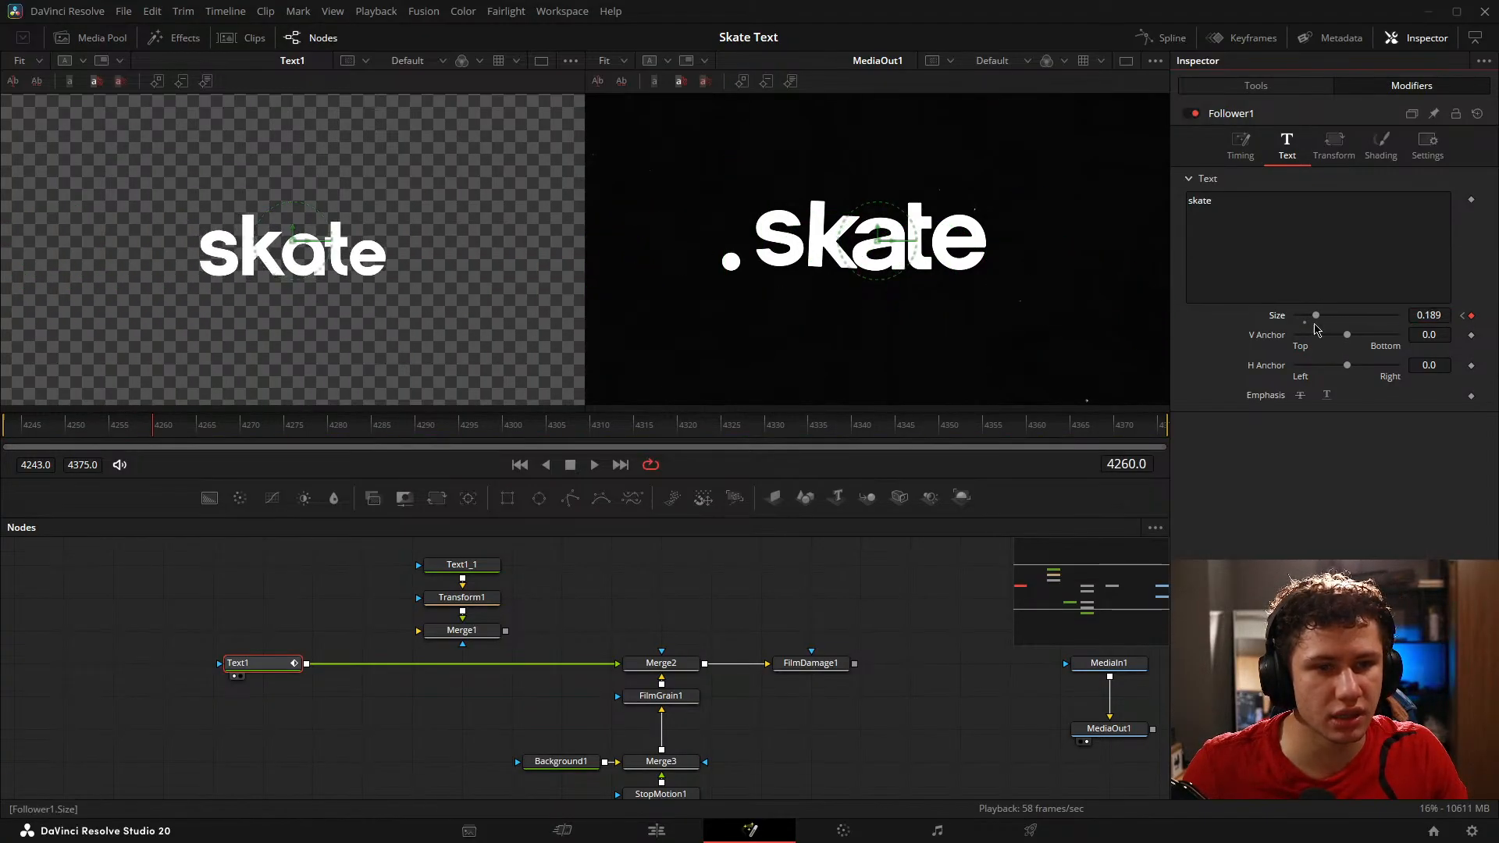
Step: Preview the text size animation, return to frame 4243, and remove the Follower's size keyframes
key("space")
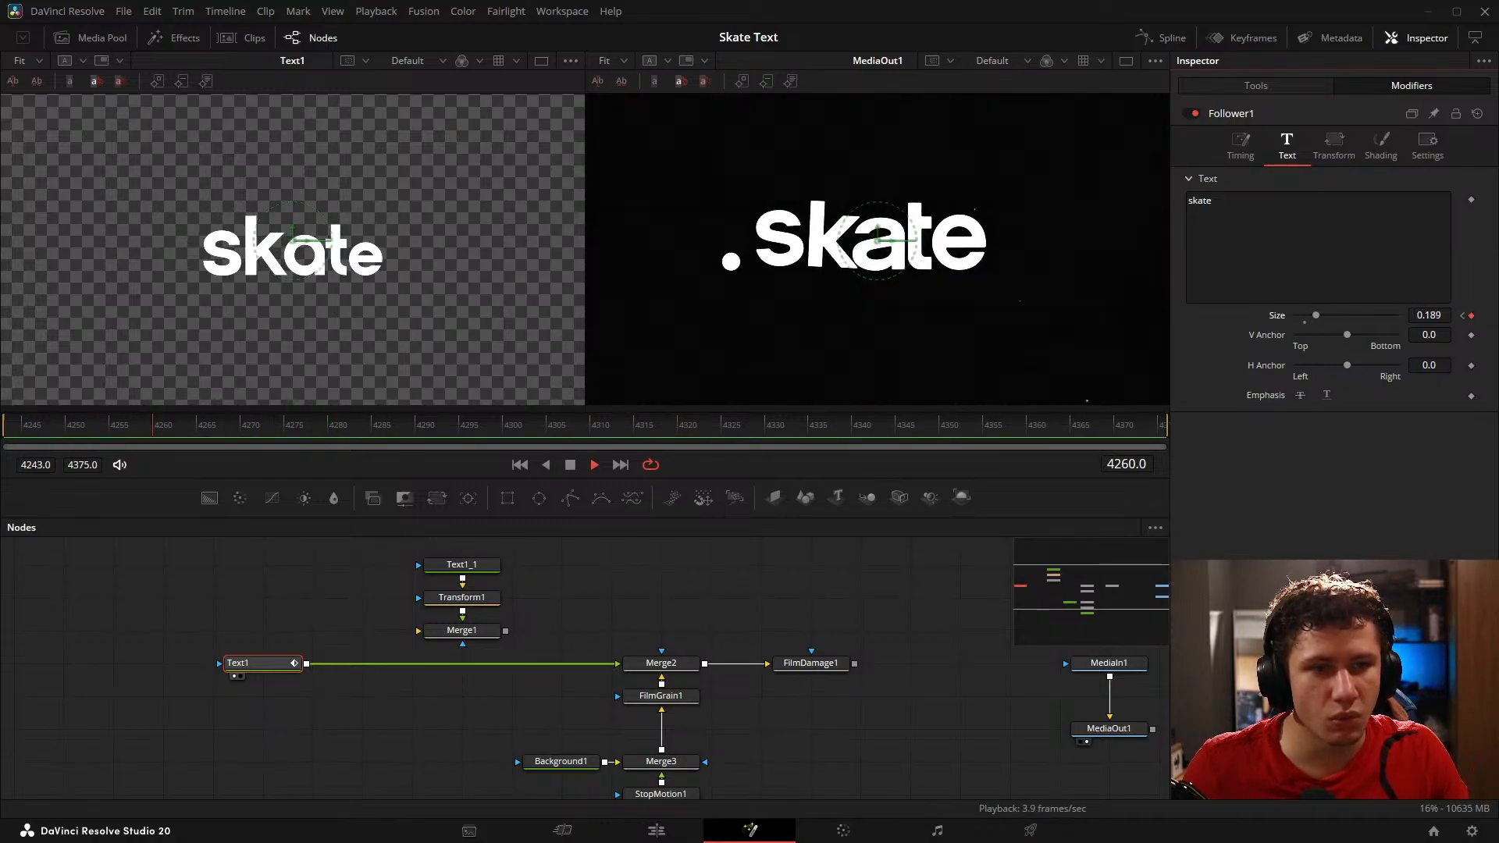
key("space")
left_click_drag(166, 427, 3, 407)
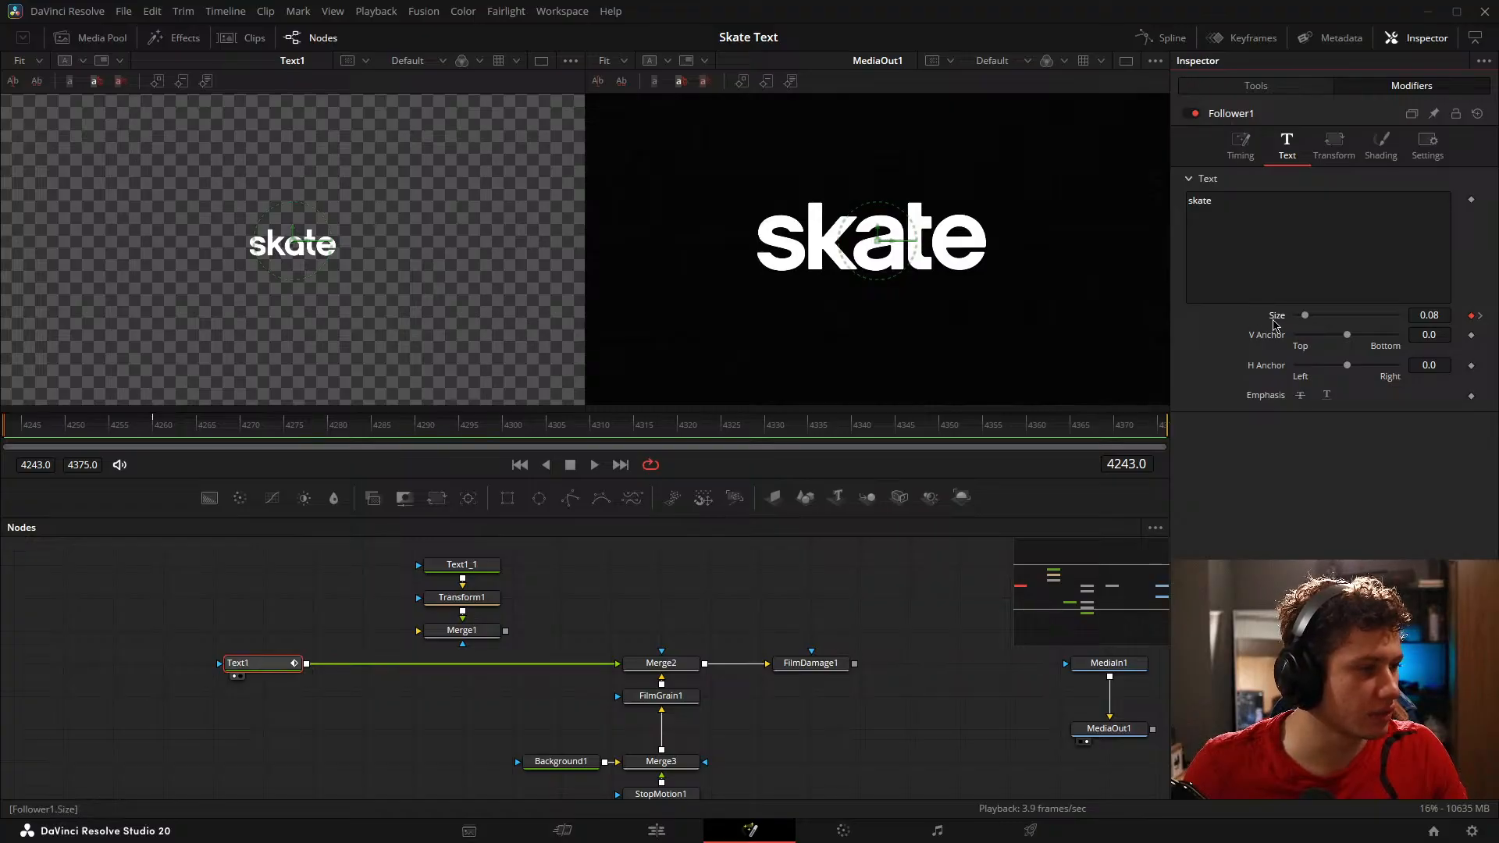
left_click_drag(1347, 334, 1304, 341)
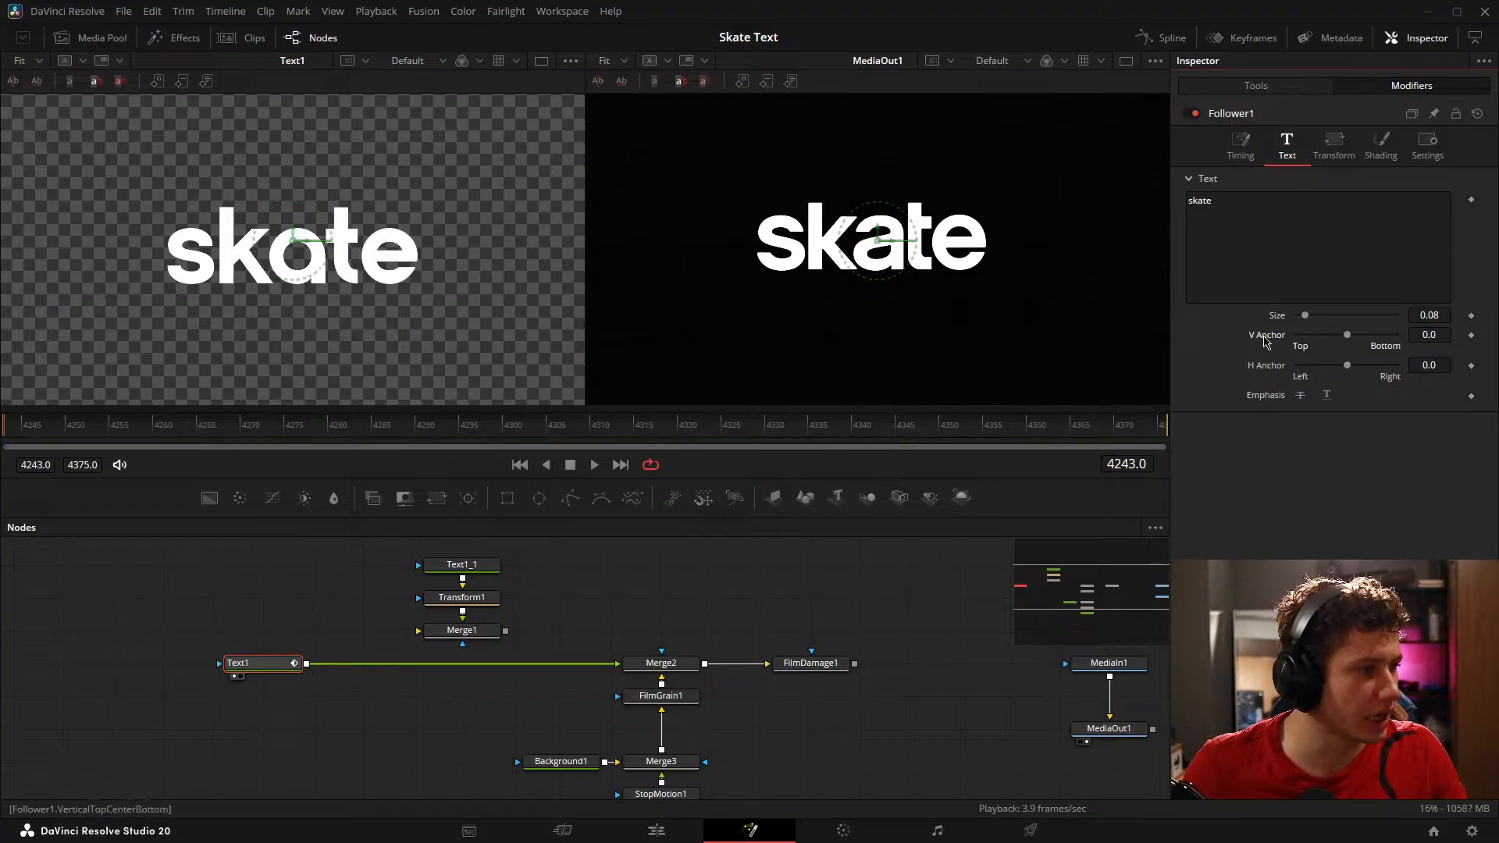
Step: Try keyframing the Follower's character offset and the resulting paths' Centers at frame 4243, undo the keyframes, and reopen the Follower's transform settings
left_click(1334, 144)
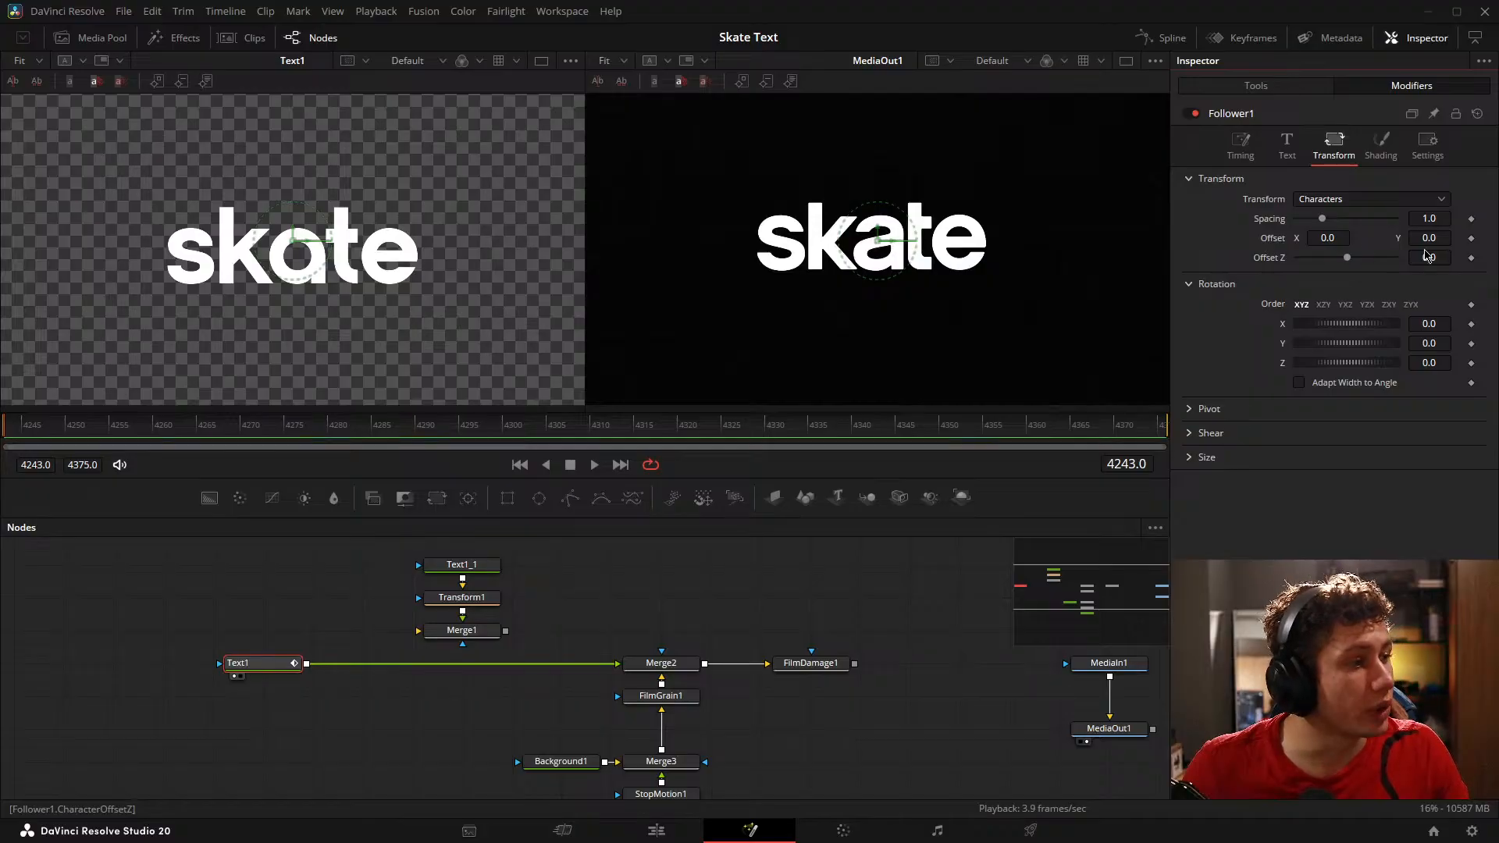
left_click_drag(54, 434, 1, 438)
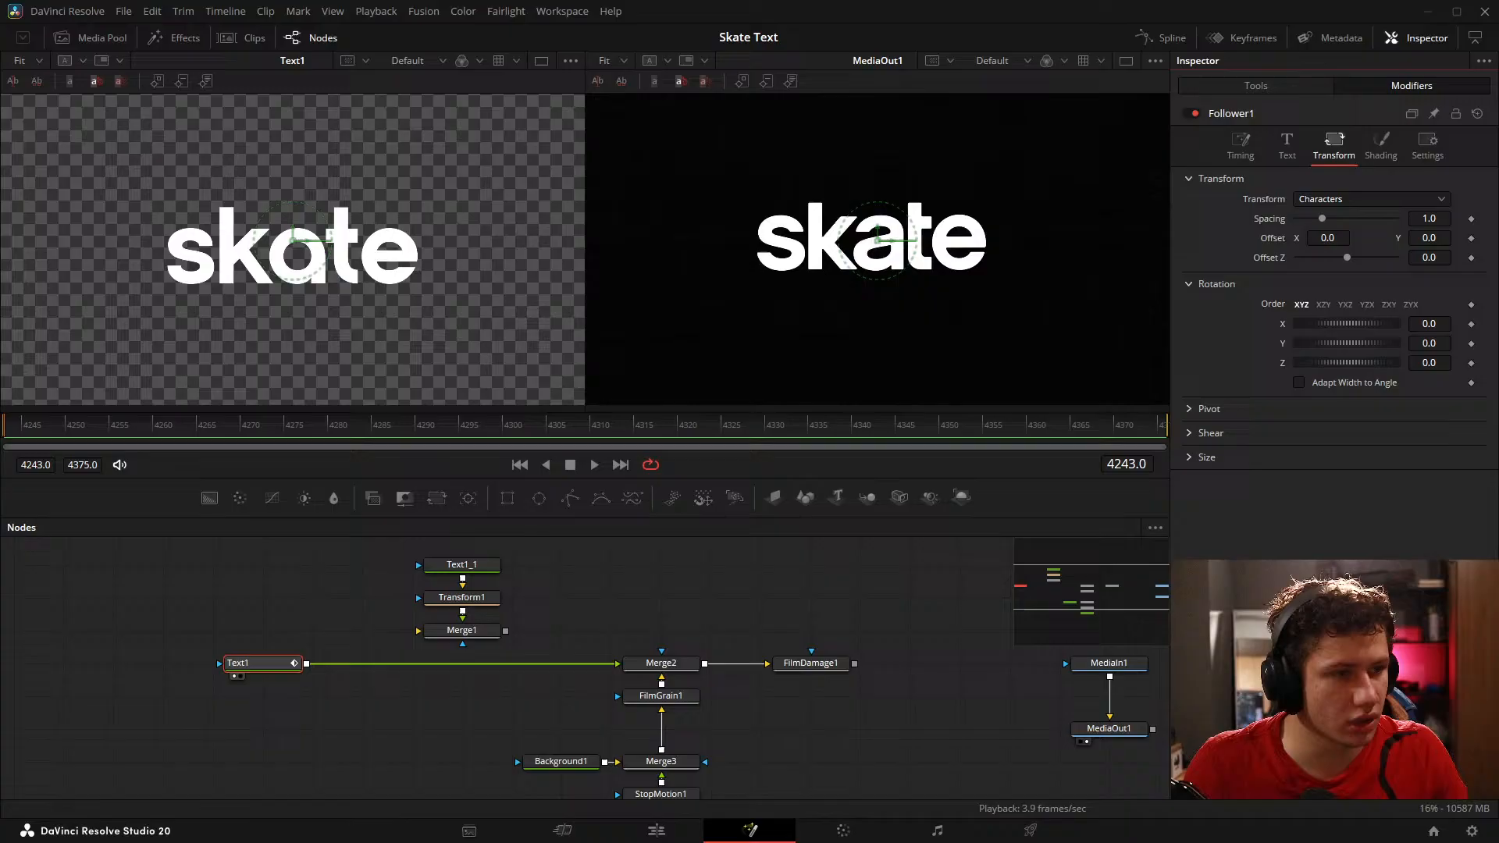
left_click(1472, 239)
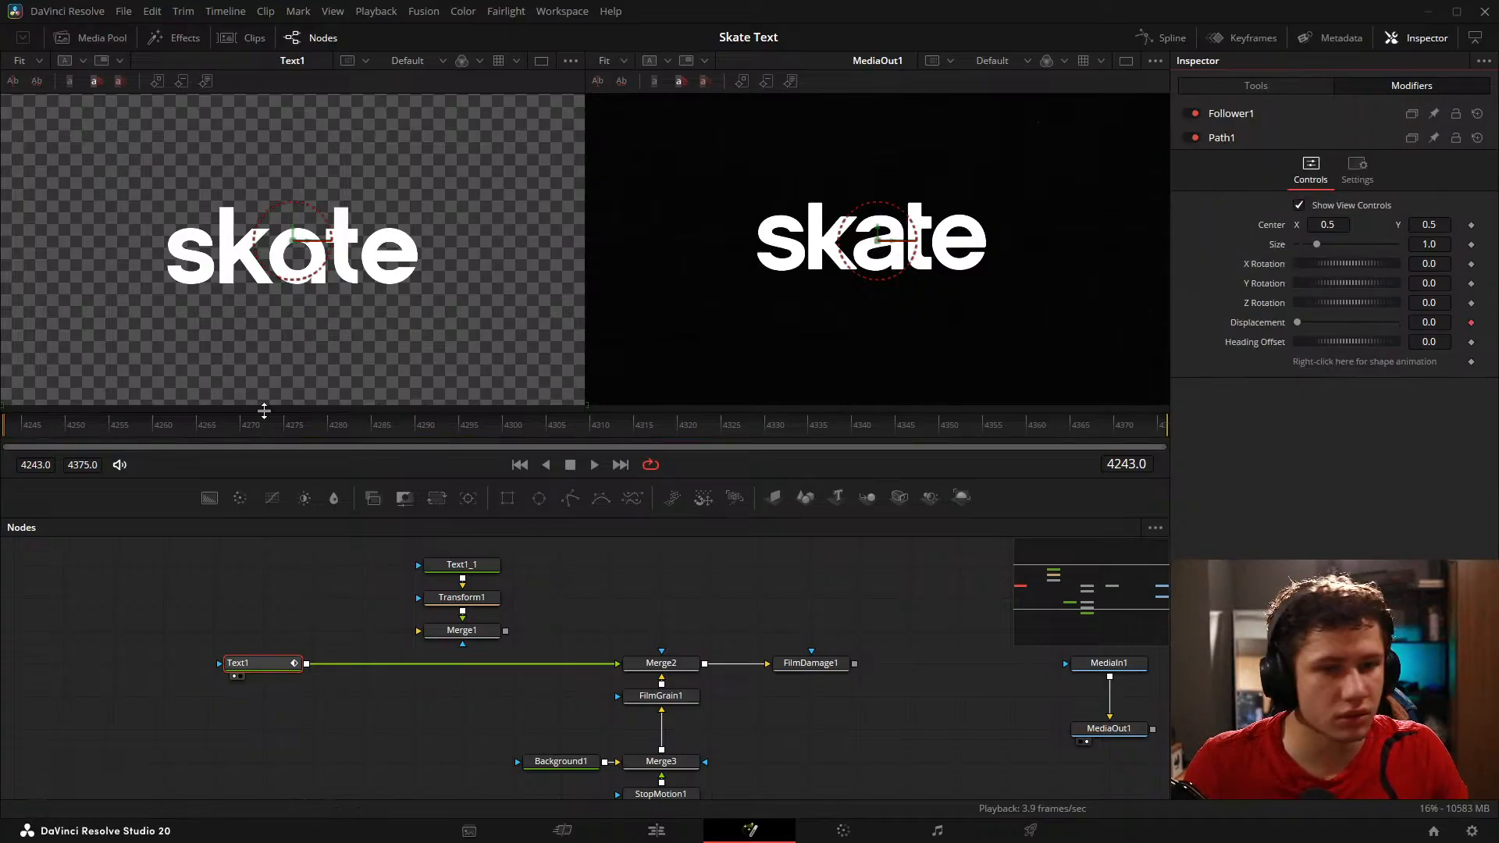
left_click(1472, 226)
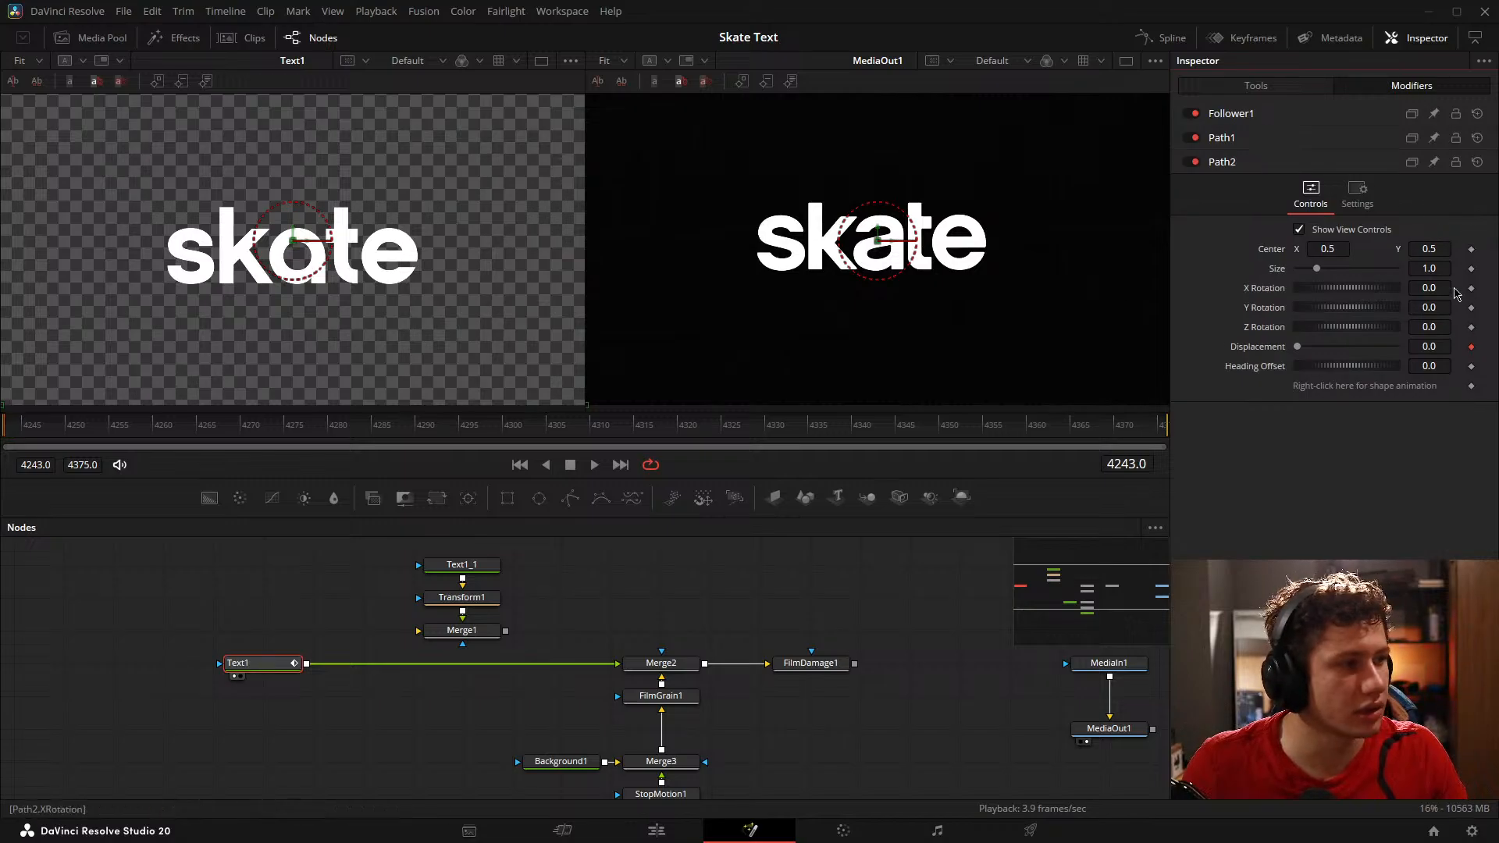
left_click(1471, 250)
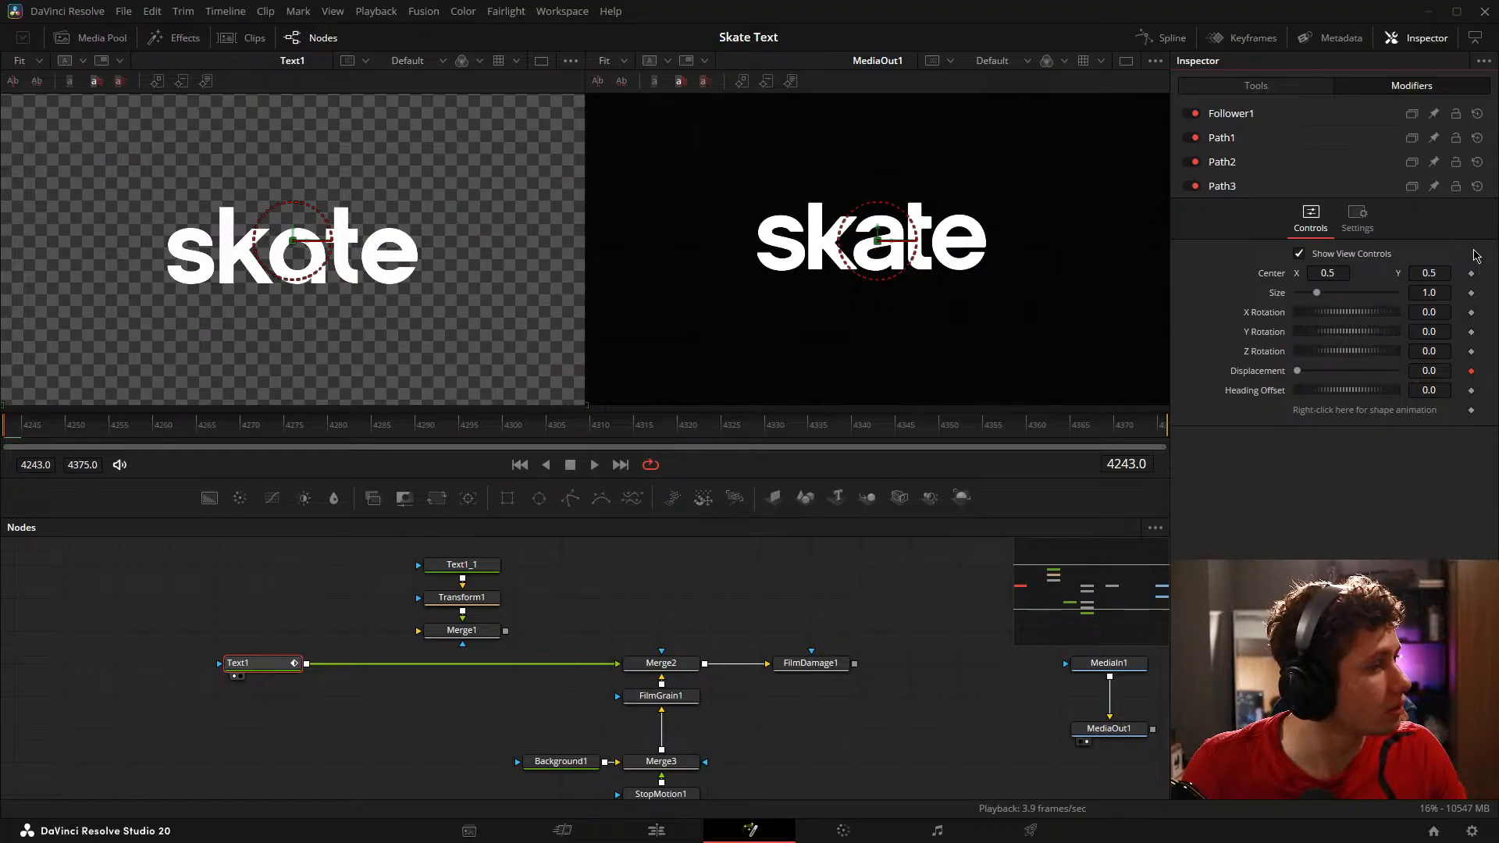
key("ctrl+z")
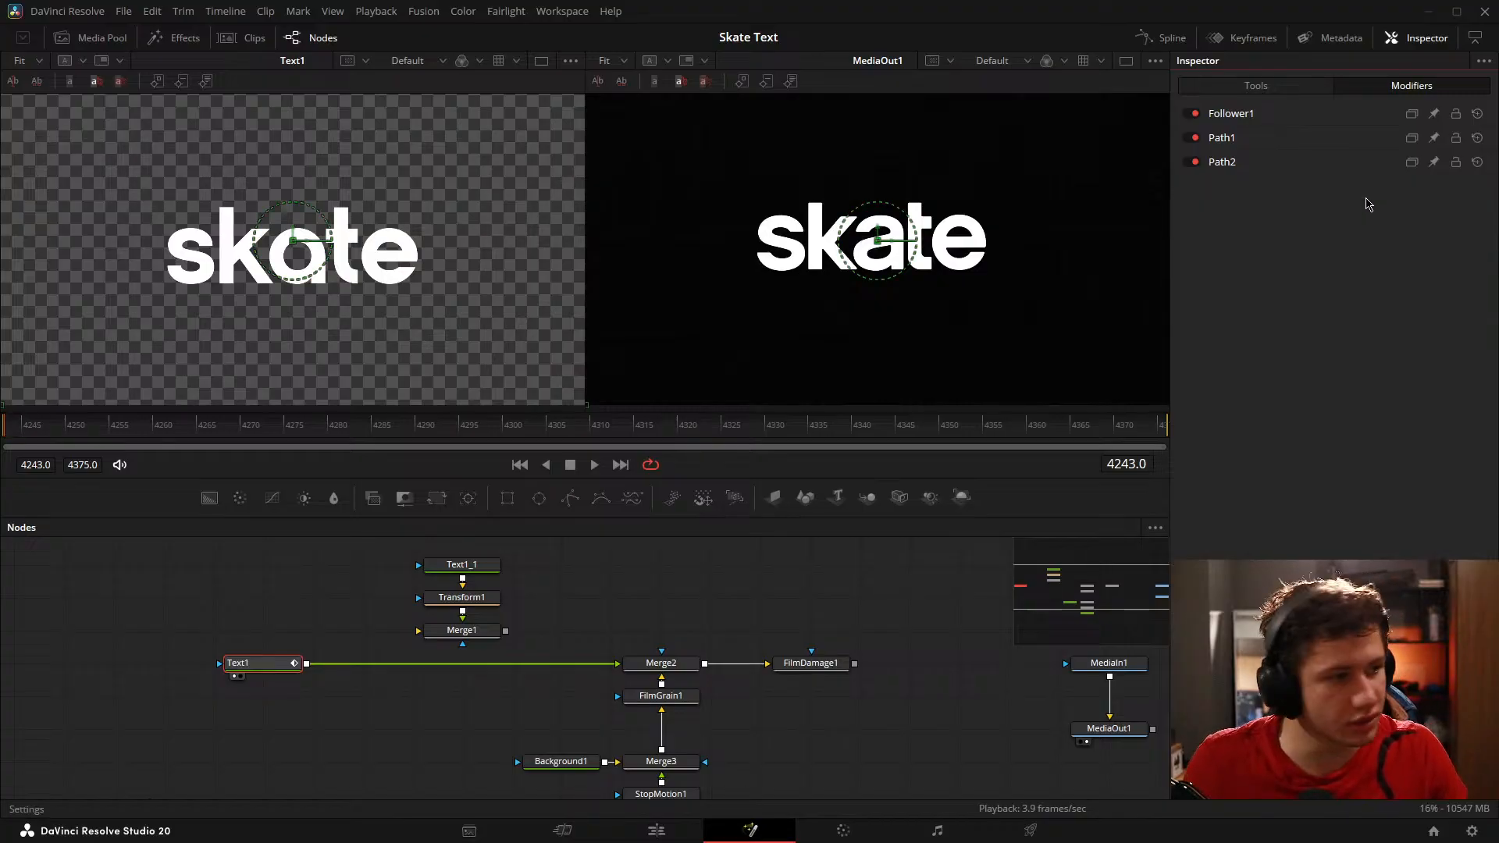
key("ctrl+z")
key("ctrl+z")
left_click(1308, 117)
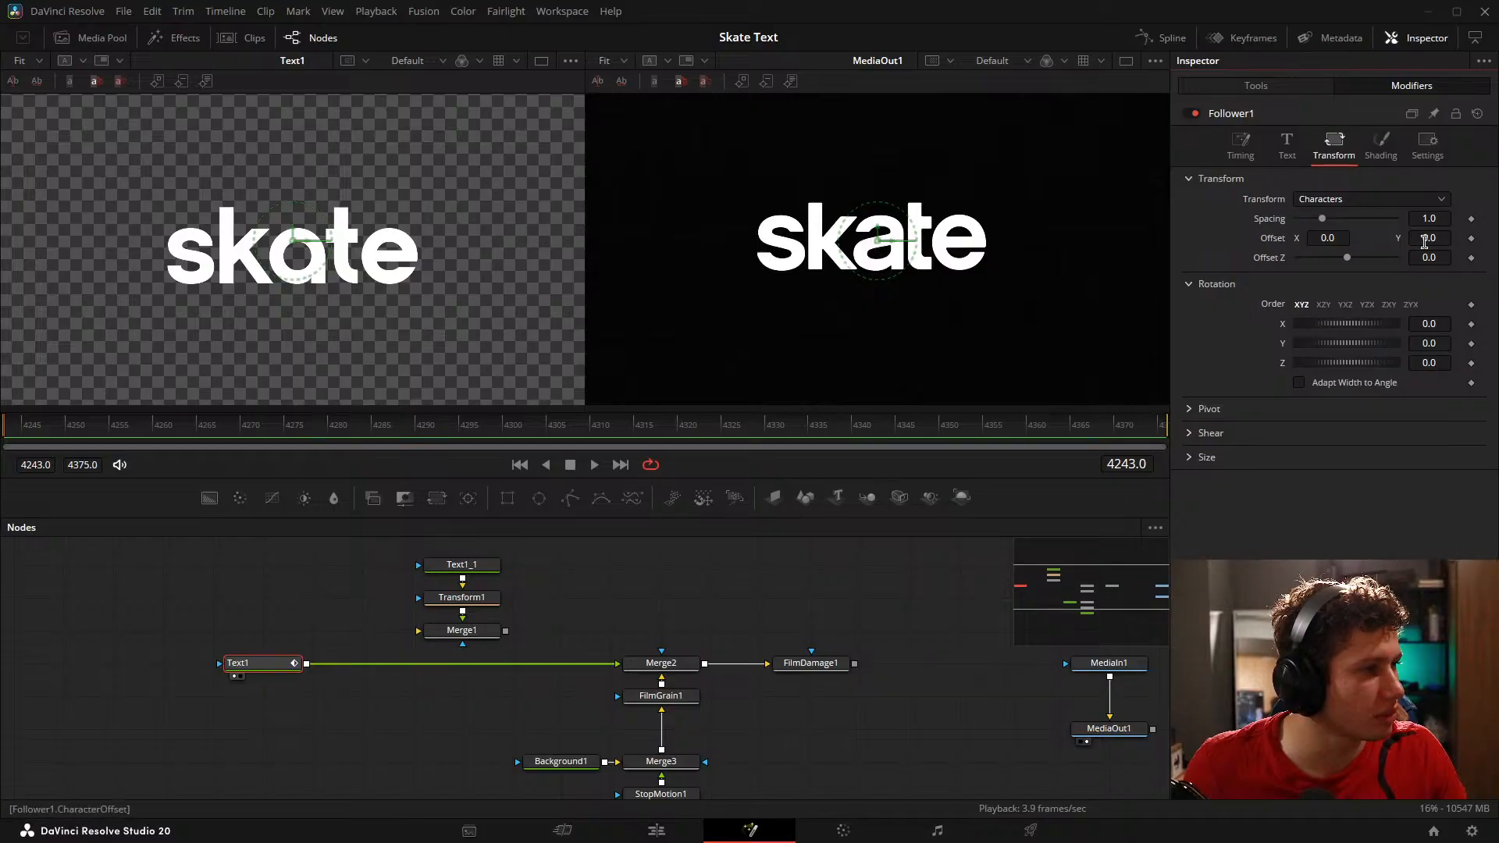
Step: Keyframe the Follower's character offset at 0.0 on frame 4249, keeping no offset keyframe on frame 4243
left_click(1473, 241)
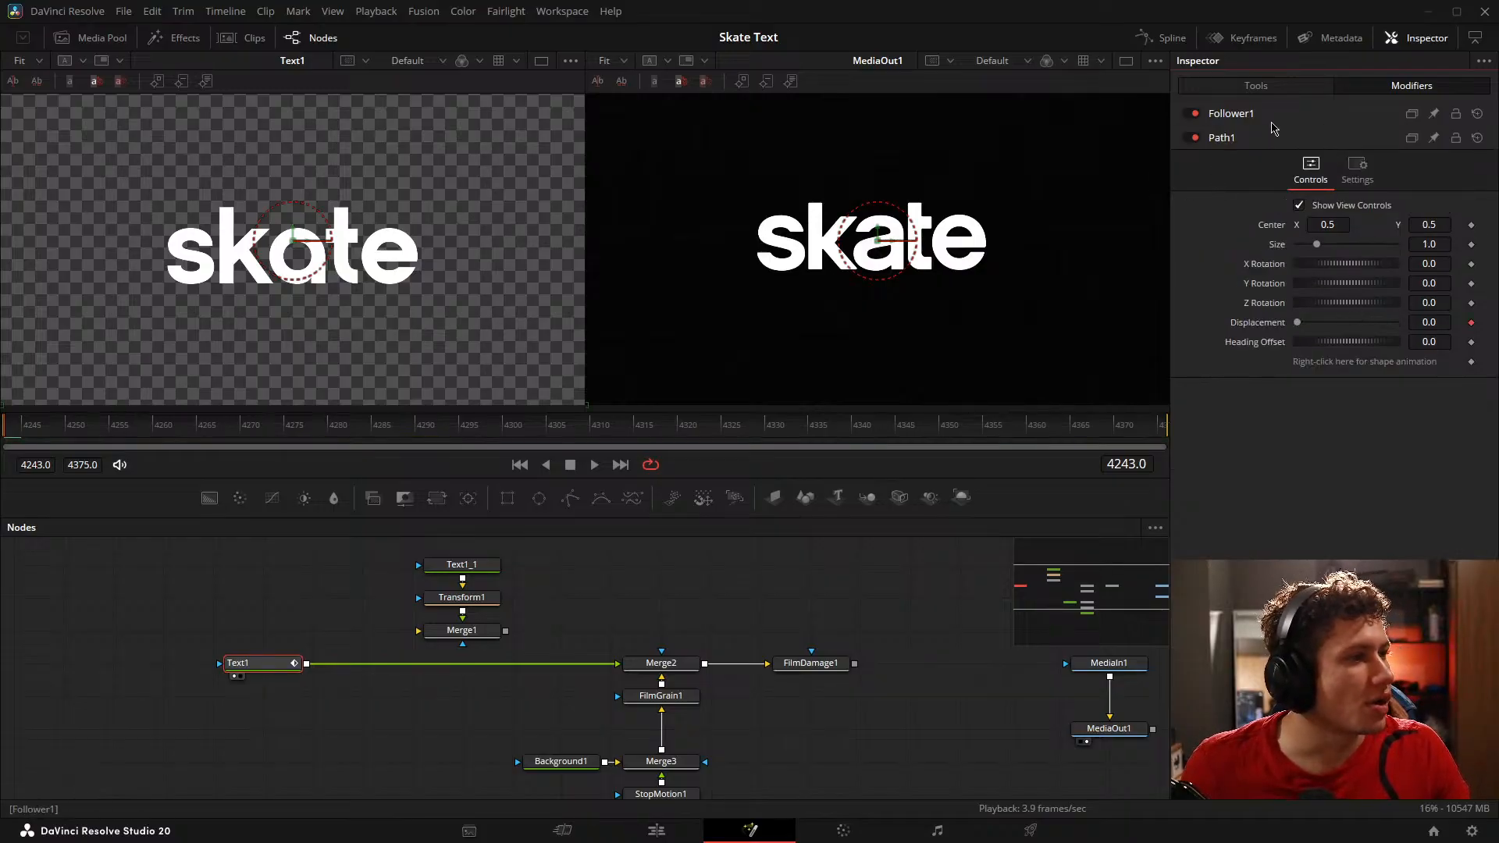
left_click(1273, 117)
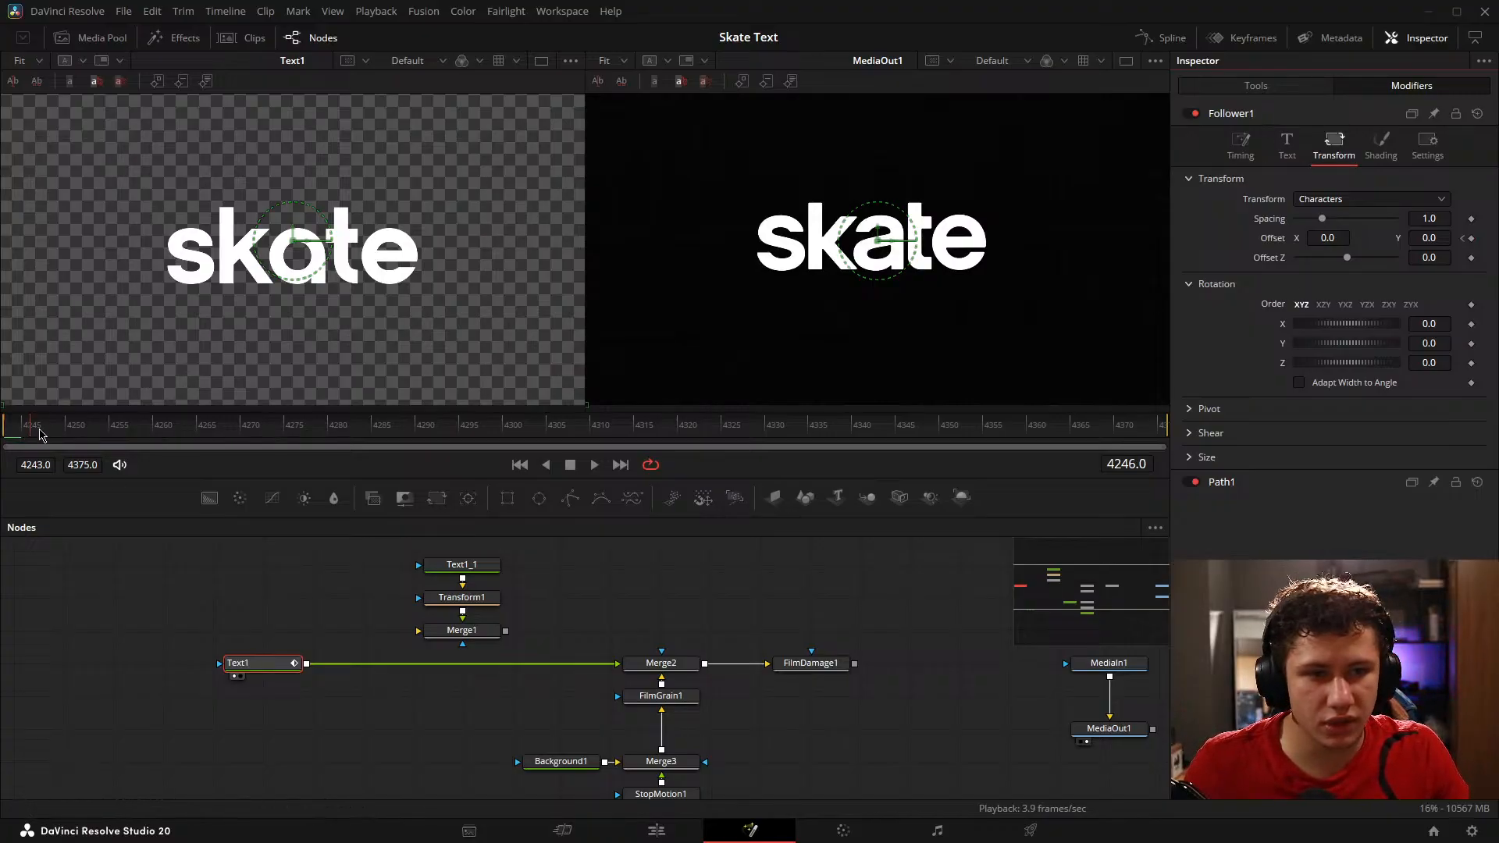
left_click_drag(40, 435, 85, 441)
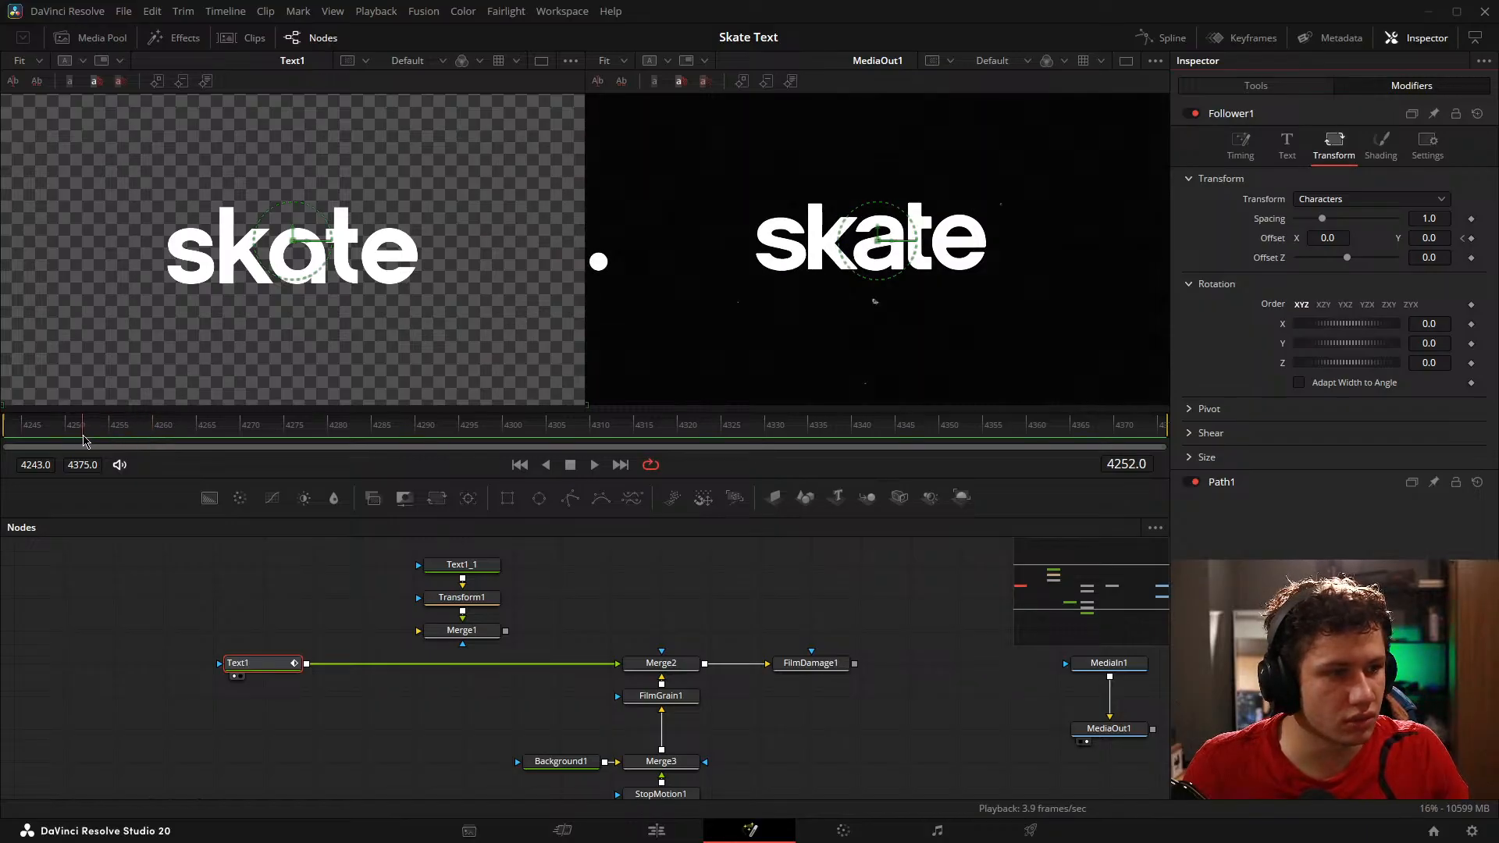
left_click(1471, 239)
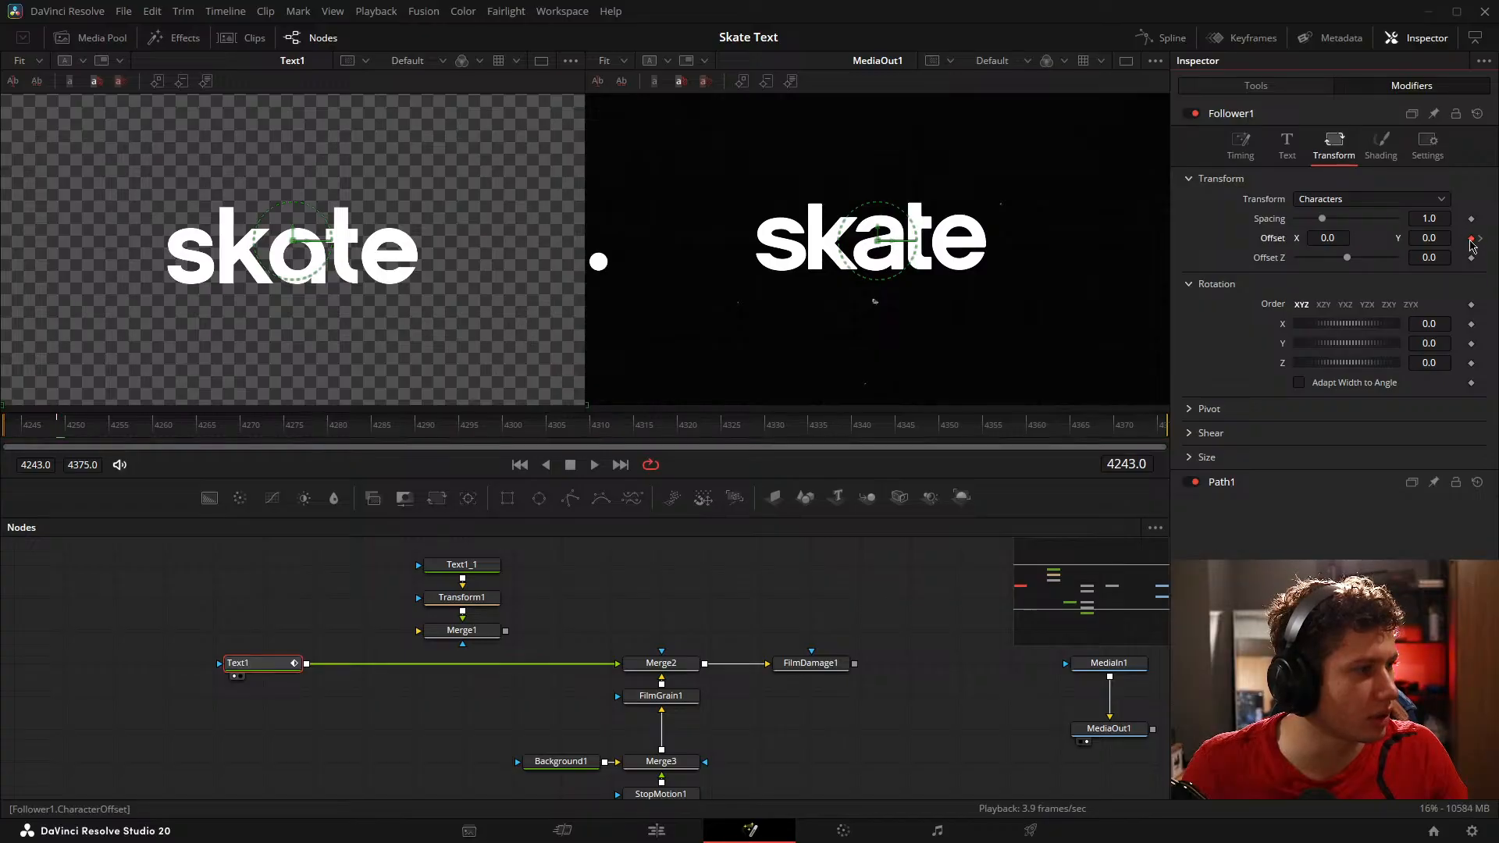
left_click(1481, 239)
Step: Keyframe the Follower's Y character offset at 0.048 on frame 4272 and at 0 on frame 4283
left_click_drag(62, 428, 265, 409)
left_click_drag(1429, 238, 1467, 238)
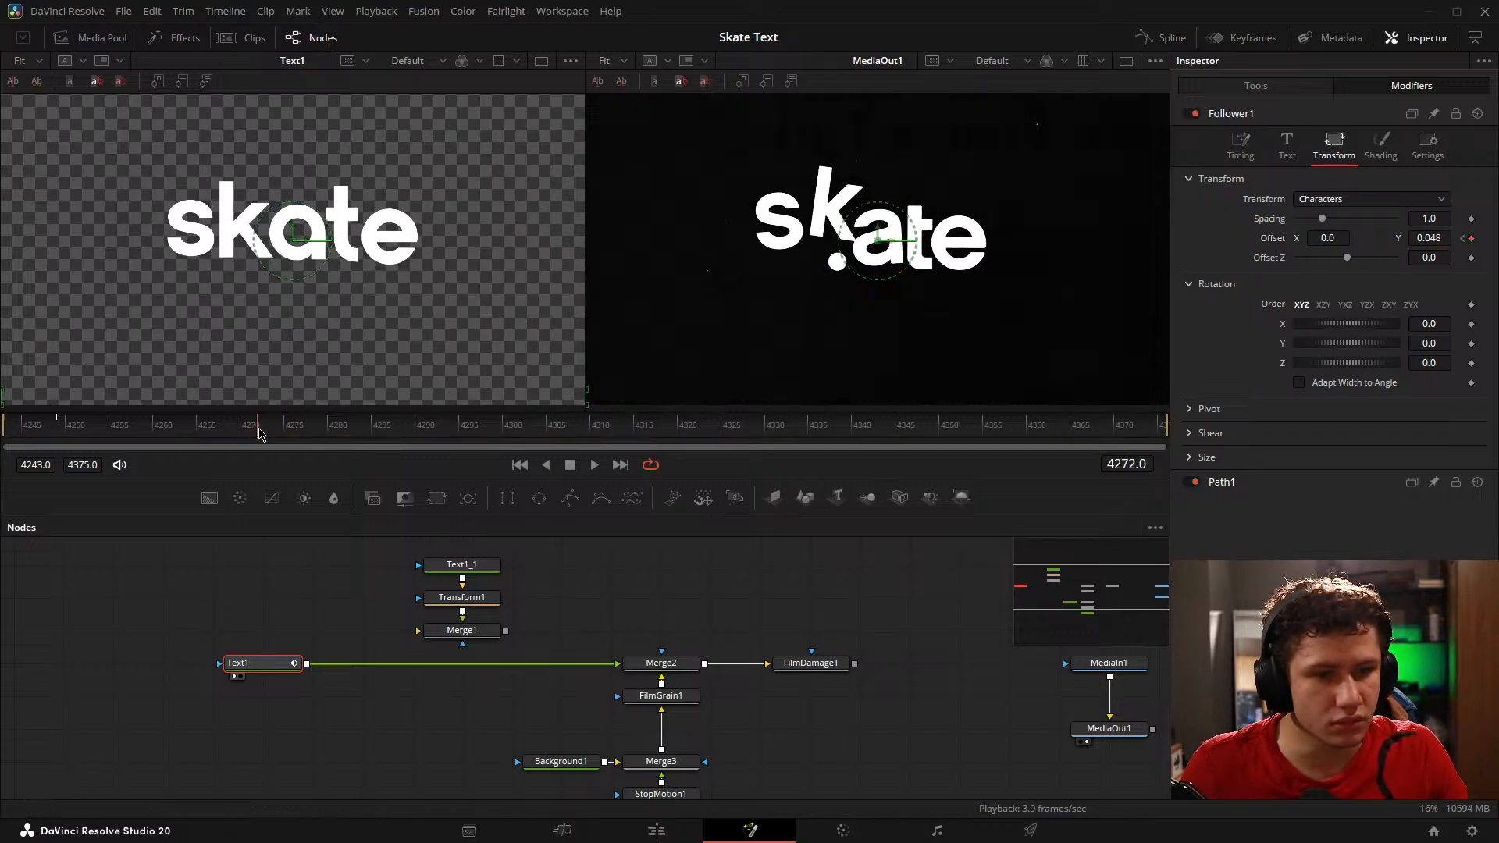
left_click_drag(260, 434, 363, 431)
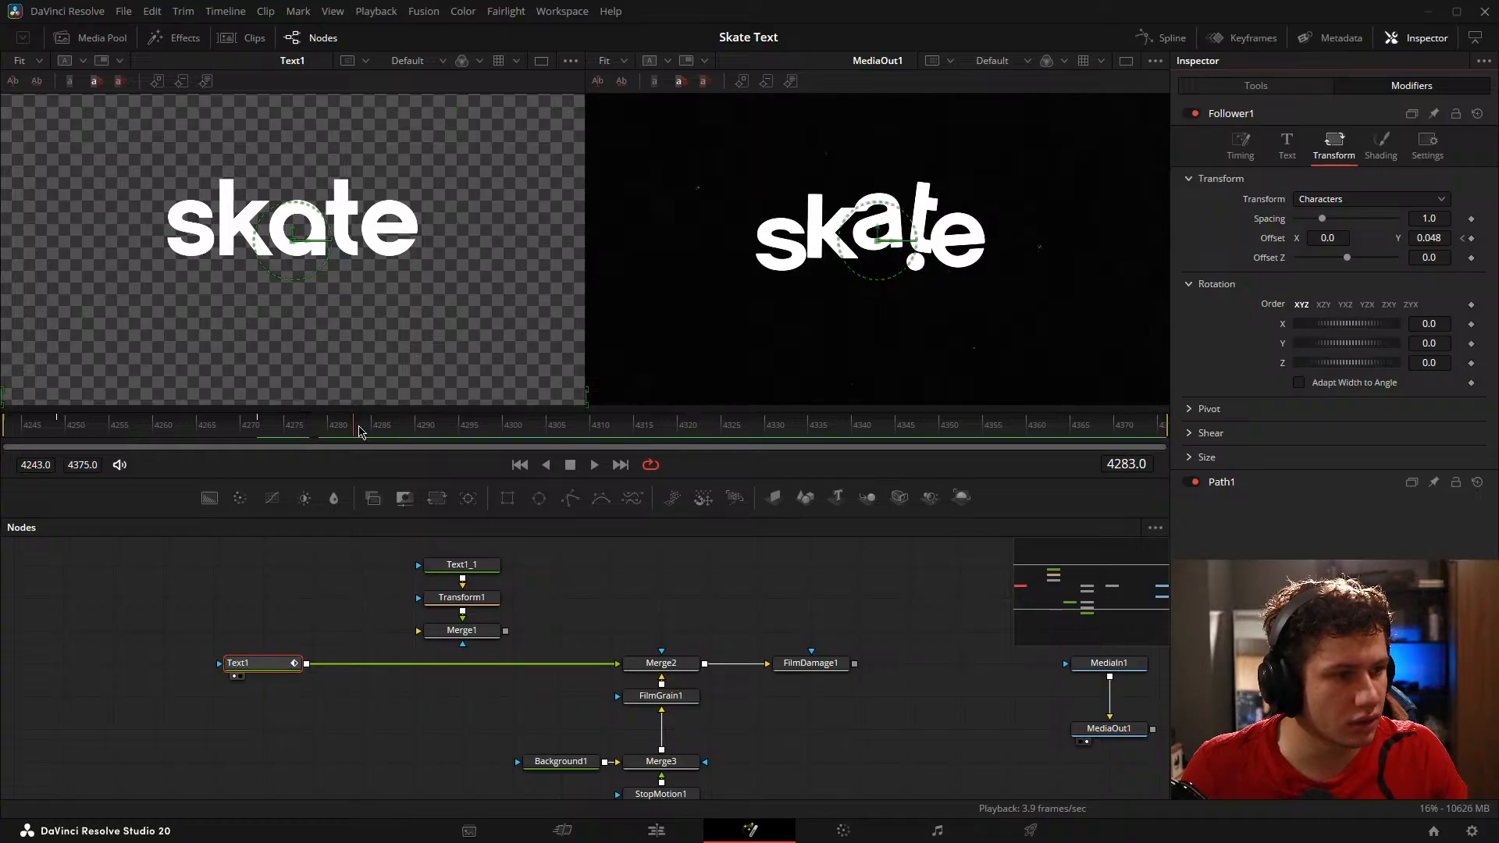
left_click(1433, 237)
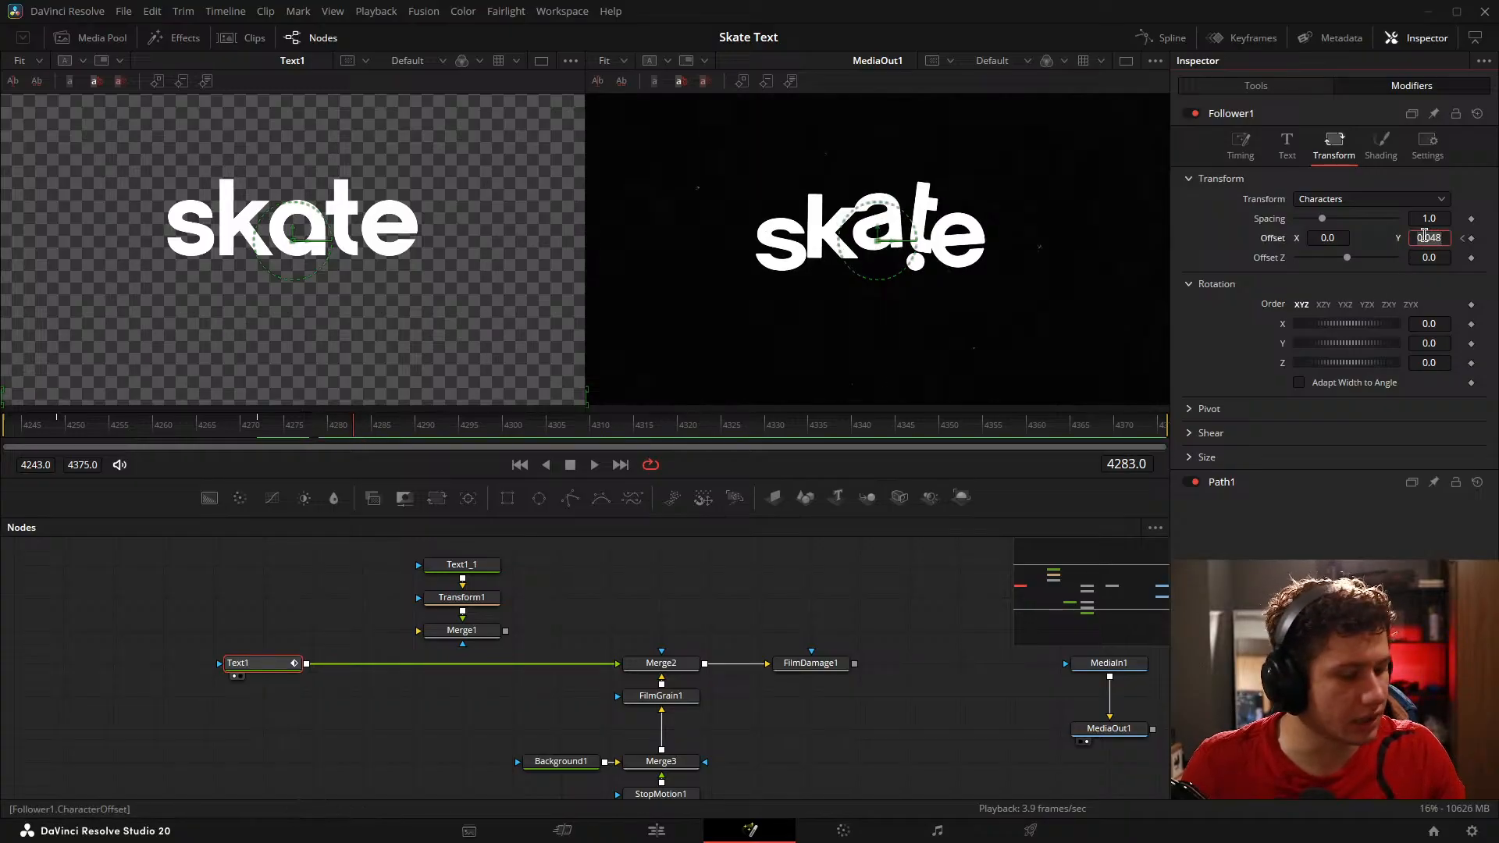
type("0")
key("Tab")
Step: Scrub and repeatedly play back the opening of the animation to examine how the letters rise and fall against the reference
left_click(16, 432)
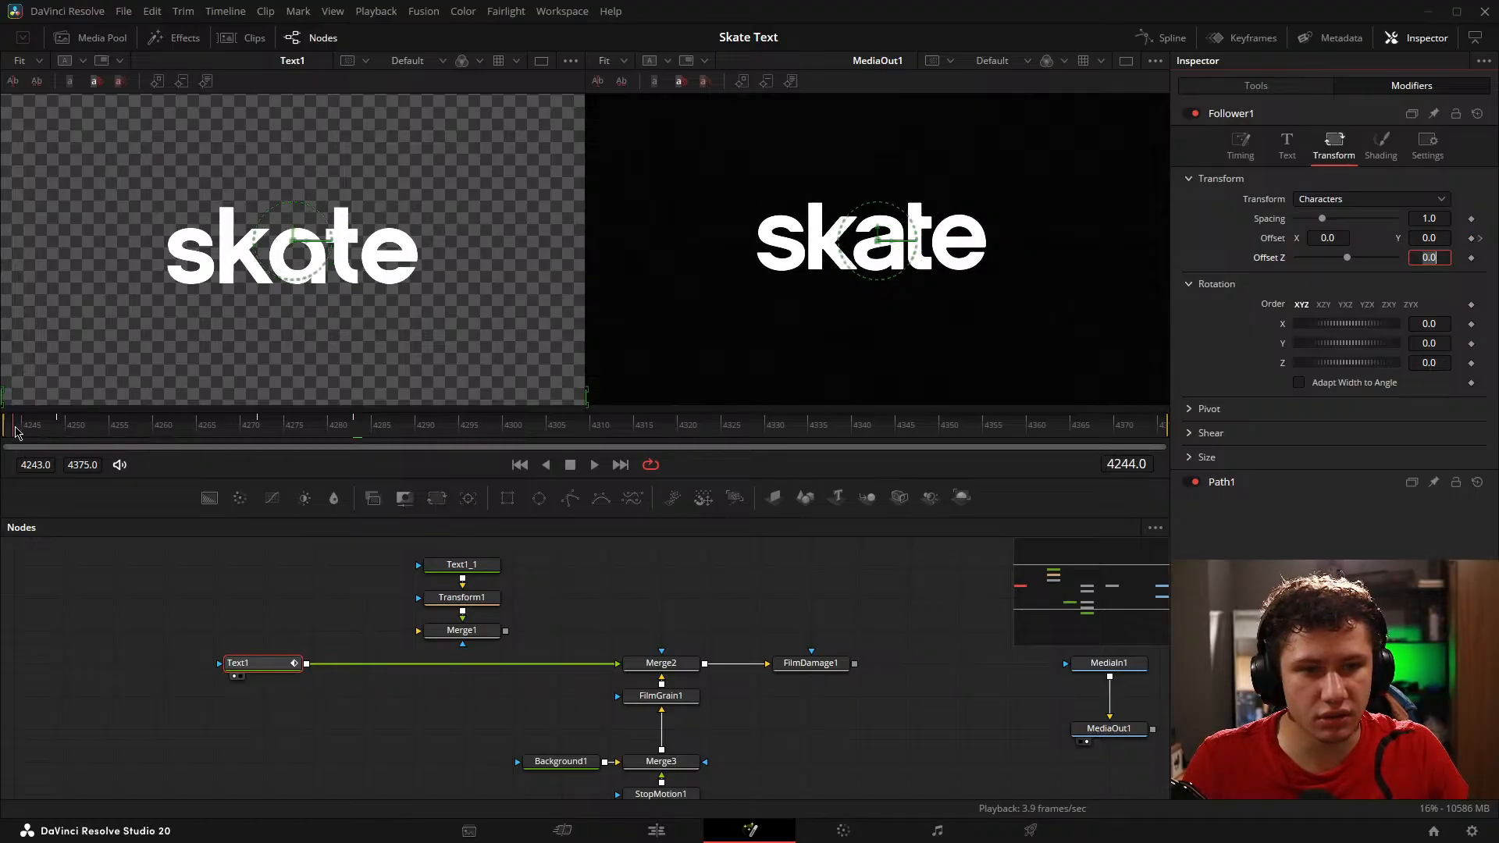
left_click_drag(16, 432, 401, 428)
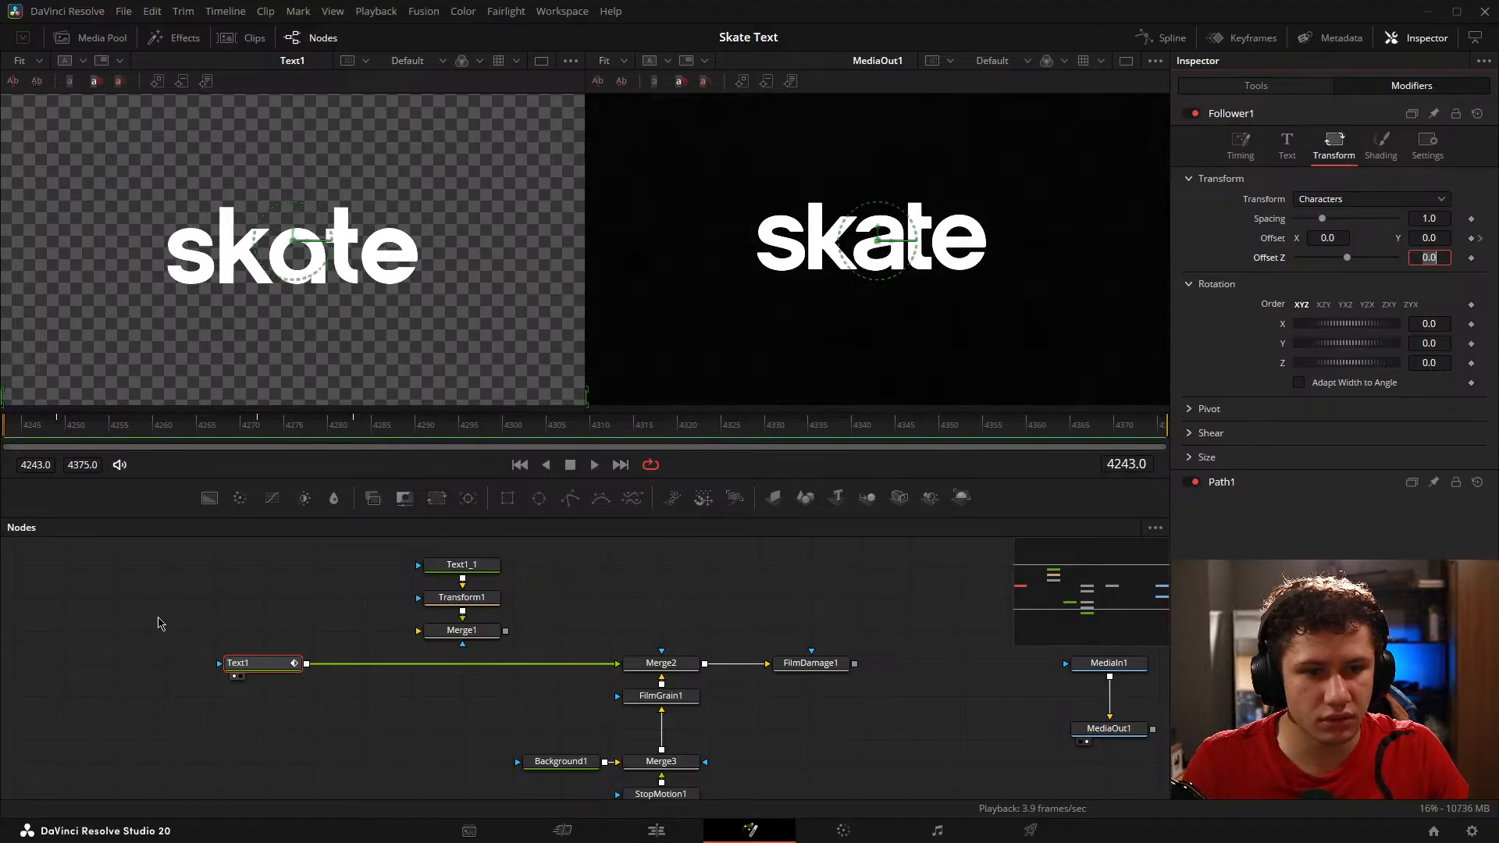
left_click(158, 623)
key("space")
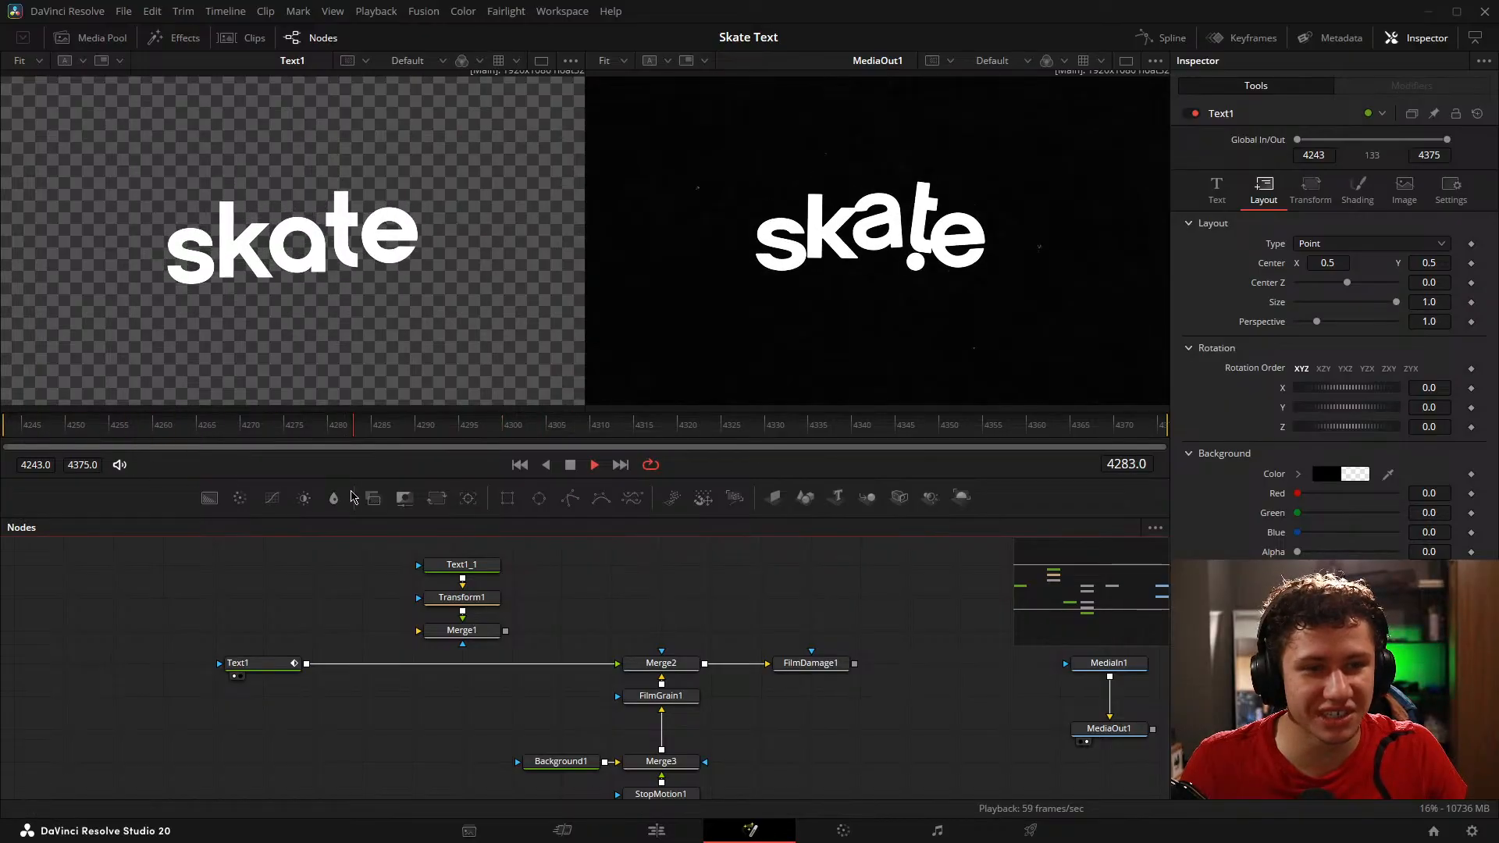
key("space")
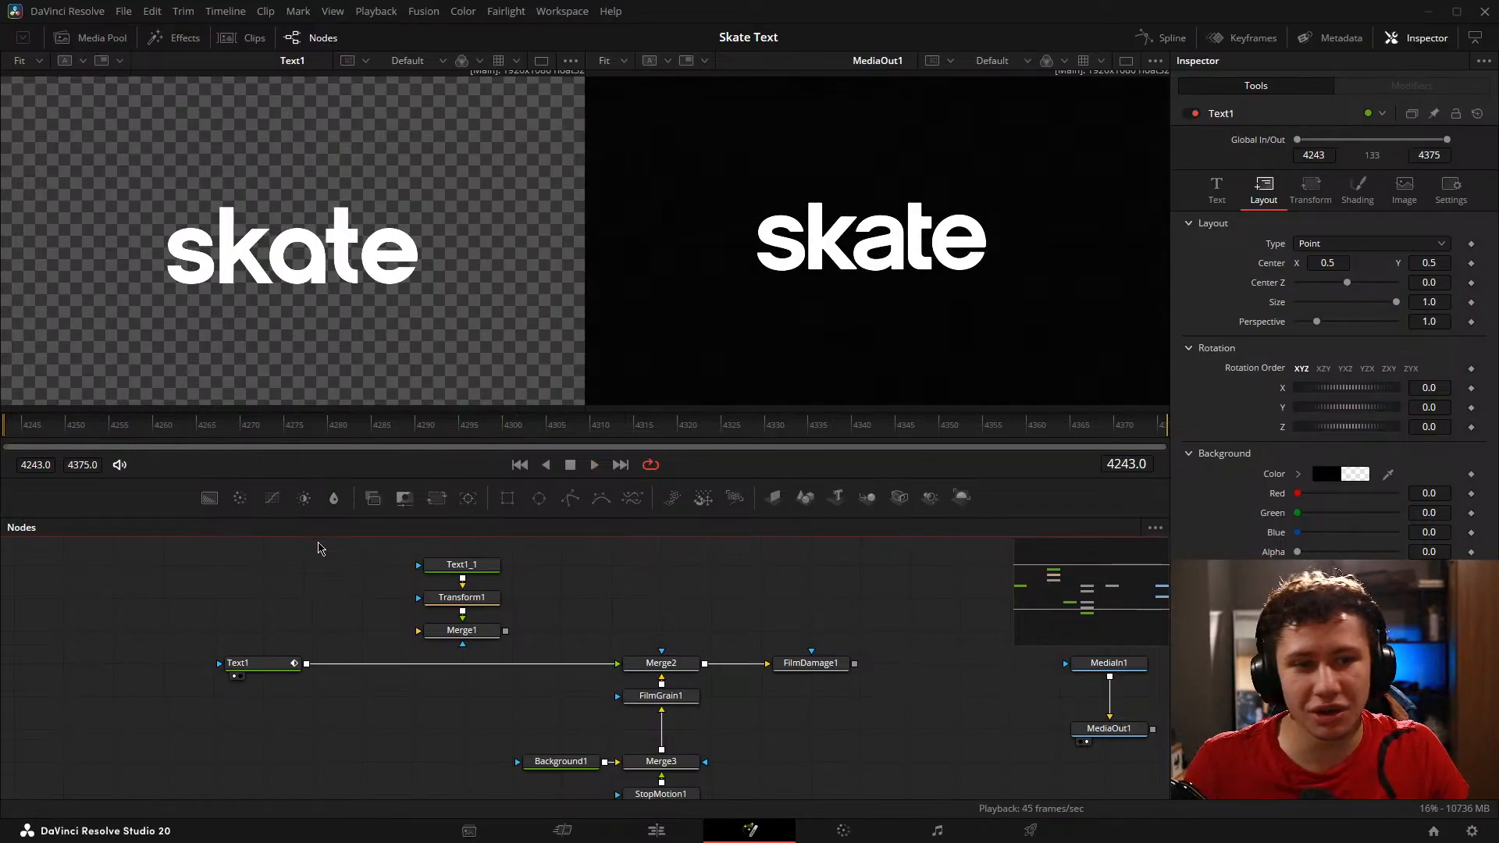
key("space")
key("space")
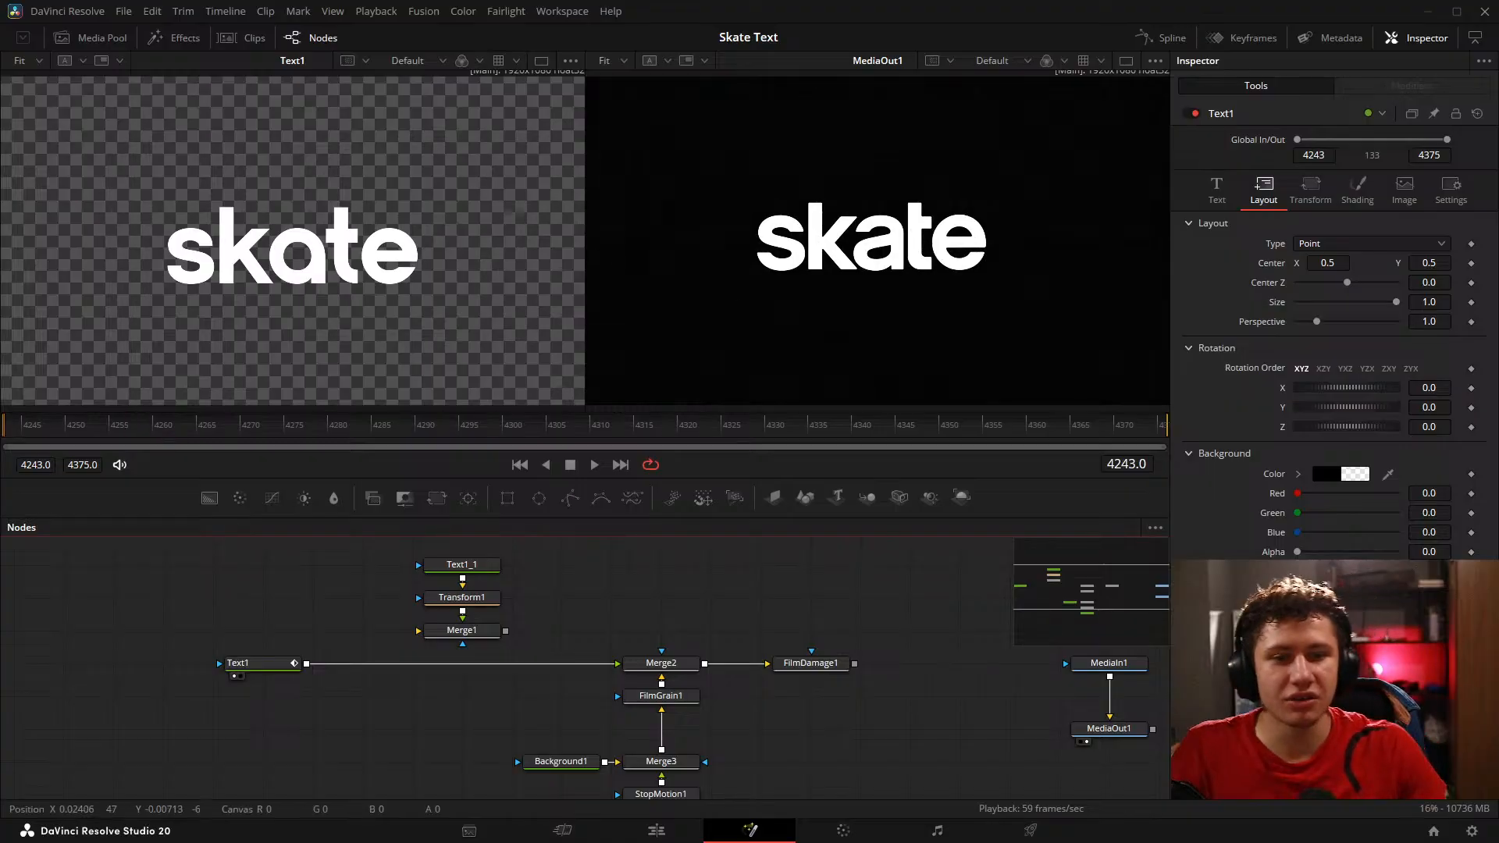
key("space")
key("space")
left_click_drag(133, 412, 133, 443)
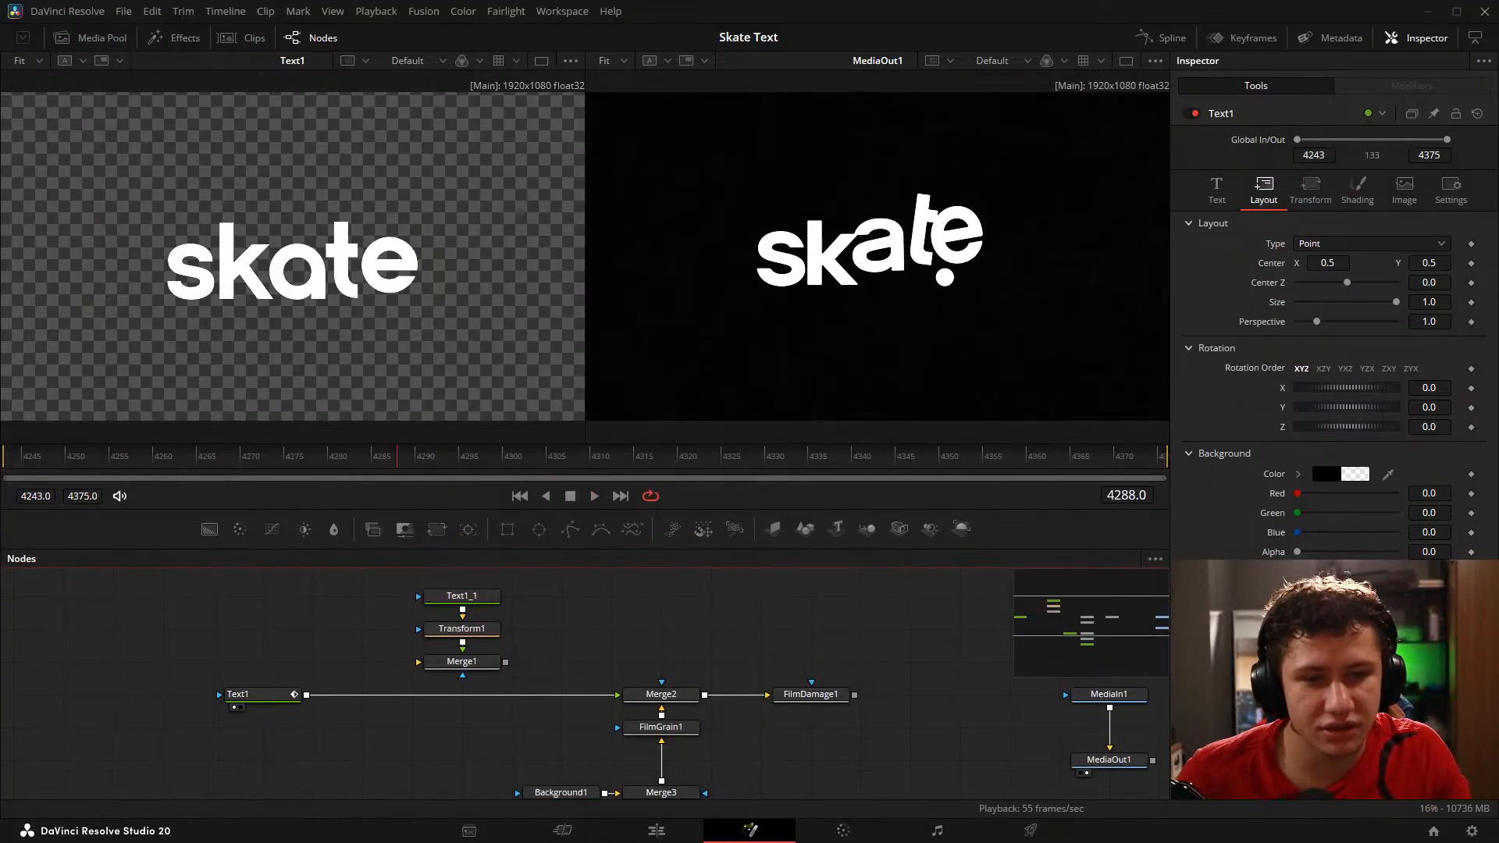
left_click(39, 456)
key("space")
key("space")
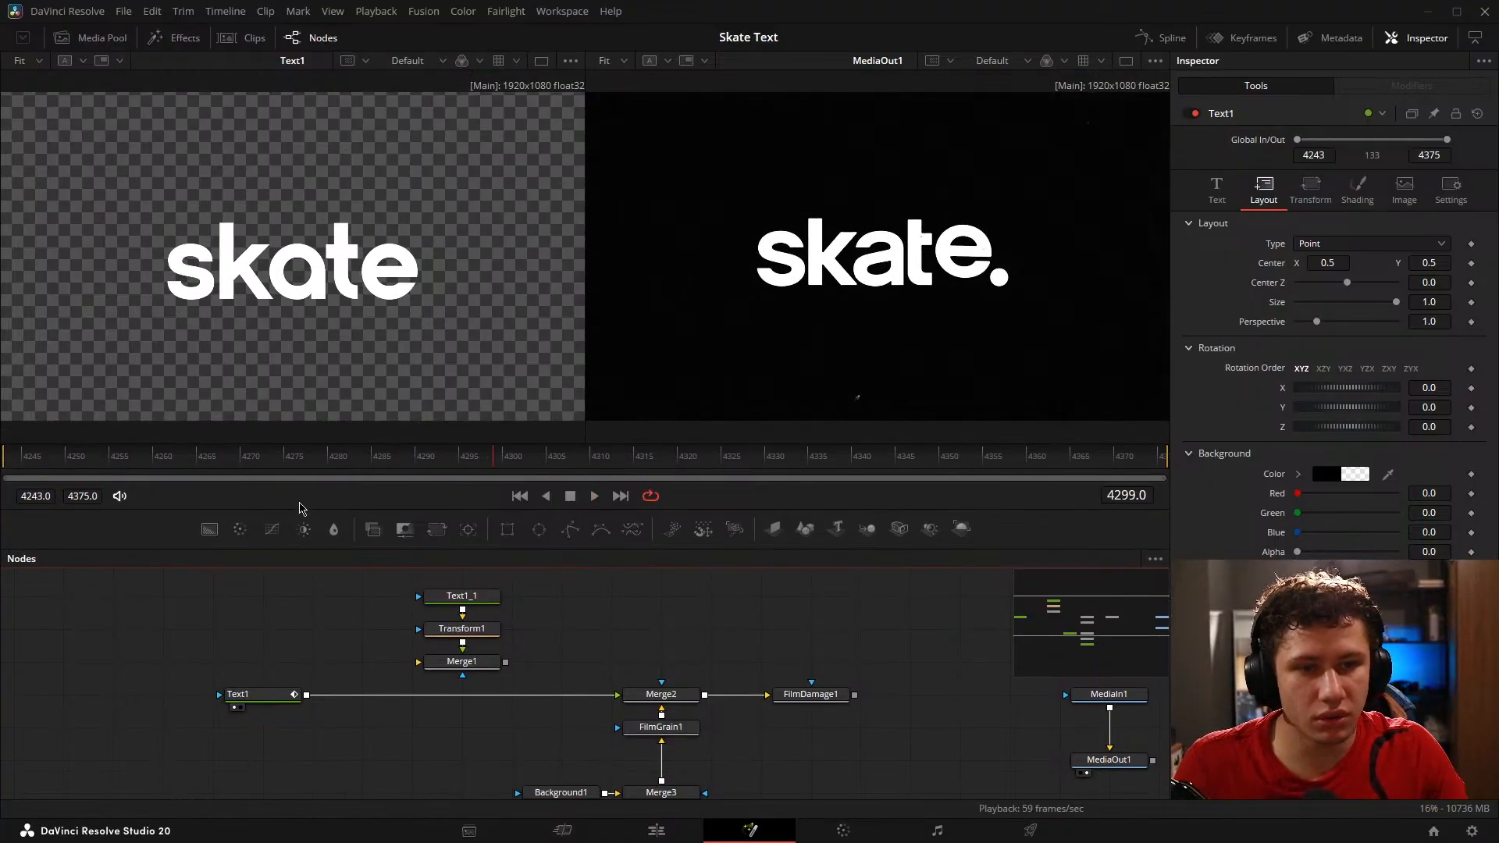
left_click(70, 459)
key("space")
key("space")
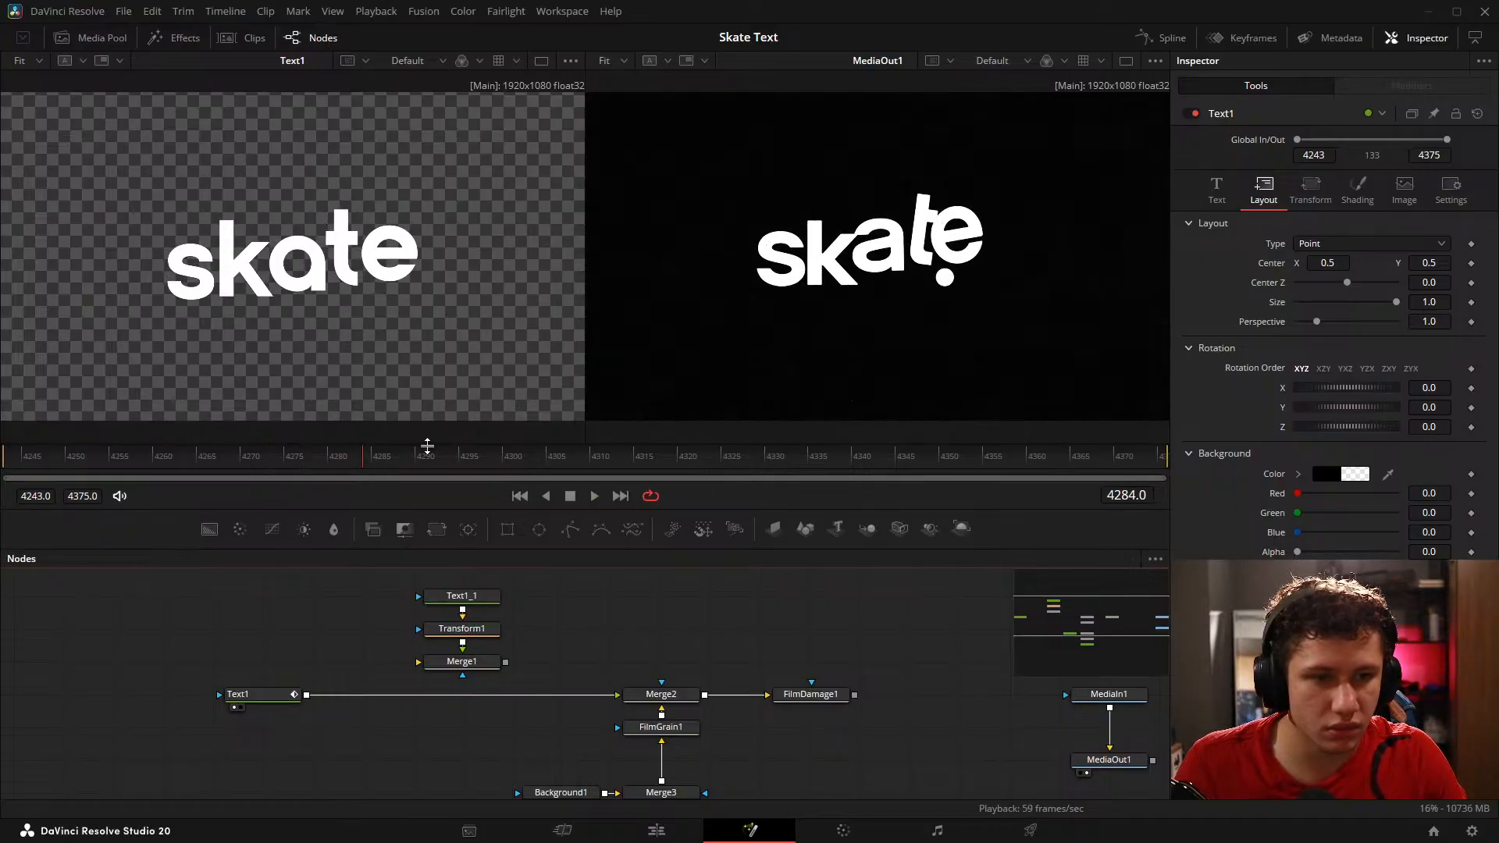
Step: Set the delay of Text1's Follower to 15 and play back the letter animation
left_click(1216, 190)
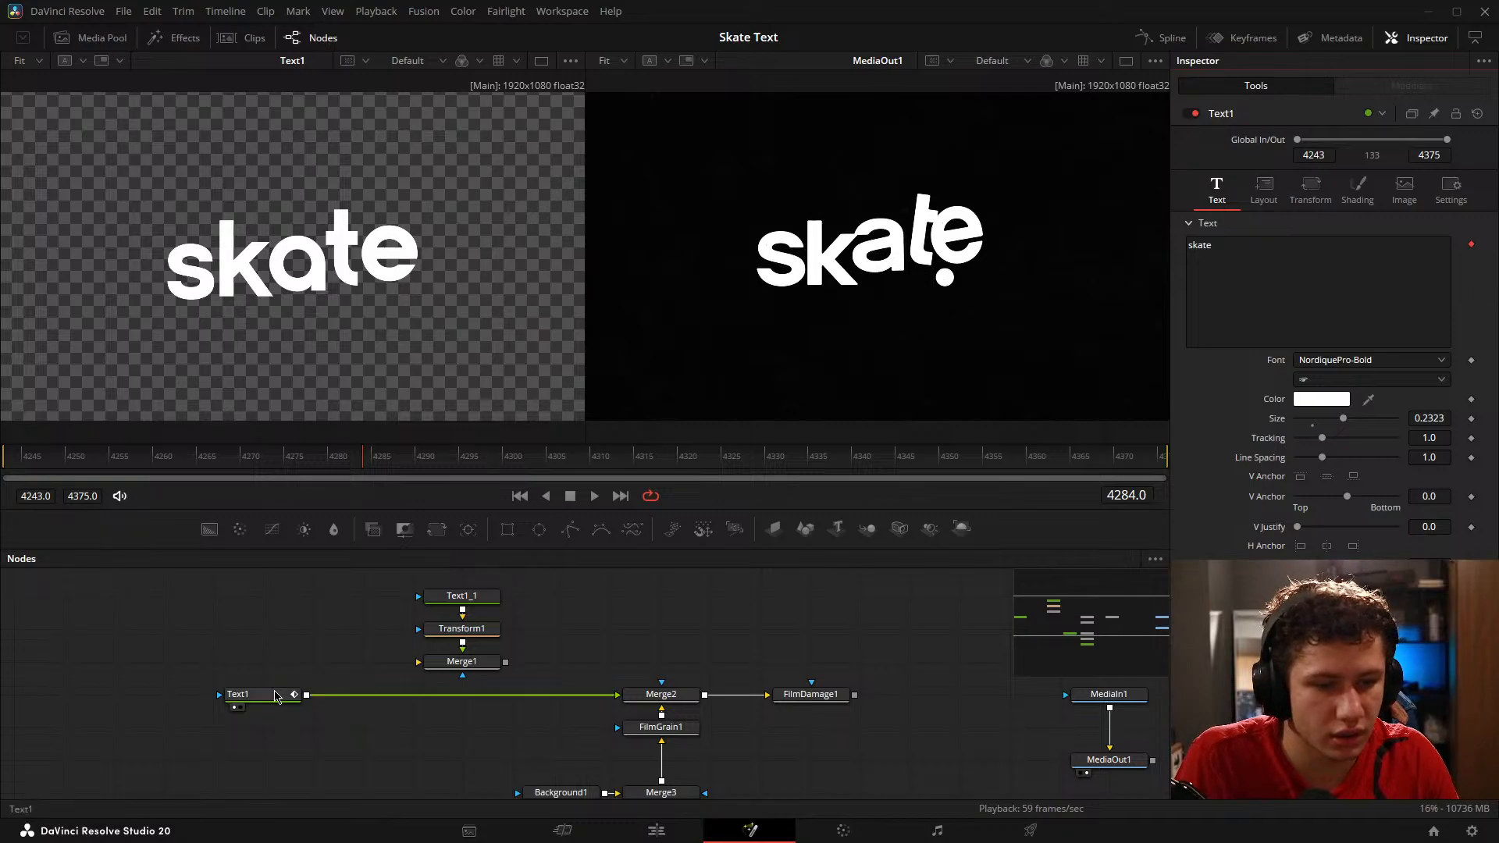
left_click(272, 696)
left_click(1404, 86)
left_click(1269, 116)
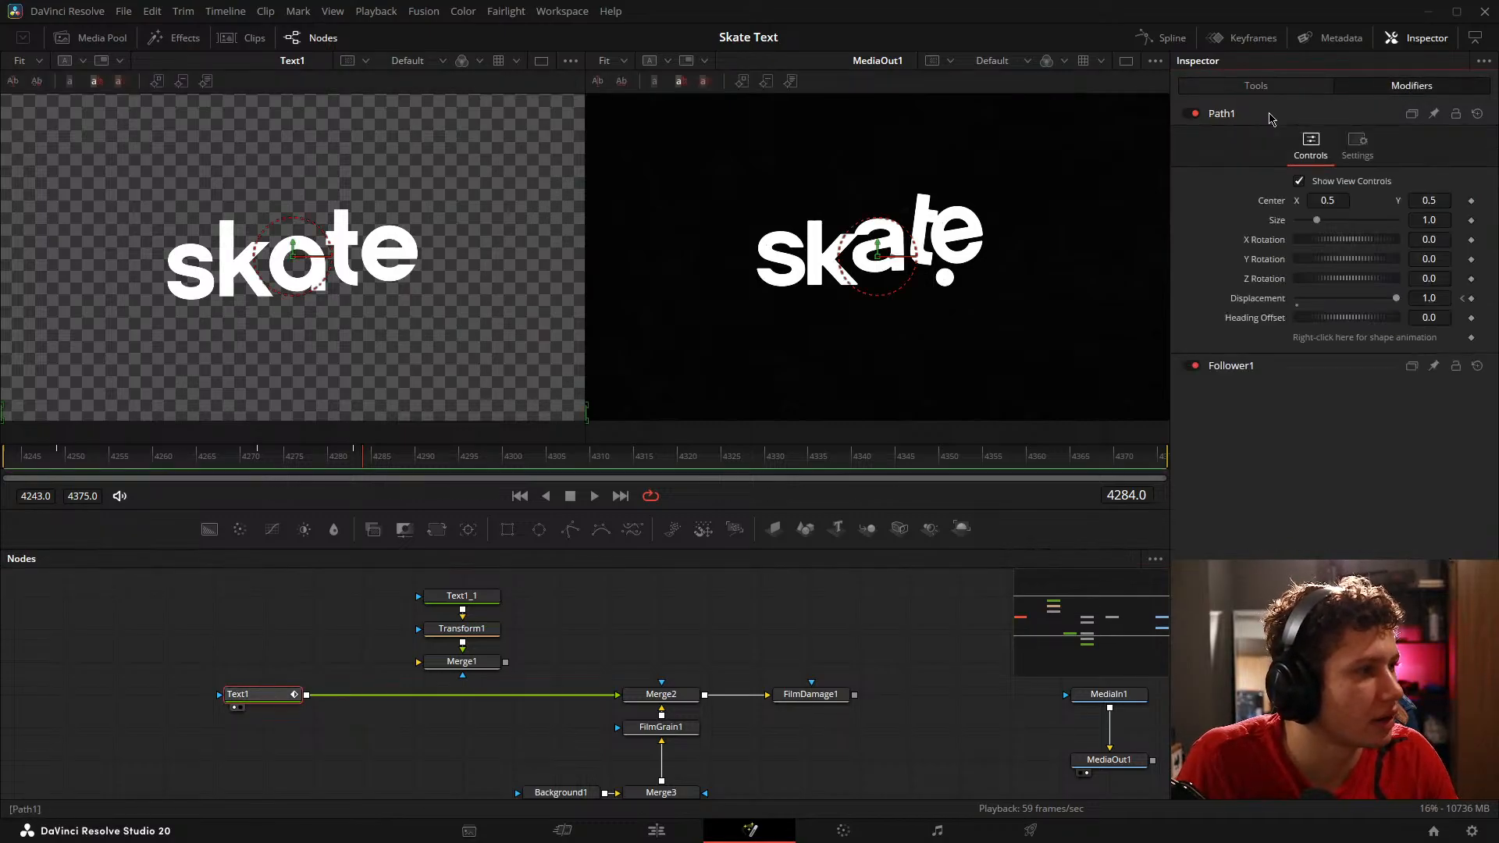
left_click(1267, 116)
left_click(1276, 139)
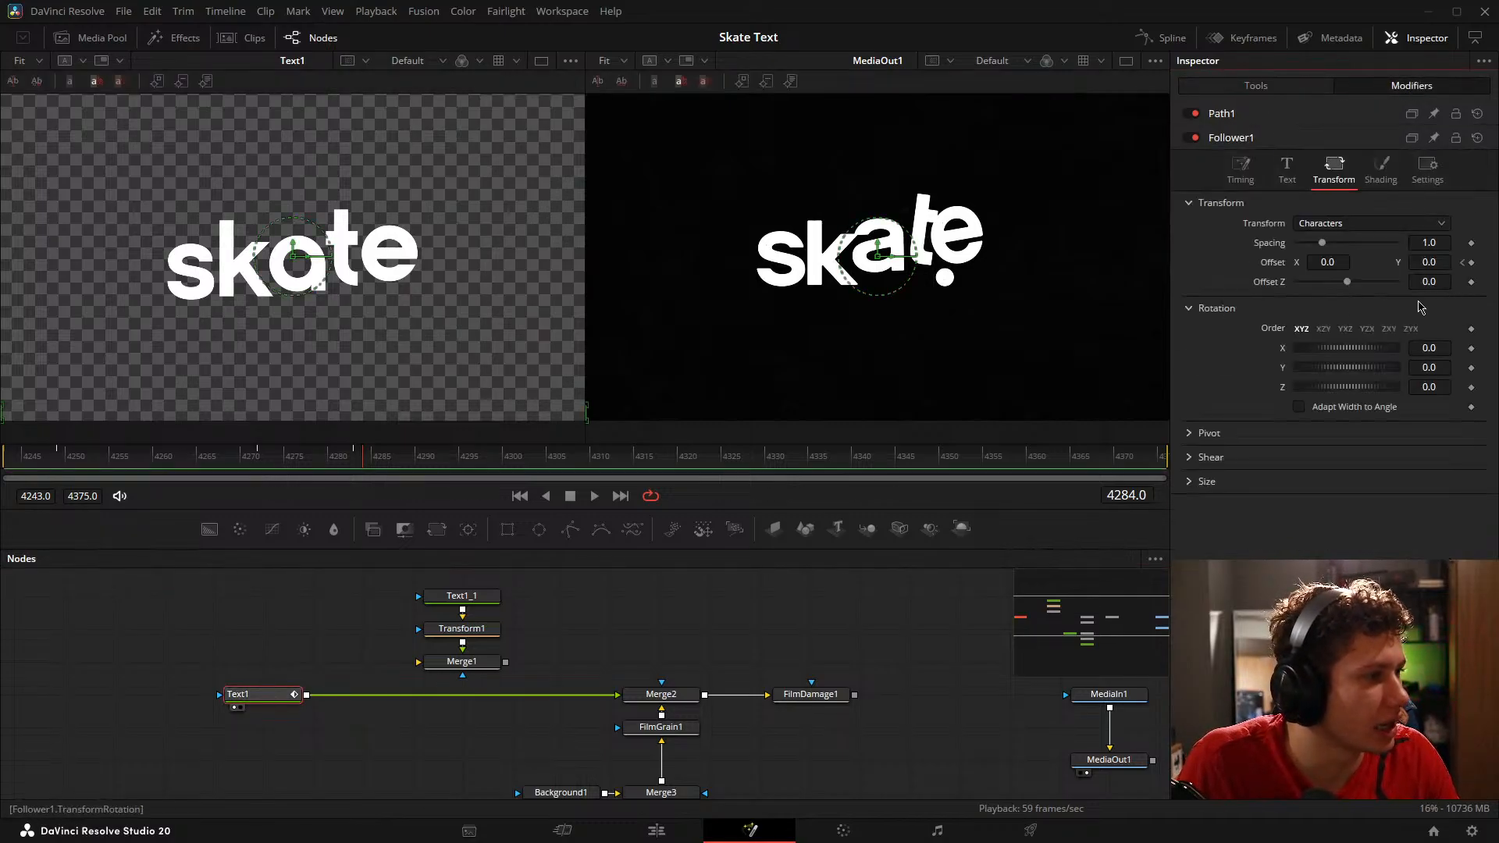
left_click(1241, 168)
left_click(1430, 263)
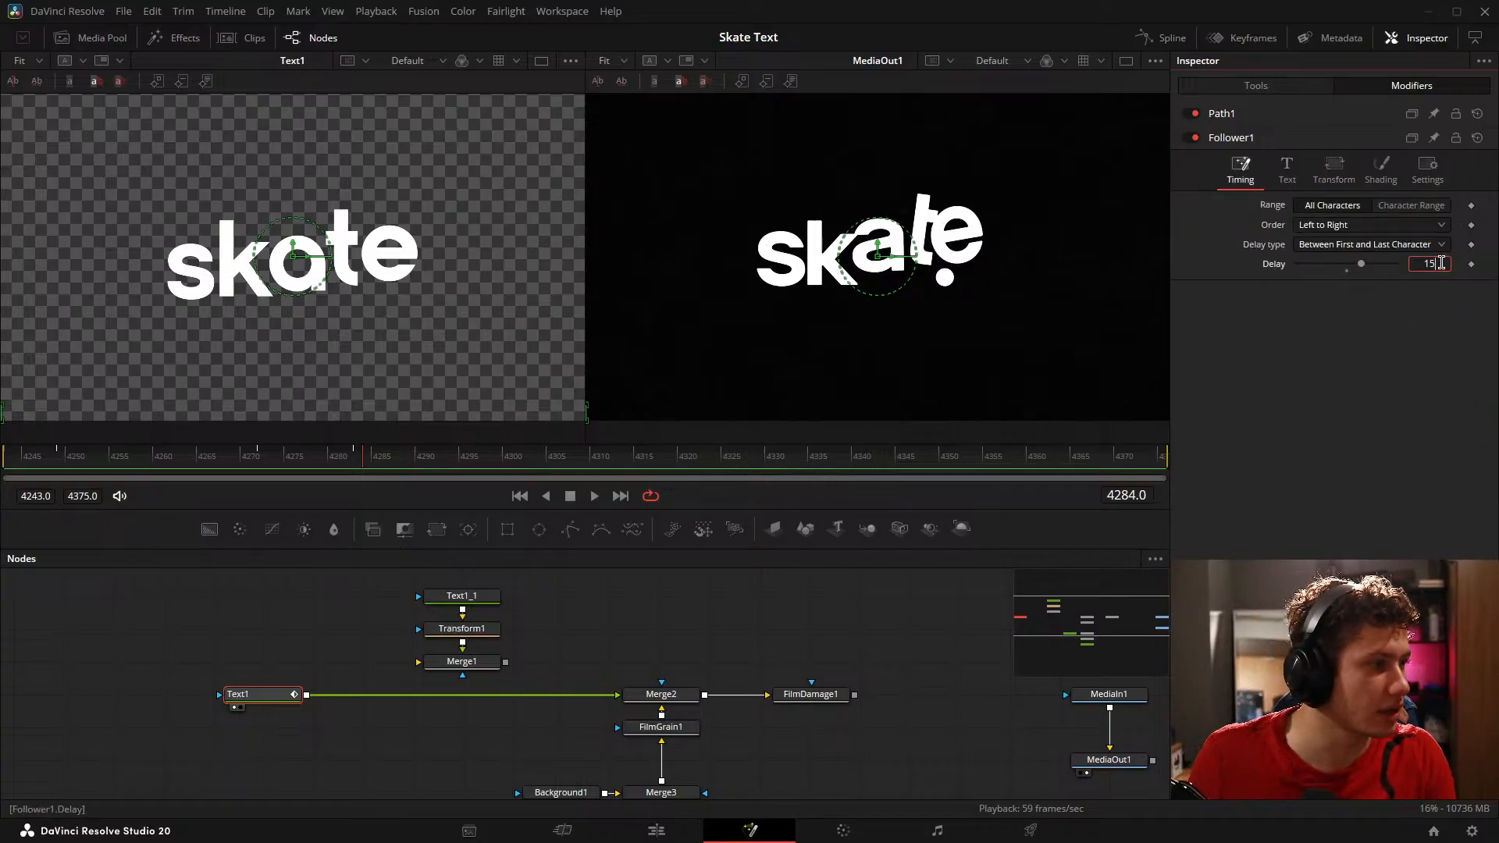
type("15")
key("Return")
left_click_drag(54, 463, 79, 471)
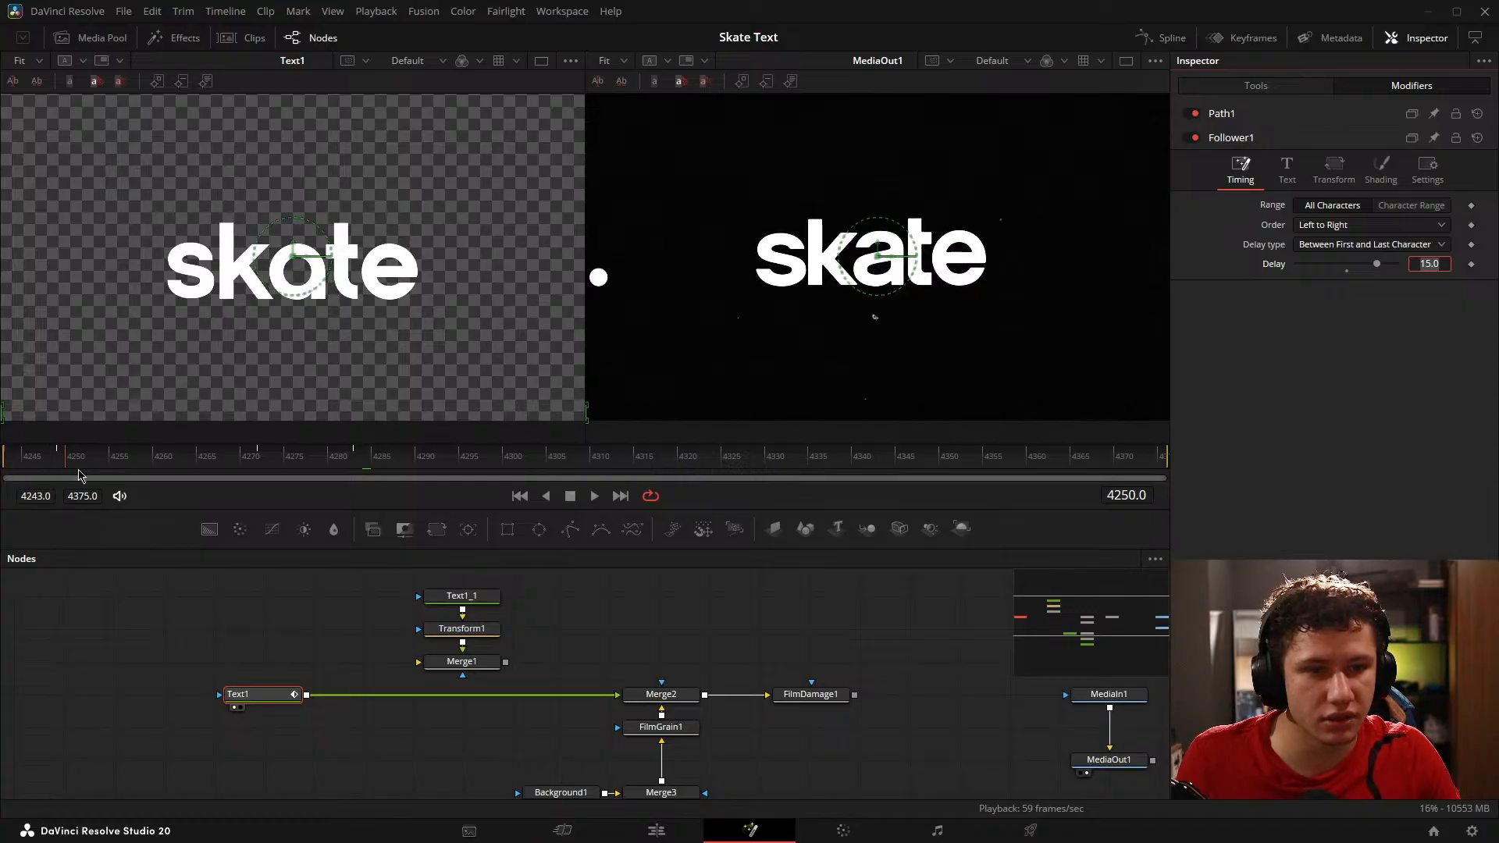
key("space")
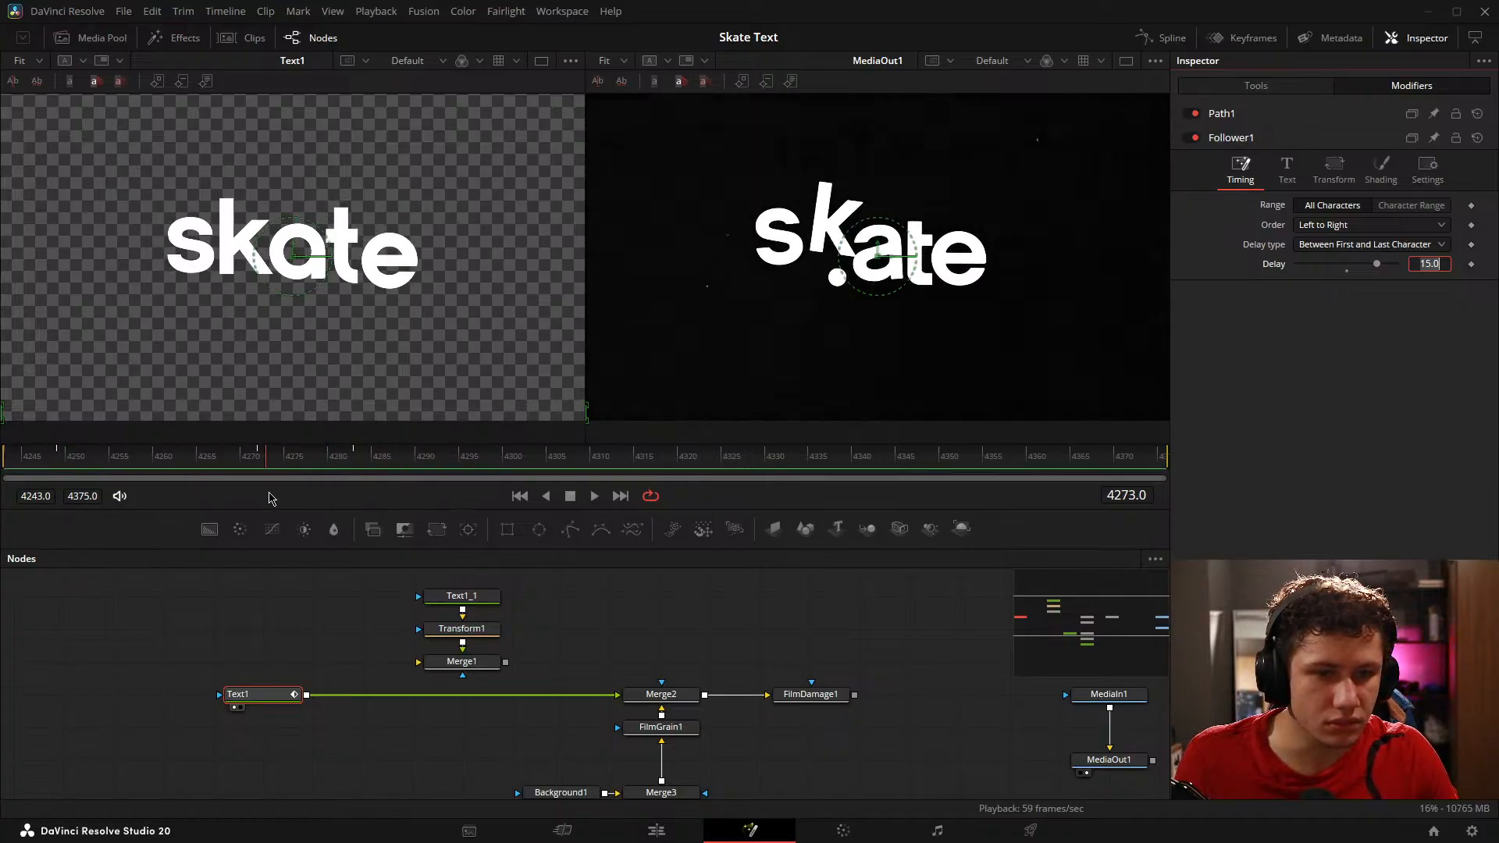
Step: Keyframe the Follower's X and Y character size at 1.0 on frame 4249
left_click_drag(261, 462, 257, 463)
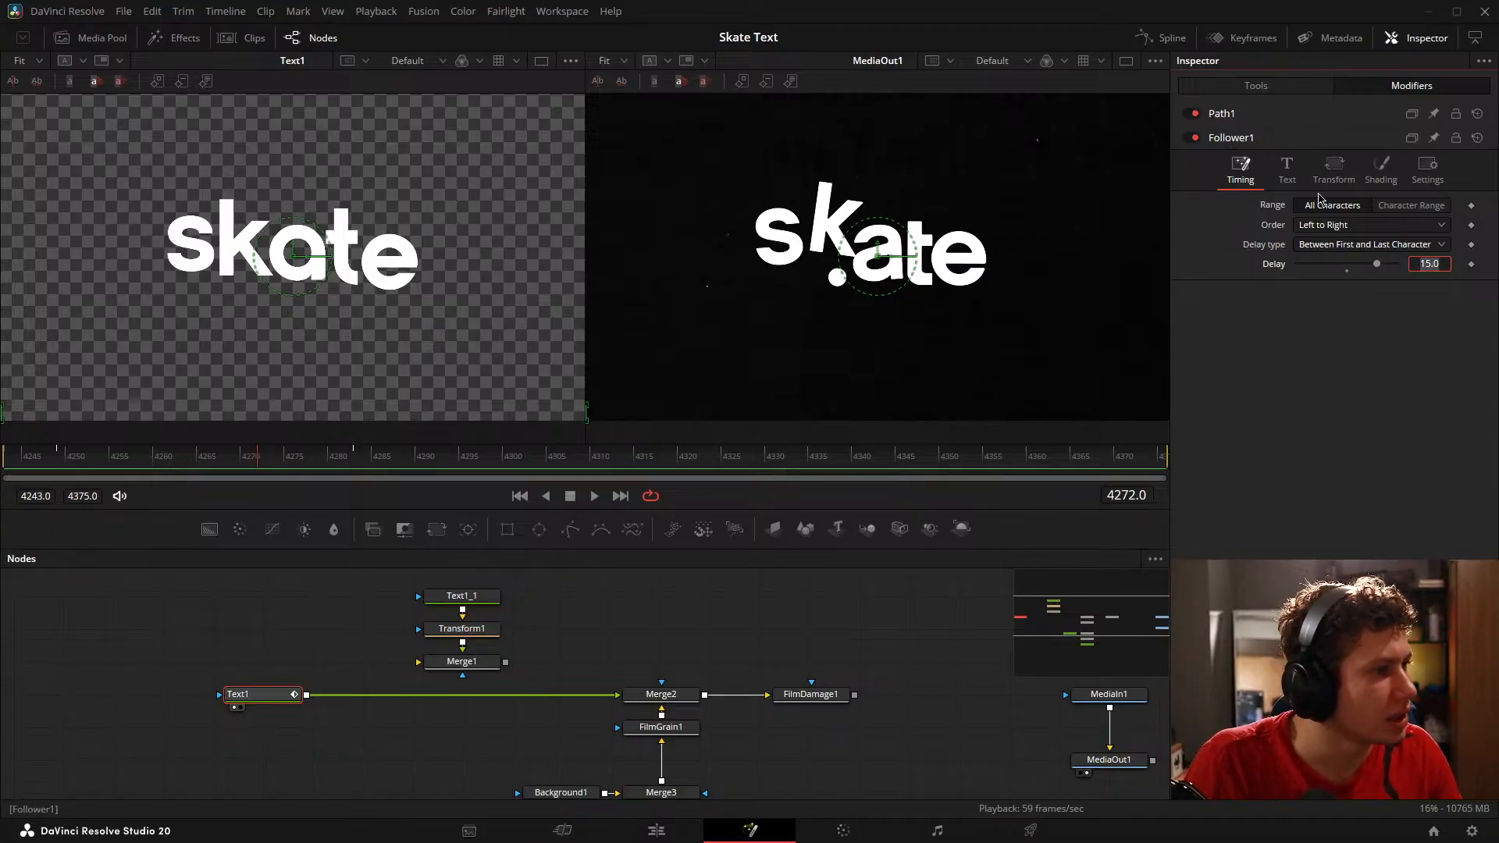
left_click(1334, 168)
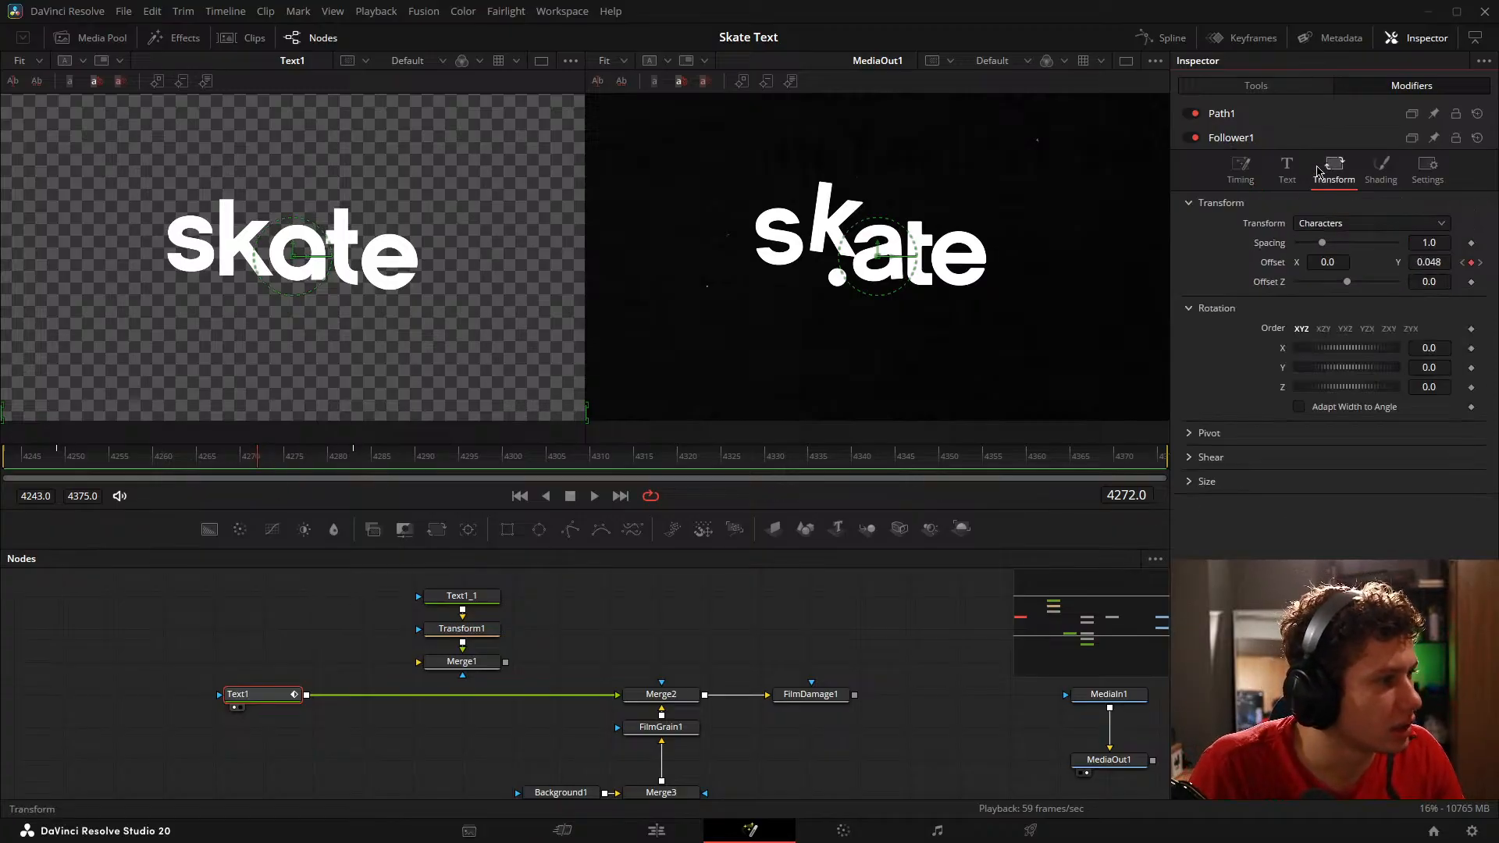
left_click(1200, 481)
mouse_move(1317, 502)
left_mouse_down()
mouse_move(1302, 507)
mouse_move(1337, 508)
mouse_move(1316, 507)
left_mouse_up()
left_click(117, 467)
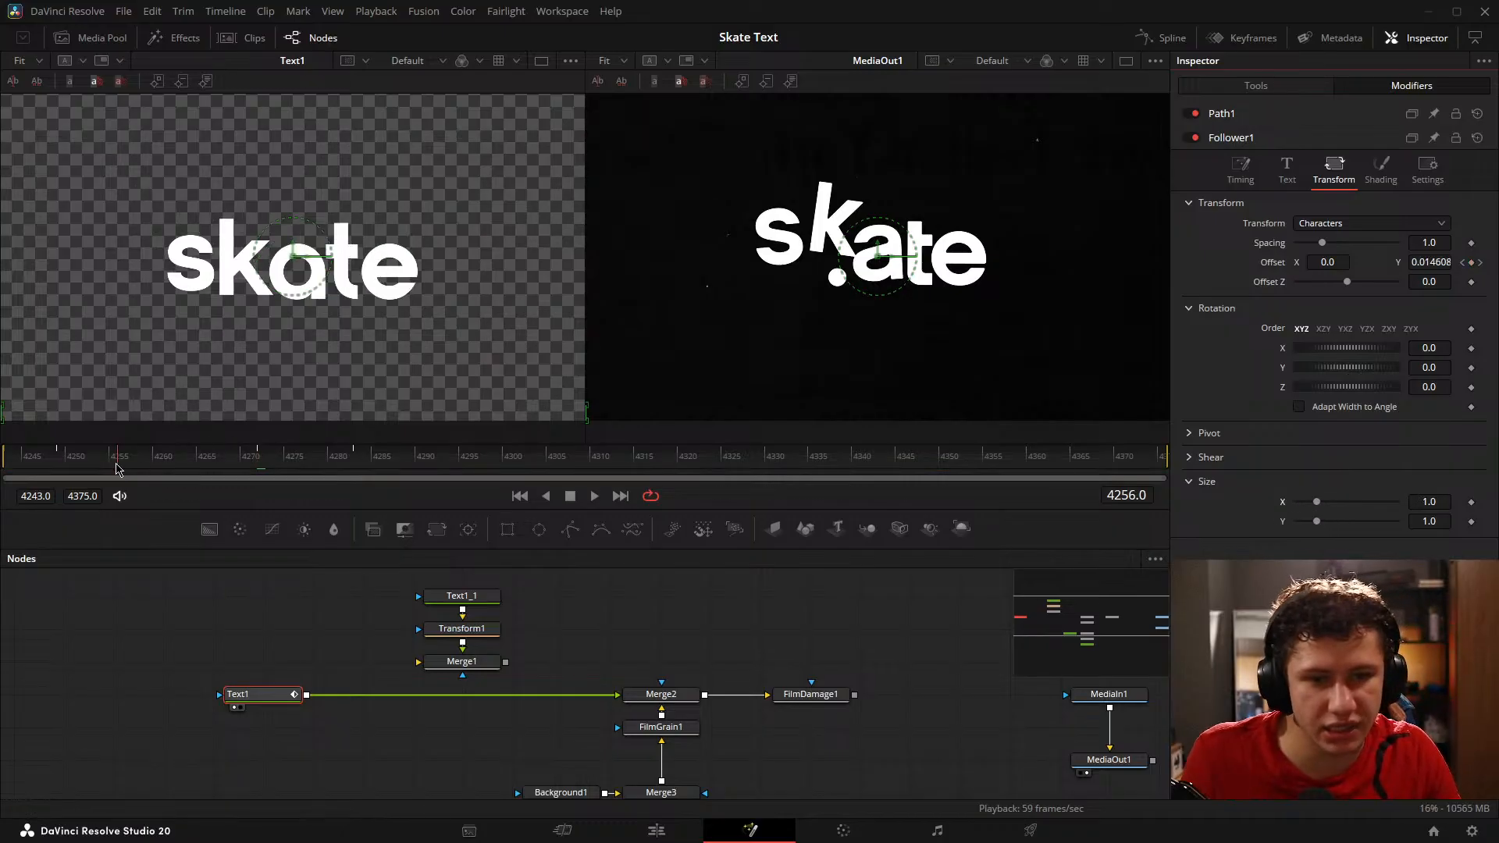
left_click_drag(117, 467, 66, 461)
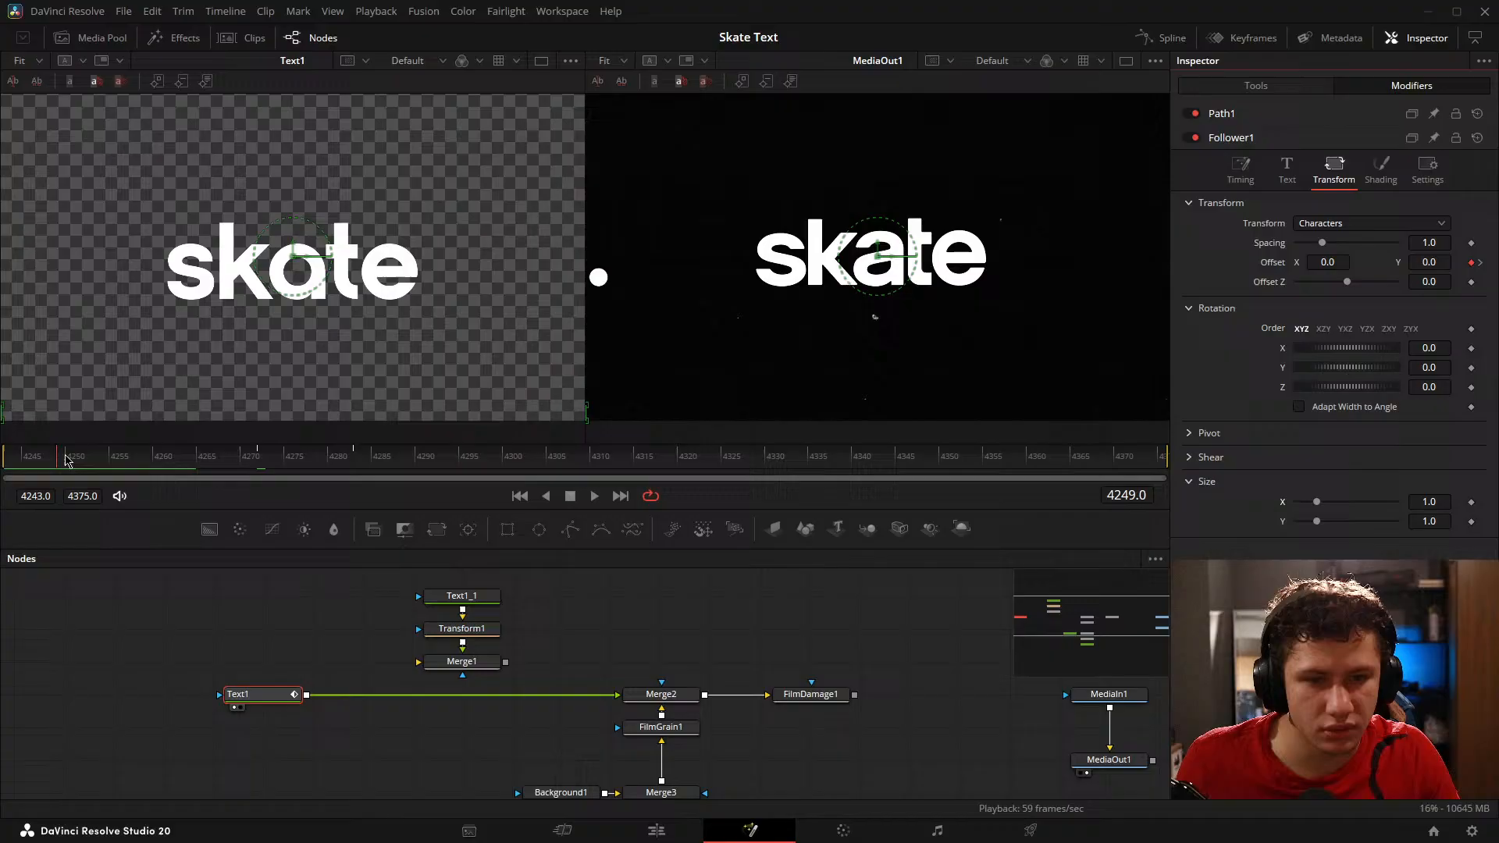
left_click(1471, 503)
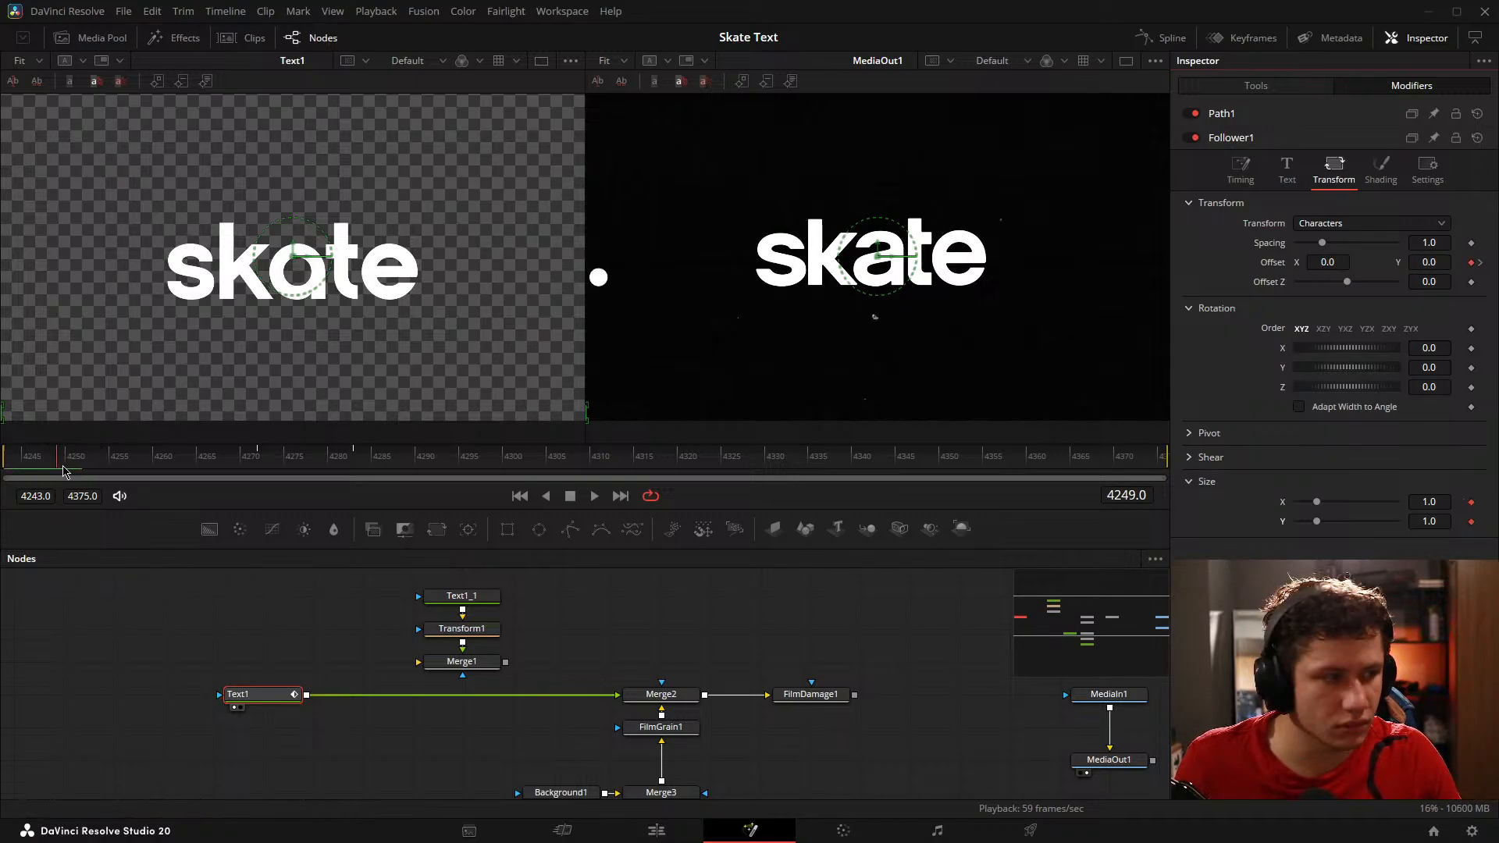
Step: Keyframe the Follower's character size at 1.0 on frame 4247, and at X 1.095 and Y 0.95 on frame 4249
left_click(99, 470)
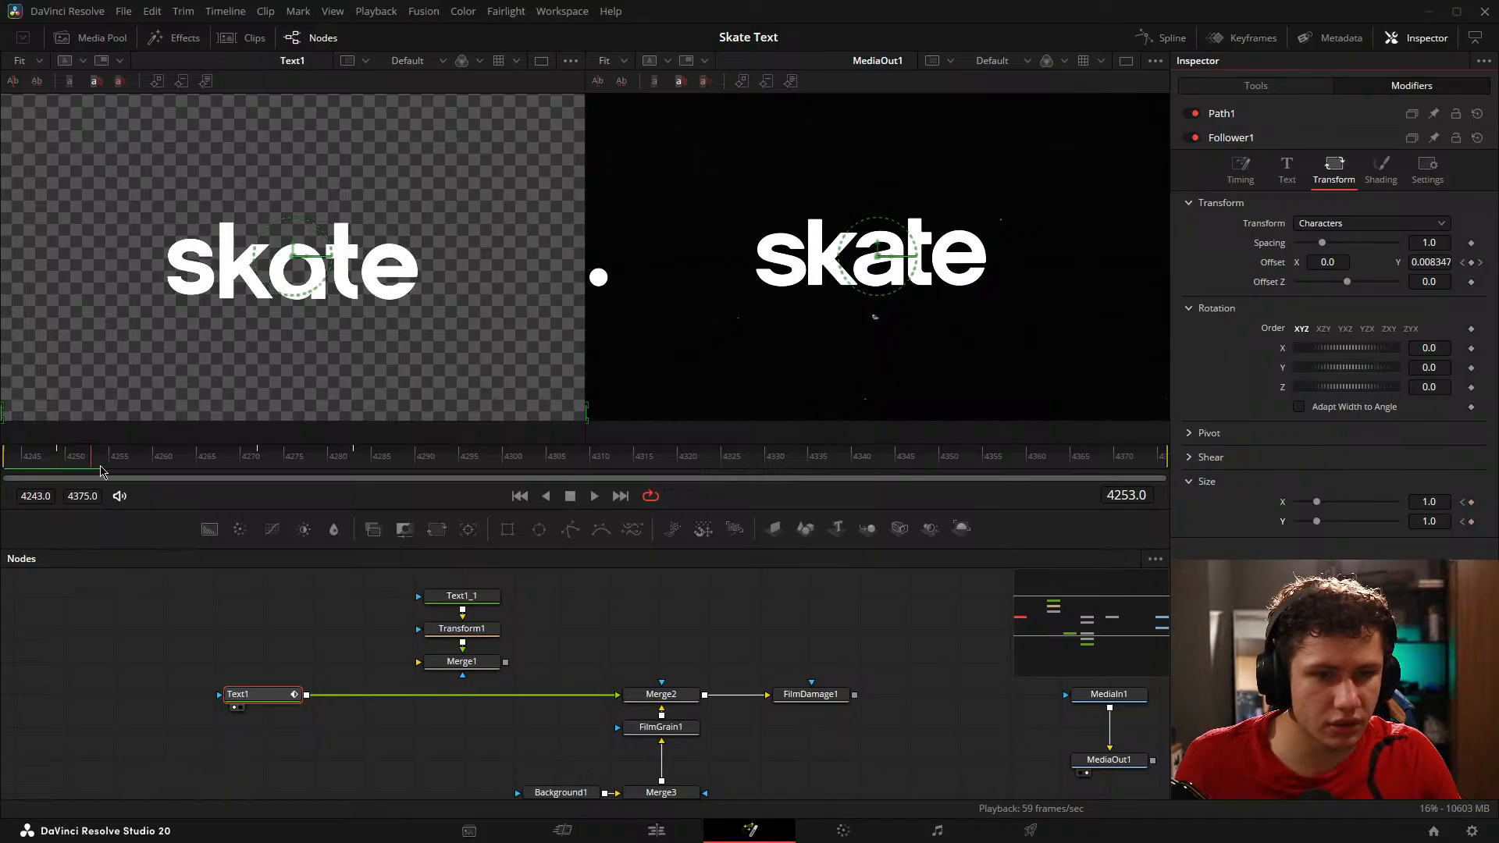
left_click(46, 469)
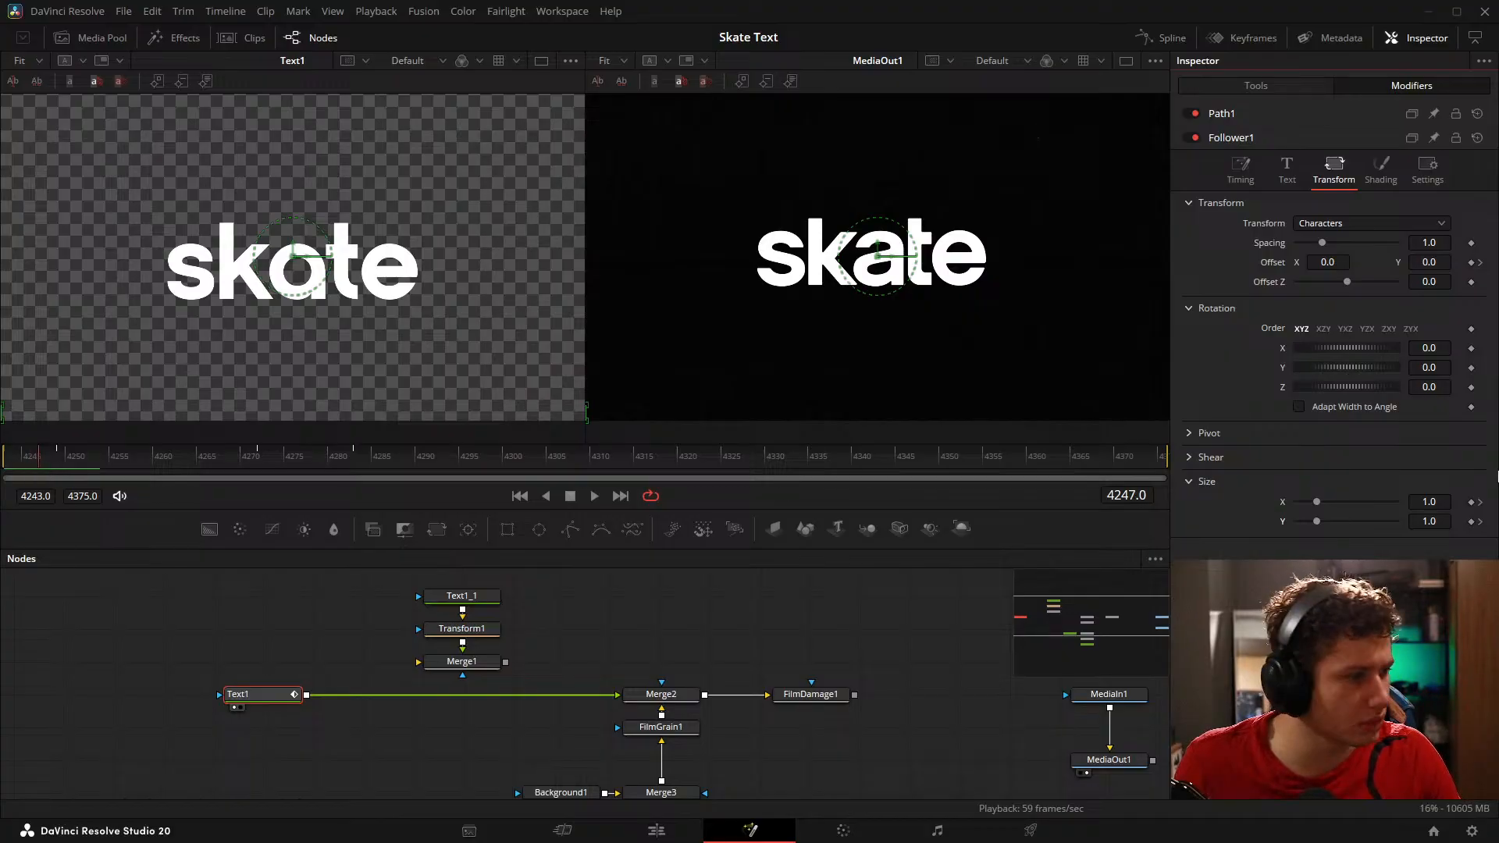
left_click(1472, 502)
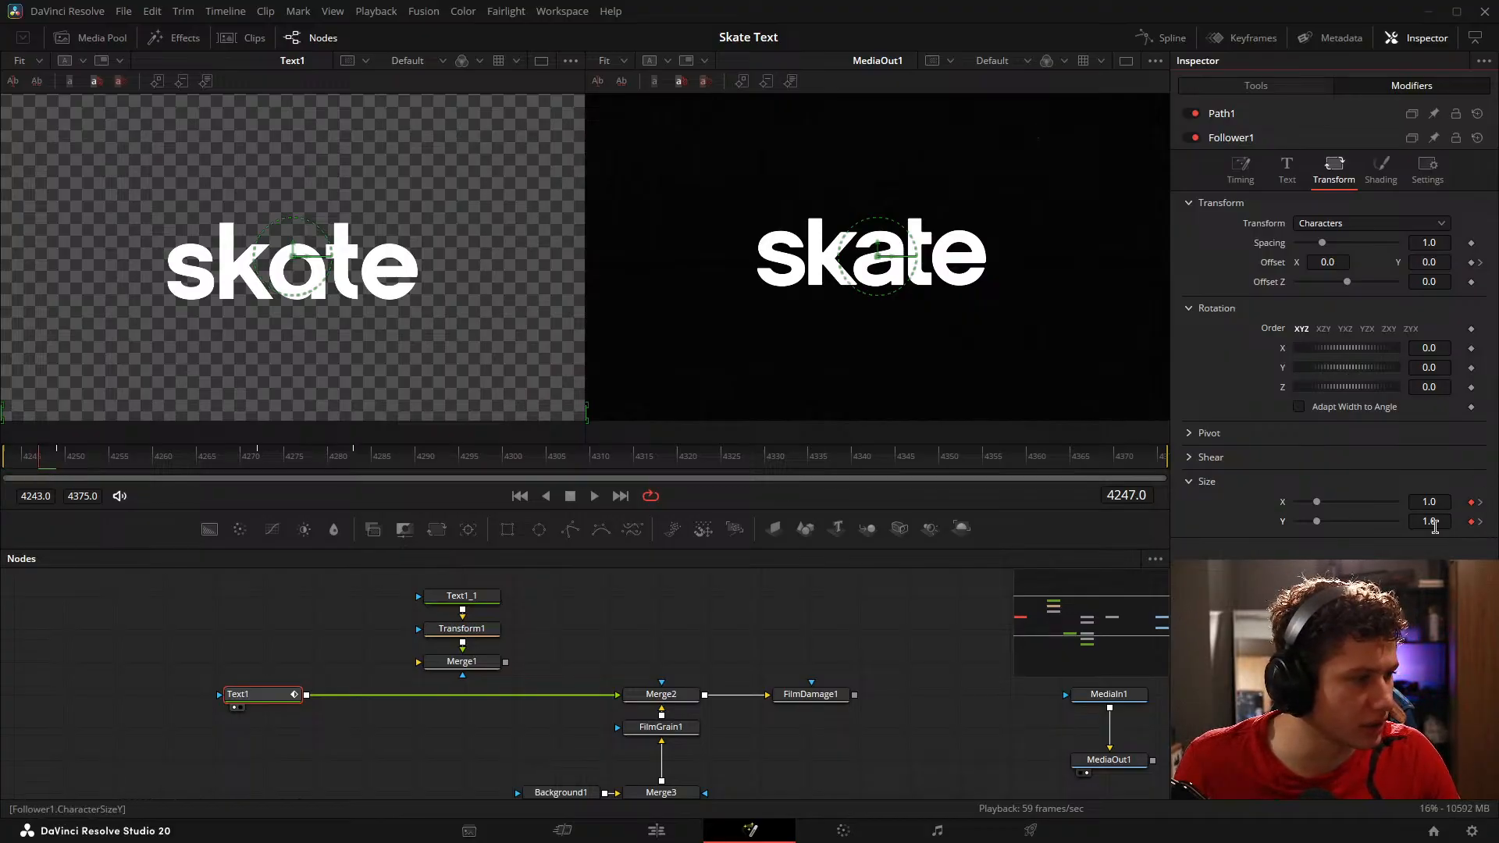
left_click(63, 467)
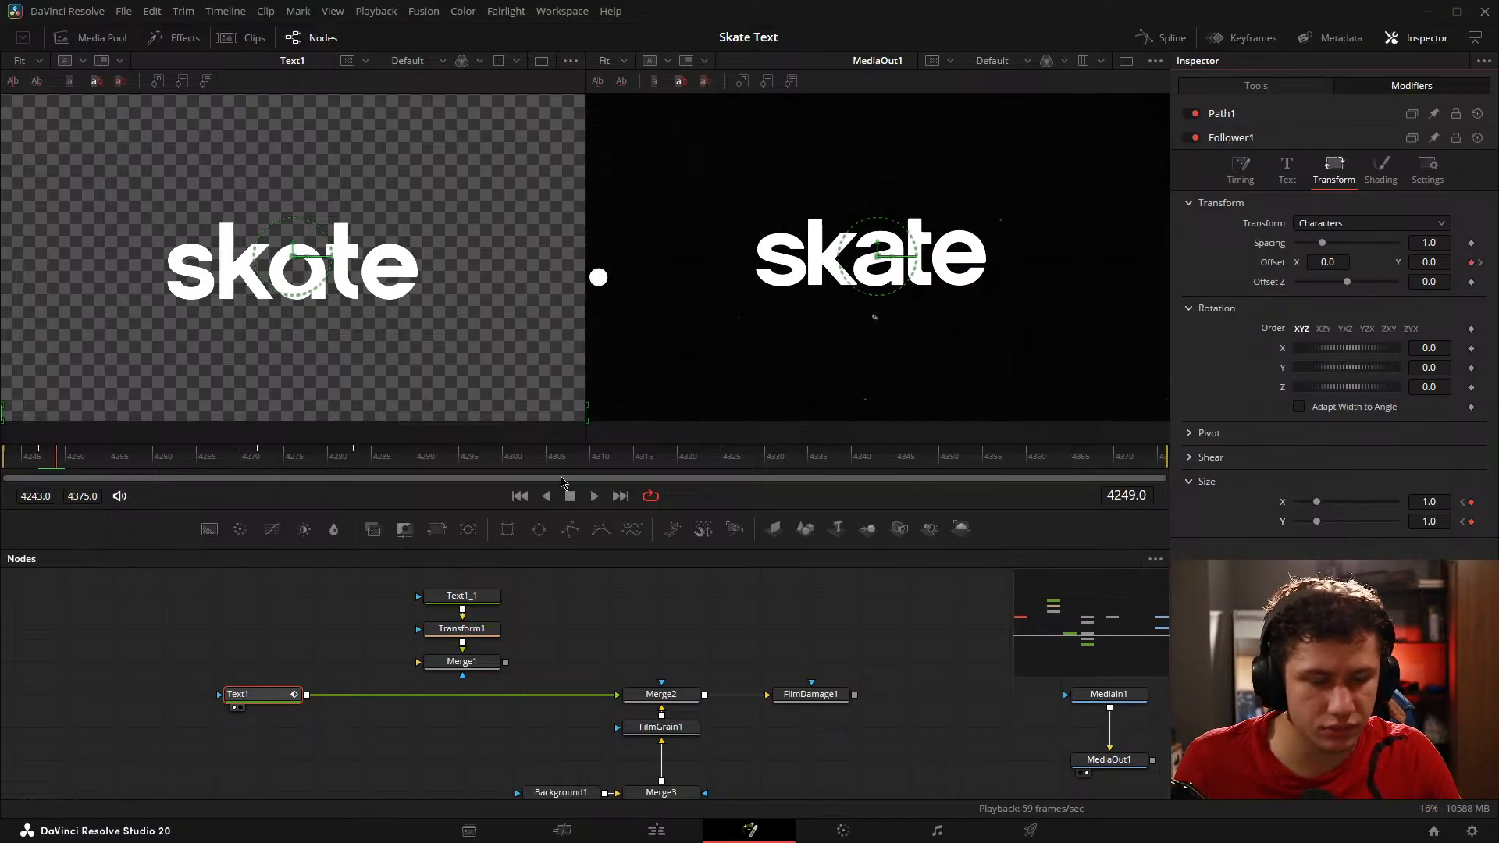
mouse_move(1433, 502)
left_mouse_down()
mouse_move(1420, 503)
mouse_move(1441, 502)
mouse_move(1429, 525)
left_mouse_up()
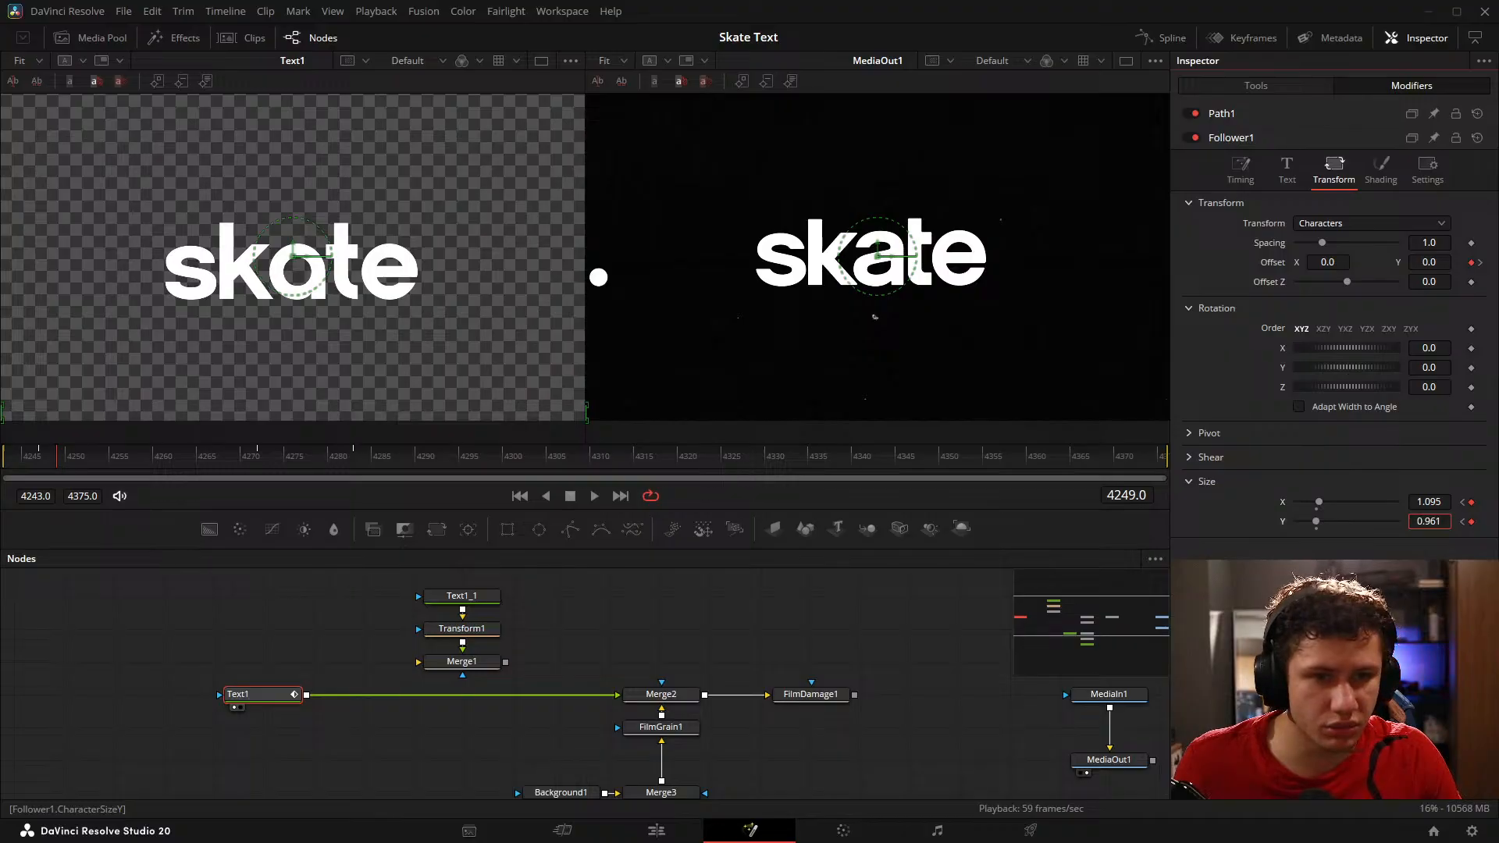
Step: Keyframe the Follower's character size at X 0.983 and Y 1.003 on frame 4272, and scrub back through the motion
left_click(68, 461)
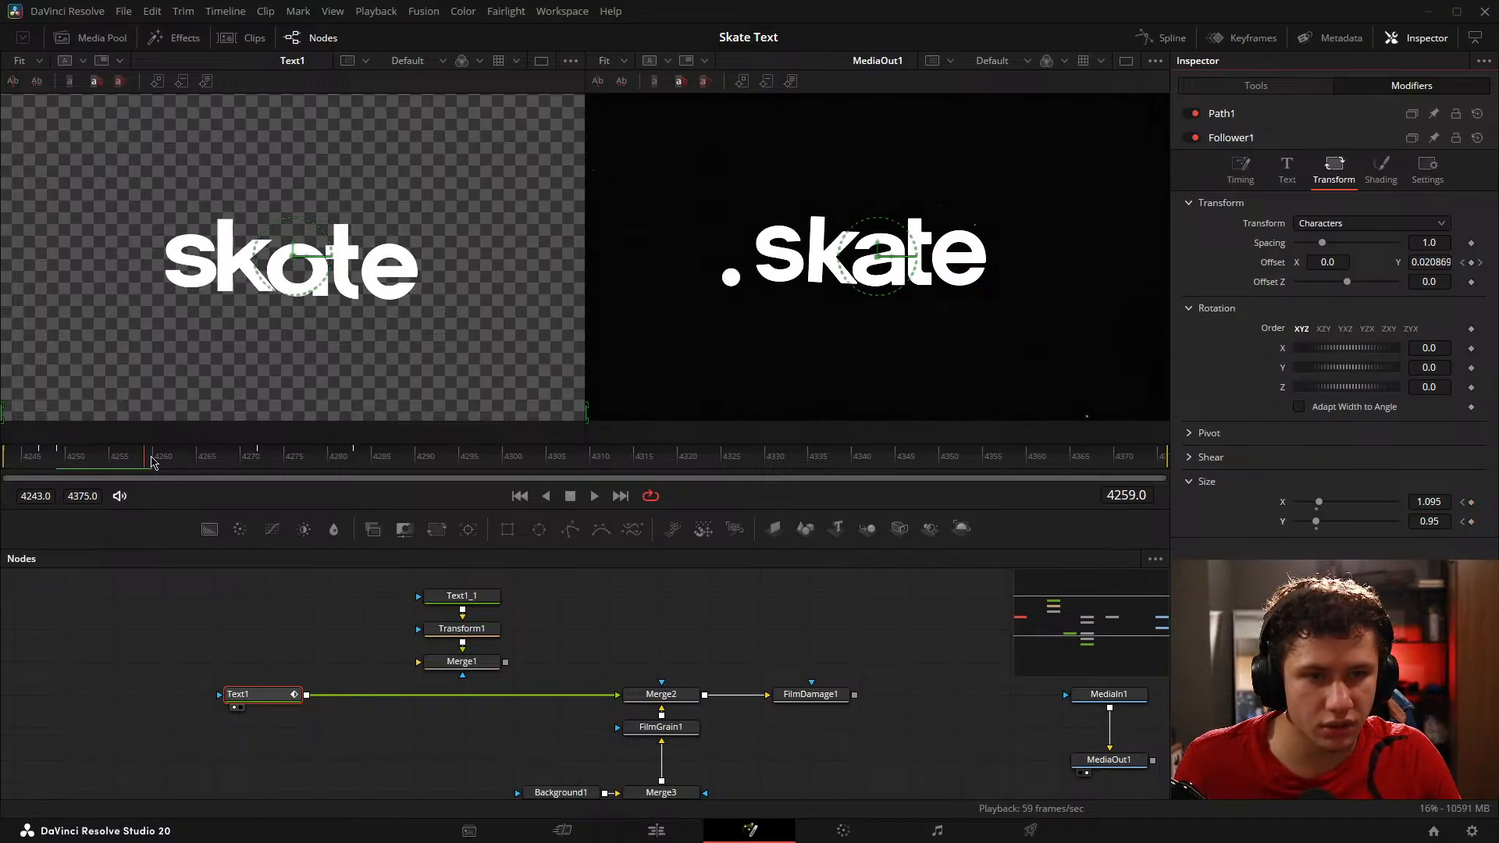
left_click_drag(68, 461, 260, 469)
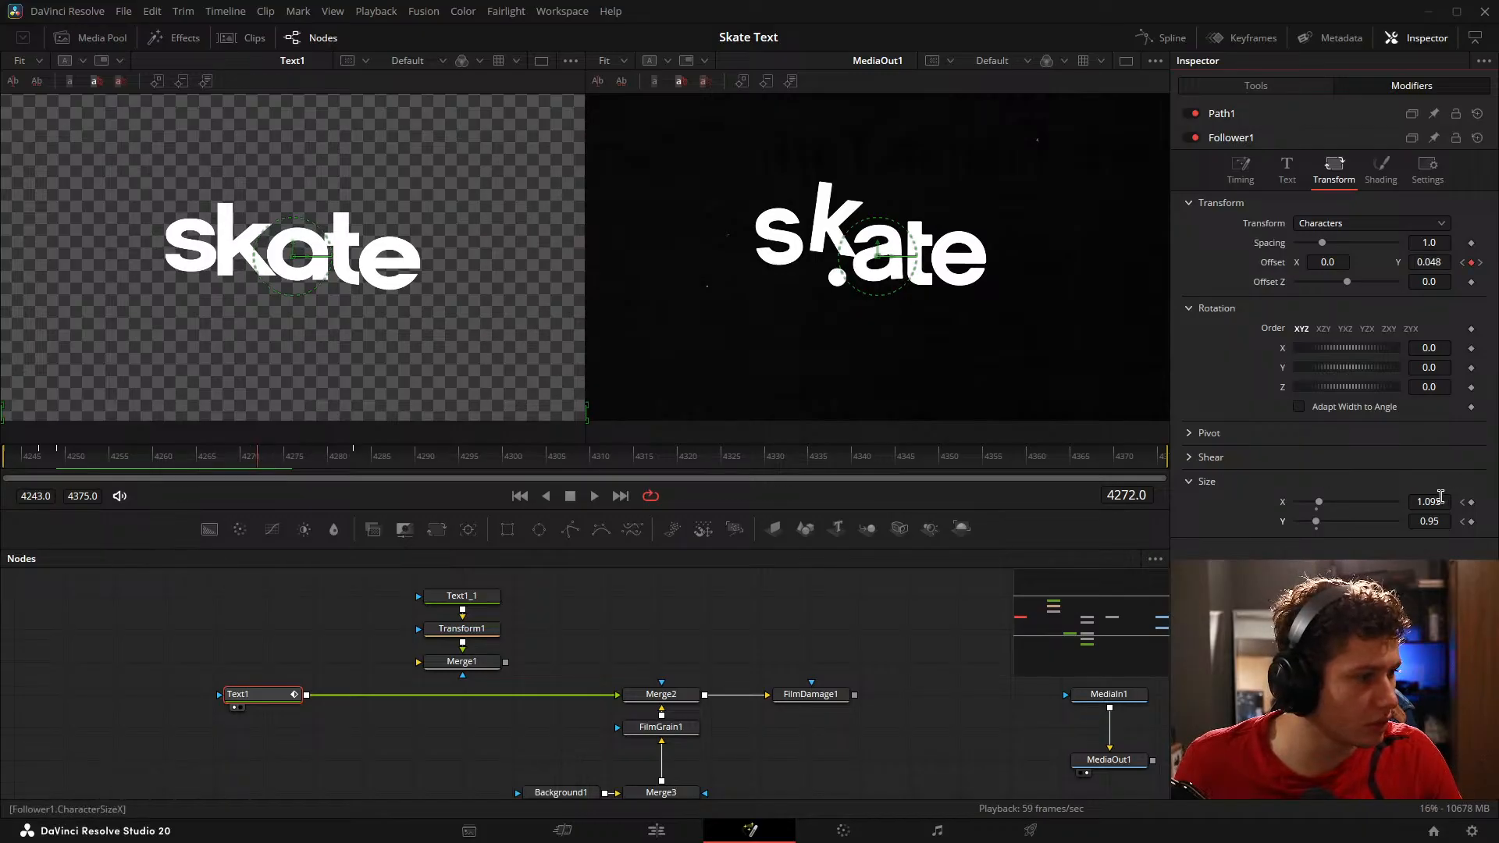
left_click_drag(1430, 502, 1459, 521)
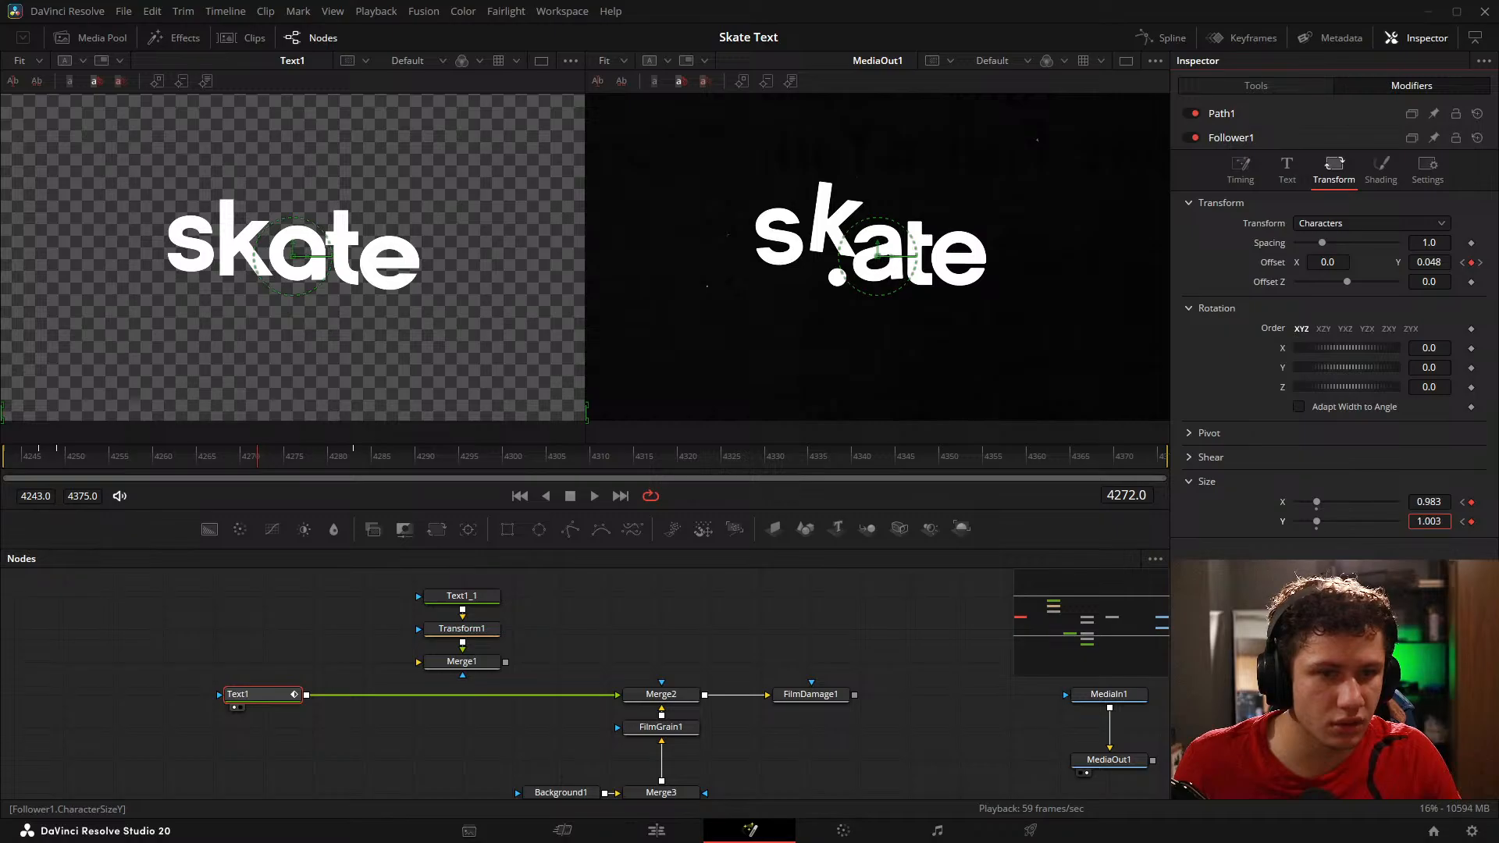
left_click_drag(260, 466, 202, 466)
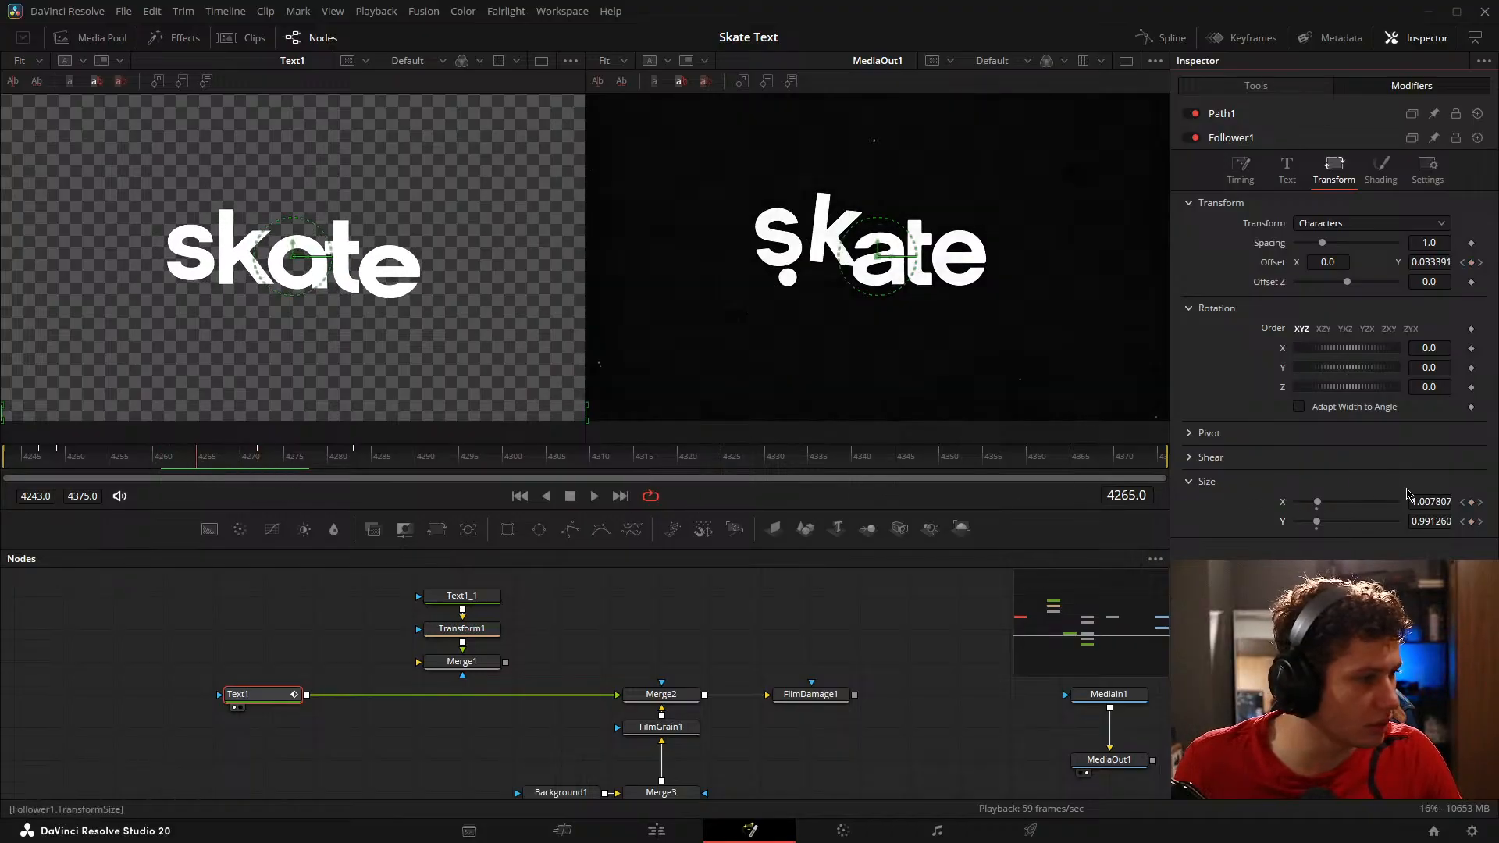
Step: Keyframe the Follower's character size narrower at about X 0.924 on frame 4265, and at X 1.062 and Y 0.973 on frame 4272
mouse_move(1428, 502)
left_mouse_down()
mouse_move(1445, 502)
mouse_move(1411, 502)
left_mouse_up()
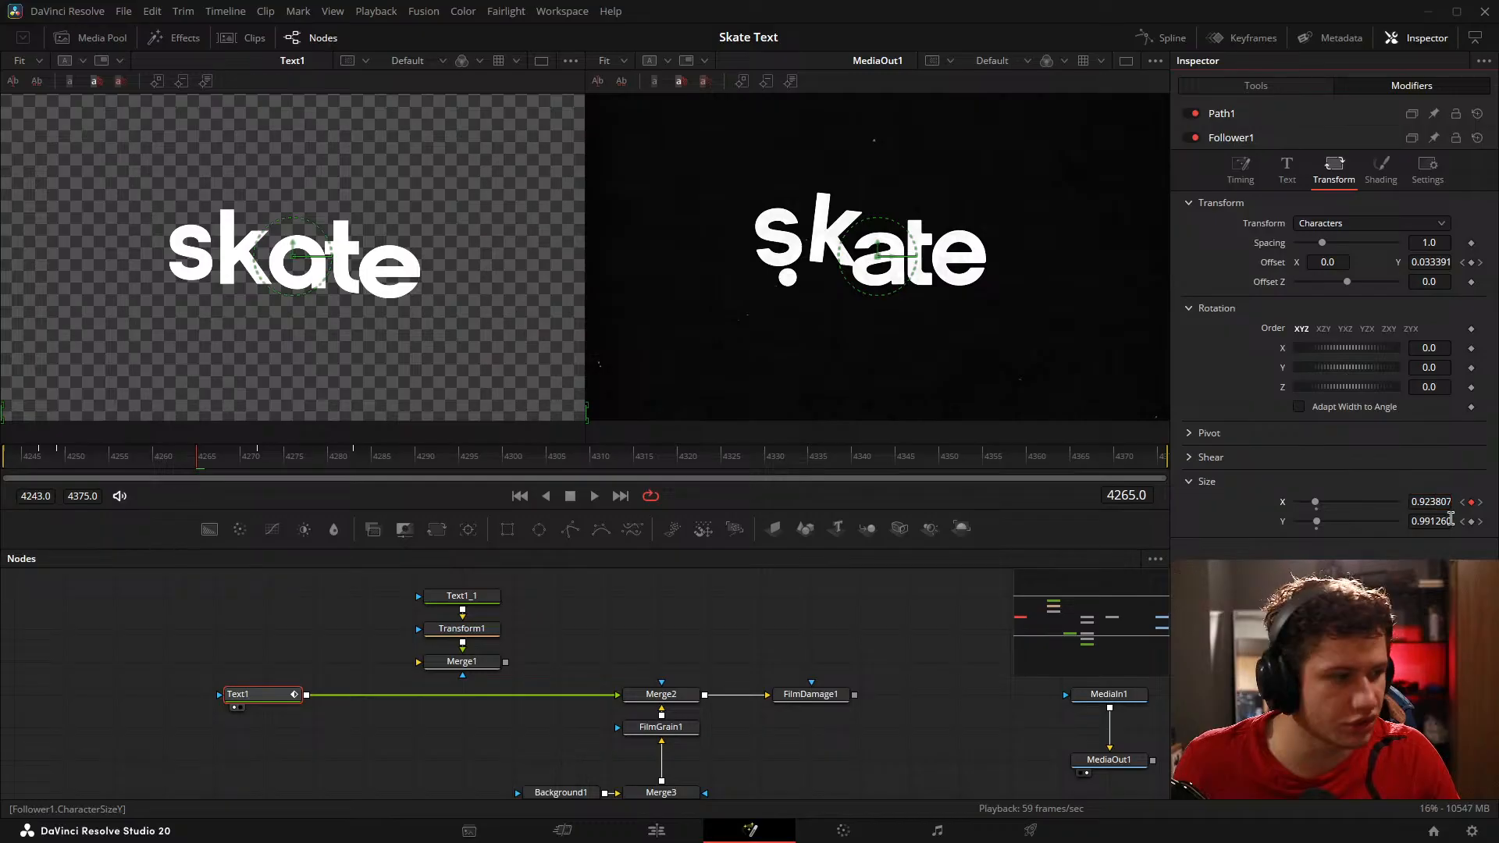
left_click(260, 466)
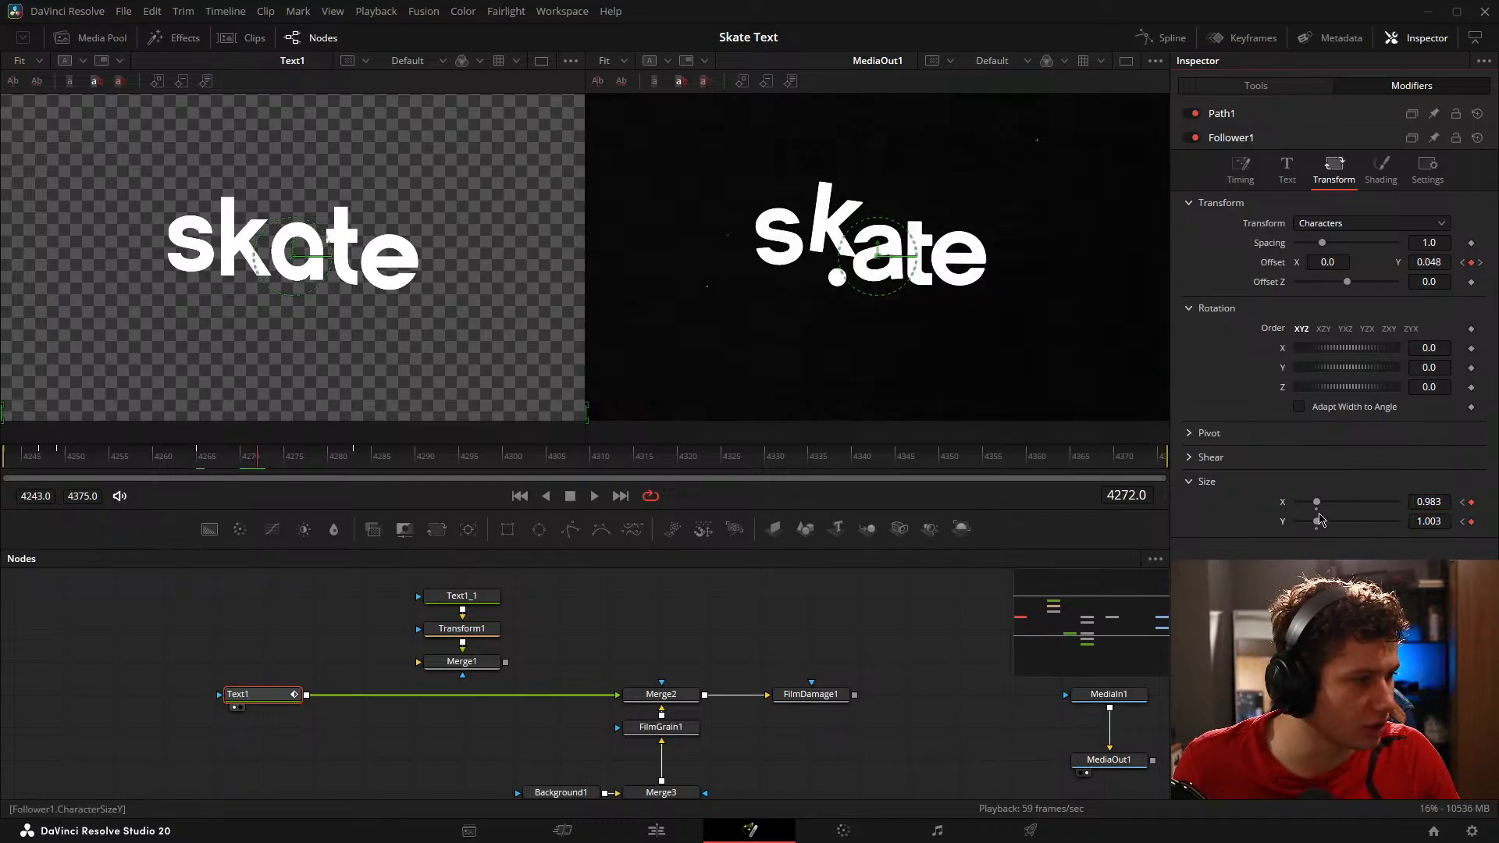
left_click(1317, 512)
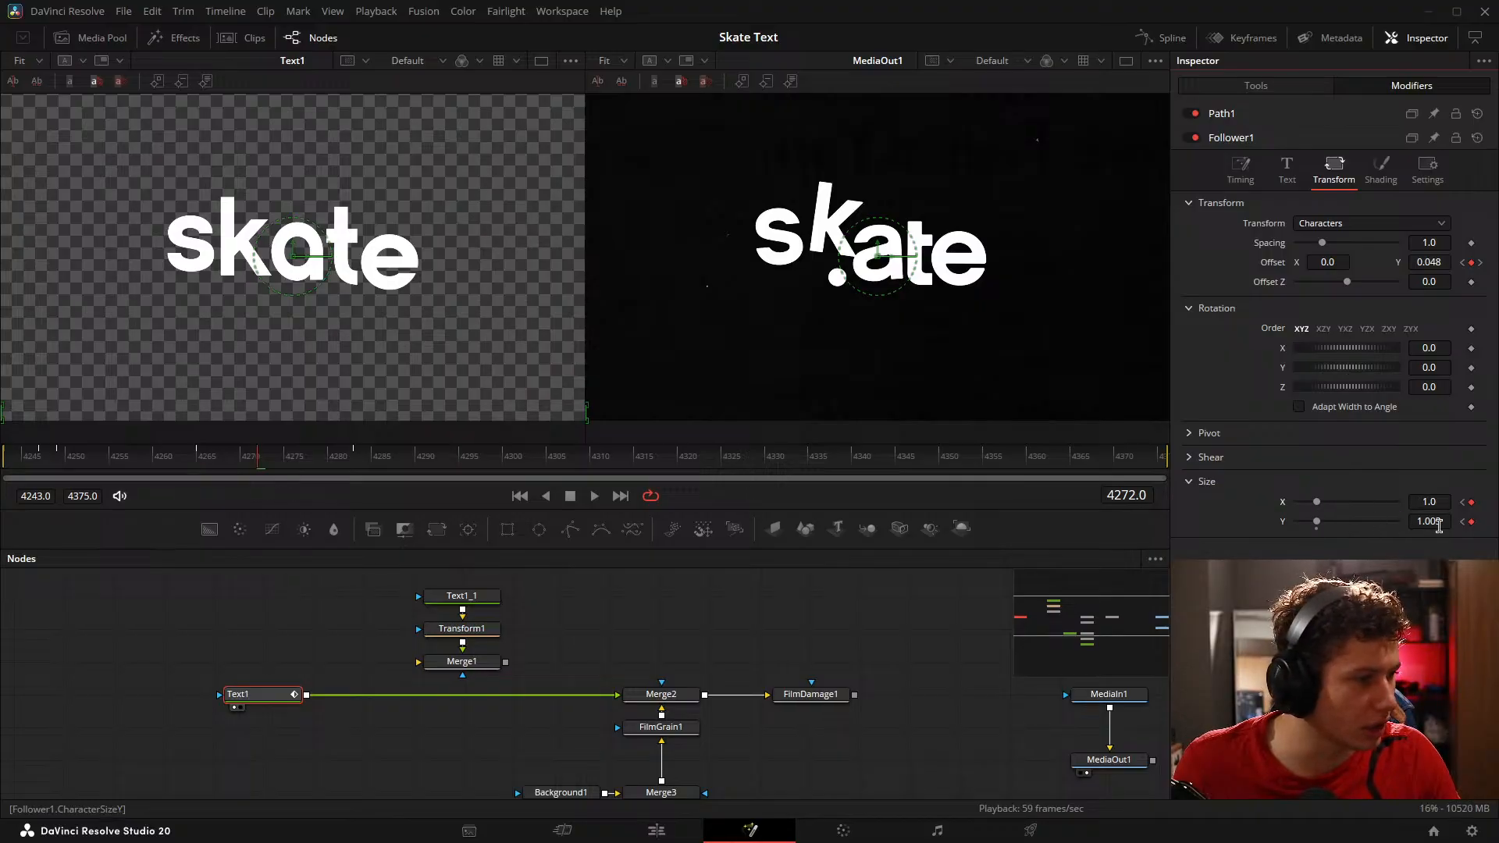
left_click_drag(1446, 522, 1439, 502)
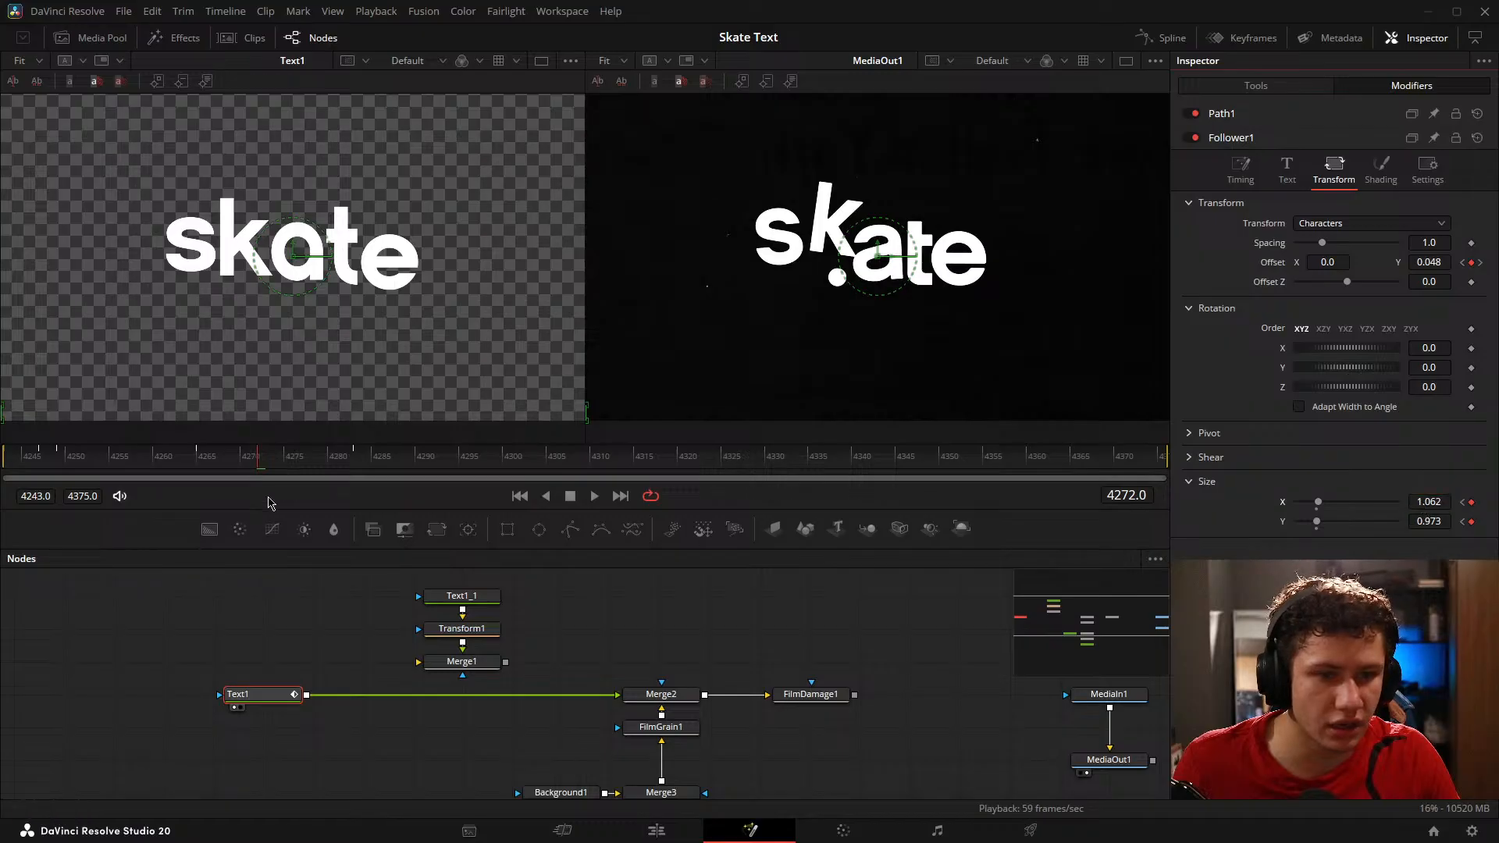
Step: Keyframe the Follower's character size at X 1.028 and Y 1.072 on frame 4280, and at 1.0 on both axes on frame 4283
left_click_drag(258, 462, 332, 462)
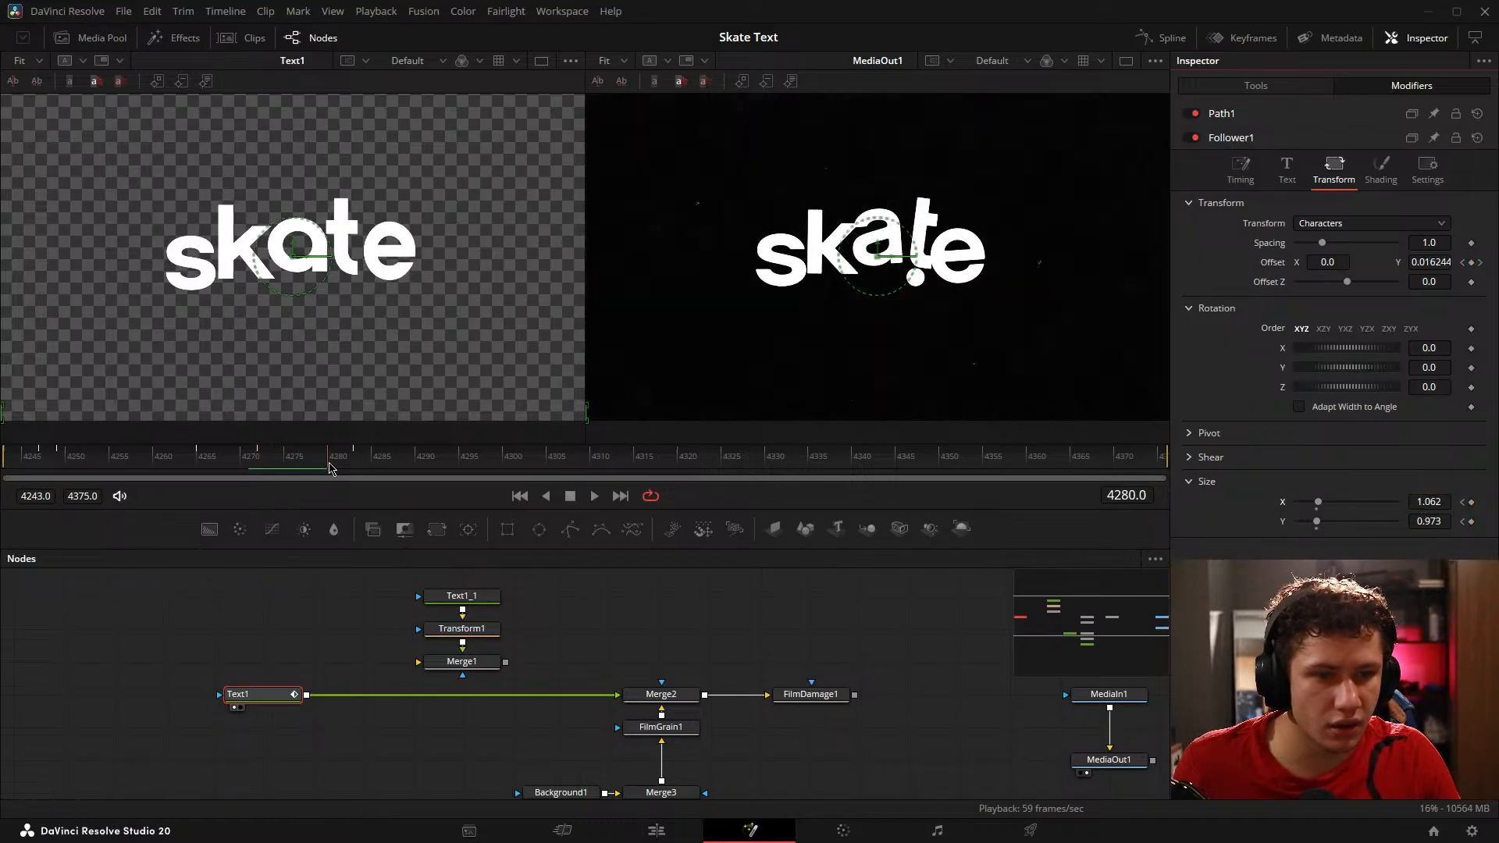
left_click_drag(1444, 521, 1414, 502)
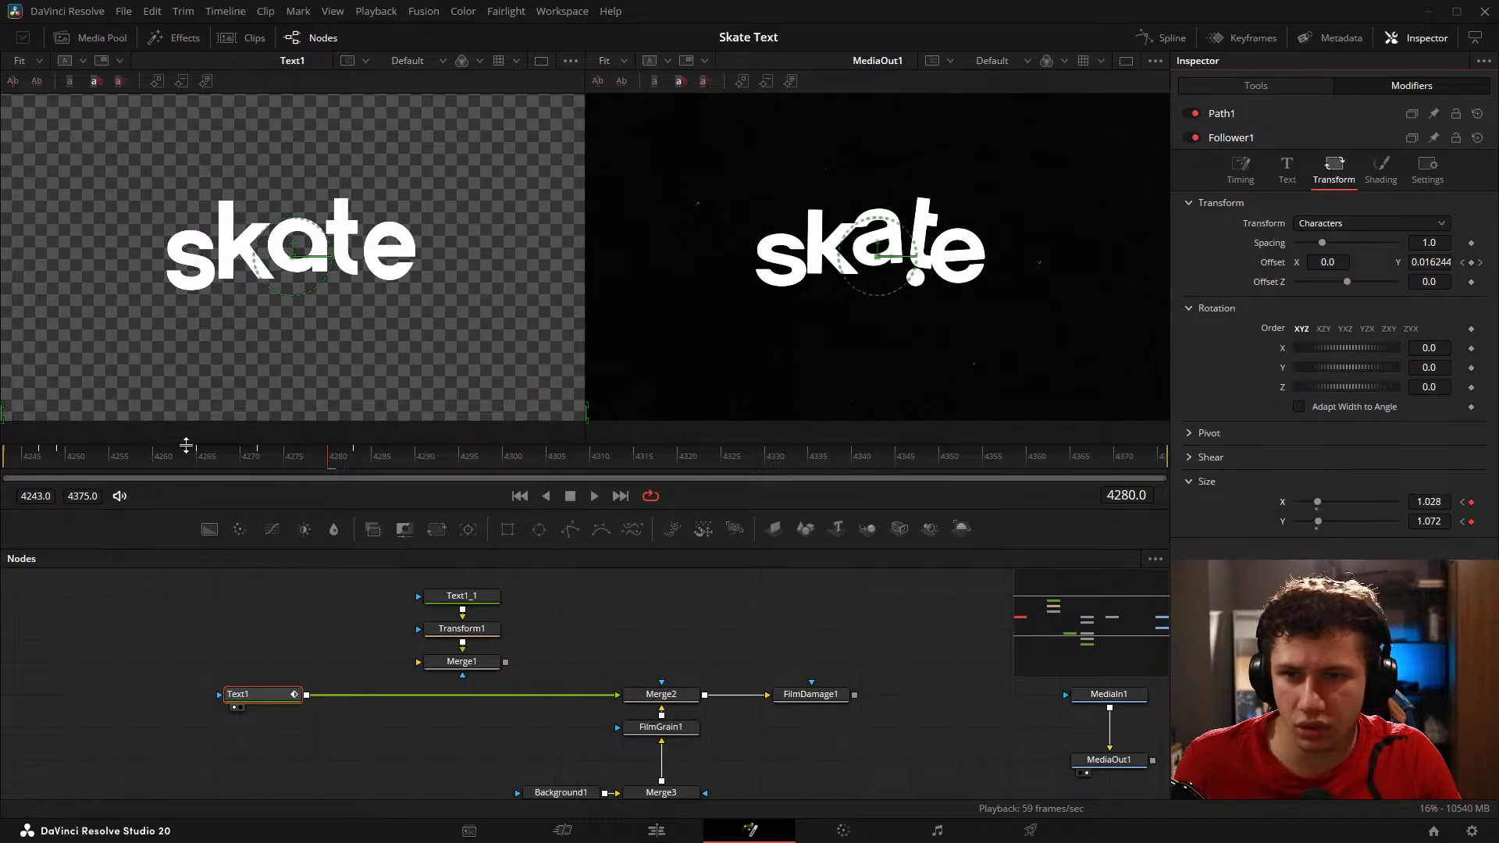
left_click_drag(336, 457, 356, 459)
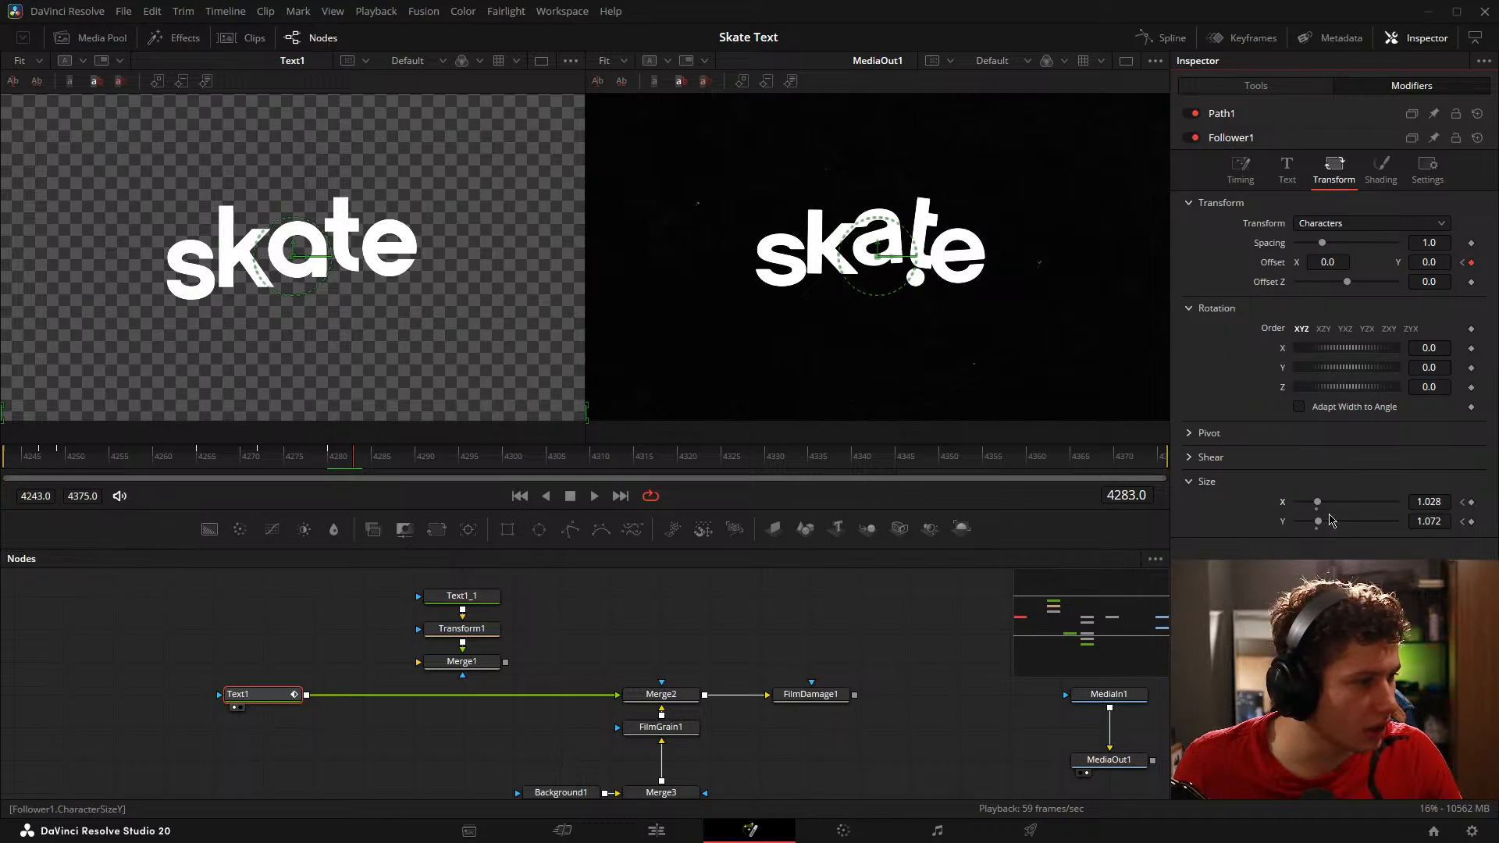
left_click(1317, 512)
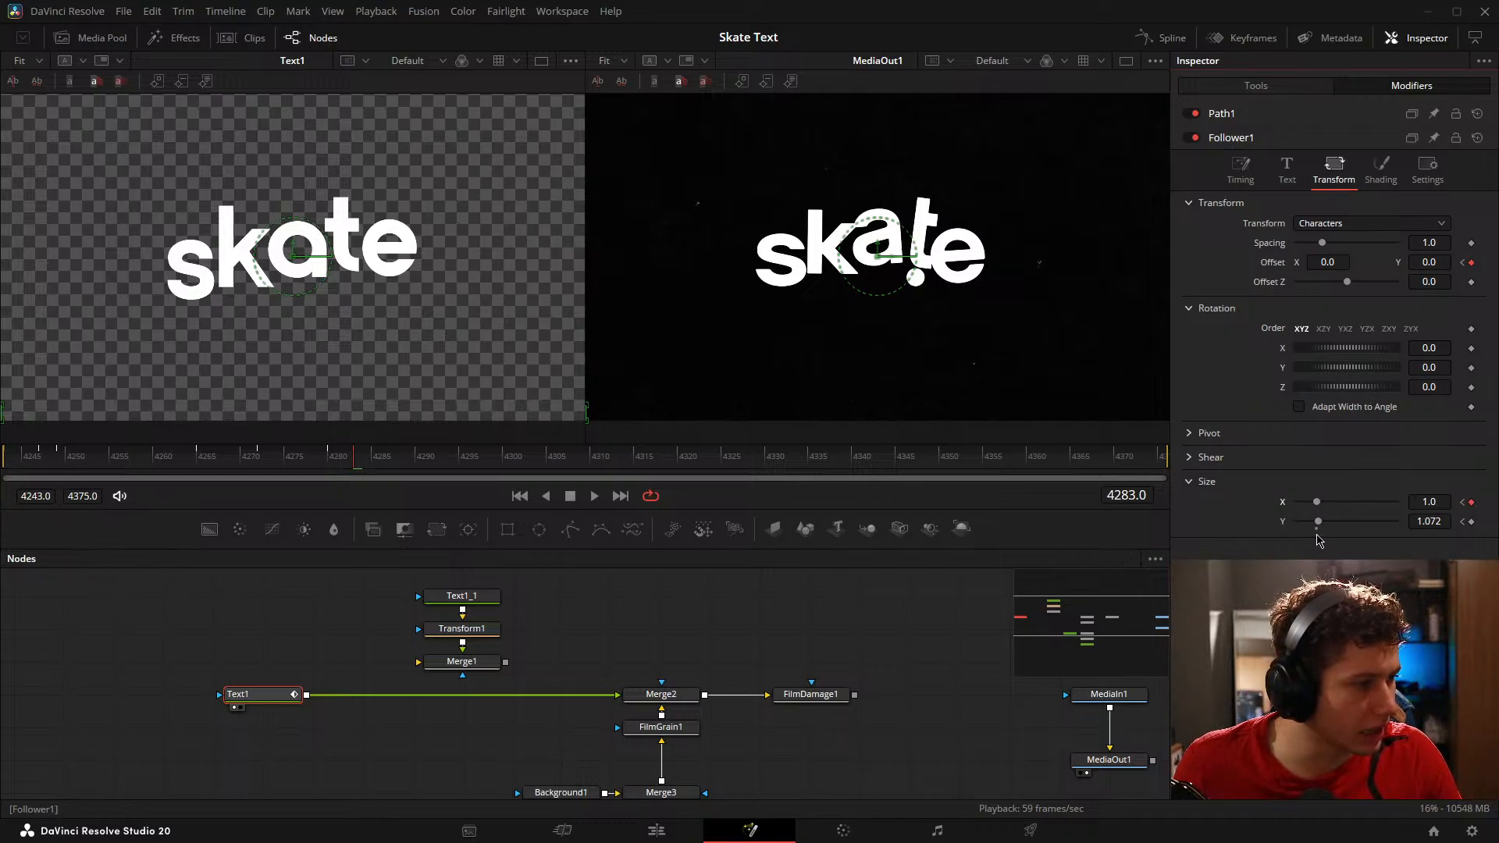
left_click(1317, 529)
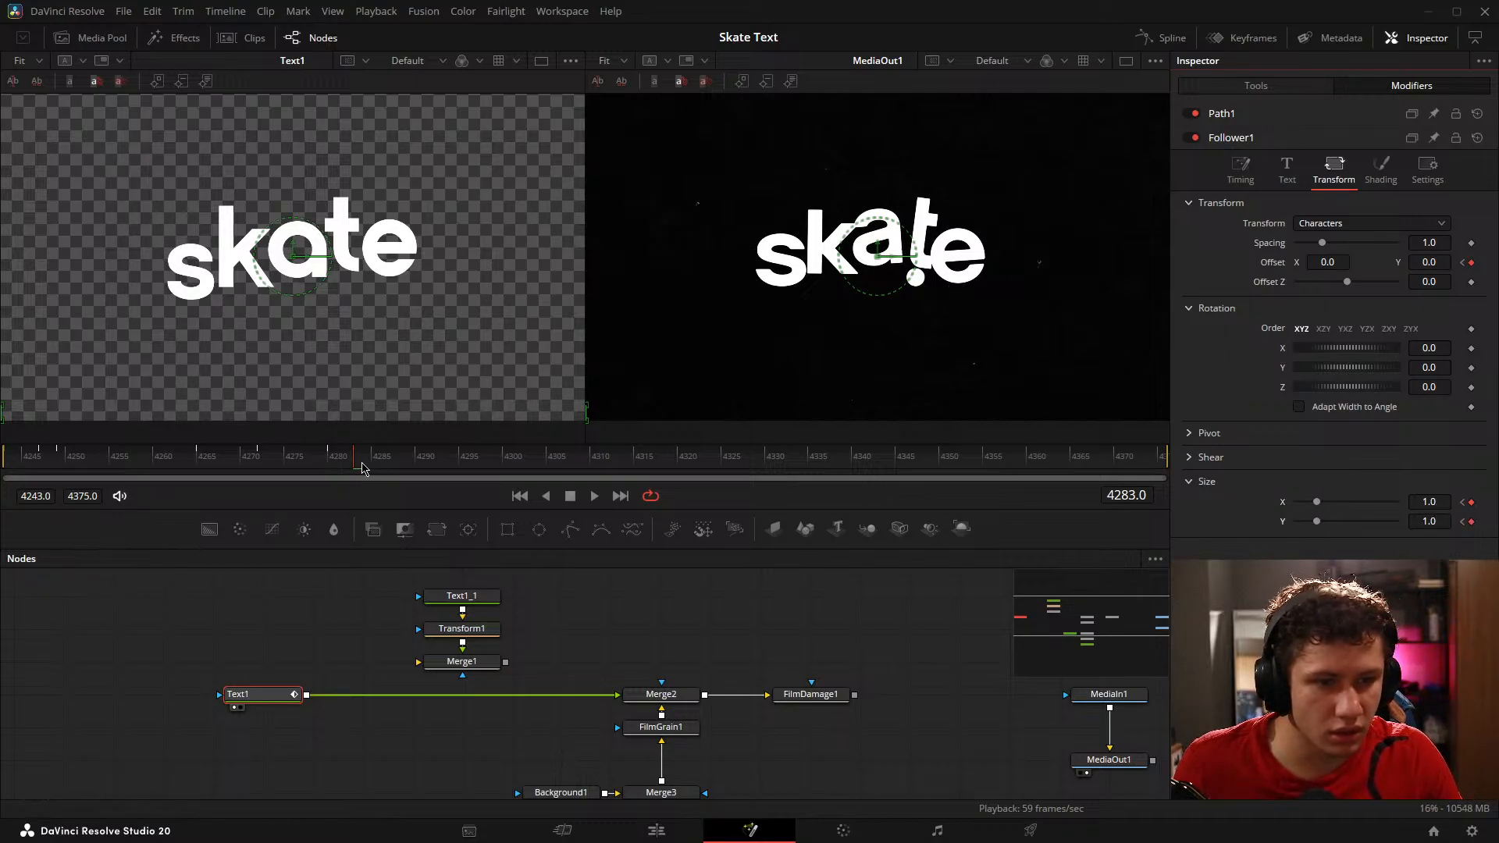
Step: Squash the Follower's characters to Y 0.946 on frame 4285, and keyframe both size axes at 1.0 on frame 4288
left_click_drag(362, 468, 375, 467)
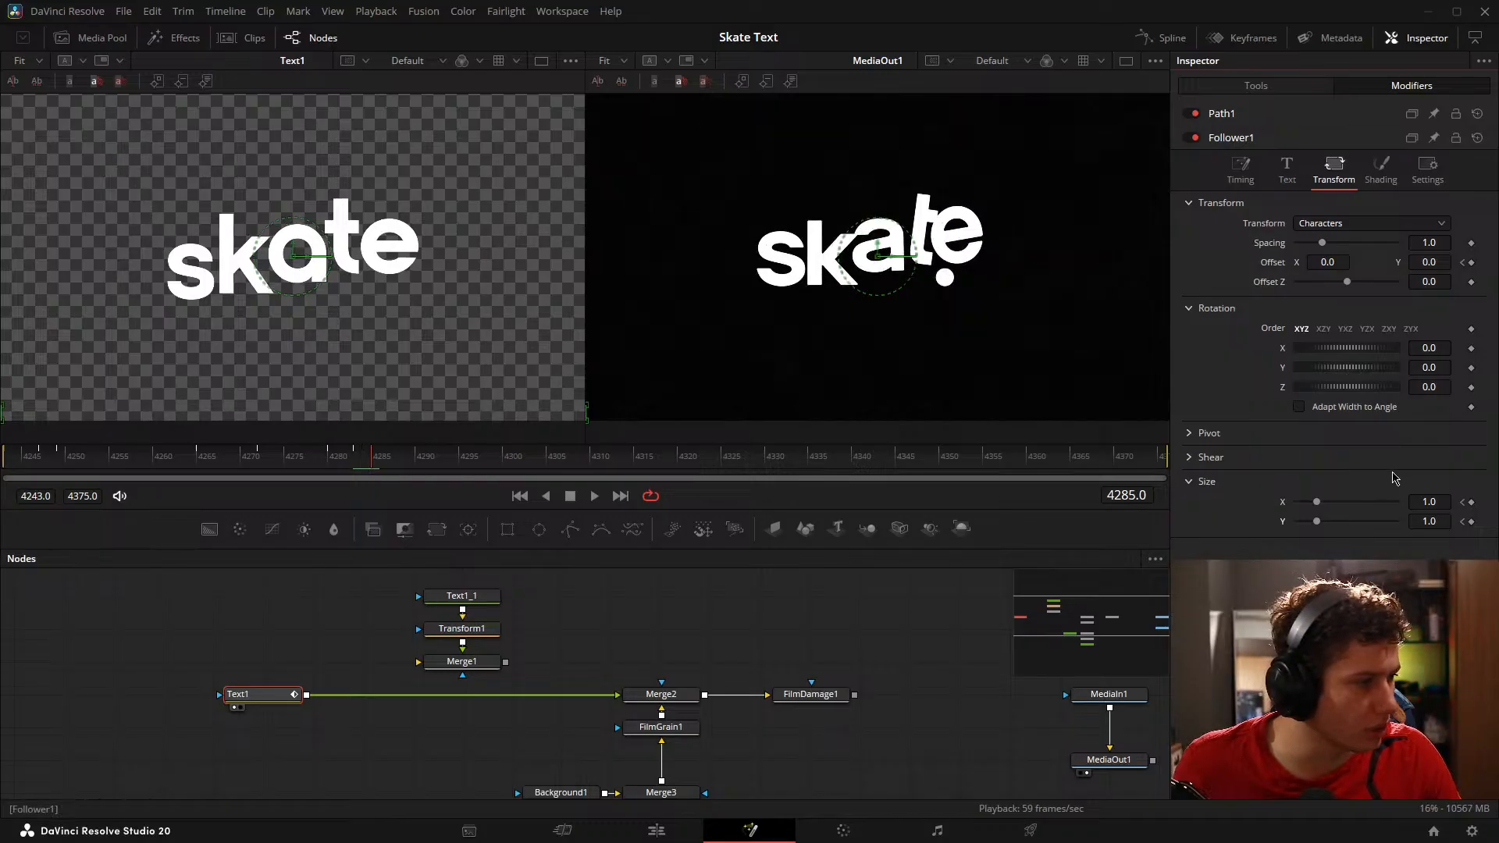
mouse_move(1429, 502)
left_mouse_down()
mouse_move(1454, 502)
mouse_move(1420, 502)
mouse_move(1433, 522)
left_mouse_up()
left_click_drag(381, 467, 397, 467)
left_click(1317, 511)
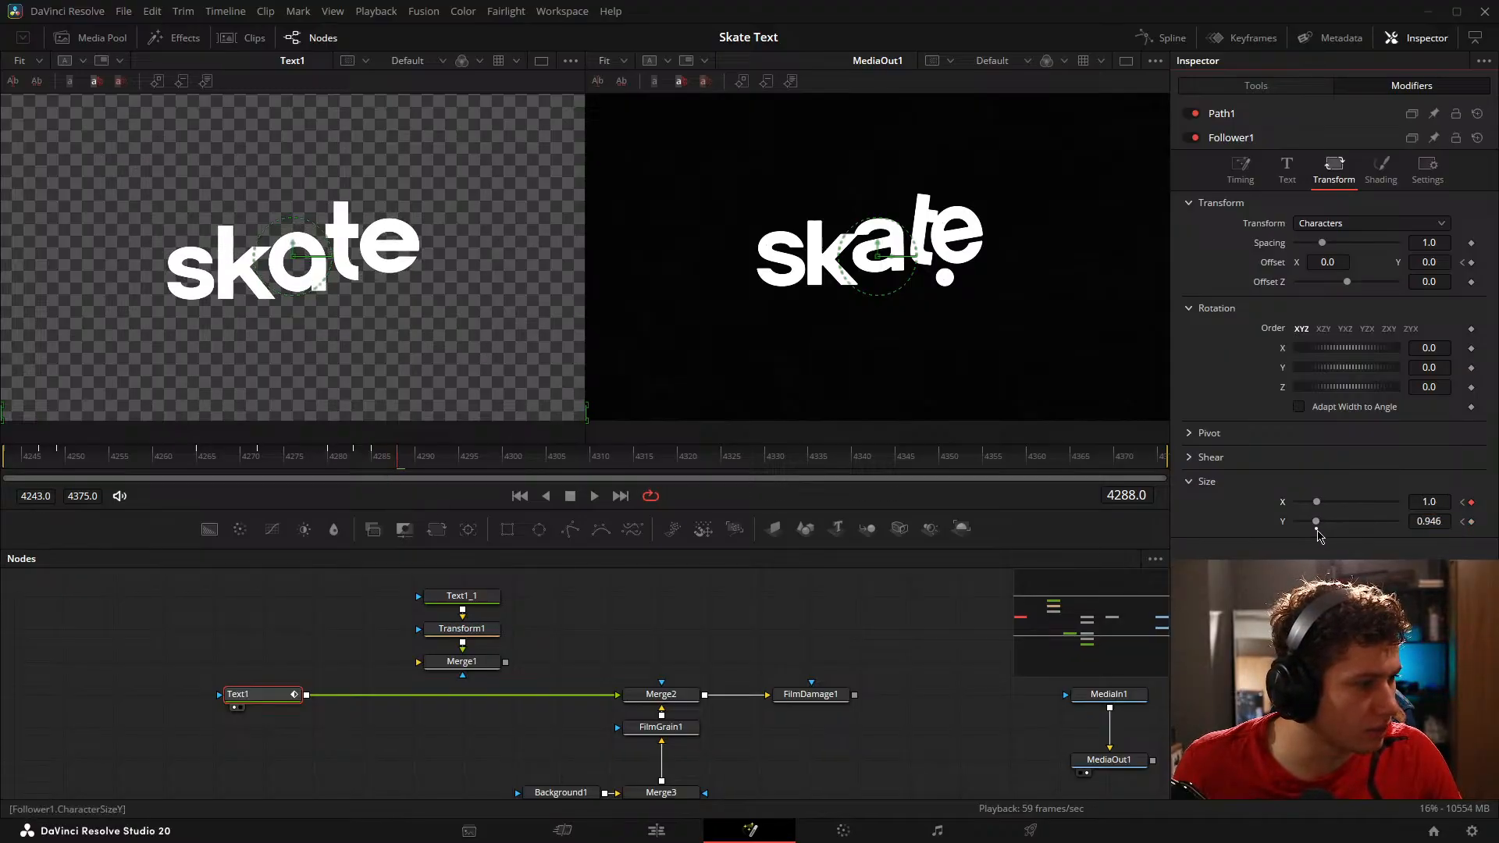
left_click(1317, 528)
Step: Play back the letter animation from frame 4243, including an enlarged view of Text1 without its on-screen controls
left_click_drag(240, 459, 3, 460)
key("space")
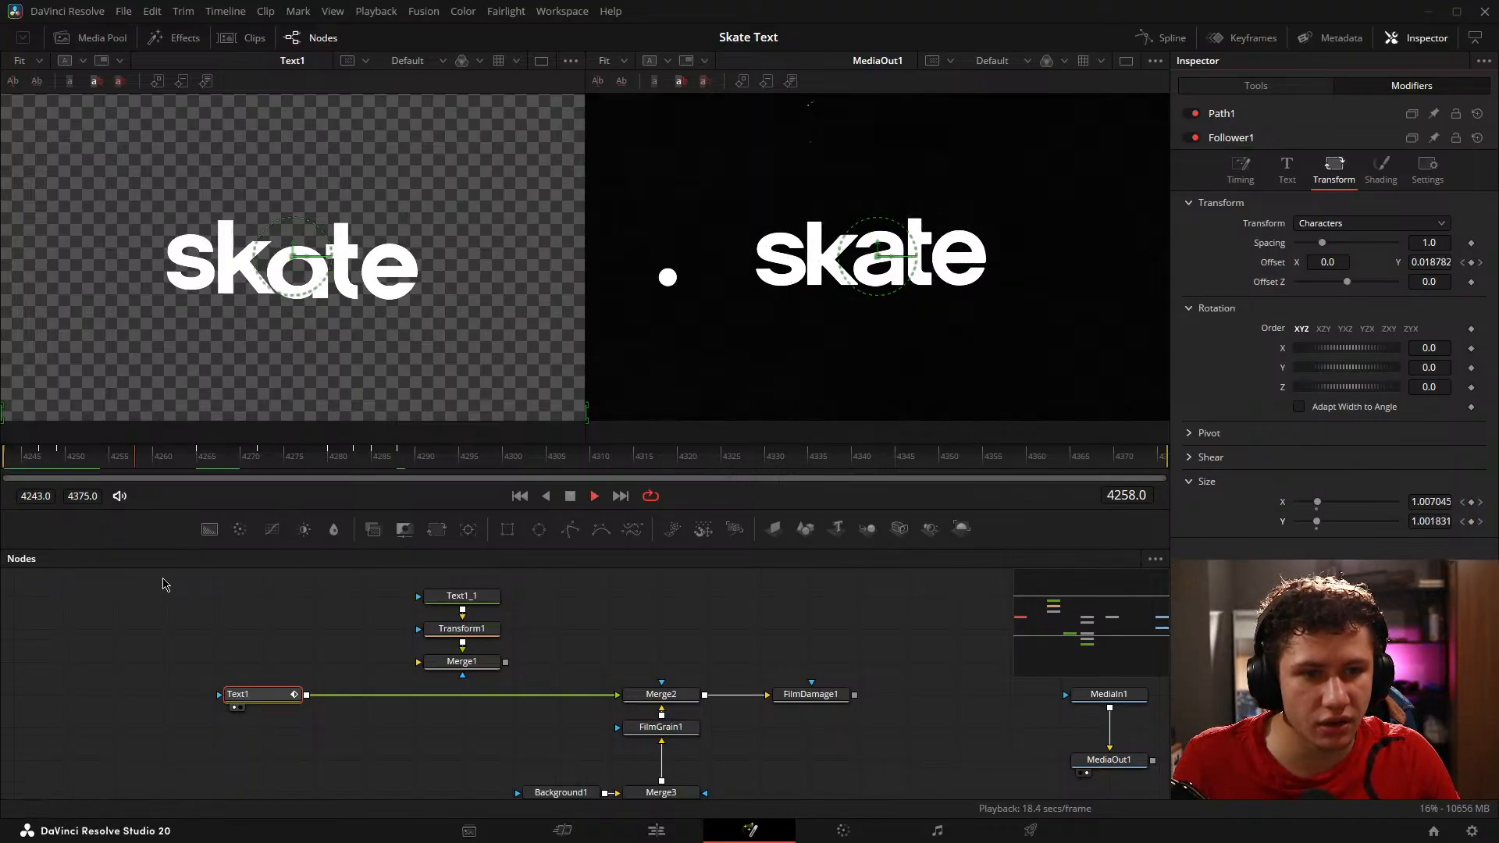
key("space")
left_click_drag(221, 466, 8, 516)
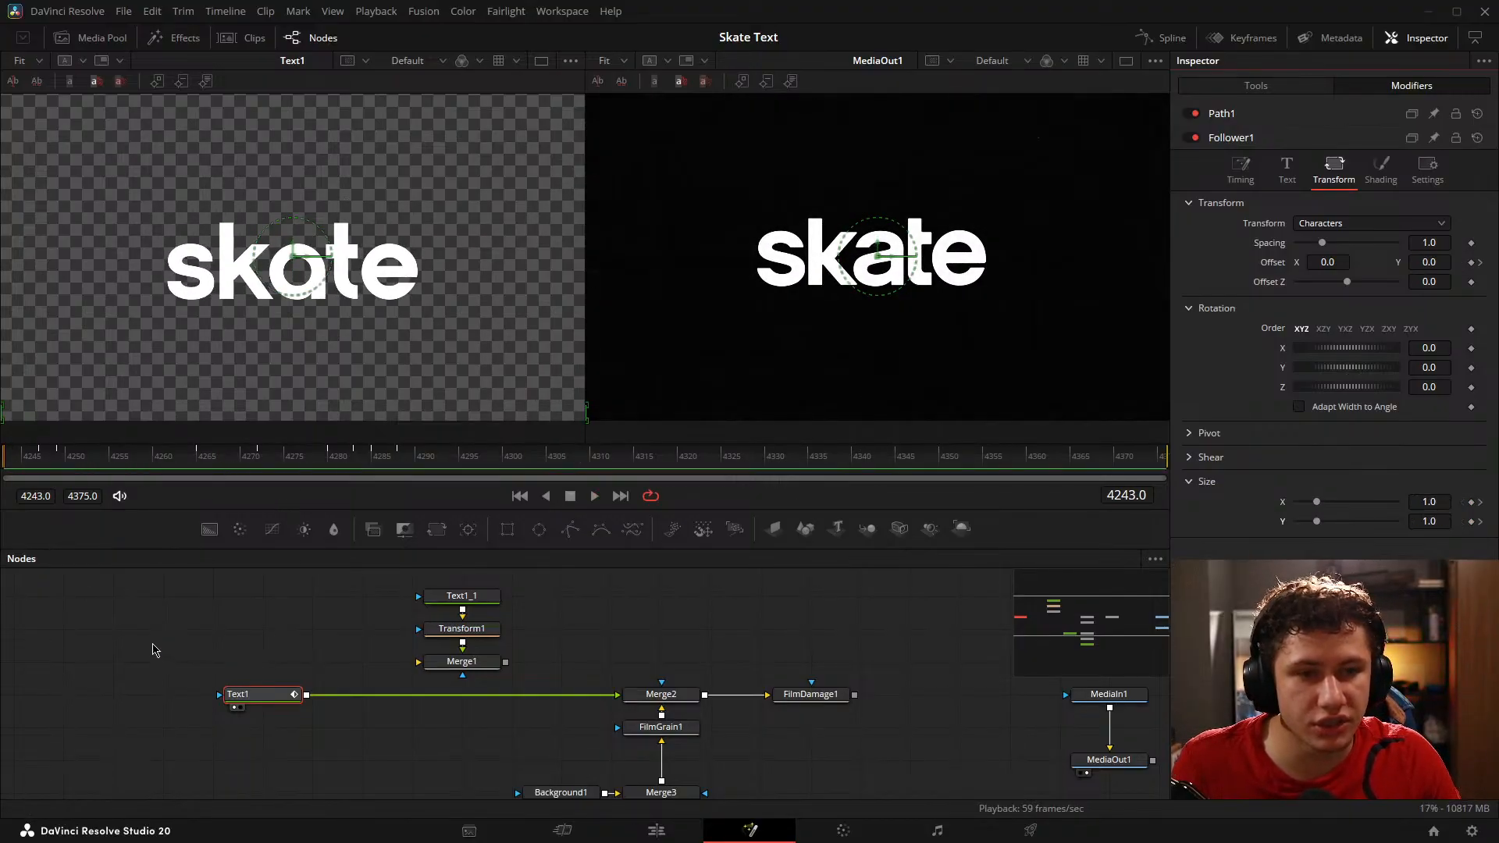
left_click(152, 645)
scroll(277, 300, "up", 4)
left_click_drag(311, 310, 283, 331)
key("space")
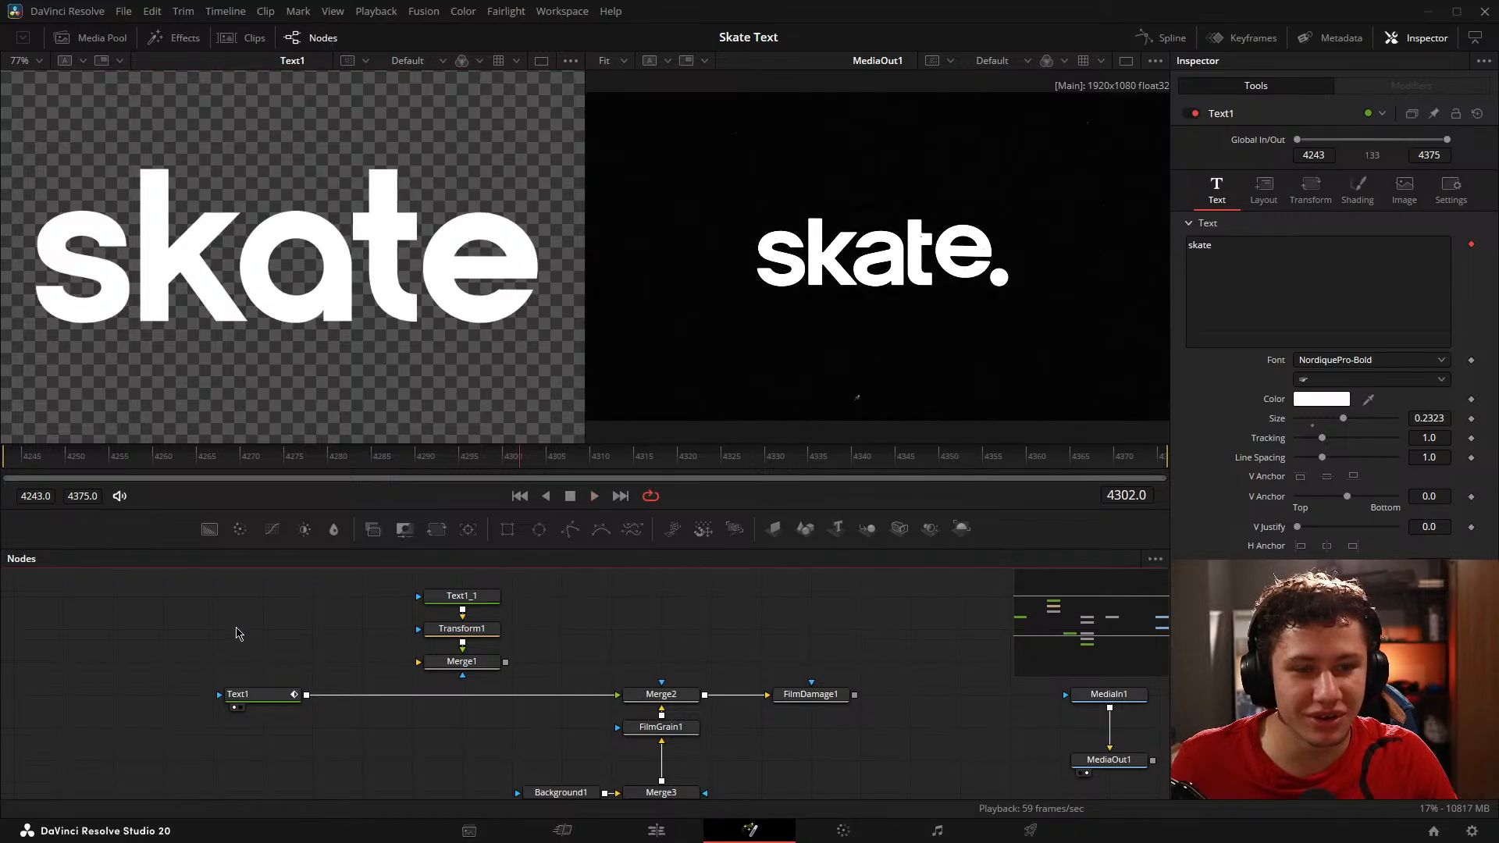
key("ctrl+f")
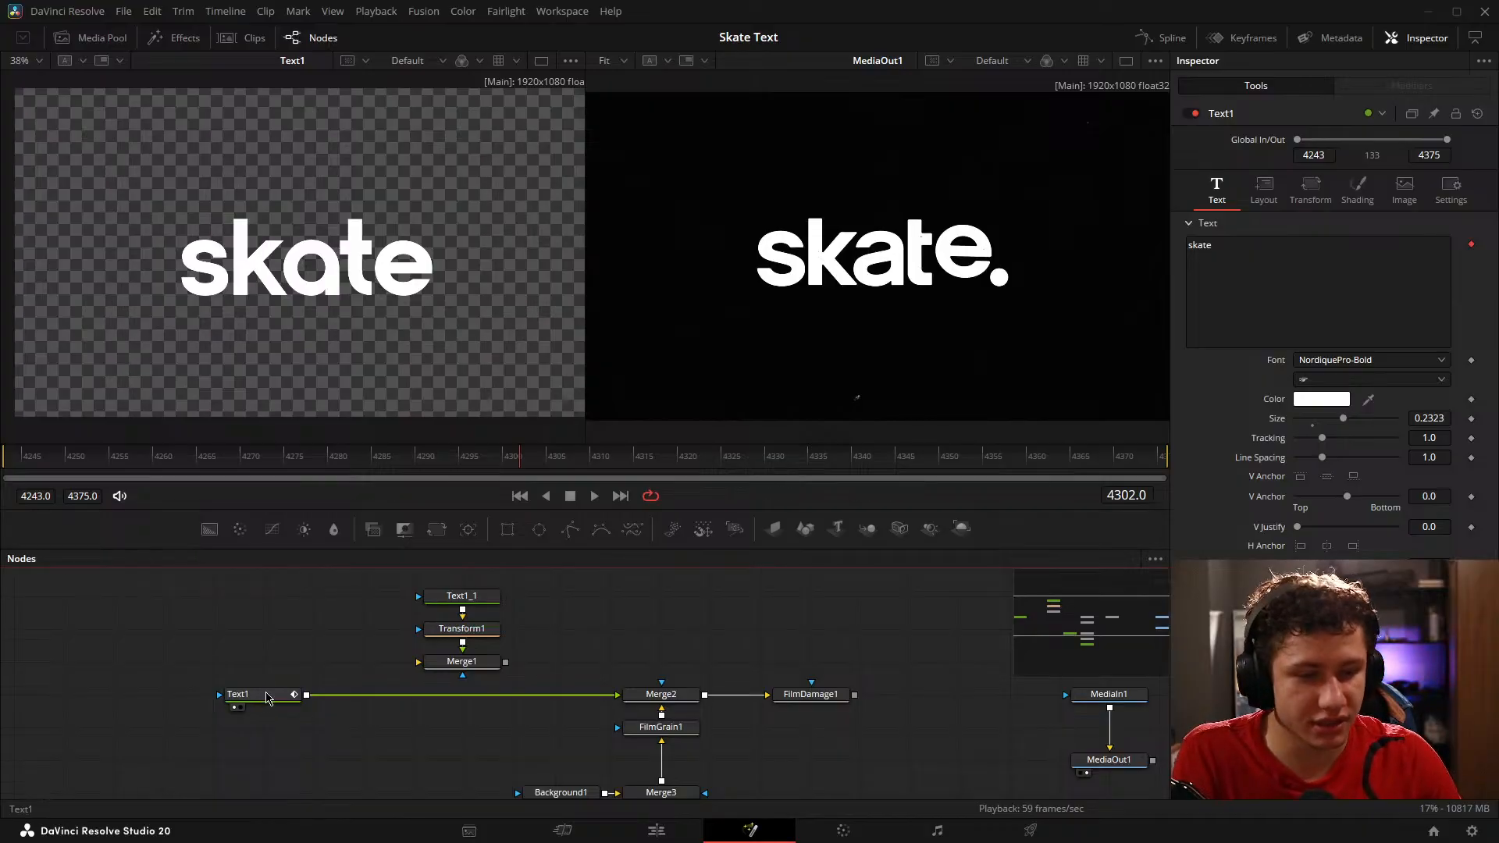
Step: Open Text1's Follower modifier settings and display its character offset Displacement curve in an enlarged Spline editor
left_click(258, 694)
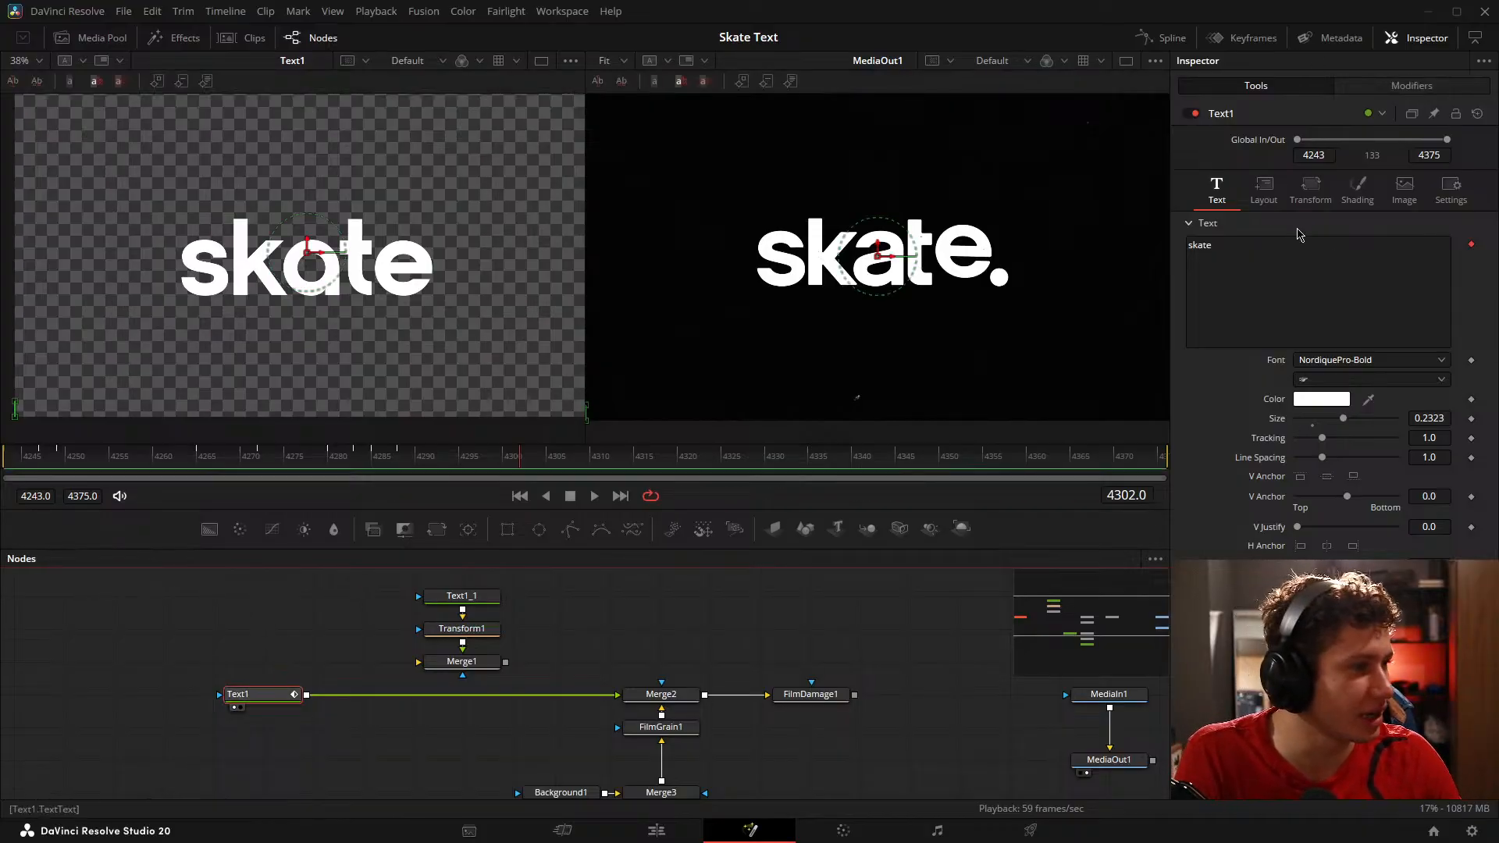
left_click(1264, 188)
left_click(1311, 187)
left_click(1384, 89)
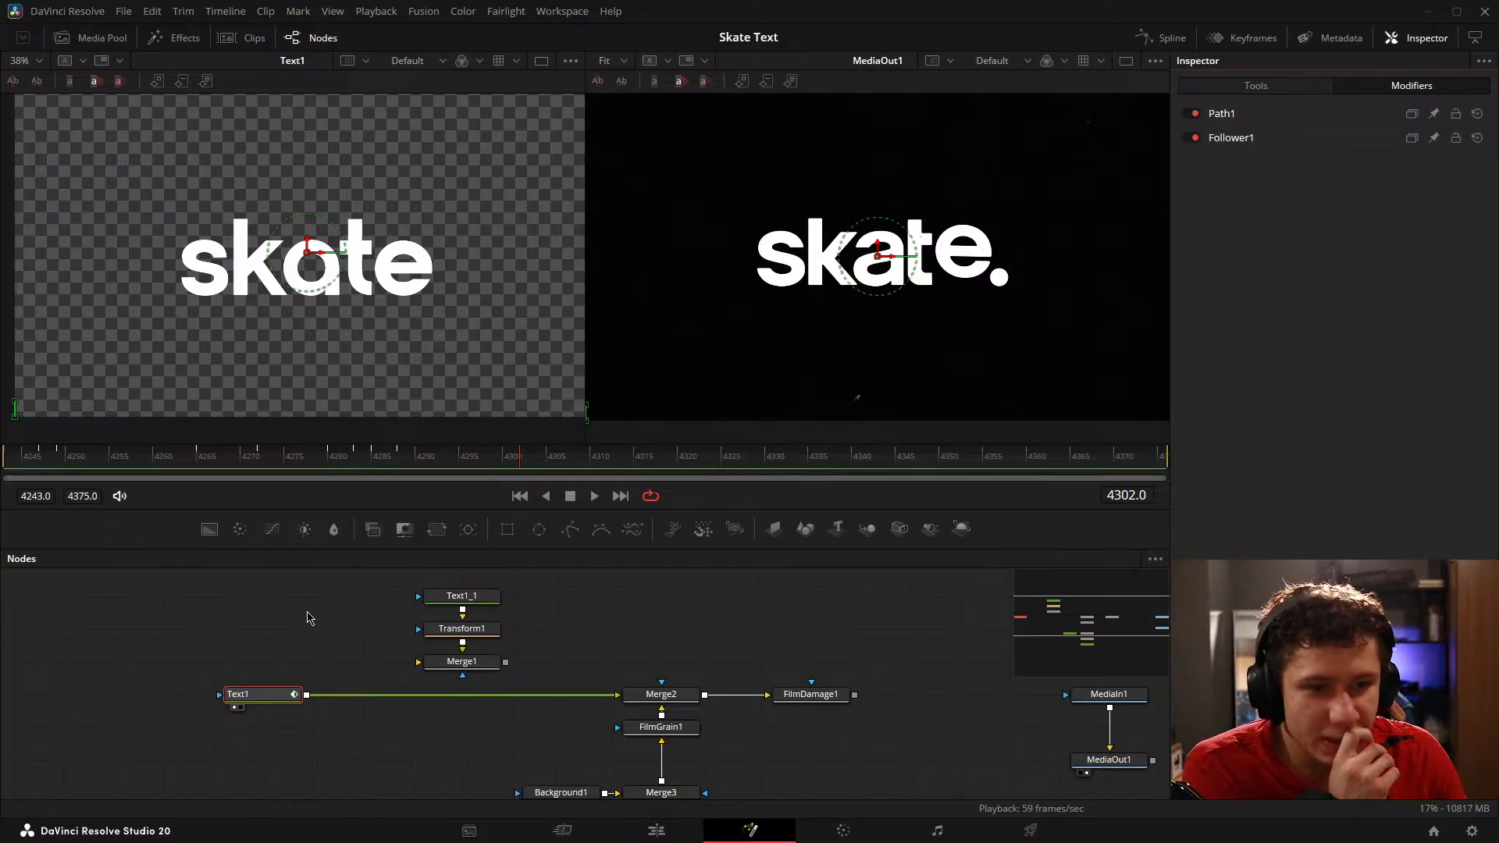
left_click(1223, 114)
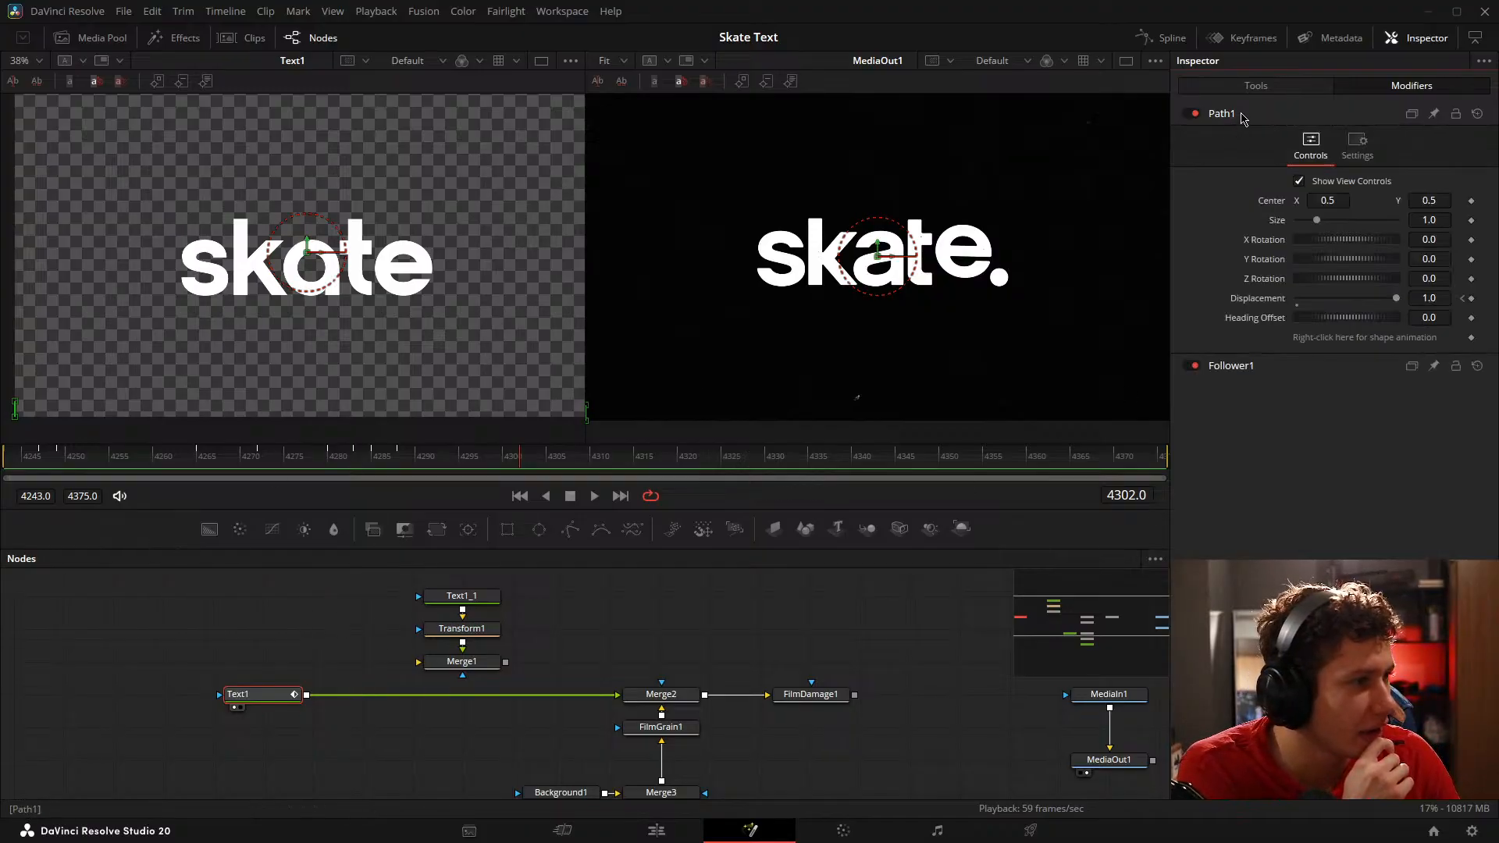
left_click(1244, 116)
left_click(1232, 141)
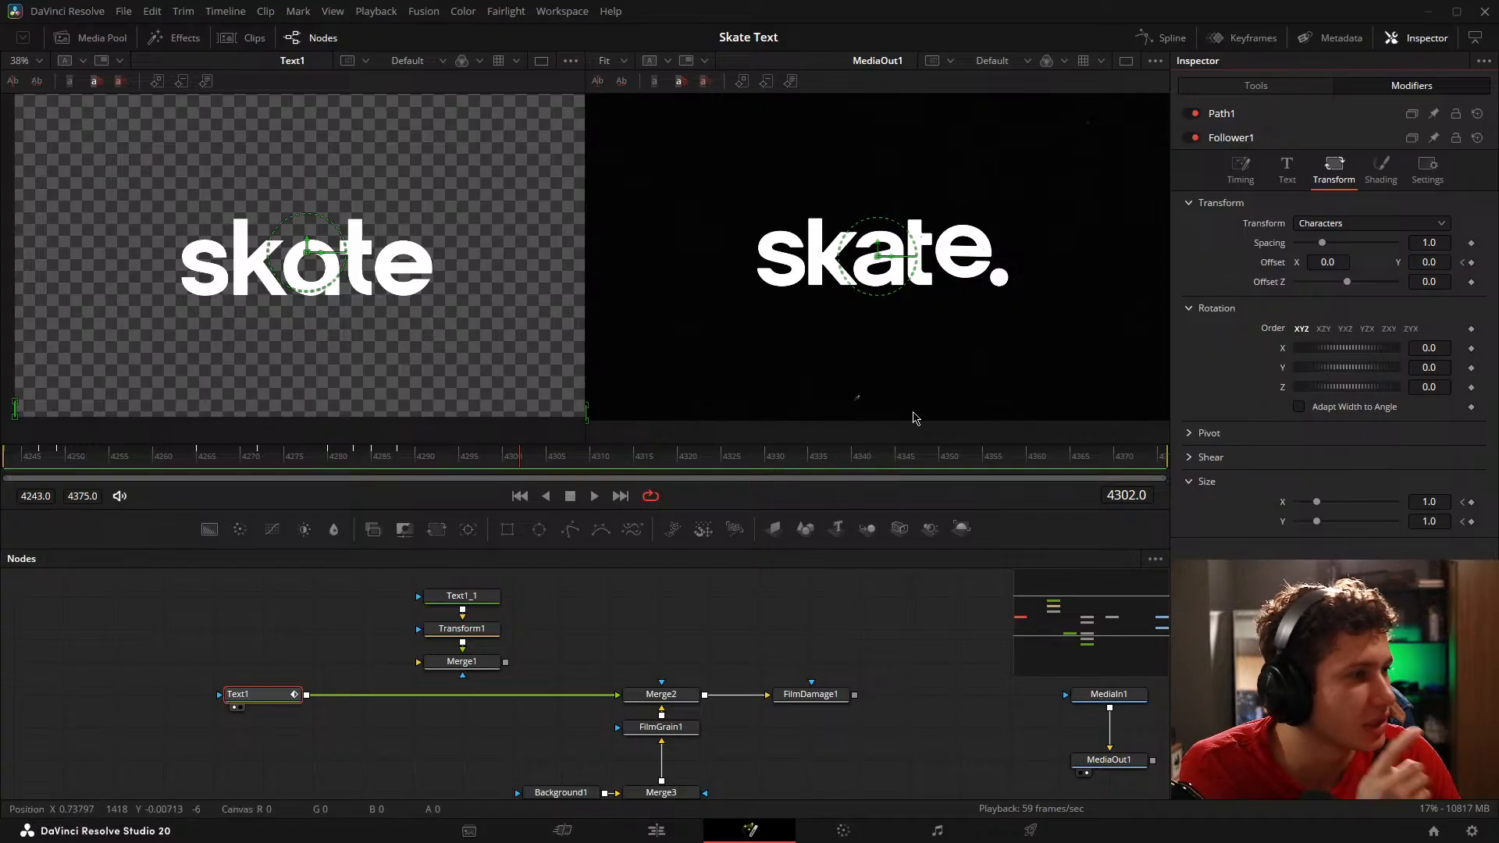
left_click(1162, 38)
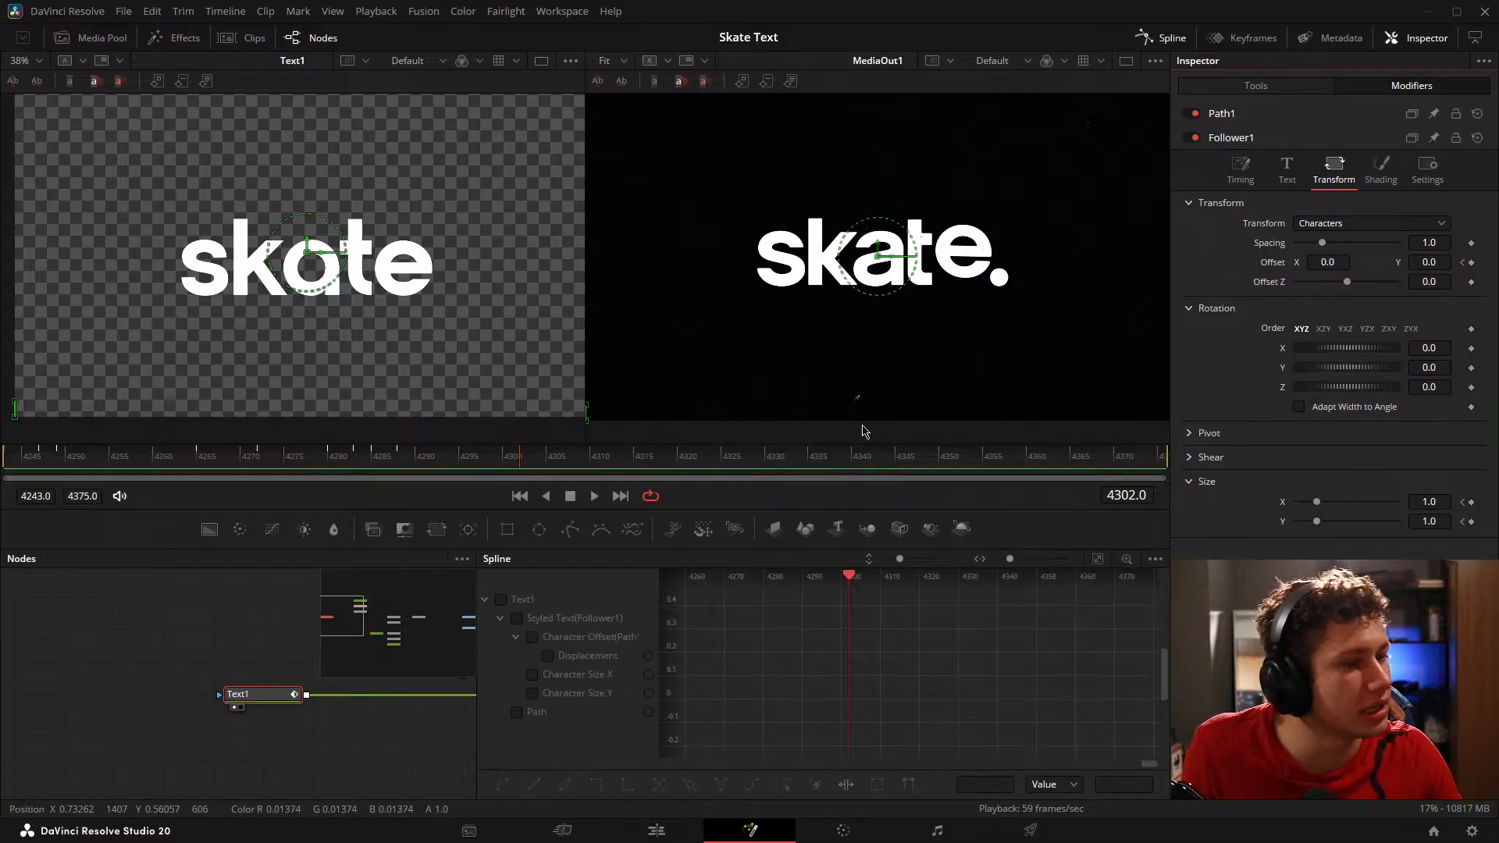
left_click_drag(648, 550, 647, 312)
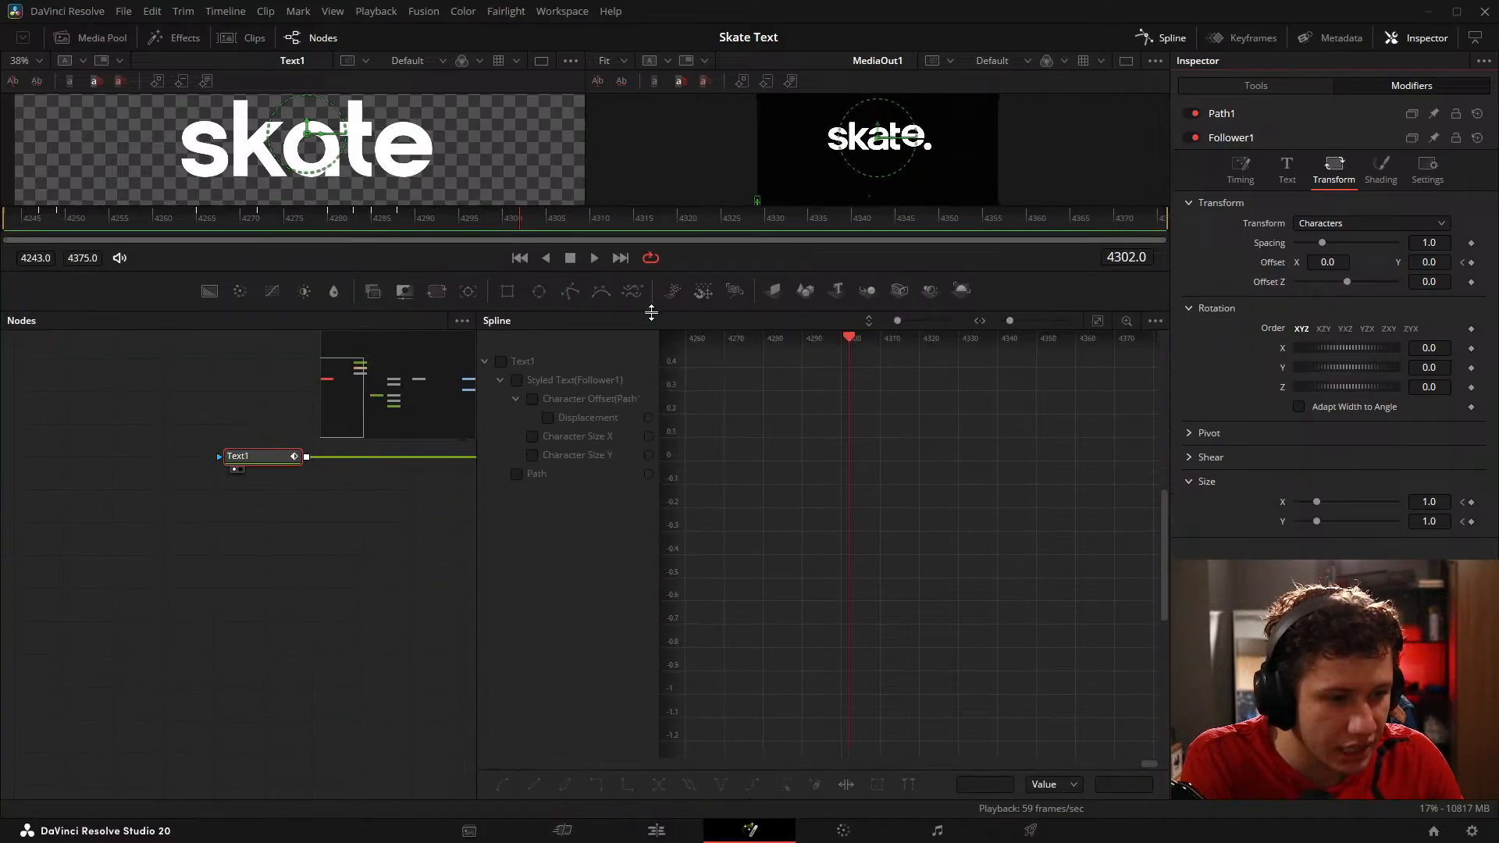
left_click(547, 419)
Step: Ease the Displacement curve by flattening its handles at the first keyframe on 4249 and the last one on 4283
left_click(926, 536)
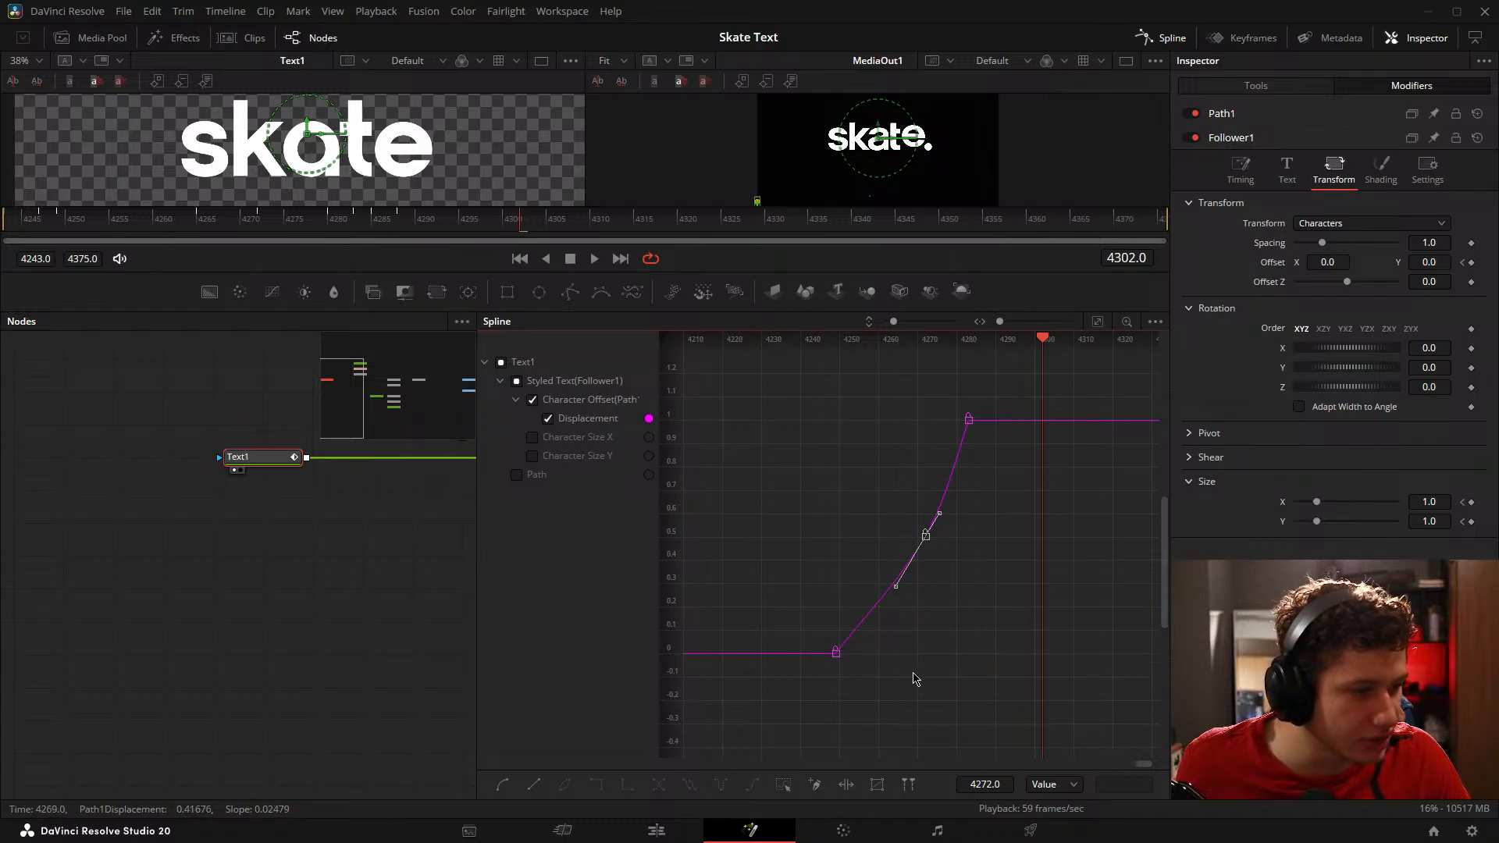
left_click_drag(897, 701, 769, 587)
left_click_drag(865, 616, 865, 654)
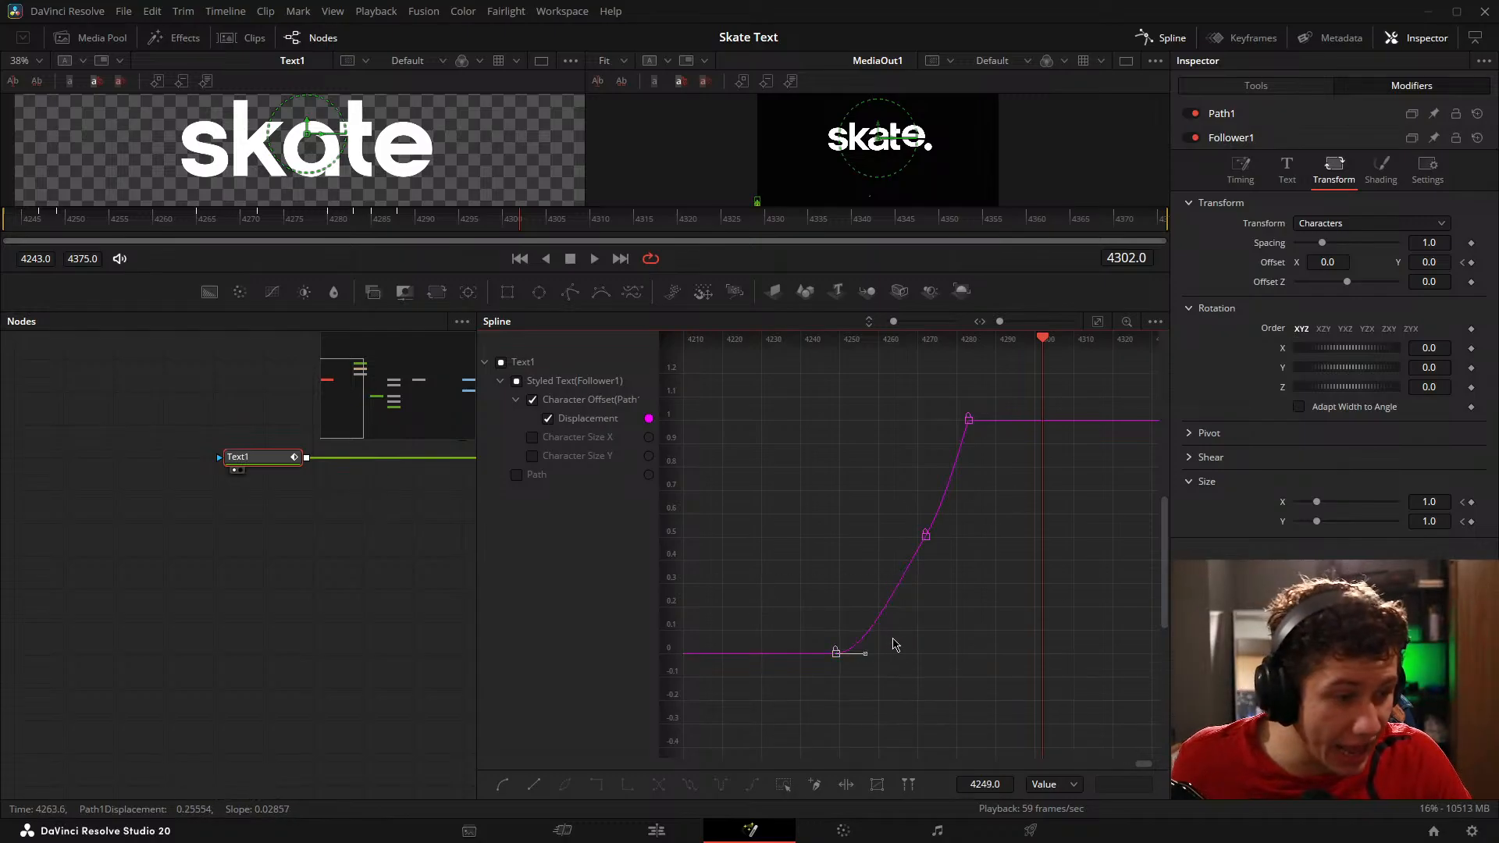
left_click_drag(1013, 466, 954, 372)
key("f")
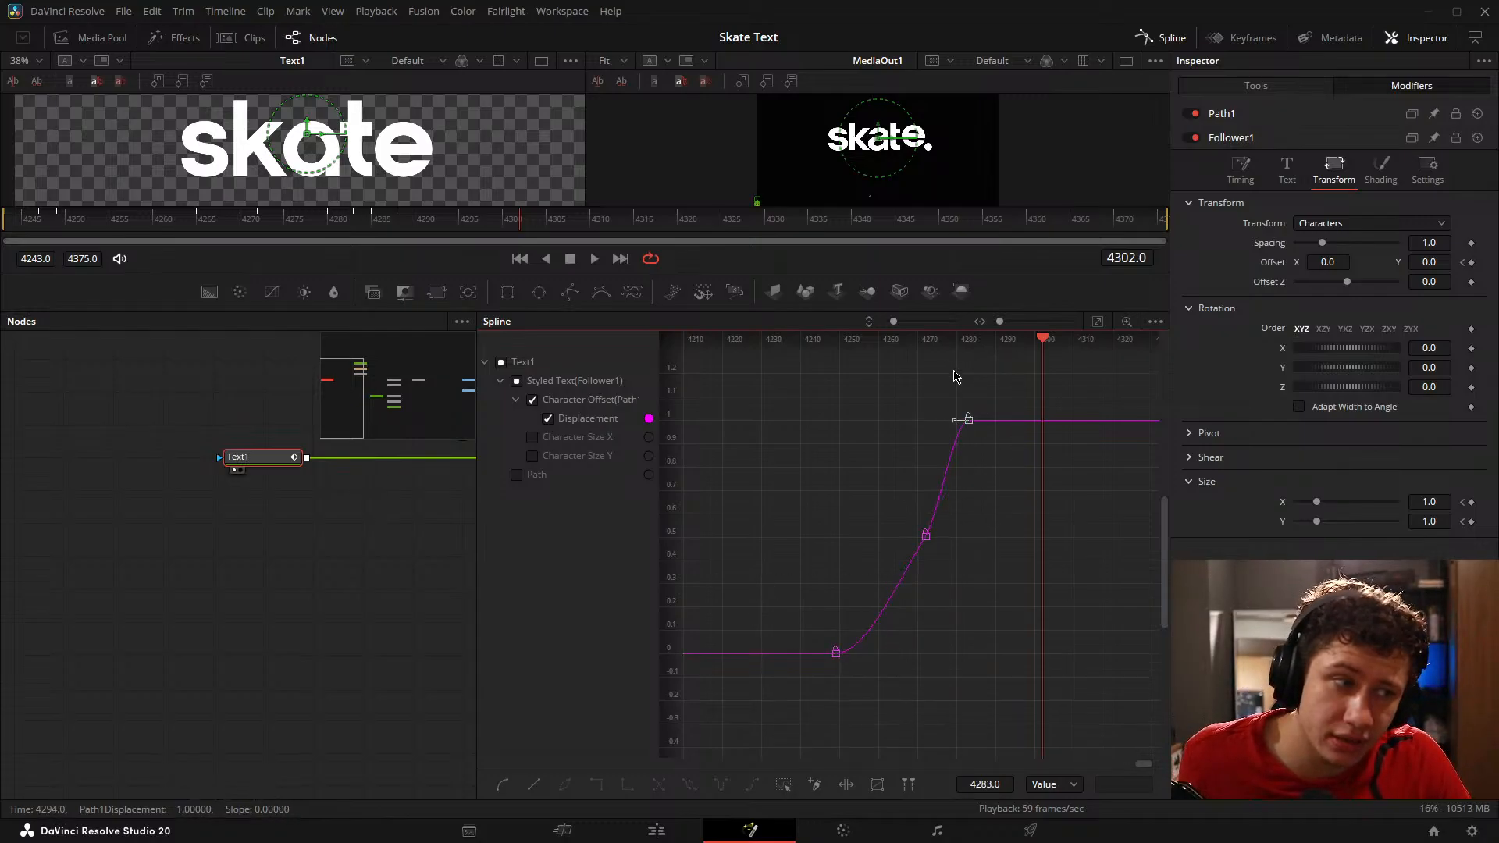
left_click(978, 382)
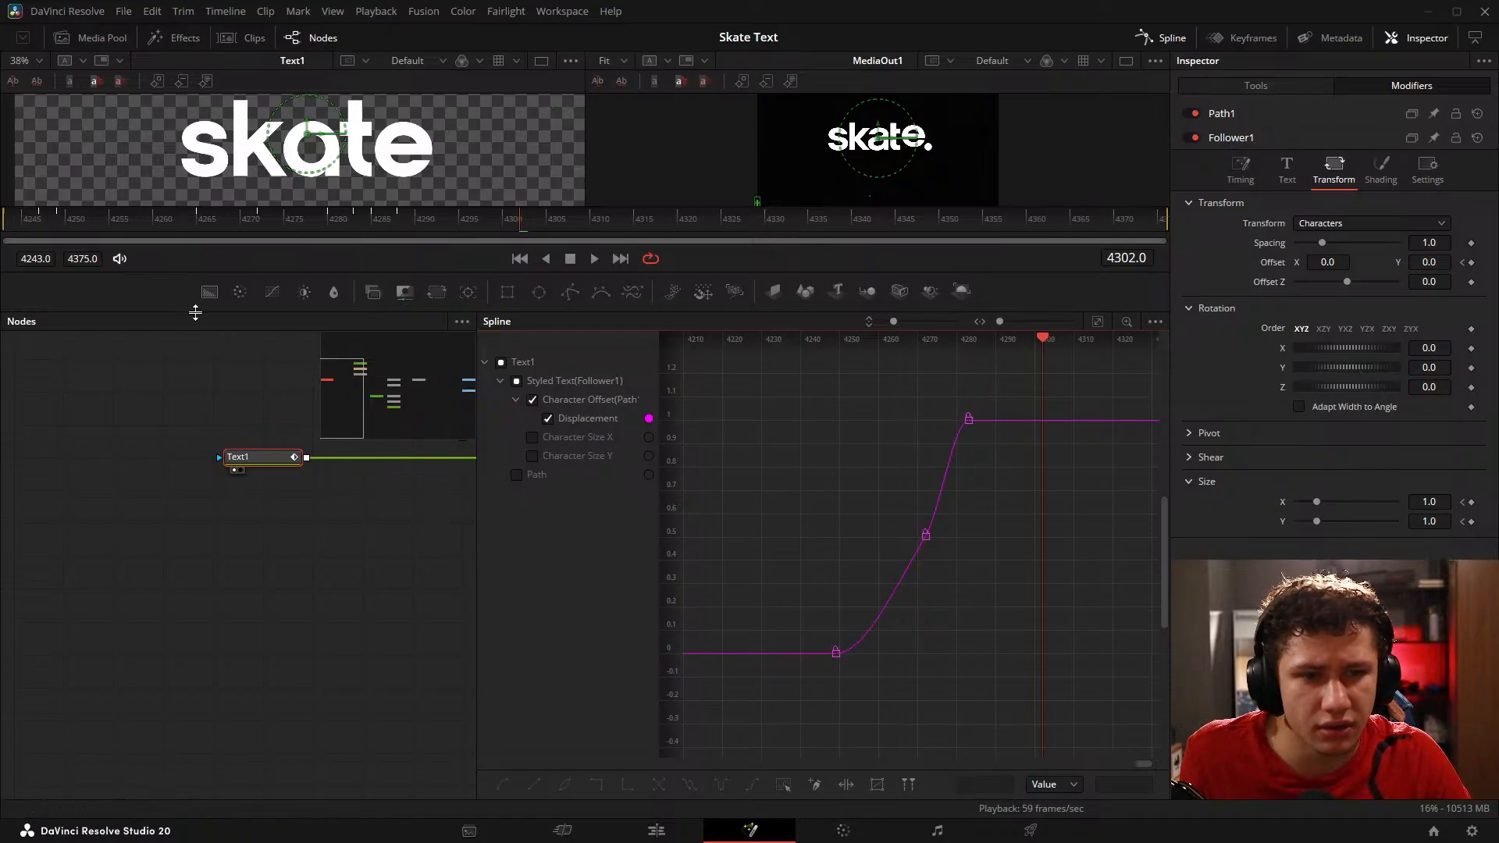
Step: Adjust the handles of the middle Displacement keyframe on frame 4272 to a shallow slope so the letters slow at the peak
left_click_drag(194, 308, 194, 508)
left_click(85, 428)
left_click_drag(85, 428, 178, 414)
scroll(846, 687, "up", 5)
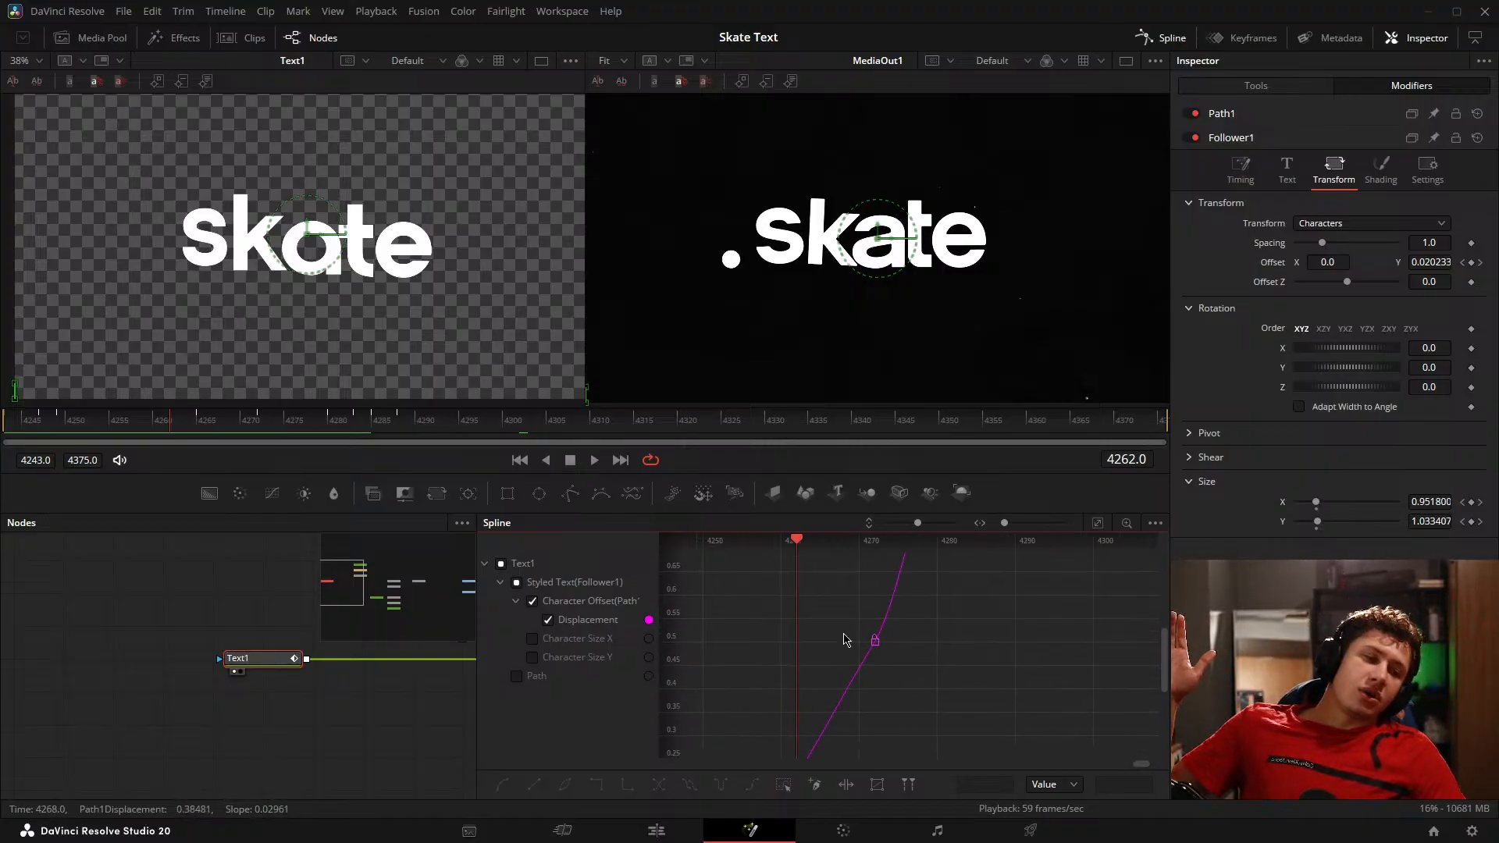
left_click_drag(934, 732, 928, 660)
left_click_drag(996, 720, 935, 643)
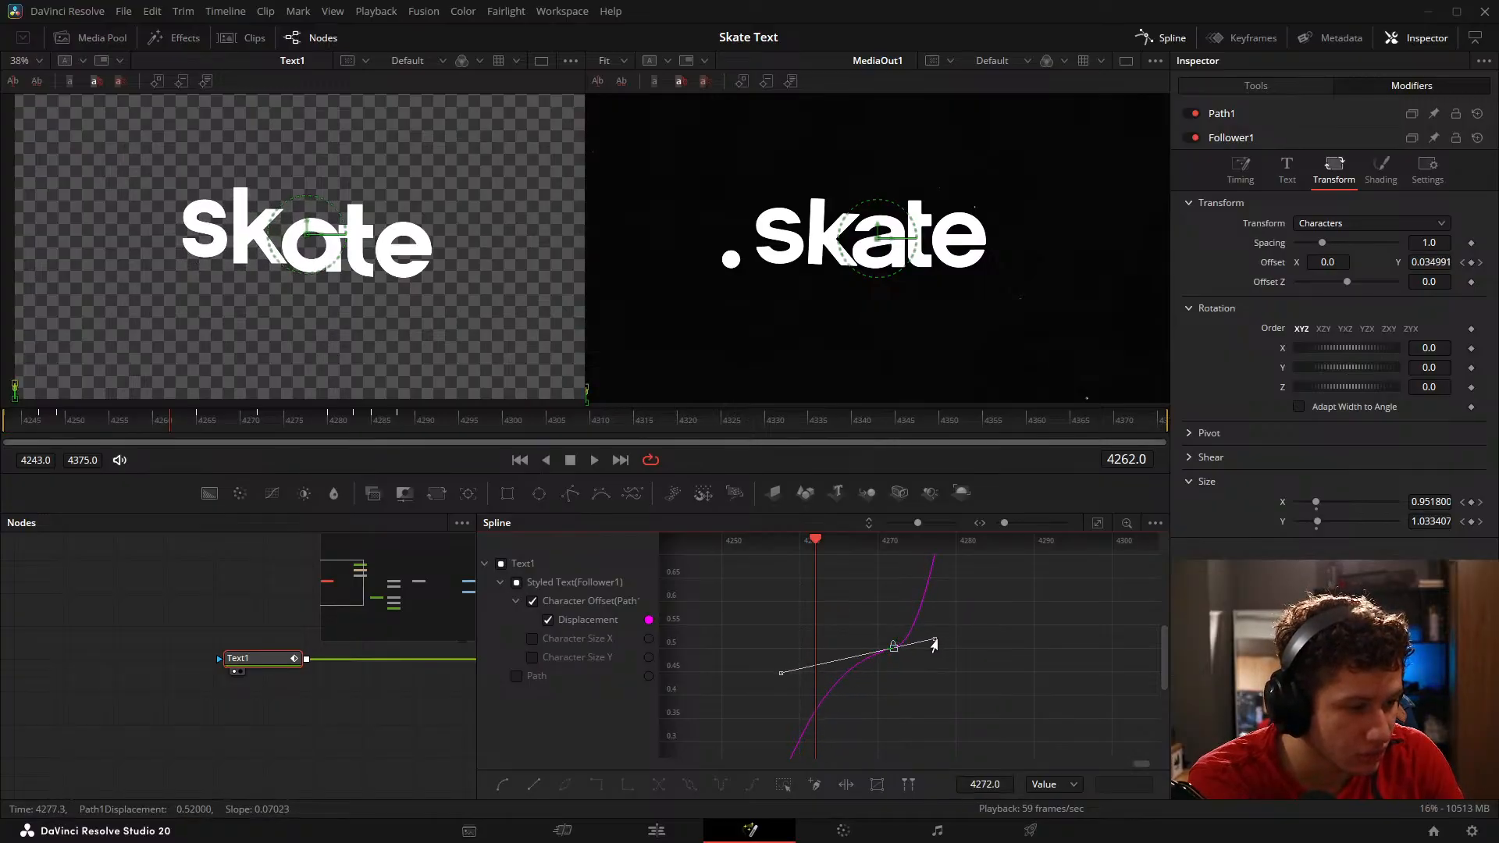
left_click_drag(781, 674, 822, 665)
left_click_drag(935, 641, 954, 637)
left_click_drag(933, 564, 907, 672)
left_click_drag(1012, 566, 978, 663)
left_click_drag(936, 580, 920, 654)
Step: Inspect the first Displacement keyframe on frame 4249 and play back the letter animation from frame 4243
left_click_drag(955, 716, 956, 477)
left_click_drag(844, 726, 986, 561)
left_click(809, 673)
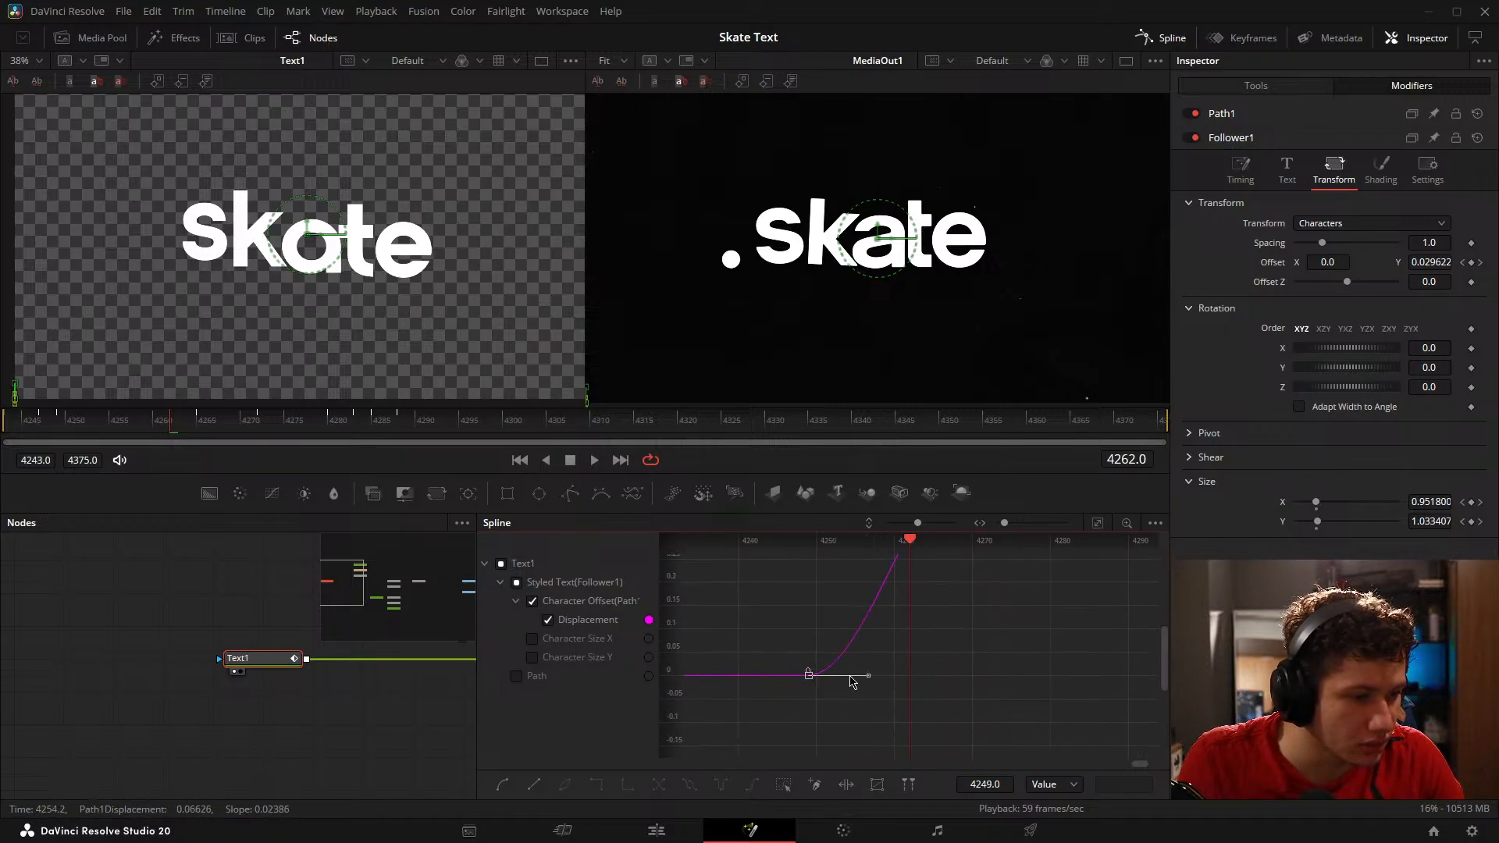
left_click(115, 612)
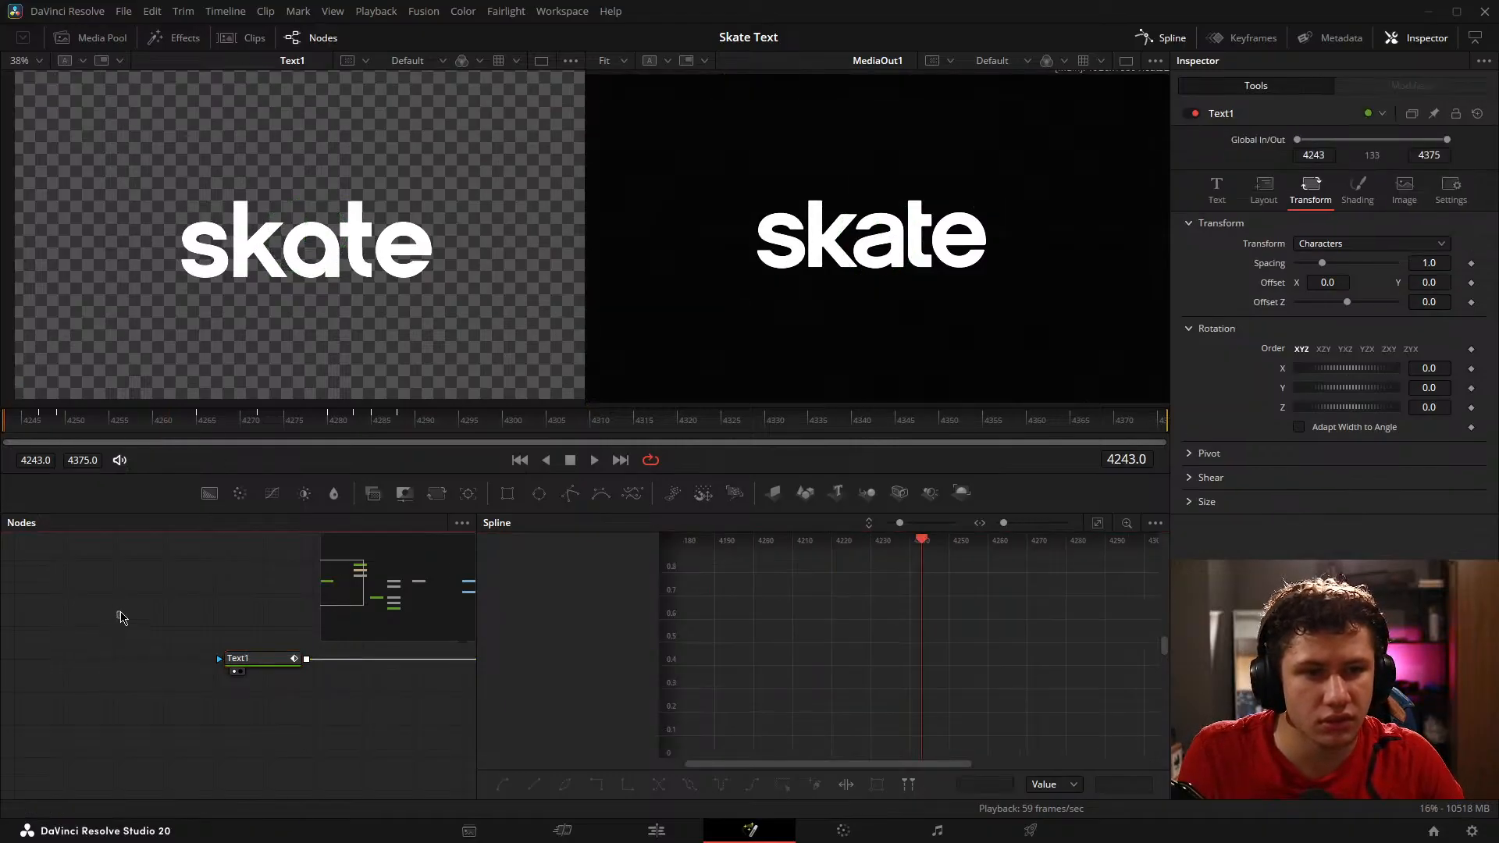
key("space")
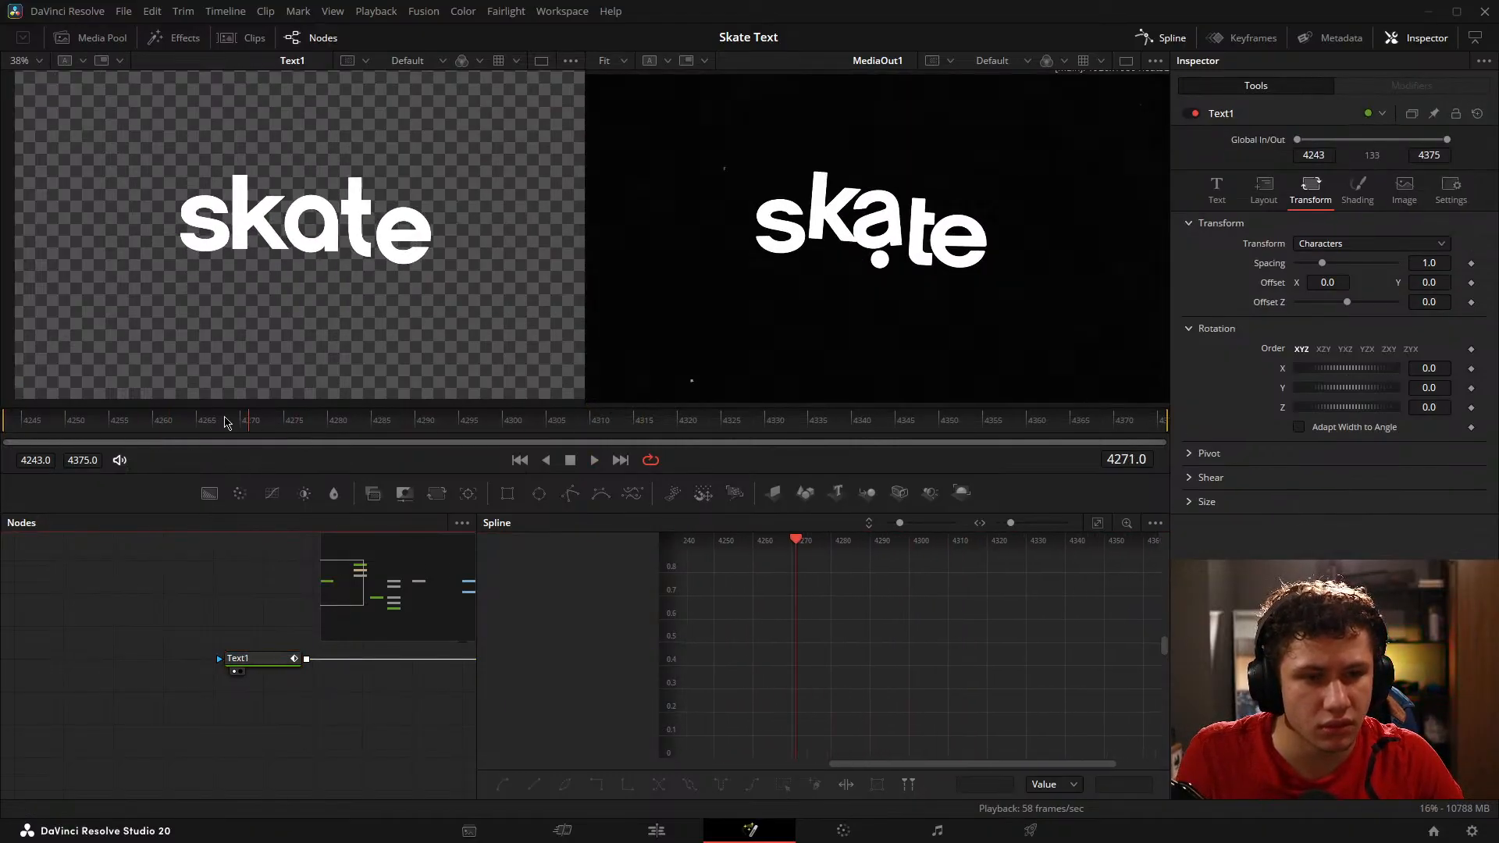
key("space")
Step: Isolate Text1's character offset Displacement curve in the Spline editor, hiding the other Follower curves
left_click_drag(982, 608, 1040, 798)
left_click_drag(981, 554, 984, 722)
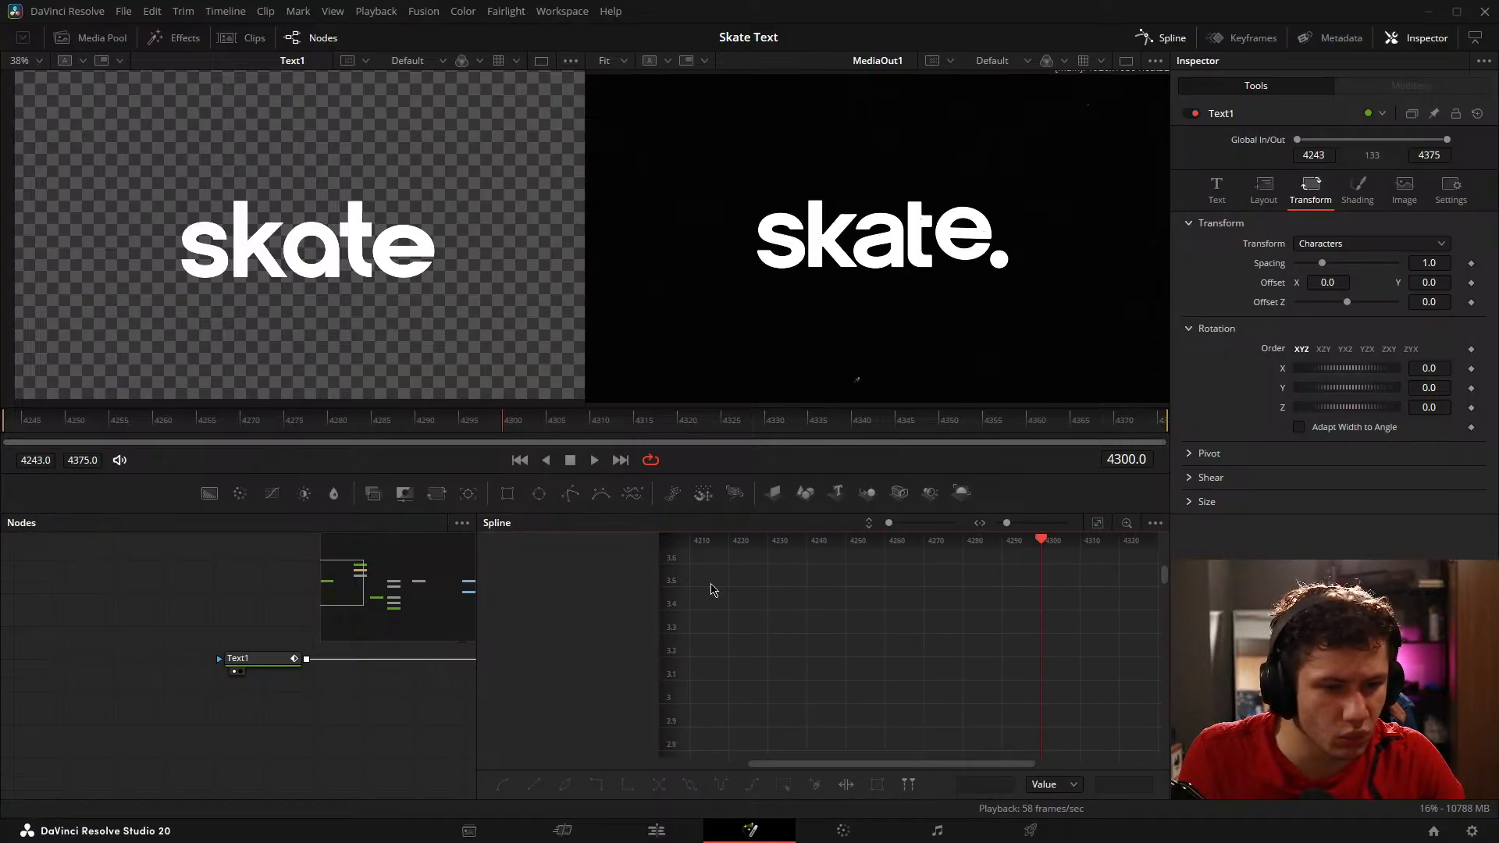
left_click(246, 660)
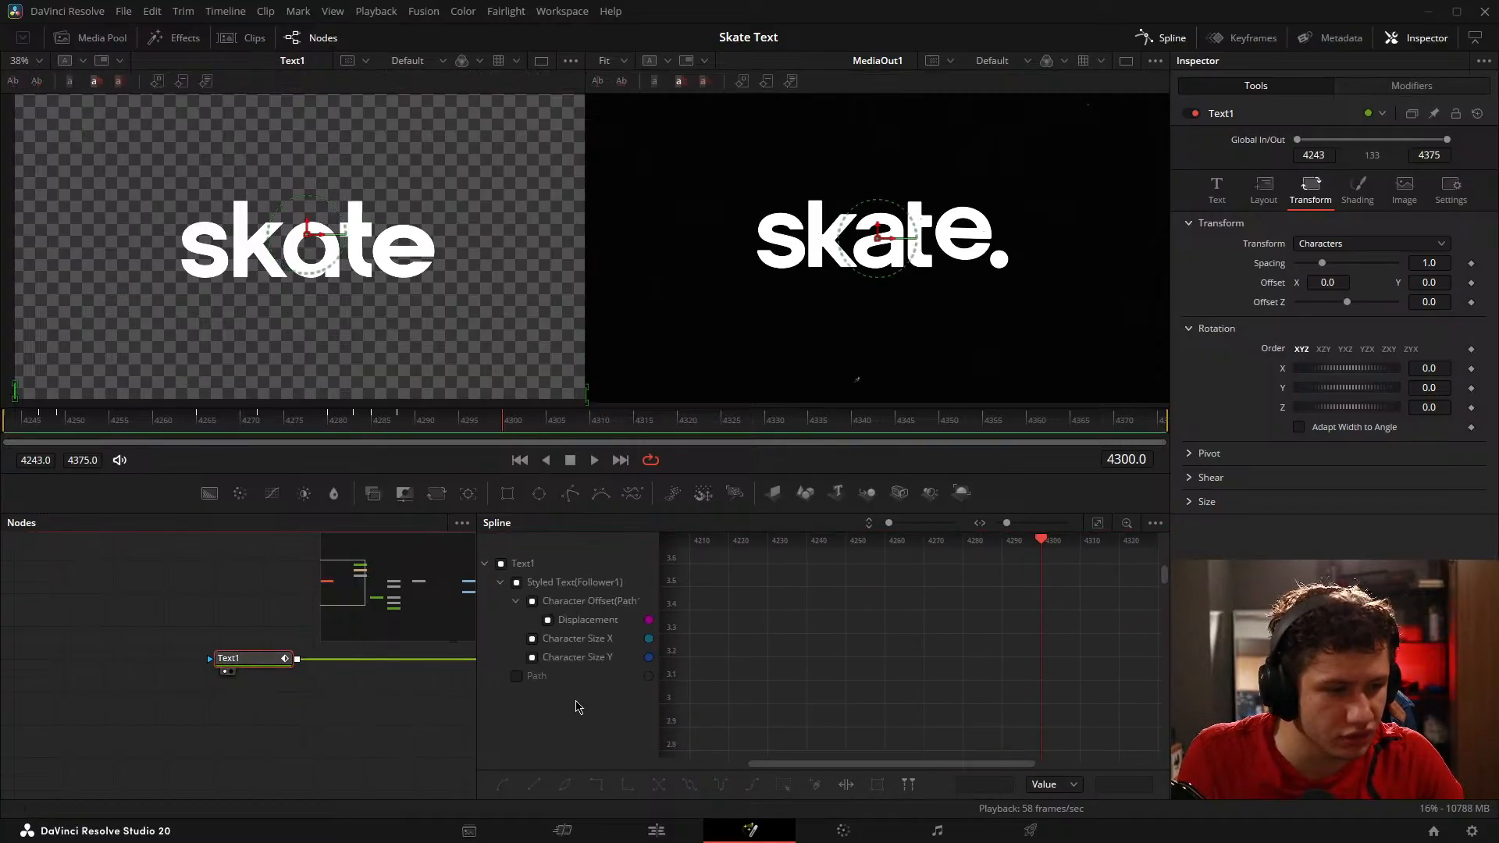
left_click(1097, 523)
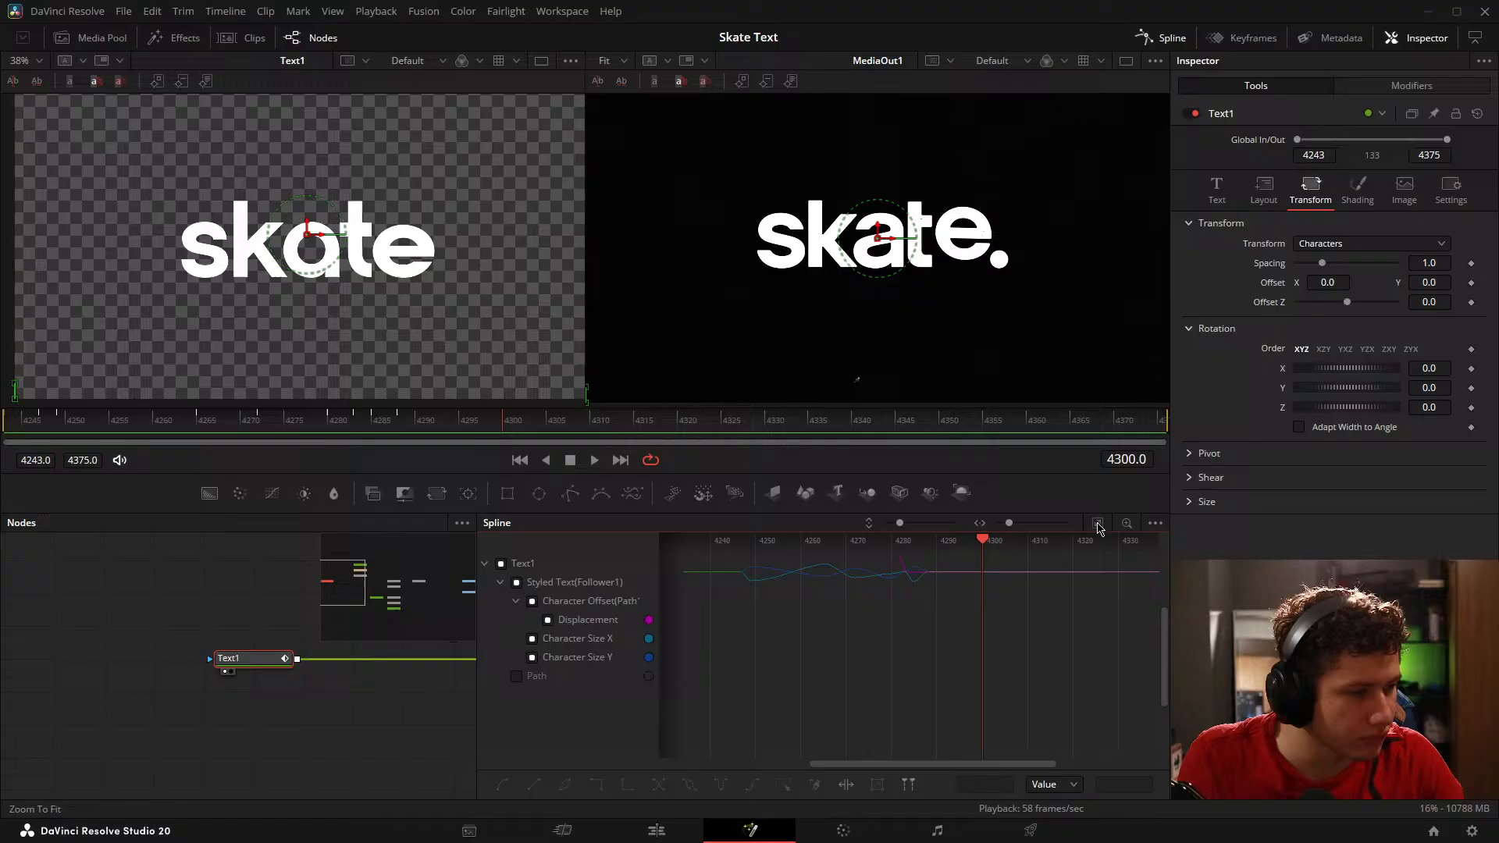
left_click(501, 564)
left_click(501, 564)
left_click(548, 620)
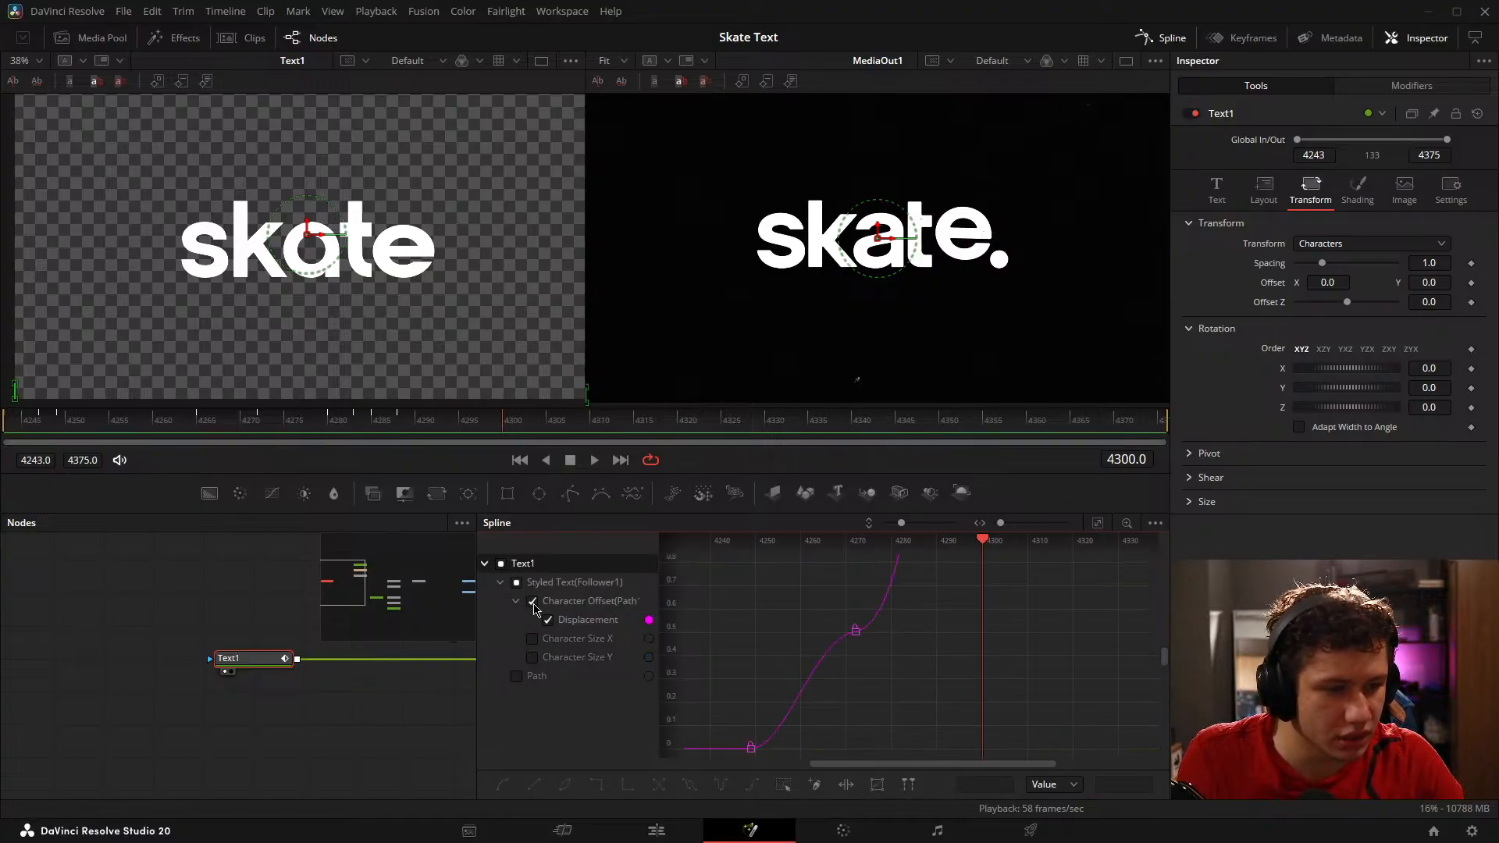
Step: Steepen the incoming handle of the last Displacement keyframe on frame 4283 so the letters land abruptly
left_click_drag(908, 610, 892, 722)
scroll(910, 638, "up", 3)
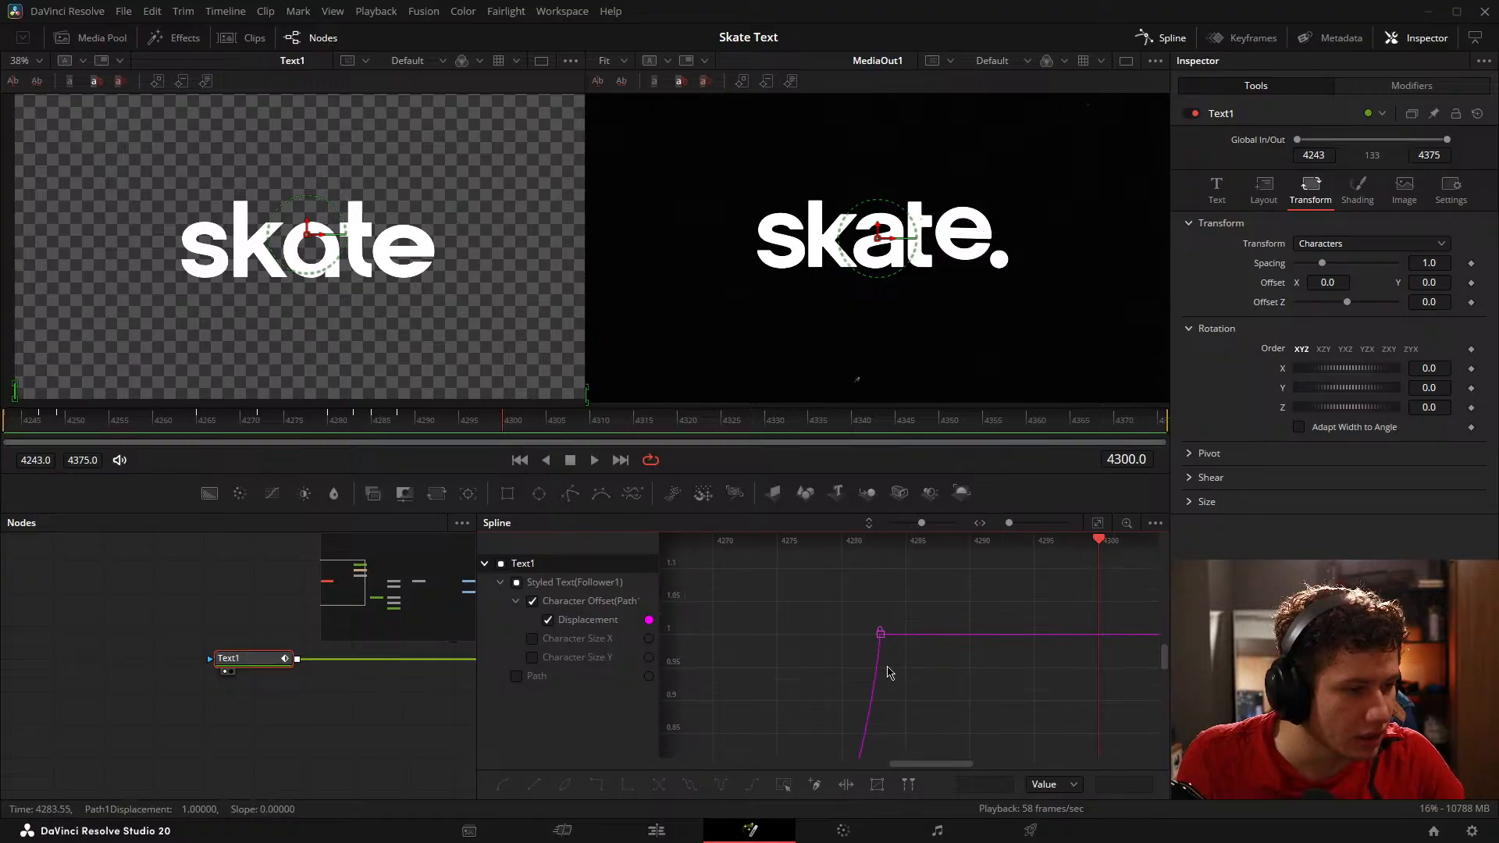
left_click_drag(888, 668, 871, 607)
scroll(884, 629, "up", 2)
left_click_drag(875, 698, 843, 712)
left_click_drag(864, 681, 1020, 463)
scroll(968, 640, "down", 5)
left_click_drag(934, 683, 991, 552)
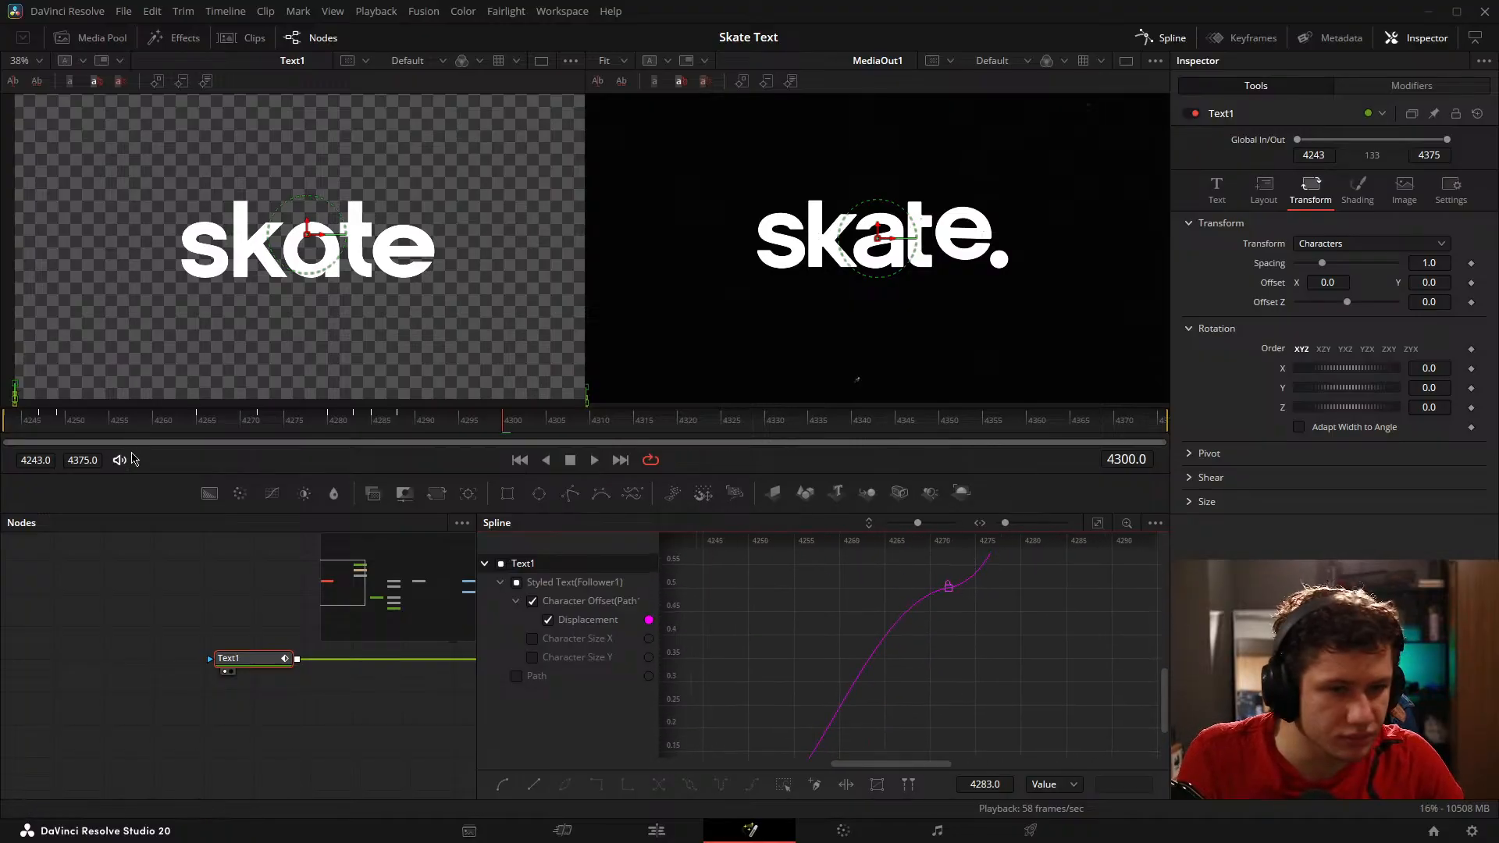
Step: Play back the letter animation from frame 4243 to check the landing
left_click(30, 426)
left_click_drag(32, 429, 414, 410)
key("space")
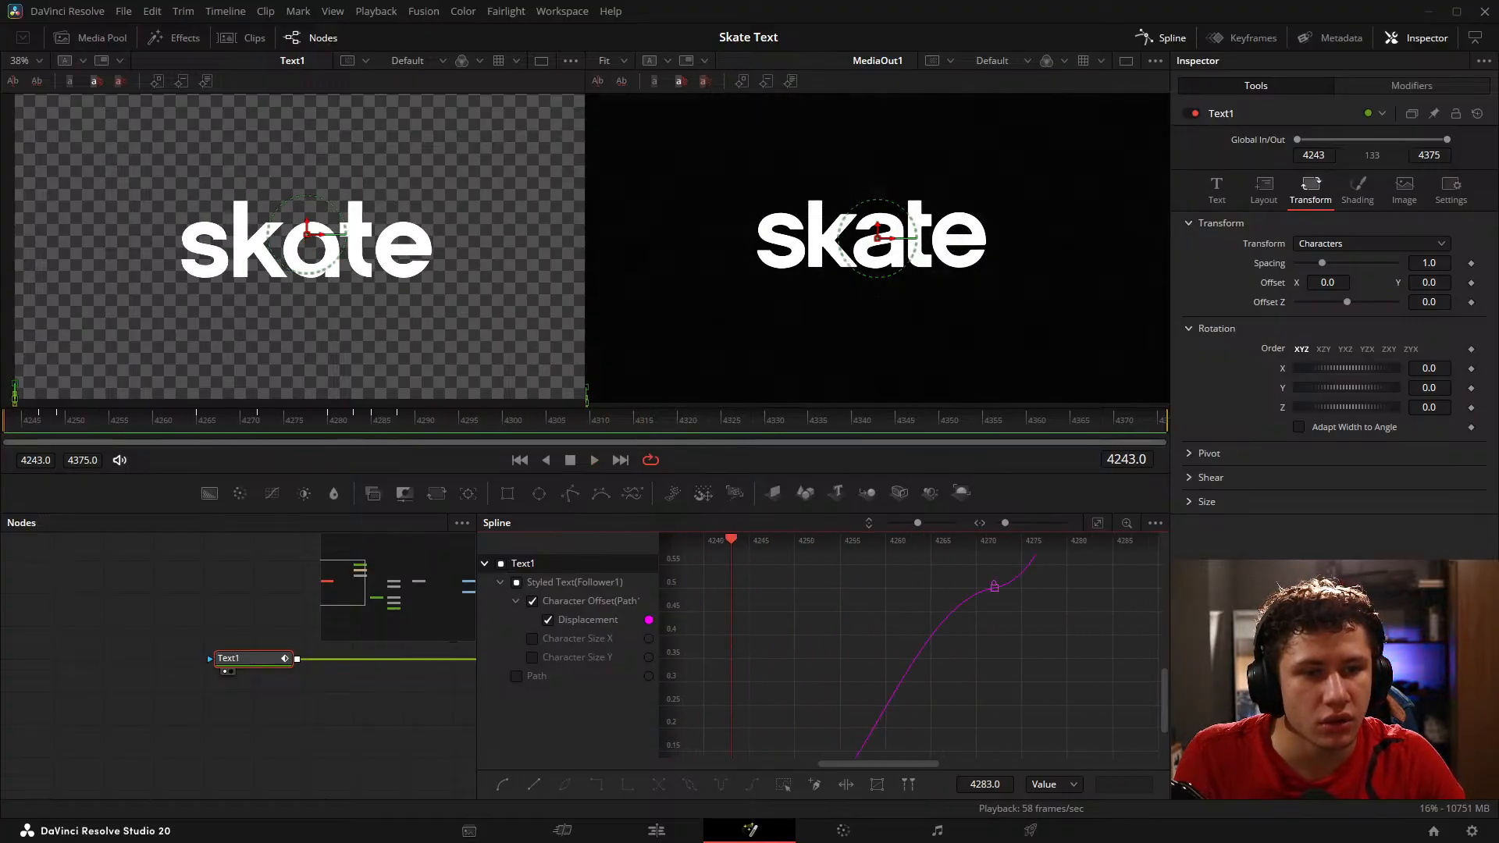
key("space")
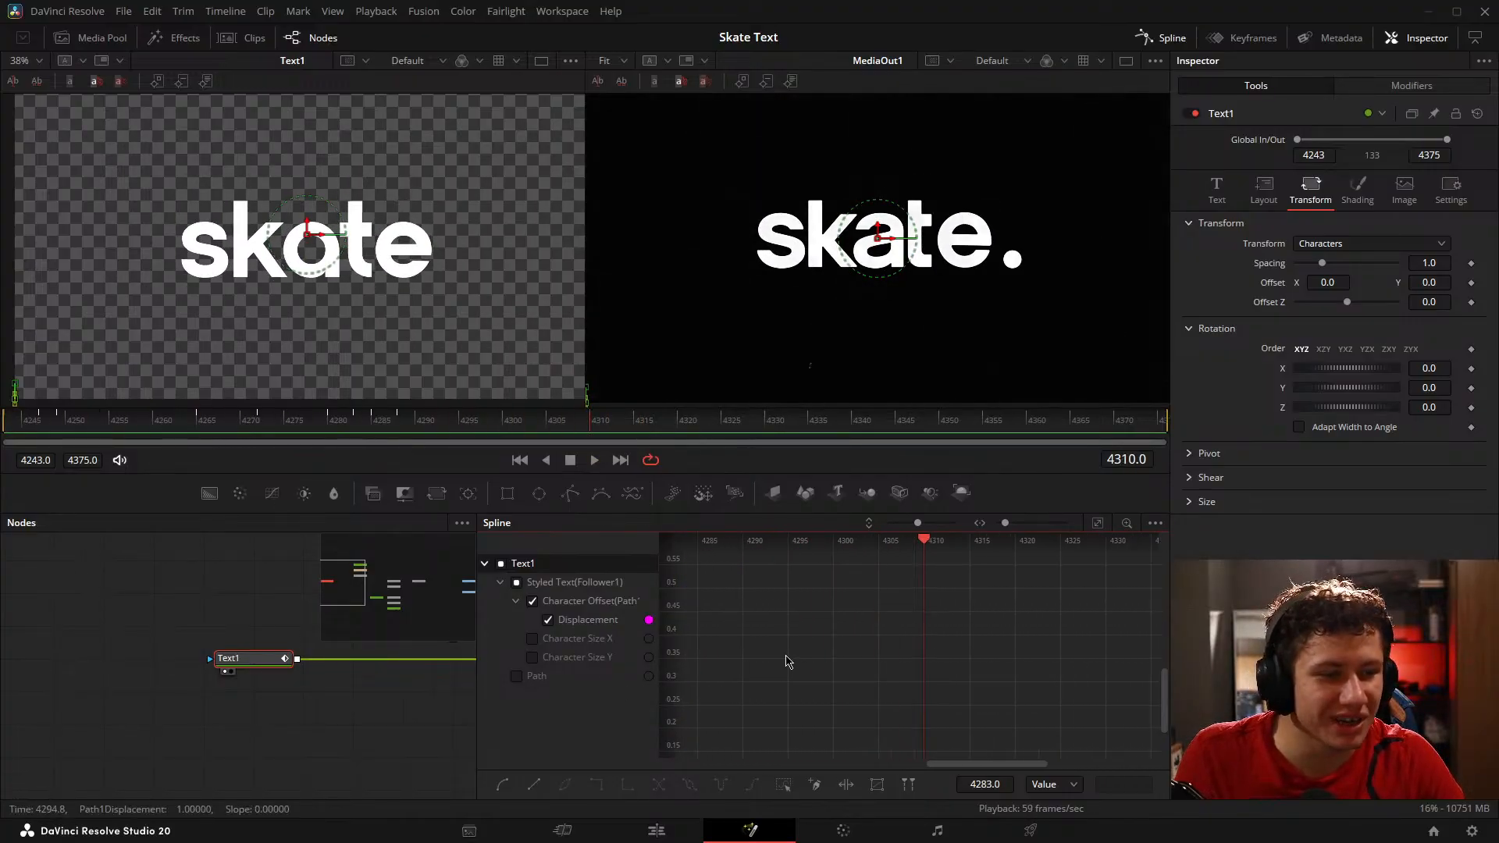
Step: Steepen the outgoing handle of the first Displacement keyframe on frame 4249 so the letters take off quickly
left_click_drag(787, 659, 966, 642)
scroll(996, 667, "down", 3)
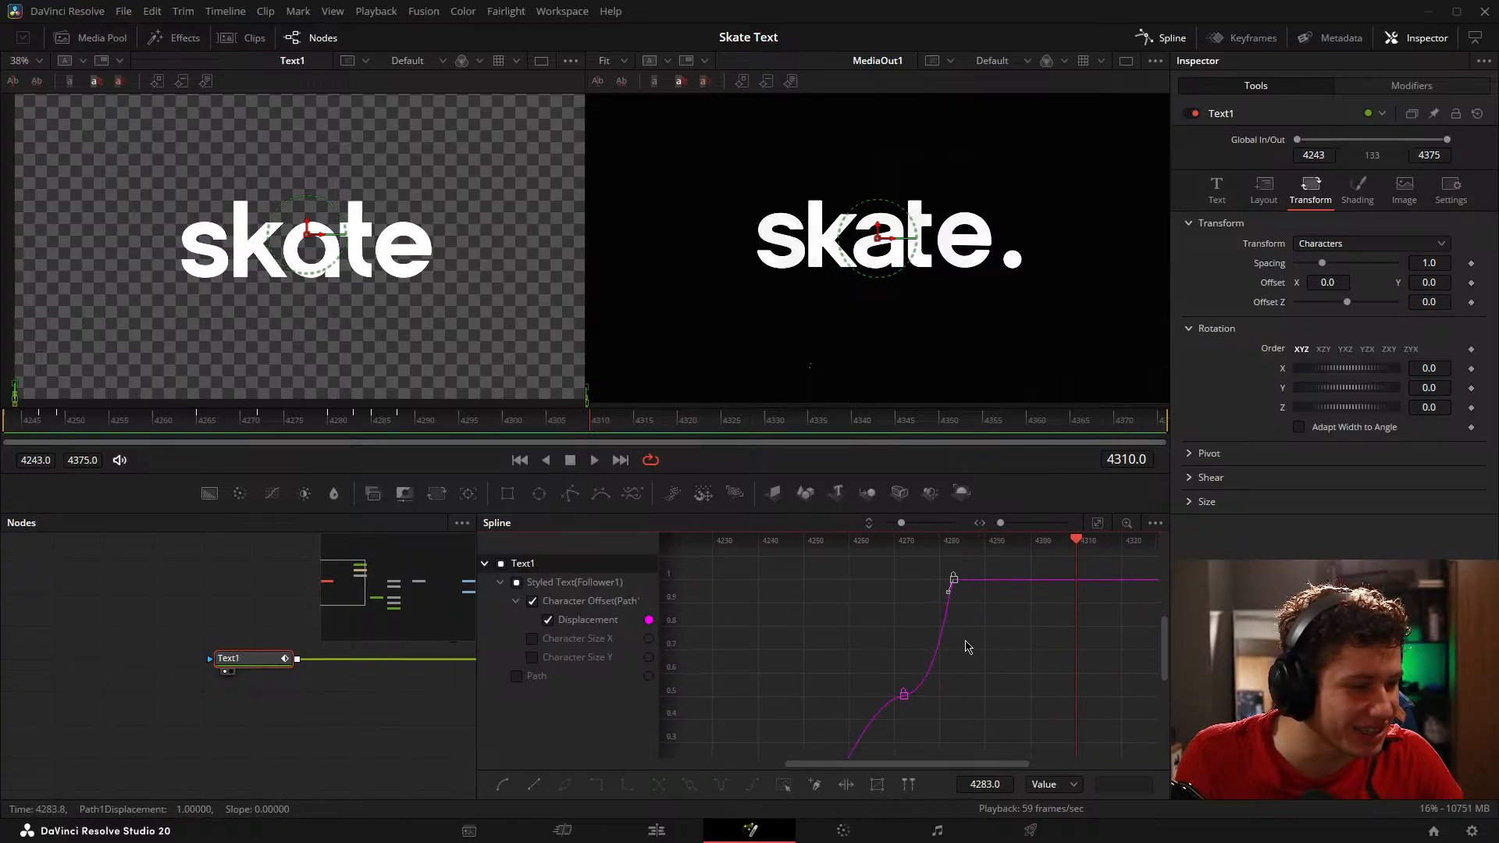
scroll(982, 631, "up", 3)
left_click_drag(922, 688, 1160, 582)
left_click_drag(1048, 647, 985, 517)
left_click_drag(836, 656, 848, 690)
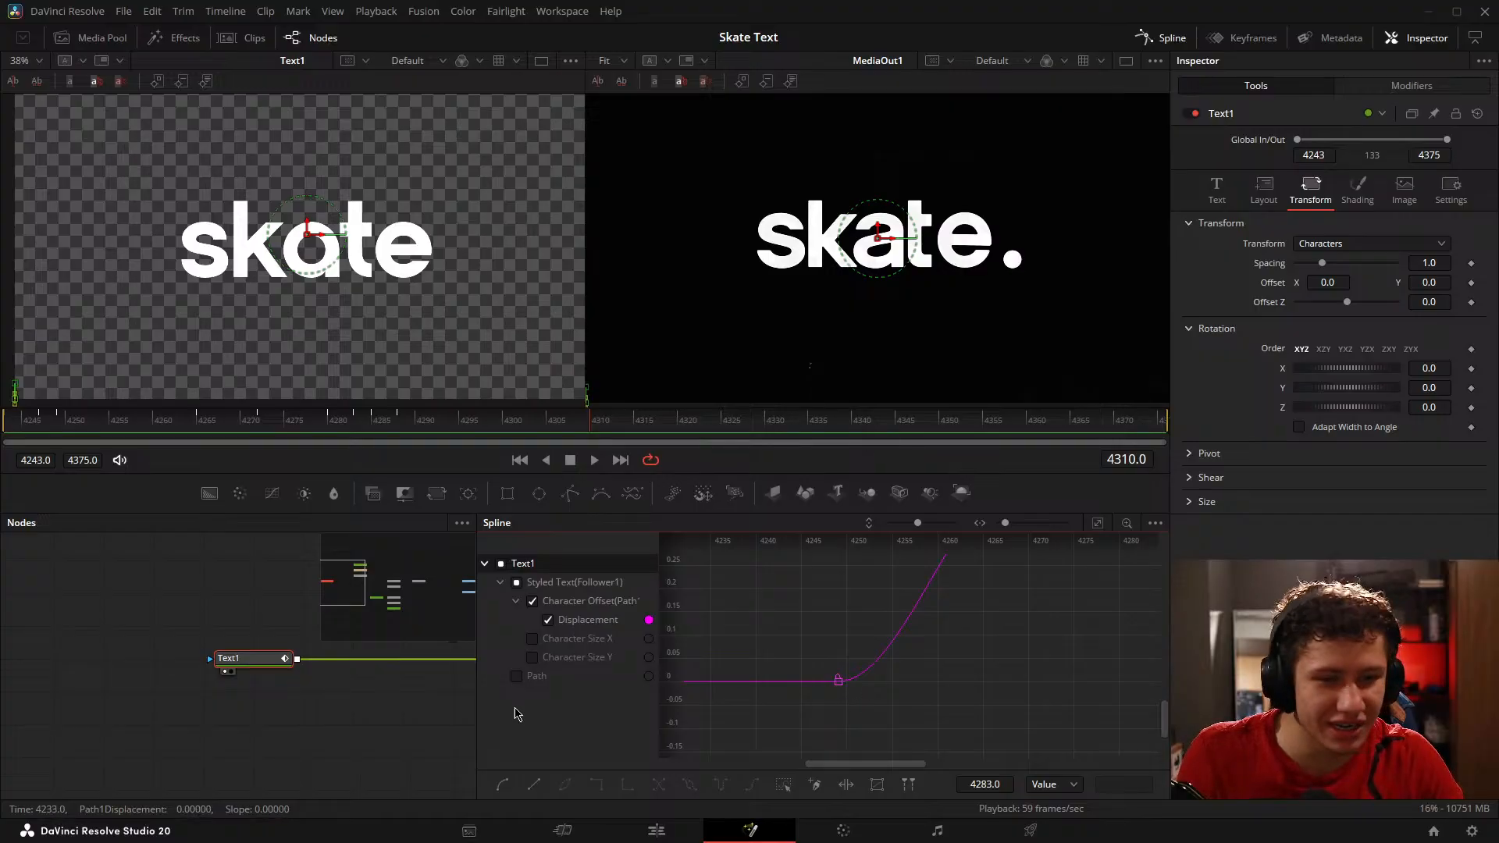
left_click_drag(325, 721, 201, 747)
left_click_drag(88, 426, 235, 471)
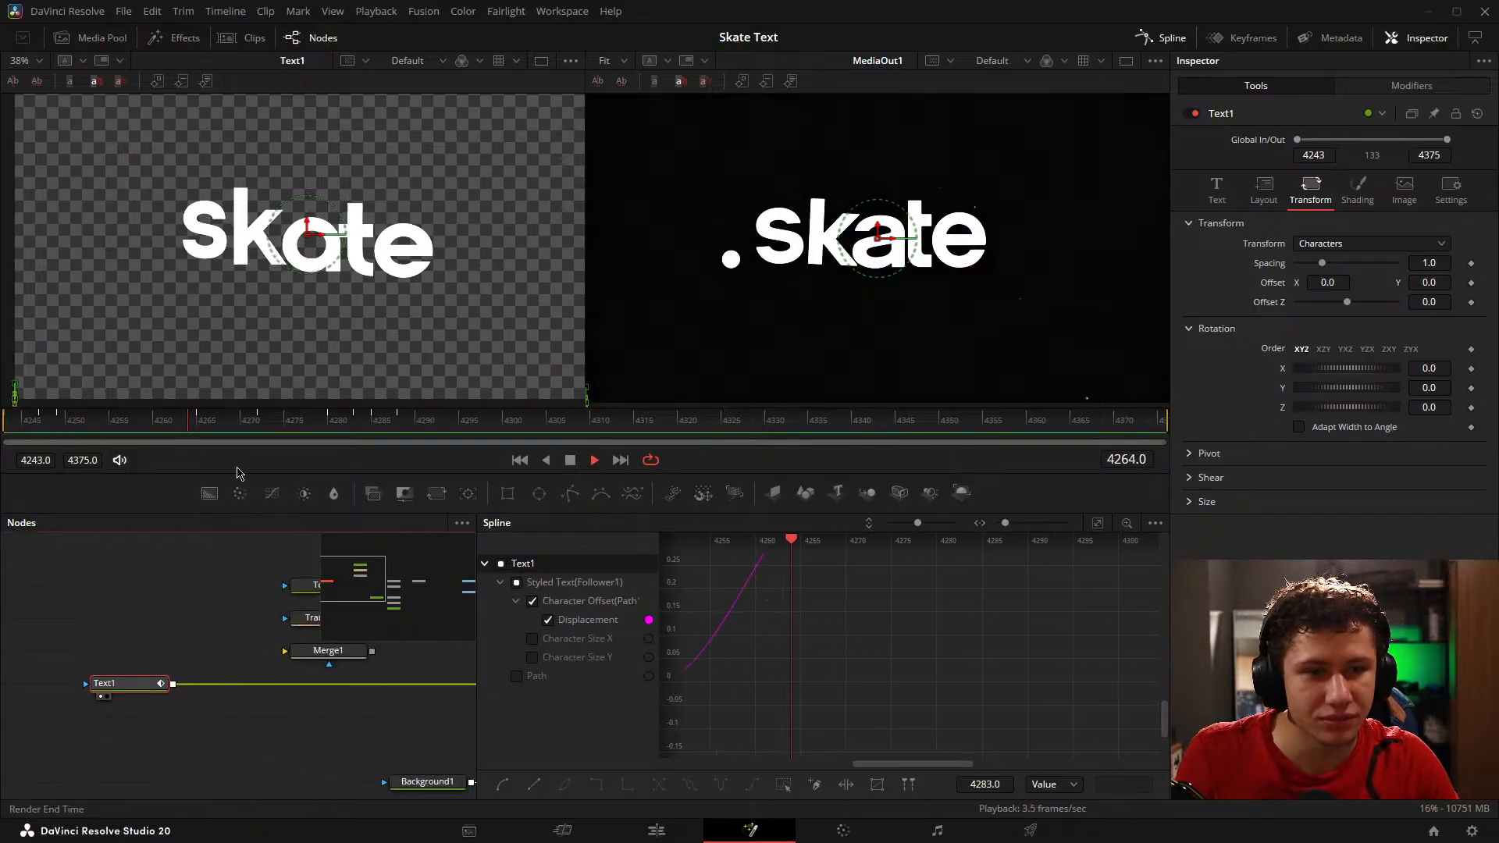
left_click_drag(686, 709, 790, 582)
left_click_drag(961, 666, 906, 612)
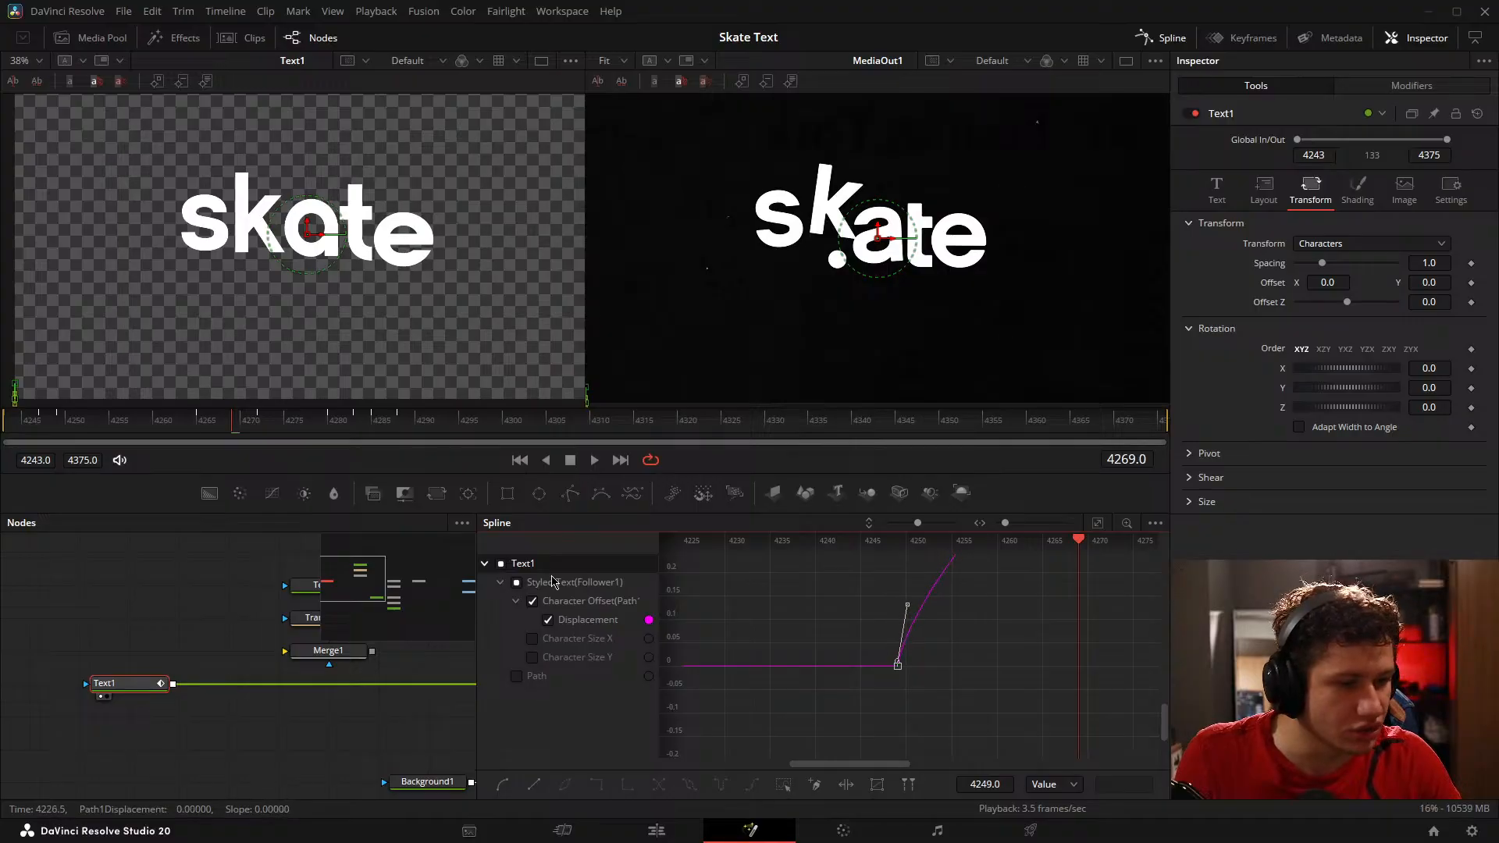
Step: Replay the animation from frame 4243 and fine-tune the first Displacement keyframe's outgoing handle on frame 4249
left_click_drag(93, 426, 4, 431)
key("space")
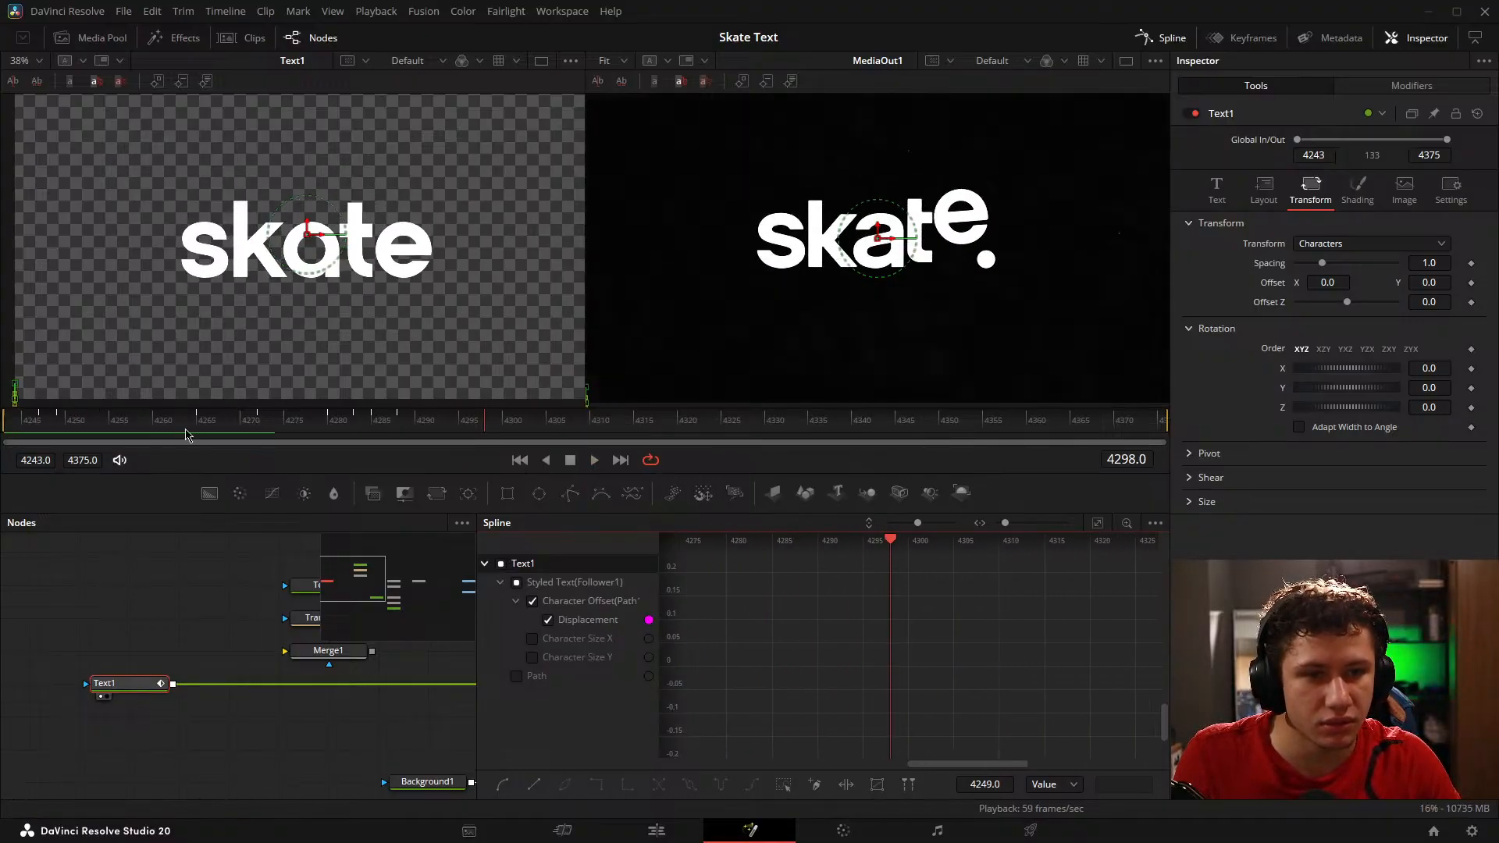
mouse_move(842, 704)
left_mouse_down()
mouse_move(835, 675)
mouse_move(860, 697)
left_mouse_up()
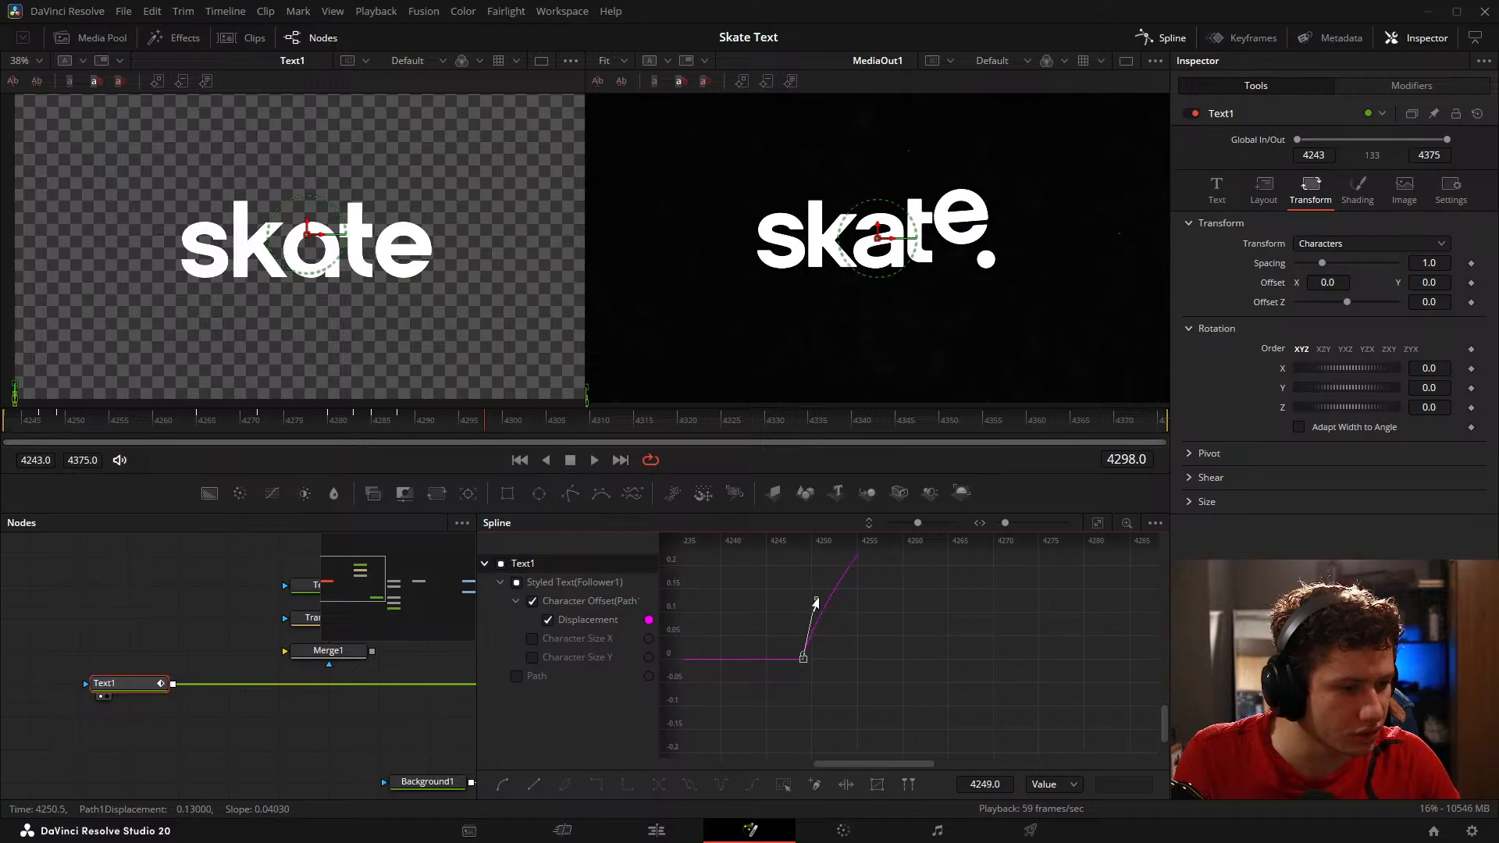
left_click(154, 612)
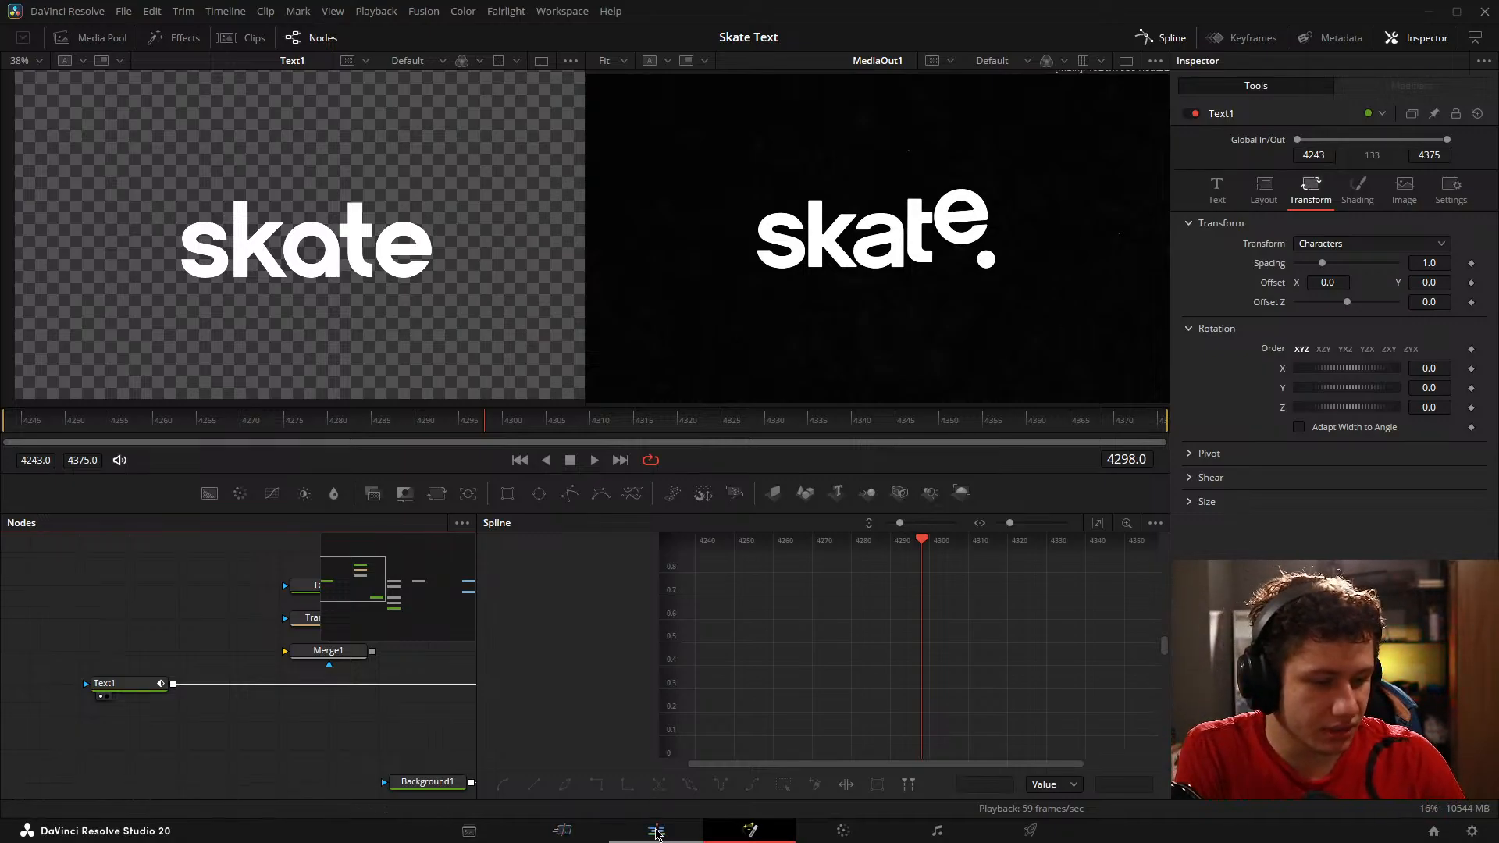
Step: Switch to the Edit page and move the playhead to the end of the Fusion Composition clip
left_click(656, 830)
key("End")
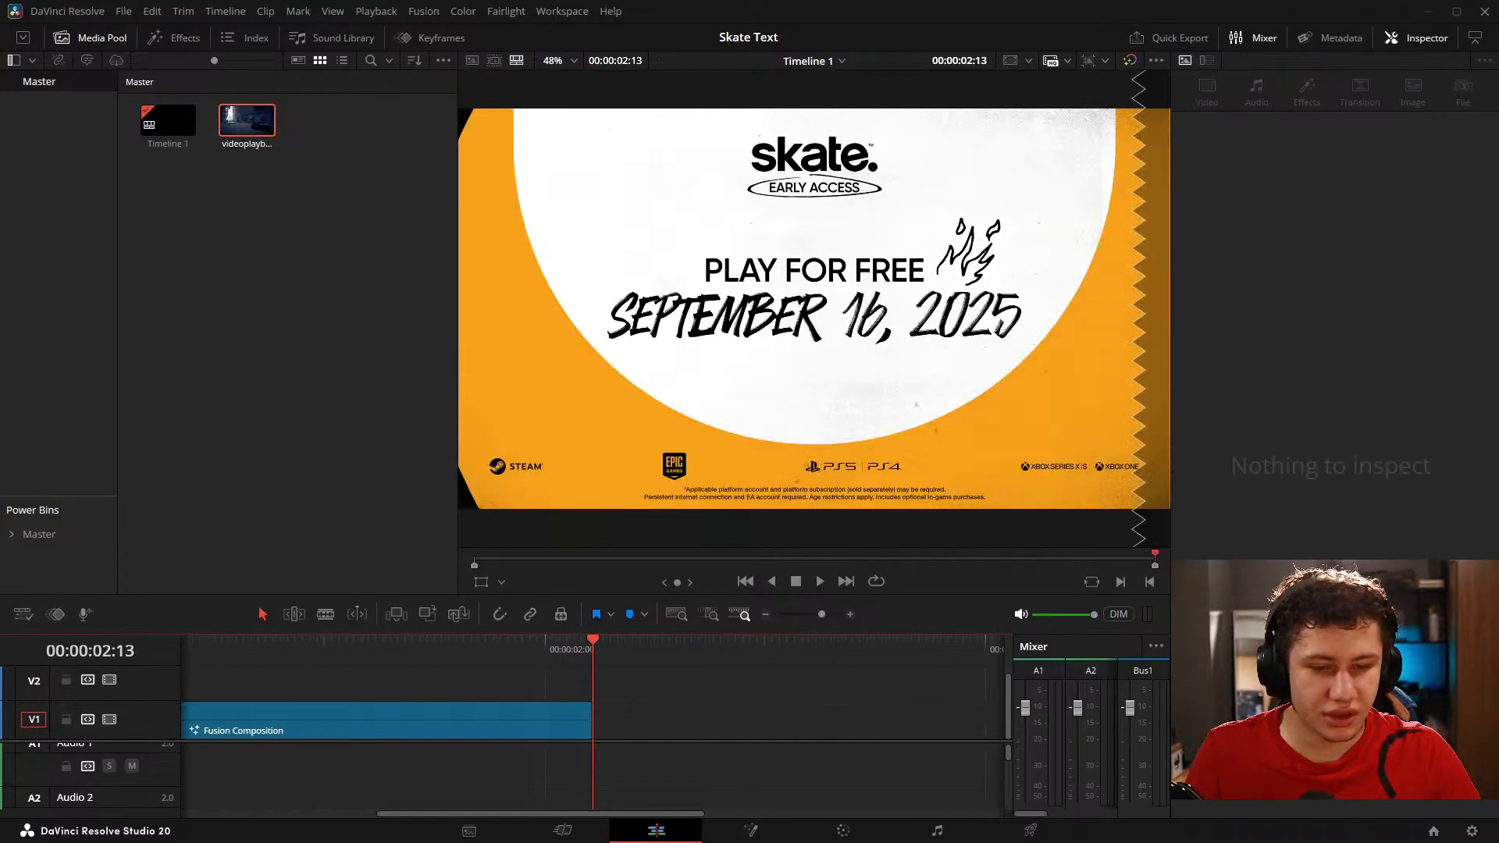
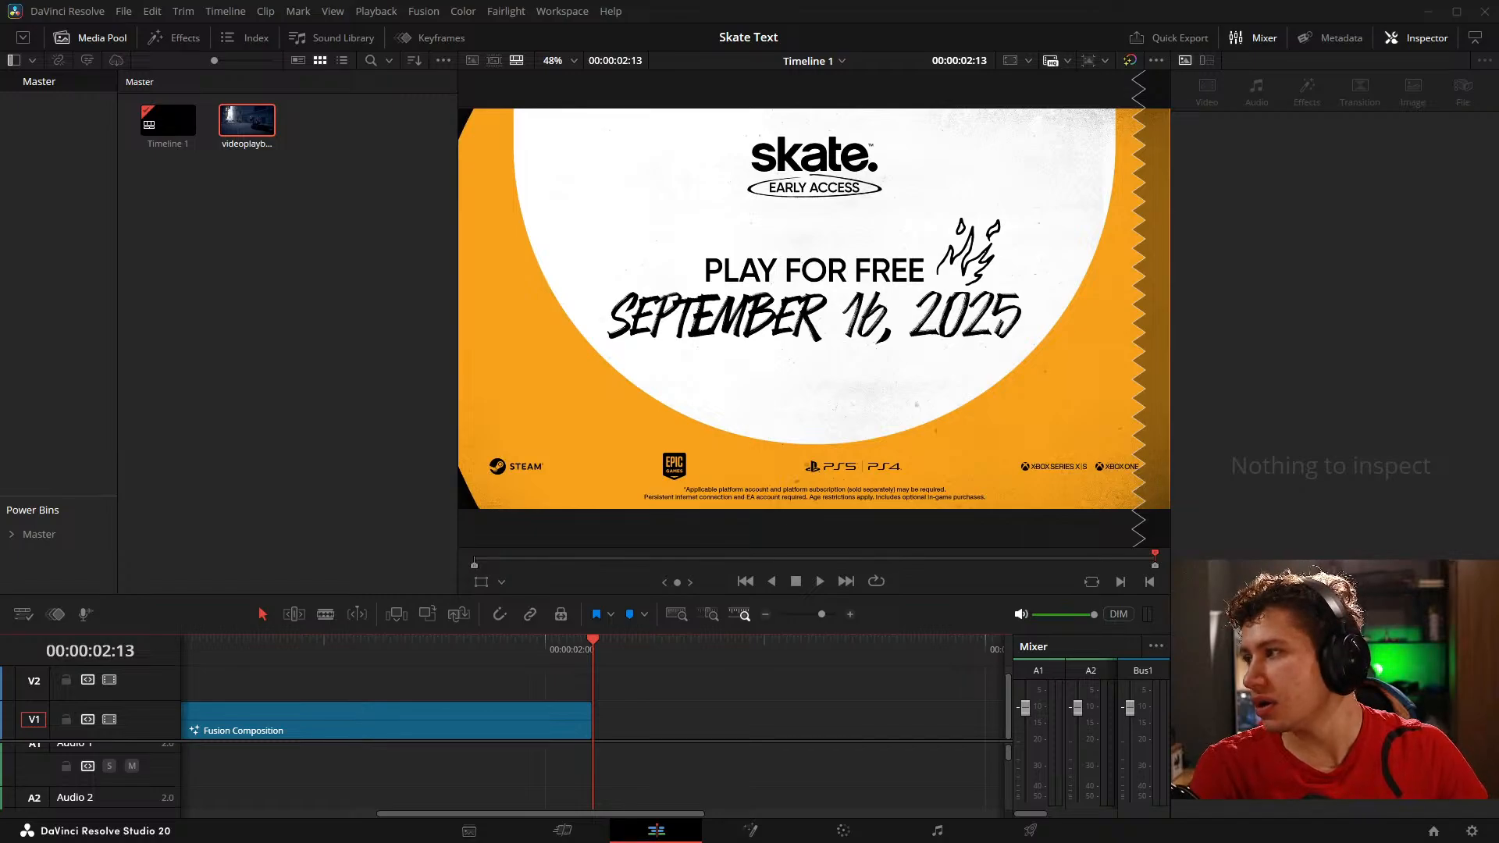
left_click_drag(51, 785, 669, 770)
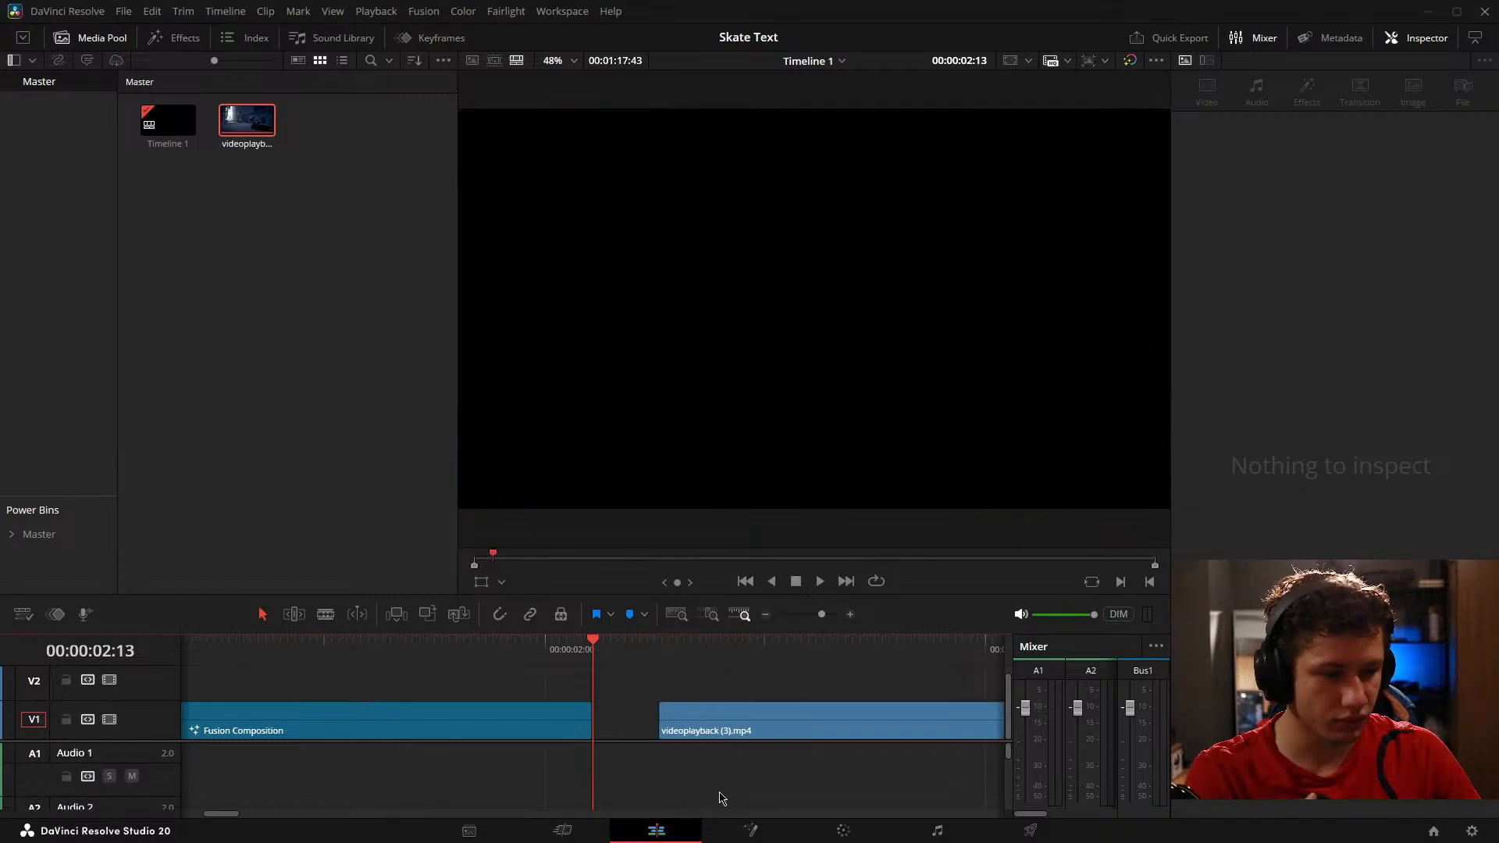
key("space")
left_click(661, 719)
key("Delete")
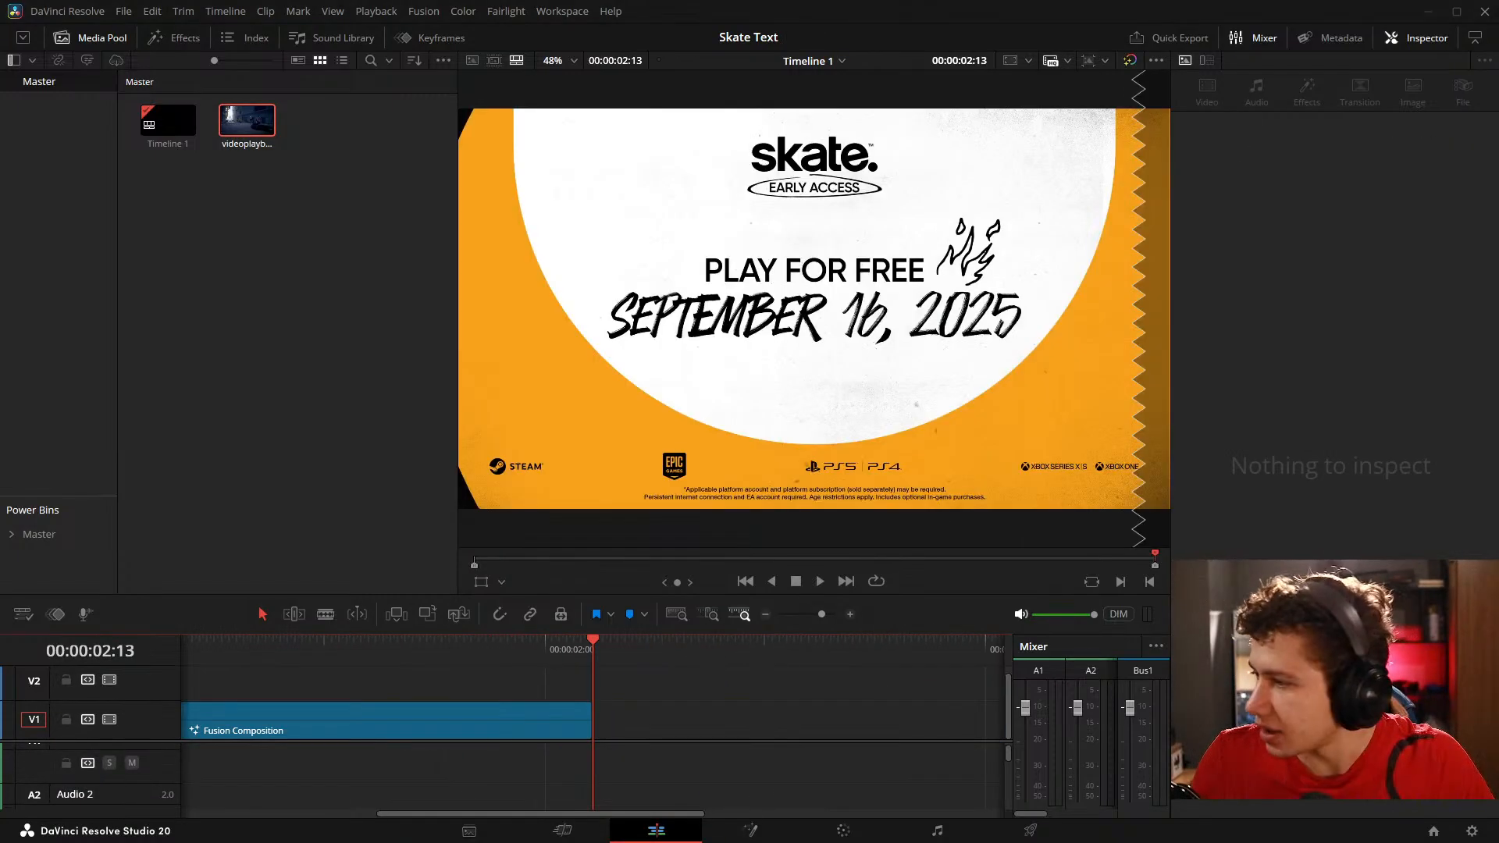
Step: Place Dr fate meme template.mp4 after the Fusion Composition clip and apply the Reverb effect to its audio
left_click_drag(8, 625, 796, 767)
left_click(174, 37)
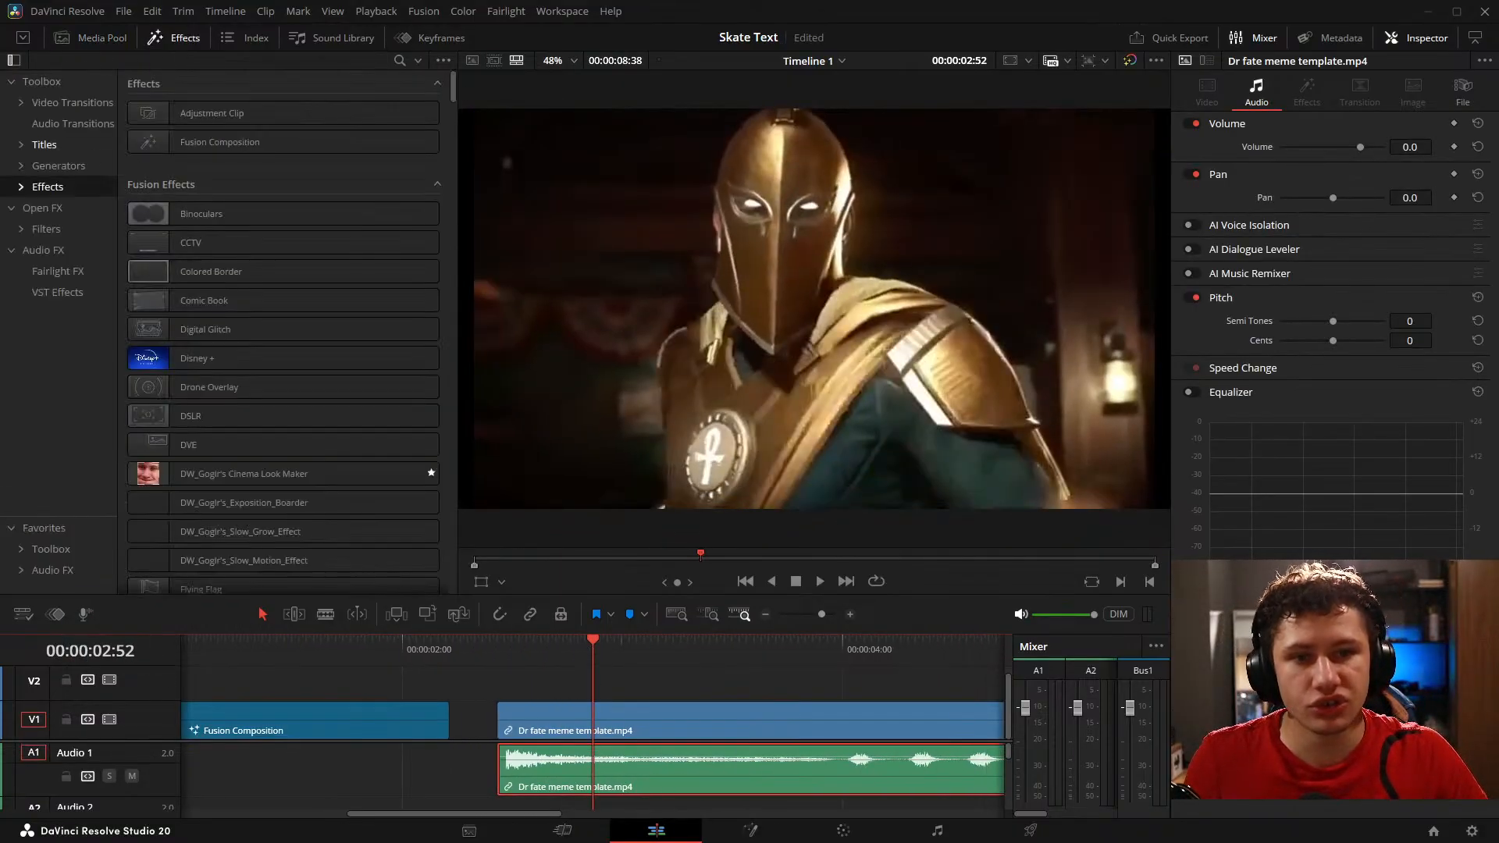
left_click_drag(58, 502, 58, 344)
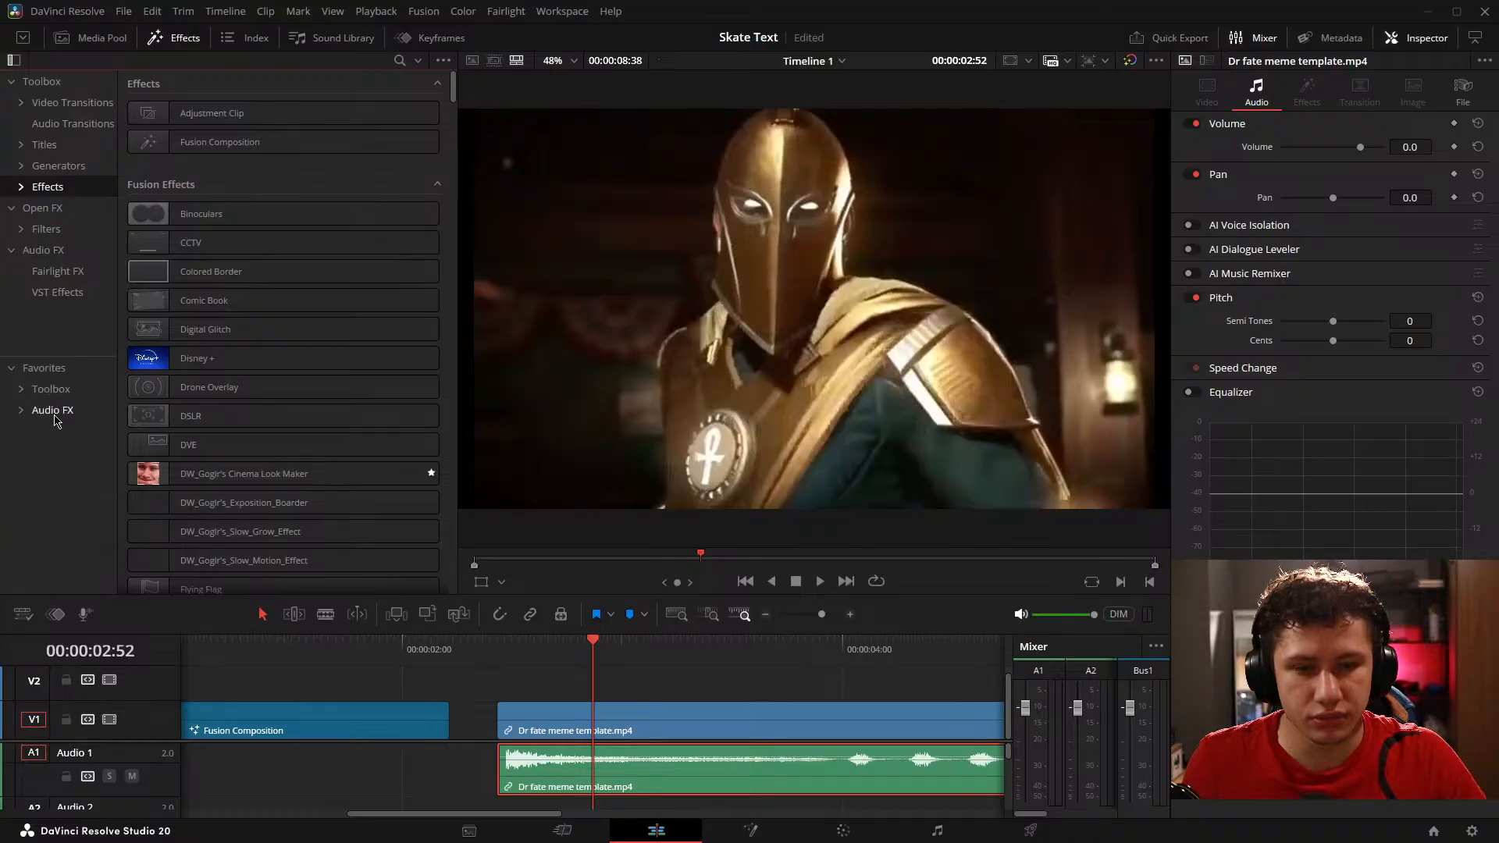
left_click(53, 410)
left_click_drag(190, 199, 625, 761)
left_click_drag(718, 143, 671, 87)
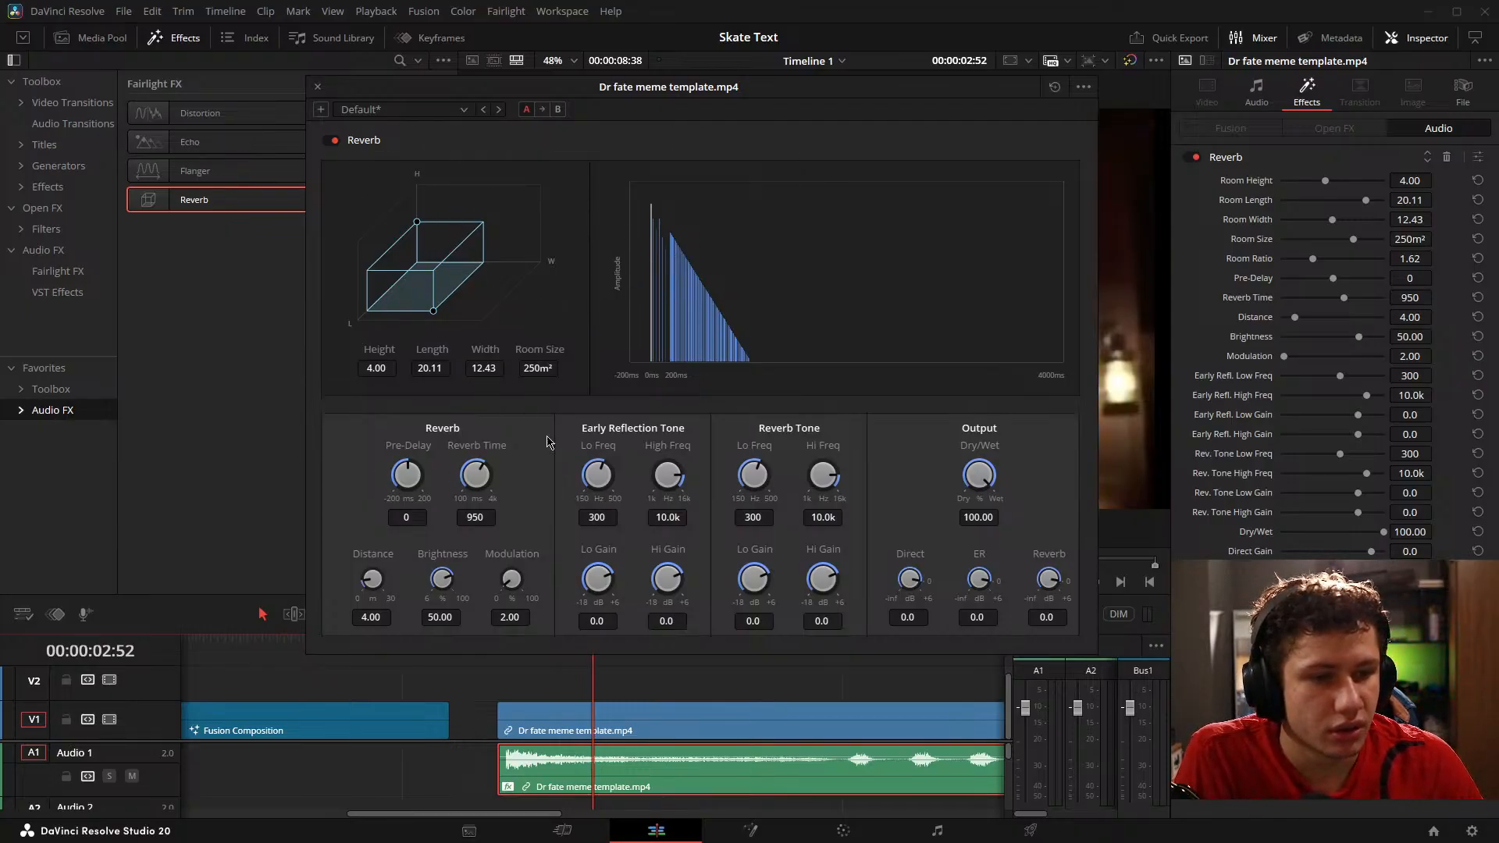
Step: Try a Reverb Distance of 30 and restore its default, and test Dry/Wet at 43.75, 100 and 0
left_click_drag(367, 594, 359, 594)
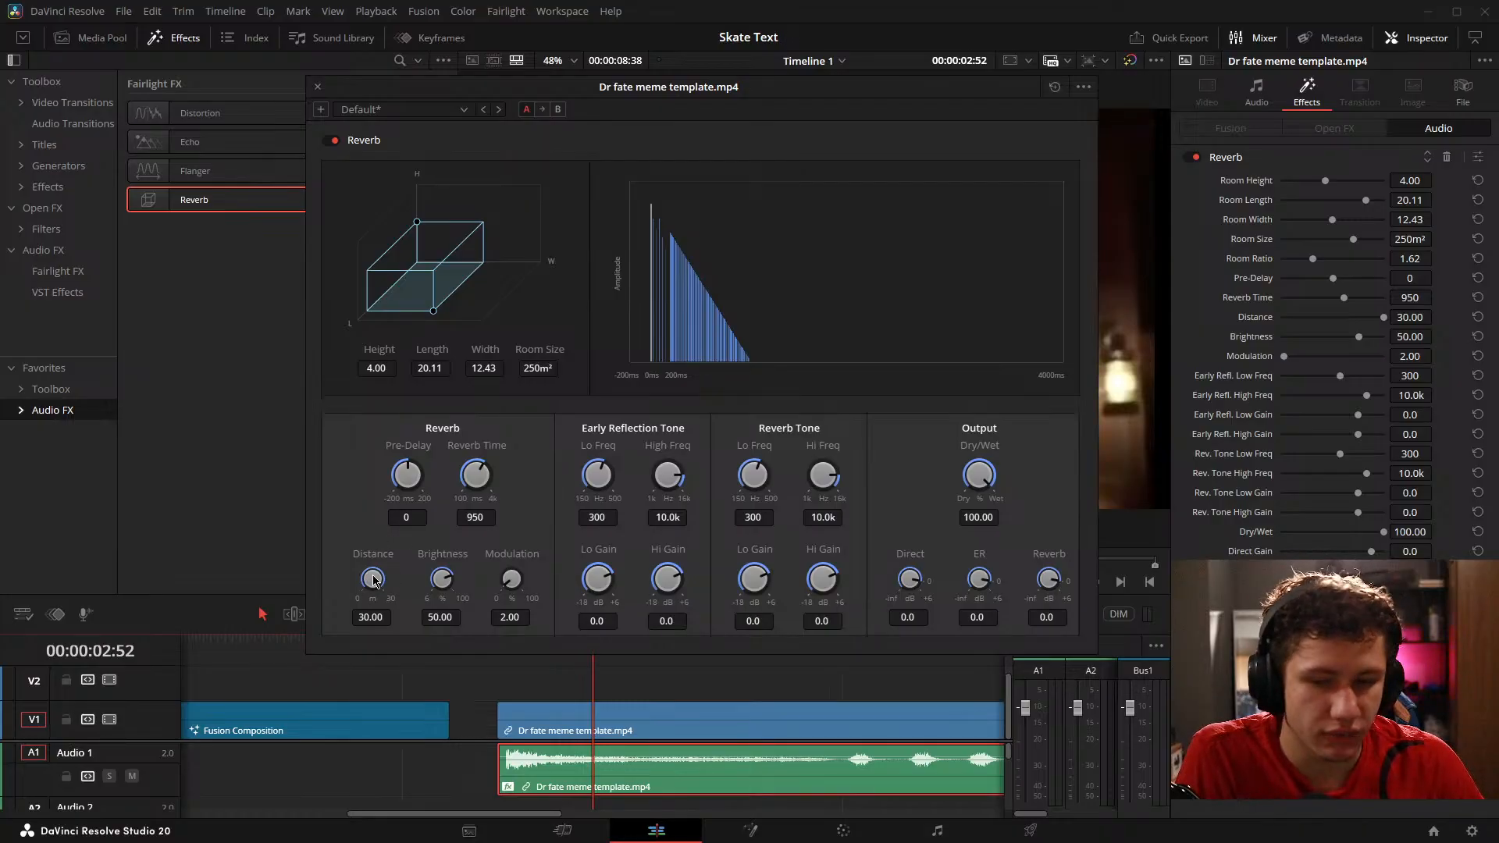
double_click(373, 579)
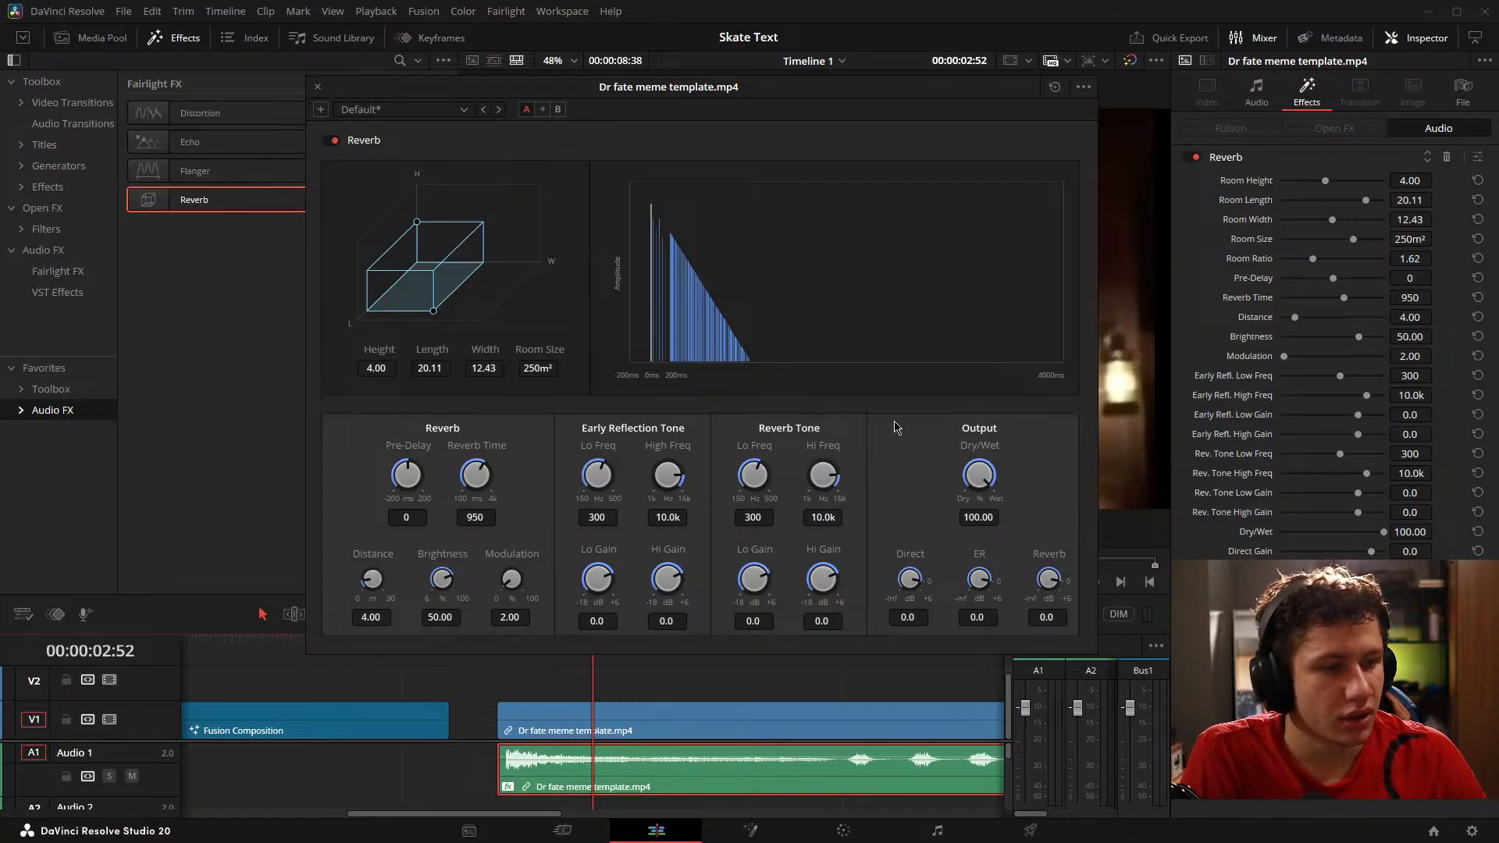
left_click_drag(995, 479, 930, 456)
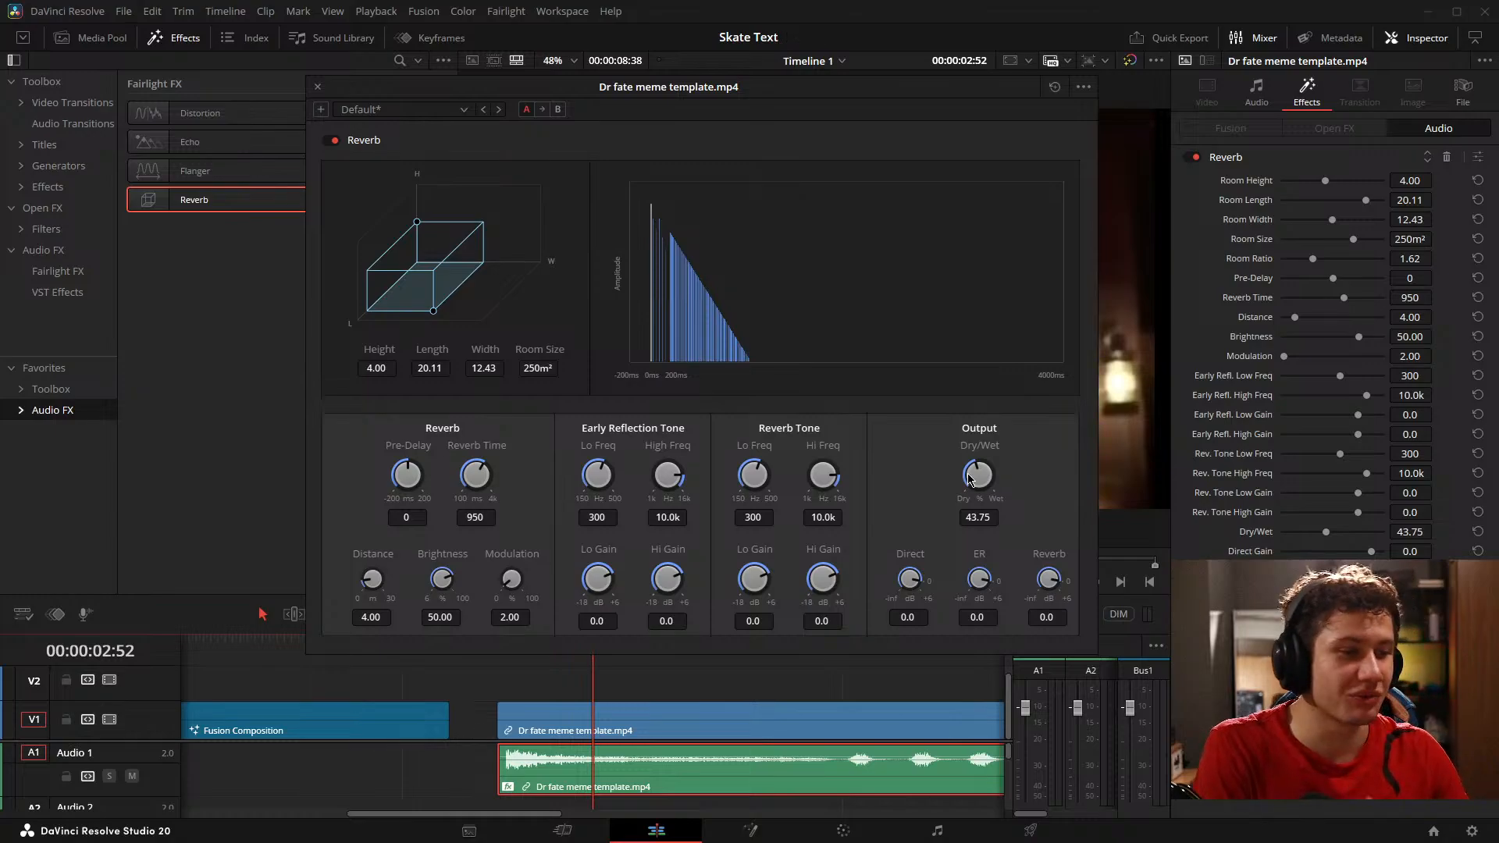
double_click(992, 480)
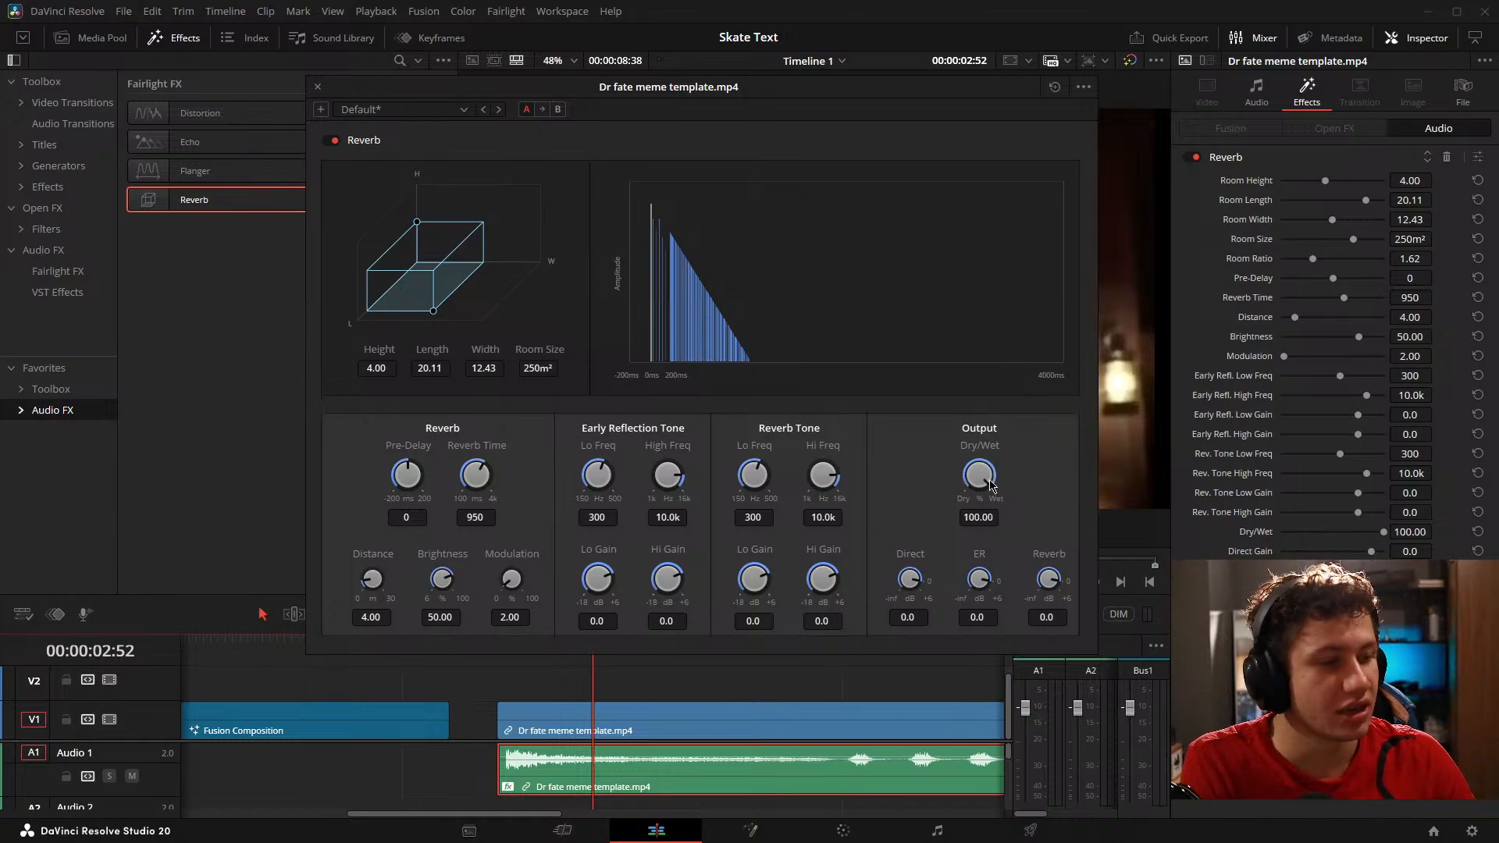
left_click_drag(990, 480, 619, 476)
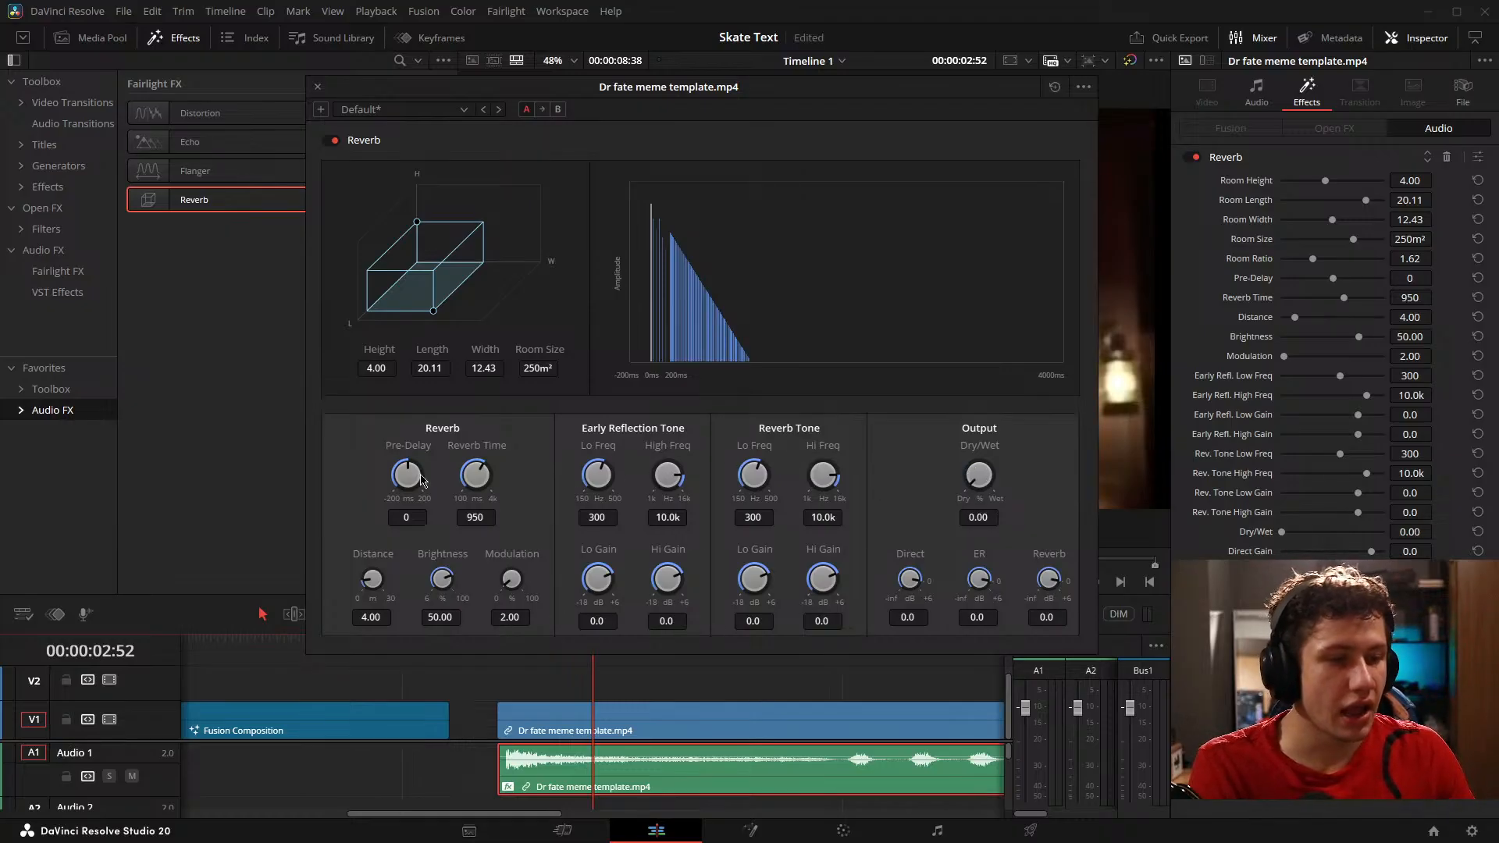
Step: Set the Reverb Time to 2302 and adjust the output levels to Reverb -20.9, ER -4.0 and Direct -3.3
left_click_drag(475, 474, 537, 506)
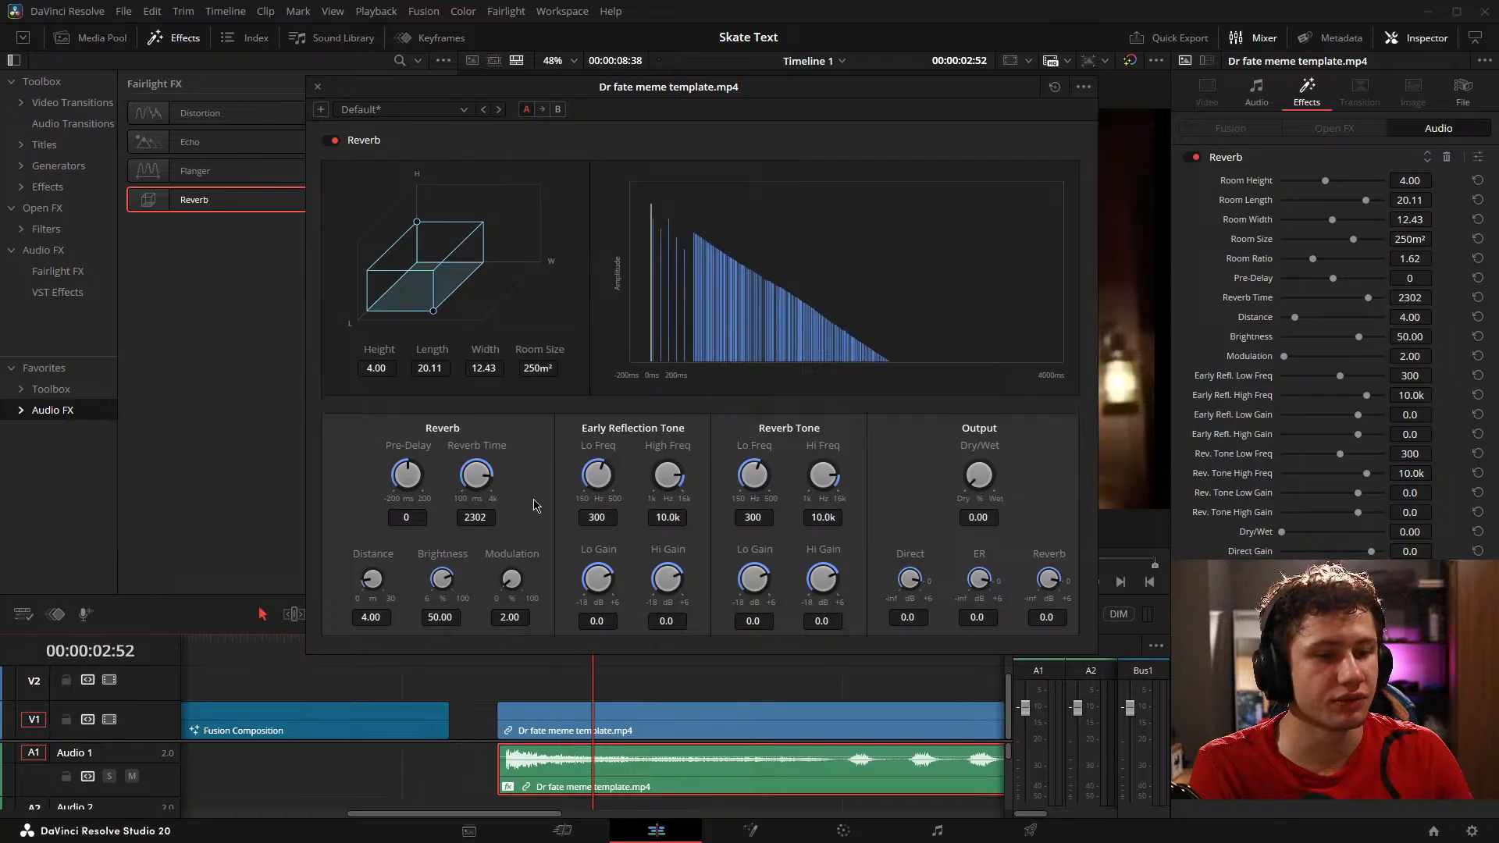
left_click_drag(1049, 578, 911, 529)
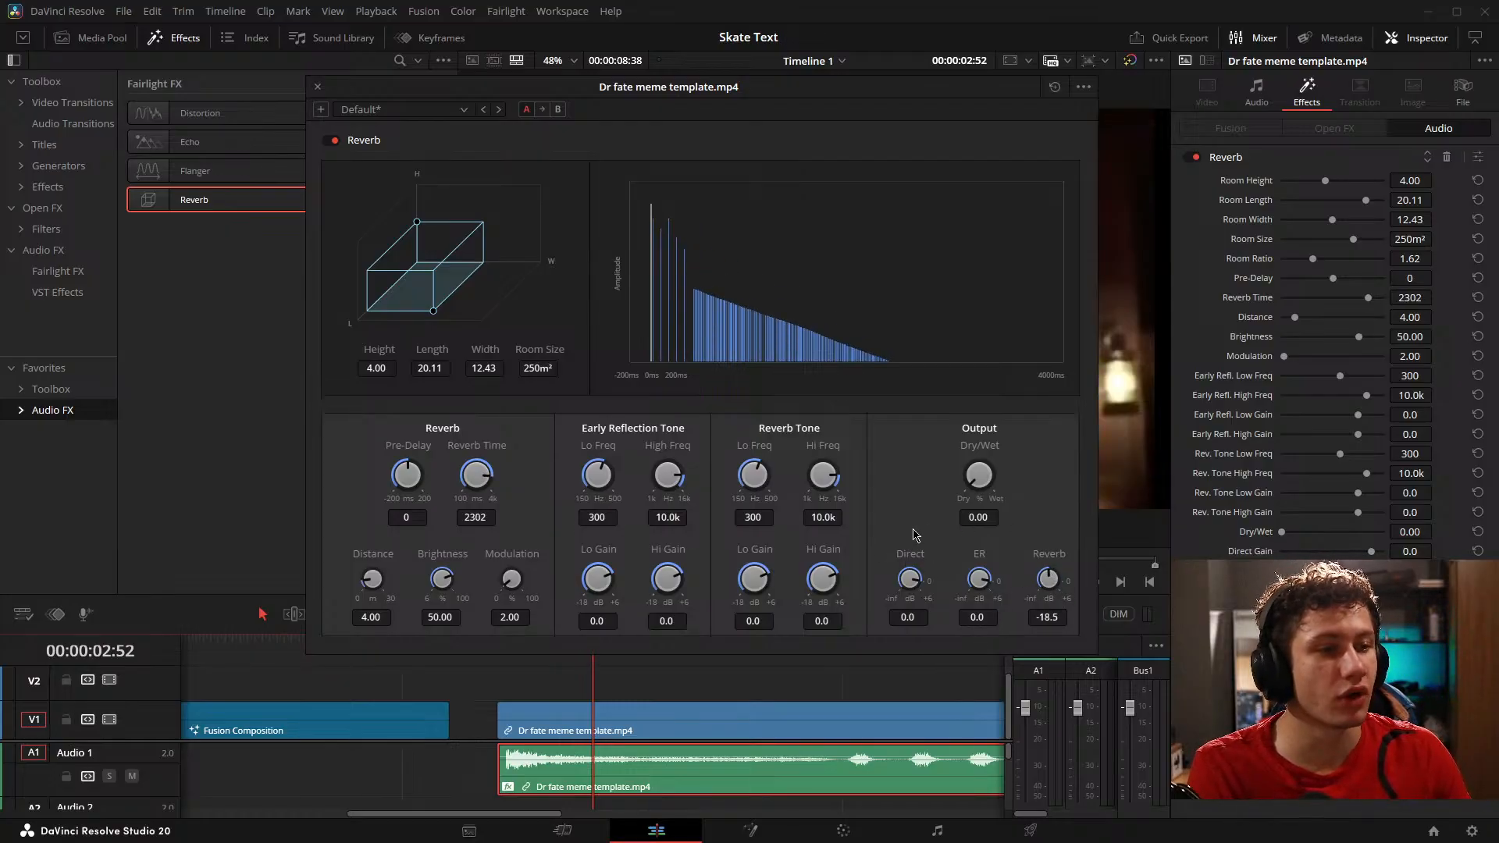
left_click_drag(979, 579, 937, 529)
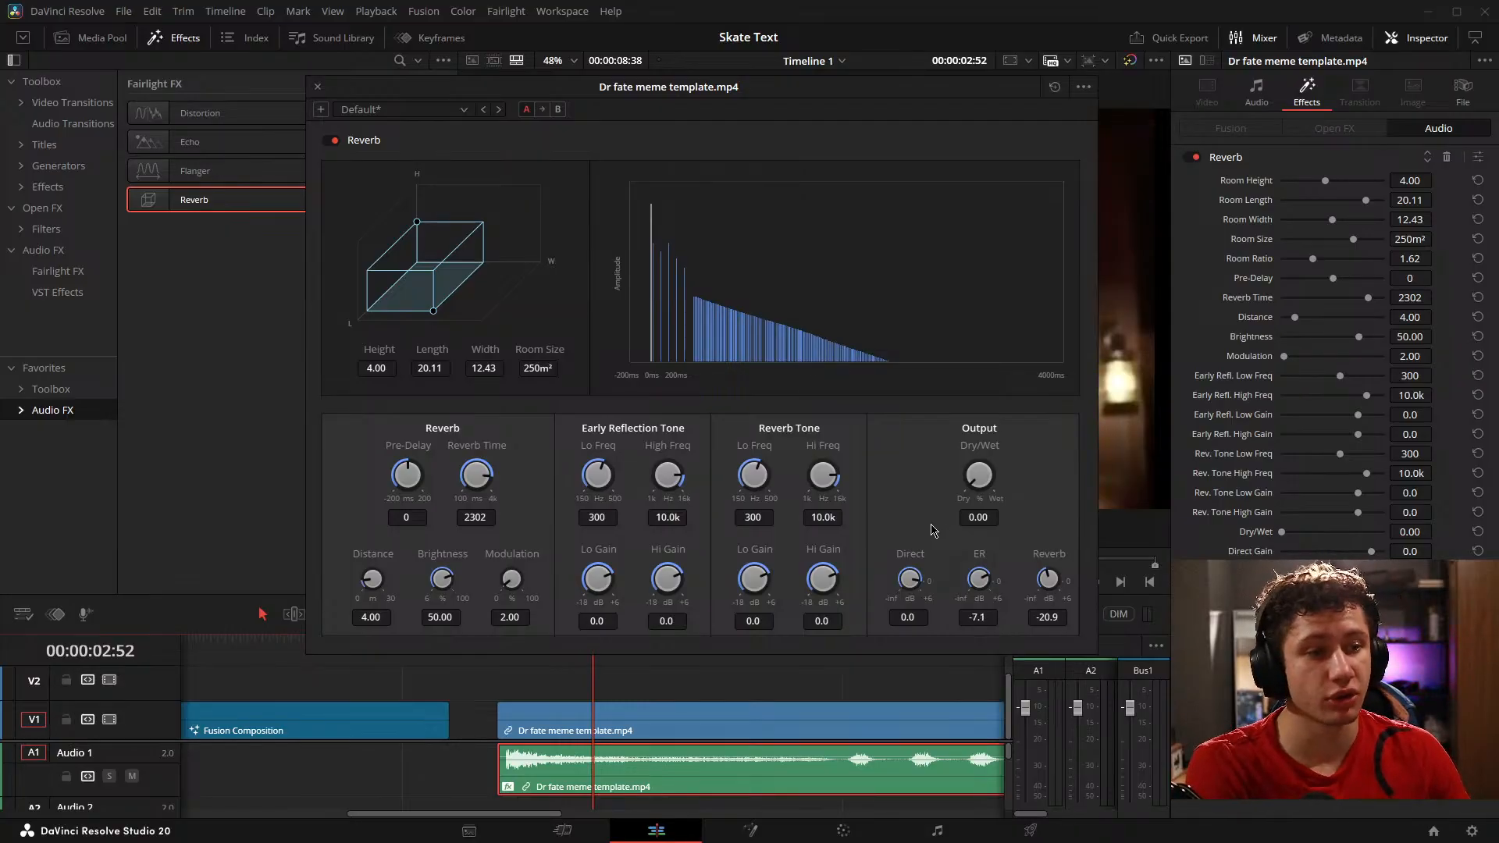
left_click_drag(931, 524, 957, 526)
mouse_move(918, 579)
left_mouse_down()
mouse_move(985, 547)
mouse_move(908, 546)
mouse_move(895, 574)
left_mouse_up()
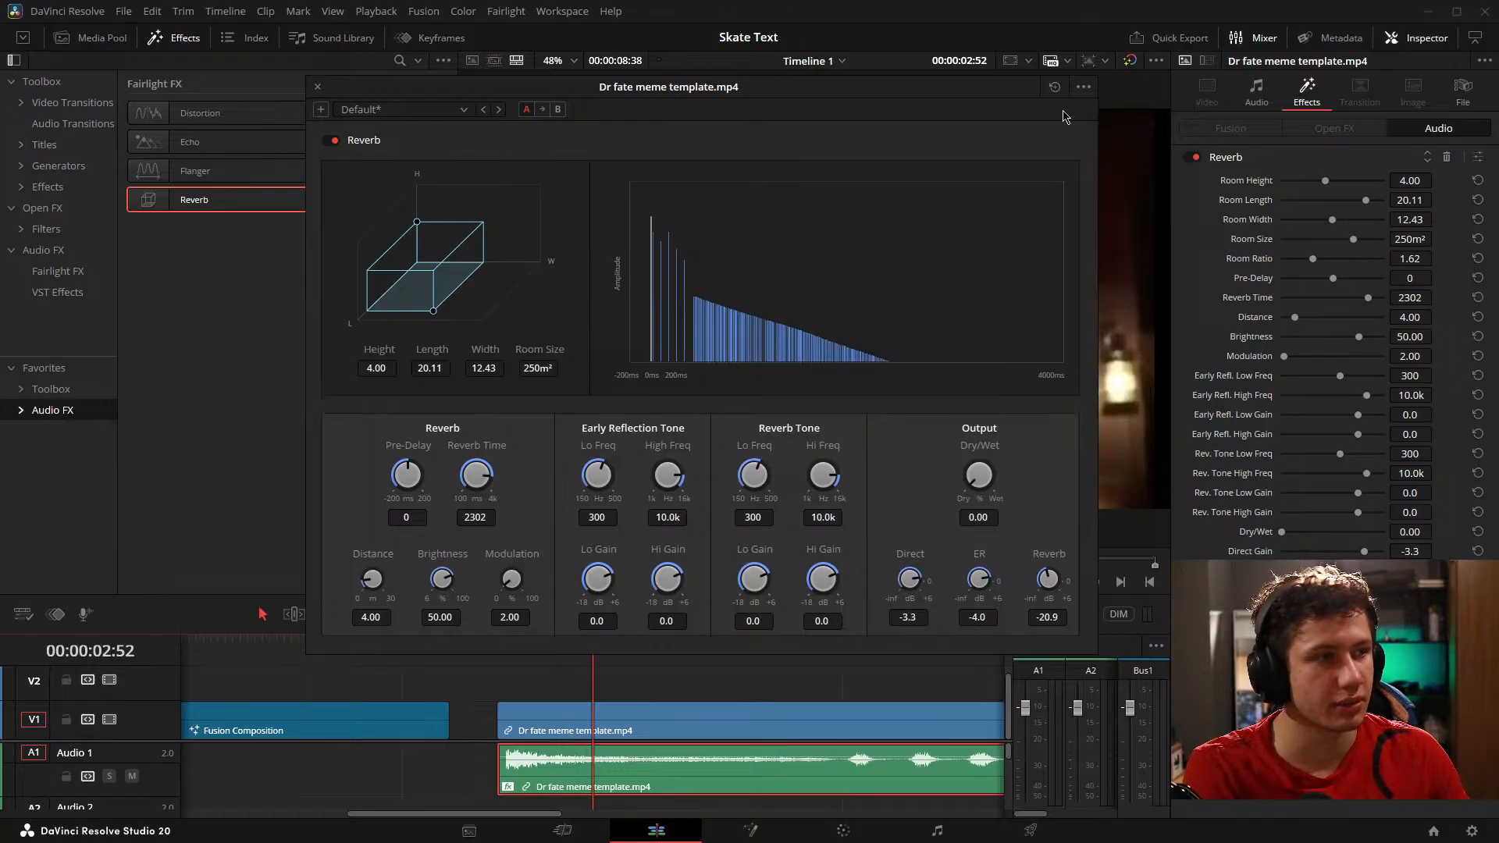
Step: Reset the Reverb to its default settings and remove the effect from the Dr fate meme template audio
left_click(1054, 87)
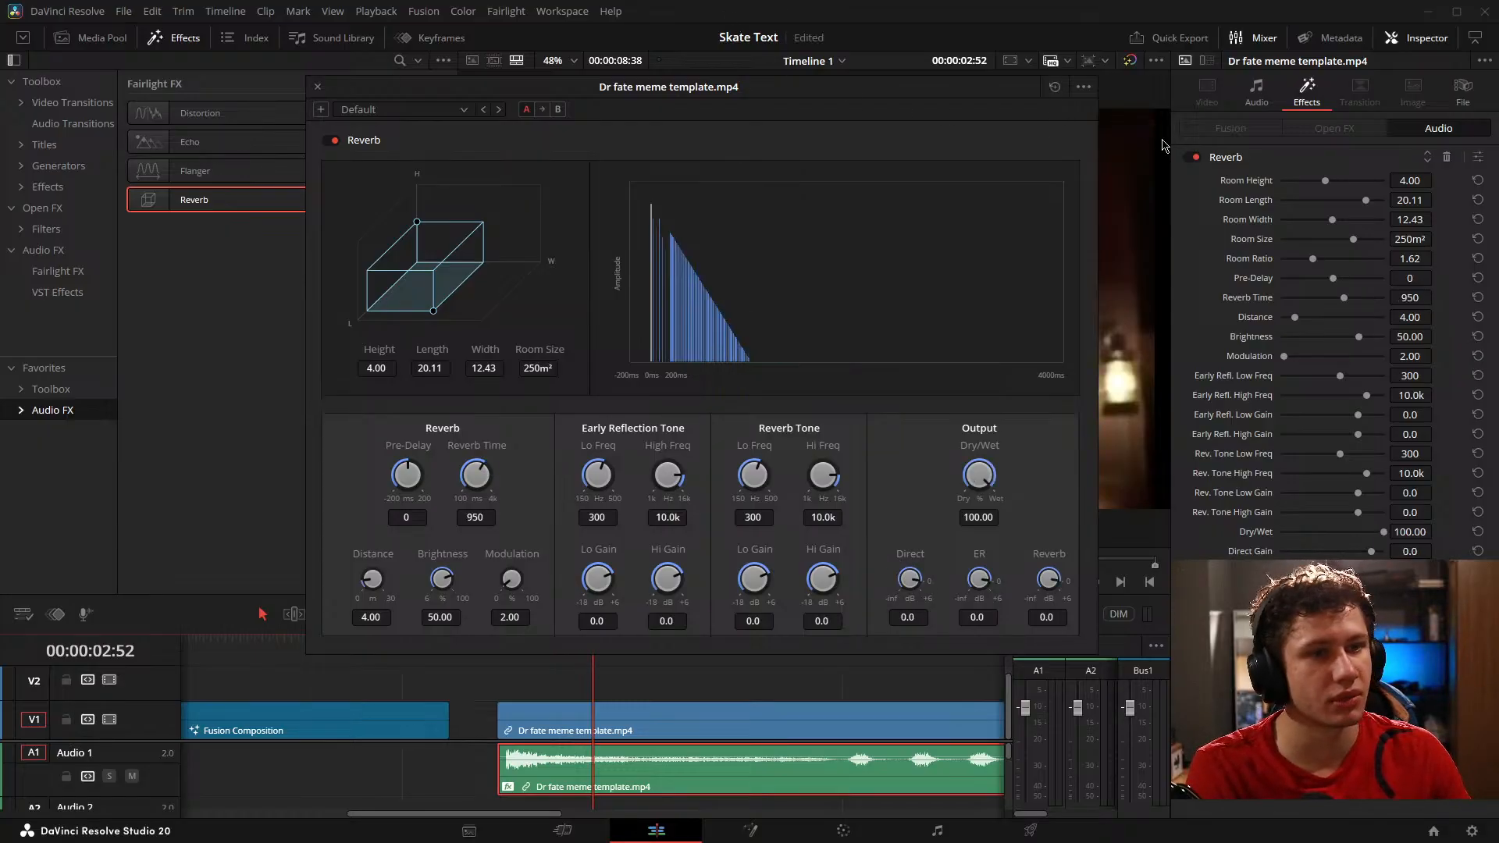
left_click(314, 84)
left_click(1449, 158)
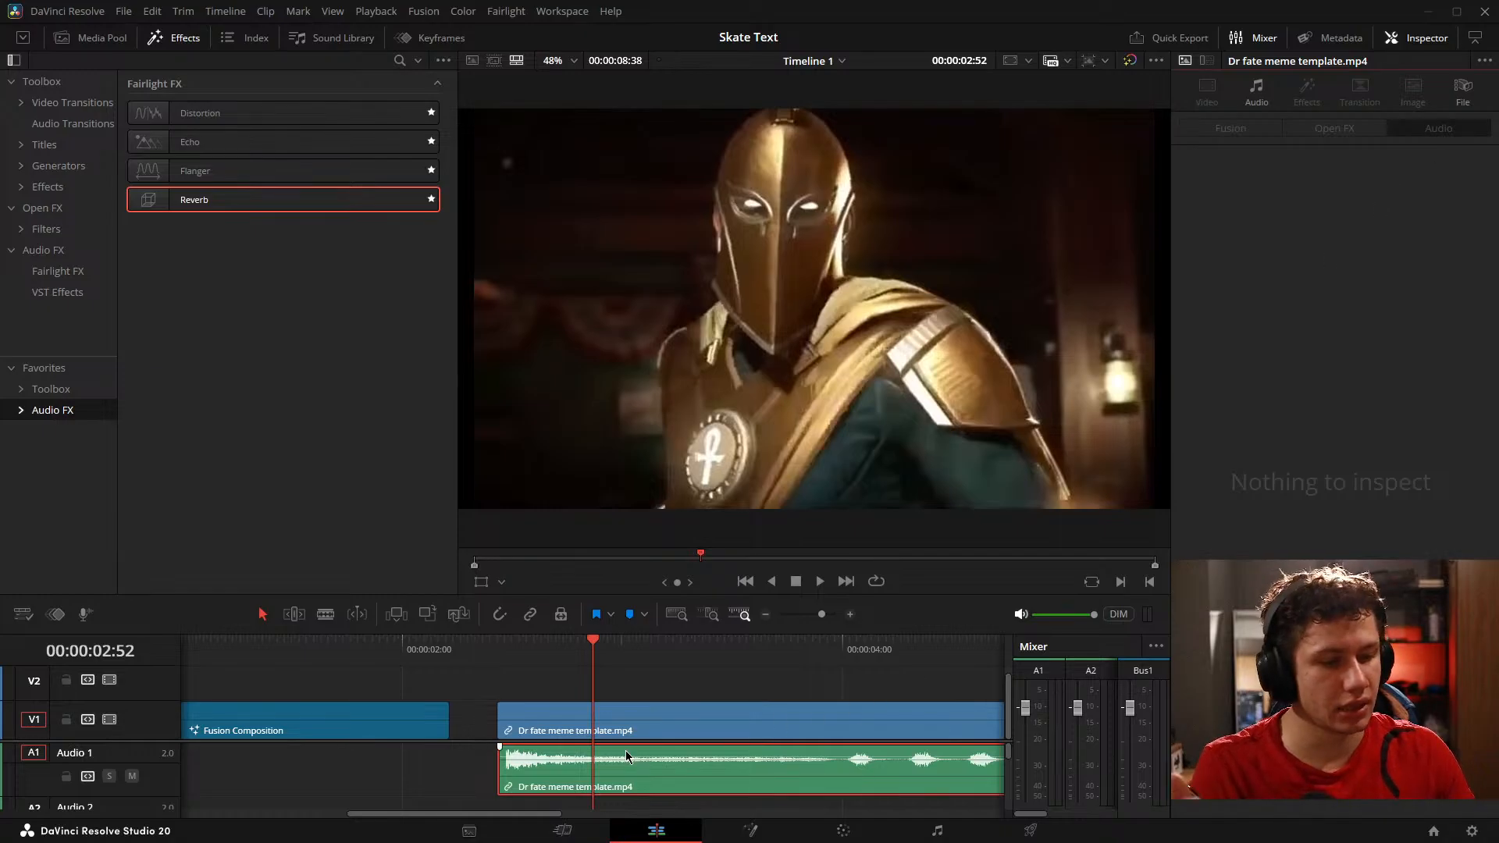
Step: Delete the Dr fate meme template clip from the timeline and save the project
left_click_drag(481, 693, 746, 715)
key("Delete")
key("ctrl+s")
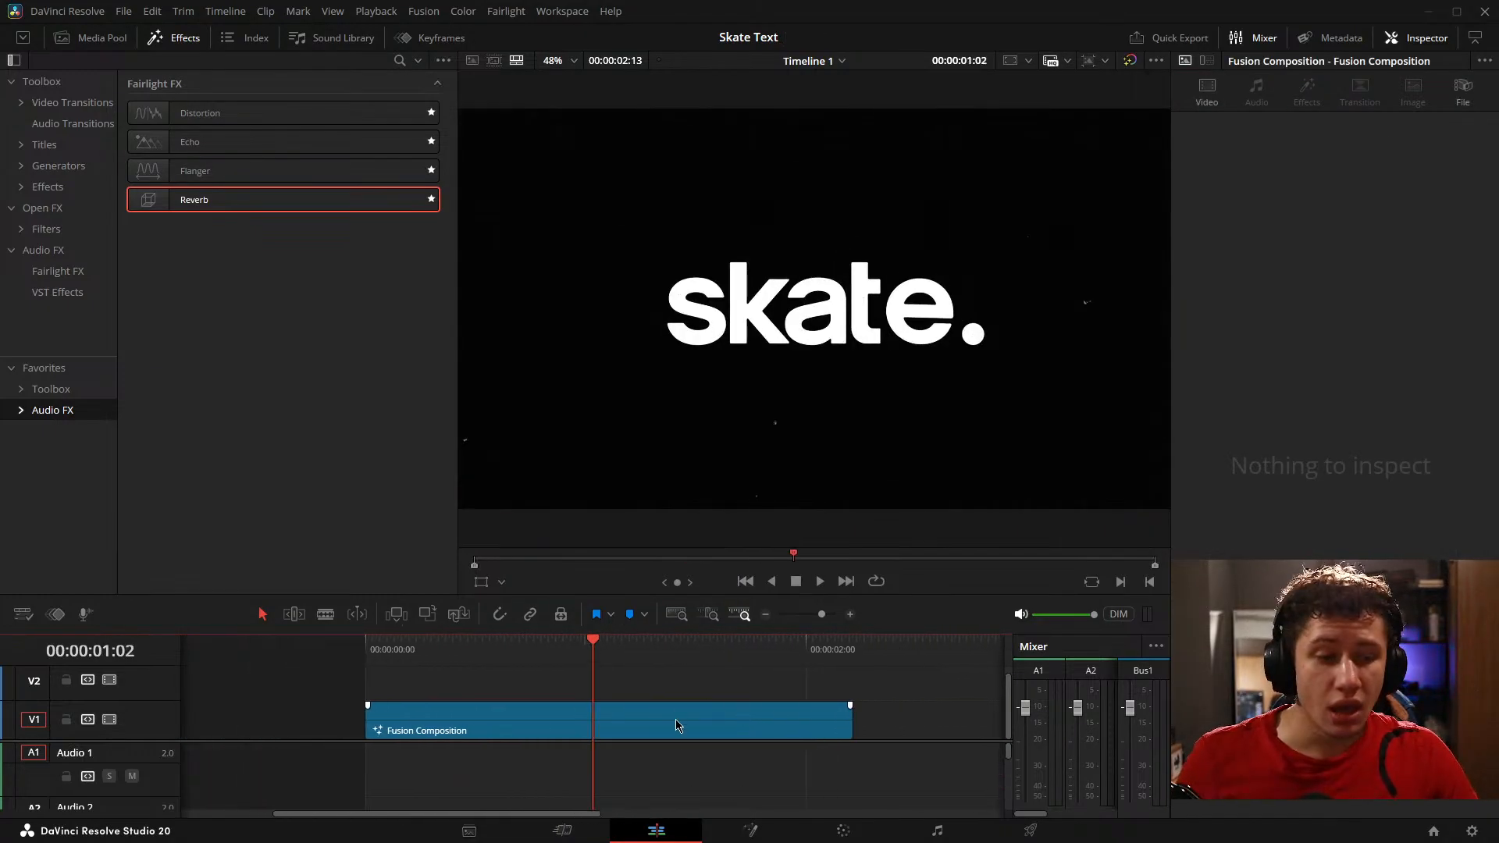
Step: Switch to the Fusion page, preview the logo animation and select the Text1 node
left_click(749, 830)
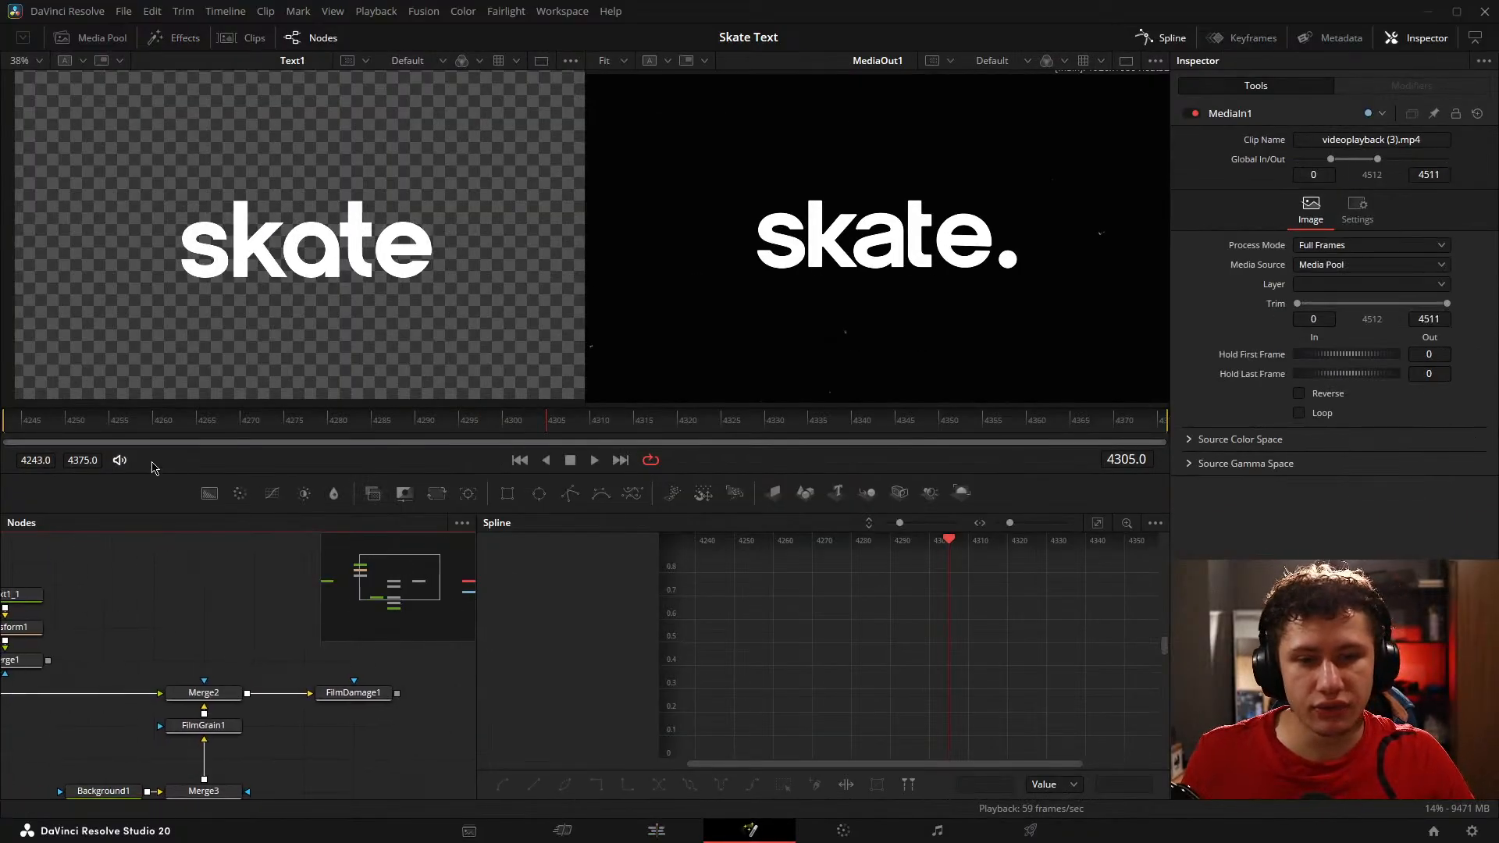
key("space")
key("space")
left_click_drag(221, 647, 75, 567)
scroll(170, 587, "down", 4)
left_click_drag(77, 619, 238, 663)
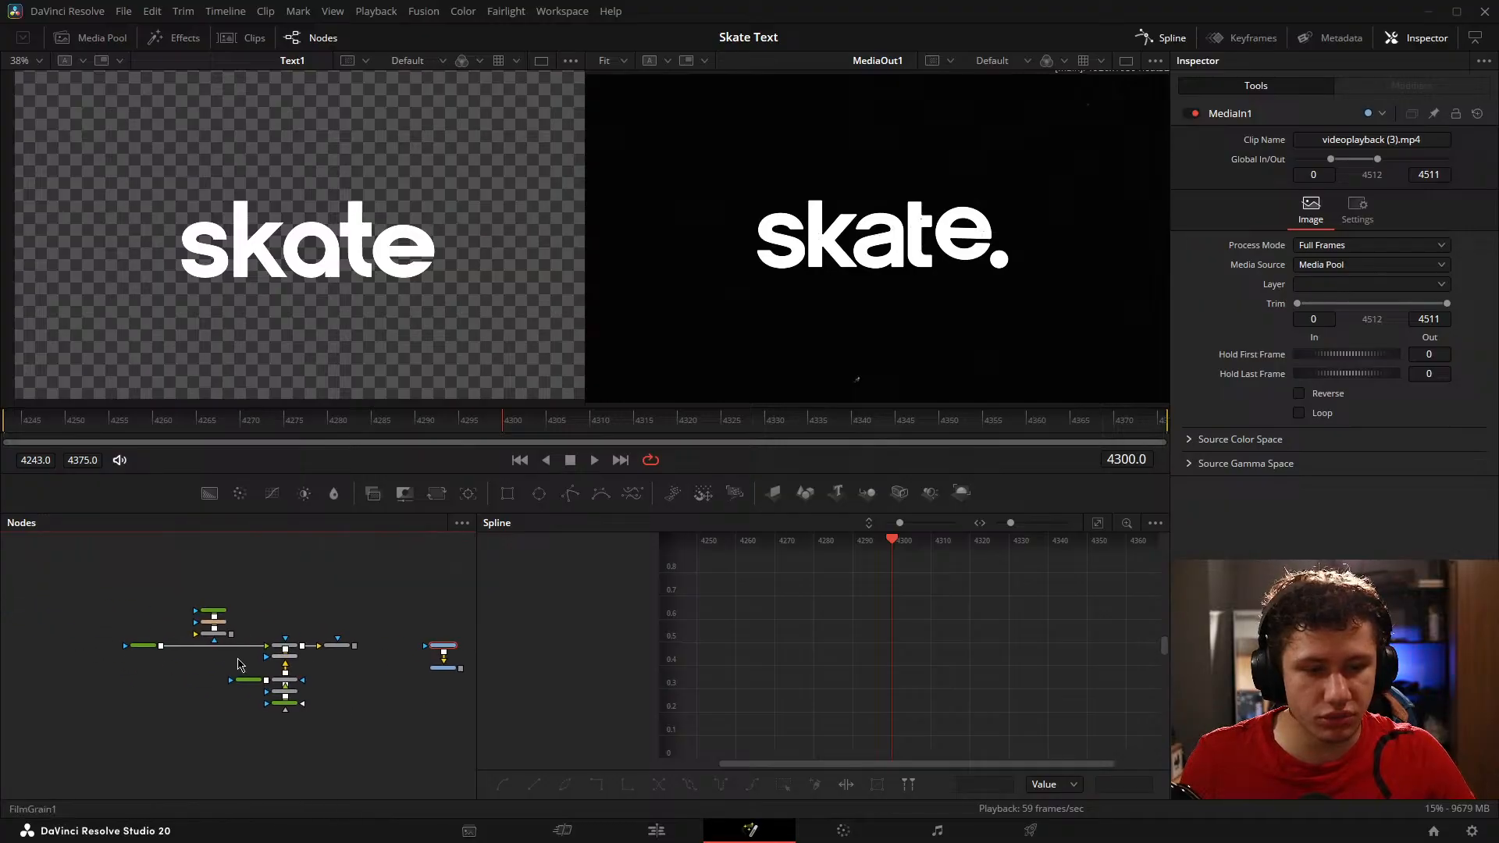
scroll(147, 644, "up", 4)
left_click(97, 645)
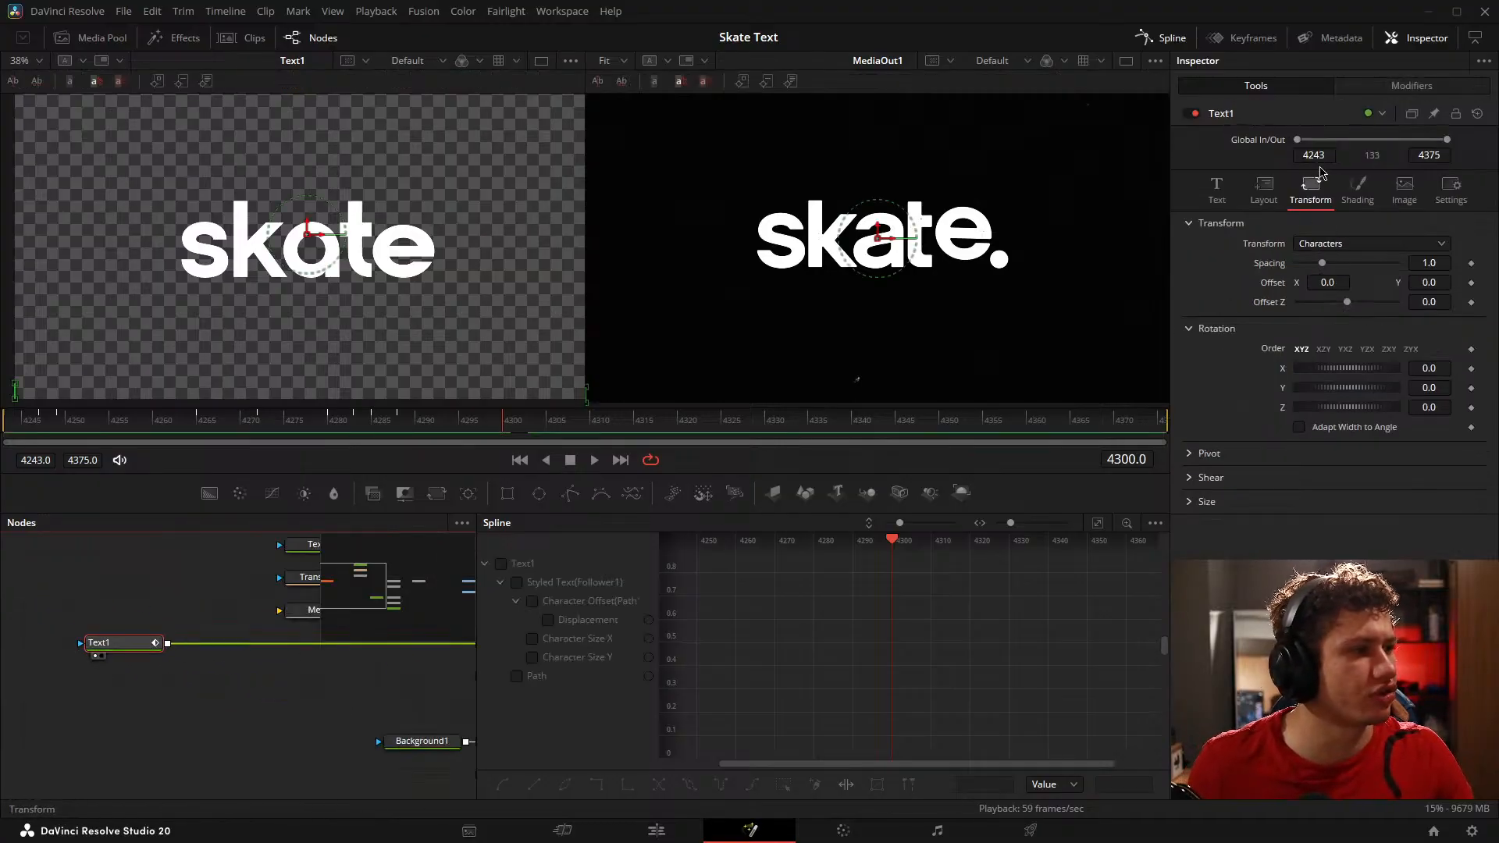
Step: In Text1's modifiers, go to Path1's last Displacement keyframe and to Follower1's first Offset keyframe on frame 4249
left_click(1327, 86)
left_click(1265, 113)
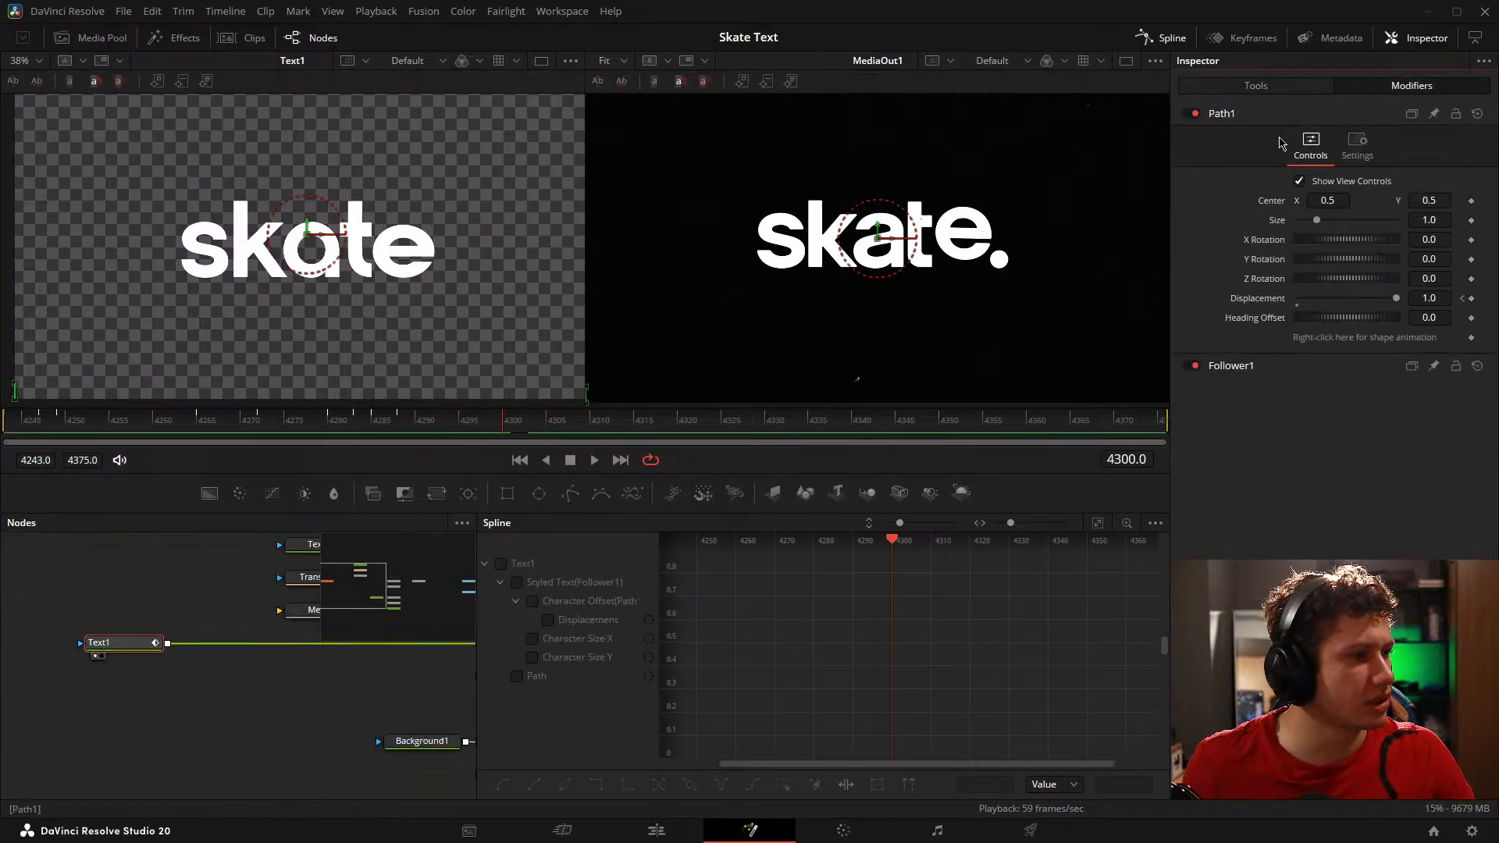
left_click(1462, 299)
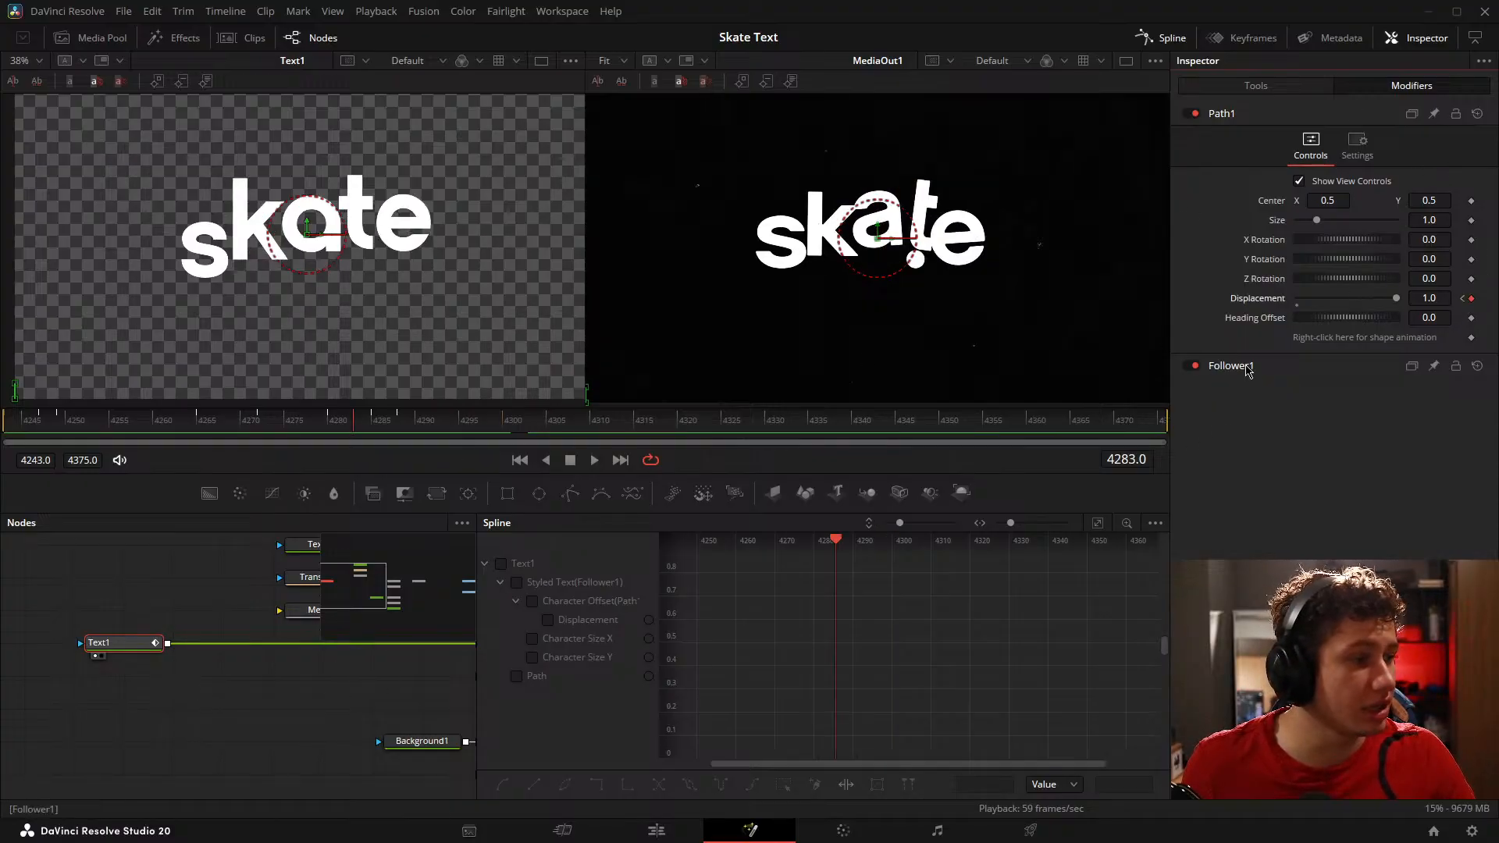
left_click(1247, 366)
left_click(1463, 263)
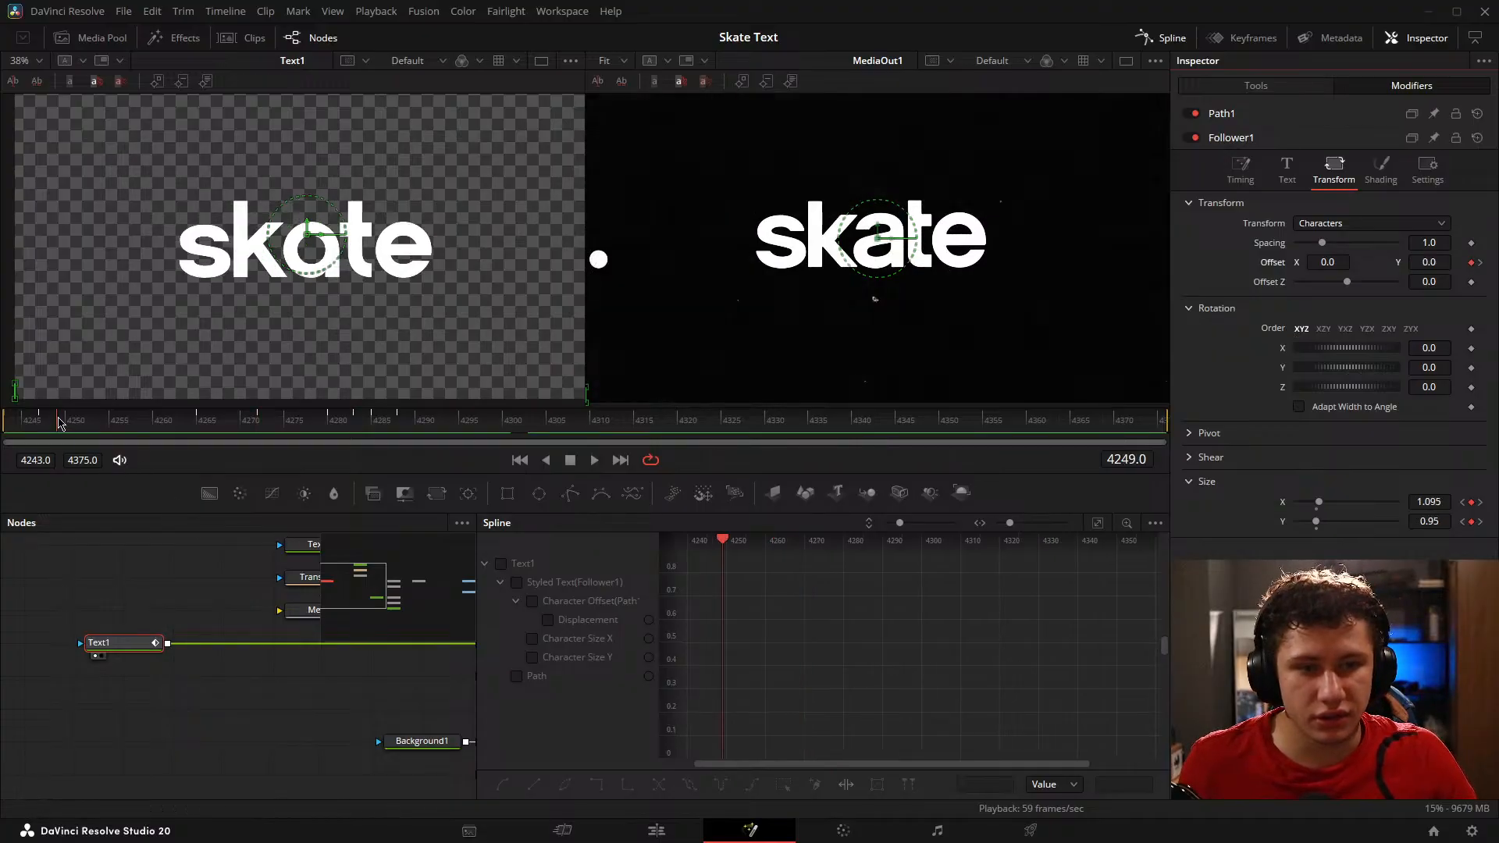
Step: Reduce Follower1's character Size X keyframe on frame 4249 to about 1.069
left_click(48, 428)
key("Left")
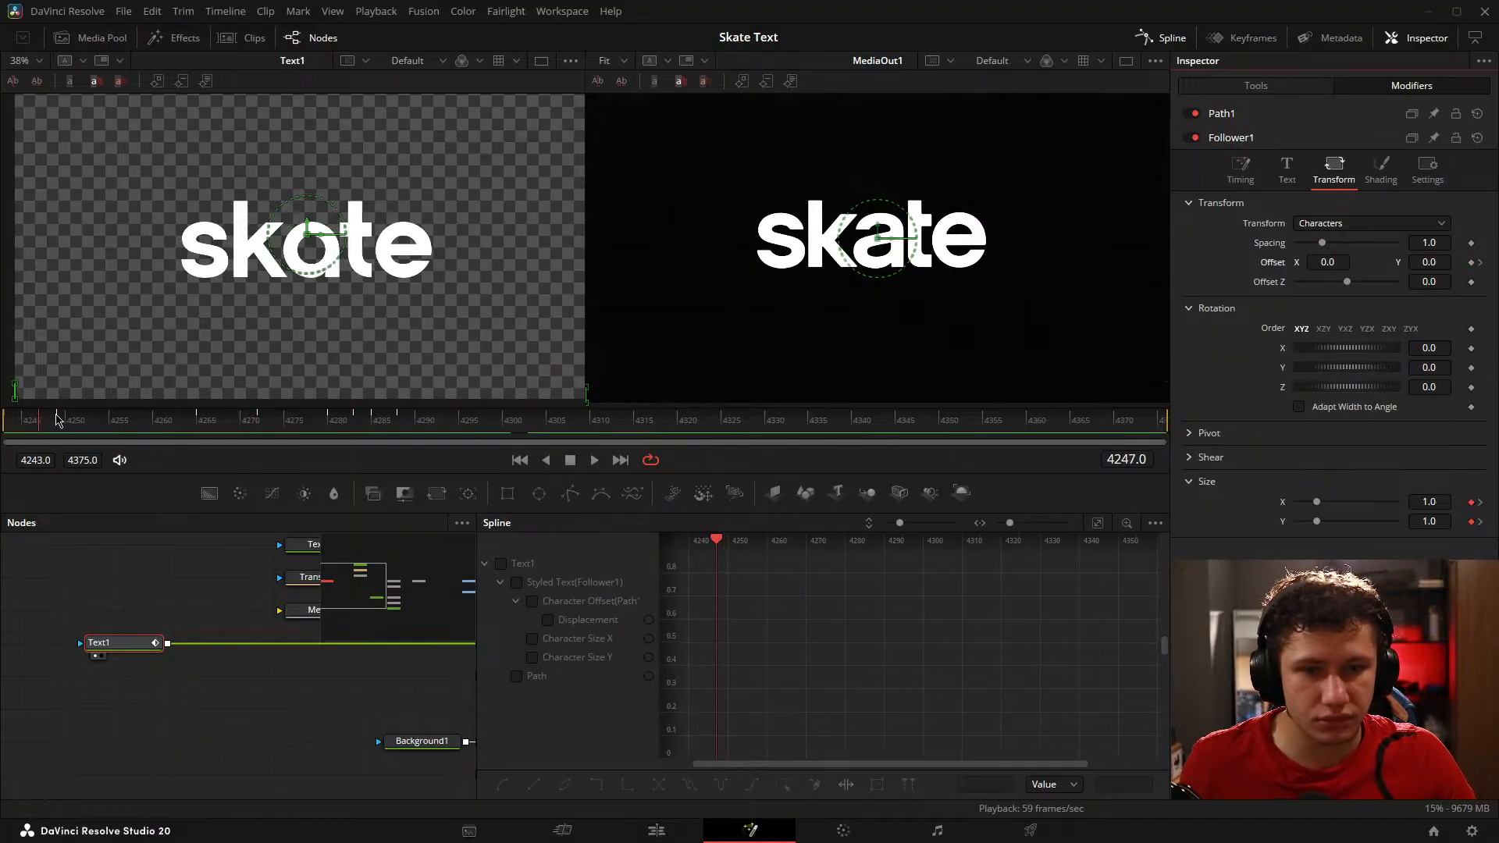
key("Right")
key("Right")
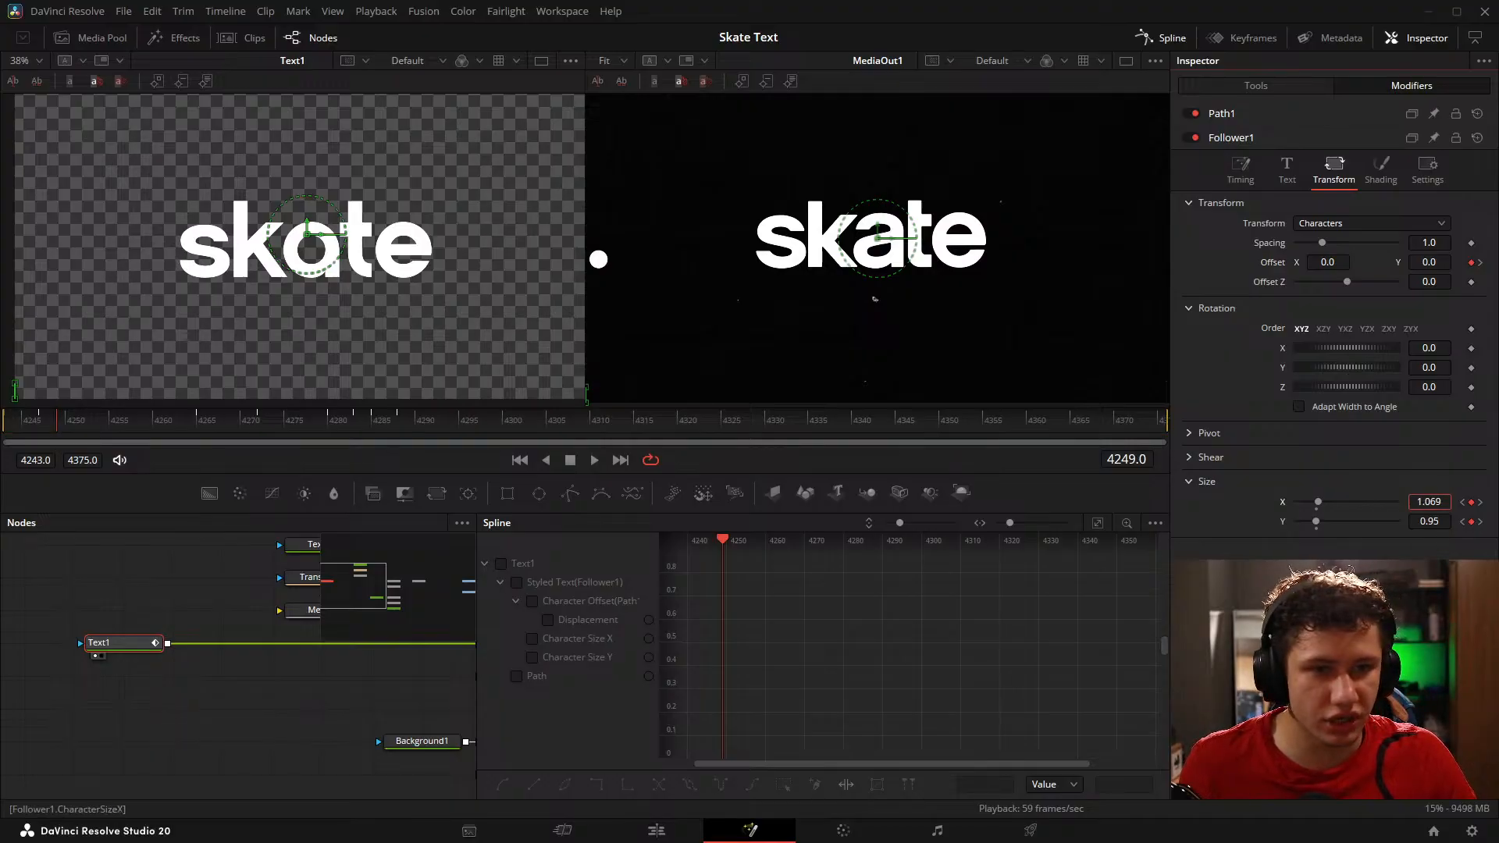
left_click_drag(1429, 502, 1372, 521)
Step: Key Follower1's Size X at 0.840249 and Size Y at 1.093793 on frame 4260, and remove both Size keyframes on frame 4265
left_click_drag(49, 424, 156, 424)
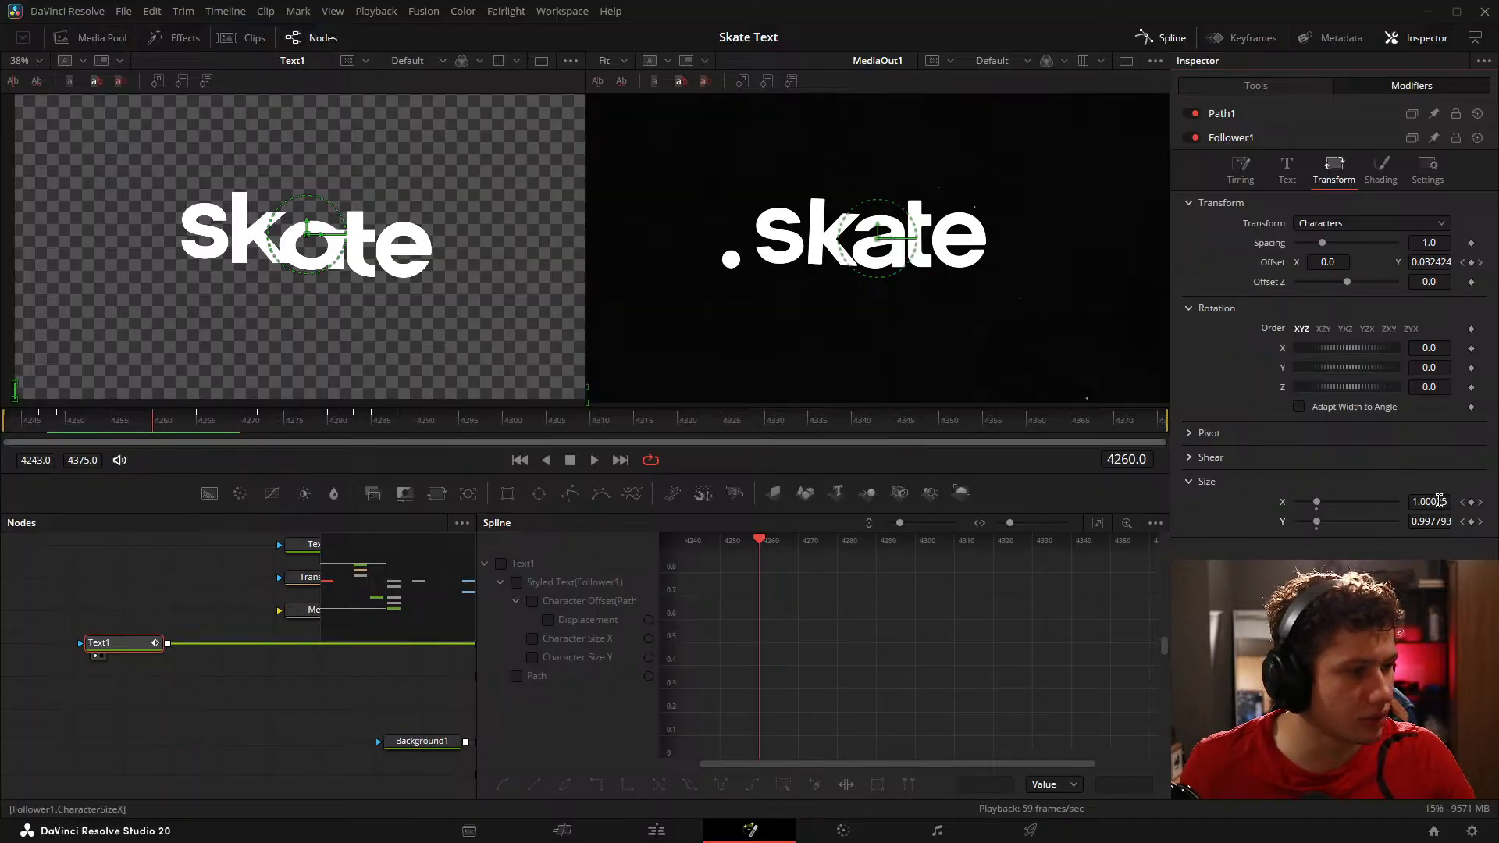
left_click_drag(1440, 502, 1415, 501)
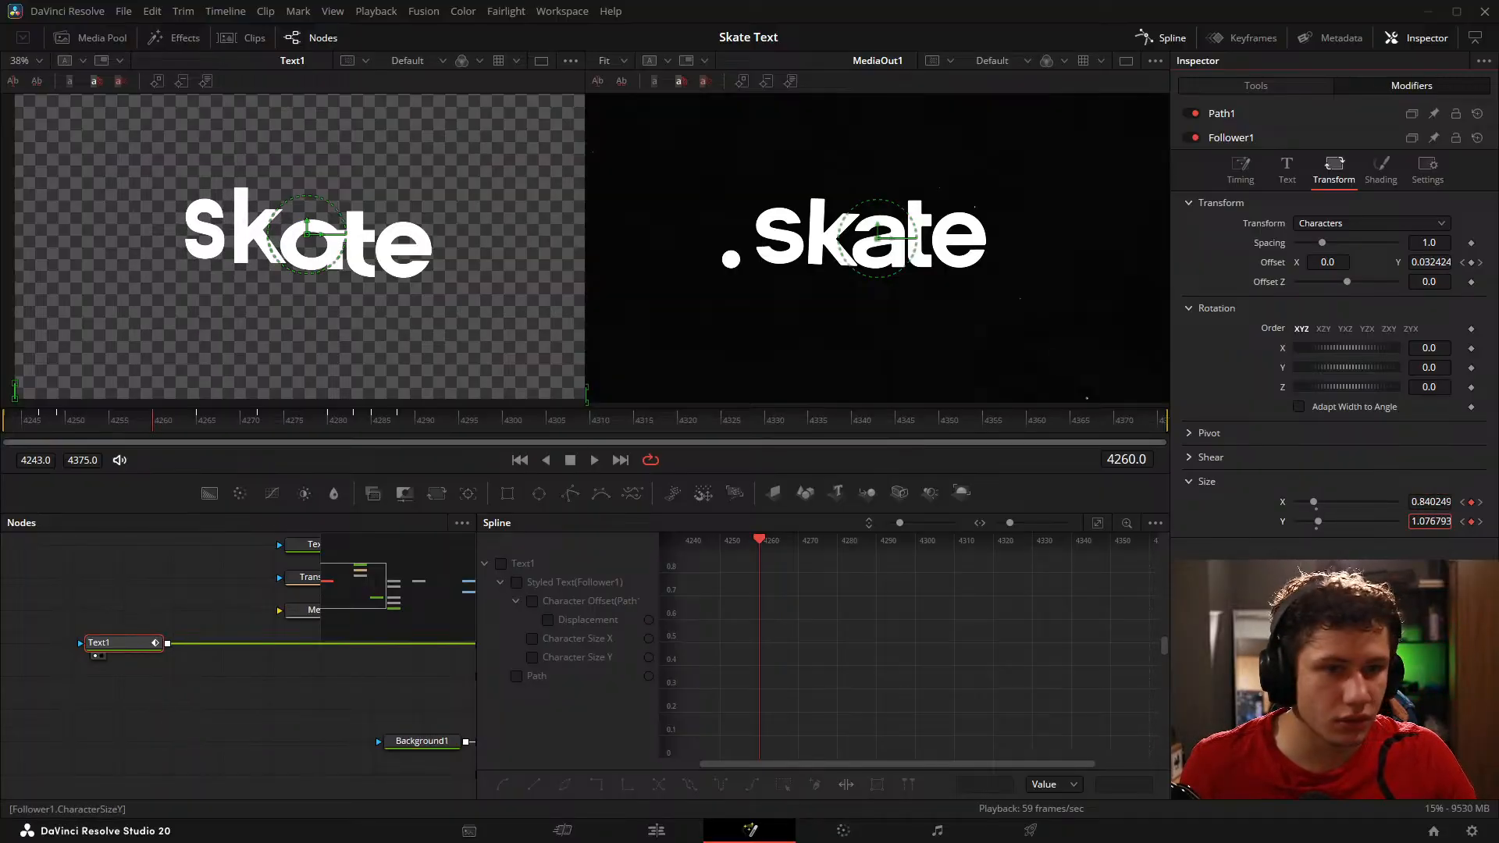
left_click(186, 427)
mouse_move(186, 427)
left_mouse_down()
mouse_move(262, 429)
mouse_move(199, 428)
left_mouse_up()
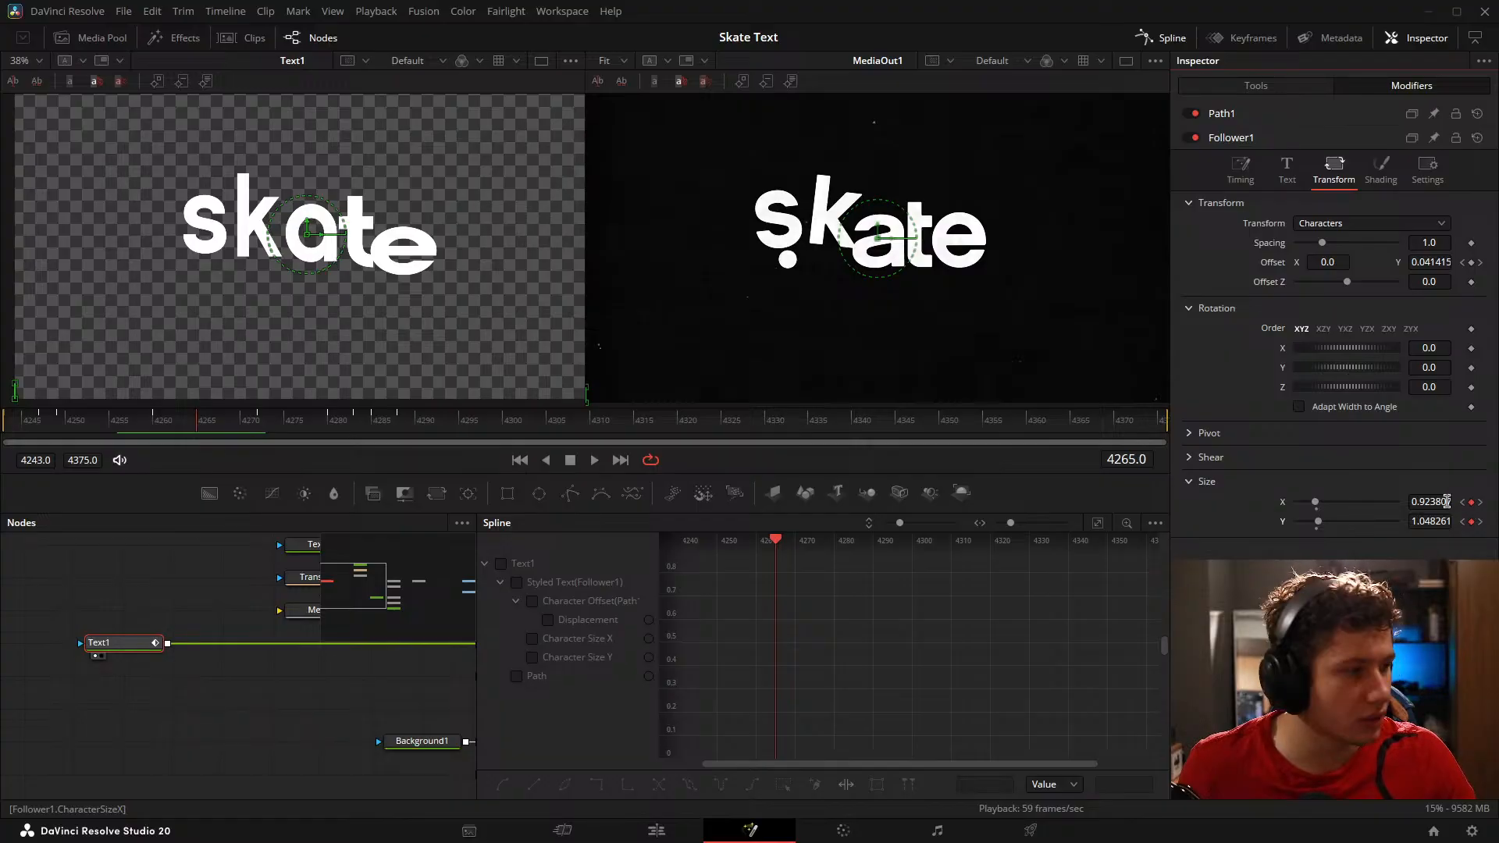
left_click(1463, 503)
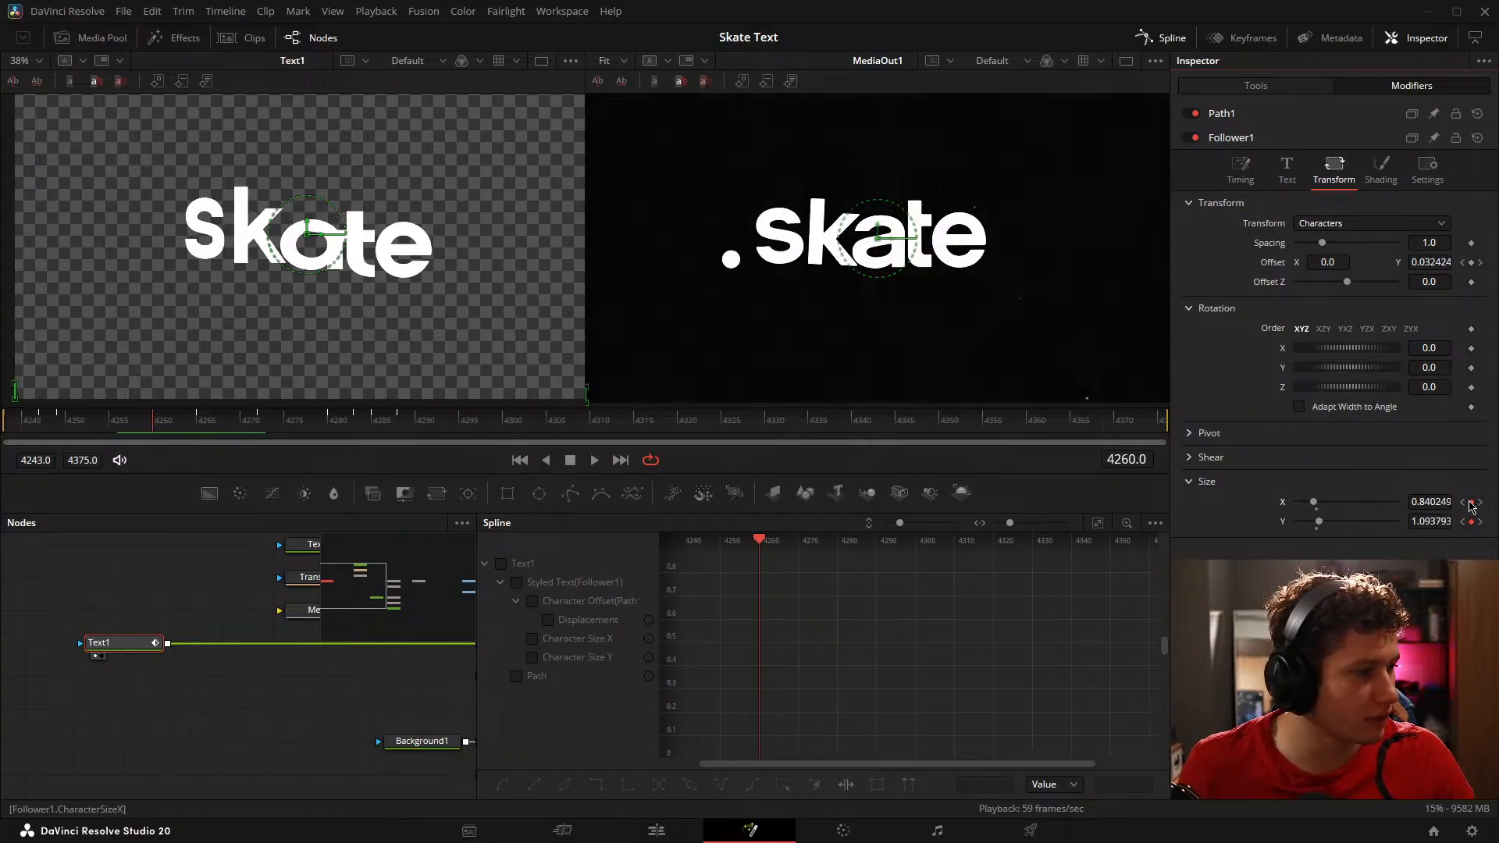
left_click(1480, 502)
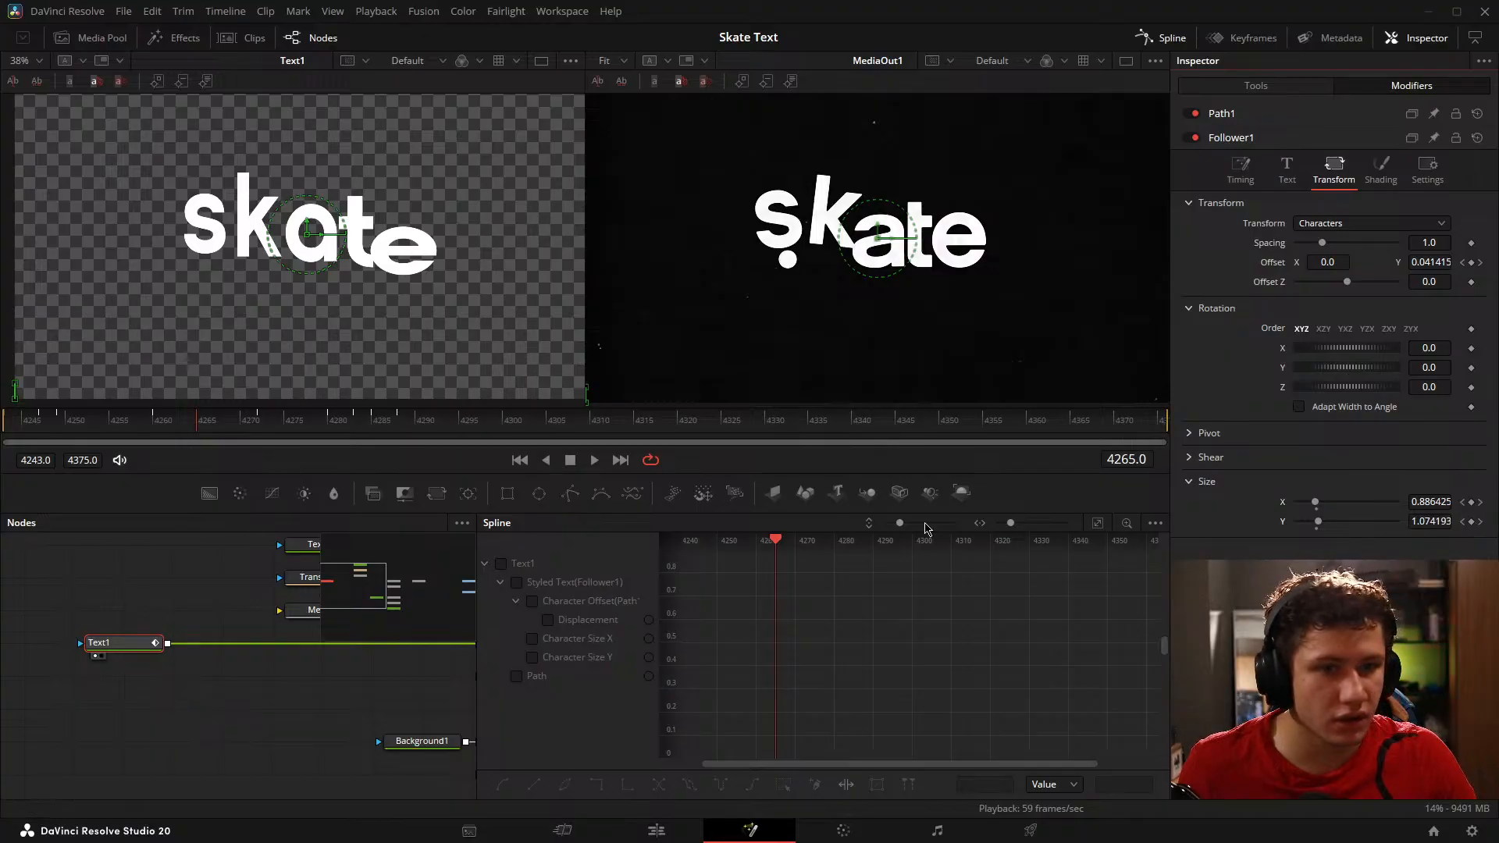
Step: Set Follower1's Size X to 1.127 on frame 4272, and replace the frame 4280 Size keyframes with X 0.920068 and Y 1.135647 on frame 4281
left_click_drag(145, 429, 257, 425)
left_click_drag(1412, 497, 1462, 497)
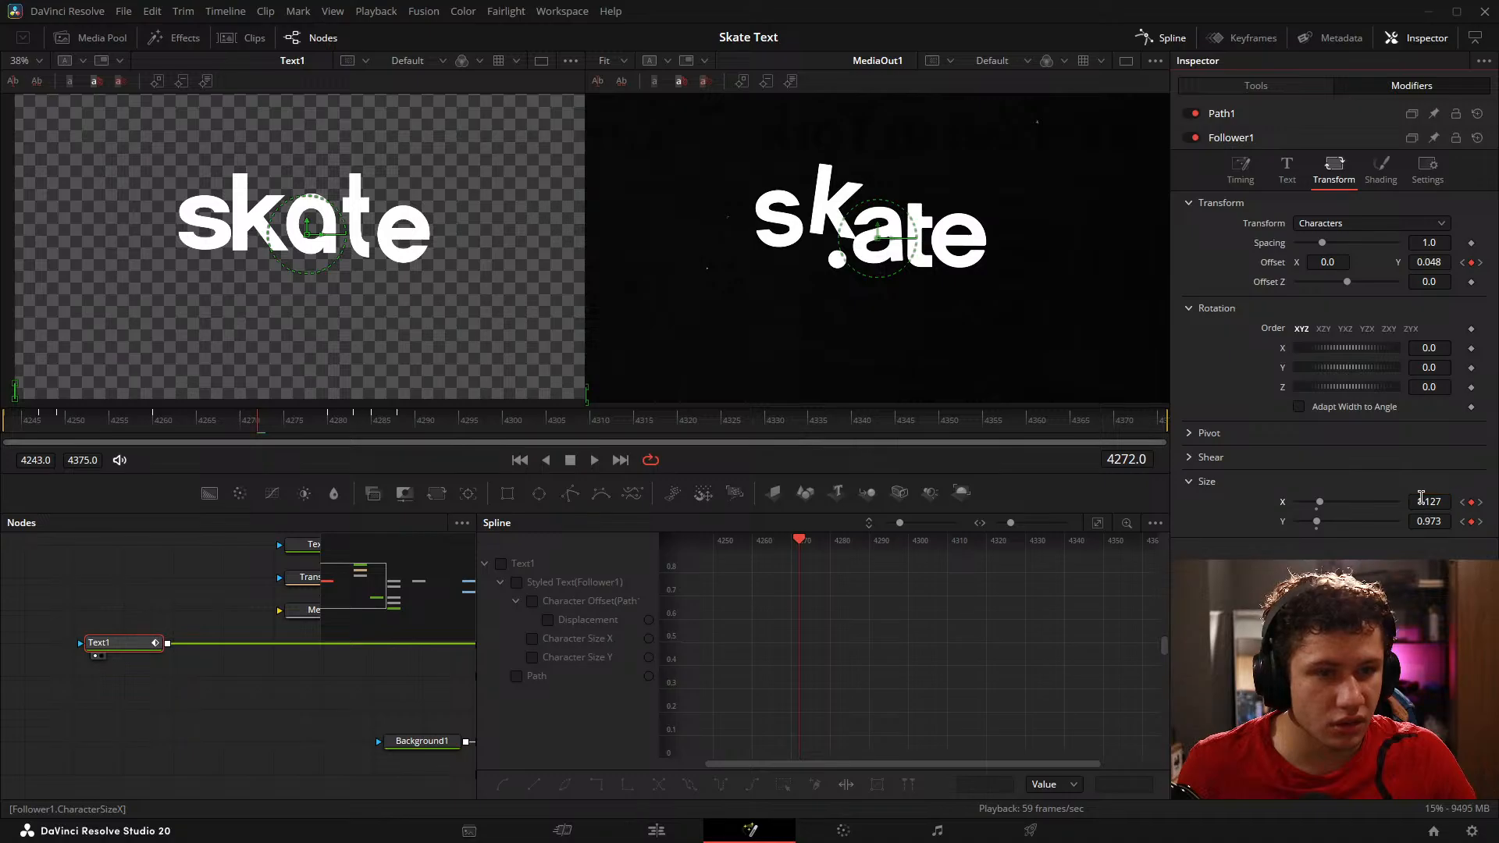
left_click_drag(148, 422, 331, 415)
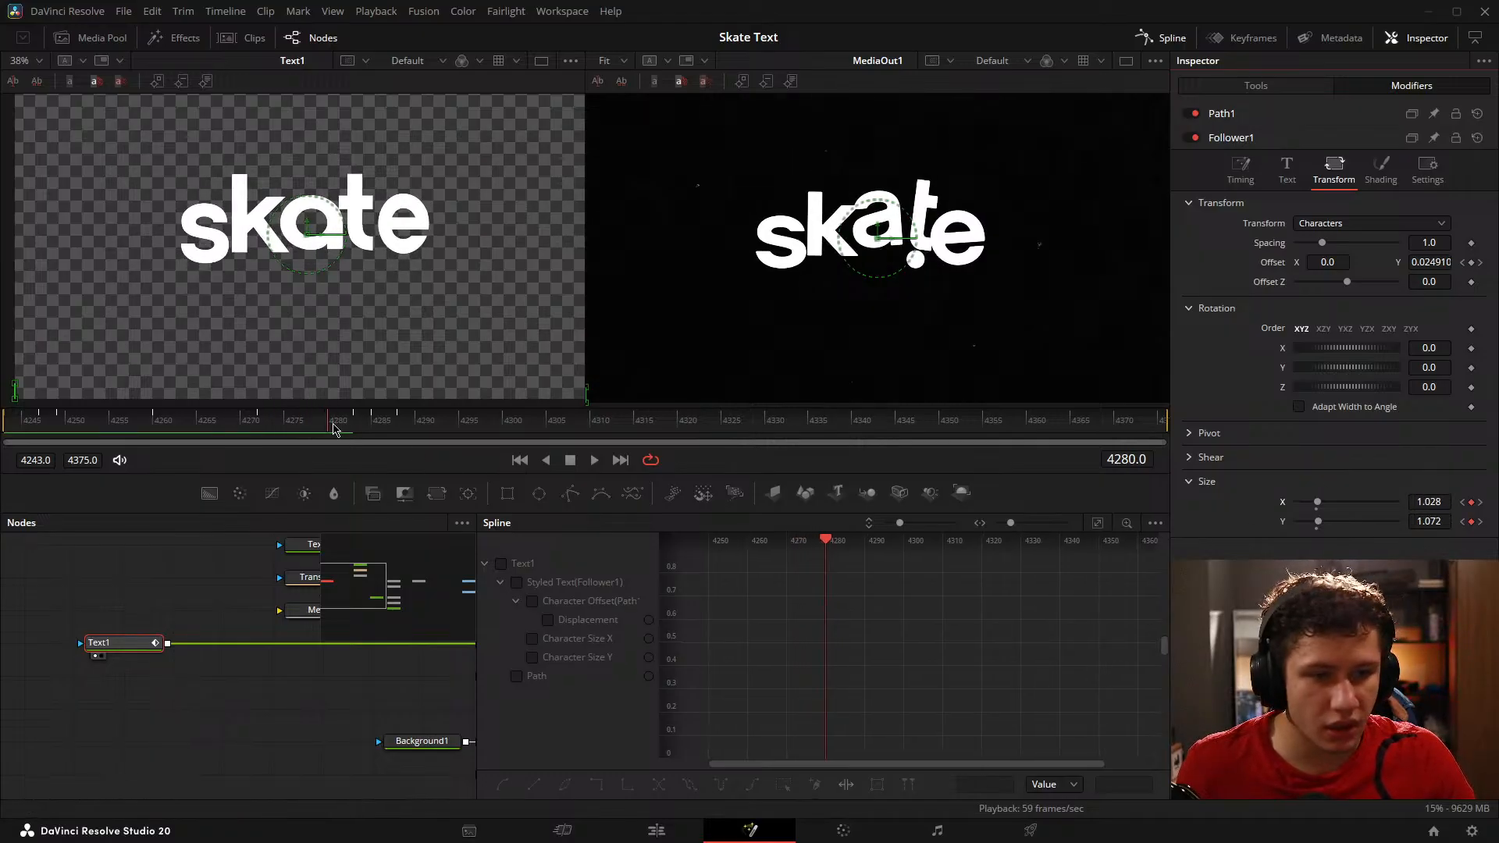
left_click(338, 430)
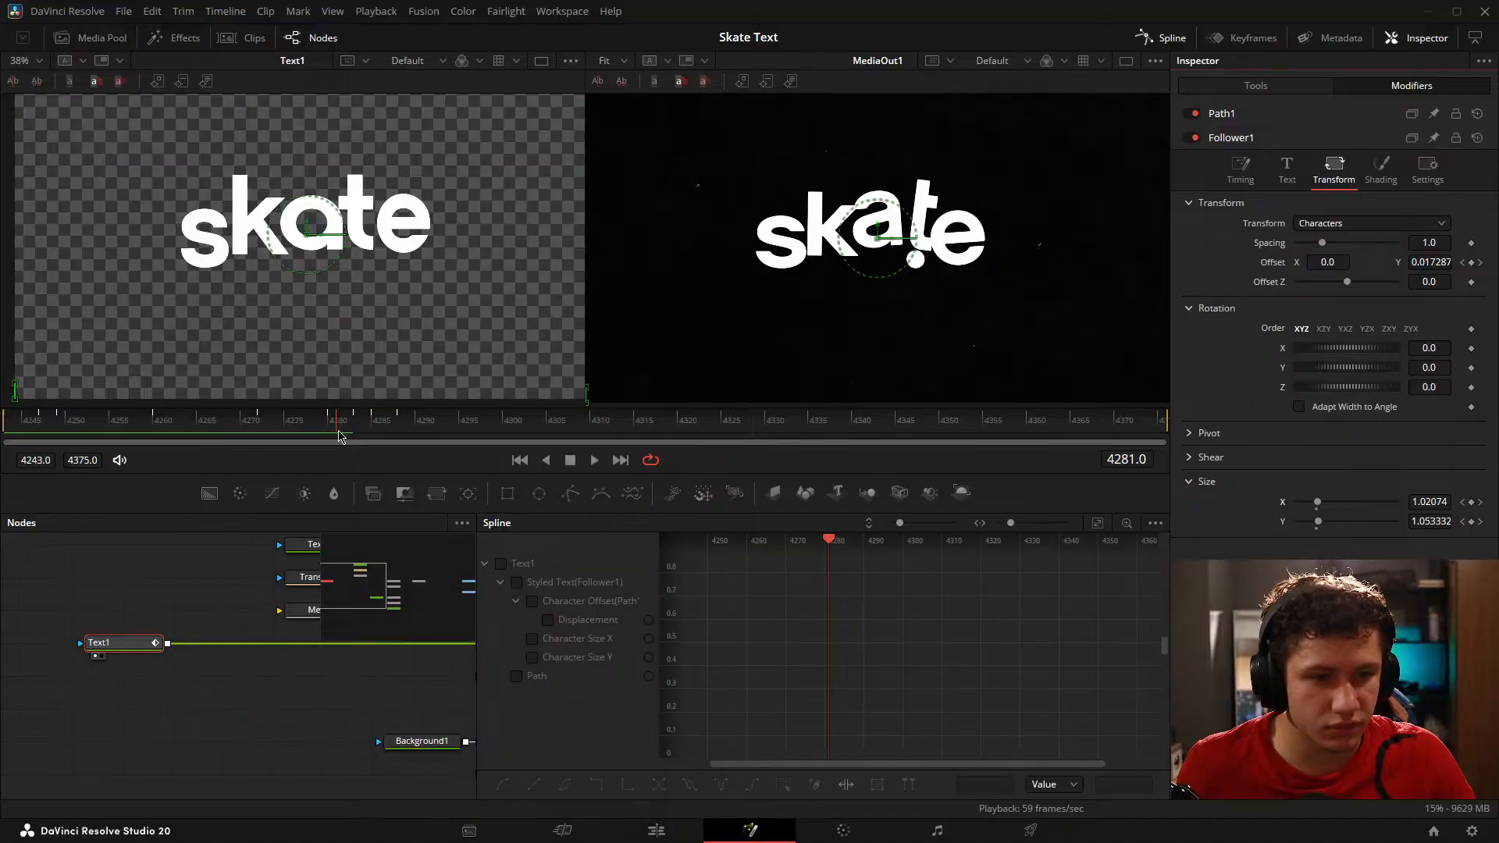
left_click(1464, 504)
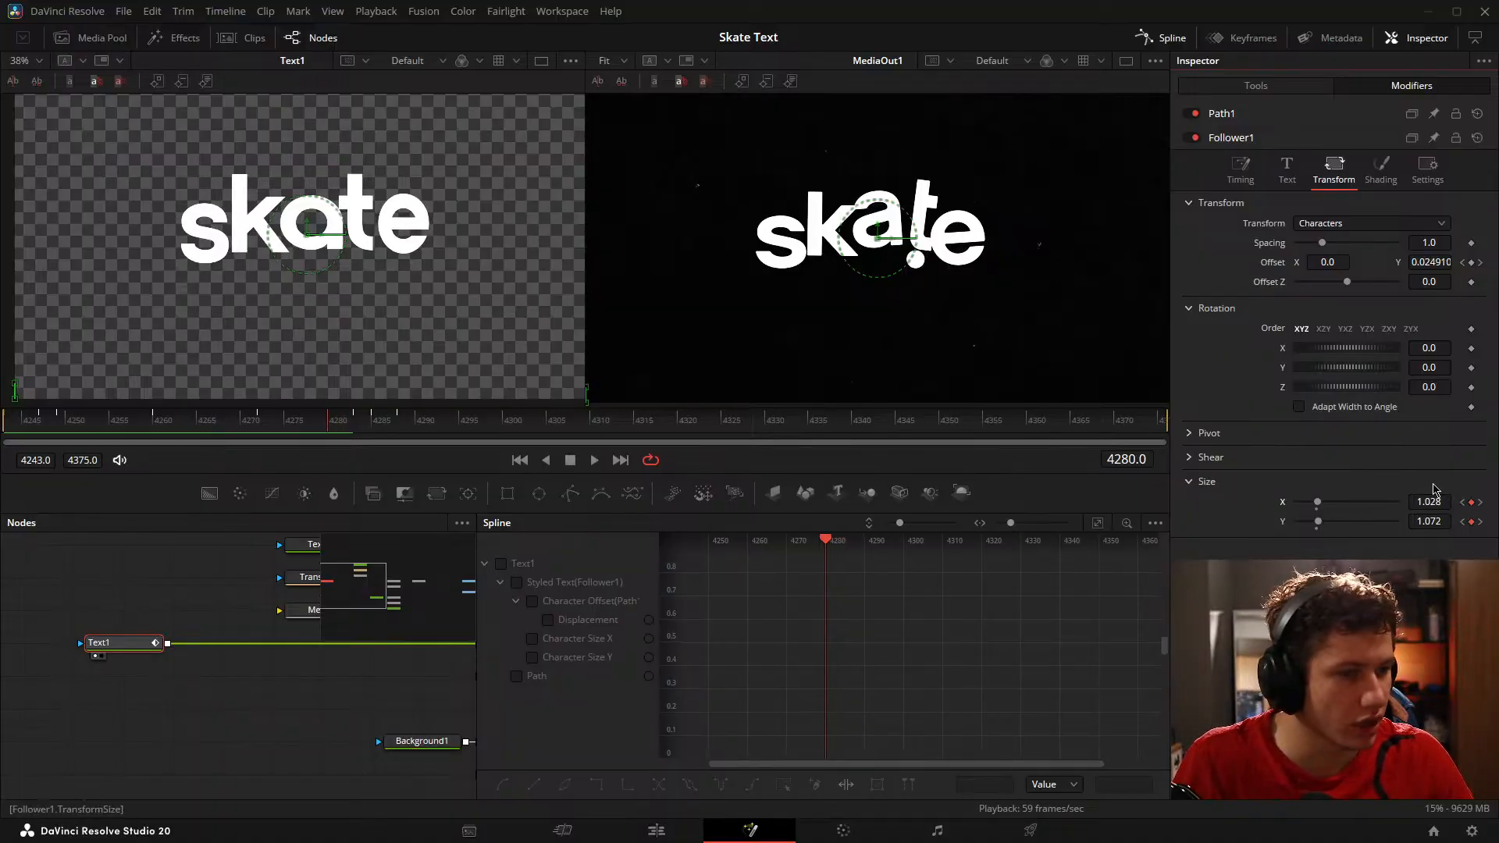
left_click(1472, 503)
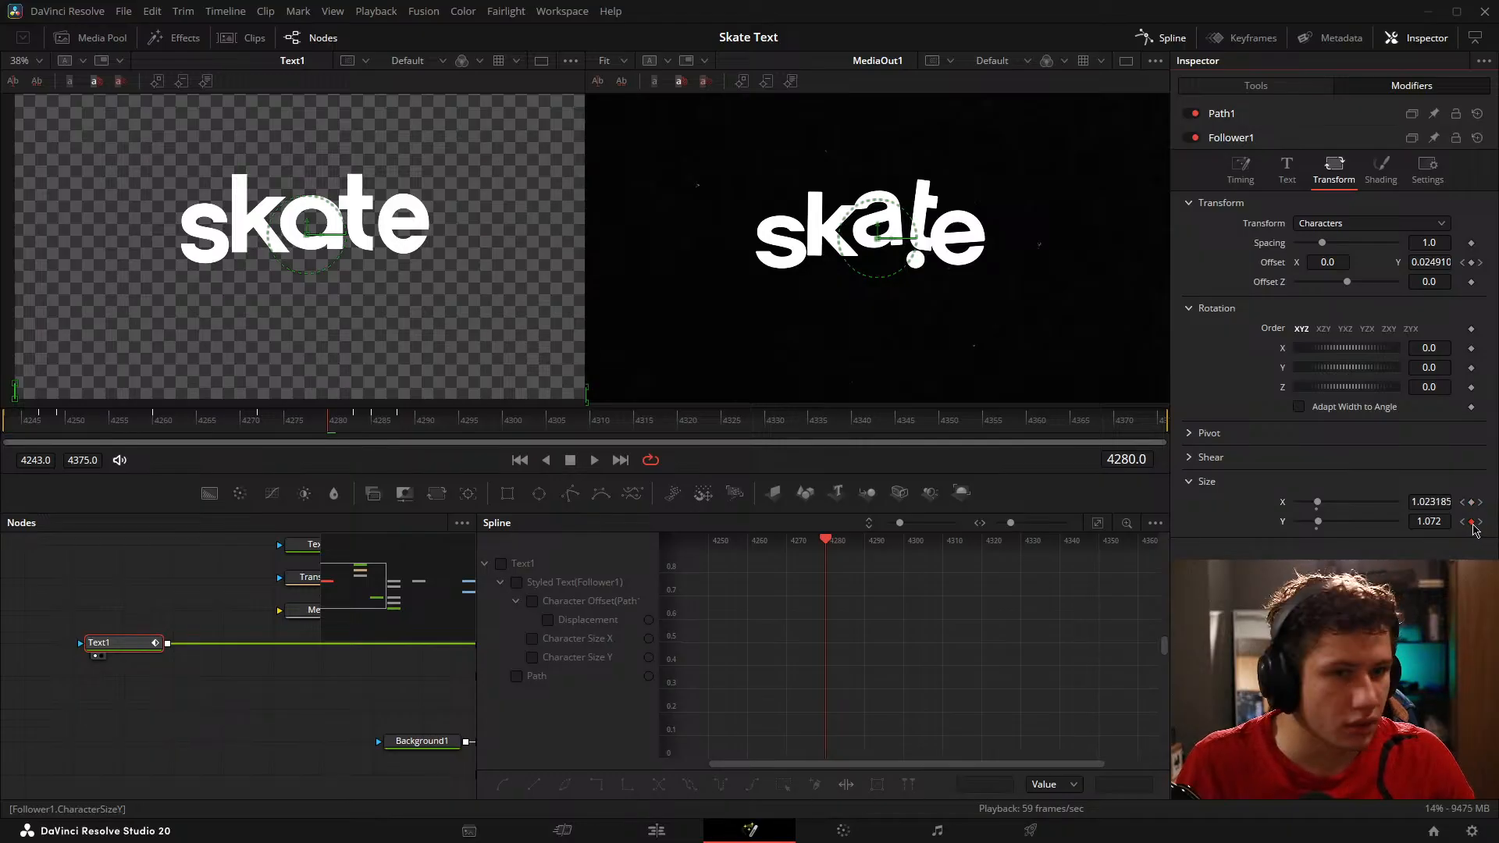
left_click(1473, 524)
key("Right")
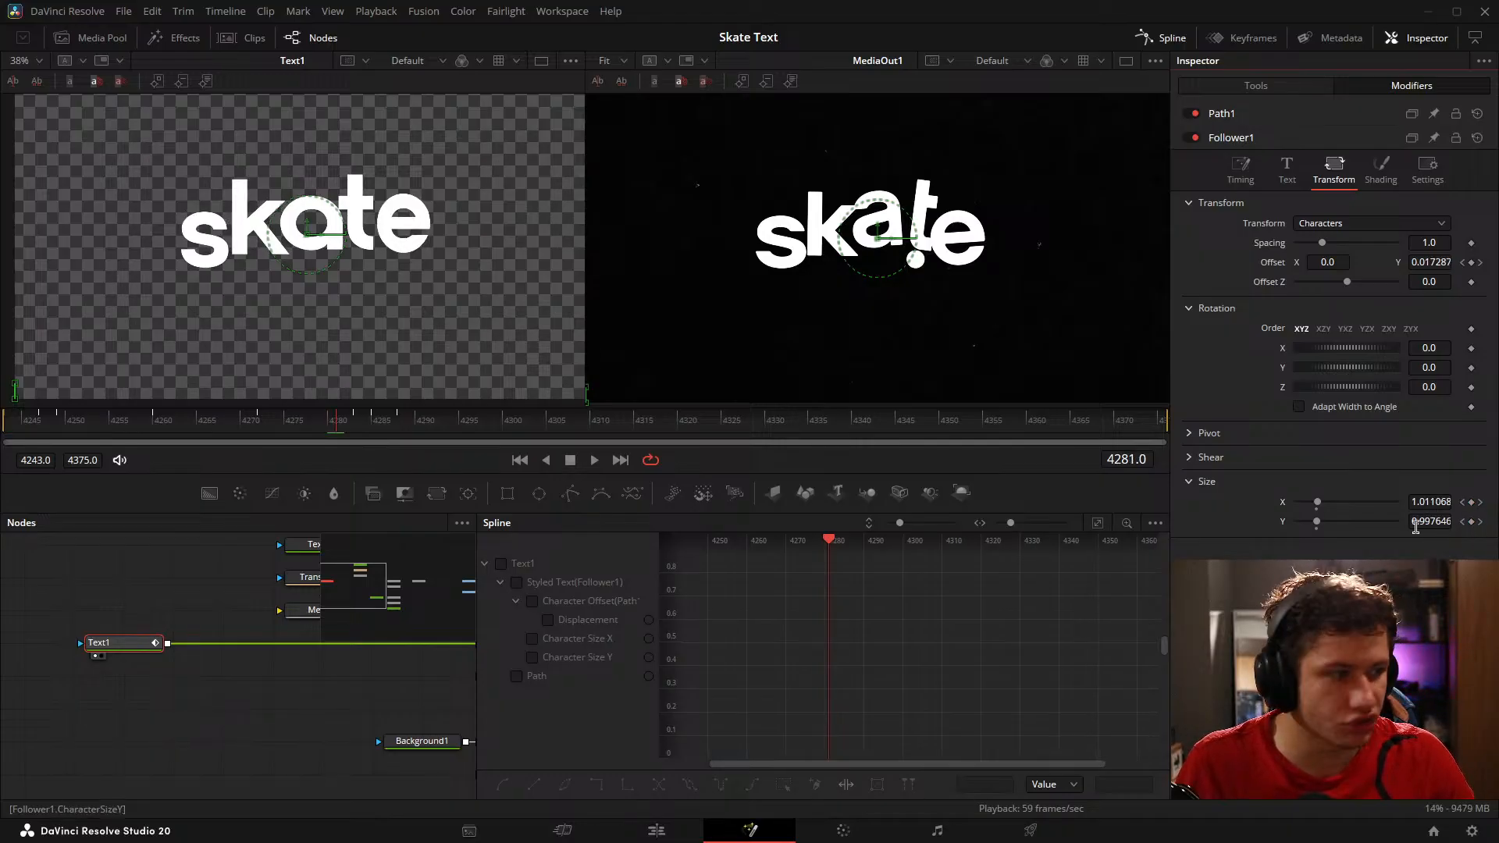
left_click_drag(1415, 523, 1349, 502)
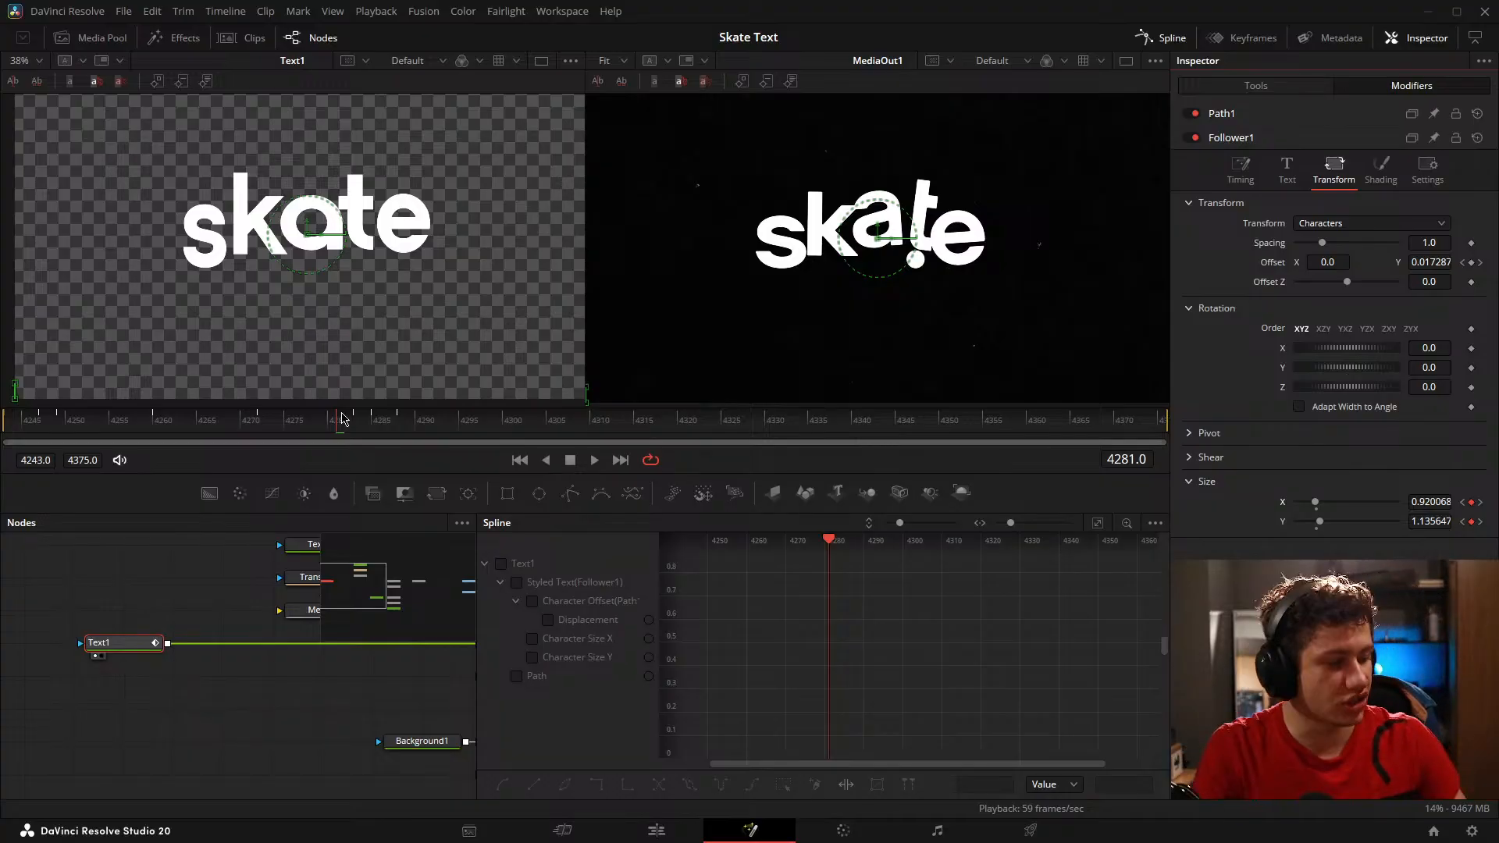
Step: Inspect the letters from frame 4249 onward and set Follower1's Size Y keyframe on frame 4260 to 1.158793
left_click_drag(341, 419, 60, 429)
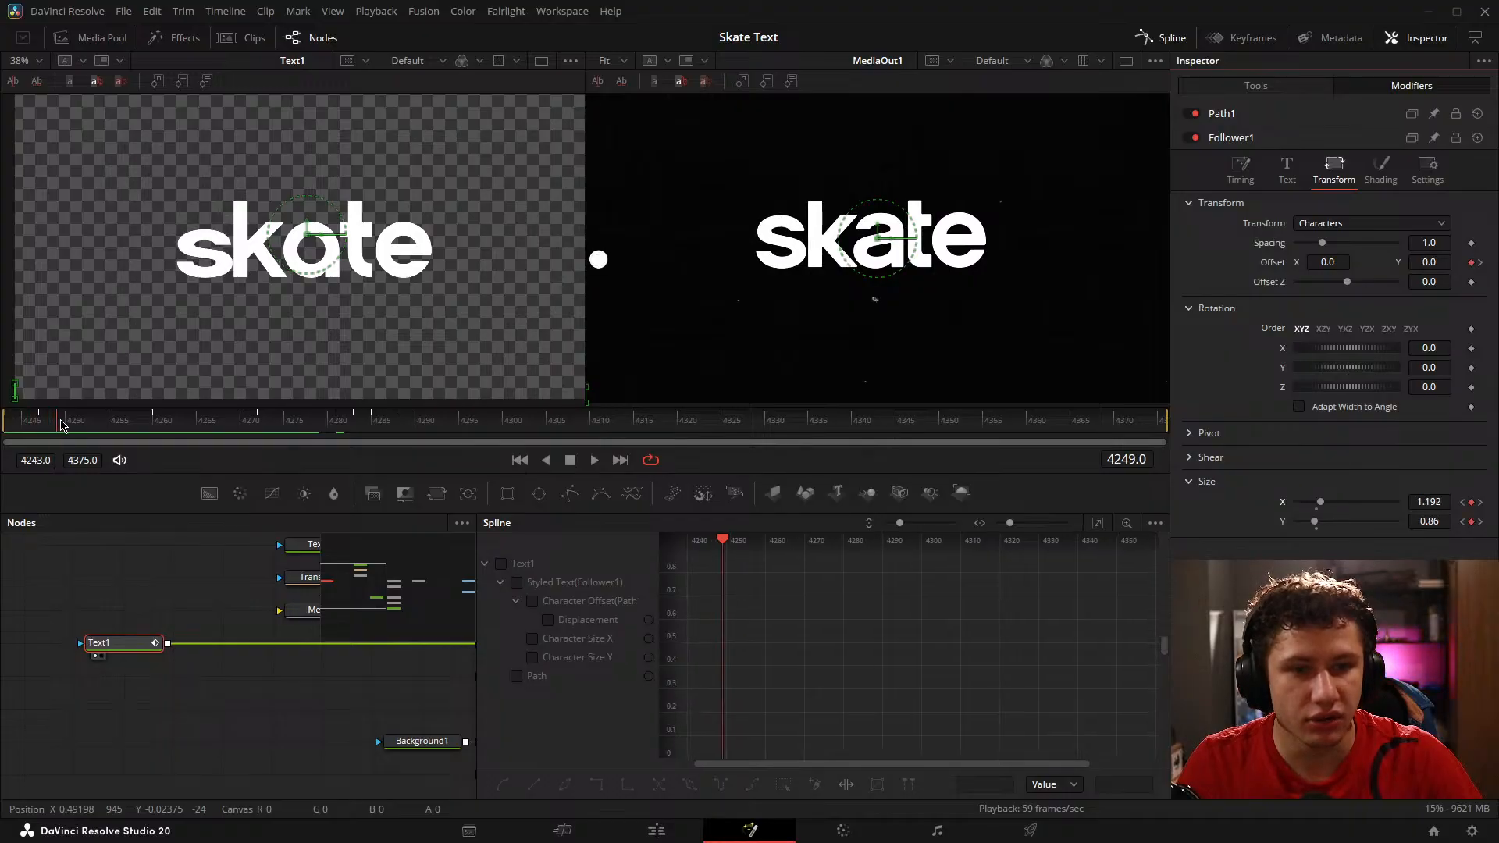
scroll(197, 285, "up", 5)
left_click_drag(165, 169, 188, 278)
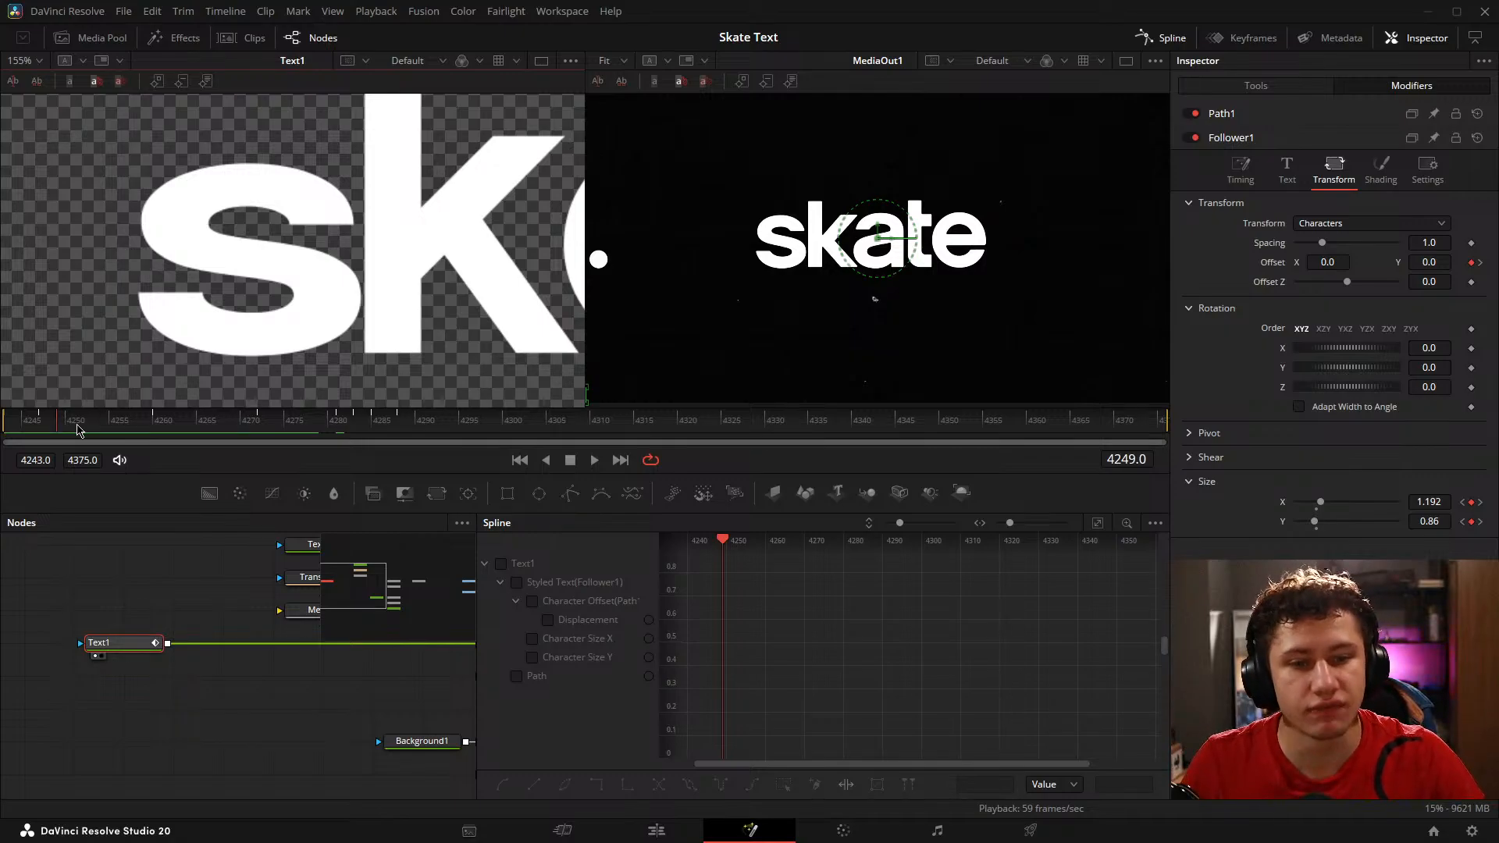
scroll(66, 398, "down", 4)
left_click_drag(65, 429, 160, 408)
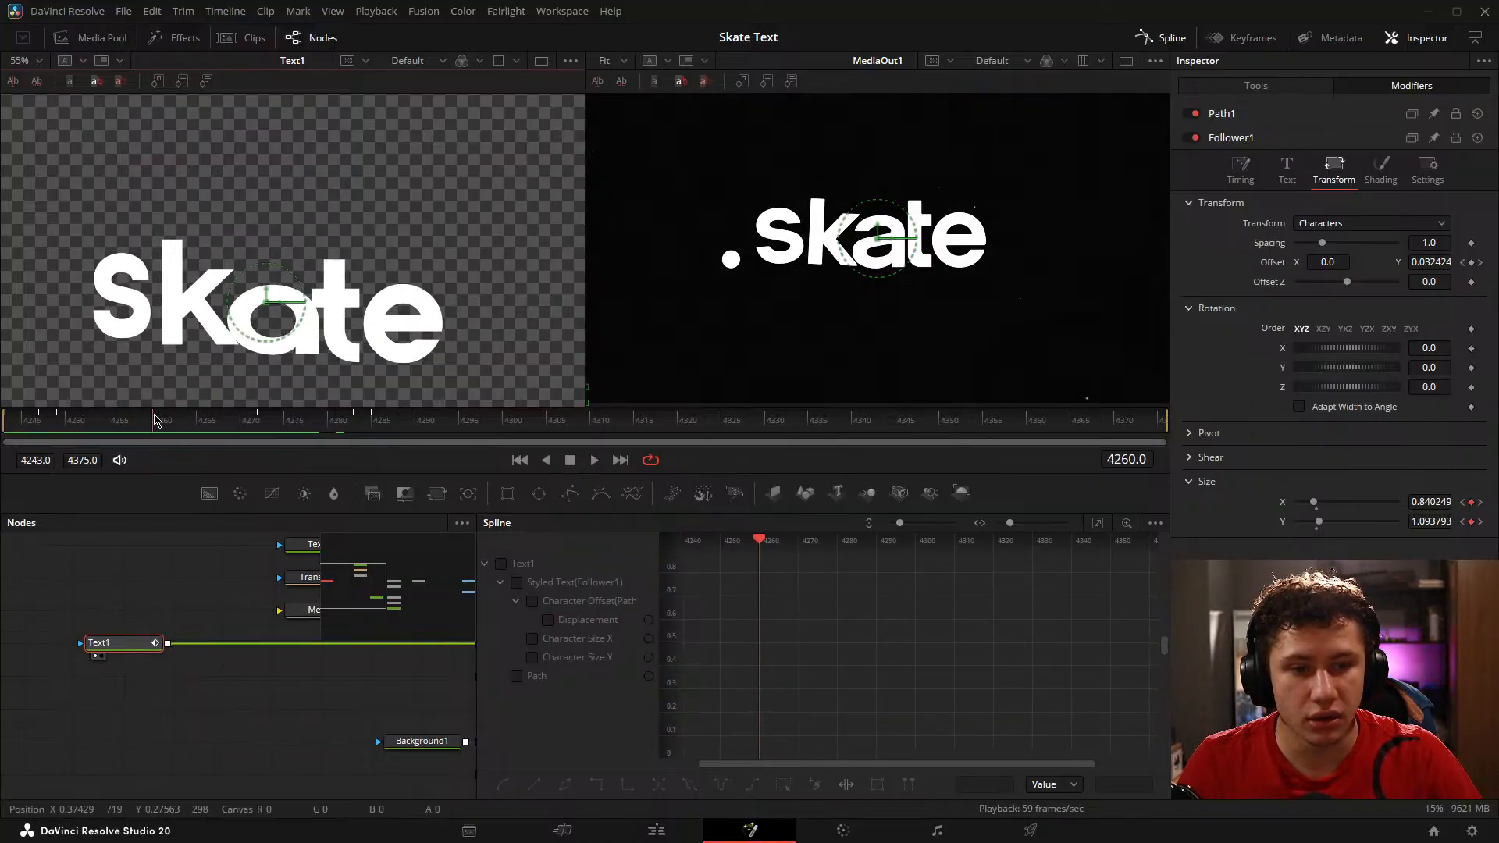
left_click_drag(1429, 522, 1437, 523)
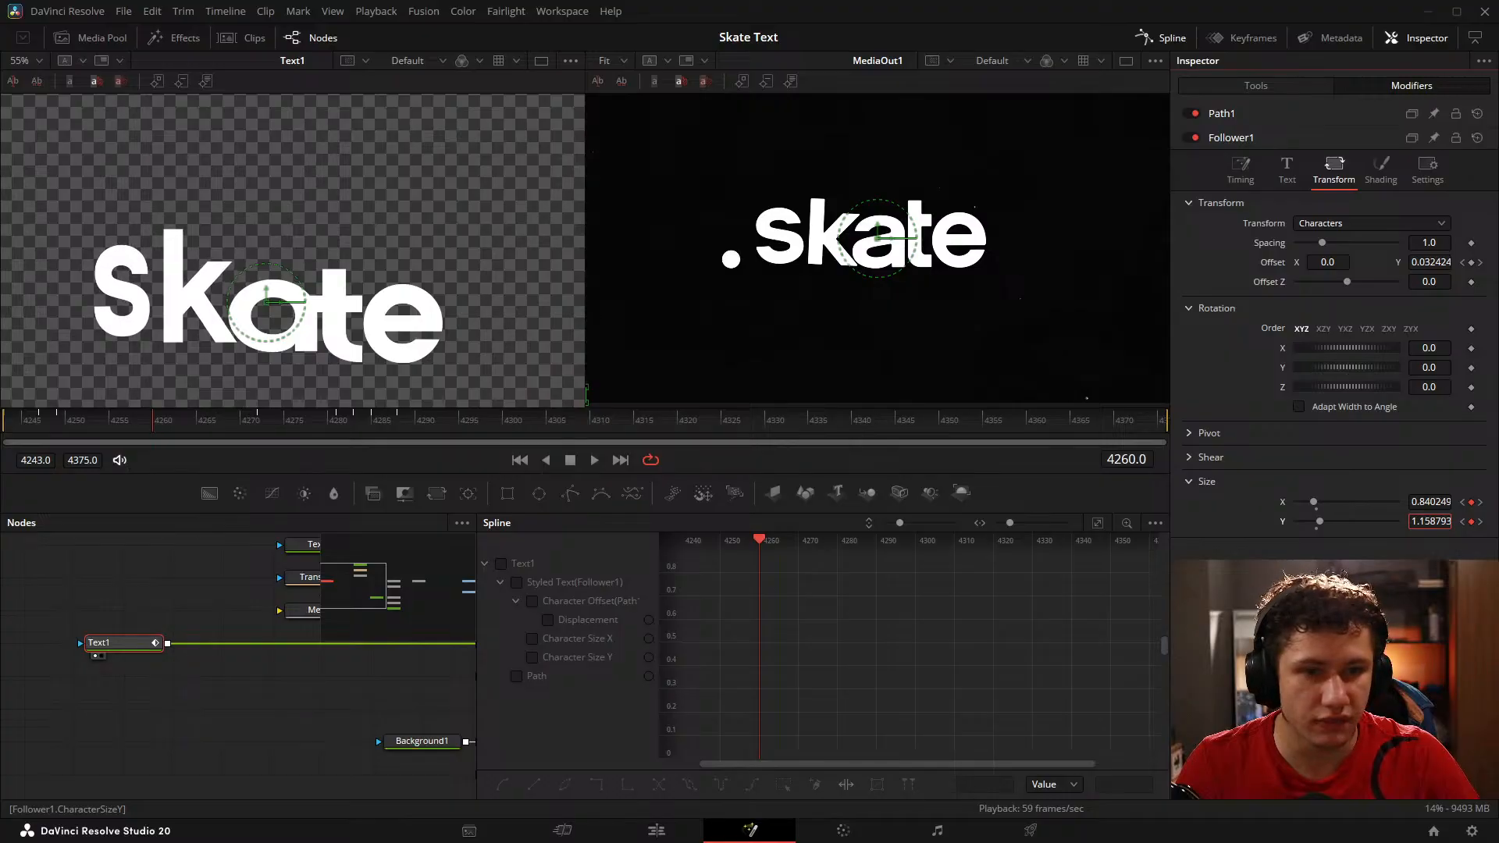
Step: Set Follower1's Size Y to 1.168647 on frame 4281 and its Size X to 1.192 on frame 4285
left_click_drag(156, 432, 376, 348)
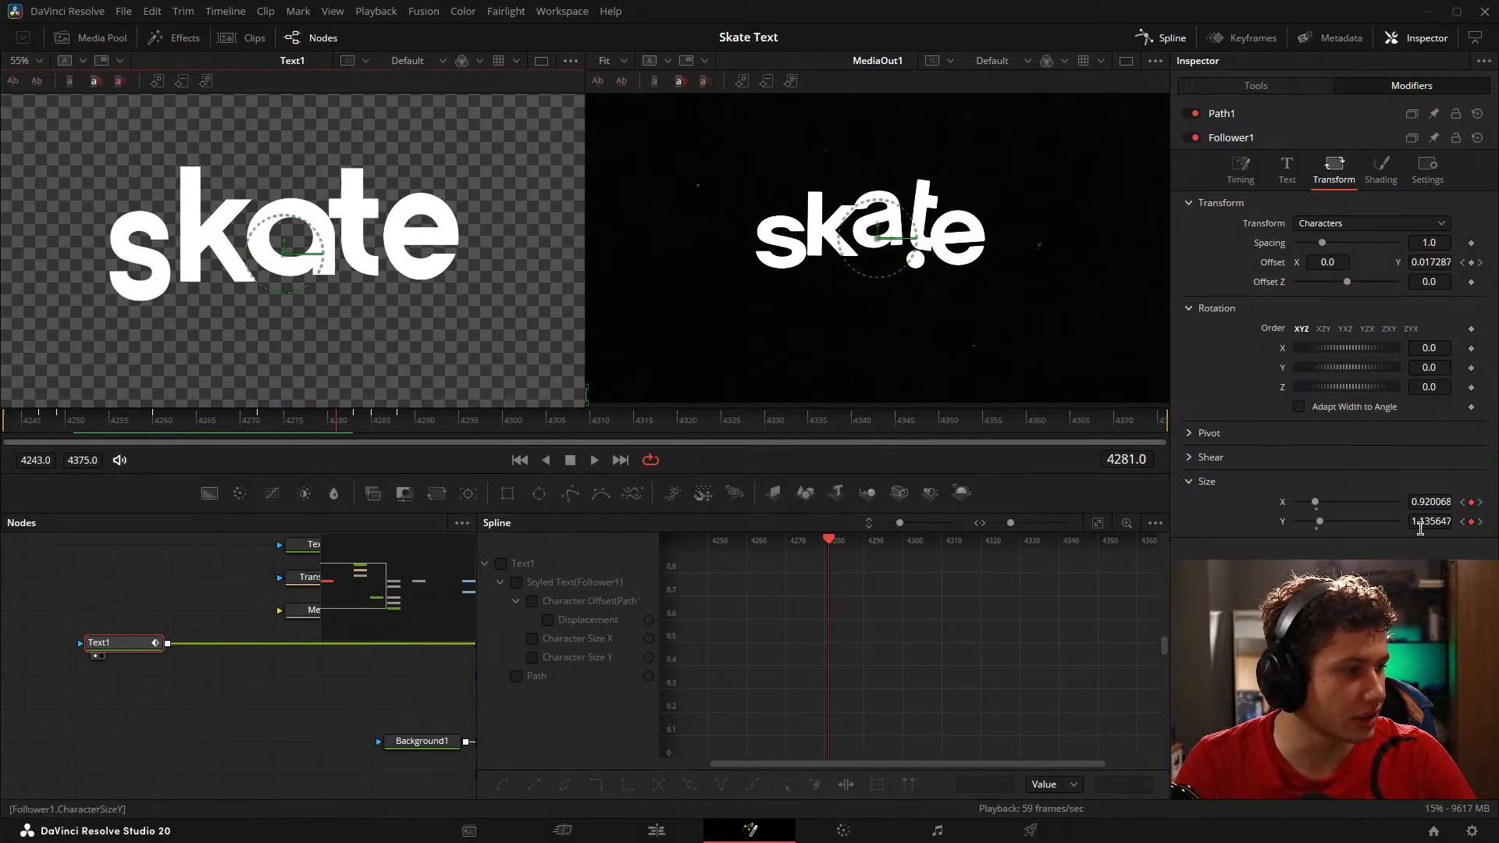
left_click_drag(1422, 523, 1432, 524)
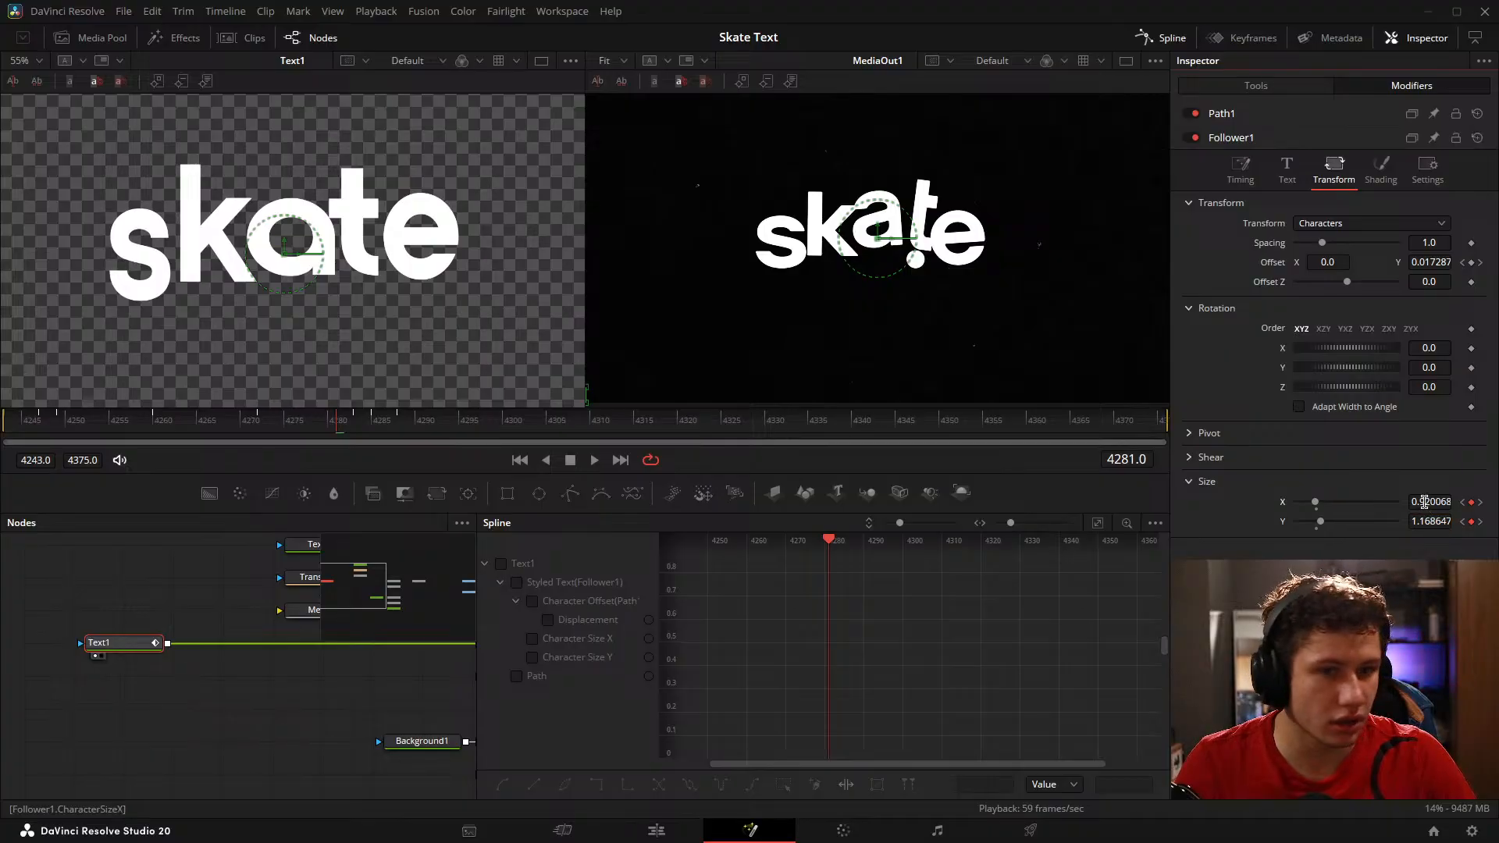
left_click_drag(338, 428, 377, 439)
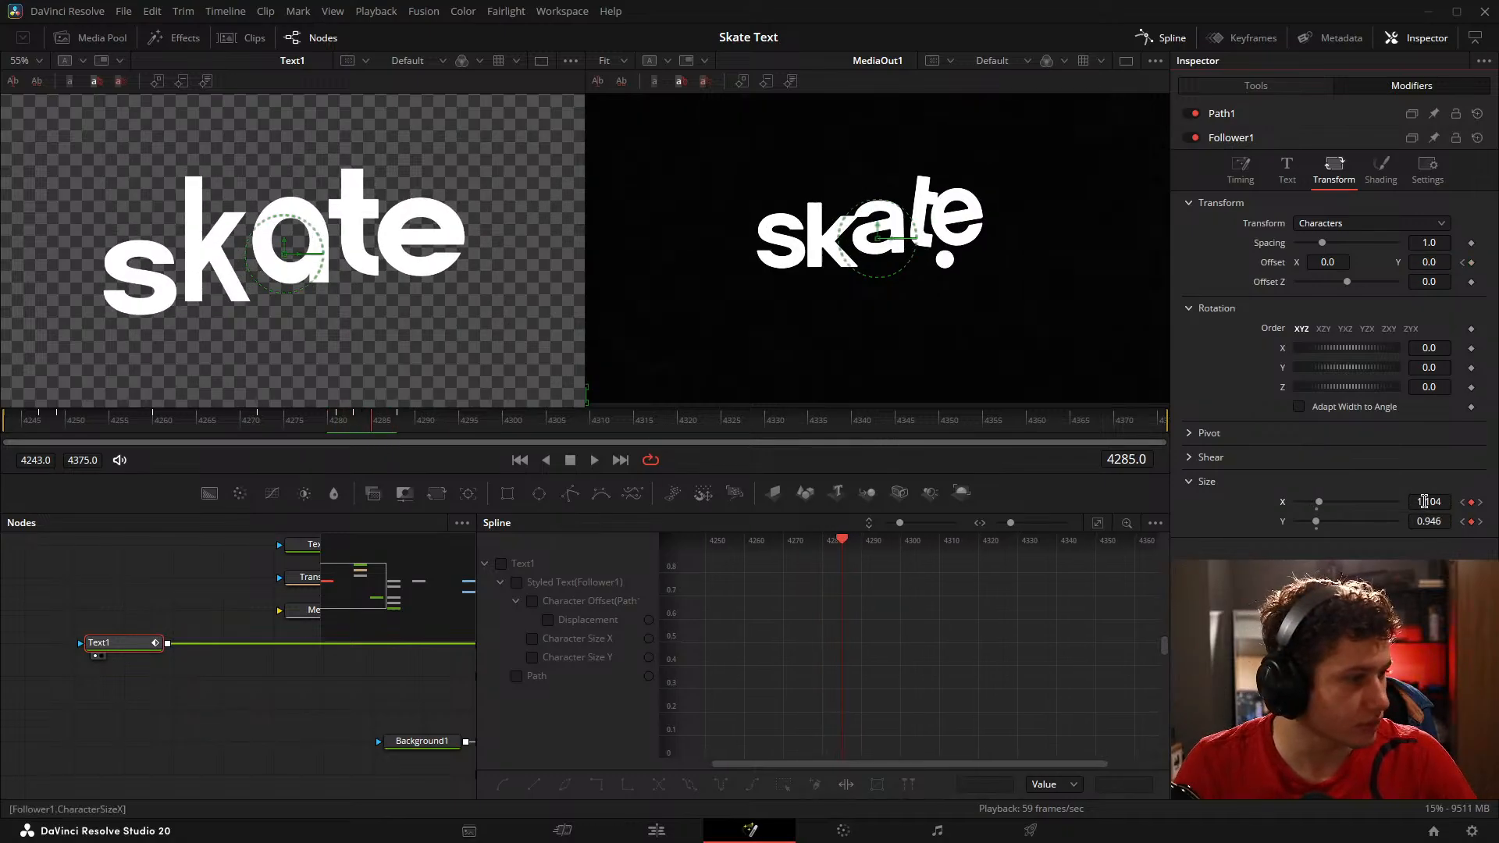
left_click_drag(1423, 502, 1476, 502)
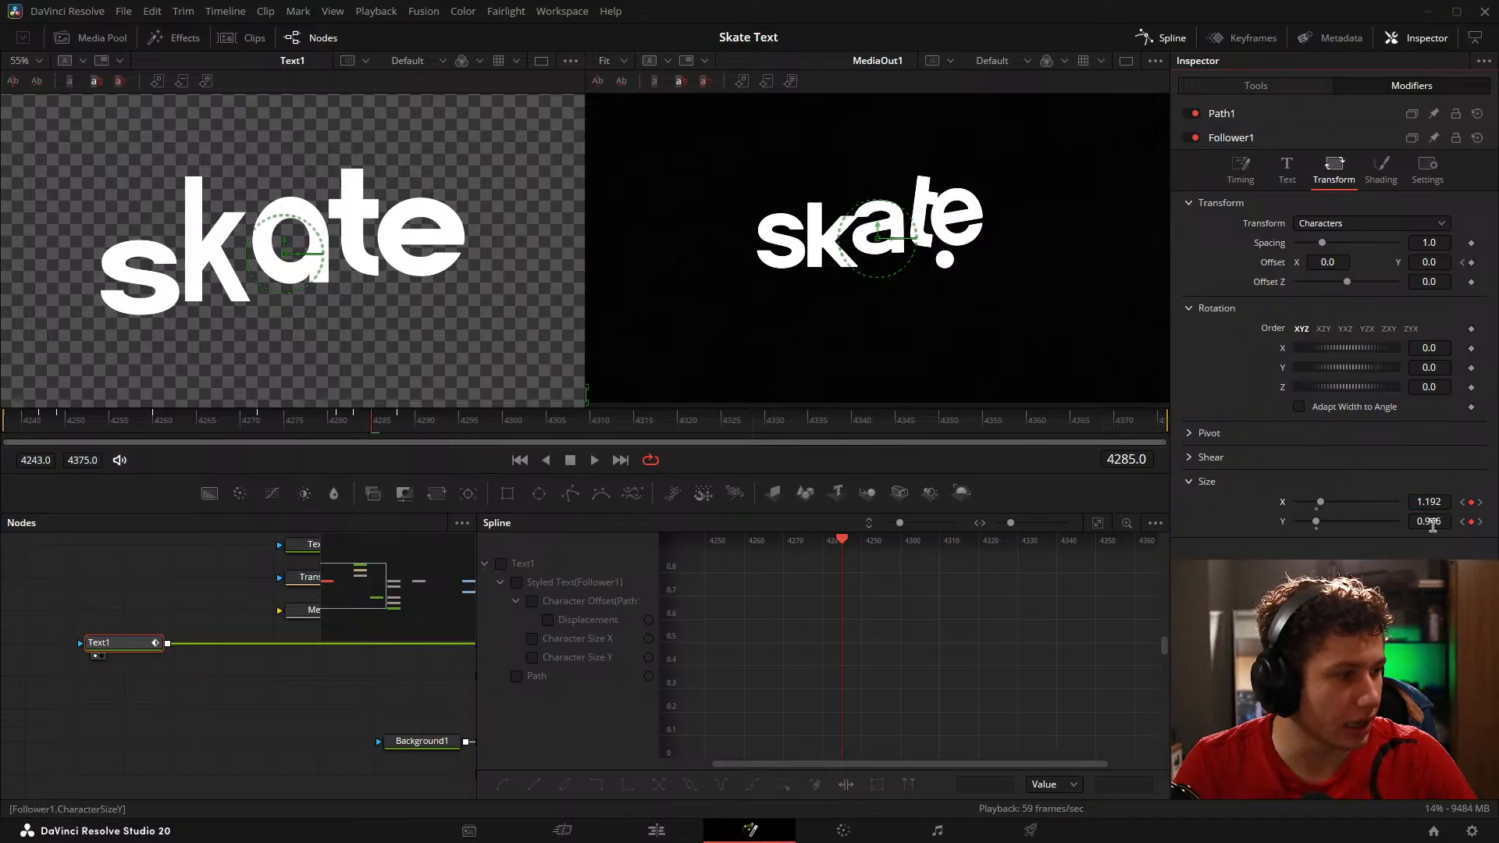
Step: Set Follower1's Size X to 0.973 and Size Y to 1.039 on frame 4288, and go to frame 4290
left_click(328, 432)
left_click_drag(328, 431, 405, 434)
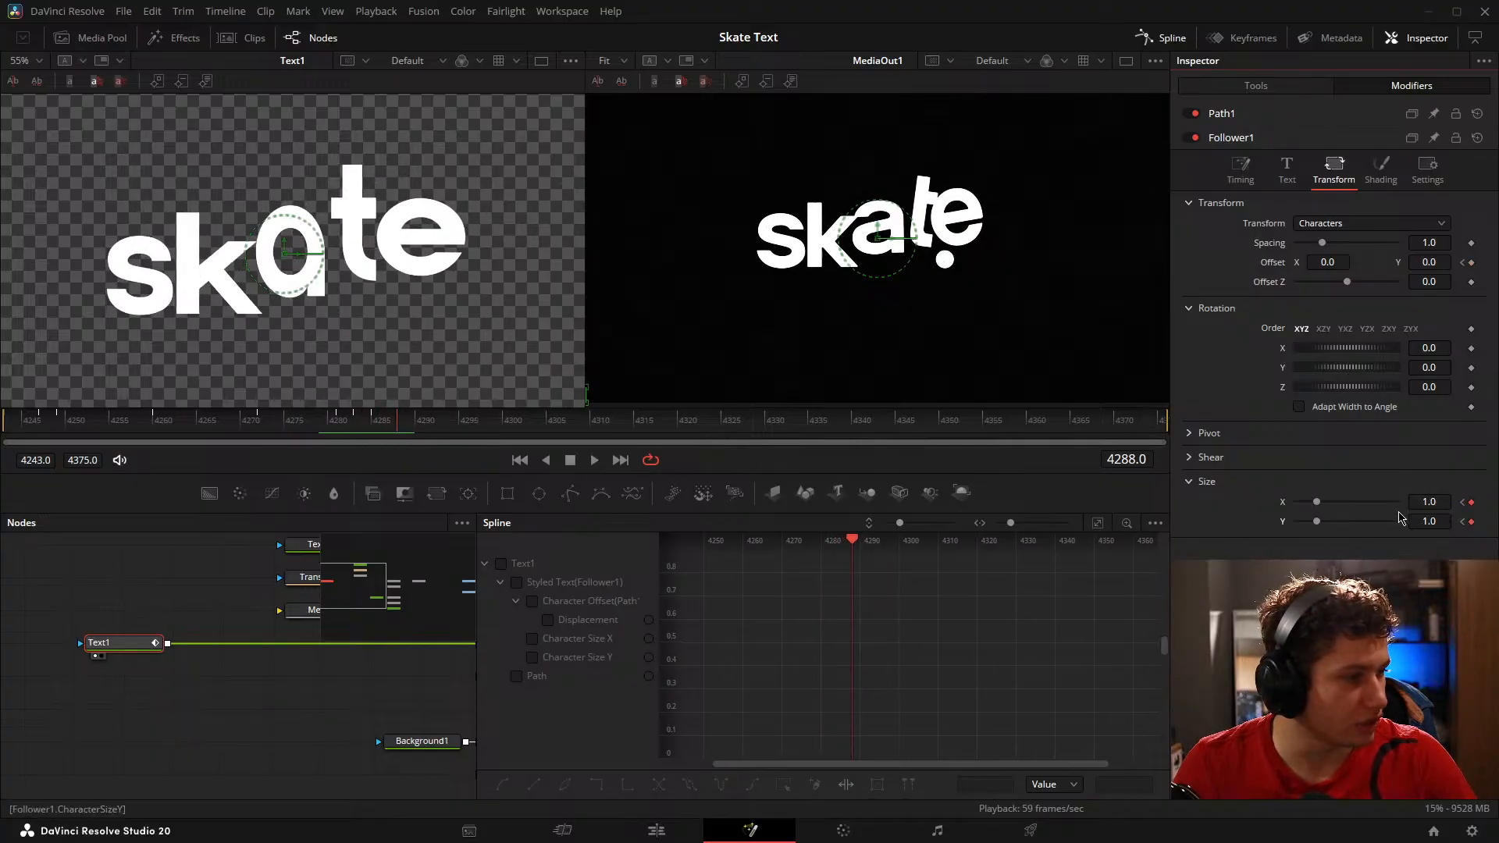
mouse_move(1424, 516)
left_mouse_down()
mouse_move(1454, 516)
mouse_move(1422, 504)
left_mouse_up()
left_click(415, 430)
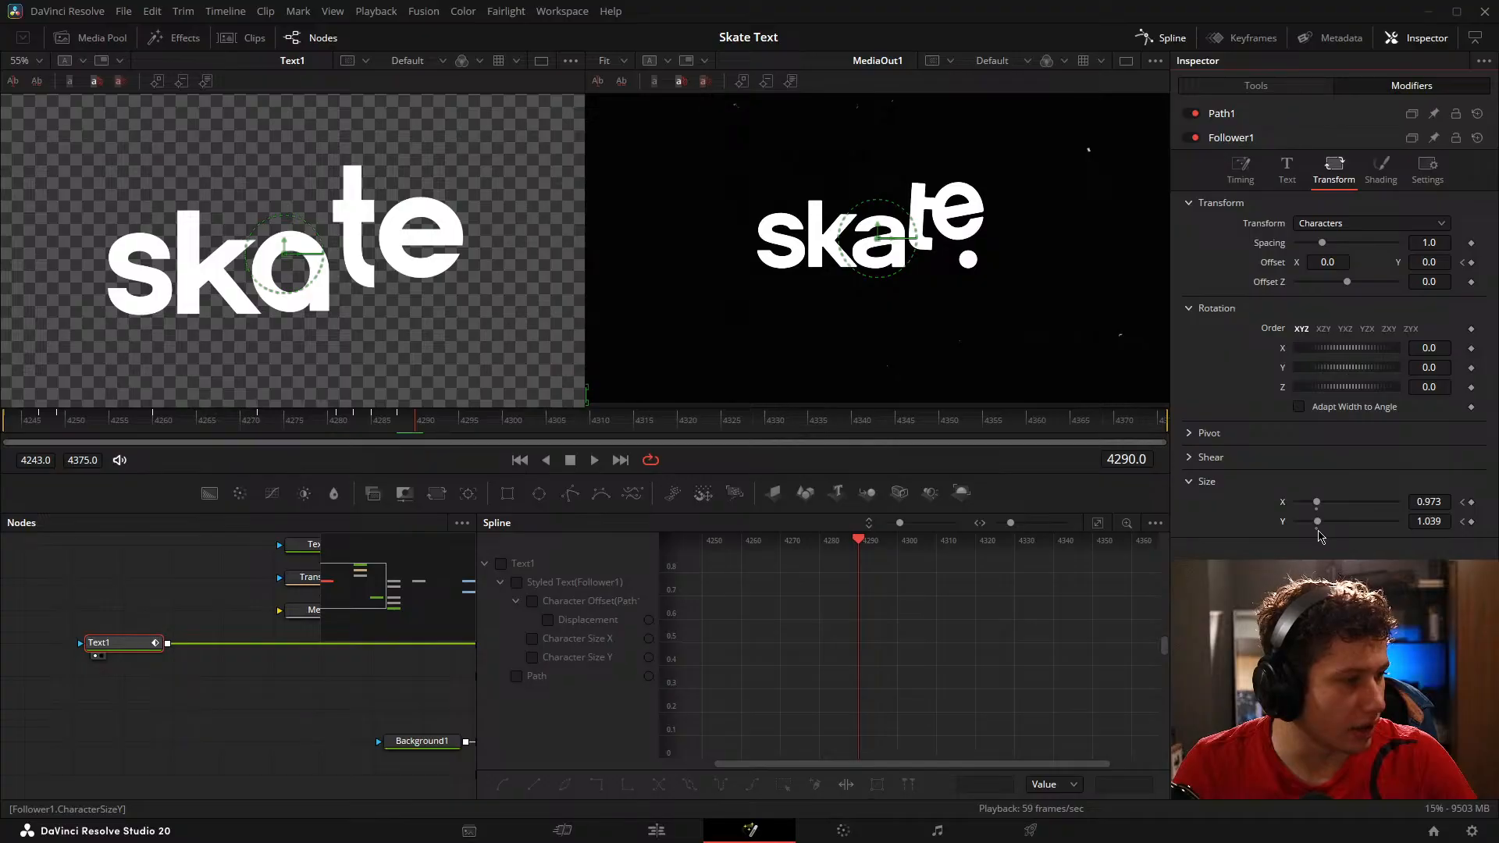
Step: Deselect the Text1 node and preview the letter animation without its on-screen controls
left_click(134, 564)
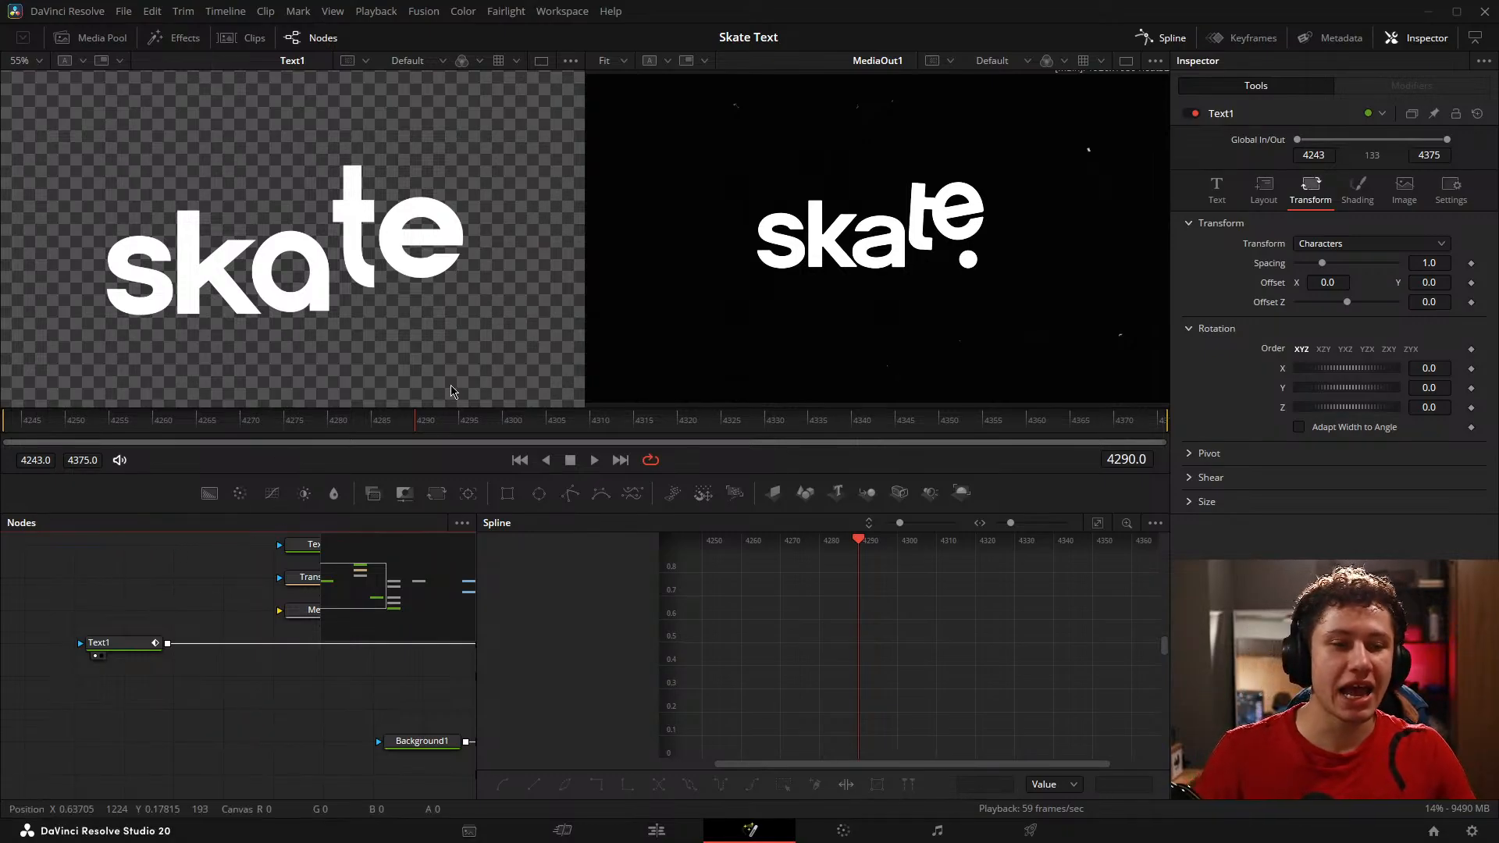
left_click_drag(173, 427, 504, 420)
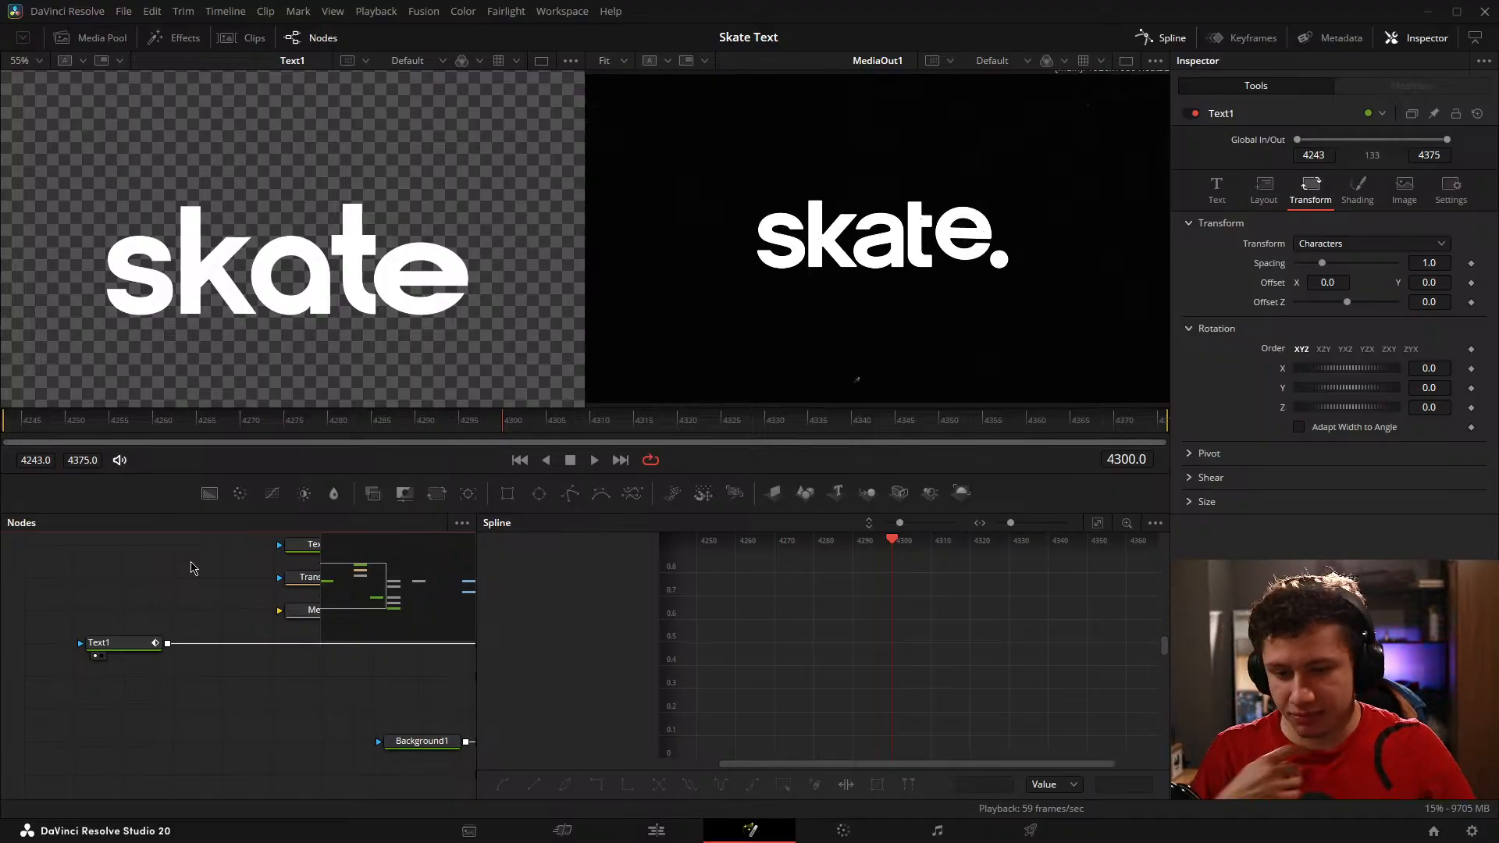
key("Home")
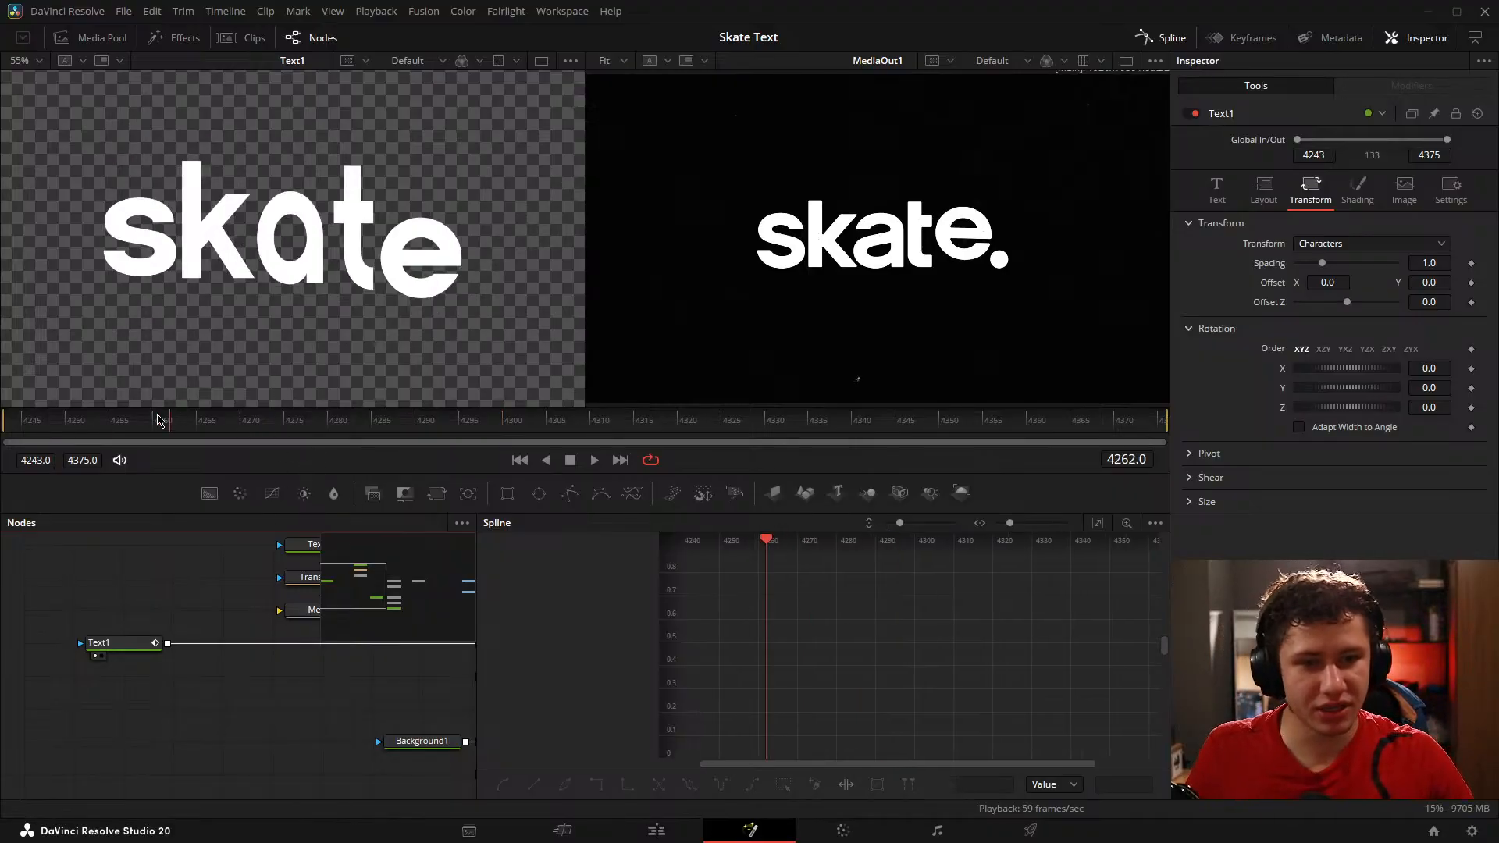
left_click_drag(101, 621, 151, 613)
key("space")
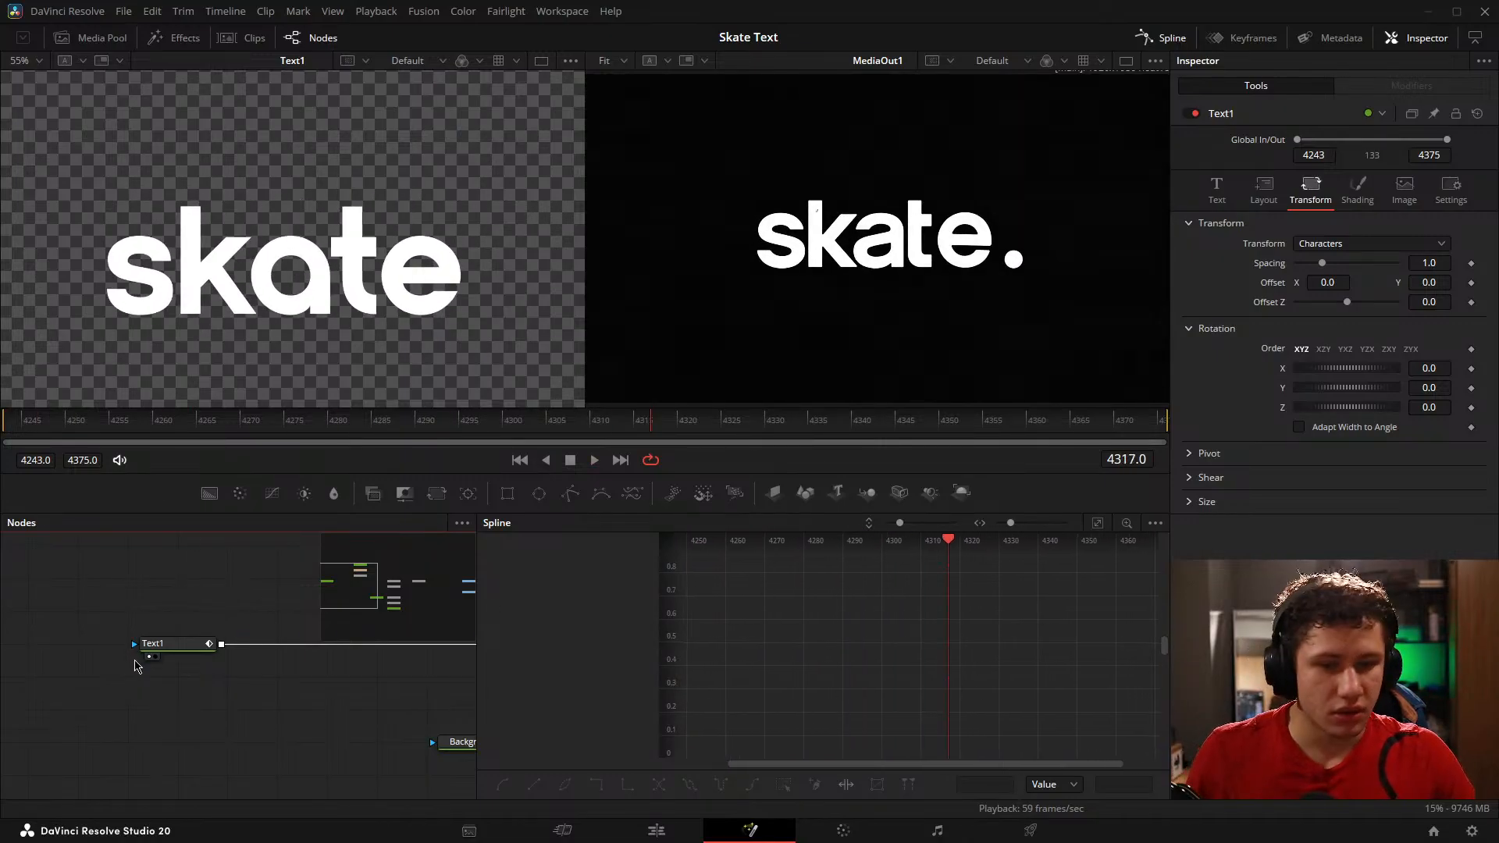
Step: Select Text1 and display only its Character Size X and Character Size Y curves in the spline graph
left_click(188, 642)
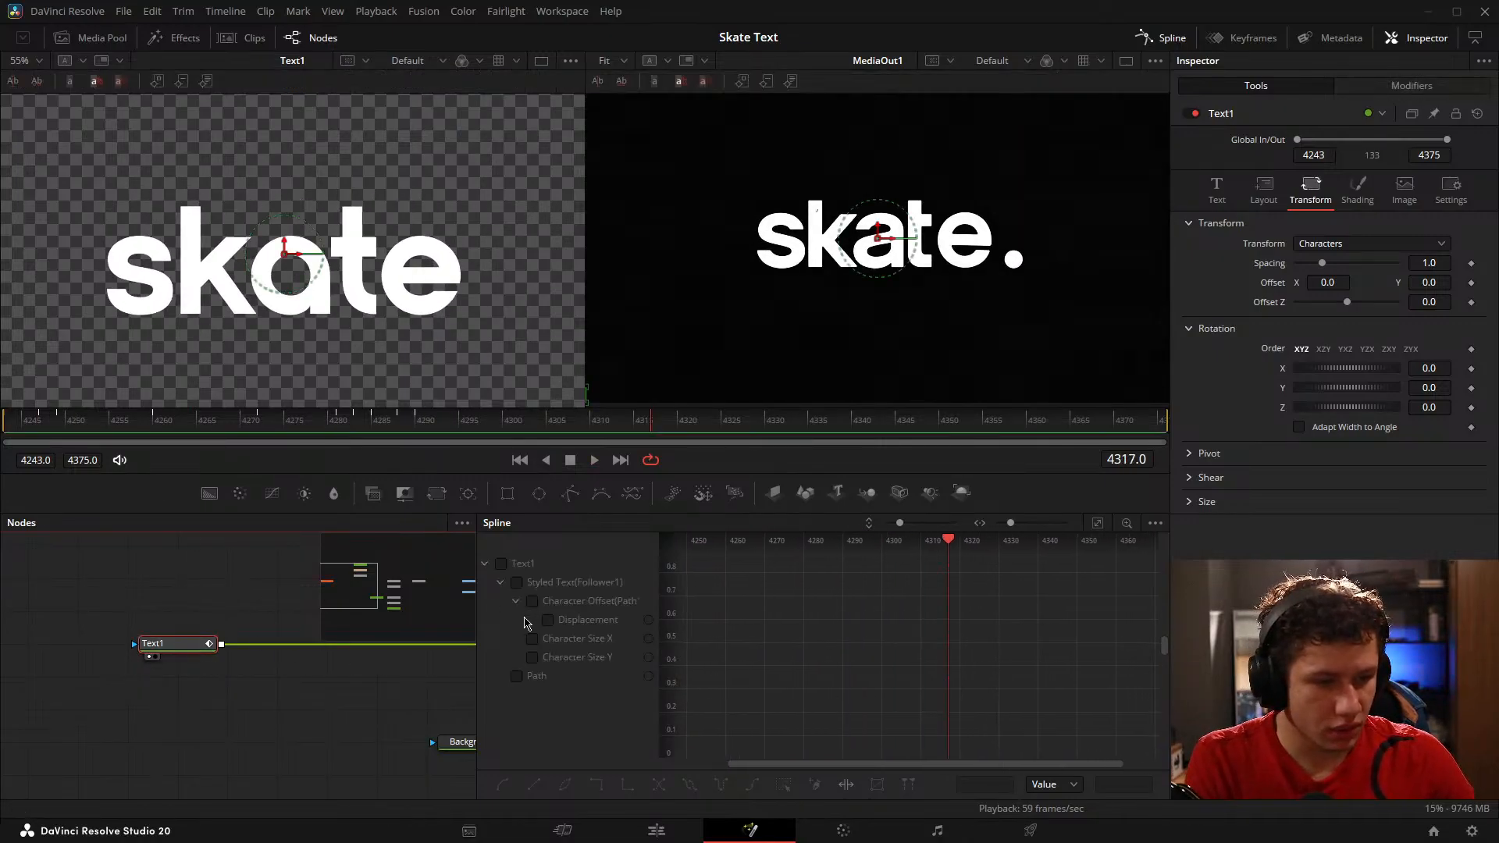
left_click(533, 601)
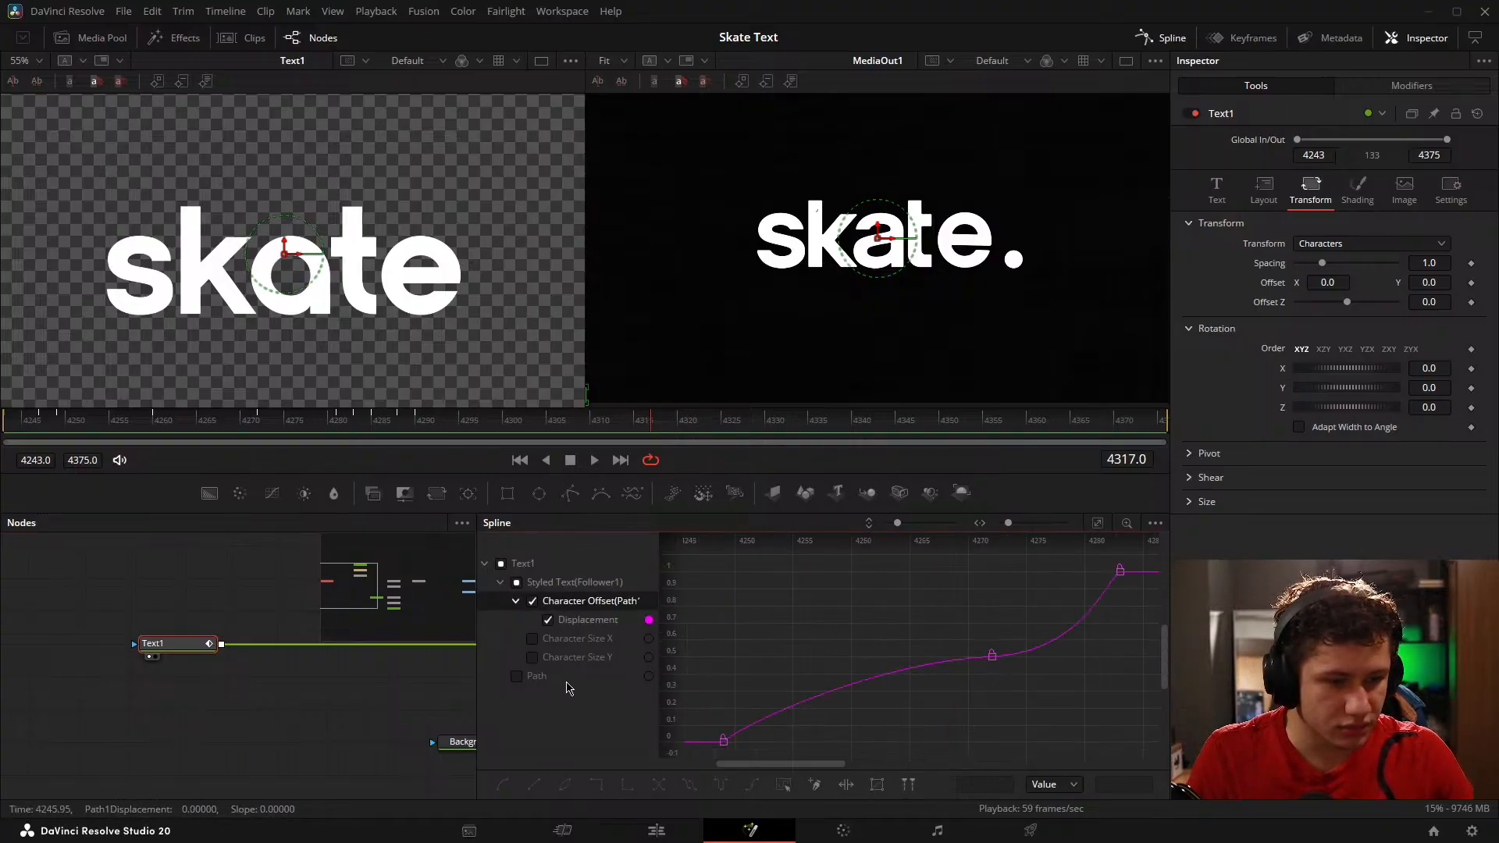
left_click(502, 565)
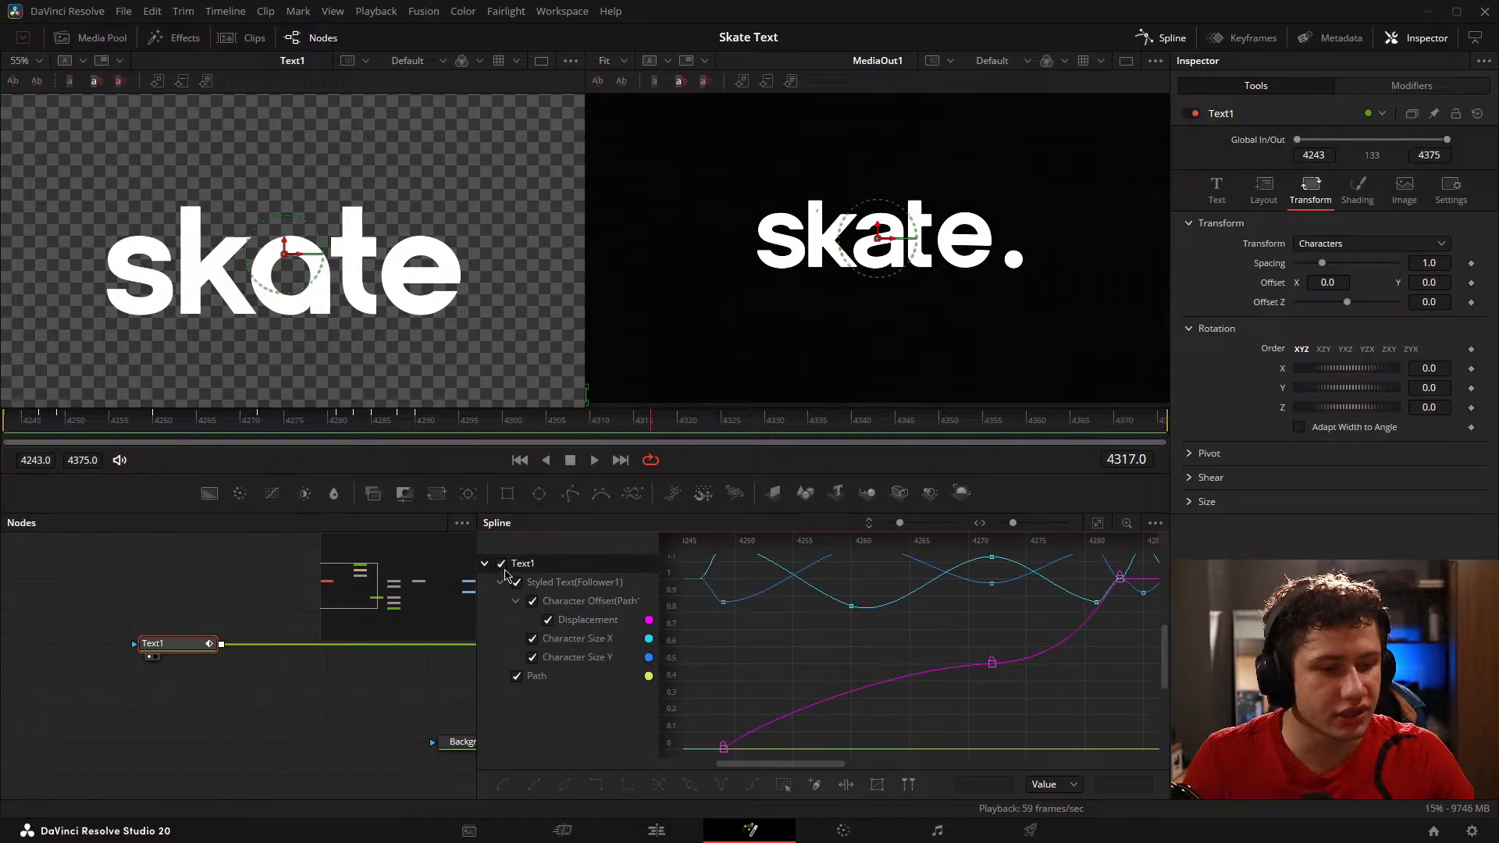
left_click(501, 564)
left_click(534, 639)
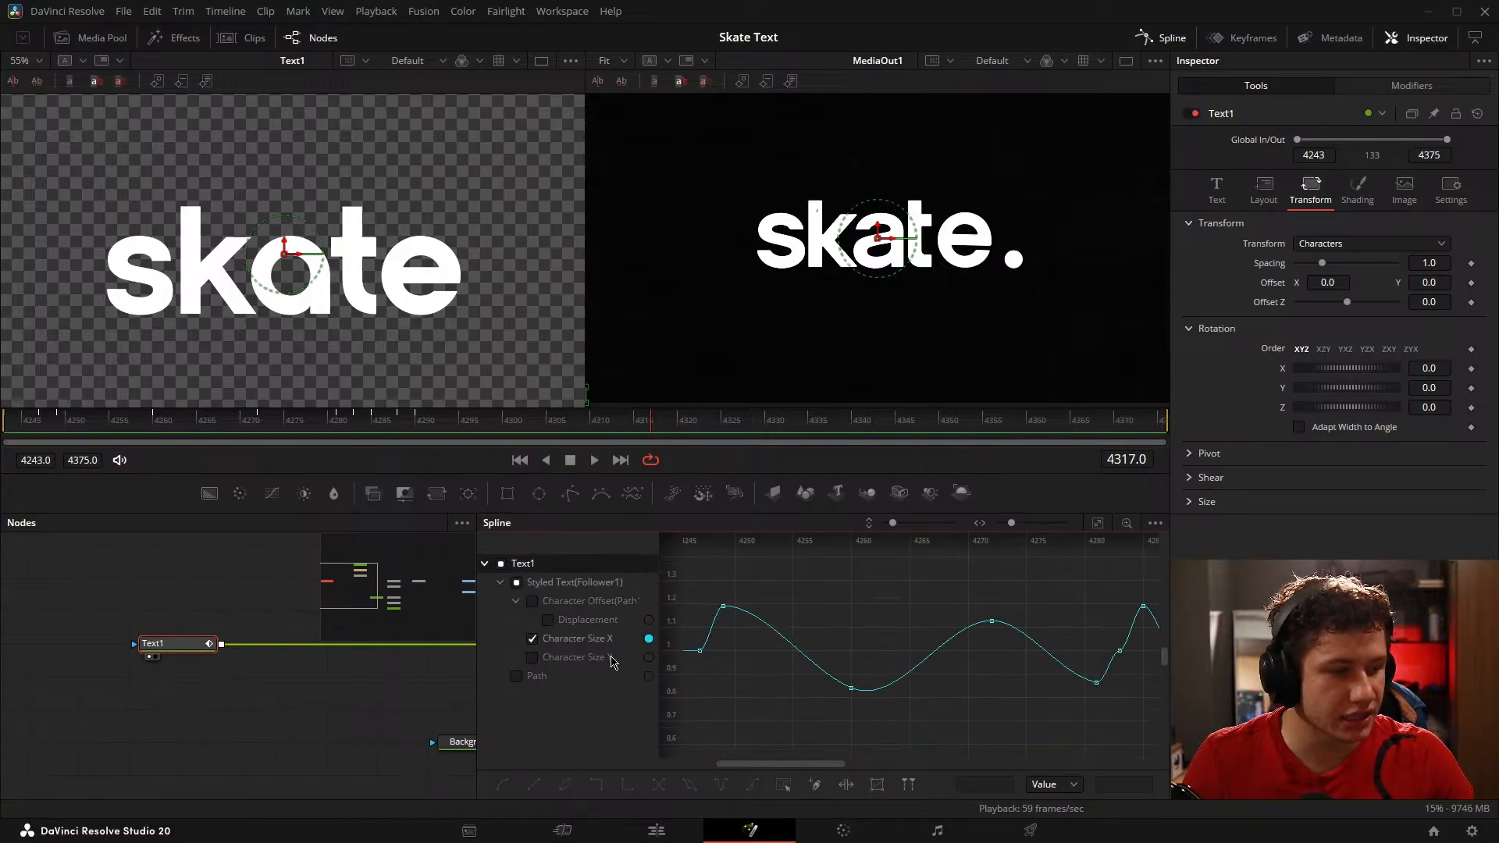
left_click(533, 658)
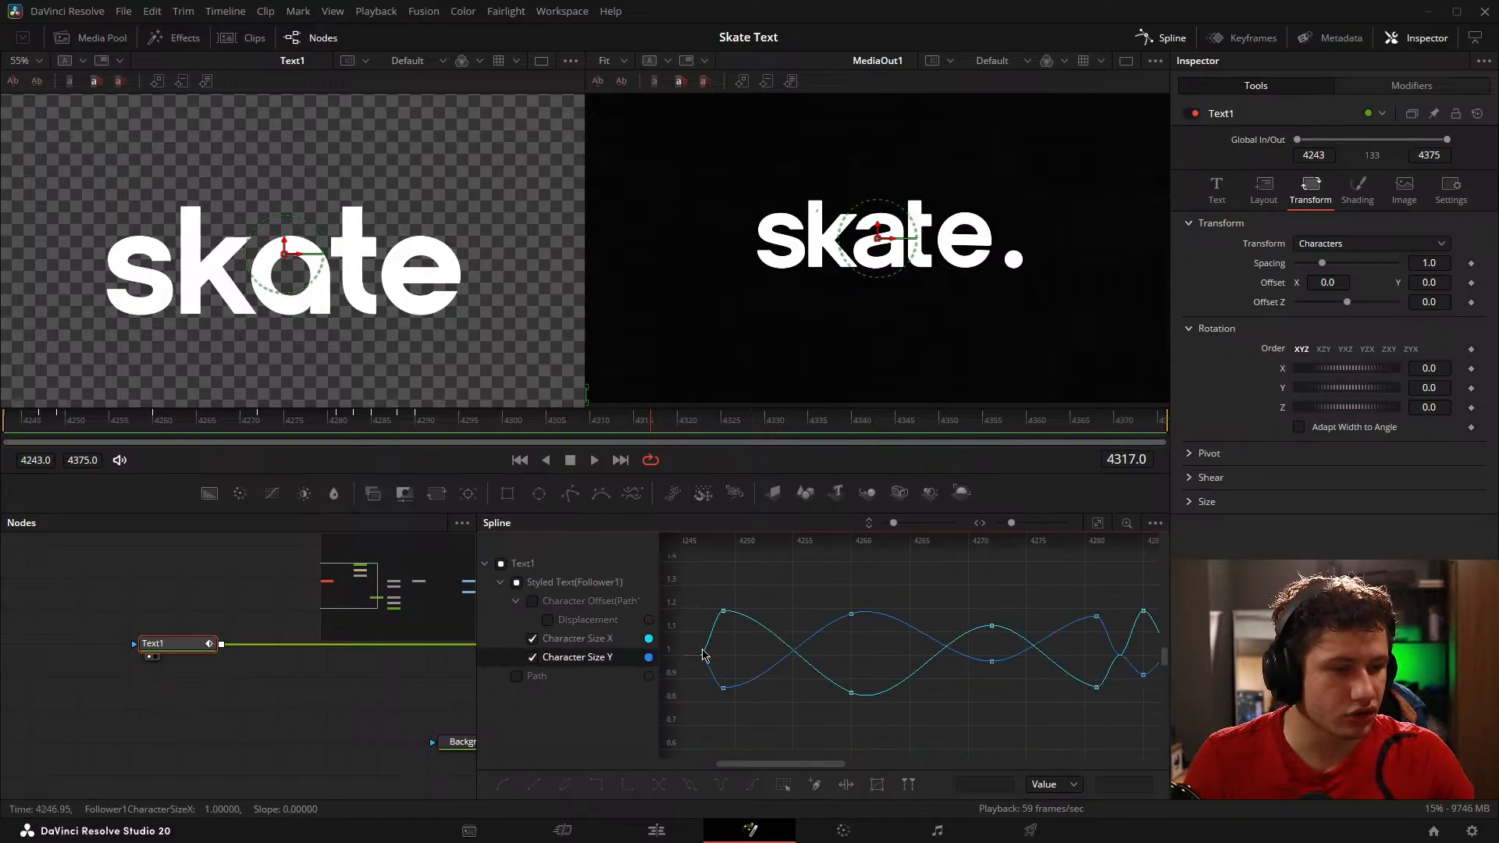
Step: Try tilting the easing handle of the Character Size X keyframe on frame 4249 in the spline graph
mouse_move(1106, 591)
left_mouse_down()
mouse_move(823, 569)
mouse_move(1114, 582)
left_mouse_up()
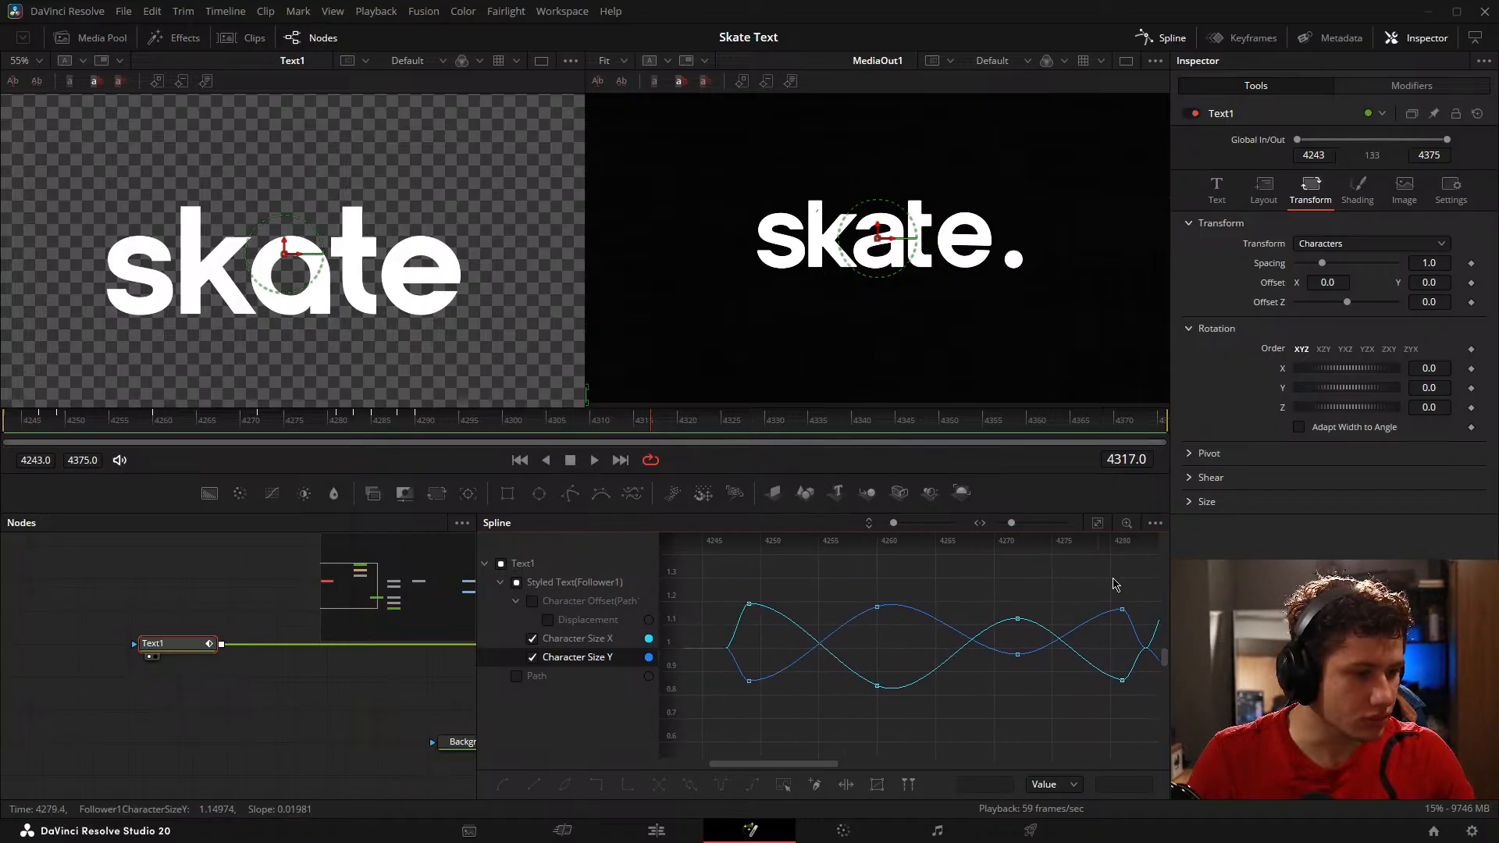
left_click_drag(804, 602, 906, 599)
scroll(907, 598, "up", 2)
left_click(857, 579)
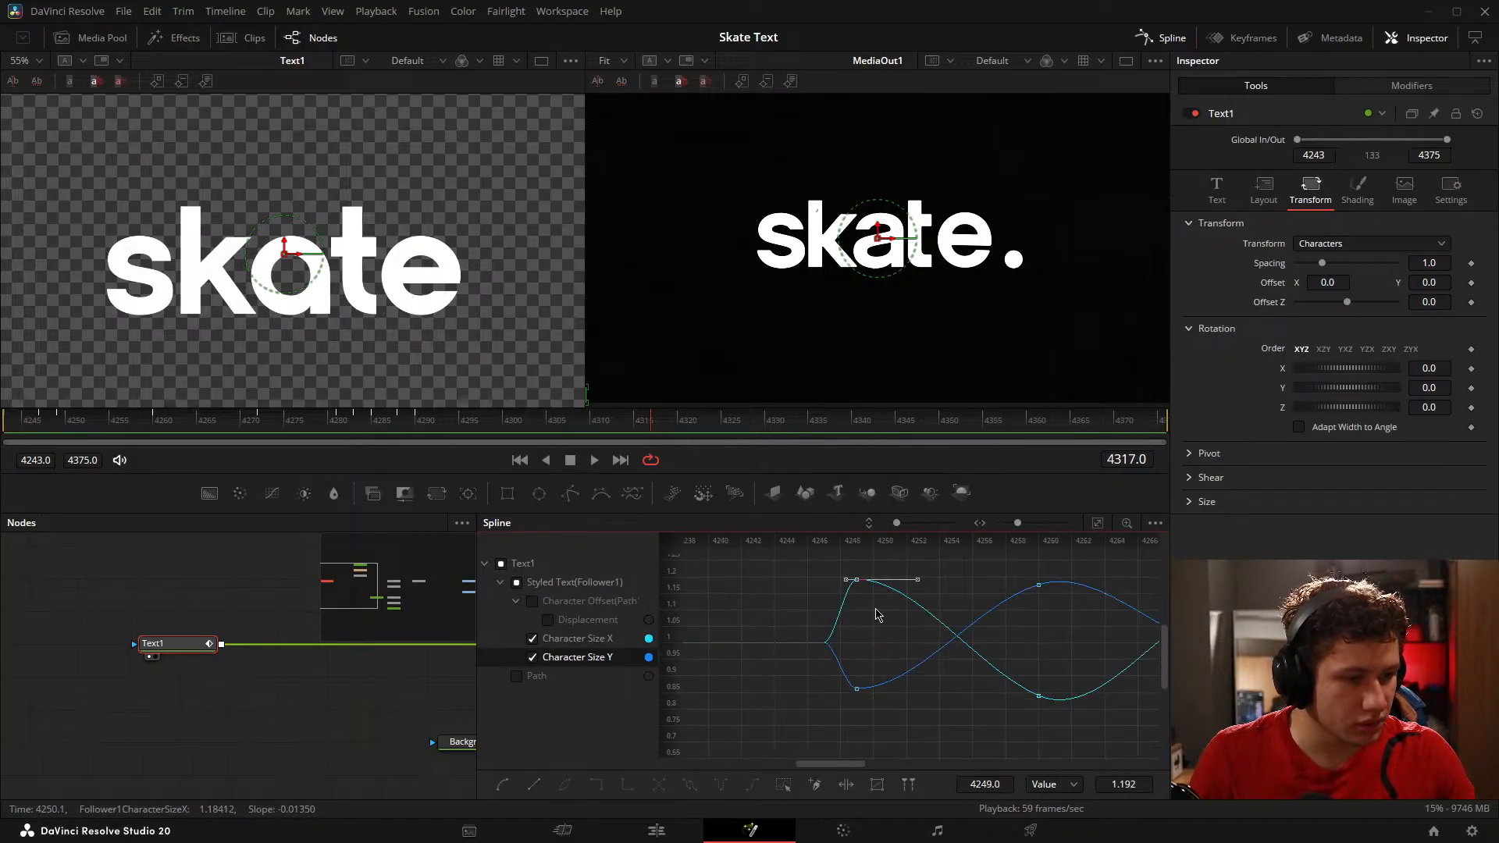
mouse_move(859, 718)
left_mouse_down()
mouse_move(854, 695)
mouse_move(895, 663)
left_mouse_up()
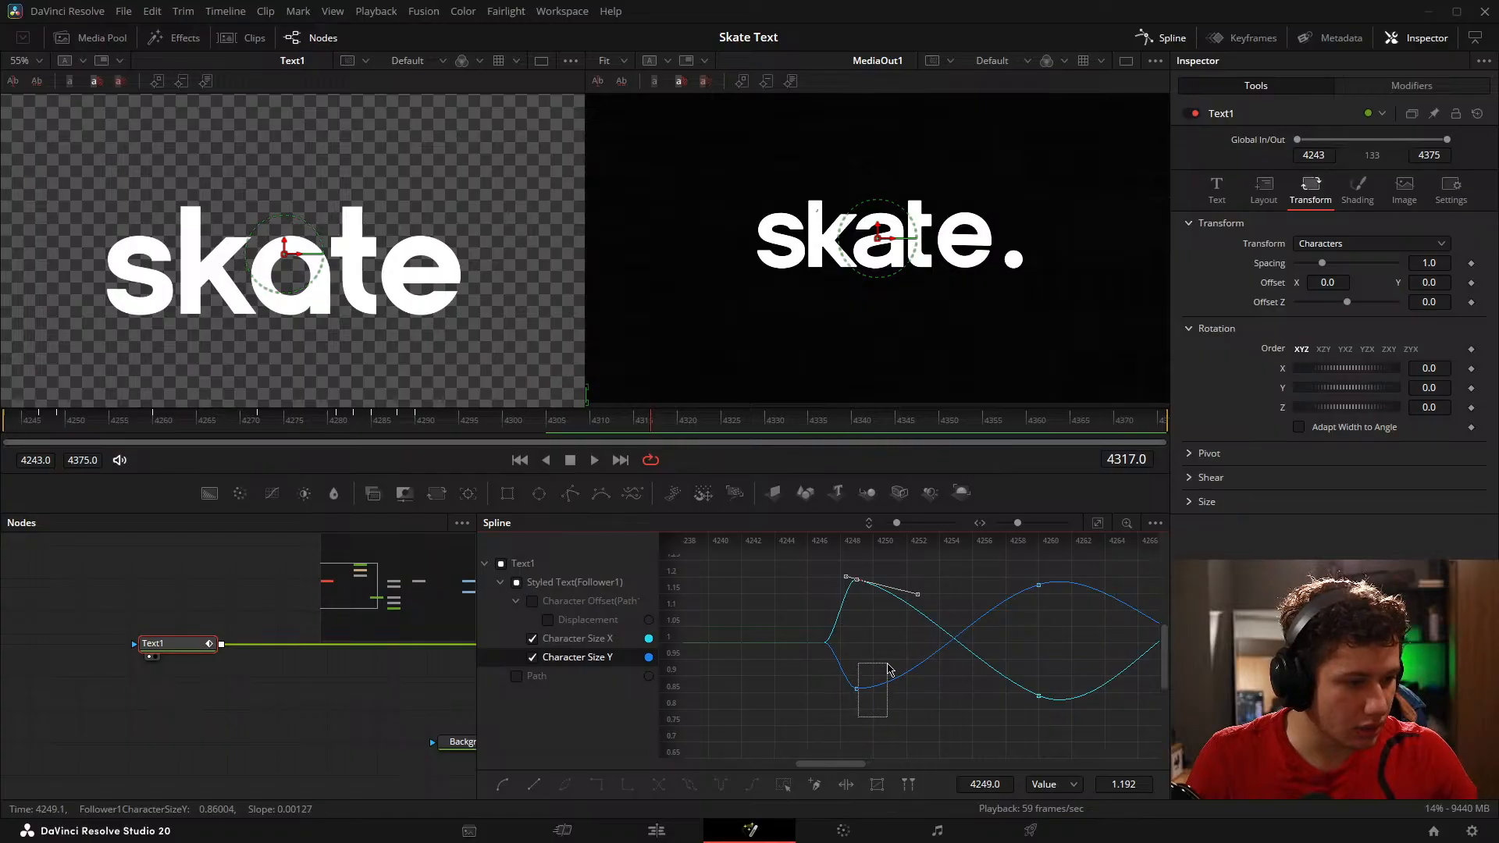
left_click_drag(1026, 660, 997, 656)
mouse_move(1137, 665)
left_mouse_down()
mouse_move(1103, 661)
mouse_move(1117, 659)
left_mouse_up()
scroll(803, 663, "up", 3)
scroll(827, 653, "down", 4)
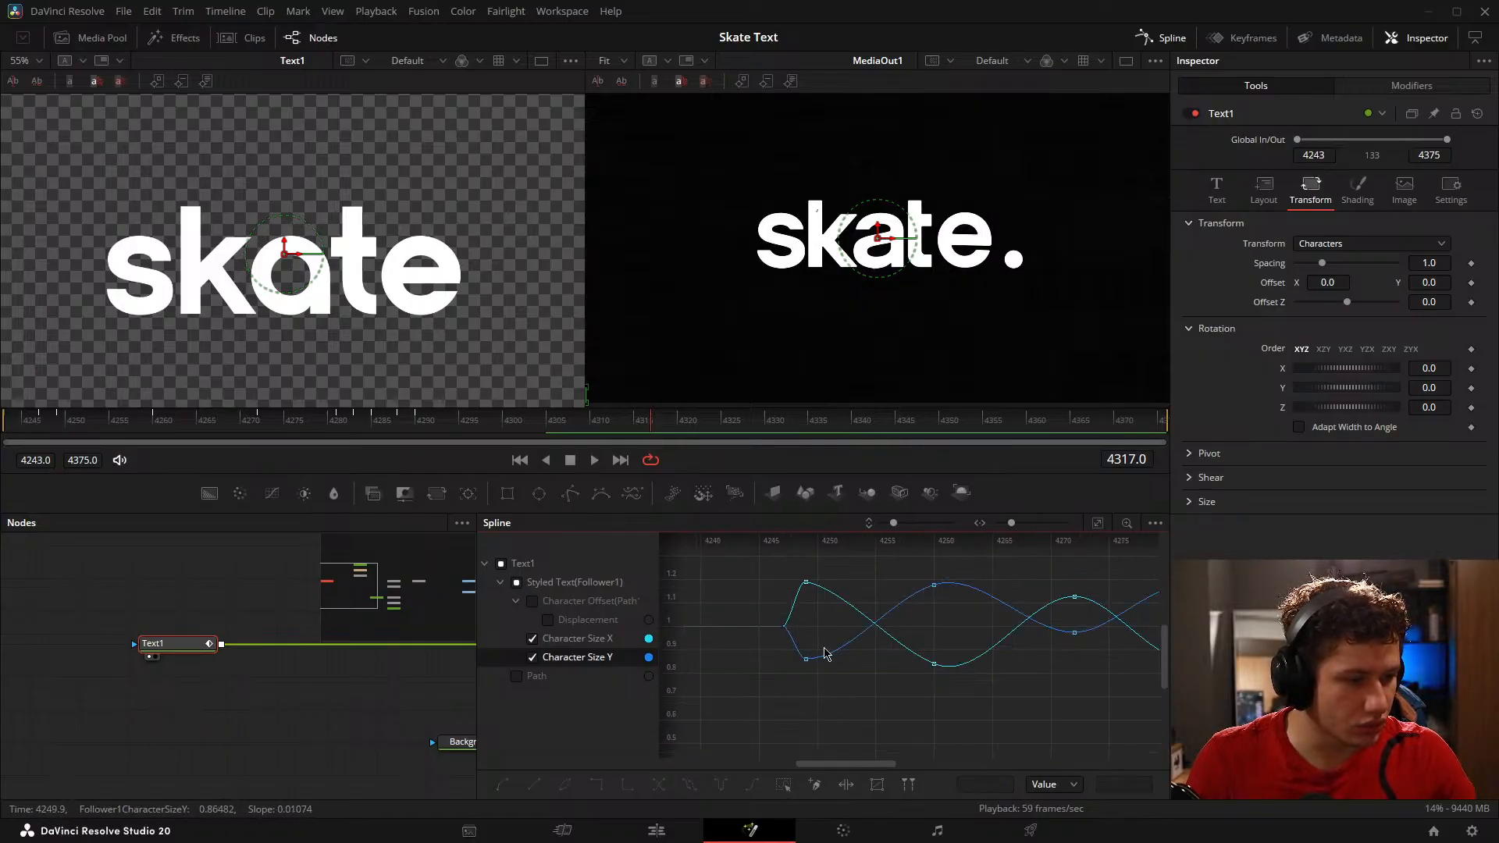
mouse_move(973, 640)
left_mouse_down()
mouse_move(780, 636)
mouse_move(971, 622)
left_mouse_up()
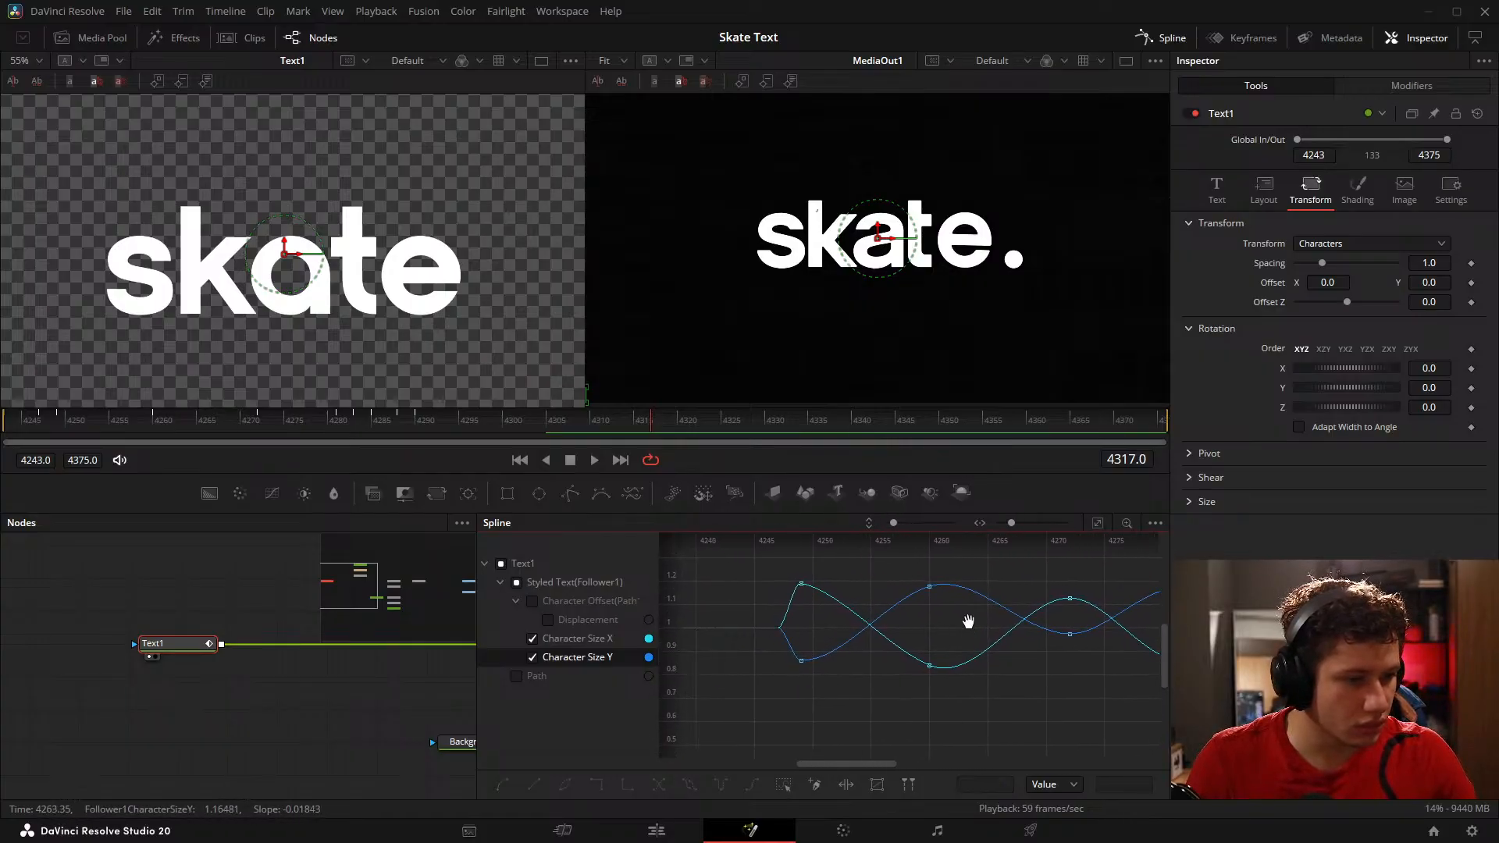
Step: Select the Character Size X and Size Y keyframes from frame 4249 through 4281 and level their easing handles
scroll(941, 622, "down", 3)
left_click_drag(795, 601, 1096, 709)
scroll(840, 639, "up", 3)
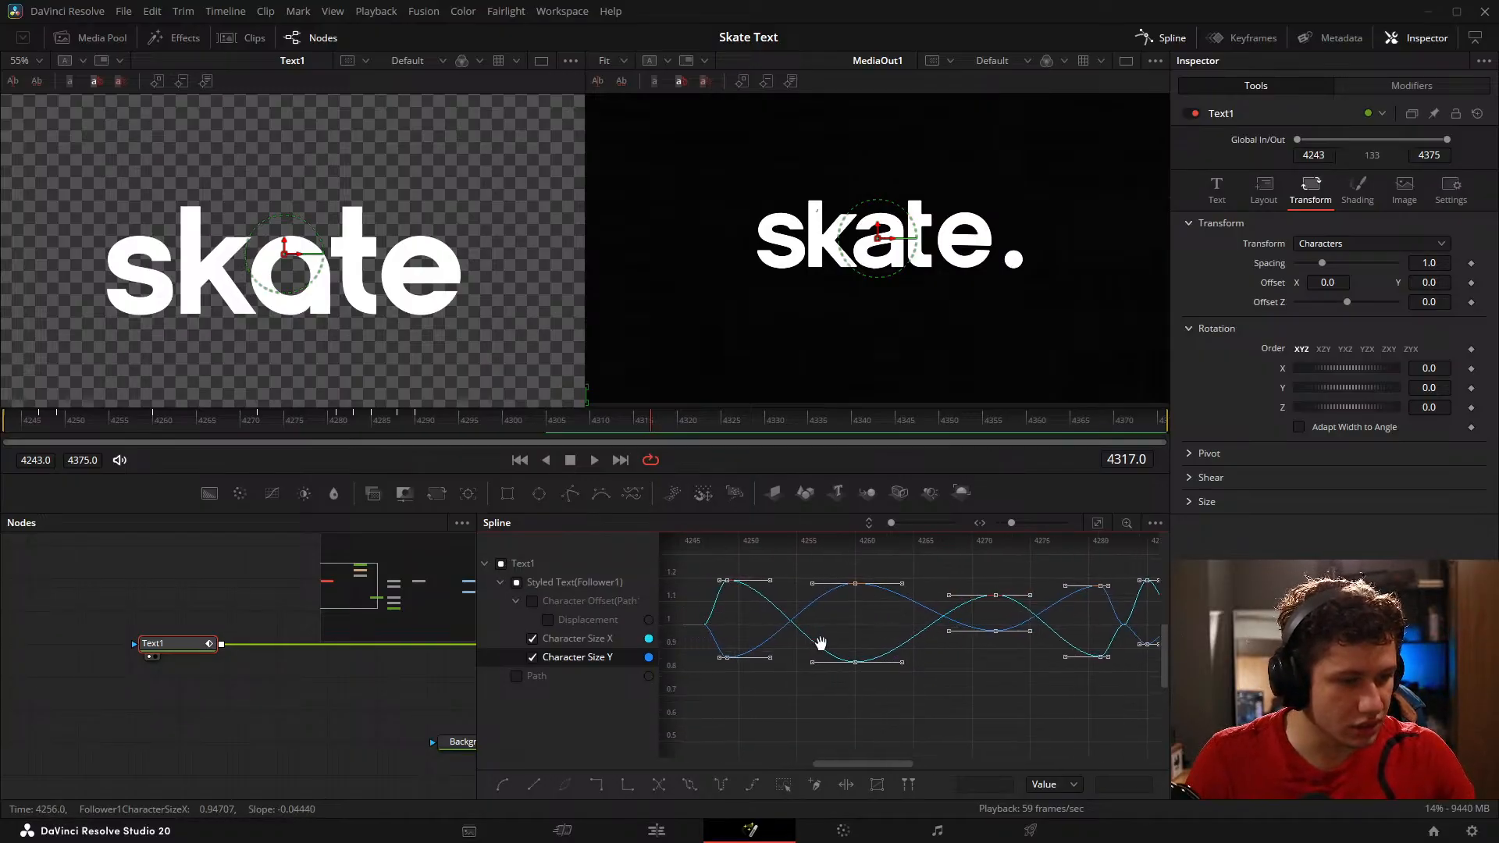
left_click_drag(820, 643, 863, 647)
left_click_drag(762, 576, 1158, 715)
left_click_drag(1105, 710, 1026, 720)
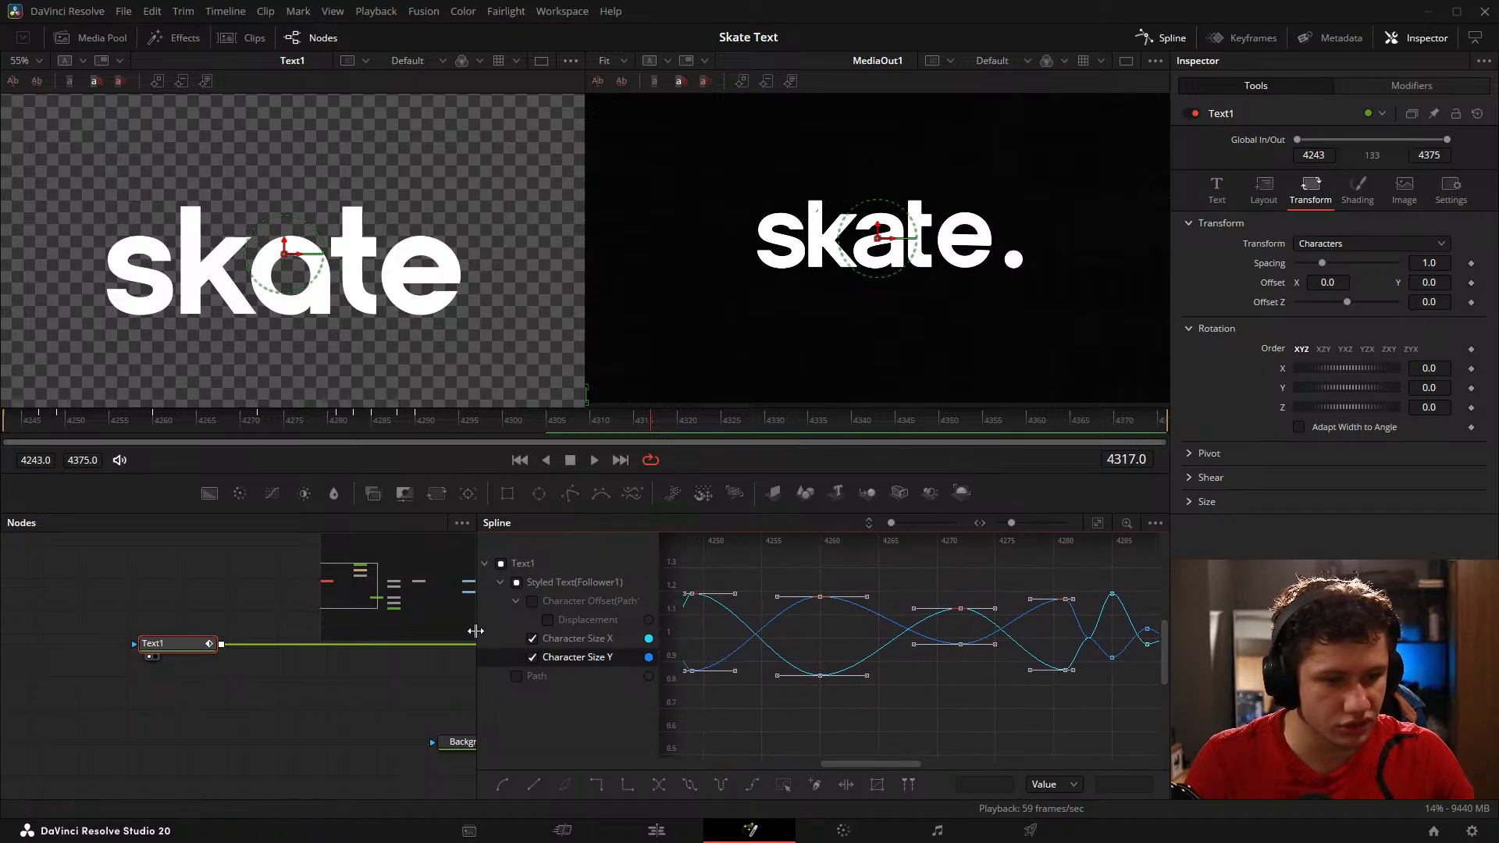
Step: Widen the spline graph and smooth all the Character Size X and Character Size Y keyframes
left_click_drag(476, 631, 274, 619)
left_click_drag(806, 692, 898, 696)
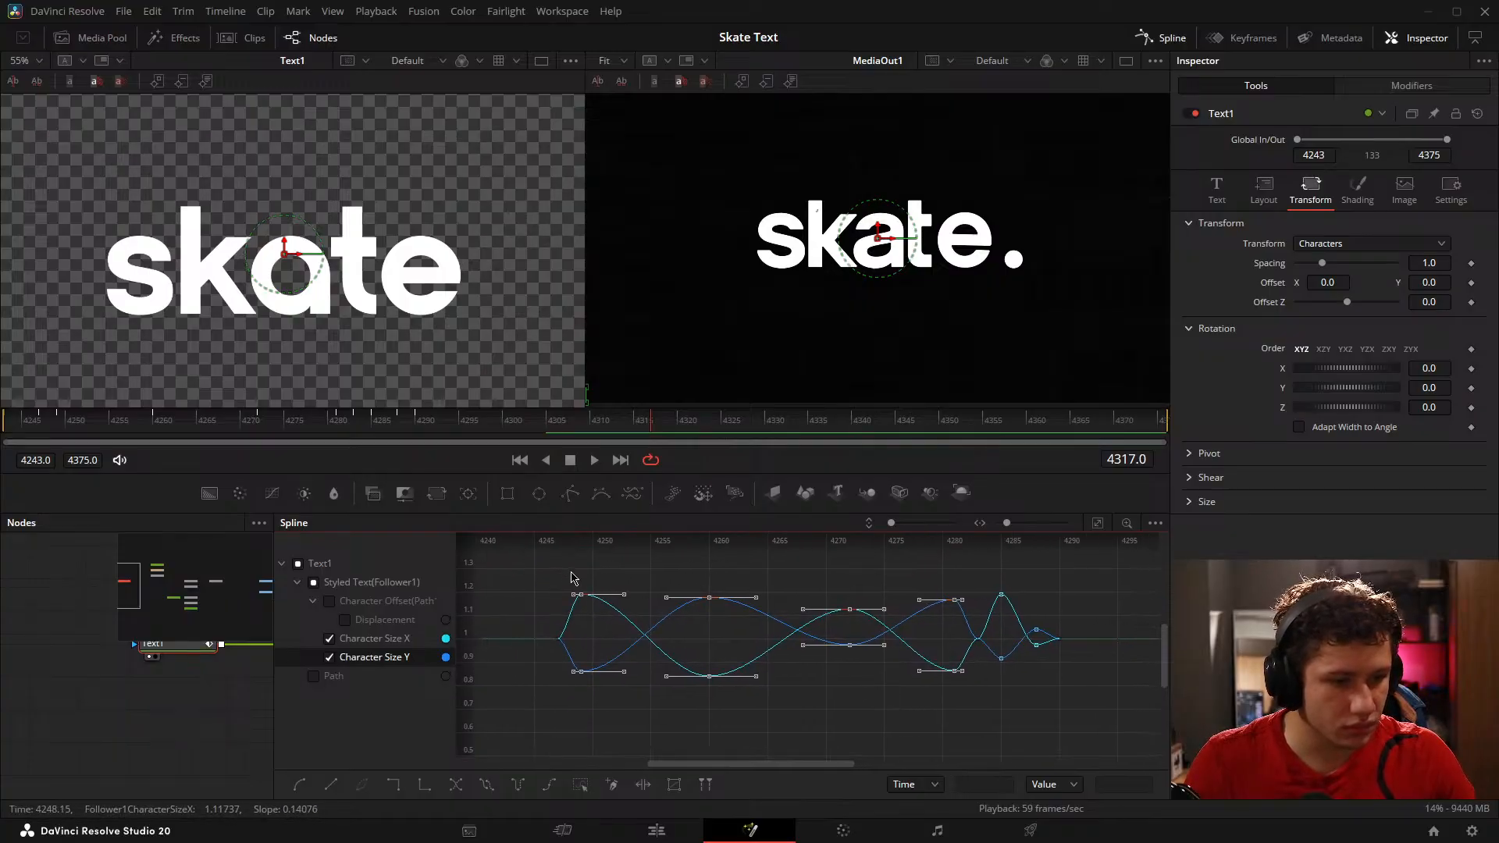
left_click_drag(570, 574, 1045, 703)
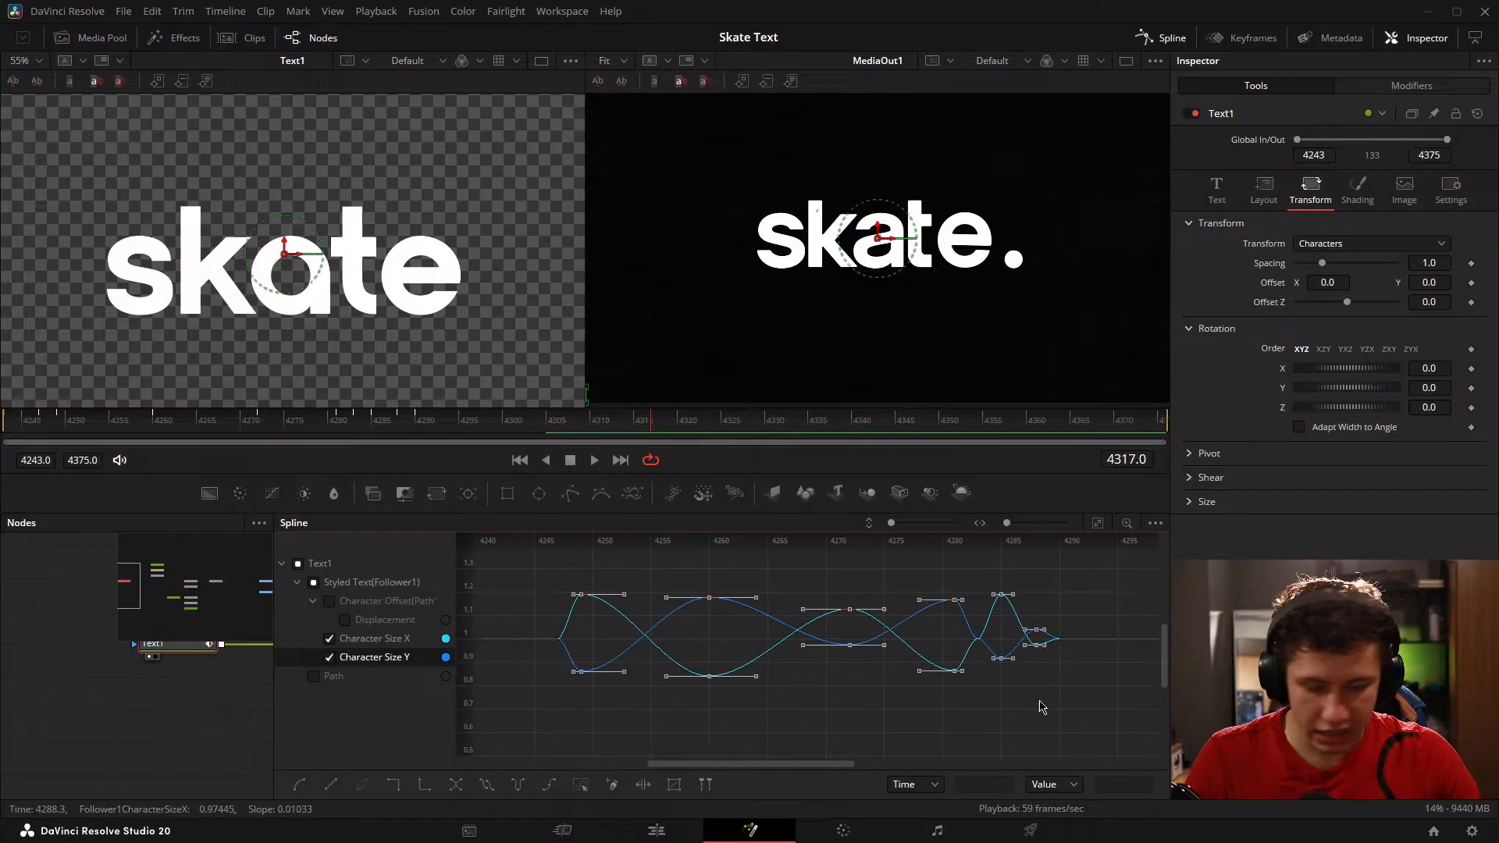
key("shift+s")
left_click(903, 706)
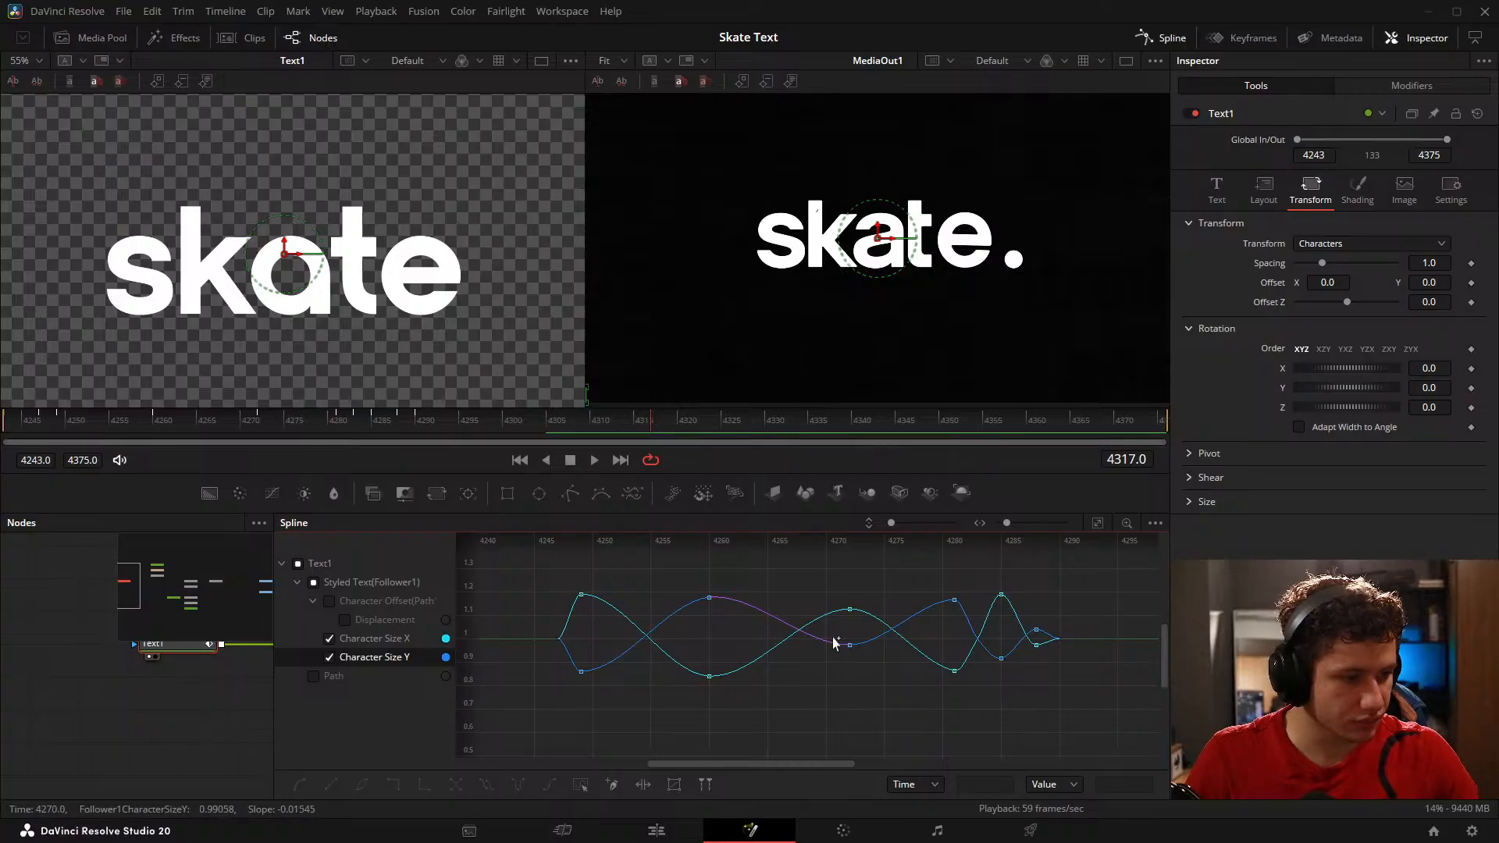
Step: Return the playhead to frame 4243 and deselect Text1 to preview the smoothed letter animation
scroll(769, 628, "up", 3)
left_click_drag(637, 616, 1052, 596)
left_click_drag(530, 566, 468, 620)
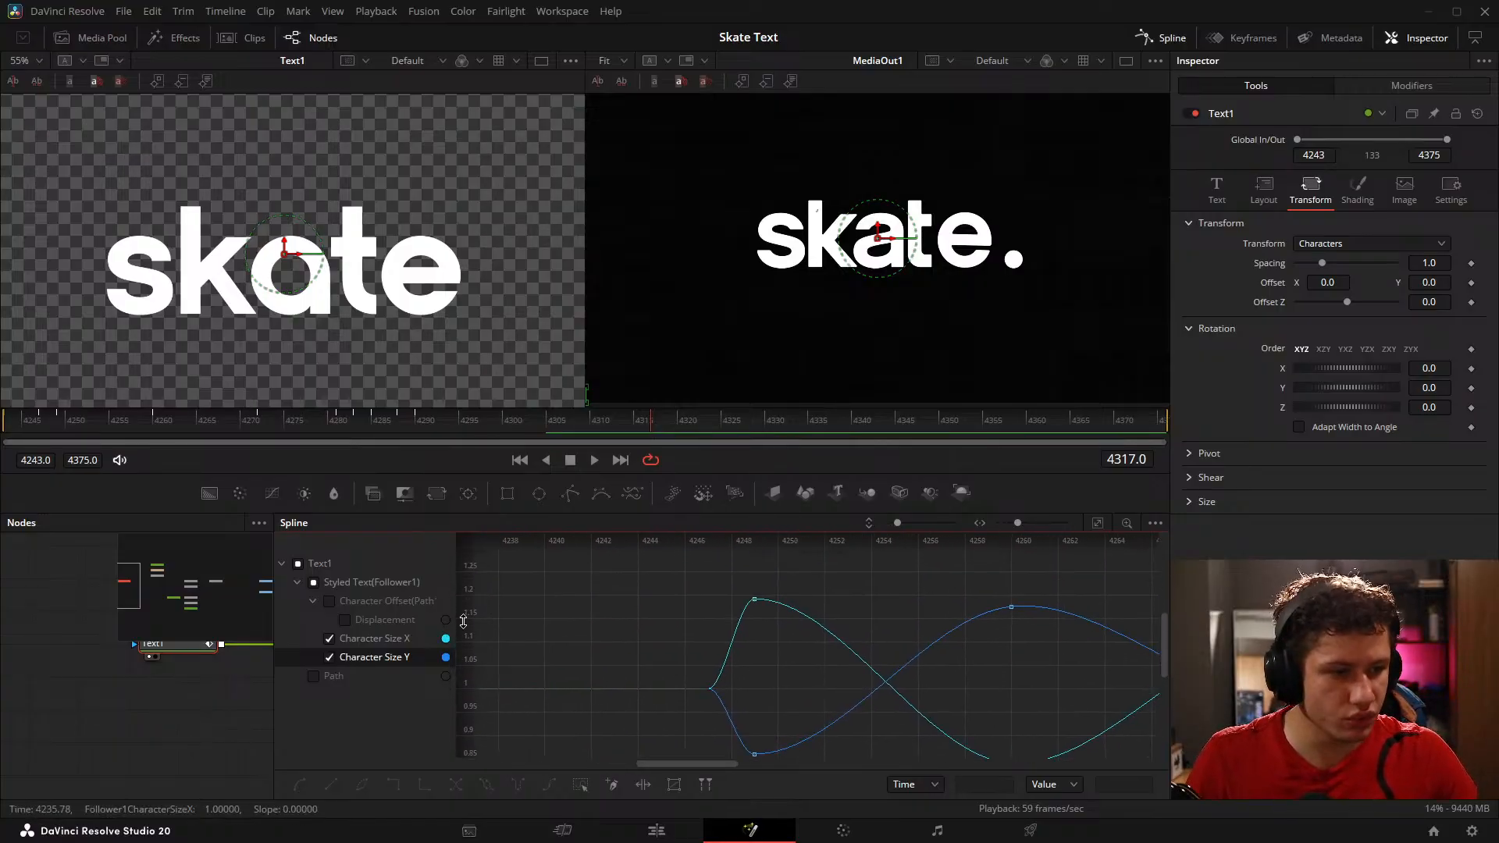
left_click_drag(109, 426, 3, 426)
left_click(175, 689)
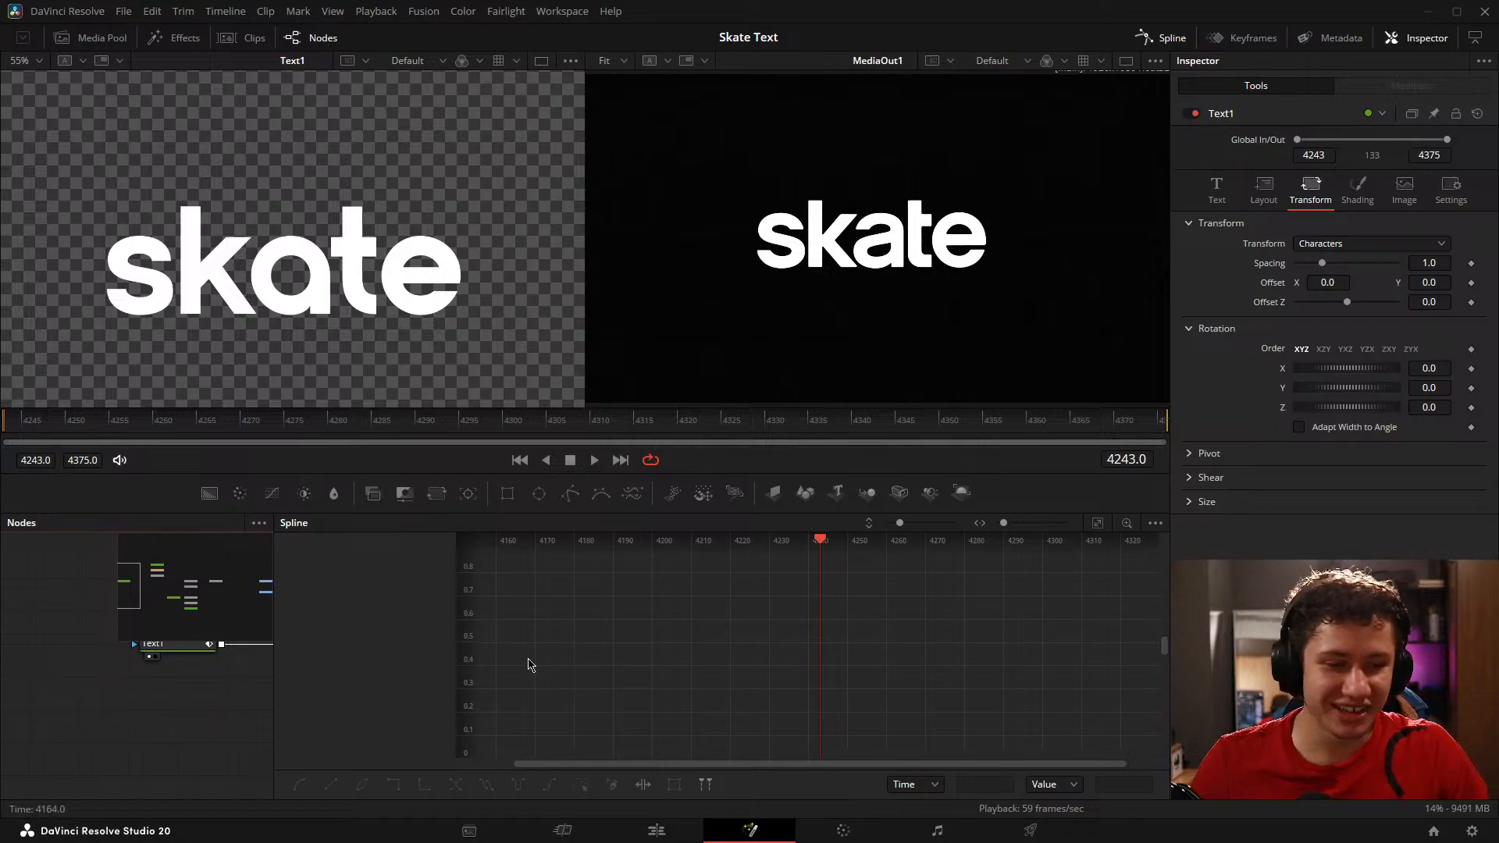
Step: Reselect Text1 and show only its Character Size X and Character Size Y curves, framed in the spline graph
left_click_drag(166, 669, 129, 684)
left_click(135, 670)
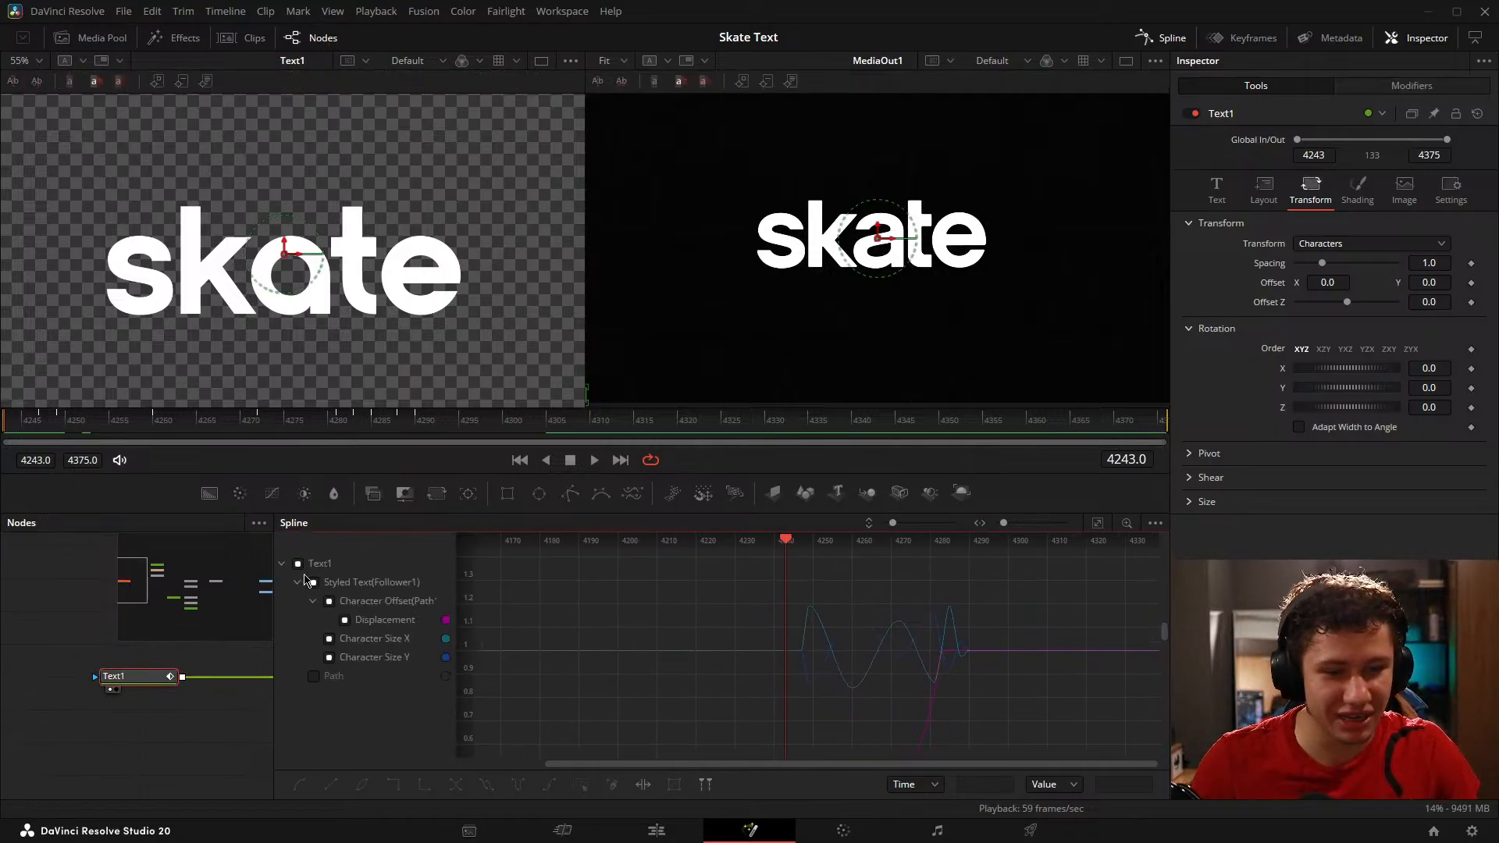
left_click(297, 564)
left_click(329, 639)
left_click(329, 657)
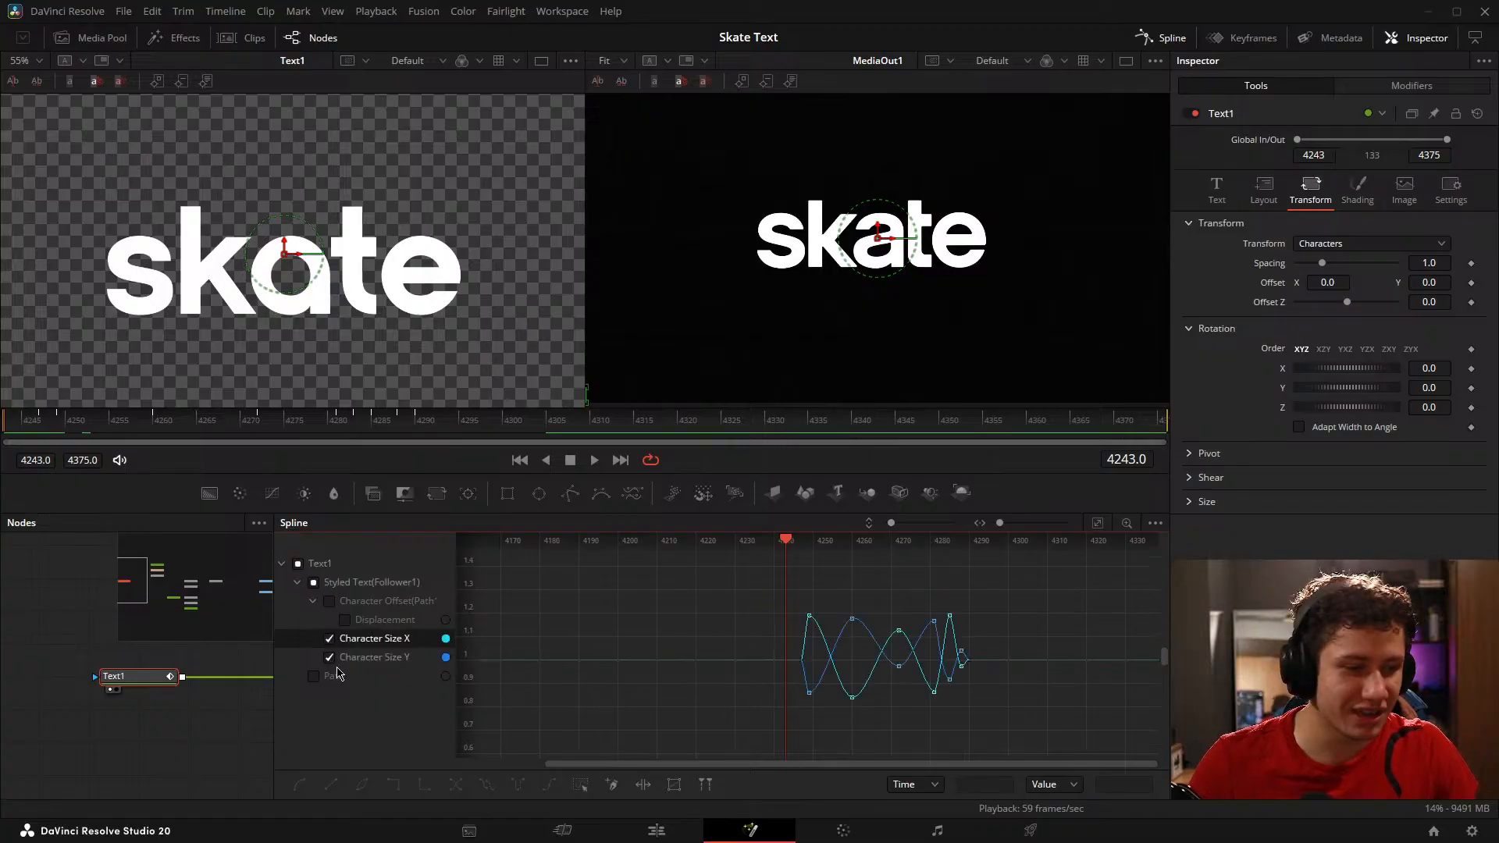
scroll(829, 619, "up", 5)
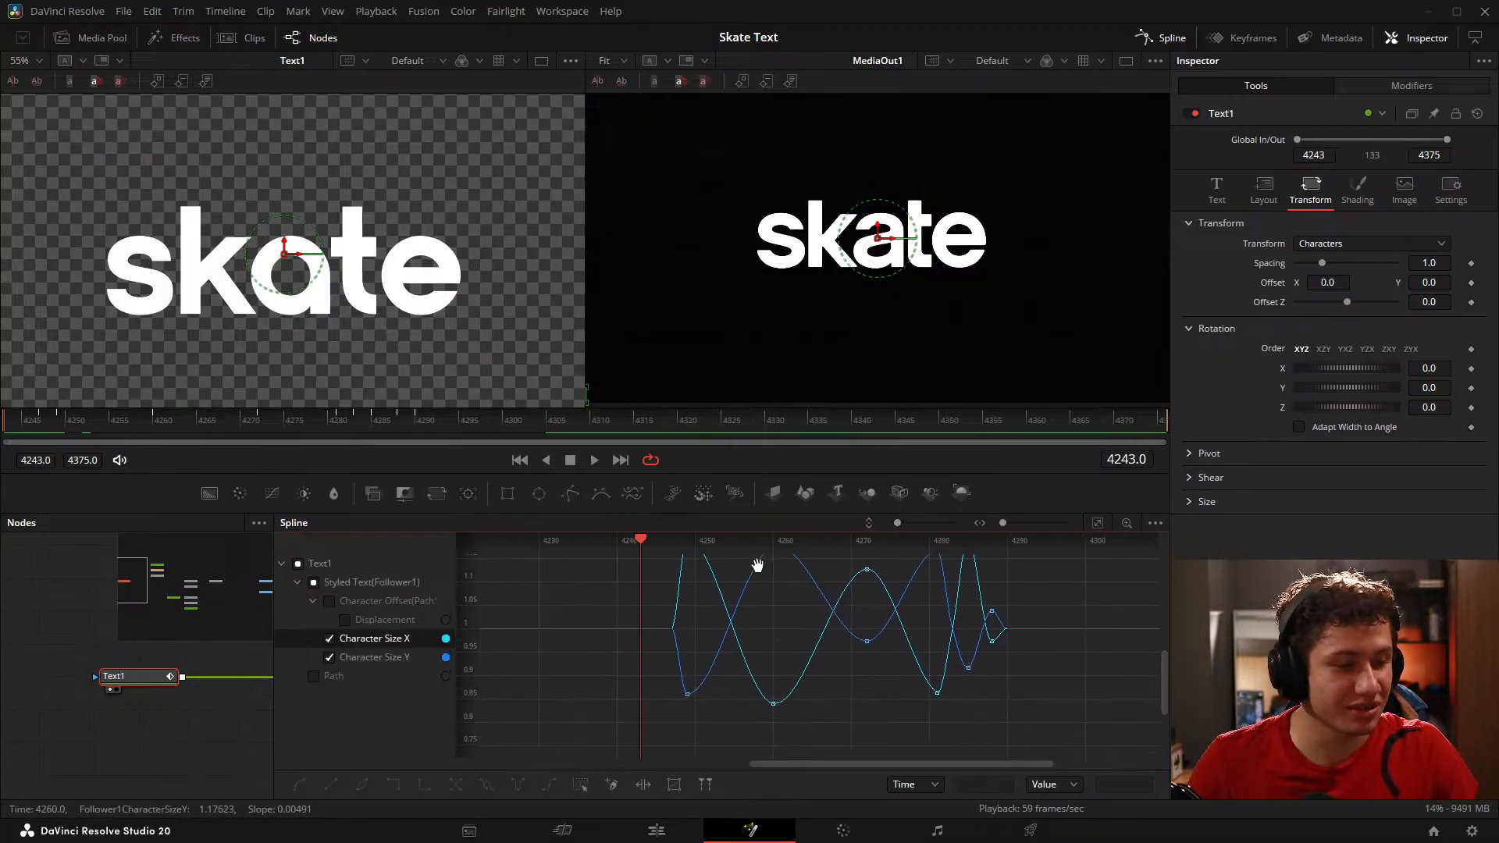
left_click_drag(898, 522, 891, 522)
scroll(769, 621, "up", 3)
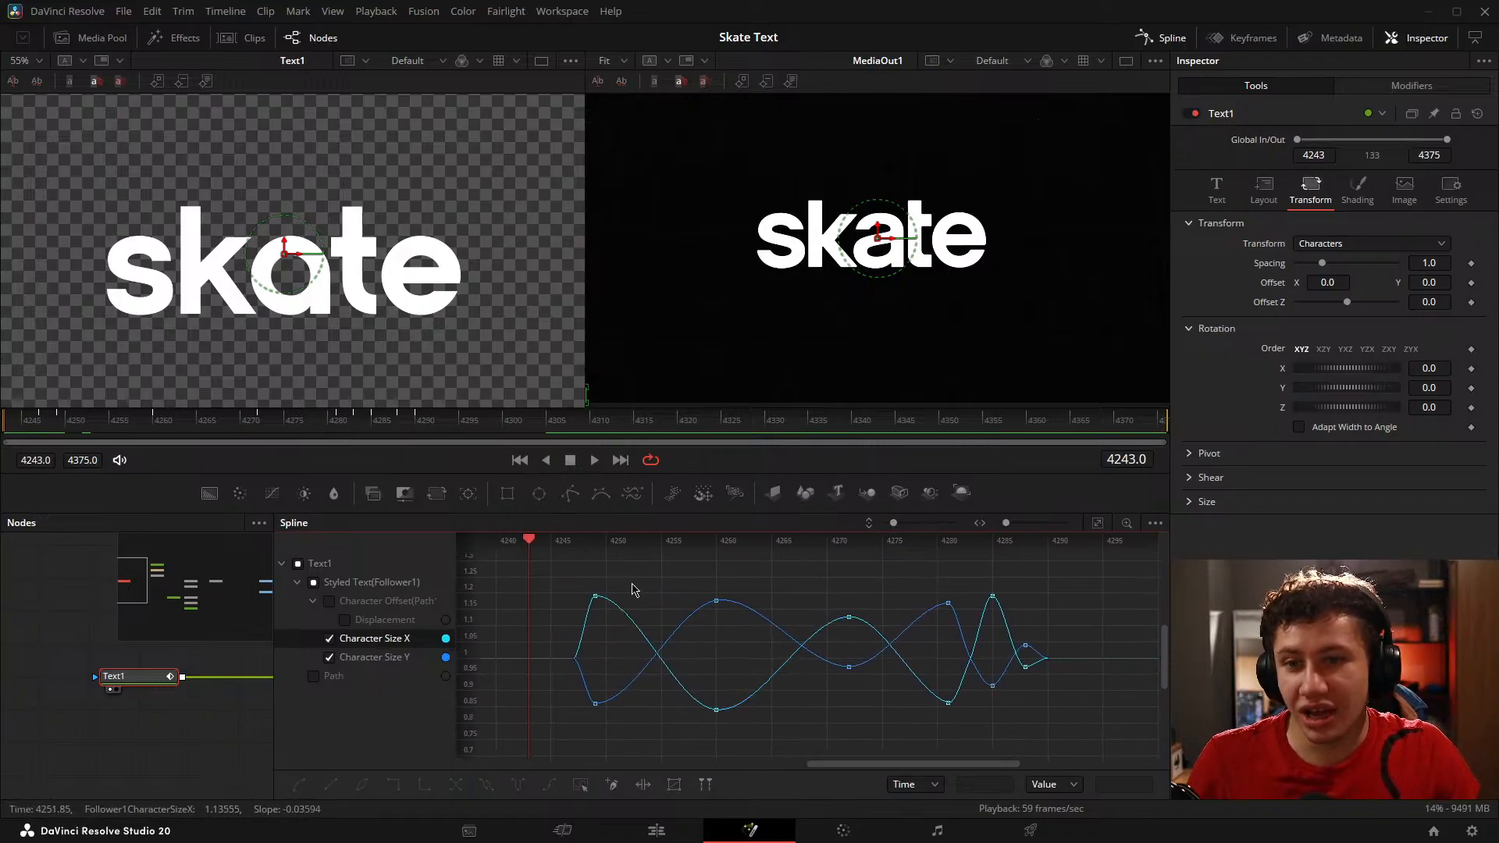
left_click_drag(734, 598, 678, 593)
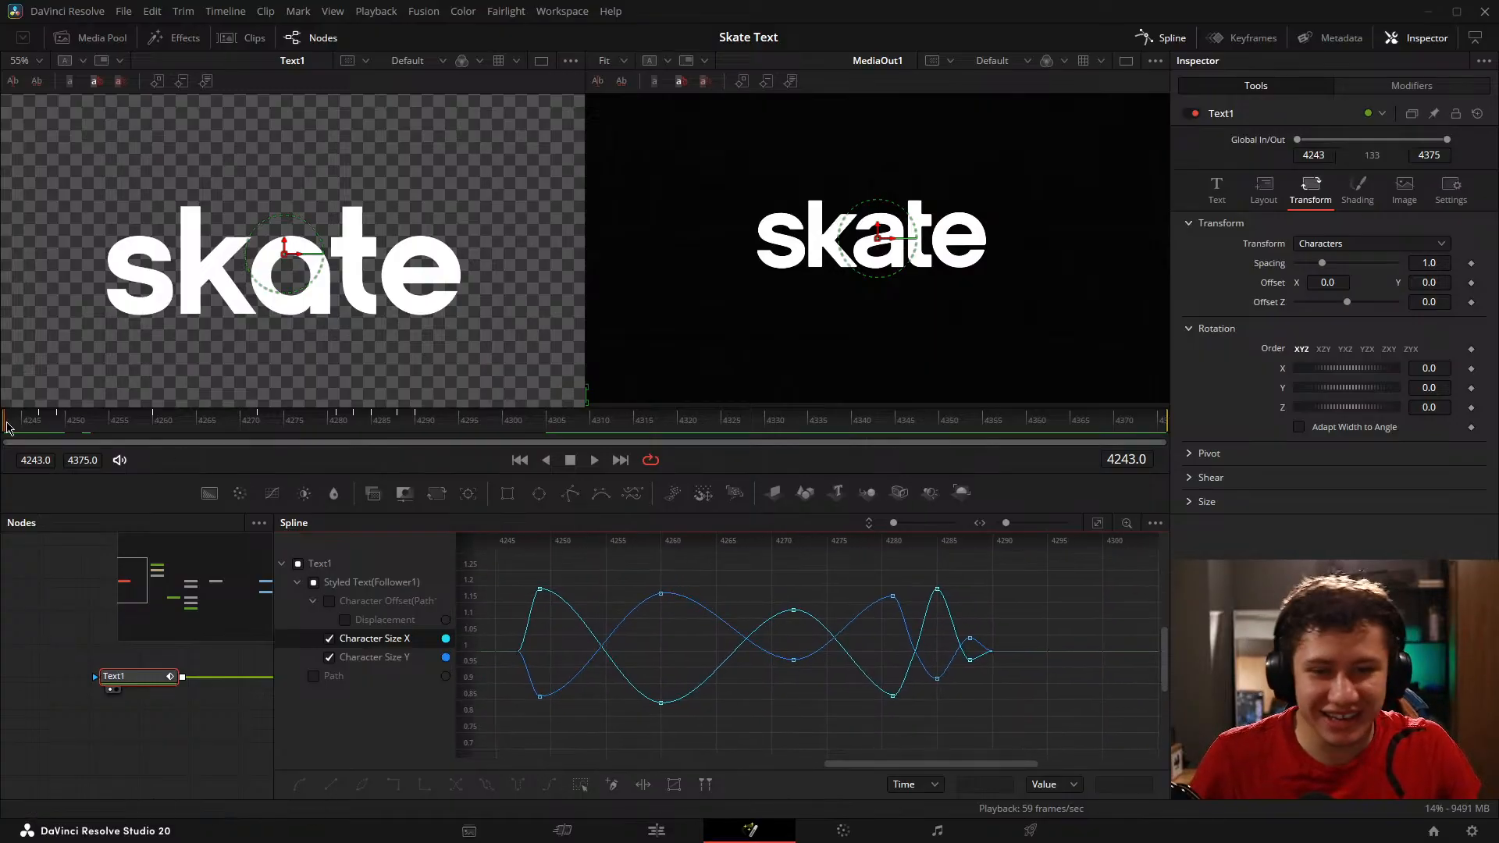
Step: Scrub between frames 4243 and 4250 and examine how the letter s squashes in an enlarged view
left_click_drag(7, 426, 72, 429)
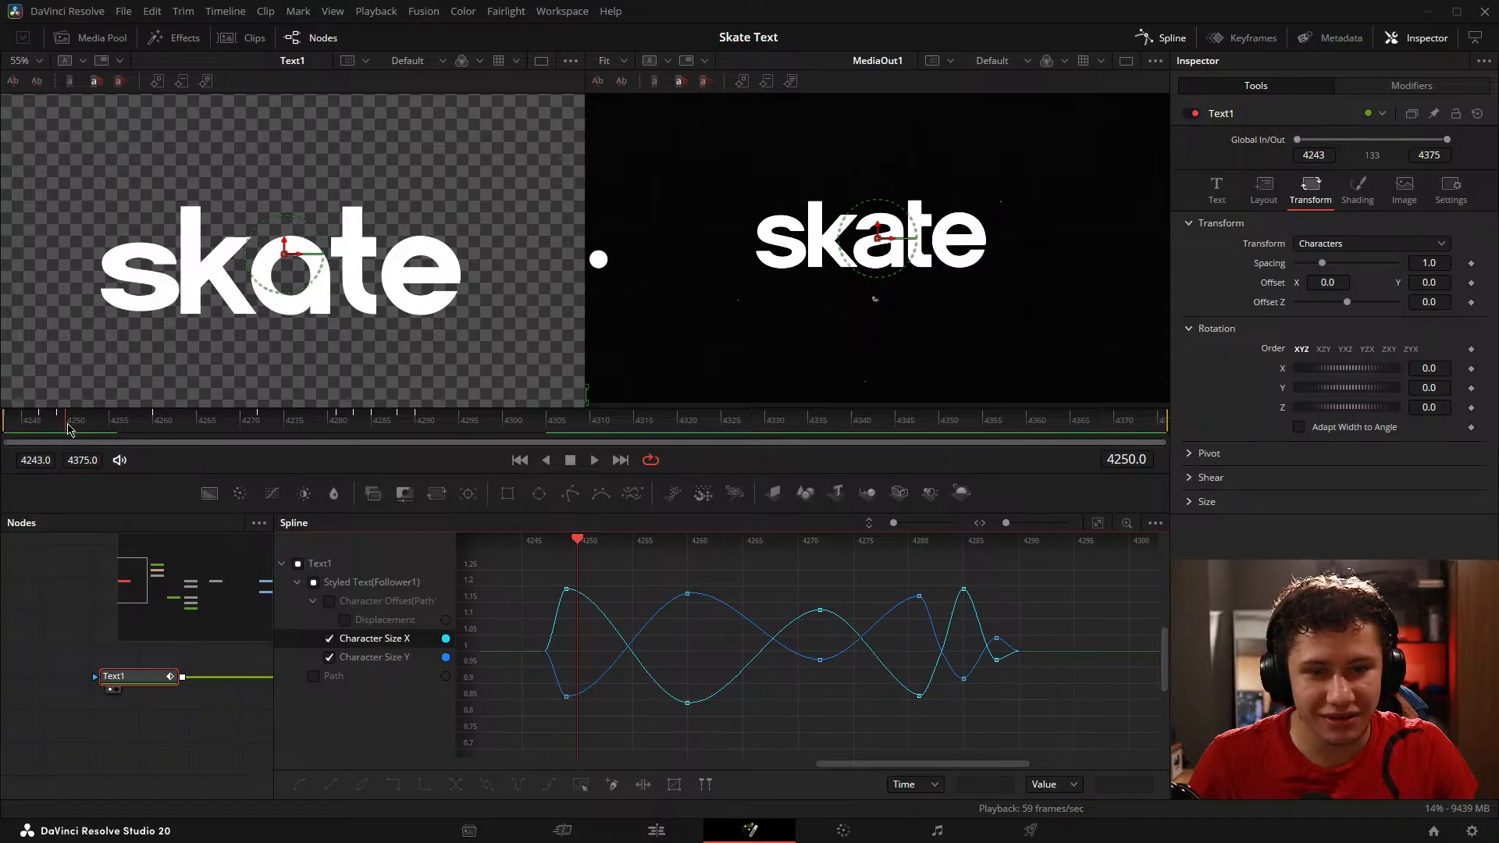
left_click_drag(68, 429, 64, 429)
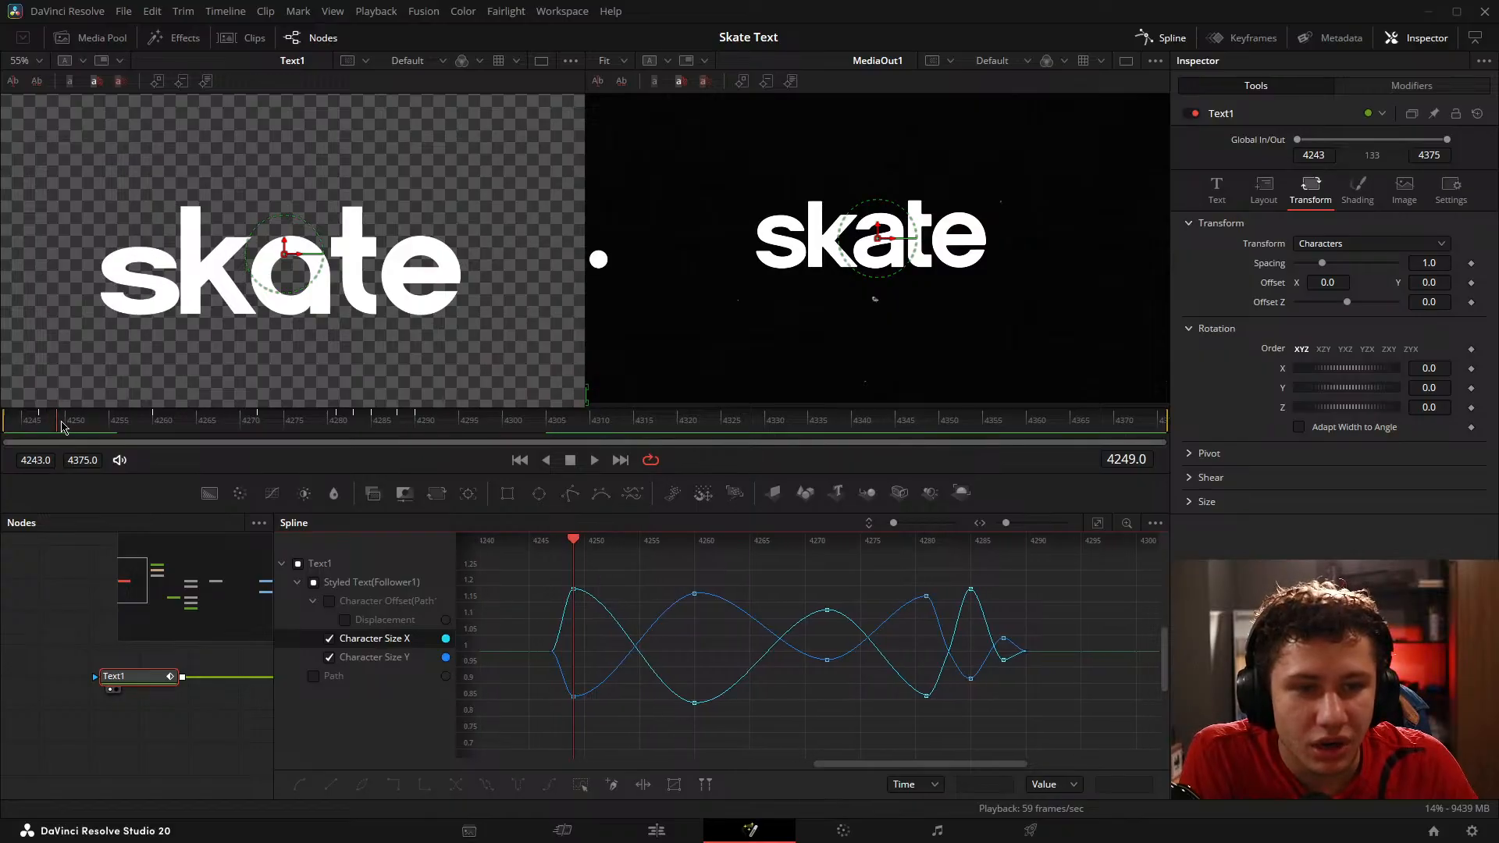
mouse_move(63, 426)
left_mouse_down()
mouse_move(36, 416)
mouse_move(71, 407)
left_mouse_up()
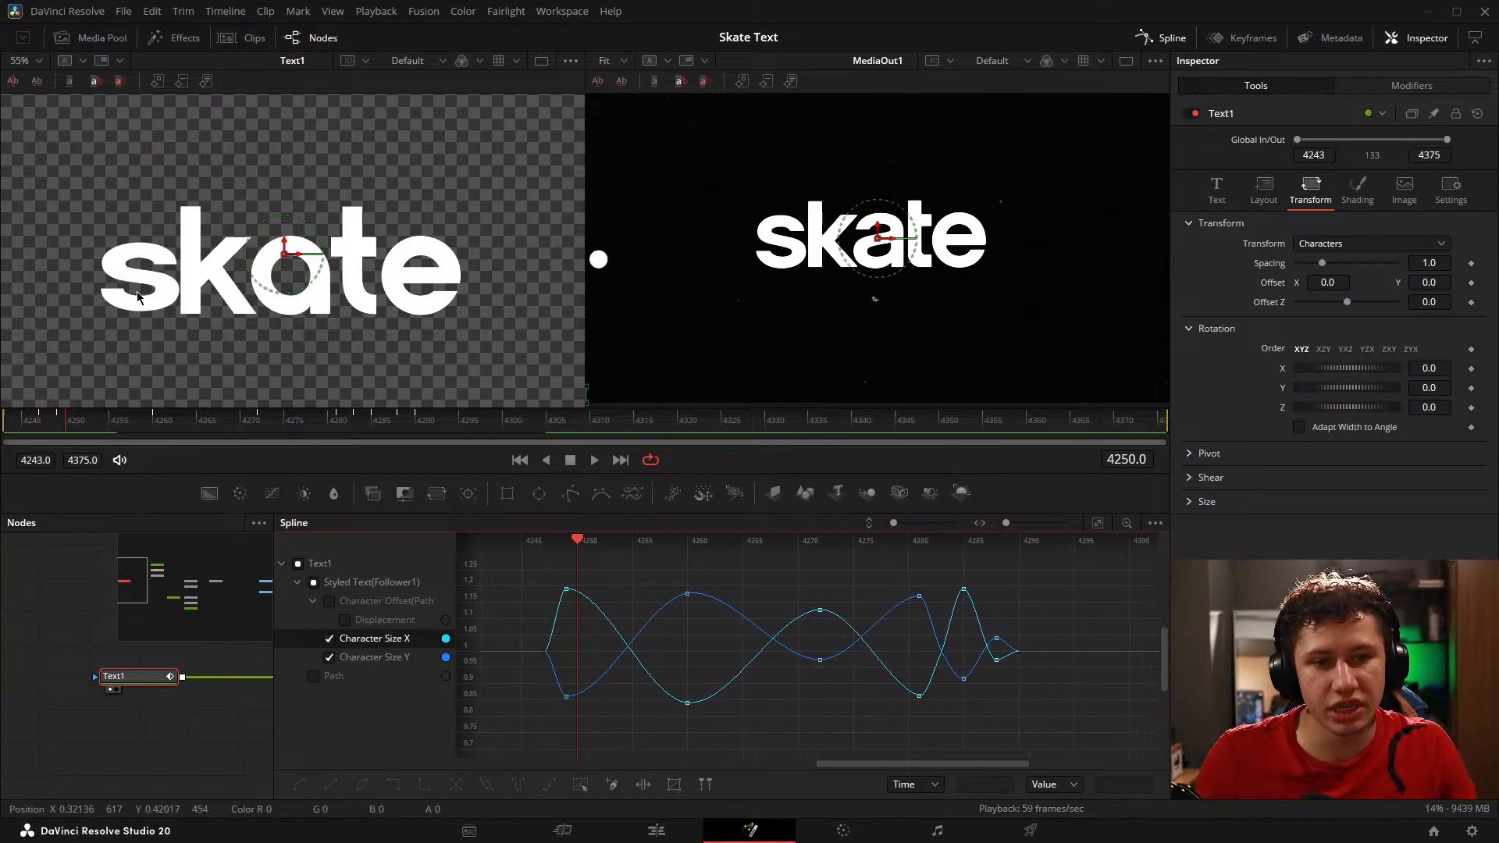
scroll(137, 295, "up", 2)
left_click_drag(137, 298, 186, 309)
mouse_move(67, 423)
left_mouse_down()
mouse_move(23, 422)
mouse_move(85, 428)
mouse_move(40, 437)
mouse_move(63, 435)
left_mouse_up()
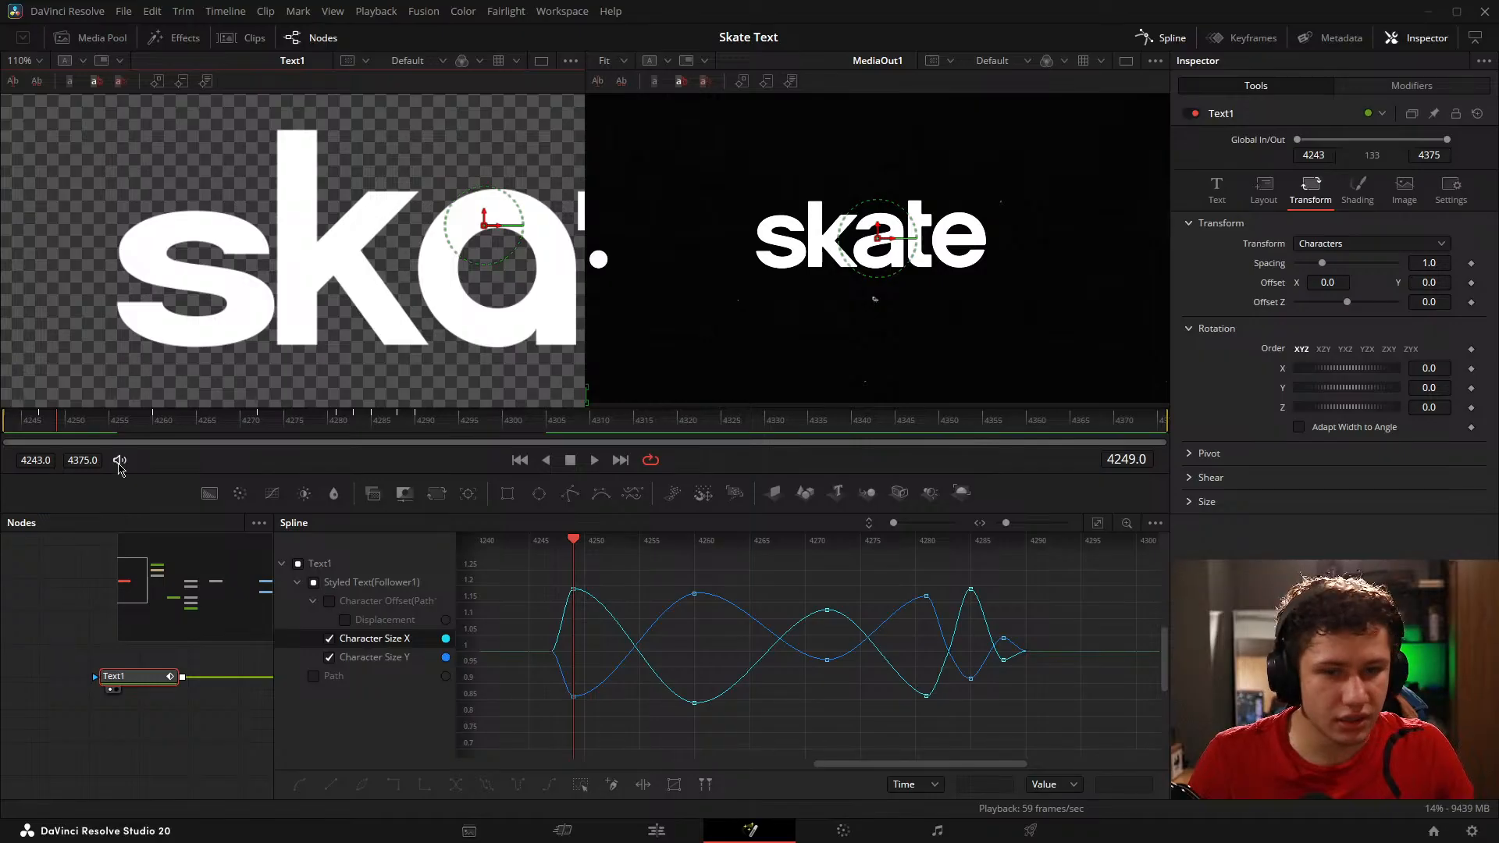
left_click(56, 424)
left_click_drag(45, 430, 69, 430)
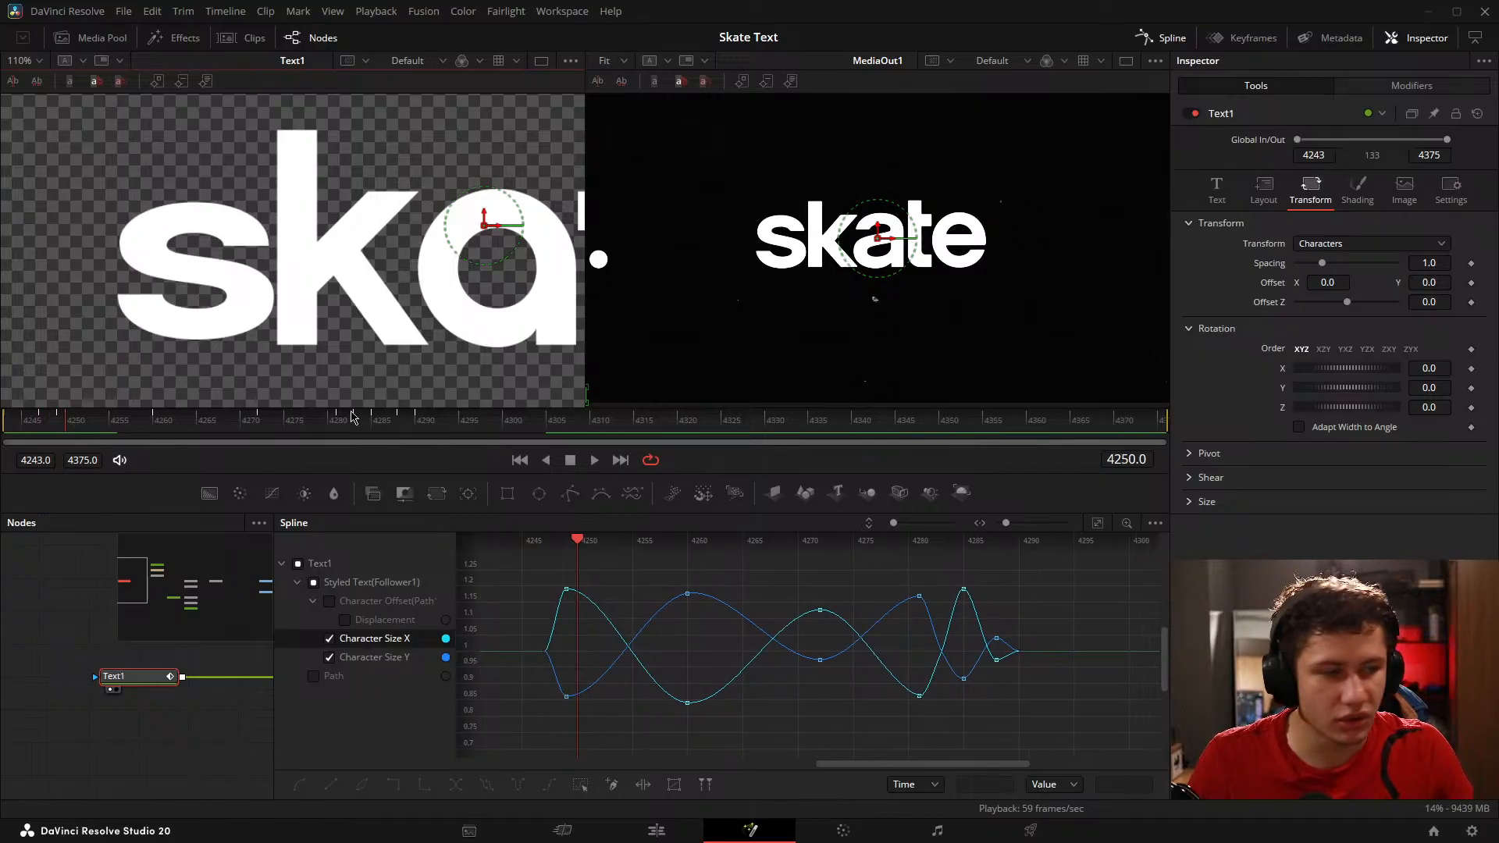
Step: Shorten the outgoing easing handle of Character Size X on frame 4249 and tilt that of Character Size Y steeply upward
scroll(598, 634, "up", 2)
left_click_drag(595, 631, 599, 565)
key("ctrl+z")
scroll(664, 596, "up", 2)
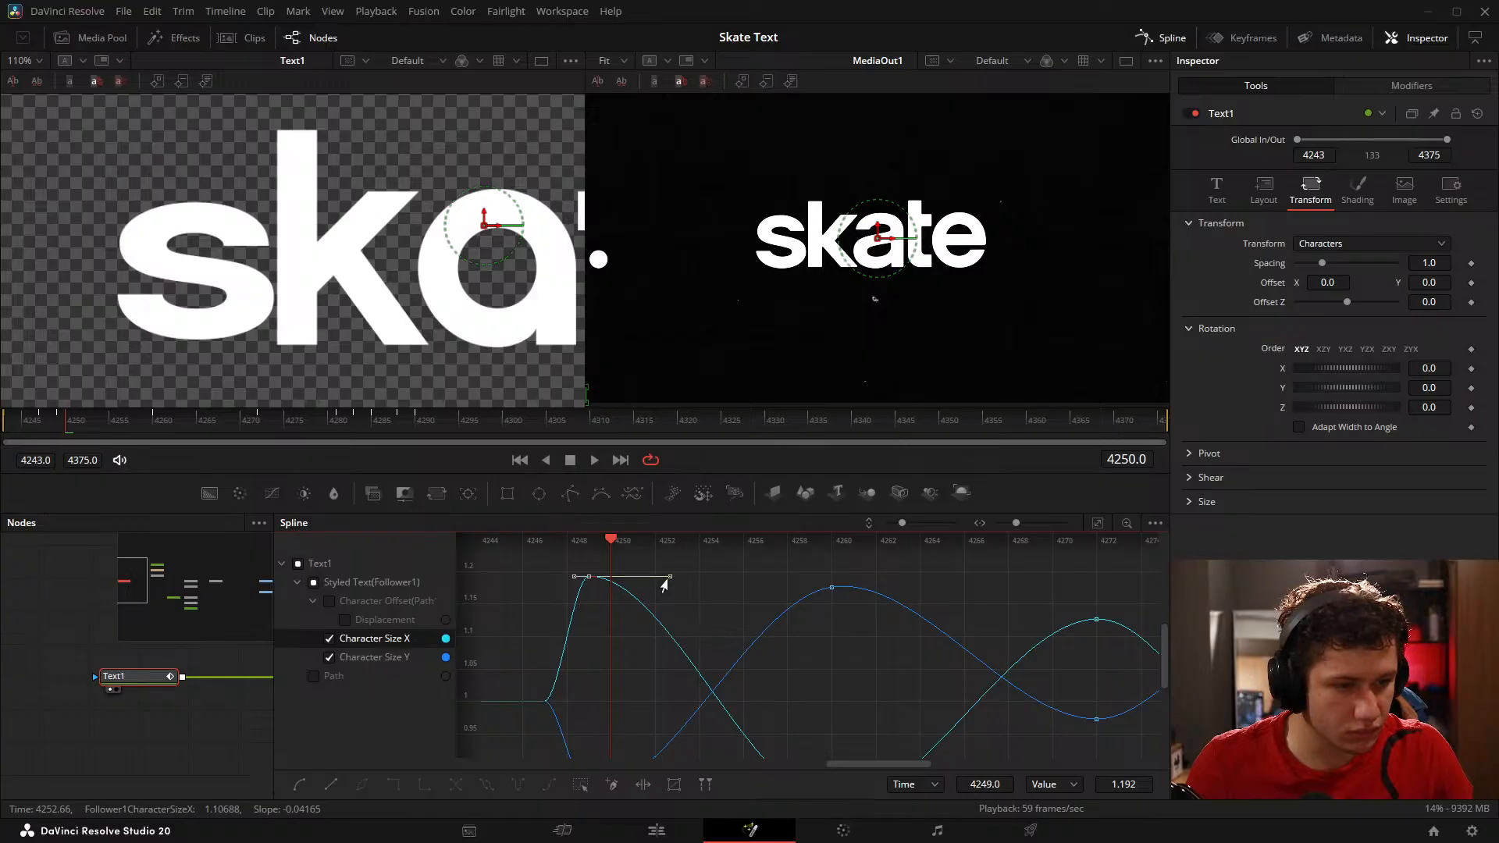
left_click_drag(664, 586, 600, 586)
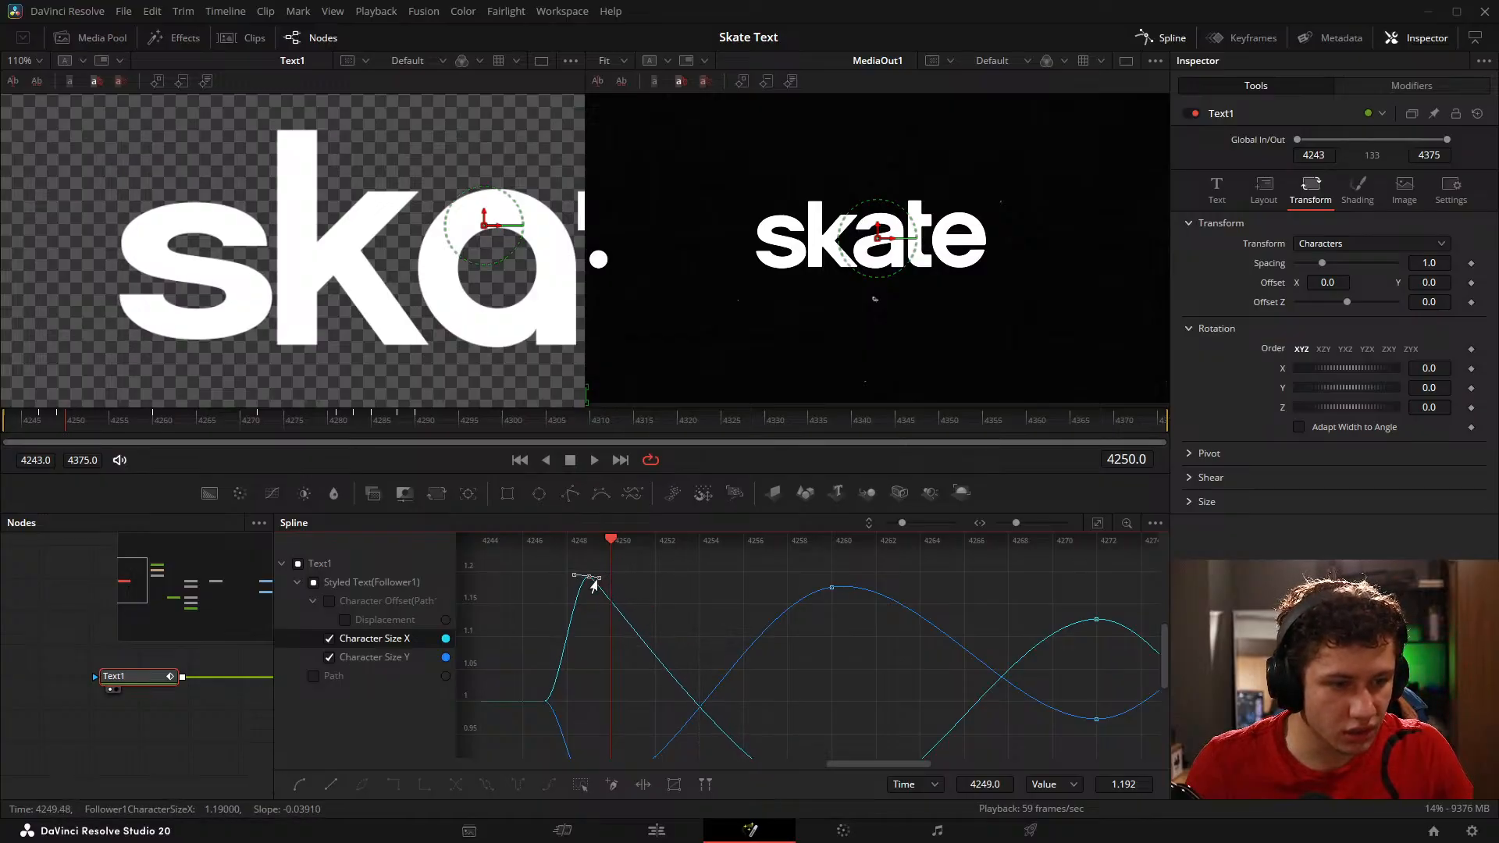
left_click_drag(645, 630, 672, 540)
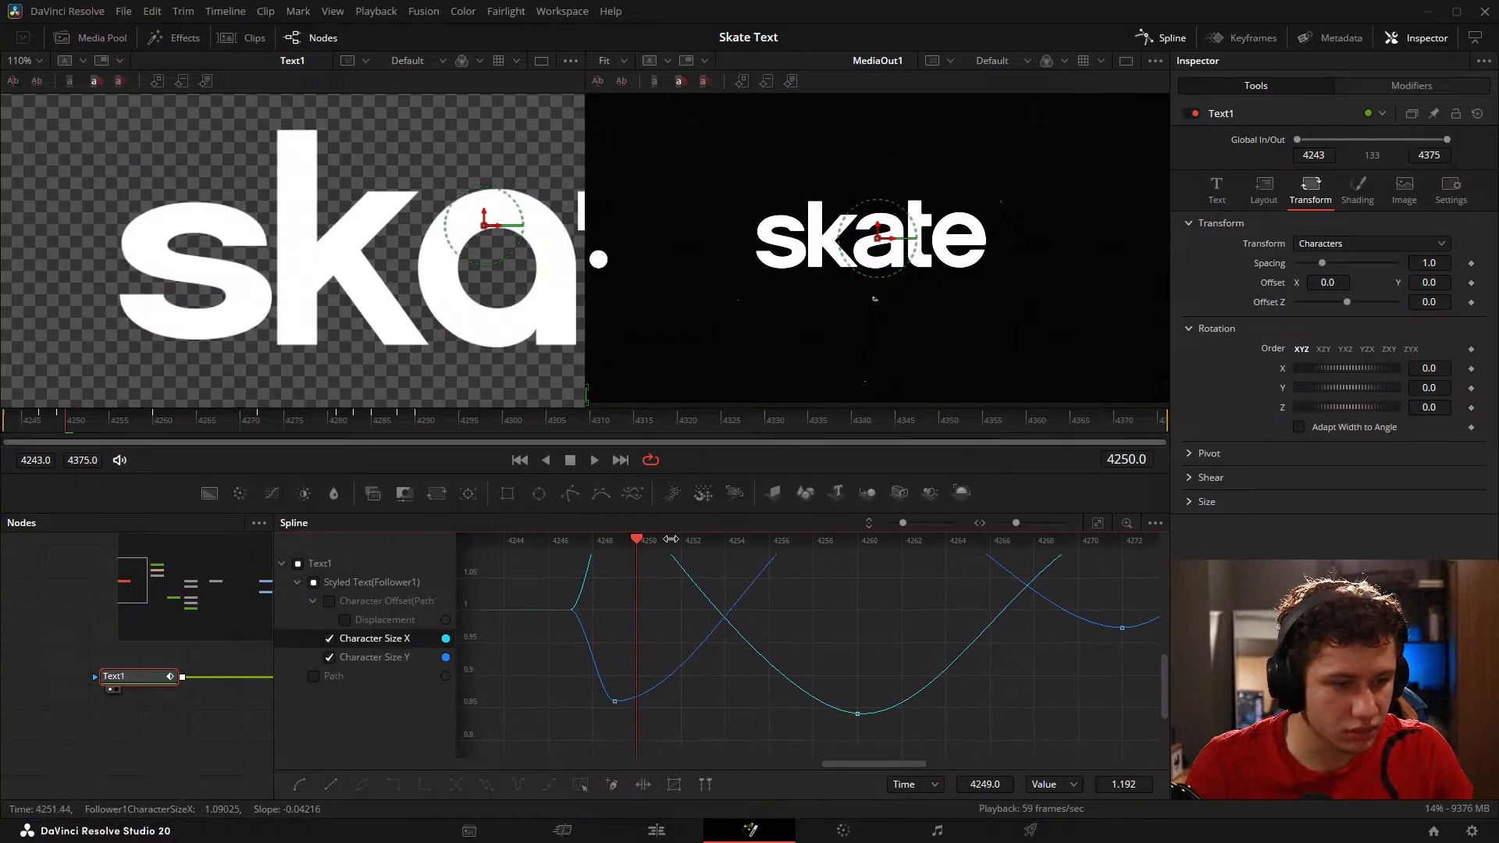
left_click_drag(690, 709, 665, 647)
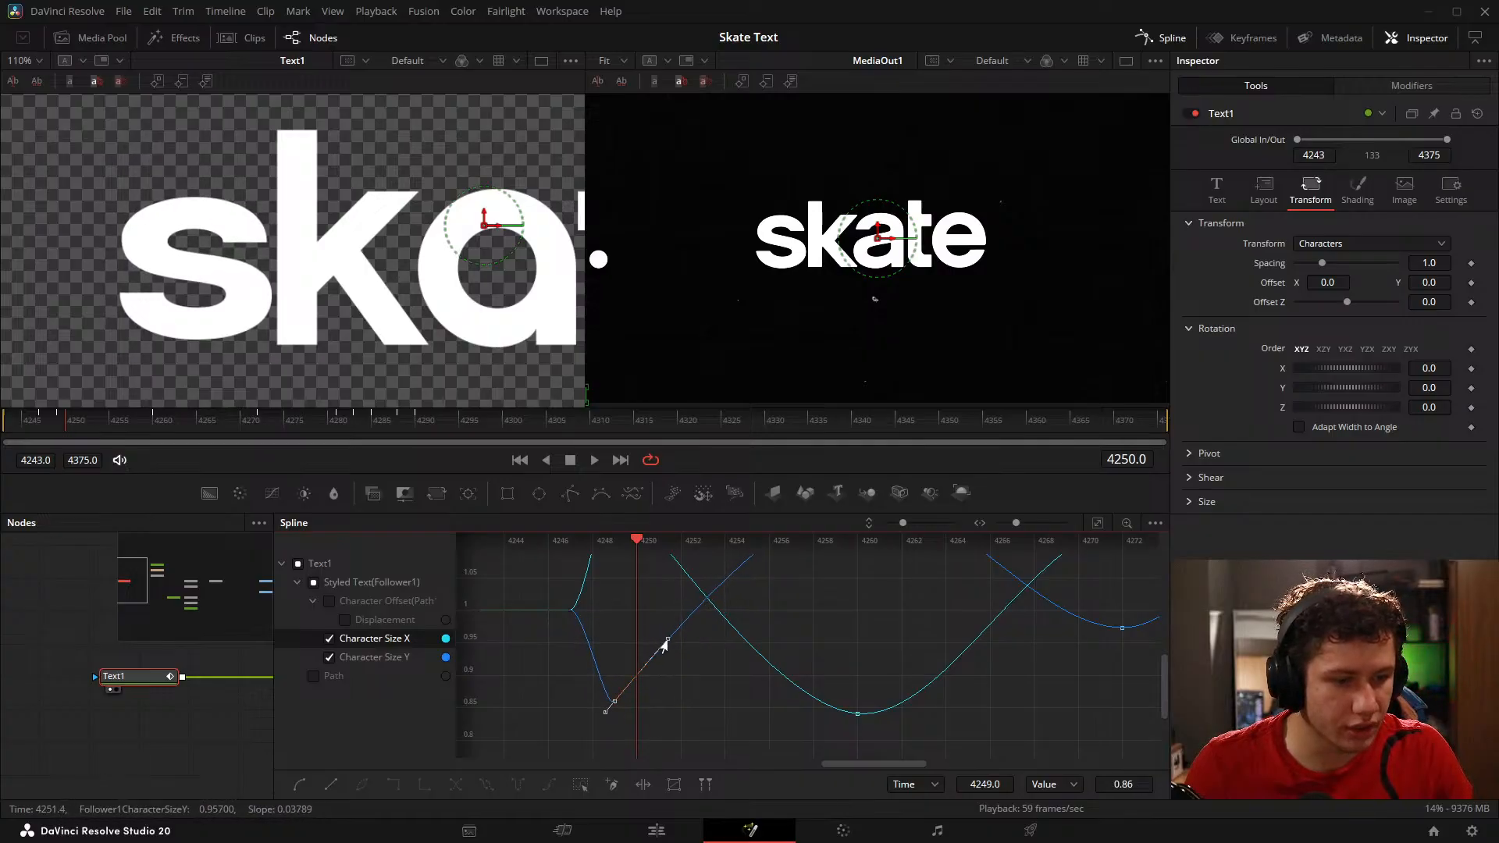
mouse_move(83, 426)
left_mouse_down()
mouse_move(121, 436)
mouse_move(84, 426)
left_mouse_up()
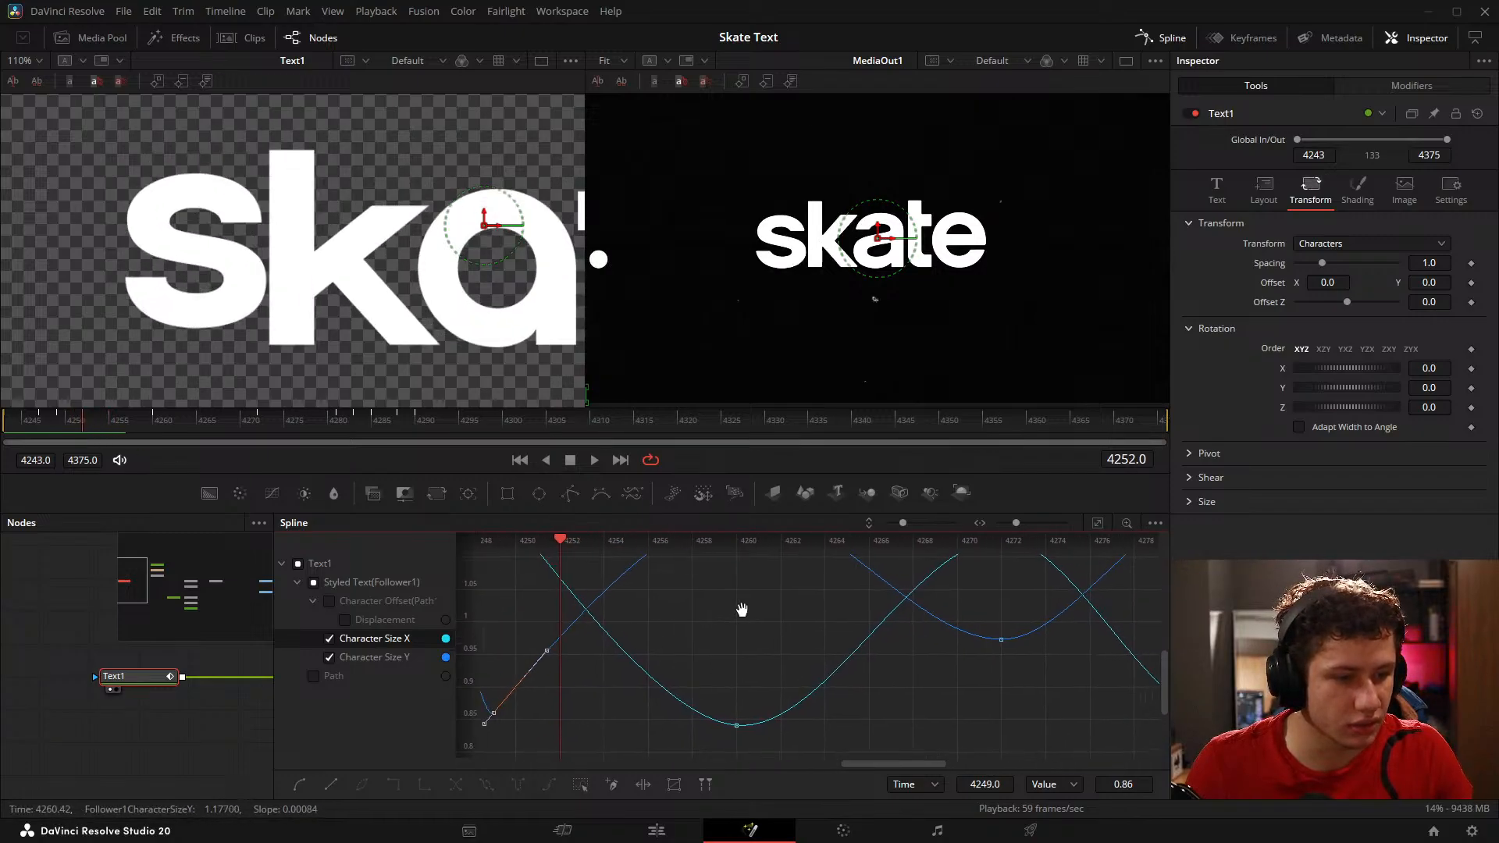
Step: Lengthen the incoming easing handles of the Character Size X and Size Y keyframes on frame 4260, and scrub through the result
left_click(693, 726)
key("ctrl+f")
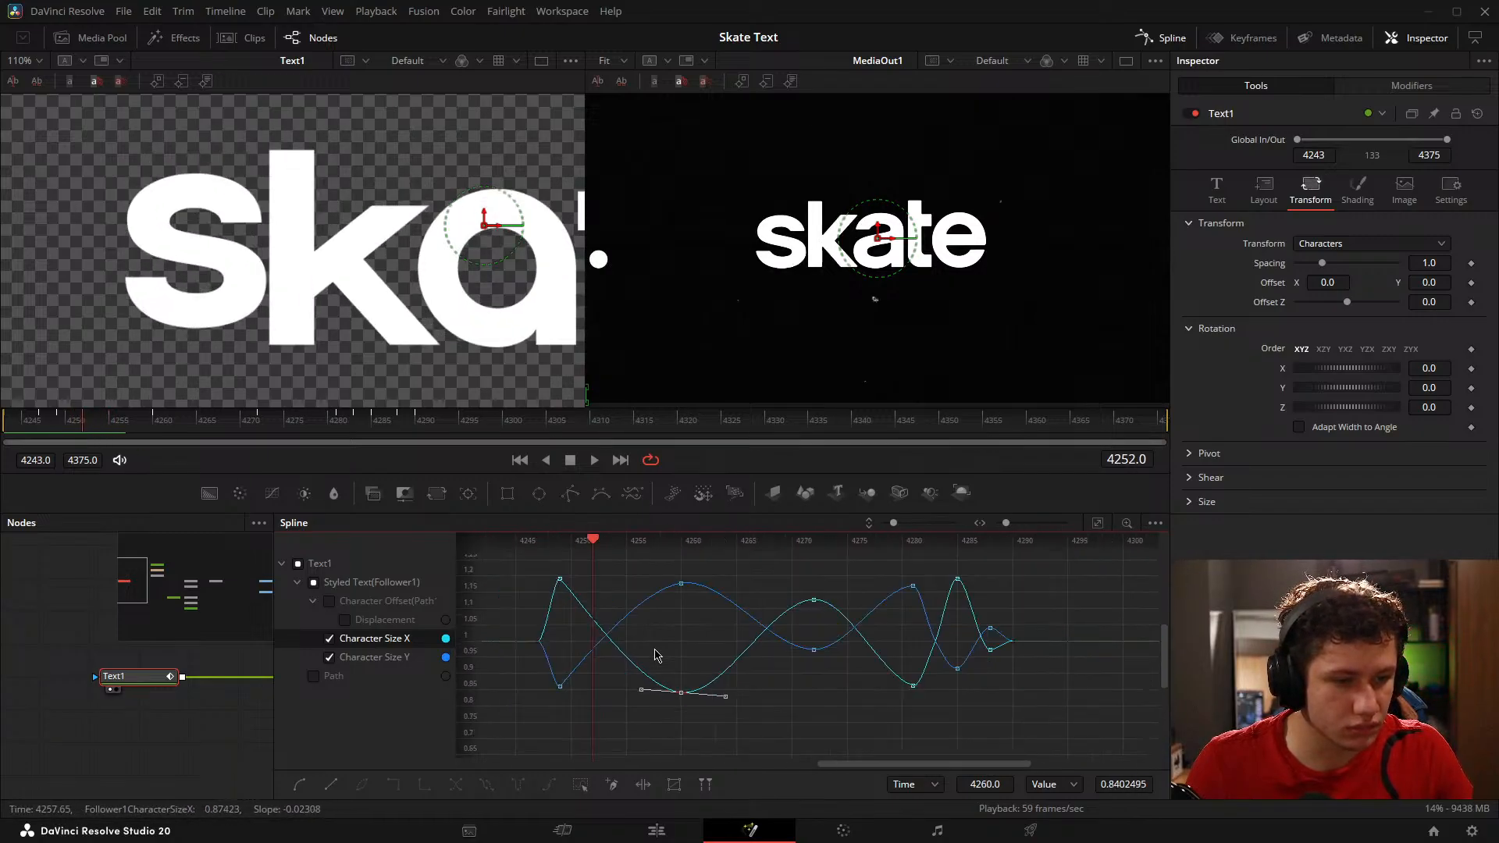
left_click_drag(636, 697, 603, 698)
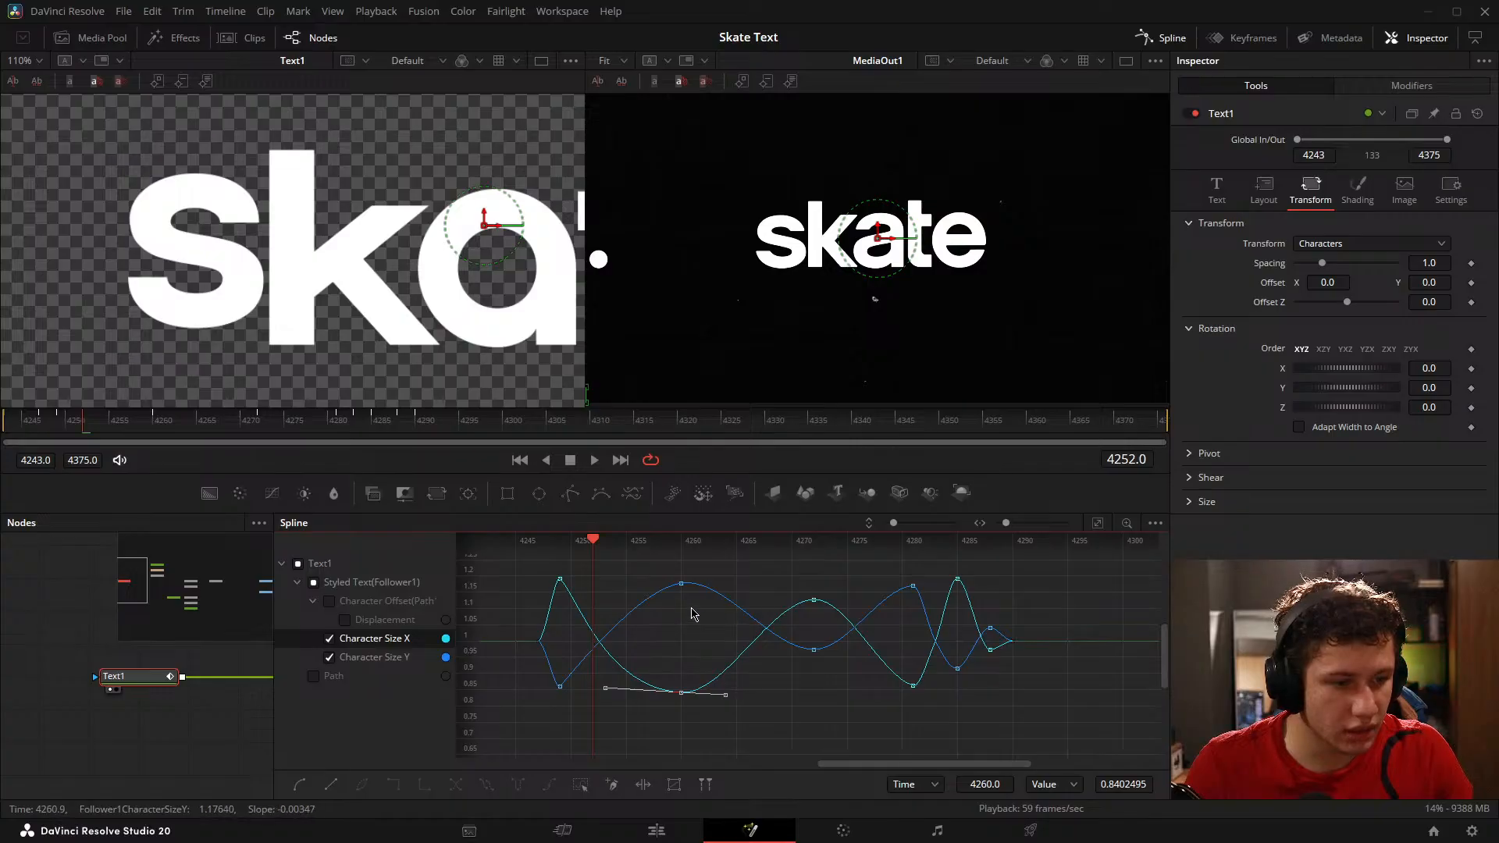
left_click(682, 584)
left_click_drag(620, 600, 603, 600)
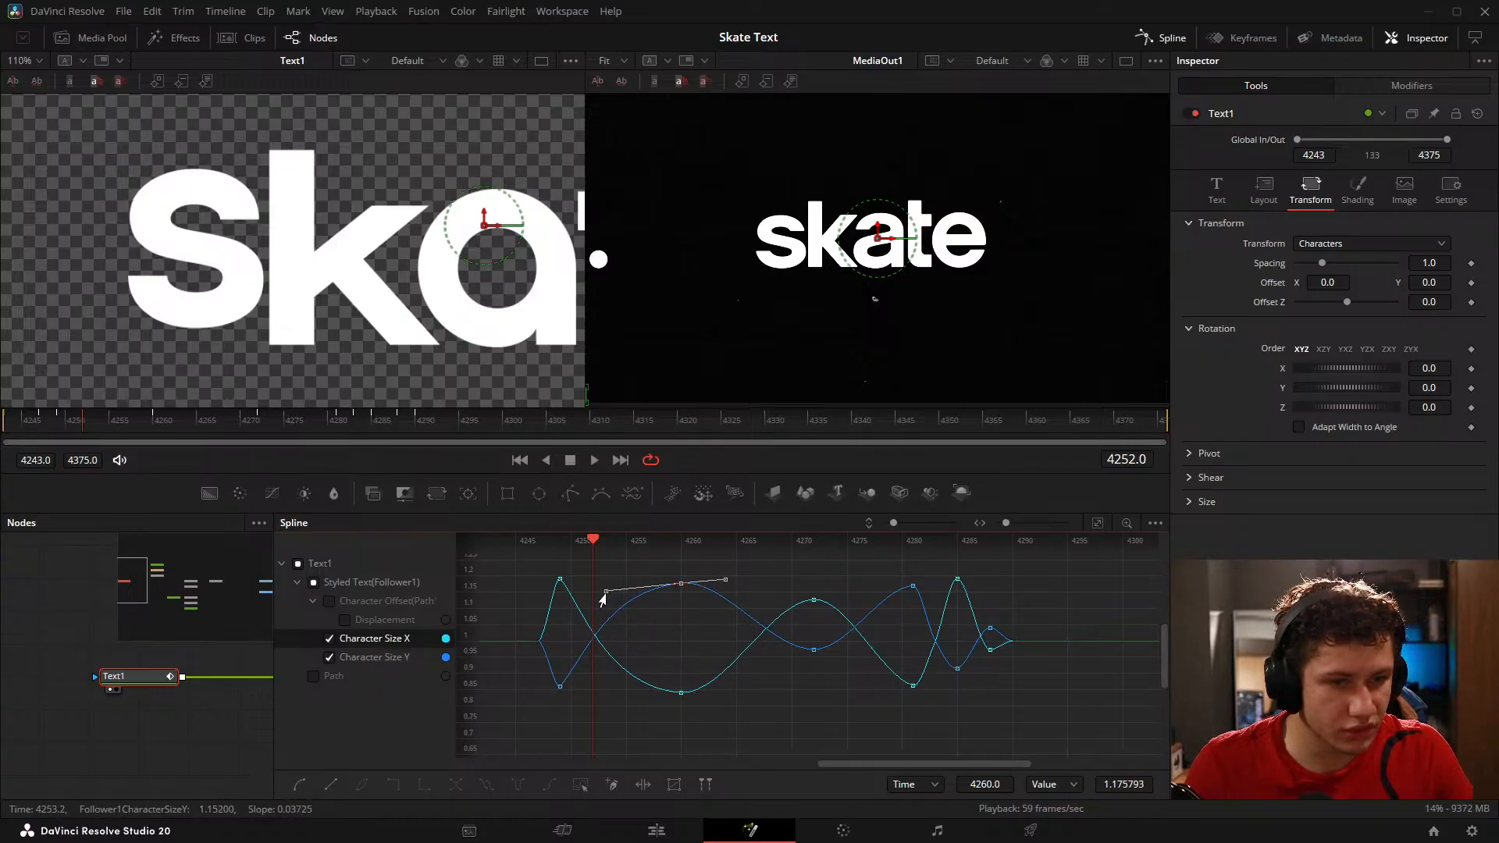
left_click(77, 434)
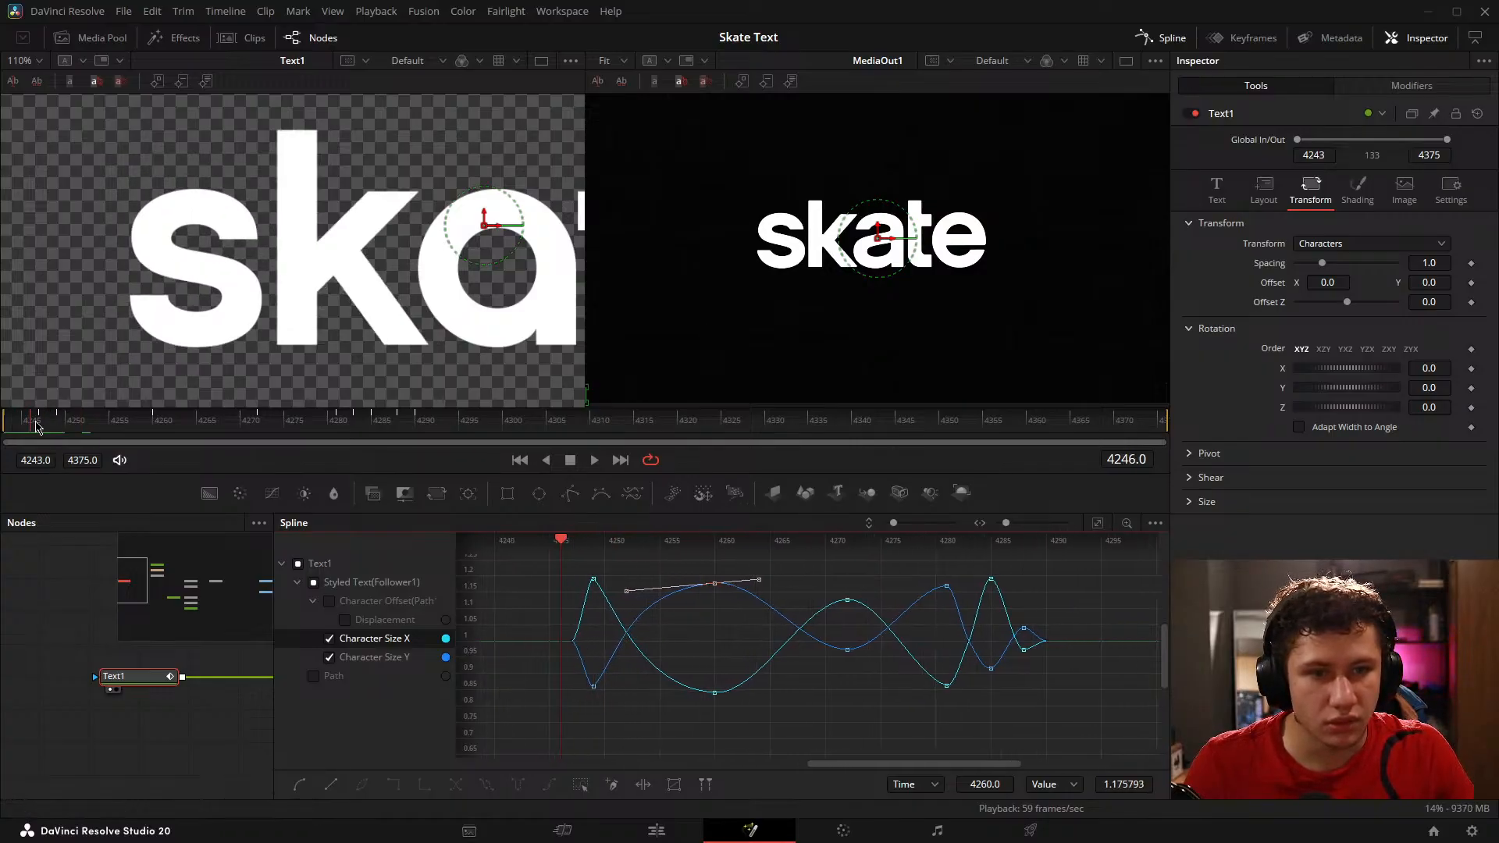
left_click_drag(78, 434, 321, 436)
Step: Lengthen the outgoing easing handles of the Character Size Y and Size X keyframes on frame 4272
scroll(681, 642, "up", 2)
left_click_drag(659, 610, 618, 594)
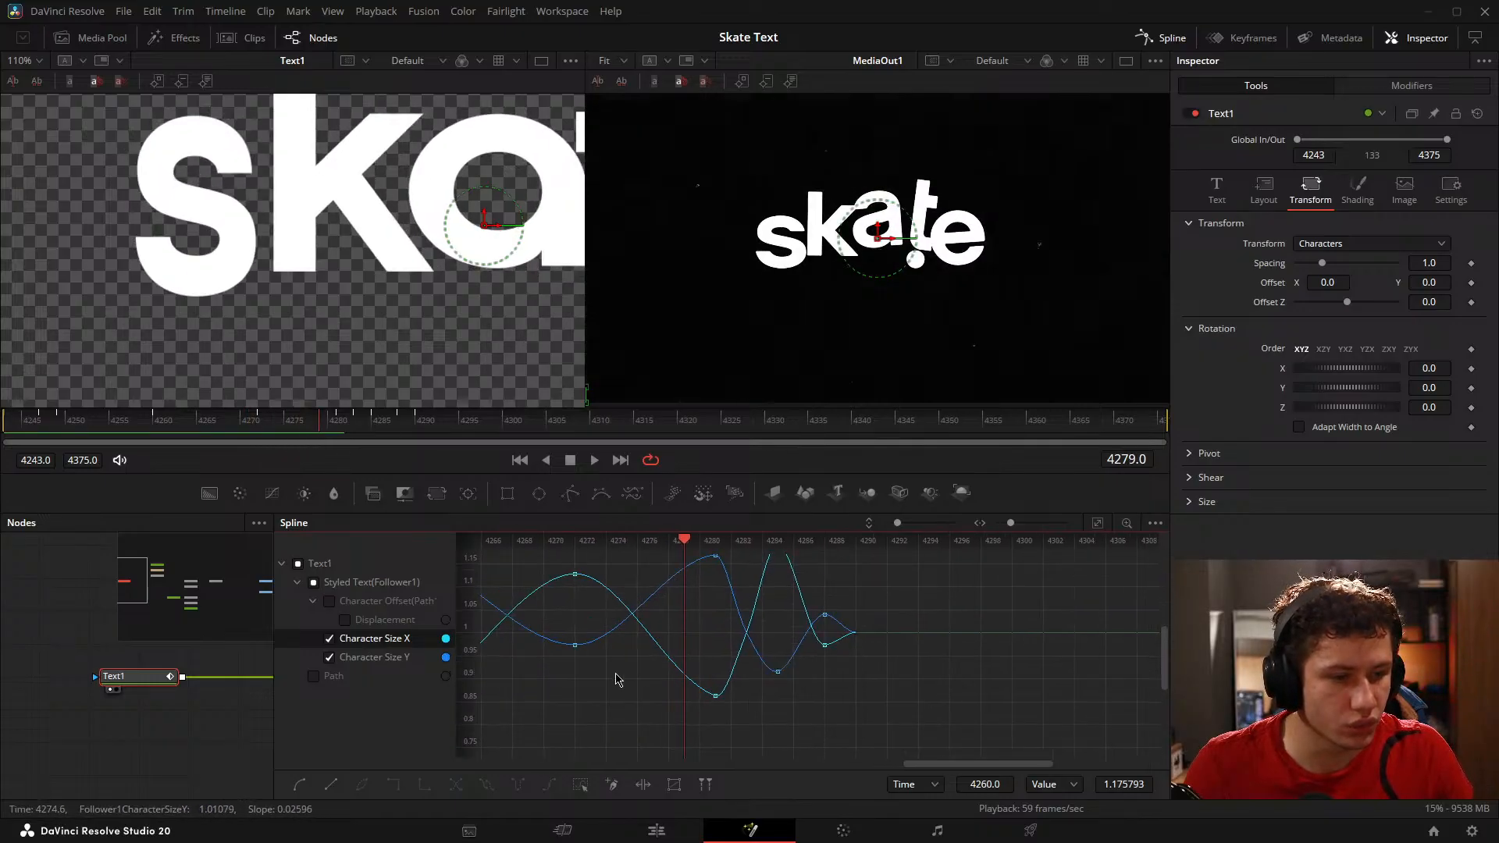
mouse_move(616, 674)
left_mouse_down()
mouse_move(670, 667)
mouse_move(620, 679)
left_mouse_up()
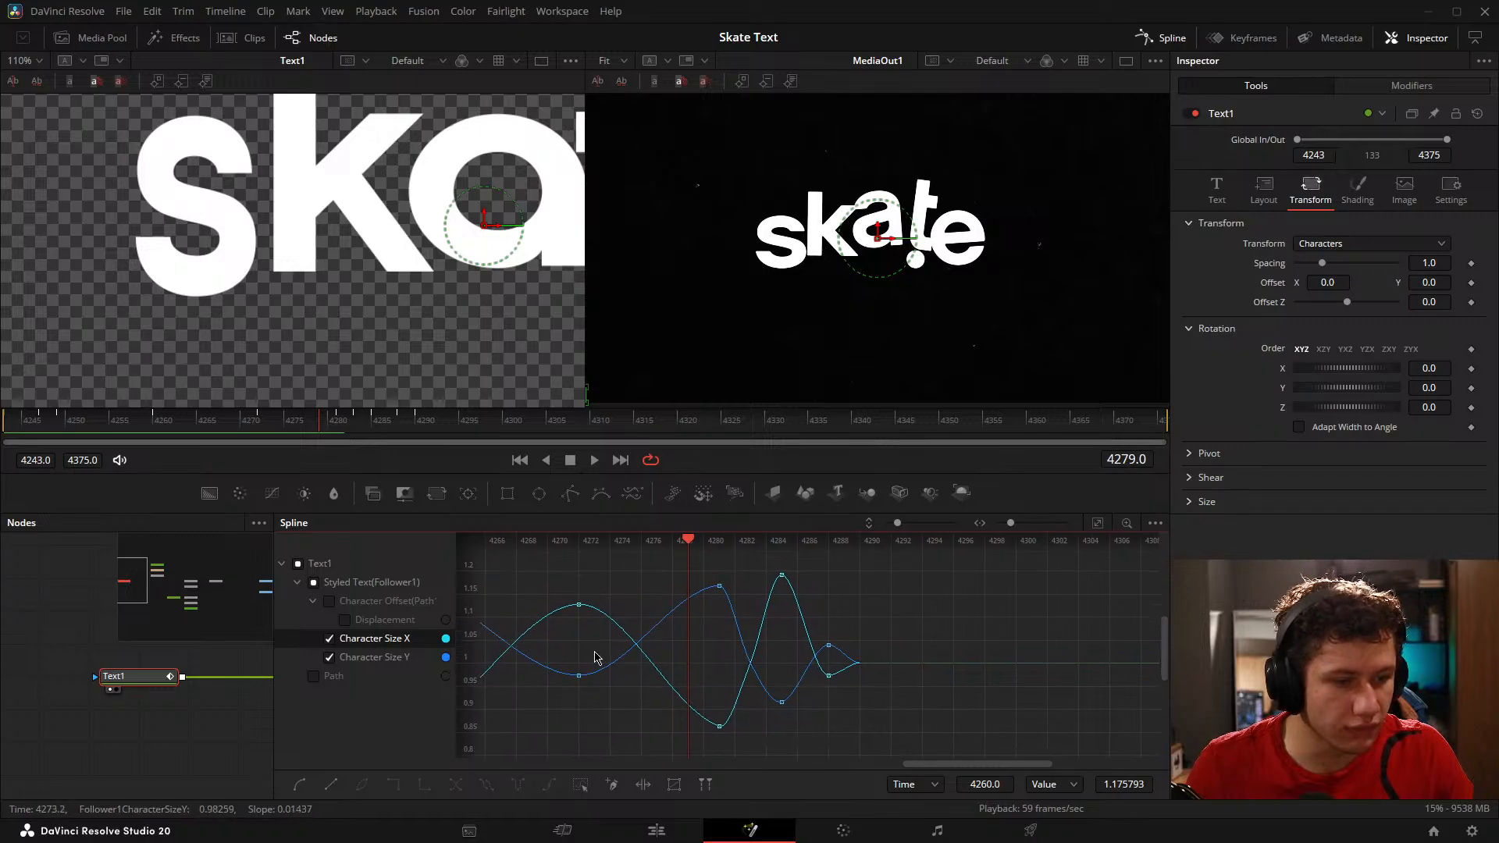
left_click(579, 675)
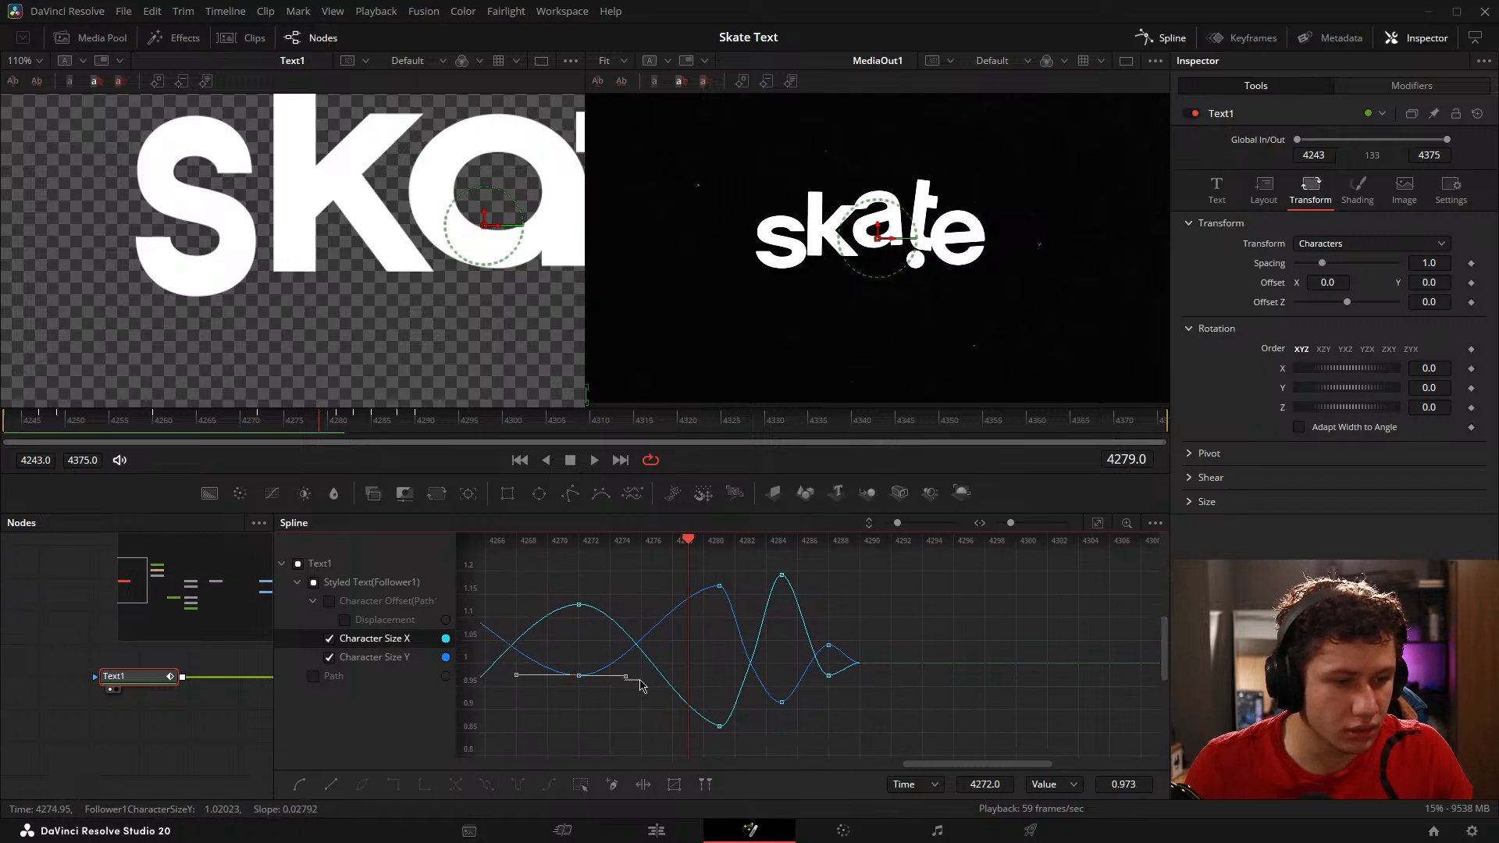
left_click(564, 662)
left_click_drag(623, 684, 659, 681)
left_click(579, 604)
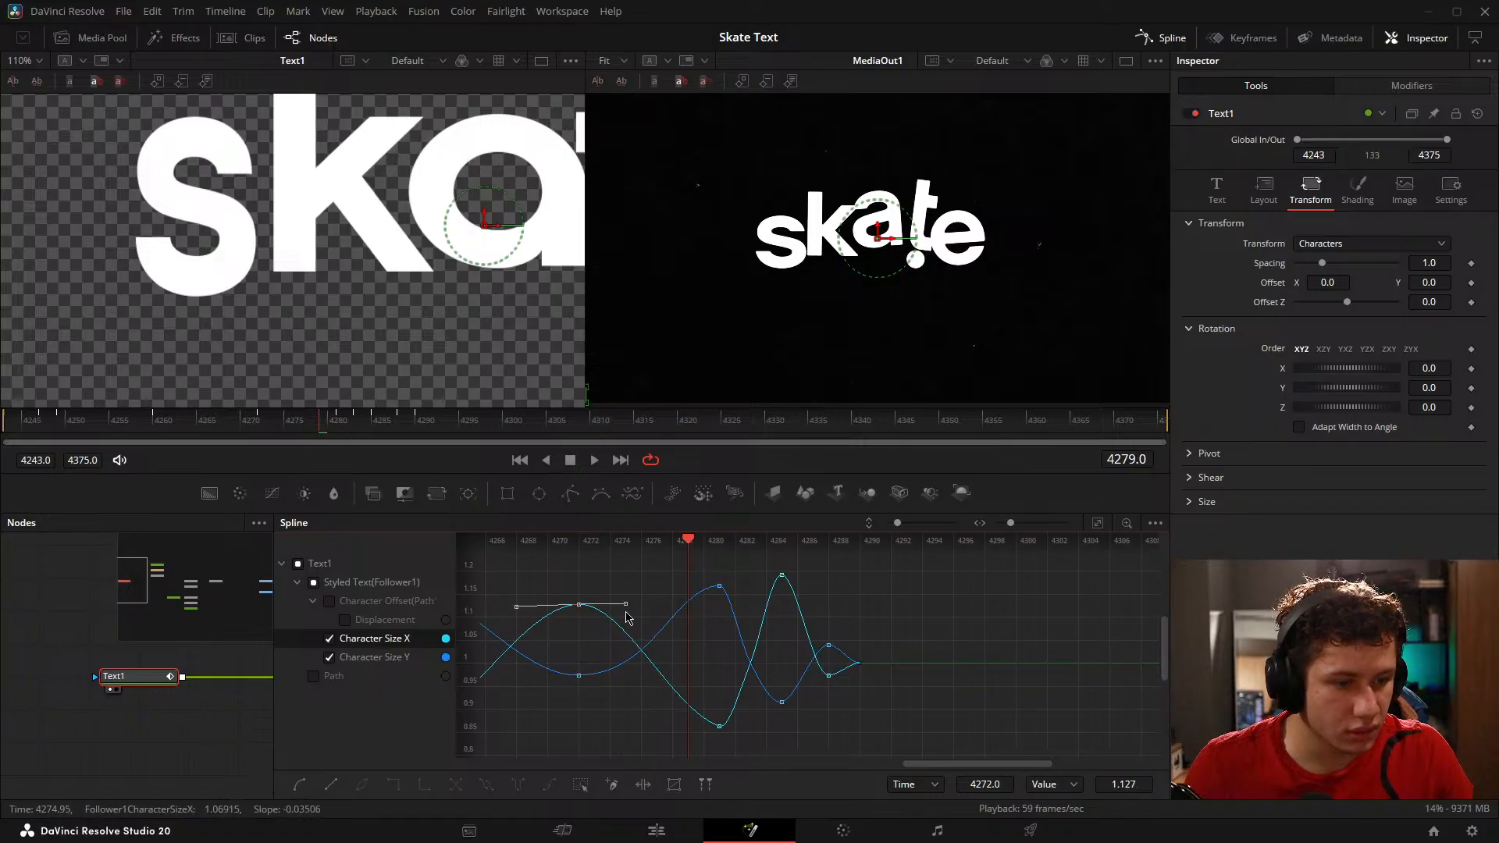
left_click_drag(623, 607, 691, 619)
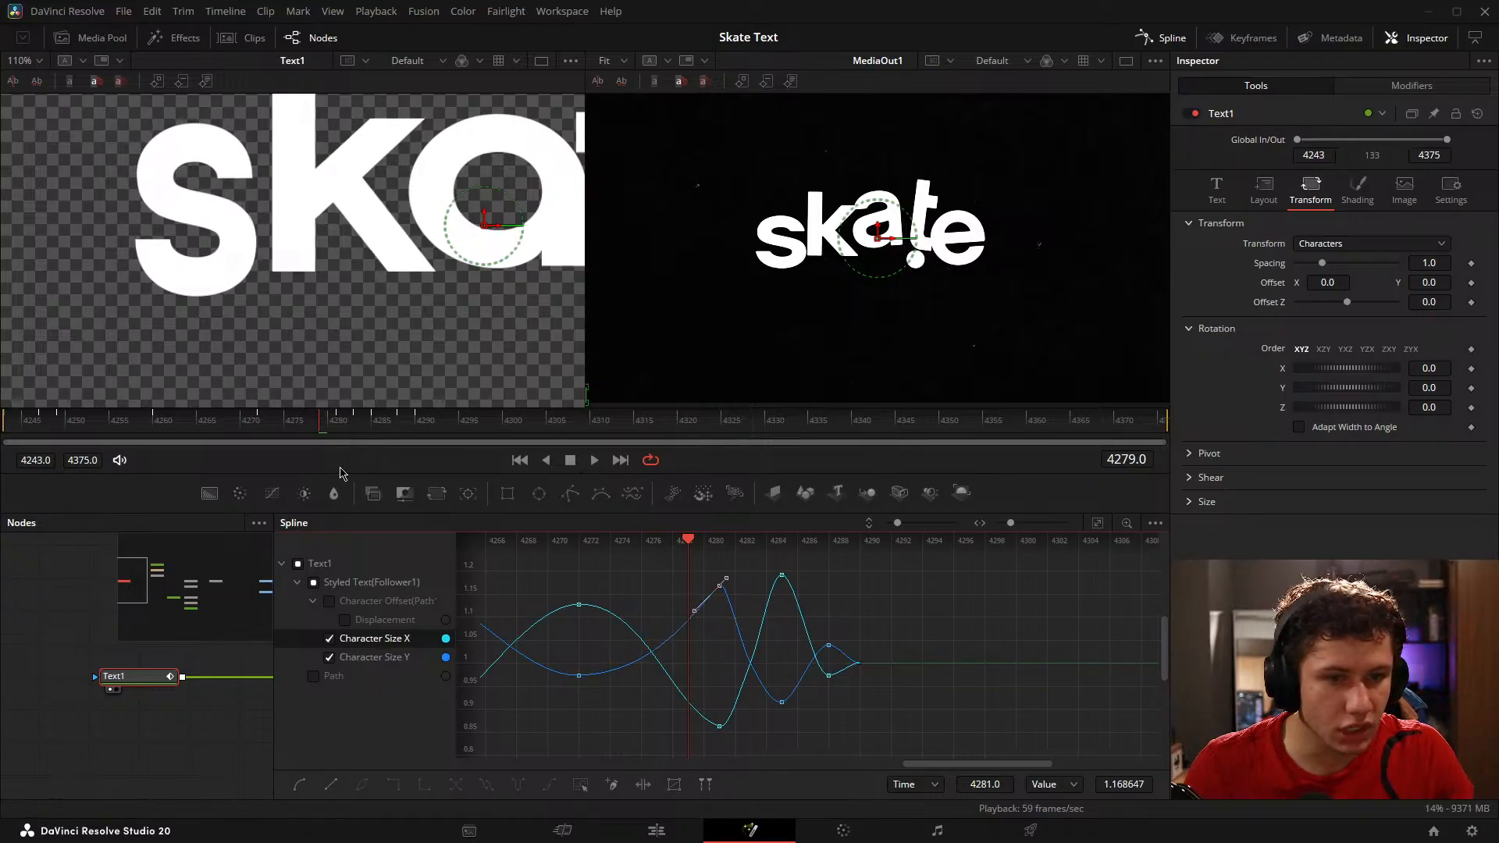
Step: Steepen the incoming easing handles of the Character Size X and Size Y keyframes on frame 4281, and scrub through the motion
mouse_move(716, 697)
left_mouse_down()
mouse_move(679, 723)
mouse_move(695, 684)
left_mouse_up()
left_click(246, 426)
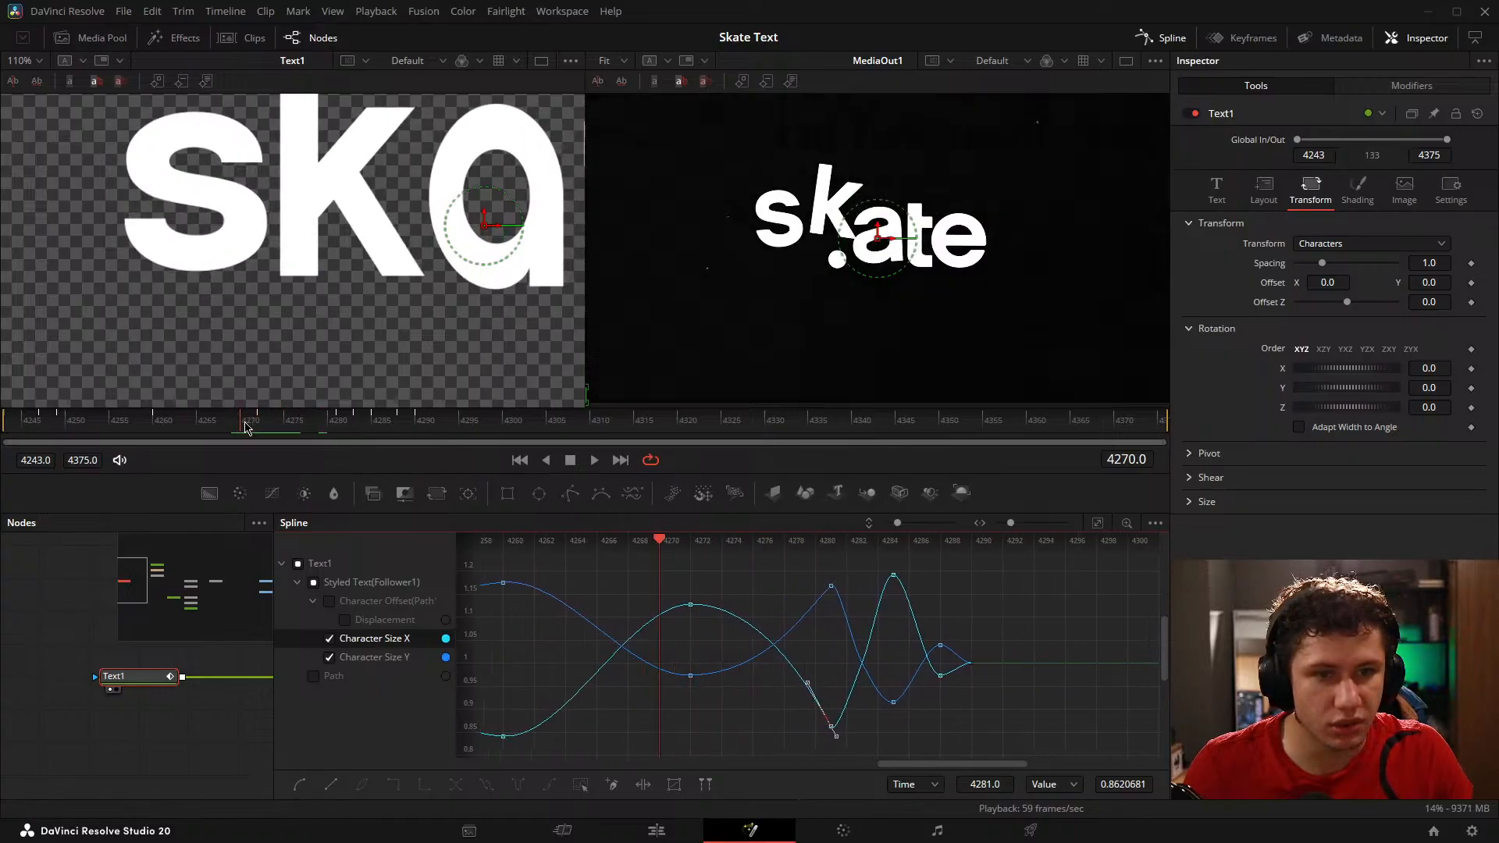
left_click_drag(246, 426, 377, 447)
Step: Lengthen the outgoing easing handles of the Character Size X and Size Y keyframes on frame 4285
scroll(756, 582, "up", 2)
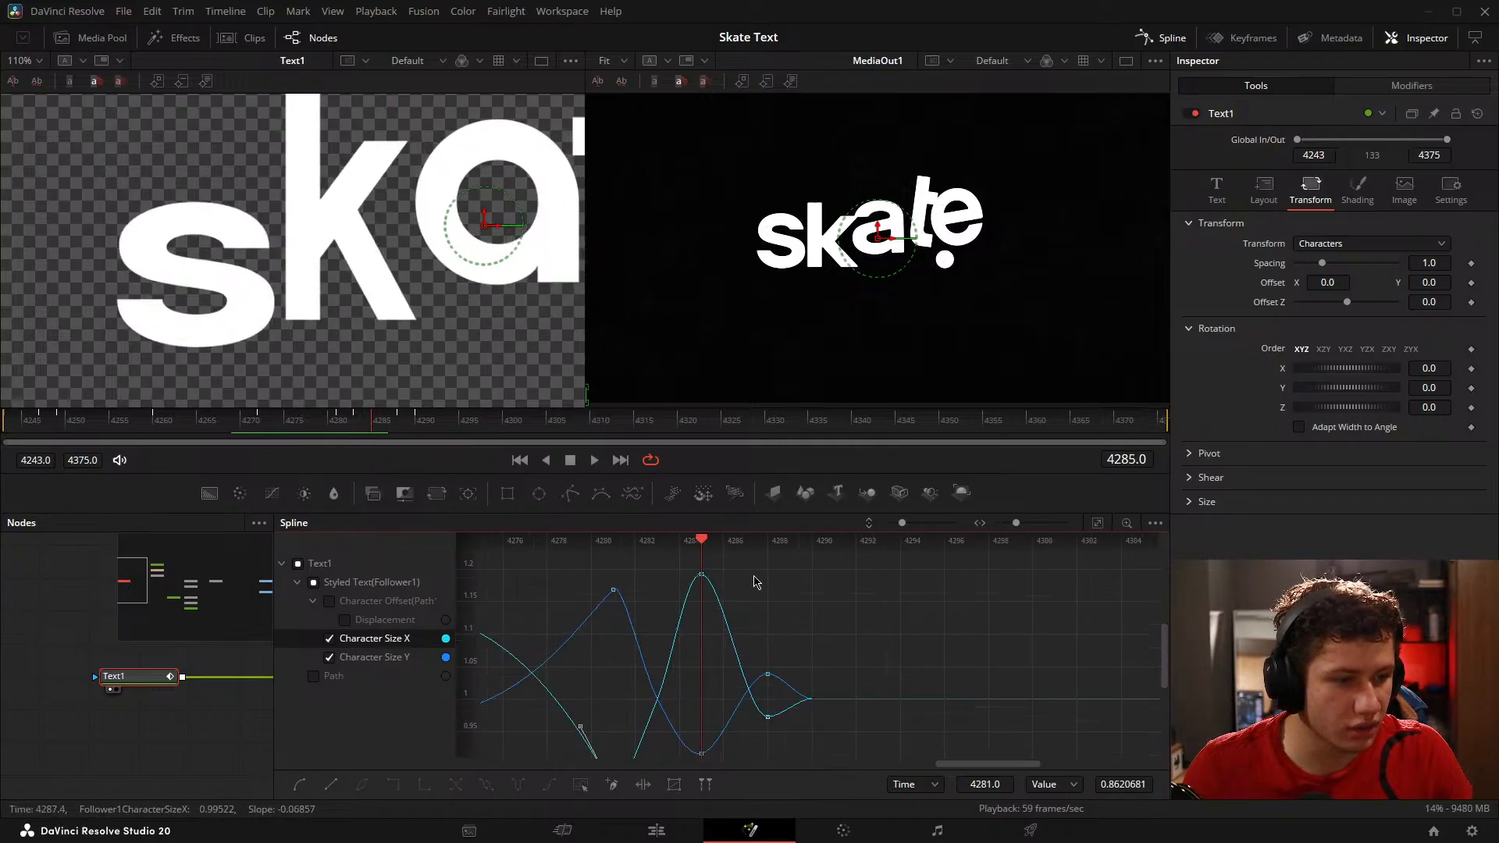
left_click_drag(681, 584, 744, 581)
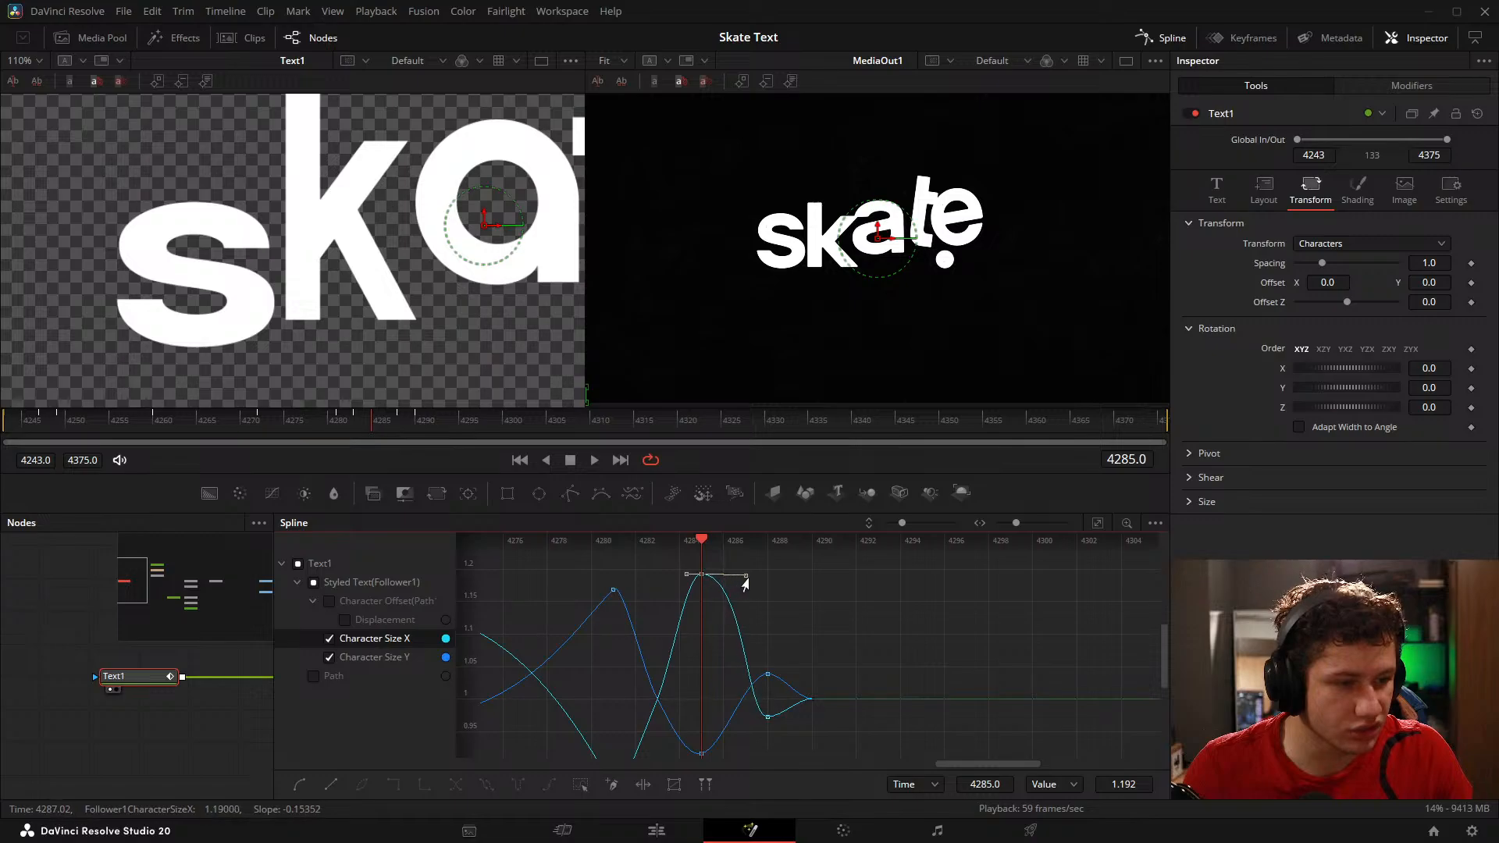
scroll(730, 747, "down", 2)
left_click_drag(722, 701, 737, 712)
Step: Lengthen the outgoing easing handles of both Character Size keyframes on frame 4288, and return the playhead to frame 4243
left_click_drag(357, 413, 407, 442)
scroll(857, 667, "up", 3)
left_click(657, 617)
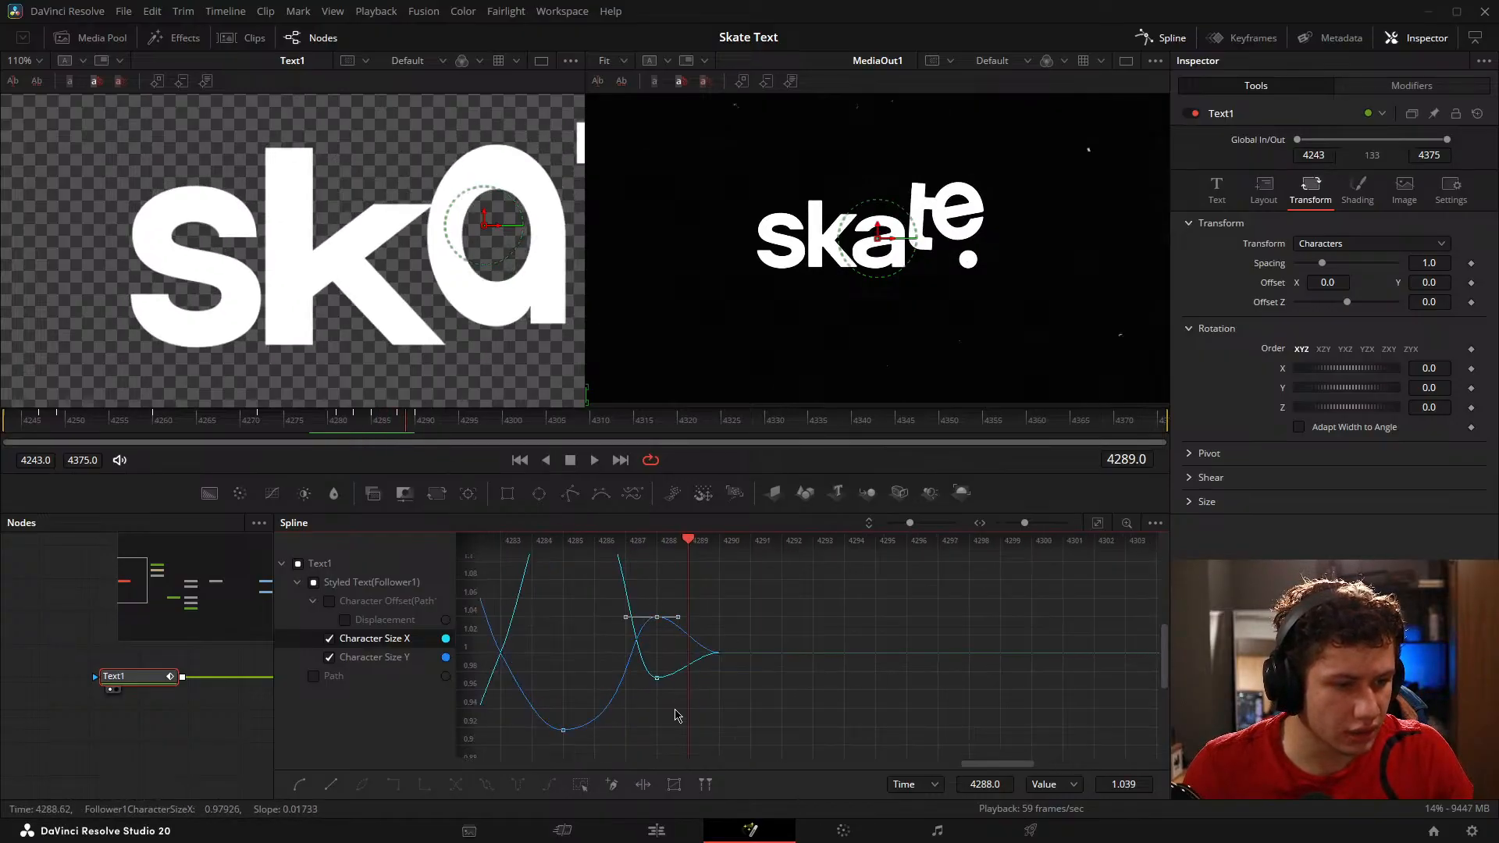
left_click(665, 678)
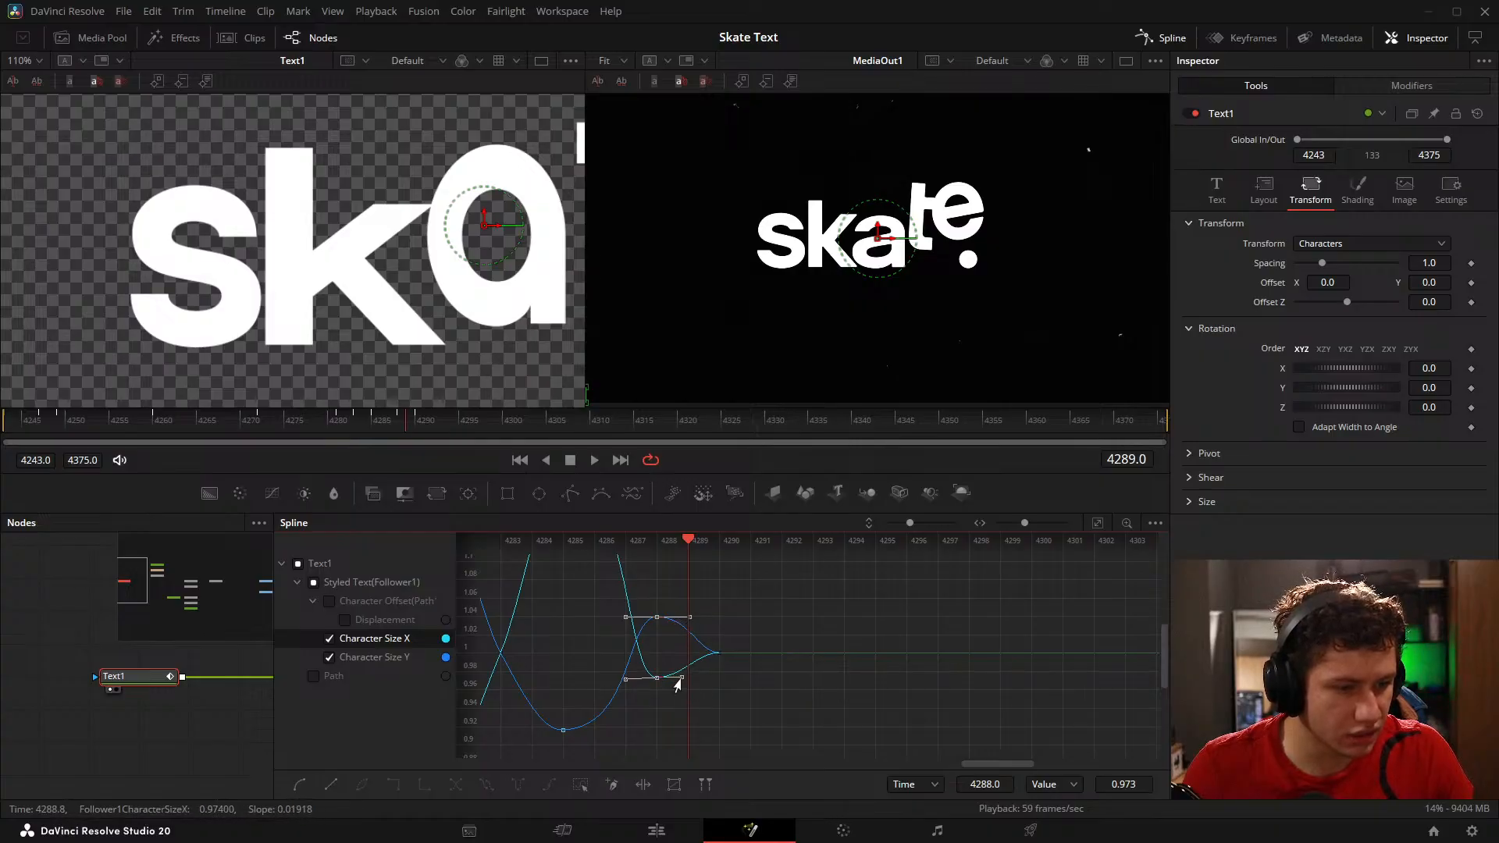
left_click_drag(53, 427, 4, 430)
left_click(380, 249)
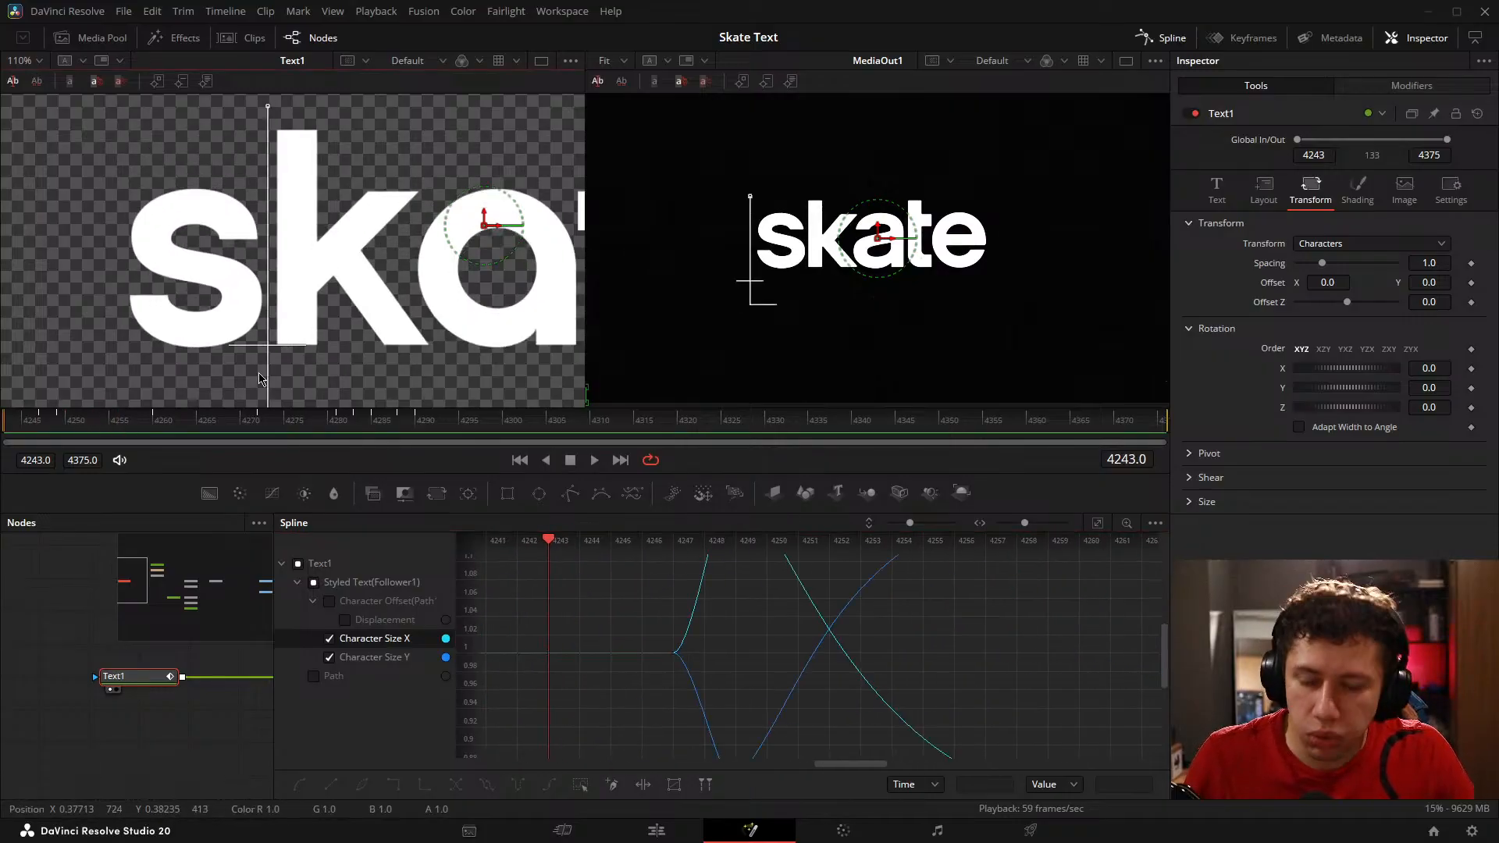
Step: Deselect Text1, widen the node graph area to expose the rest of the composition, and play the animation from frame 4243
left_click(80, 602)
scroll(280, 319, "down", 3)
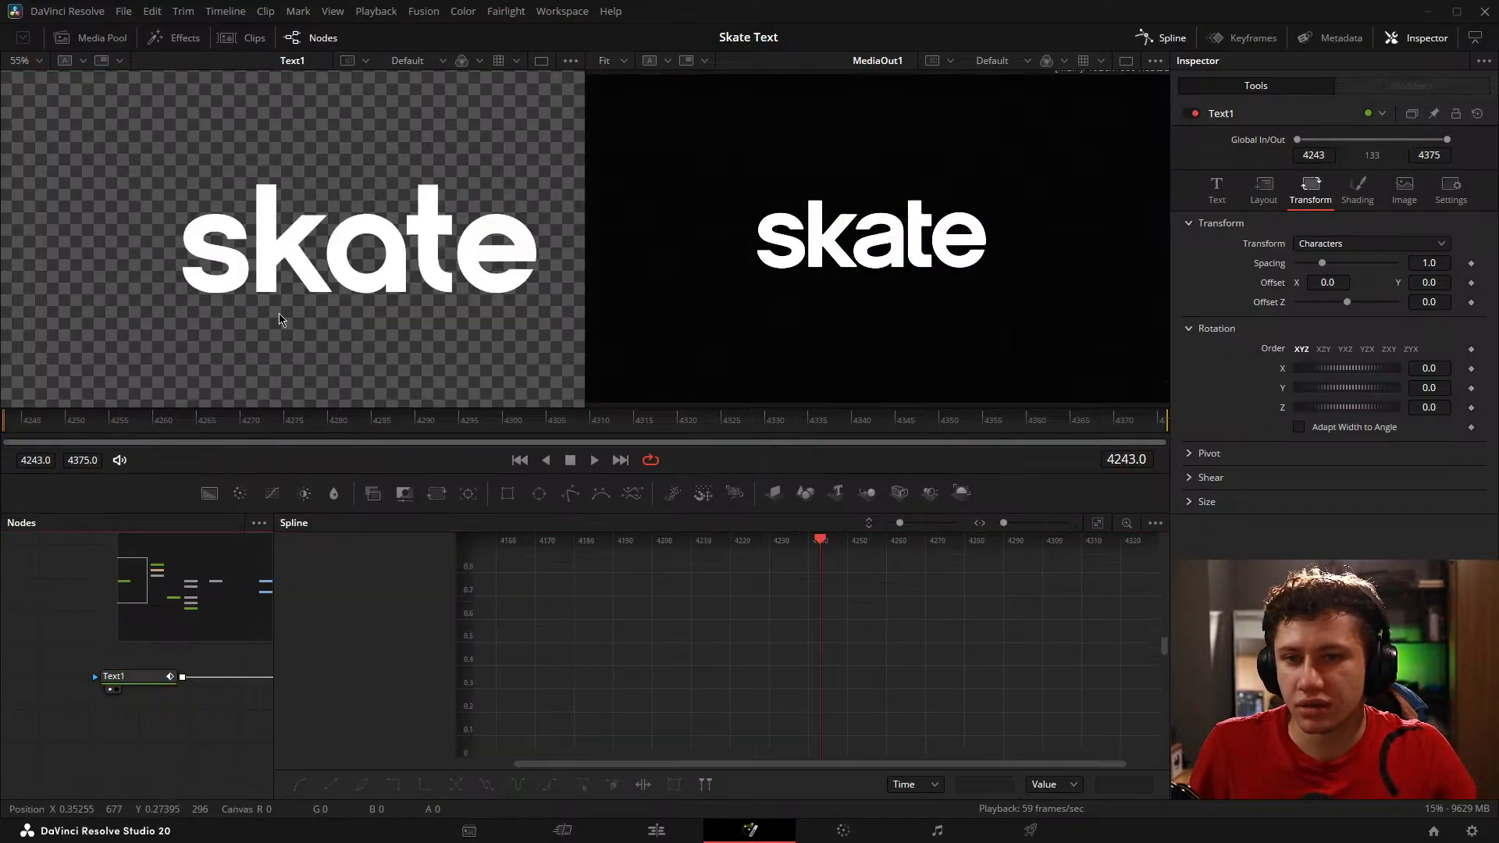
left_click_drag(329, 335, 273, 303)
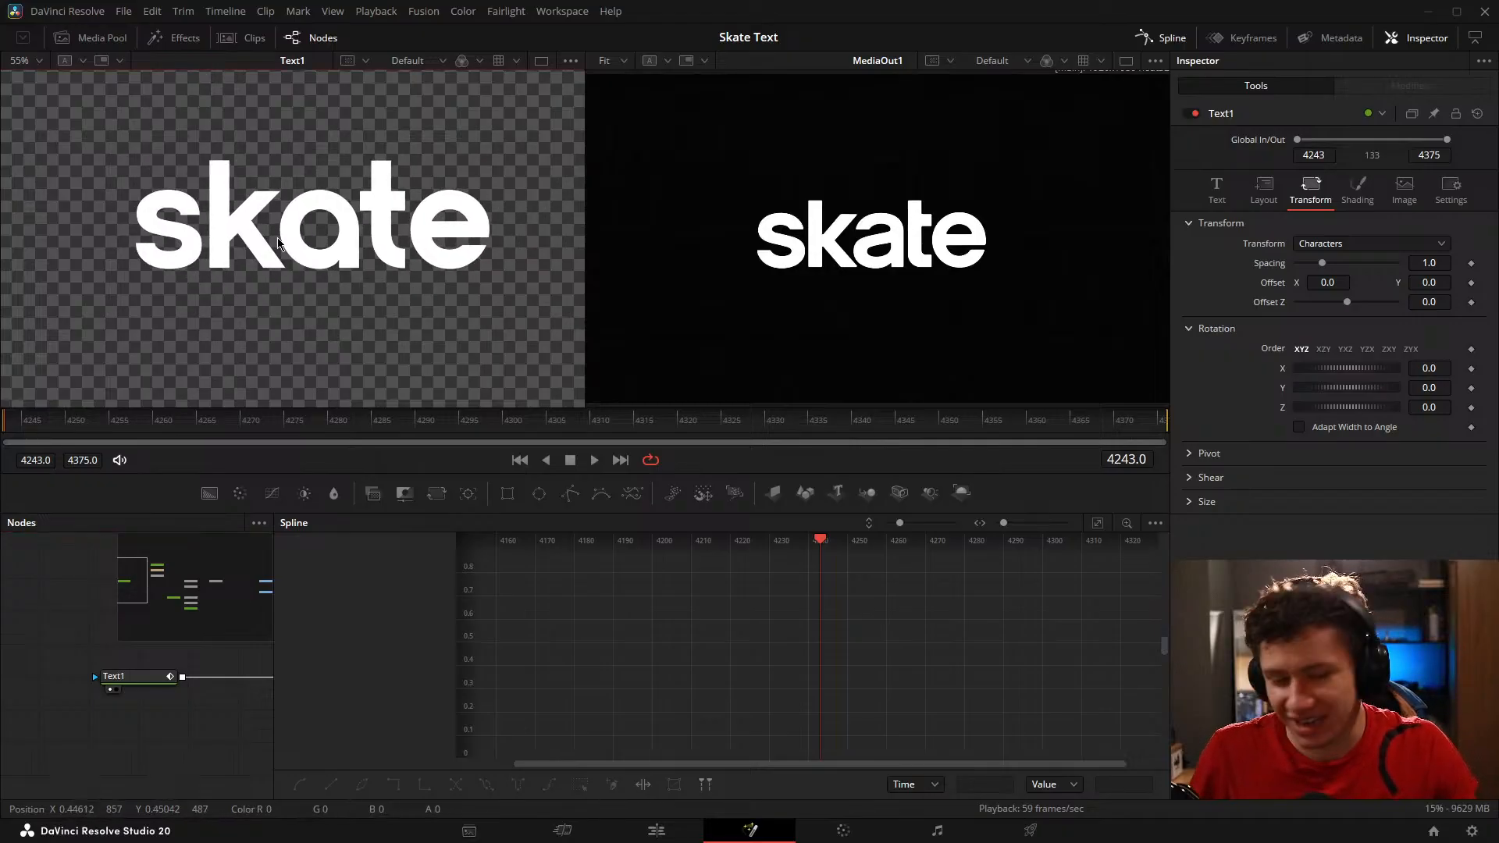
scroll(277, 238, "up", 1)
left_click_drag(310, 224, 278, 329)
left_click(5, 583)
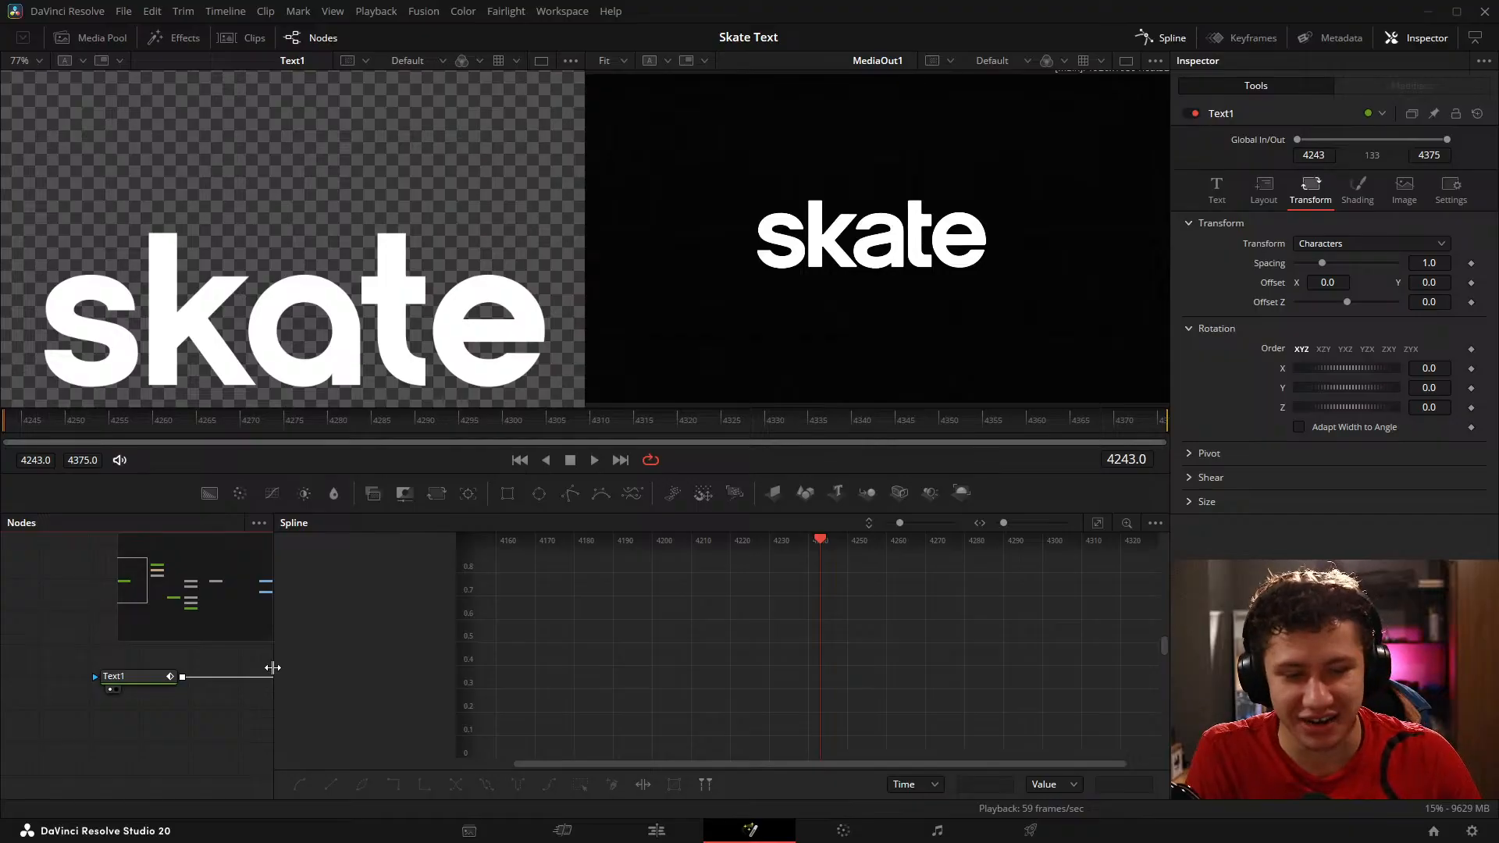
left_click_drag(273, 667, 738, 717)
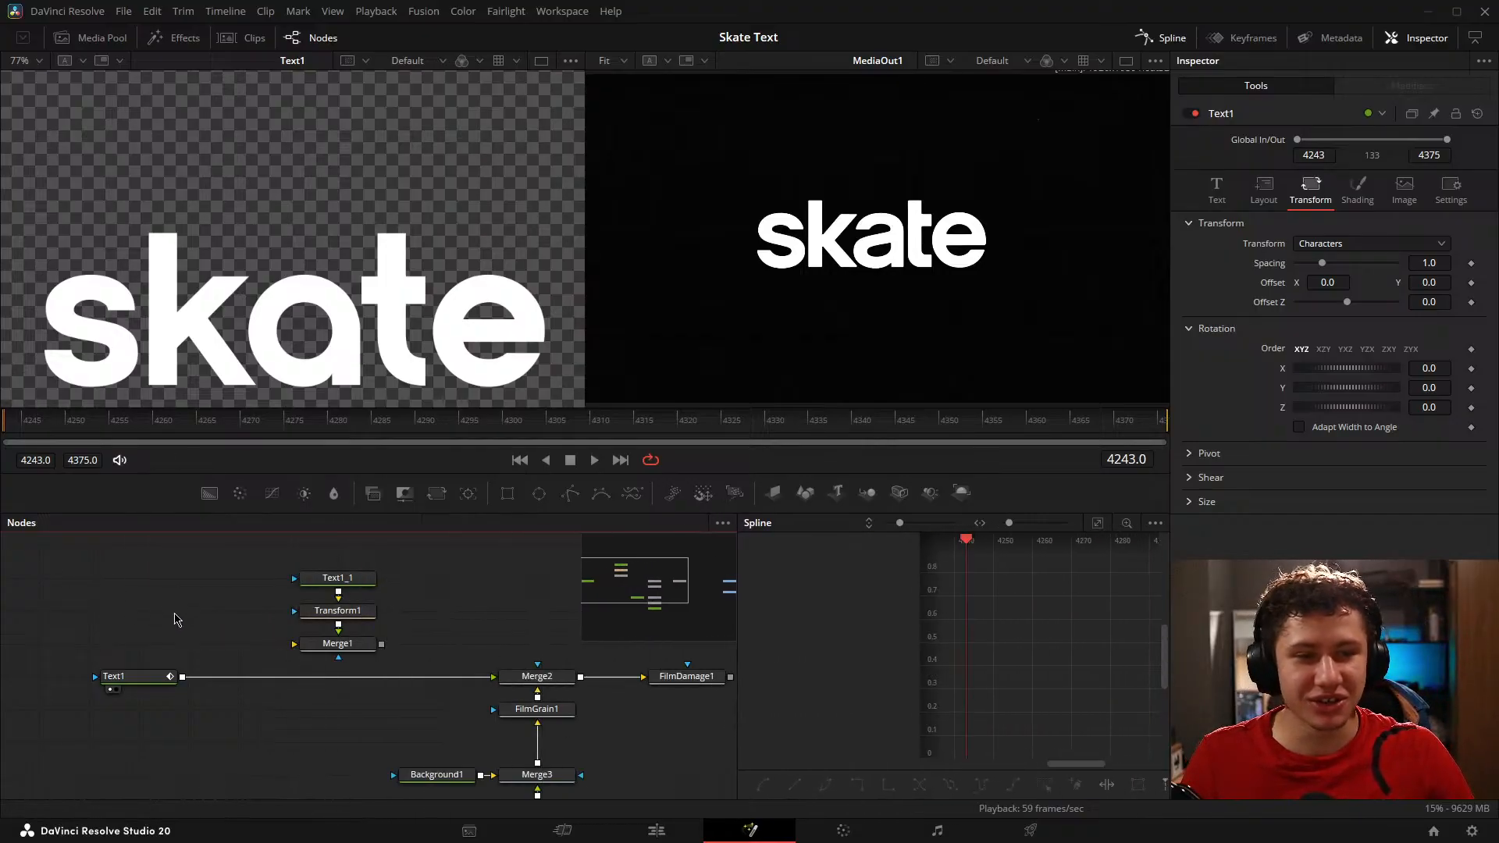
key("space")
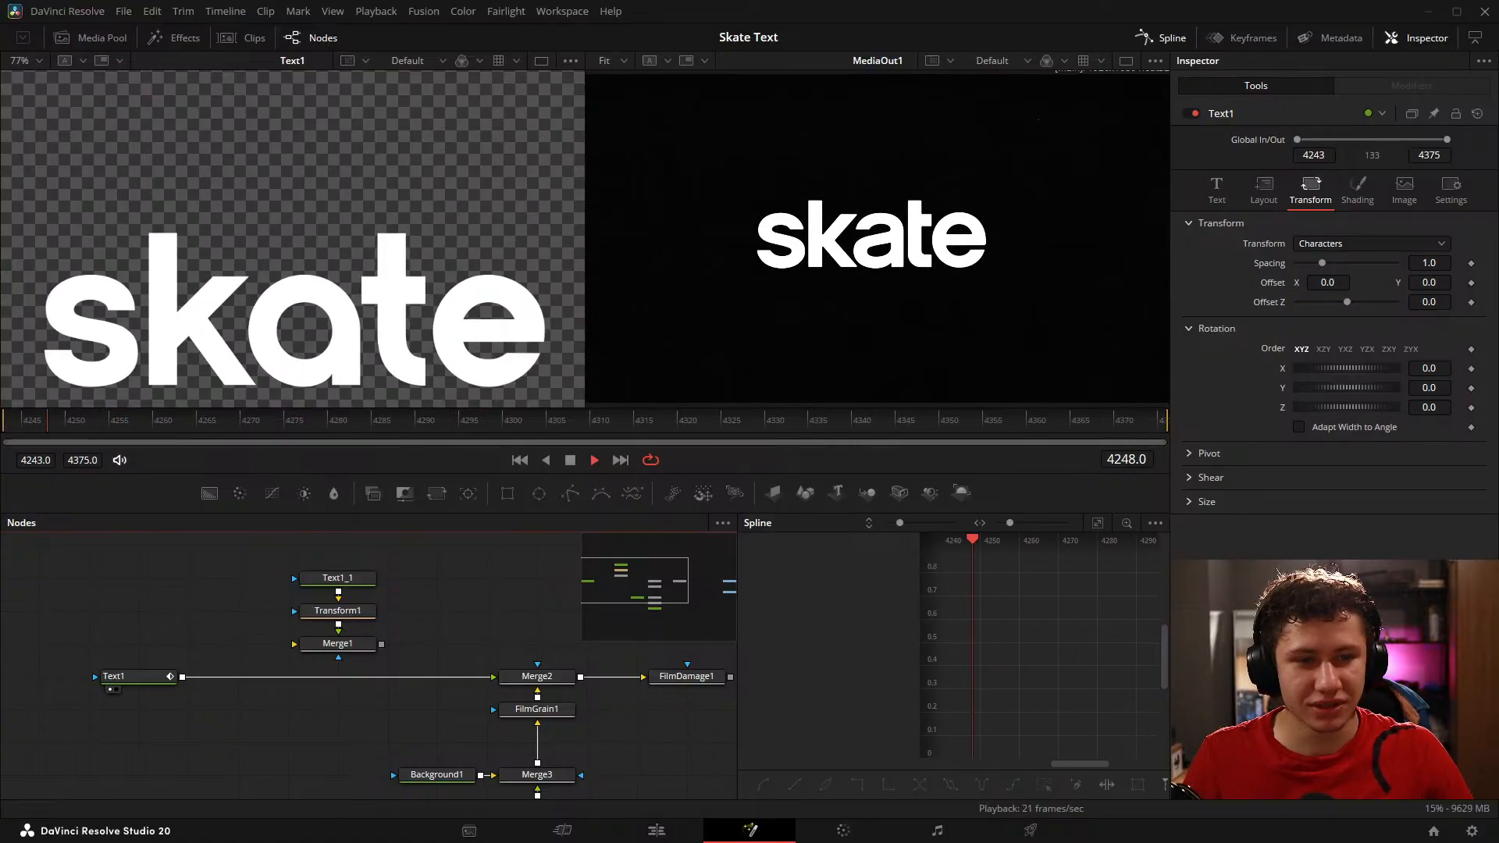
scroll(248, 307, "down", 3)
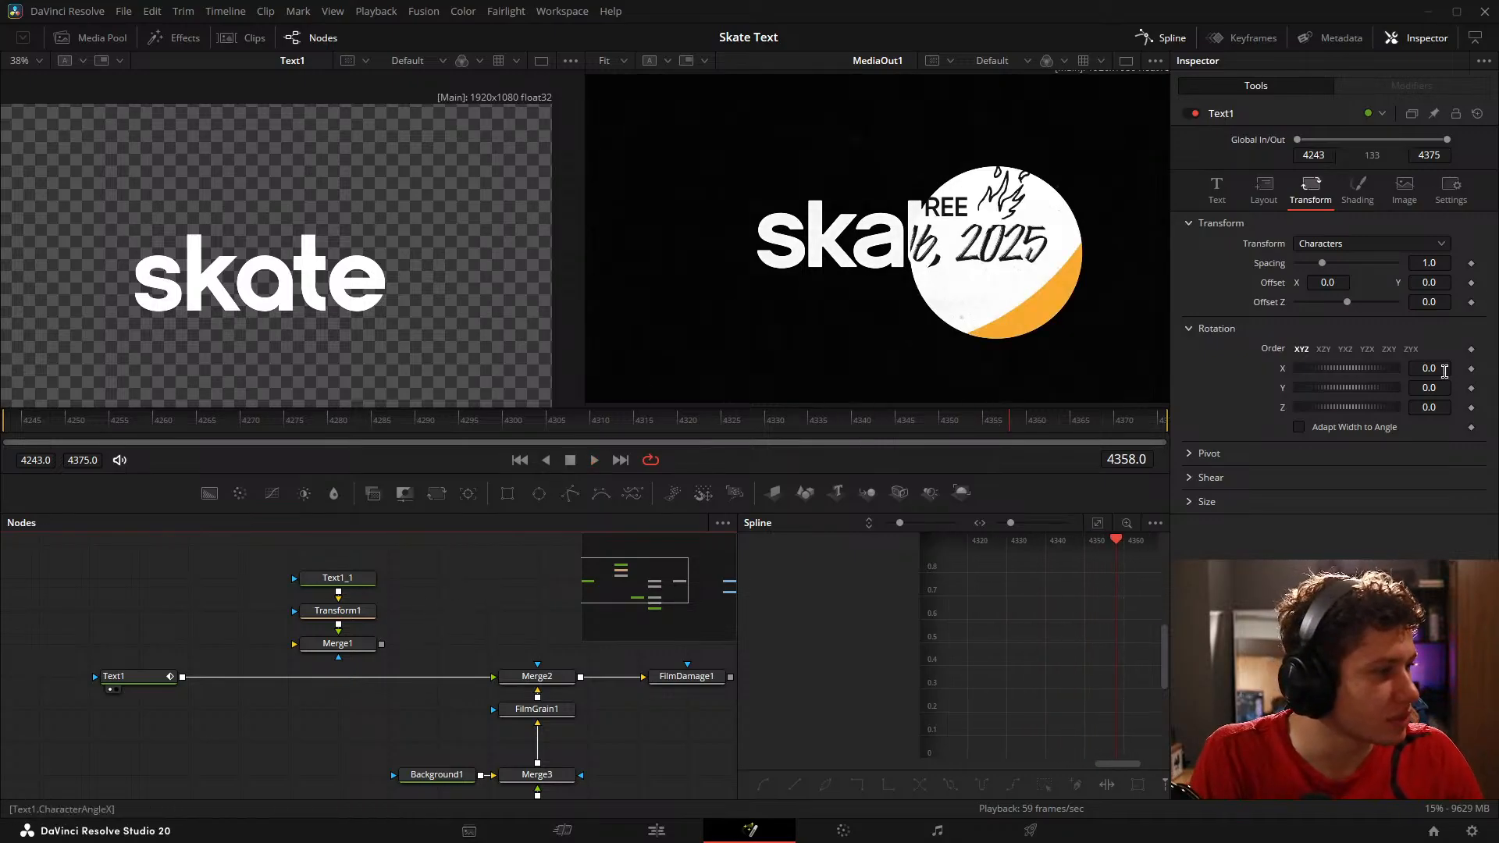
Step: Try rotating the Text1 characters about the X, Y and Z axes, resetting each rotation to 0
left_click_drag(1445, 371, 1405, 368)
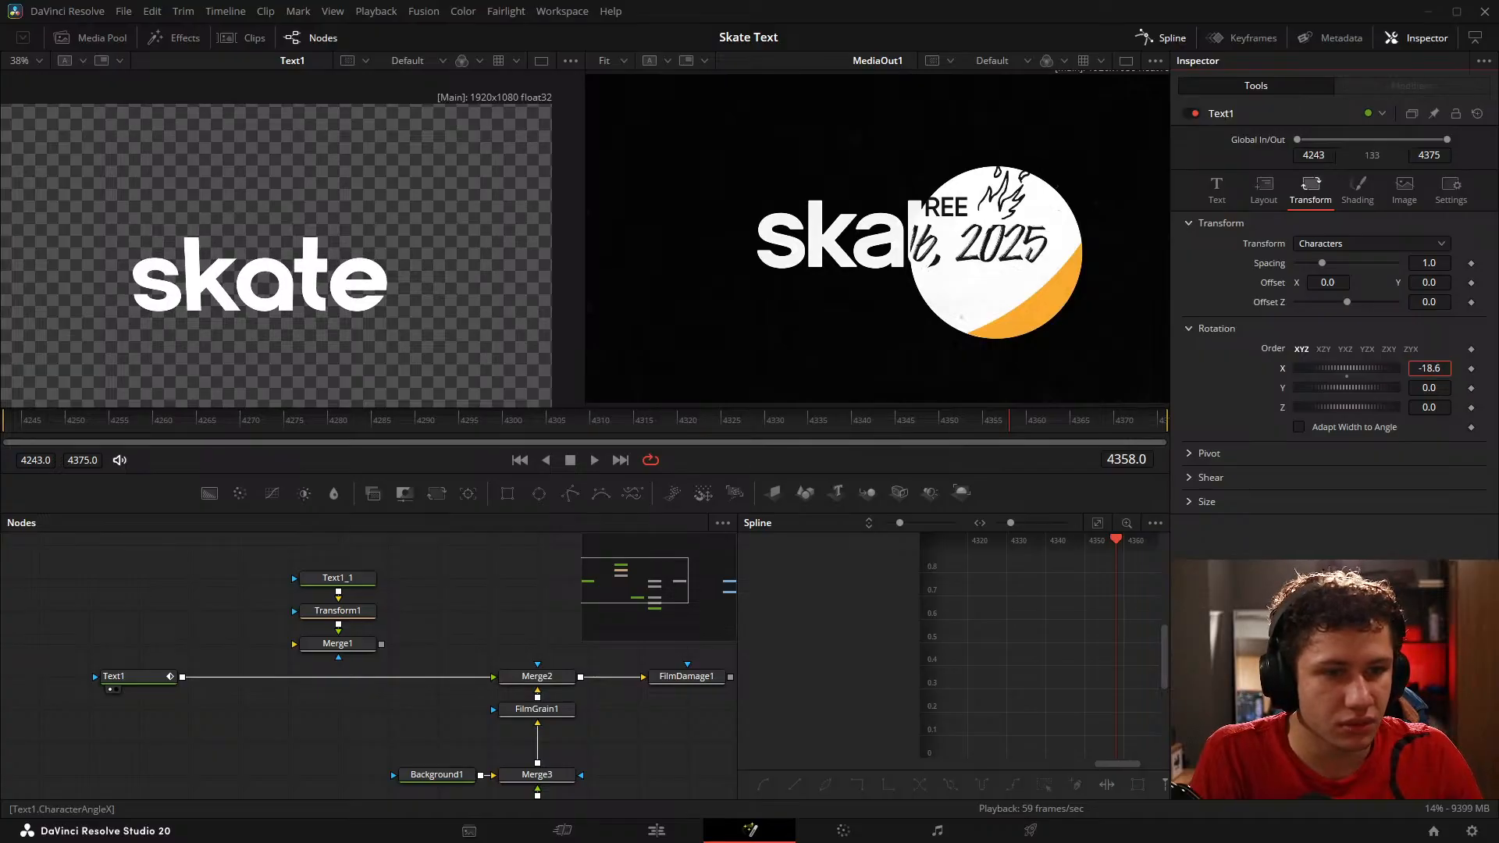
left_click(1347, 377)
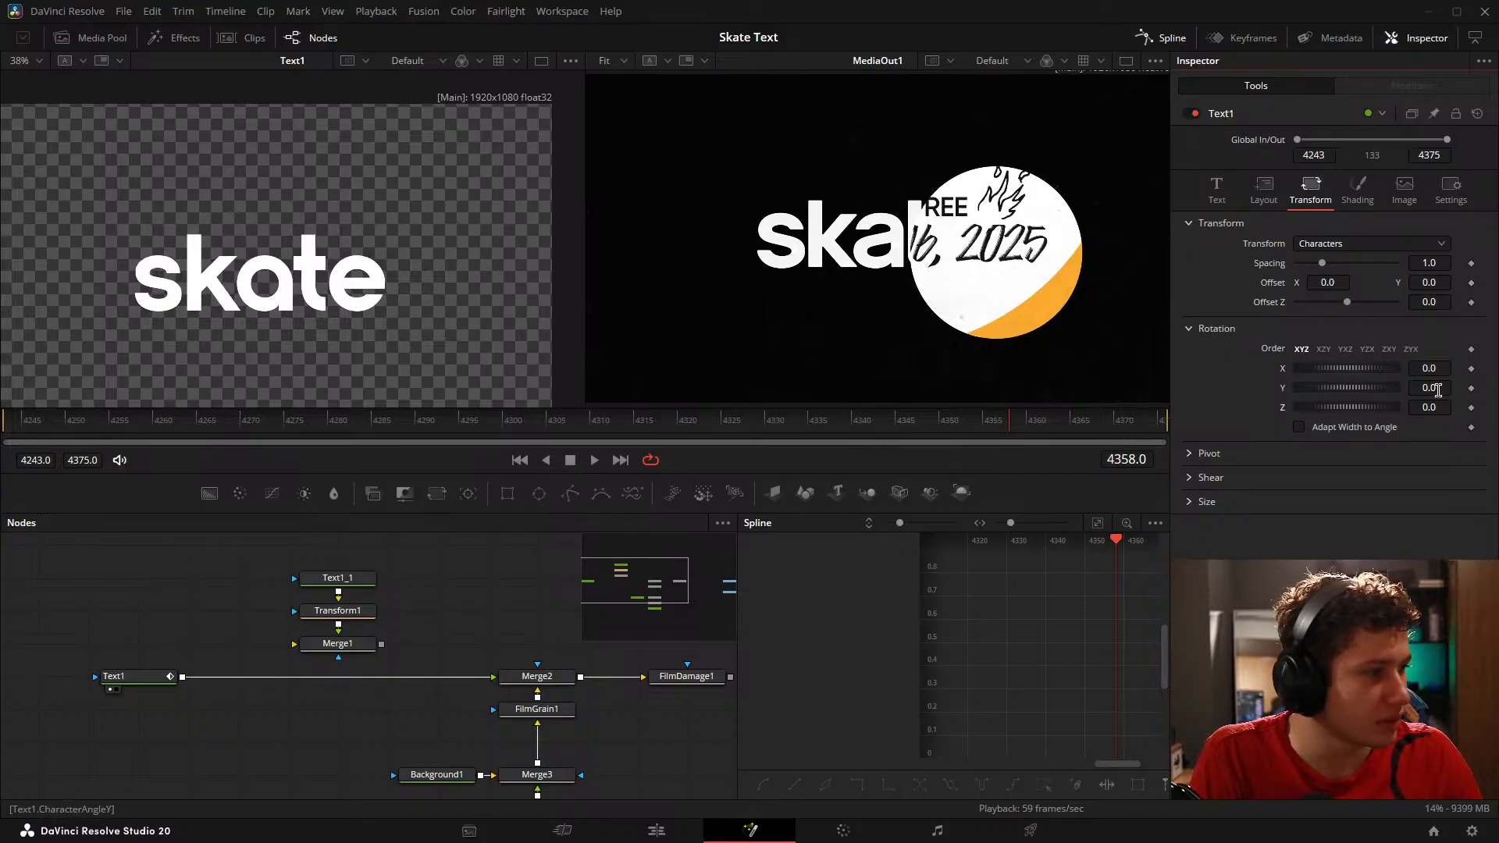
mouse_move(1438, 388)
left_mouse_down()
mouse_move(1406, 388)
mouse_move(1433, 412)
left_mouse_up()
left_click(1345, 395)
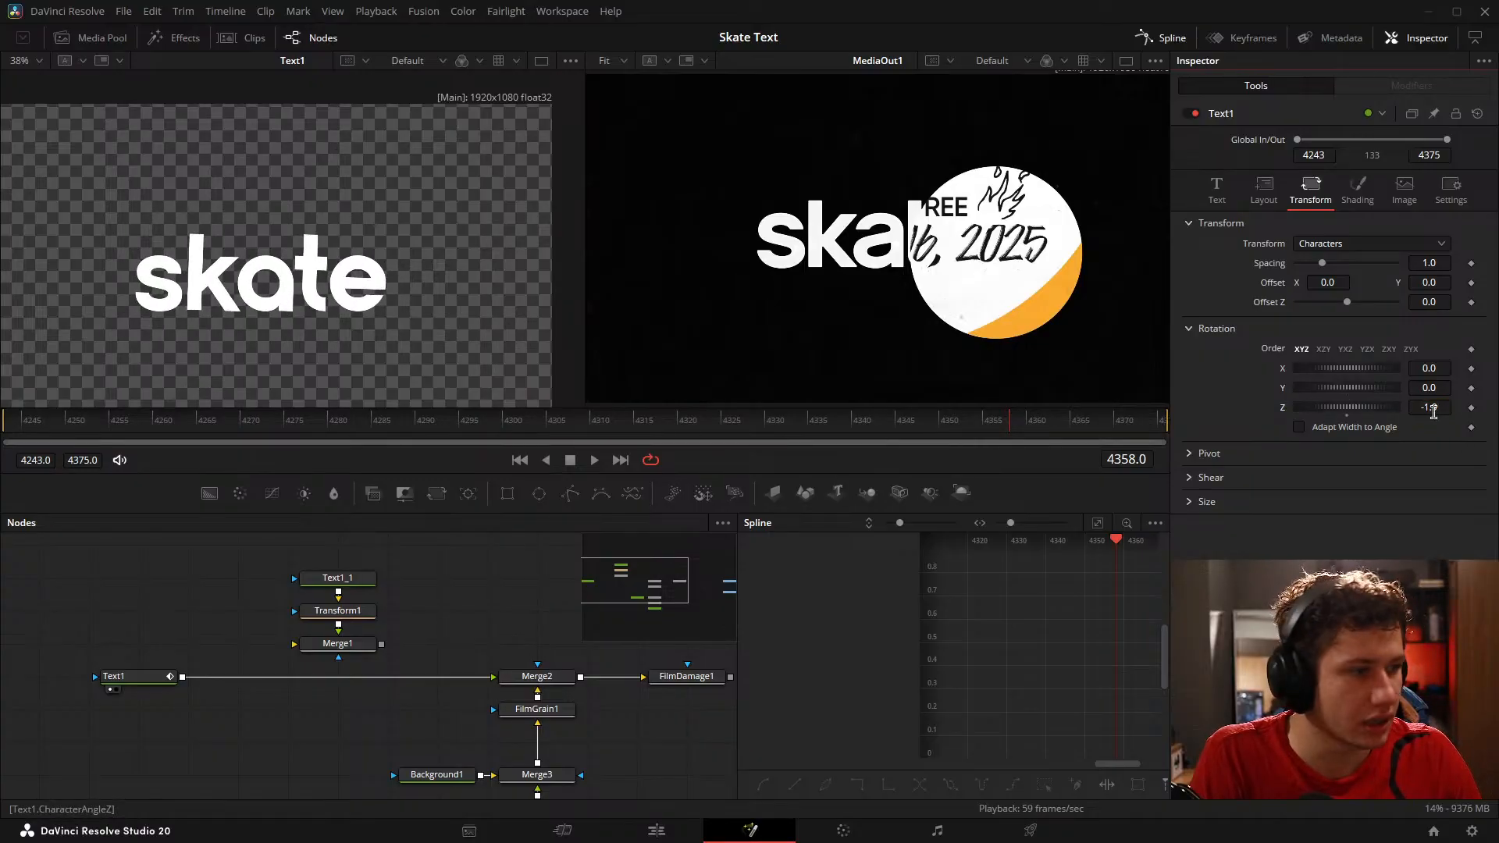
left_click(1349, 409)
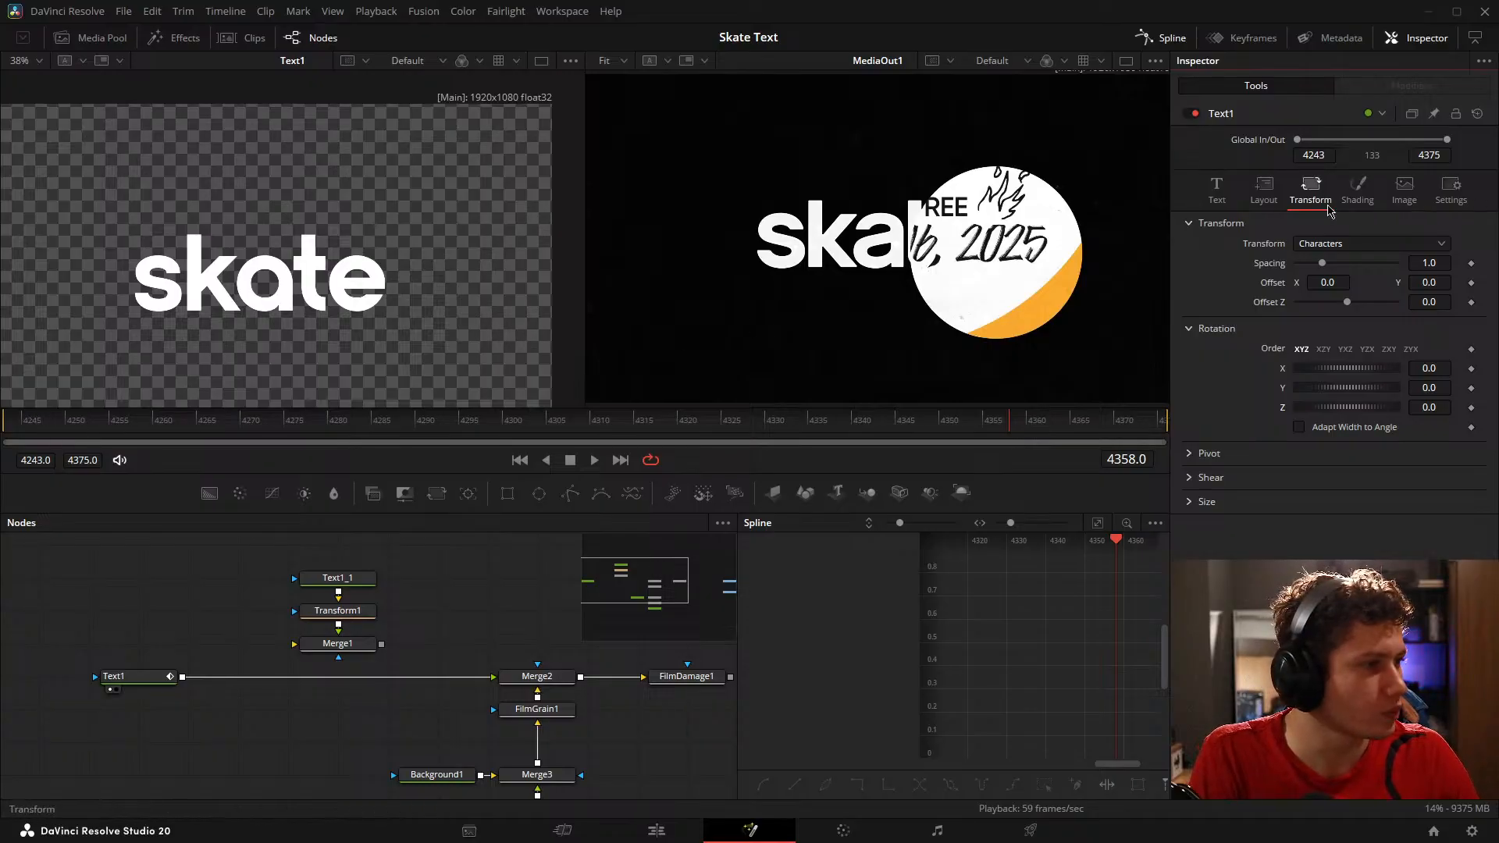
left_click(1358, 191)
left_click(1311, 192)
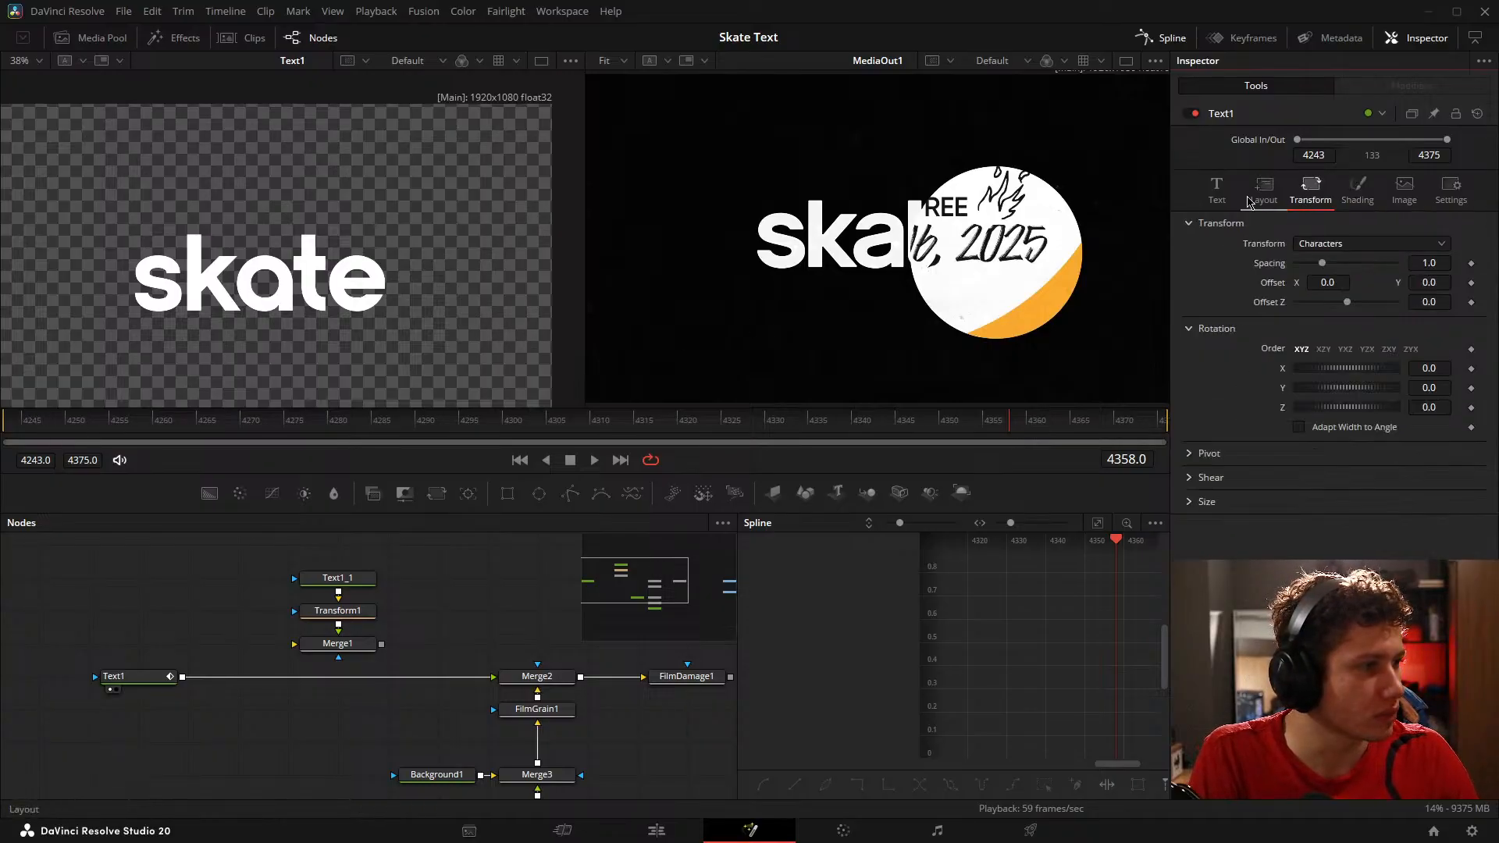
Step: Compare the recreated letters with the reference logo around frames 4274, 4280 and 4268, examining how each letter tilts
left_click_drag(293, 424, 280, 476)
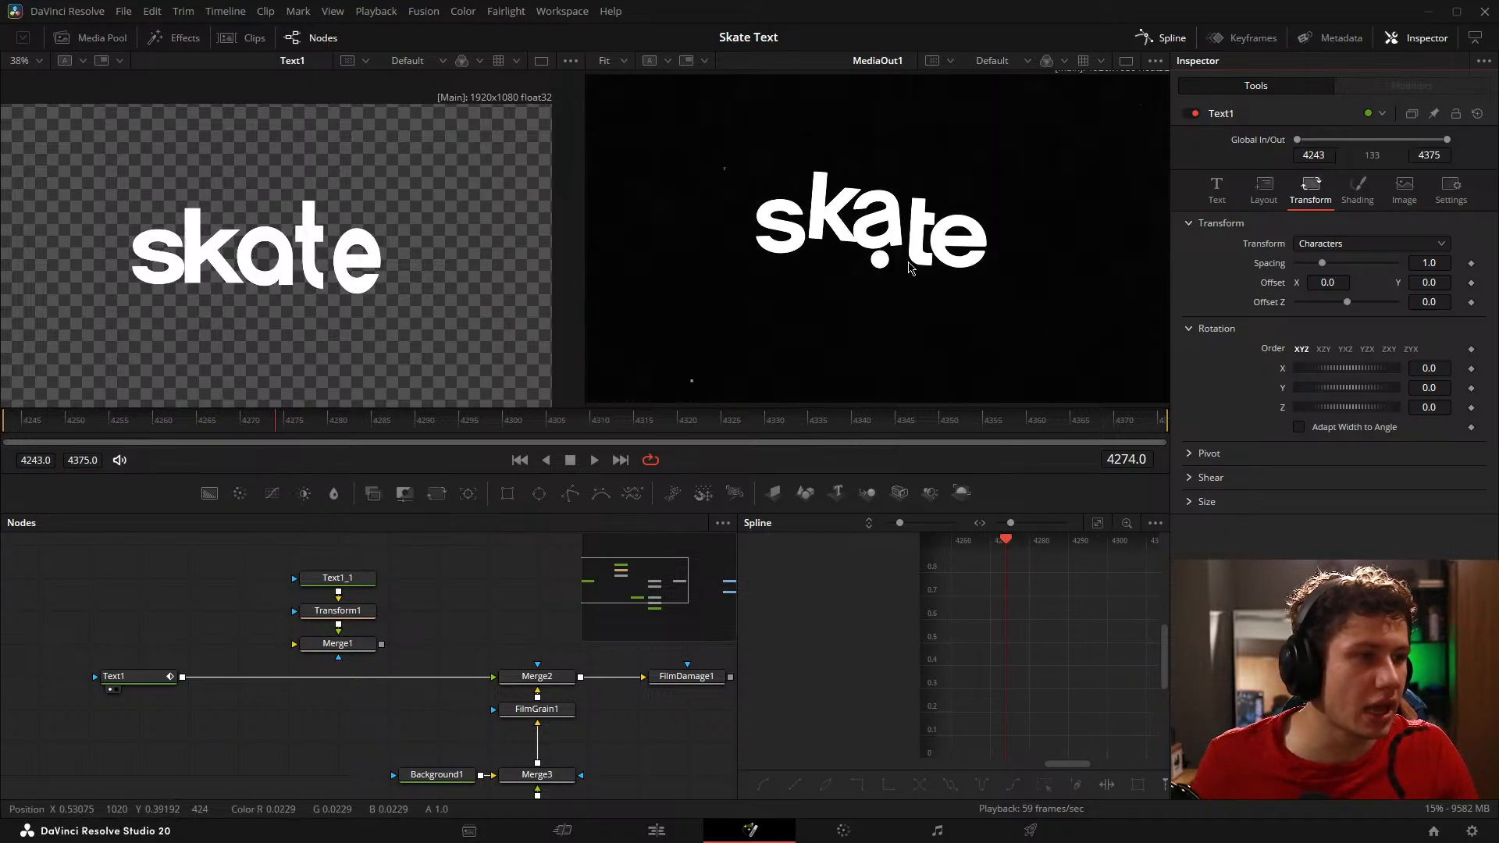
scroll(871, 183, "up", 4)
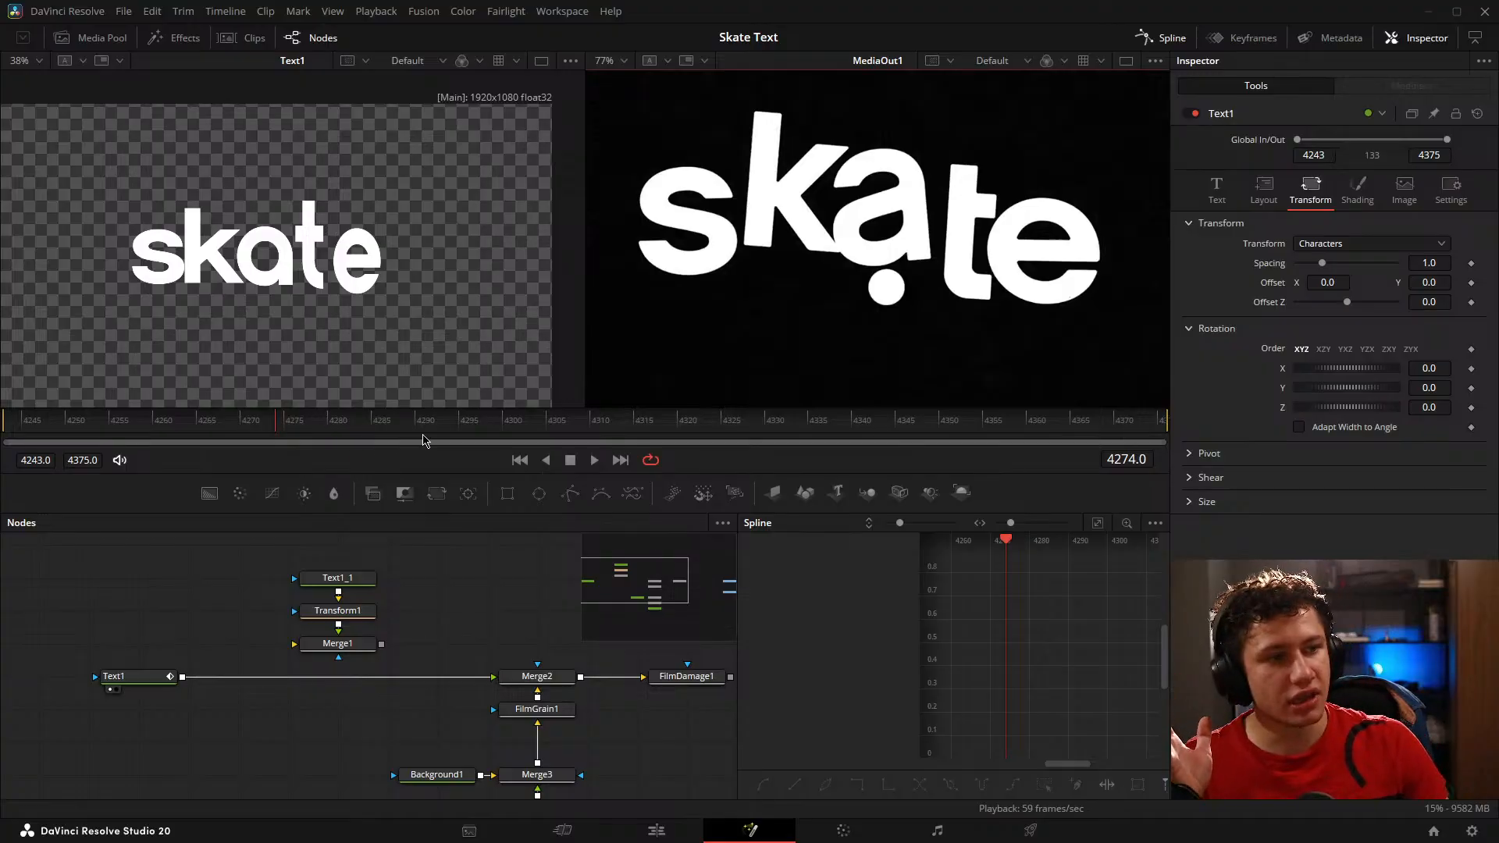
left_click(328, 428)
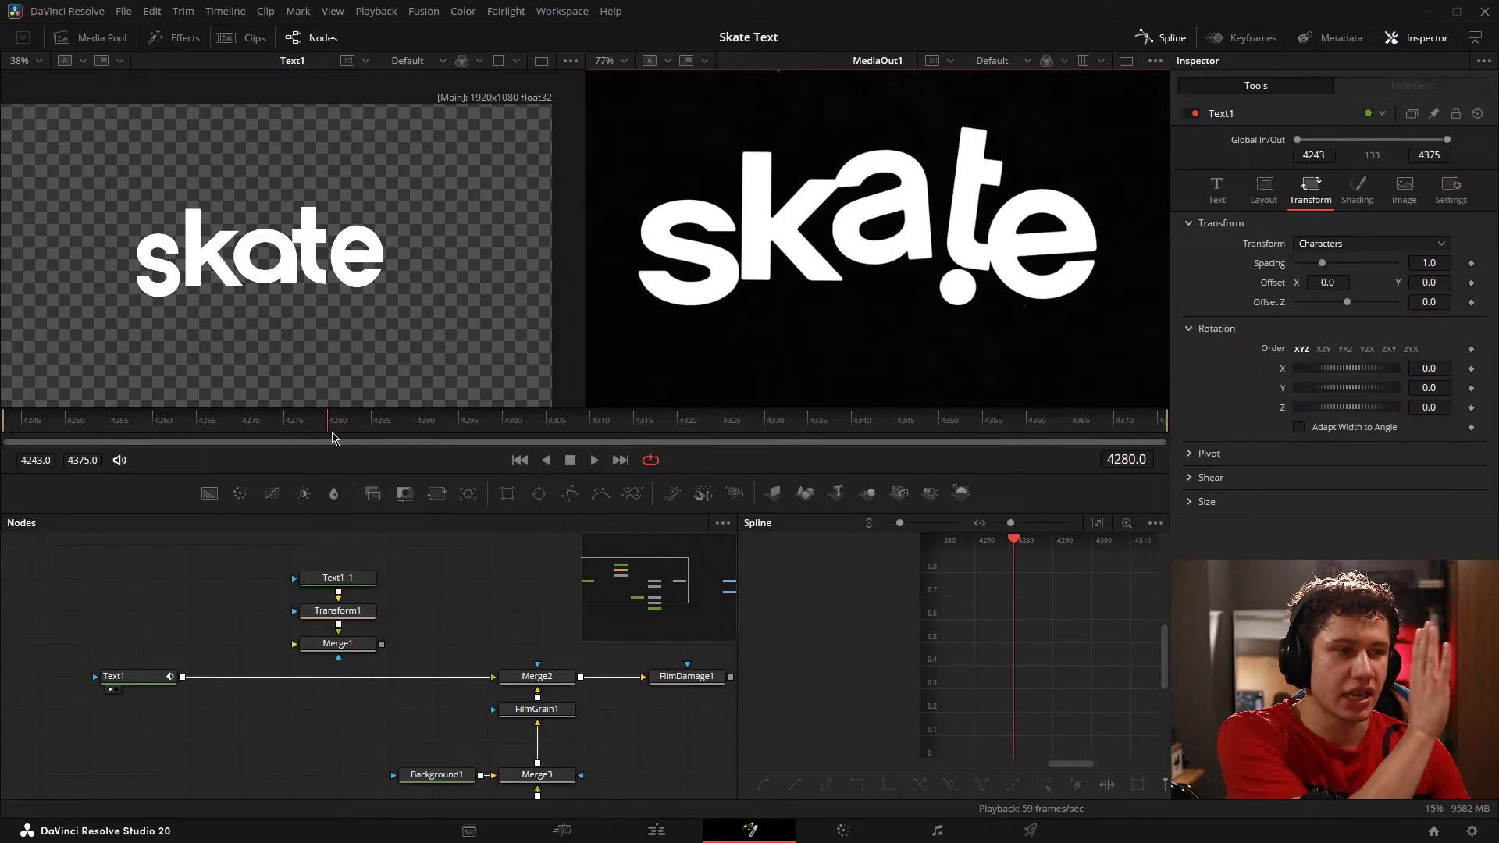
left_click_drag(332, 437, 320, 402)
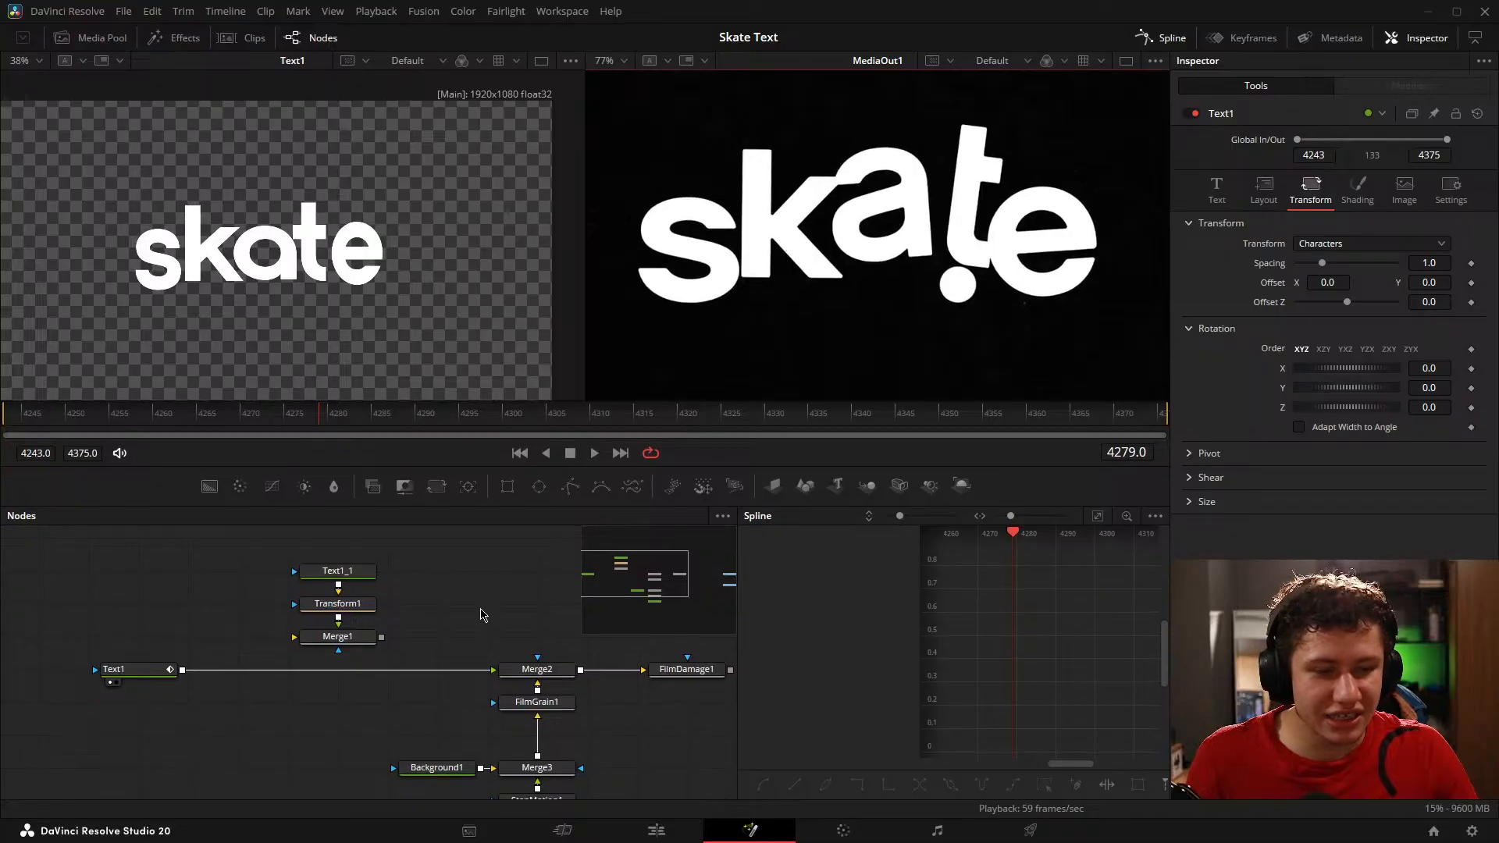
left_click_drag(481, 615, 587, 618)
left_click_drag(308, 426, 223, 436)
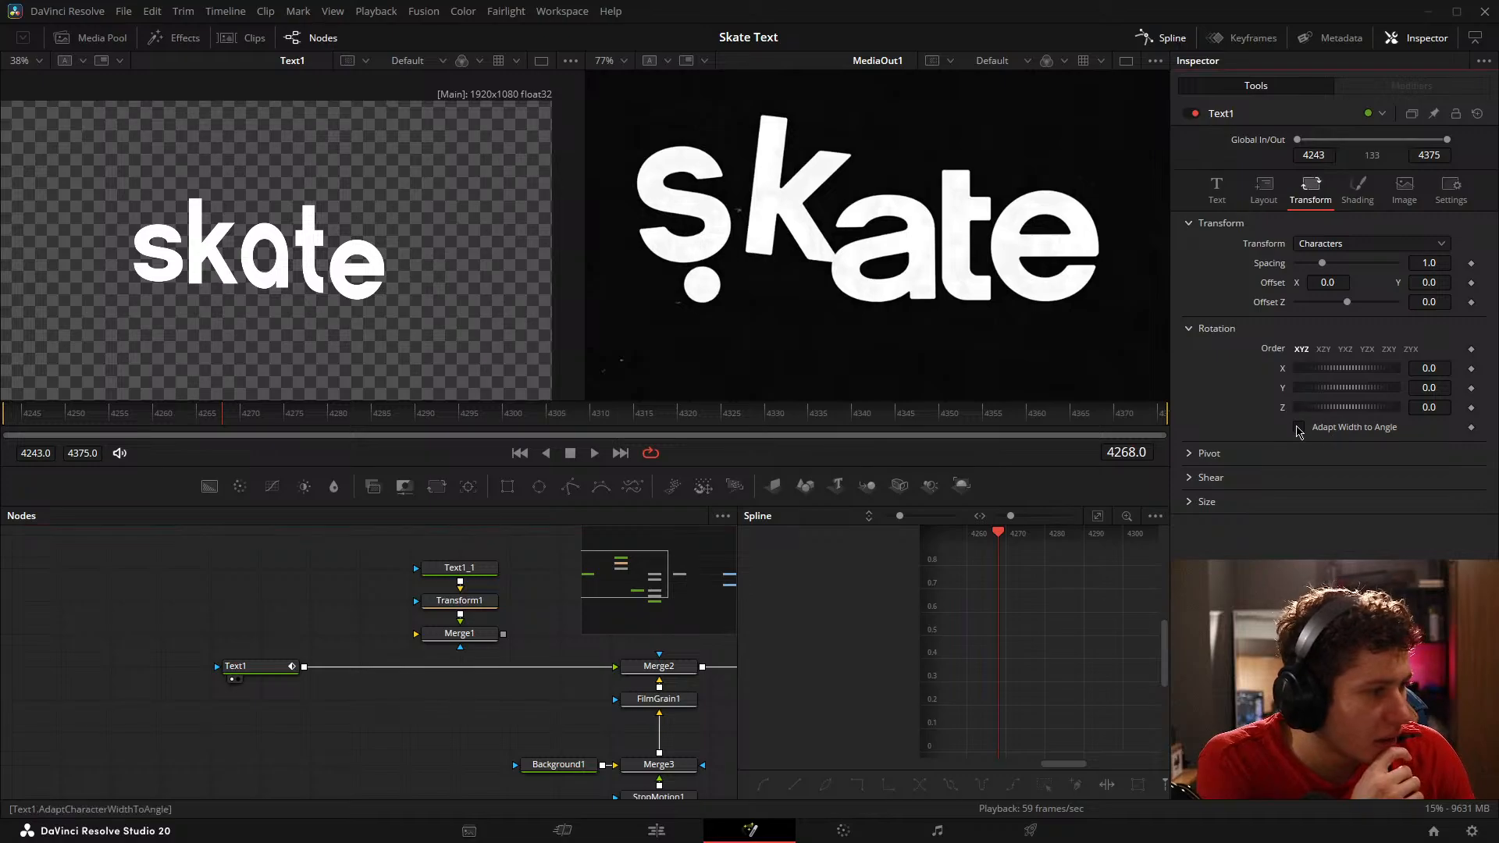
Step: Set the Text1 character rotation order to XZY, and try Adapt Width to Angle before leaving it off
left_click(1351, 428)
mouse_move(1436, 389)
left_mouse_down()
mouse_move(1480, 389)
mouse_move(1425, 389)
left_mouse_up()
left_click(1324, 350)
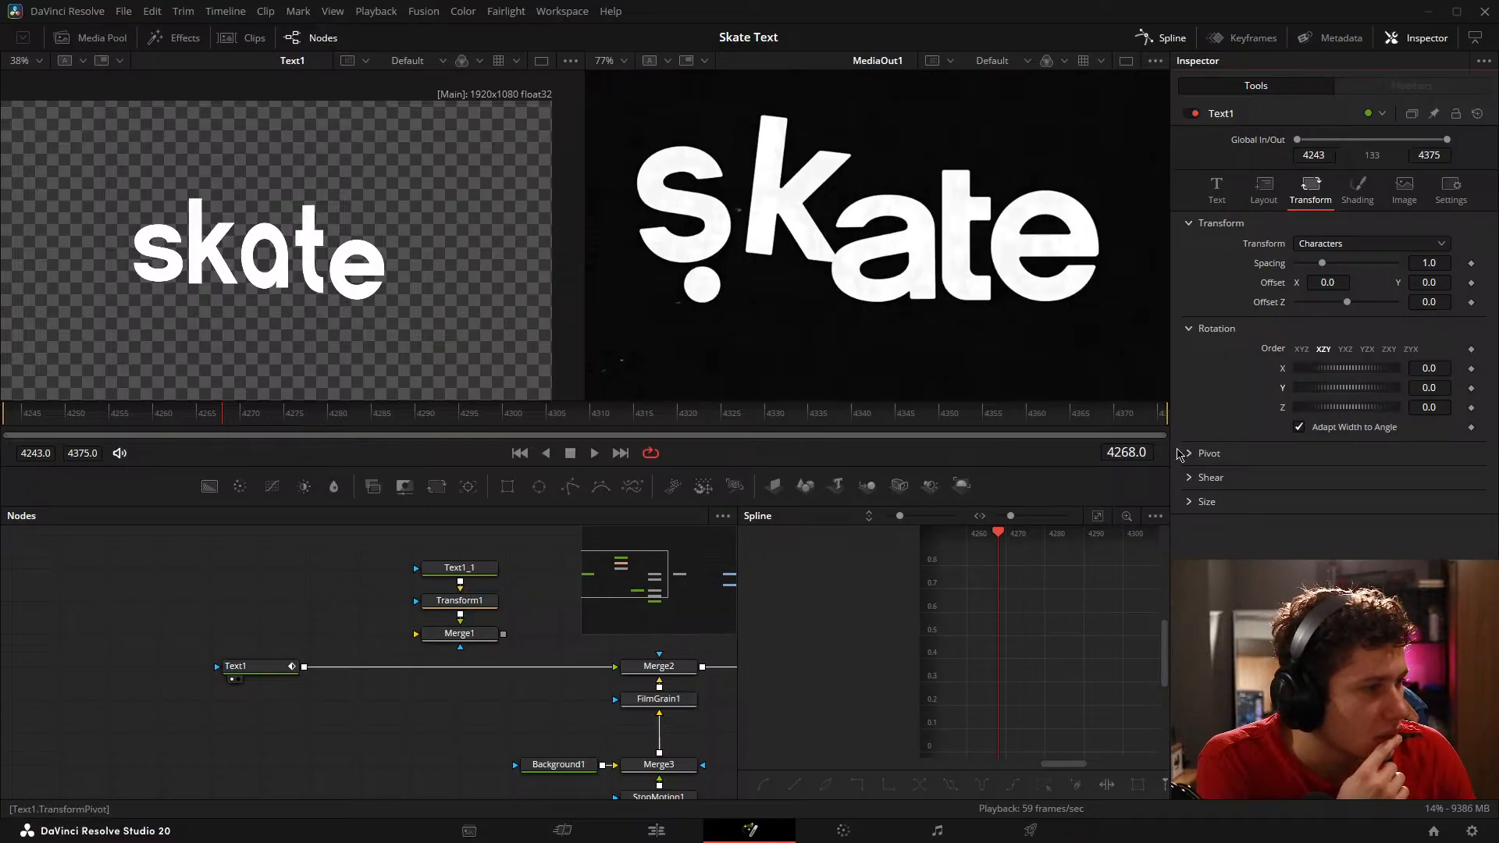
left_click(1299, 427)
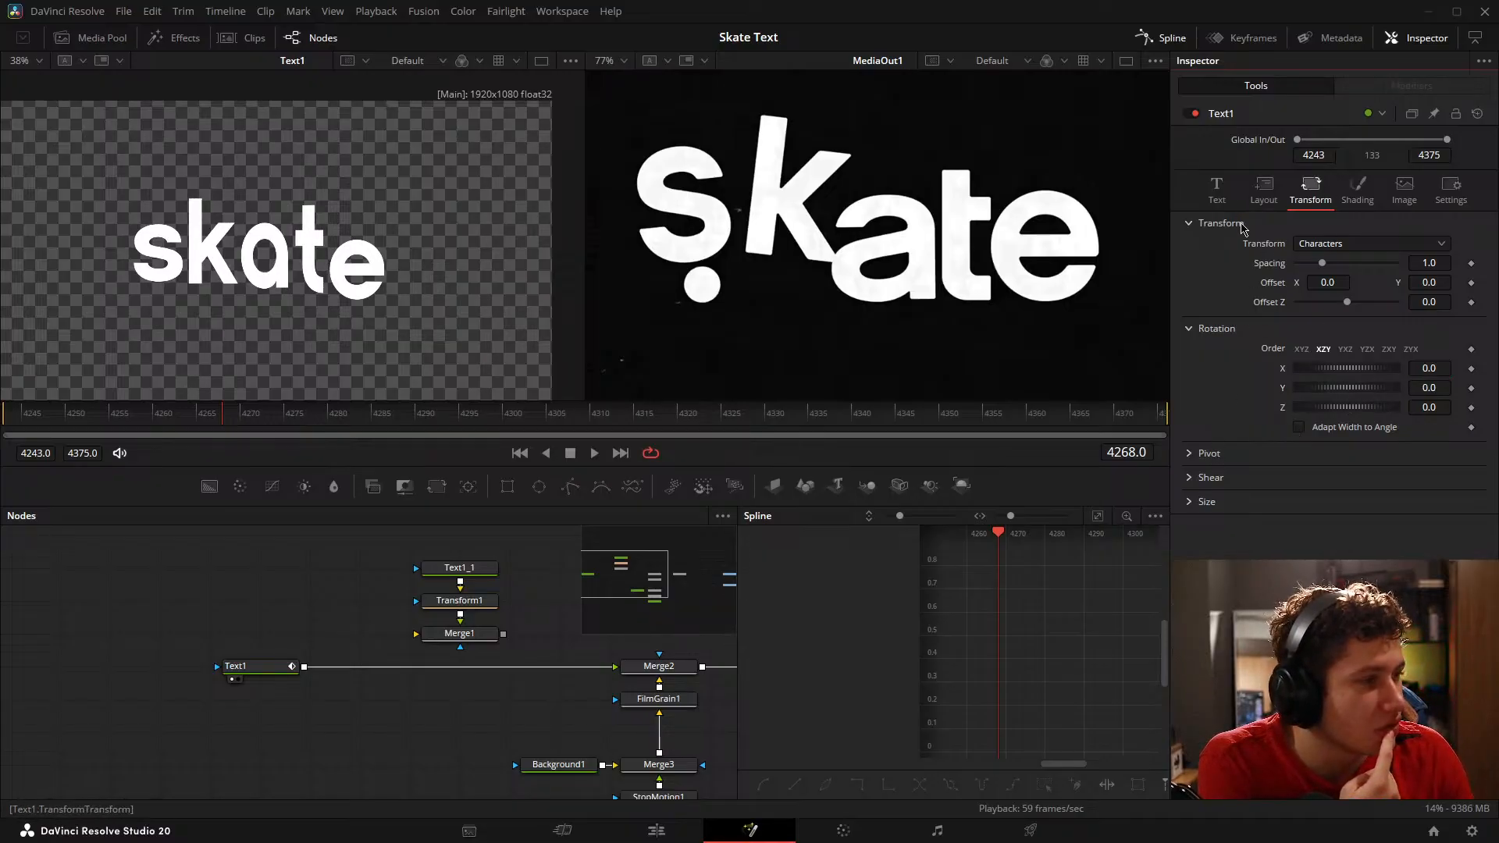
Step: Review the Layout settings of Text1, then examine its Path1 modifier and the Transform and Timing settings of Follower1
left_click(1264, 190)
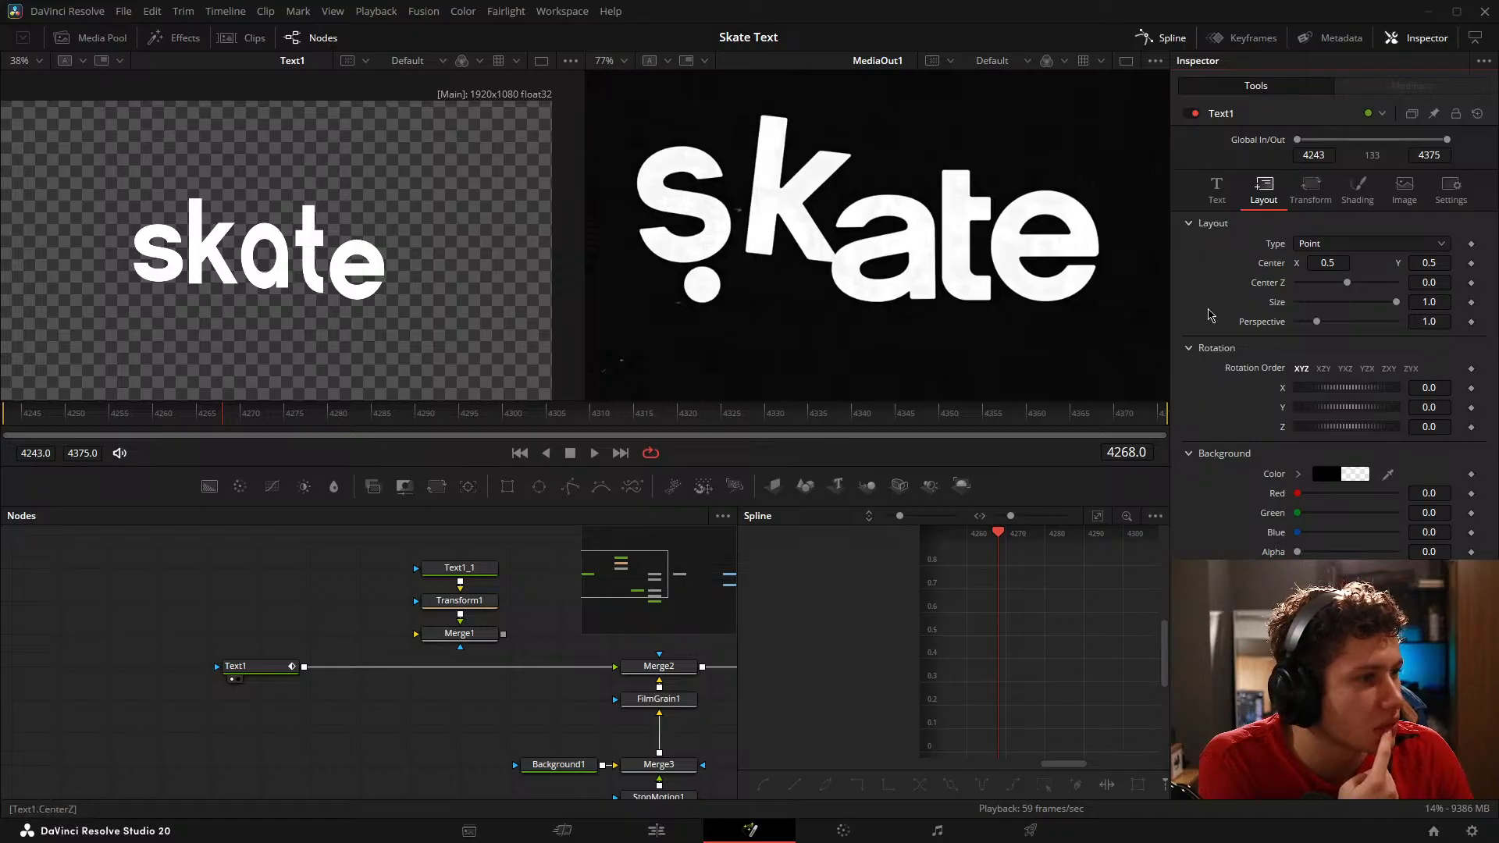
left_click(254, 667)
left_click(1415, 87)
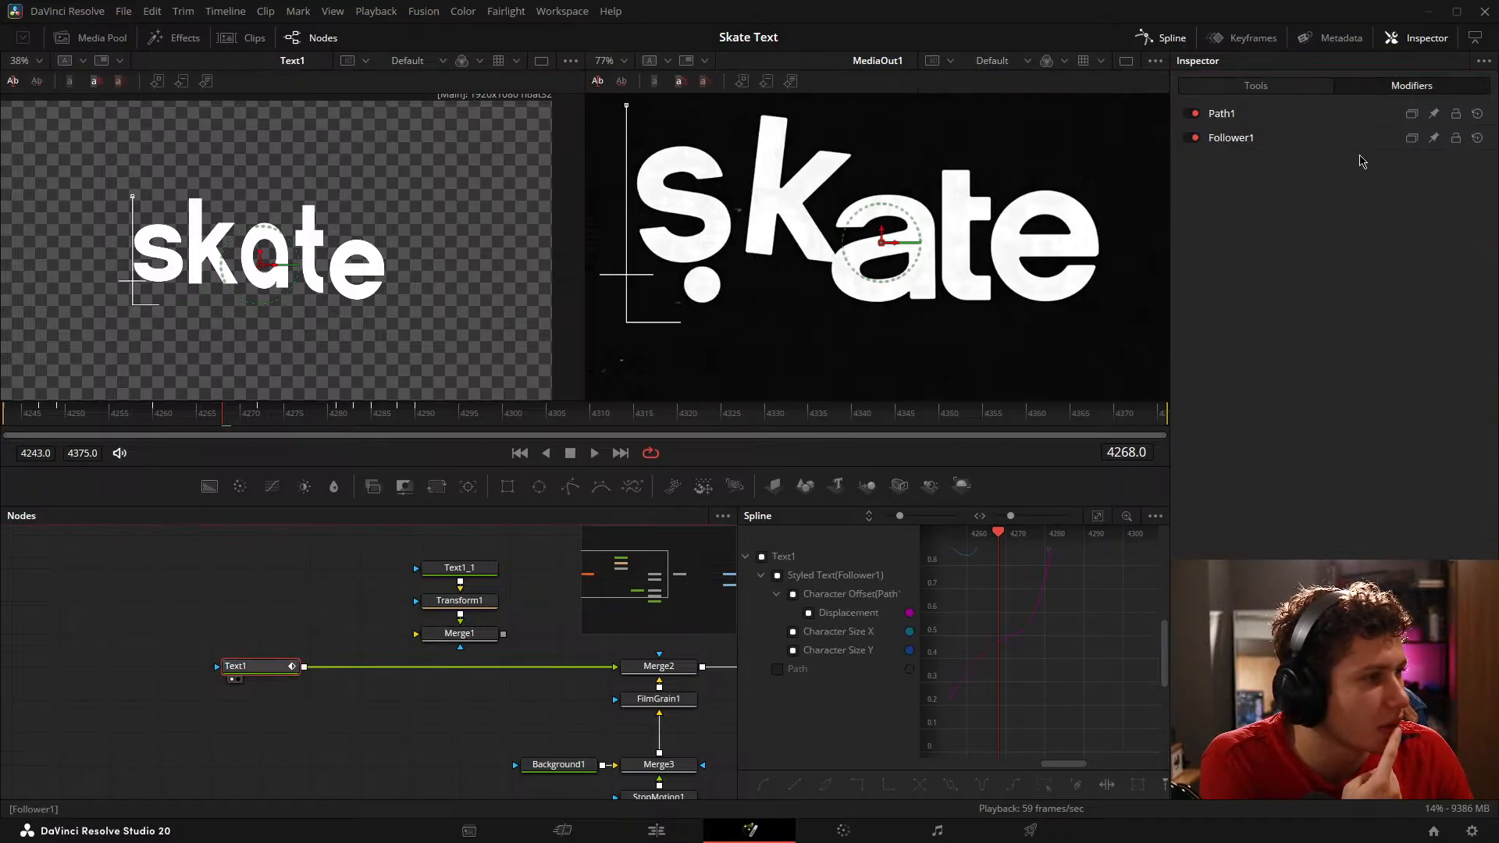
left_click(1246, 119)
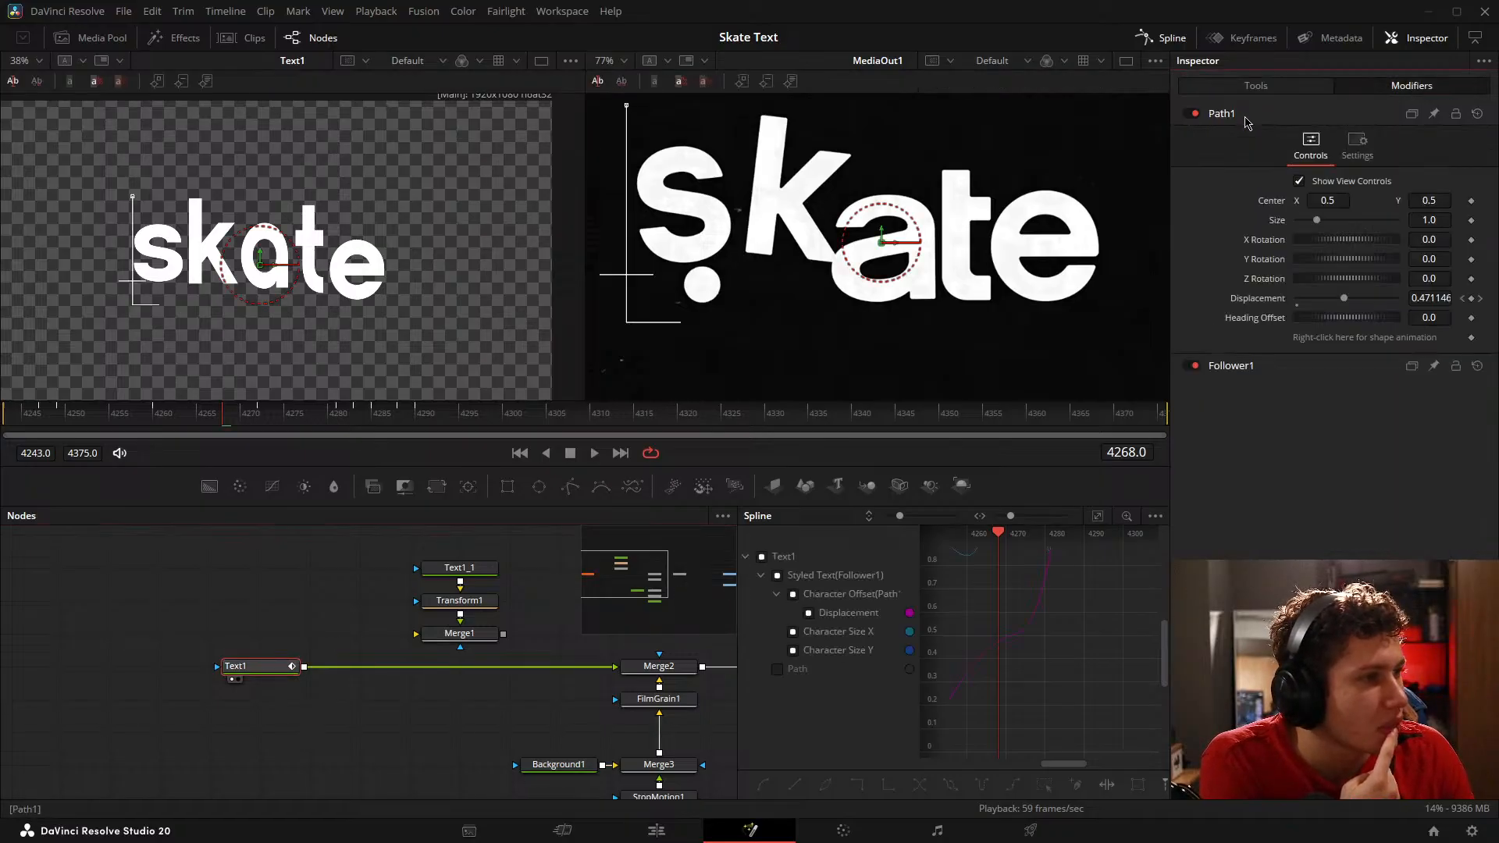
left_click(1266, 364)
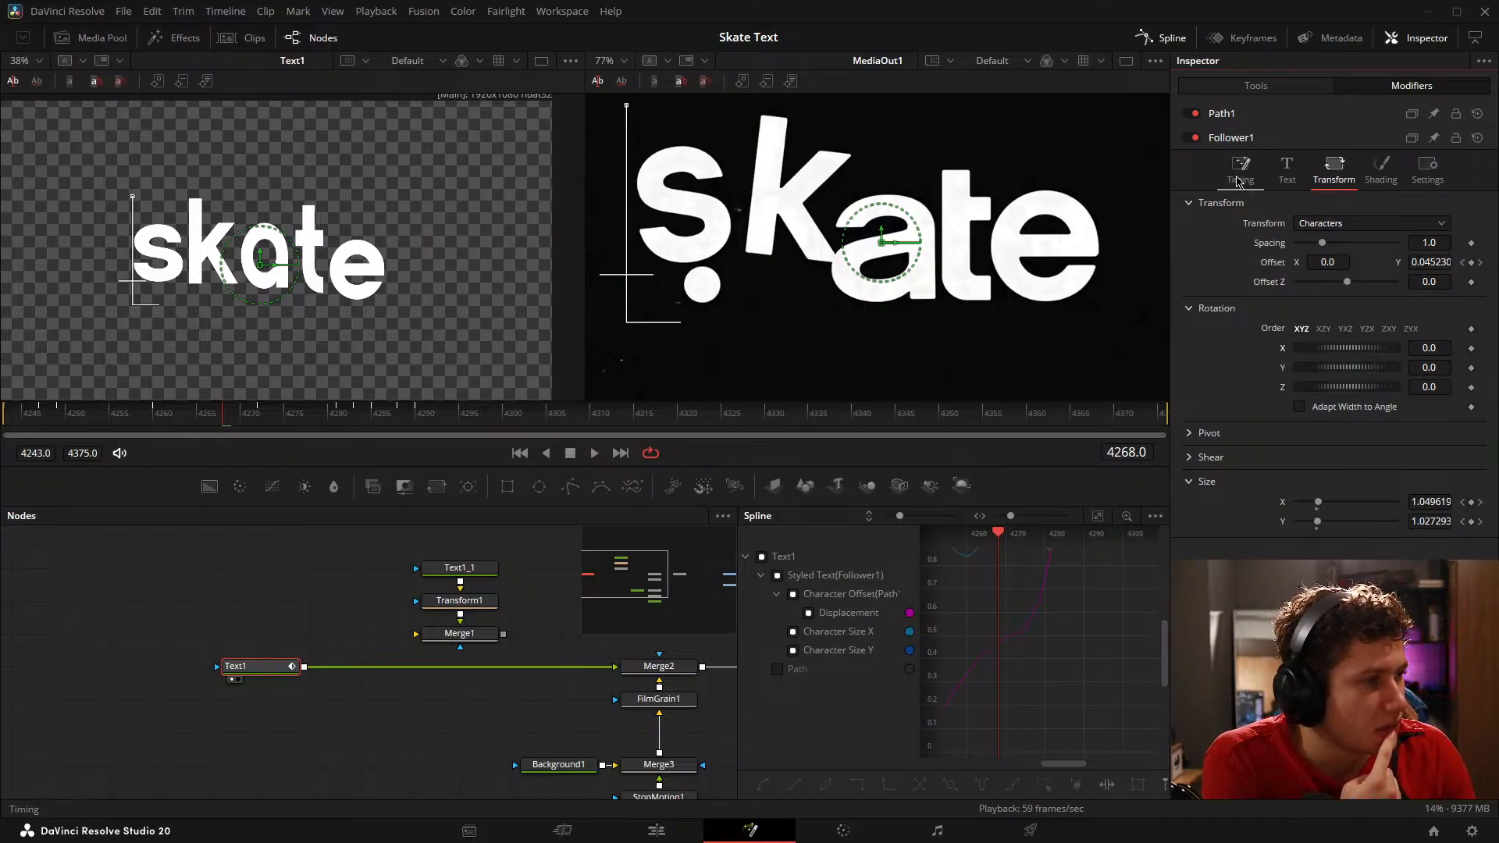
left_click(1236, 181)
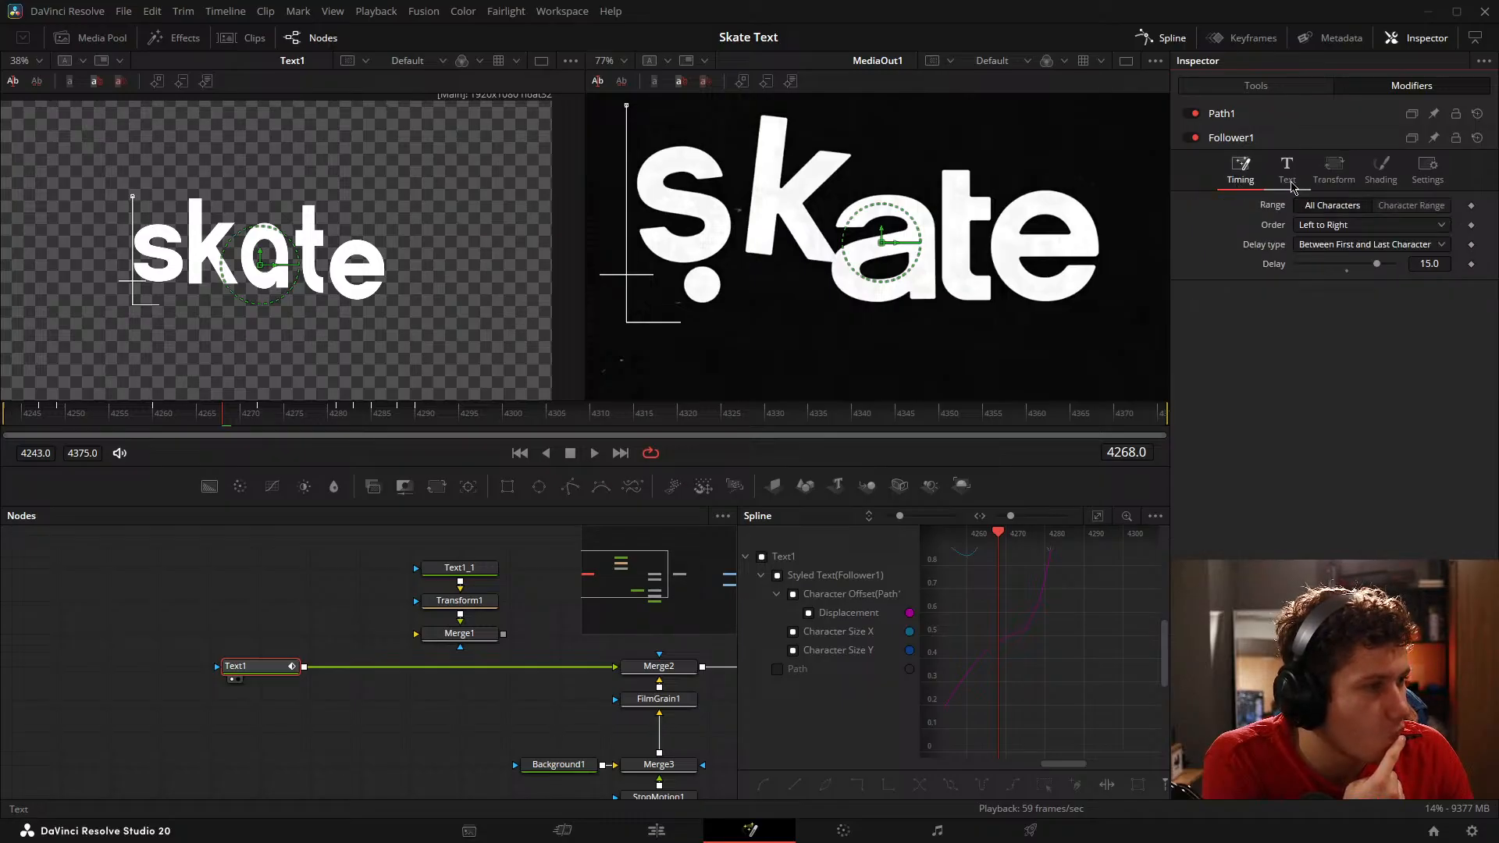
Step: Try rotating the whole Text1 layout, including about Z, reset it to 0, and check the available layout types
left_click(1255, 86)
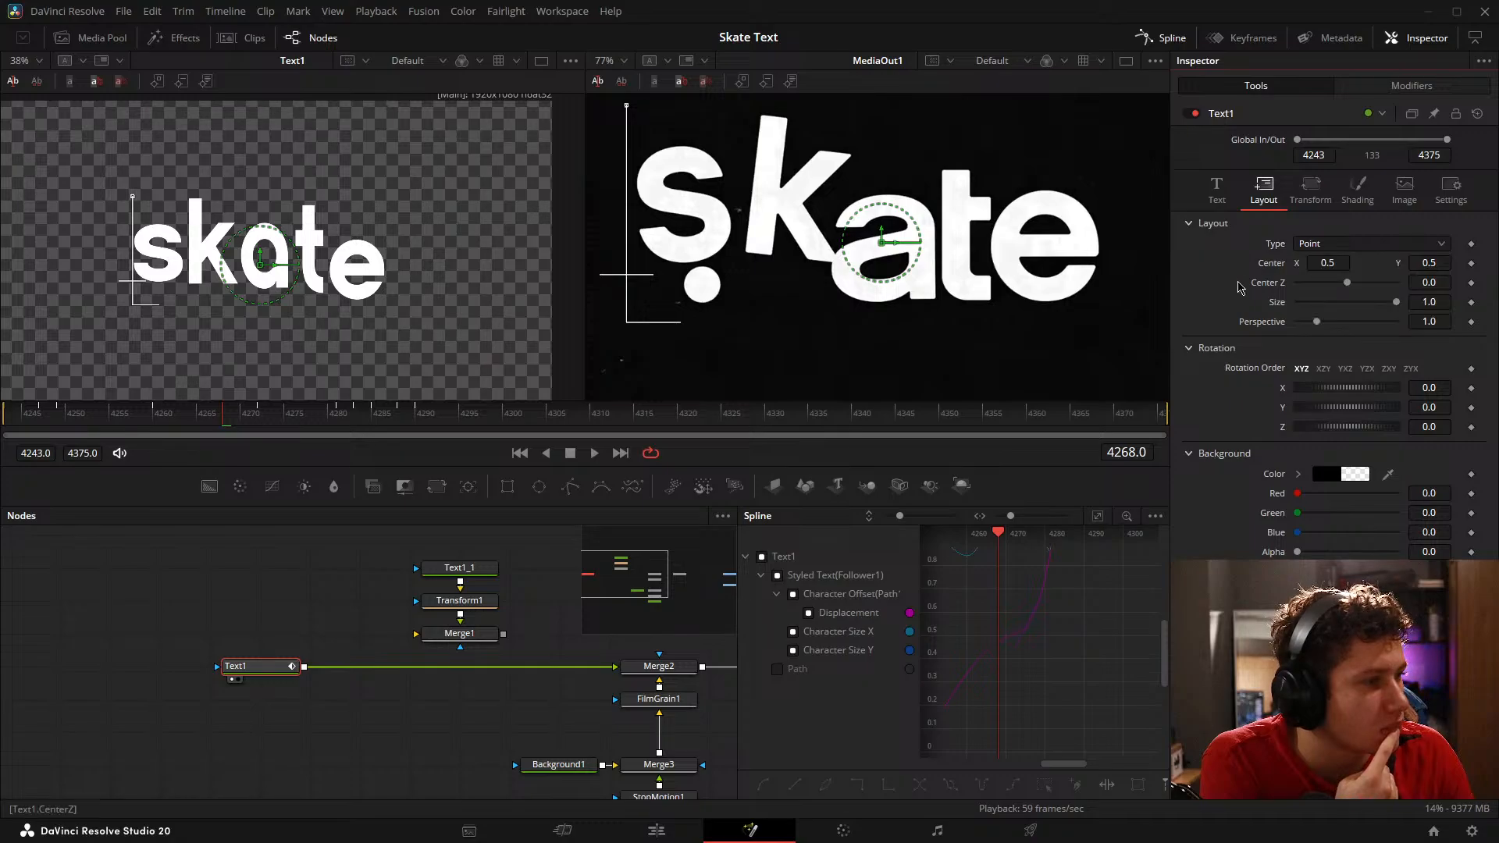
left_click_drag(1427, 392, 1451, 428)
left_click(1347, 397)
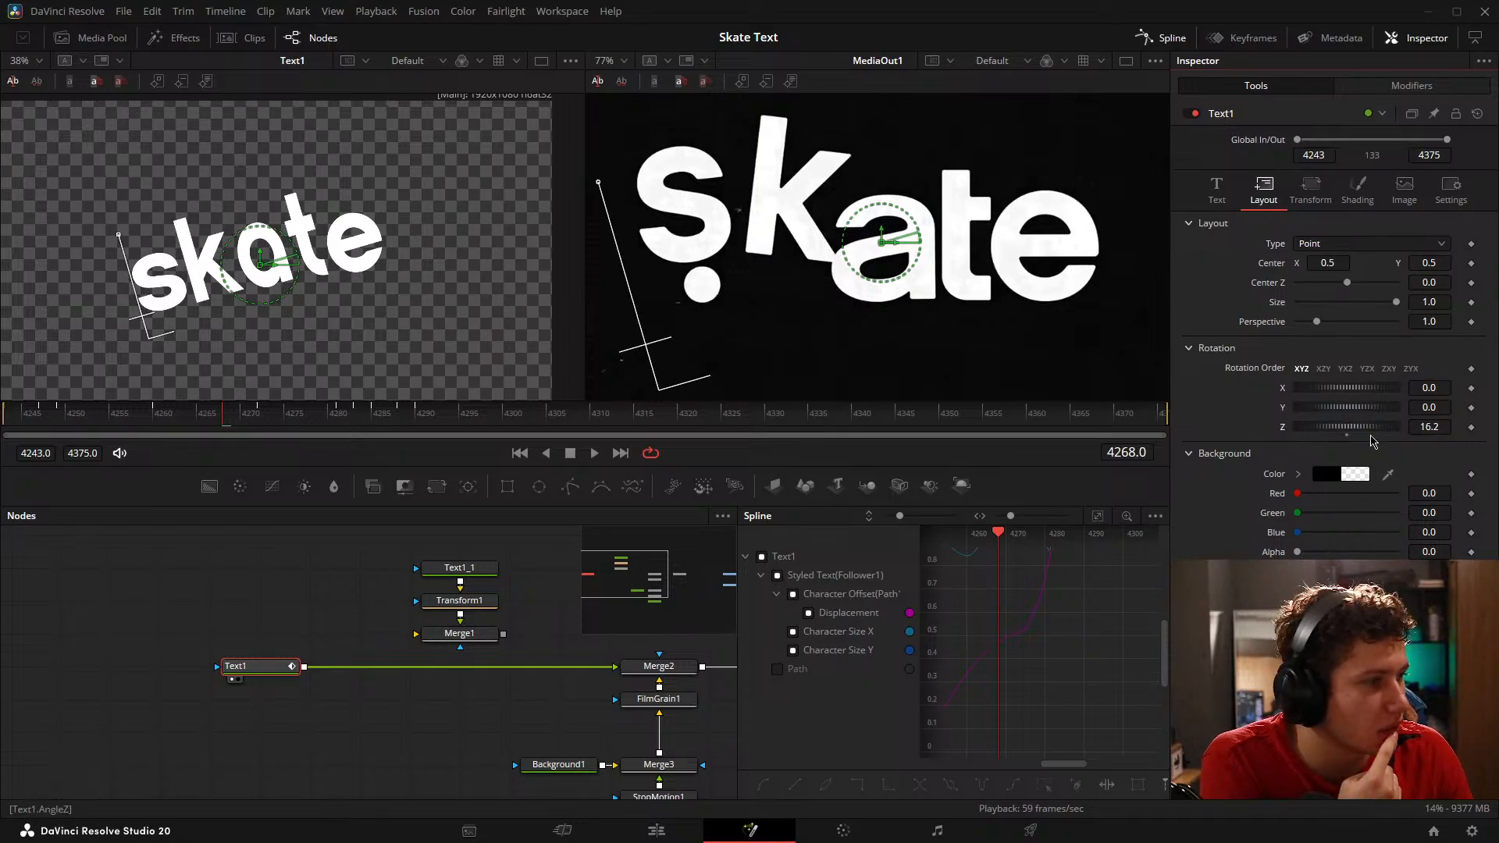
left_click(1347, 429)
left_click(1330, 246)
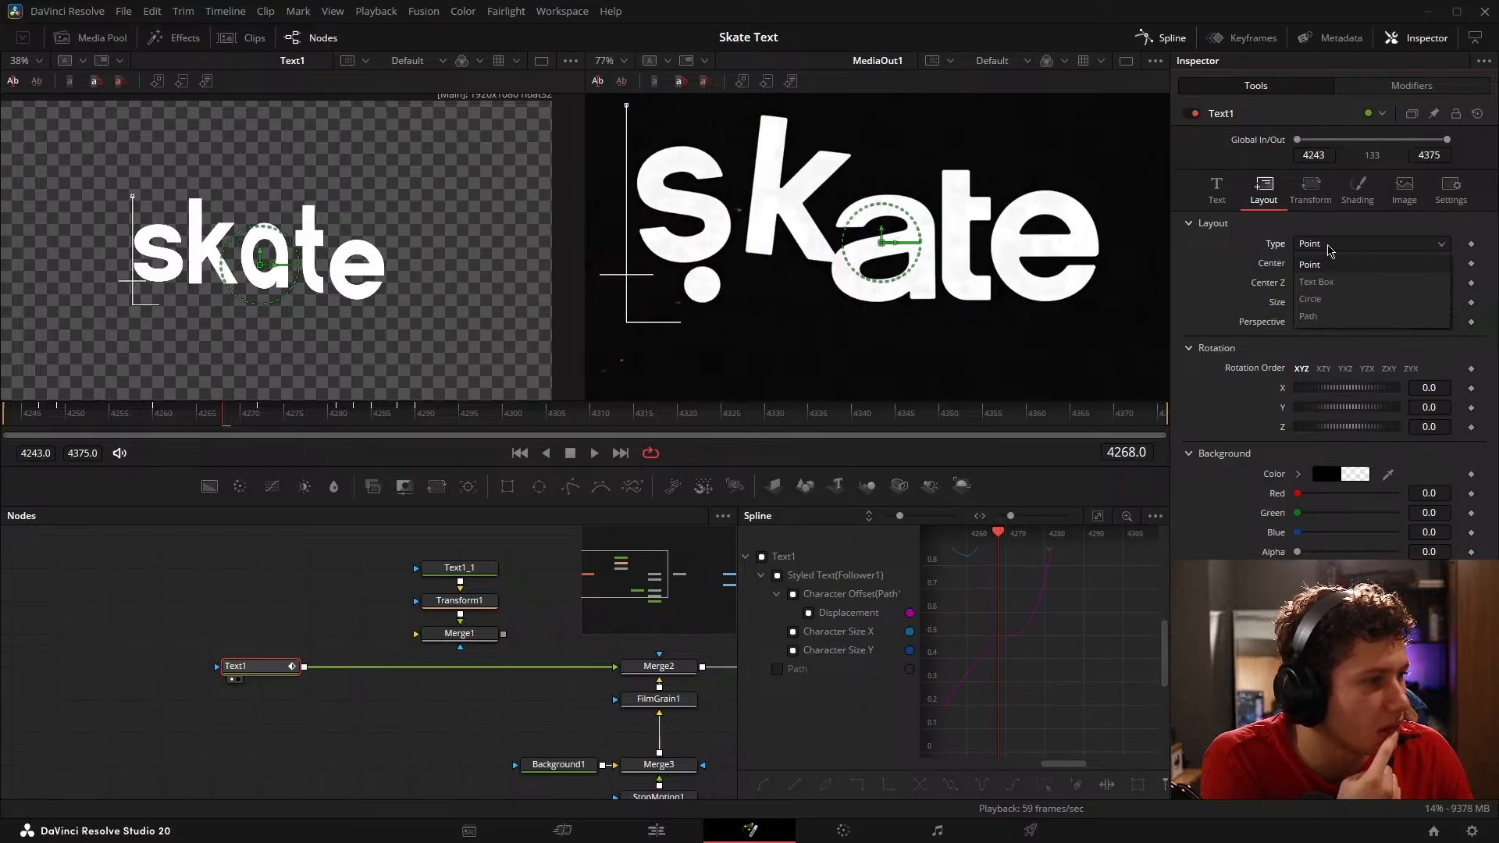
left_click(1329, 249)
Step: Try the Text1 character rotations again on X, Y and Z with the XZY order, returning every axis to 0
left_click(1312, 195)
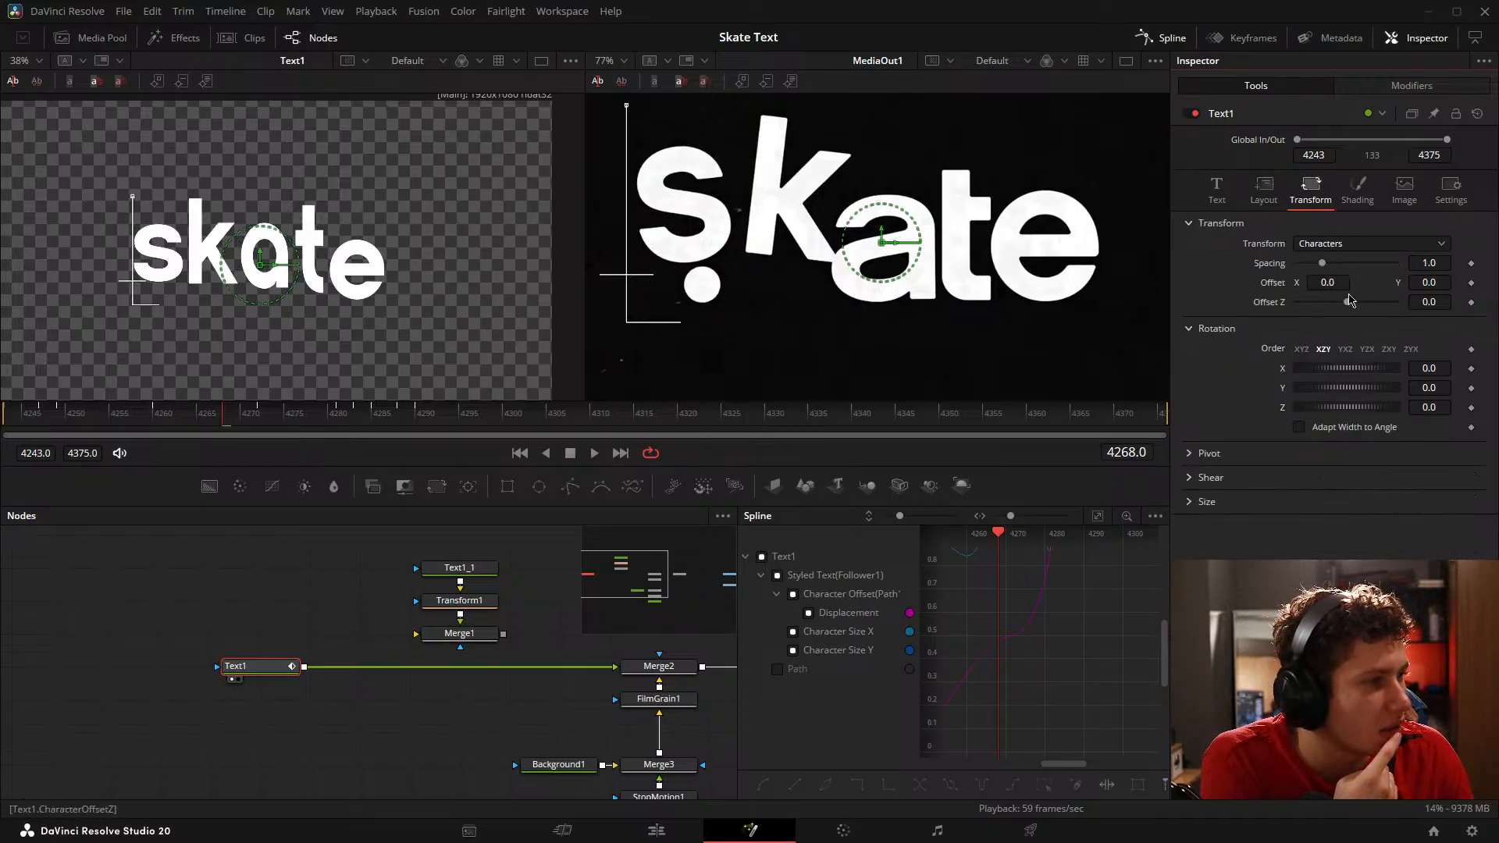
left_click_drag(1429, 368, 1451, 388)
left_click(1349, 378)
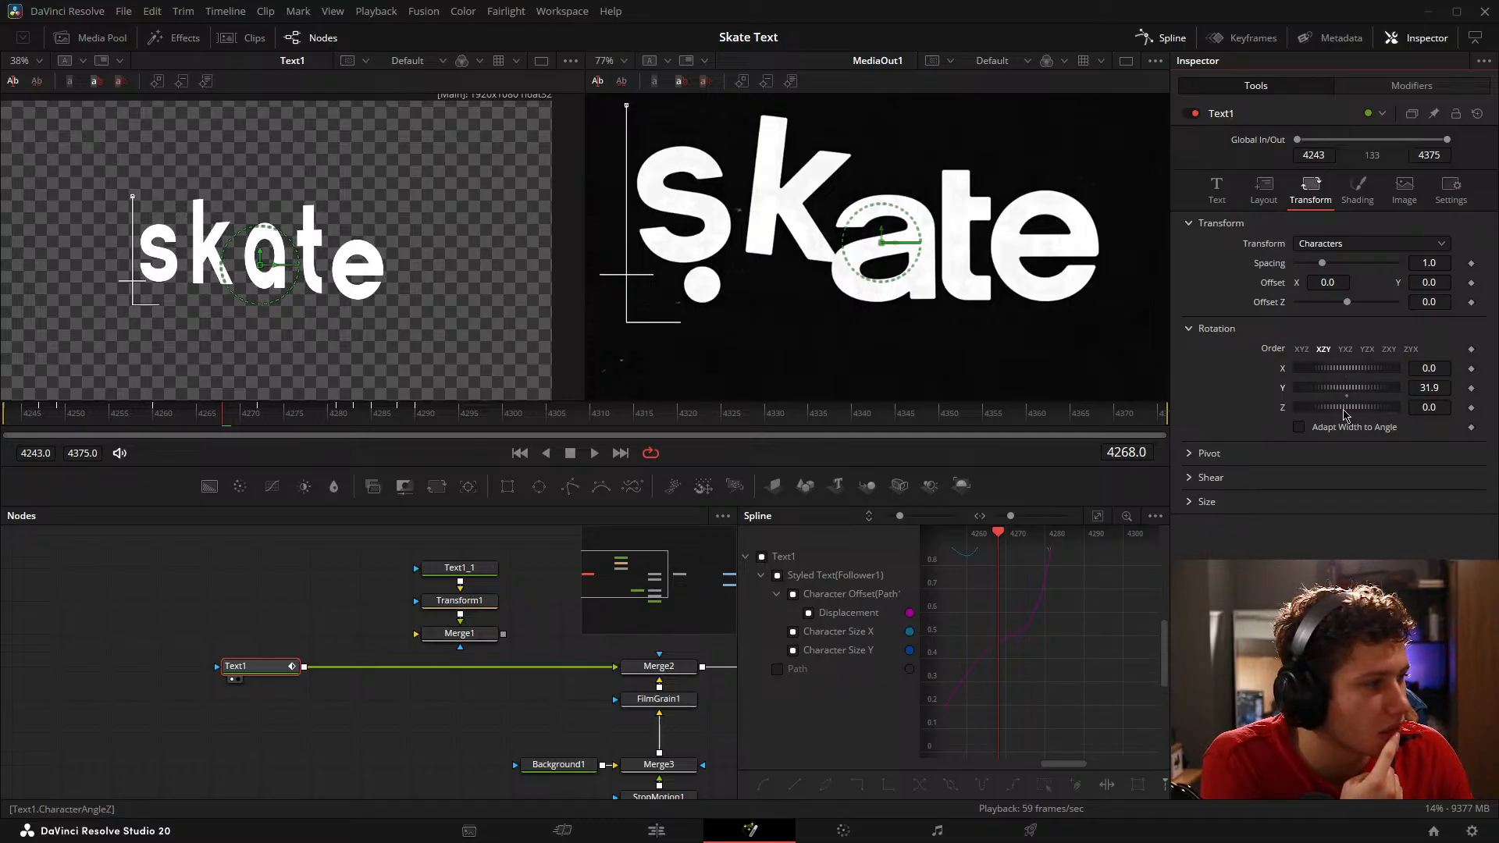
left_click(1348, 399)
mouse_move(1346, 407)
left_mouse_down()
mouse_move(1314, 406)
mouse_move(1345, 407)
left_mouse_up()
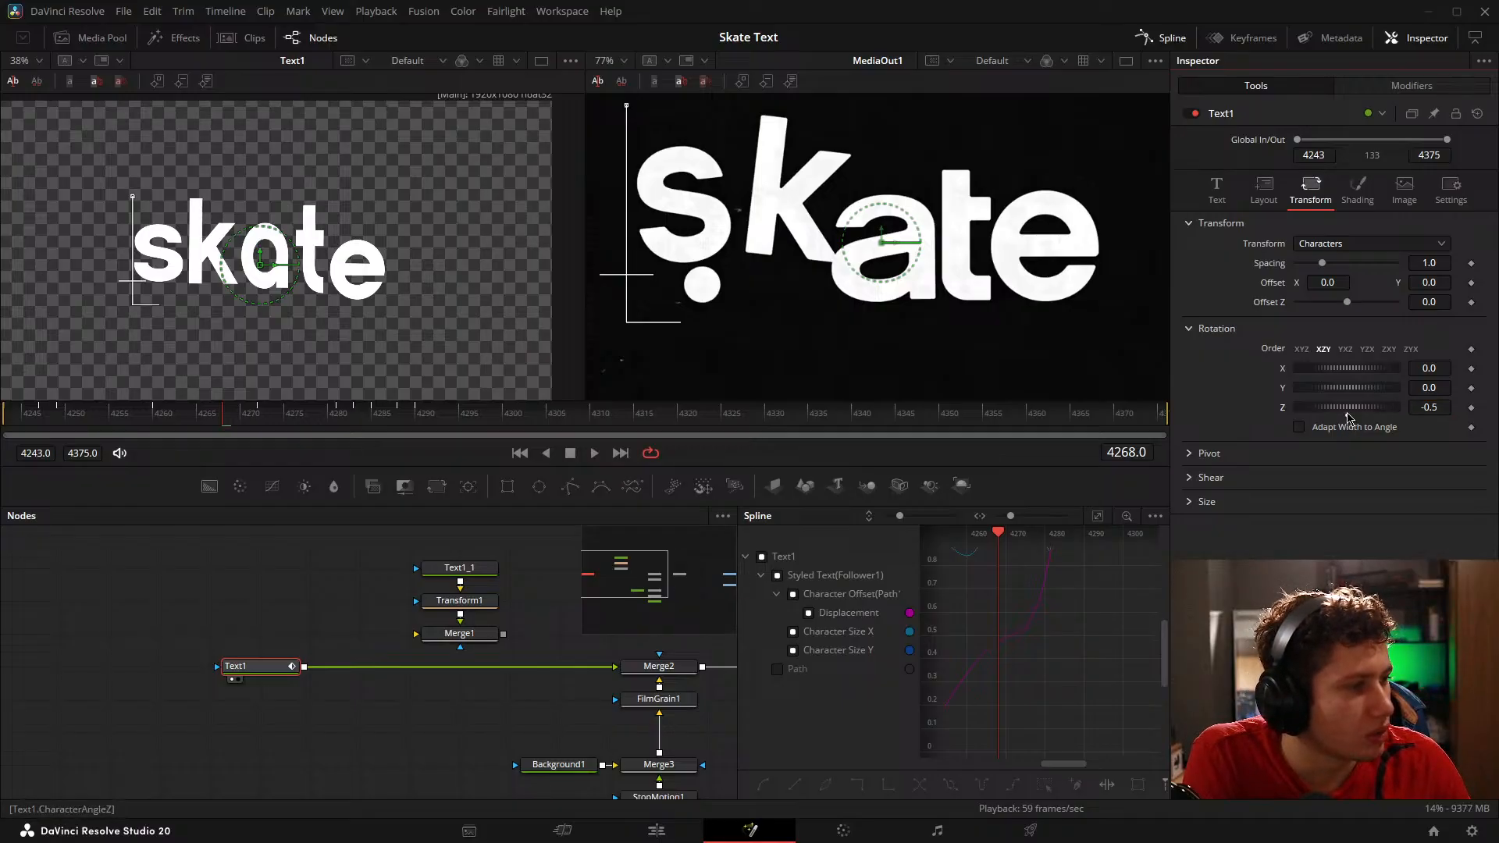
double_click(1345, 416)
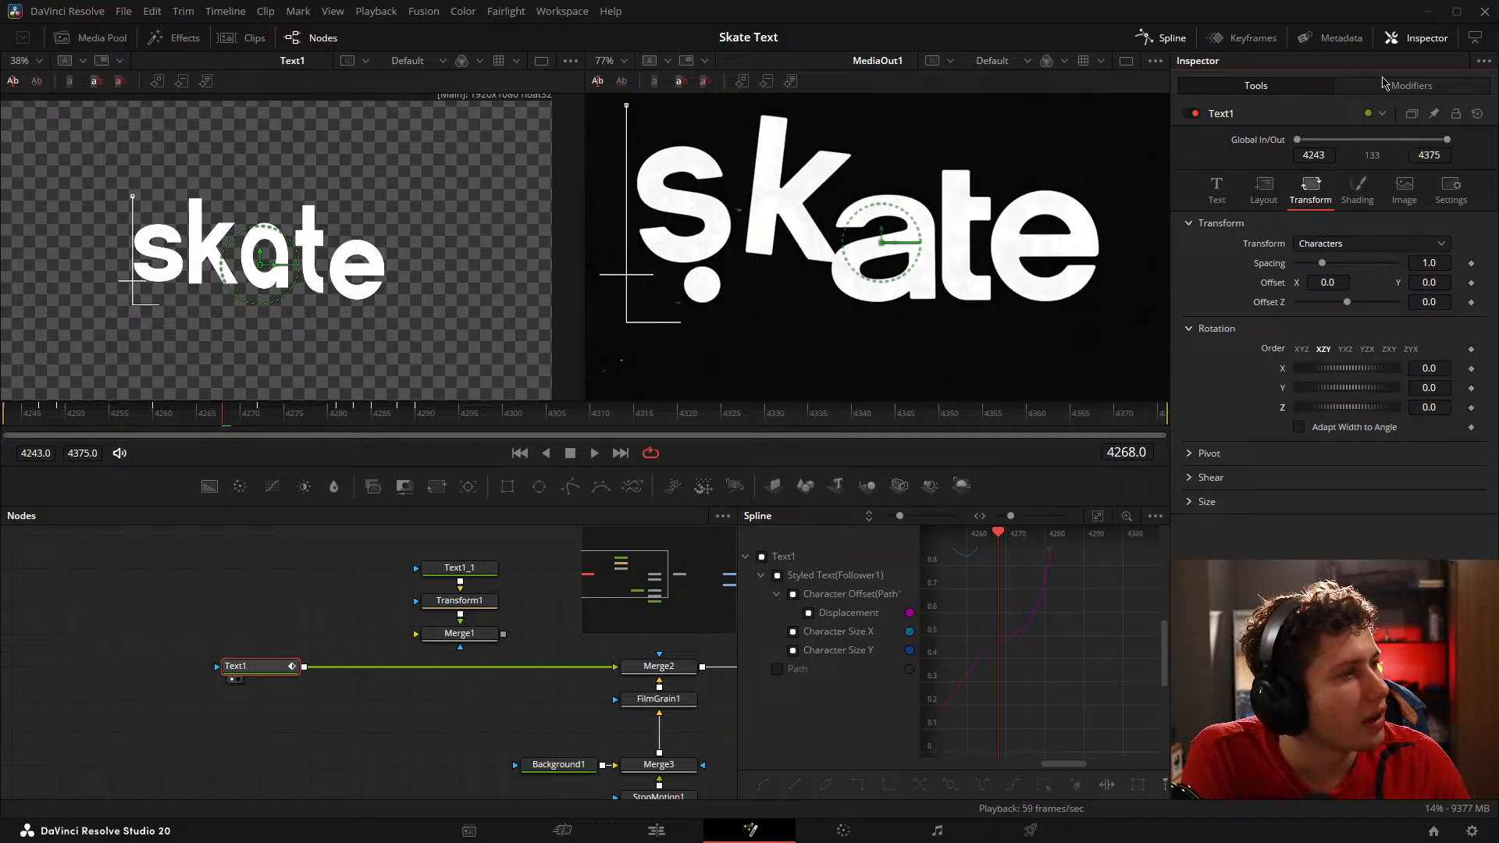
Step: Try tilting the Text1 characters about the Z axis, up to 13, and reset the rotation to 0
left_click_drag(1347, 407, 1328, 407)
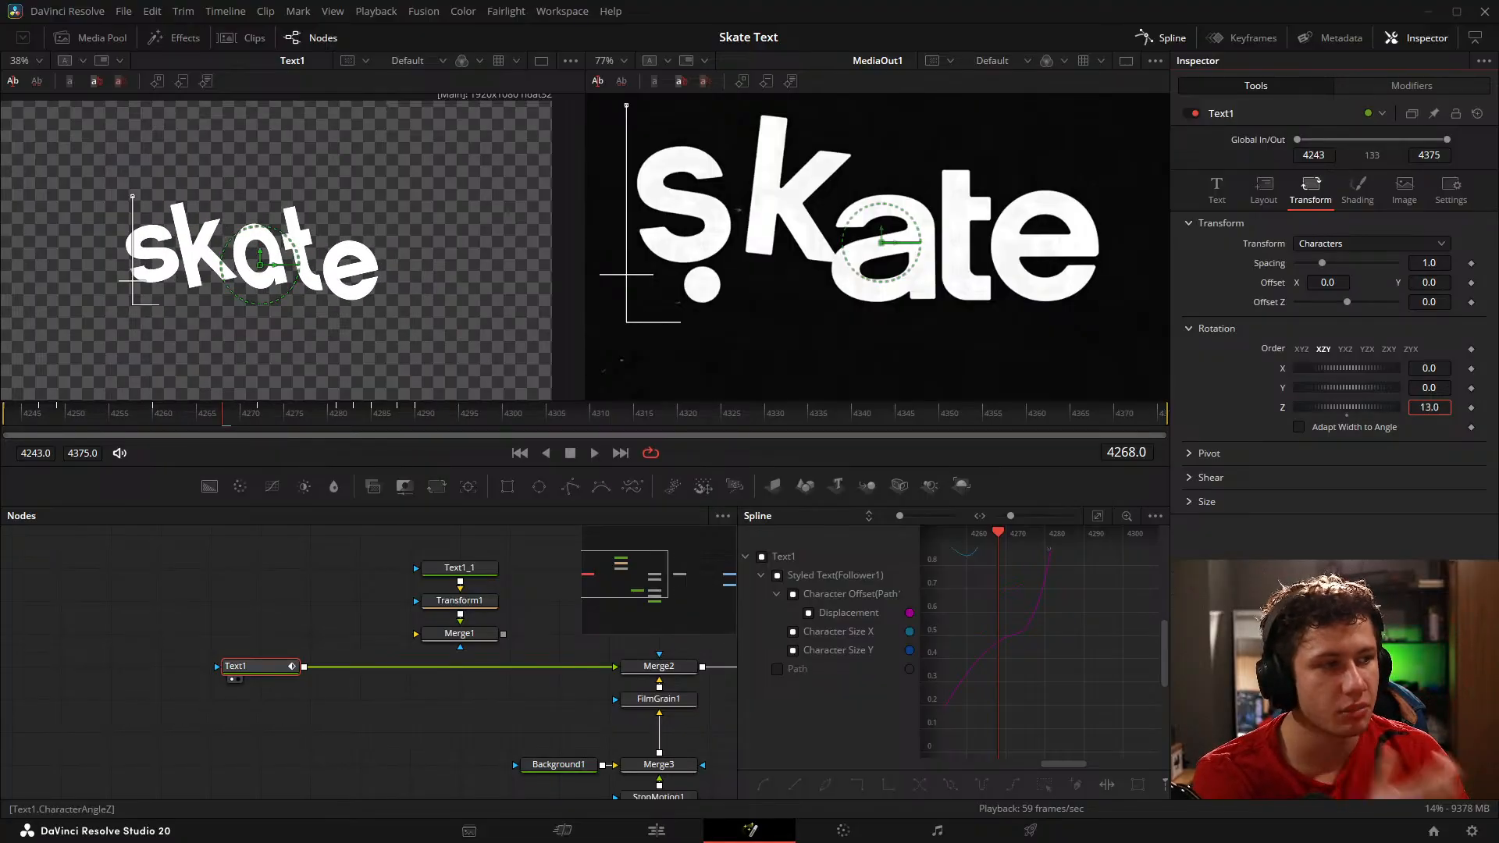
mouse_move(1429, 407)
left_mouse_down()
mouse_move(1451, 407)
mouse_move(1328, 407)
mouse_move(1438, 406)
left_mouse_up()
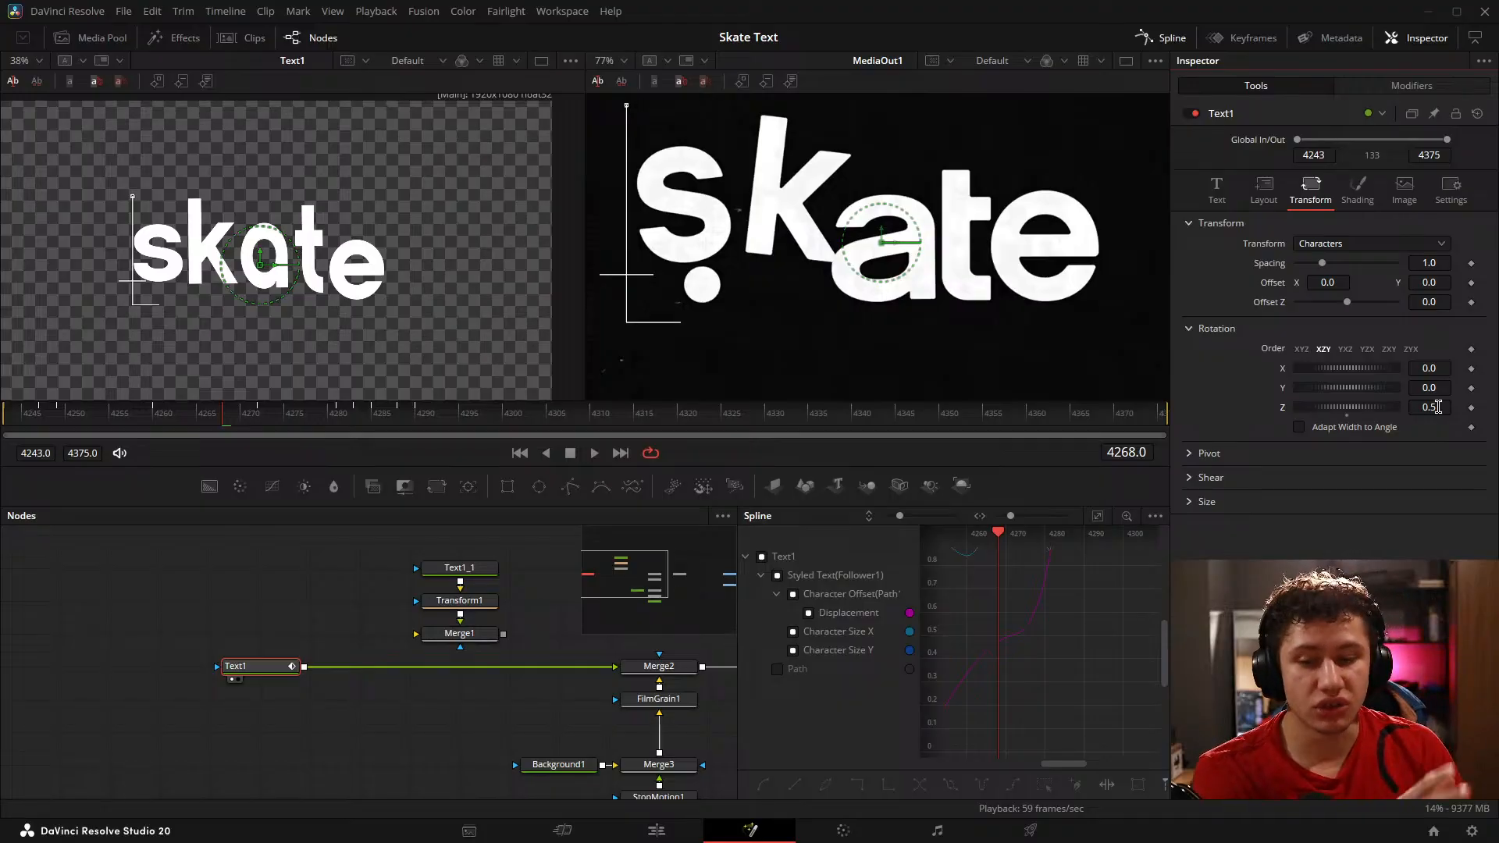
mouse_move(1439, 407)
left_mouse_down()
mouse_move(1368, 407)
mouse_move(1439, 407)
left_mouse_up()
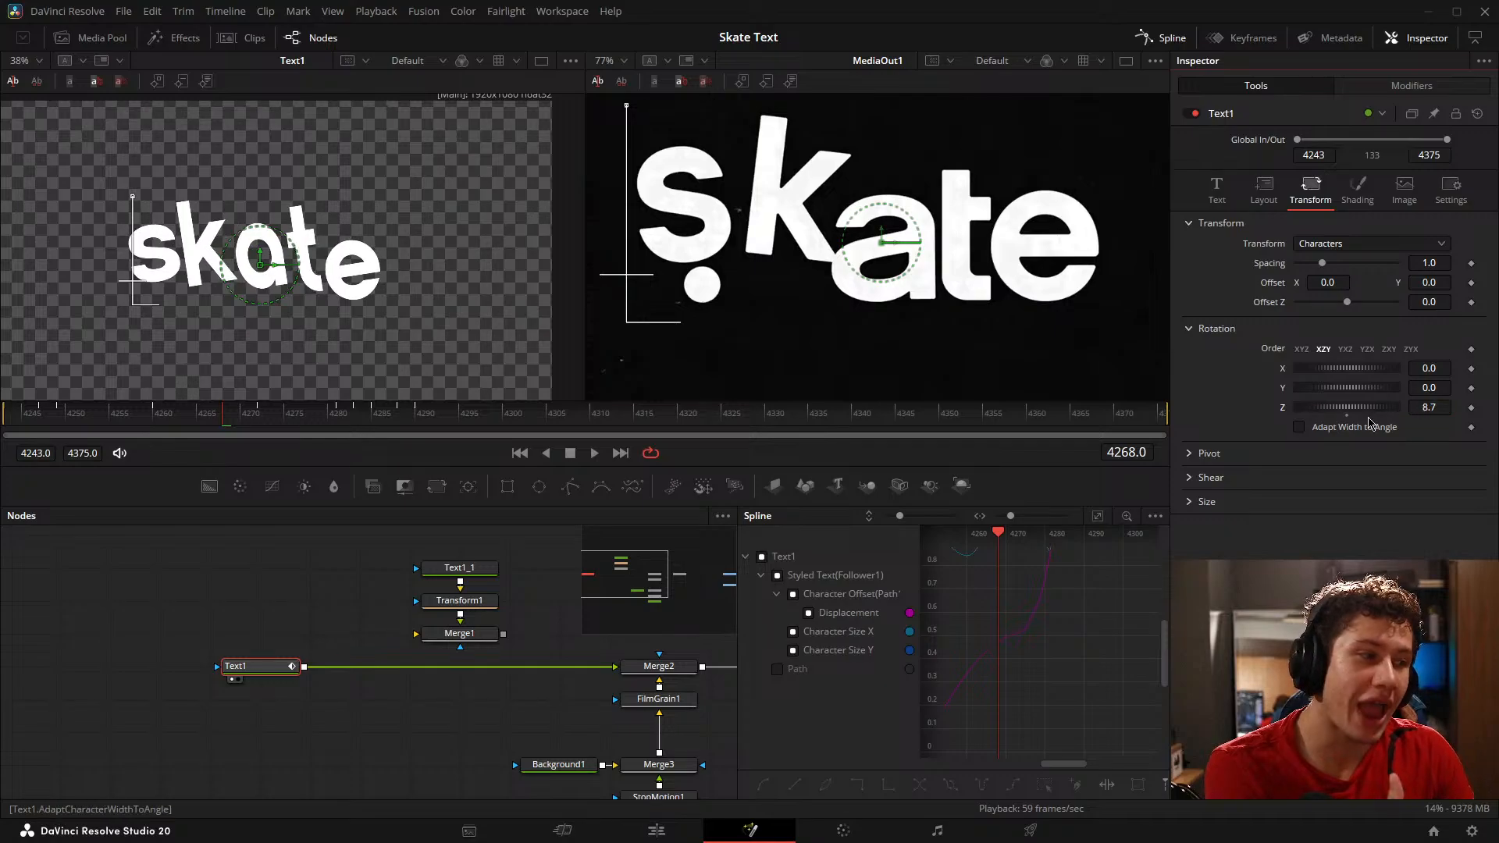
left_click(1347, 417)
Step: In Follower1's Transform settings, keyframe the characters' Z rotation at 0 on frame 4249 and at 4.1 on frame 4261
left_click(1421, 87)
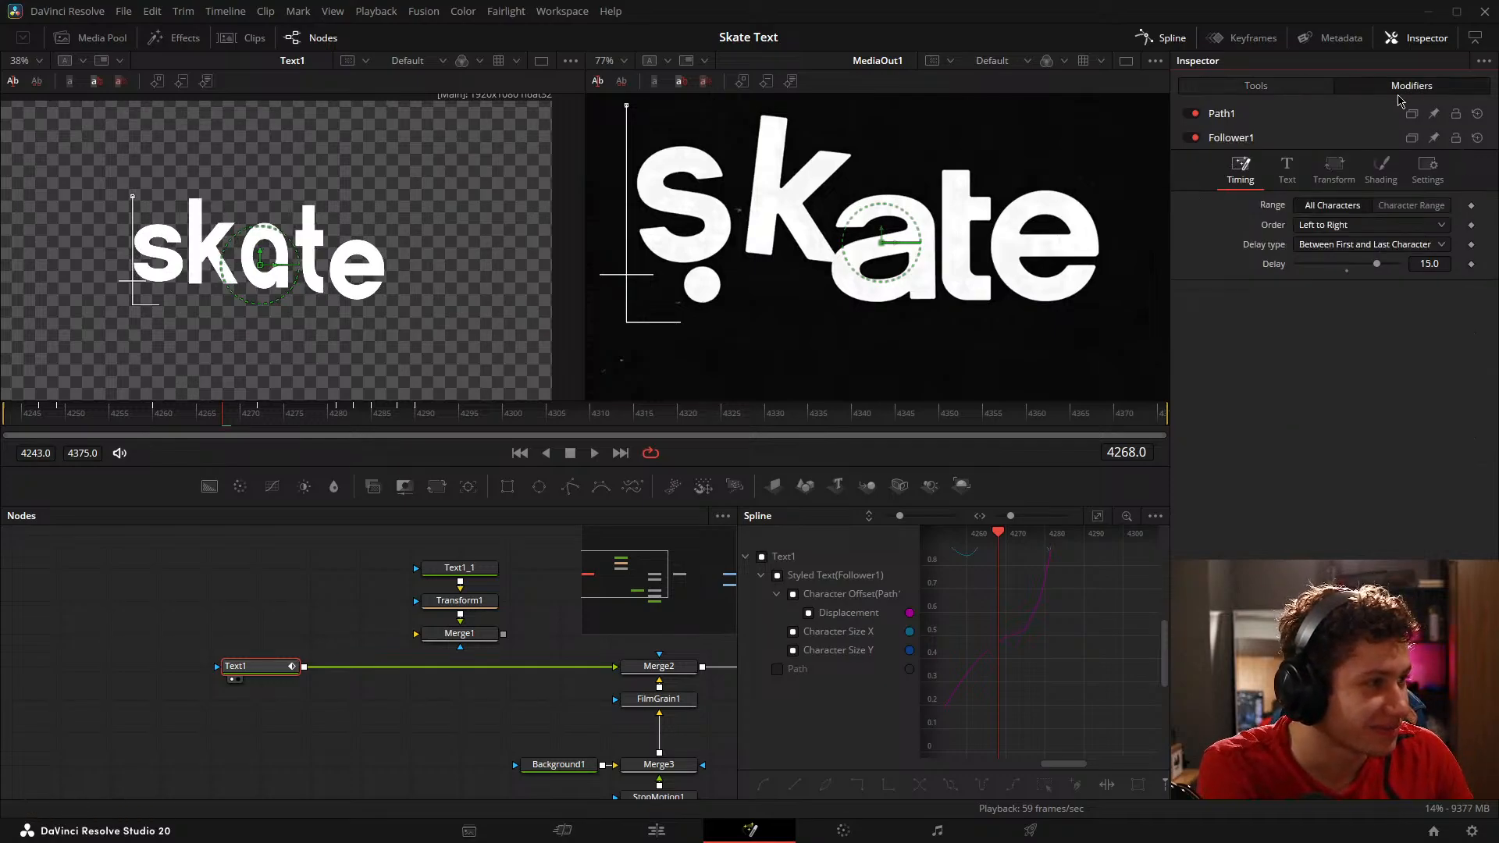
left_click(1285, 170)
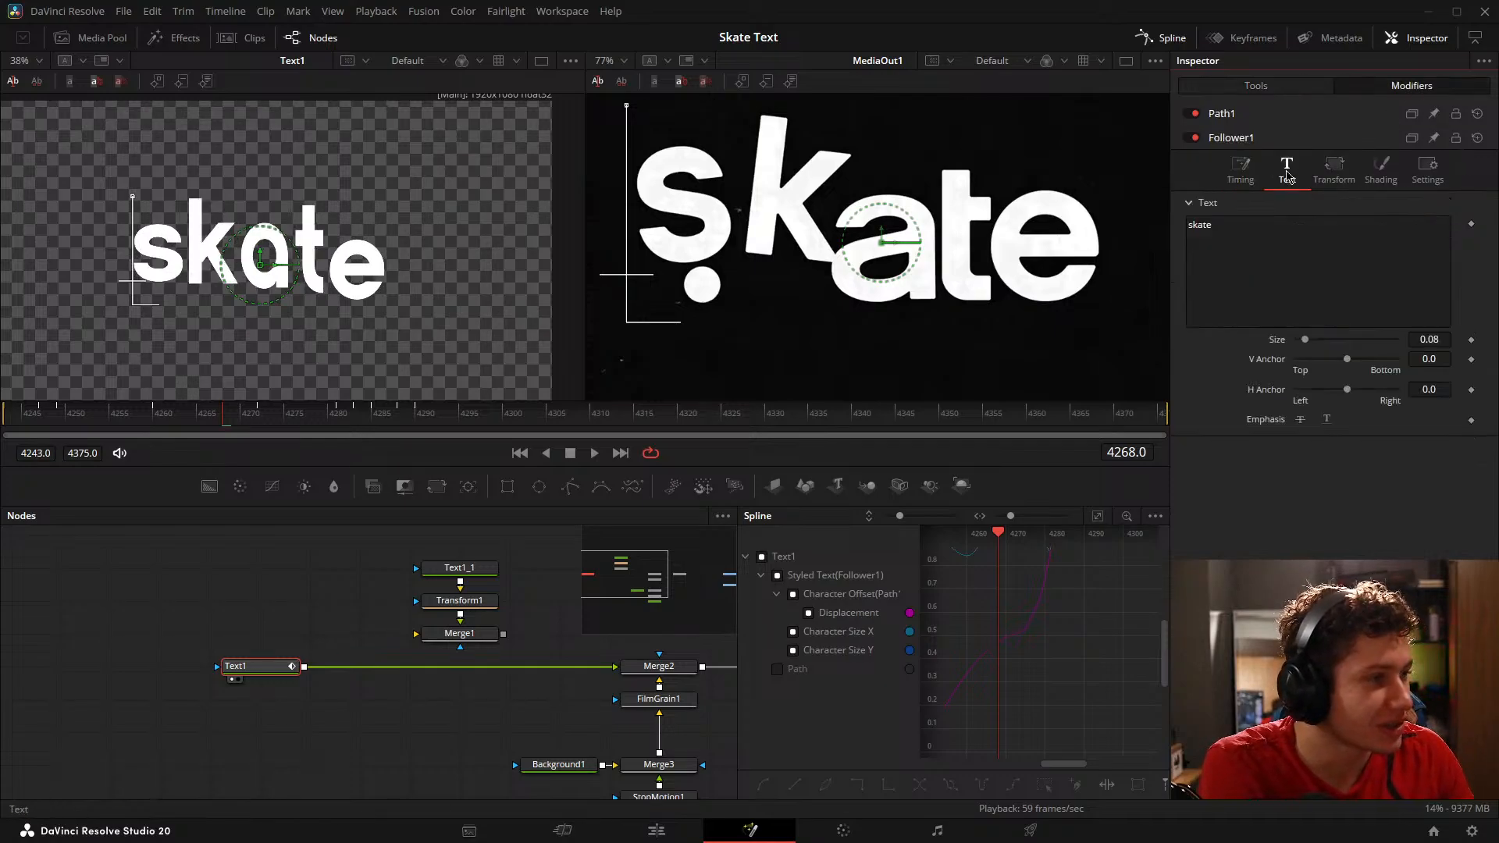
left_click(1327, 176)
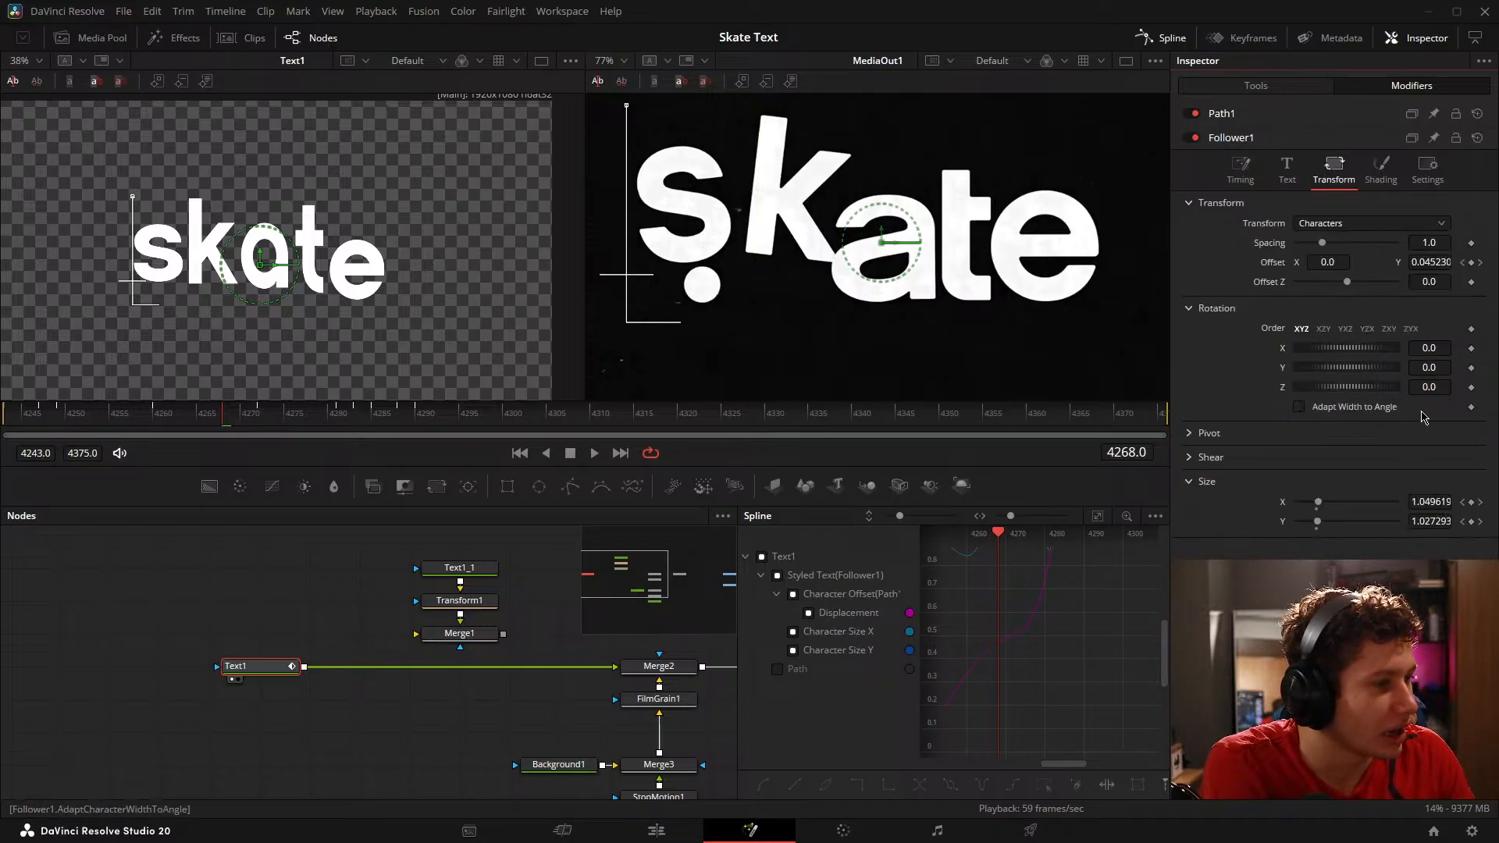
left_click_drag(1430, 387, 1409, 392)
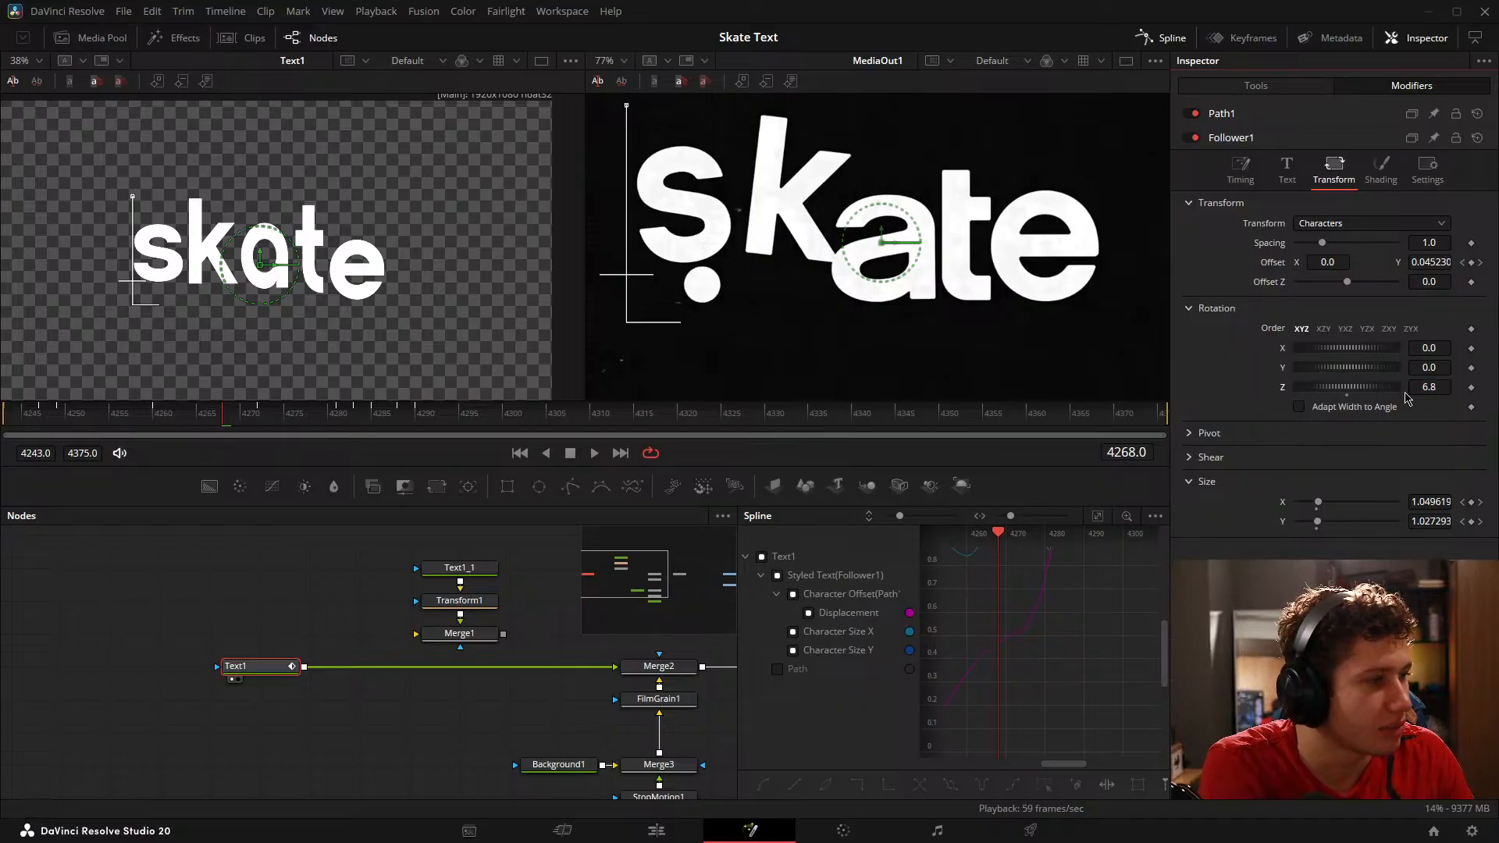
left_click_drag(35, 416, 60, 417)
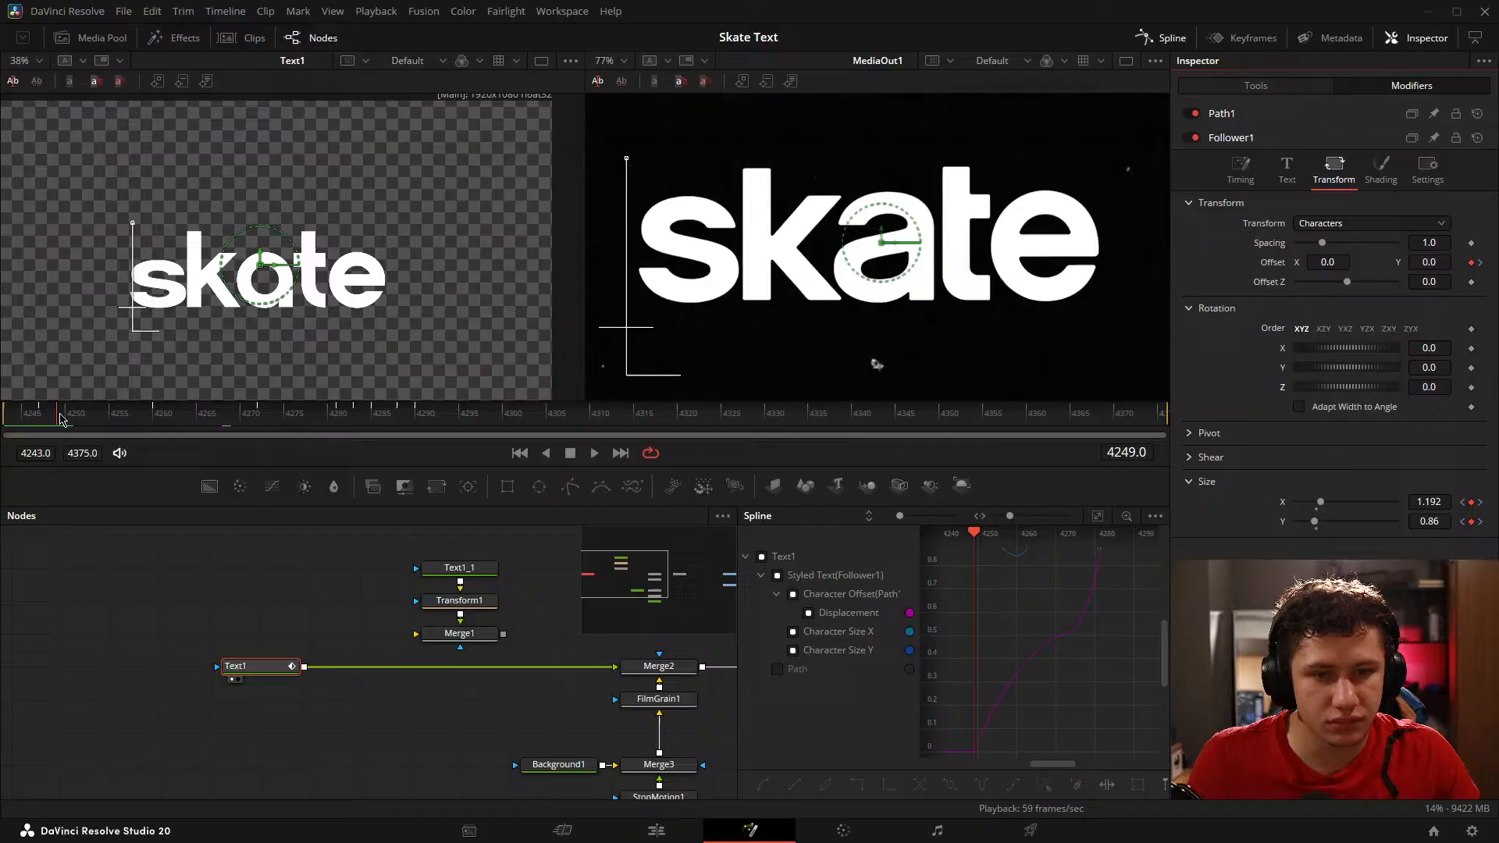
left_click(1471, 387)
left_click_drag(86, 415, 170, 419)
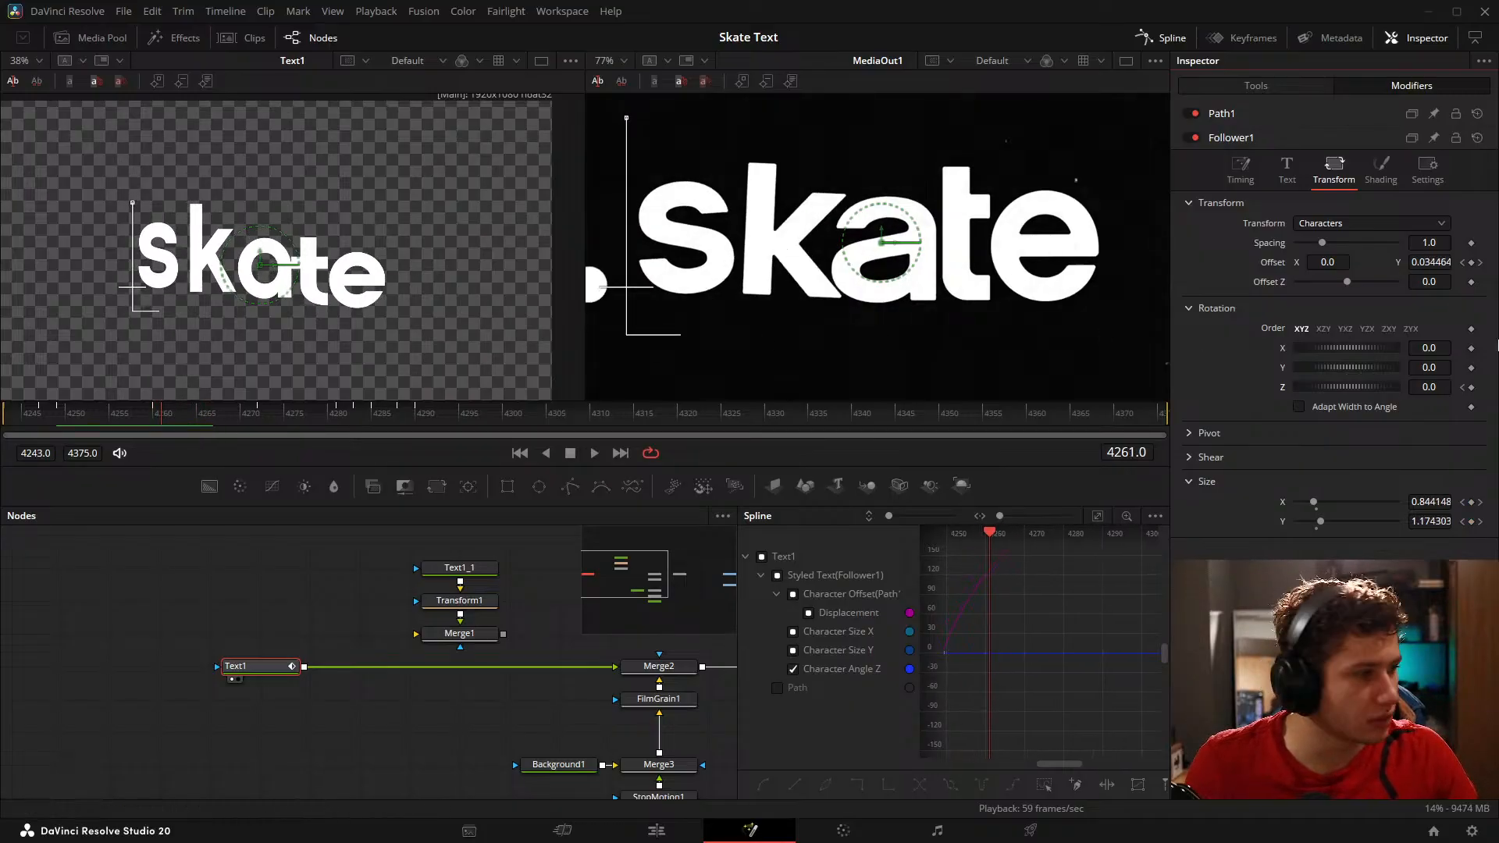
left_click_drag(1443, 388, 1466, 388)
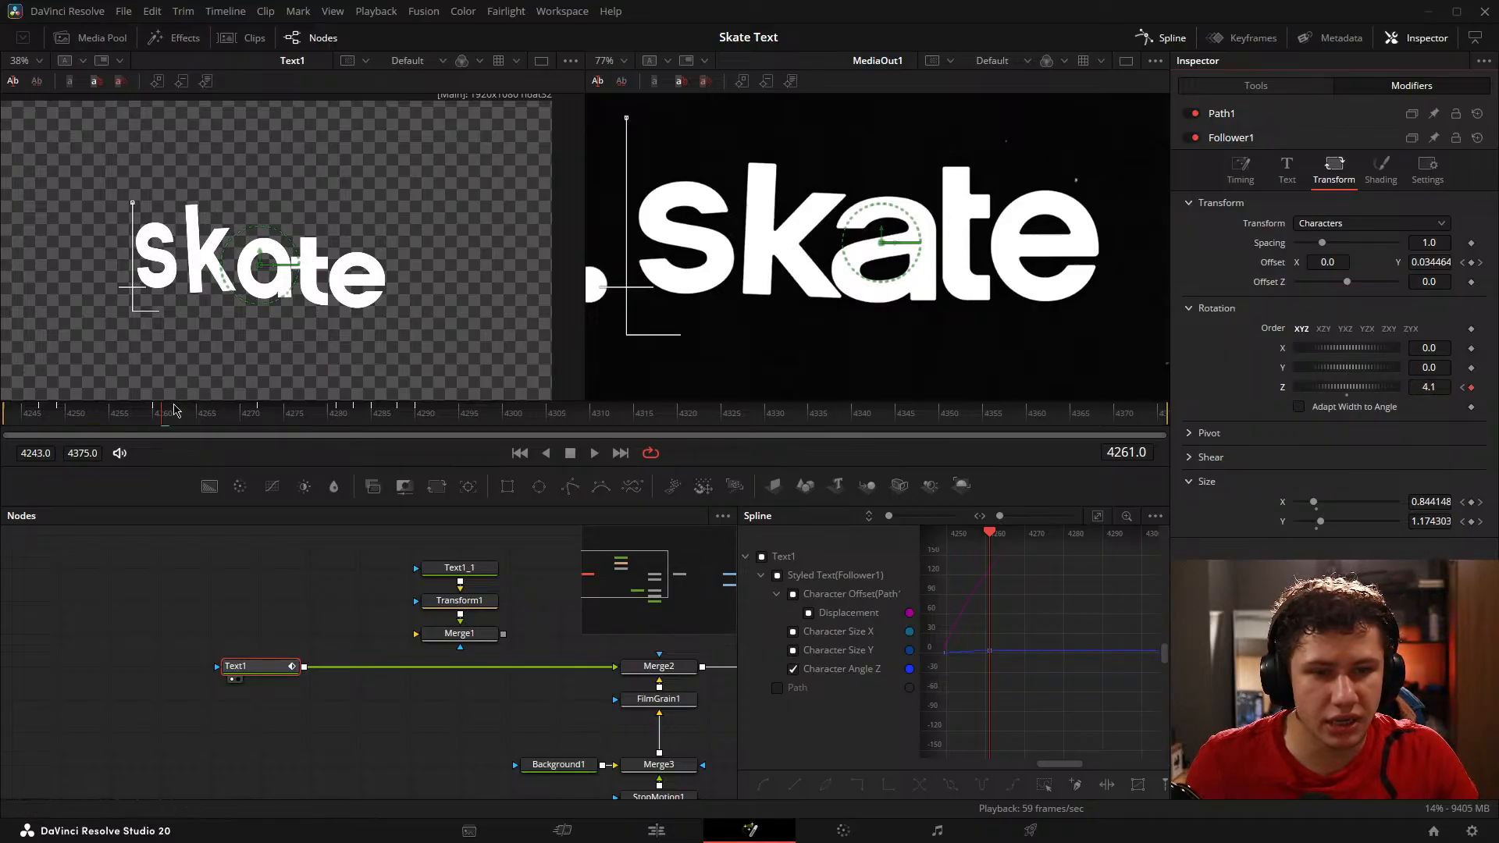
Step: Keyframe Follower1's Z rotation back at 0 on frame 4283 and remove its keyframe on frame 4281
left_click_drag(163, 422, 337, 427)
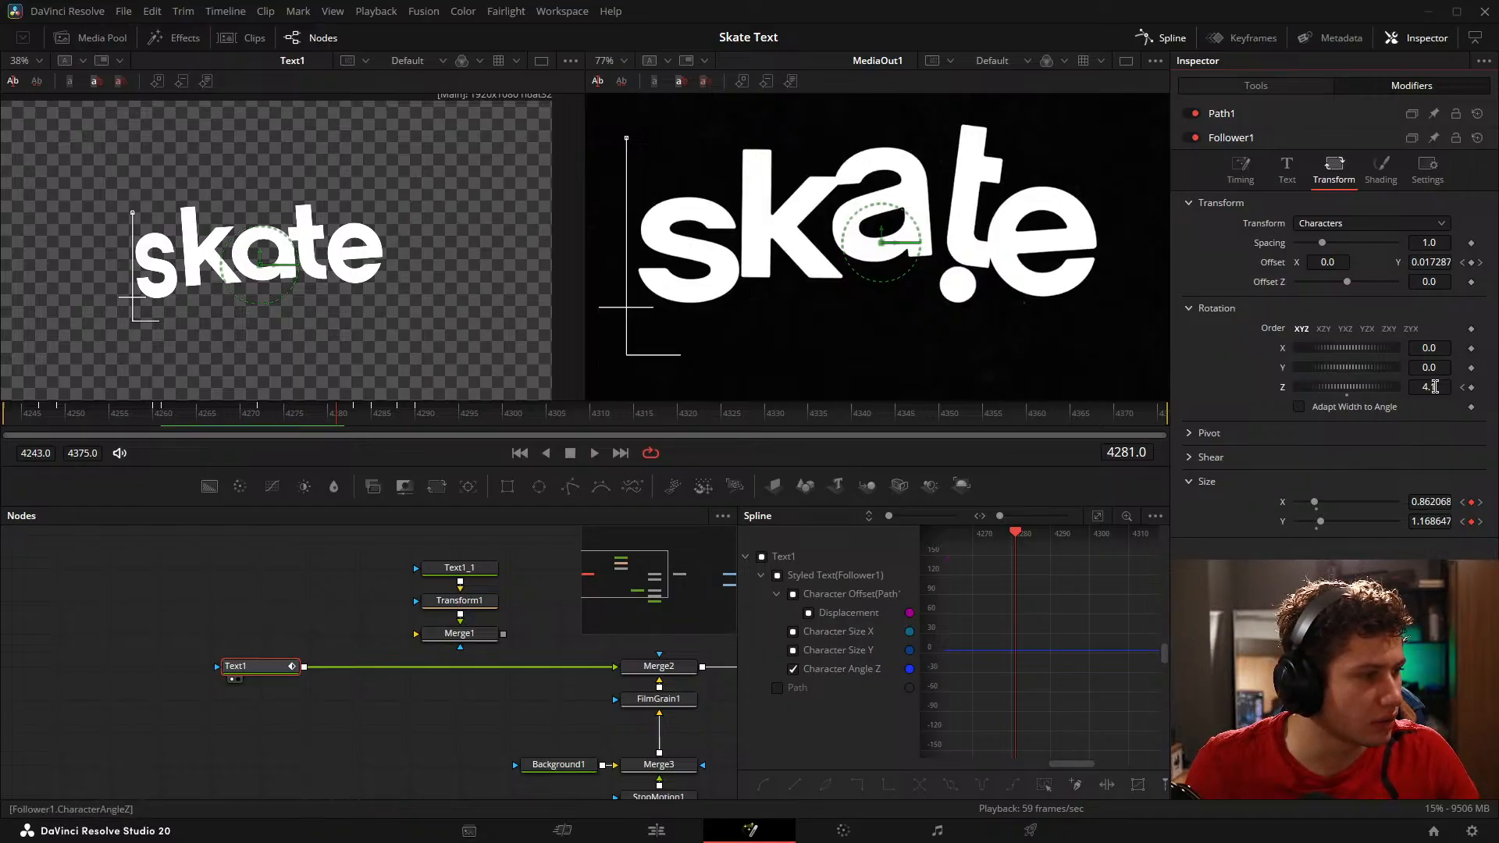
left_click(106, 409)
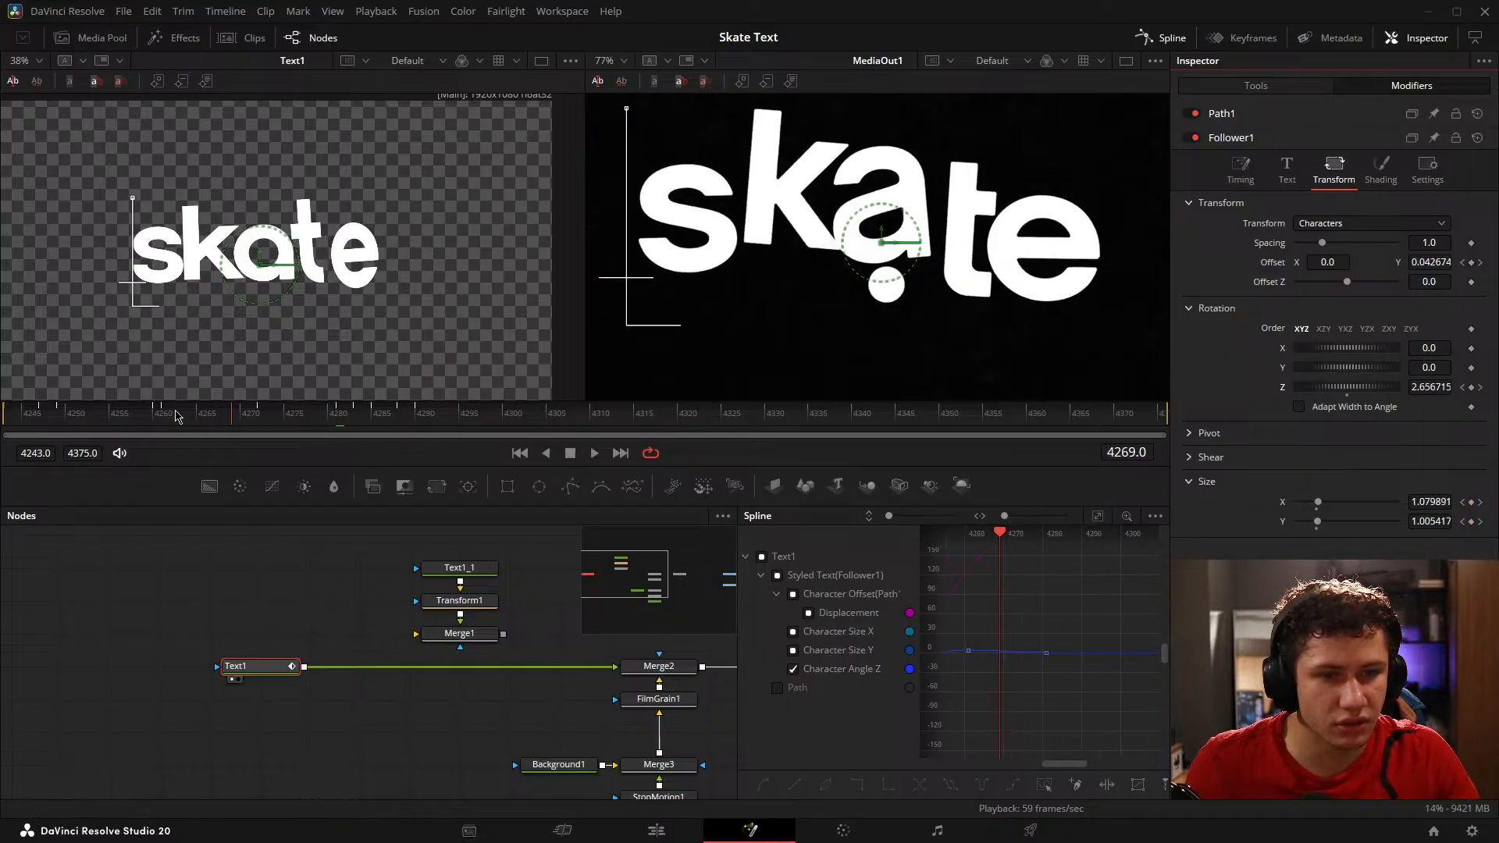
left_click_drag(106, 408, 354, 419)
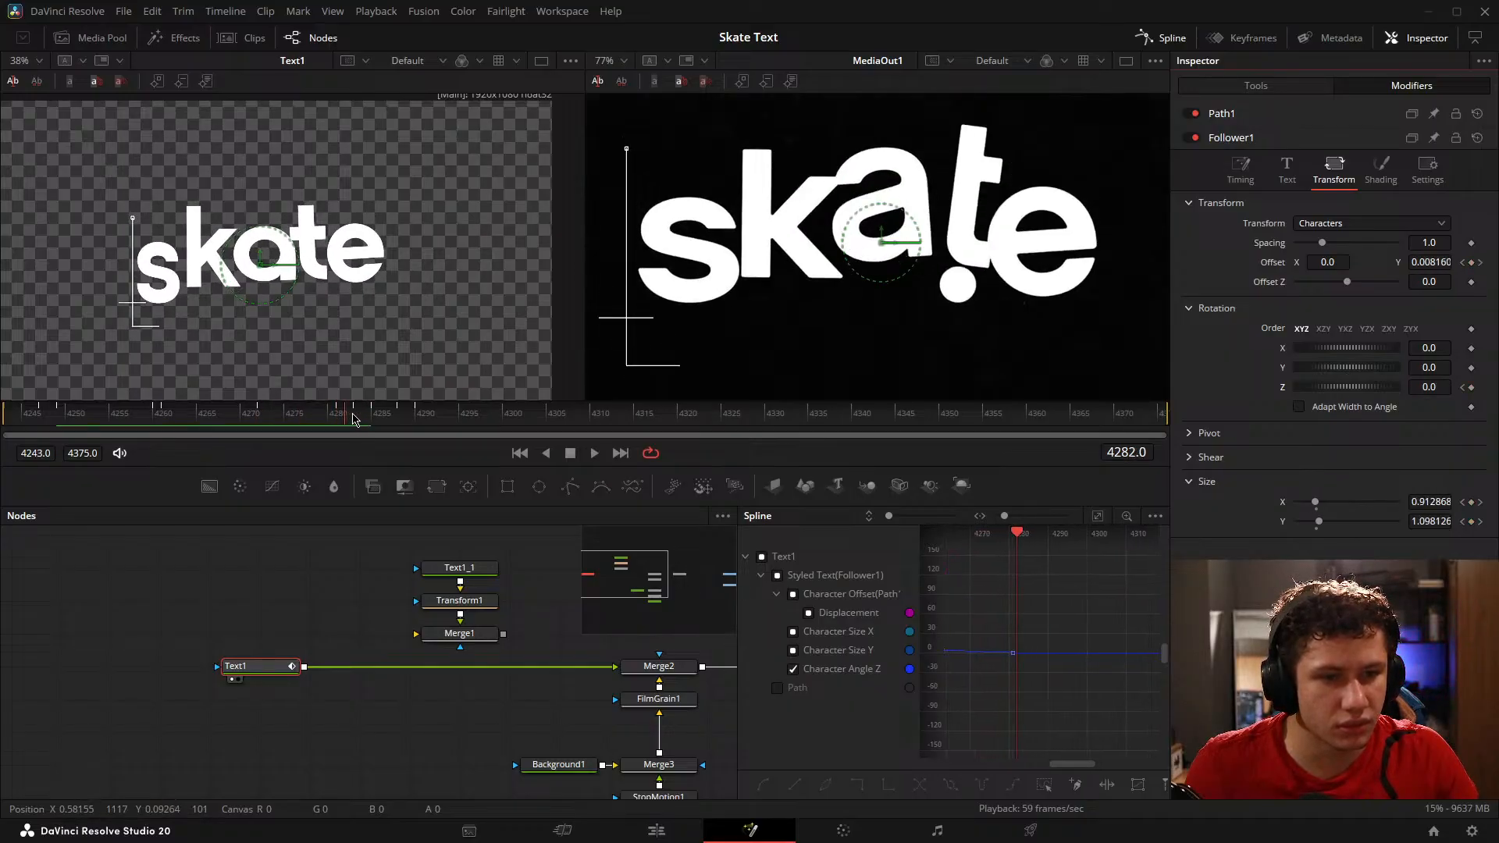
left_click(1472, 388)
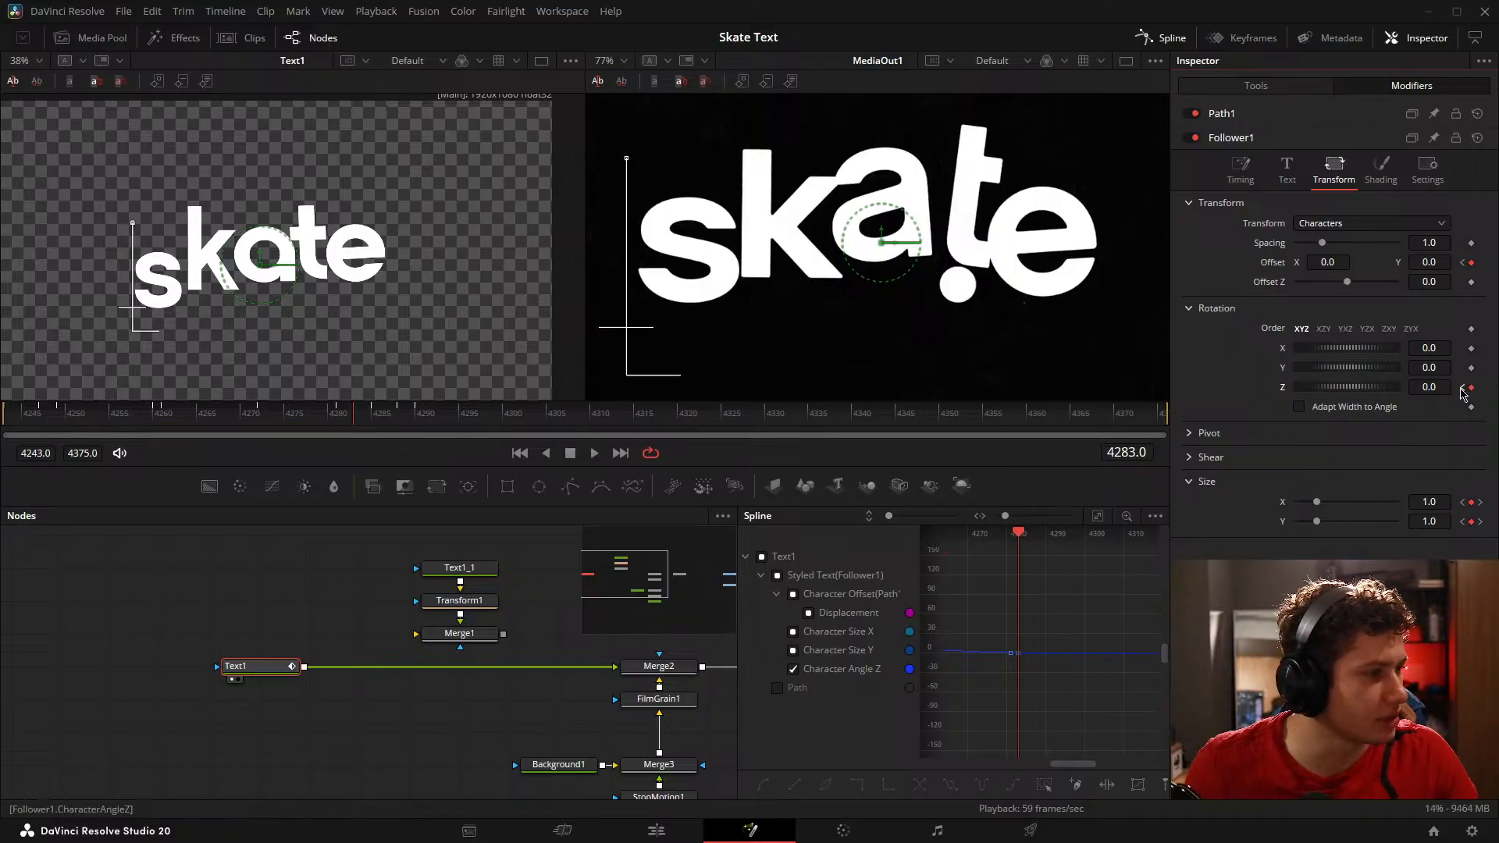
left_click(1463, 388)
left_click(1472, 388)
Step: Enlarge and reposition the text preview, play the animation, and scrub through it to compare the letter tilt with the reference
left_click_drag(148, 409, 179, 422)
scroll(270, 325, "up", 2)
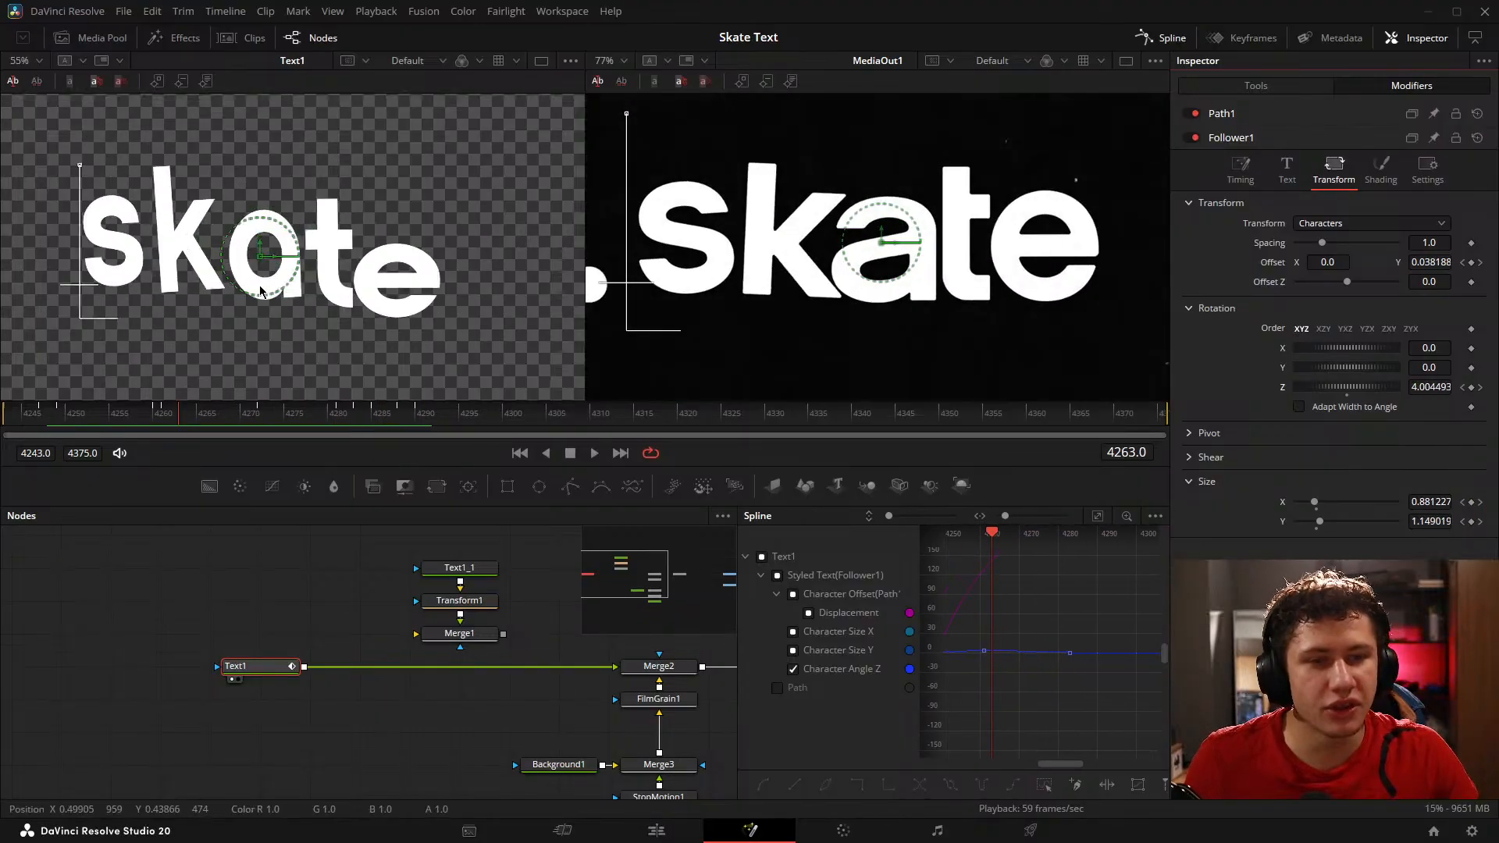
left_click(268, 552)
left_click_drag(350, 252, 389, 269)
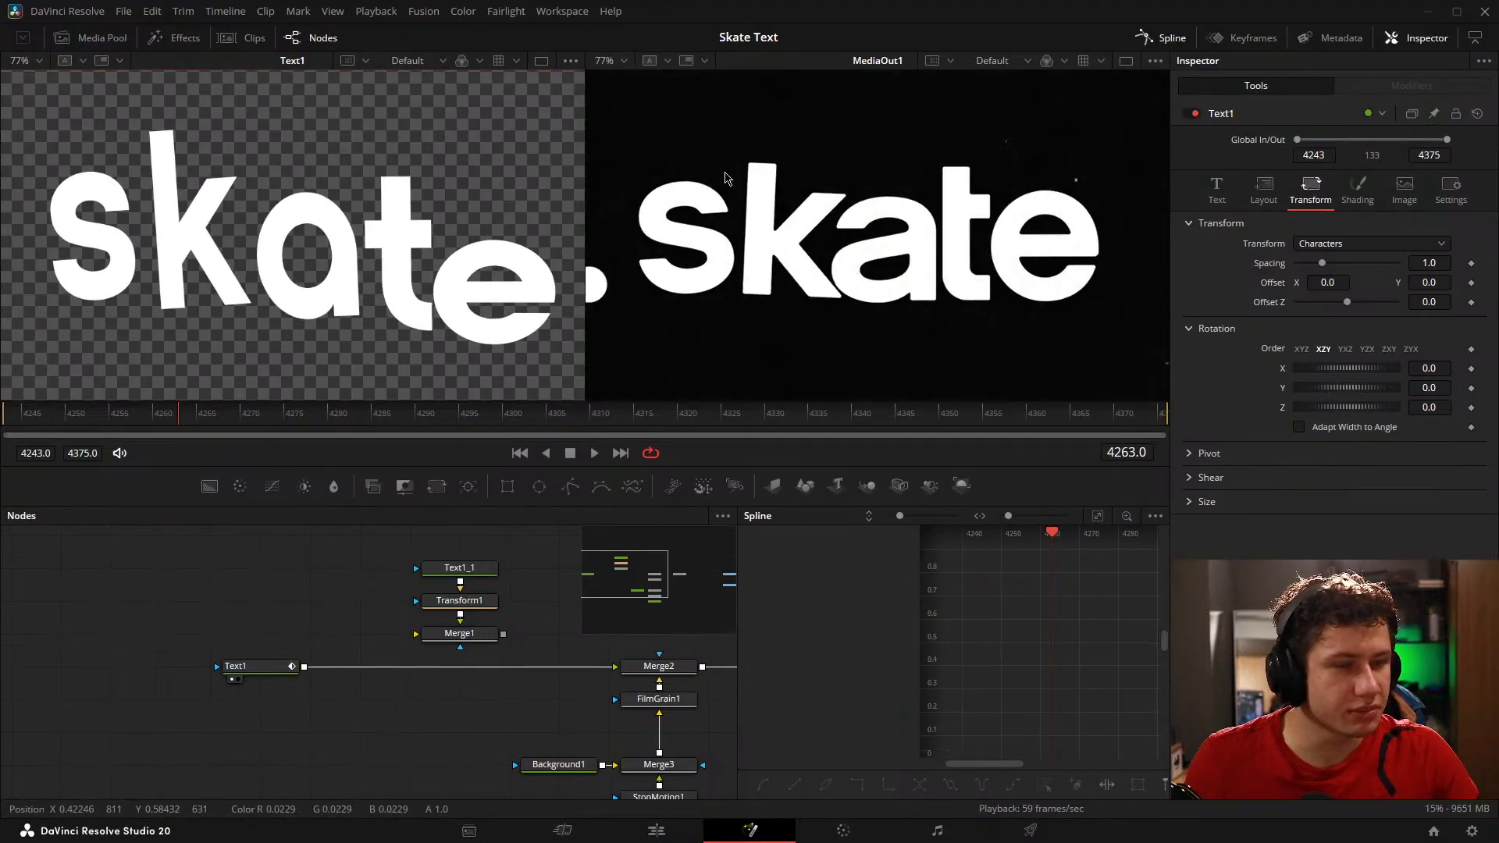
left_click(91, 427)
left_click_drag(92, 427, 165, 447)
left_click(180, 609)
key("space")
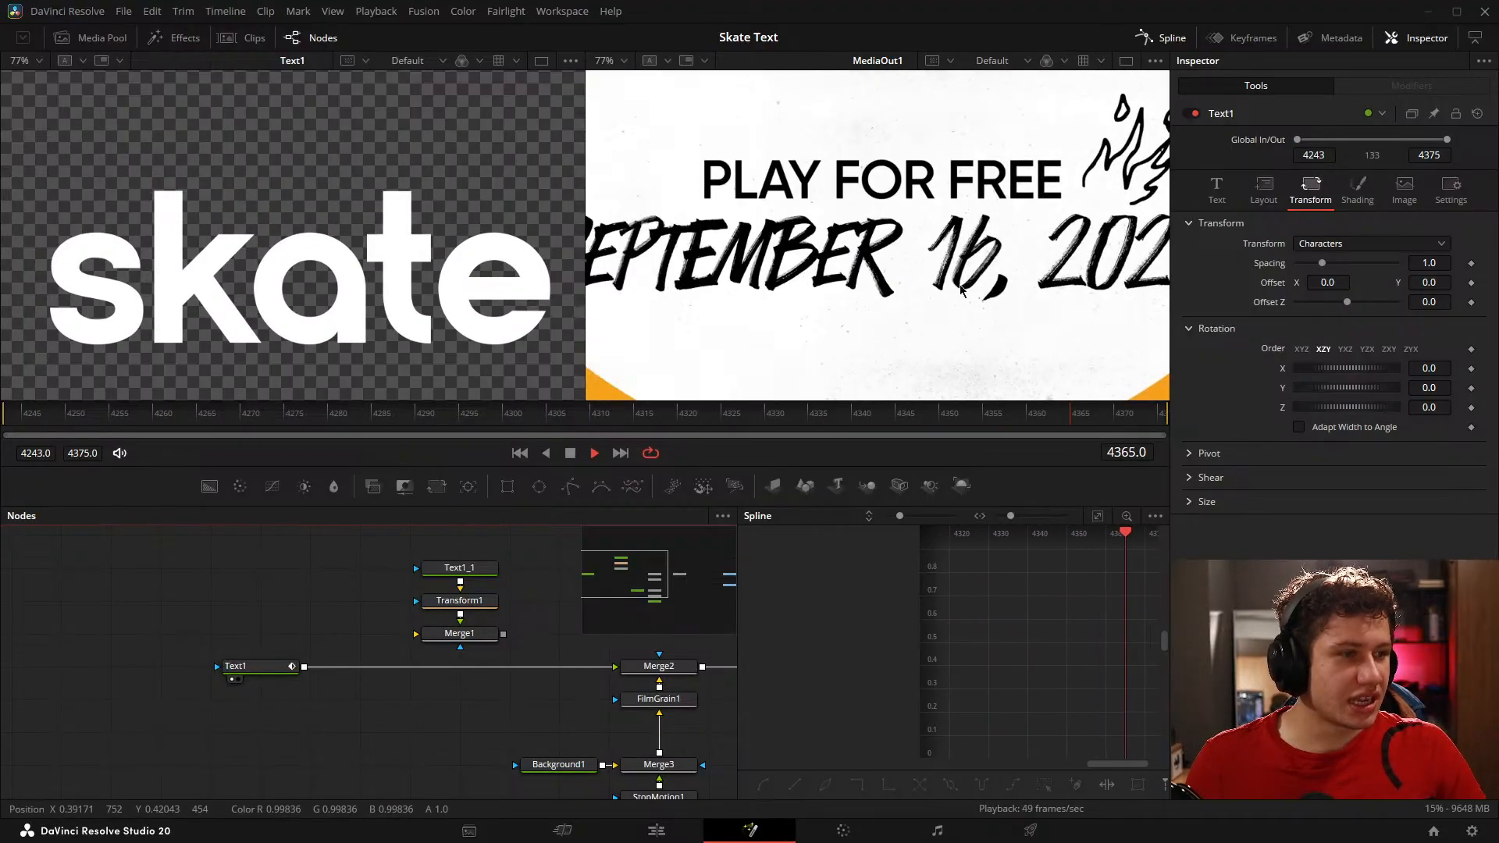
key("space")
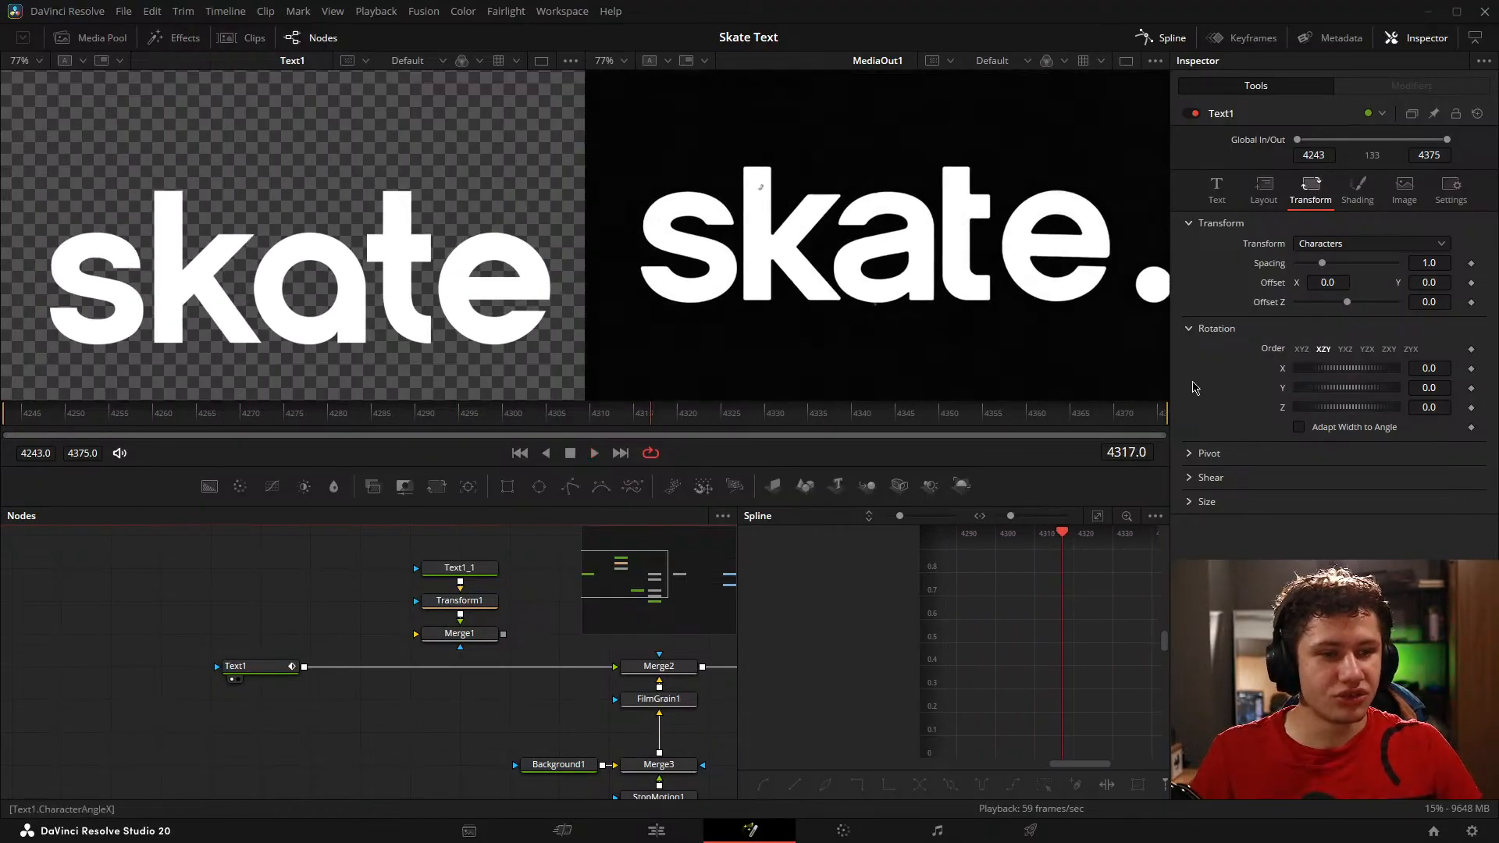
mouse_move(184, 417)
left_mouse_down()
mouse_move(60, 409)
mouse_move(611, 429)
mouse_move(663, 415)
mouse_move(125, 420)
mouse_move(166, 431)
left_mouse_up()
left_click_drag(338, 419, 398, 419)
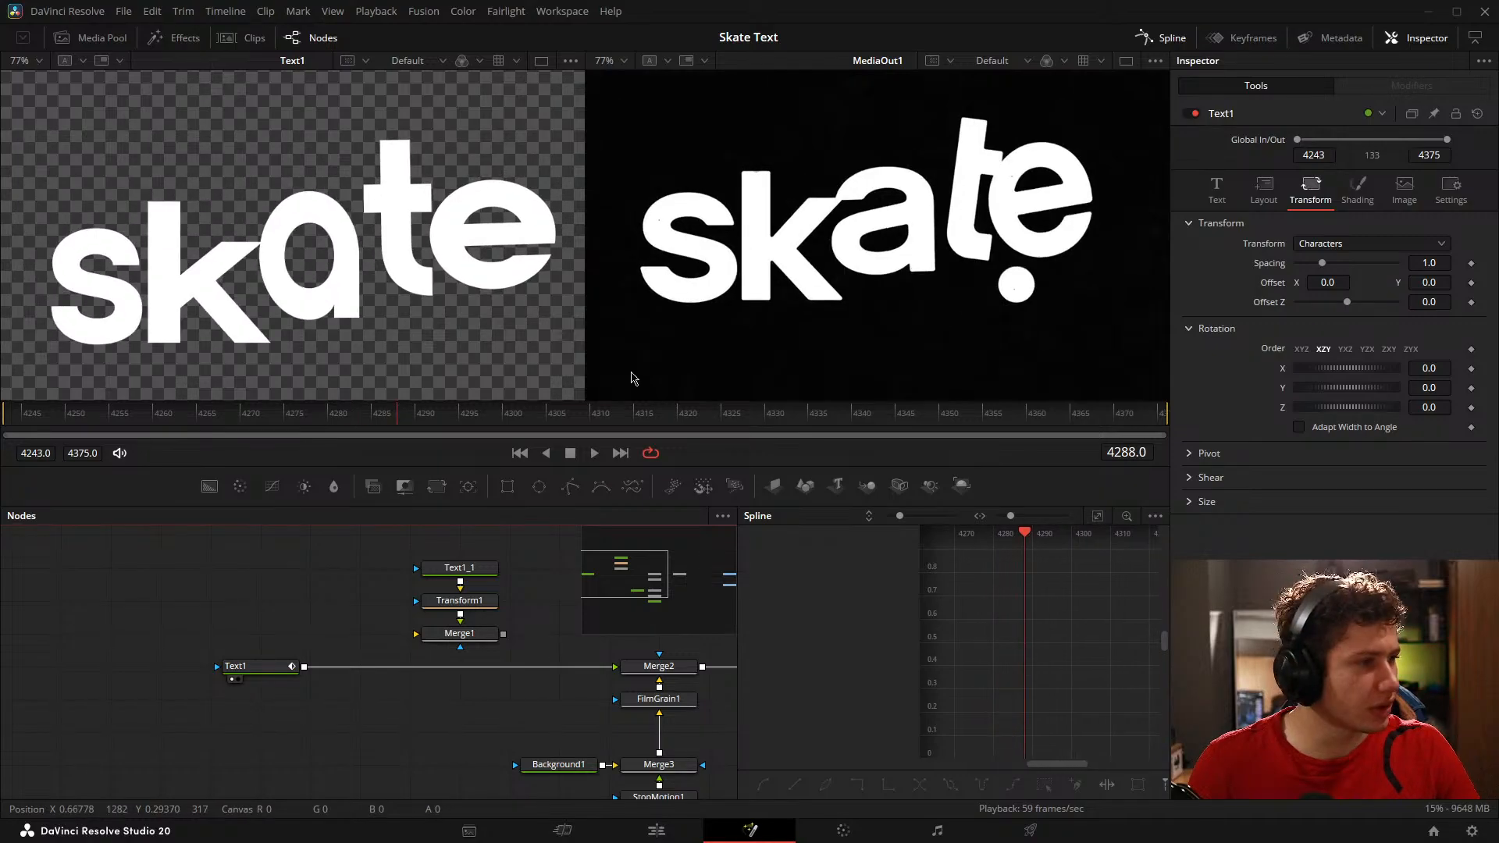
Step: Review Text1's Text settings and check the modifier options available for its text
left_click(1217, 189)
right_click(1348, 307)
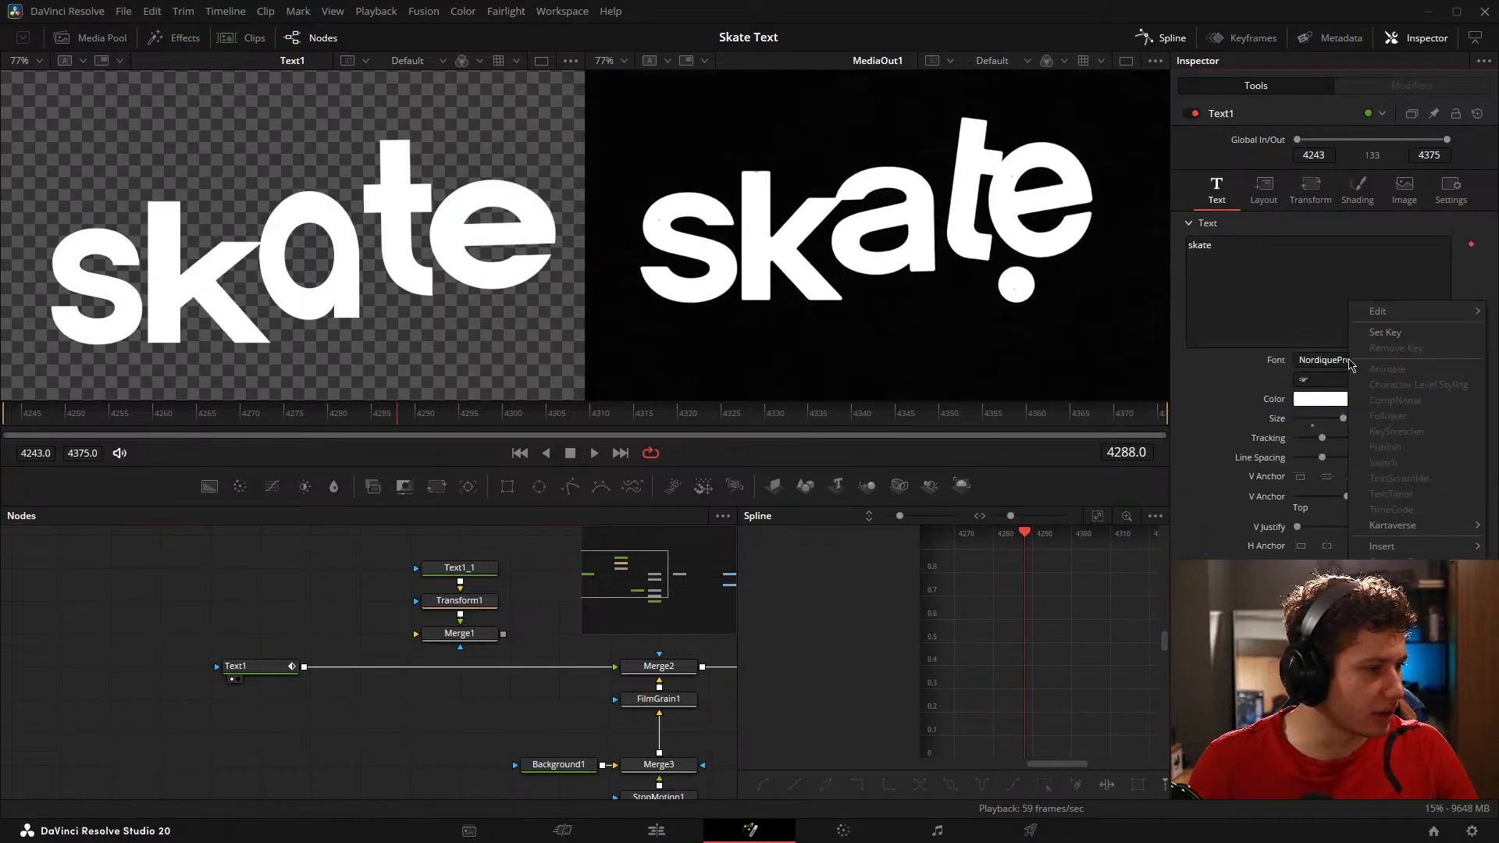
mouse_move(1404, 552)
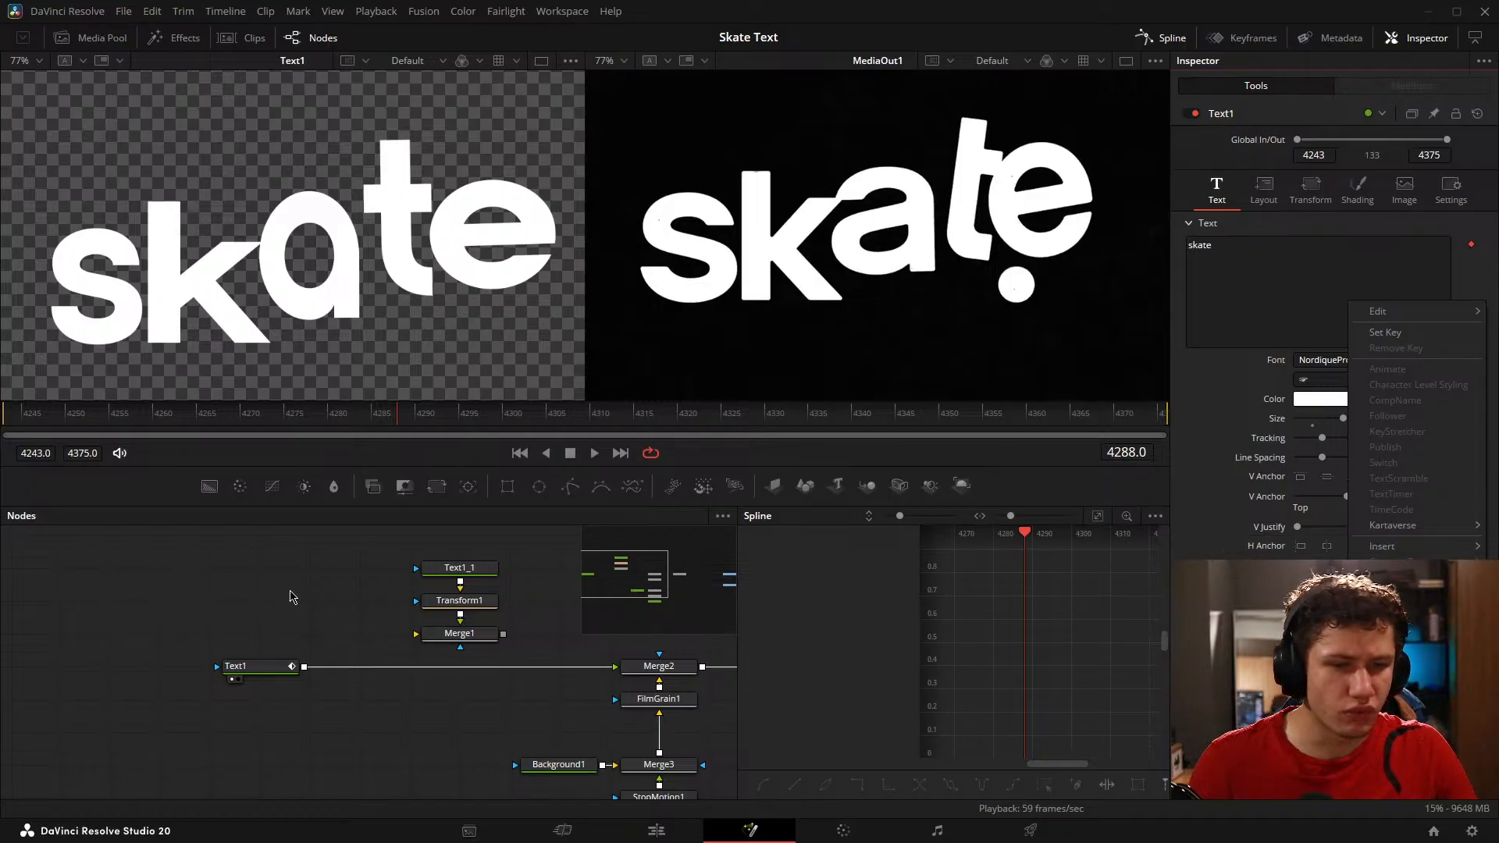
left_click(289, 598)
Step: Isolate Text1's Character Angle Z curve and lengthen the horizontal handles at its first and peak keyframes for a smoother tilt
left_click(261, 674)
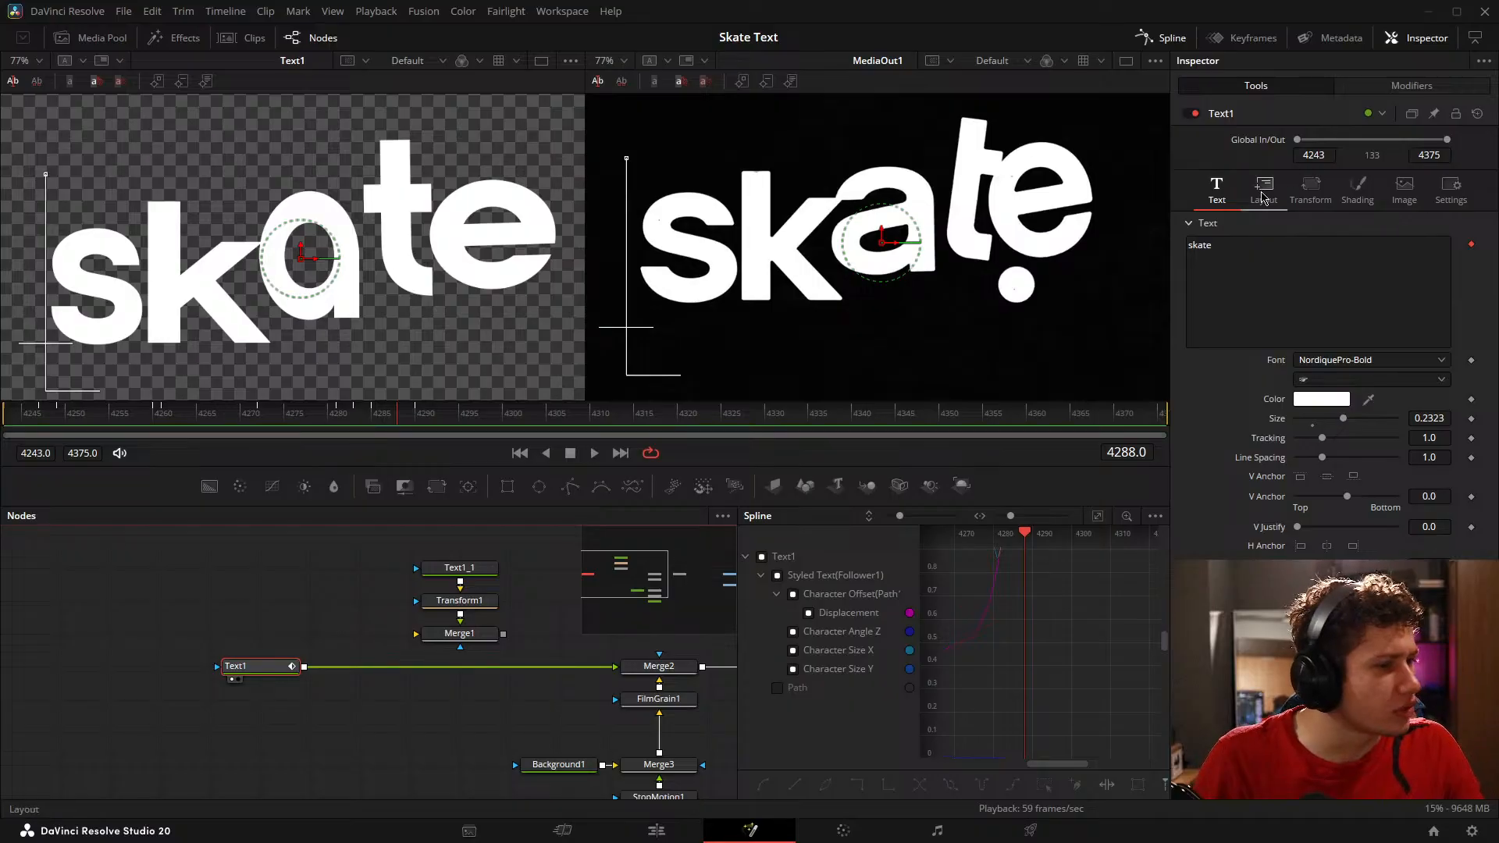
left_click_drag(586, 595, 609, 605)
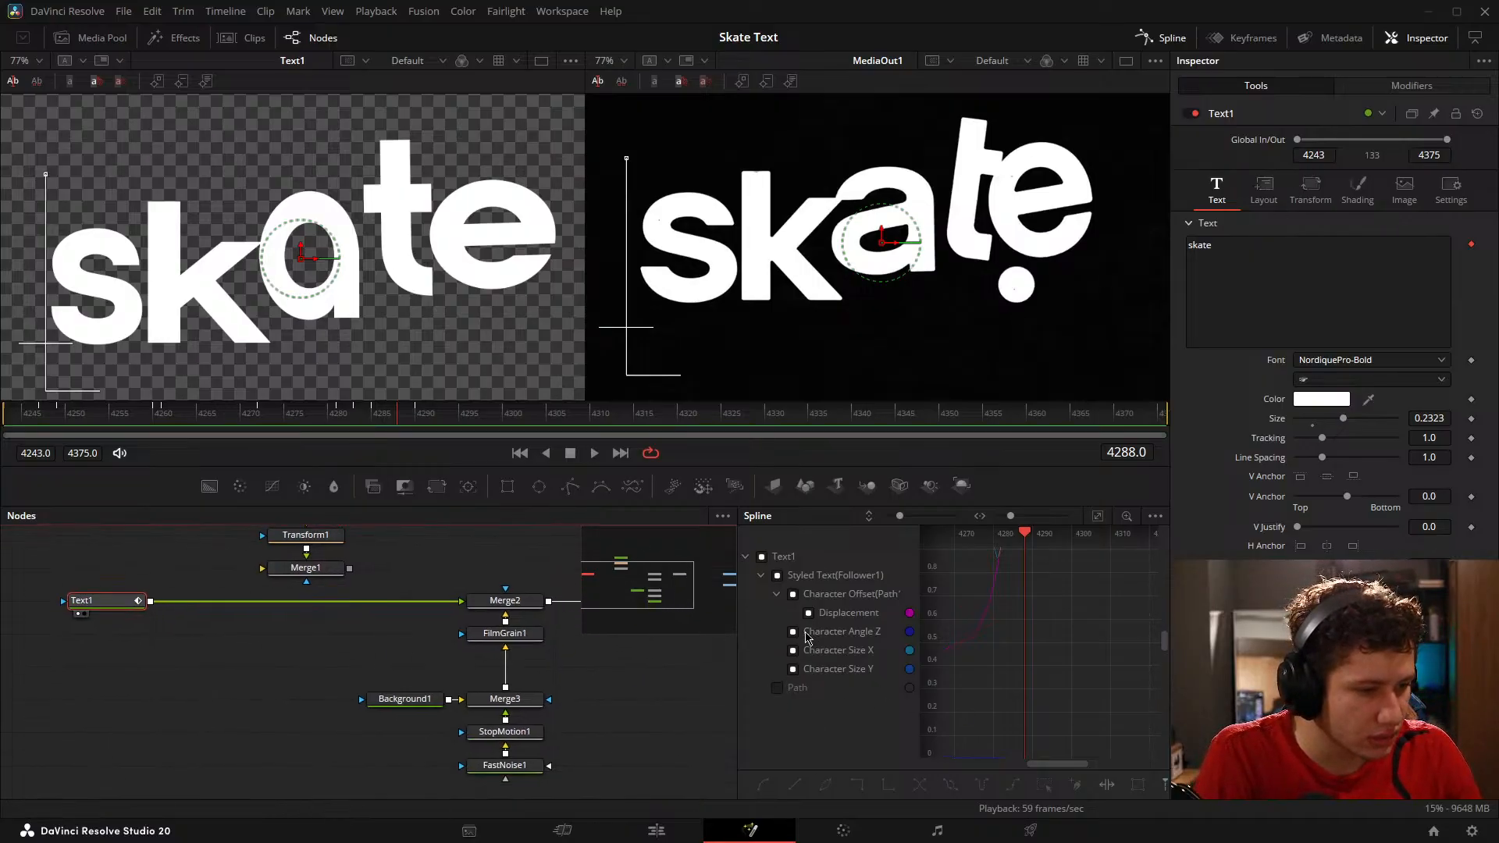
left_click(795, 633)
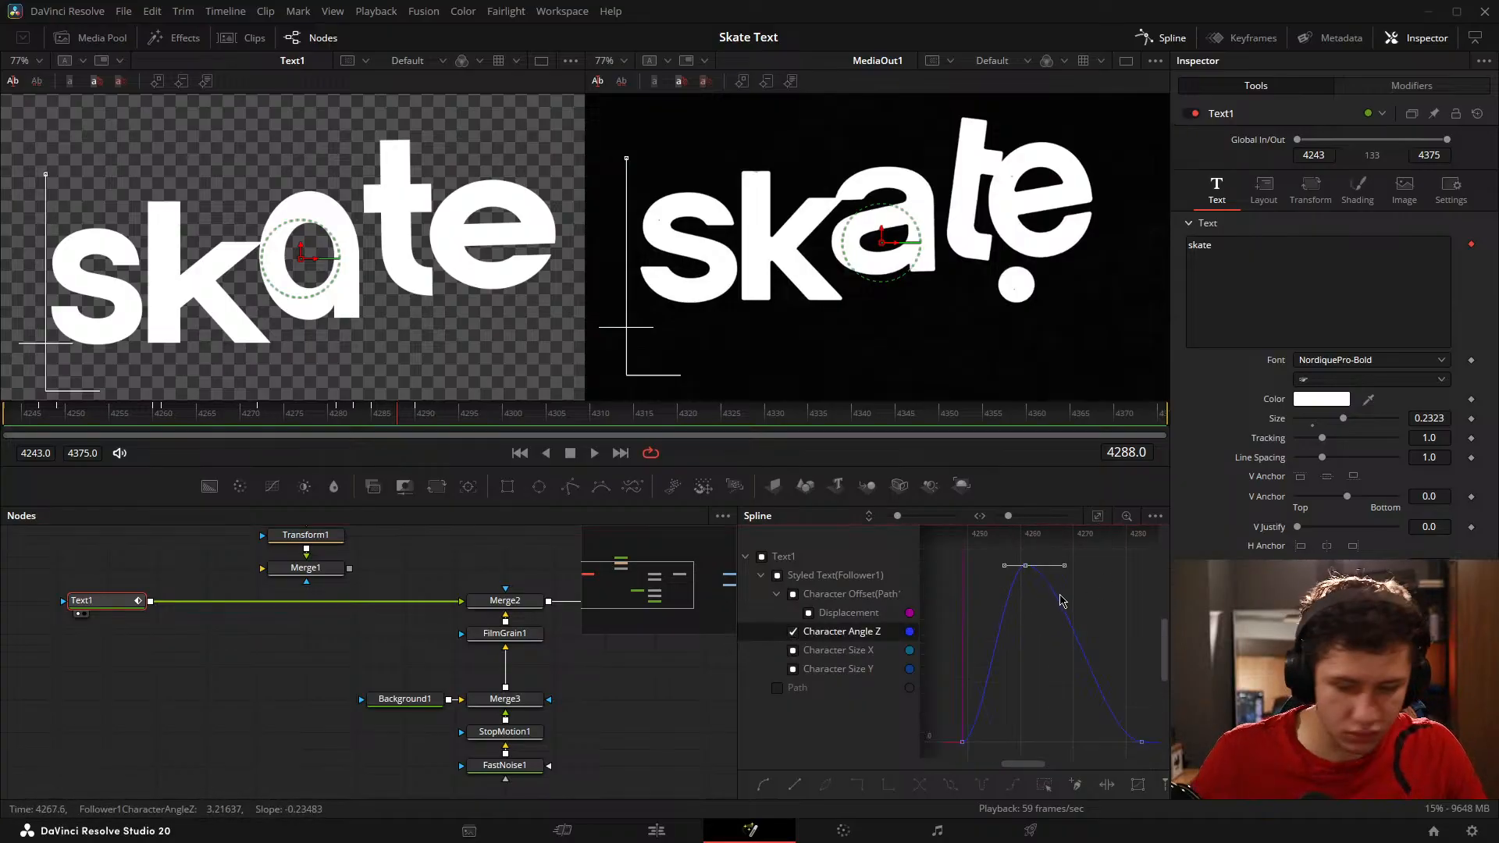
left_click_drag(1002, 571, 977, 571)
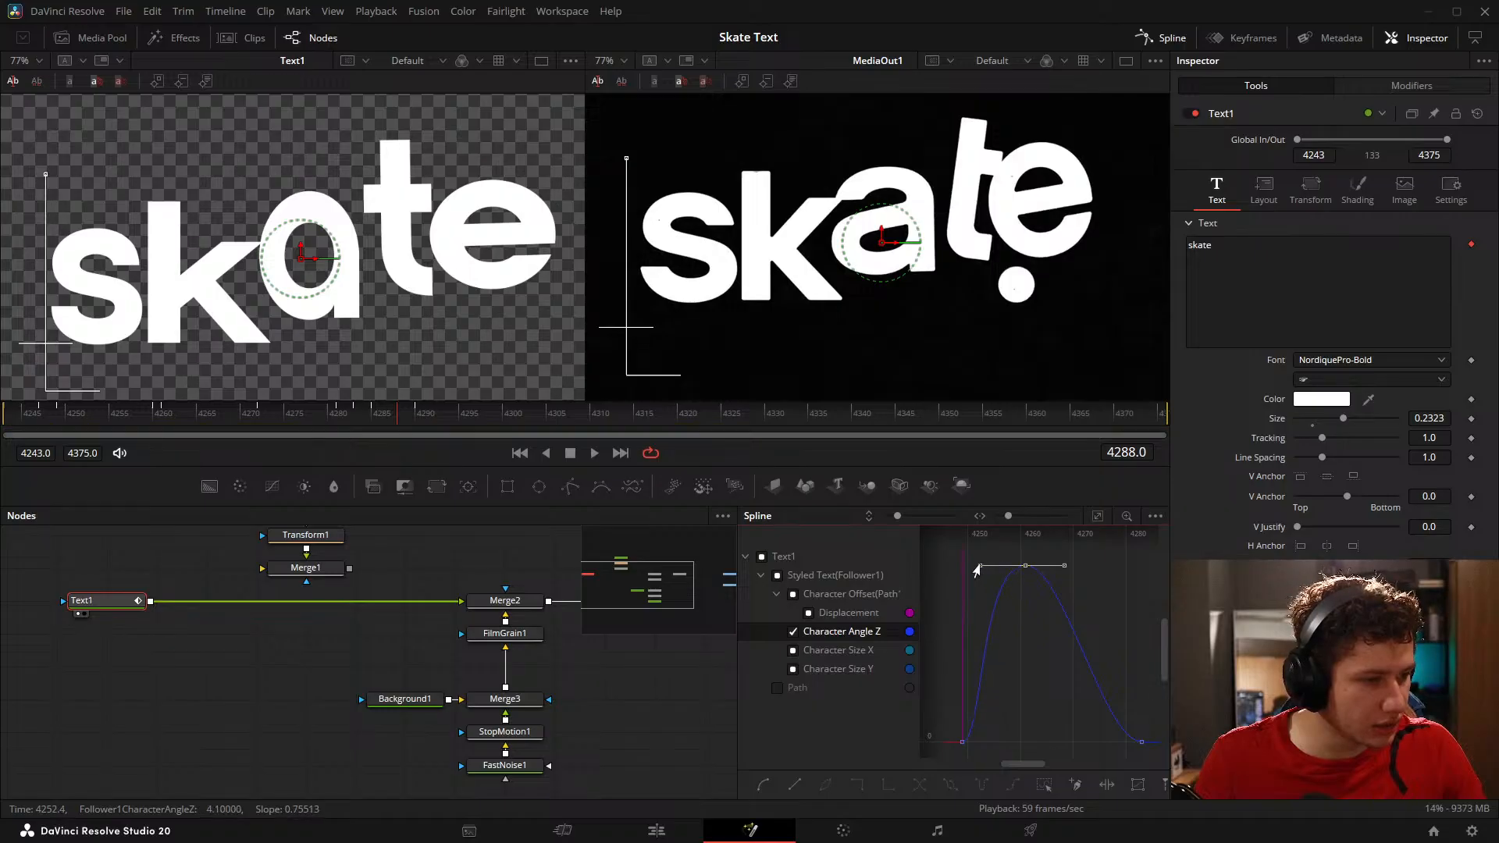
left_click_drag(1109, 697, 1032, 671)
left_click_drag(1040, 620, 1143, 657)
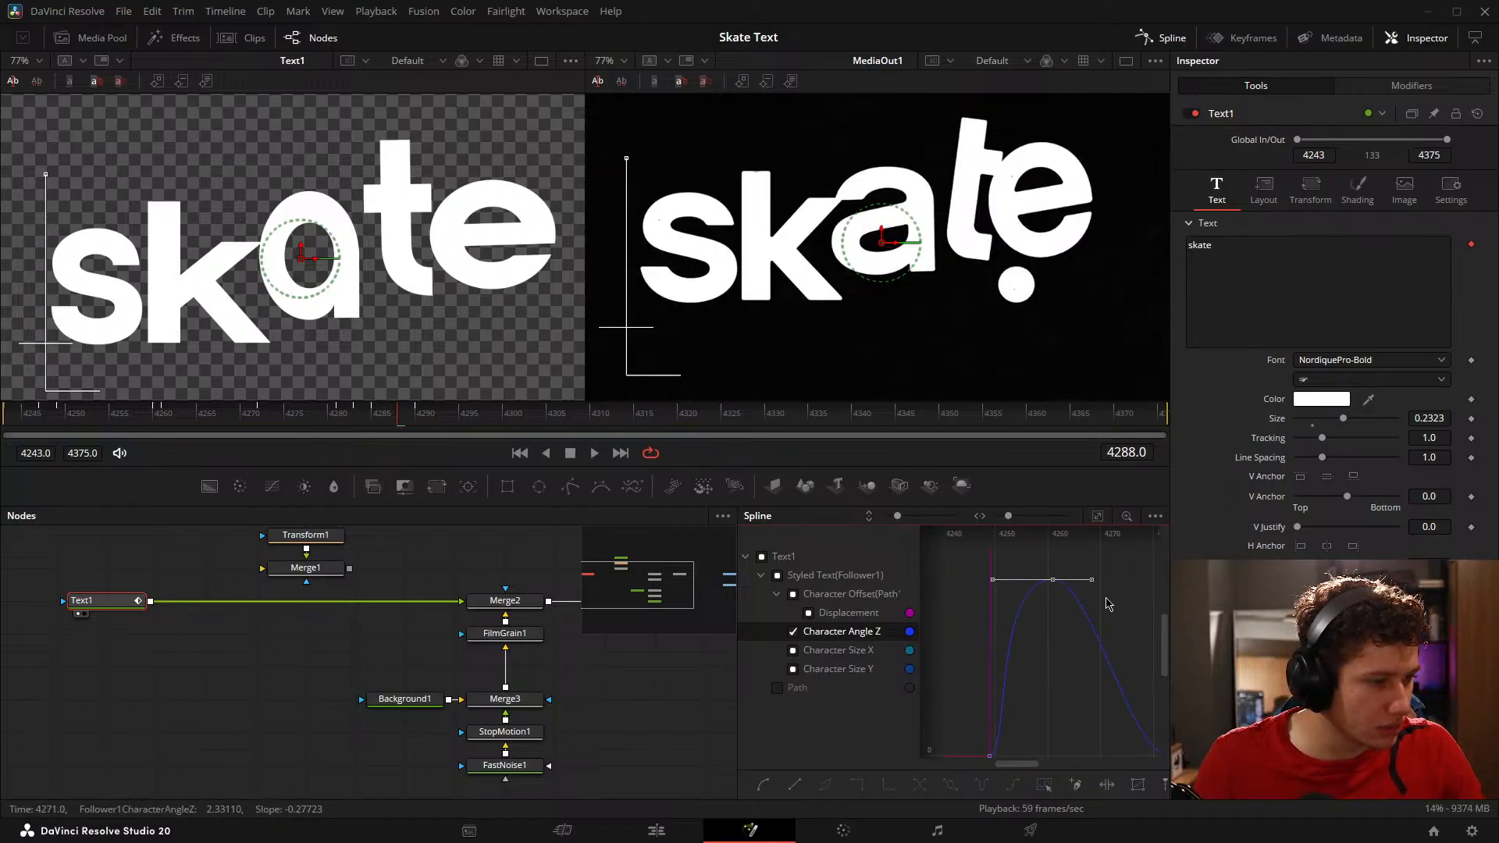
left_click_drag(1092, 581, 1164, 579)
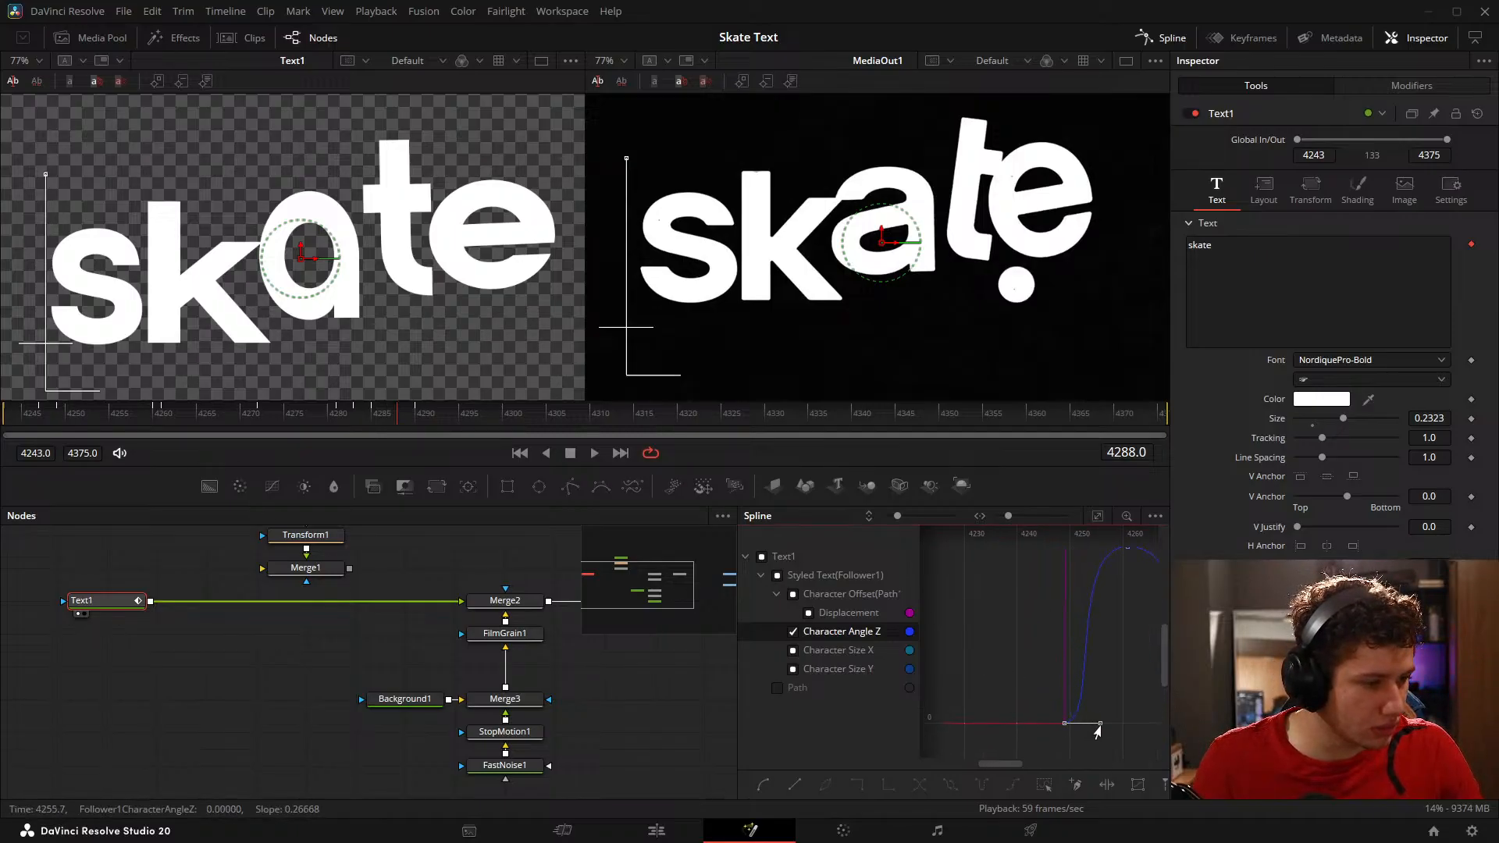
left_click(200, 717)
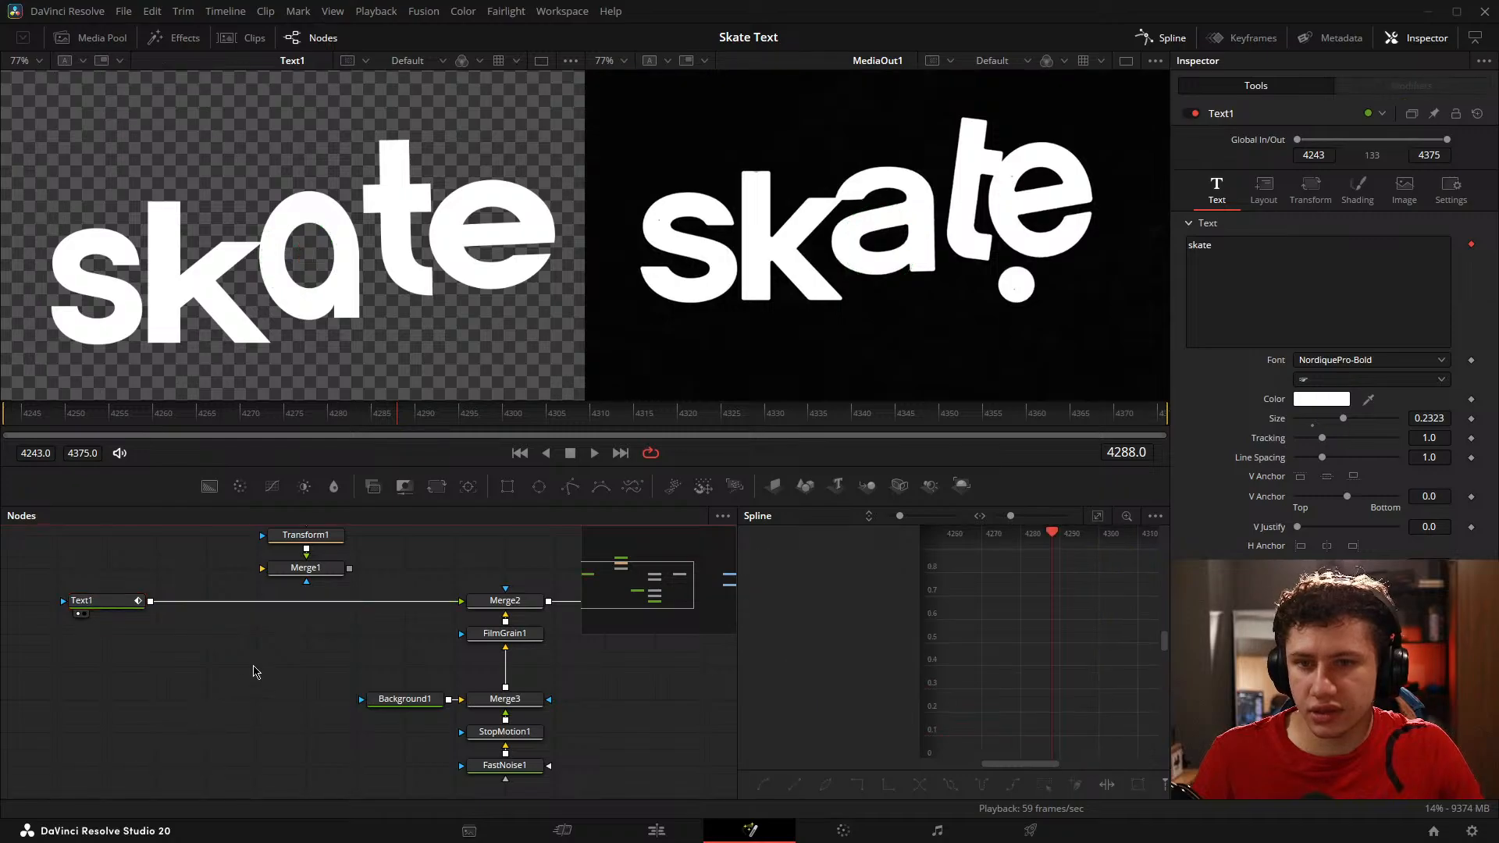
Step: Play the animation from frame 4243 and scrub through the letter jumps to check the smoothed tilt
left_click(20, 428)
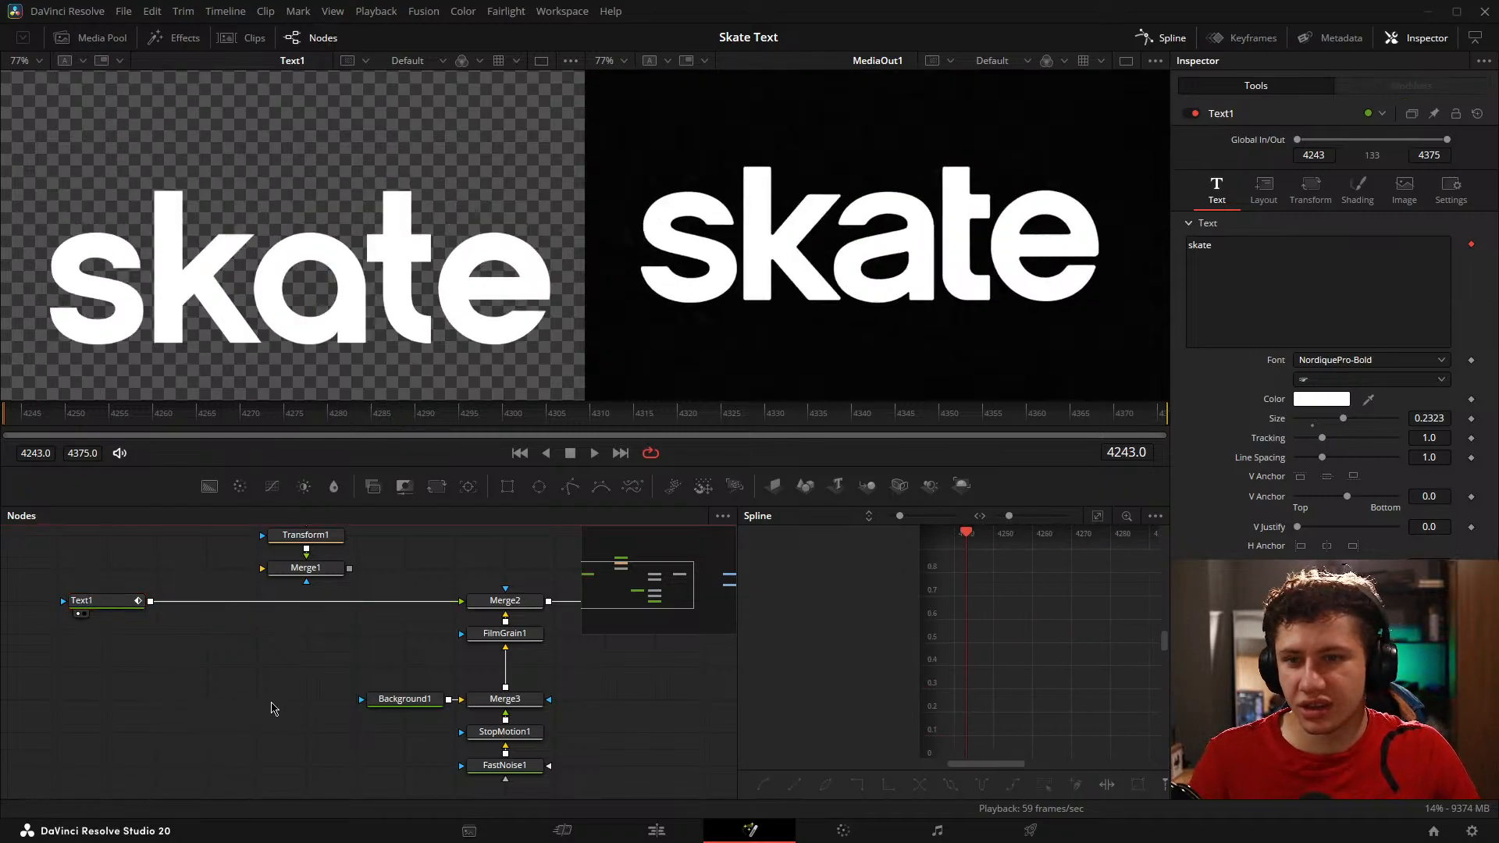
left_click_drag(131, 642, 273, 626)
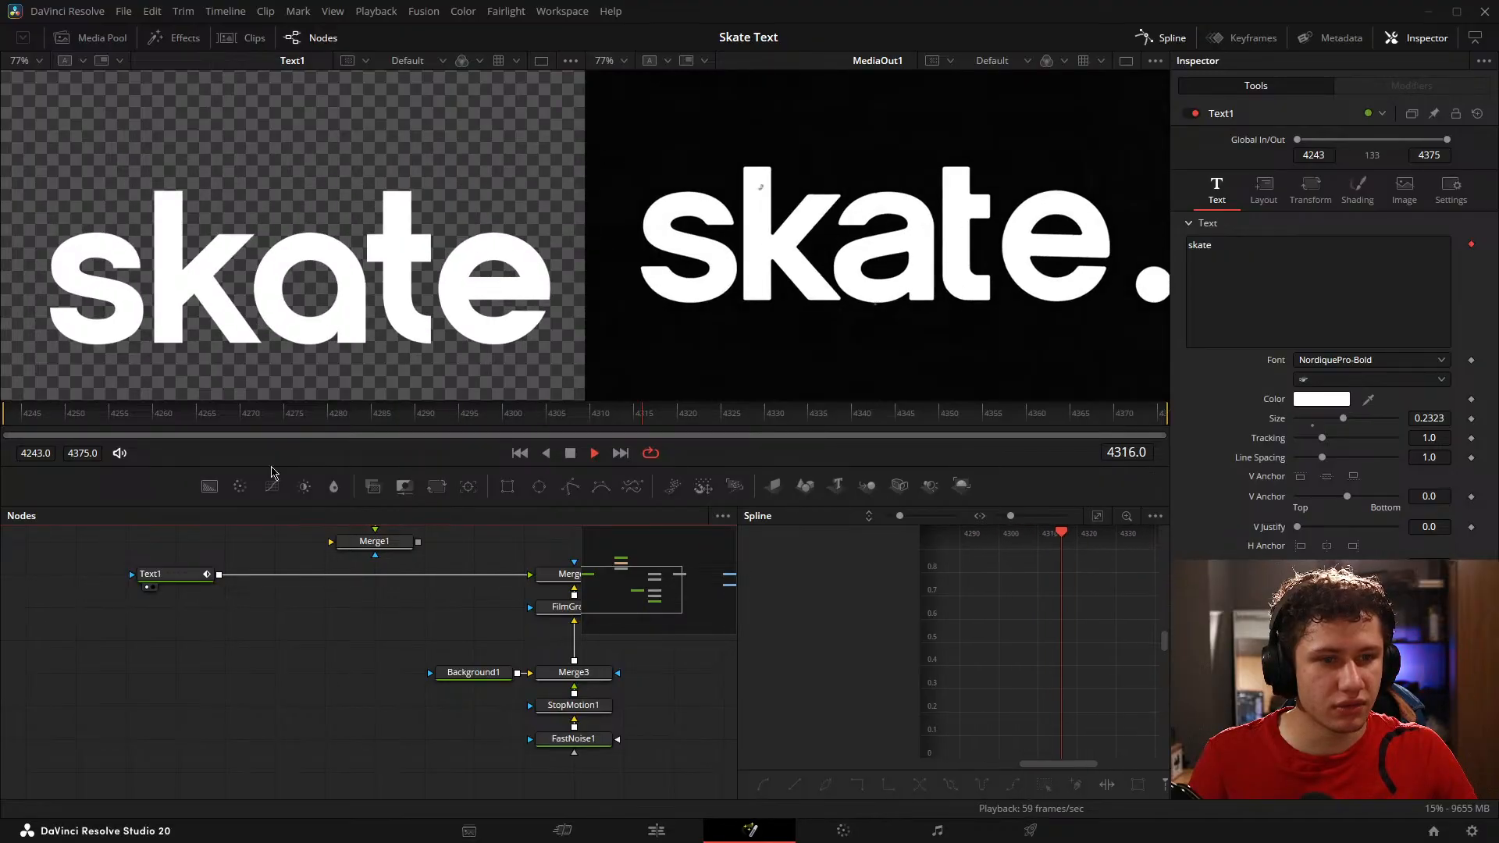
left_click_drag(298, 417, 447, 446)
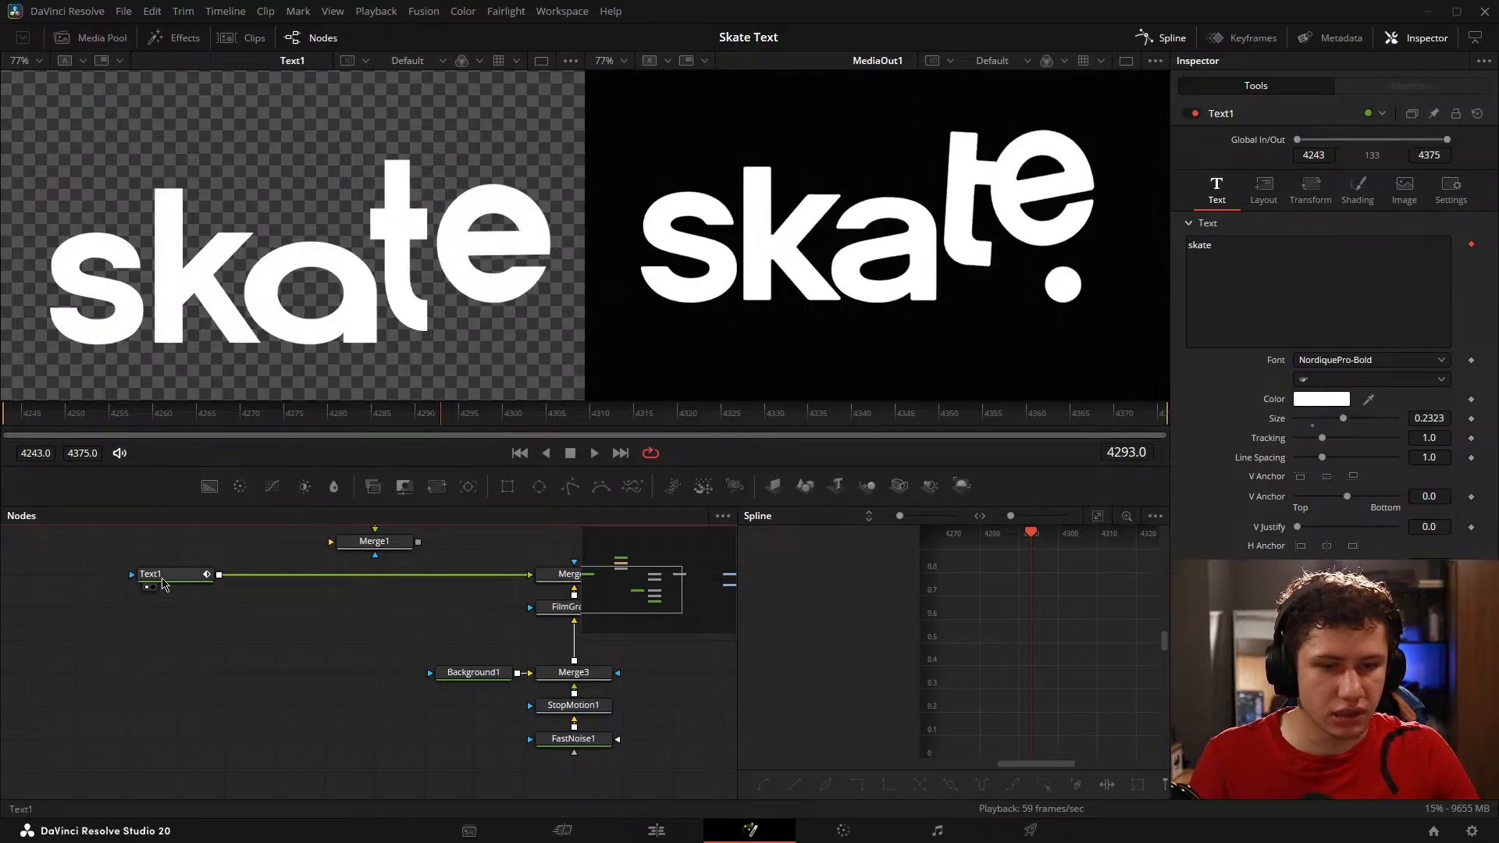
Step: Show only Text1's Character Size Y curve in the Spline editor, fit it to view, and enlarge its final keyframes
left_click(163, 584)
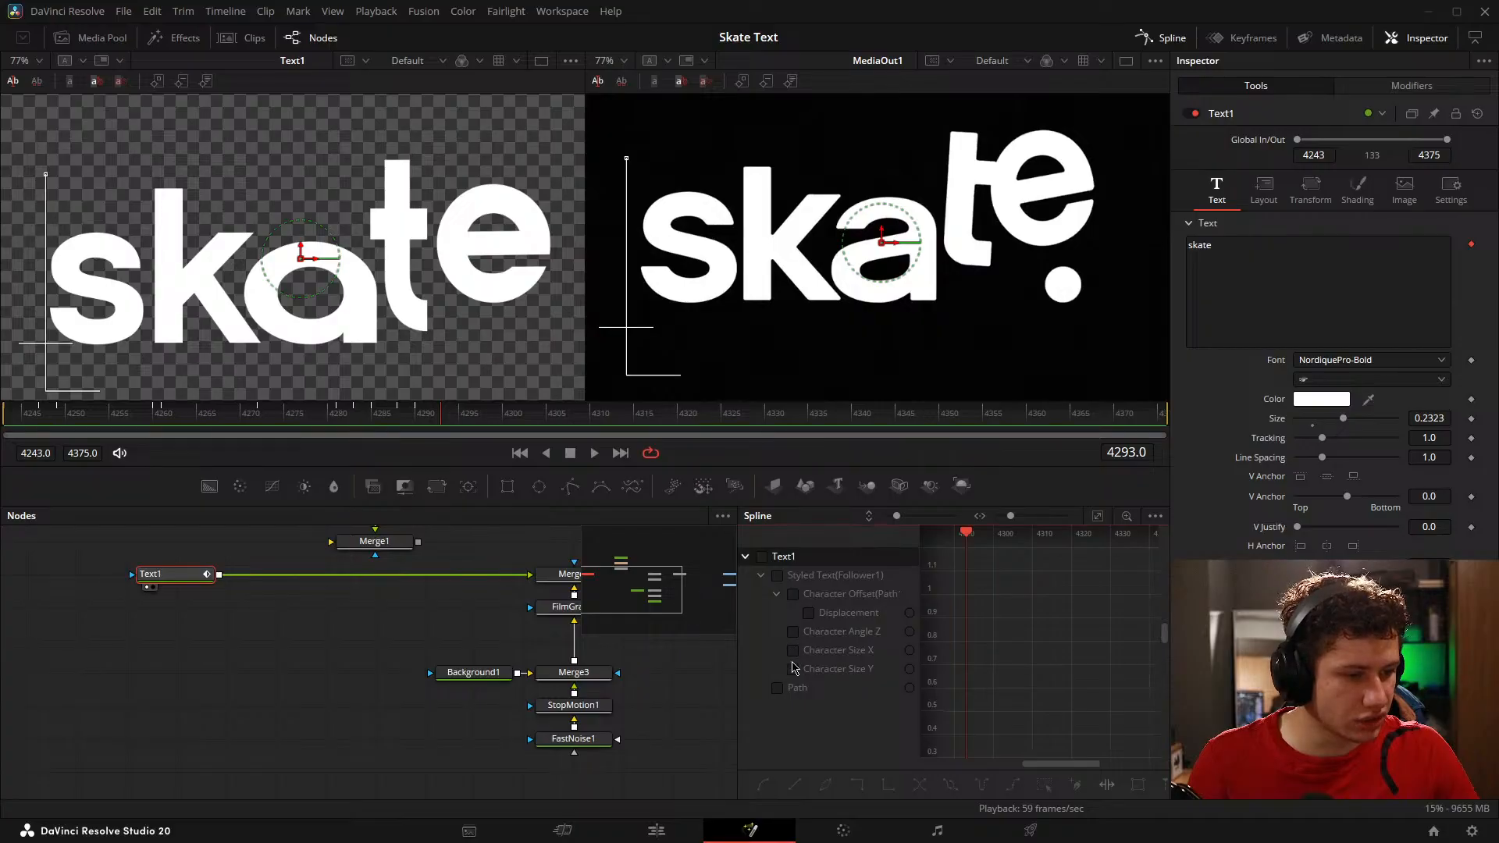
left_click(794, 670)
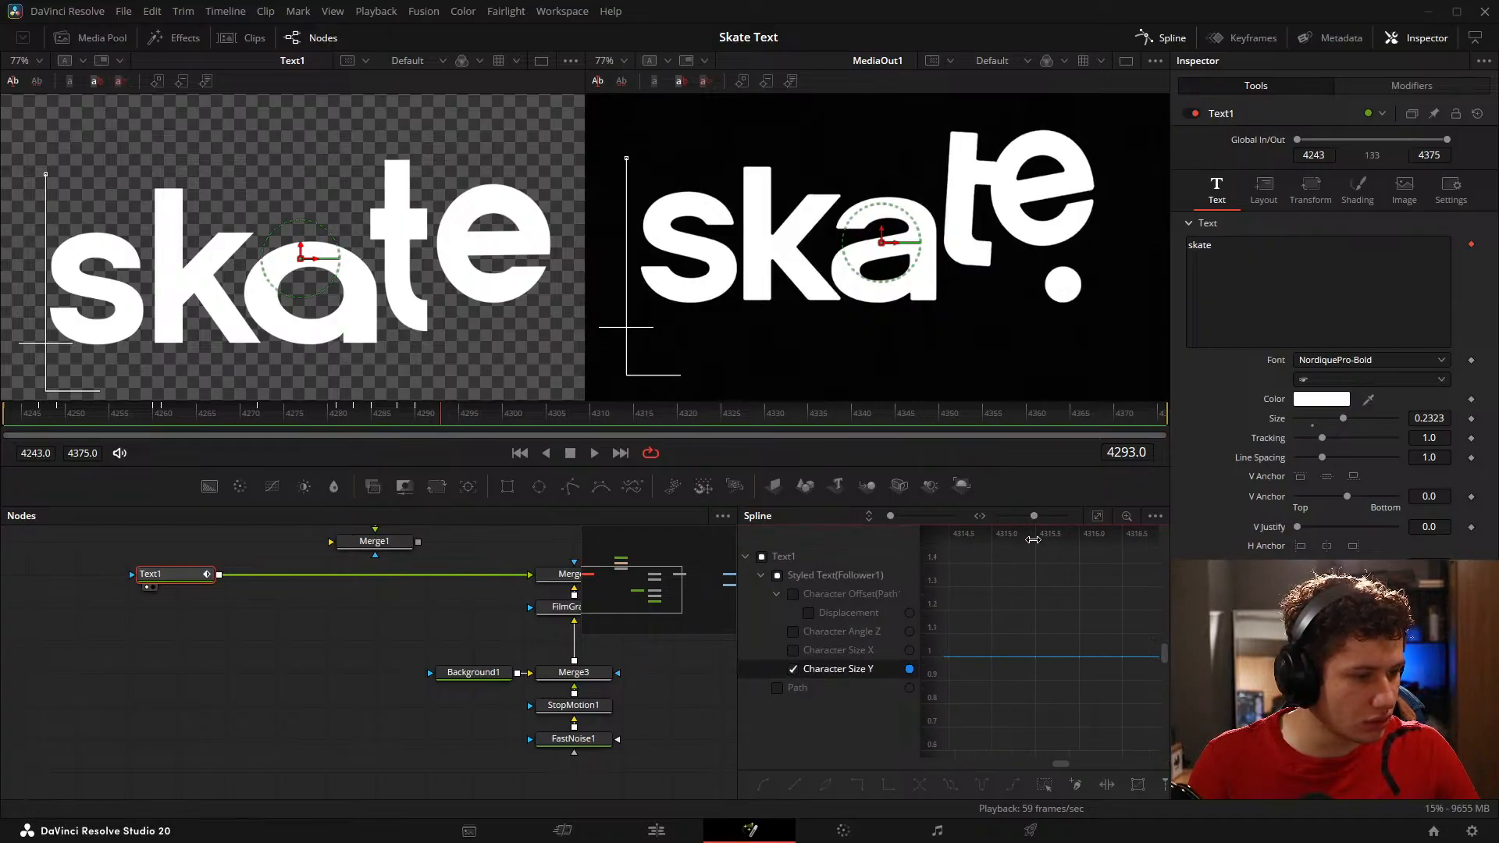
scroll(1008, 610, "down", 5)
left_click_drag(1008, 609, 1155, 646)
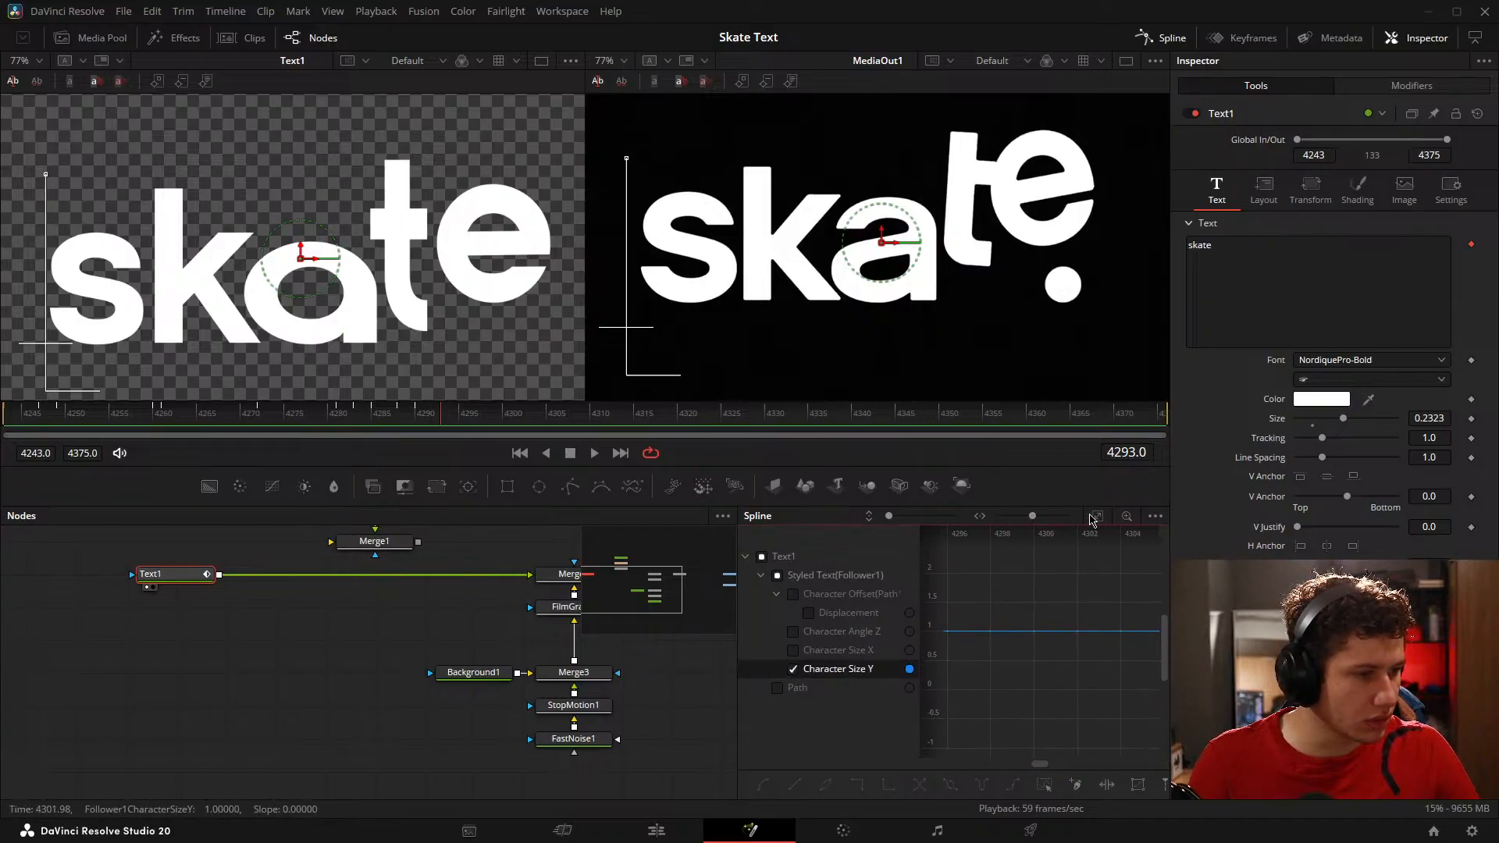
left_click(1094, 518)
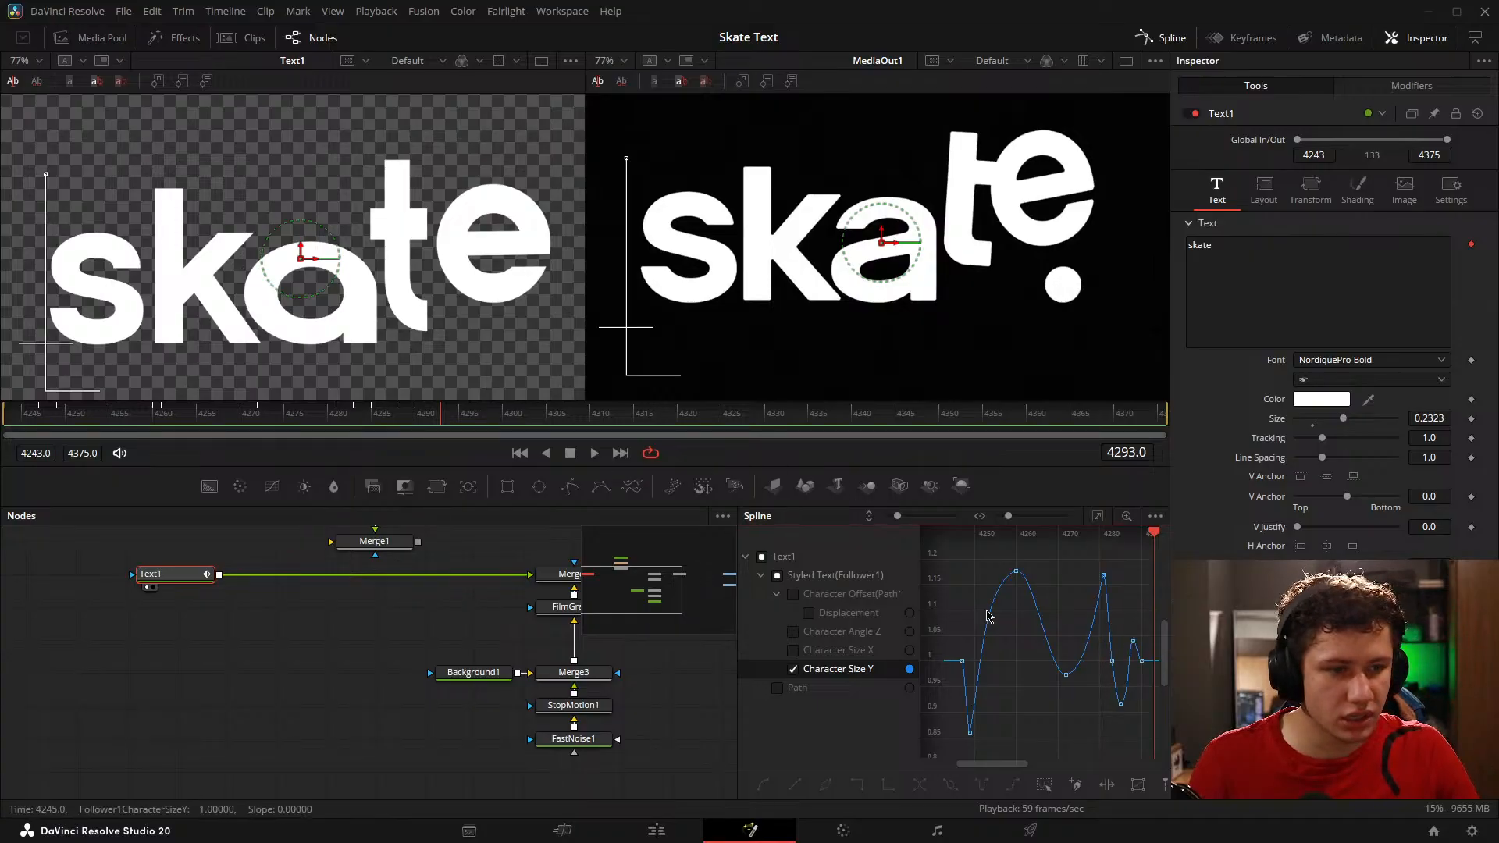
scroll(1109, 649, "up", 4)
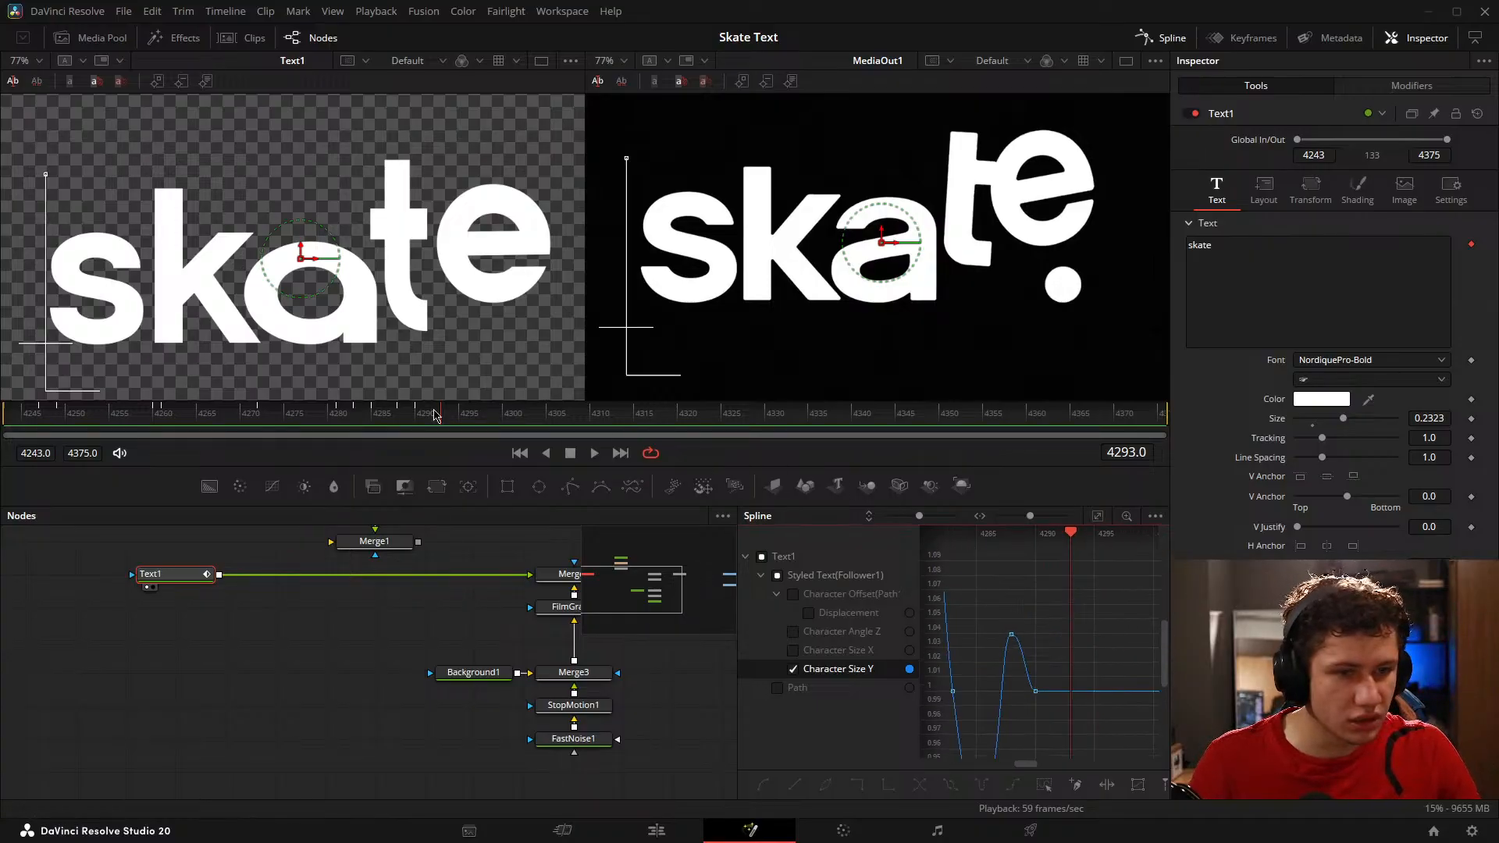
Step: Level and lengthen the outgoing handle of the low keyframe at frame 4285 on Text1's Character Size Y curve
left_click(381, 416)
mouse_move(380, 420)
left_mouse_down()
mouse_move(467, 437)
mouse_move(183, 425)
mouse_move(381, 449)
left_mouse_up()
scroll(1032, 664, "up", 3)
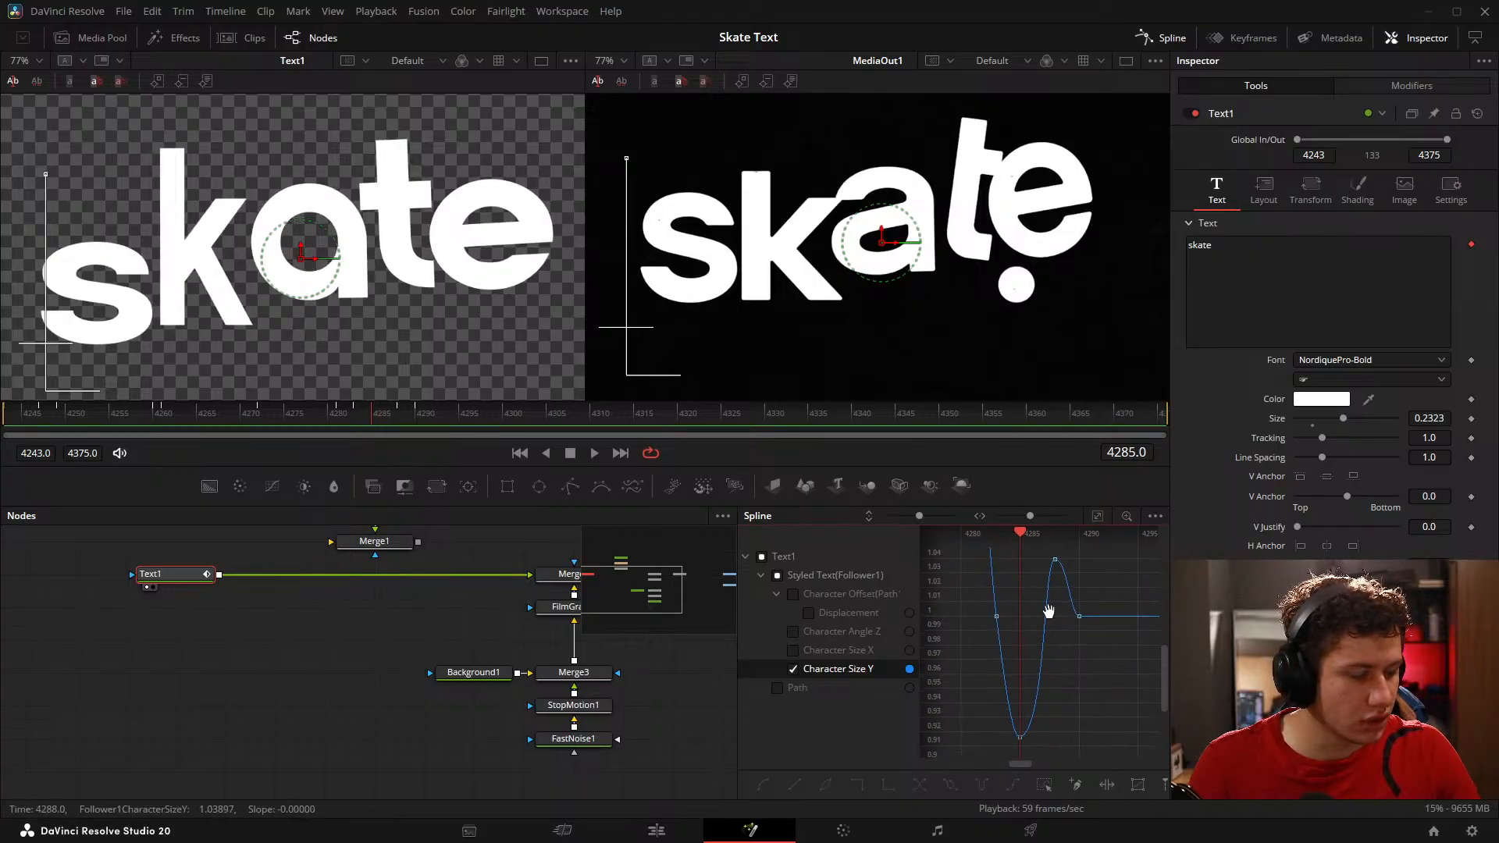
scroll(1007, 724, "up", 2)
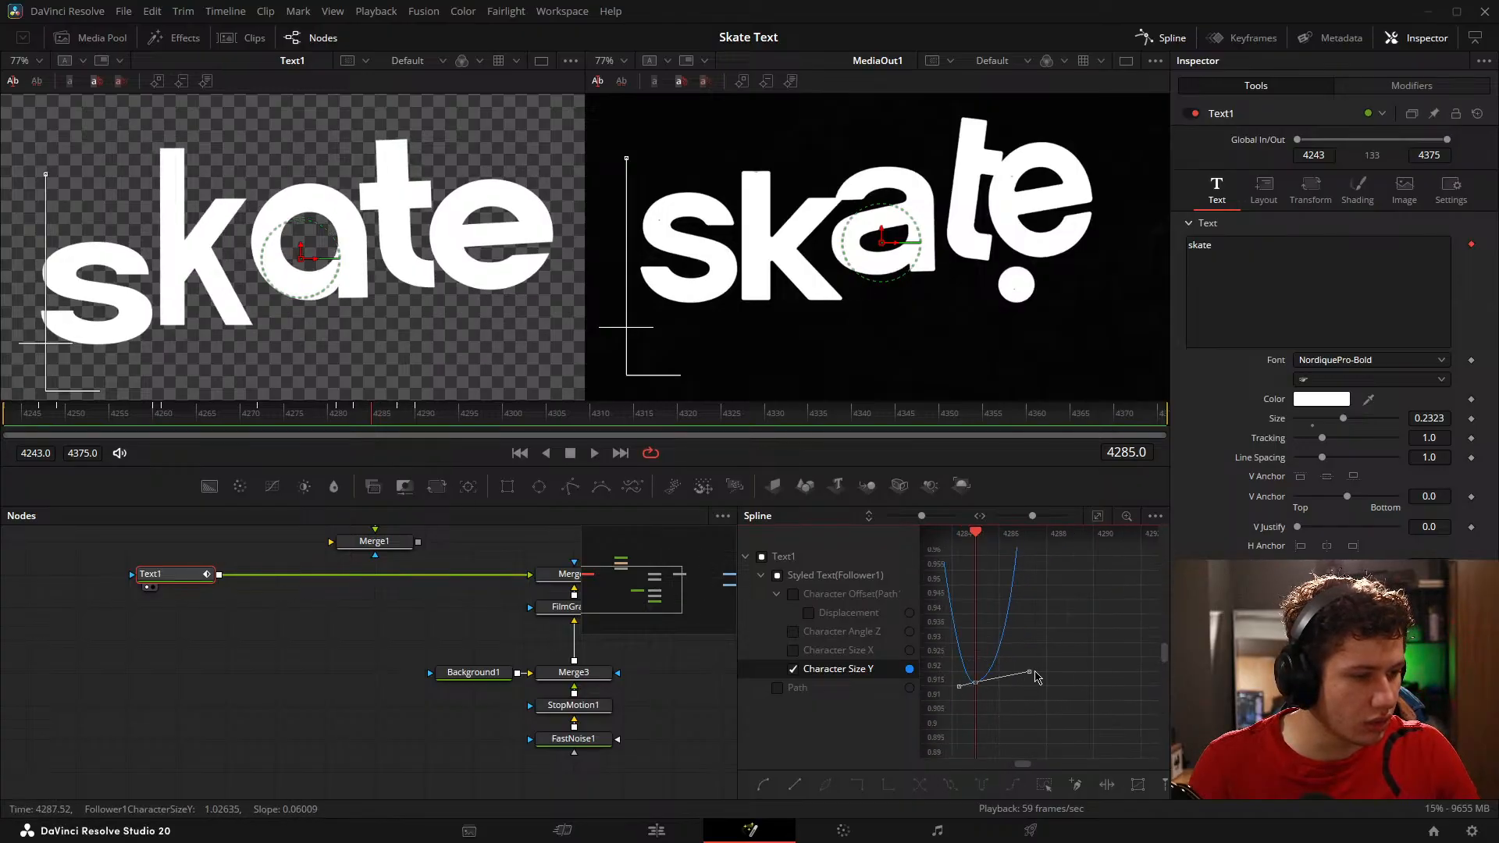
left_click_drag(1027, 679, 1048, 683)
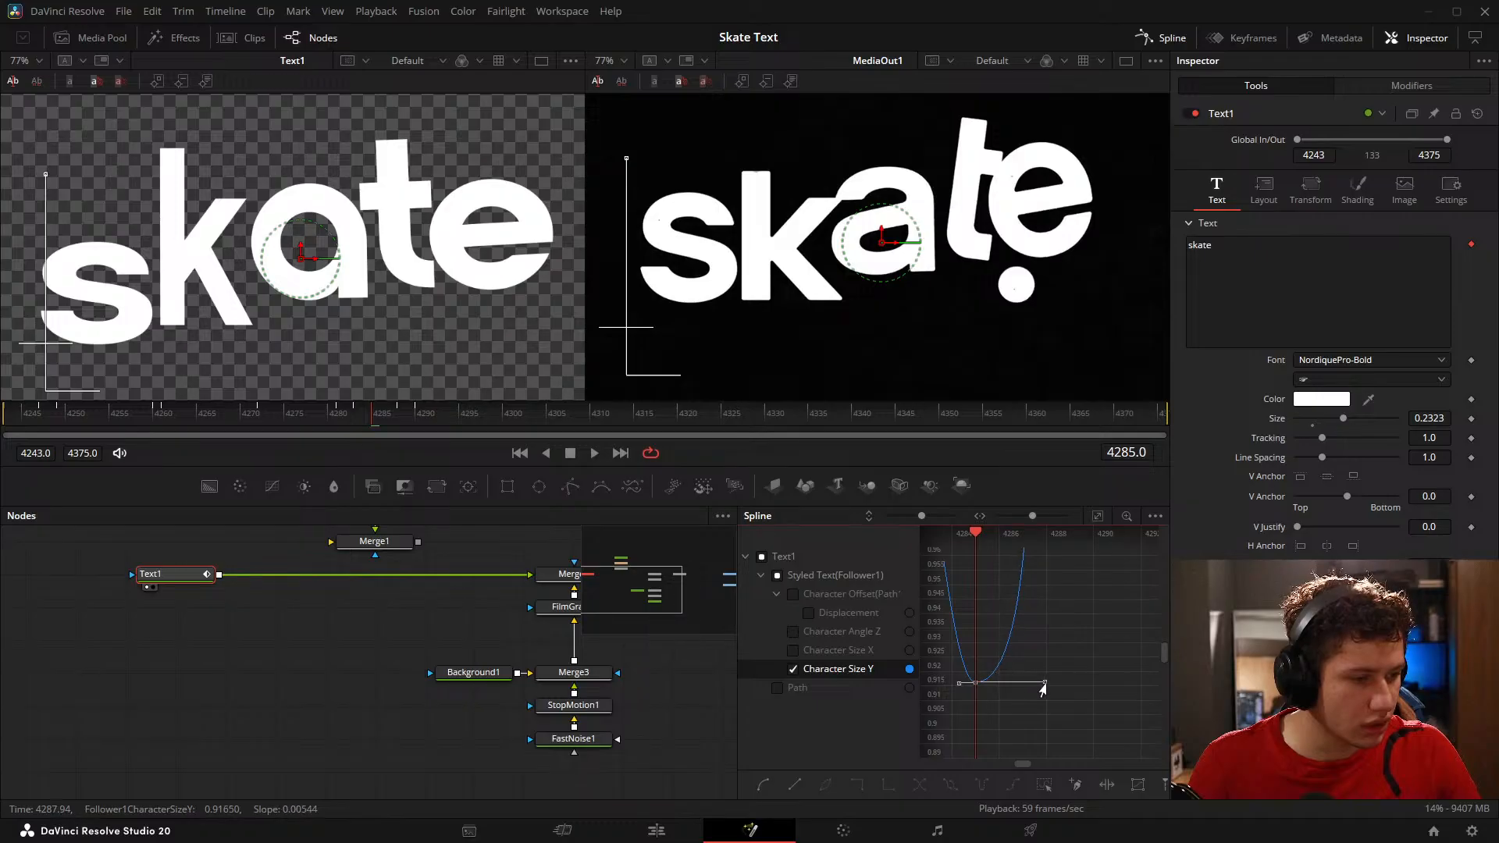
Step: Play back the change and shift the Character Size Y curve's peak keyframe to frame 4289
left_click_drag(372, 431, 406, 424)
key("space")
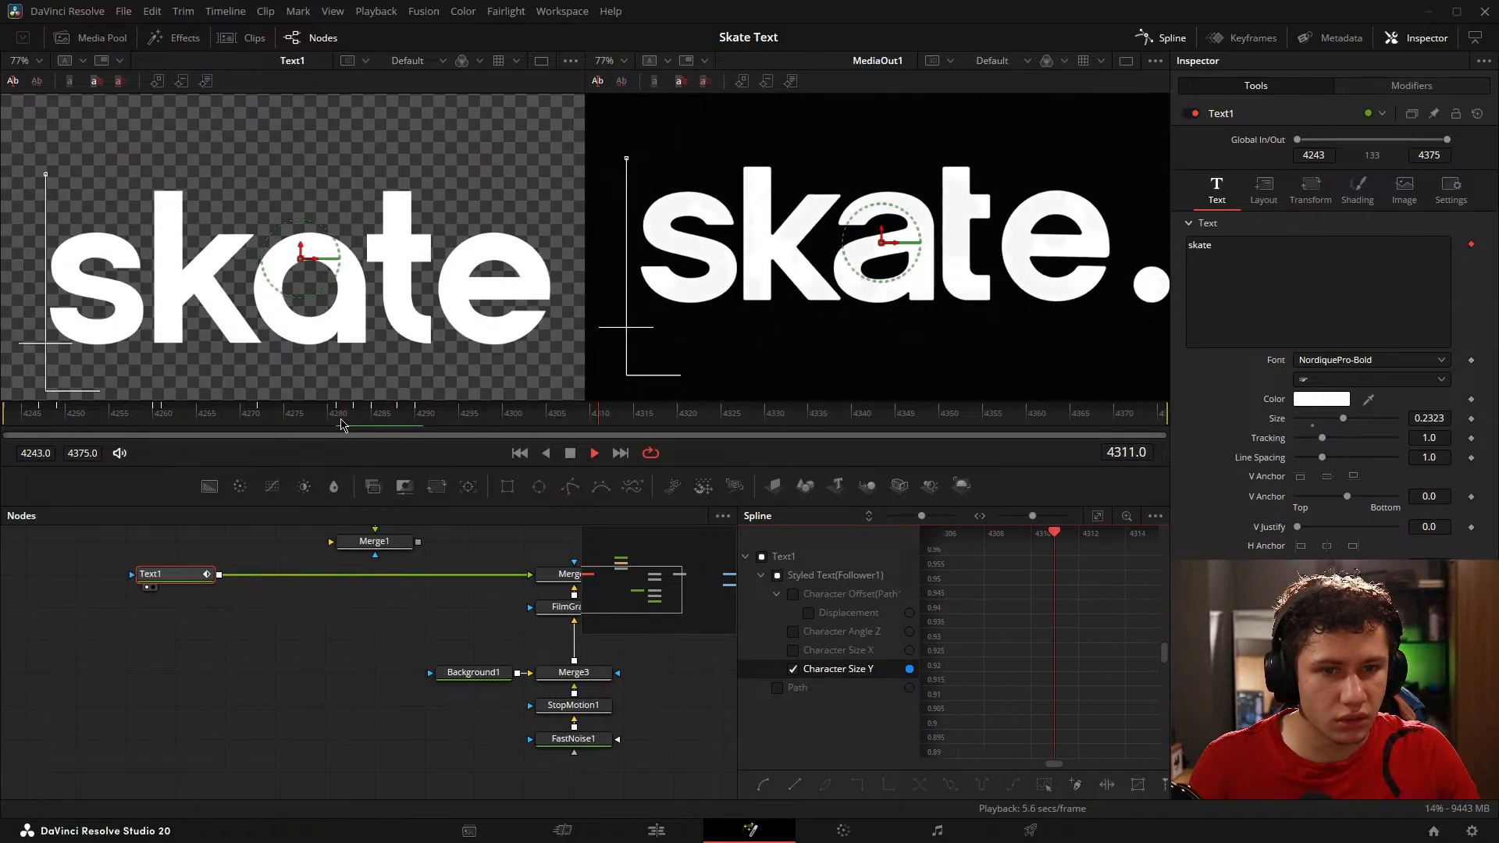
left_click_drag(957, 648, 1148, 656)
left_click_drag(1072, 624, 1052, 685)
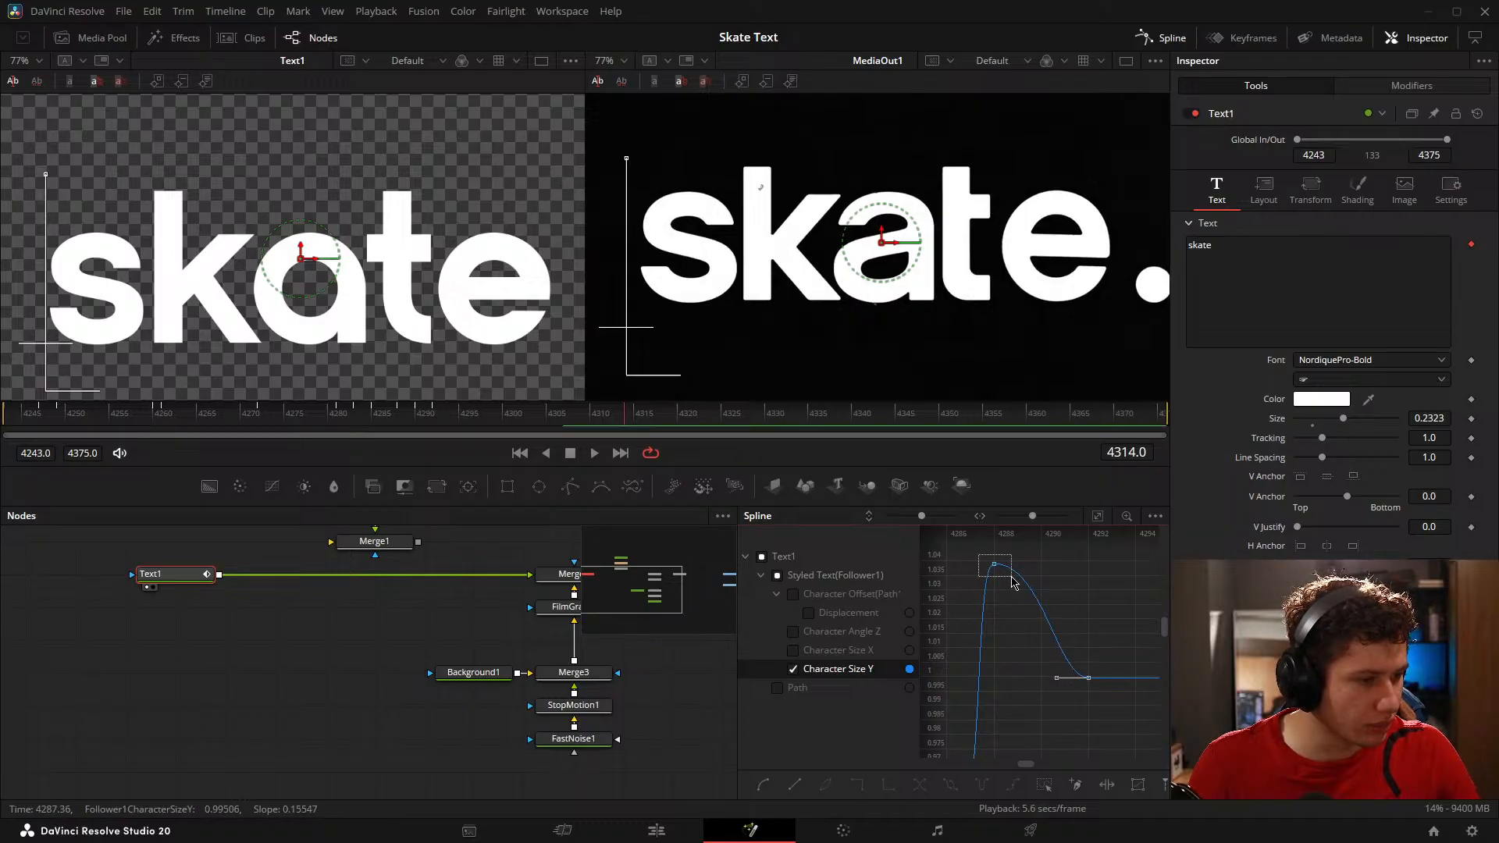
left_click_drag(992, 565, 1010, 574)
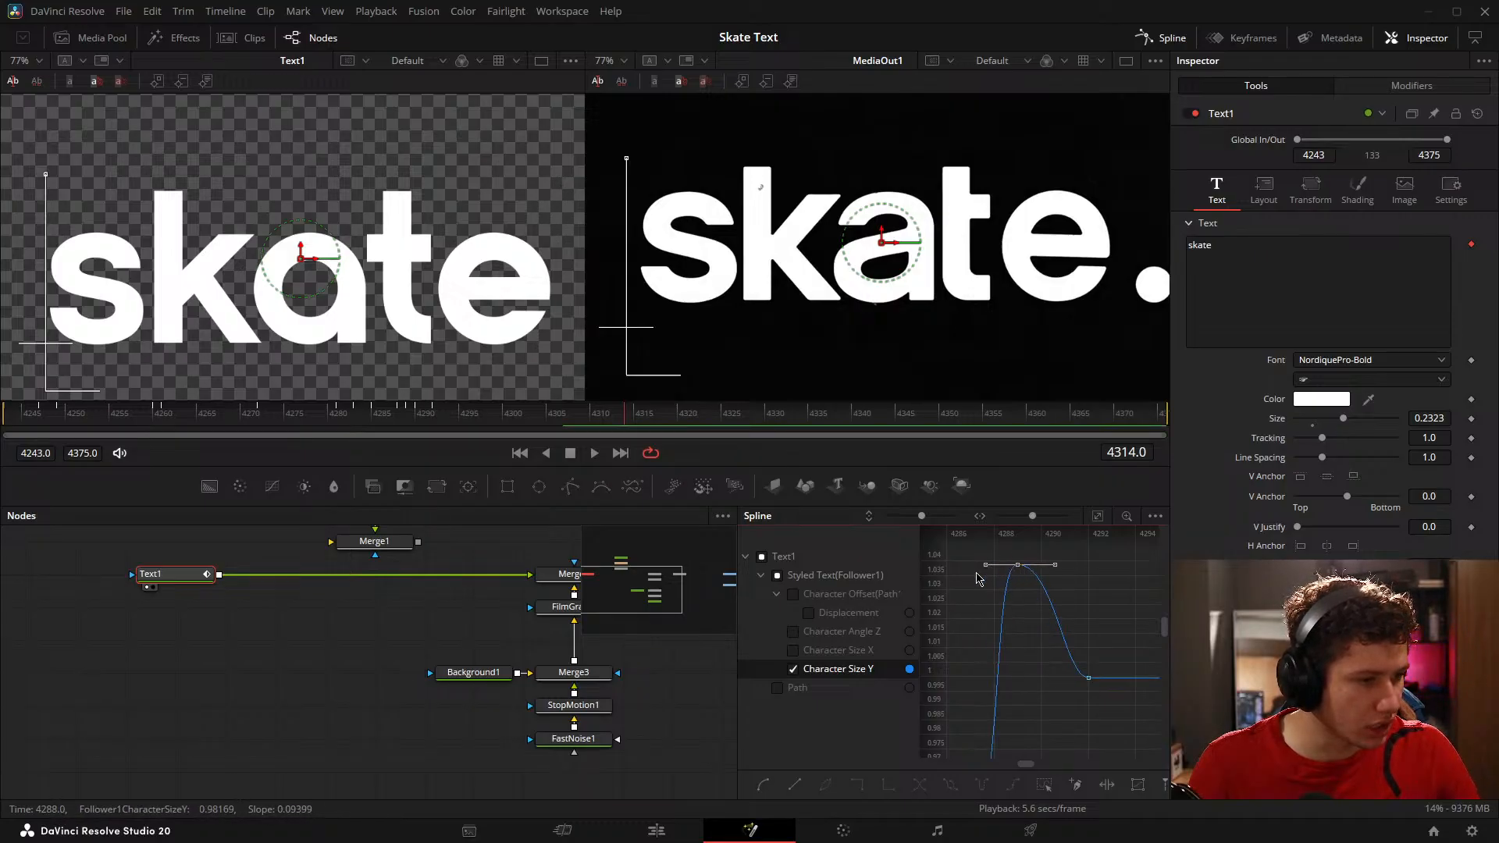
Step: At frame 4289, set the character Size X of Text1's Follower1 modifier to 0.902409
left_click_drag(66, 414, 414, 415)
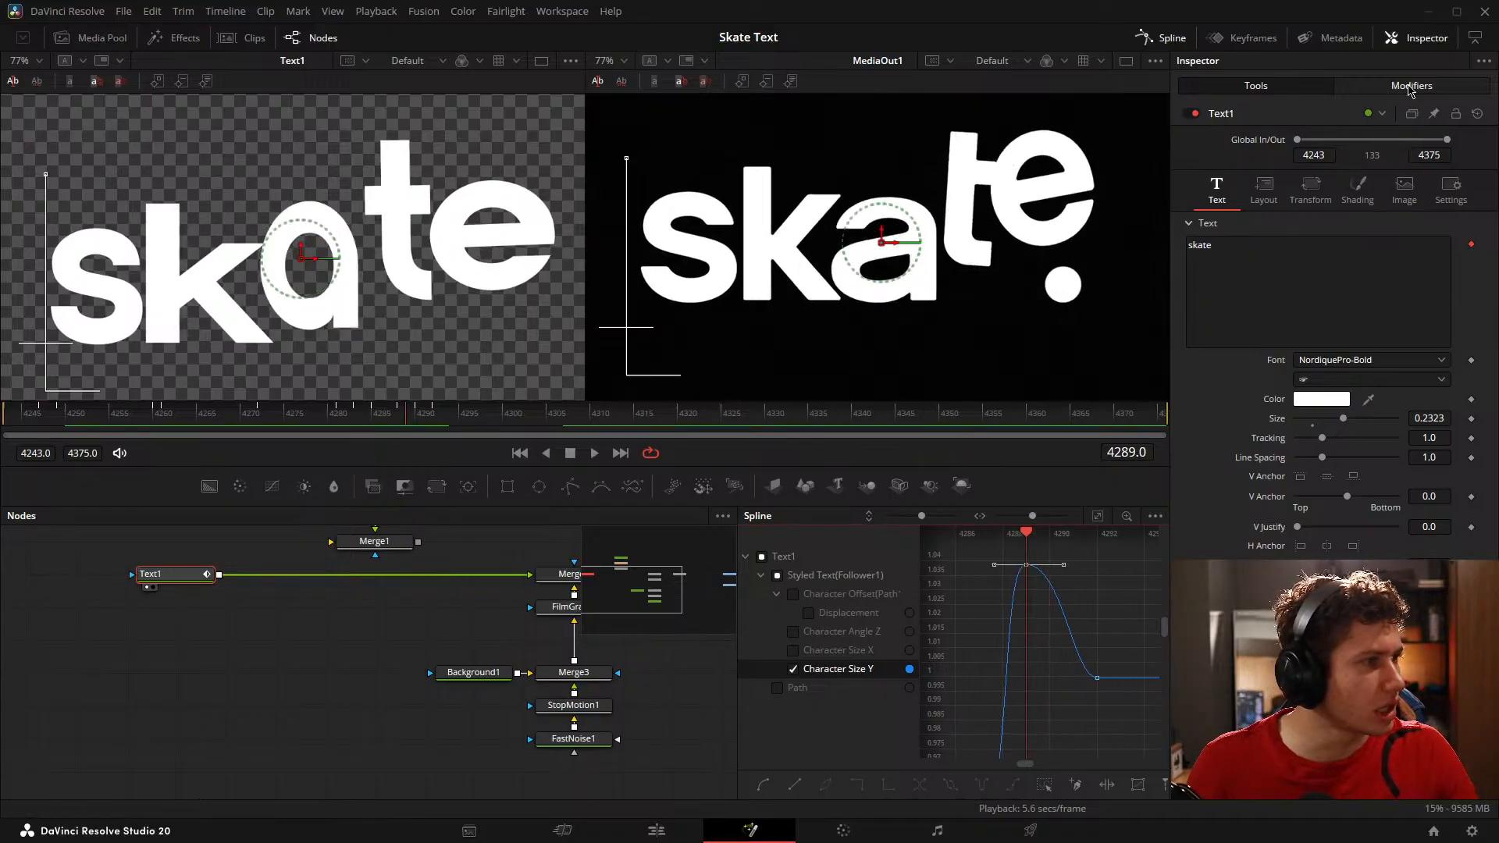
left_click(1410, 87)
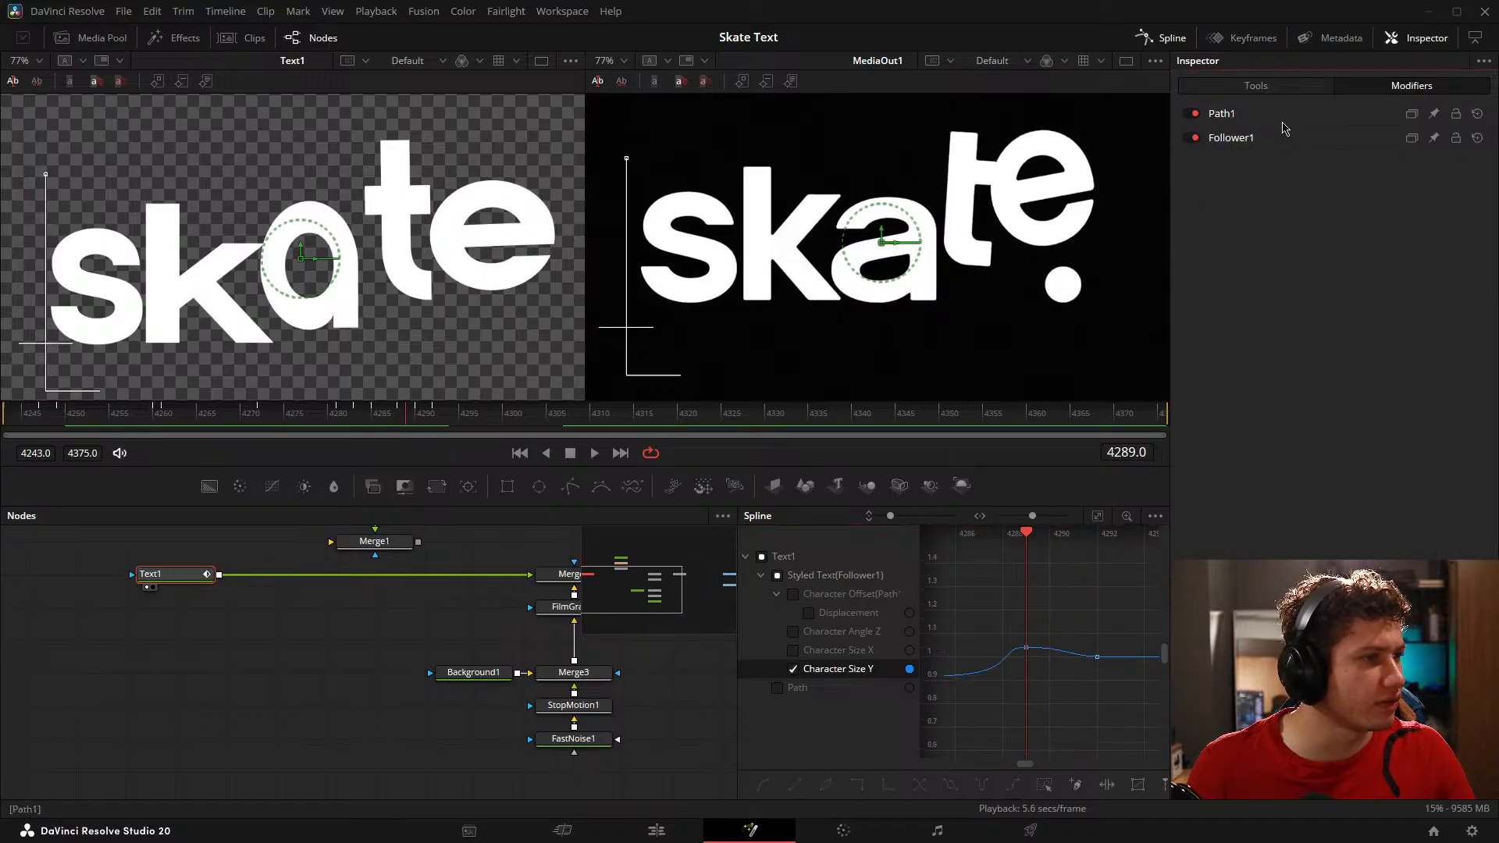
left_click(1265, 139)
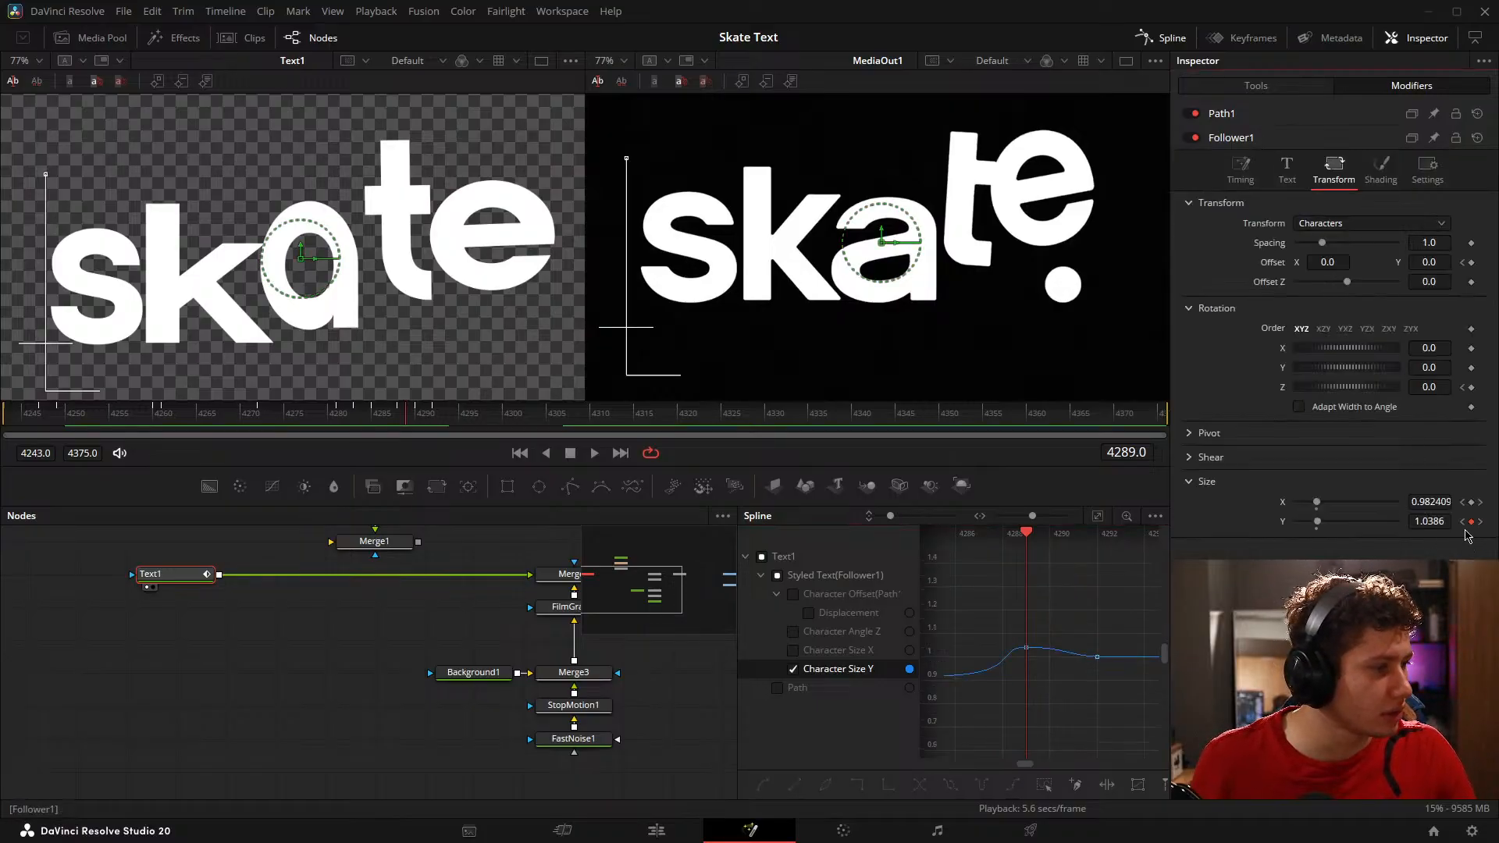
left_click_drag(1442, 508, 1398, 508)
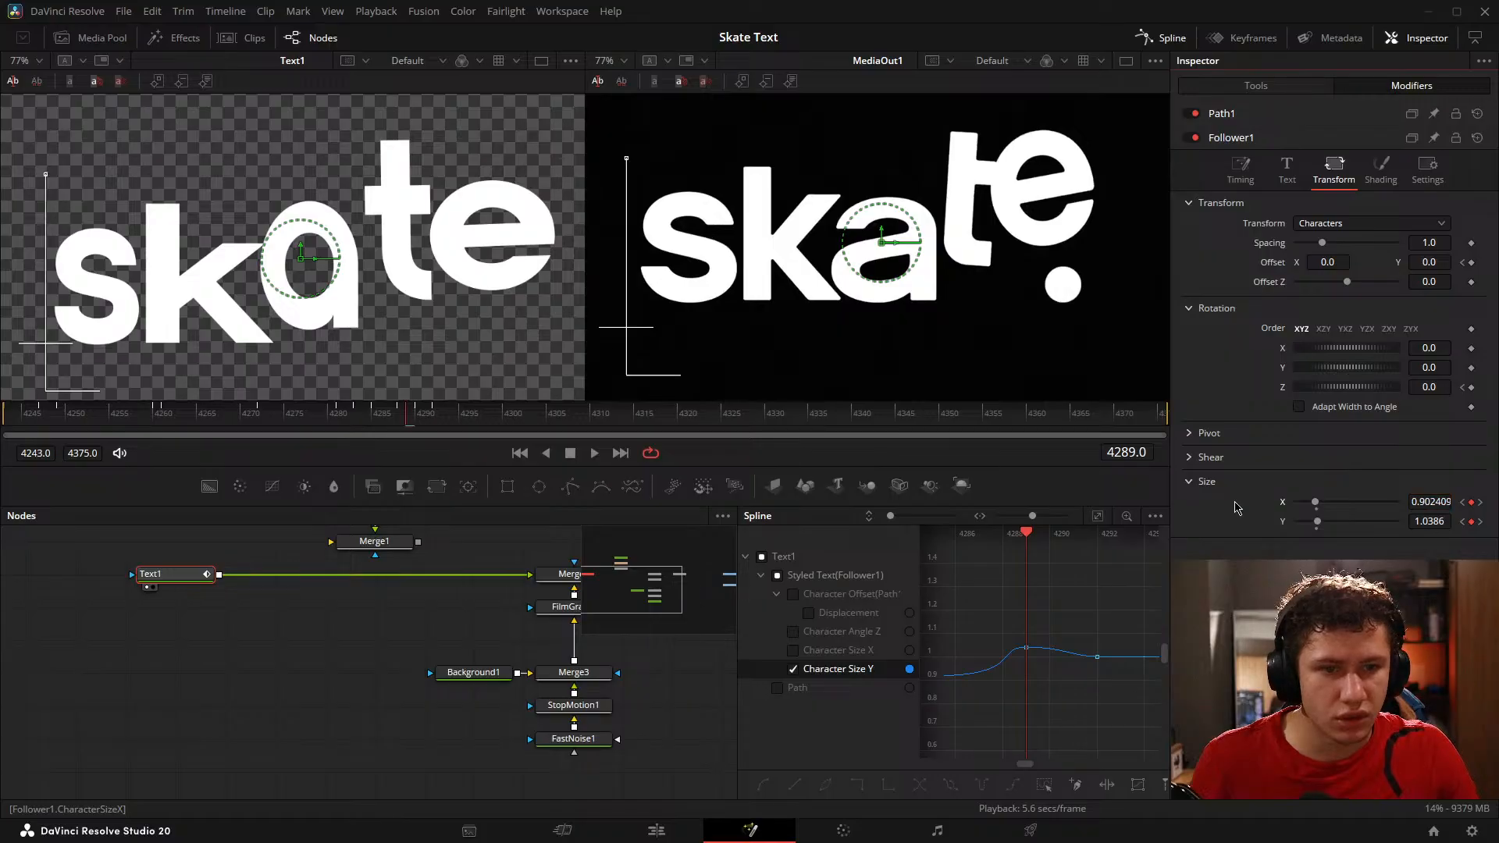
Step: Play the letter animation several times with Text1 deselected to compare the jumps against the reference
left_click_drag(405, 414, 219, 420)
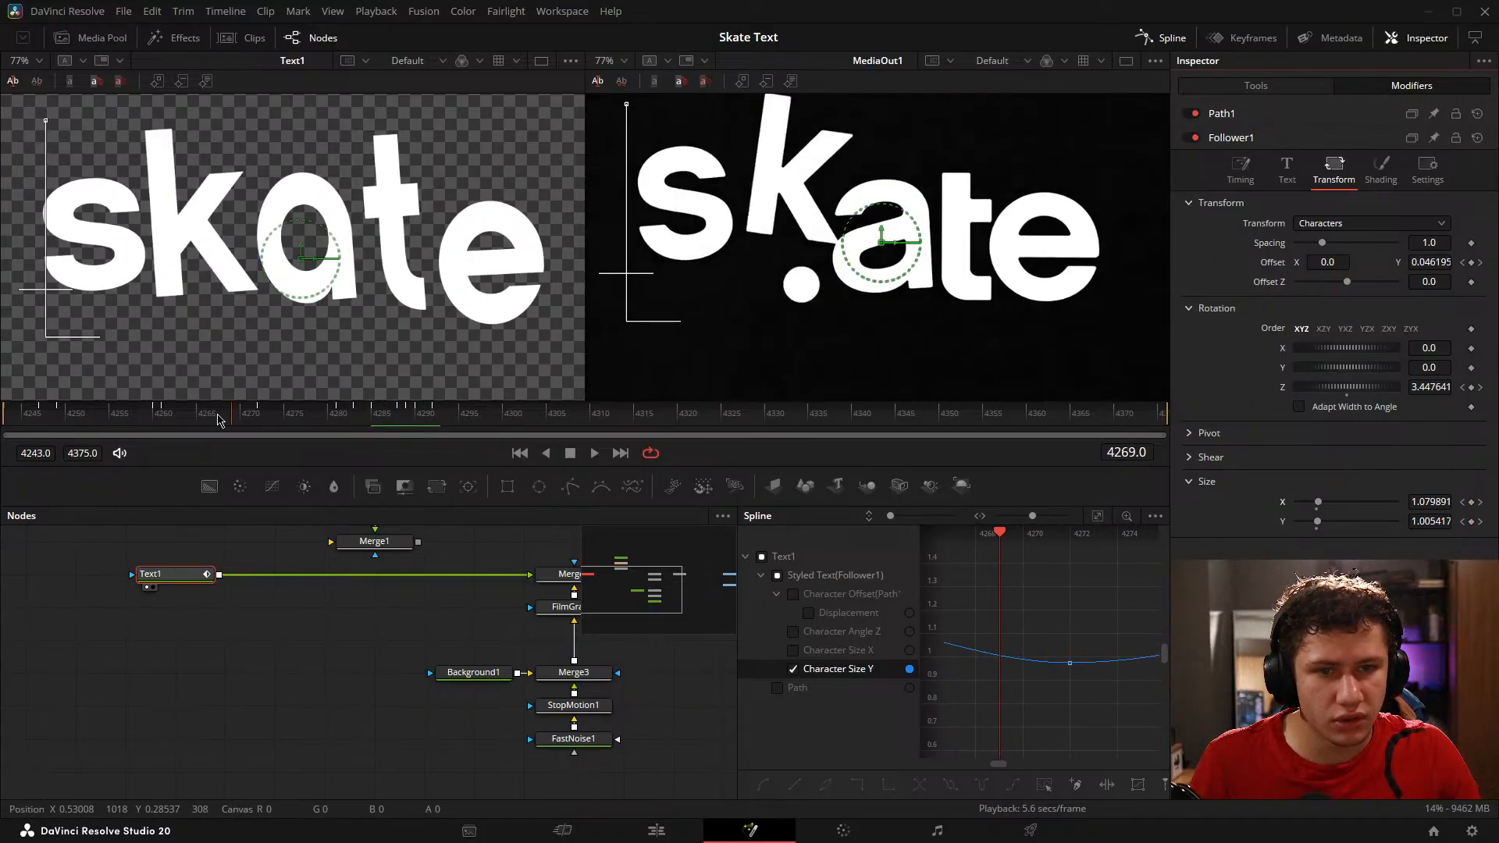
key("space")
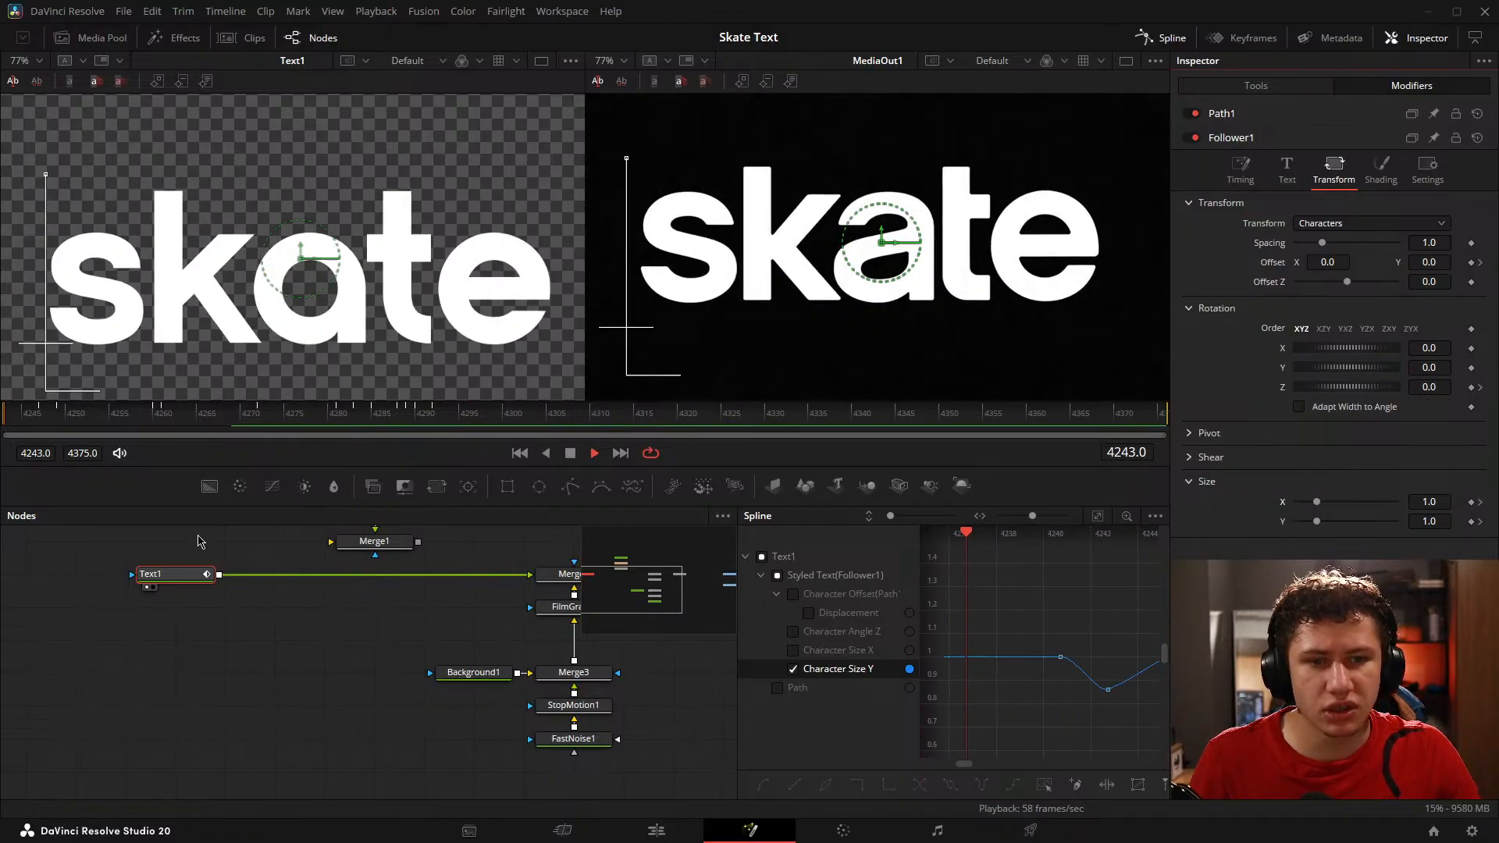
left_click(241, 723)
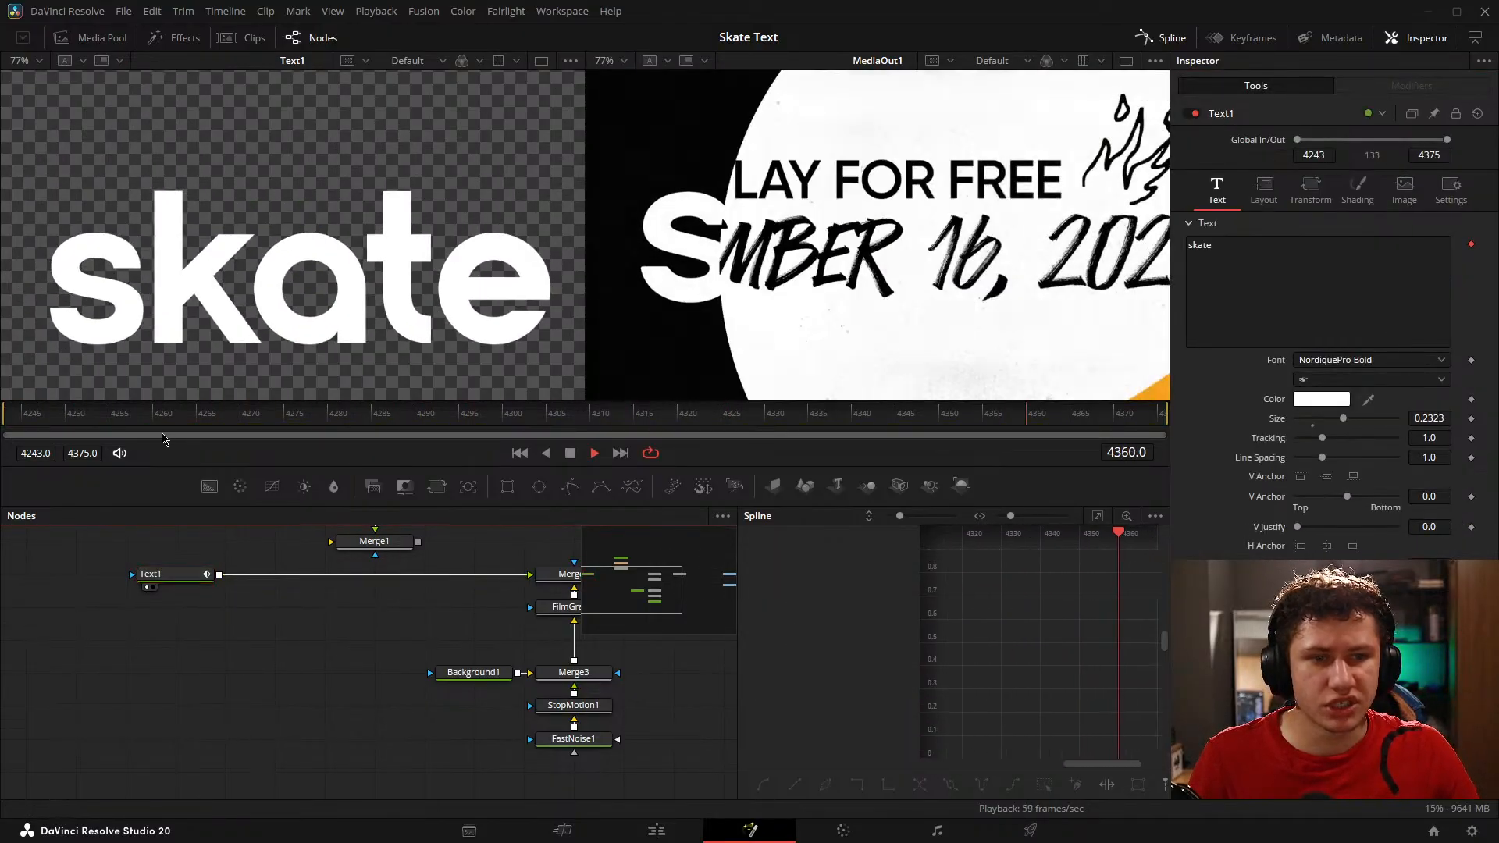
key("space")
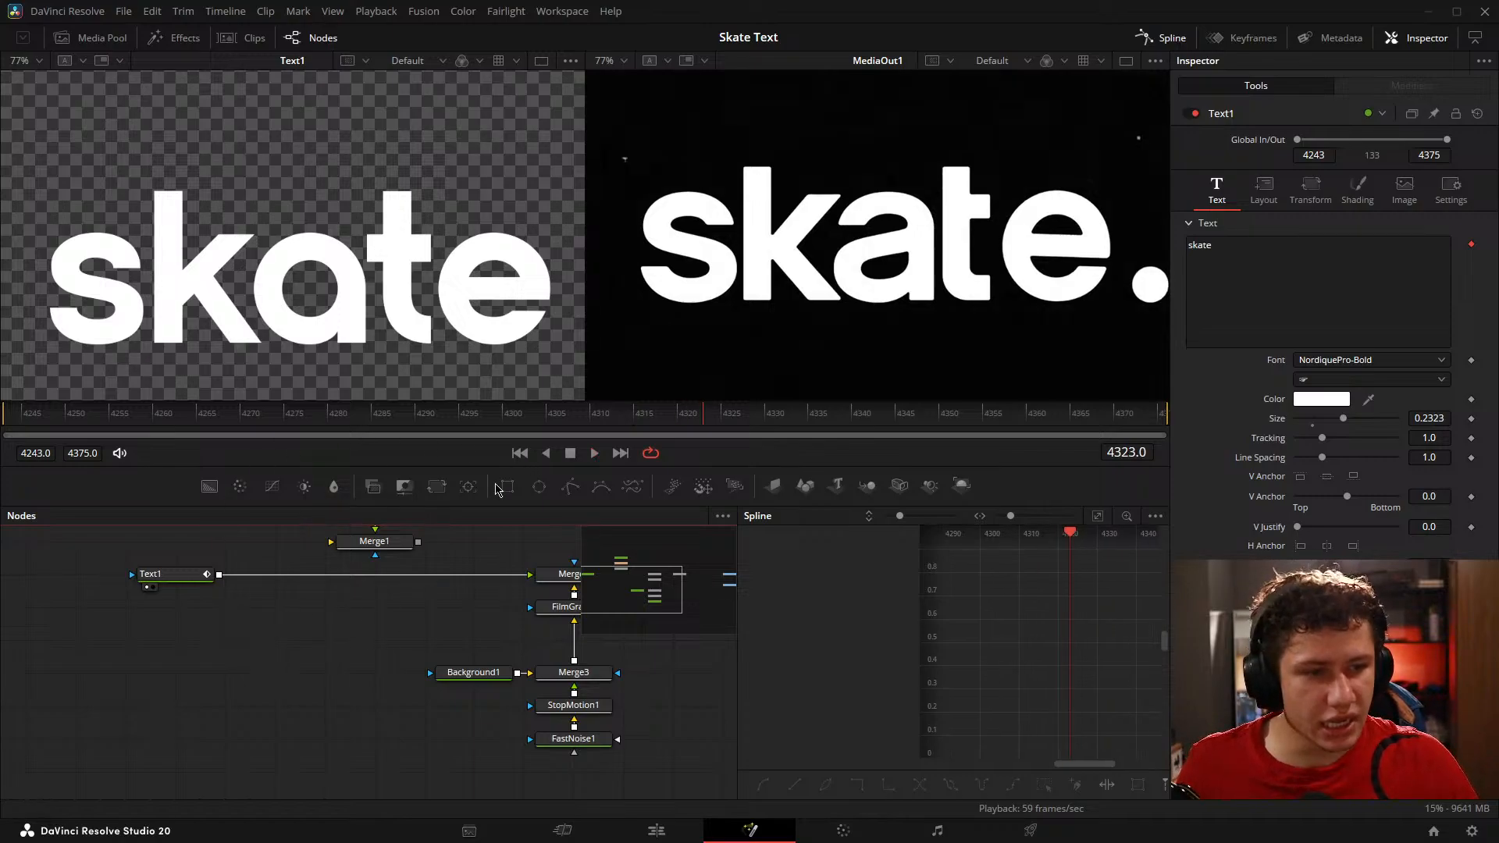
left_click(170, 627)
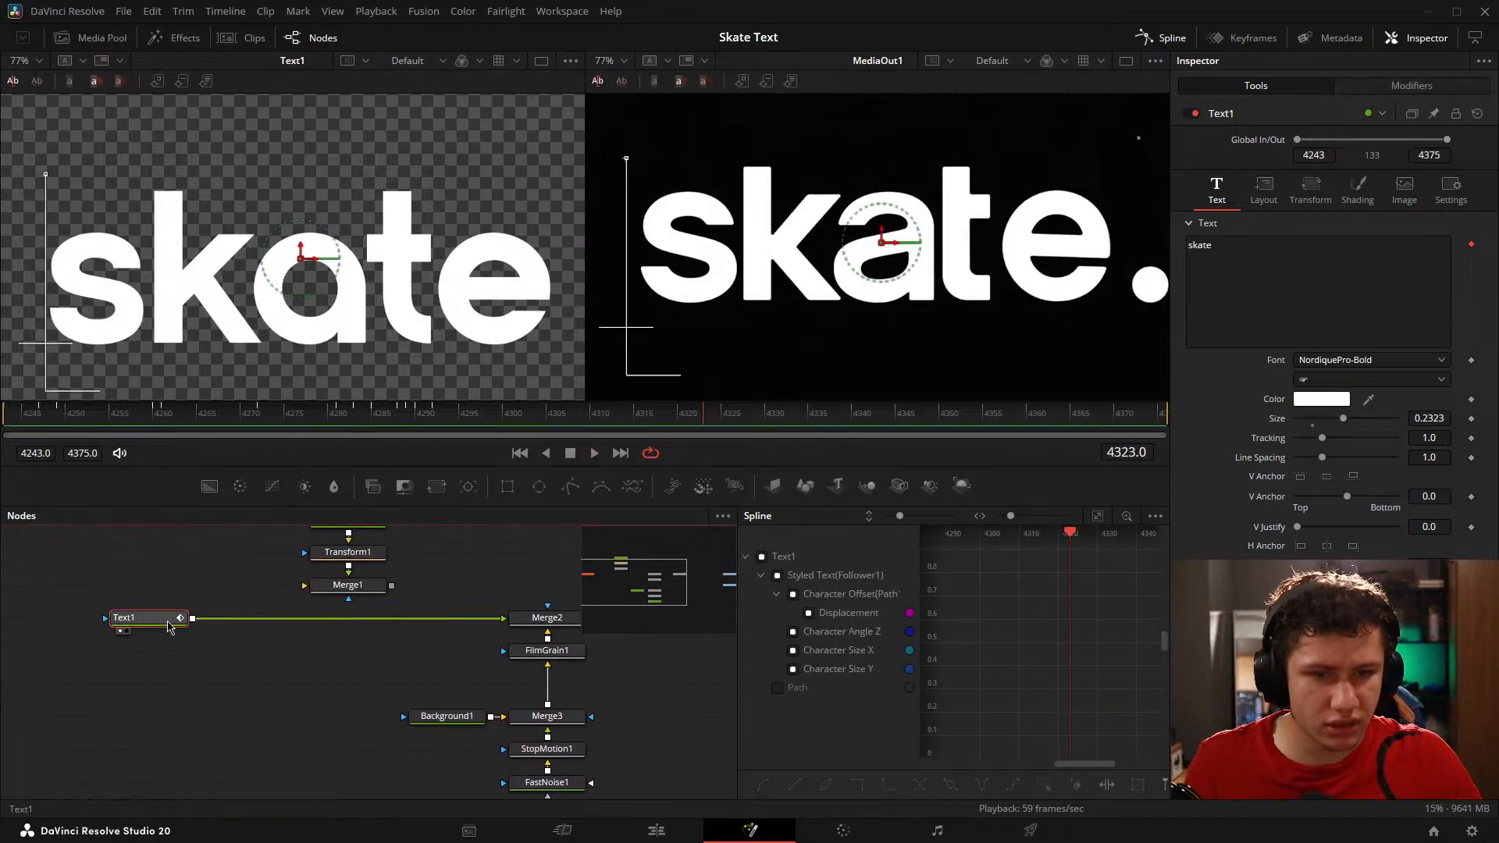
key("space")
left_click(249, 709)
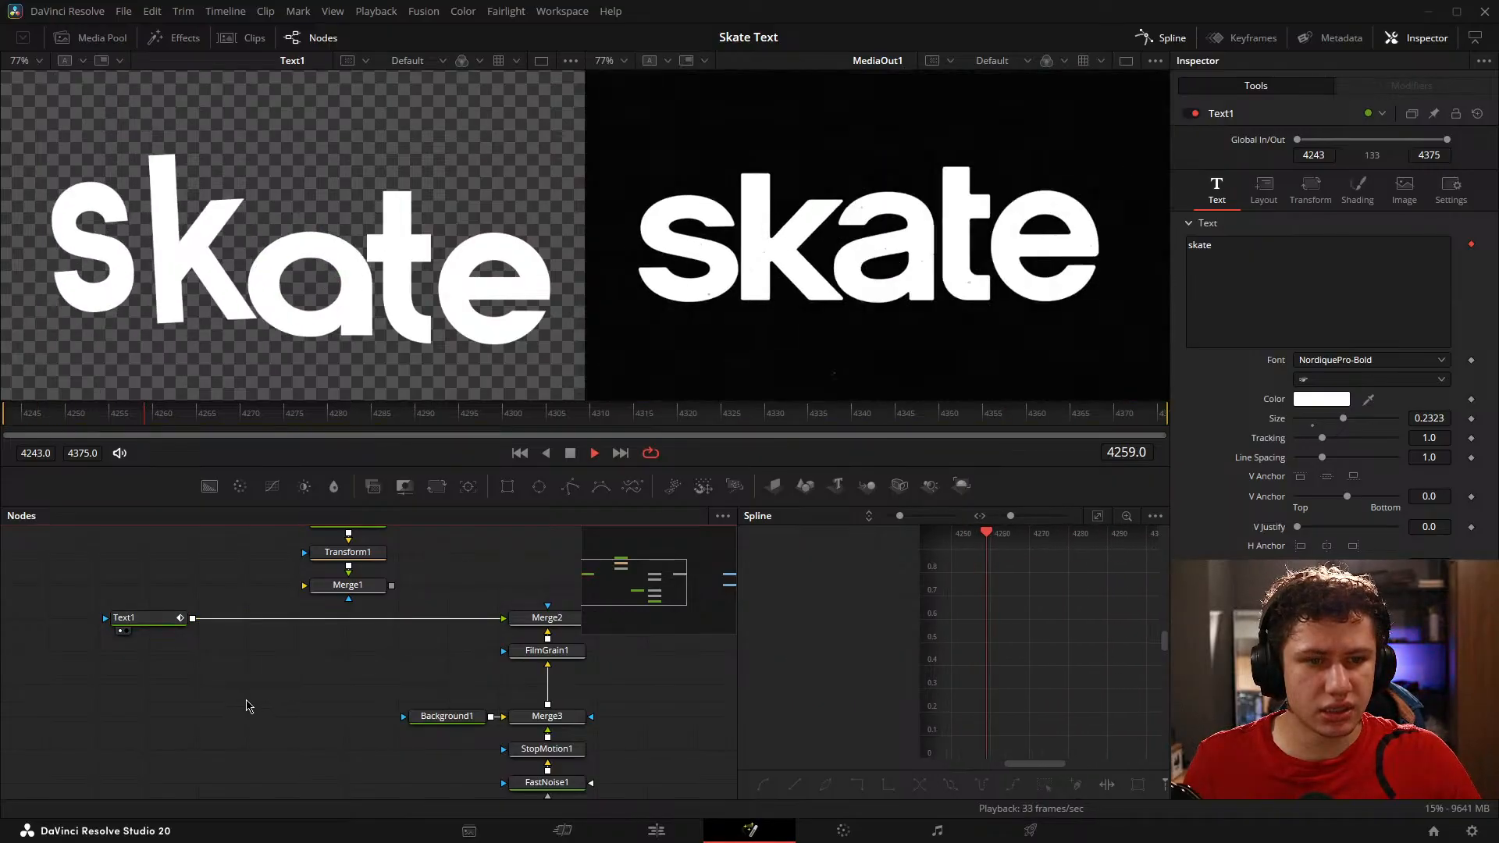
key("space")
left_click(159, 621)
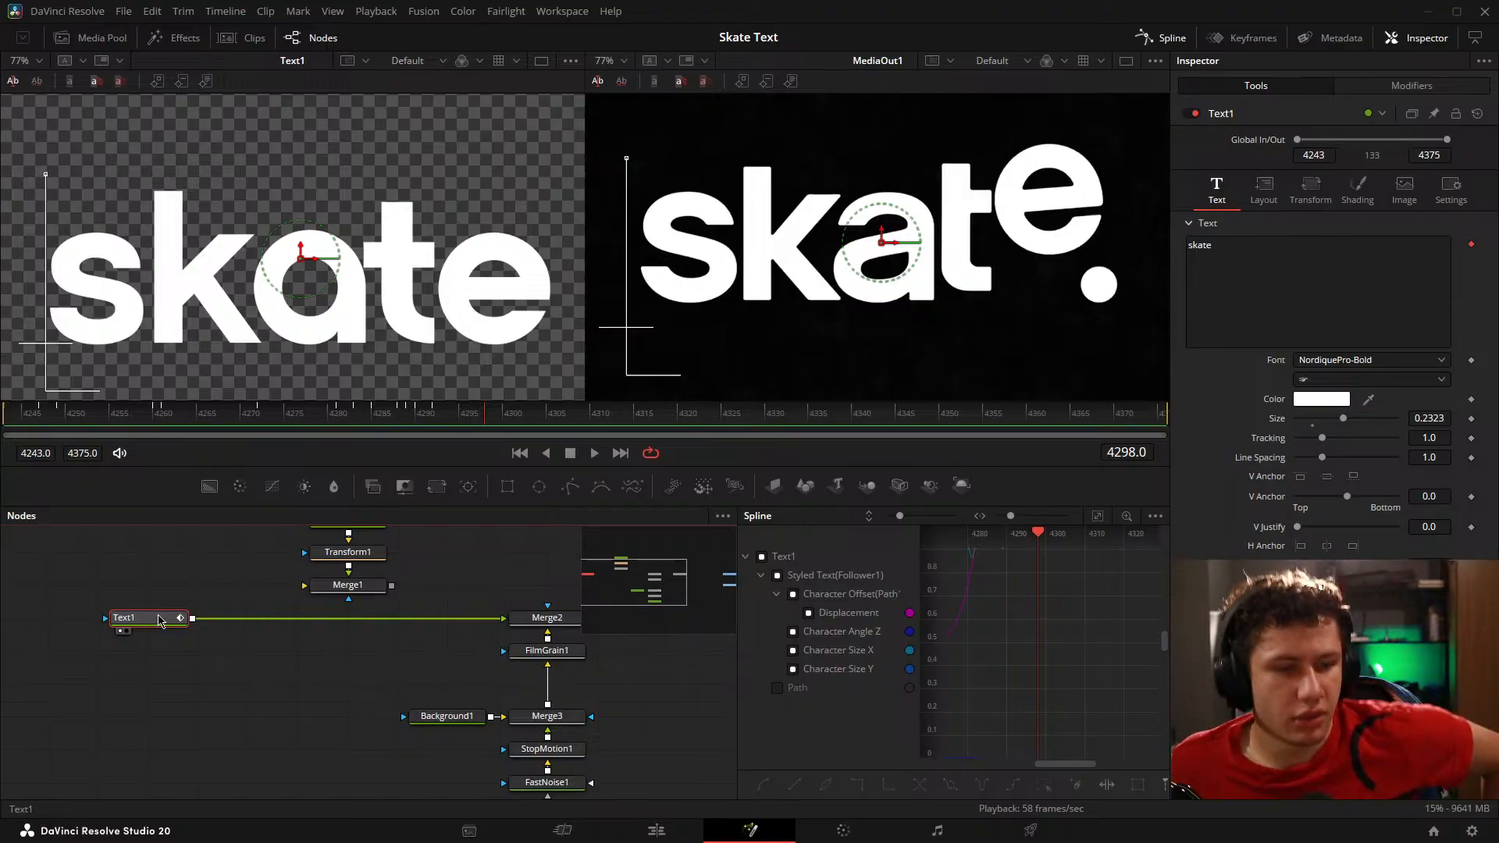
Step: Merge the Text1_1 dot branch over Text1 with a new Merge4 ahead of Merge2, and tidy the node layout
left_click_drag(280, 601, 235, 660)
left_click_drag(392, 606, 86, 675)
left_click(381, 628)
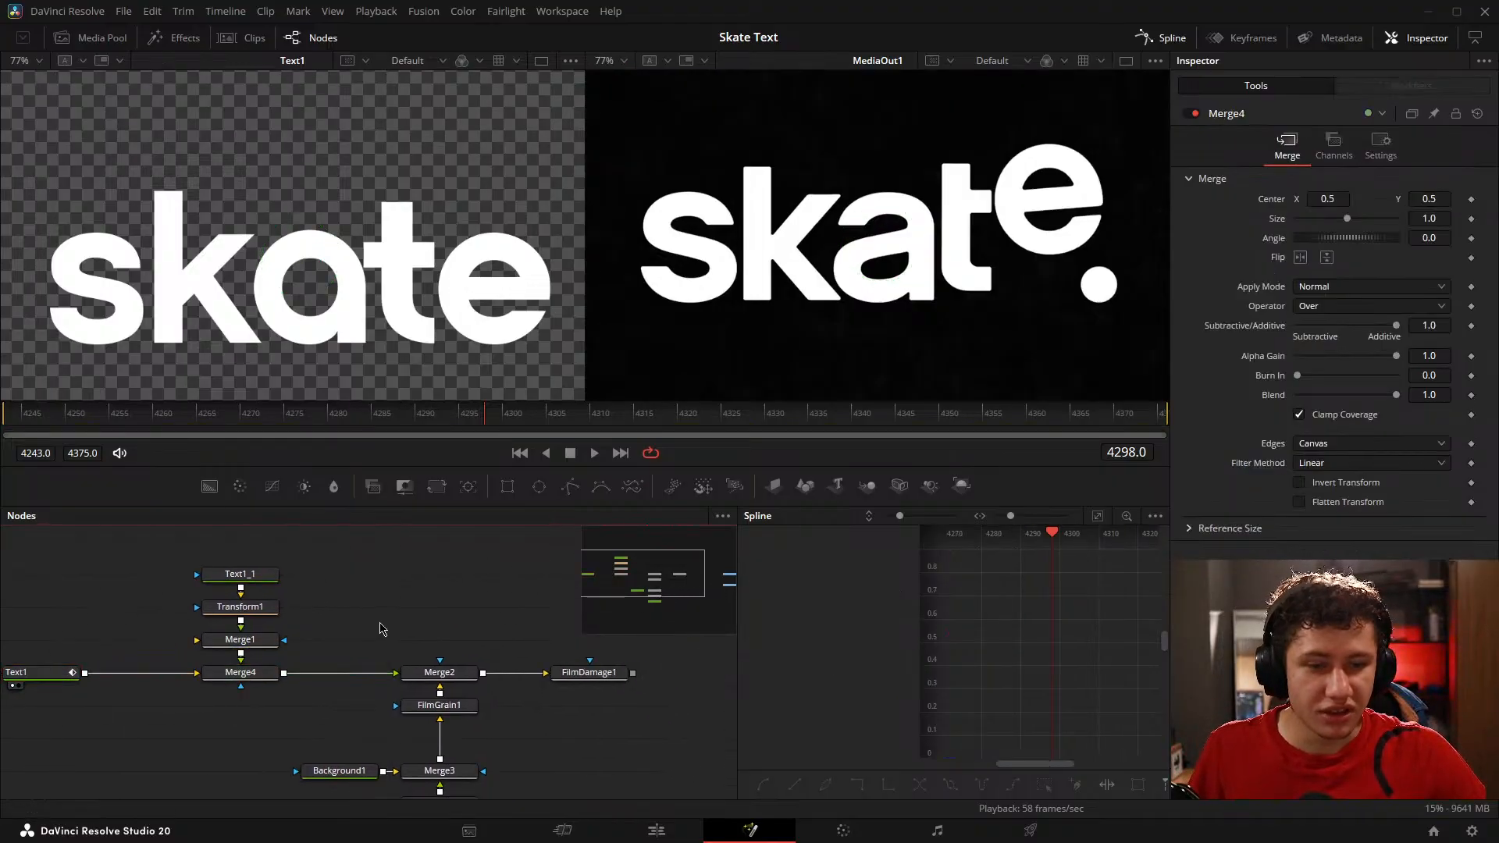
left_click_drag(312, 657, 446, 641)
left_click_drag(449, 578, 382, 612)
left_click_drag(31, 557, 314, 707)
left_click_drag(311, 691, 262, 690)
key("shift+space")
type("film")
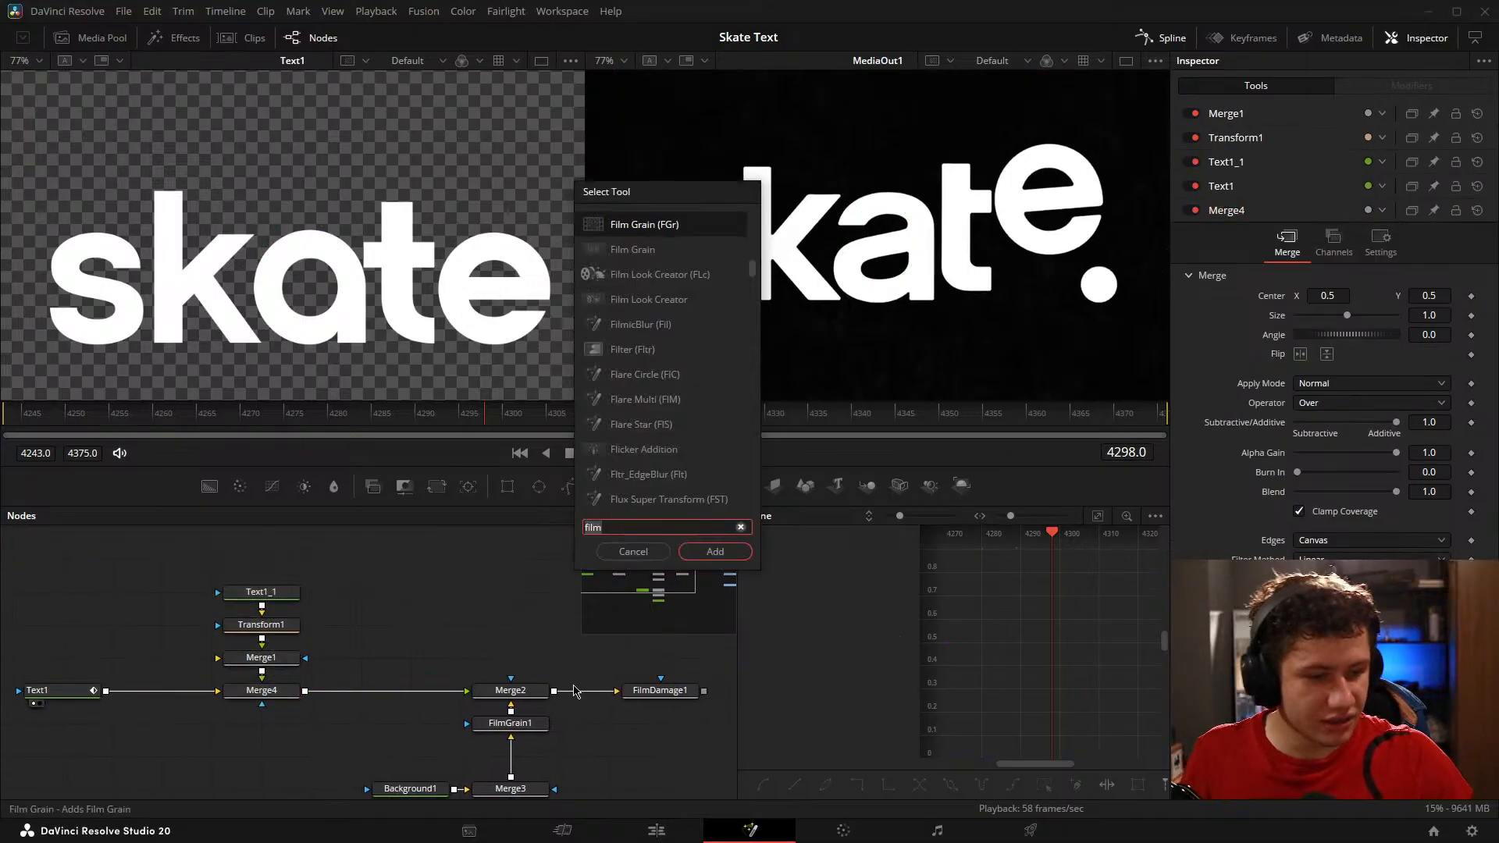
left_click(636, 552)
Step: Copy the StopMotion1 node and insert the duplicate between Merge4 and Merge2
mouse_move(416, 613)
left_mouse_down()
mouse_move(312, 562)
mouse_move(390, 599)
left_mouse_up()
left_click(426, 745)
key("ctrl+c")
left_click(278, 649)
key("ctrl+v")
left_click_drag(279, 649, 342, 633)
left_click_drag(342, 633, 455, 662)
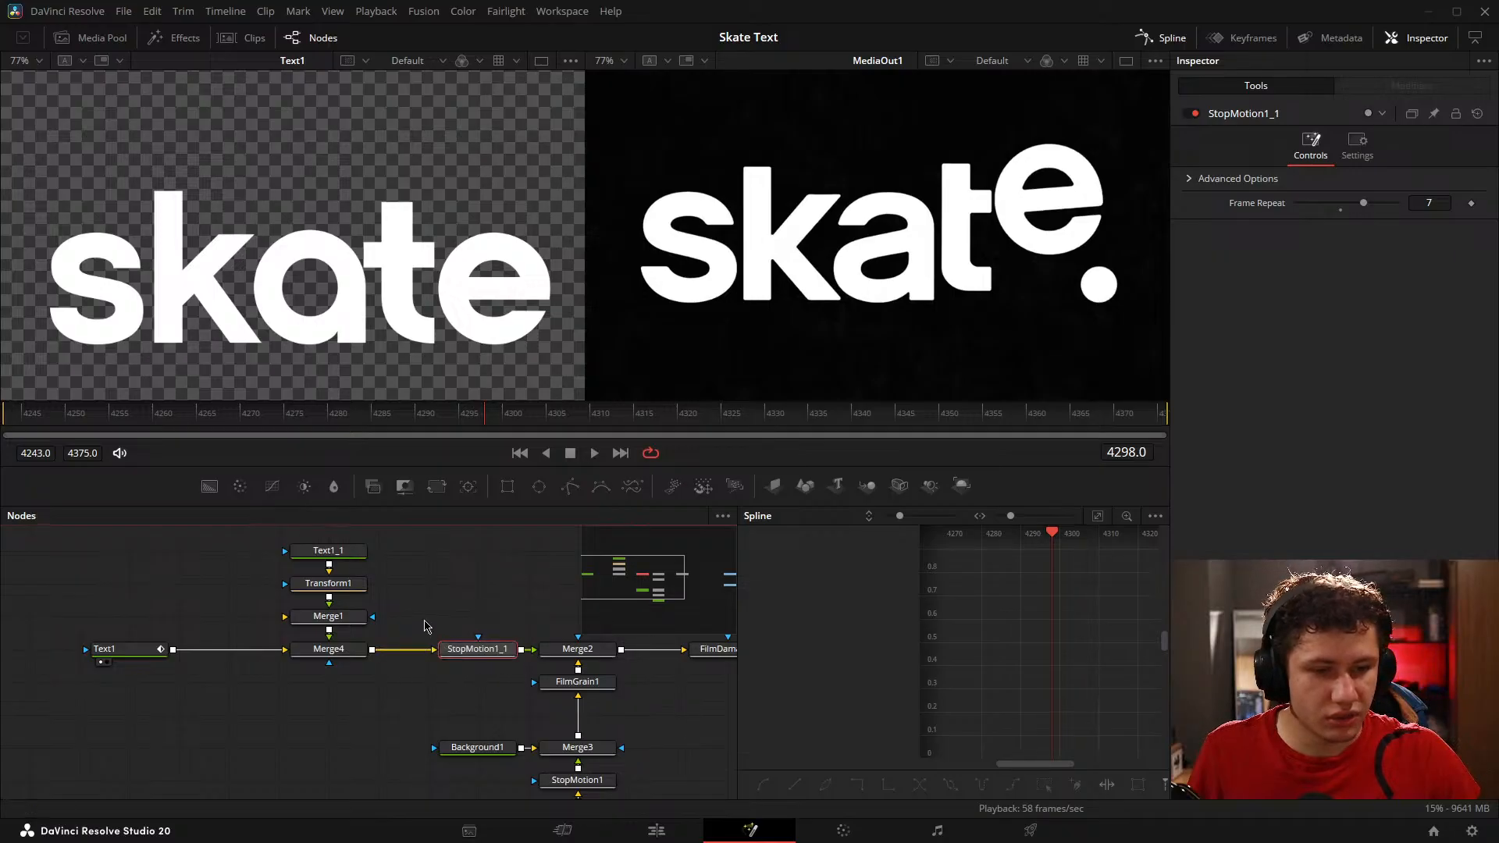
Step: Inspect the outputs of Merge4 and Text1_1 at frame 4243 to trace how the dot reaches the merge
left_click(422, 608)
left_click_drag(418, 585, 473, 613)
left_click(387, 582)
scroll(264, 324, "down", 2)
scroll(293, 307, "down", 2)
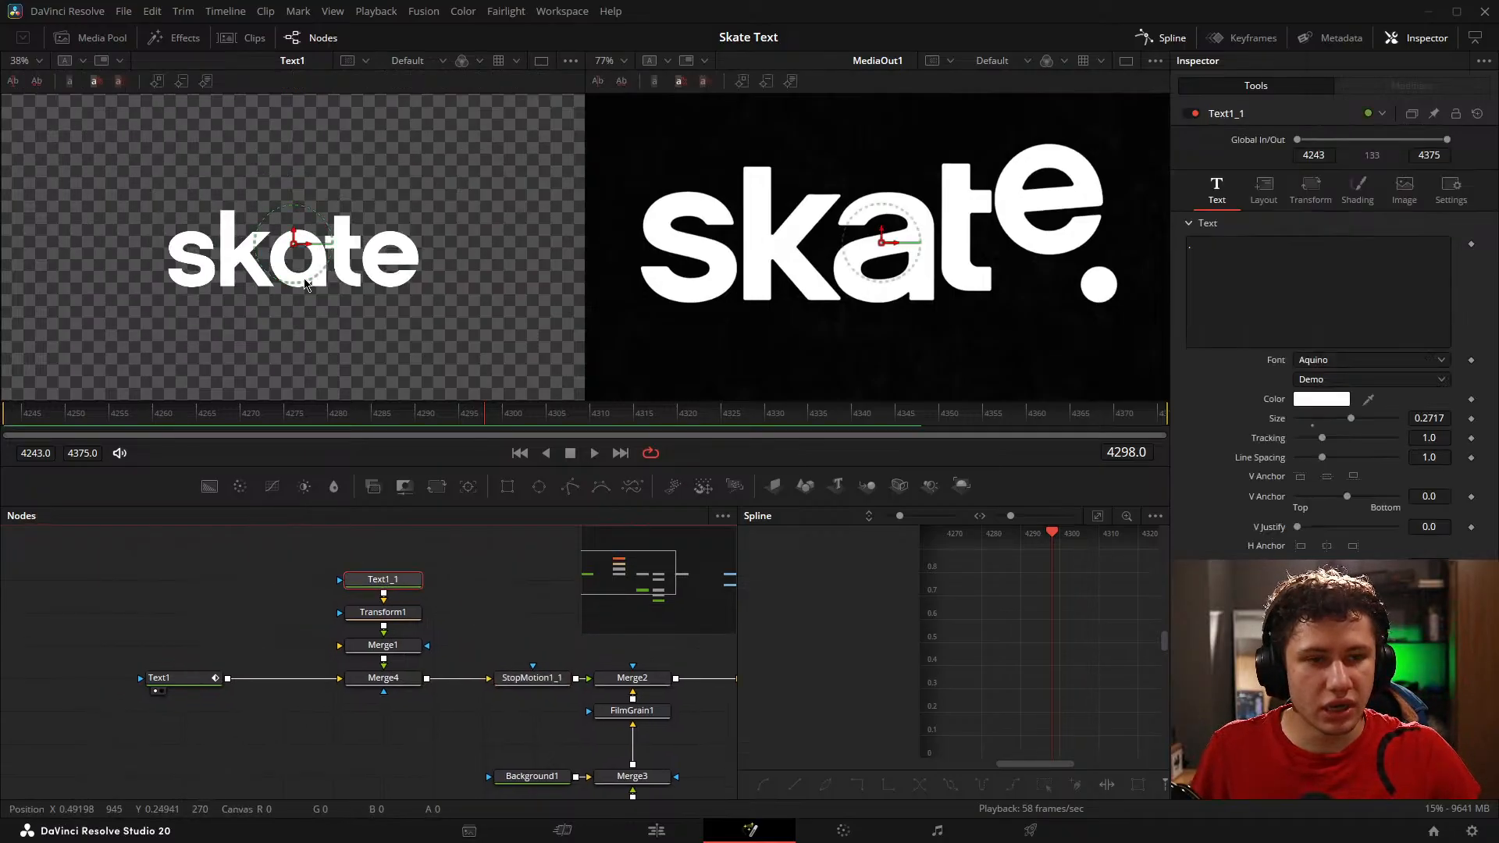
left_click_drag(305, 274, 311, 307)
left_click_drag(313, 391, 6, 416)
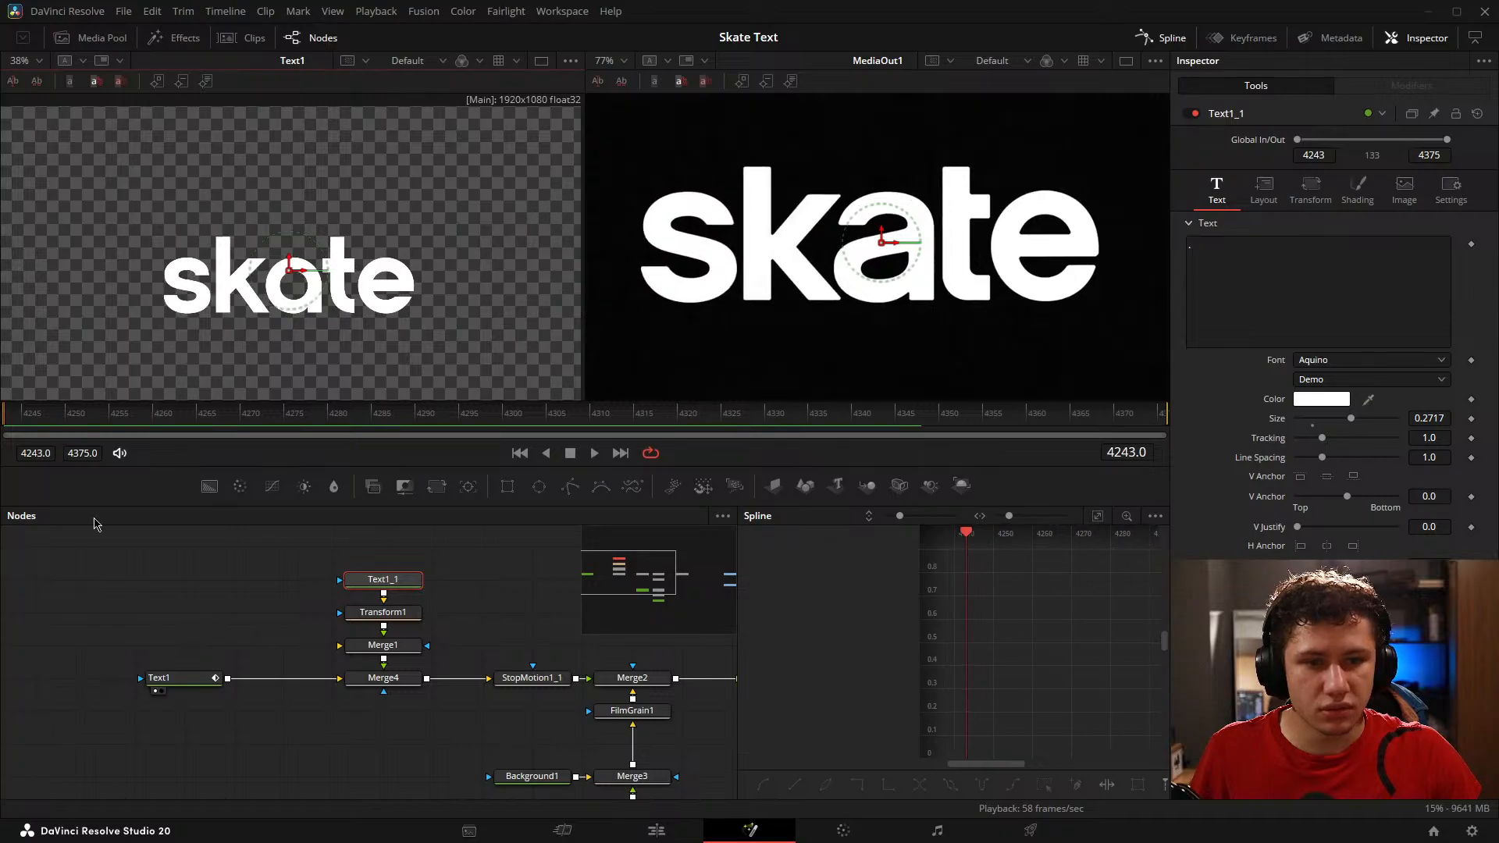
left_click_drag(391, 675, 312, 303)
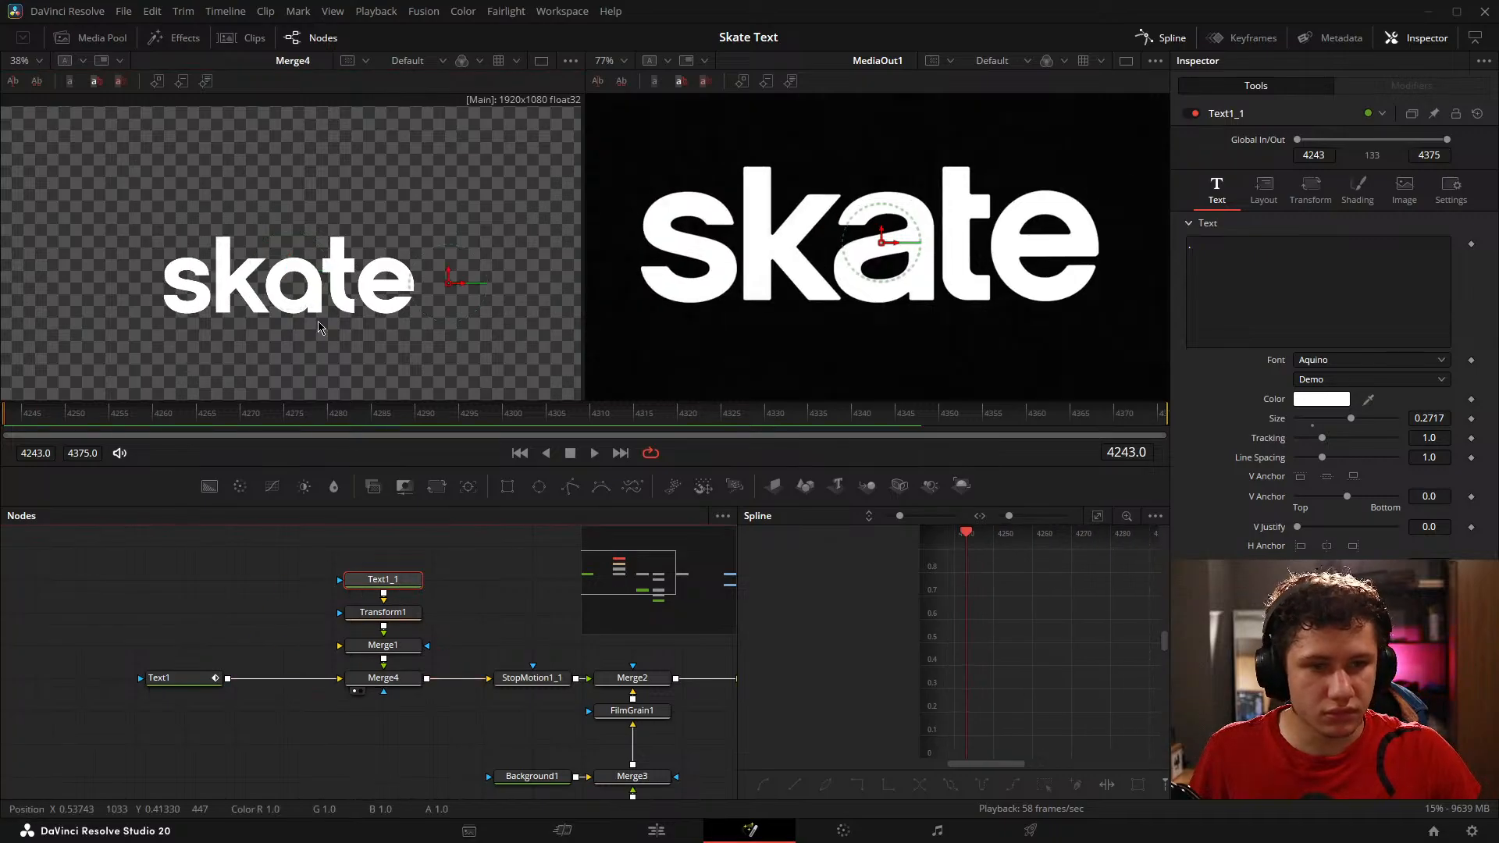
left_click(405, 684)
left_click(396, 583)
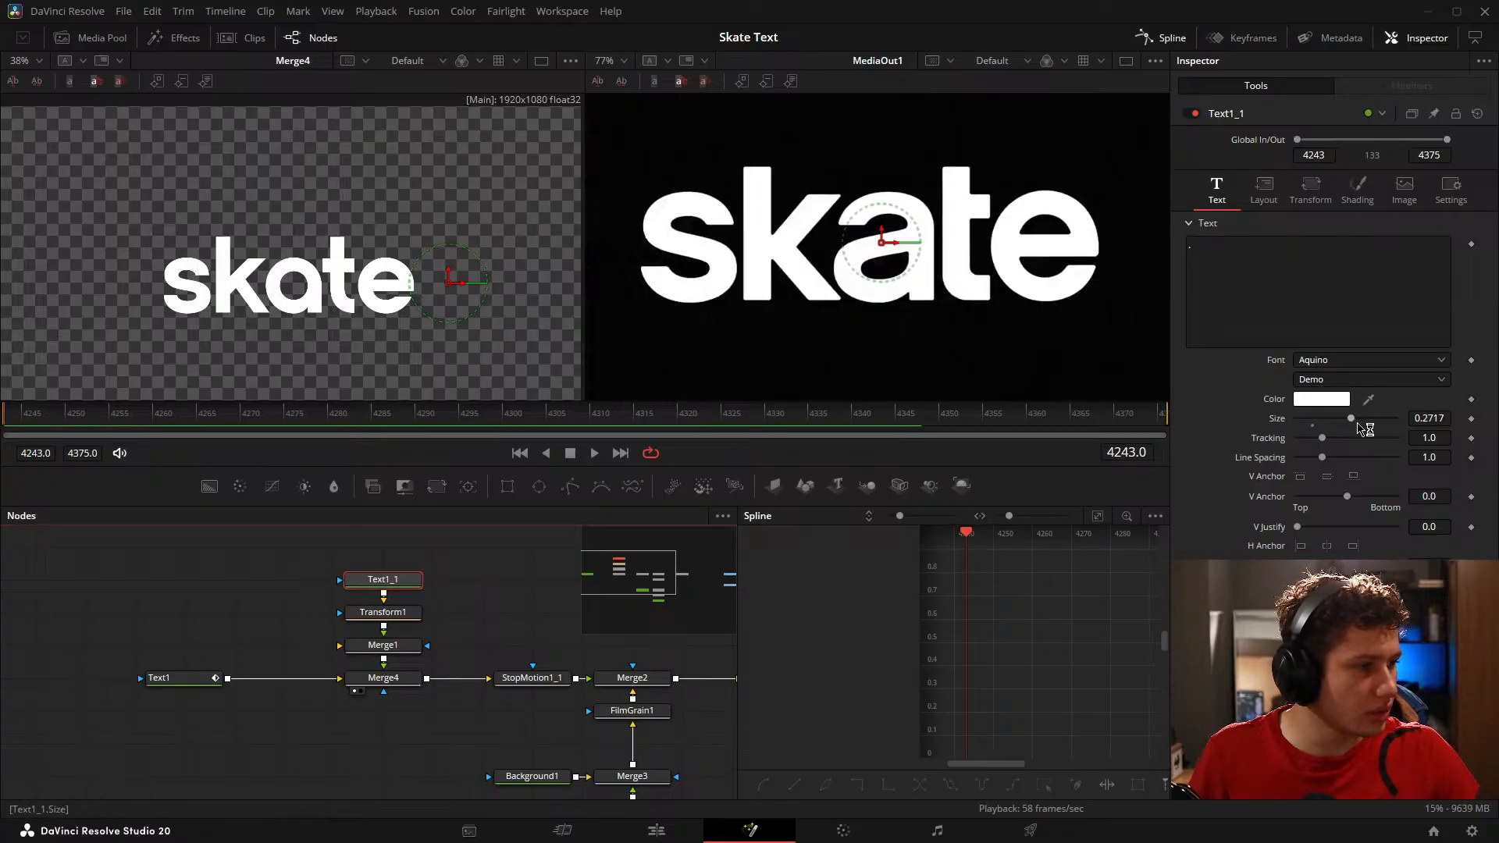
left_click_drag(412, 587, 320, 285)
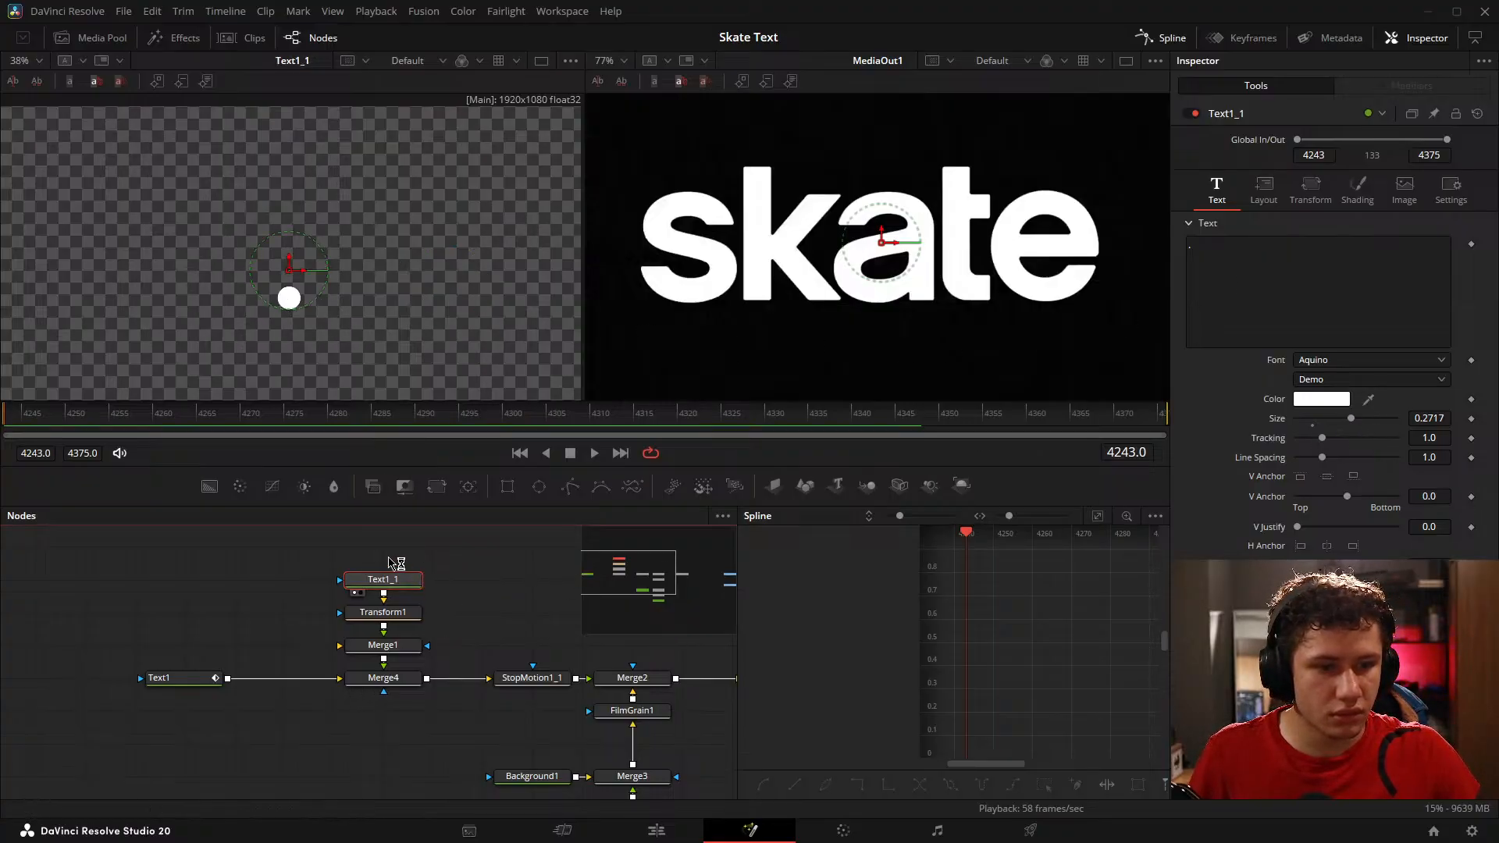
left_click_drag(382, 678, 328, 320)
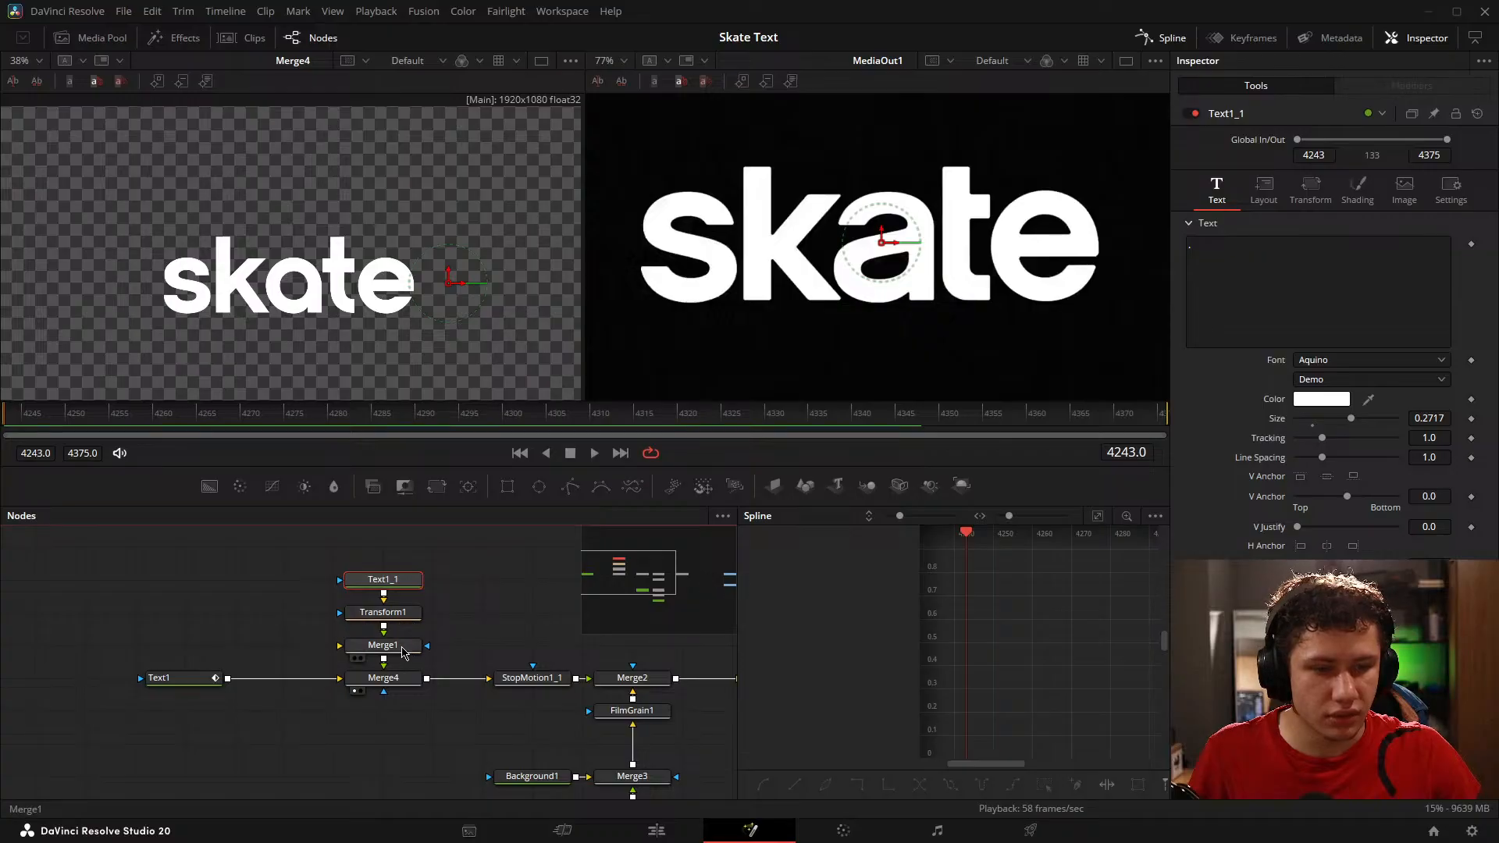
Step: Remove Merge1 from the dot branch and connect Transform1 directly to Merge4's foreground
left_click_drag(404, 652, 238, 617)
key("Delete")
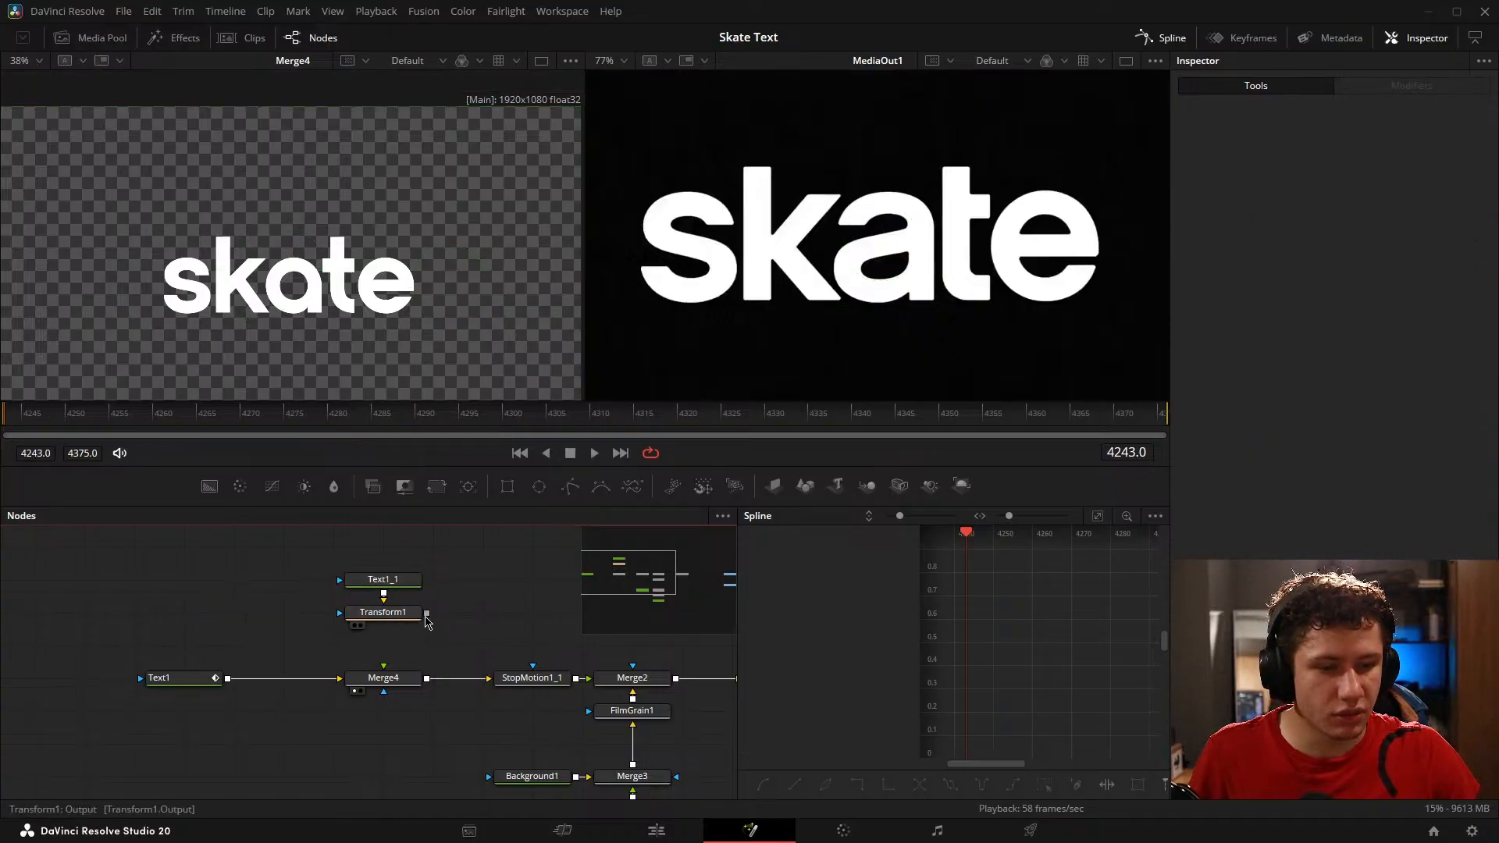
left_click_drag(426, 612, 384, 678)
left_click(398, 582)
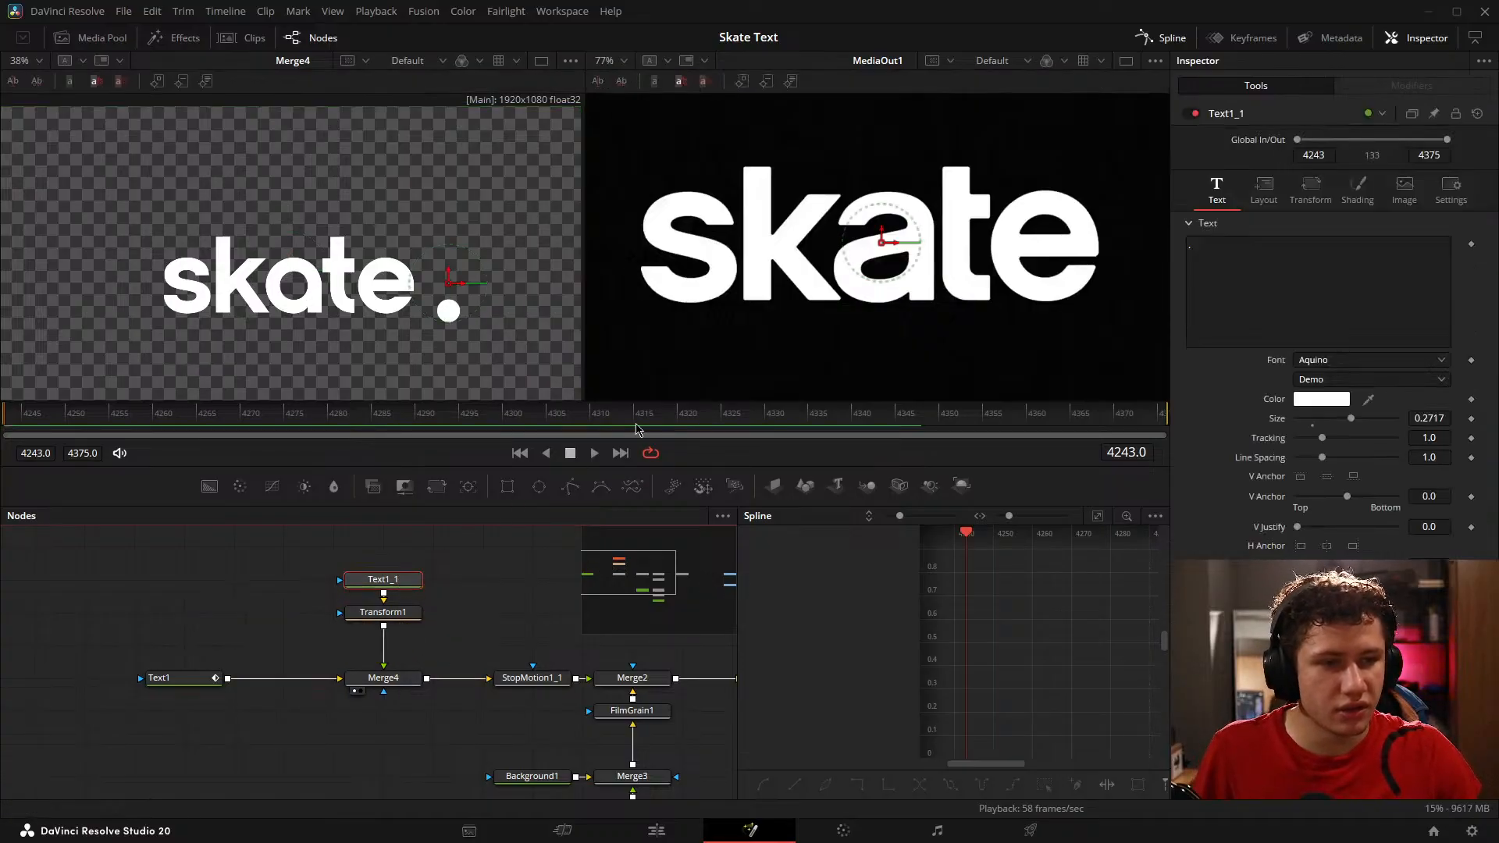
Step: At frame 4299, add a character Offset keyframe in Text1's Follower1 modifier
left_click_drag(162, 421, 494, 455)
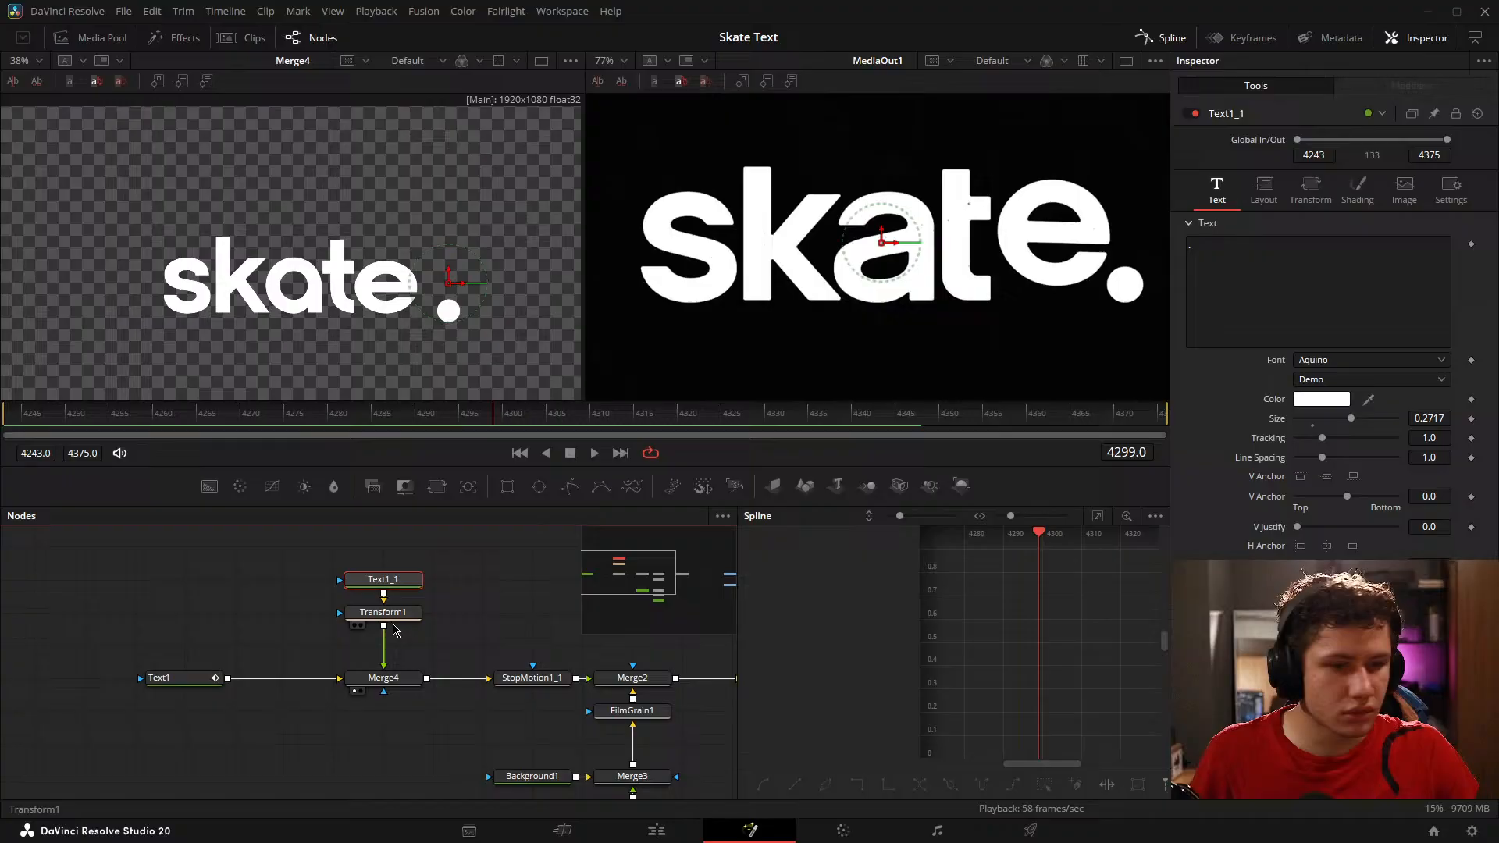
left_click(175, 677)
left_click(1310, 189)
left_click(1391, 88)
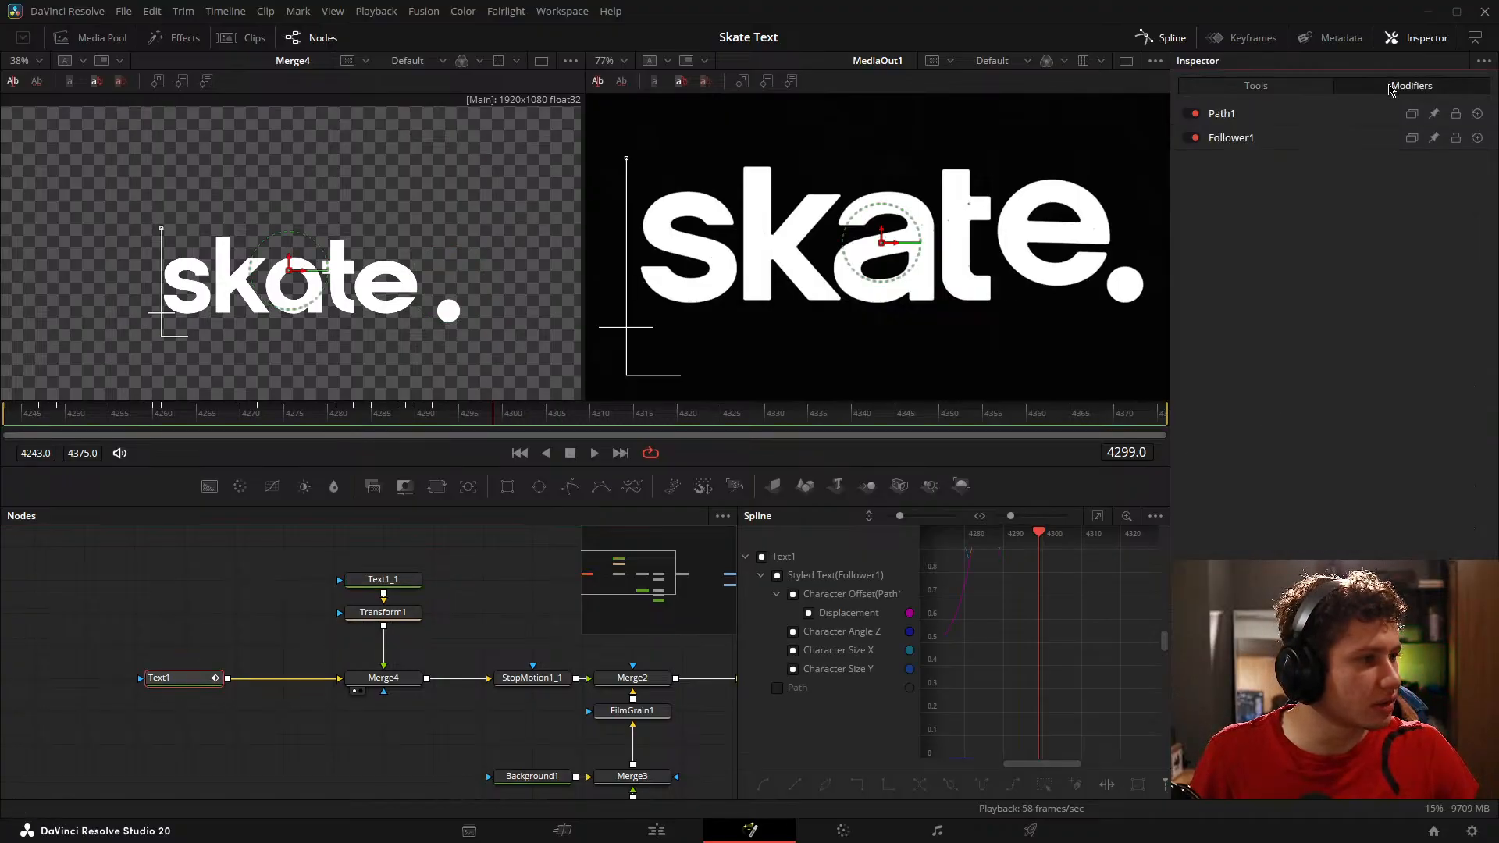
left_click(470, 244)
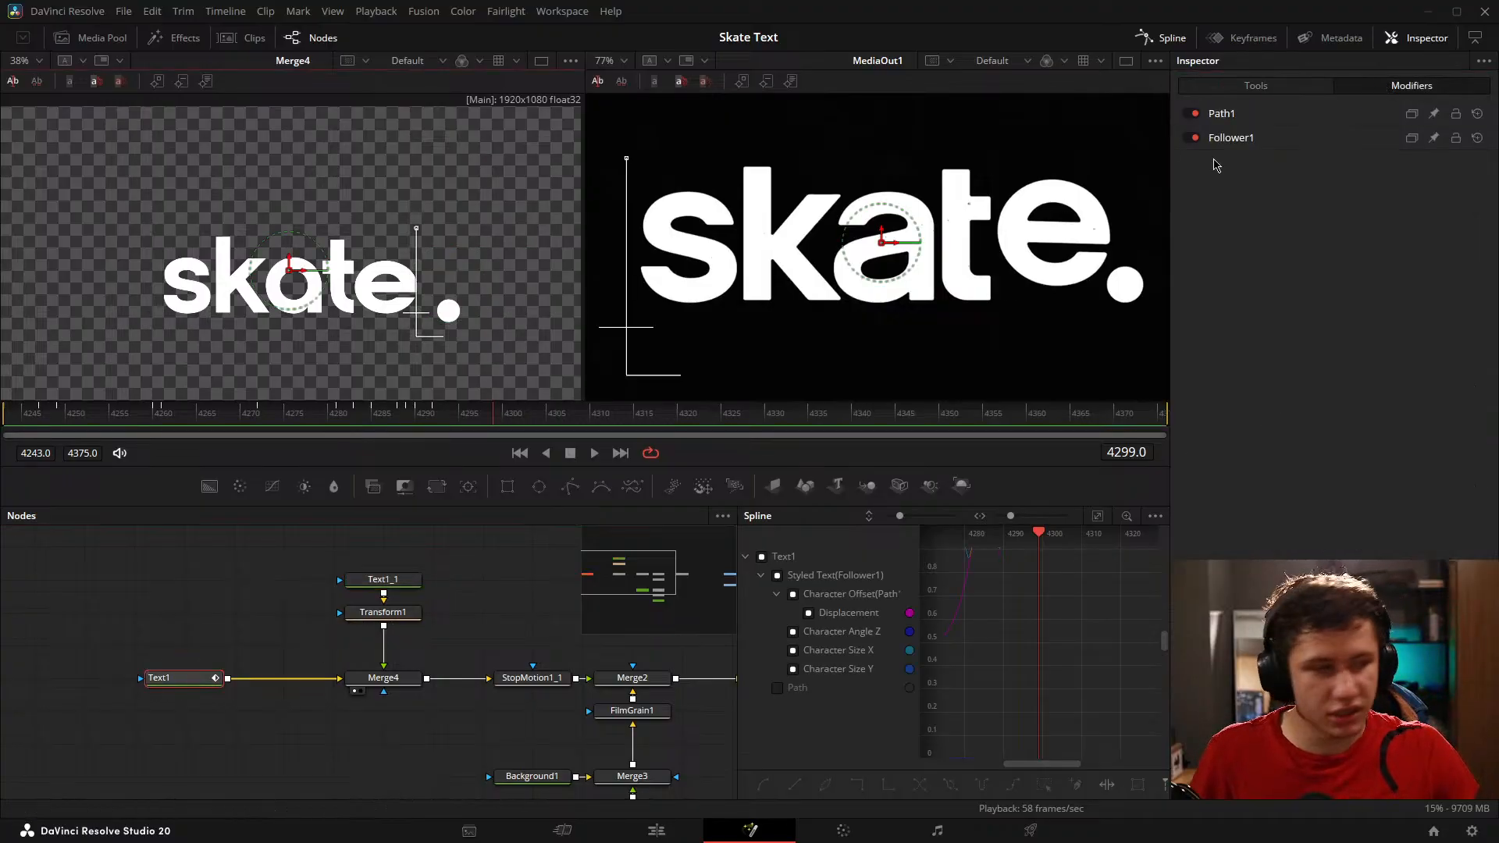
left_click(1296, 138)
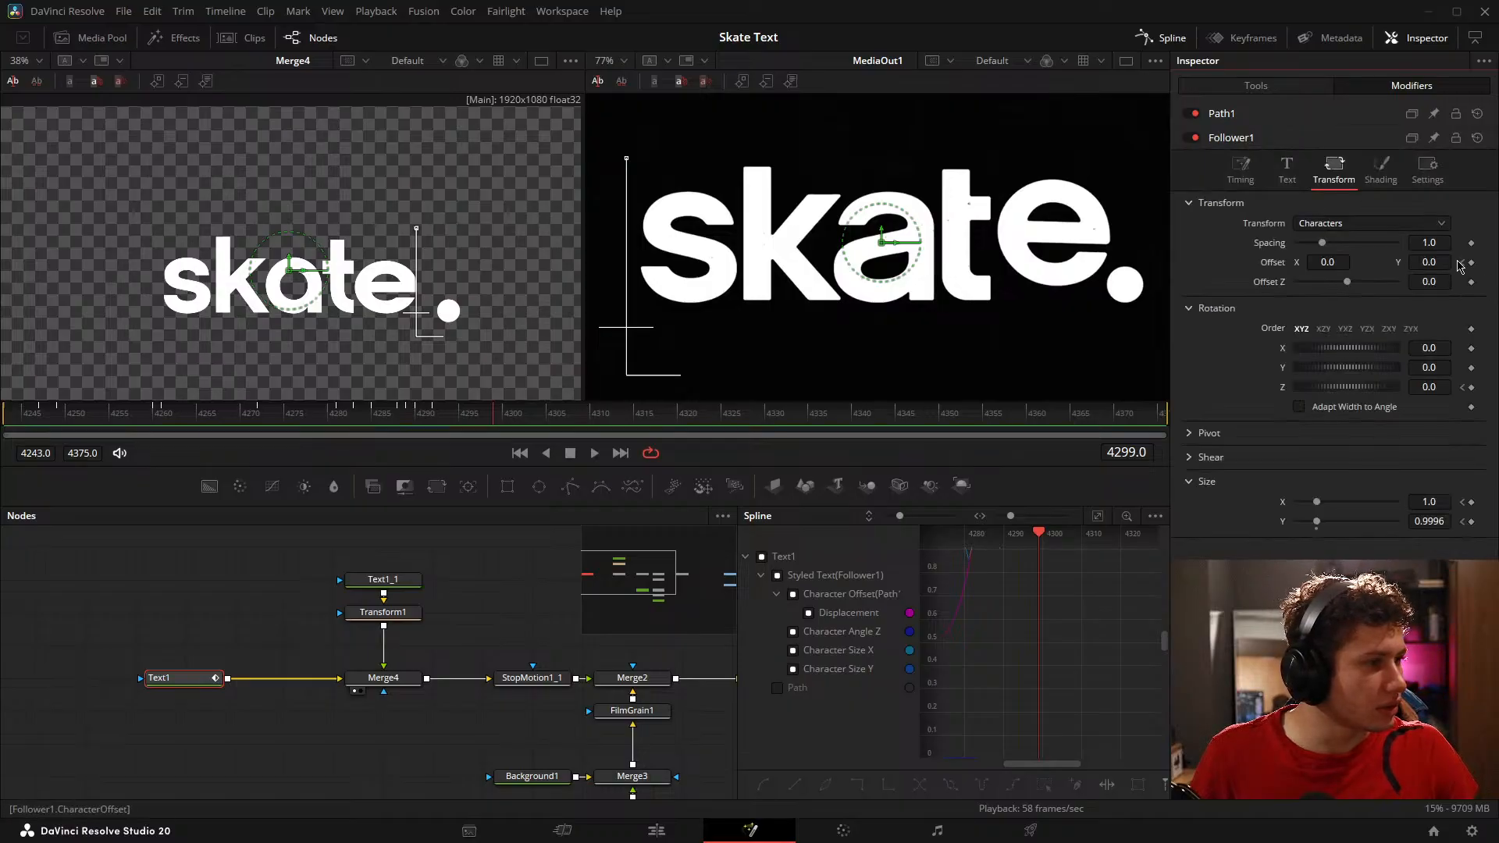
left_click(1469, 264)
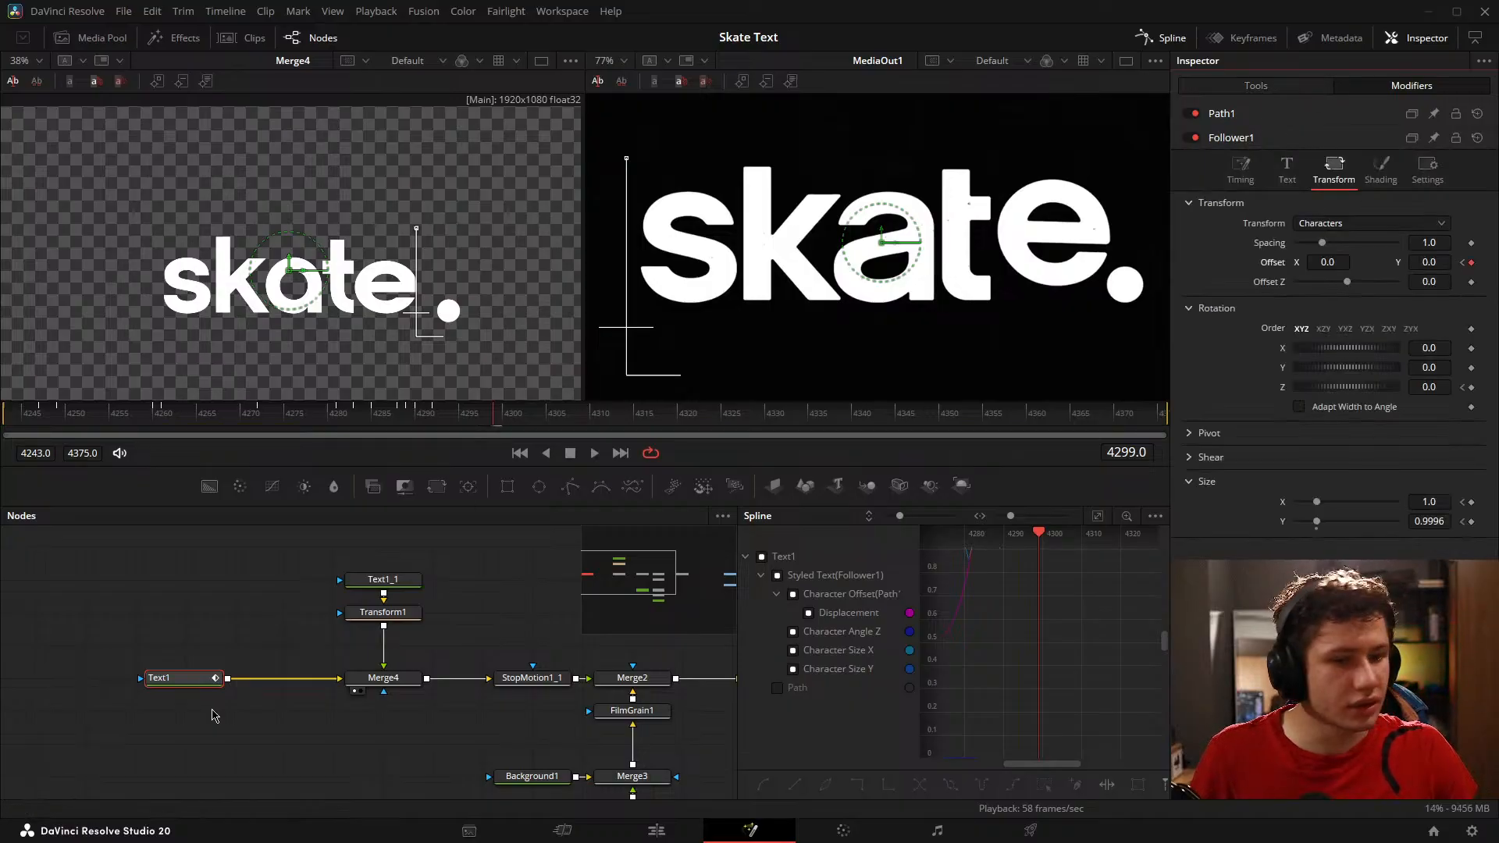
Step: Set Transform1's Center to X 0.739 and Y 0.487 at frame 4307 to place the dot beside the e
left_click(386, 587)
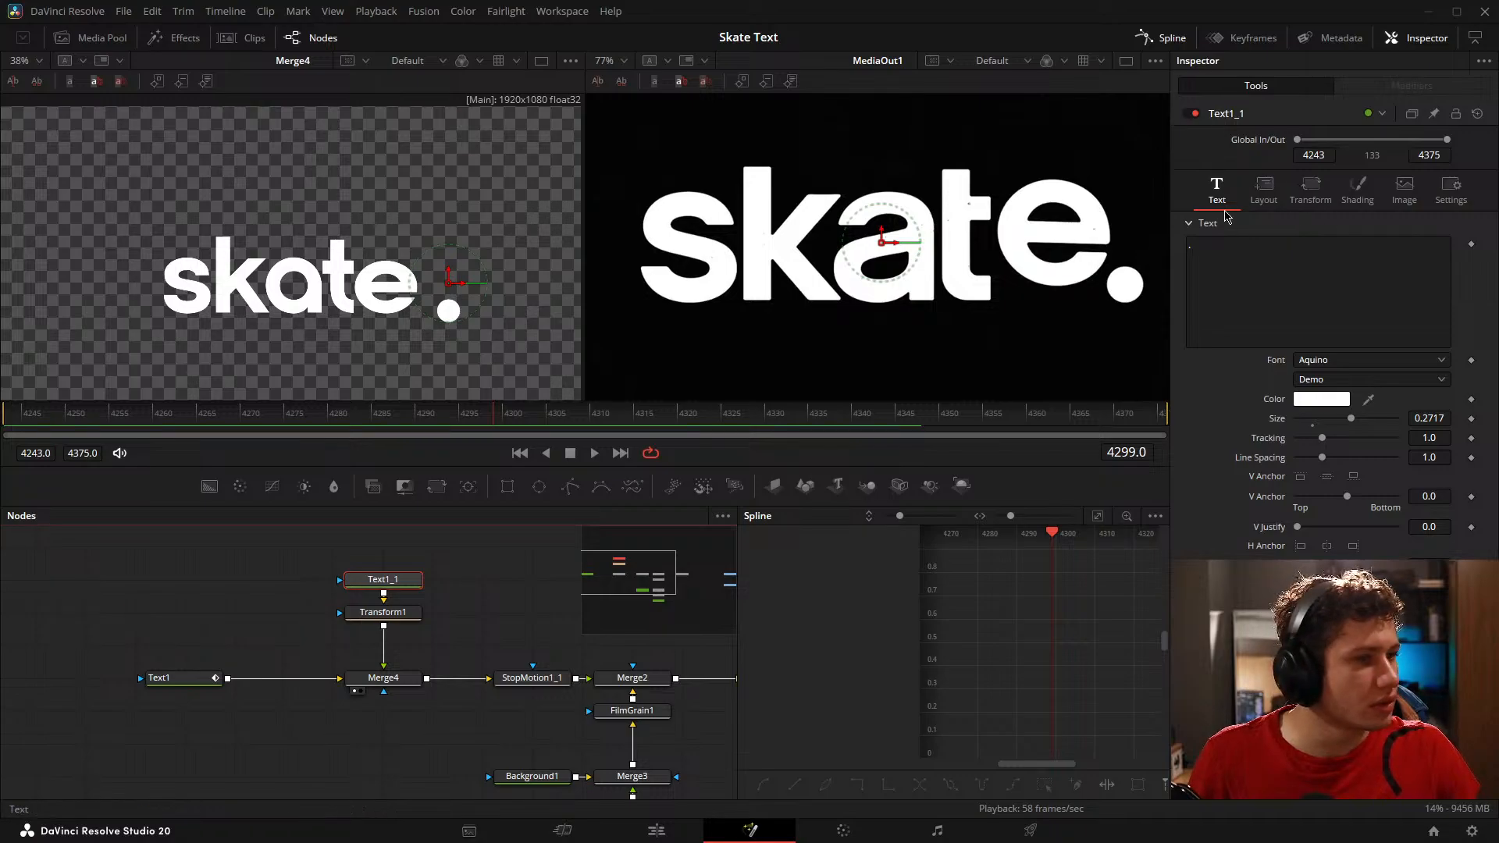
scroll(431, 344, "up", 5)
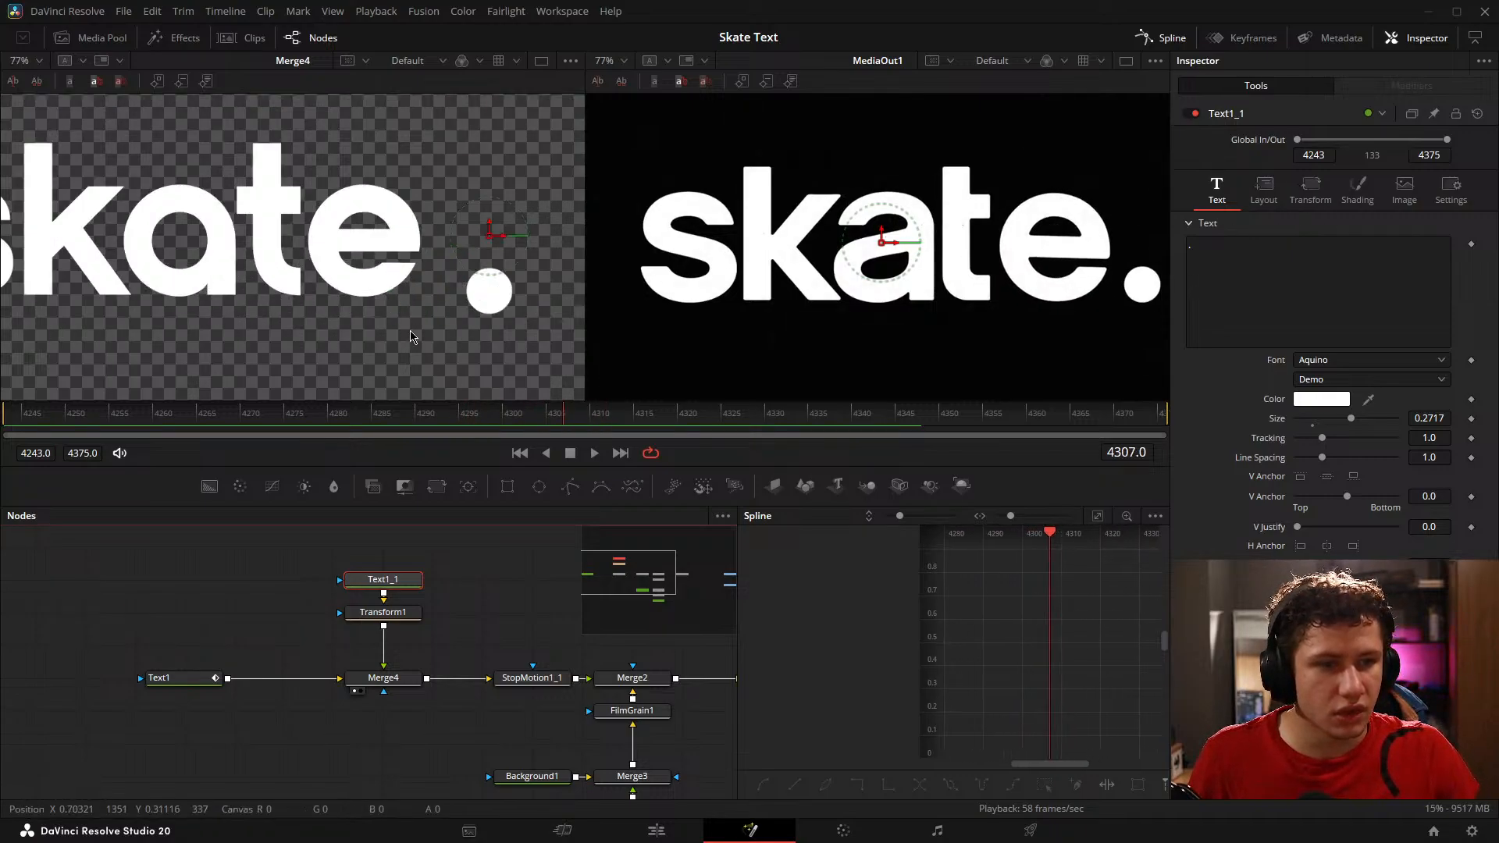
left_click(1262, 189)
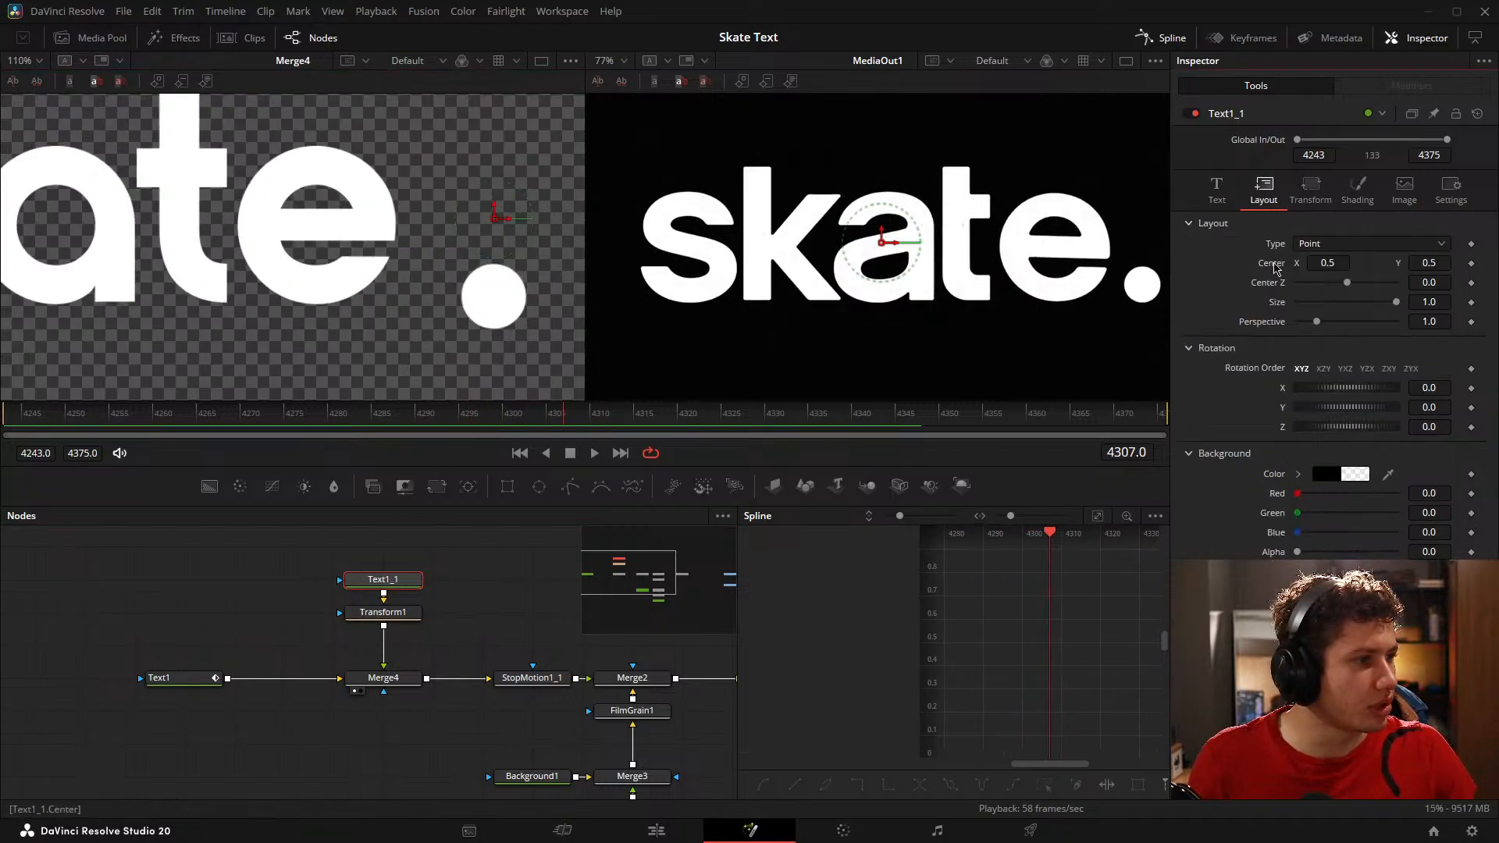
left_click(403, 612)
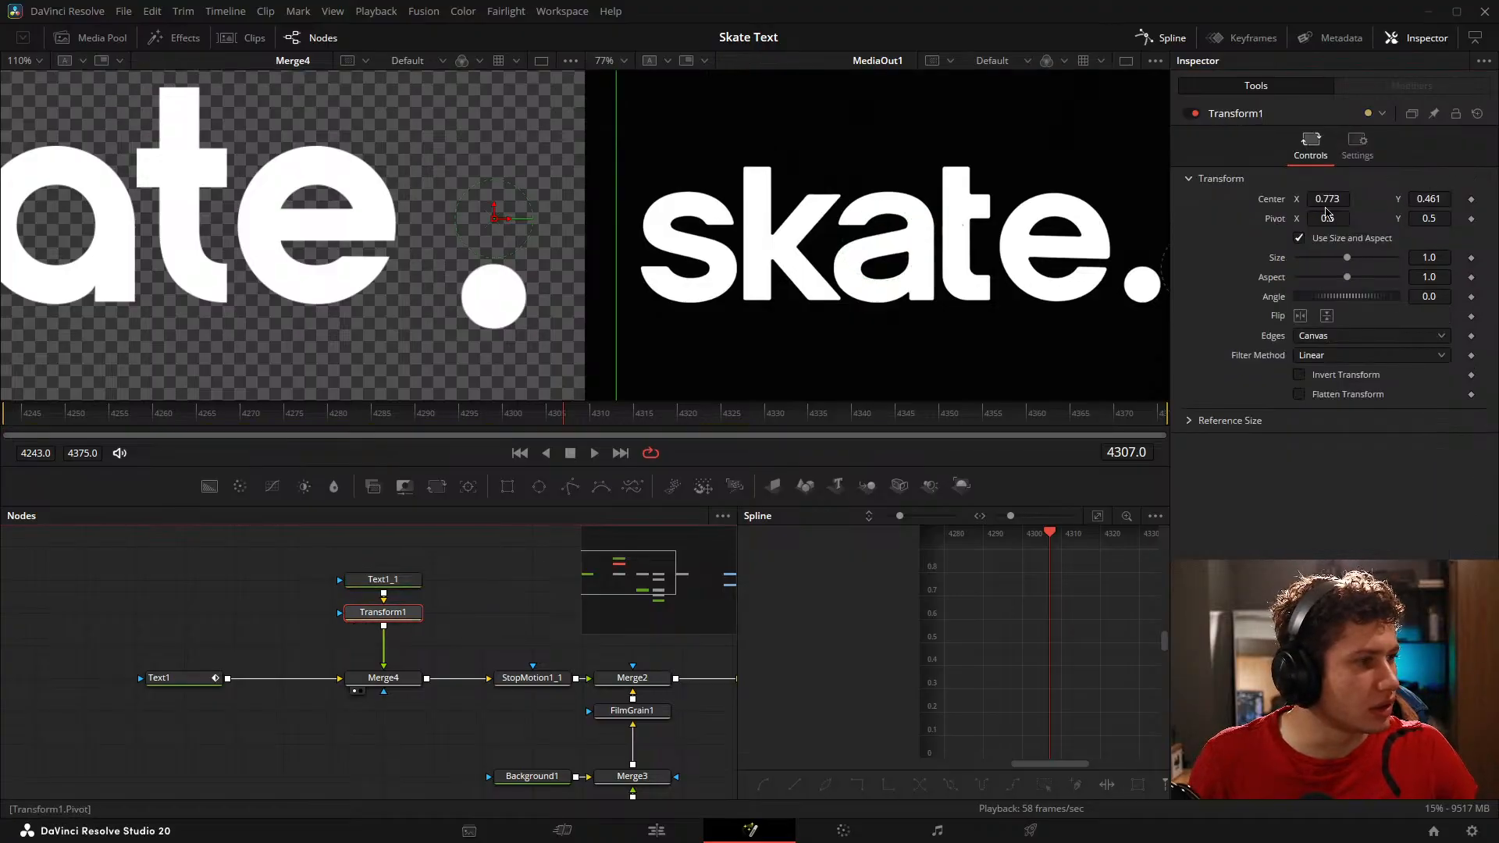
double_click(1274, 203)
left_click_drag(1316, 199, 1418, 200)
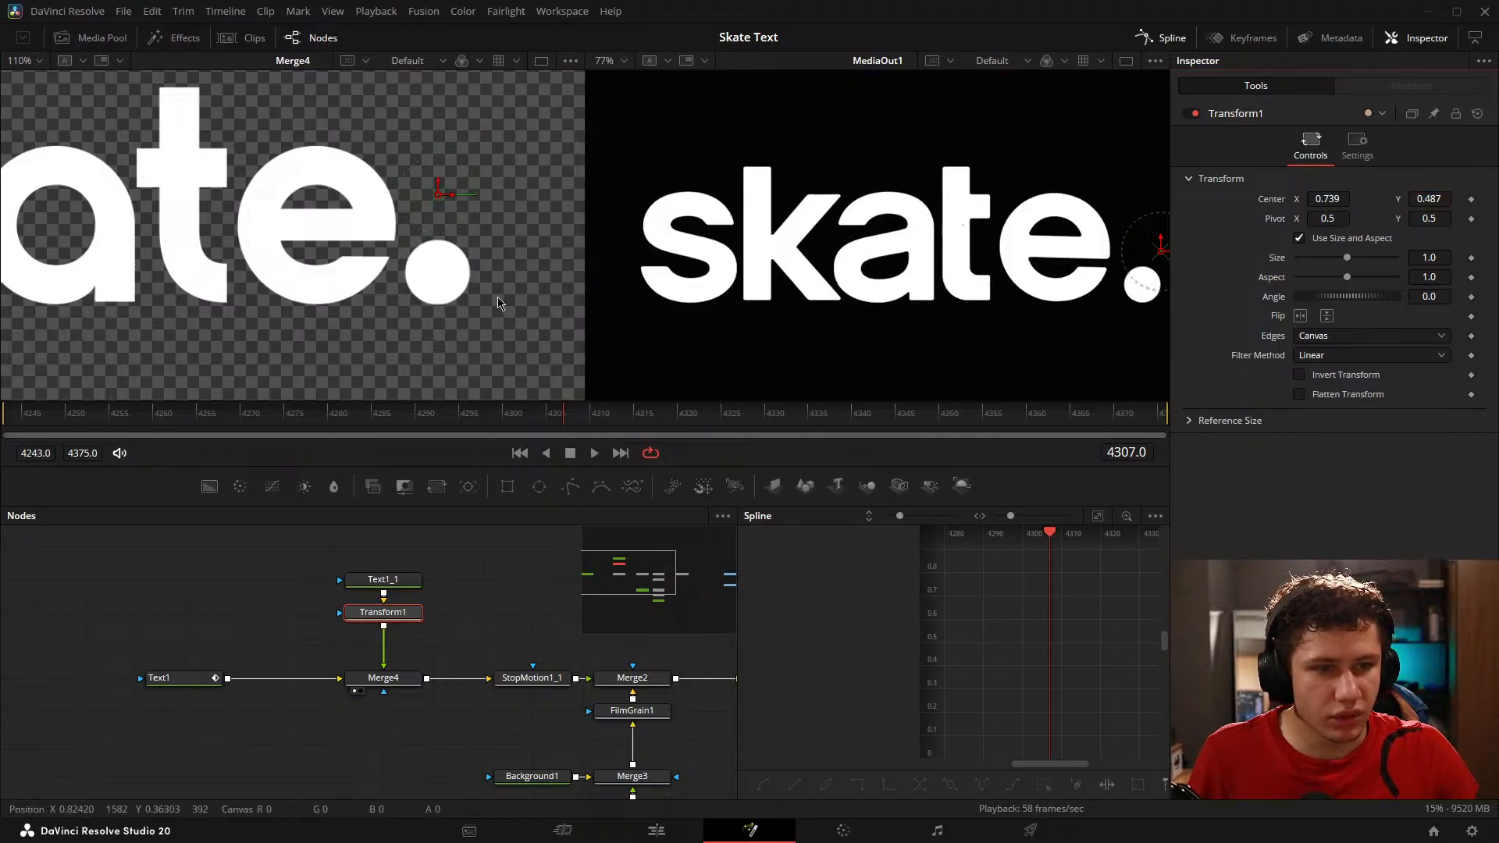
scroll(388, 296, "down", 5)
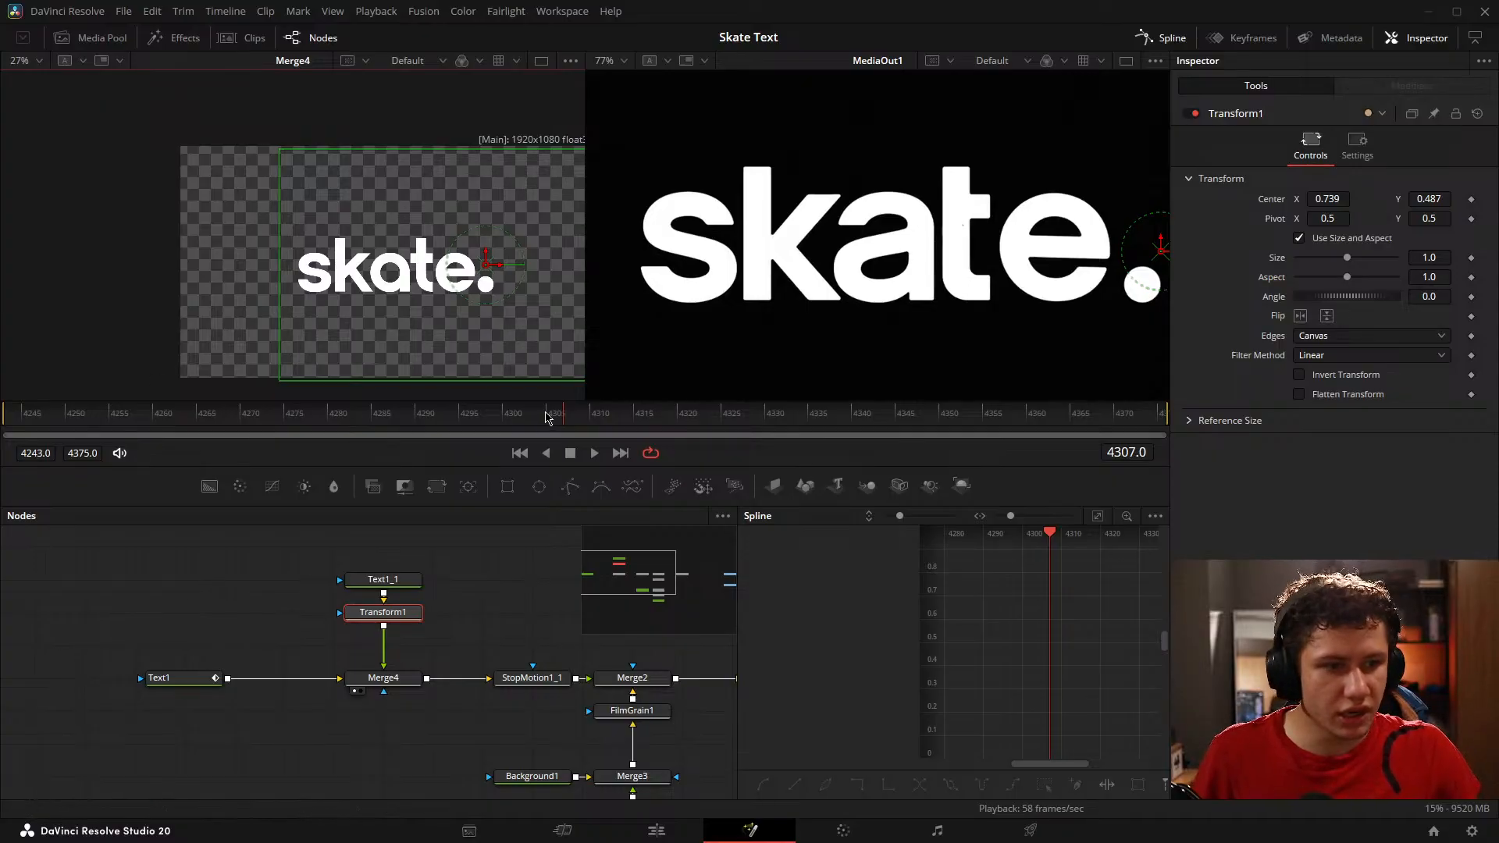
Step: Add a Center keyframe to Transform1 at frame 4243
left_click(395, 430)
left_click_drag(394, 429, 4, 426)
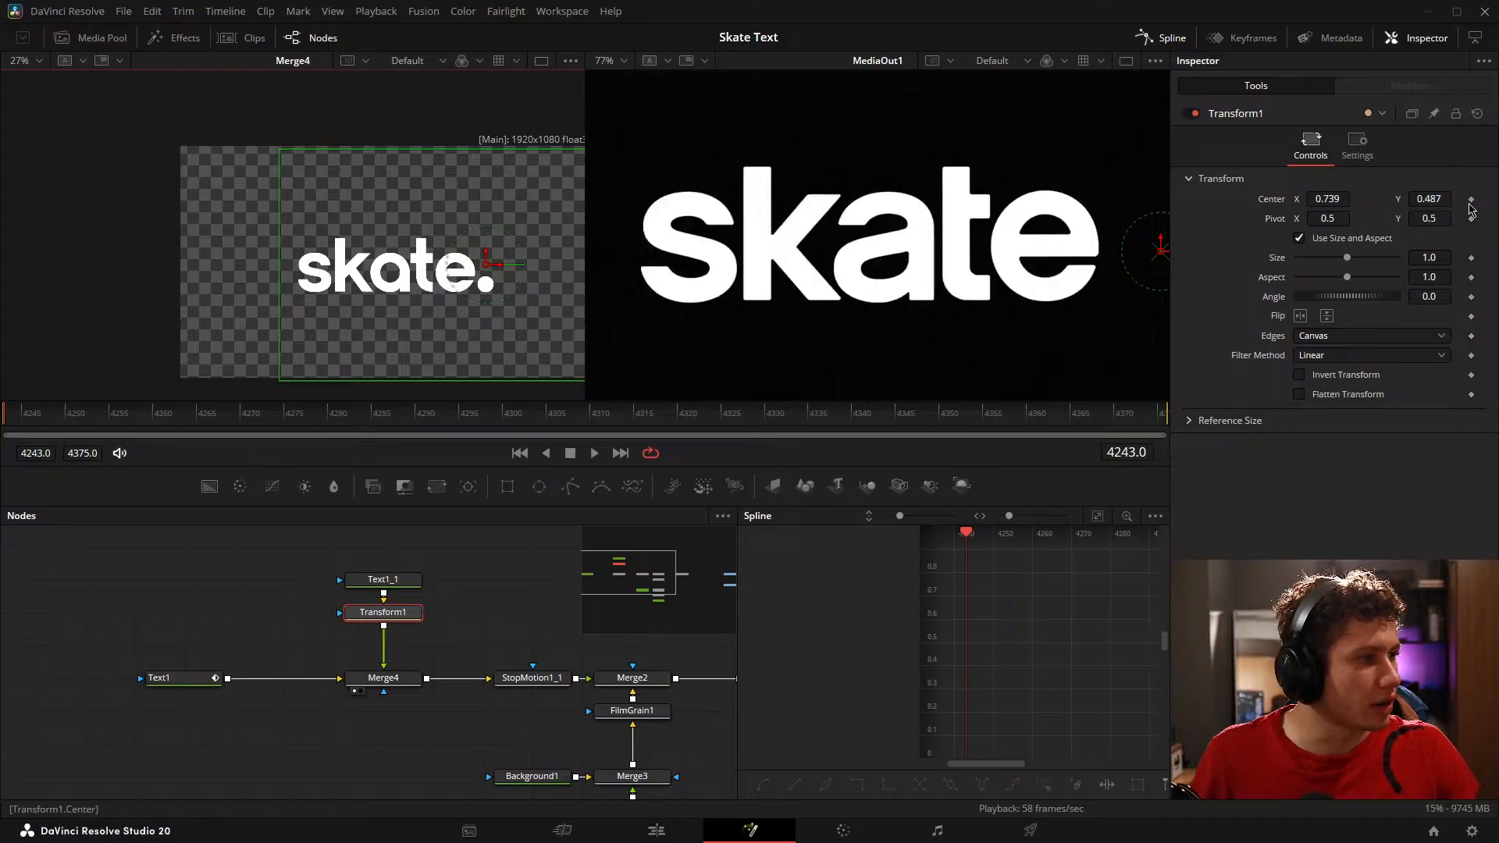
left_click(1472, 200)
left_click_drag(31, 423, 423, 412)
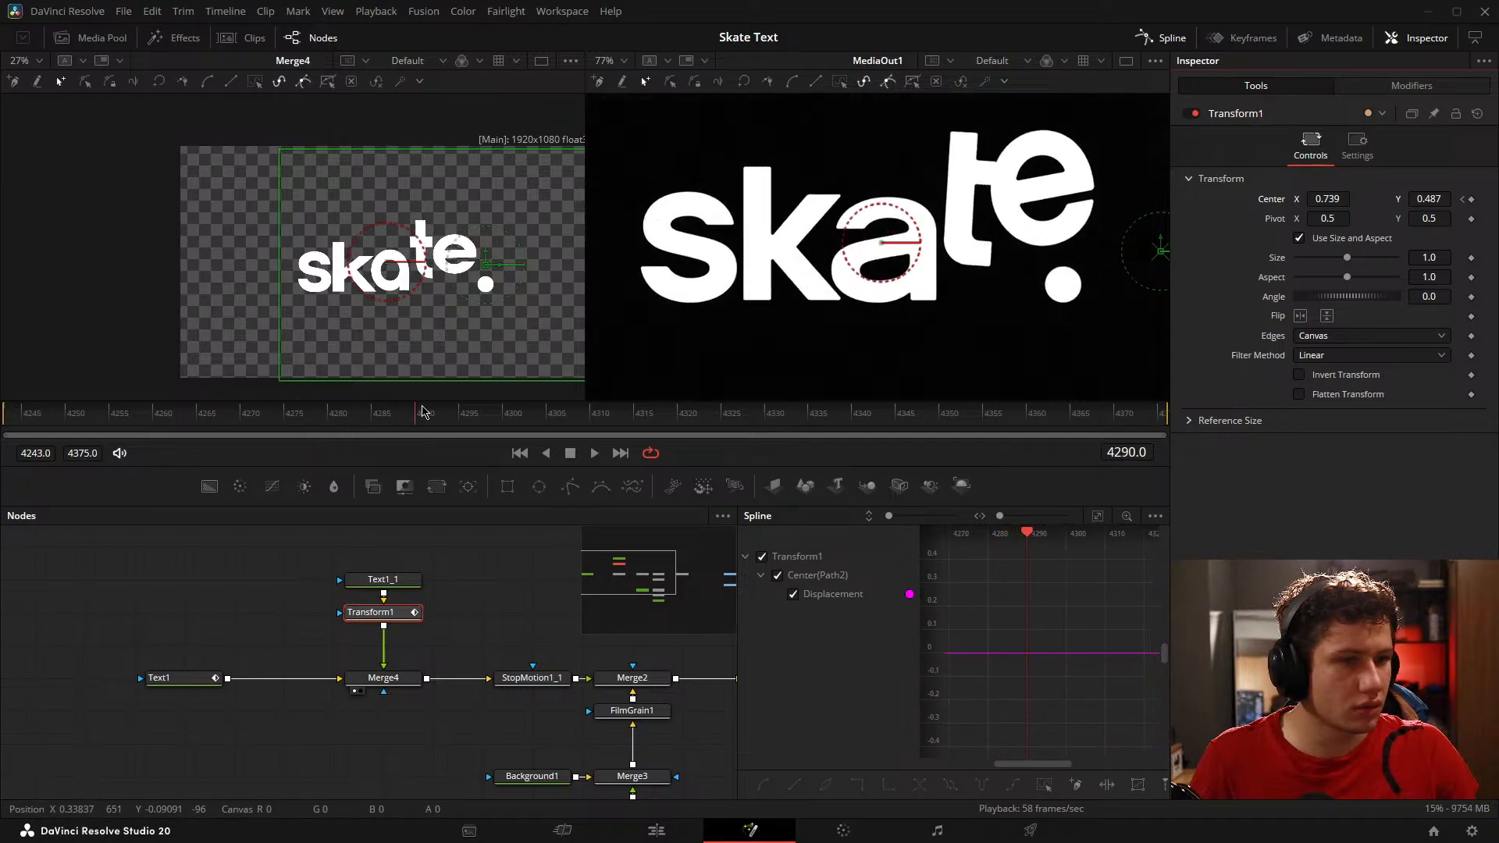
left_click_drag(1329, 197, 1295, 197)
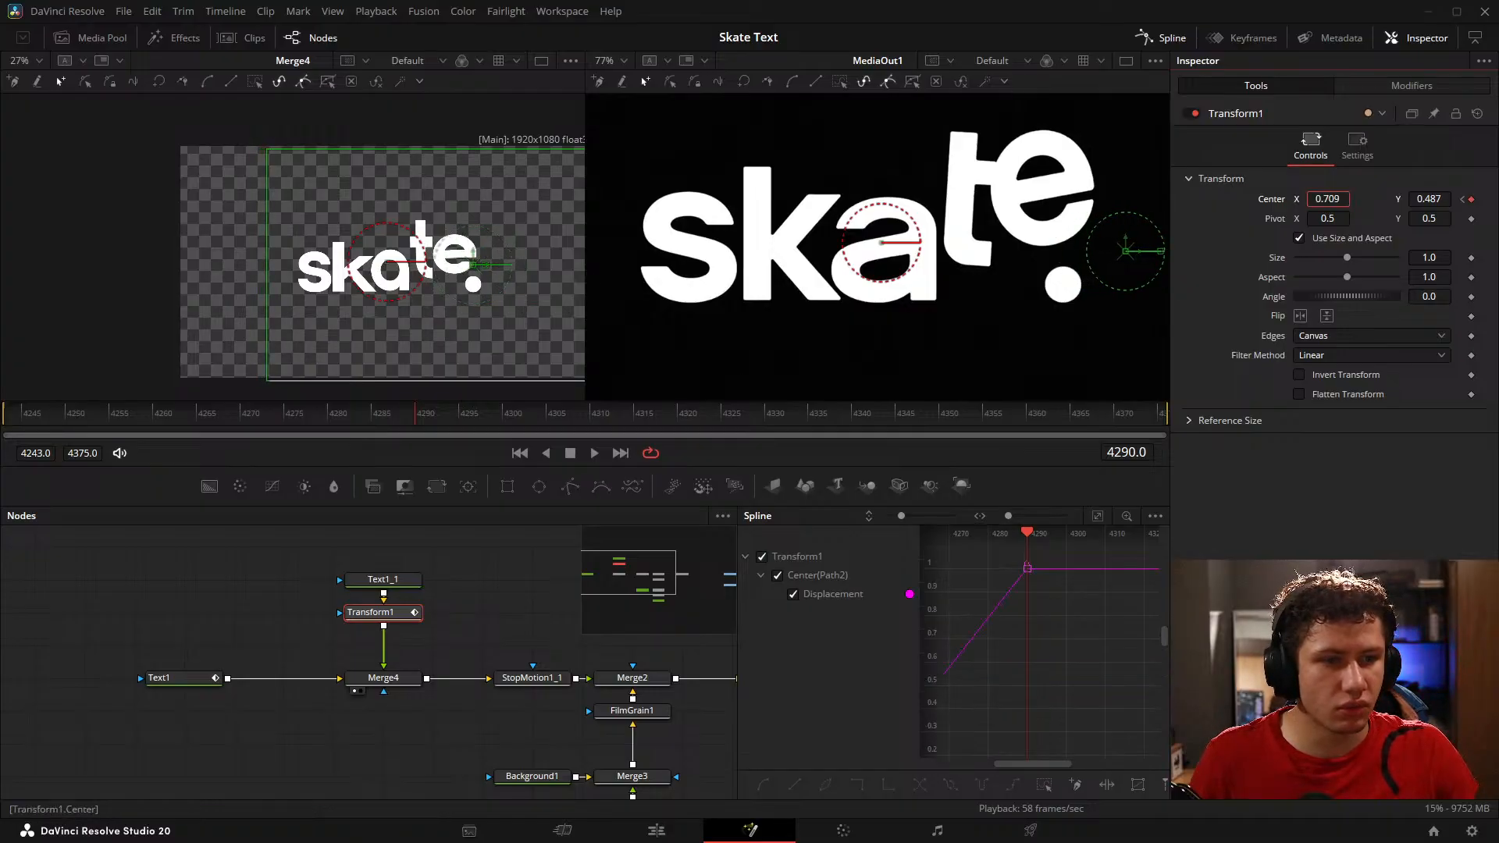
key("ctrl+z")
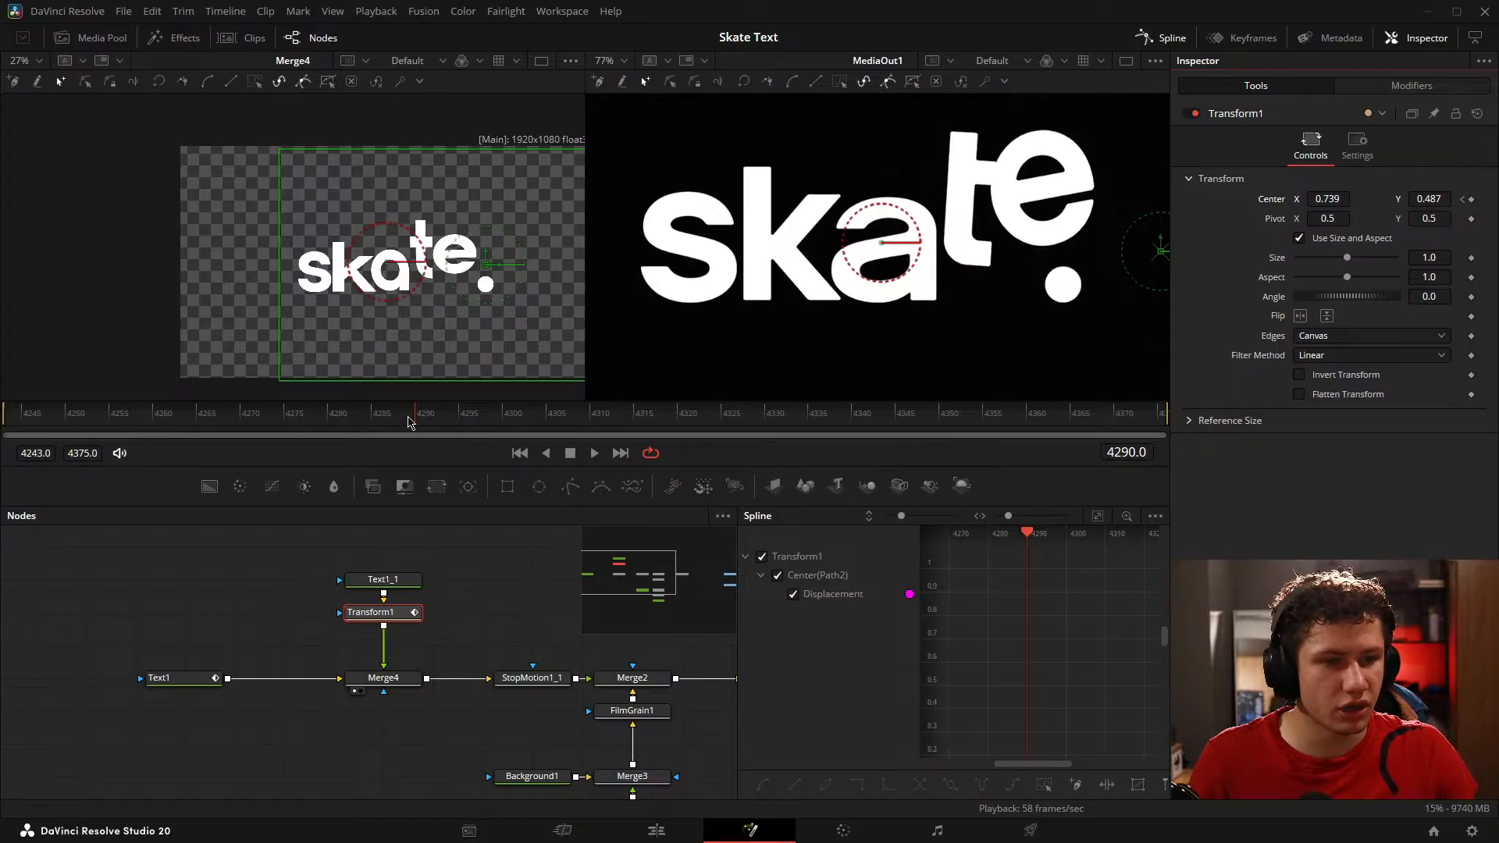
Step: Add a Center keyframe to Transform1 at frame 4335, where the dot reaches its resting place
left_click_drag(410, 422, 811, 431)
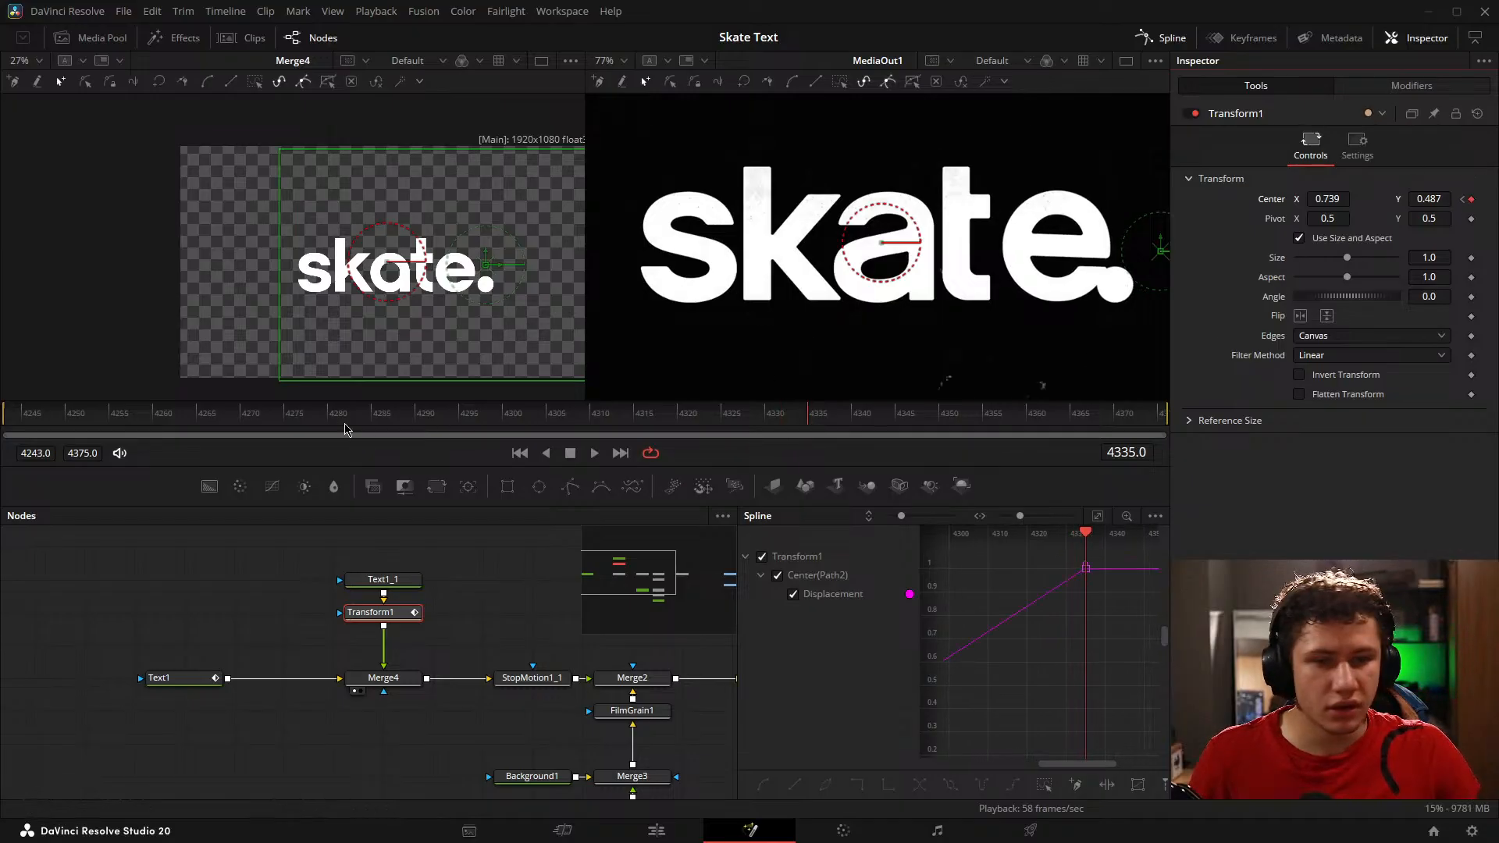
left_click(193, 607)
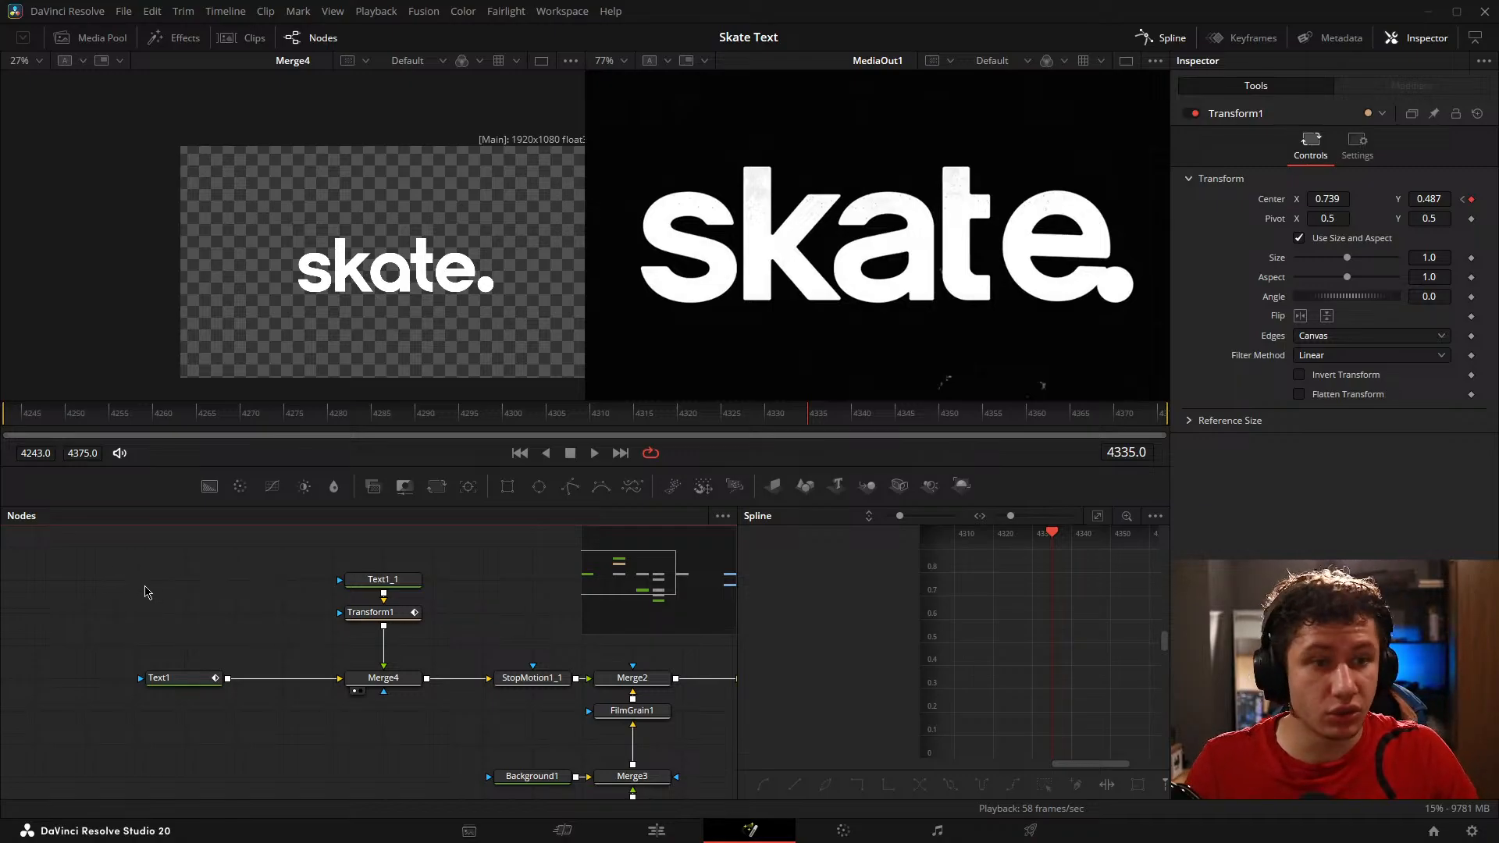
Step: At frame 4243, set Transform1's Center X to -0.023 so the dot starts off-canvas, and play back the motion
left_click_drag(32, 416, 3, 414)
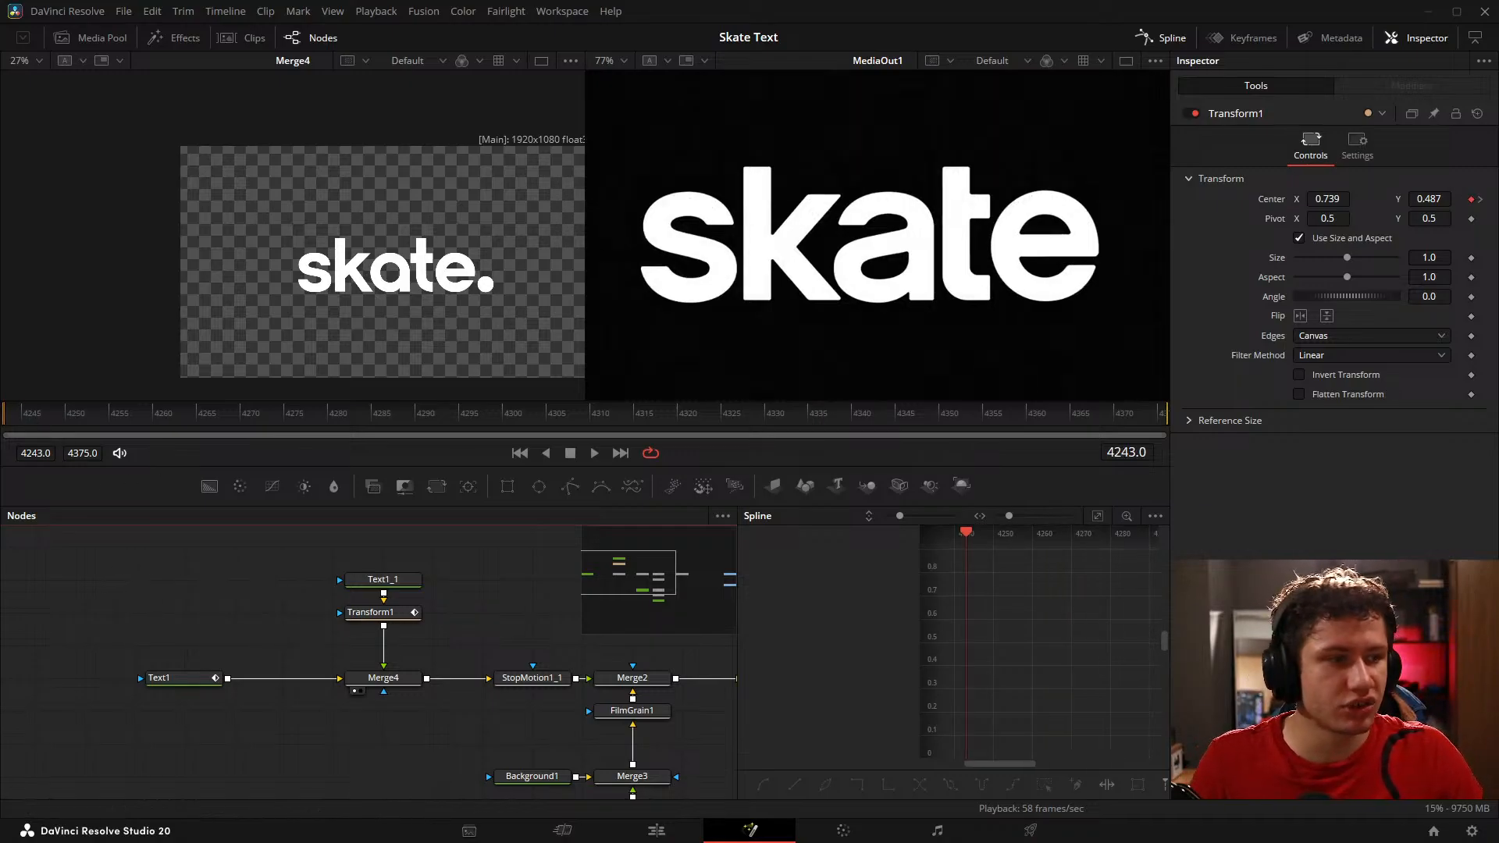
left_click(361, 612)
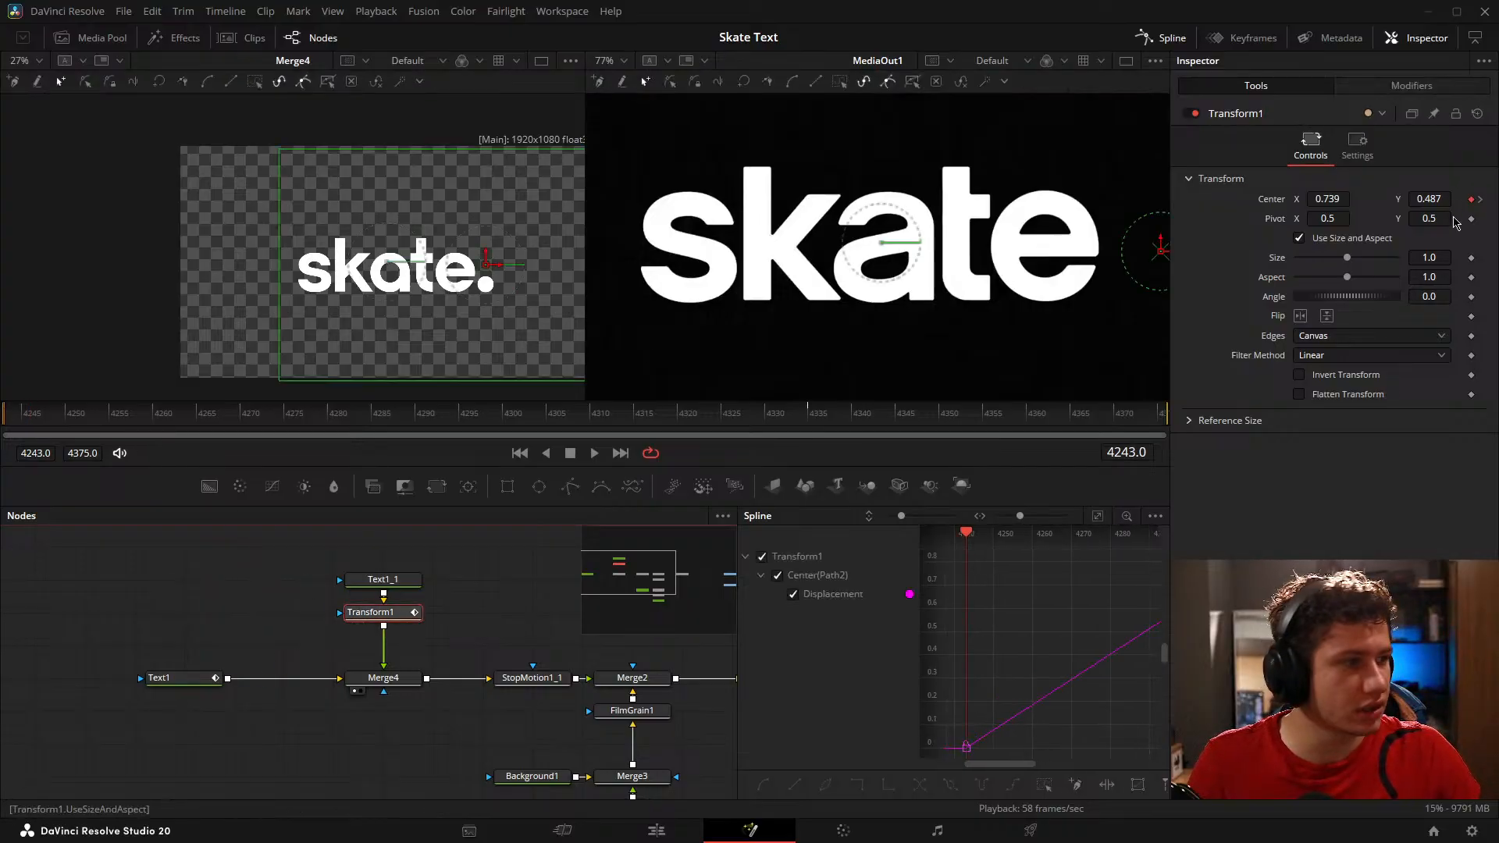
left_click_drag(1327, 198, 741, 198)
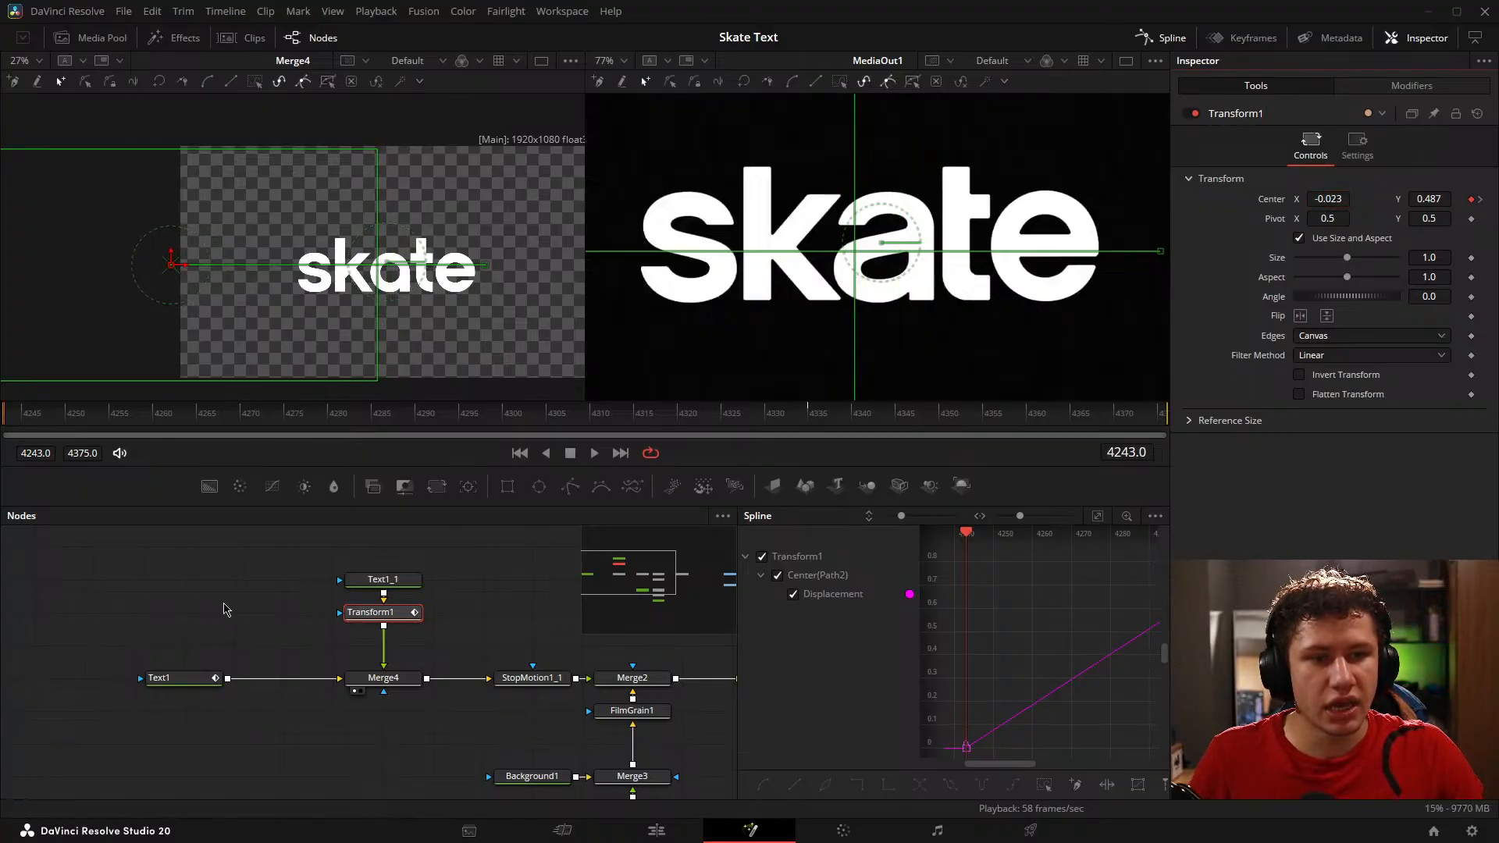
left_click(190, 612)
key("space")
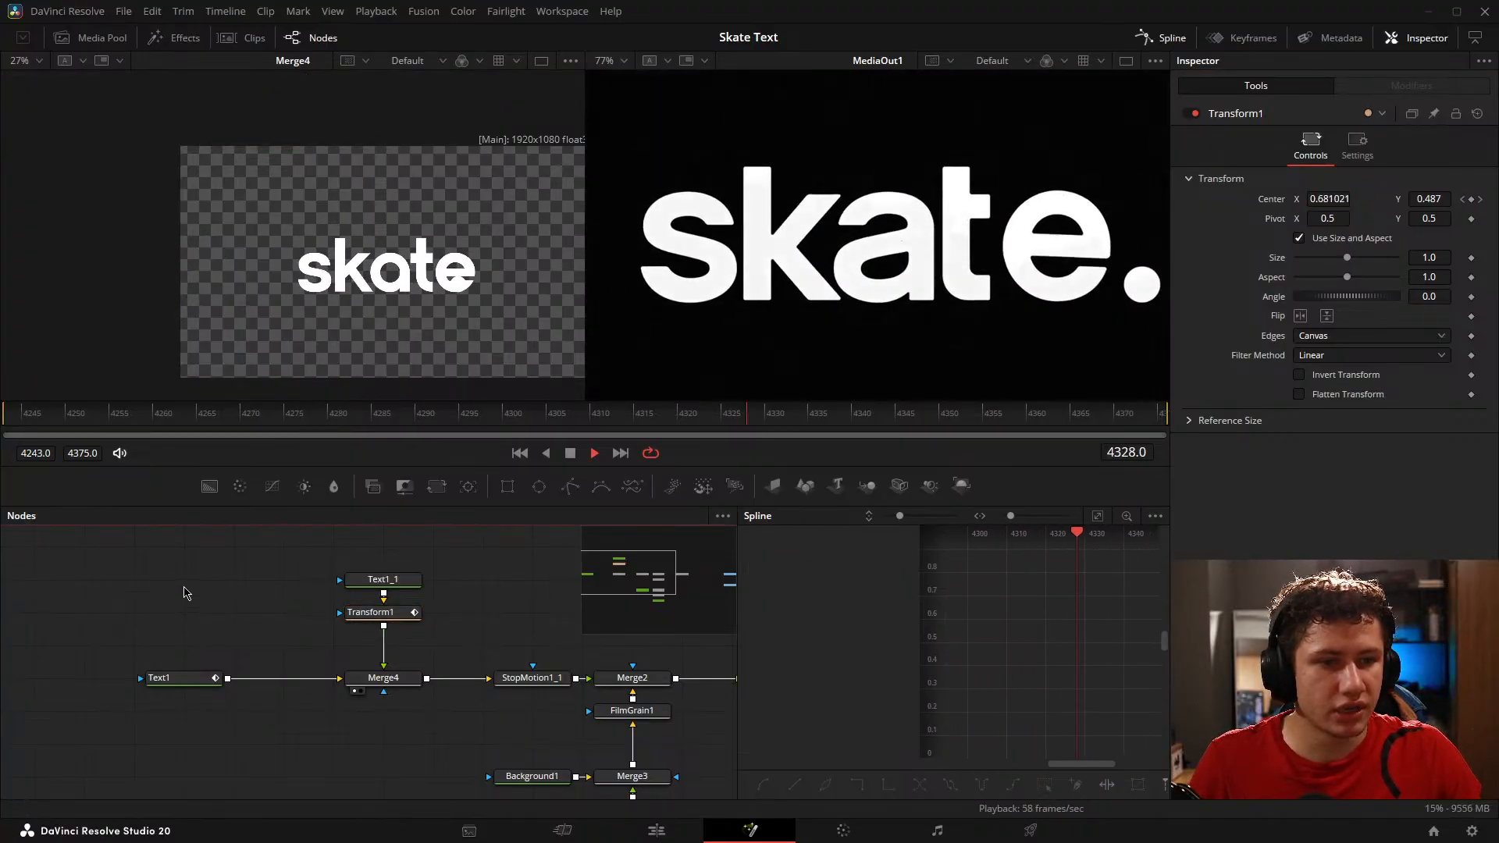
key("space")
Step: At frame 4263, set Transform1's Center X to 0.263652 to match the dot's position in the reference
left_click(113, 409)
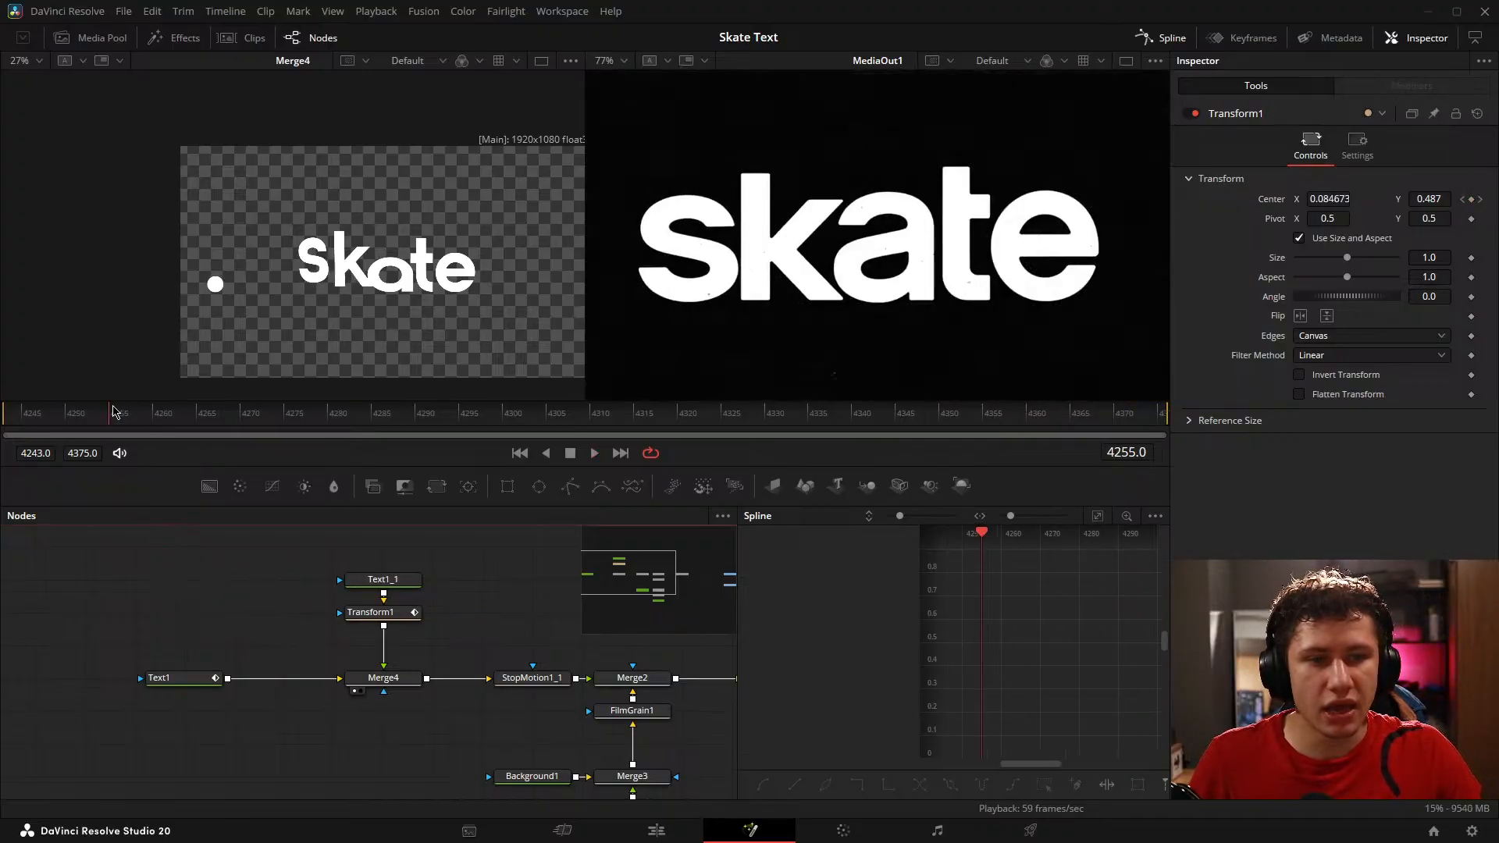
left_click_drag(114, 409, 195, 394)
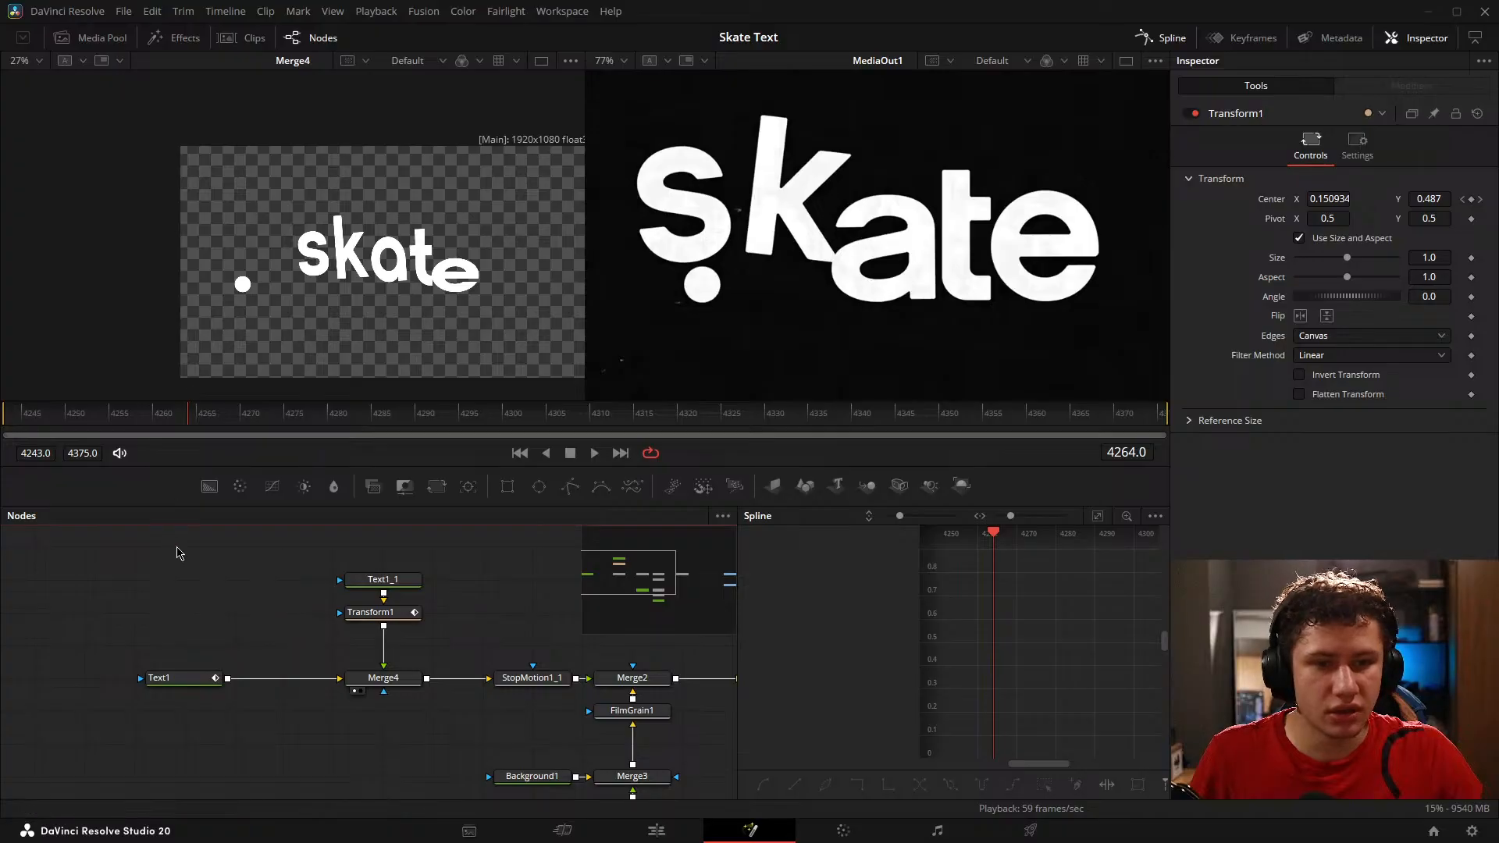
scroll(805, 291, "down", 2)
mouse_move(159, 413)
left_mouse_down()
mouse_move(4, 414)
mouse_move(365, 418)
mouse_move(157, 415)
mouse_move(186, 420)
left_mouse_up()
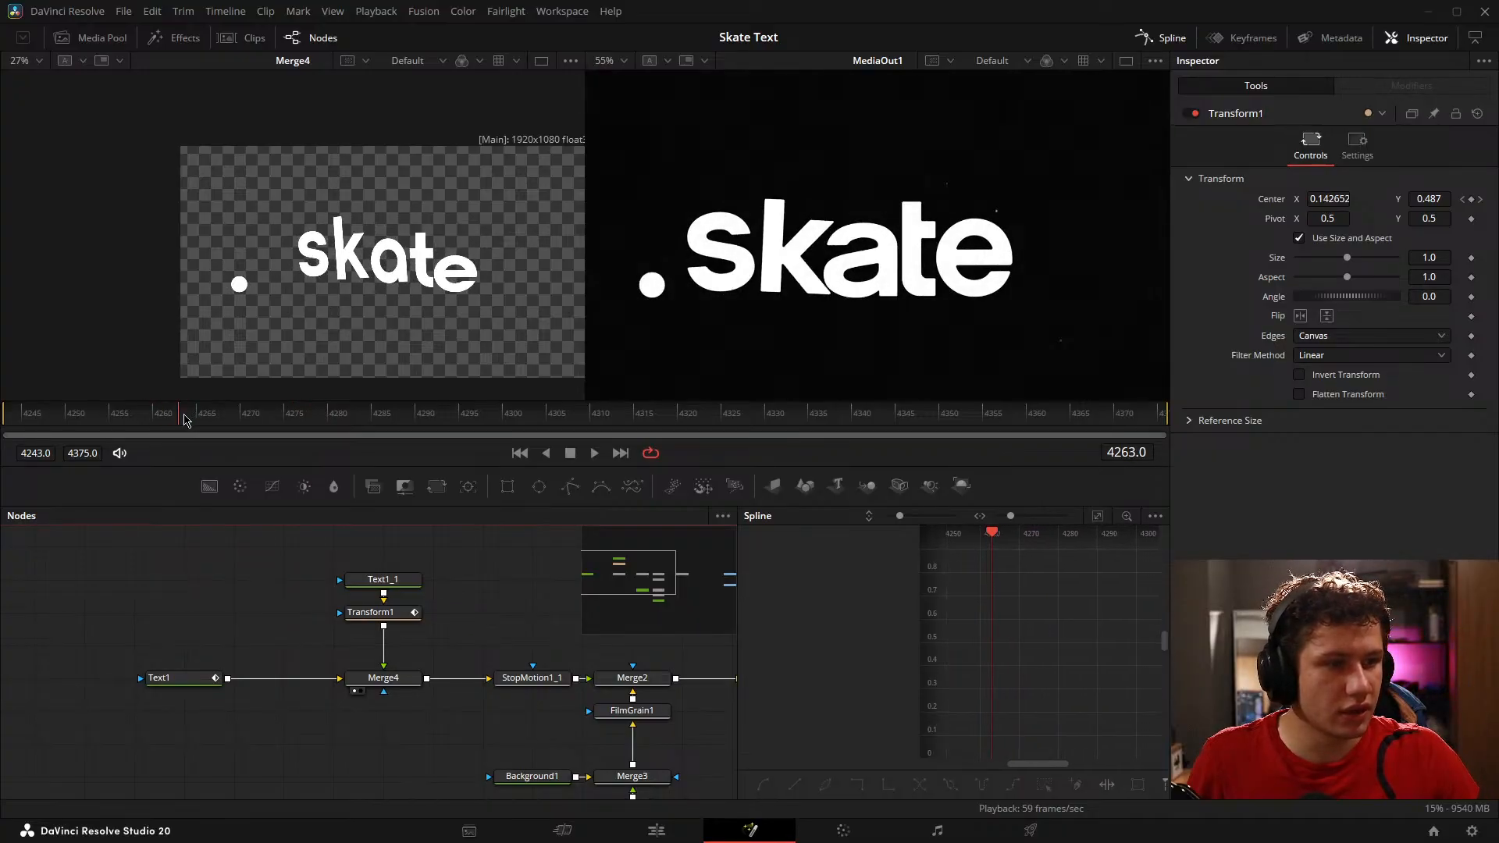
left_click(393, 616)
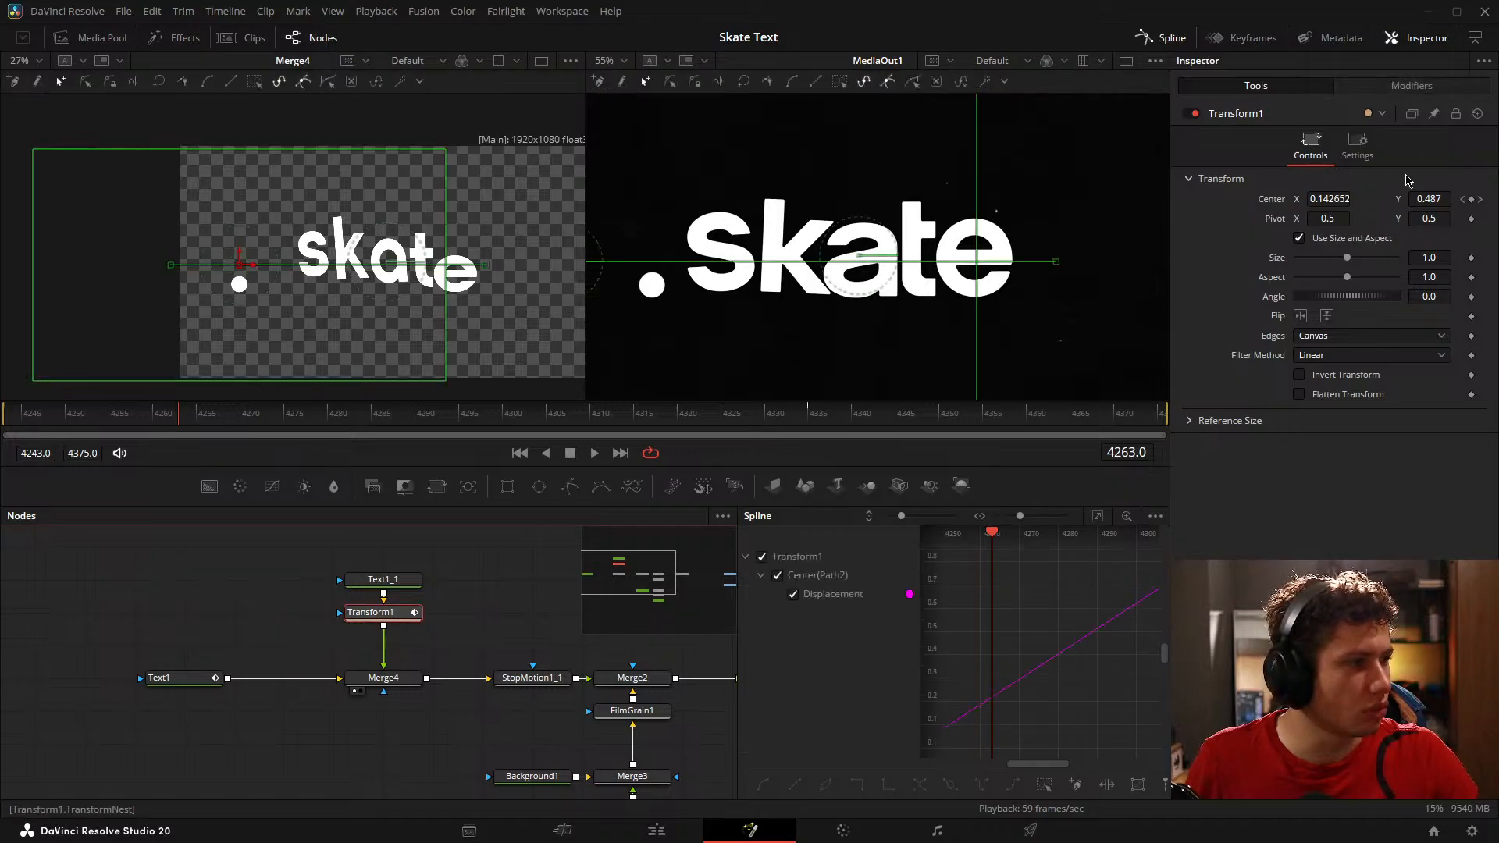
left_click_drag(1320, 198, 1367, 198)
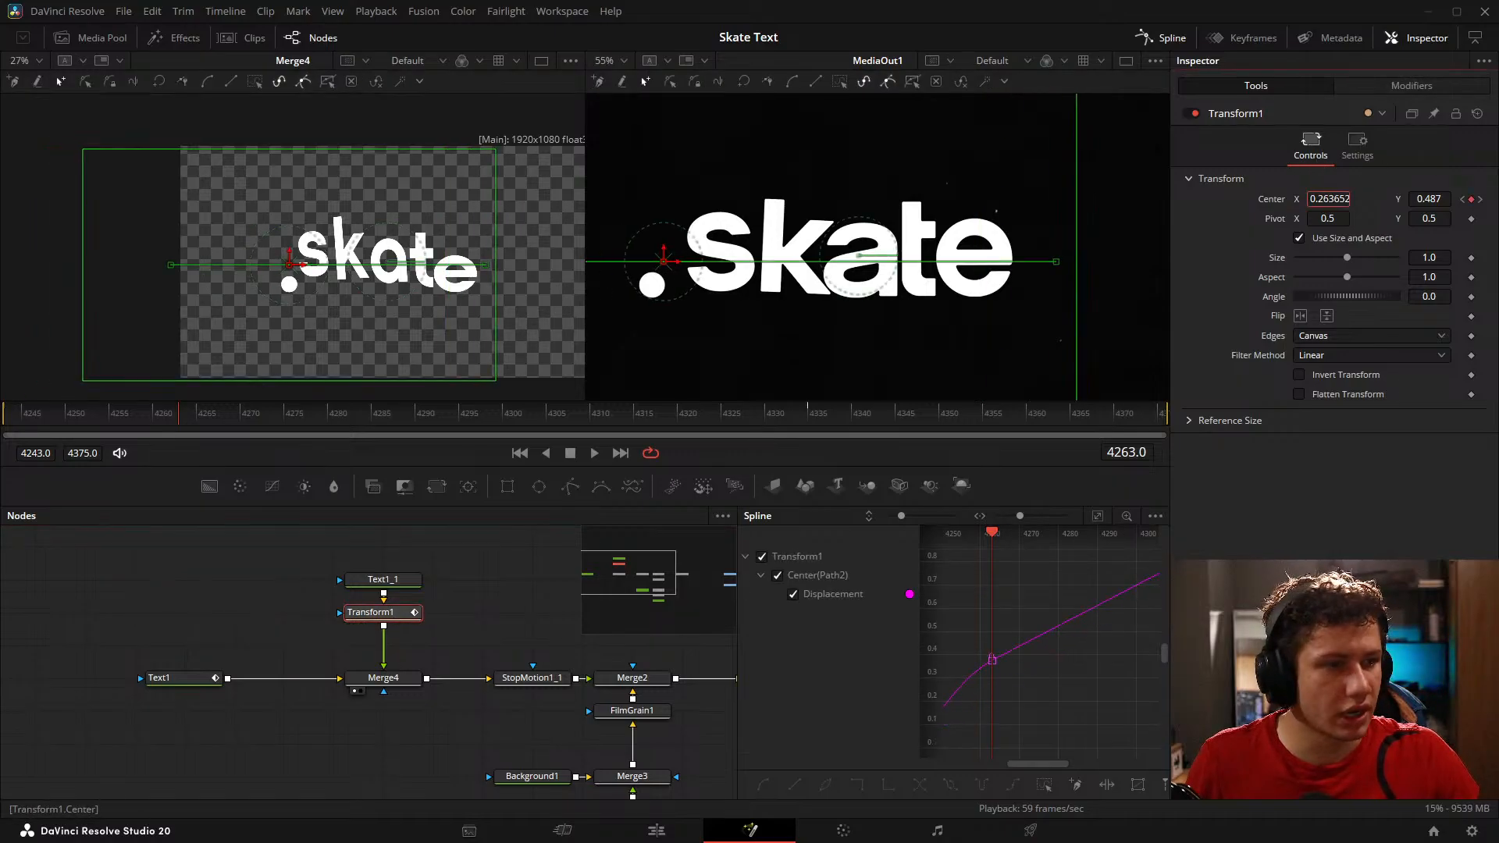
Step: At frame 4309, increase Transform1's Center X to match the reference dot's overshoot, and check the motion back to frame 4269
left_click_drag(177, 429, 583, 445)
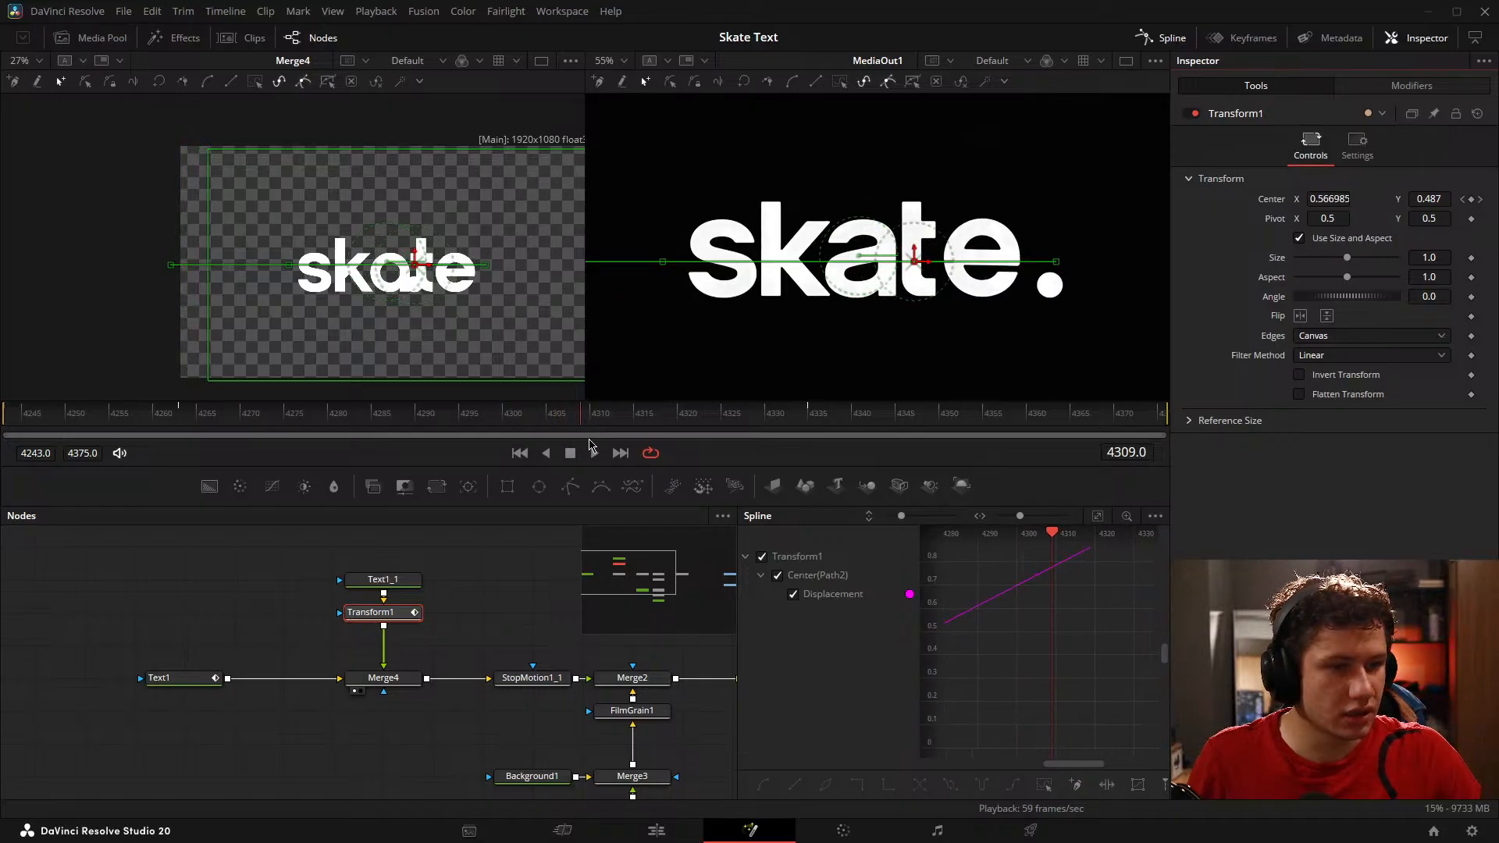
left_click_drag(1324, 201, 1415, 201)
left_click_drag(512, 416, 233, 413)
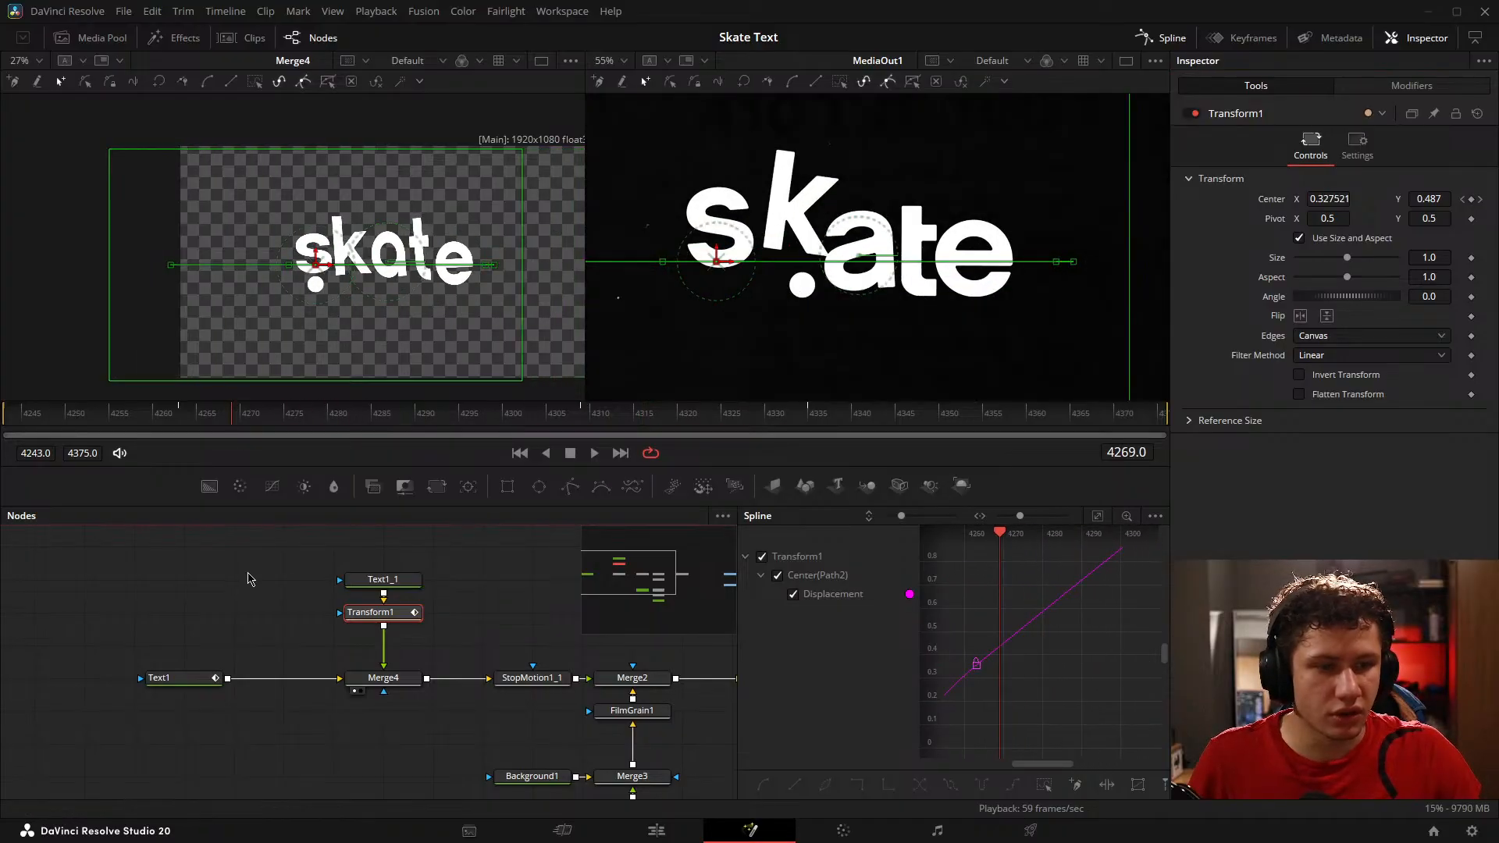
left_click(250, 582)
left_click(402, 615)
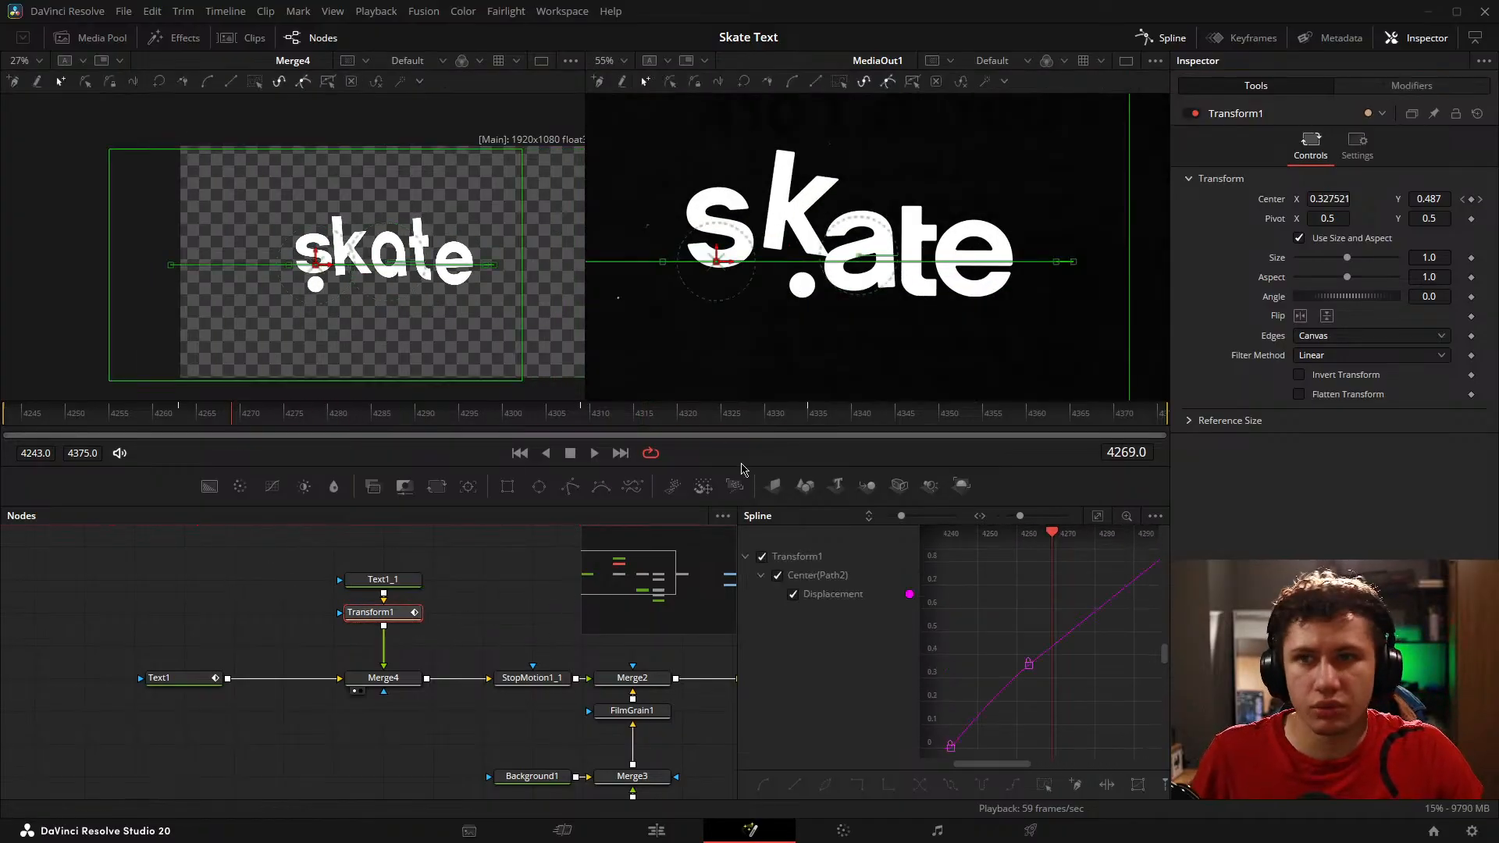
Step: Fit Transform1's Displacement curve in the Spline editor and delete the keyframe at frame 4263
left_click(1101, 521)
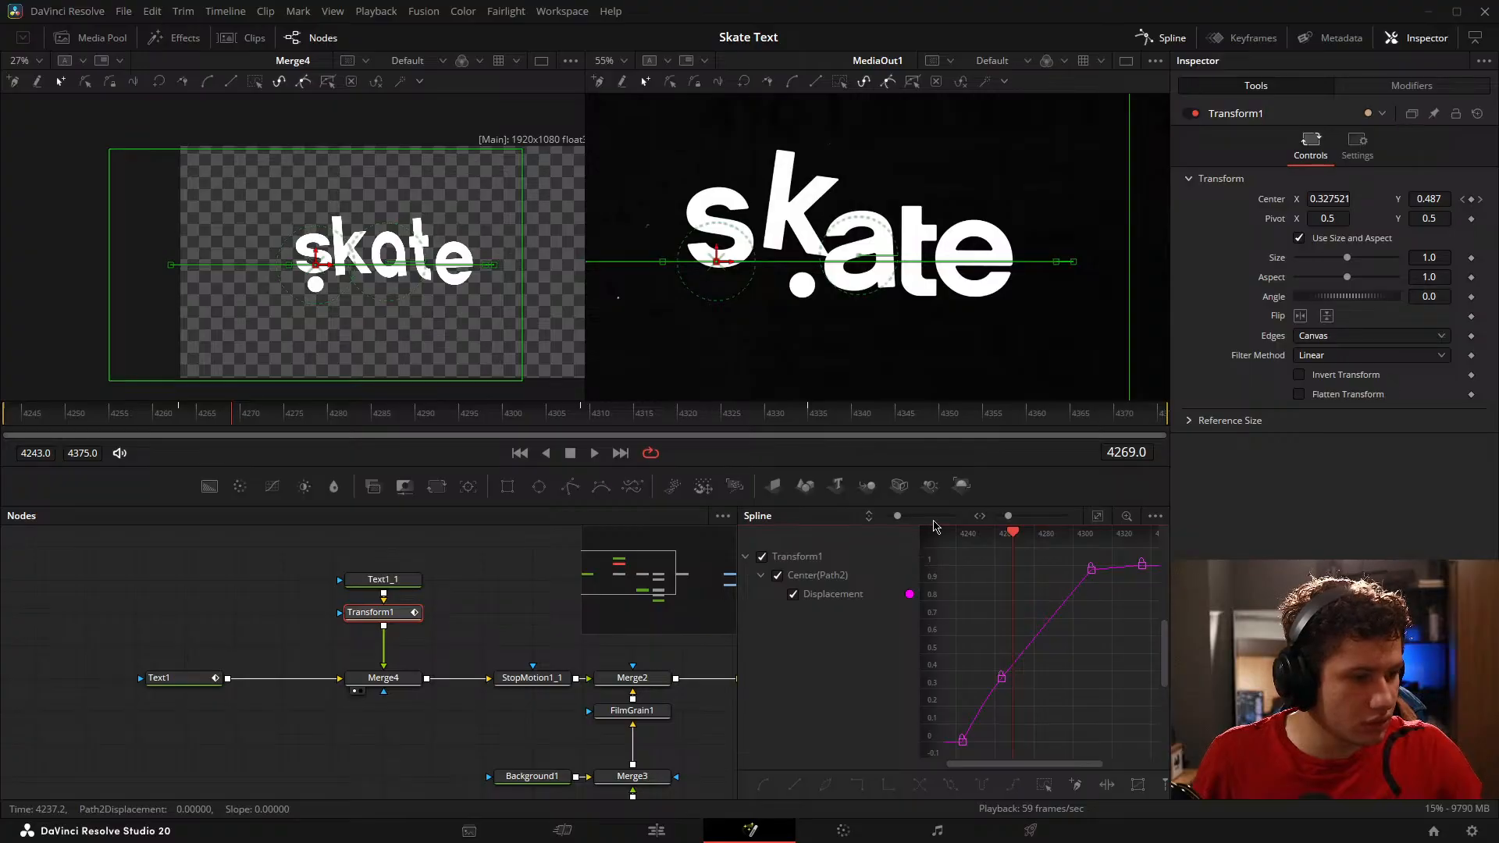
scroll(1013, 710, "up", 2)
left_click_drag(1004, 688, 1027, 732)
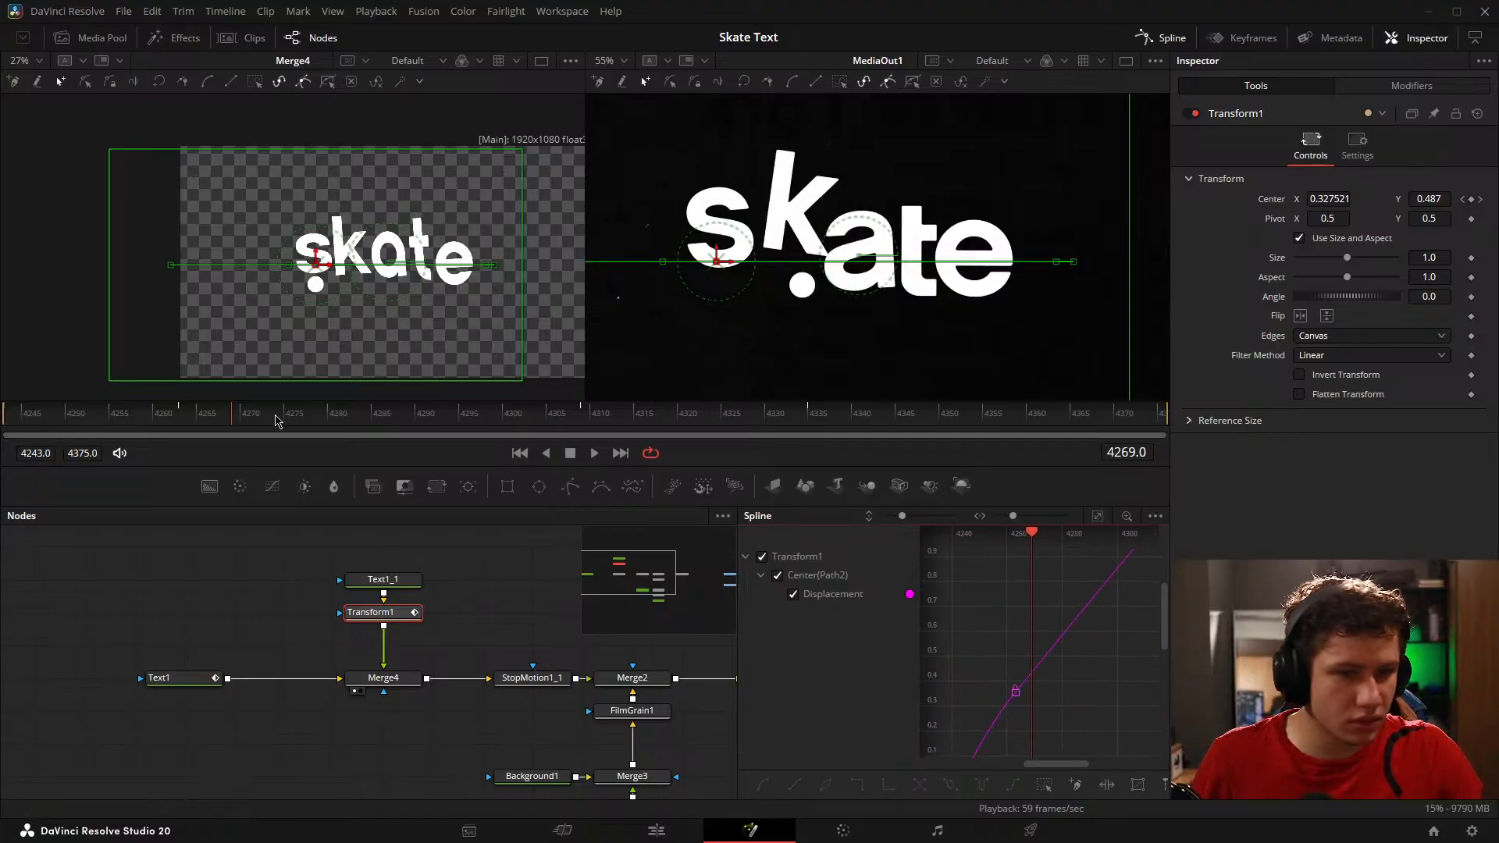
left_click_drag(228, 404, 365, 388)
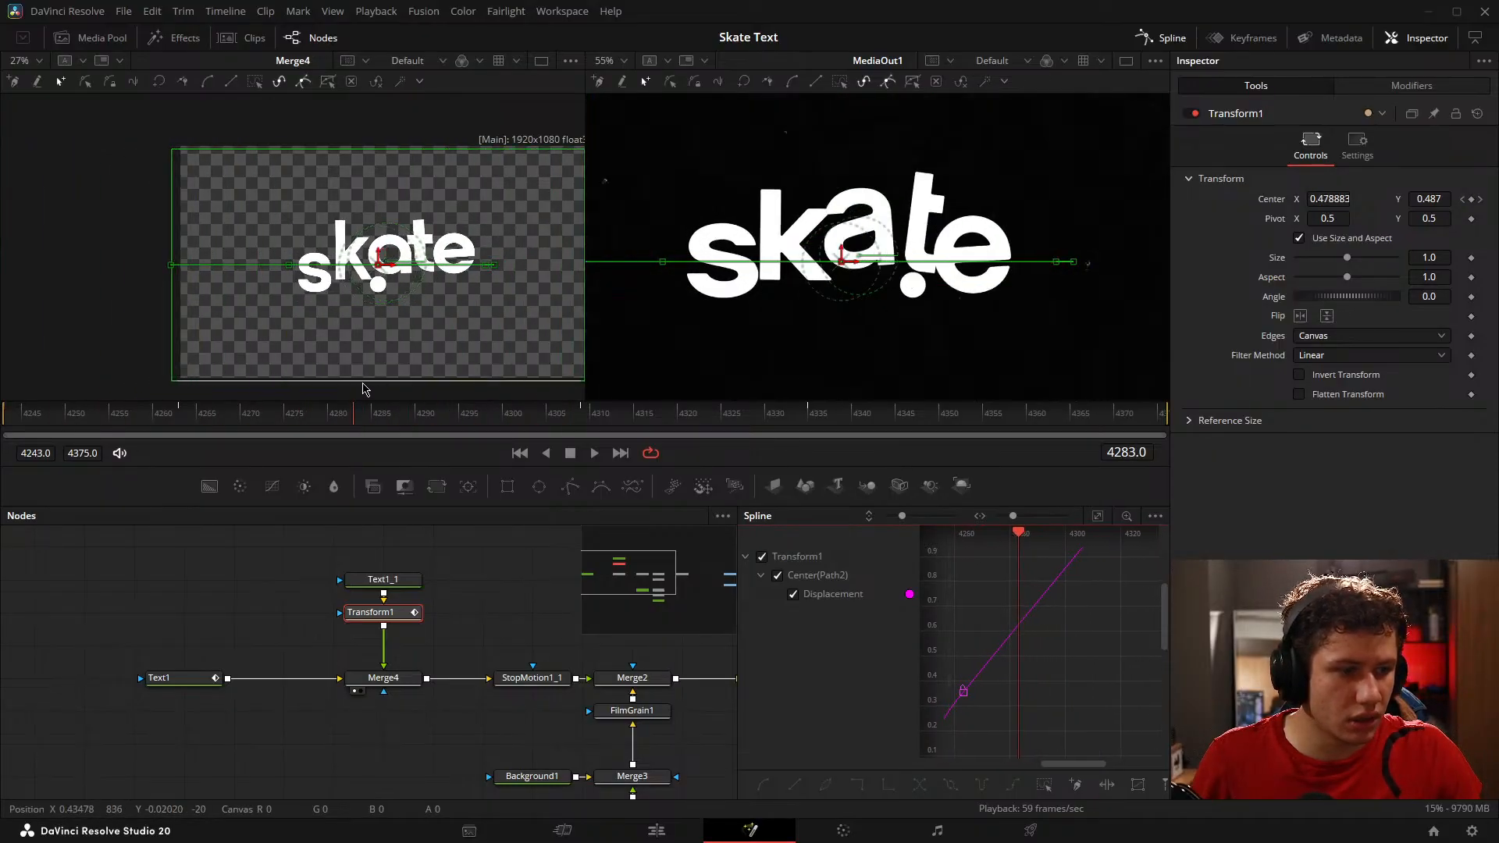
left_click_drag(1081, 678, 1108, 644)
left_click_drag(1036, 730, 1035, 728)
key("Delete")
Step: Adjust the outgoing handle of the Displacement curve's first keyframe and play back the dot's motion against the reference
scroll(1055, 634, "down", 2)
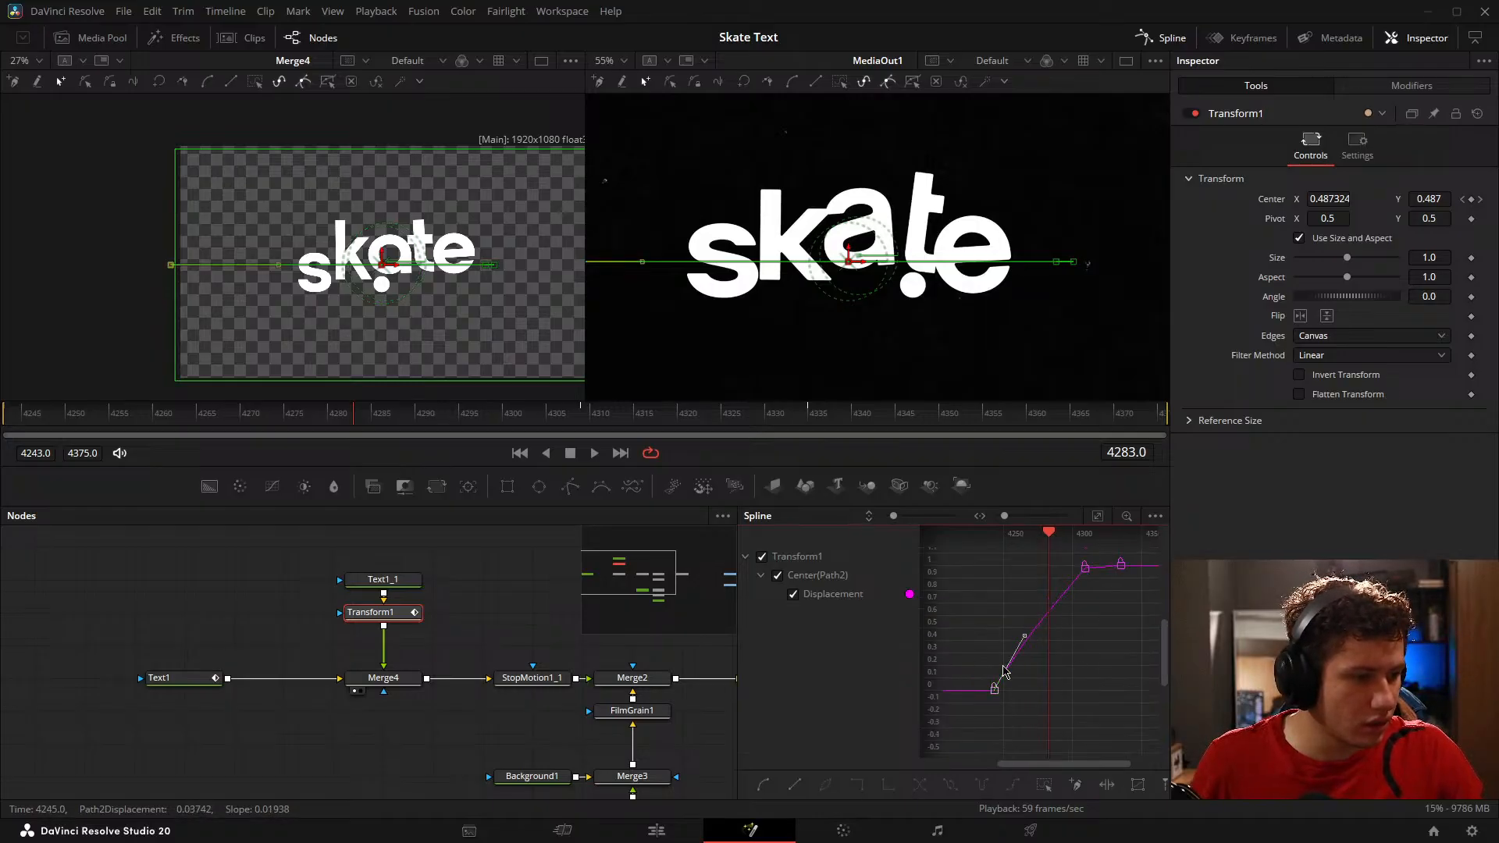
mouse_move(1023, 642)
left_mouse_down()
mouse_move(1045, 674)
mouse_move(1036, 638)
left_mouse_up()
left_click(109, 607)
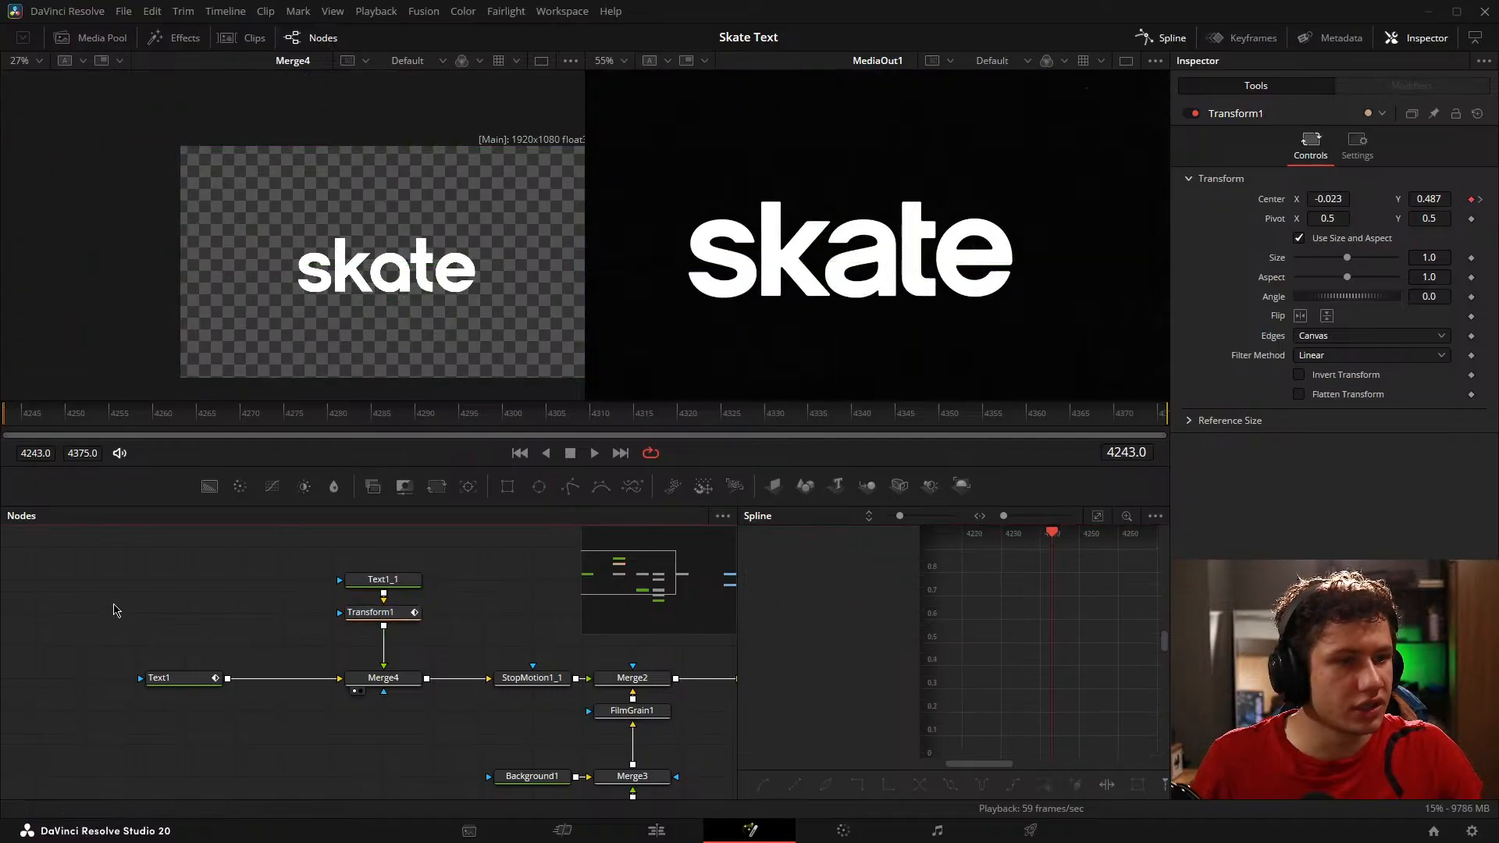
key("space")
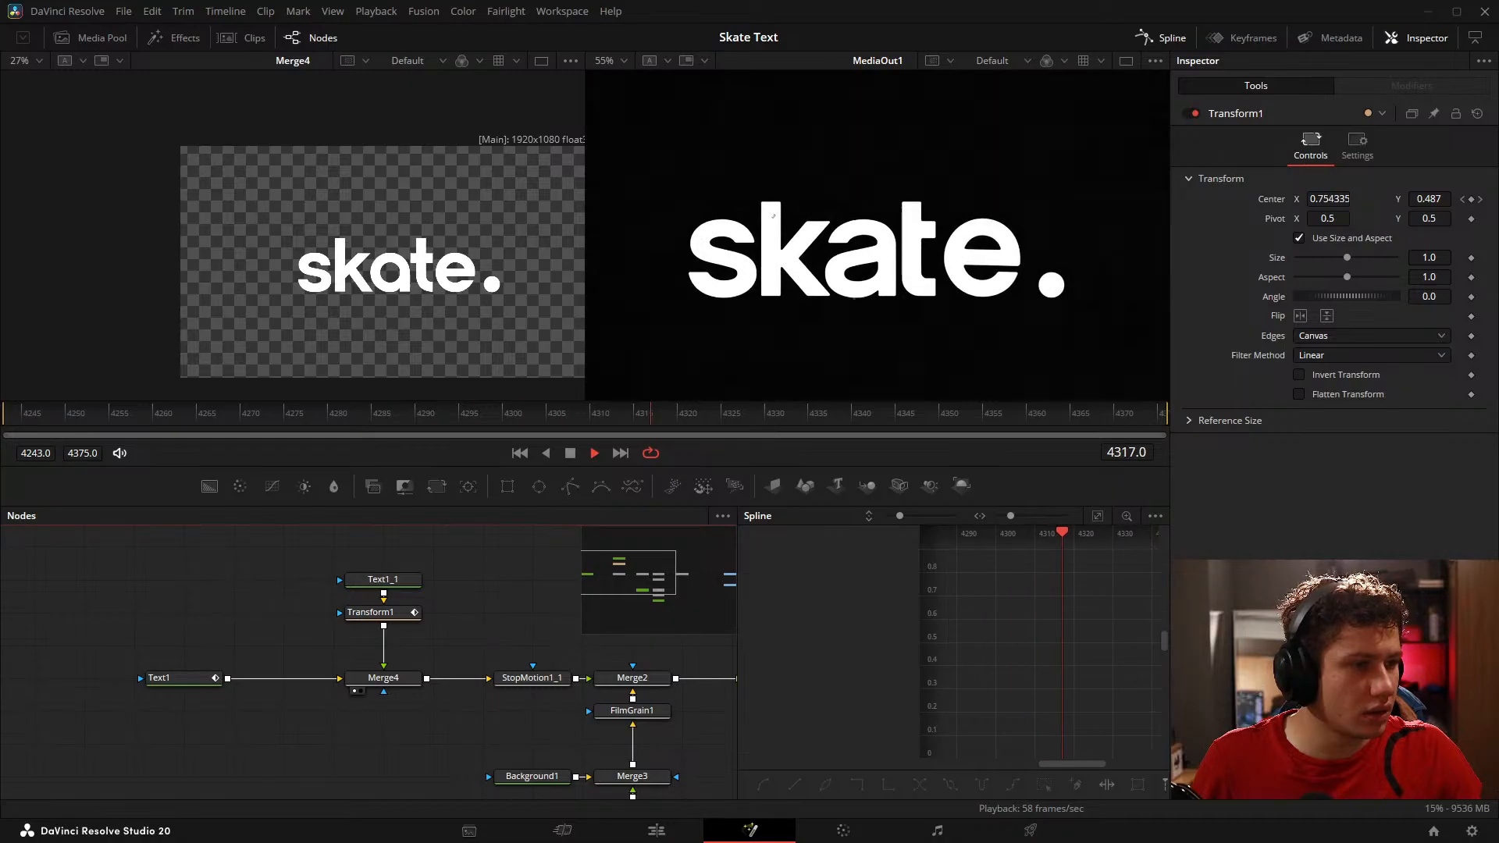
key("space")
left_click_drag(810, 420, 24, 431)
key("space")
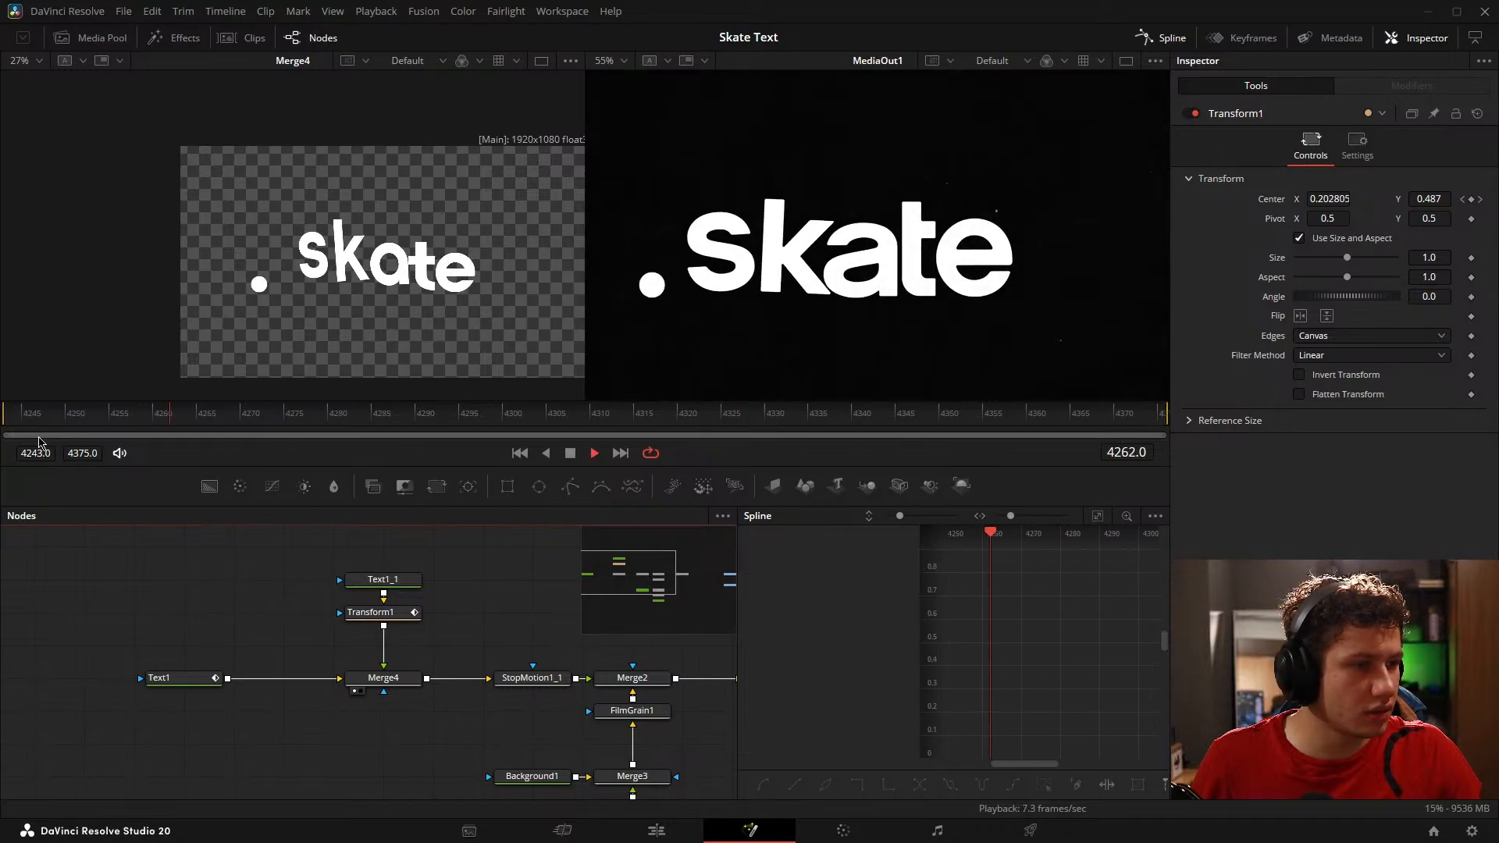
key("space")
Step: Flatten the incoming handle of Transform1's Displacement keyframe at frame 4309, placing it near frame 4284.8 at 0.935, to ease the dot's arrival
left_click_drag(1048, 693, 1059, 682)
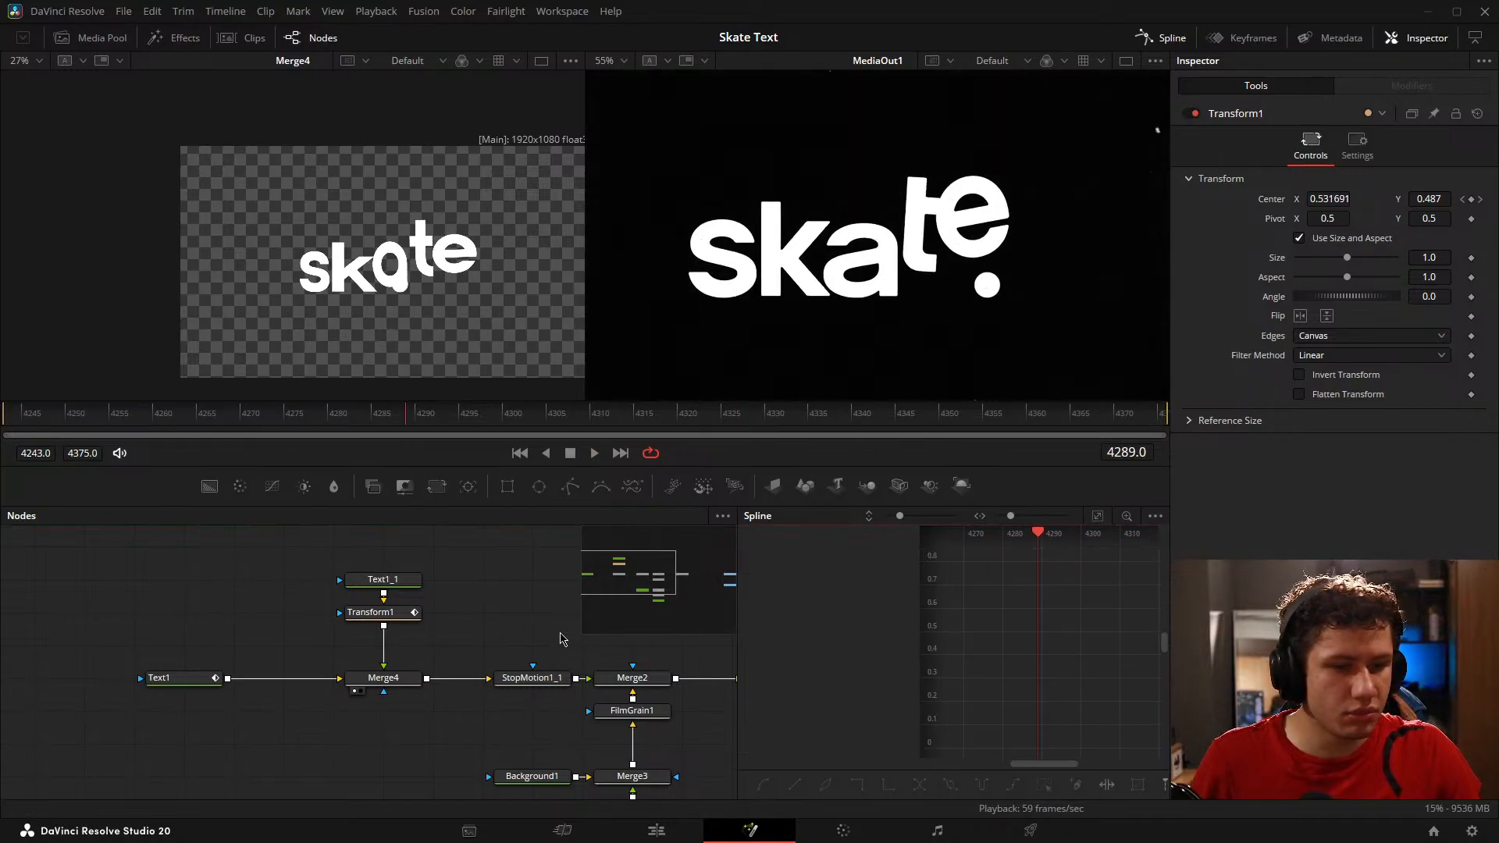
left_click(402, 623)
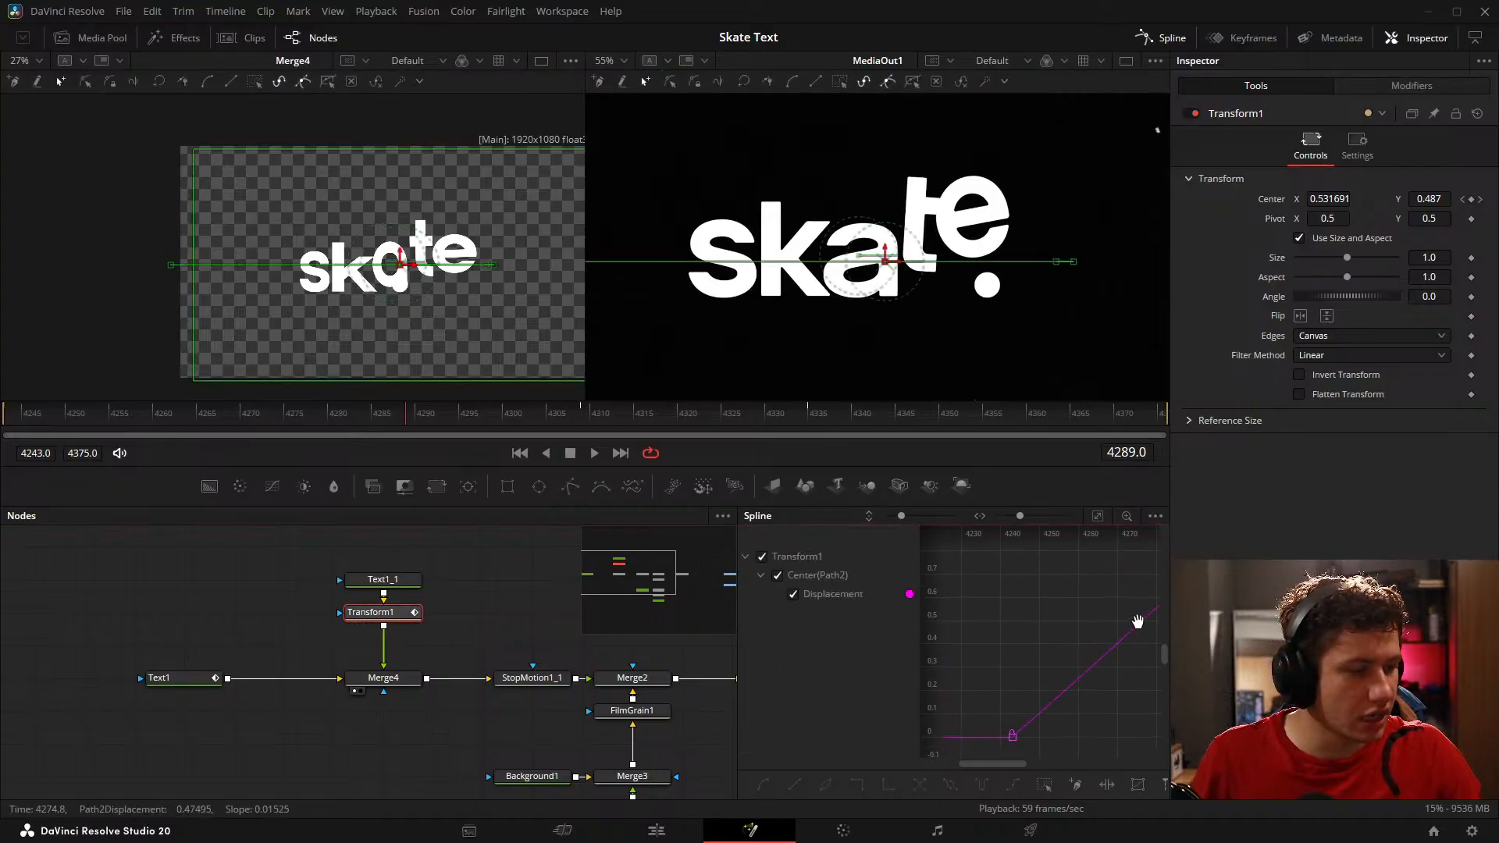
left_click_drag(1008, 656, 1140, 623)
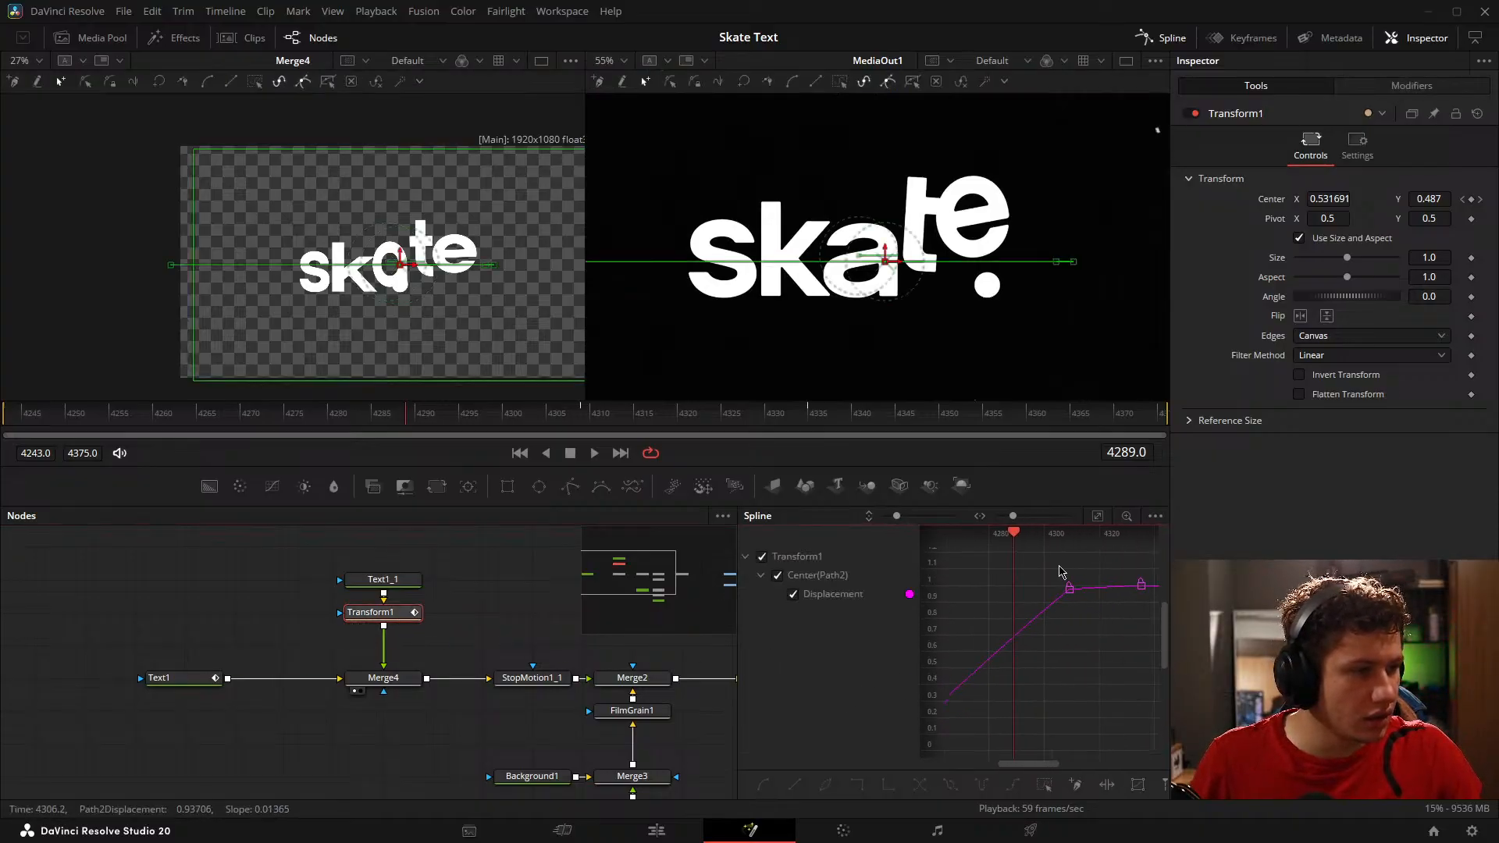
left_click_drag(1017, 536, 1069, 548)
left_click_drag(1093, 648, 1049, 557)
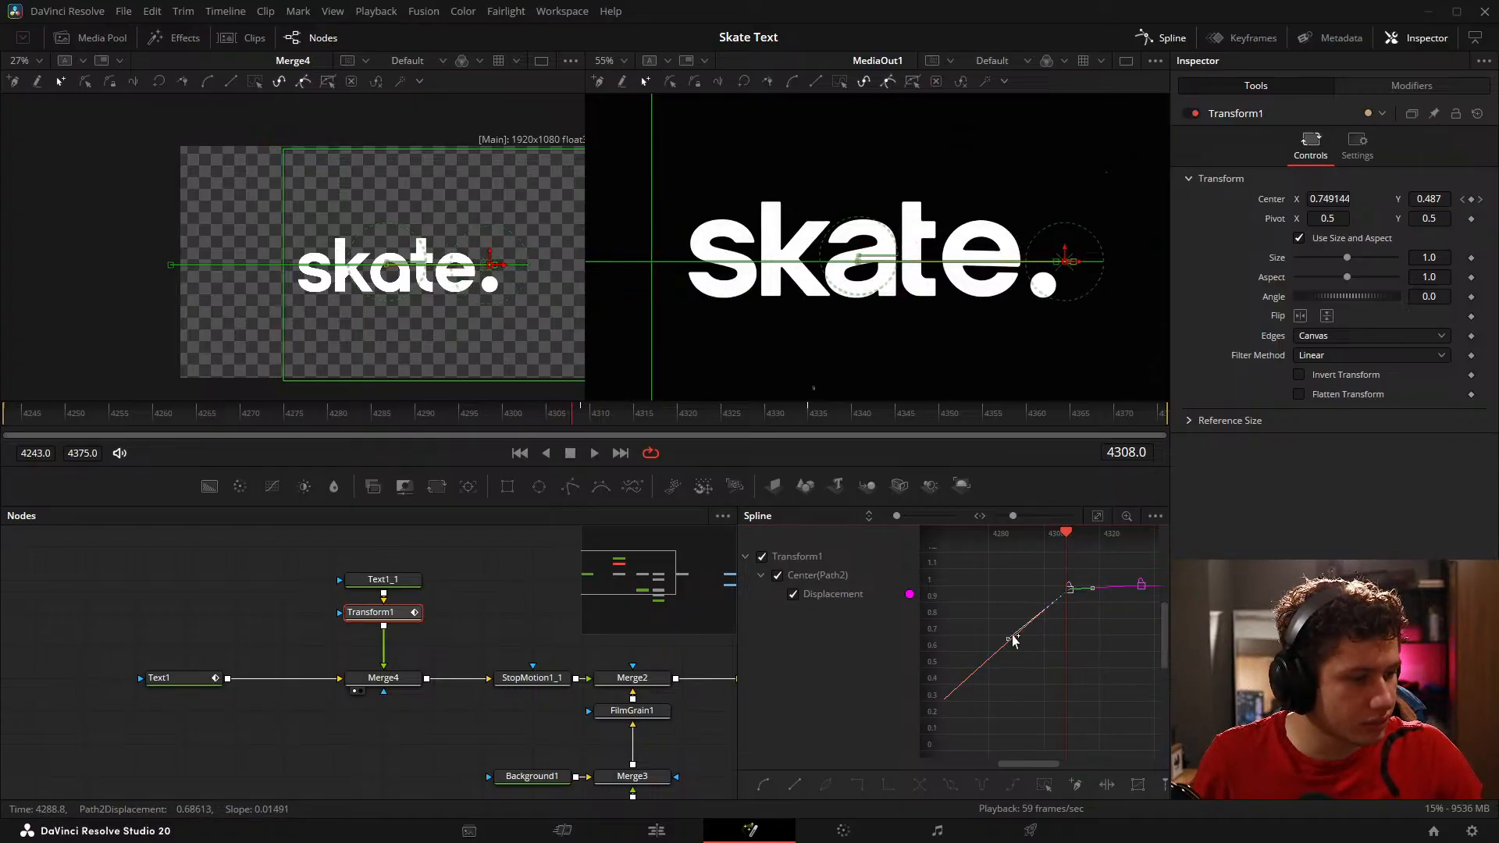
left_click_drag(1005, 642, 999, 604)
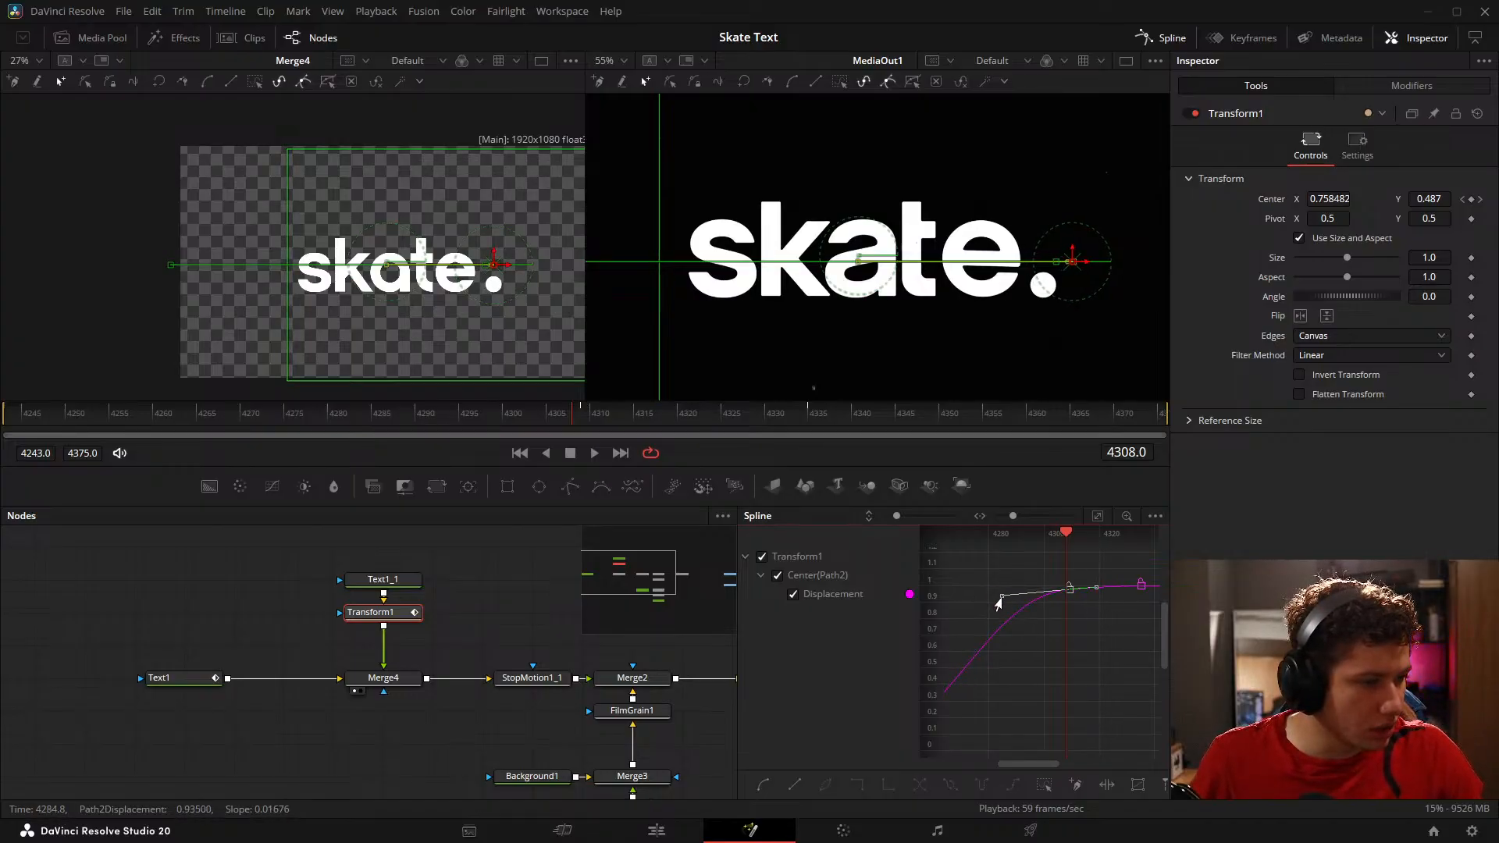
left_click_drag(1050, 660, 1115, 625)
scroll(1094, 622, "down", 3)
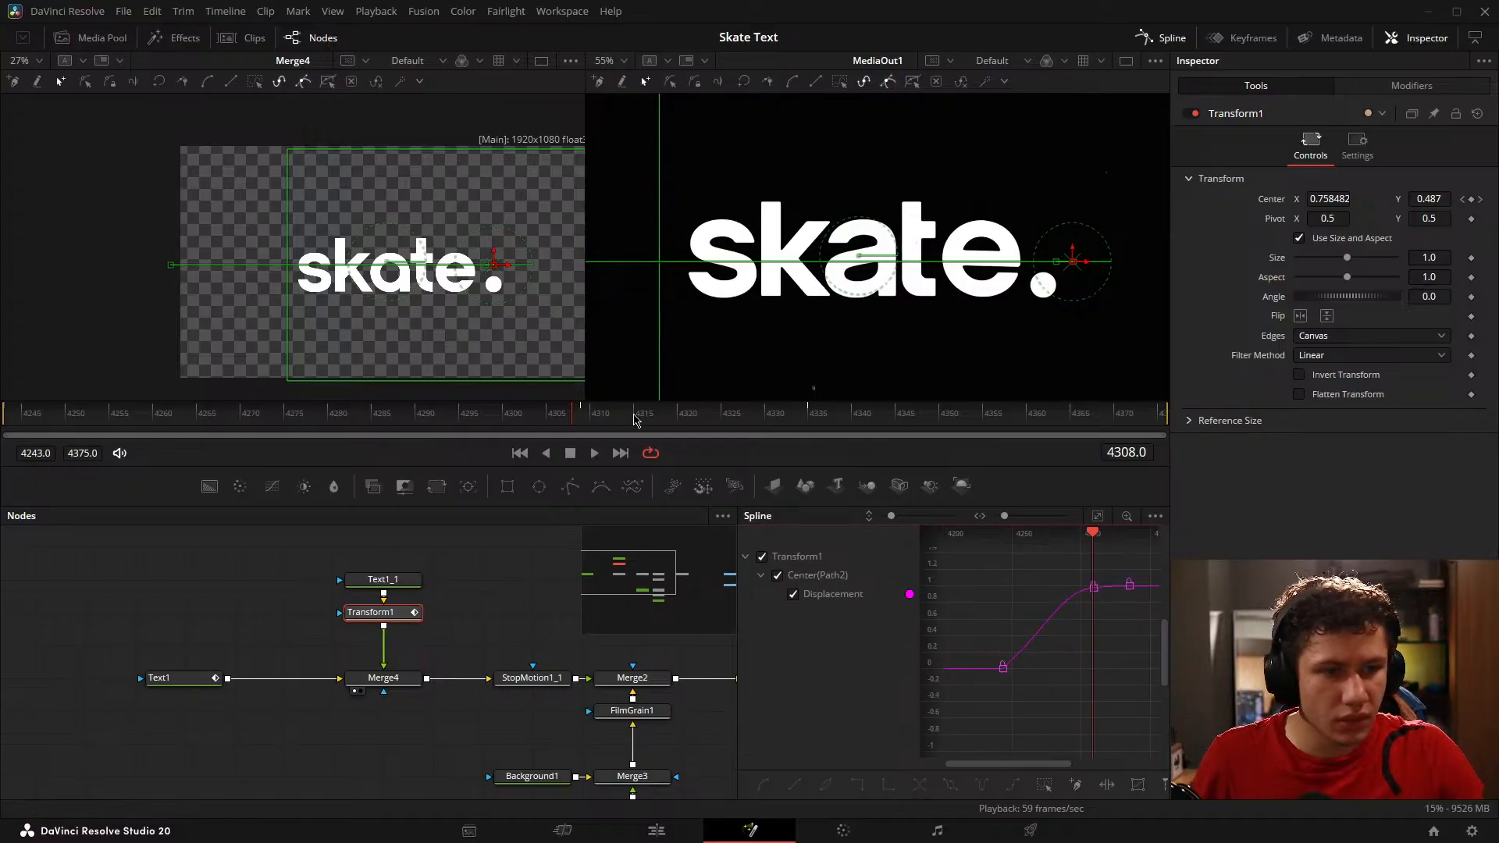
Step: At frame 4263, raise the outgoing handle of the first Displacement keyframe and compare the dot with the reference up to frame 4299
left_click_drag(644, 417, 180, 391)
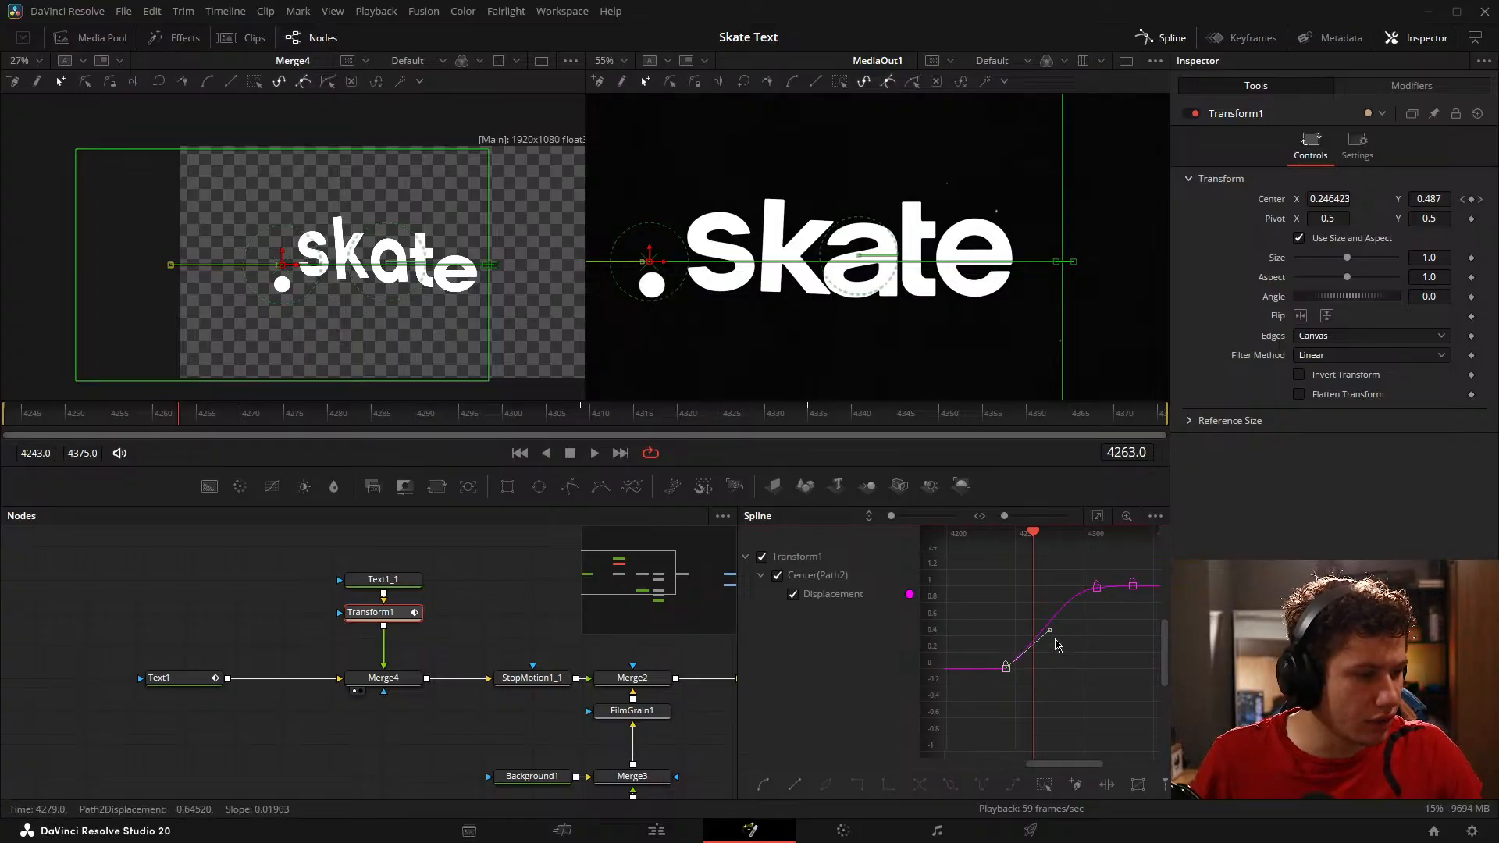
left_click_drag(1046, 636, 1046, 616)
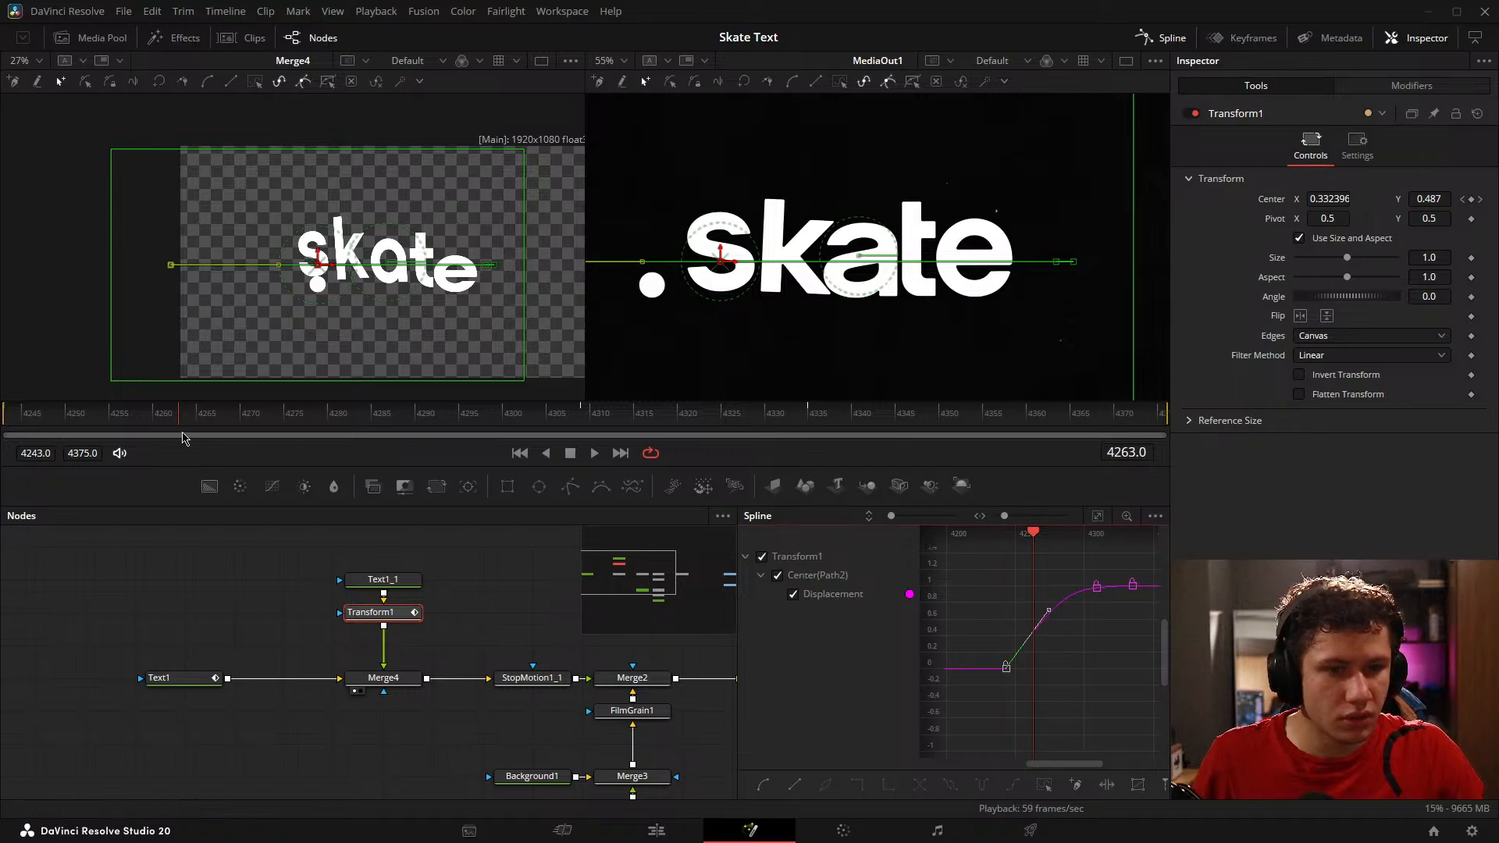
left_click_drag(172, 418, 495, 454)
Step: Shorten the incoming handle of the Displacement keyframe at frame 4309 to about frame 4292 at 0.935
scroll(1121, 617, "up", 4)
left_click(1075, 560)
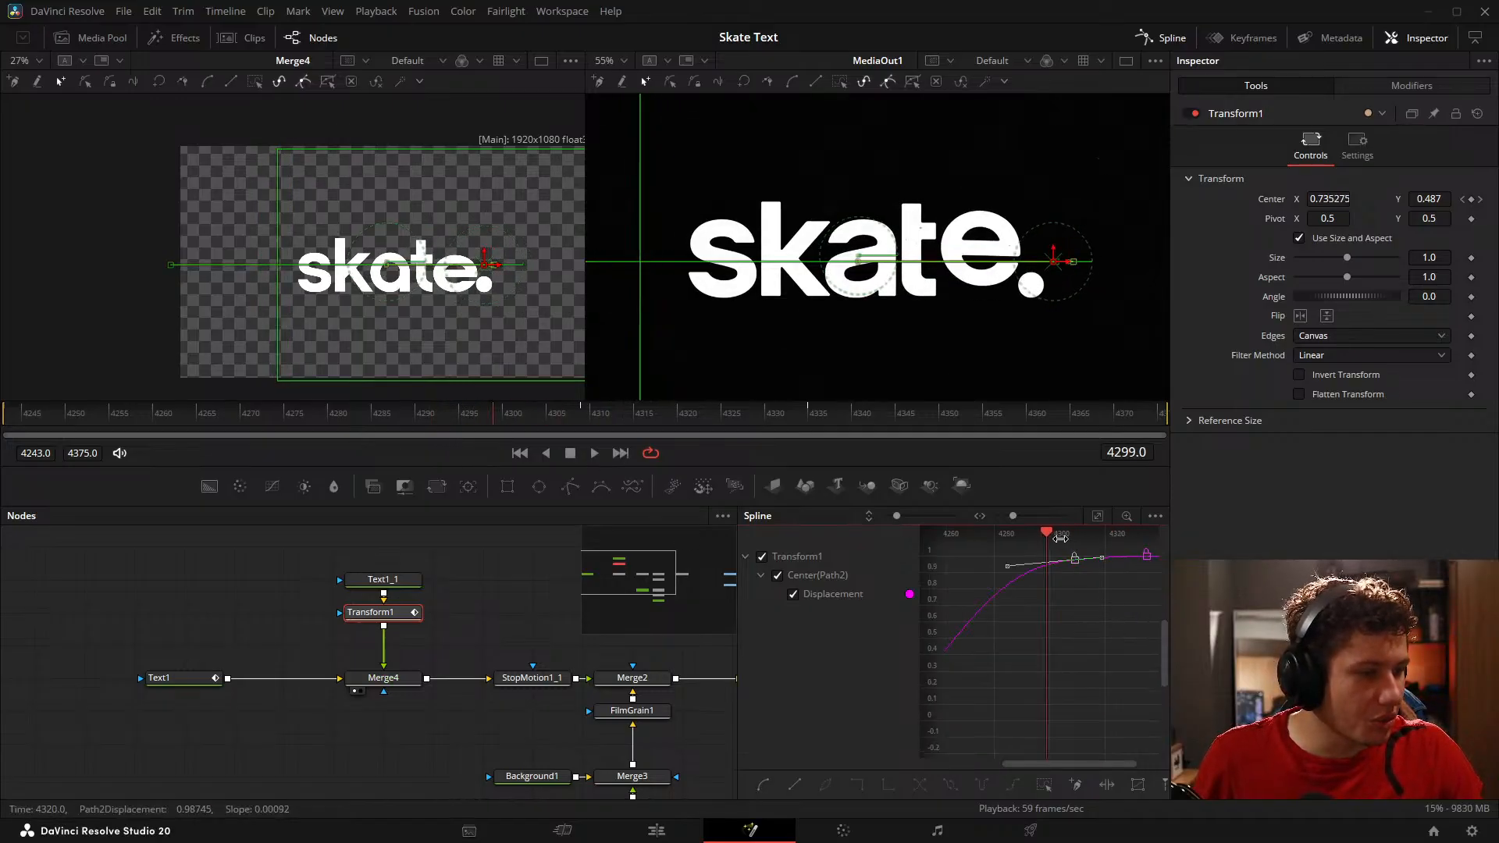
mouse_move(1030, 584)
left_mouse_down()
mouse_move(1036, 600)
mouse_move(1029, 588)
left_mouse_up()
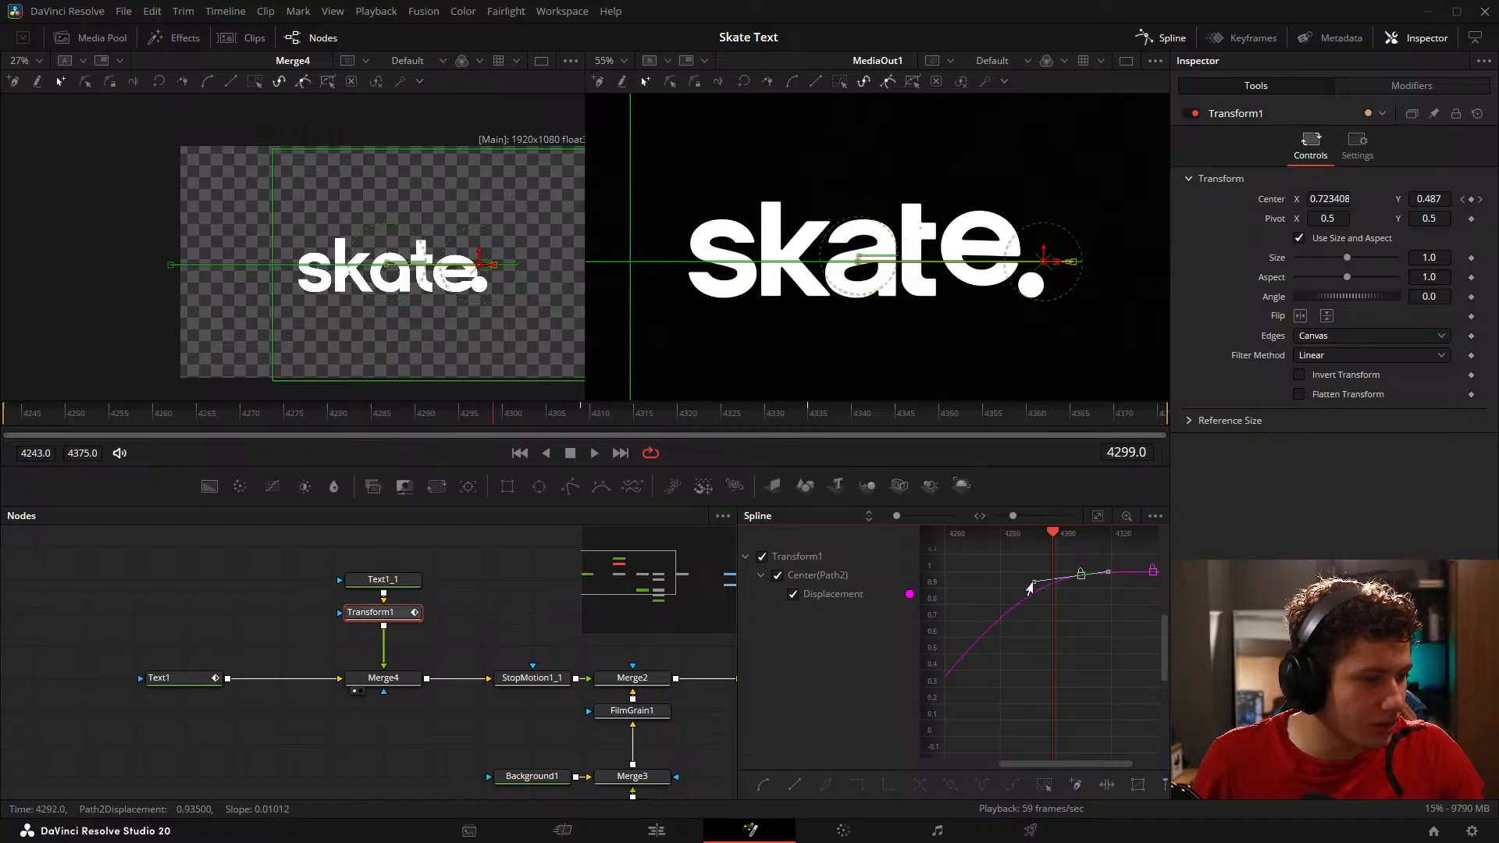
left_click(1056, 617)
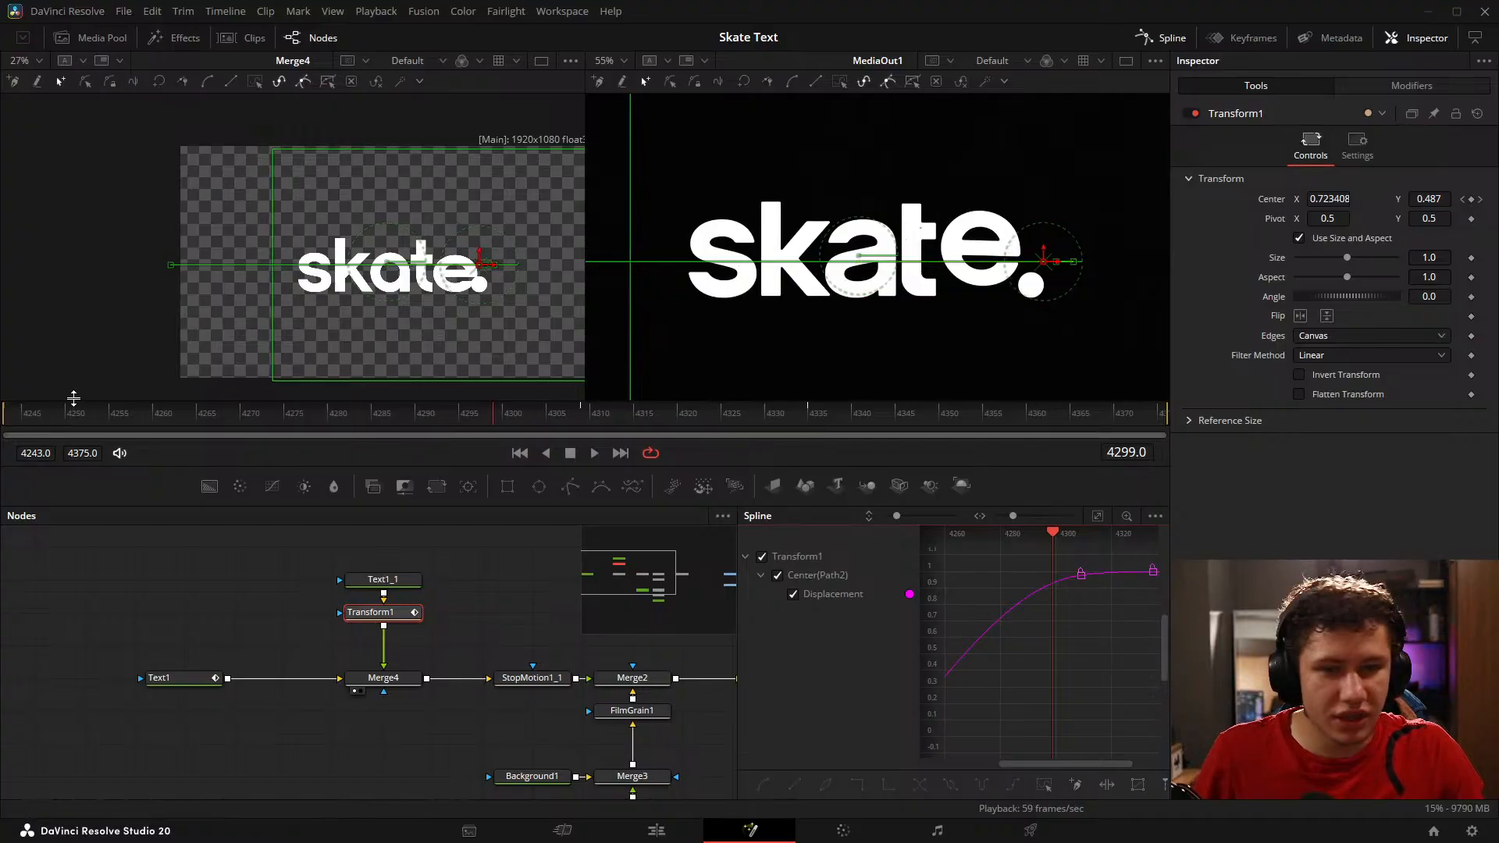
Step: Enlarge and fit both viewers, play the animation from the start, and compare the dot's motion with the reference up to frame 4298
key("Home")
left_click_drag(214, 509, 204, 696)
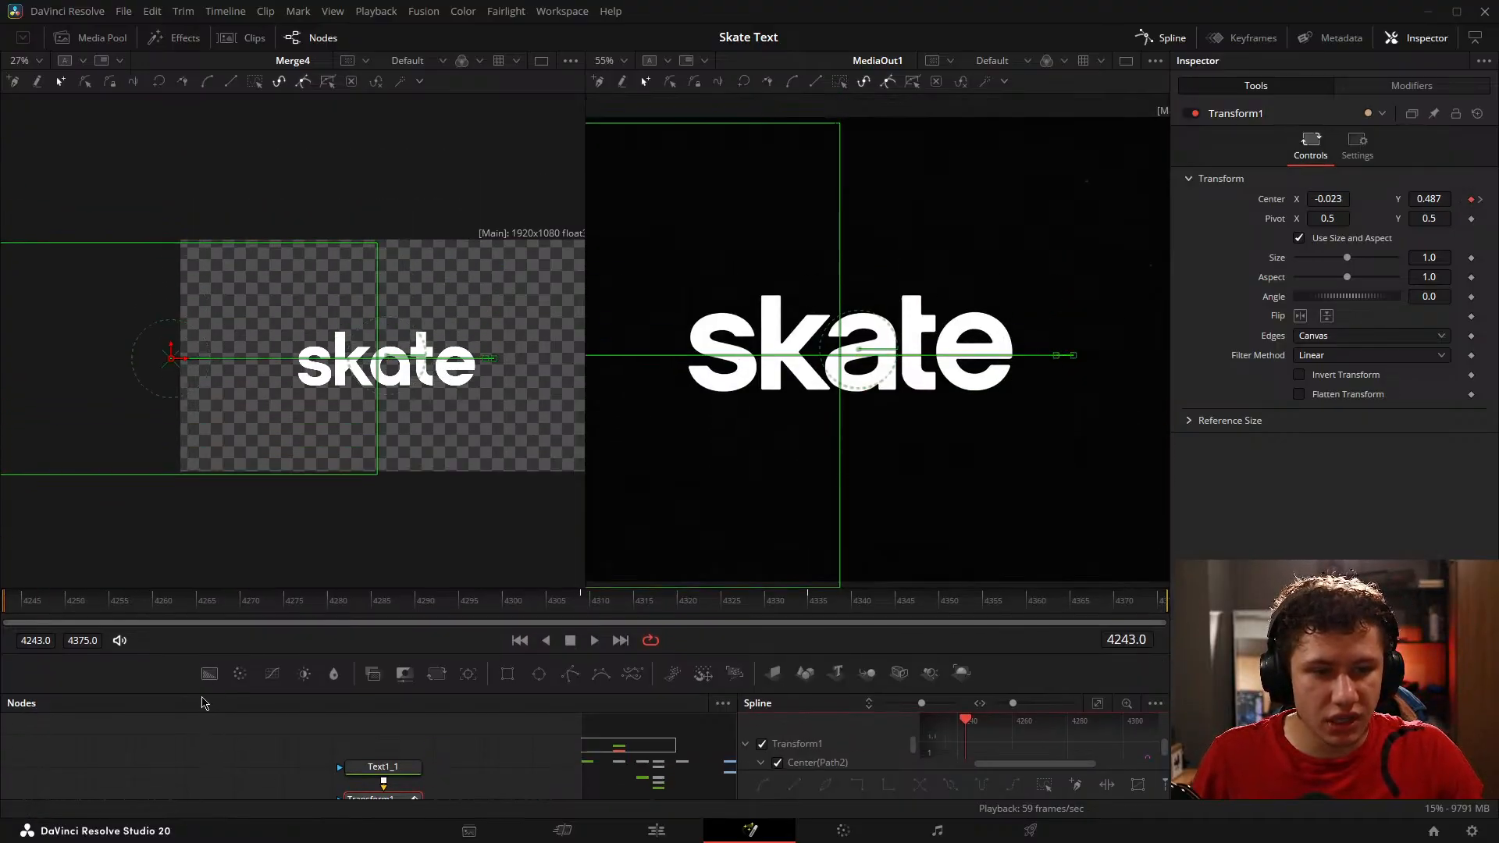
key("shift+f")
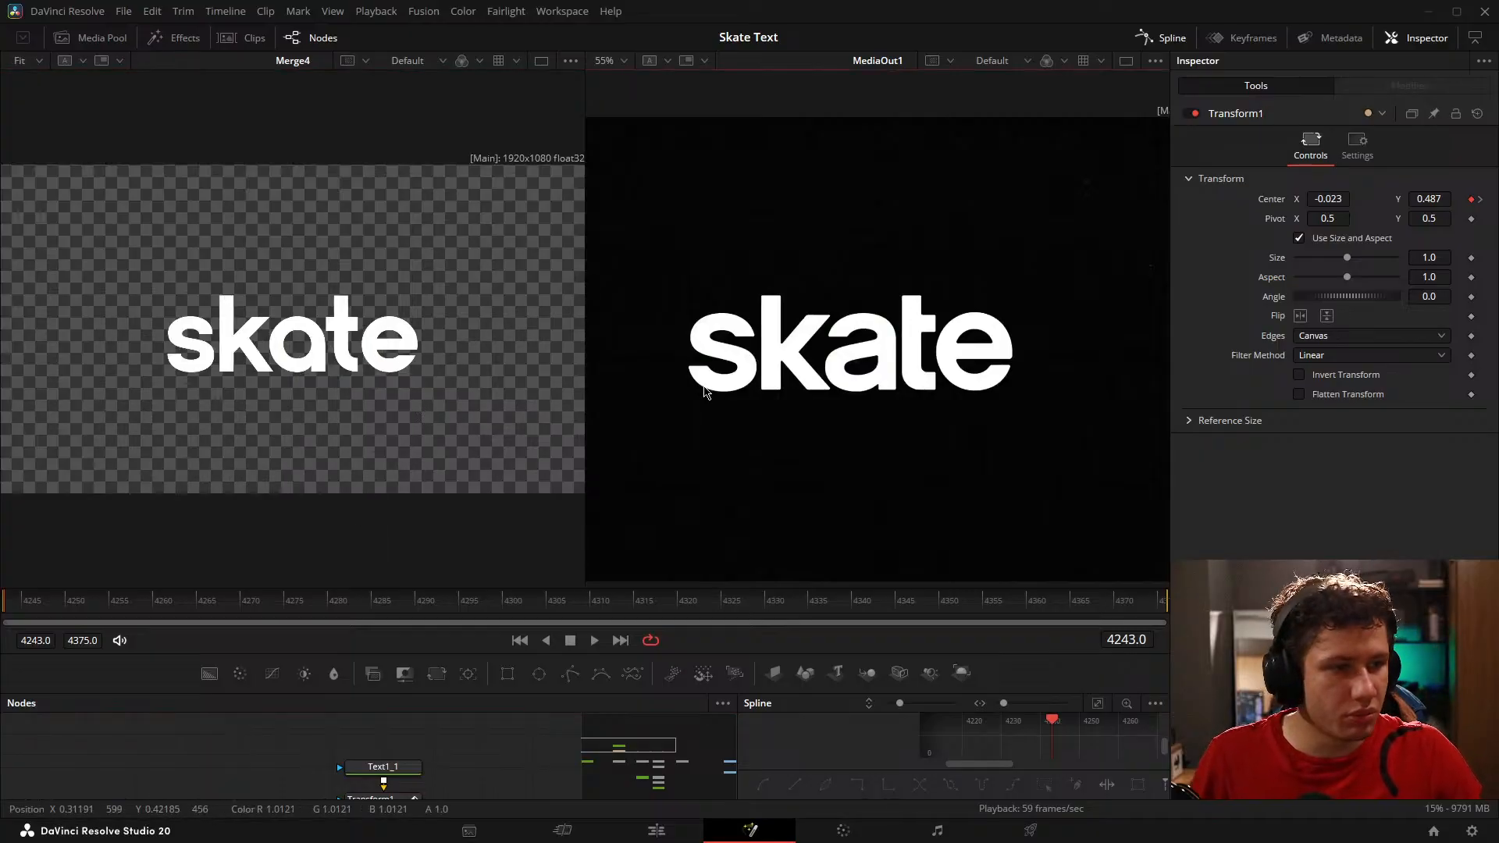
key("shift+f")
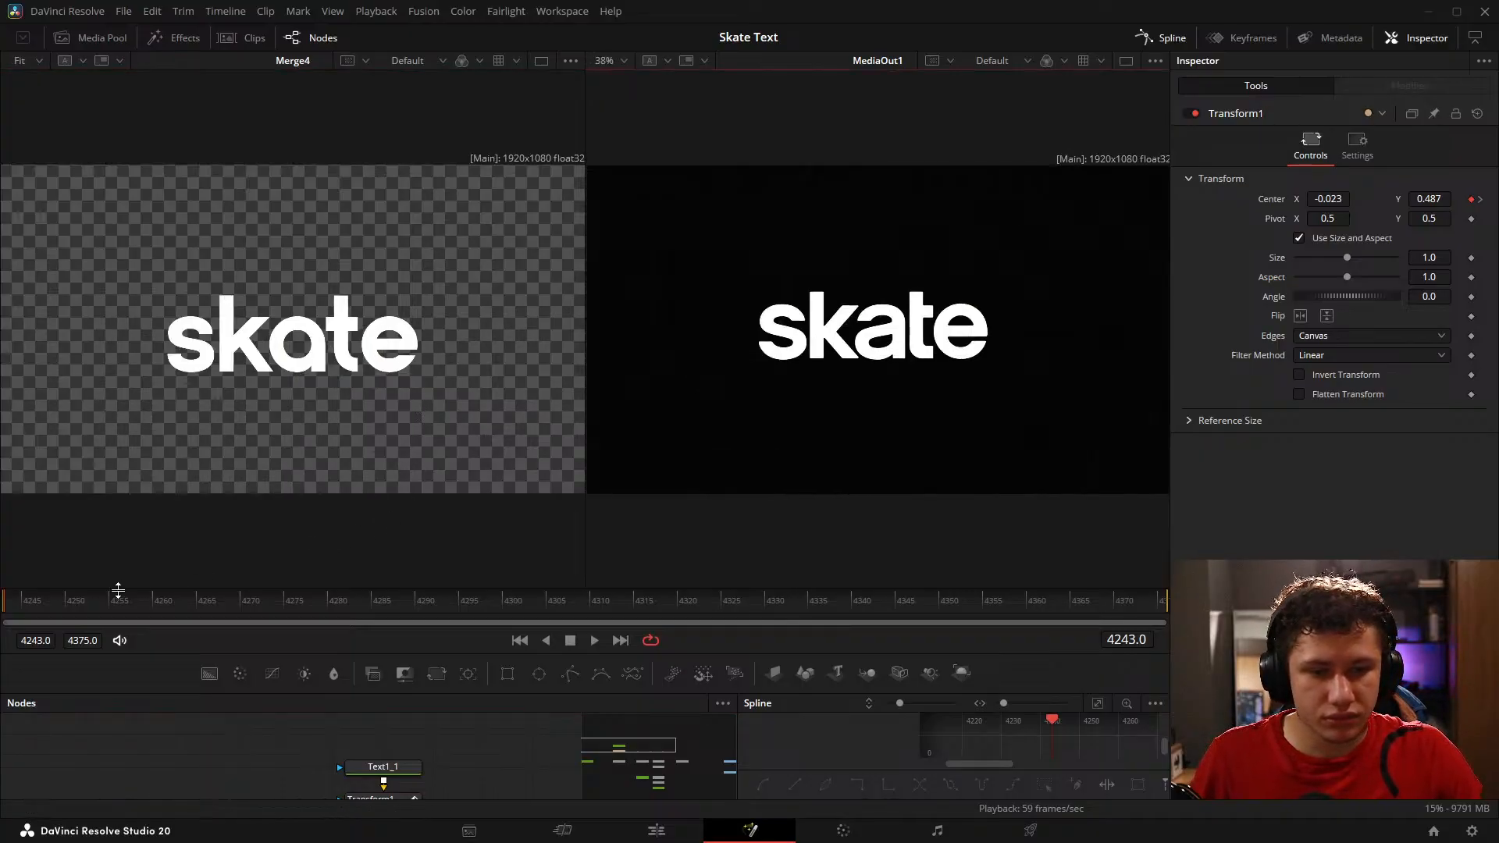
key("space")
key("space")
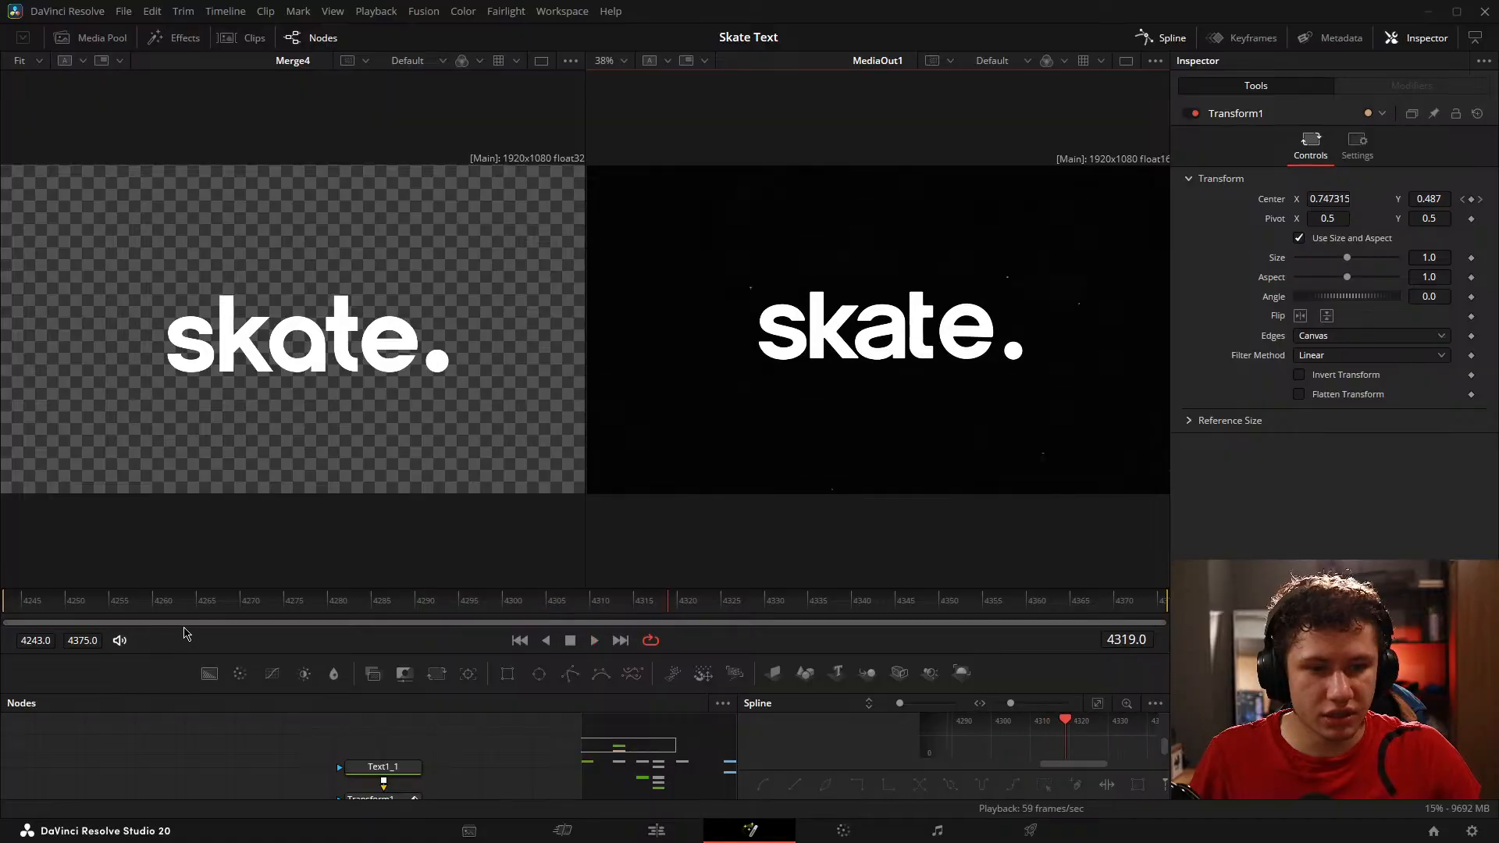
left_click(93, 600)
key("space")
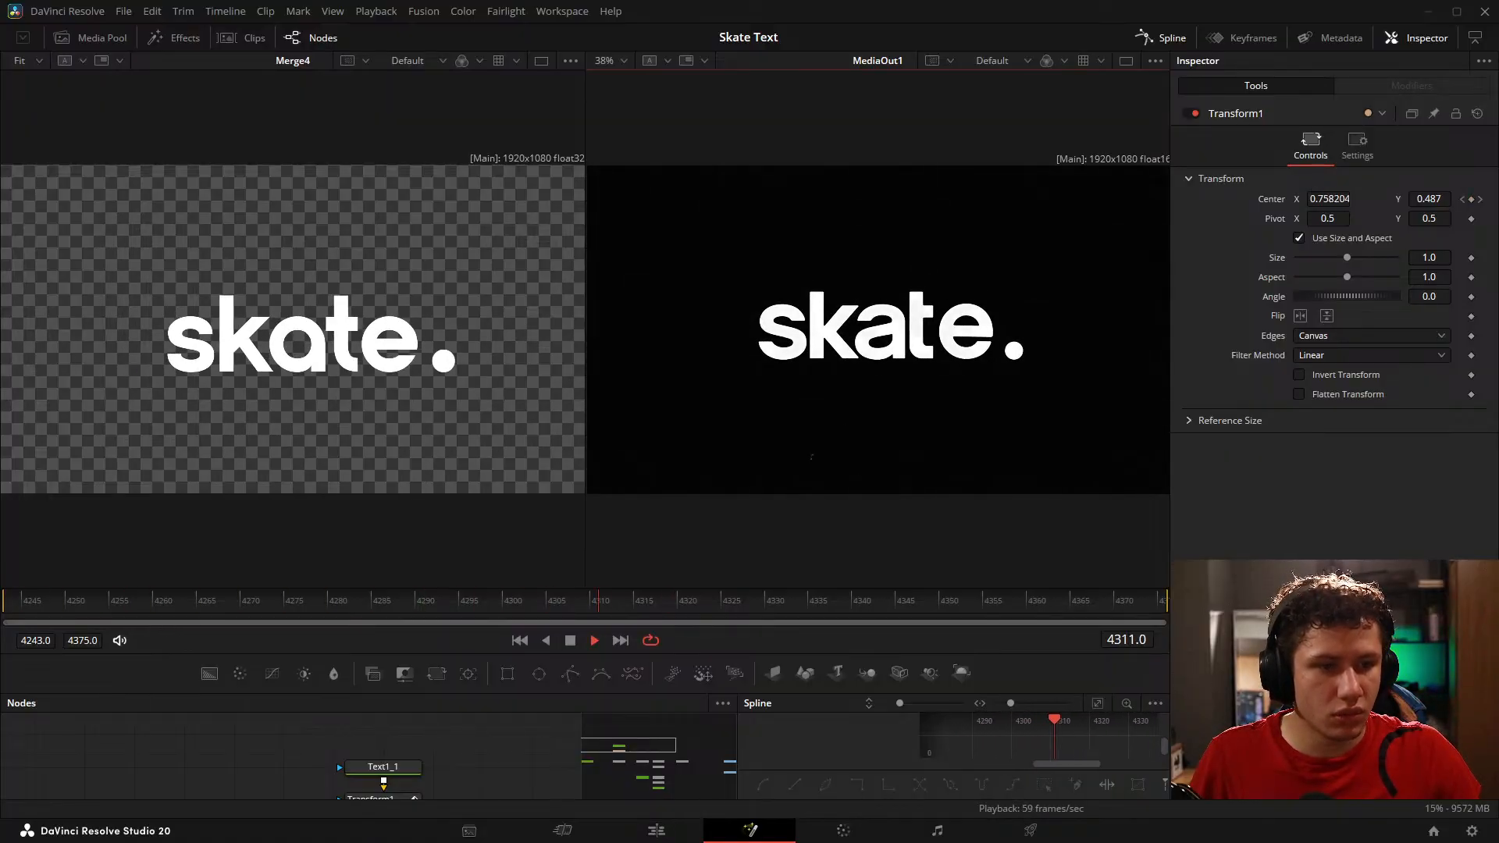
left_click_drag(277, 621, 485, 606)
Step: Restore the node area, inspect Transform1's Displacement curve, and compare the dot with the reference at frame 4264
left_click_drag(509, 693, 509, 486)
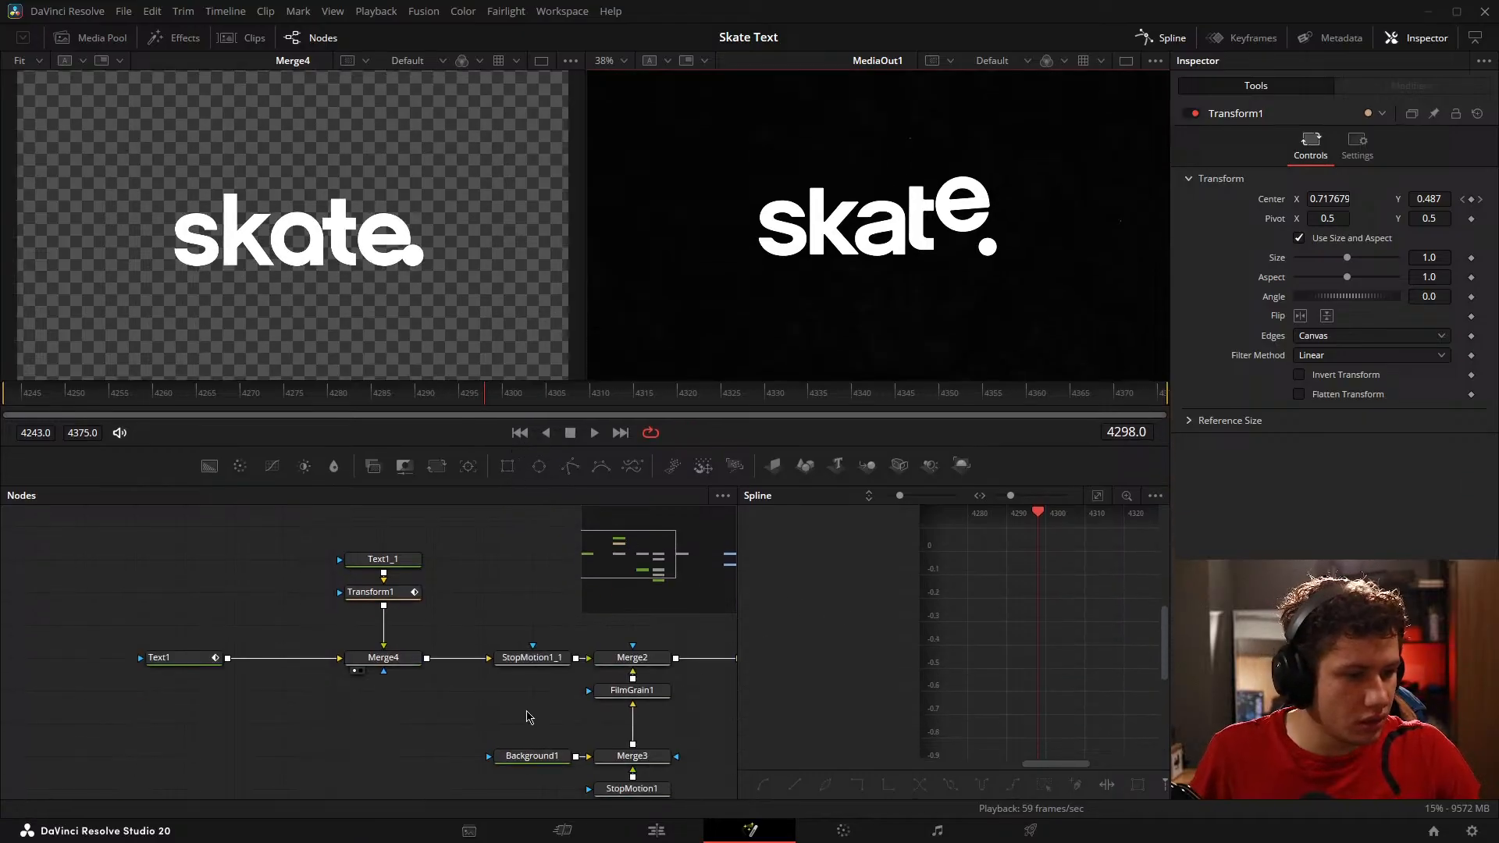
left_click(394, 593)
left_click_drag(1052, 577, 1076, 663)
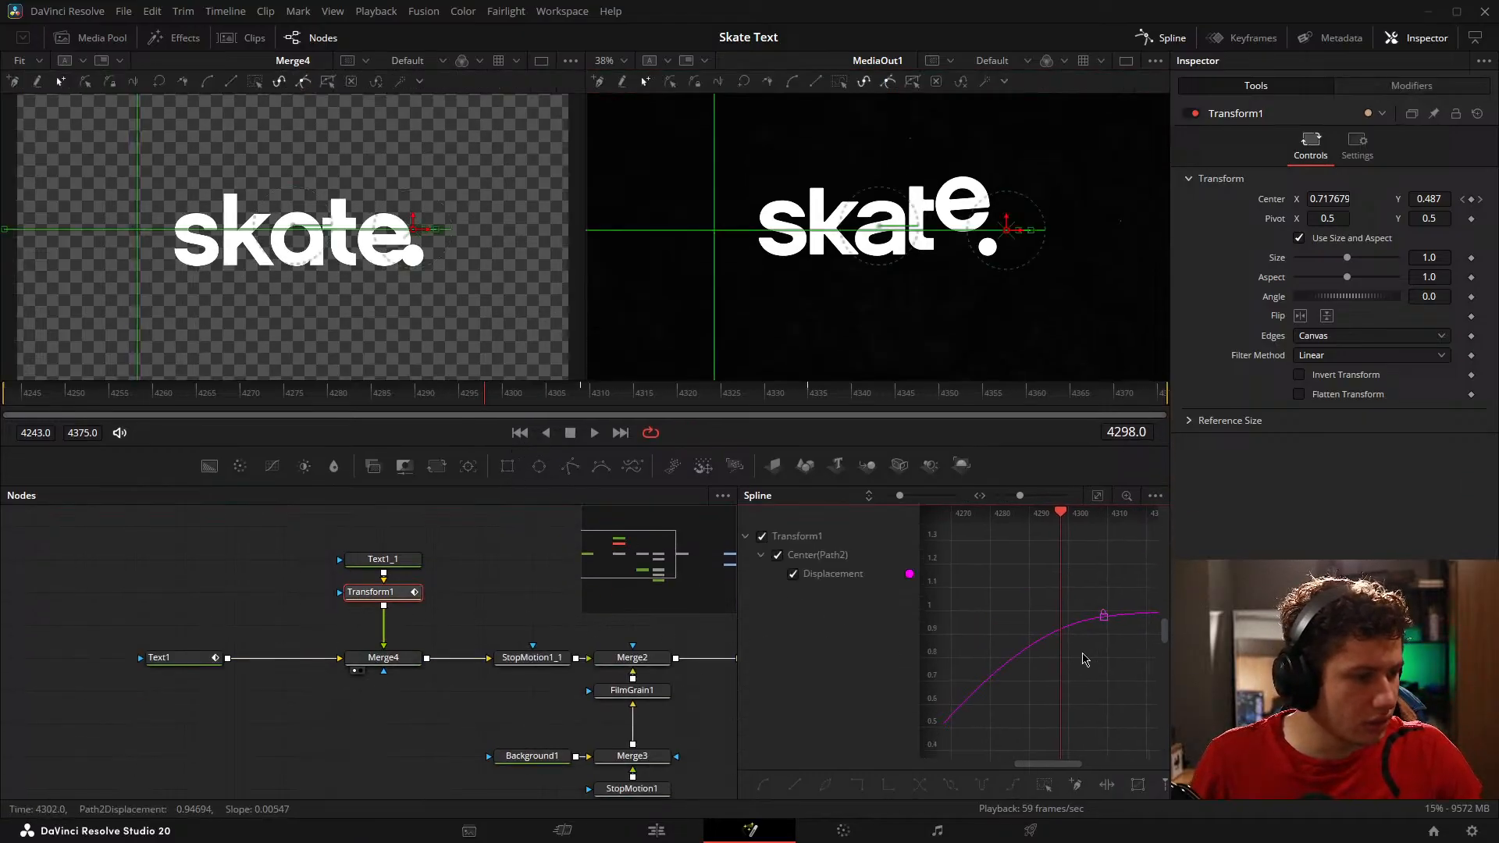
left_click_drag(1124, 611, 1154, 580)
scroll(1064, 621, "down", 3)
left_click_drag(1051, 630, 1091, 605)
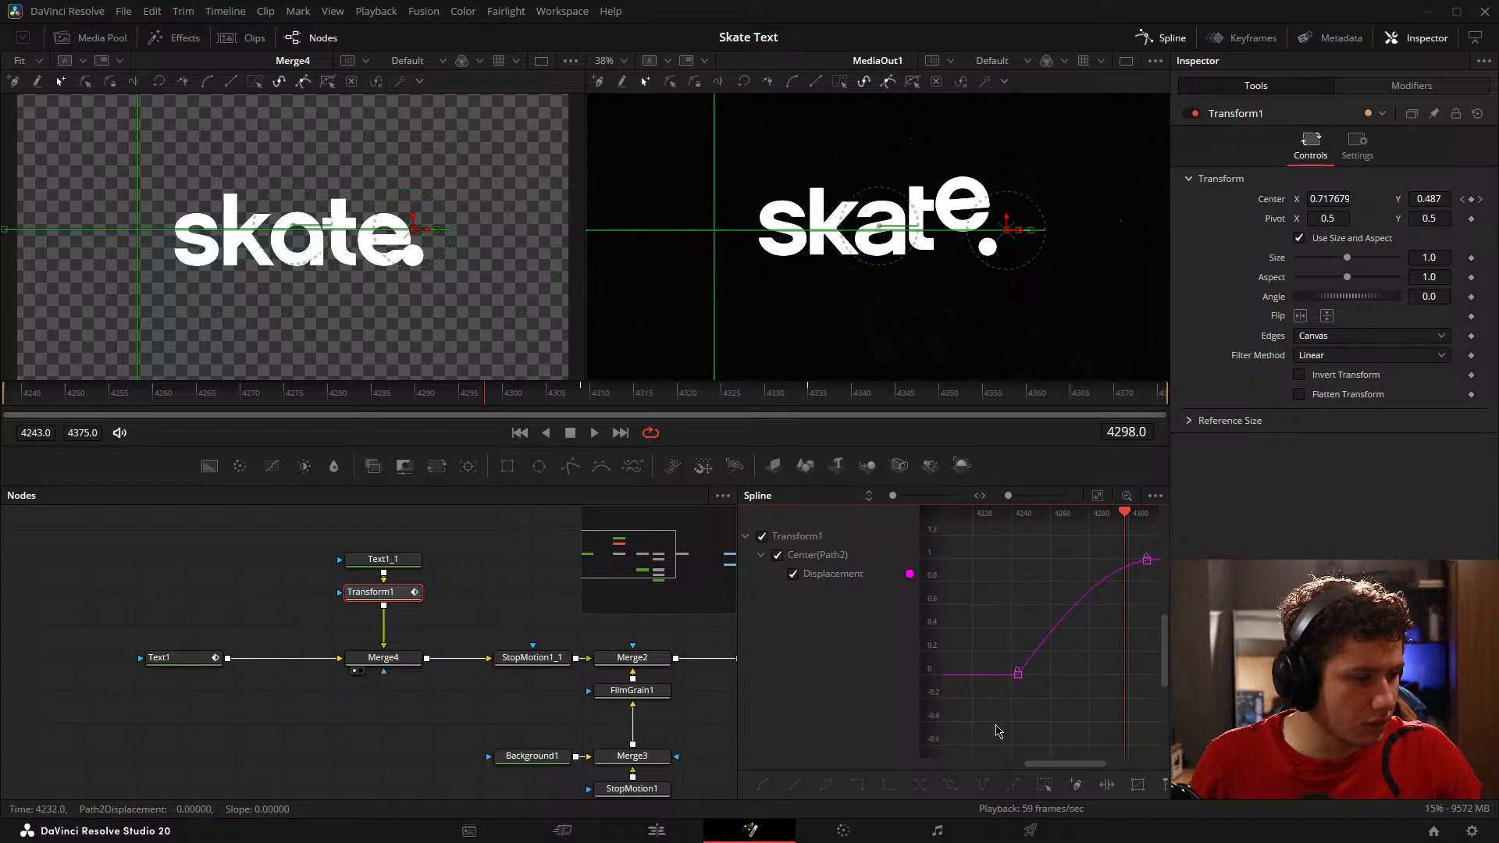
left_click_drag(141, 406, 195, 407)
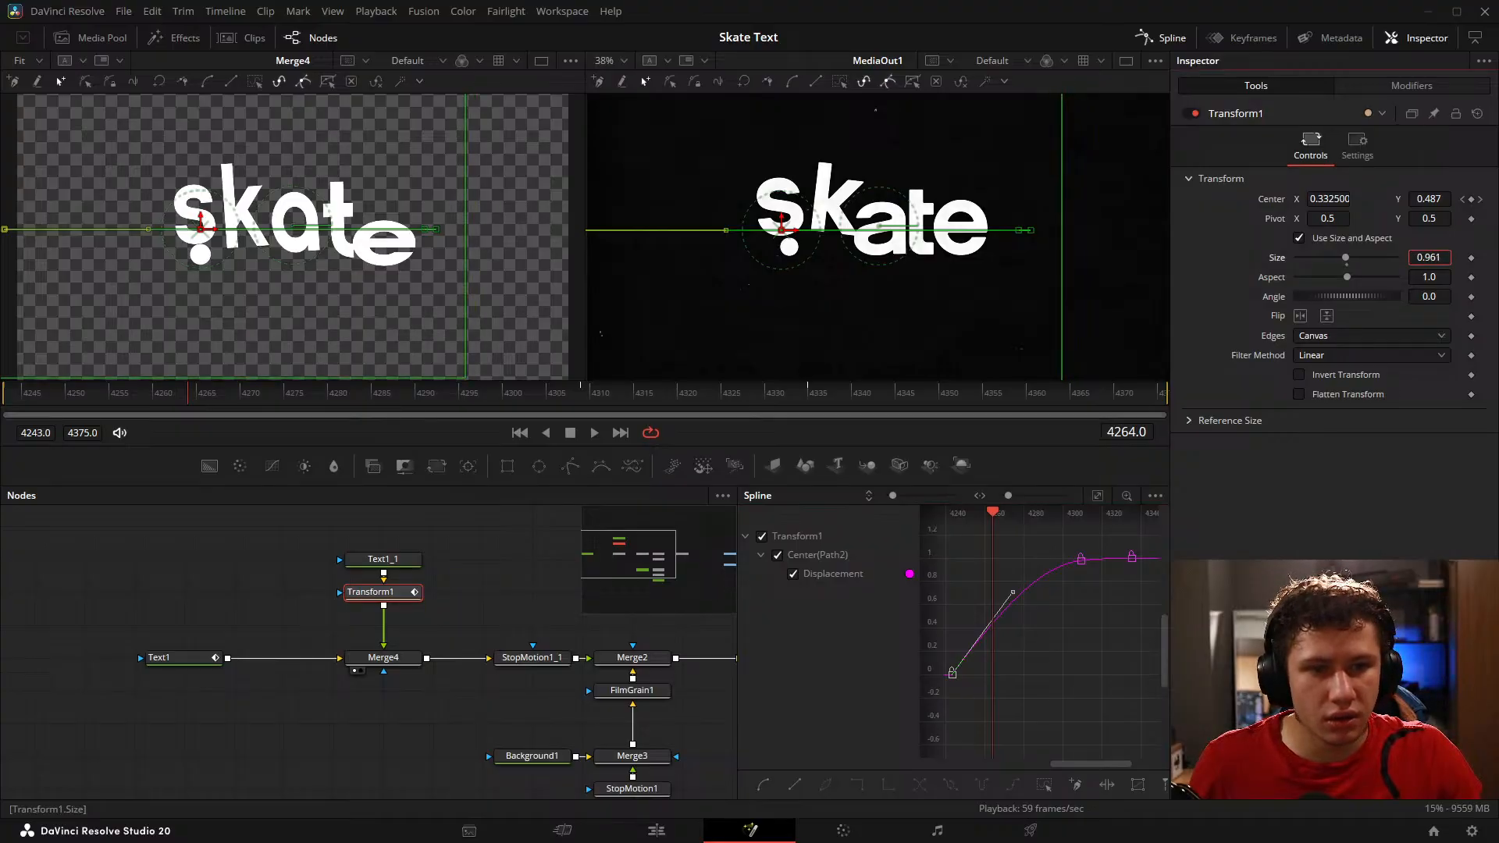
Step: Try to shrink the dot by reducing Text1_1's text size, and look through its transform, shading and layout settings
left_click(374, 559)
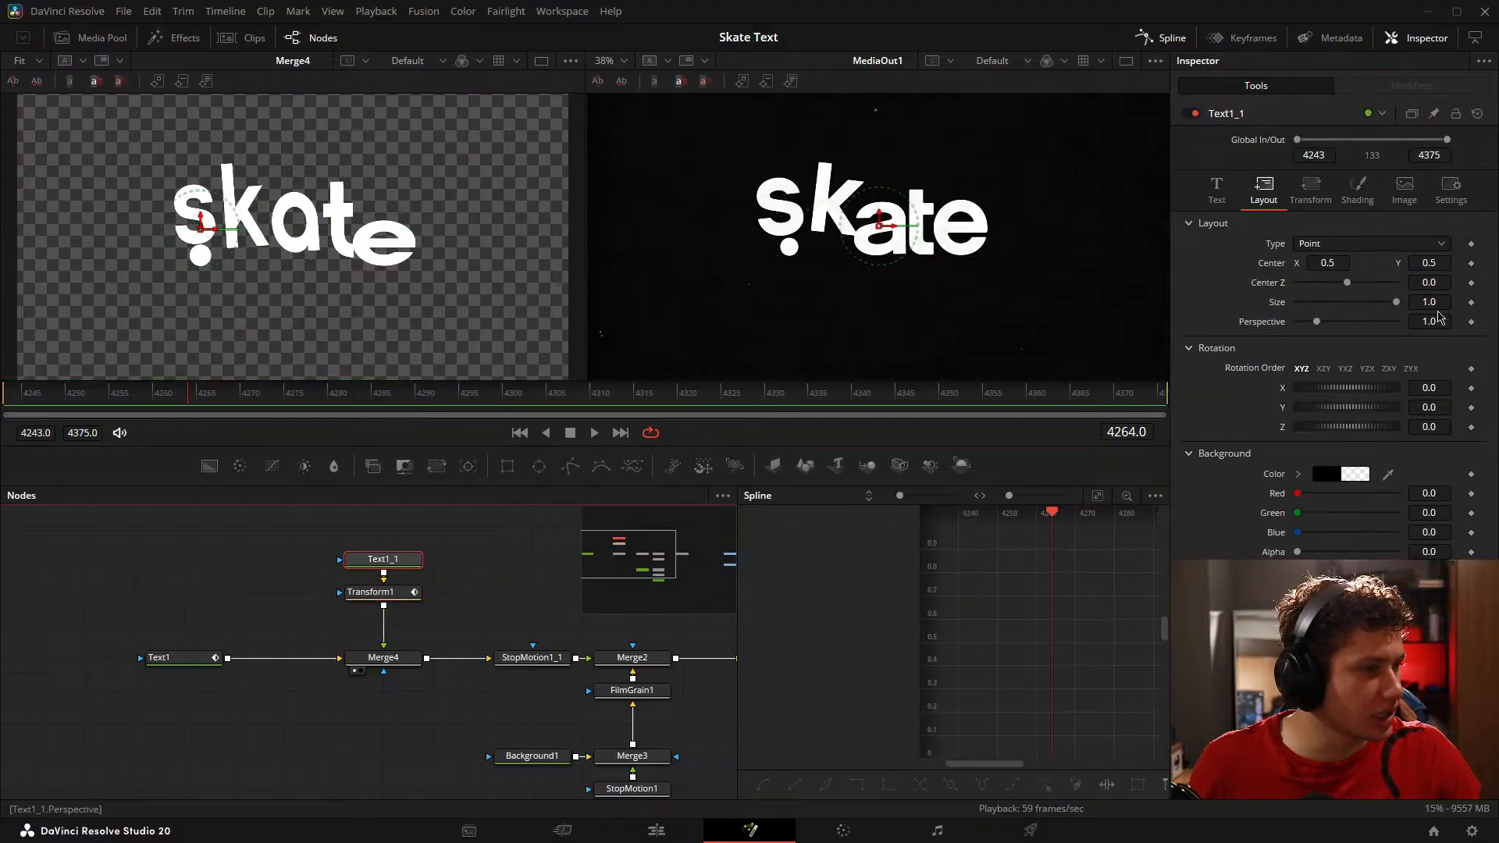
left_click(1211, 192)
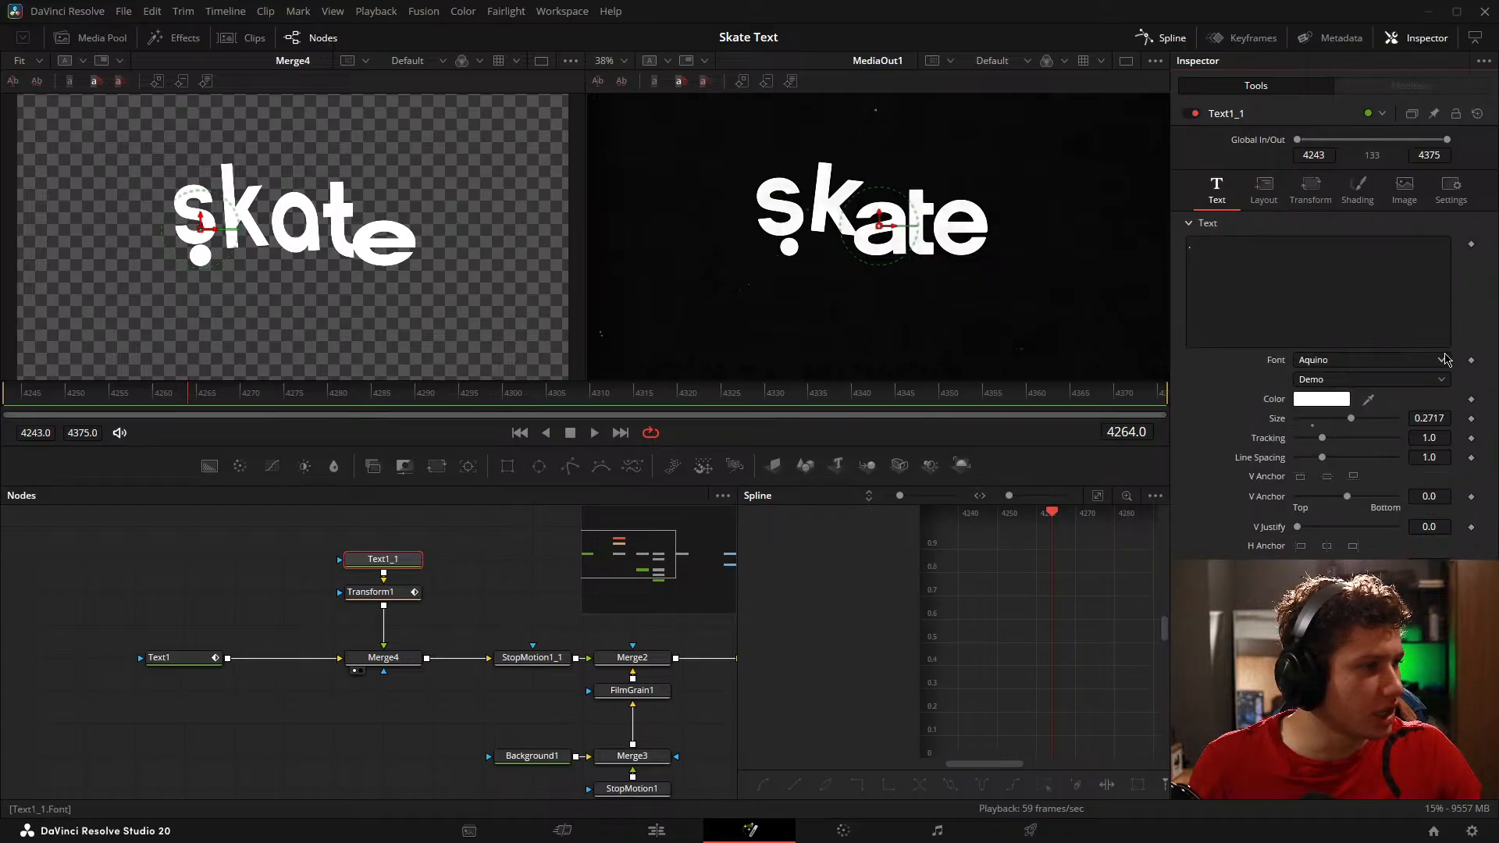
left_click_drag(1438, 420, 1415, 420)
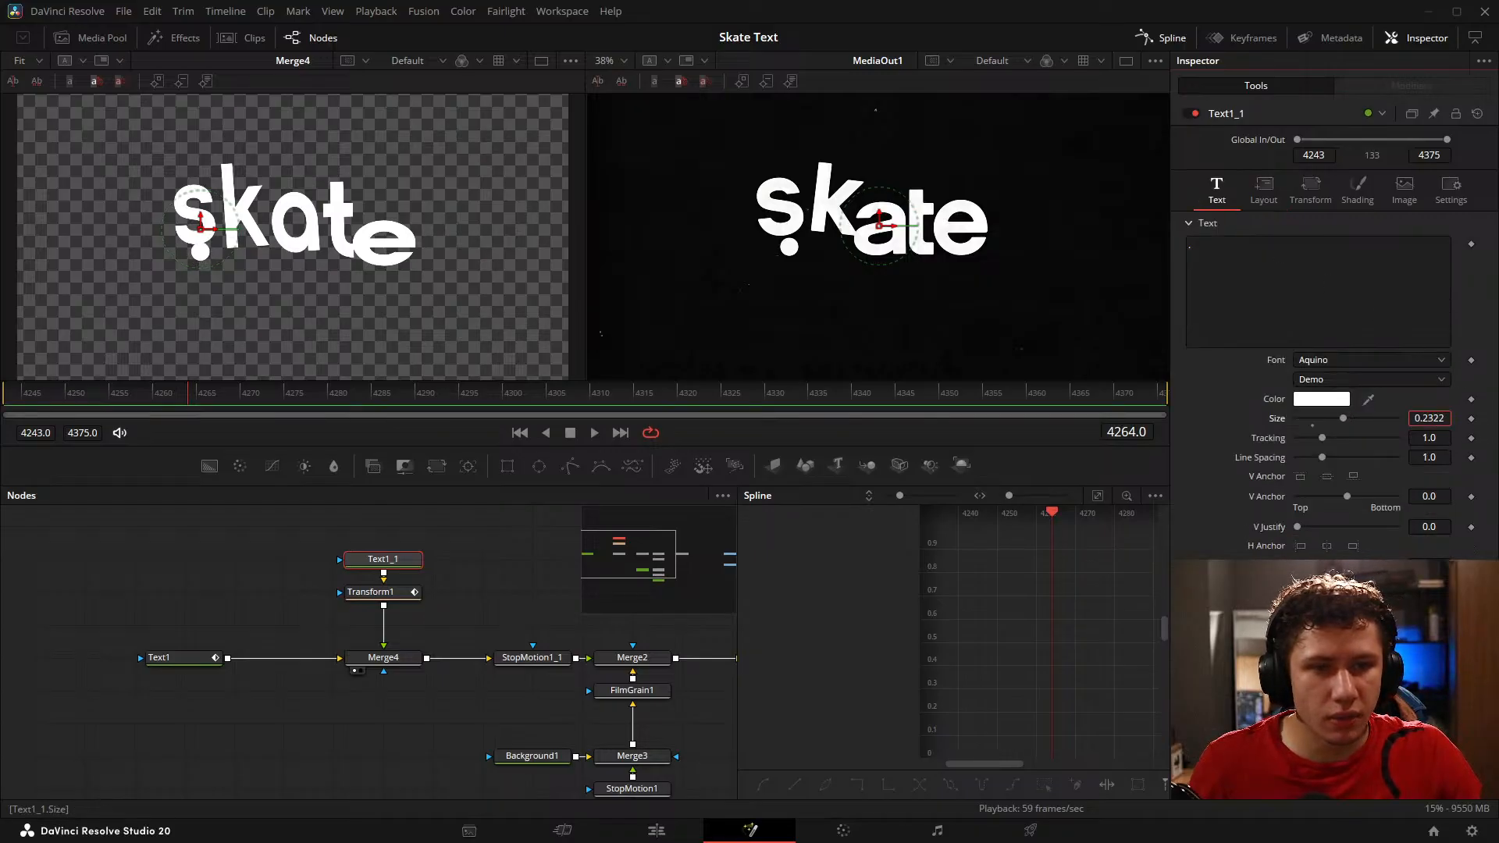
left_click(1312, 191)
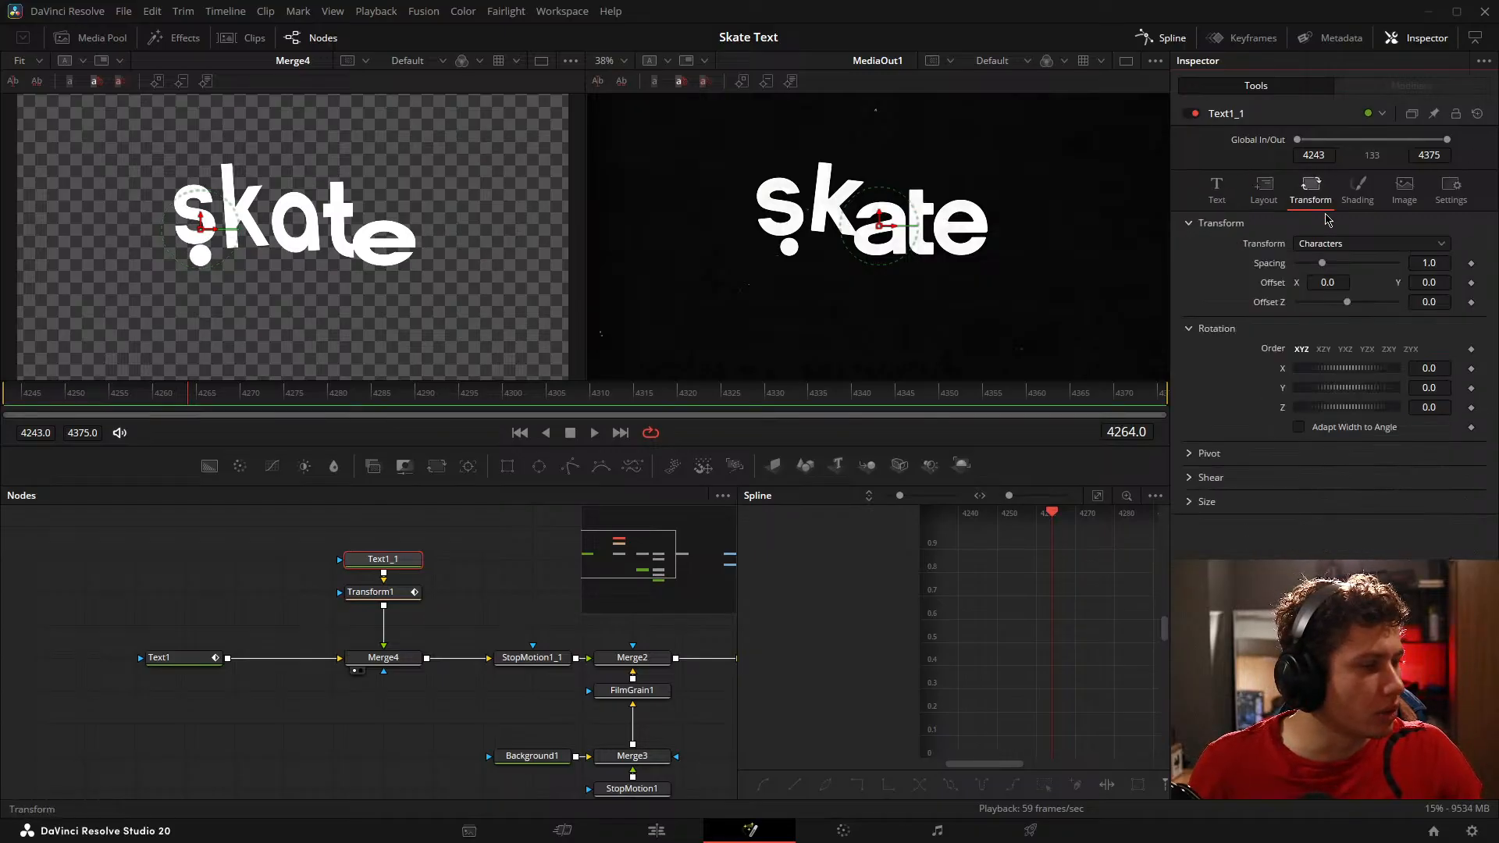
left_click(1358, 191)
left_click(1265, 191)
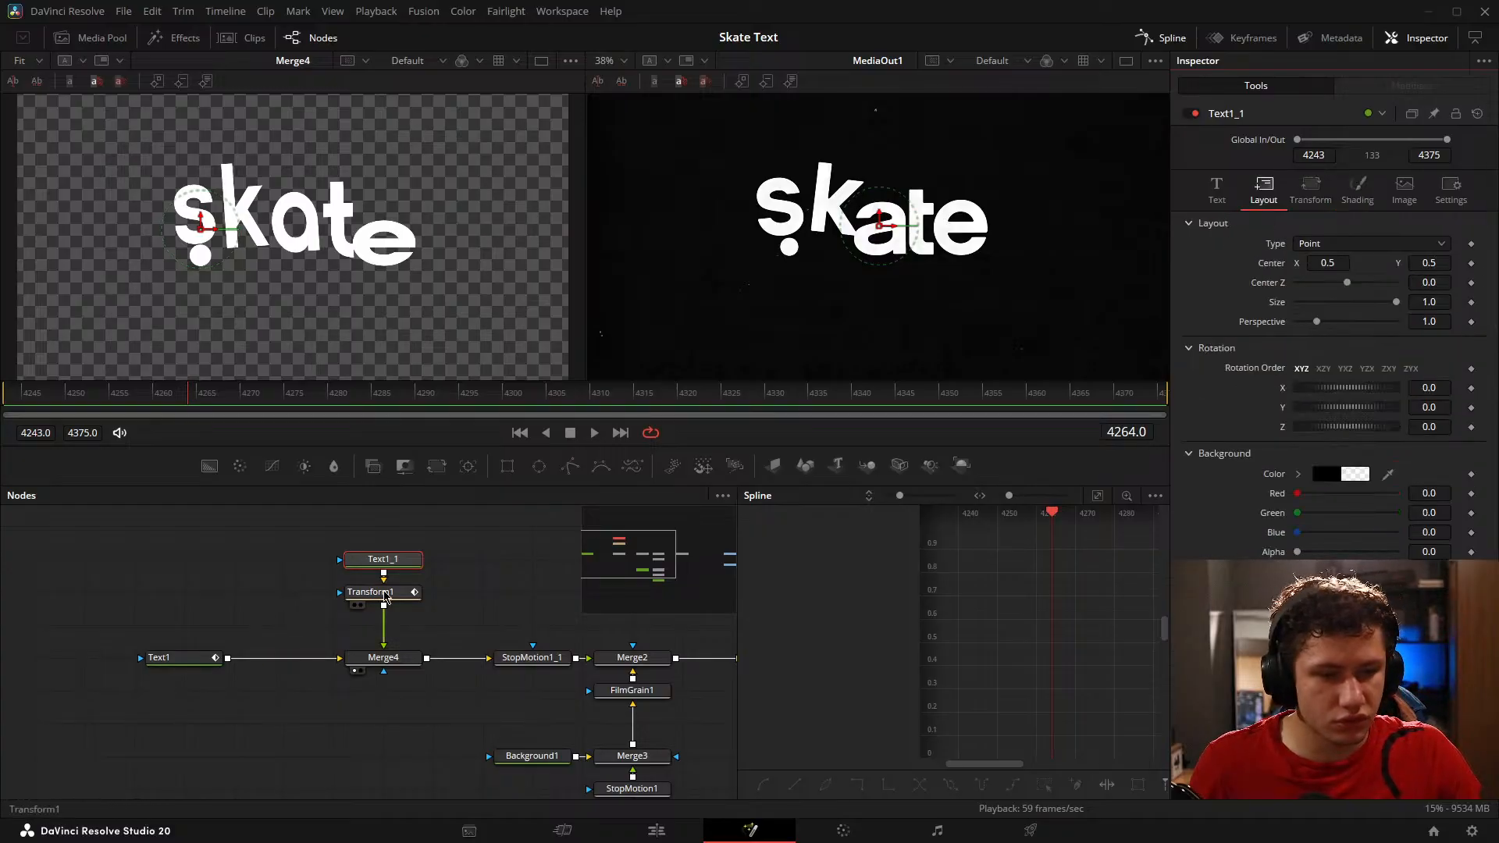
Step: Set Transform1's Pivot Y to 0.421 at the dot and reduce its Size to 0.884
left_click(385, 595)
left_click_drag(1448, 224, 1433, 224)
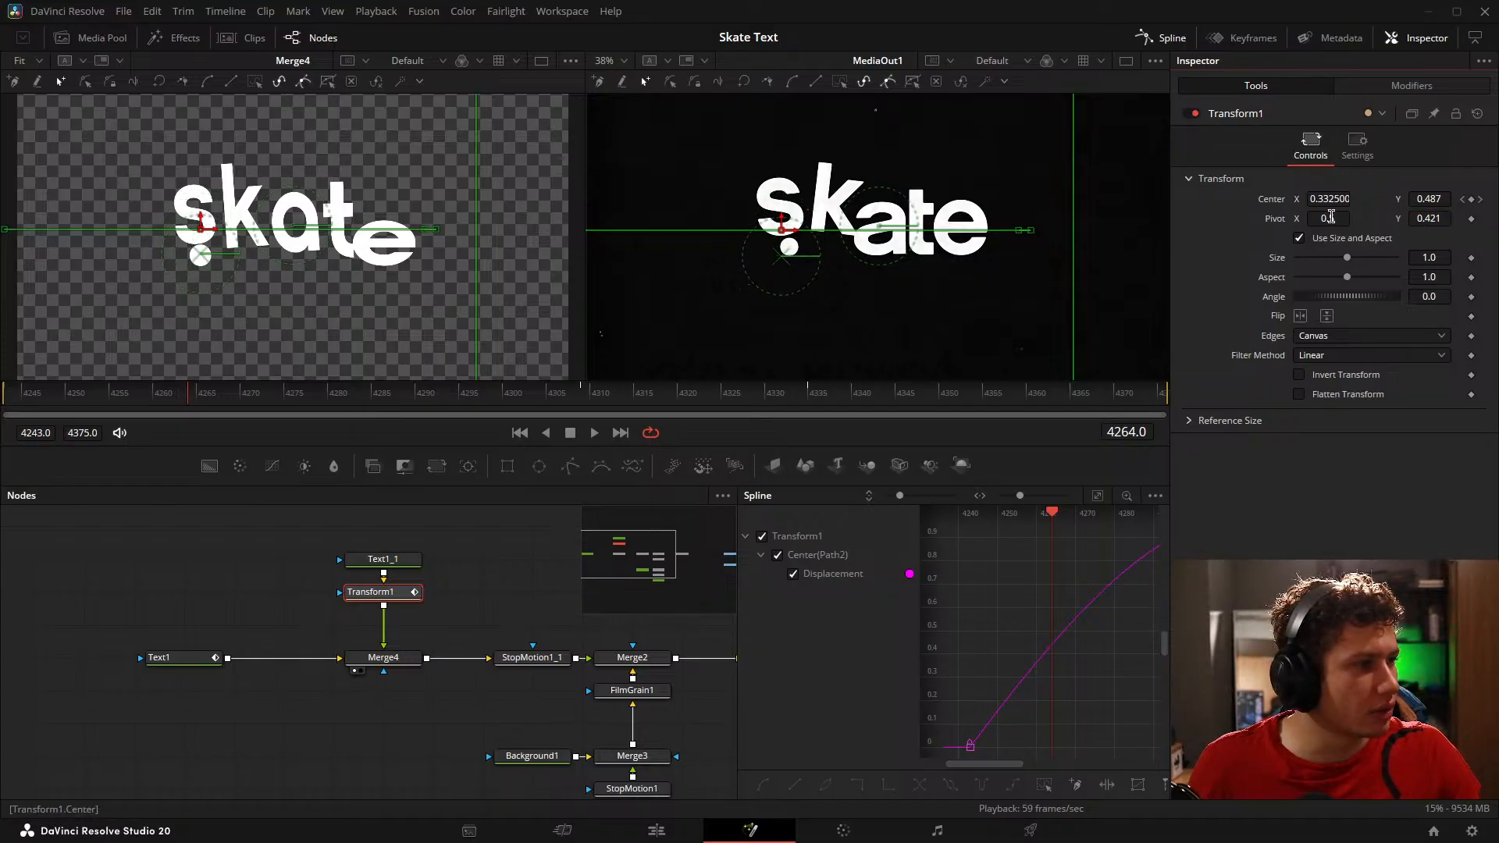
left_click_drag(1442, 257, 1423, 257)
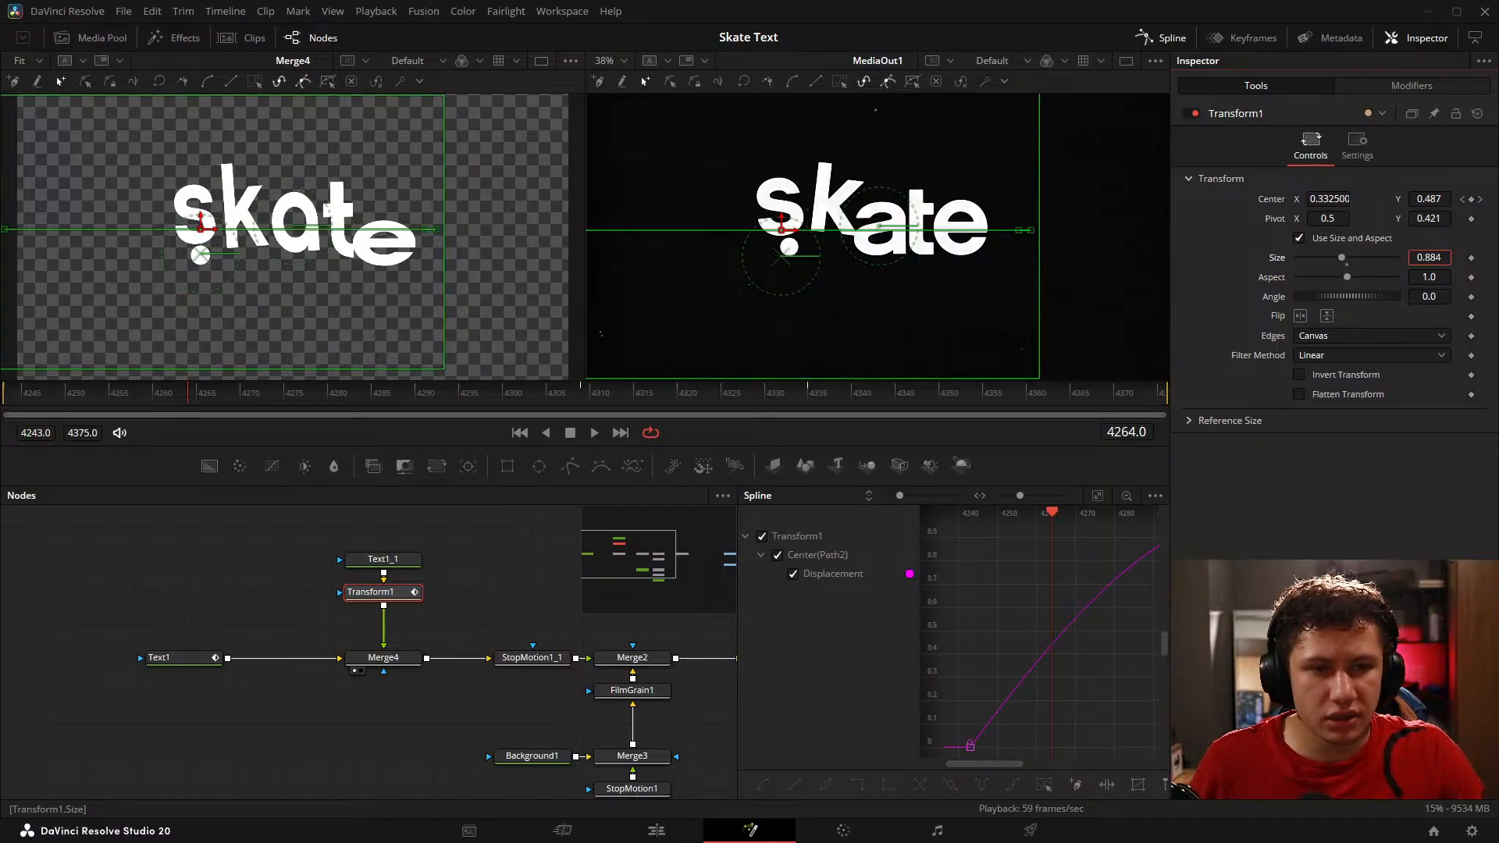
Step: Play the animation from the start and compare the resized dot with the reference up to frame 4291
left_click(234, 571)
left_click_drag(197, 390, 5, 406)
key("space")
key("space")
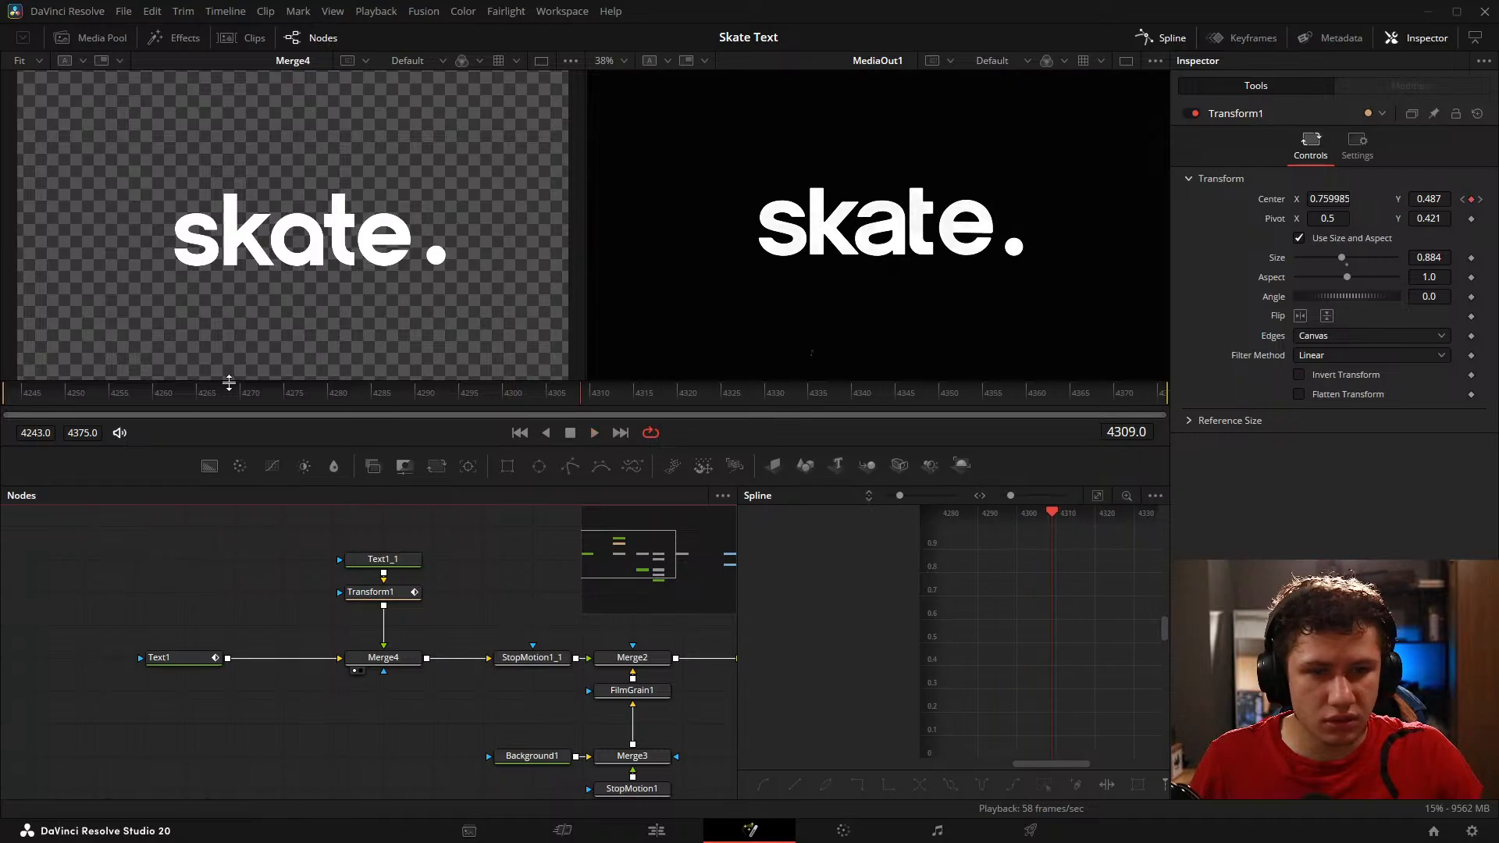
left_click_drag(210, 392, 431, 392)
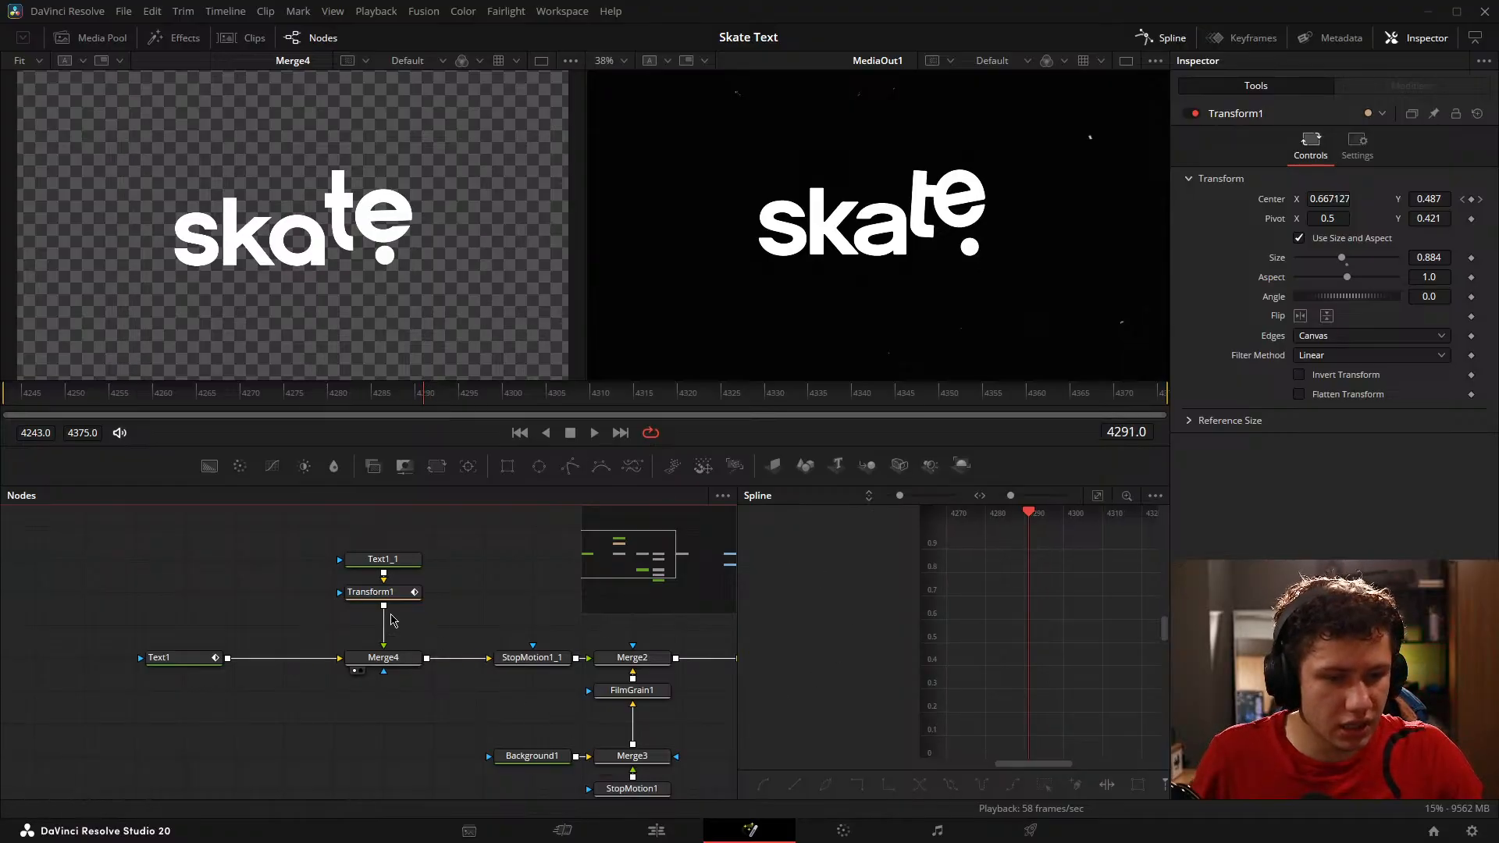
Step: Shorten the incoming handle of Transform1's Displacement keyframe at frame 4309 to about frame 4302 at 0.95
left_click(402, 593)
left_click_drag(1054, 637, 1099, 565)
scroll(1092, 677, "down", 3)
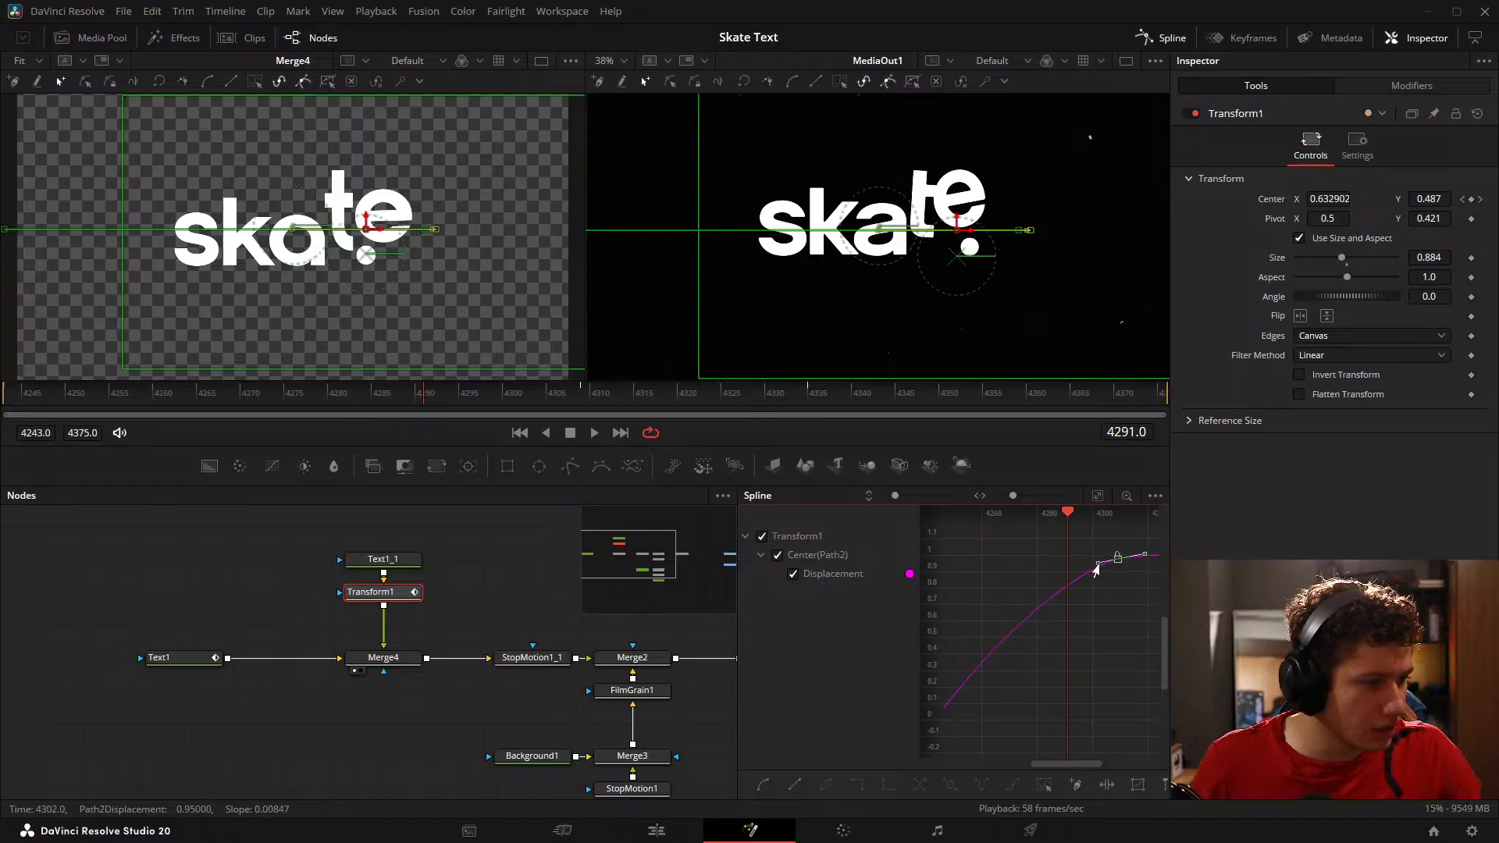
Step: Extend the first Displacement keyframe's outgoing handle to about frame 4274.6 at 0.86 and compare the dot with the reference up to frame 4296
left_click_drag(1038, 698, 1077, 655)
left_click_drag(1027, 715, 956, 661)
left_click_drag(962, 627, 1035, 707)
left_click_drag(1124, 659, 1067, 605)
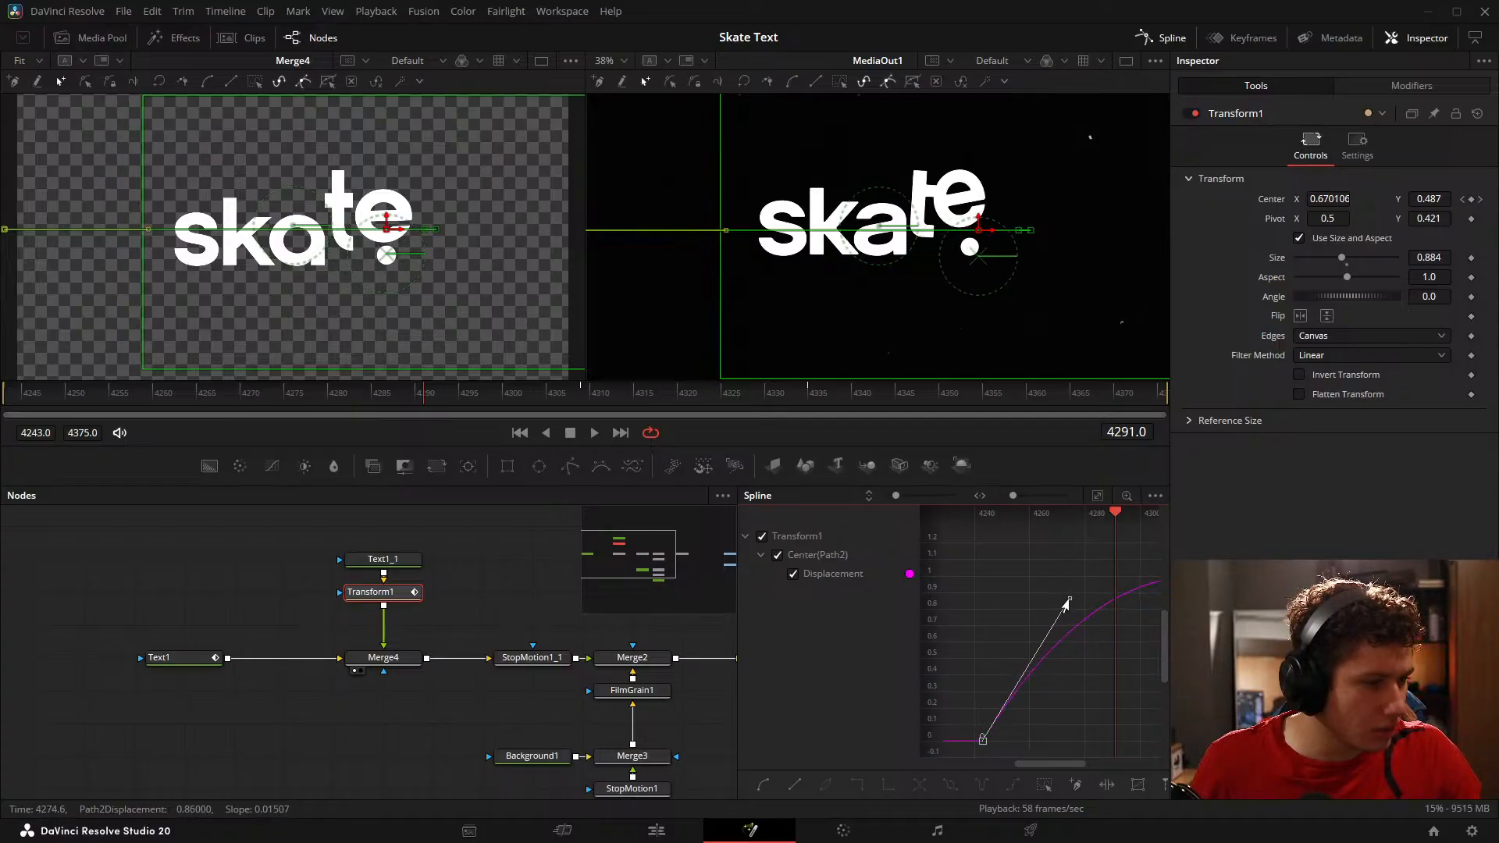
left_click(200, 403)
left_click_drag(200, 403, 471, 399)
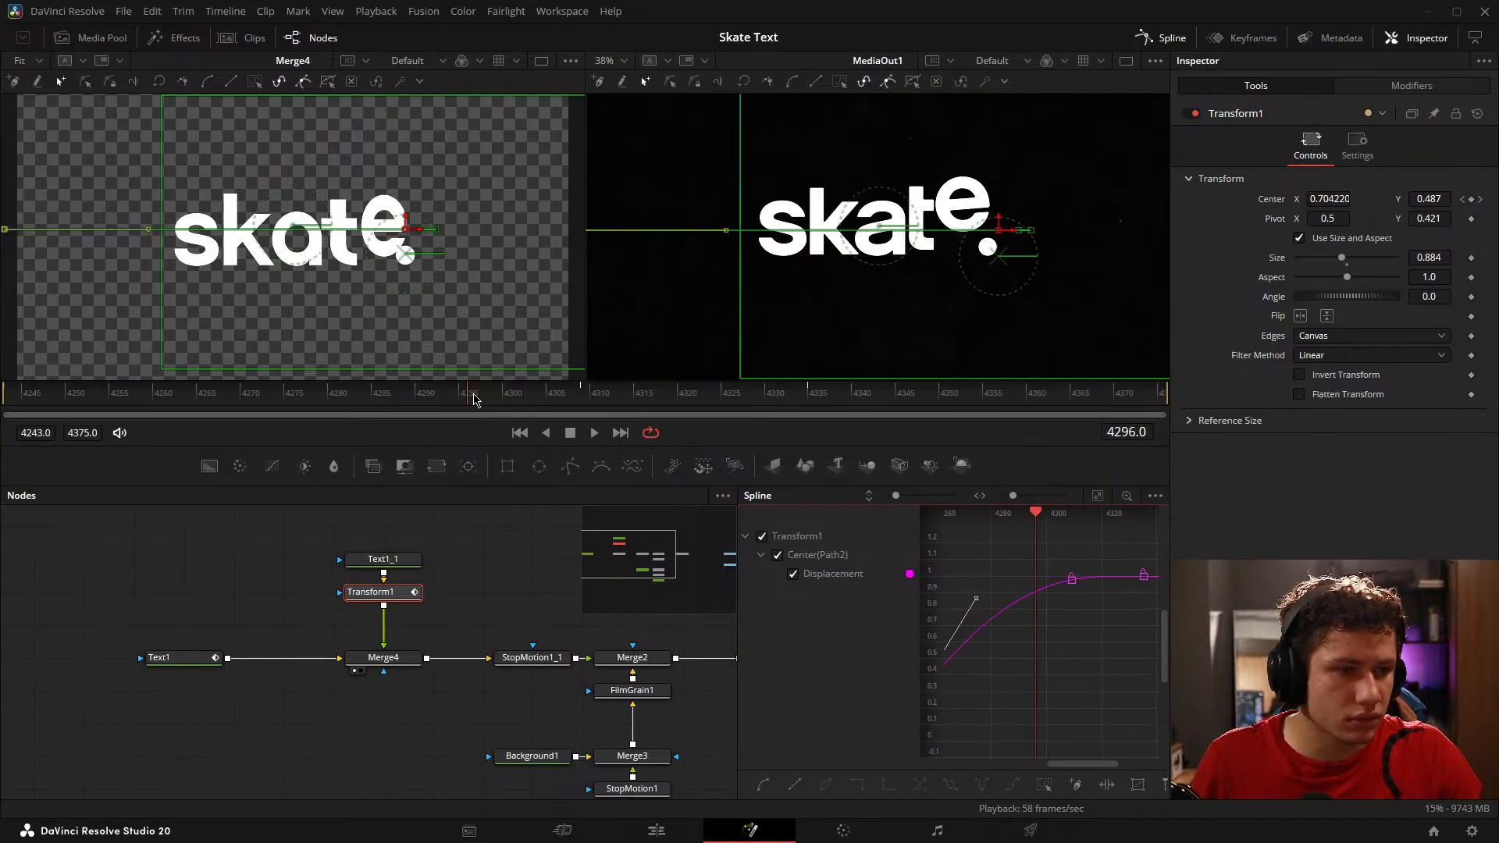
Step: Select the second keyframe on the Displacement curve and go to the Center keyframe at frame 4309
left_click_drag(1116, 625, 979, 568)
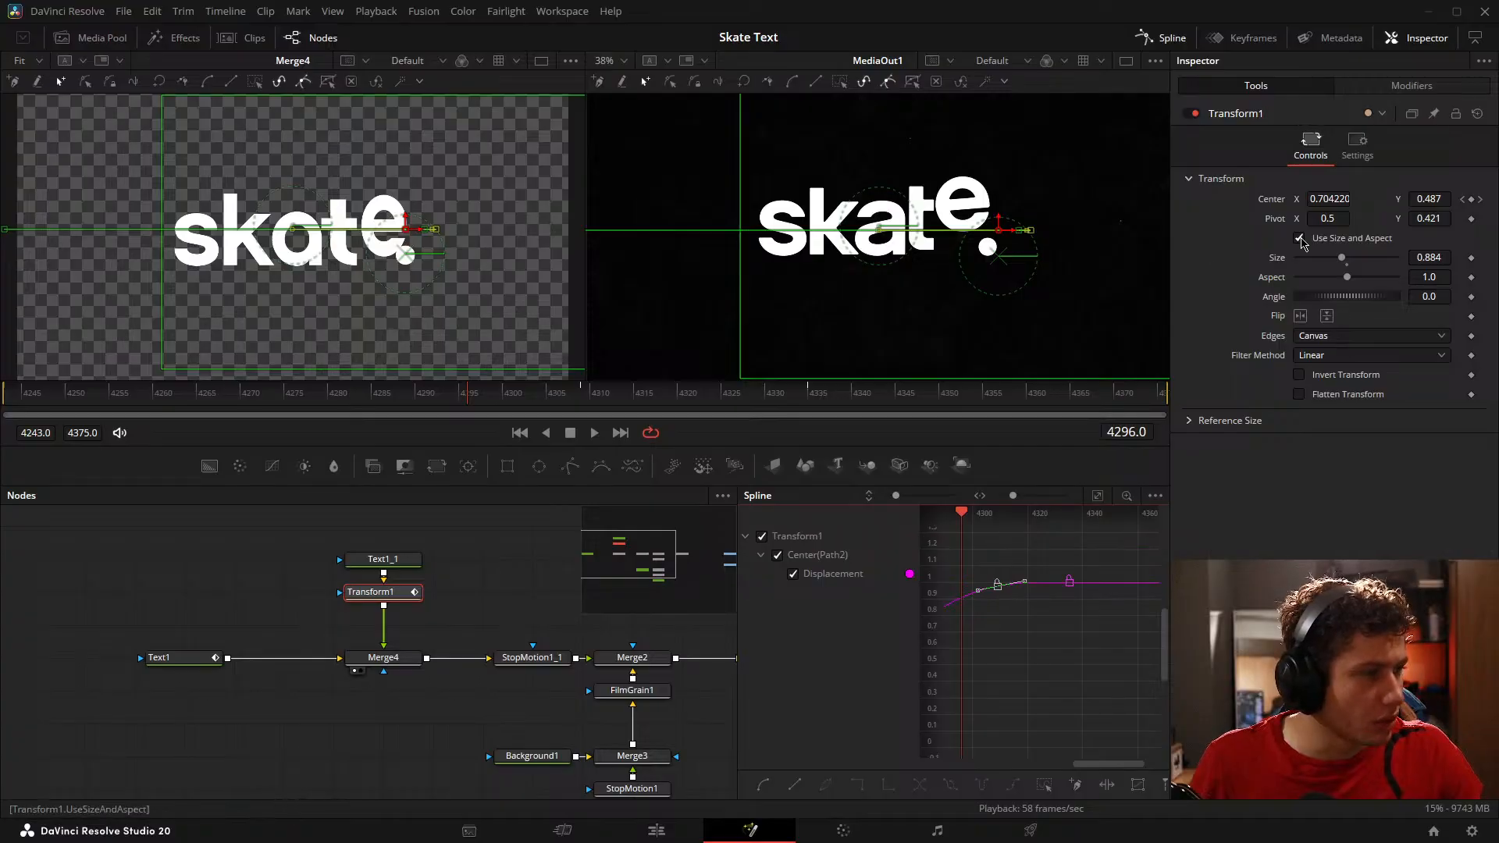
left_click(1482, 201)
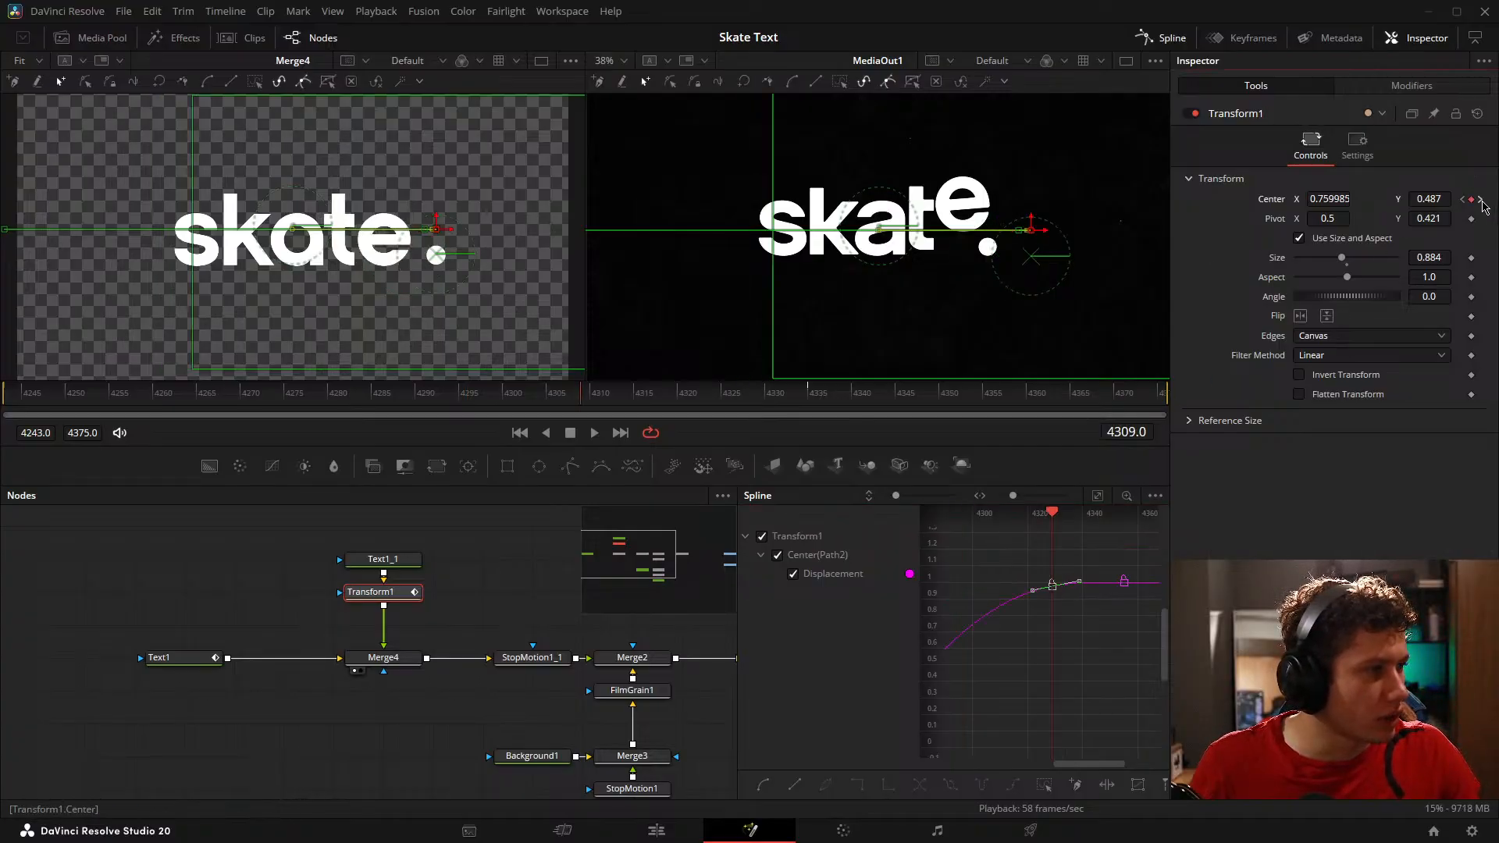
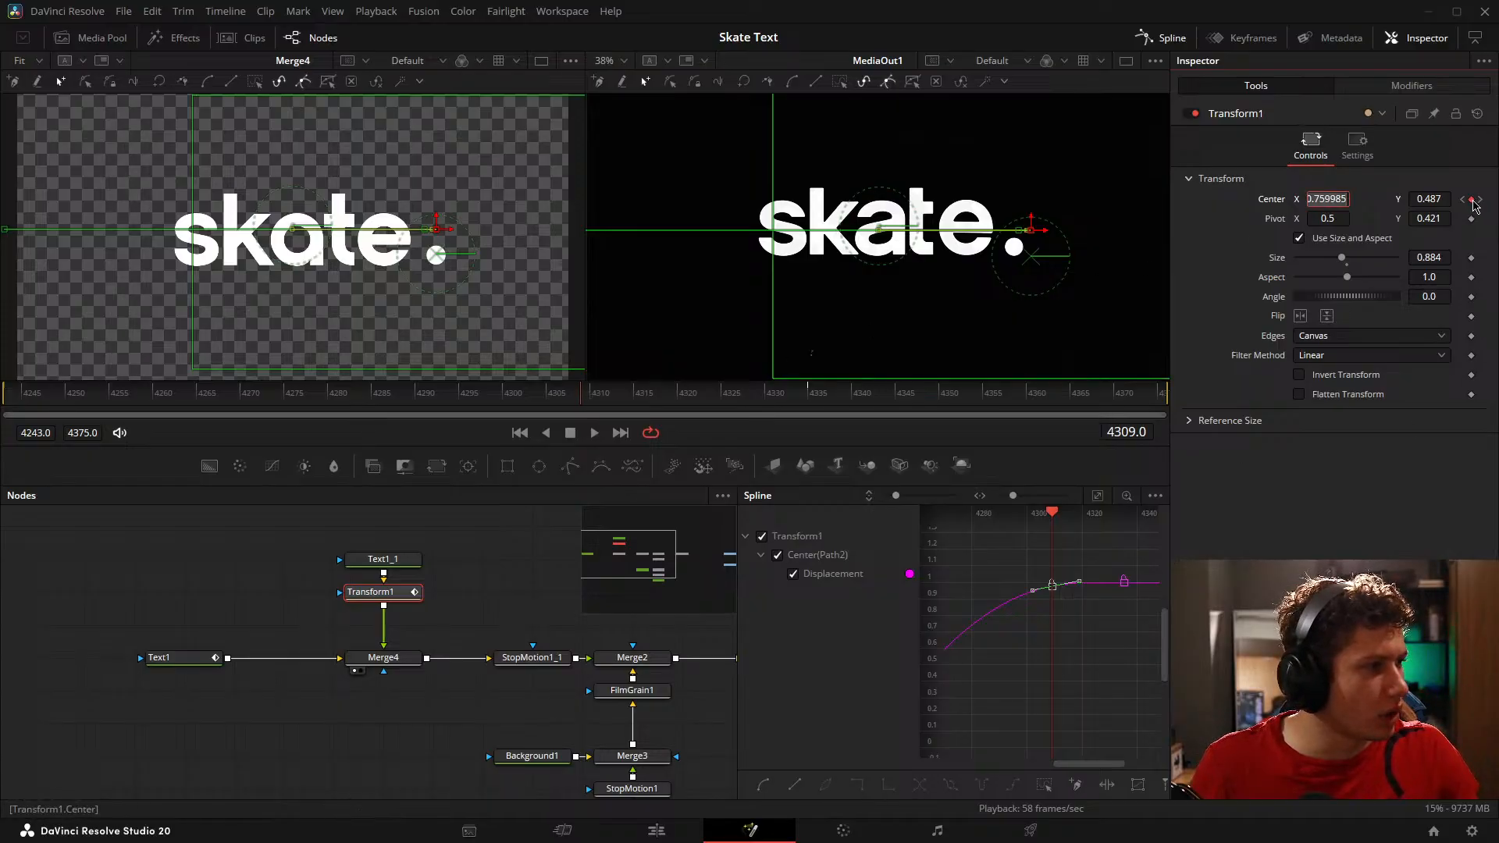
Step: Move Transform1's Center overshoot keyframe from frame 4309 to frame 4314, keeping X at 0.759985
left_click_drag(1053, 513, 1069, 519)
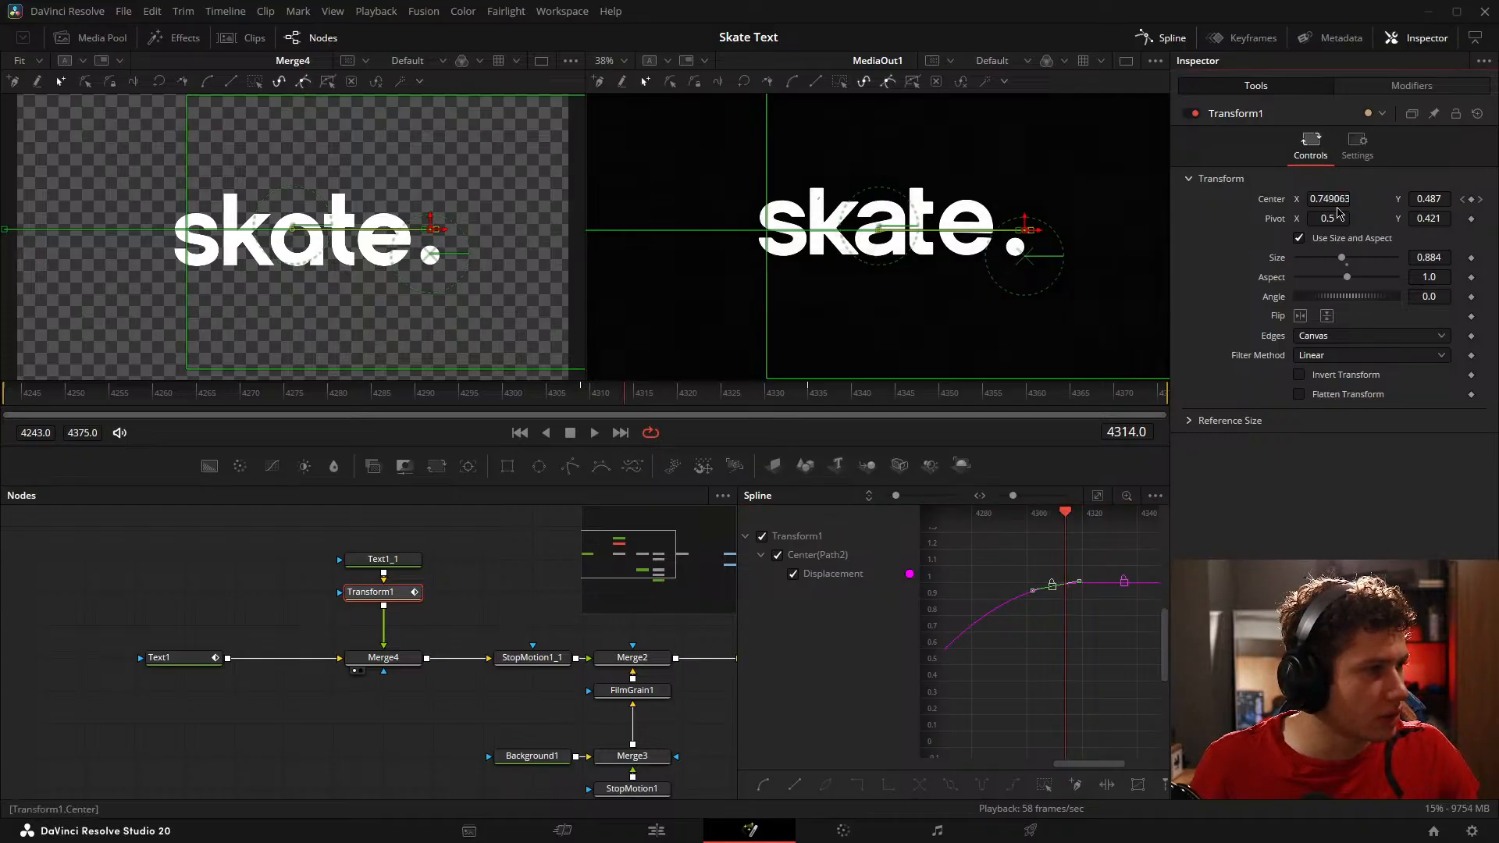
key("Tab")
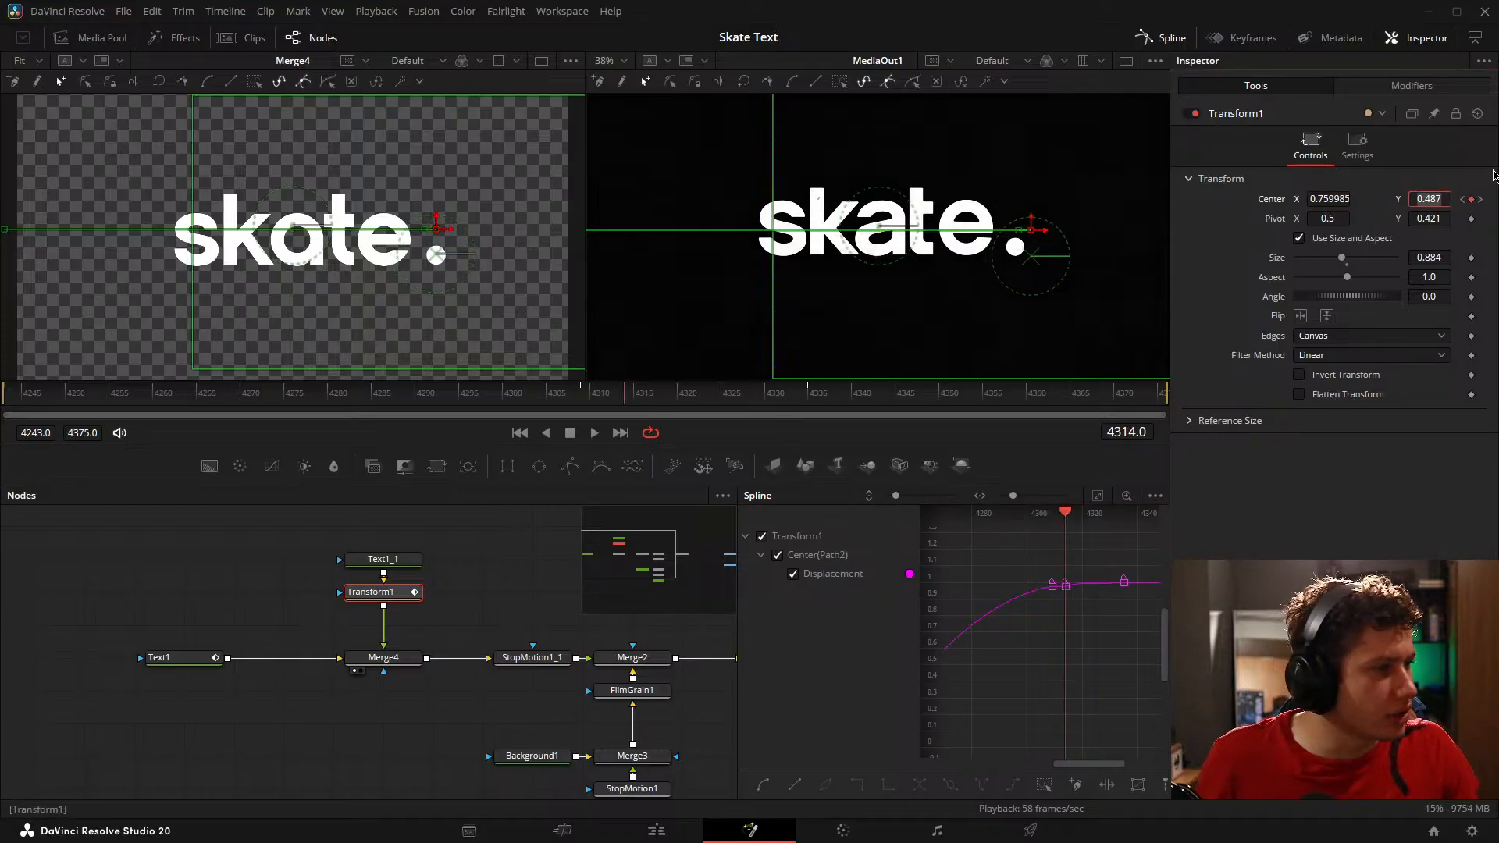
left_click(1473, 201)
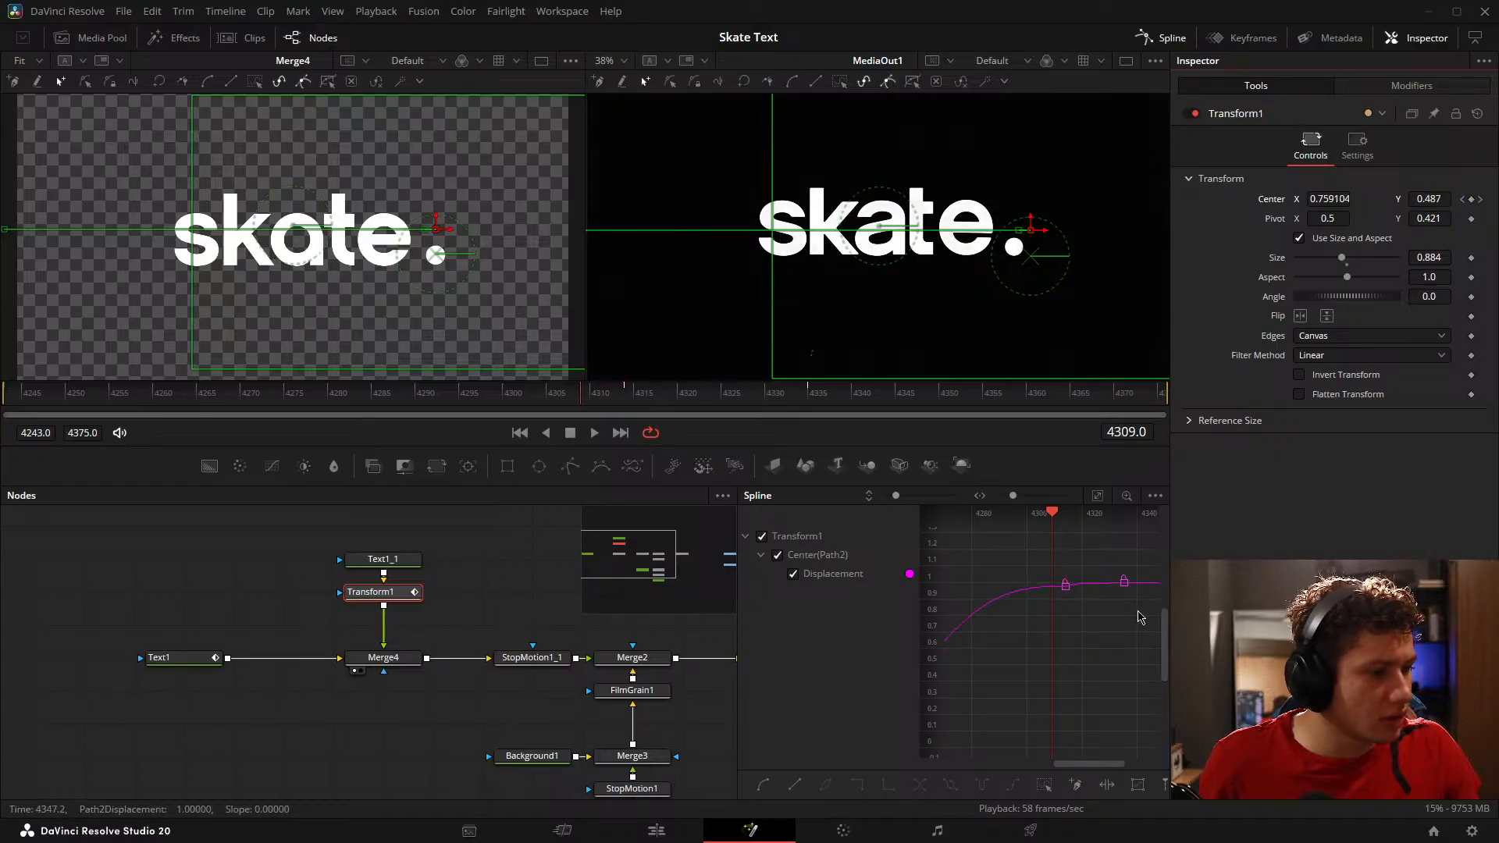
left_click(1482, 200)
left_click(1464, 200)
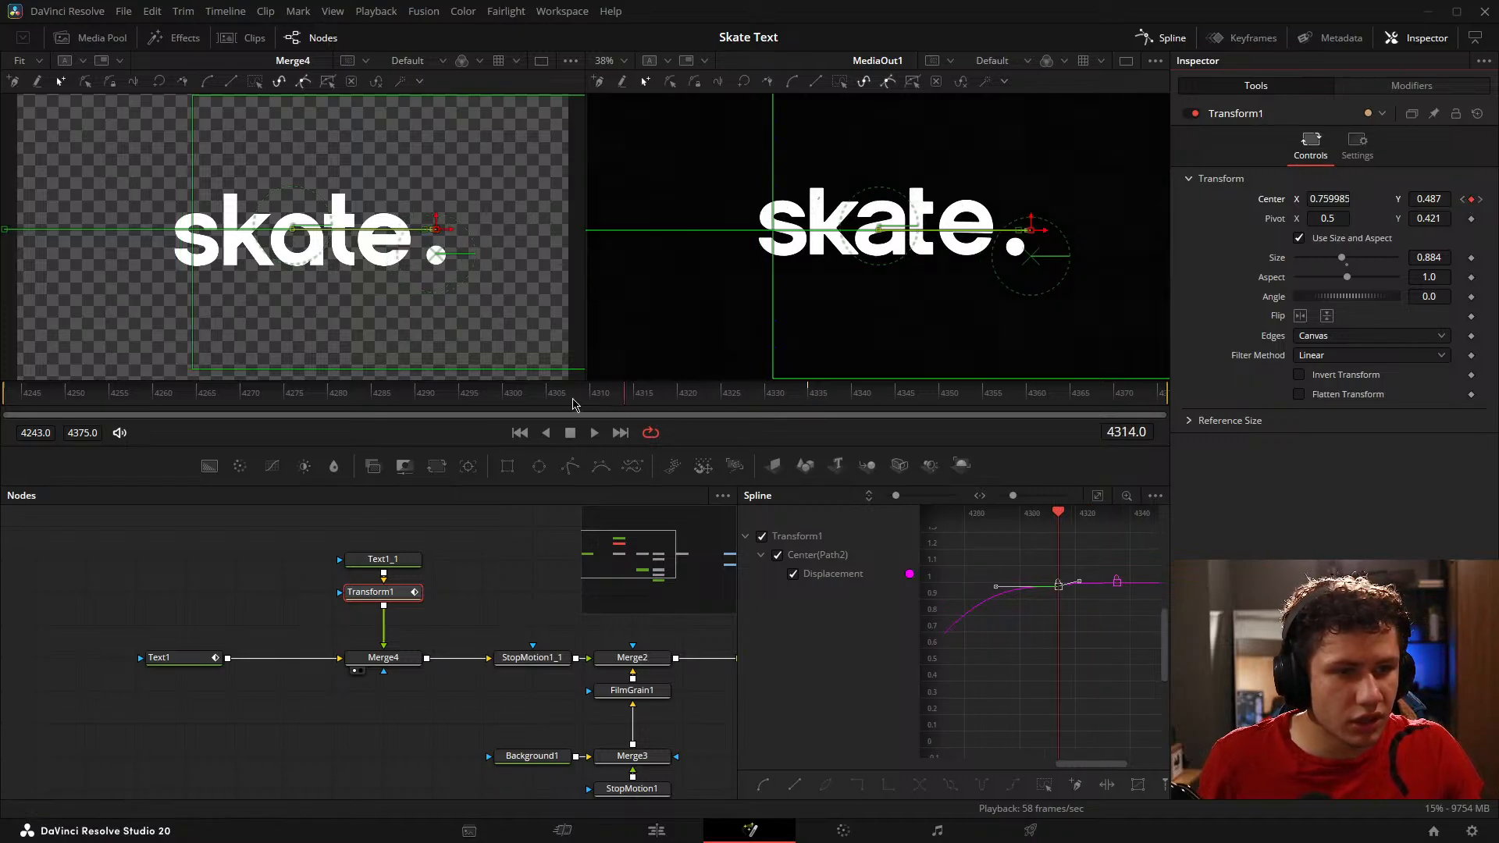
Step: Smooth the Displacement curve through Transform1's keyframe at frame 4314 by tilting its handles along the slope
left_click_drag(572, 403, 616, 399)
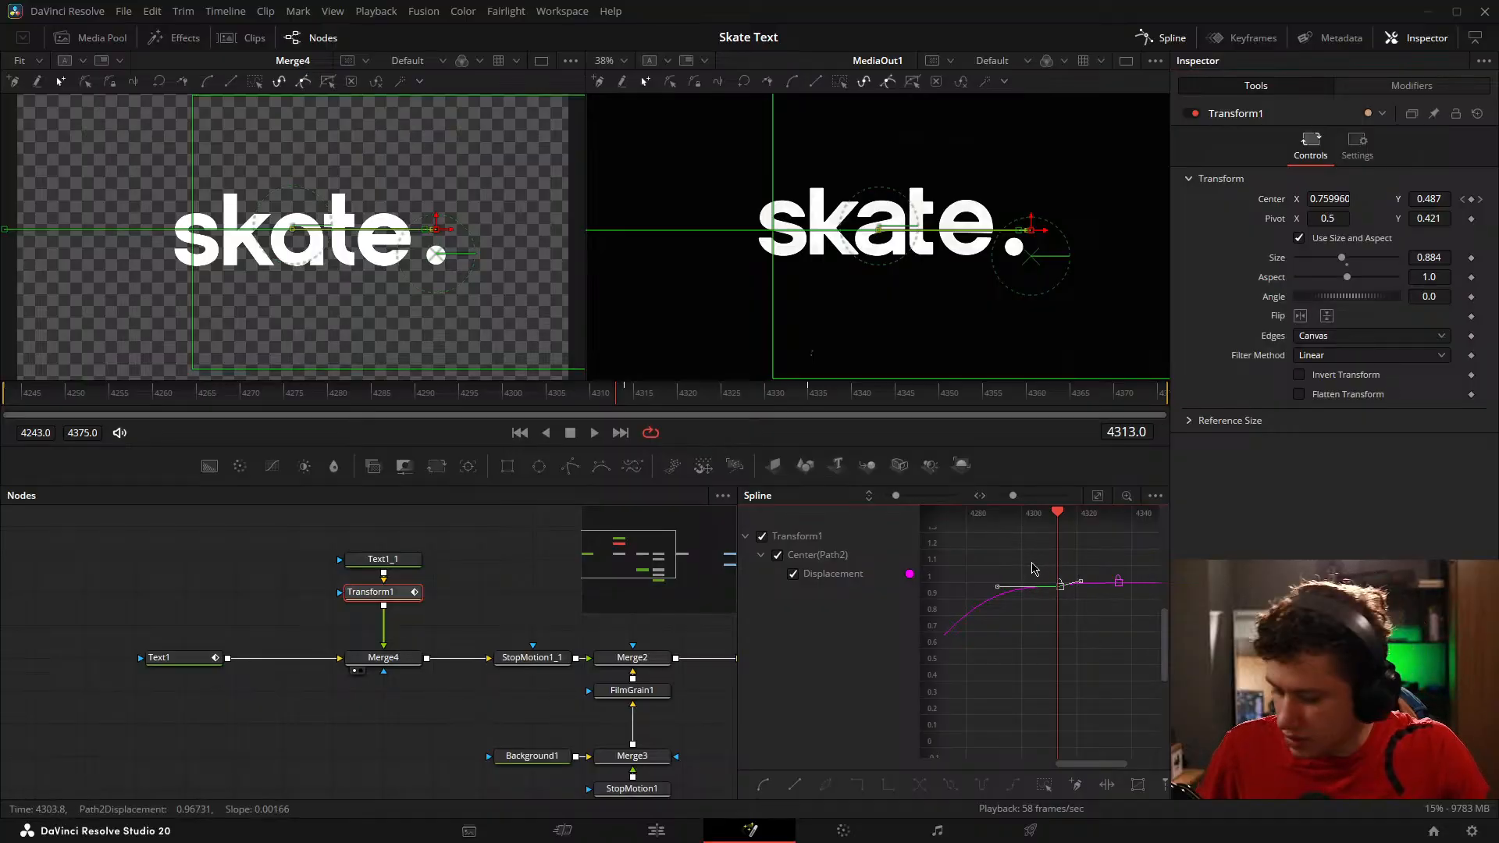
left_click_drag(1061, 585, 1064, 589)
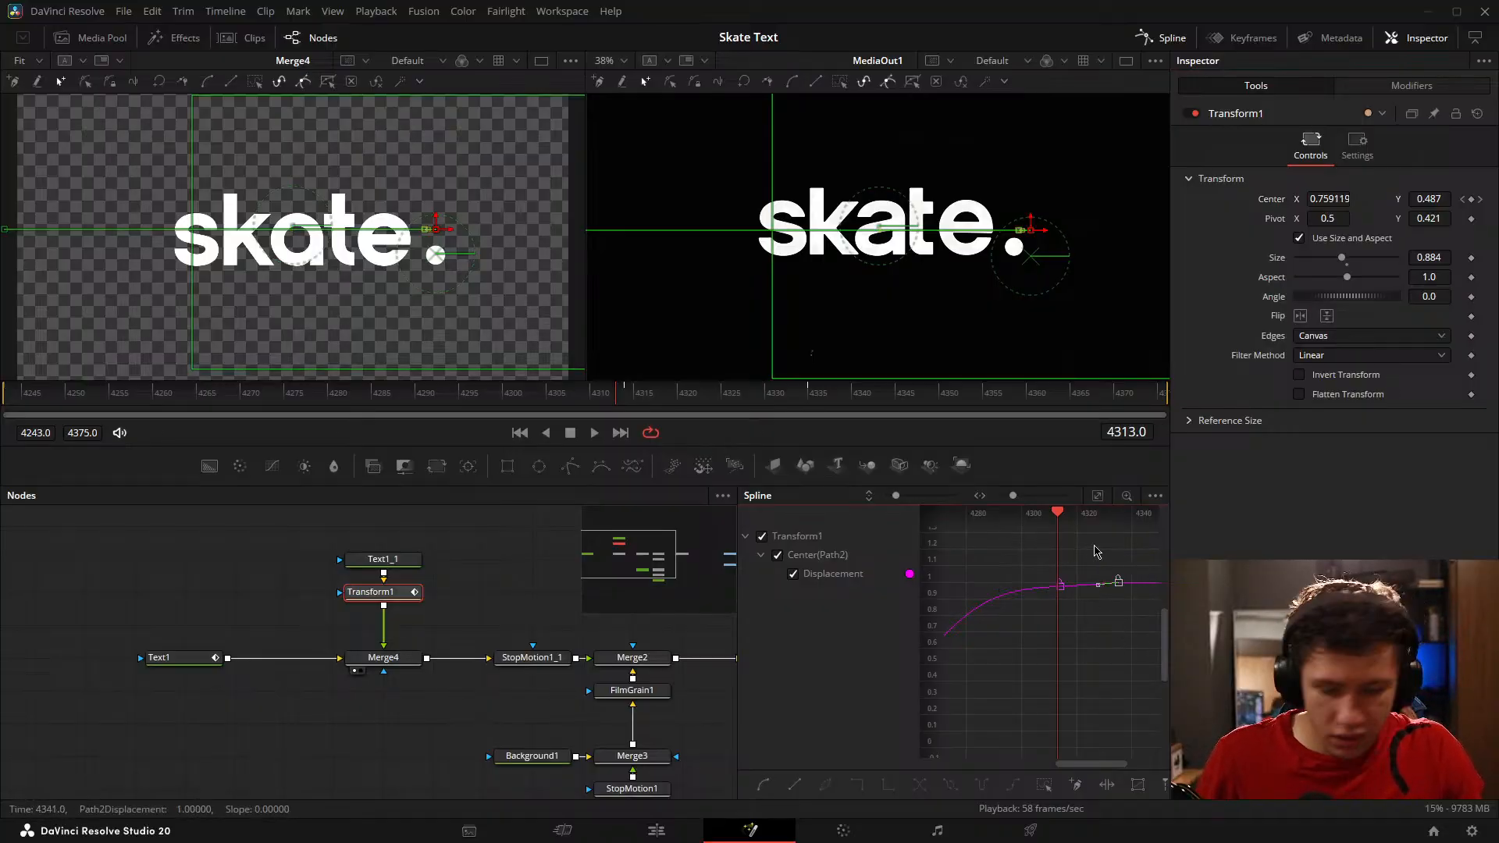
left_click_drag(1039, 595, 1052, 557)
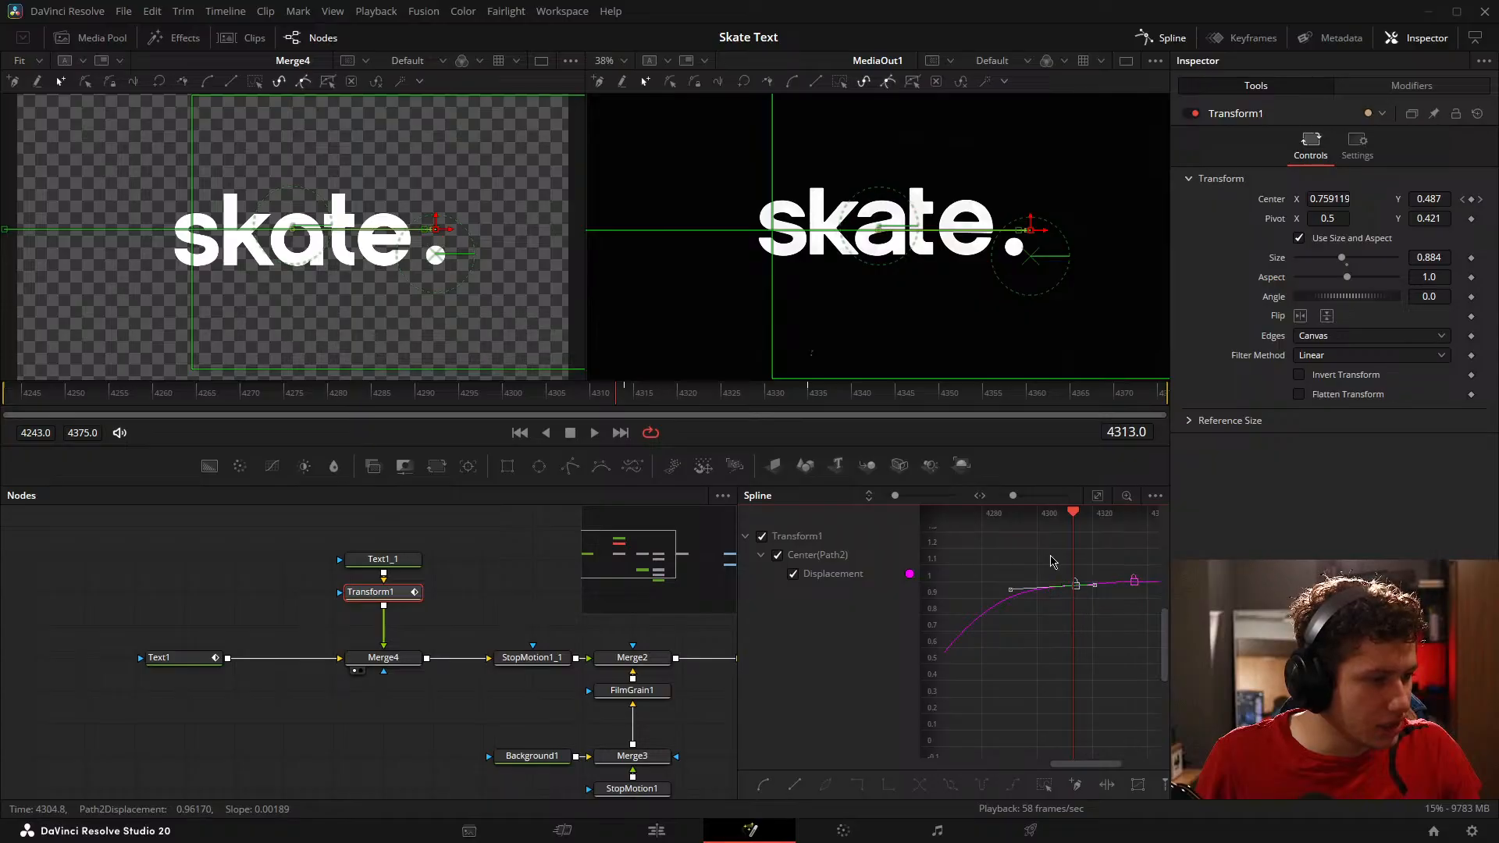
mouse_move(1313, 203)
left_mouse_down()
mouse_move(1326, 204)
mouse_move(1312, 204)
left_mouse_up()
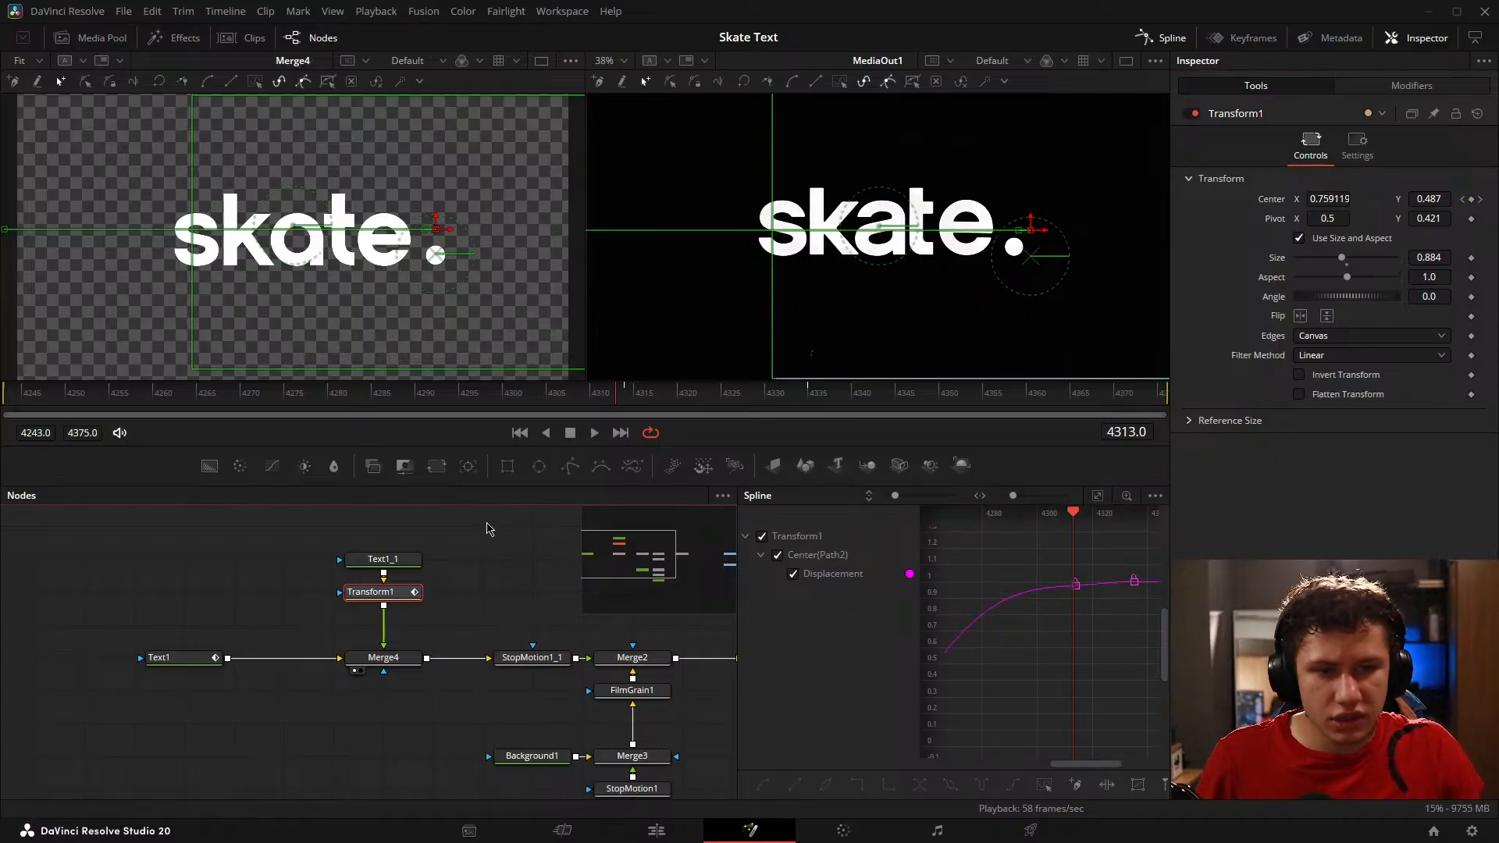
Step: Play the animation from the start and around frame 4314, comparing the dot's slide and overshoot with the reference
key("space")
left_click(140, 576)
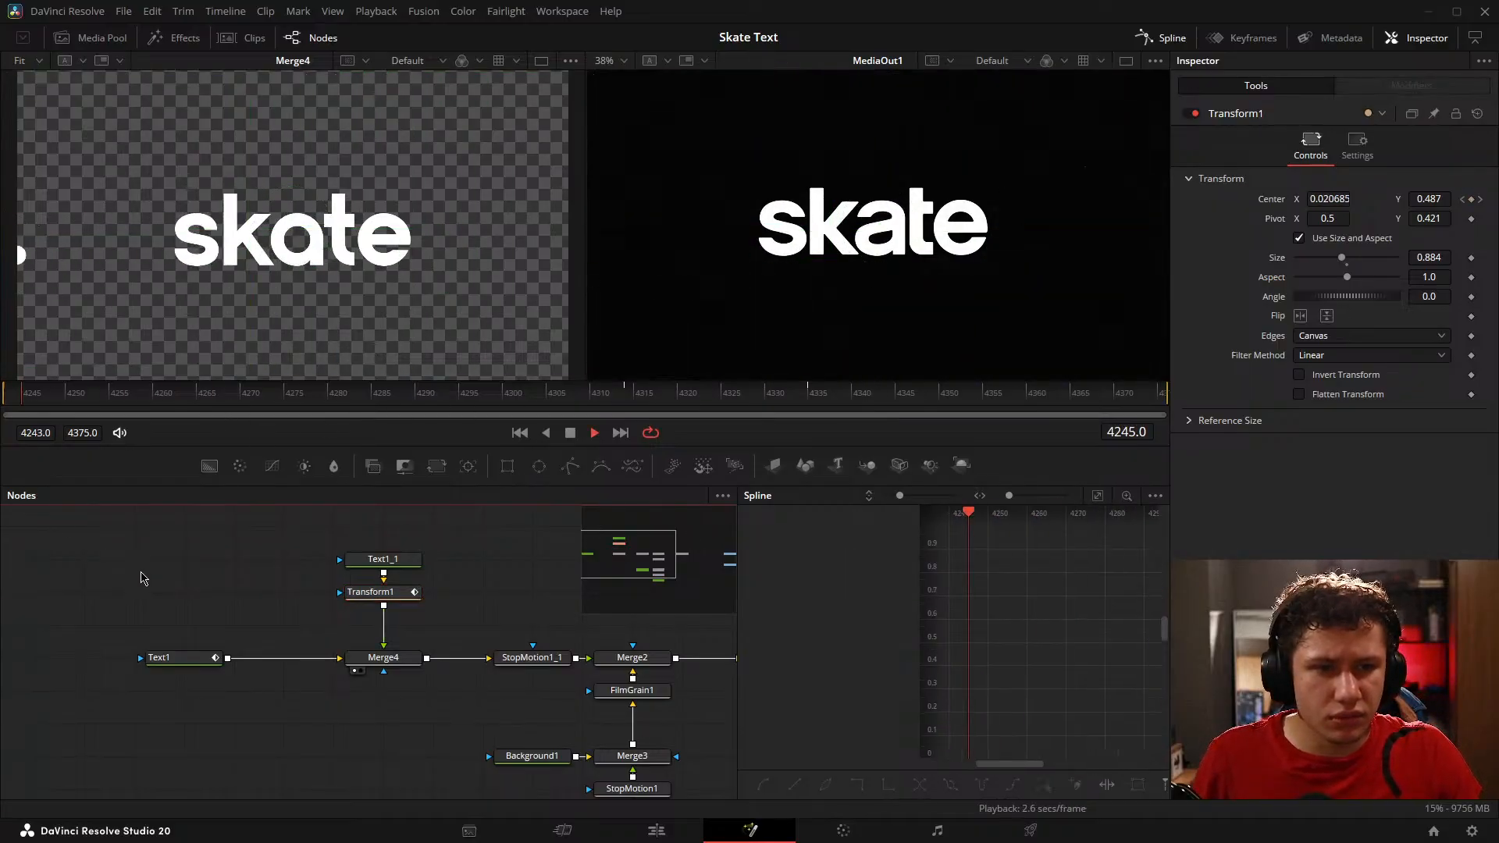
key("space")
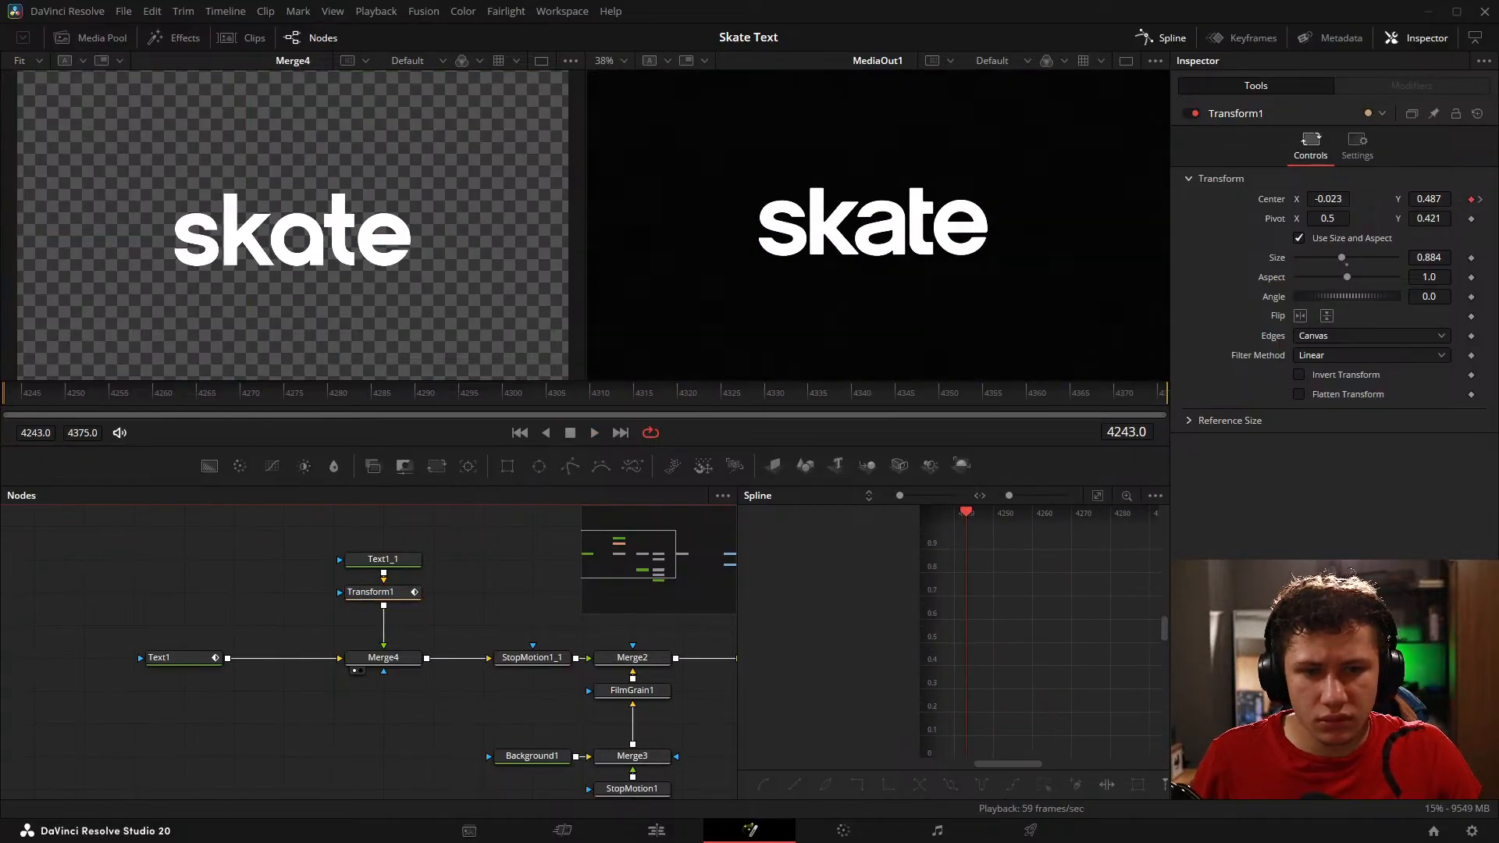
key("space")
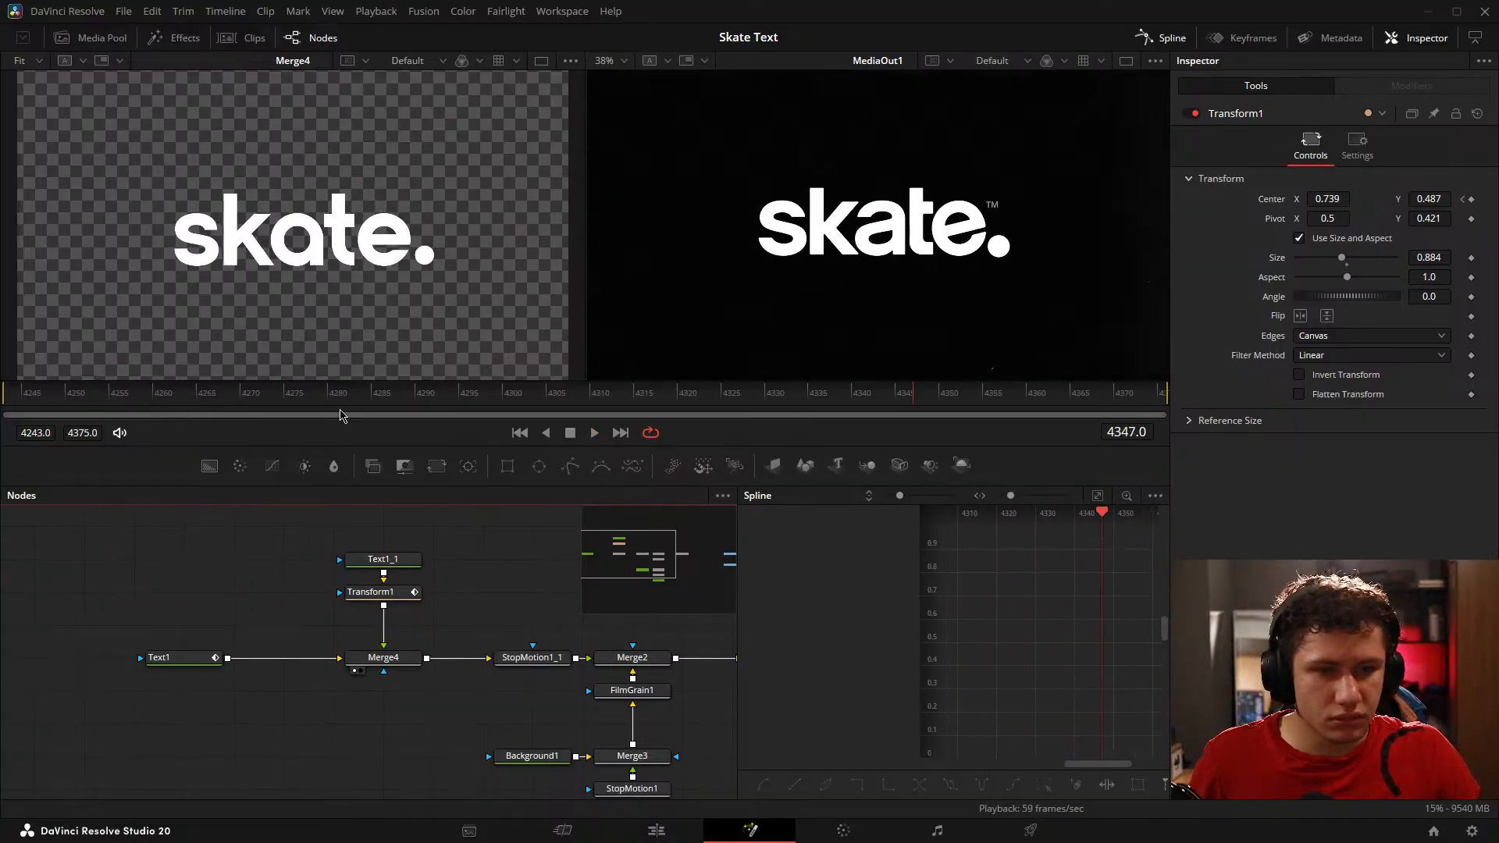
left_click_drag(332, 394, 600, 380)
left_click(312, 392)
key("space")
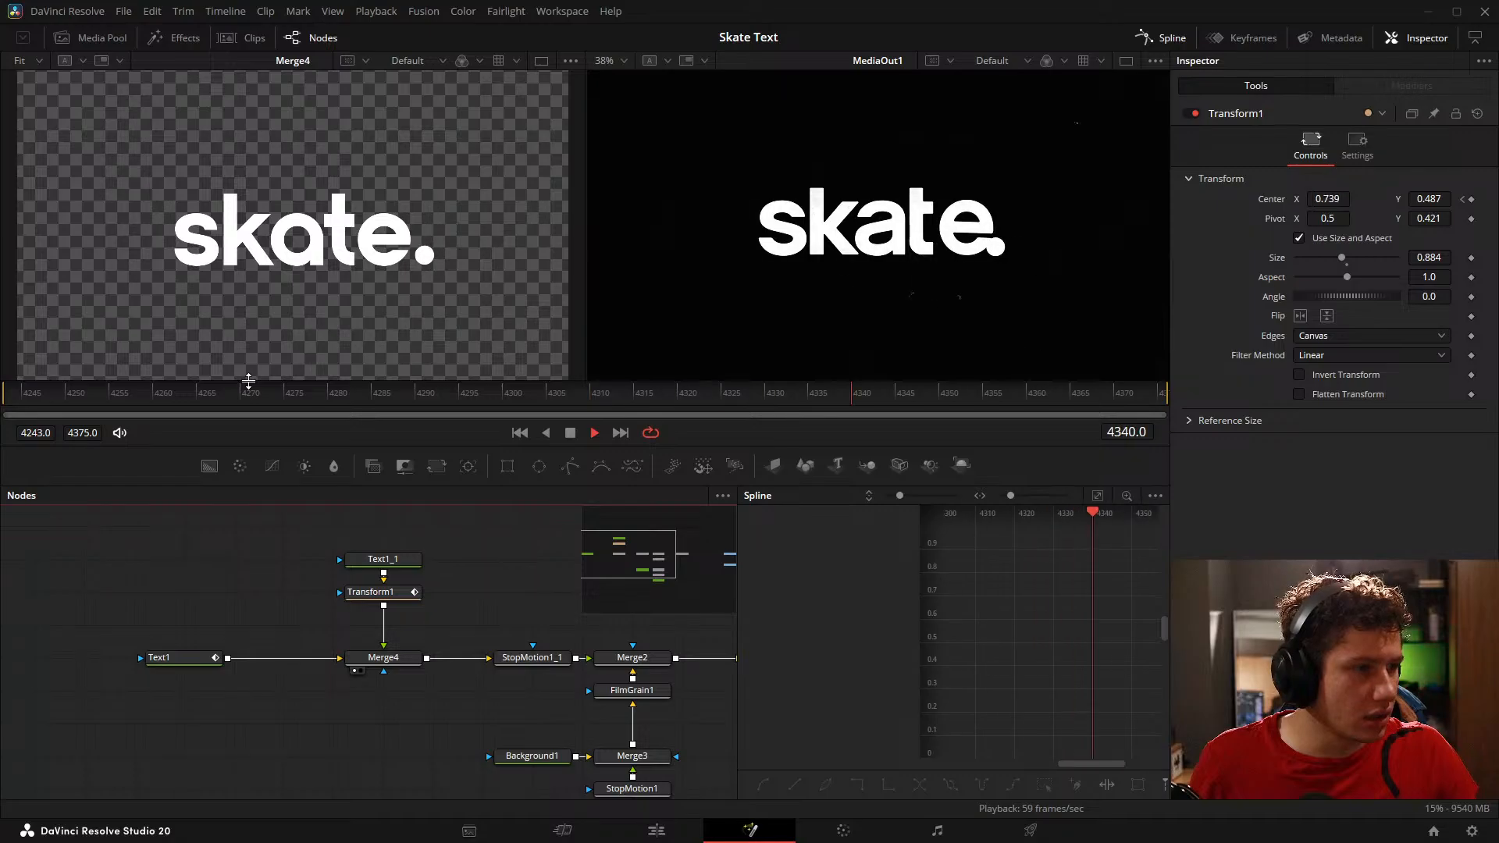
left_click(634, 399)
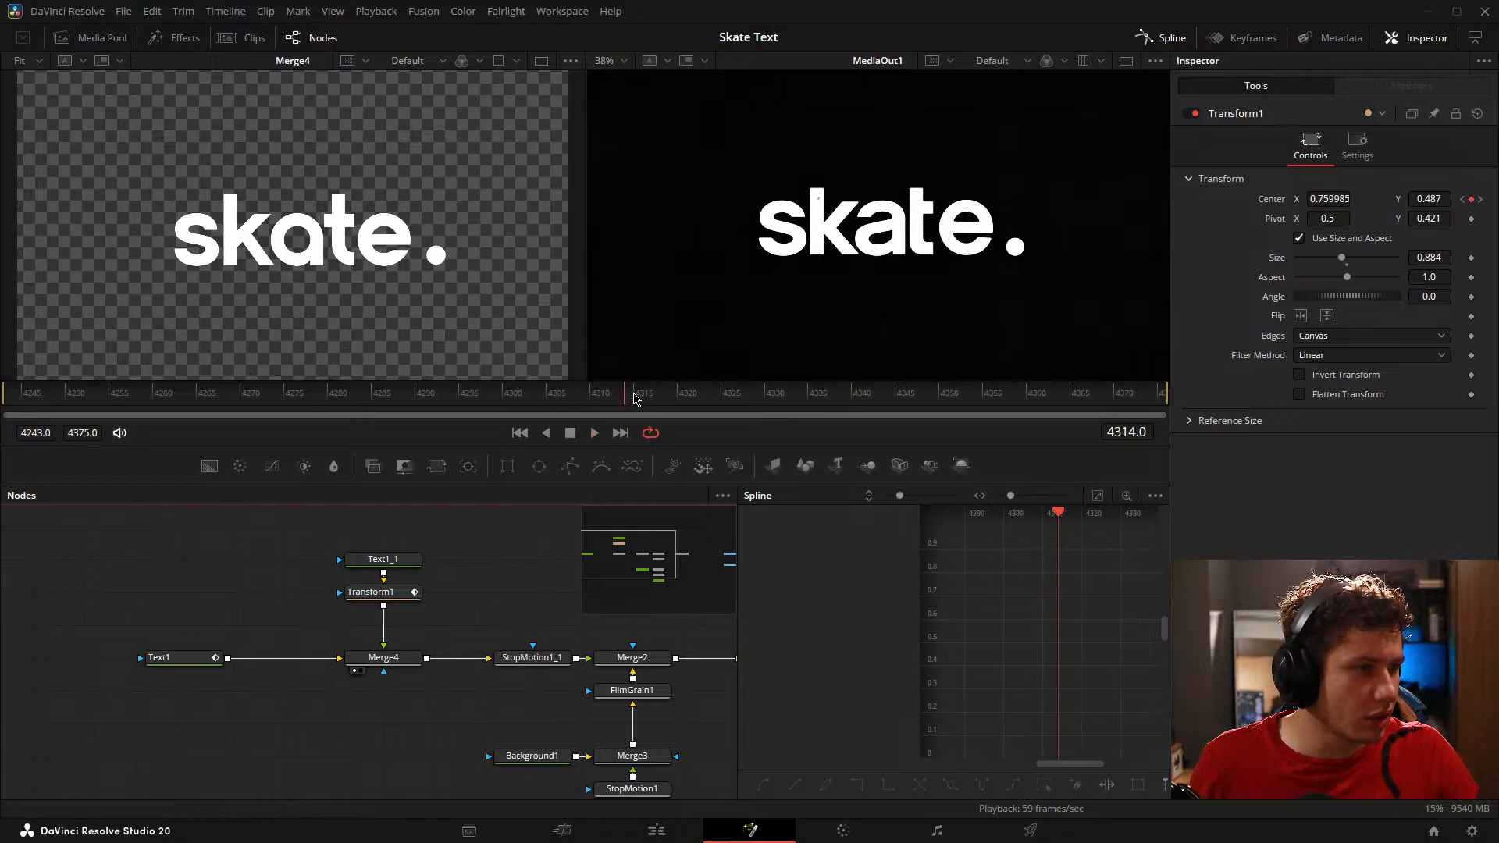
left_click_drag(552, 406, 391, 405)
key("space")
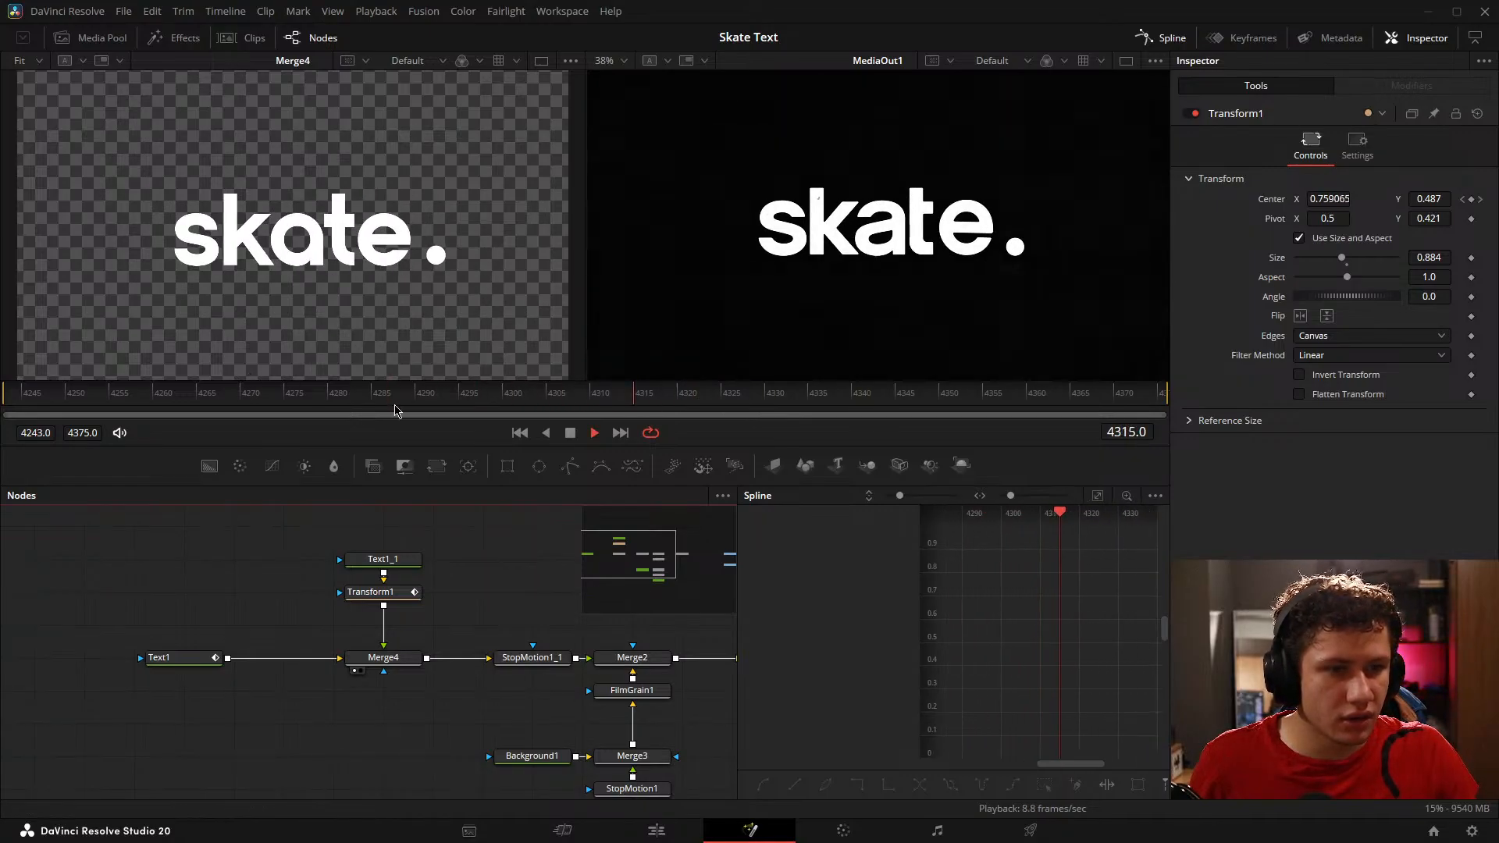
key("space")
Step: Flatten the handles of Transform1's Displacement keyframe at frame 4314, extending the outgoing one to about frame 4327
left_click_drag(563, 623, 349, 610)
left_click(169, 578)
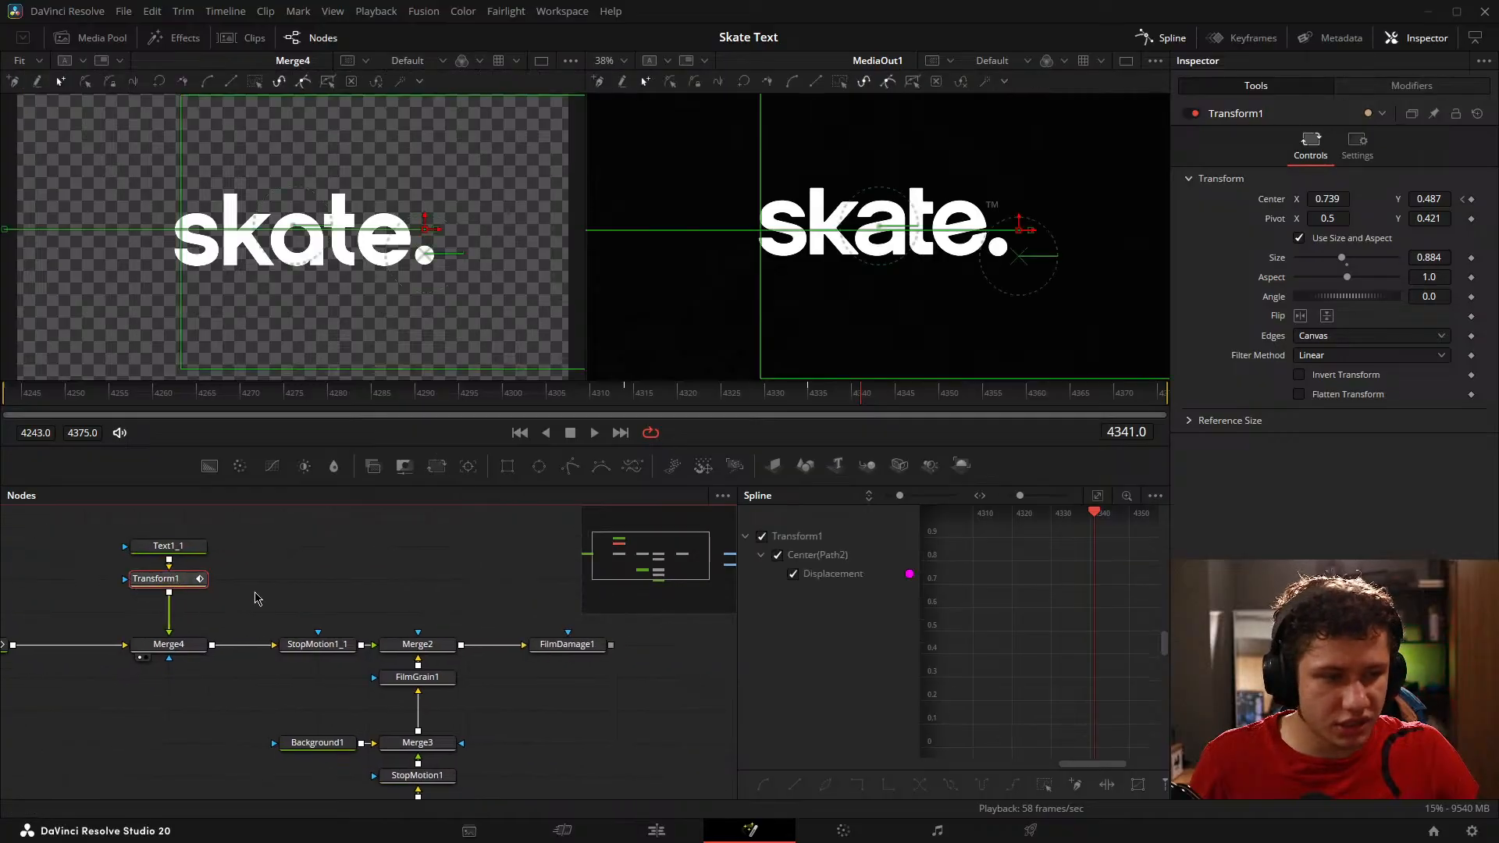
left_click(1098, 498)
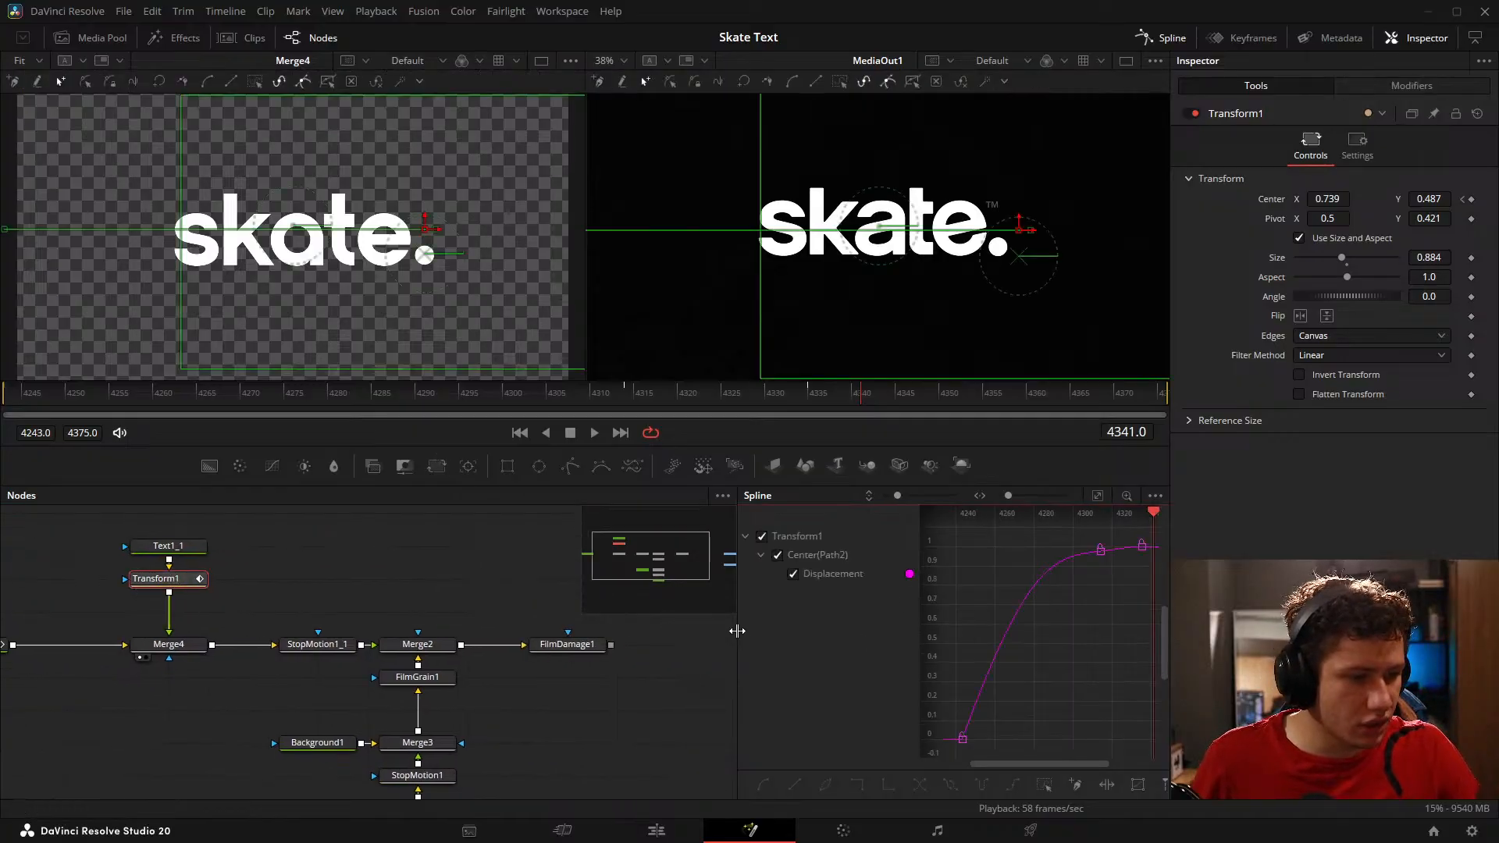
left_click_drag(737, 624, 322, 617)
scroll(807, 615, "up", 4)
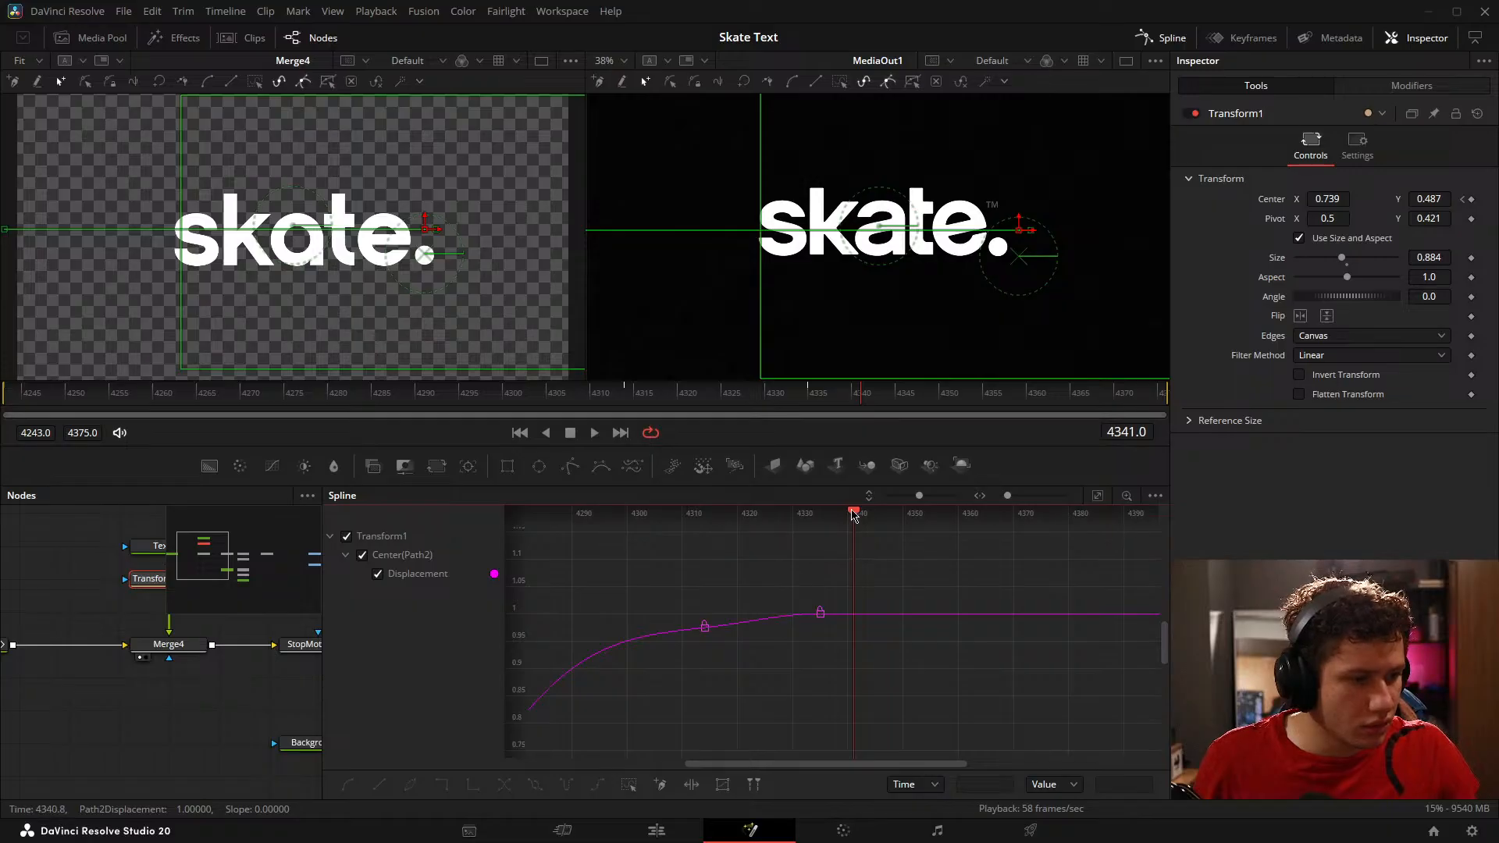
left_click_drag(854, 516, 705, 513)
left_click(702, 621)
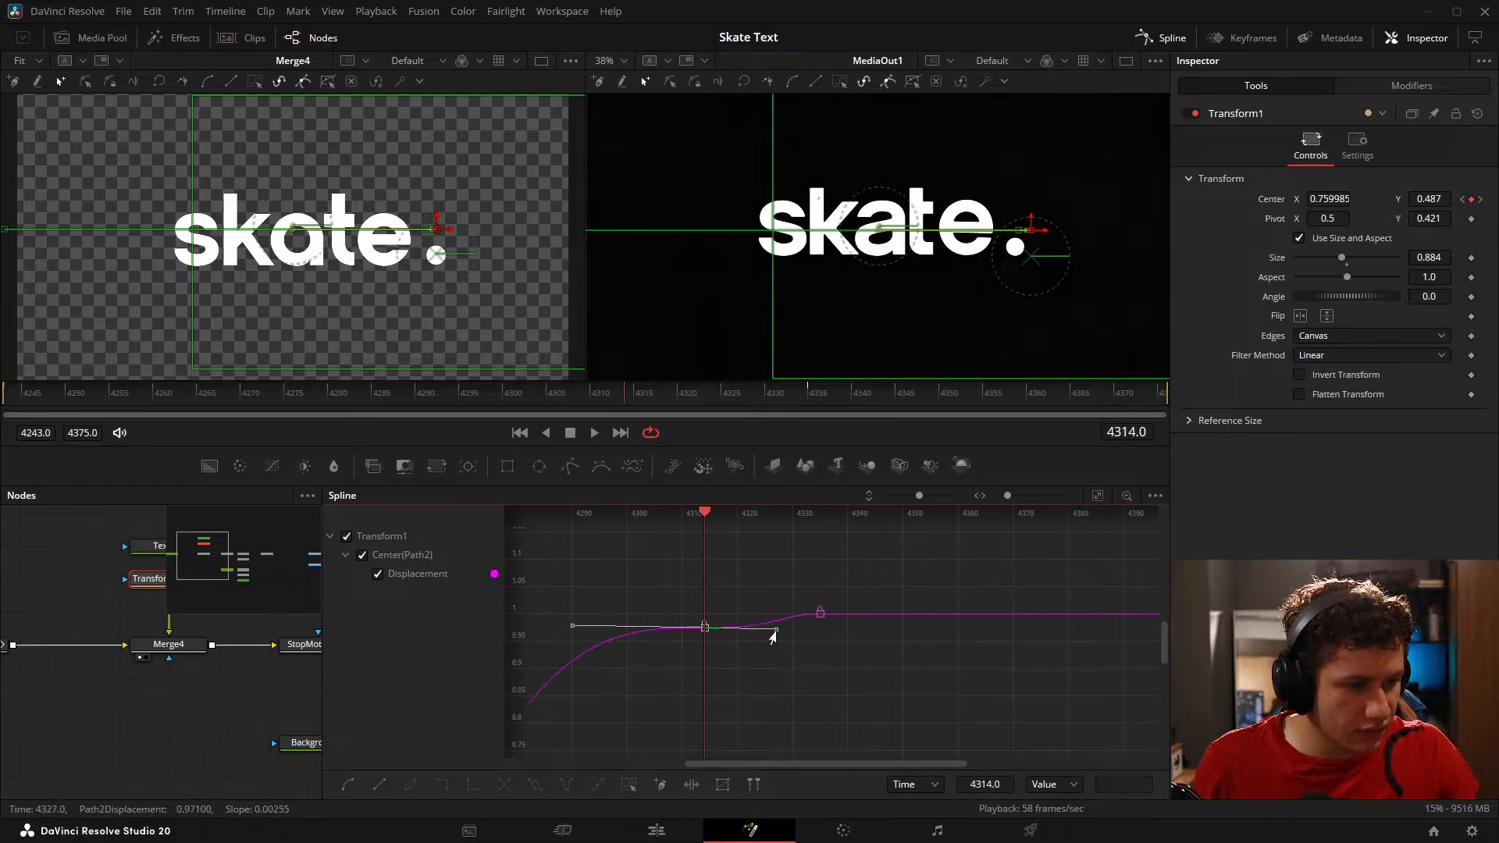
left_click(792, 640)
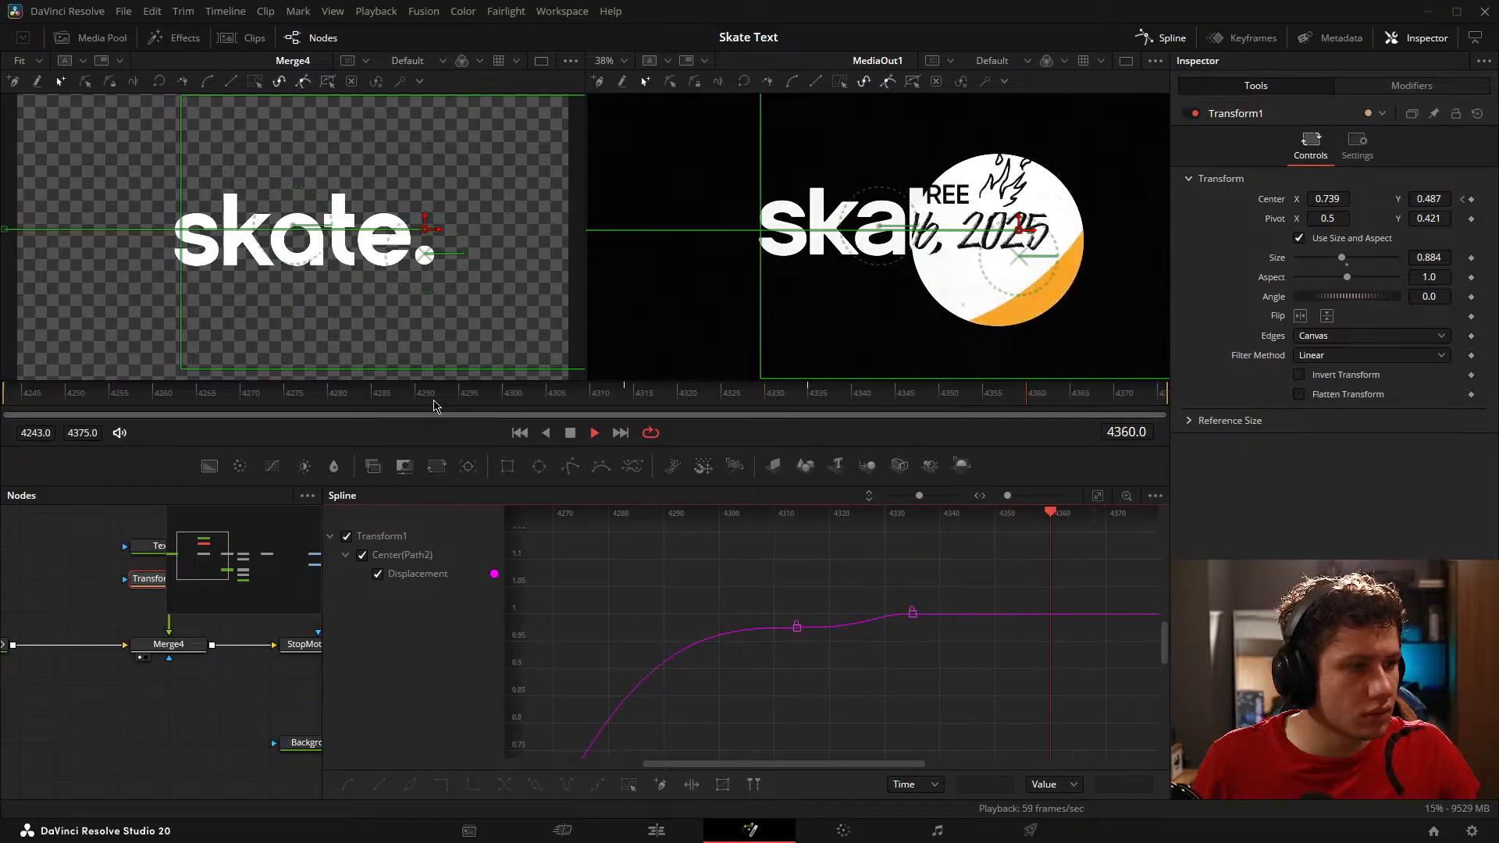
Step: Replay the dot's slide and set Transform1's Center X to 0.725 on the final keyframe at frame 4335
left_click(341, 400)
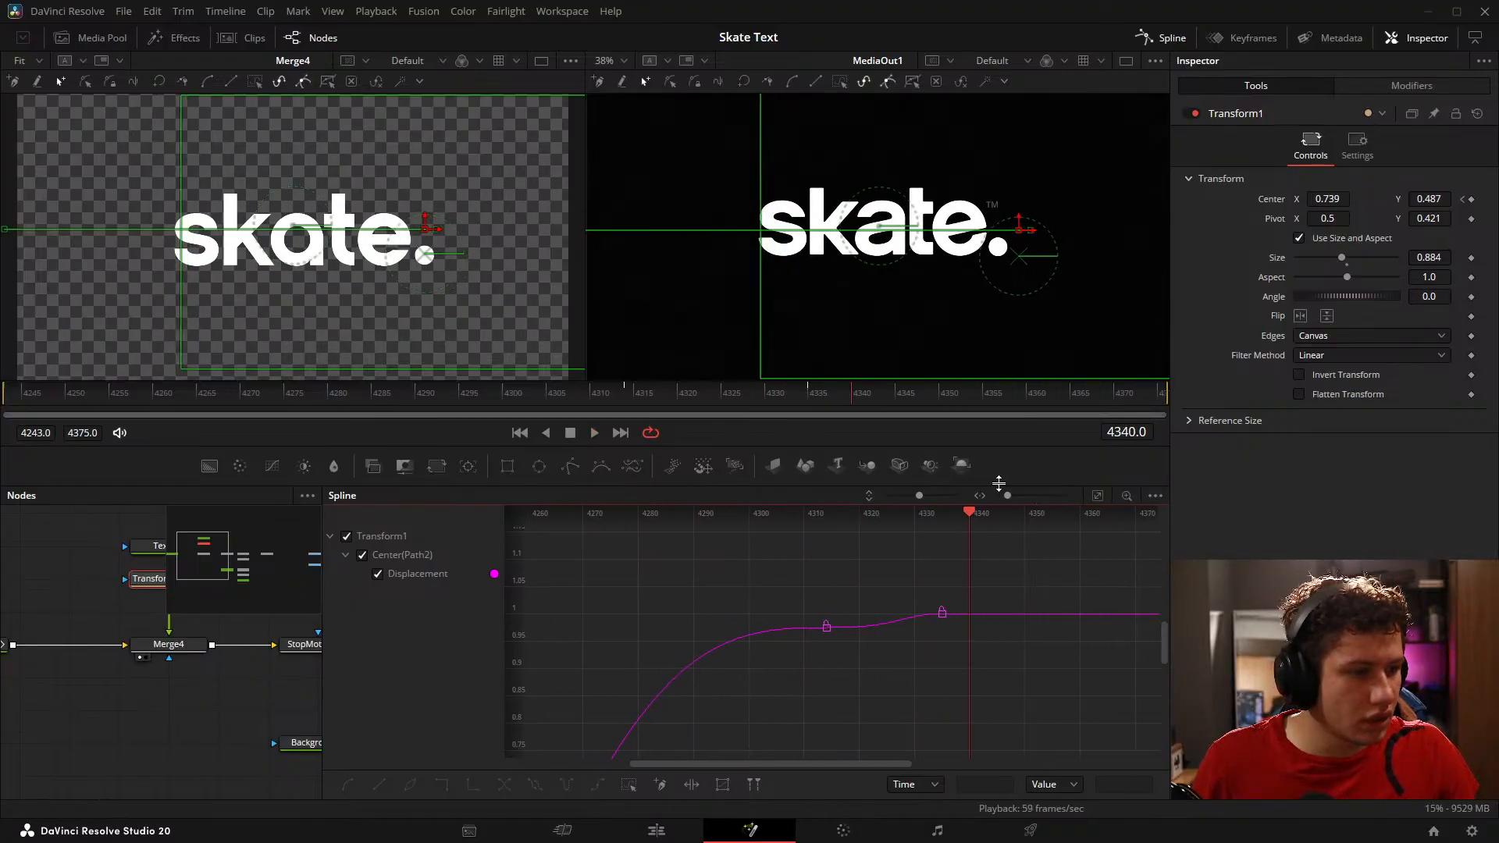
left_click_drag(966, 514, 940, 519)
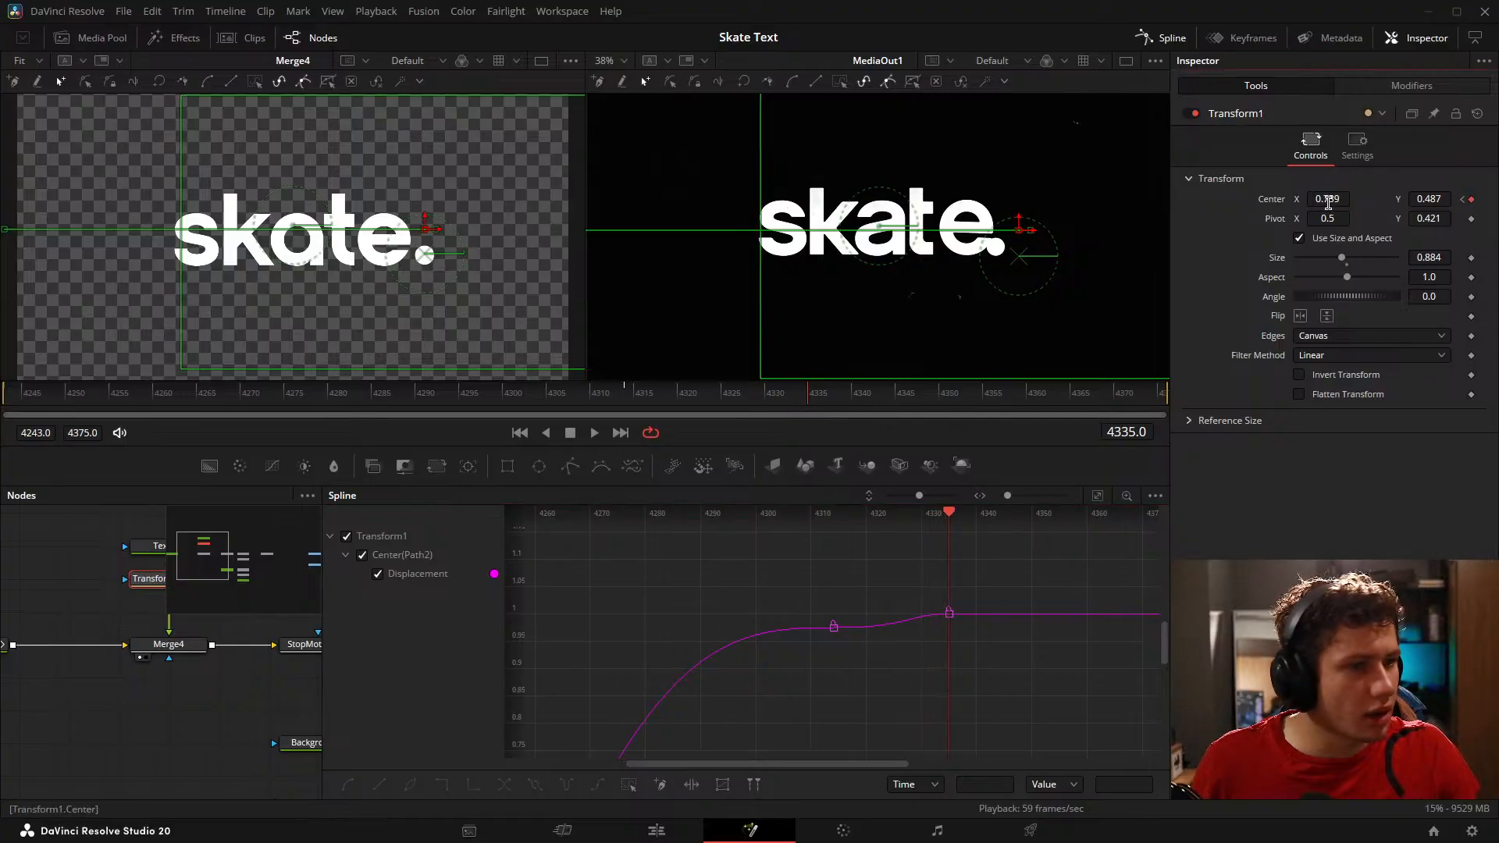
left_click_drag(1327, 199, 1307, 199)
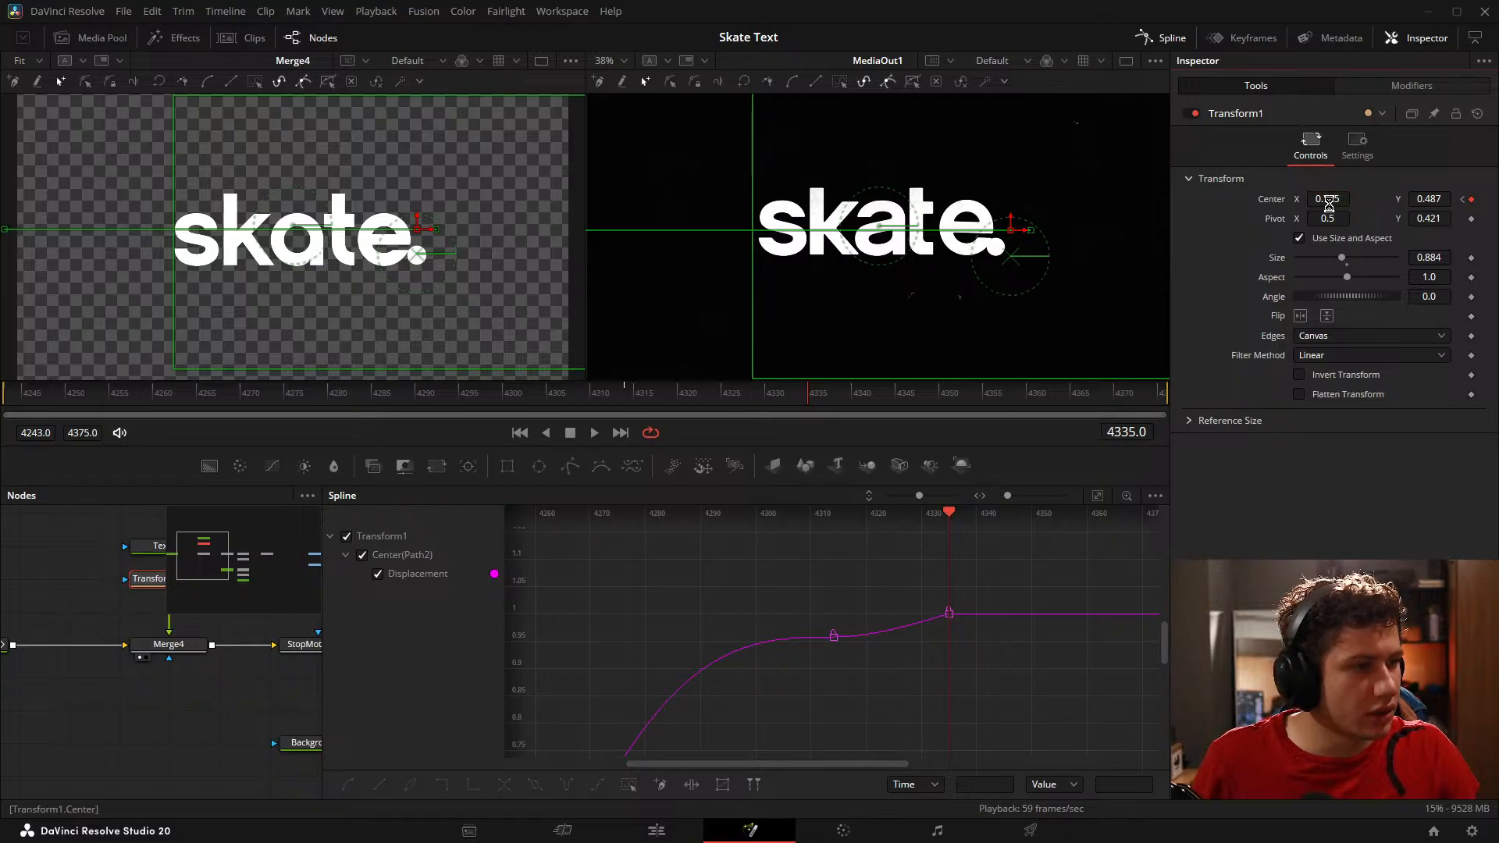
Step: Replay the dot's overshoot and return against the reference, and examine the full Displacement curve
left_click_drag(444, 396, 375, 392)
key("space")
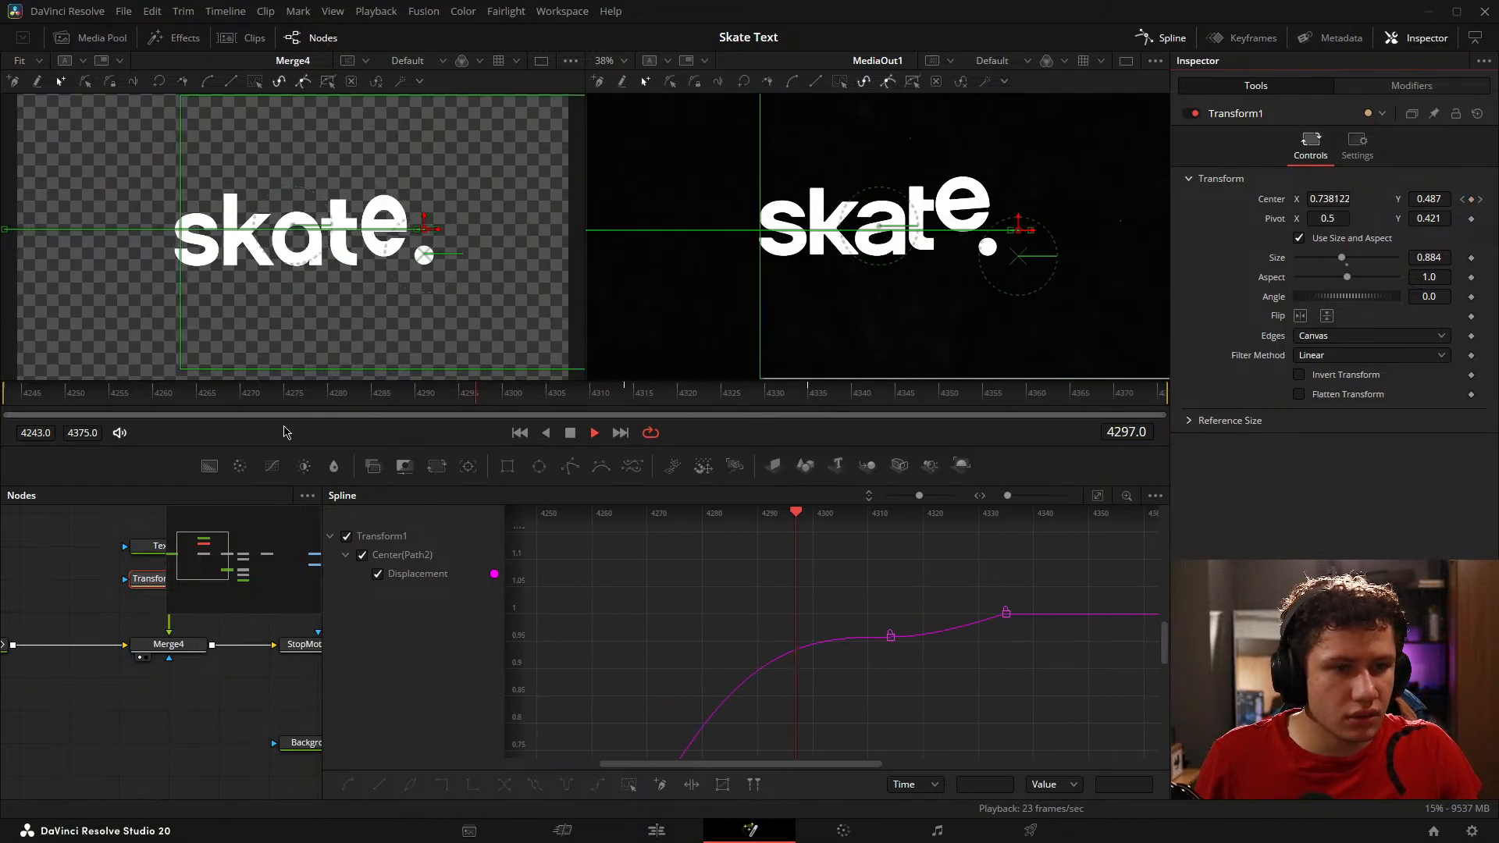
key("space")
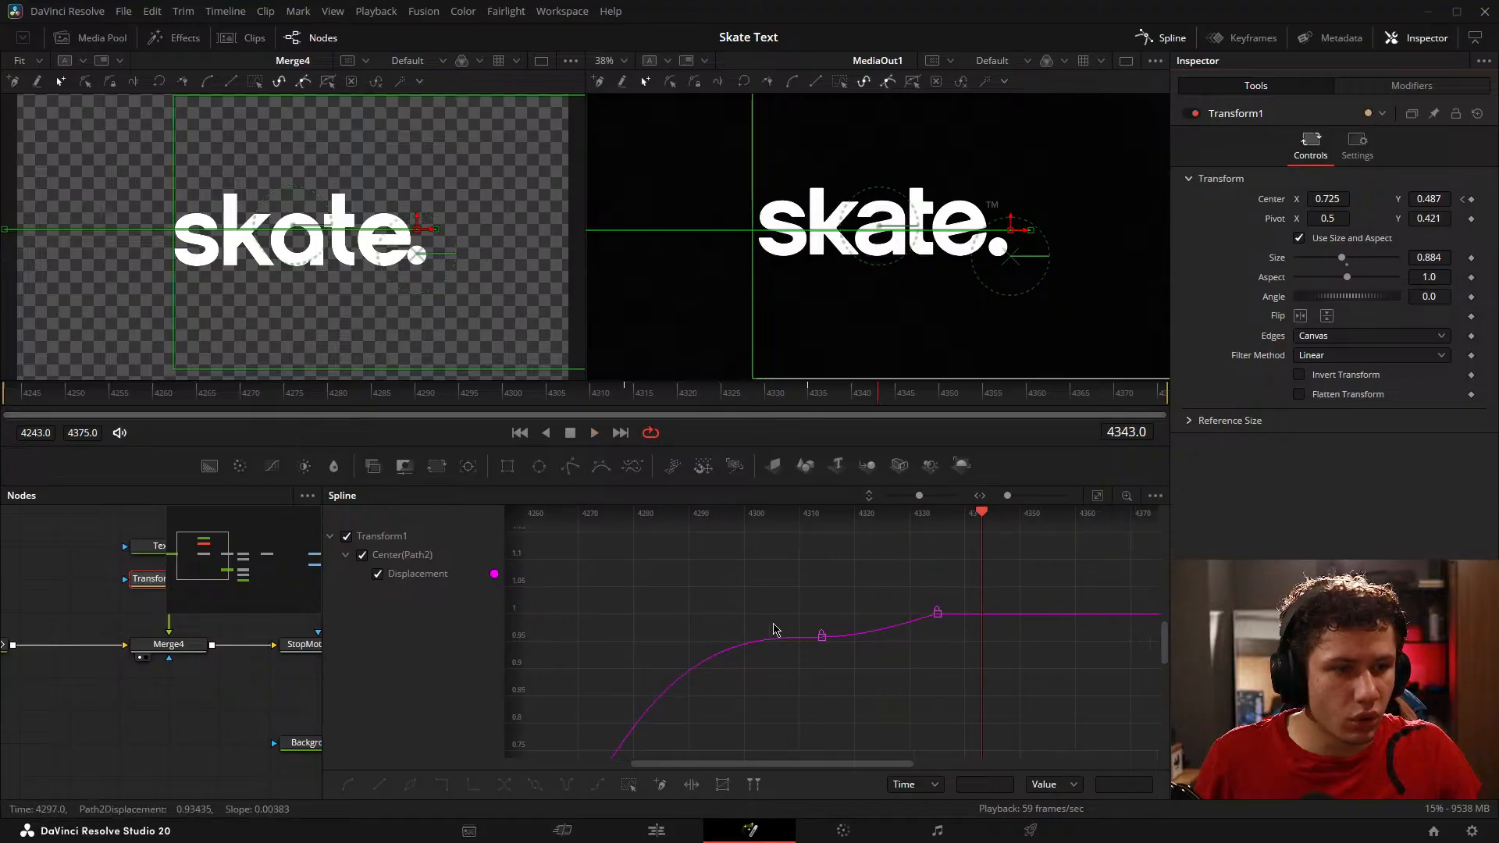
left_click(560, 394)
key("space")
key("space")
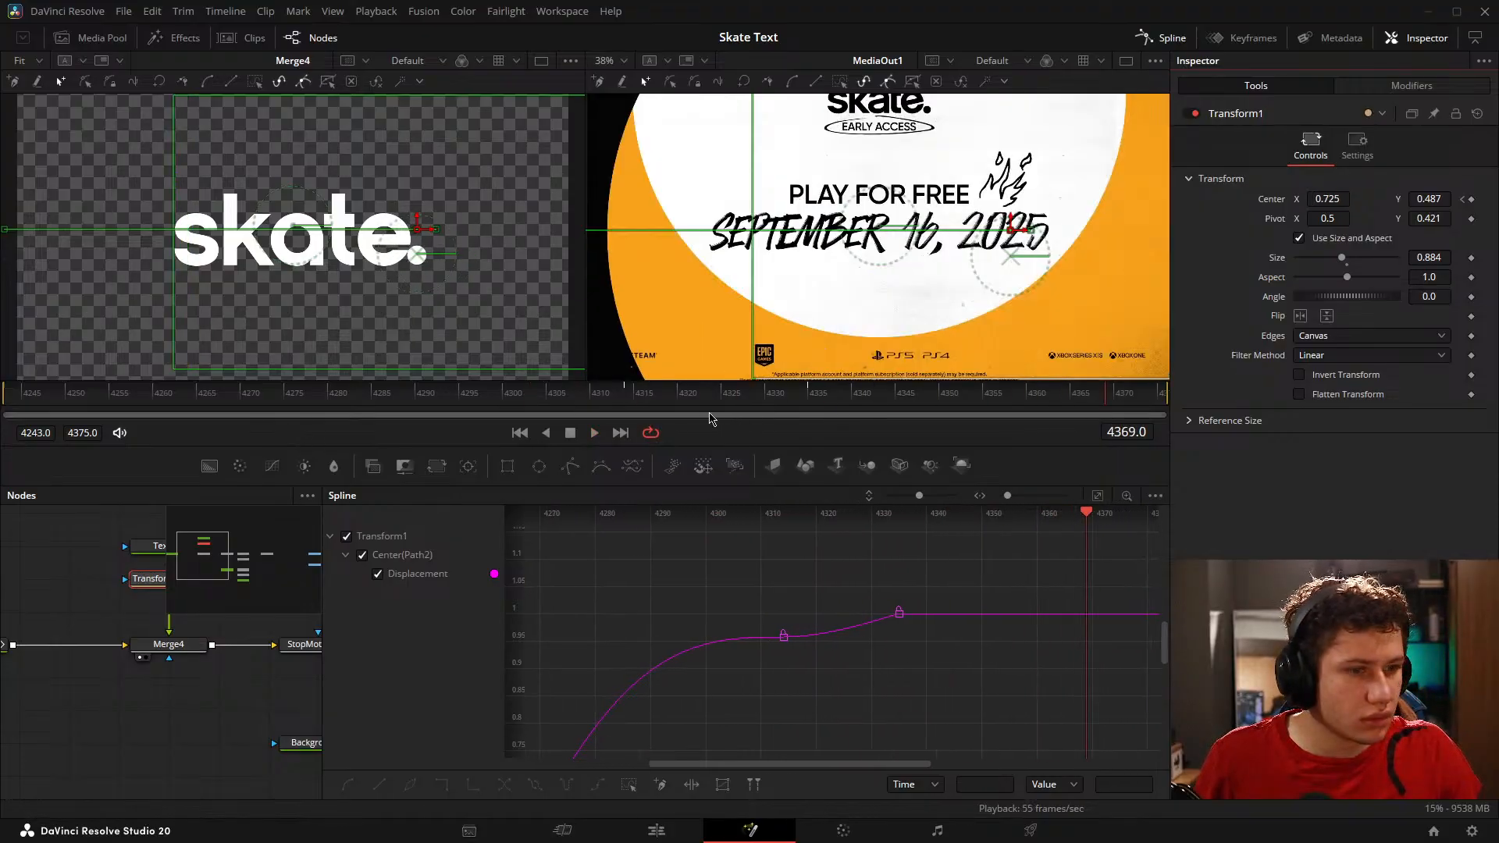
left_click(461, 392)
key("space")
key("space")
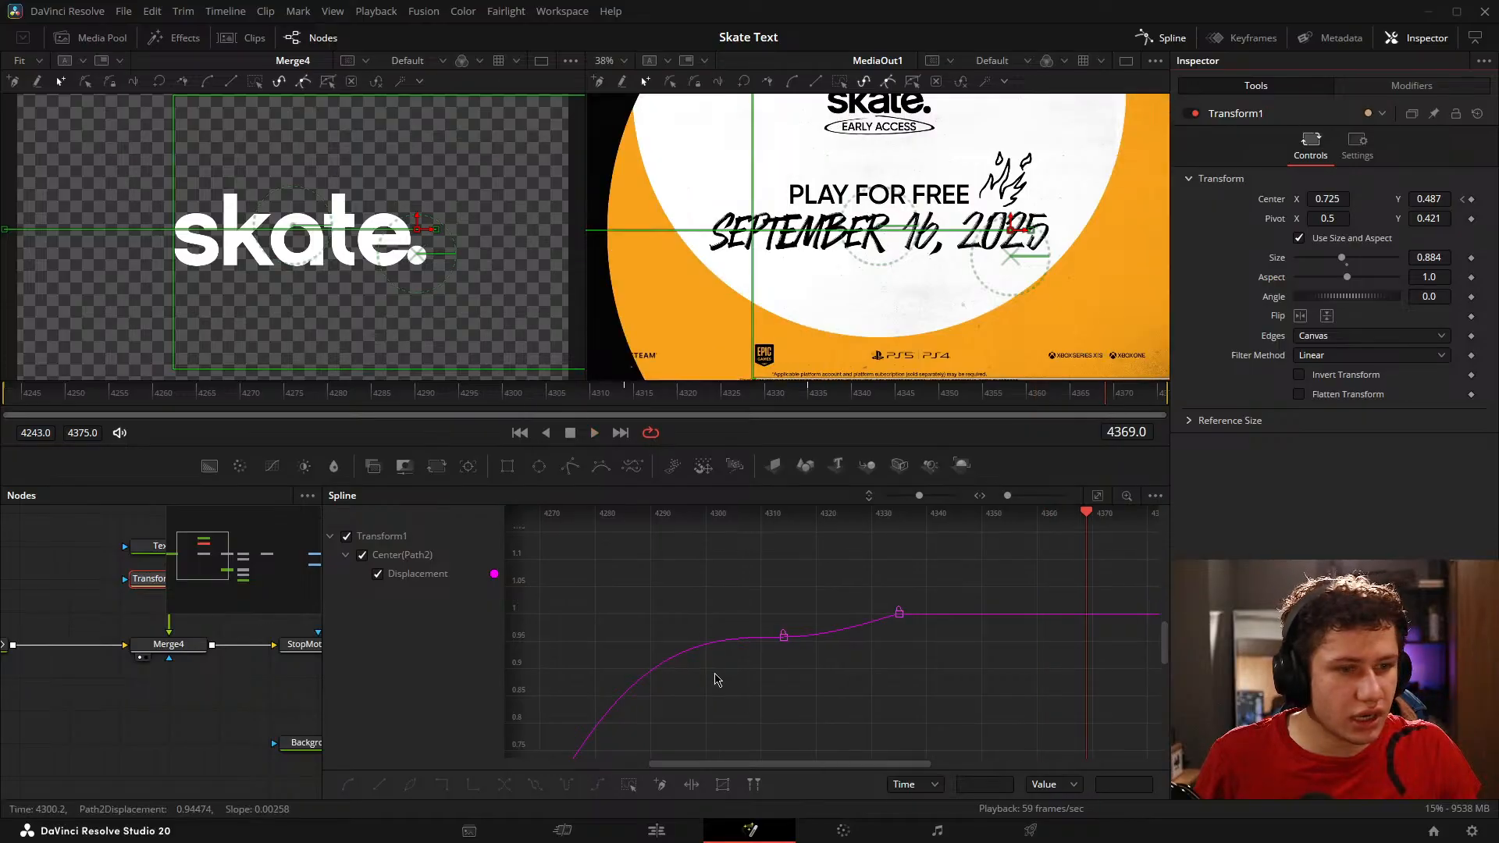
scroll(744, 656, "down", 4)
left_click_drag(672, 614, 872, 535)
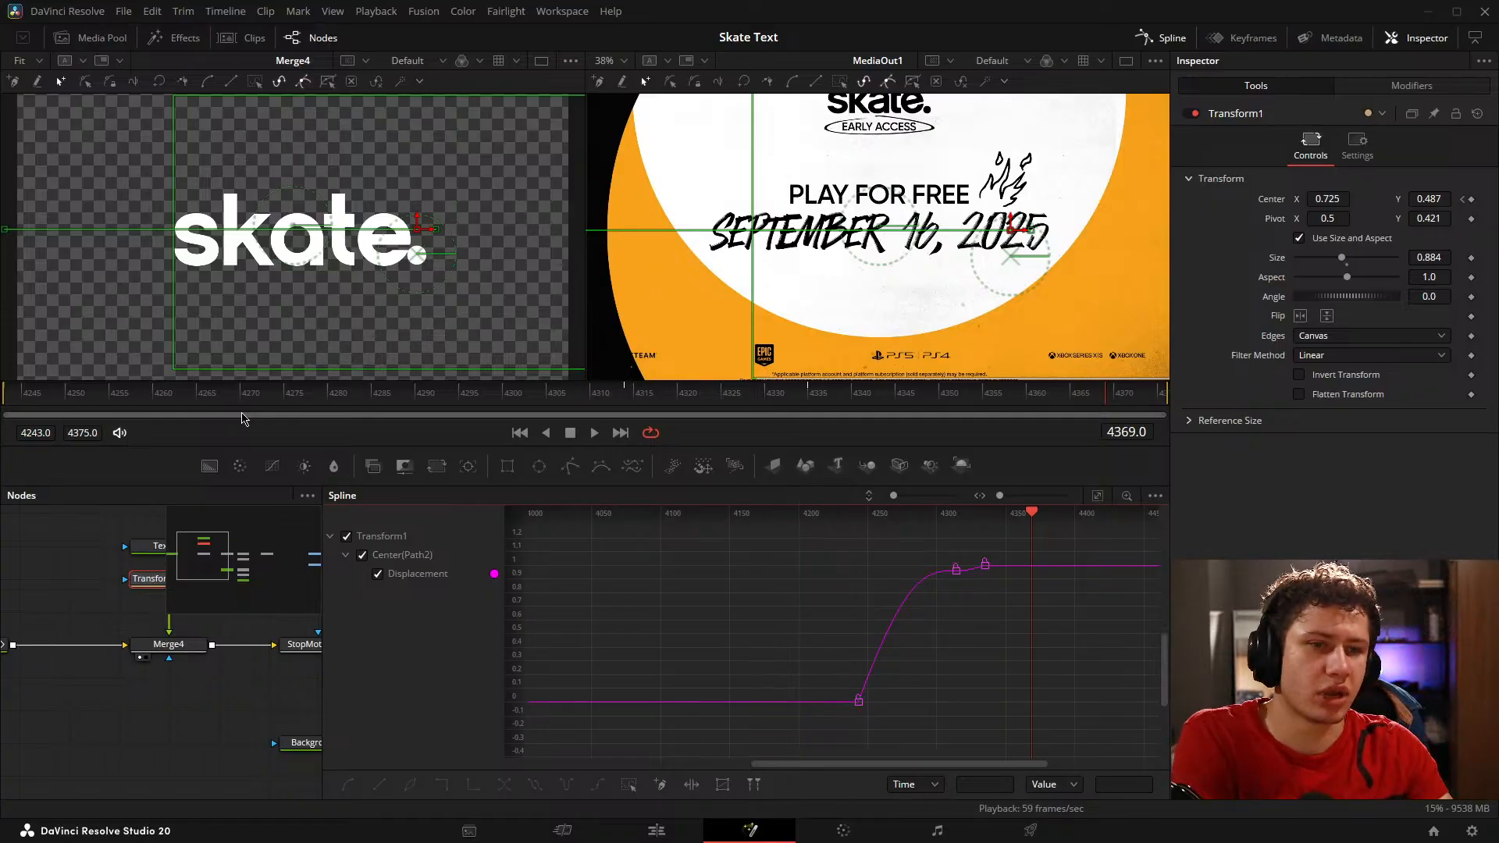
Step: Play the whole animation from frame 4243 and compare the letter jumps and dot timing with the reference
left_click(81, 527)
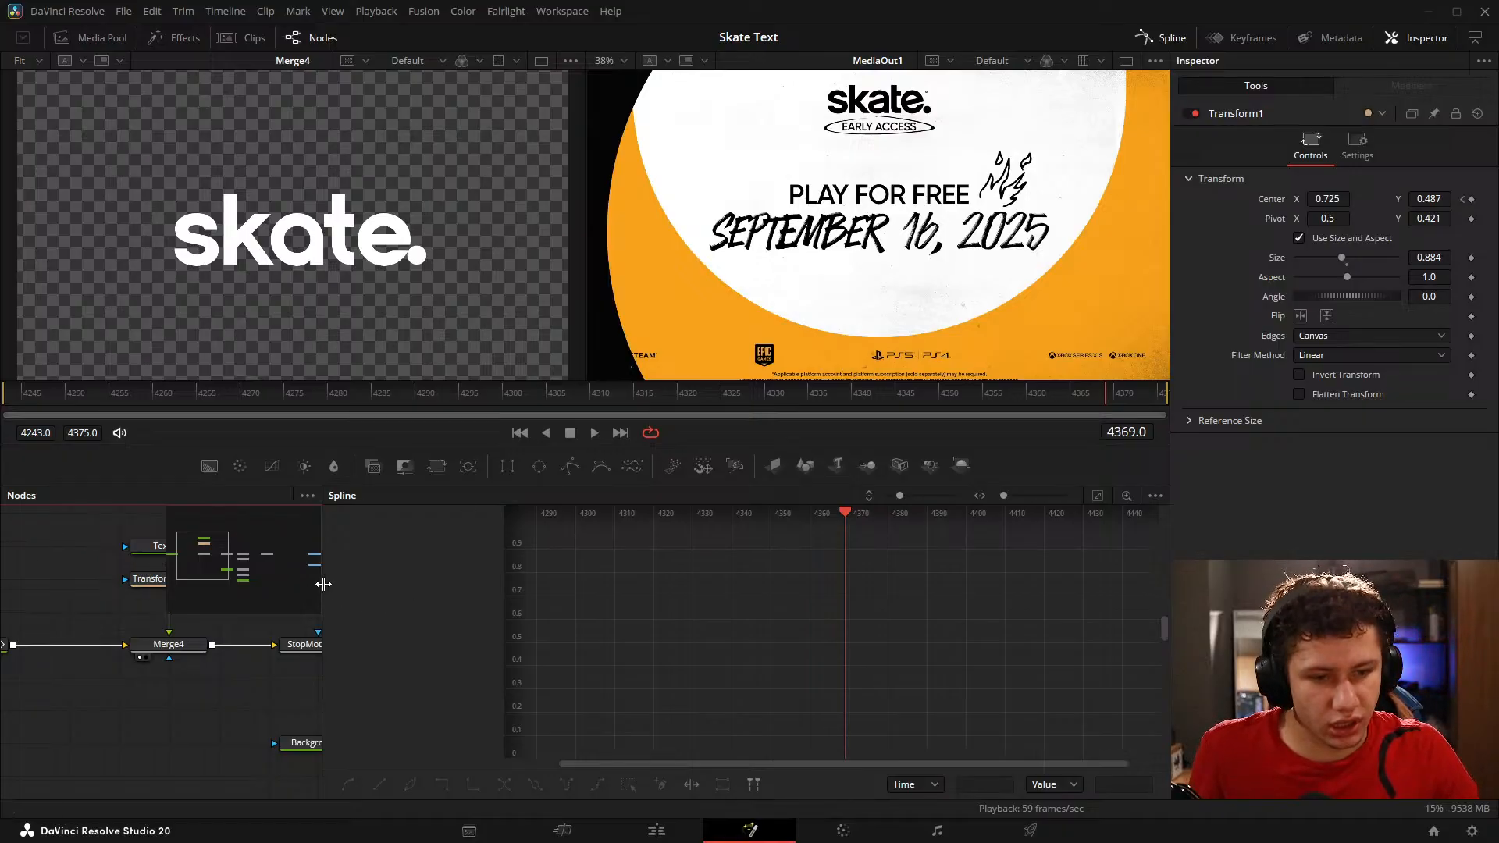
left_click_drag(323, 584, 722, 584)
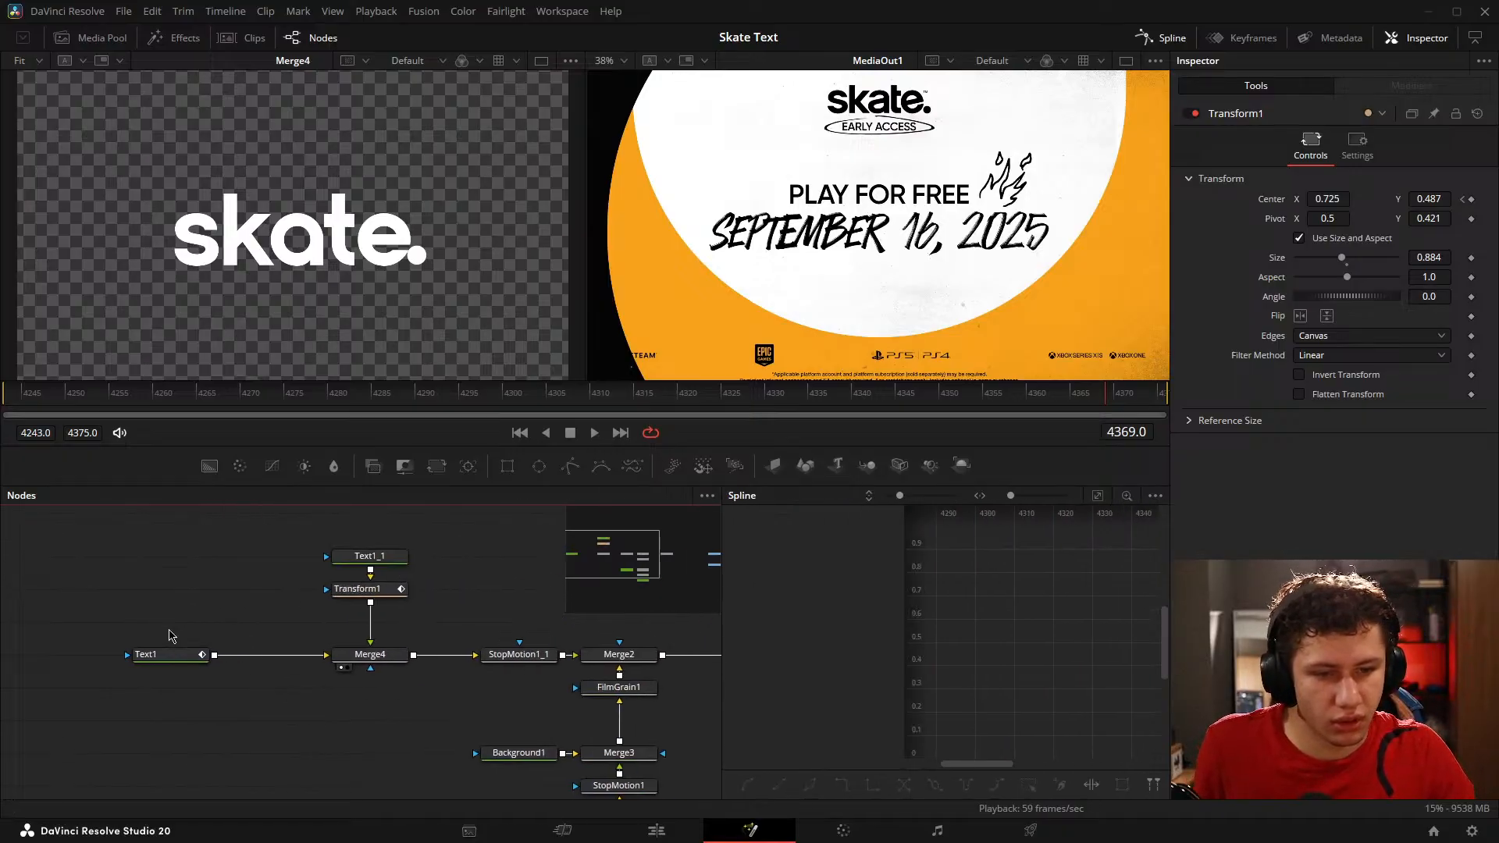
left_click(168, 655)
left_click_drag(160, 393, 4, 414)
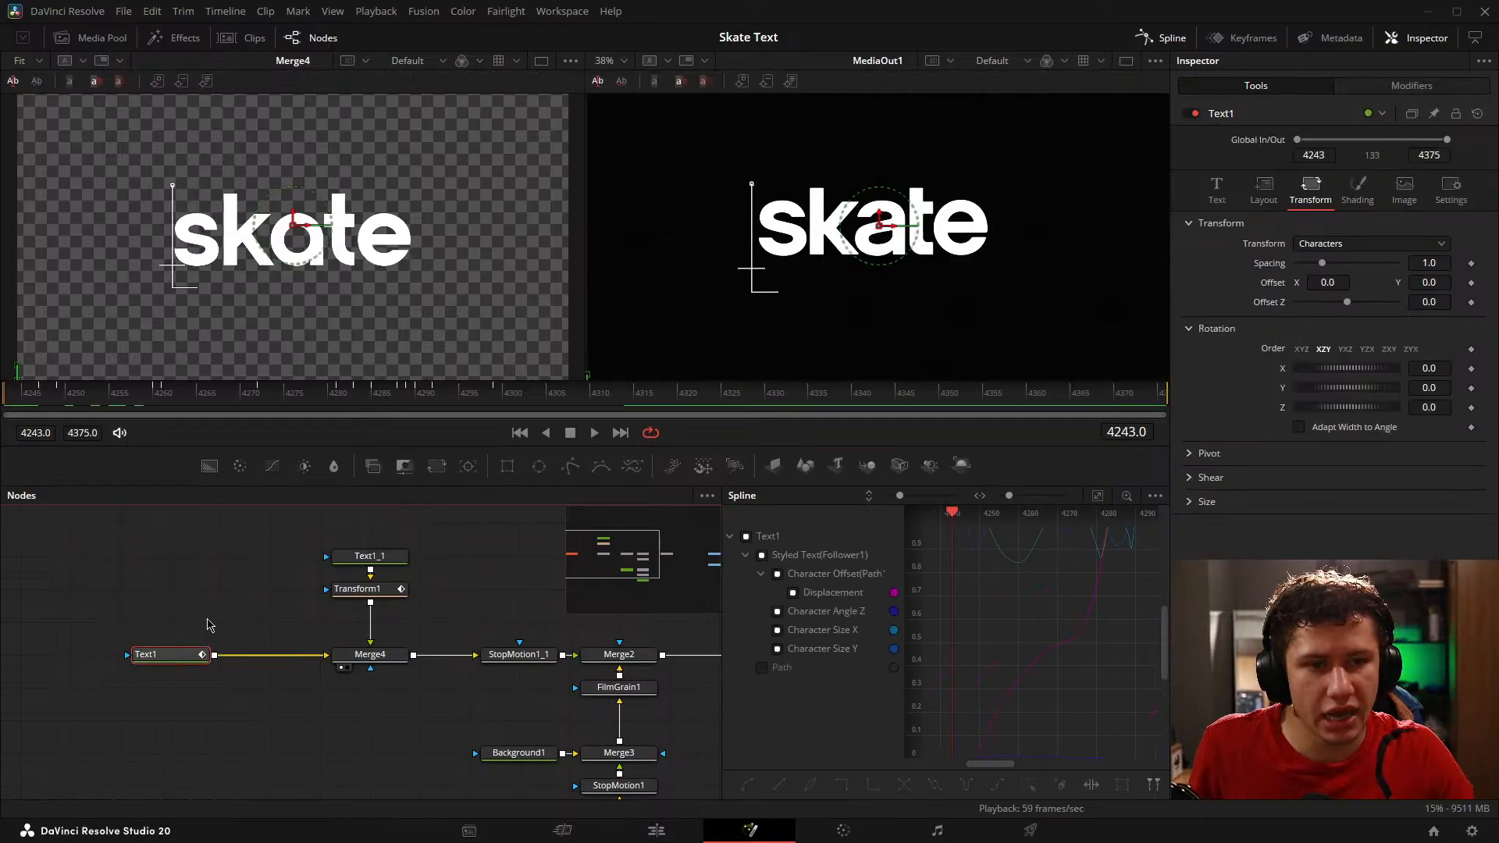
left_click(197, 614)
key("space")
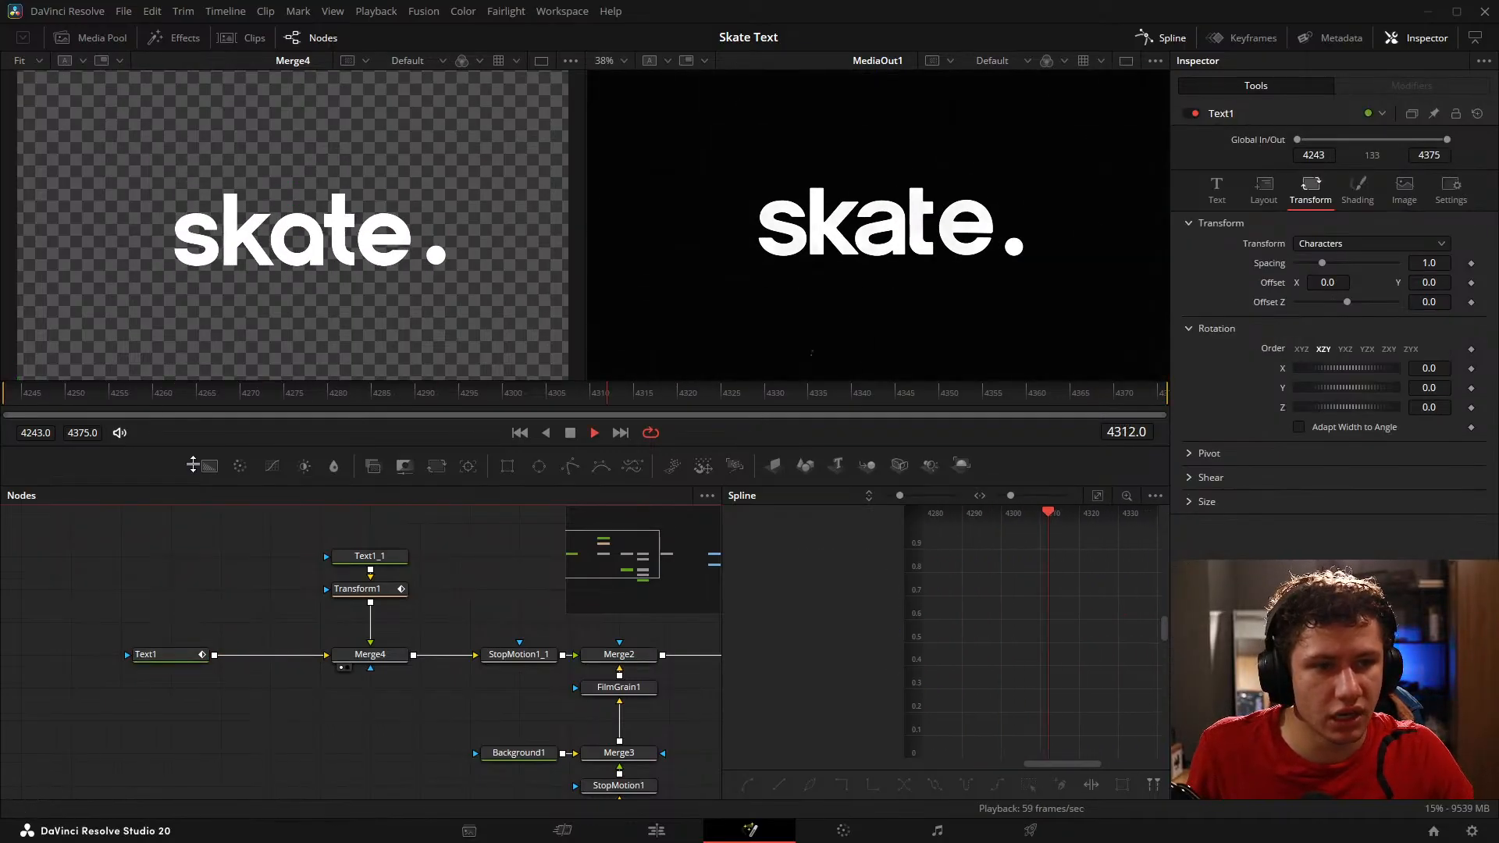
key("space")
key("Home")
key("space")
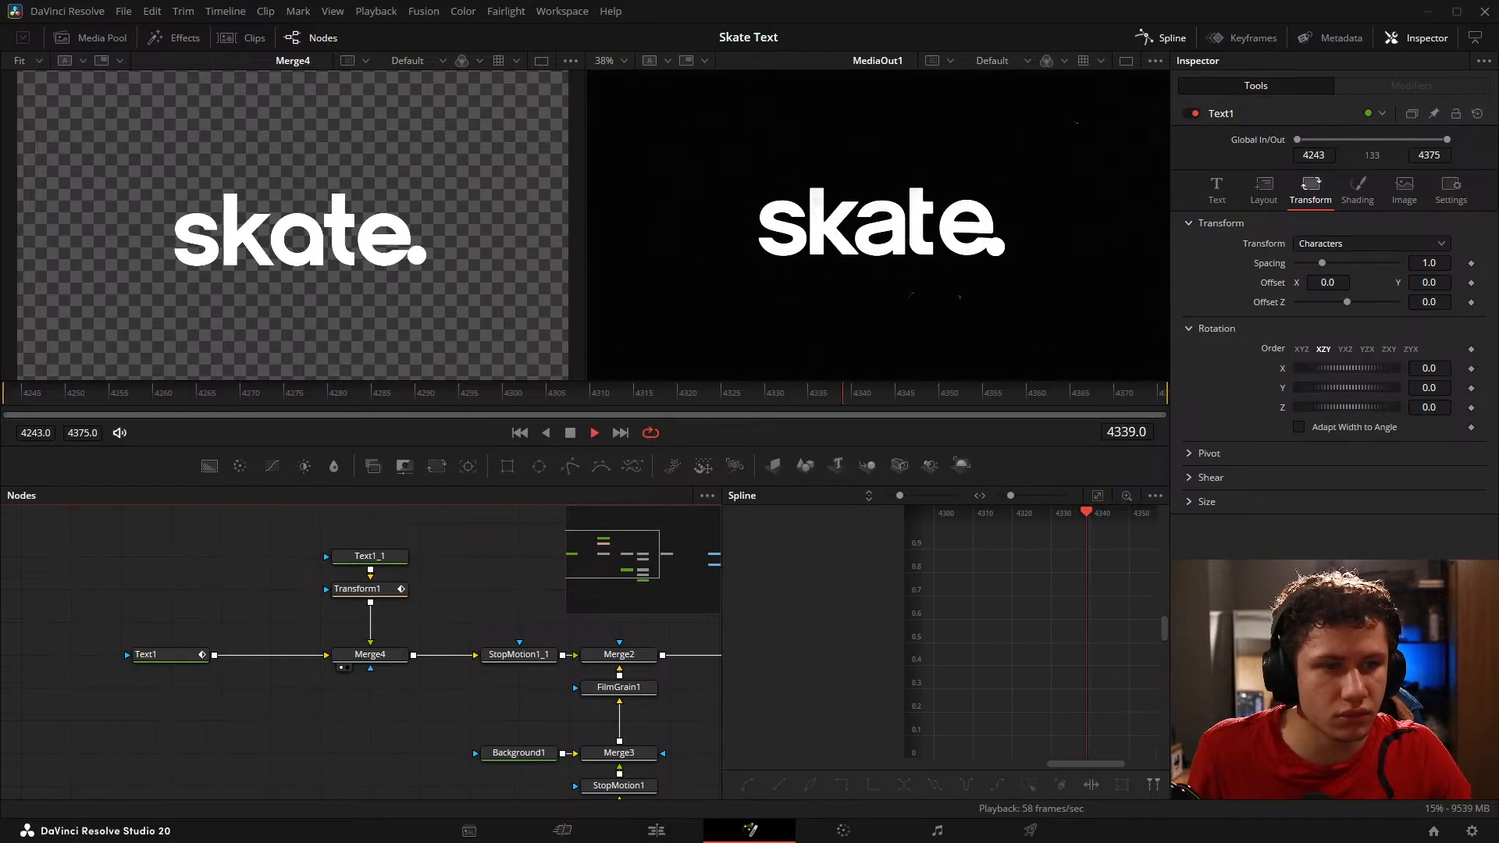
key("space")
Step: Show StopMotion1_1 in the viewer in place of Merge4 and play the stop-motion result beside the reference
left_click_drag(375, 606, 35, 568)
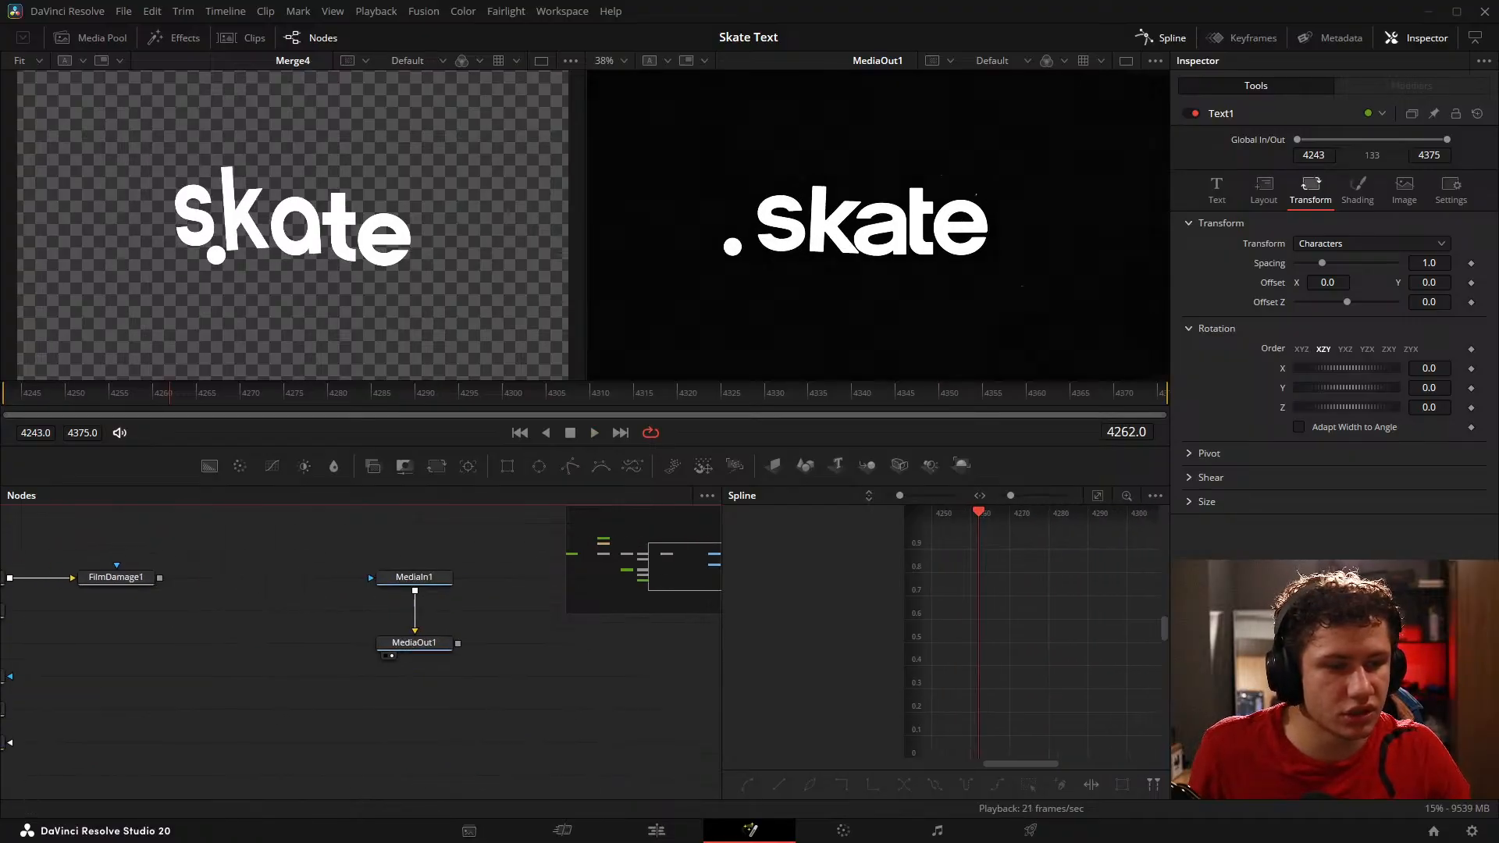
left_click_drag(362, 626, 578, 656)
left_click(300, 656)
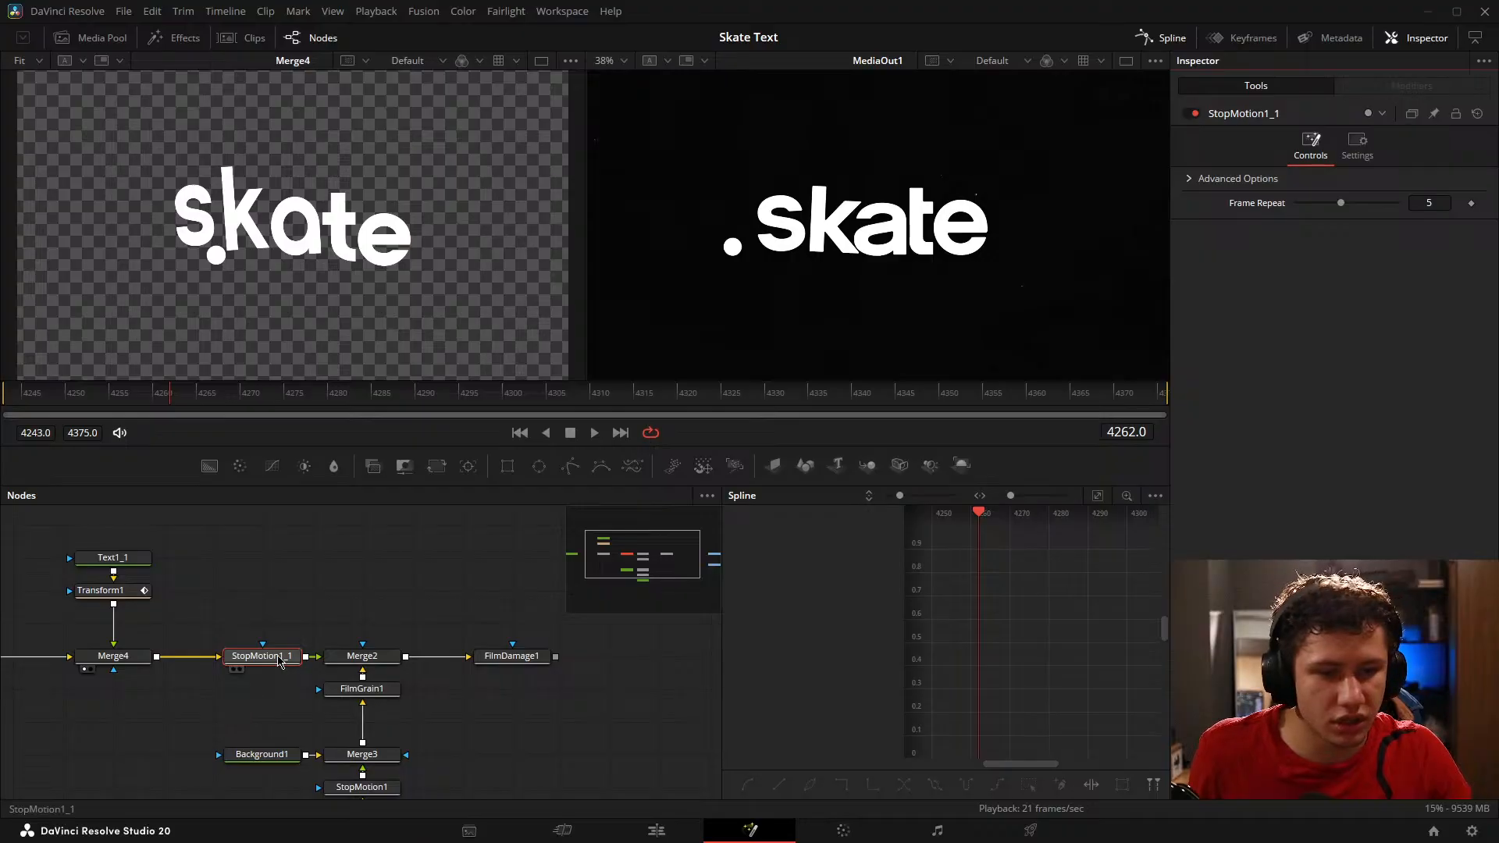
key("1")
key("space")
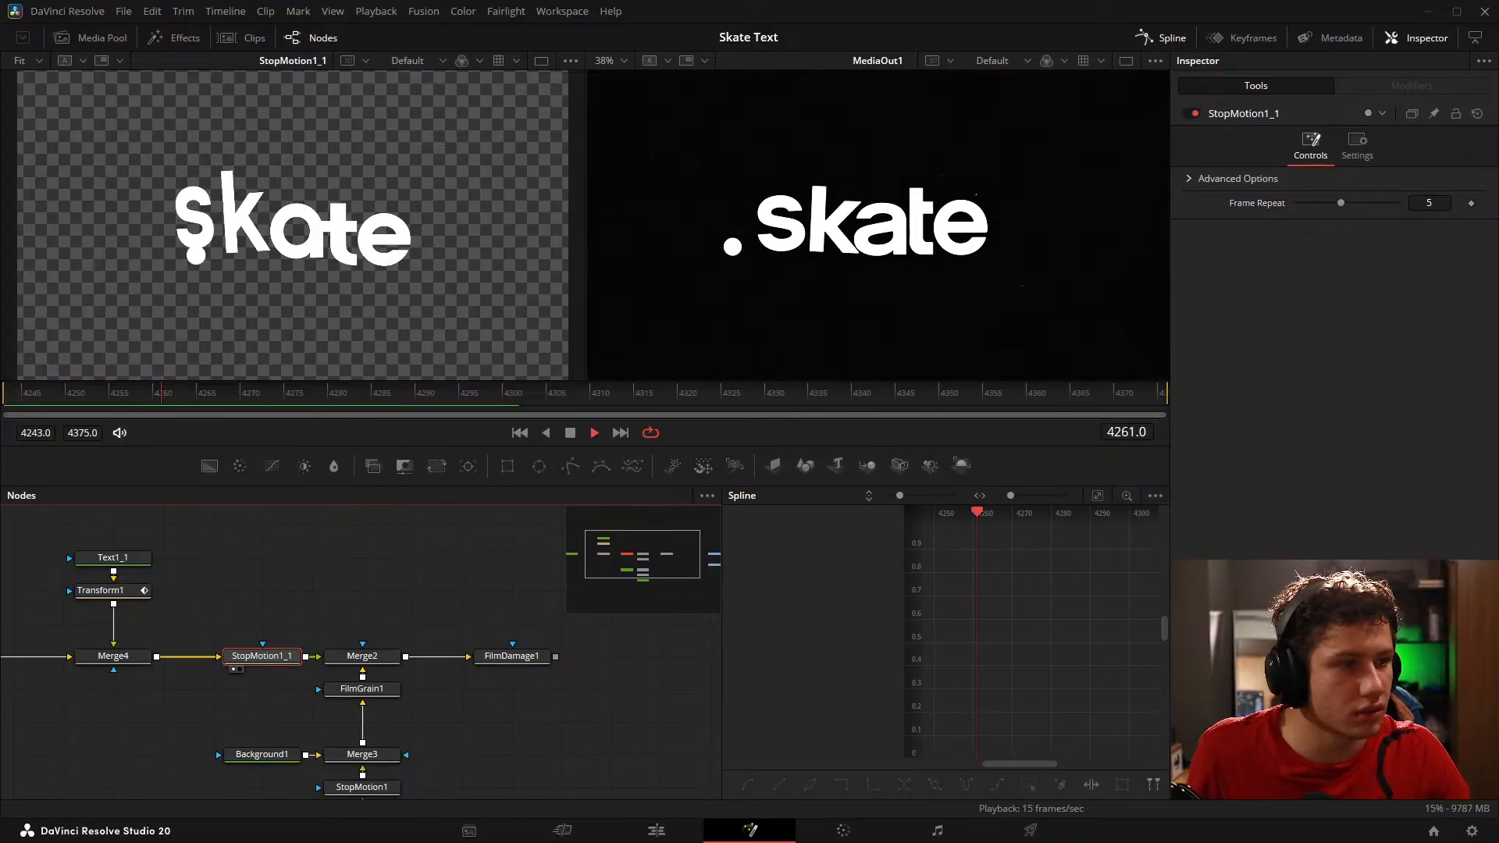
Step: Replay the stop-motion version from its first frames and compare the dot and letter movement with the reference
key("space")
left_click(226, 396)
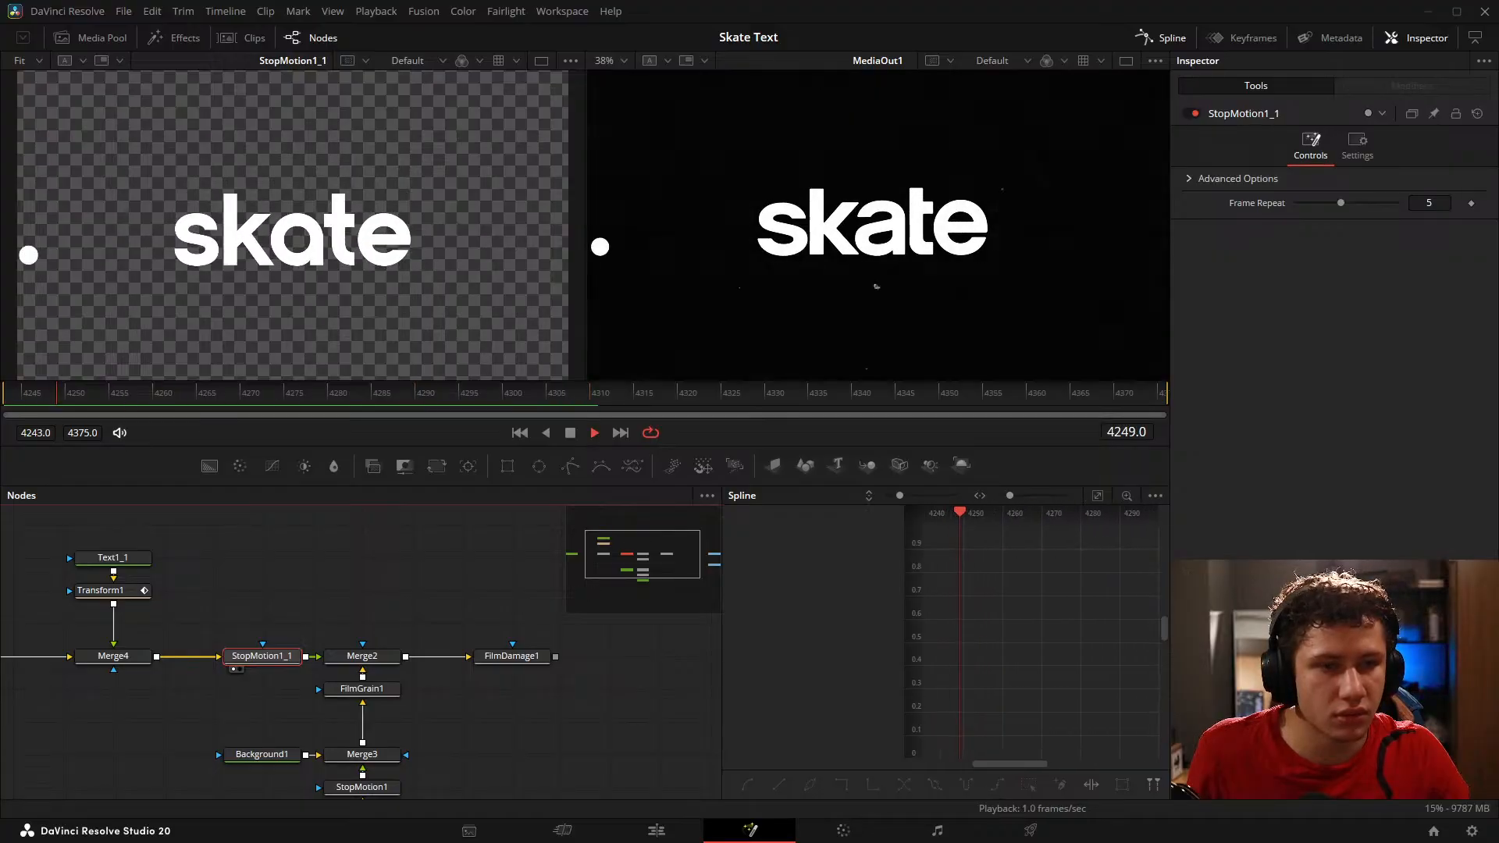
key("space")
key("space")
key("space")
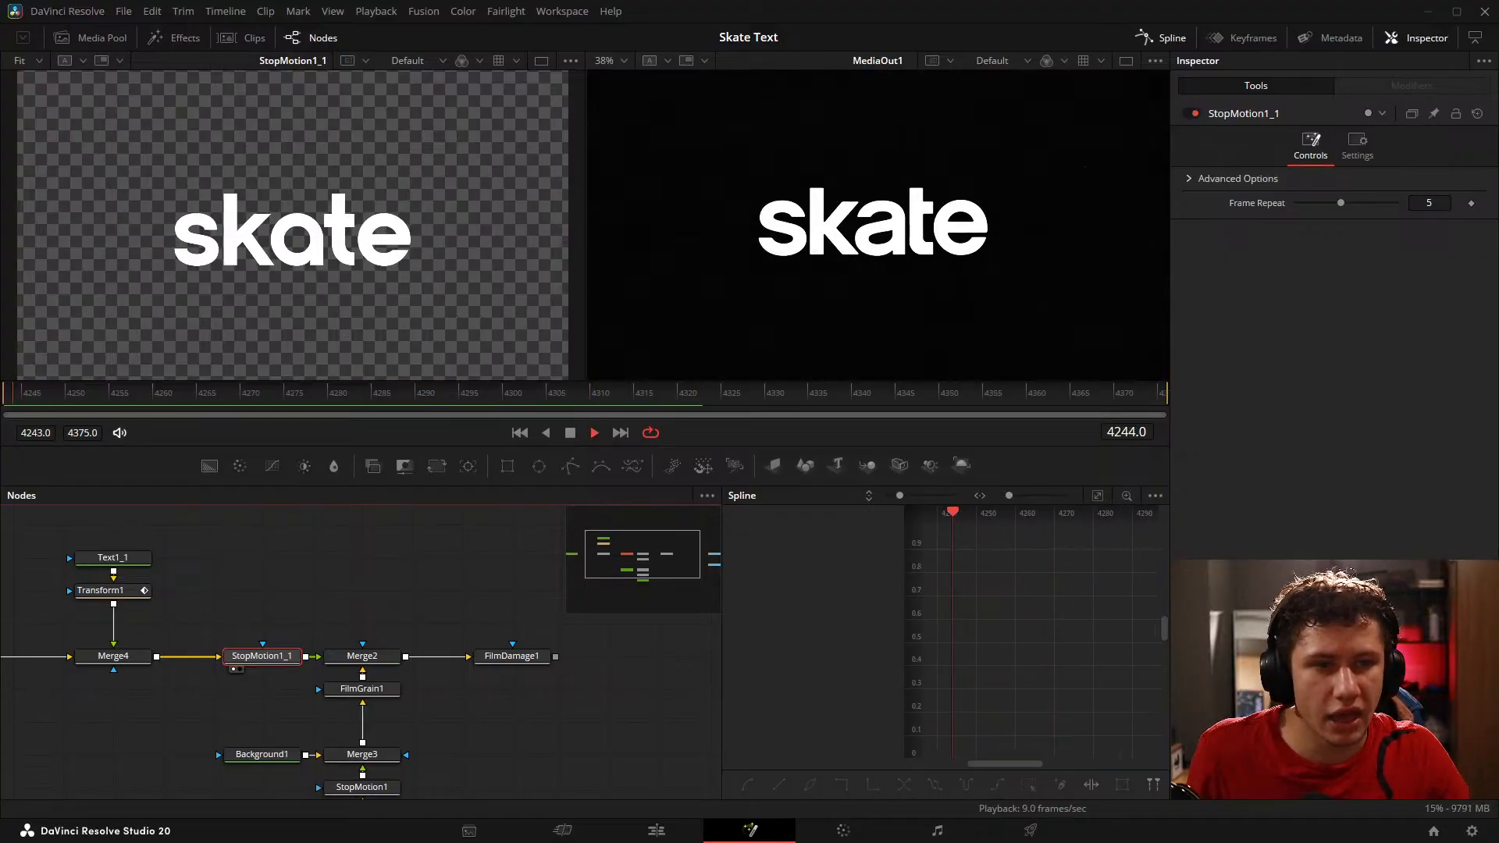
key("space")
key("space")
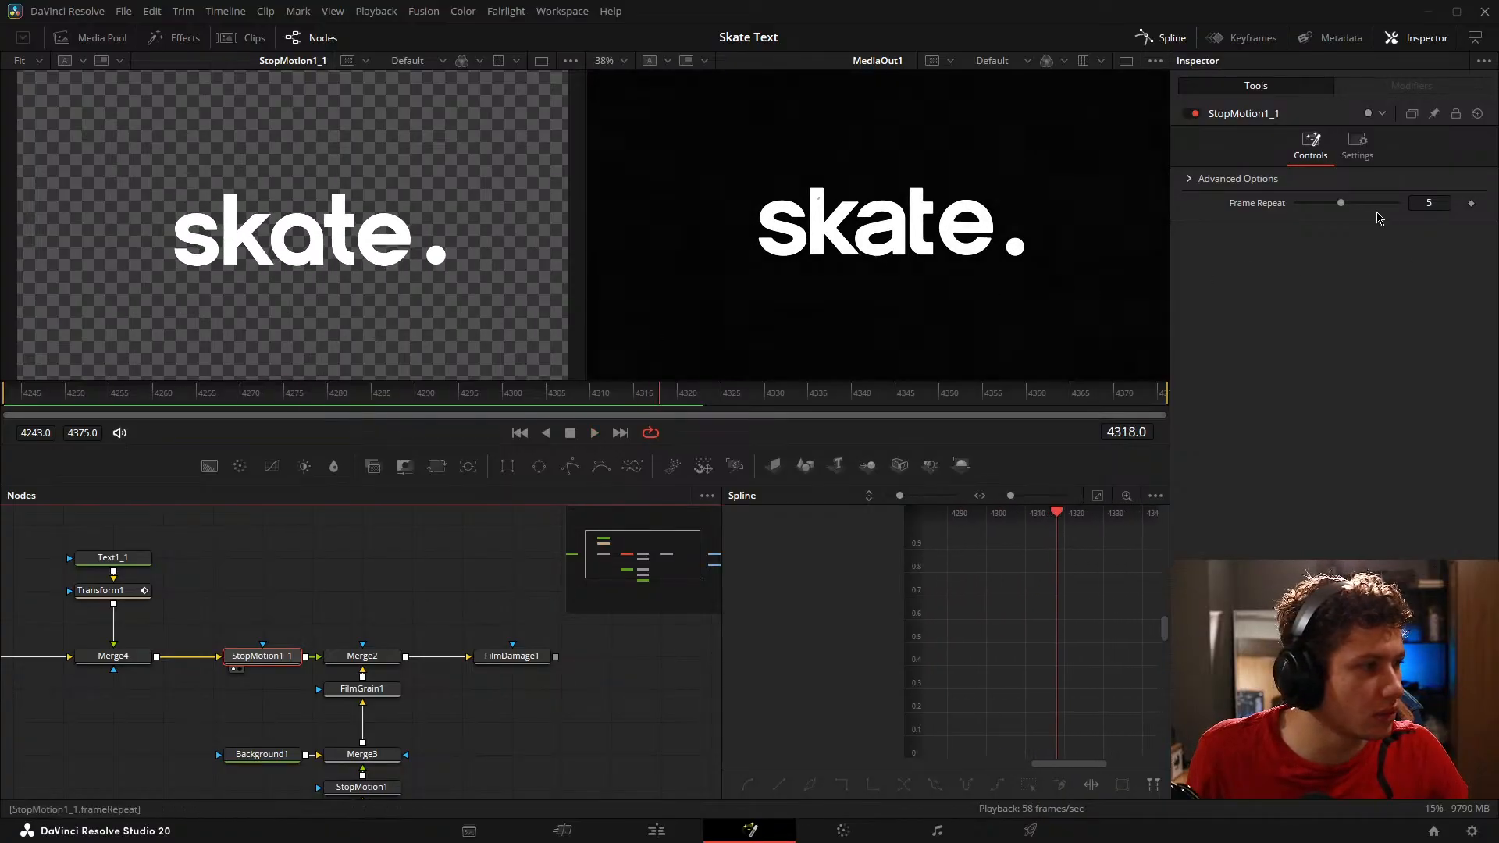
Step: Try Frame Repeat values of 3 and 4 on StopMotion1_1 against the reference, and return it to 5
left_click(1323, 205)
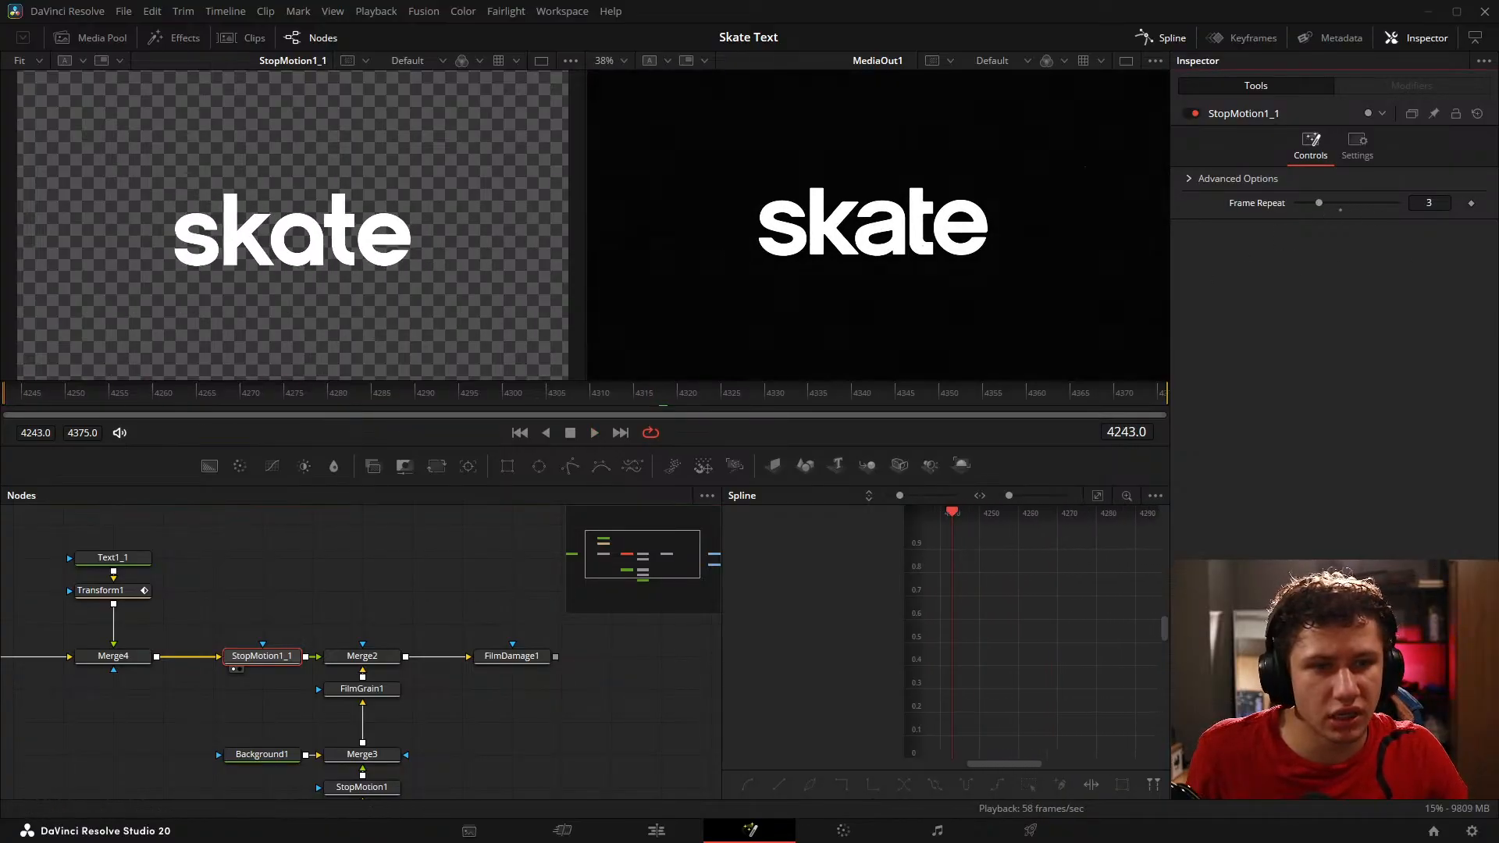
left_click(1329, 204)
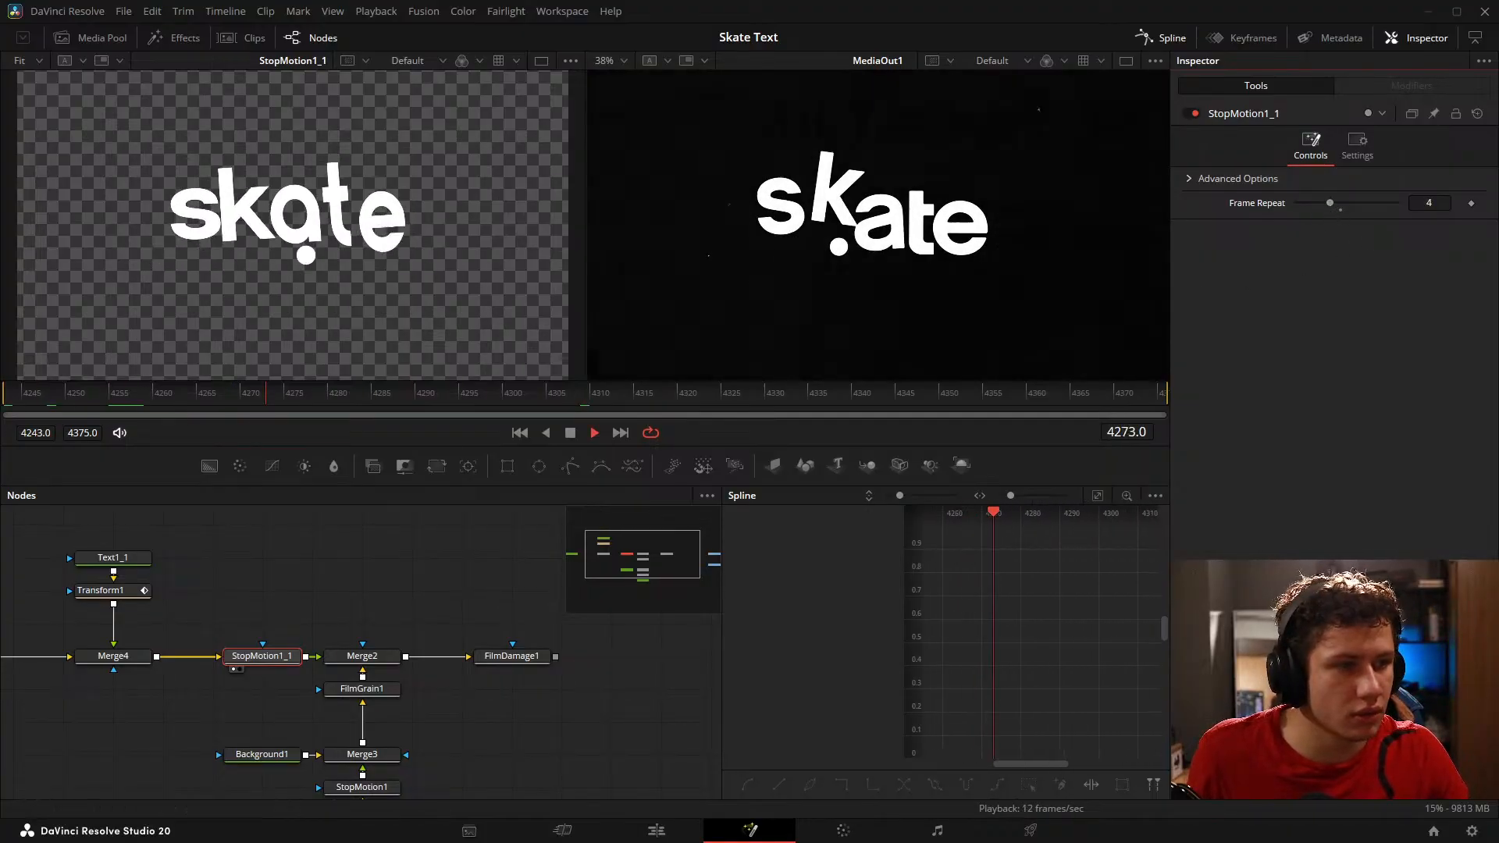
key("space")
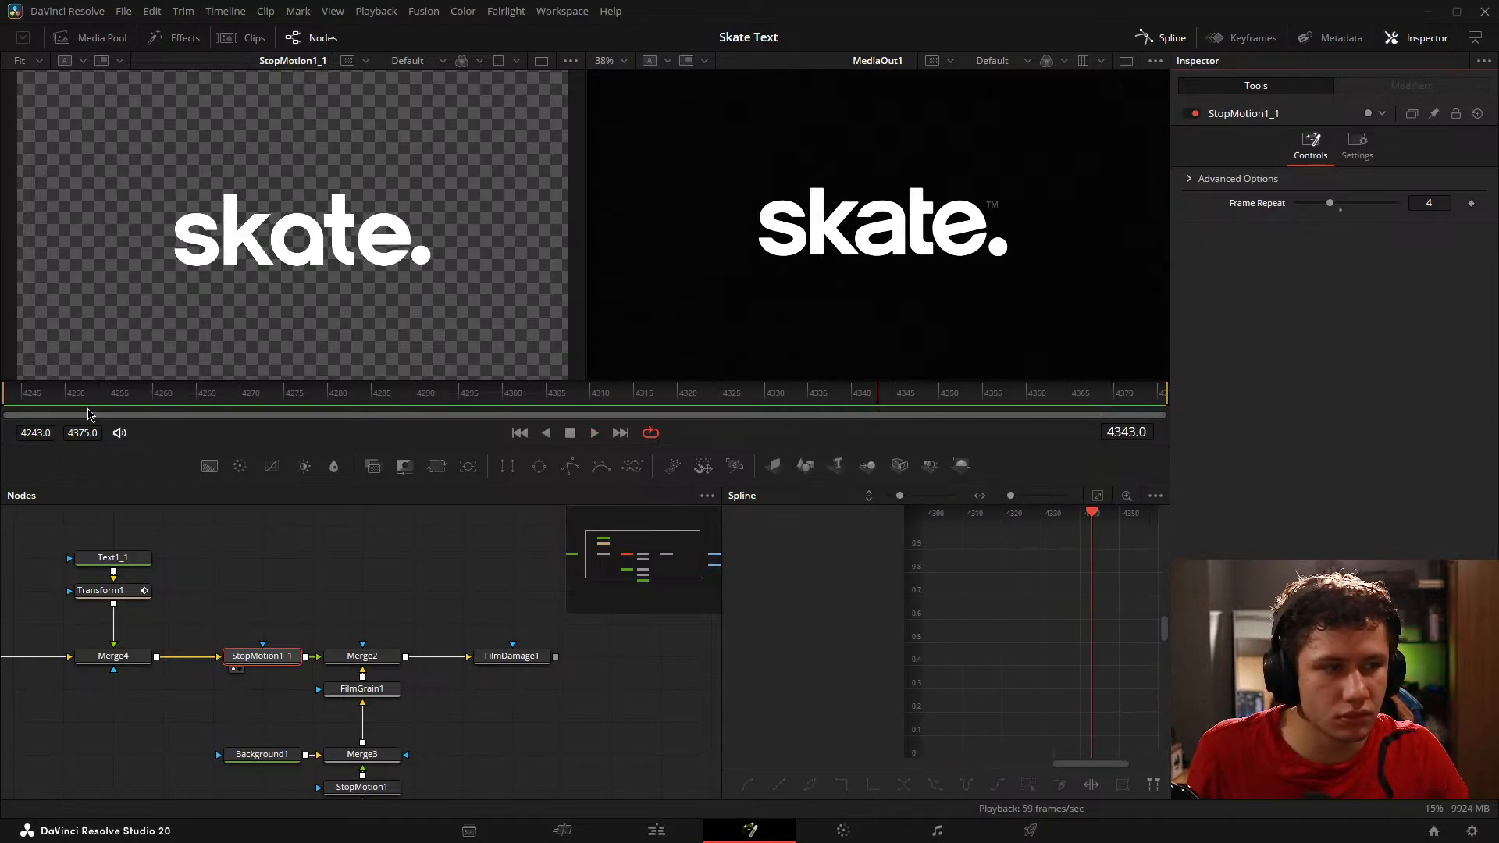
left_click_drag(86, 400, 4, 402)
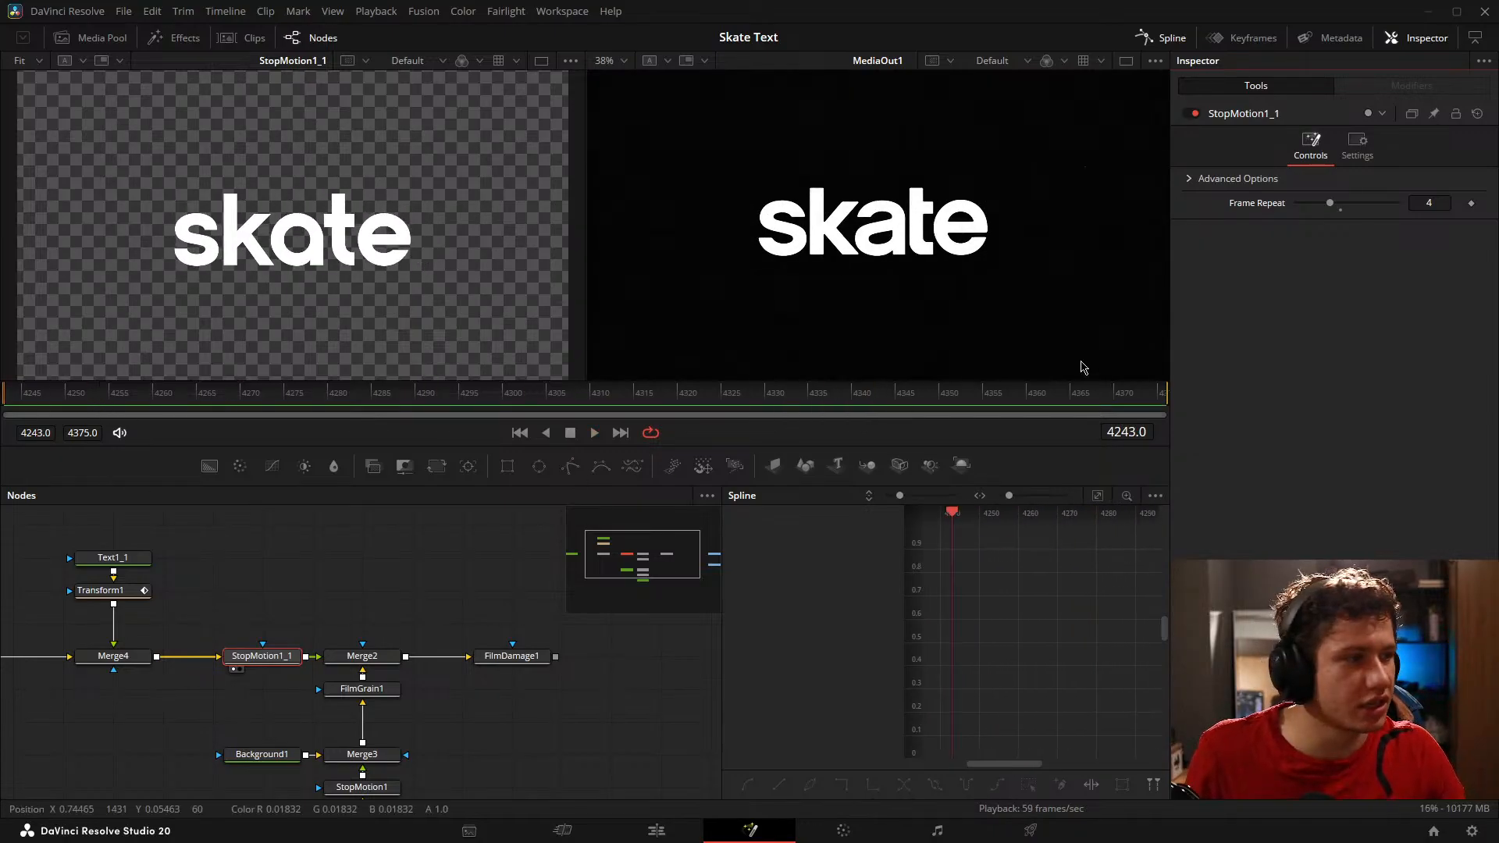
key("space")
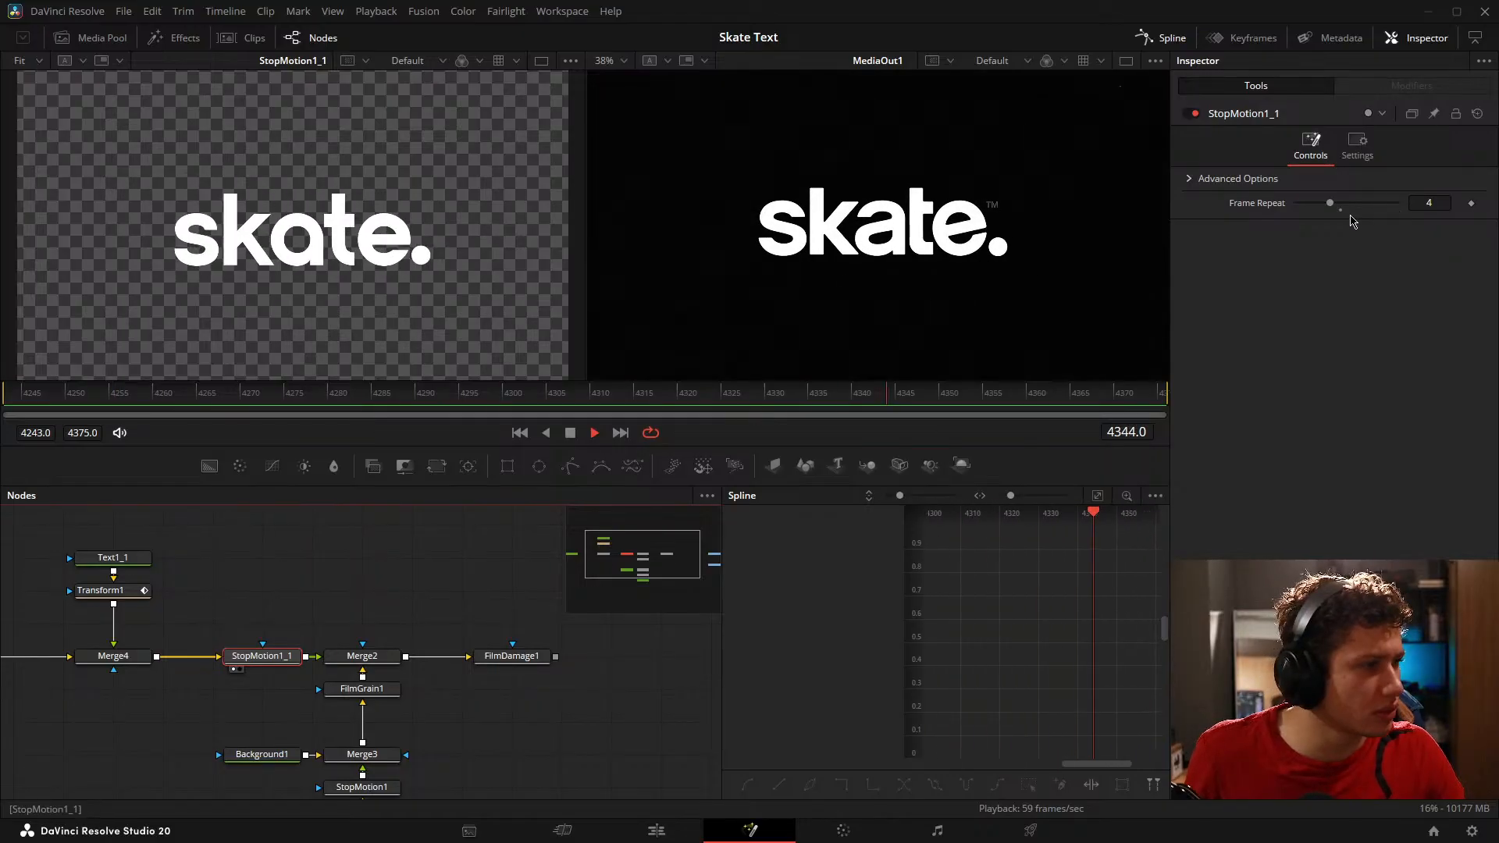
left_click_drag(1330, 203, 1340, 203)
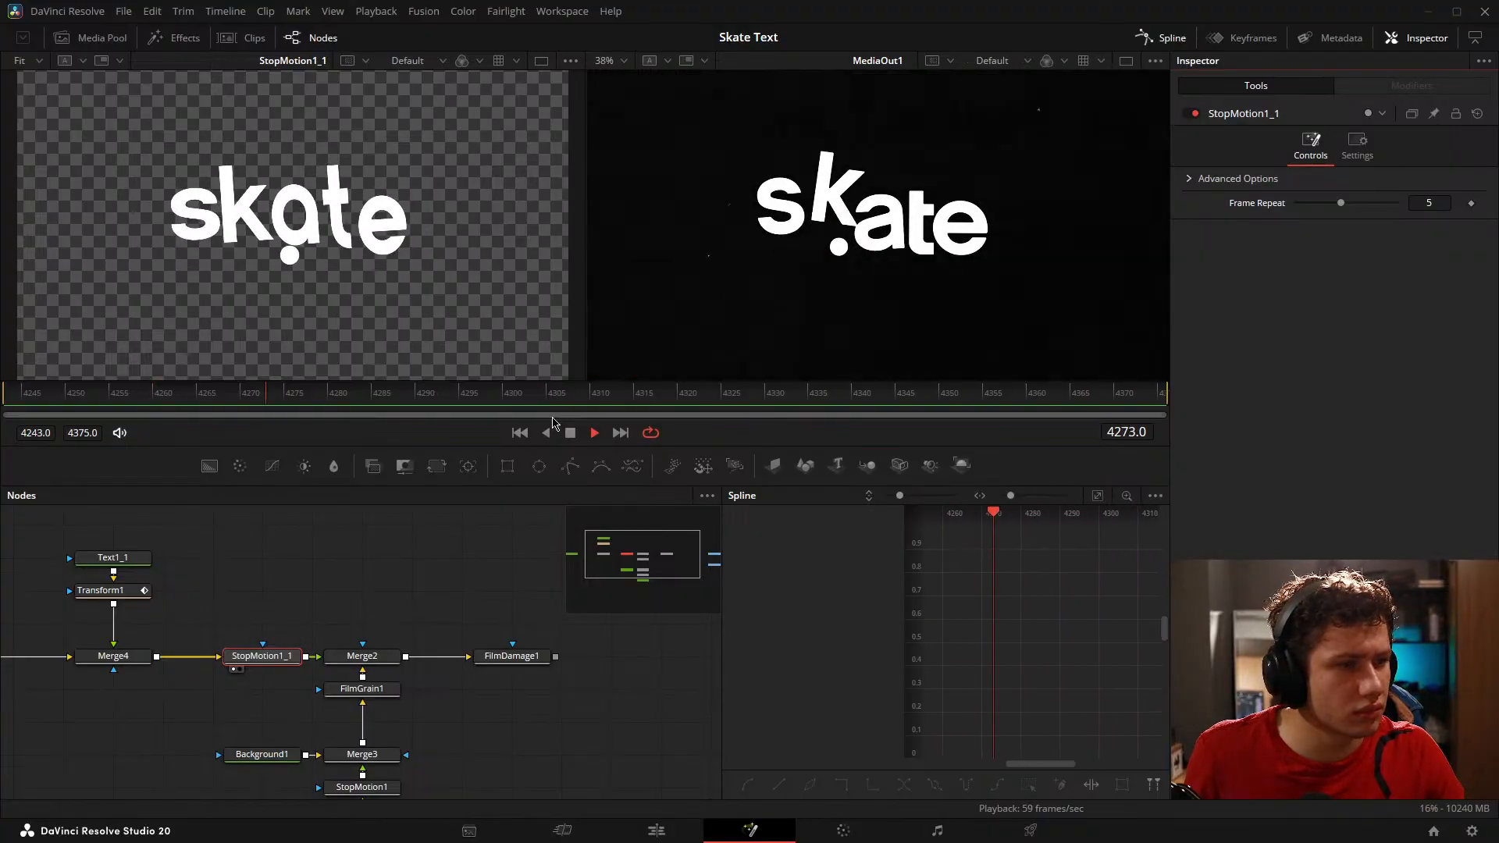
left_click(297, 555)
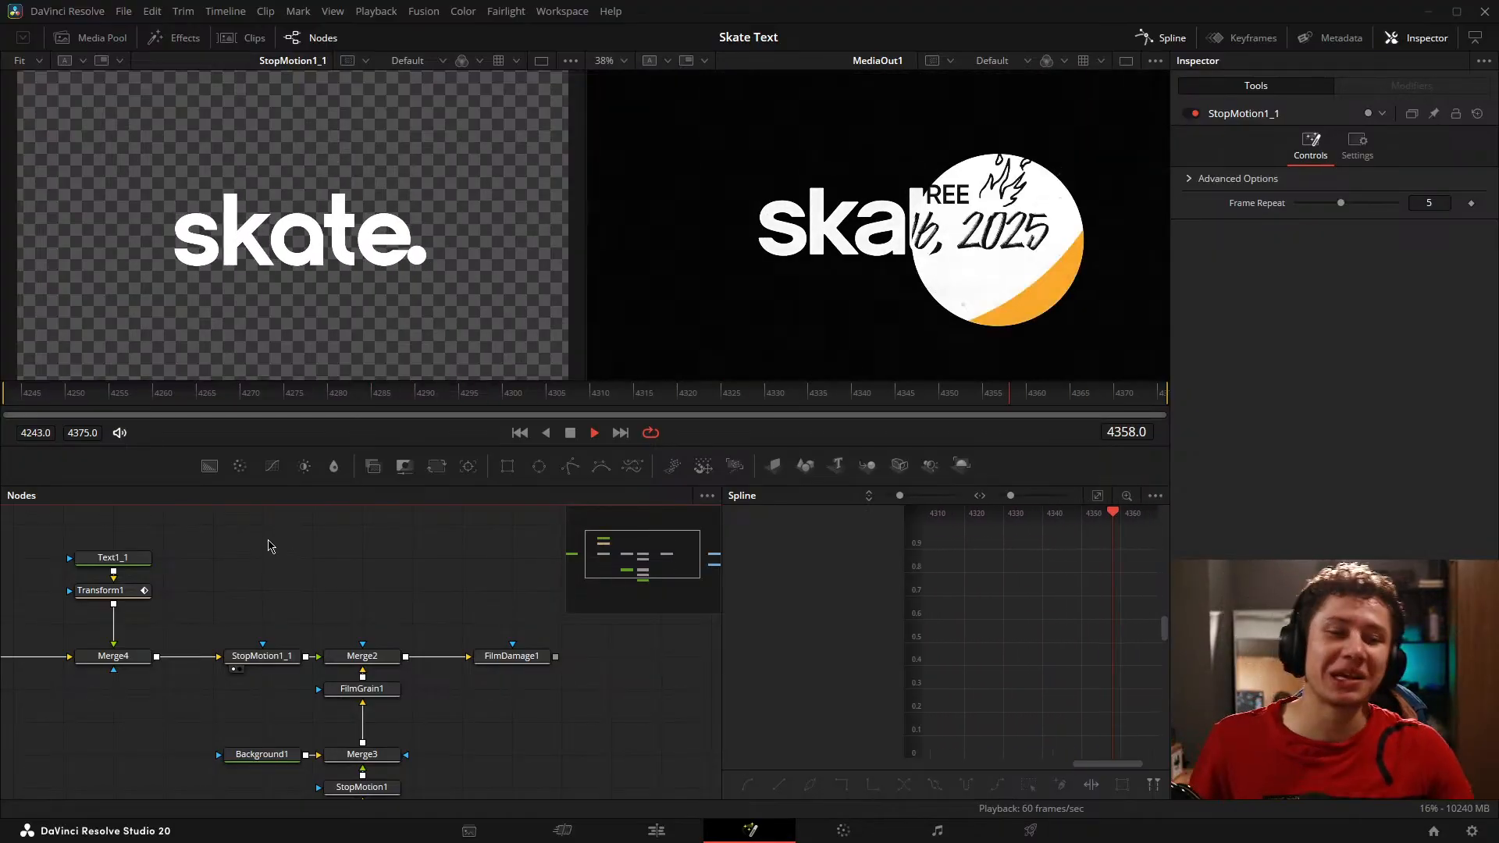
key("shift+space")
type("film")
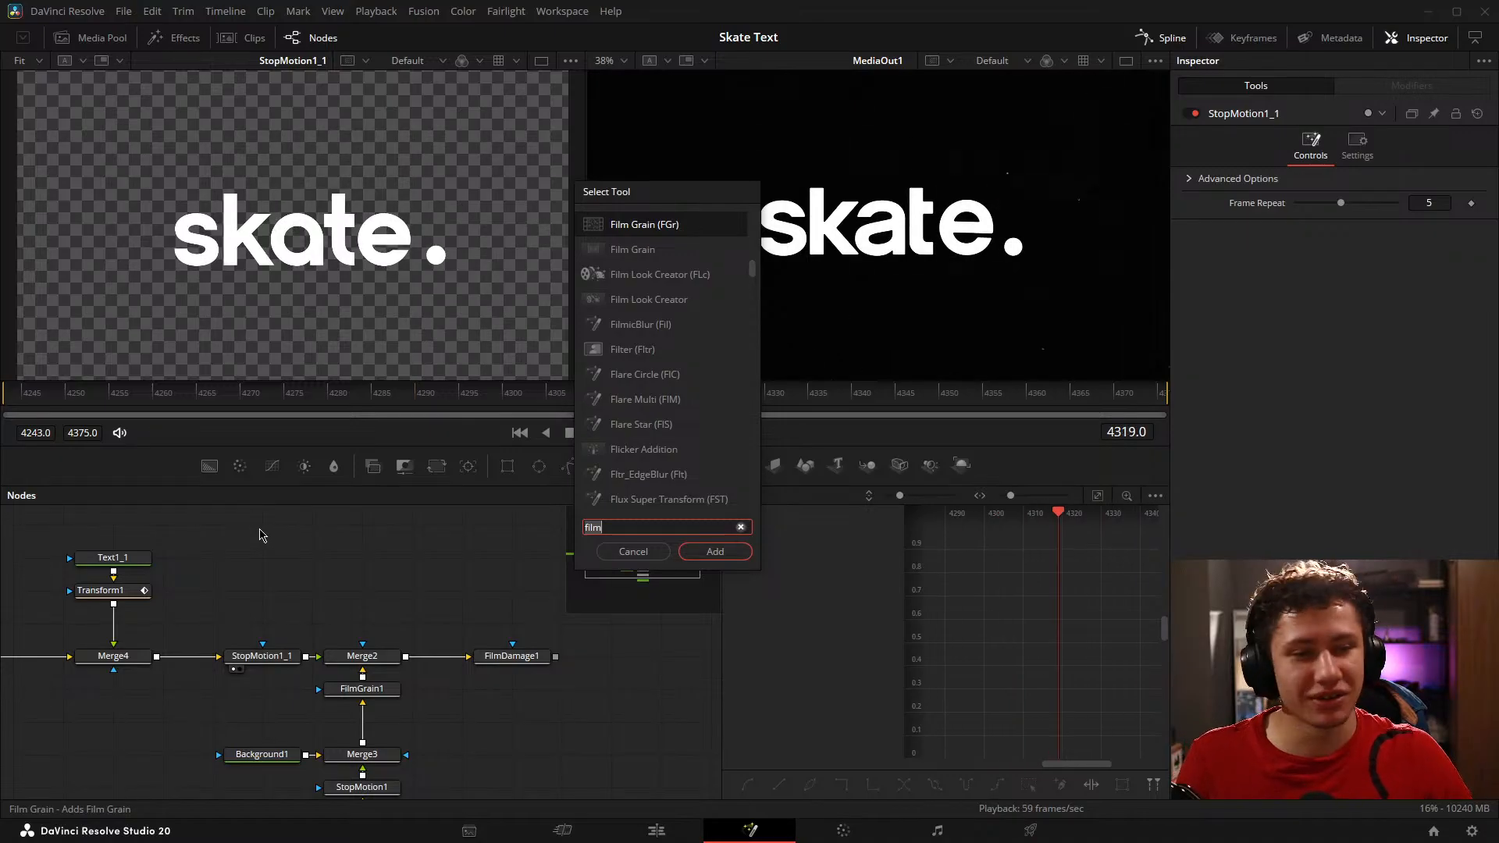
left_click(633, 551)
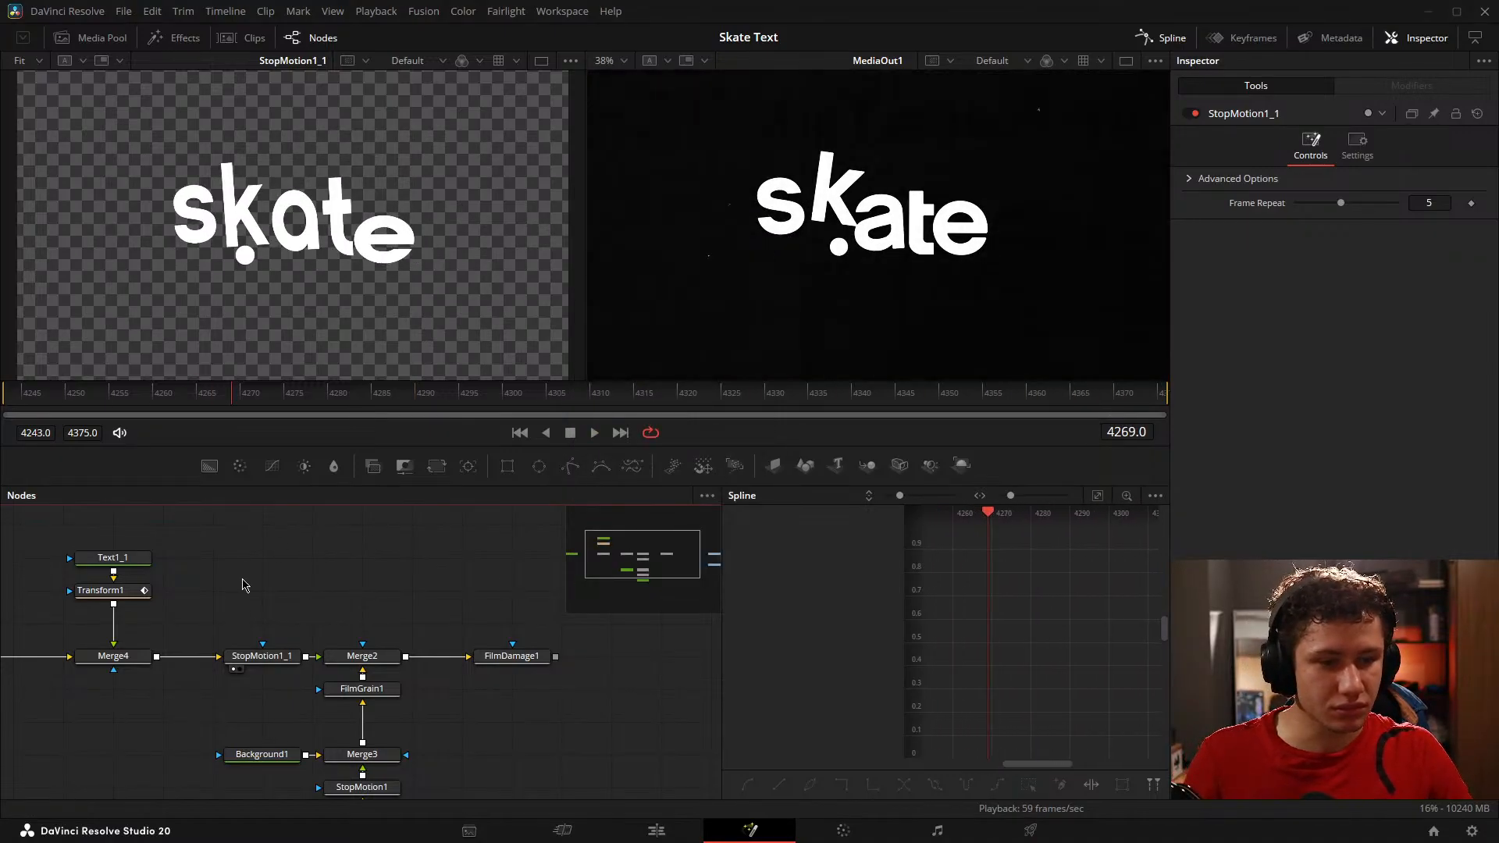
Step: Move MediaIn1 and MediaOut1 farther away from FilmDamage1 to free up space in the node graph
left_click_drag(242, 586, 300, 545)
left_click_drag(214, 393, 858, 392)
left_click_drag(379, 533, 466, 535)
left_click_drag(632, 616, 198, 583)
left_click_drag(530, 602, 311, 639)
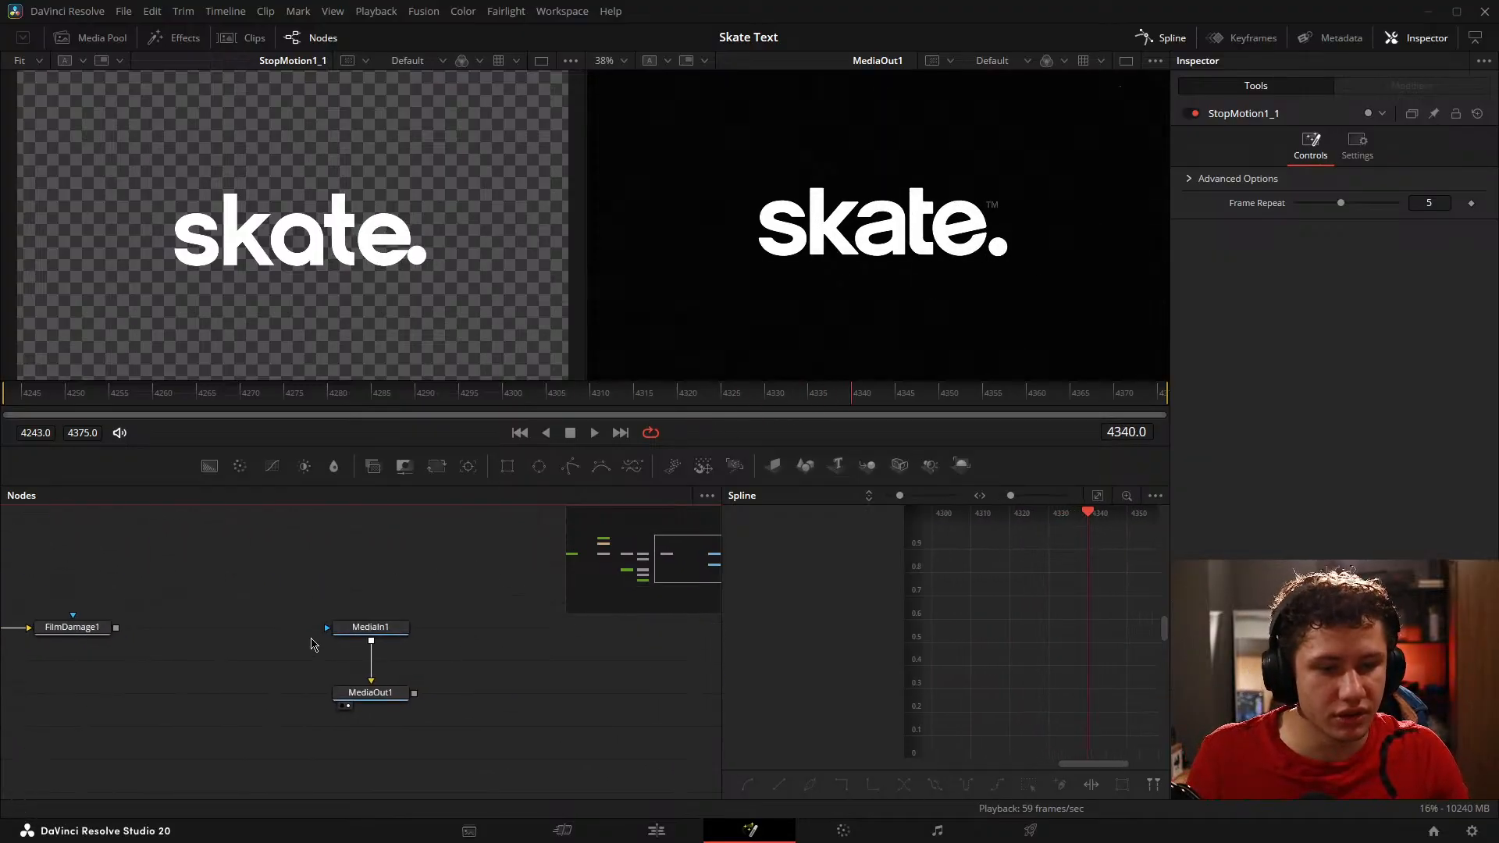
left_click_drag(452, 581, 346, 715)
left_click_drag(351, 714, 594, 714)
left_click_drag(357, 684, 734, 655)
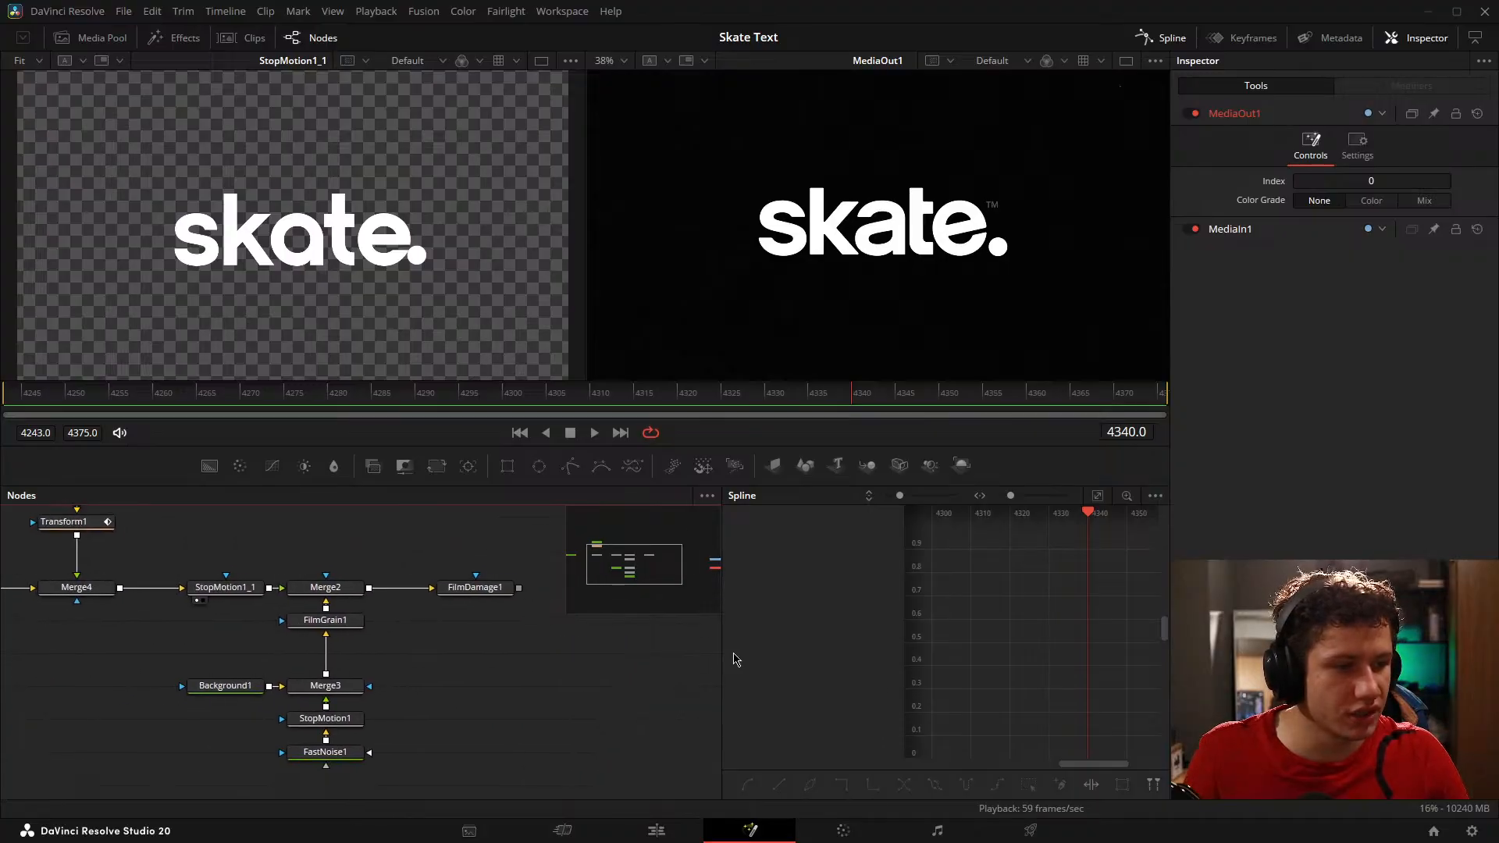
Step: Hide the Spline editor so the node graph takes the full width and shows the whole tree
left_click(1148, 40)
left_click_drag(328, 735, 418, 753)
scroll(483, 592, "down", 2)
left_click_drag(514, 564, 418, 569)
left_click(426, 591)
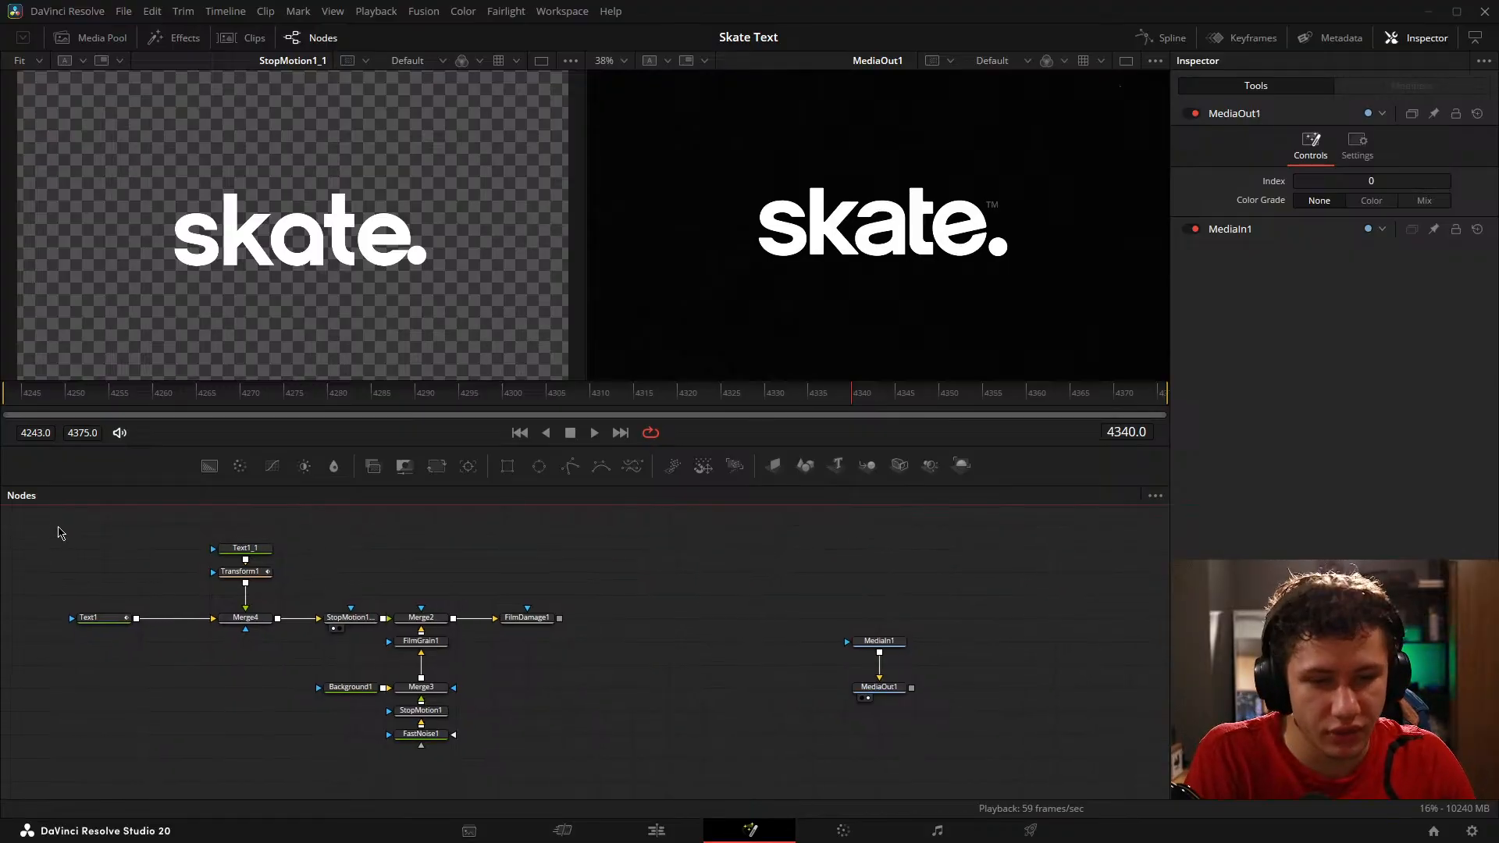
left_click_drag(31, 534, 680, 805)
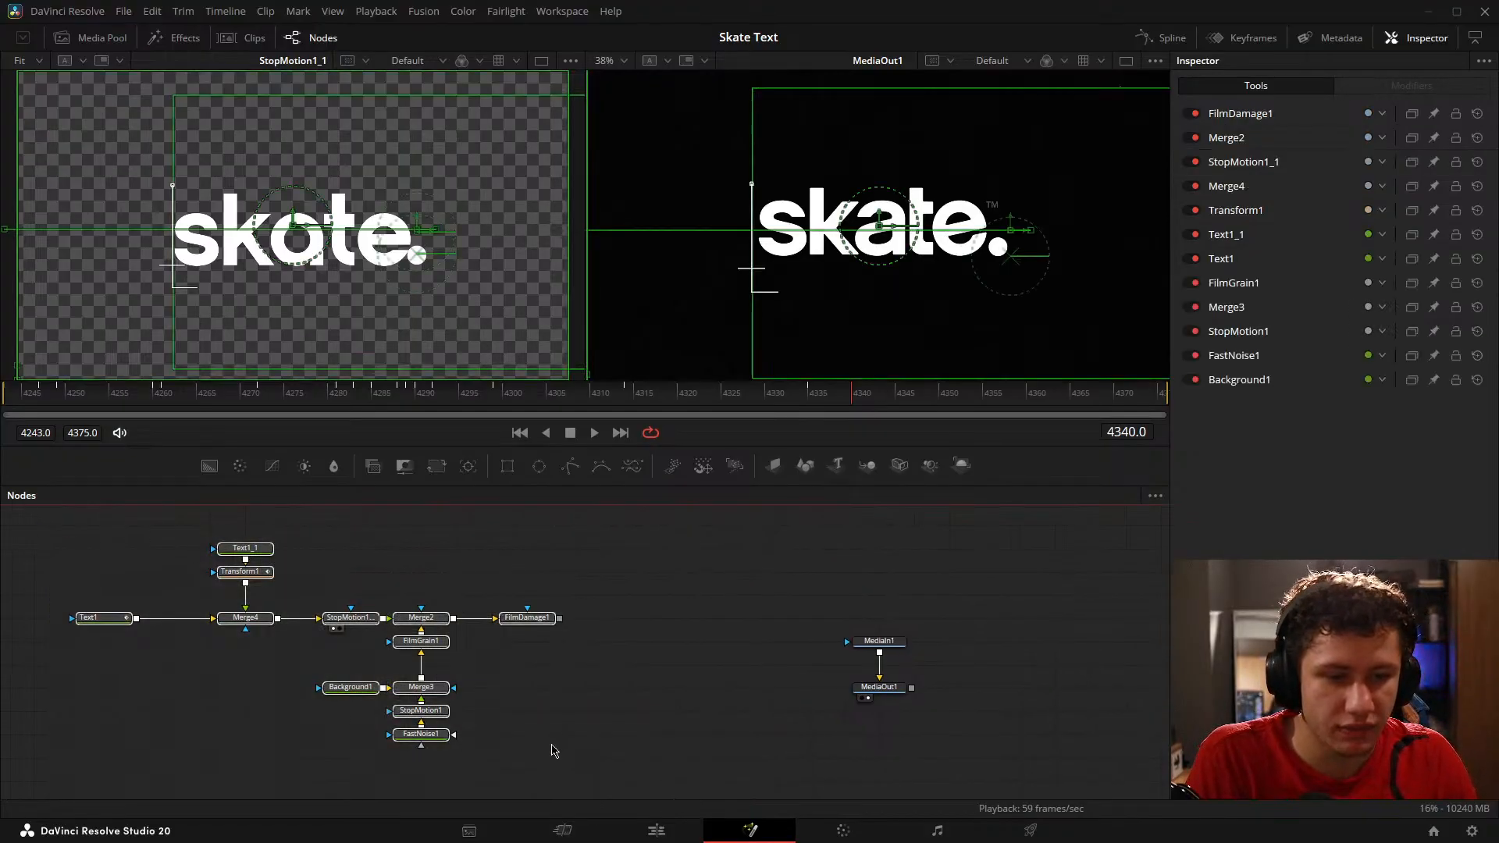
left_click_drag(56, 536, 656, 760)
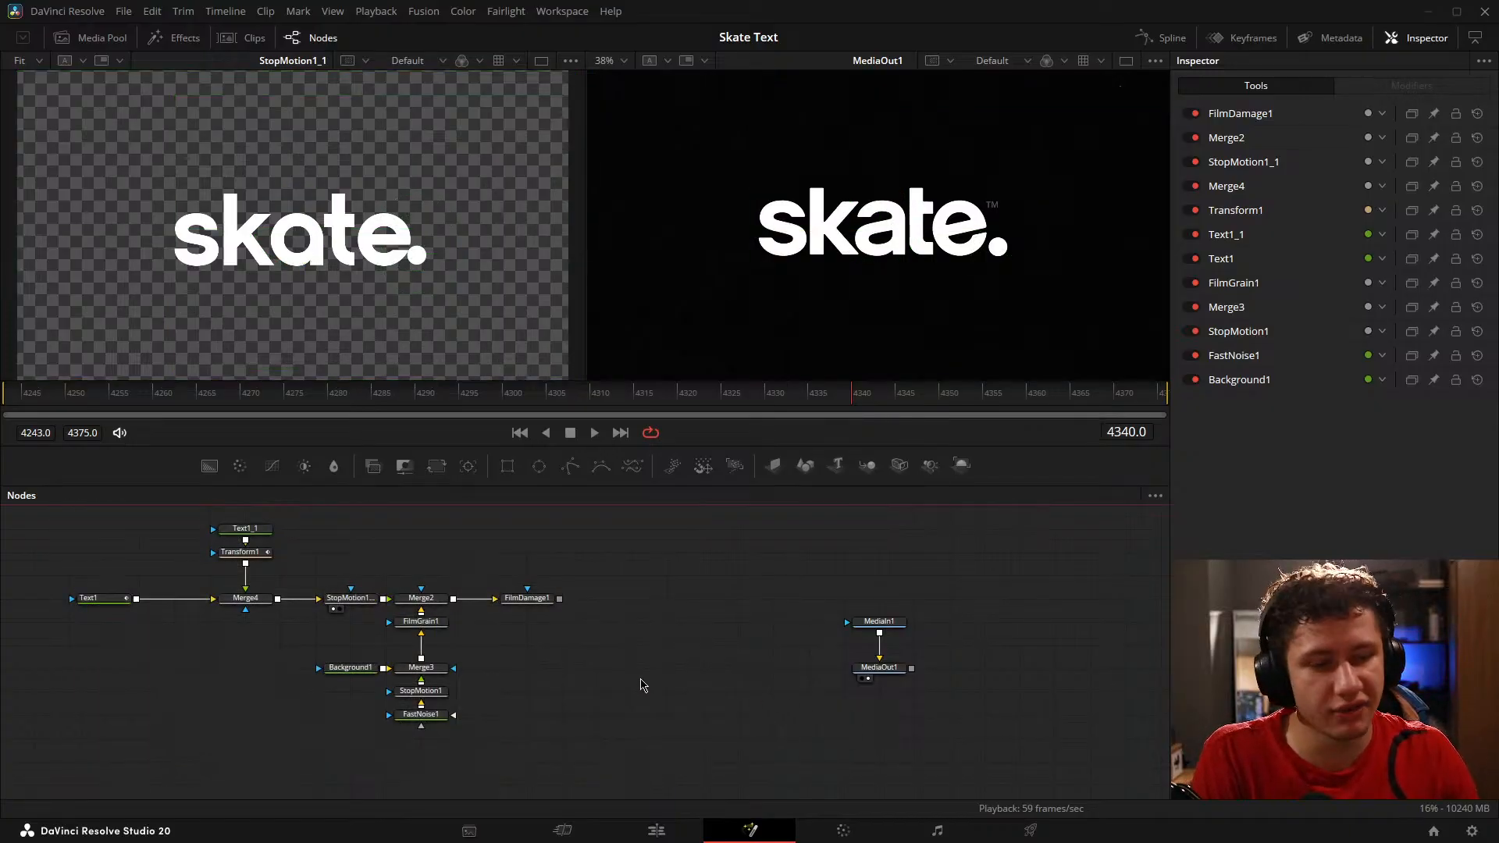
left_click_drag(663, 659, 636, 666)
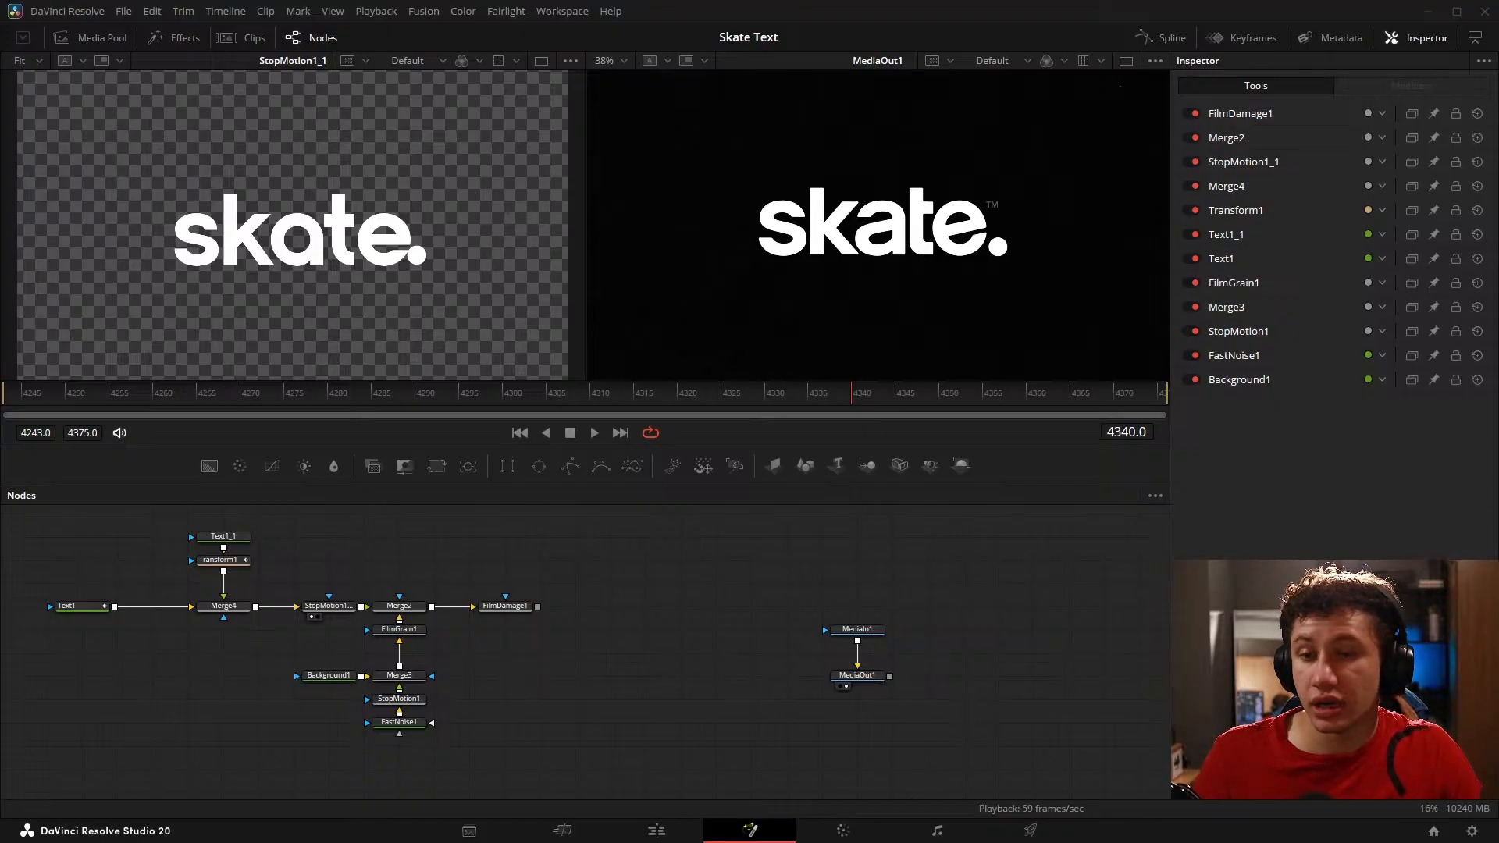
left_click(654, 649)
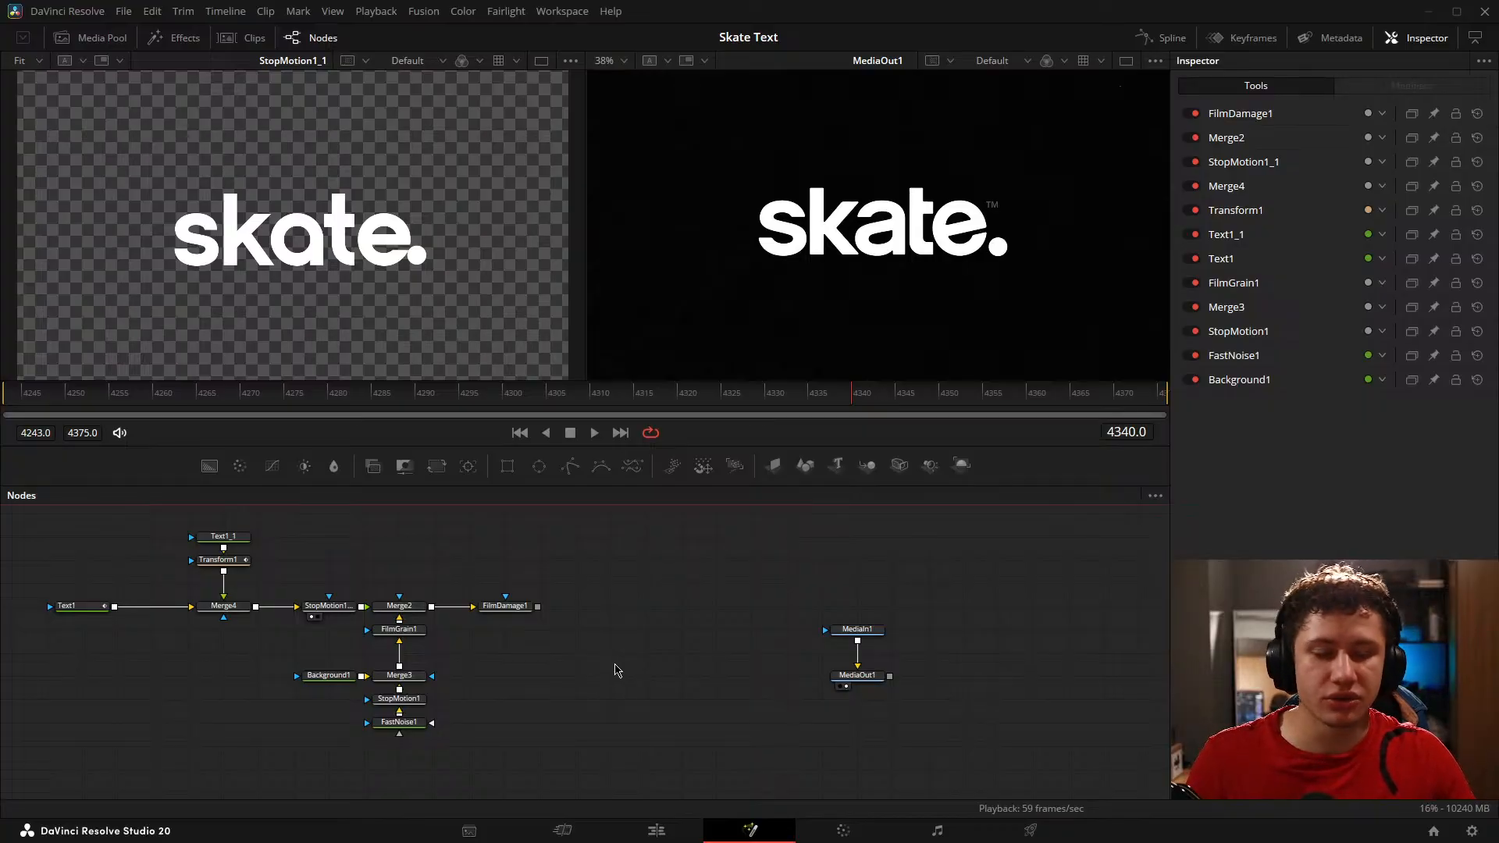
Step: Show FilmDamage1 in the viewer in place of StopMotion1_1 and play the full composite beside the reference
left_click_drag(536, 657, 559, 678)
left_click_drag(549, 627, 401, 375)
key("space")
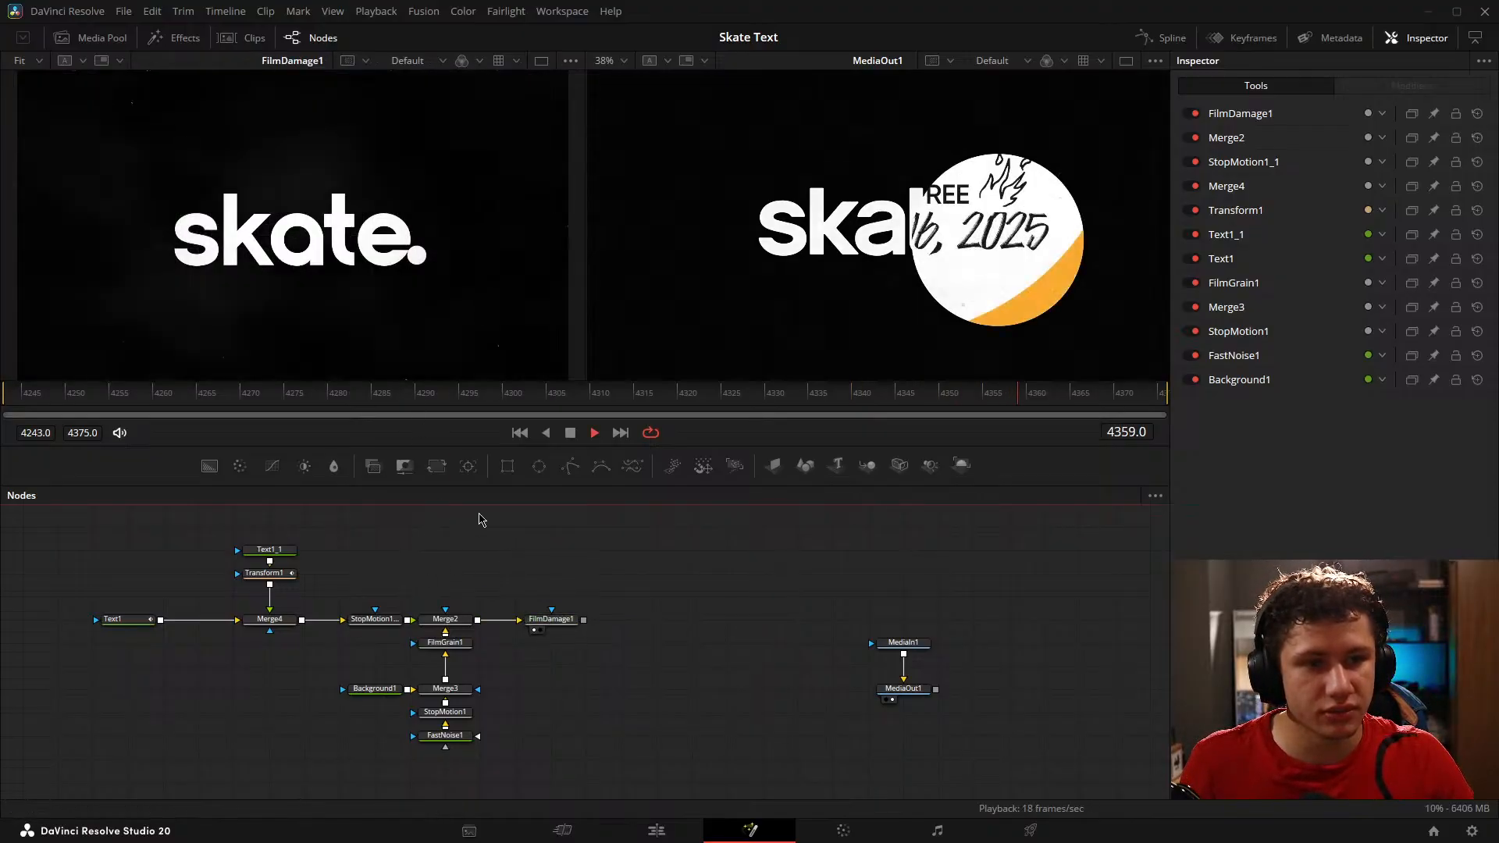
key("space")
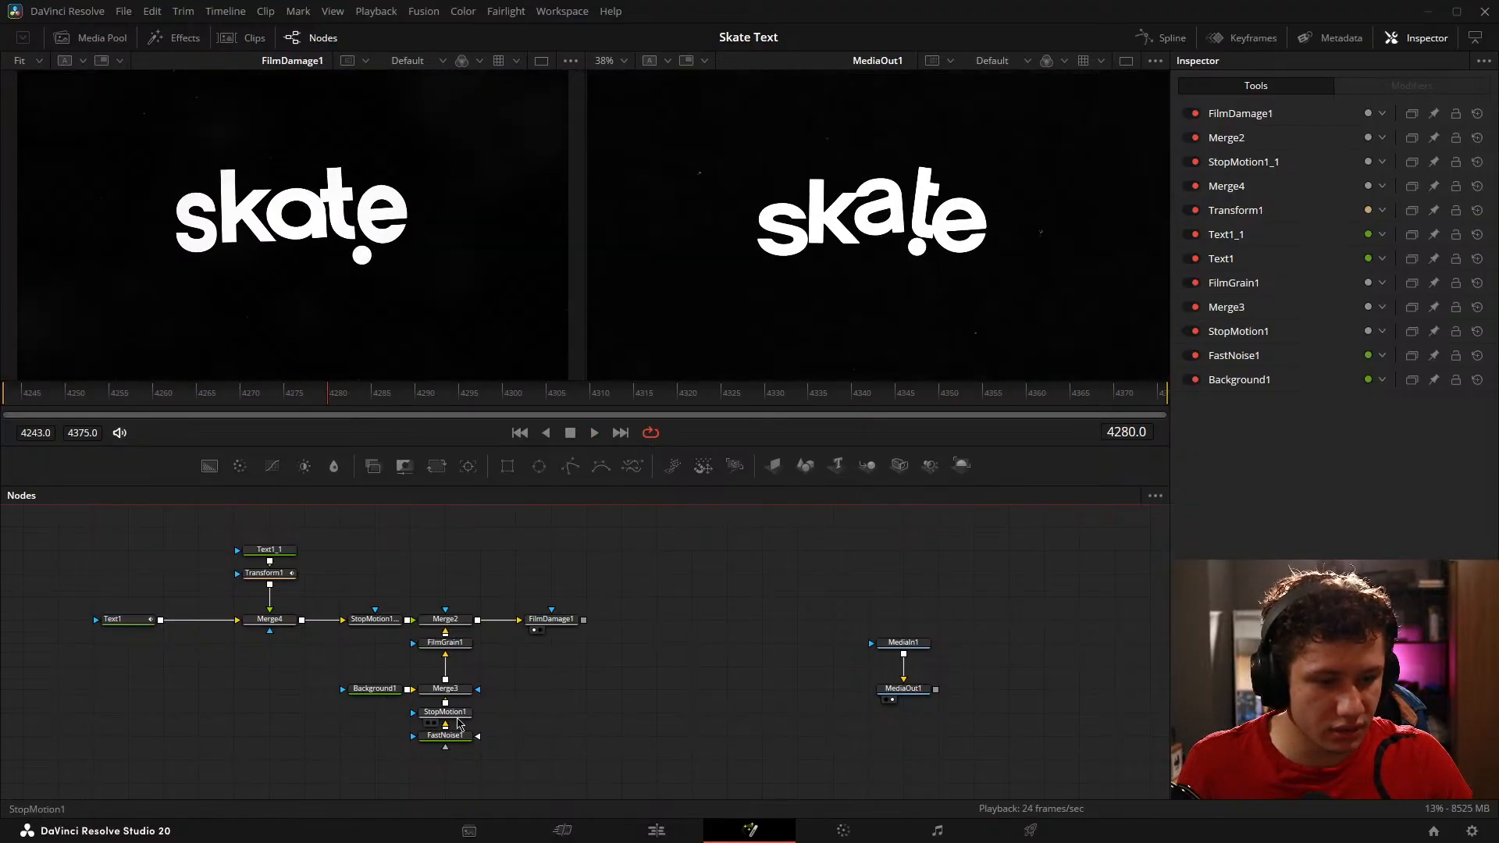
Step: Set Frame Repeat to 5 on the noise branch's StopMotion1 and replay the composite
left_click(467, 716)
left_click(1340, 211)
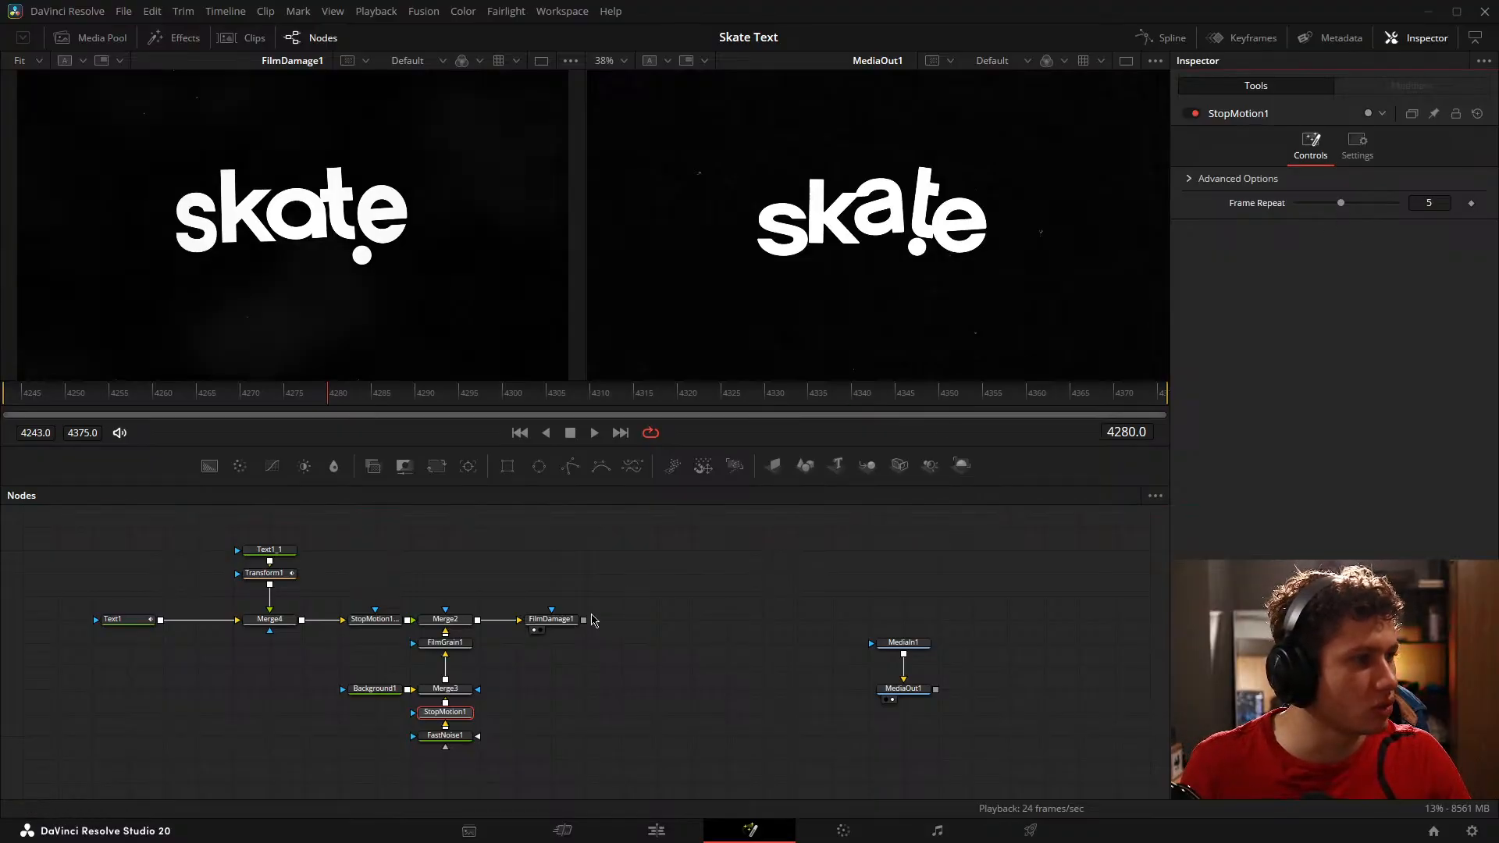
key("space")
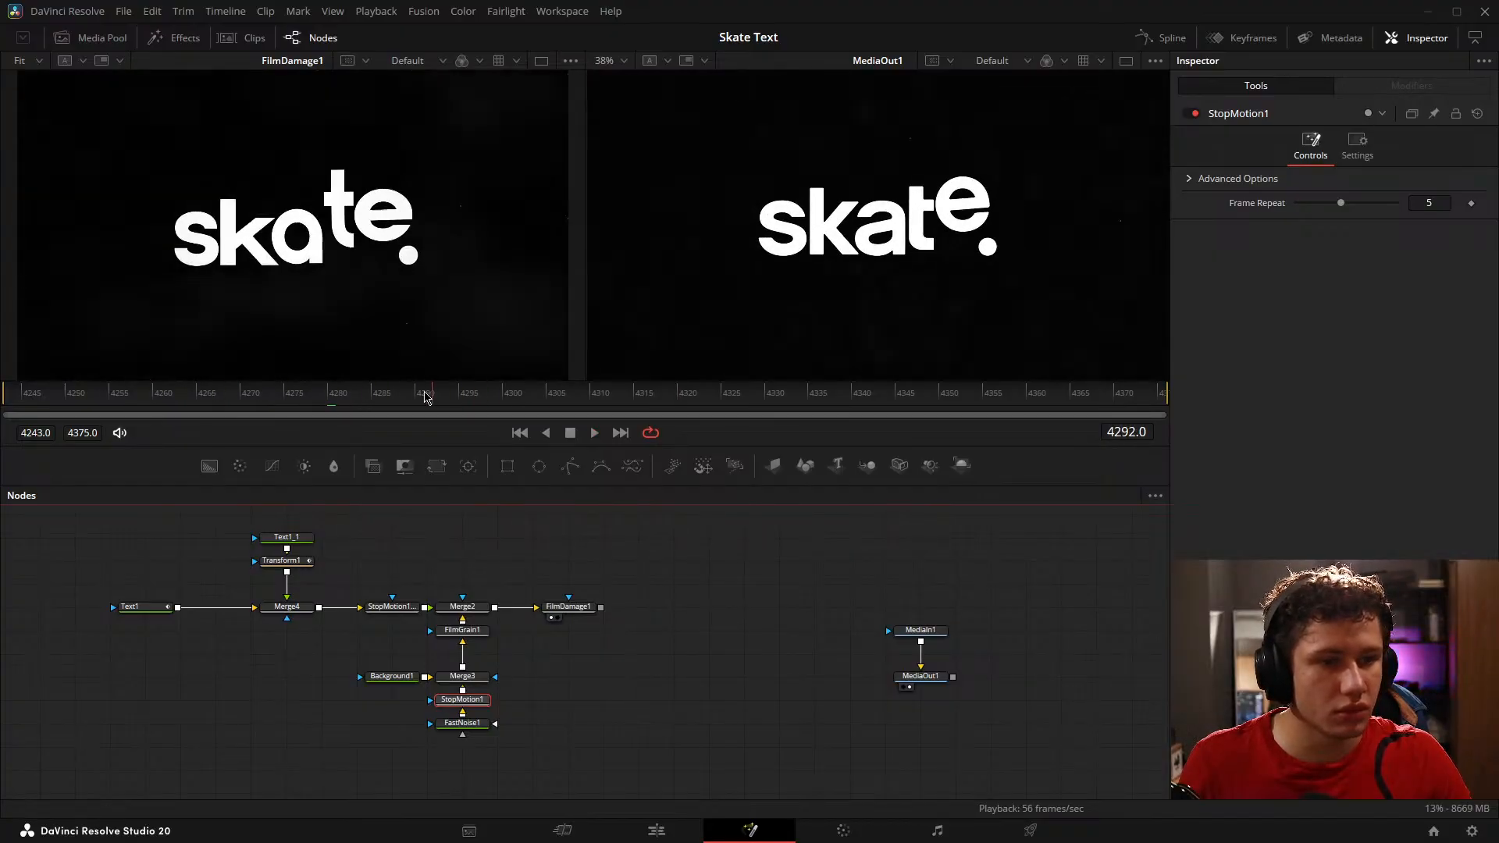
key("space")
Step: Scrub and replay the composite up to frame 4365, examining how the reference changes into the orange and white end card
left_click_drag(390, 359, 834, 395)
key("space")
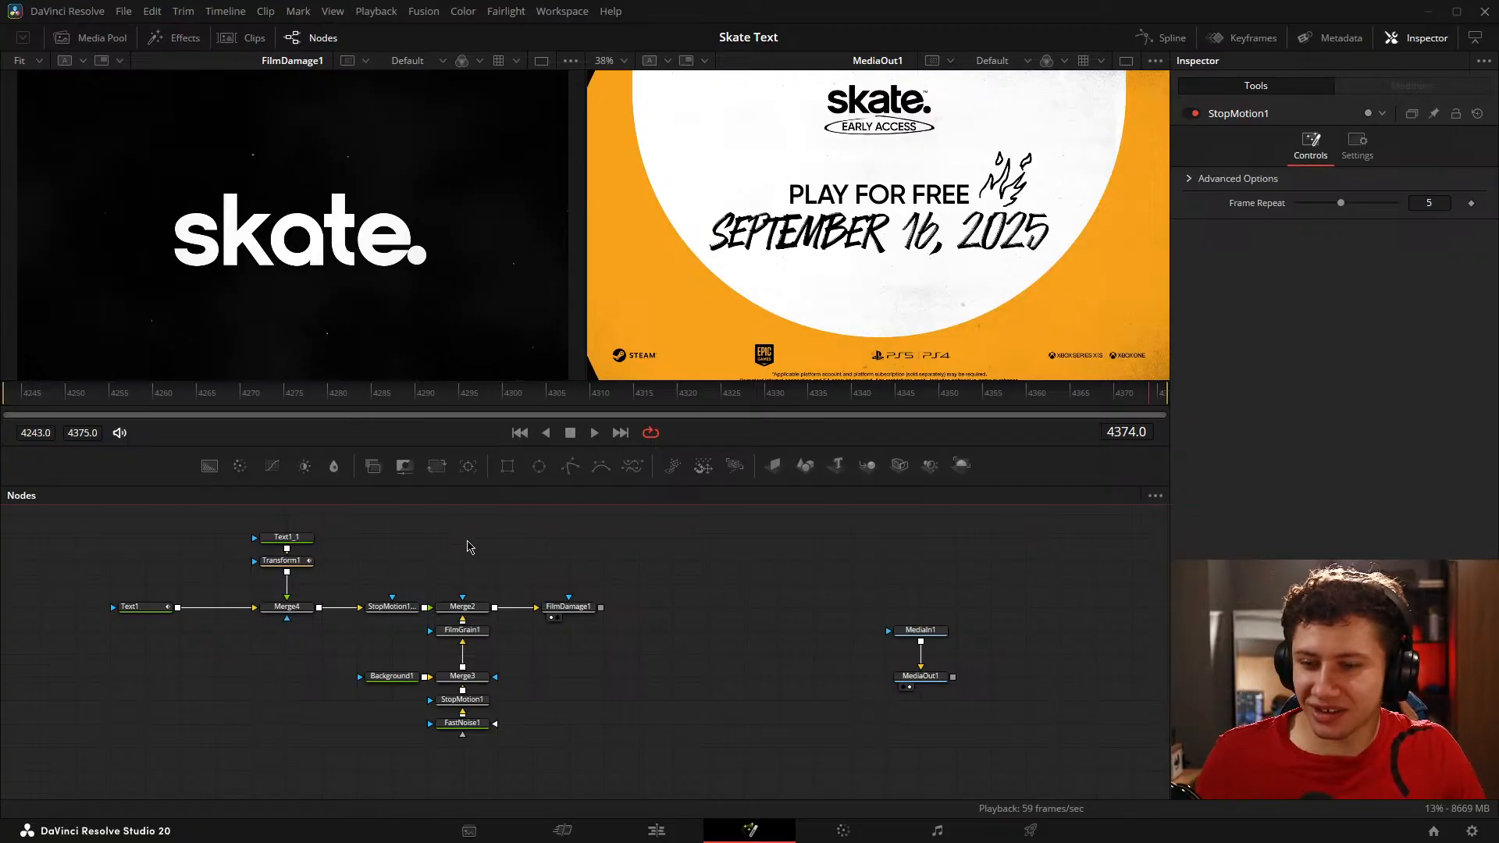
scroll(758, 593, "up", 3)
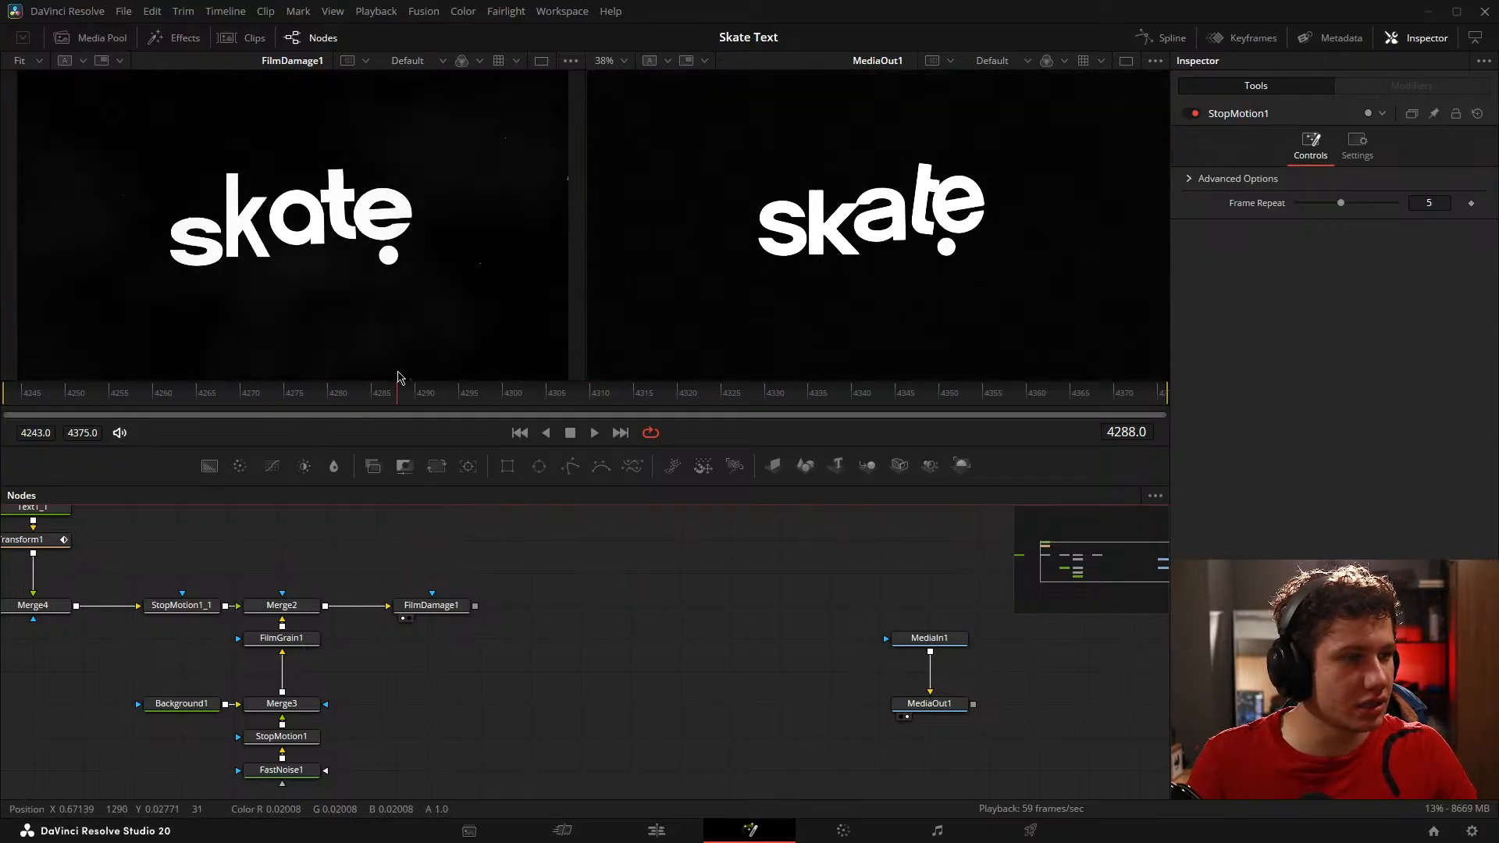
left_click_drag(648, 372, 1075, 358)
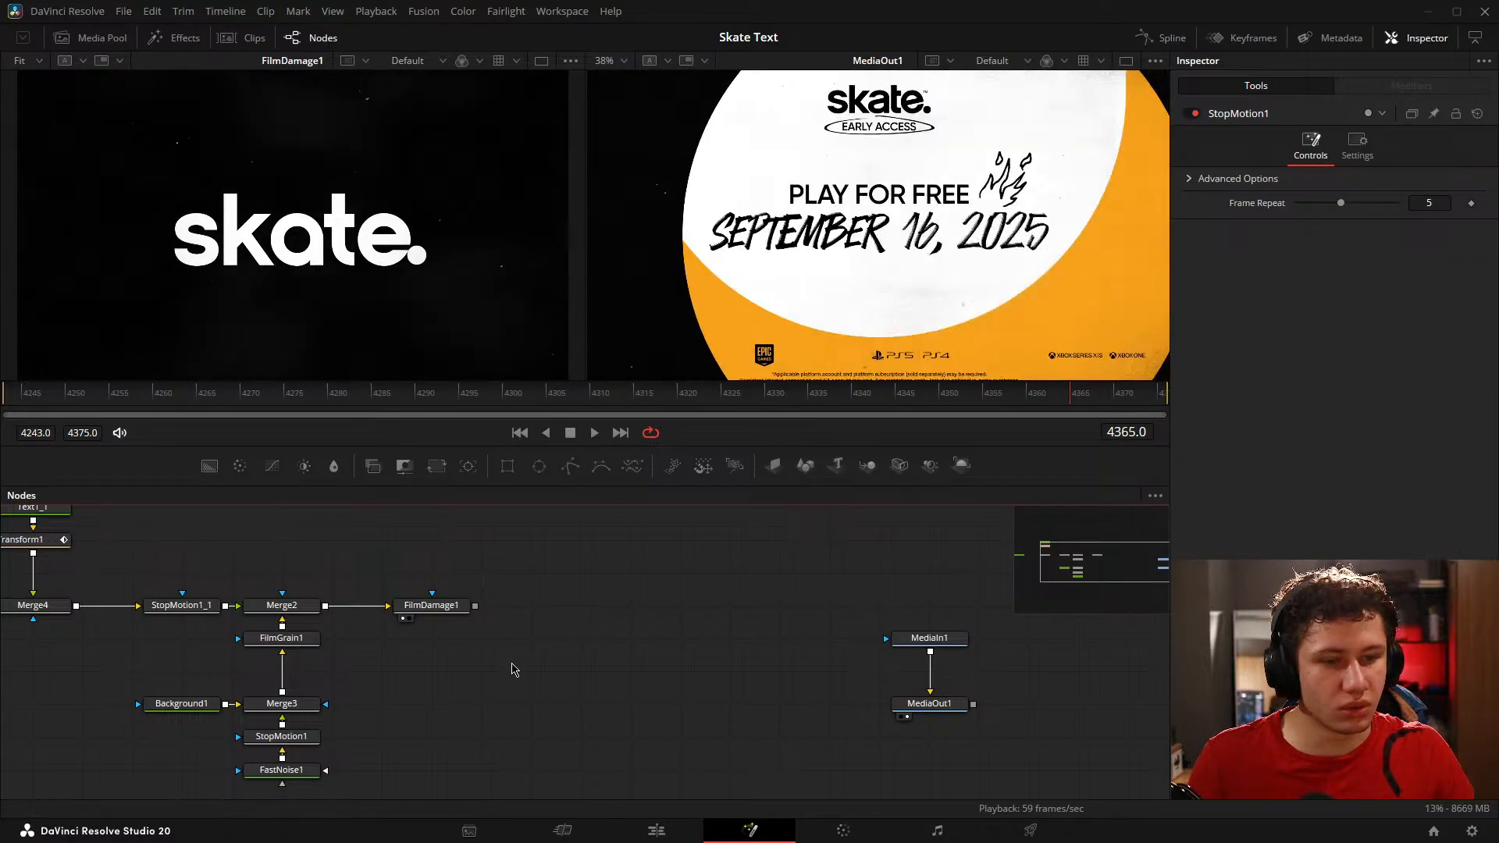
Step: Add a Background node beneath FilmDamage1's output and merge it over FilmDamage1
left_click_drag(604, 575, 550, 560)
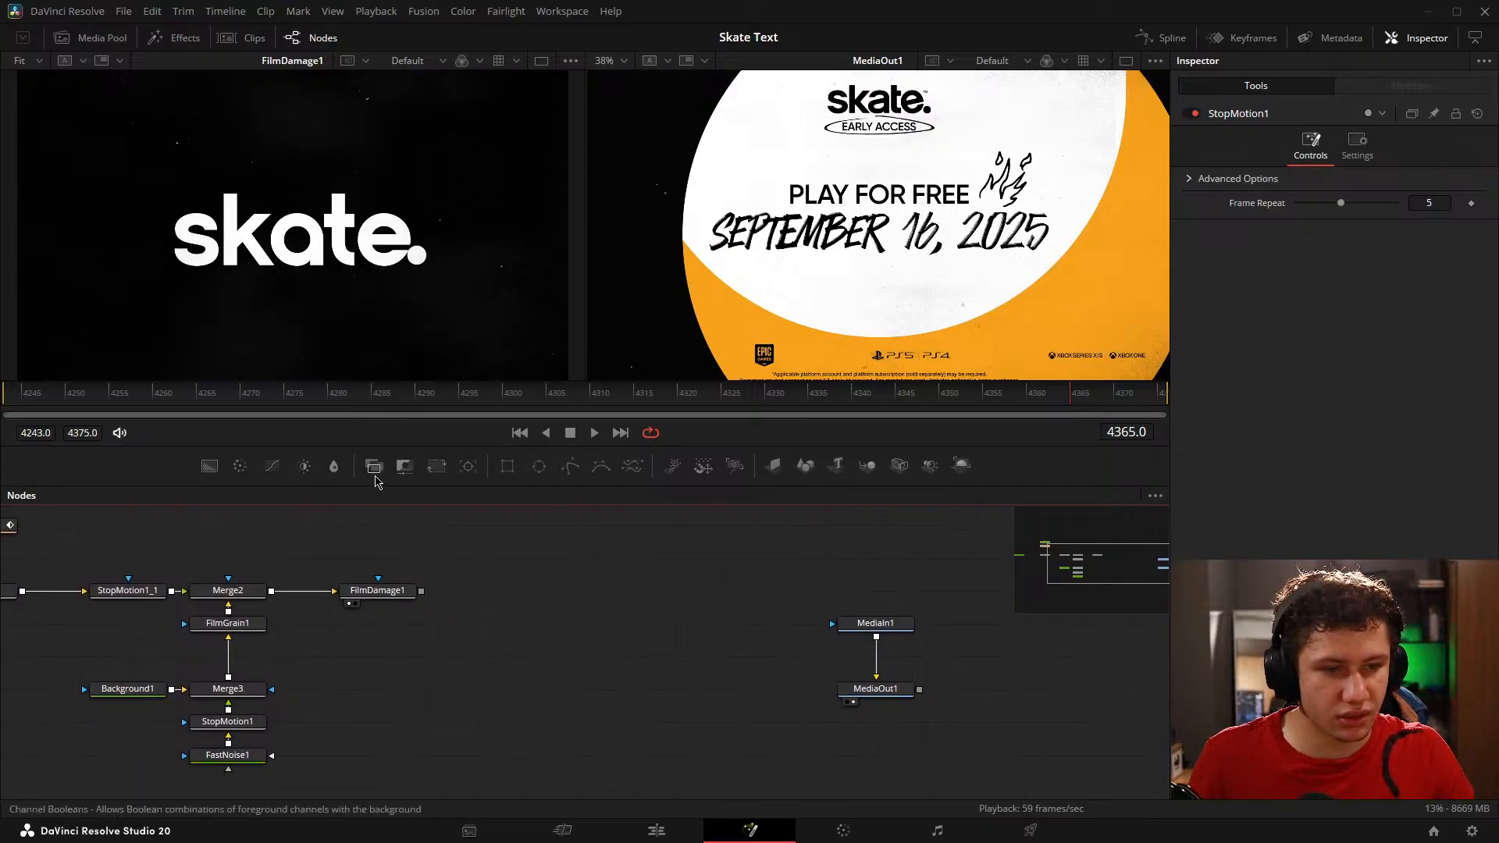
left_click_drag(209, 467, 508, 669)
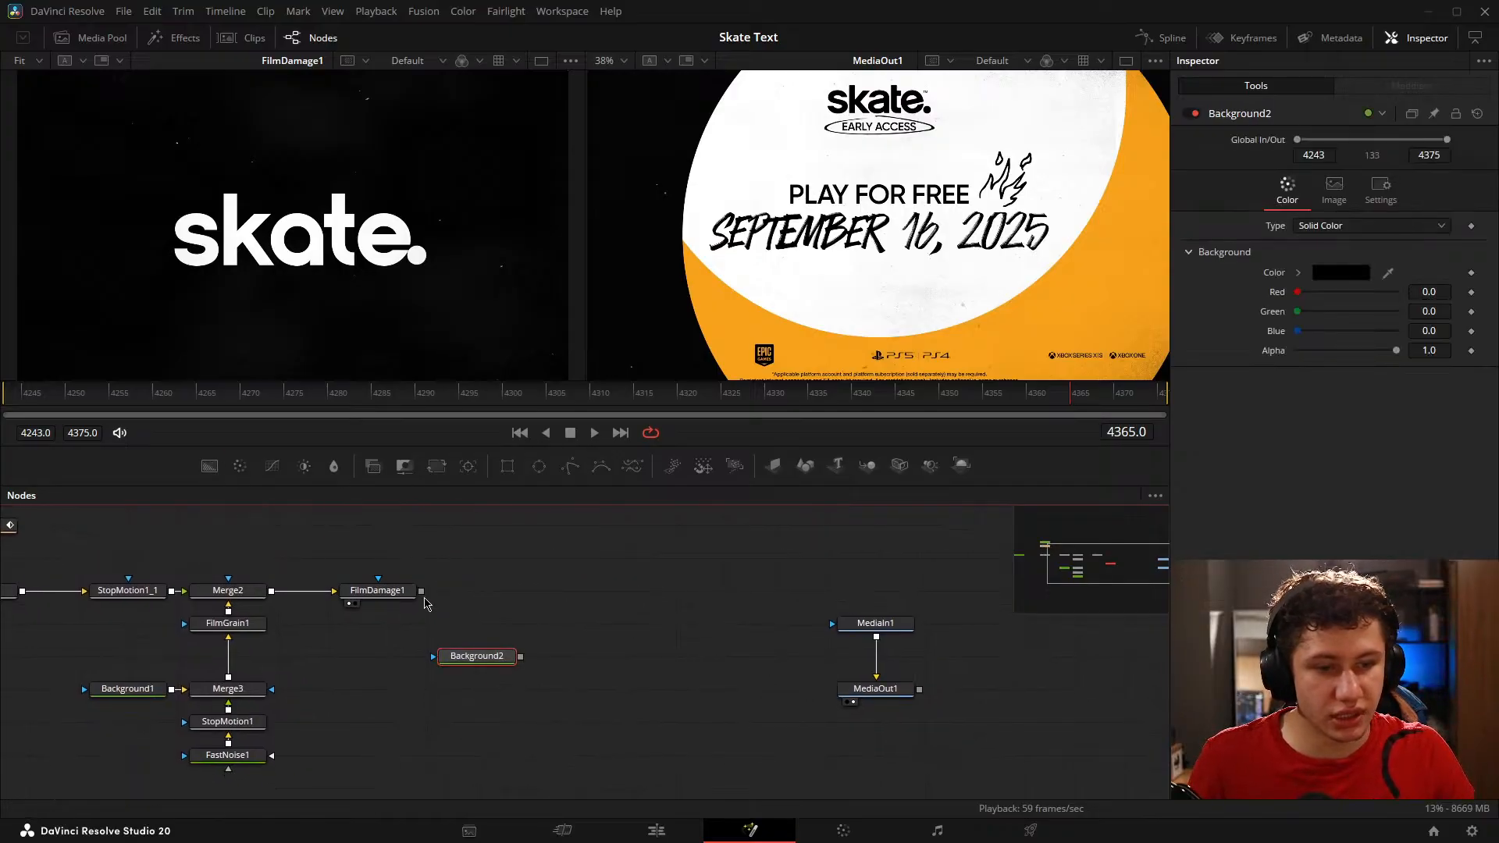
left_click_drag(421, 592, 474, 605)
left_click_drag(499, 693, 500, 661)
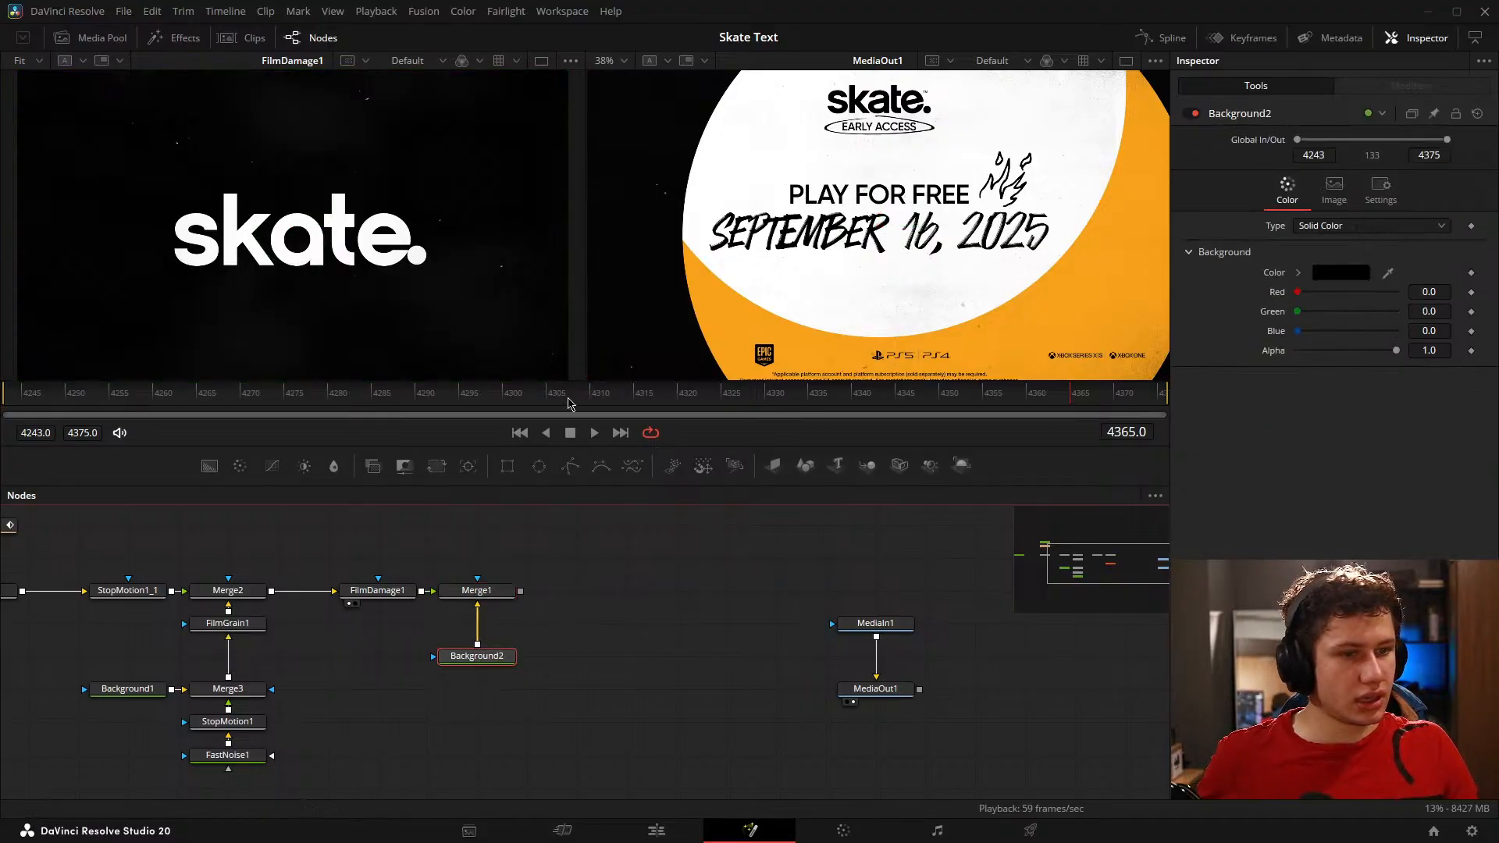
Step: At frame 4375, with the whole reference frame in view, show Background2 in the viewer and disconnect it from Merge1
left_click_drag(1070, 406, 1159, 407)
left_click(677, 592)
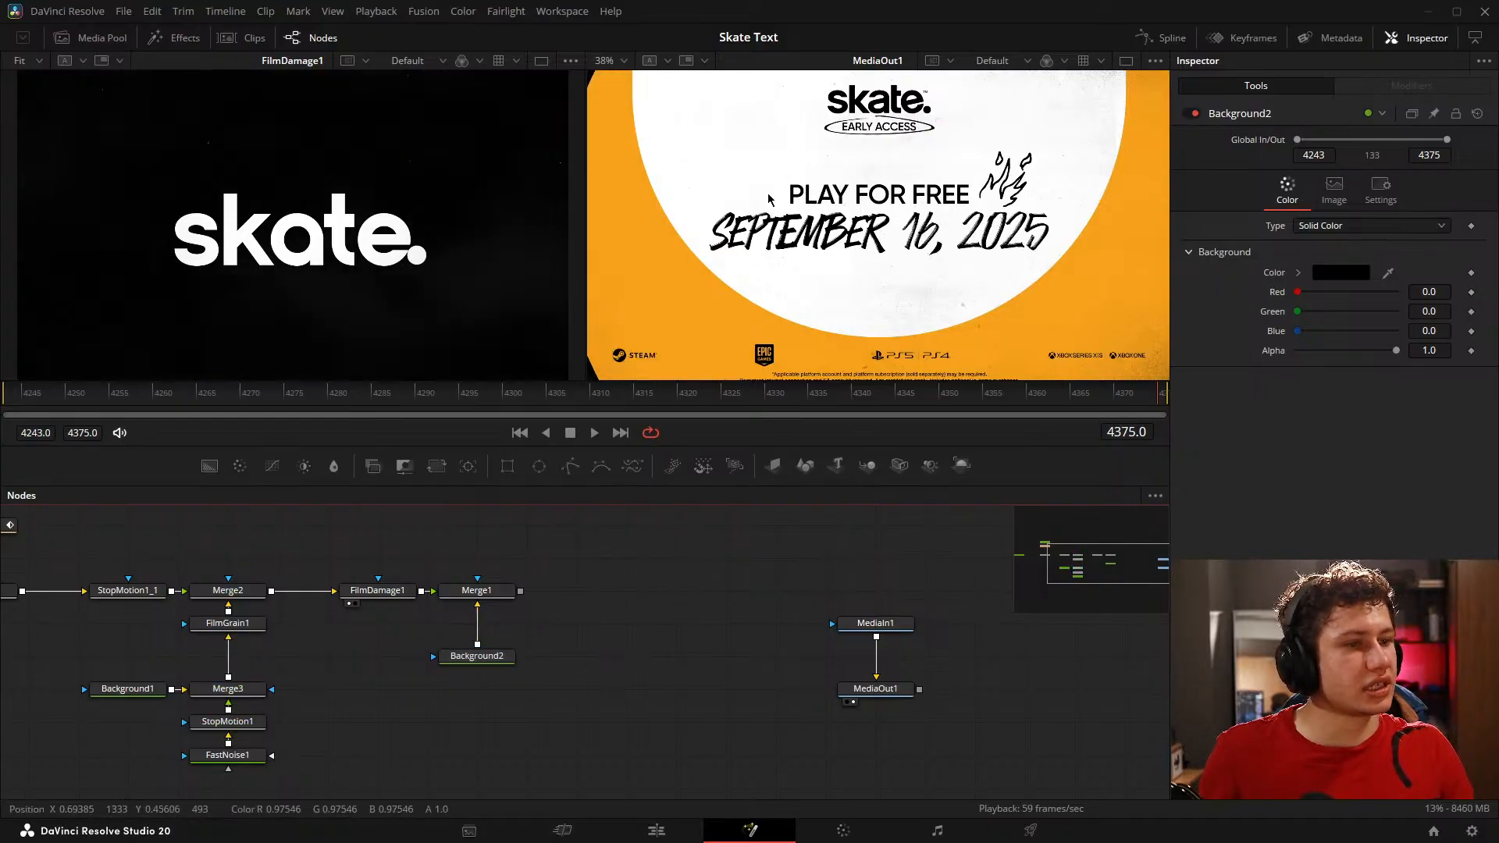
scroll(717, 192, "down", 1)
left_click_drag(852, 224, 885, 254)
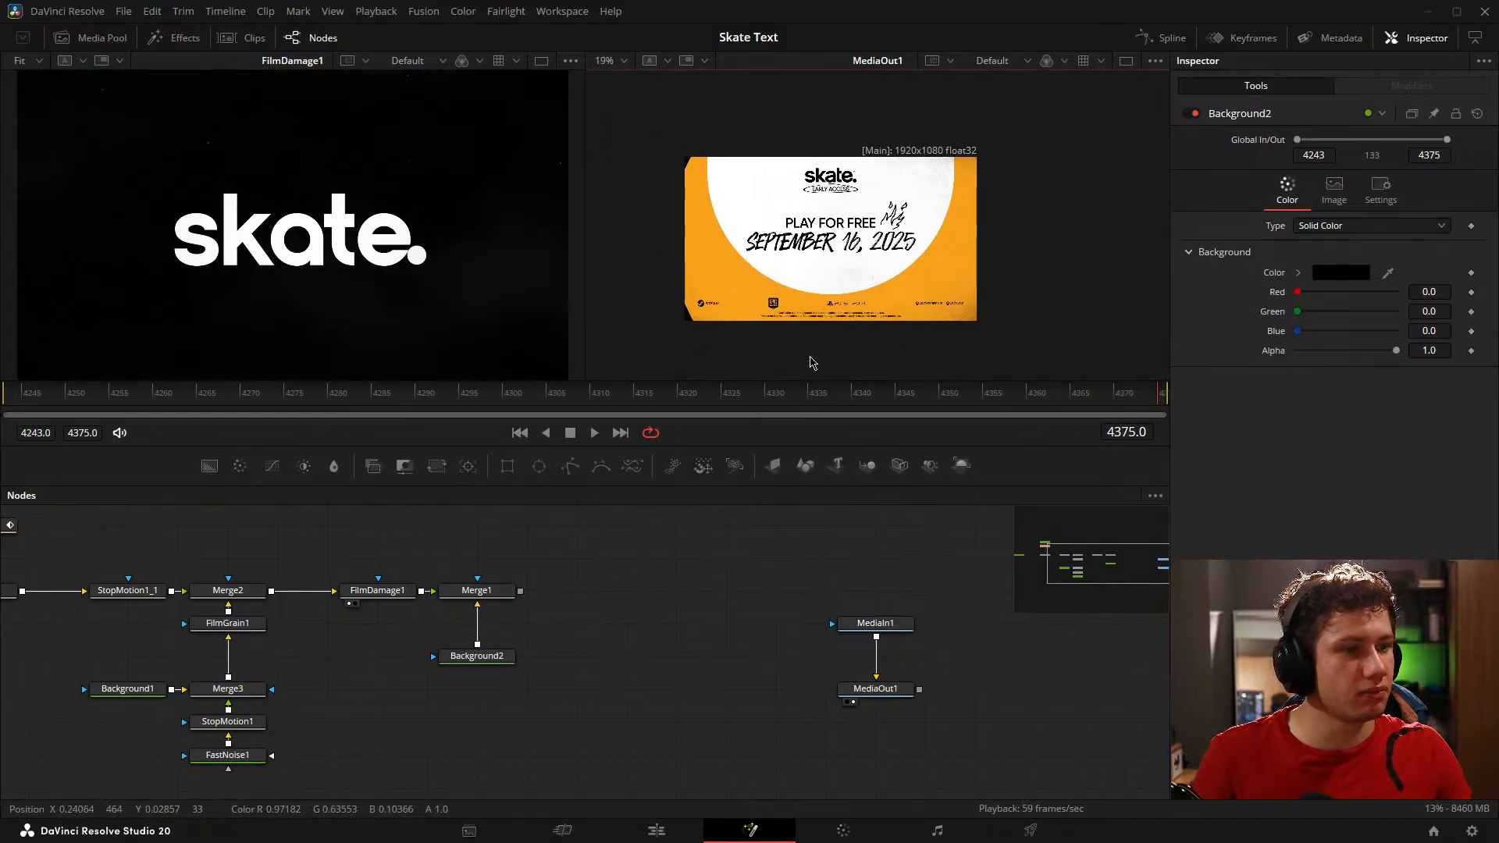
left_click_drag(491, 662, 344, 313)
left_click(479, 634)
left_click(578, 693)
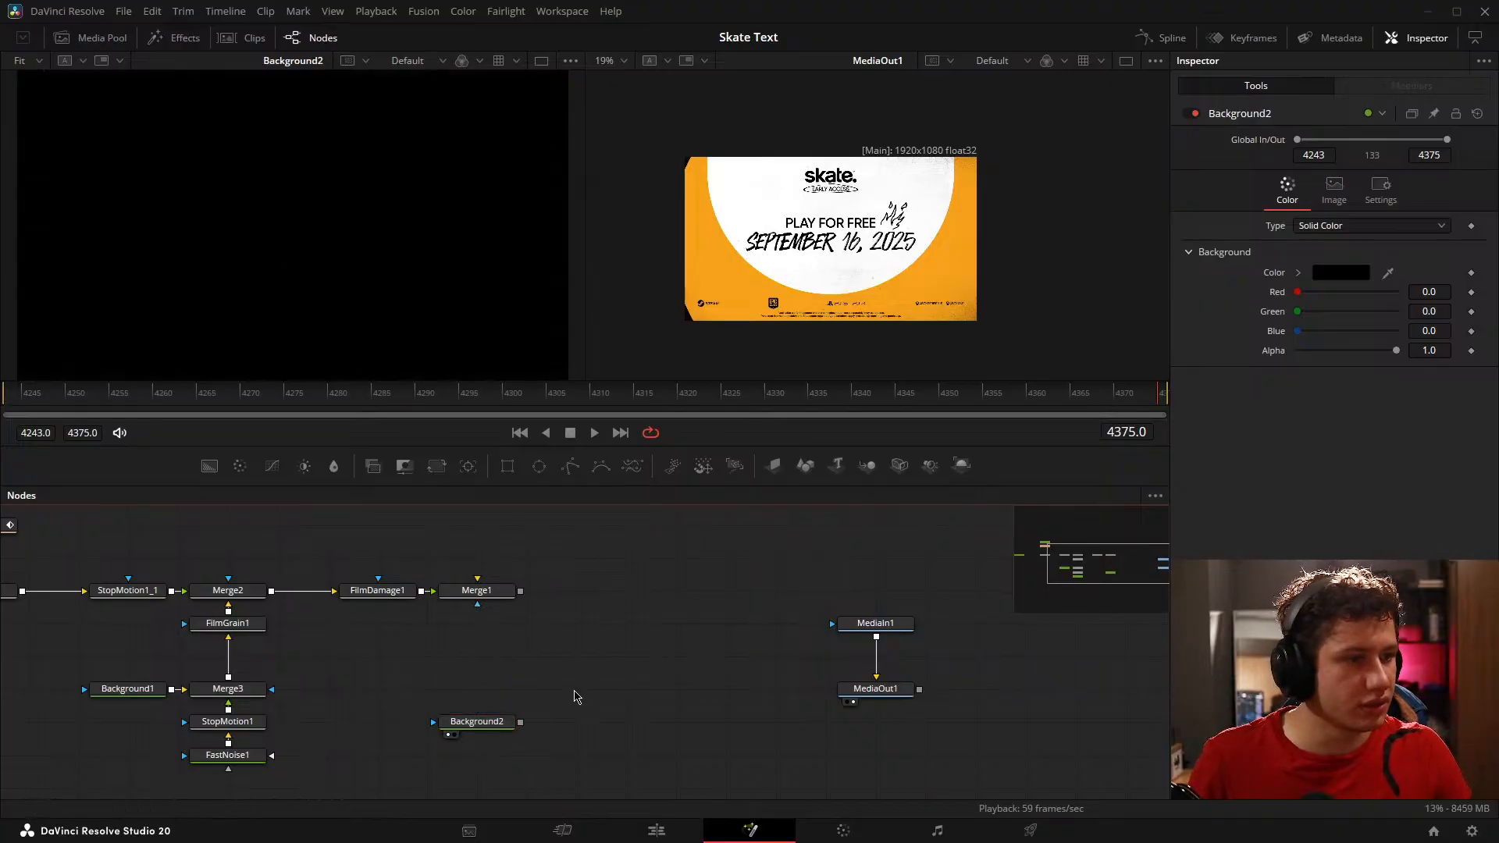
Step: Set Background2's color to the orange sampled from the reference end card (red 0.972549, green 0.635294, blue 0.101960)
left_click(466, 729)
left_click(1341, 272)
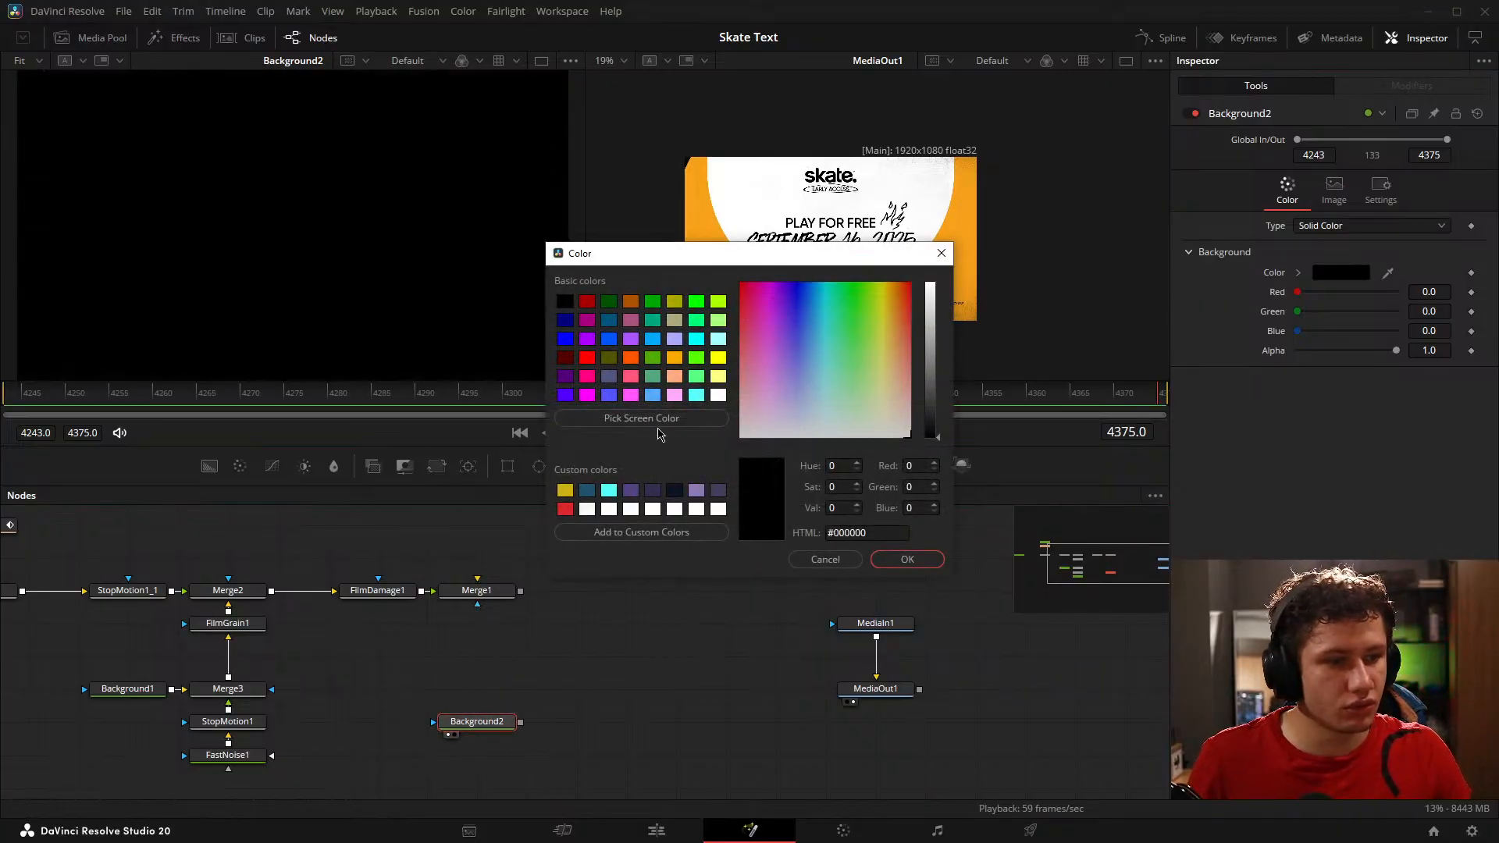
left_click(641, 417)
left_click(705, 233)
left_click(907, 559)
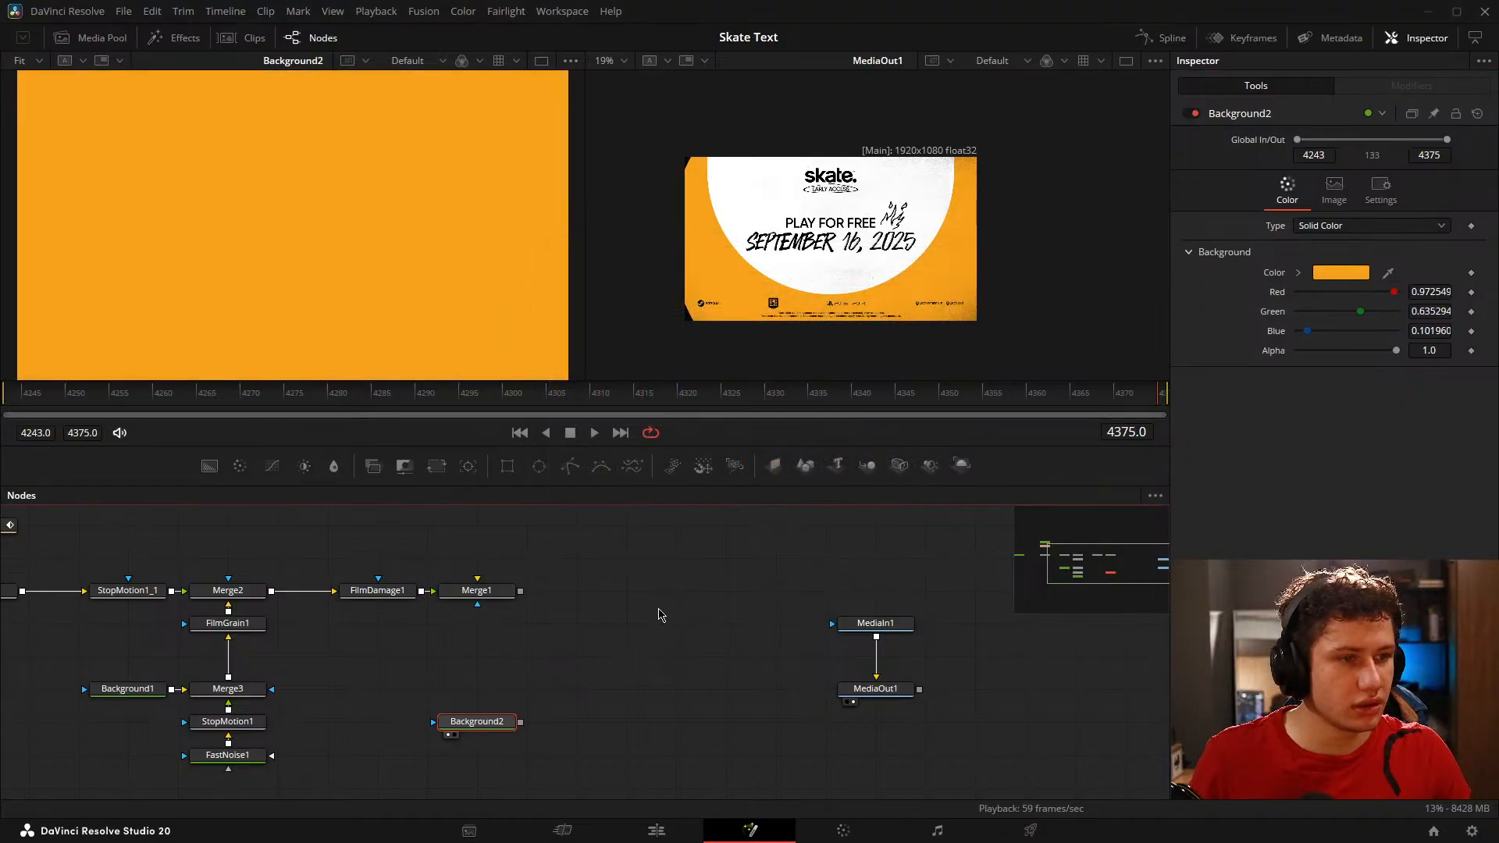
Step: Add another Background node and merge it over Background2
left_click(660, 613)
left_click_drag(210, 466, 522, 727)
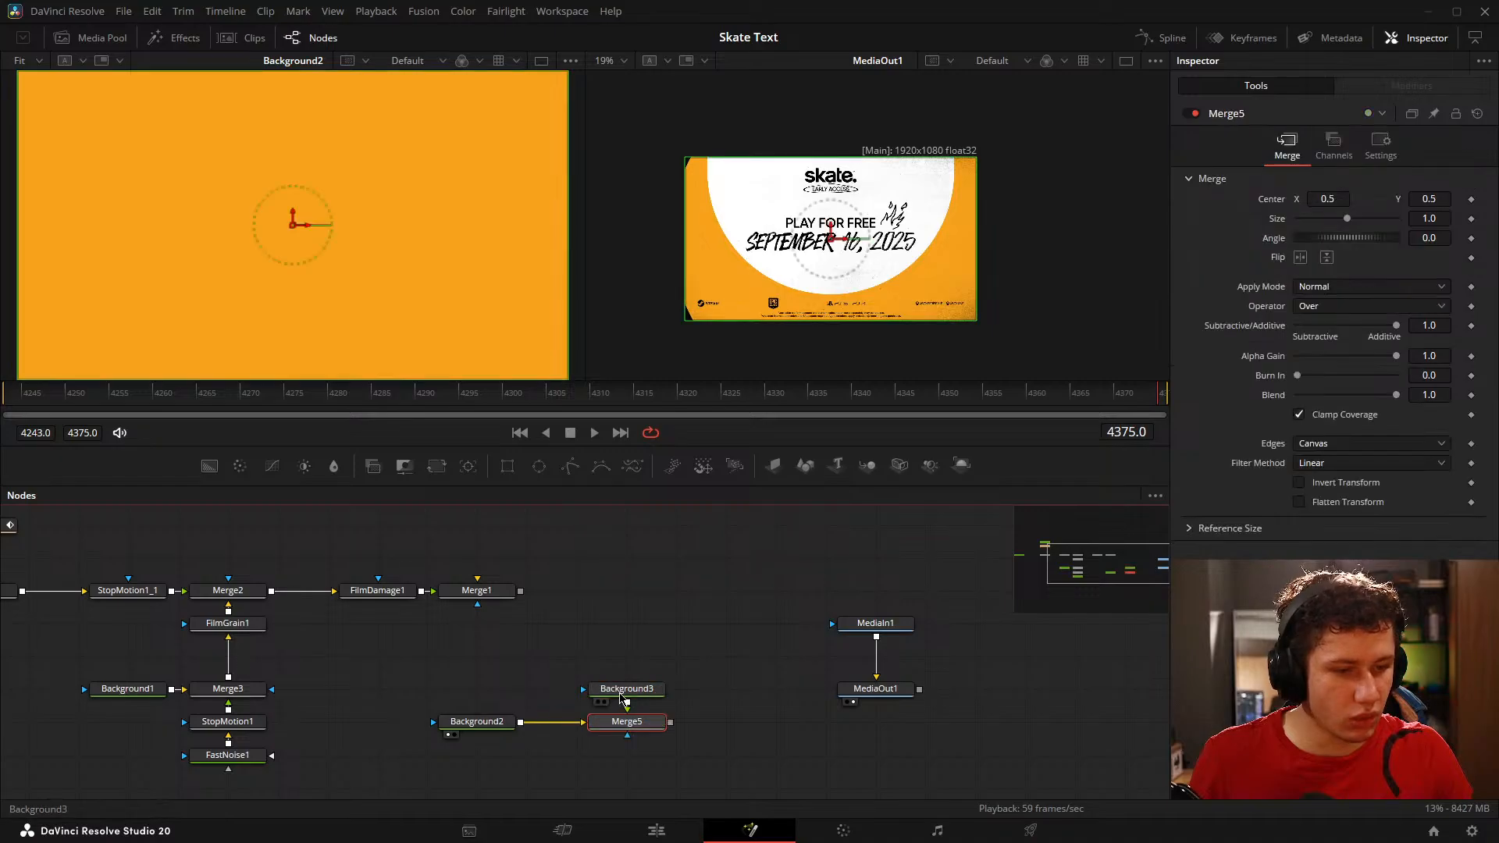
Step: Move Background3 above Merge5 with Merge5 in the viewer, and set Background3's color to white (#ffffff)
left_click_drag(637, 688, 637, 656)
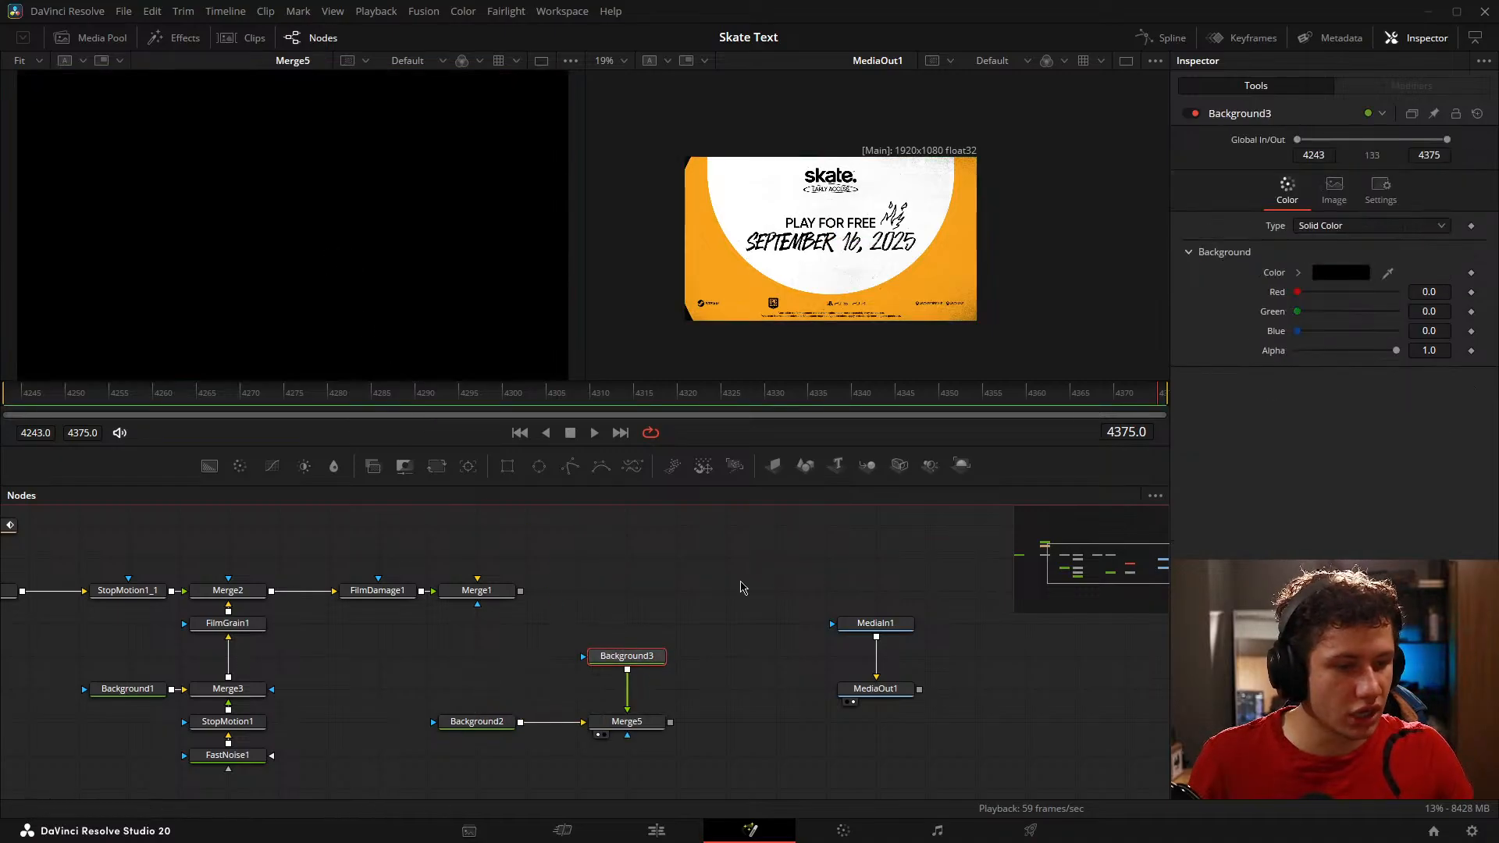
left_click(1332, 275)
left_click_drag(928, 376, 927, 280)
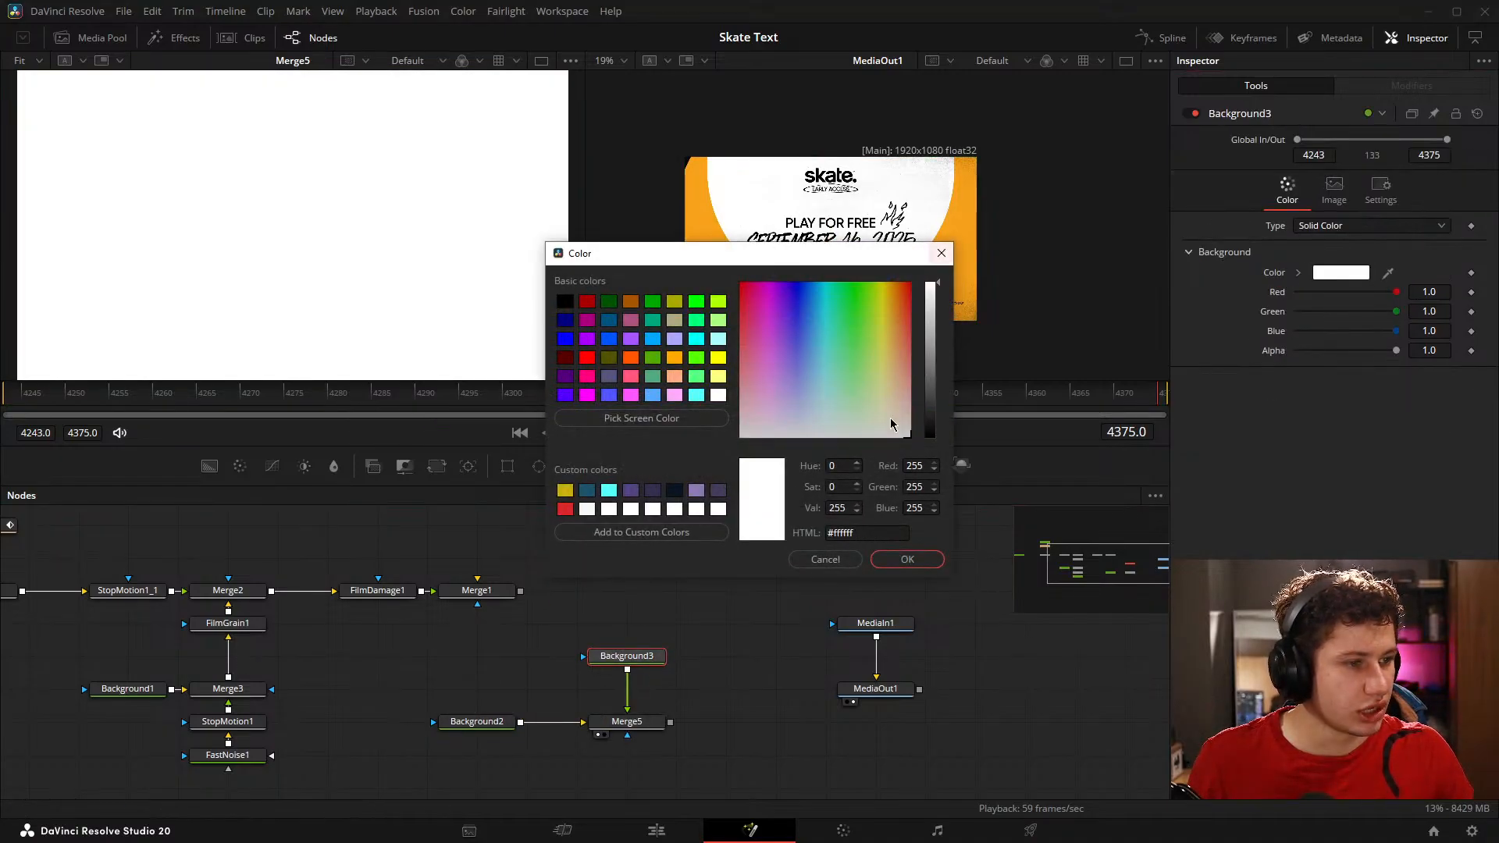
left_click(906, 560)
Step: Mask Background3 with an ellipse matching the reference's white shape: center Y about 0.984, width about 0.852, height about 0.931
left_click_drag(538, 466, 587, 657)
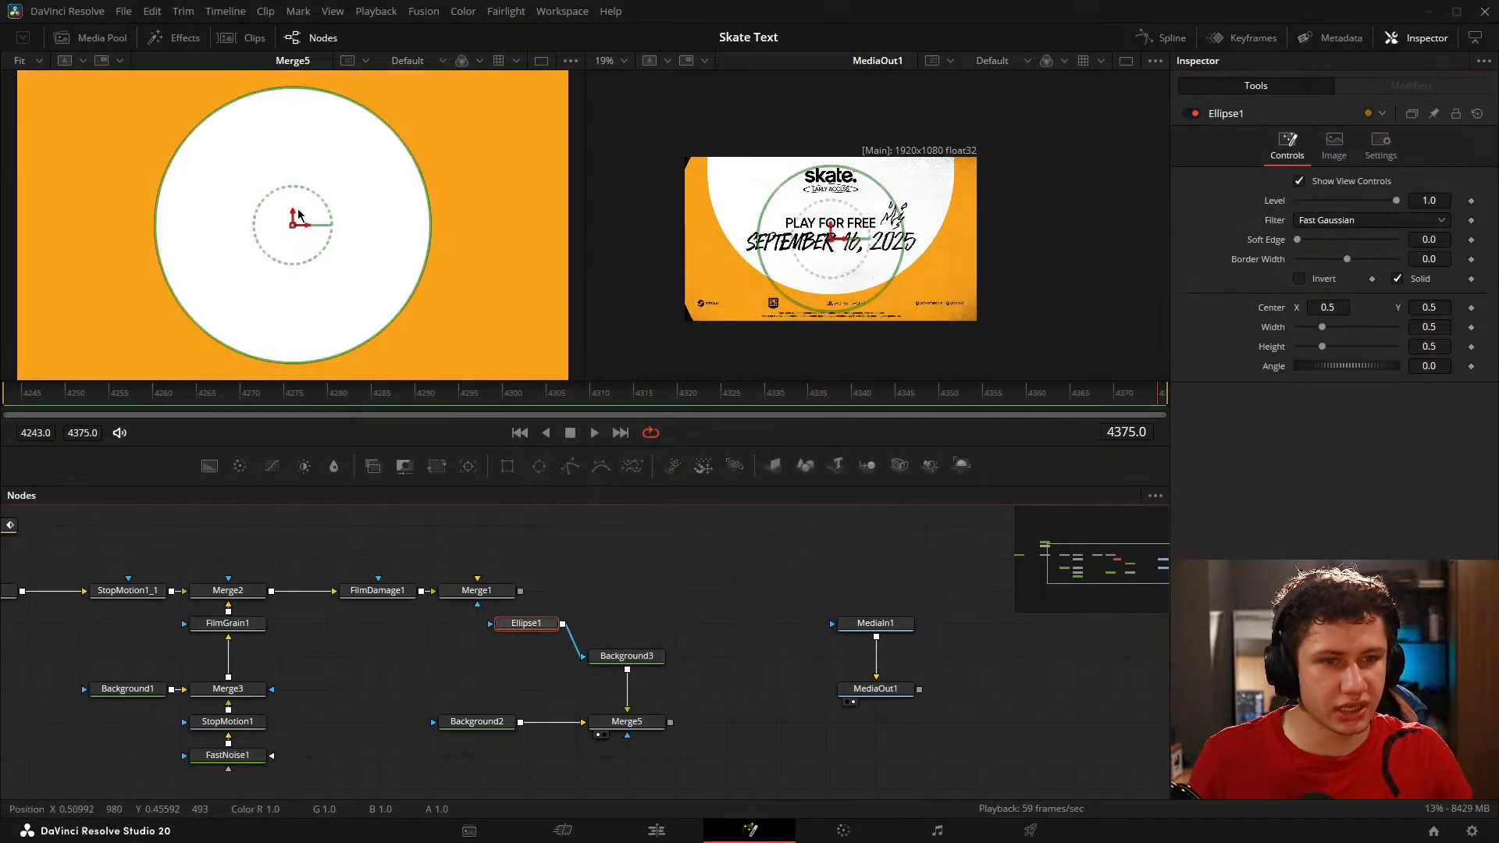
scroll(323, 225, "down", 1)
left_click_drag(301, 221, 304, 198)
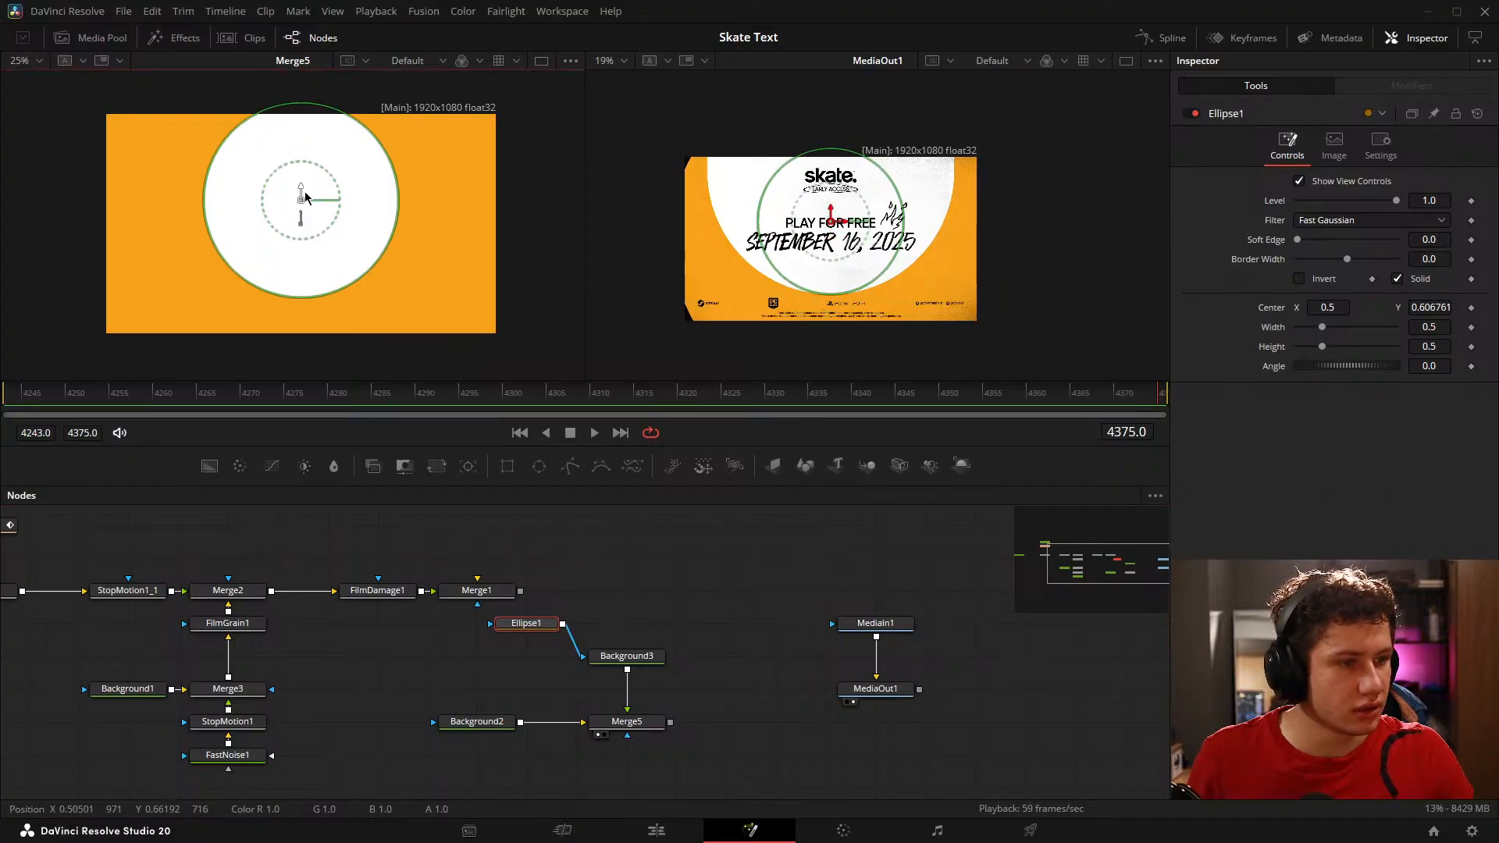
left_click_drag(385, 142, 447, 108)
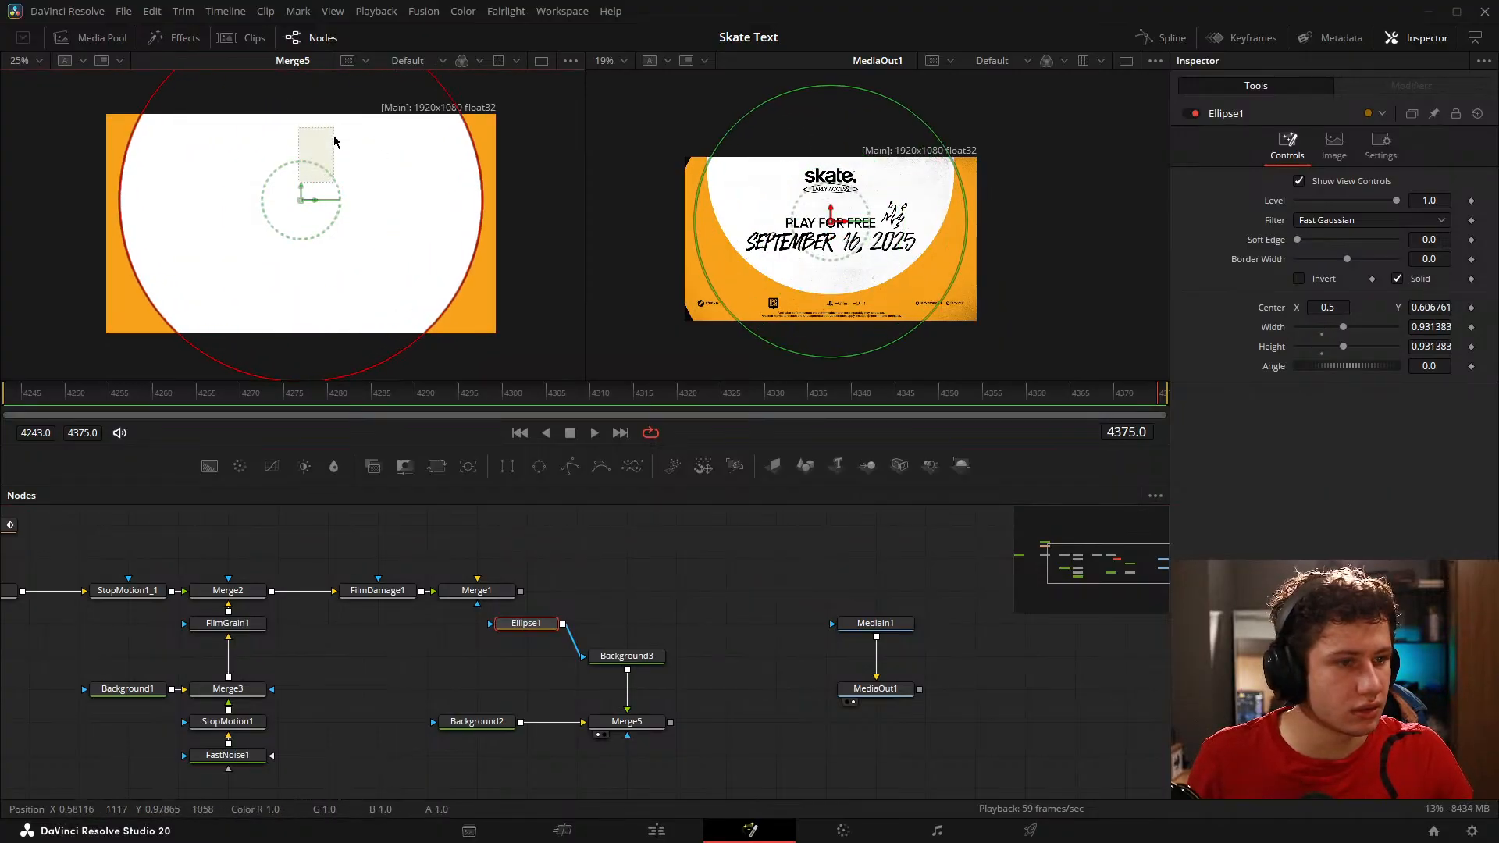
left_click_drag(301, 196, 335, 104)
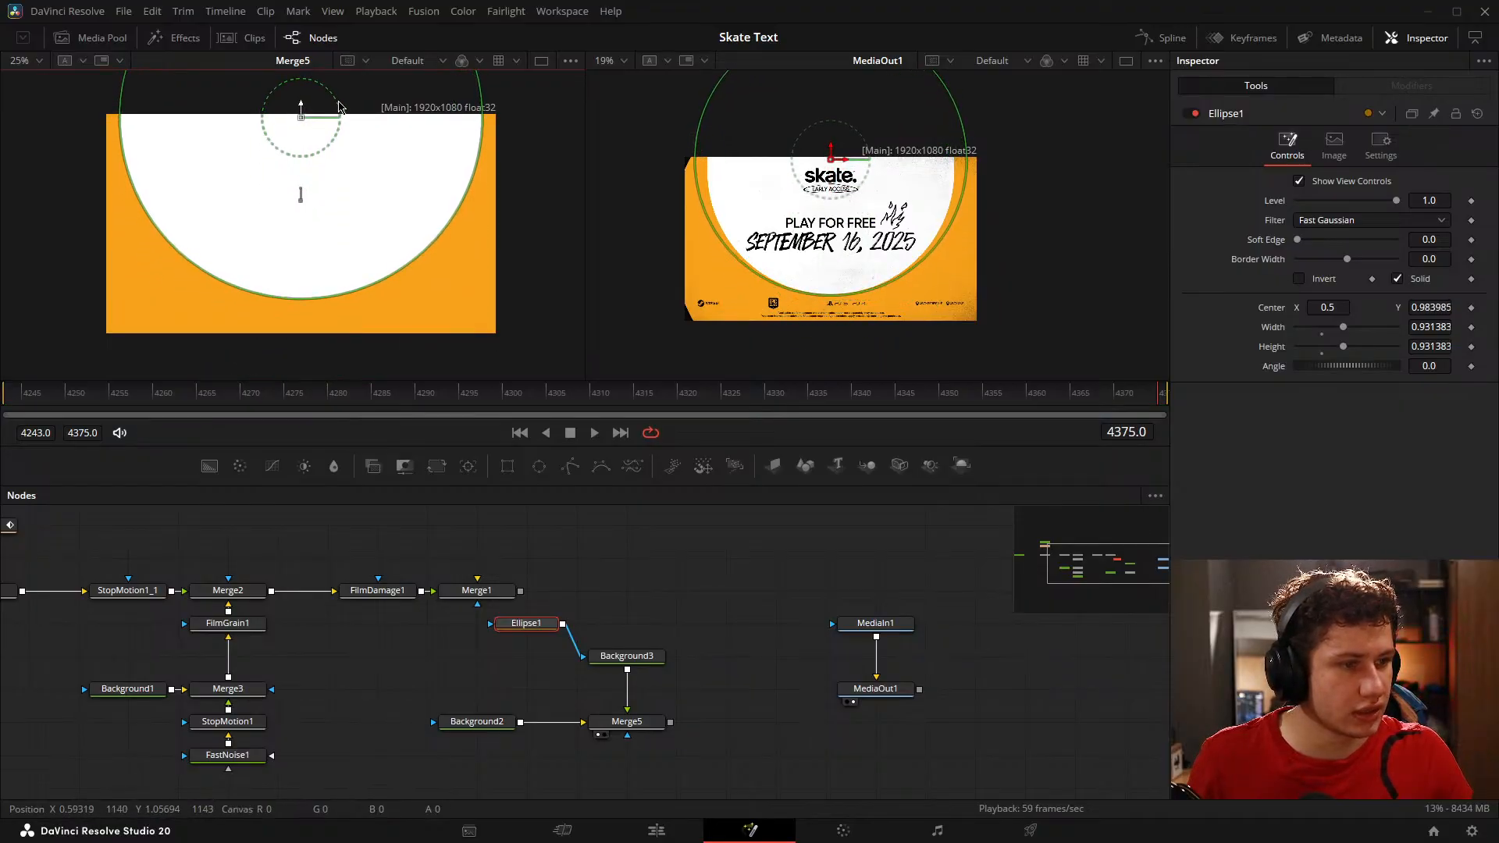
left_click_drag(471, 129, 468, 130)
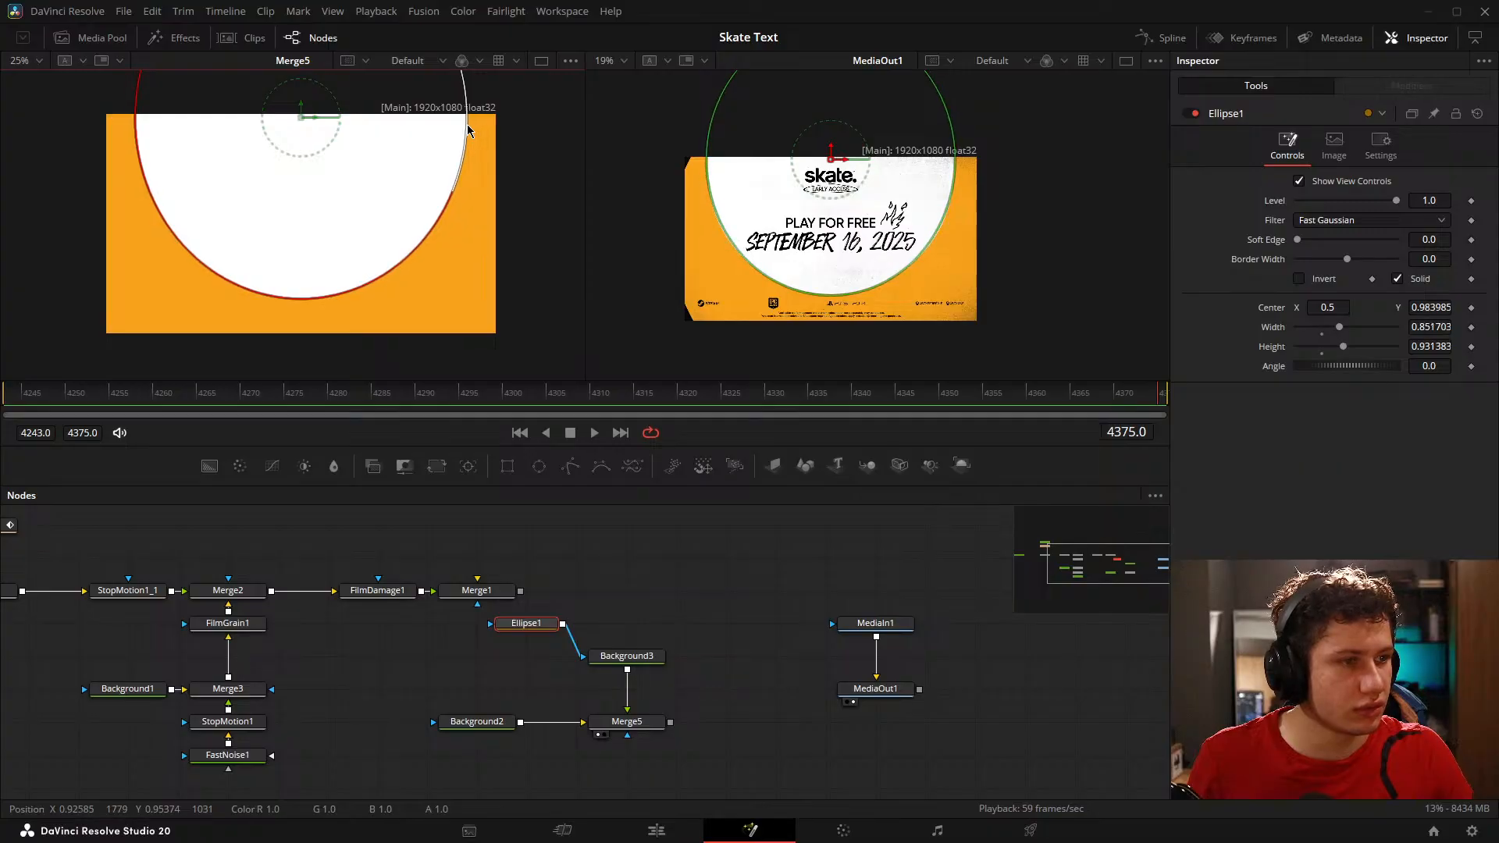
left_click(734, 554)
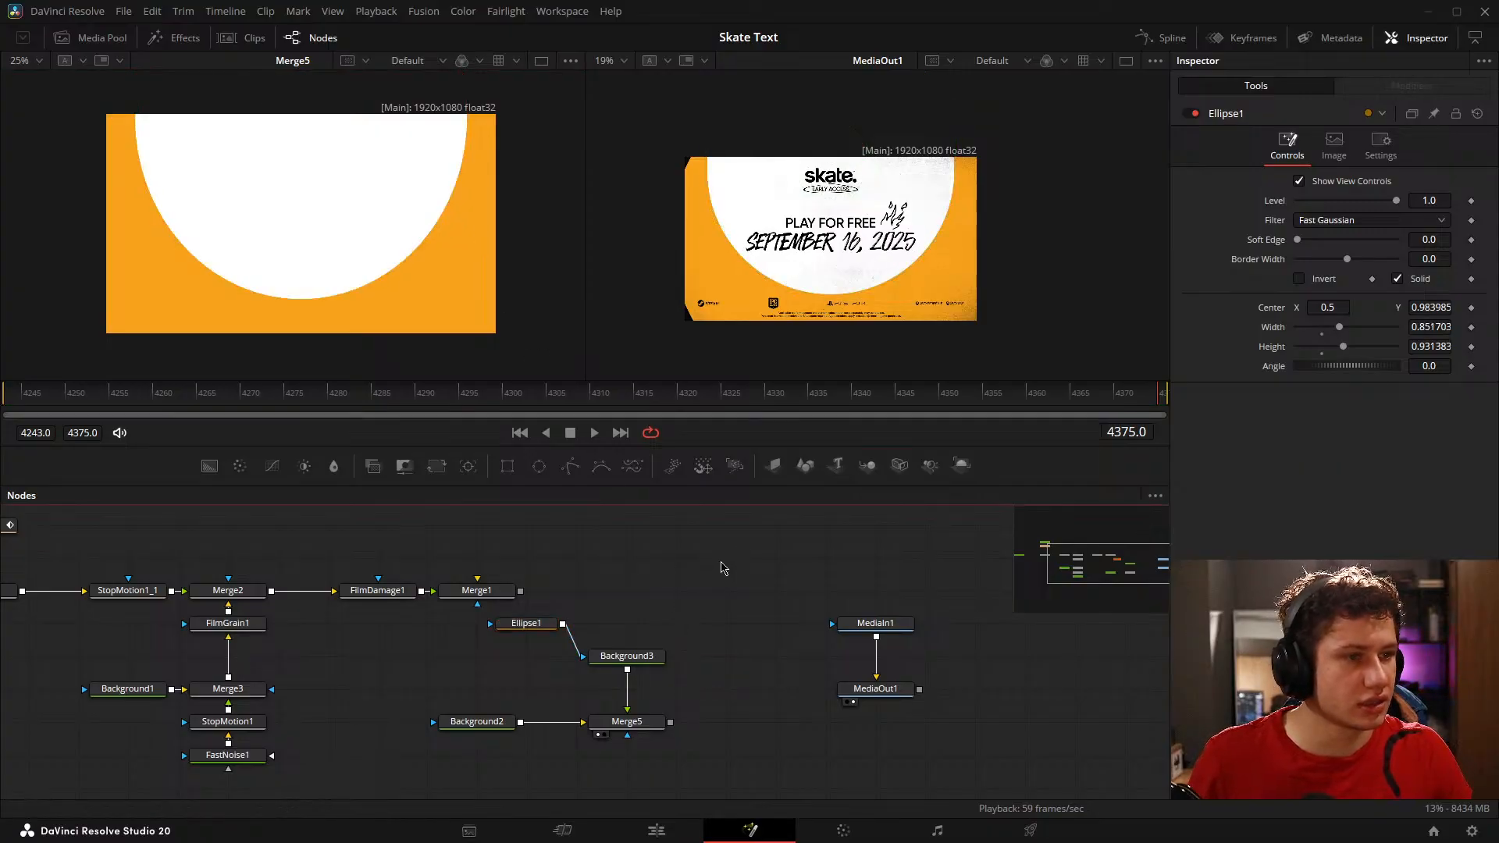
Step: Examine the circle edges and the grainy texture of the reference end card up close, and refit both views
left_click_drag(687, 564, 703, 560)
scroll(735, 200, "up", 6)
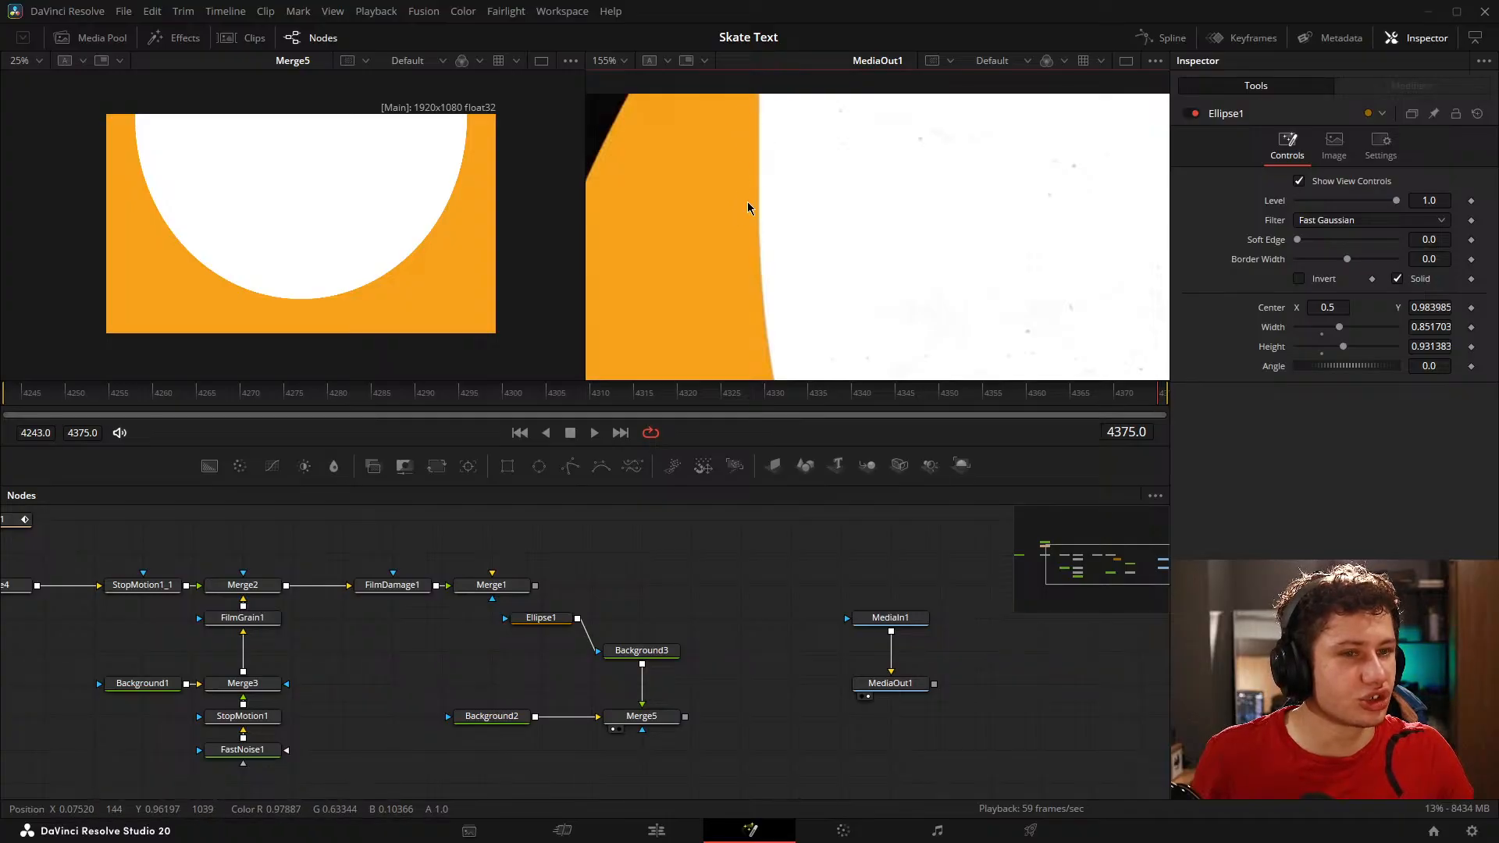
scroll(781, 219, "down", 5)
scroll(981, 244, "up", 2)
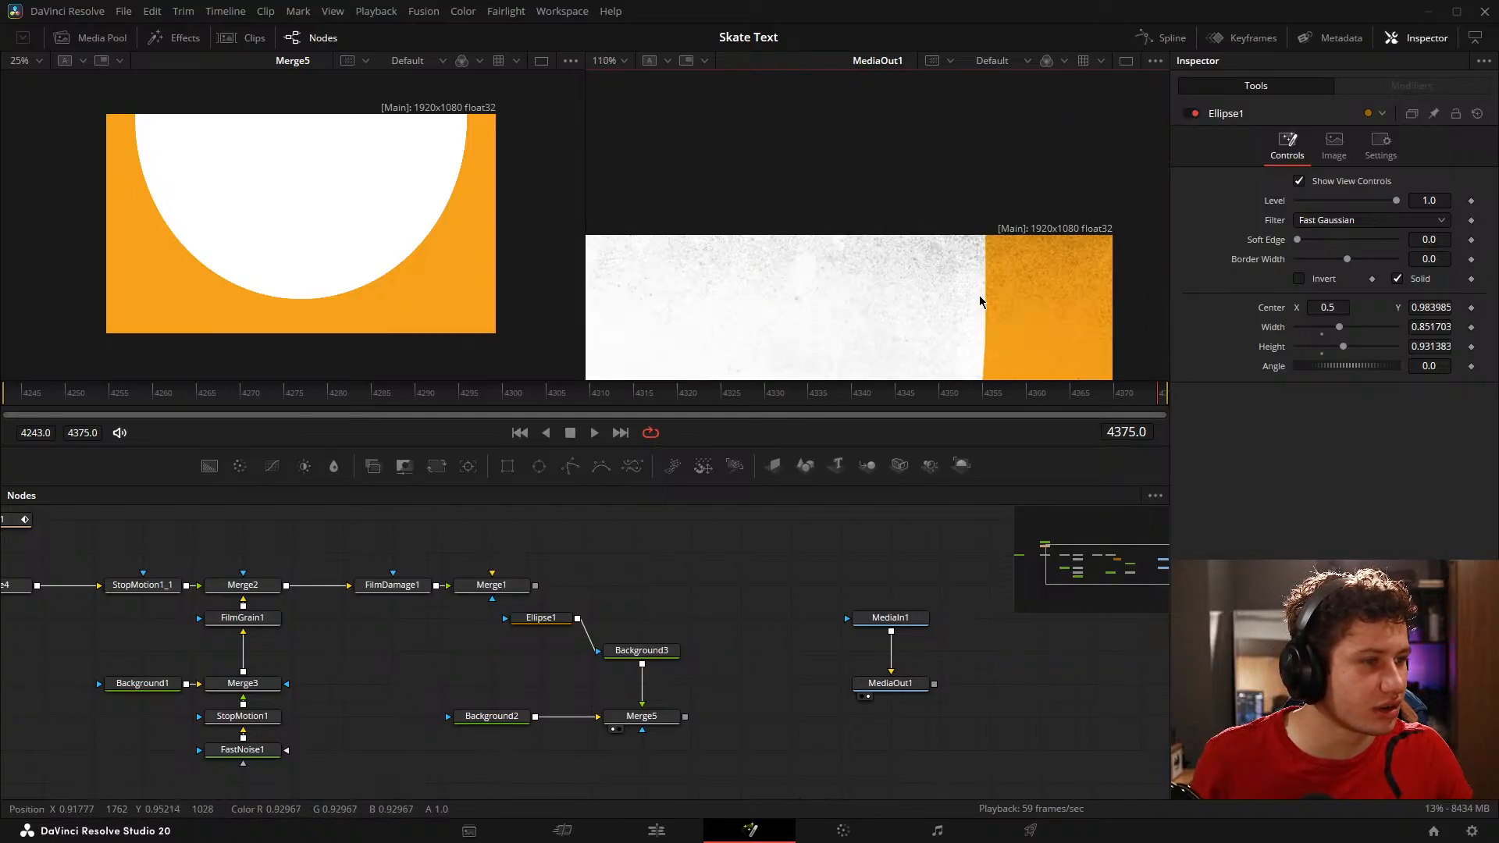
scroll(981, 297, "up", 2)
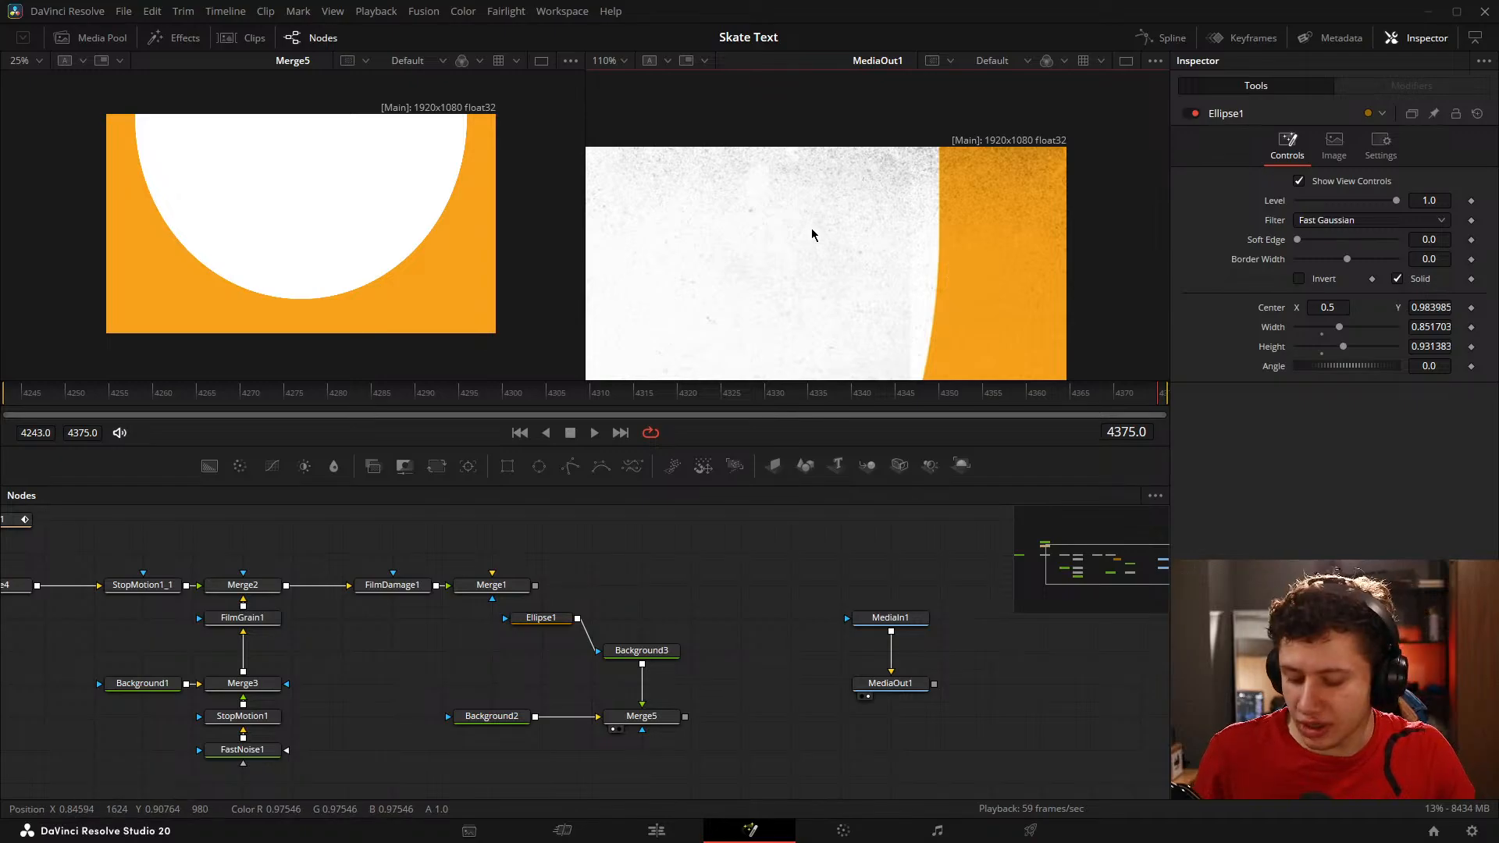
key("ctrl+f")
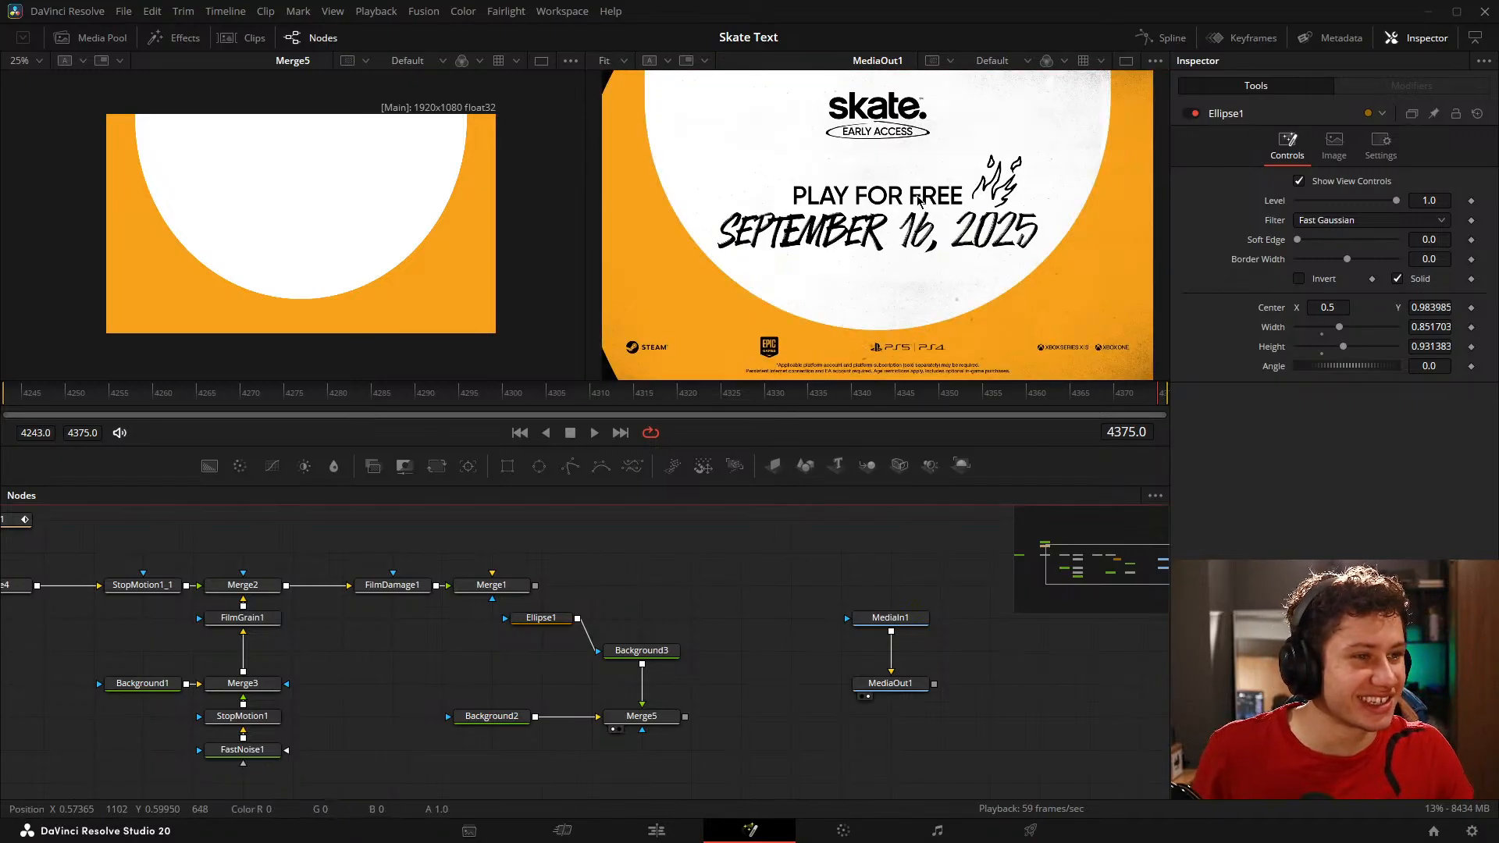
scroll(907, 213, "down", 2)
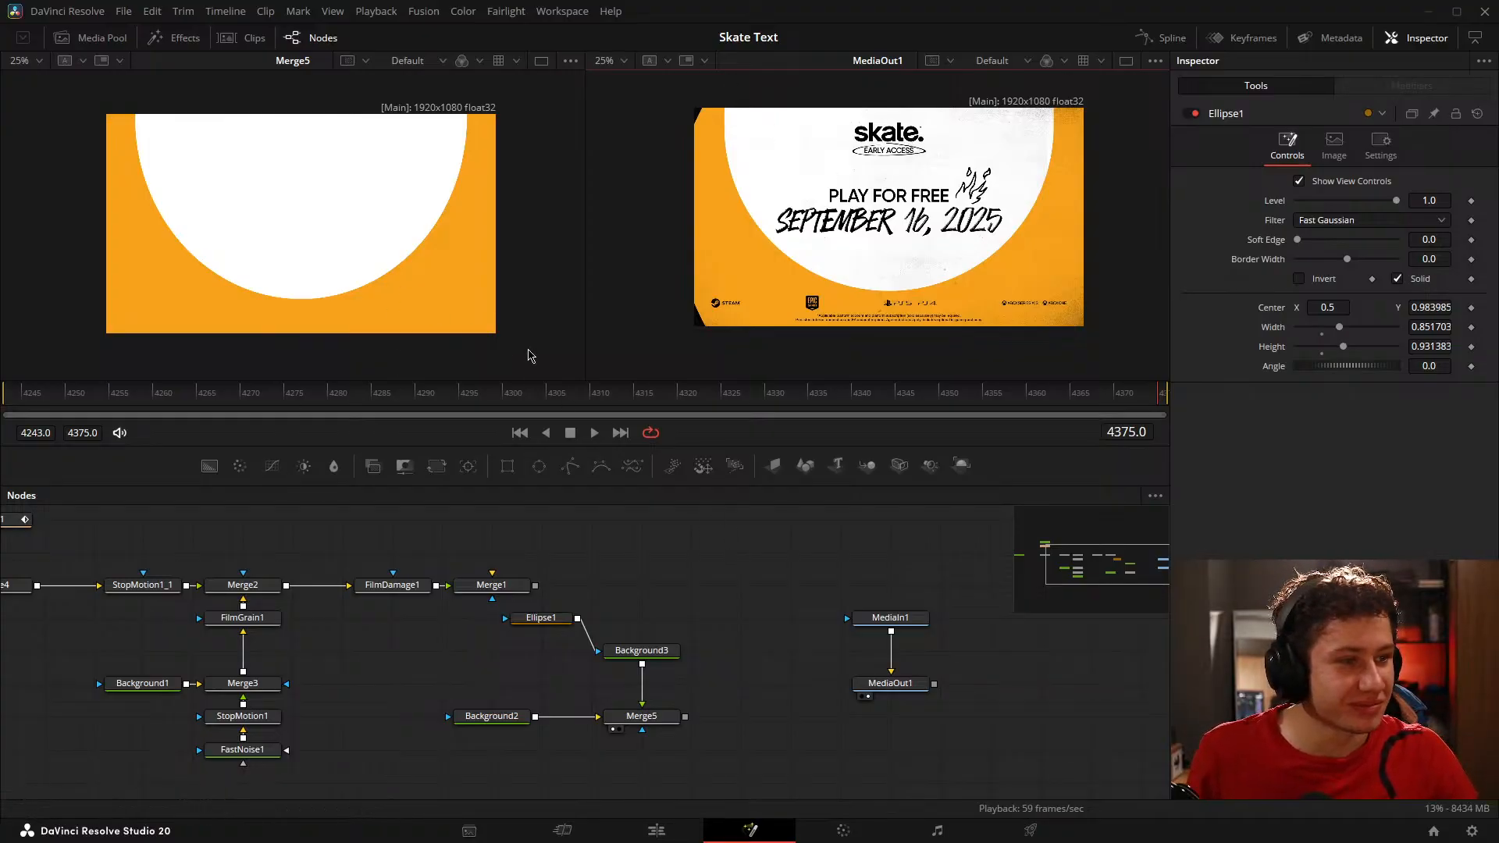
key("ctrl+f")
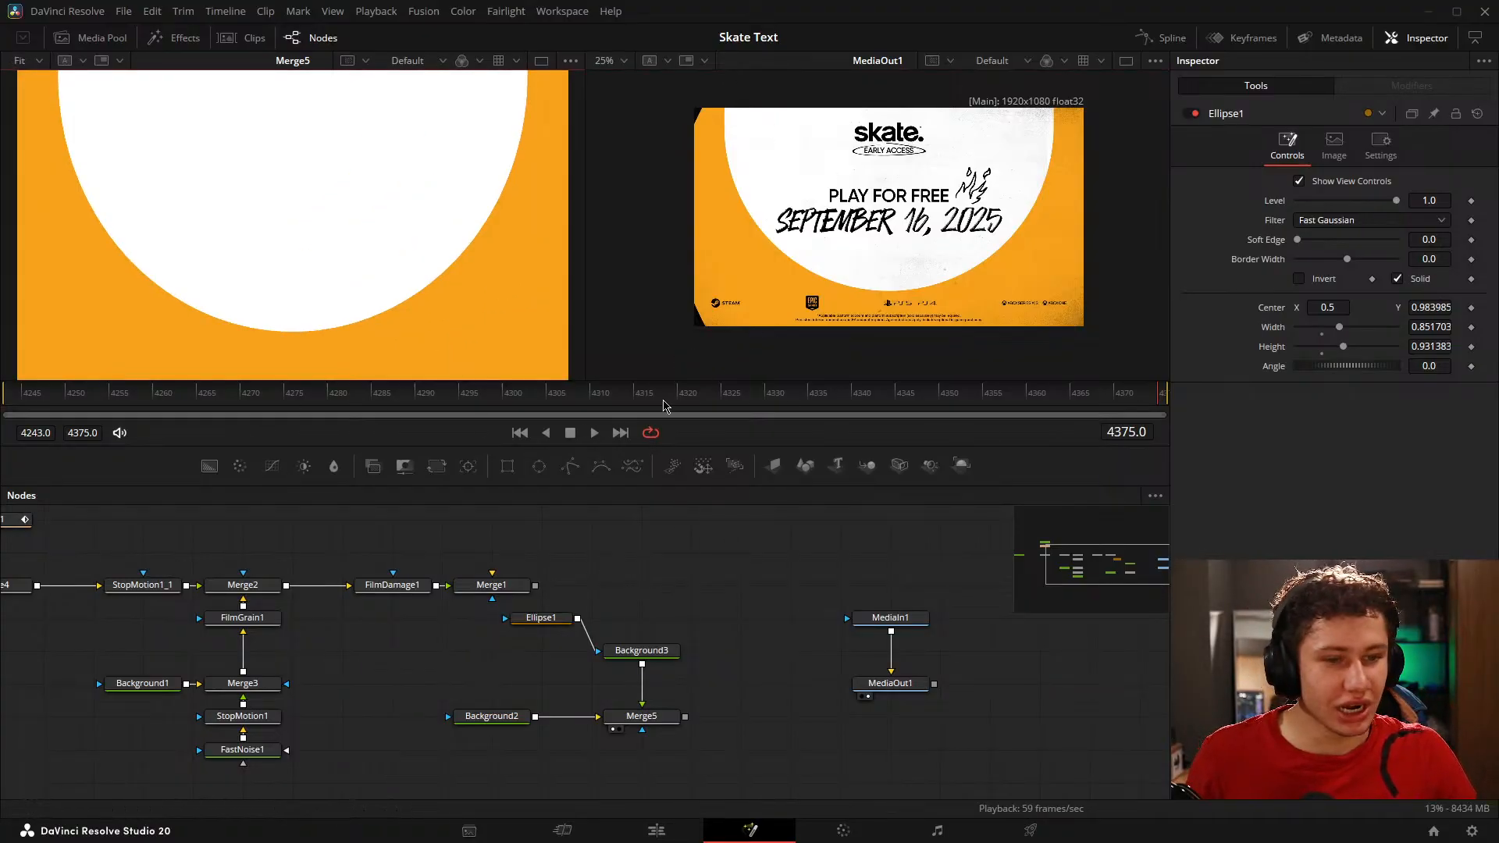
Step: At frame 4356, feed Merge5 into Merge1 behind FilmDamage1 and arrange Background2, Background3 and Ellipse1 compactly beneath Merge1
left_click_drag(1170, 393, 1007, 371)
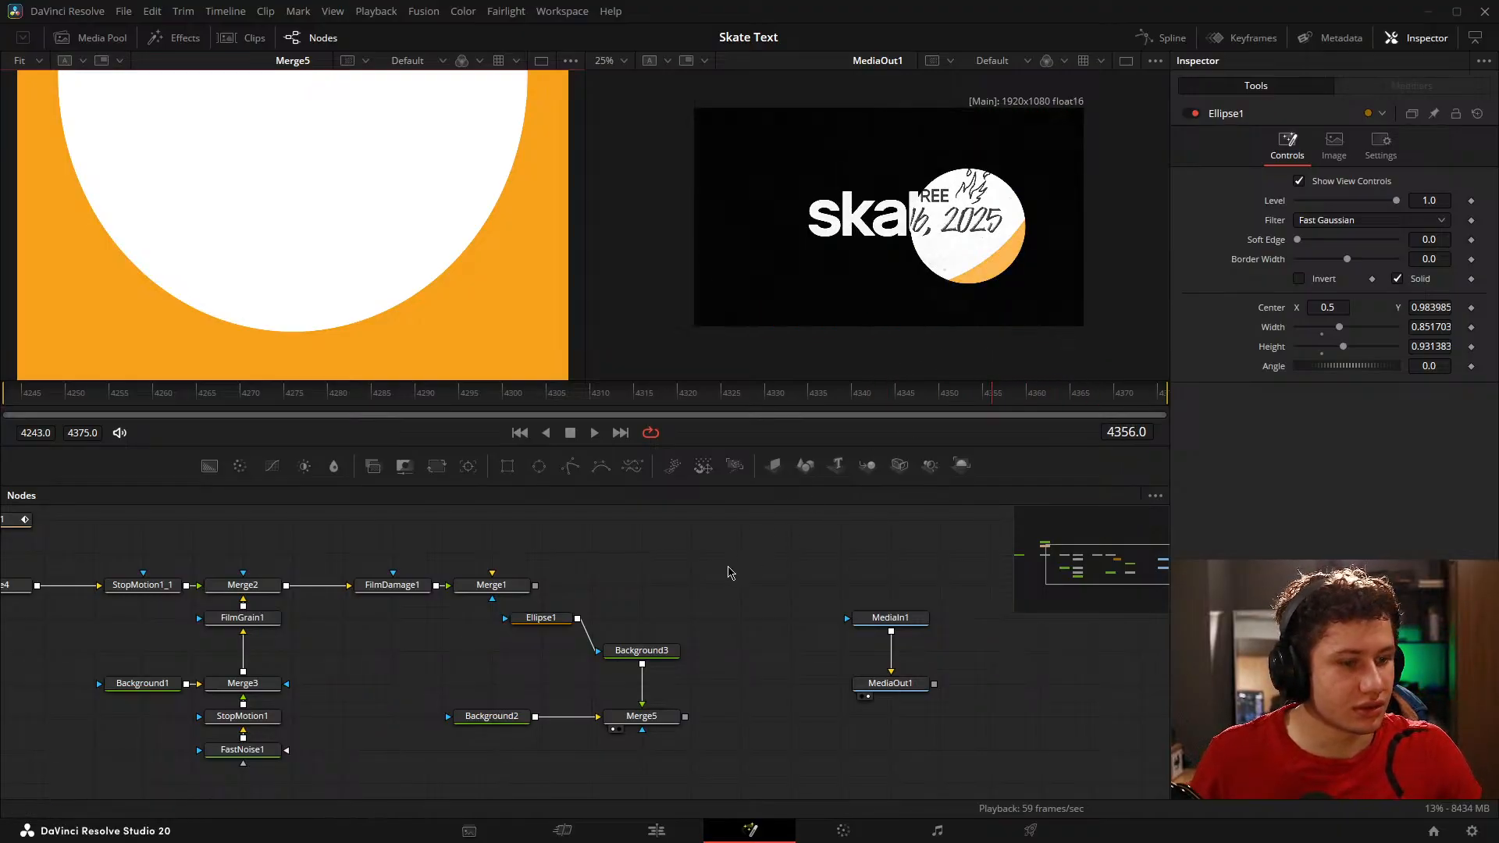
left_click_drag(567, 625, 495, 658)
left_click_drag(642, 651, 642, 749)
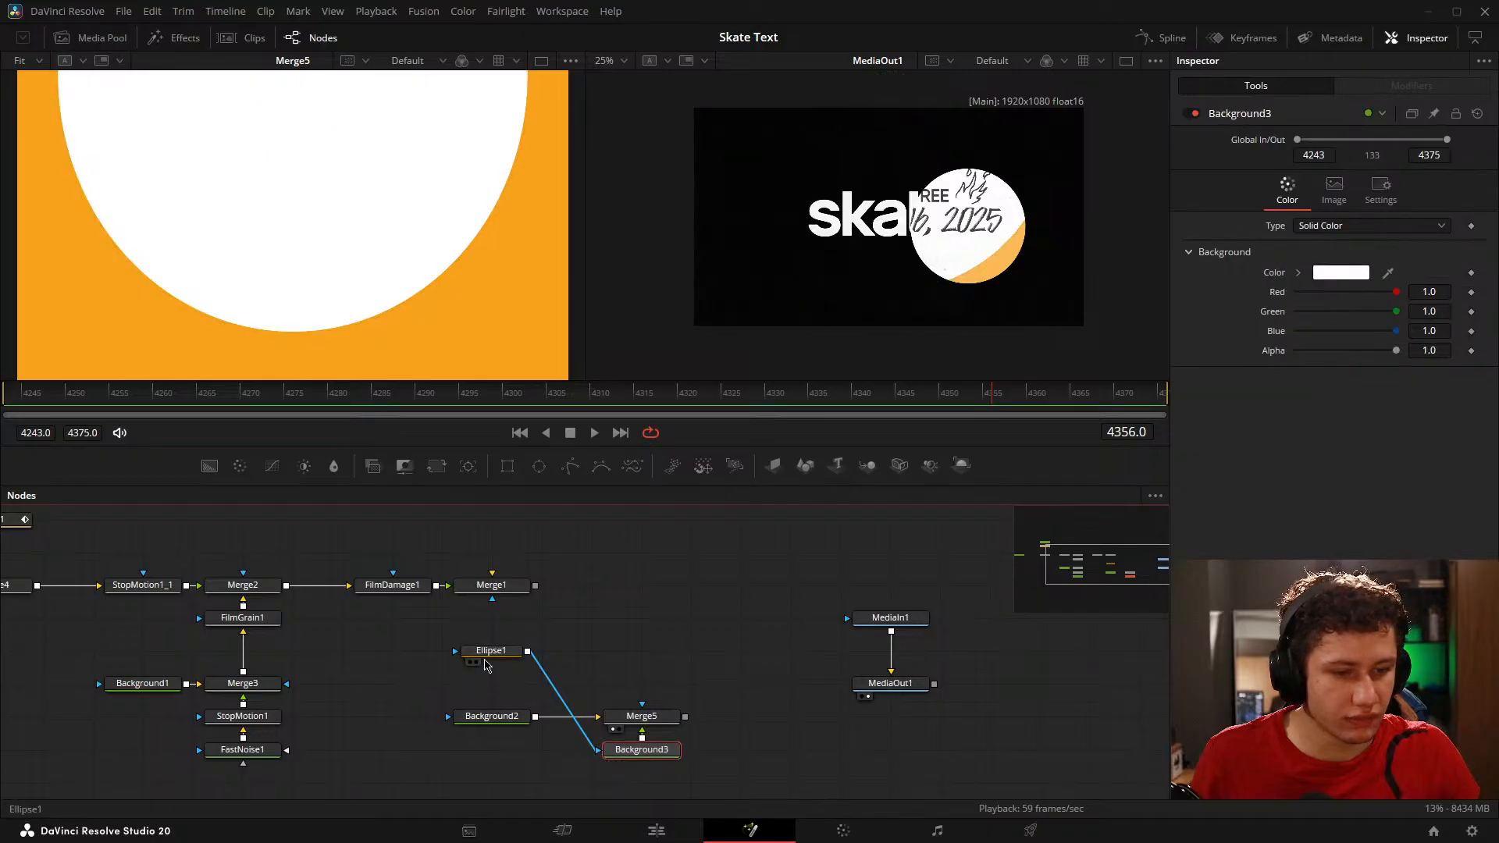
left_click_drag(485, 665, 485, 764)
left_click_drag(686, 717, 487, 603)
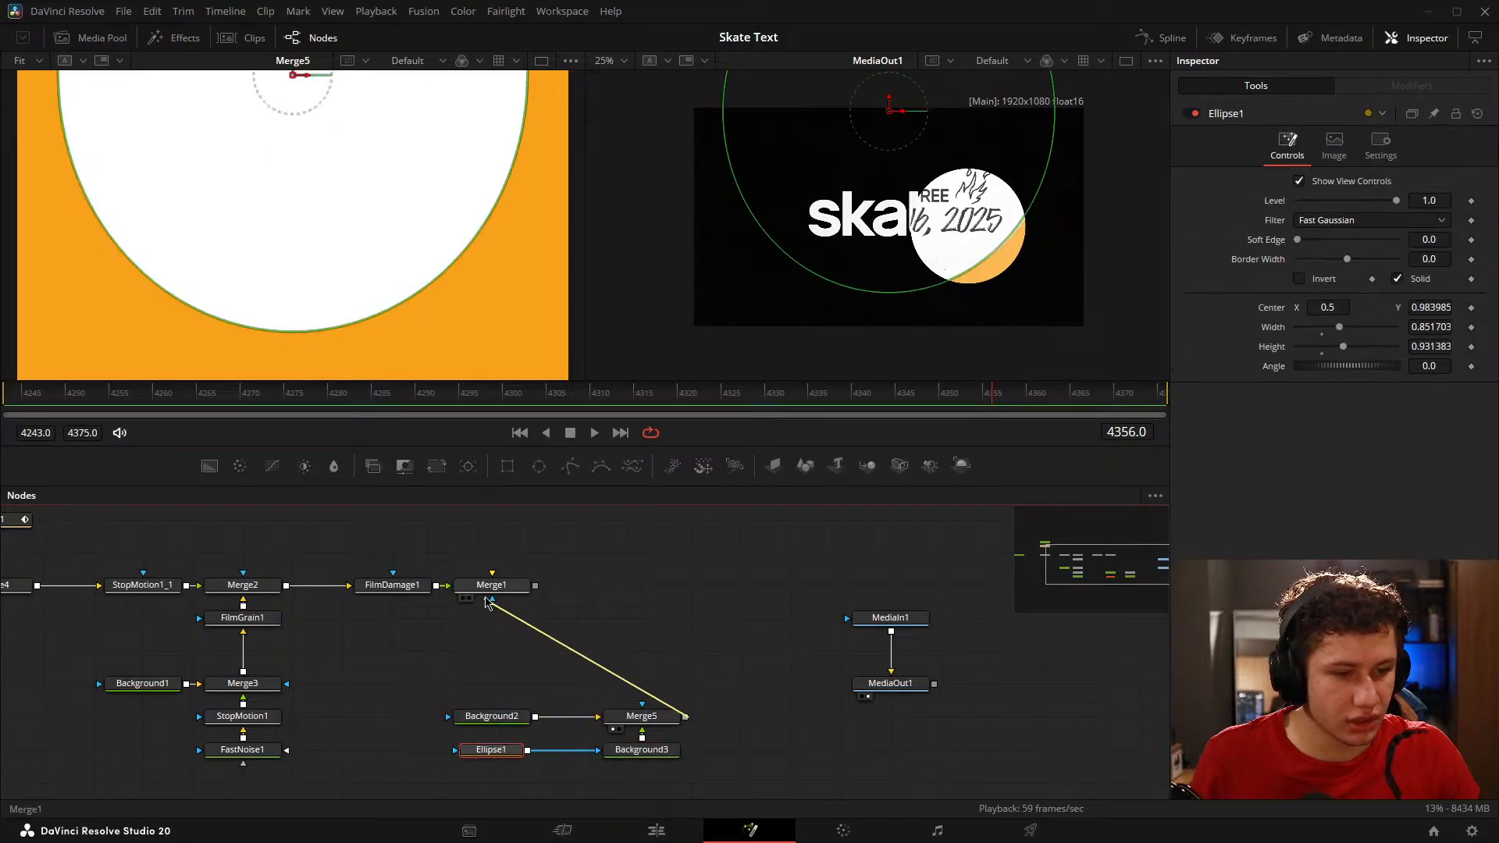
left_click_drag(441, 667, 747, 790)
left_click_drag(657, 755, 507, 690)
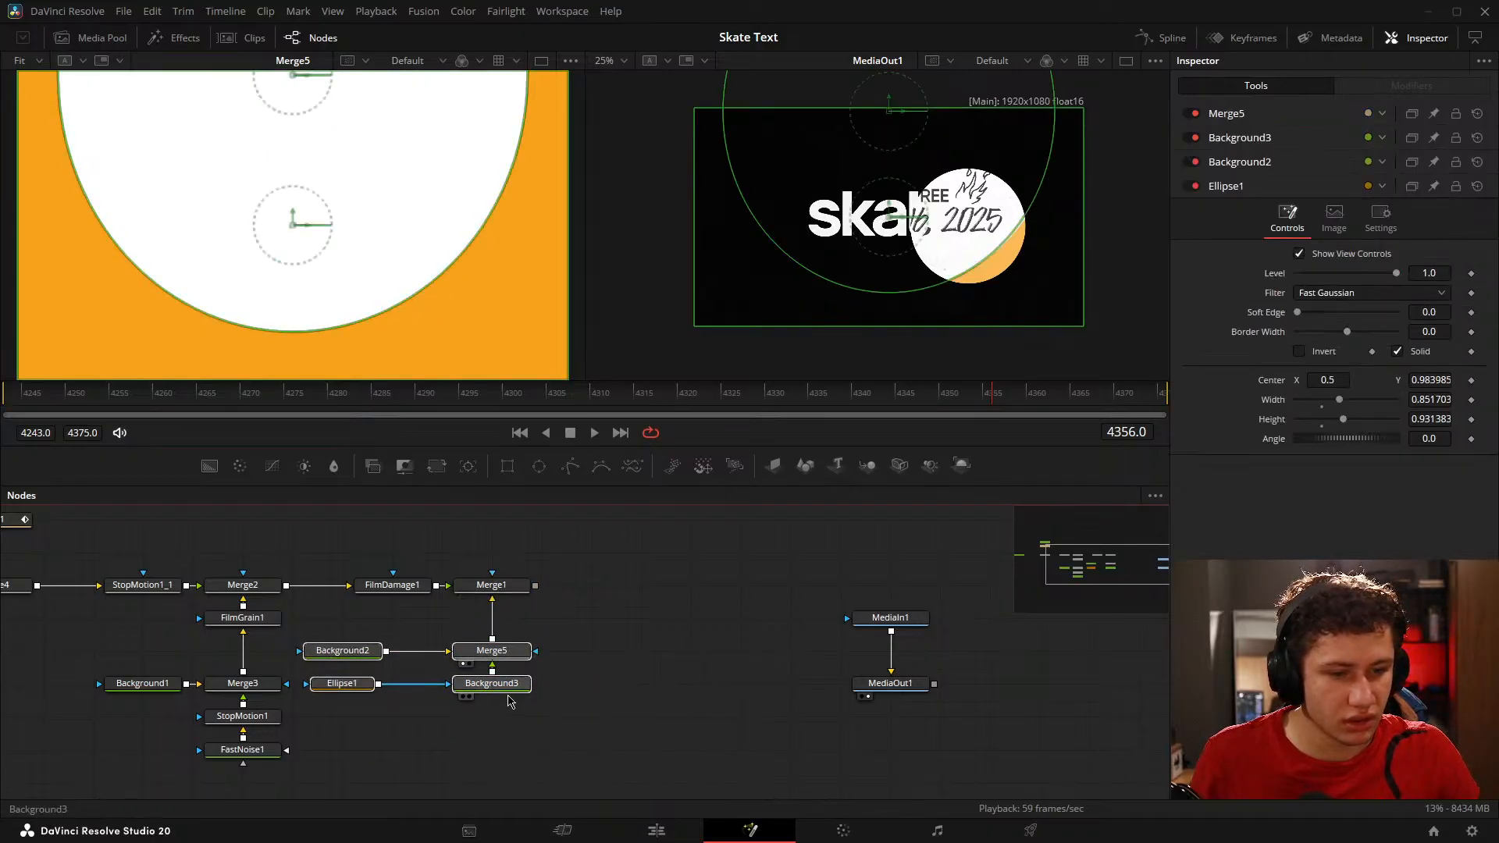
left_click_drag(405, 695, 303, 615)
left_click_drag(358, 690, 407, 690)
left_click(608, 666)
left_click_drag(568, 515, 593, 550)
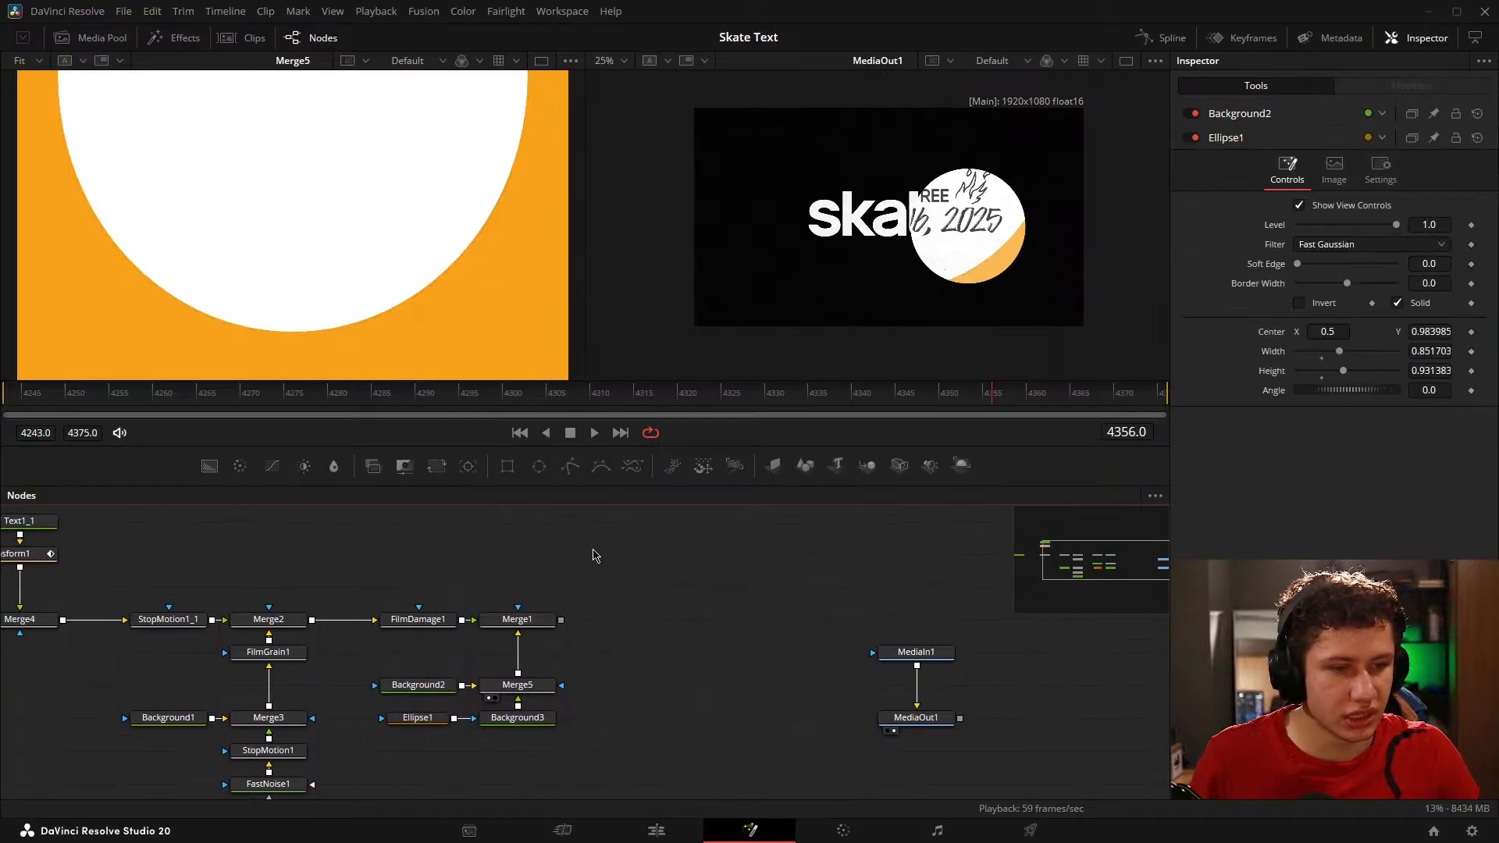
Step: Add an Ellipse mask to Merge1 and show Merge1 in the viewer
left_click_drag(538, 467, 448, 260)
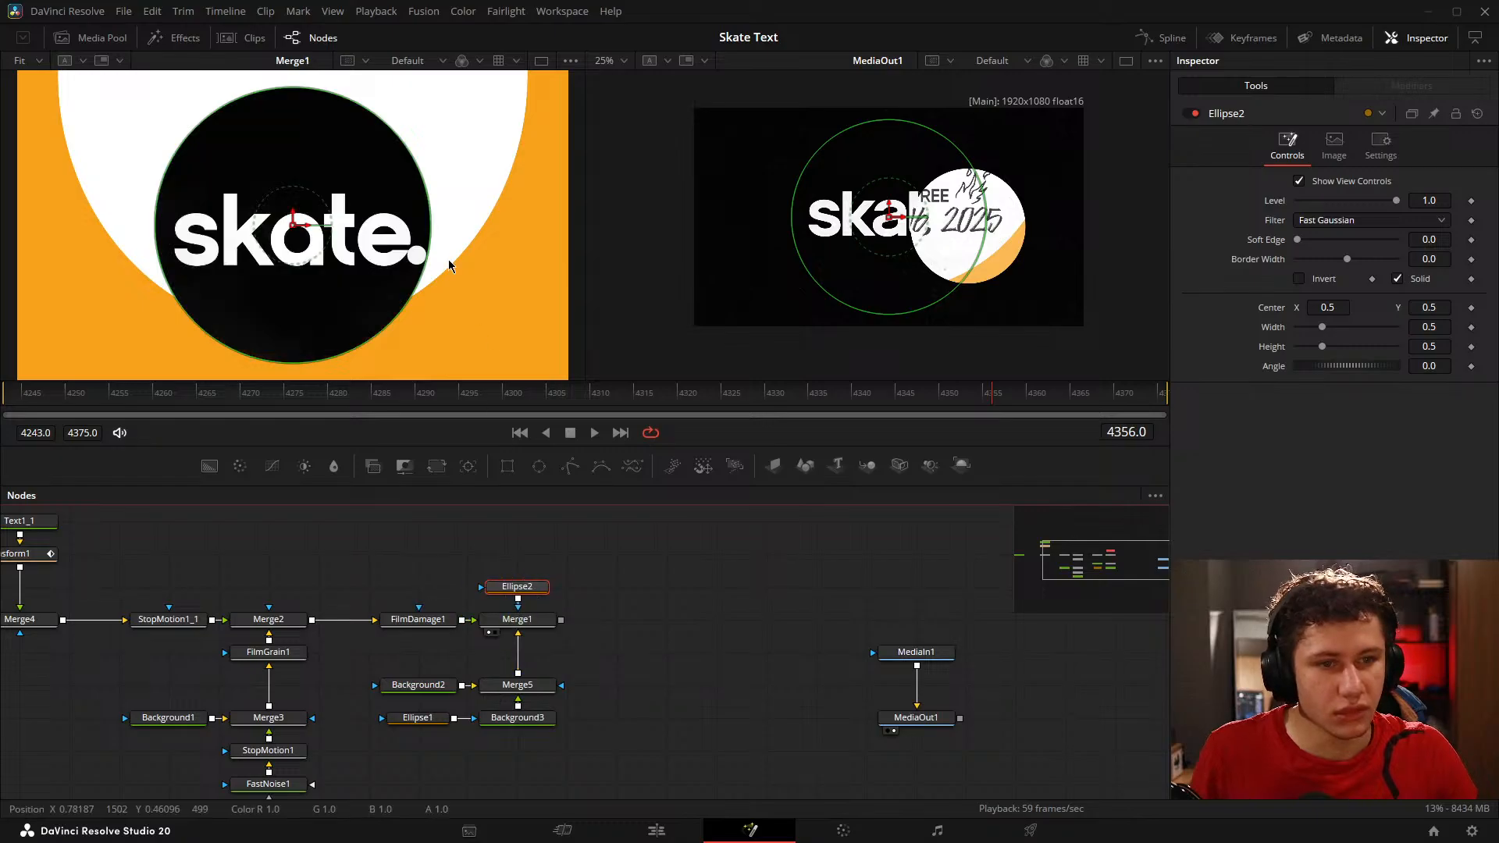
left_click(661, 597)
left_click_drag(662, 598, 699, 592)
left_click(571, 582)
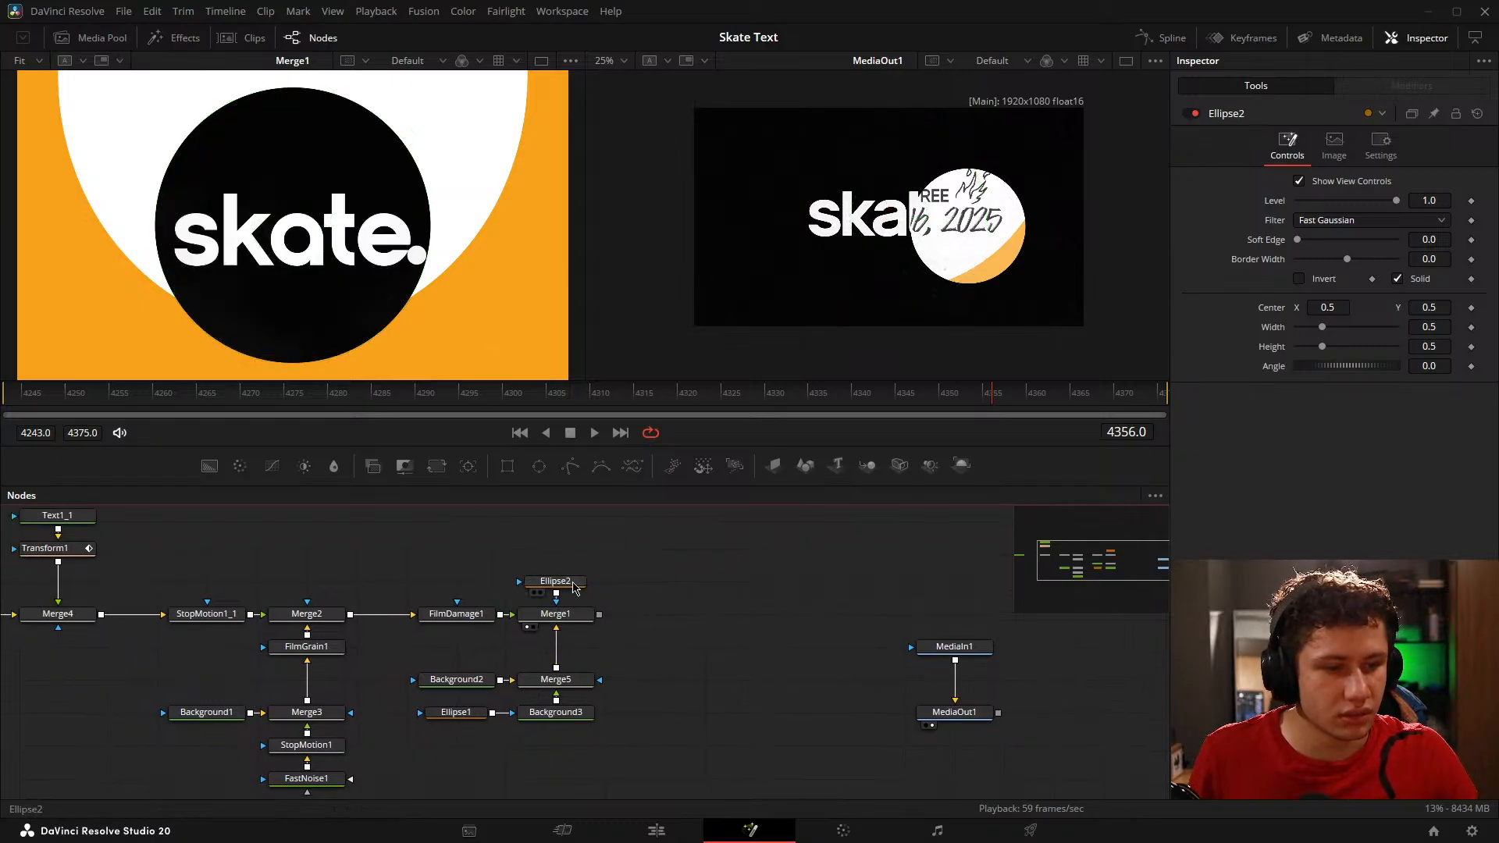
Step: Invert Ellipse2 and fit it to the logo's dot, at center about X 0.726, Y 0.404 with width and height about 0.036
scroll(401, 342, "up", 2)
left_click_drag(383, 320, 269, 200)
left_click(1300, 278)
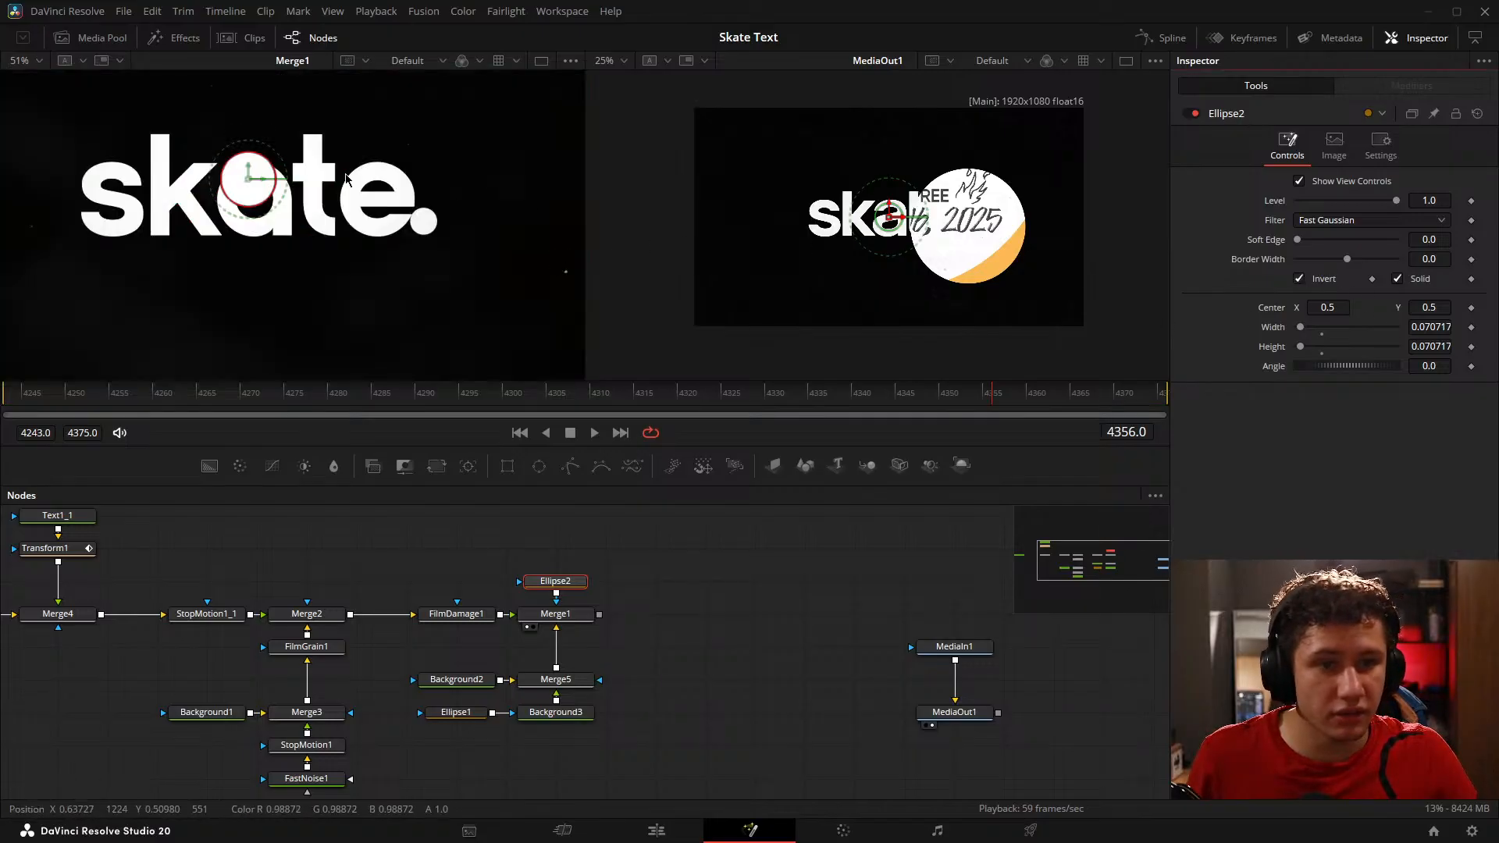
left_click_drag(248, 178, 429, 222)
scroll(427, 222, "up", 2)
scroll(426, 258, "up", 2)
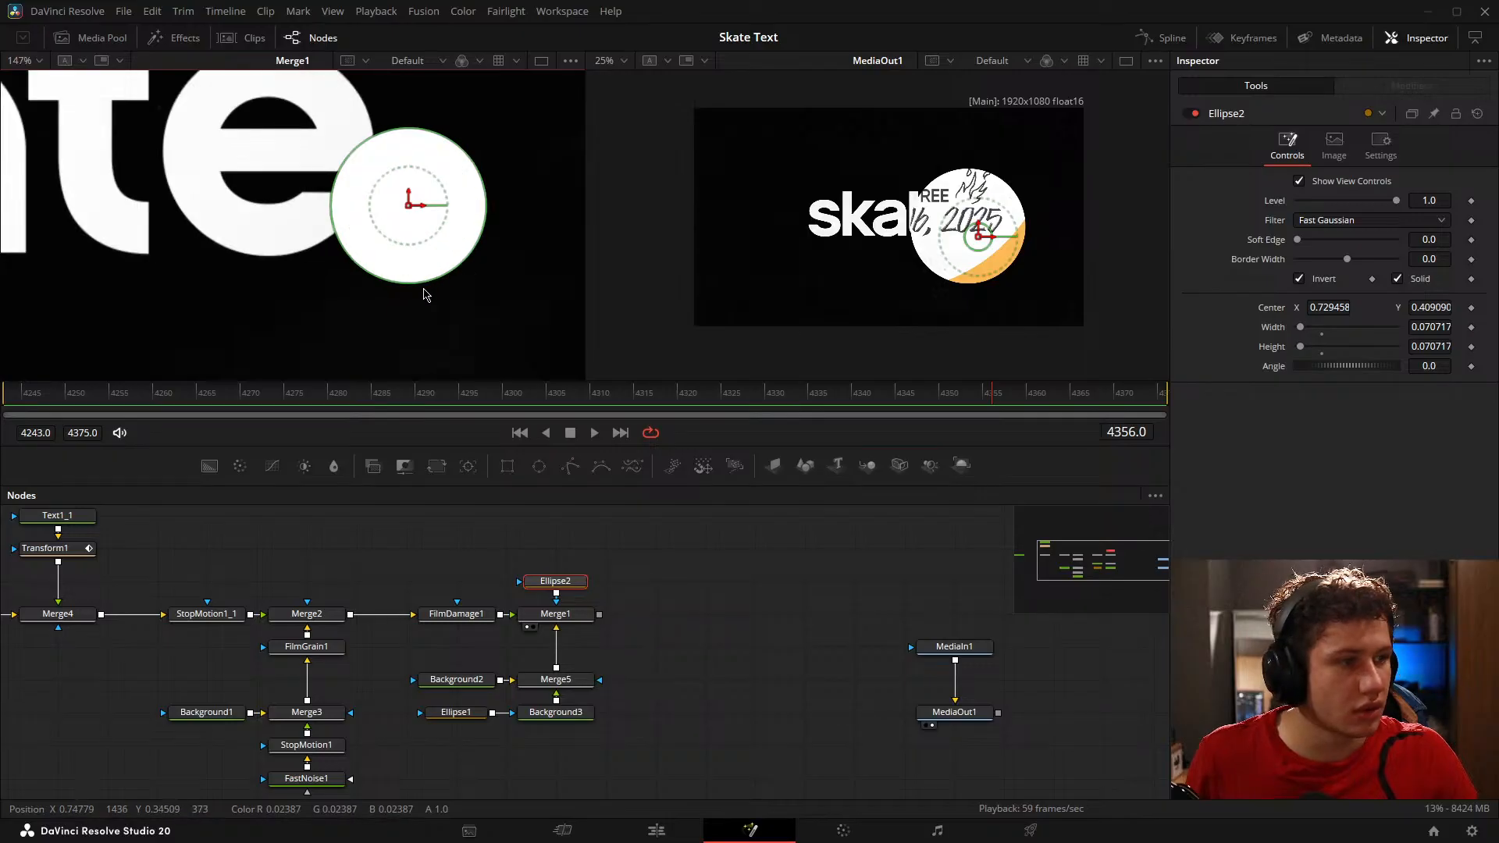
left_click_drag(505, 277, 498, 327)
scroll(459, 213, "up", 3)
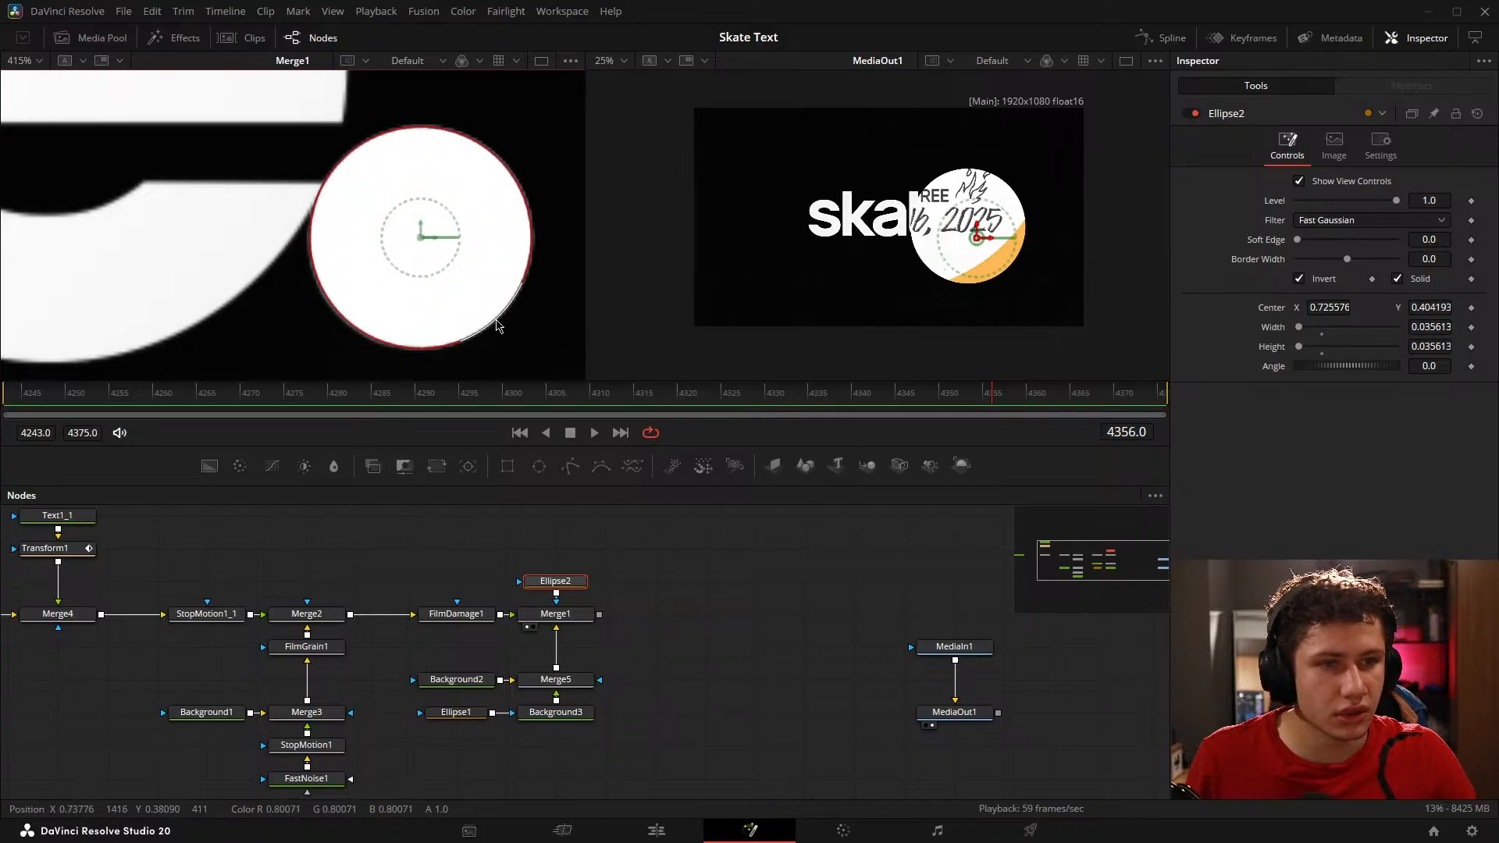
left_click(743, 622)
Step: Keyframe Ellipse2's width and height at frame 4343, where the reference dot has not yet grown
scroll(513, 284, "down", 6, "ctrl")
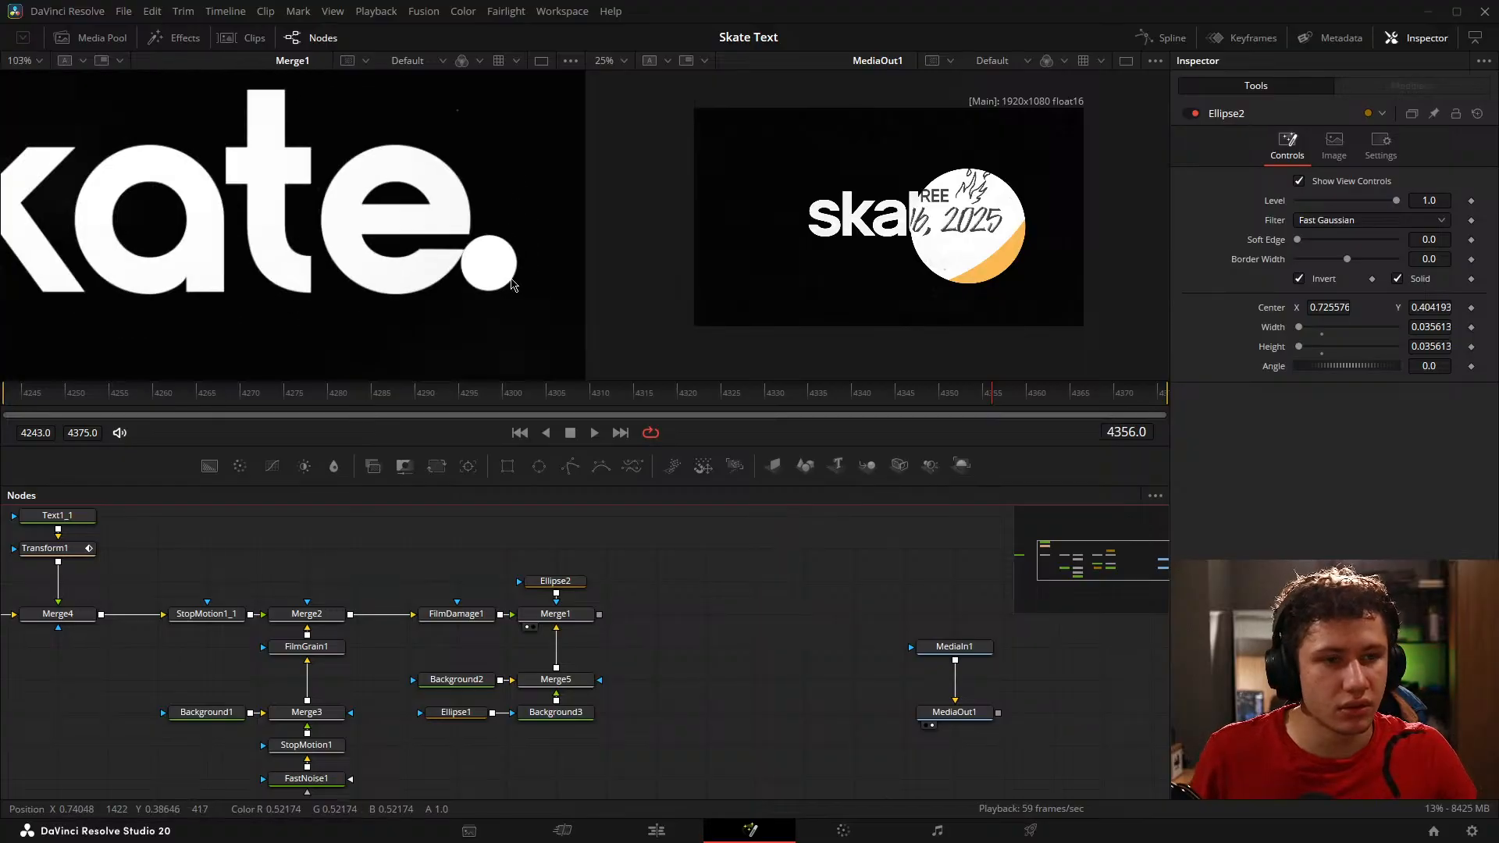
scroll(512, 284, "down", 2, "ctrl")
left_click_drag(990, 397, 893, 406)
scroll(951, 291, "up", 5, "ctrl")
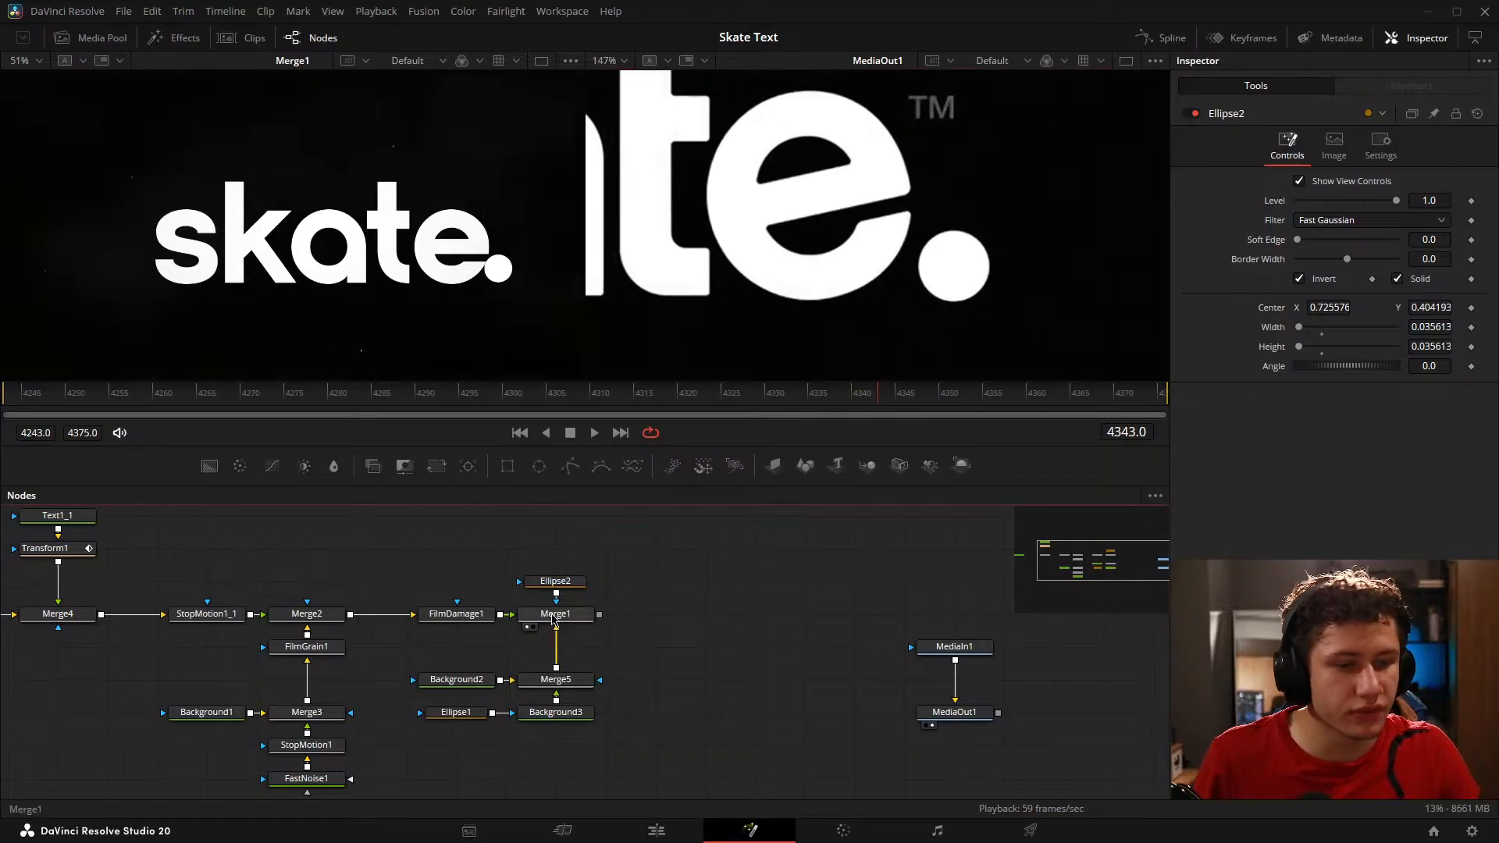
left_click(566, 591)
scroll(409, 231, "down", 5)
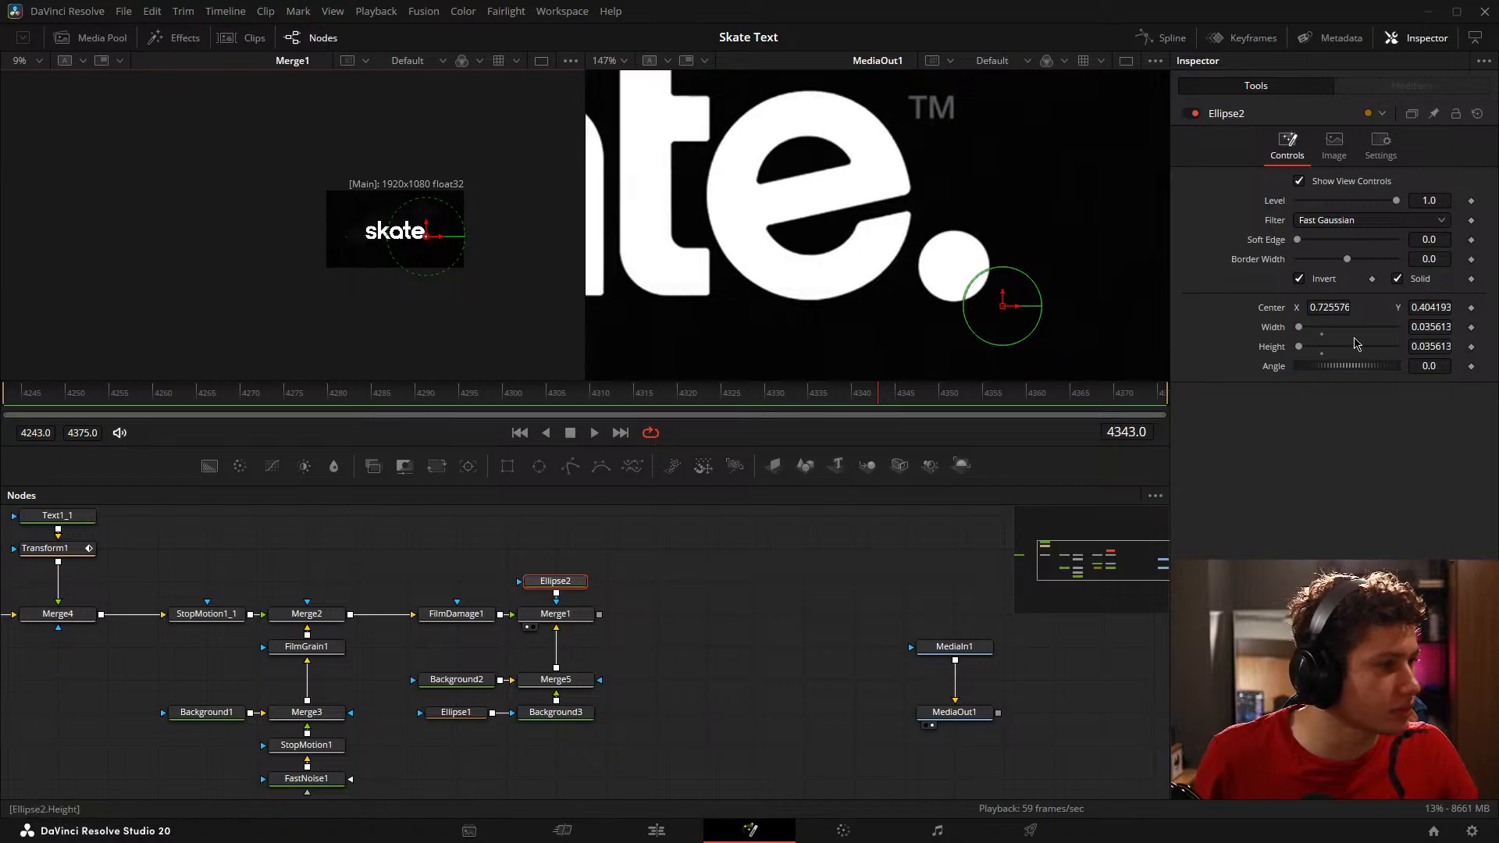
left_click(1472, 327)
left_click(1472, 346)
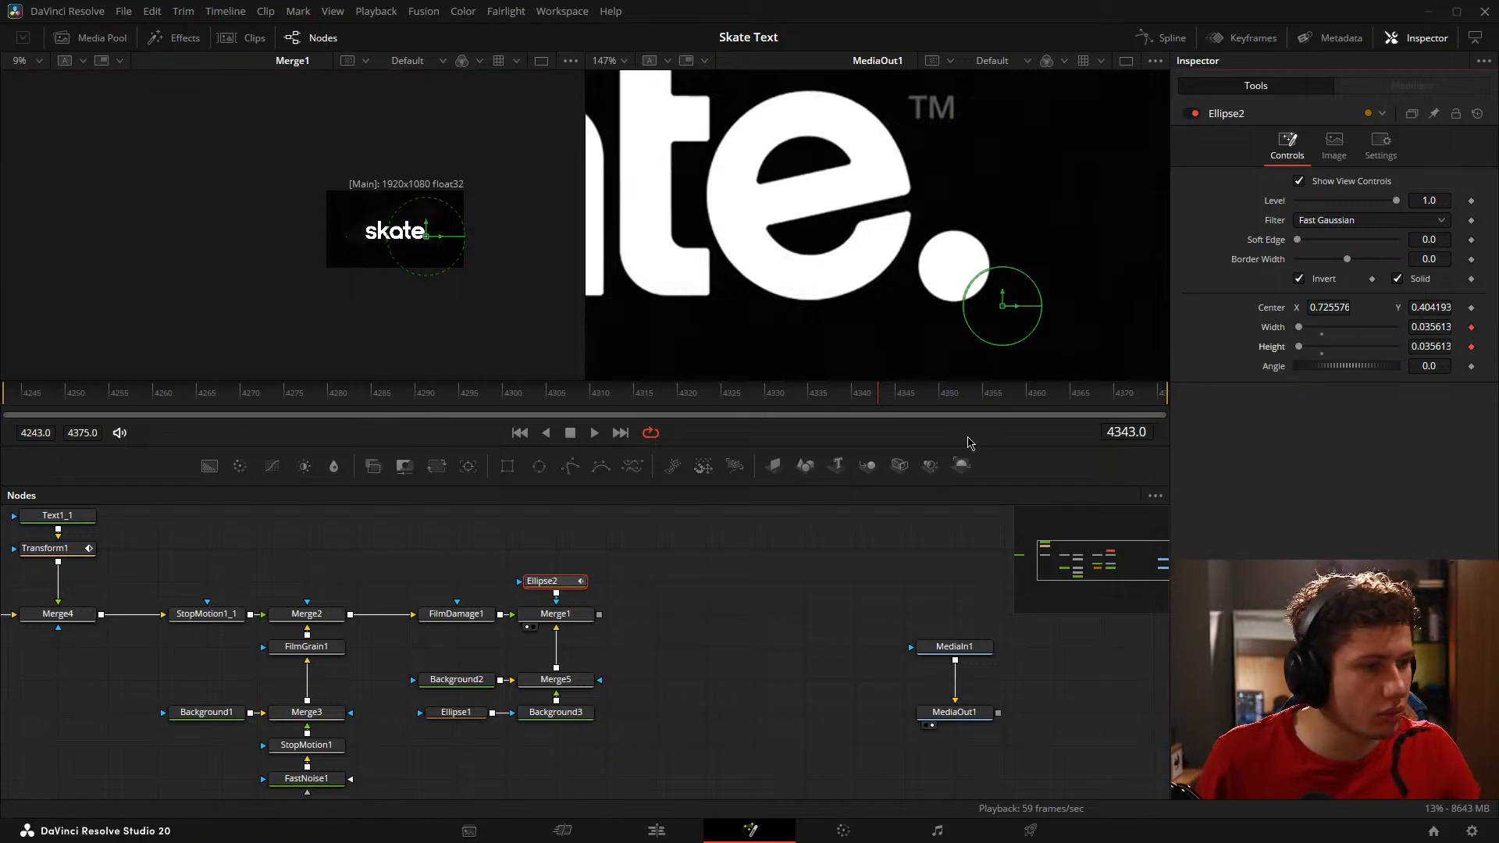
Step: Follow the reference circle's growth to frame 4363 and keyframe Ellipse2's center there
scroll(815, 270, "down", 6)
left_click_drag(887, 395, 1002, 412)
left_click(857, 569)
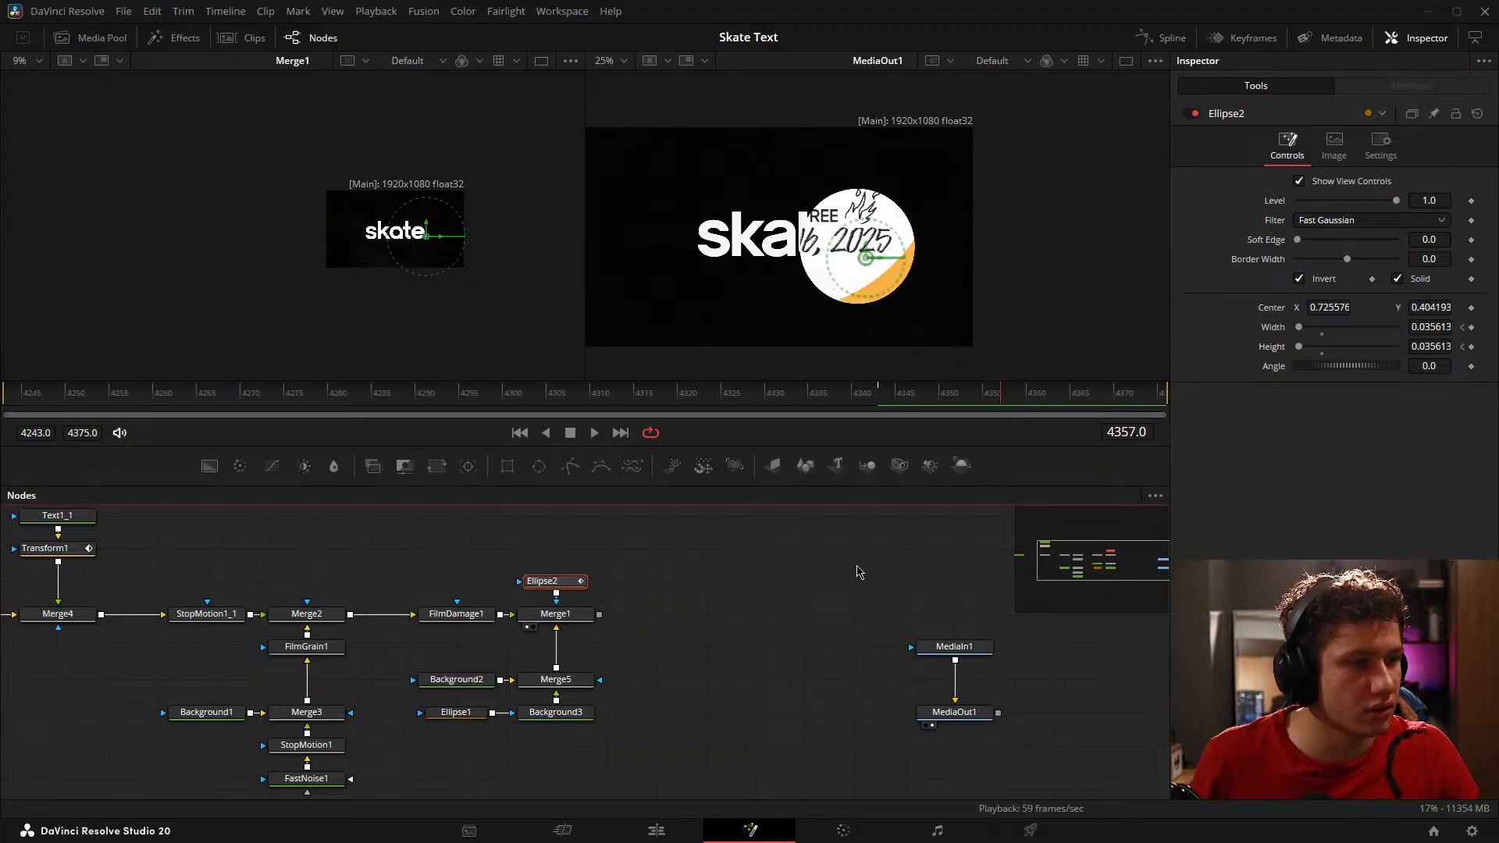
left_click_drag(923, 381, 1058, 415)
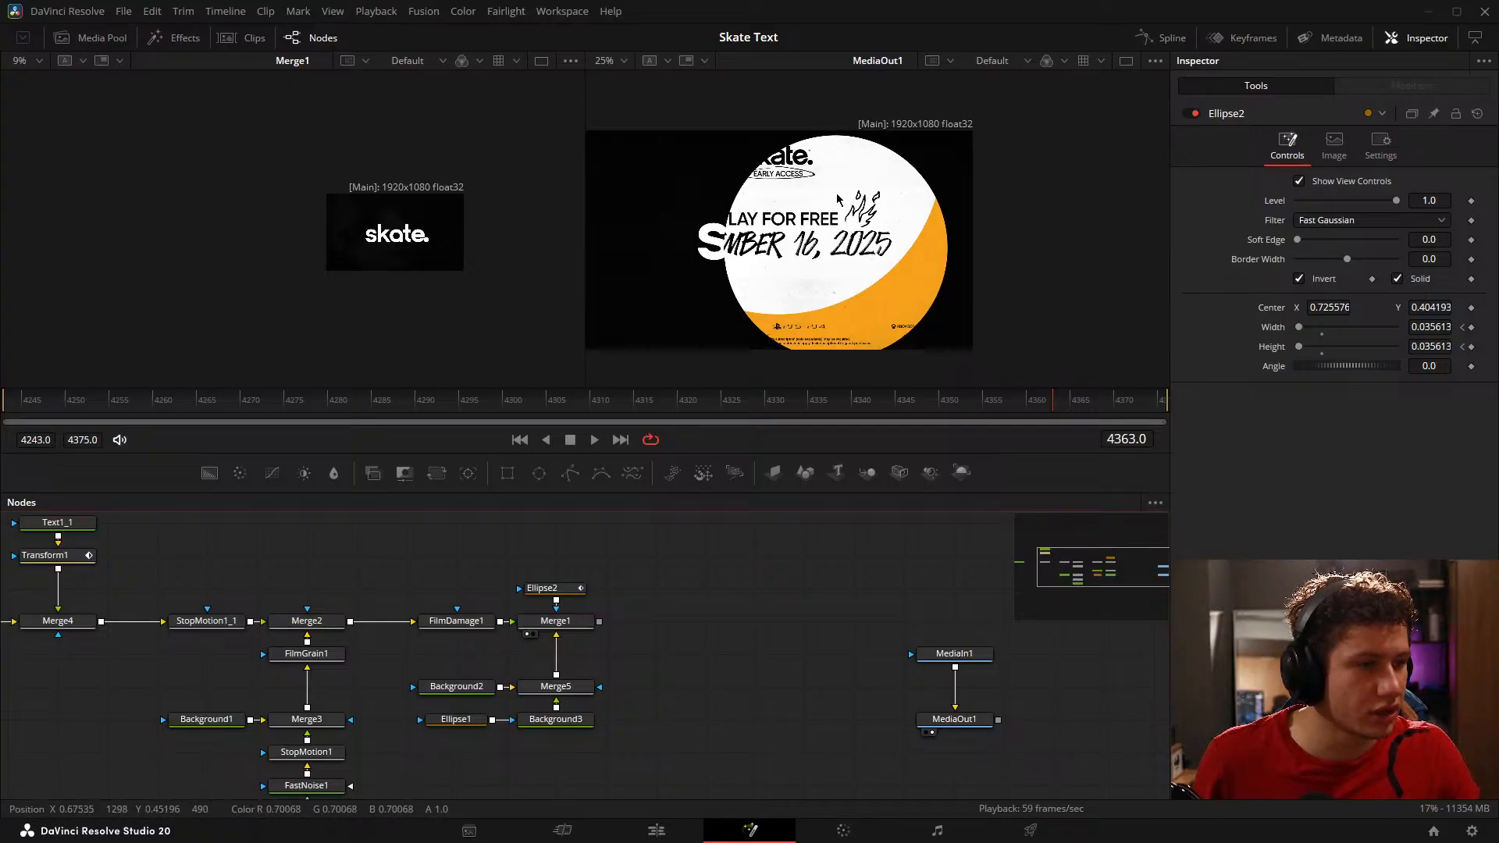
left_click_drag(1012, 412, 1059, 398)
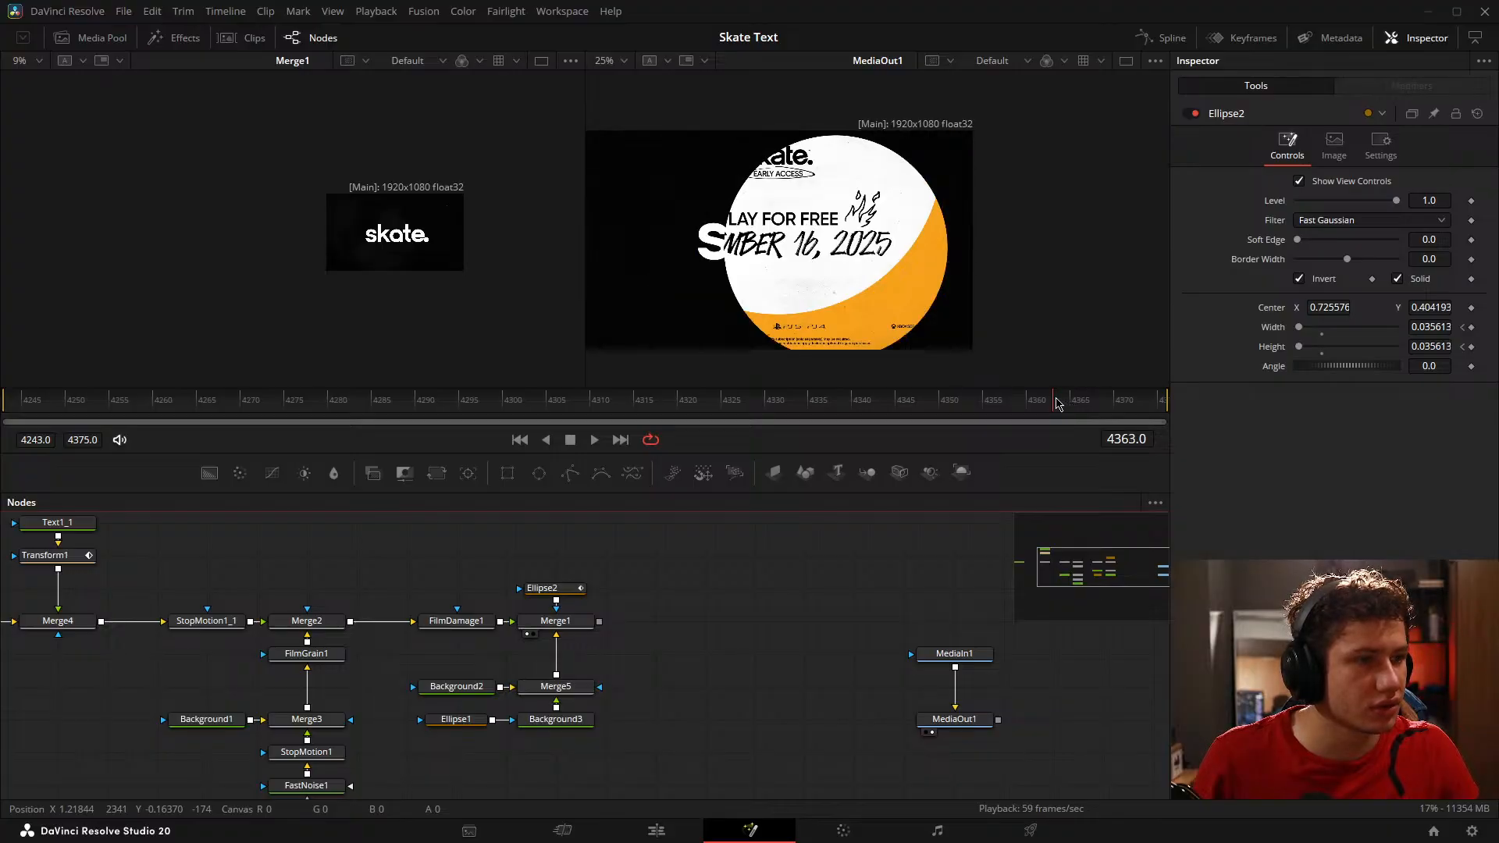
left_click(572, 590)
left_click(1472, 308)
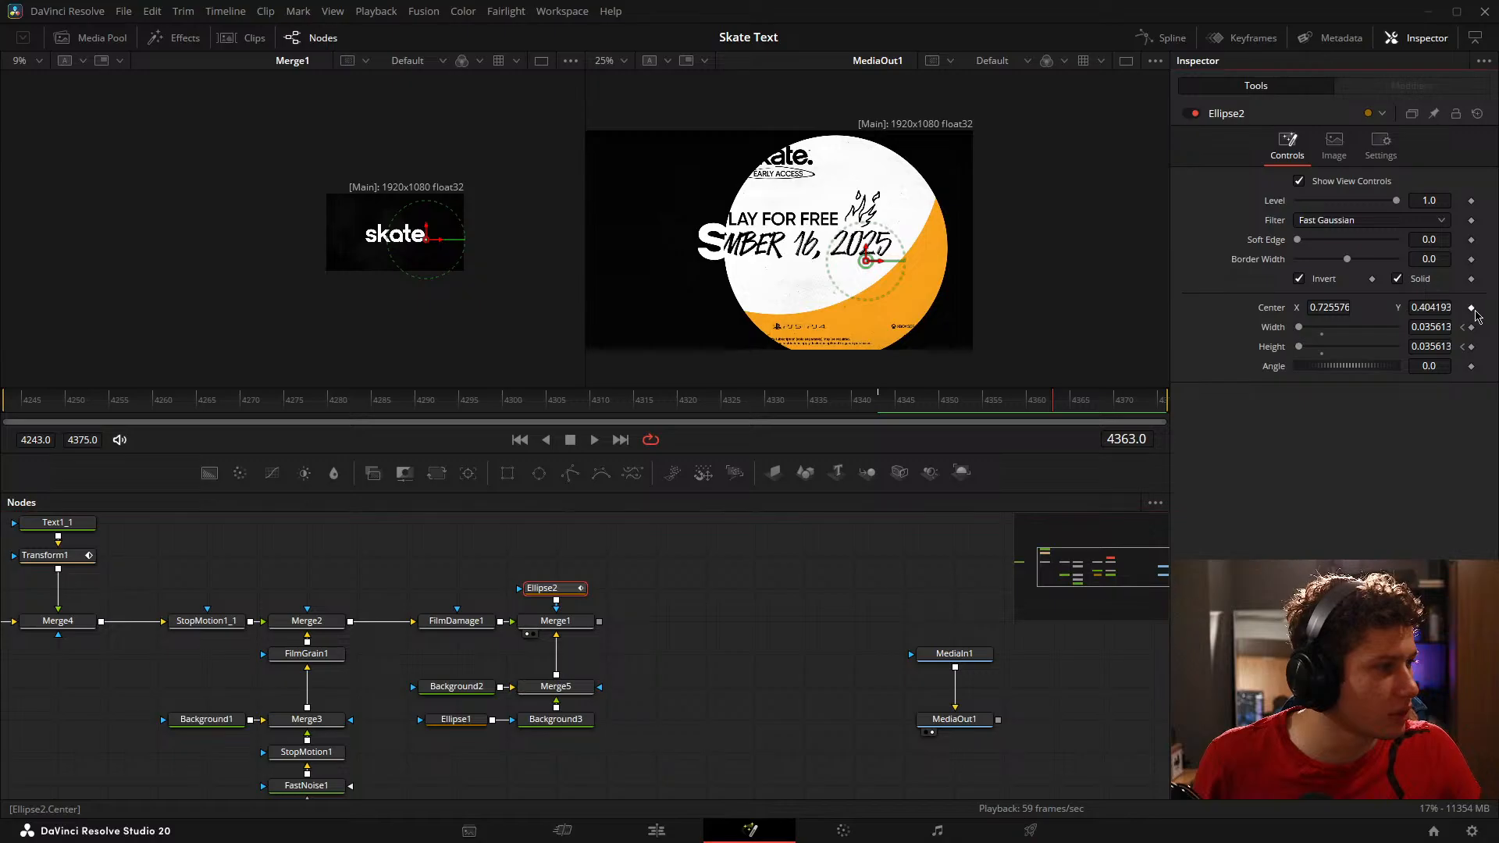
Step: Keyframe Ellipse2's center at frame 4343 as well, and set its center X at frame 4363 to about 0.647
left_click(1463, 329)
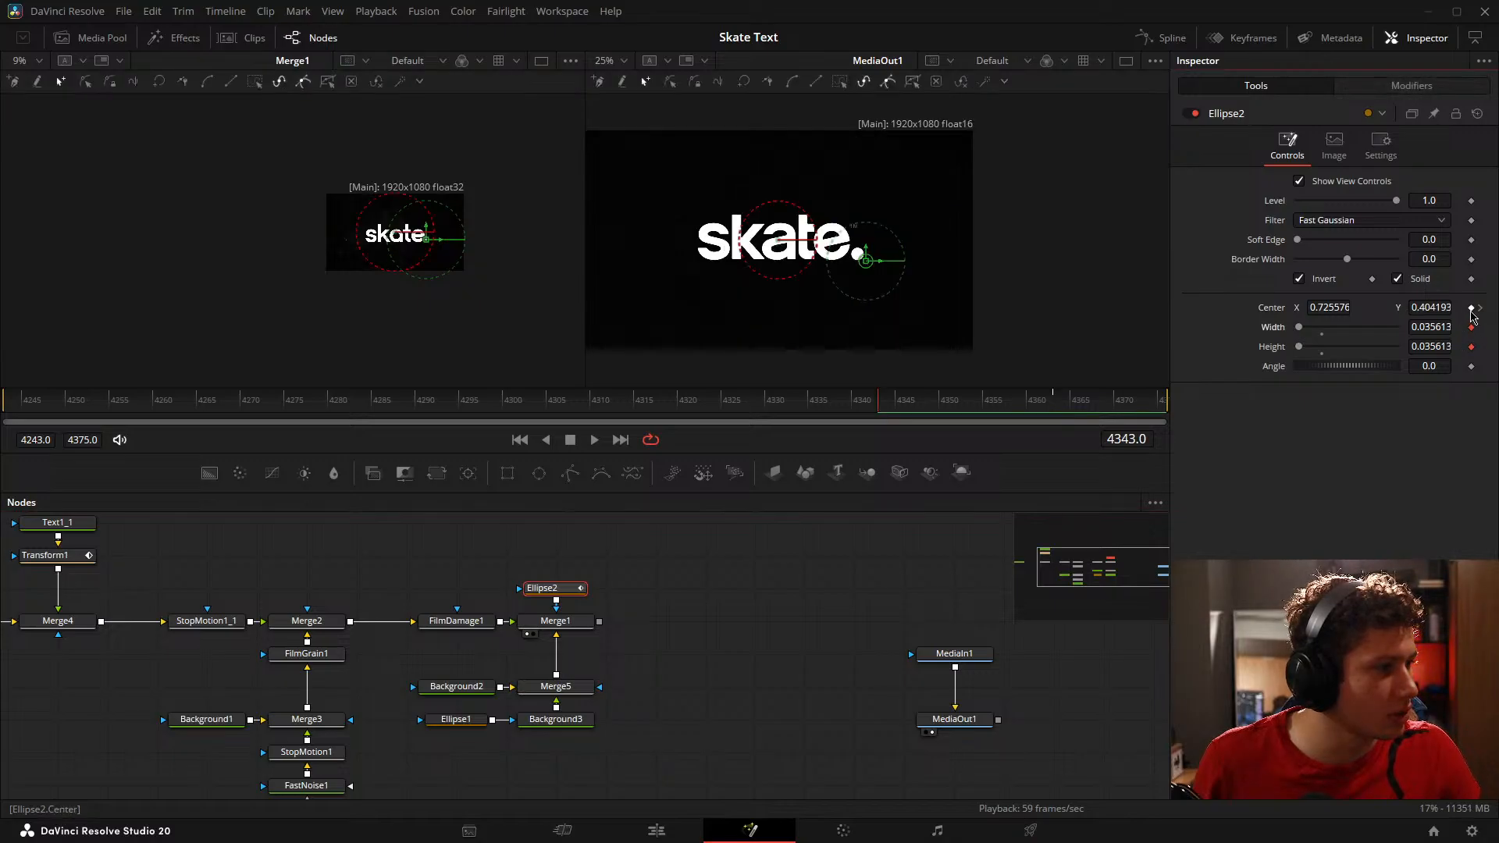
left_click(1480, 308)
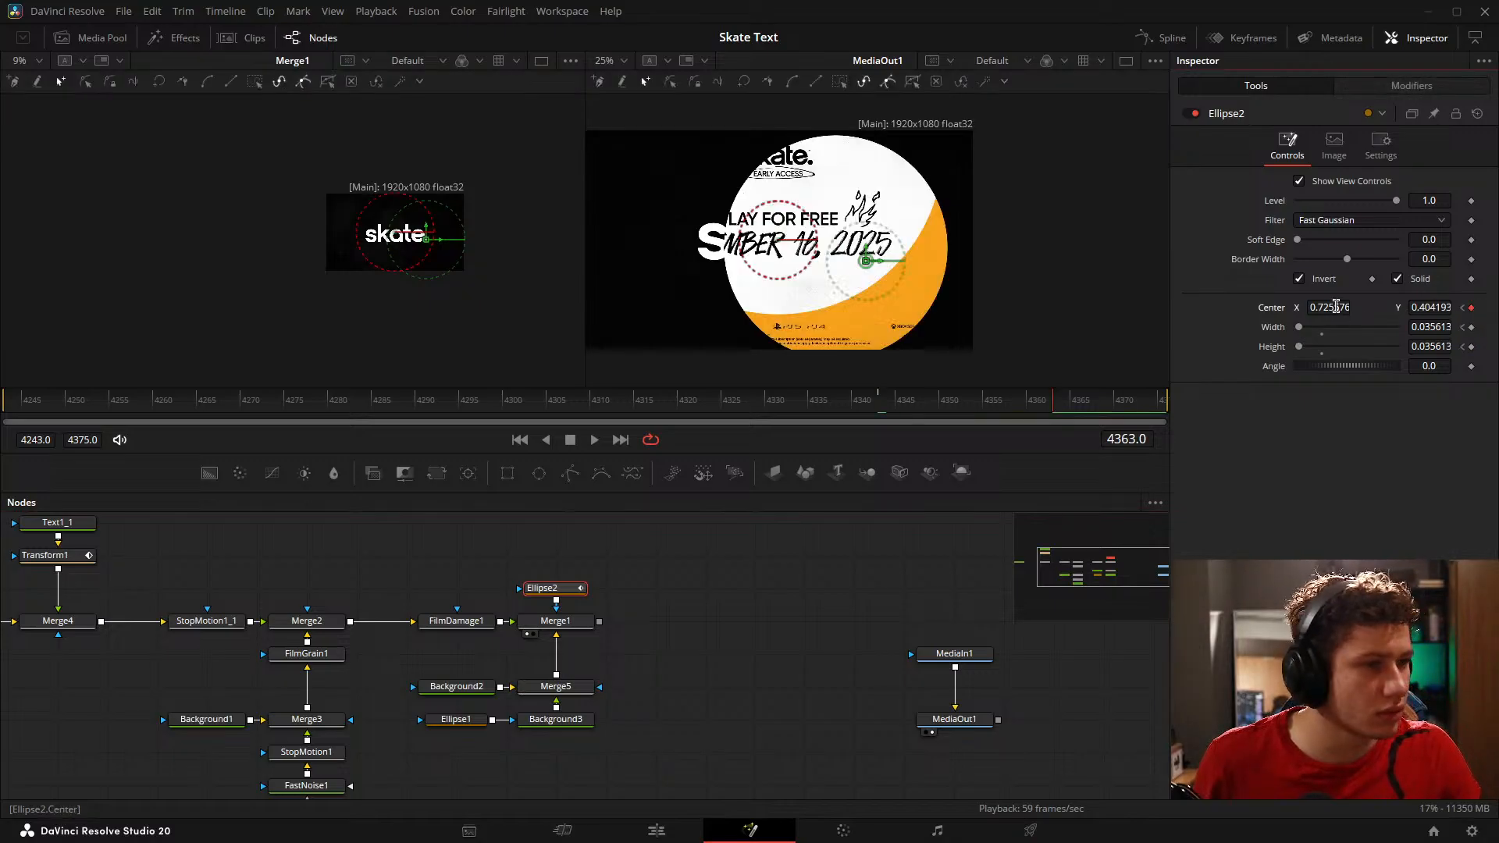
left_click_drag(1337, 307, 1306, 307)
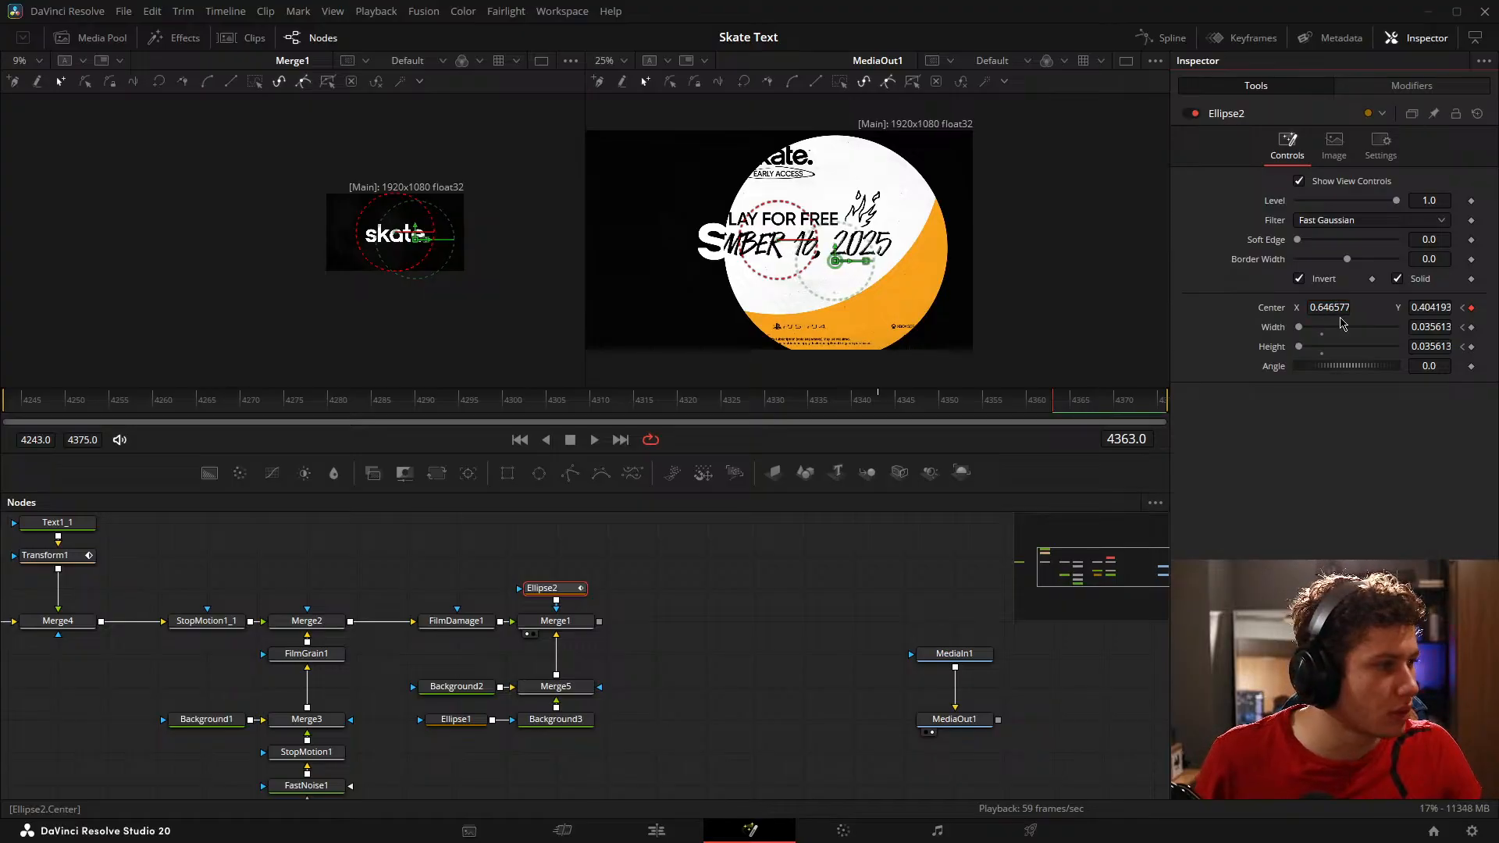
Step: At frame 4363, set Ellipse2's width to about 0.575, height to 0.576 and center Y to about 0.461
mouse_move(1422, 329)
left_mouse_down()
mouse_move(1457, 329)
mouse_move(1435, 348)
left_mouse_up()
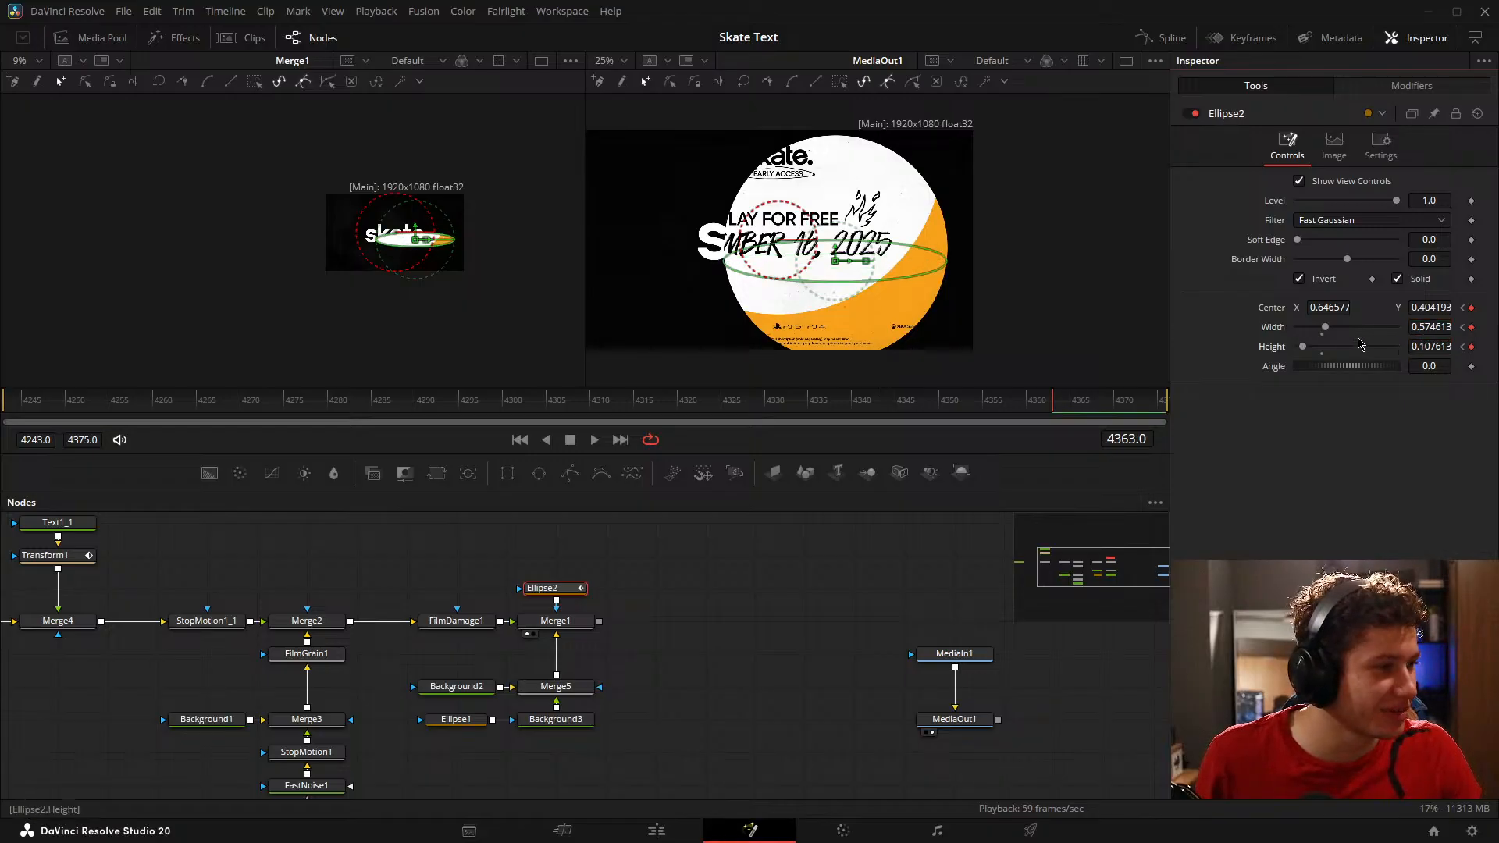
left_click_drag(1299, 351, 1332, 351)
mouse_move(1439, 345)
left_mouse_down()
mouse_move(1381, 344)
mouse_move(1437, 344)
mouse_move(1404, 344)
mouse_move(1473, 311)
mouse_move(1421, 346)
left_mouse_up()
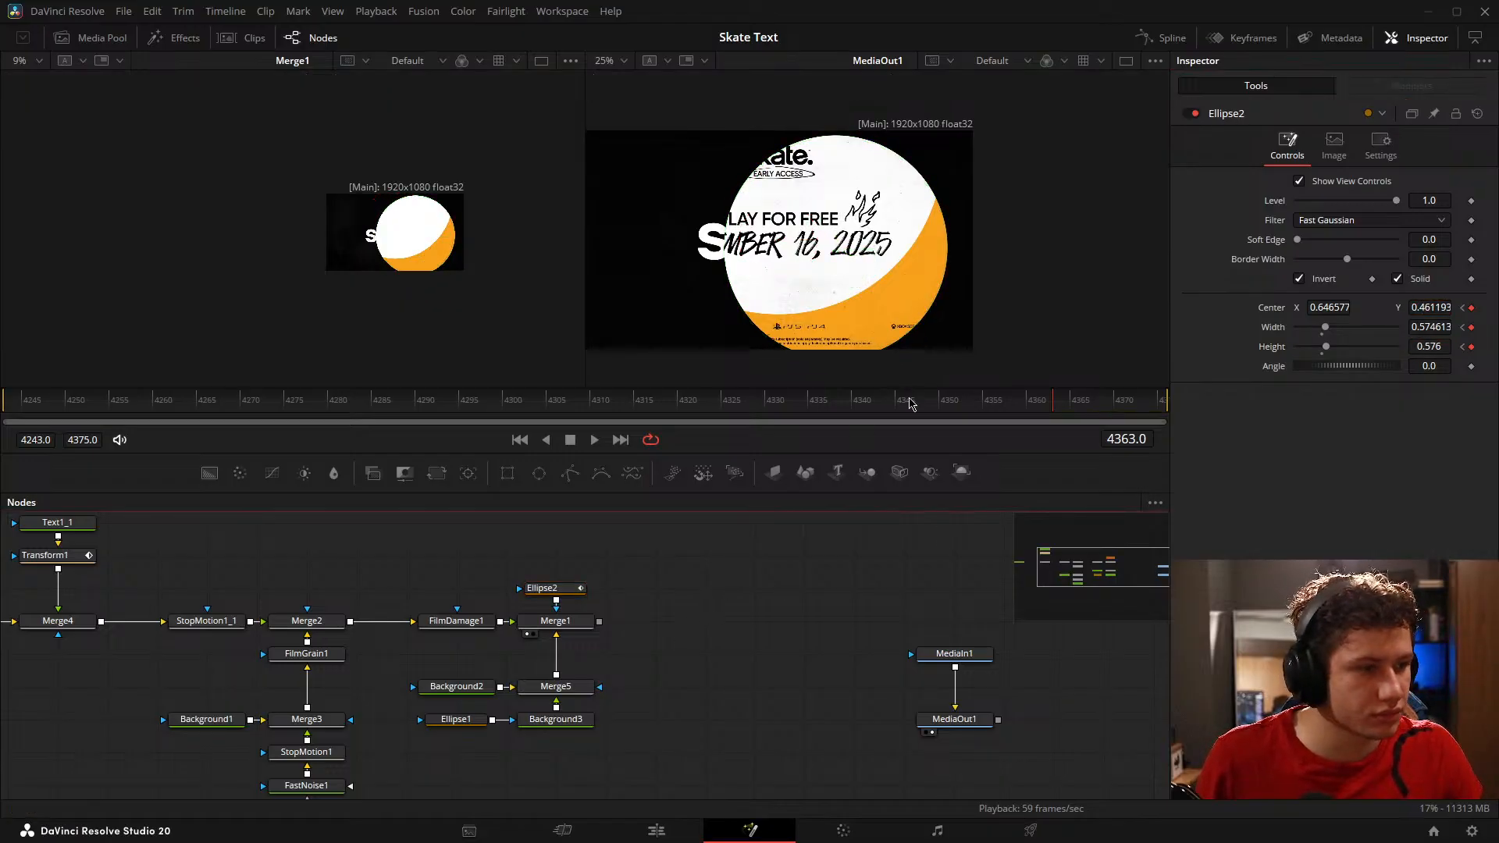
Step: At frame 4366, keyframe Ellipse2 to the reference circle with center X about 0.608, width about 0.890 and height 0.893
left_click_drag(911, 398, 1164, 408)
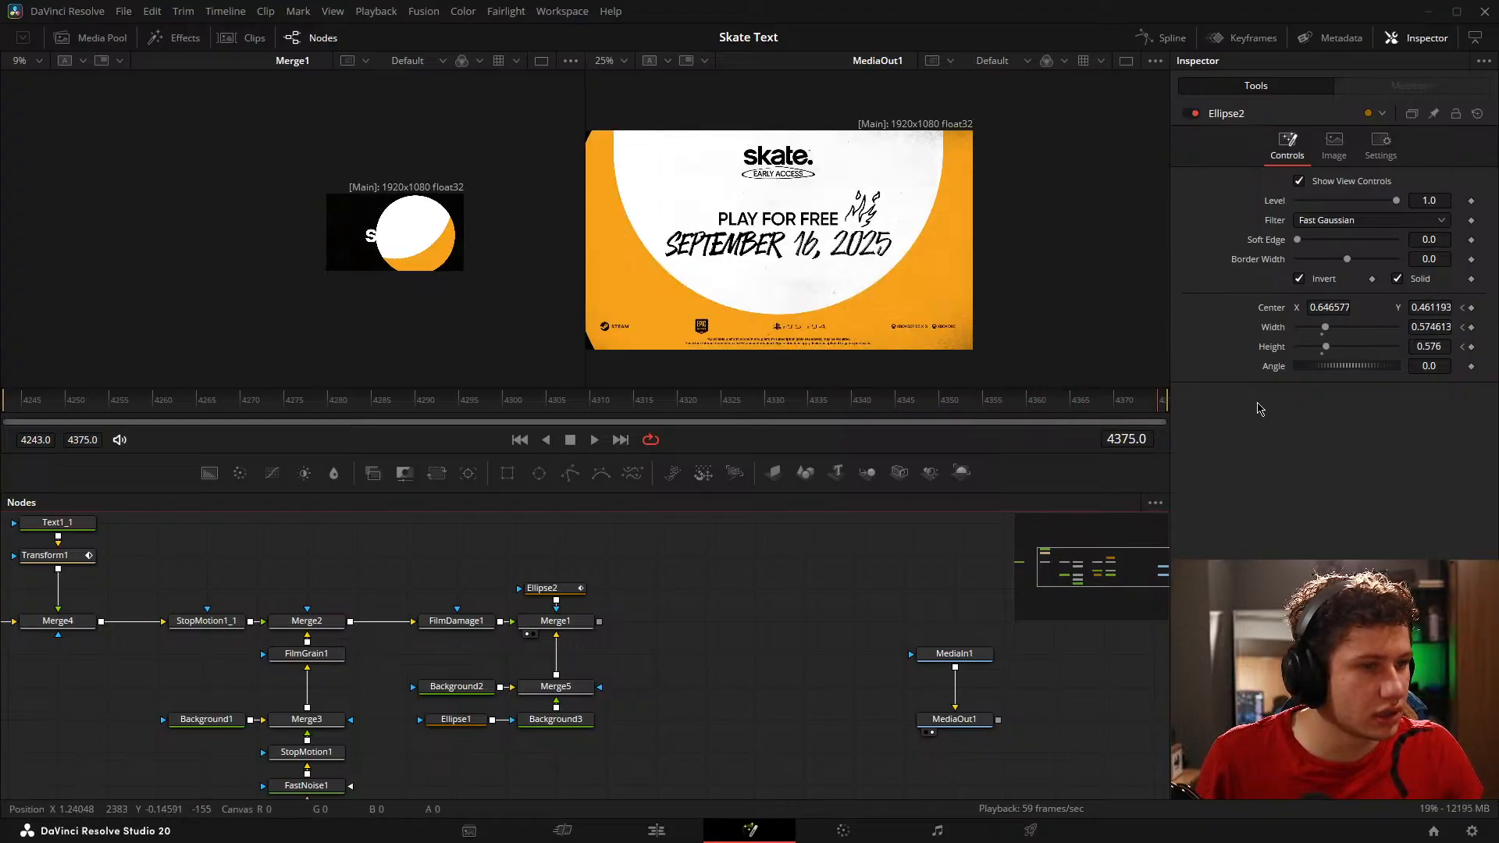
scroll(789, 246, "down", 2)
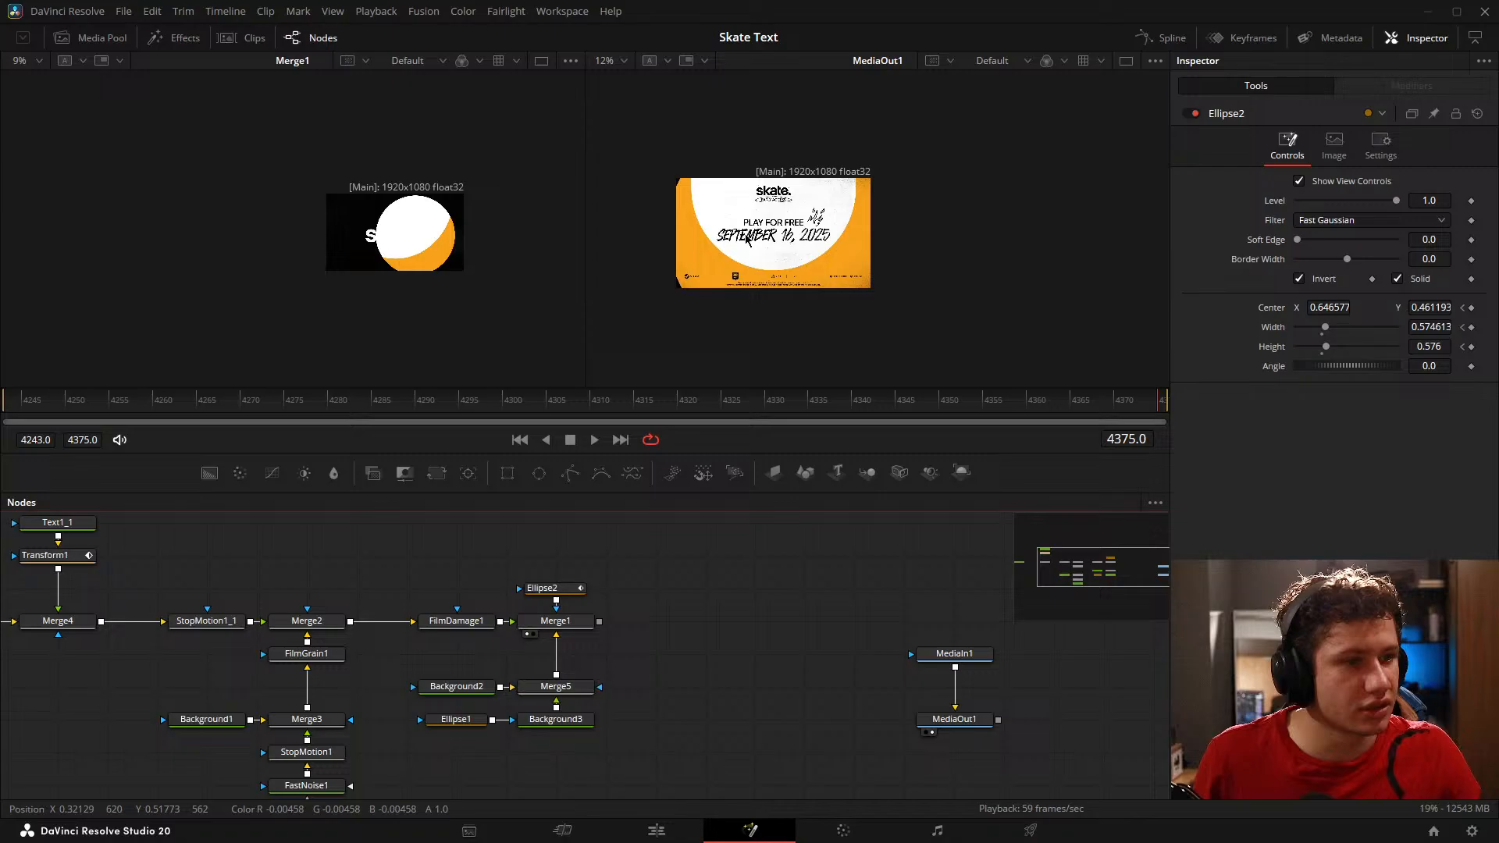
left_click(1118, 407)
left_click_drag(1101, 412, 1085, 410)
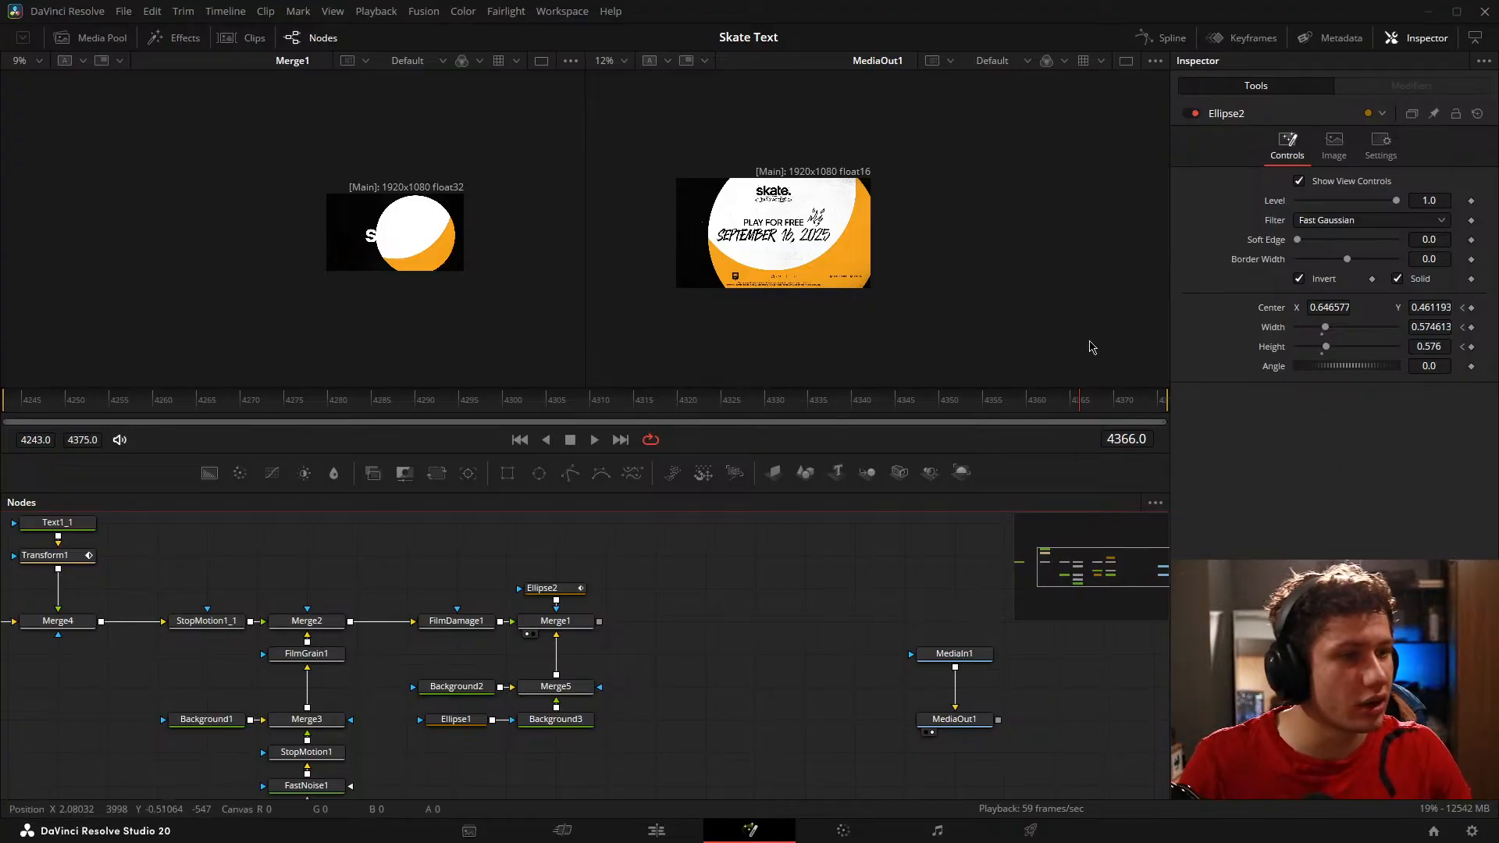
scroll(737, 295, "up", 2)
left_click(568, 591)
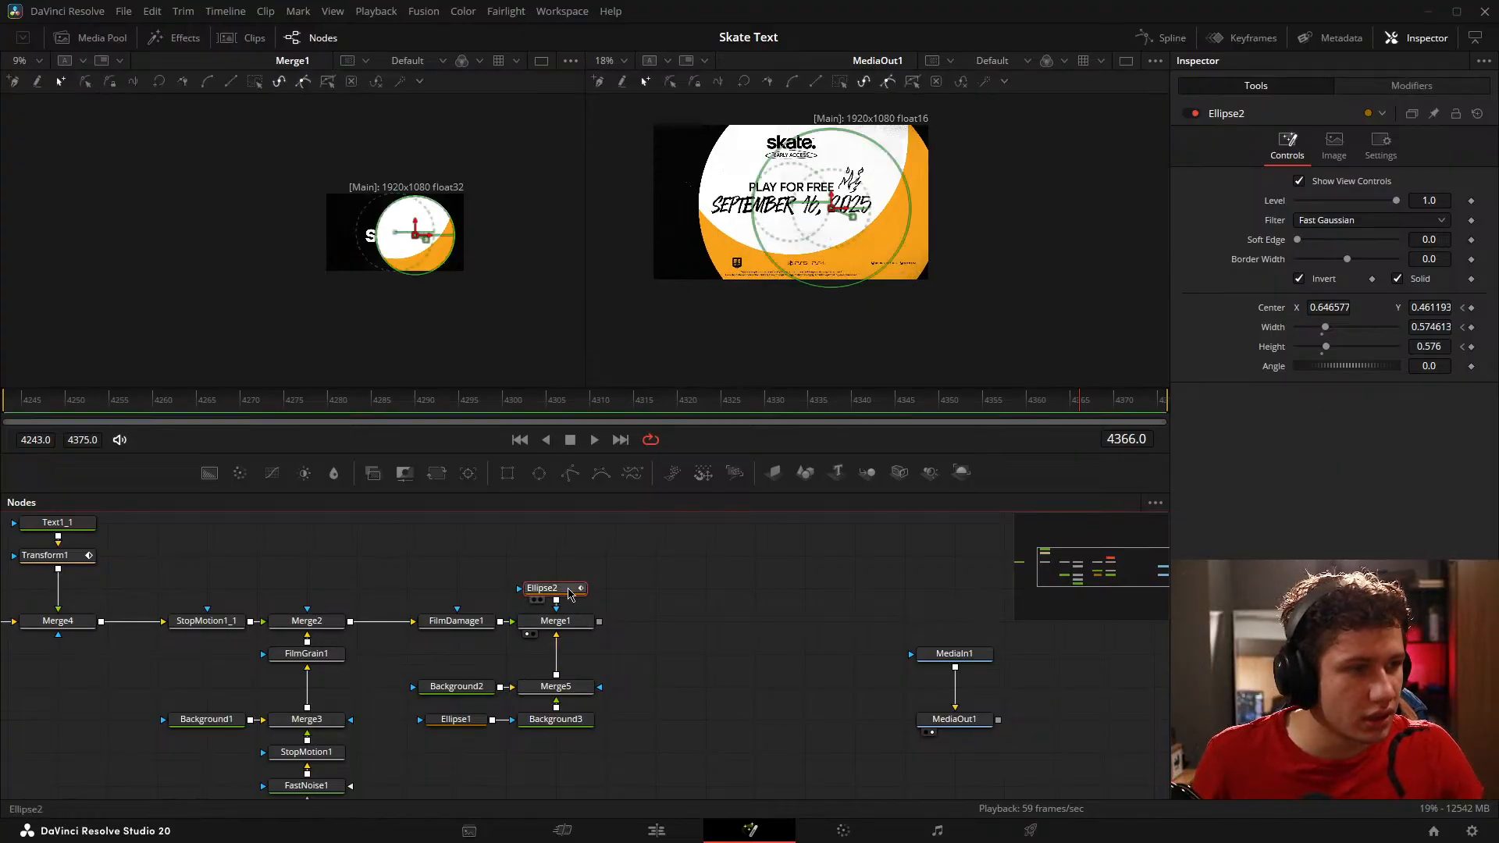
scroll(867, 227, "up", 1)
scroll(1004, 267, "down", 1)
left_click_drag(1010, 191, 969, 285)
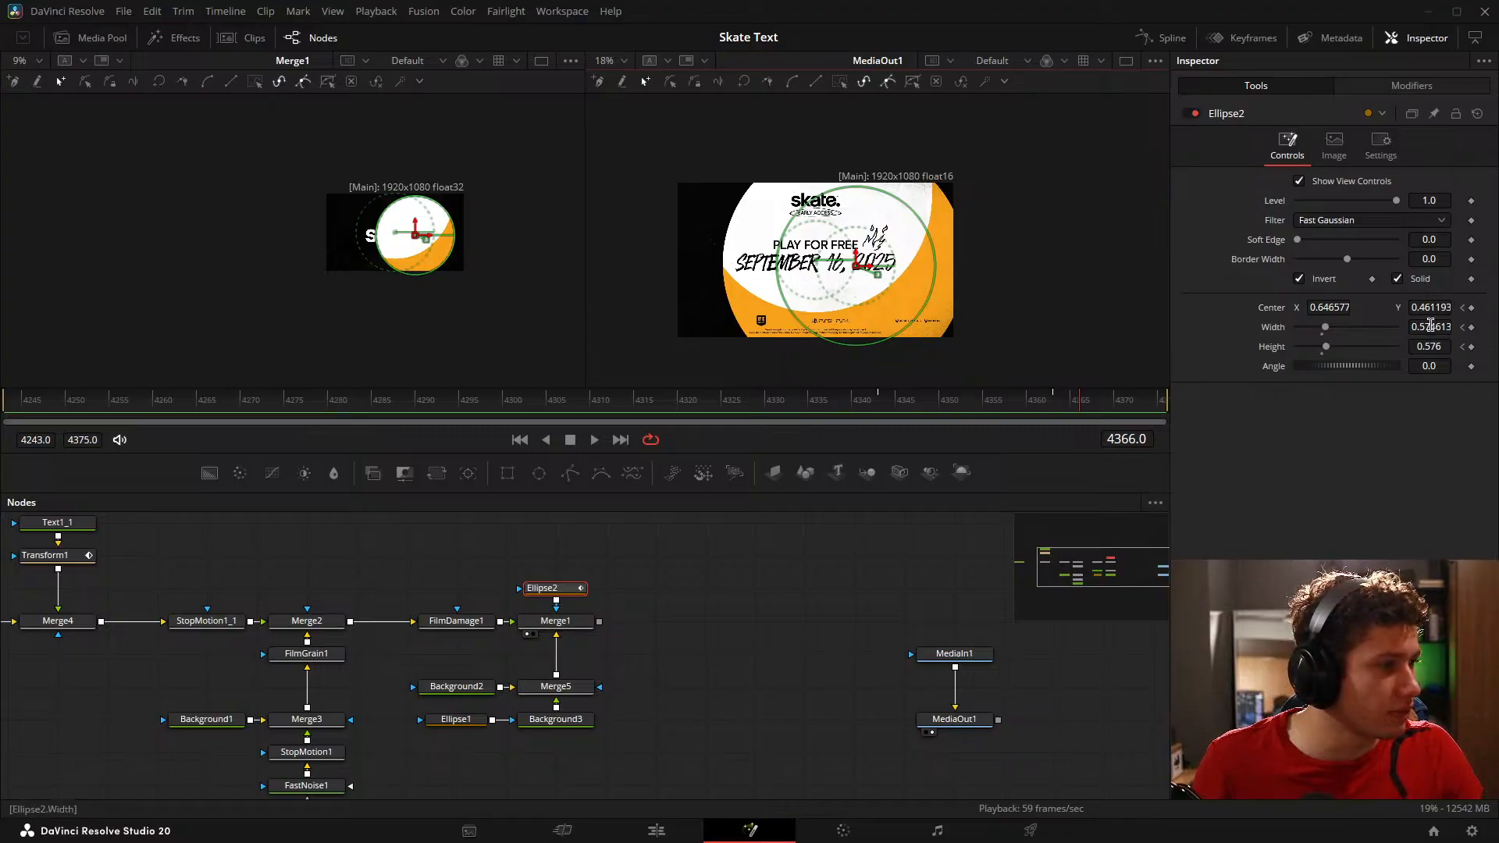
mouse_move(1431, 326)
left_mouse_down()
mouse_move(1468, 327)
mouse_move(1445, 349)
mouse_move(1460, 349)
mouse_move(1421, 341)
left_mouse_up()
left_click_drag(1335, 311, 1328, 312)
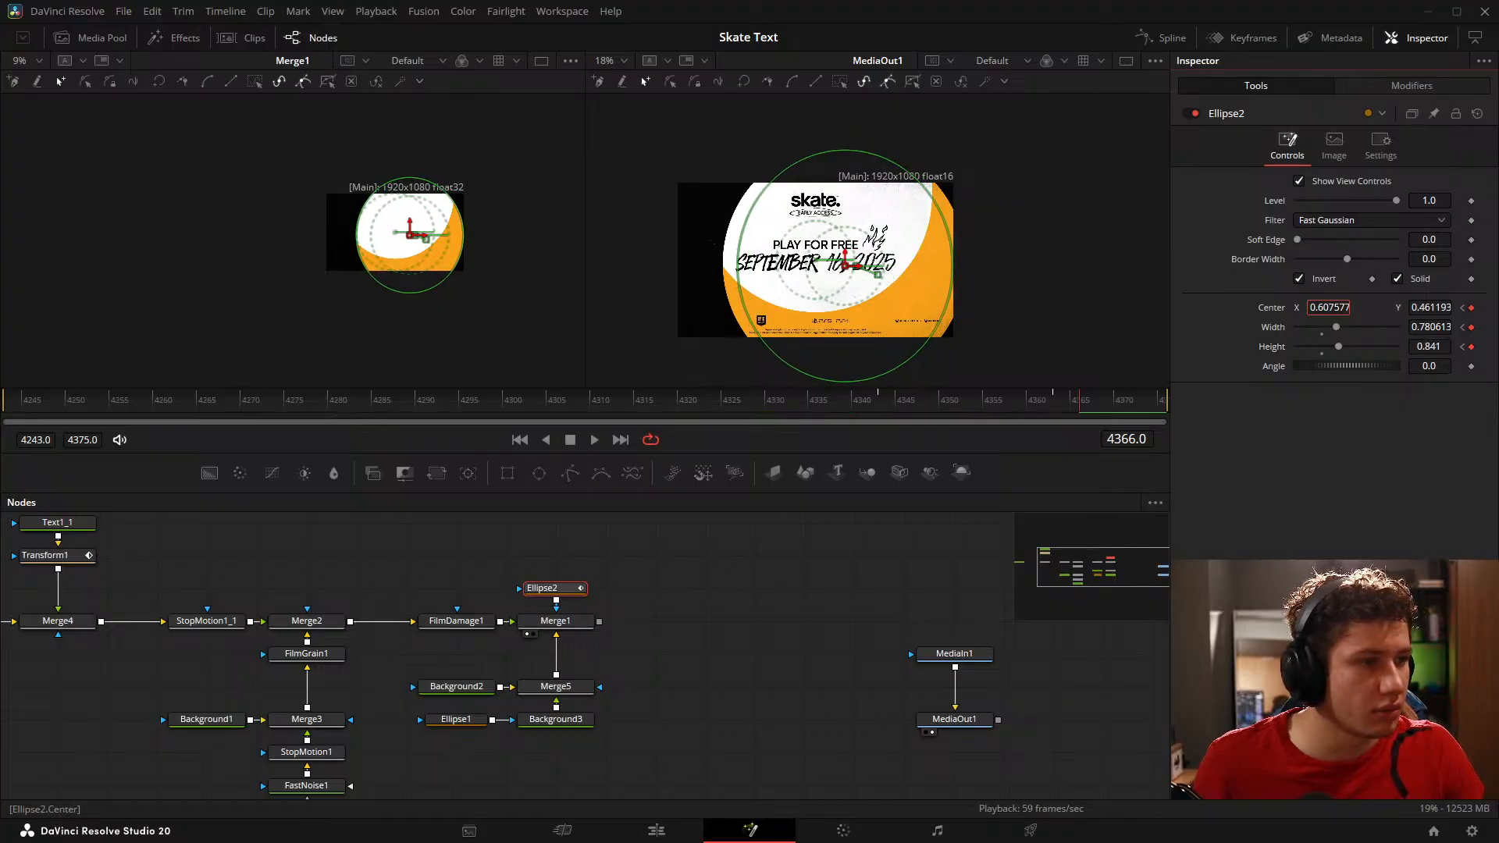
mouse_move(1421, 326)
left_mouse_down()
mouse_move(1449, 326)
mouse_move(1426, 350)
mouse_move(1441, 350)
mouse_move(1426, 346)
left_mouse_up()
left_click_drag(1426, 327, 1437, 327)
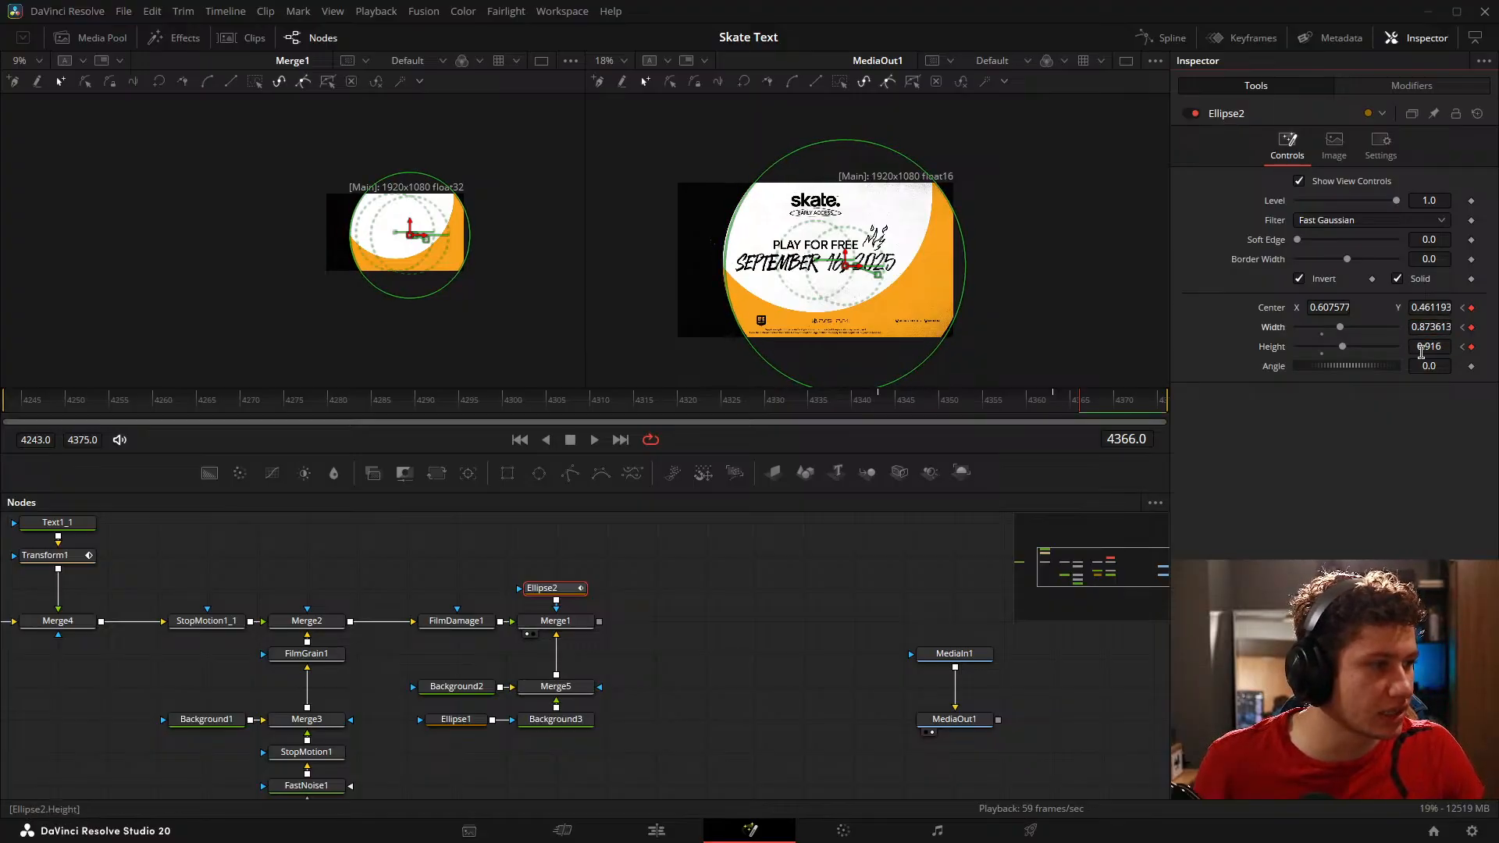
left_click_drag(1421, 351, 1427, 321)
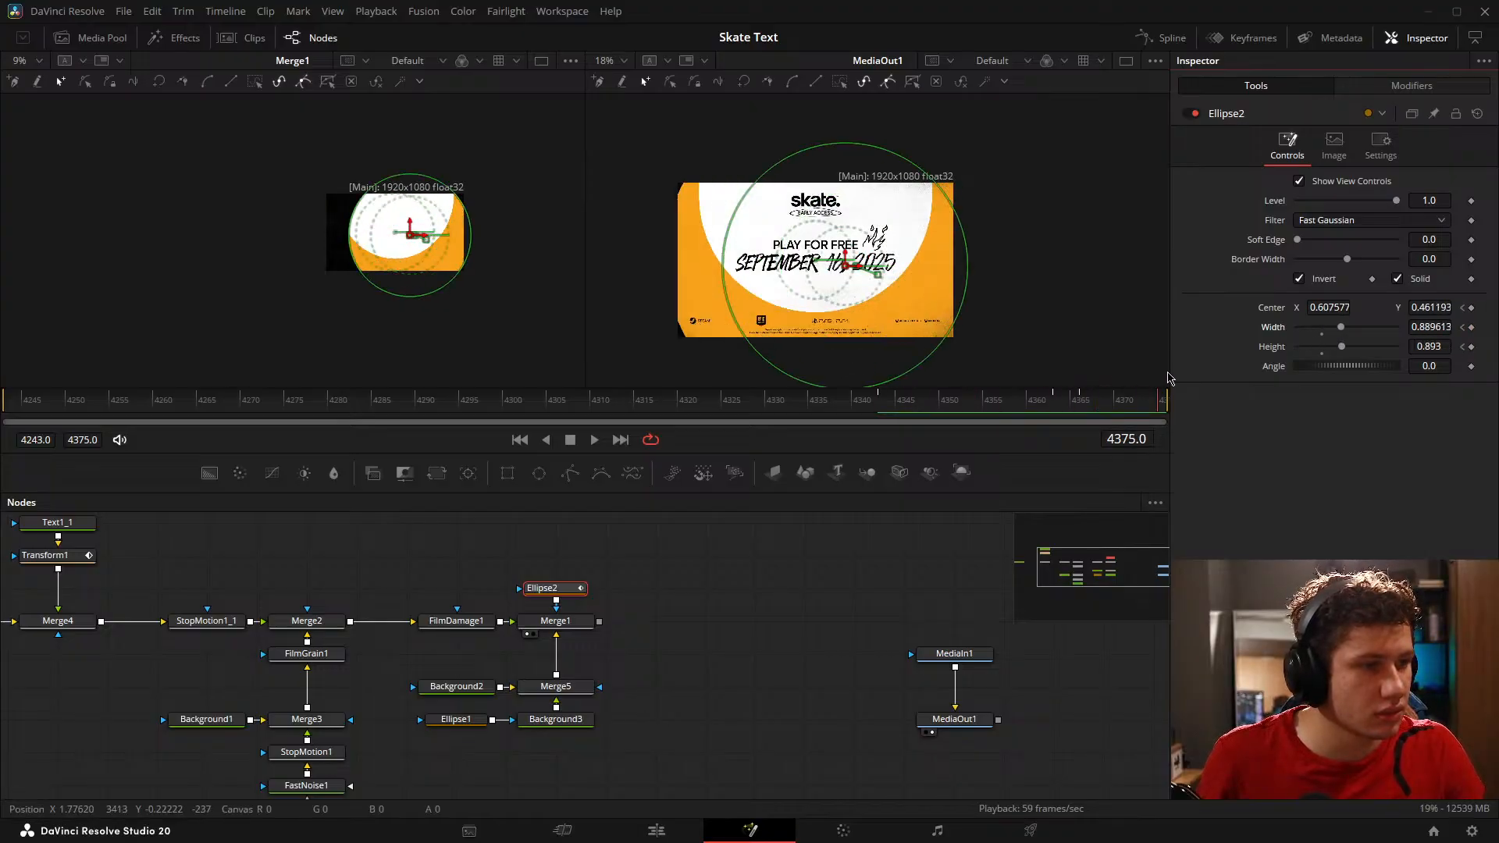
Step: At frame 4375, keyframe Ellipse2 with center about X 0.530, Y 0.513, width about 1.145 and height 1.157
left_click(1087, 399)
left_click_drag(1091, 404, 1316, 395)
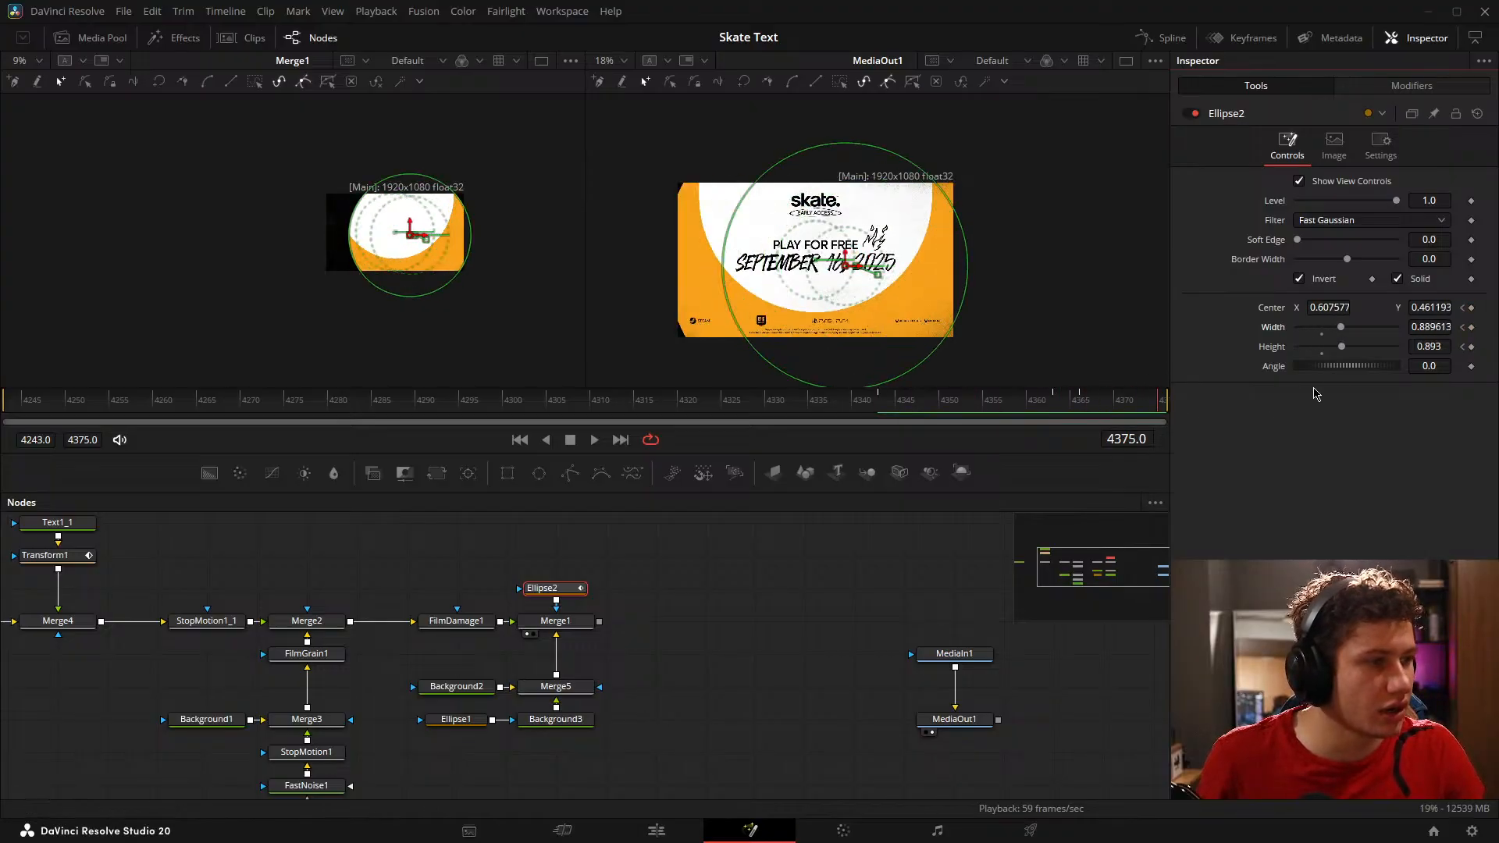
left_click_drag(1436, 325, 1482, 347)
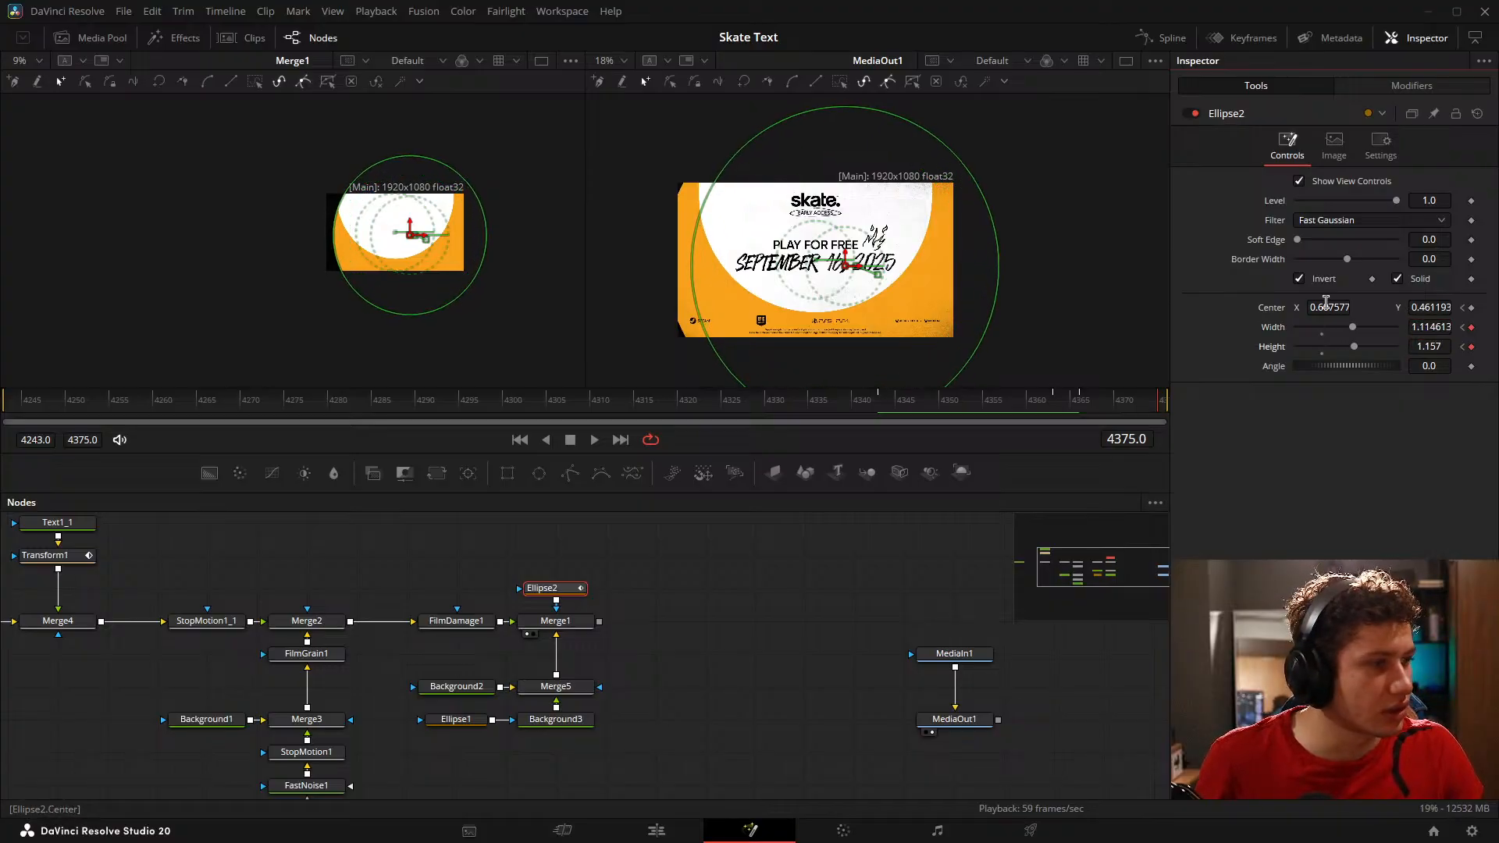
left_click_drag(1325, 305, 1264, 305)
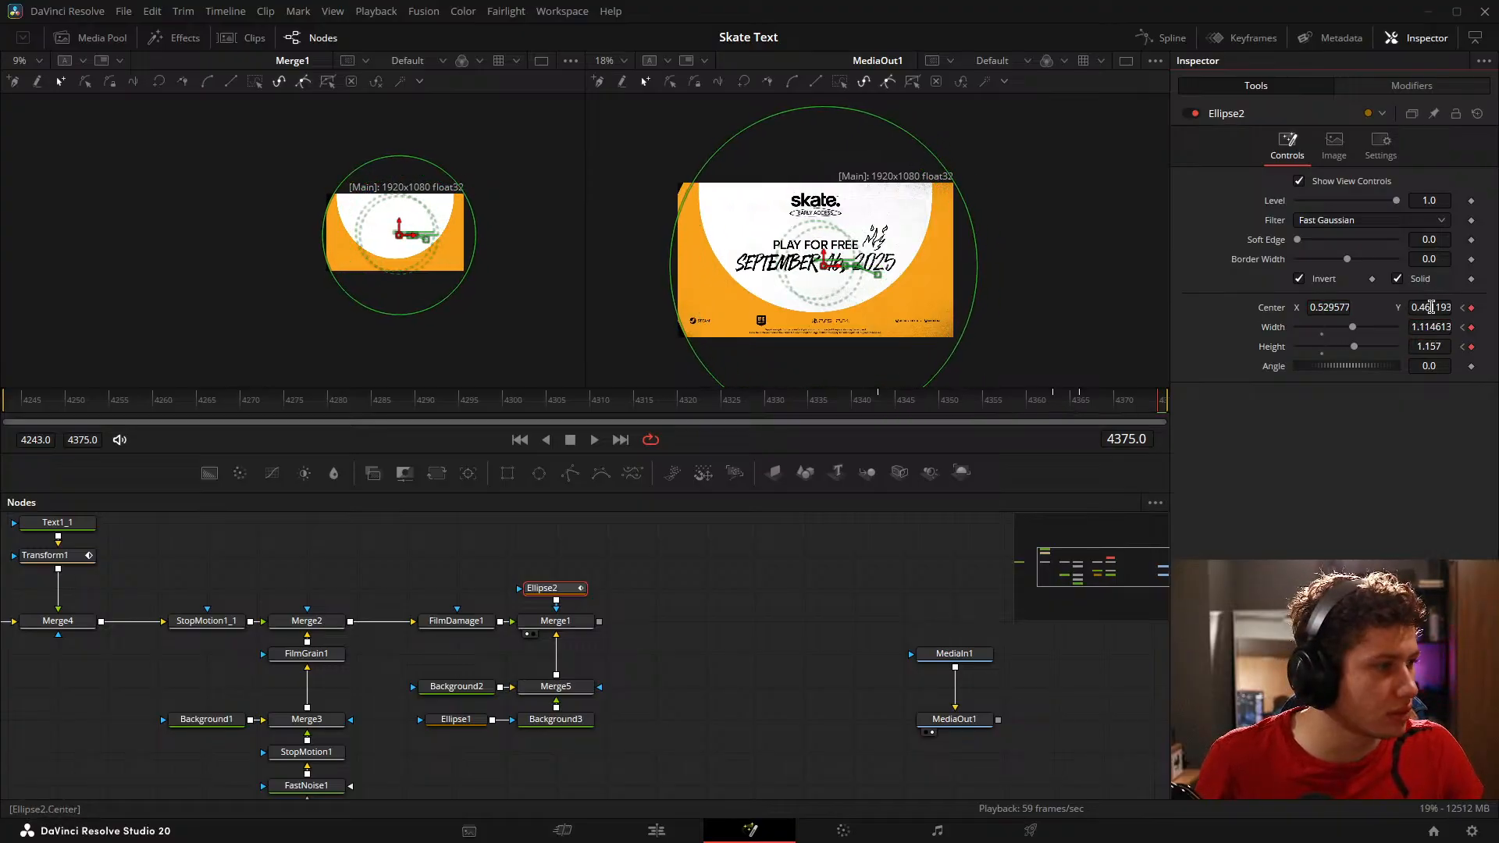
left_click_drag(1432, 307, 1480, 307)
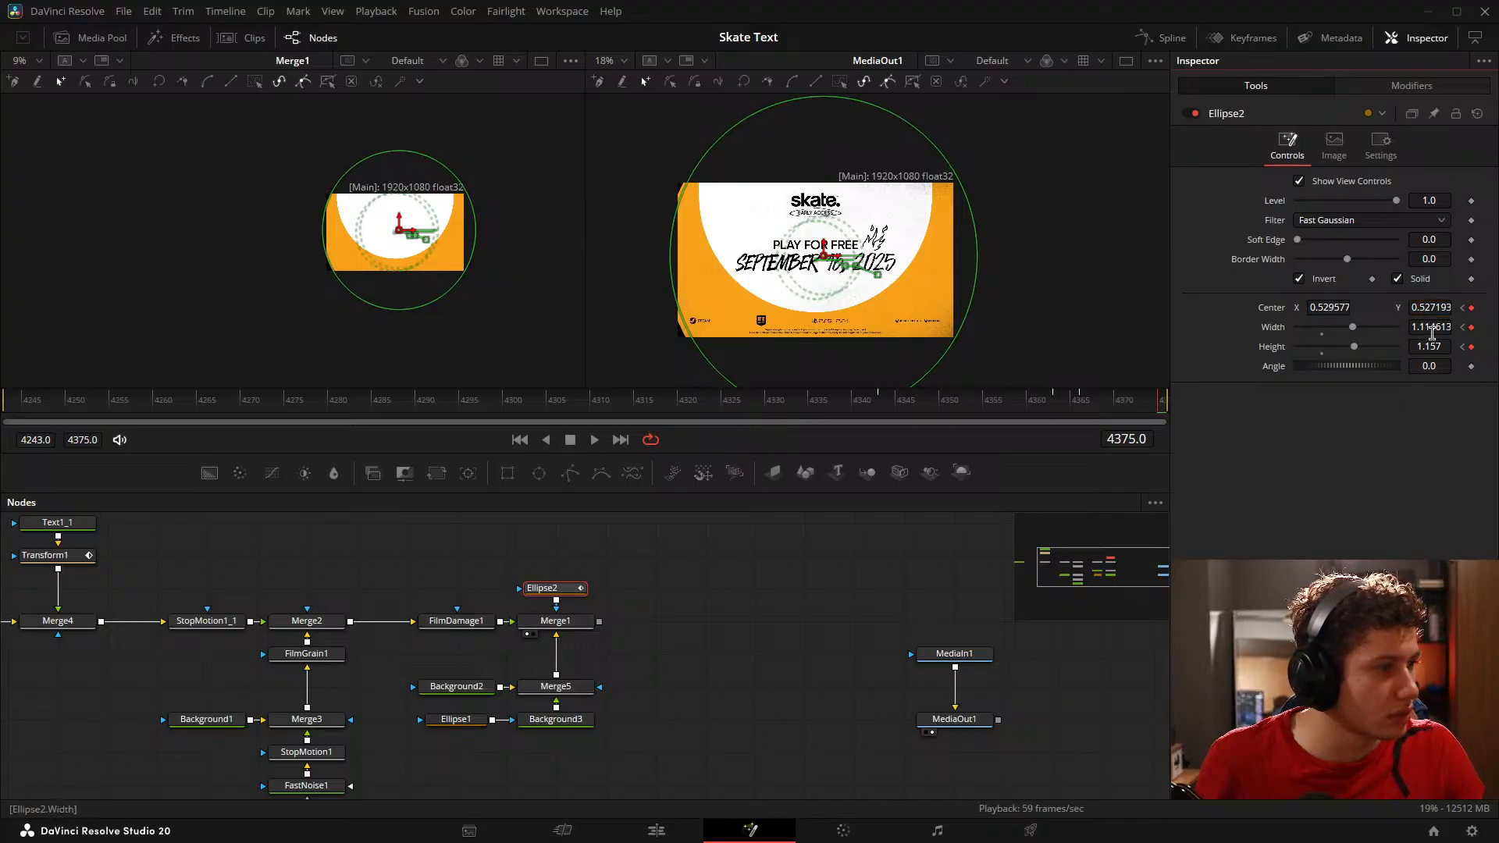
mouse_move(1431, 328)
left_mouse_down()
mouse_move(1458, 328)
mouse_move(1421, 307)
left_mouse_up()
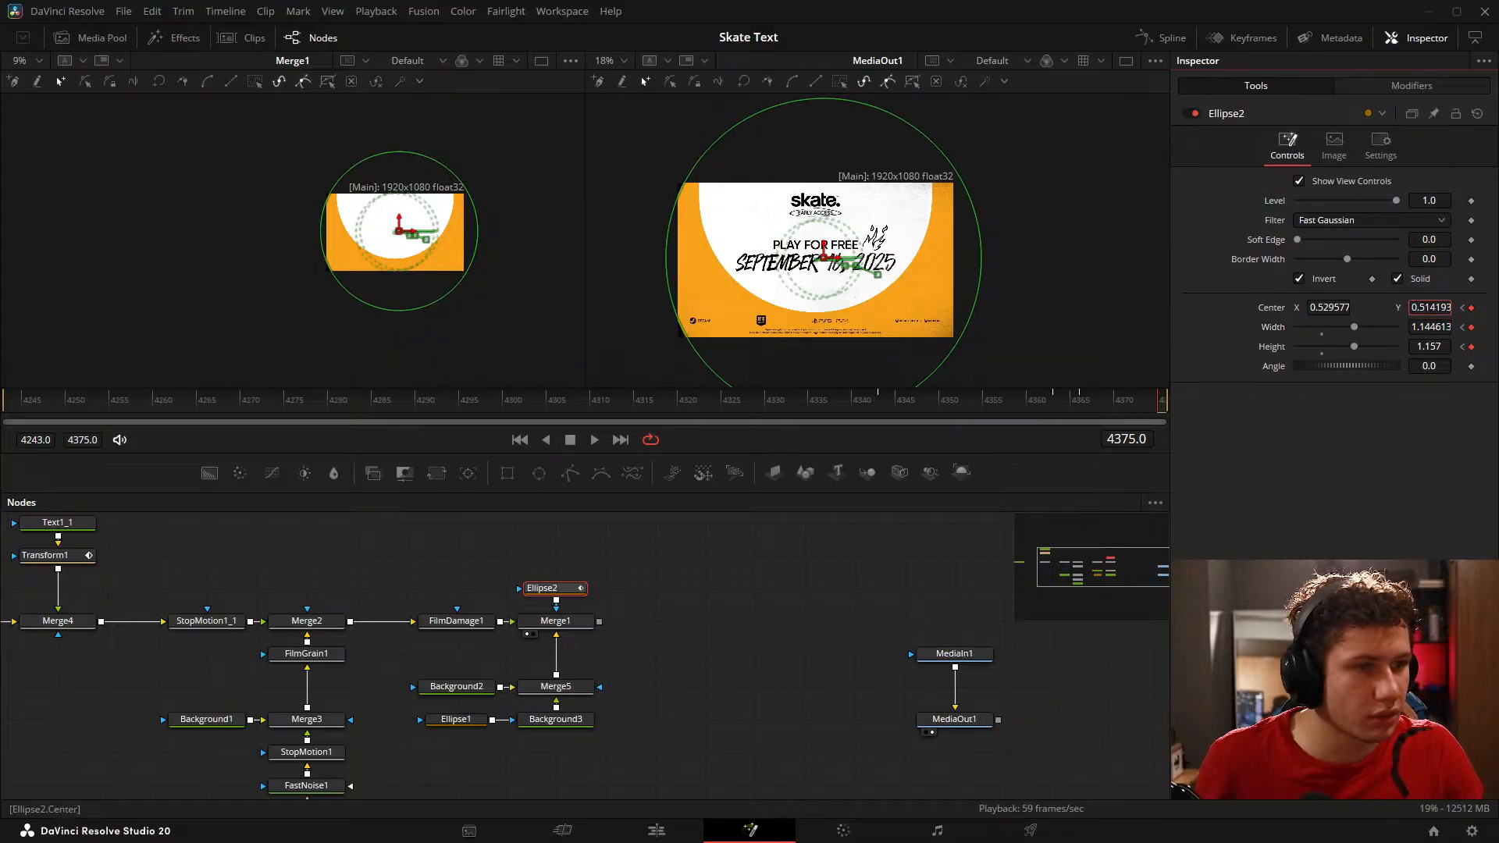
Step: Show Ellipse2's animation curves in the Spline editor, fitted to view with more room for the graph
left_click(718, 586)
left_click(1090, 405)
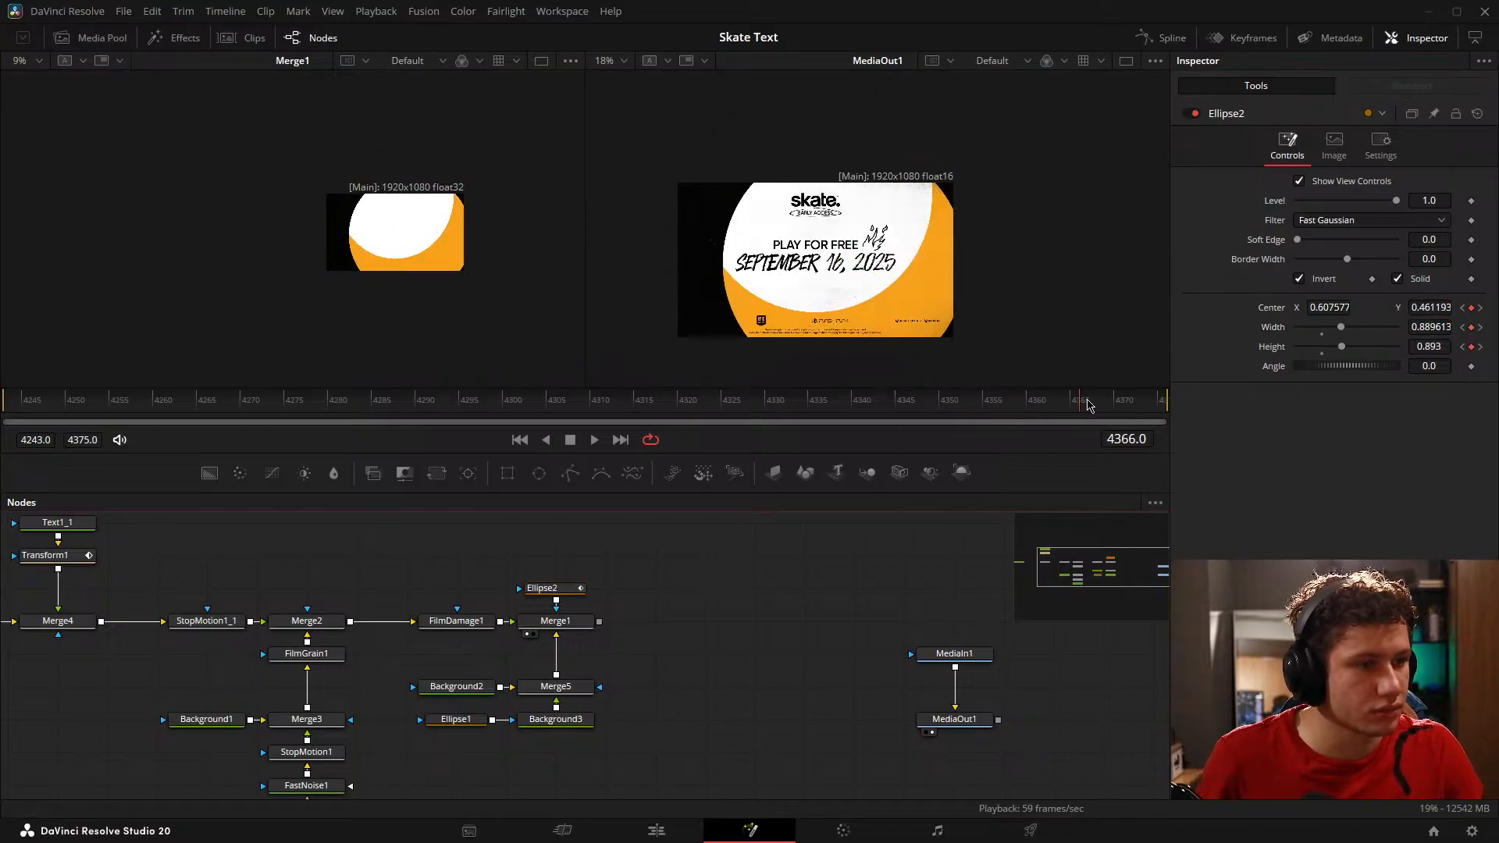
left_click_drag(1090, 405, 1023, 410)
left_click(551, 589)
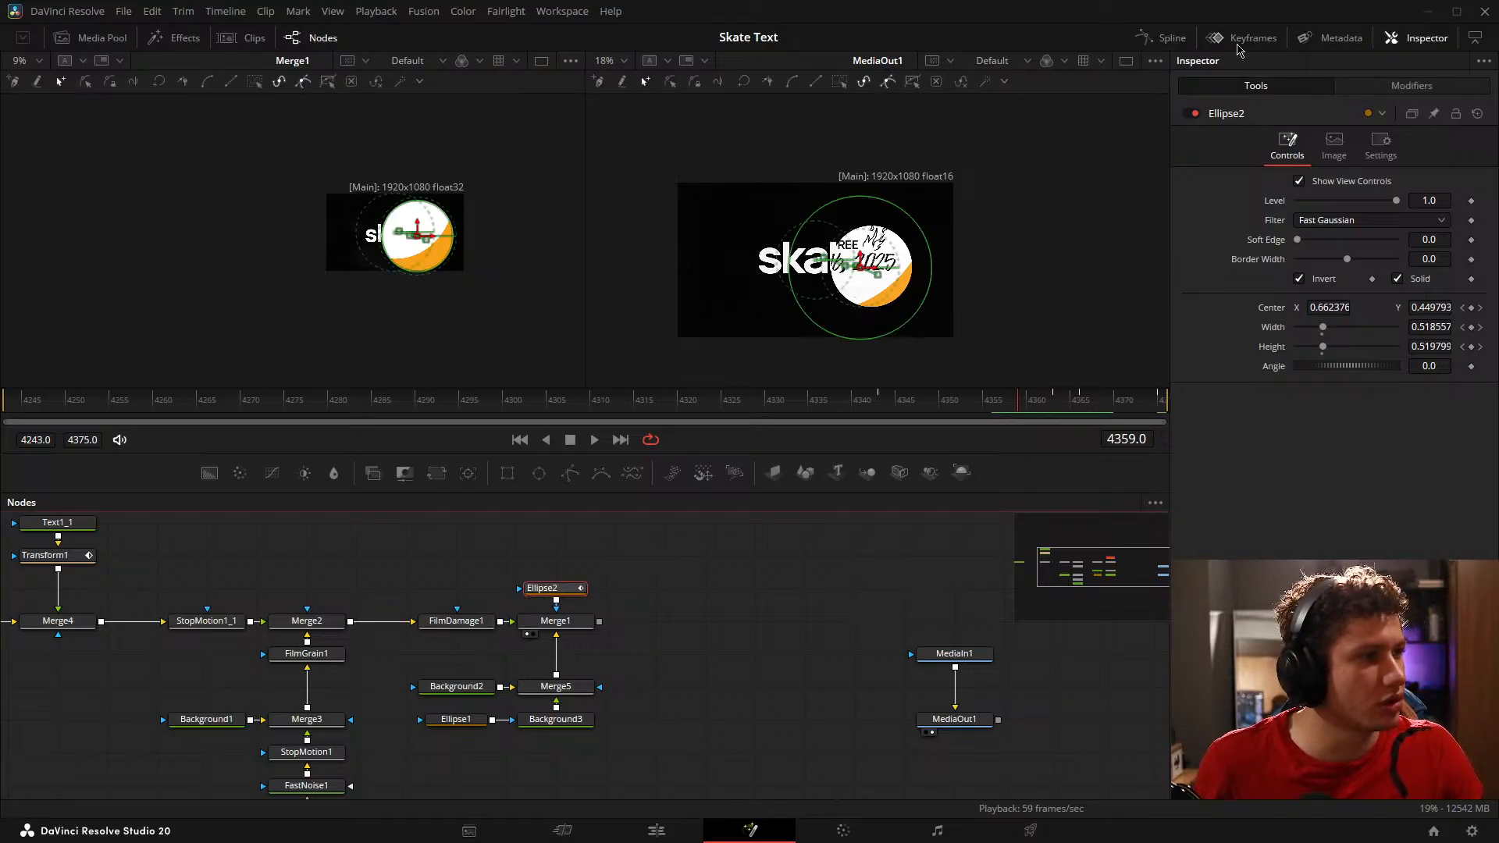
left_click(1163, 38)
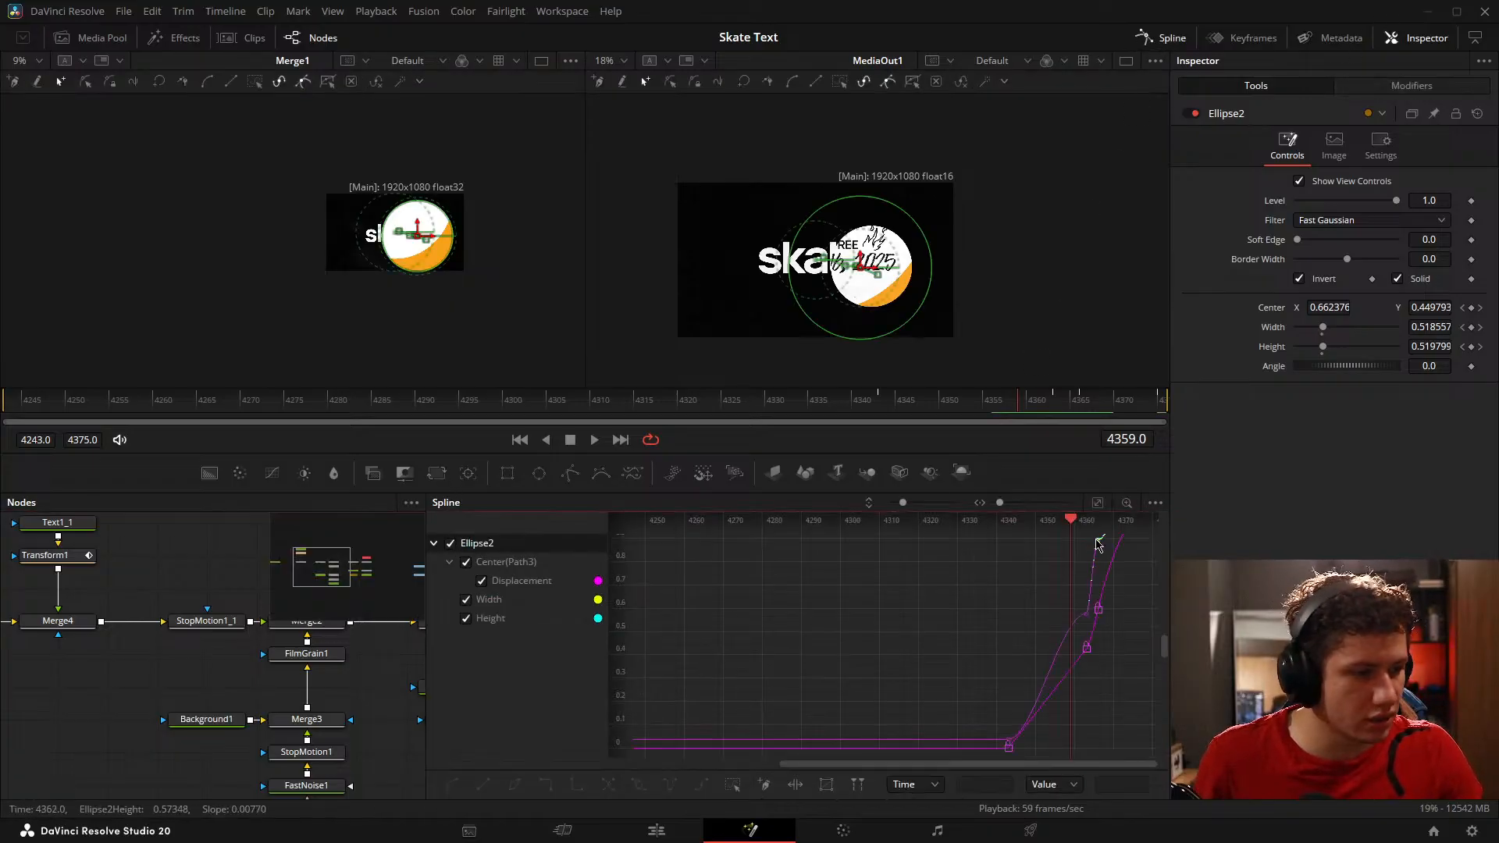
left_click_drag(1098, 589, 962, 594)
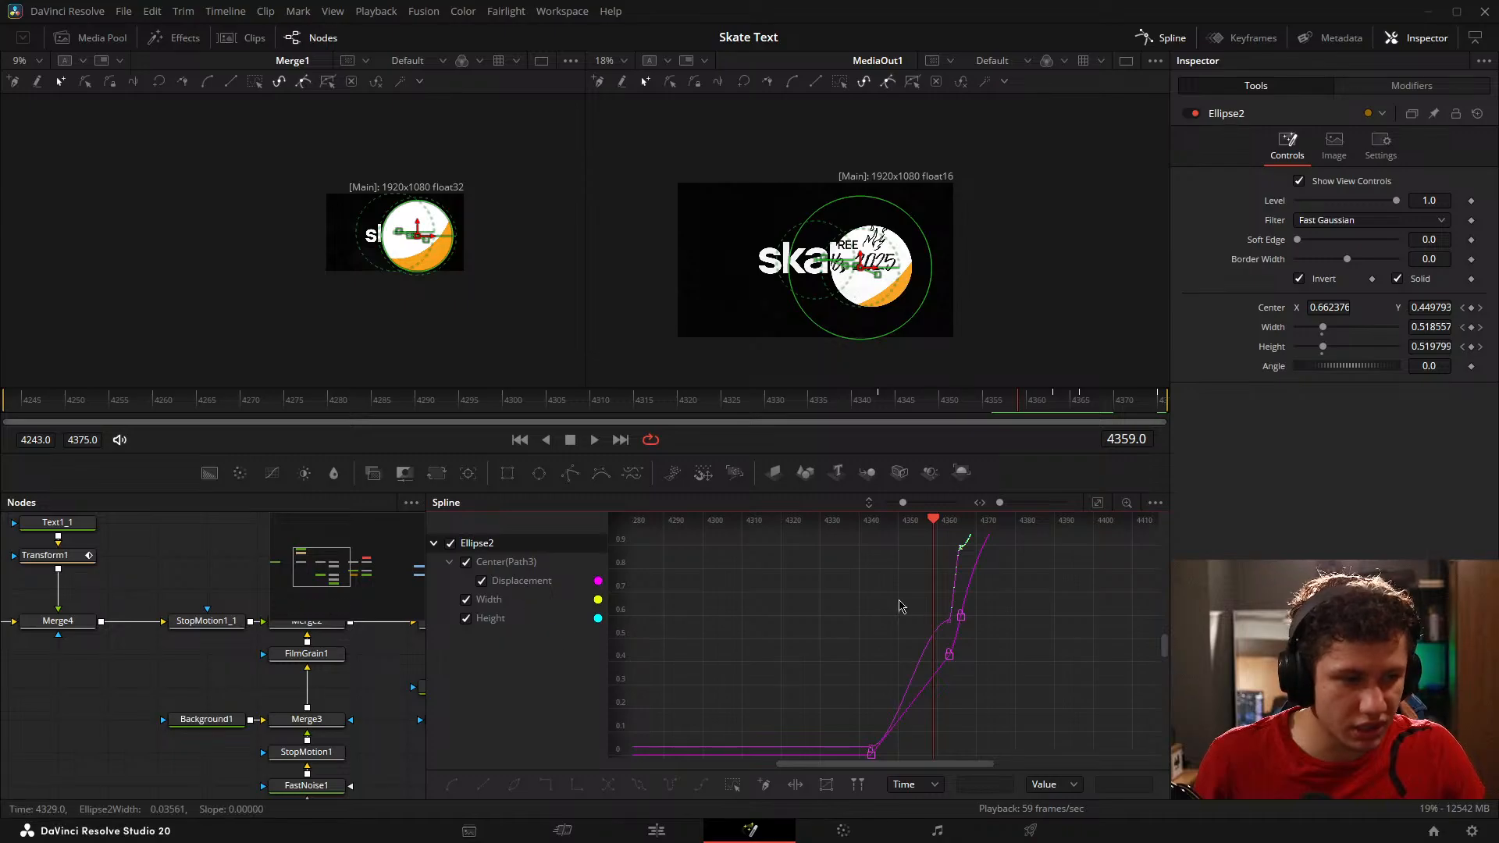
left_click_drag(842, 595, 895, 580)
left_click(1098, 504)
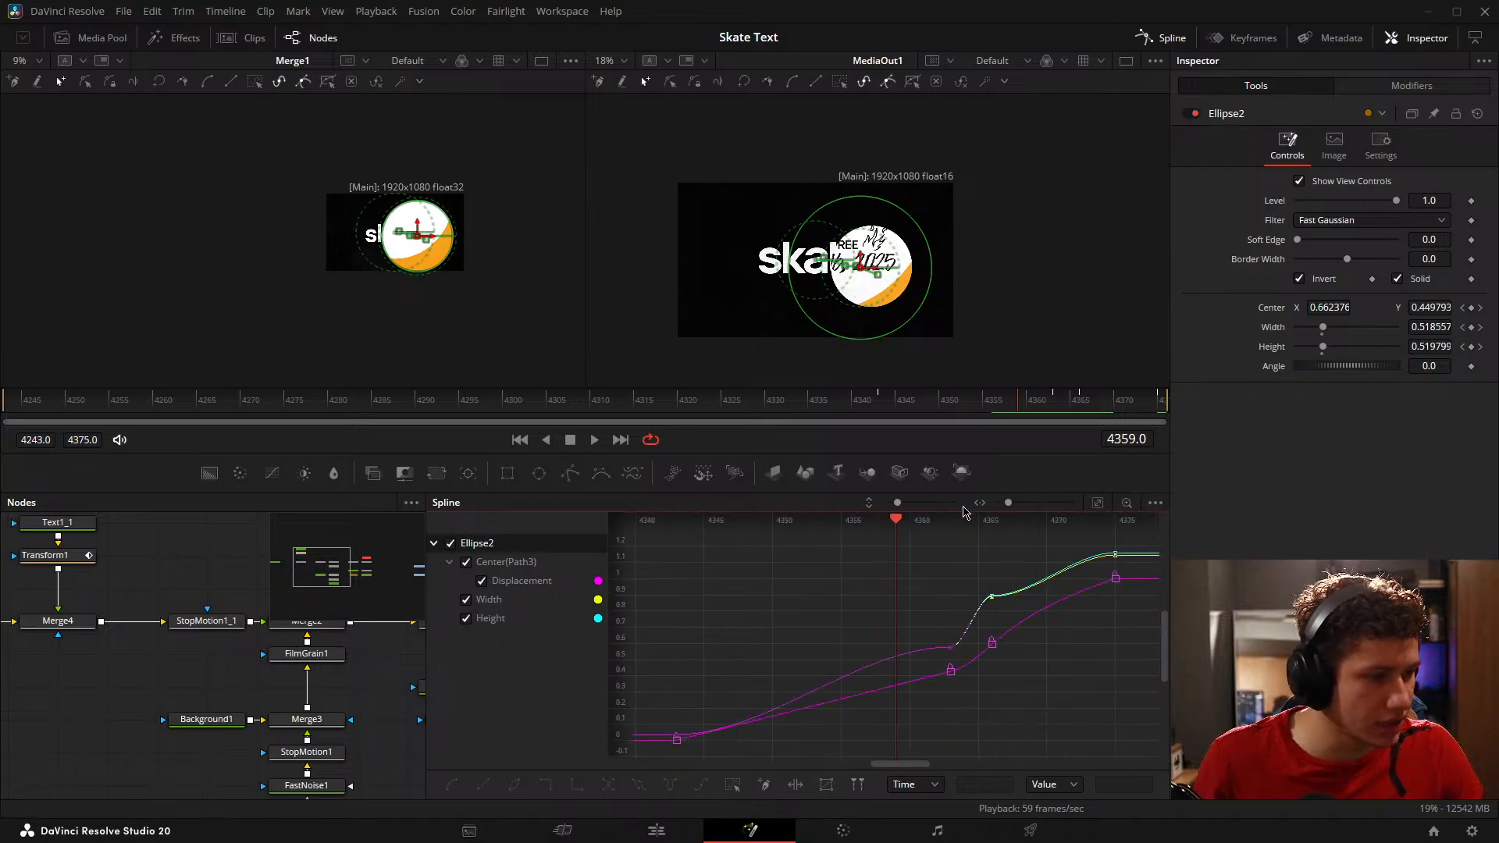
left_click_drag(976, 492, 977, 346)
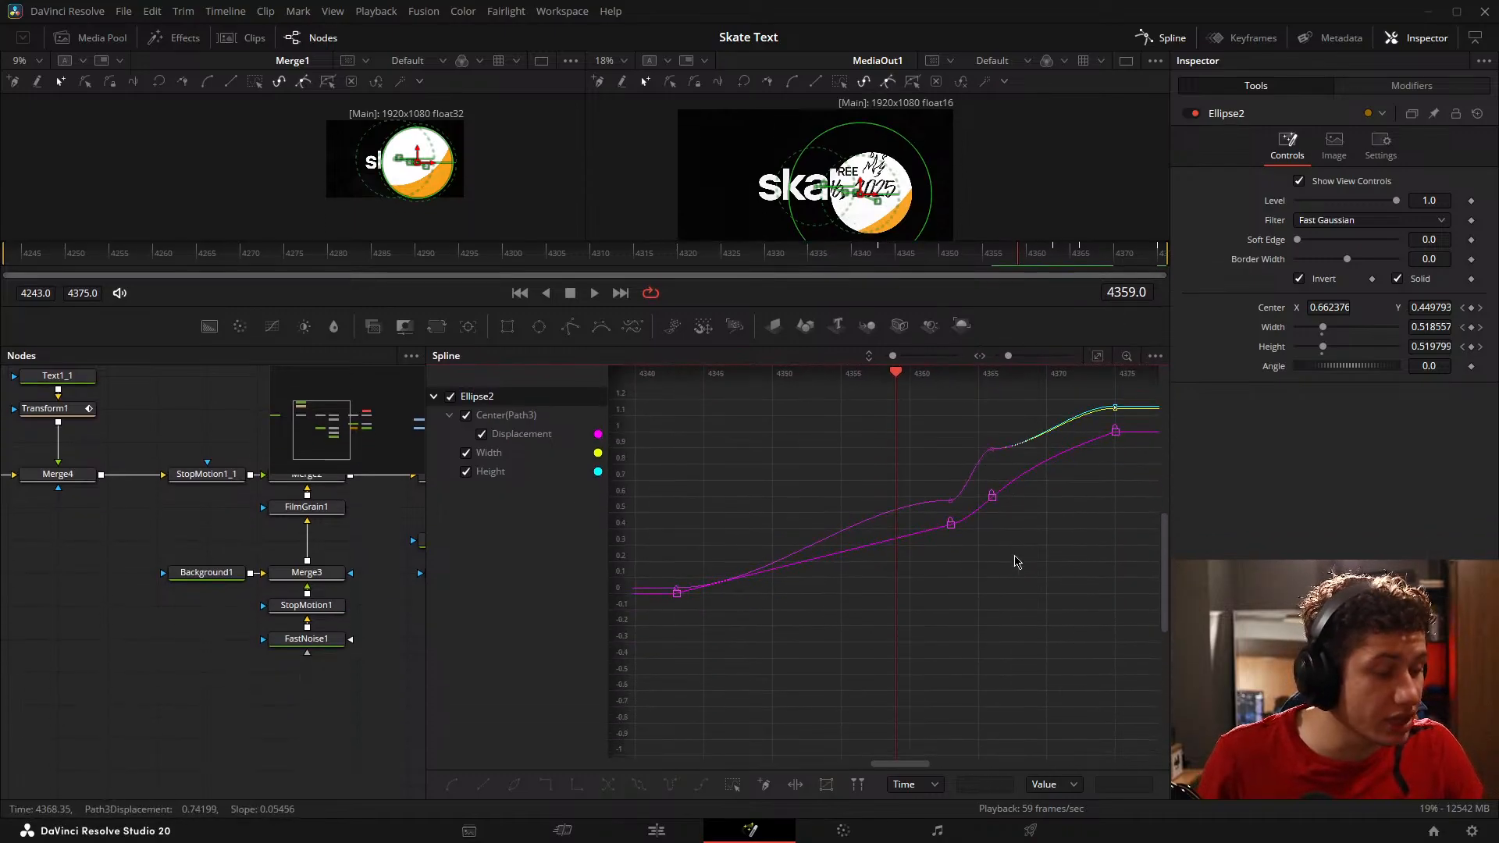
Step: Smooth the final stretch of Ellipse2's center Displacement curve up to frame 4375
scroll(918, 564, "up", 2)
left_click_drag(995, 545, 955, 499)
left_click_drag(964, 583, 1046, 625)
left_click_drag(1110, 520, 1095, 500)
left_click_drag(1102, 562, 864, 615)
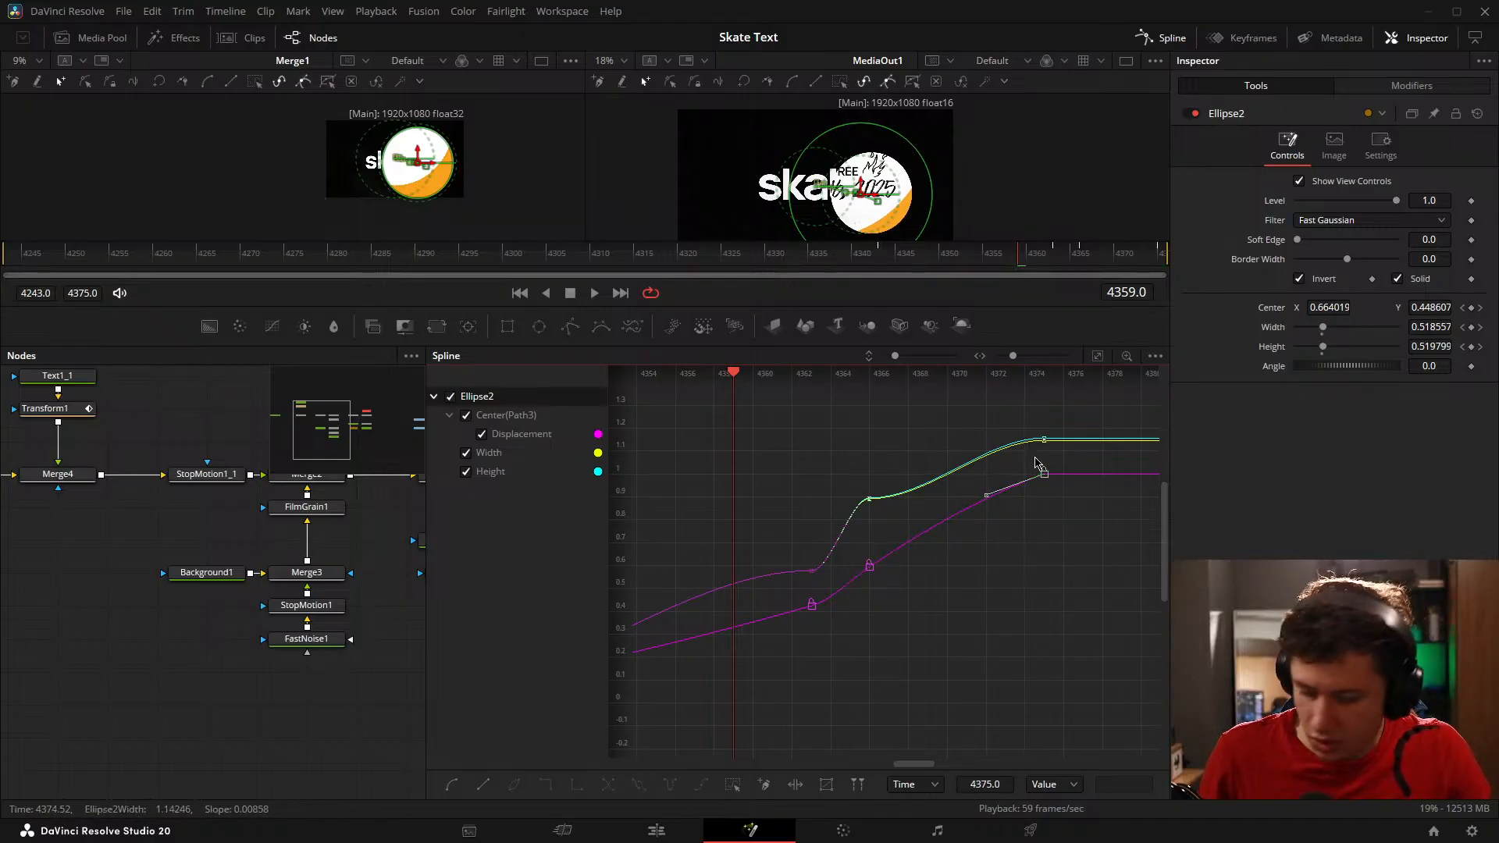
left_click_drag(985, 578, 1014, 601)
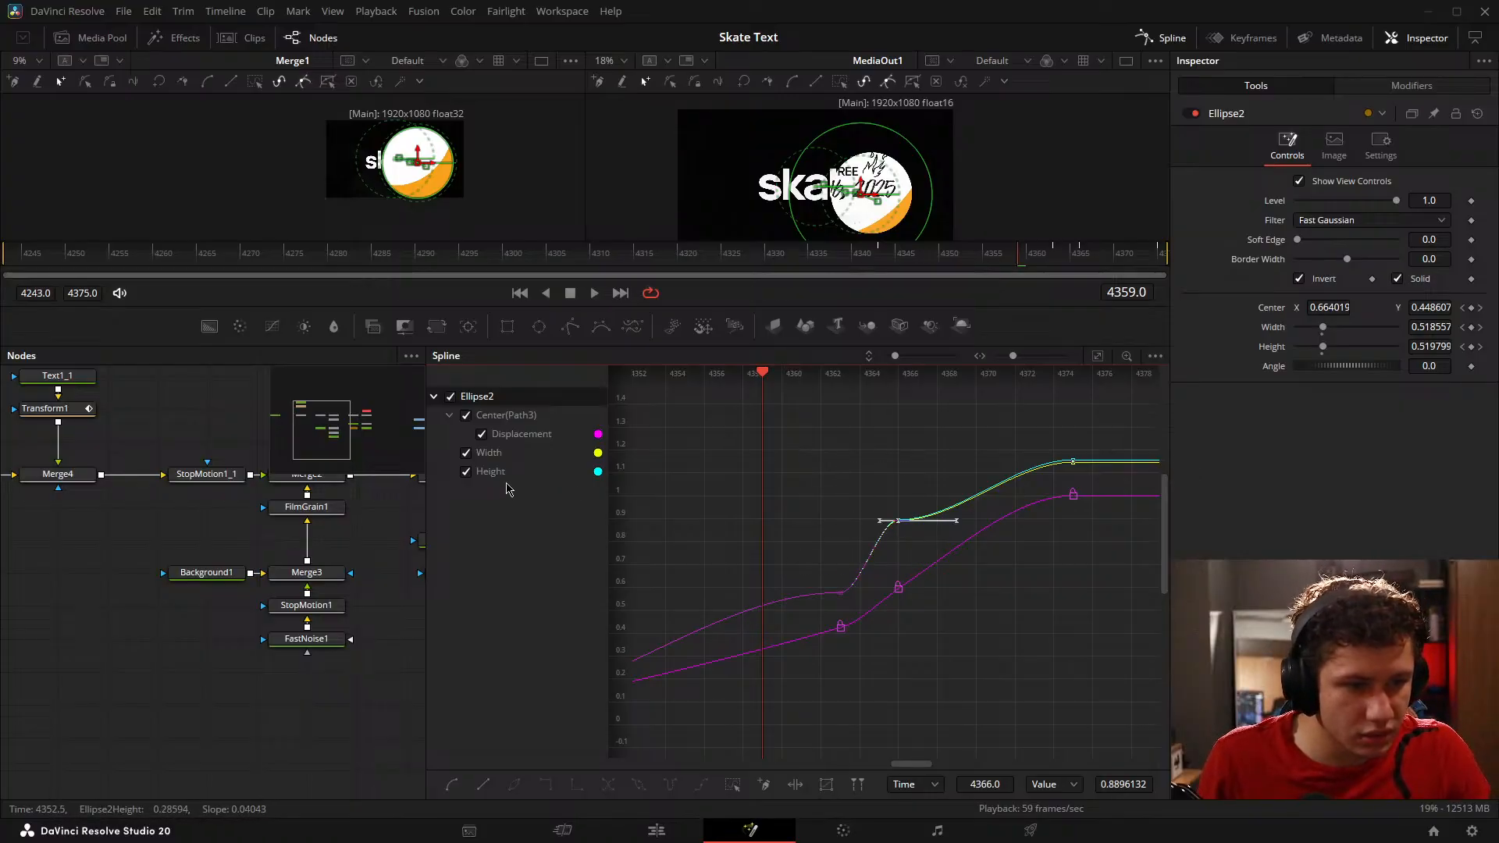
Step: Smooth Ellipse2's width and height keyframes at frame 4366 so the curves pass through without flattening
scroll(903, 524, "up", 4)
key("shift+s")
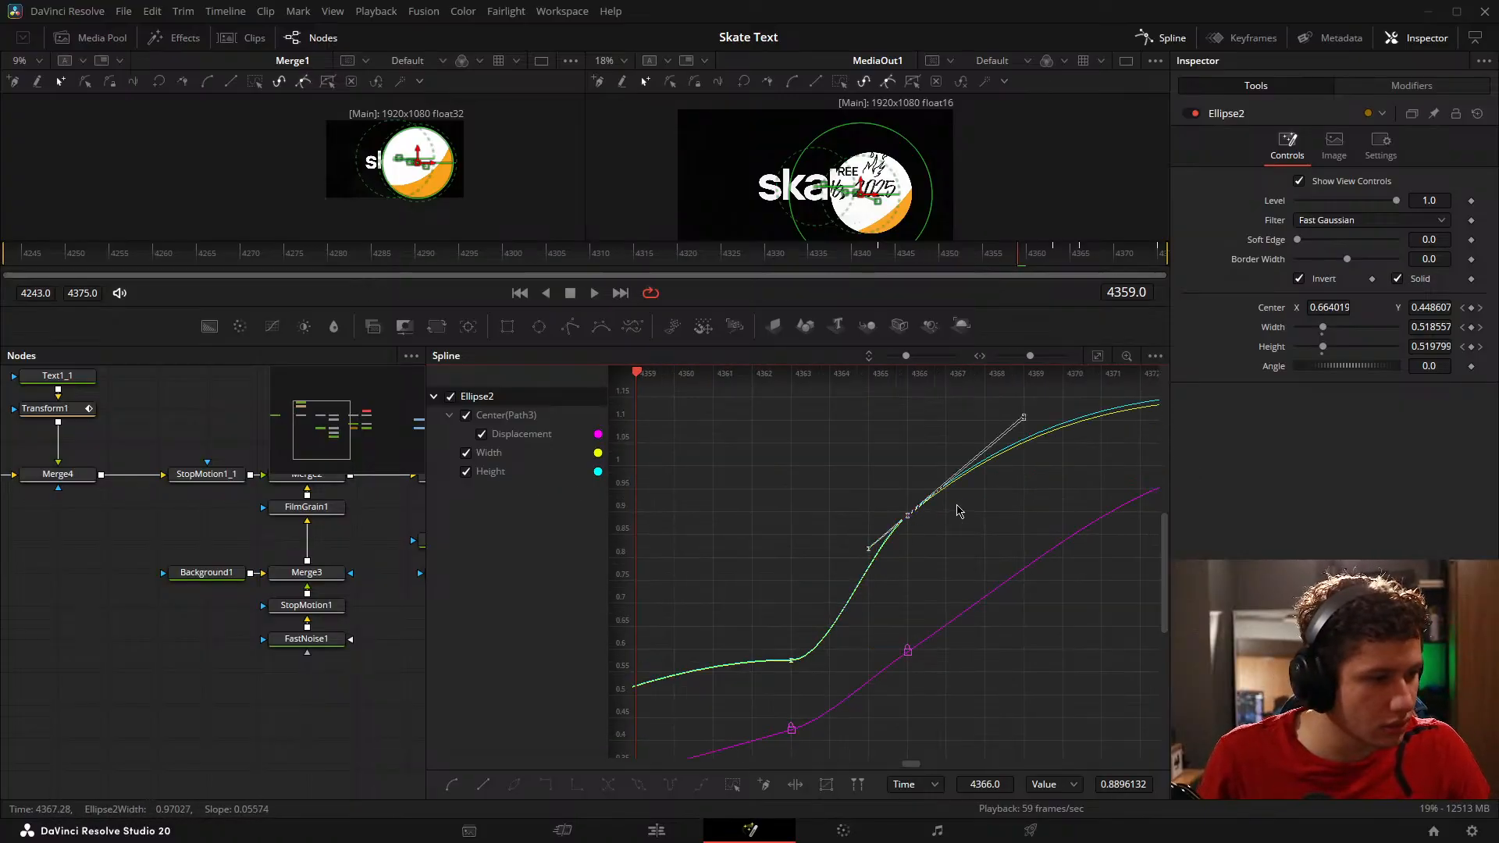
left_click_drag(890, 494, 787, 549)
left_click_drag(1093, 453, 943, 471)
left_click_drag(1044, 501, 1033, 498)
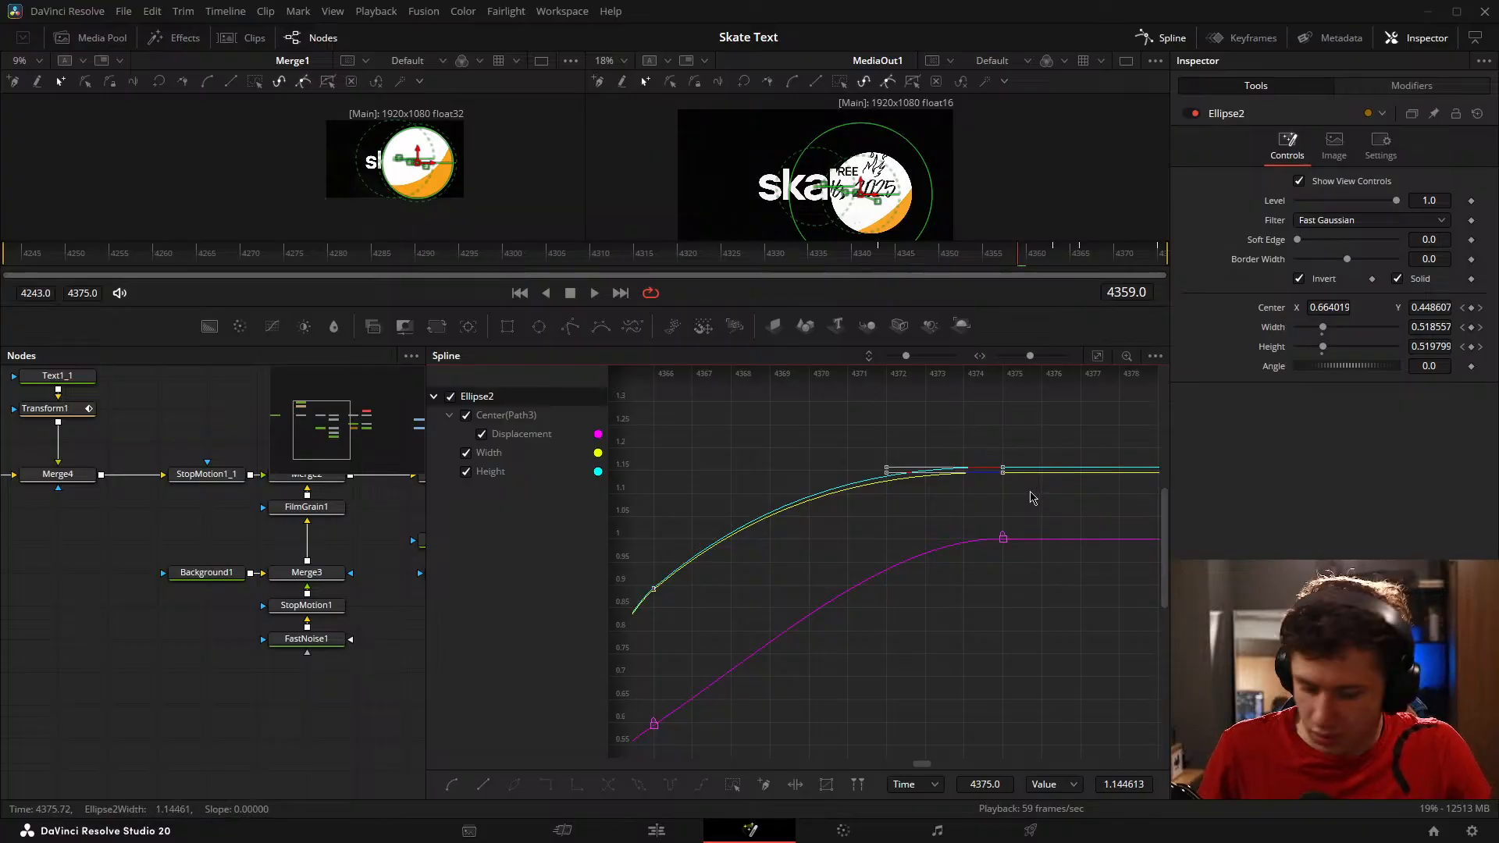
Step: Smooth Ellipse2's width and height keyframes at frame 4363 and ease the Displacement curve out of frame 4343
left_click_drag(863, 552, 1145, 415)
left_click_drag(773, 560, 1010, 562)
key("shift+s")
scroll(868, 605, "down", 5)
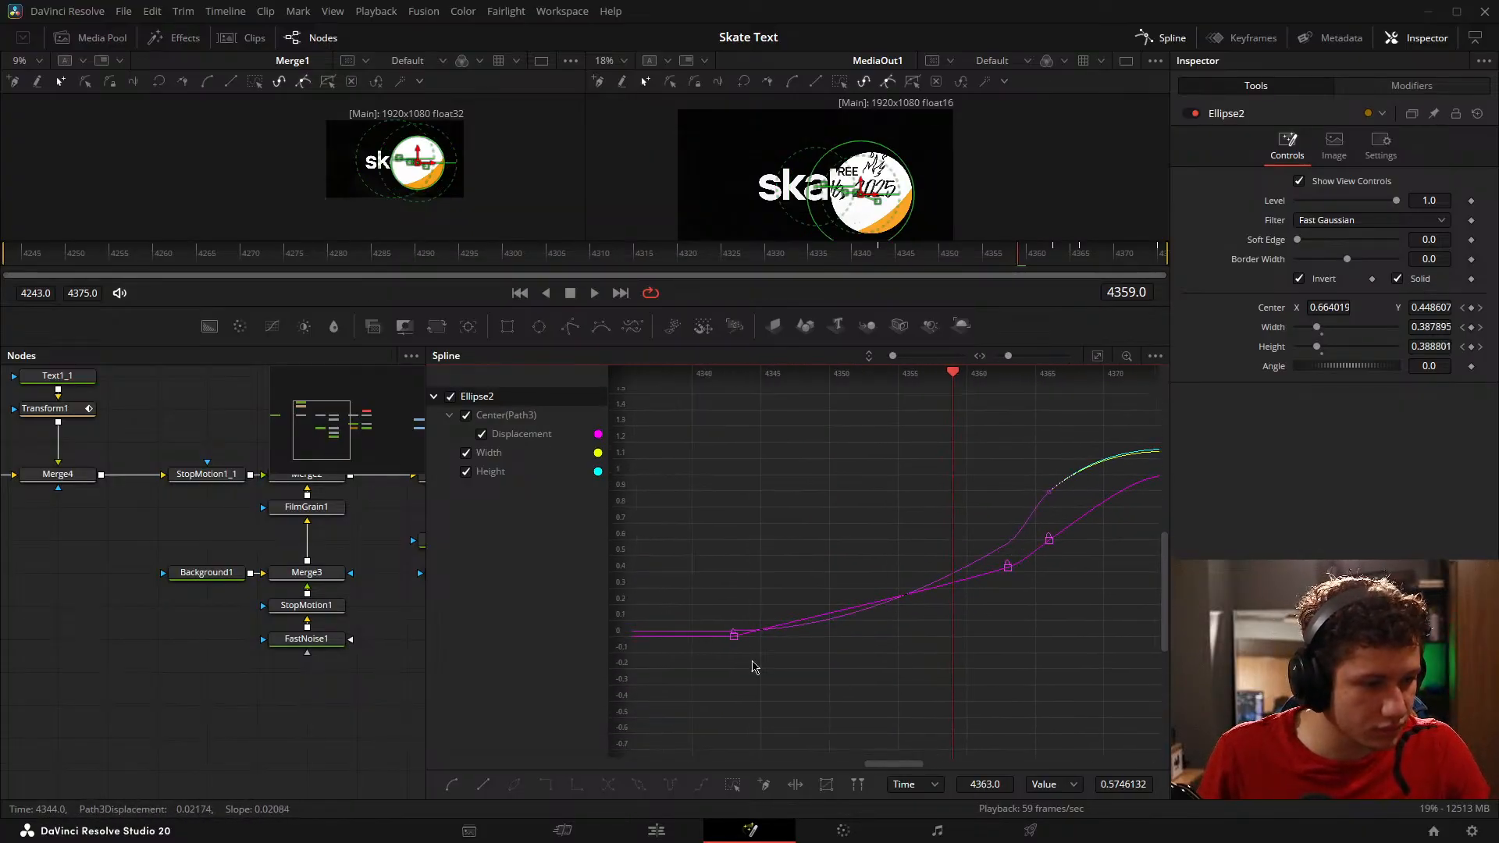
left_click_drag(754, 667, 713, 610)
key("shift+s")
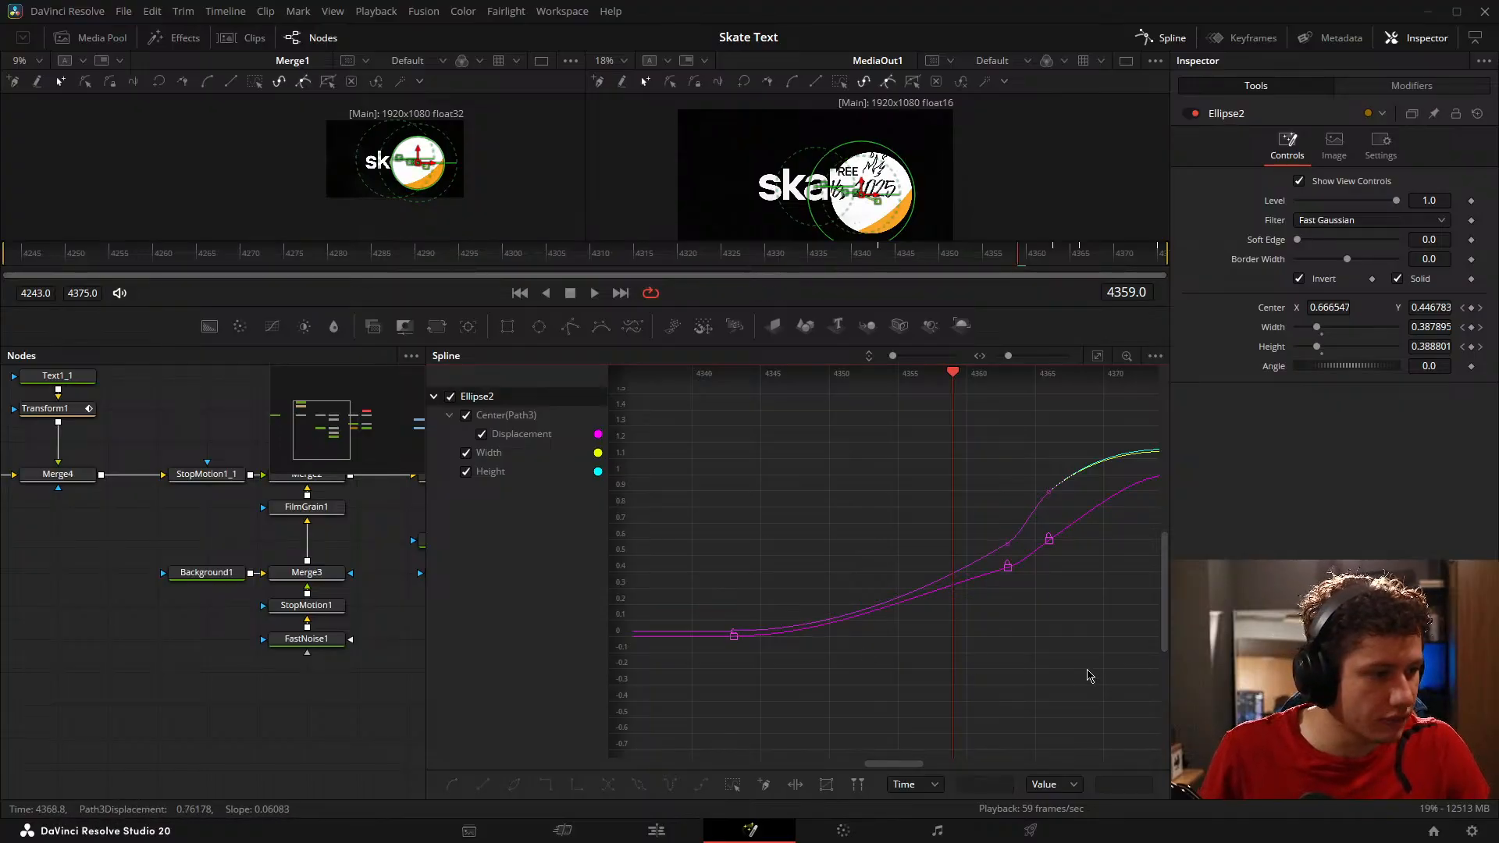
Step: Hide the Spline editor, give the viewers more height and fit both Merge1 and MediaOut1 to their viewers
left_click_drag(755, 260, 879, 254)
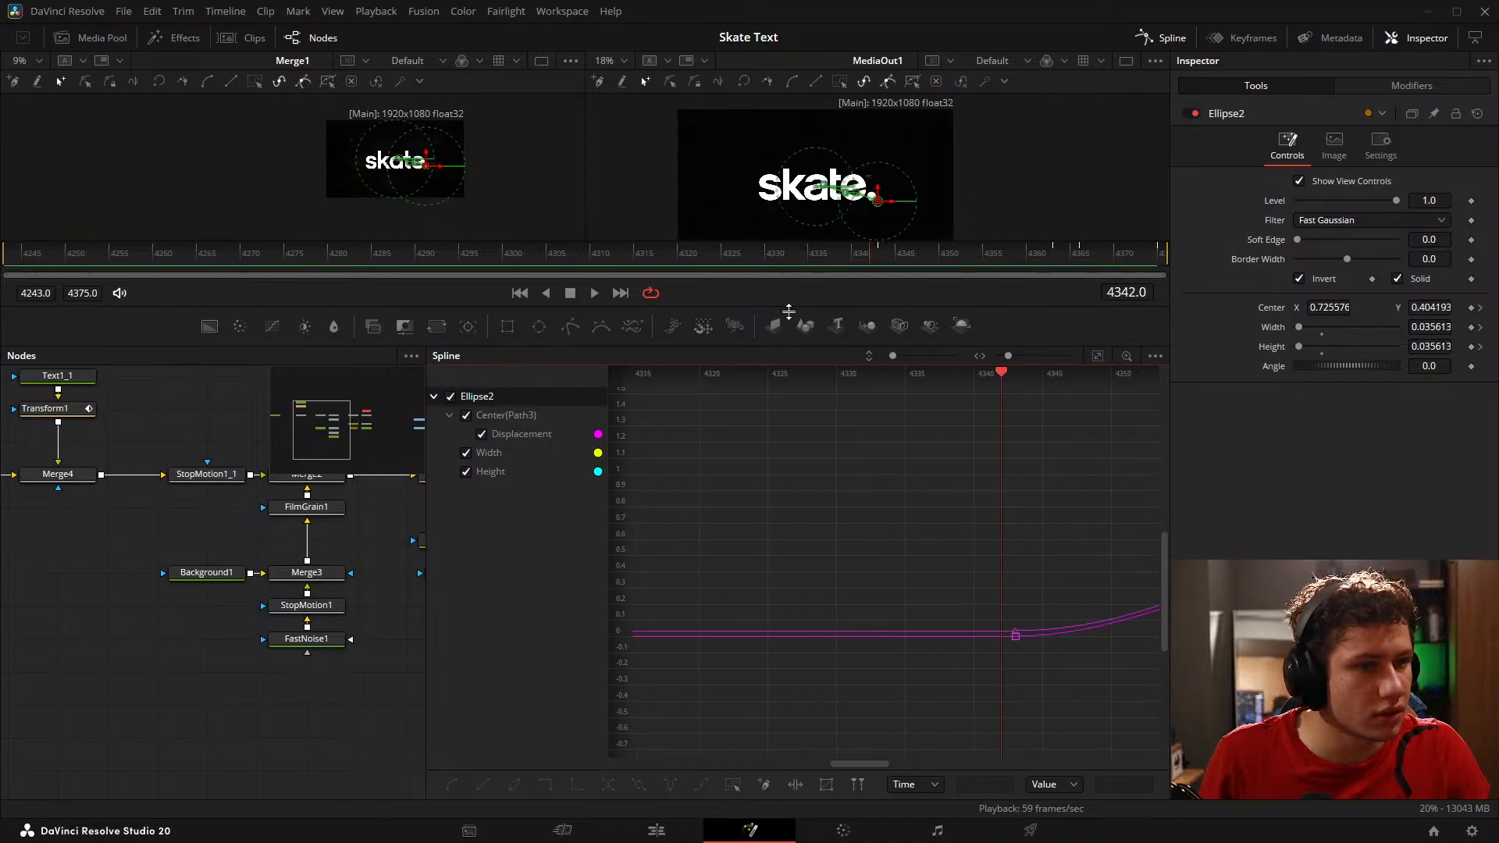
left_click_drag(593, 348, 593, 554)
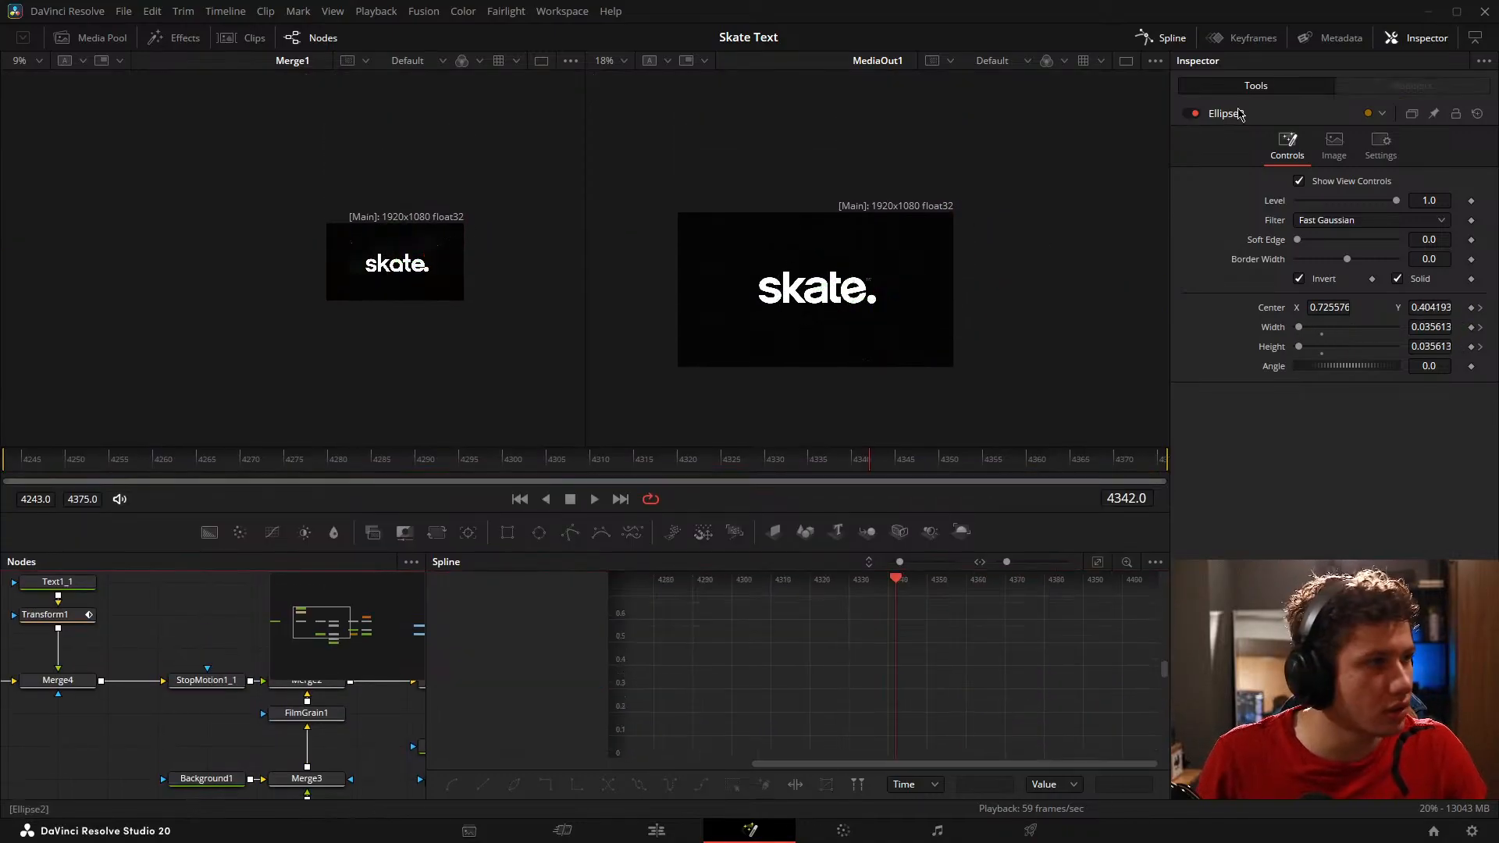
left_click(1164, 37)
left_click(397, 279)
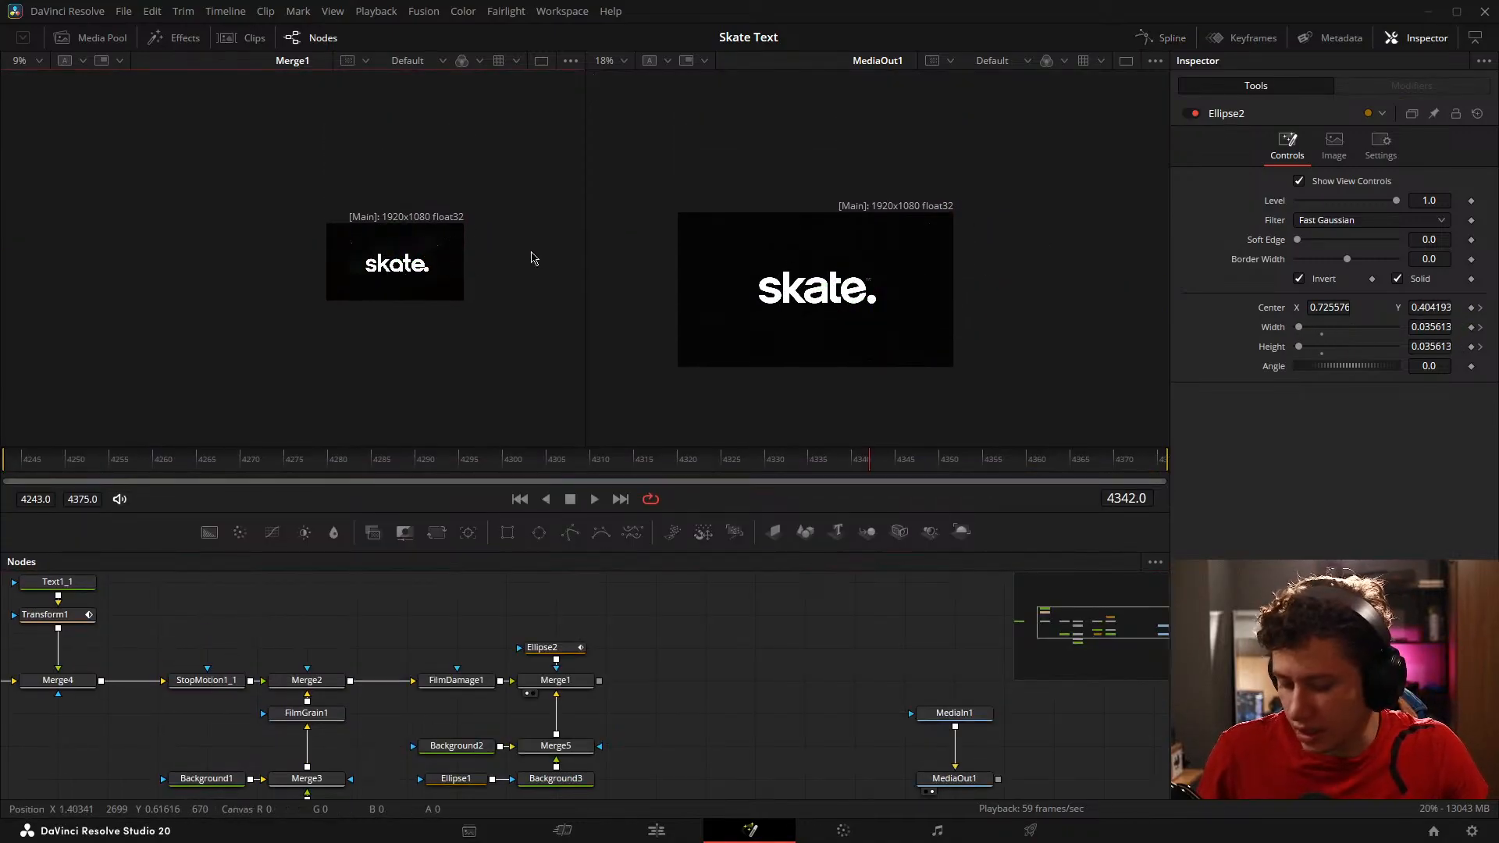
left_click(840, 312)
key("ctrl+f")
left_click(415, 321)
key("ctrl+f")
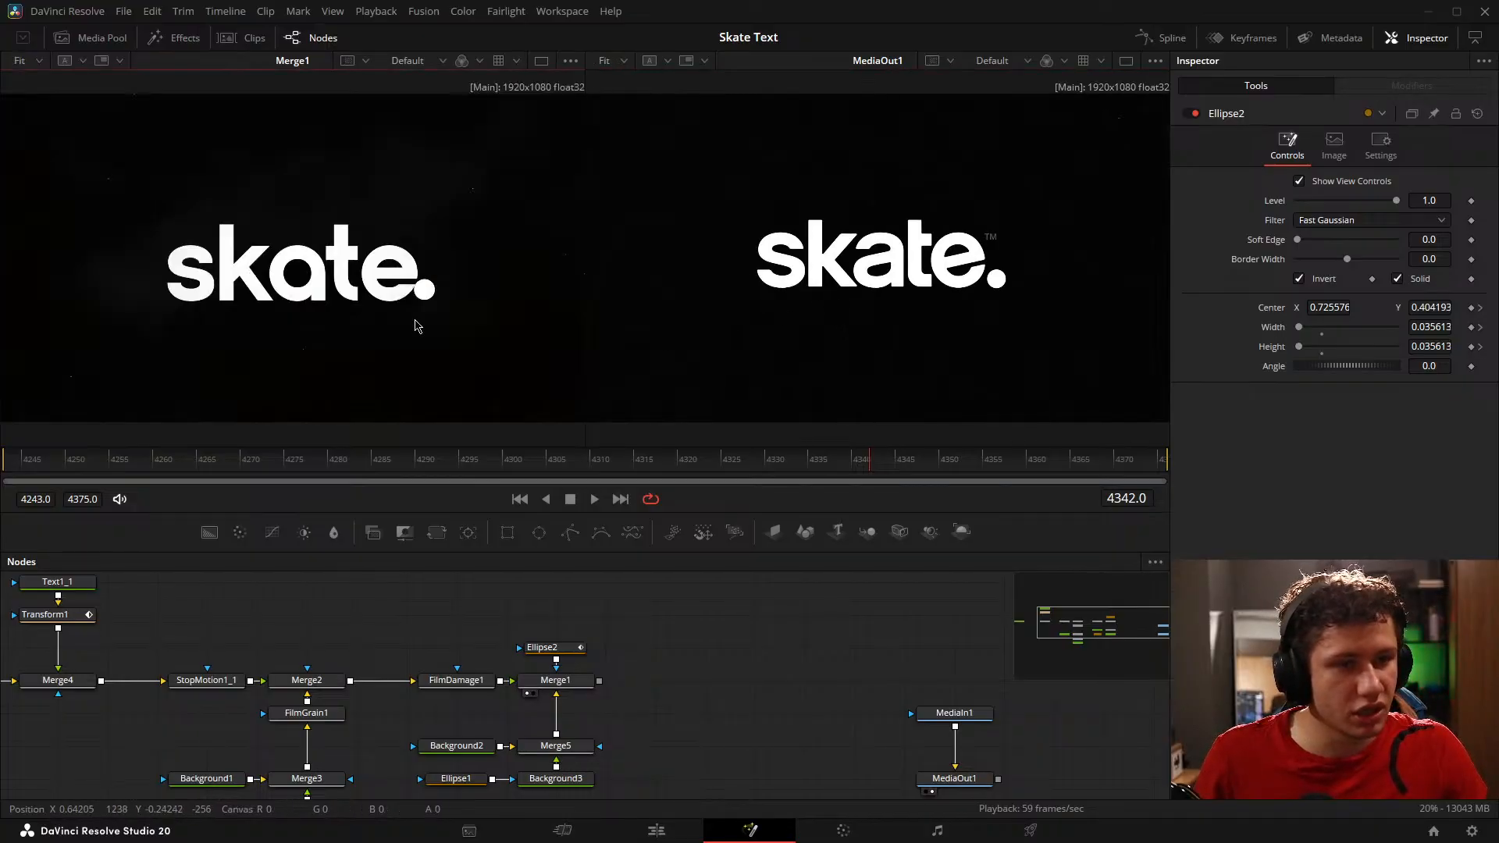
Step: Play the animation from frame 4243 and compare the dot's growth with the reference around frame 4360
left_click(770, 672)
key("Home")
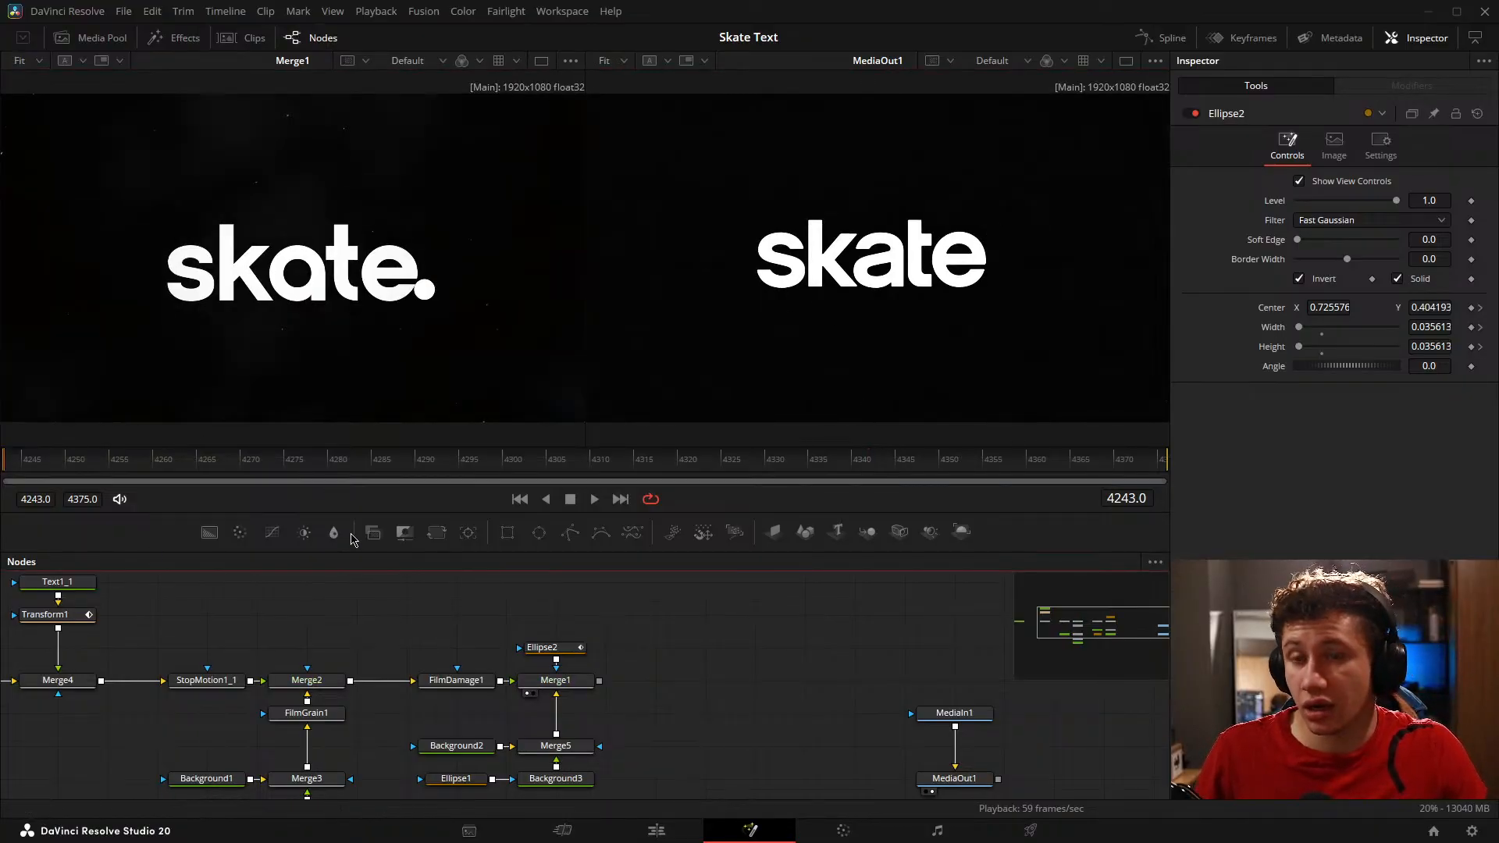
key("space")
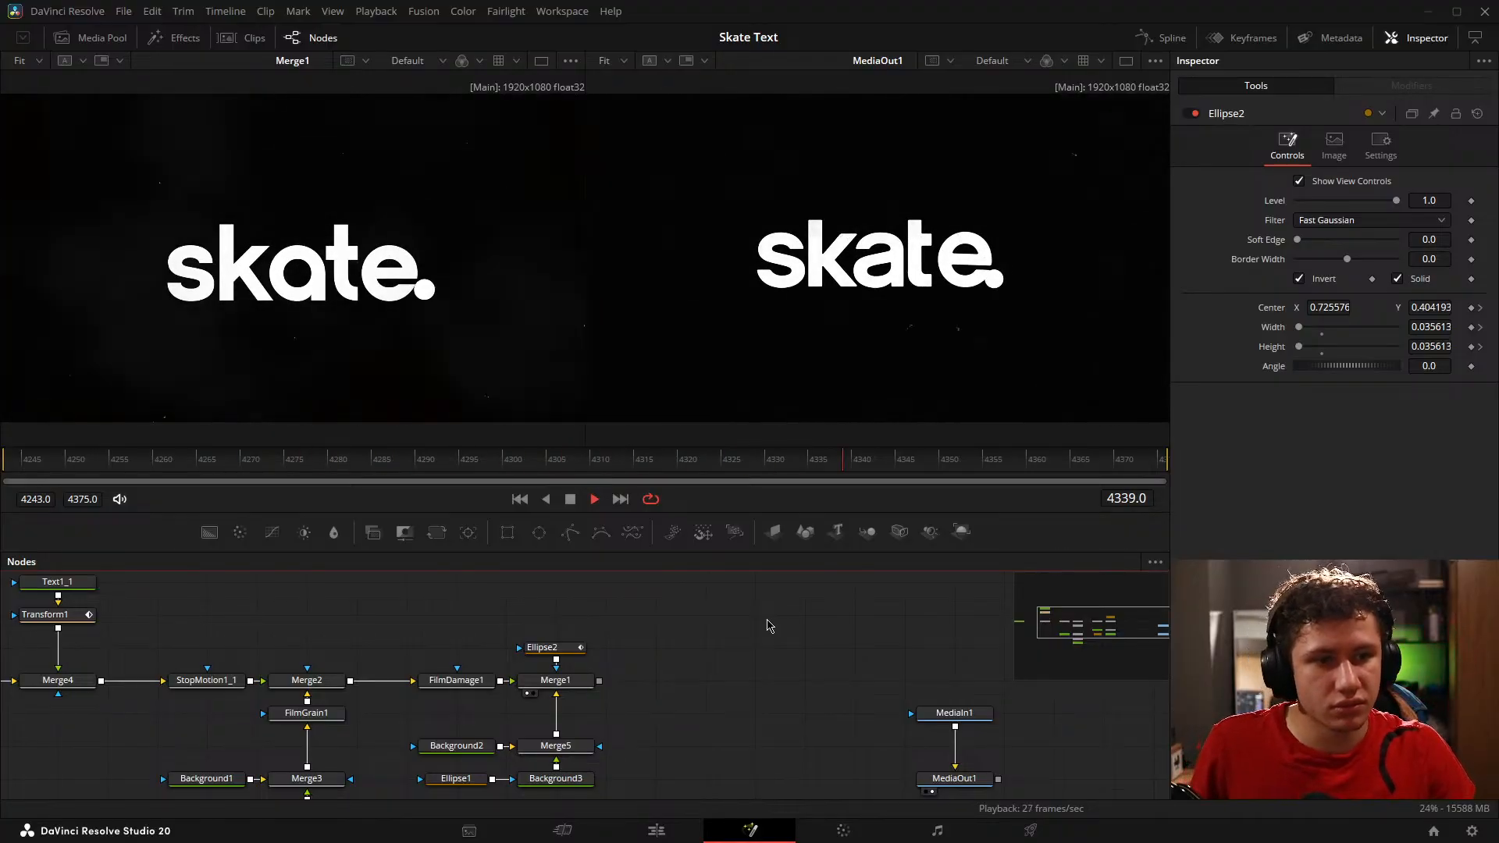
key("space")
left_click_drag(972, 467, 1027, 422)
Step: Duplicate StopMotion1_1, with Frame Repeat 5, and insert the copy between Ellipse2 and Merge1
left_click_drag(663, 668, 672, 660)
left_click(208, 673)
key("ctrl+c")
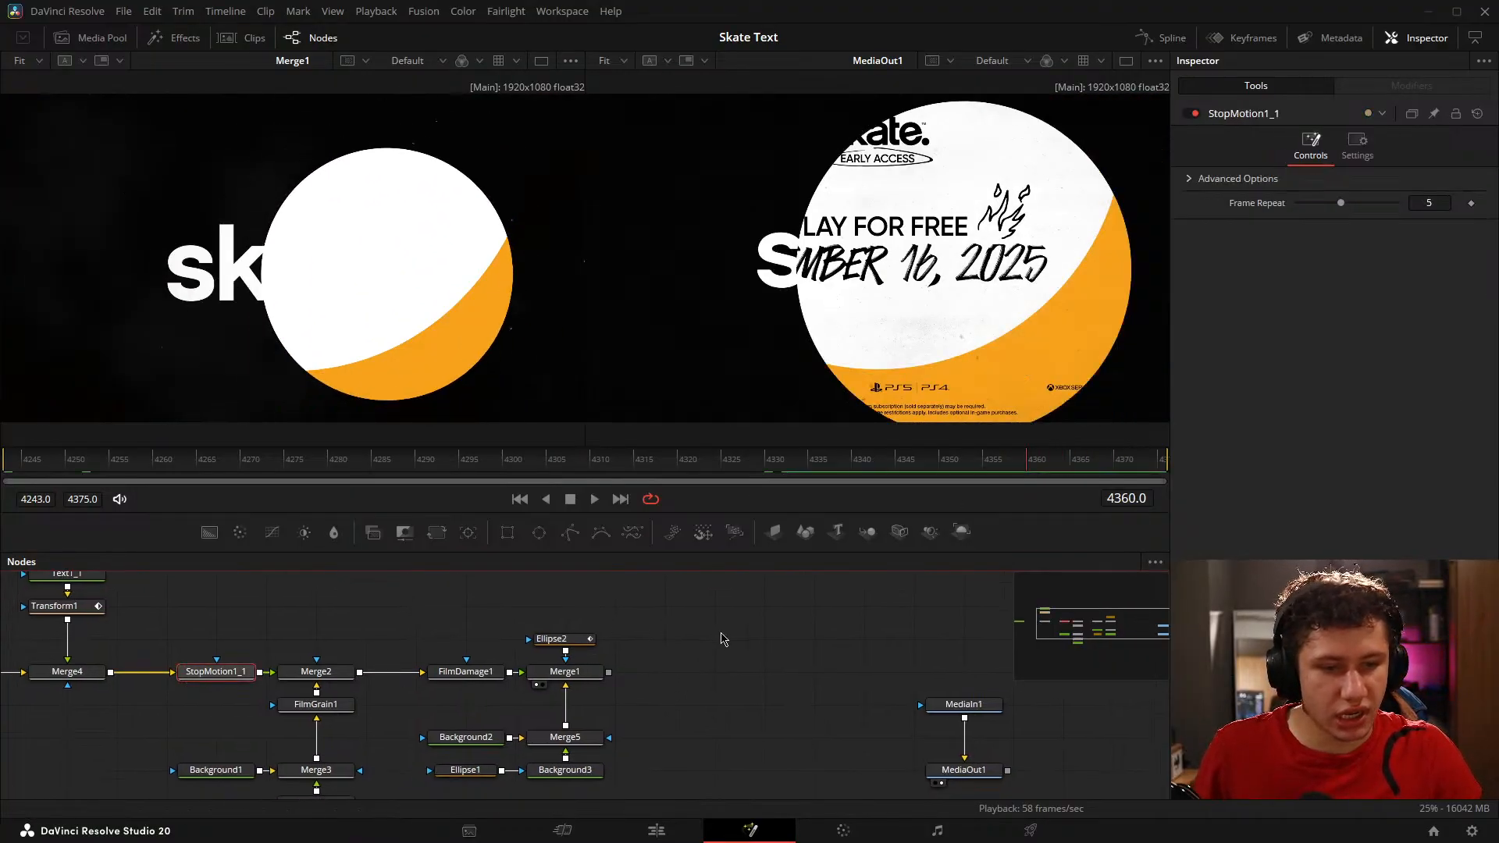
key("ctrl+v")
left_click_drag(562, 639, 563, 605)
left_click_drag(722, 643, 642, 626)
left_click(707, 634)
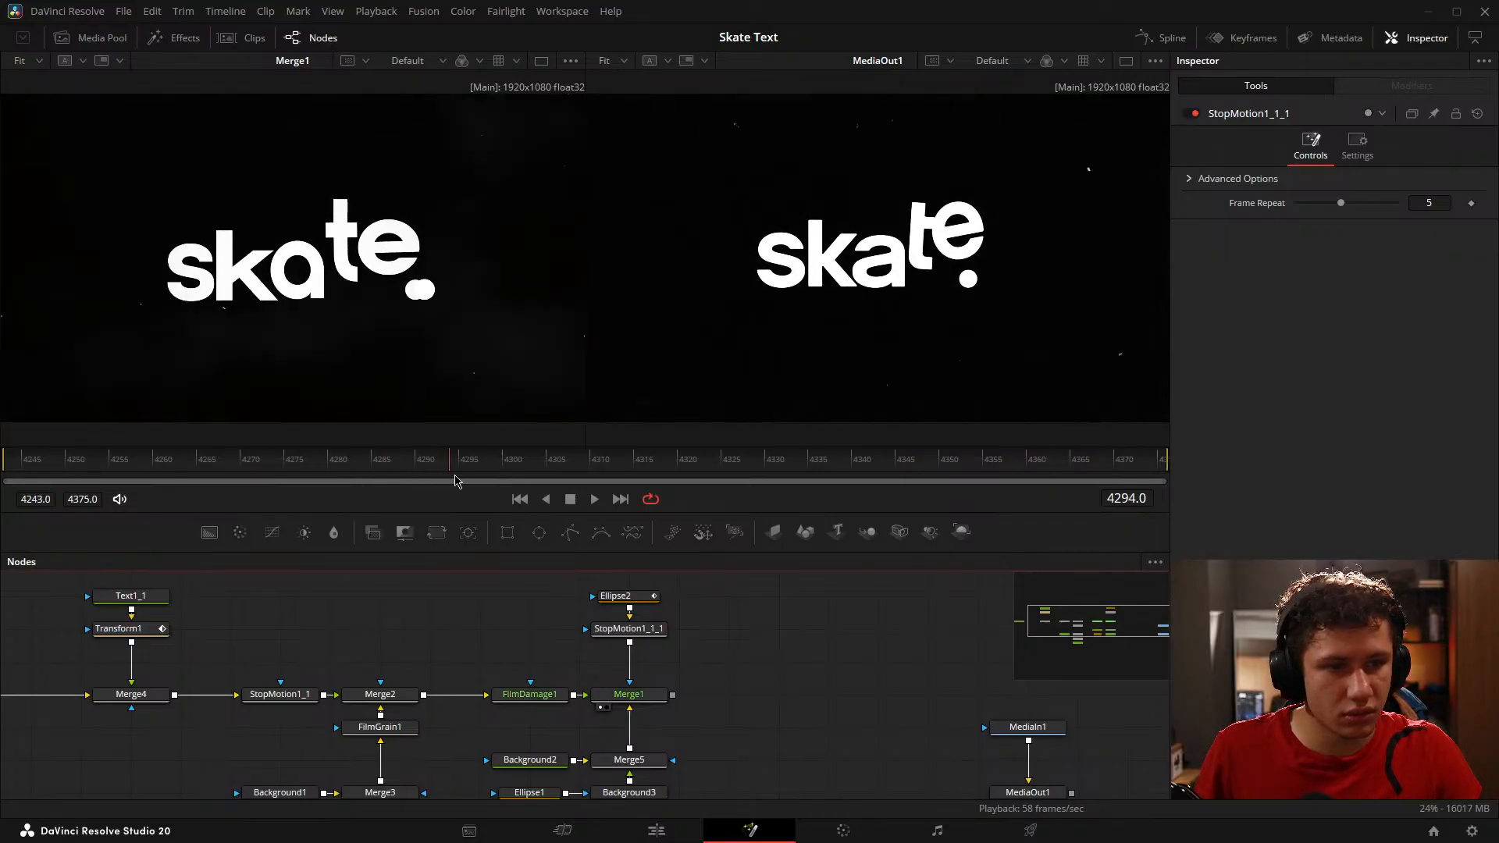
Step: Set Ellipse2's width and height to 0 at frame 4342 so the extra dot stays hidden until frame 4343
left_click_drag(1044, 484, 830, 454)
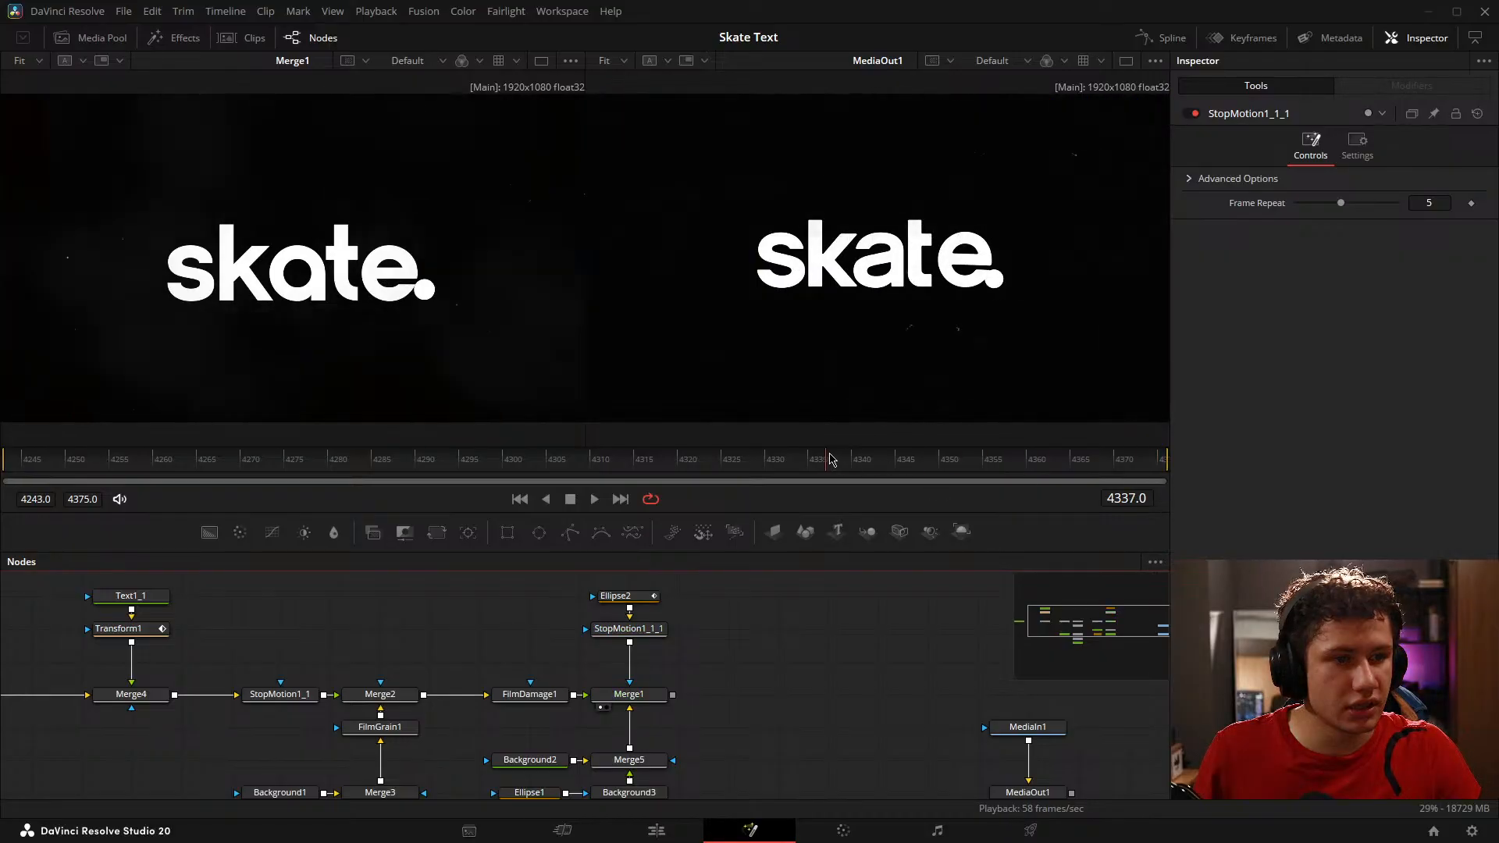
key("space")
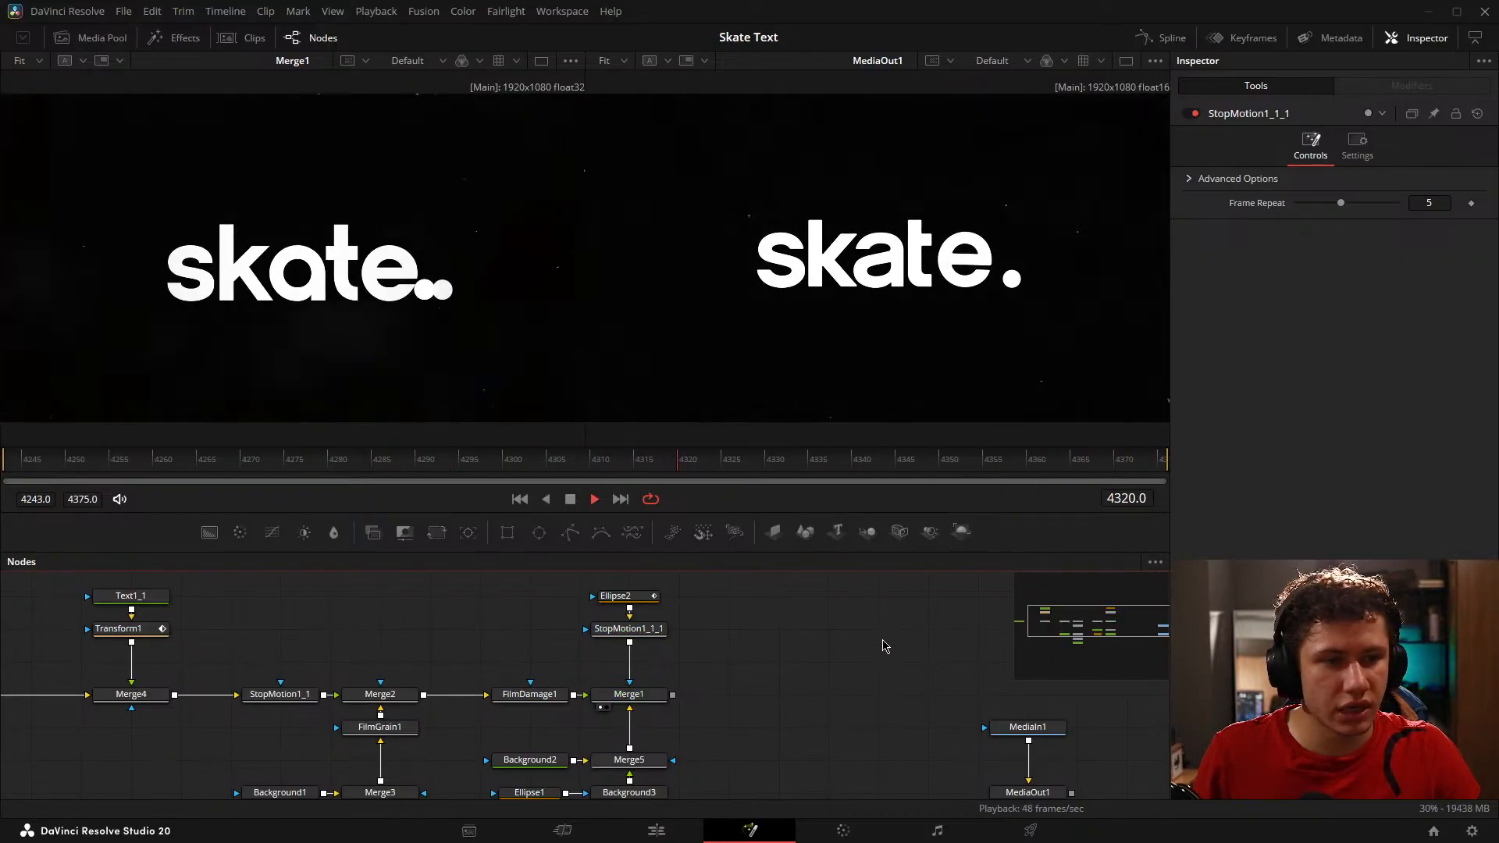
key("space")
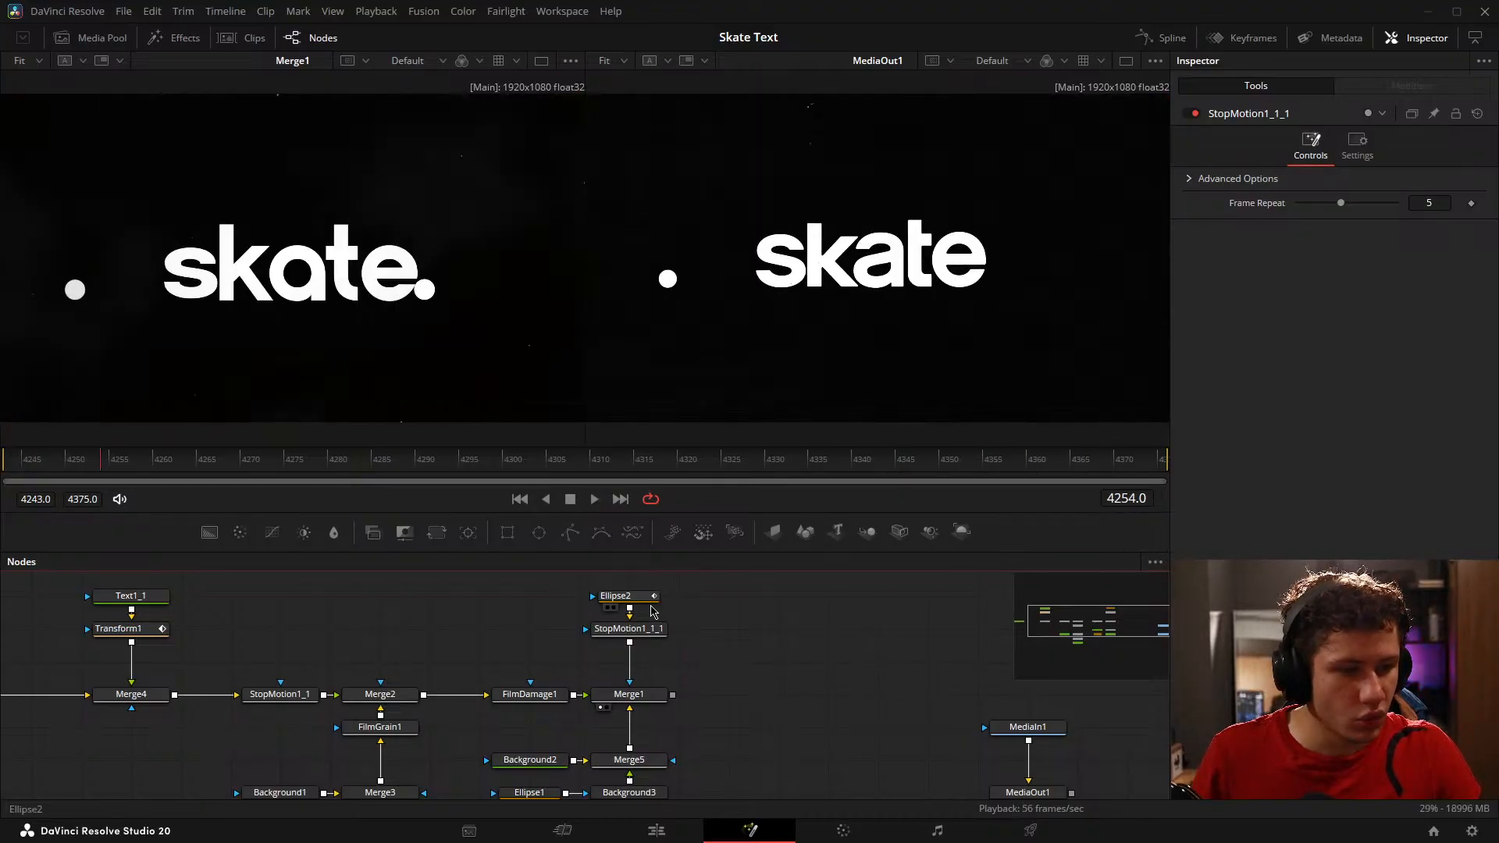
left_click(651, 601)
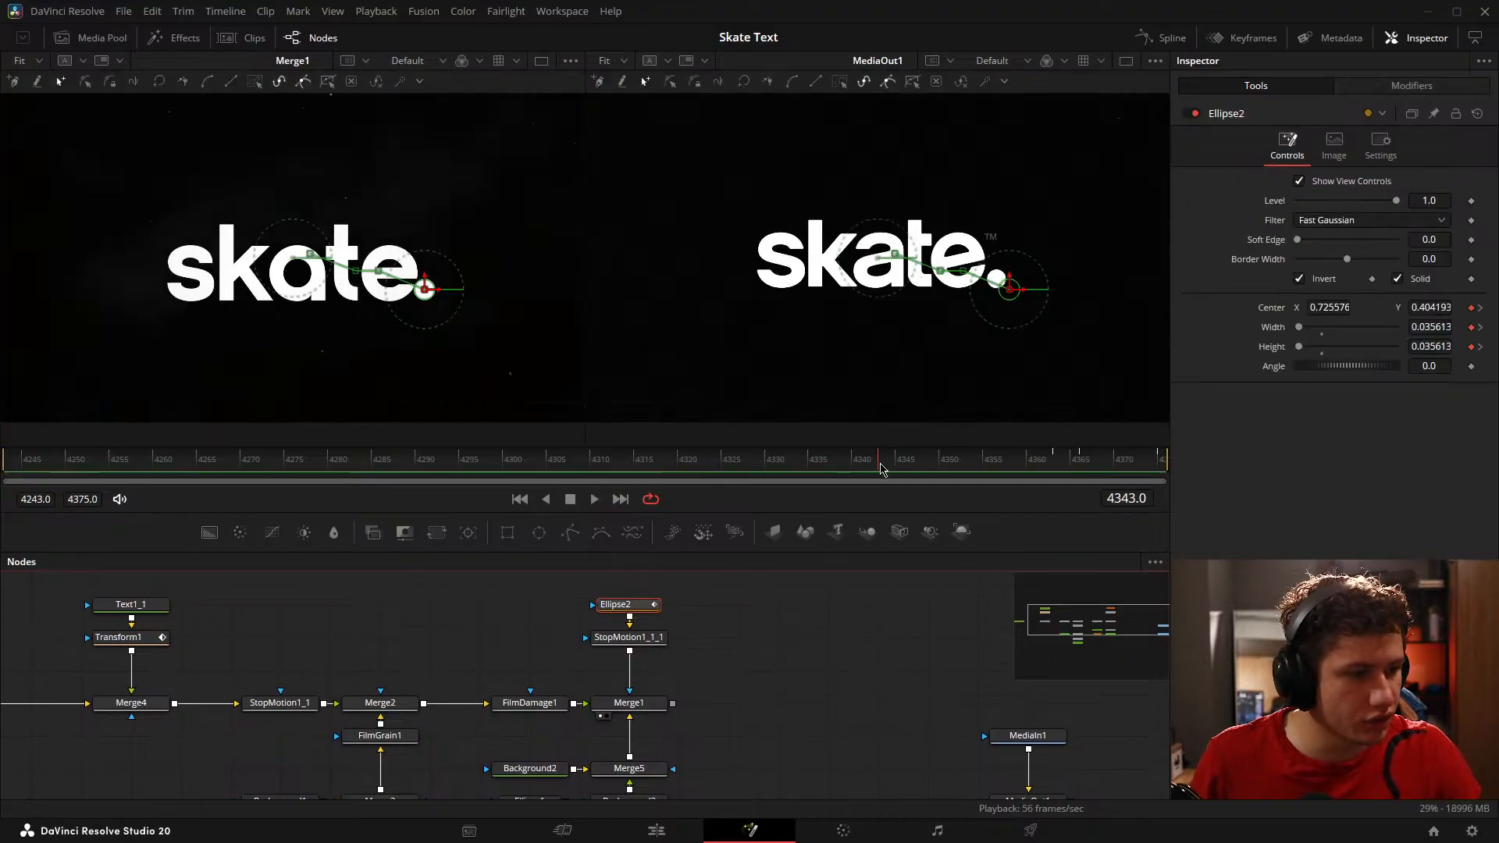
key("Left")
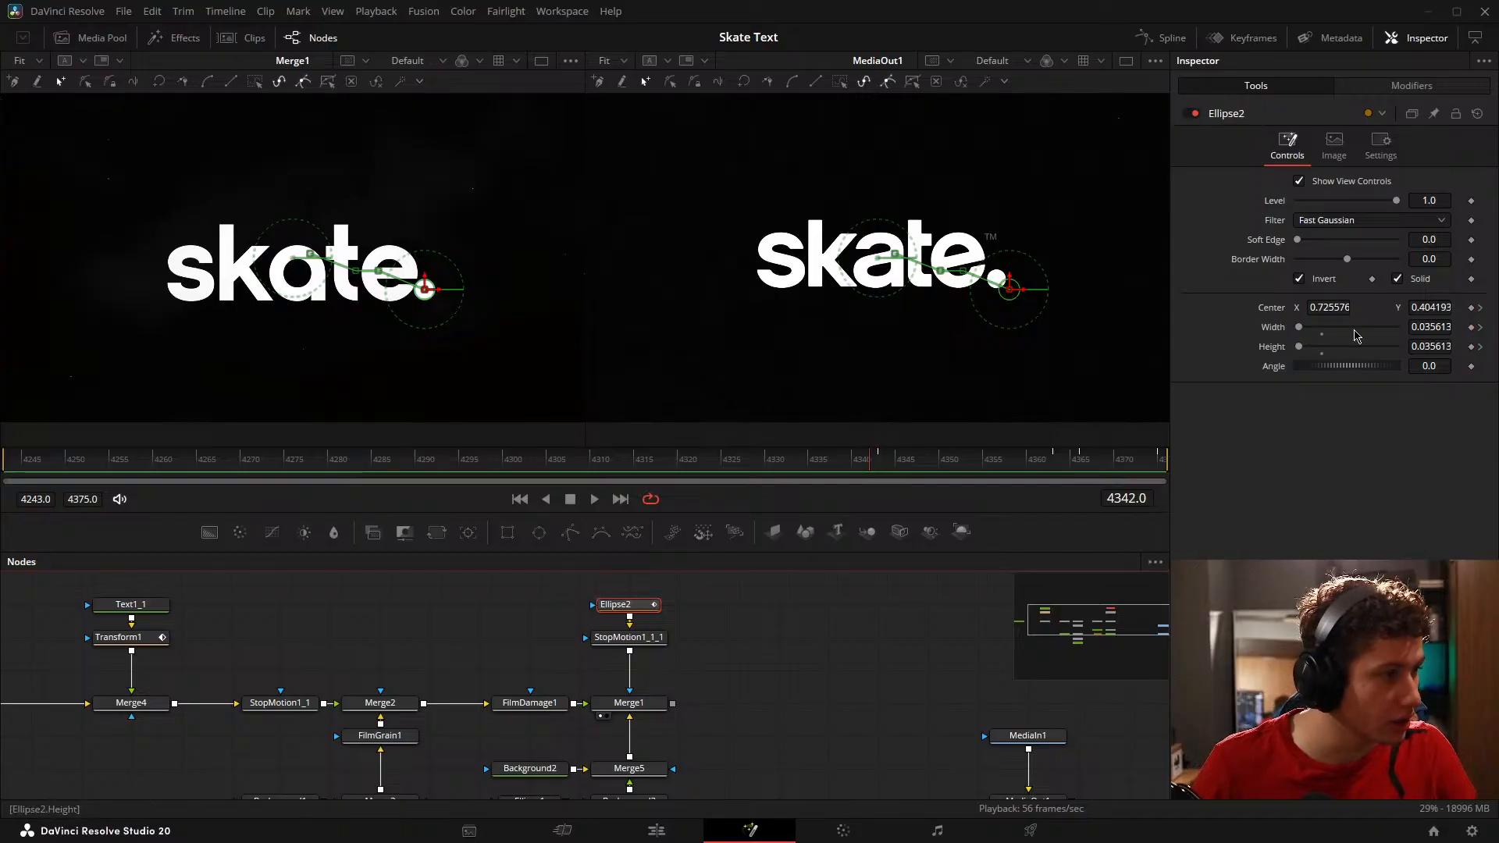
left_click_drag(1300, 328, 1292, 334)
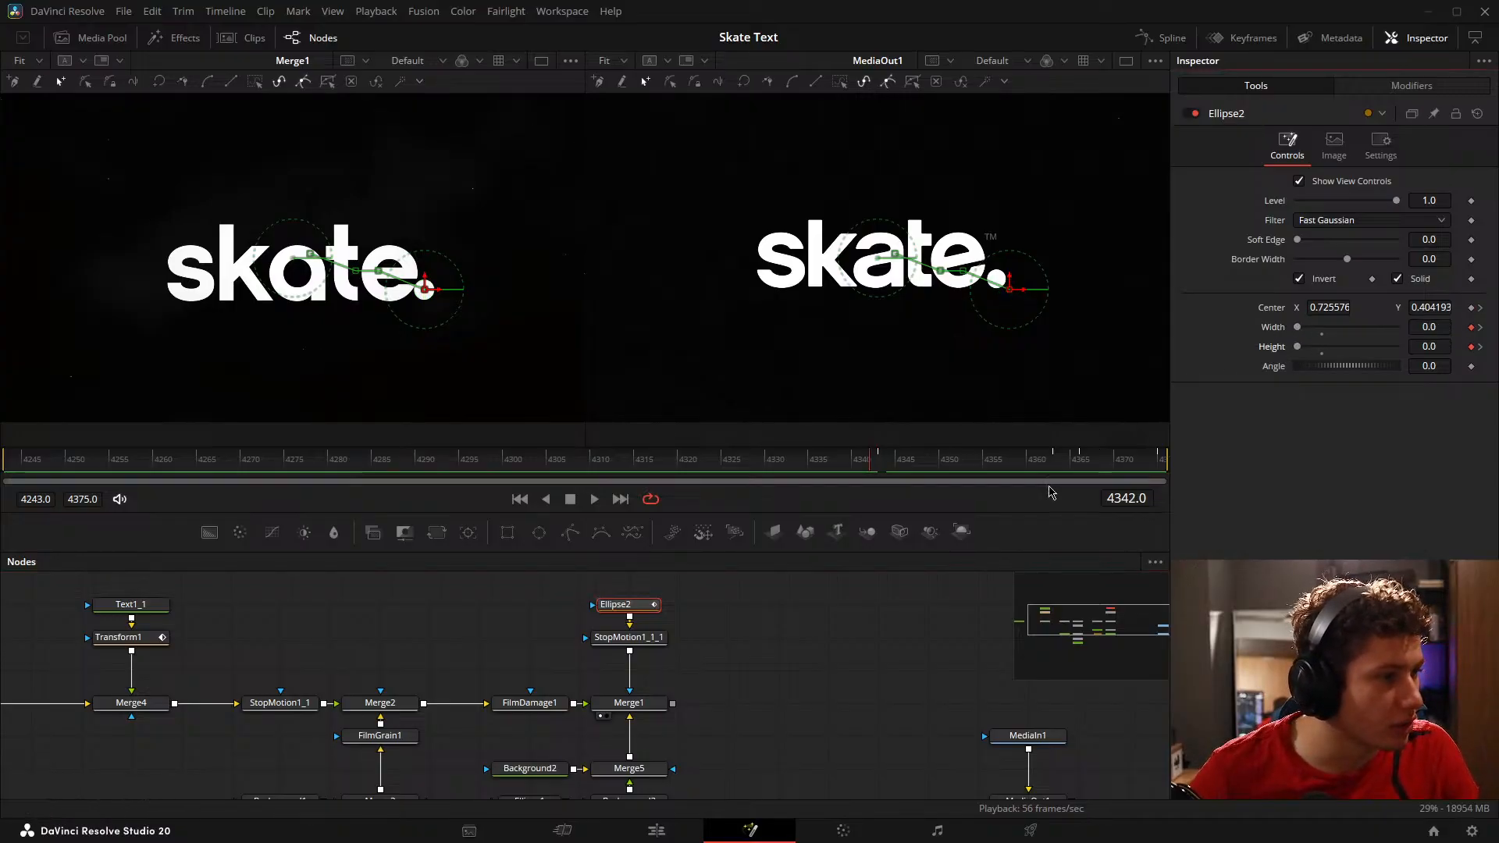
left_click(744, 662)
left_click_drag(874, 471, 103, 469)
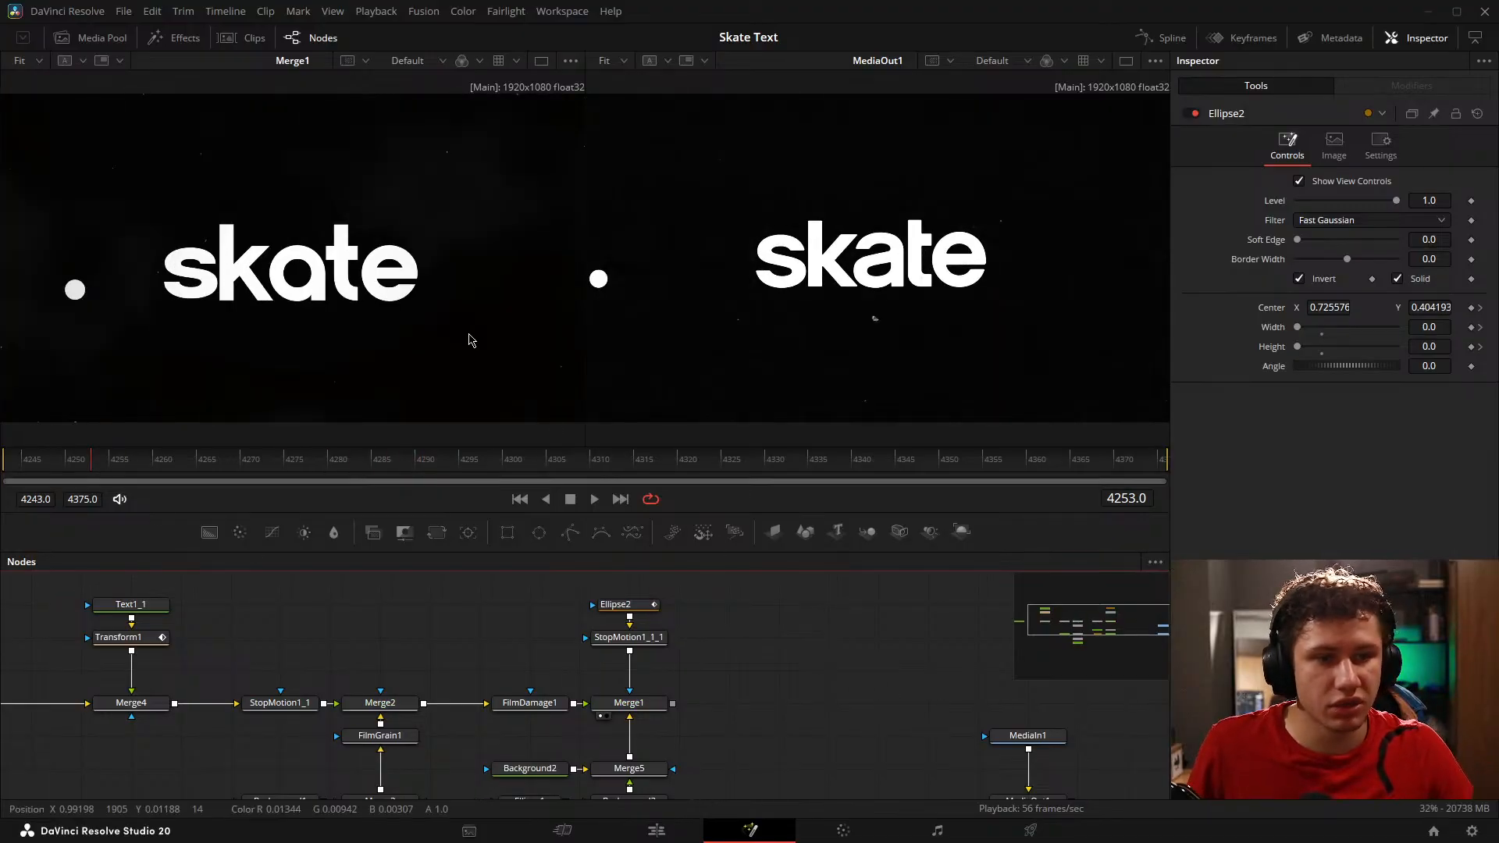
key("shift+space")
type("film")
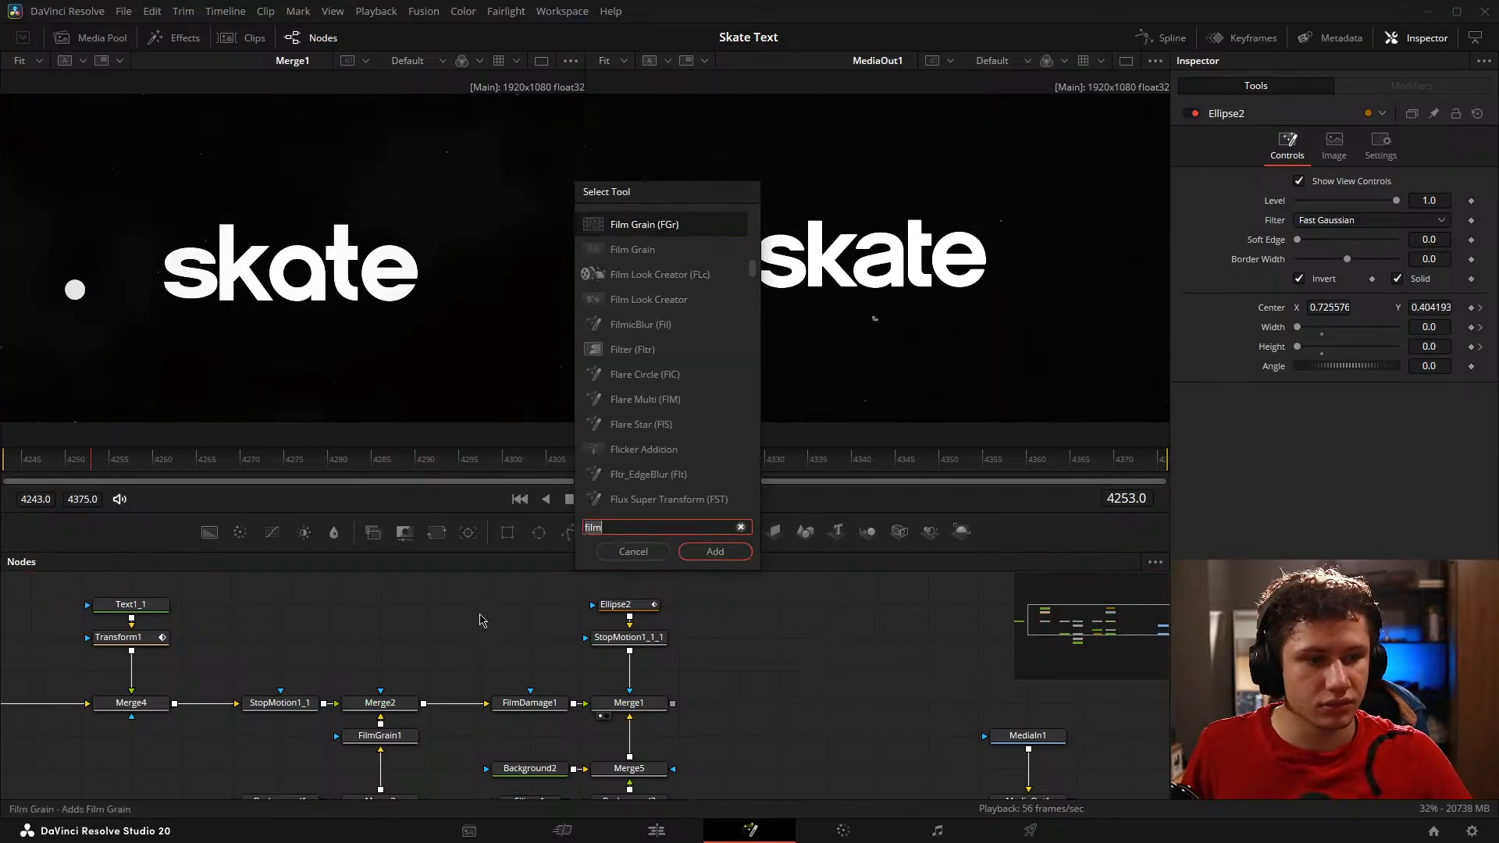
left_click(633, 552)
Step: Play the animation from frame 4243 and compare it with the reference around frames 4336 to 4344
key("space")
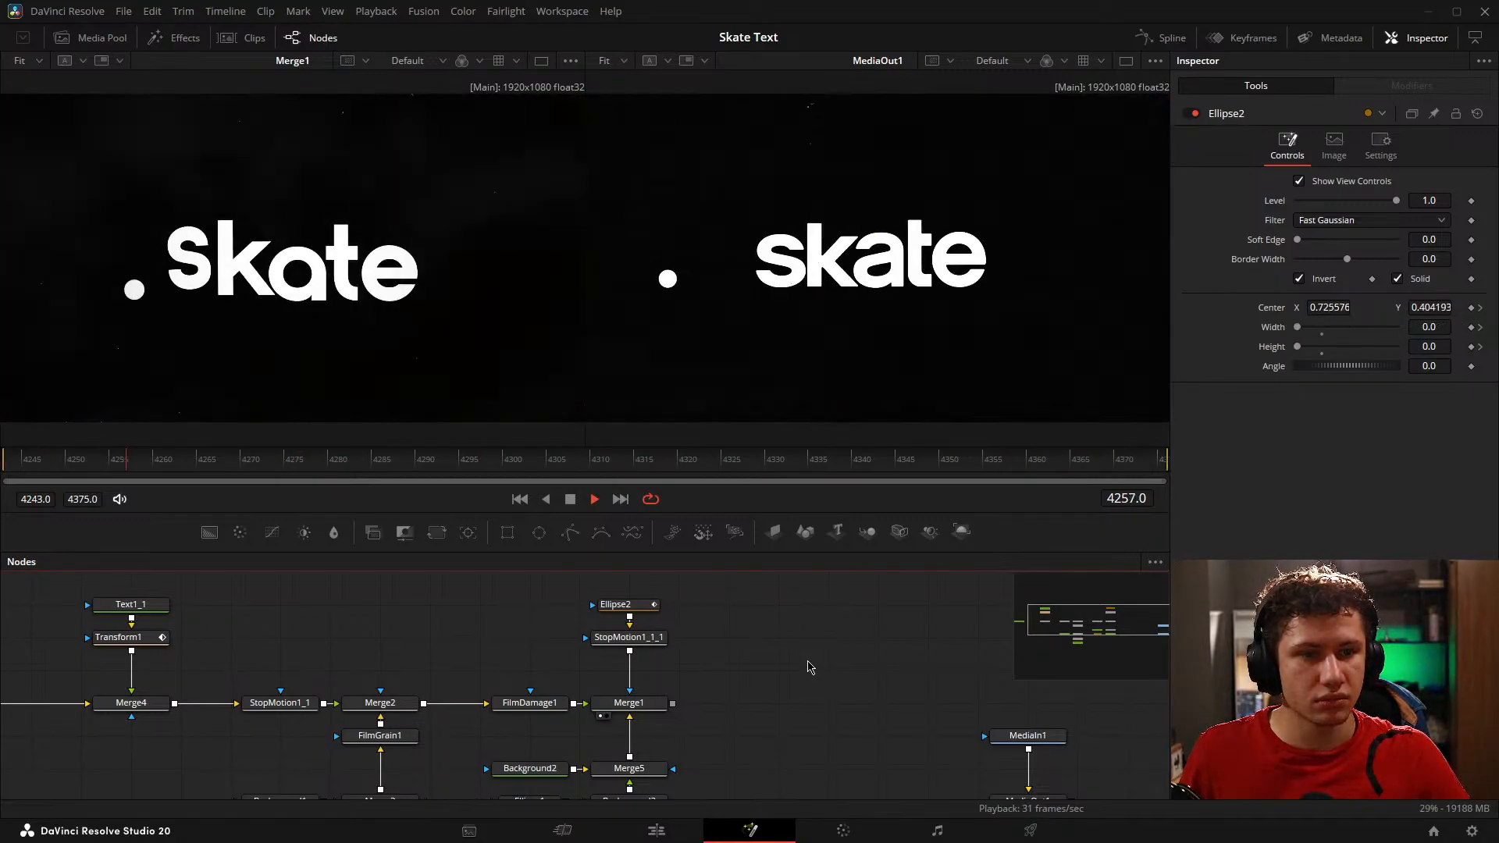
key("space")
left_click_drag(88, 463, 4, 462)
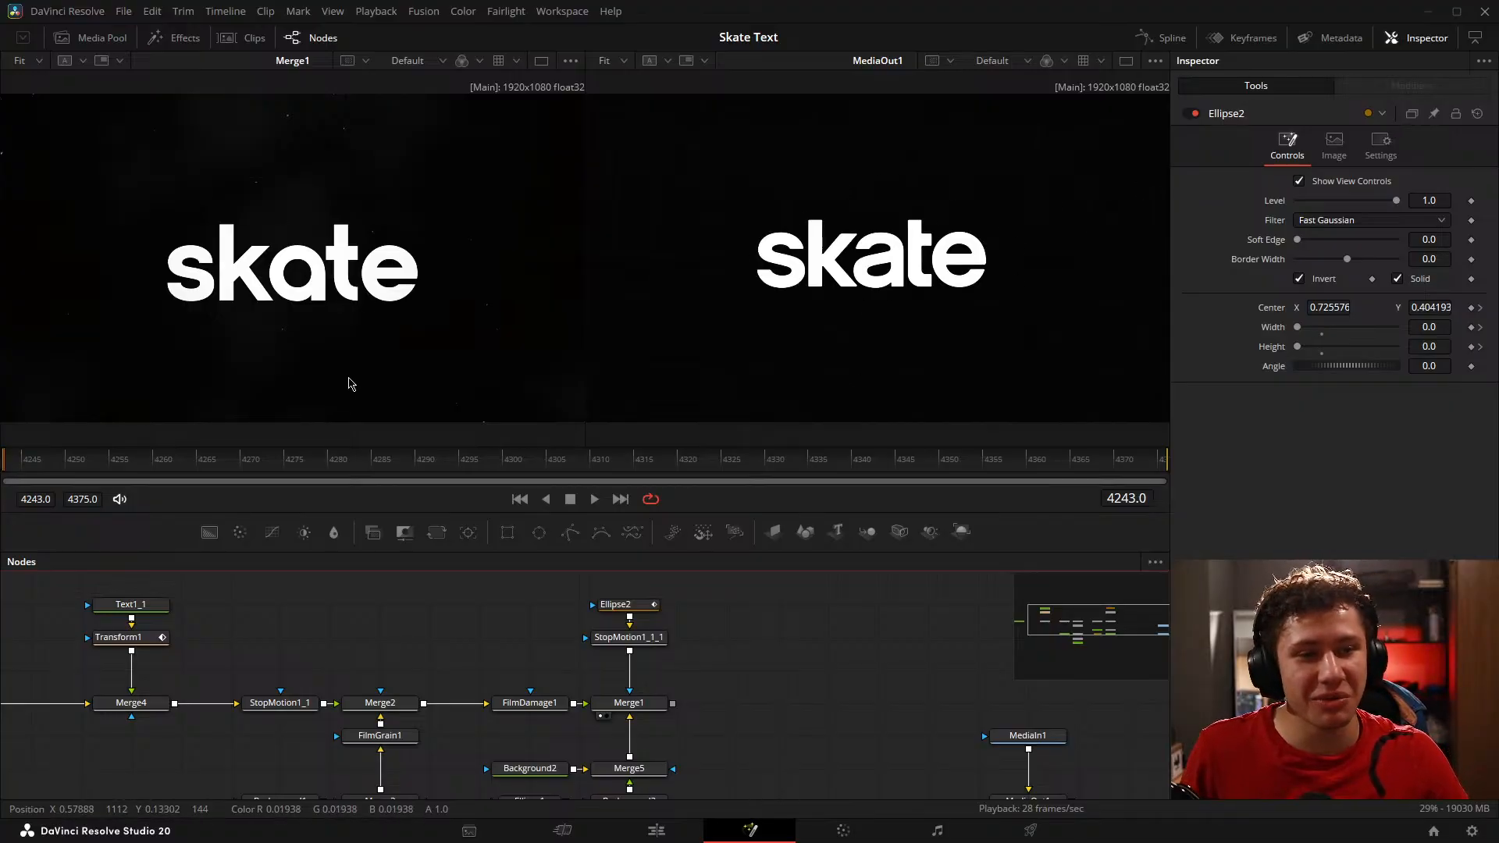
key("space")
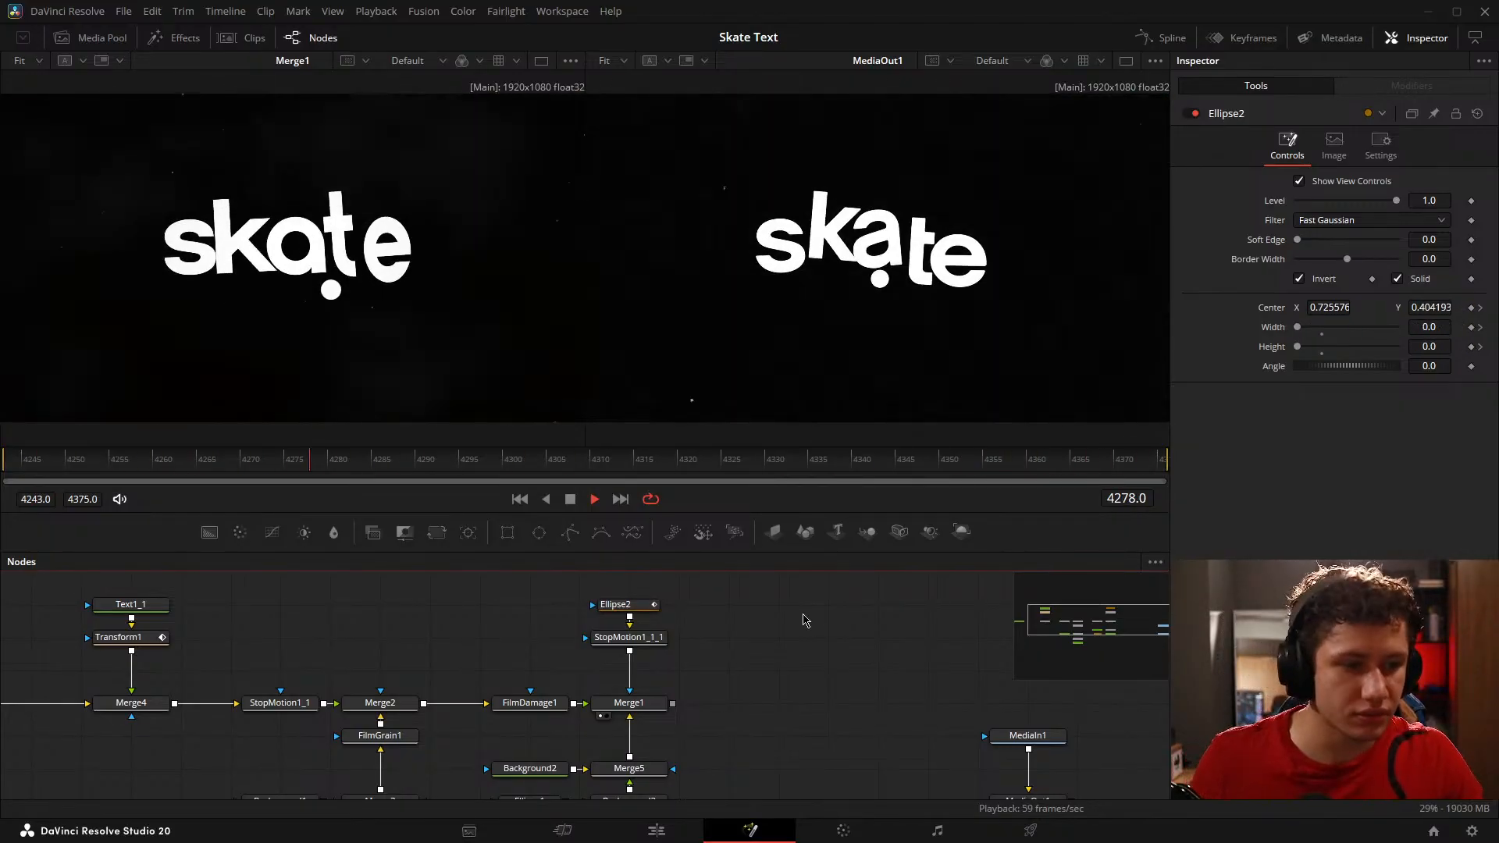
key("space")
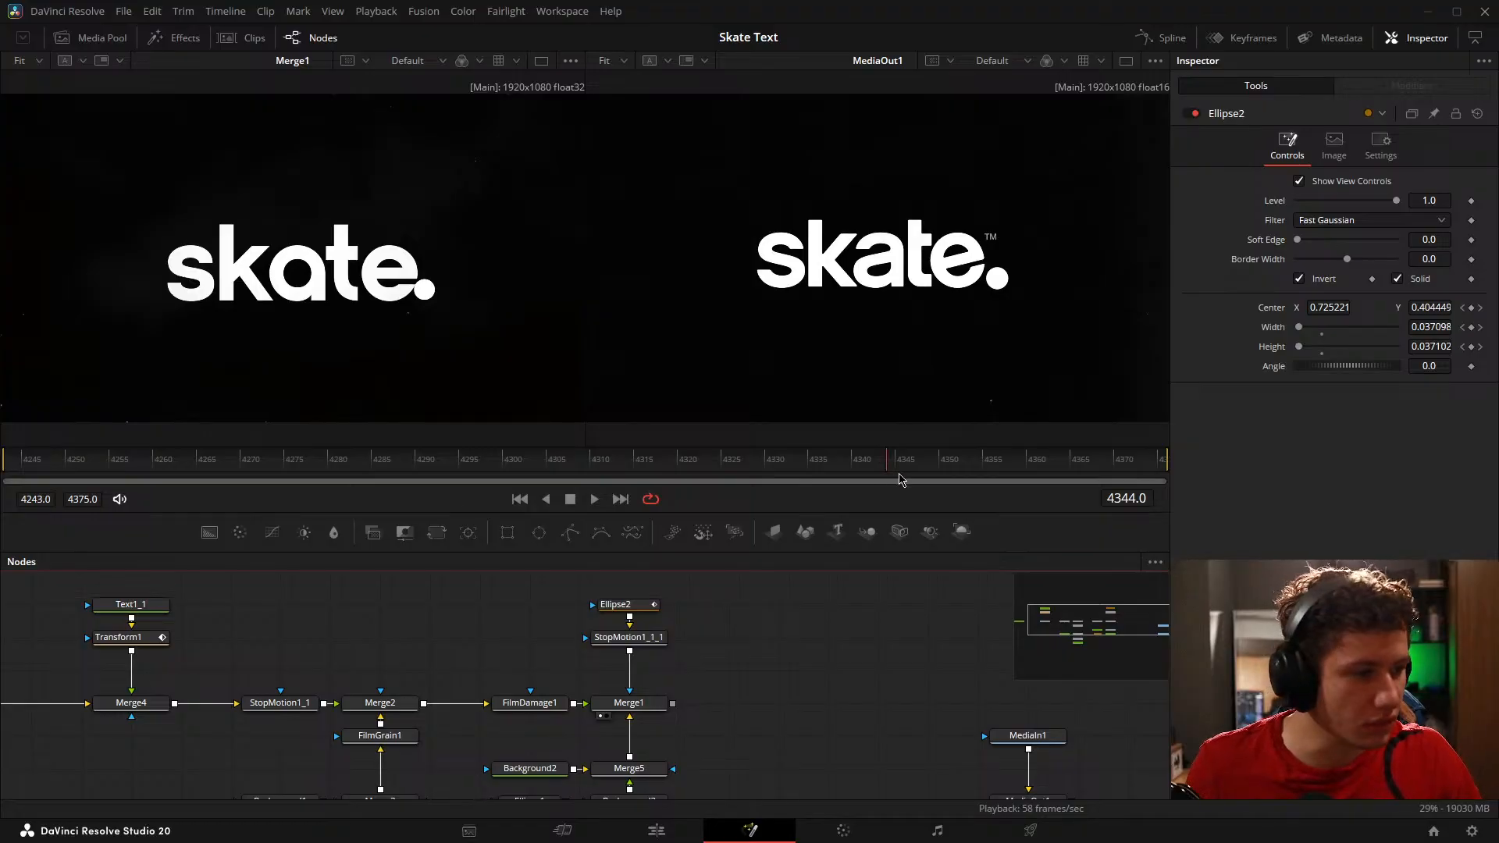
left_click_drag(902, 480, 836, 452)
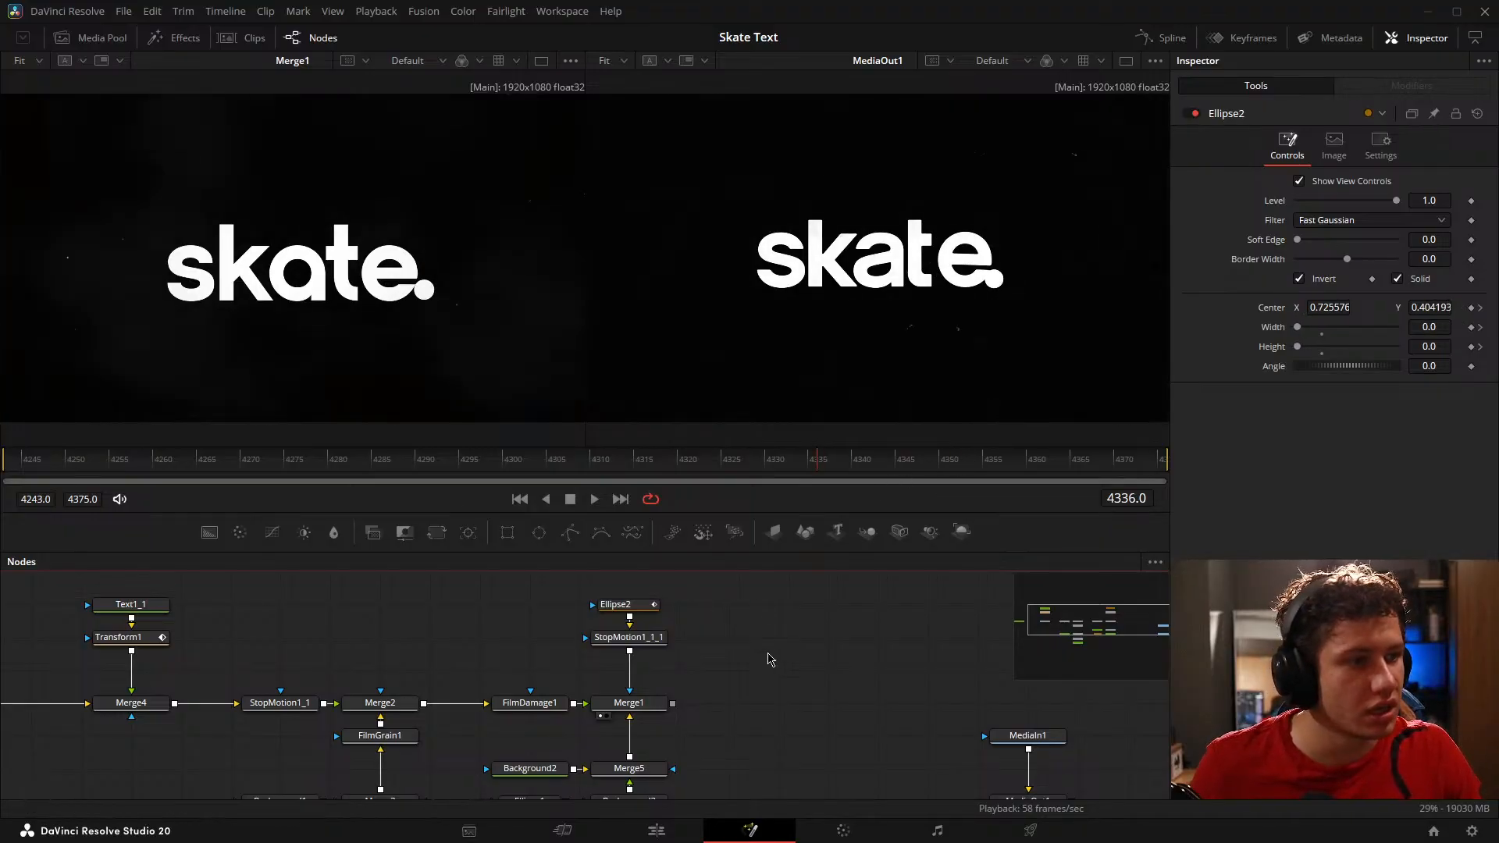
Step: Enlarge the node area and move Text1, Text1_1, Transform1 and Merge4 away from StopMotion1_1 to make room
left_click_drag(460, 669, 620, 647)
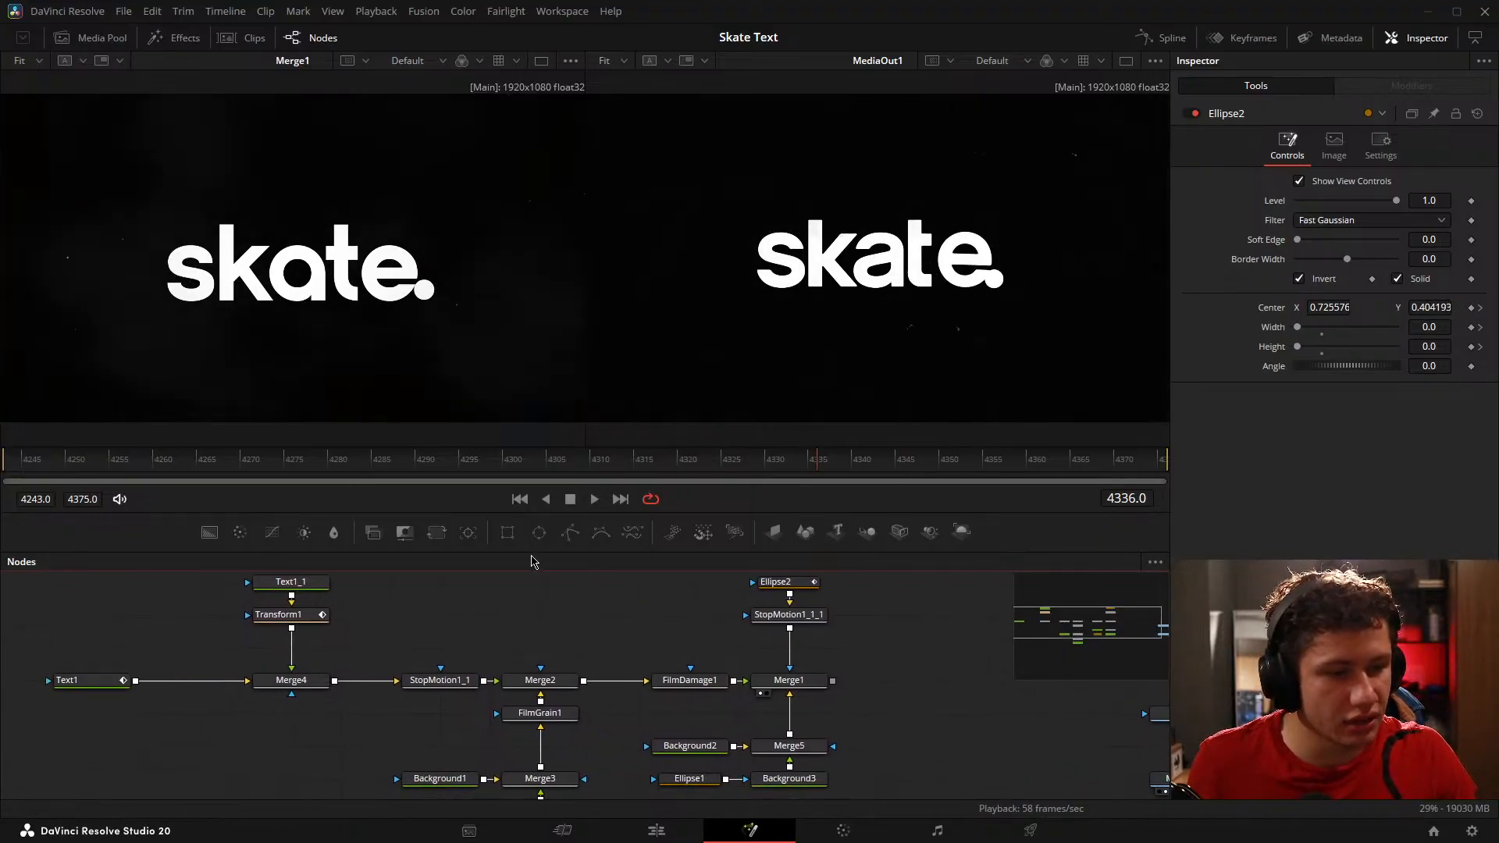
left_click_drag(534, 554, 760, 670)
left_click_drag(212, 600, 604, 754)
left_click_drag(578, 706, 329, 706)
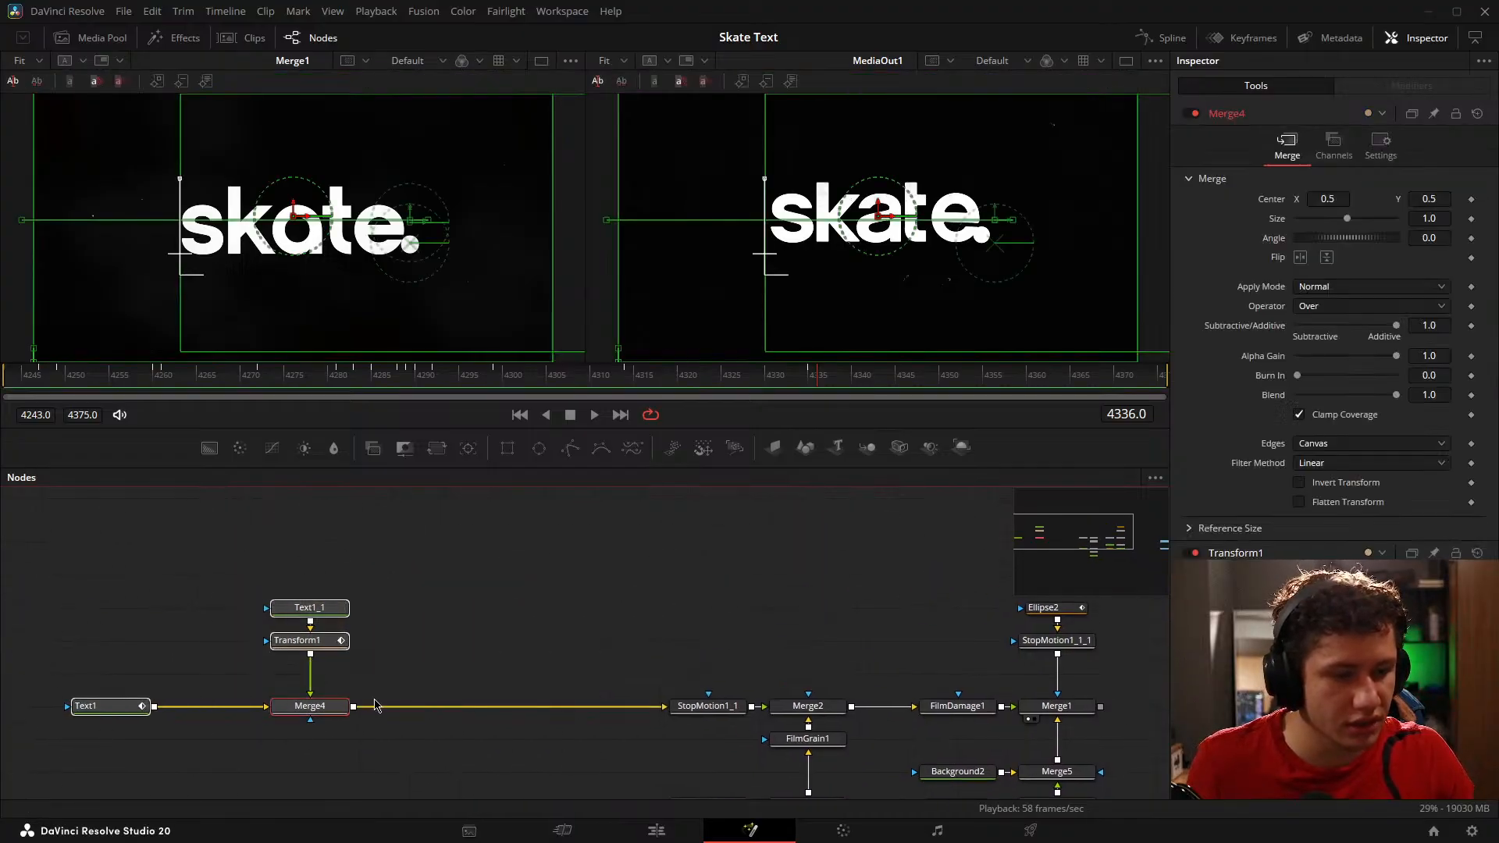
Step: Duplicate Text1_1, merge the copy over Merge4's output and view the new merge in place of Merge1
left_click(309, 607)
key("ctrl+c")
key("ctrl+v")
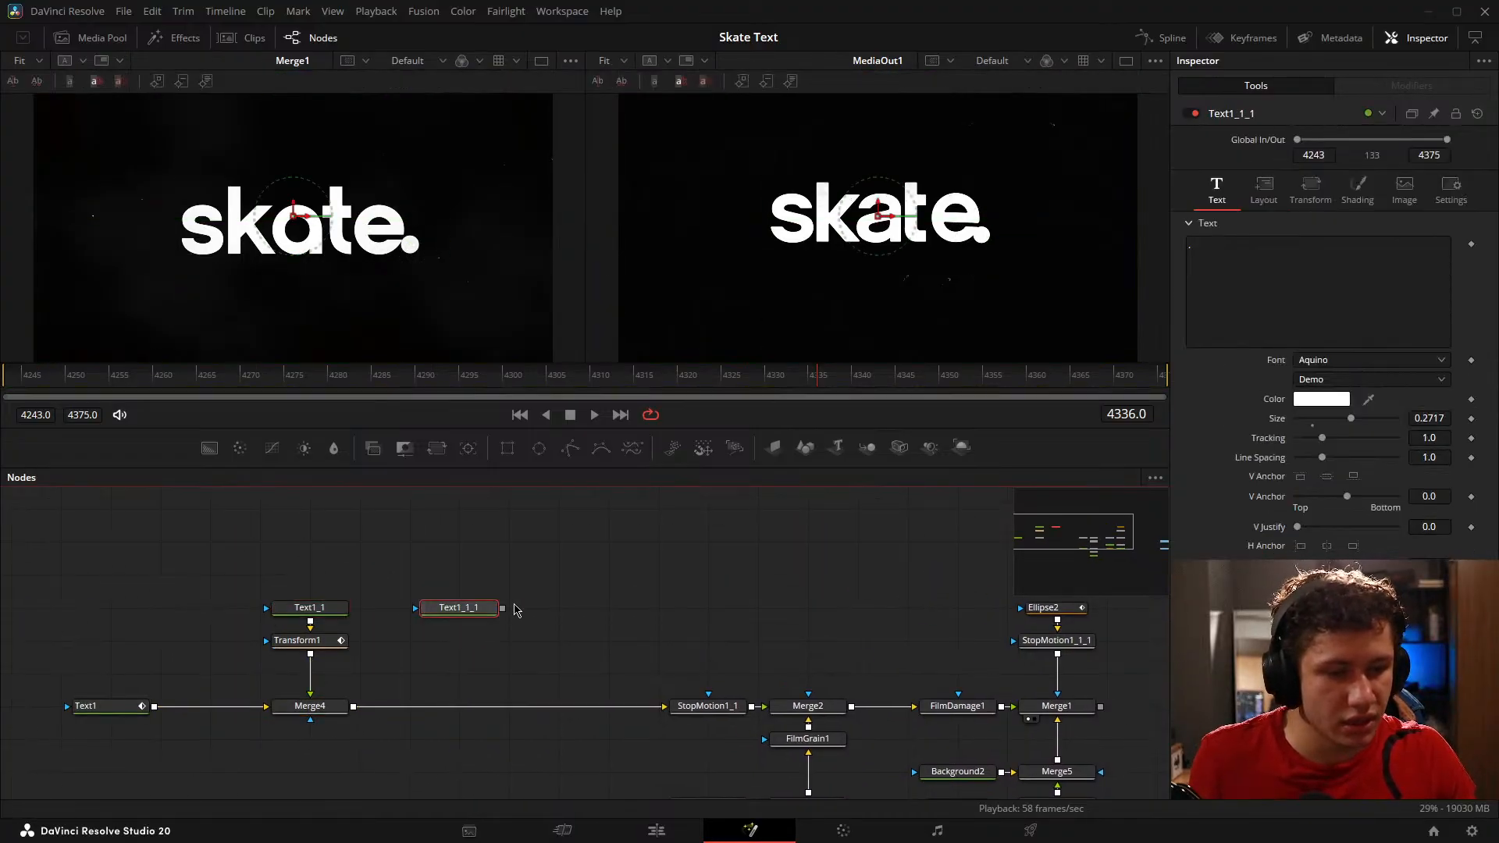
left_click_drag(459, 649, 347, 709)
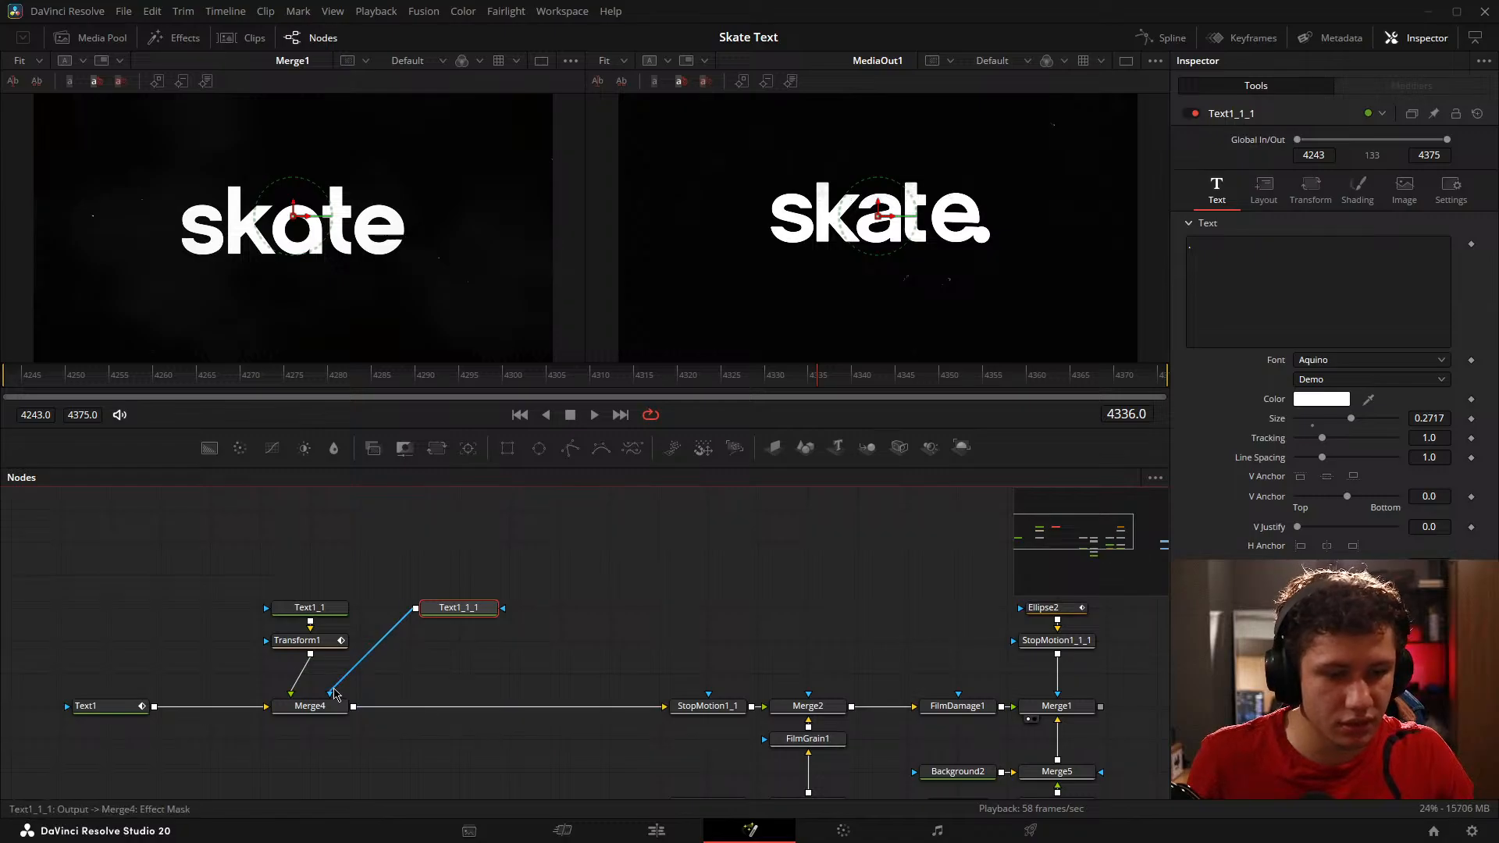
left_click(335, 691)
left_click_drag(503, 608, 461, 707)
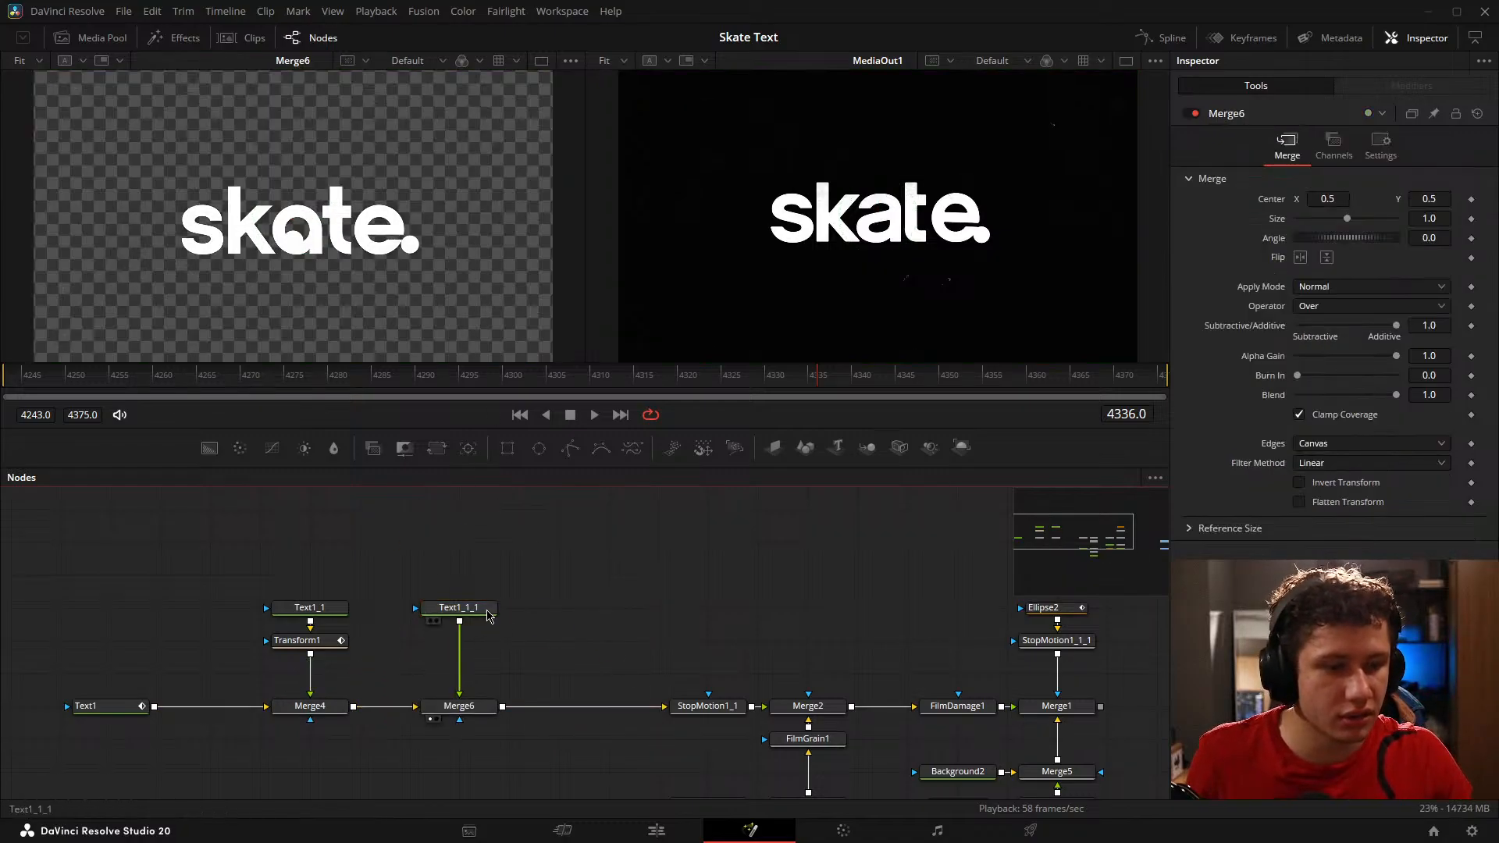
Step: Change the duplicated text to "TM" in Arial Regular with a size of 0.0437
left_click(486, 613)
type("TM")
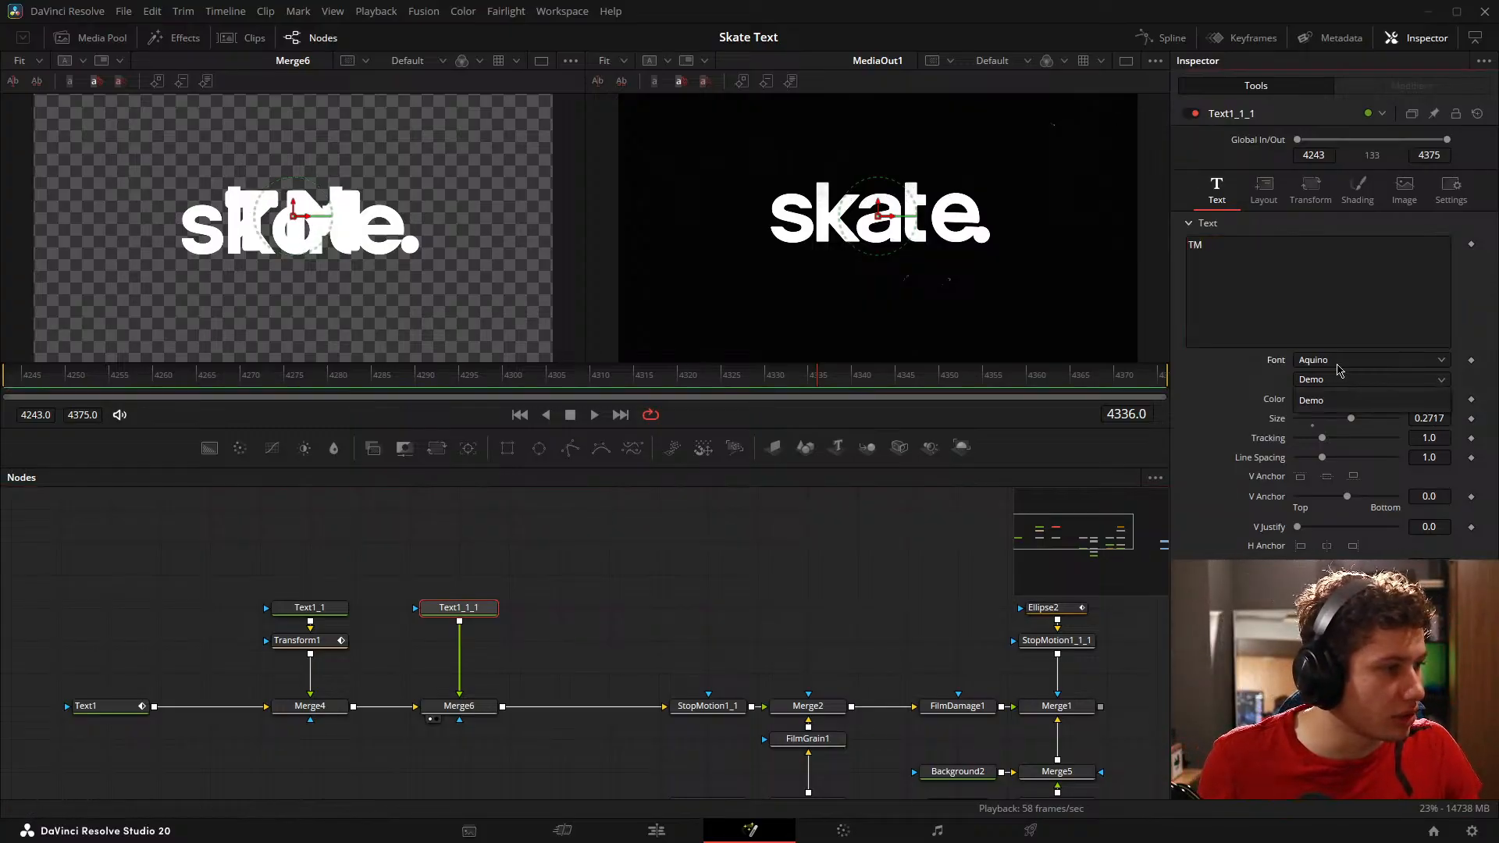
left_click(1339, 362)
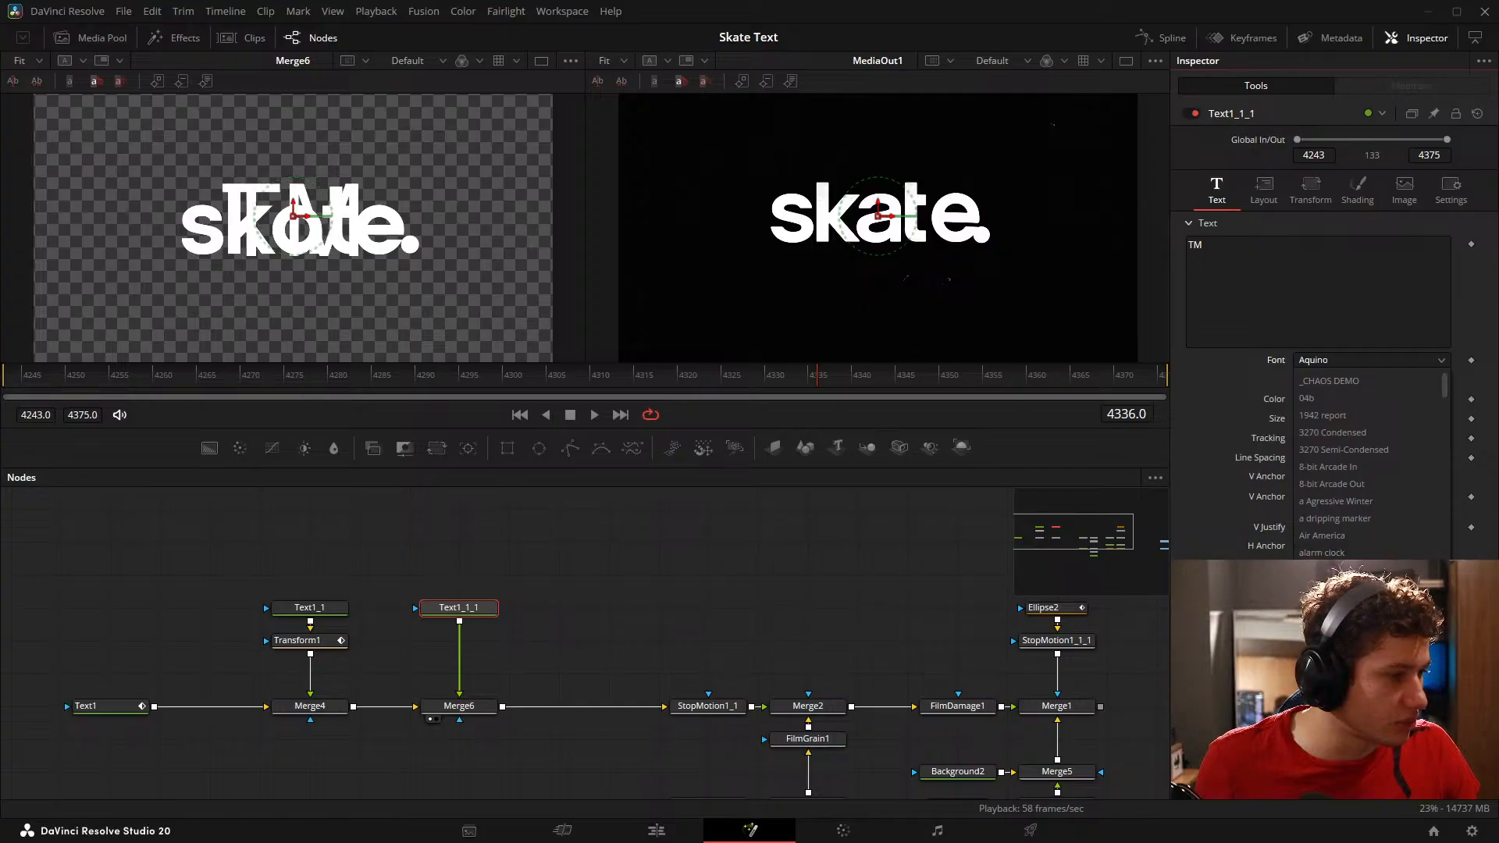
left_click(1339, 622)
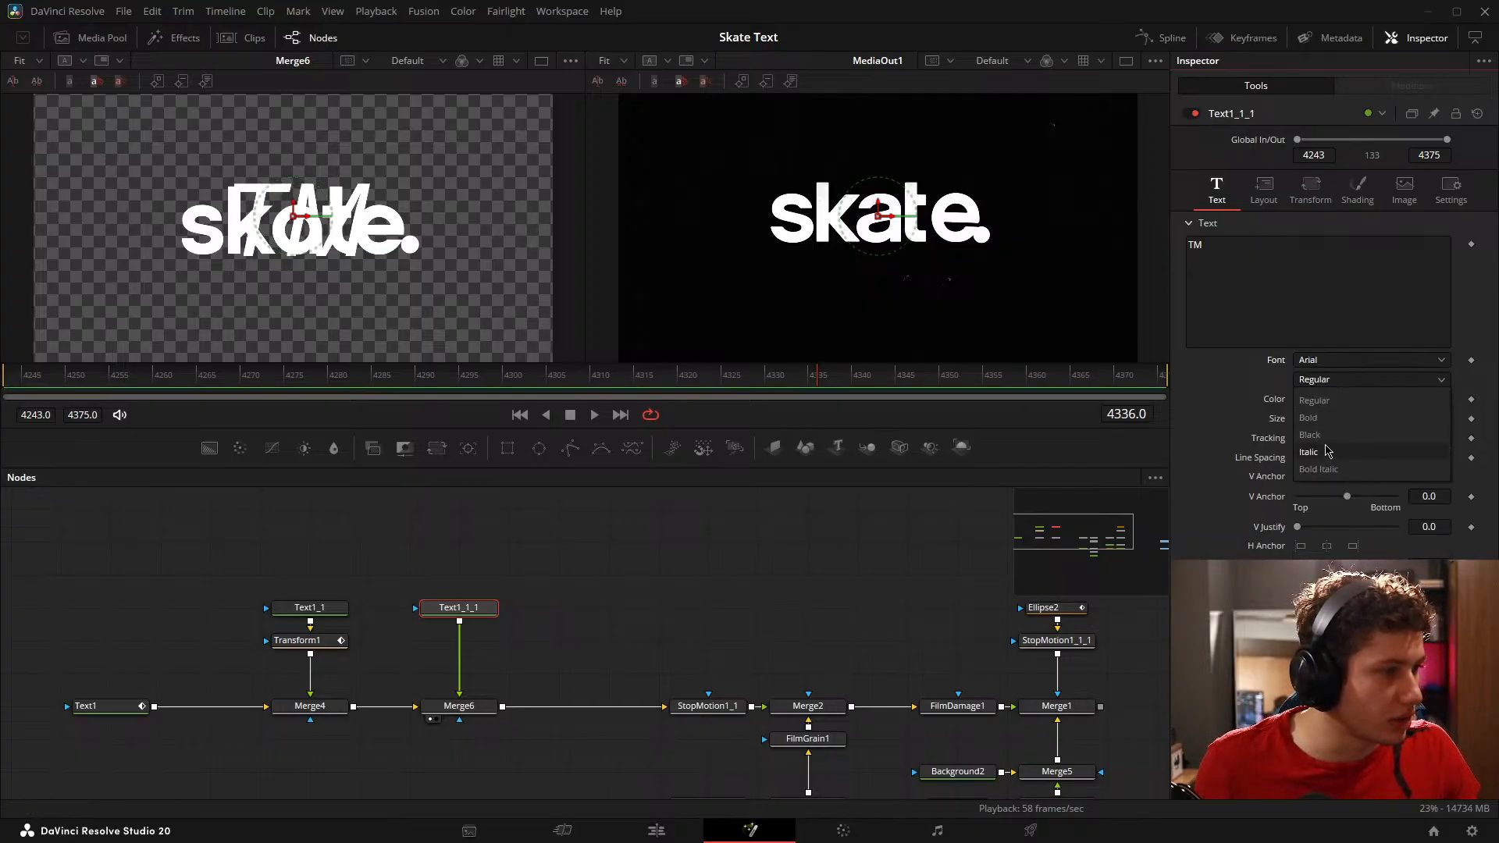
left_click_drag(1437, 418, 1409, 430)
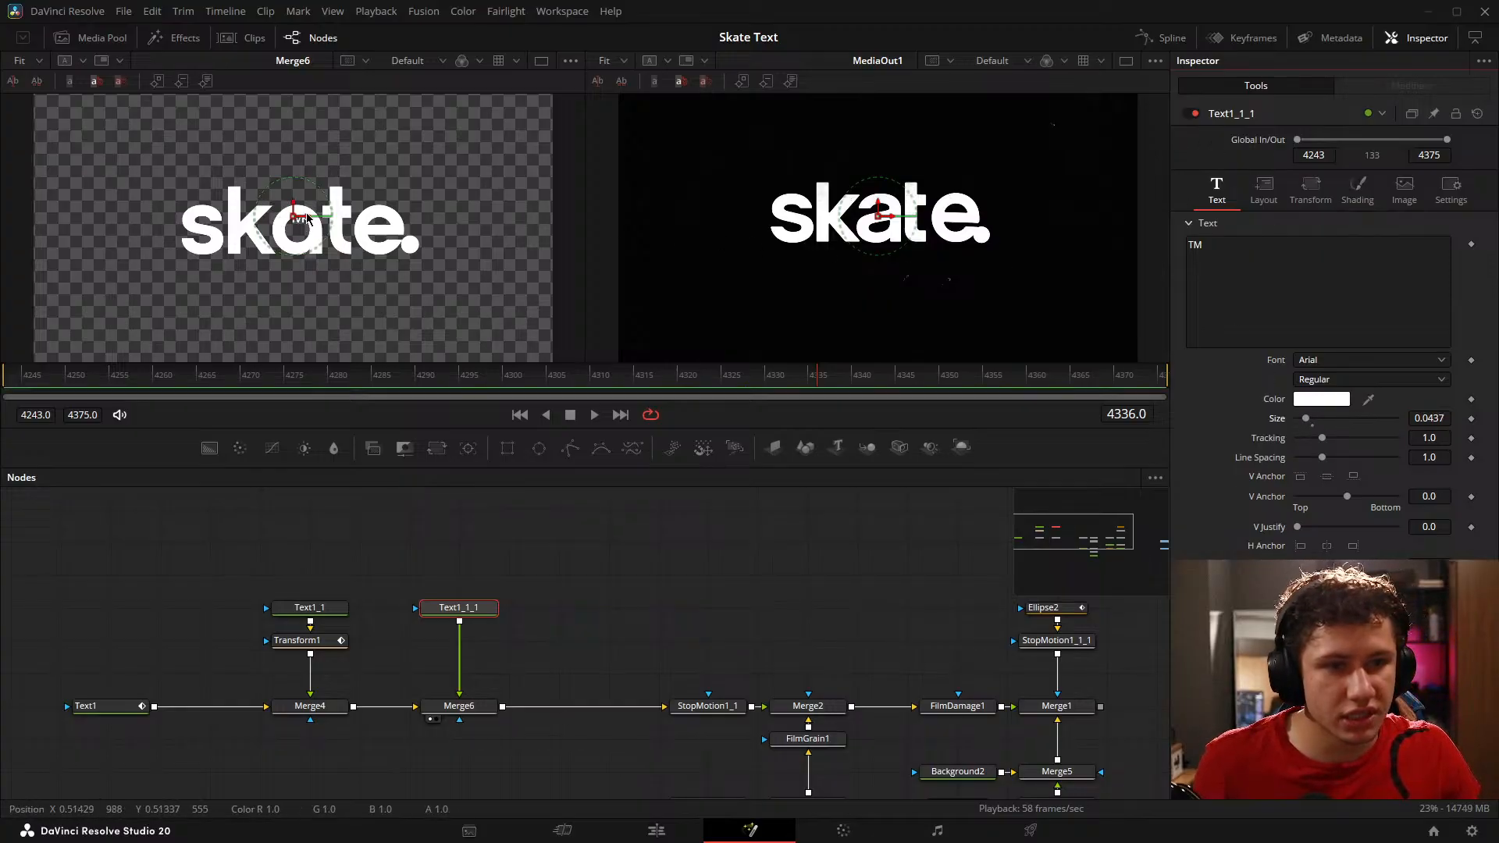
Step: Reduce the TM text to size 0.0255, place it just above the final dot like the reference, and fit both viewers
left_click_drag(307, 219, 437, 216)
scroll(991, 163, "up", 3)
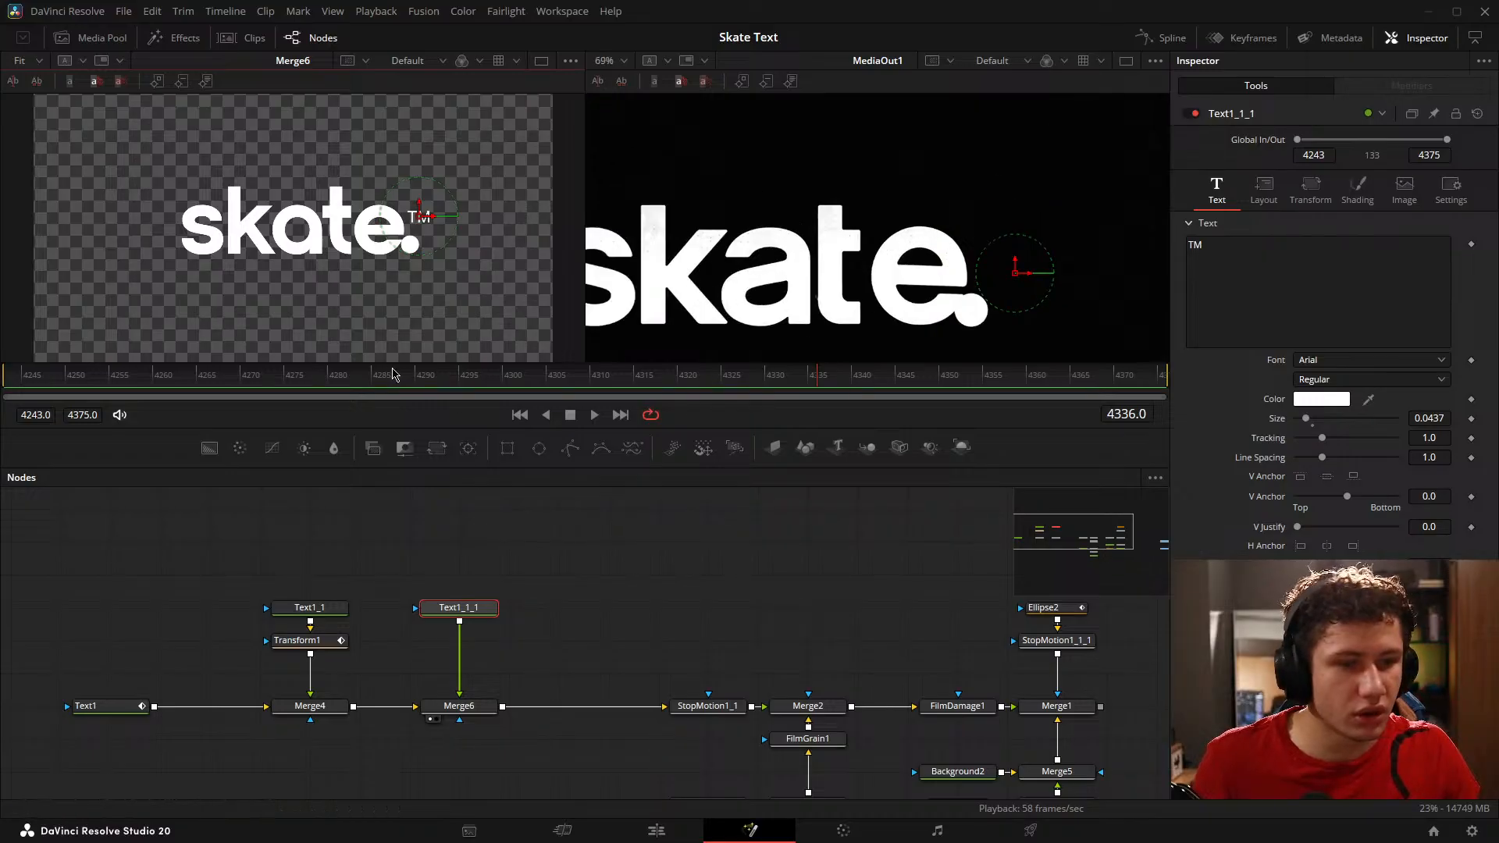
left_click_drag(395, 375, 892, 375)
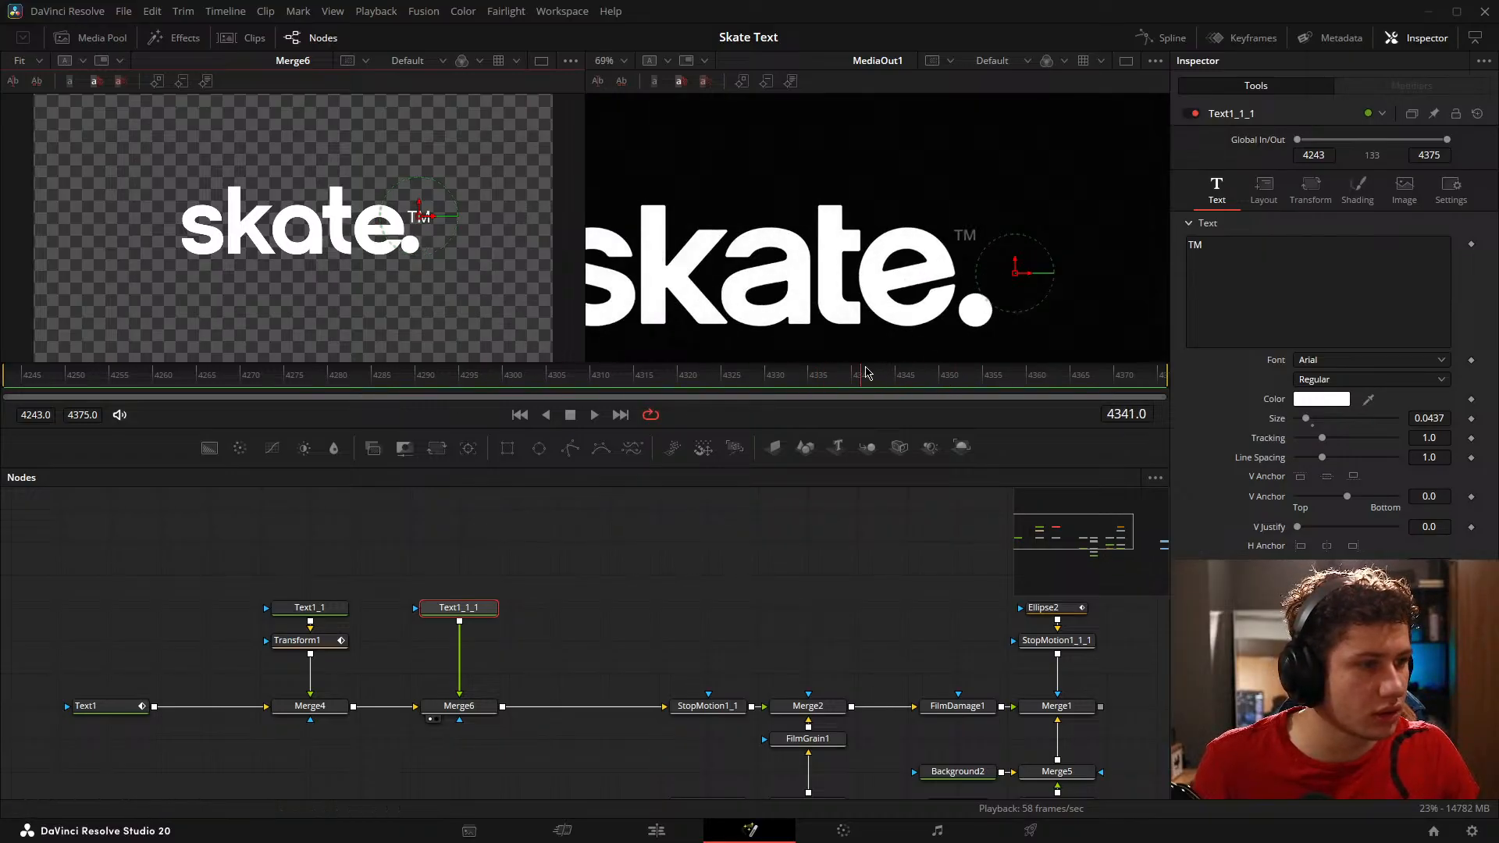
scroll(569, 266, "up", 3)
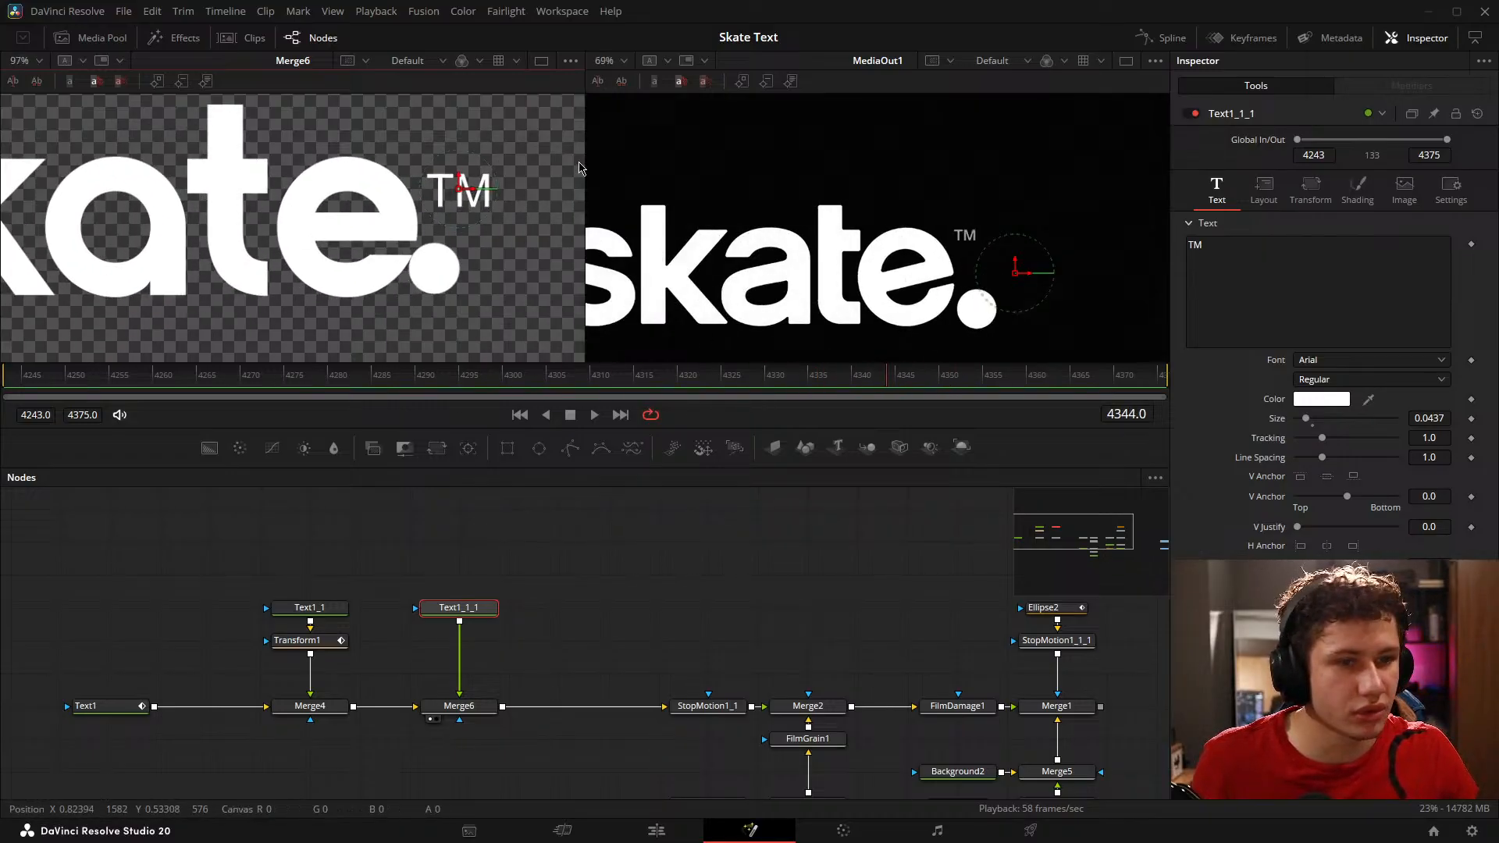
left_click_drag(461, 178, 463, 157)
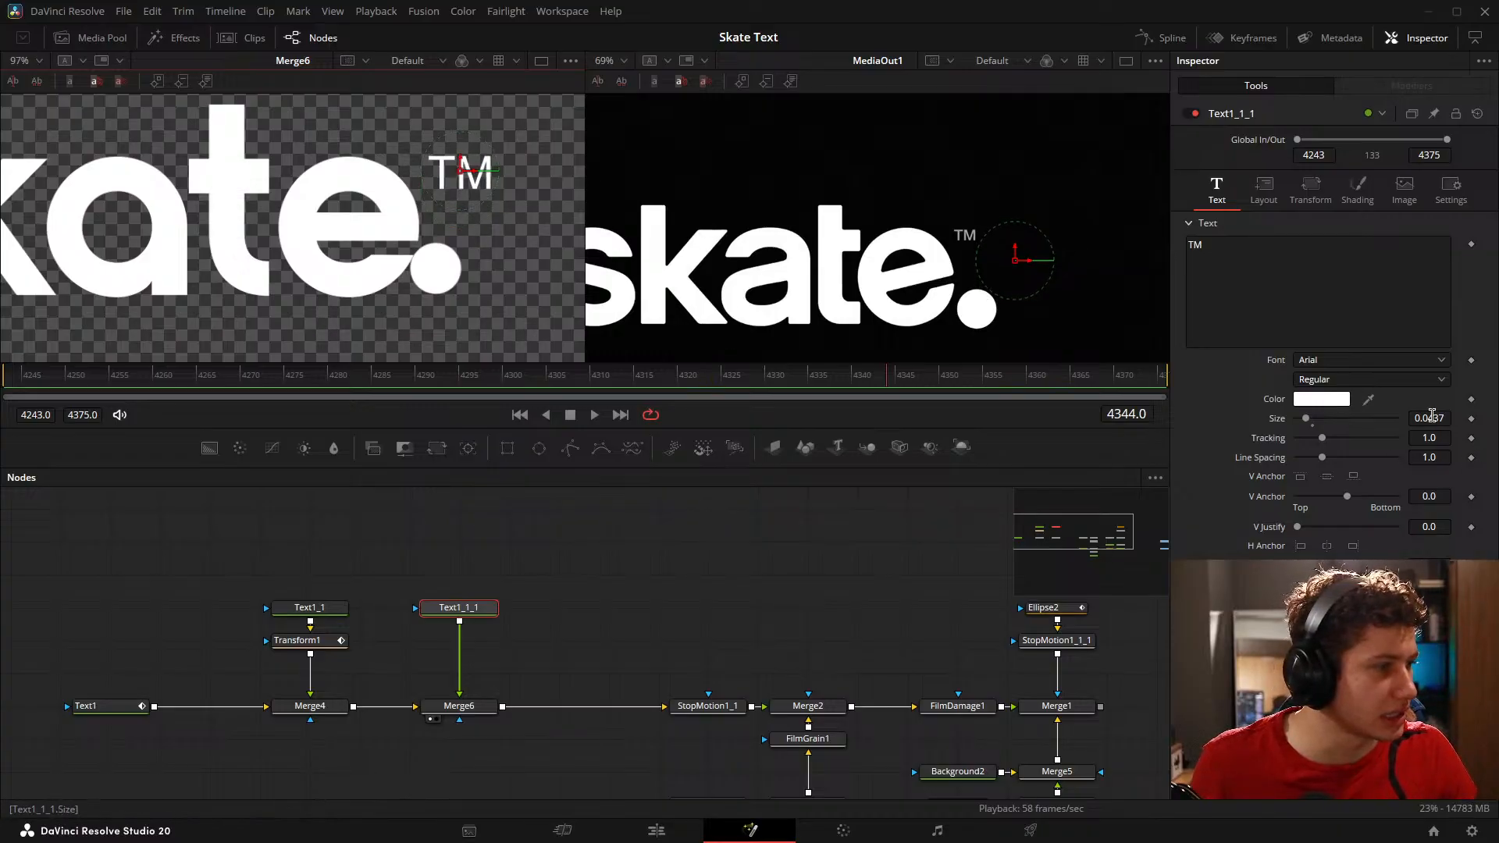
left_click_drag(1433, 416, 1412, 417)
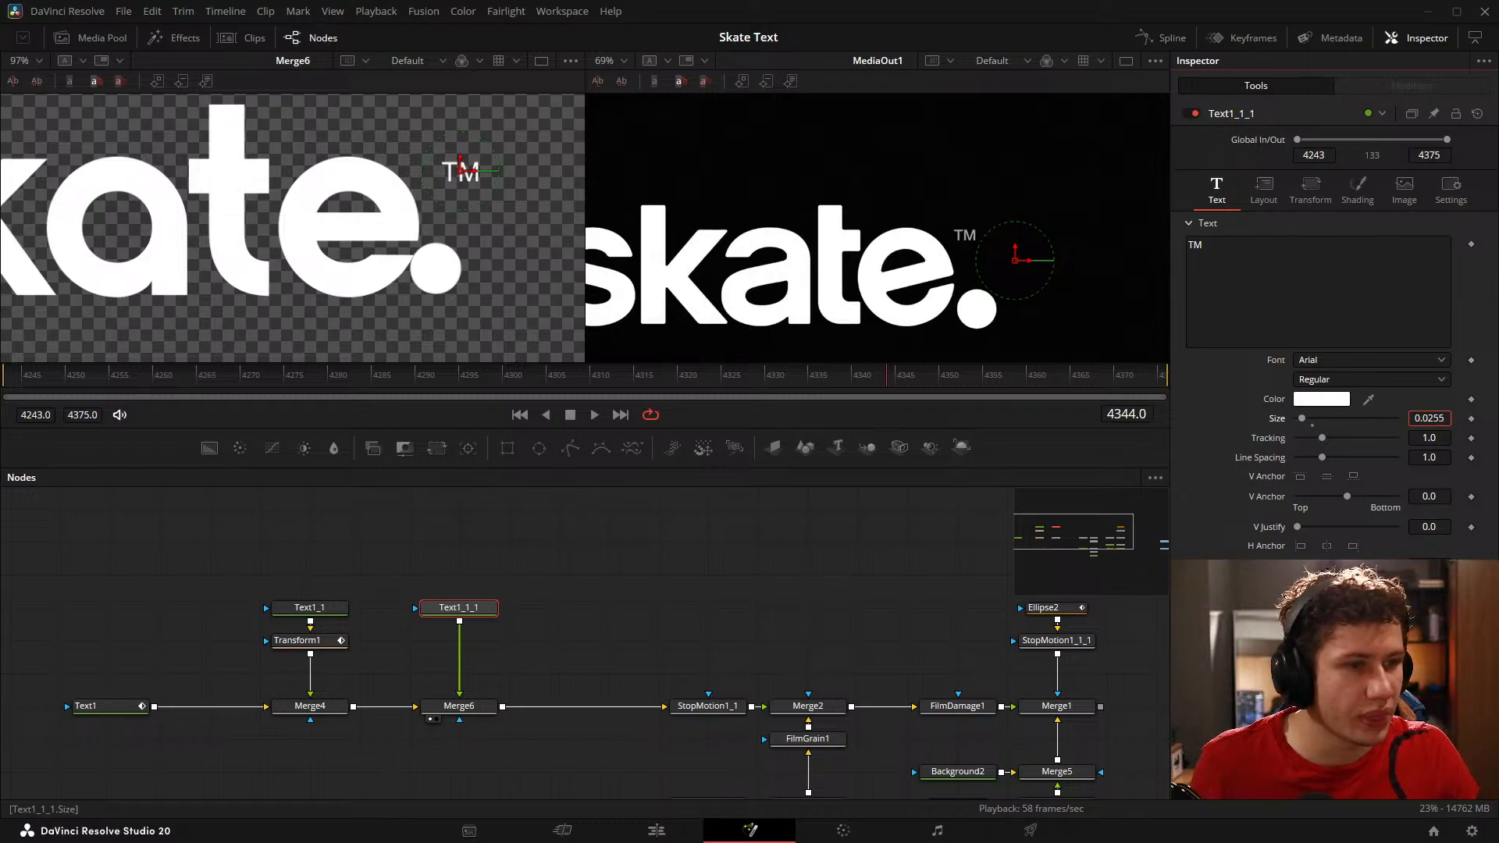
left_click_drag(477, 173, 455, 176)
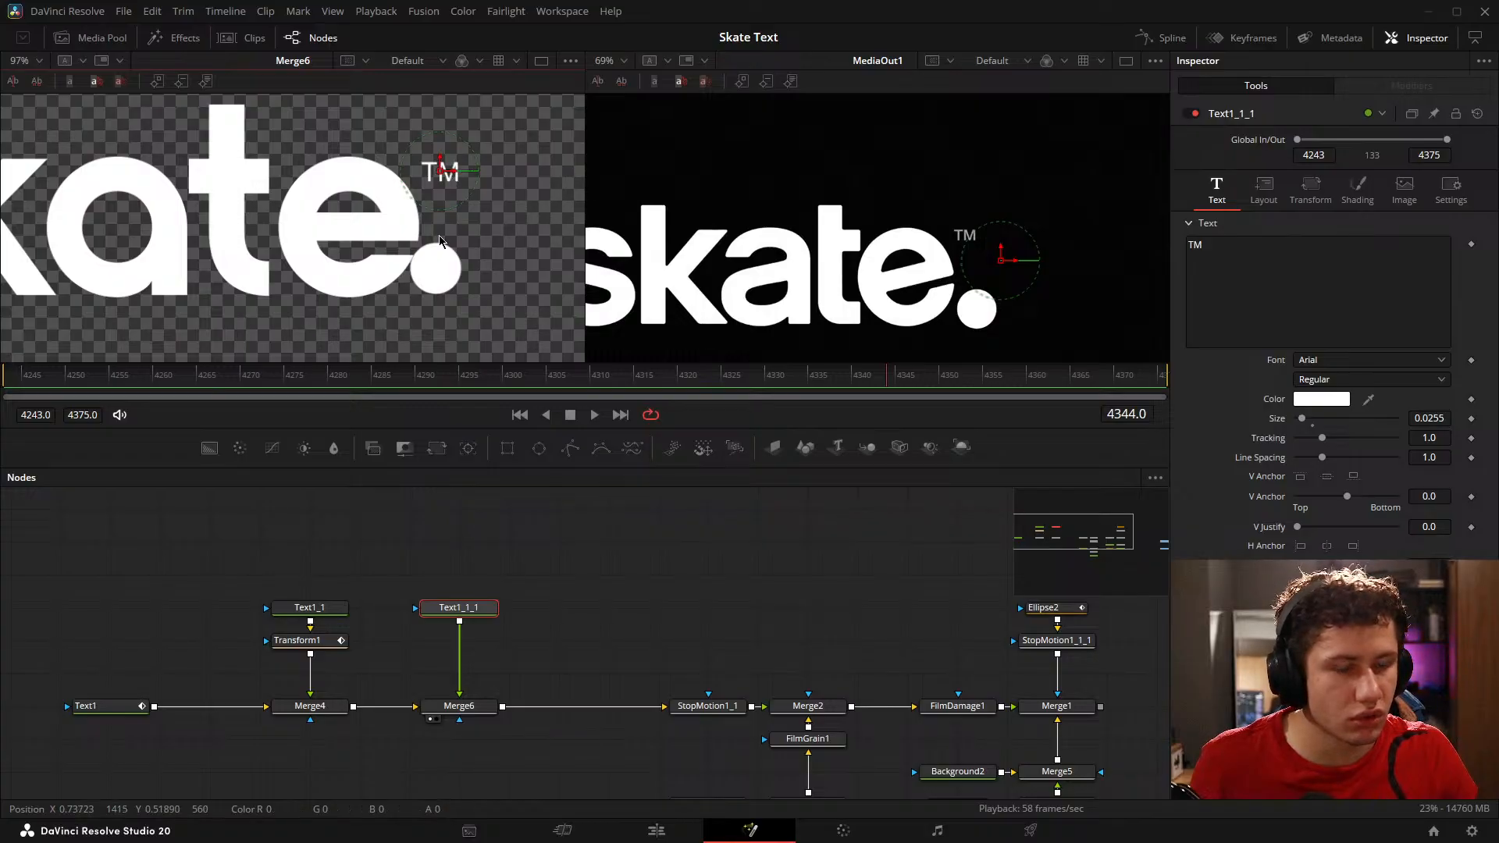
left_click(575, 578)
key("ctrl+f")
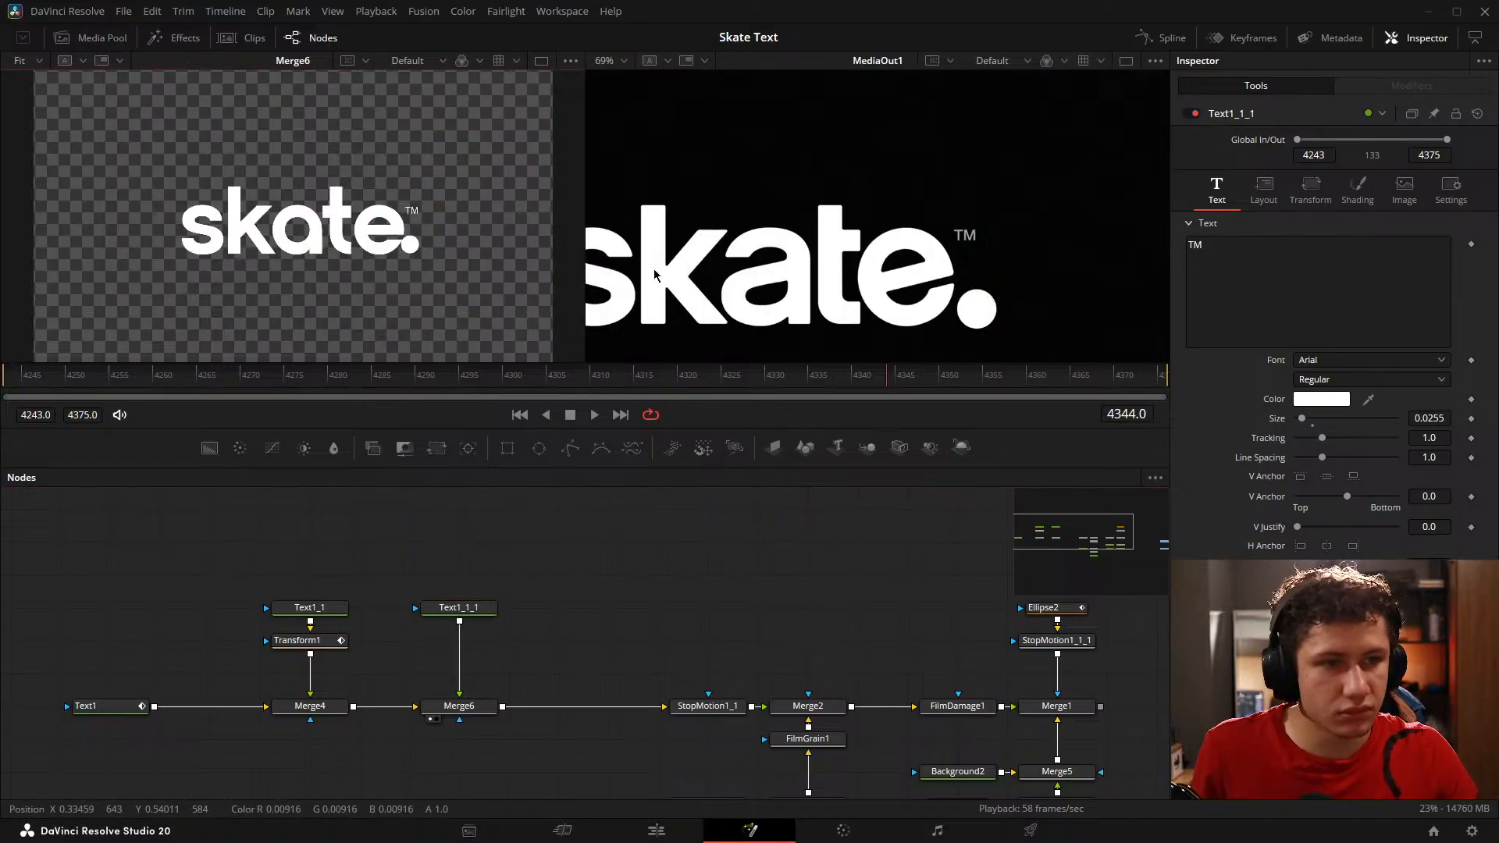
key("ctrl+f")
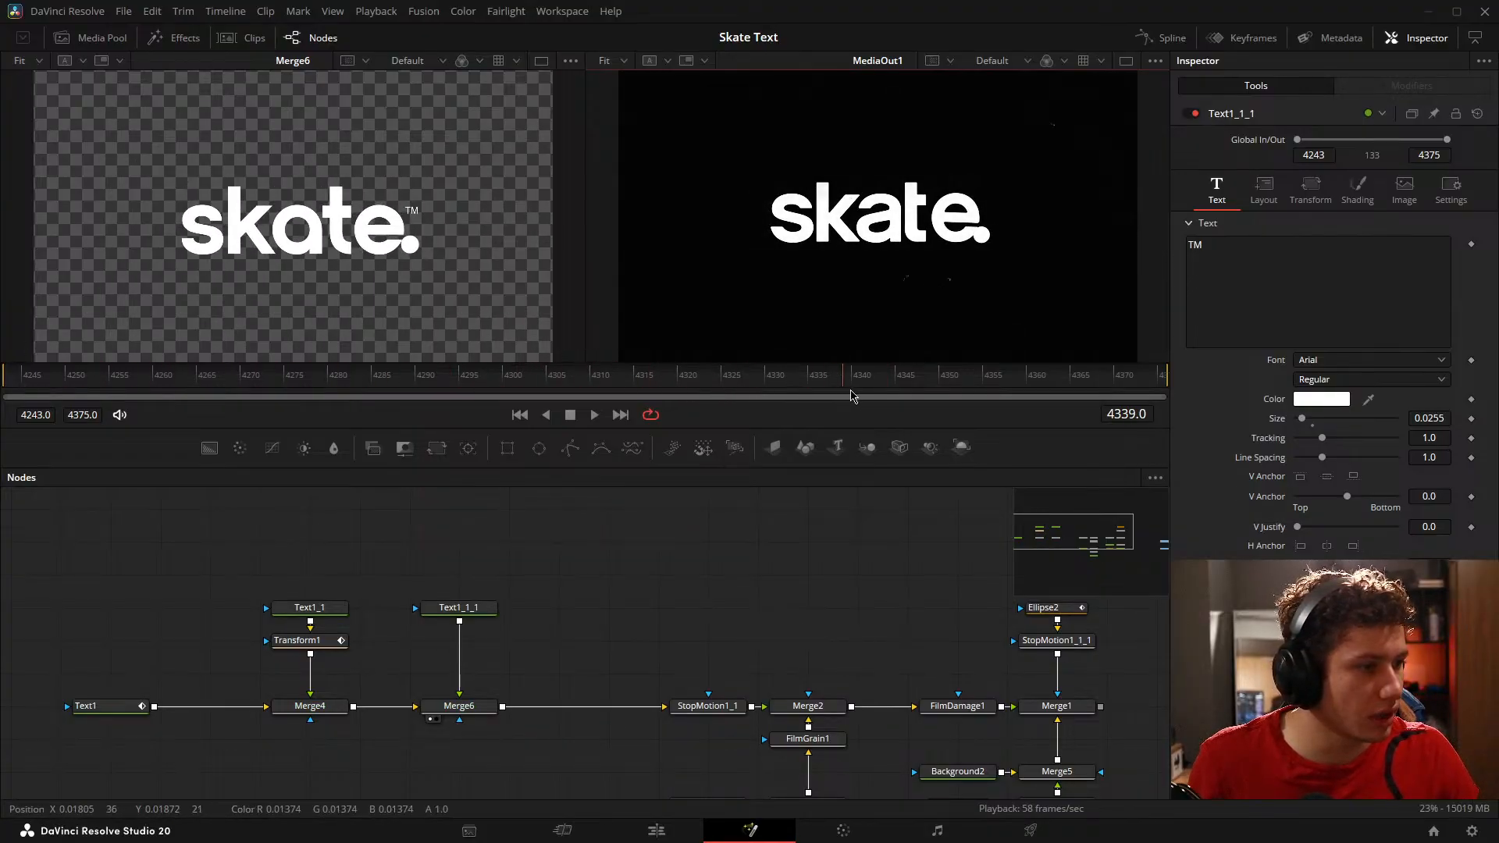
Step: Find the frame where the TM mark appears in the reference and keyframe the TM text's opacity to 0 at frame 4339
left_click_drag(856, 392, 842, 386)
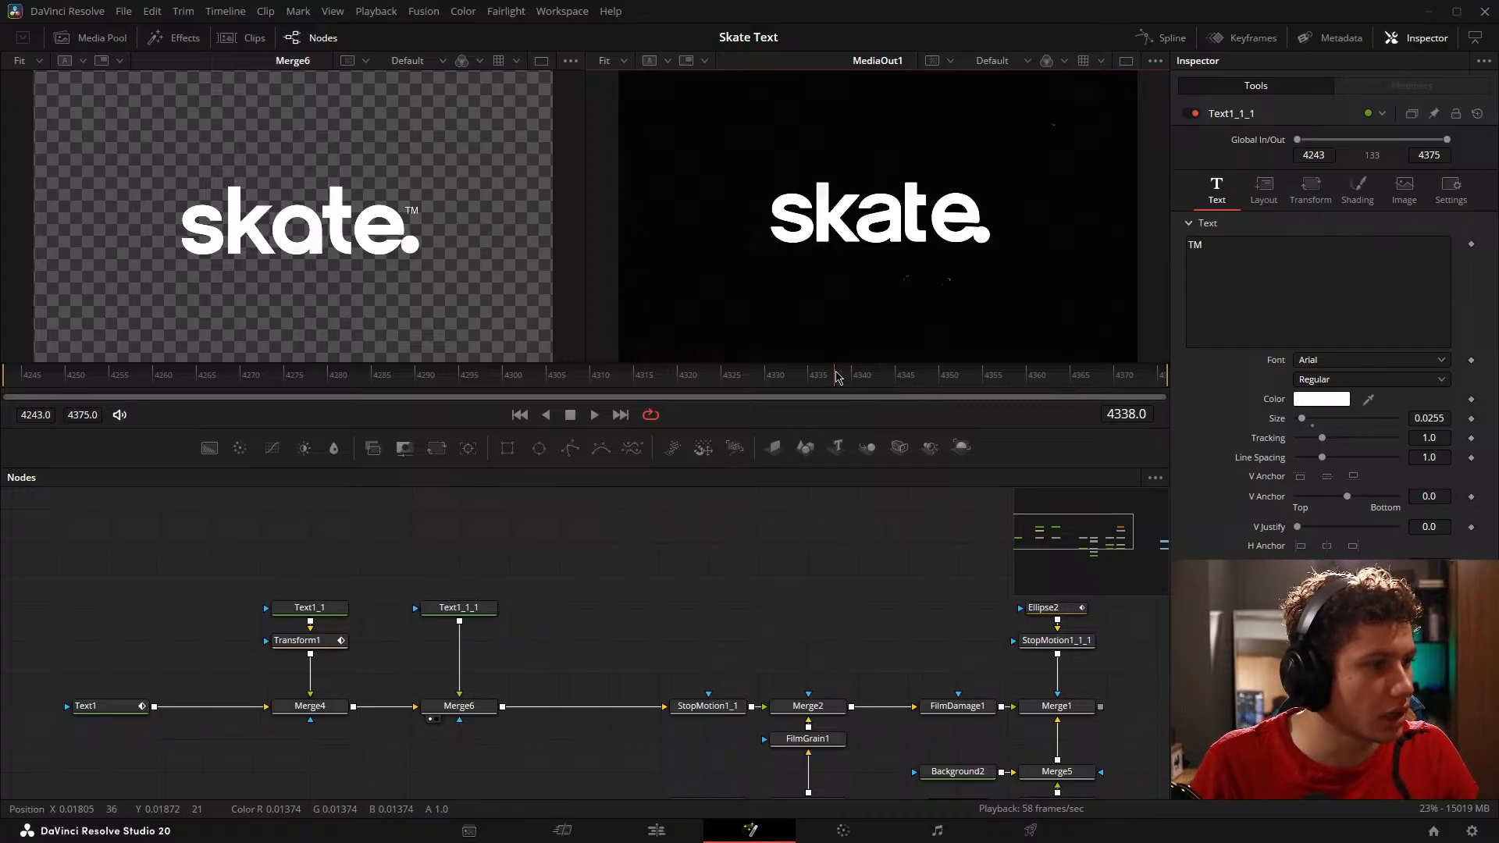
key("Right")
key("Right")
key("Left")
key("Right")
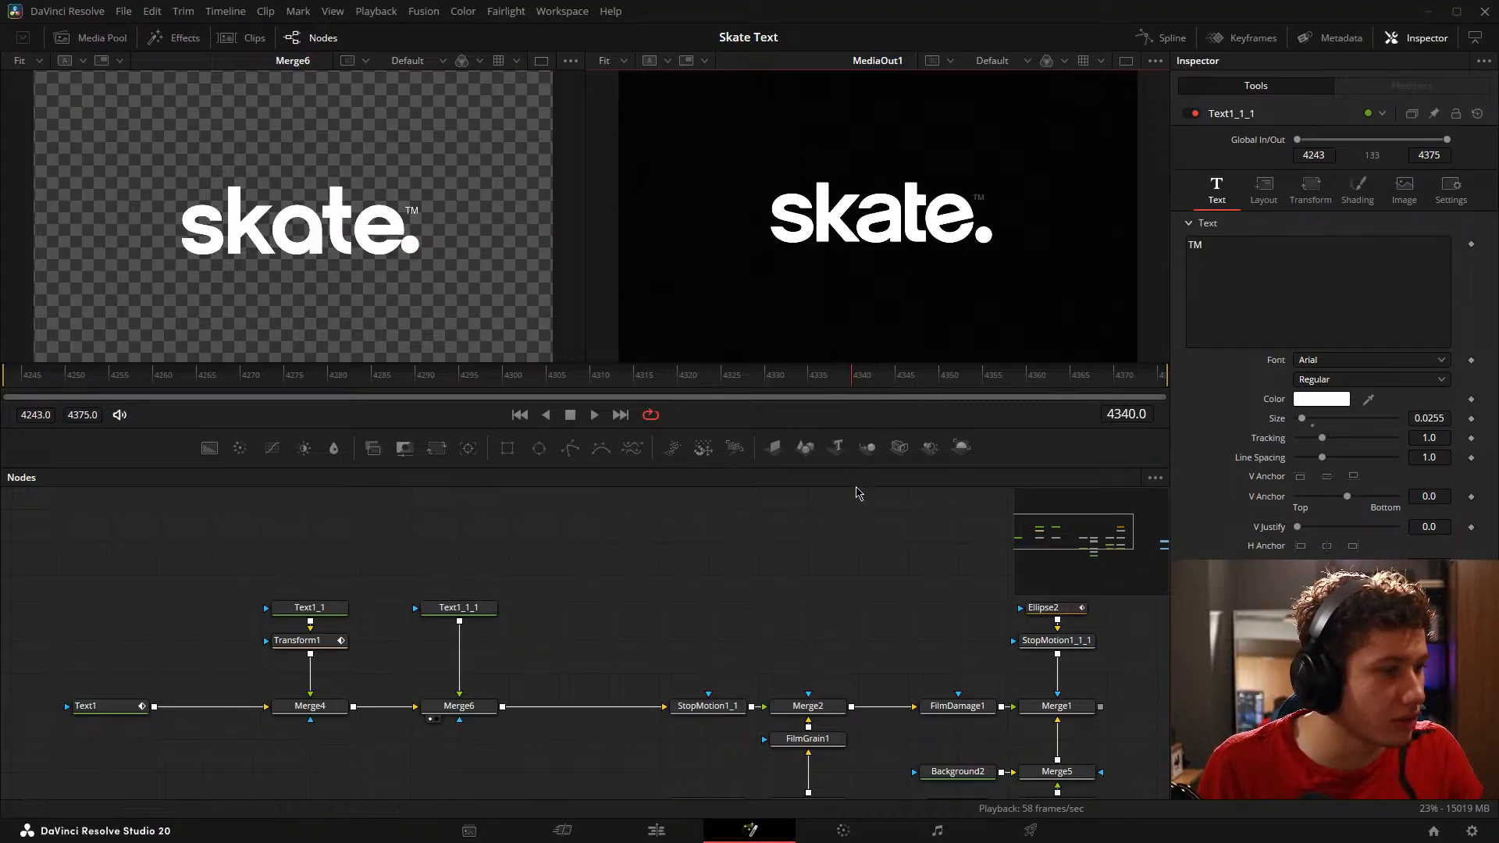
left_click(453, 616)
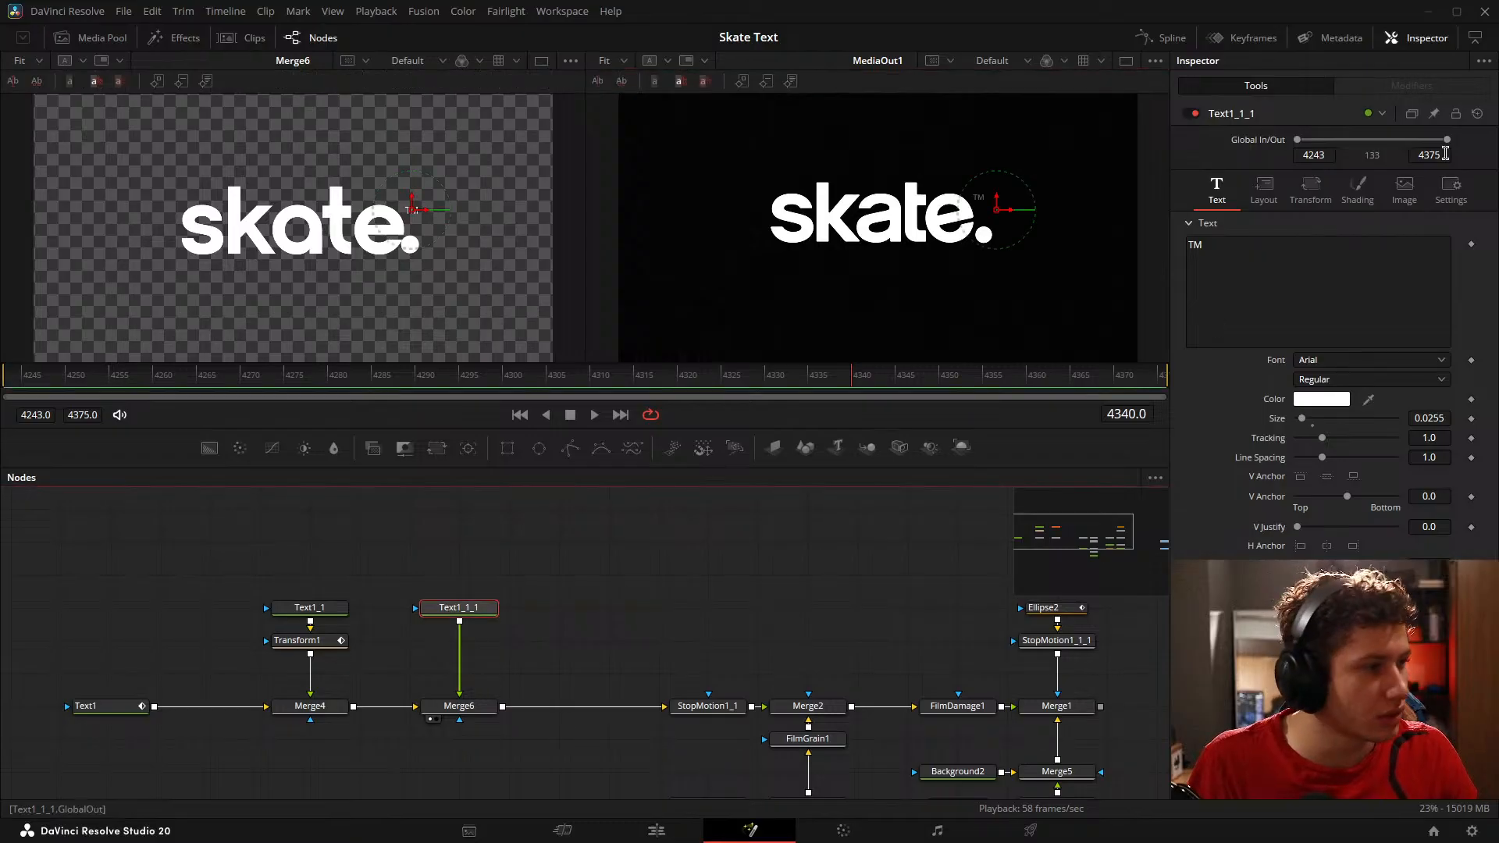
left_click(1451, 190)
left_click(1216, 190)
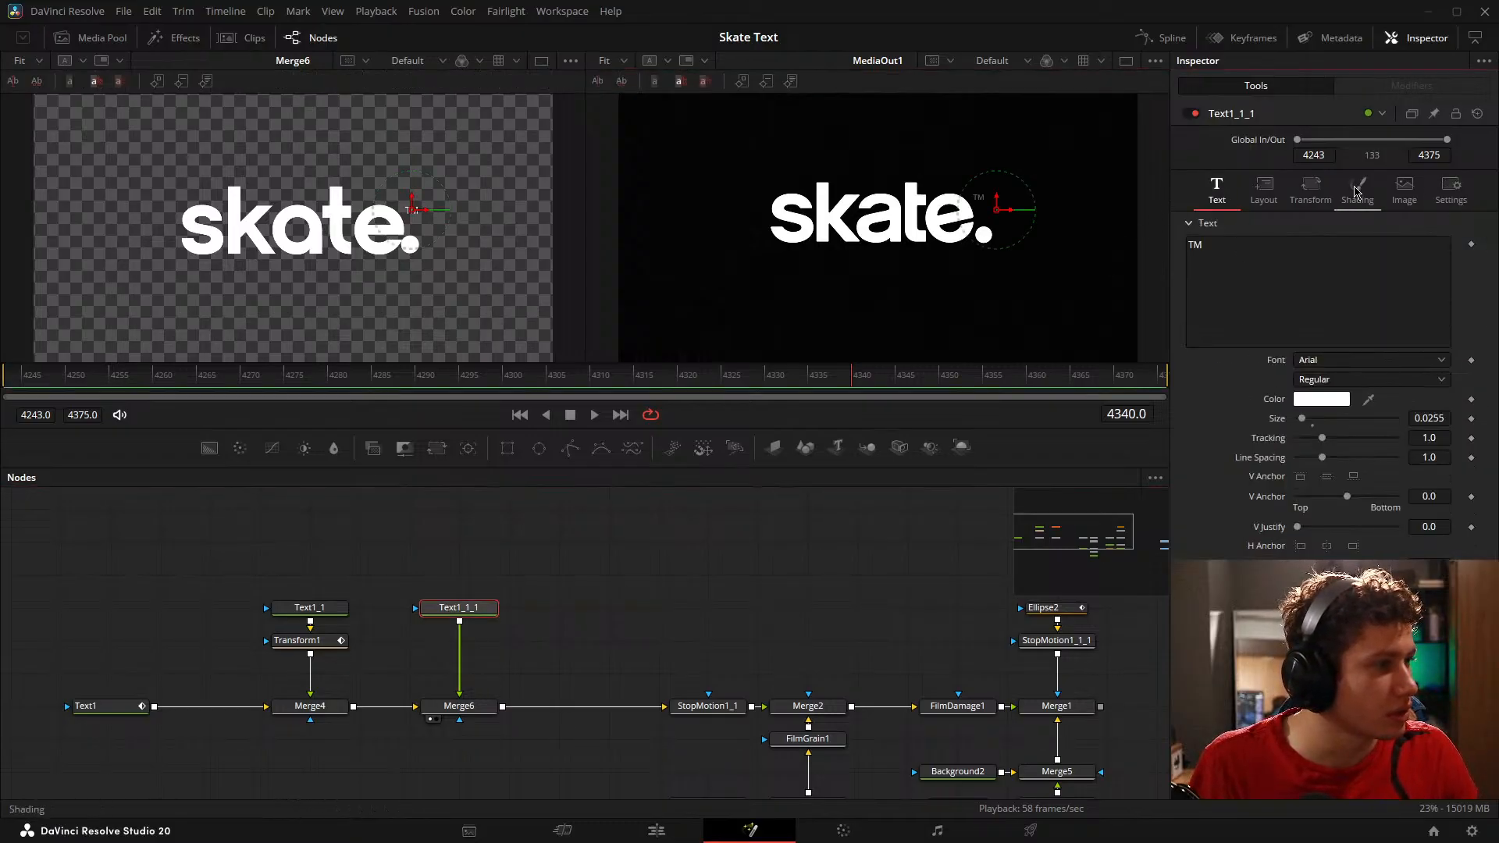
left_click(1356, 192)
key("Left")
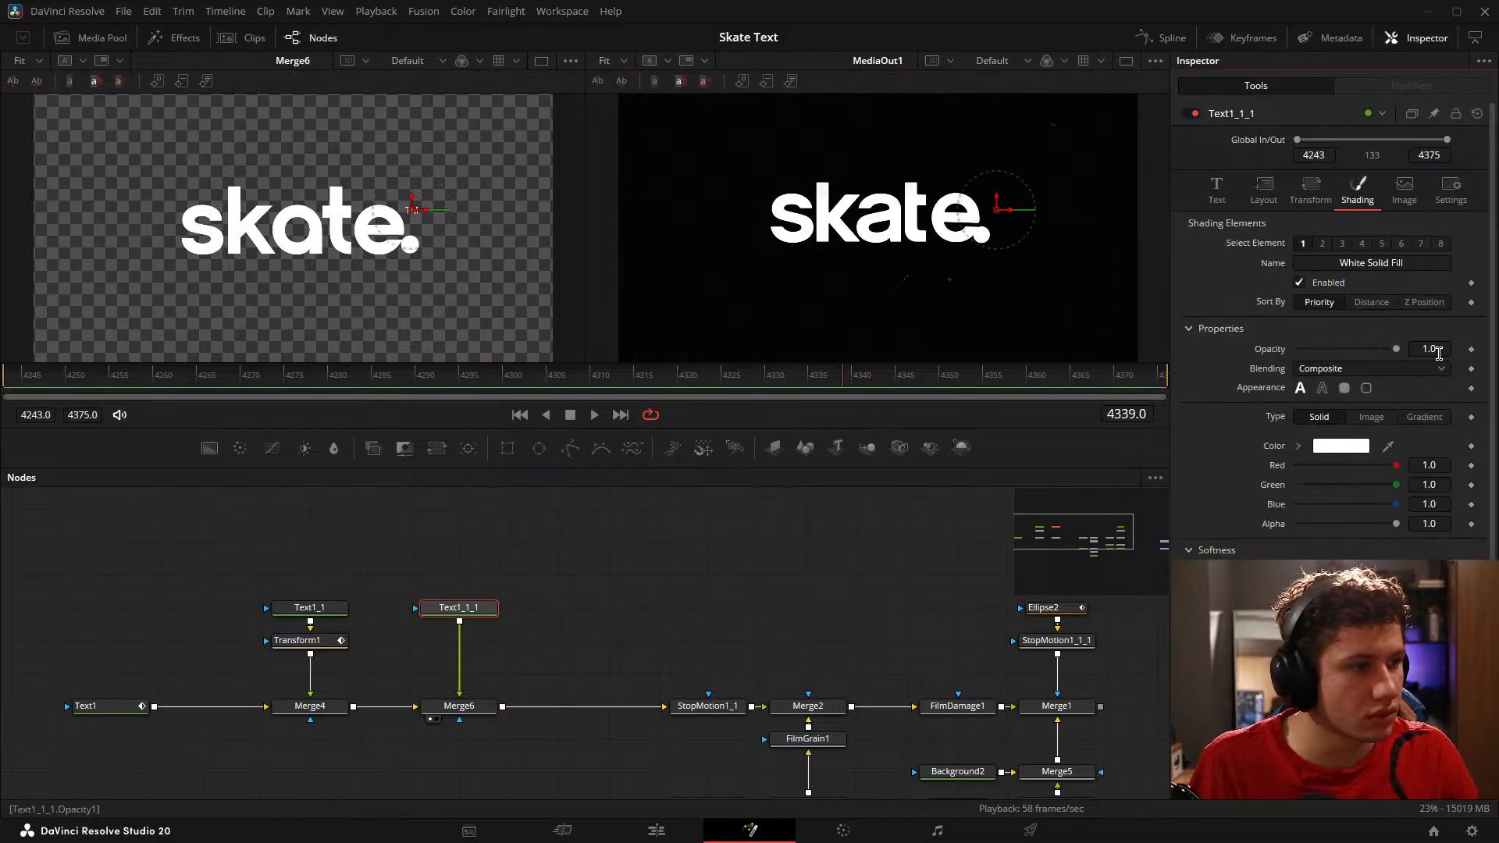
left_click(1471, 350)
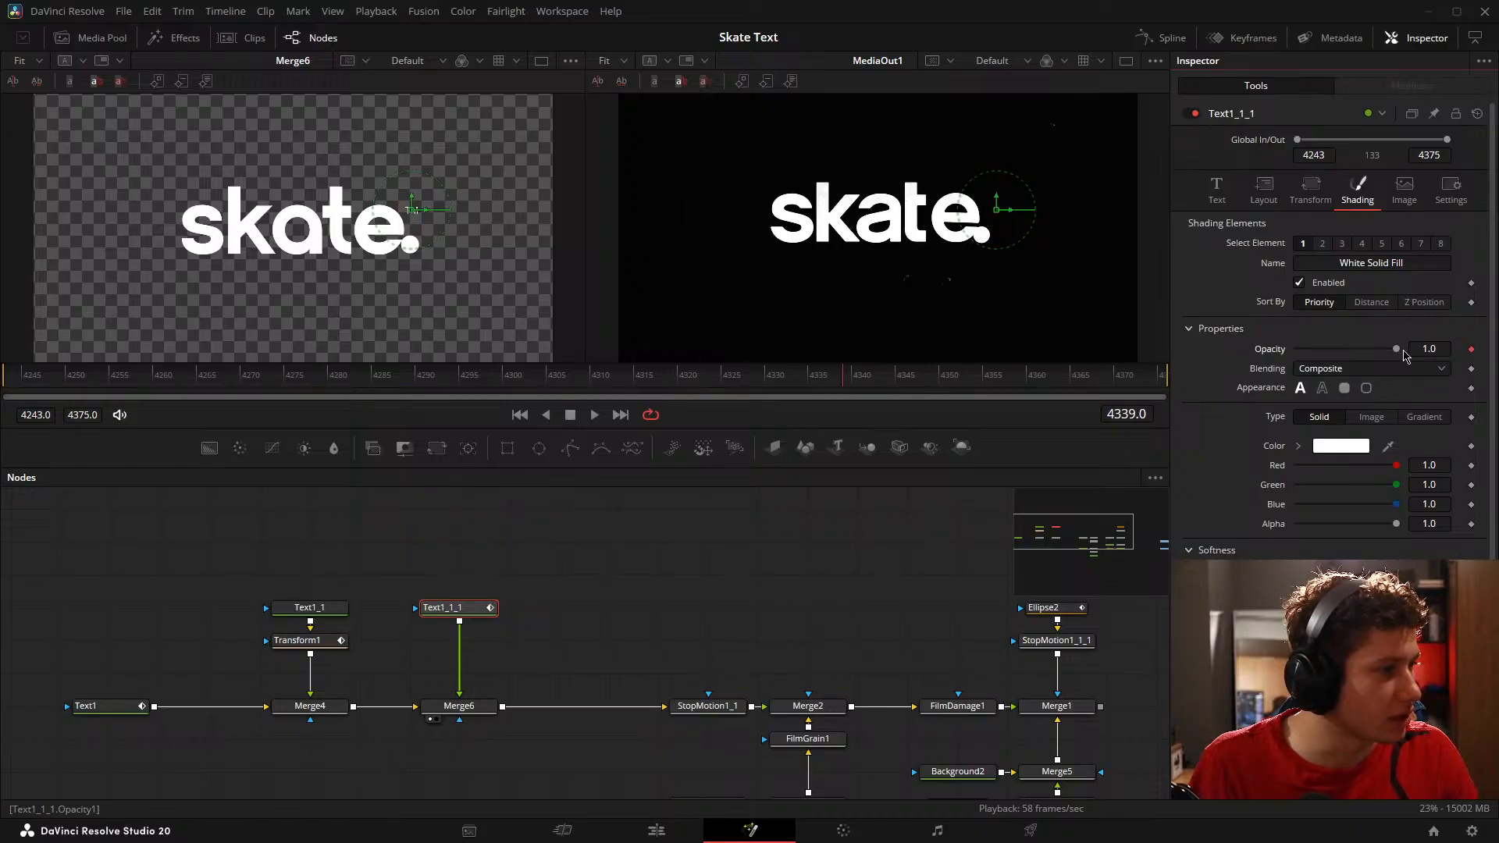
left_click_drag(1396, 353, 994, 325)
Step: Check the TM's fade in the reference up close and keyframe the TM text's opacity to 1.0 at frame 4353
key("Right")
key("Right")
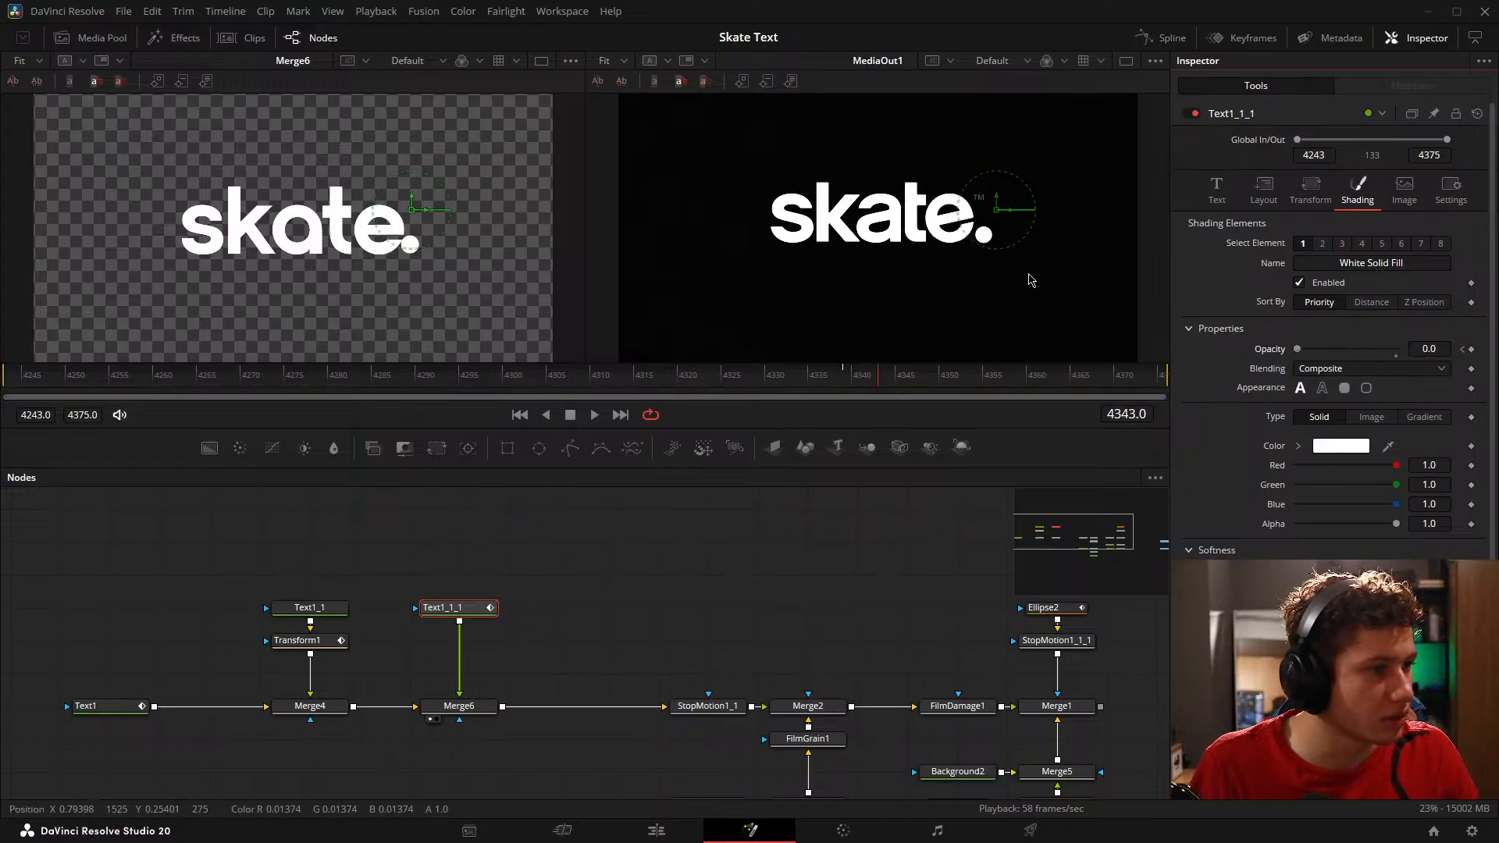
scroll(977, 201, "up", 3)
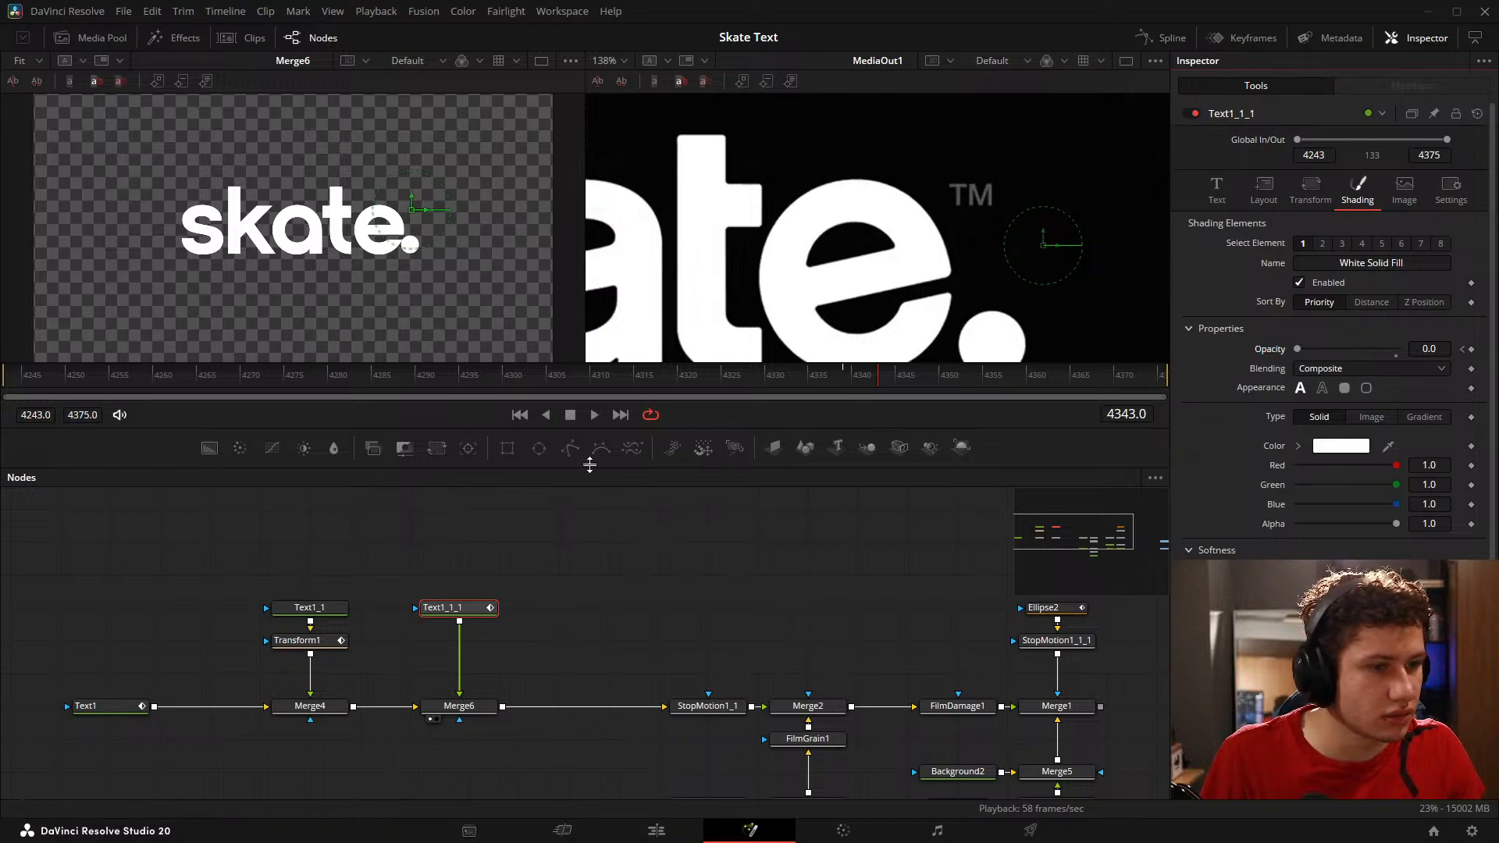
left_click_drag(877, 381, 972, 396)
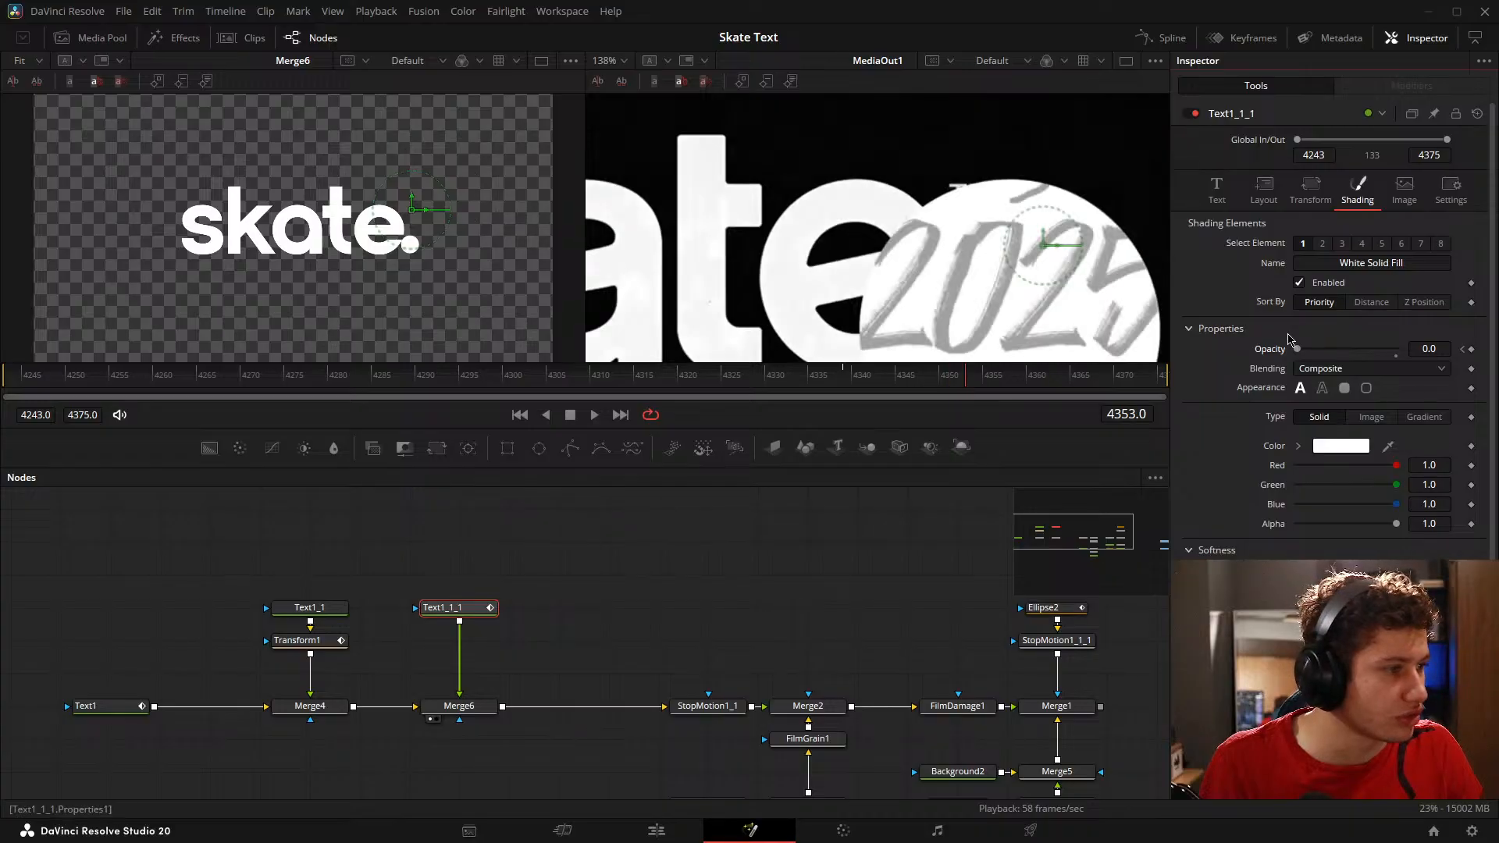
Step: Show Merge1 in place of Merge6, compare the growing-dot ending with the reference up to frame 4362, and fit the reference view
left_click(695, 588)
left_click_drag(733, 636, 163, 551)
left_click_drag(481, 602, 352, 374)
left_click_drag(606, 664, 583, 491)
left_click_drag(486, 631, 390, 279)
left_click(700, 589)
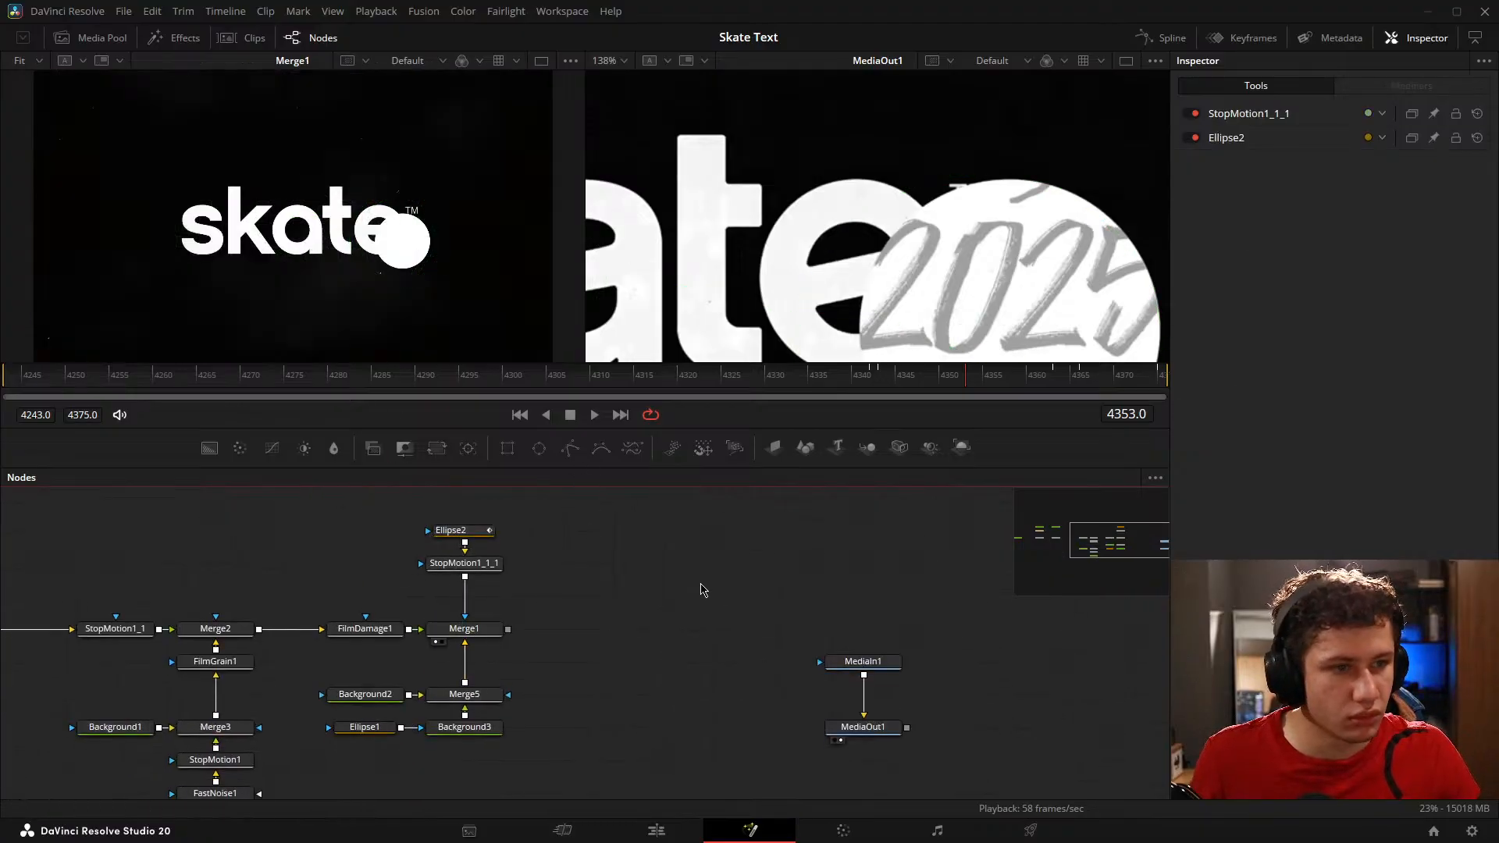
left_click_drag(560, 375, 1058, 377)
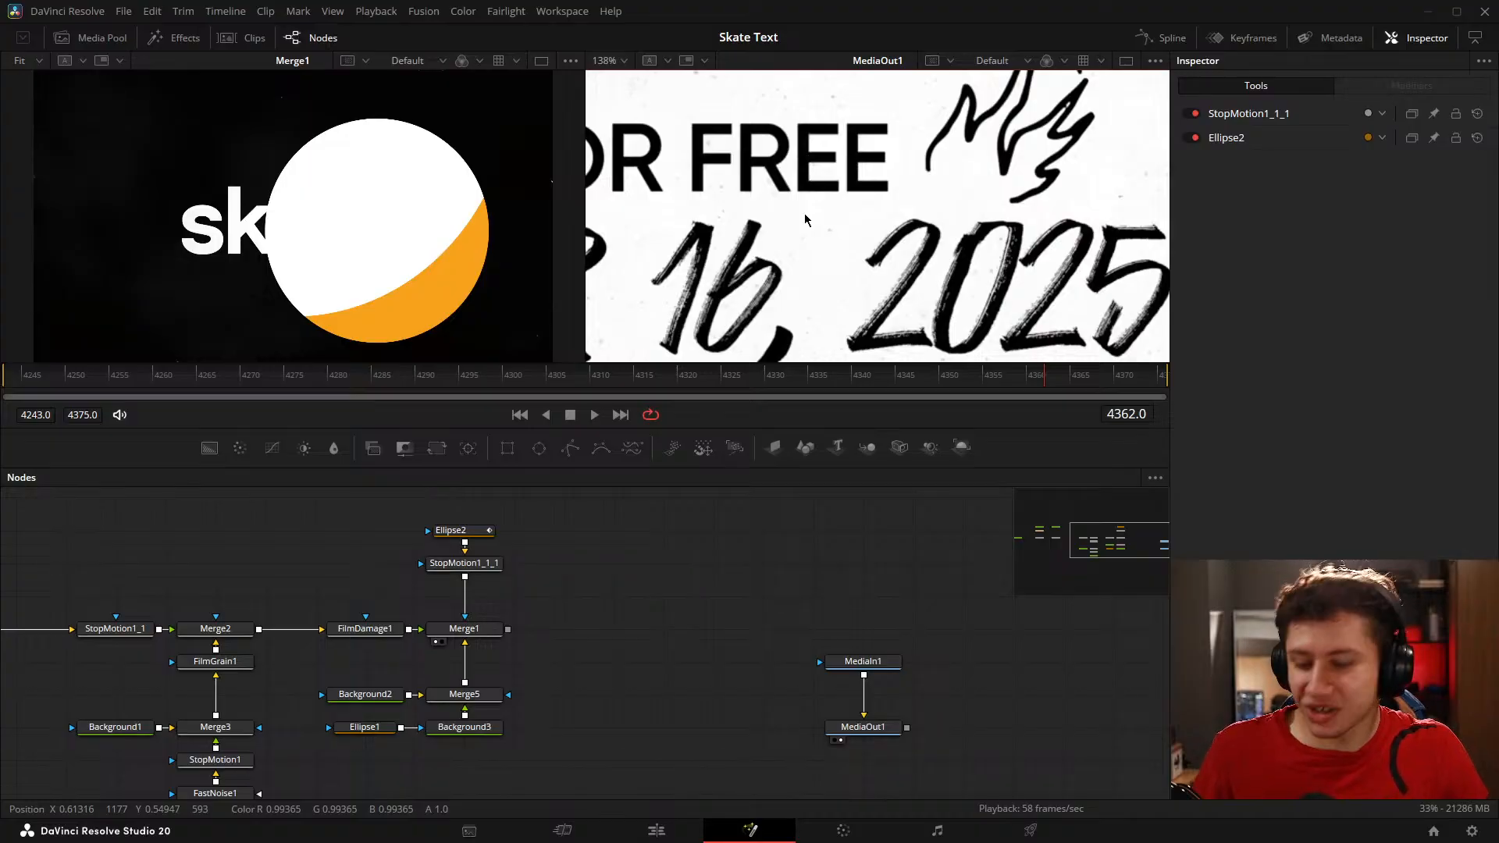
key("ctrl+f")
left_click(332, 201)
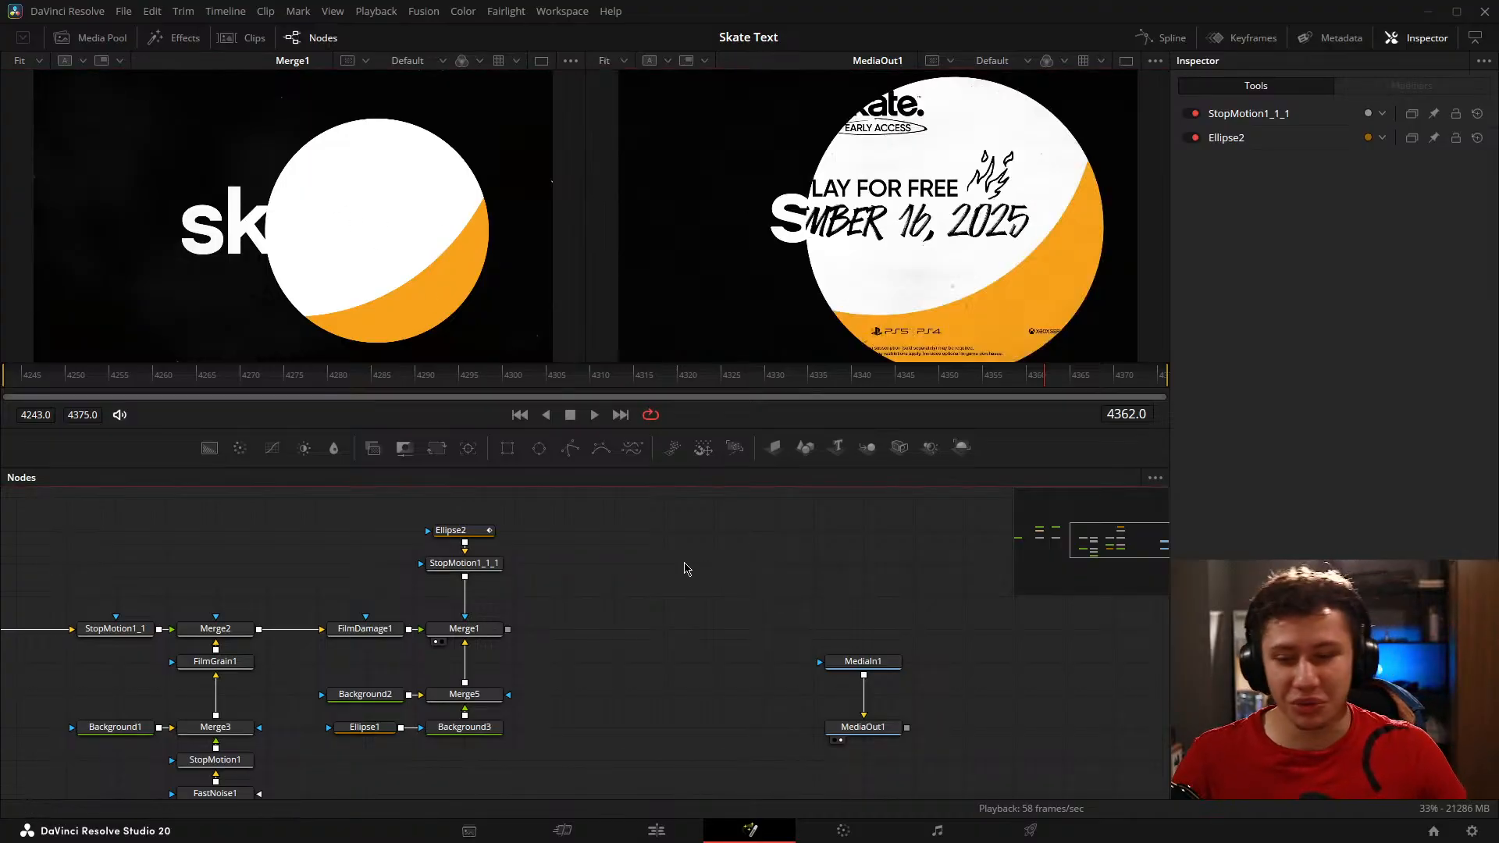
Step: Switch to the Car Edit effect project and open its Fusion composition at timecode 00:00:01:40
key("shift+4")
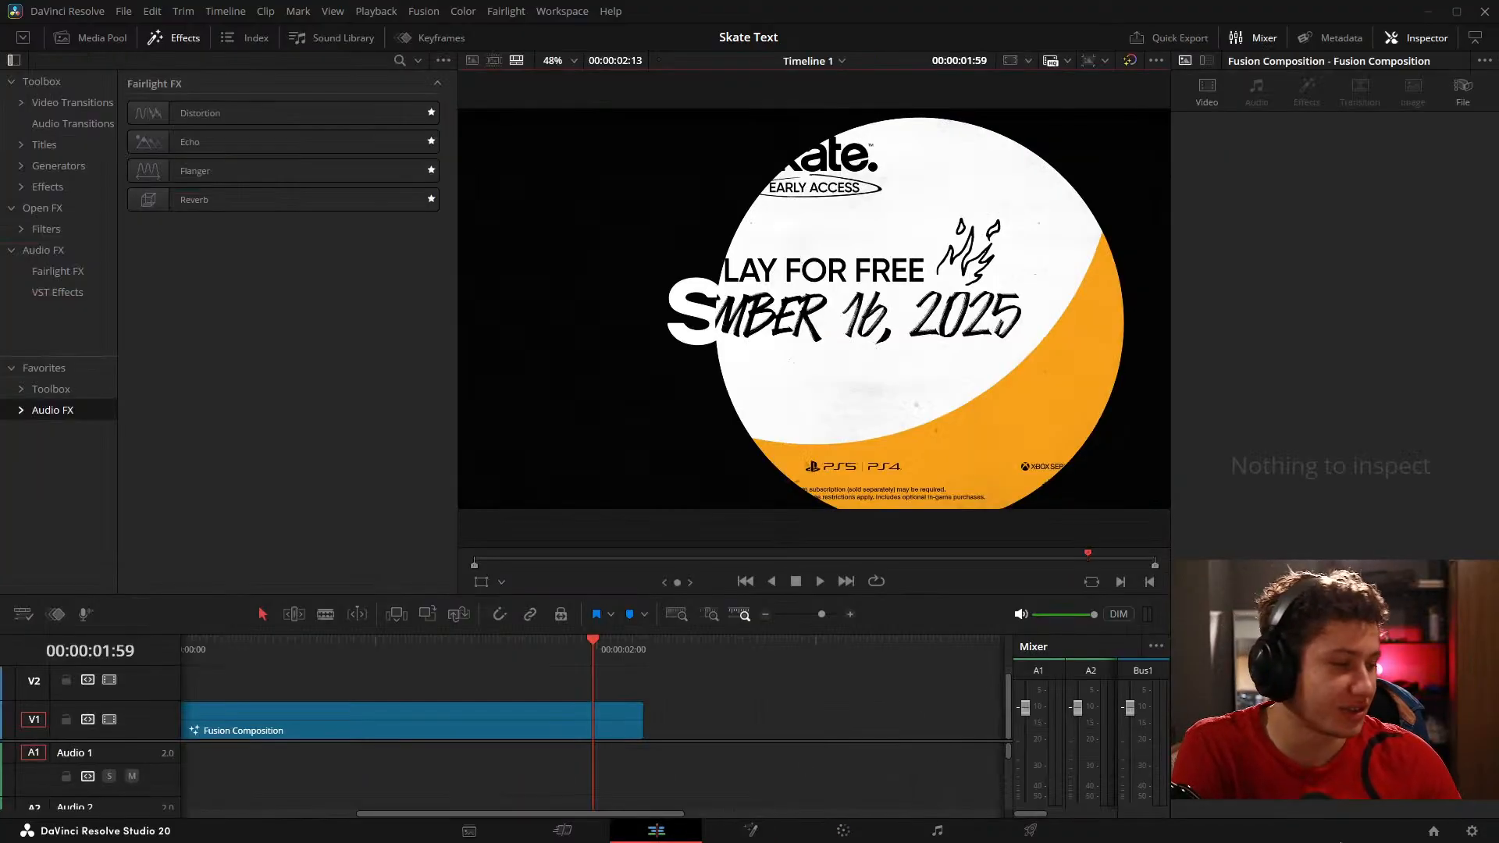
left_click(1435, 832)
double_click(898, 308)
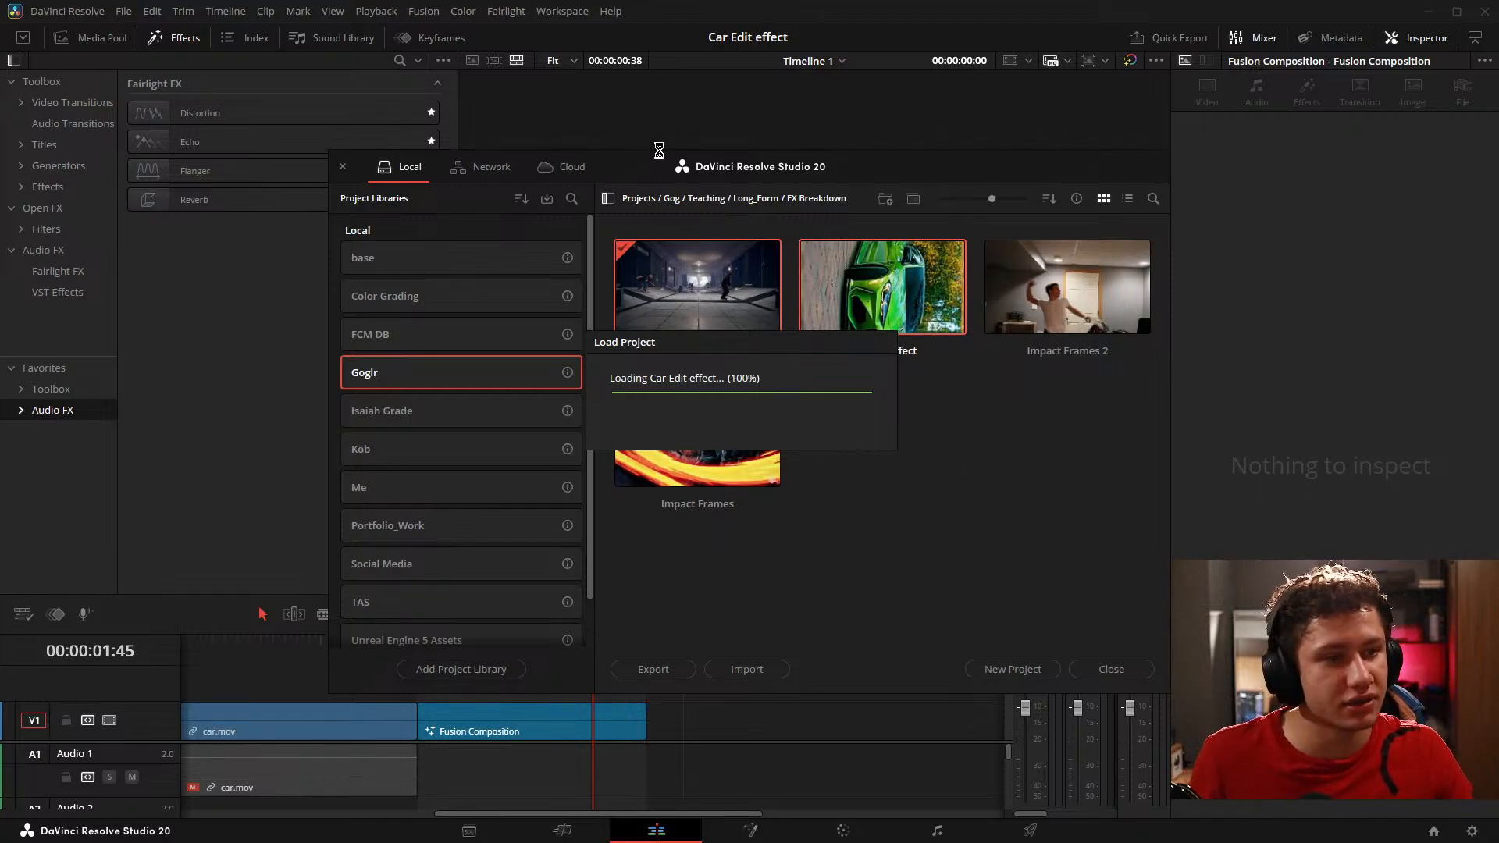
left_click_drag(743, 714, 954, 701)
left_click_drag(649, 688, 789, 672)
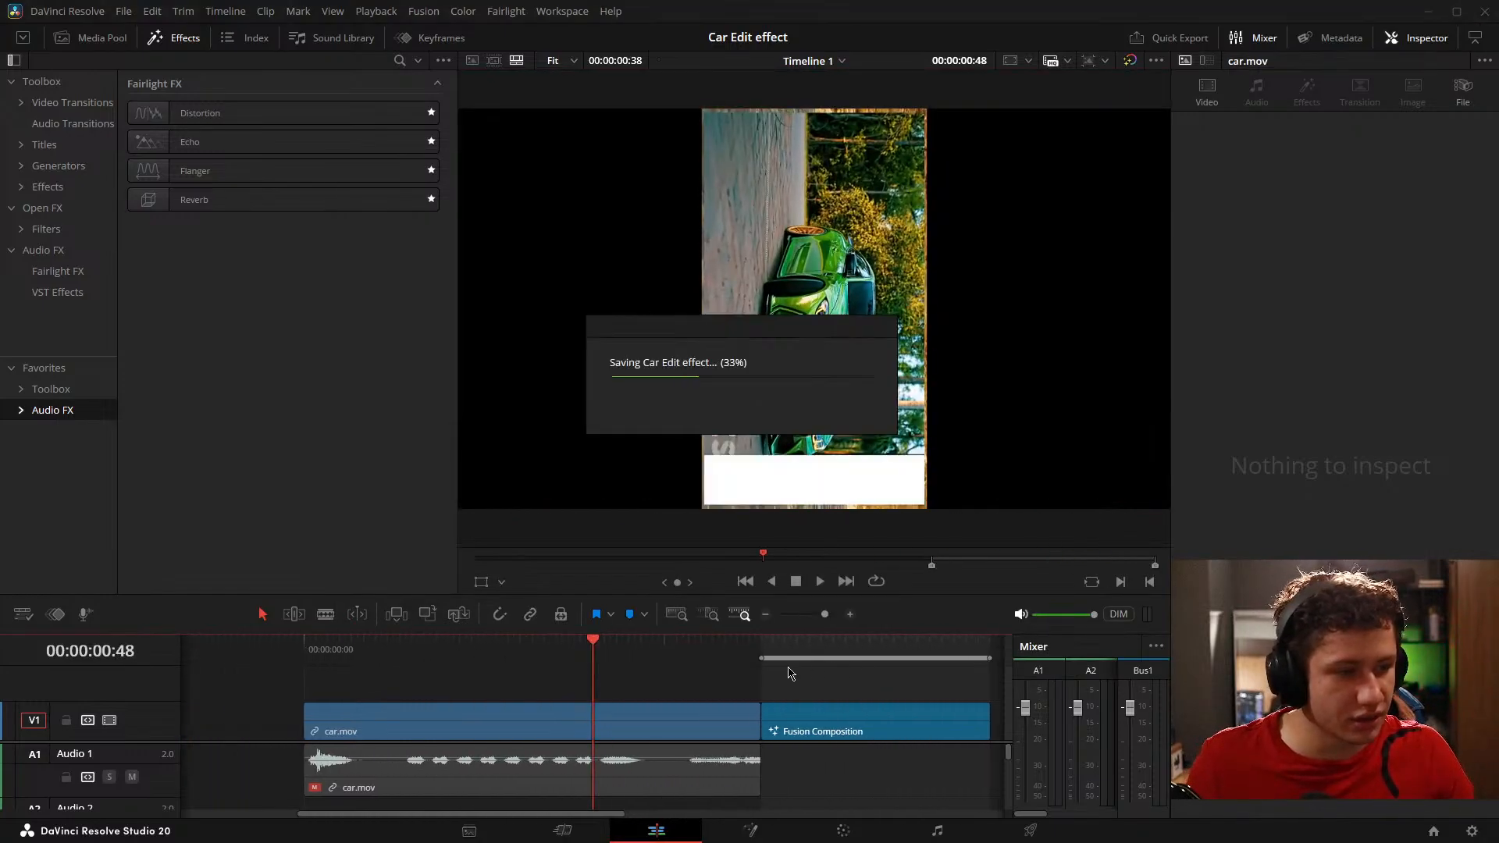
left_click_drag(572, 717, 737, 720)
left_click_drag(920, 714, 607, 714)
left_click(752, 829)
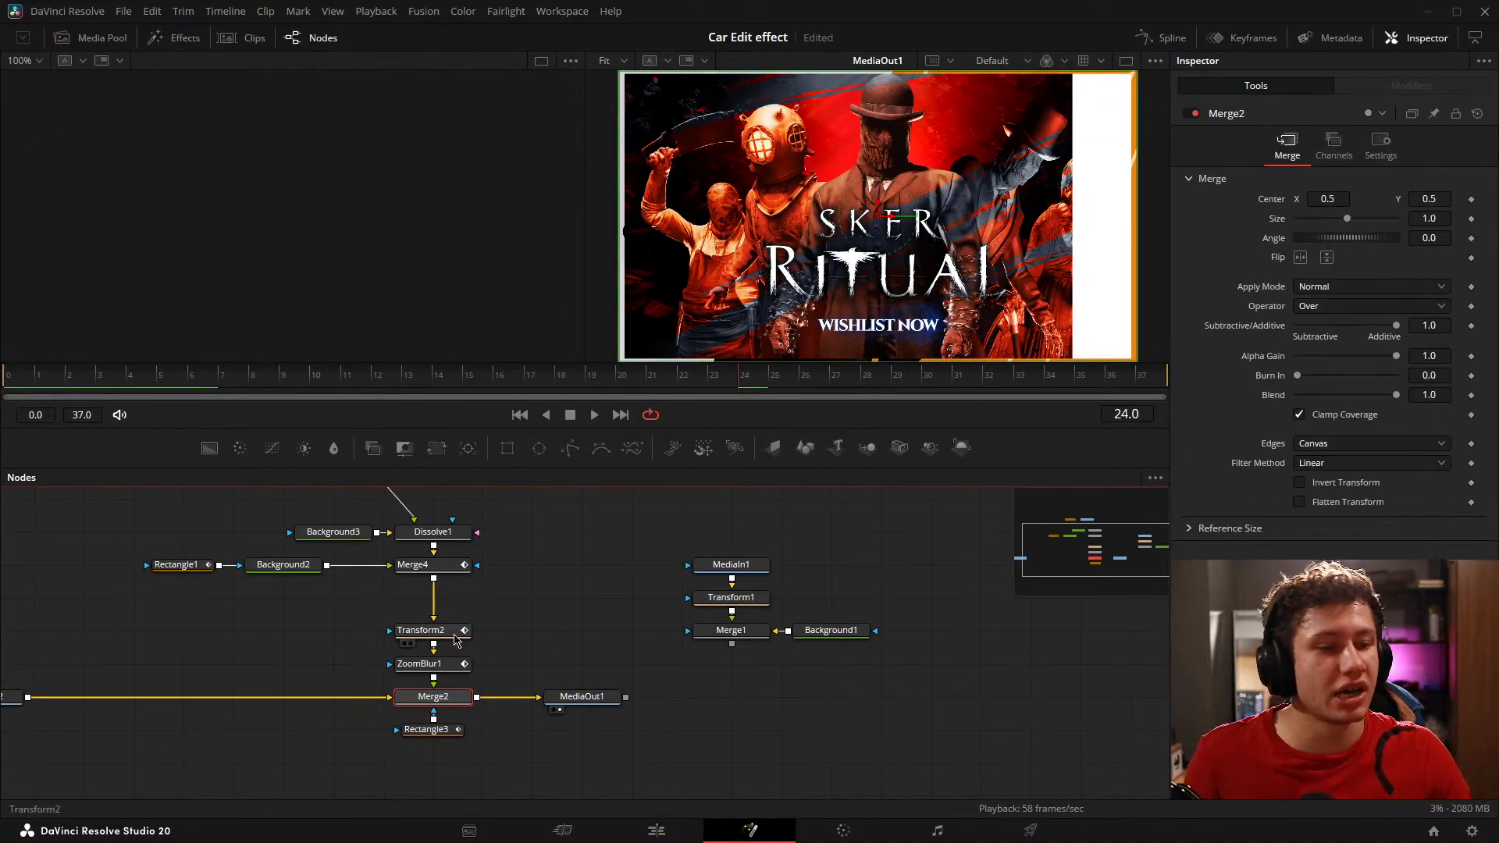
Step: Show the original car clip from Merge1 in a single enlarged viewer and examine its transition
left_click_drag(811, 652, 537, 652)
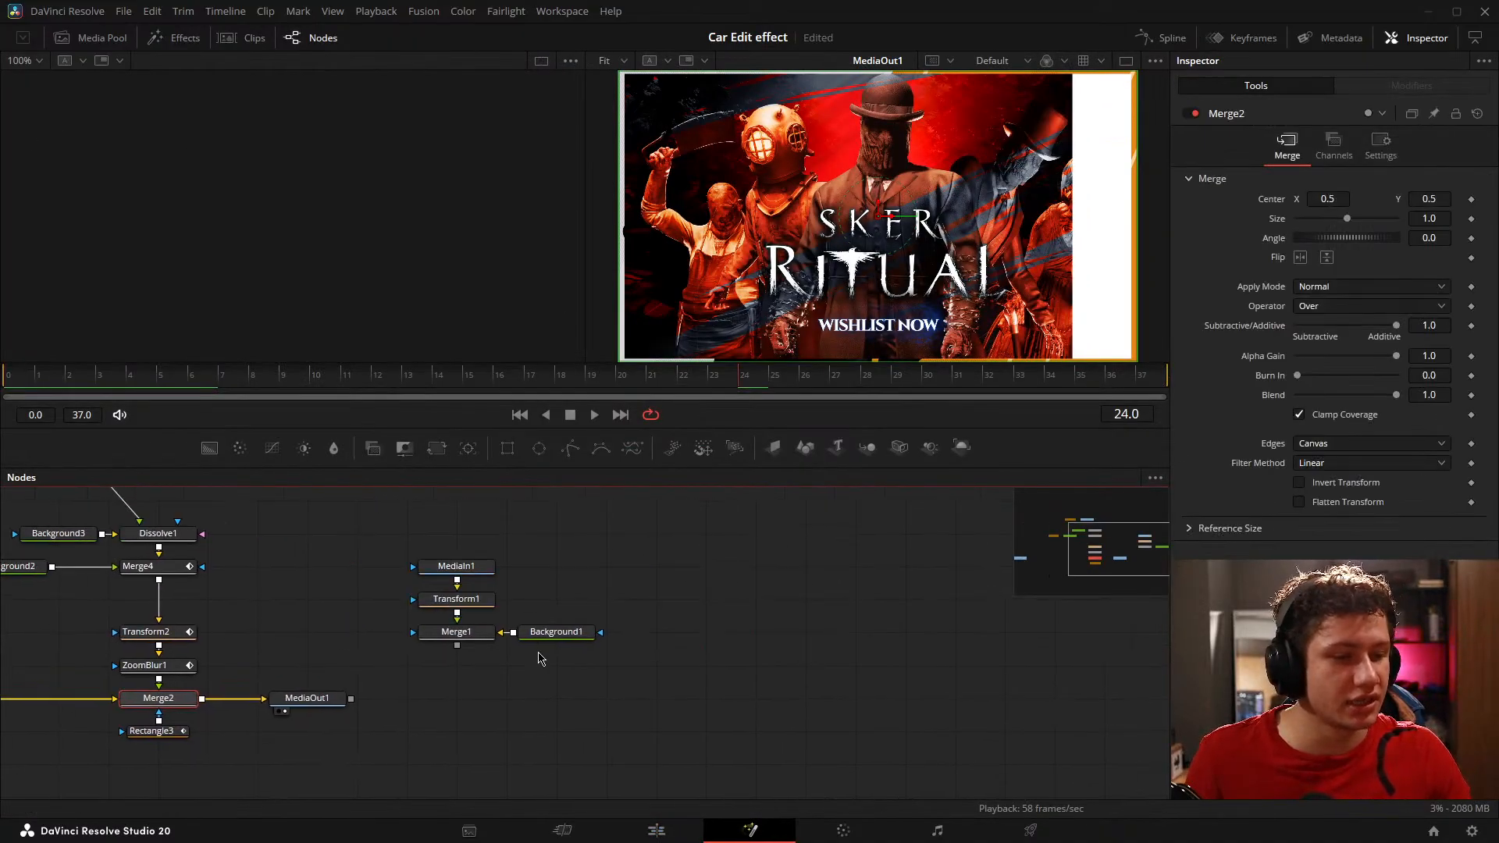
left_click(432, 645)
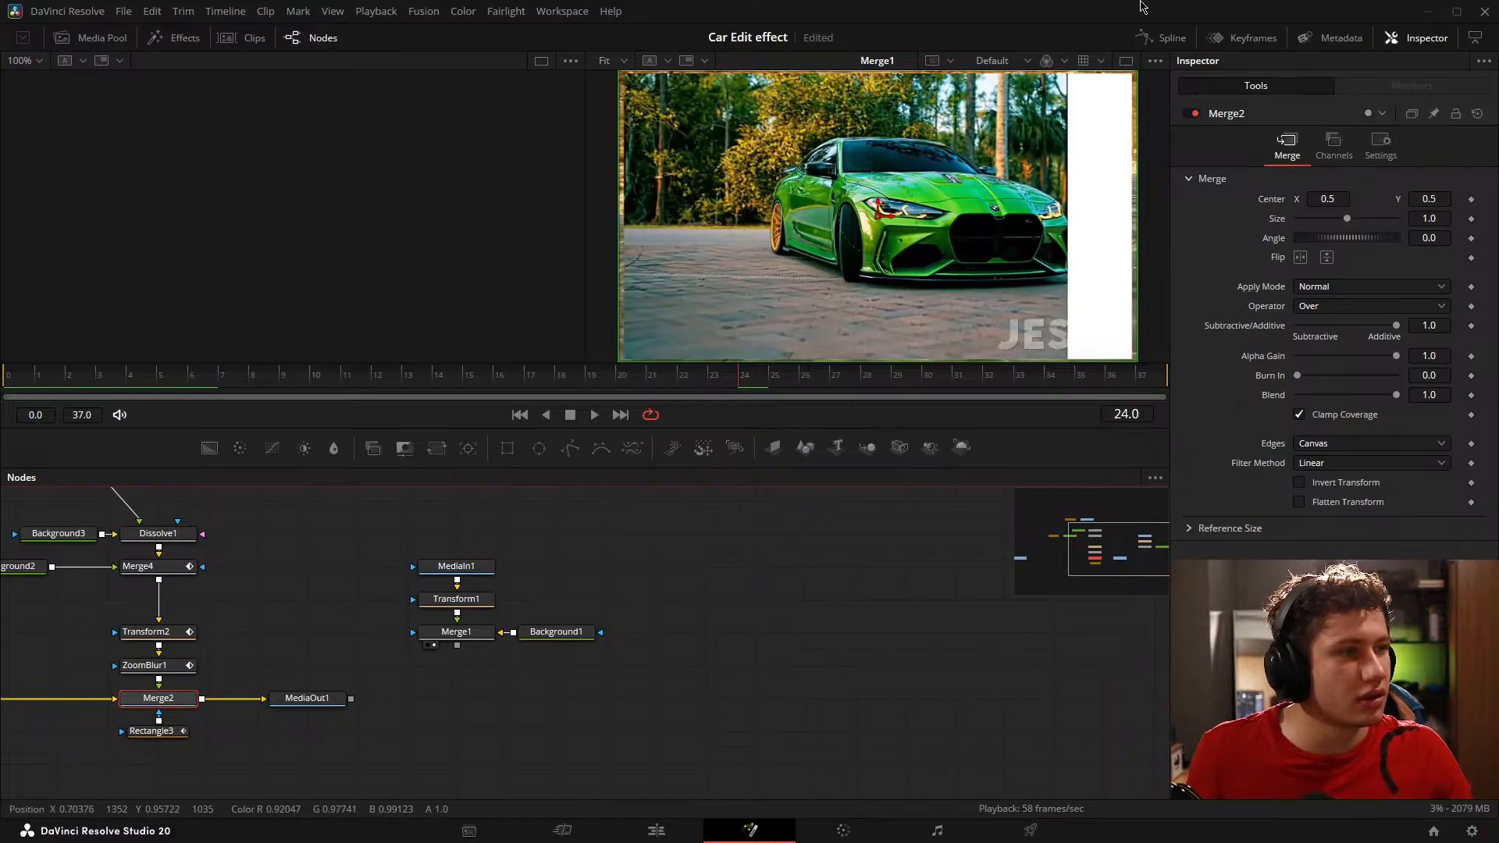
left_click(1126, 61)
left_click_drag(466, 469, 468, 589)
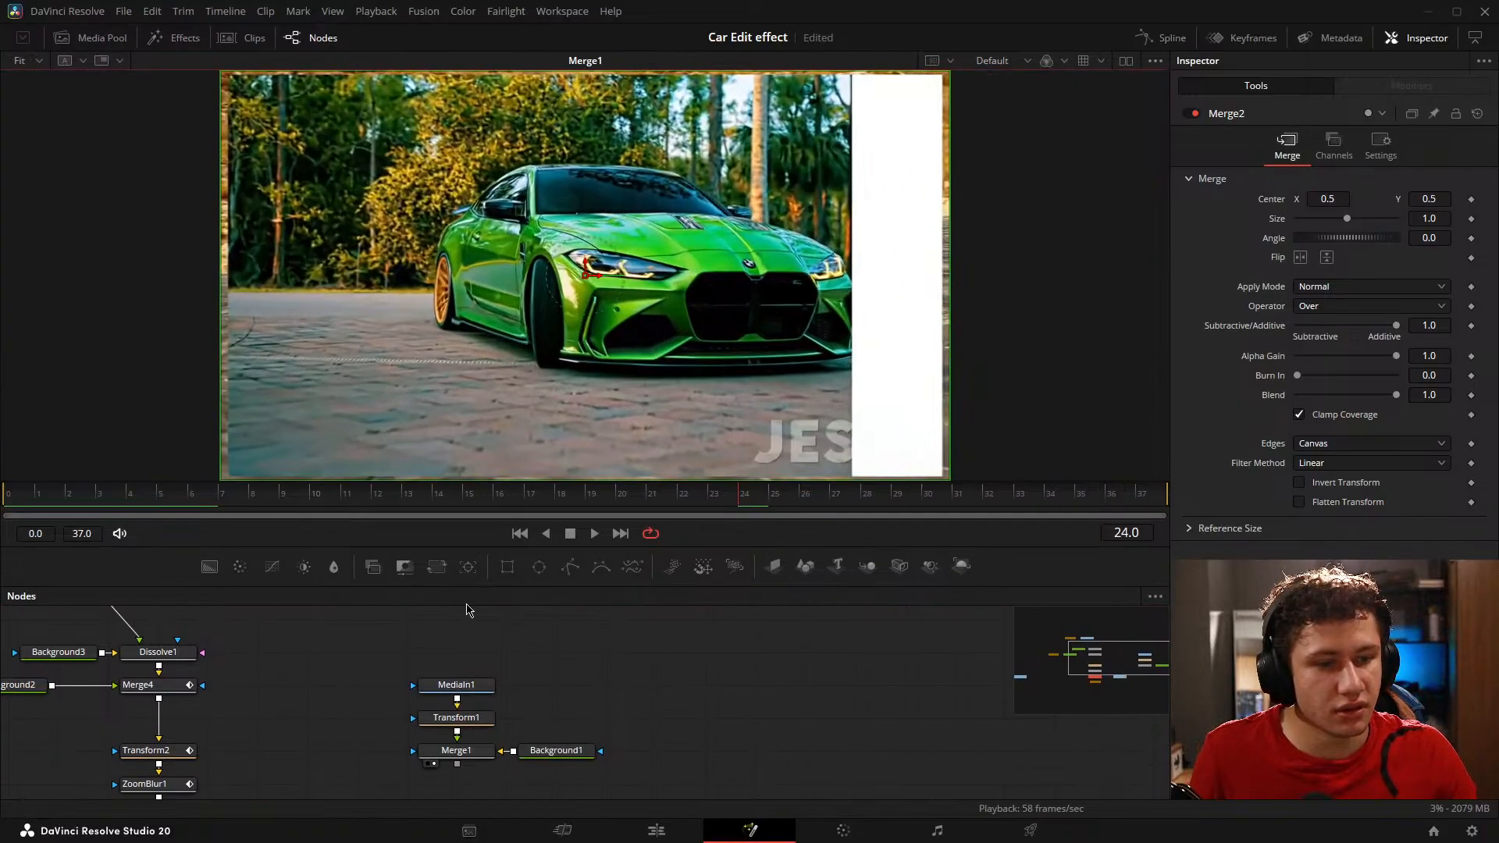
key("space")
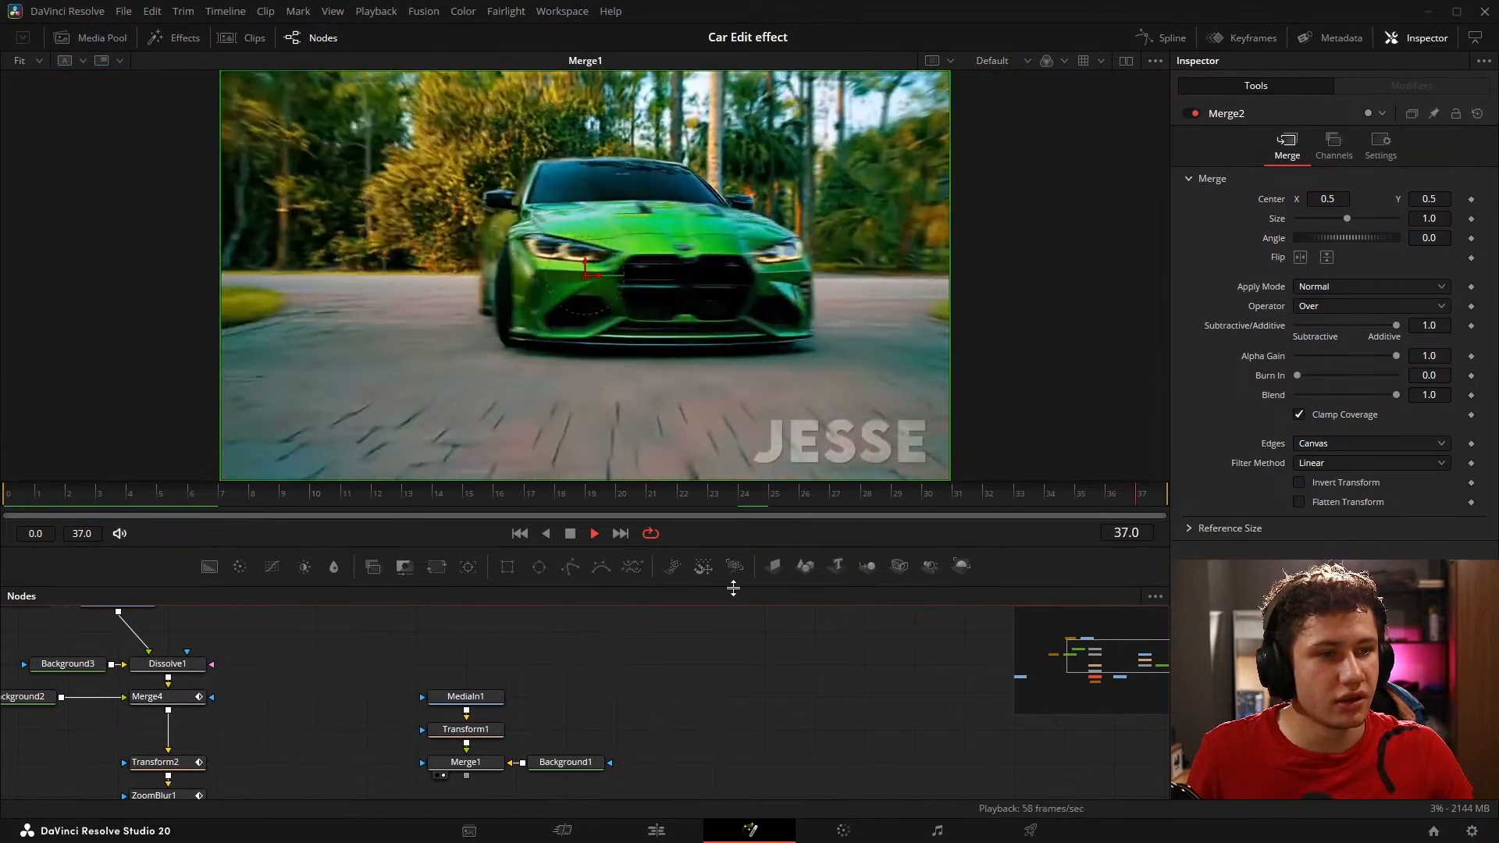
key("space")
left_click_drag(104, 510, 378, 509)
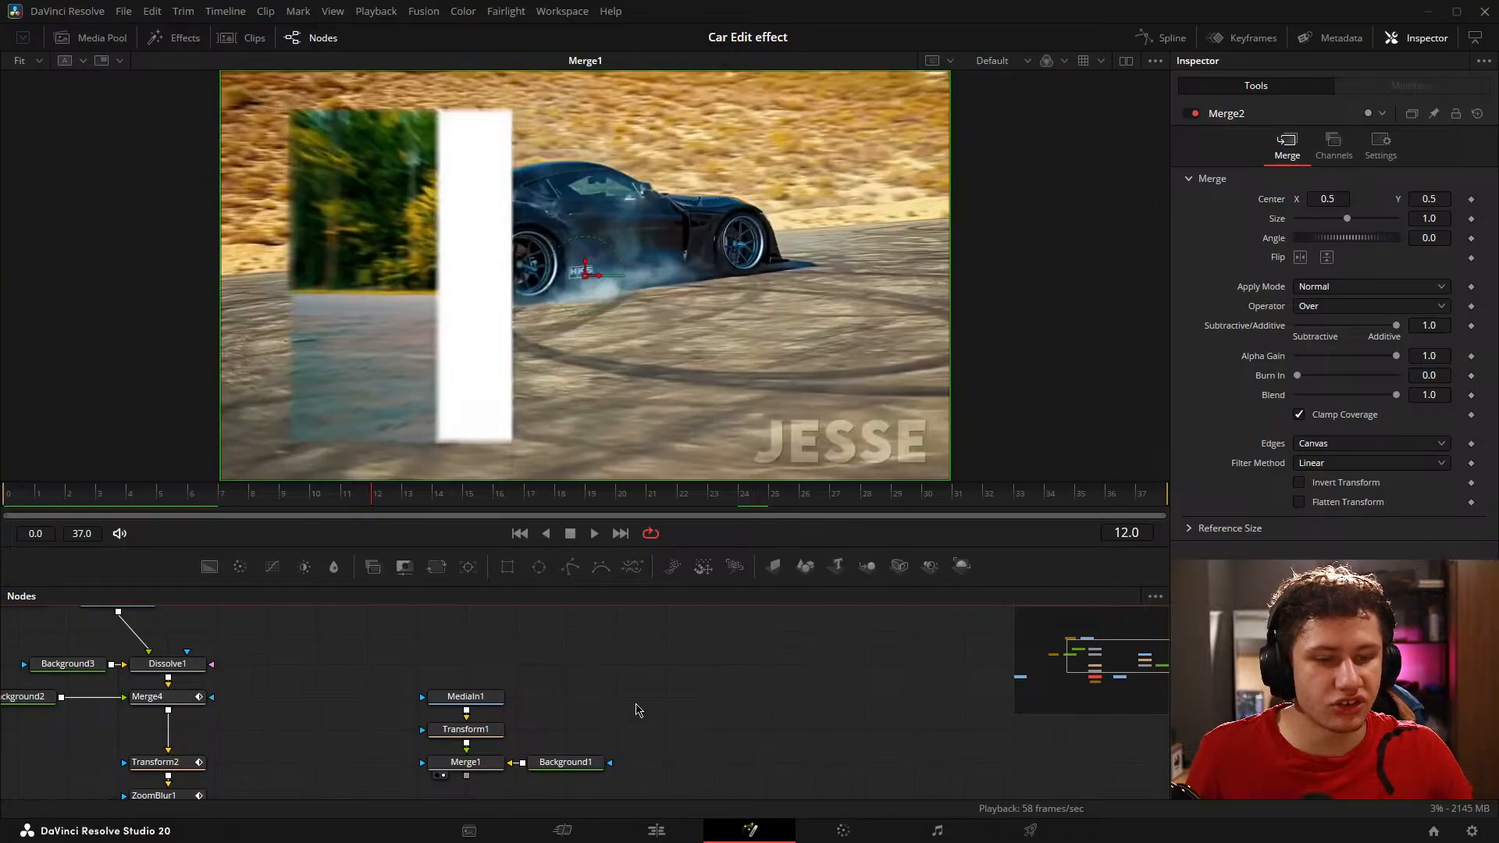
Step: Play the recreated transition from Merge2 starting at frame 0, and compare it with the original in Merge1 up to frame 28
left_click_drag(636, 704, 908, 586)
left_click_drag(456, 717, 539, 422)
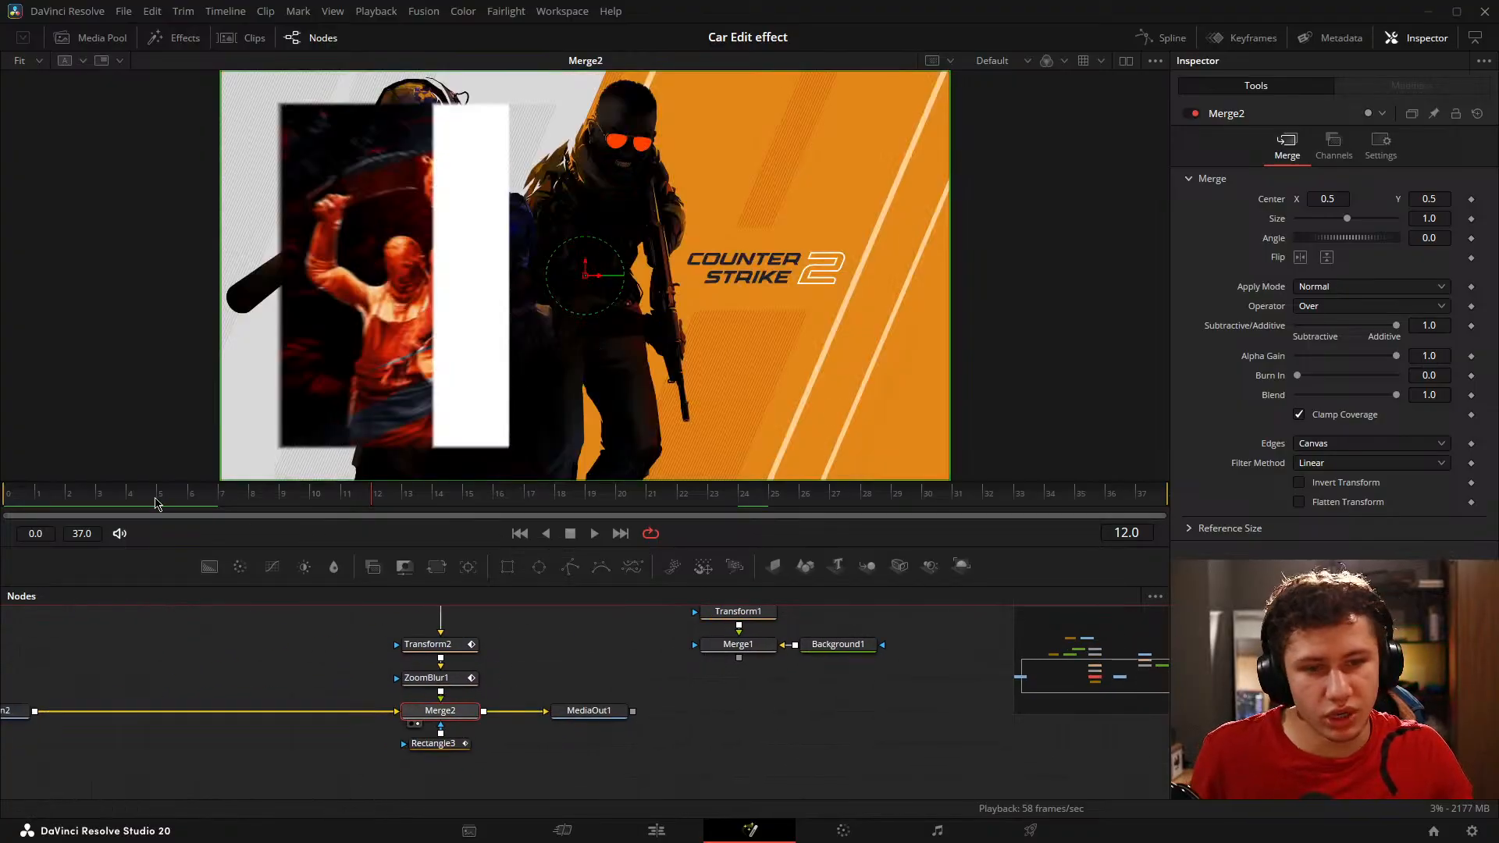
left_click_drag(155, 499, 3, 502)
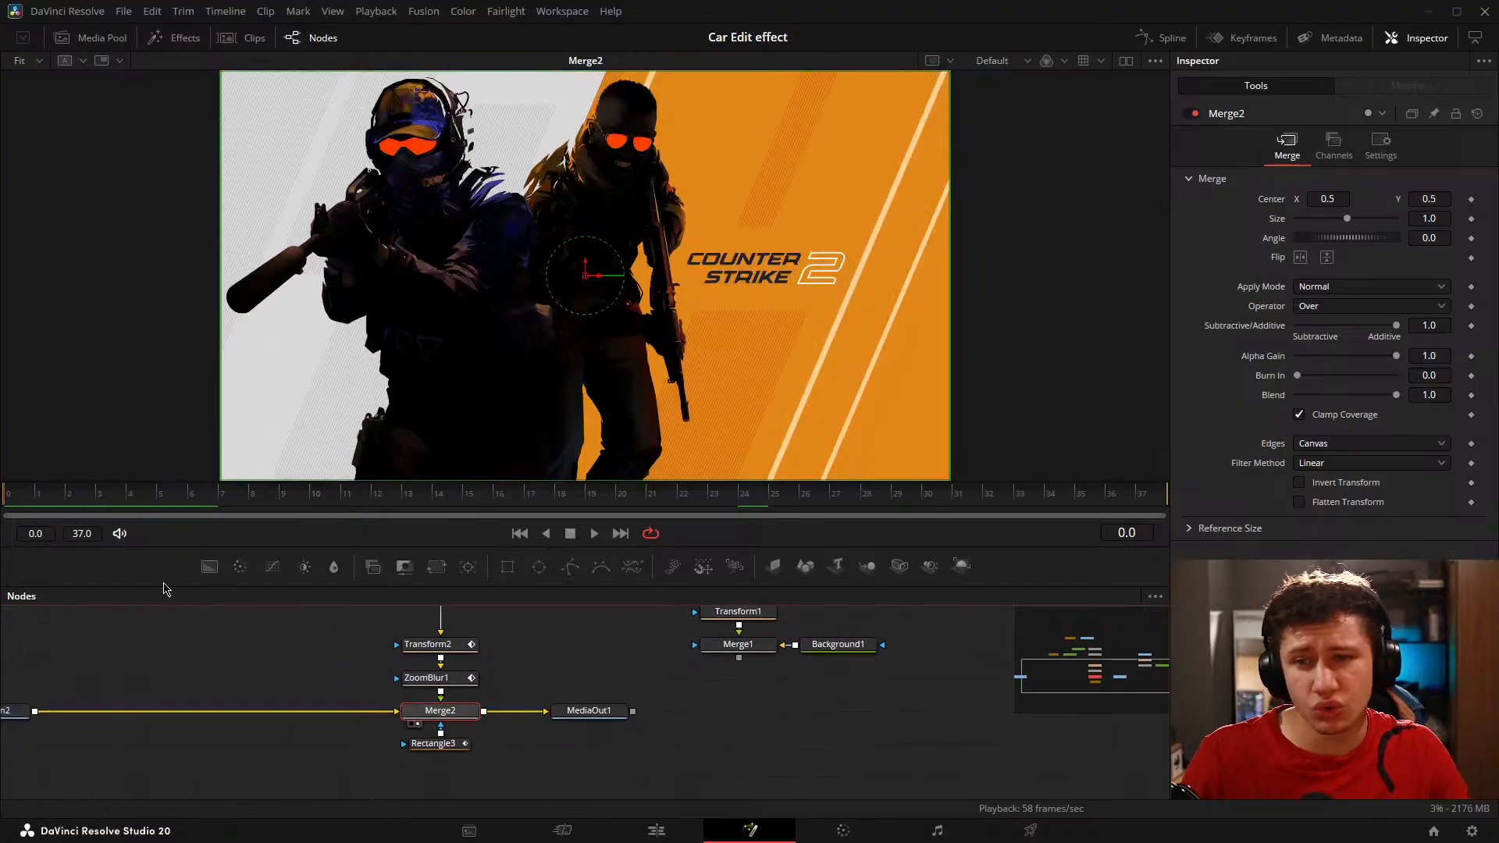
left_click(231, 662)
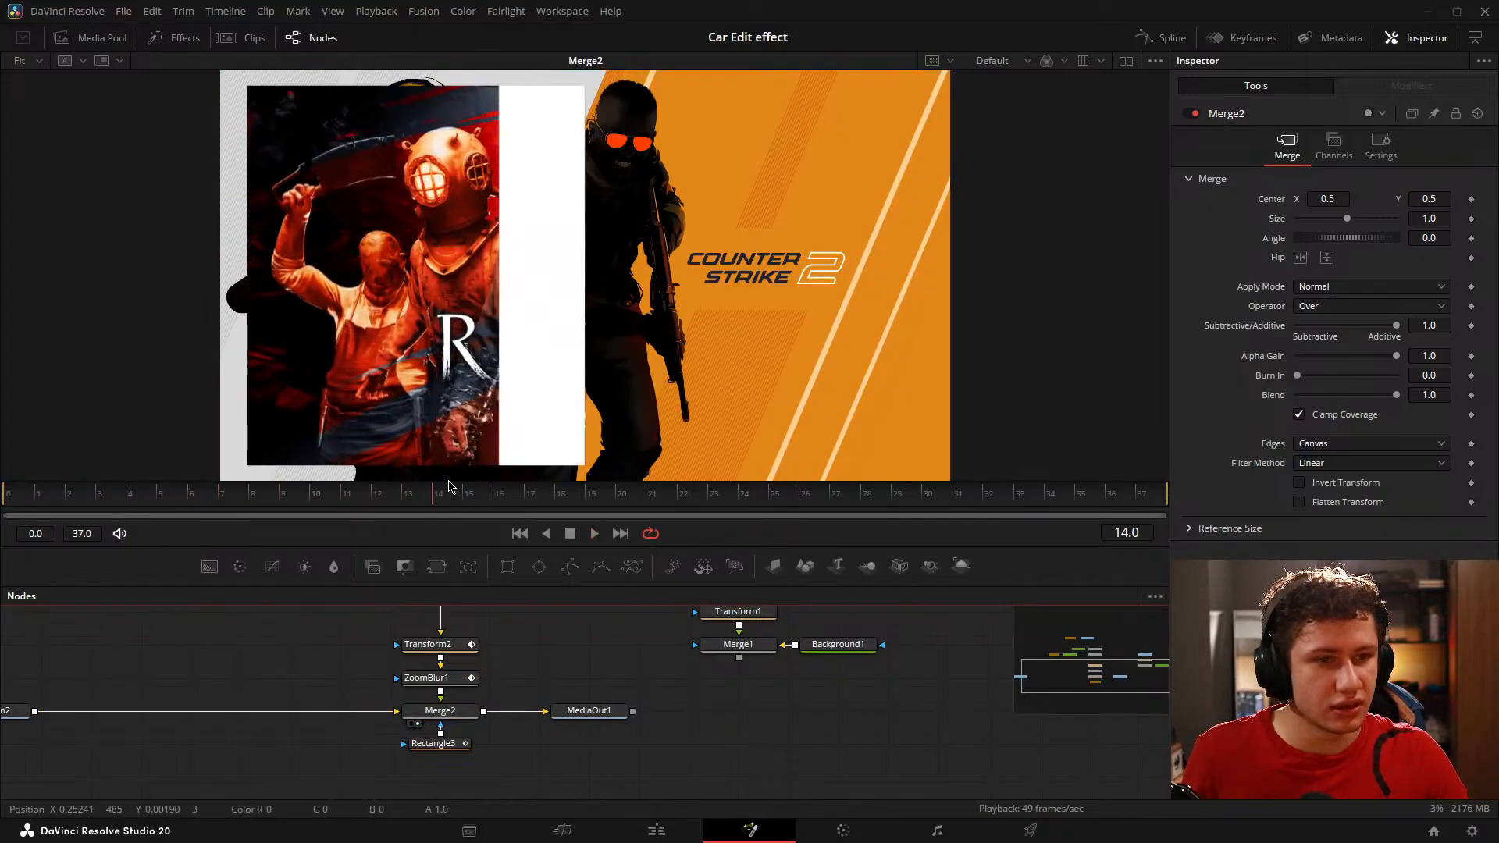
key("space")
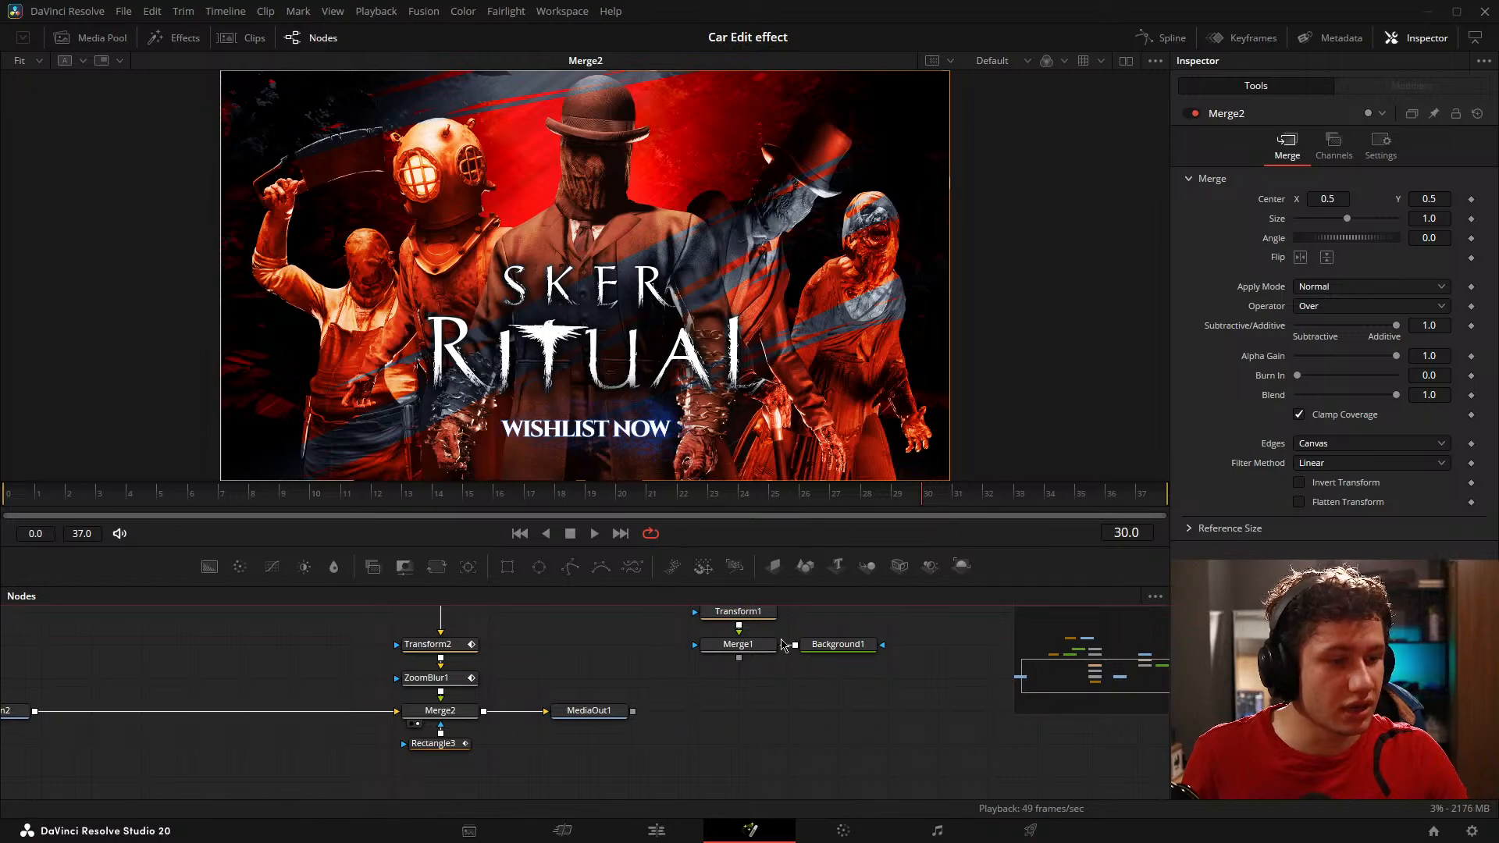
left_click_drag(752, 645, 699, 449)
left_click_drag(56, 505, 867, 539)
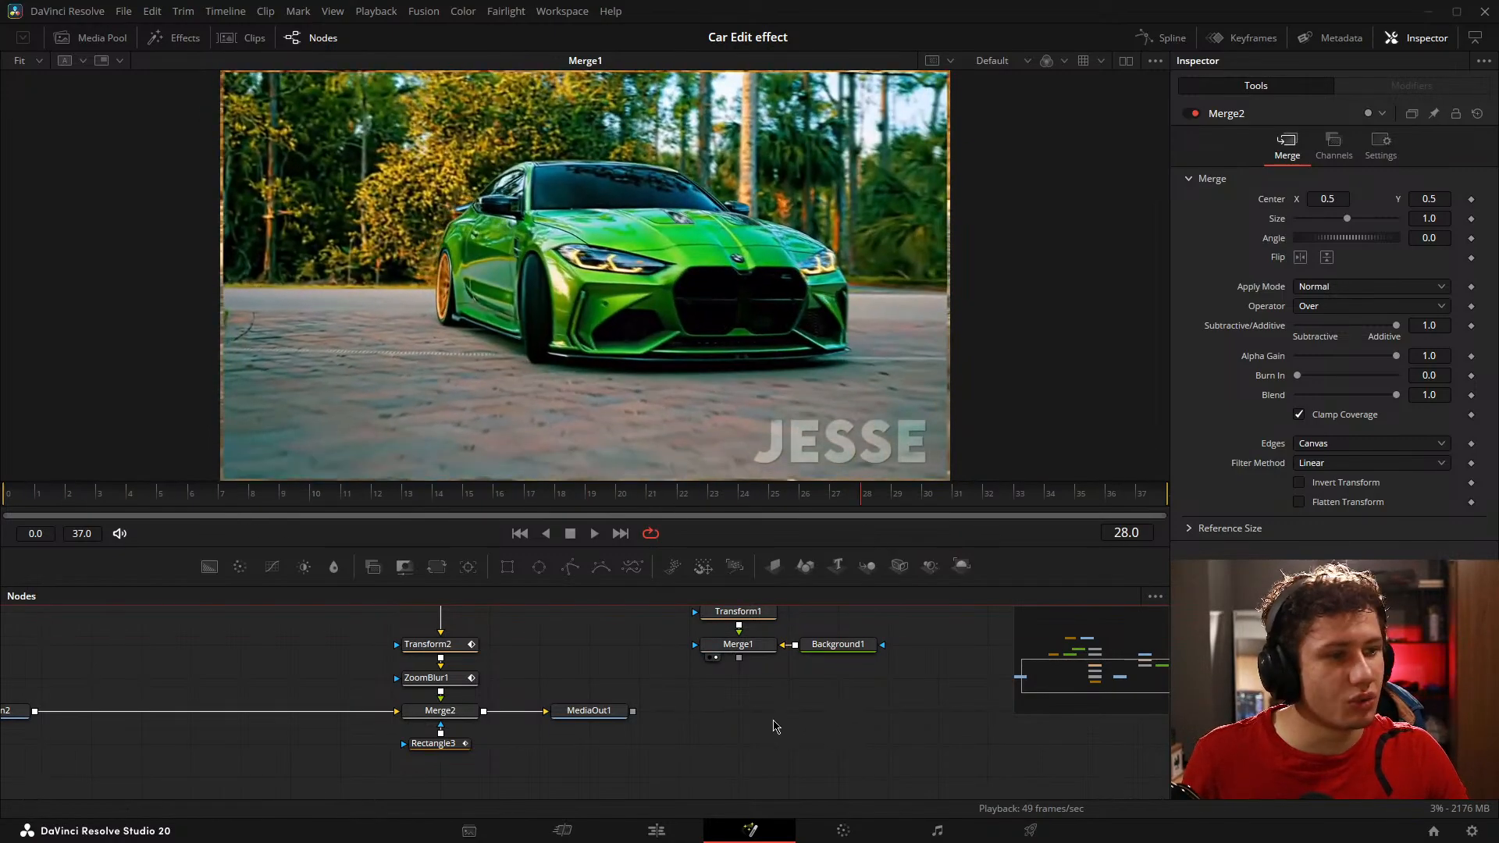
Step: Reopen the Skate Text project and look over the composition's node tree
left_click(1433, 831)
double_click(671, 298)
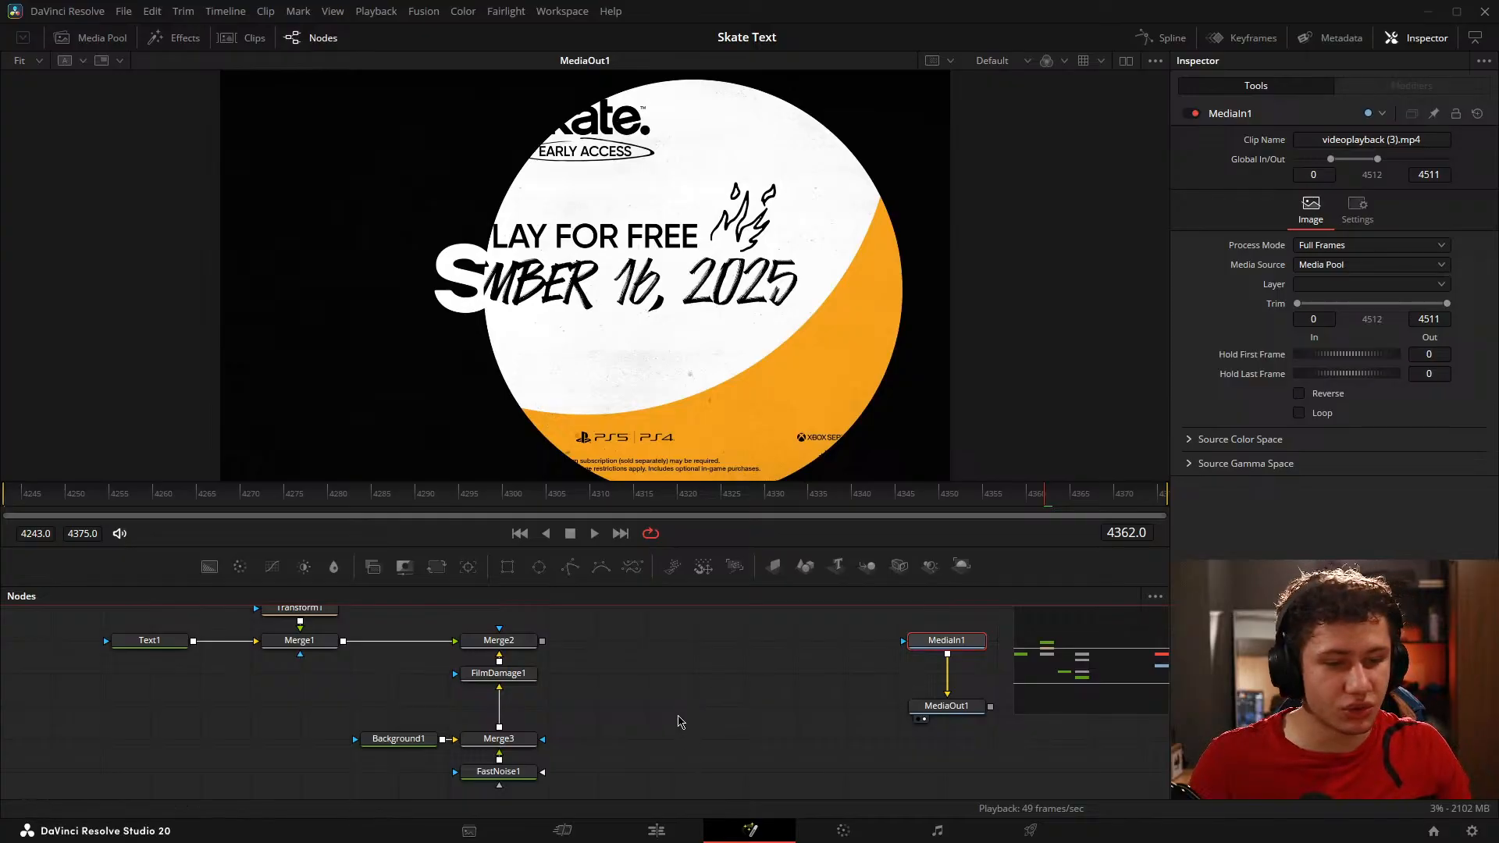
left_click(678, 716)
left_click_drag(552, 707, 435, 652)
left_click_drag(592, 691, 636, 722)
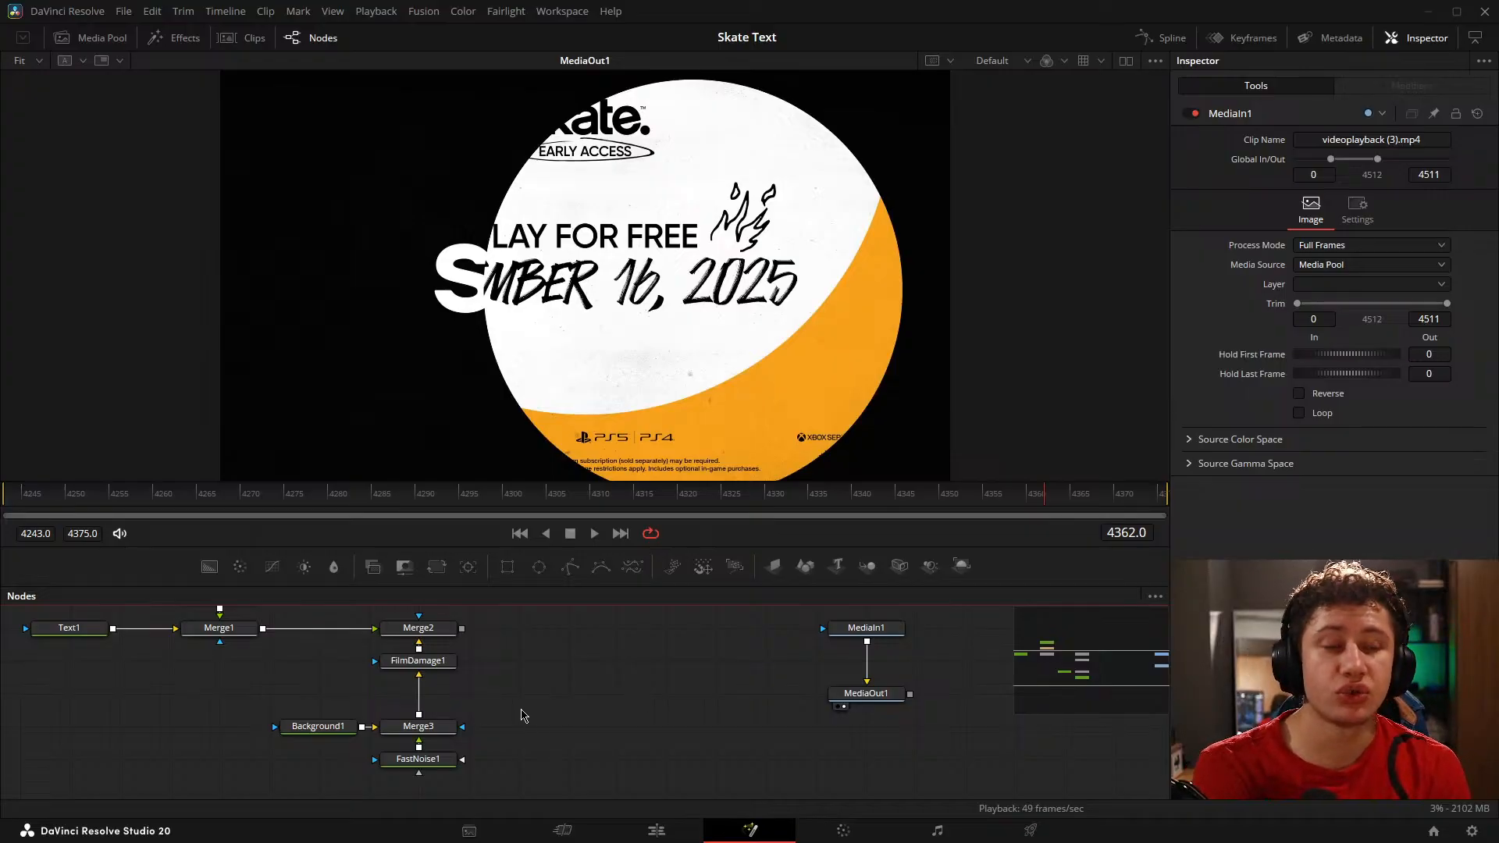
left_click_drag(646, 698, 843, 738)
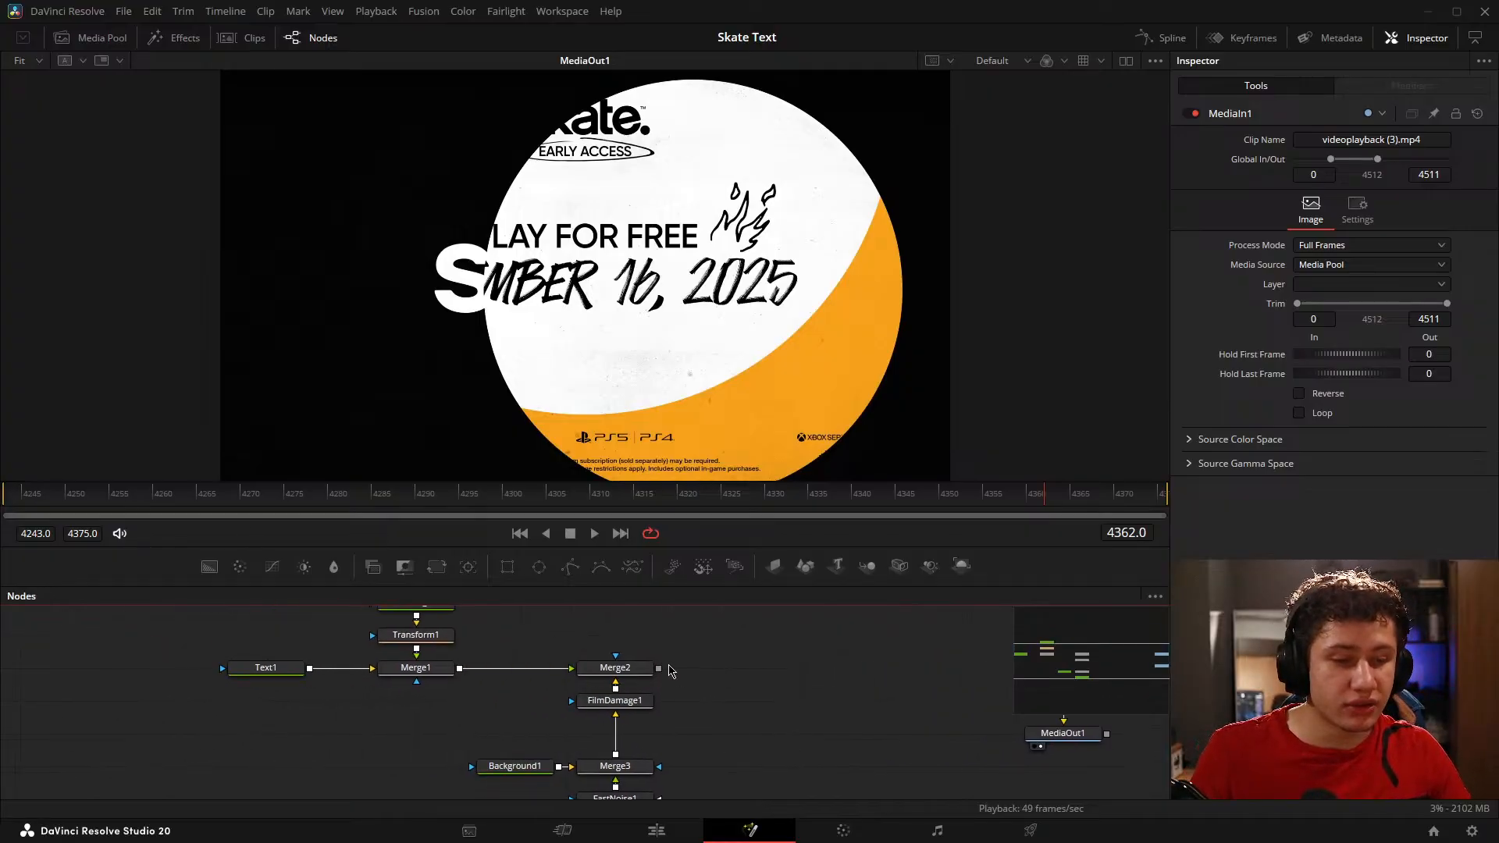
scroll(678, 684, "down", 4)
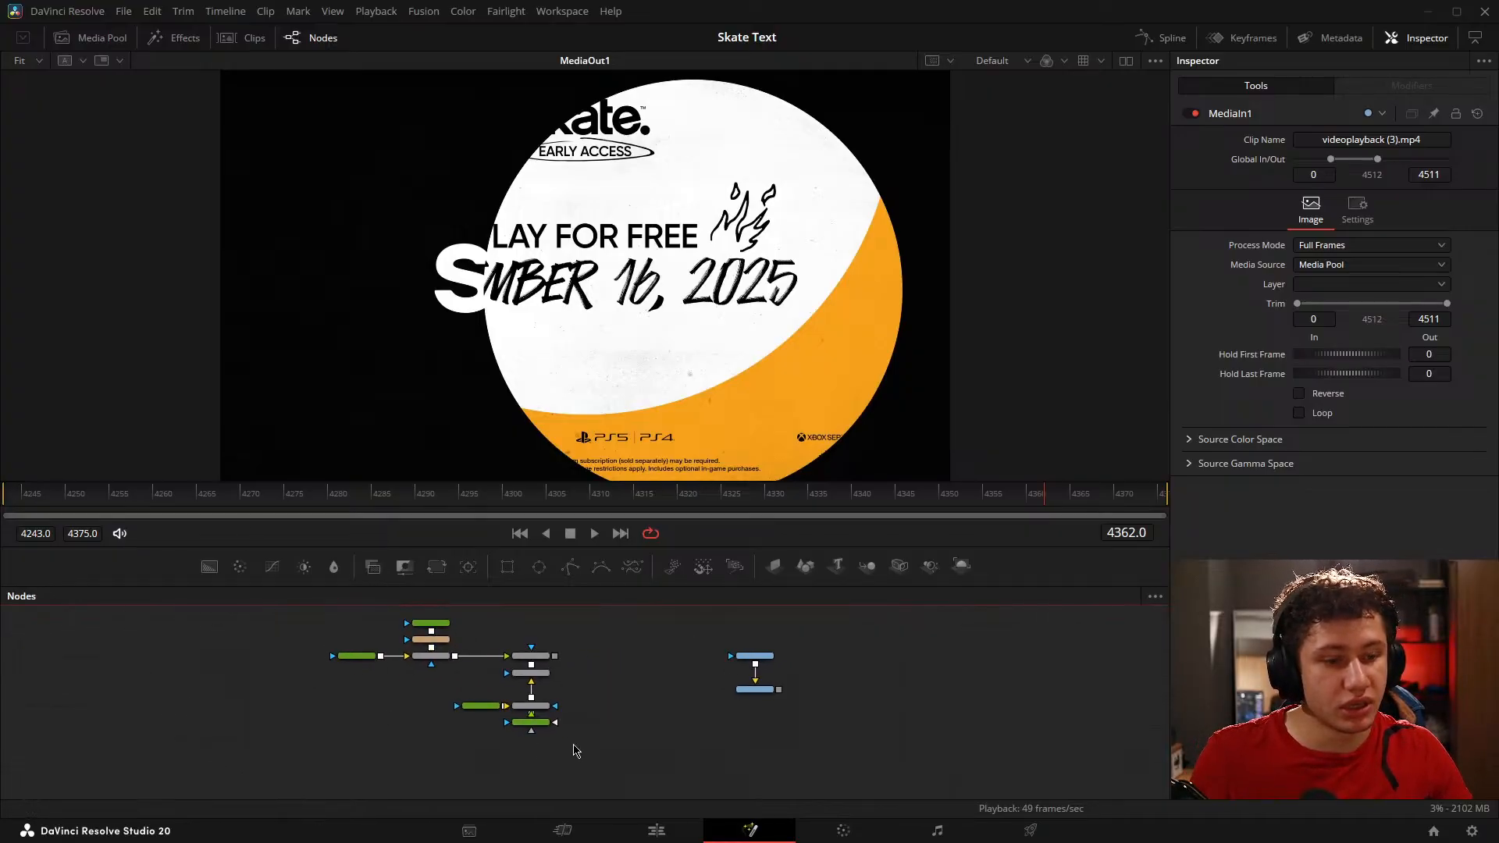
scroll(544, 697, "up", 1)
Step: Move the playhead to frame 4320 via the edit timeline and show Merge2 of the Fusion composition in the viewer
left_click(656, 831)
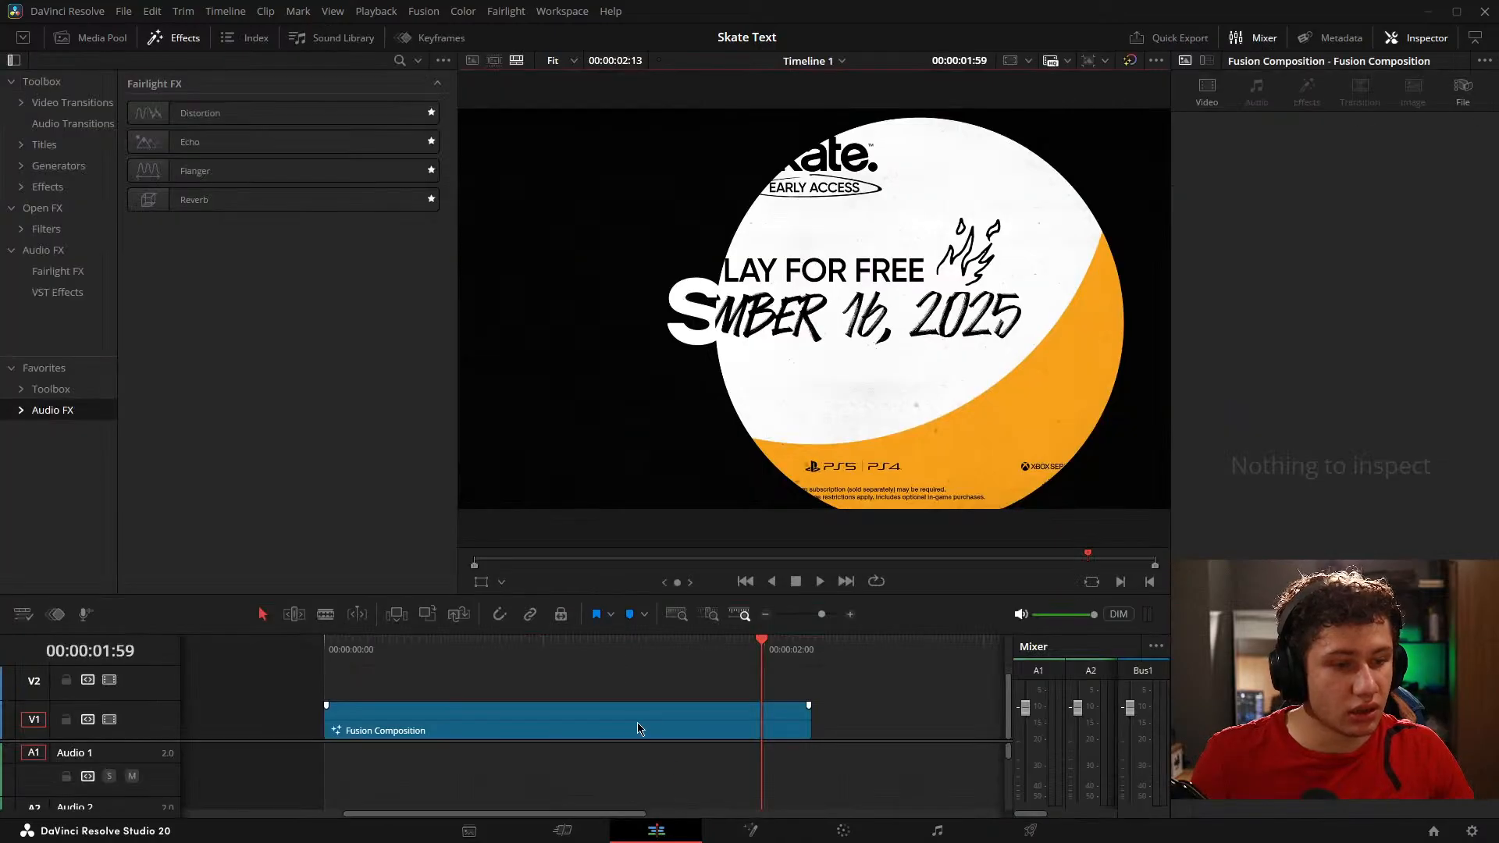
left_click_drag(638, 730, 792, 721)
left_click(732, 834)
scroll(773, 719, "down", 5)
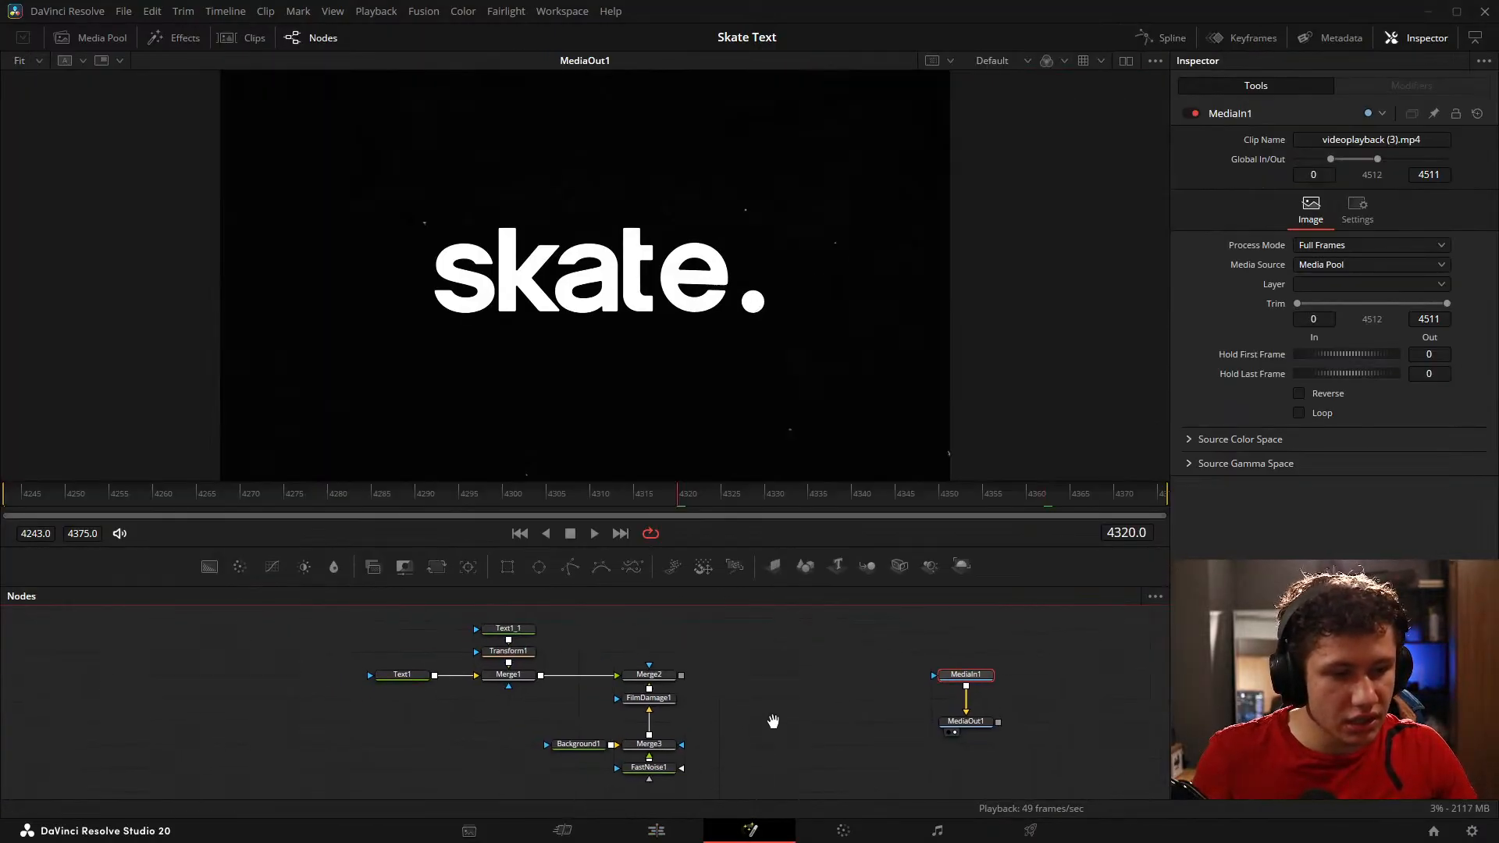
scroll(765, 712, "up", 5)
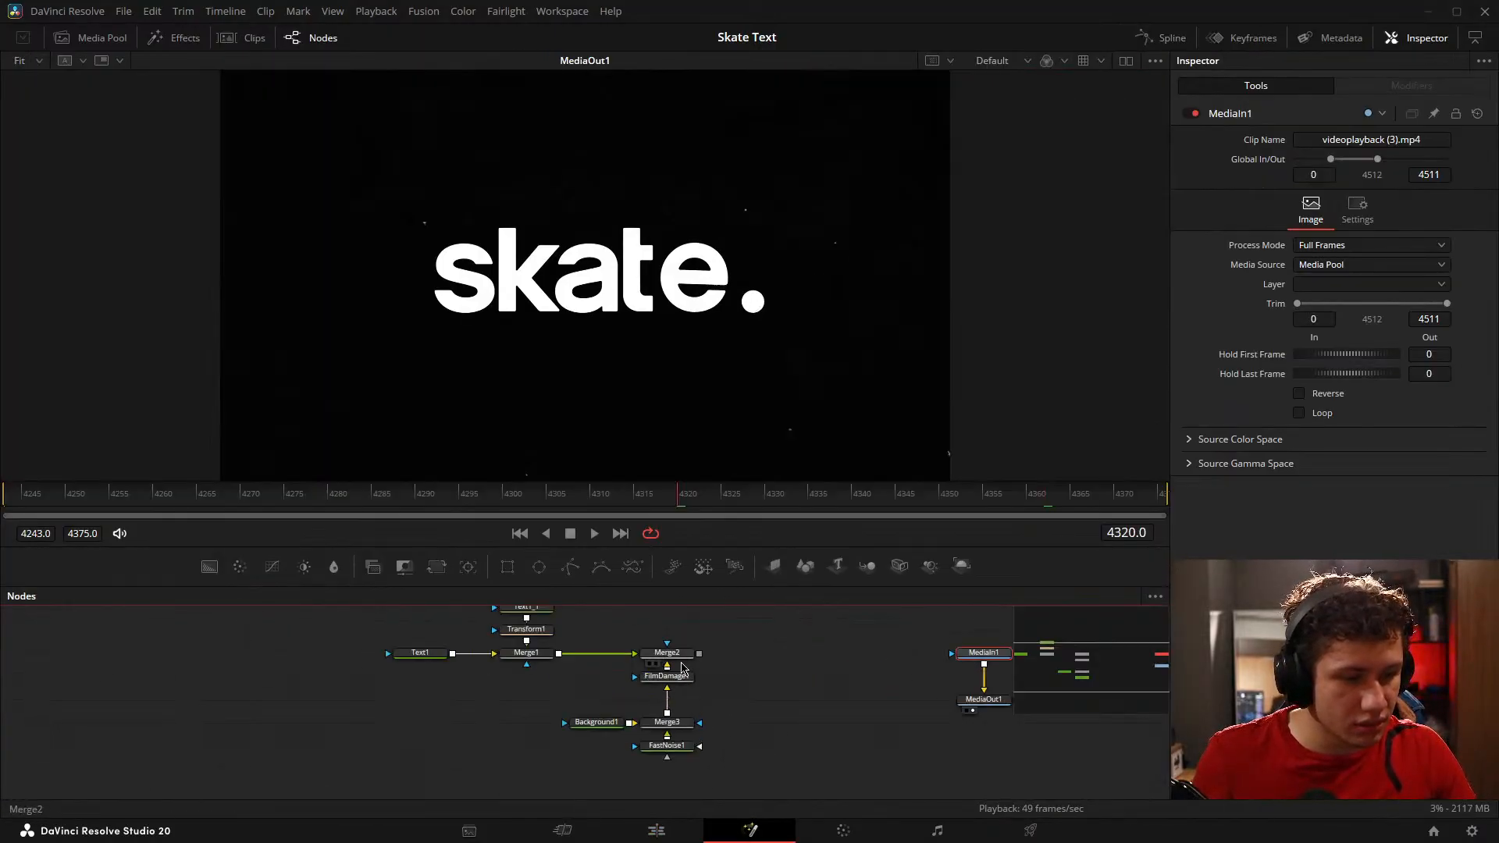
left_click_drag(680, 655, 652, 433)
scroll(793, 664, "down", 5)
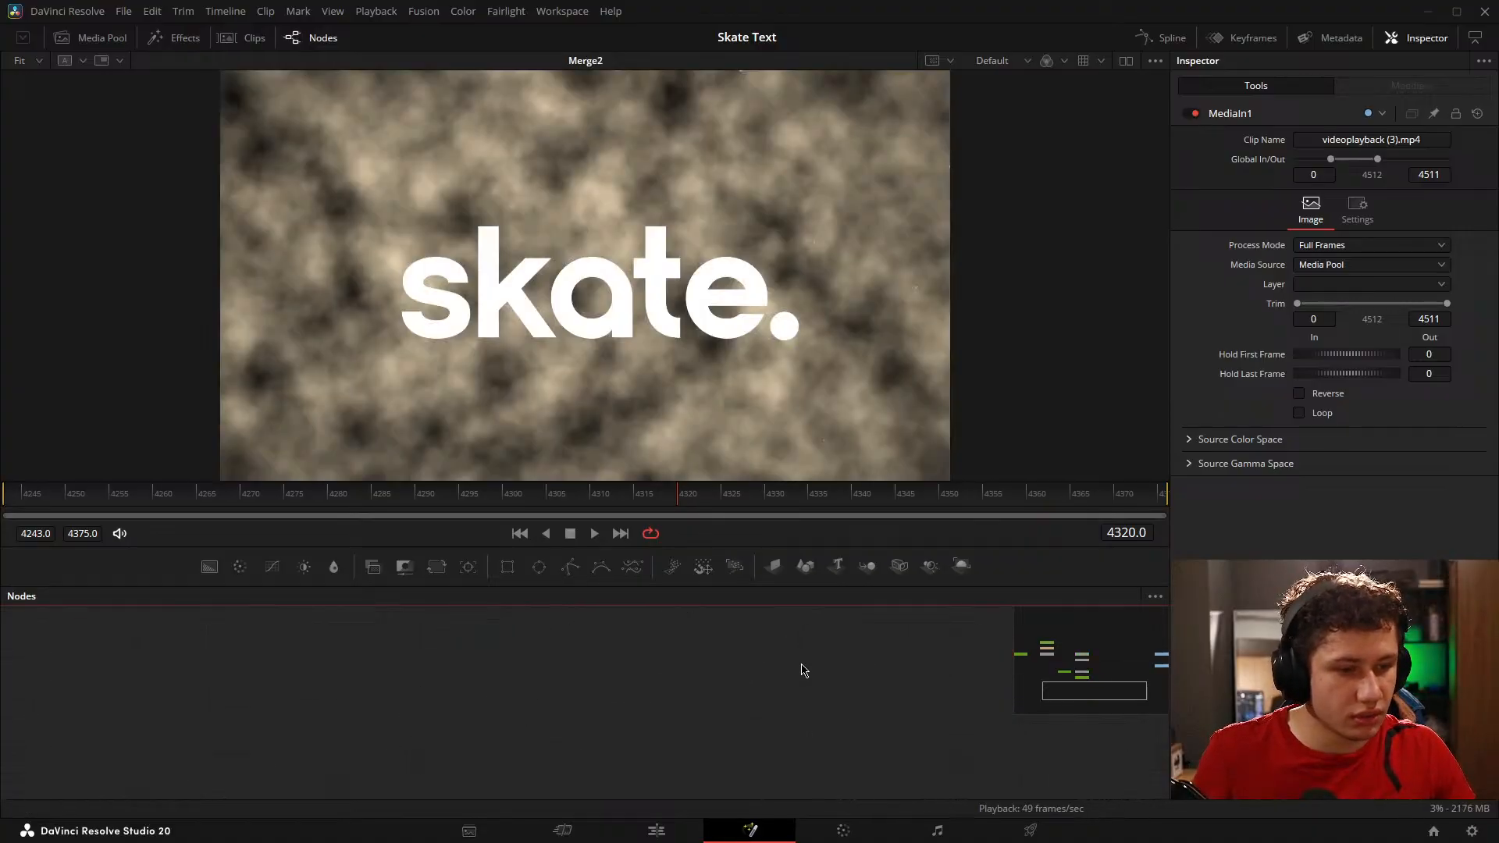
scroll(663, 736, "up", 4)
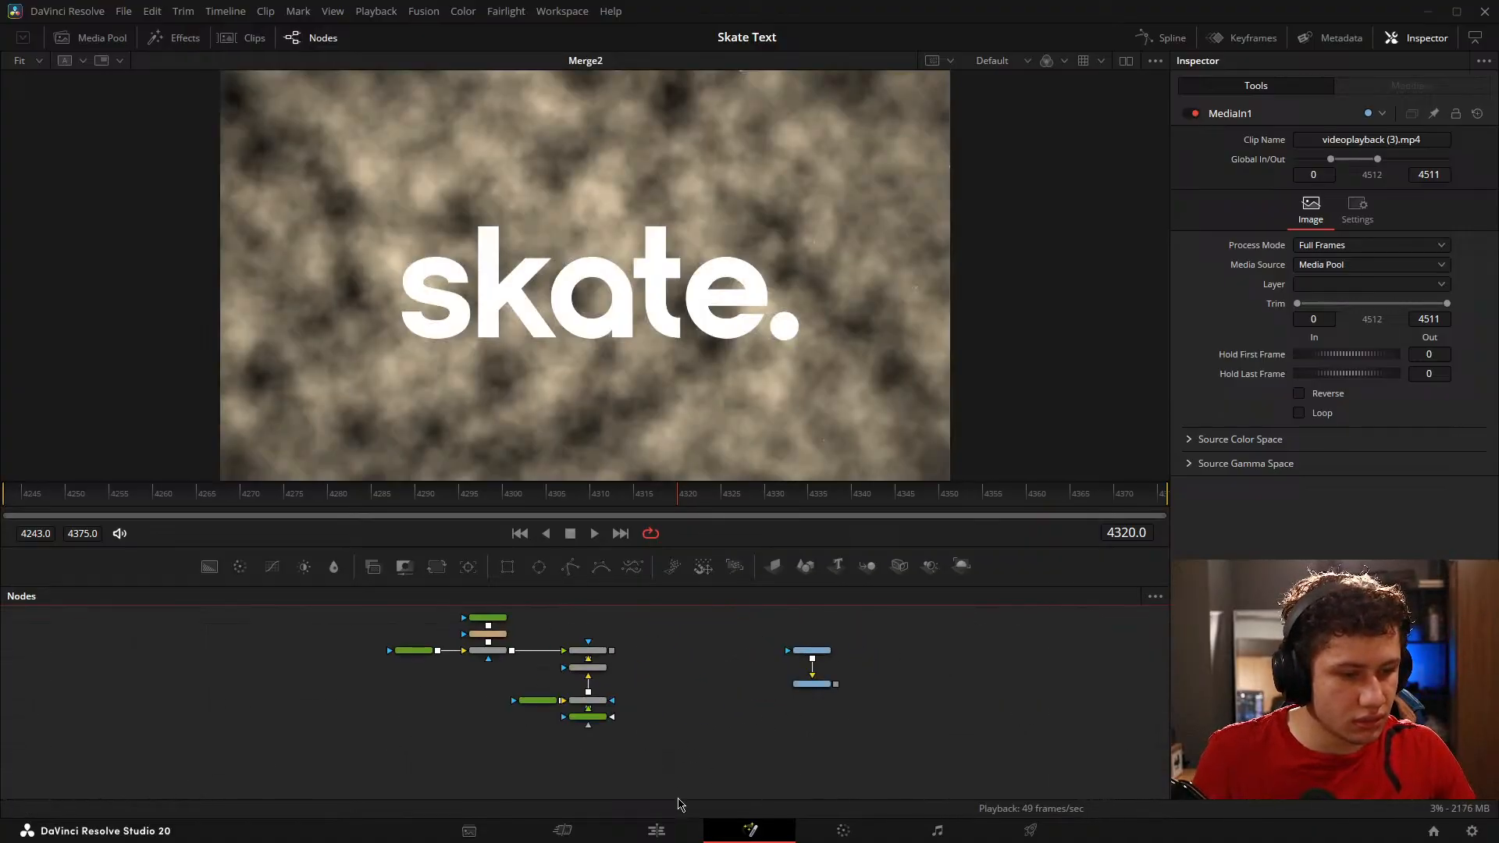
Step: Show the edit timeline of Skate Text and scrub through the Fusion composition on V1 to review the logo animation
left_click(656, 830)
left_click(862, 714)
left_click_drag(863, 714, 549, 701)
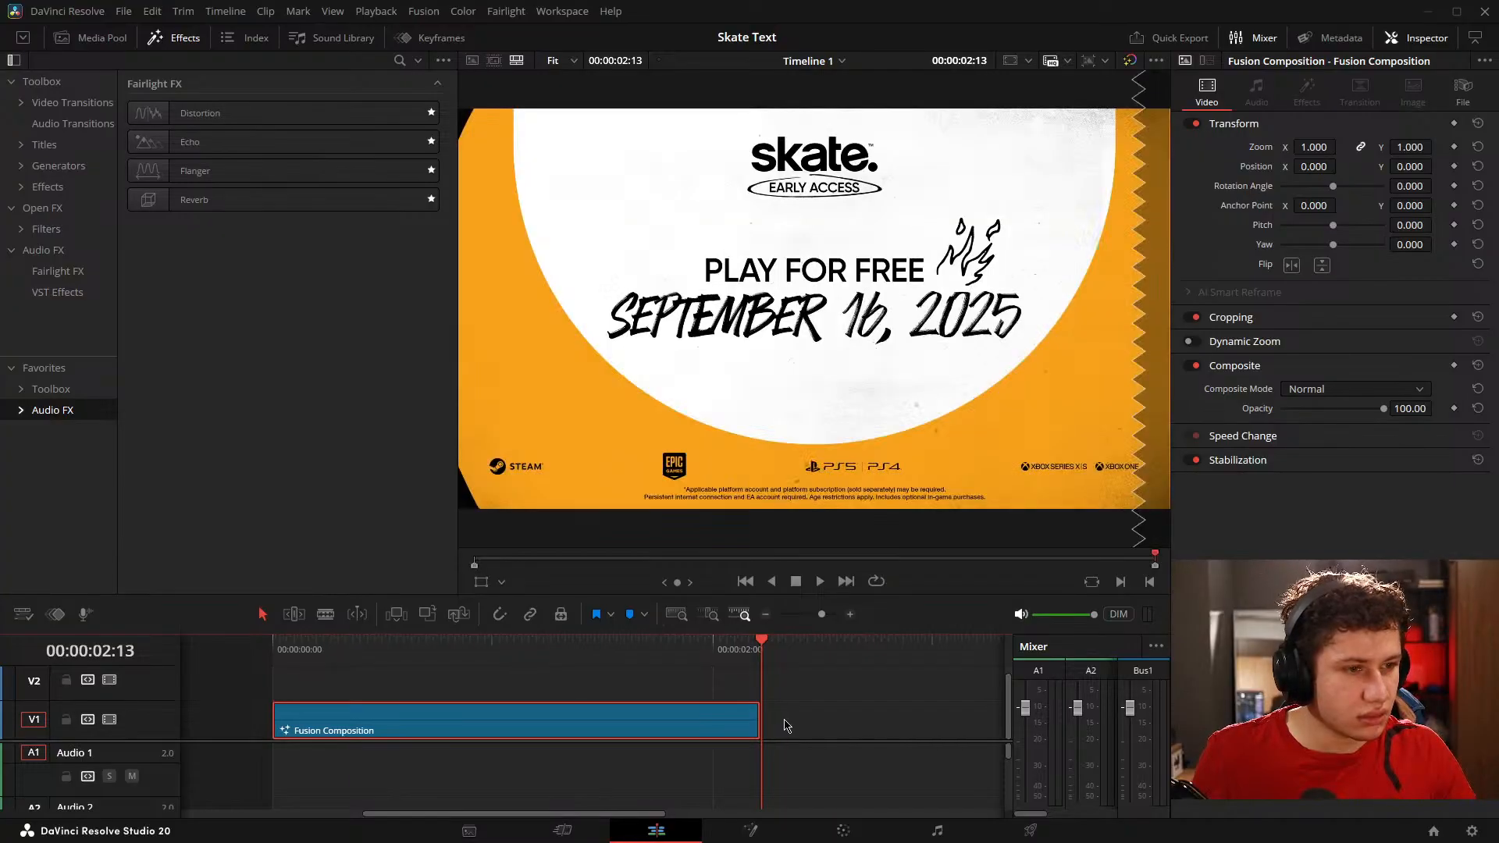
left_click(853, 711)
scroll(852, 712, "down", 1)
scroll(856, 711, "down", 3)
key("Home")
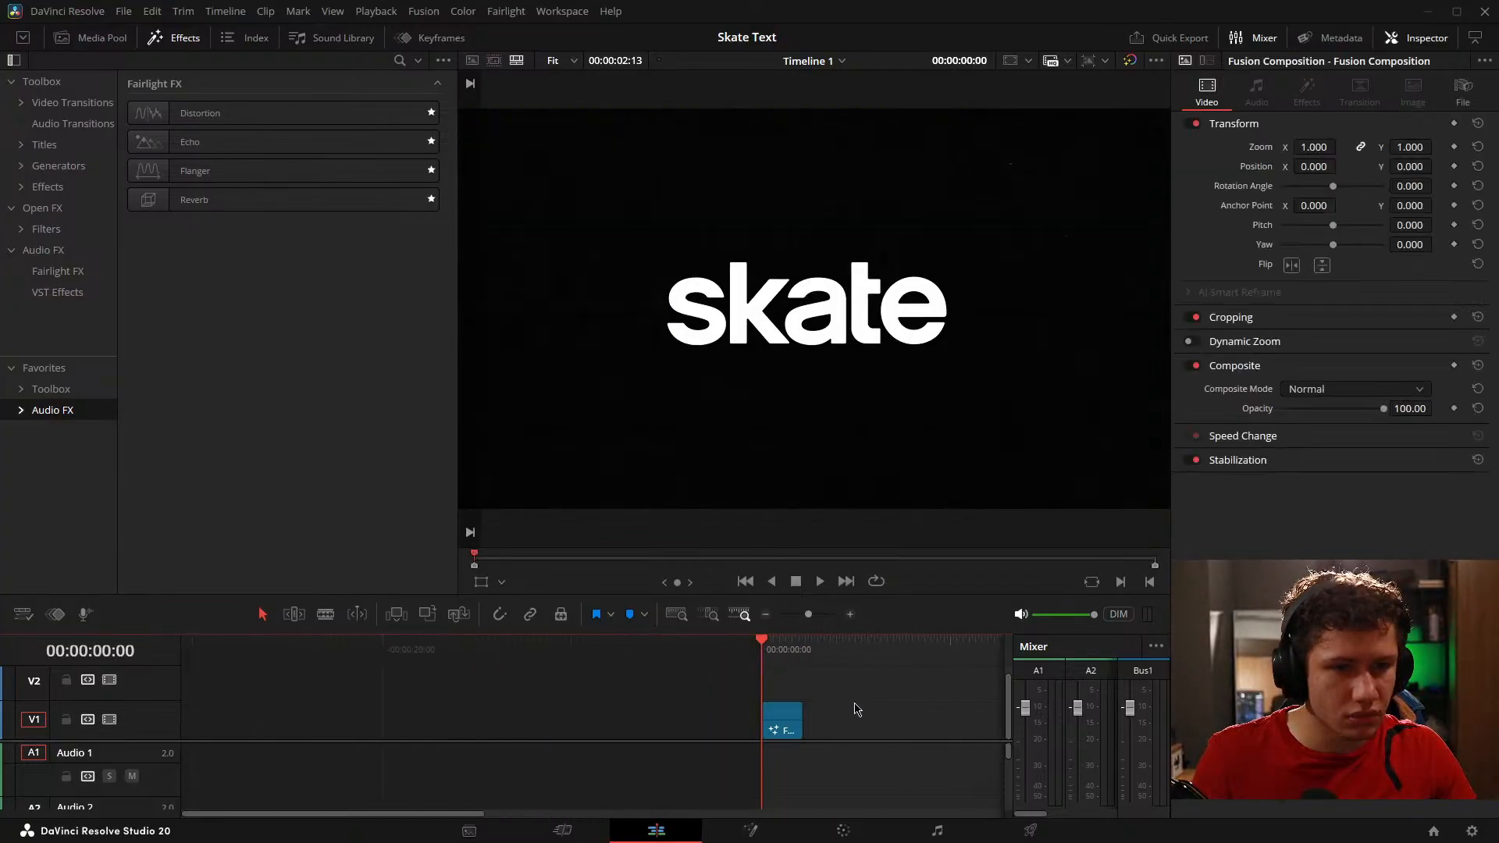
scroll(848, 709, "up", 3)
left_click_drag(878, 705, 802, 741)
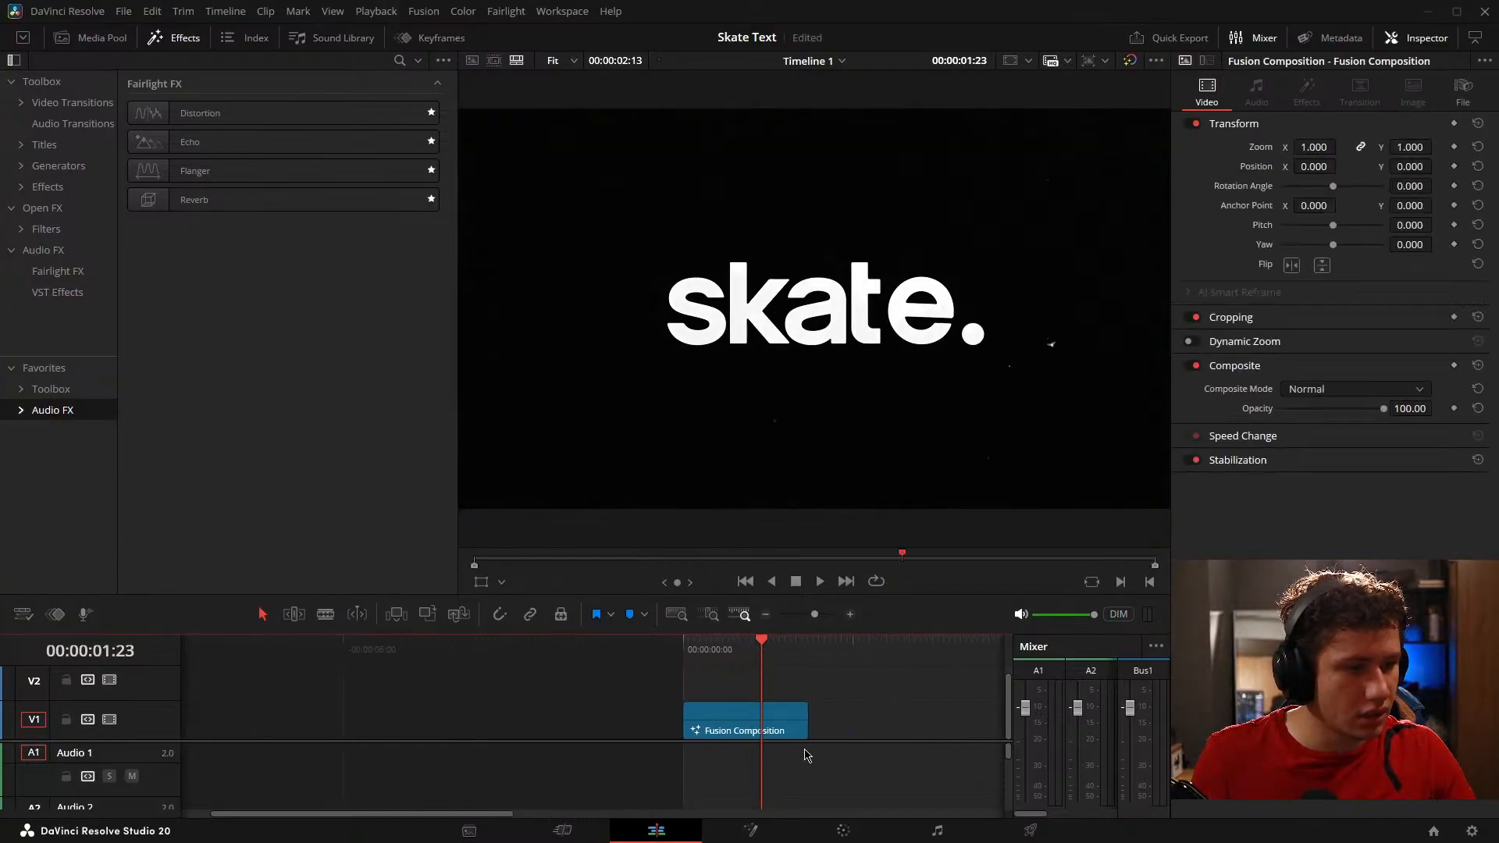
scroll(805, 765, "left", 2)
Step: Show the composition in Fusion and look over its whole node tree, from Text1 to MediaOut1
left_click(750, 831)
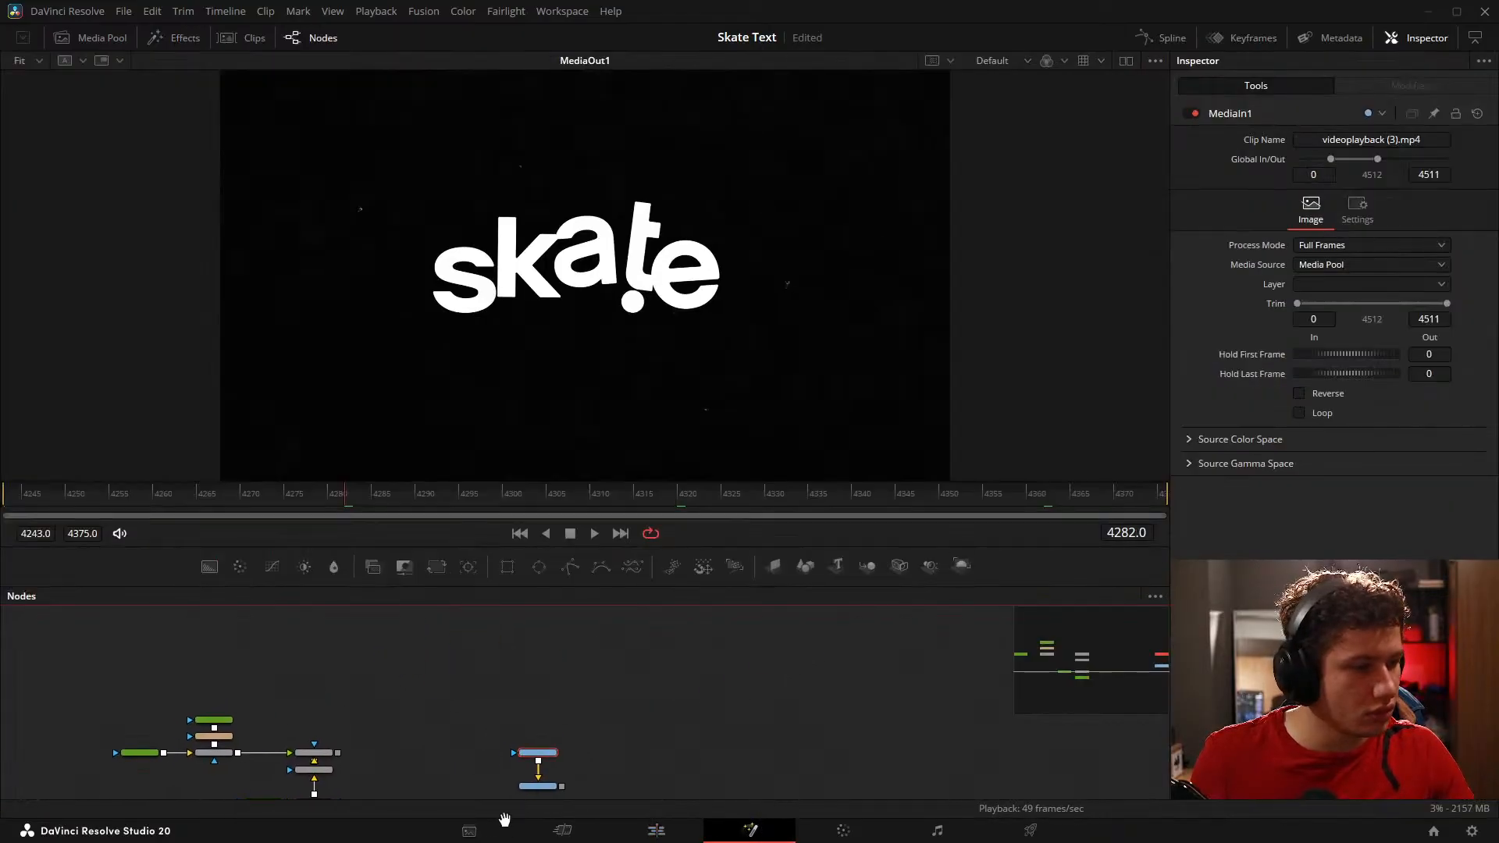
left_click_drag(504, 820, 500, 739)
scroll(625, 691, "down", 5)
left_click_drag(677, 717, 670, 688)
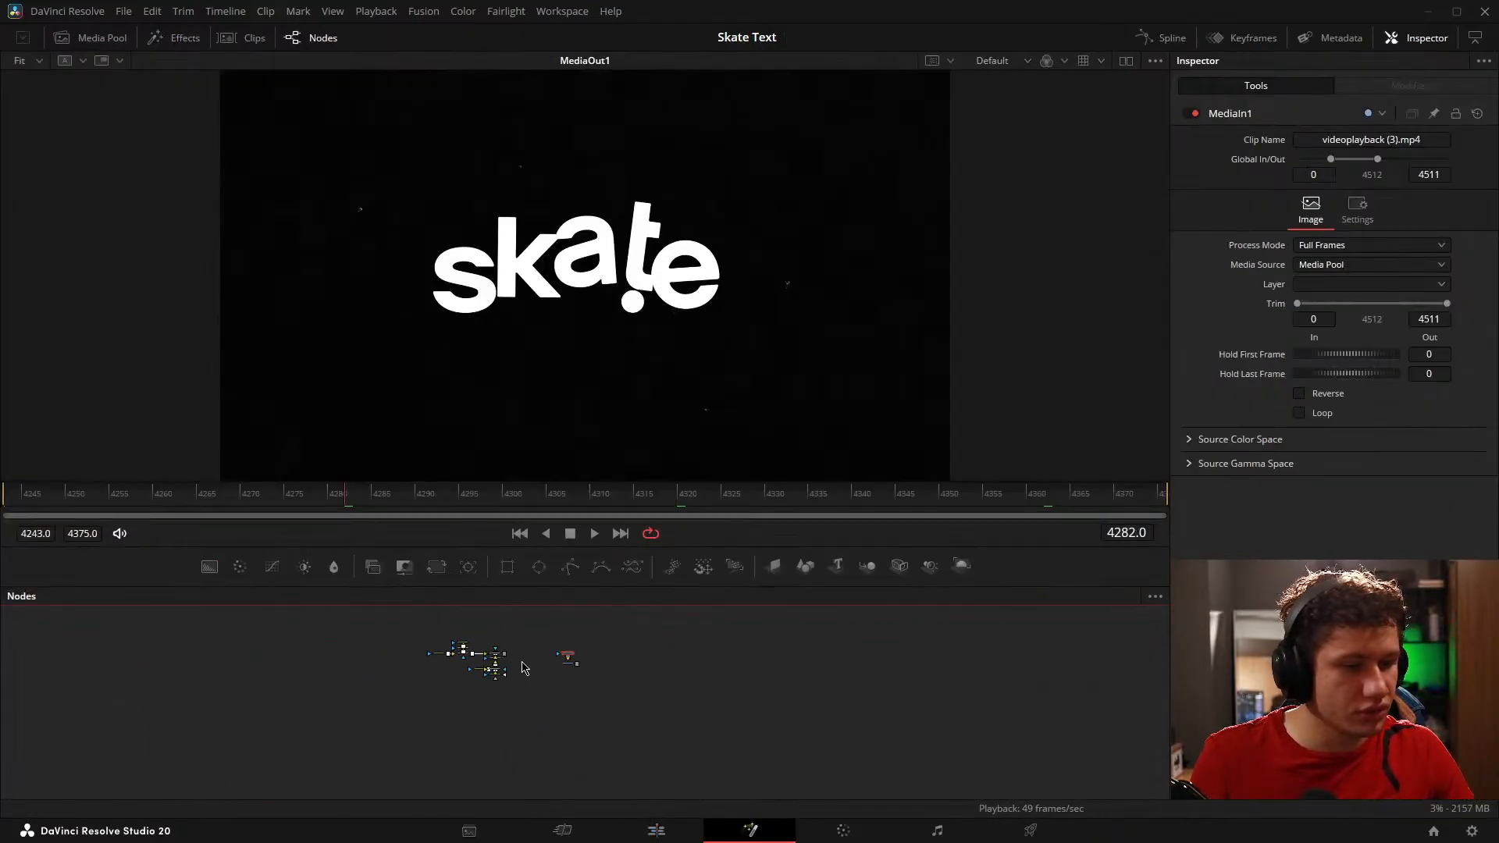
scroll(500, 695, "up", 5)
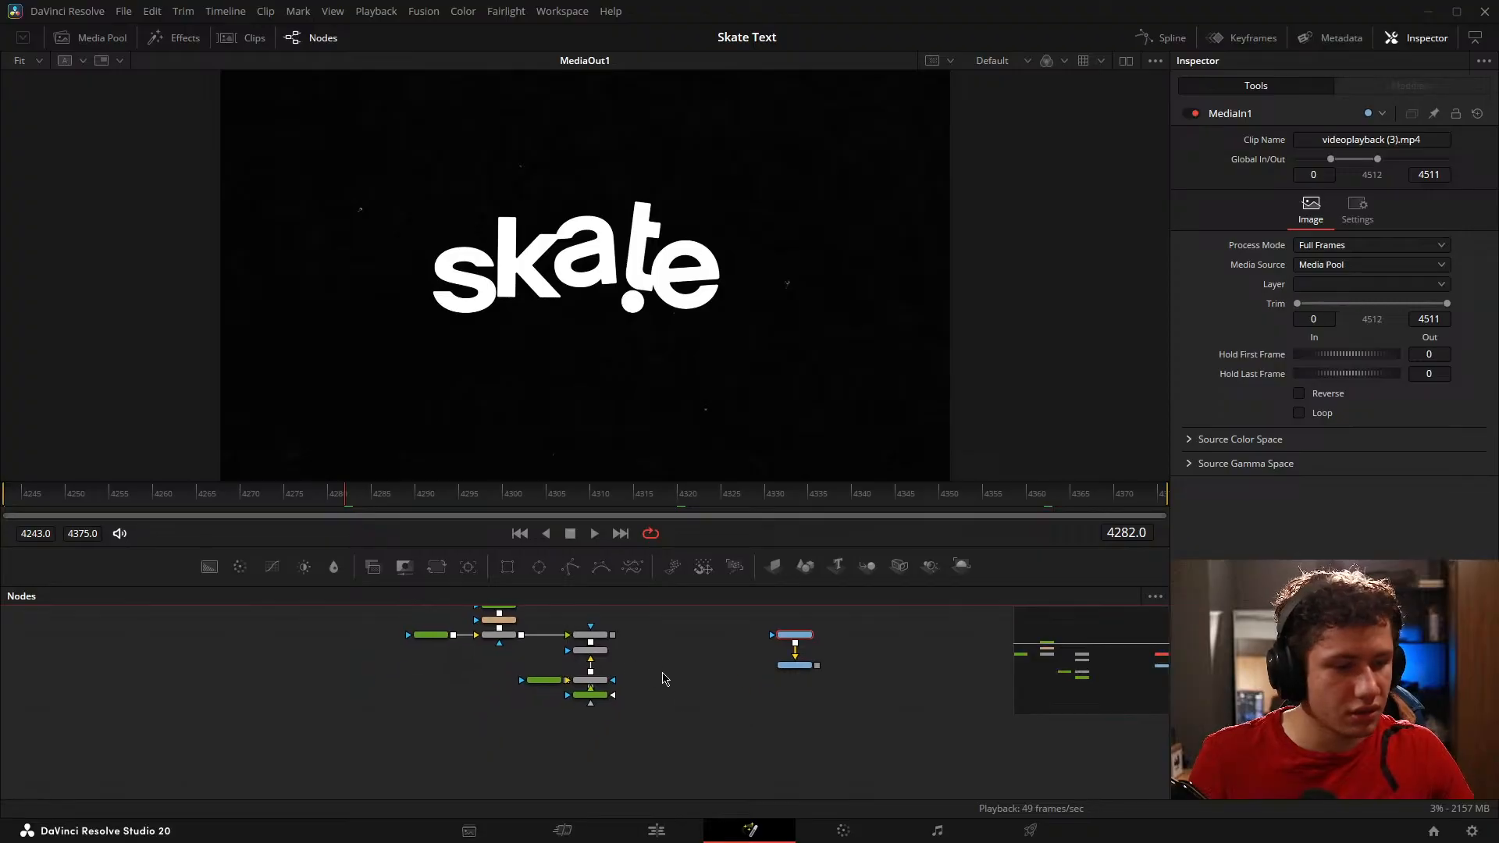
left_click_drag(650, 682, 717, 683)
scroll(697, 683, "up", 2)
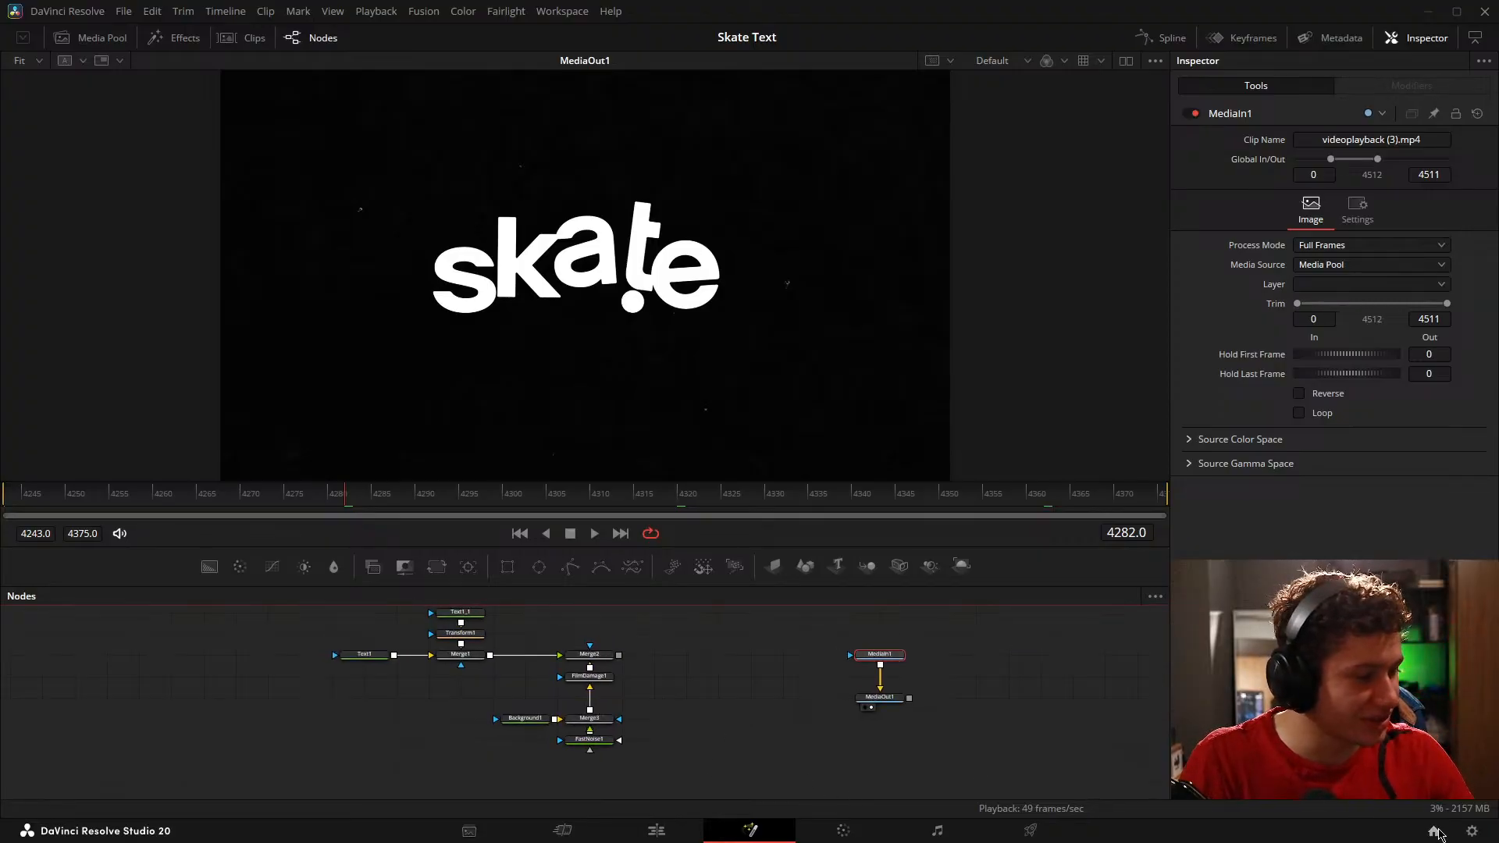
left_click(1435, 832)
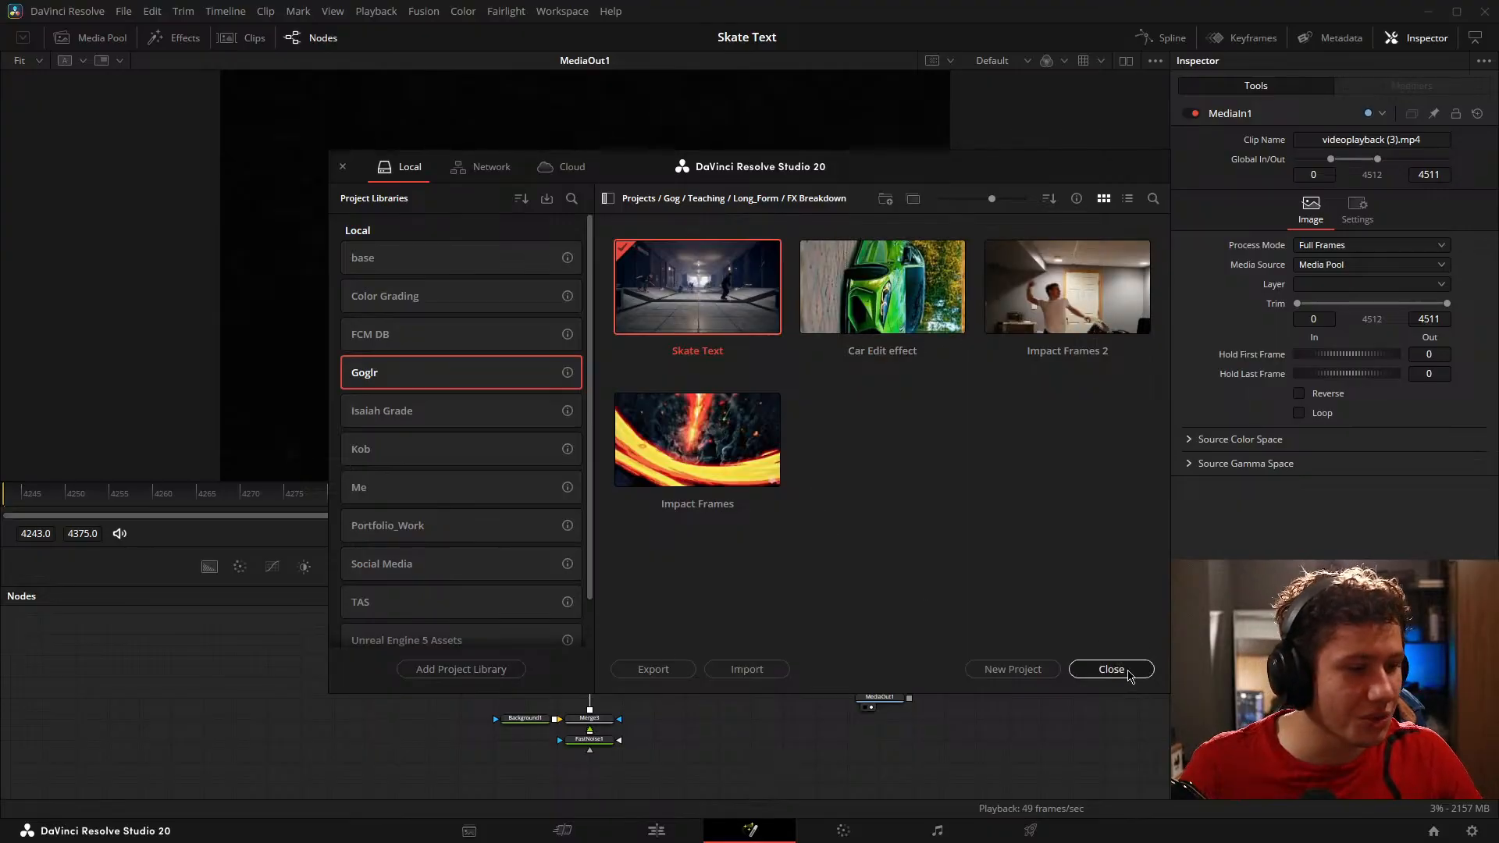
left_click(1111, 669)
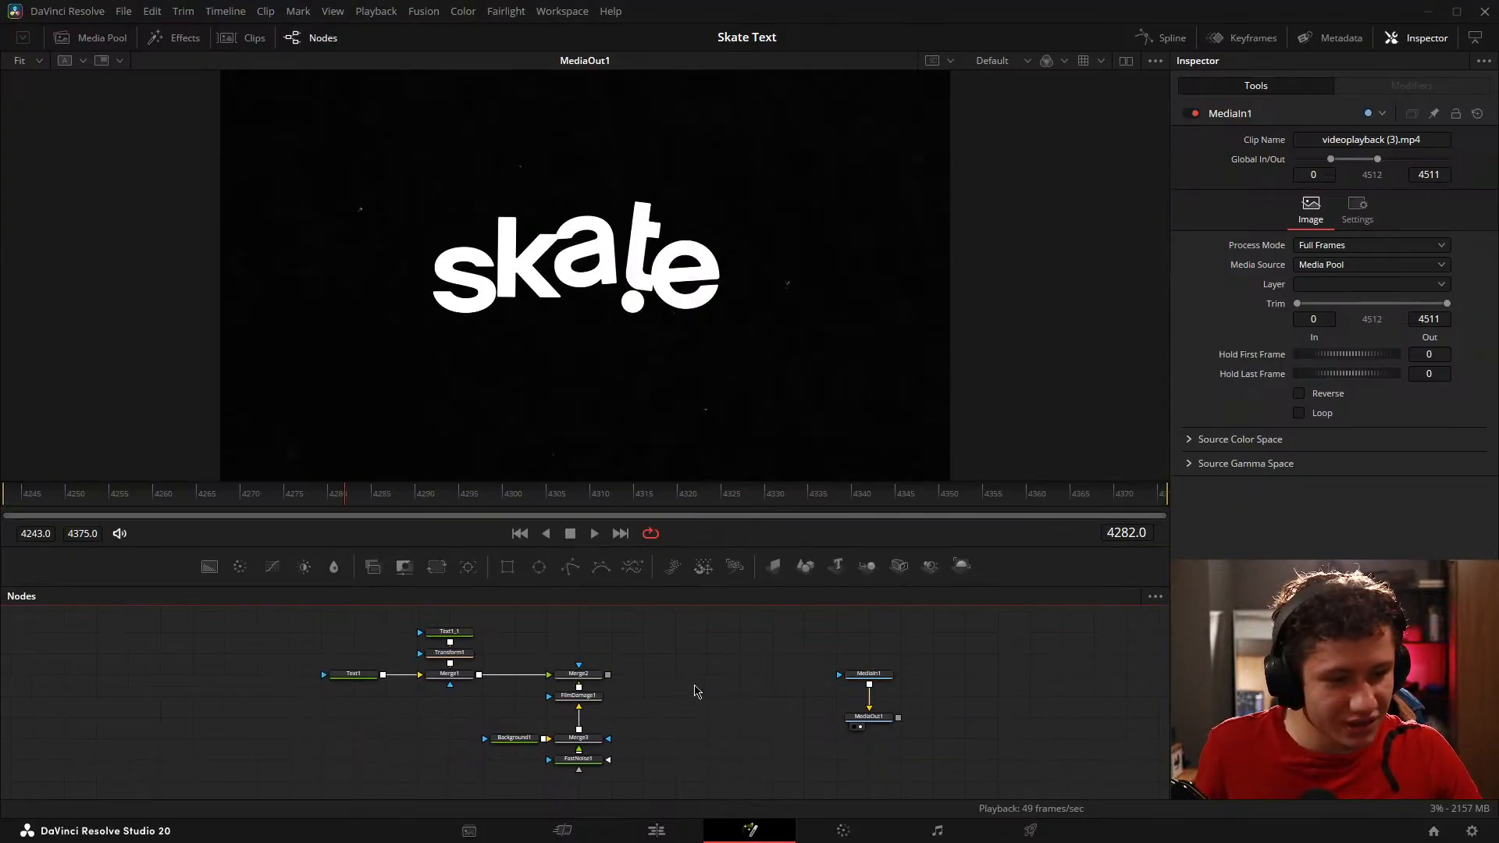
Step: Return to the edit timeline, enlarge the viewer to full width by hiding the side library, and scrub the Fusion composition
left_click(656, 830)
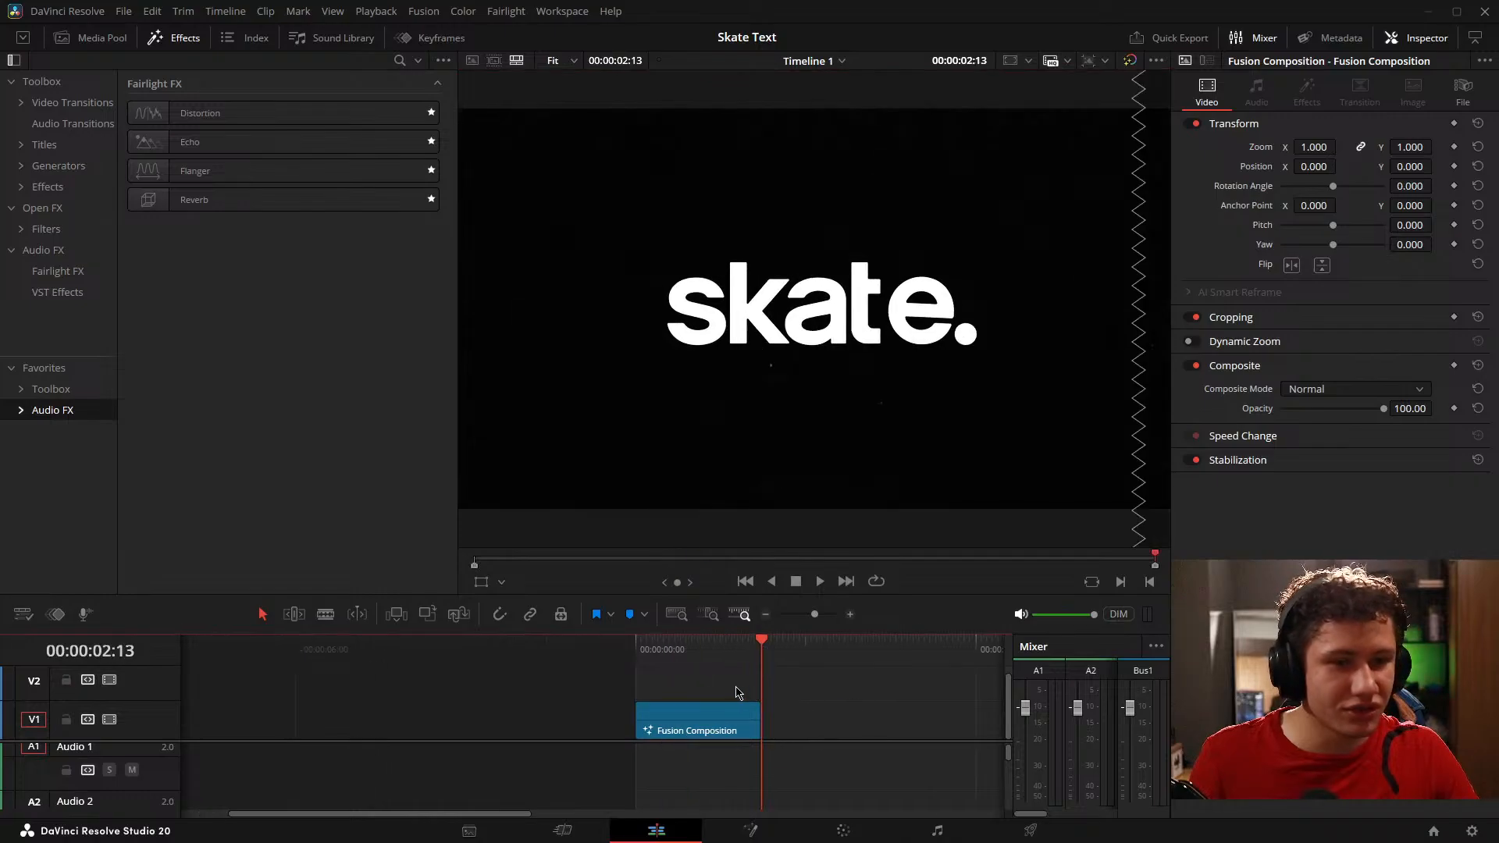
left_click(89, 37)
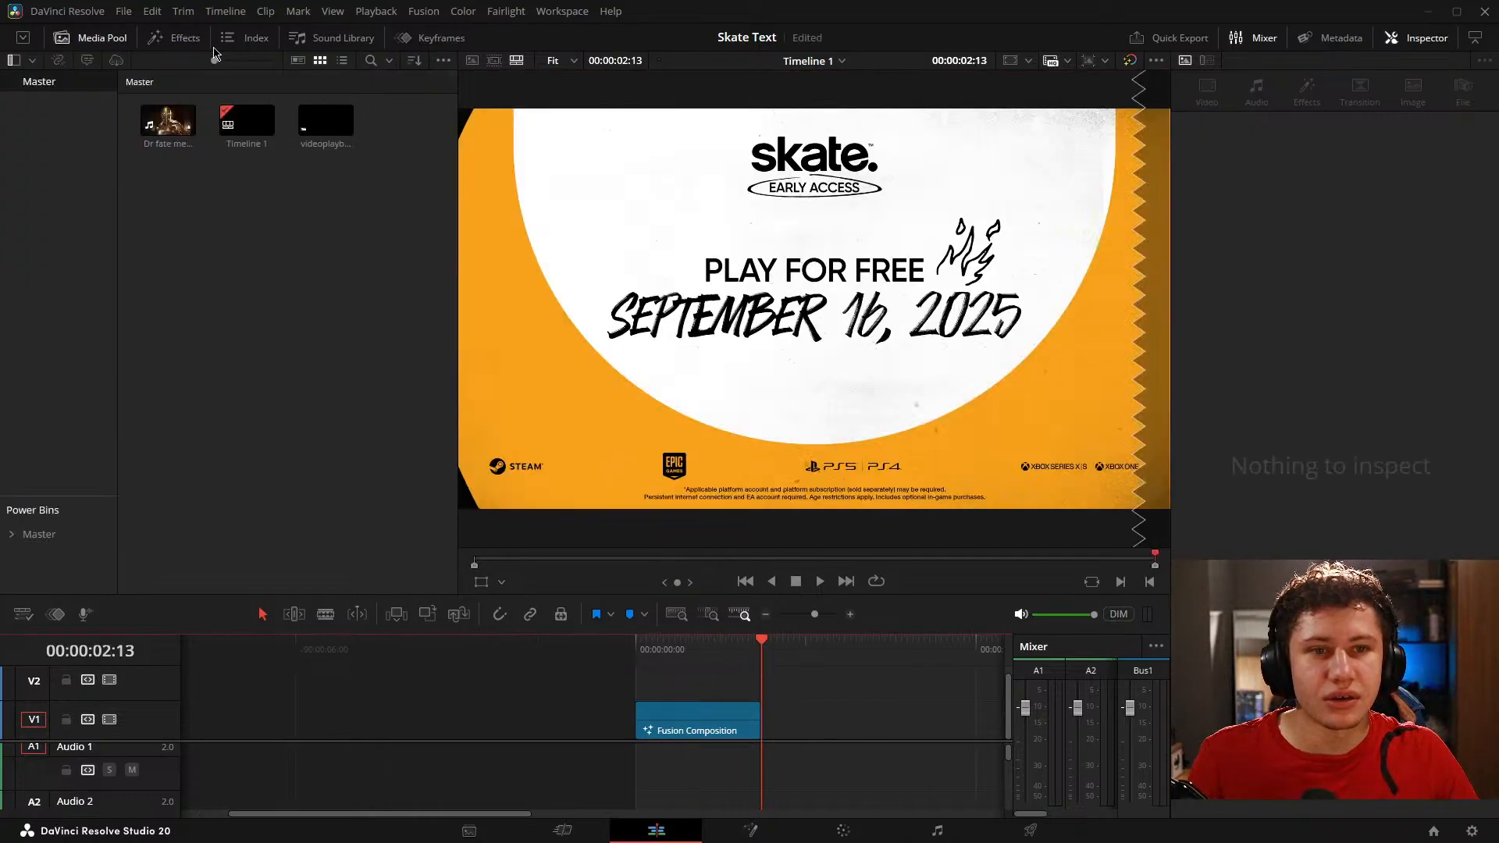
left_click(125, 43)
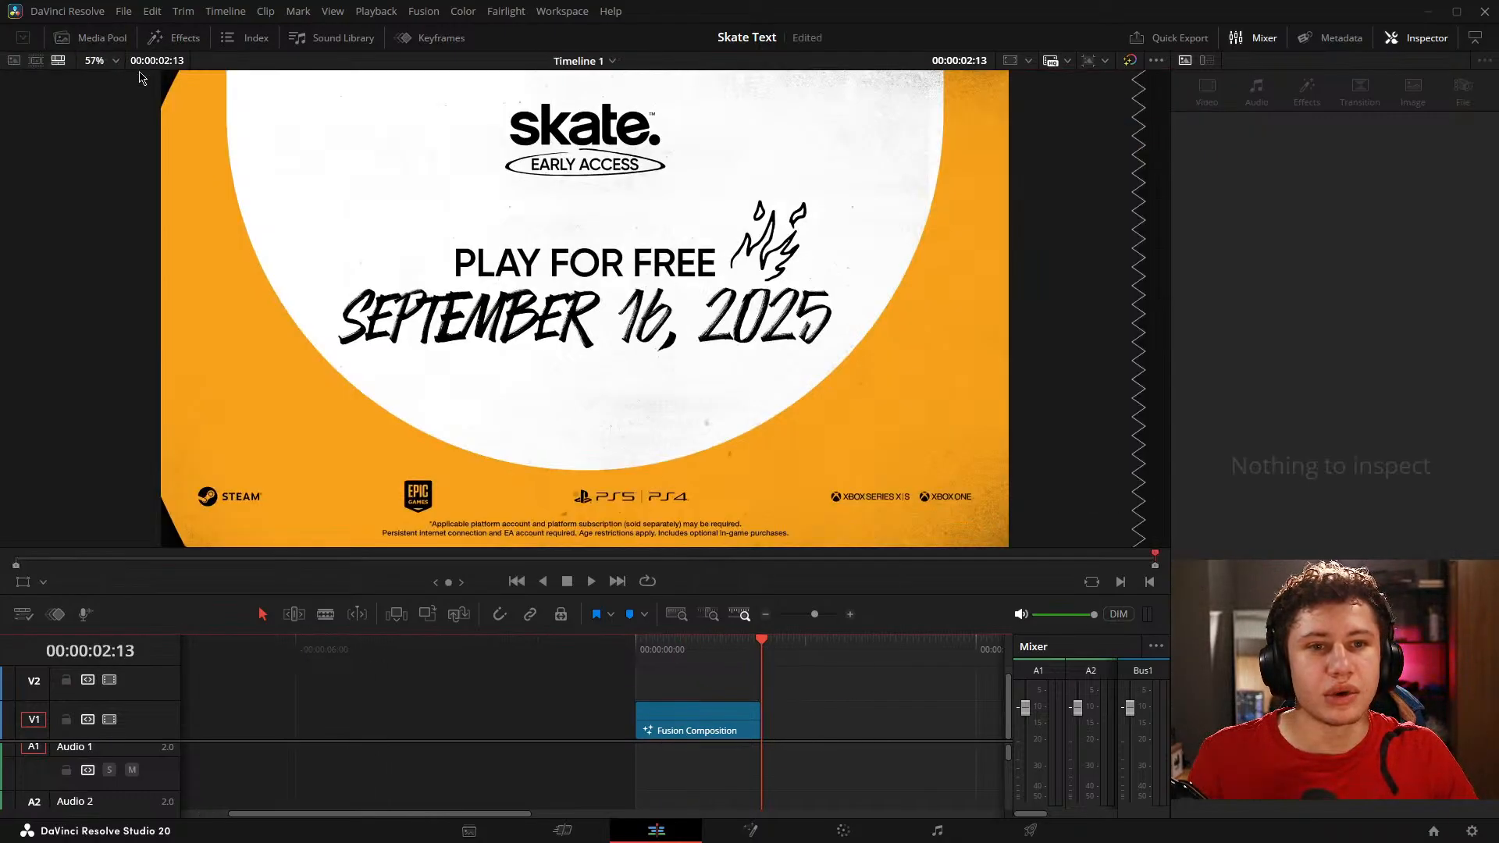
left_click(678, 732)
key("space")
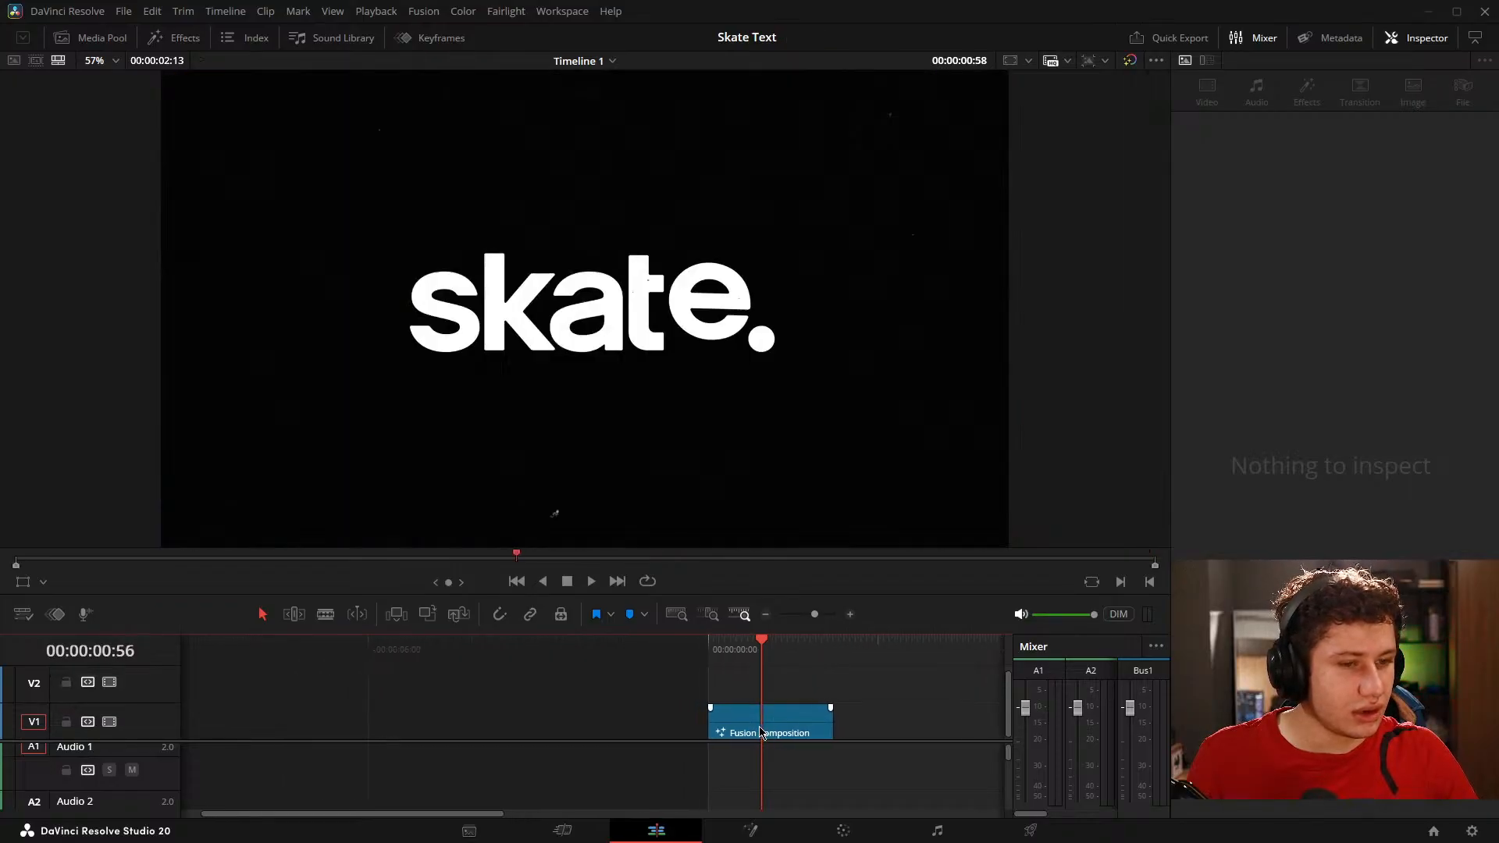
Step: Show Merge2 of the skate. composition in the Fusion viewer and examine the connected text and noise nodes
left_click(748, 831)
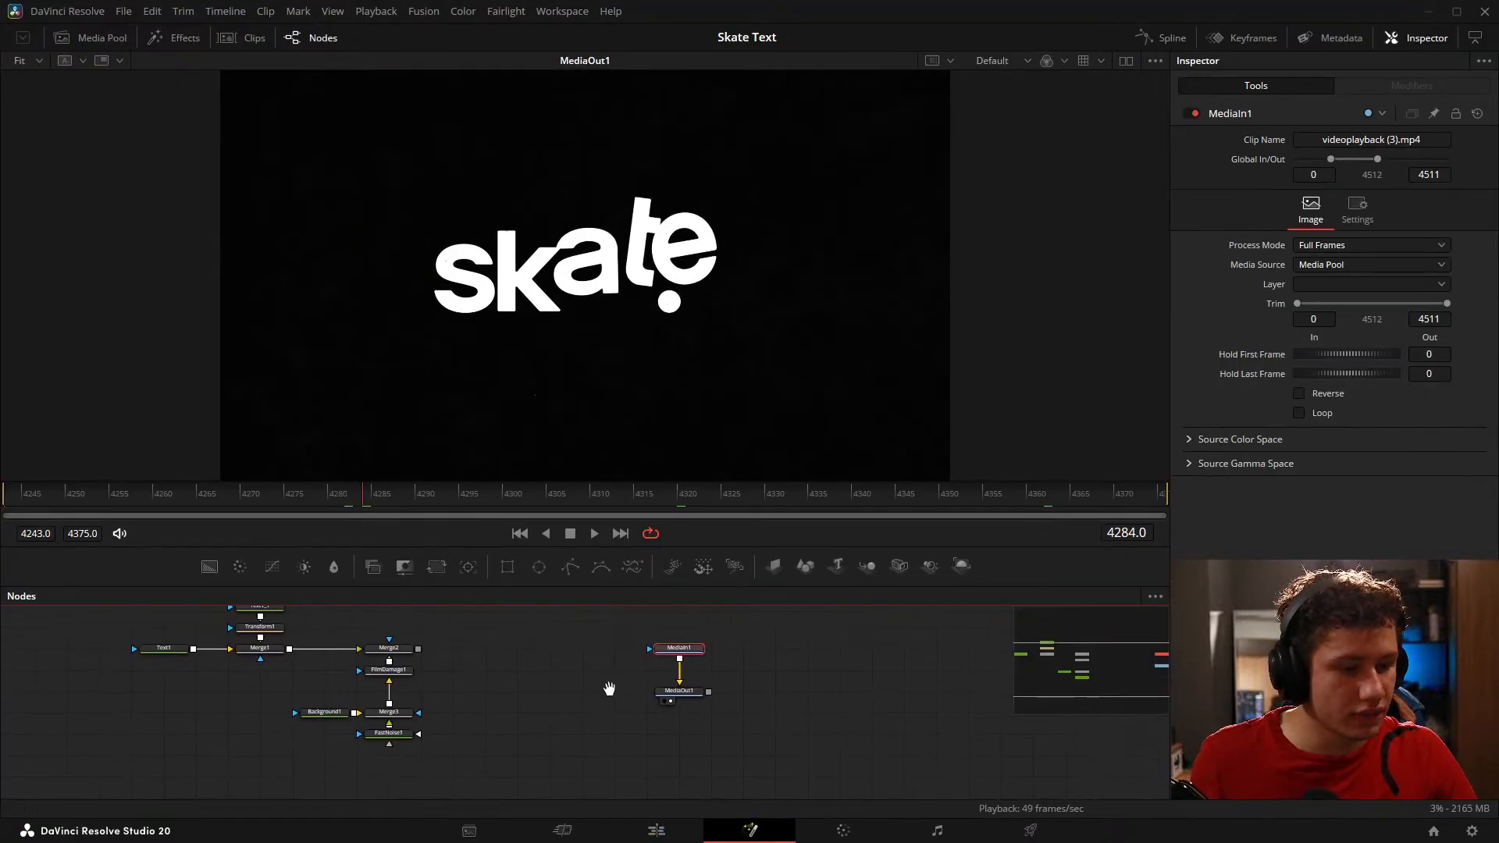
scroll(578, 680, "up", 2)
left_click_drag(546, 679, 577, 434)
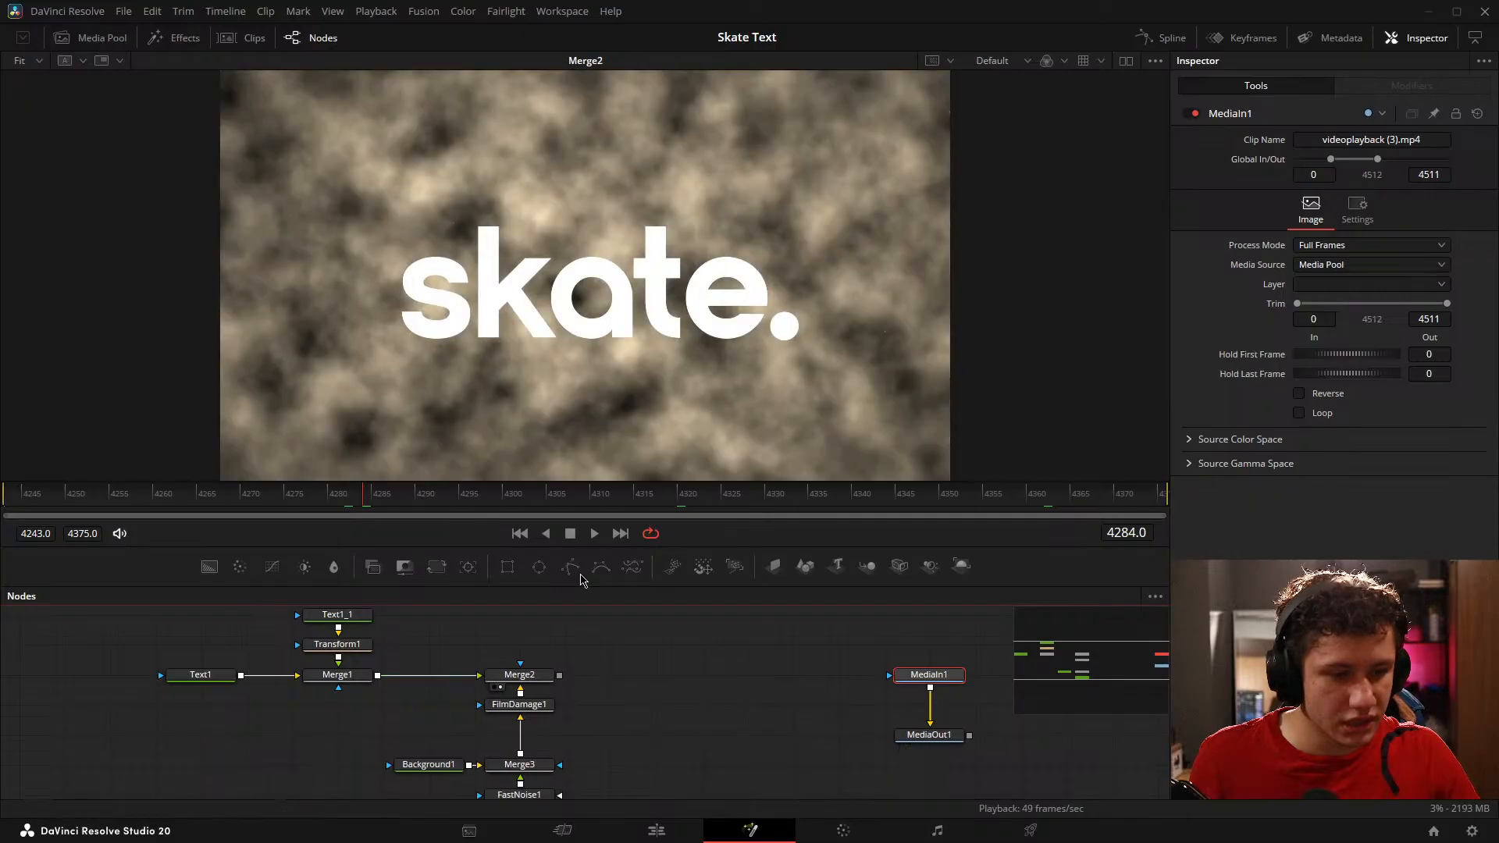
left_click_drag(657, 729, 683, 688)
left_click(849, 734)
Step: Open the Car Edit effect project and look over the transition's Fusion node tree
left_click(1434, 832)
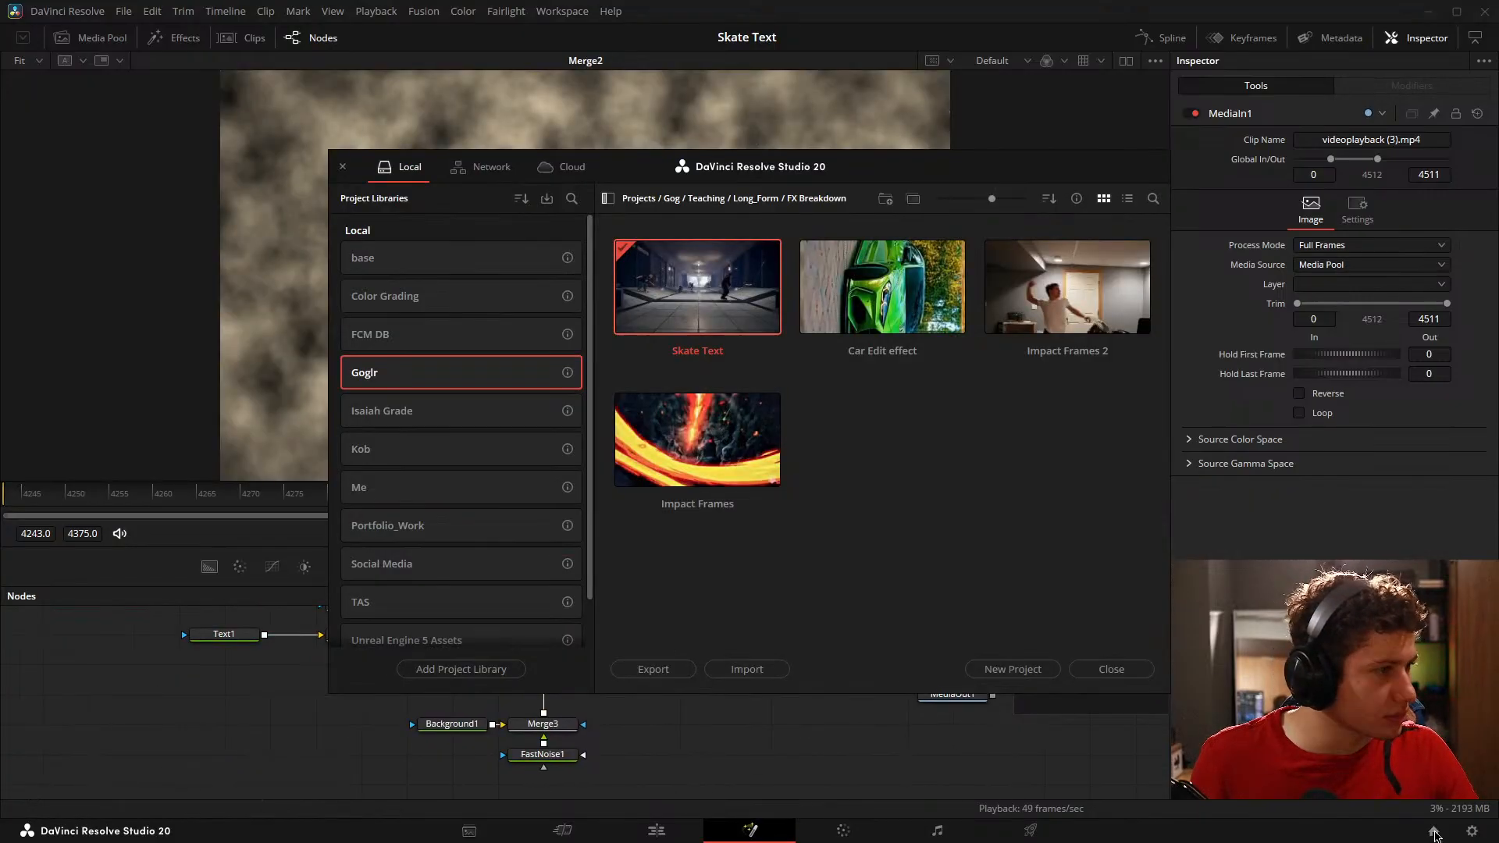
double_click(882, 288)
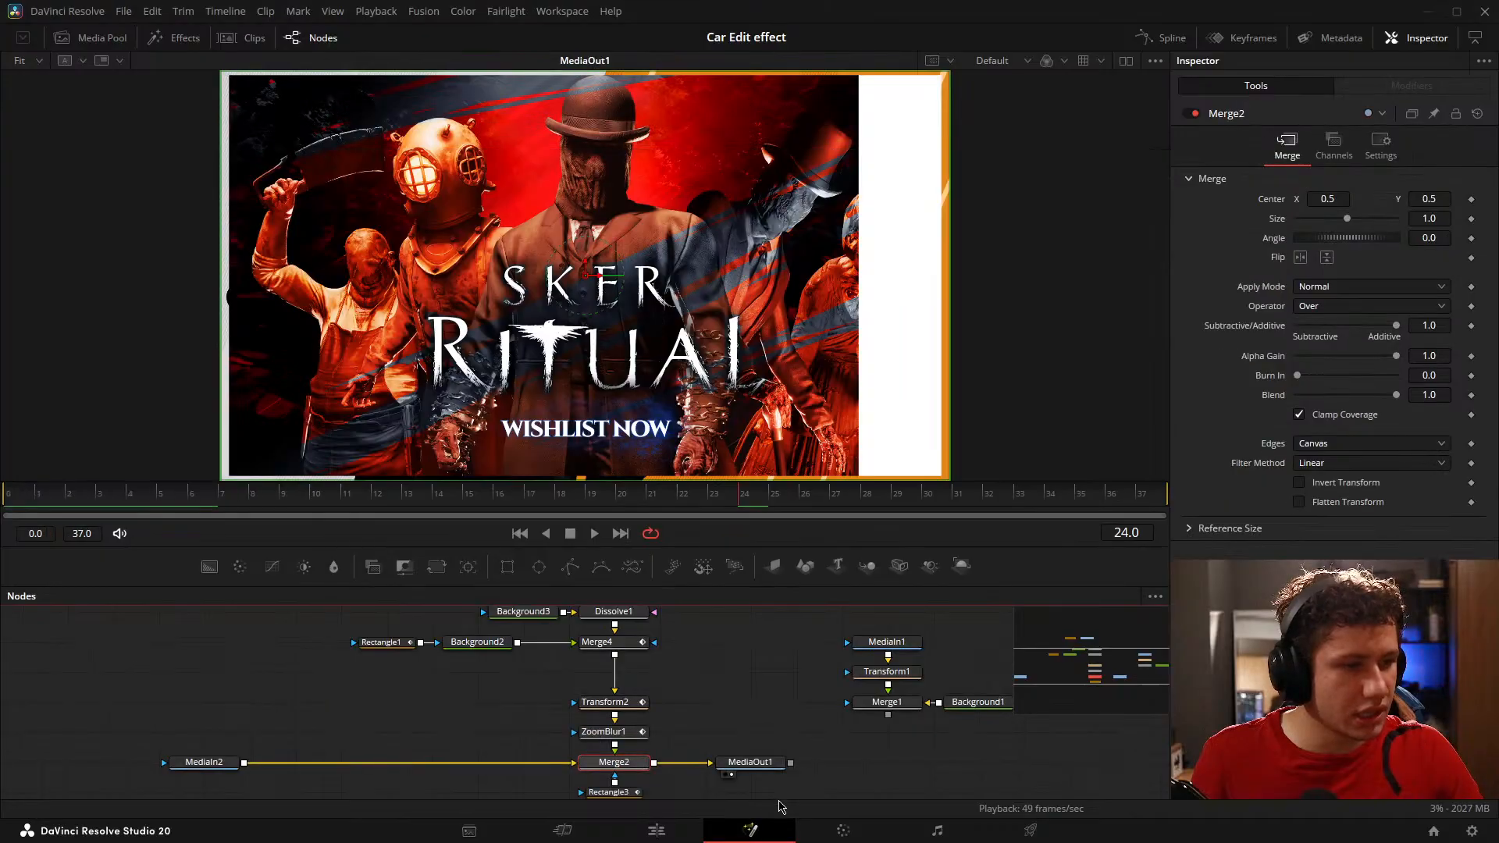
left_click_drag(744, 733, 563, 687)
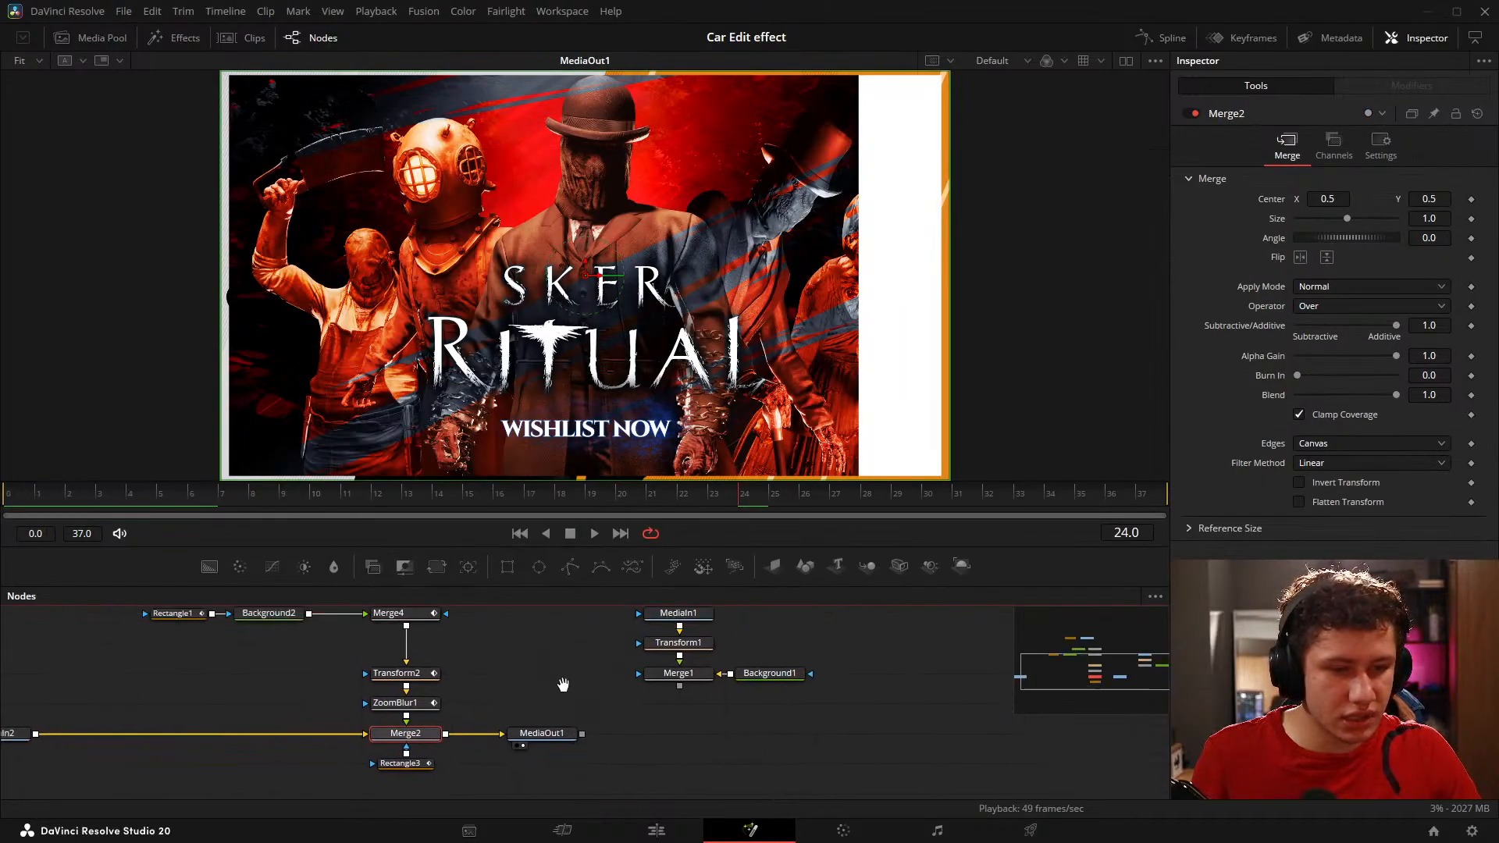
scroll(596, 723, "down", 3)
Step: Scrub the car.mov clip on the car project's edit timeline and review it alongside the neighbouring Fusion composition
left_click(656, 831)
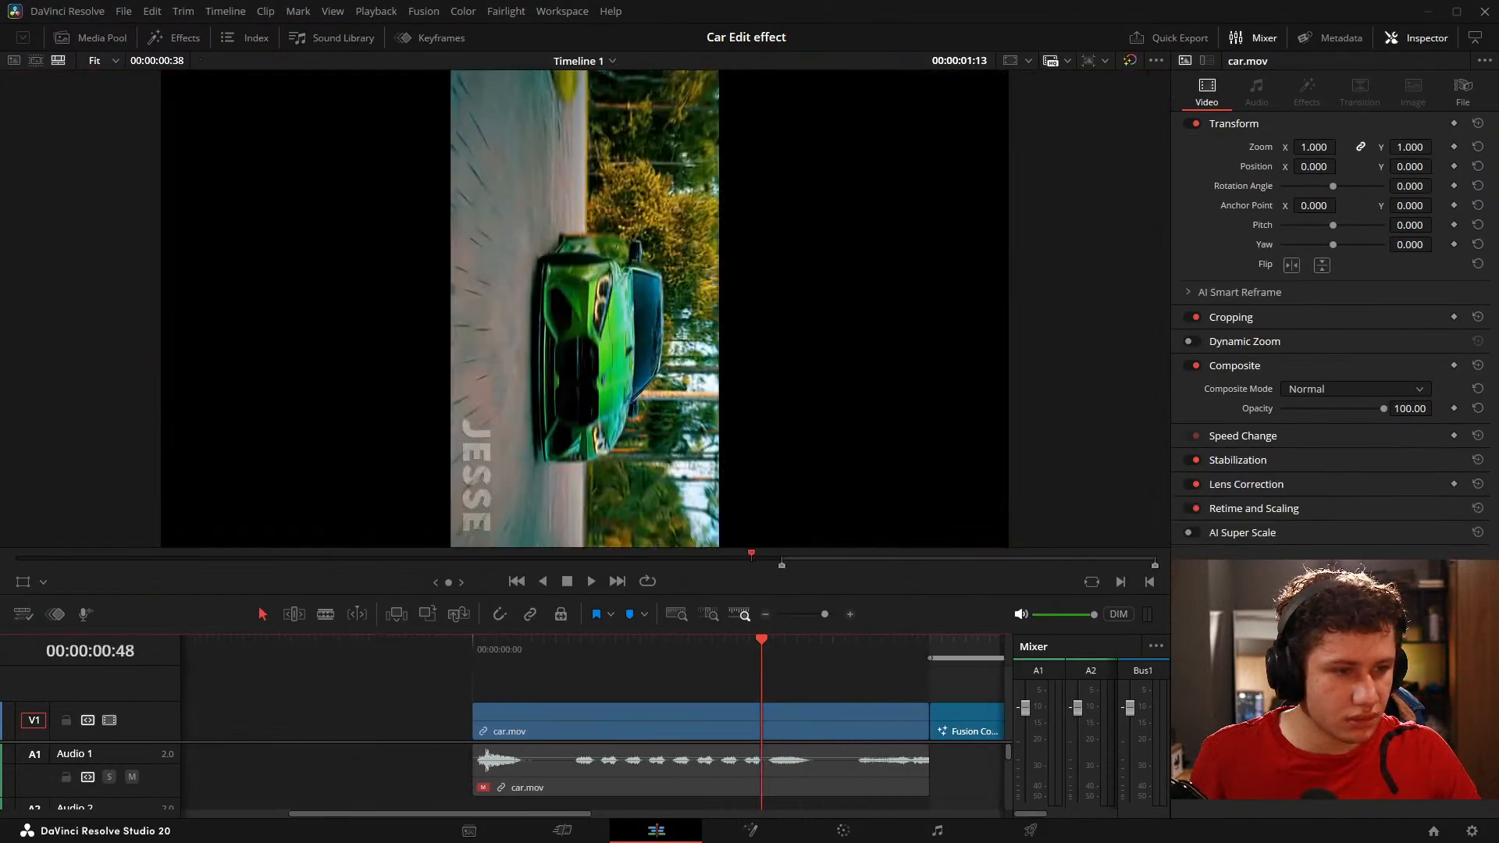
left_click_drag(734, 746, 627, 746)
left_click_drag(851, 783, 962, 695)
scroll(796, 715, "down", 2)
scroll(797, 715, "down", 1)
left_click(570, 834)
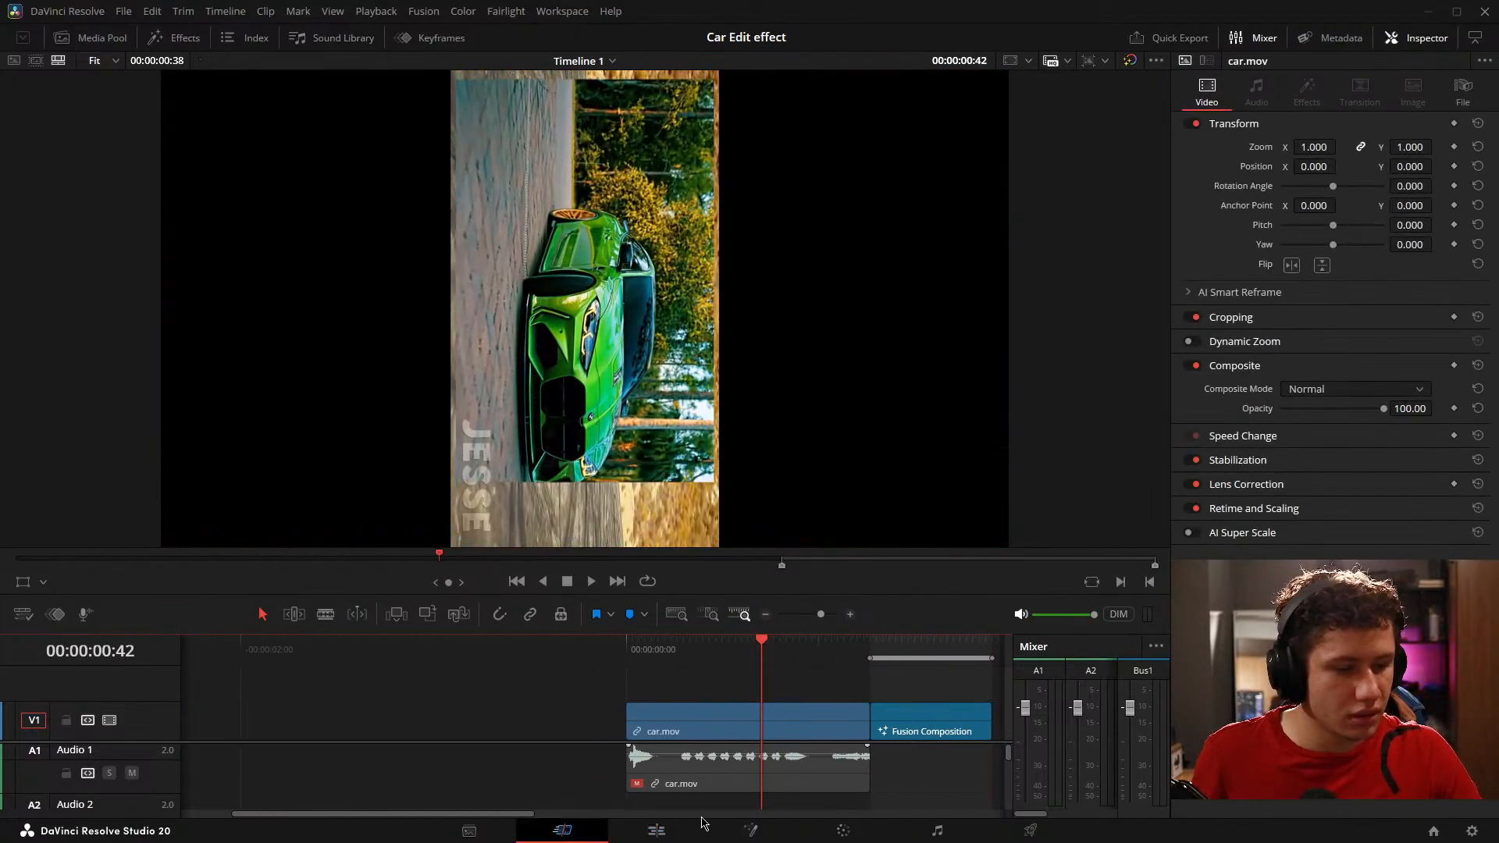
left_click(681, 832)
Step: Open the car.mov clip in Fusion and examine its MediaIn1 to MediaOut1 connection
left_click(742, 836)
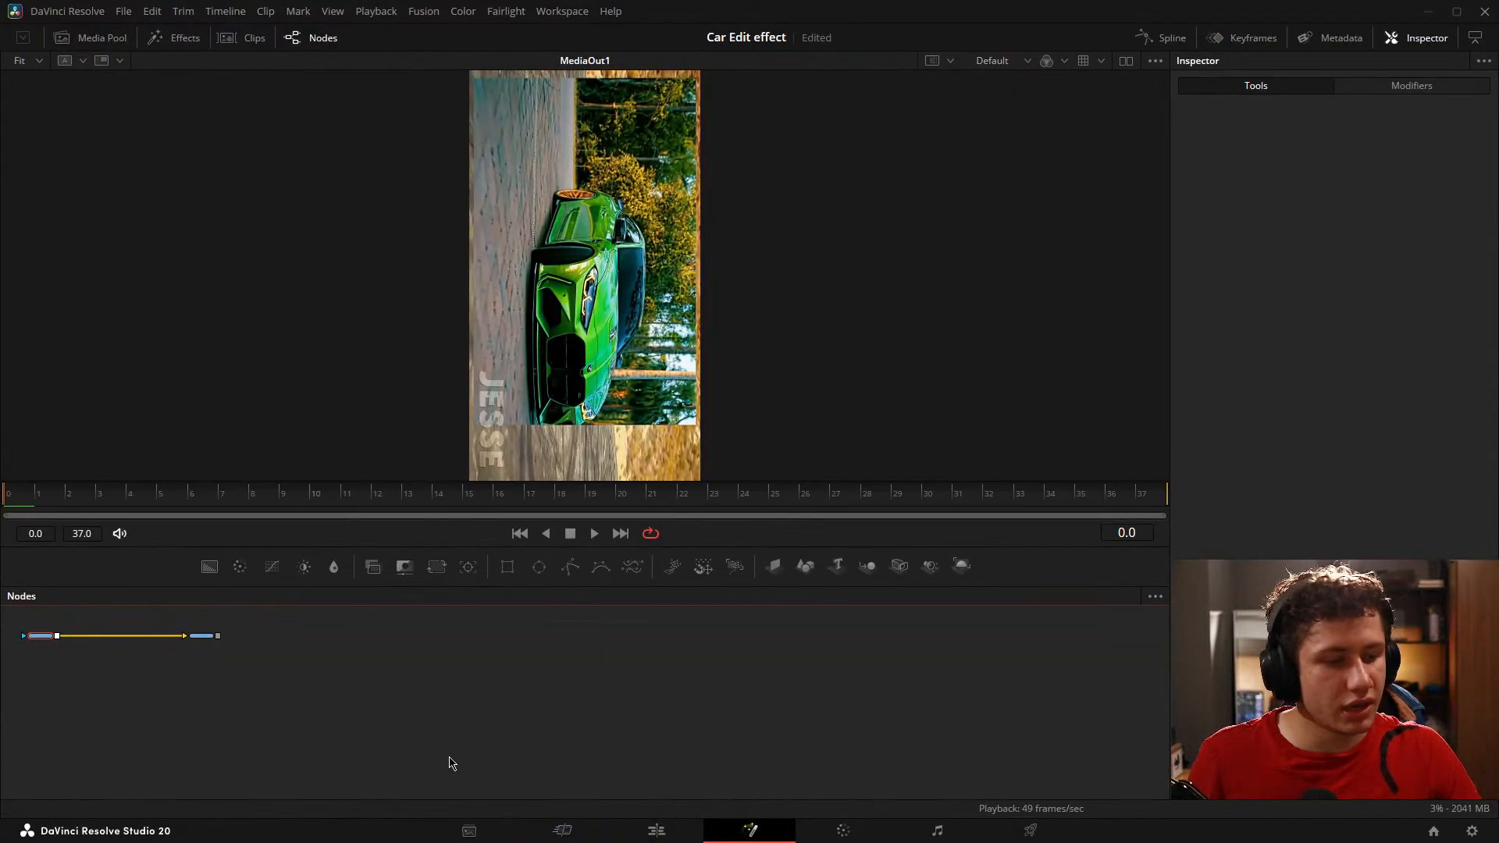
left_click_drag(439, 685, 928, 686)
scroll(574, 679, "up", 4)
left_click_drag(576, 677, 556, 789)
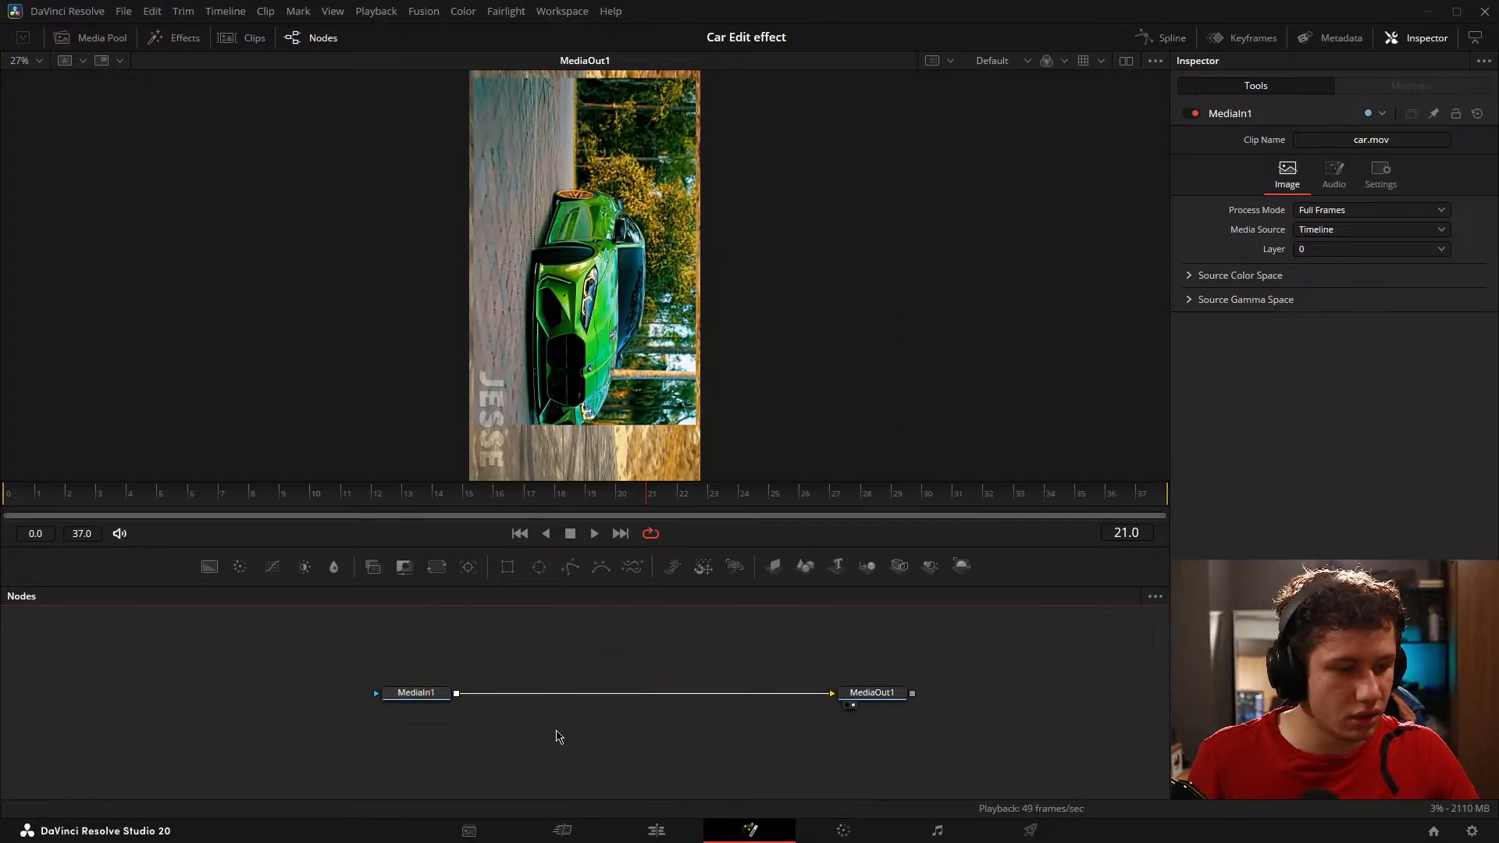
scroll(691, 766, "up", 2)
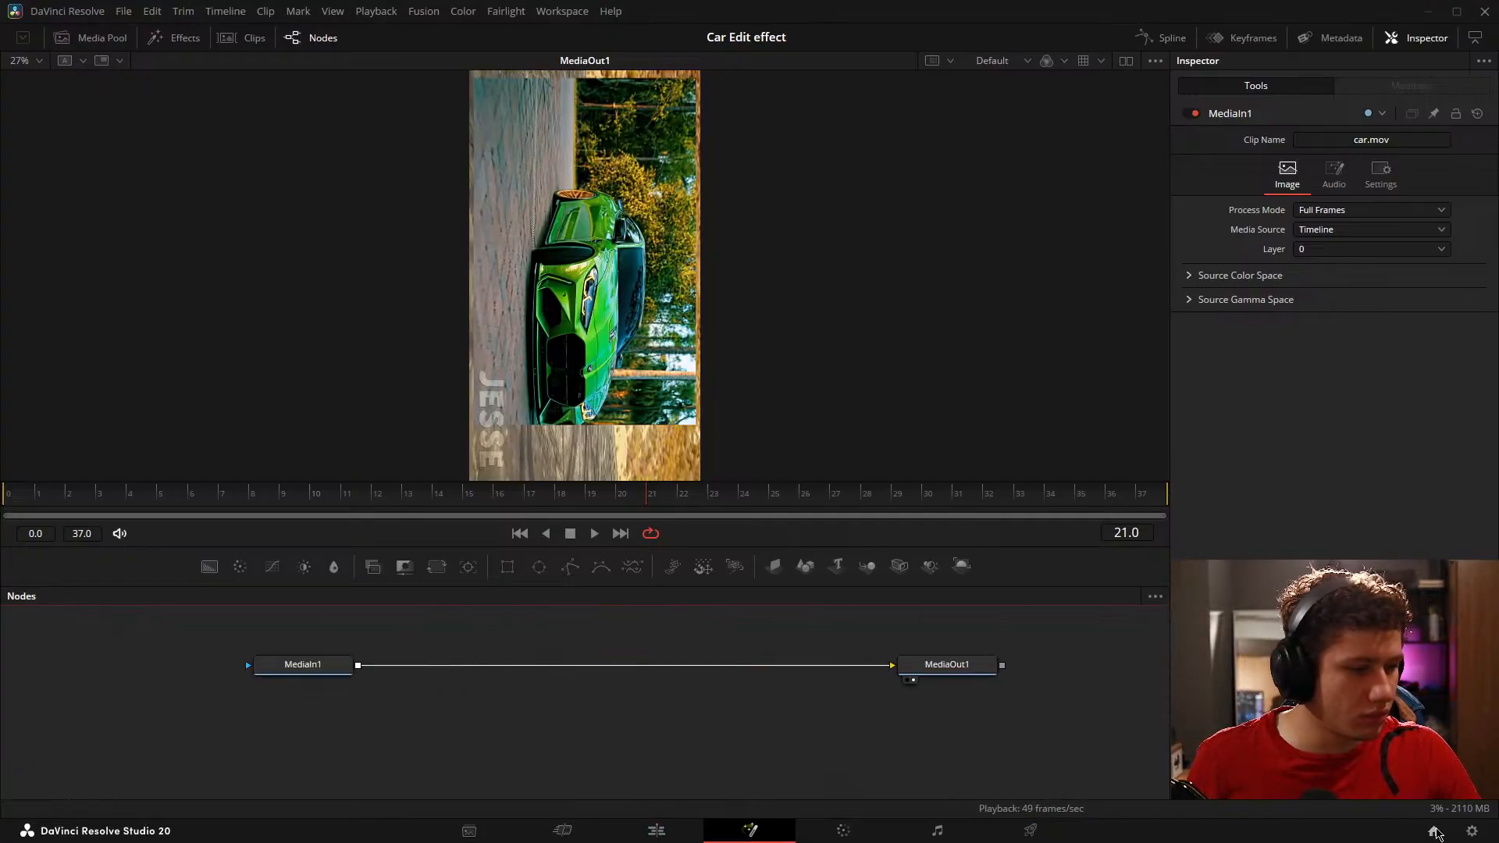
Step: Reopen the Skate Text project, enlarge the node area, and look over the composition's node tree
left_click(1435, 831)
double_click(703, 289)
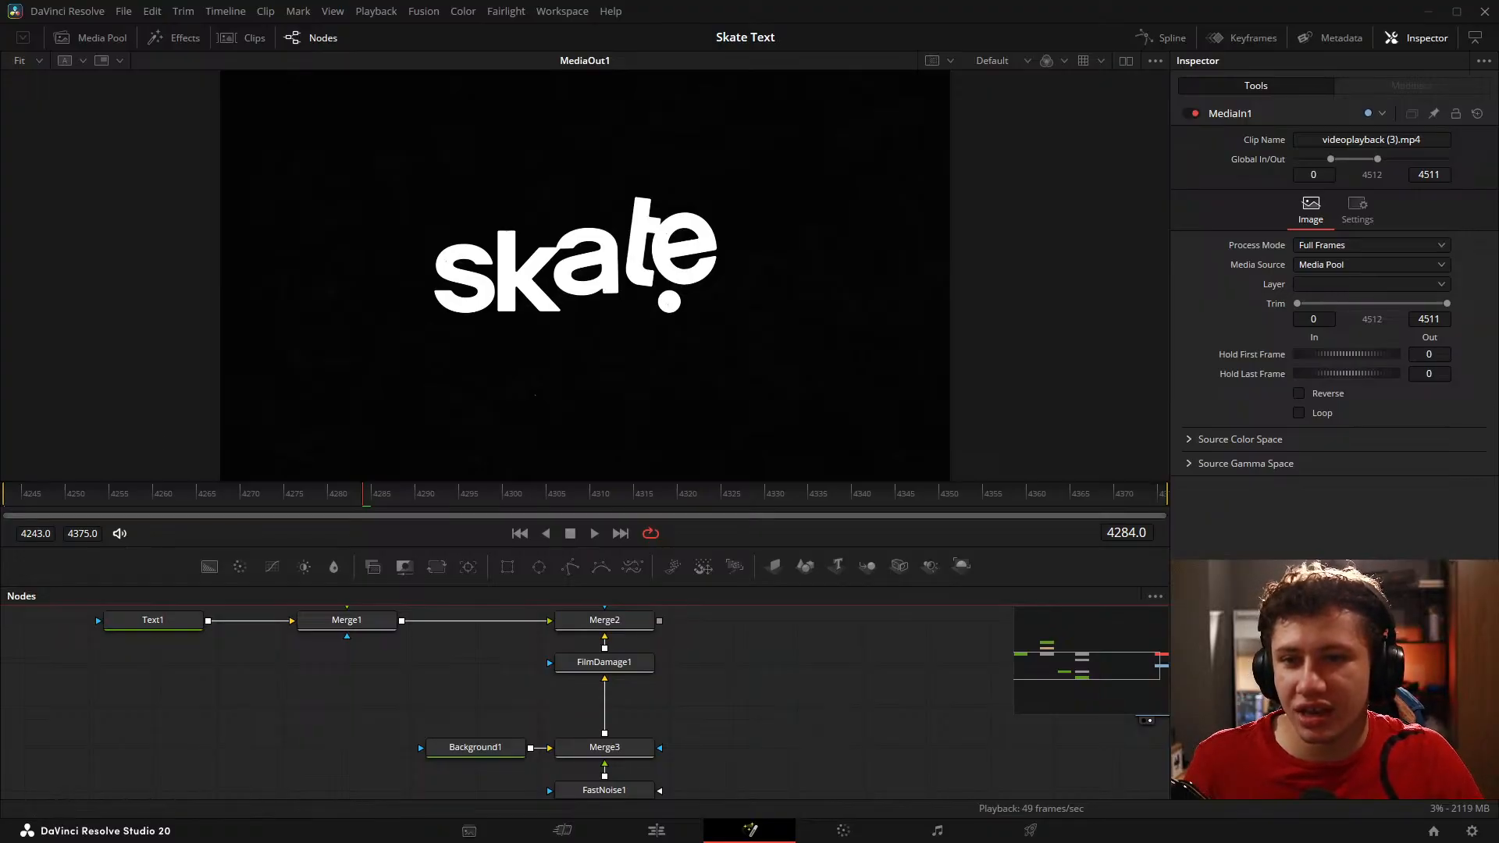
left_click_drag(686, 635, 698, 646)
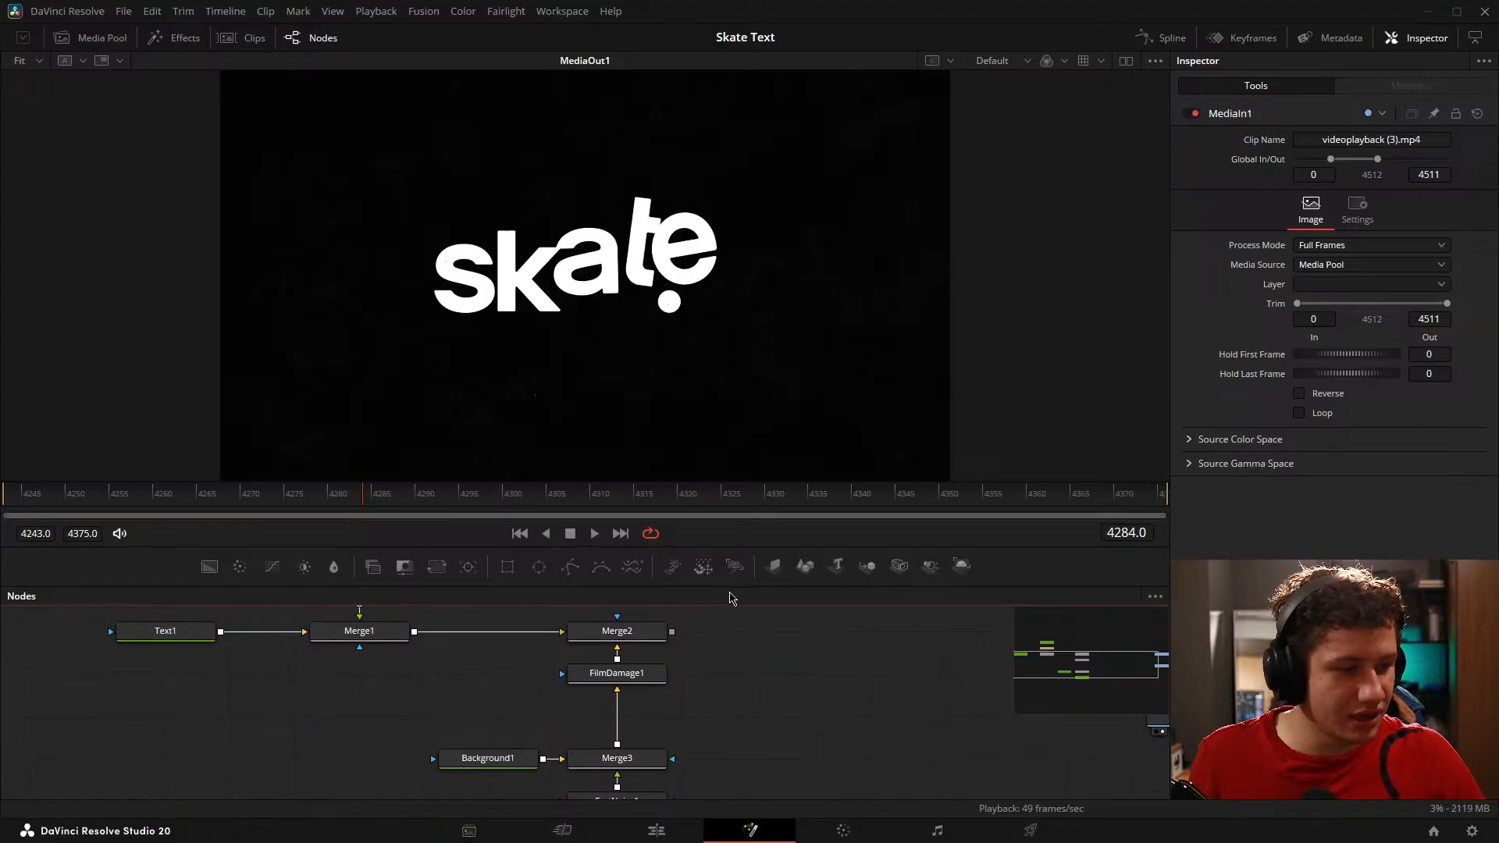
left_click_drag(736, 586, 737, 495)
left_click_drag(738, 607, 756, 637)
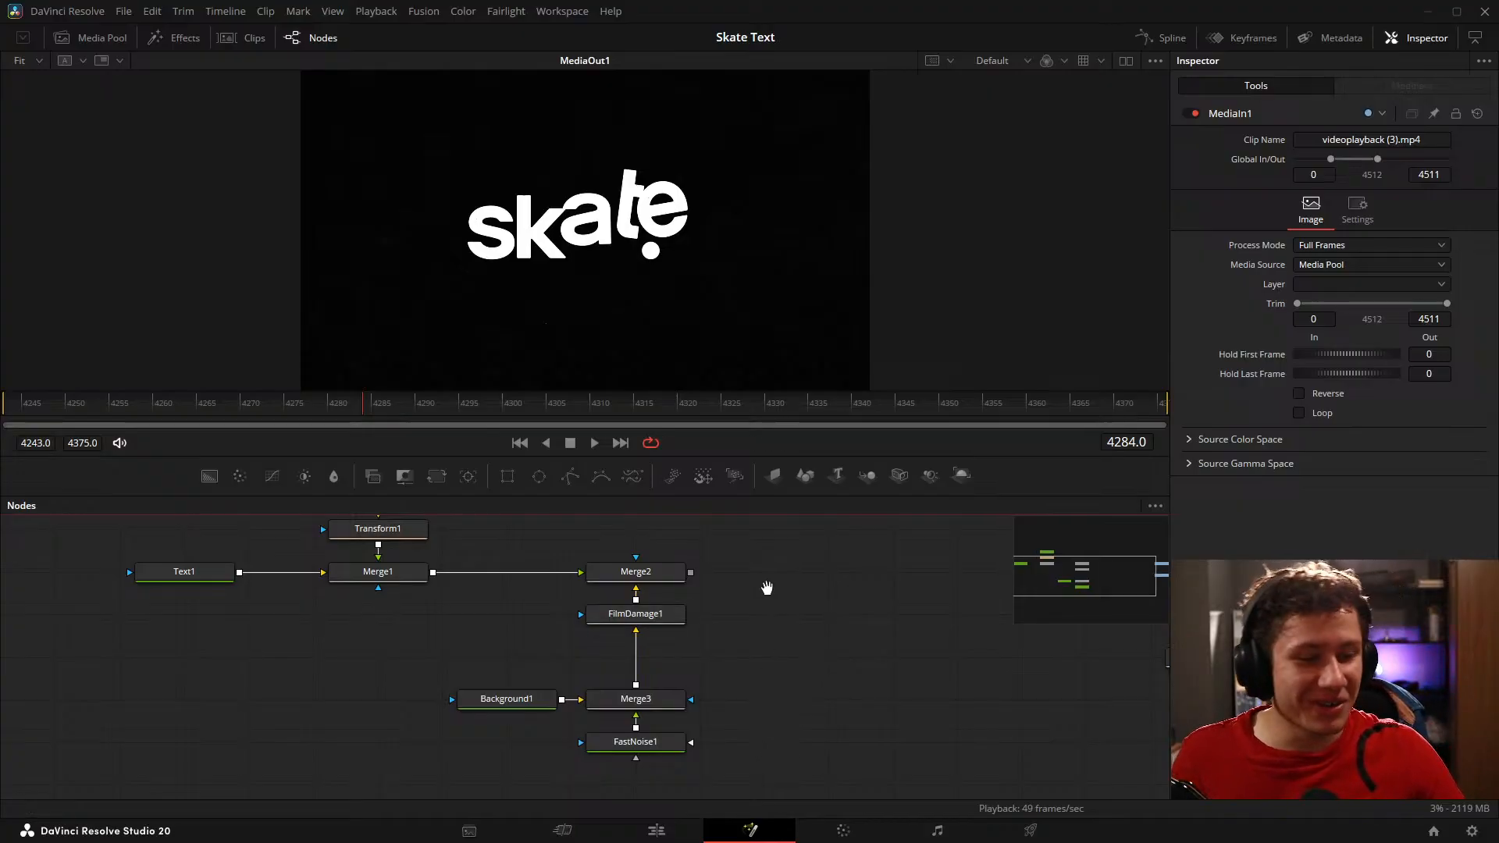
left_click_drag(767, 588, 745, 603)
scroll(684, 576, "down", 3)
left_click_drag(861, 632, 715, 647)
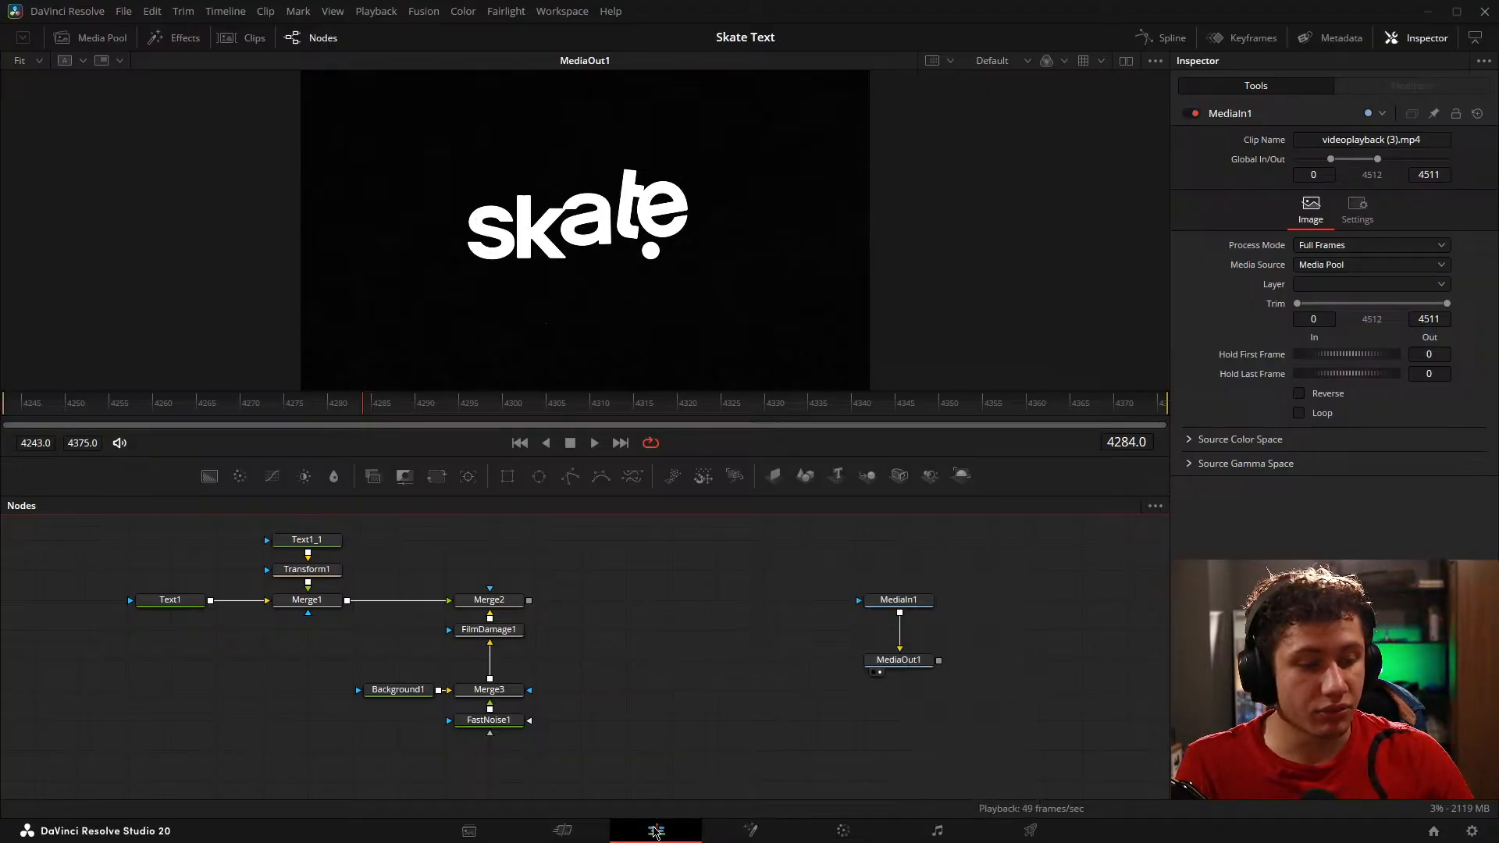
Step: Find the DW_GG Fusion title by searching the titles for "dw", and place it on V1 after the Fusion composition
left_click(656, 831)
left_click(428, 706)
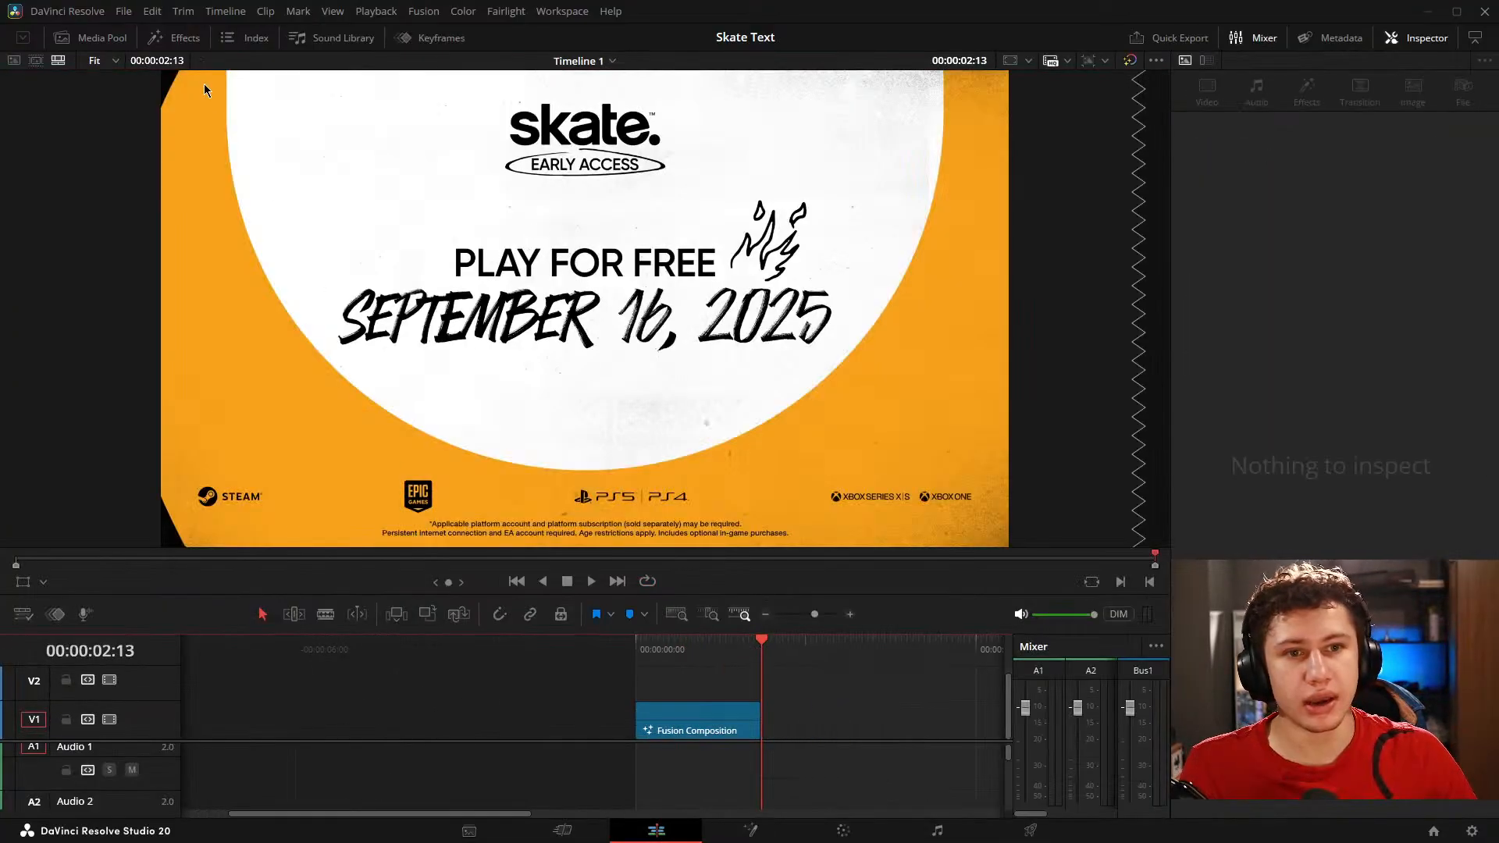
left_click(176, 38)
left_click(44, 145)
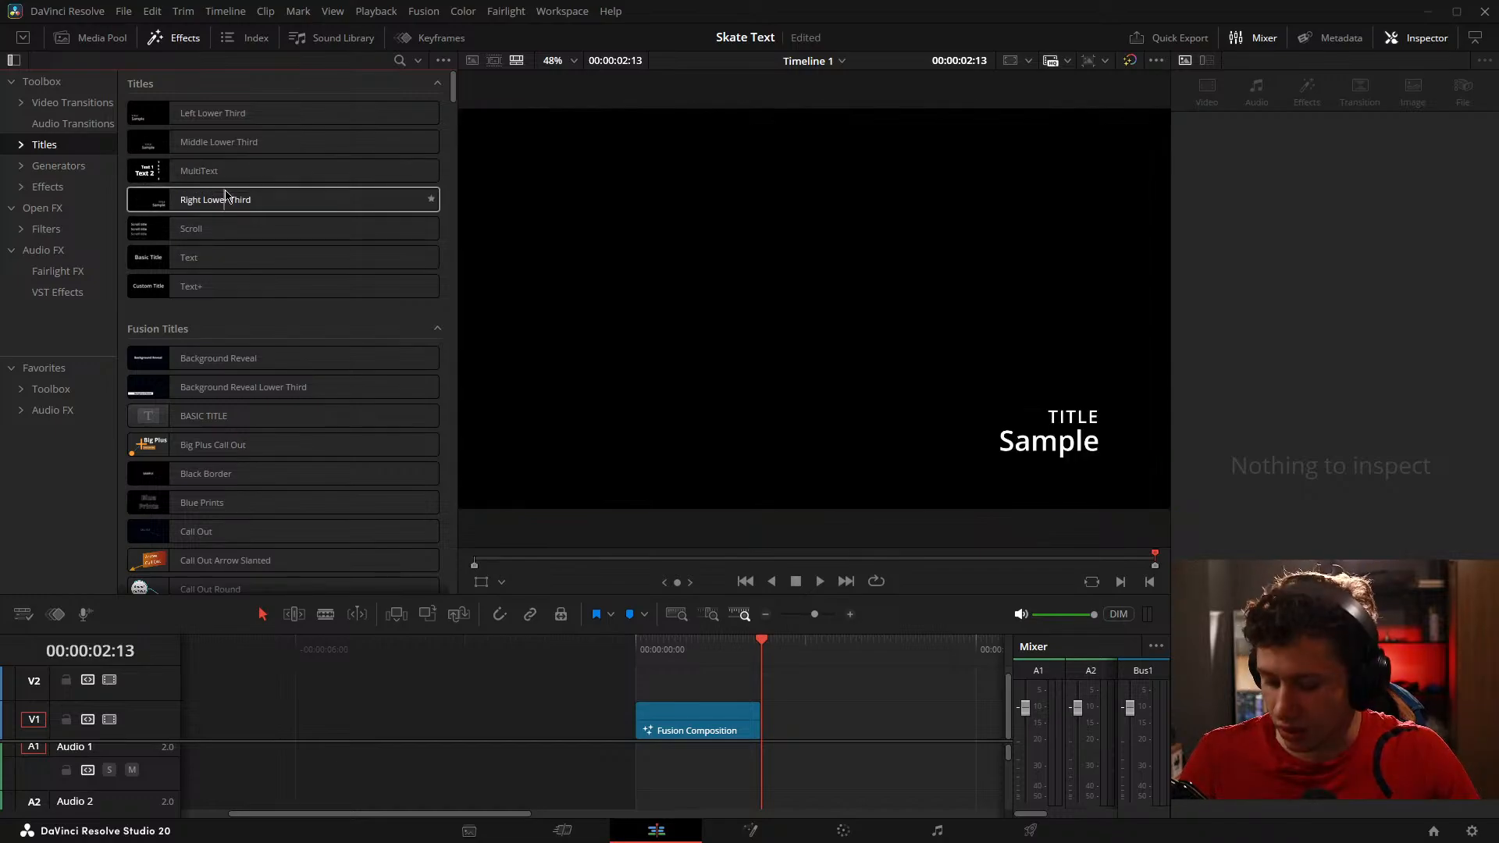
left_click(399, 60)
type("dw")
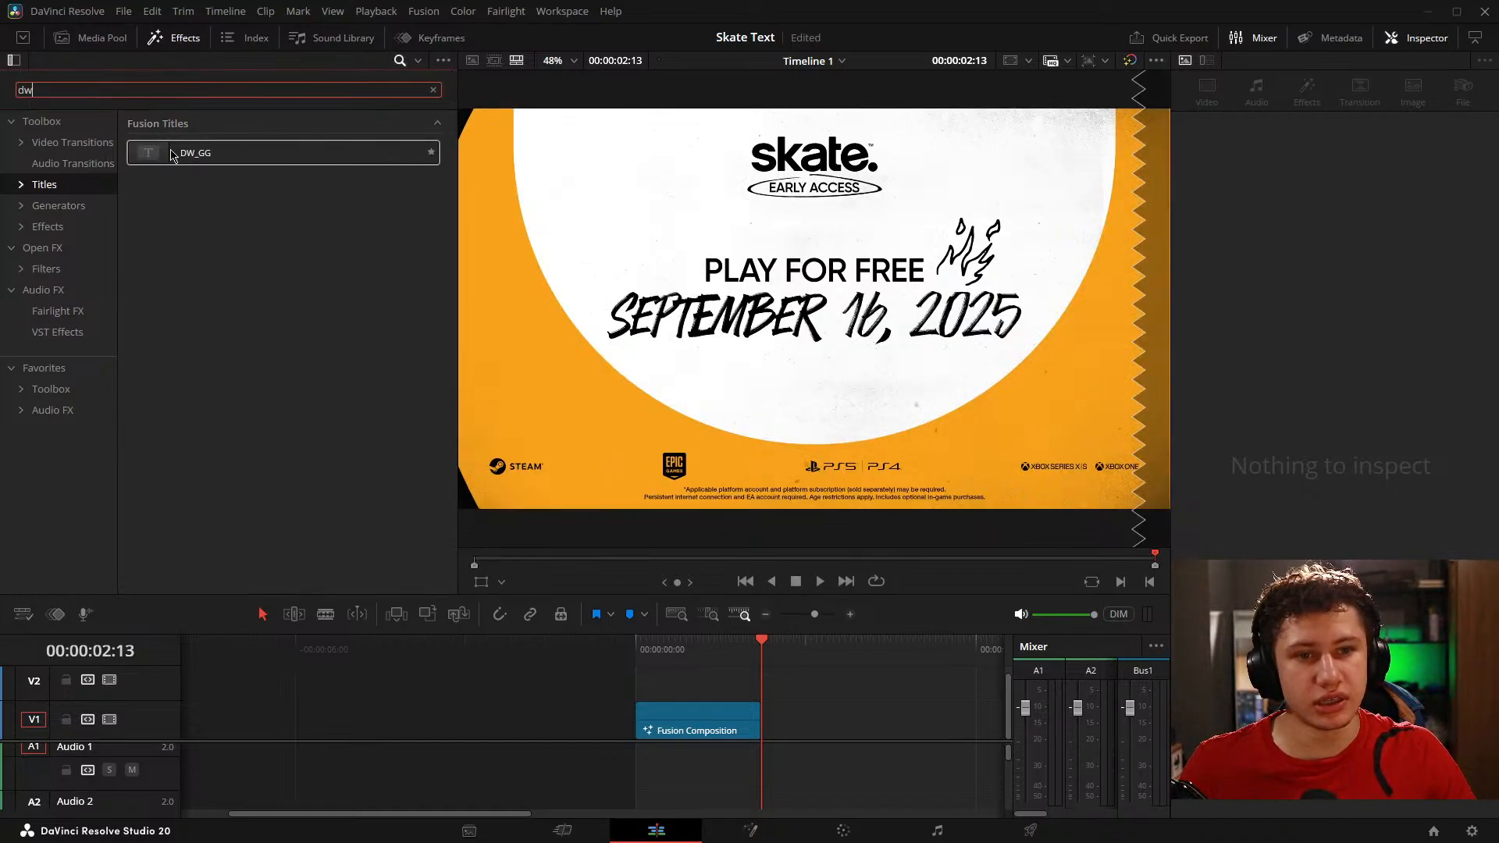
left_click_drag(955, 712, 957, 713)
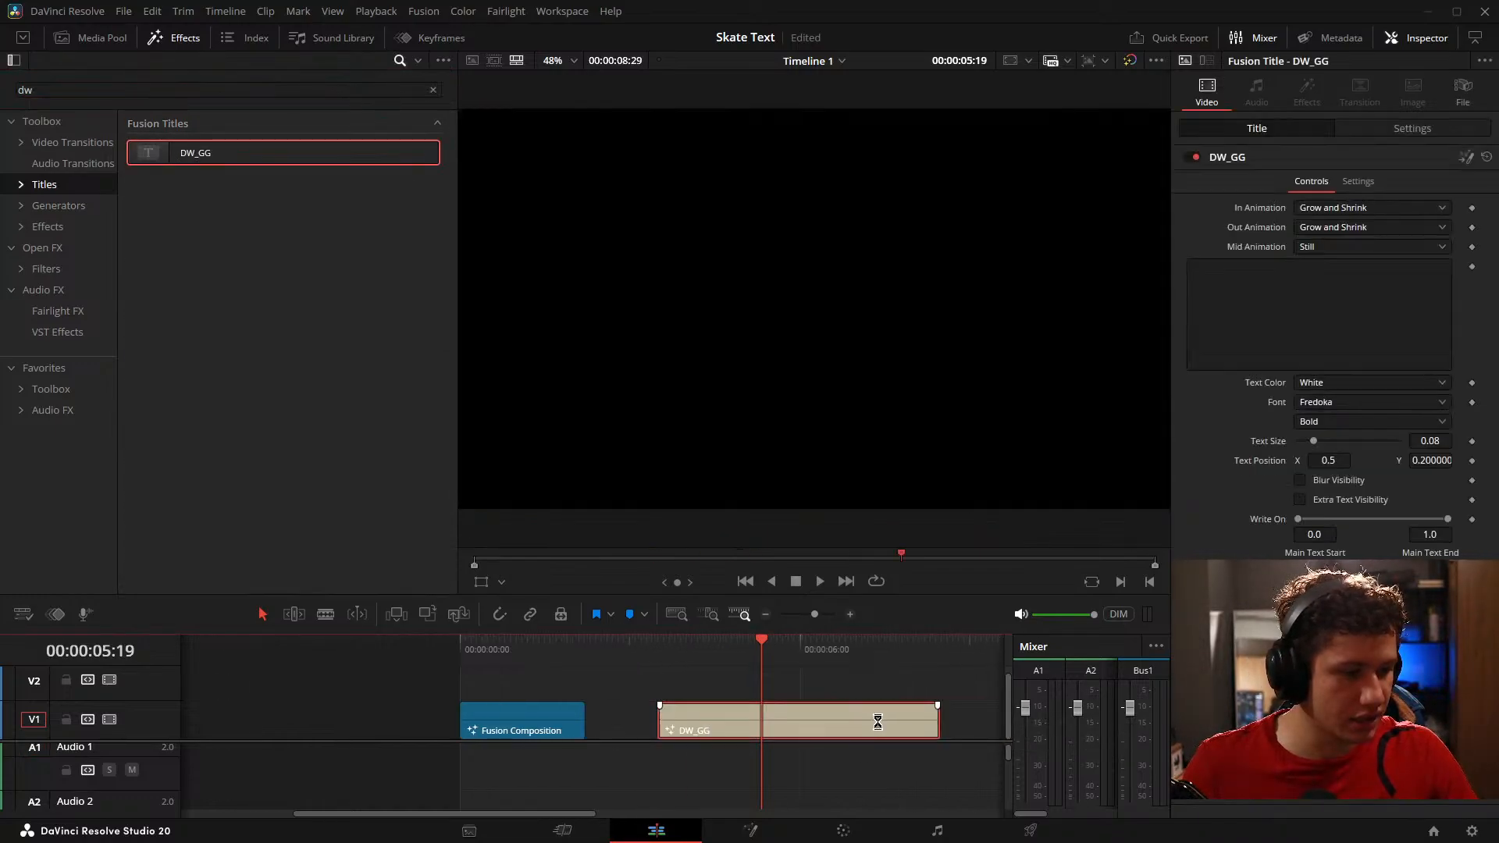
Step: Hide the effects library and set the DW_GG title's text to "PRESET TEXT TEST"
left_click(176, 37)
left_click(1308, 307)
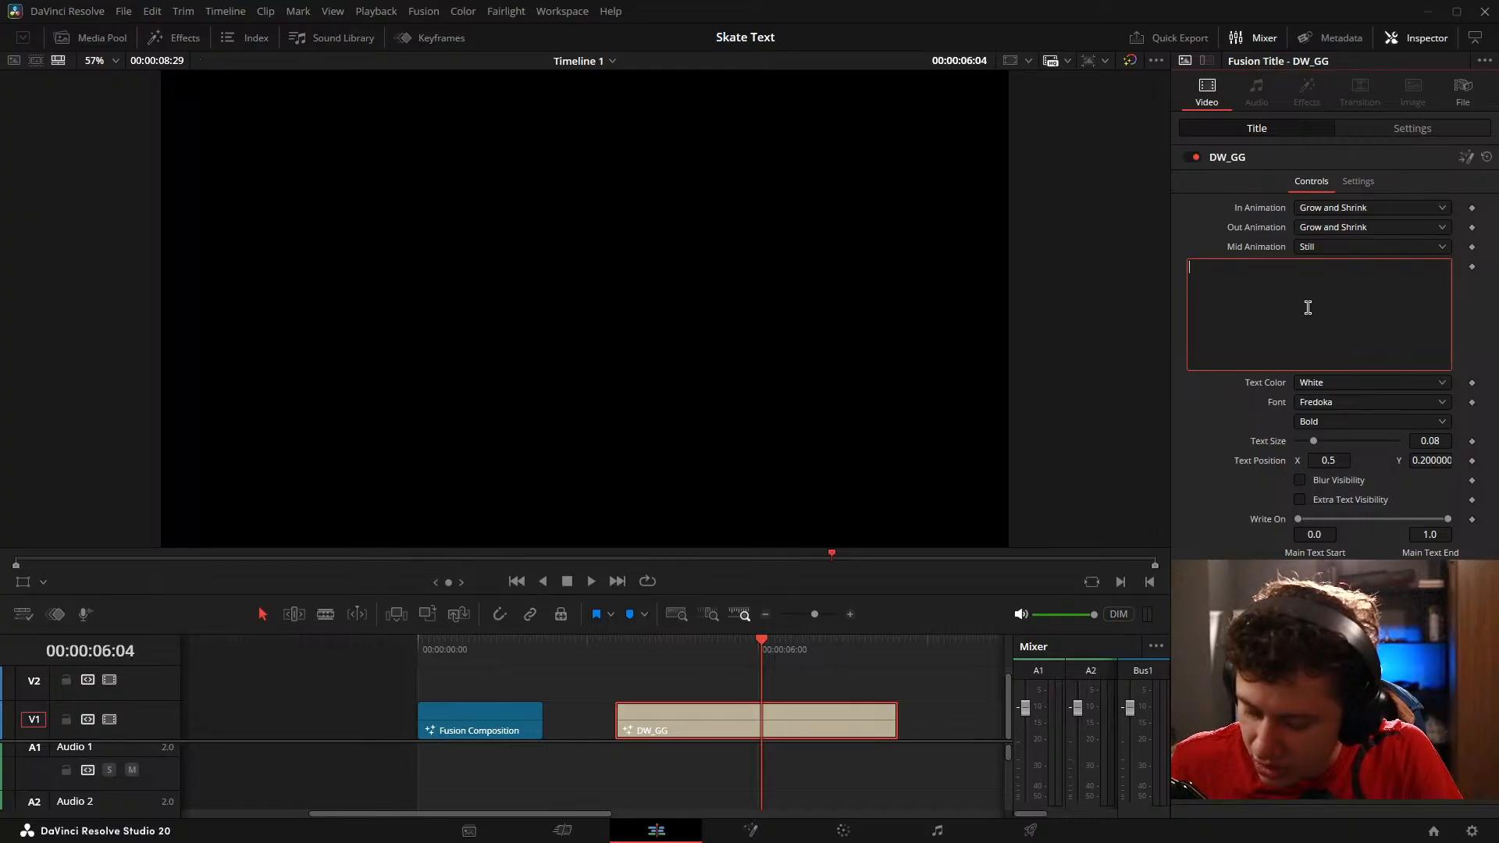
type("PREST")
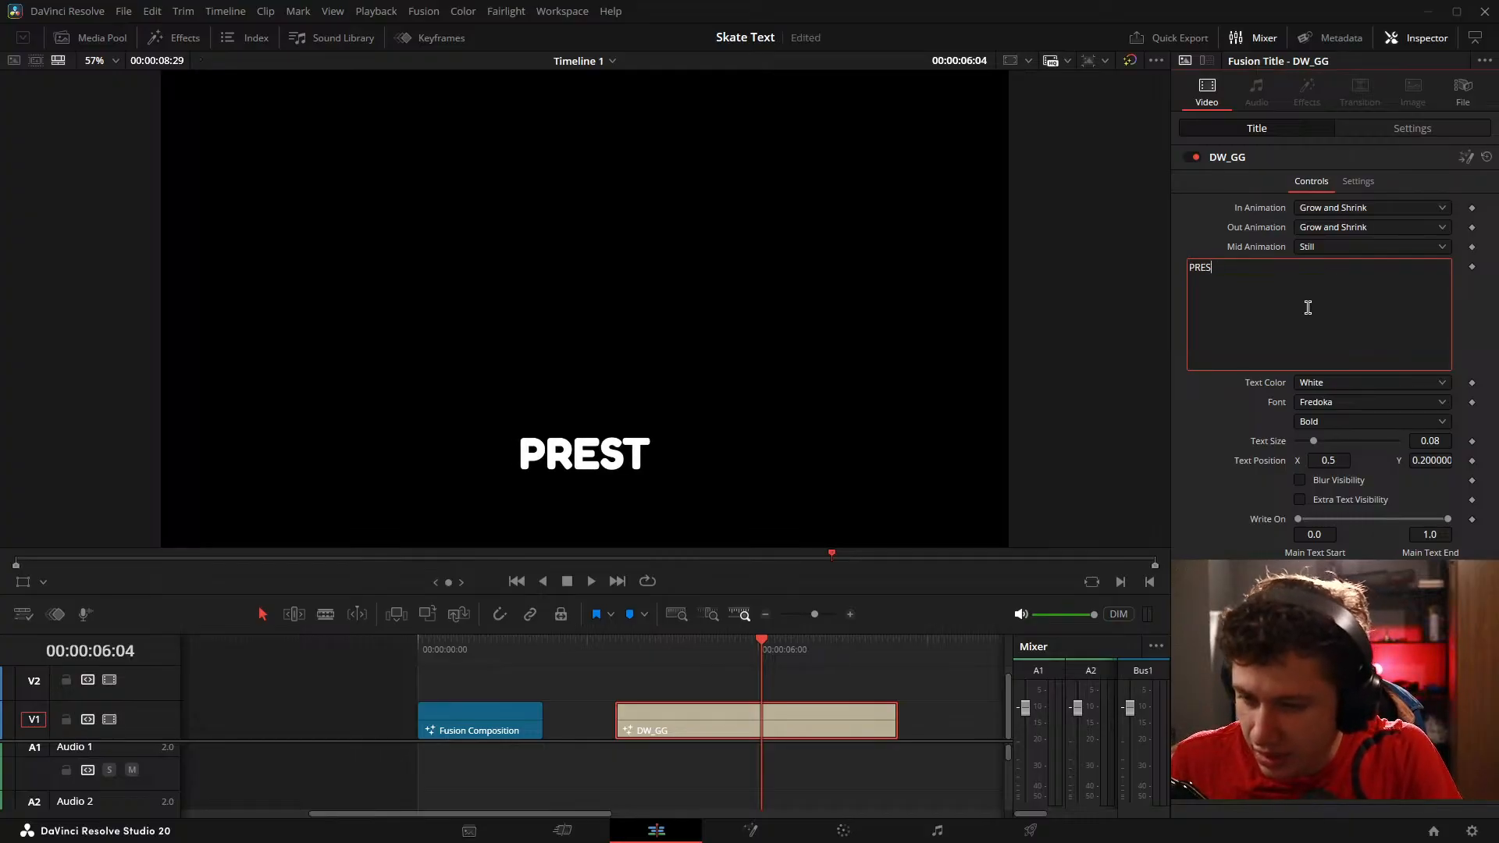
type("ET TEXT ")
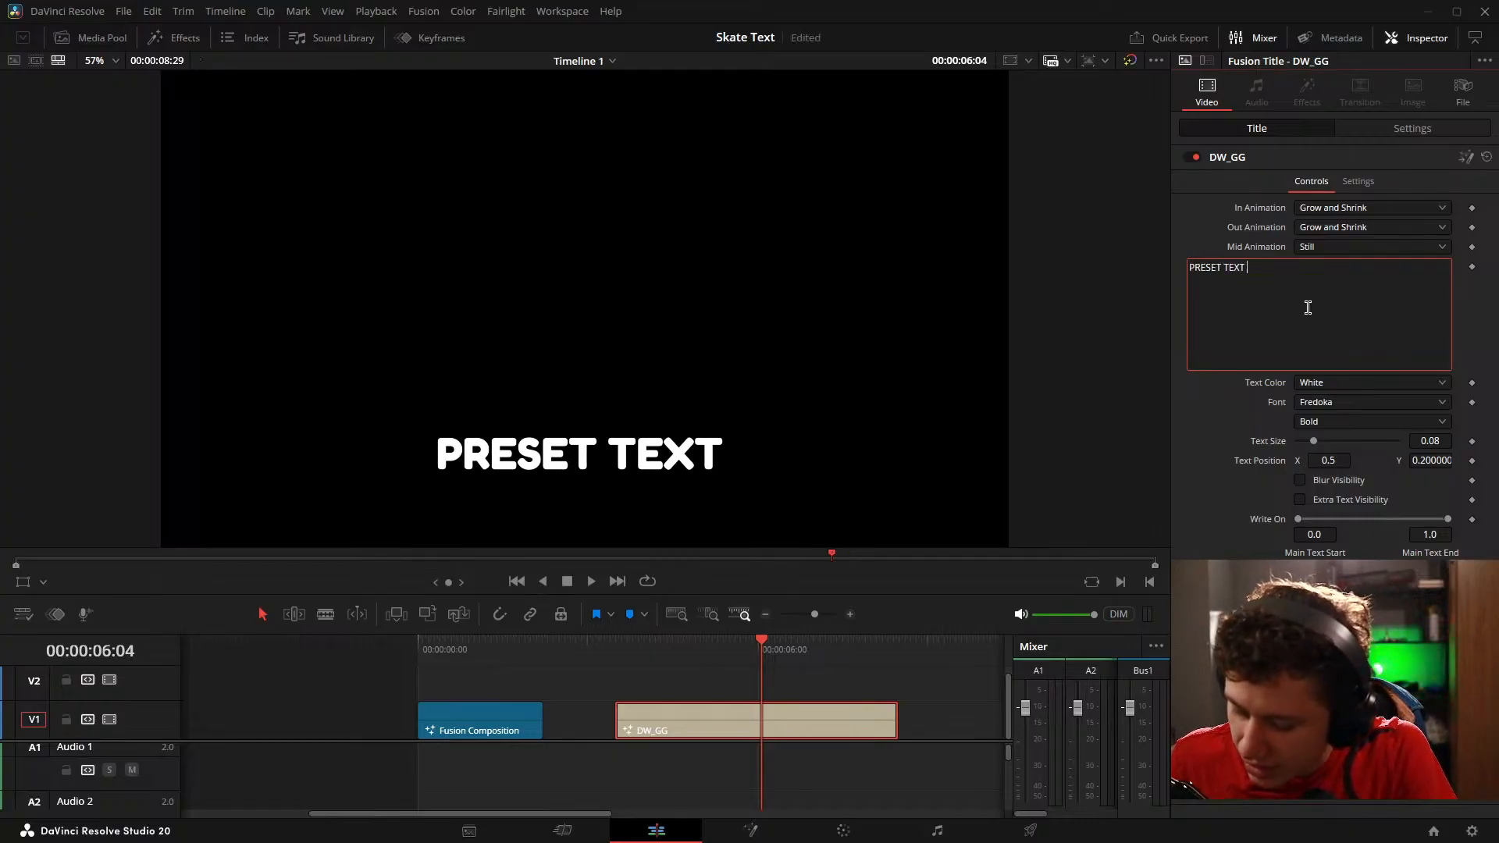
type("TEST")
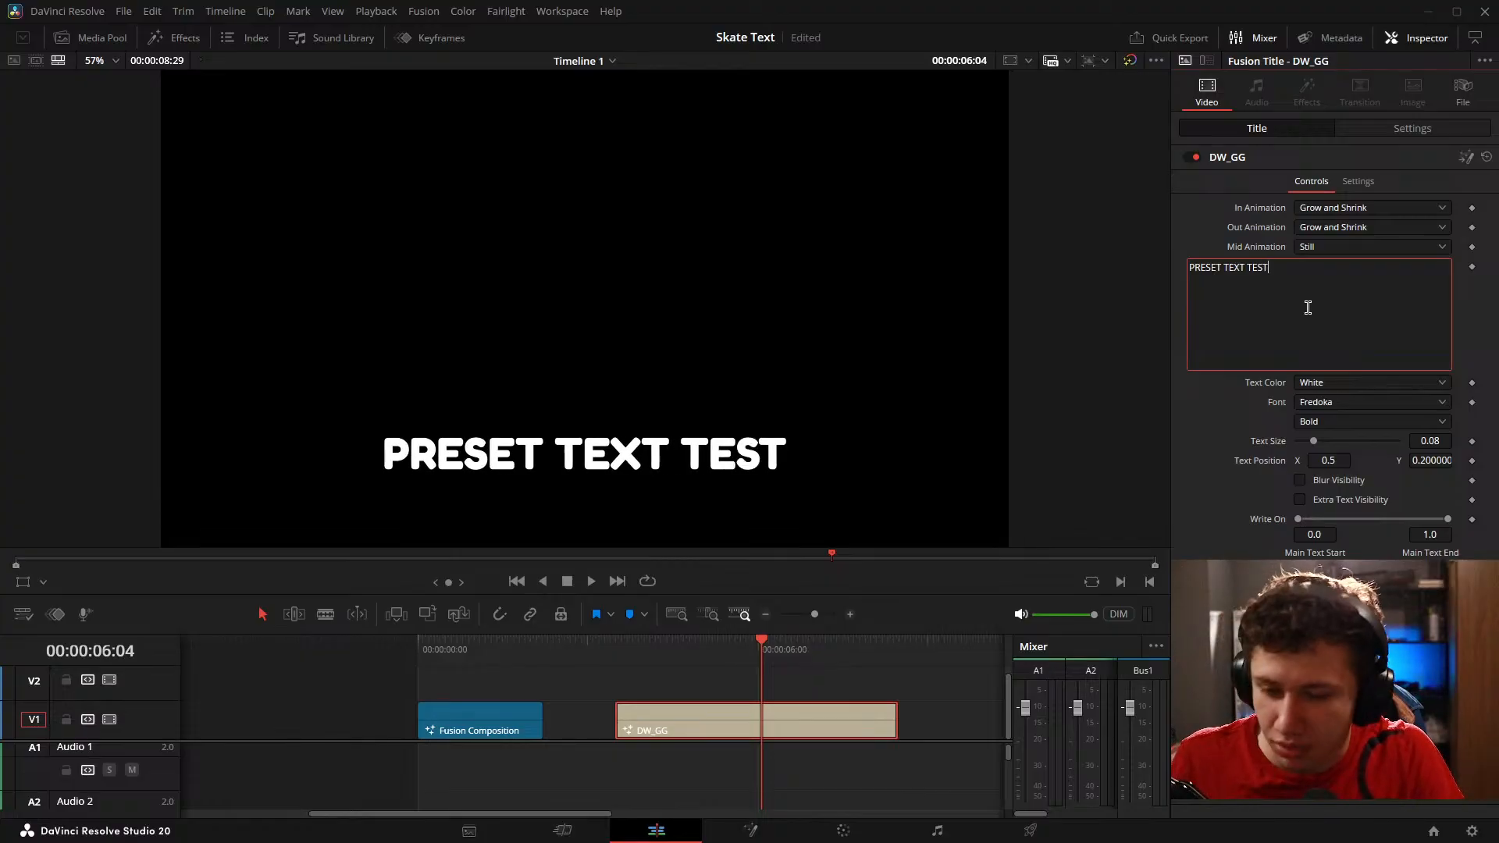
Step: Save the project and trim the end of the DW_GG title to a duration of 00:00:01:55
left_click(940, 713)
key("ctrl+s")
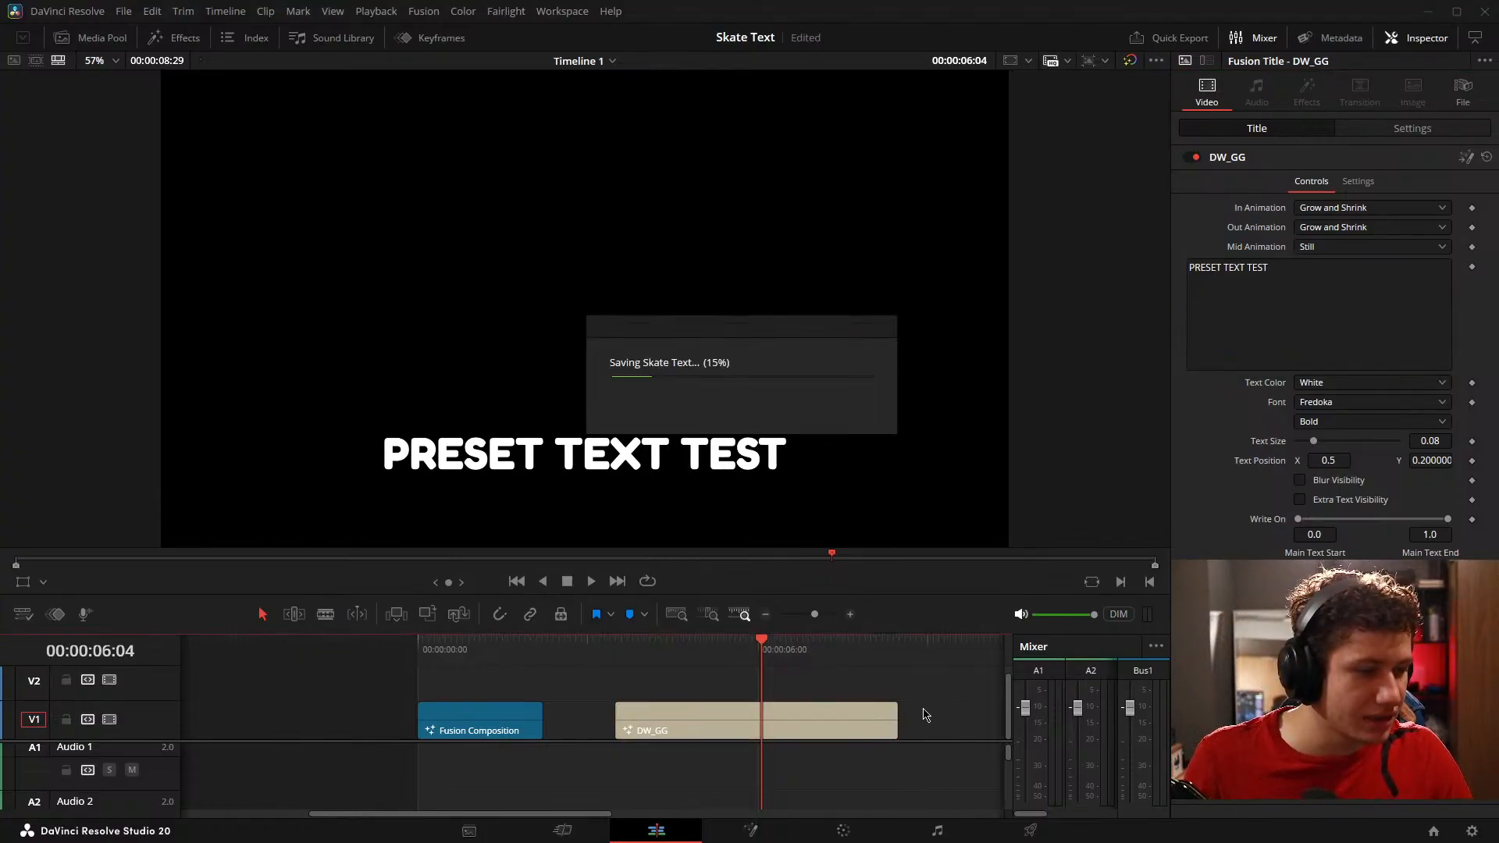
left_click_drag(803, 751, 846, 747)
left_click_drag(941, 730, 763, 720)
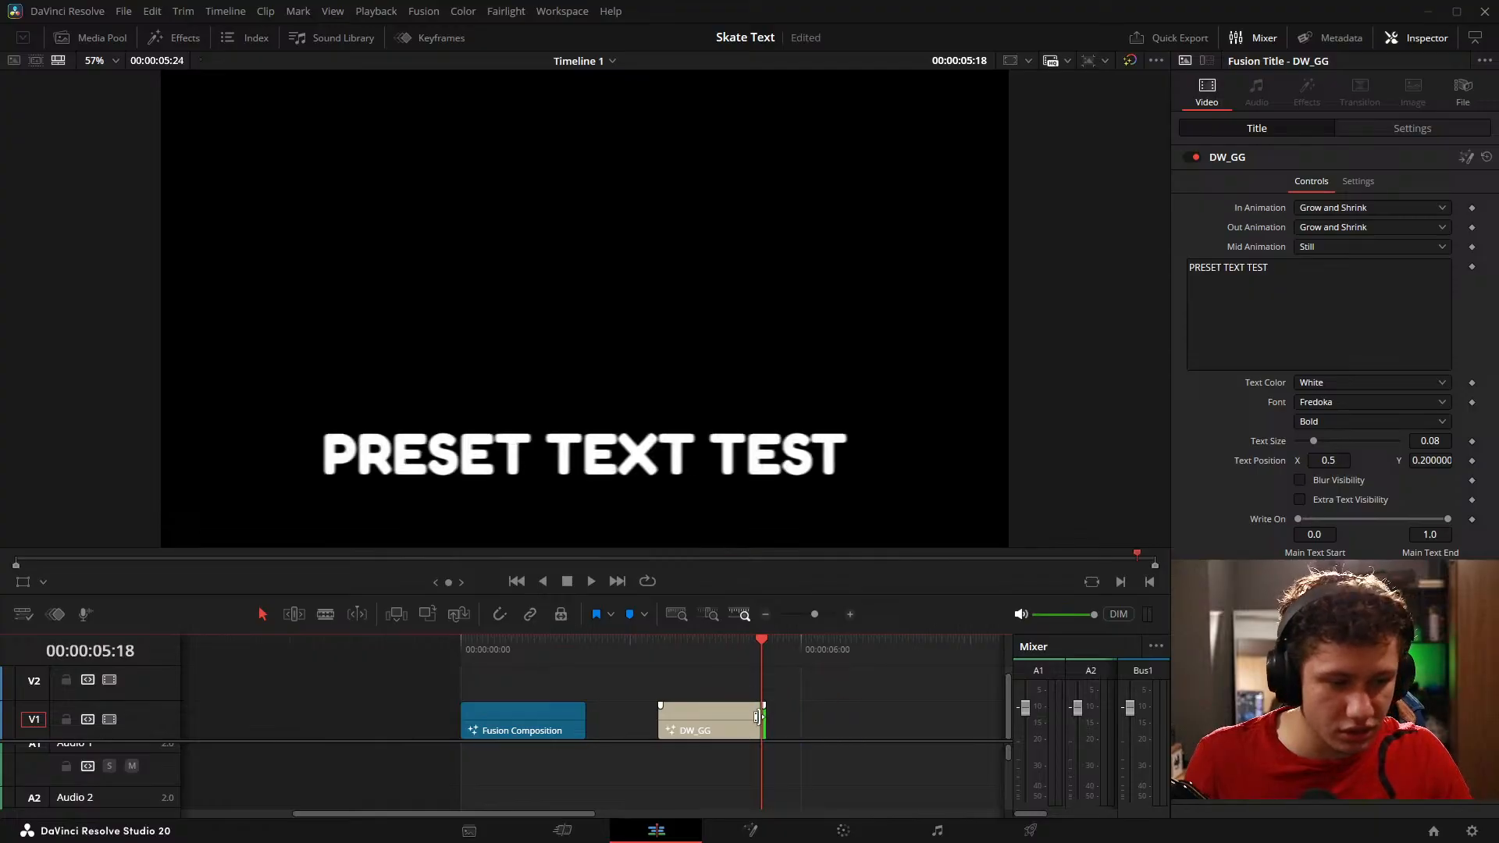
key("Up")
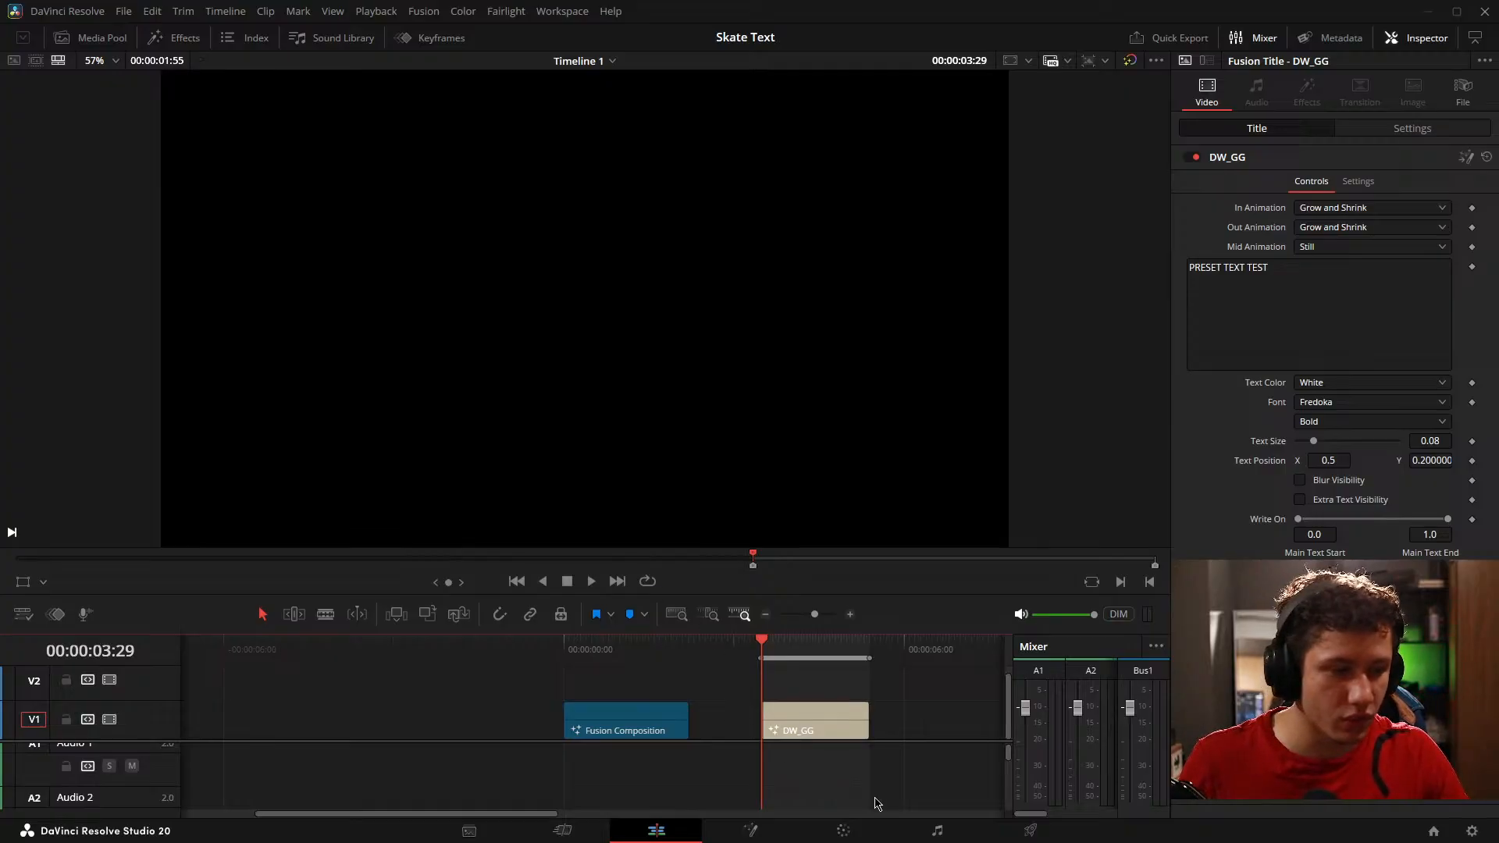
Step: Preview the DW_GG title and shorten it further to a duration of 00:00:01:07
left_click(845, 714)
key("space")
key("space")
scroll(929, 713, "left", 2)
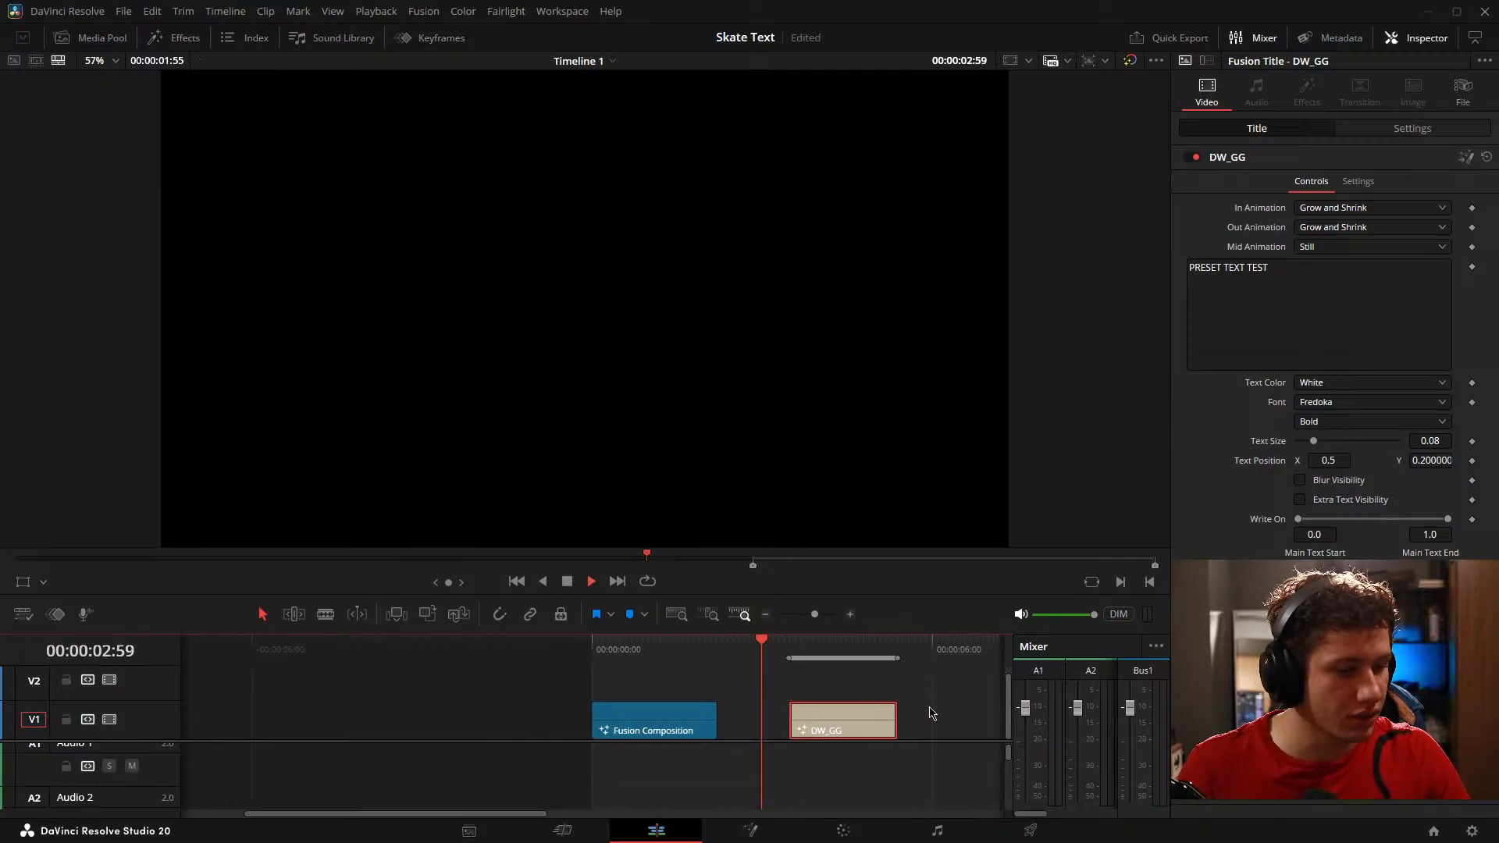
left_click_drag(876, 716, 831, 716)
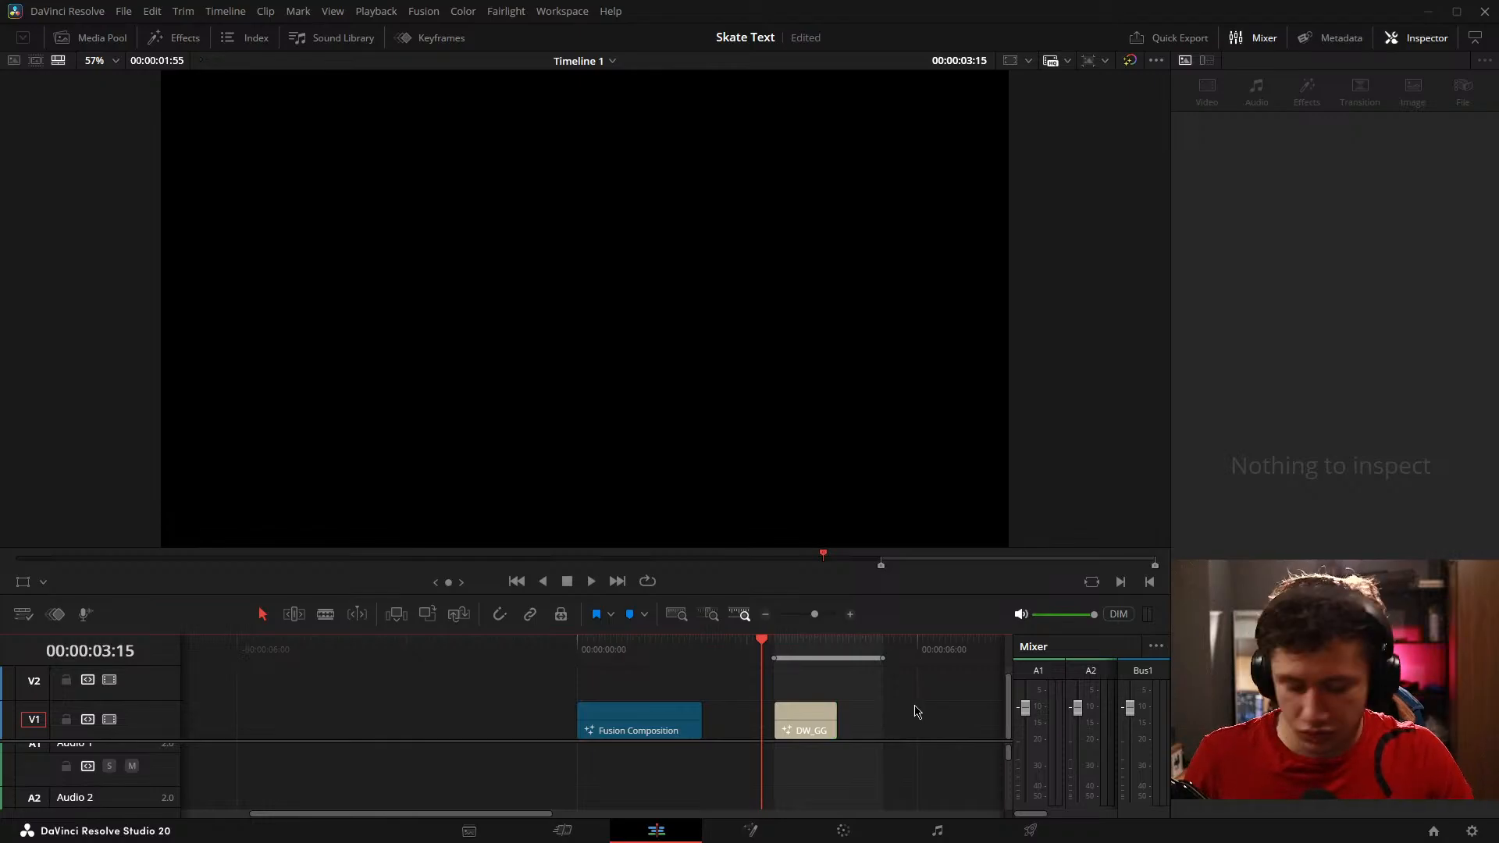
key("space")
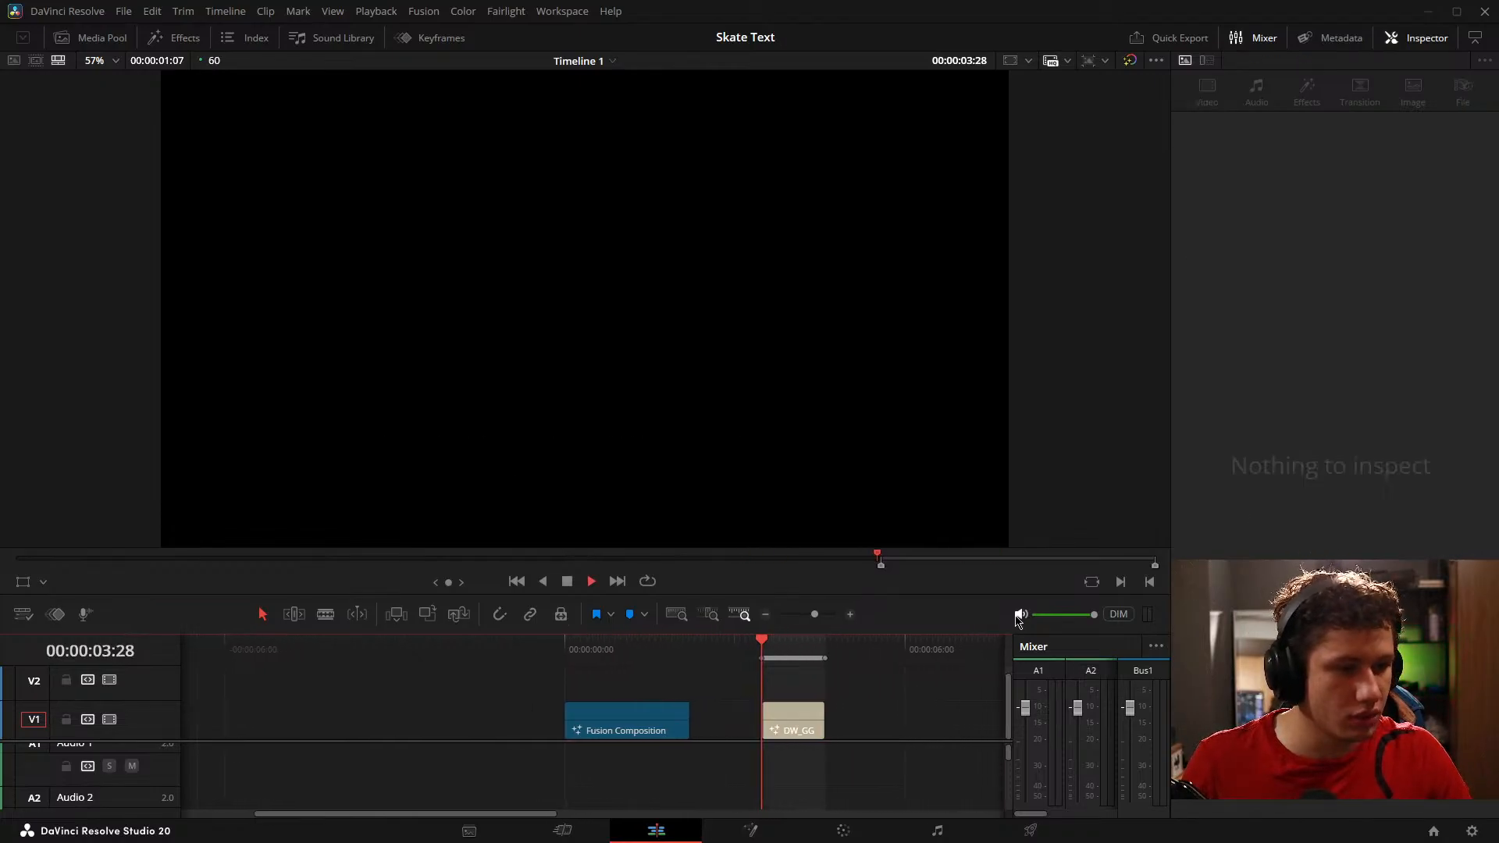
Step: Loop playback over the DW_GG title and look through its Out Animation and In Animation options
left_click(743, 720)
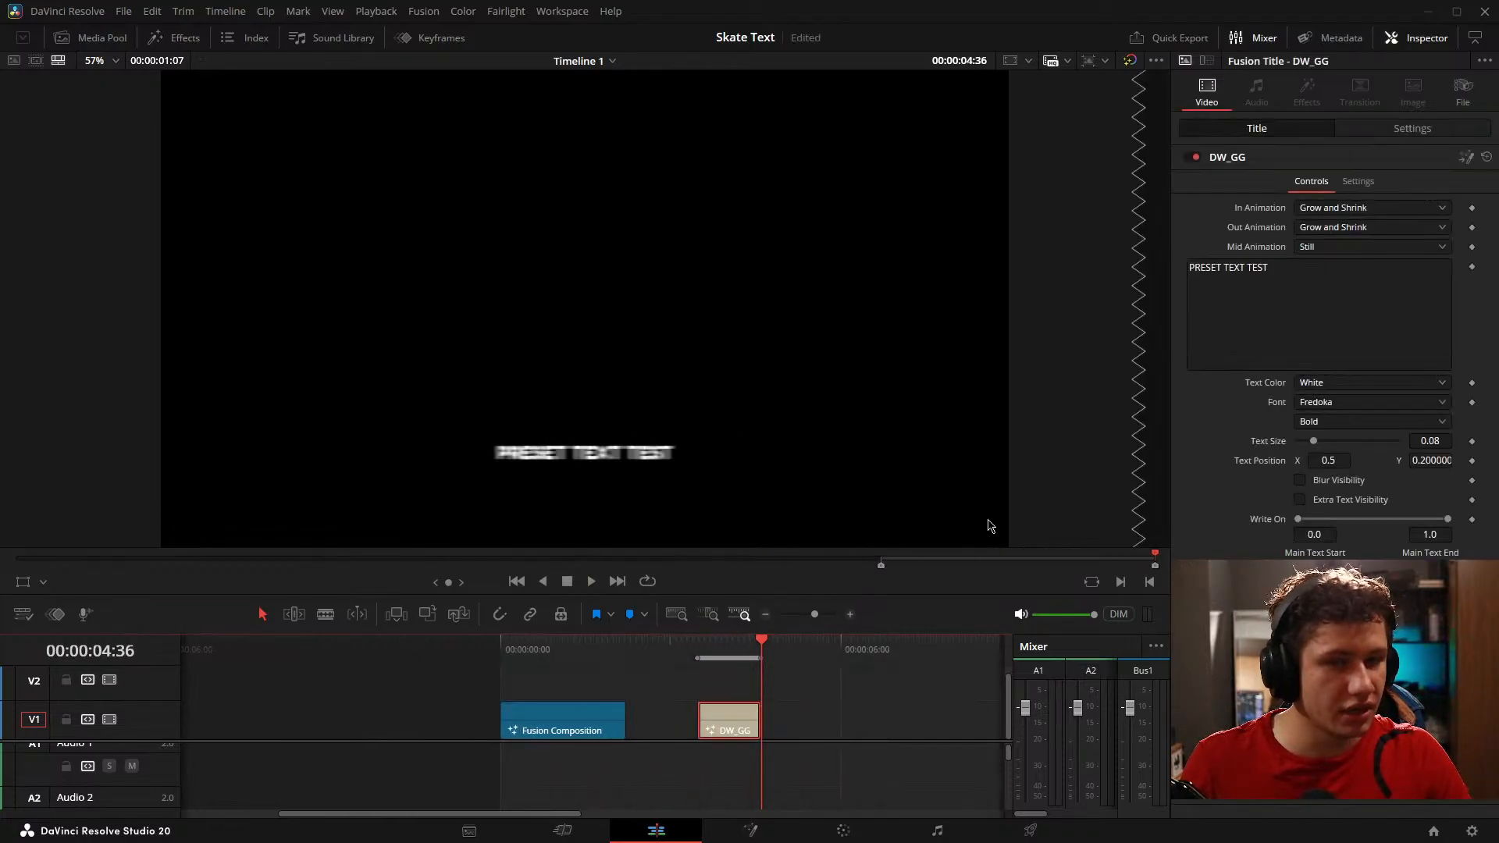
left_click(1367, 227)
left_click(943, 692)
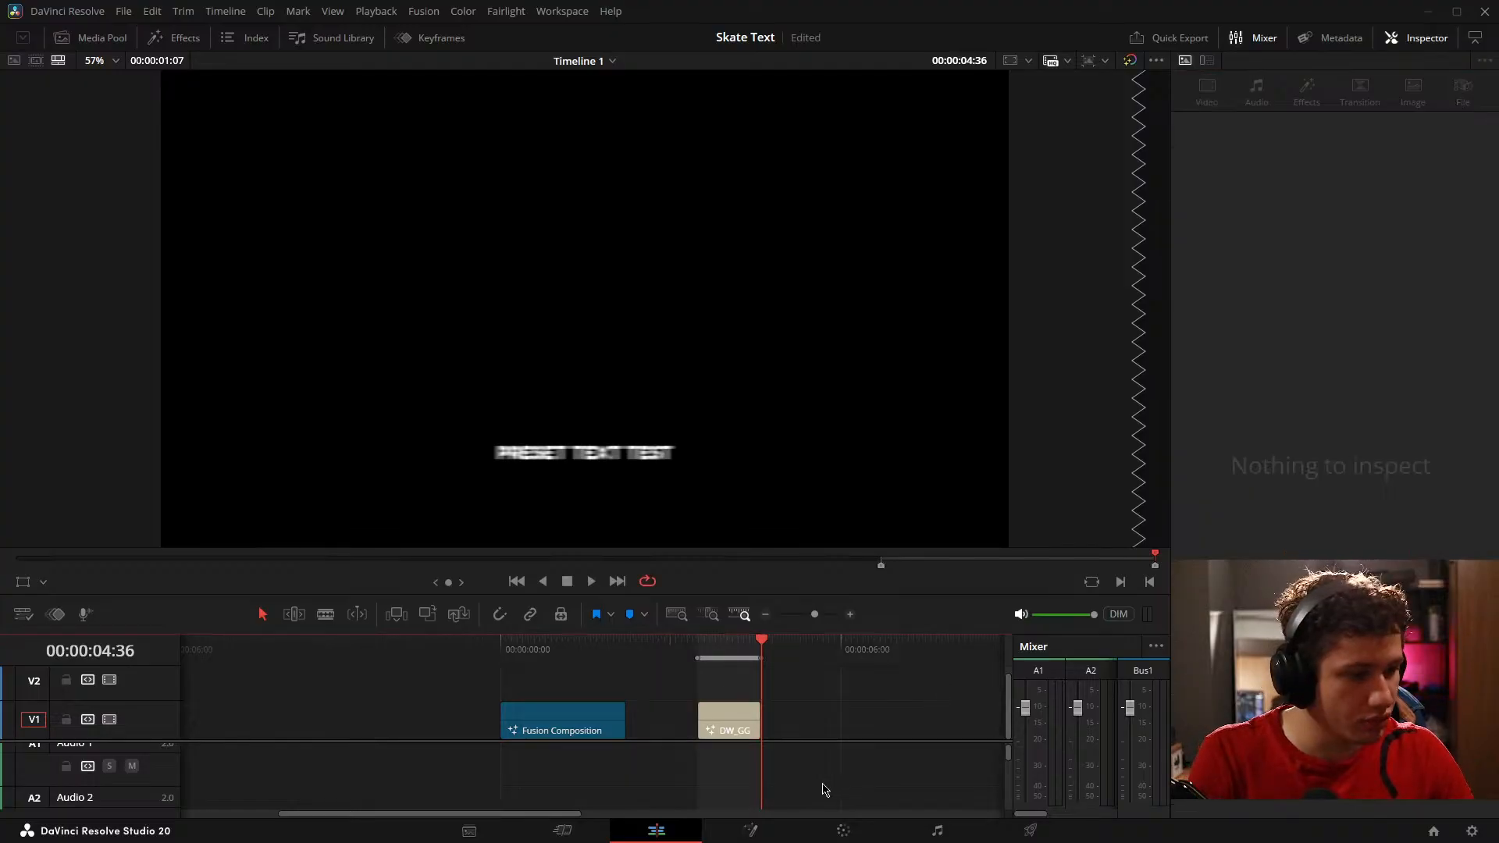
left_click(733, 720)
key("space")
left_click(1376, 212)
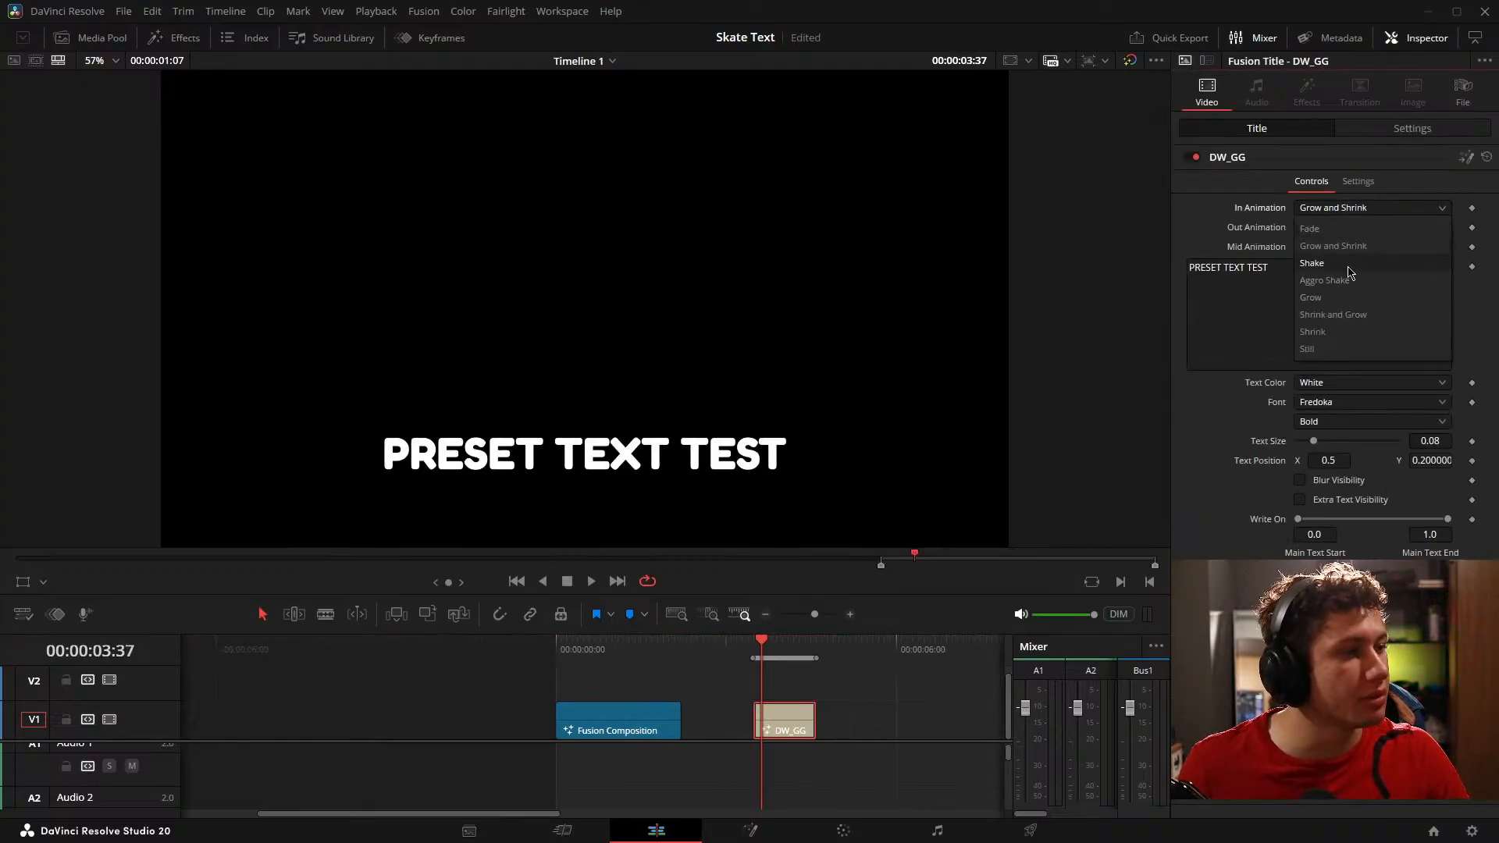
left_click(865, 705)
key("space")
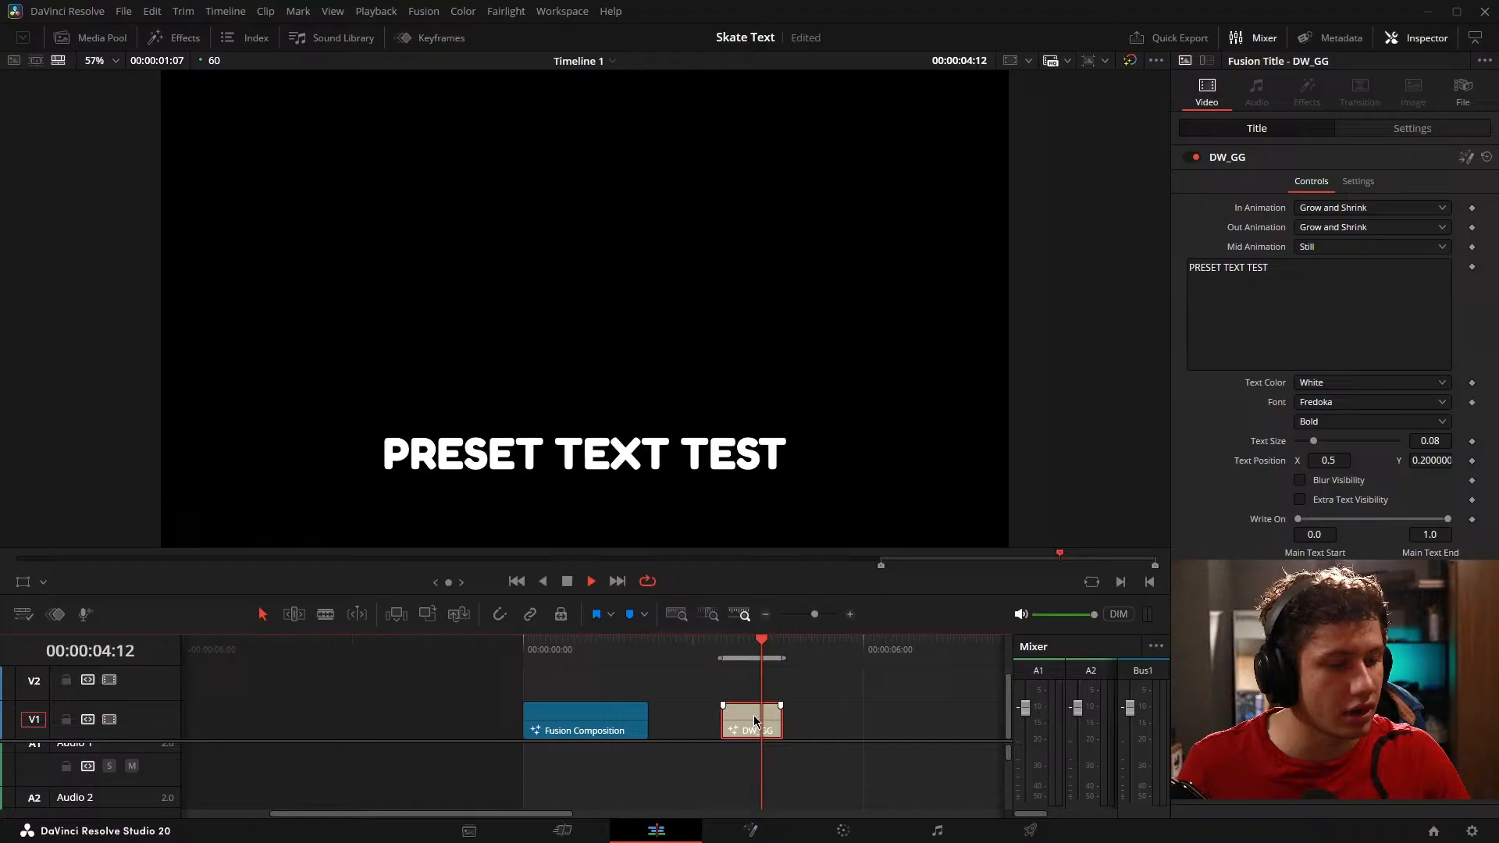
Step: Set the title's In Animation to Fade, and try Fade and Shrink and Grow as its Out Animation
left_click(1372, 208)
left_click(1331, 219)
left_click(1335, 227)
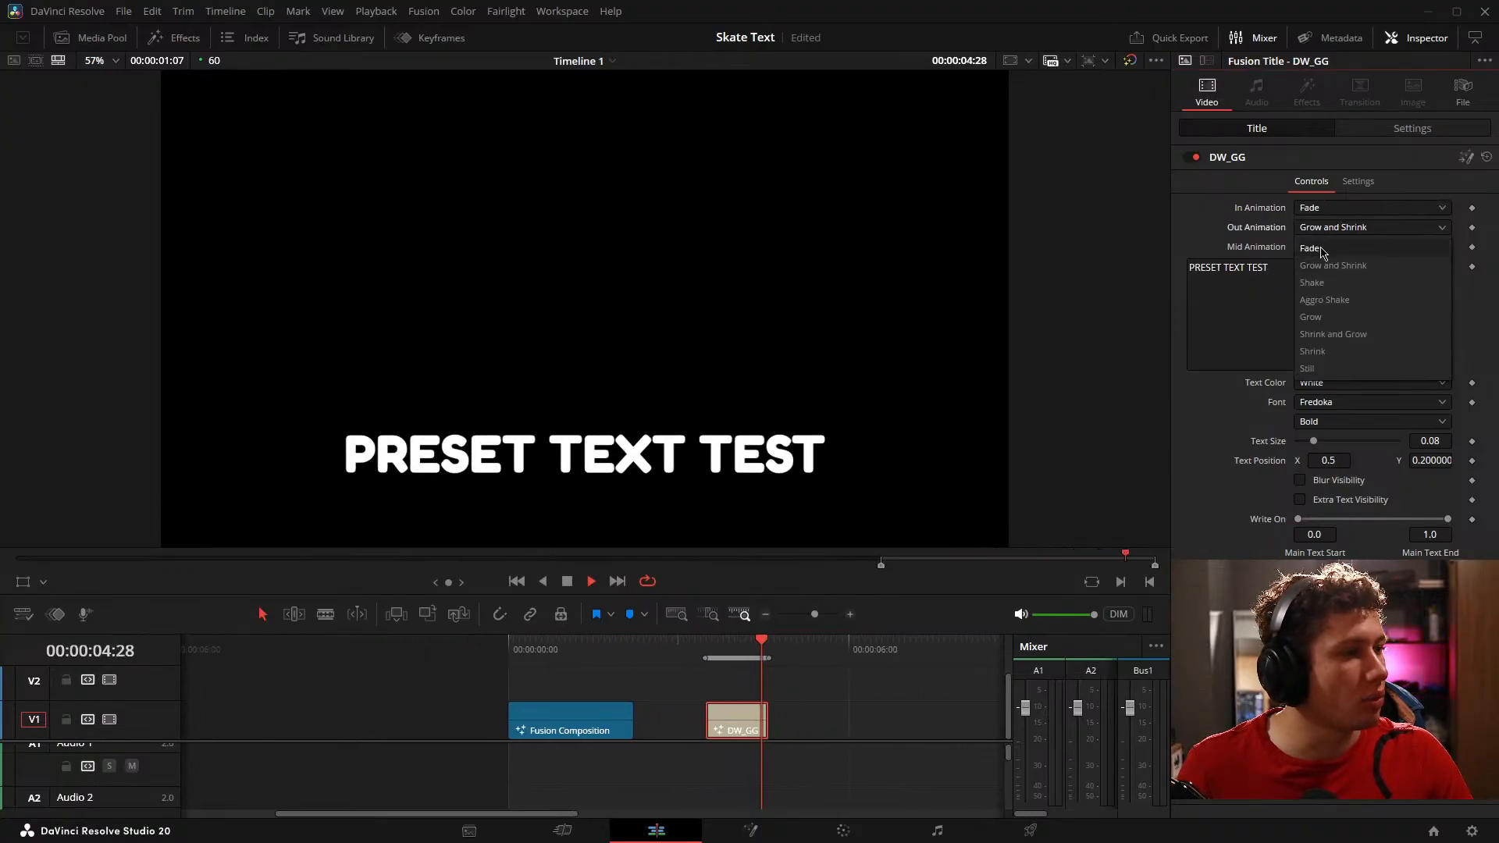
left_click(1328, 238)
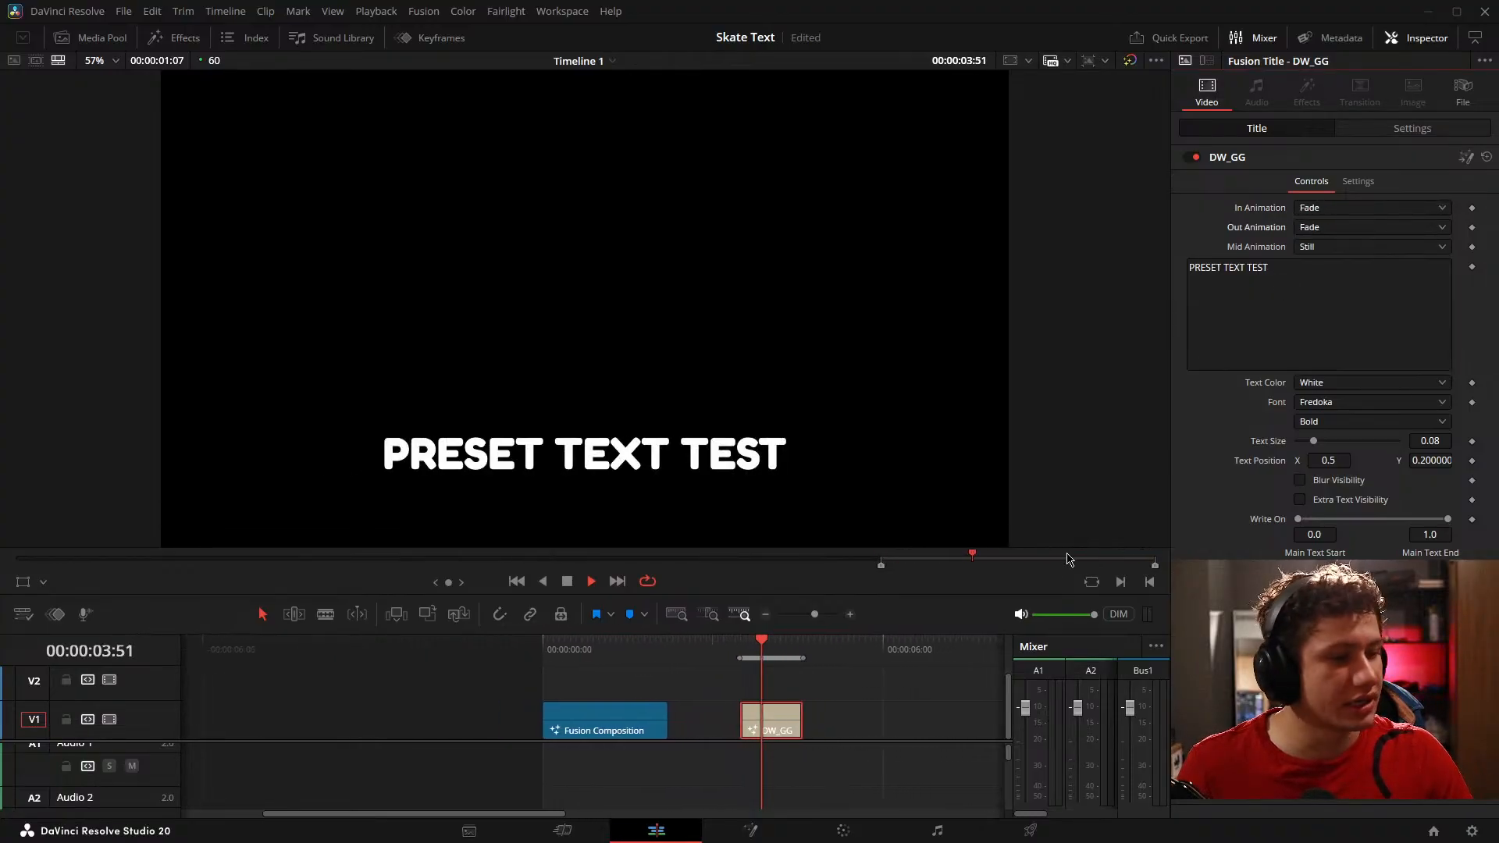
left_click(1327, 227)
left_click(1335, 334)
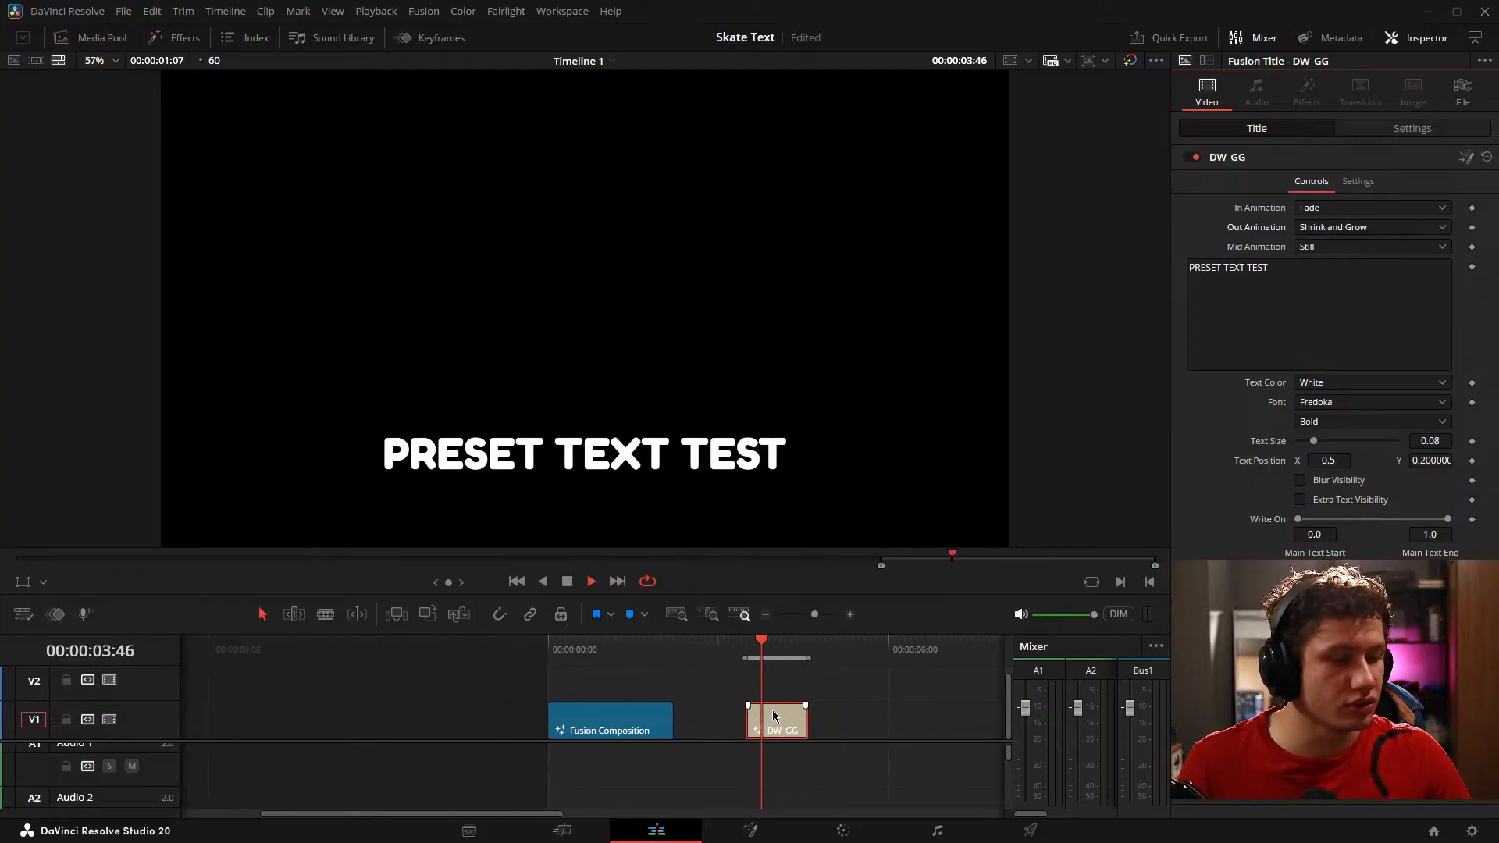
Step: Extend the end of the DW_GG title to a duration of 00:00:03:18 and mark the clip as the playback range
left_click_drag(797, 723, 908, 727)
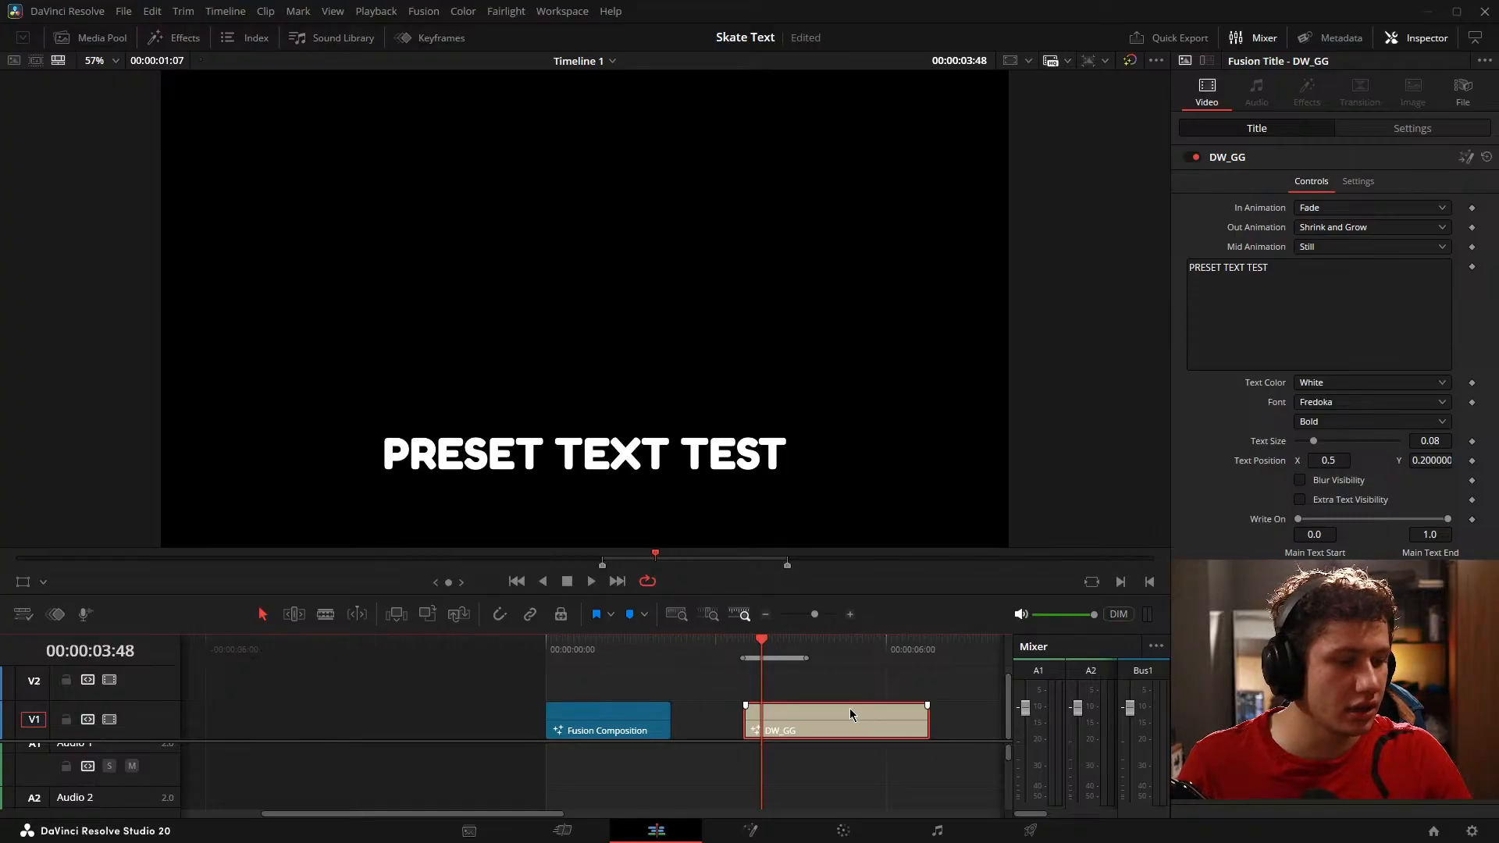
key("space")
key("space")
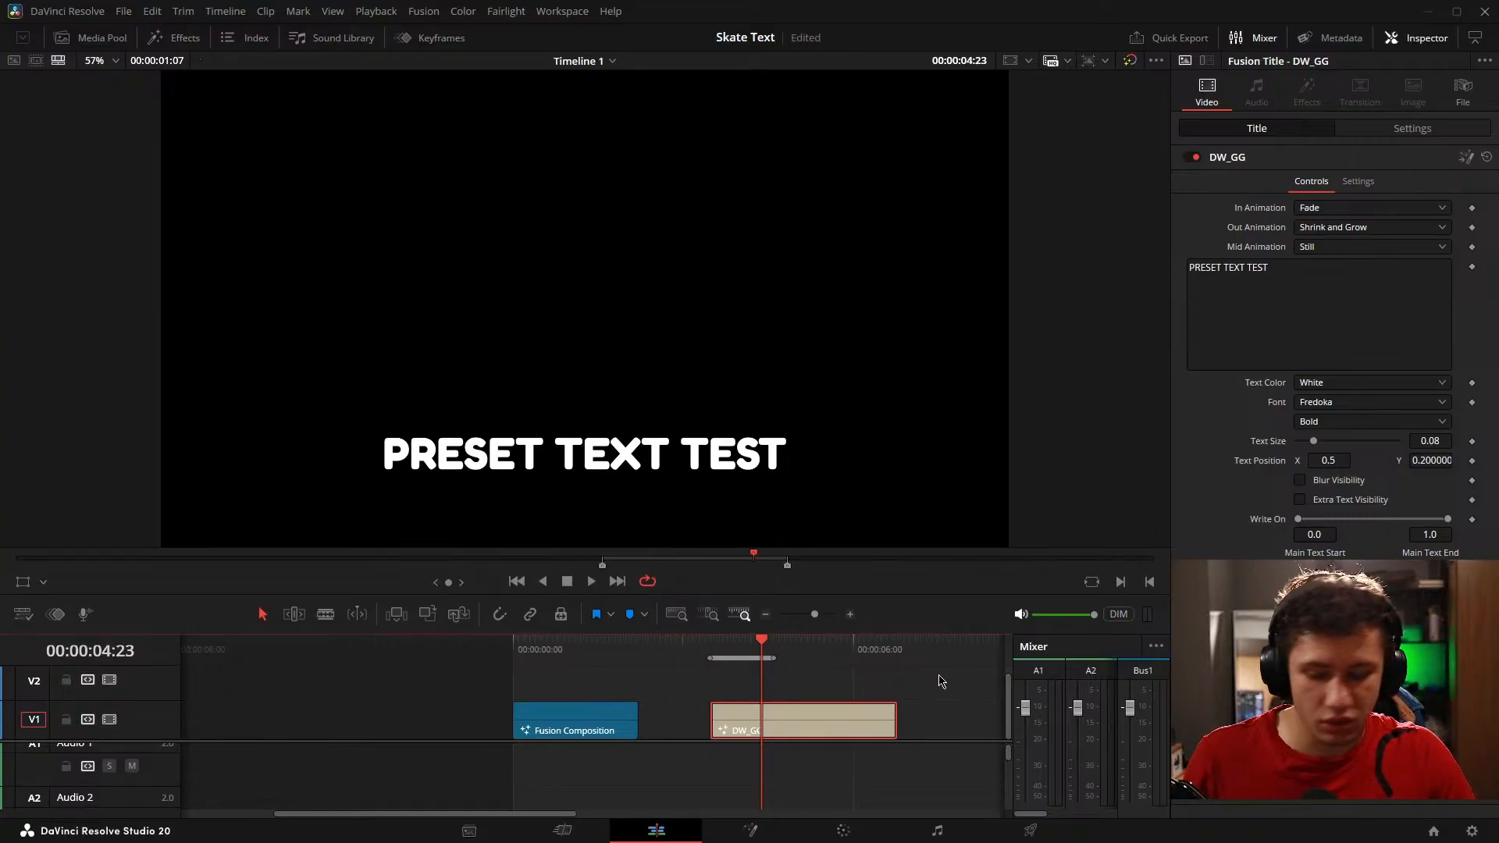
key("x")
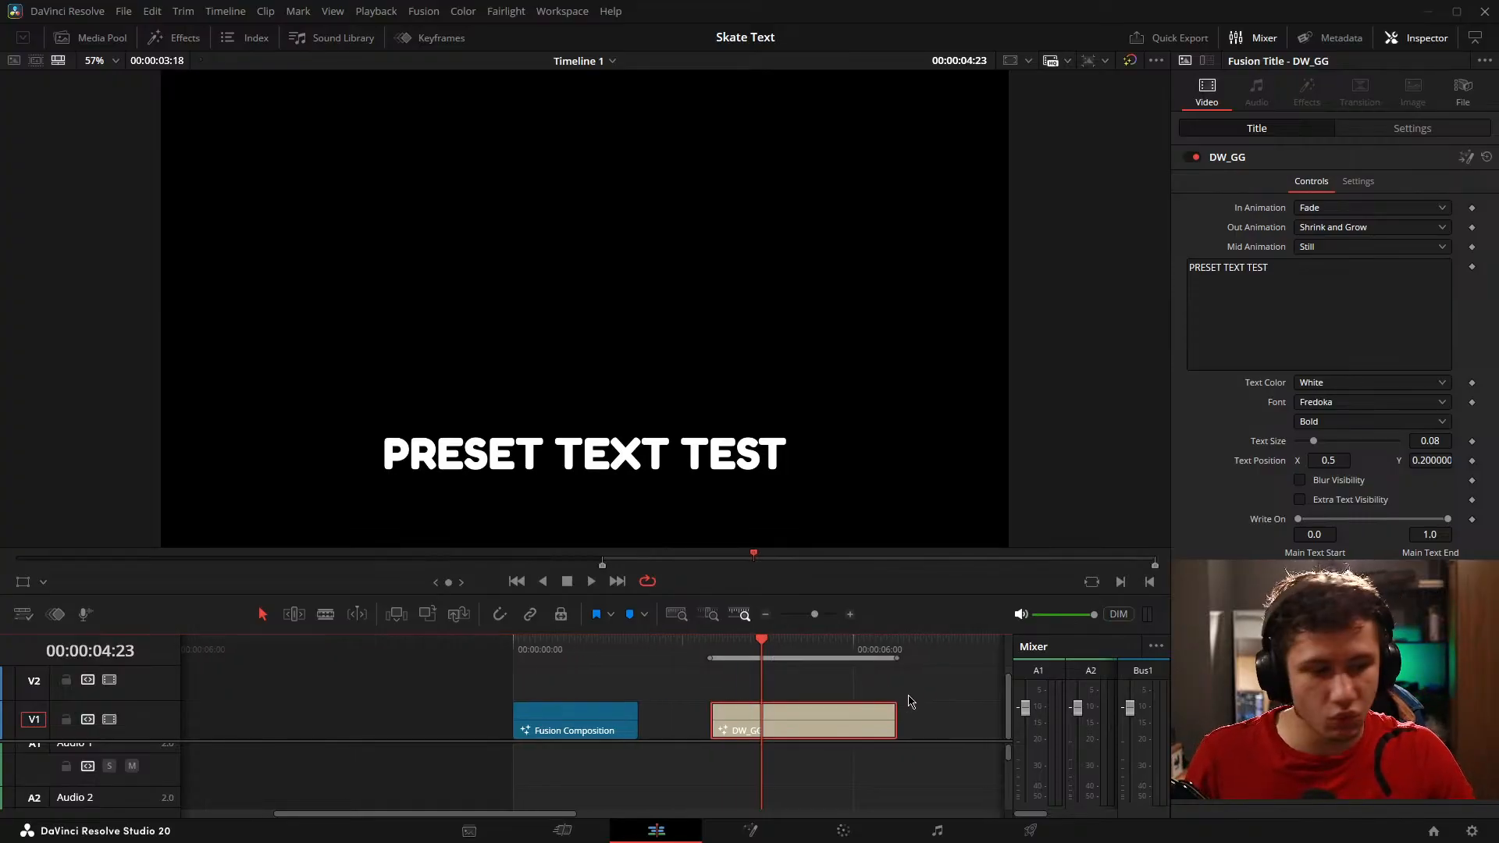
Step: Set the title's Mid Animation to Ripple and Out Animation to Shake, and play back the result
left_click(1337, 247)
left_click(1316, 344)
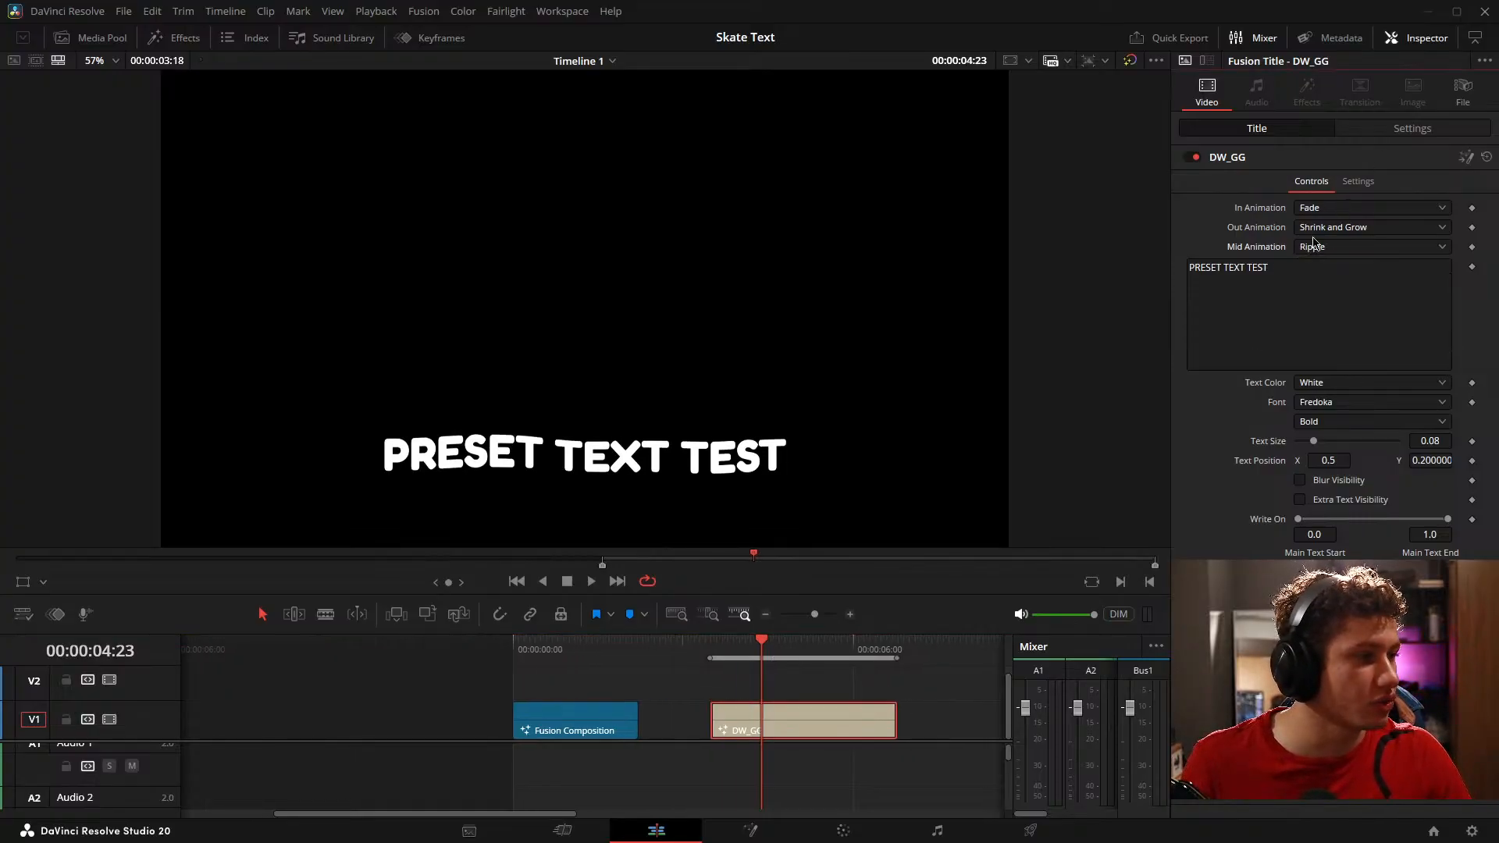
left_click(1316, 229)
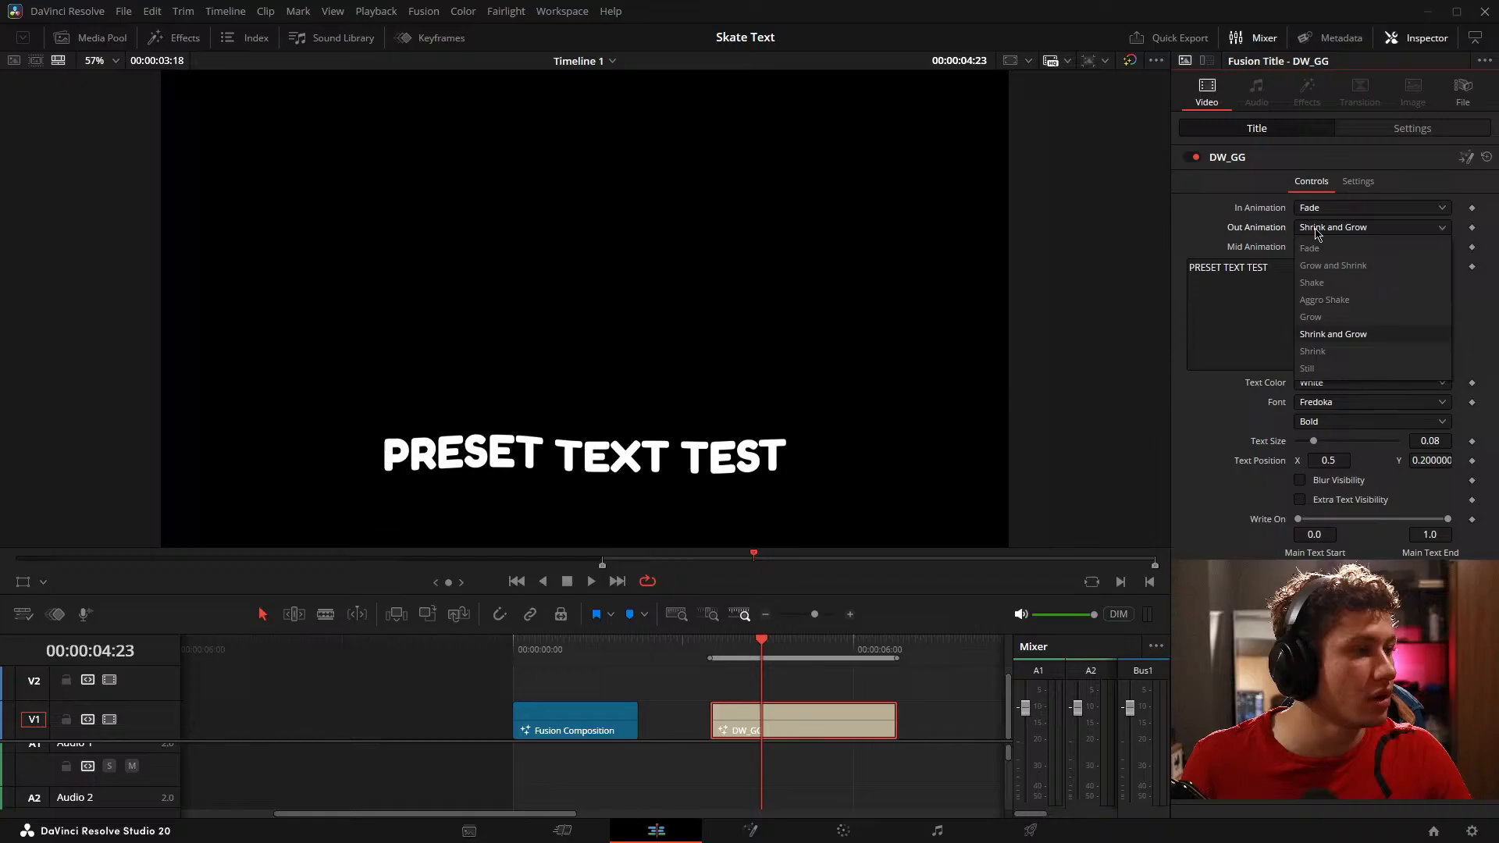
left_click(1323, 285)
key("space")
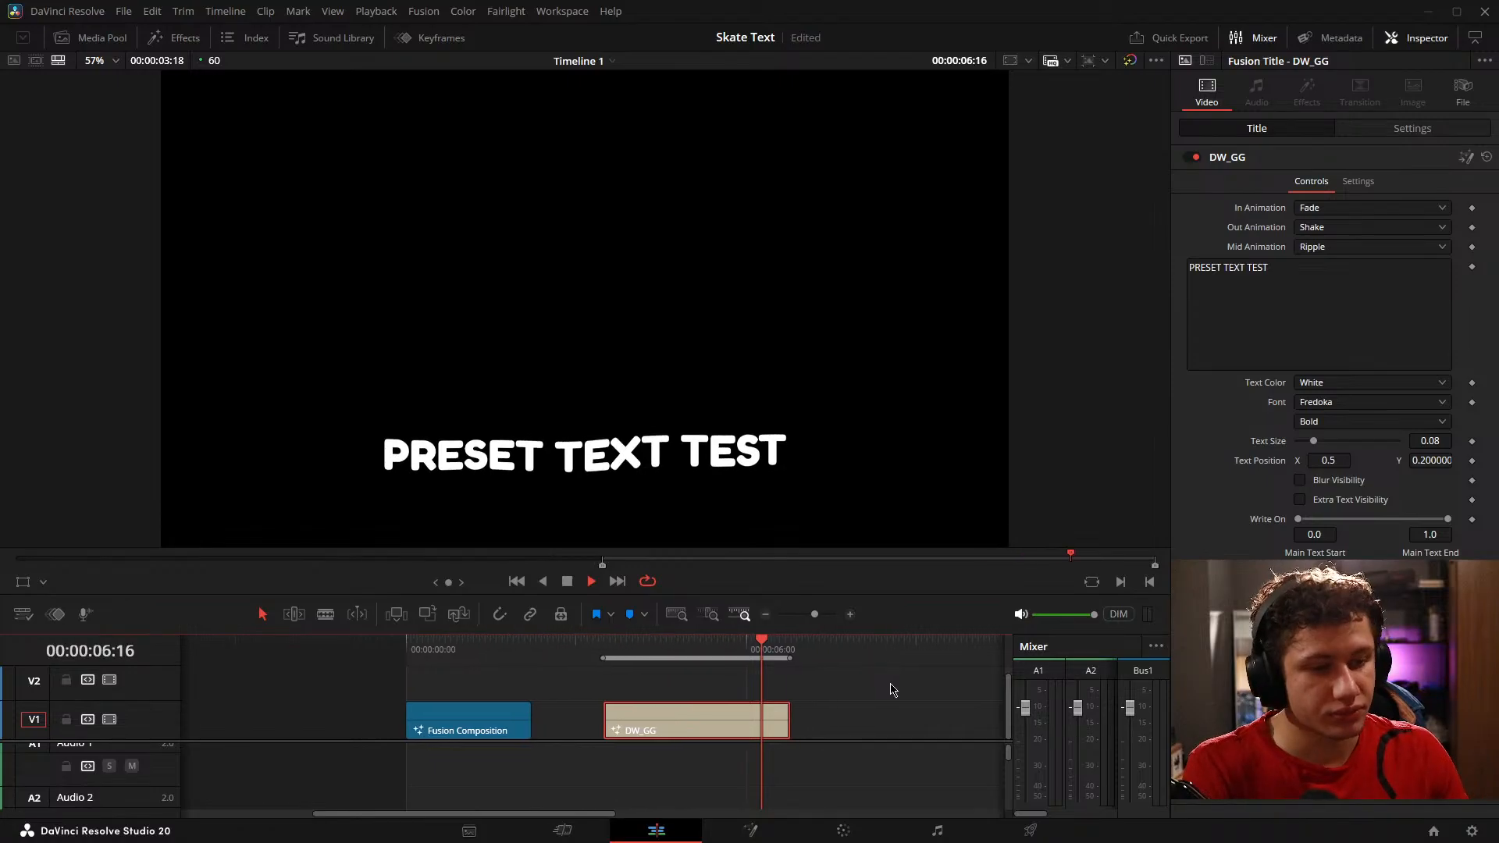
key("space")
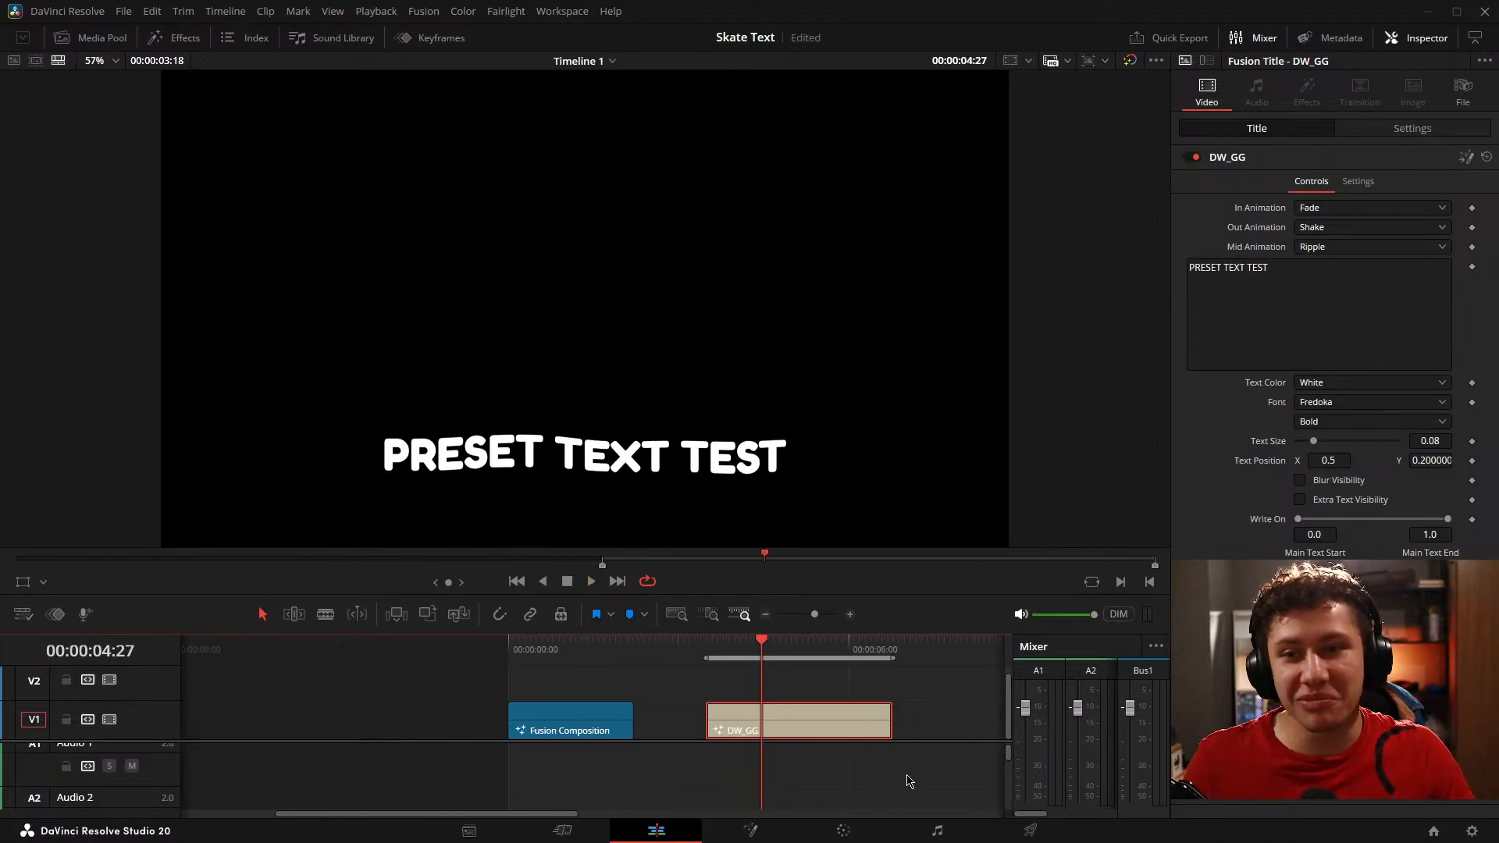
Step: Enable Blur Visibility on the DW_GG title and raise the Write On start value to 1.0
left_click(910, 734)
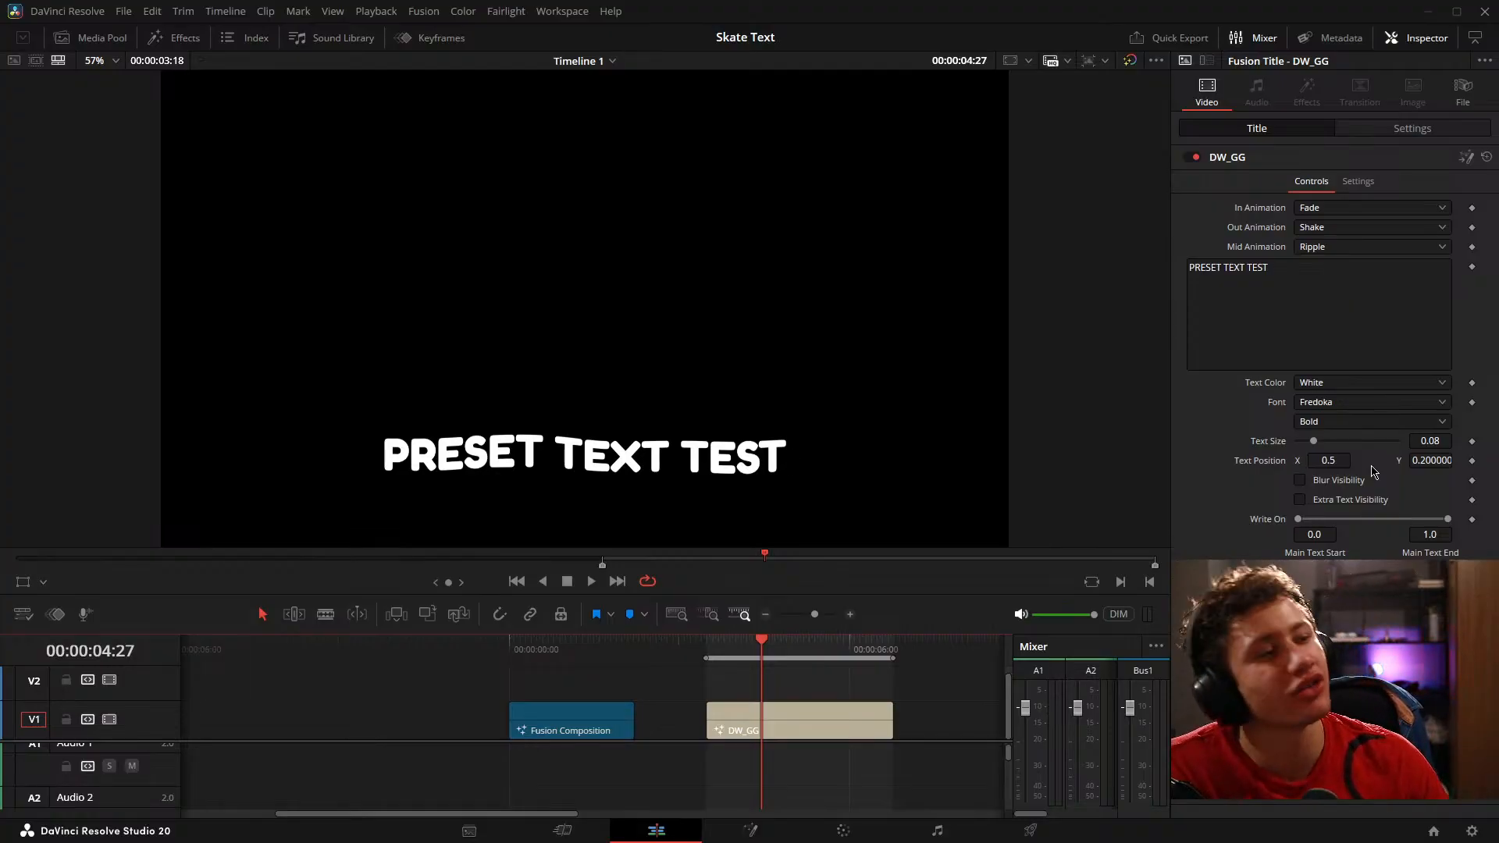
left_click(814, 720)
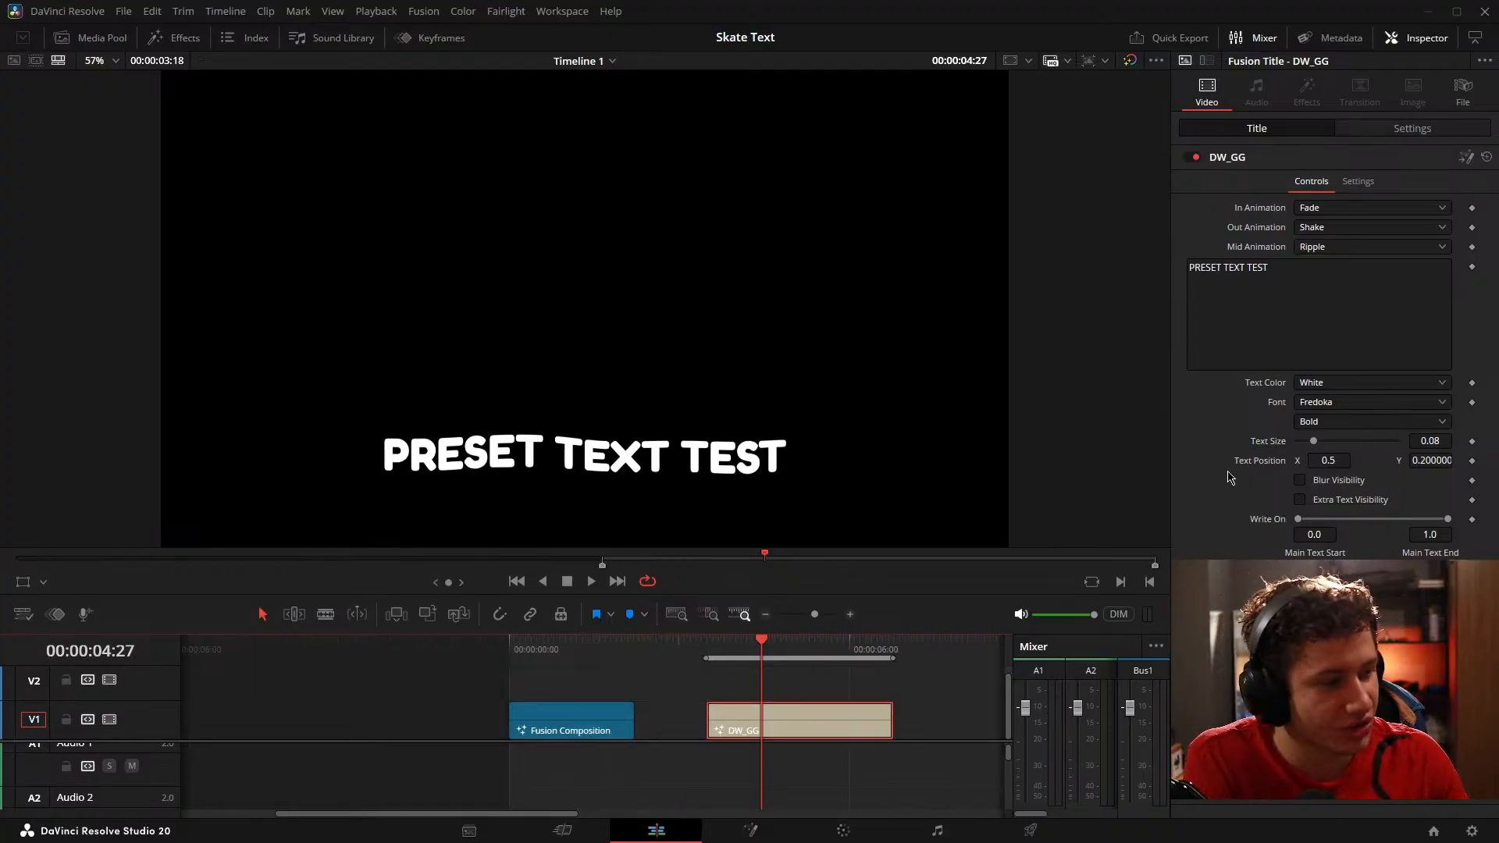
left_click(1300, 481)
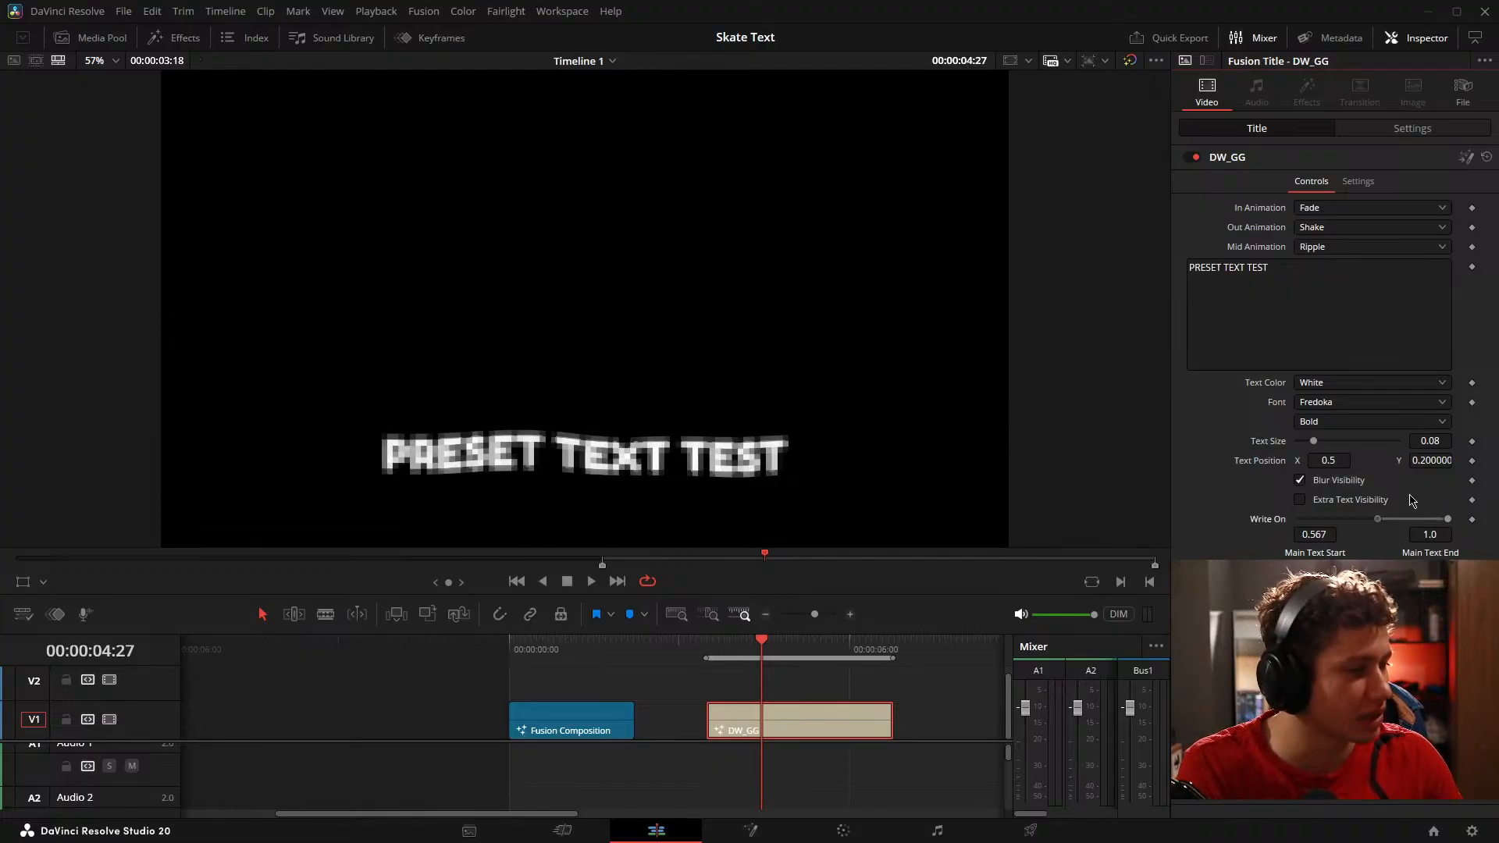
left_click_drag(1297, 519, 1498, 539)
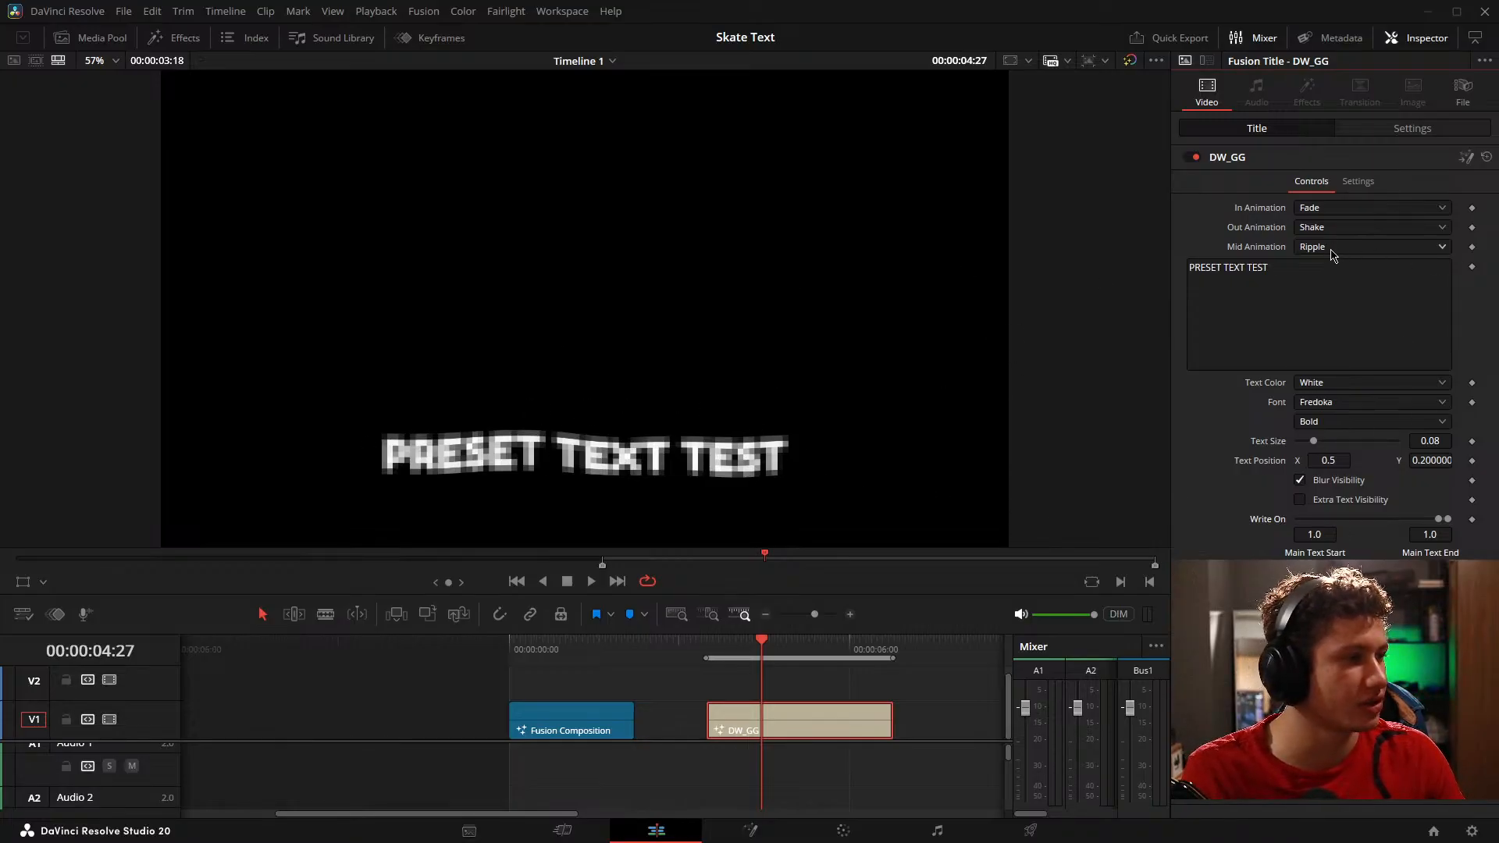
Step: Set the title's Text Color to Blue, turn off Blur Visibility and reset Write On to its default range
left_click(1328, 384)
left_click(1322, 488)
left_click(1322, 485)
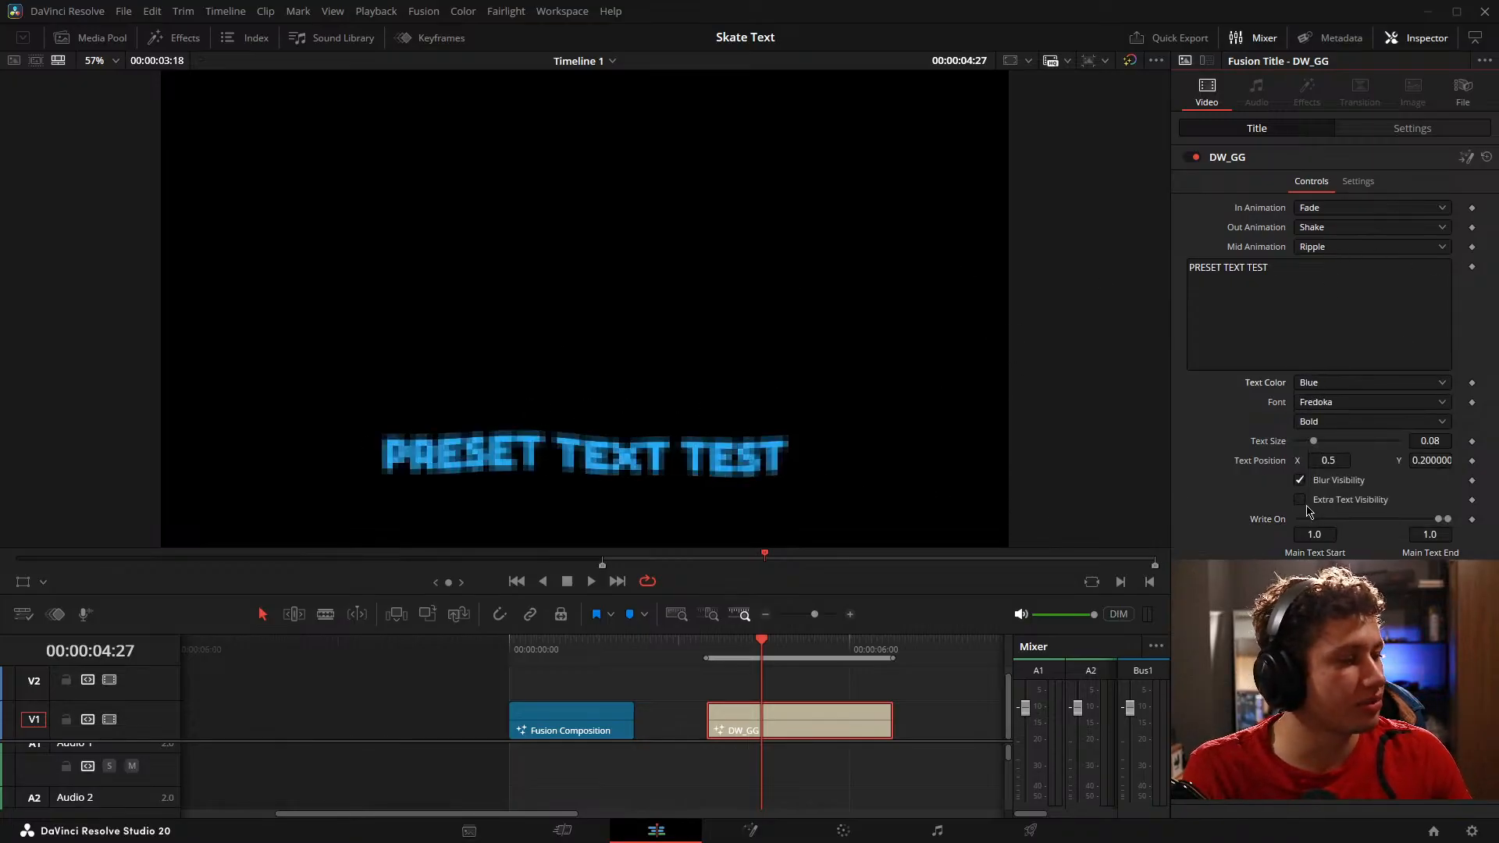
double_click(1272, 521)
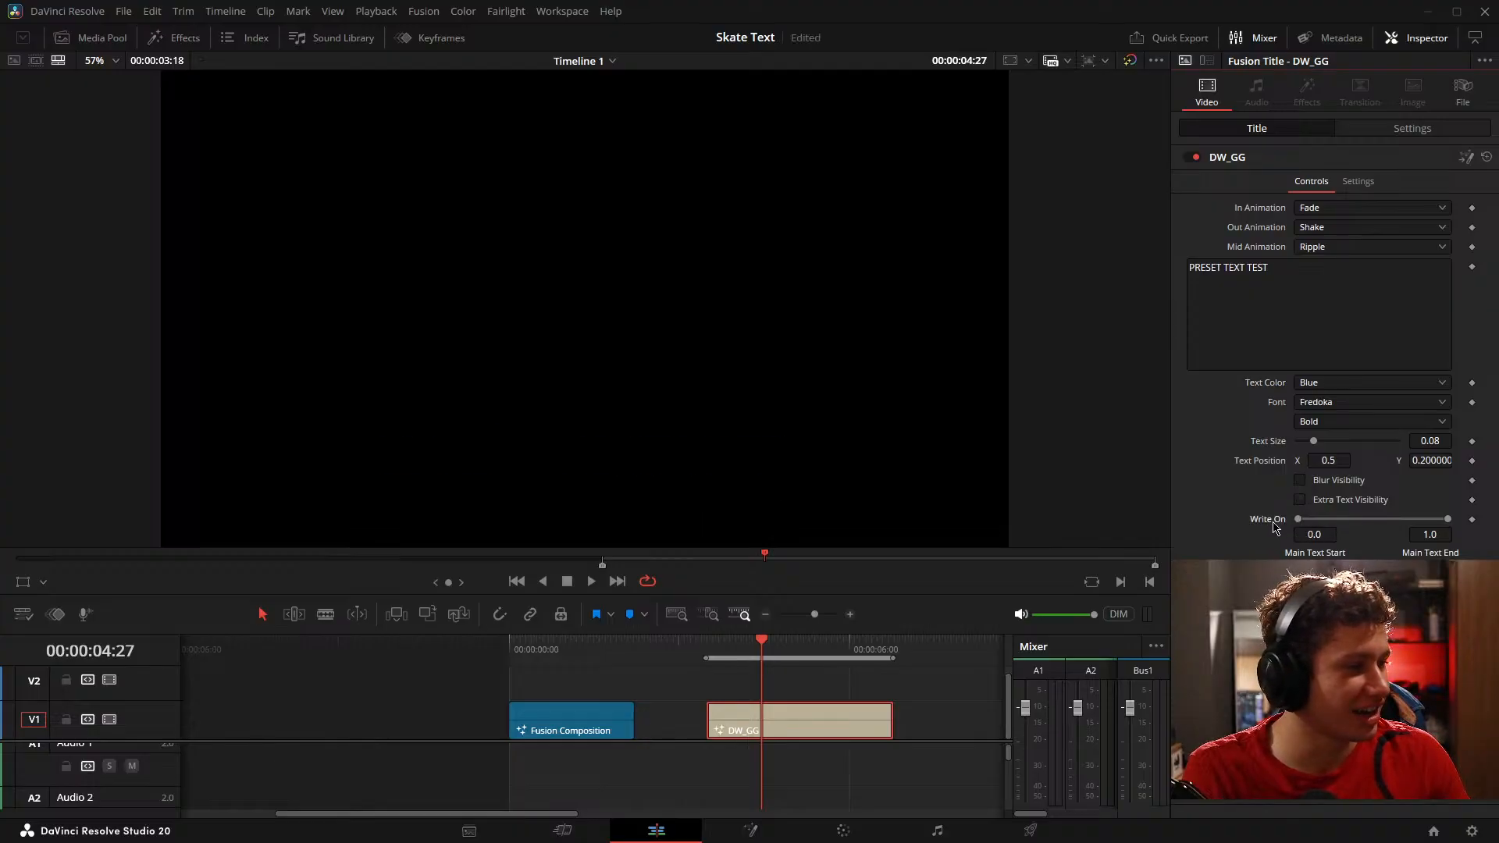
Step: Try Red, Pink and Yellow among the title's Text Color options and return the color to White
left_click(1349, 386)
left_click(1354, 416)
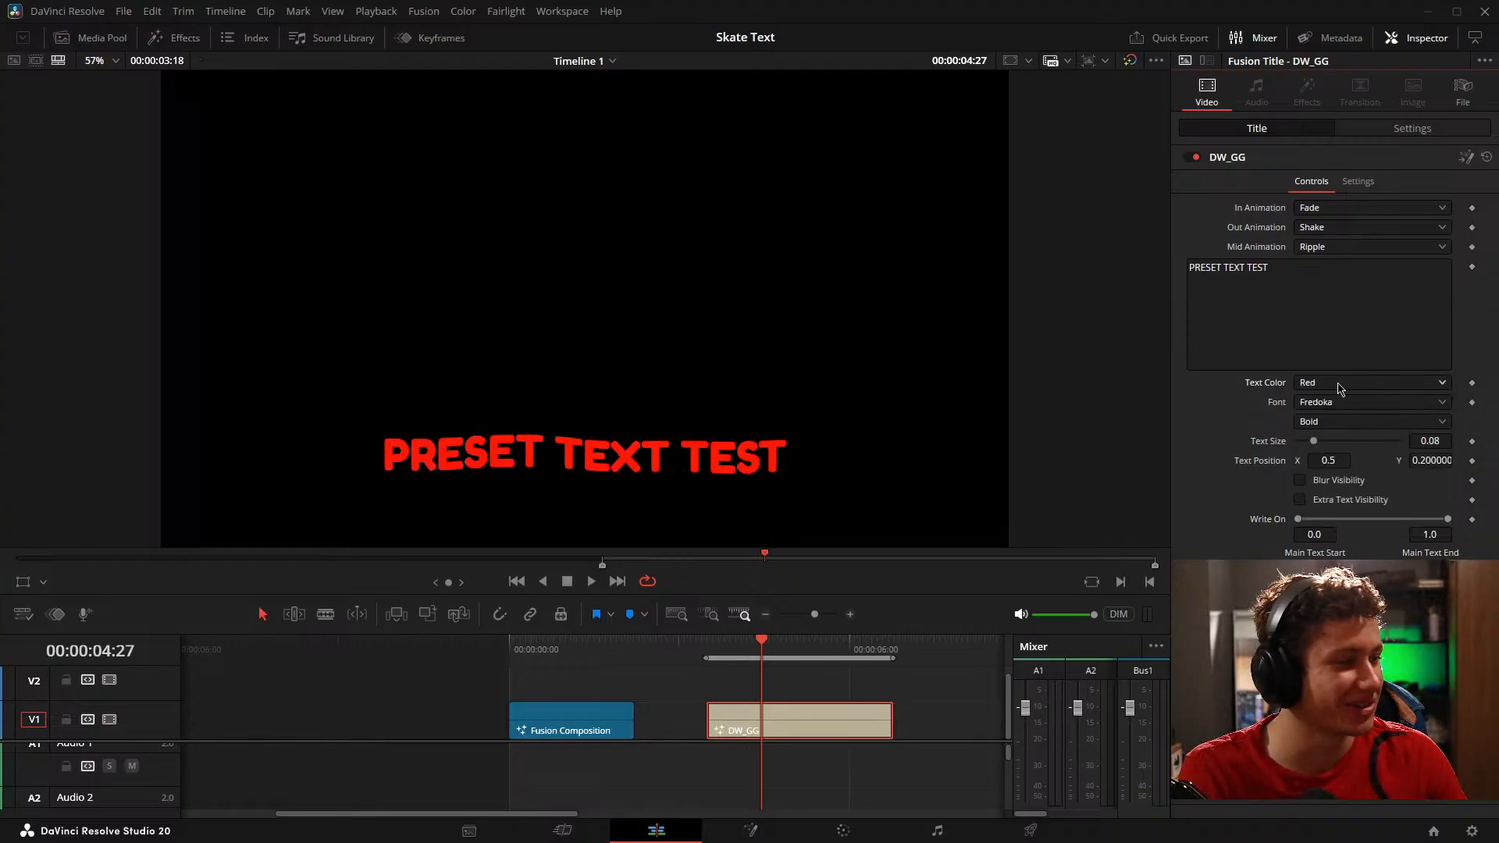
left_click(1338, 384)
left_click(1319, 490)
left_click(1331, 384)
left_click(1337, 523)
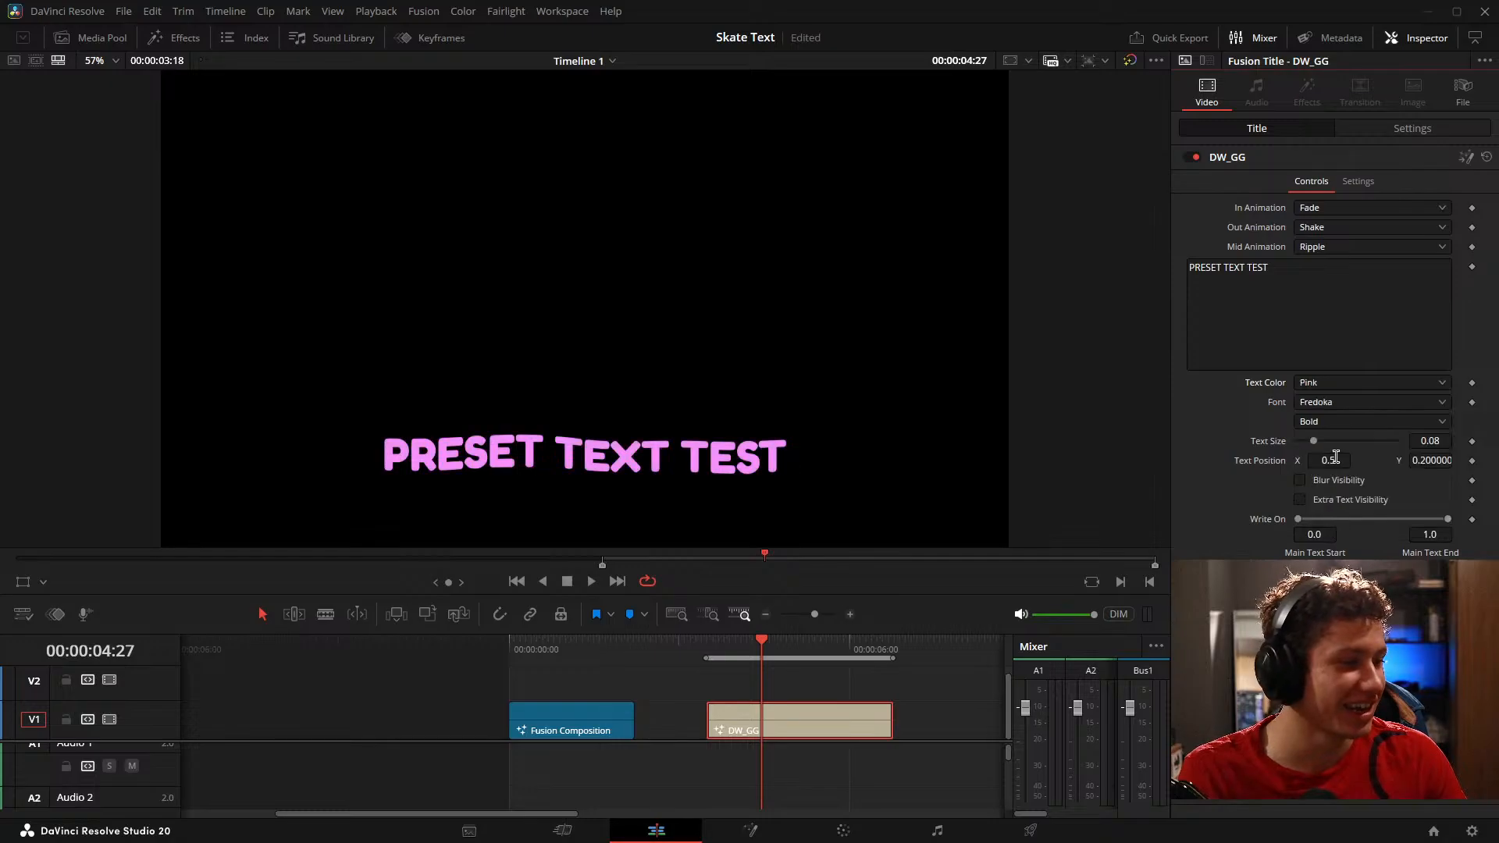
left_click(1335, 385)
left_click(1329, 508)
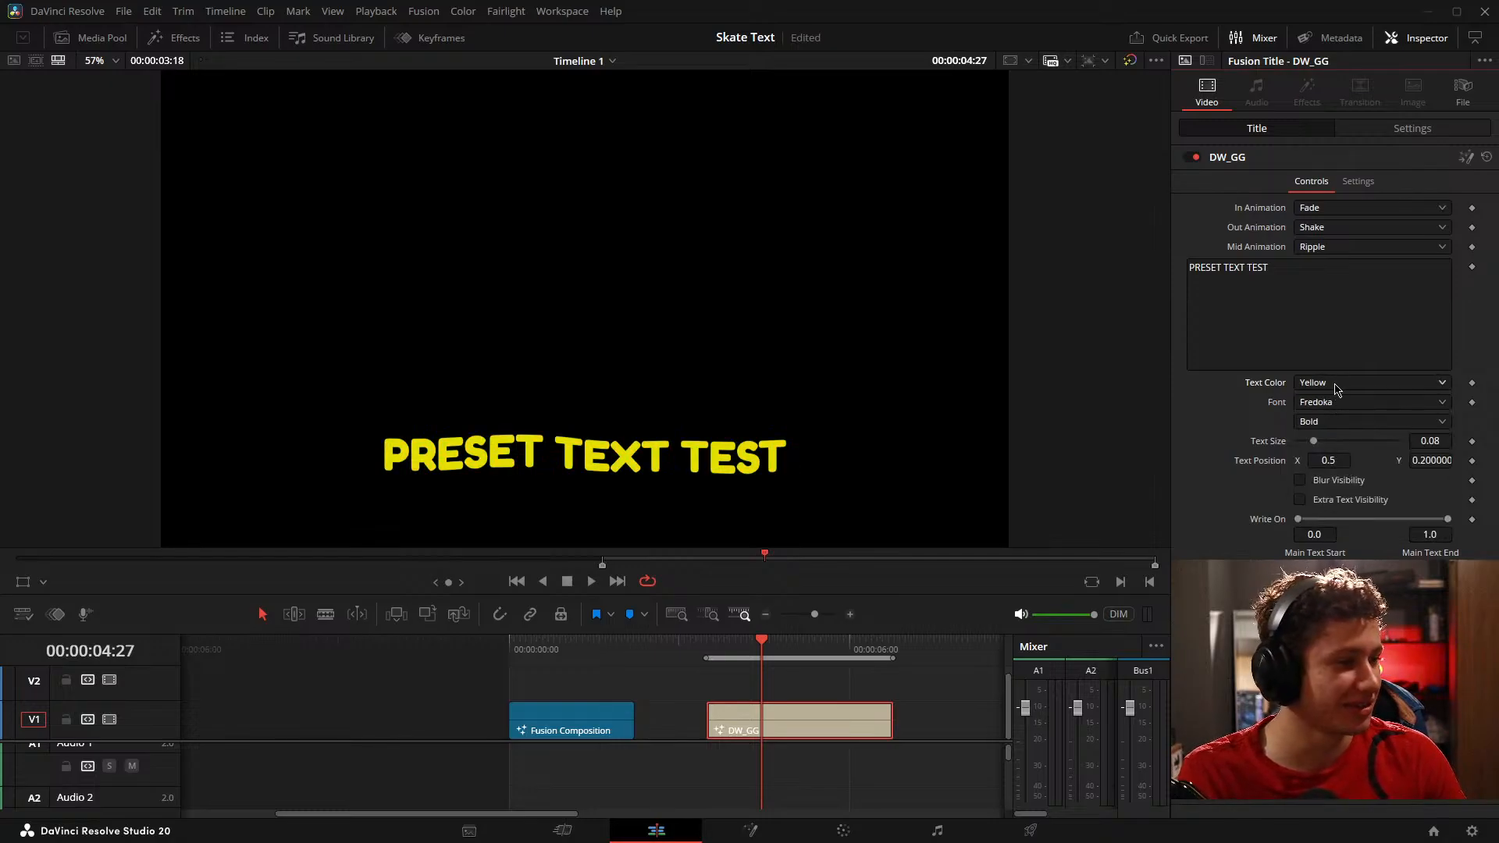
left_click(1338, 385)
left_click(1337, 438)
left_click(1335, 385)
left_click(1331, 404)
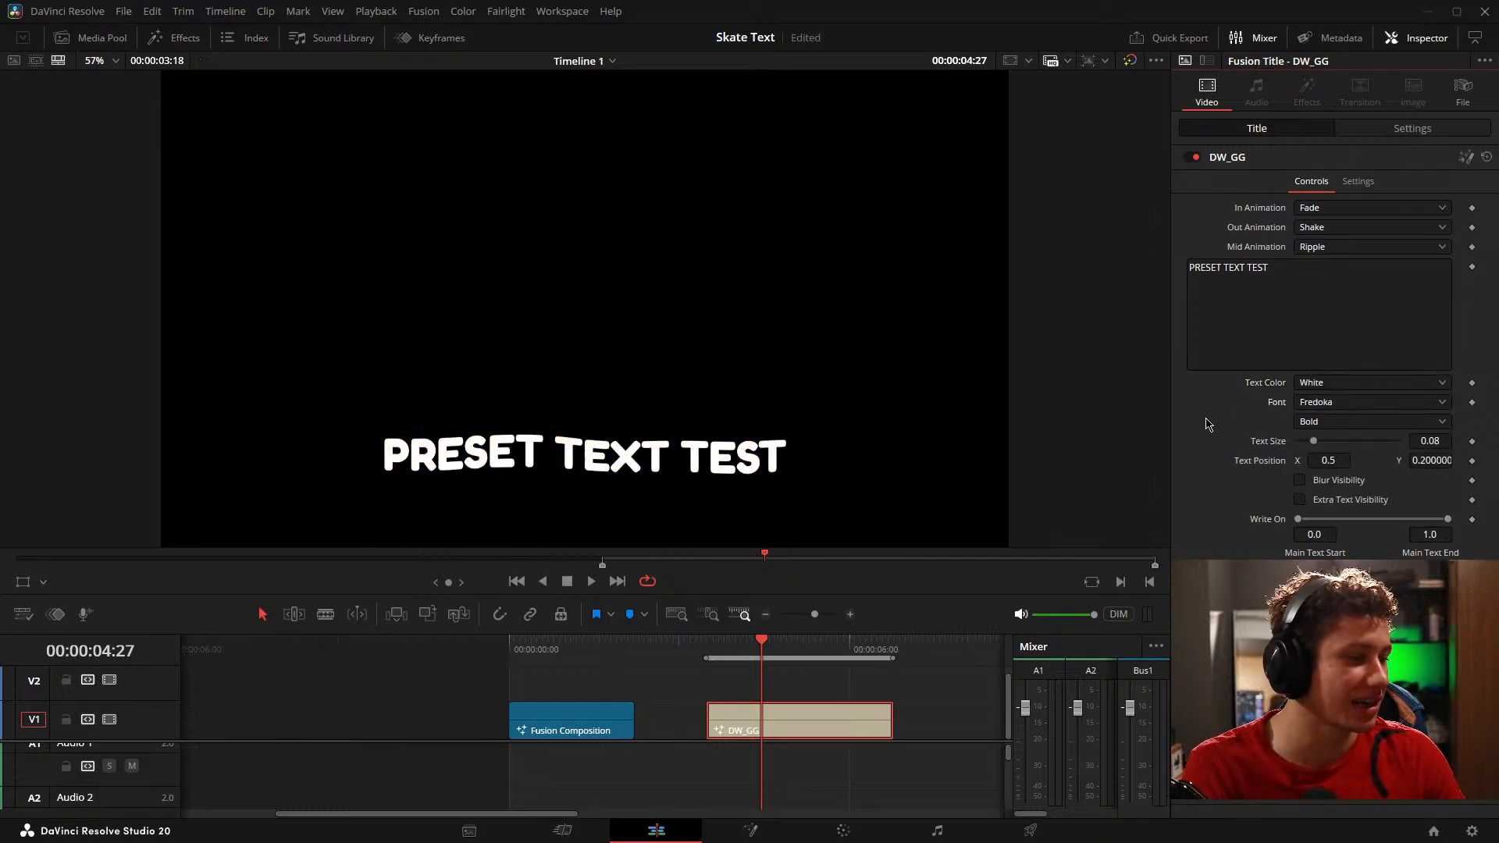
Step: Save the project and clear the timeline's in and out range
key("ctrl+s")
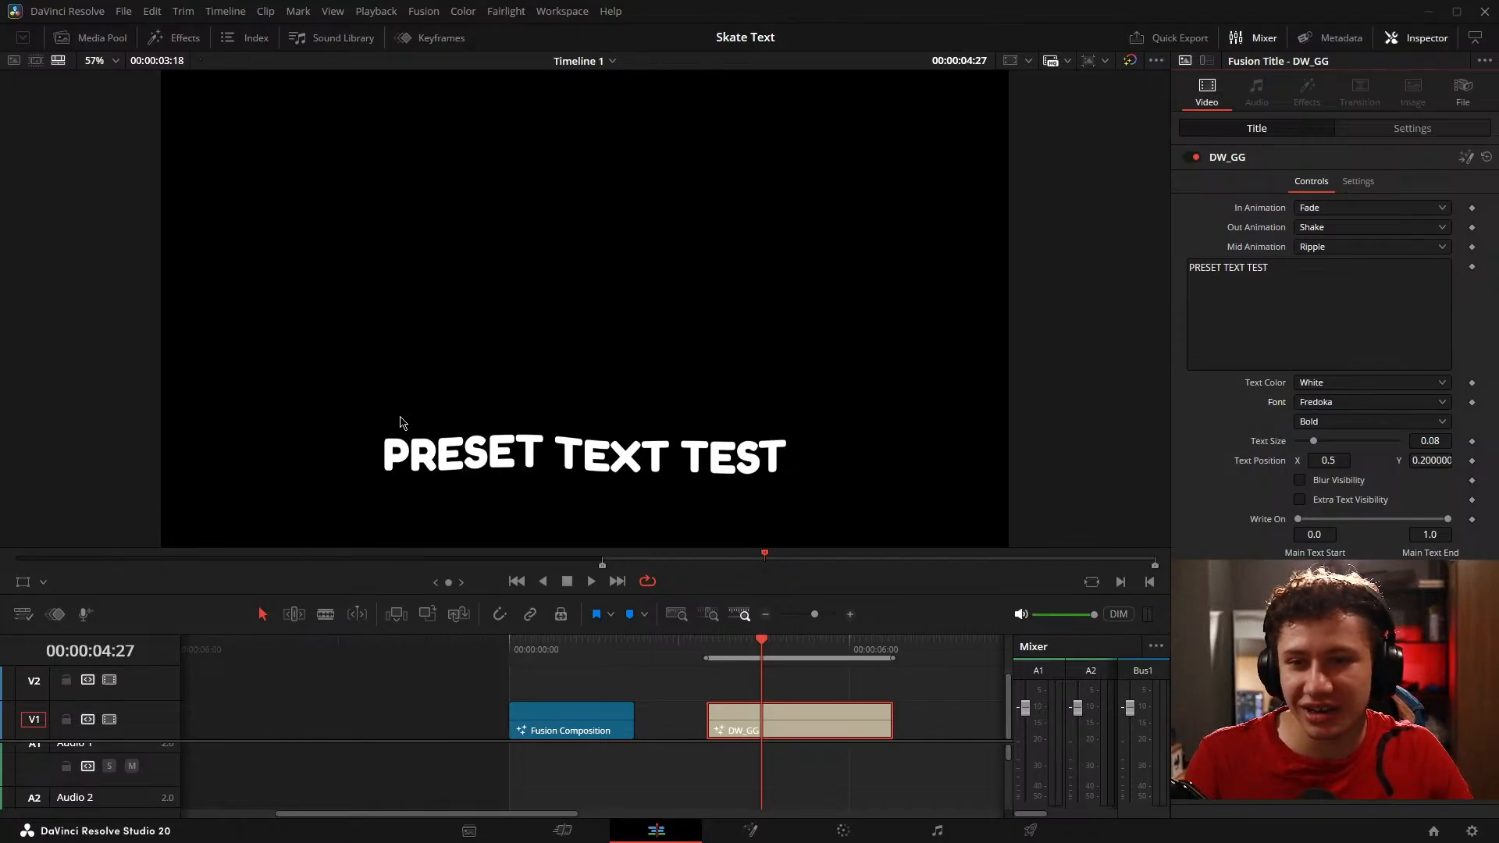
left_click(939, 717)
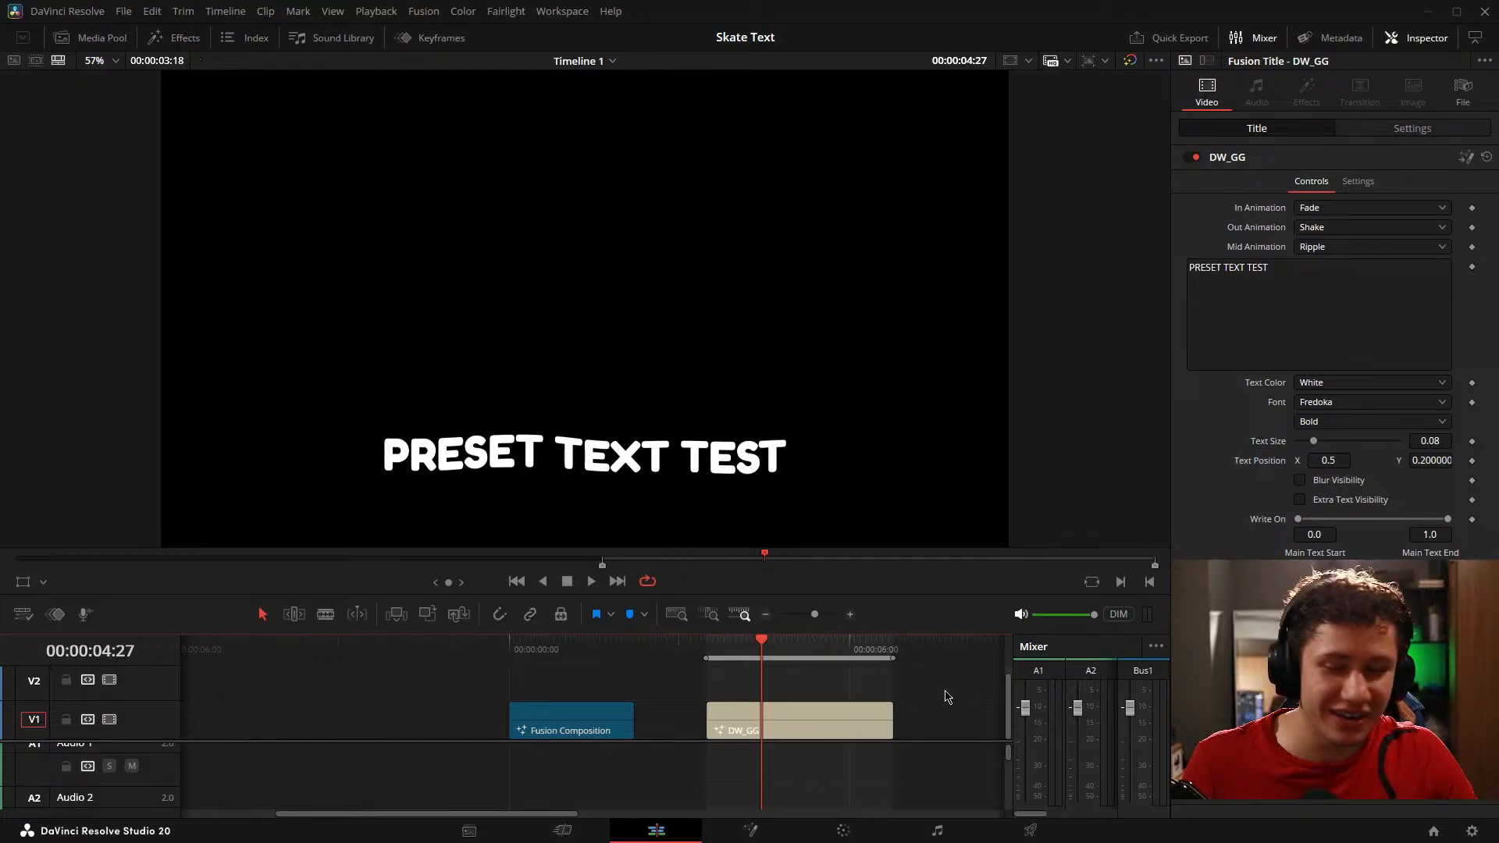
key("alt+x")
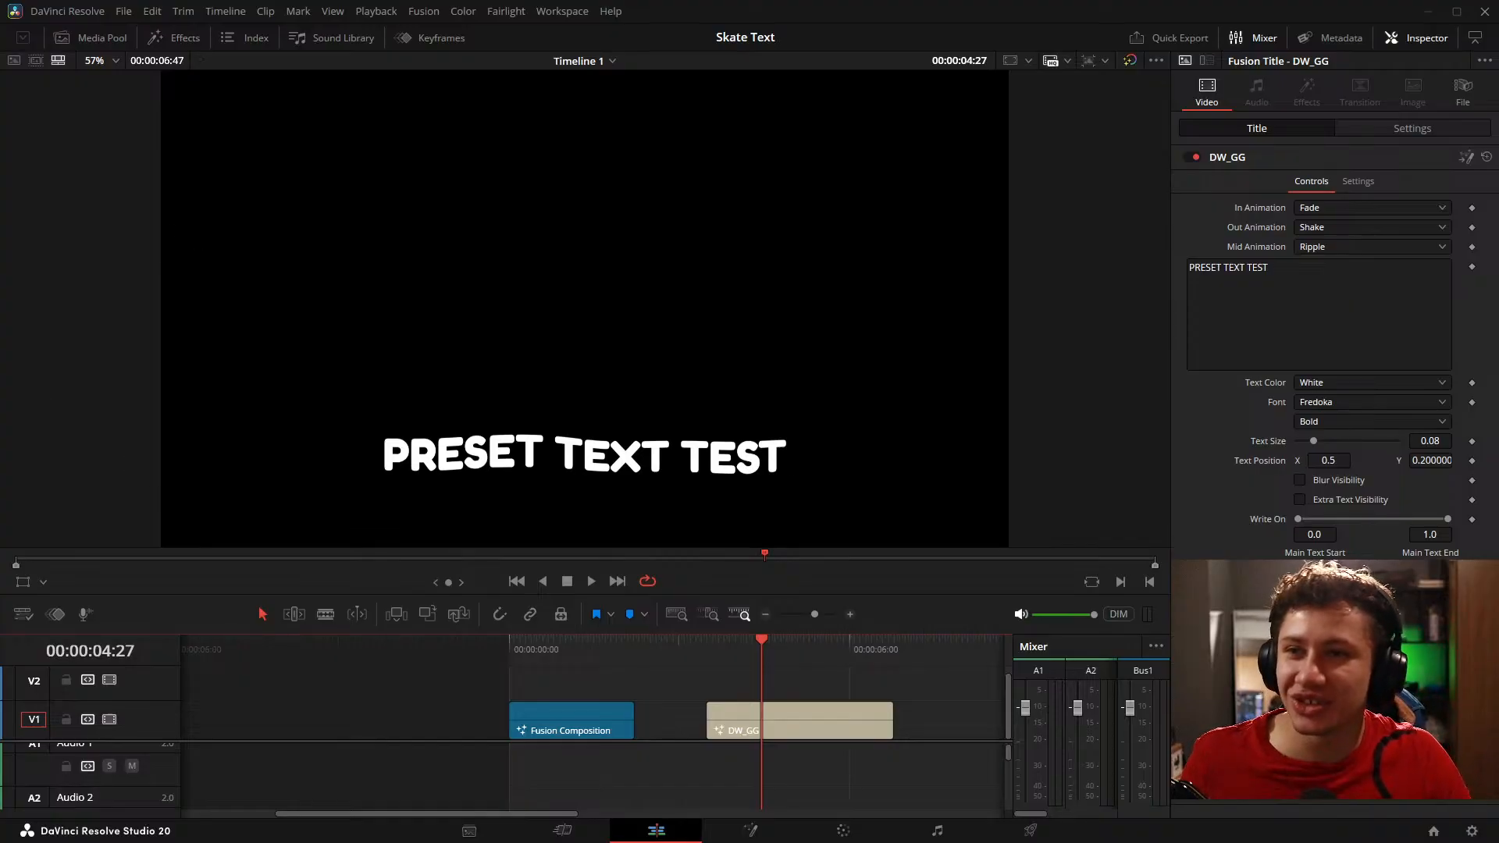
Step: Delete the DW_GG title from V1 and play back the enlarged Fusion composition on the timeline
left_click(795, 727)
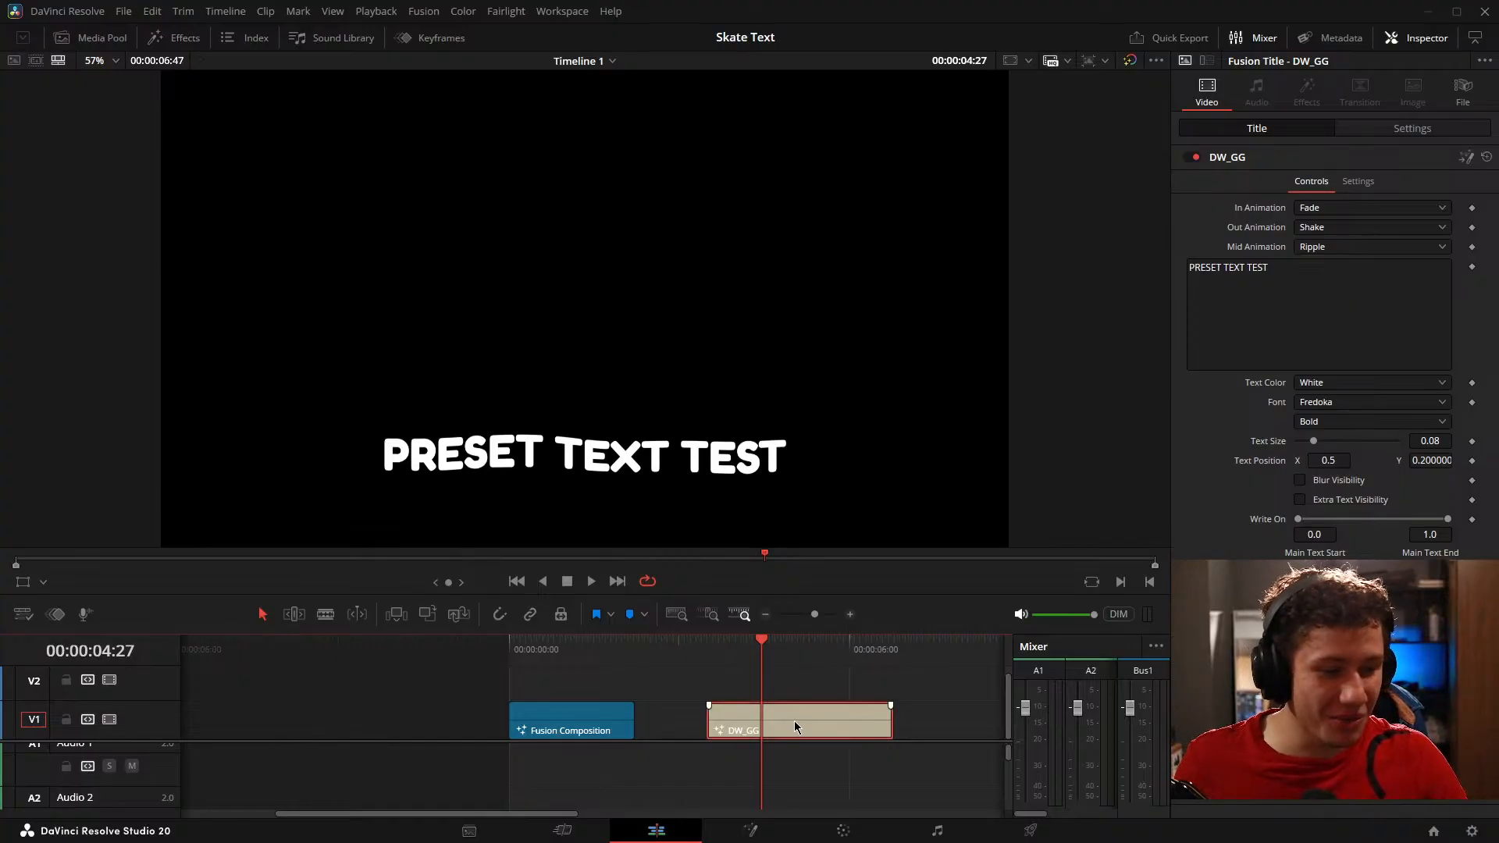
key("Delete")
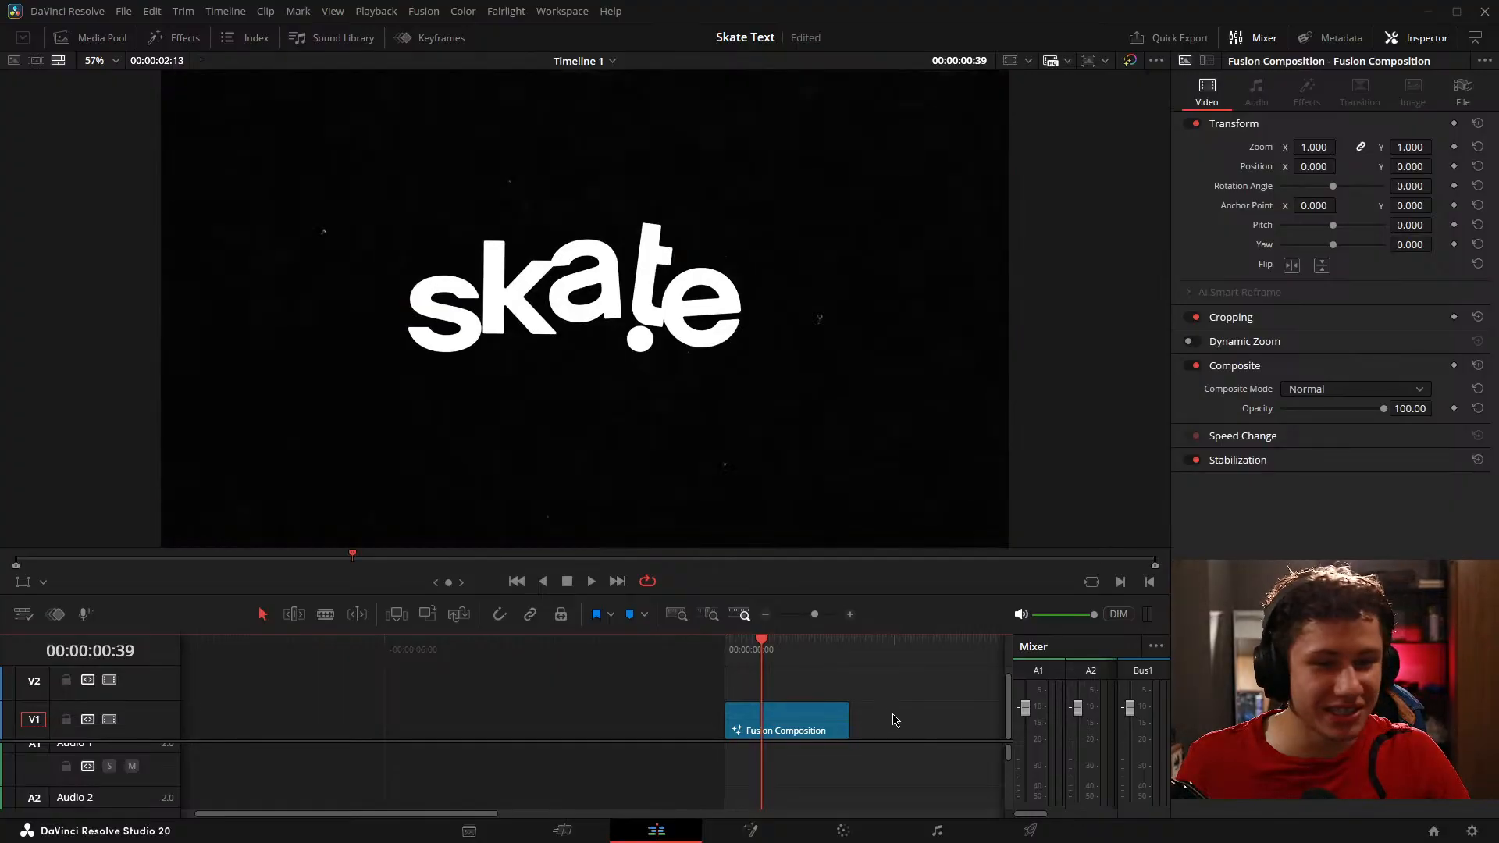
scroll(878, 726, "up", 3)
key("space")
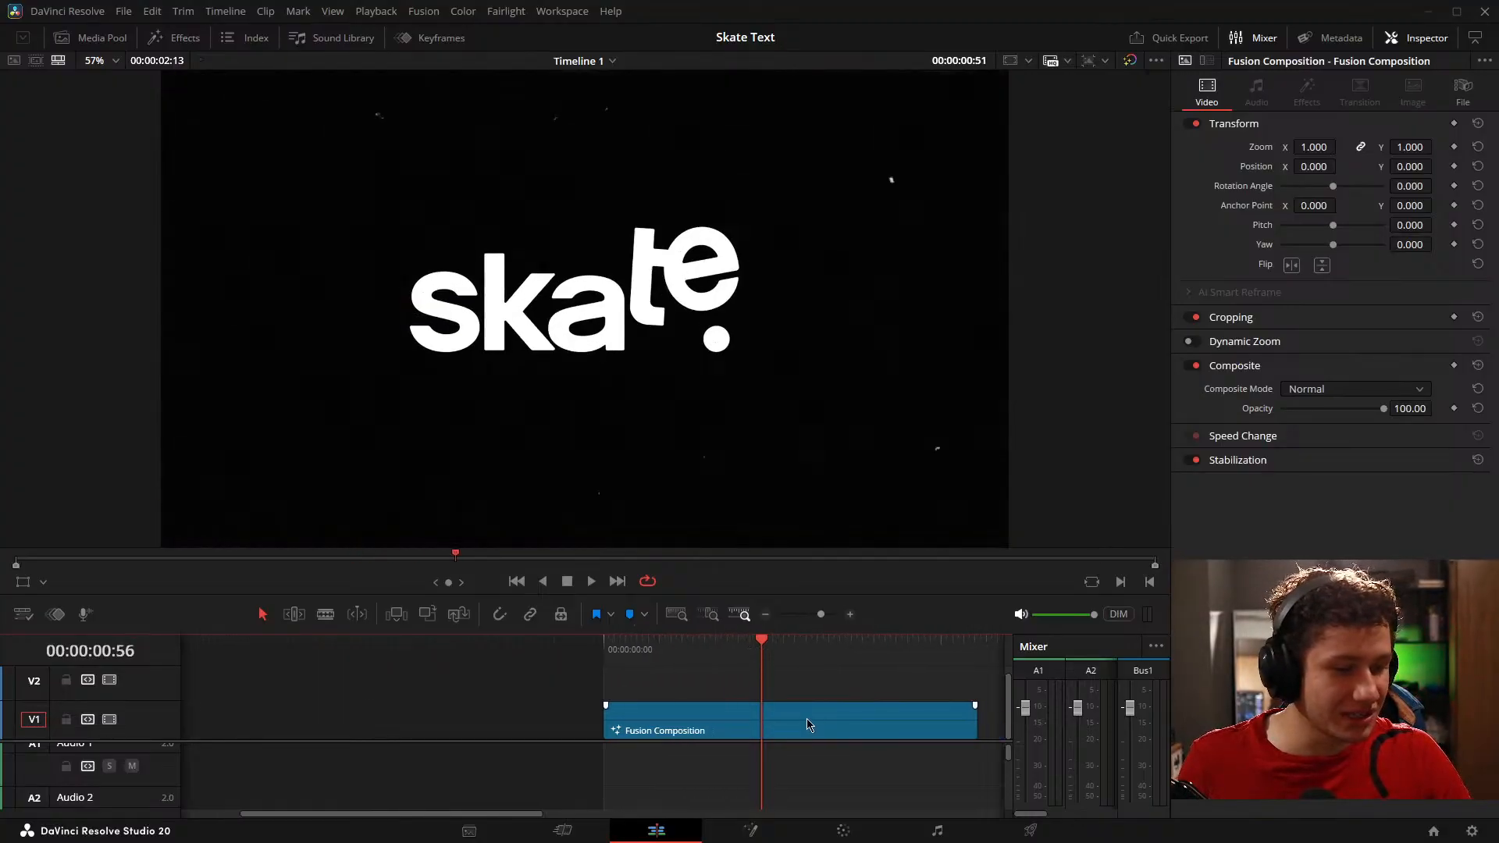
Step: Play back the skate. composition on the timeline and save the project
key("space")
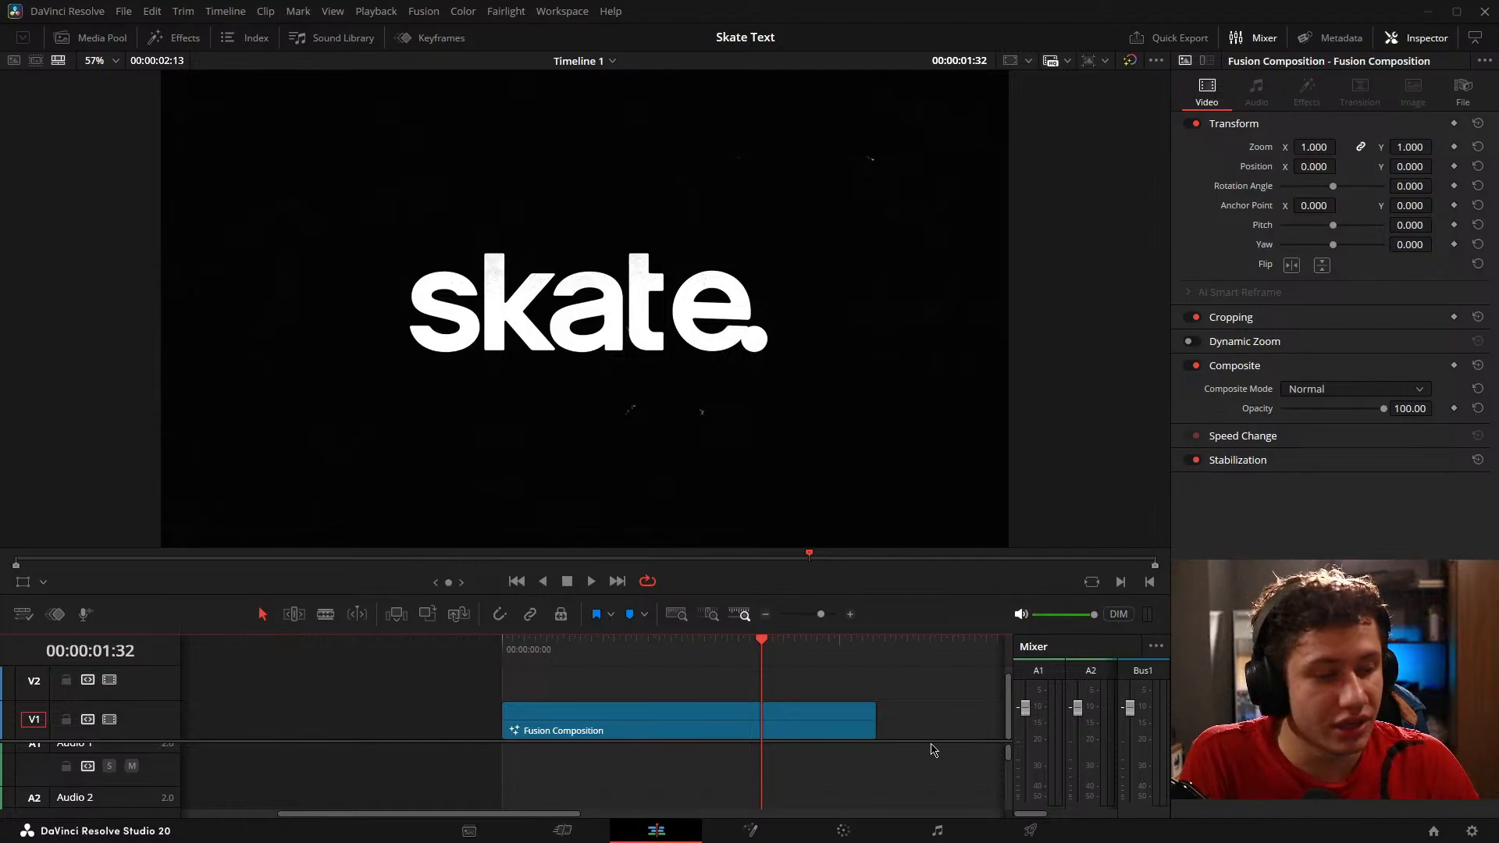
left_click_drag(665, 718, 740, 677)
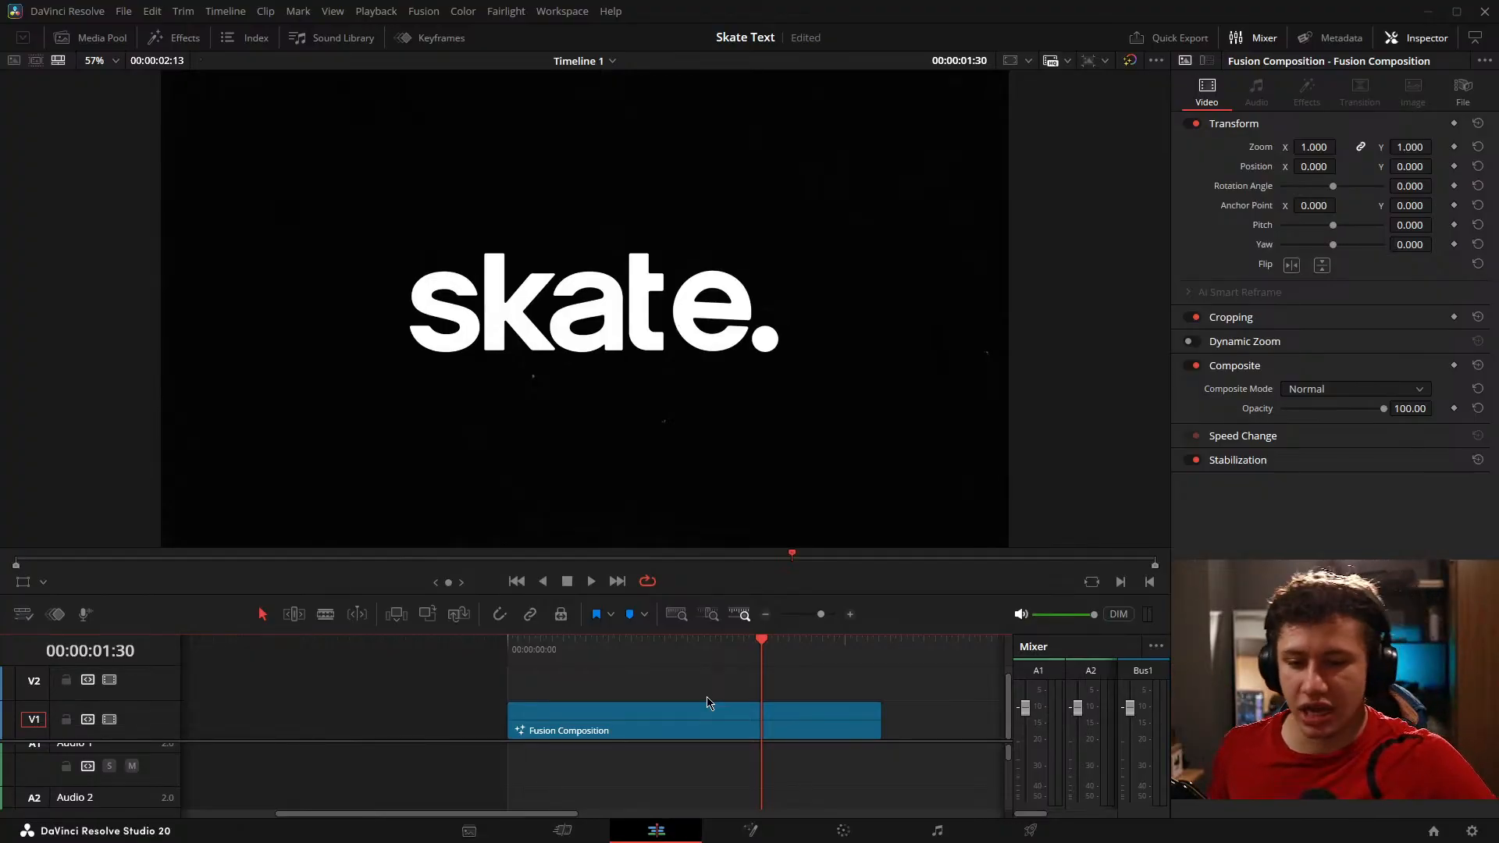
left_click(873, 706)
key("ctrl+s")
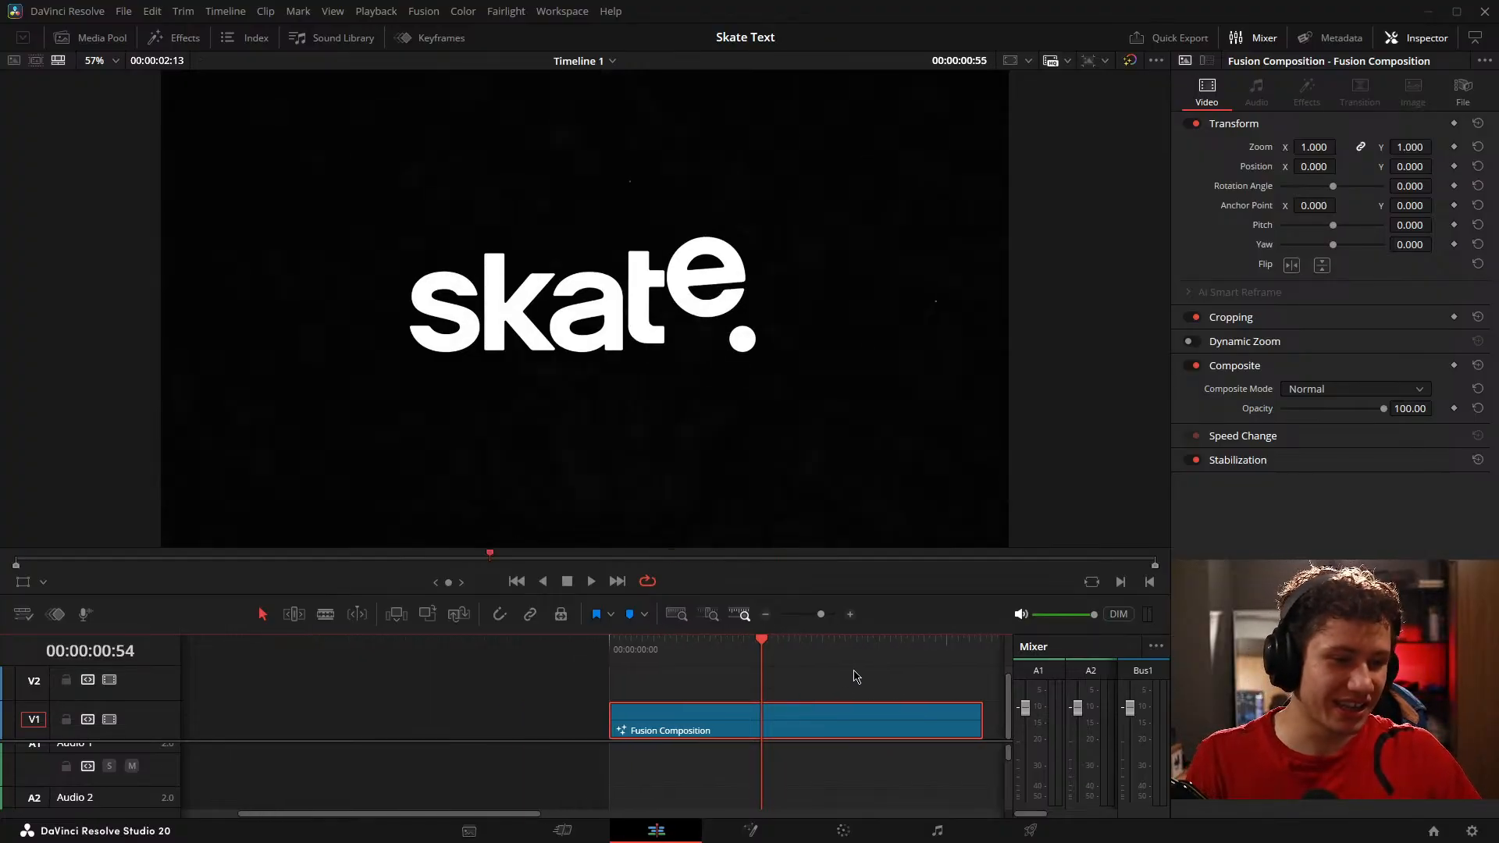
left_click(834, 687)
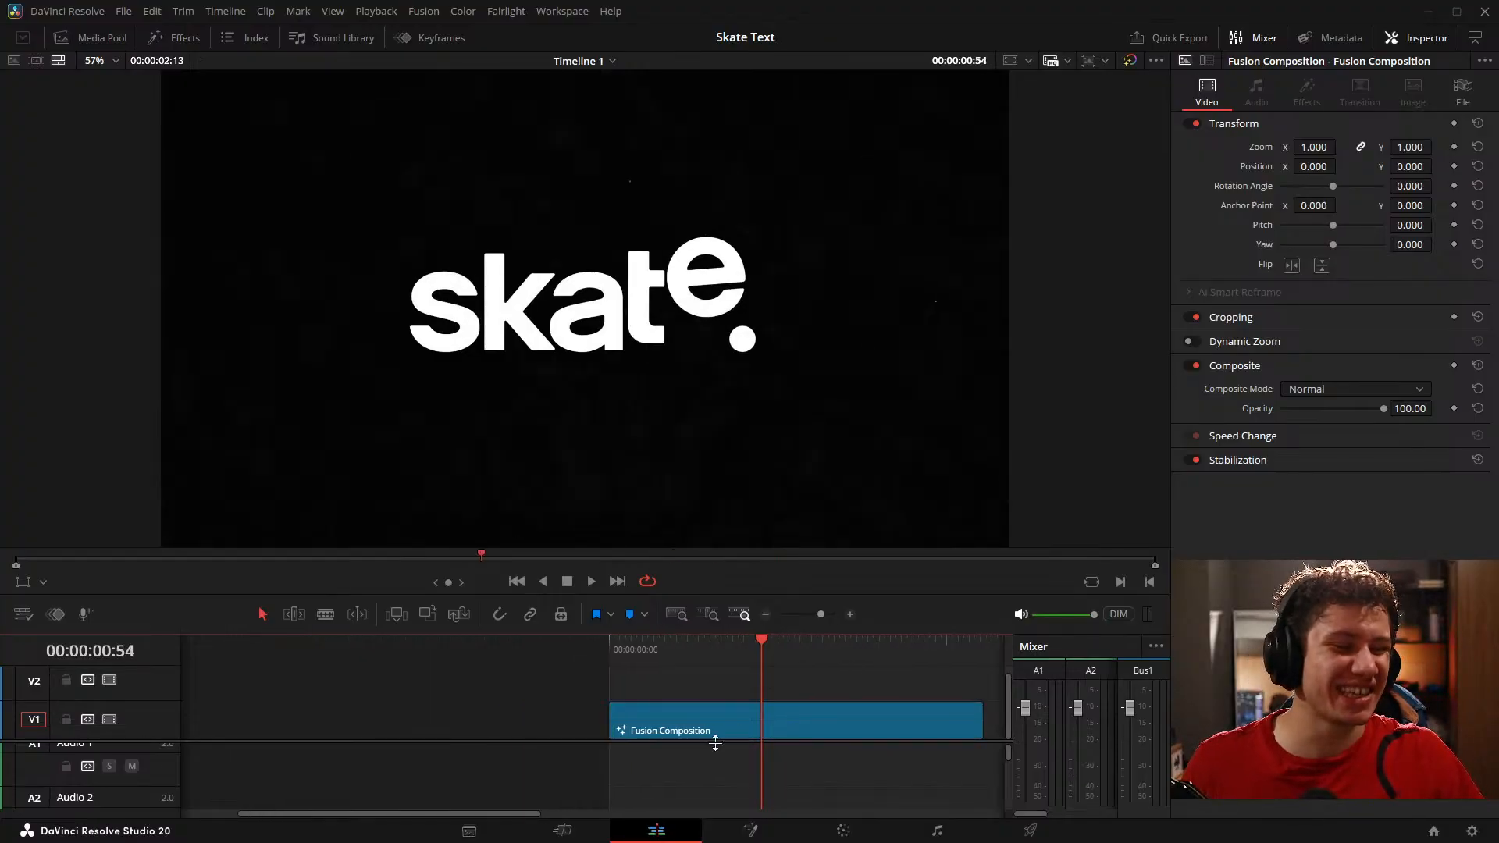
Step: Open the skate. composition's node graph on the Fusion page and save the project
left_click(750, 831)
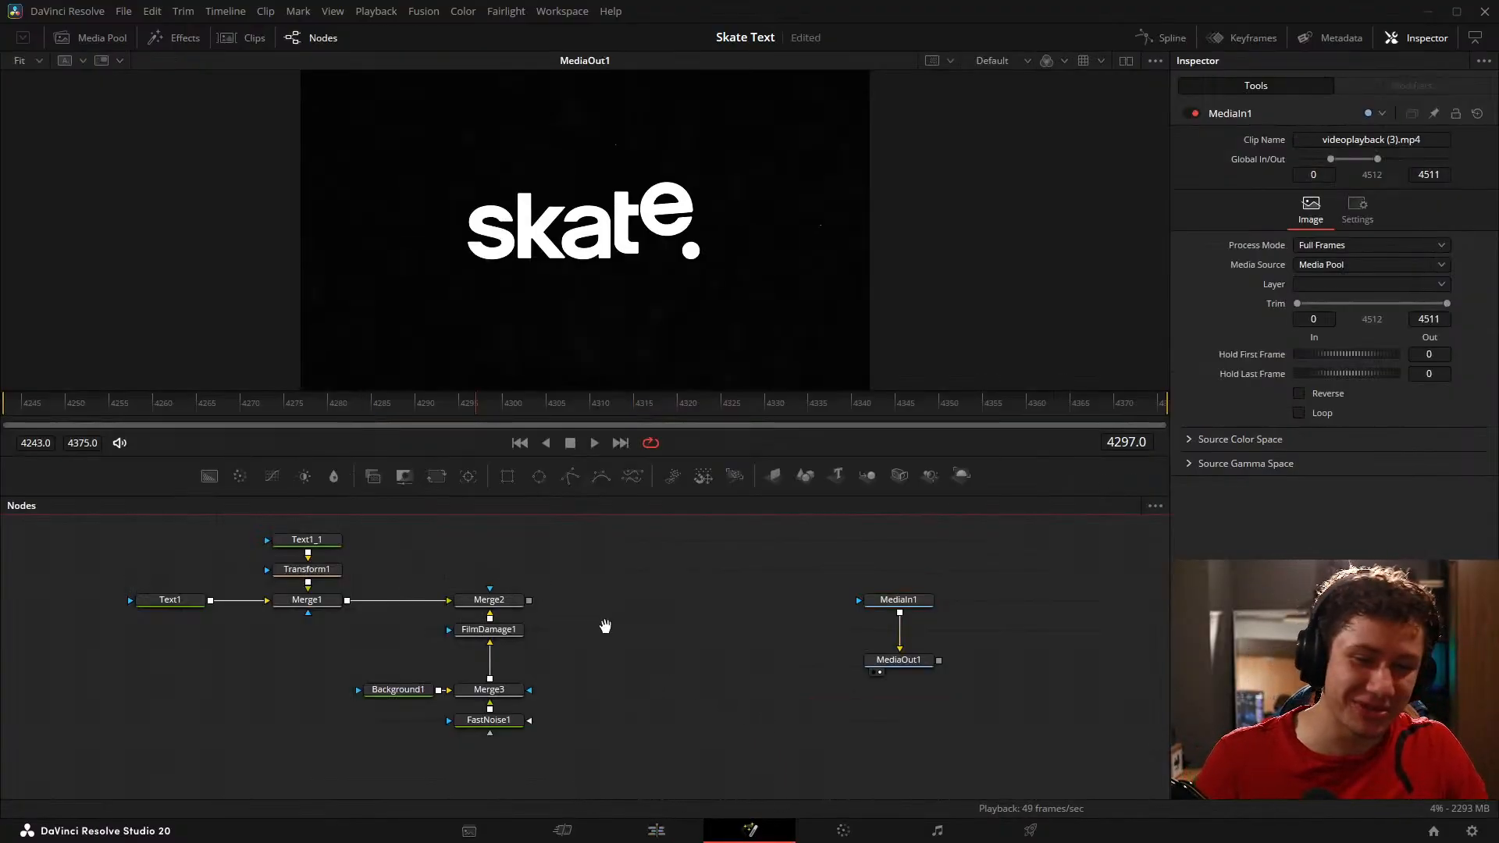
key("ctrl+s")
left_click_drag(620, 616, 647, 594)
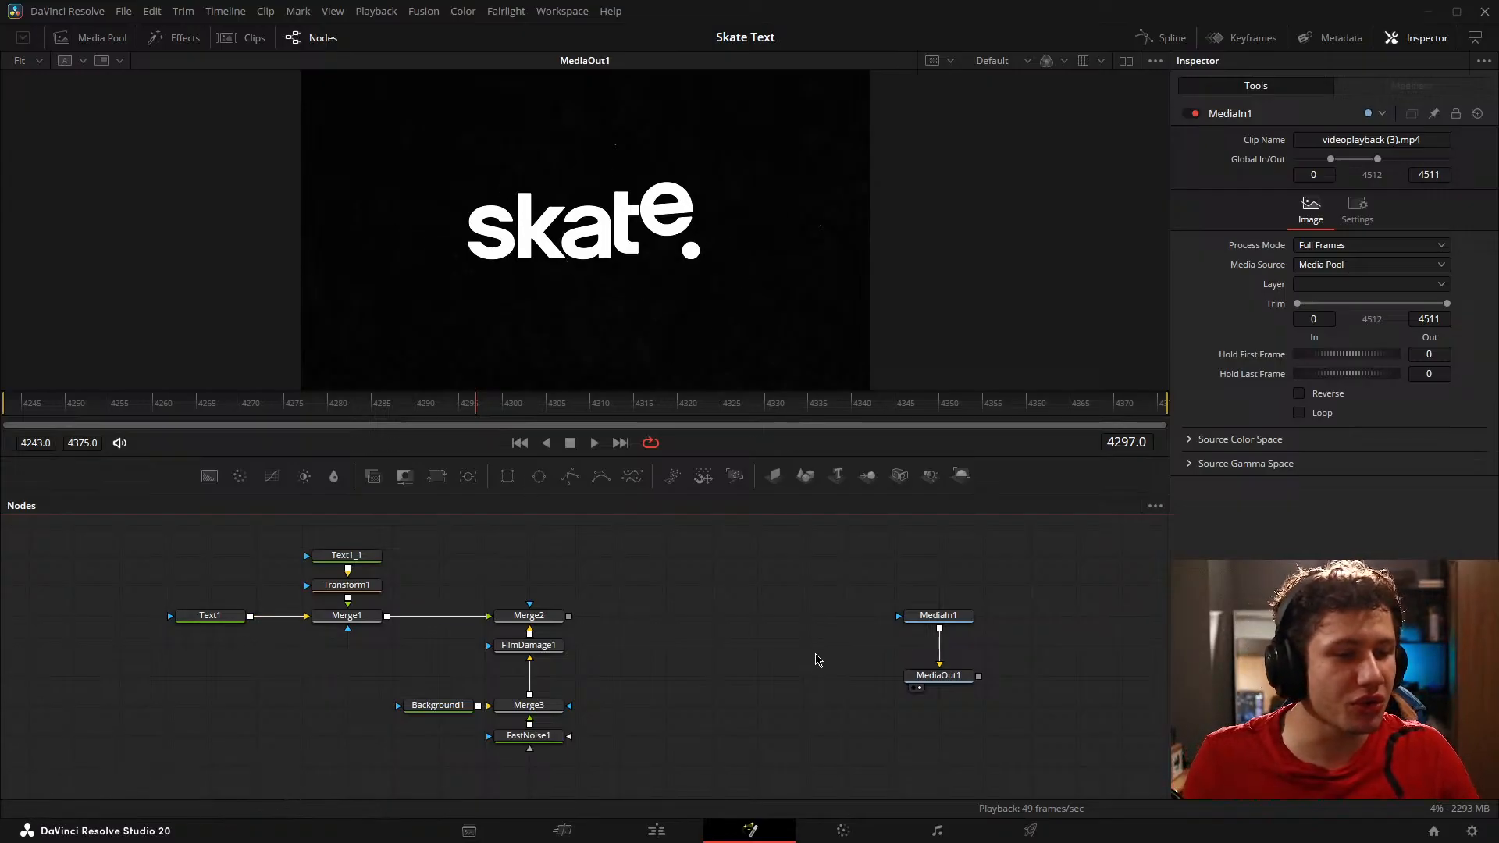
Step: Review the animation on the Edit page timeline and return to the composition's node graph in Fusion
left_click(656, 829)
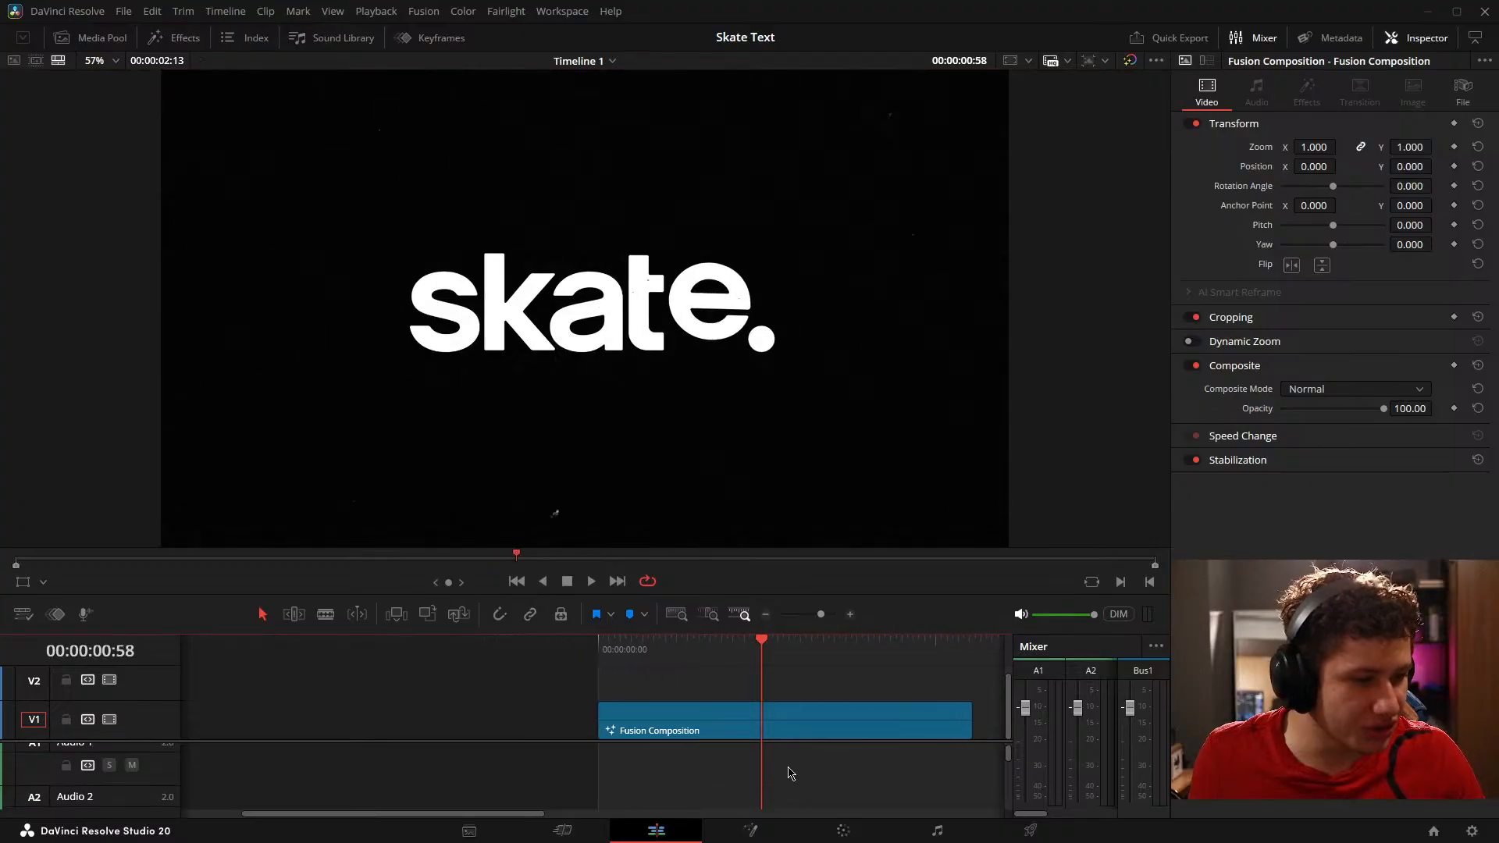
left_click(750, 830)
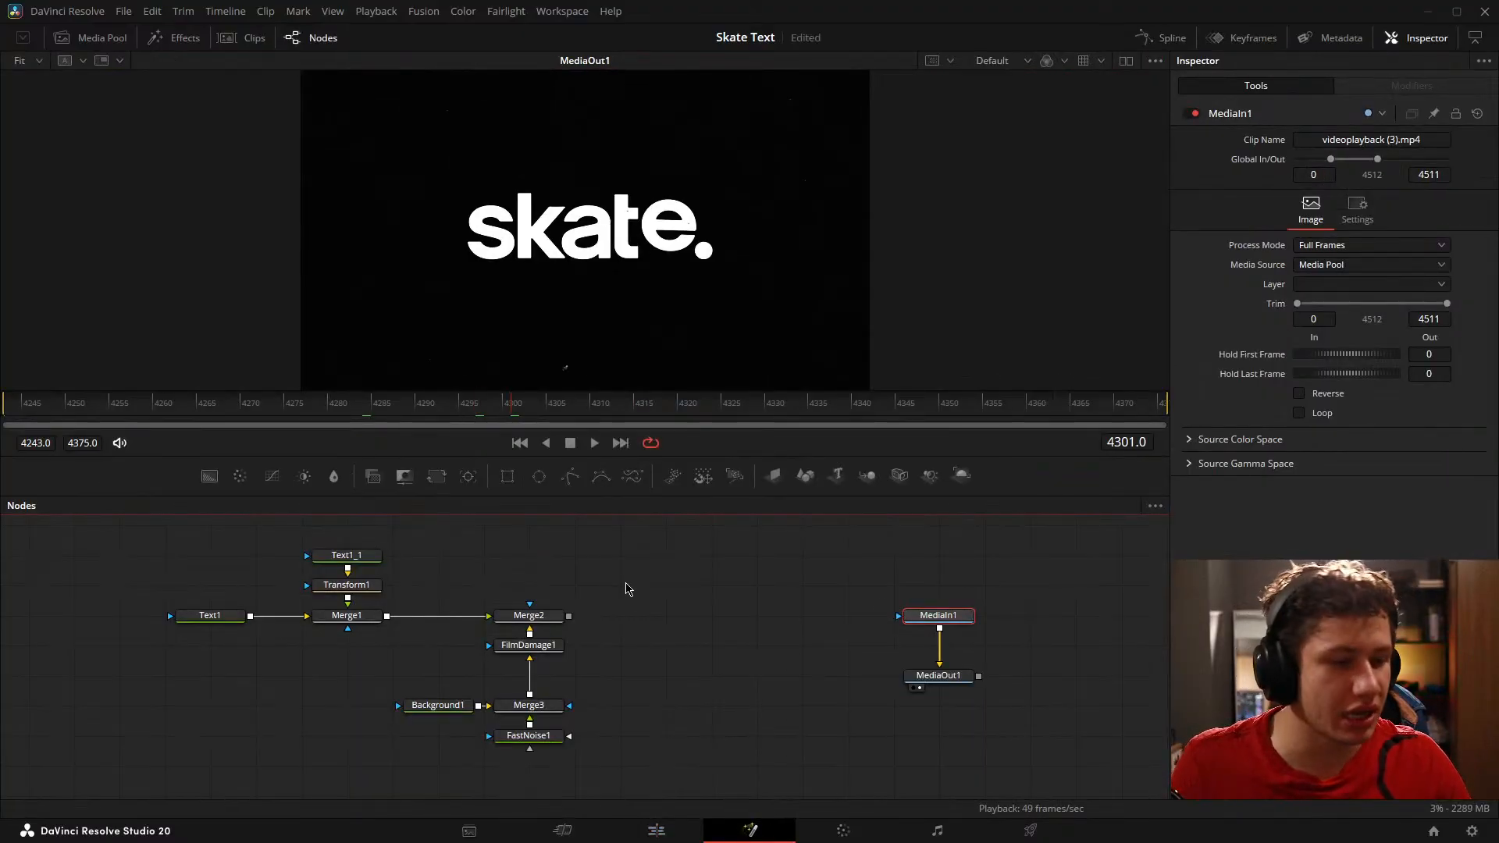
left_click(627, 589)
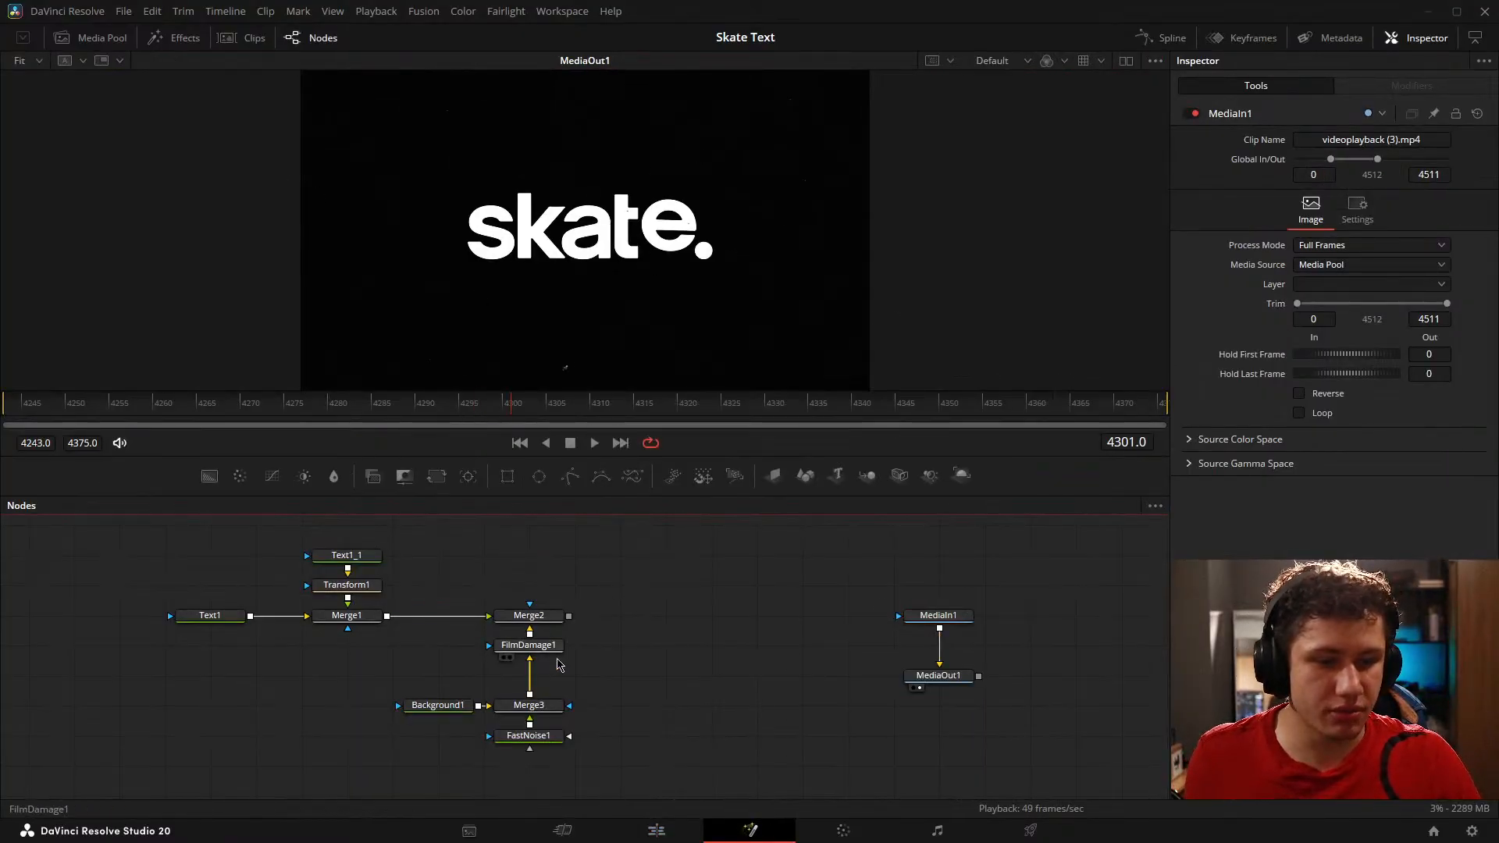
left_click_drag(578, 657, 536, 655)
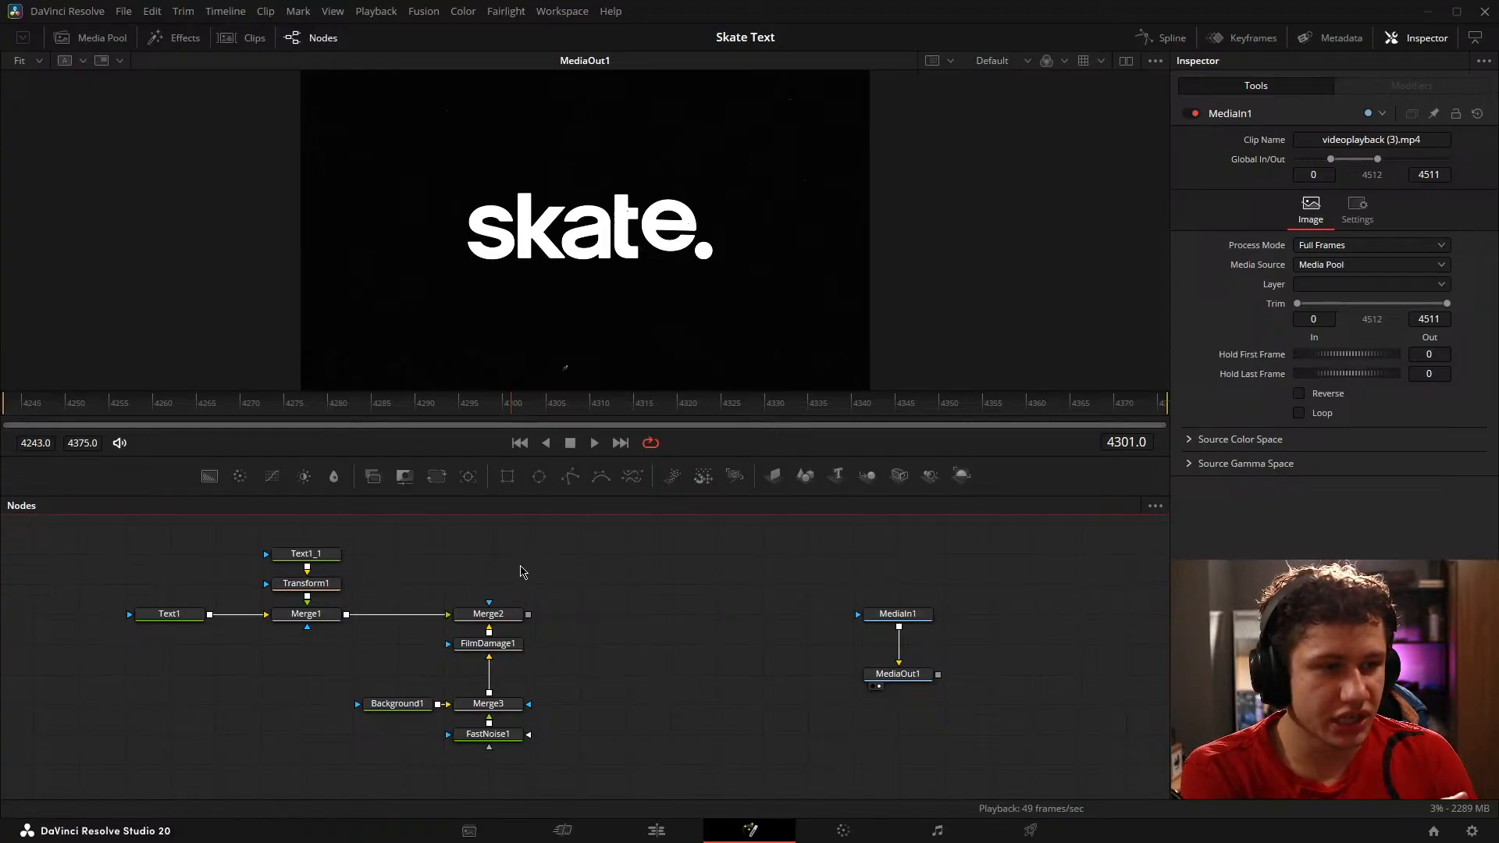
Step: View the Merge2 output in the viewer and compare it with the original MediaIn1 clip
left_click(466, 626)
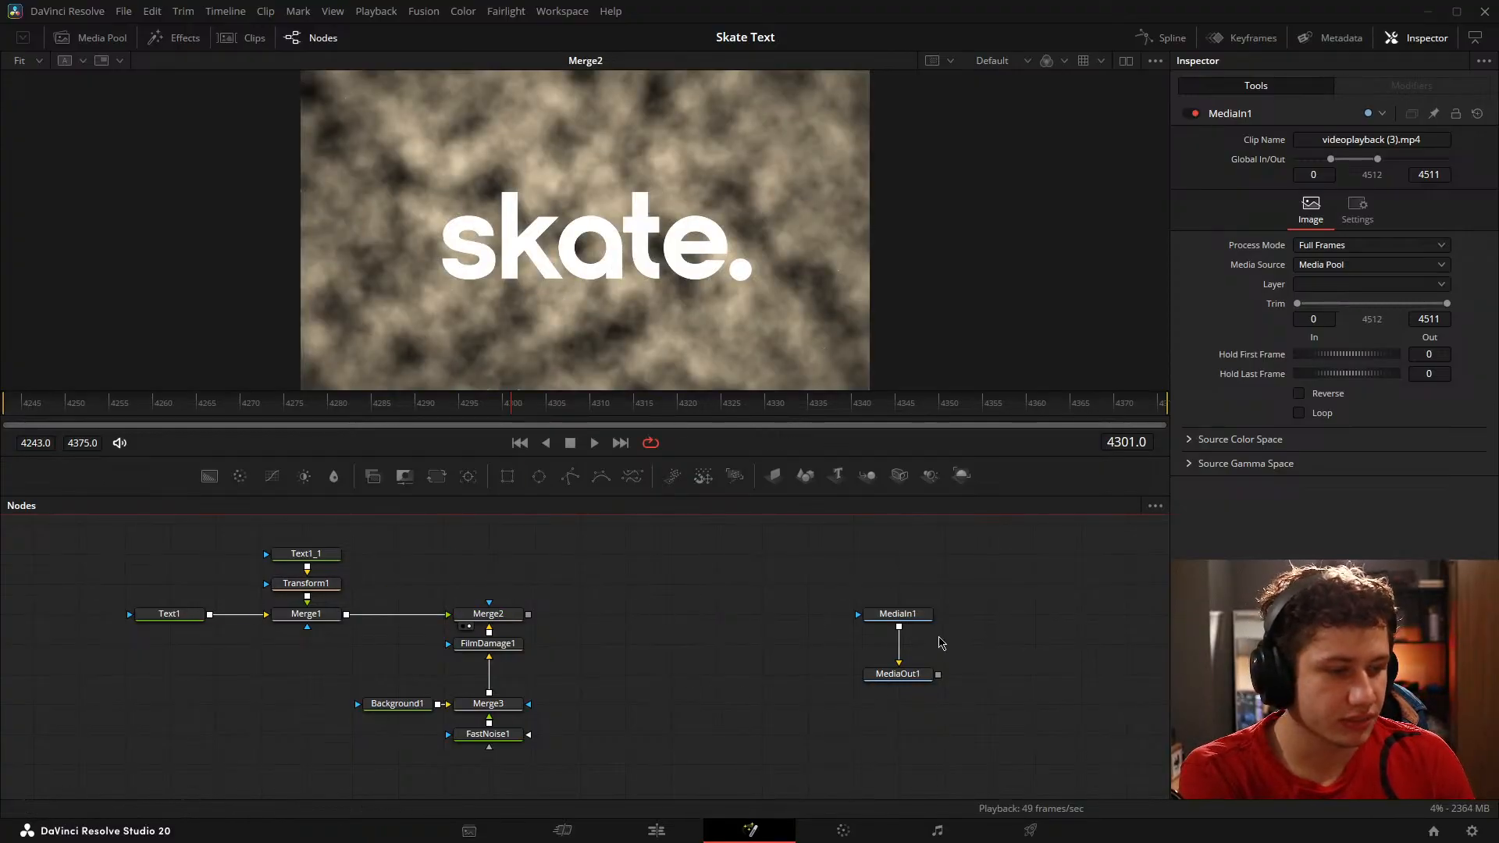
left_click_drag(938, 636, 570, 258)
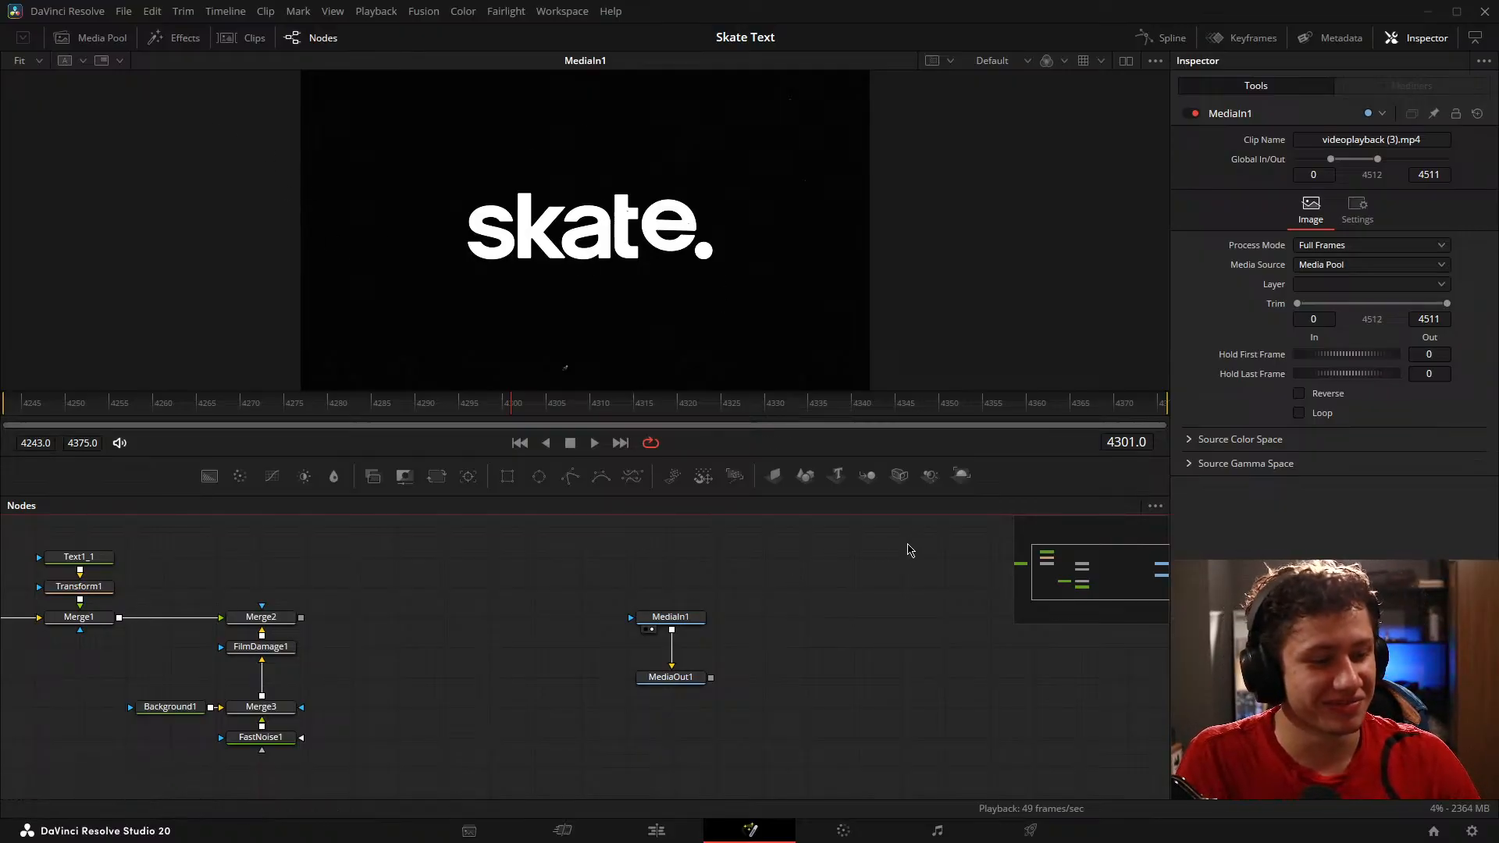
left_click_drag(396, 651, 726, 647)
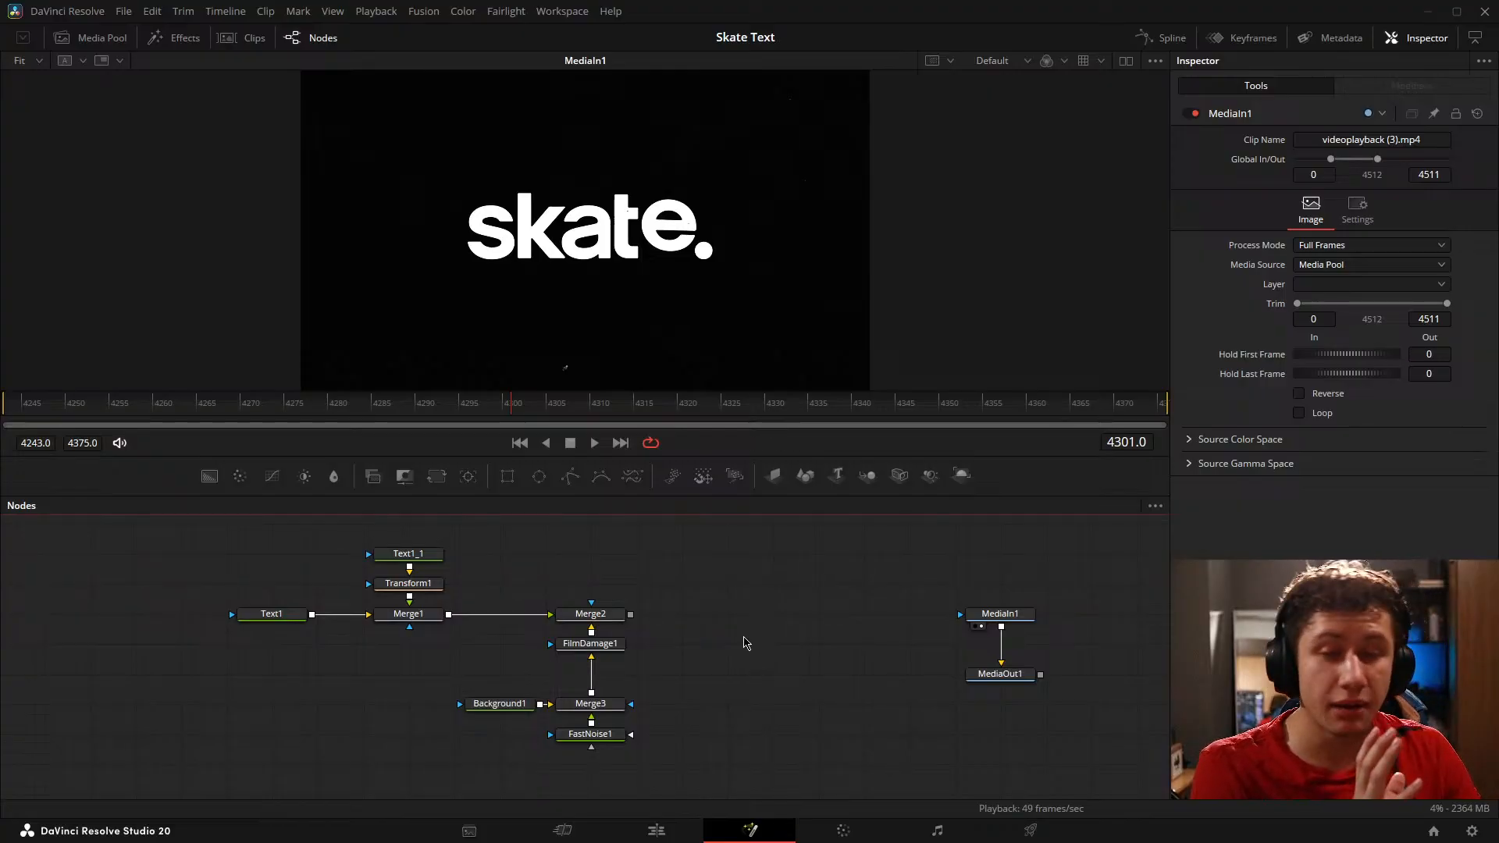
left_click_drag(757, 622, 695, 636)
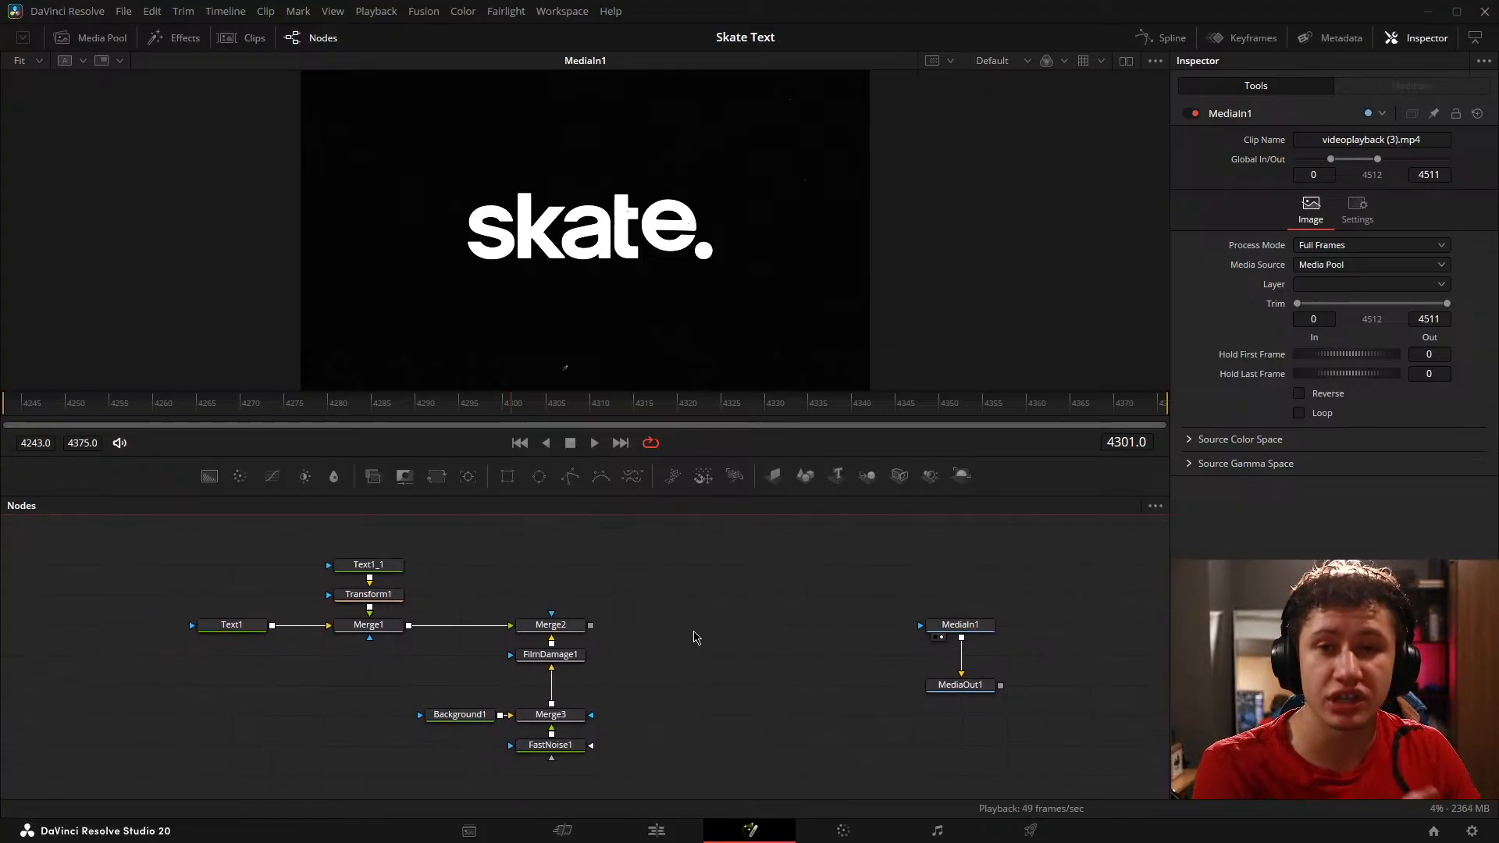